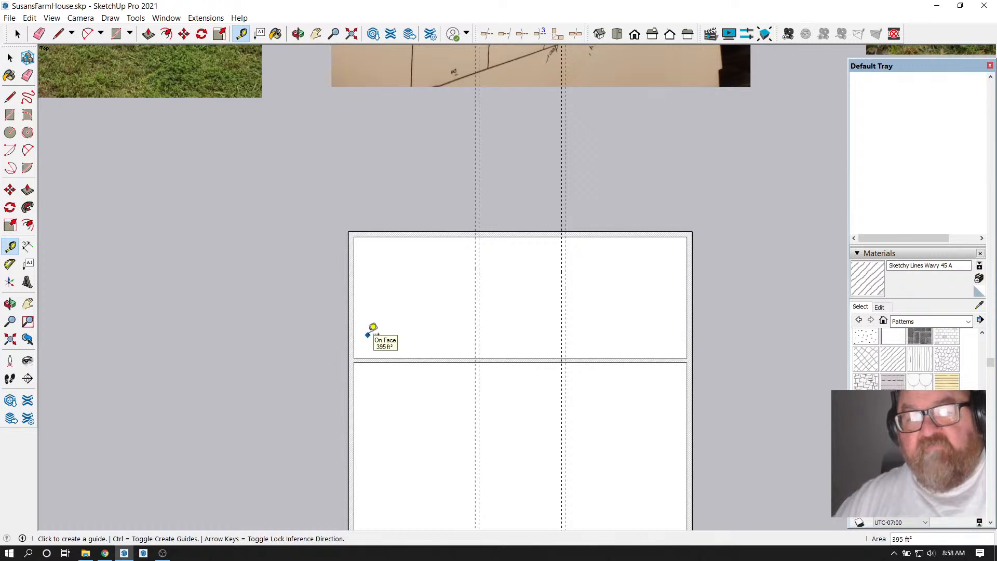
# Switch to the browser to check the live stream's status and chat, and return to the SketchUp floor plan
pyautogui.scroll(-5, 535, 314)
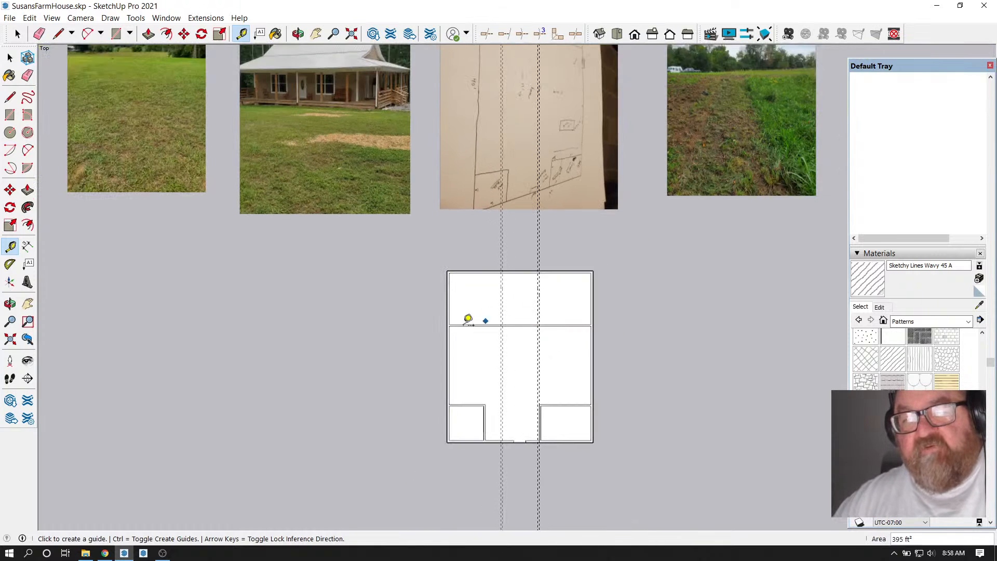
pyautogui.click(104, 553)
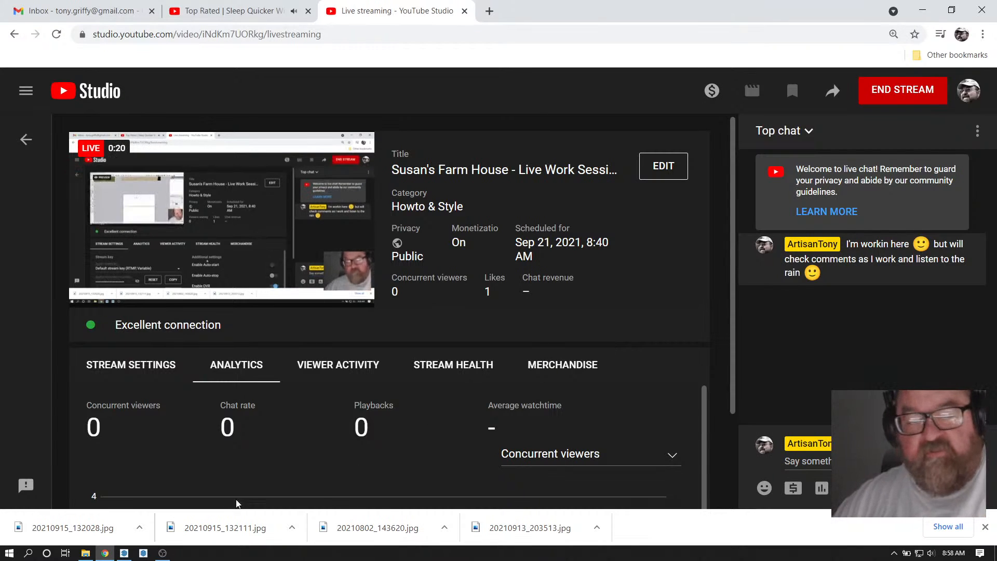
pyautogui.click(125, 553)
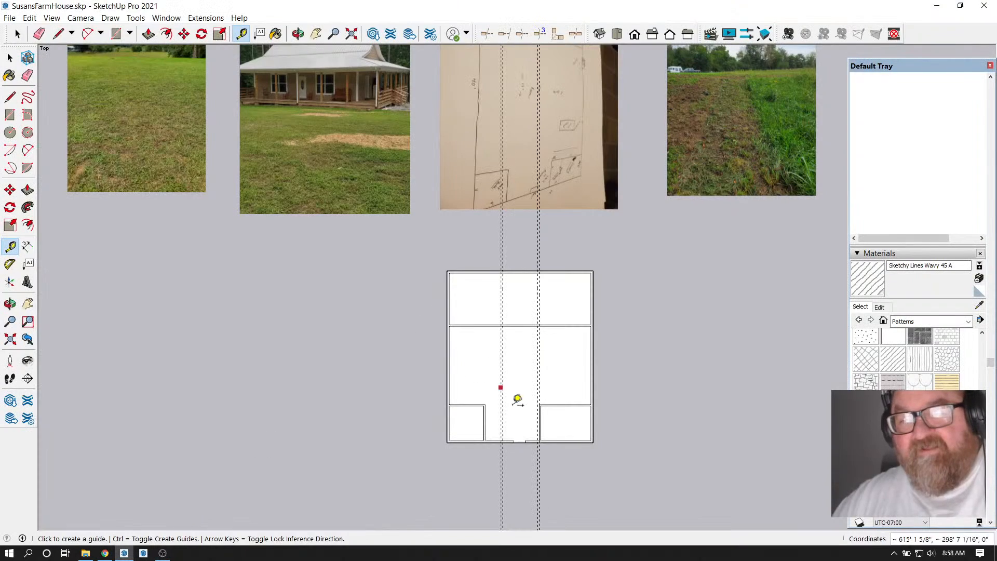
# Examine the farmhouse photo's roof and porch and the upper rooms in the hand-drawn floor plan
pyautogui.scroll(1, 541, 222)
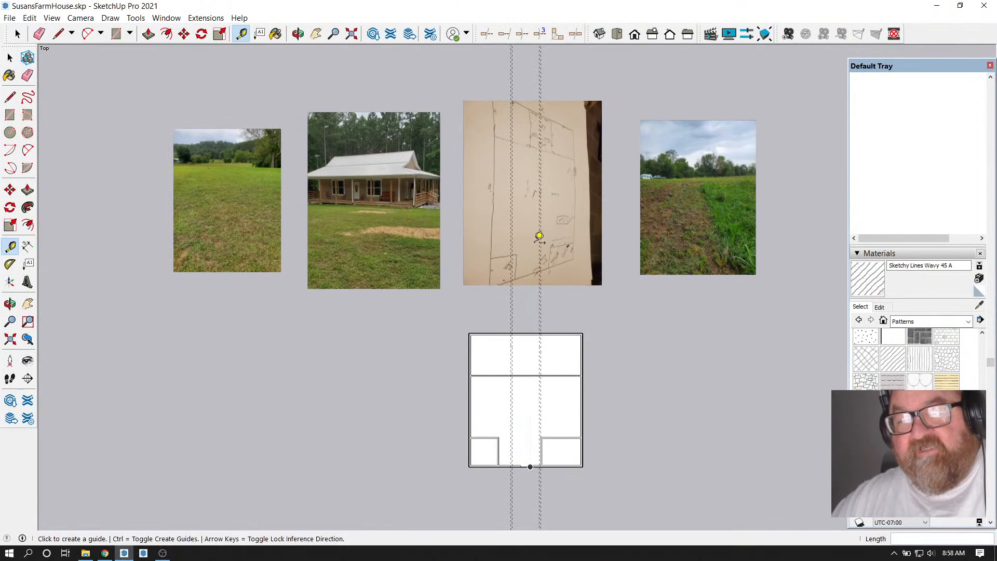
pyautogui.scroll(3, 364, 161)
pyautogui.scroll(4, 346, 147)
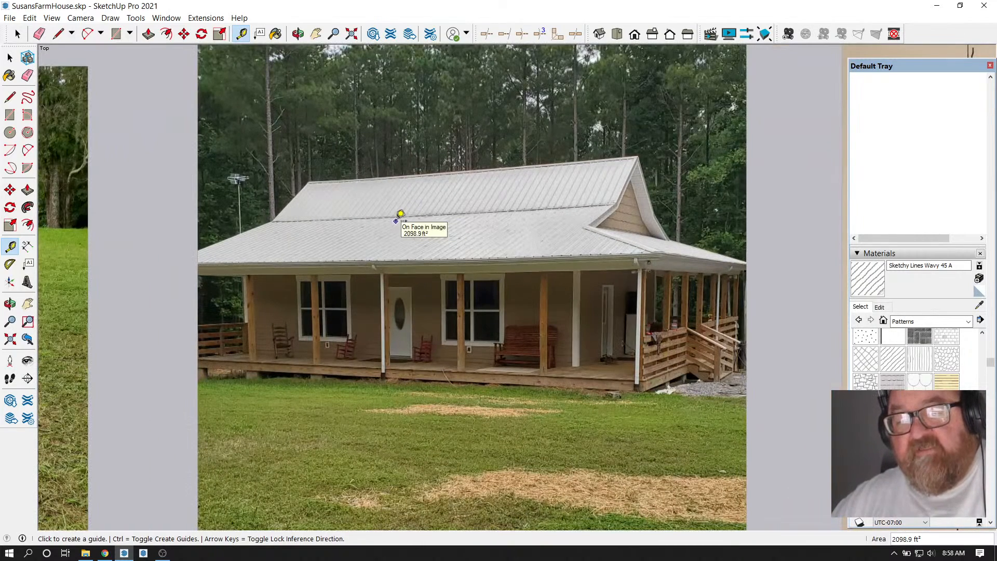
pyautogui.scroll(-6, 427, 234)
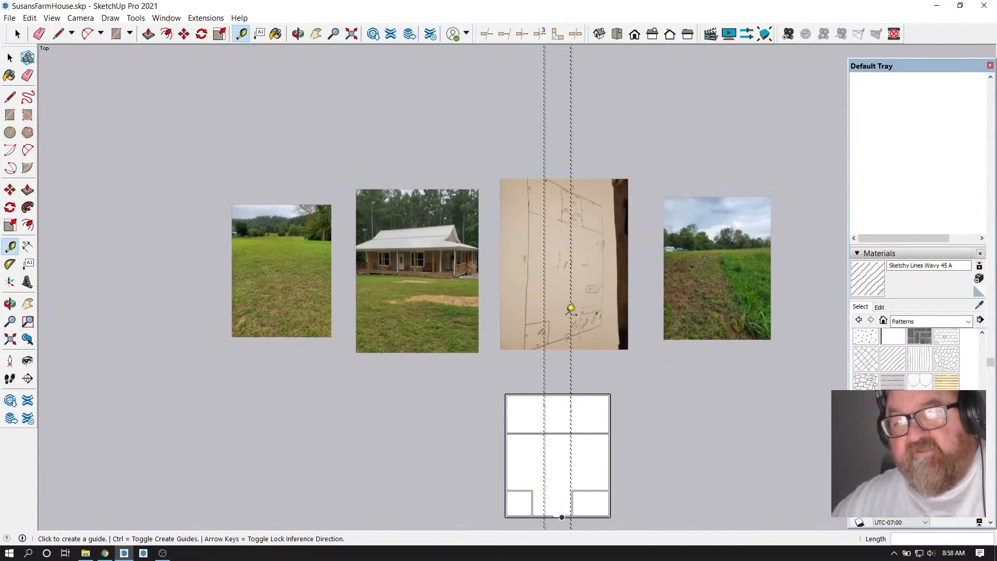
pyautogui.scroll(1, 568, 258)
pyautogui.scroll(-2, 569, 258)
pyautogui.scroll(3, 572, 330)
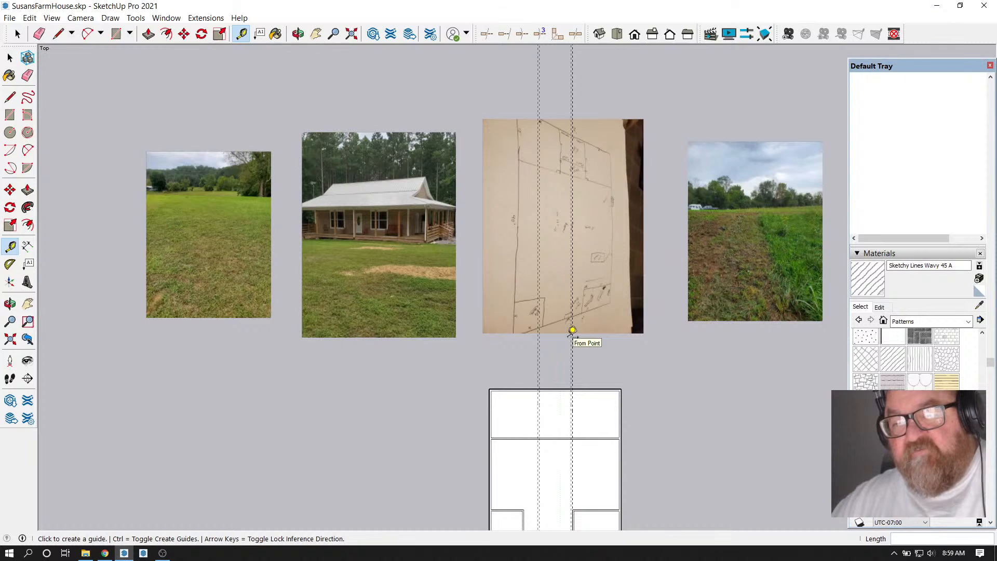
pyautogui.scroll(4, 600, 151)
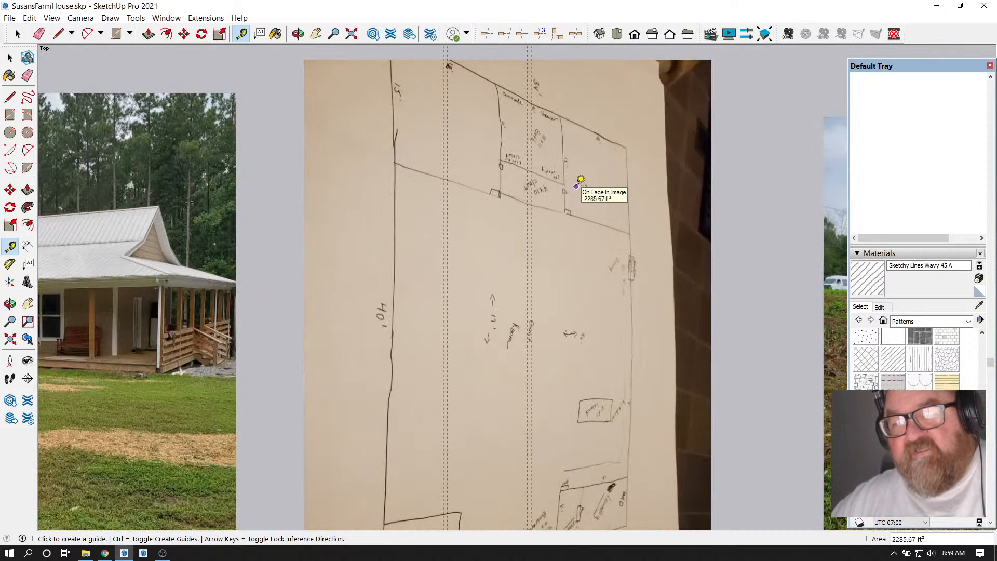
# Inspect the modelled floor plan's outer walls, corner rooms, door opening and vertical guides
pyautogui.scroll(-3, 581, 179)
pyautogui.scroll(-2, 580, 179)
pyautogui.scroll(4, 574, 394)
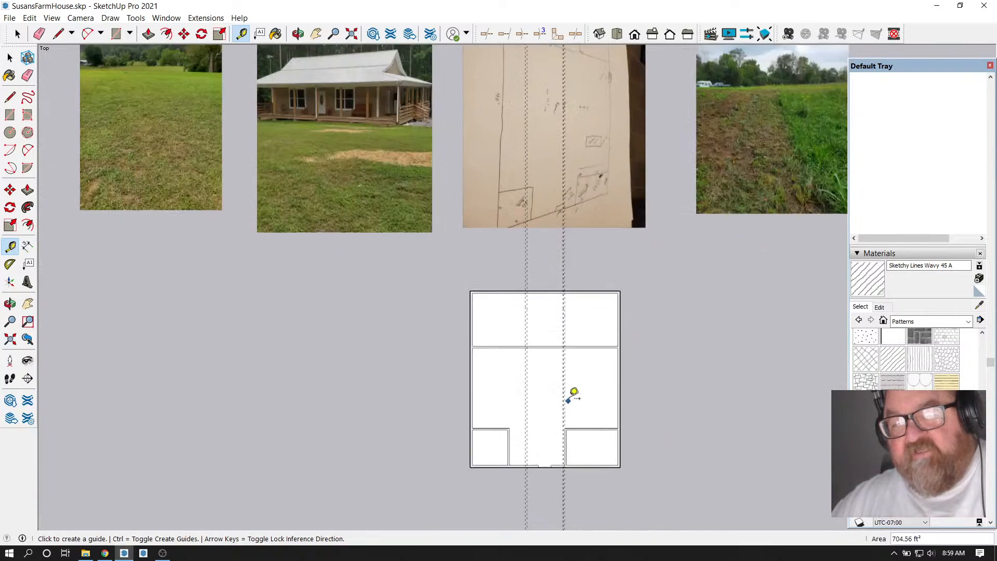
pyautogui.scroll(1, 532, 371)
pyautogui.scroll(-2, 583, 261)
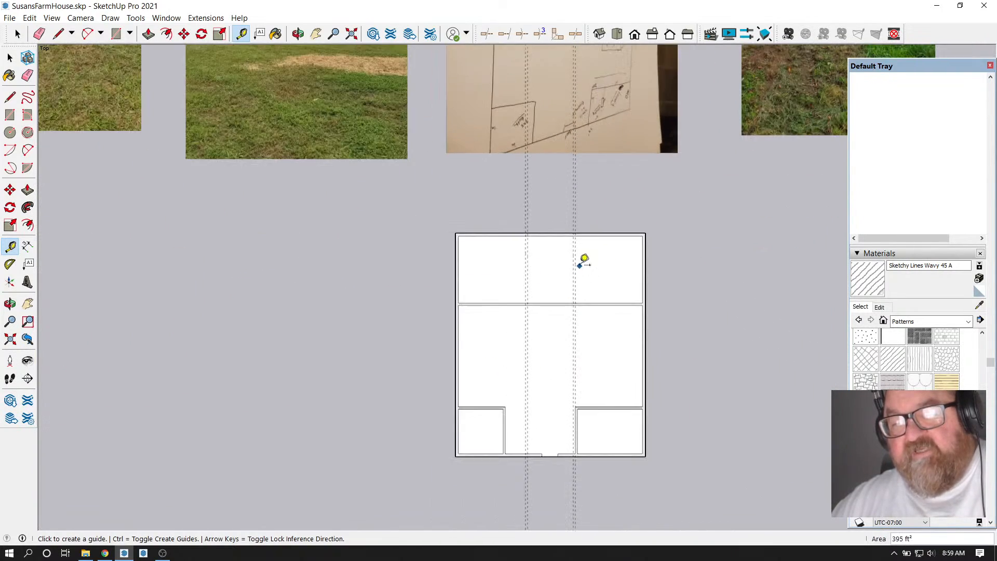
pyautogui.scroll(2, 559, 327)
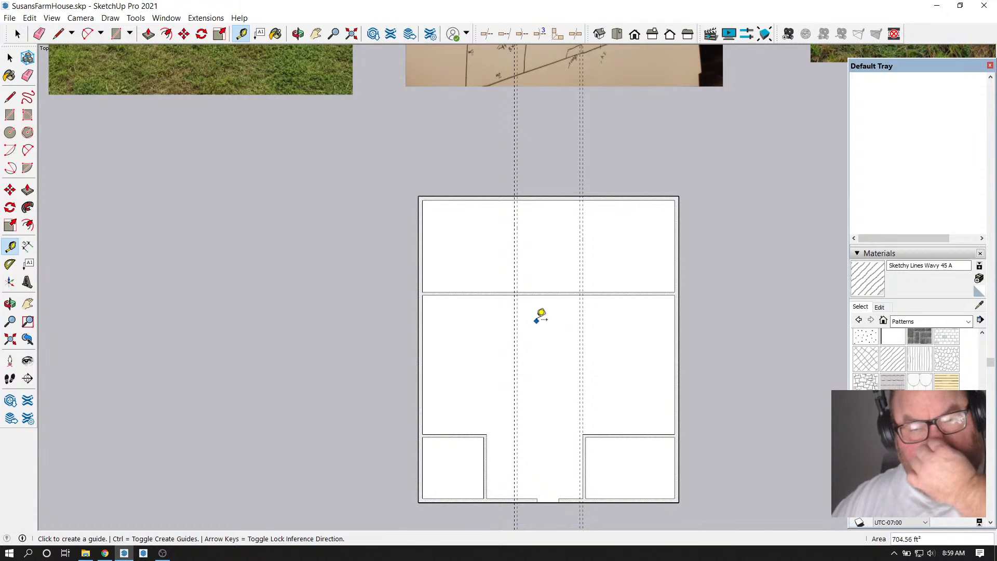
pyautogui.scroll(-1, 546, 351)
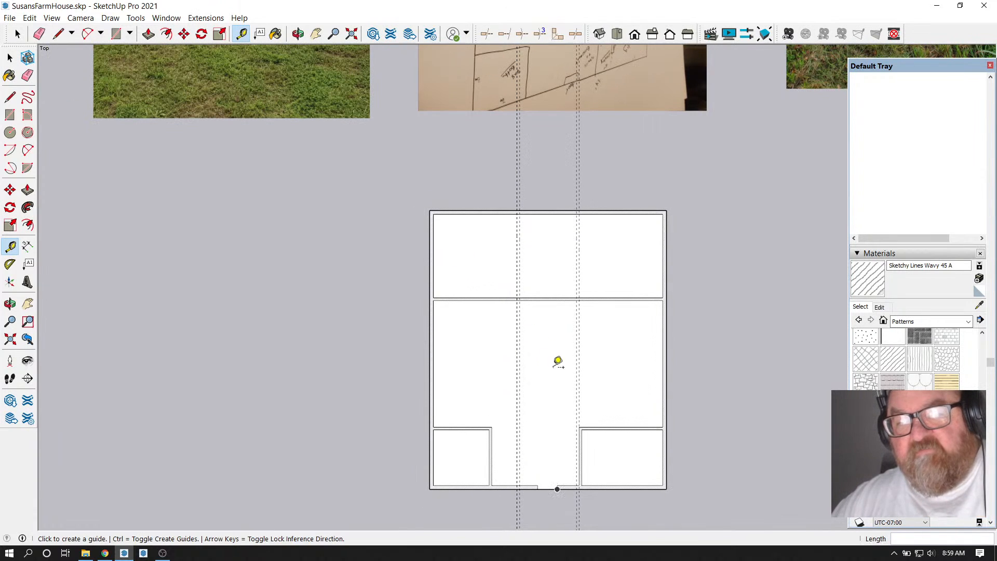
pyautogui.scroll(-4, 572, 369)
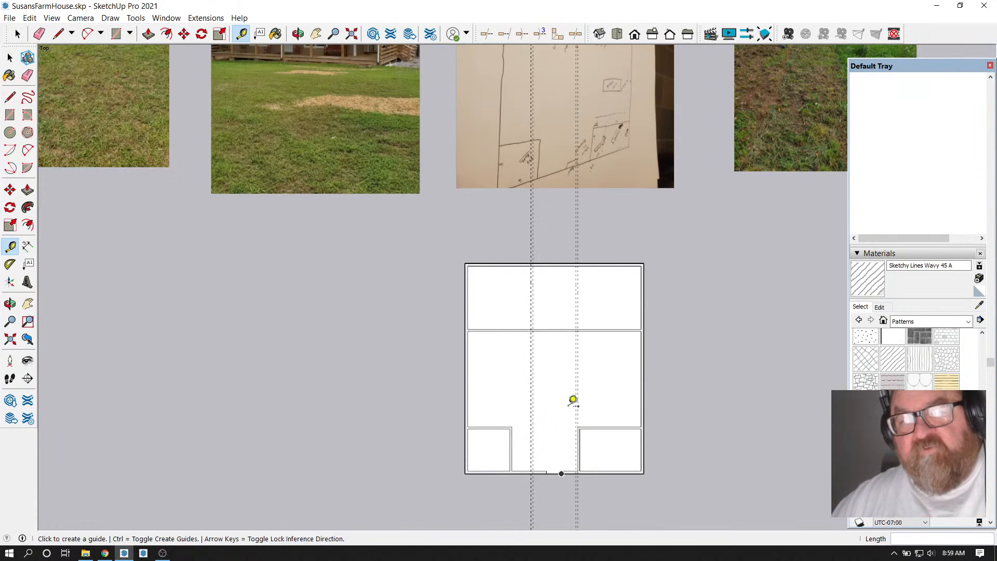
# Compare the room layout in the hand-drawn sketch with the modelled floor plan beneath it
pyautogui.scroll(2, 572, 60)
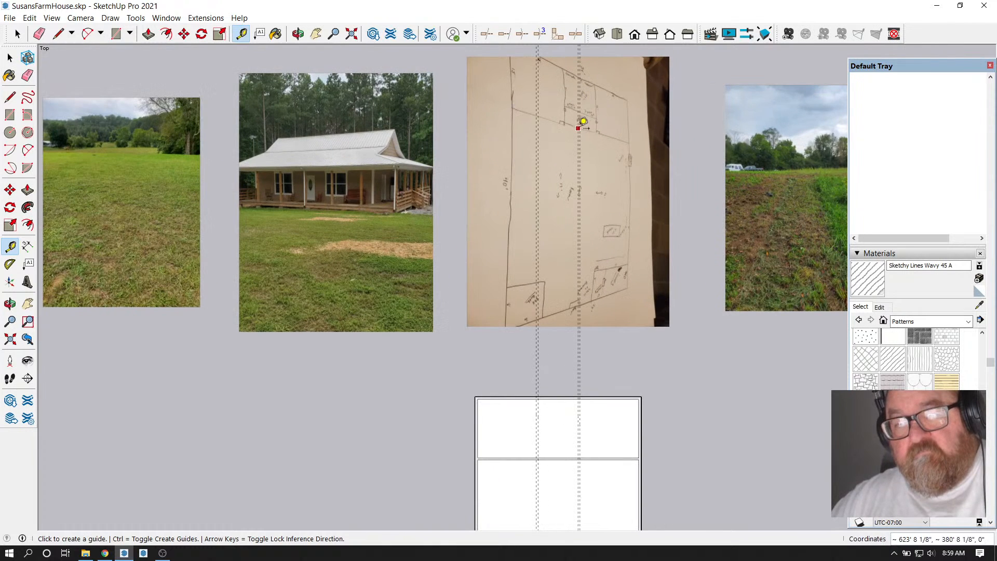
pyautogui.scroll(-2, 577, 180)
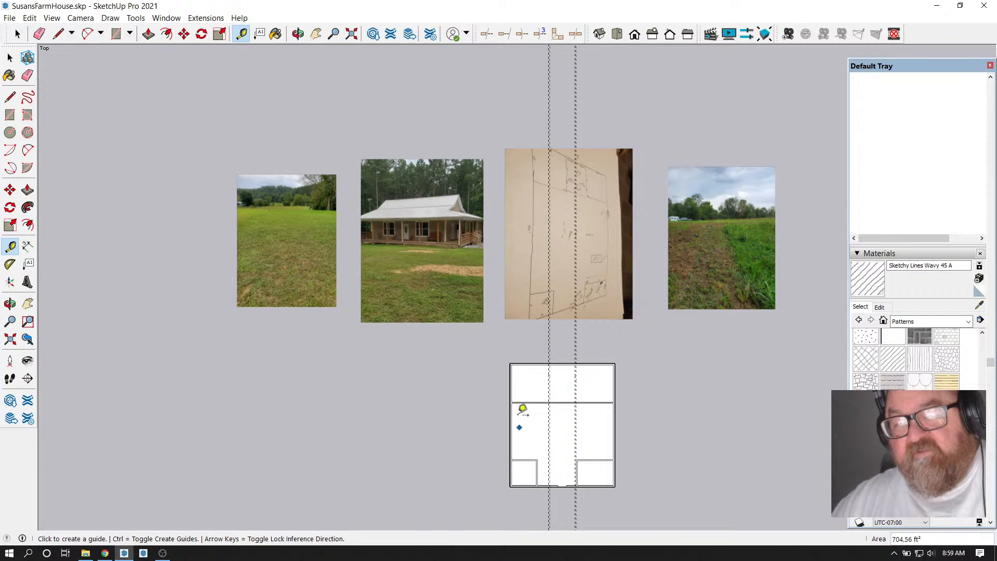
pyautogui.scroll(1, 557, 130)
pyautogui.scroll(1, 558, 145)
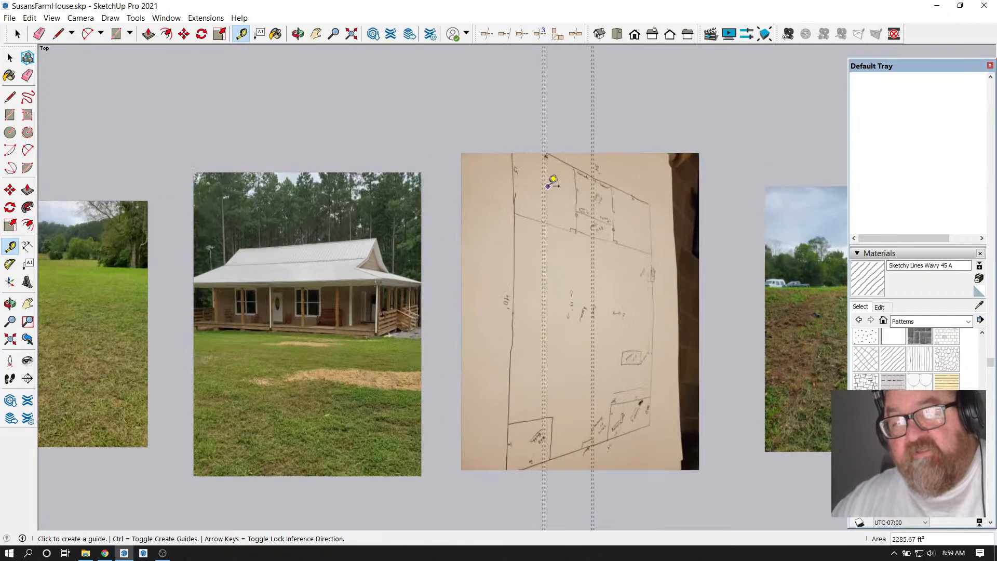
pyautogui.scroll(-2, 546, 171)
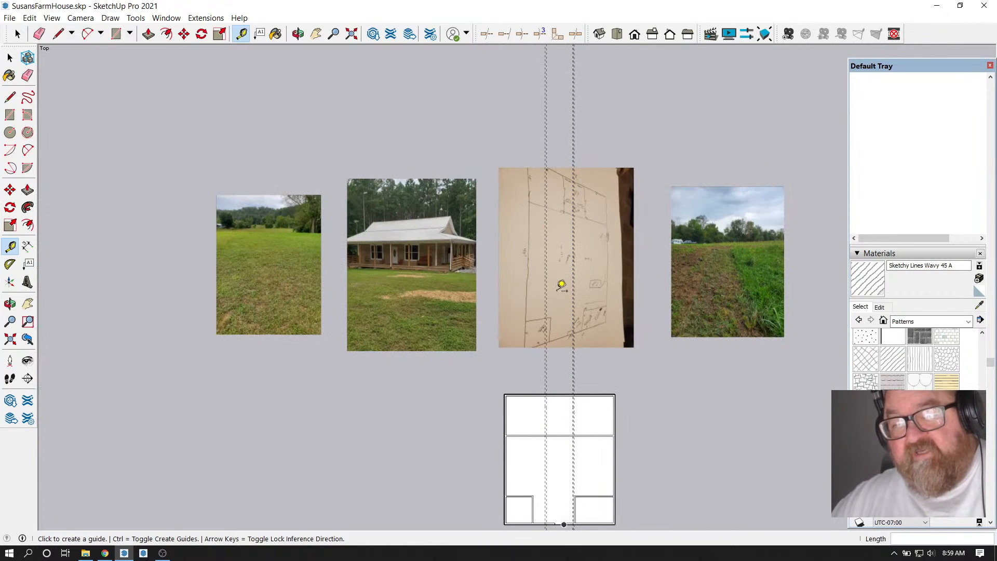
pyautogui.scroll(-1, 561, 284)
pyautogui.scroll(2, 568, 409)
pyautogui.scroll(-1, 591, 312)
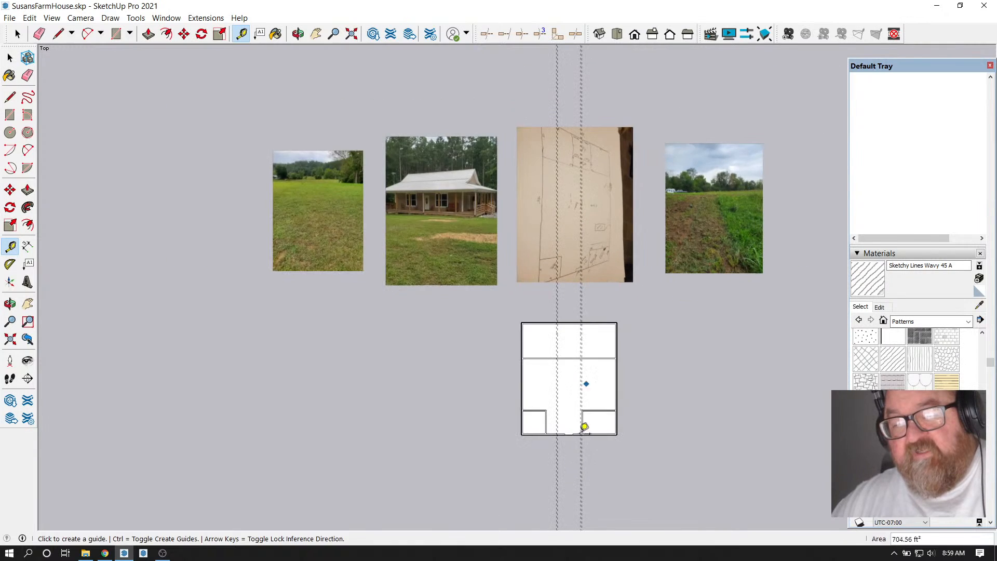
pyautogui.scroll(1, 576, 443)
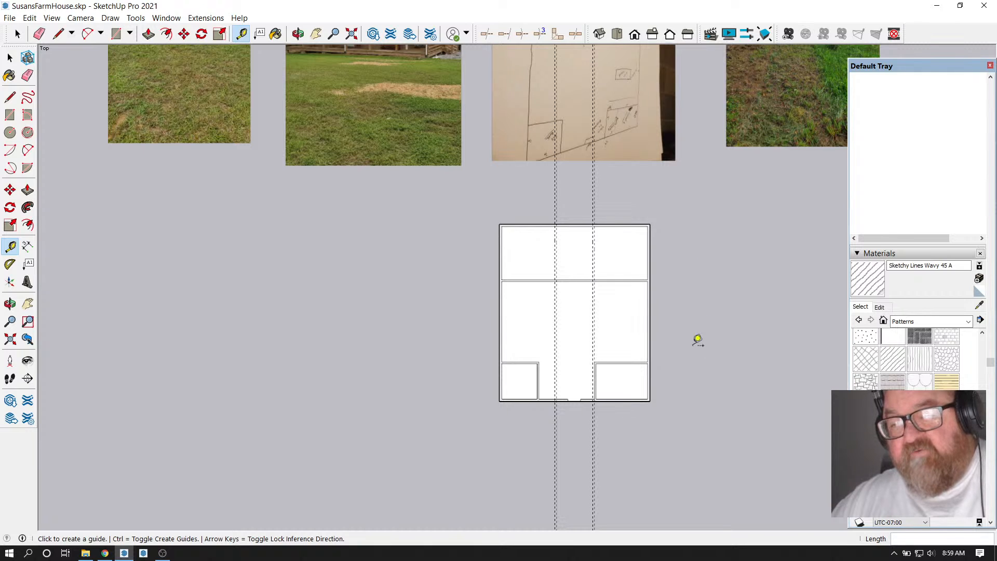
pyautogui.scroll(2, 559, 349)
pyautogui.scroll(-4, 579, 452)
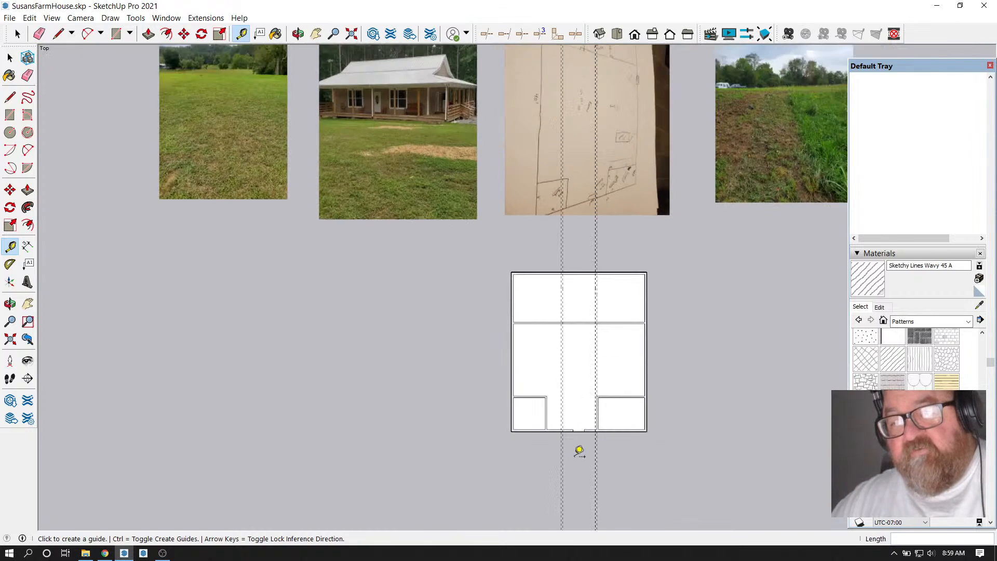
pyautogui.scroll(2, 574, 160)
pyautogui.scroll(-1, 585, 351)
# Examine the great room, corner bath, laundry area and entry door in the hand-drawn sketch
pyautogui.scroll(3, 597, 136)
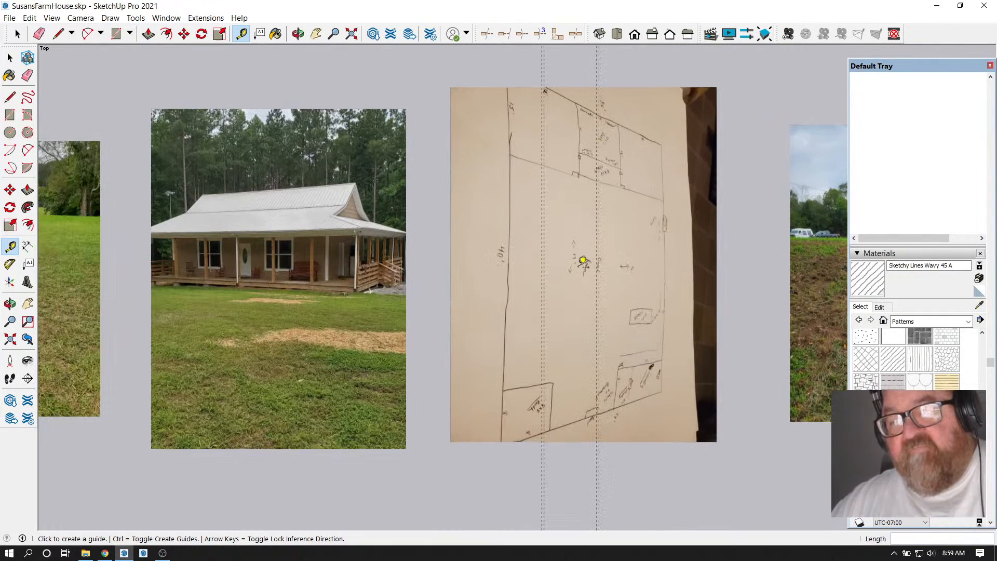
pyautogui.scroll(1, 615, 294)
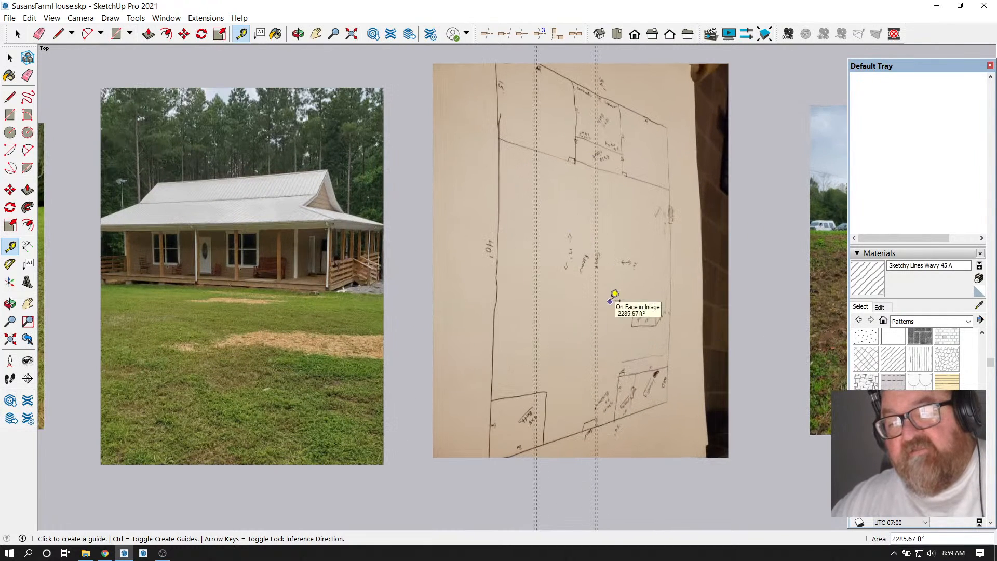
pyautogui.scroll(1, 571, 348)
pyautogui.scroll(-2, 573, 347)
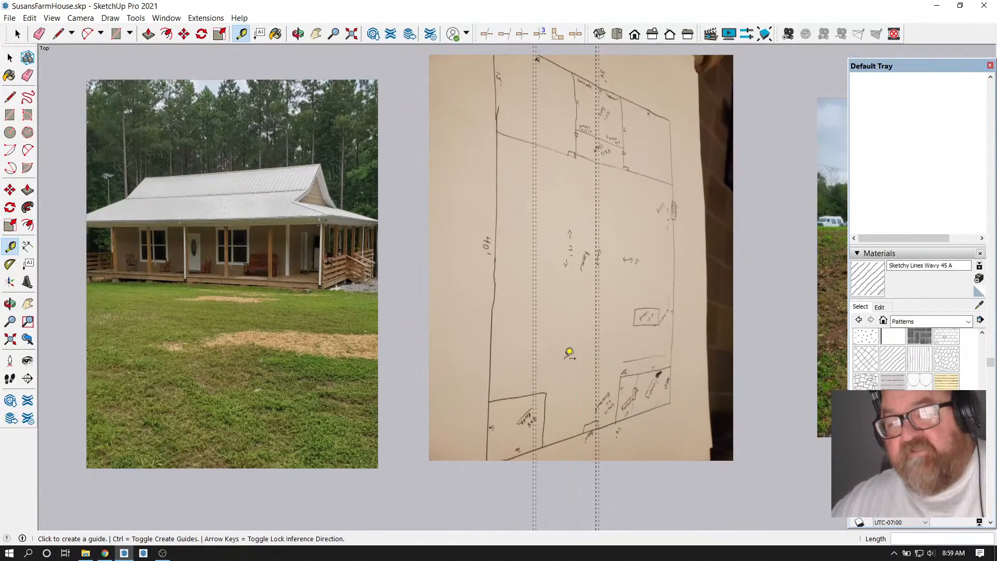
pyautogui.scroll(2, 625, 384)
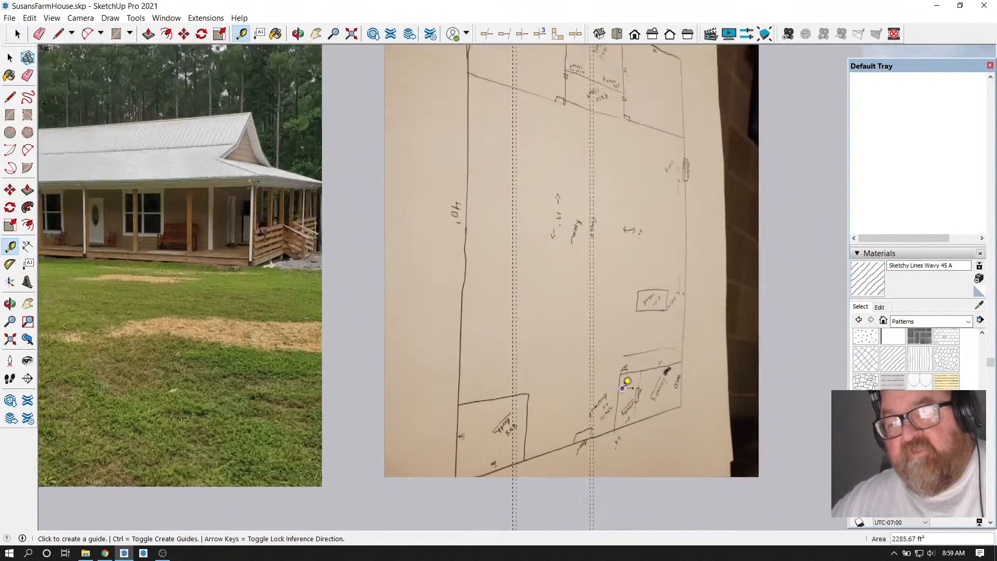
pyautogui.scroll(-1, 511, 288)
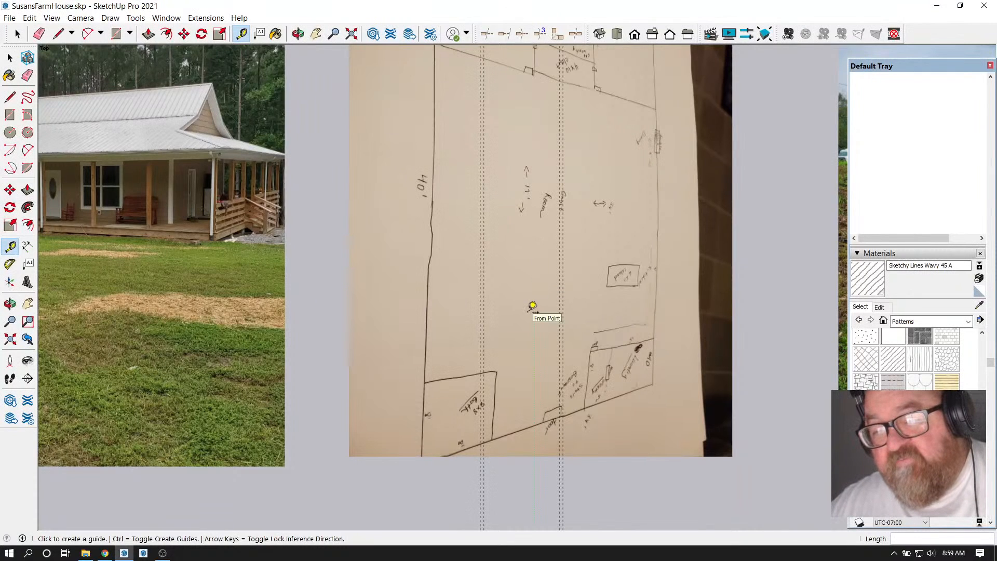
pyautogui.scroll(1, 524, 285)
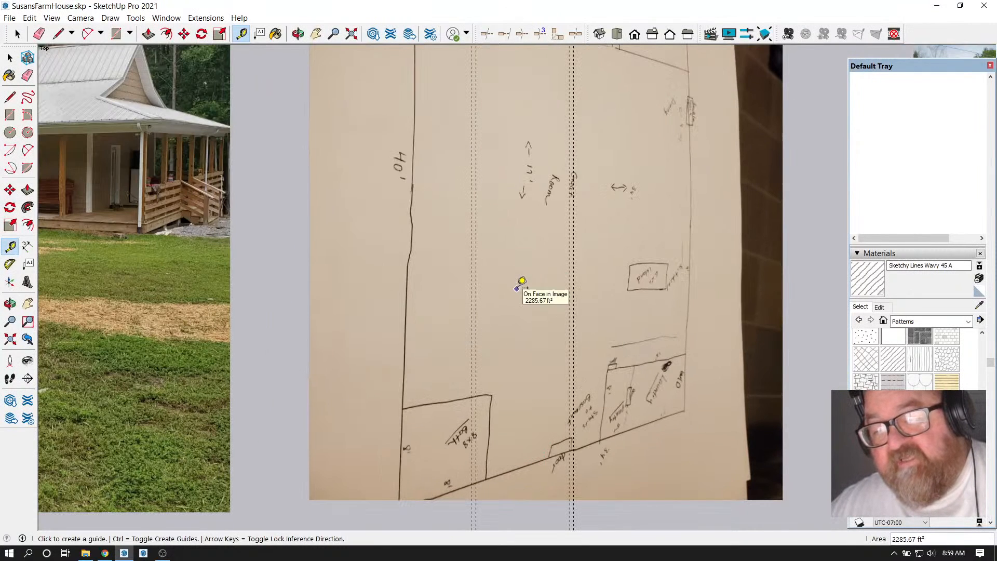
pyautogui.scroll(-1, 522, 283)
pyautogui.scroll(-2, 521, 285)
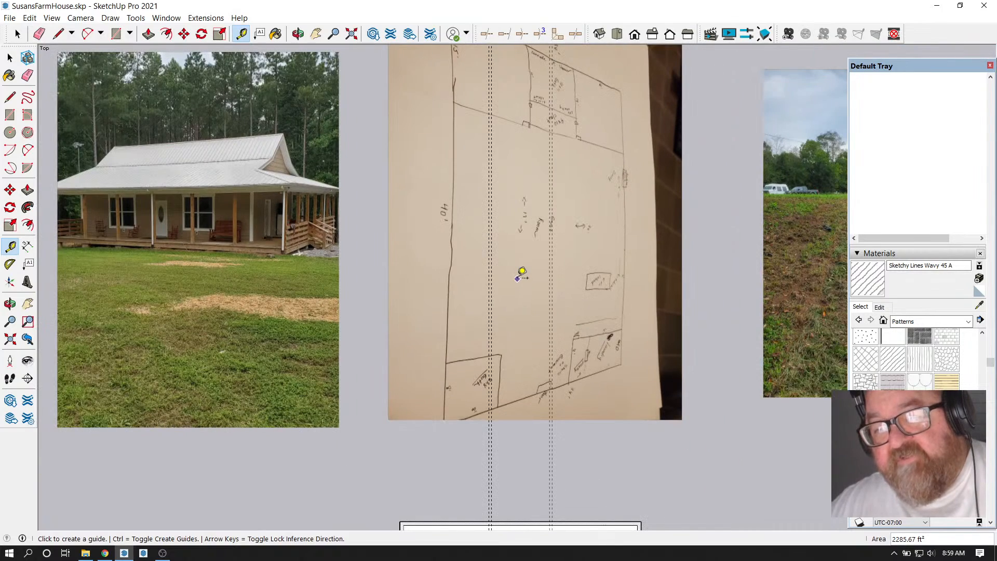
pyautogui.scroll(-3, 519, 271)
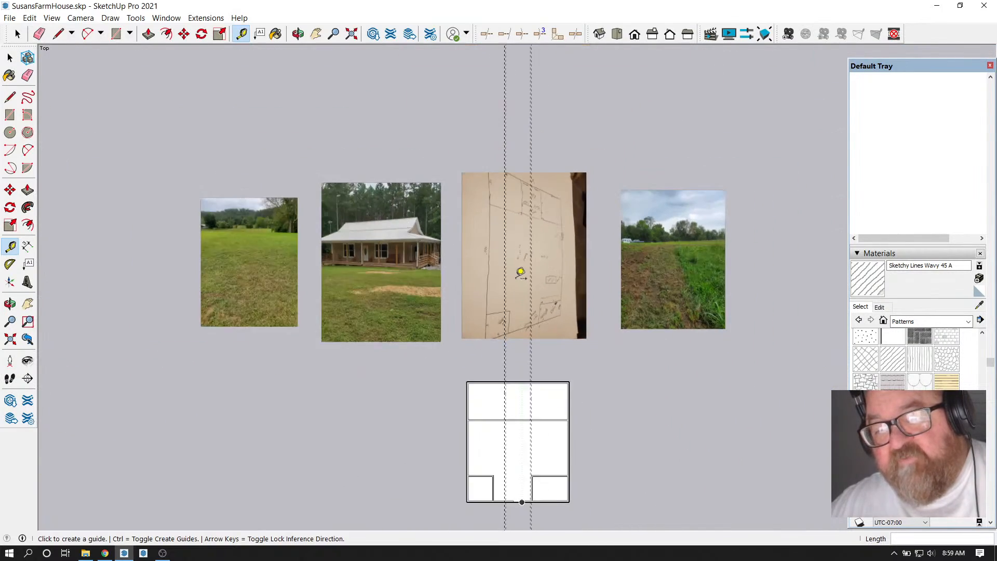
# Draw two 4 1/2" by 12' partition wall rectangles between the guide pairs in the plan's upper room
pyautogui.scroll(1, 502, 442)
pyautogui.scroll(3, 502, 442)
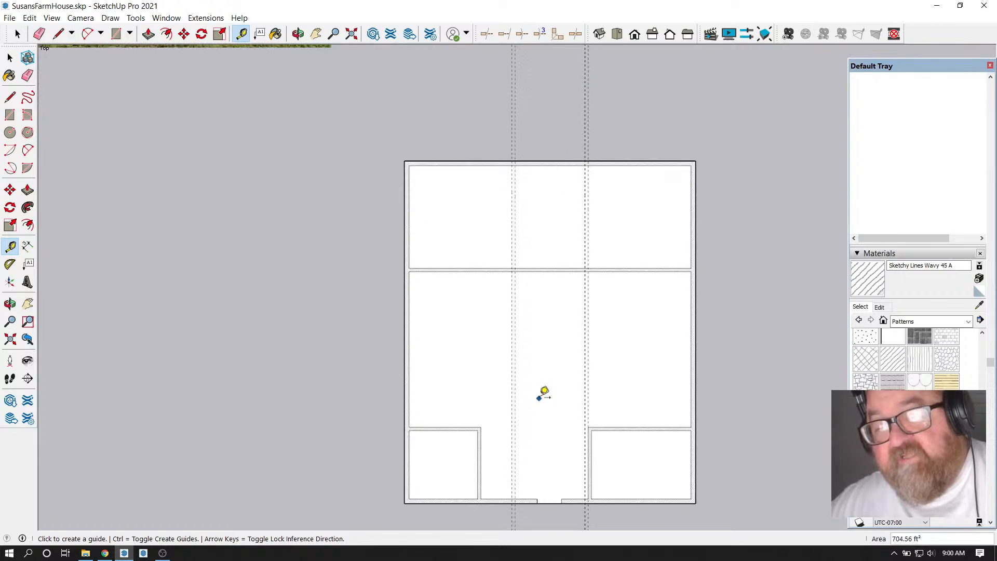
pyautogui.scroll(-3, 545, 406)
pyautogui.scroll(2, 540, 260)
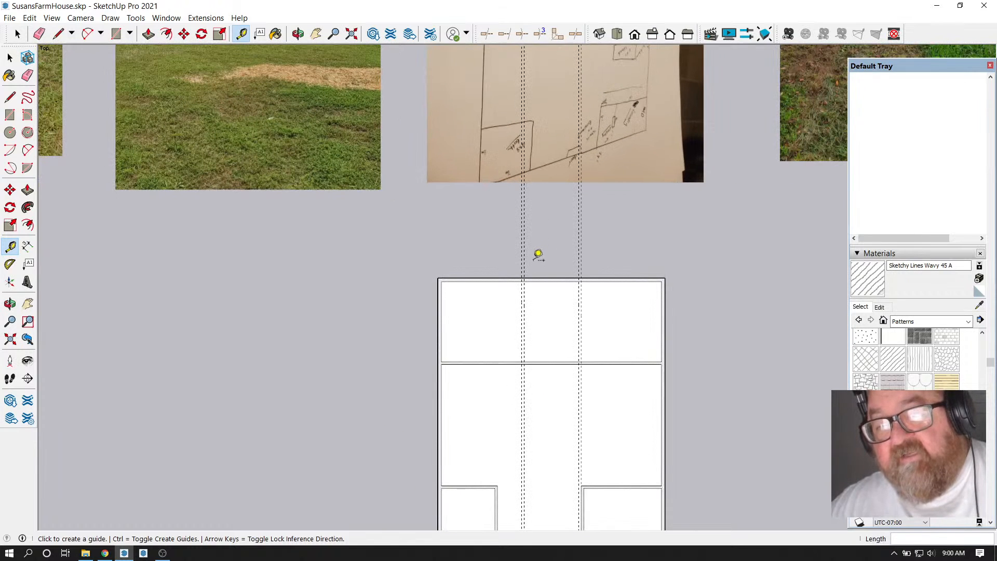
pyautogui.click(115, 35)
pyautogui.scroll(4, 524, 306)
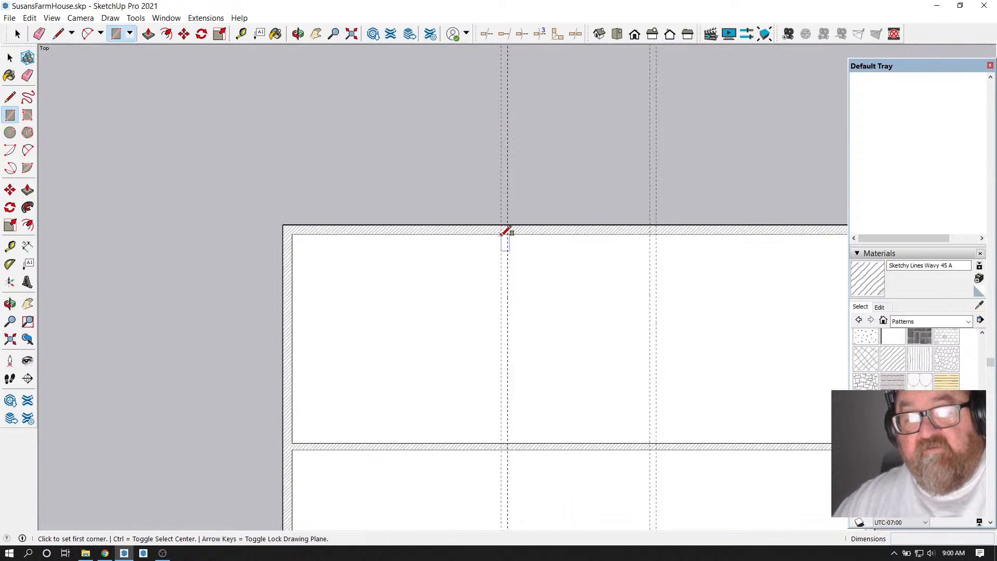
pyautogui.click(501, 234)
pyautogui.click(508, 444)
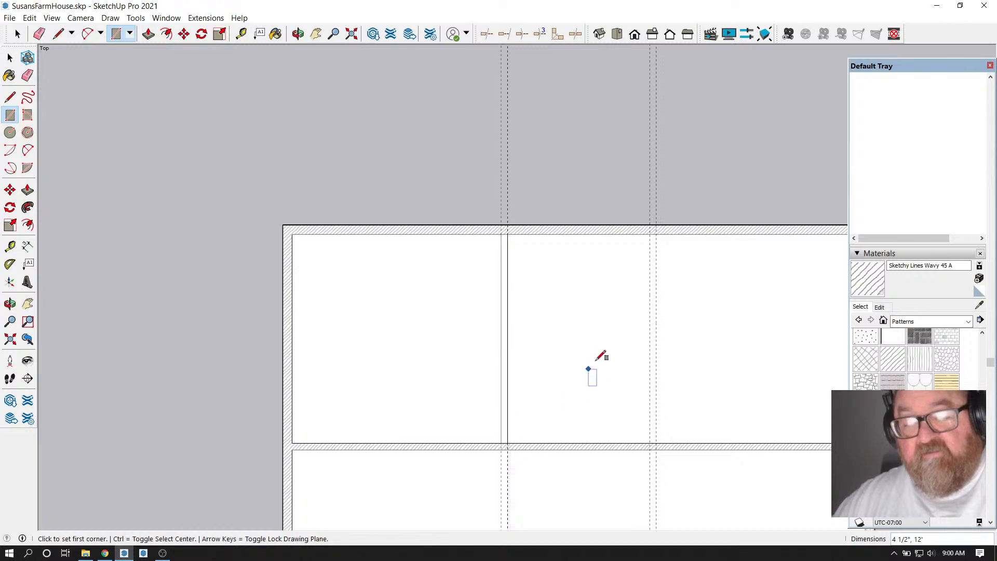
pyautogui.click(650, 234)
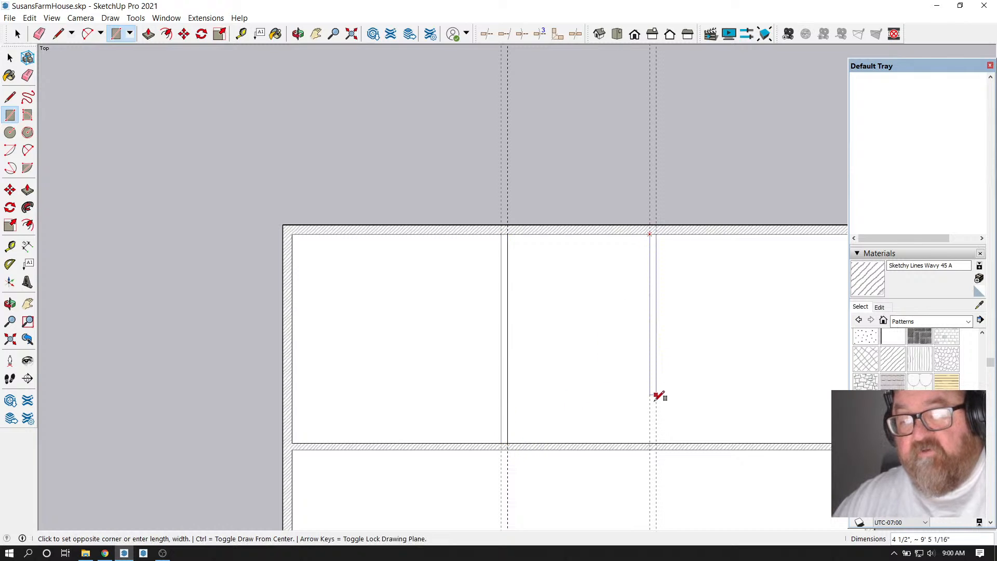
pyautogui.click(656, 443)
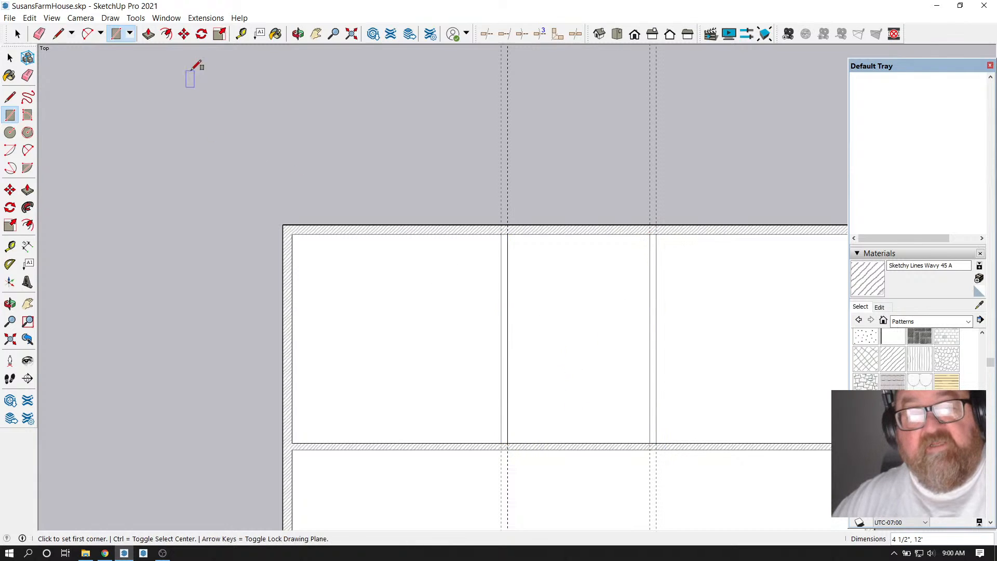
# Paint both new partition walls of the upper room with the Sketchy Lines Wavy 45 A pattern
pyautogui.click(276, 33)
pyautogui.scroll(2, 535, 264)
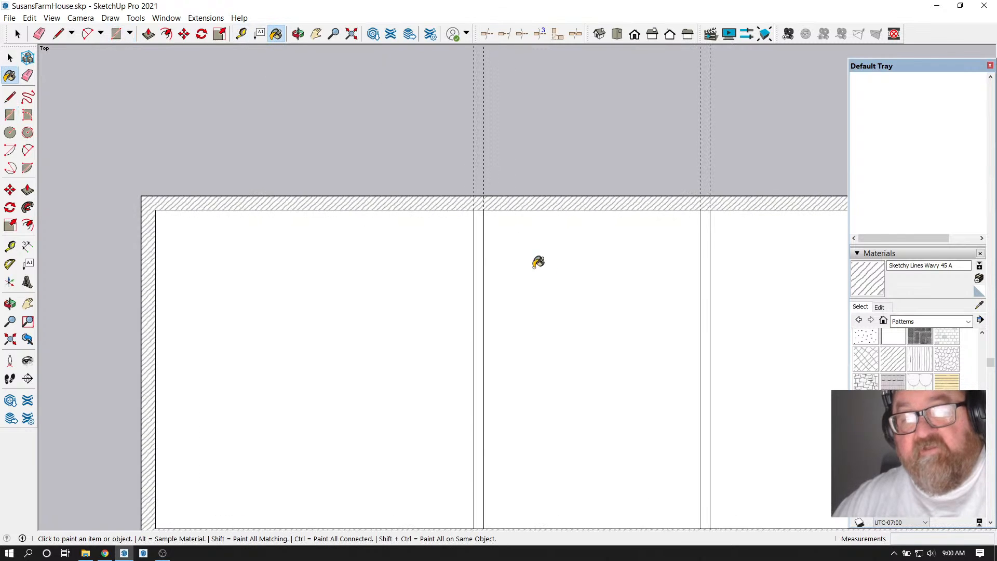
pyautogui.click(481, 230)
pyautogui.click(709, 239)
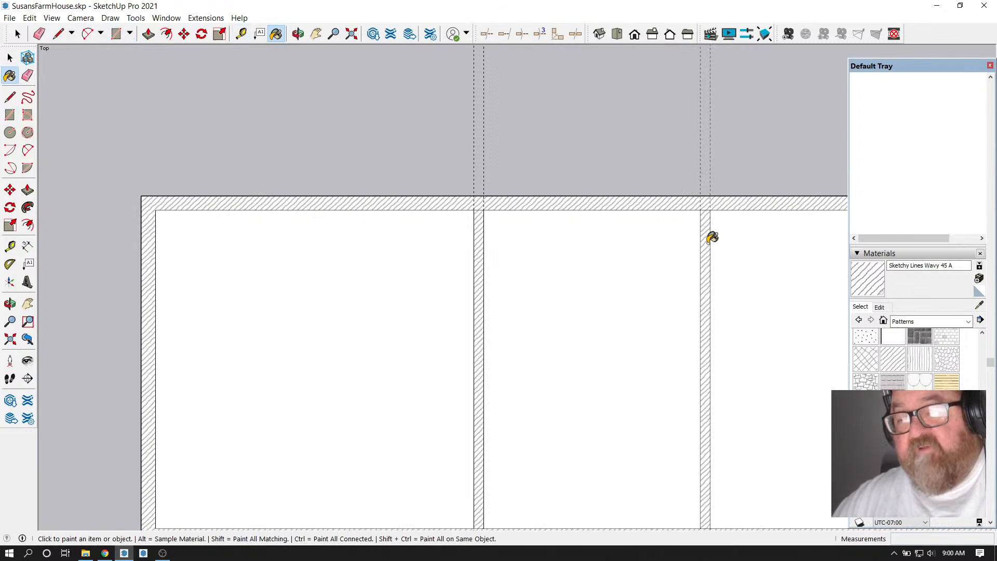
# Erase the four vertical guides along the two partition walls
pyautogui.click(39, 34)
pyautogui.scroll(2, 522, 208)
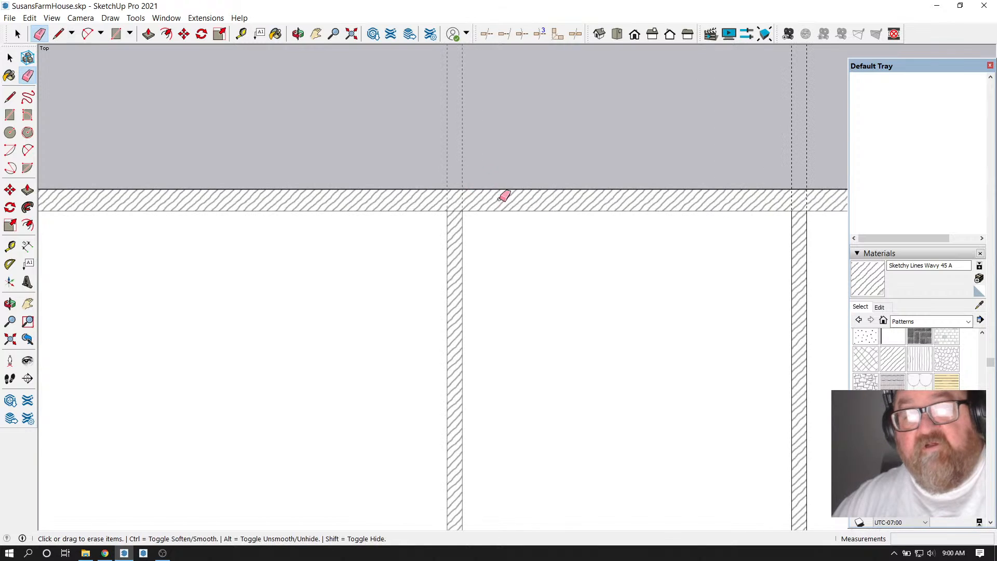
pyautogui.scroll(-1, 423, 211)
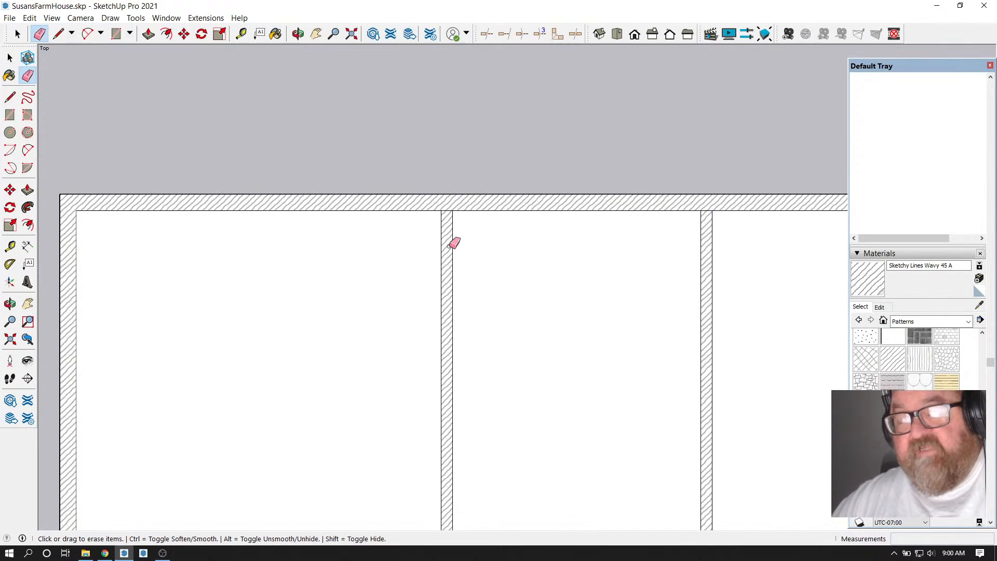
# Erase the seam lines where both partitions meet the upper outer wall and the horizontal interior wall
pyautogui.scroll(1, 454, 241)
pyautogui.scroll(-1, 363, 236)
pyautogui.scroll(2, 719, 212)
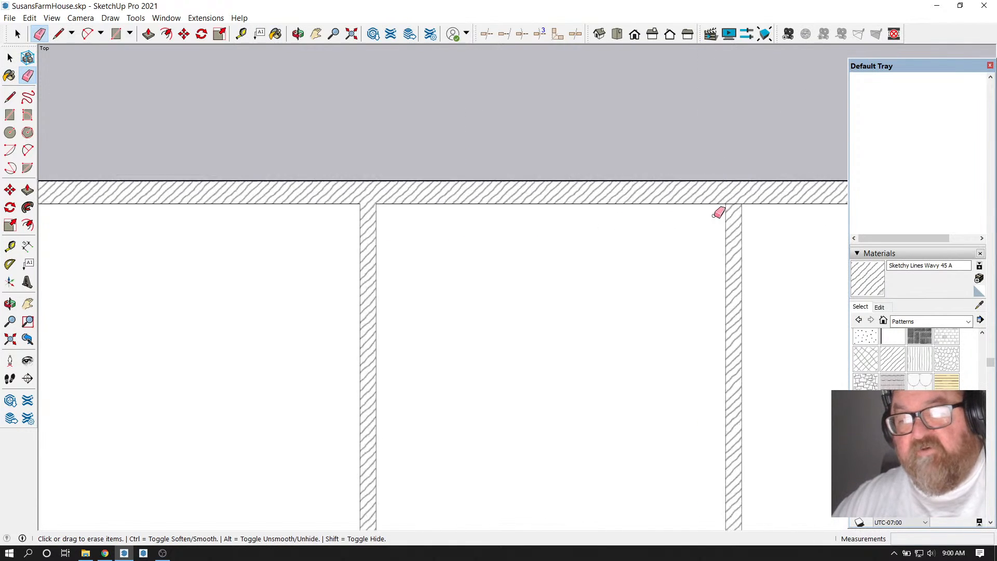
pyautogui.scroll(-3, 538, 218)
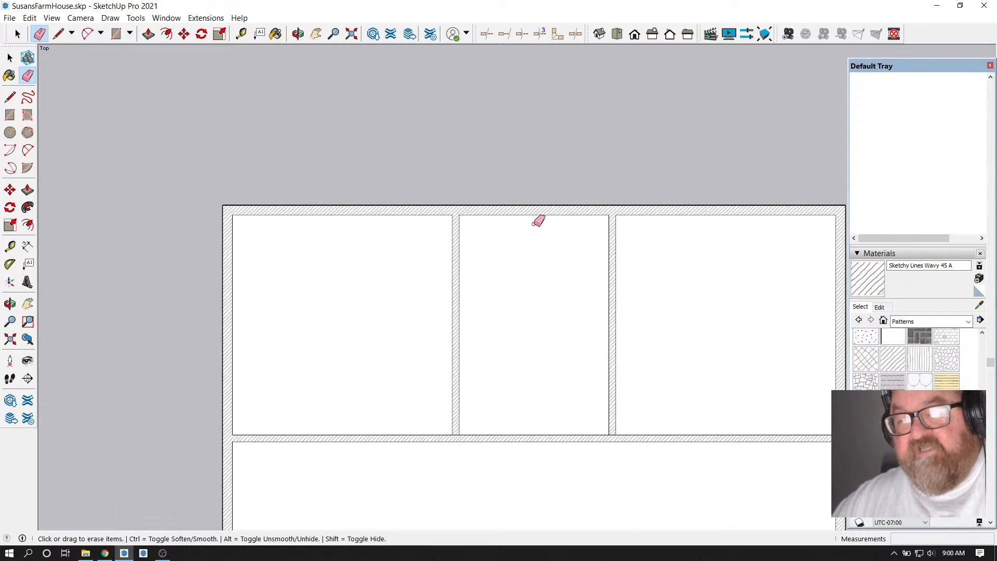
pyautogui.scroll(3, 439, 479)
pyautogui.scroll(1, 471, 437)
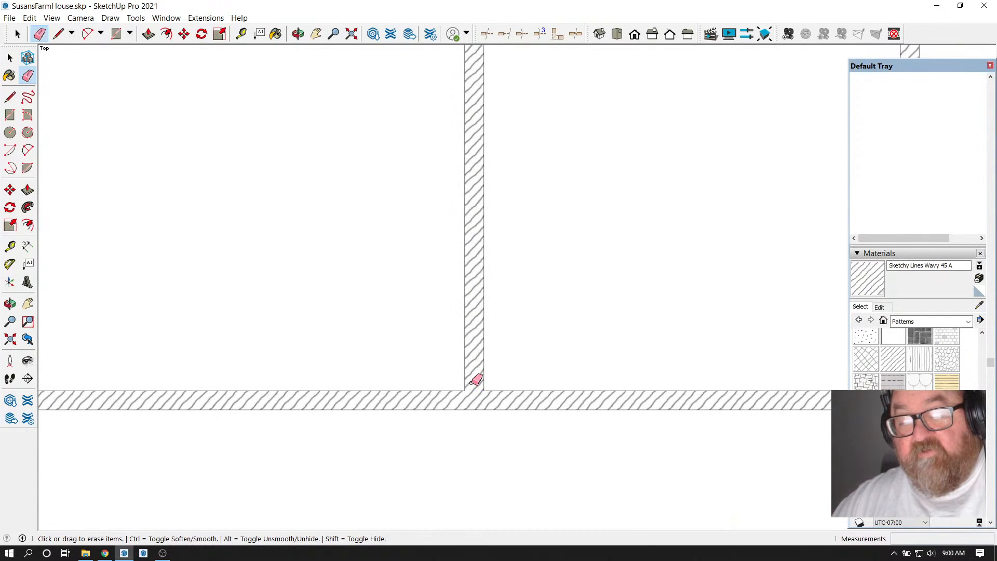
pyautogui.scroll(-3, 391, 416)
pyautogui.scroll(3, 702, 402)
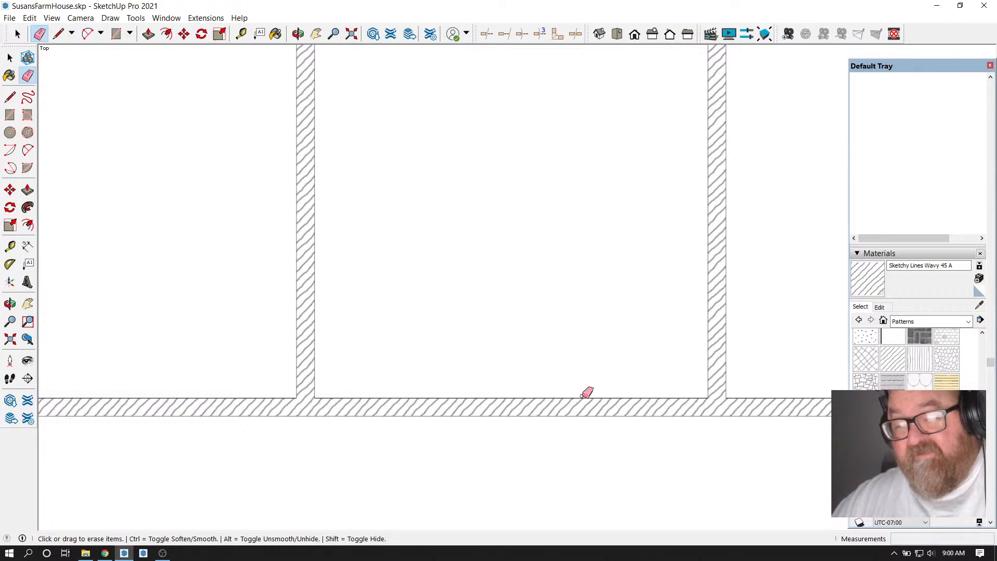
pyautogui.scroll(-5, 561, 414)
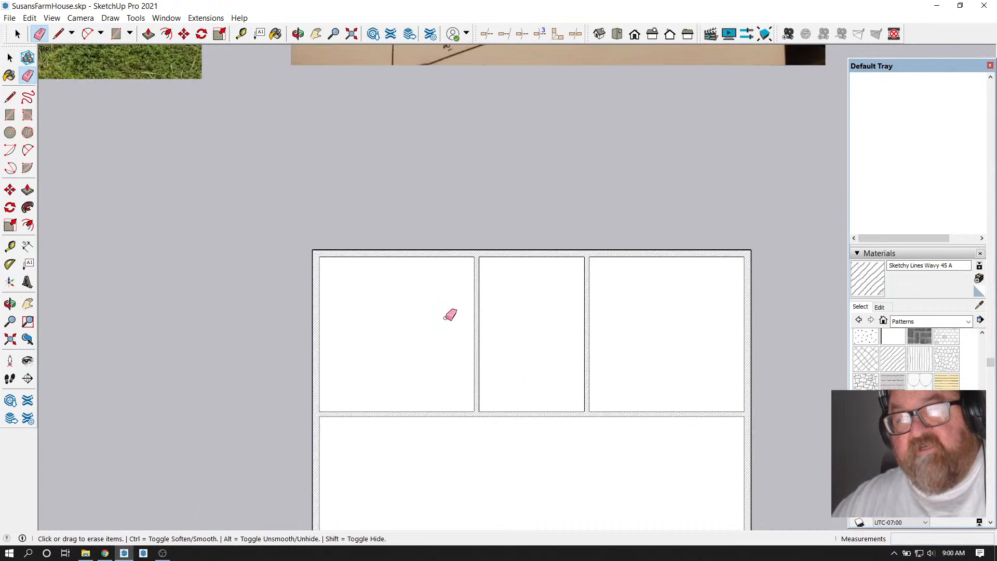
# Measure the clear width of the middle upper room between the two partition walls
pyautogui.click(241, 34)
pyautogui.scroll(2, 514, 343)
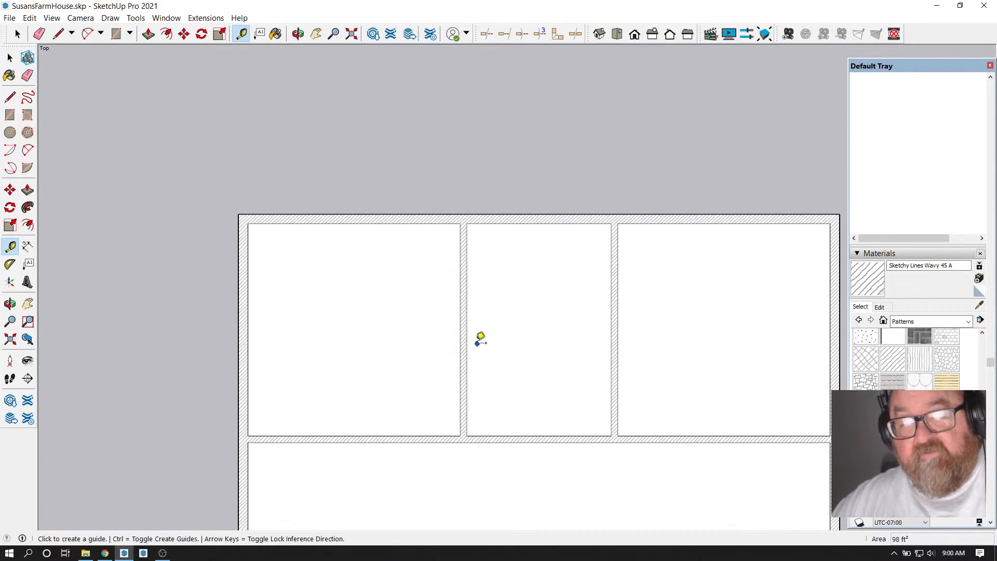
pyautogui.click(467, 343)
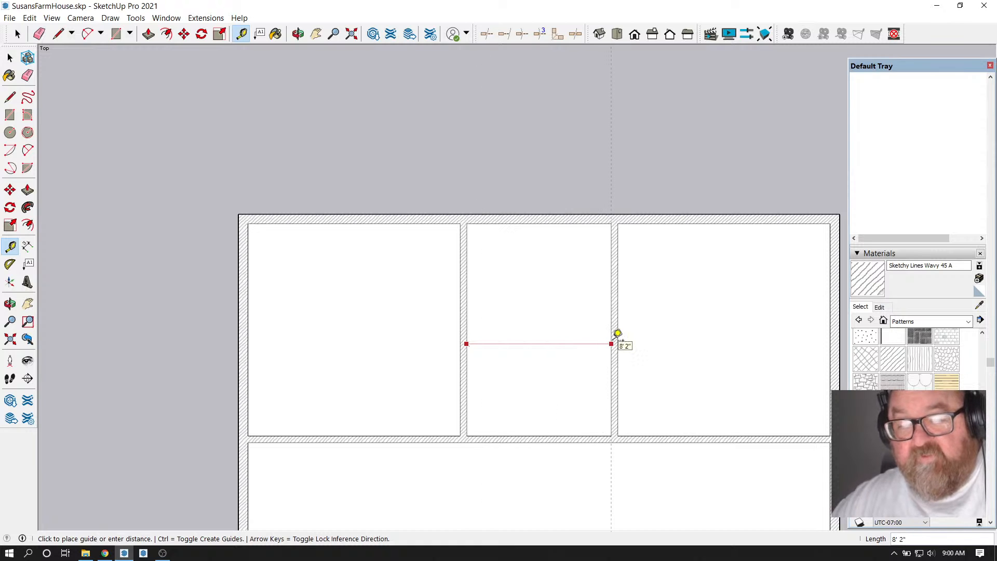
pyautogui.click(618, 333)
# Examine the bath, closet and their dividing wall in the upper part of the hand-drawn sketch
pyautogui.scroll(-5, 509, 443)
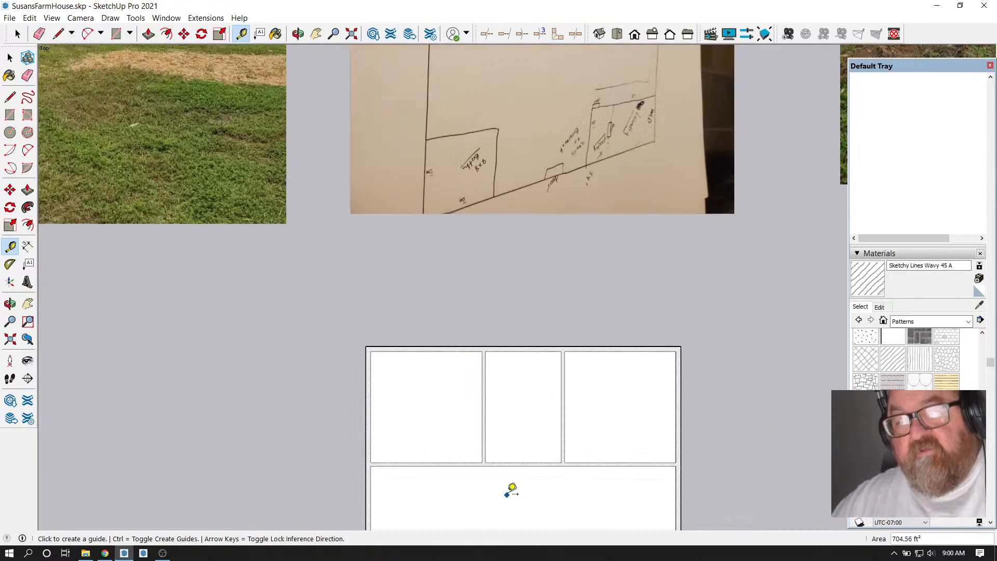
pyautogui.scroll(6, 535, 149)
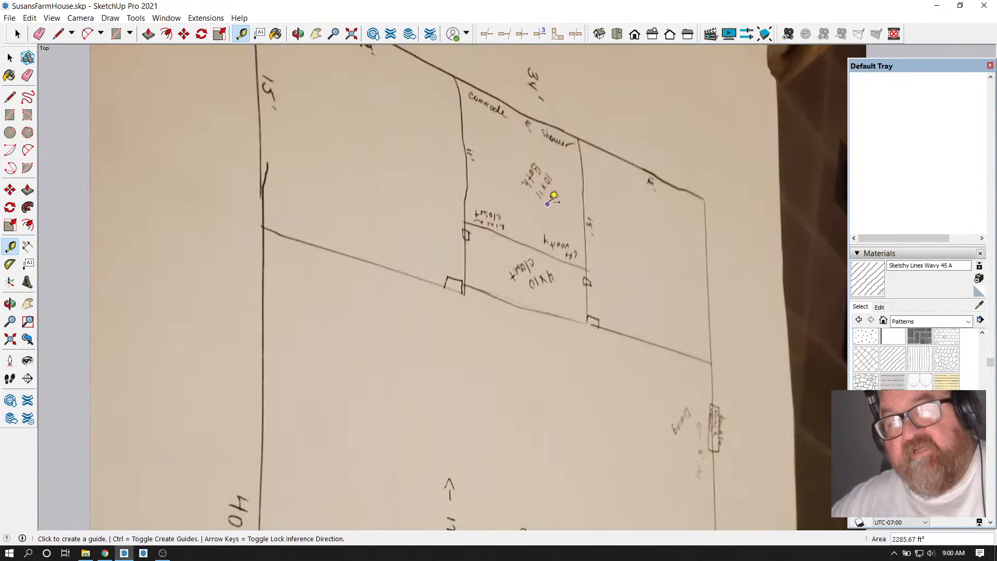
pyautogui.scroll(1, 549, 207)
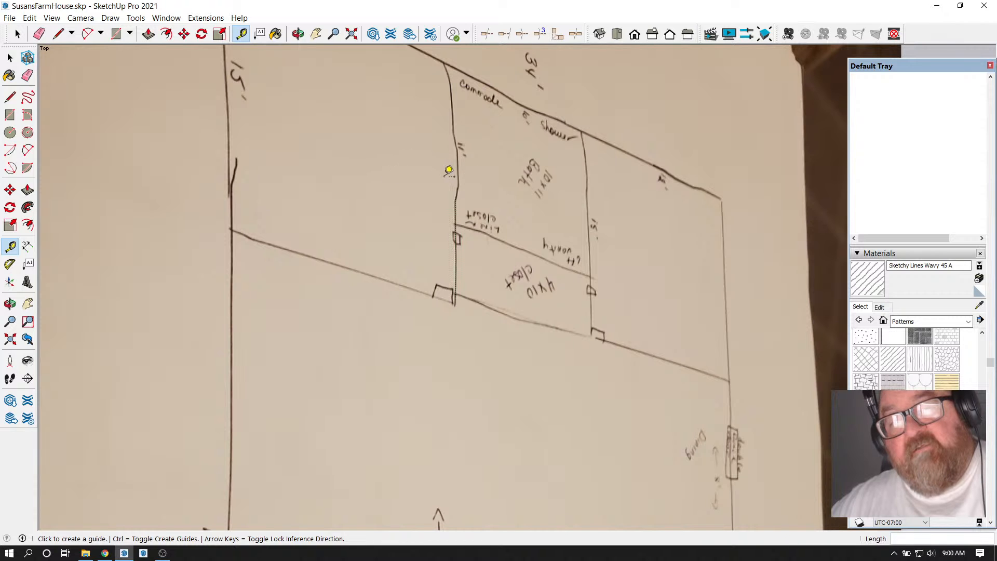
pyautogui.scroll(-3, 558, 216)
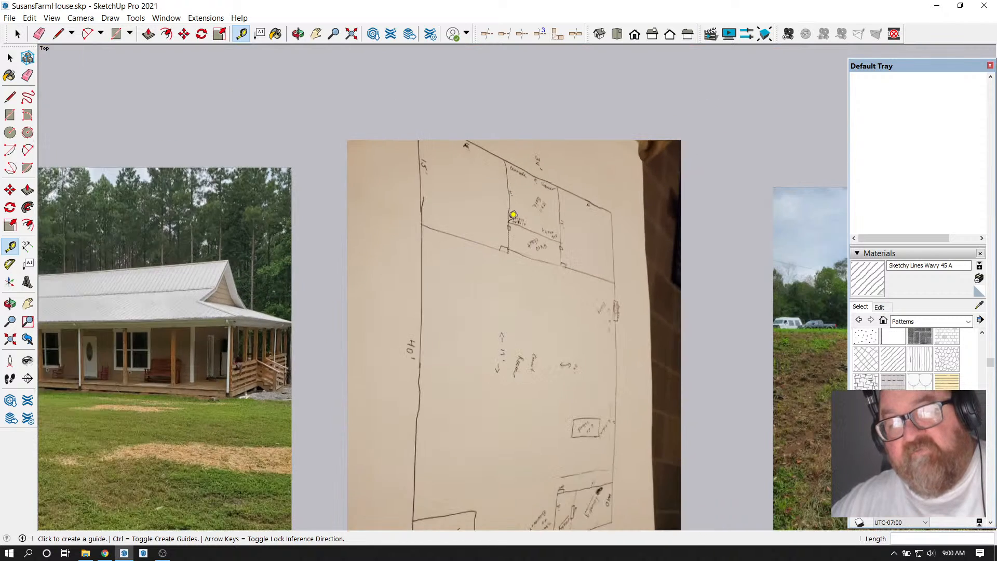
pyautogui.scroll(3, 573, 233)
pyautogui.scroll(1, 574, 233)
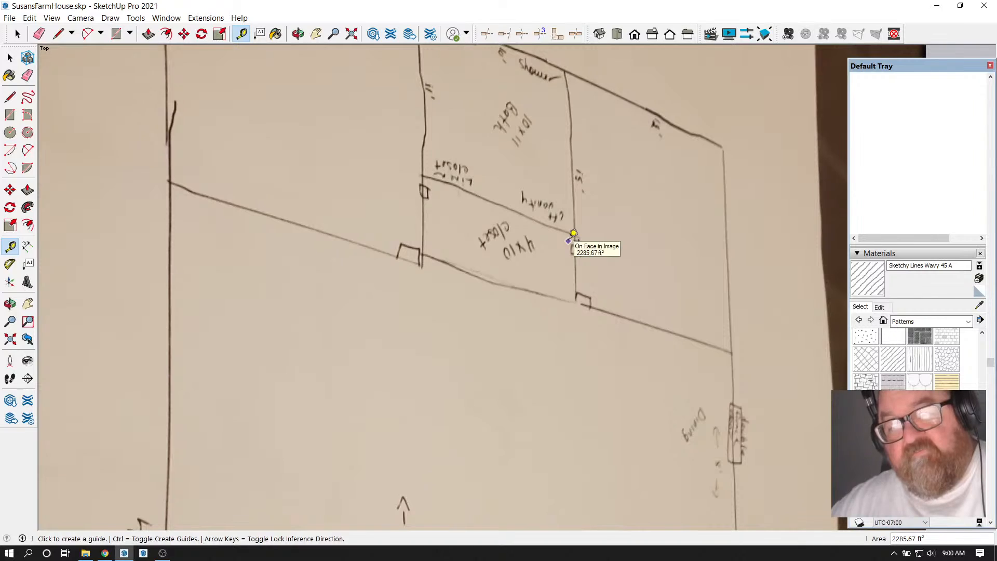
pyautogui.scroll(-3, 505, 224)
pyautogui.scroll(-4, 506, 228)
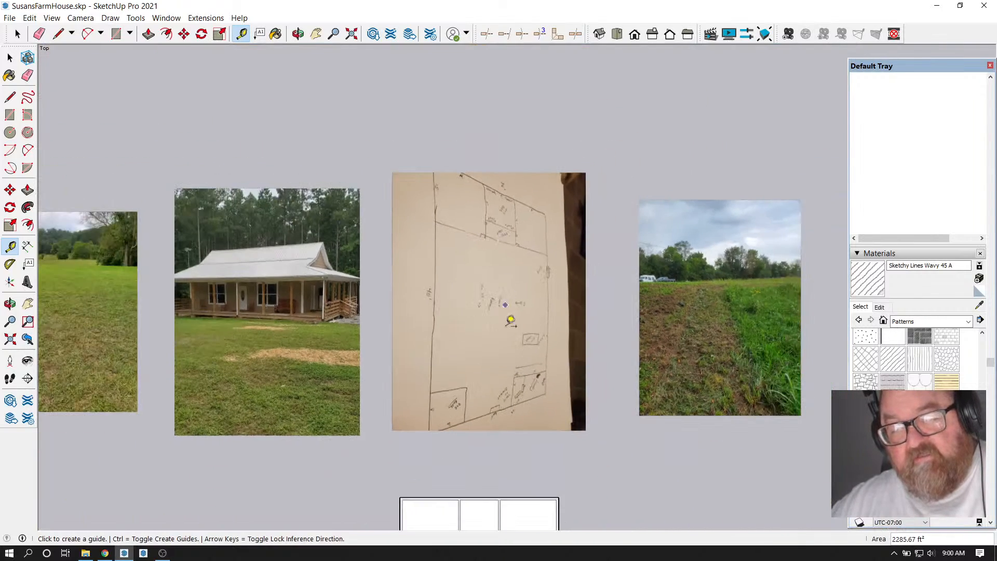
# Measure the middle upper room's width again, just above the horizontal interior wall
pyautogui.scroll(3, 498, 484)
pyautogui.scroll(3, 467, 488)
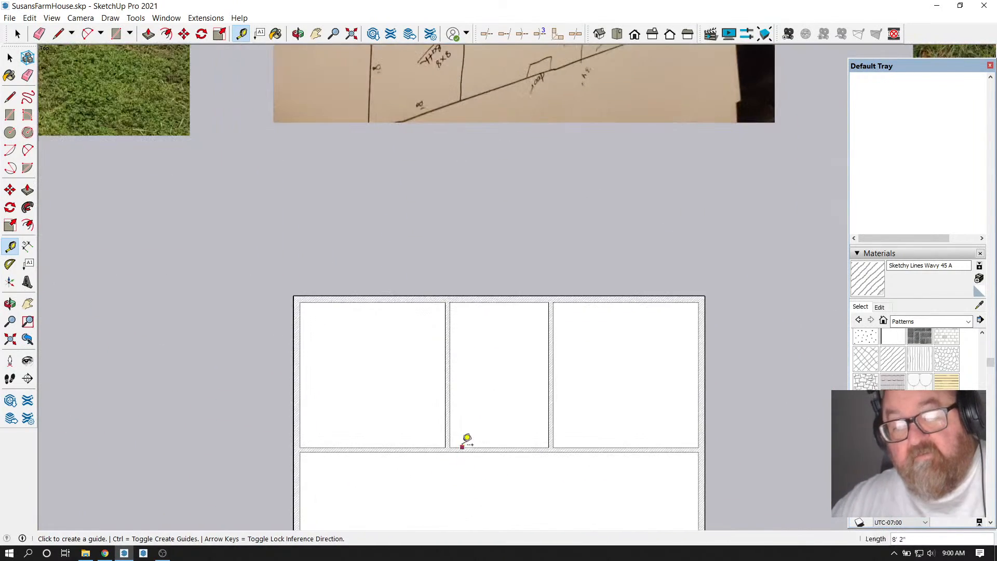
pyautogui.click(450, 426)
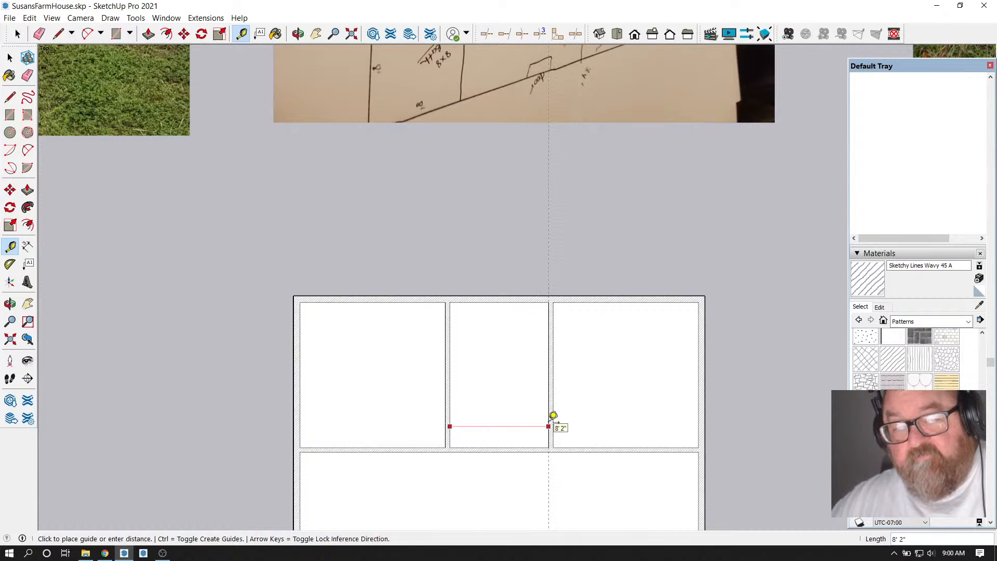
pyautogui.press('Escape')
pyautogui.scroll(4, 478, 443)
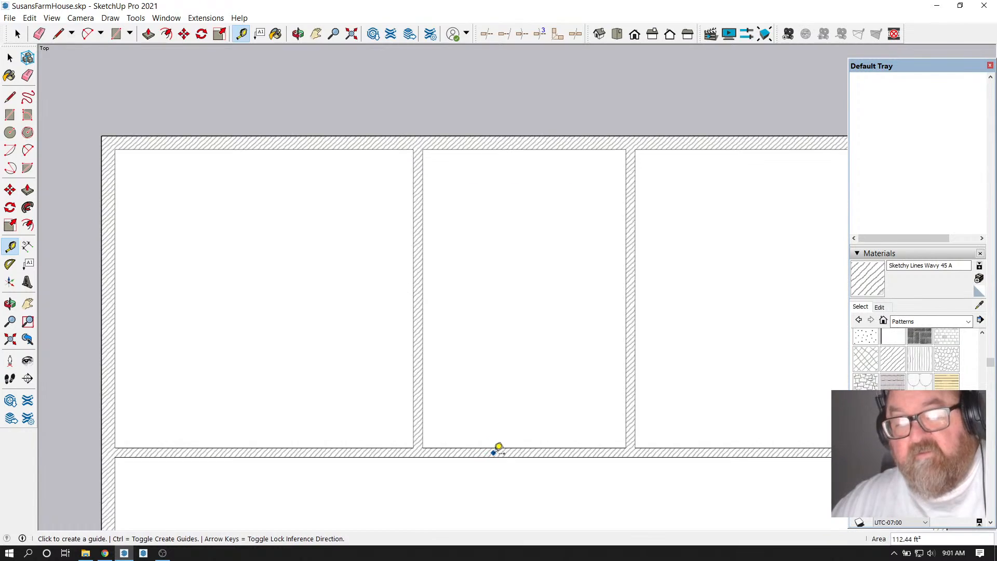
# Check the hand-drawn sketch's overall layout and the dimensions noted along its upper wall and bath
pyautogui.scroll(-3, 496, 460)
pyautogui.scroll(-5, 495, 460)
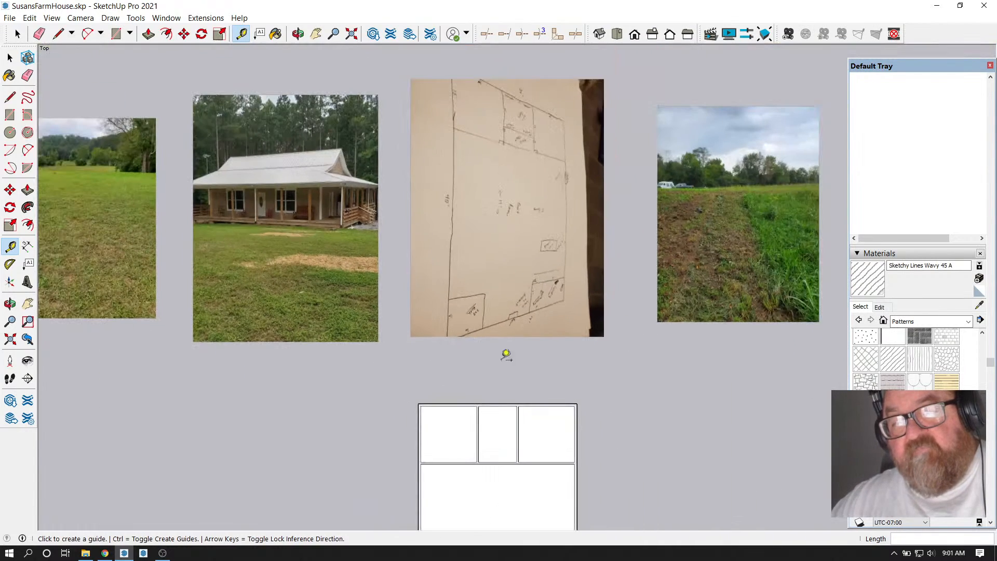
pyautogui.scroll(3, 522, 102)
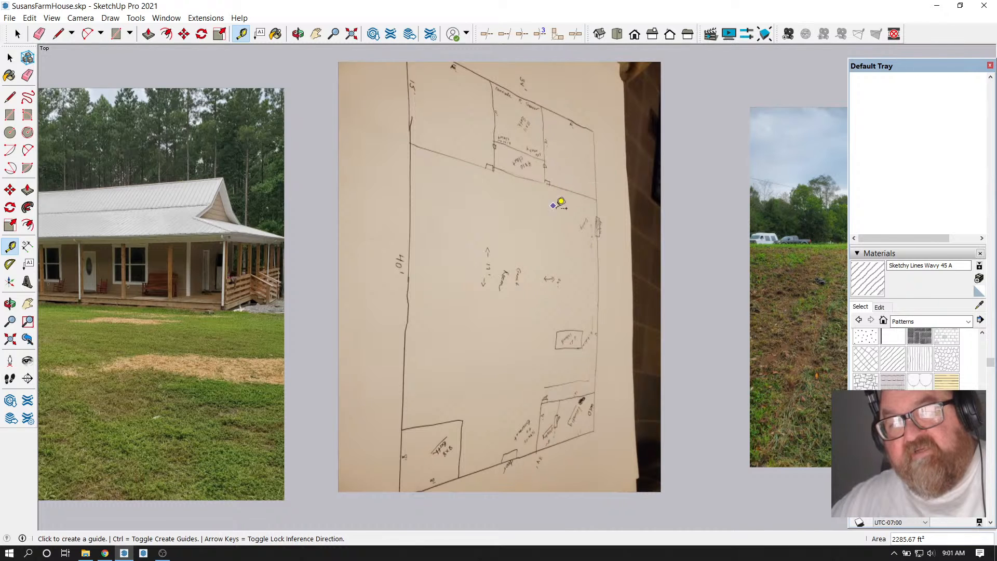
pyautogui.scroll(-1, 559, 208)
pyautogui.scroll(1, 515, 145)
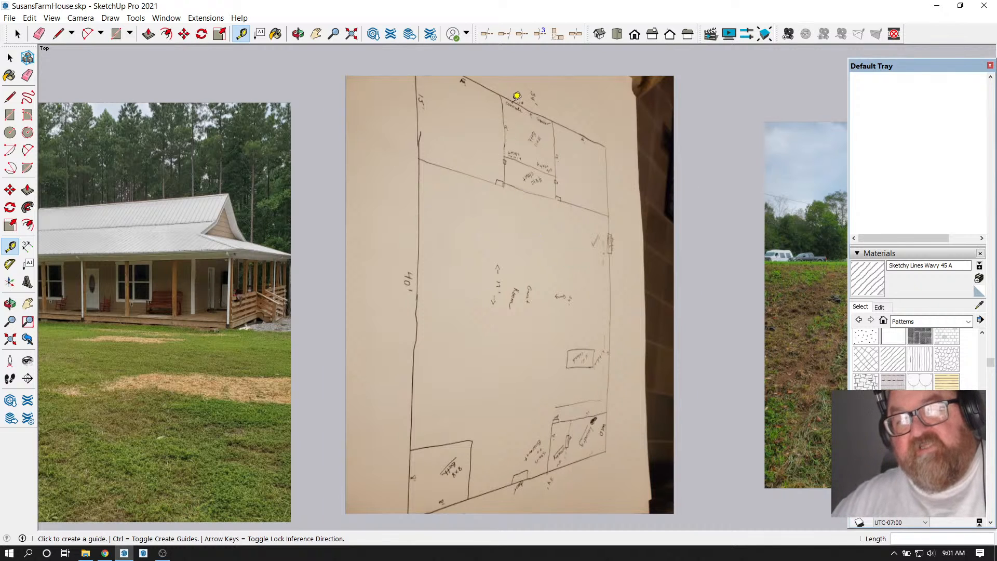
pyautogui.scroll(3, 516, 95)
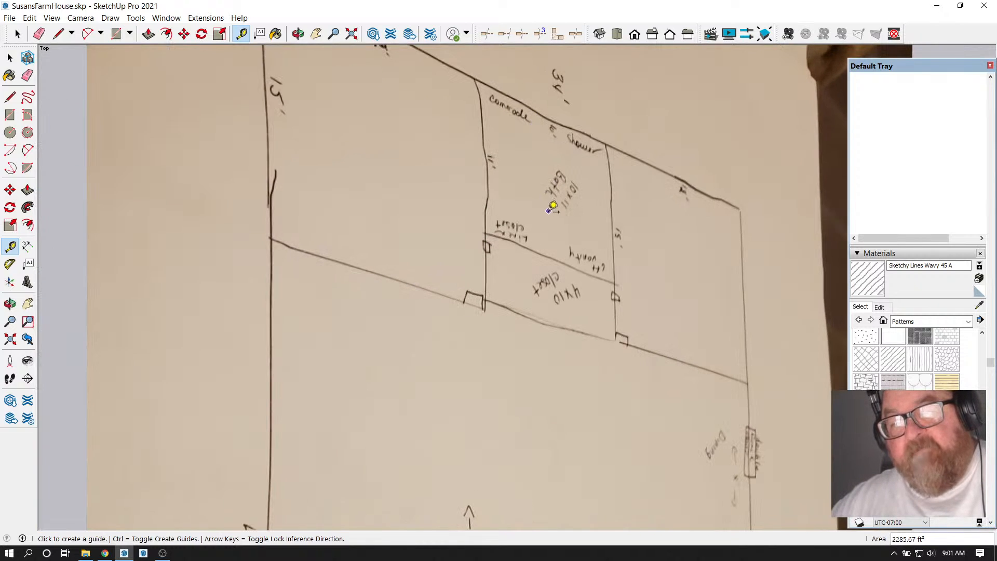
pyautogui.scroll(-1, 566, 213)
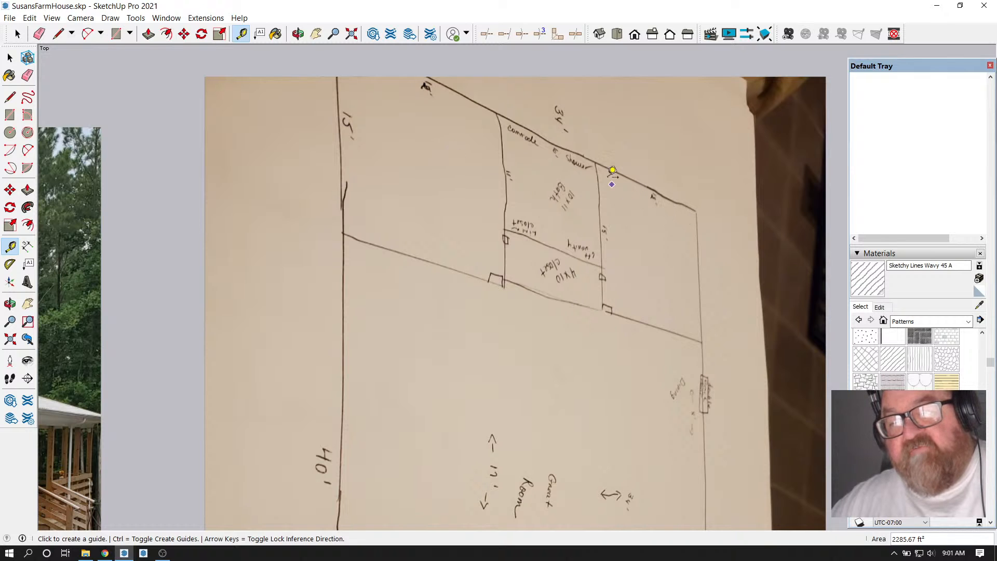
# Review the three upper rooms in the modelled plan and recheck the distance between the two partitions
pyautogui.scroll(-6, 613, 171)
pyautogui.scroll(2, 590, 362)
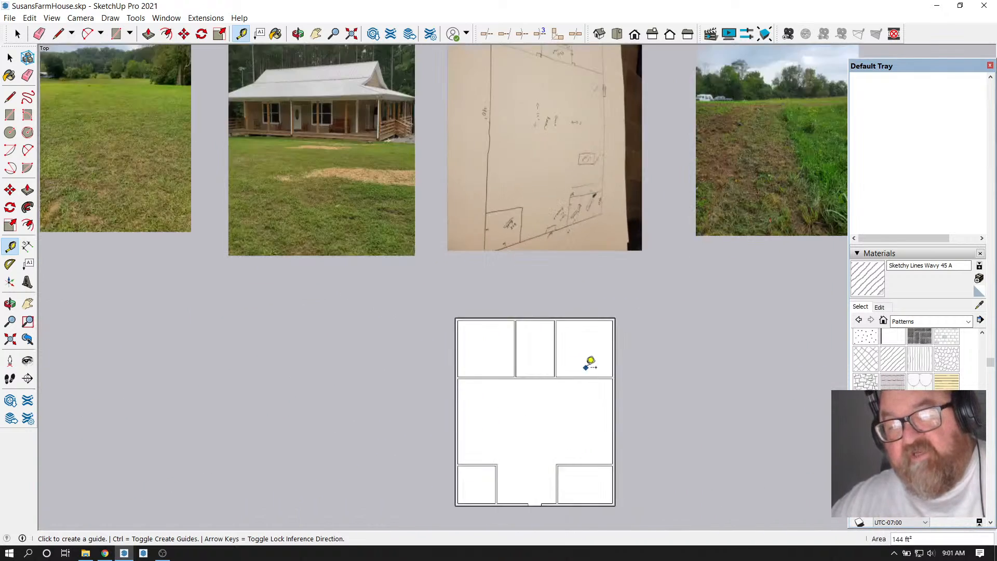
pyautogui.scroll(5, 591, 362)
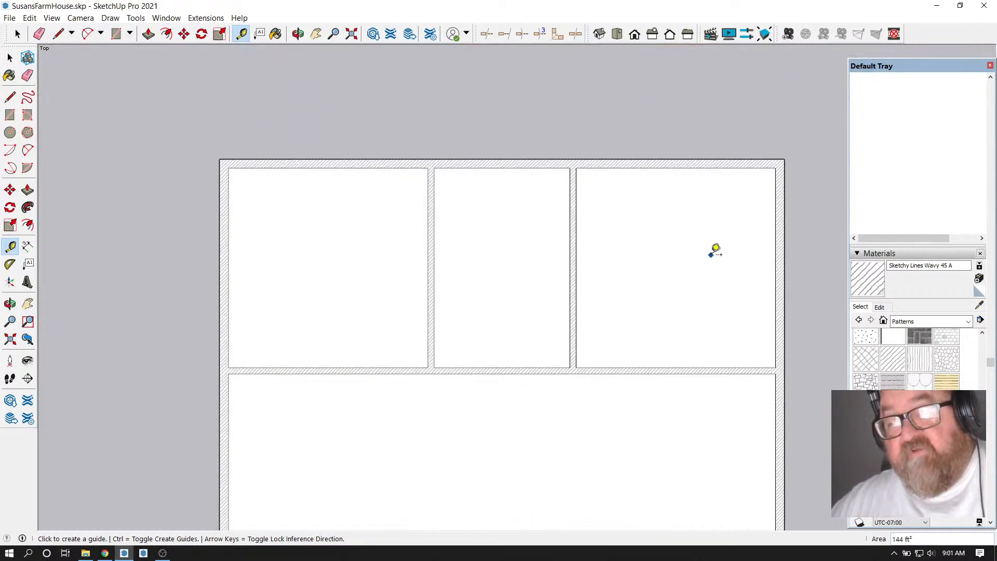
pyautogui.scroll(-1, 566, 173)
pyautogui.scroll(2, 570, 196)
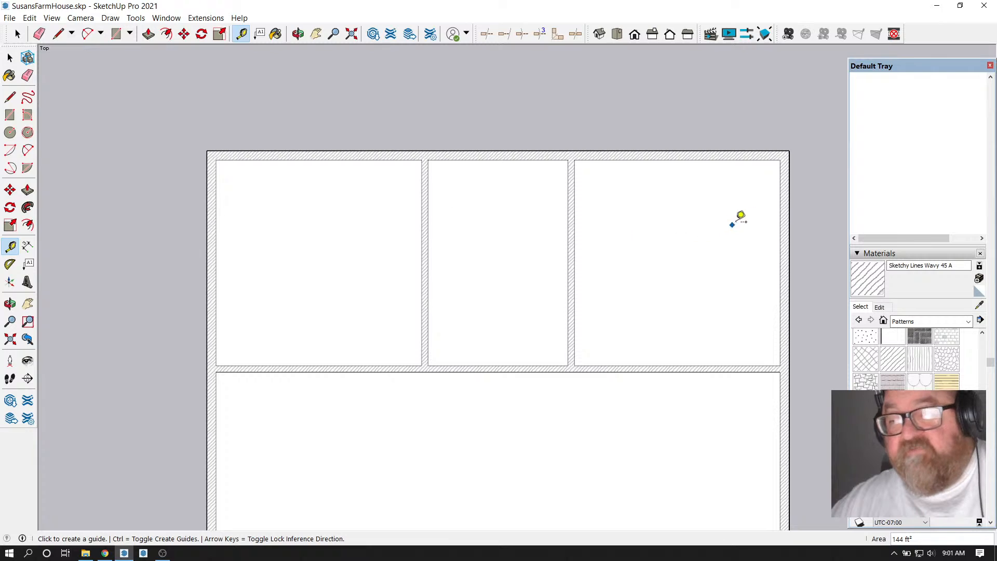
pyautogui.scroll(1, 479, 293)
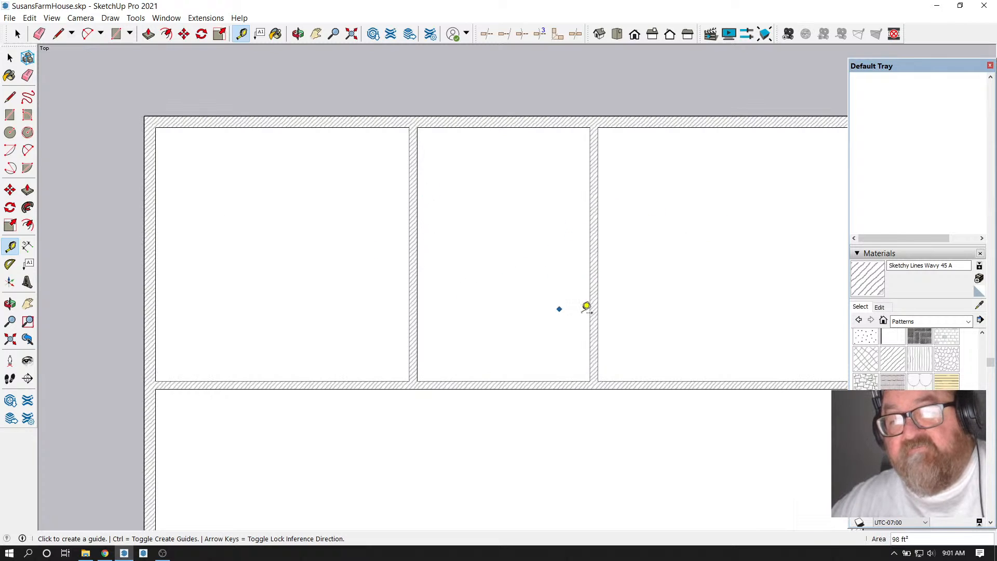
pyautogui.scroll(-2, 532, 364)
pyautogui.scroll(2, 460, 286)
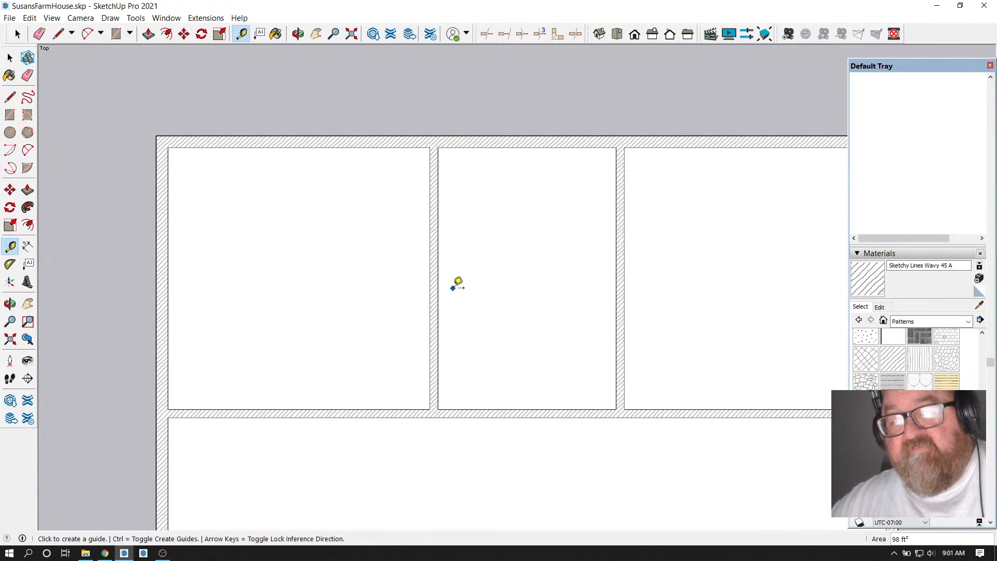
pyautogui.click(437, 292)
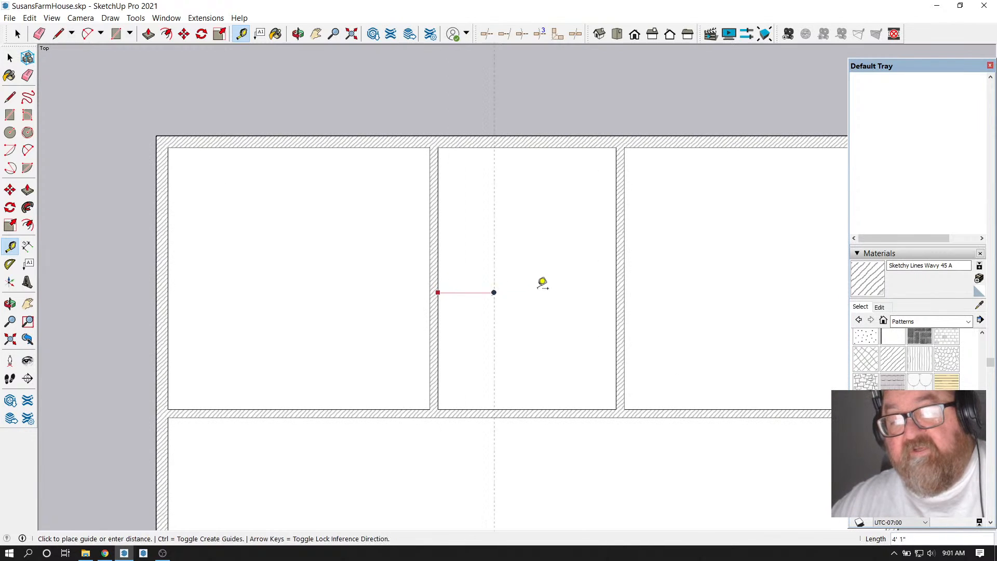
pyautogui.click(619, 275)
# Compare the modelled middle room with the bath and closet dimensions in the hand-drawn sketch
pyautogui.scroll(-5, 519, 385)
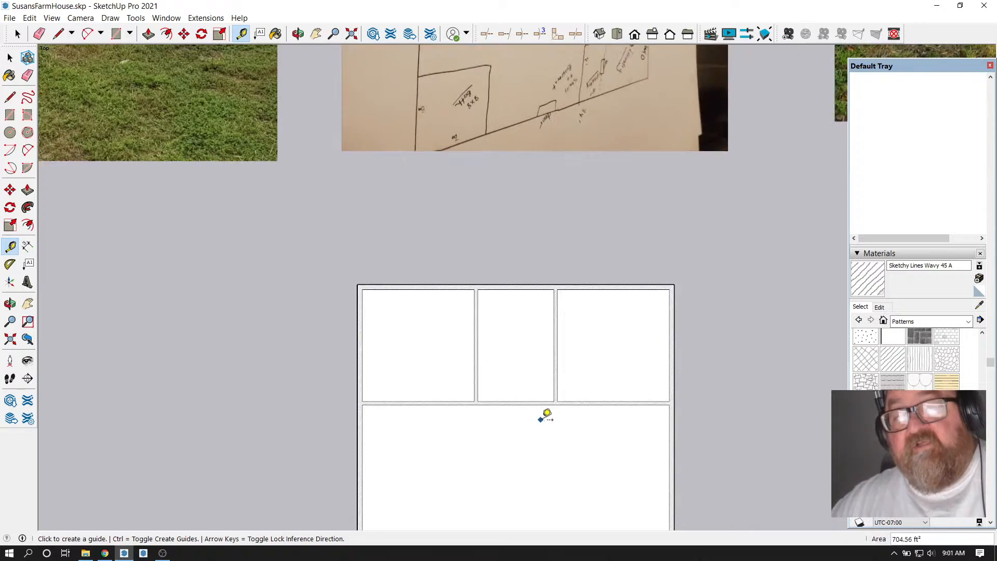
pyautogui.scroll(-2, 547, 422)
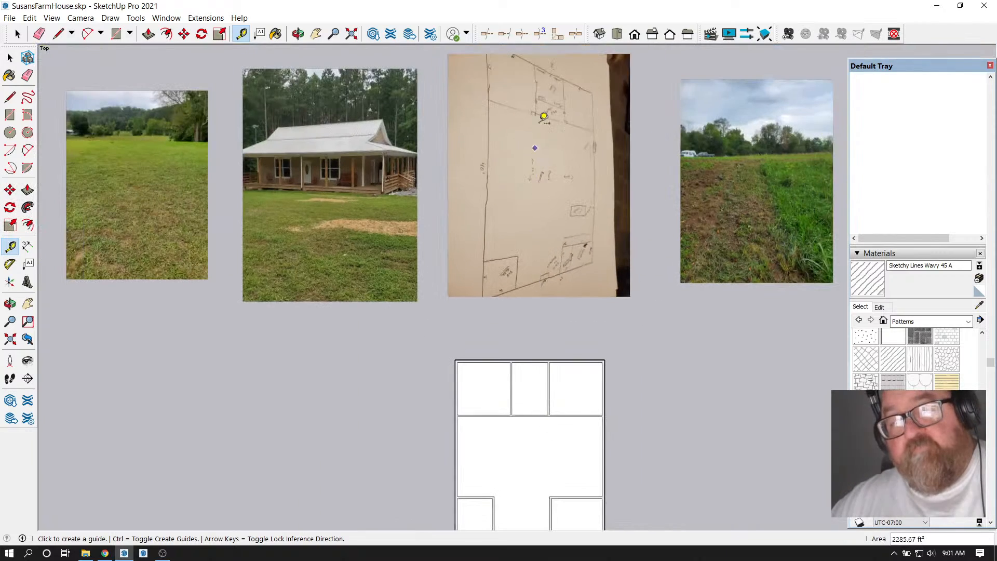
pyautogui.scroll(2, 563, 70)
pyautogui.scroll(5, 563, 70)
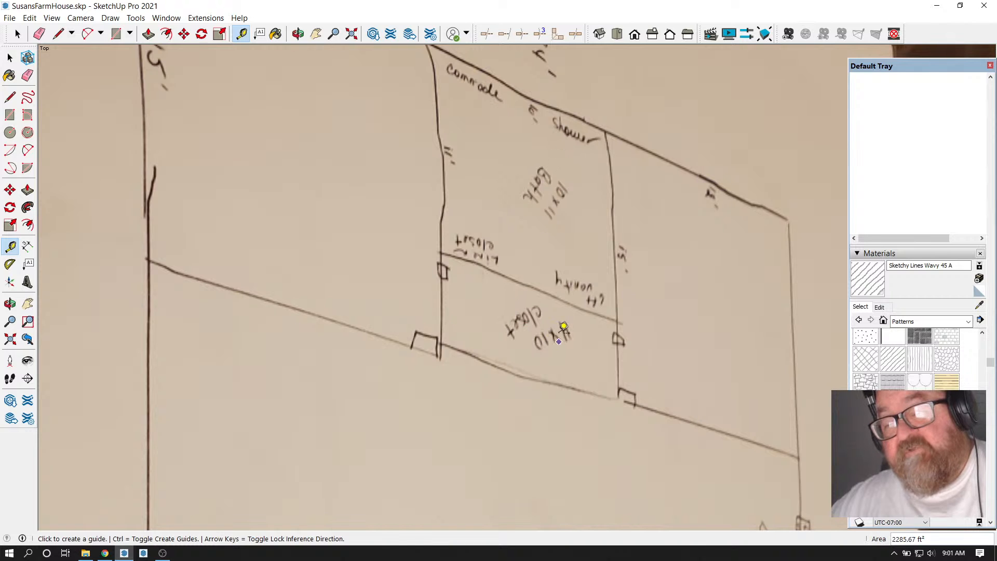
pyautogui.scroll(-10, 563, 322)
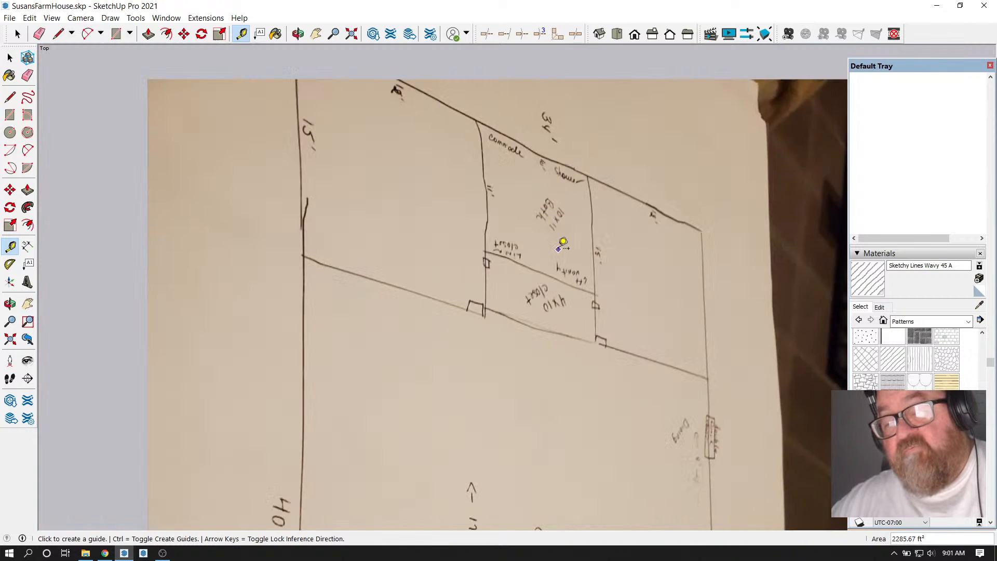
# Place a horizontal guide 48 inches above the wall that closes off the middle upper room from the large room below
pyautogui.scroll(-2, 517, 229)
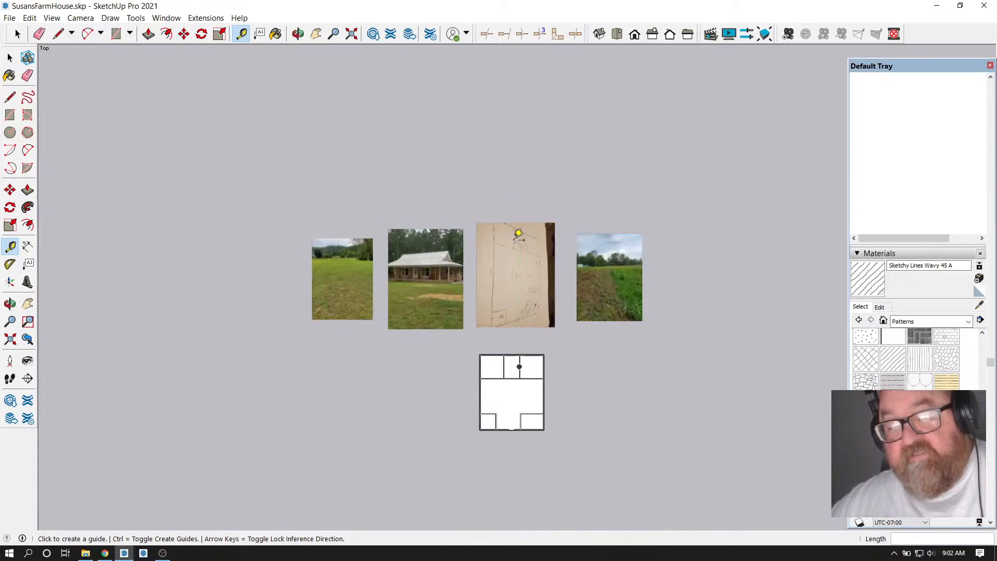
pyautogui.scroll(8, 512, 410)
pyautogui.scroll(4, 529, 302)
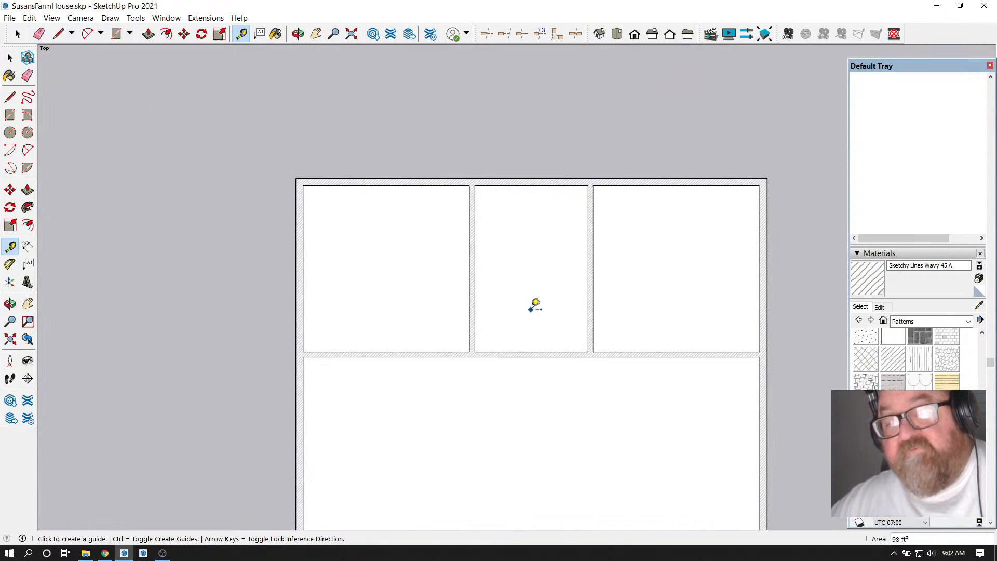
pyautogui.click(531, 367)
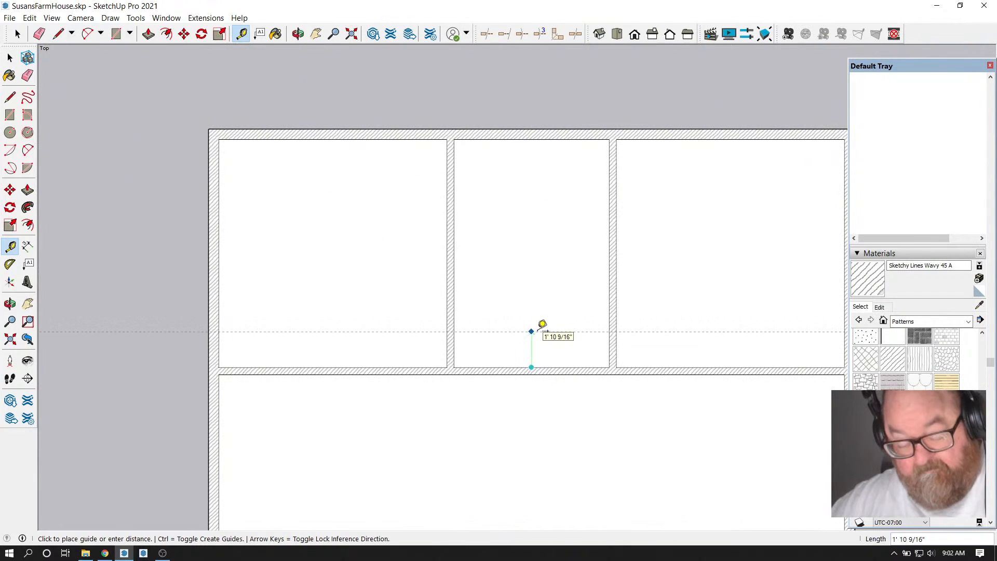
pyautogui.write('48')
pyautogui.press('Return')
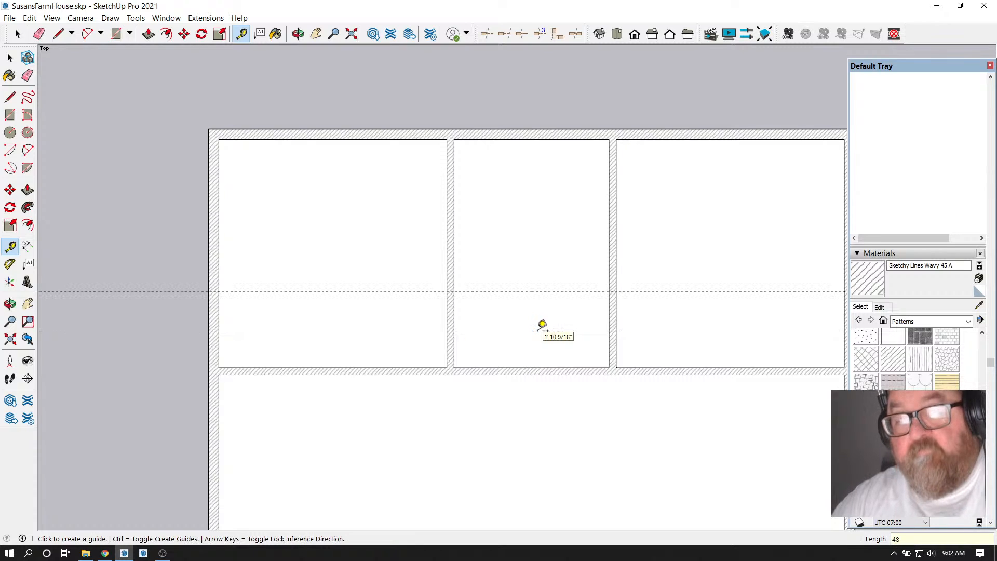
# Place a second horizontal guide 4.5 inches above the first to mark the thickness of the bath and closet partition
pyautogui.click(531, 290)
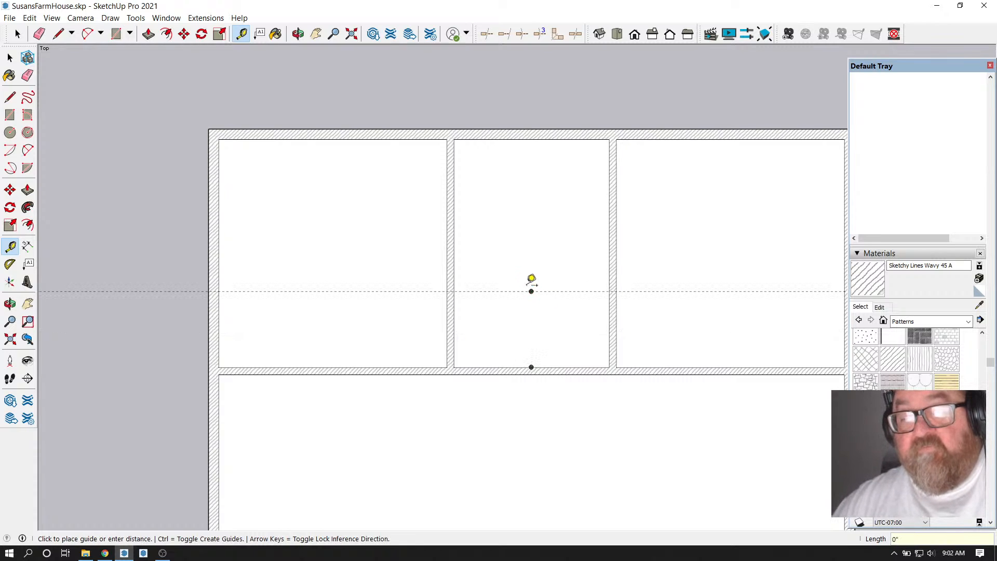
pyautogui.write('7')
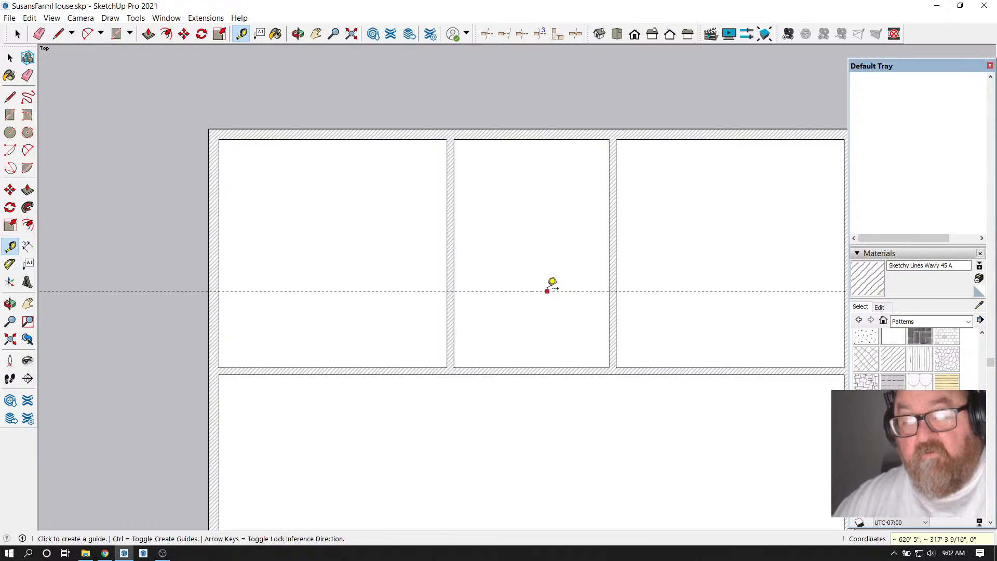
pyautogui.press('Return')
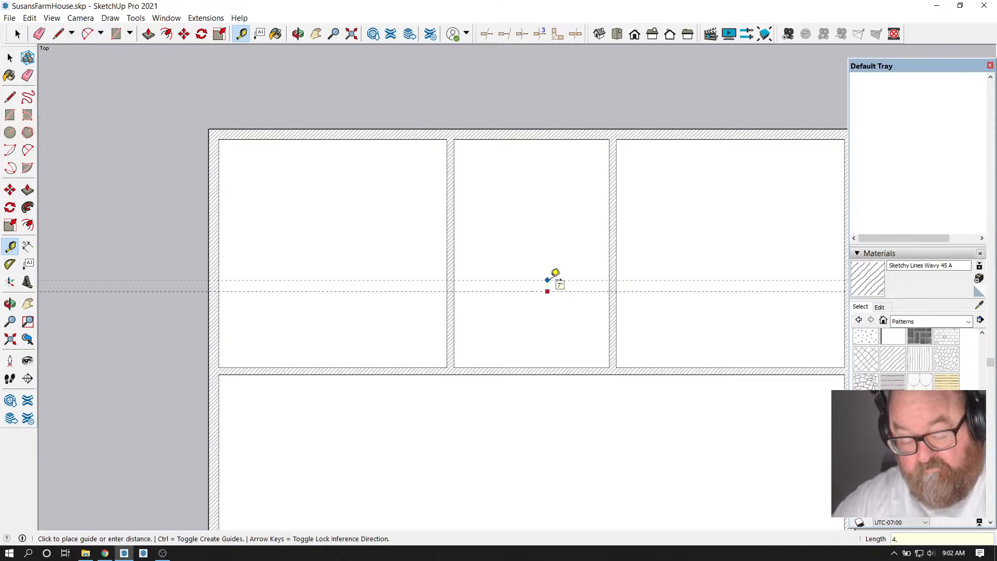
pyautogui.write('4.')
pyautogui.press('Return')
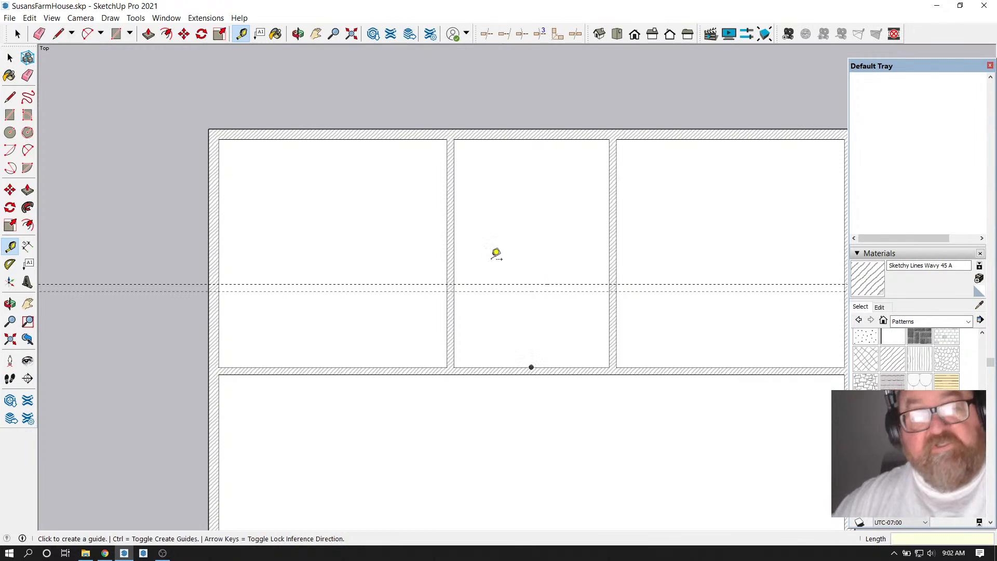
# Draw a 4 1/2" by 8' 2" partition rectangle between the guides across the middle room and fill it with Sketchy Lines Wavy 45 A
pyautogui.click(119, 40)
pyautogui.scroll(3, 479, 283)
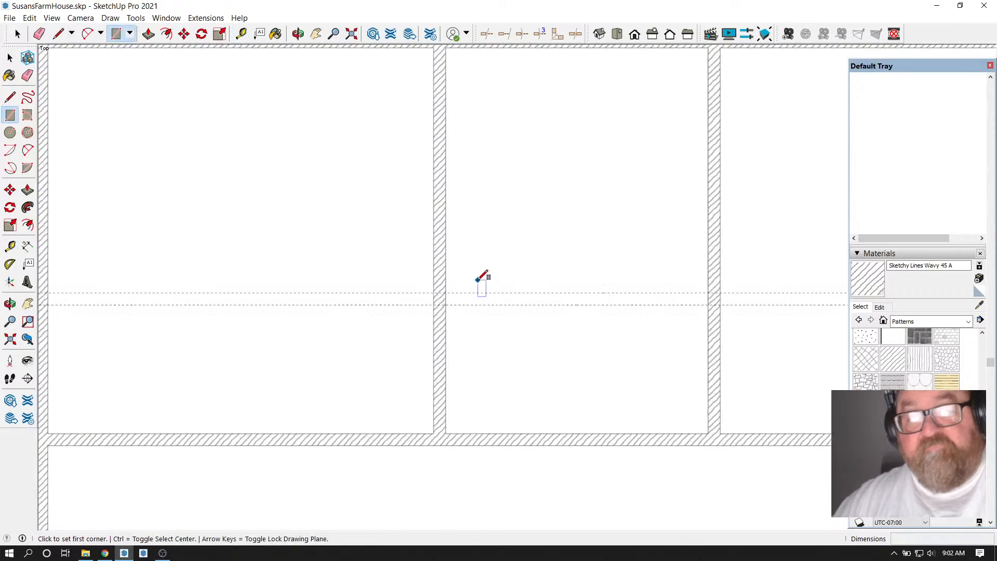
pyautogui.click(442, 294)
pyautogui.click(734, 307)
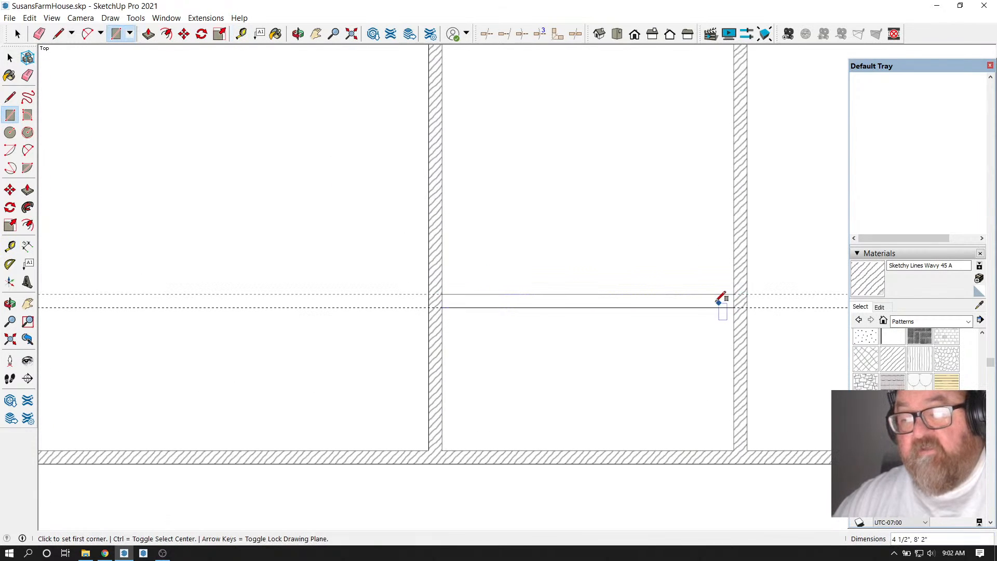
pyautogui.click(275, 34)
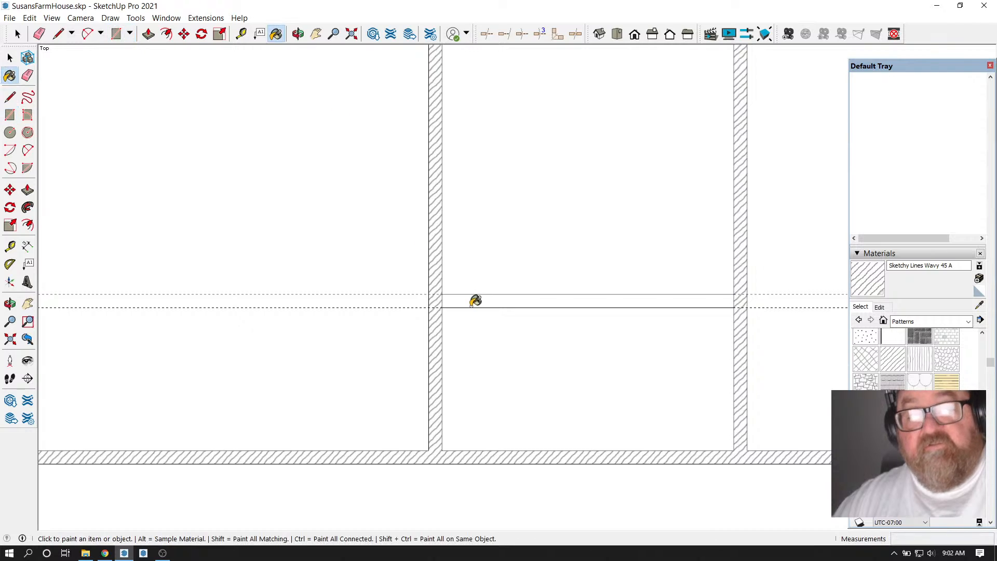
pyautogui.click(474, 300)
# Erase the new partition's end lines where it meets the vertical walls, along with both horizontal guides
pyautogui.click(39, 34)
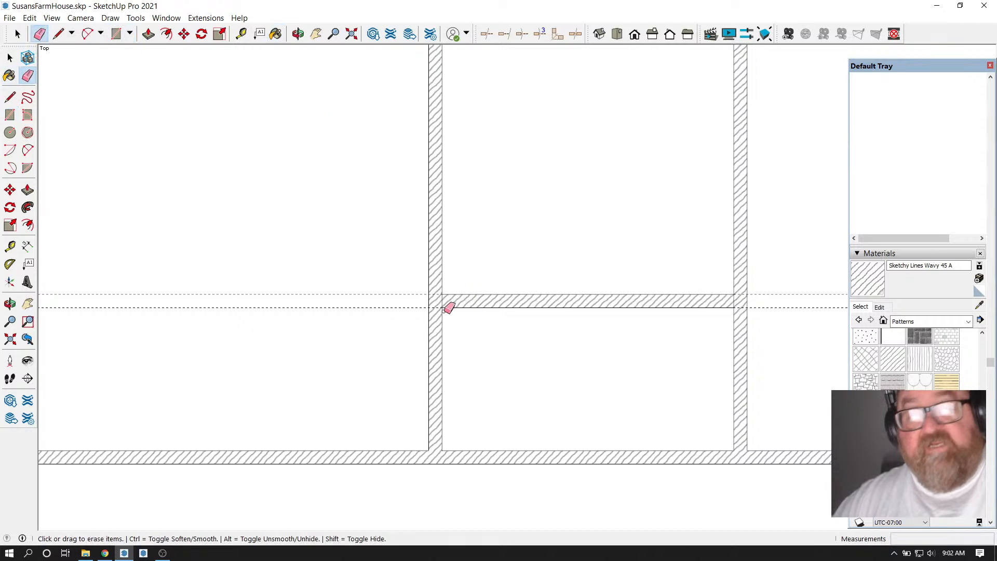
pyautogui.scroll(2, 441, 304)
pyautogui.scroll(-2, 406, 308)
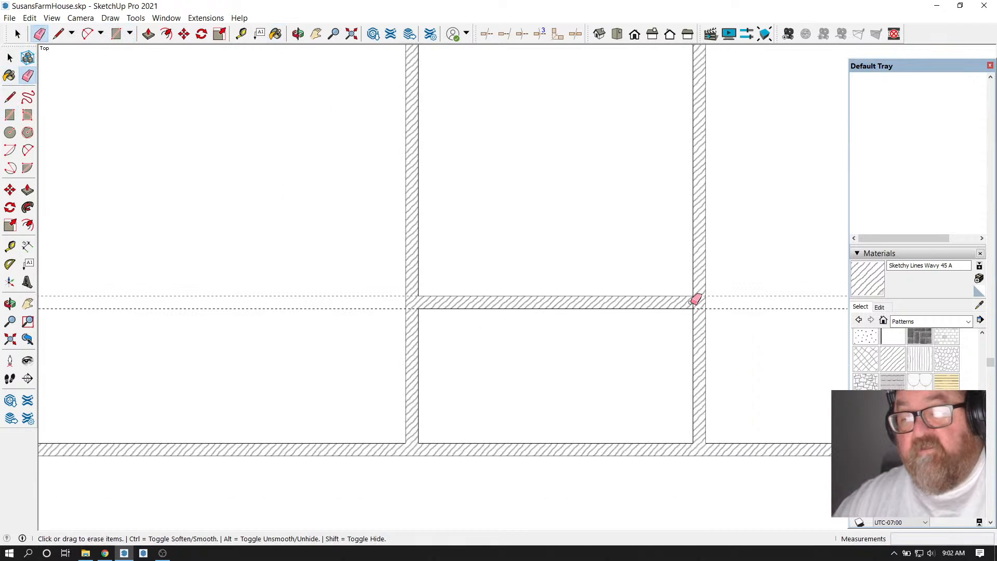
pyautogui.scroll(-4, 558, 364)
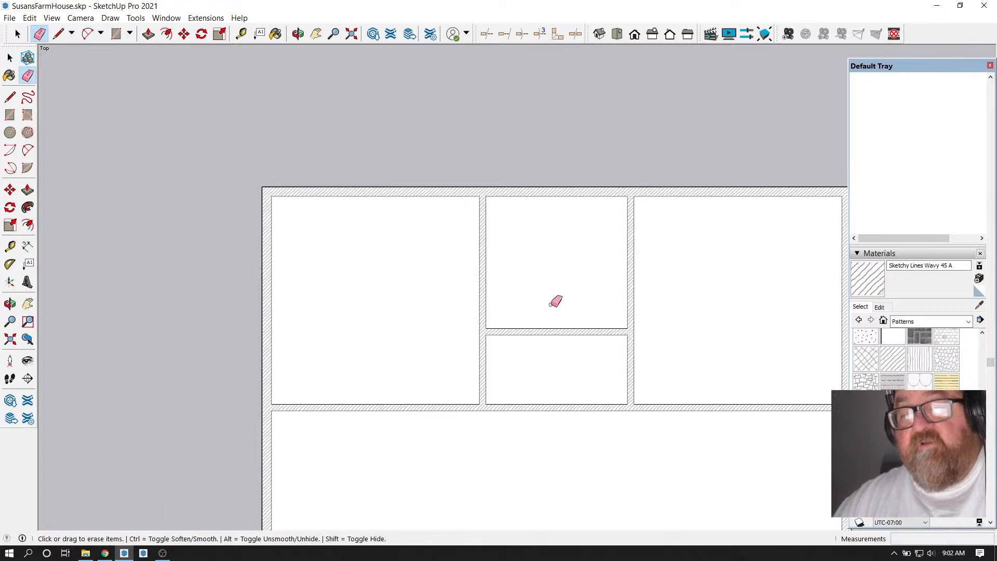
pyautogui.scroll(2, 540, 217)
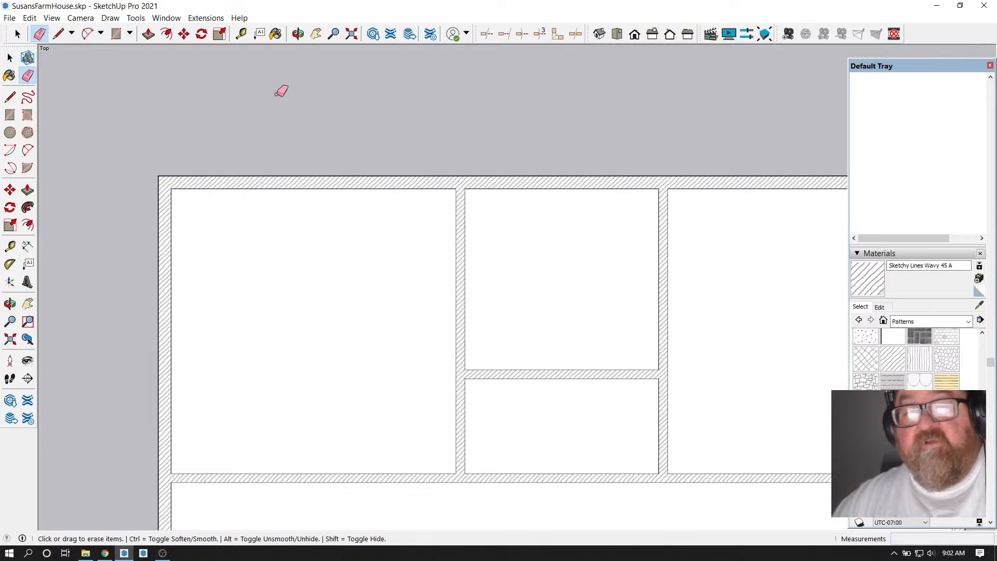
# Measure the bath's depth from the inner face of the upper exterior wall to the new partition
pyautogui.click(241, 33)
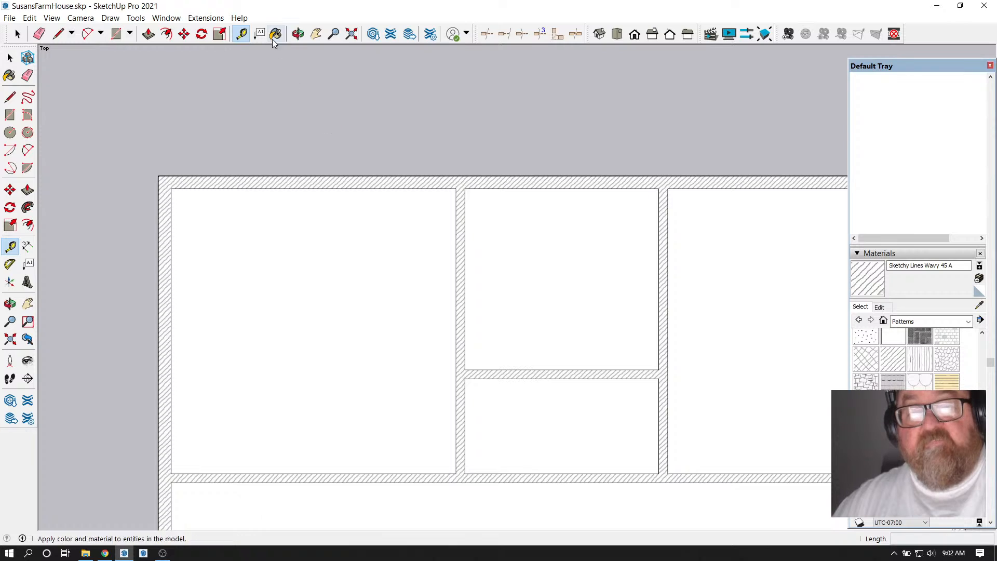
pyautogui.click(535, 188)
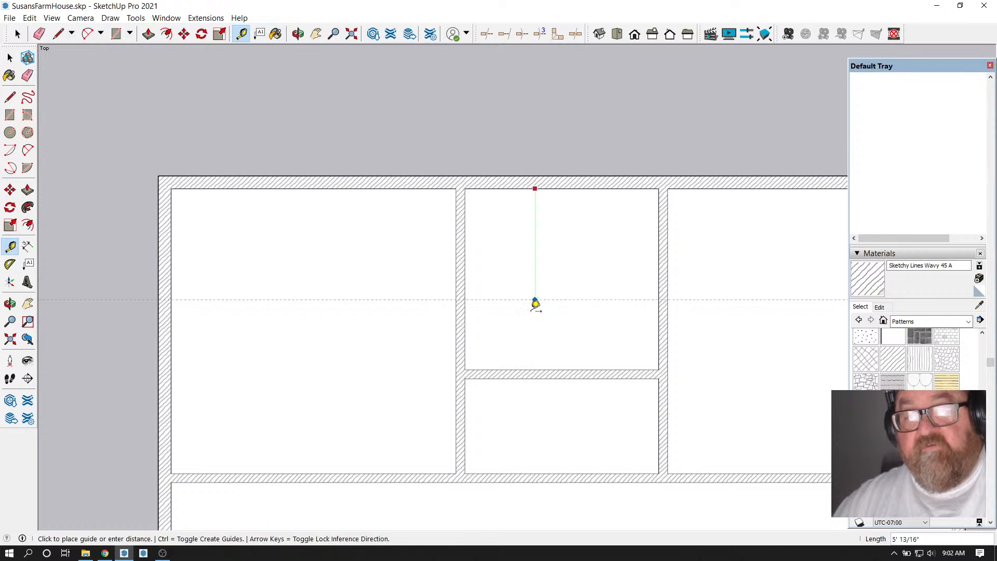
pyautogui.click(535, 364)
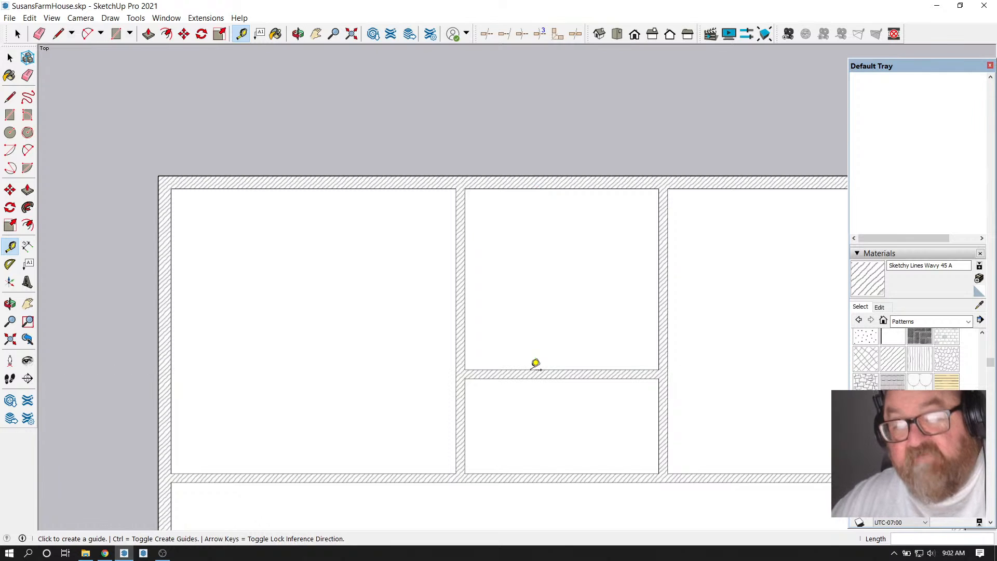
pyautogui.scroll(-3, 430, 336)
pyautogui.scroll(1, 629, 369)
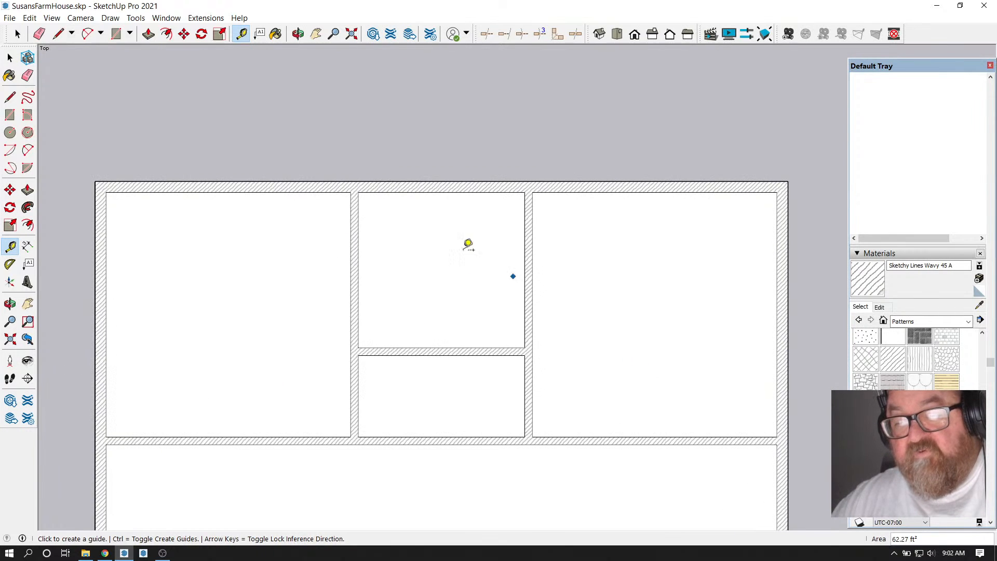
# Compare the modelled bath and closet with the commode, shower, vanity and closet layout in the hand-drawn sketch
pyautogui.scroll(-1, 470, 206)
pyautogui.scroll(-1, 489, 203)
pyautogui.scroll(-1, 490, 205)
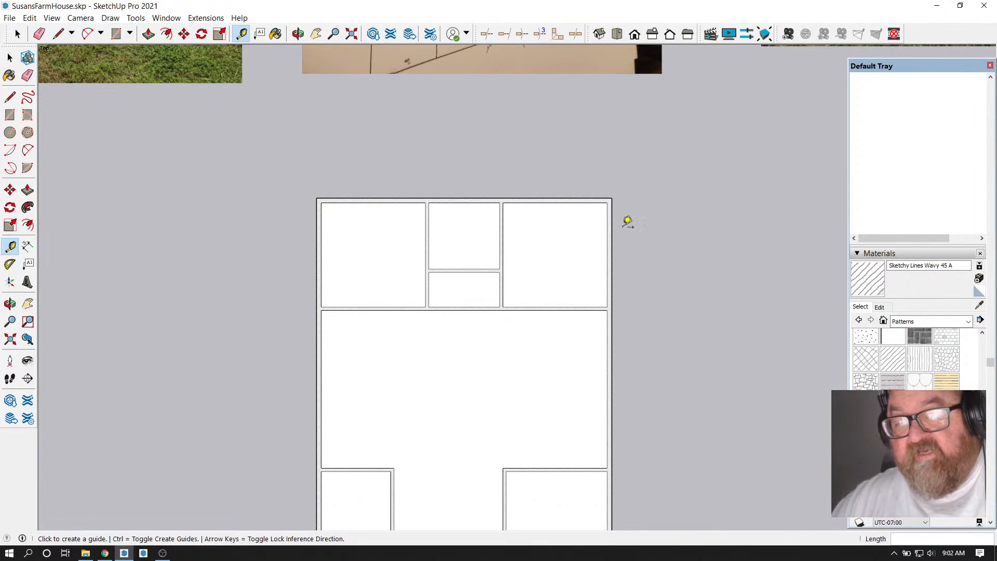
pyautogui.scroll(2, 483, 214)
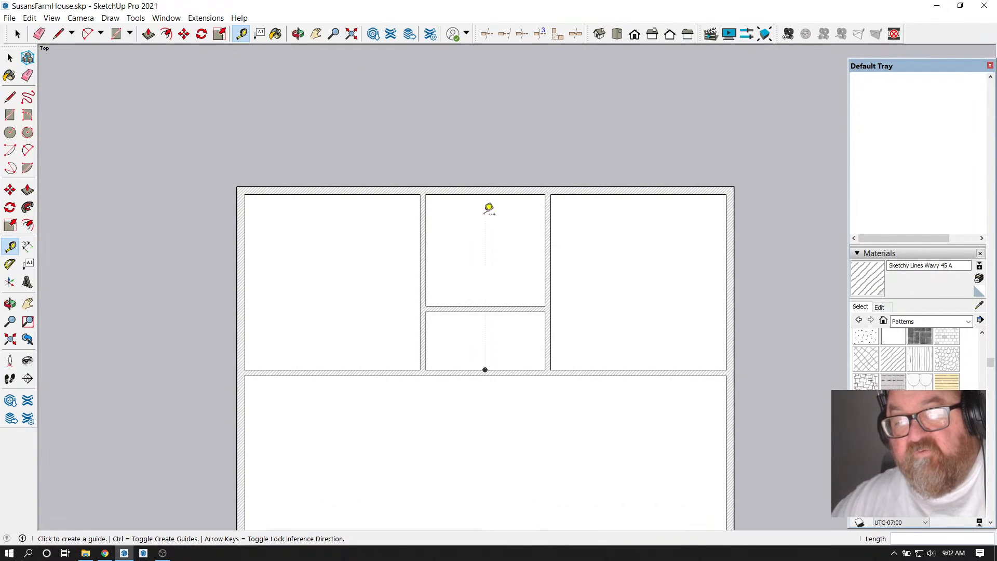
pyautogui.scroll(1, 463, 194)
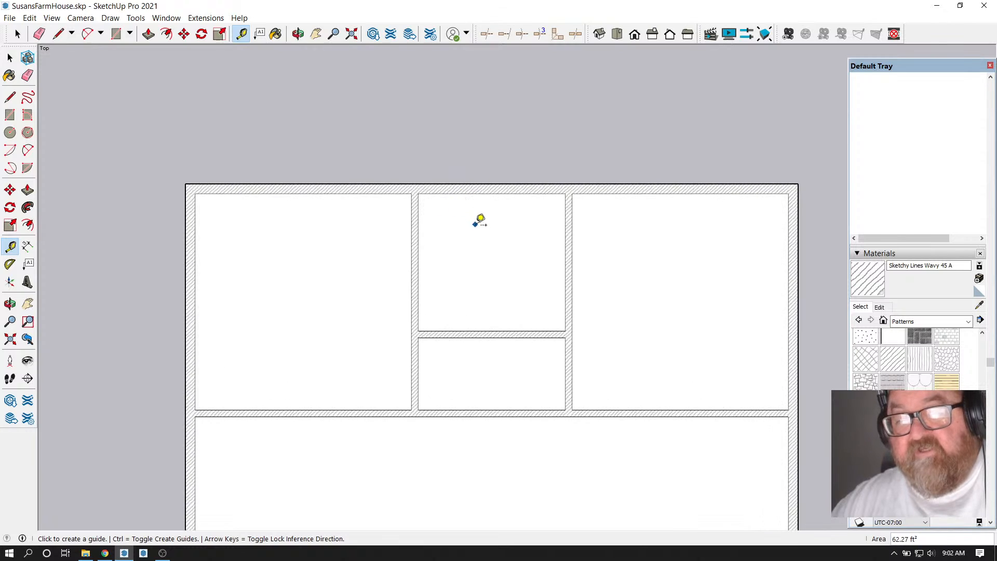
pyautogui.scroll(-1, 493, 304)
pyautogui.scroll(-3, 494, 304)
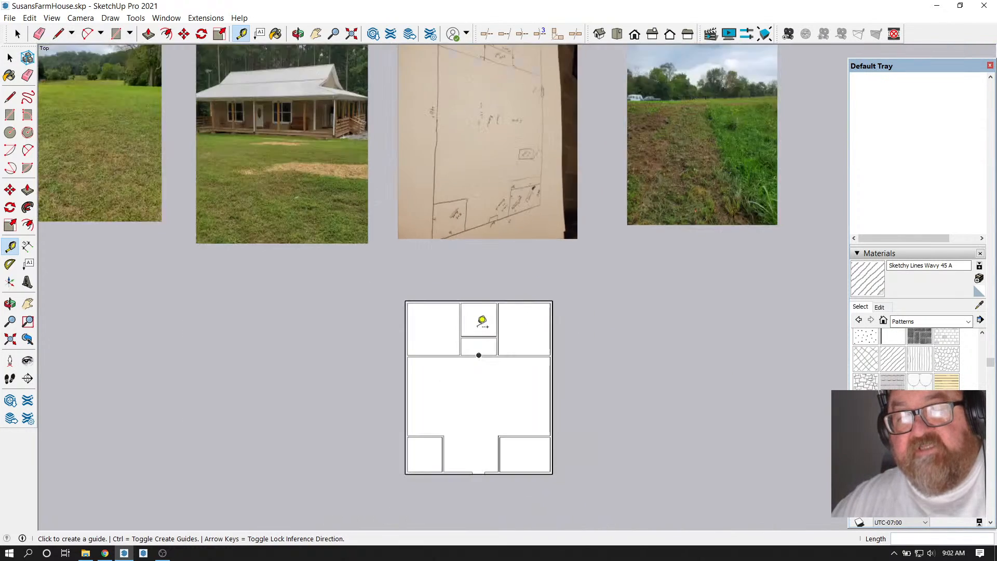
pyautogui.scroll(4, 537, 79)
pyautogui.scroll(2, 537, 79)
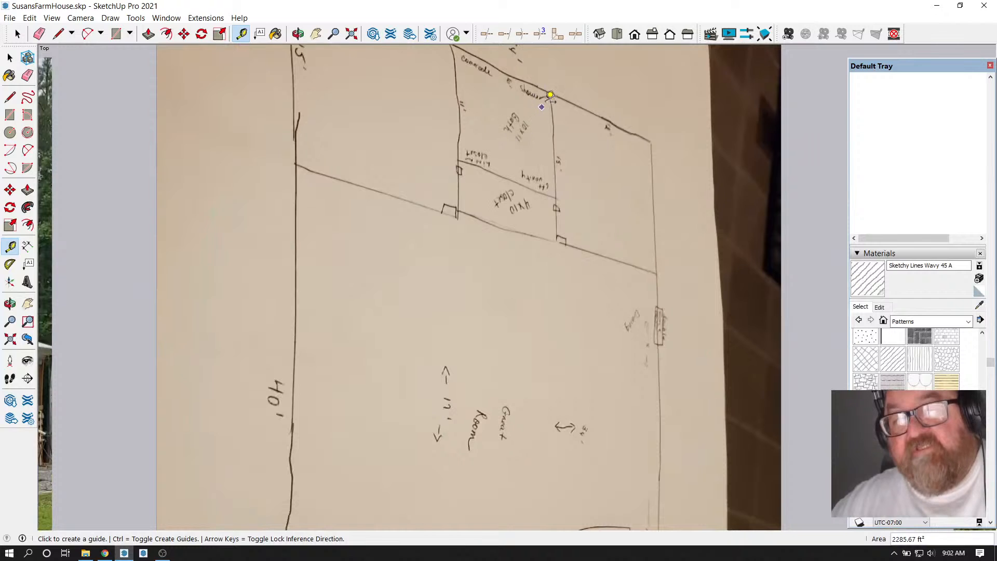
pyautogui.scroll(2, 541, 72)
pyautogui.scroll(-1, 534, 148)
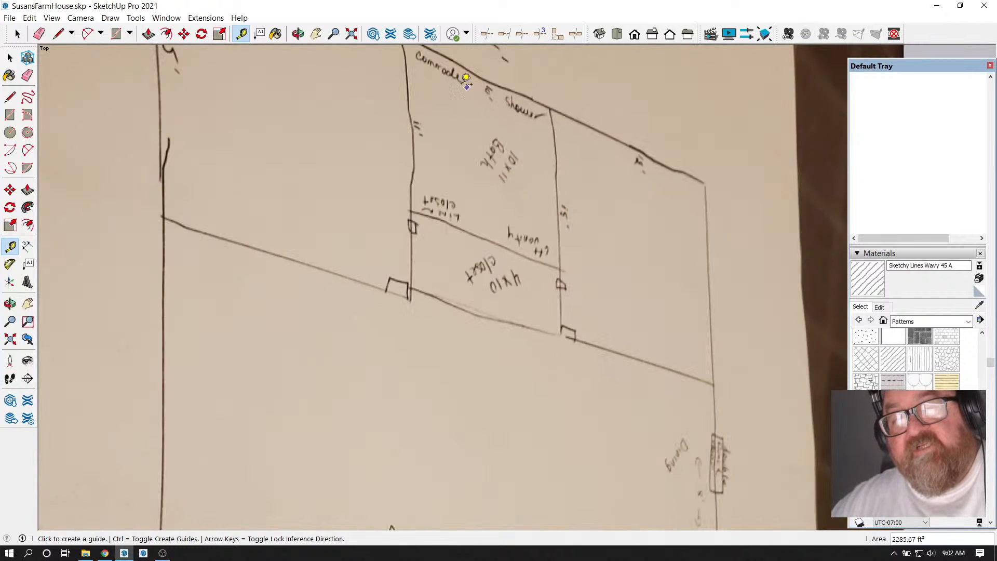
pyautogui.scroll(-5, 491, 165)
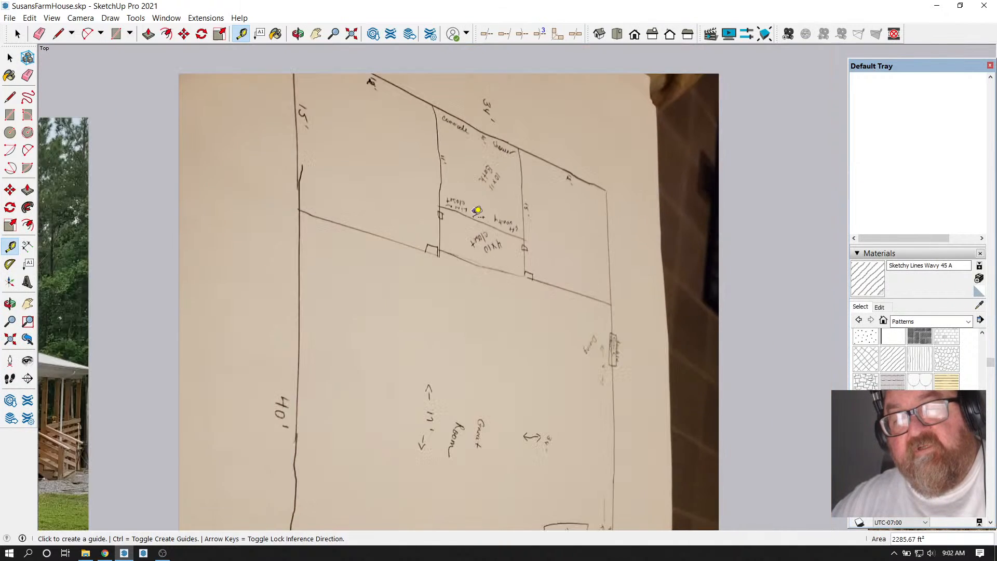
pyautogui.scroll(-3, 549, 225)
pyautogui.scroll(6, 575, 369)
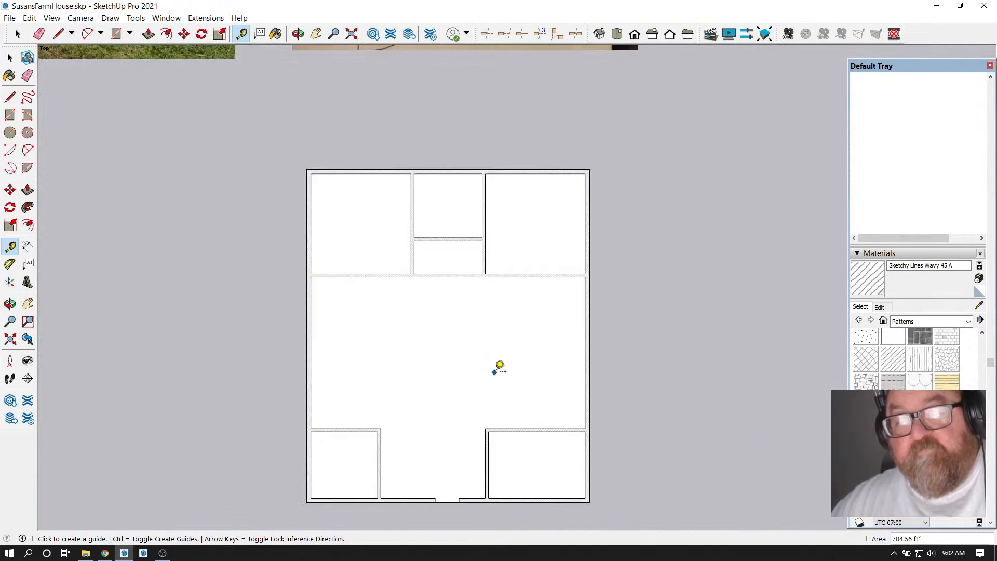
# Open TypicalDetails.skp from the Typical SketchUp Details folder on the Elements (E:) drive, saving the farmhouse model's changes
pyautogui.click(9, 18)
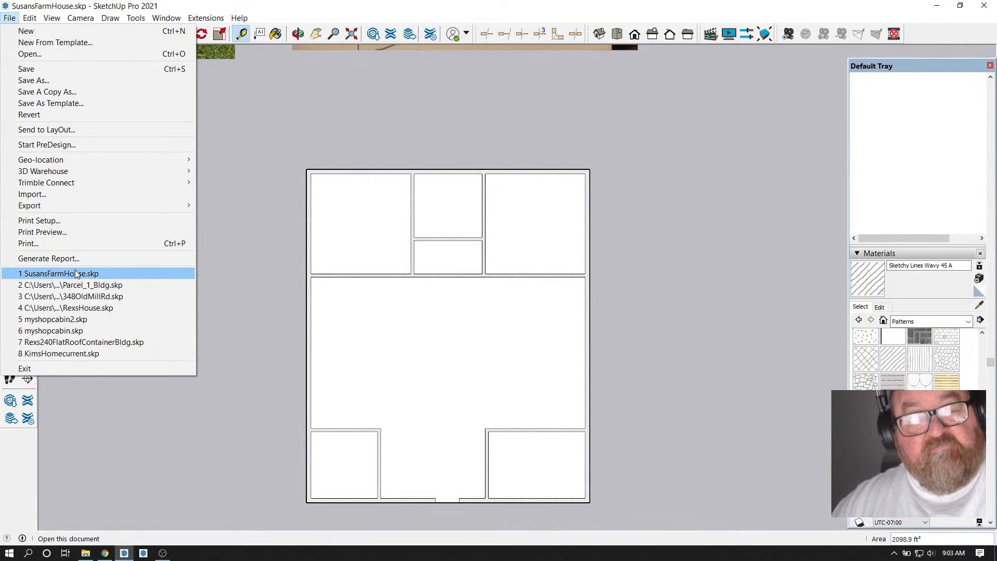
pyautogui.click(27, 53)
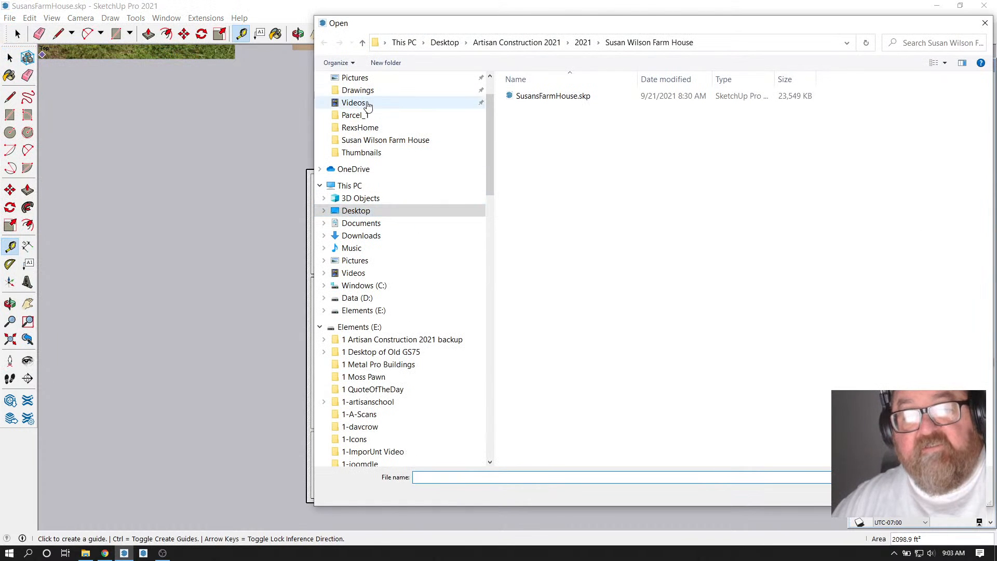
pyautogui.click(378, 311)
pyautogui.scroll(-4, 546, 332)
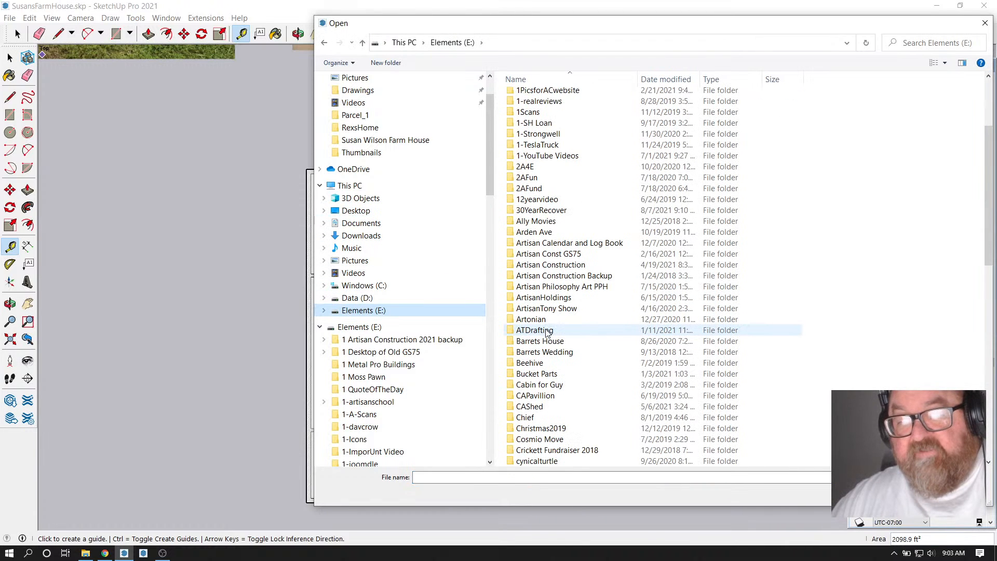
pyautogui.scroll(-15, 546, 332)
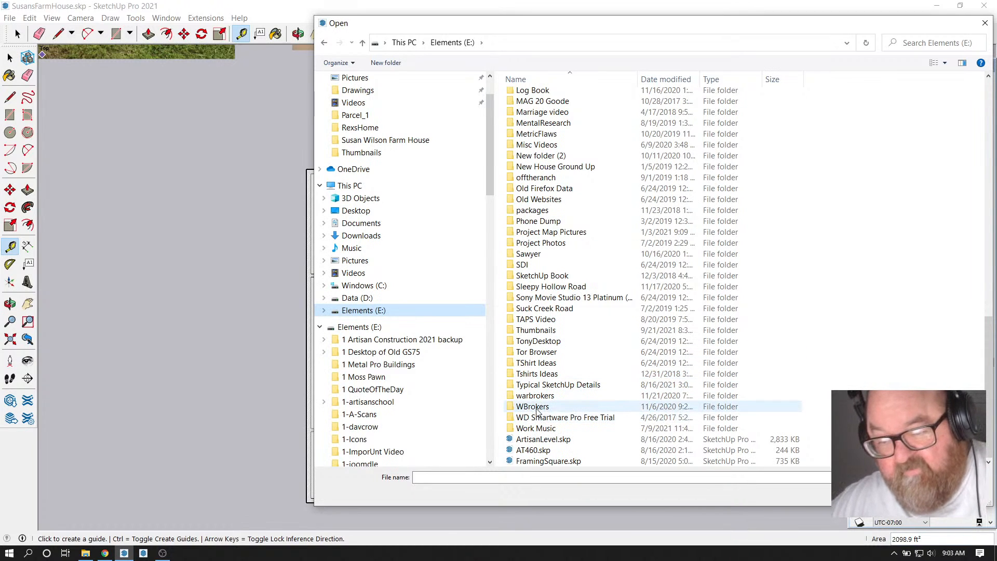
pyautogui.doubleClick(545, 385)
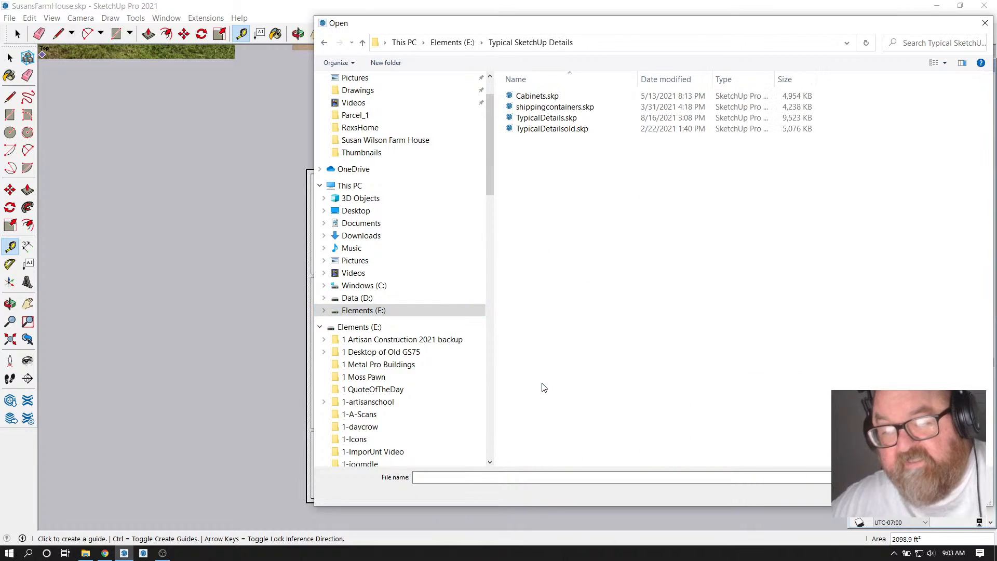
pyautogui.click(537, 124)
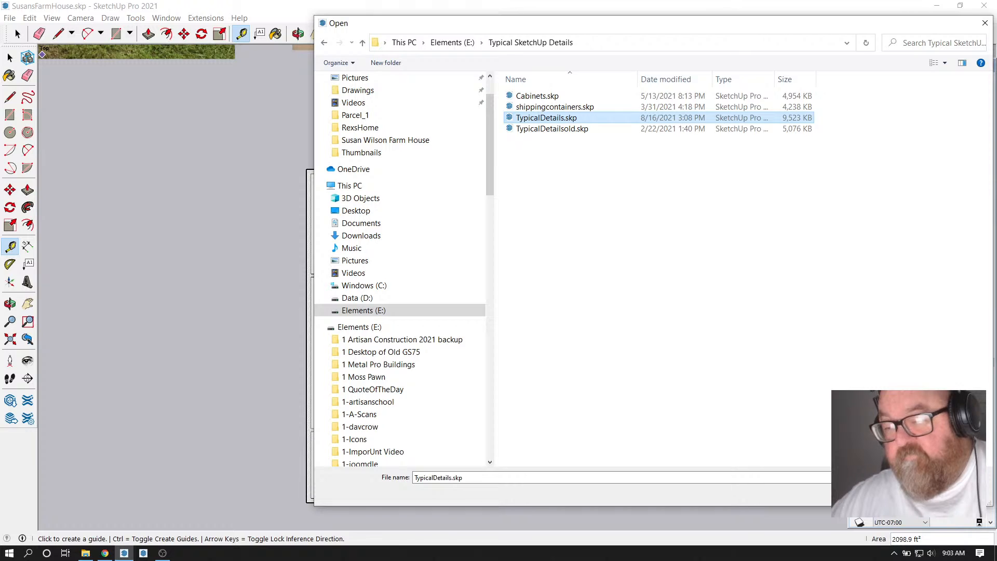
pyautogui.click(908, 494)
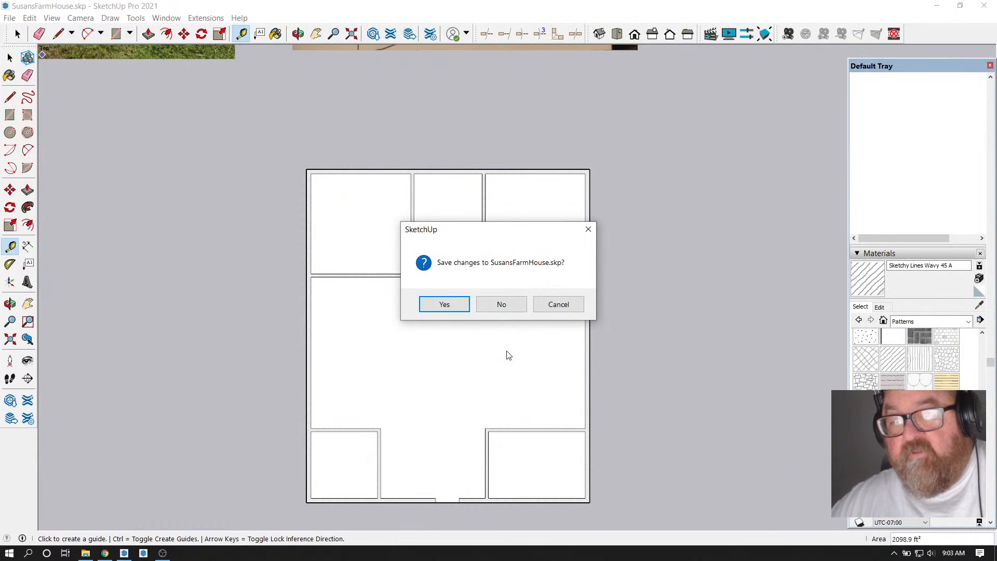
pyautogui.click(443, 305)
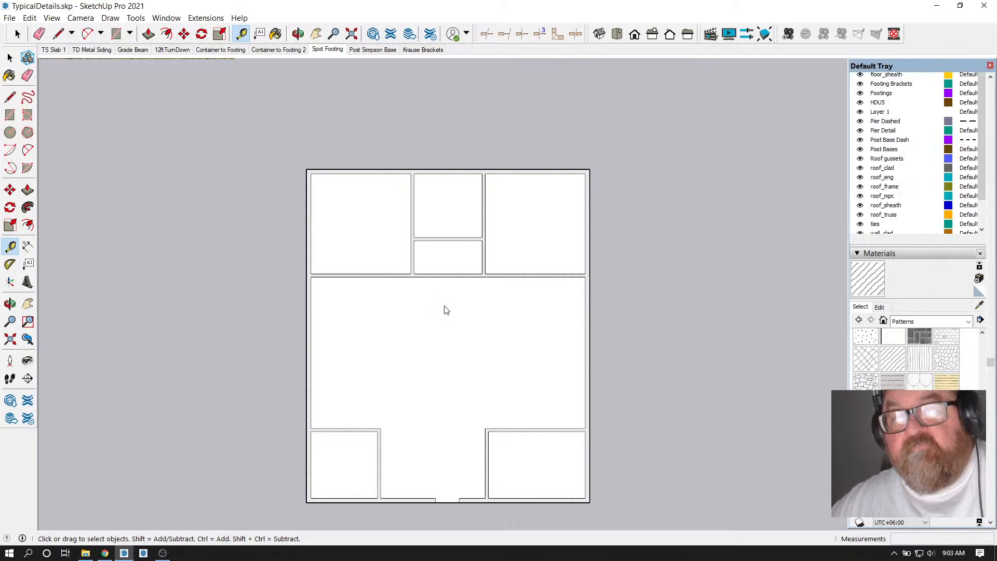
# Examine the detail library from above: the footing and slab sections, the hatch swatches, and the KITCHEN symbols and bathroom layouts
pyautogui.scroll(-2, 551, 368)
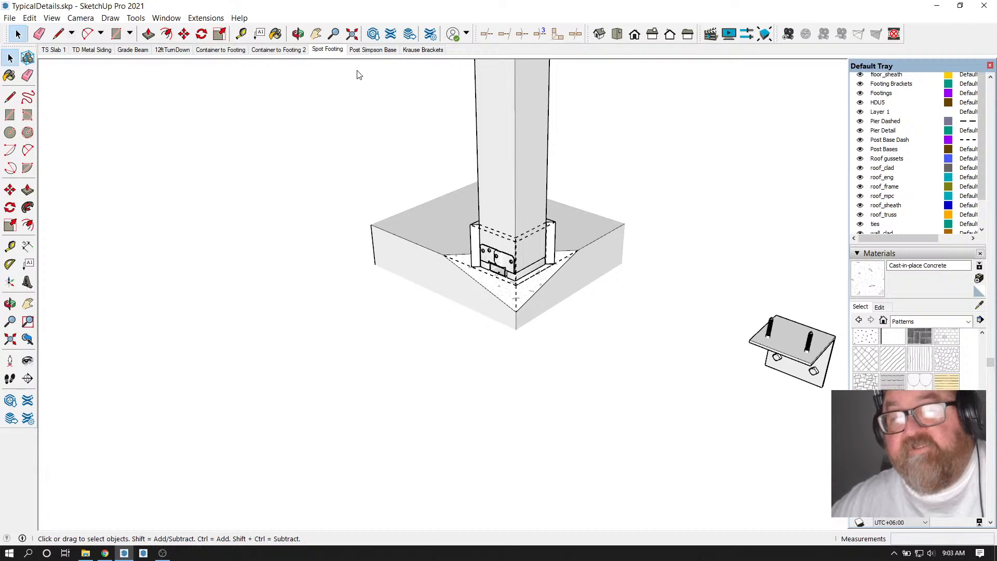
pyautogui.click(352, 34)
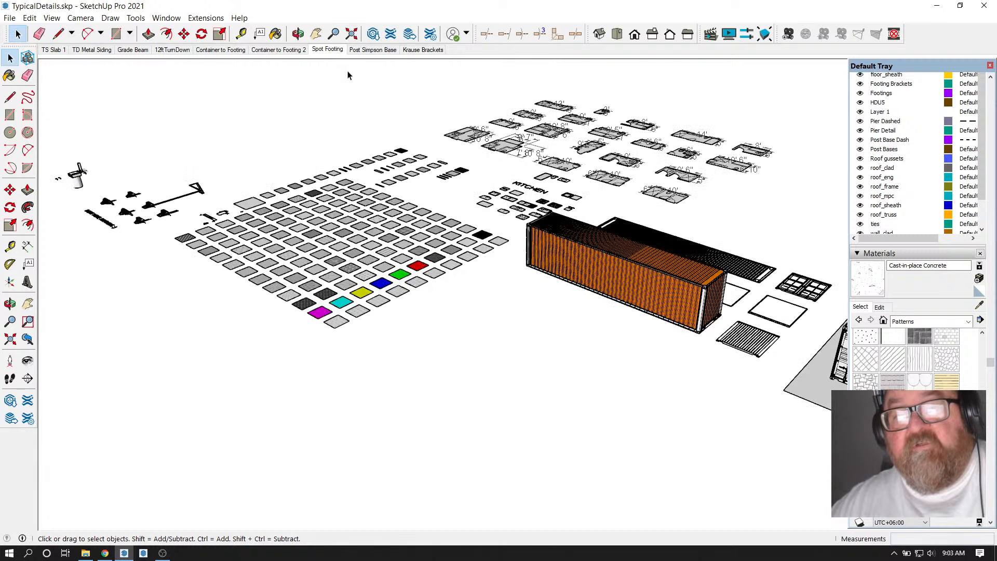
pyautogui.press('o')
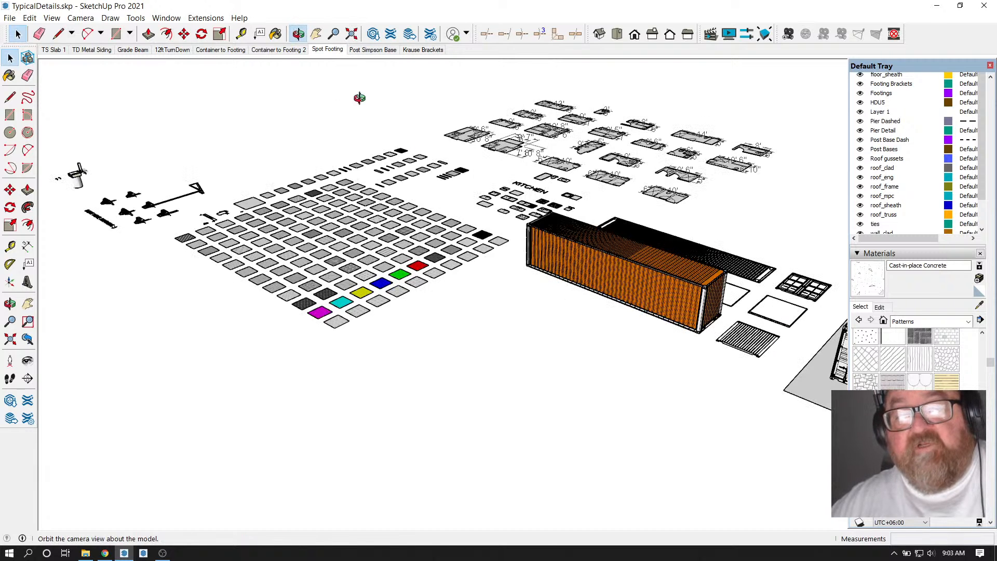
pyautogui.moveTo(360, 100); pyautogui.dragTo(555, 373)
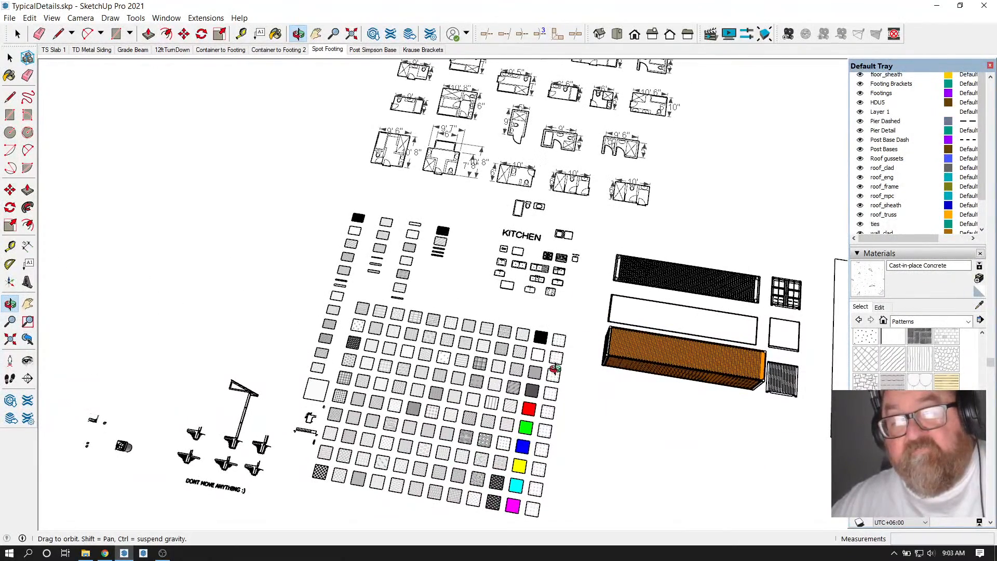
pyautogui.scroll(4, 251, 460)
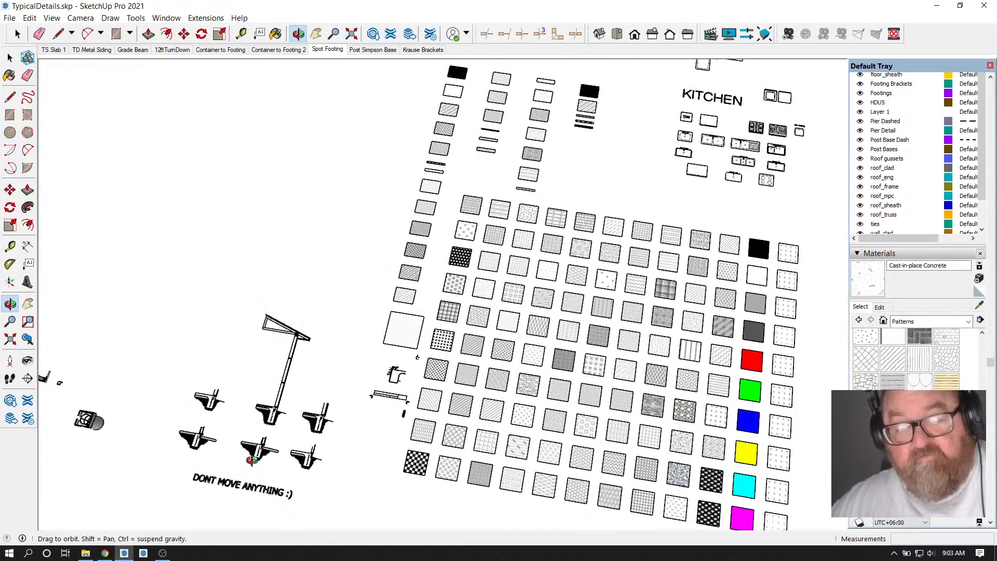
pyautogui.scroll(6, 251, 460)
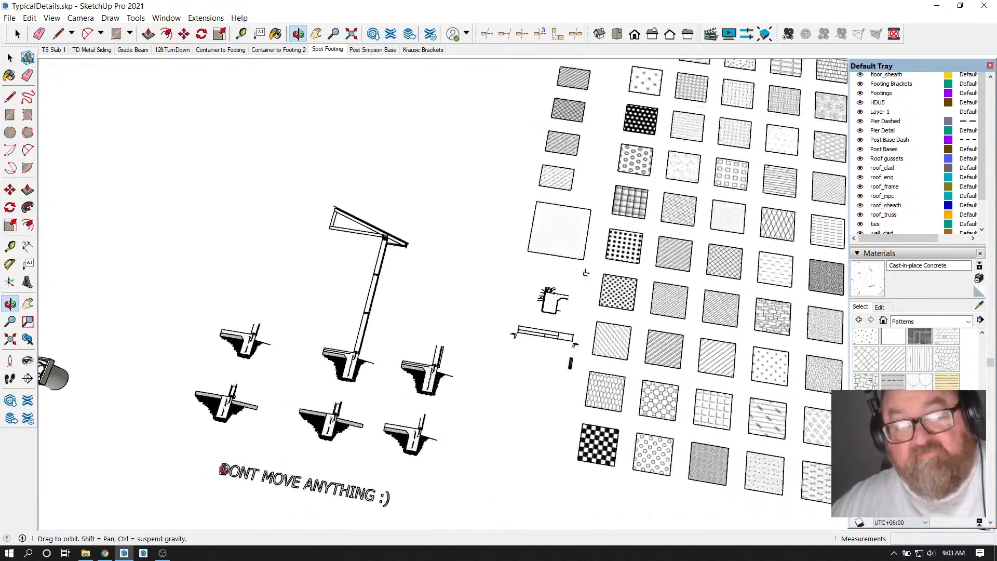
pyautogui.moveTo(311, 453); pyautogui.dragTo(364, 441)
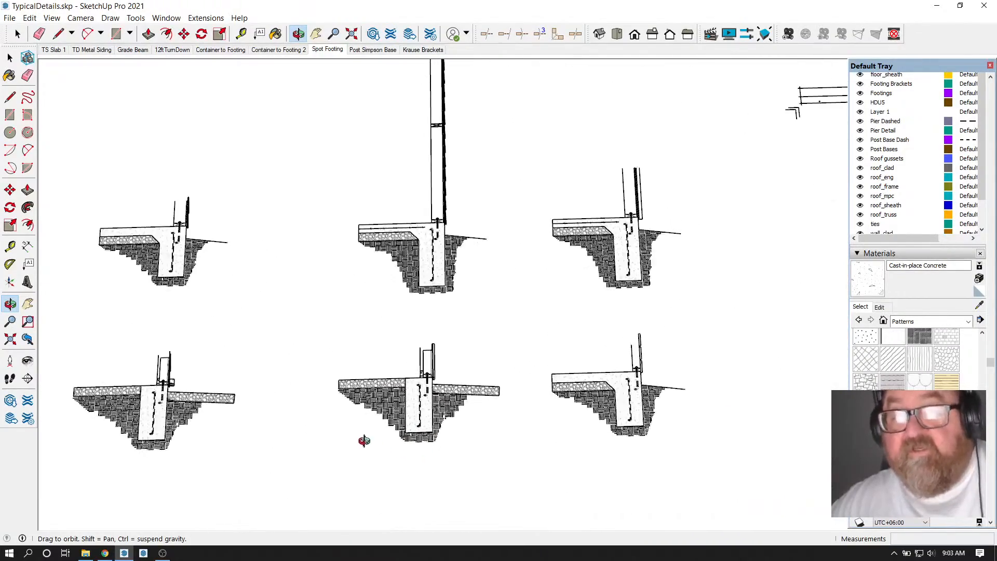
pyautogui.scroll(2, 322, 436)
pyautogui.scroll(-6, 232, 456)
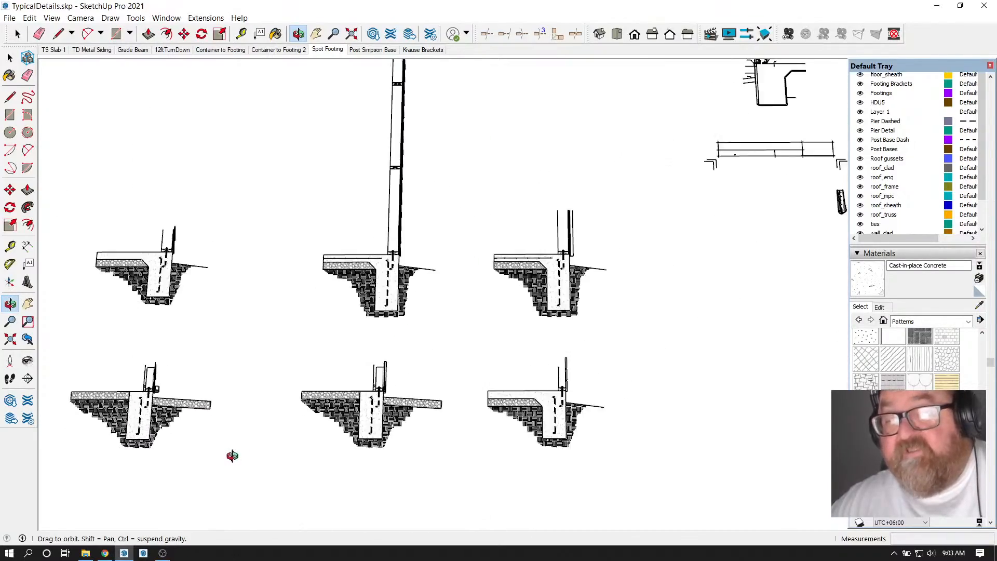
pyautogui.scroll(-3, 483, 396)
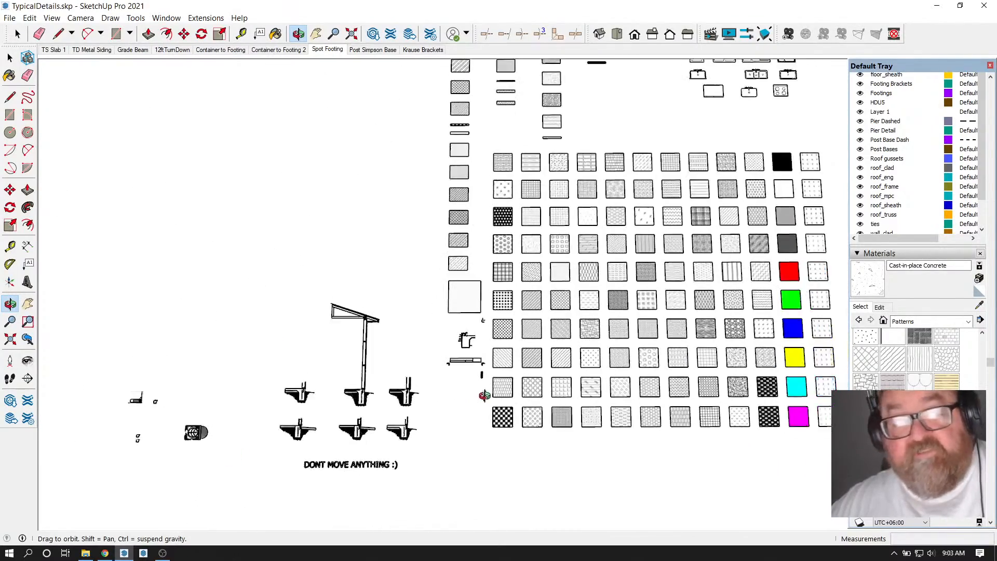
pyautogui.scroll(5, 581, 231)
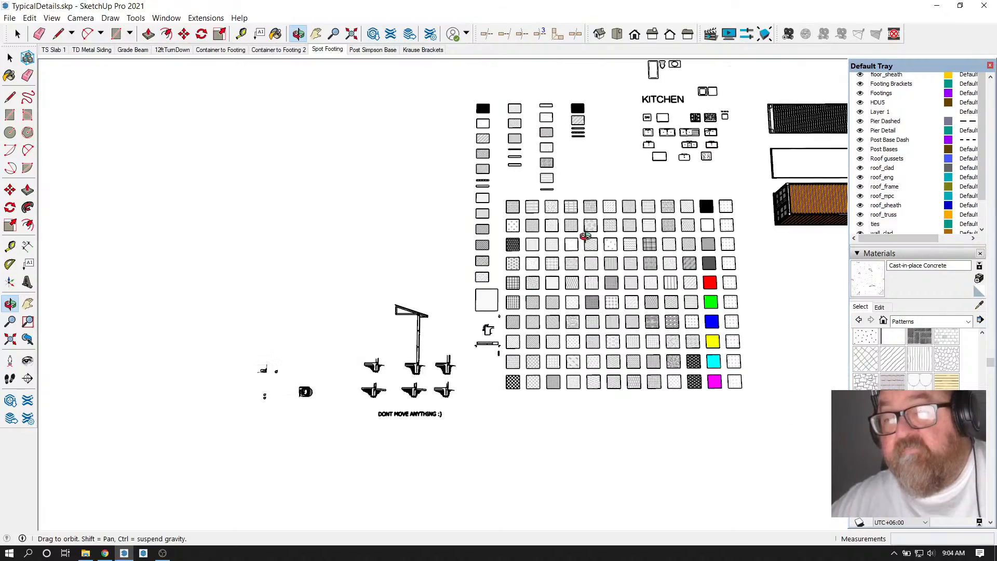
pyautogui.scroll(4, 722, 116)
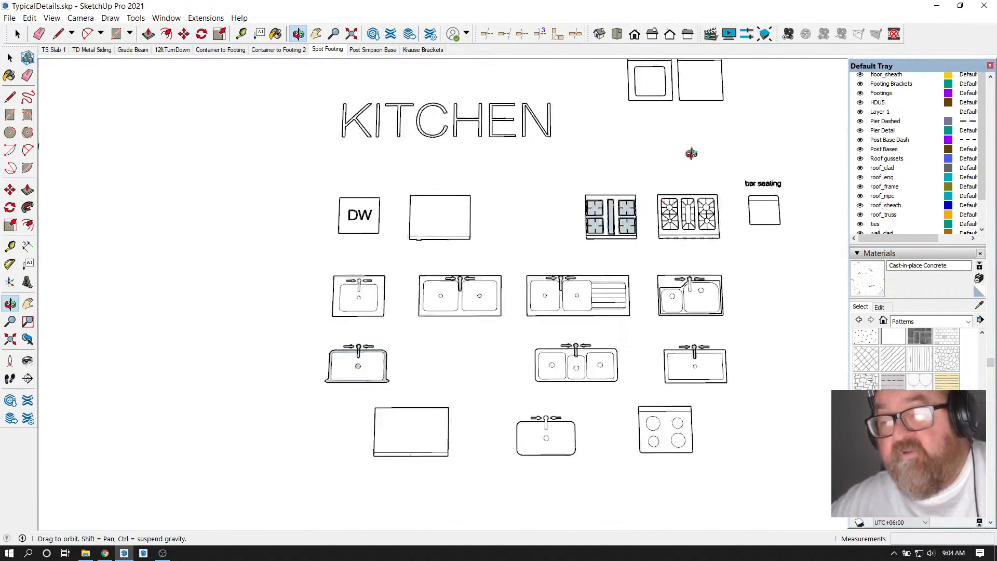
pyautogui.scroll(-7, 536, 473)
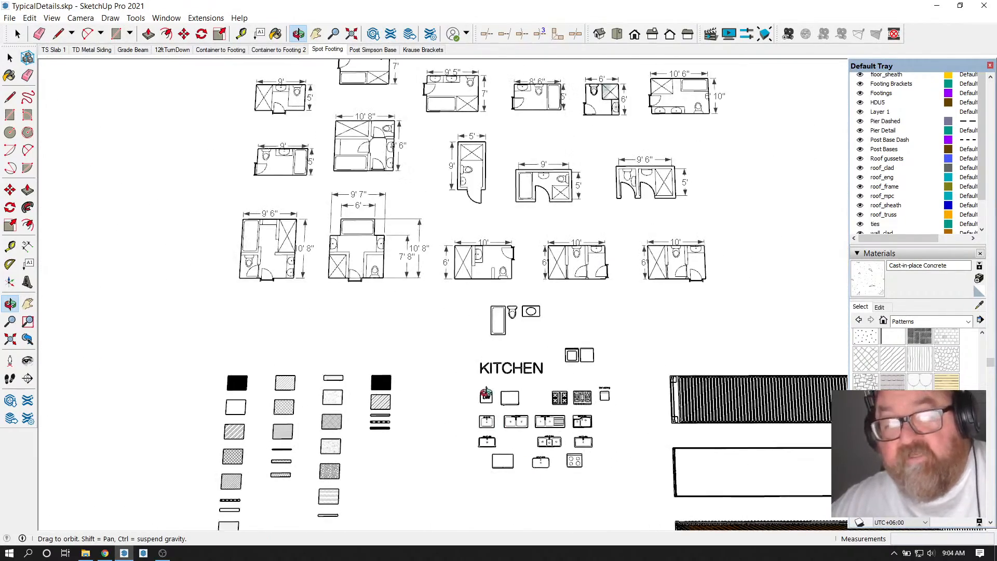
# Select the bathtub, toilet and vanity above the KITCHEN label together with the pair of square appliances beside it
pyautogui.scroll(3, 519, 349)
pyautogui.scroll(2, 568, 416)
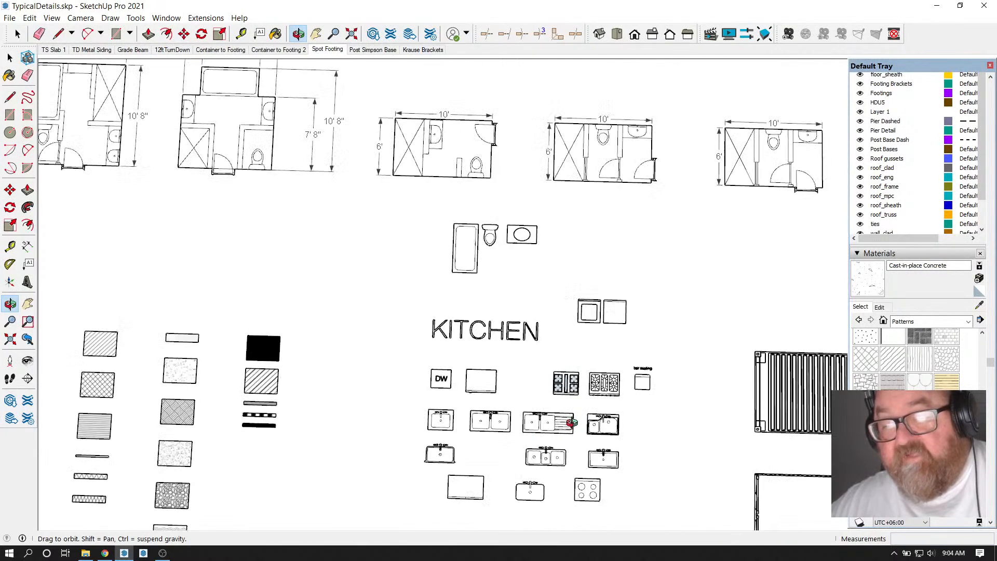
pyautogui.click(17, 33)
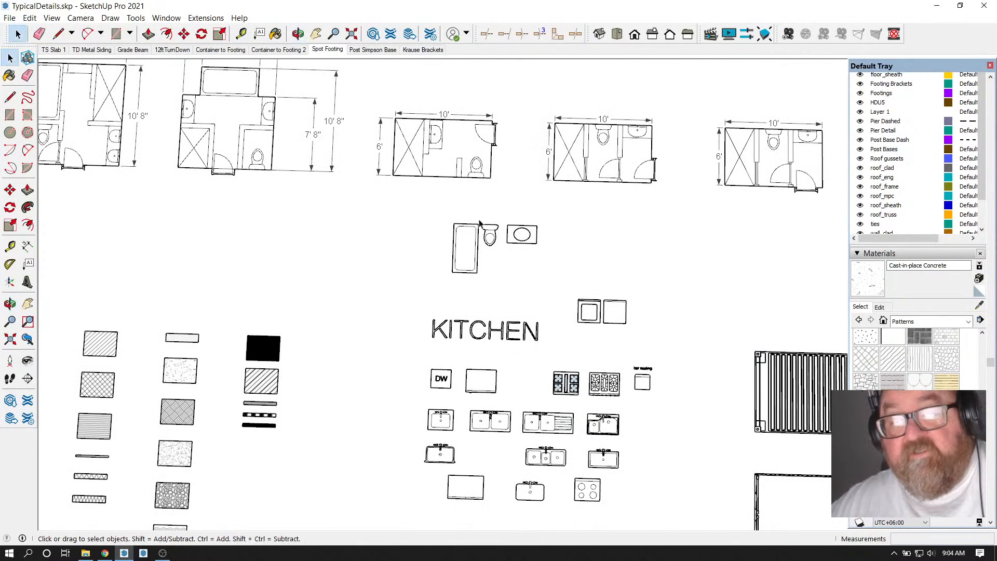
pyautogui.scroll(-1, 509, 224)
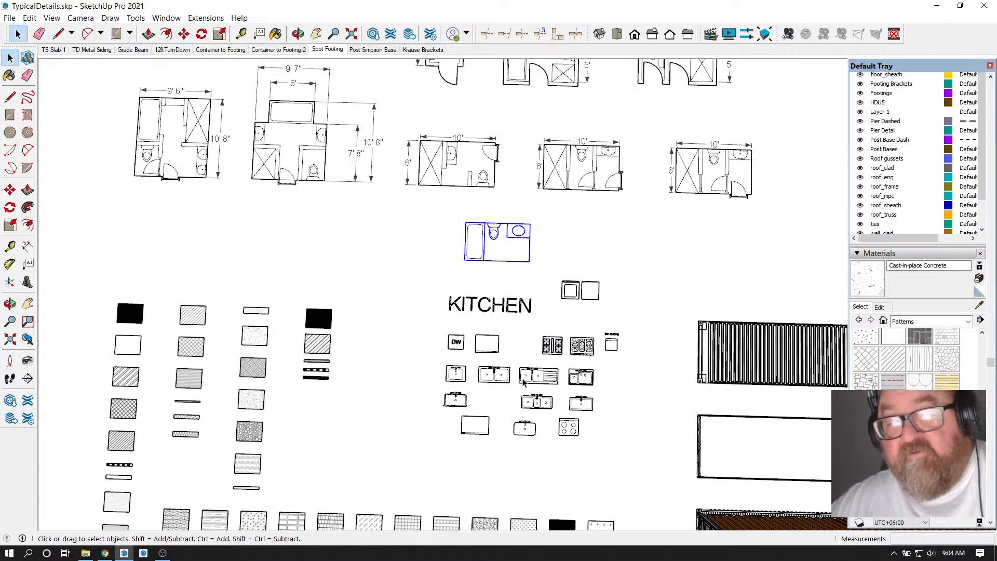
pyautogui.scroll(3, 530, 416)
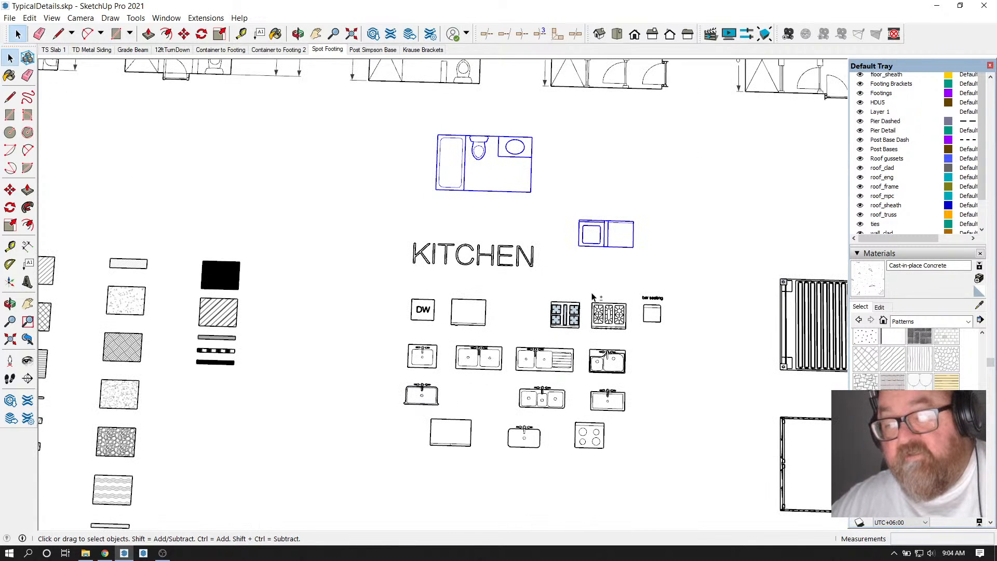
pyautogui.scroll(1, 560, 451)
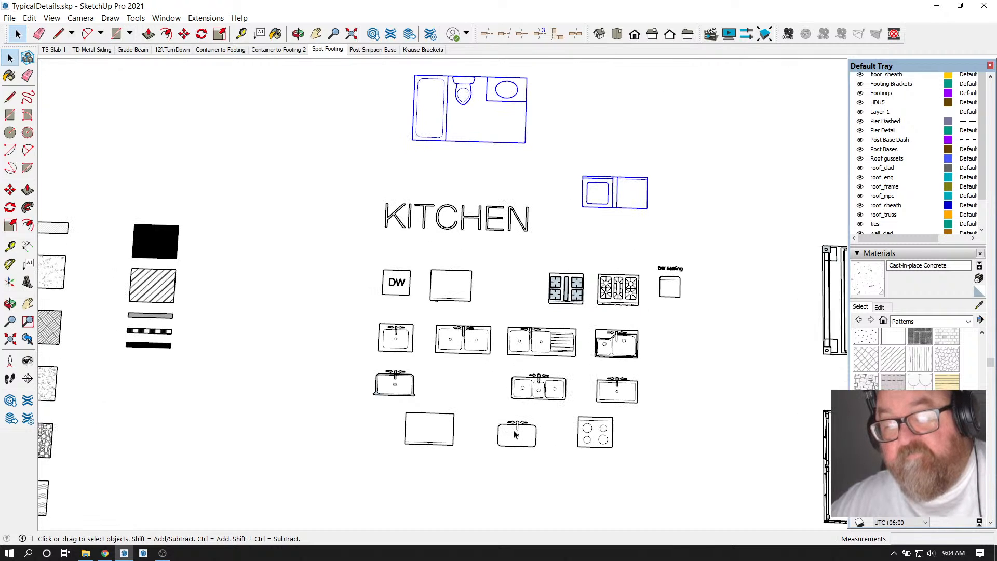
pyautogui.scroll(4, 519, 434)
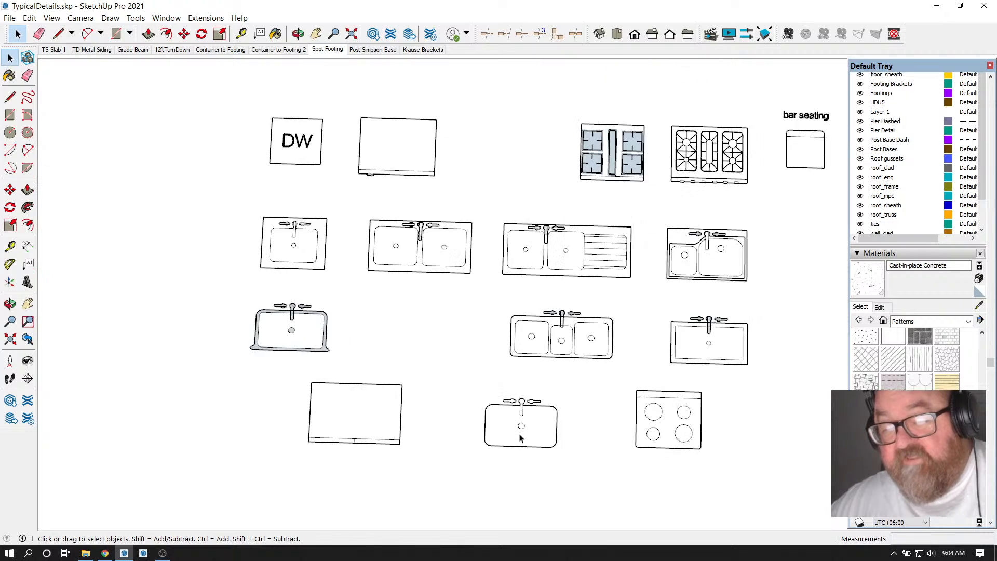
pyautogui.scroll(-5, 514, 480)
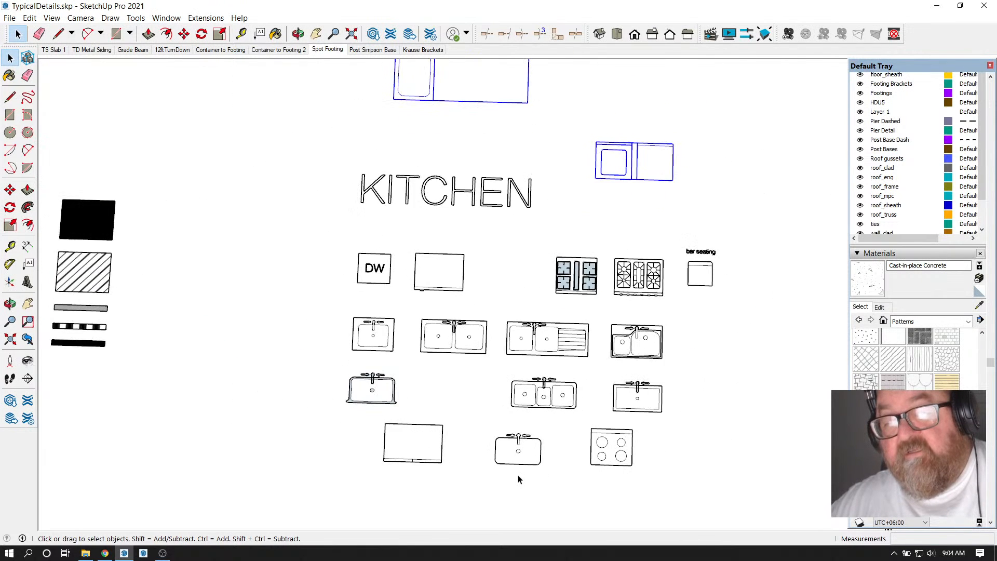
# Add the rounded single sink, DW, the rectangular appliance beside it and the four-burner stove, and move the whole selection about 80' along the red axis into empty space
pyautogui.click(519, 451)
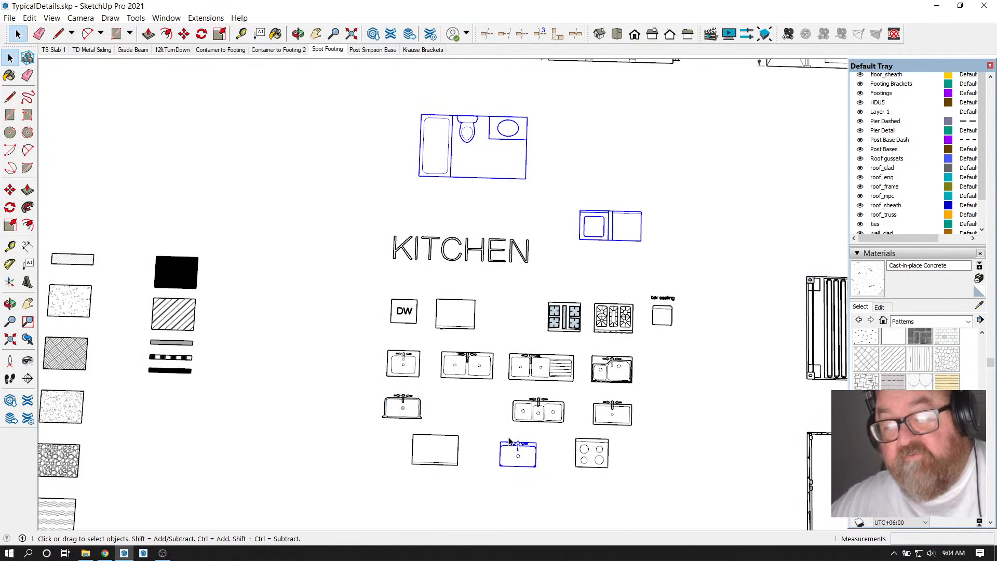
pyautogui.click(398, 320)
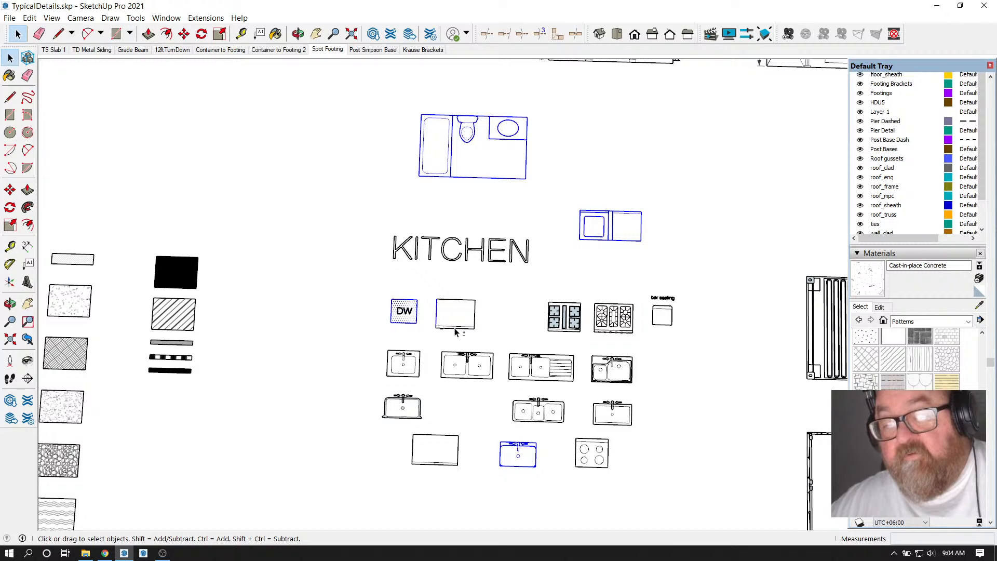
pyautogui.keyDown('shift'); pyautogui.moveTo(426, 288); pyautogui.dragTo(495, 351); pyautogui.keyUp('shift')
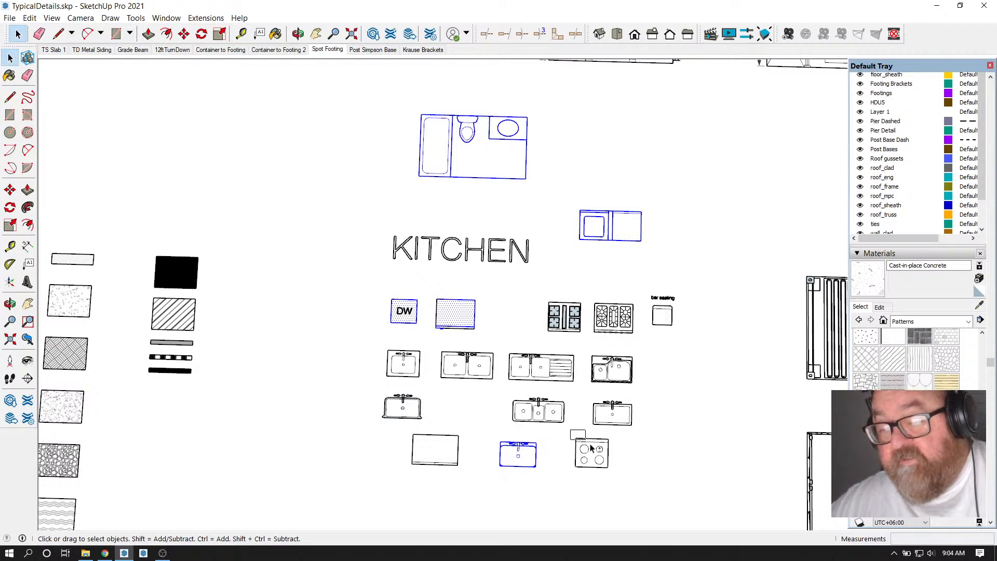
pyautogui.keyDown('shift'); pyautogui.moveTo(591, 447); pyautogui.dragTo(625, 481); pyautogui.keyUp('shift')
pyautogui.scroll(-2, 559, 447)
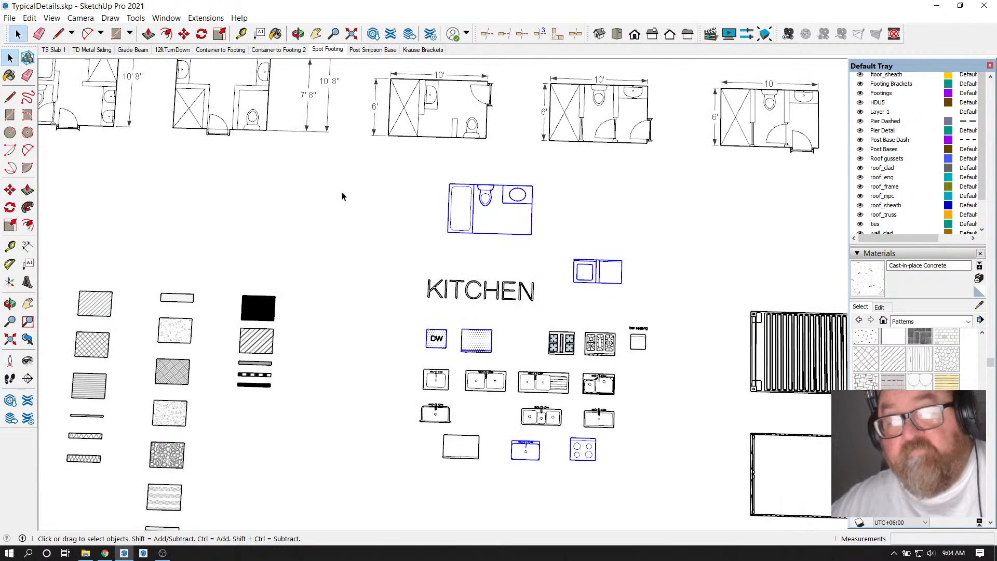
pyautogui.scroll(-4, 642, 272)
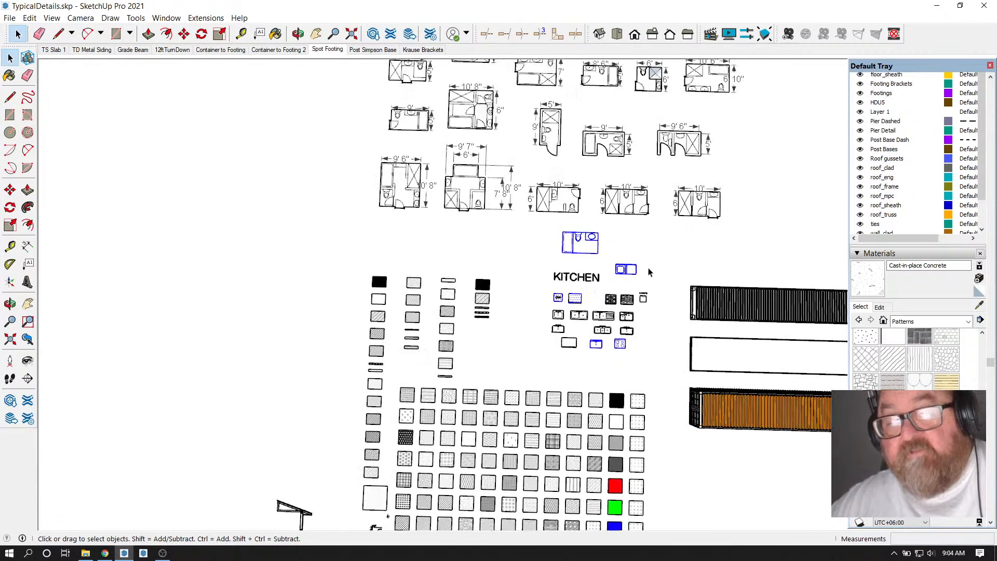
pyautogui.click(183, 34)
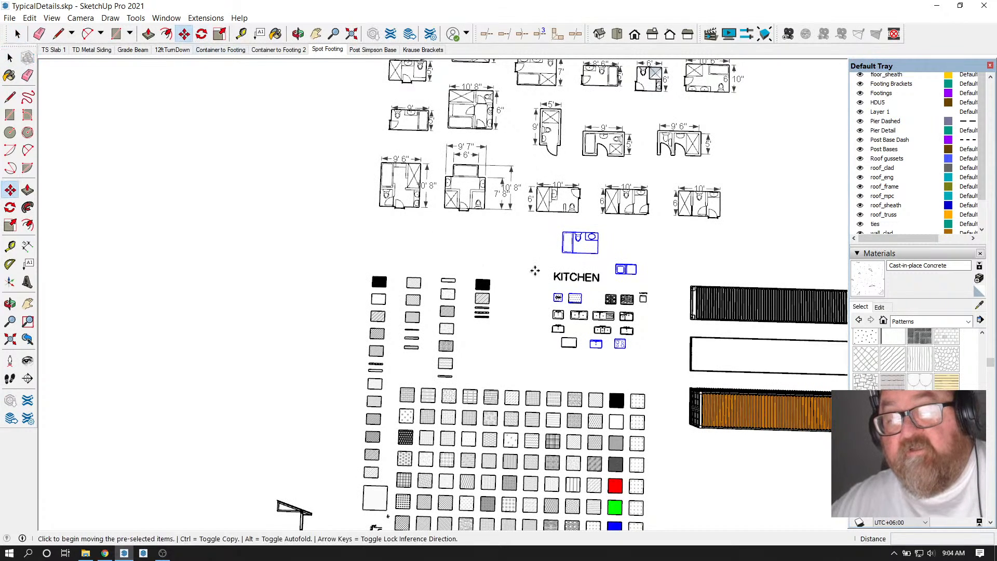
pyautogui.click(535, 270)
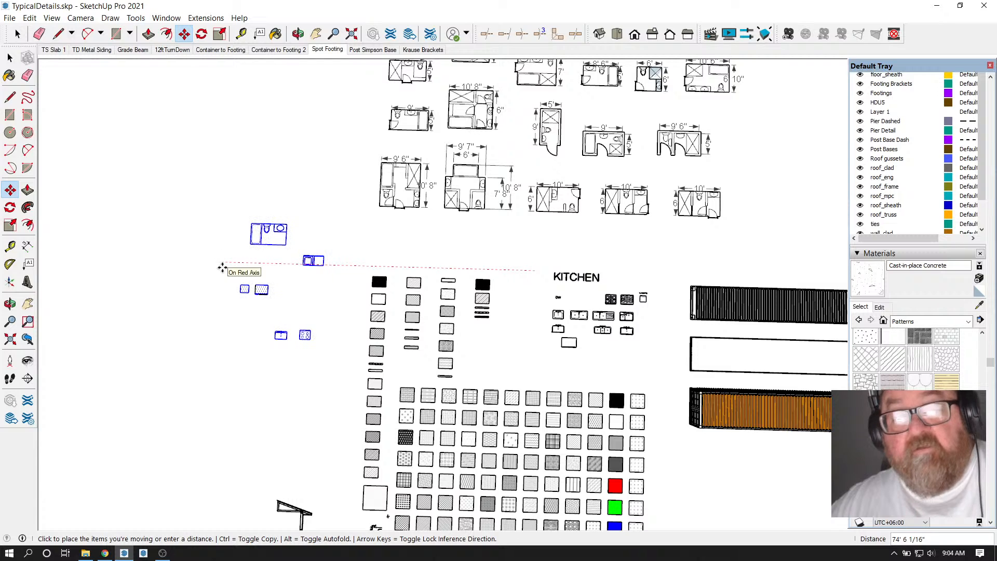
pyautogui.click(198, 266)
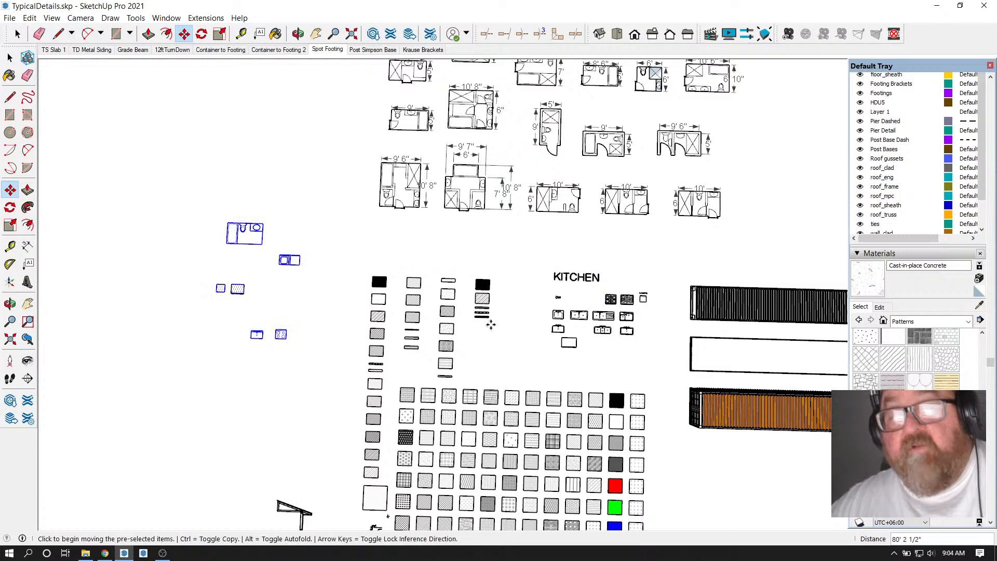
# Select only the relocated sink and four-burner stove and move them just below the dishwasher and neighbouring rectangular appliance
pyautogui.scroll(-1, 530, 321)
pyautogui.scroll(3, 251, 281)
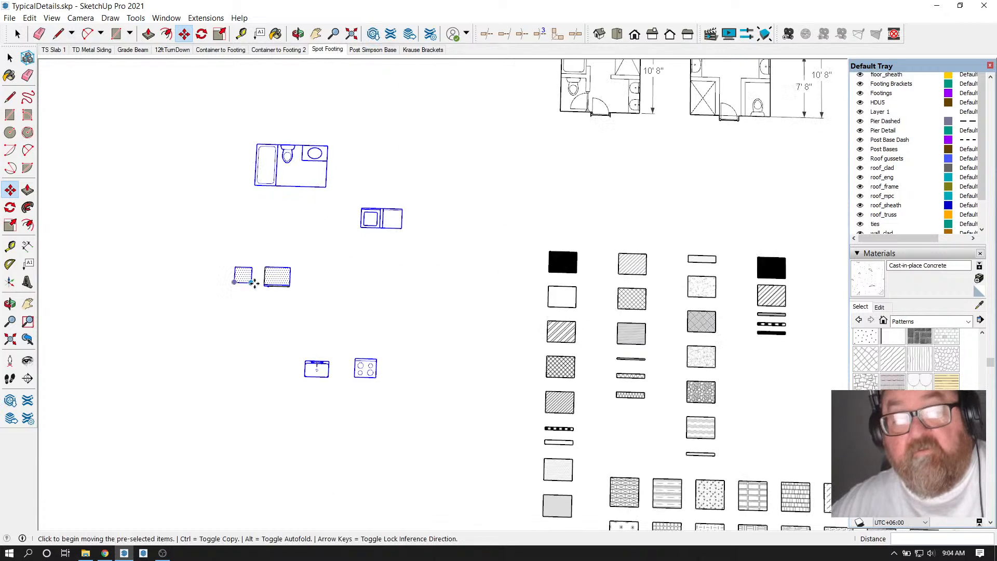
pyautogui.scroll(2, 318, 268)
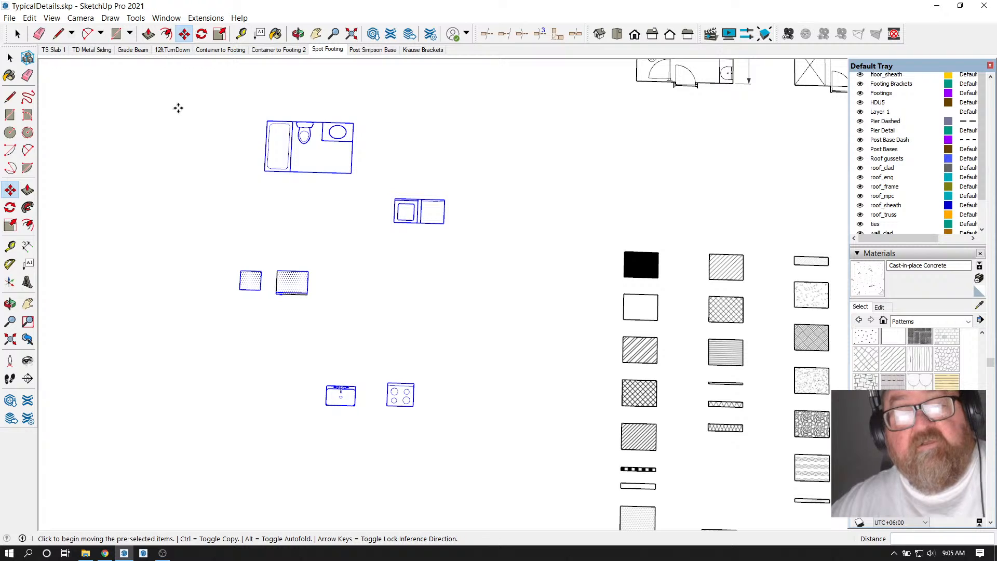
pyautogui.click(18, 34)
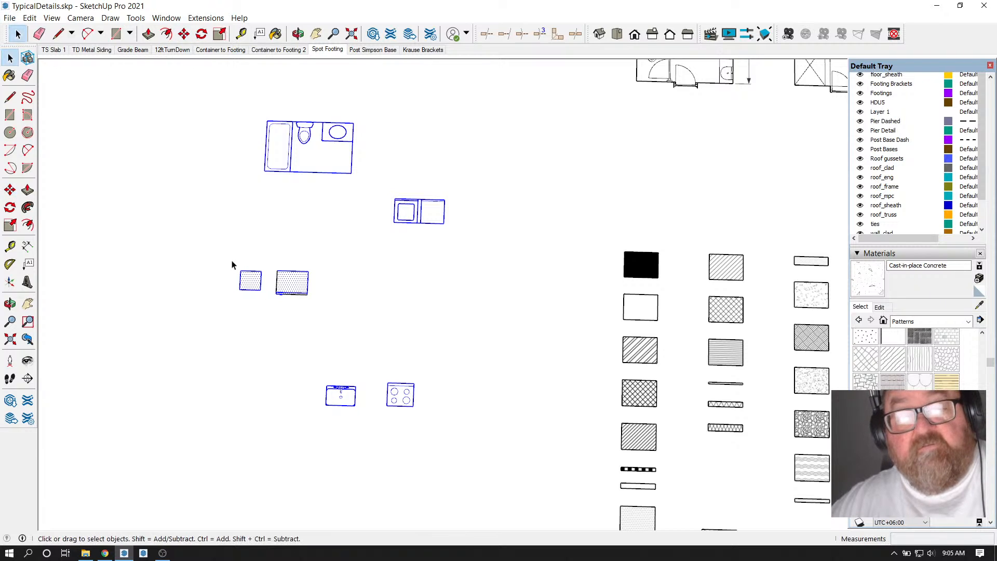
pyautogui.moveTo(232, 265); pyautogui.dragTo(458, 435)
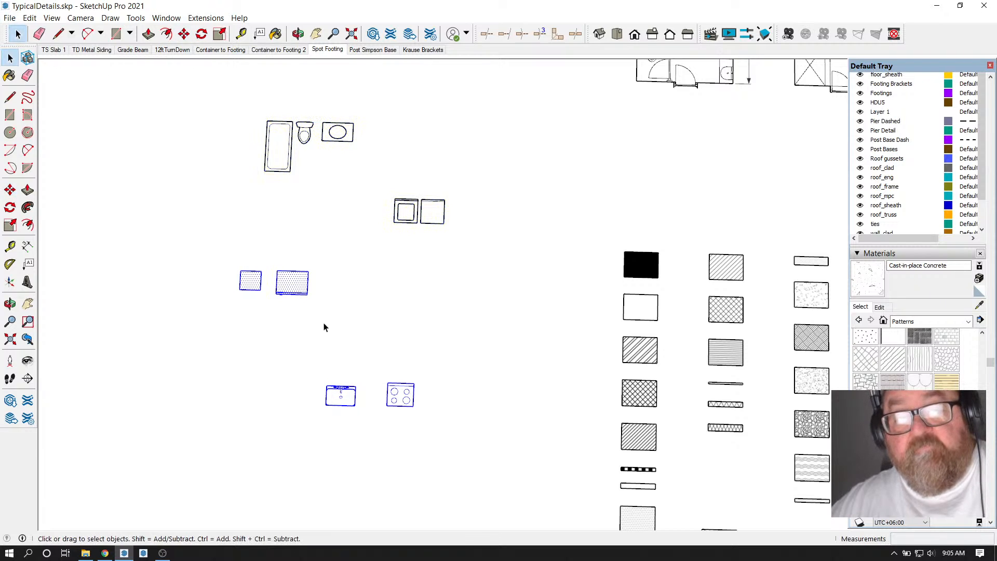
pyautogui.scroll(-2, 382, 341)
pyautogui.scroll(2, 382, 342)
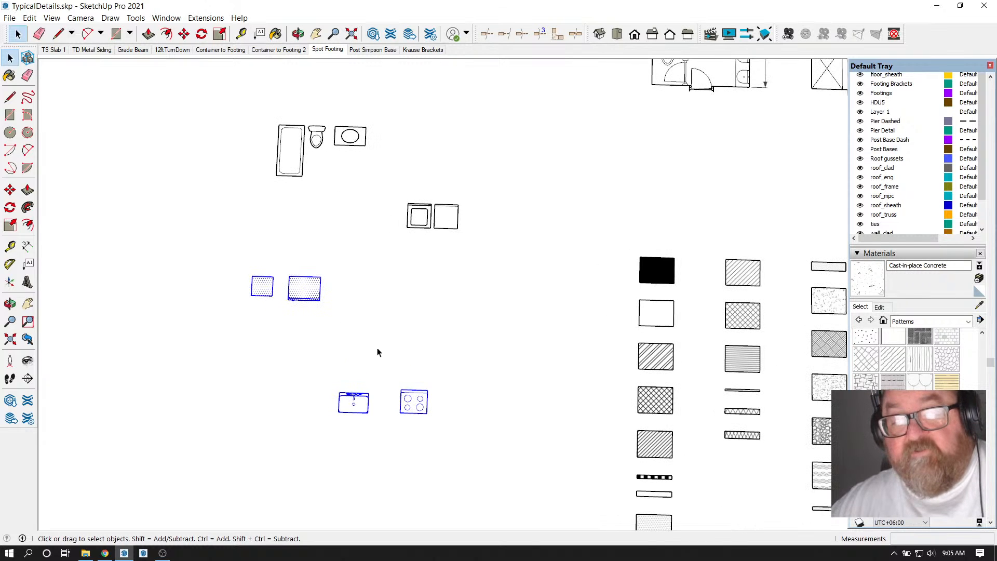
pyautogui.moveTo(317, 374); pyautogui.dragTo(450, 437)
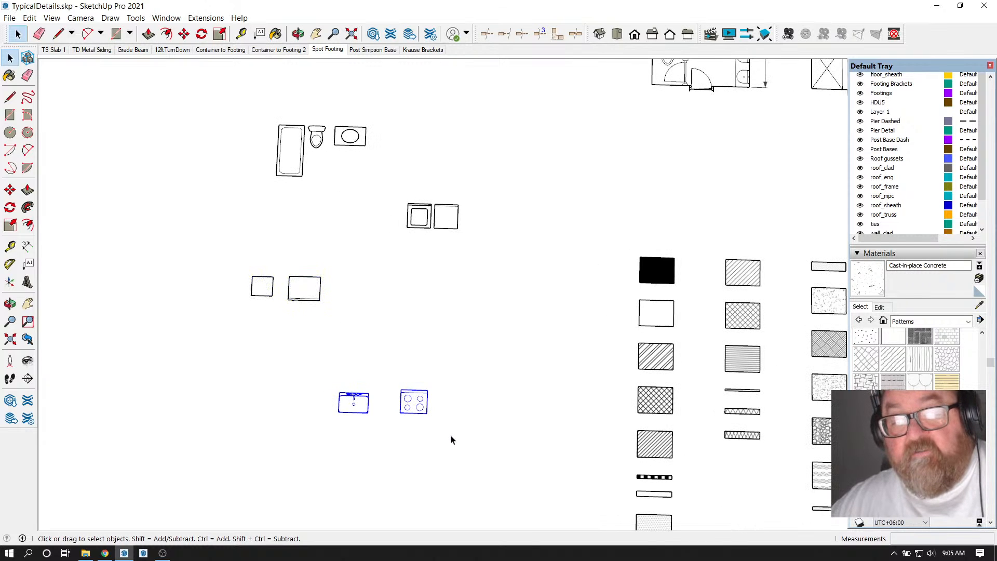
pyautogui.click(184, 34)
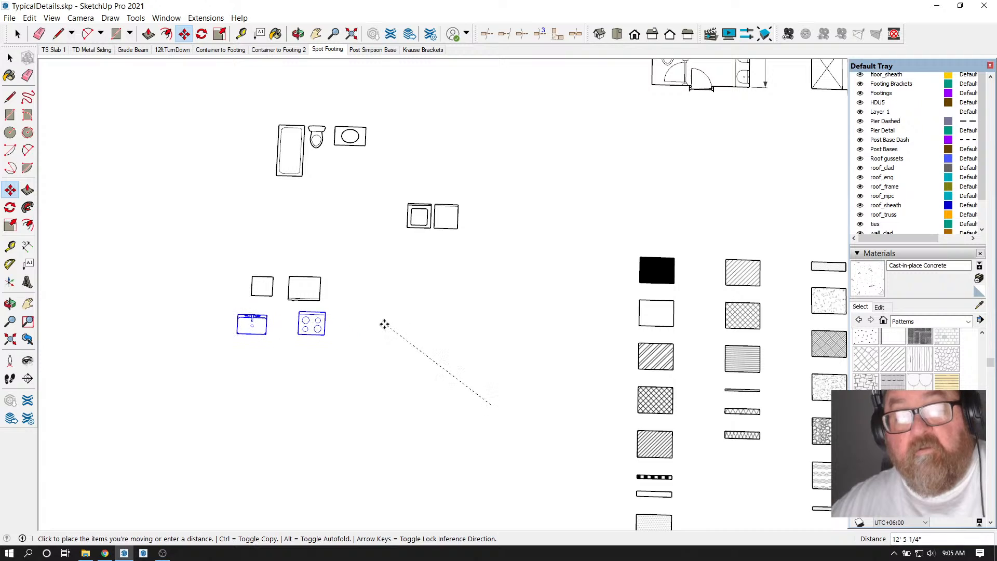
pyautogui.click(379, 322)
pyautogui.click(15, 33)
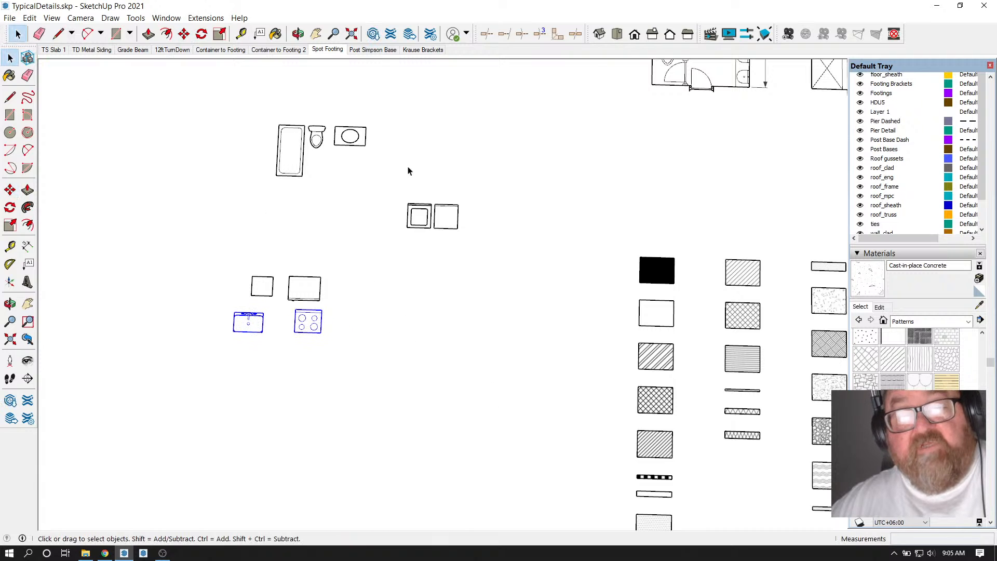
# Move the pair of square laundry appliances about 14' 2 1/2" into the gap between the bathroom fixtures and the kitchen appliances
pyautogui.moveTo(406, 180); pyautogui.dragTo(482, 280)
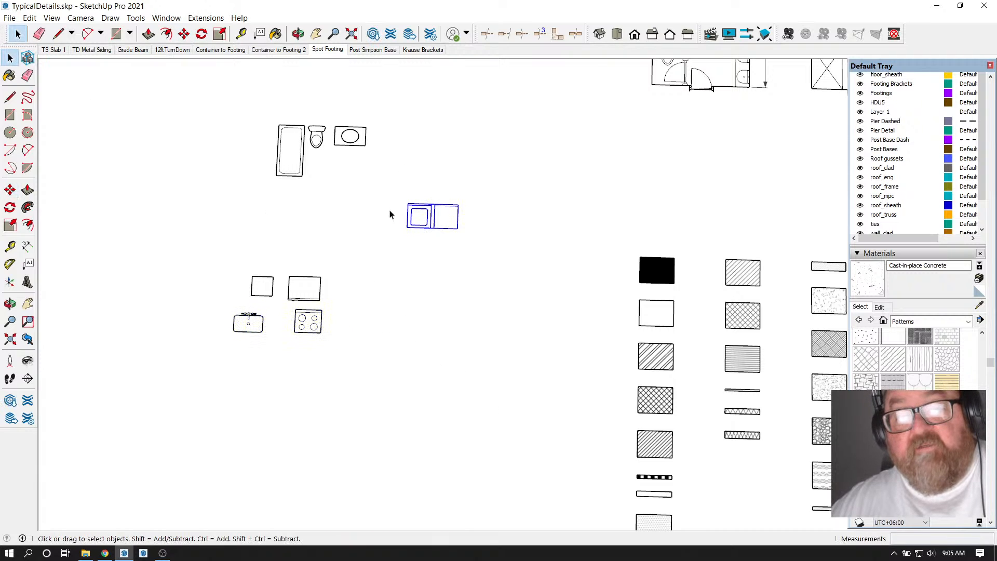
pyautogui.click(184, 34)
pyautogui.click(429, 253)
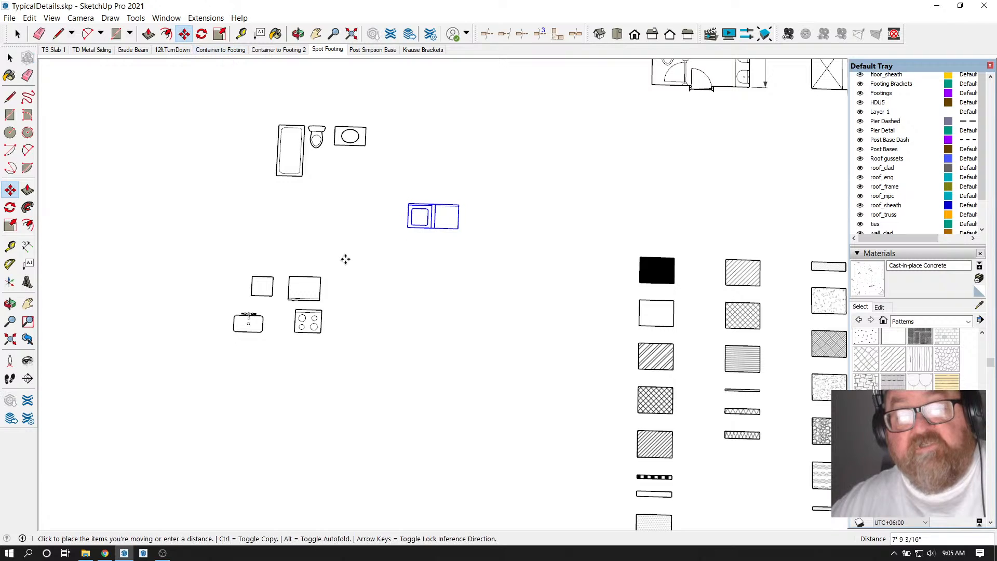
pyautogui.click(279, 268)
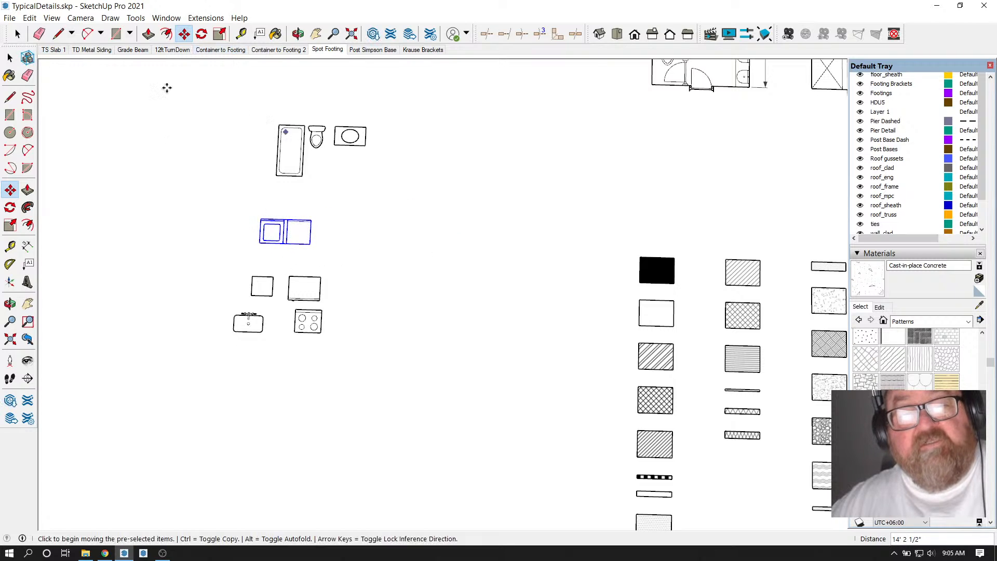
# Select all the gathered bathroom, laundry and kitchen fixtures and copy them to the clipboard
pyautogui.press('space')
pyautogui.moveTo(204, 113); pyautogui.dragTo(429, 382)
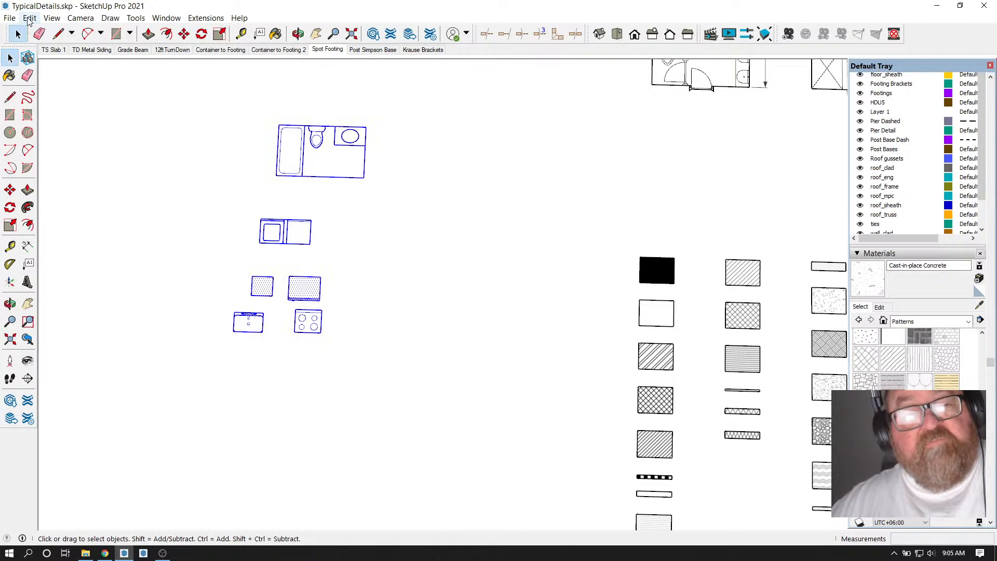
pyautogui.click(30, 17)
pyautogui.click(41, 69)
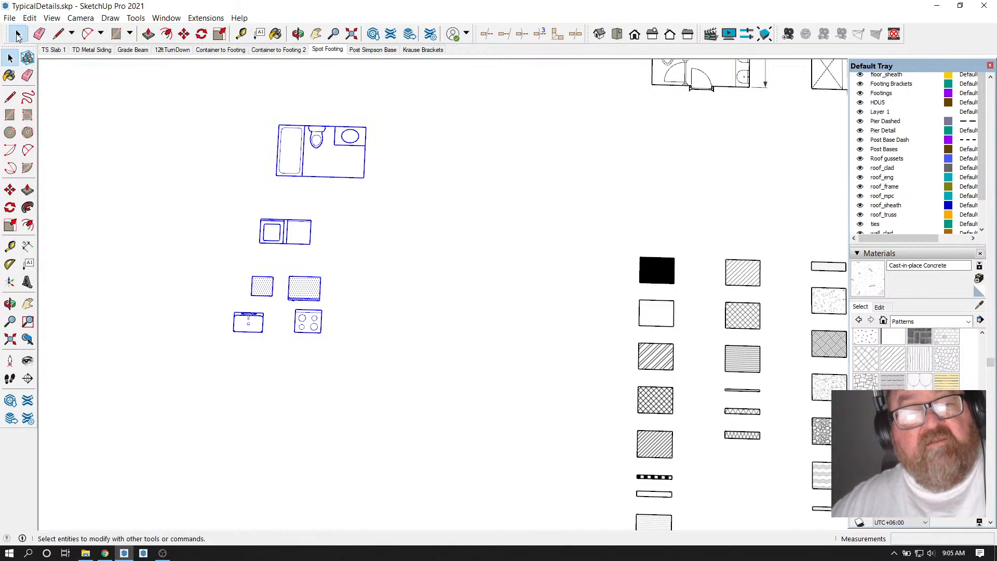
# Open the recent file SusansFarmHouse.skp, saving the changes to TypicalDetails.skp
pyautogui.click(9, 18)
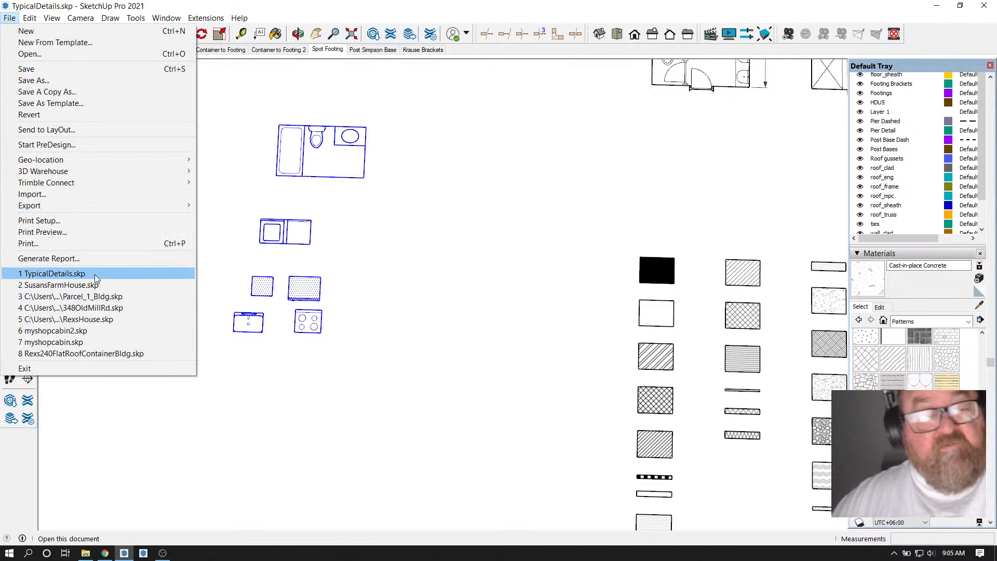
pyautogui.click(92, 285)
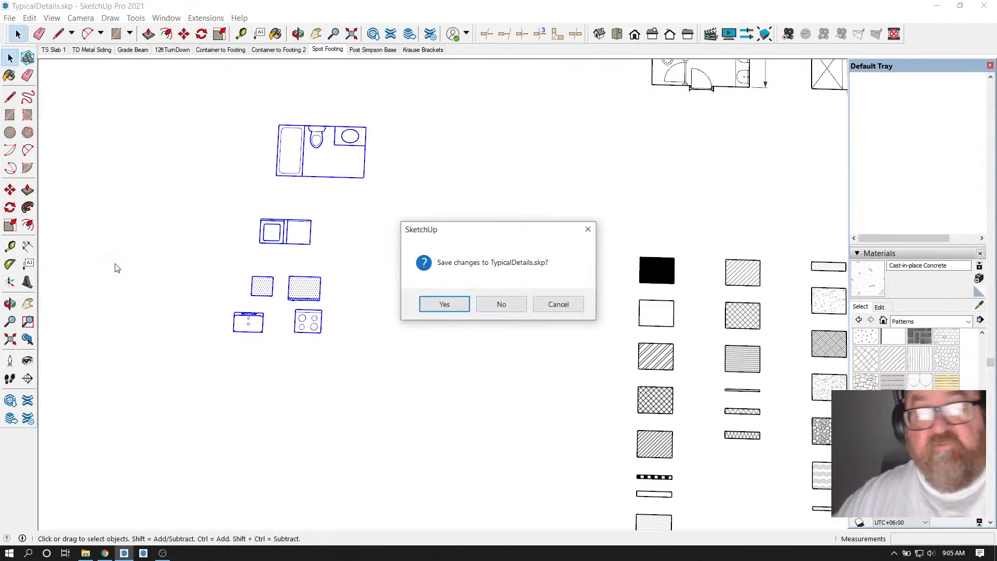
pyautogui.click(453, 298)
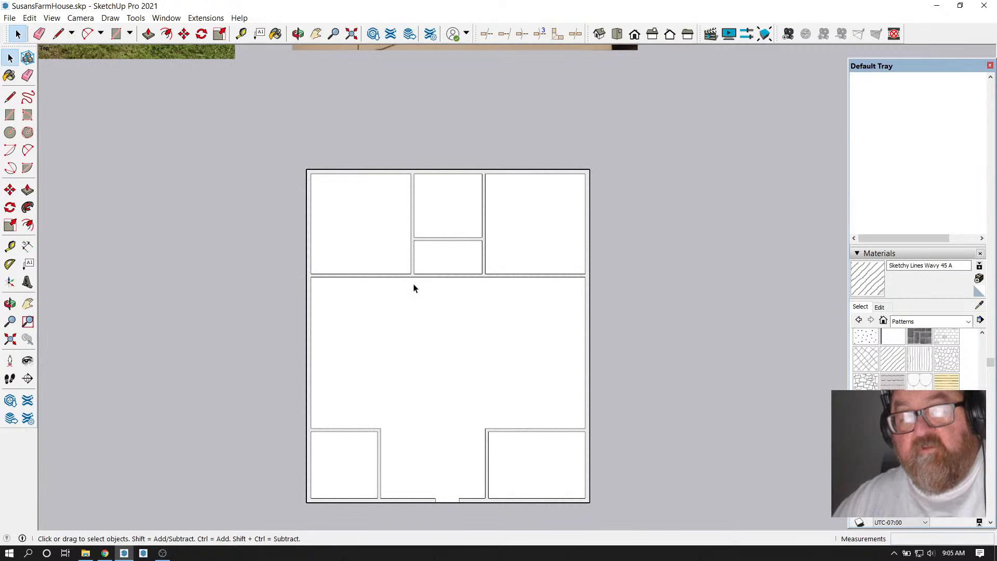
# Paste the copied fixtures in place in the farmhouse model and bring the whole model into view to locate them
pyautogui.click(30, 18)
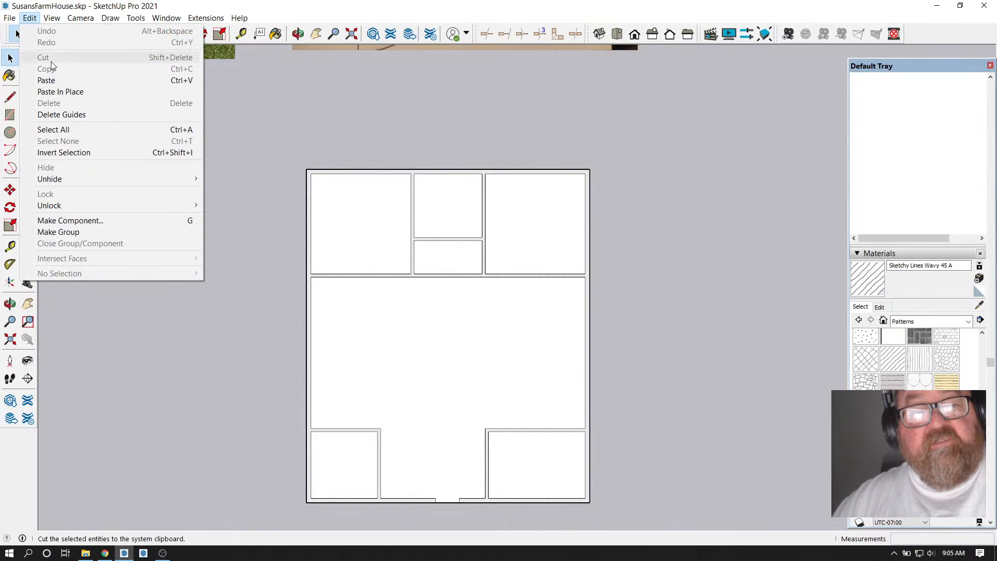
pyautogui.click(62, 89)
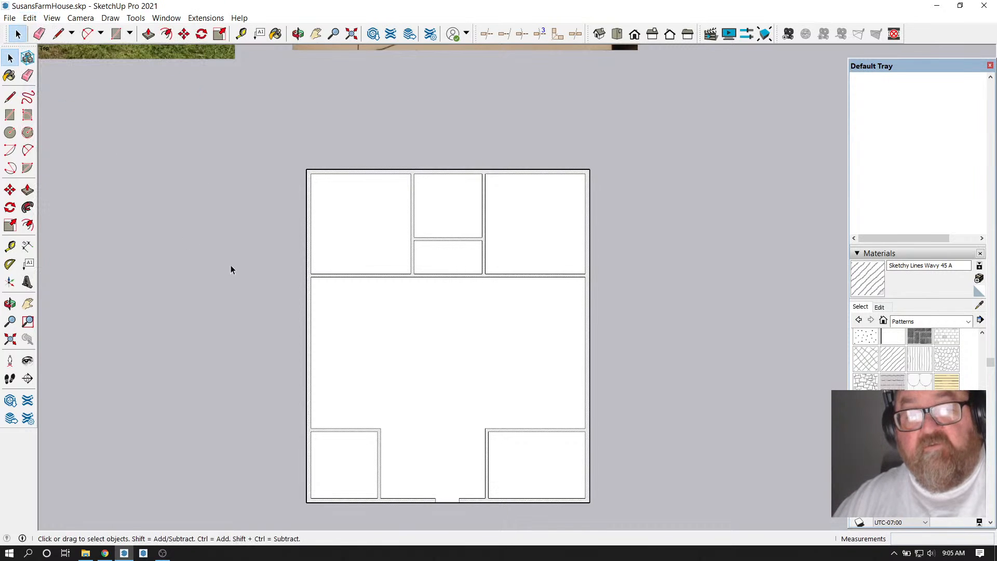
pyautogui.scroll(-3, 413, 292)
pyautogui.scroll(-5, 613, 294)
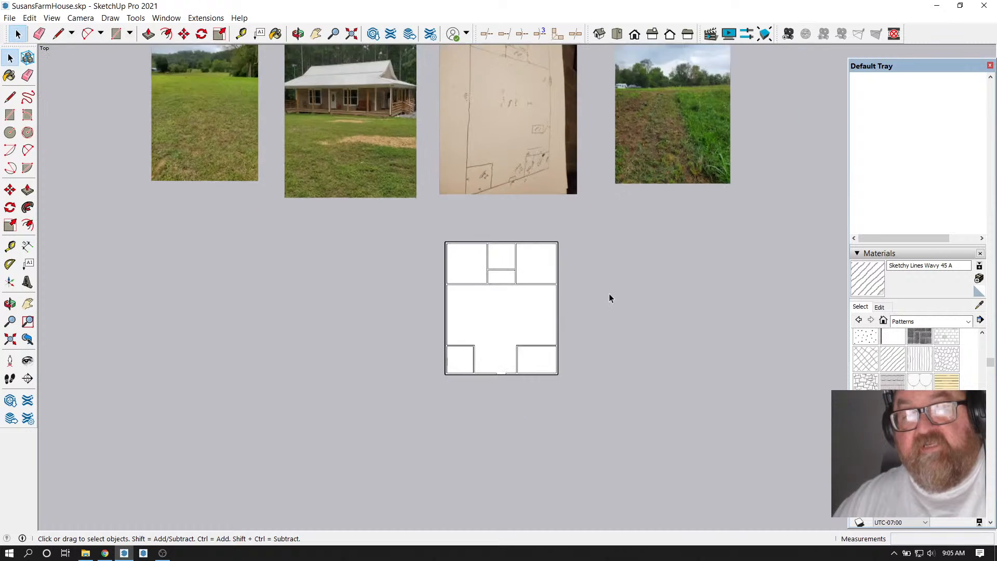
pyautogui.click(351, 35)
pyautogui.scroll(-2, 416, 211)
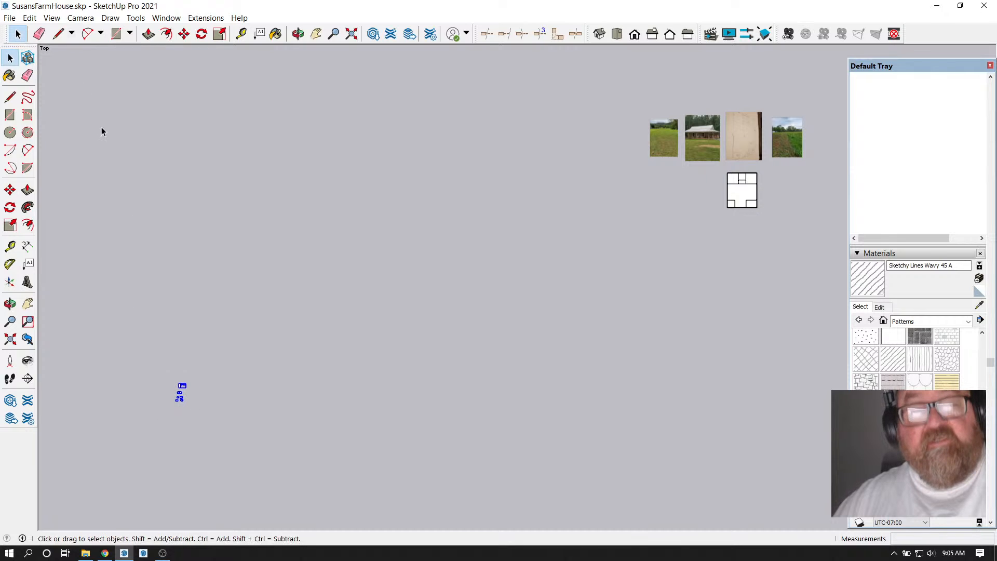
# Move the pasted fixtures about 658' so they sit just beside the left exterior wall of the floor plan
pyautogui.click(184, 34)
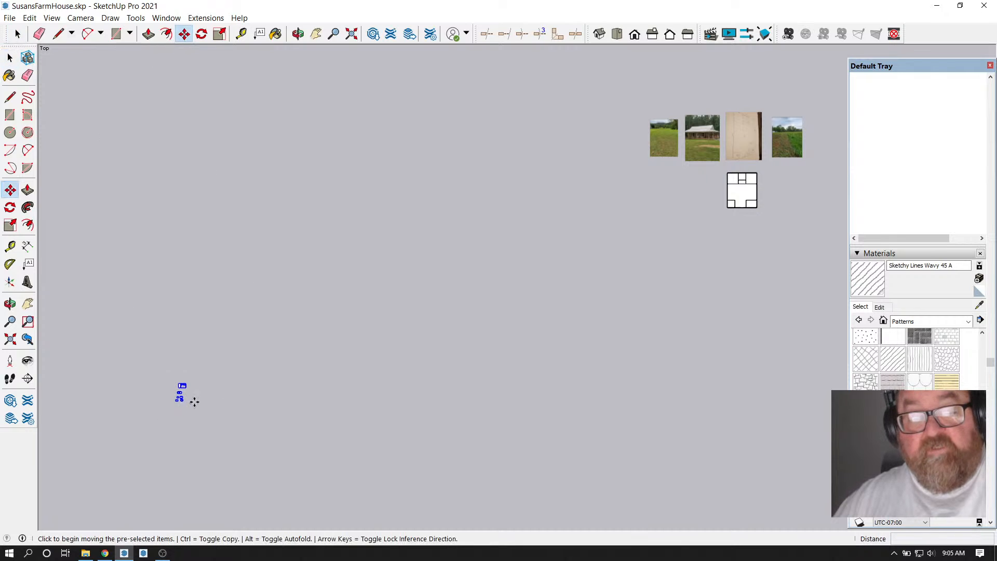
pyautogui.click(194, 401)
pyautogui.click(729, 192)
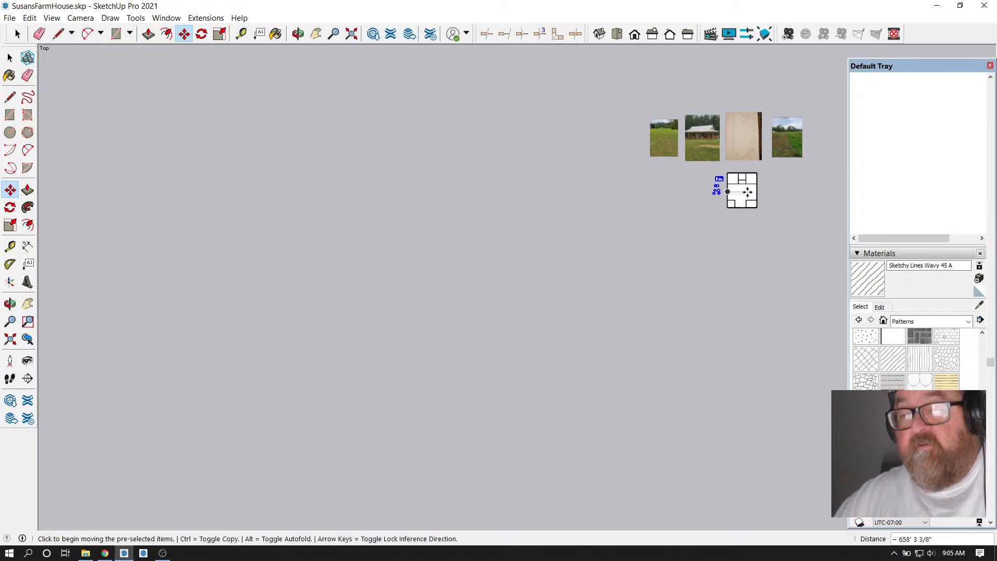
pyautogui.scroll(10, 753, 182)
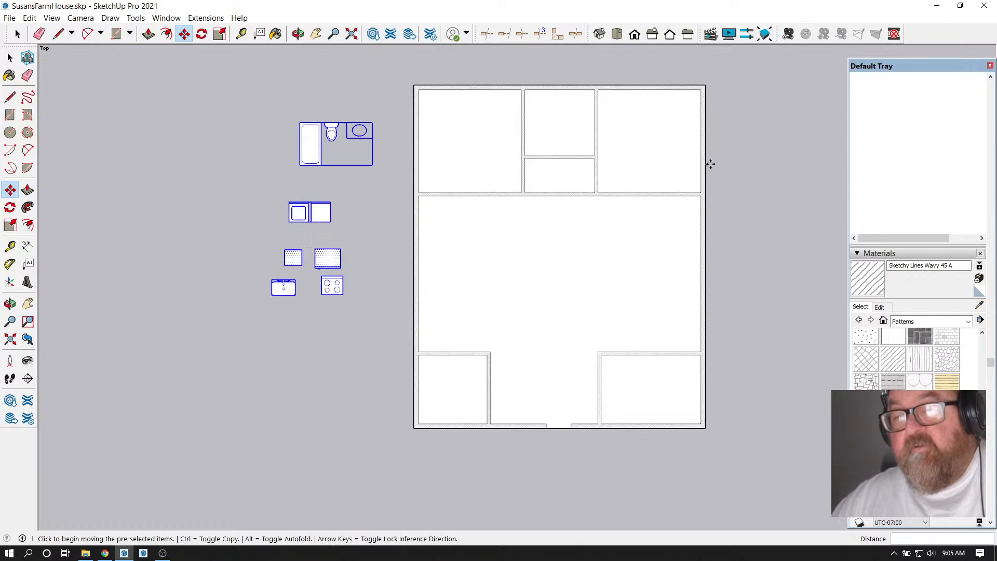
pyautogui.scroll(4, 561, 115)
pyautogui.scroll(-1, 364, 218)
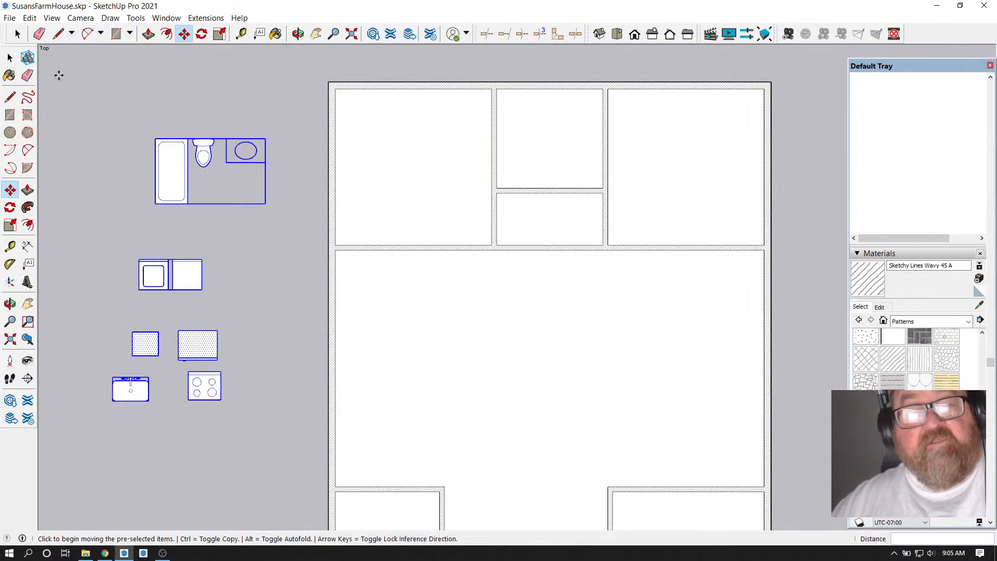
# Move only the bathroom group by its bathtub corner to the upper right inside corner of the small top middle room
pyautogui.press('space')
pyautogui.click(169, 165)
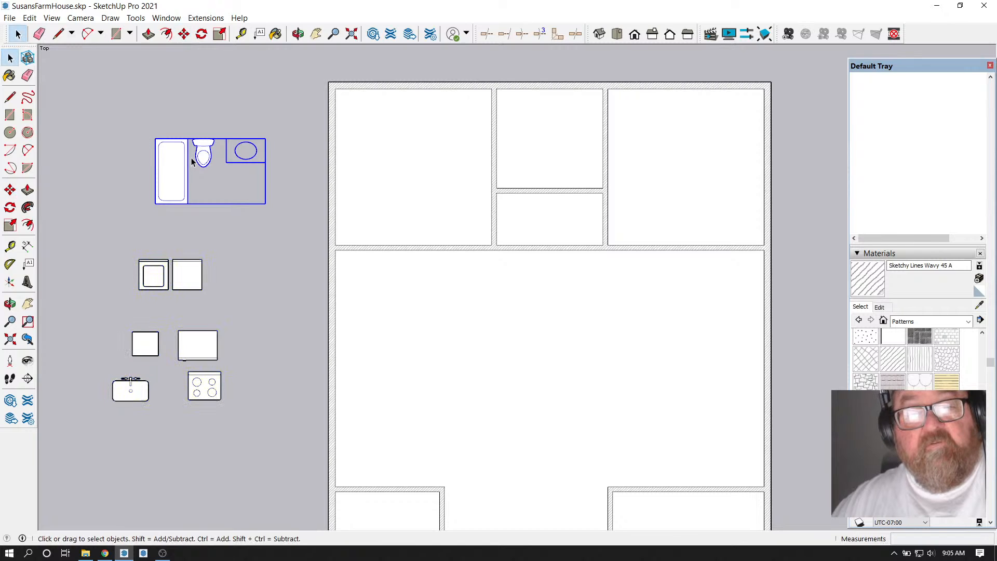
pyautogui.click(183, 33)
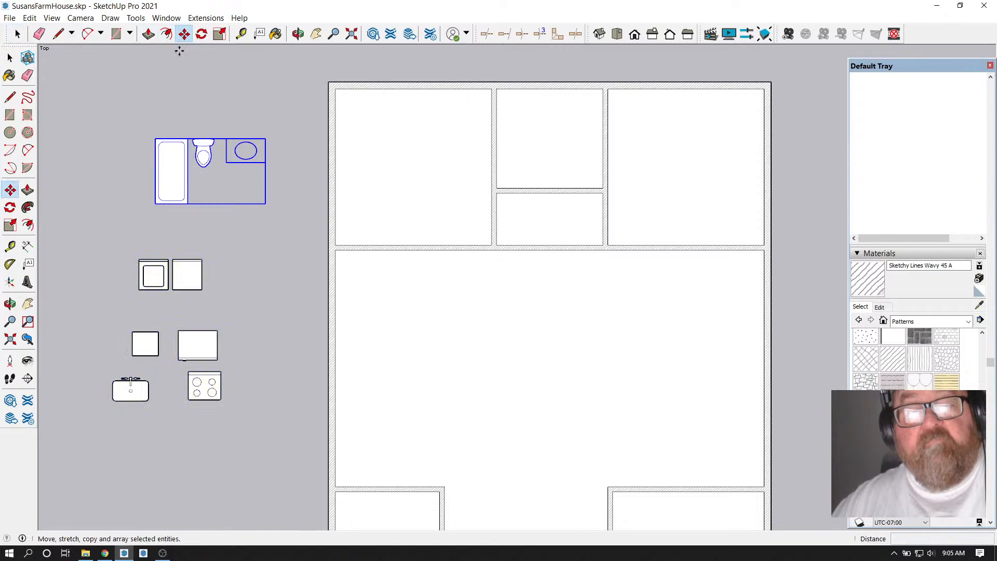
pyautogui.click(156, 139)
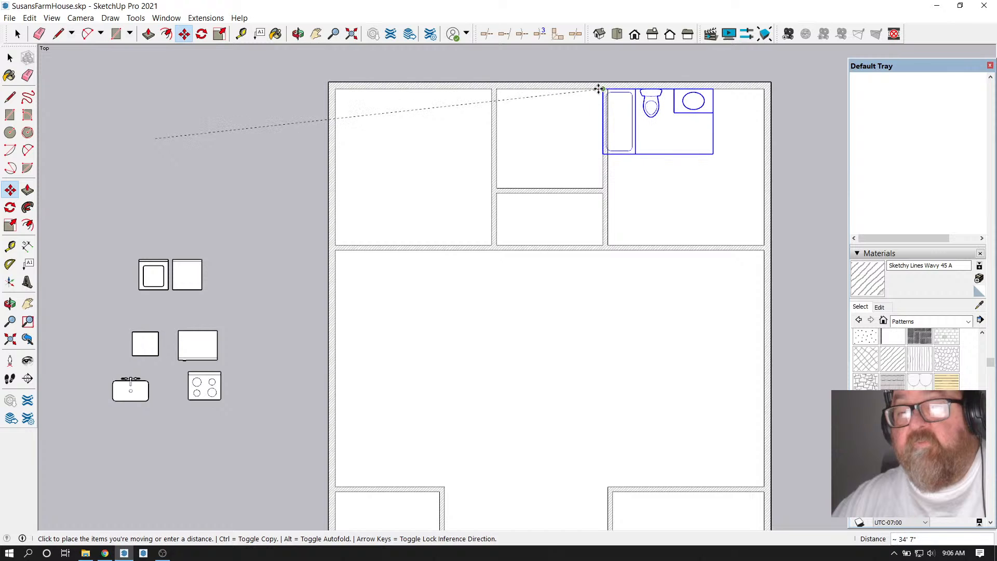
pyautogui.click(599, 89)
pyautogui.scroll(2, 607, 86)
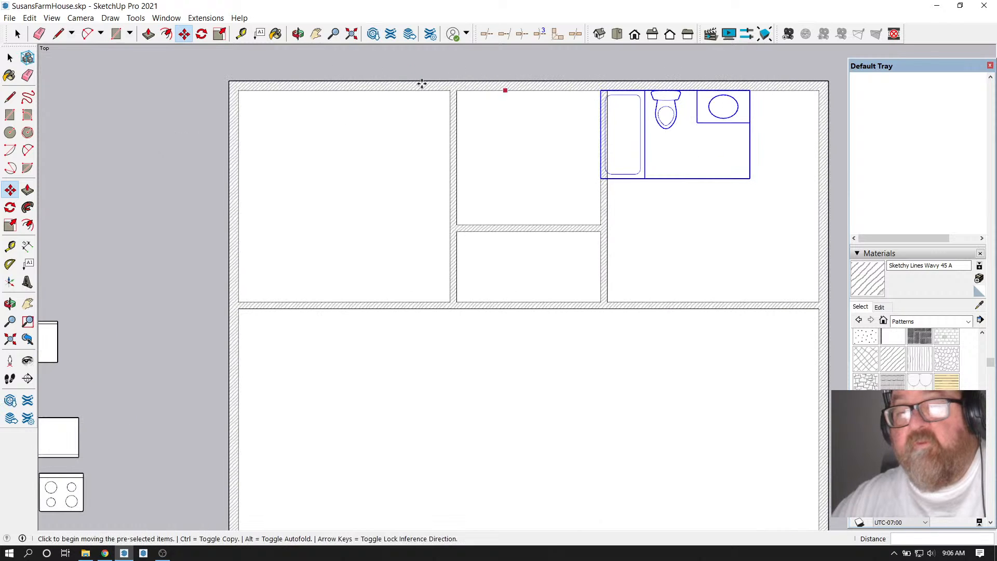
# Rotate the bathroom group 90° about that corner so the bathtub runs along the exterior wall inside the small room
pyautogui.click(202, 34)
pyautogui.click(599, 90)
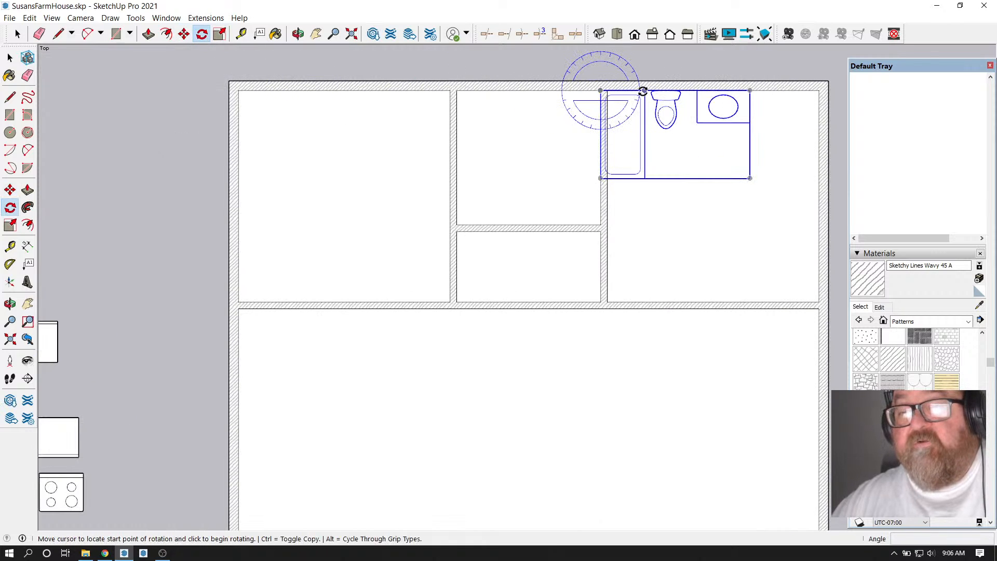
pyautogui.click(643, 92)
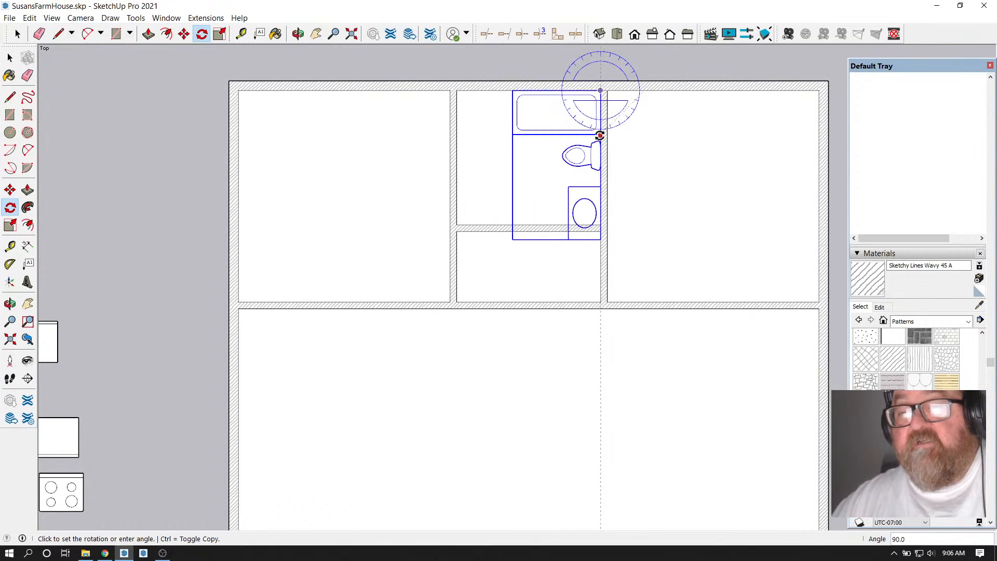
pyautogui.press('Escape')
# Open the bathroom group for editing and move the toilet about 5' 7" toward the opposite side wall, near the bathtub's free end
pyautogui.click(17, 34)
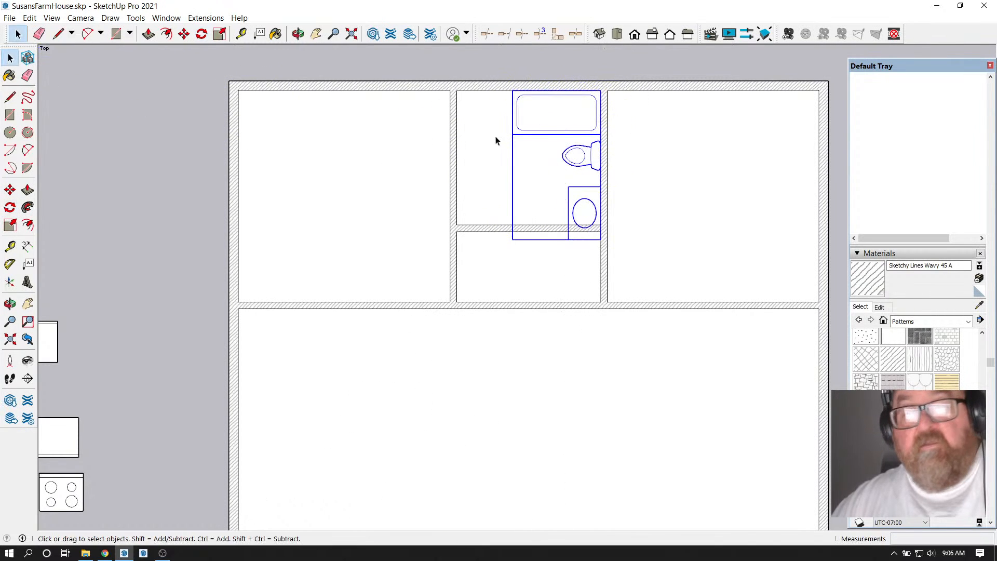
pyautogui.scroll(1, 542, 143)
pyautogui.doubleClick(581, 153)
pyautogui.click(582, 155)
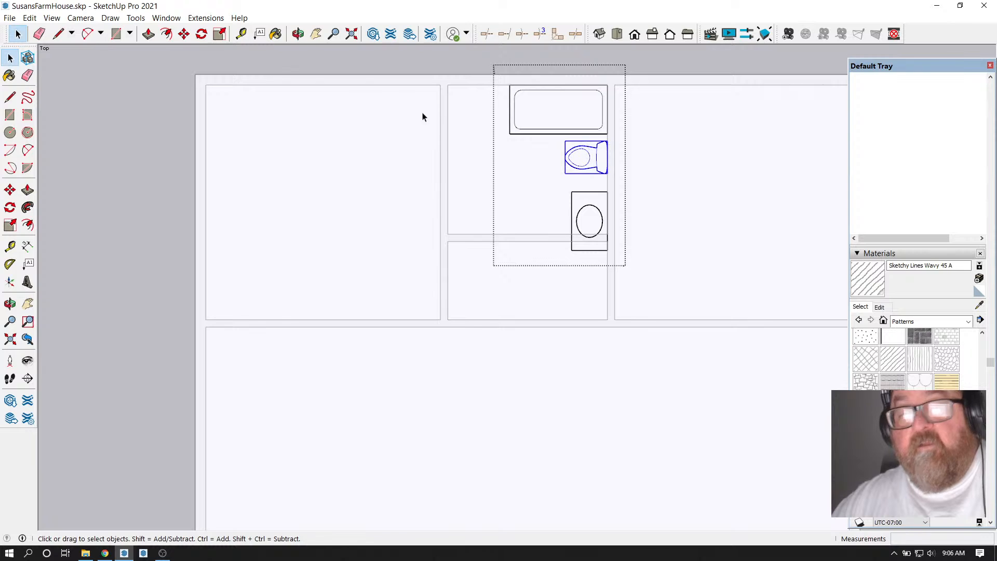
pyautogui.click(186, 34)
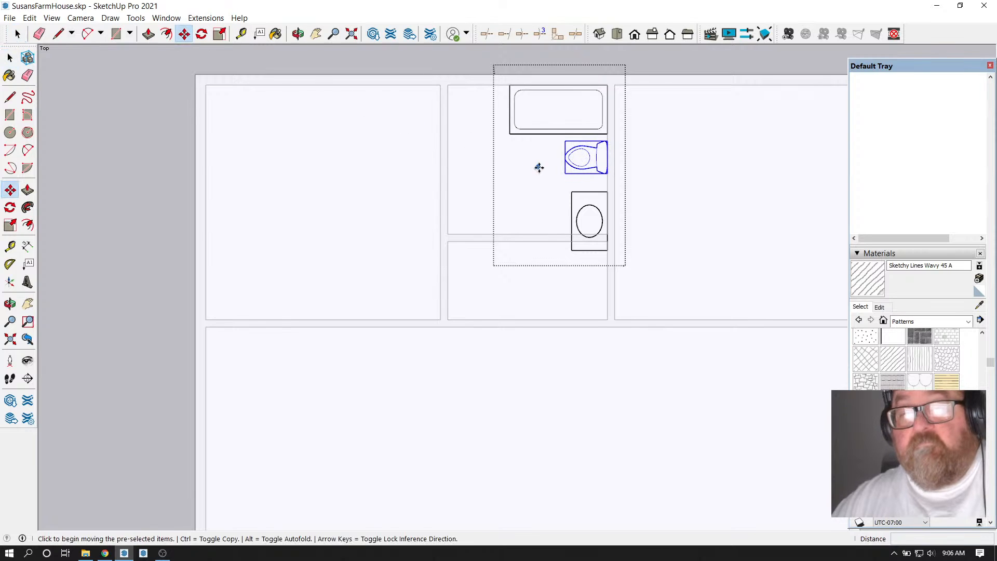
pyautogui.click(607, 174)
pyautogui.click(499, 165)
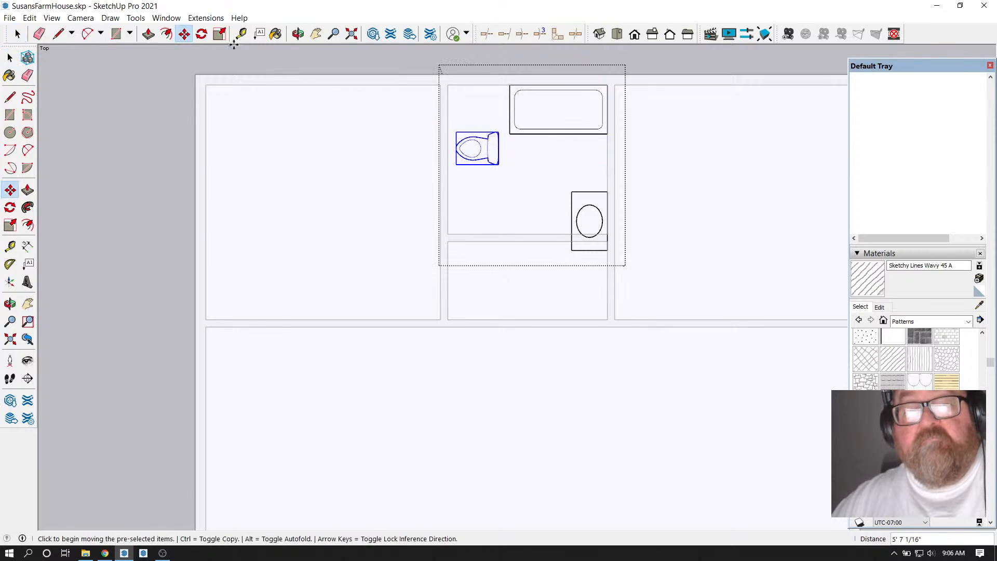
# Rotate the toilet 90° about the middle of its tank edge so the tank faces the exterior wall
pyautogui.click(202, 33)
pyautogui.click(498, 147)
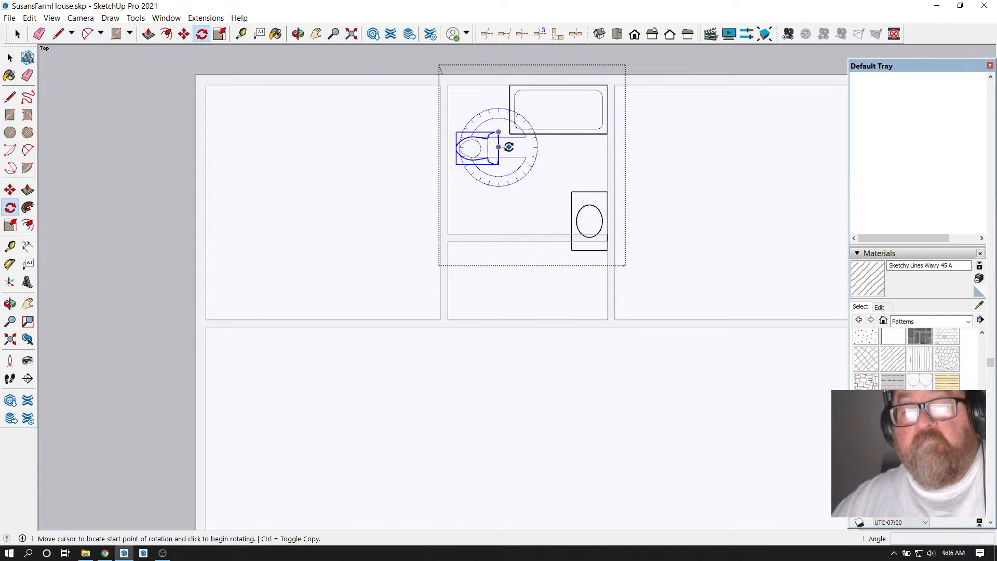
pyautogui.click(509, 147)
pyautogui.click(498, 122)
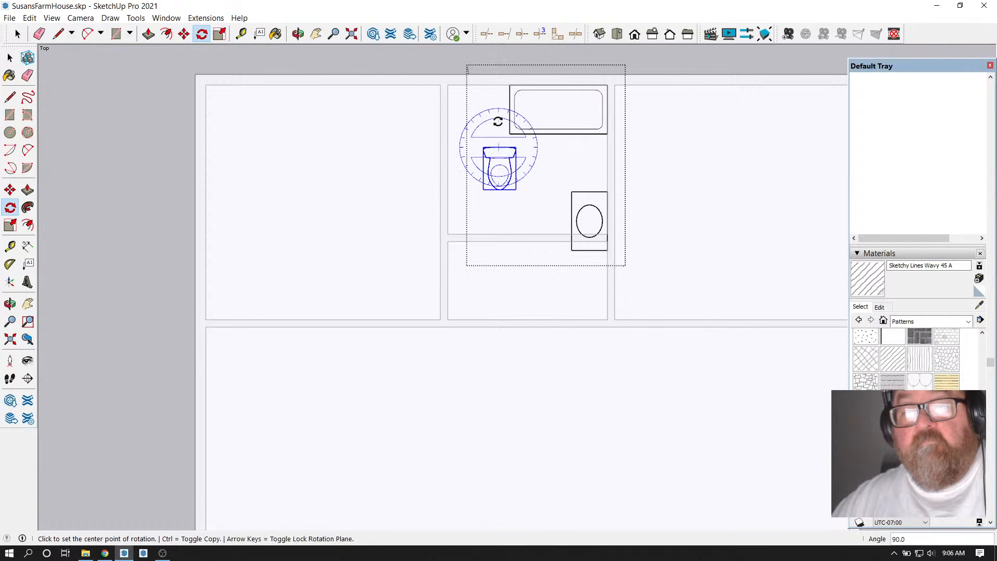
# Measure the gap between the bathroom's left side wall and the near end of the bathtub
pyautogui.click(184, 34)
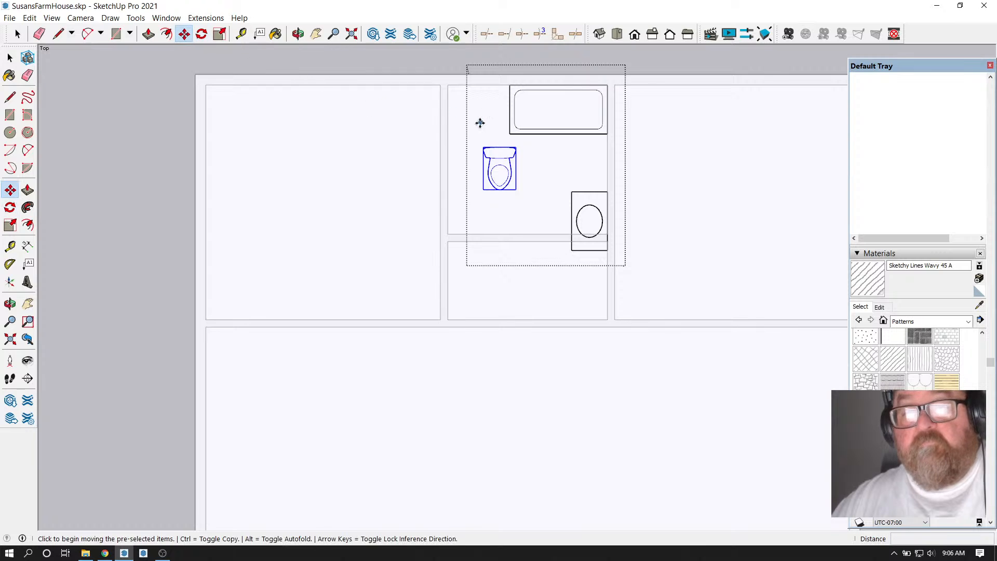
pyautogui.scroll(3, 480, 122)
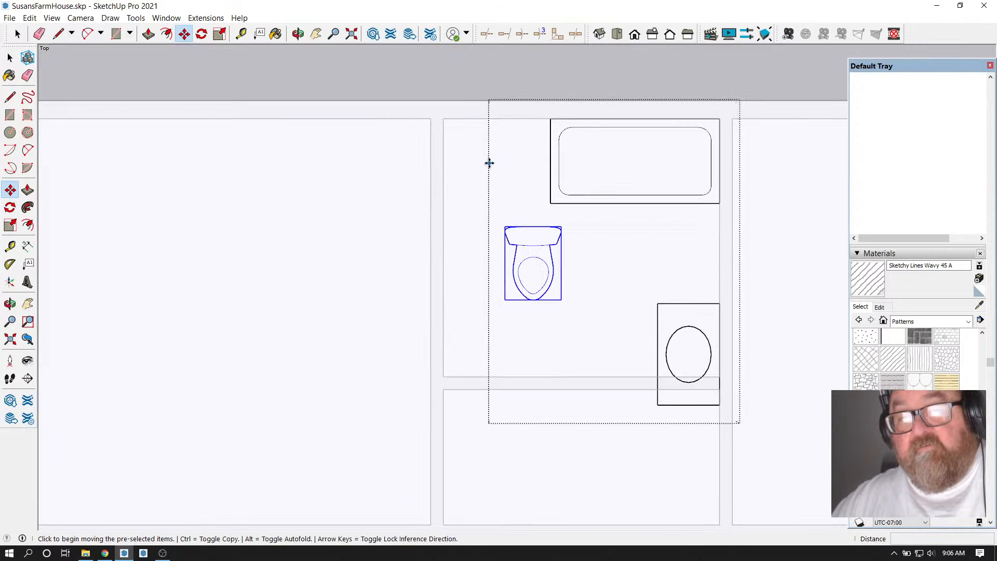
pyautogui.click(241, 33)
pyautogui.click(443, 158)
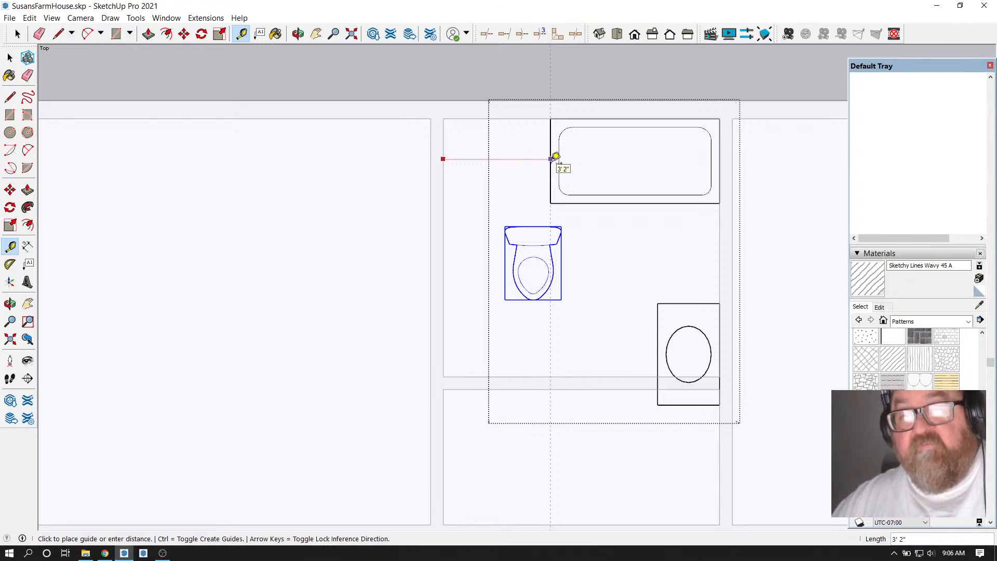
pyautogui.press('Escape')
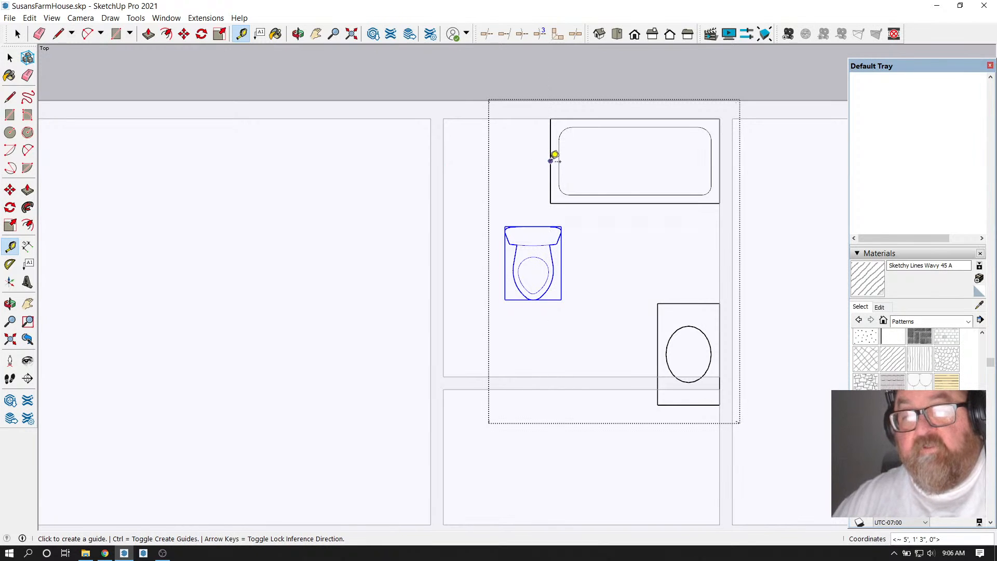
# Place a guide line 4.5" outside the bathtub's left end, parallel to that edge
pyautogui.click(550, 160)
pyautogui.write('4.5')
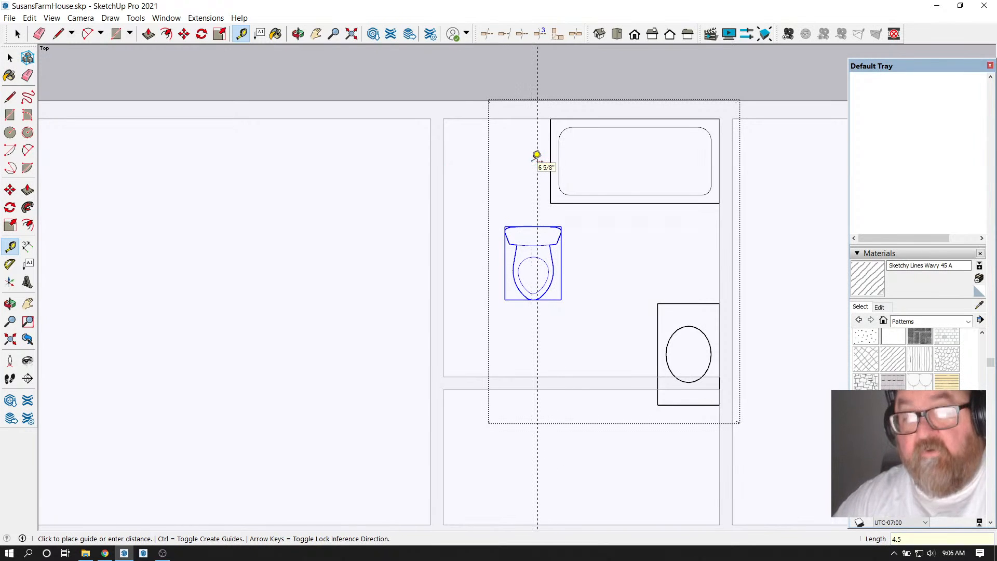
pyautogui.press('Return')
# Draw a 4 1/2" by 2' 6" rectangle between the guide line and the bathtub's left end, starting at the exterior wall
pyautogui.click(116, 35)
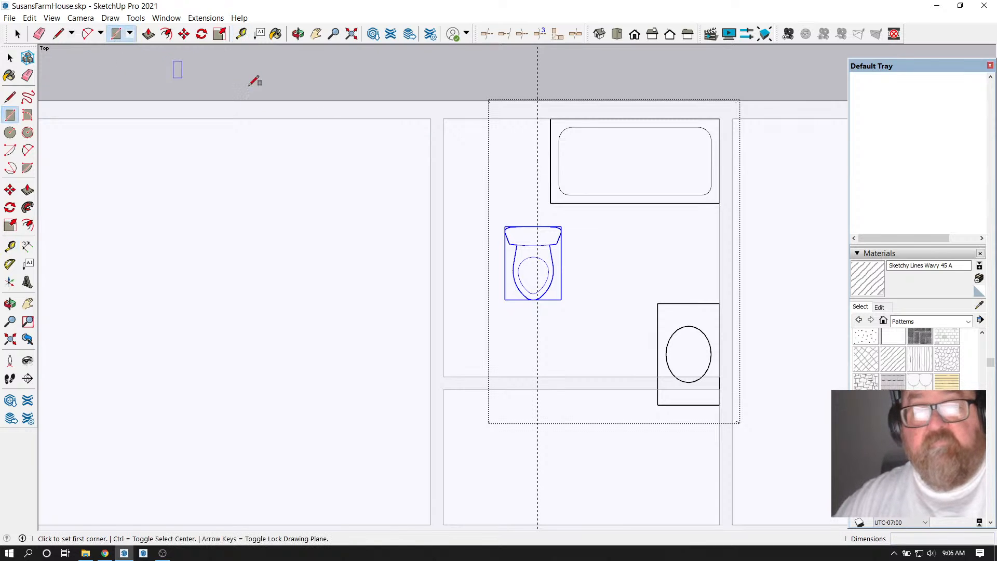
pyautogui.click(538, 119)
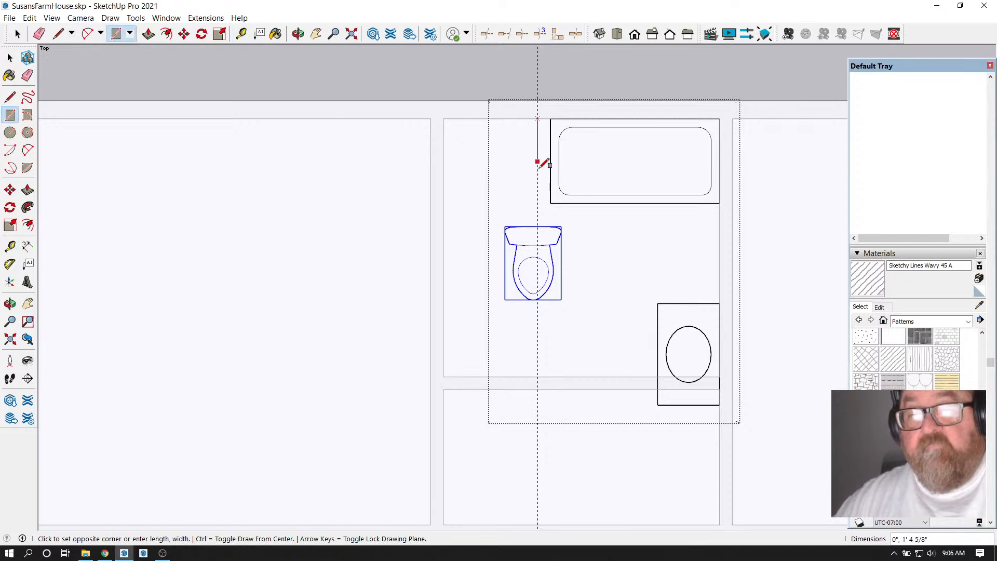
pyautogui.click(550, 203)
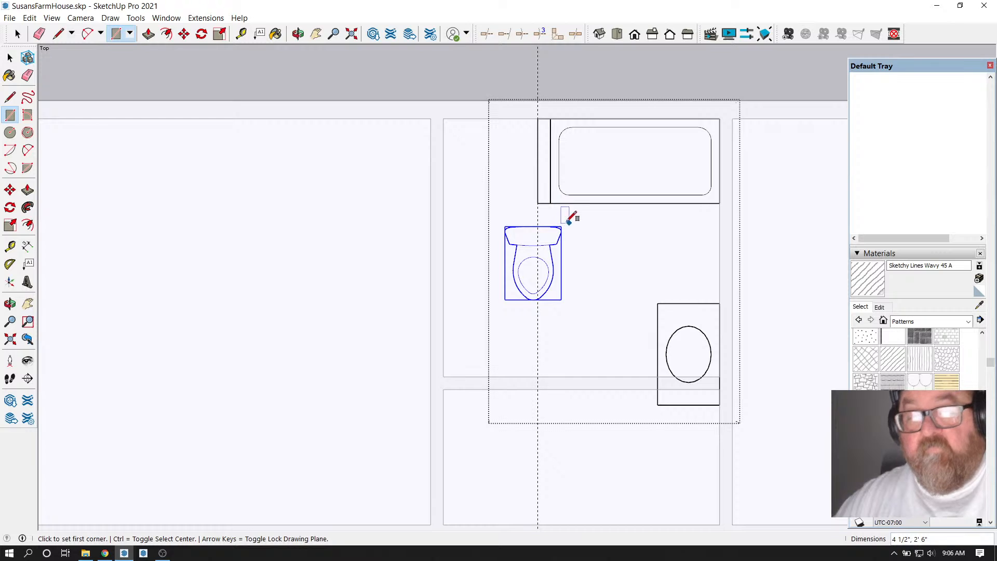
pyautogui.scroll(5, 571, 218)
pyautogui.scroll(-2, 556, 211)
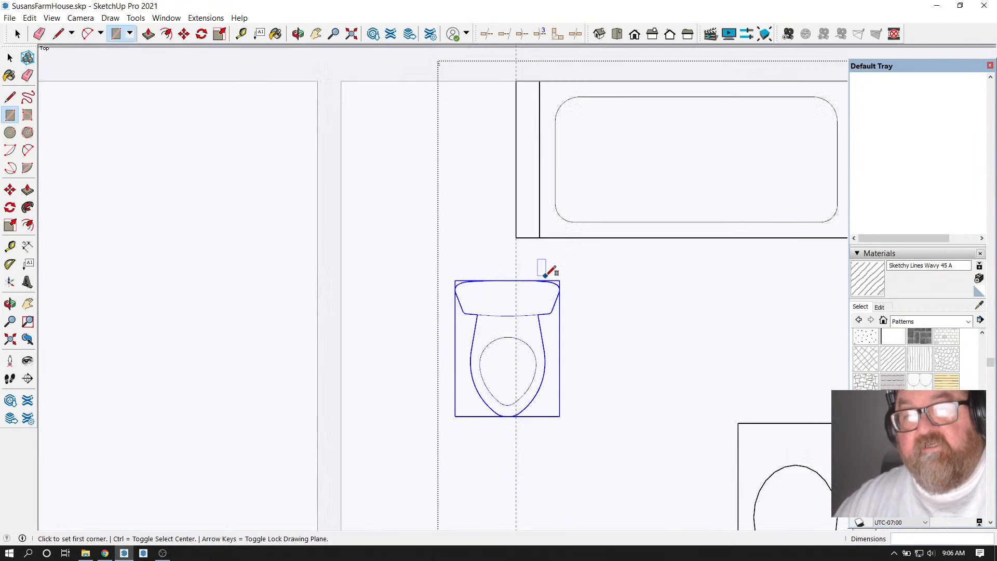
pyautogui.scroll(-2, 545, 272)
# Undo the narrow rectangle and the guide line beside the bathtub
pyautogui.click(276, 34)
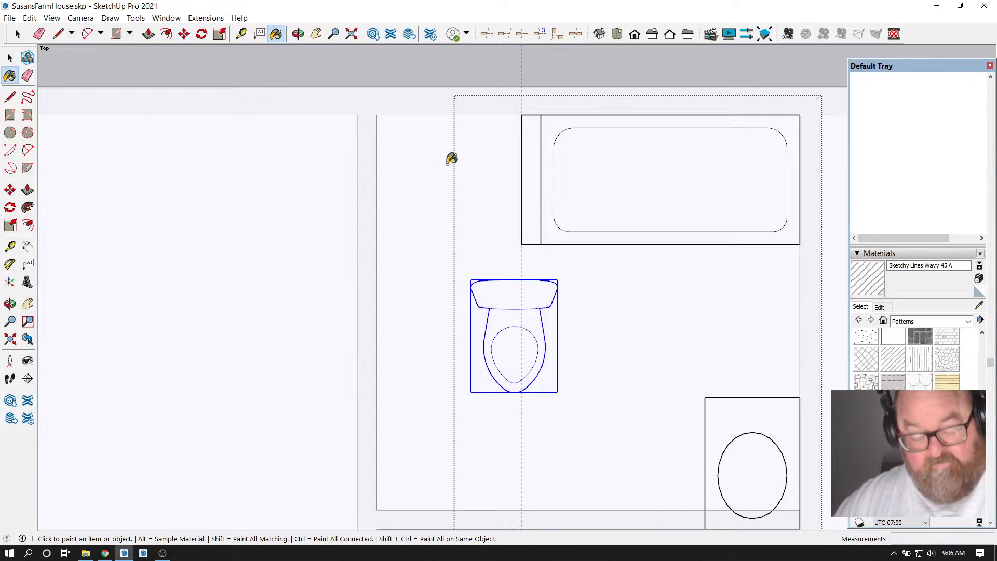
pyautogui.press('ctrl')
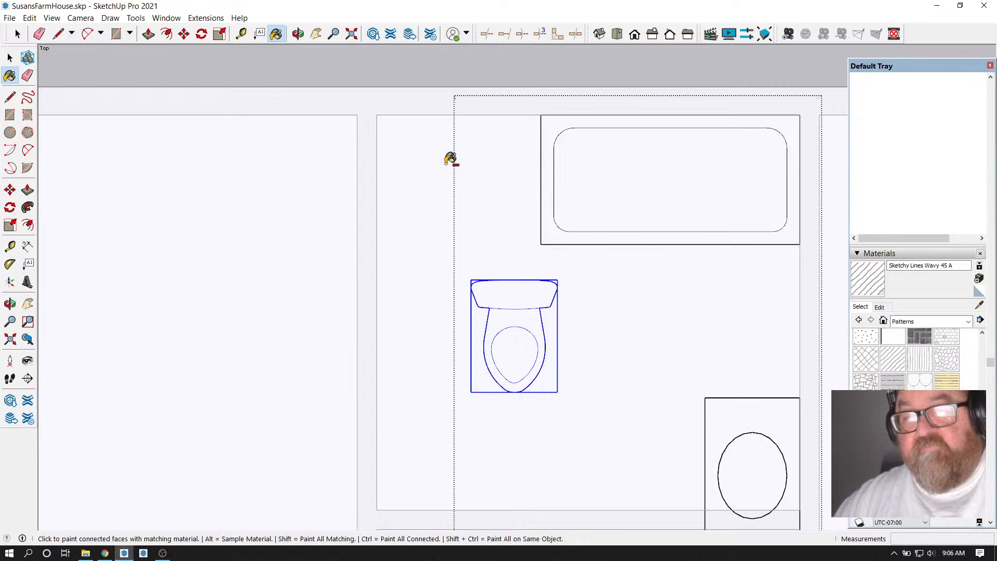
pyautogui.scroll(-2, 441, 156)
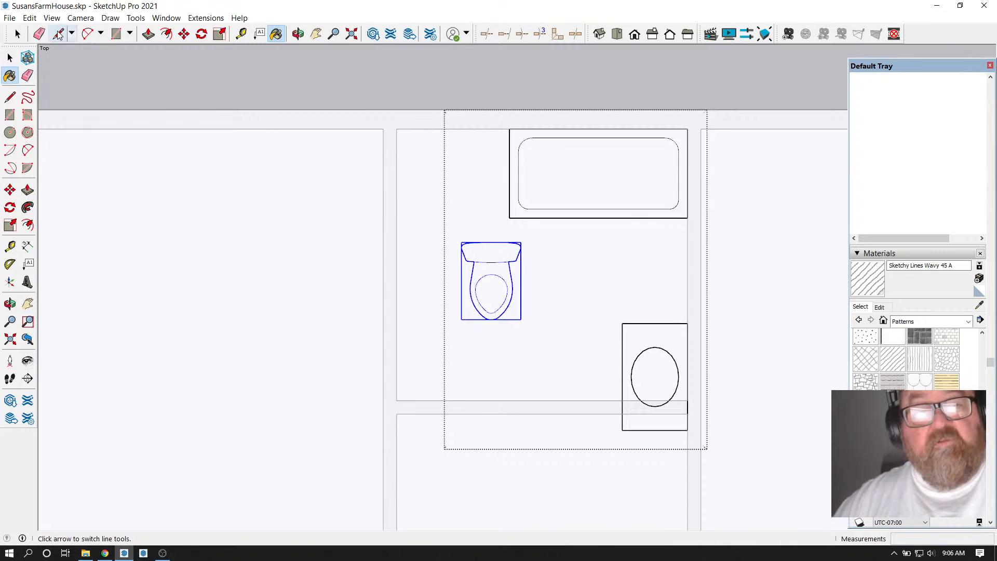
# Move the toilet by the middle of its tank edge against the exterior wall, between the left side wall and the bathtub
pyautogui.click(10, 58)
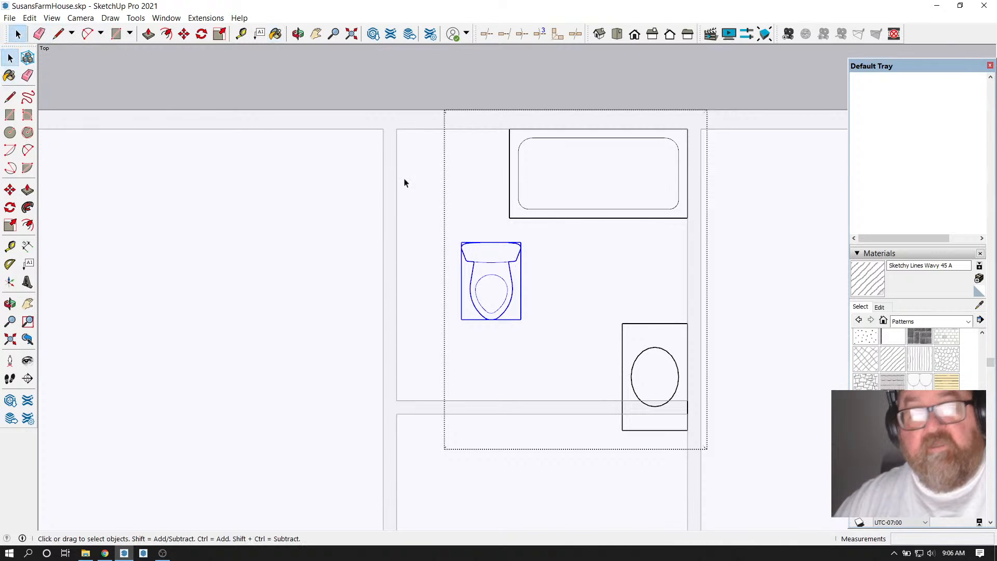
pyautogui.click(184, 33)
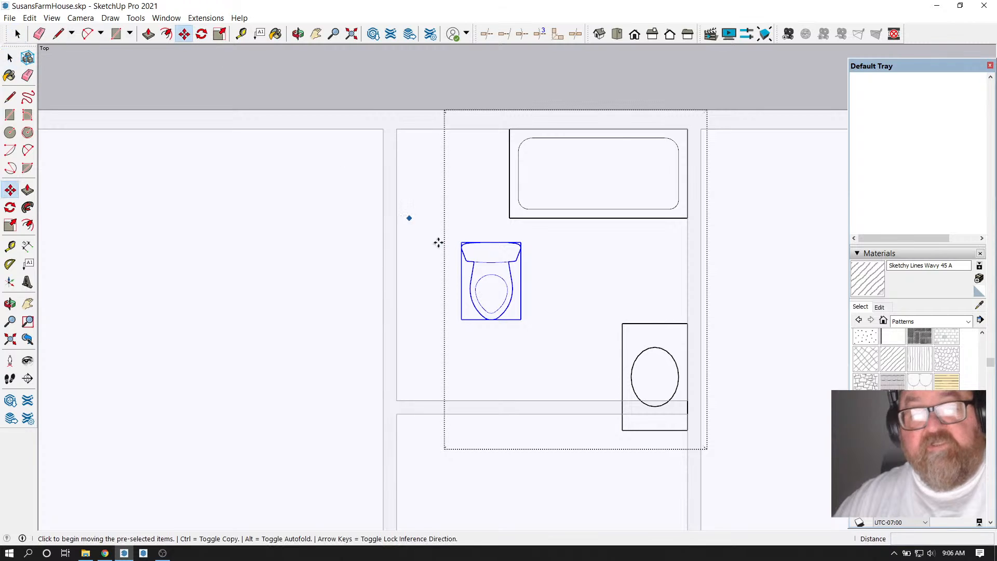
pyautogui.click(491, 241)
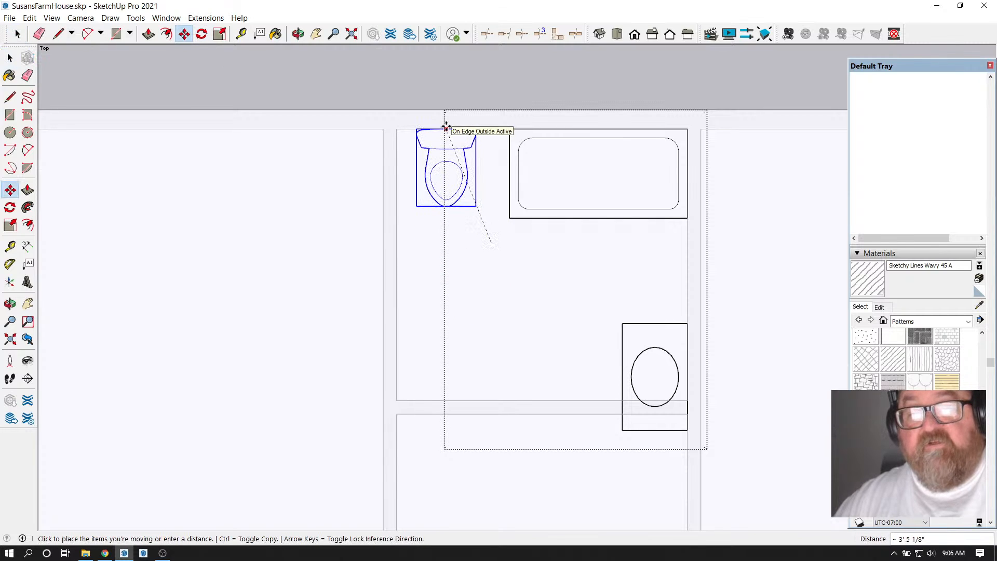
pyautogui.click(446, 128)
pyautogui.scroll(-1, 538, 201)
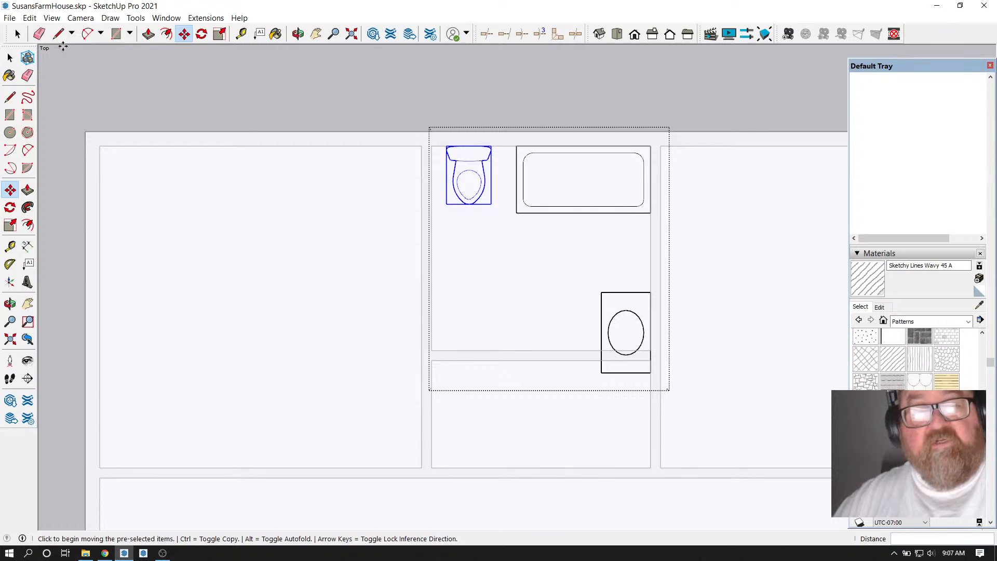
# Rotate the vanity 90° about a point near its sink's centre so its long side runs parallel to the bathtub
pyautogui.click(18, 34)
pyautogui.click(612, 319)
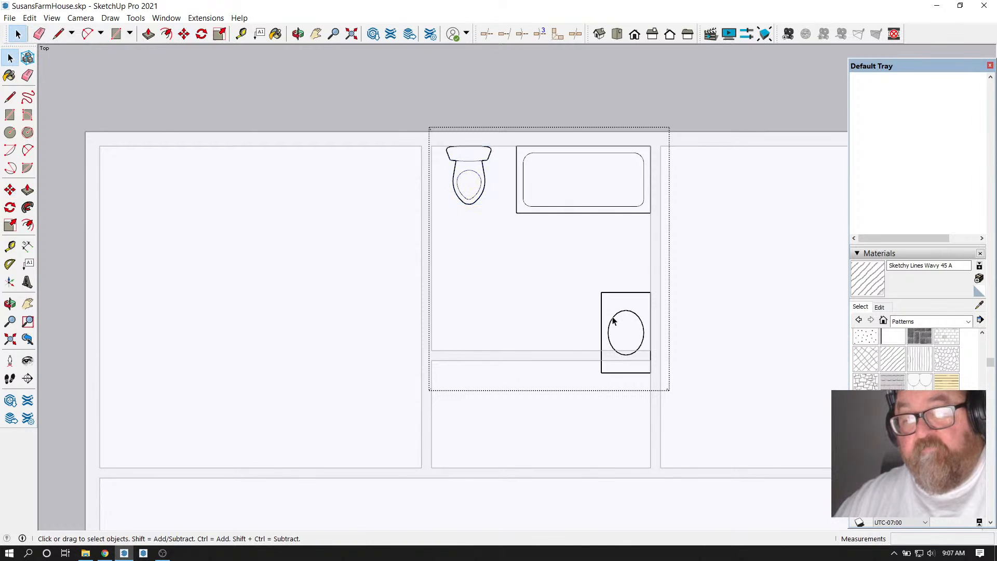
pyautogui.click(202, 34)
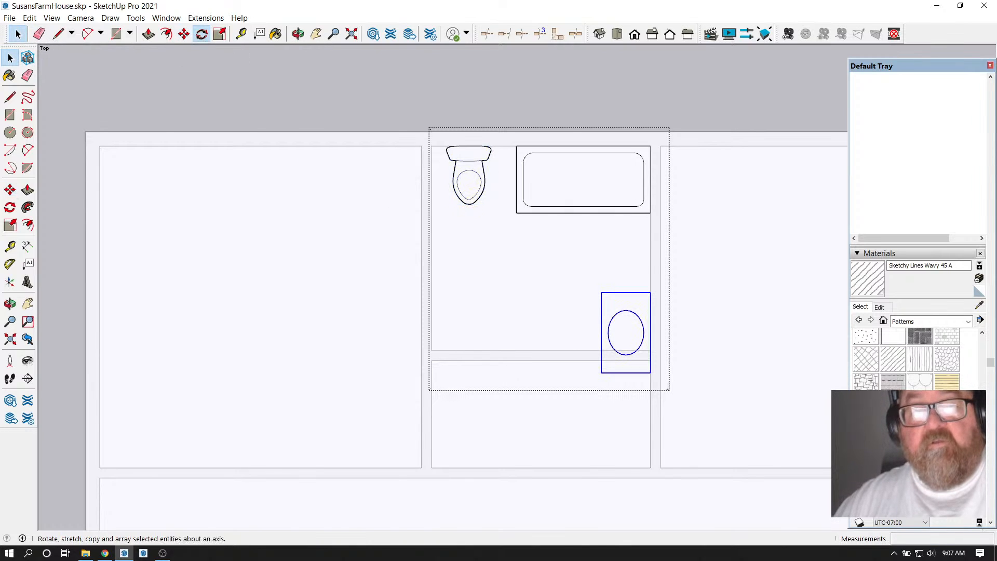
pyautogui.click(619, 327)
pyautogui.click(666, 317)
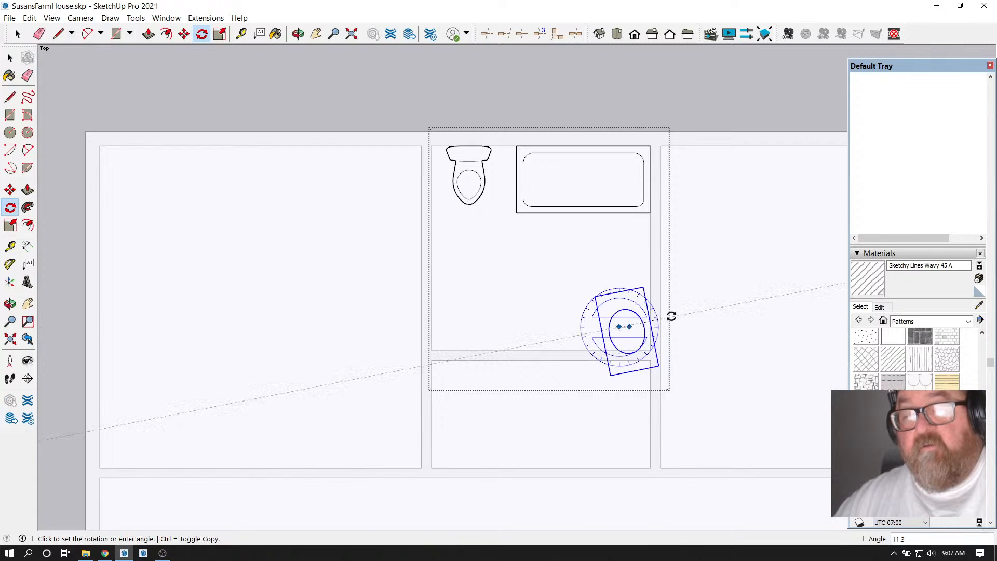
pyautogui.click(619, 251)
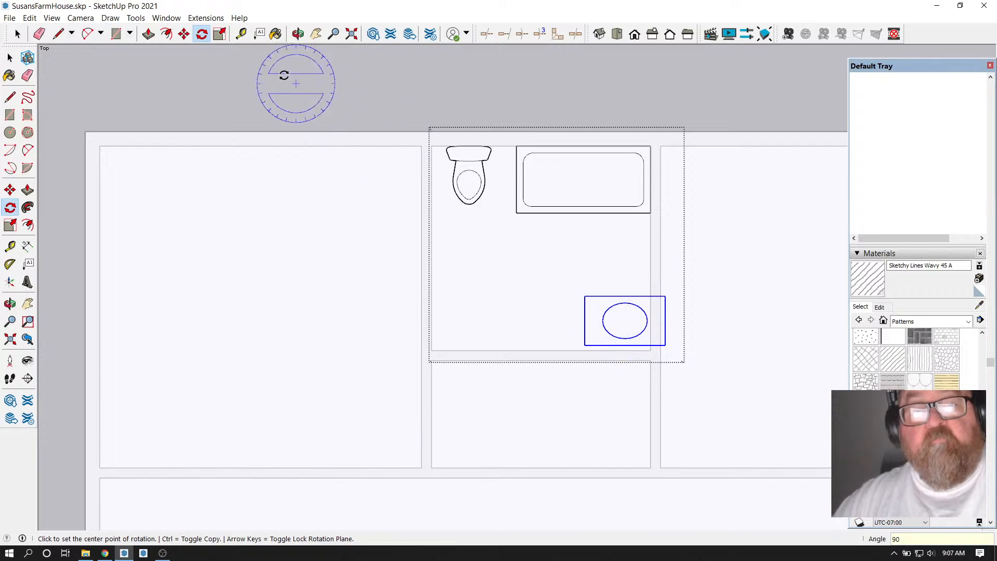
# Move the vanity by its lower-right corner about 7" into the bathroom's lower-right inside corner
pyautogui.click(184, 35)
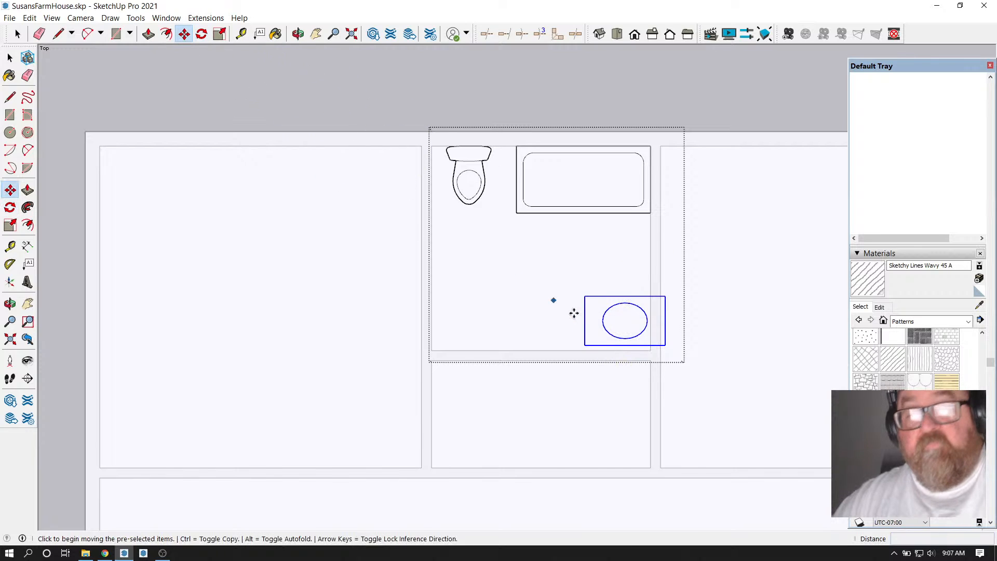
pyautogui.click(664, 345)
pyautogui.click(650, 351)
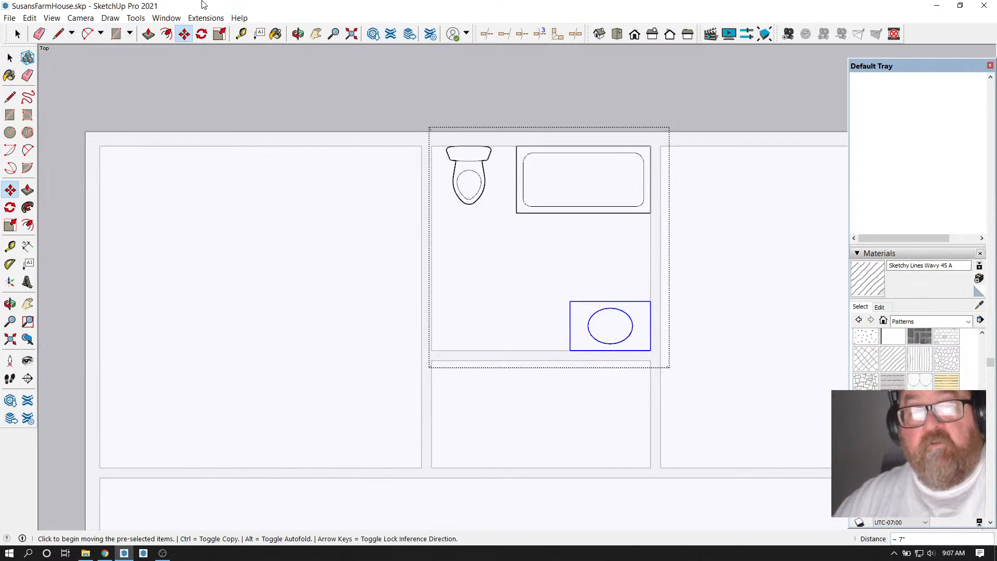
# Place a guide line 5' from the bathroom's right wall, in line with the bathtub's left end
pyautogui.click(241, 34)
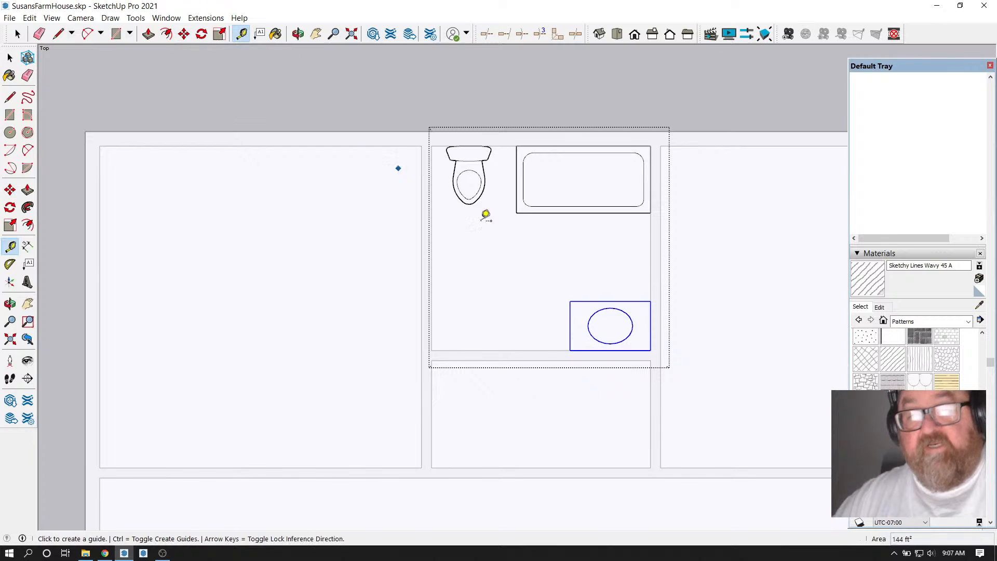
pyautogui.click(650, 280)
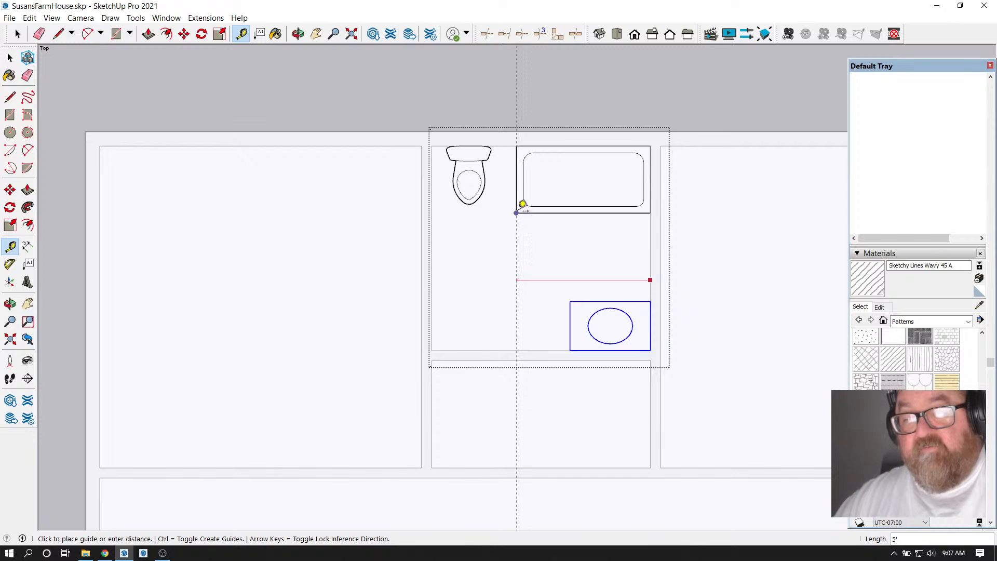
pyautogui.click(518, 206)
# Open the vanity for editing and stretch its left edge 2' to the guide line
pyautogui.click(17, 34)
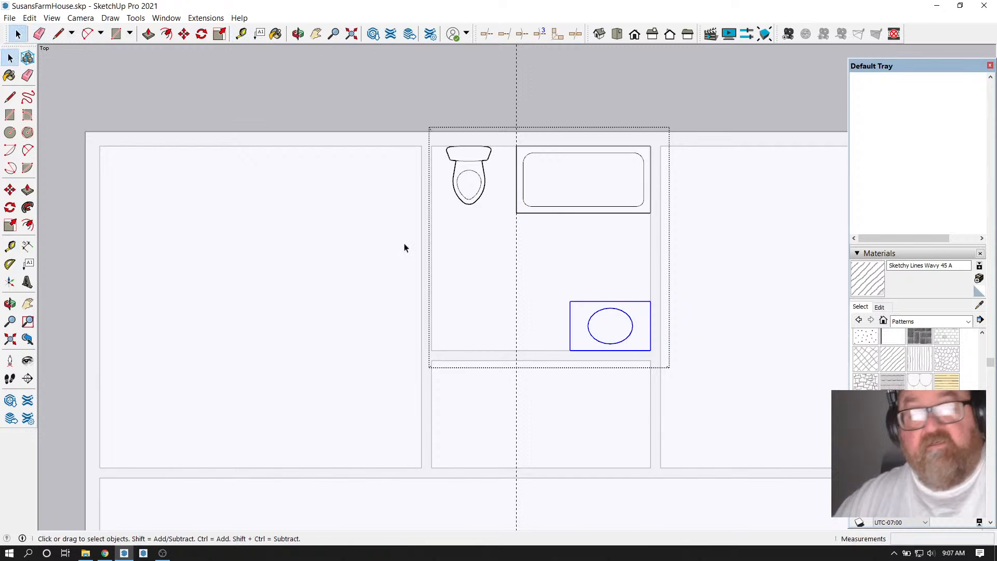
pyautogui.scroll(2, 570, 322)
pyautogui.doubleClick(570, 304)
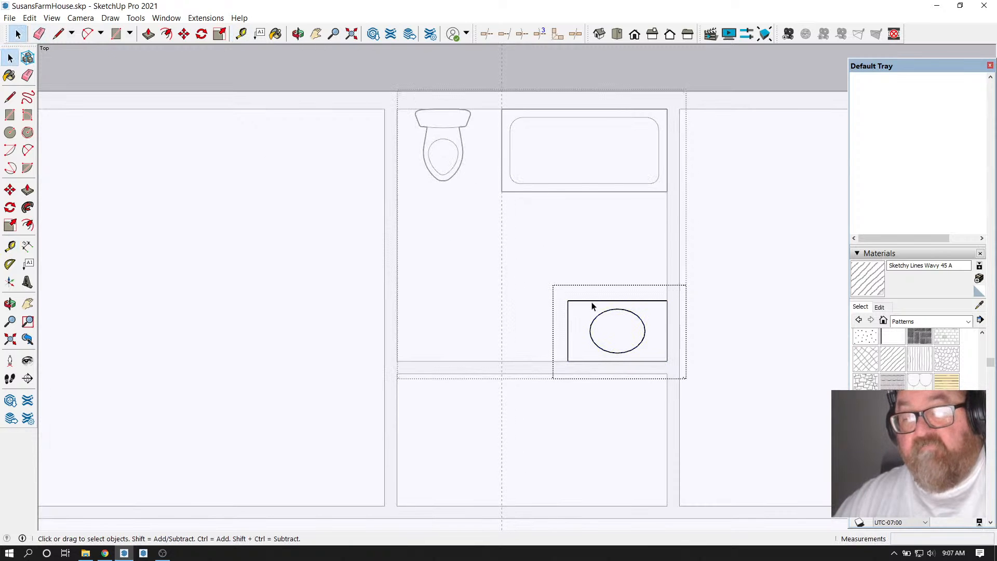
pyautogui.scroll(-5, 592, 306)
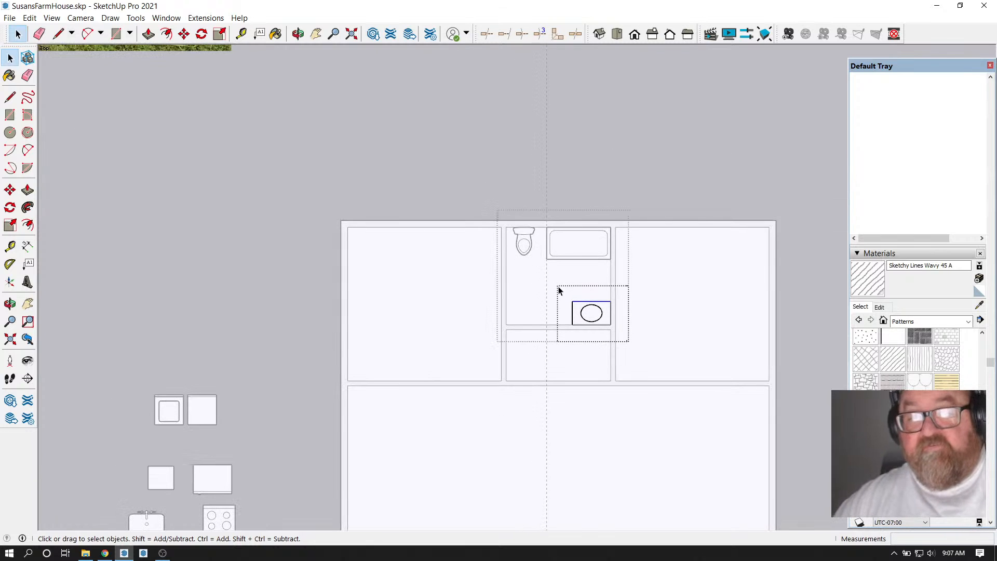
pyautogui.scroll(1, 555, 289)
pyautogui.scroll(1, 554, 289)
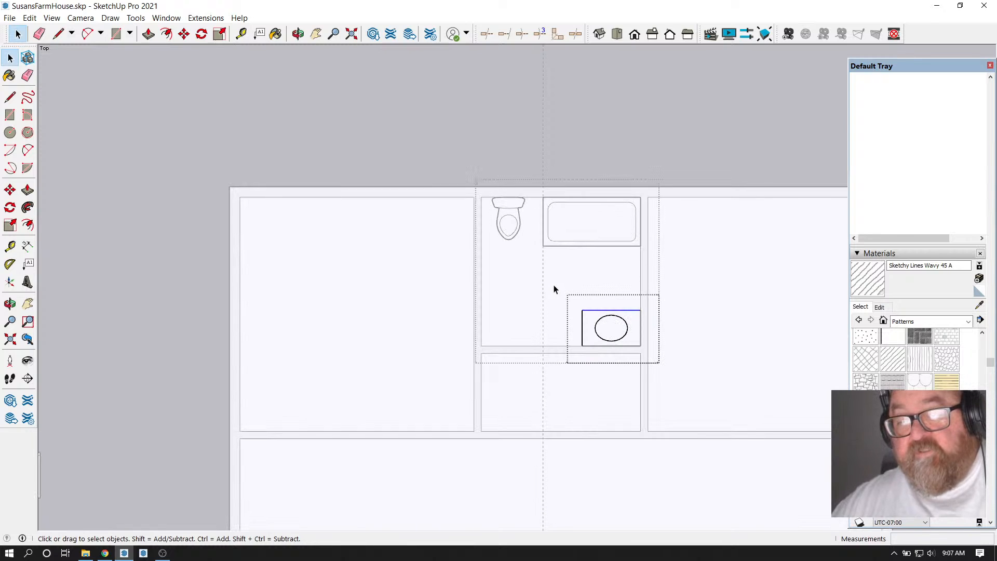
pyautogui.scroll(2, 557, 313)
pyautogui.moveTo(563, 300); pyautogui.dragTo(720, 382)
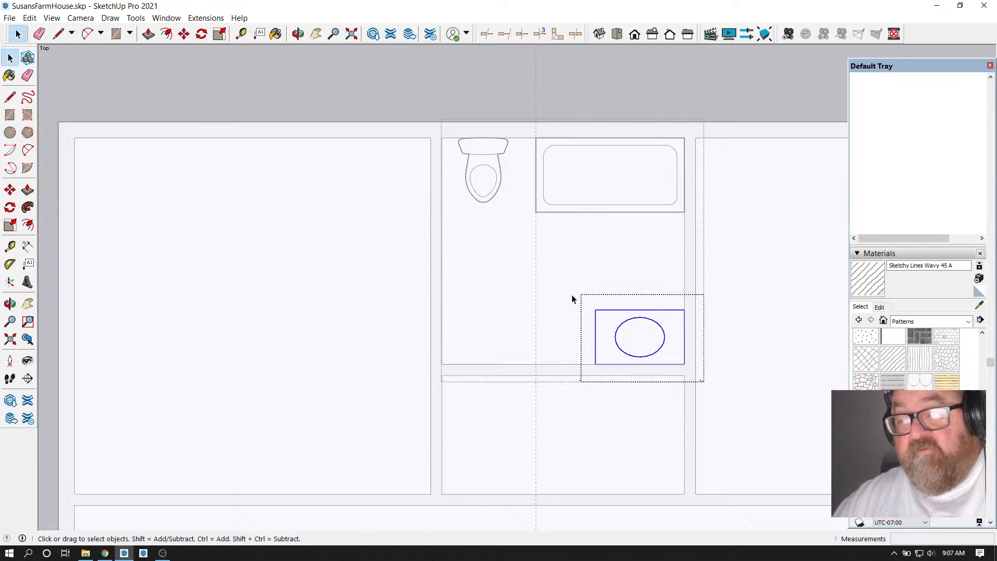
pyautogui.moveTo(572, 299); pyautogui.dragTo(637, 381)
pyautogui.press('m')
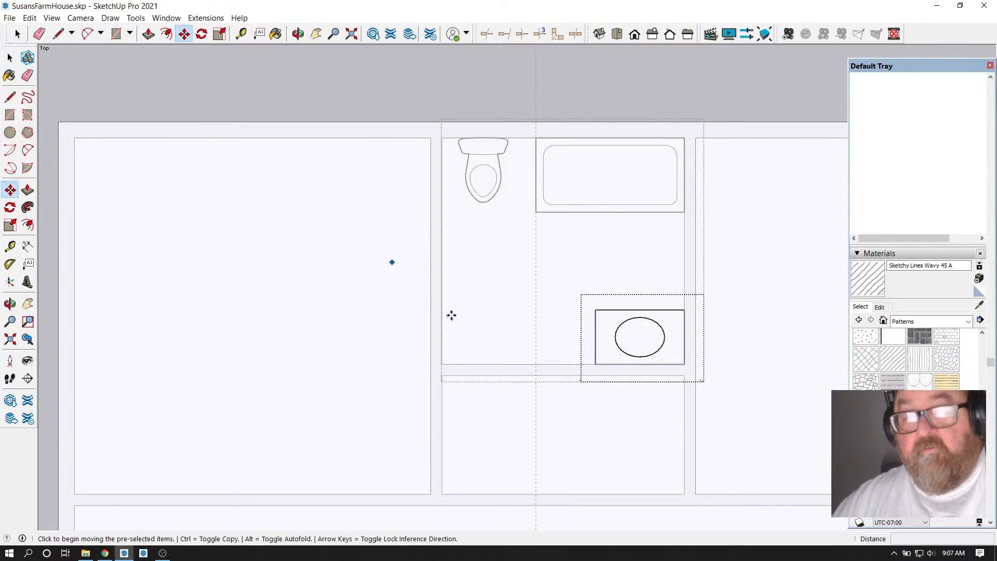
pyautogui.click(595, 363)
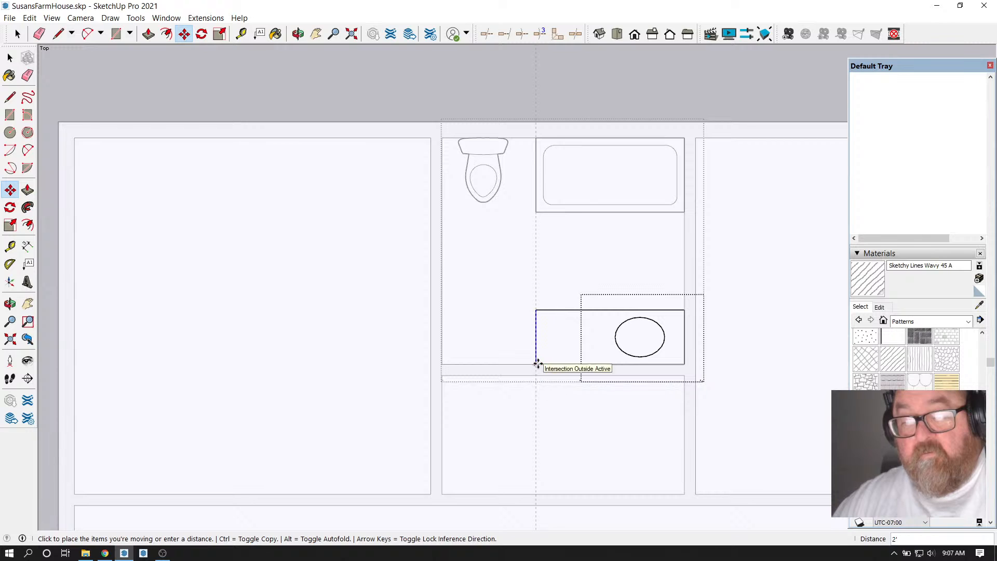
pyautogui.click(535, 364)
# Scale the vanity's sink oval uniformly down to about 0.85 from its corner
pyautogui.click(19, 34)
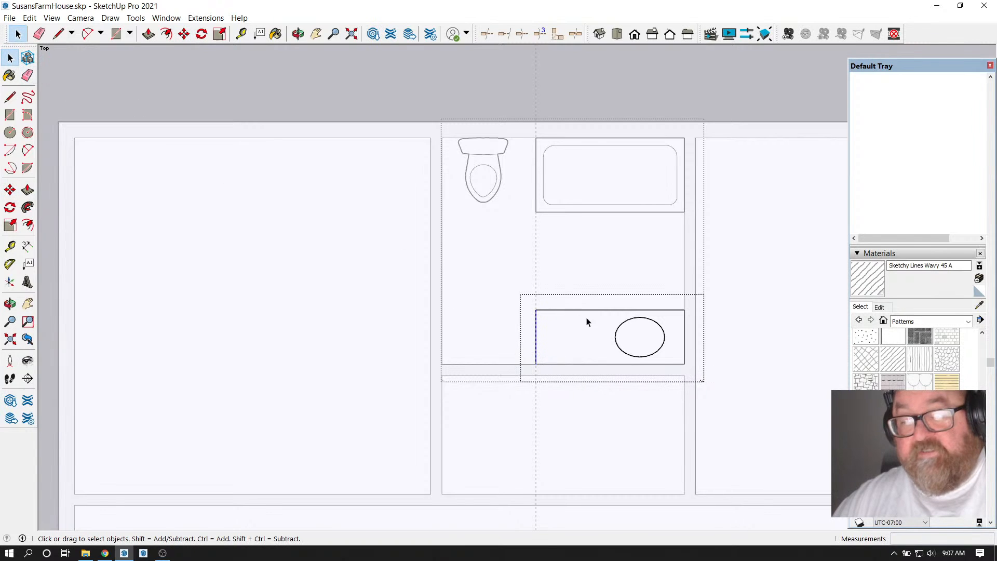
pyautogui.scroll(1, 586, 322)
pyautogui.moveTo(606, 315); pyautogui.dragTo(686, 371)
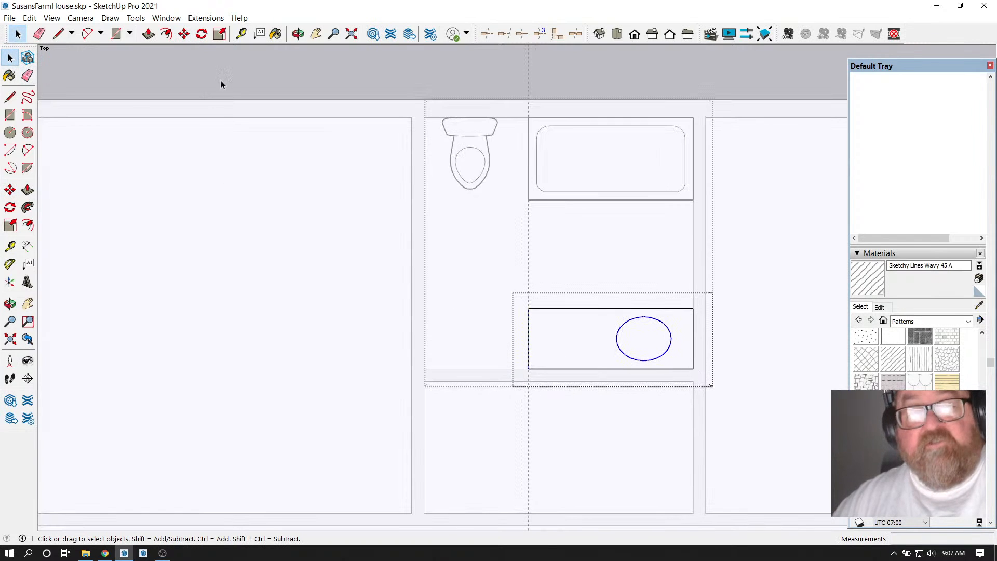
pyautogui.click(220, 34)
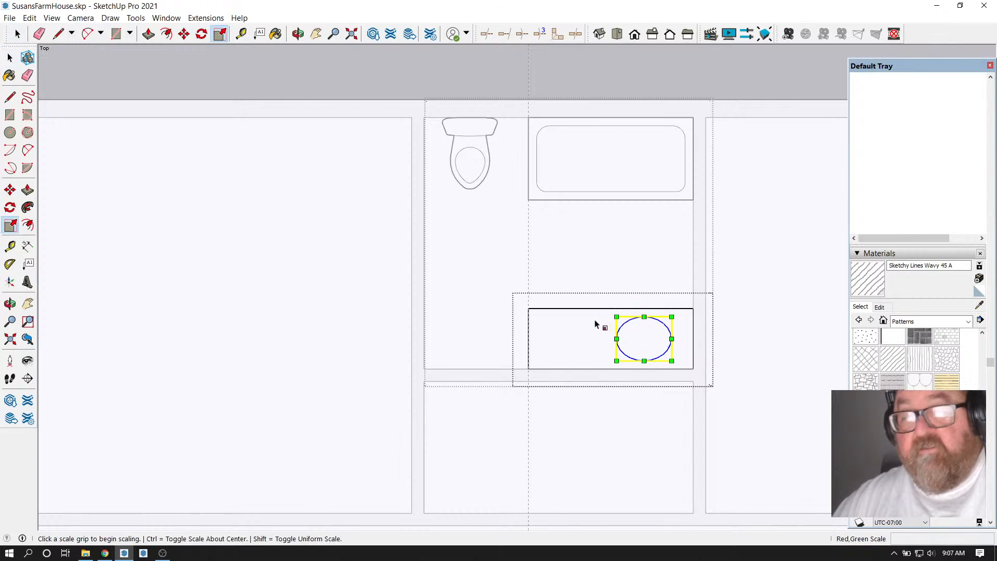
pyautogui.click(671, 317)
pyautogui.click(664, 324)
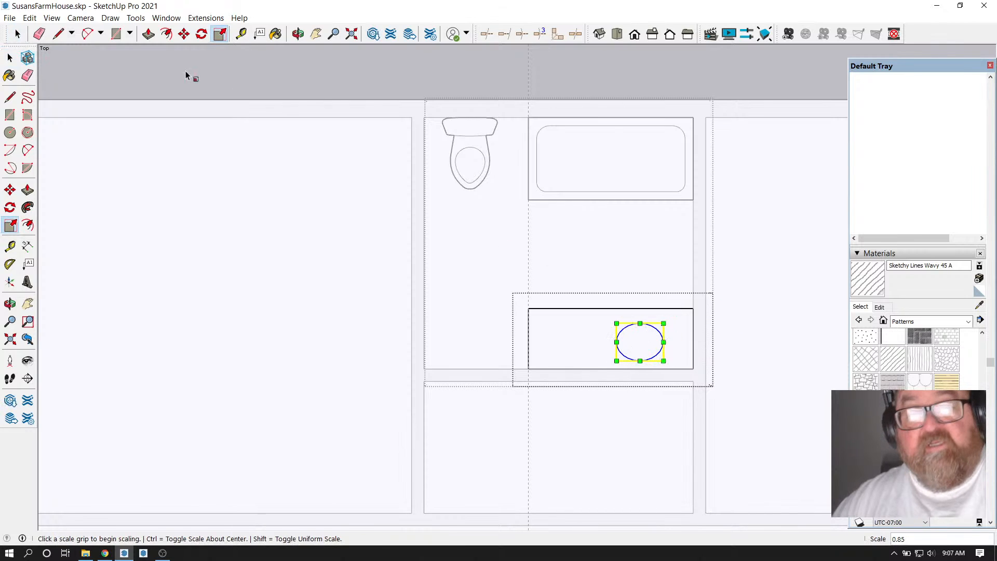
# Move the sink oval about 1" toward the bathtub, centring it in the vanity's depth
pyautogui.click(184, 34)
pyautogui.click(639, 345)
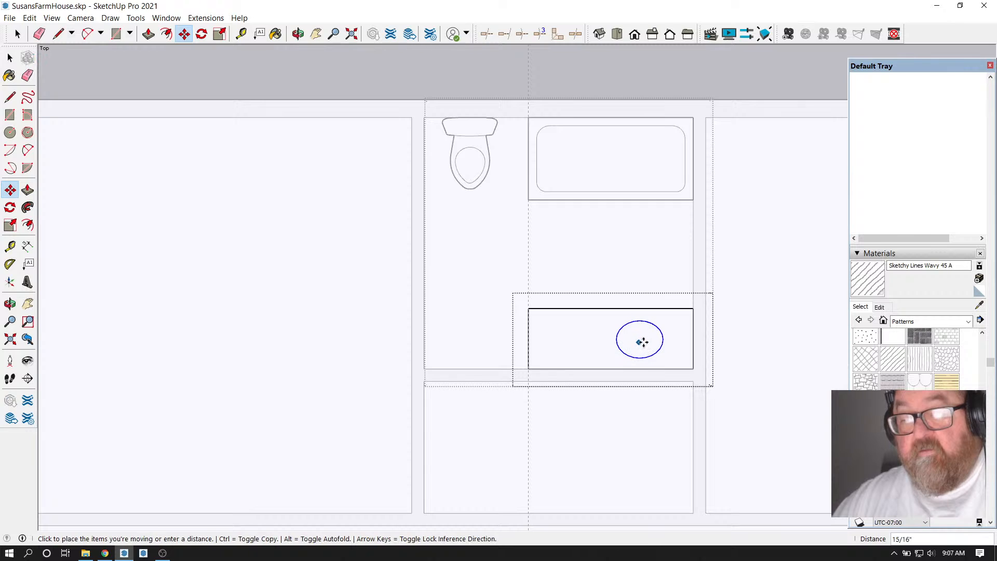
pyautogui.click(642, 341)
# Copy the sink oval about 2' 1" toward the vanity's left end to add a second sink
pyautogui.click(644, 341)
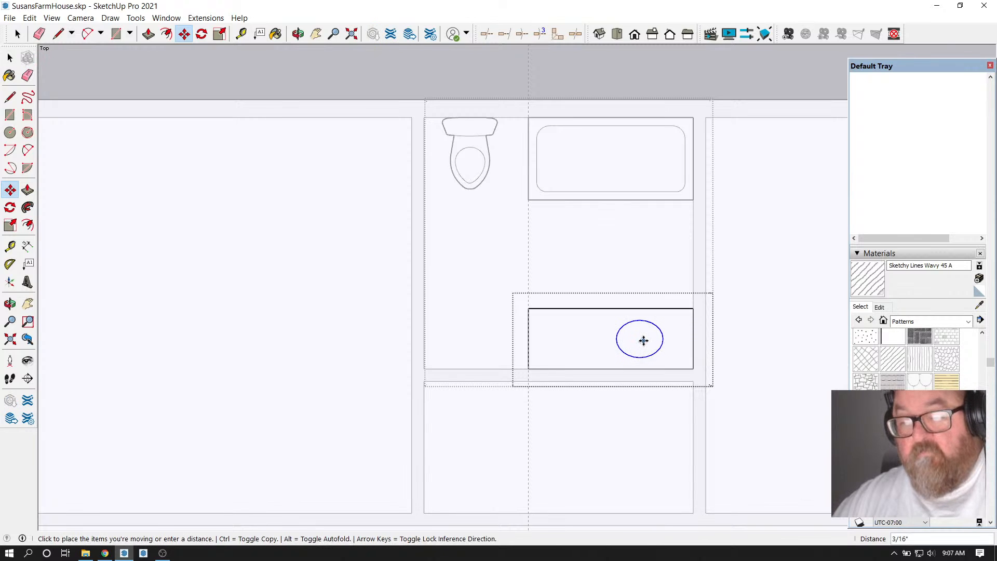
pyautogui.press('ctrl')
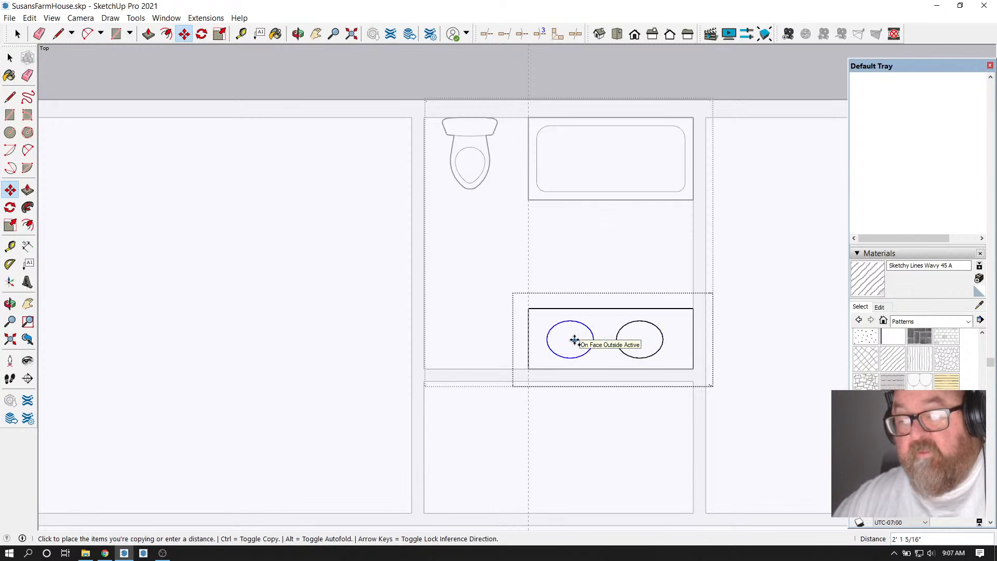
pyautogui.click(575, 340)
# Move the original sink oval about 3 9/16" toward the vanity's right end
pyautogui.click(18, 33)
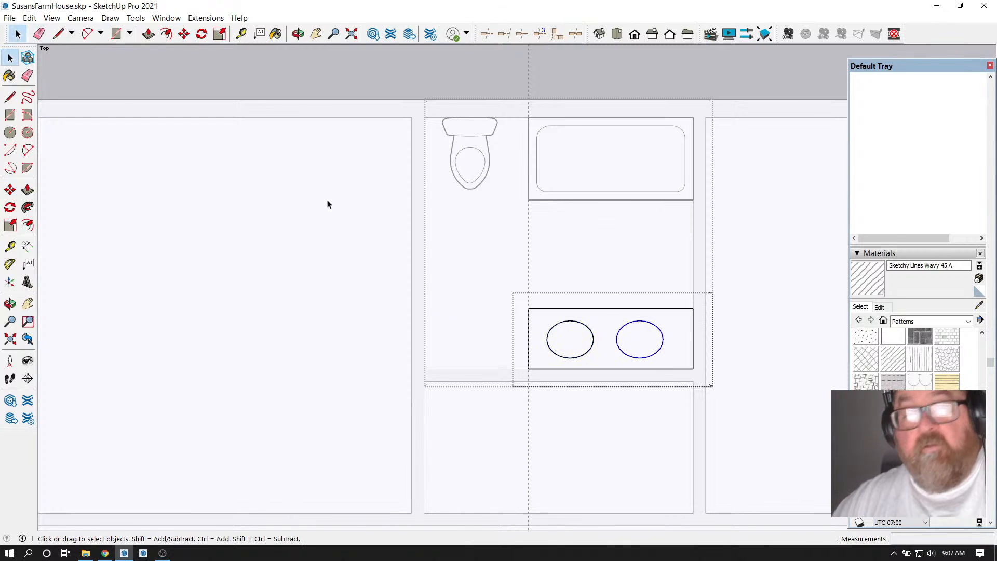
pyautogui.click(184, 34)
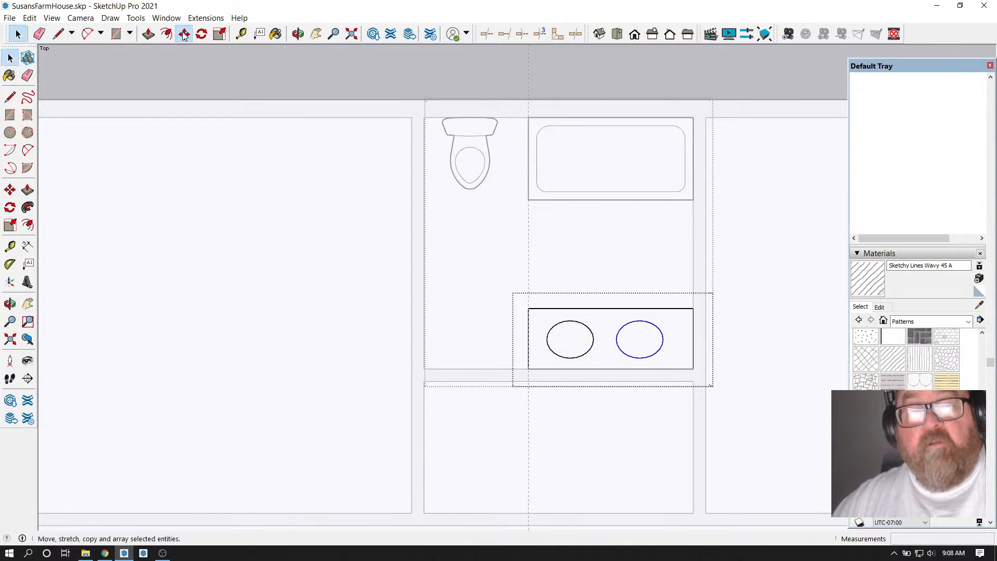
pyautogui.click(643, 341)
pyautogui.click(651, 340)
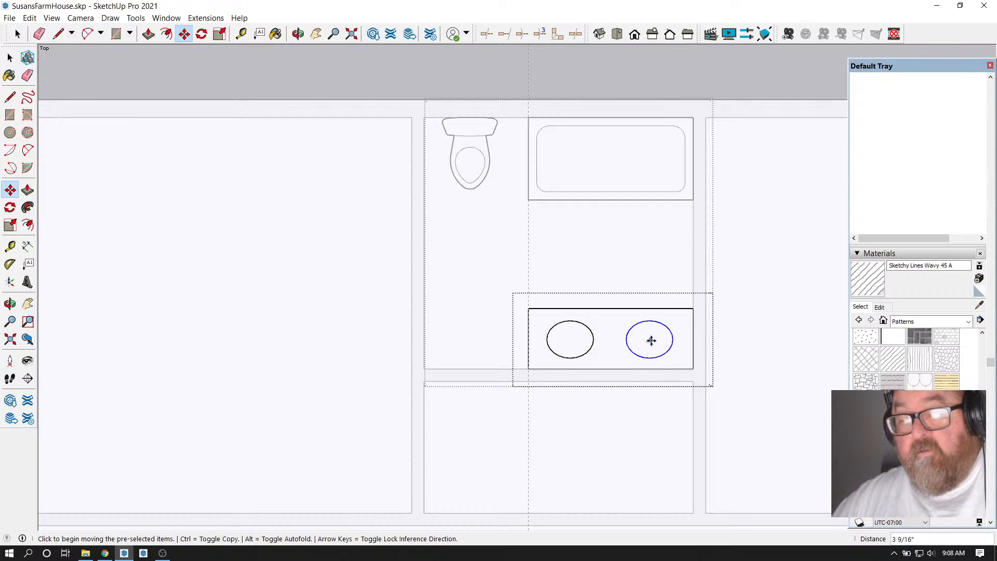
# Place a vertical guide 30" in from the vanity's right edge
pyautogui.click(241, 34)
pyautogui.scroll(1, 673, 337)
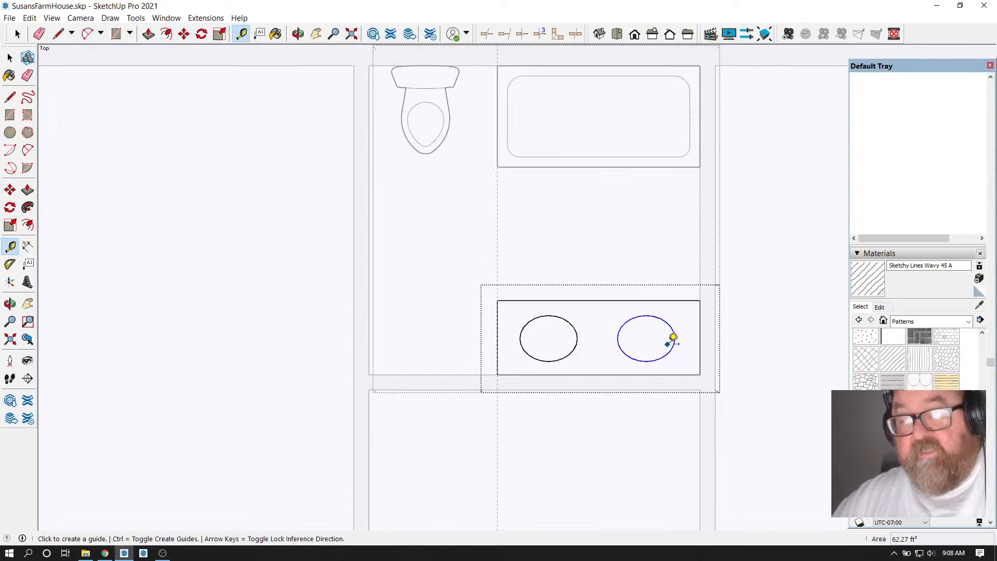
pyautogui.click(700, 326)
pyautogui.write('3')
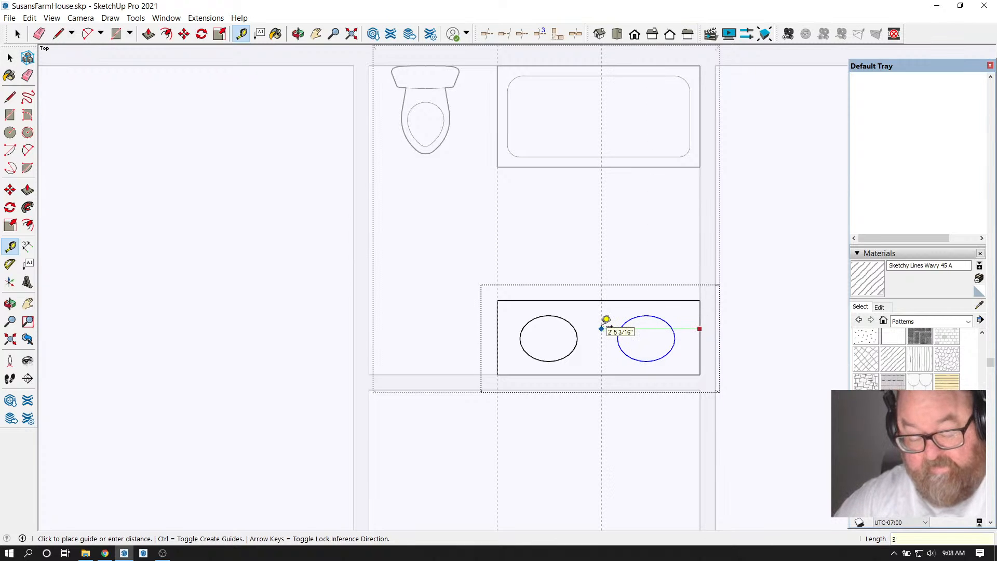
pyautogui.write('0')
pyautogui.press('Return')
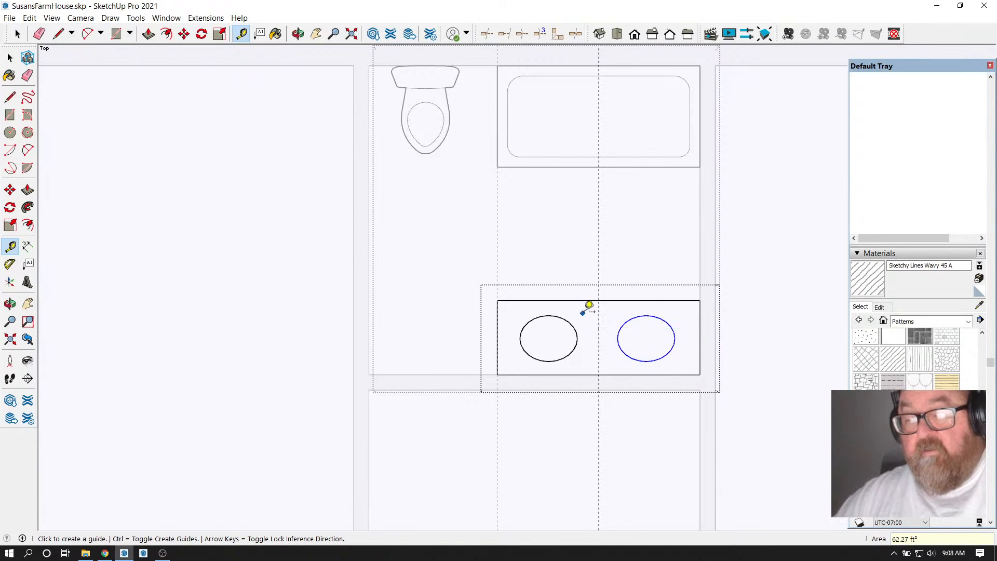
# Offset guides 15" to the left and right of the vanity's centre guide
pyautogui.click(602, 304)
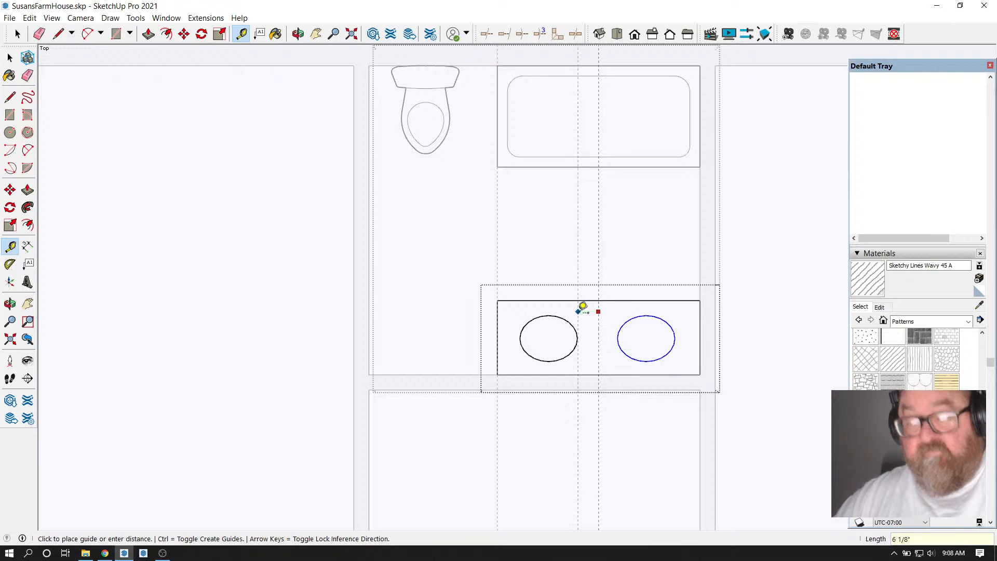
pyautogui.write('15')
pyautogui.press('Return')
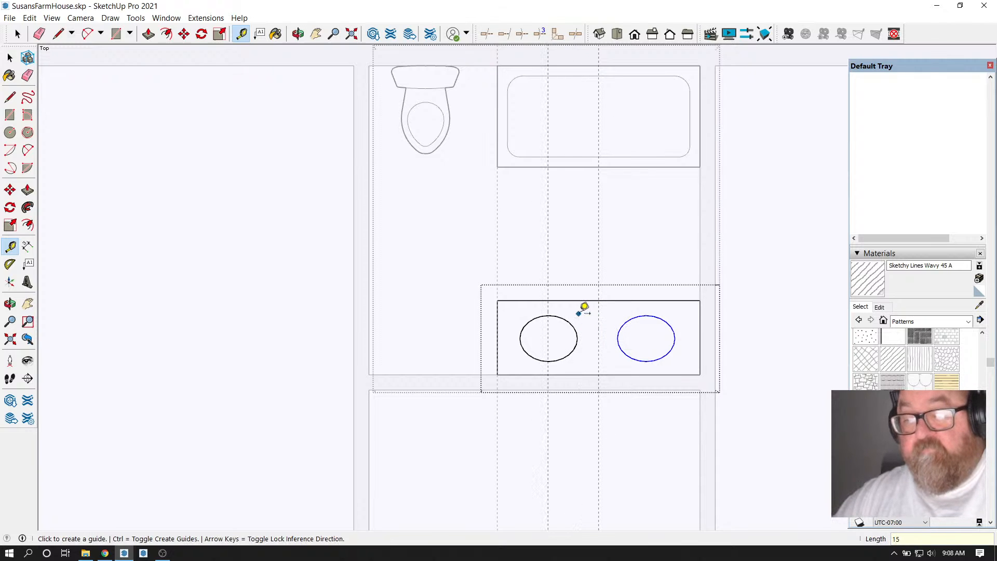
pyautogui.click(598, 311)
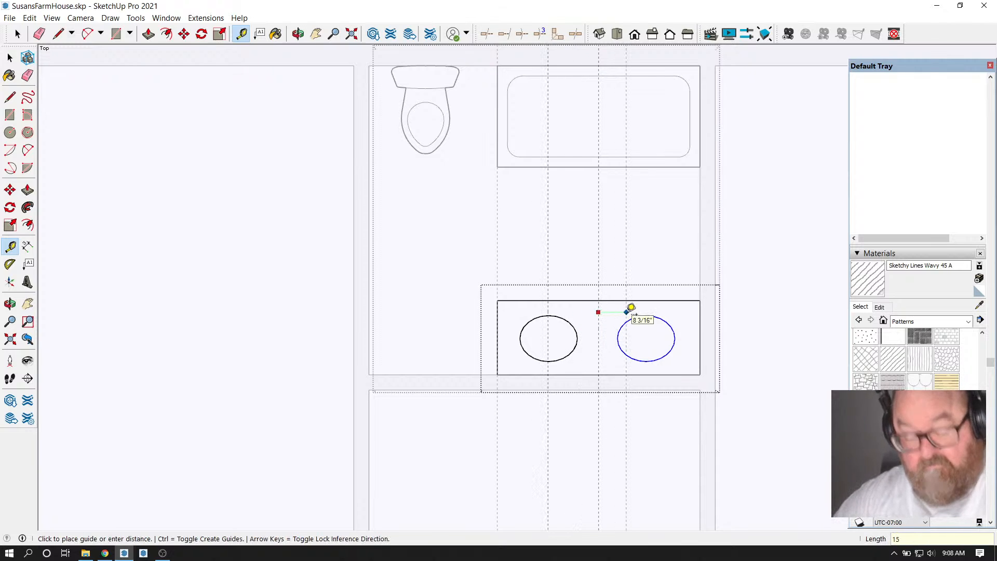
pyautogui.write('15')
pyautogui.press('Return')
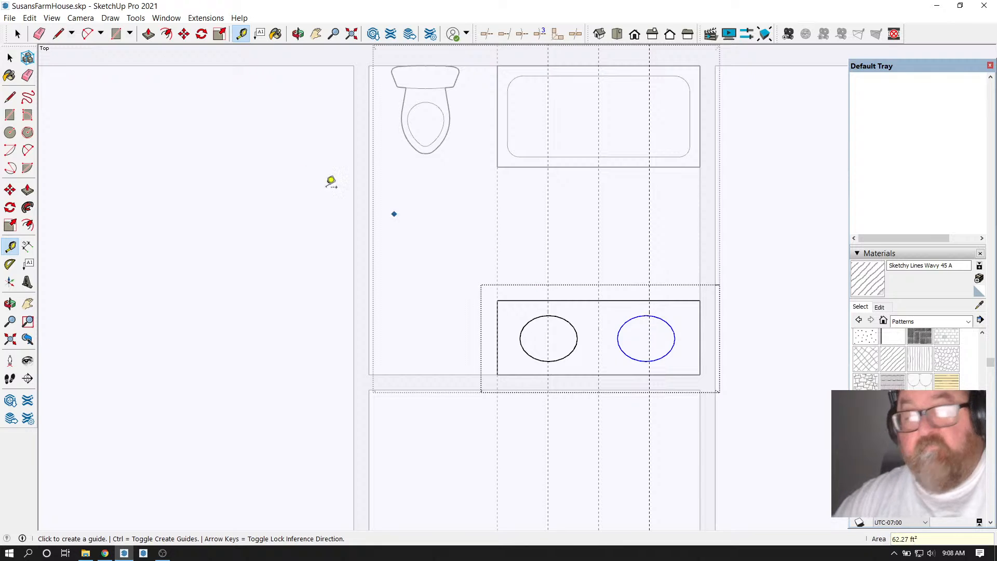
# Move the right sink oval by its top midpoint so it centres on the right-hand 15" guide
pyautogui.click(184, 36)
pyautogui.scroll(2, 647, 337)
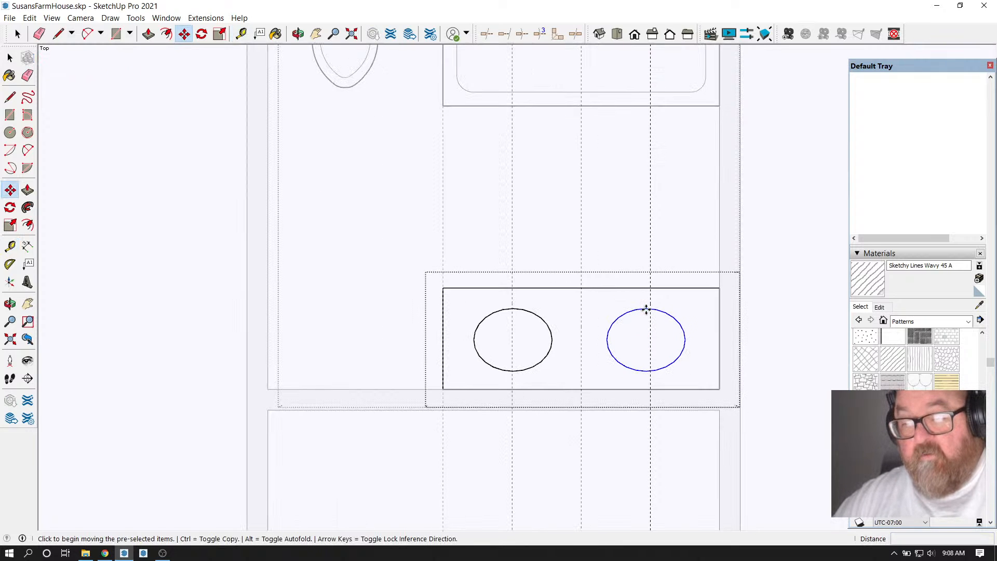
pyautogui.click(646, 310)
pyautogui.click(650, 308)
# Move the left sink oval by its top midpoint about 3/16" onto the left-hand 15" guide
pyautogui.click(17, 33)
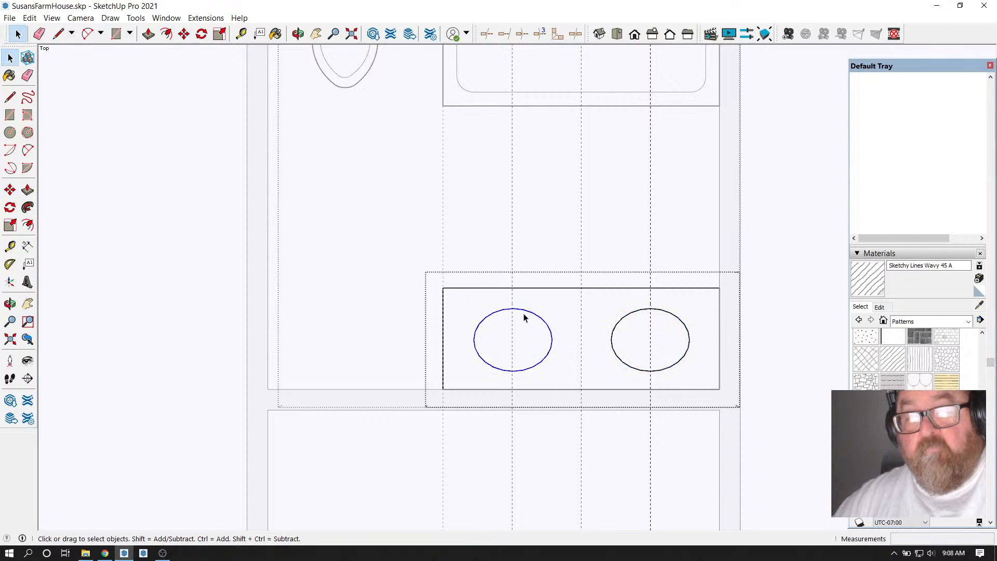
pyautogui.click(183, 34)
pyautogui.scroll(3, 501, 322)
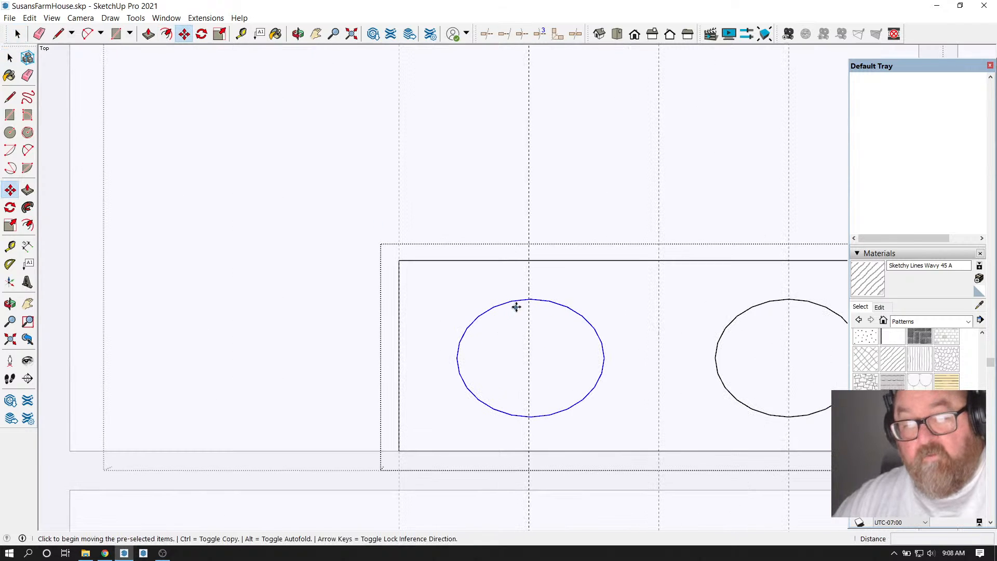
pyautogui.scroll(1, 534, 299)
pyautogui.click(531, 298)
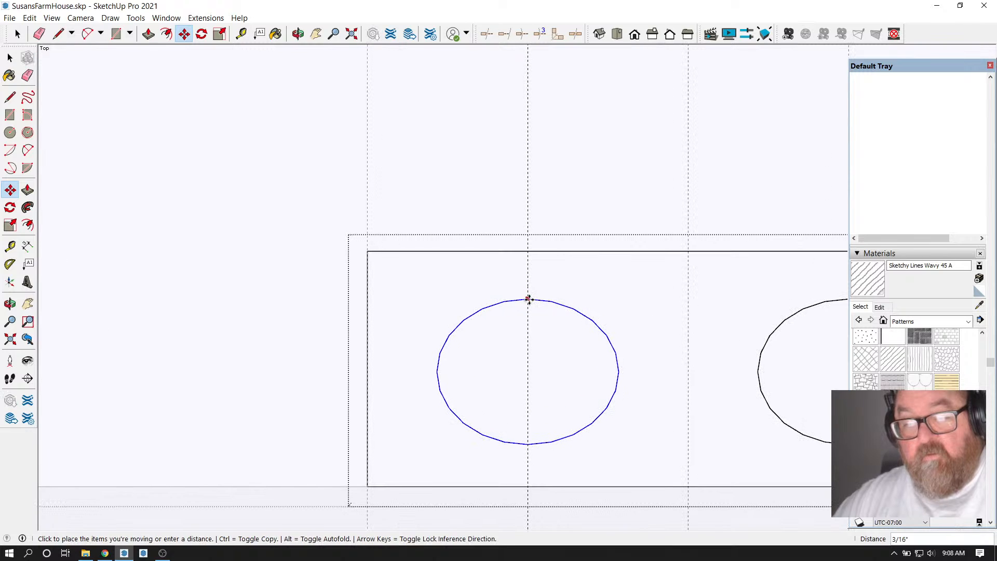
pyautogui.click(529, 299)
pyautogui.scroll(-1, 421, 338)
pyautogui.scroll(-3, 421, 337)
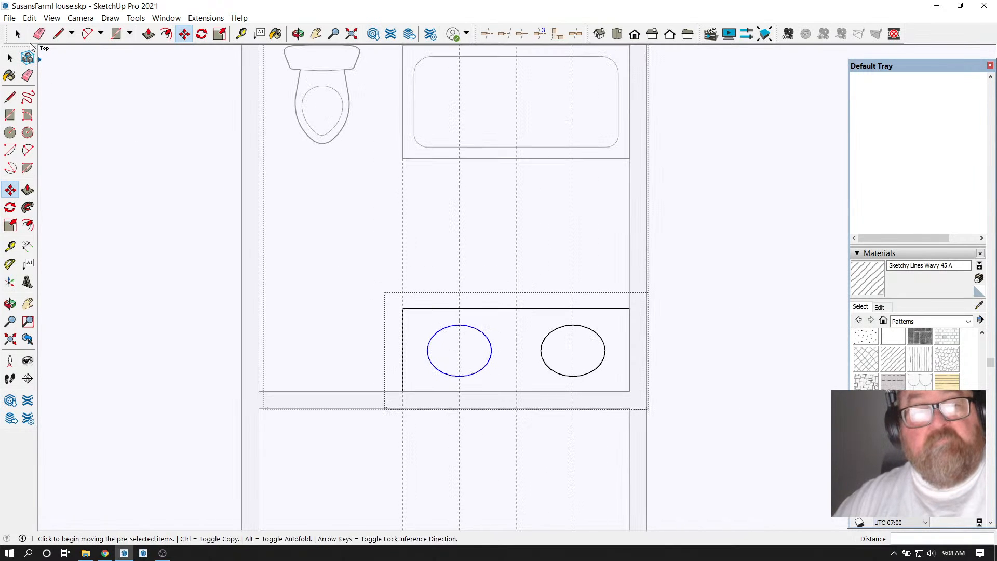
# Erase the three guides running through the vanity's centre and sinks, and close the vanity and its enclosing bathroom group
pyautogui.click(39, 34)
pyautogui.scroll(-2, 744, 353)
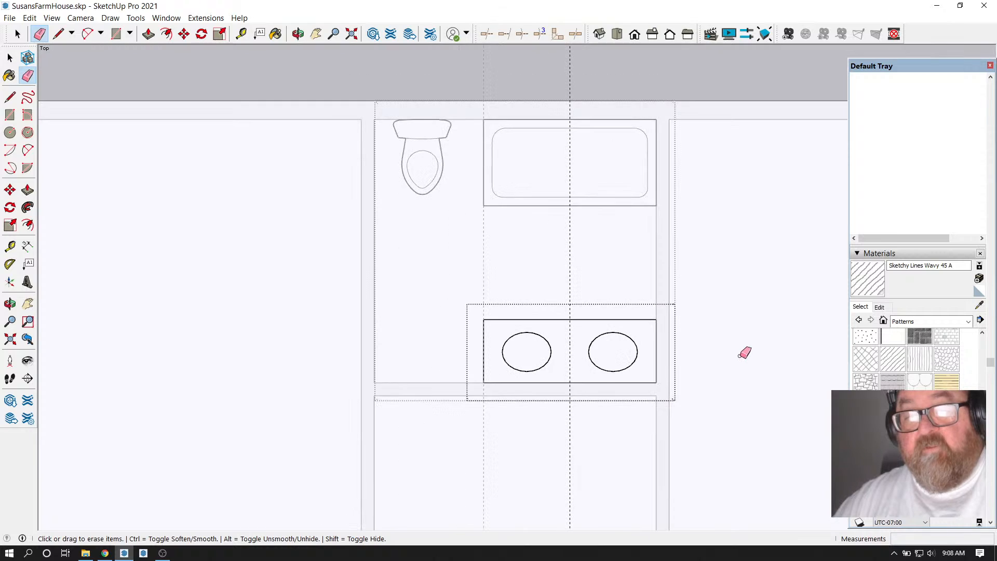
pyautogui.click(570, 267)
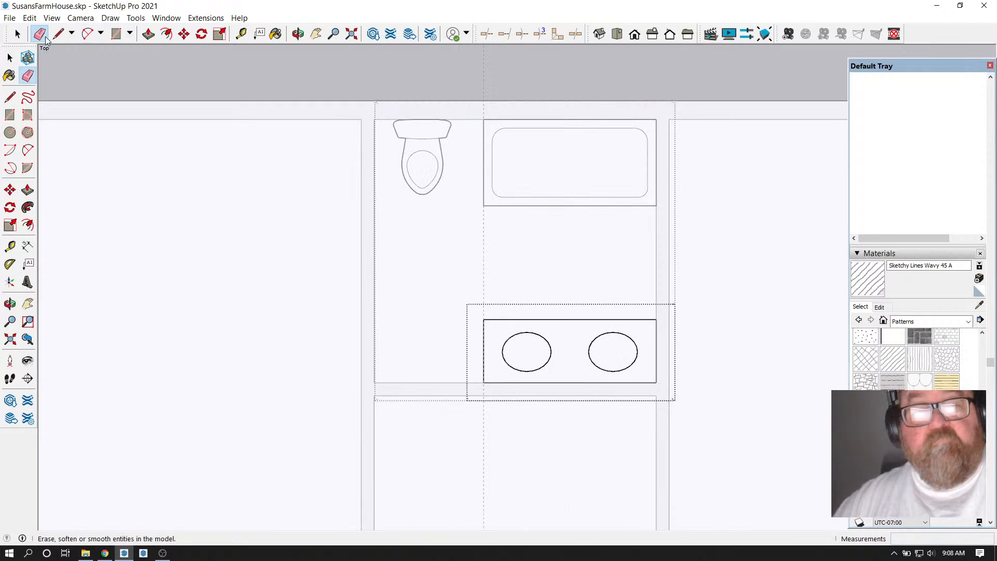
pyautogui.click(17, 33)
pyautogui.click(306, 108)
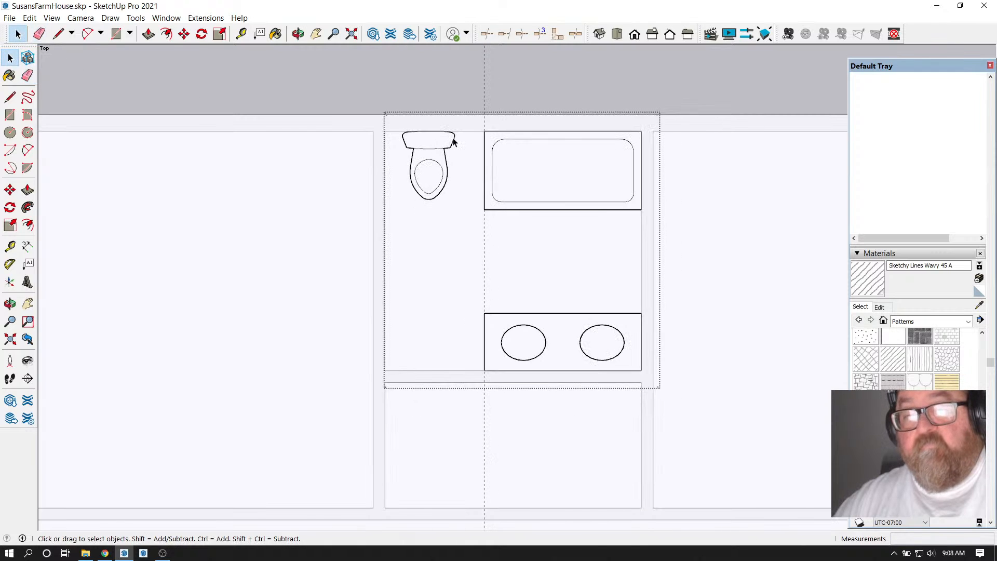
pyautogui.click(428, 100)
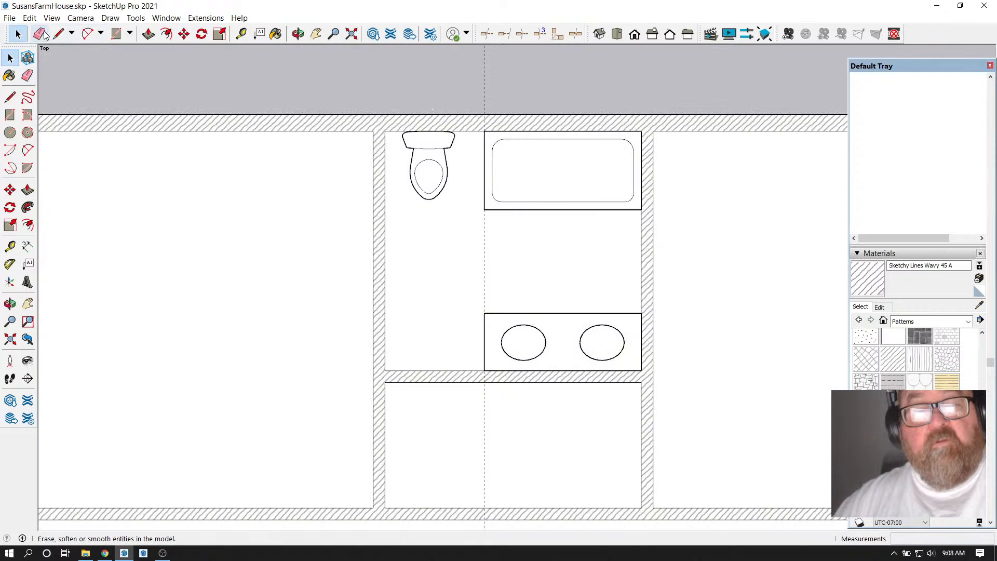
# Activate the Tape Measure tool, check the YouTube Studio live stream in Chrome, and return to SketchUp
pyautogui.click(241, 34)
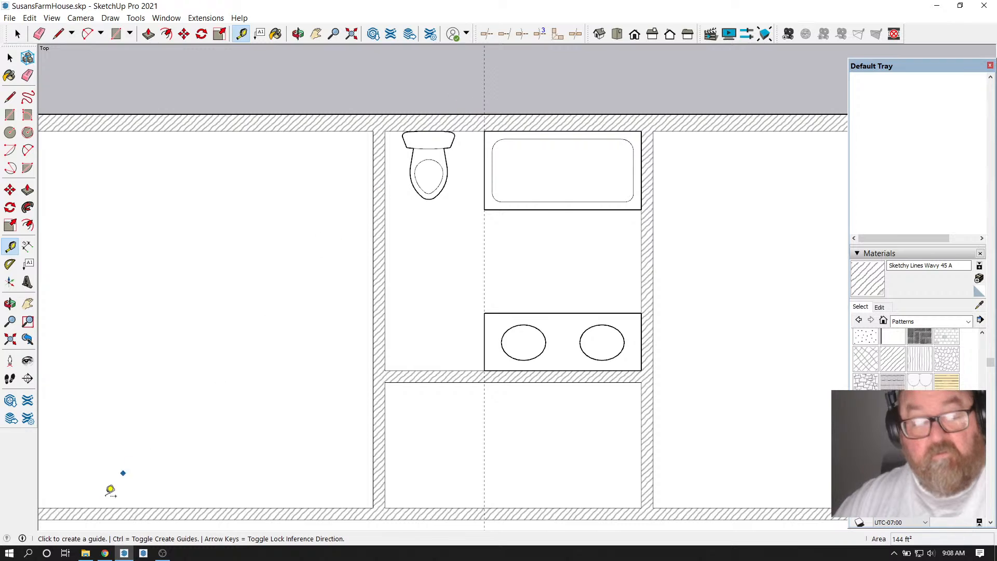
pyautogui.click(107, 553)
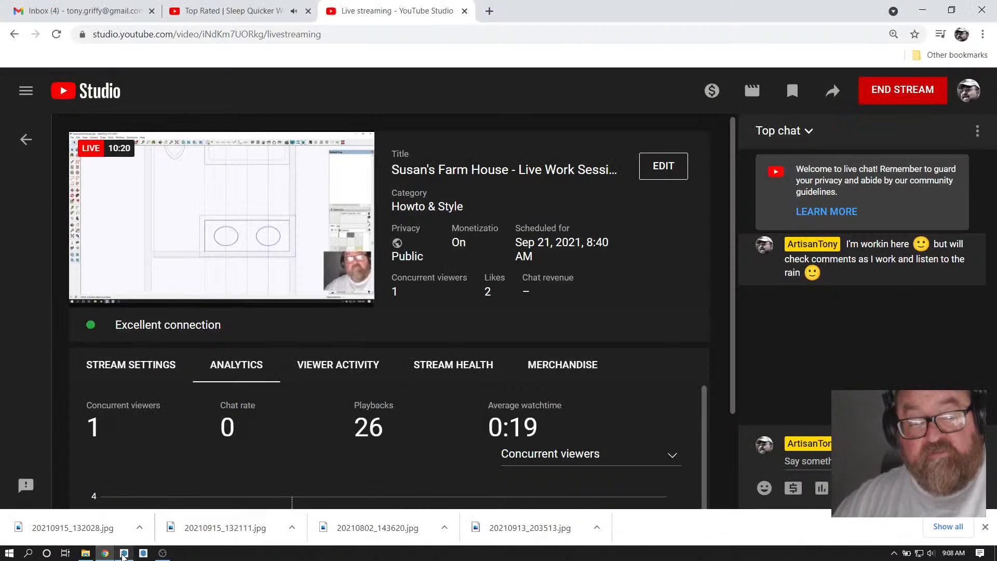
pyautogui.click(125, 553)
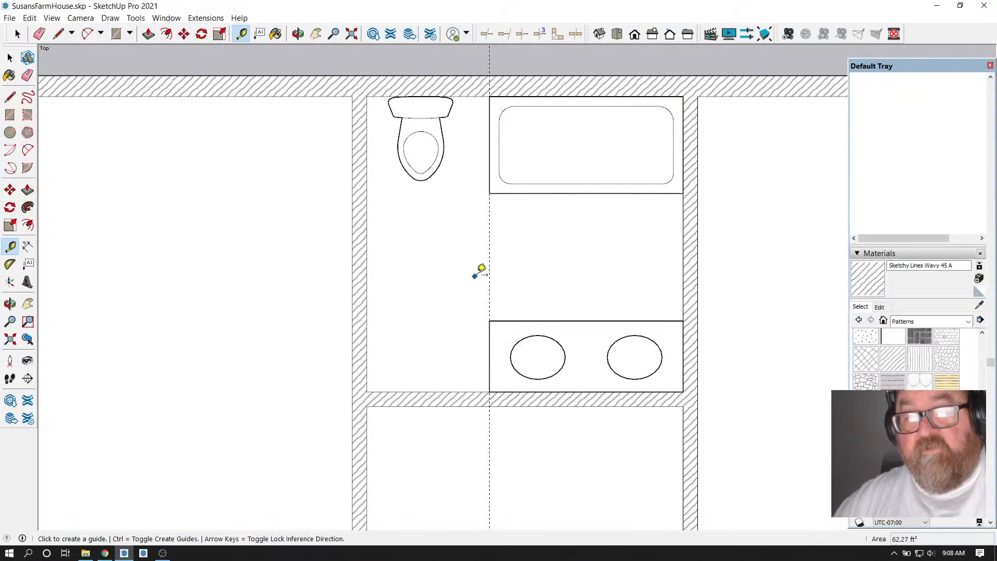
# Offset a guide 4.5" toward the toilet from the guide at the bathtub's left end
pyautogui.click(490, 266)
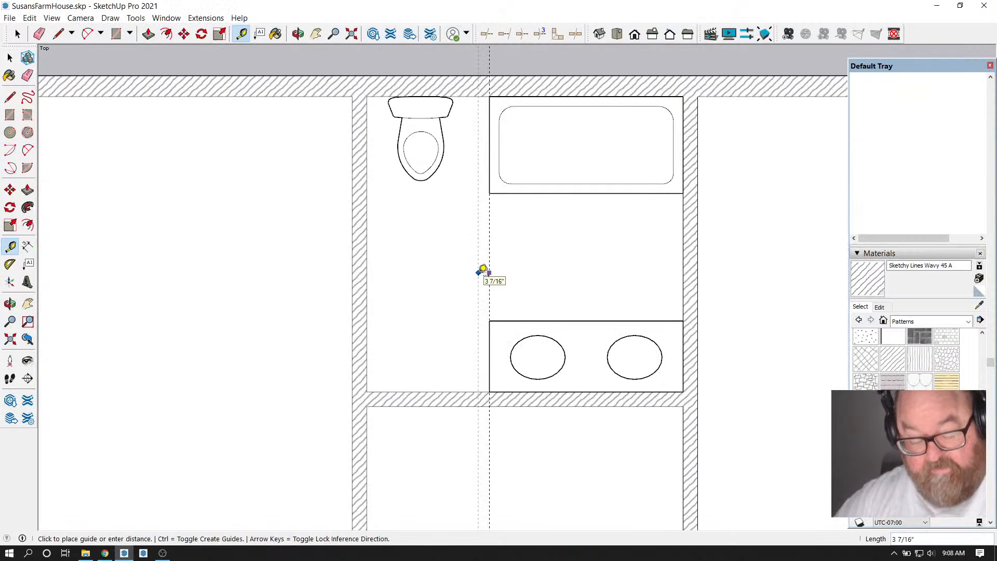
pyautogui.write('4.5')
pyautogui.press('Return')
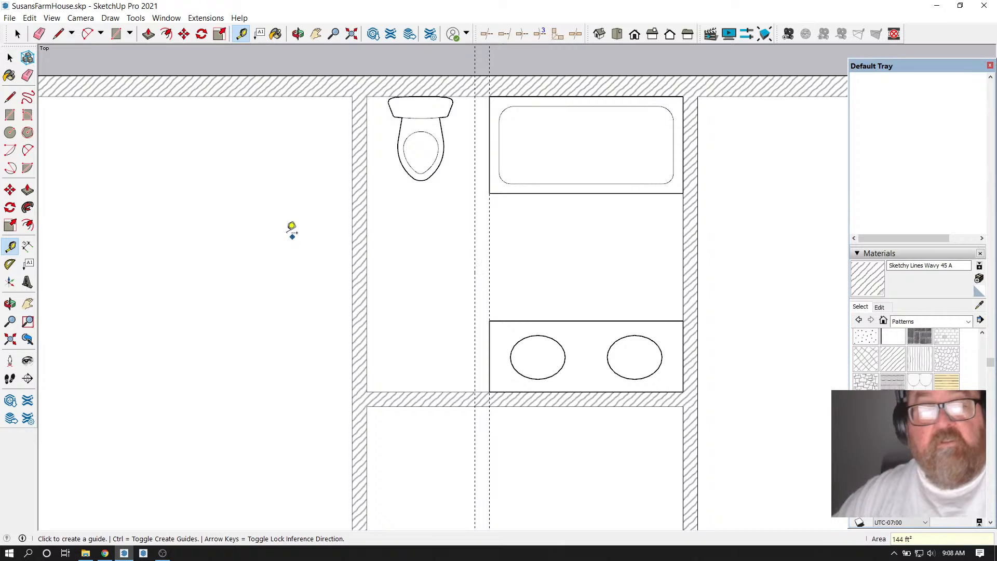
# Draw a 4 1/2" by 7' 7 1/2" wall rectangle between the two guides, from the upper wall to the lower wall
pyautogui.click(58, 34)
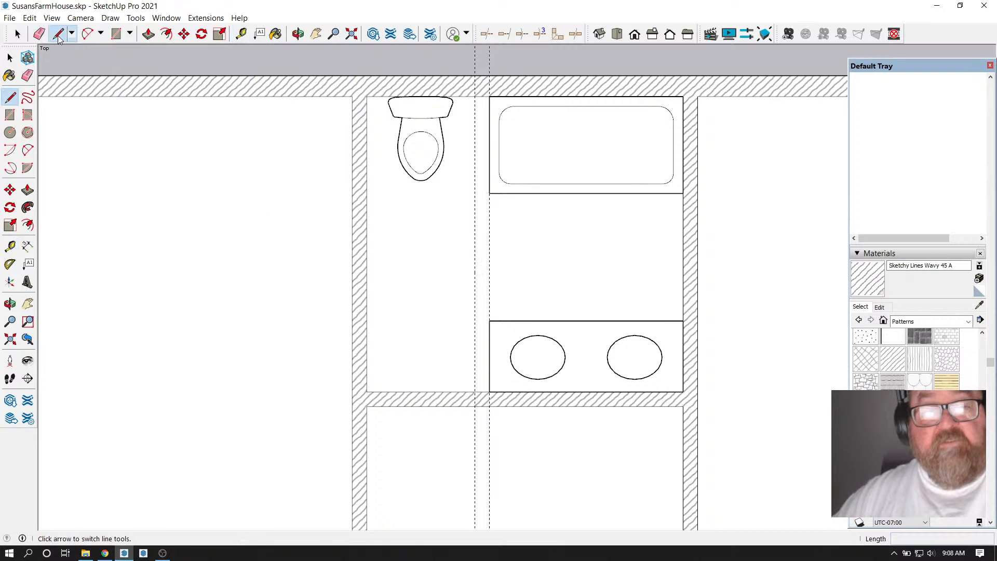
pyautogui.click(116, 34)
pyautogui.click(475, 97)
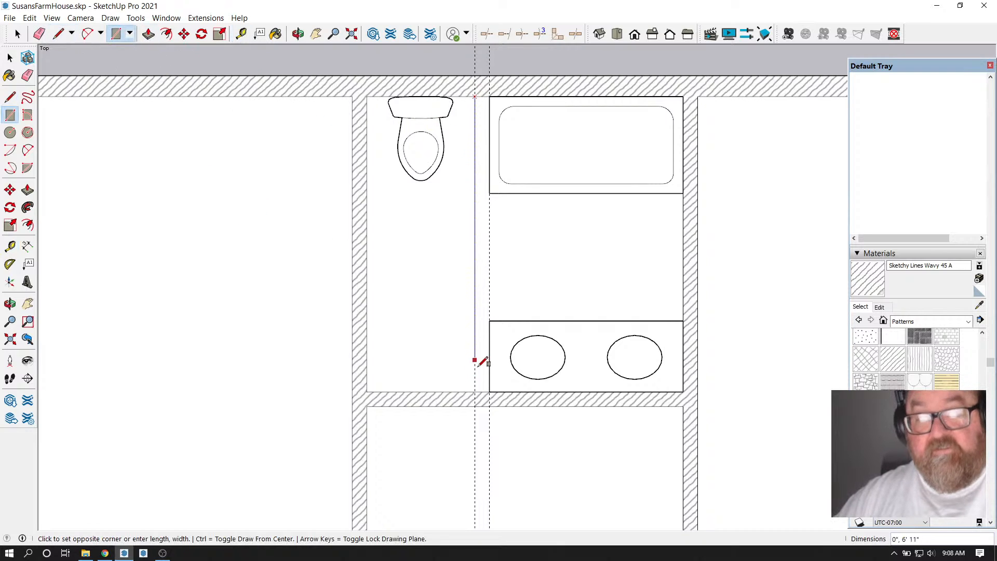
pyautogui.click(489, 391)
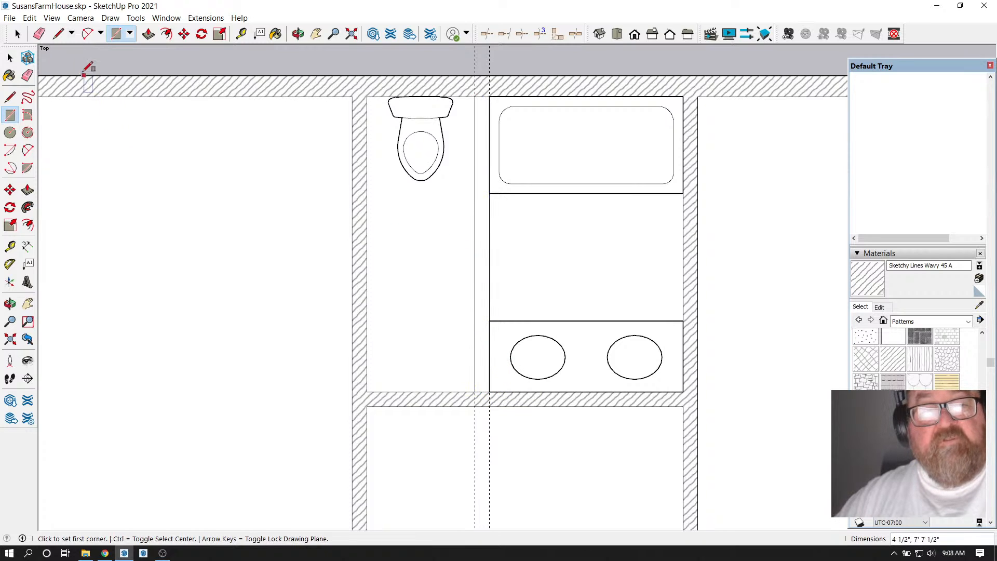
# Draw a line across the new wall strip from the bathtub's lower-left corner to the strip's far edge
pyautogui.click(58, 35)
pyautogui.scroll(2, 486, 147)
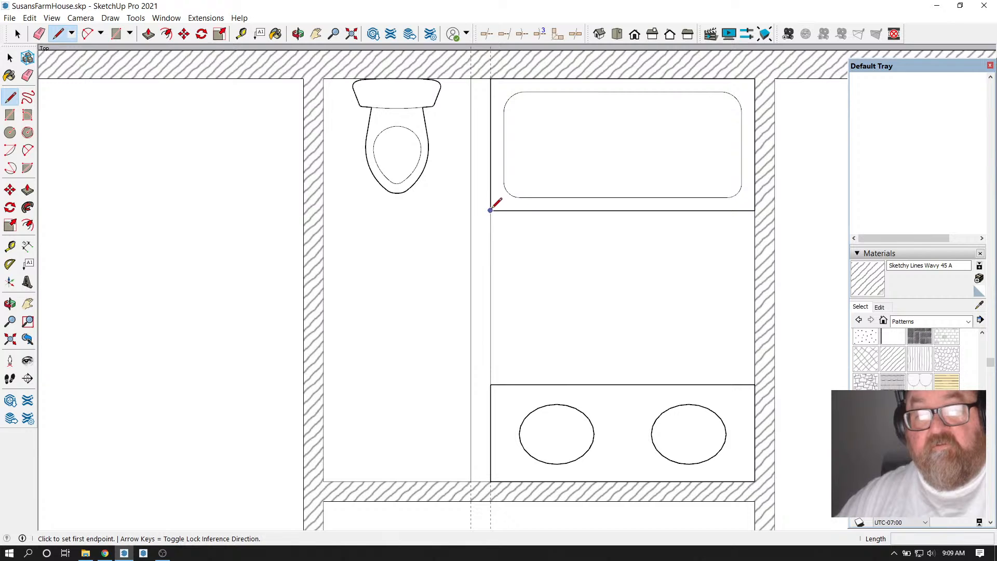
pyautogui.click(490, 210)
pyautogui.click(471, 210)
pyautogui.scroll(-2, 505, 394)
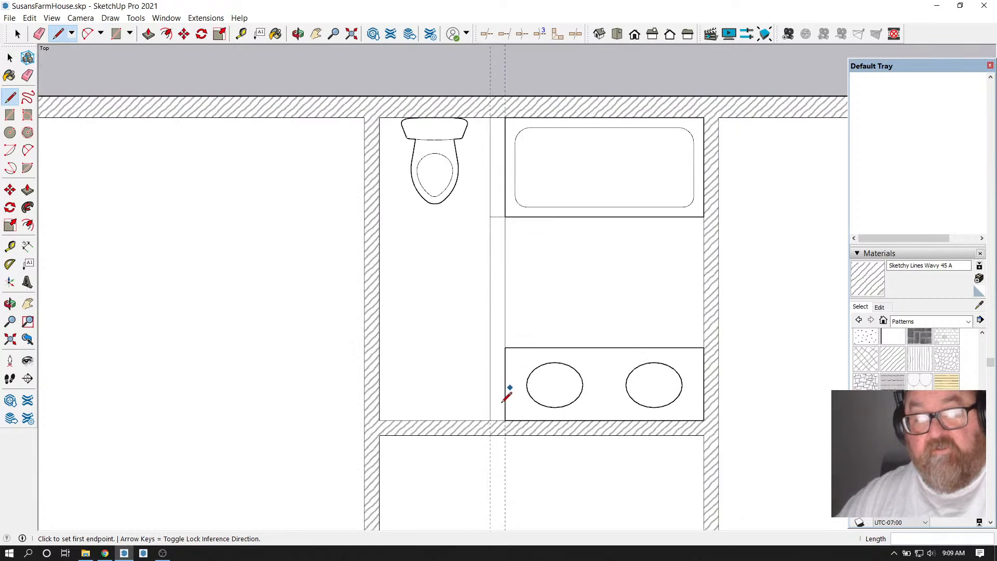
# Place a horizontal guide 26" up from the inner face of the bathroom's lower wall
pyautogui.scroll(3, 488, 386)
pyautogui.click(239, 34)
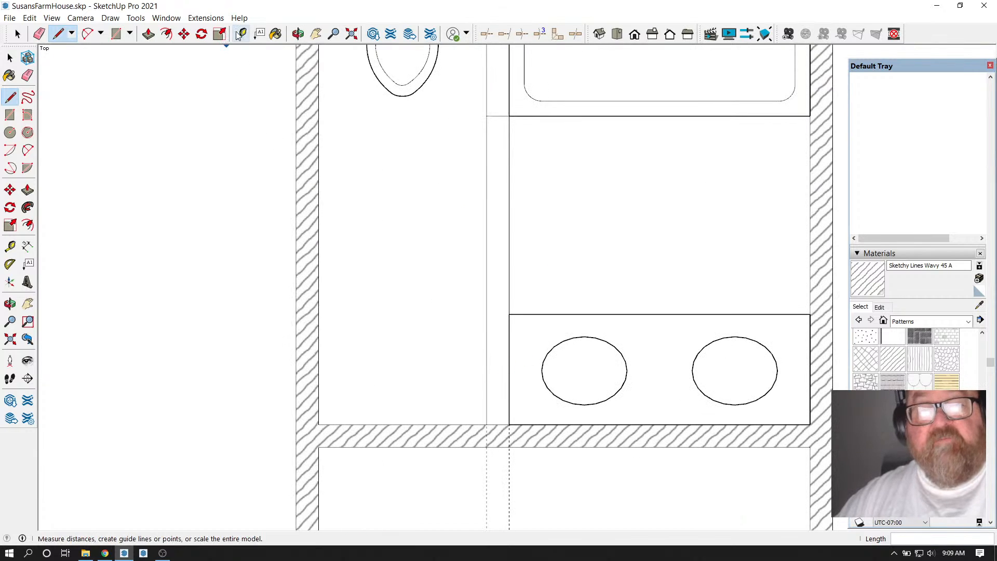
pyautogui.scroll(1, 434, 369)
pyautogui.click(471, 436)
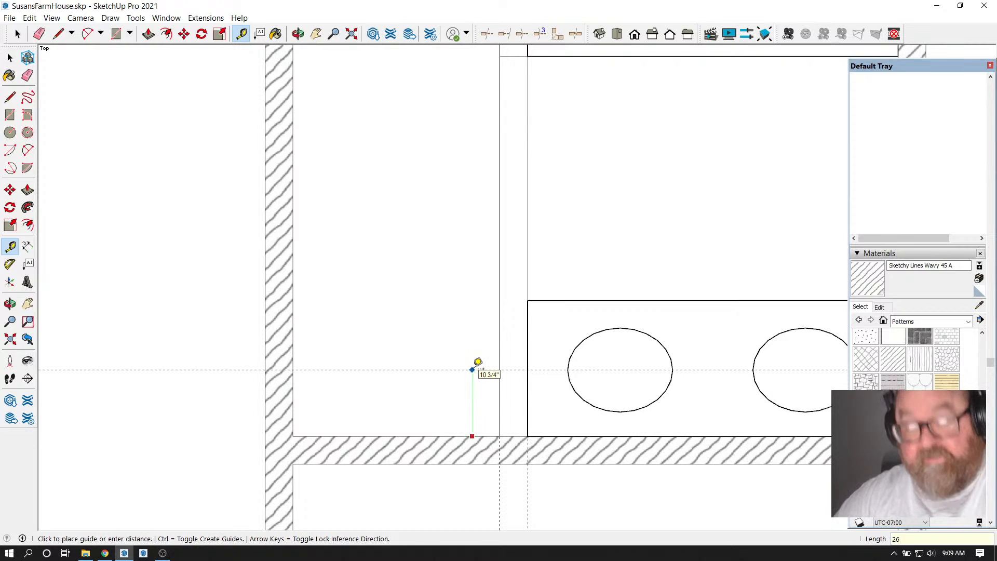
pyautogui.write('26')
pyautogui.press('Return')
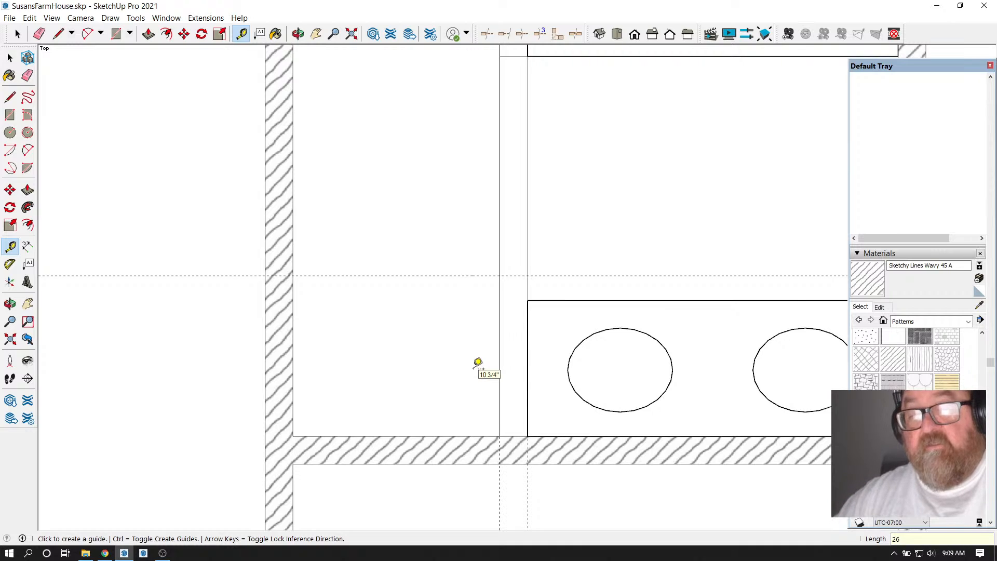
# Place horizontal guides at the bathtub's lower edge, 4.5" below that edge, and 30" further down
pyautogui.scroll(-2, 478, 364)
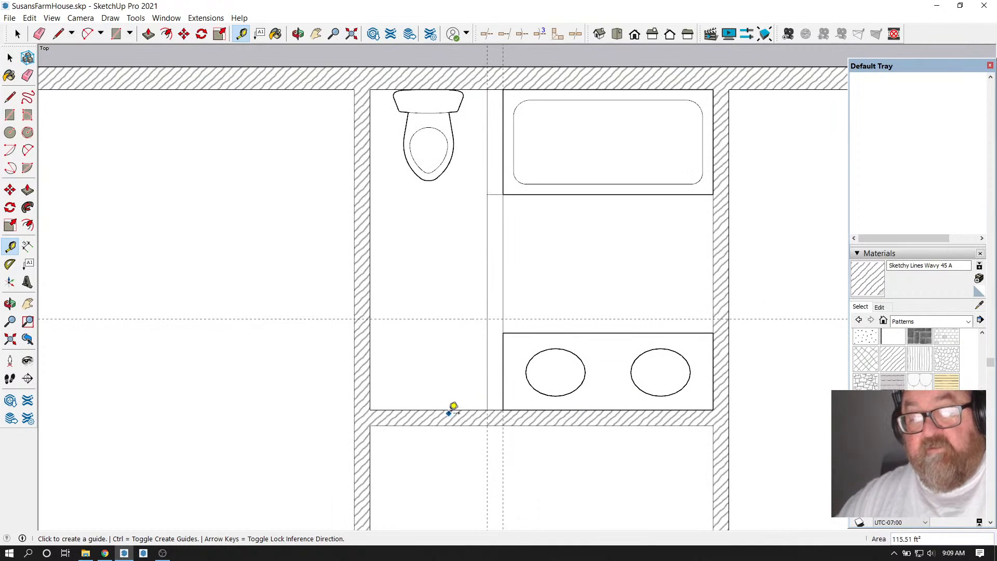
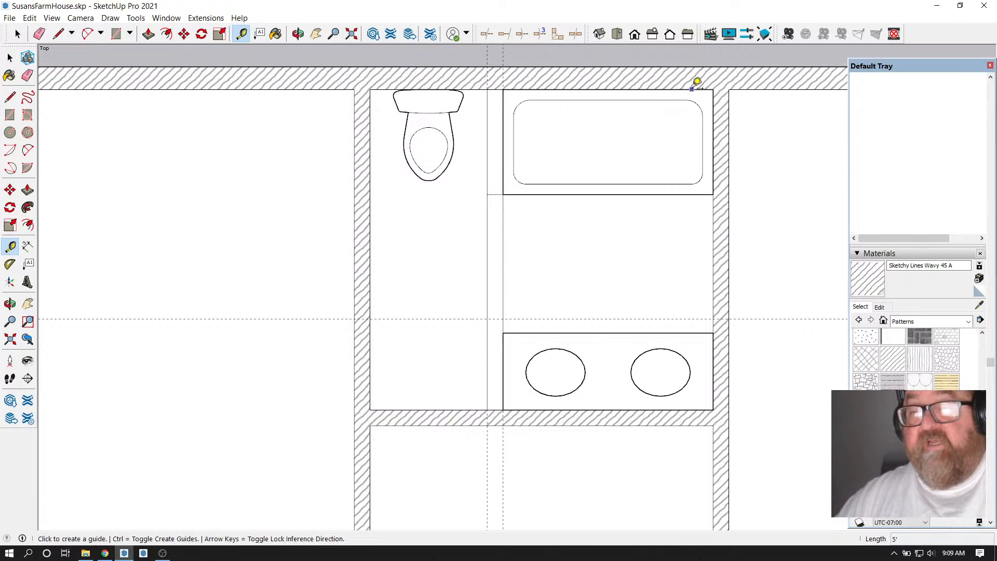
pyautogui.click(715, 193)
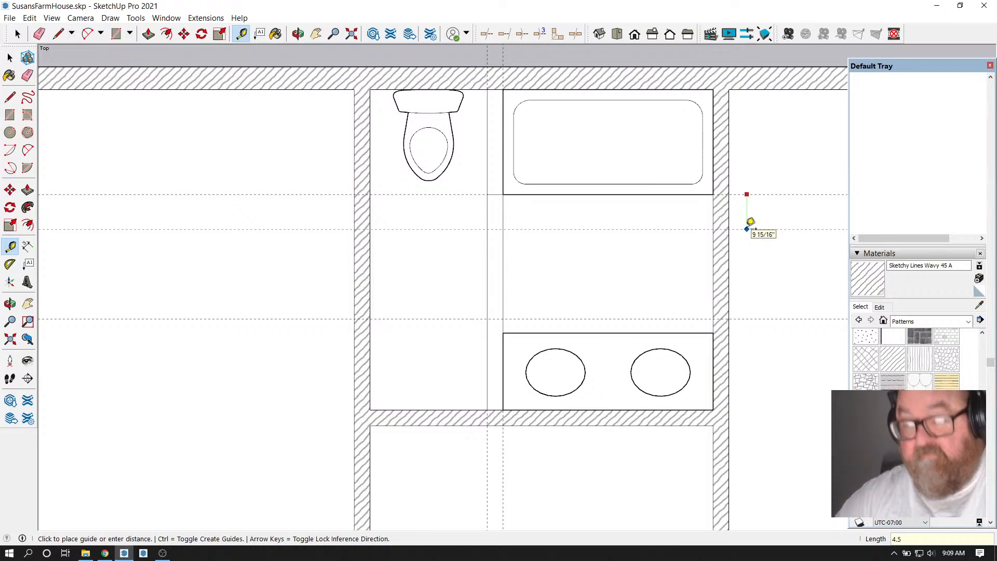
pyautogui.press('Return')
pyautogui.click(739, 210)
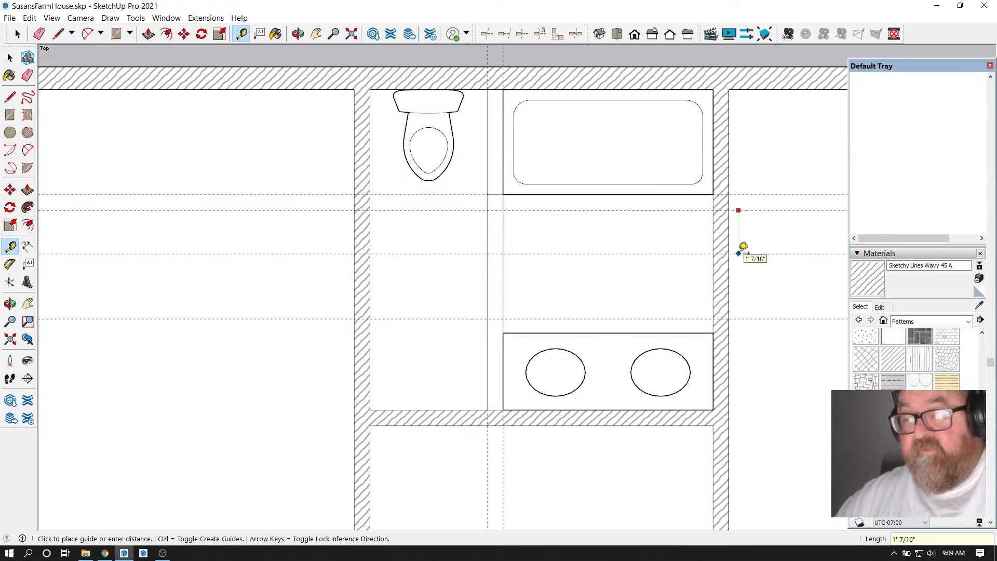
pyautogui.press('Return')
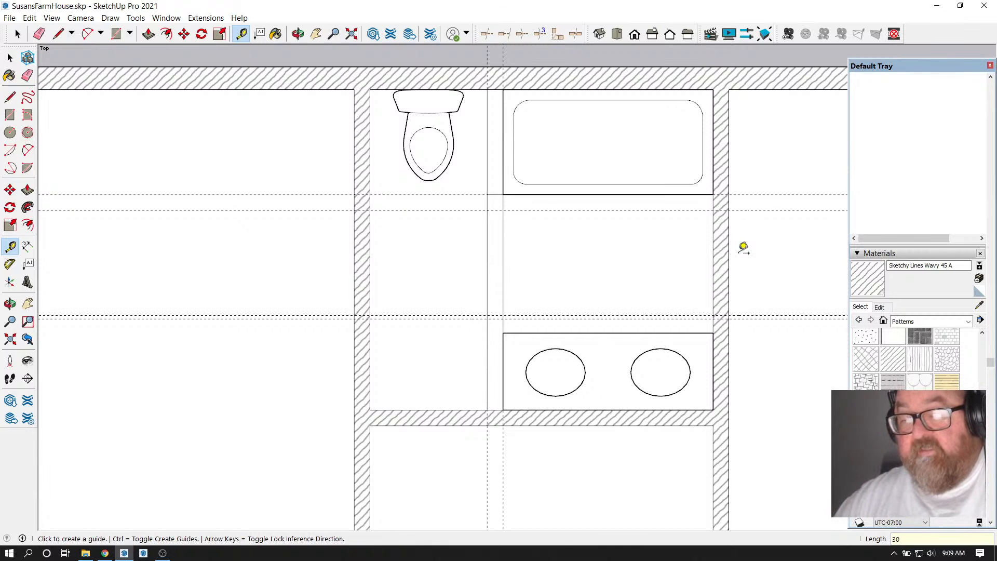
# Measure the depth of the left bedroom from its upper wall to its lower wall
pyautogui.scroll(-5, 590, 256)
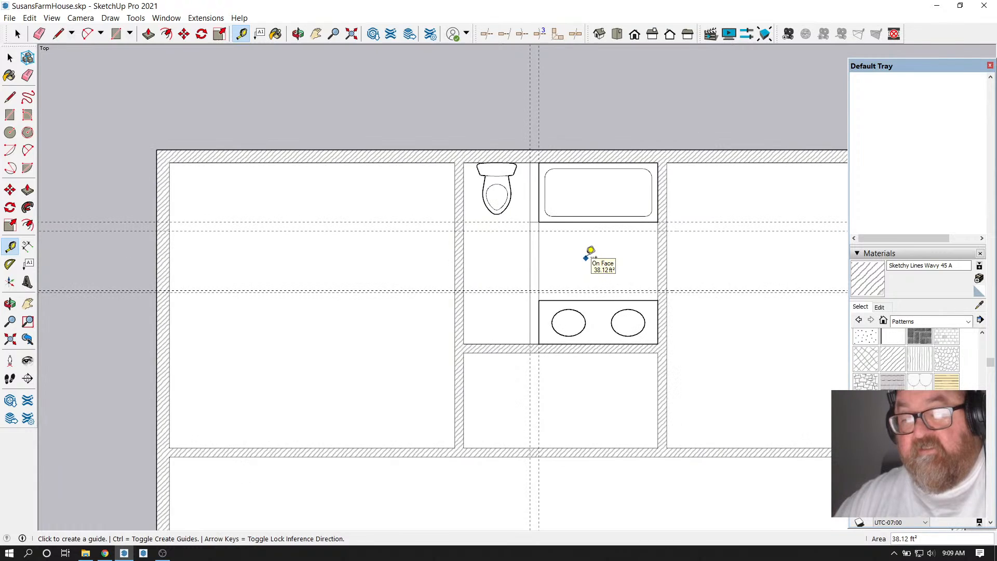
pyautogui.scroll(-3, 512, 248)
pyautogui.scroll(4, 516, 260)
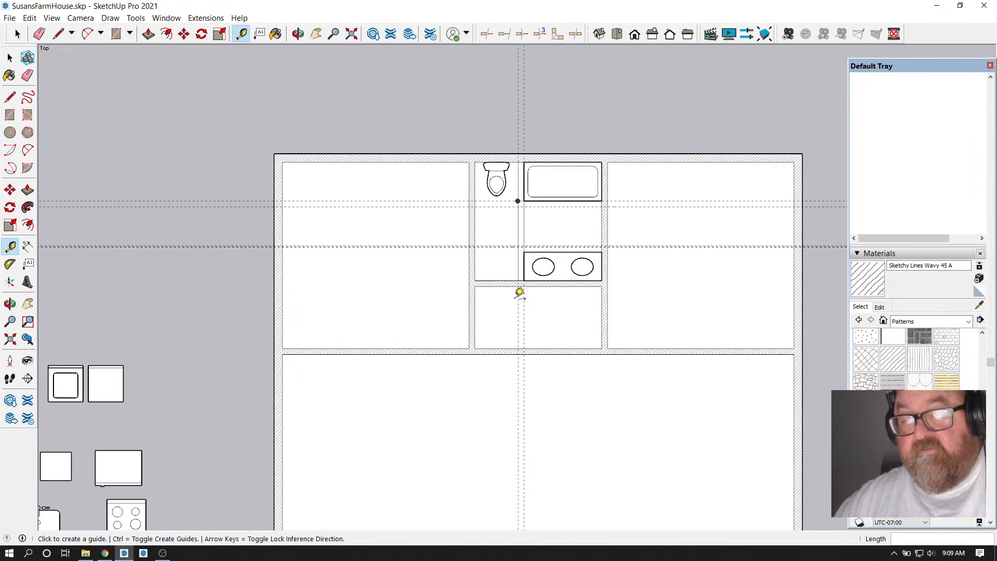
pyautogui.click(333, 146)
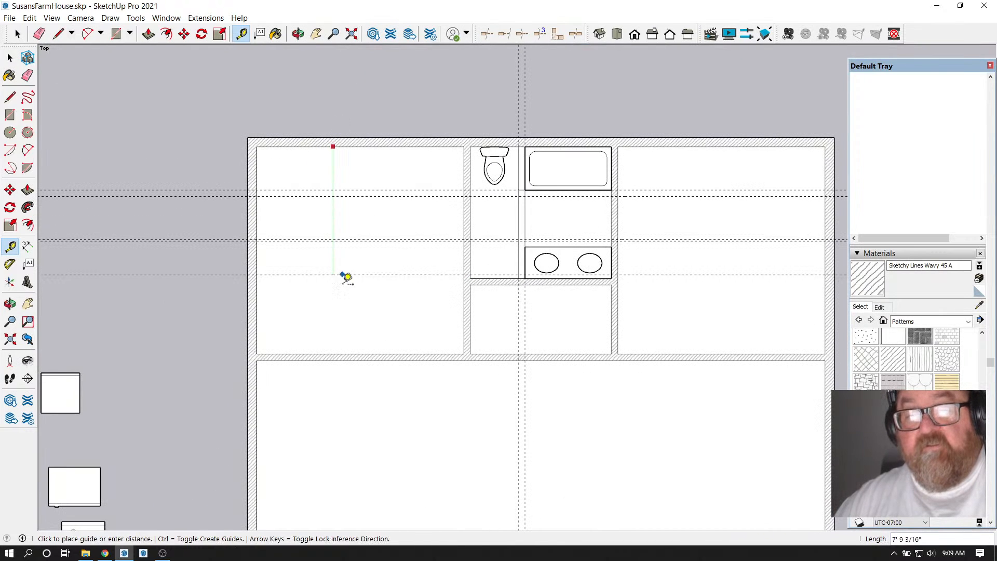
pyautogui.click(345, 349)
pyautogui.scroll(-3, 301, 313)
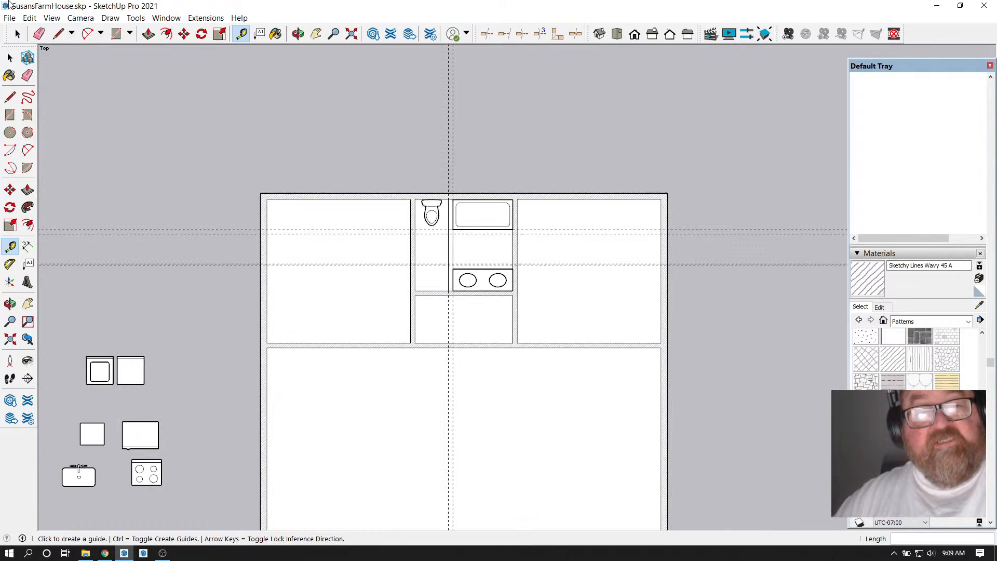
# Move the bathroom's lower wall, the small room beneath it and the bedrooms' lower wall 6" downward
pyautogui.click(17, 34)
pyautogui.scroll(2, 244, 317)
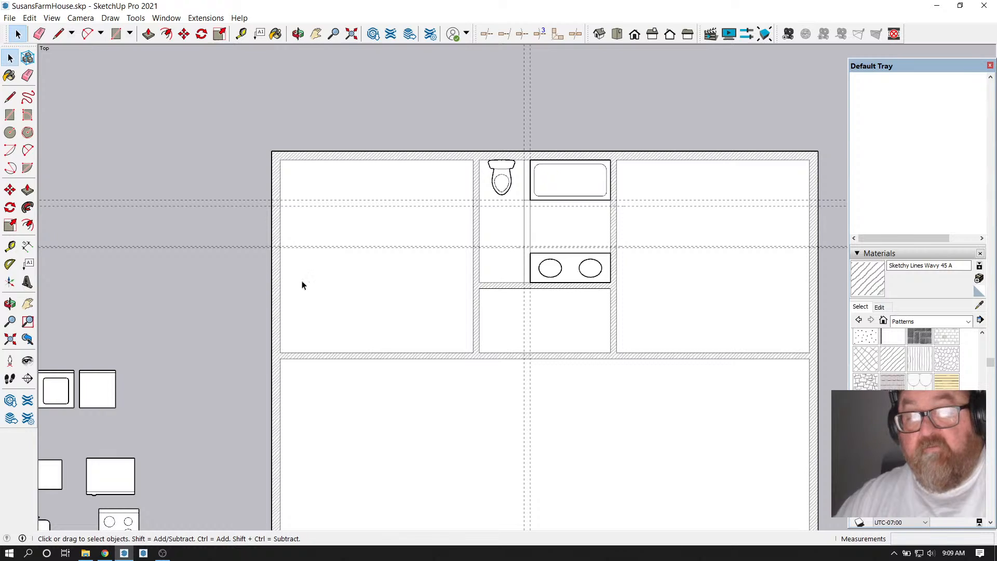
pyautogui.moveTo(254, 235); pyautogui.dragTo(825, 398)
pyautogui.click(184, 34)
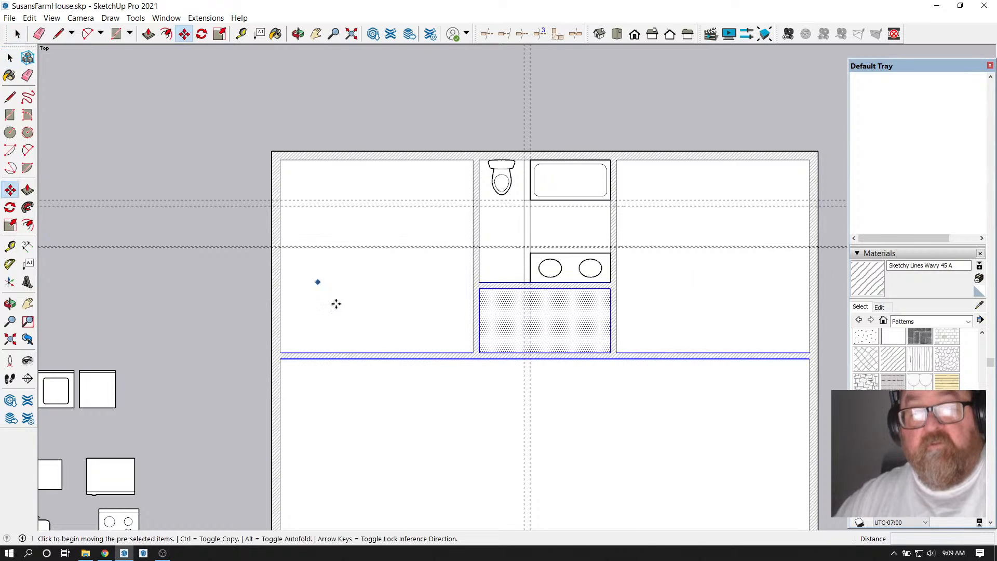
pyautogui.click(394, 303)
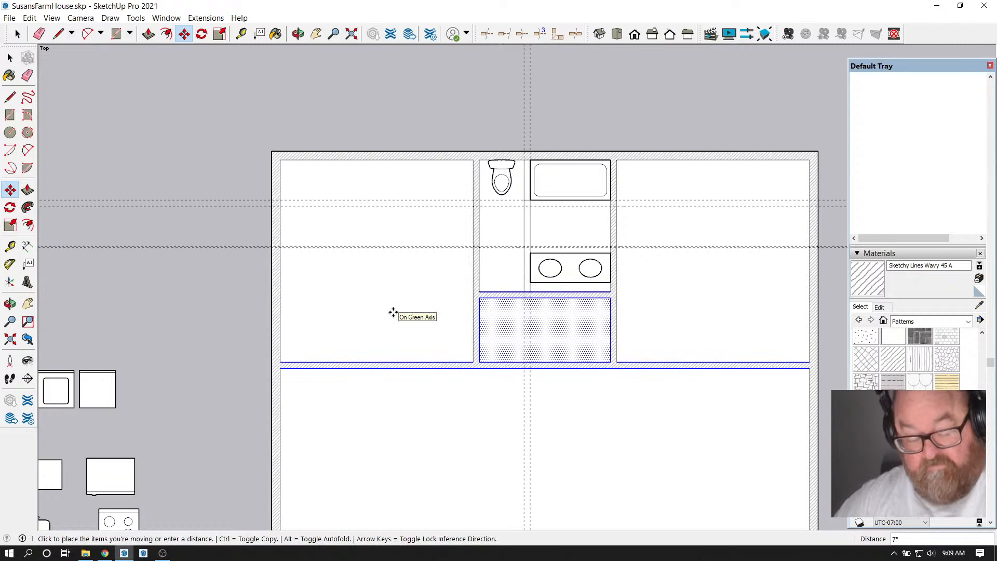
pyautogui.click(389, 311)
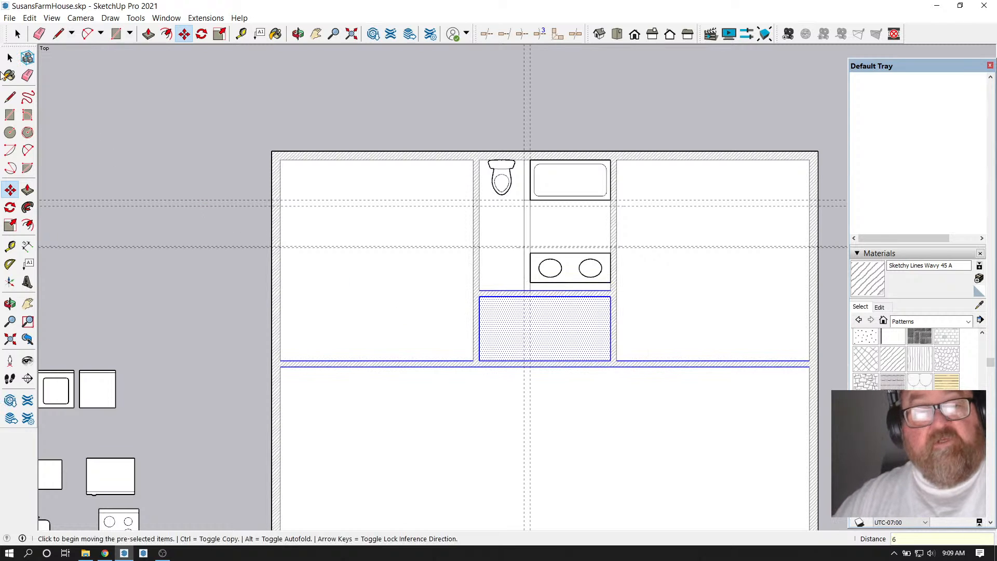
# Clear the wall selection and open the group holding the bathroom fixtures for editing
pyautogui.scroll(-8, 391, 405)
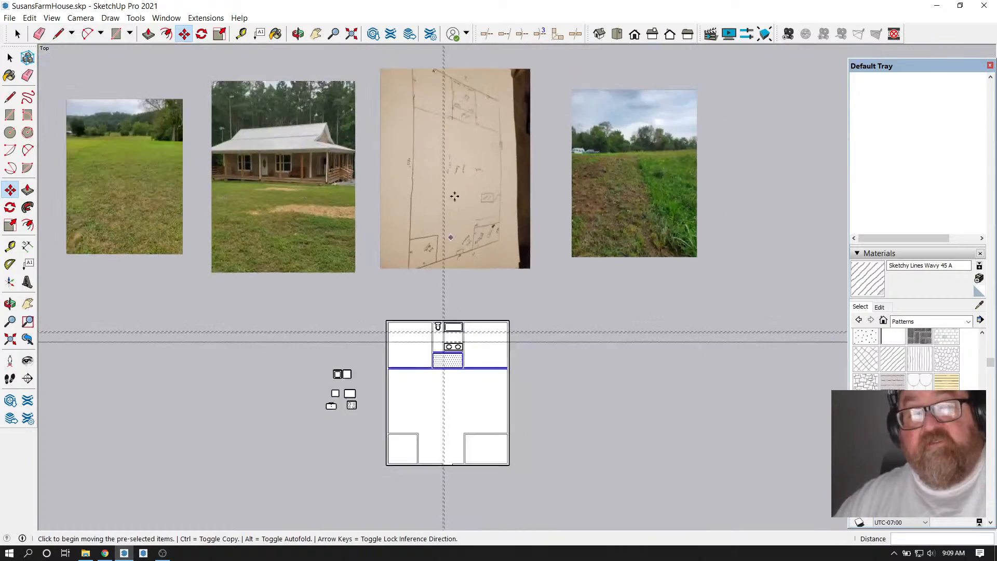
pyautogui.scroll(3, 452, 196)
pyautogui.scroll(1, 483, 88)
pyautogui.scroll(-5, 474, 98)
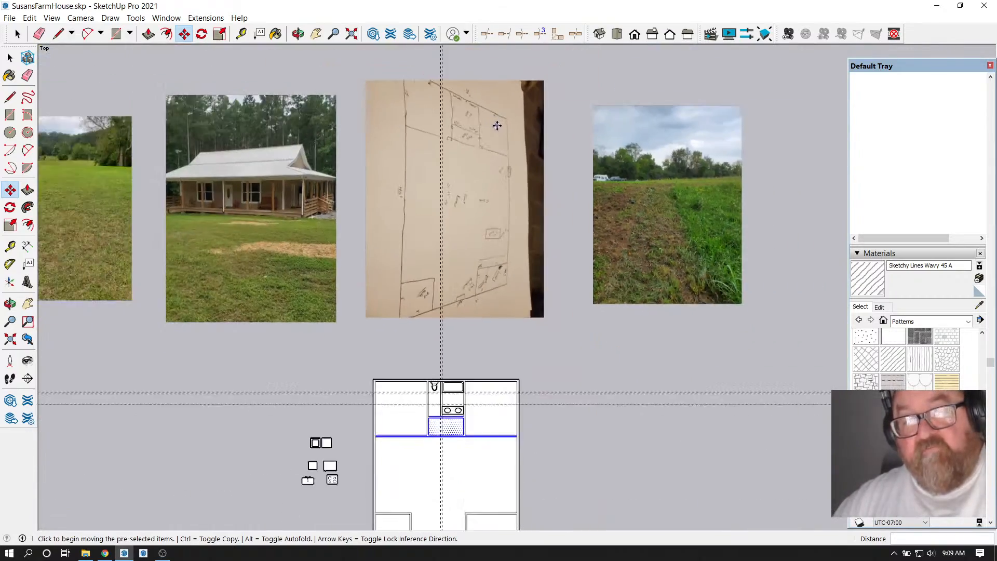
pyautogui.scroll(3, 466, 348)
pyautogui.press('space')
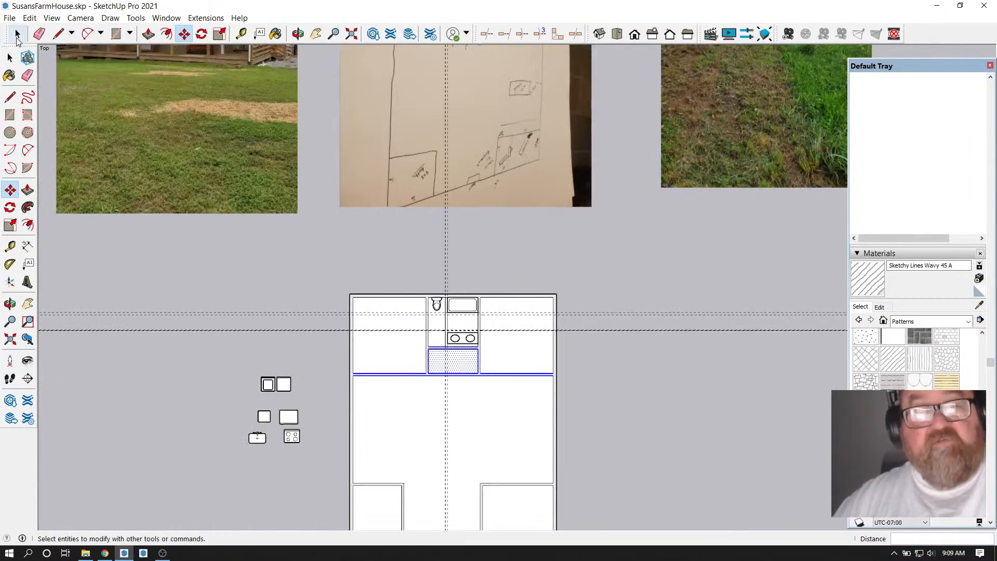
pyautogui.scroll(2, 405, 393)
pyautogui.scroll(2, 512, 387)
pyautogui.click(544, 284)
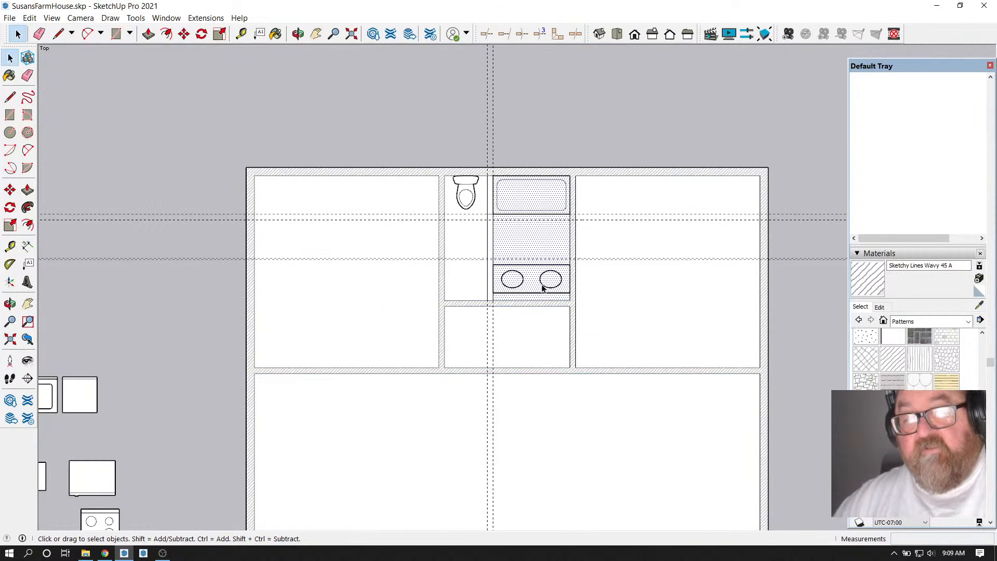
pyautogui.scroll(2, 541, 285)
pyautogui.click(541, 275)
pyautogui.doubleClick(541, 278)
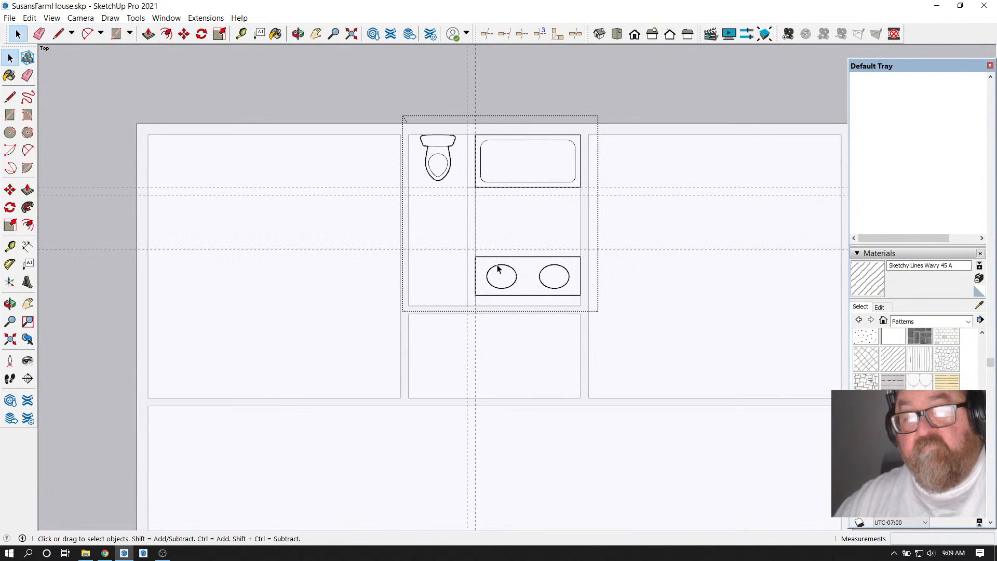
# Move the double-sink vanity down against the bathroom's shifted lower wall, and close the fixture group
pyautogui.moveTo(457, 245); pyautogui.dragTo(578, 304)
pyautogui.scroll(2, 597, 323)
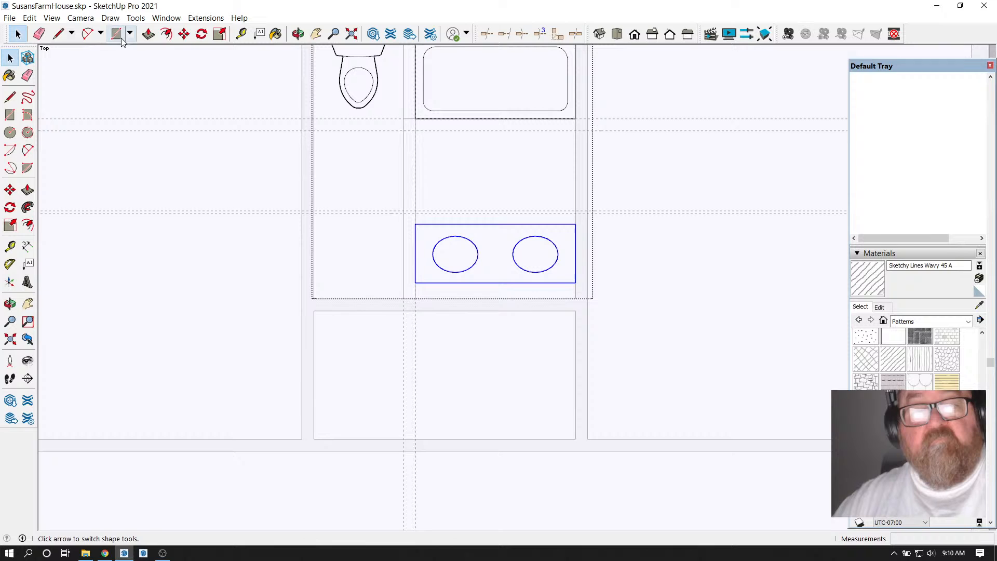
pyautogui.click(184, 34)
pyautogui.scroll(2, 529, 253)
pyautogui.click(594, 294)
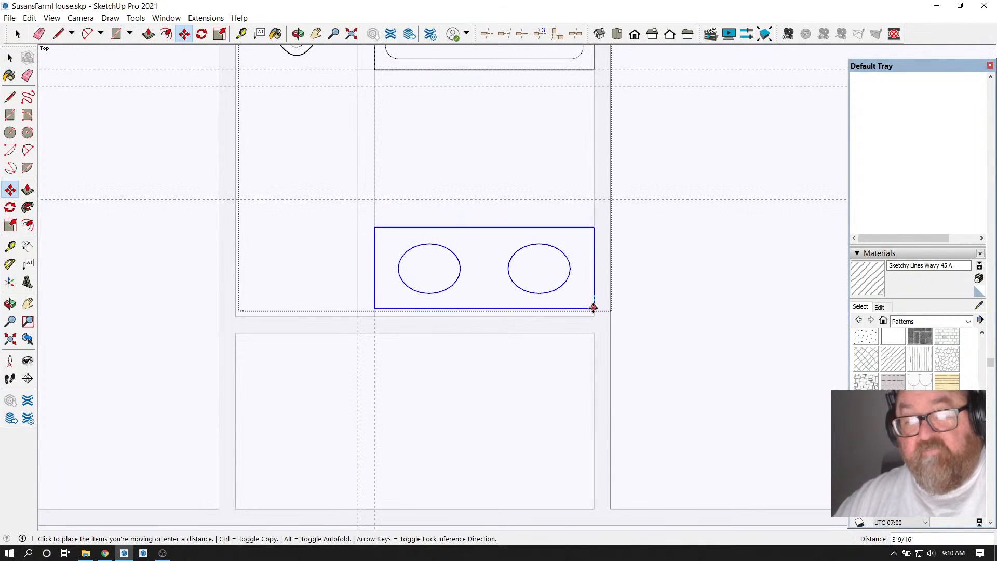
pyautogui.click(593, 315)
pyautogui.scroll(-1, 626, 289)
pyautogui.scroll(-1, 625, 290)
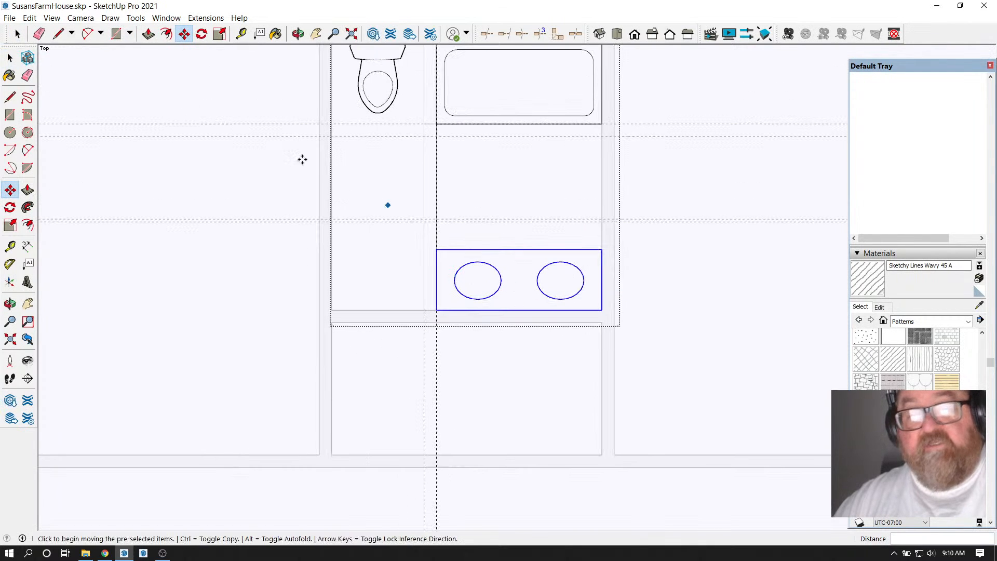
pyautogui.click(39, 34)
pyautogui.scroll(-2, 467, 269)
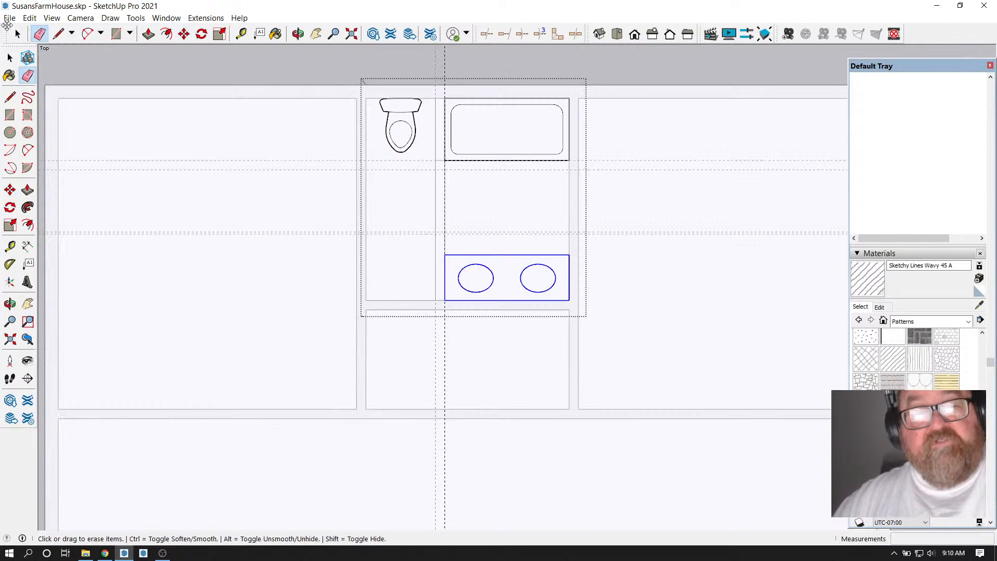
pyautogui.click(17, 34)
pyautogui.click(272, 56)
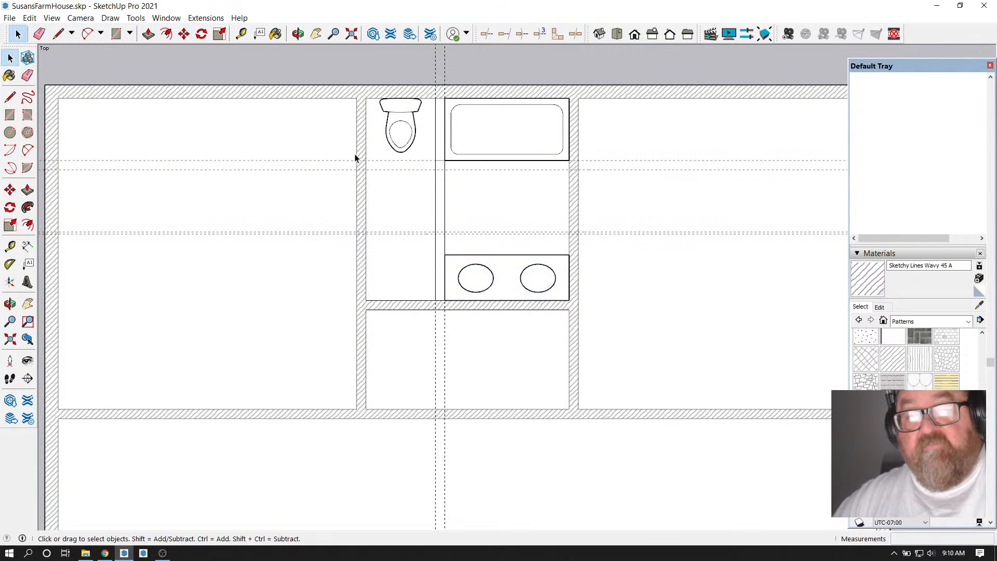
# Erase the two closely spaced horizontal guides just above the vanity
pyautogui.scroll(1, 433, 205)
pyautogui.scroll(-1, 479, 250)
pyautogui.scroll(2, 453, 315)
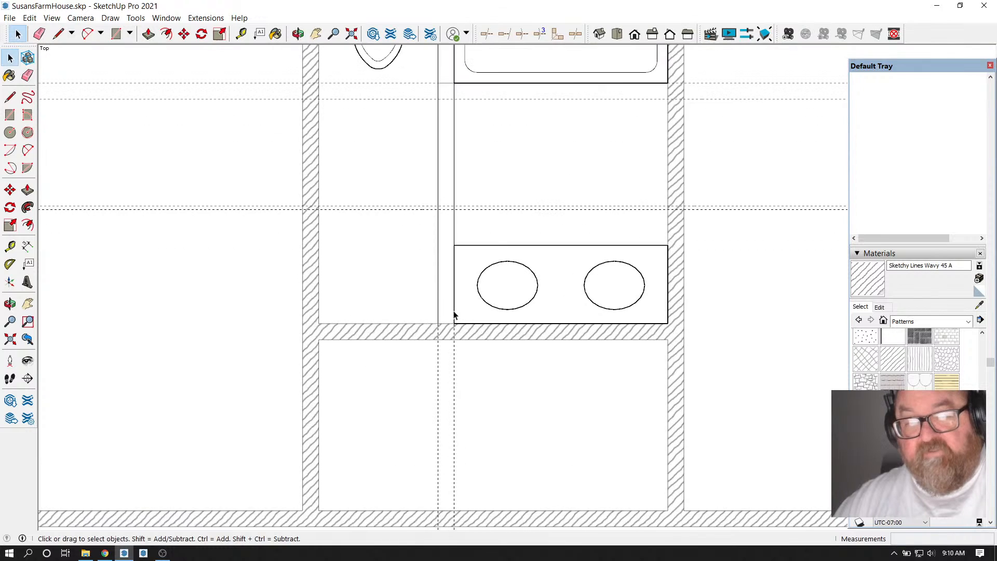
pyautogui.click(27, 75)
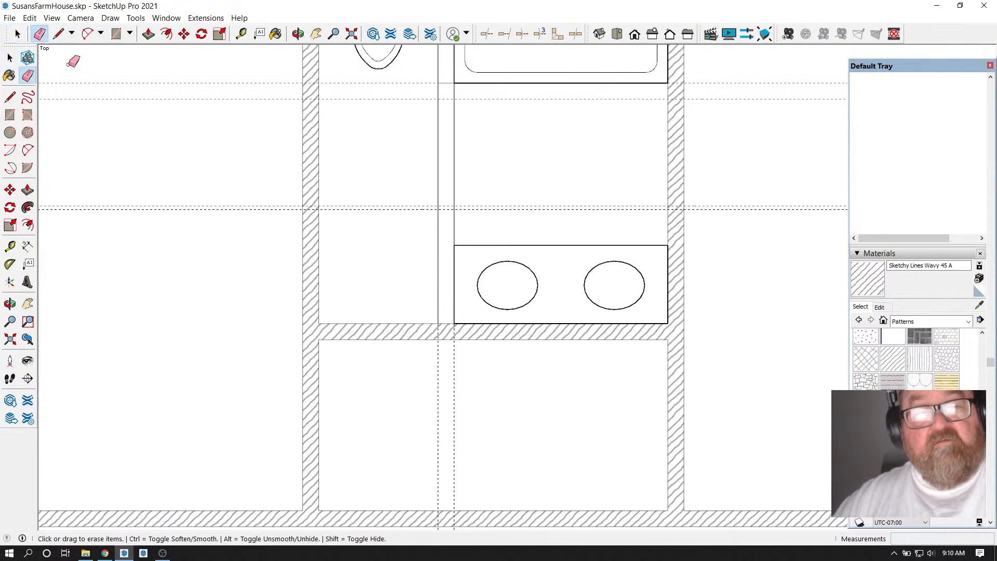
# Place a horizontal guide 26" up from the inner face of the bathroom's shifted lower wall
pyautogui.click(241, 34)
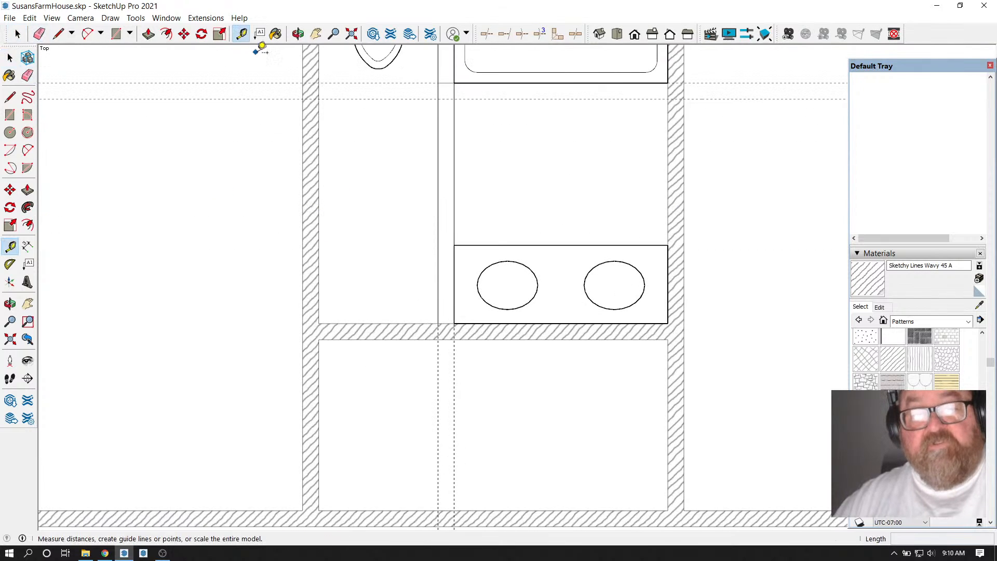
pyautogui.scroll(1, 379, 267)
pyautogui.click(399, 344)
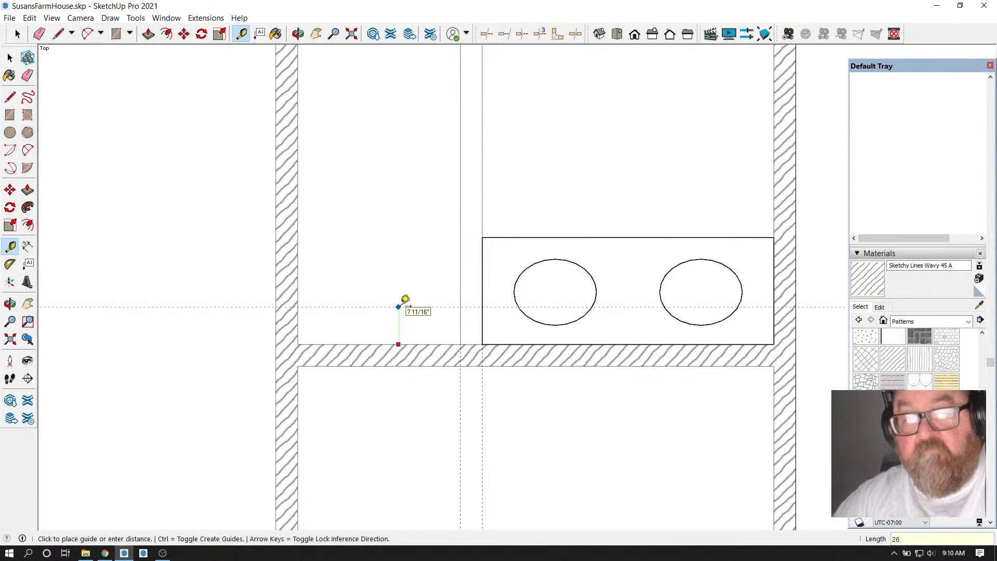
pyautogui.press('Return')
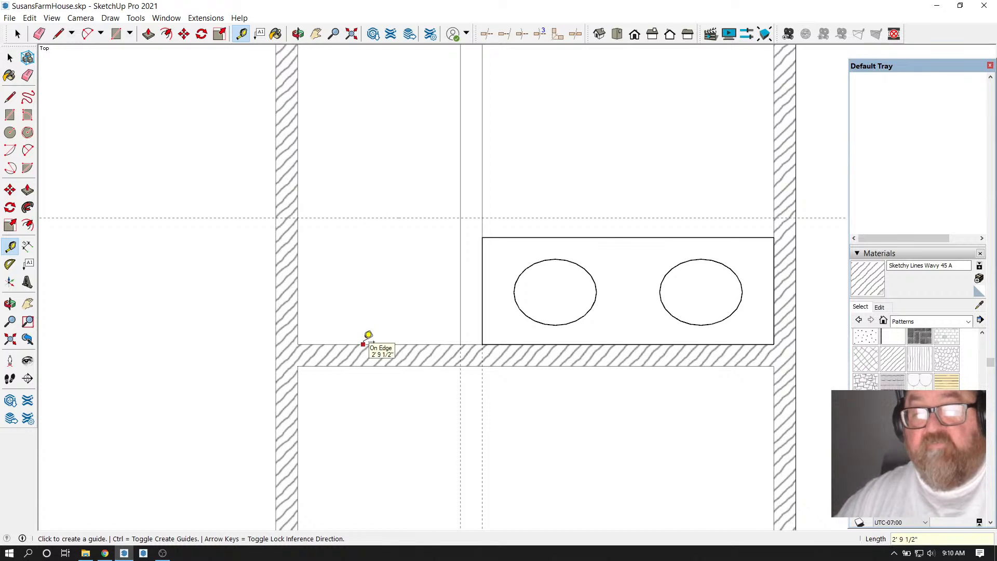
# Offset a second horizontal guide 4.4" below the guide that sits 26" above the lower wall
pyautogui.scroll(-3, 335, 327)
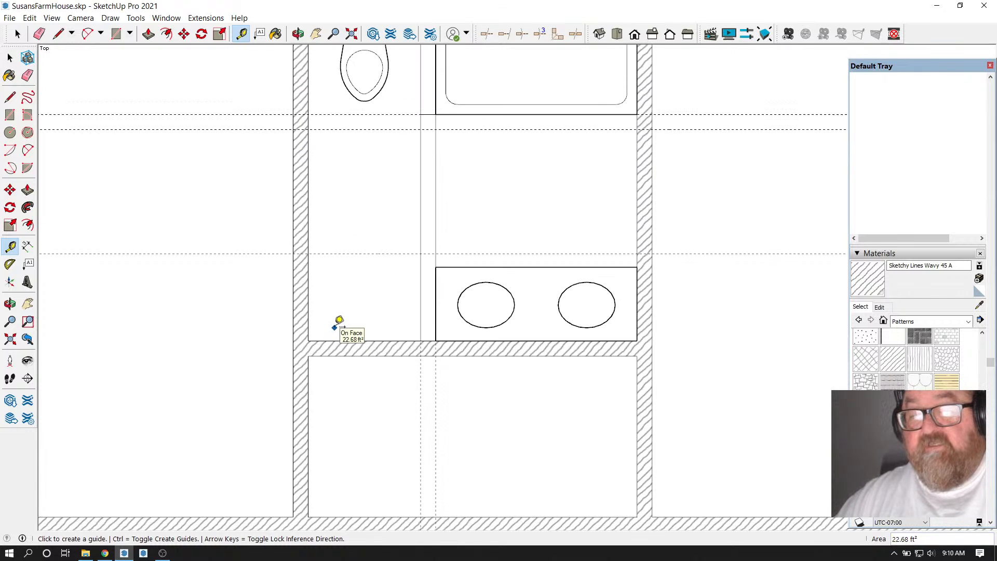
pyautogui.click(365, 254)
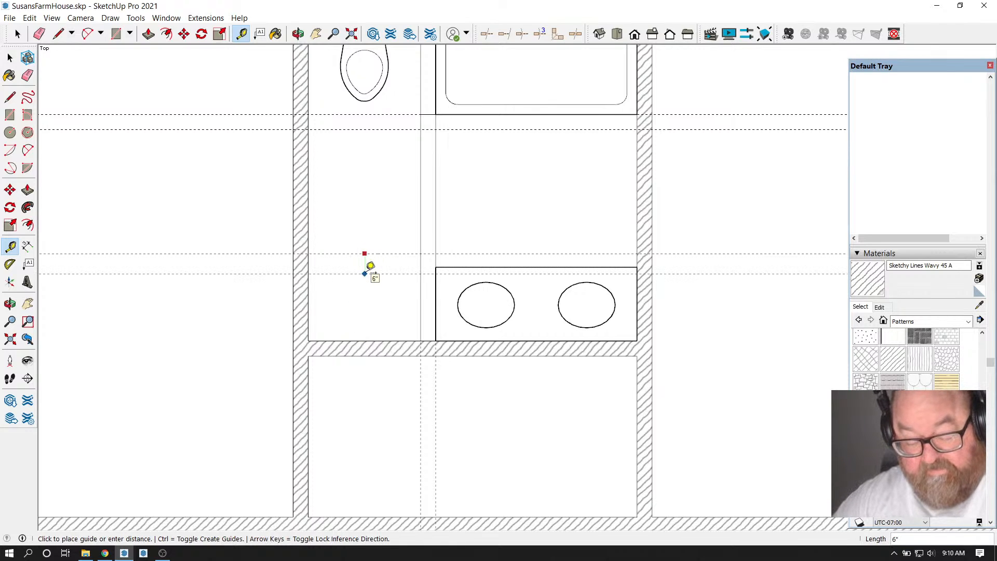
pyautogui.write('4.4')
pyautogui.press('Return')
# Draw a rectangle about 4 3/8" by 3' 2" between the two guides, from the bathroom's left wall to the partition's vanity-side edge
pyautogui.scroll(2, 370, 266)
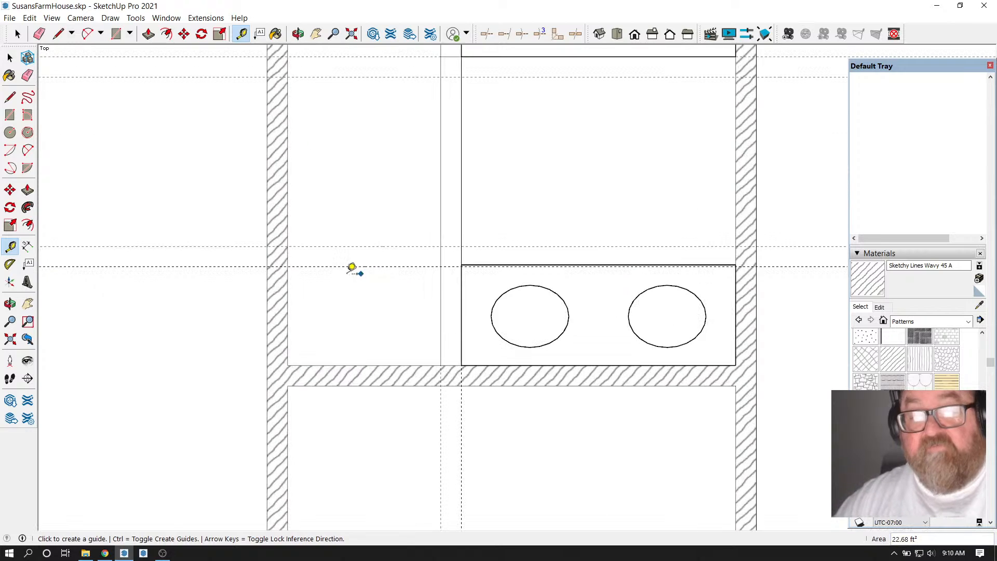
pyautogui.click(116, 34)
pyautogui.scroll(1, 318, 242)
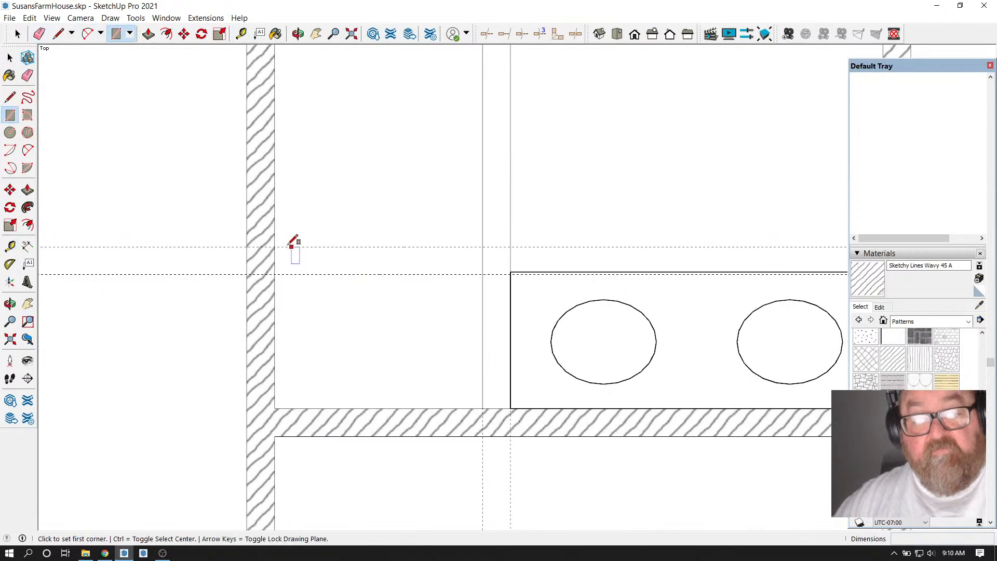
pyautogui.click(274, 247)
pyautogui.scroll(3, 494, 272)
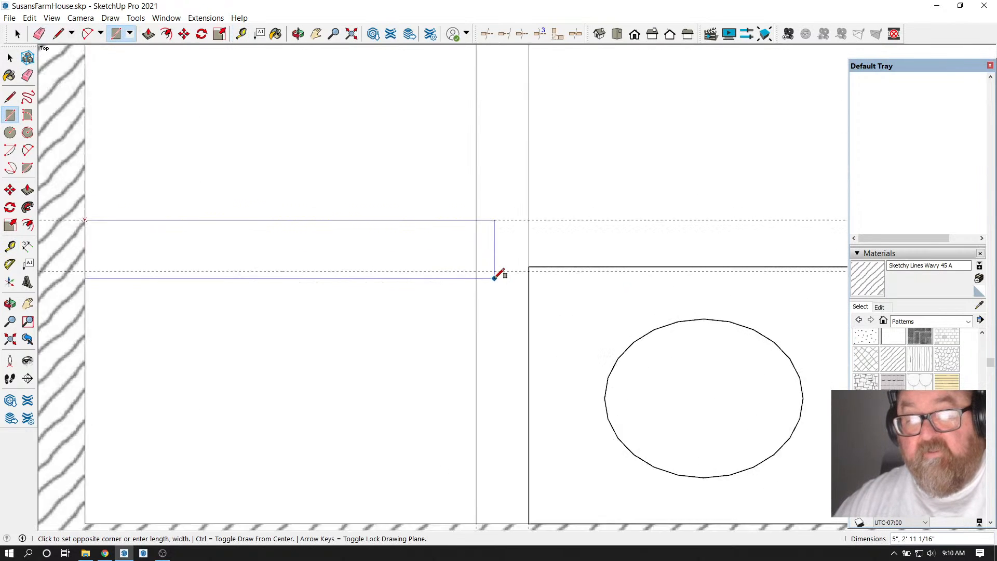
pyautogui.click(537, 269)
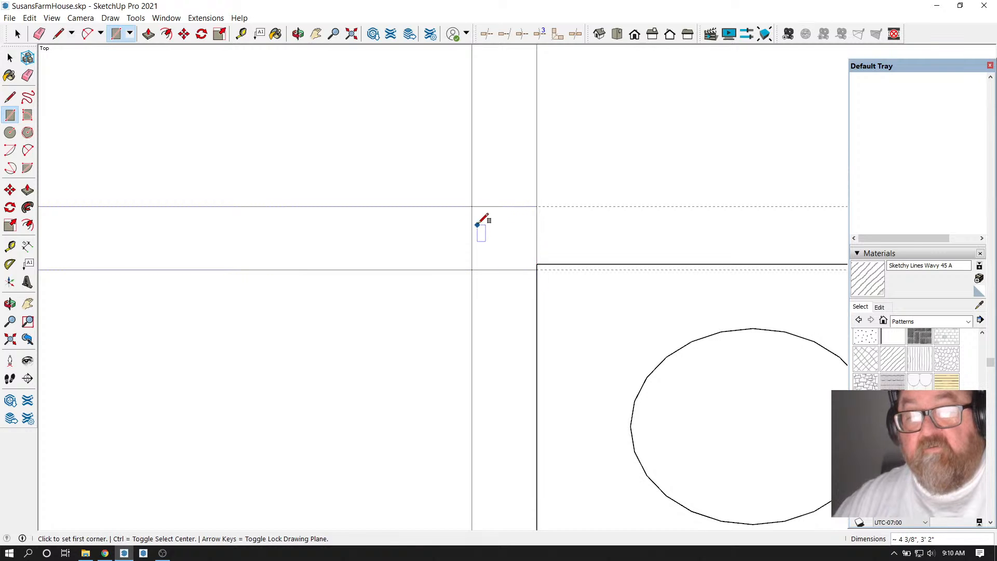
# Draw a 2' 2" by 4 1/2" rectangle along the vanity's left side, from the upper horizontal guide down to the lower wall
pyautogui.click(472, 206)
pyautogui.scroll(-3, 479, 285)
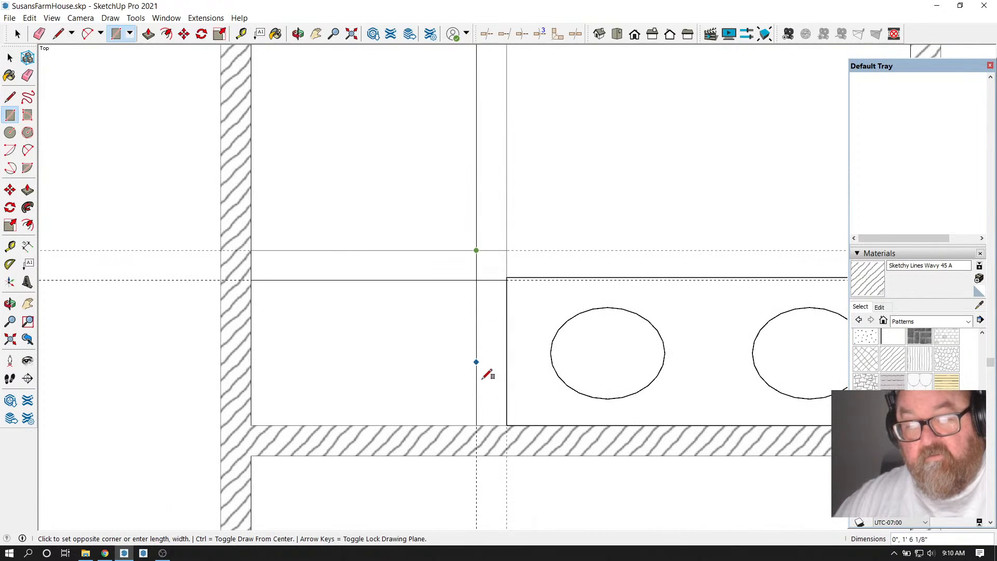
pyautogui.click(511, 425)
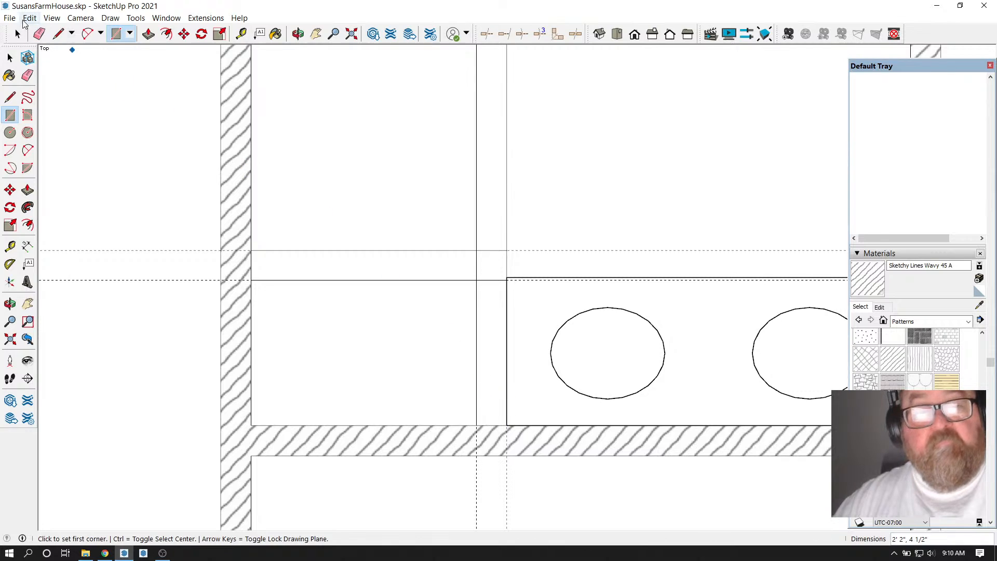
# Erase the overlapping lines and guides at the closet wall corner, and paint the L-shaped wall with Sketchy Lines Wavy 45 A
pyautogui.click(39, 34)
pyautogui.moveTo(466, 254)
pyautogui.mouseDown()
pyautogui.moveTo(500, 282)
pyautogui.moveTo(487, 291)
pyautogui.mouseUp()
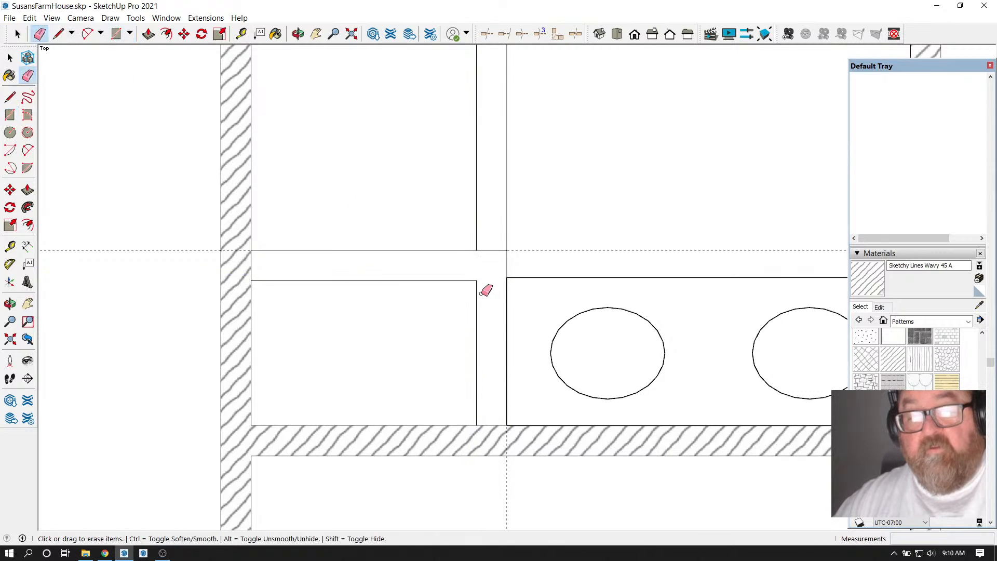
pyautogui.click(276, 33)
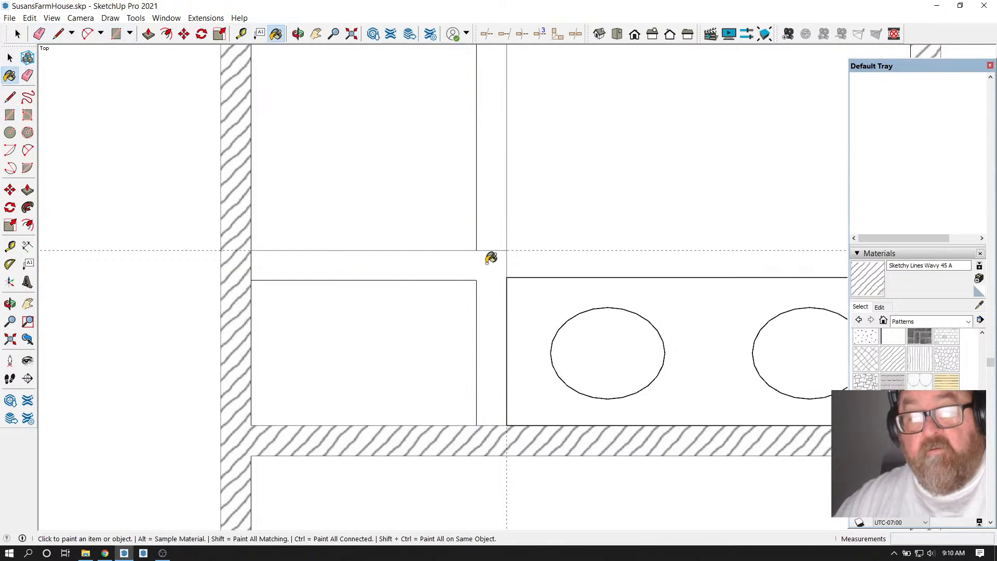
pyautogui.click(490, 258)
pyautogui.click(39, 34)
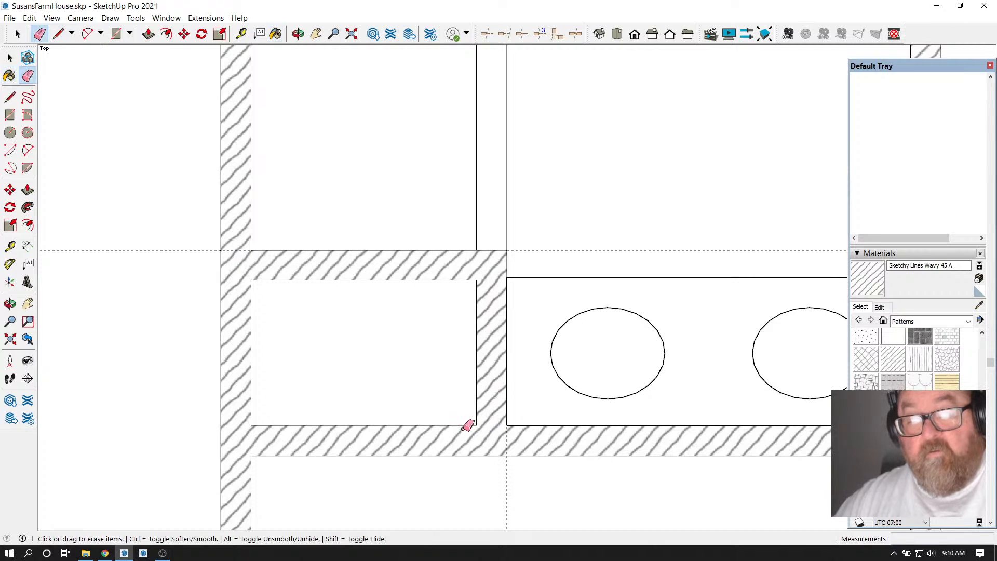
pyautogui.scroll(-4, 423, 407)
pyautogui.scroll(3, 426, 400)
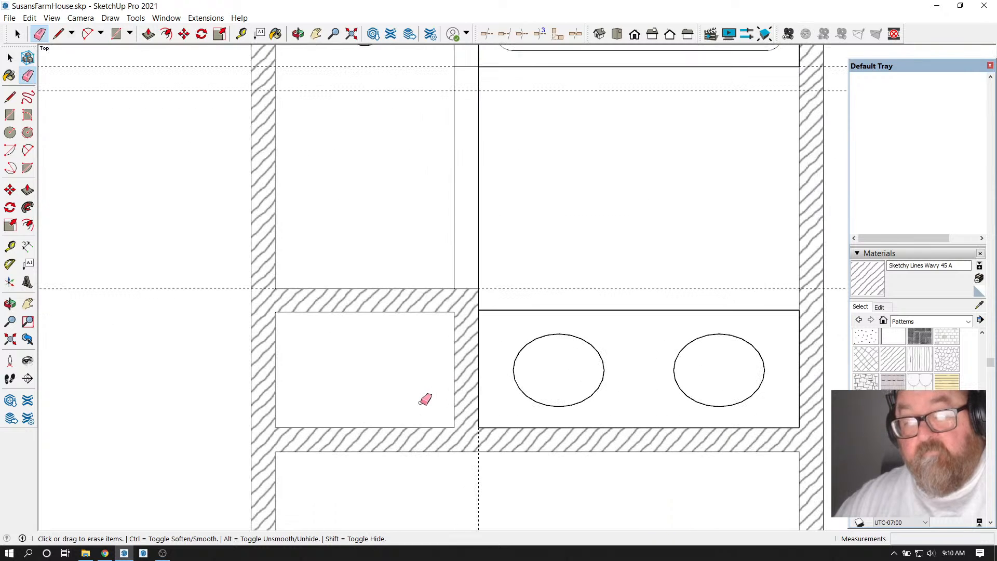
# Measure from the lower wall's inner face to the outer face of the closet's upper wall
pyautogui.click(241, 34)
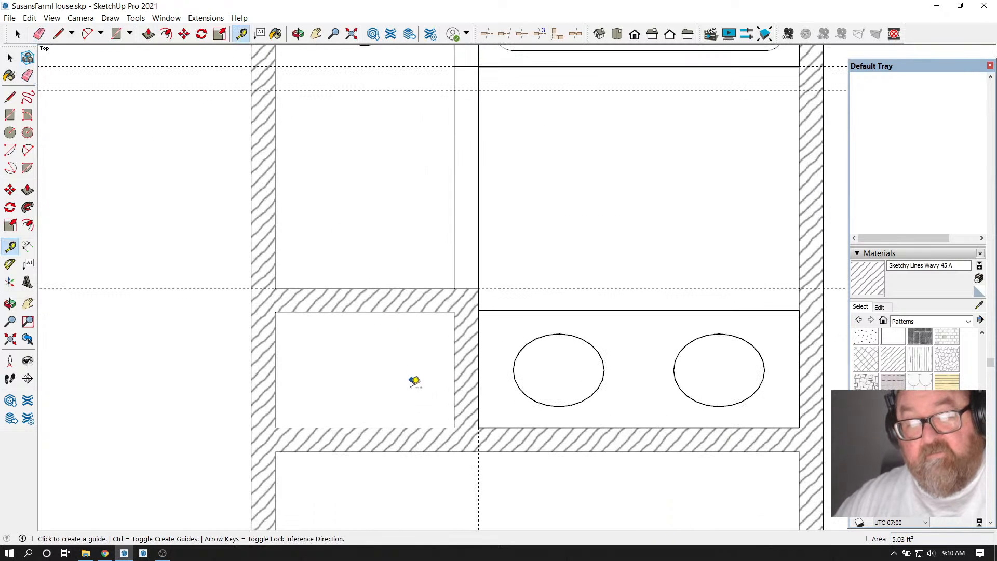
pyautogui.click(408, 427)
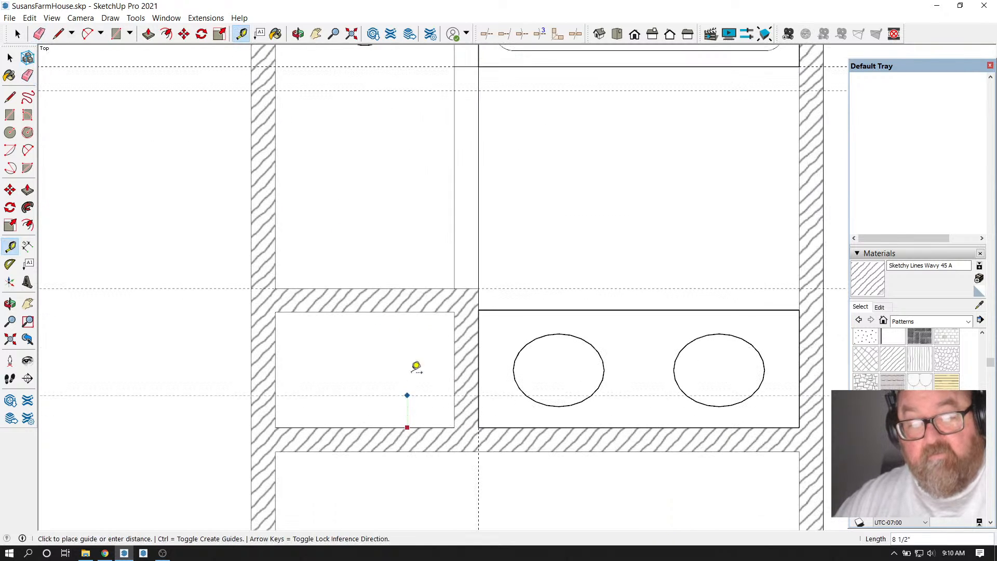
pyautogui.click(421, 288)
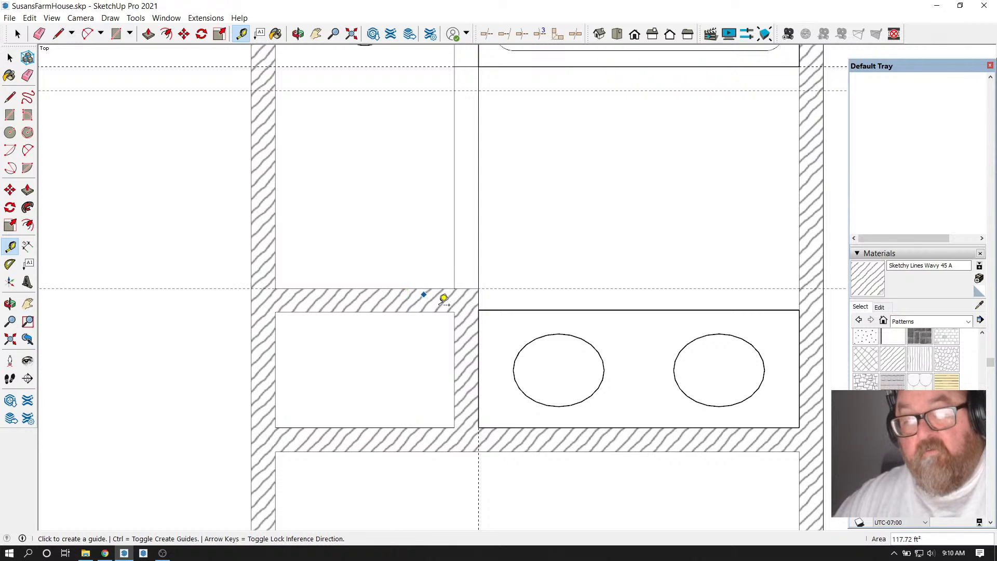
# Open the vanity inside the bathroom fixtures group and move its front edge 4" out to the horizontal guide
pyautogui.click(18, 34)
pyautogui.click(531, 340)
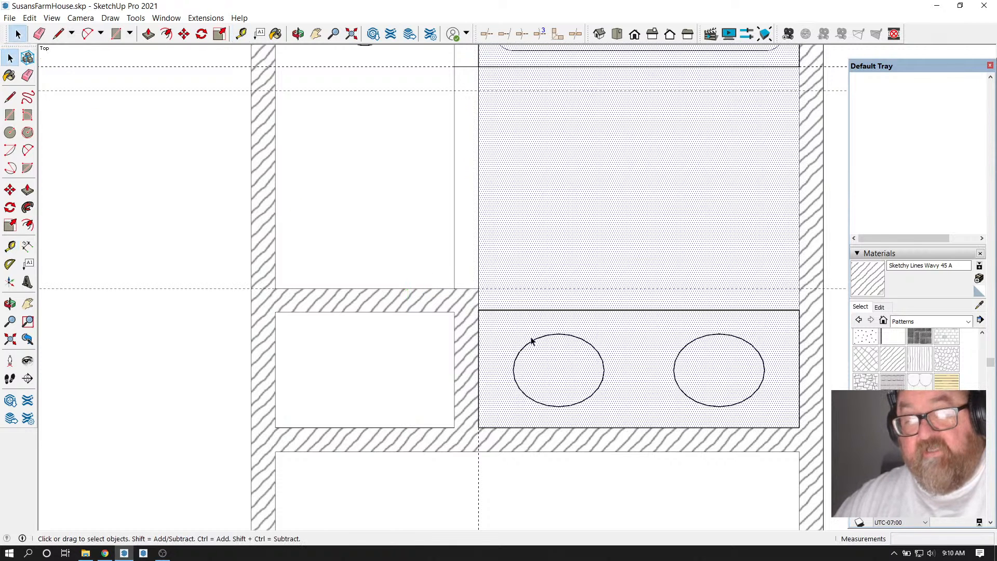
pyautogui.click(534, 342)
pyautogui.doubleClick(535, 347)
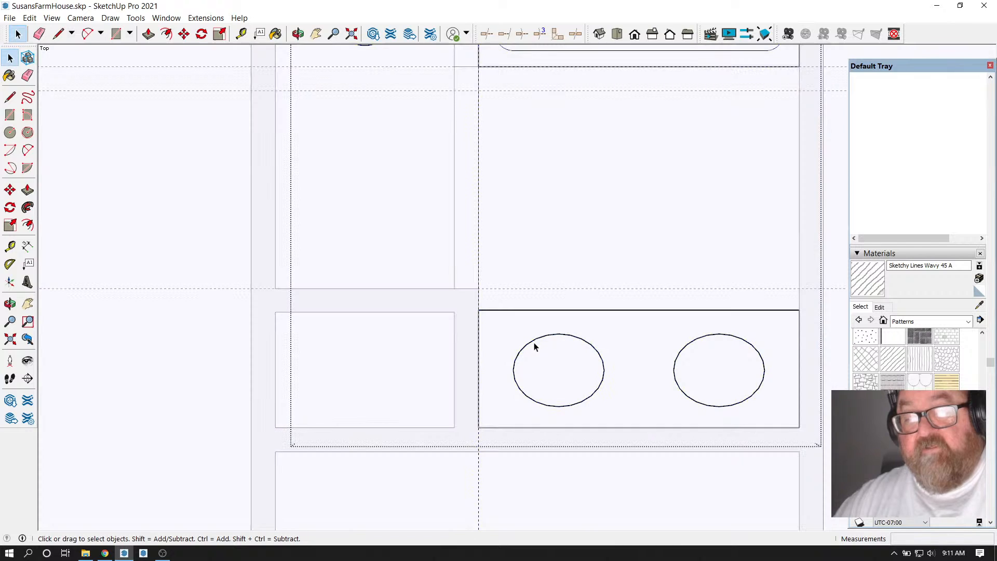
pyautogui.doubleClick(535, 345)
pyautogui.moveTo(472, 306); pyautogui.dragTo(806, 333)
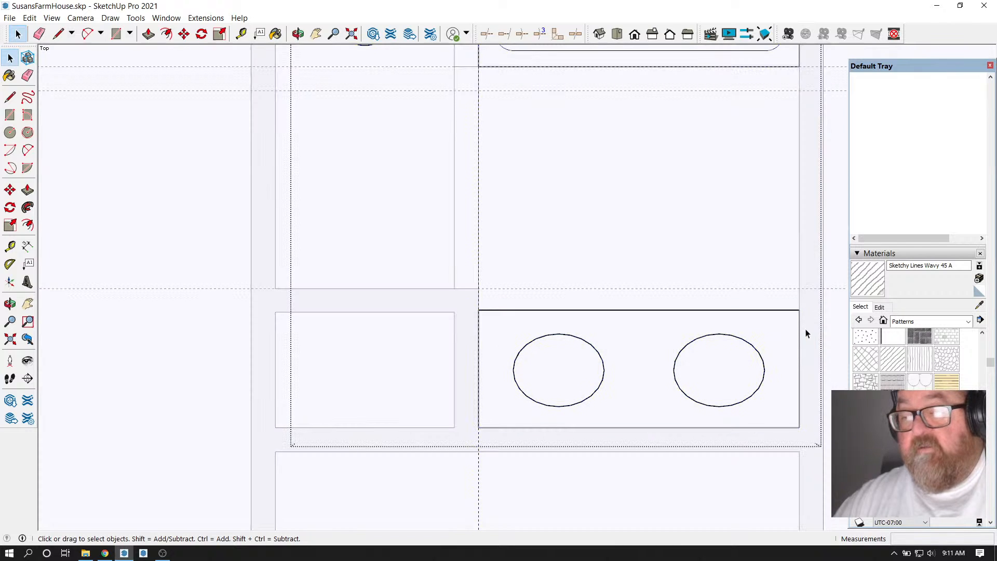
pyautogui.doubleClick(500, 313)
pyautogui.moveTo(473, 300); pyautogui.dragTo(803, 331)
pyautogui.click(184, 34)
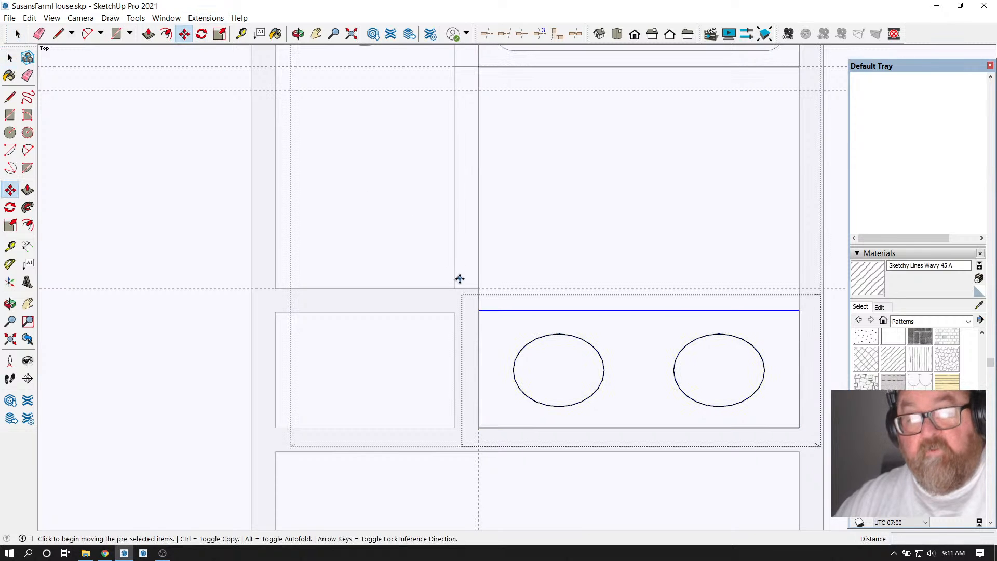
pyautogui.click(477, 311)
pyautogui.click(478, 288)
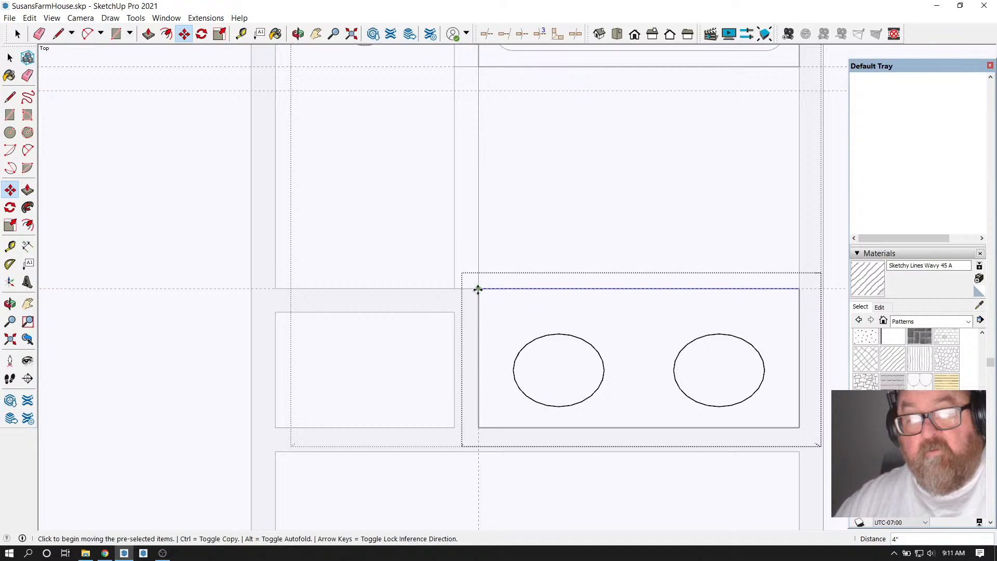
# Move the vanity's front edge 2" back toward the sinks, and close the fixtures group
pyautogui.click(477, 290)
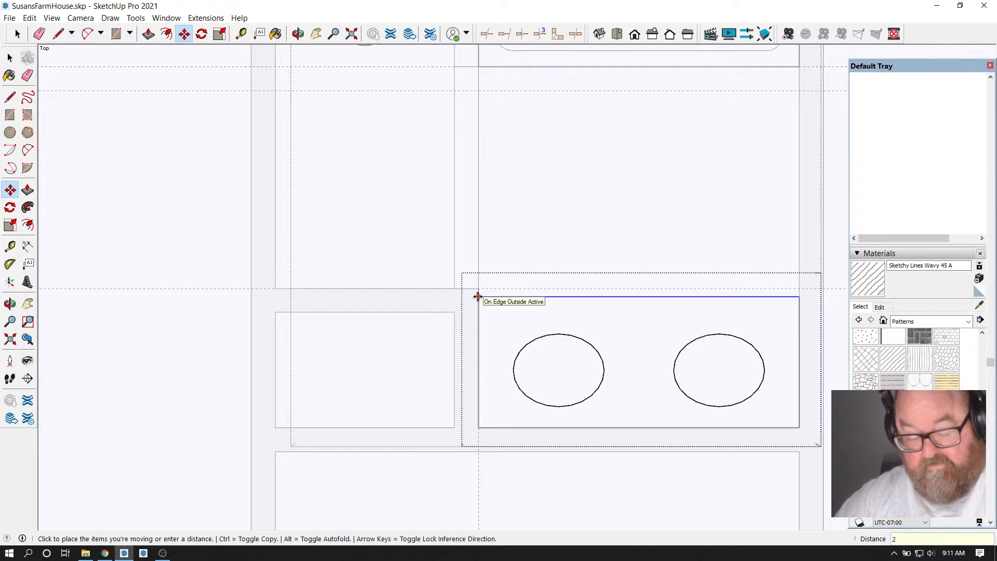
pyautogui.write('2')
pyautogui.press('Return')
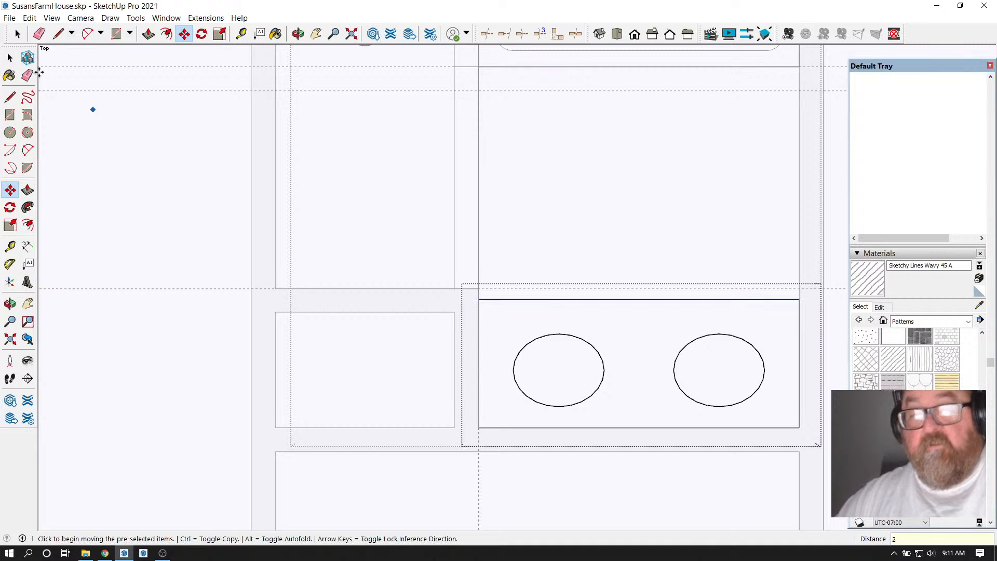
pyautogui.click(17, 33)
pyautogui.click(141, 140)
pyautogui.scroll(-5, 577, 332)
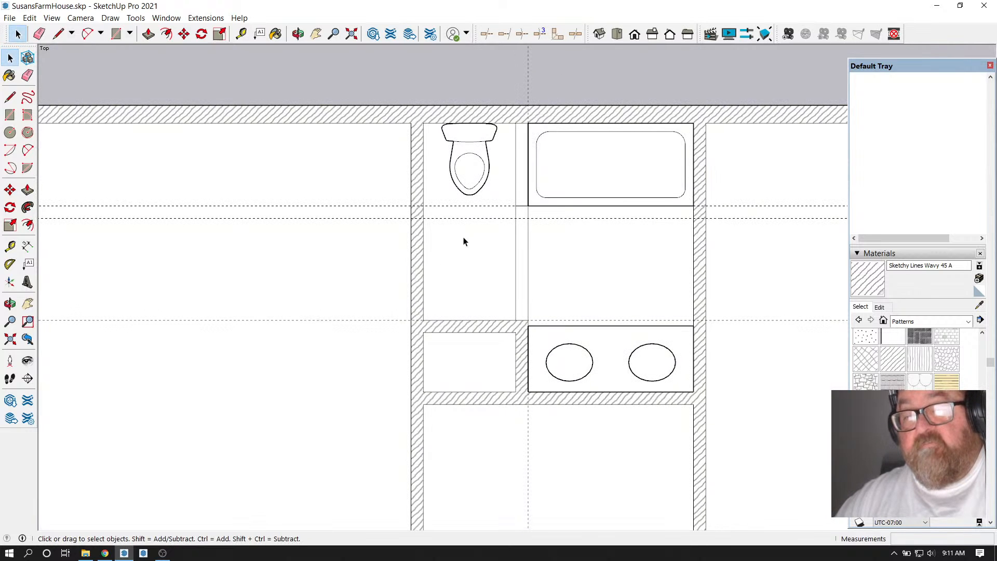
# Draw a 2' 6" by 4 1/2" partition rectangle between the toilet and bathtub, from the upper wall to the tub's front edge
pyautogui.click(412, 164)
pyautogui.click(116, 34)
pyautogui.scroll(3, 509, 128)
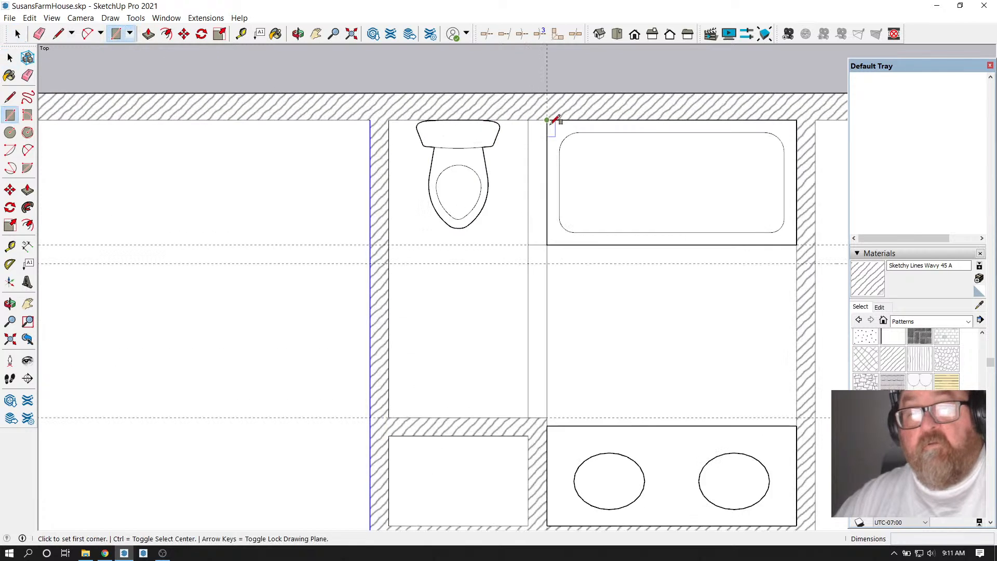
pyautogui.click(517, 122)
pyautogui.click(550, 268)
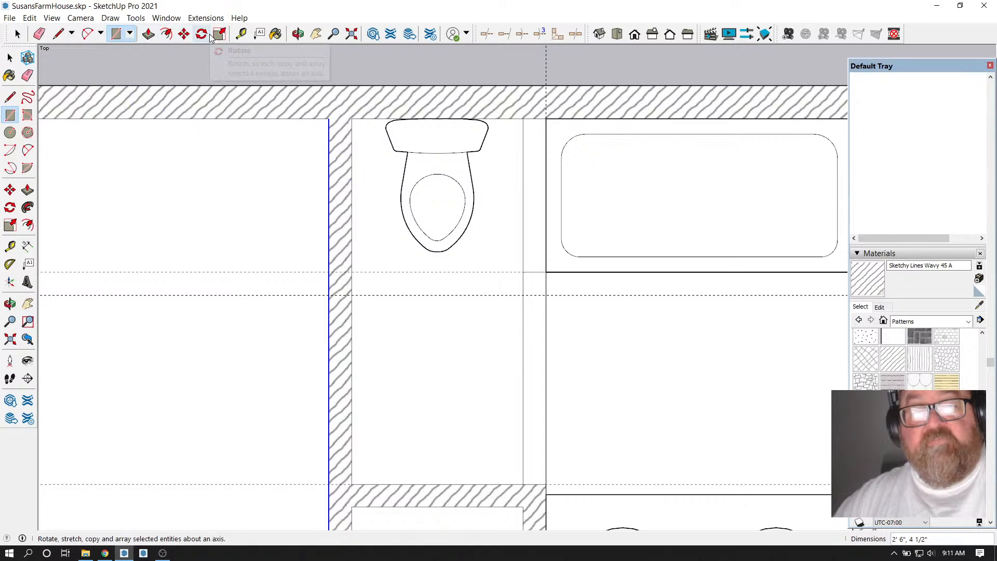
# Paint the tub-side partition with Sketchy Lines Wavy 45 A, and erase the leftover partition lines and horizontal guides below it
pyautogui.click(276, 34)
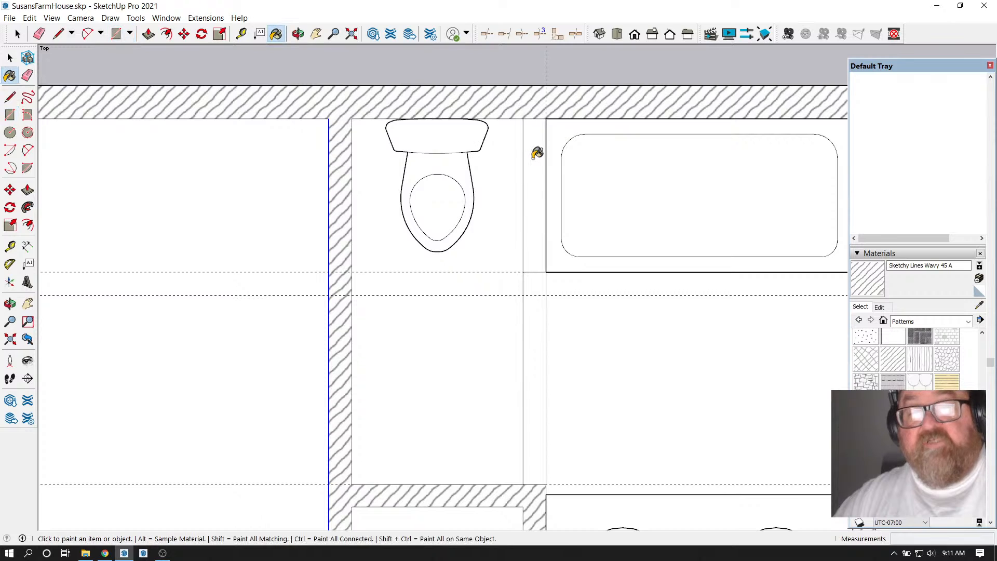
pyautogui.click(540, 171)
pyautogui.click(39, 34)
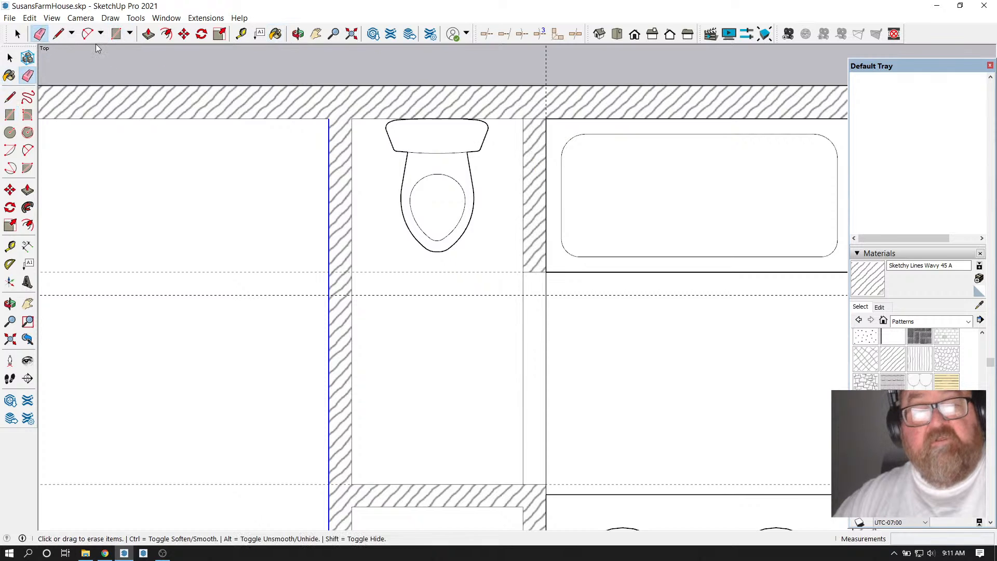
pyautogui.scroll(1, 519, 105)
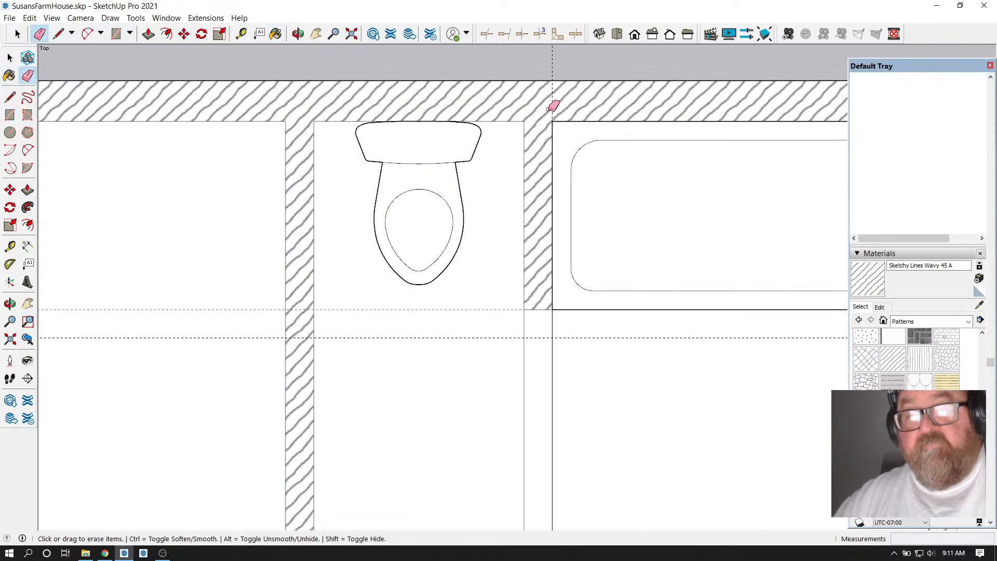
pyautogui.moveTo(498, 285)
pyautogui.mouseDown()
pyautogui.moveTo(539, 355)
pyautogui.moveTo(566, 341)
pyautogui.mouseUp()
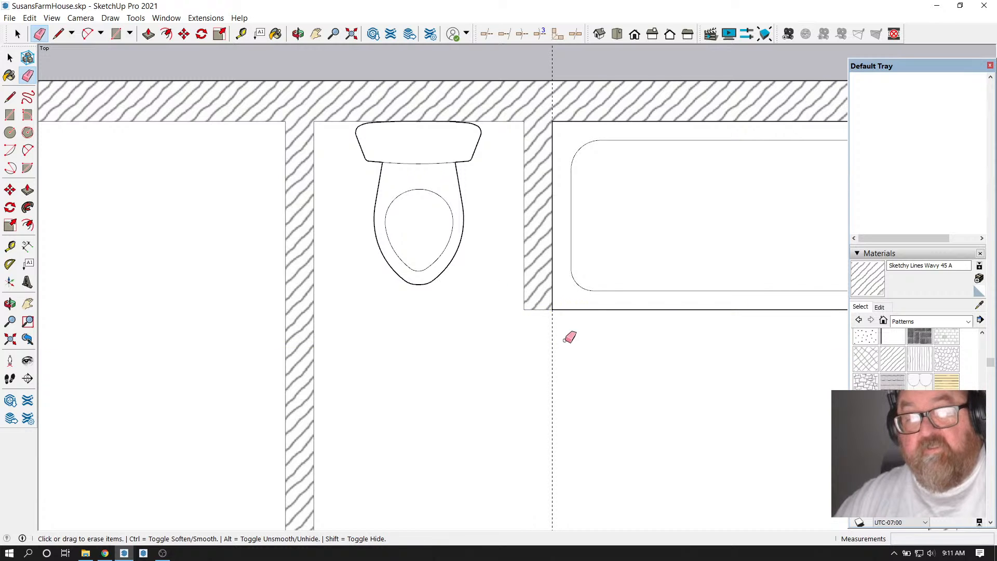
pyautogui.scroll(-1, 552, 333)
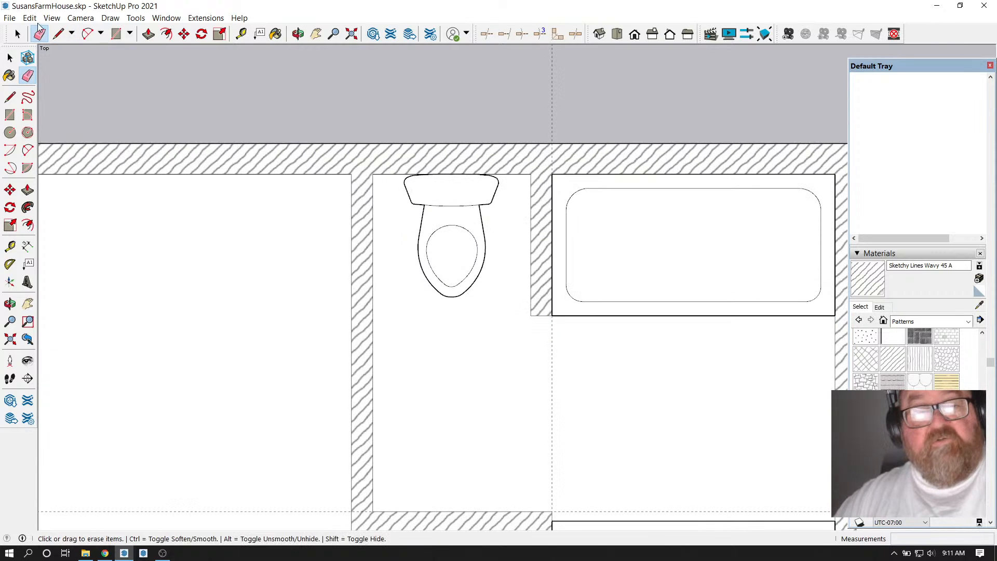
# Delete all remaining guides from the floor plan
pyautogui.click(17, 34)
pyautogui.scroll(-3, 441, 138)
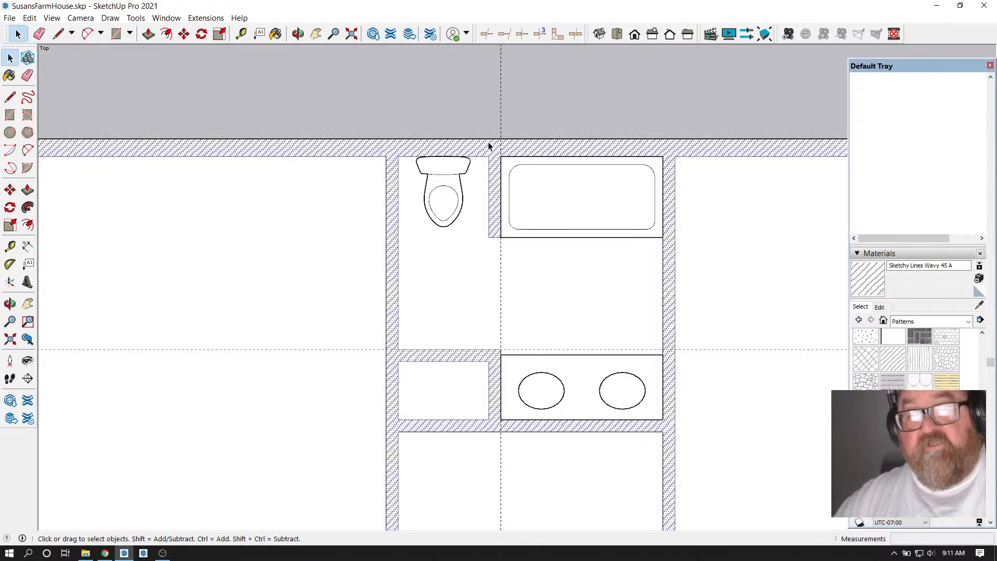
pyautogui.click(501, 127)
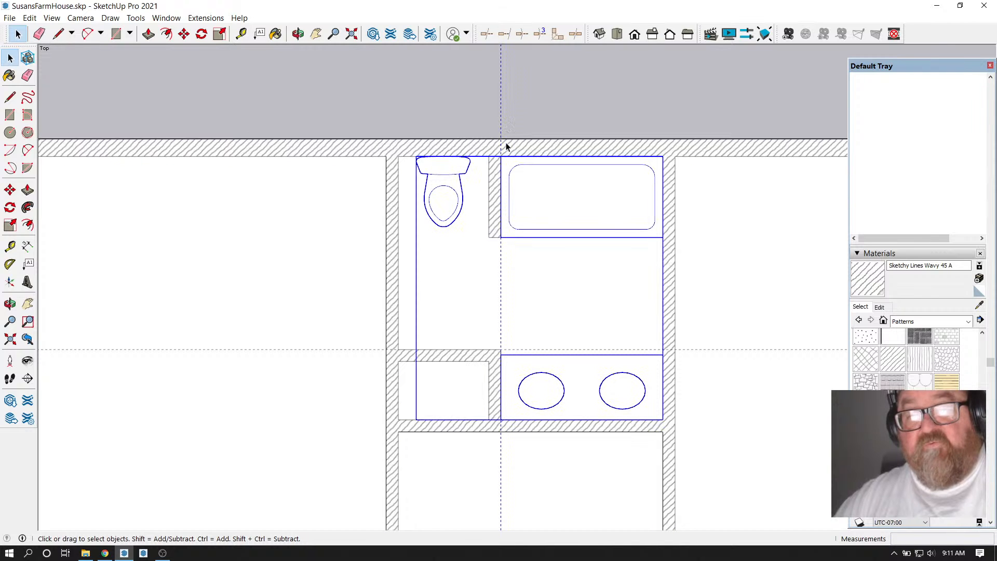
pyautogui.doubleClick(451, 177)
pyautogui.click(266, 83)
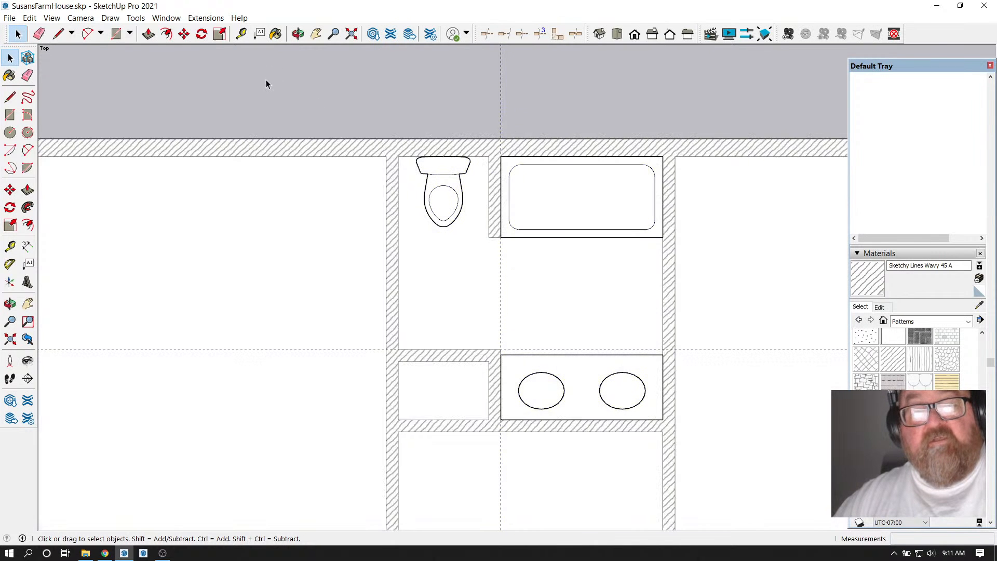
pyautogui.click(29, 18)
pyautogui.click(42, 111)
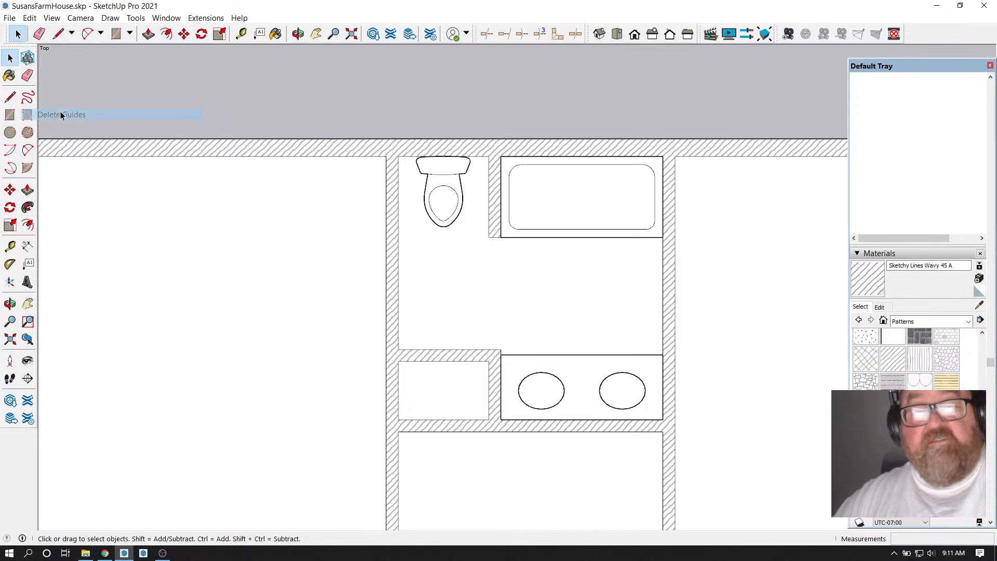
# Place vertical guides 30" and 32" from the inner face of the wall on the toilet's left side
pyautogui.scroll(2, 450, 196)
pyautogui.press('t')
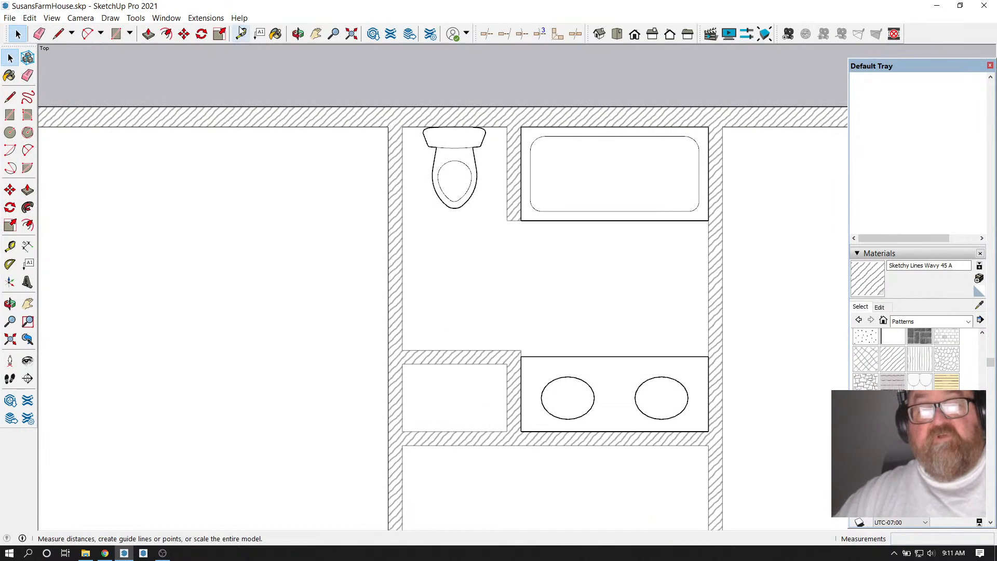
pyautogui.scroll(1, 390, 179)
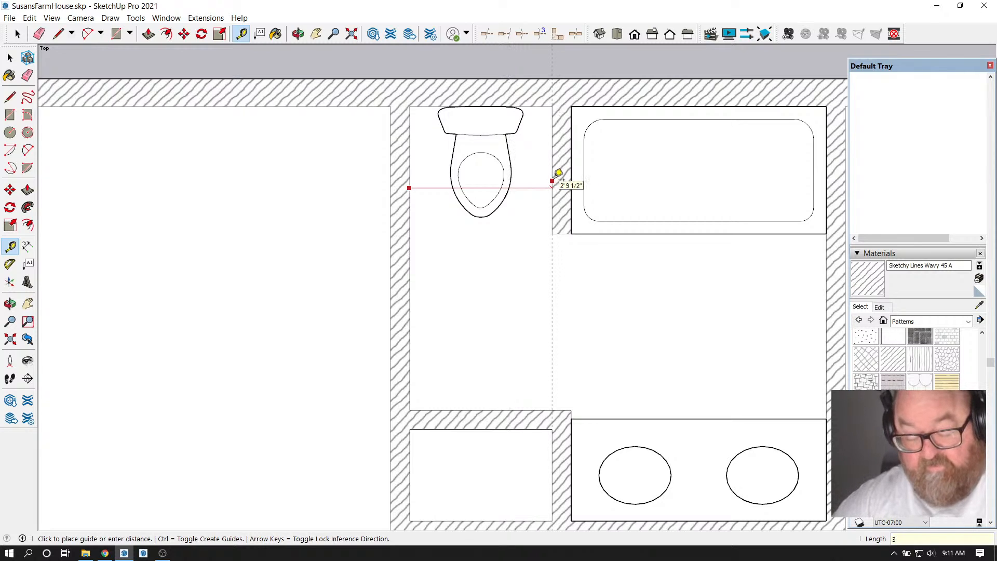
pyautogui.press('Return')
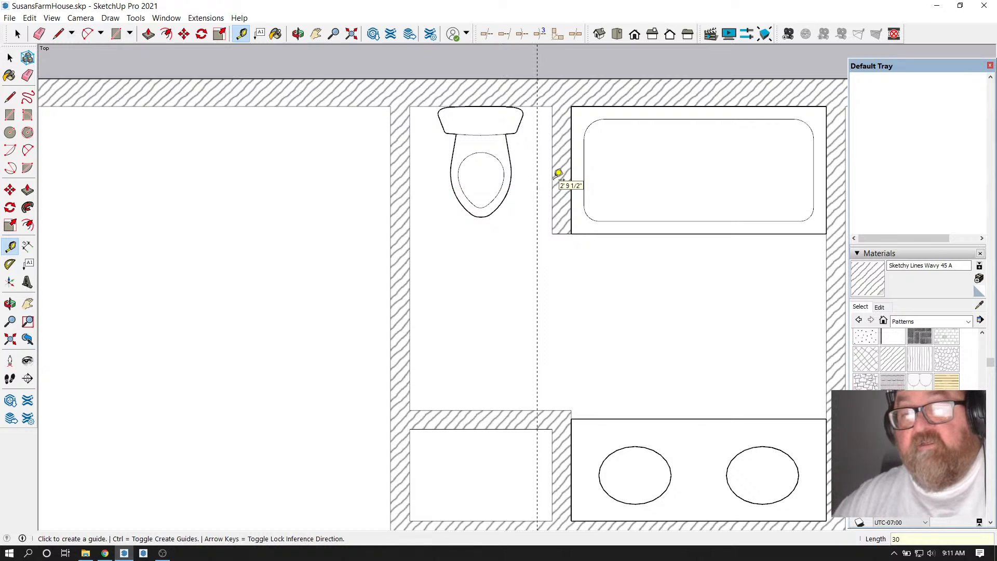
pyautogui.click(410, 164)
pyautogui.press('Return')
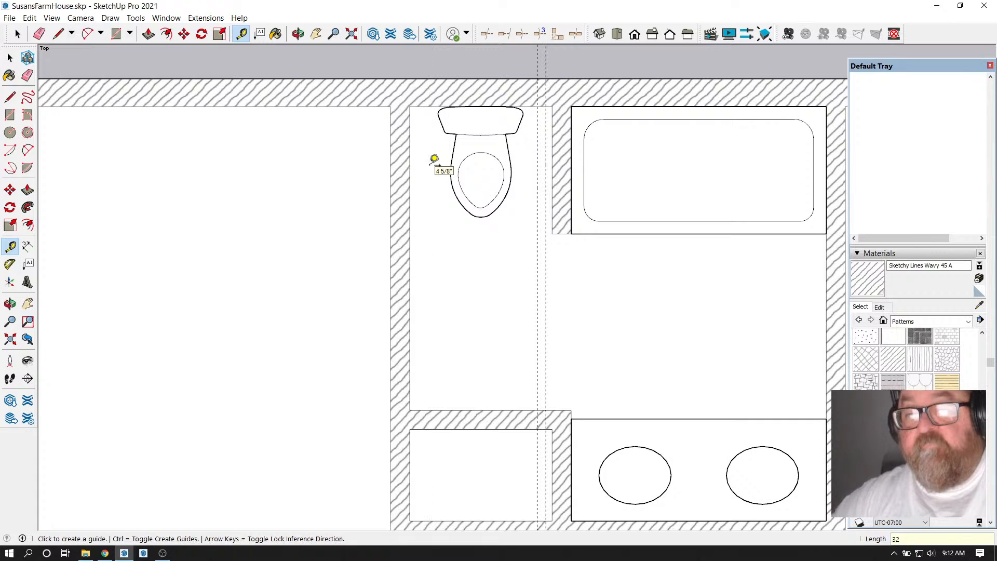
# Erase the two vertical guides between the toilet and the tub-side partition
pyautogui.scroll(1, 546, 104)
pyautogui.scroll(1, 550, 102)
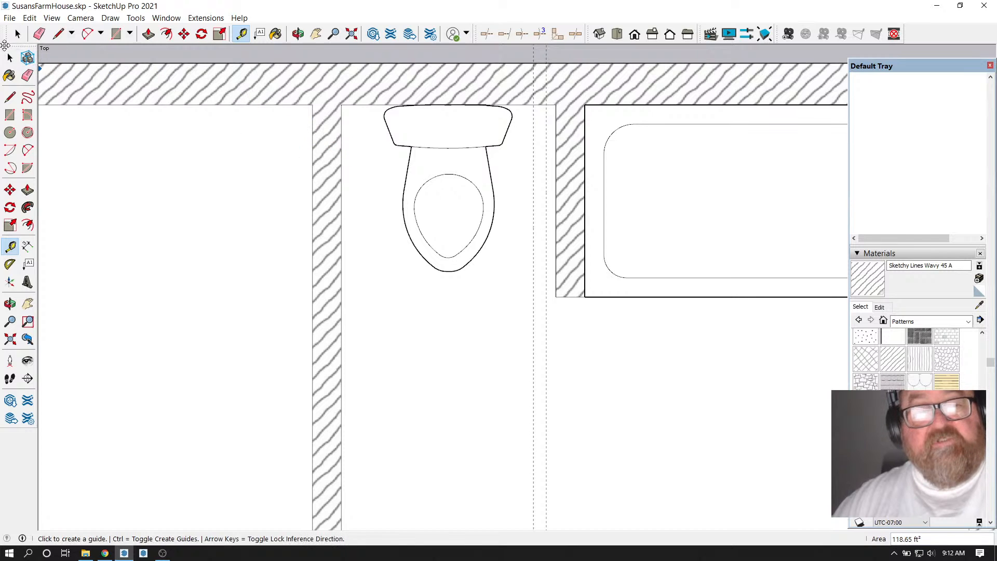
pyautogui.click(39, 34)
pyautogui.moveTo(535, 144); pyautogui.dragTo(545, 146)
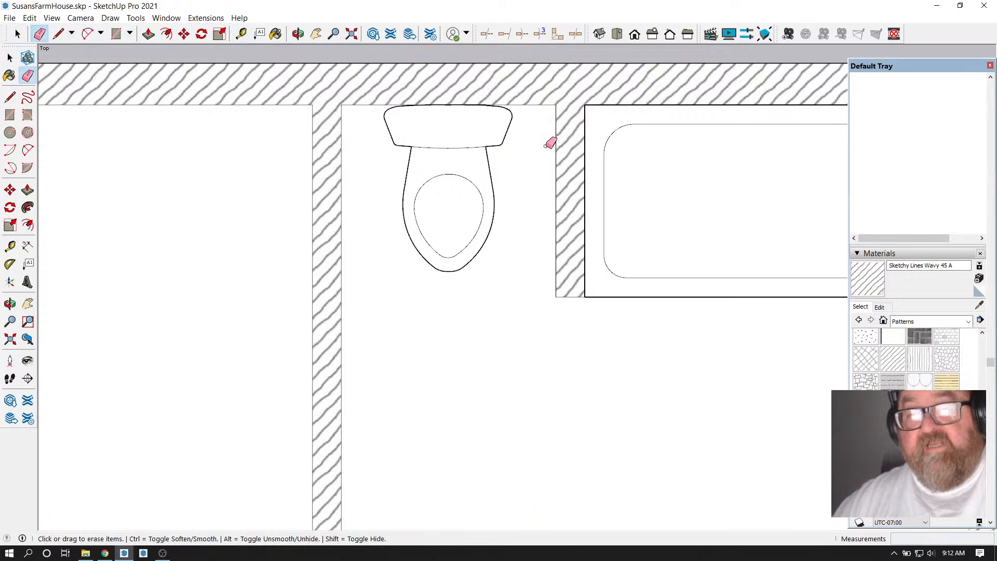
pyautogui.scroll(-5, 416, 151)
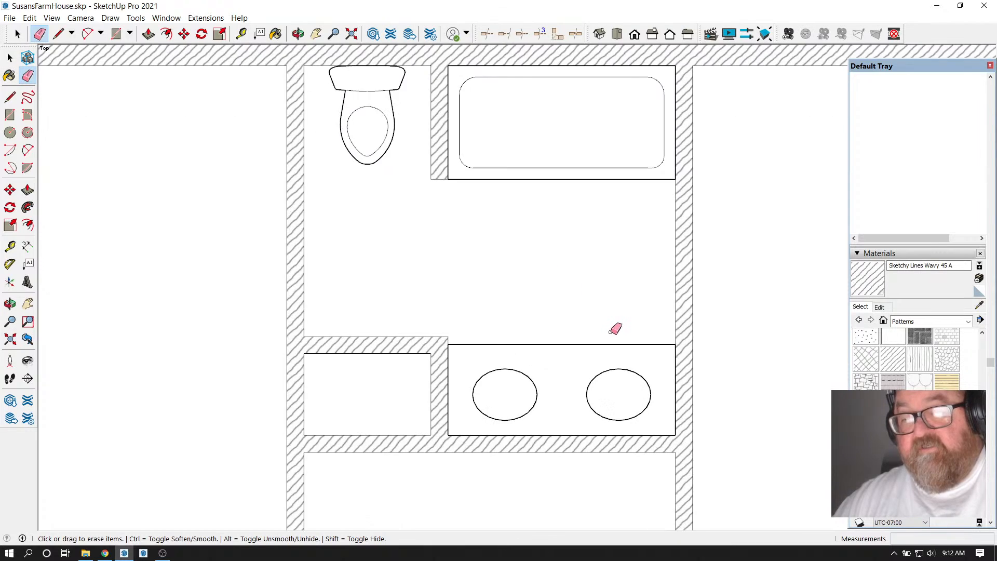
# Place a horizontal guide at the tub-side partition's free end and another midway between it and the closet's front wall
pyautogui.scroll(-1, 637, 355)
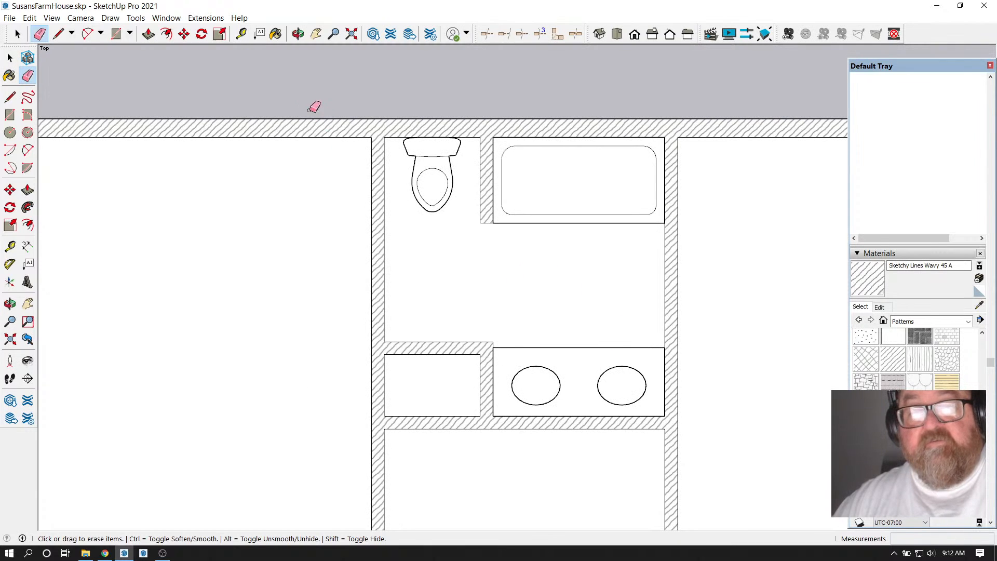
pyautogui.click(241, 34)
pyautogui.scroll(3, 400, 187)
pyautogui.click(400, 109)
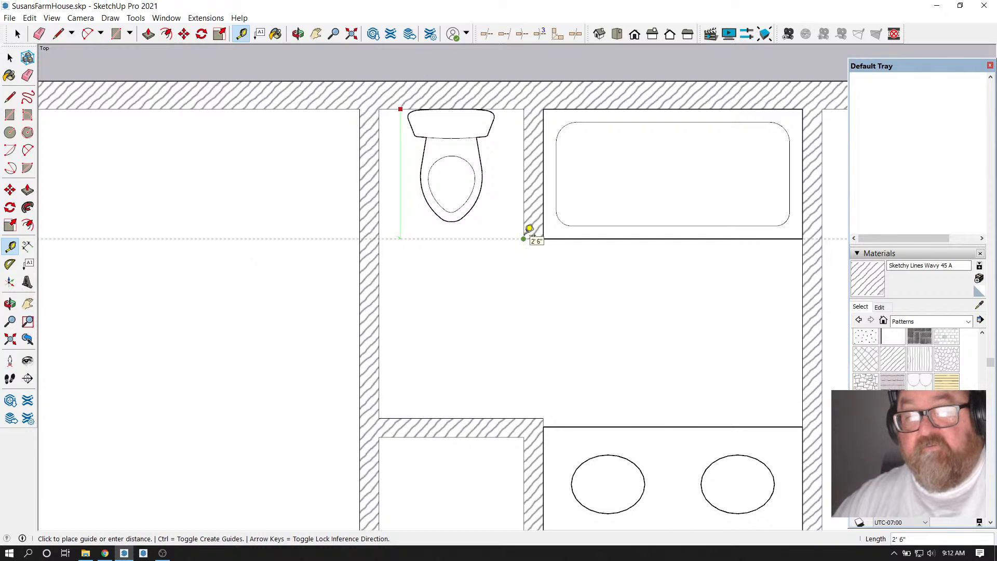
pyautogui.click(526, 237)
pyautogui.click(412, 239)
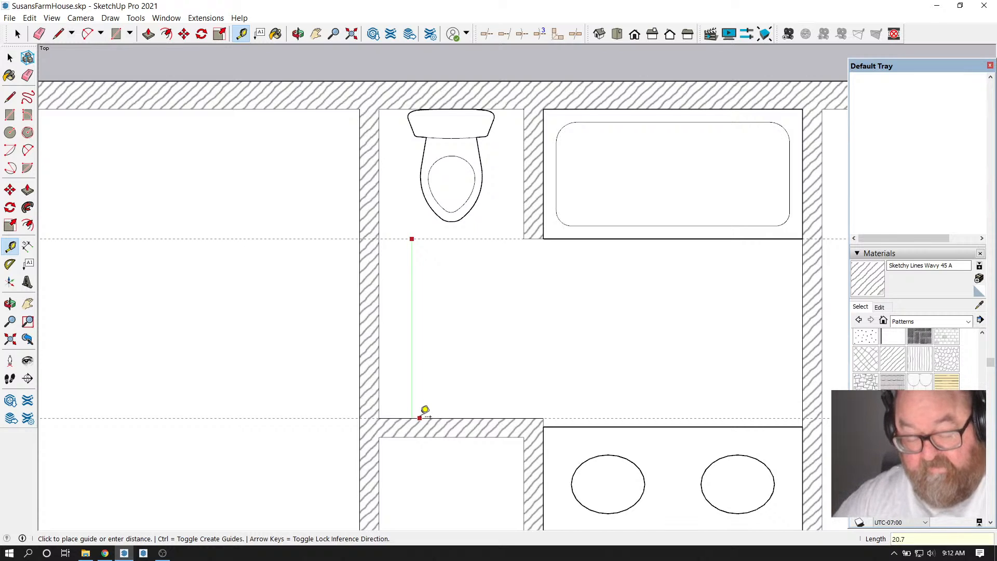
pyautogui.press('Return')
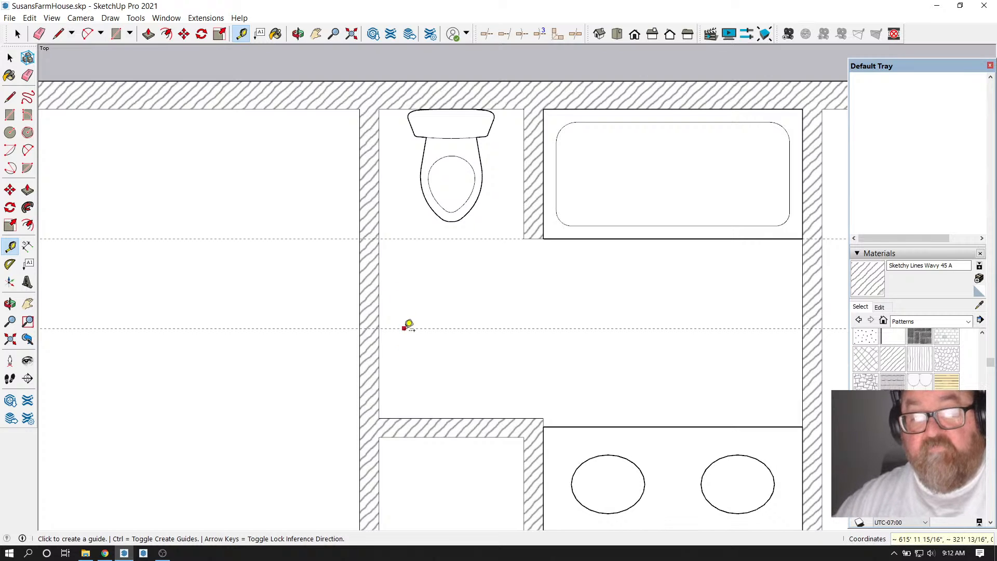
# Place horizontal guides 16" to either side of the middle guide between the toilet and the closet
pyautogui.click(404, 328)
pyautogui.write('1')
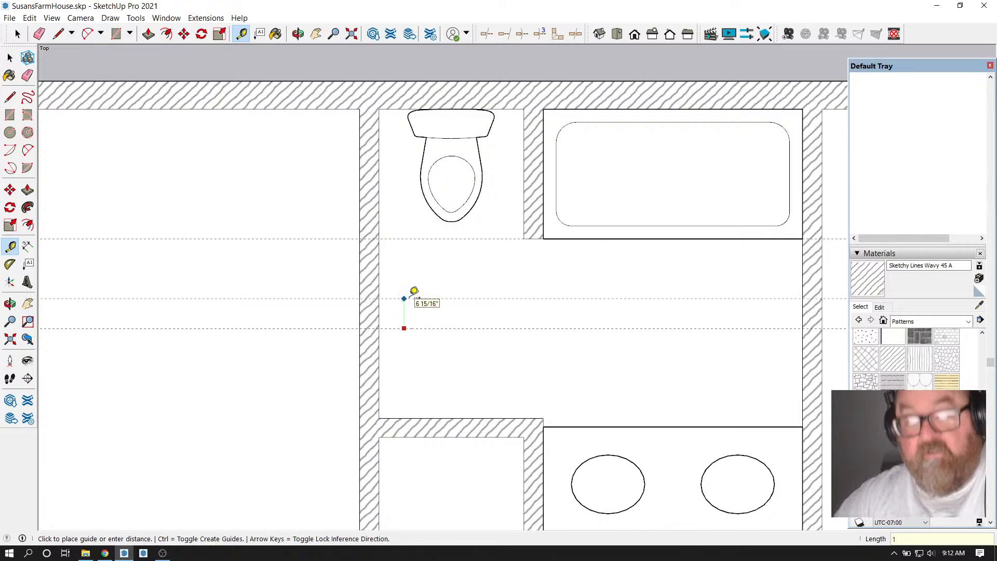
pyautogui.write('6')
pyautogui.press('Return')
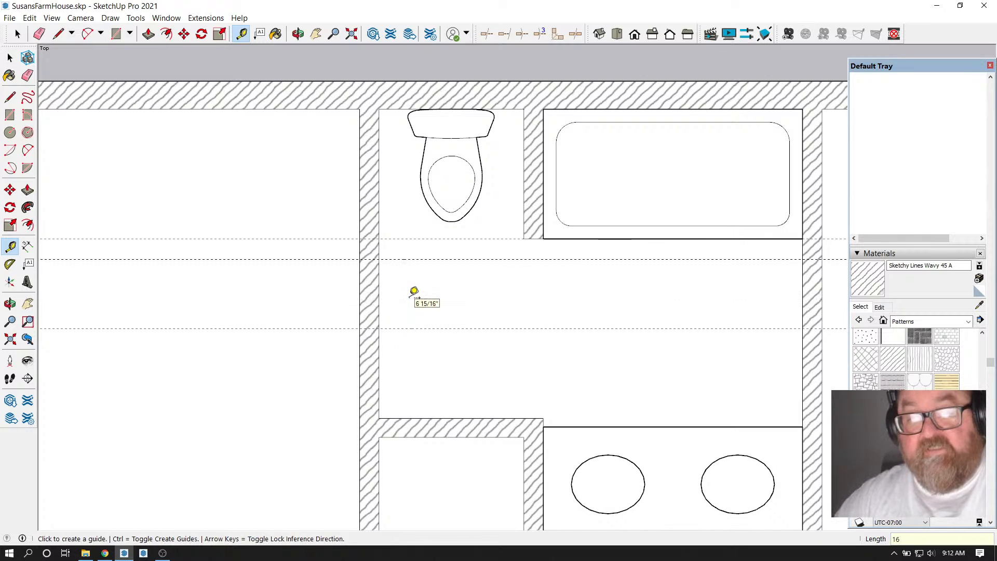
pyautogui.click(404, 325)
pyautogui.write('1')
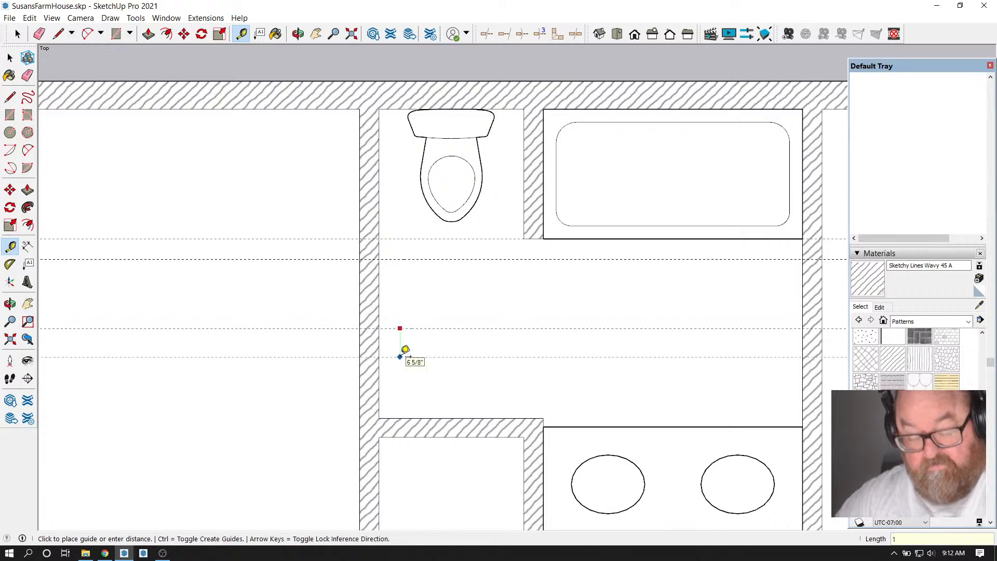
pyautogui.write('6')
pyautogui.press('Return')
# Draw lines across both bathroom side walls along the two 16" offset guides
pyautogui.click(58, 34)
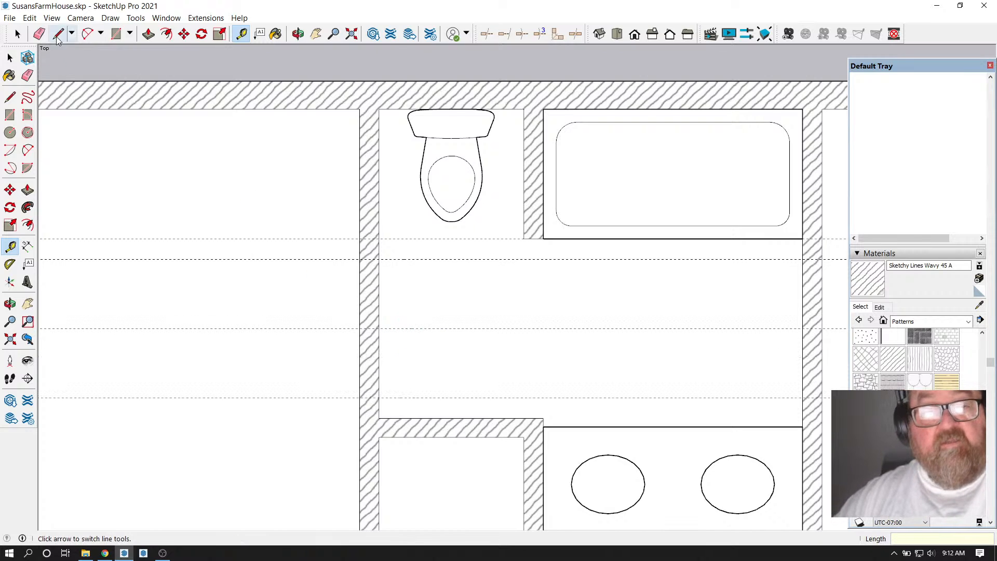
pyautogui.click(363, 259)
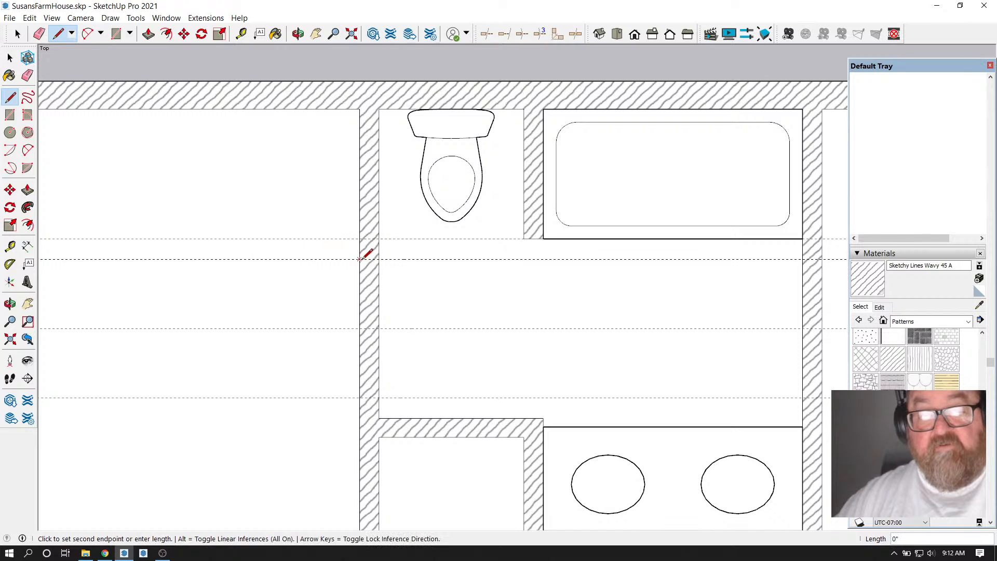
pyautogui.scroll(-2, 369, 254)
pyautogui.click(677, 260)
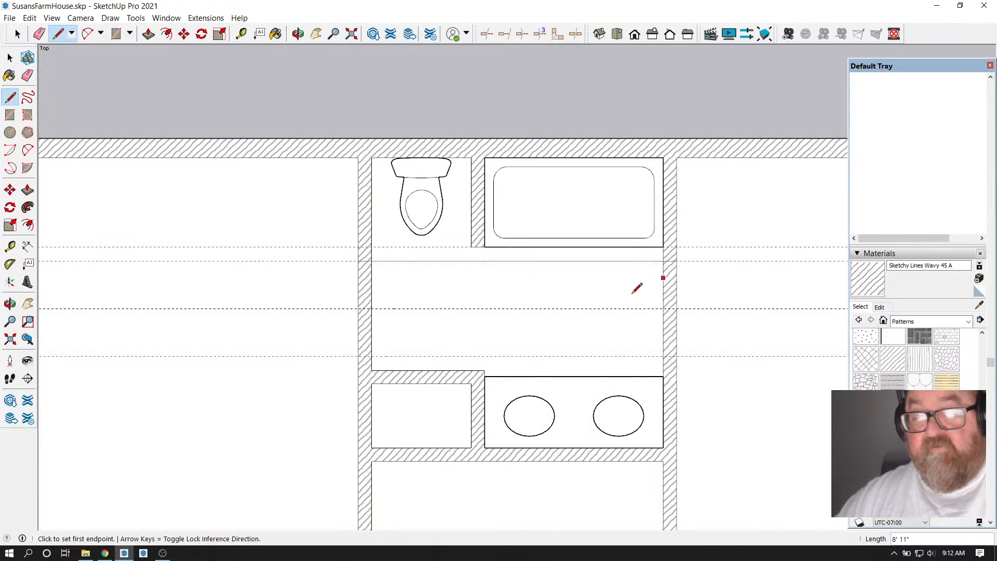
pyautogui.click(358, 356)
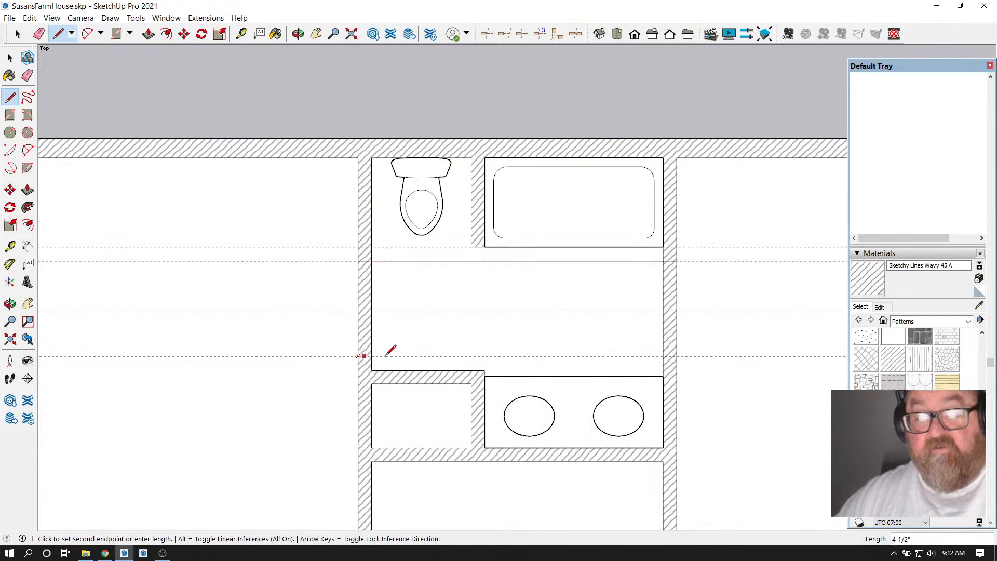
pyautogui.click(677, 356)
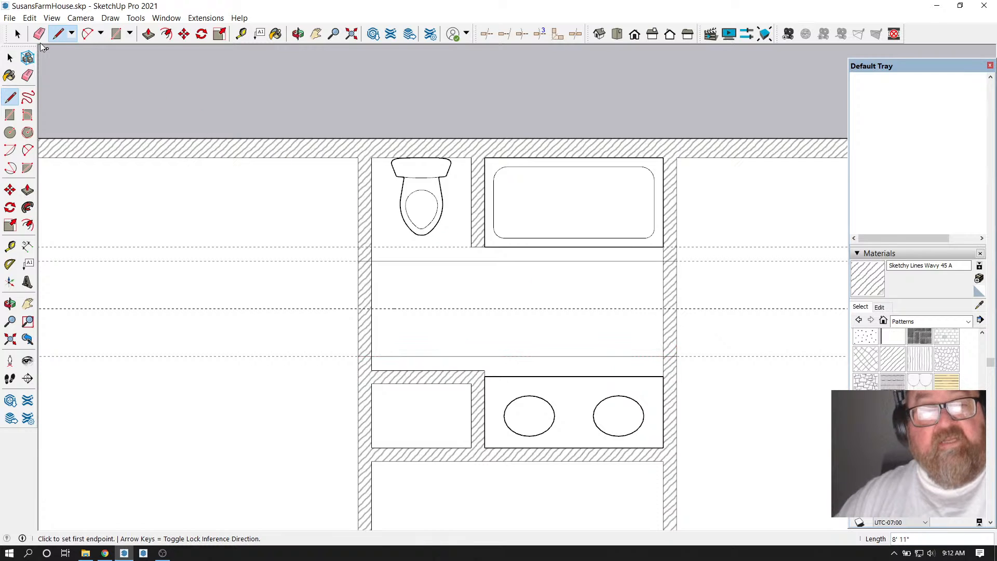
# Erase the side-wall sections between the new lines to open both doorways, along with the horizontal guides
pyautogui.click(39, 35)
pyautogui.moveTo(337, 291)
pyautogui.mouseDown()
pyautogui.moveTo(406, 296)
pyautogui.moveTo(422, 252)
pyautogui.mouseUp()
pyautogui.moveTo(407, 358); pyautogui.dragTo(416, 356)
pyautogui.moveTo(655, 297); pyautogui.dragTo(686, 289)
pyautogui.moveTo(708, 235); pyautogui.dragTo(692, 285)
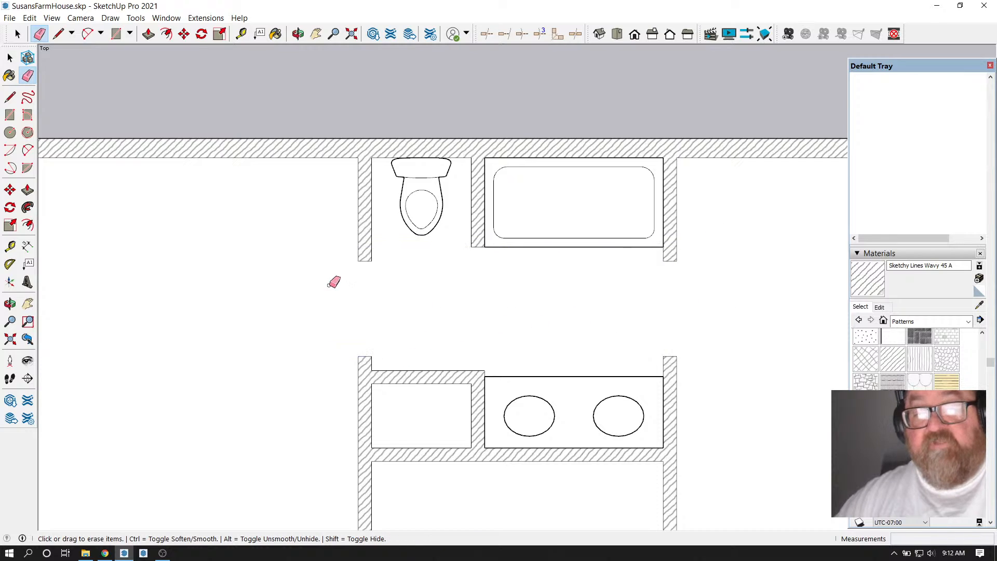
# Place a vertical guide through the center of the small closet from its side wall
pyautogui.scroll(-3, 441, 300)
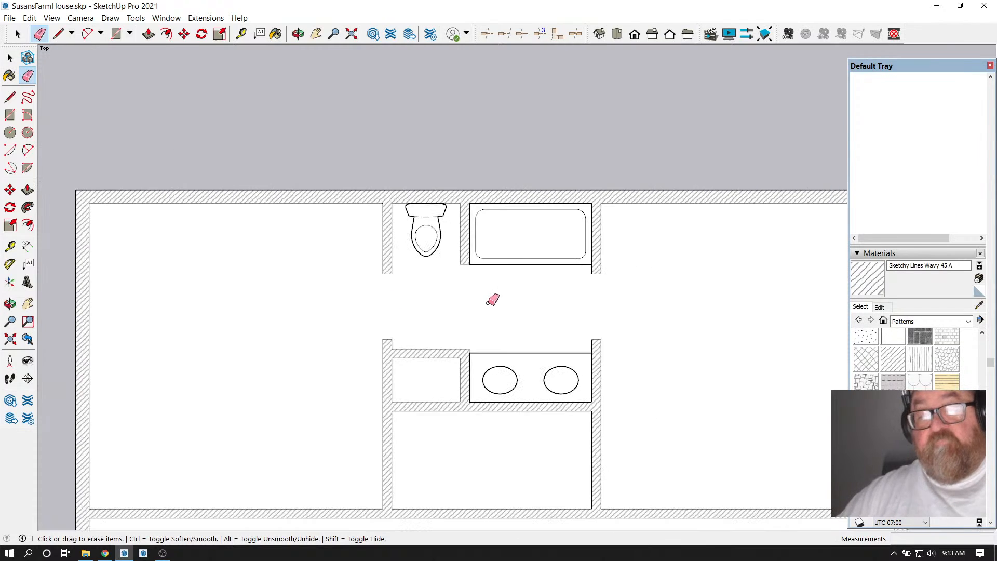
pyautogui.scroll(2, 393, 332)
pyautogui.scroll(1, 393, 356)
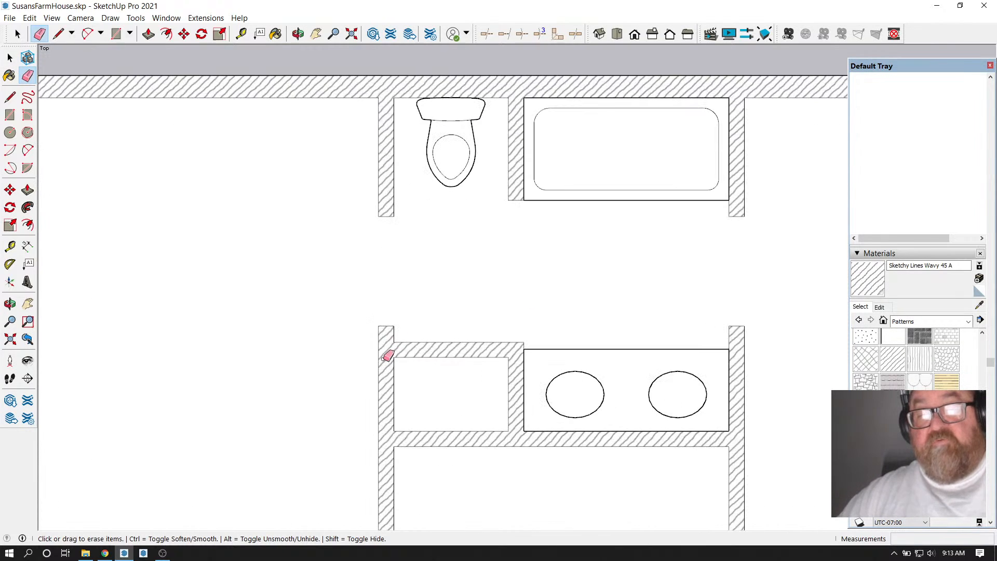
pyautogui.click(240, 34)
pyautogui.scroll(1, 405, 332)
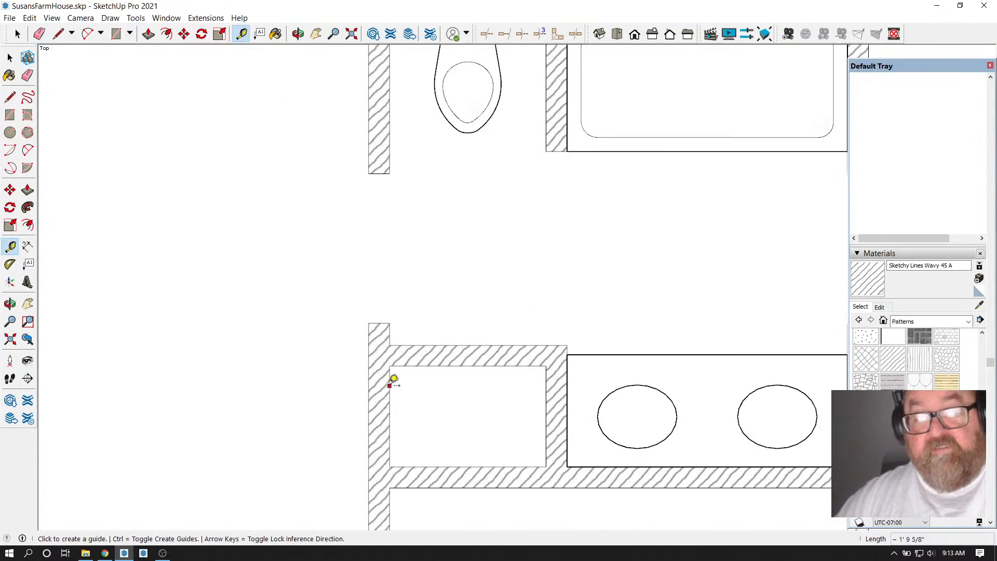
pyautogui.click(390, 382)
pyautogui.click(470, 358)
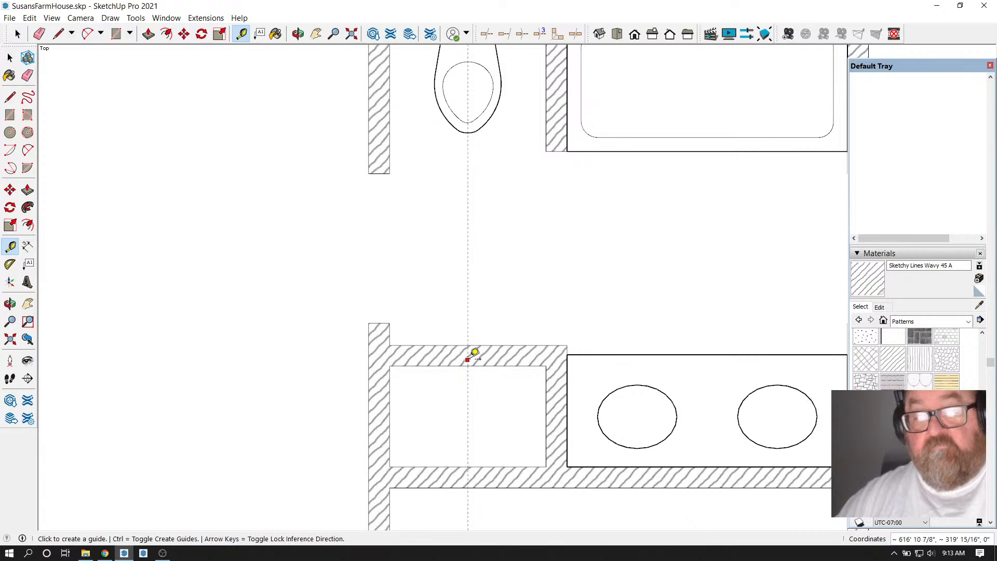
# Place vertical guides 12" to either side of the closet's center guide
pyautogui.click(469, 322)
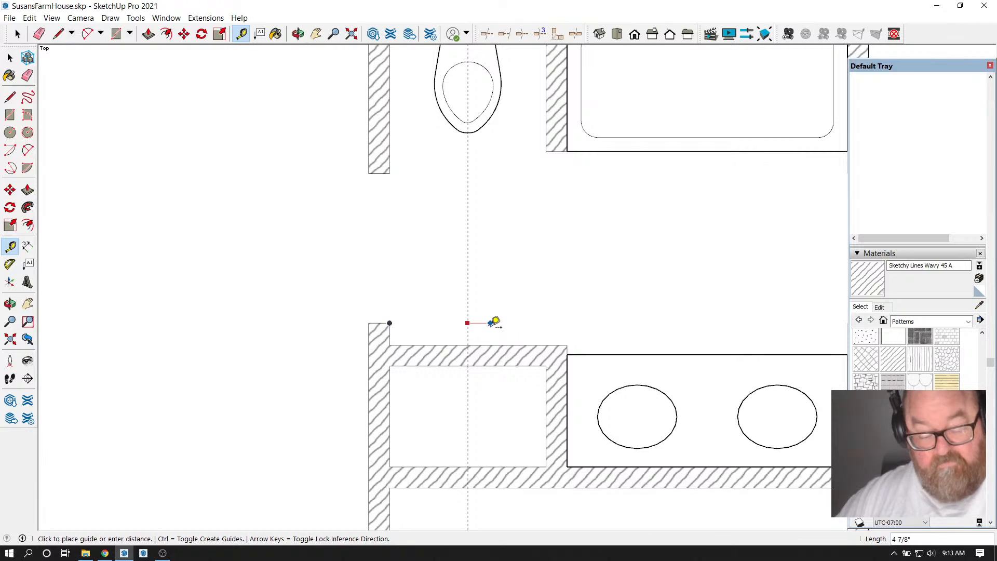
pyautogui.write('7')
pyautogui.press('Return')
pyautogui.click(467, 312)
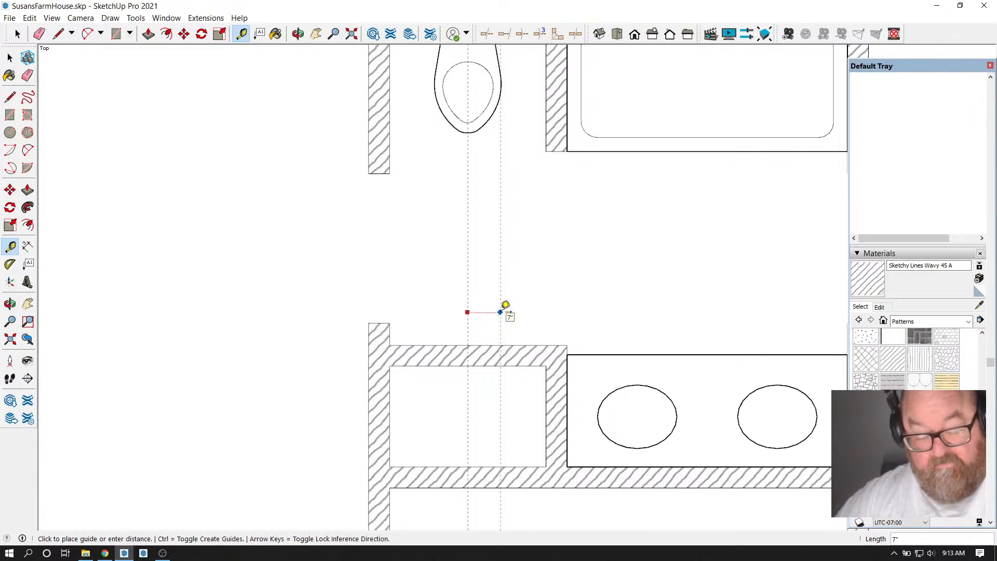
pyautogui.write('12')
pyautogui.press('Return')
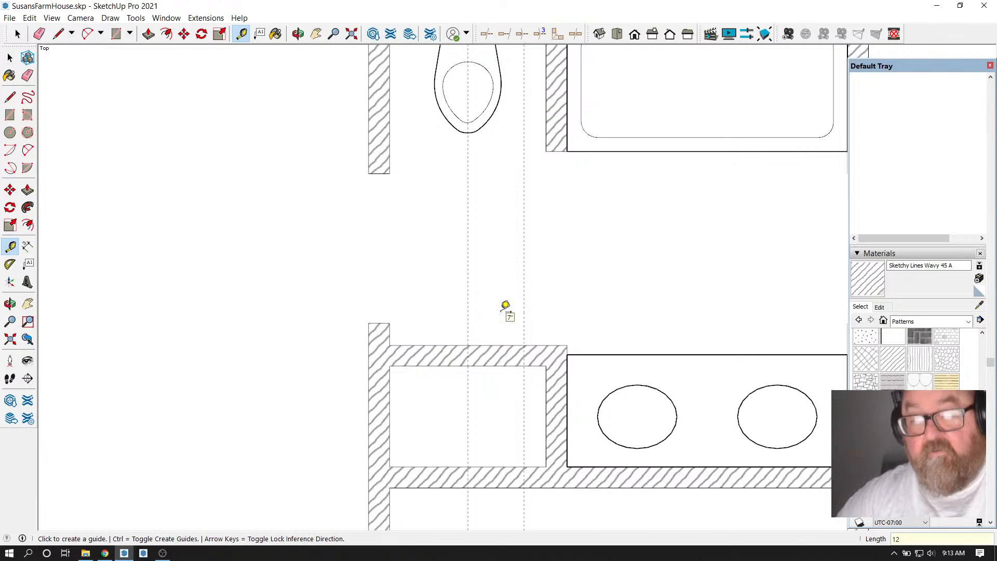
pyautogui.click(468, 299)
pyautogui.write('12')
pyautogui.press('Return')
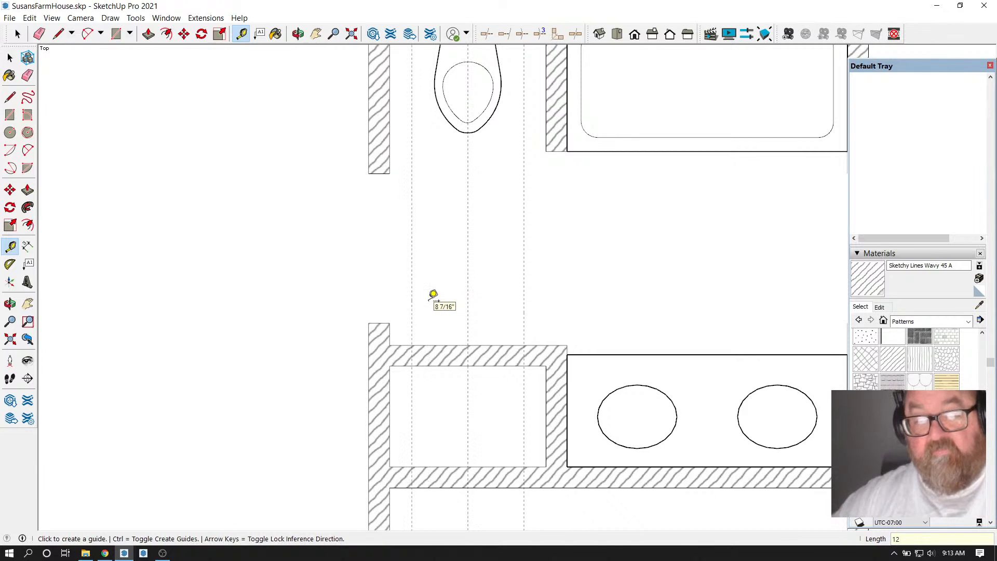
# Cut an opening in the closet's front wall between the two 12" offset guides, and erase the guides
pyautogui.click(58, 33)
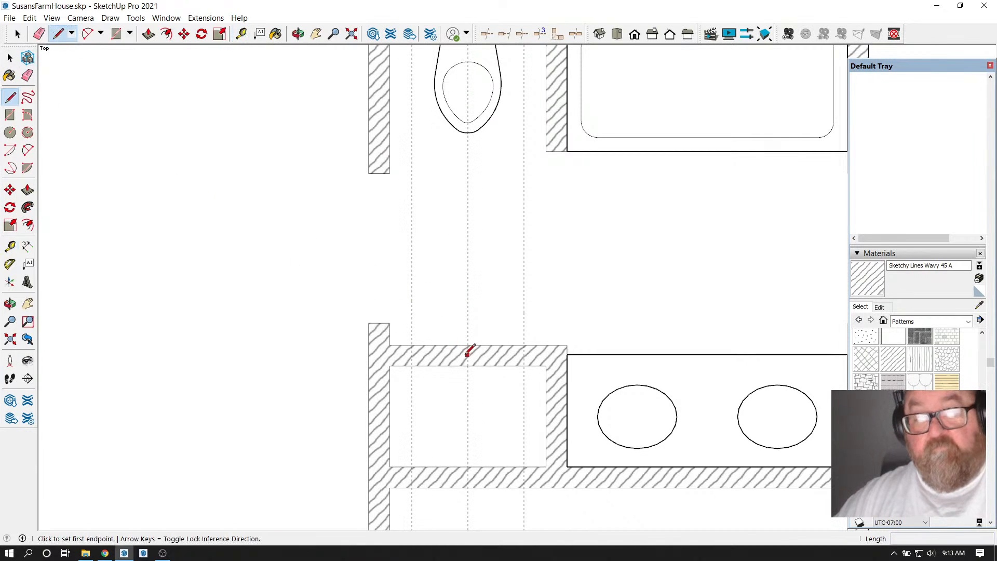
pyautogui.click(411, 345)
pyautogui.click(411, 366)
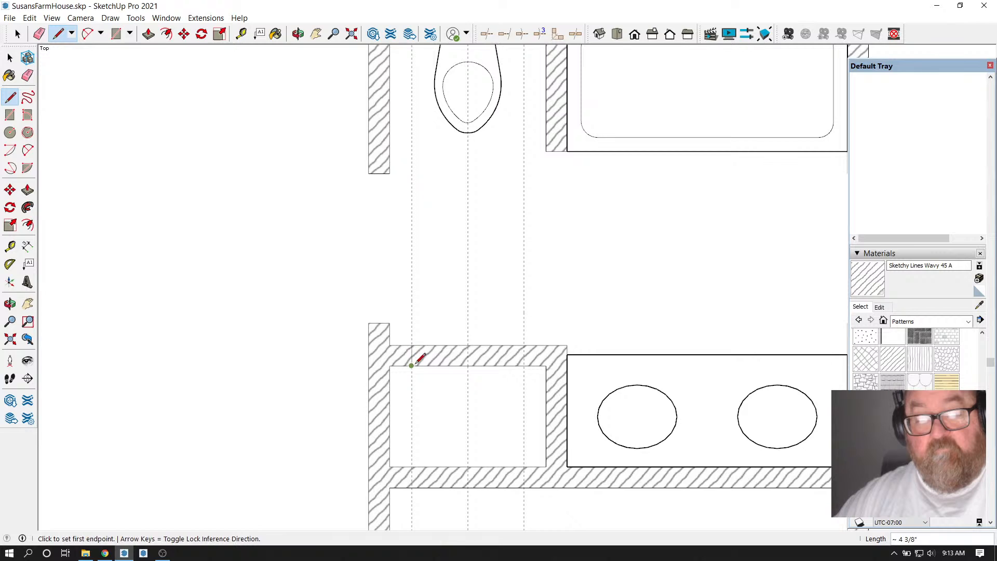
pyautogui.click(523, 345)
pyautogui.click(524, 365)
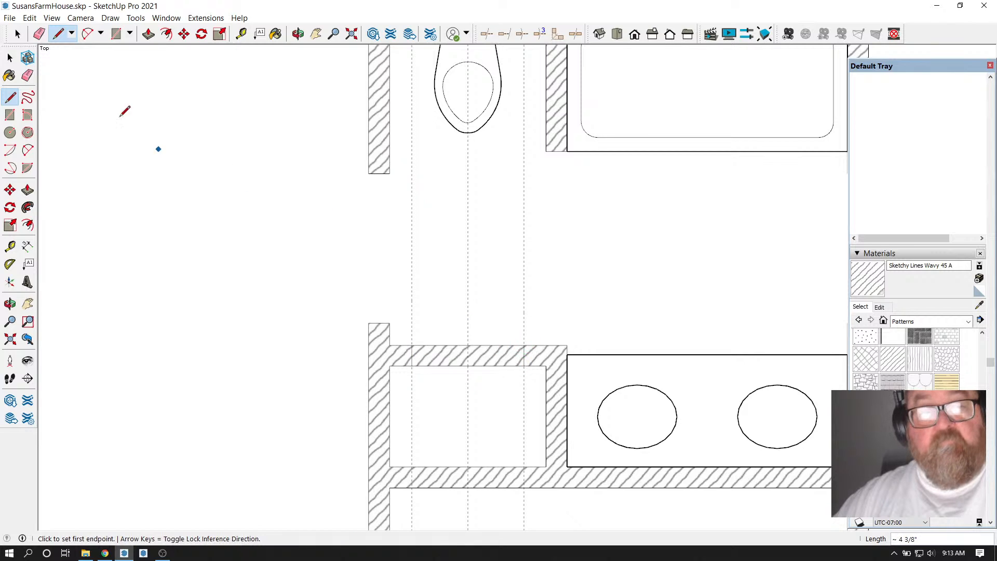
pyautogui.click(39, 33)
pyautogui.moveTo(473, 332); pyautogui.dragTo(483, 394)
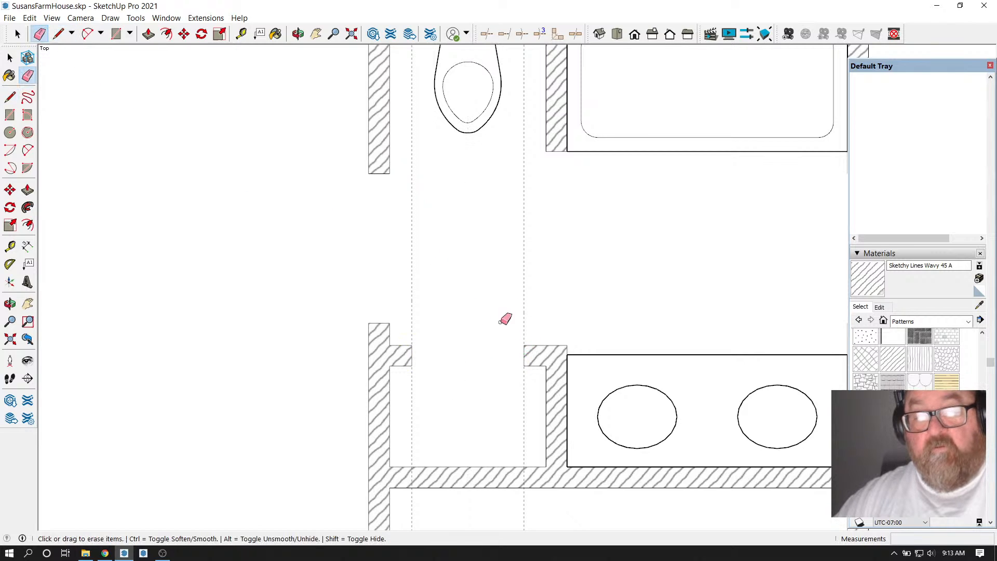
pyautogui.scroll(-3, 376, 300)
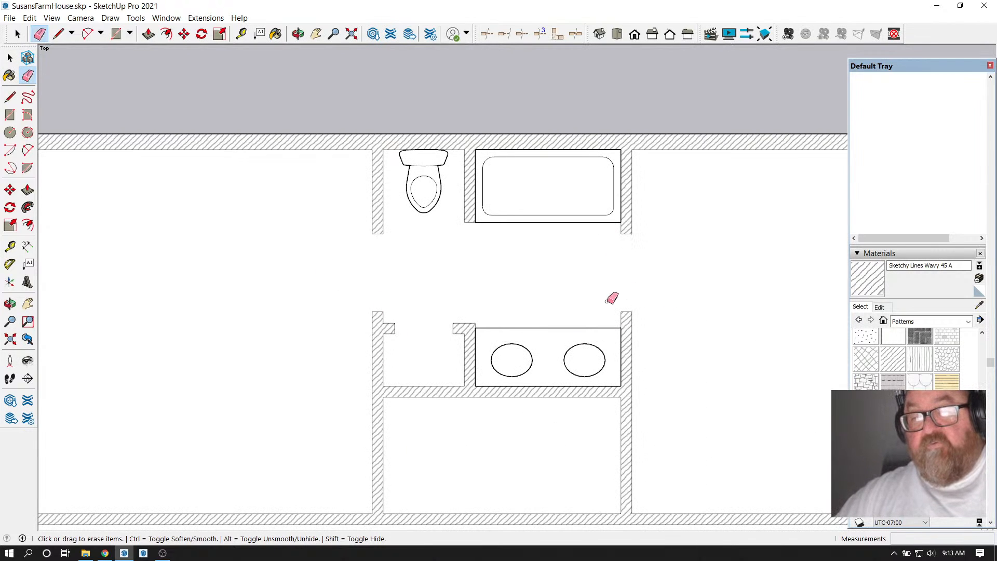
# Place a vertical guide through the center of the room below the vanity, starting from its side wall
pyautogui.scroll(-5, 499, 291)
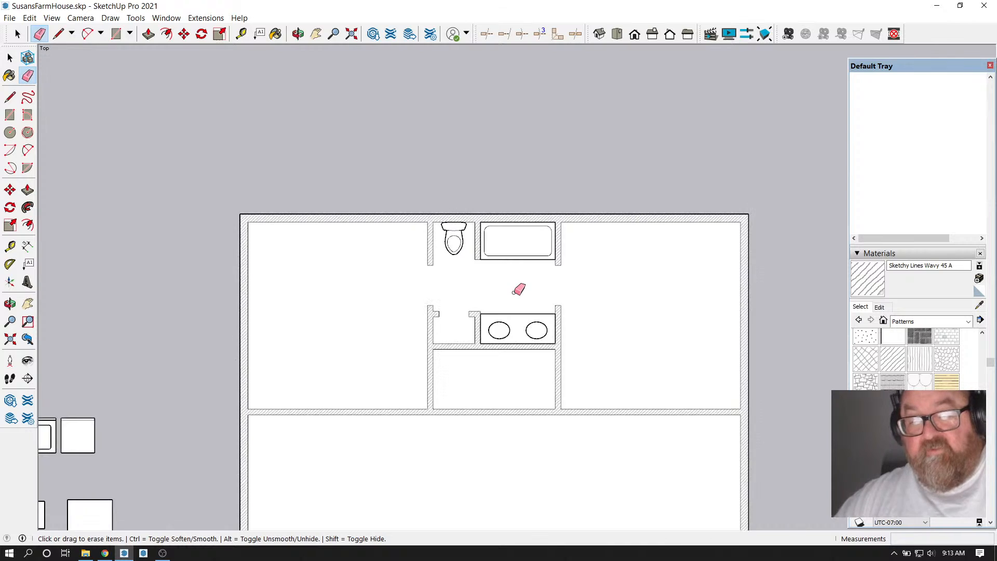
pyautogui.scroll(2, 524, 403)
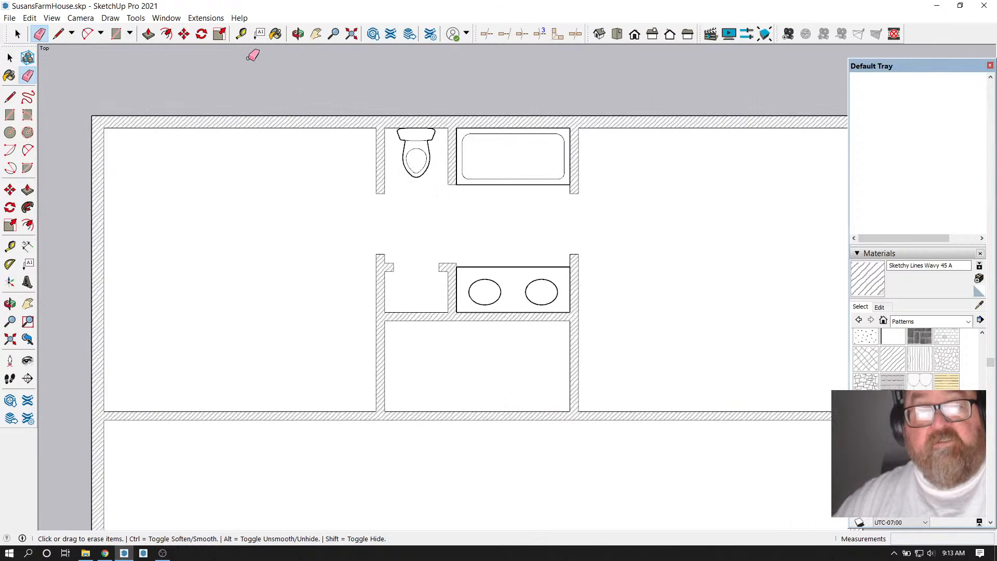
pyautogui.click(241, 34)
pyautogui.scroll(2, 411, 355)
pyautogui.click(370, 351)
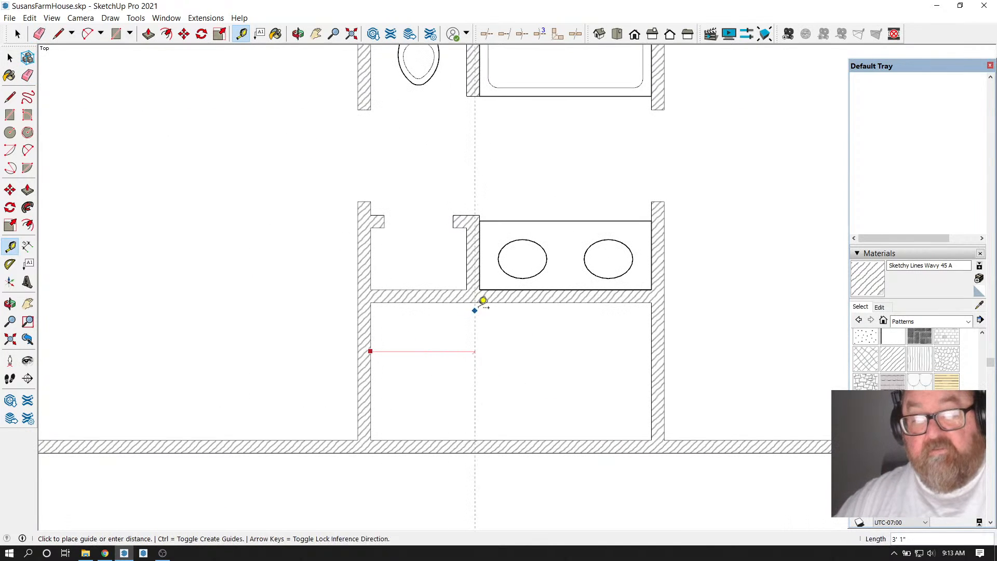
pyautogui.click(512, 302)
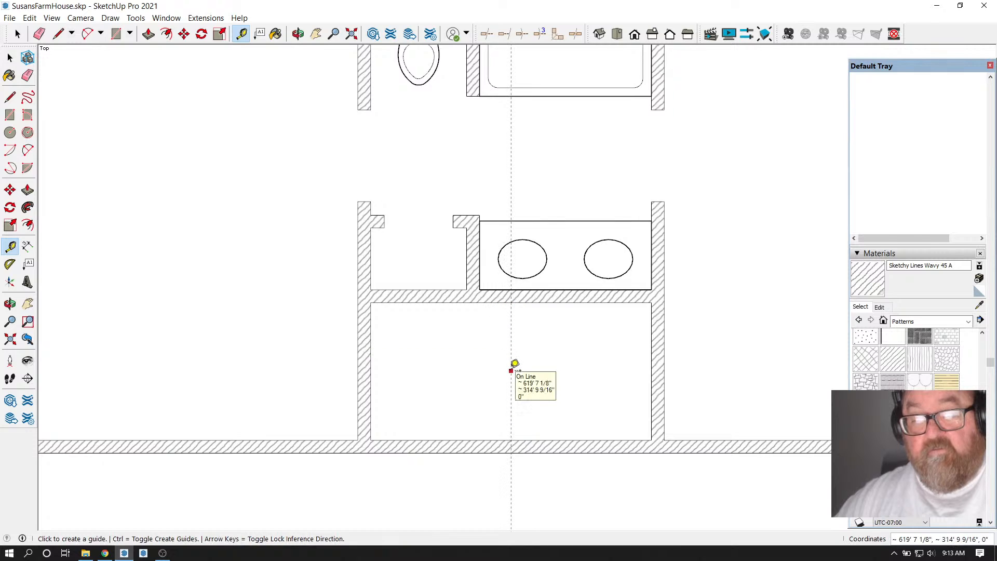
# Place vertical guides 2.5" to either side of that room's center guide
pyautogui.click(512, 371)
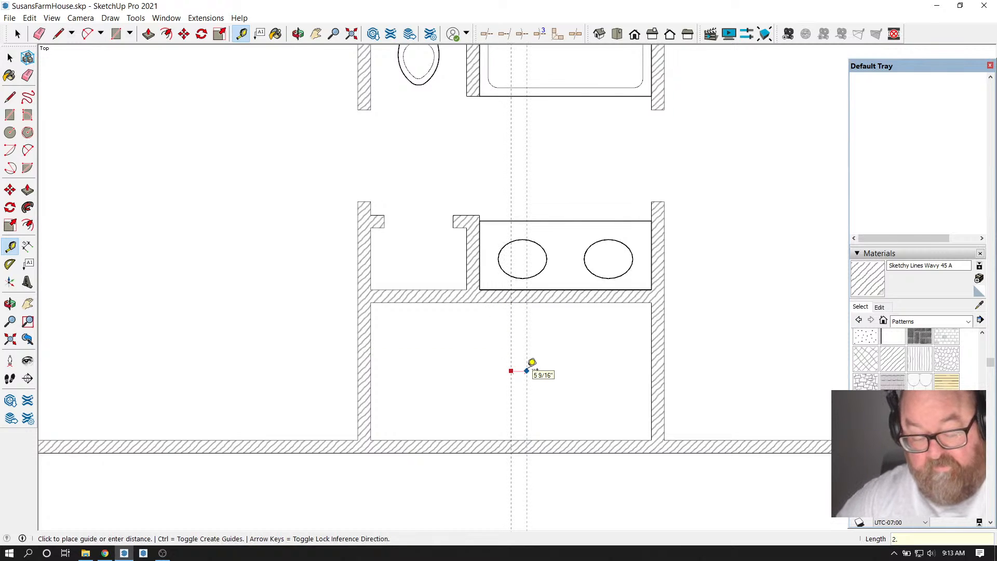
pyautogui.write('2.5')
pyautogui.press('Return')
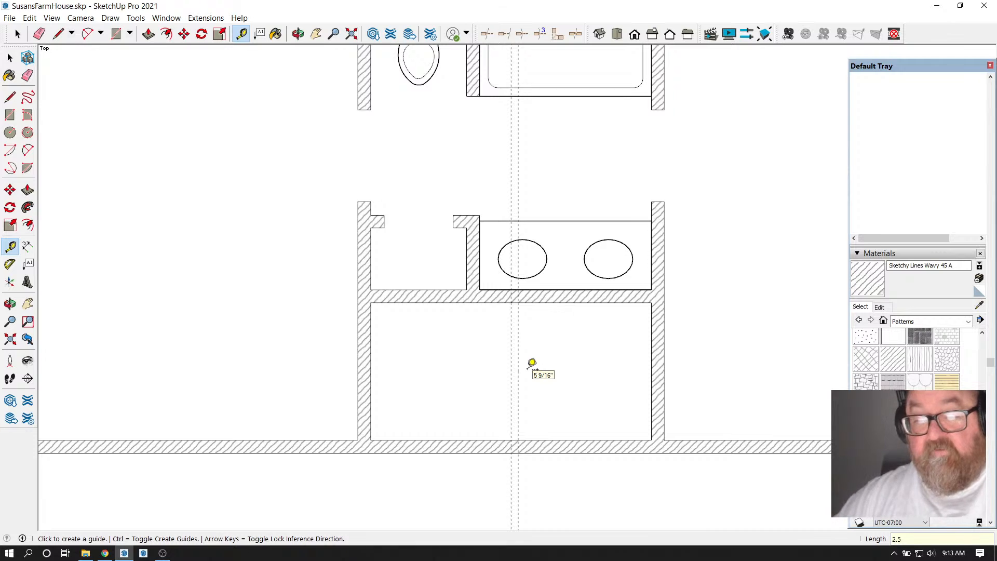
pyautogui.click(511, 369)
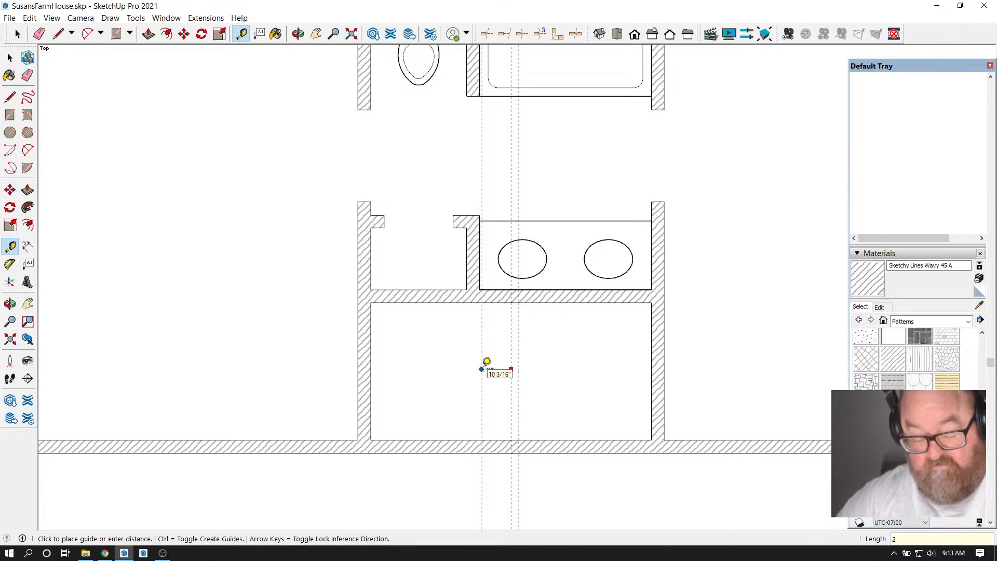
pyautogui.press('Return')
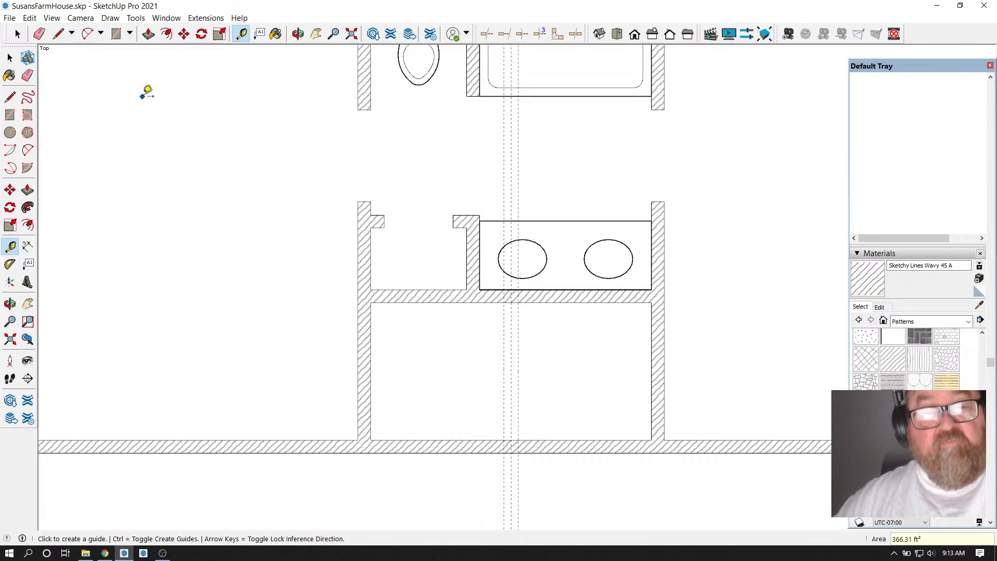
# Draw a 5" by 4' partition wall between the two offset guides below the vanity and fill it with the Sketchy Lines Wavy 45 hatch
pyautogui.click(115, 33)
pyautogui.scroll(2, 484, 397)
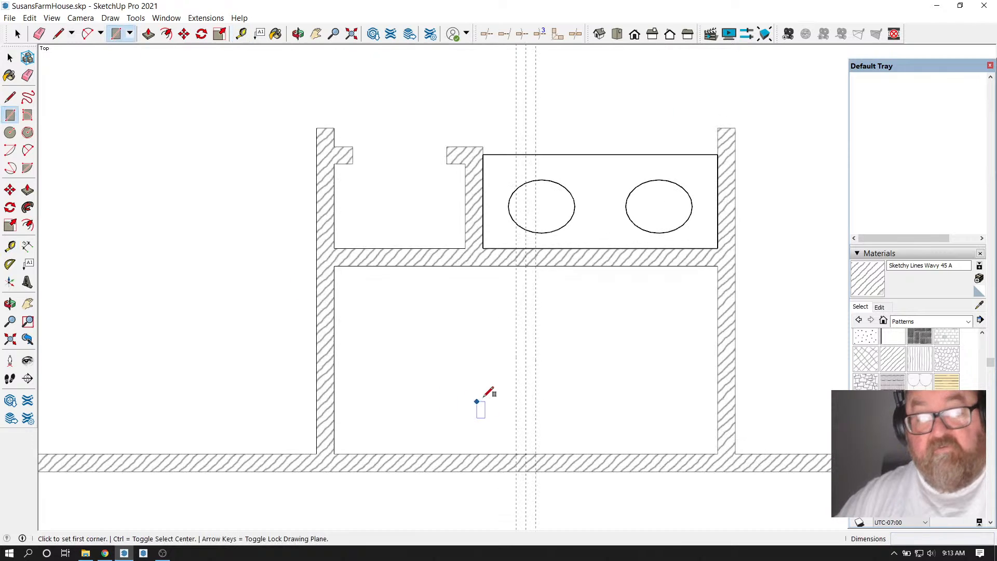
pyautogui.click(516, 266)
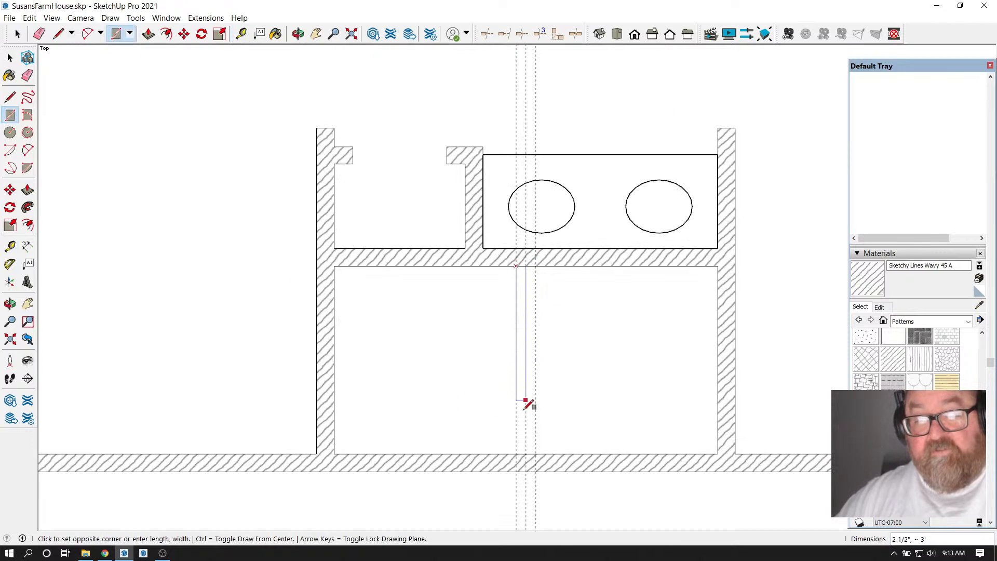
pyautogui.click(536, 452)
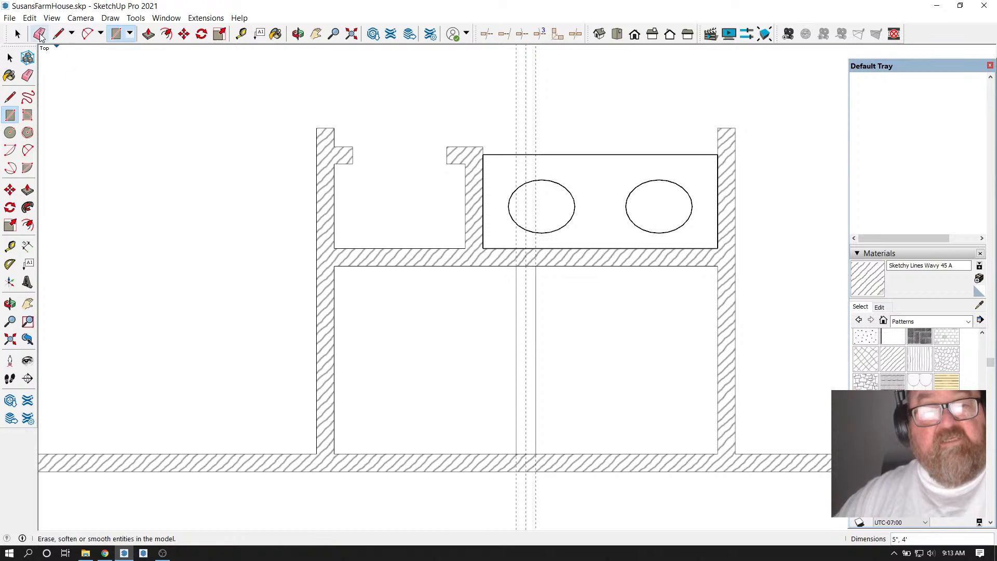
pyautogui.click(39, 34)
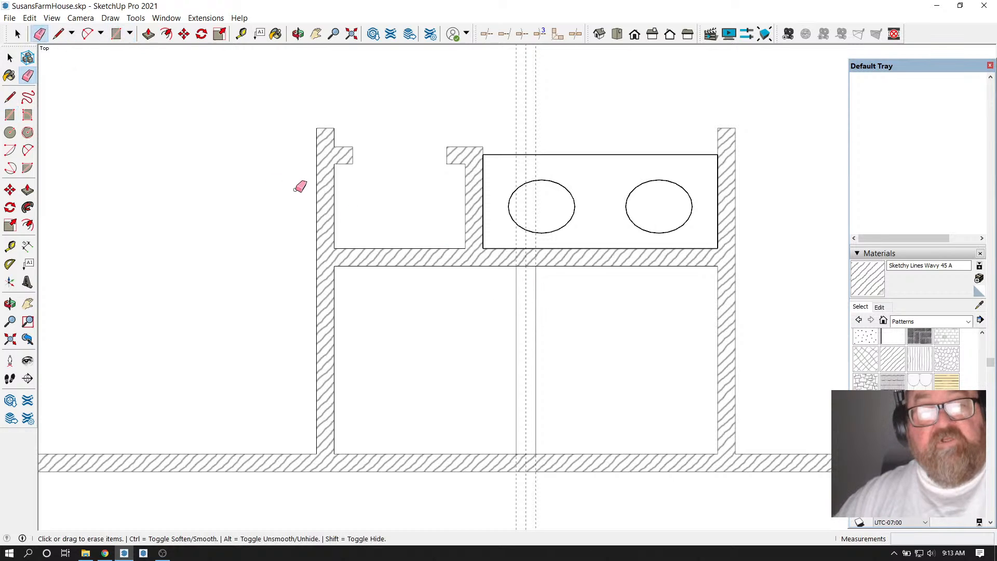
pyautogui.click(276, 33)
pyautogui.click(527, 304)
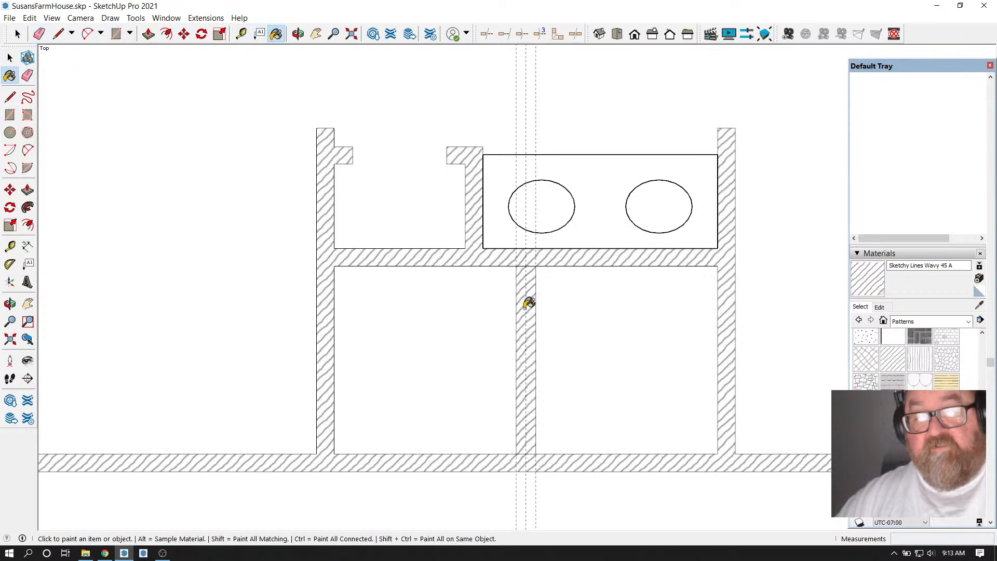
# Measure the width of the large room beside the bathroom, from the exterior wall to the bathroom wall
pyautogui.scroll(-2, 514, 352)
pyautogui.scroll(-1, 510, 356)
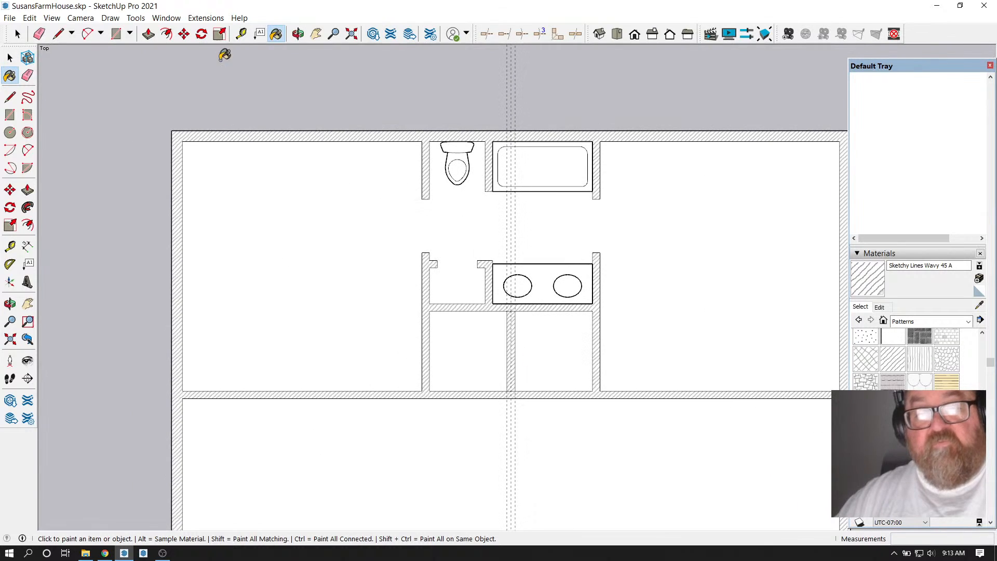
pyautogui.click(241, 34)
pyautogui.scroll(3, 190, 250)
pyautogui.click(182, 251)
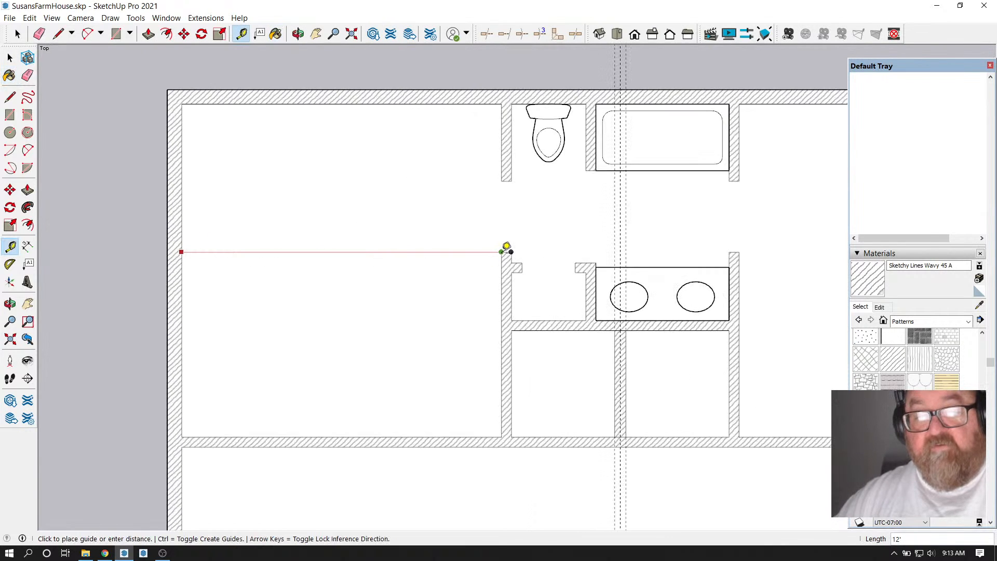
pyautogui.click(502, 252)
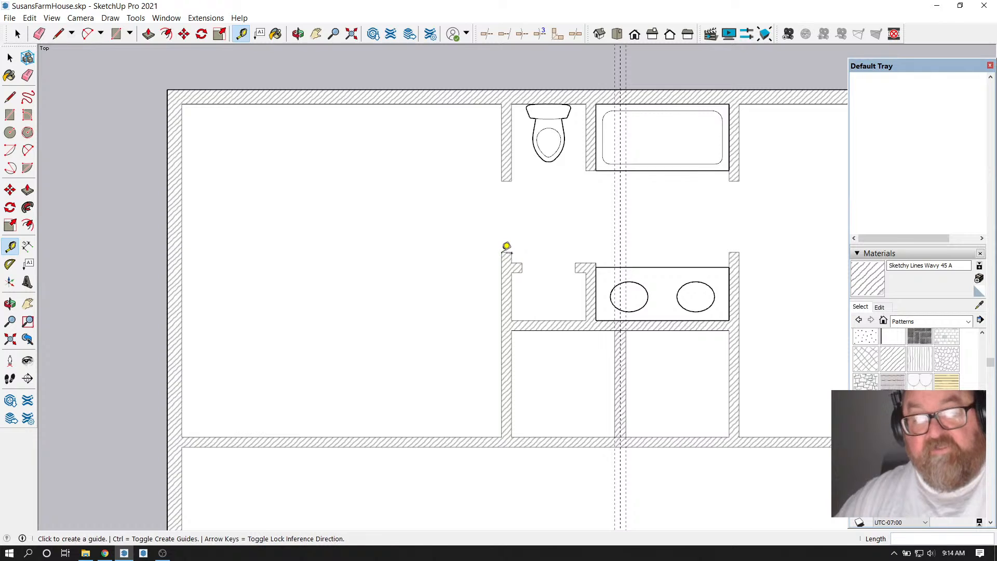
# Erase the three vertical guides around the new partition wall
pyautogui.scroll(-1, 341, 241)
pyautogui.scroll(3, 608, 307)
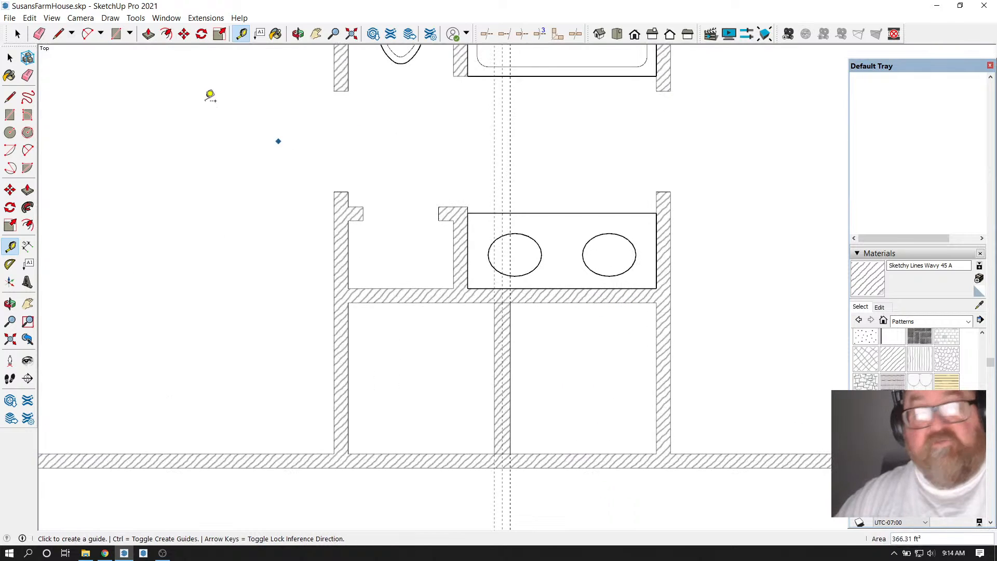
pyautogui.click(40, 37)
pyautogui.moveTo(454, 139); pyautogui.dragTo(532, 143)
pyautogui.scroll(1, 507, 302)
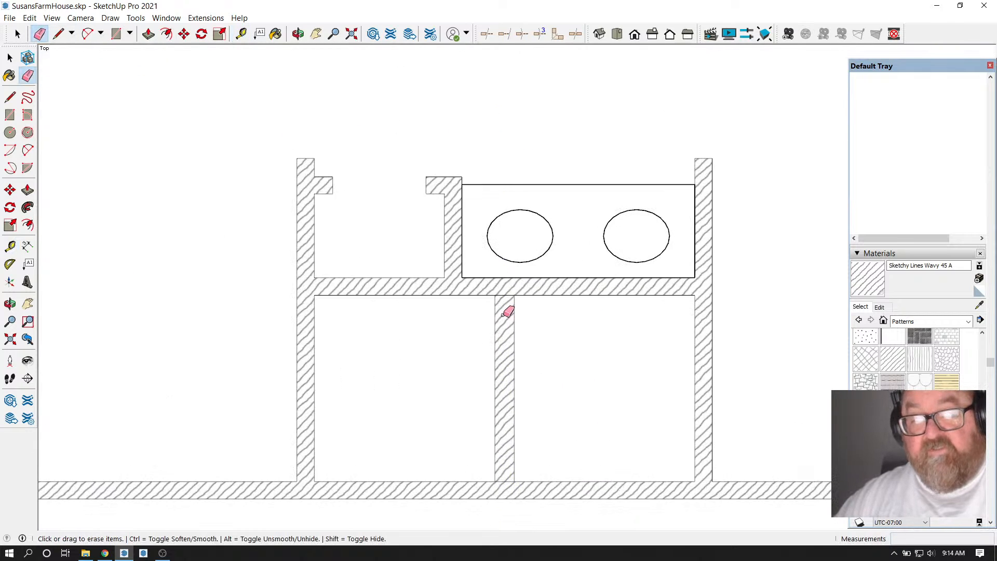
pyautogui.scroll(-2, 509, 291)
pyautogui.scroll(3, 512, 349)
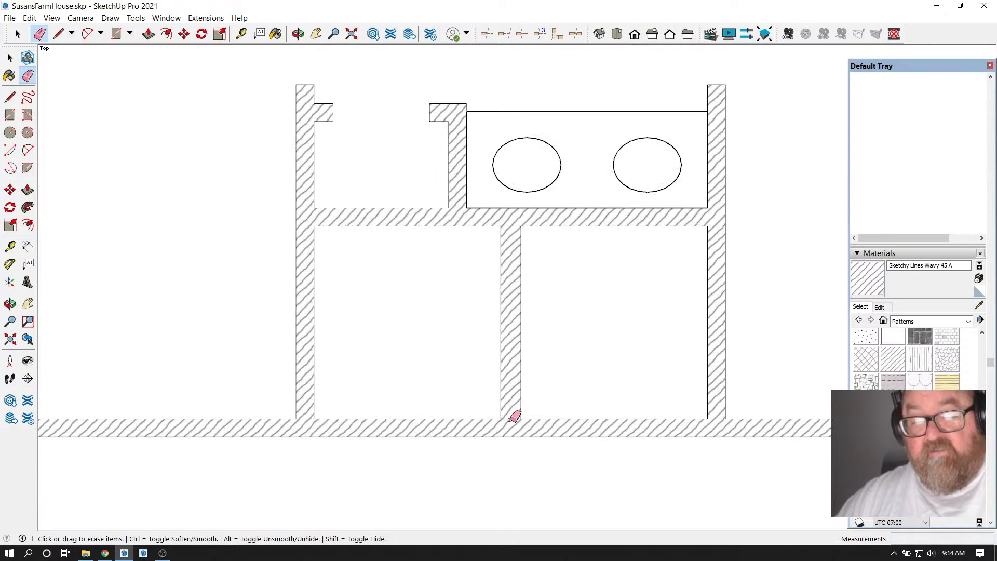
pyautogui.scroll(-1, 545, 357)
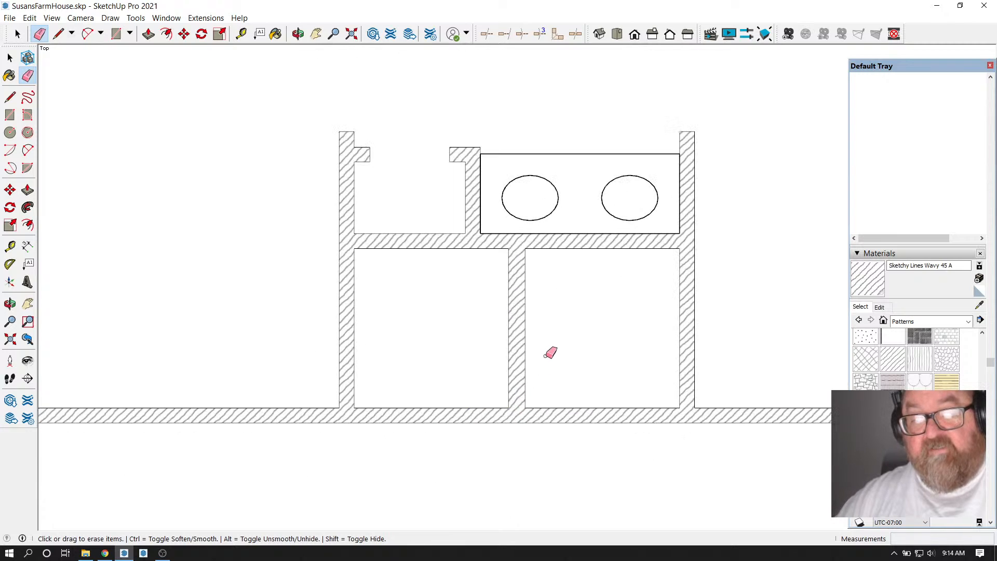
# Place a horizontal guide through the center of the two small rooms below the vanity, starting from their upper wall
pyautogui.click(241, 33)
pyautogui.scroll(1, 349, 247)
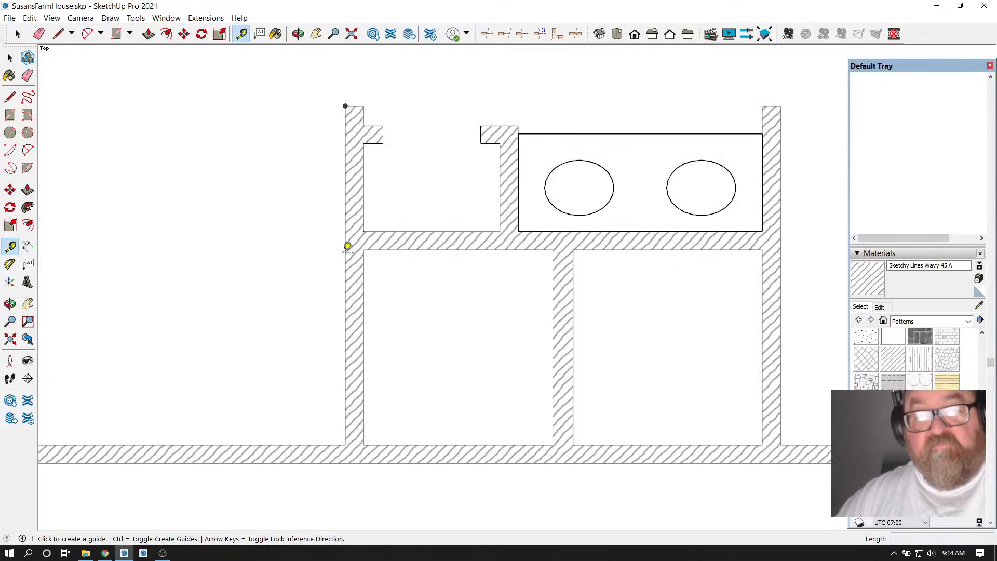
pyautogui.click(400, 249)
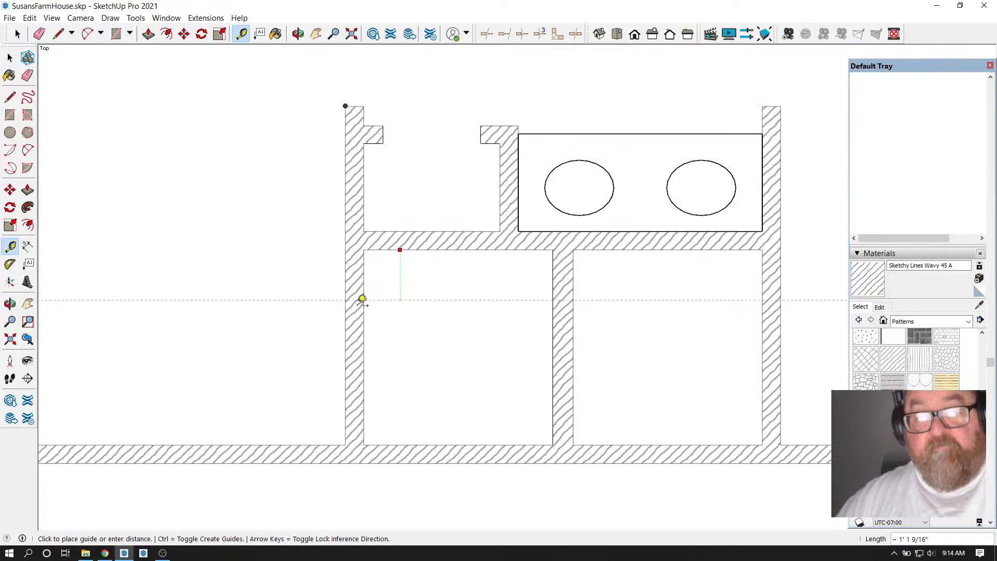
pyautogui.click(378, 347)
pyautogui.click(383, 347)
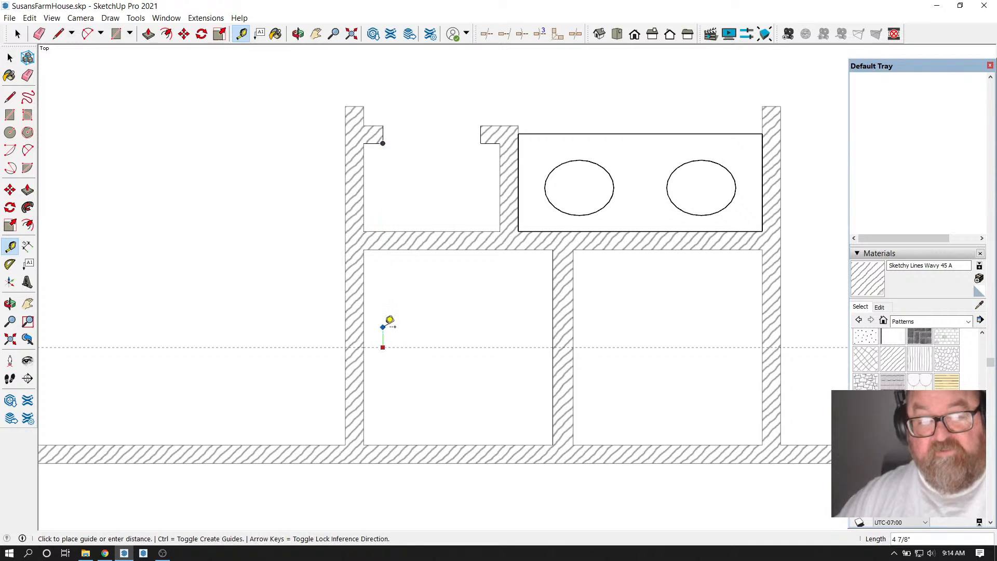
pyautogui.press('Escape')
pyautogui.scroll(-2, 439, 351)
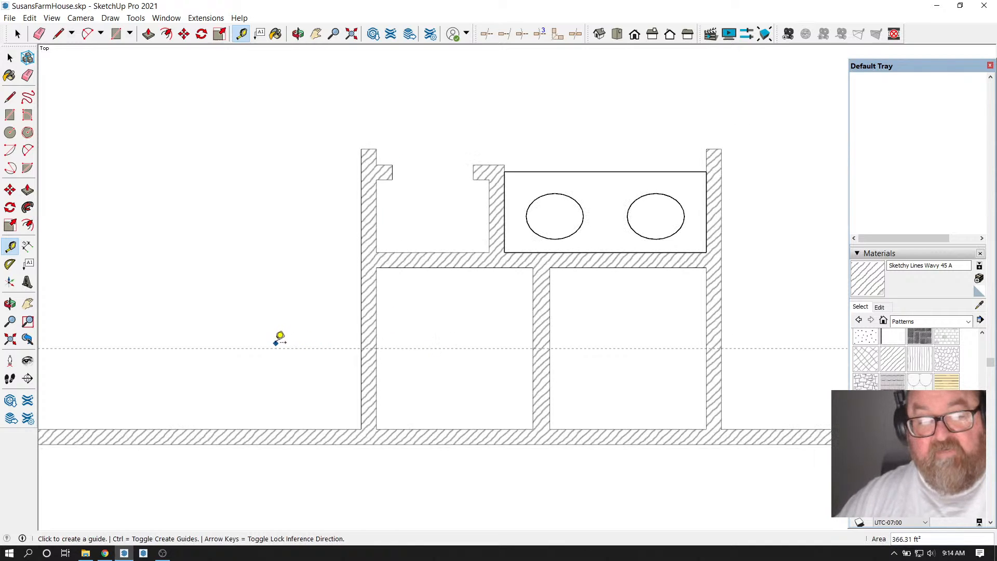
# Try horizontal guides 16" above and below the small rooms' center guide, and undo both
pyautogui.click(273, 348)
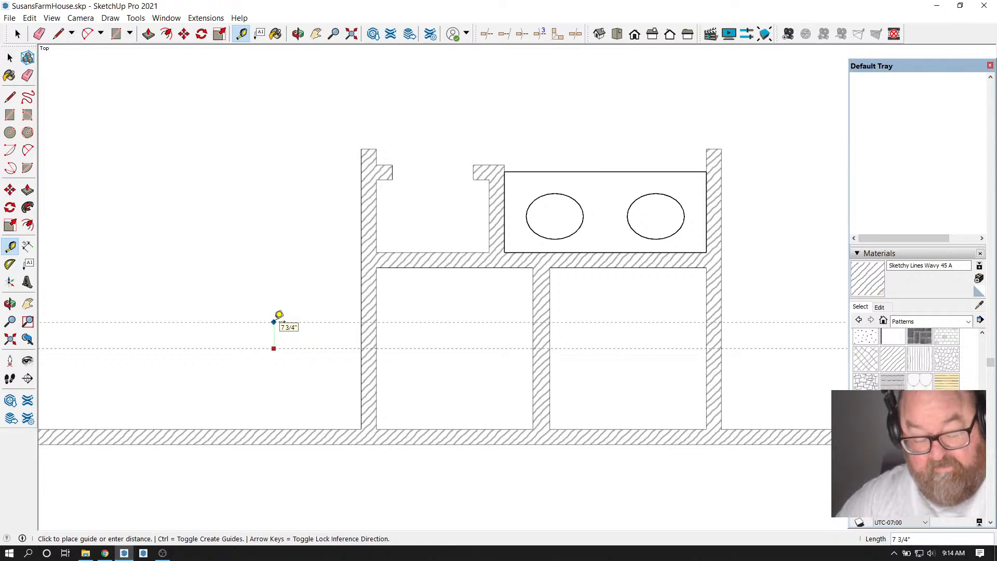
pyautogui.write("1'")
pyautogui.press('Return')
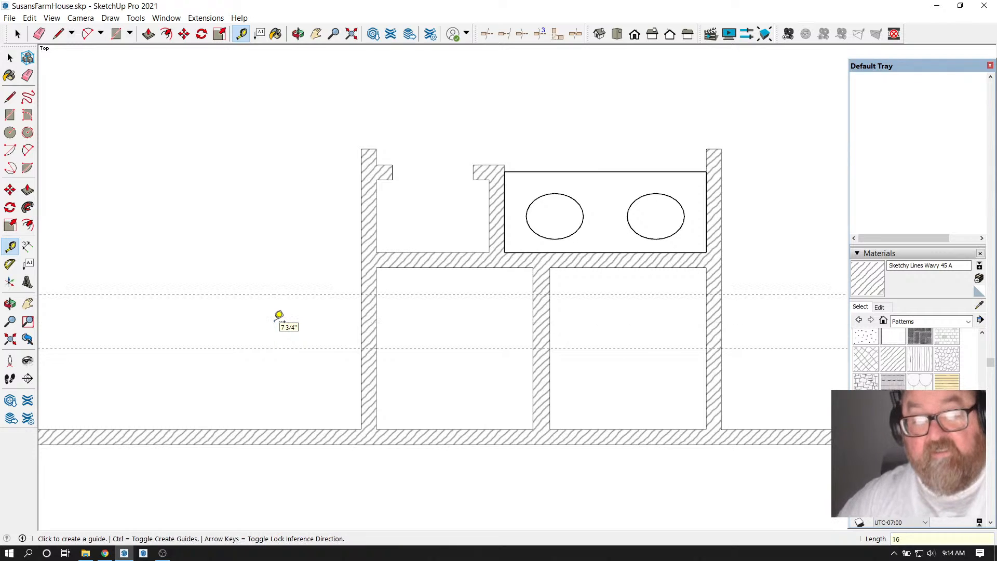
pyautogui.click(311, 348)
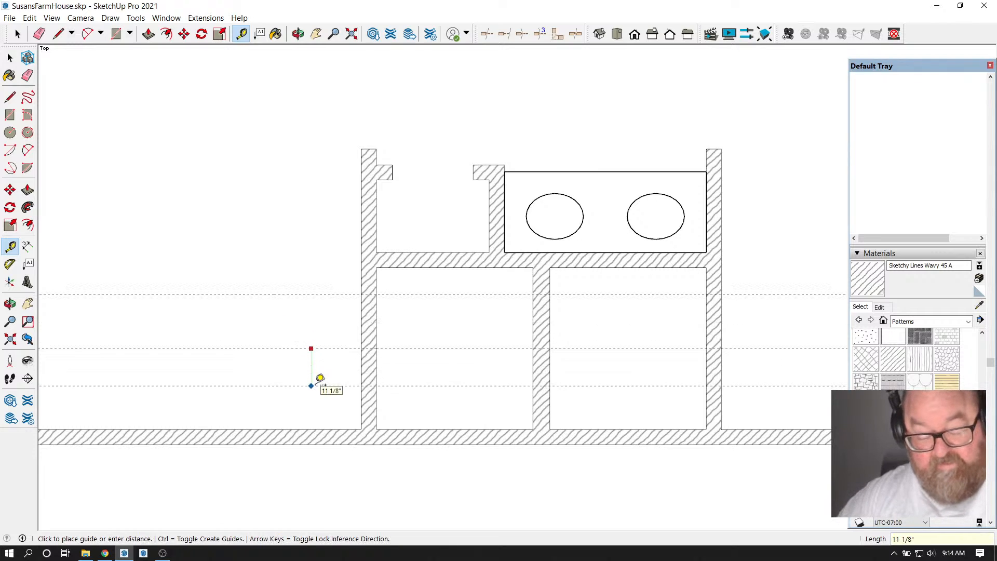
pyautogui.write('16')
pyautogui.press('Return')
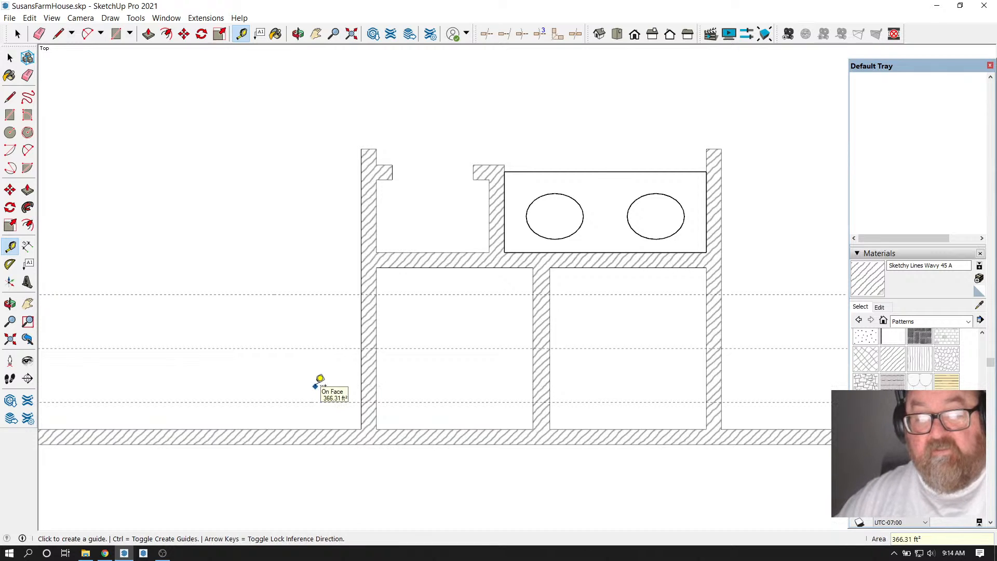
pyautogui.hotkey('ctrl', 'z')
pyautogui.hotkey('ctrl', 'z')
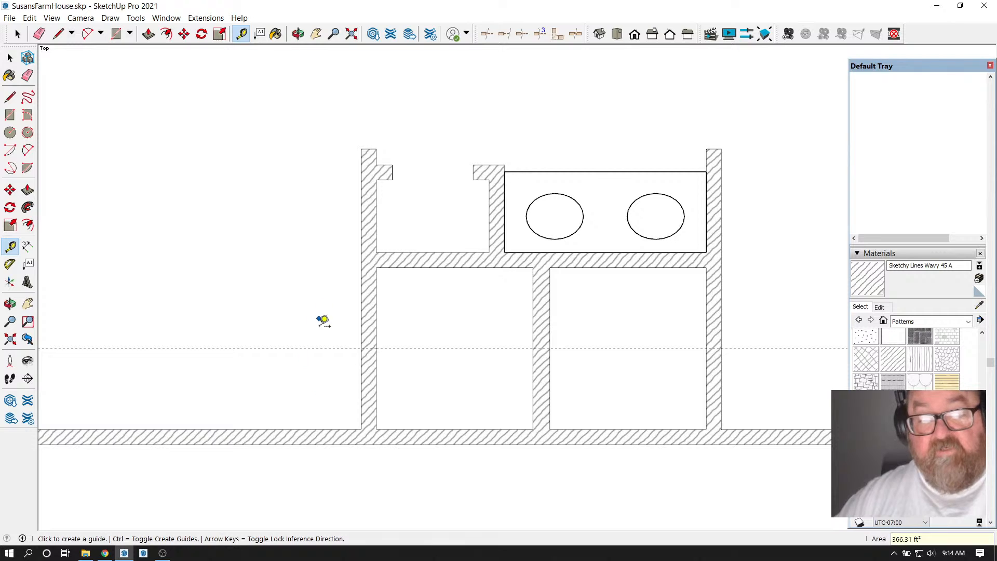
# Place horizontal guides 15" above and below the small rooms' center guide
pyautogui.click(319, 348)
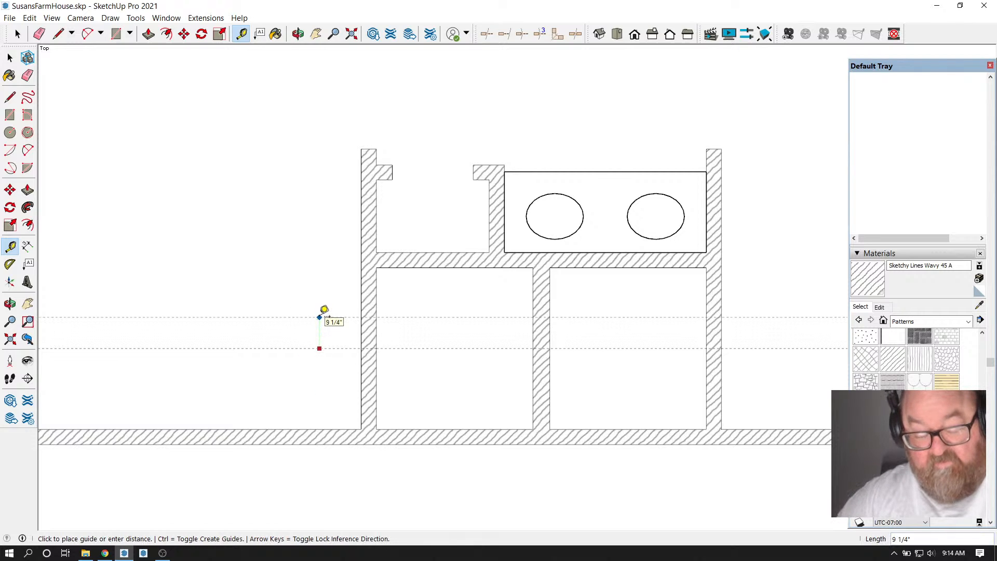
pyautogui.write('15')
pyautogui.press('Return')
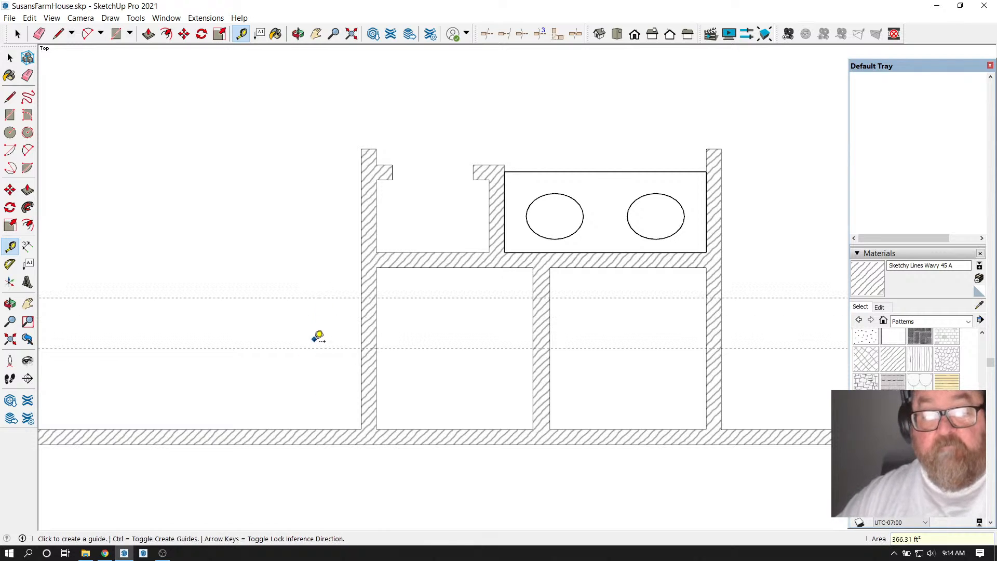
pyautogui.click(315, 348)
pyautogui.write('15')
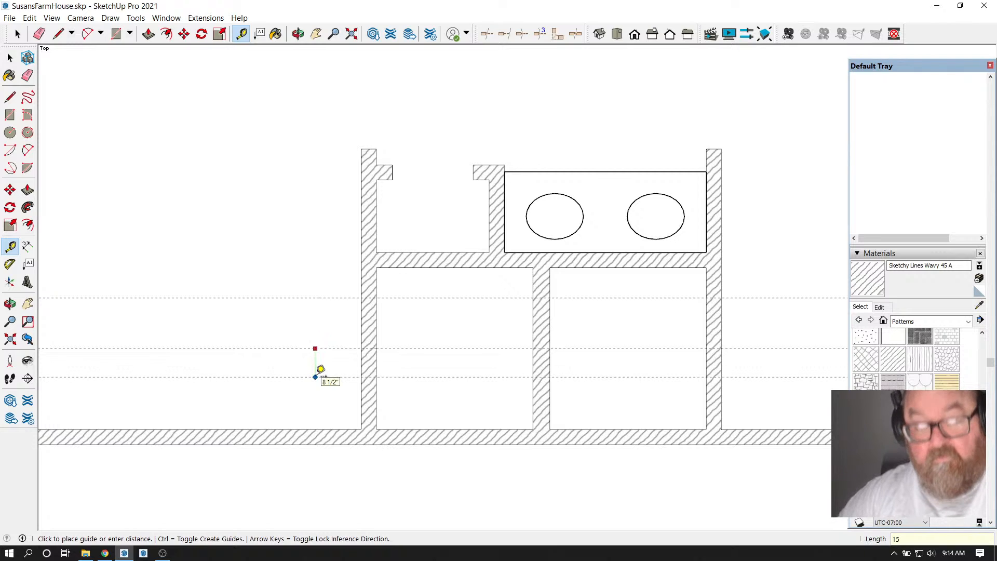
pyautogui.press('Return')
# Draw lines across the outer side walls of the two small rooms at the 15" offset guides to mark the door openings
pyautogui.click(58, 34)
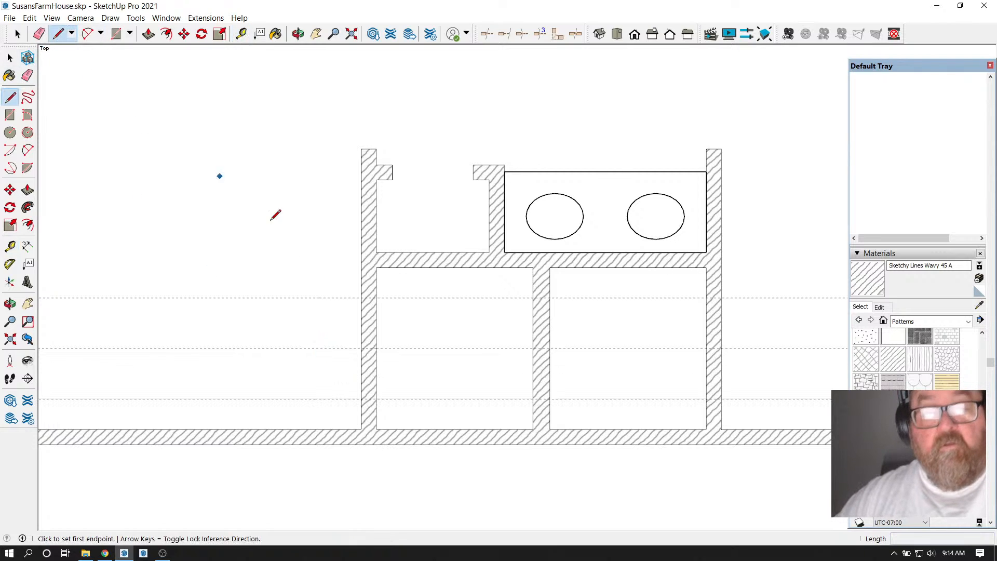
pyautogui.click(361, 297)
pyautogui.click(377, 298)
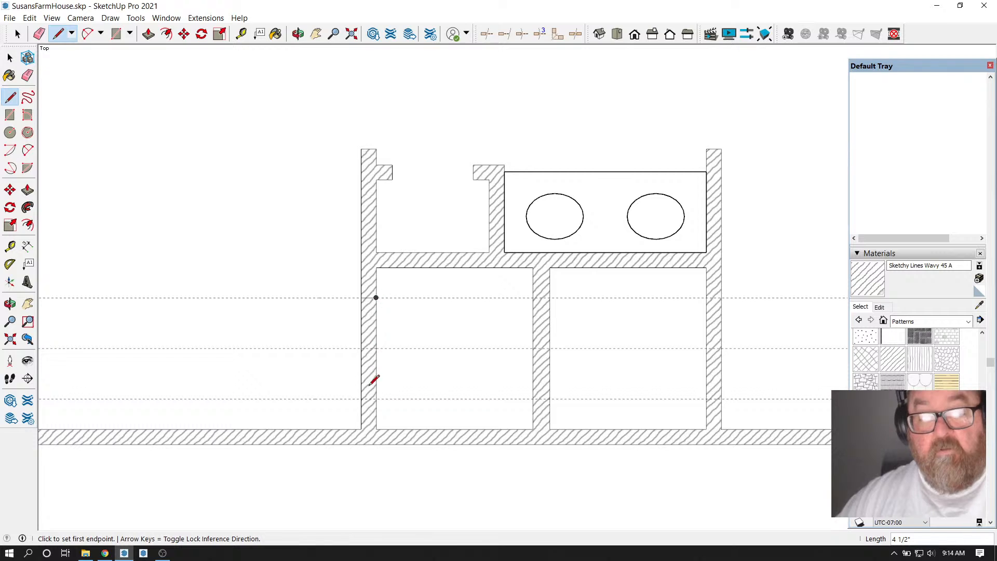
pyautogui.click(377, 399)
pyautogui.click(362, 399)
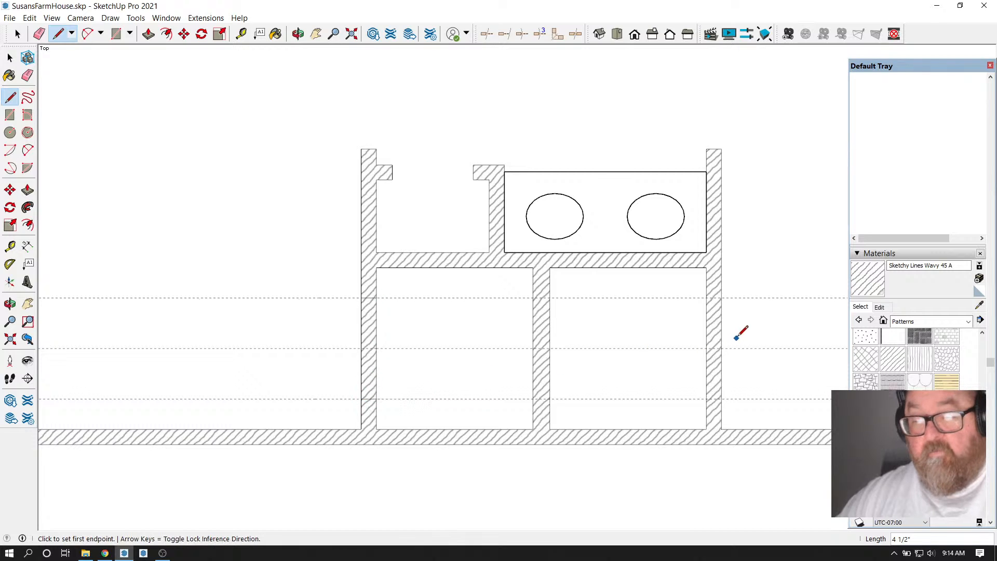
pyautogui.click(706, 297)
pyautogui.click(722, 297)
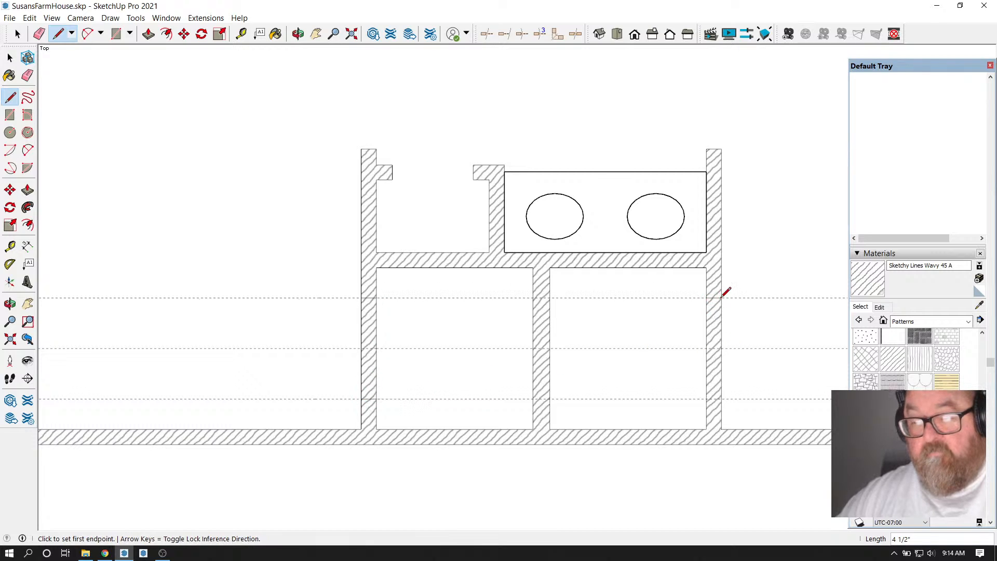
# Draw the lower edge of the right closet's door opening and erase the wall segments and guides at both closet openings
pyautogui.click(721, 399)
pyautogui.click(706, 398)
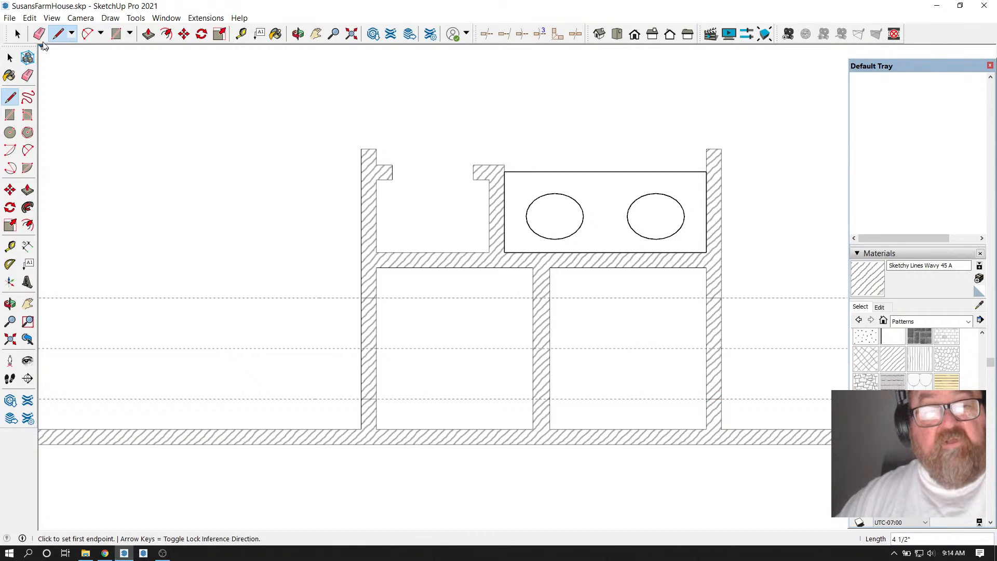
pyautogui.press('e')
pyautogui.moveTo(332, 395)
pyautogui.mouseDown()
pyautogui.moveTo(384, 338)
pyautogui.moveTo(410, 330)
pyautogui.mouseUp()
pyautogui.moveTo(676, 345); pyautogui.dragTo(727, 338)
# Place a vertical guide 4.5 inches outside the left closet's outer wall and a second guide 32 inches farther into the left bedroom
pyautogui.scroll(-5, 403, 311)
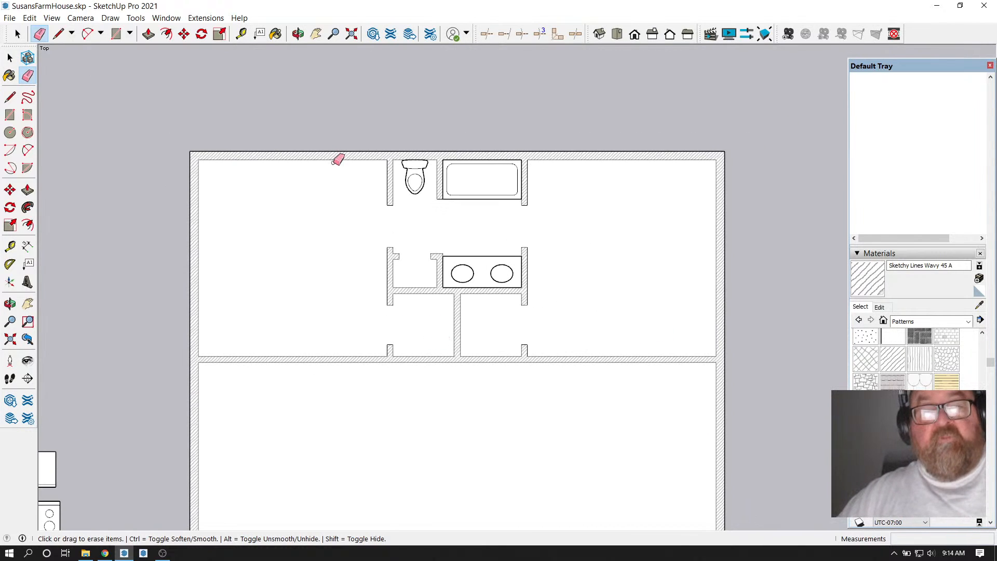
pyautogui.click(241, 33)
pyautogui.scroll(3, 366, 359)
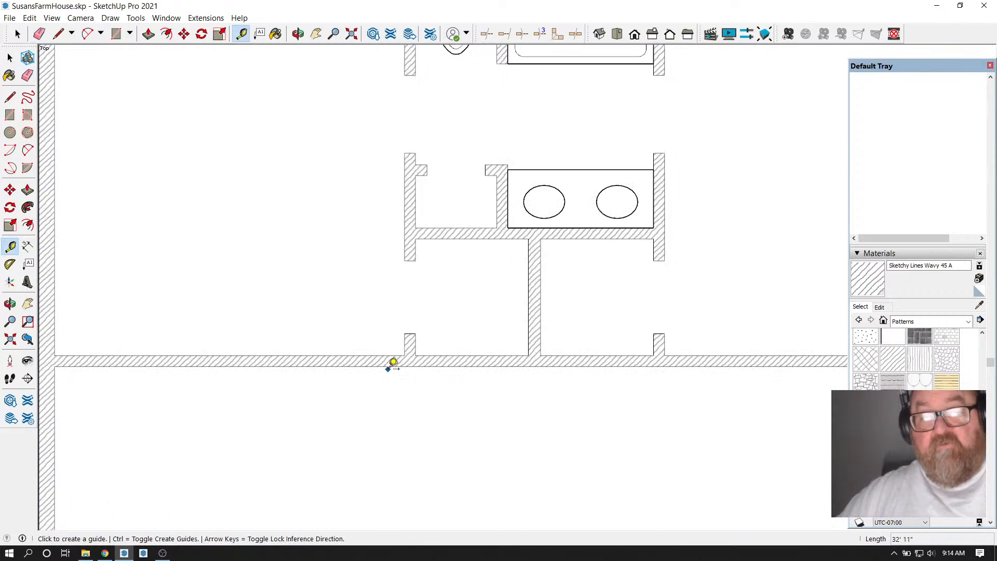
pyautogui.scroll(2, 388, 368)
pyautogui.click(410, 227)
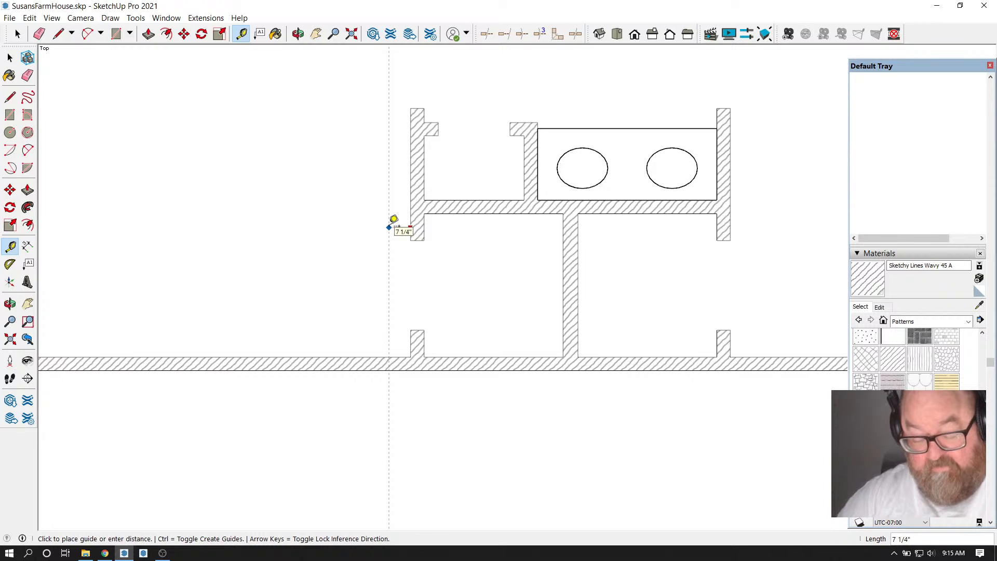
pyautogui.write('4.5')
pyautogui.press('Return')
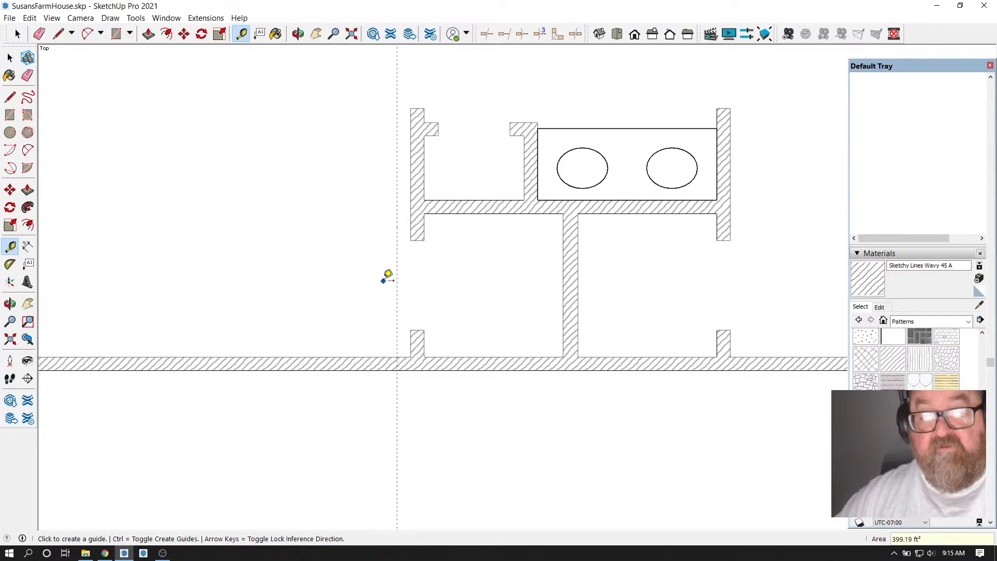
pyautogui.click(397, 286)
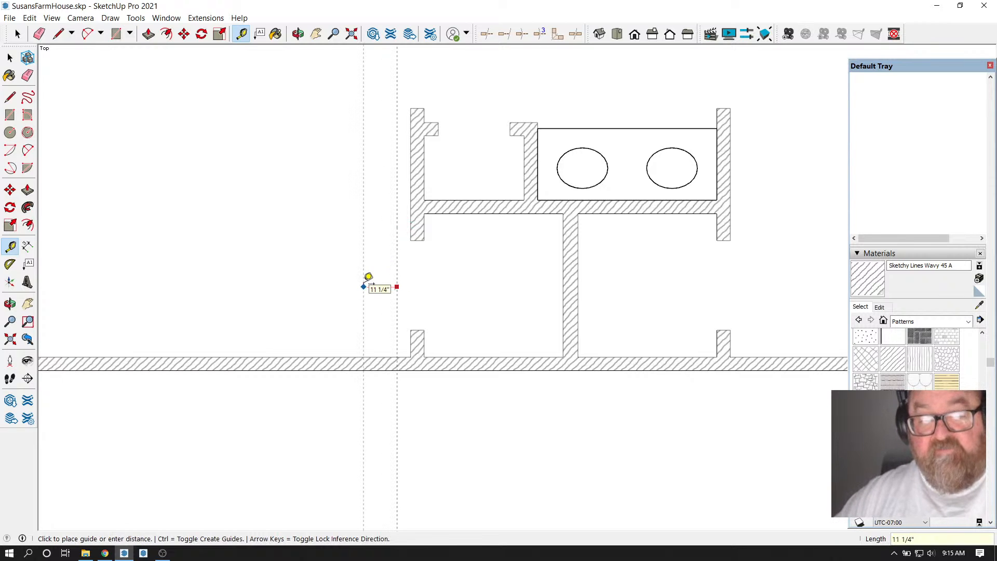
pyautogui.write('32')
pyautogui.press('Return')
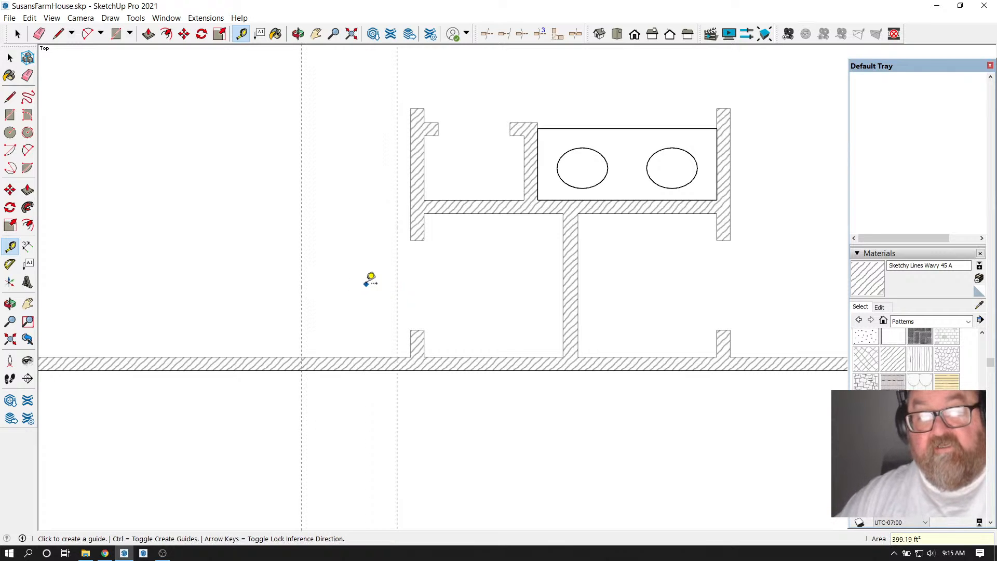
# Draw two lines across the left bedroom's horizontal wall where the vertical guides cross it
pyautogui.scroll(-2, 435, 308)
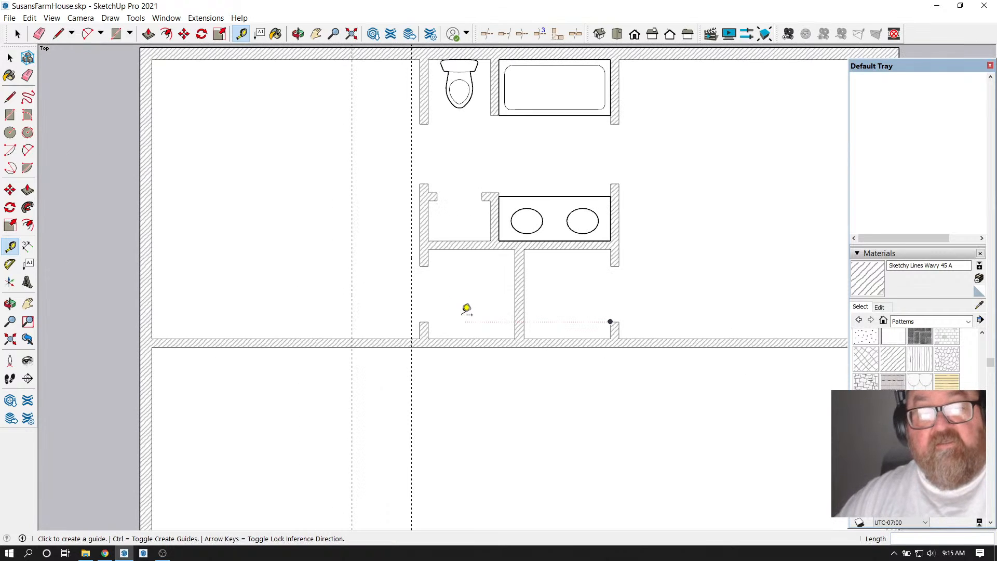
pyautogui.click(57, 34)
pyautogui.scroll(2, 363, 301)
pyautogui.scroll(1, 416, 393)
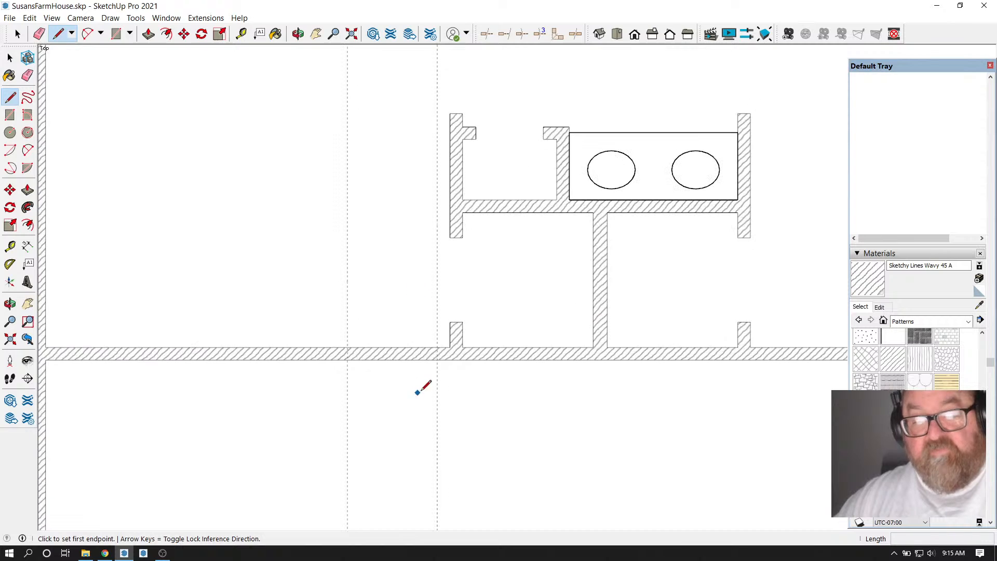
pyautogui.click(438, 348)
pyautogui.click(437, 359)
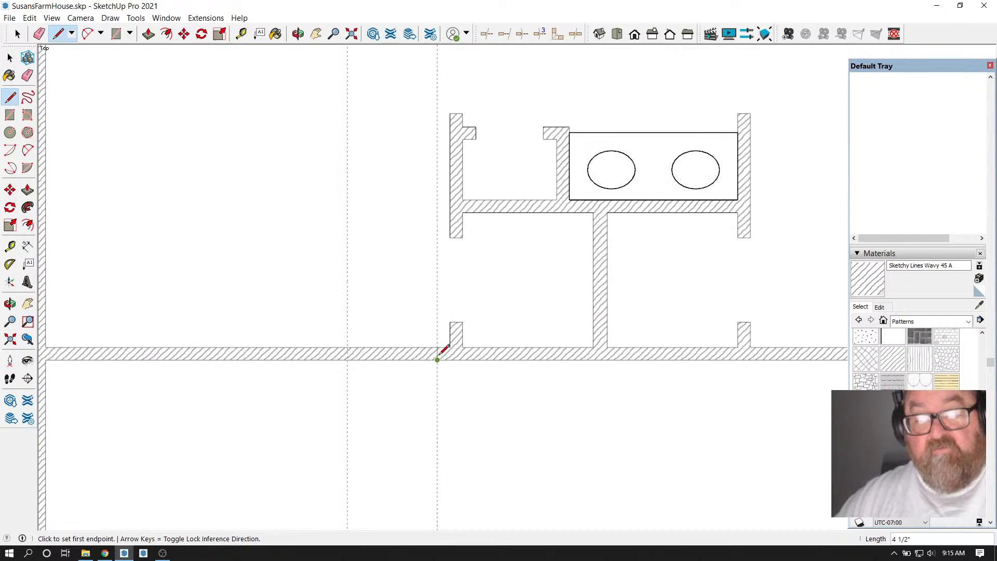
pyautogui.click(348, 347)
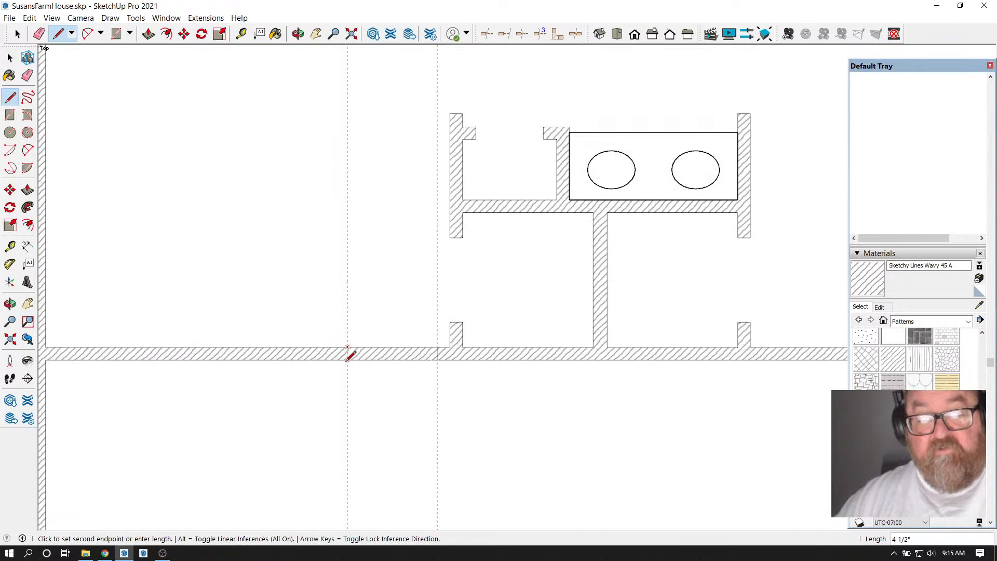
pyautogui.click(347, 359)
# Erase the wall segment between the two lines to open the left bedroom doorway, and erase both vertical guides
pyautogui.click(39, 33)
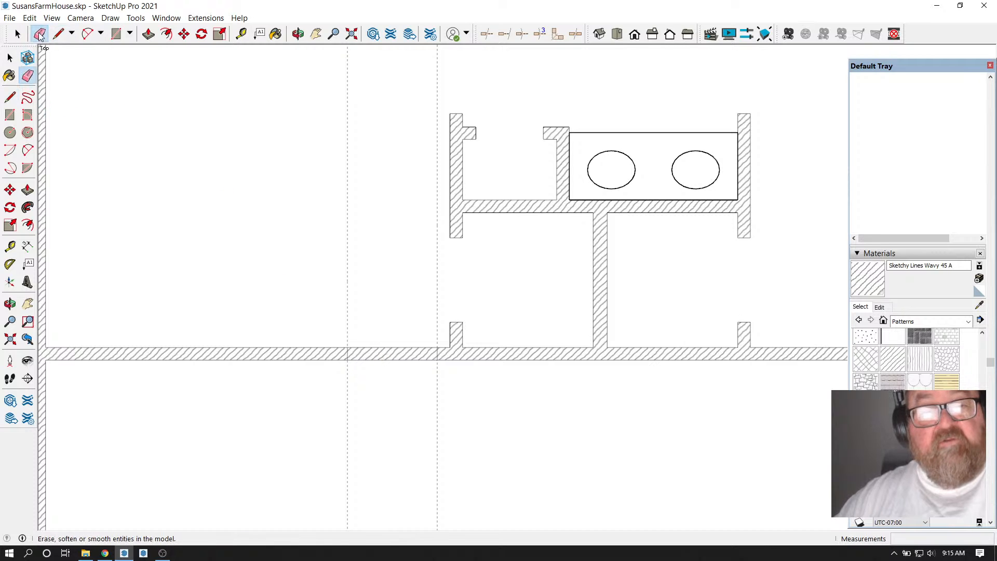
pyautogui.moveTo(394, 347); pyautogui.dragTo(405, 359)
pyautogui.moveTo(456, 298); pyautogui.dragTo(291, 297)
pyautogui.scroll(-2, 277, 315)
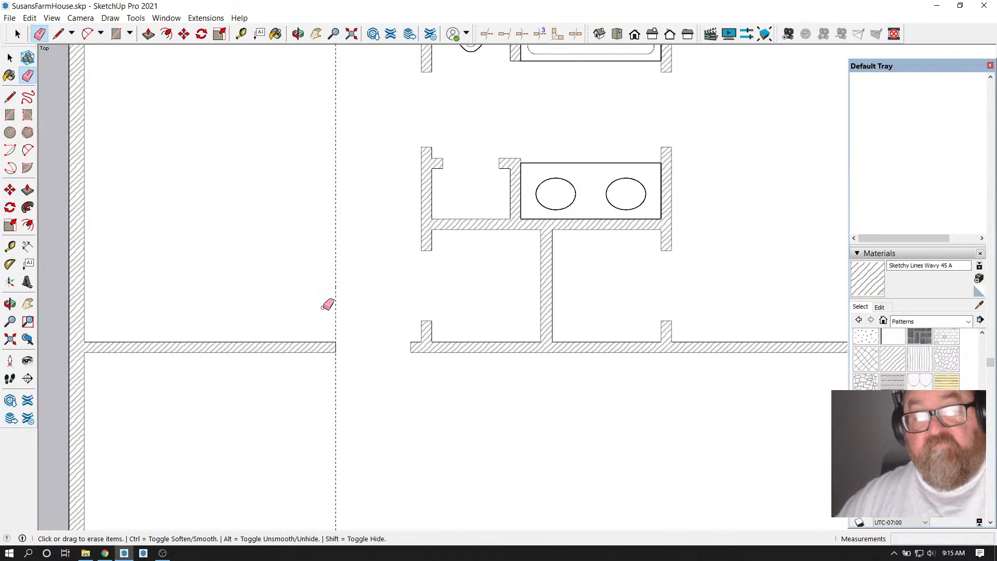
pyautogui.moveTo(367, 302); pyautogui.dragTo(291, 304)
pyautogui.scroll(2, 378, 382)
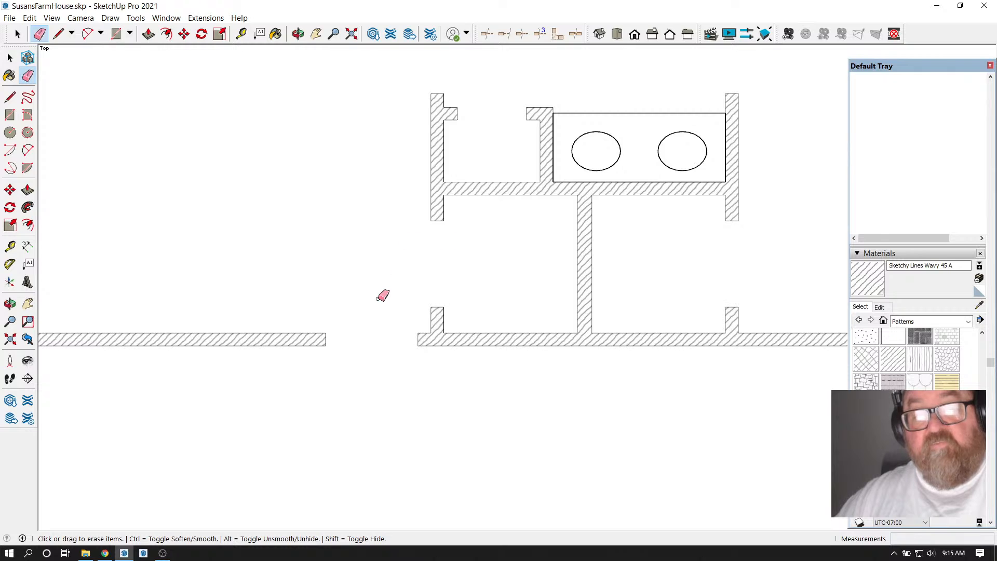
# Measure the left bedroom's lower wall from the exterior wall to the near edge of the new doorway
pyautogui.scroll(-1, 347, 360)
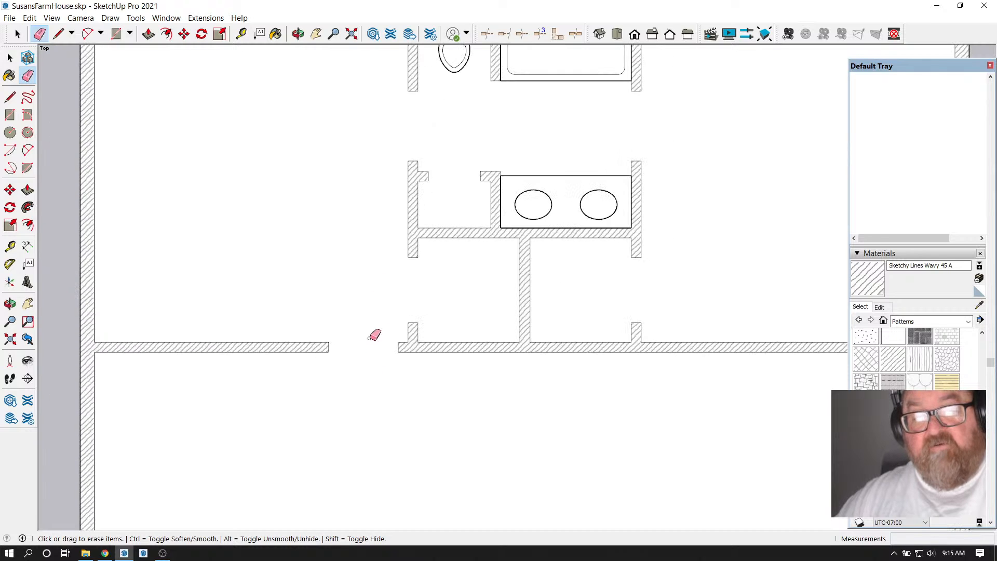
pyautogui.scroll(-3, 309, 339)
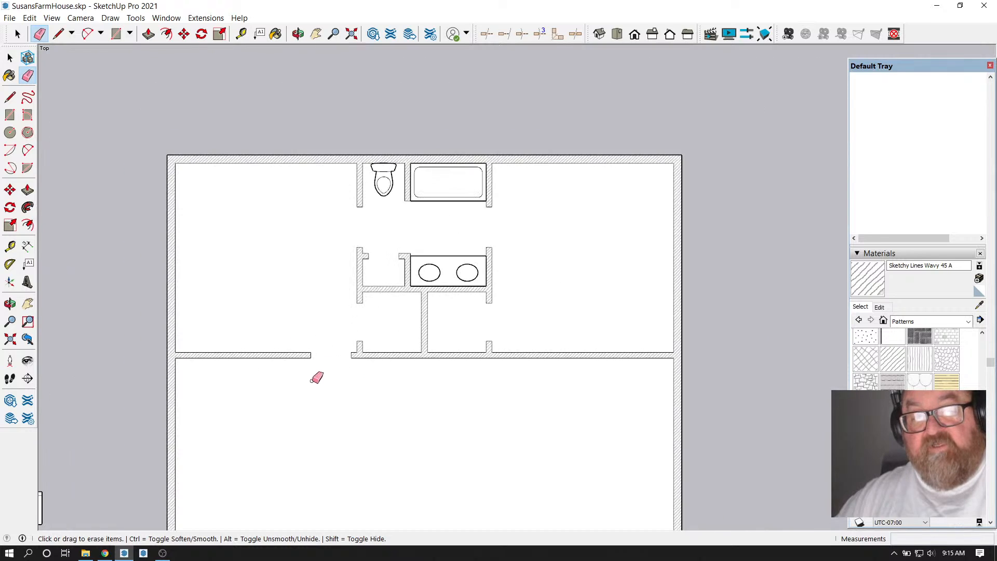
pyautogui.scroll(1, 313, 376)
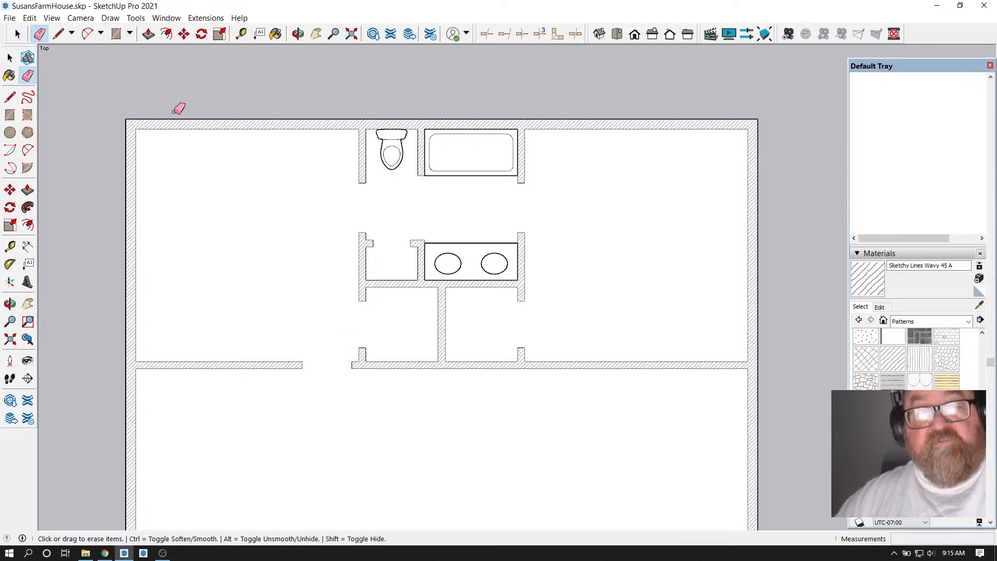
pyautogui.click(241, 34)
pyautogui.scroll(2, 336, 329)
pyautogui.scroll(-2, 342, 358)
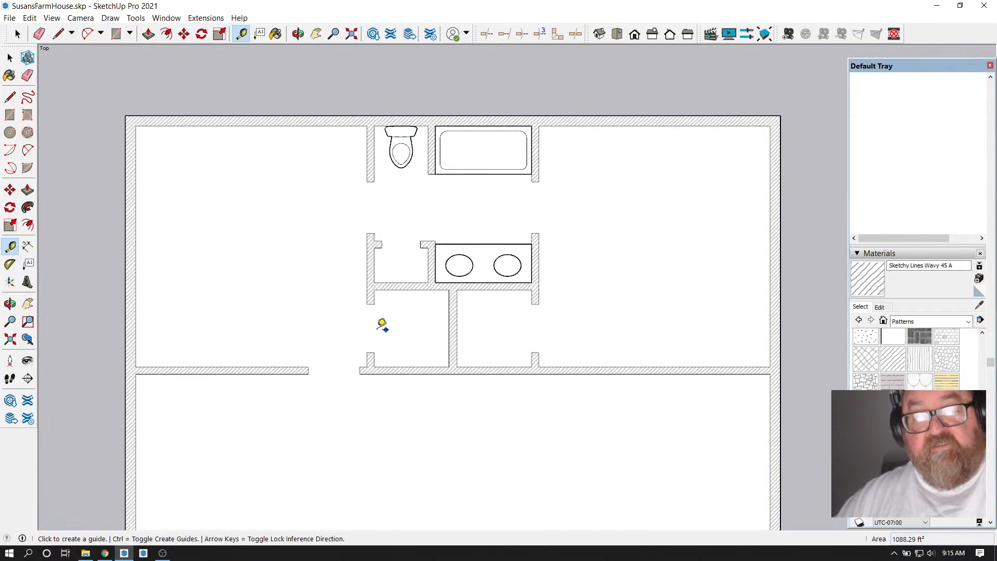
pyautogui.click(343, 322)
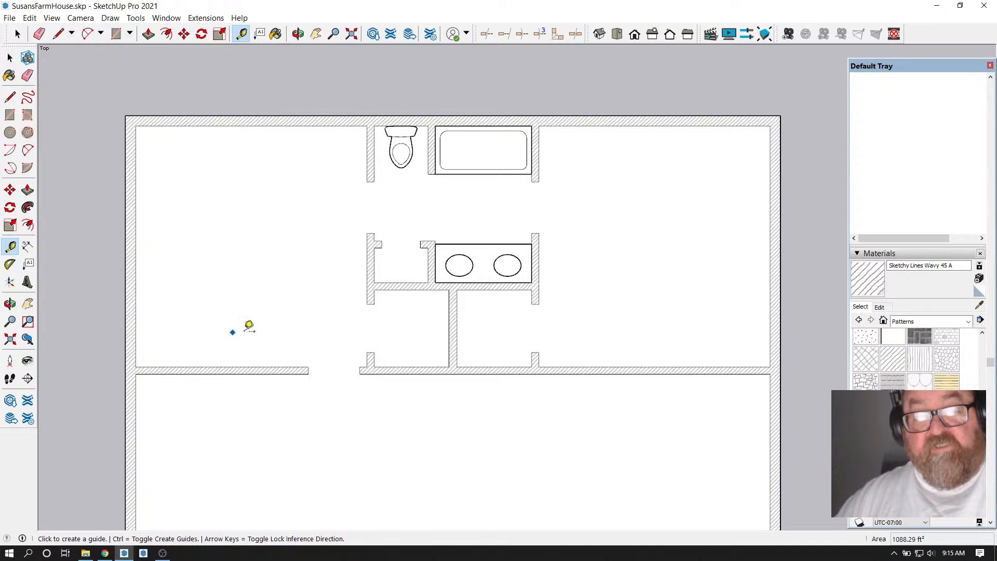
pyautogui.scroll(-2, 157, 341)
pyautogui.scroll(3, 474, 383)
pyautogui.scroll(2, 467, 363)
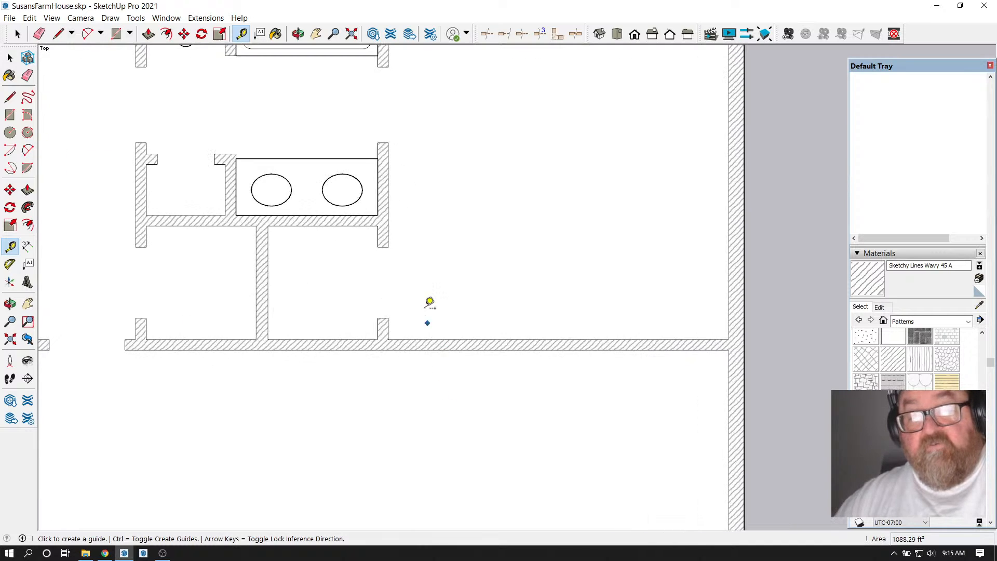
pyautogui.scroll(-2, 606, 422)
pyautogui.scroll(-1, 520, 406)
pyautogui.scroll(-1, 143, 370)
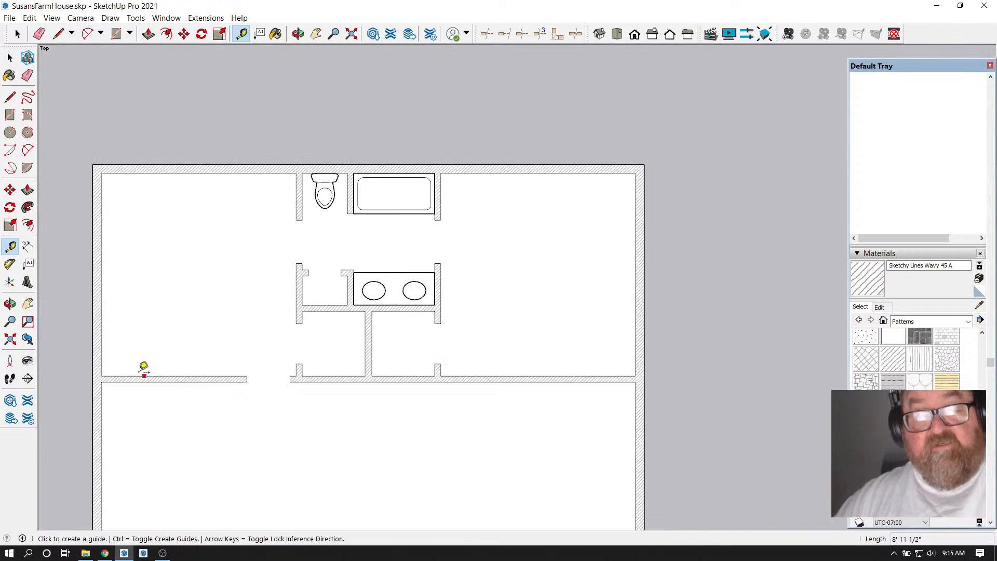
pyautogui.scroll(3, 92, 349)
pyautogui.click(86, 350)
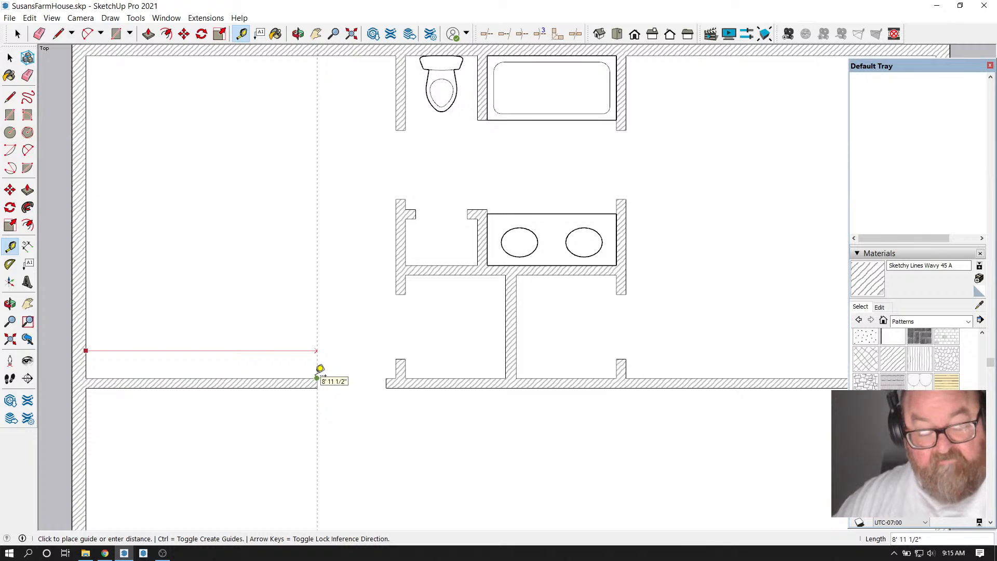
pyautogui.click(317, 377)
# Place a vertical guide 4.5 inches outside the right closet's outer wall and a second one a door width farther into the right bedroom
pyautogui.scroll(-2, 198, 363)
pyautogui.scroll(2, 256, 368)
pyautogui.scroll(-2, 155, 355)
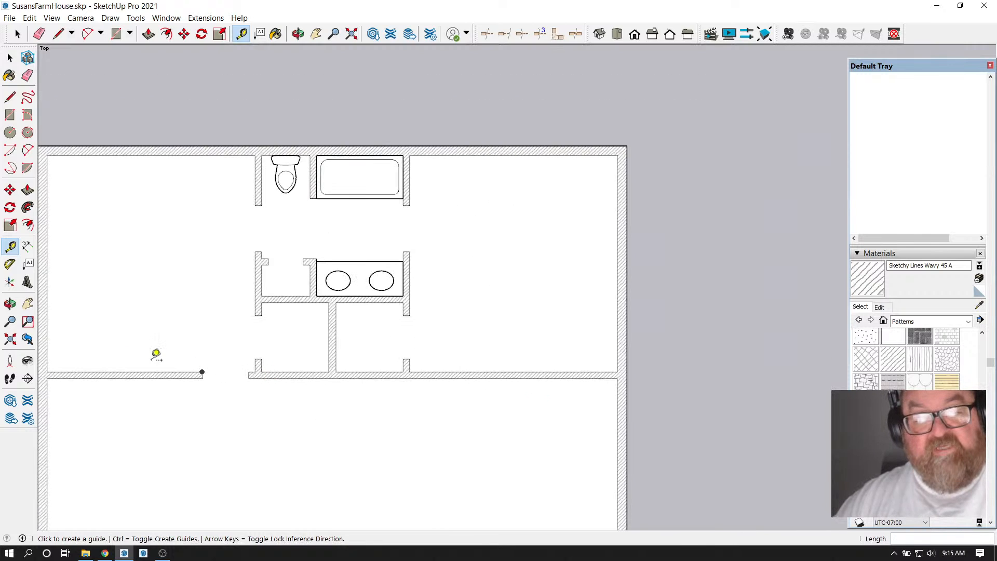
pyautogui.scroll(1, 435, 345)
pyautogui.scroll(-1, 531, 343)
pyautogui.scroll(1, 457, 337)
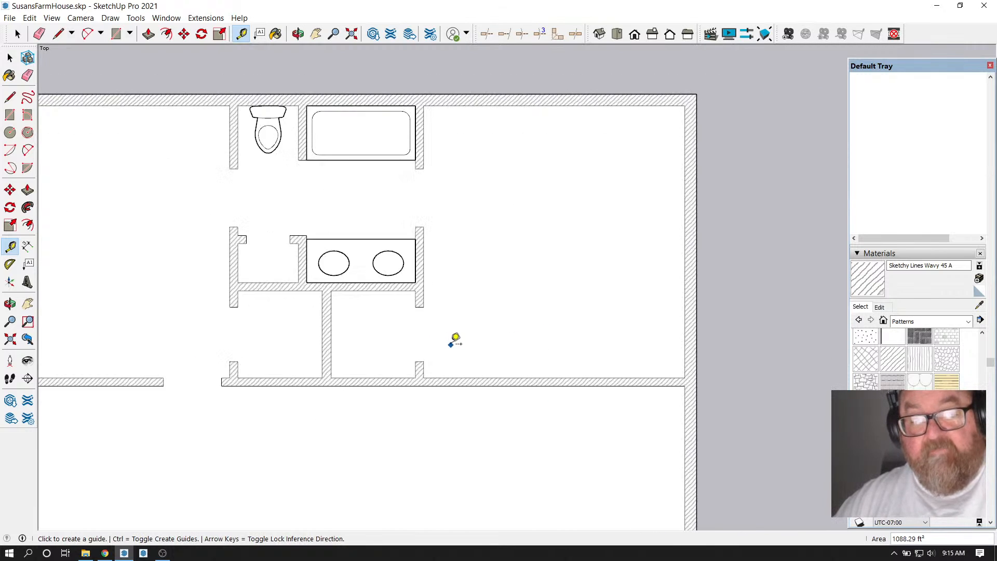
pyautogui.scroll(2, 455, 339)
pyautogui.click(404, 270)
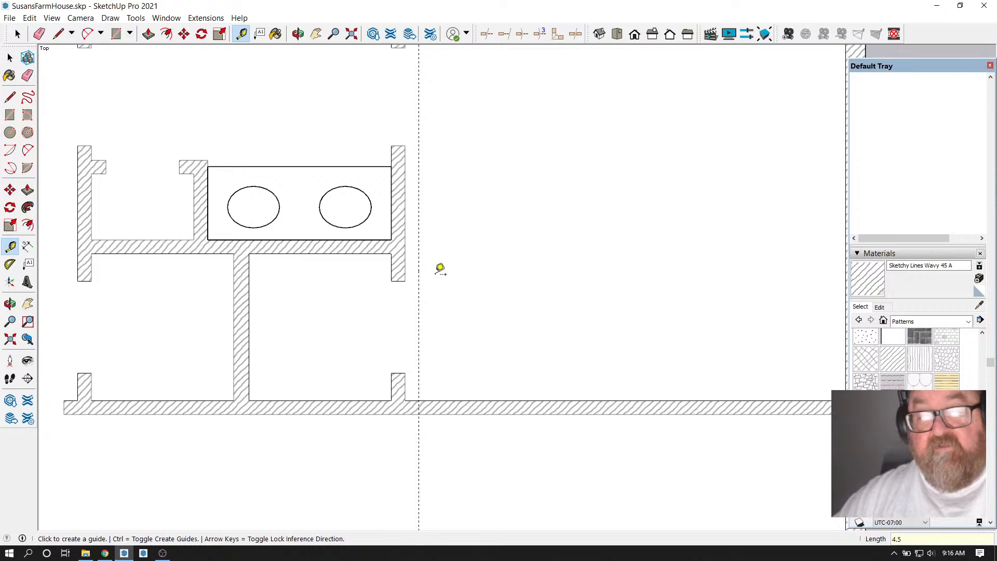
pyautogui.click(419, 299)
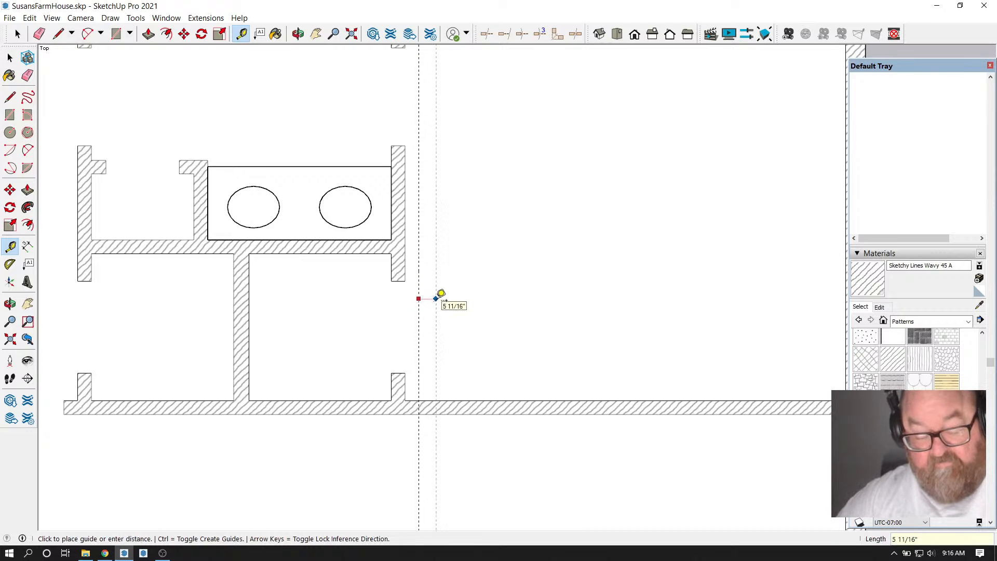
pyautogui.press('Return')
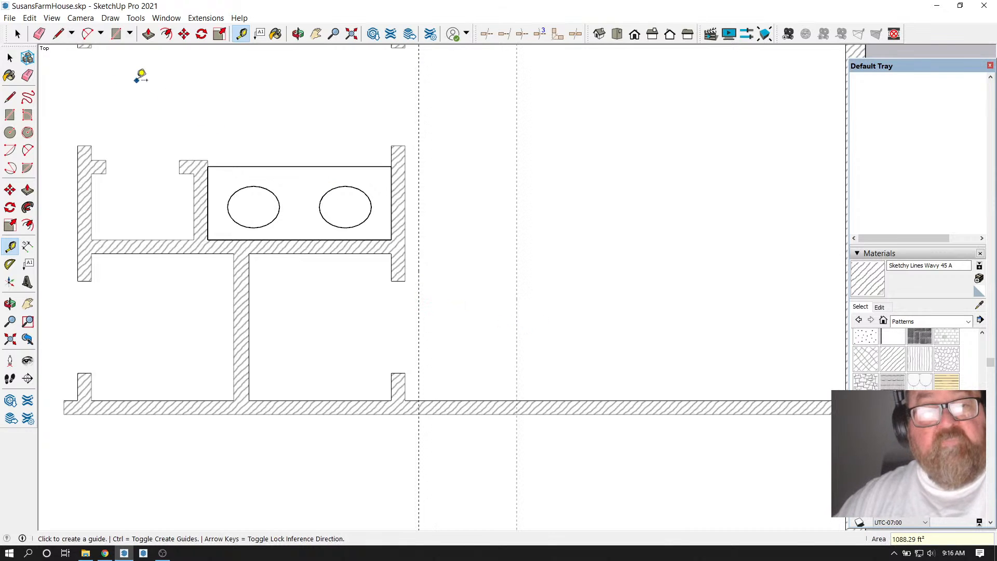
# Draw the doorway edges across the right bedroom's lower wall at the guides, then erase the wall between them and the guides
pyautogui.click(61, 36)
pyautogui.scroll(3, 423, 379)
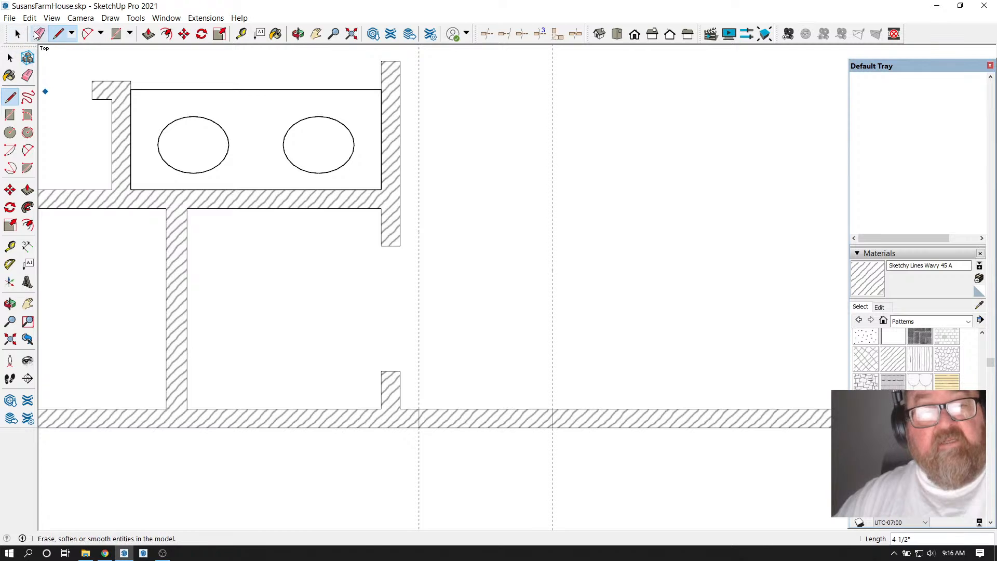
pyautogui.click(37, 34)
pyautogui.moveTo(482, 359)
pyautogui.mouseDown()
pyautogui.moveTo(477, 454)
pyautogui.moveTo(483, 446)
pyautogui.mouseUp()
pyautogui.scroll(-3, 600, 264)
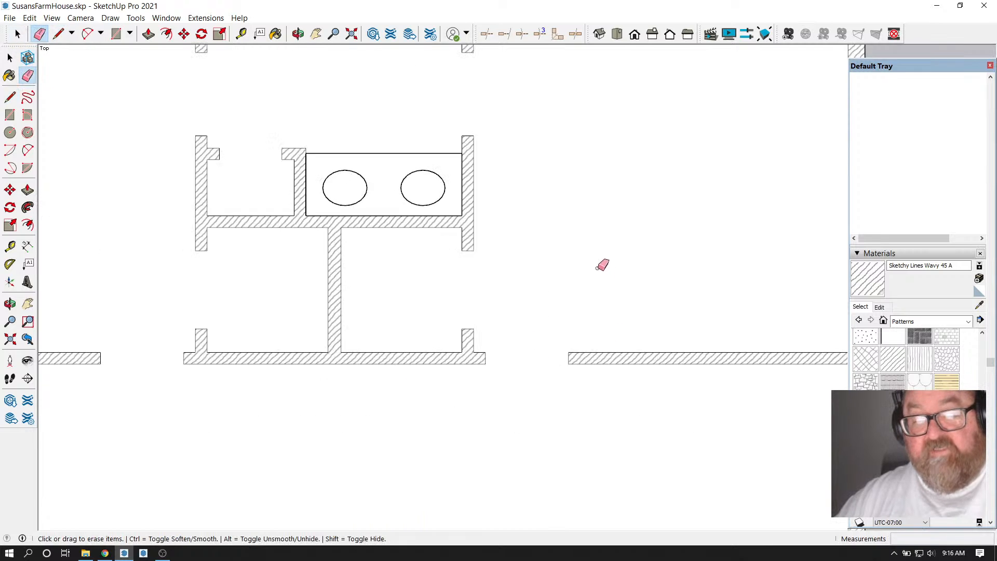
# Examine the whole floor plan, including the bedroom doorways, the open central area and the two lower rooms
pyautogui.scroll(-8, 603, 265)
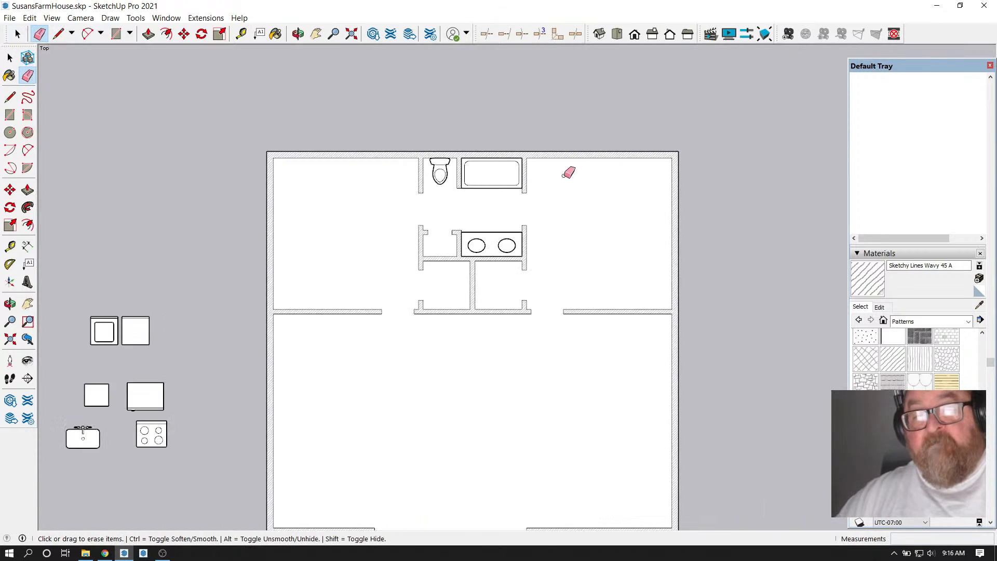
pyautogui.scroll(-3, 571, 167)
pyautogui.scroll(3, 561, 358)
pyautogui.scroll(-2, 561, 370)
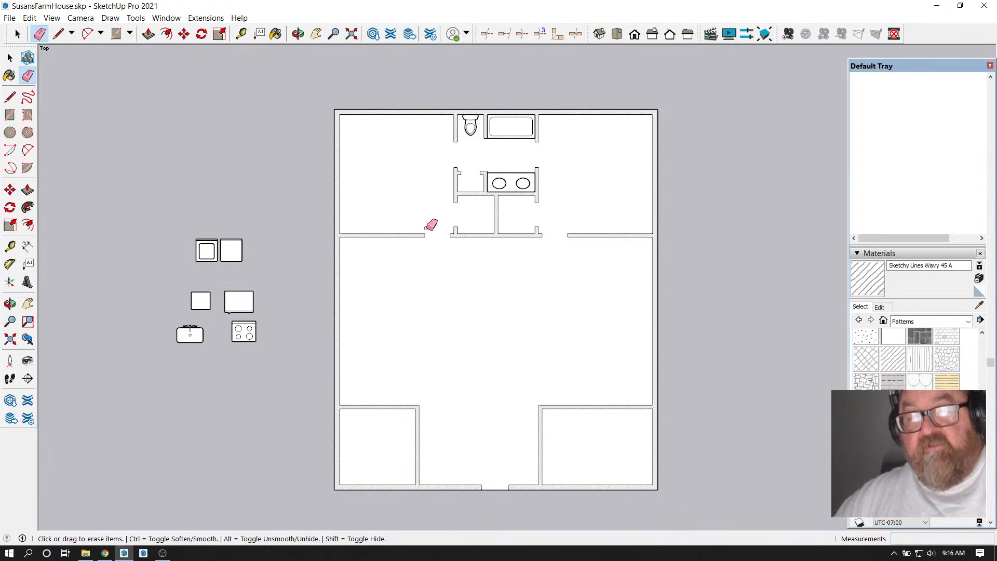
pyautogui.scroll(2, 402, 214)
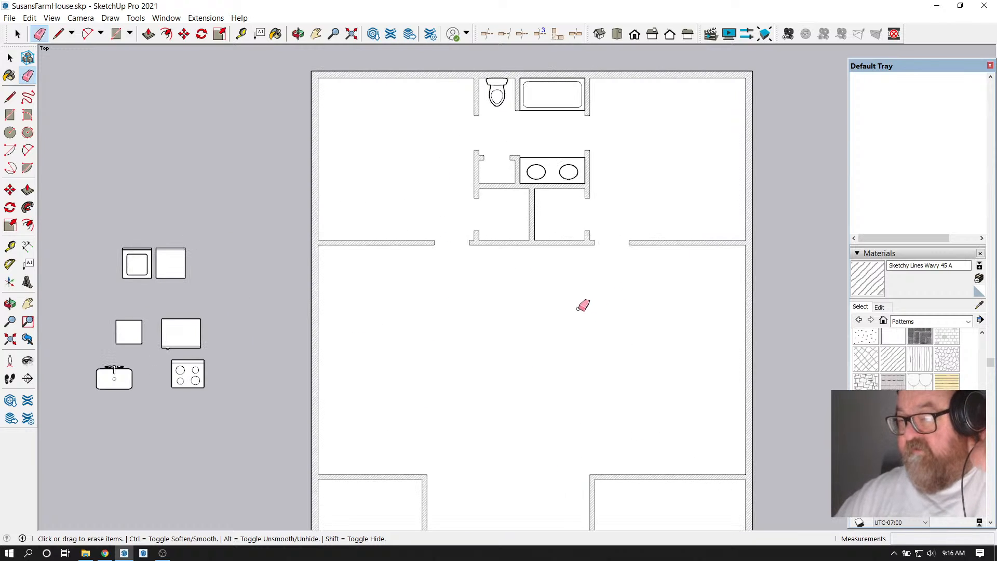
pyautogui.scroll(-1, 560, 295)
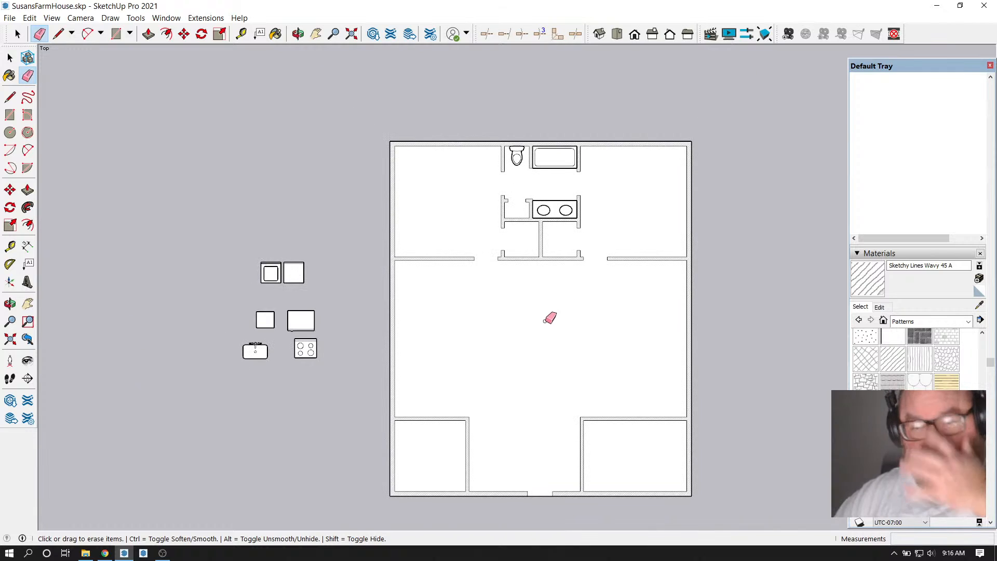
pyautogui.scroll(1, 567, 349)
pyautogui.scroll(-1, 535, 323)
pyautogui.scroll(2, 602, 449)
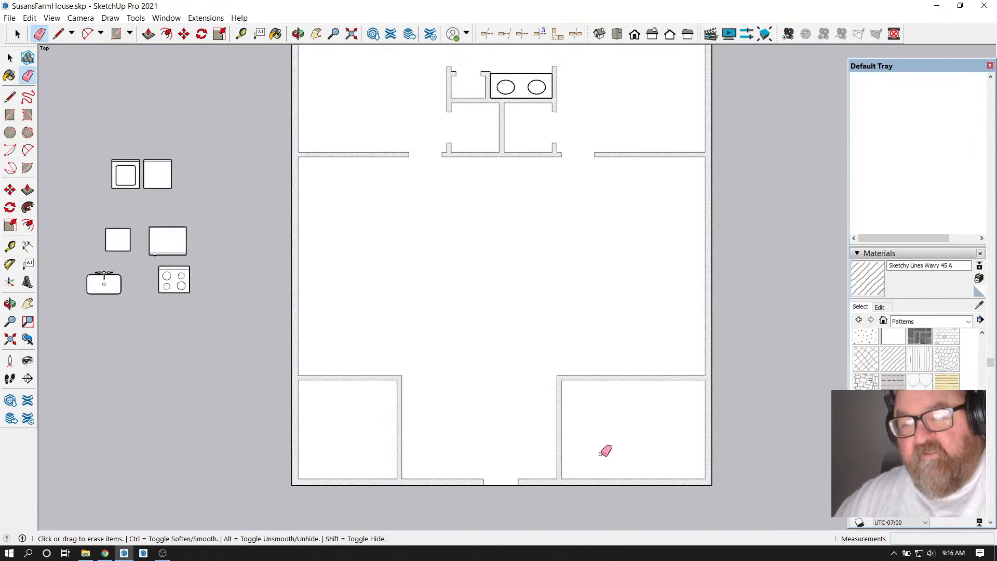
pyautogui.scroll(-1, 507, 462)
pyautogui.scroll(1, 516, 225)
pyautogui.scroll(-1, 478, 320)
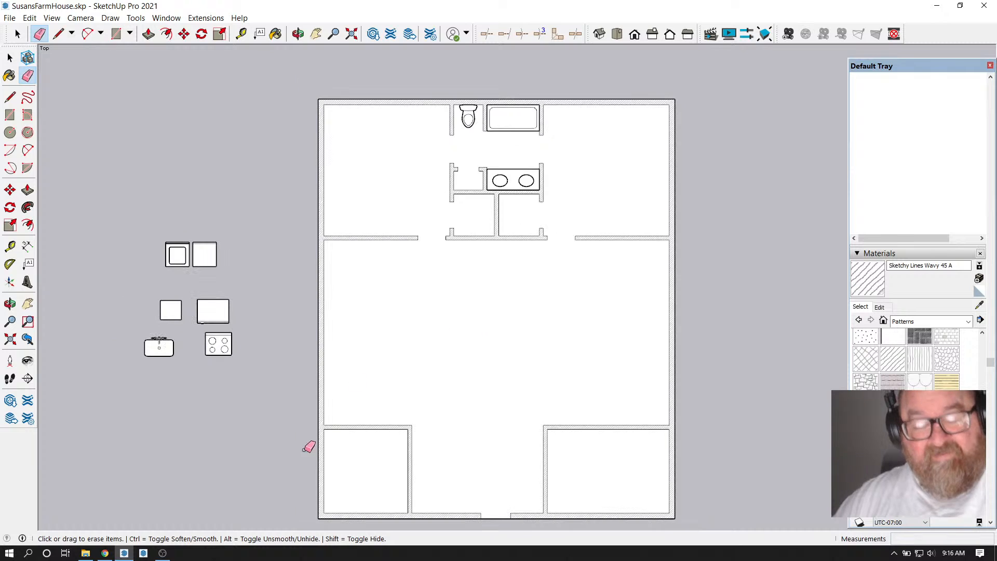
# Switch to Chrome to check the live stream's chat, and return to the floor plan in SketchUp
pyautogui.click(104, 553)
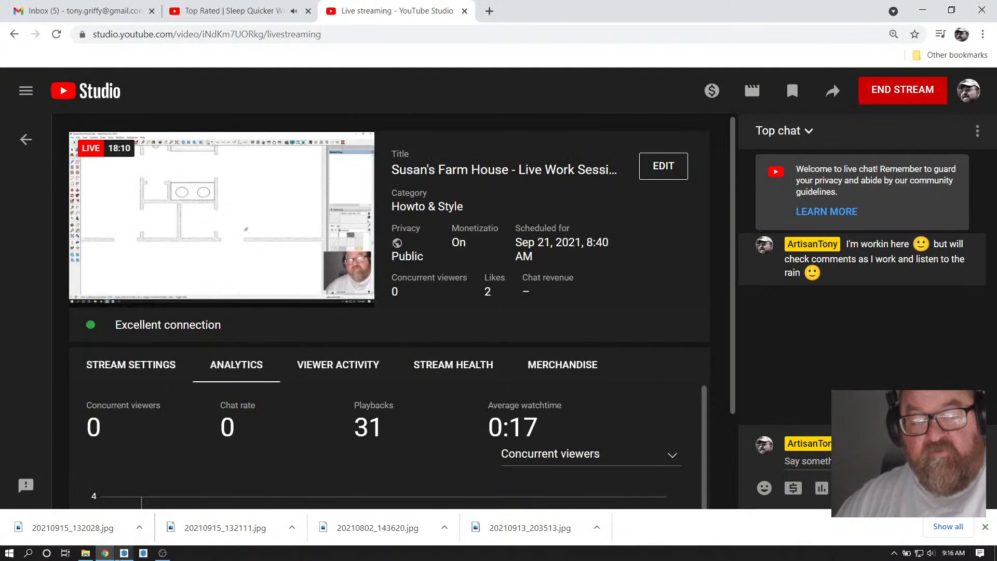
pyautogui.click(119, 556)
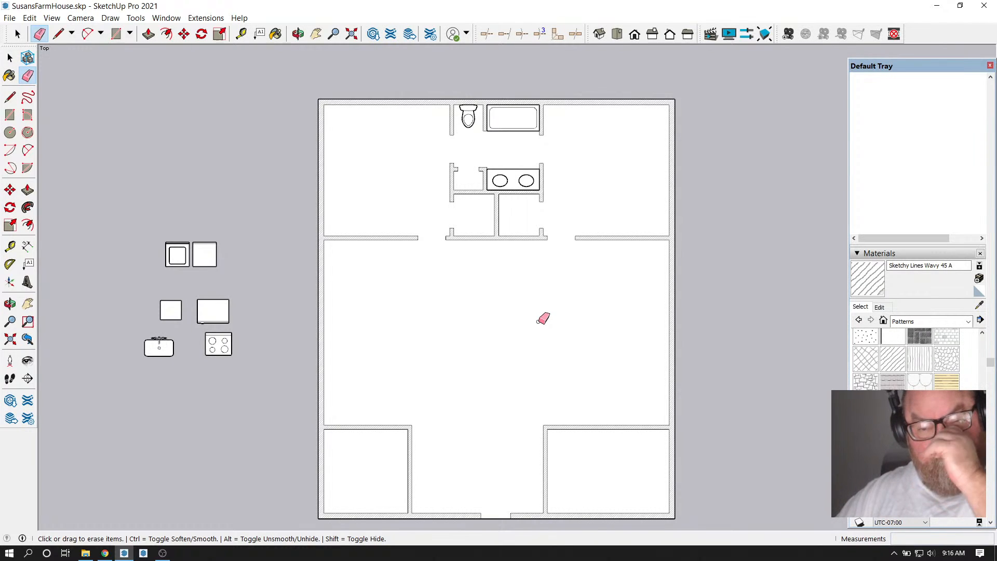
# Examine the hand-drawn plan photo above the model for the laundry and pantry layout, their doors, dividing wall and dimensions
pyautogui.scroll(-1, 576, 303)
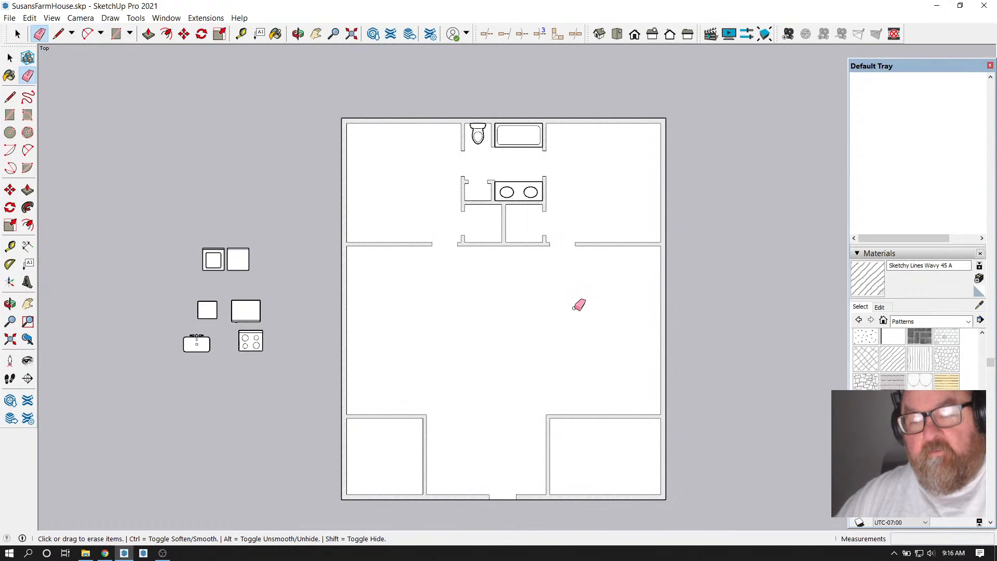
pyautogui.scroll(1, 524, 446)
pyautogui.scroll(-3, 551, 455)
pyautogui.scroll(-3, 562, 457)
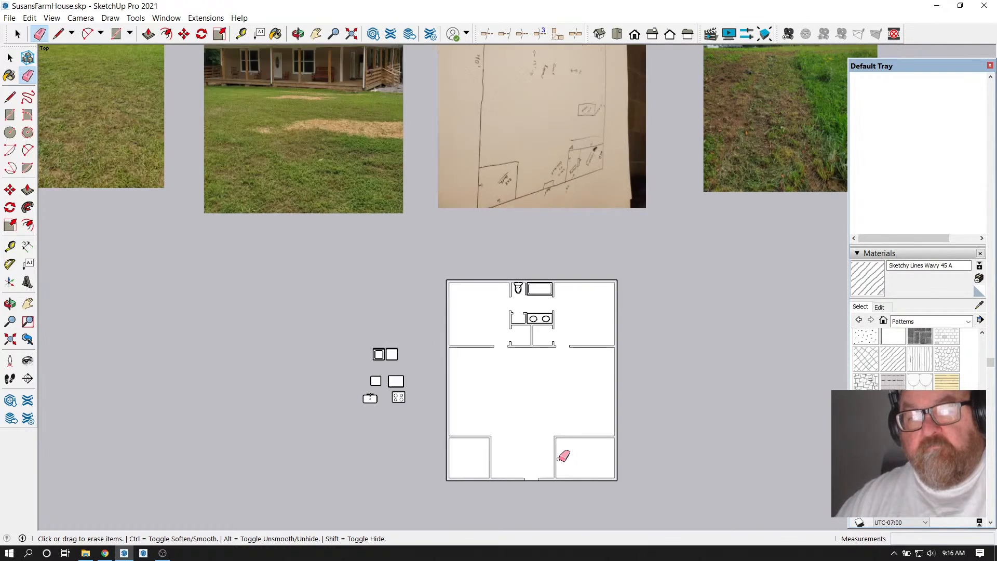
pyautogui.scroll(3, 568, 263)
pyautogui.scroll(5, 595, 287)
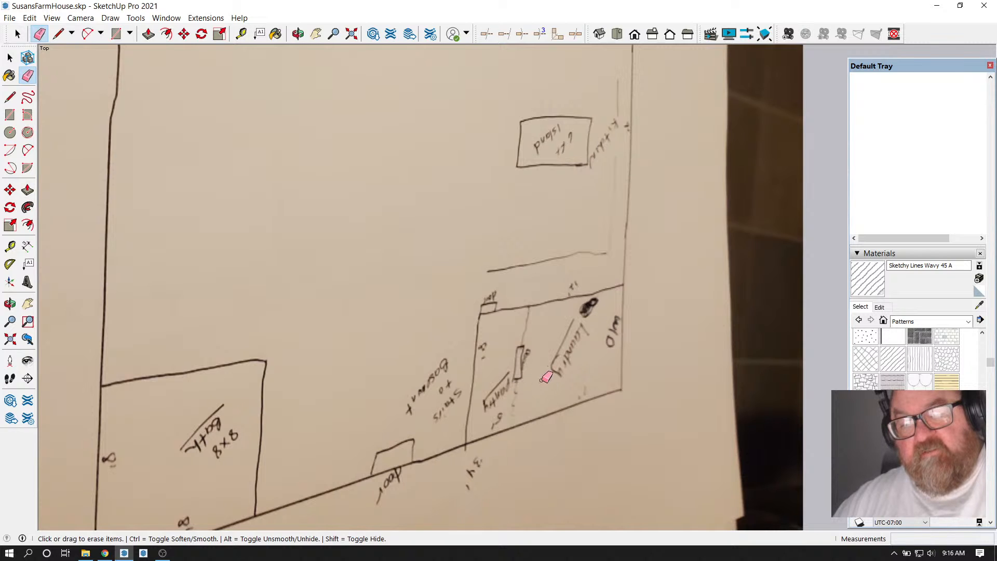
pyautogui.scroll(2, 520, 308)
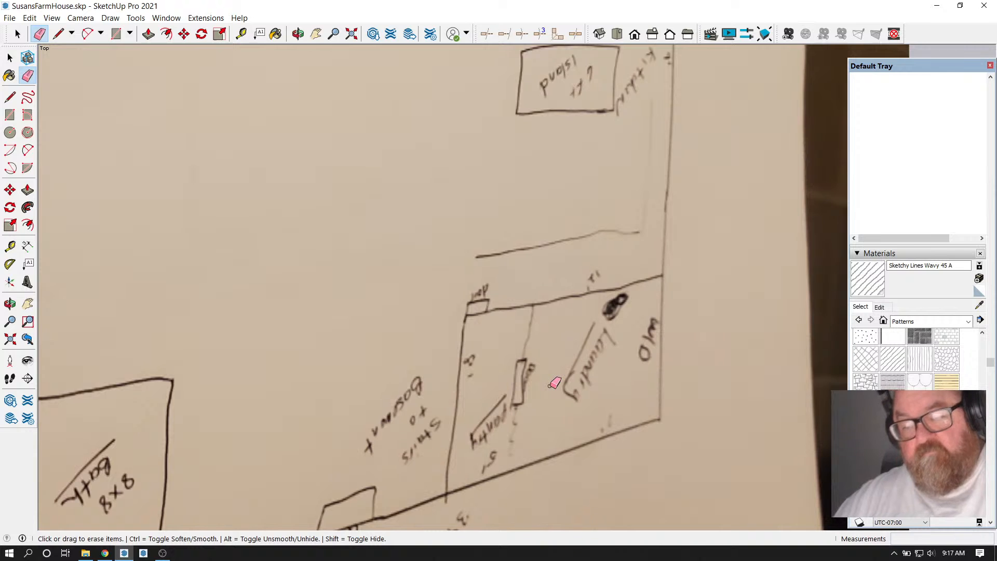
pyautogui.scroll(-1, 550, 341)
pyautogui.scroll(3, 540, 401)
pyautogui.scroll(3, 509, 444)
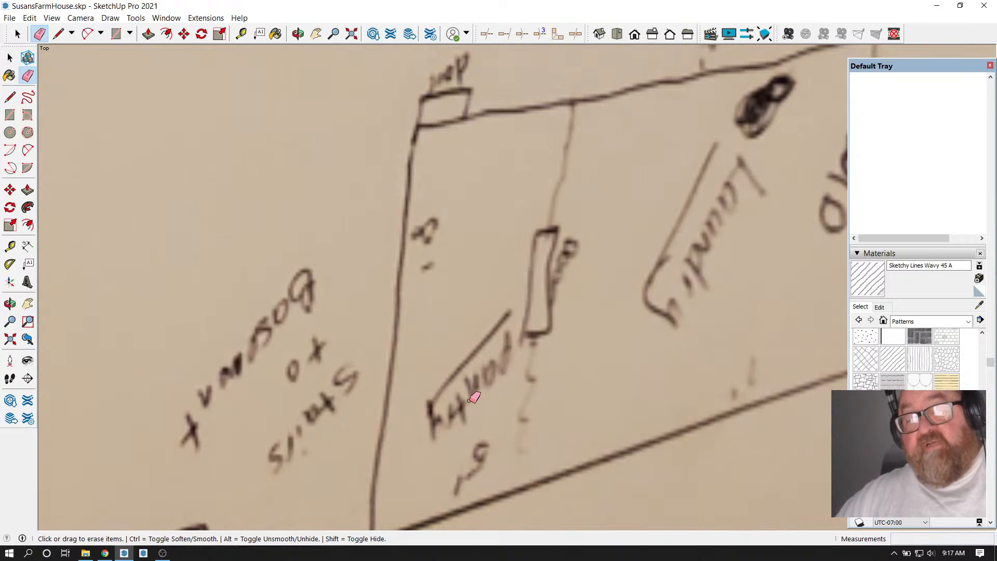
pyautogui.scroll(-5, 395, 379)
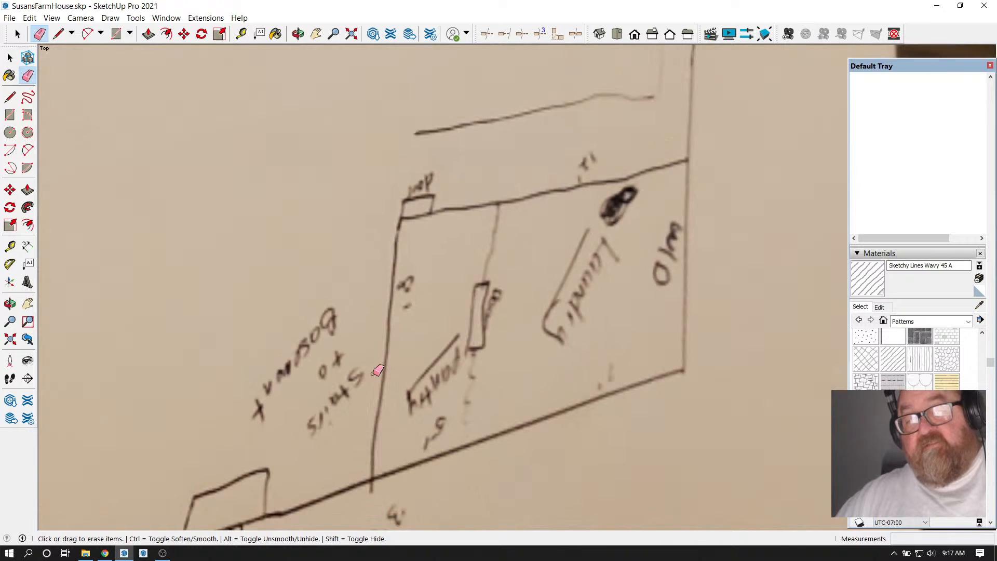
pyautogui.scroll(4, 618, 323)
pyautogui.scroll(1, 501, 325)
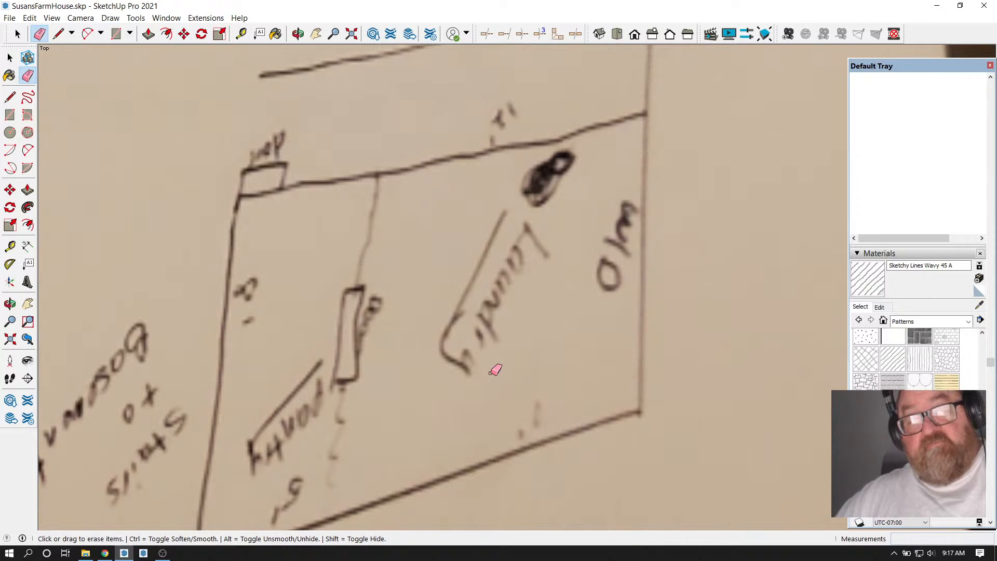
pyautogui.scroll(-2, 499, 369)
pyautogui.scroll(3, 356, 452)
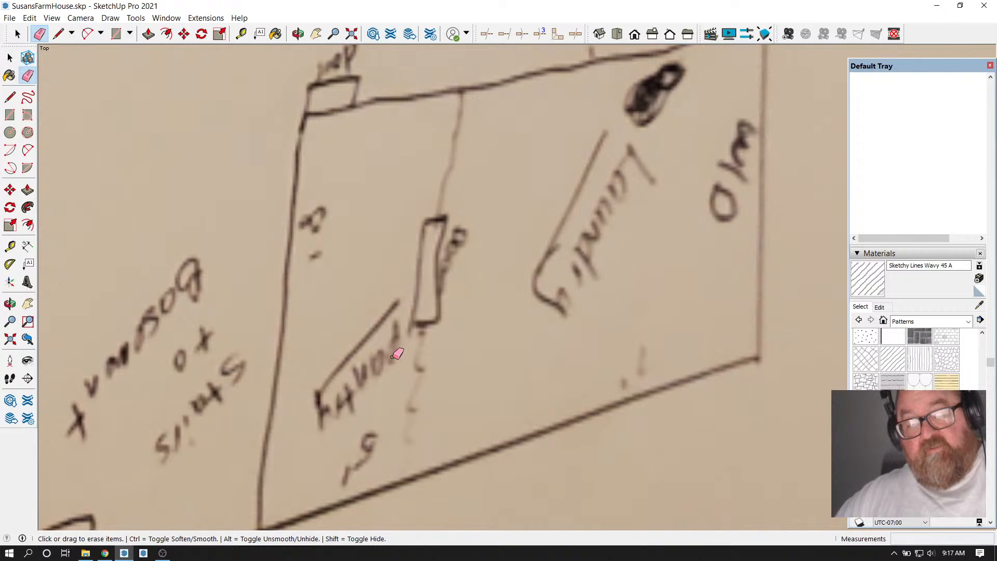
pyautogui.scroll(-3, 421, 358)
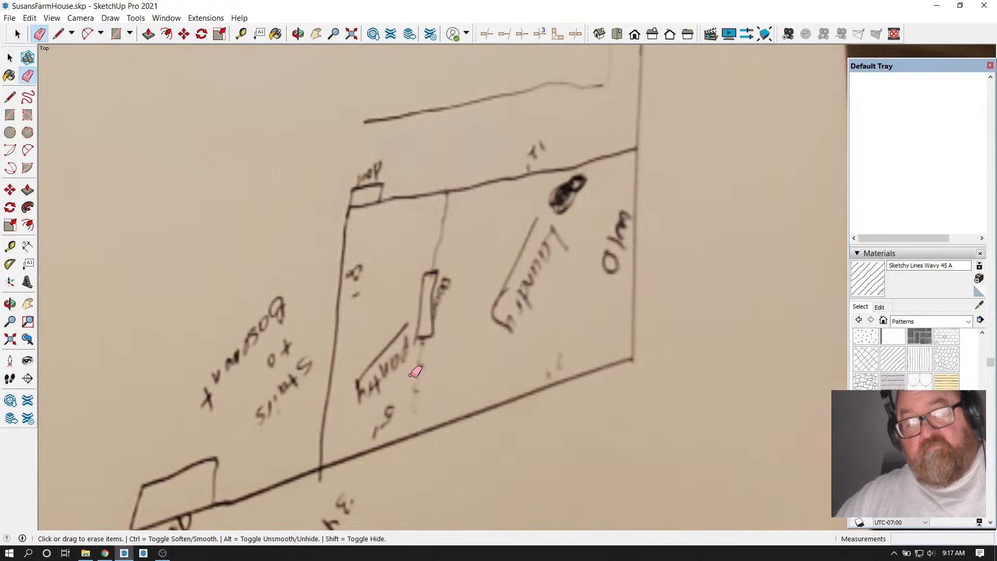
pyautogui.scroll(-6, 281, 402)
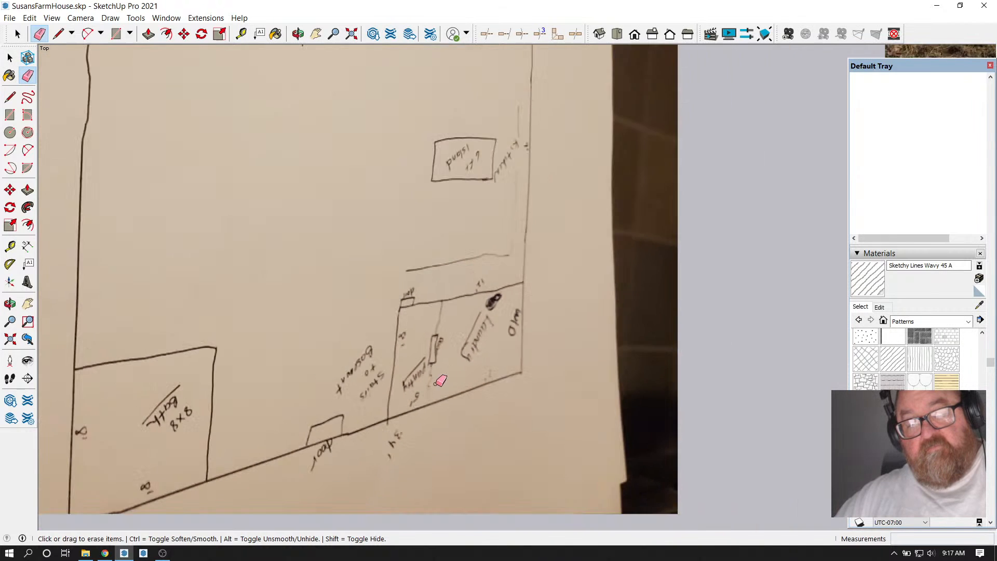
pyautogui.scroll(-4, 422, 382)
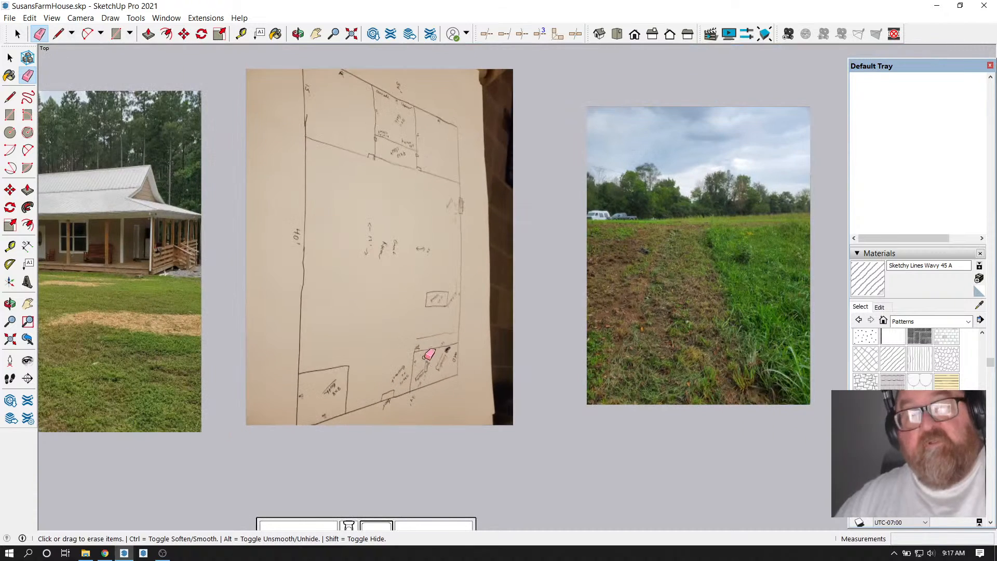
# Rotate the hand-drawn plan photo by half a turn about its middle so its handwriting reads upright
pyautogui.click(17, 34)
pyautogui.click(306, 202)
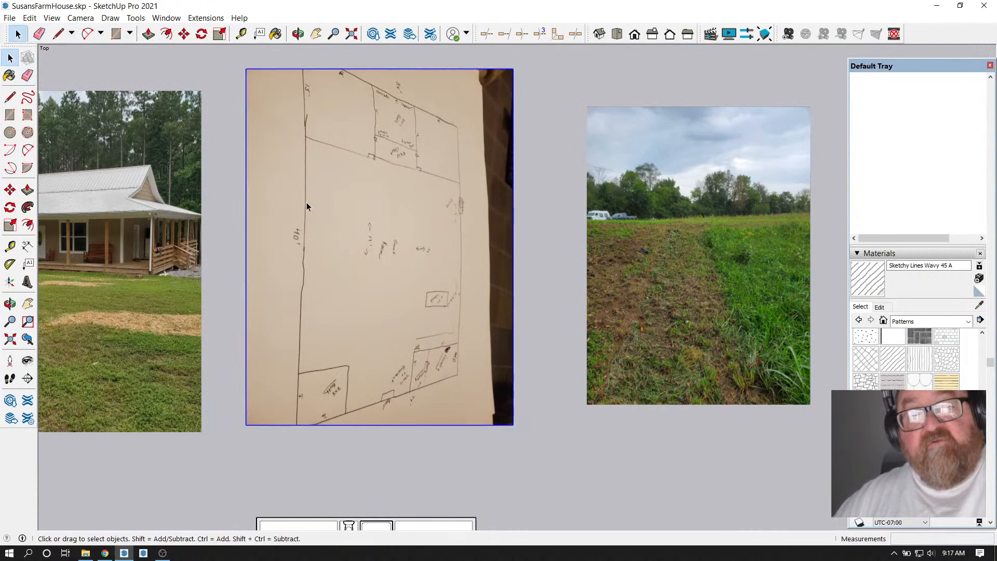
pyautogui.click(202, 34)
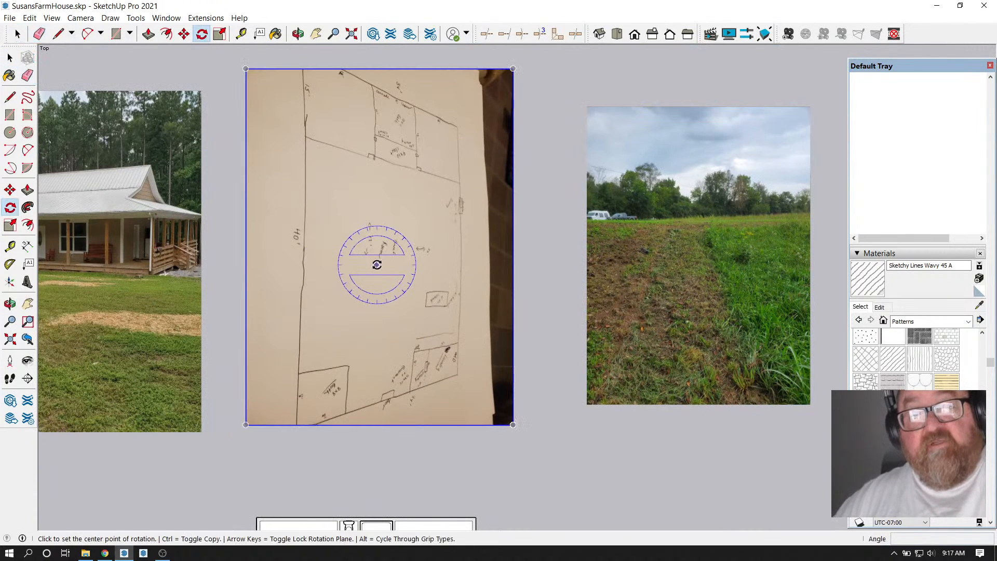
pyautogui.click(376, 265)
pyautogui.click(397, 265)
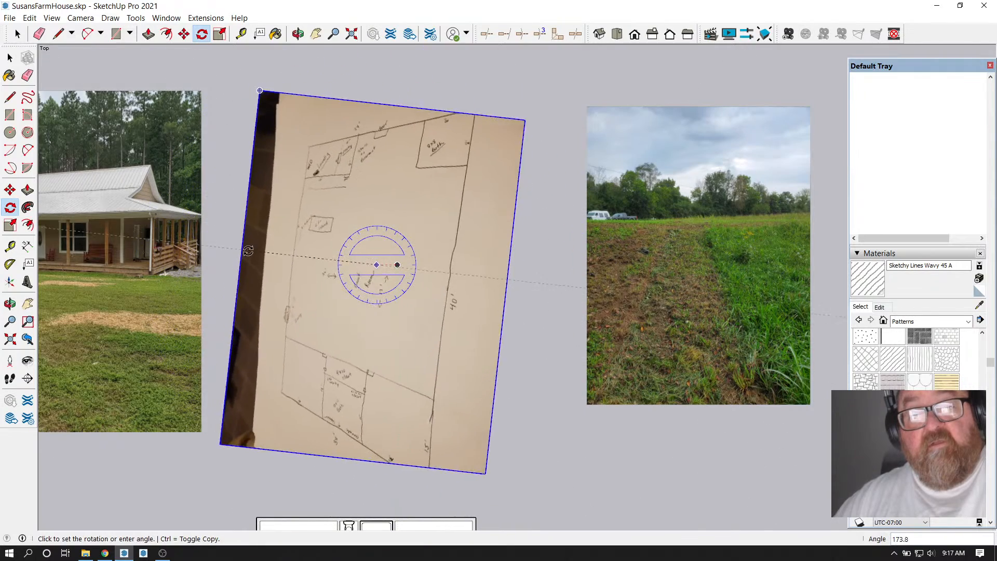
pyautogui.click(250, 258)
# Examine the laundry and pantry corner of the rotated sketch, including the room widths, dividing wall and door positions
pyautogui.scroll(8, 295, 174)
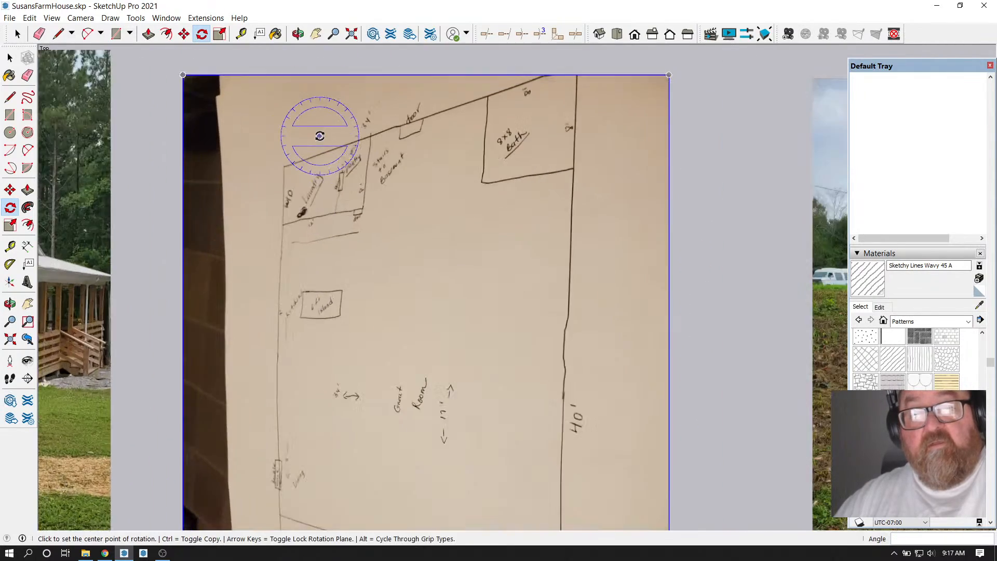
pyautogui.scroll(3, 295, 174)
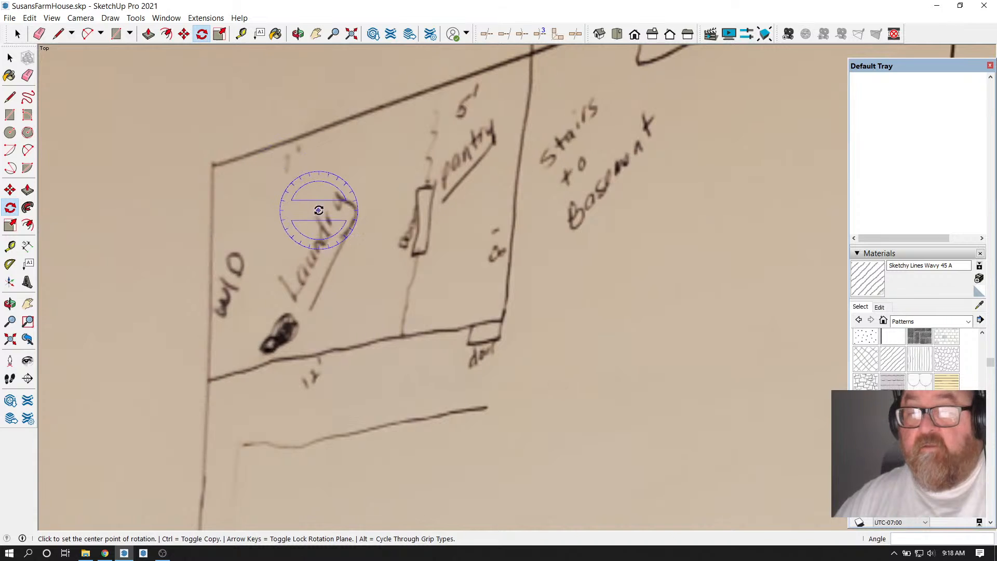
pyautogui.scroll(-3, 445, 283)
pyautogui.scroll(5, 476, 178)
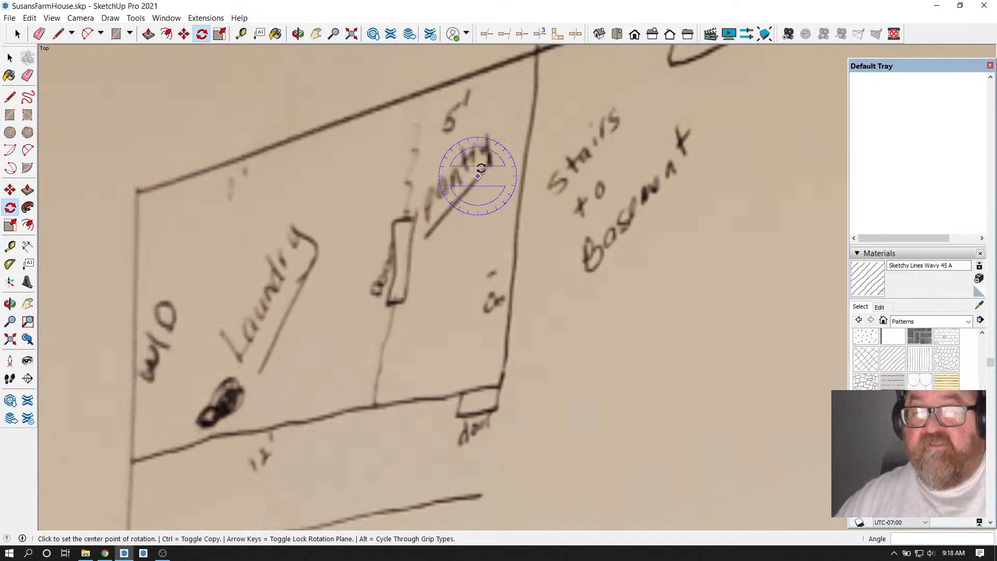
pyautogui.scroll(-2, 608, 296)
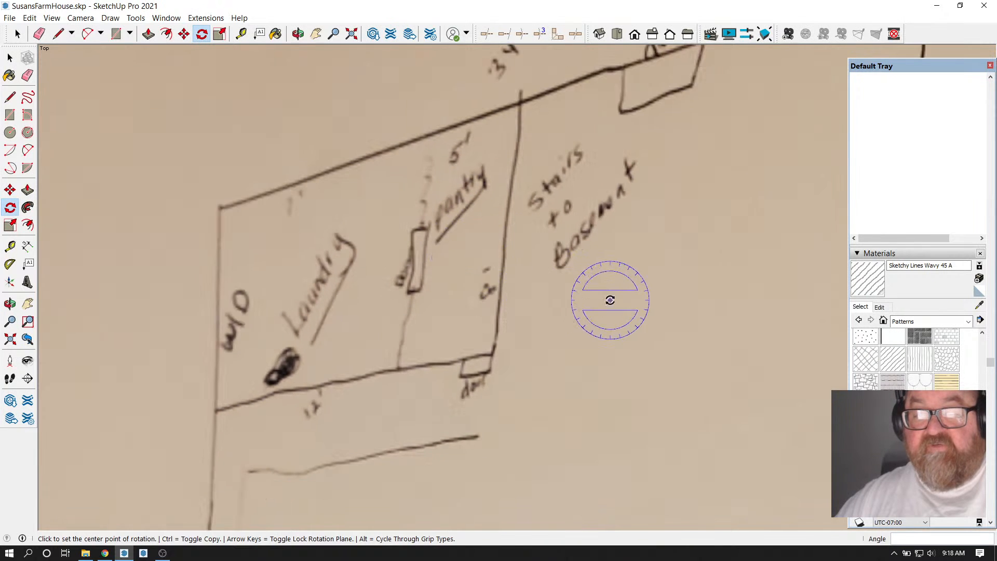
pyautogui.scroll(3, 499, 350)
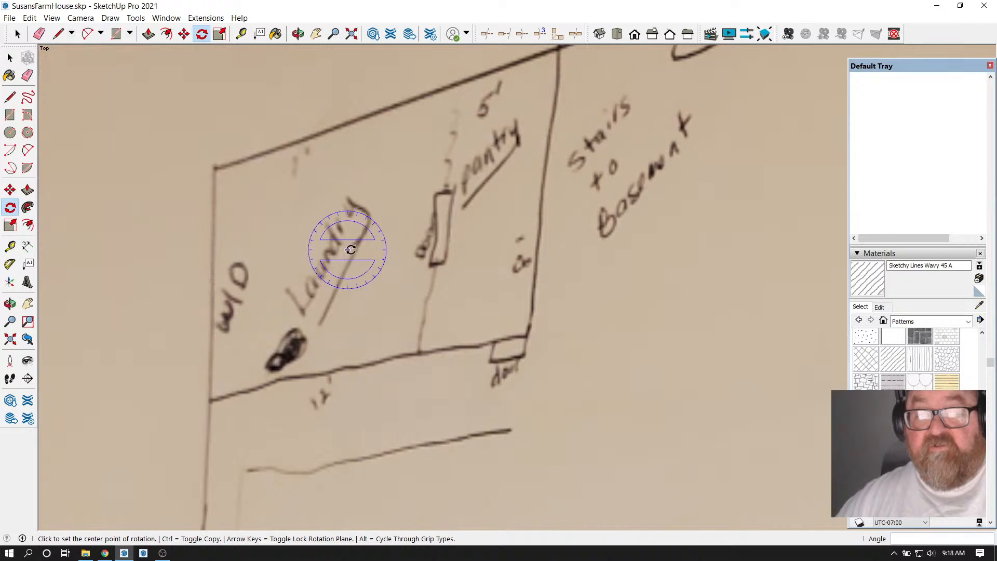
pyautogui.scroll(-3, 616, 334)
pyautogui.scroll(3, 474, 334)
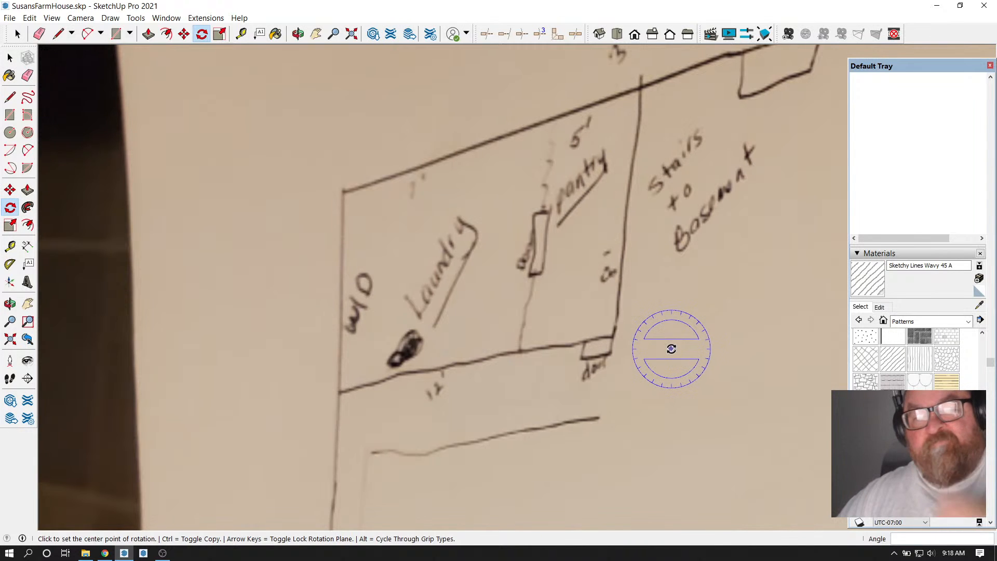
pyautogui.scroll(-6, 512, 285)
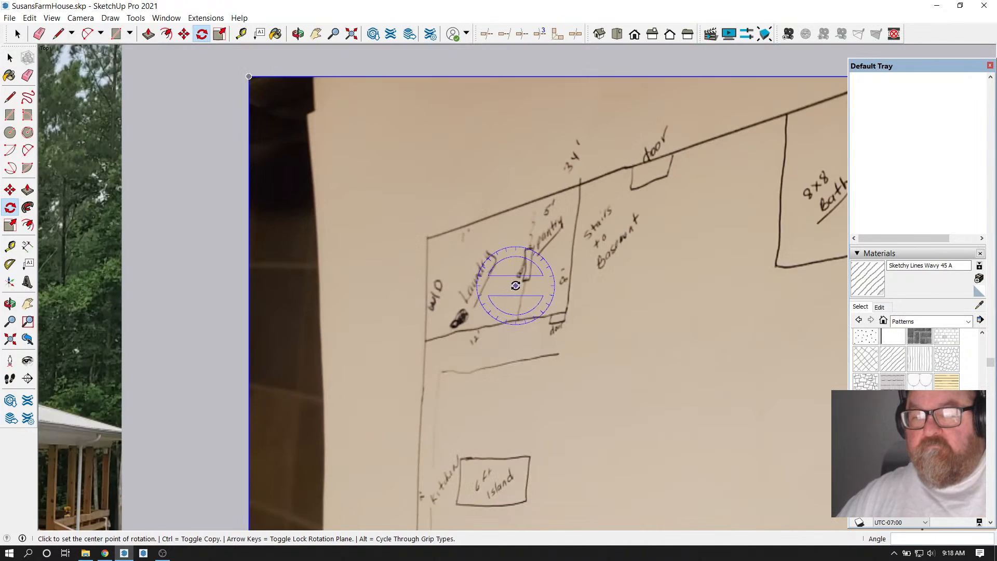
pyautogui.scroll(-5, 566, 259)
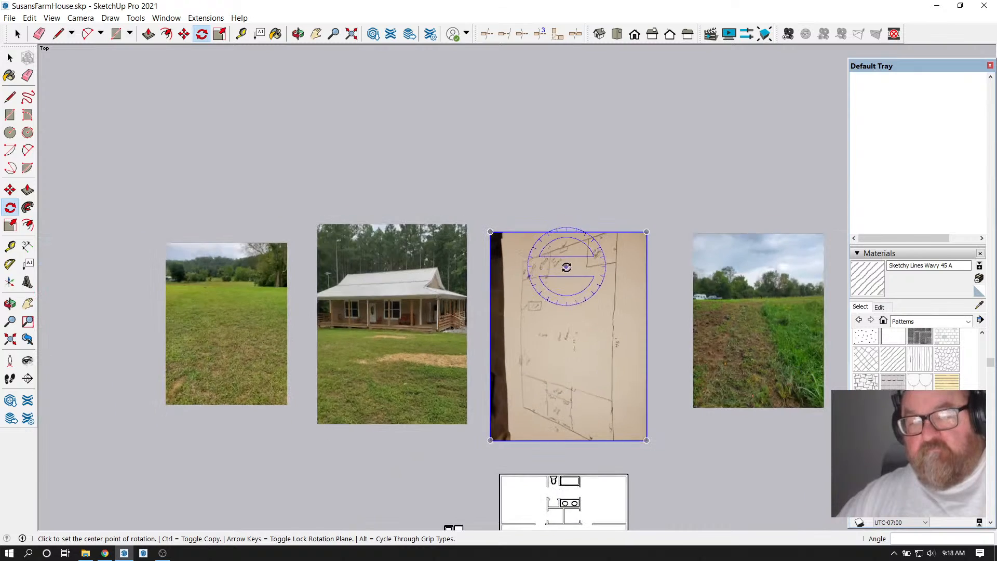
# Place a vertical guide 5' inside the lower right room's inner left wall face and another 4.5 inches farther for the pantry wall
pyautogui.scroll(2, 564, 439)
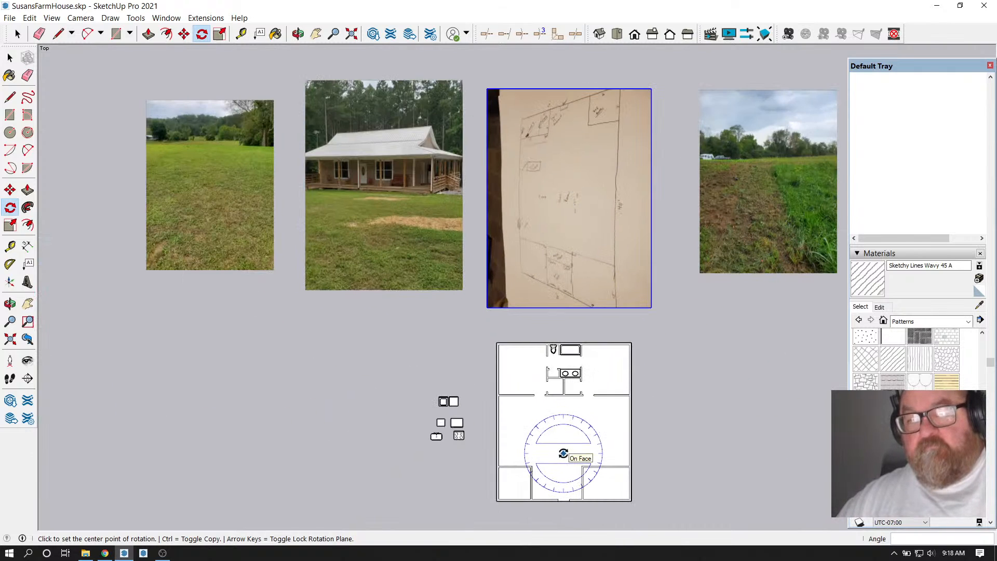
pyautogui.scroll(4, 577, 483)
pyautogui.scroll(1, 601, 504)
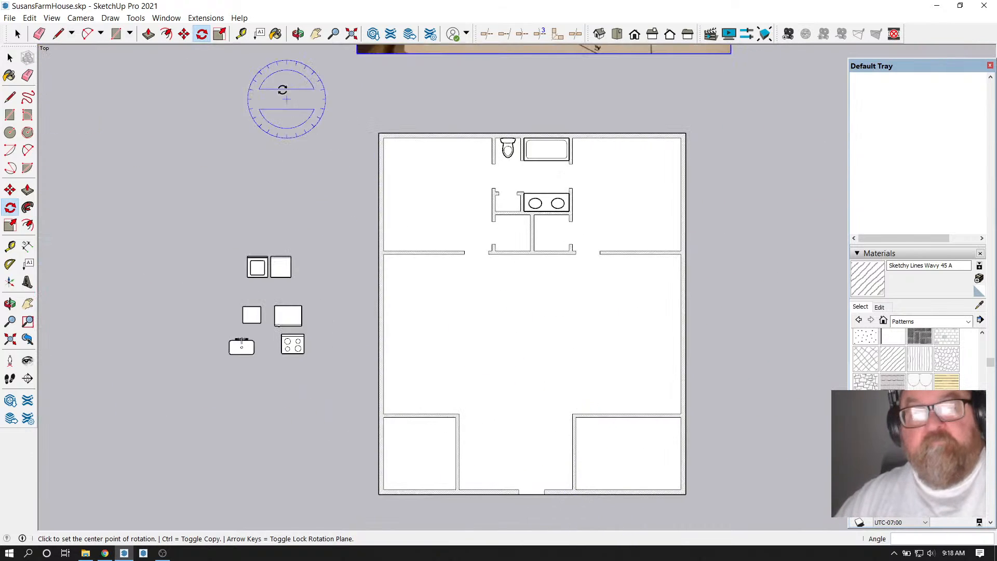
pyautogui.click(241, 34)
pyautogui.scroll(-4, 247, 127)
pyautogui.scroll(5, 502, 350)
pyautogui.scroll(2, 507, 345)
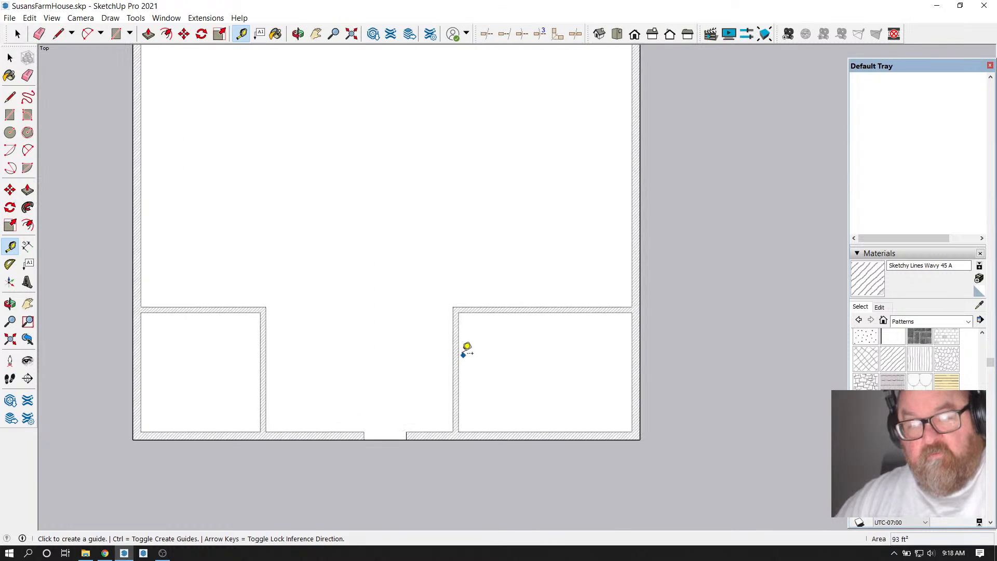
pyautogui.click(459, 354)
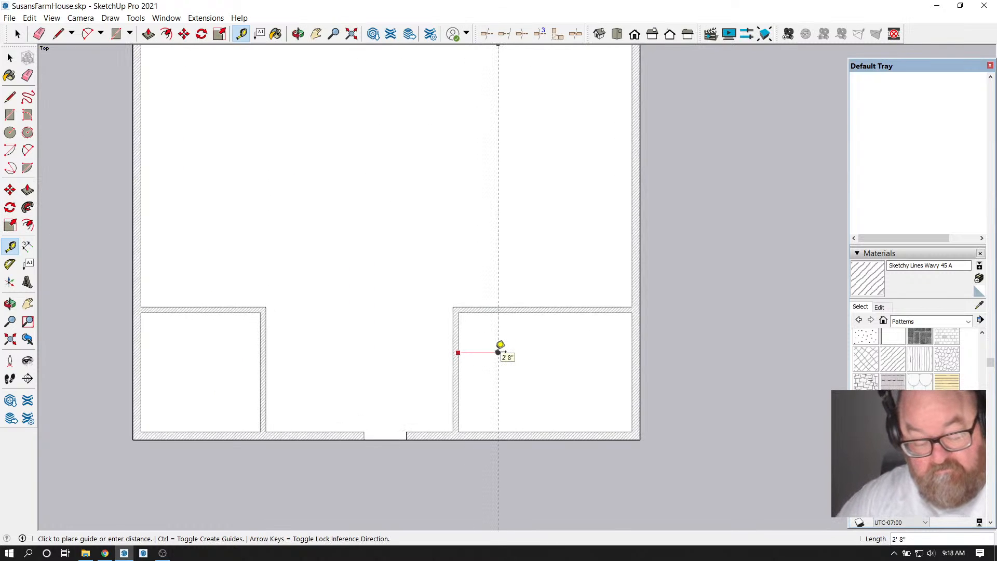
pyautogui.press('Return')
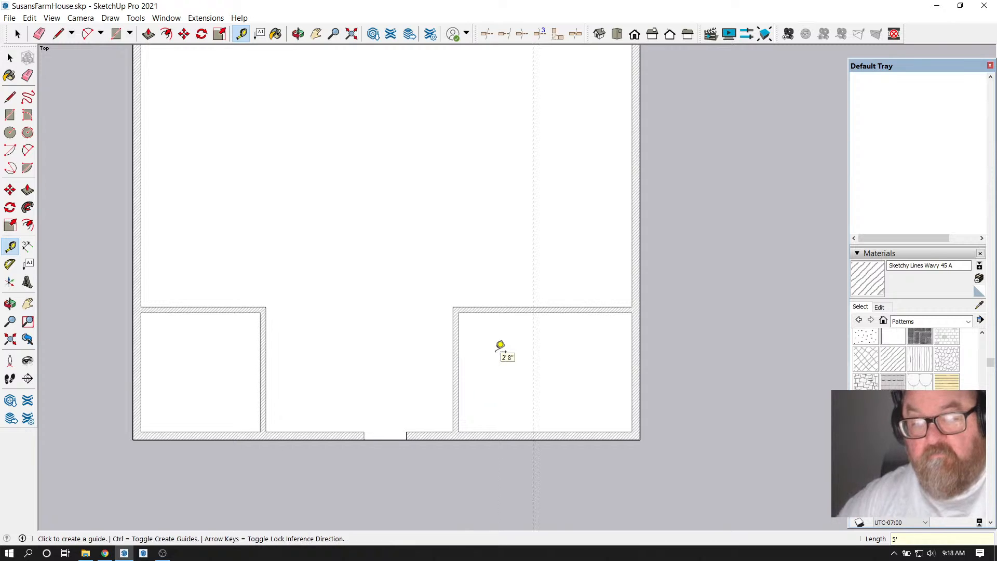
pyautogui.scroll(3, 506, 347)
pyautogui.click(561, 328)
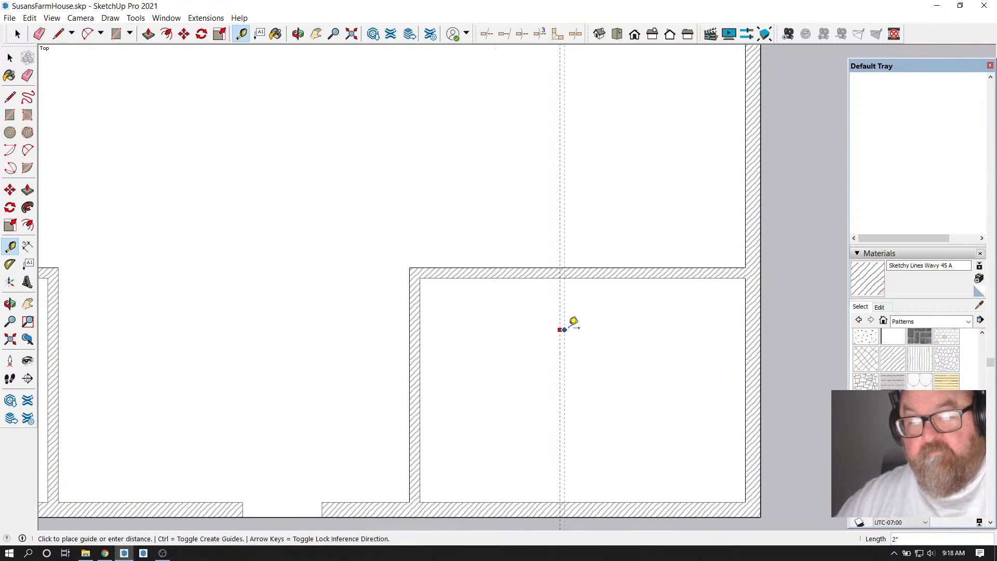
pyautogui.press('Return')
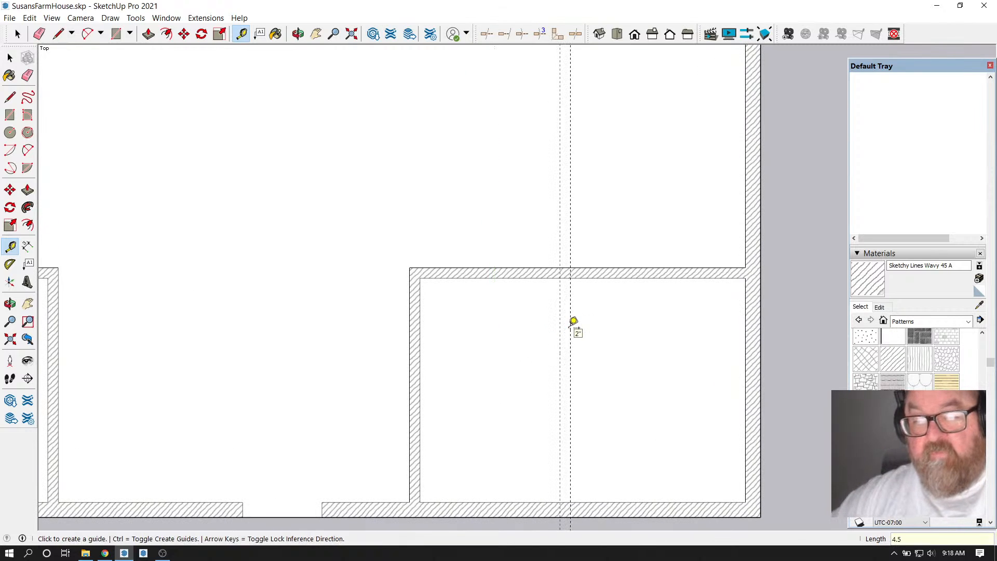
# Measure the lower right room's width from the exterior wall's inner face to the room's outer left corner
pyautogui.click(744, 222)
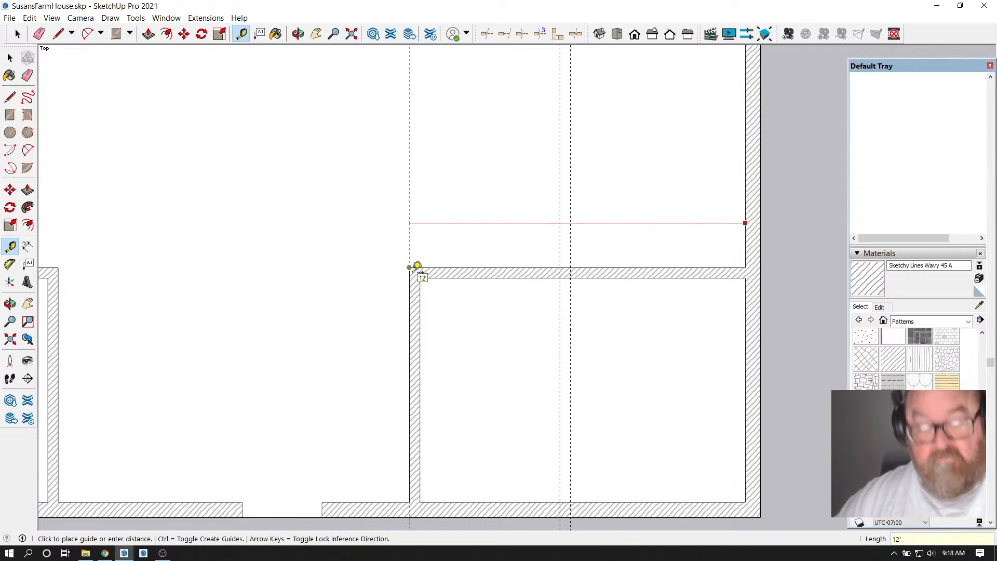
pyautogui.press('Escape')
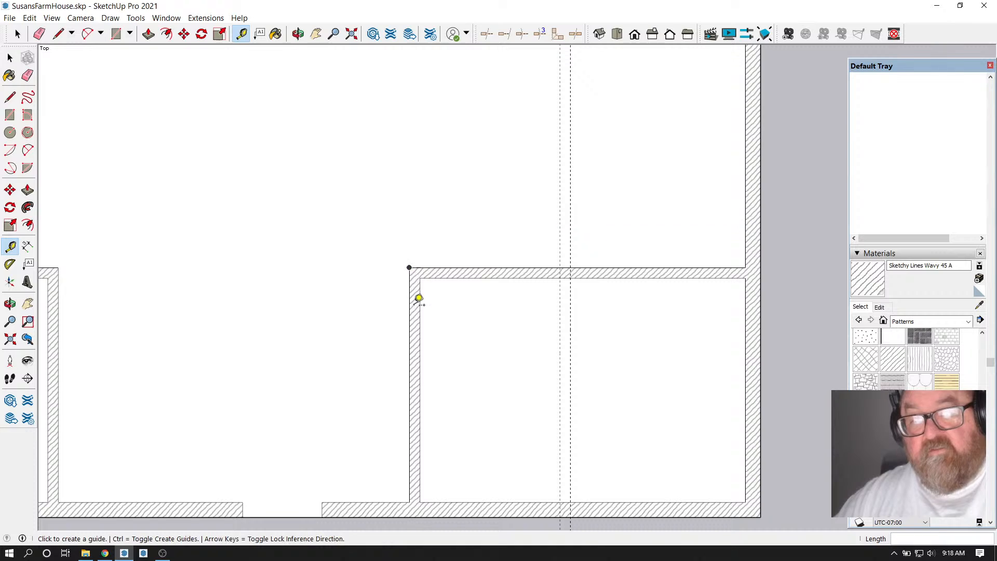
# Place a vertical guide 4.5 inches inside the lower right room's inner left wall face and another 32 inches farther for a door
pyautogui.click(419, 297)
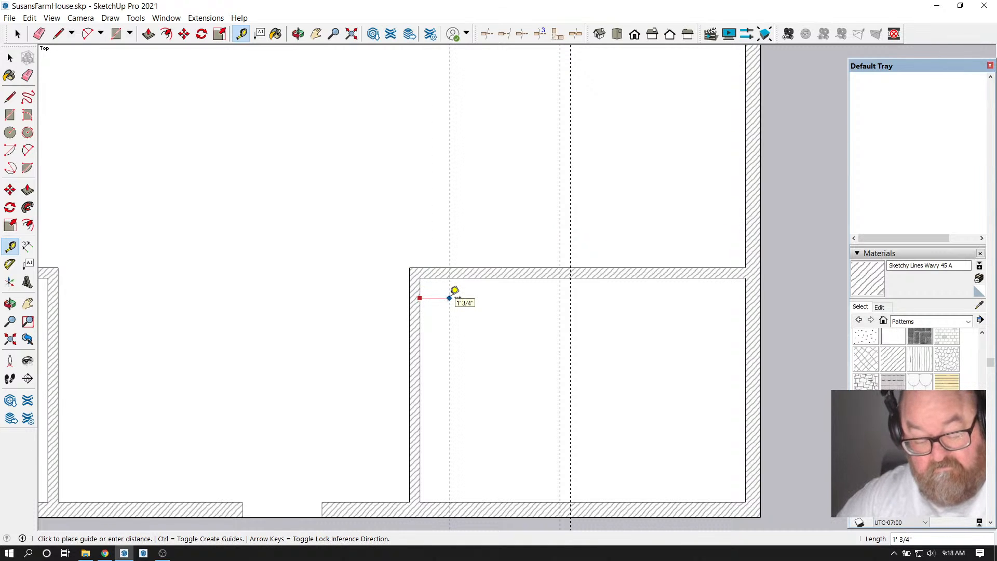
pyautogui.press('Return')
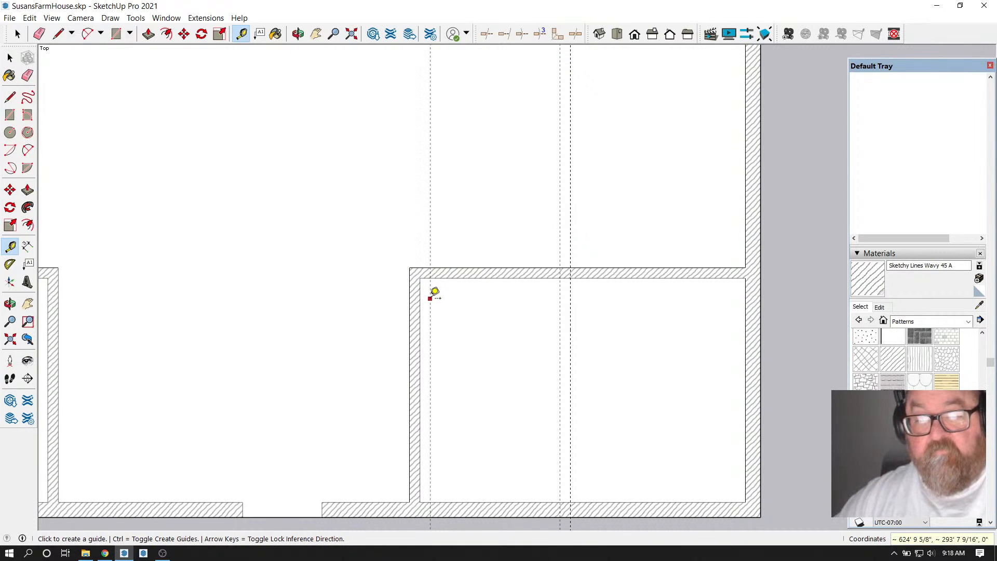
pyautogui.click(430, 299)
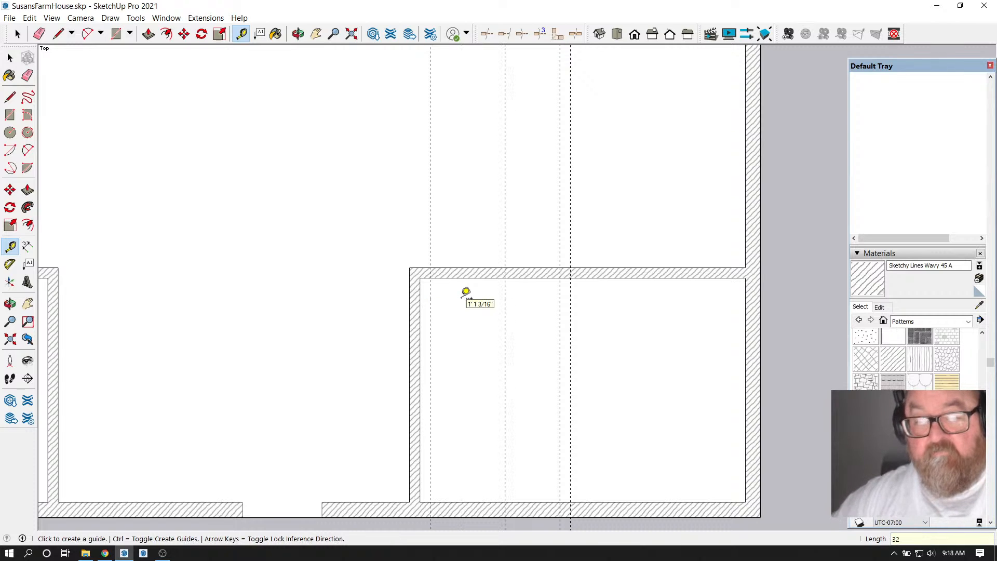
# Cut the 32-inch door opening in the room's upper wall by drawing jamb lines at the two guides, erasing the edges between and the door guides
pyautogui.click(58, 34)
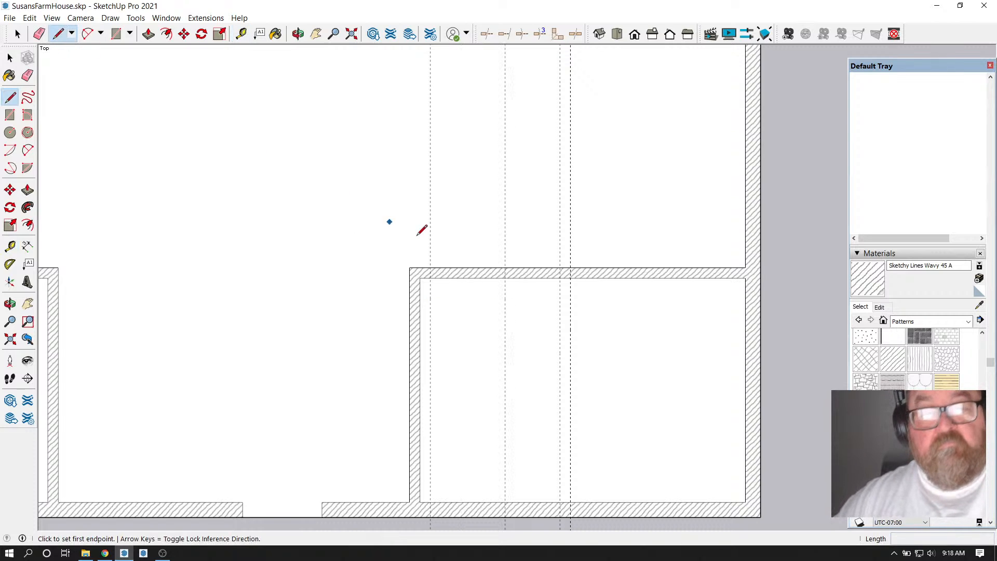
pyautogui.click(430, 268)
pyautogui.click(431, 278)
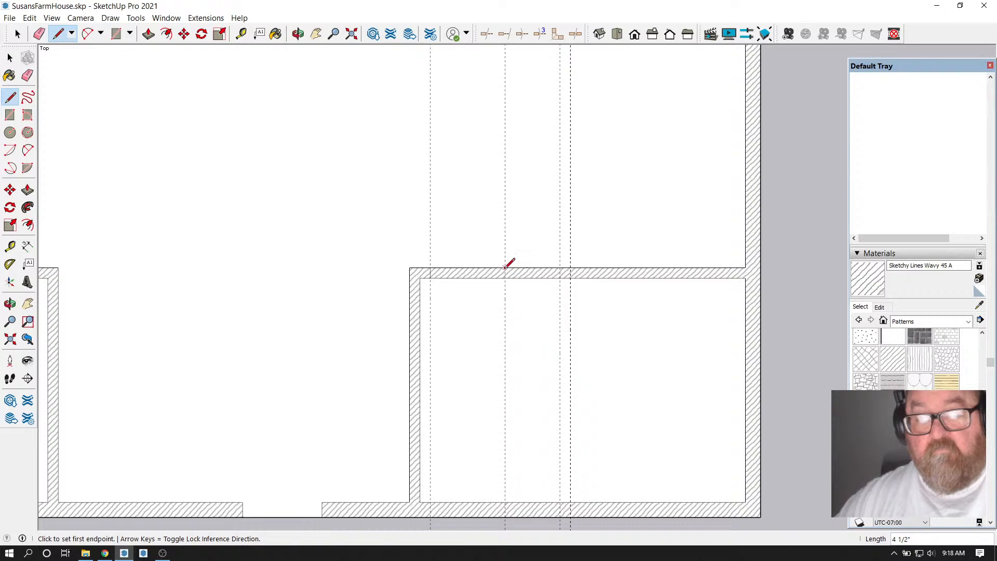
pyautogui.click(505, 268)
pyautogui.click(506, 278)
pyautogui.click(39, 33)
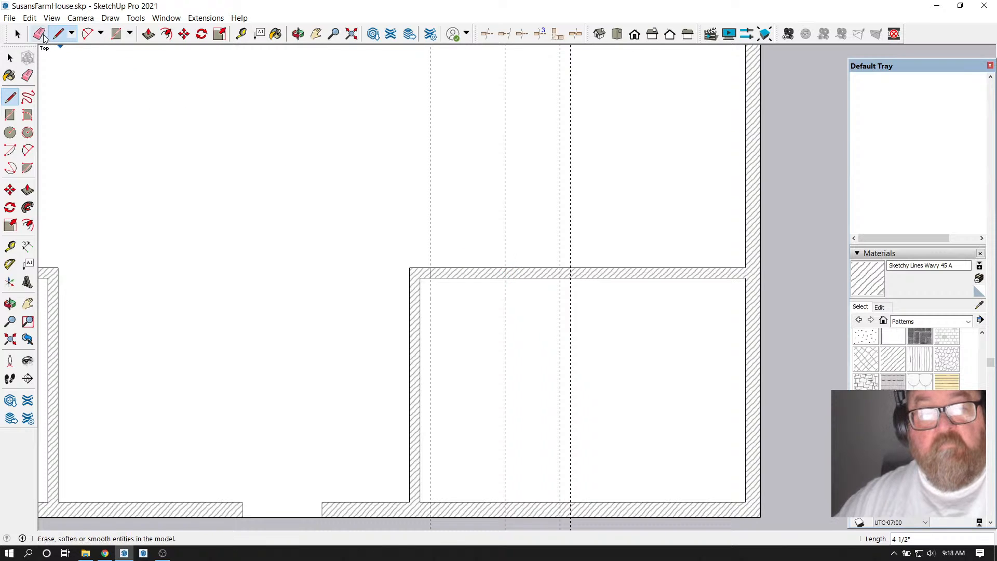
pyautogui.moveTo(509, 245); pyautogui.dragTo(472, 312)
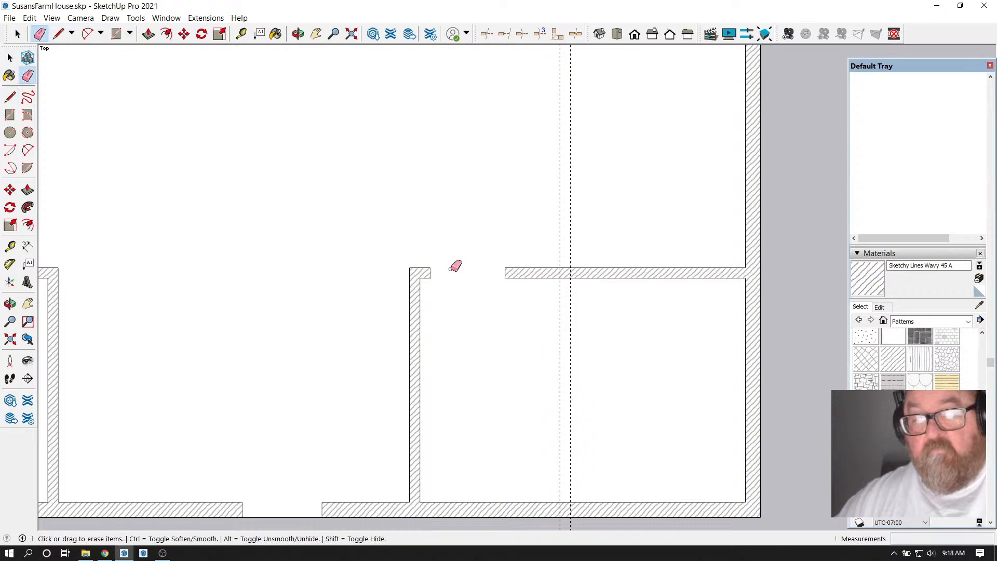
# Draw the 4 1/2" by 8' dividing wall between the remaining vertical guides and fill it with the Sketchy Lines Wavy 45 A pattern
pyautogui.click(115, 34)
pyautogui.scroll(-2, 443, 174)
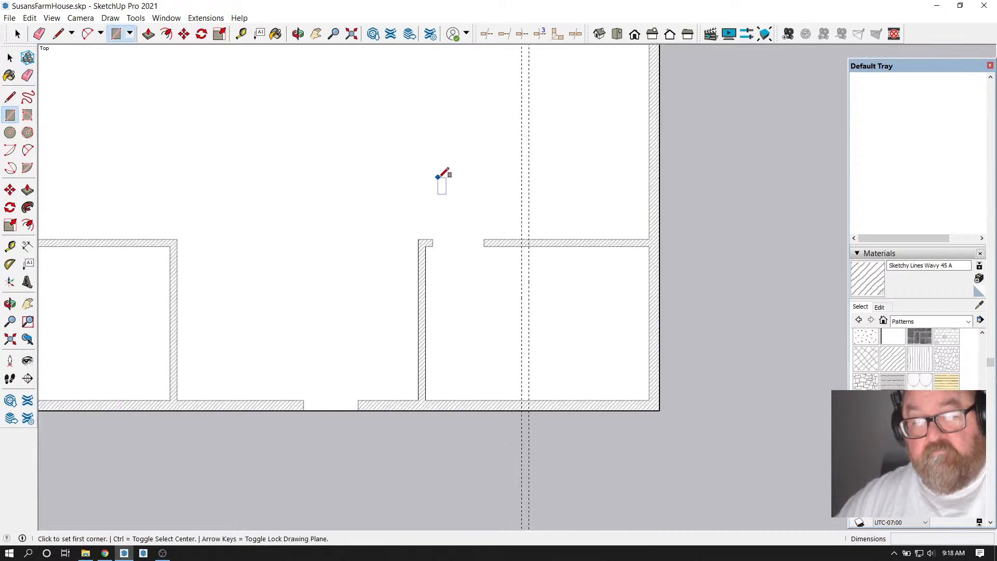
pyautogui.scroll(2, 521, 307)
pyautogui.click(517, 202)
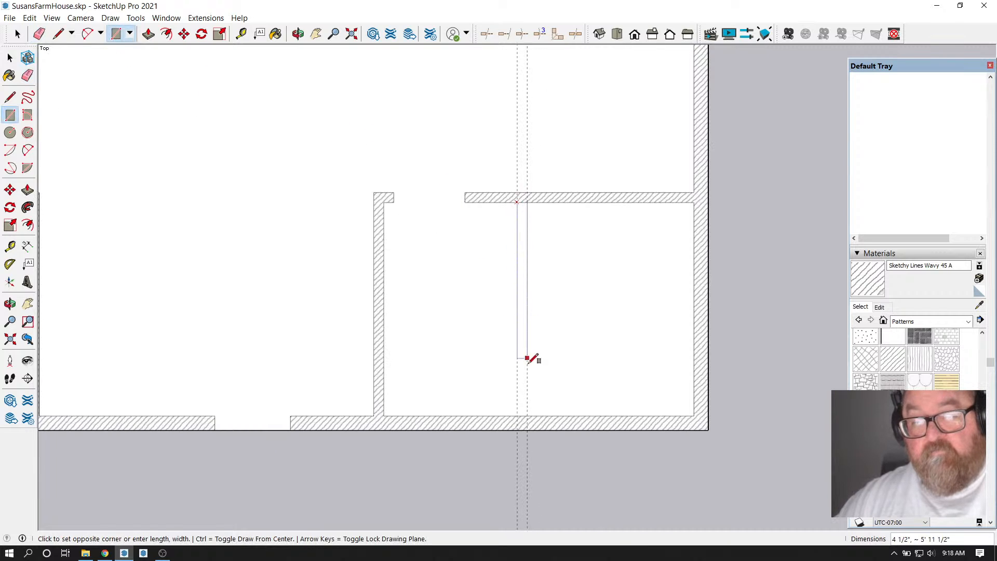
pyautogui.click(528, 415)
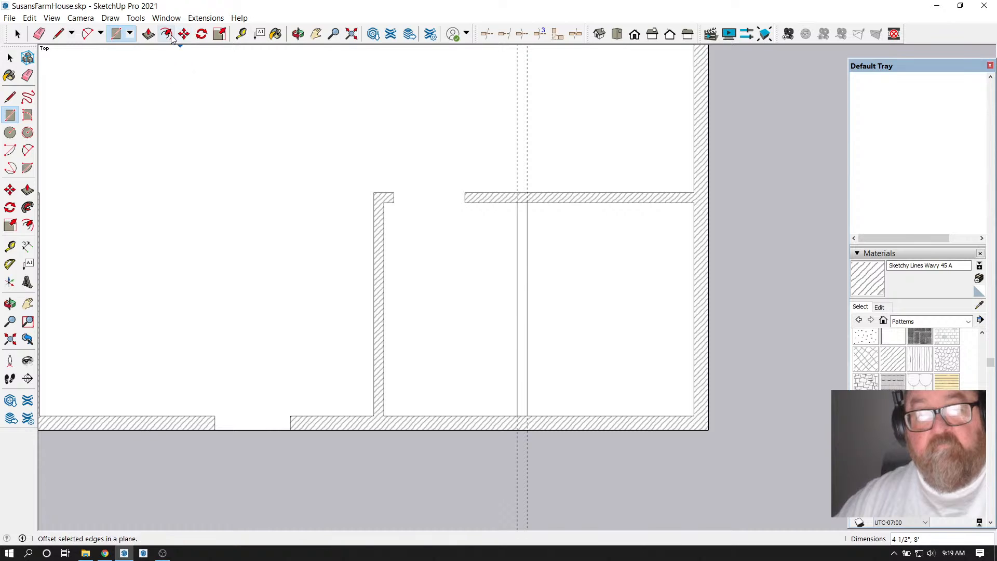
pyautogui.click(276, 34)
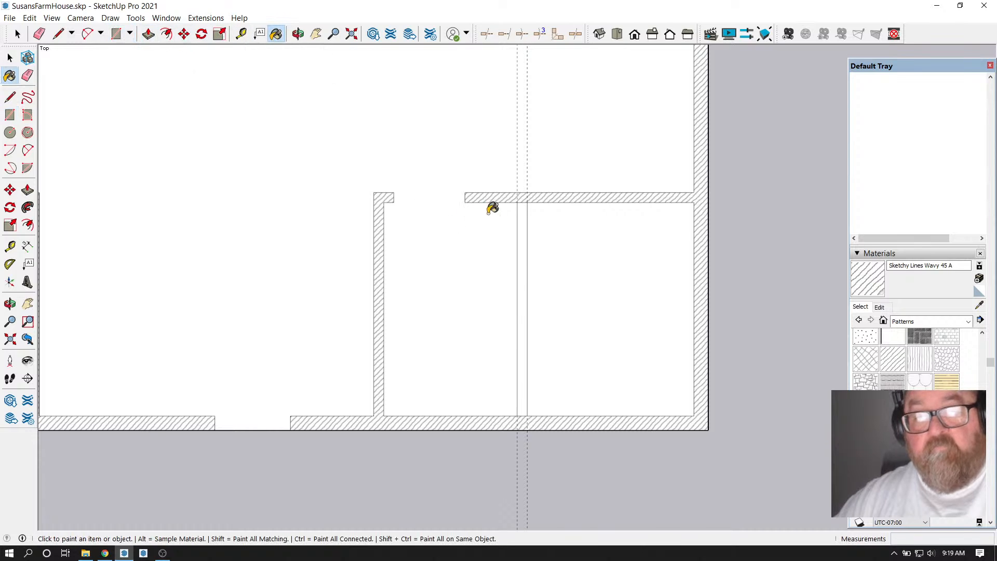
pyautogui.click(524, 210)
# Erase the two vertical guides running along the new dividing wall
pyautogui.click(39, 34)
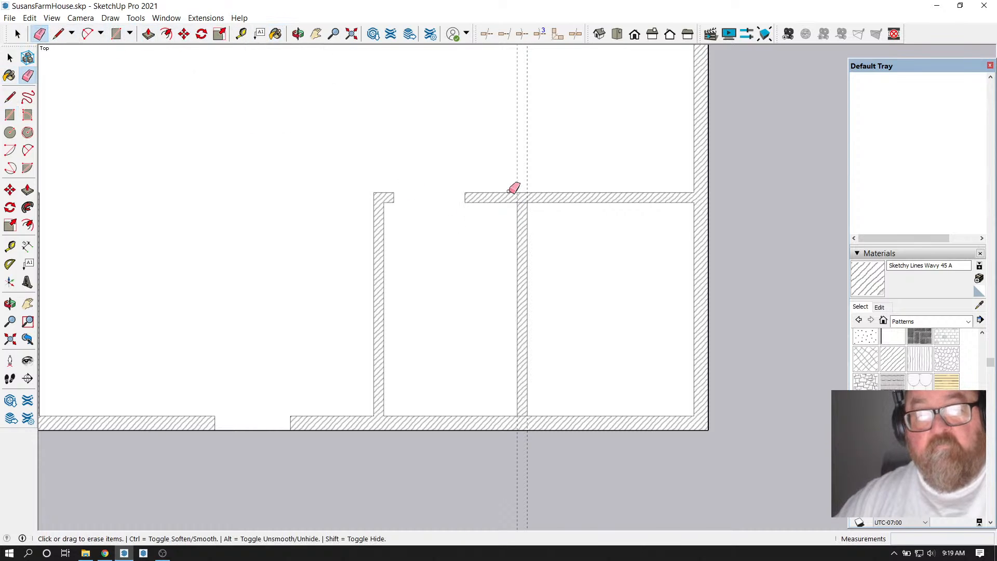
pyautogui.scroll(3, 518, 198)
pyautogui.scroll(-5, 546, 203)
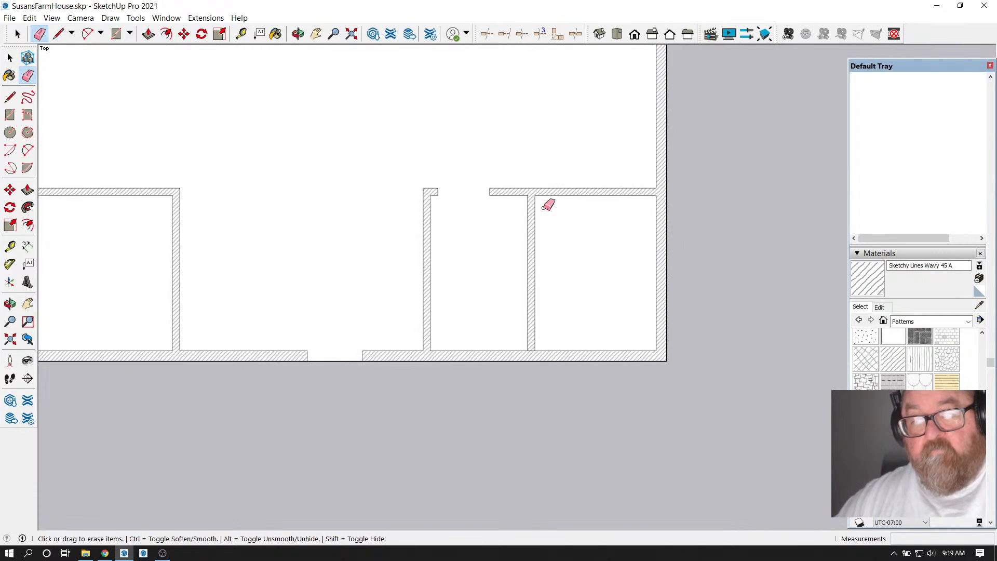
pyautogui.scroll(-2, 539, 391)
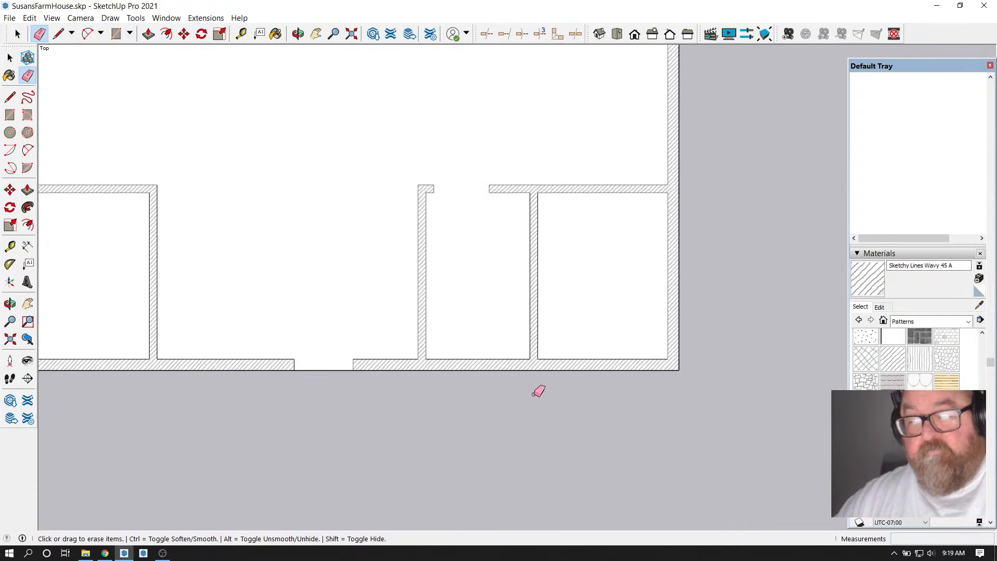
# Place a horizontal guide 4.5 inches below the upper wall's inner face and another 32 inches below that for the dividing wall's door
pyautogui.click(10, 246)
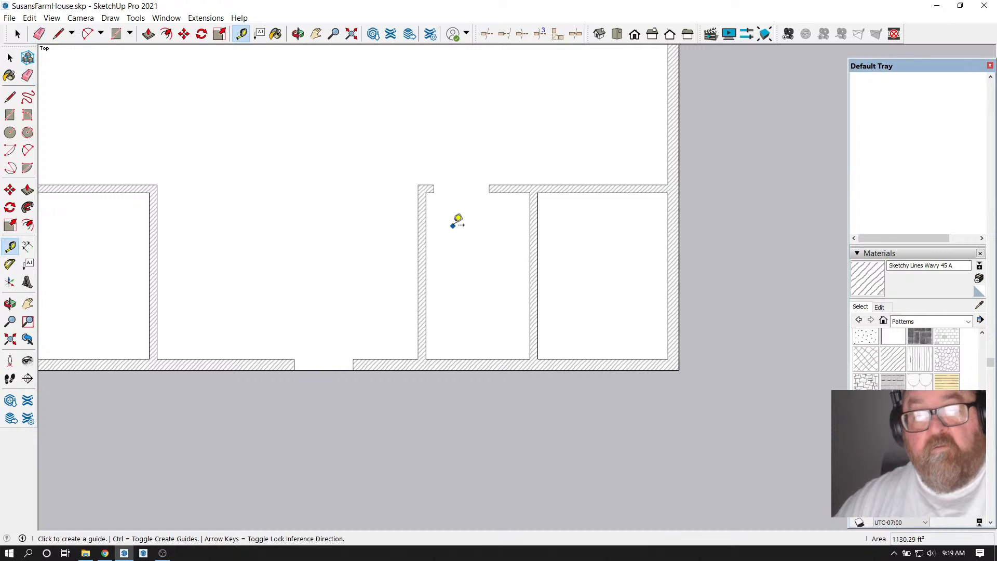
pyautogui.scroll(1, 504, 231)
pyautogui.scroll(1, 502, 233)
pyautogui.click(569, 165)
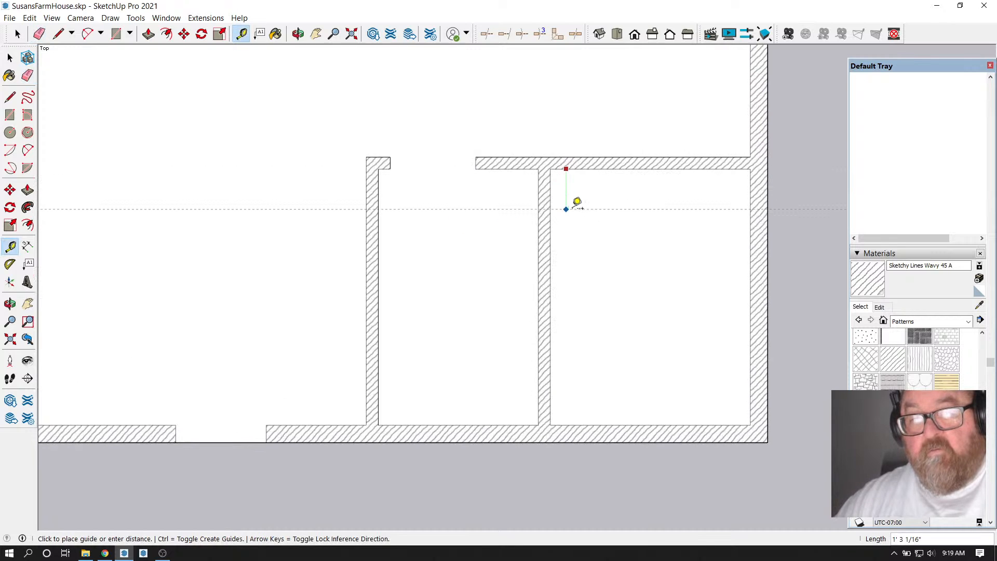
pyautogui.write('4')
pyautogui.press('Return')
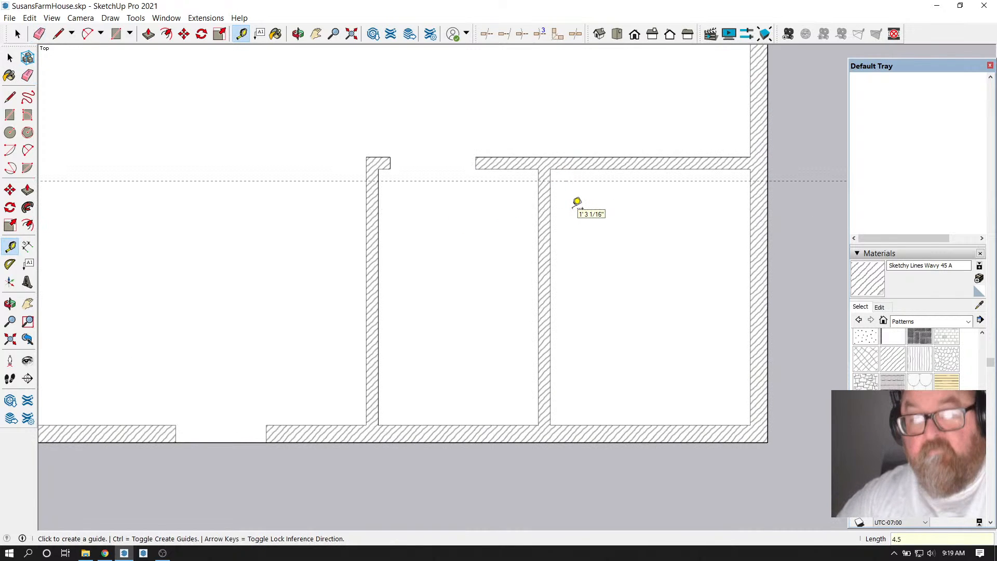
pyautogui.write('32')
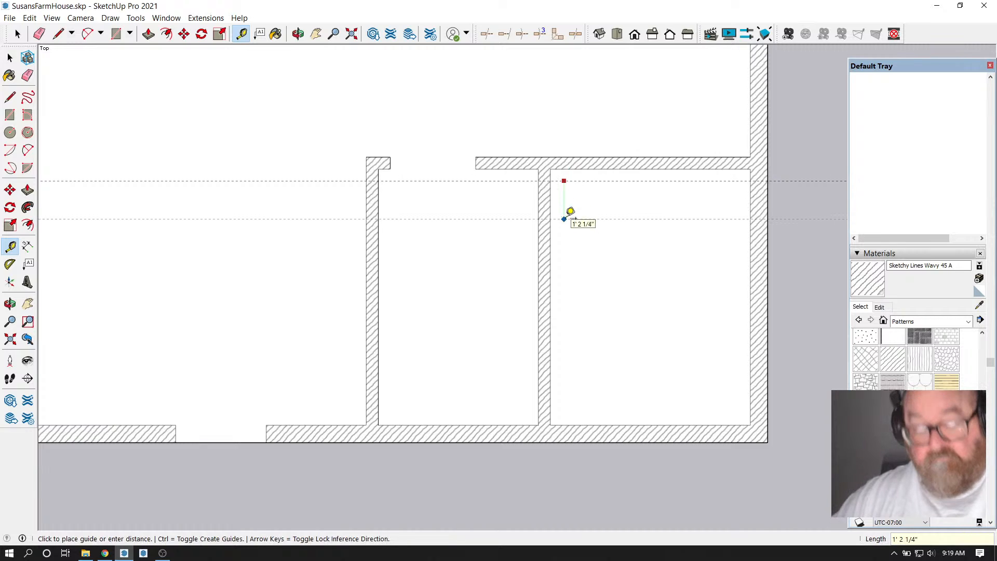
pyautogui.press('Return')
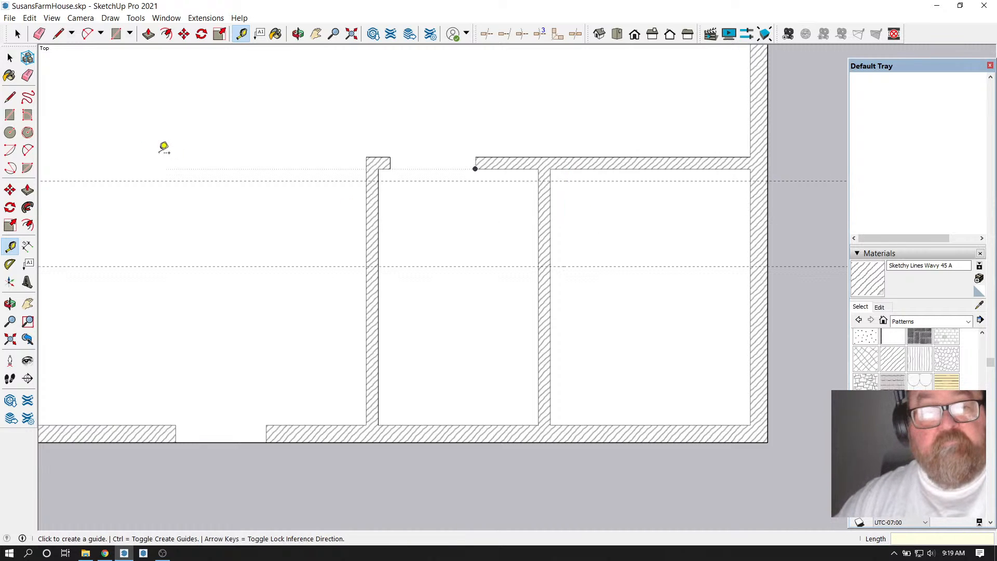
# Cut the 32-inch door opening in the dividing wall by drawing jamb lines at the guides, erasing the edges between and both guides
pyautogui.click(58, 34)
pyautogui.scroll(1, 512, 238)
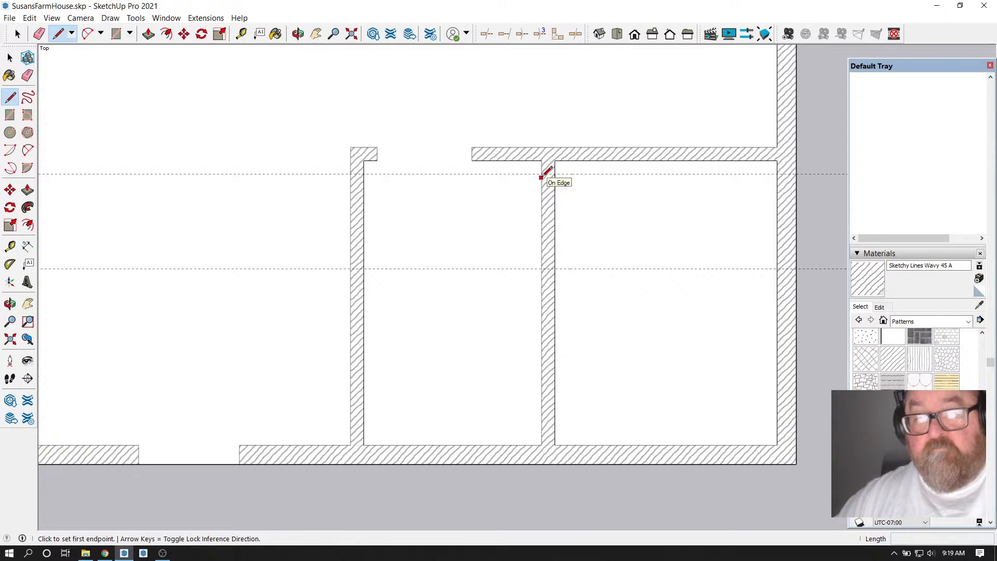
pyautogui.click(541, 174)
pyautogui.click(554, 174)
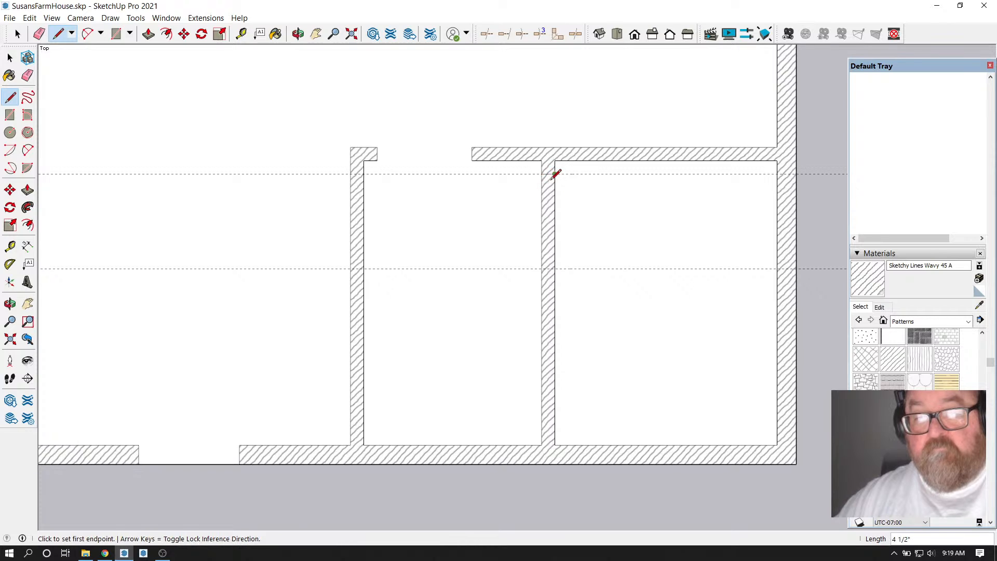
pyautogui.click(541, 264)
pyautogui.click(554, 265)
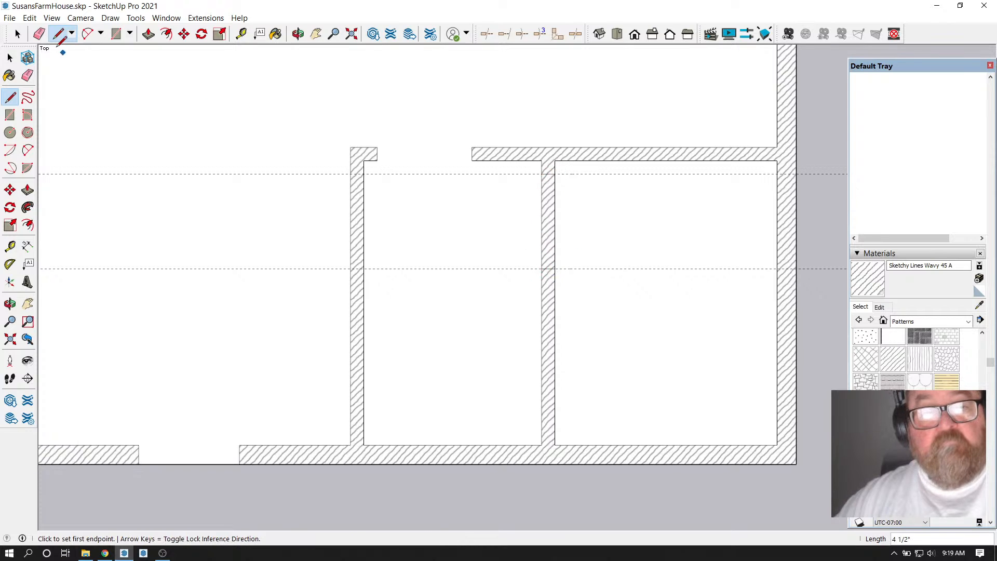
pyautogui.click(493, 198)
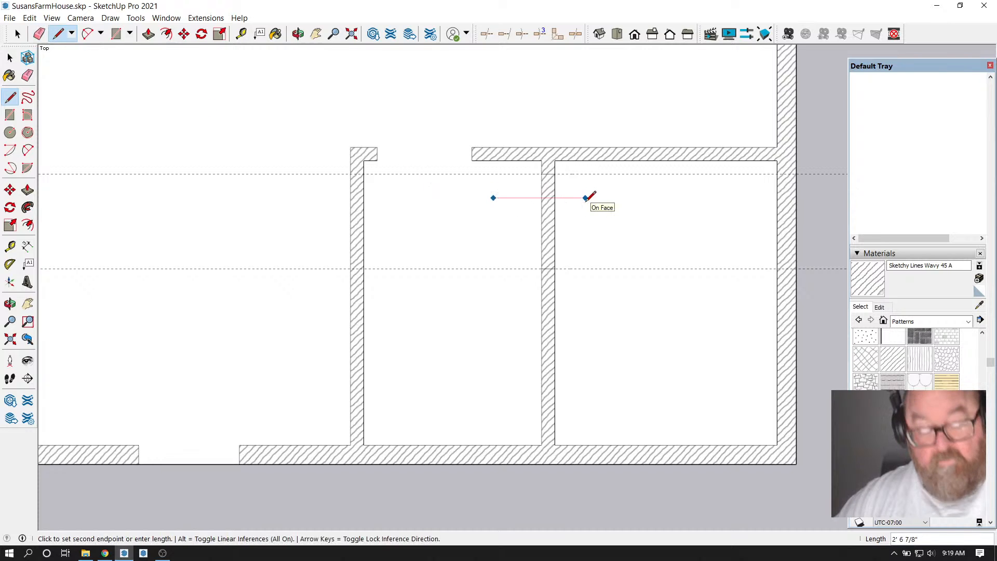
pyautogui.press('Escape')
pyautogui.click(39, 34)
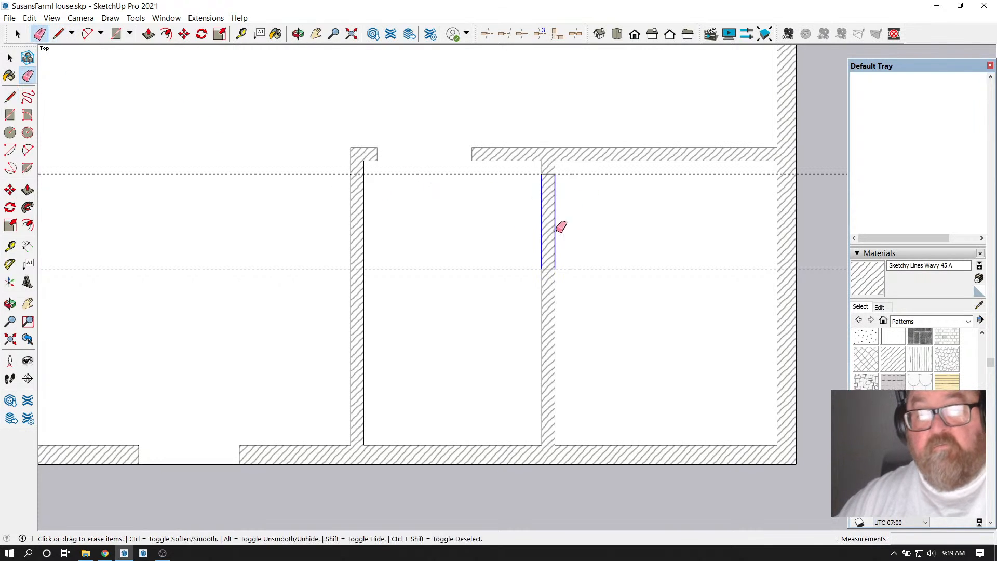
pyautogui.moveTo(555, 230); pyautogui.dragTo(567, 227)
pyautogui.moveTo(446, 165); pyautogui.dragTo(460, 297)
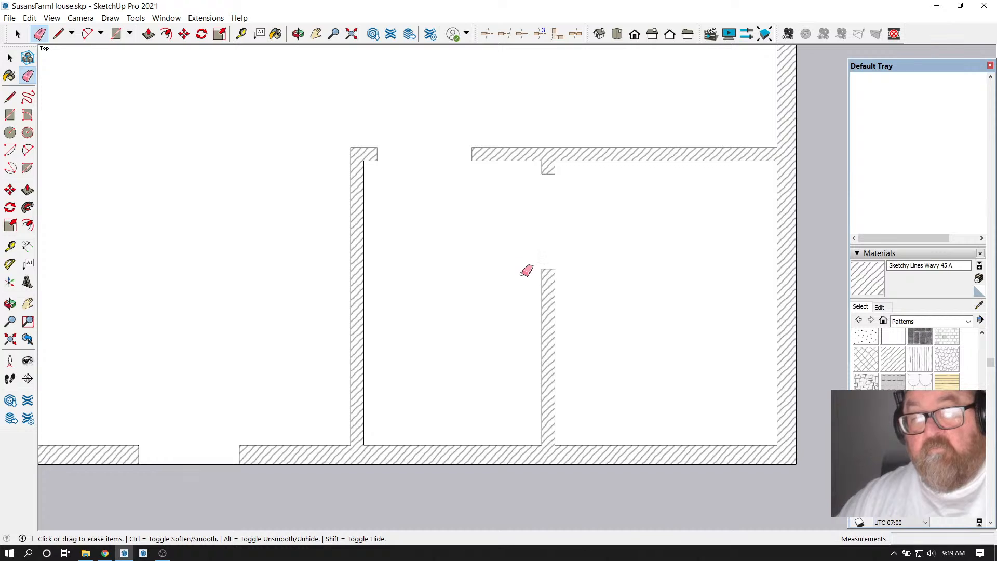
# Place a vertical guide 12 inches inside the room's inner left wall face and a second guide about 3.5 inches farther
pyautogui.scroll(-2, 490, 274)
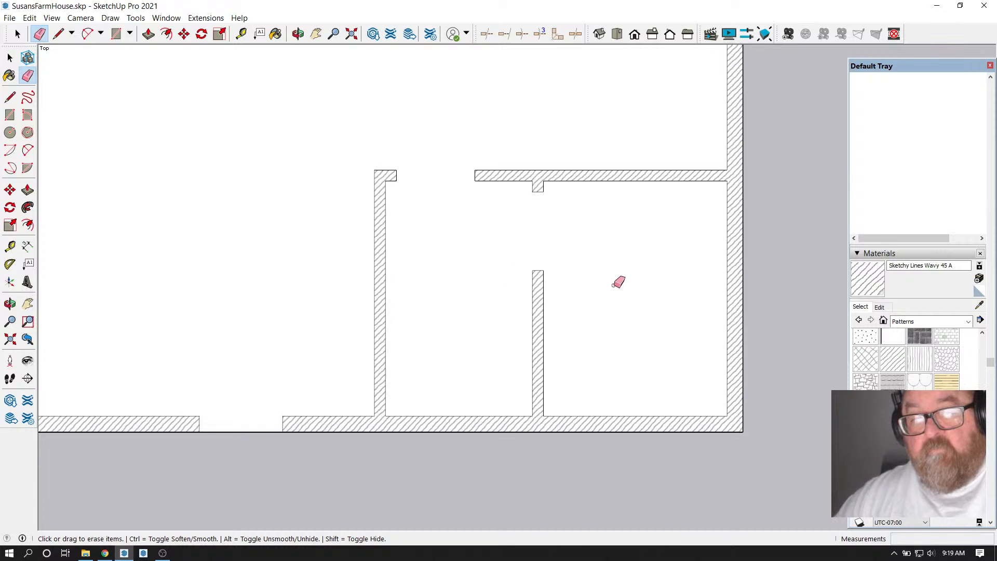
pyautogui.scroll(3, 407, 214)
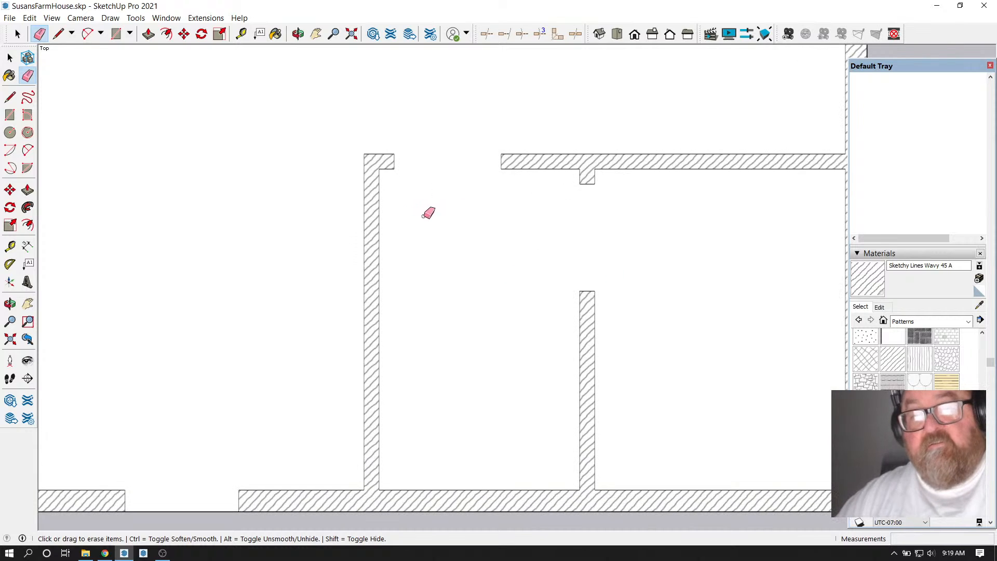
pyautogui.click(241, 34)
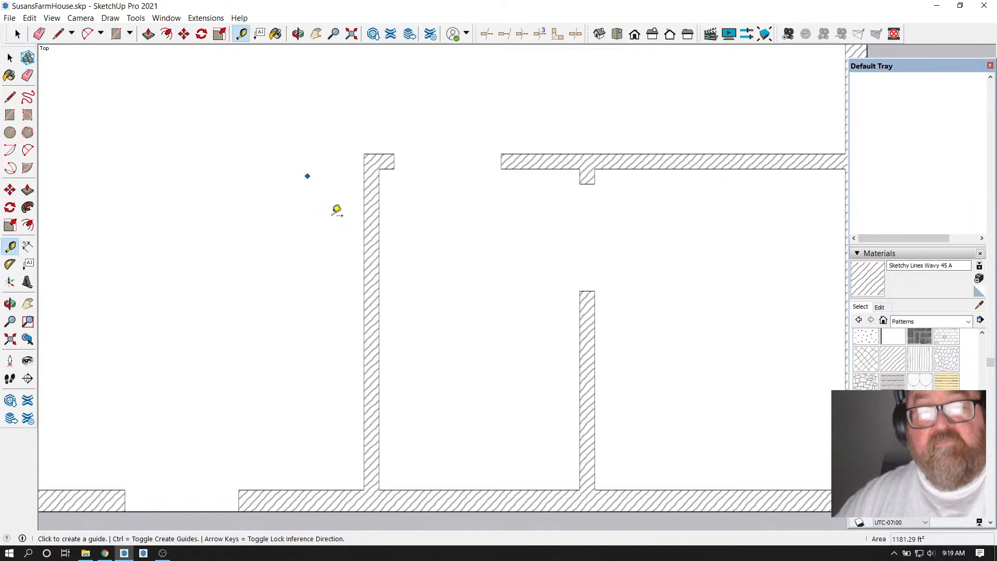
pyautogui.click(379, 254)
pyautogui.write('12')
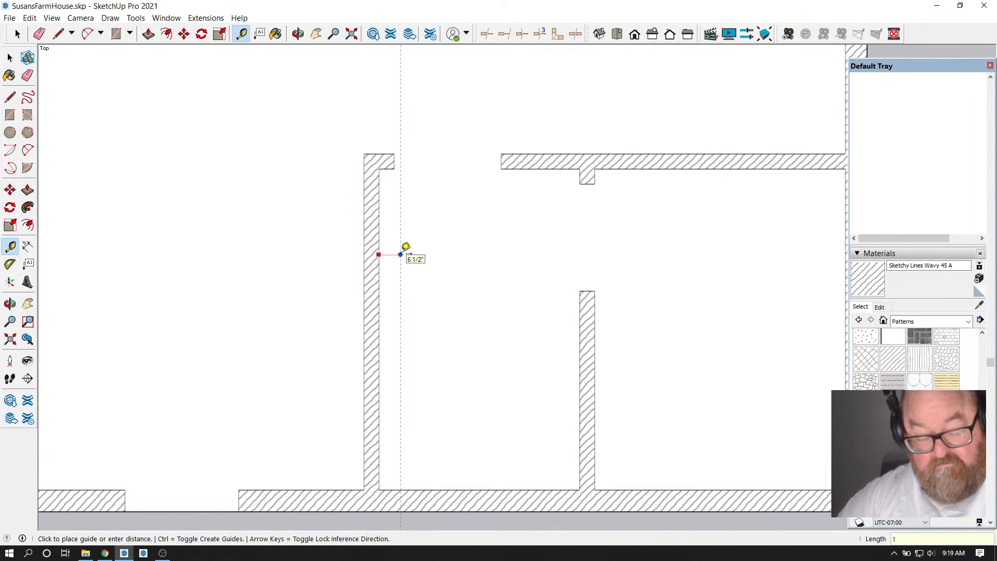
pyautogui.press('Return')
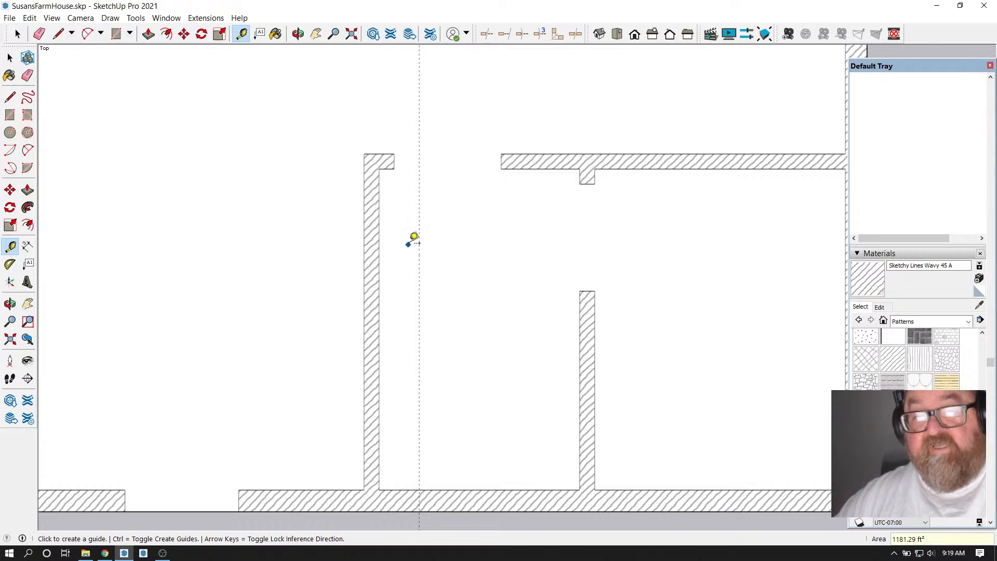
pyautogui.click(419, 243)
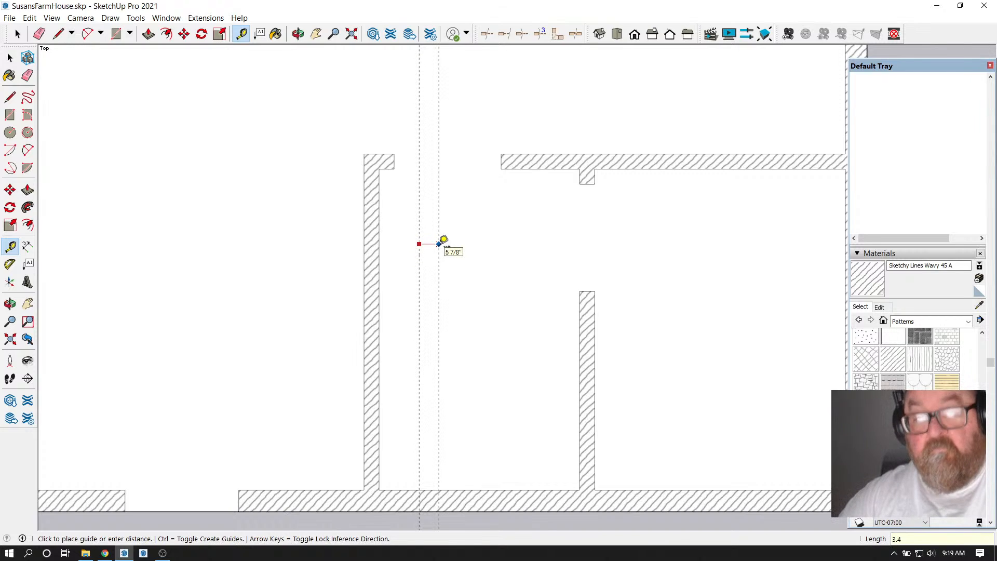
pyautogui.press('Return')
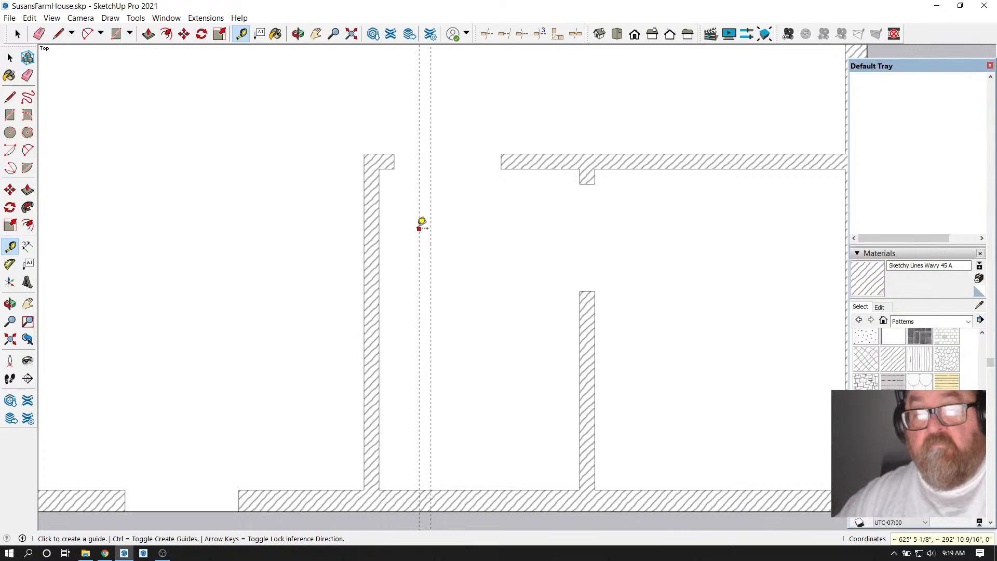
# Move both jamb edges of the upper wall's door opening 11" toward the dividing wall, aligning the left jamb with the farther guide
pyautogui.click(17, 33)
pyautogui.moveTo(382, 140); pyautogui.dragTo(541, 208)
pyautogui.click(184, 34)
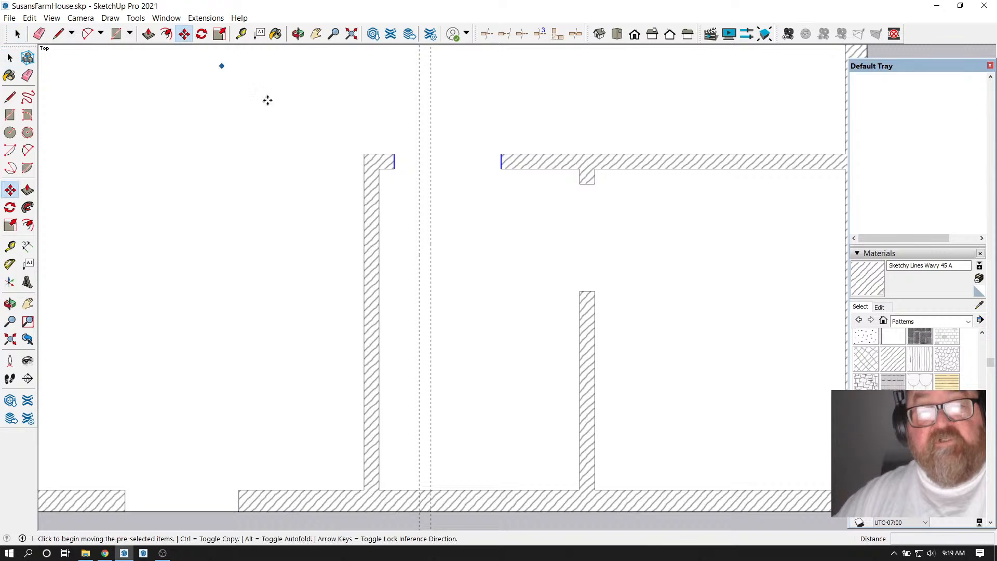
pyautogui.click(395, 168)
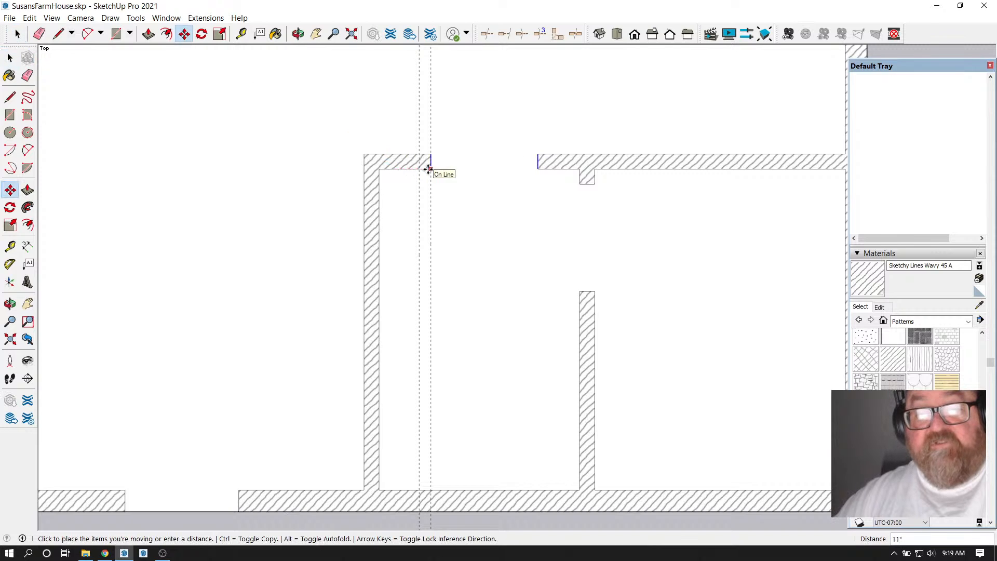
pyautogui.click(430, 168)
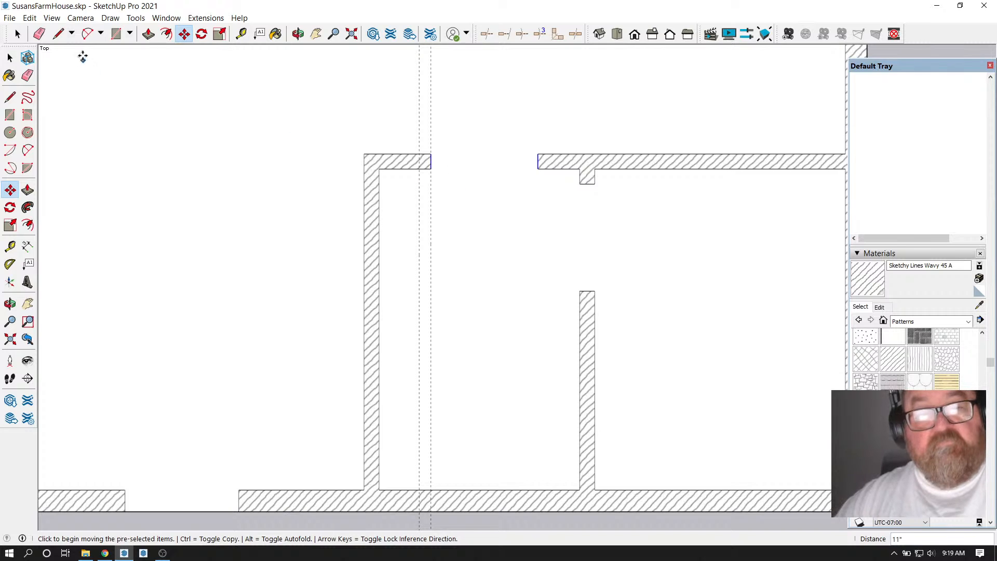
# Erase the vertical guide that lines up with the left jamb of the upper wall's door opening
pyautogui.click(39, 34)
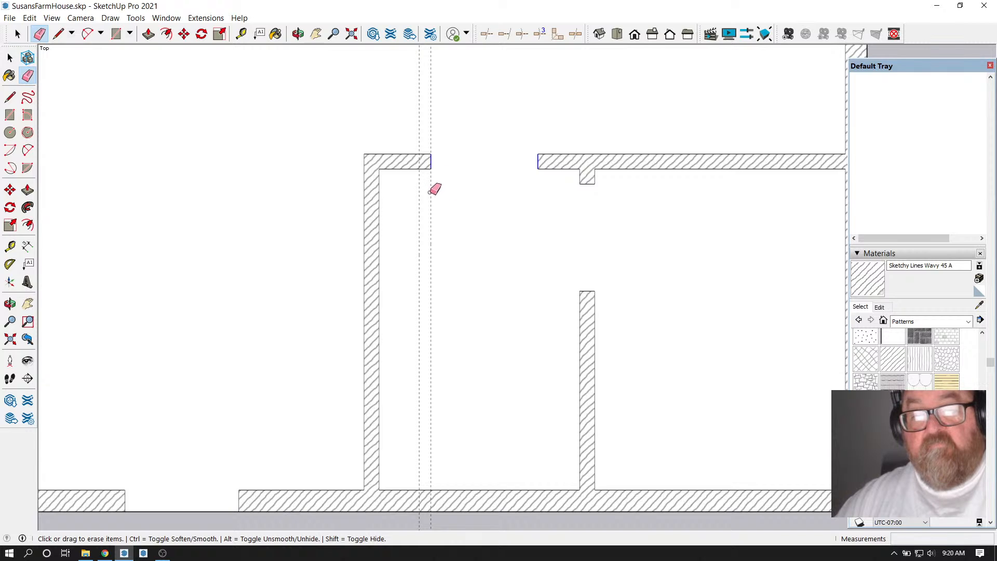
pyautogui.scroll(-2, 447, 190)
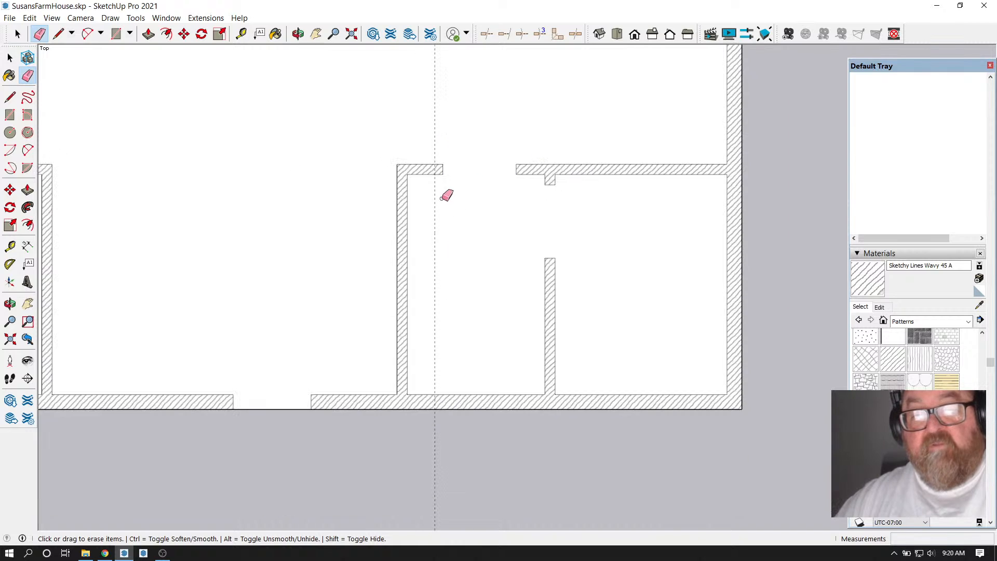
pyautogui.click(57, 35)
pyautogui.scroll(1, 416, 234)
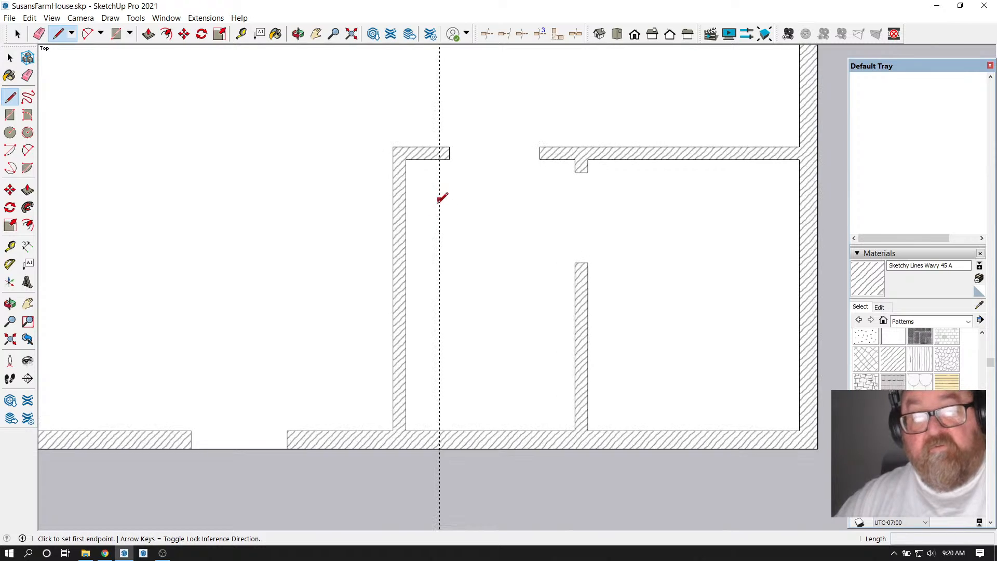
# Place a horizontal guide level with the dividing wall's lower door jamb and a second guide 4 inches below it
pyautogui.click(241, 34)
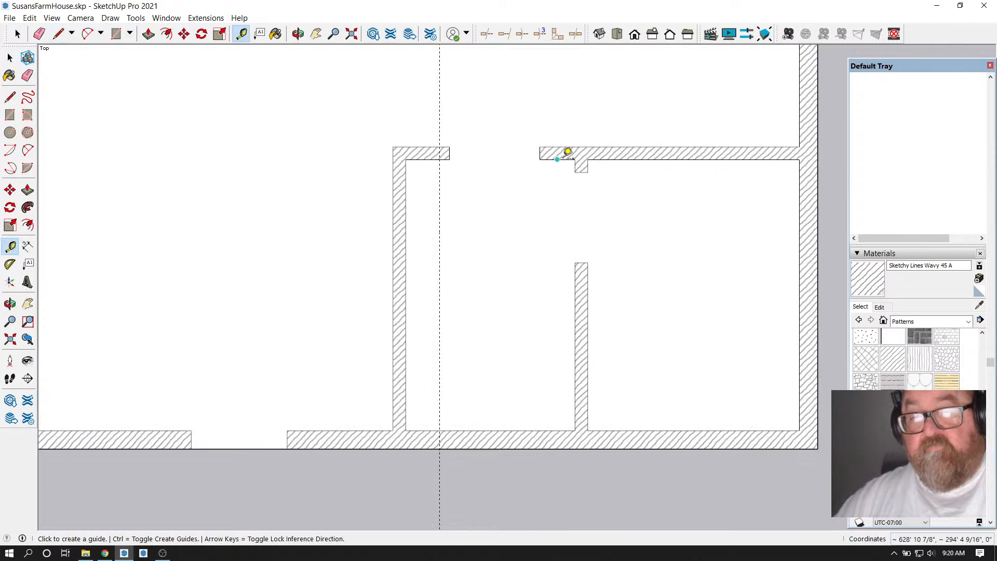
pyautogui.click(557, 159)
pyautogui.click(587, 257)
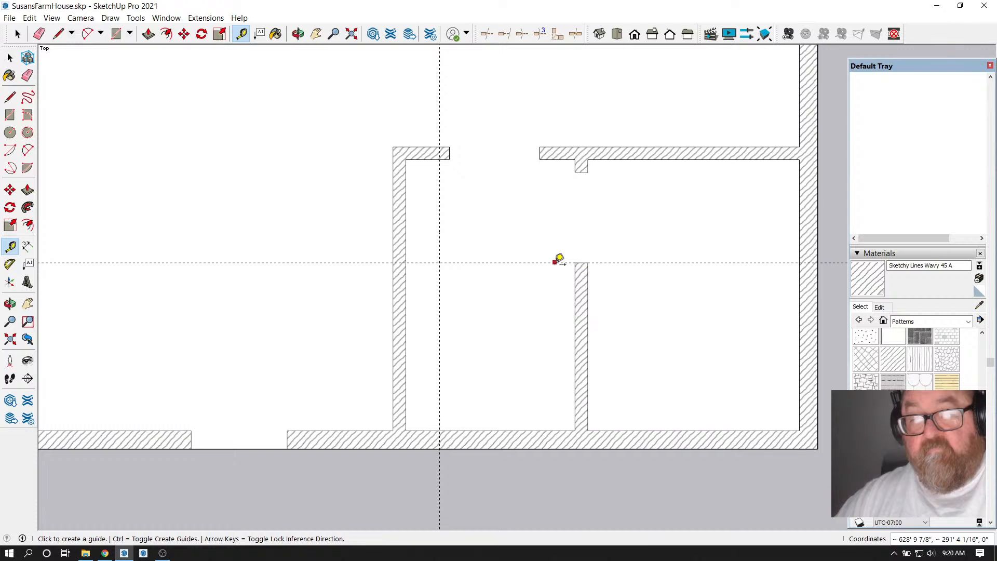
pyautogui.click(555, 262)
pyautogui.click(556, 281)
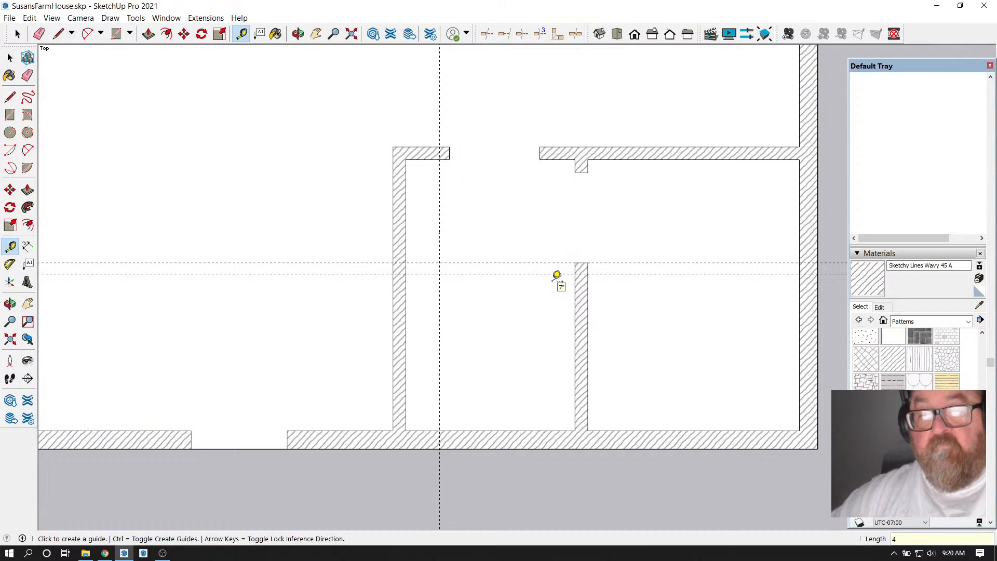
# Move both jamb edges of the upper wall's door opening 2 inches toward the dividing wall
pyautogui.scroll(1, 441, 133)
pyautogui.press('space')
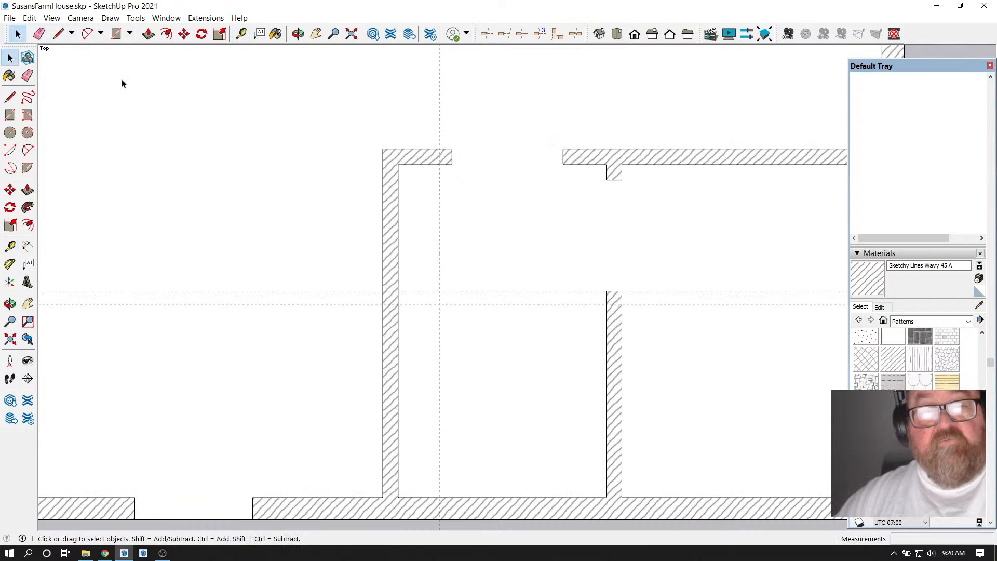
pyautogui.moveTo(436, 139); pyautogui.dragTo(587, 192)
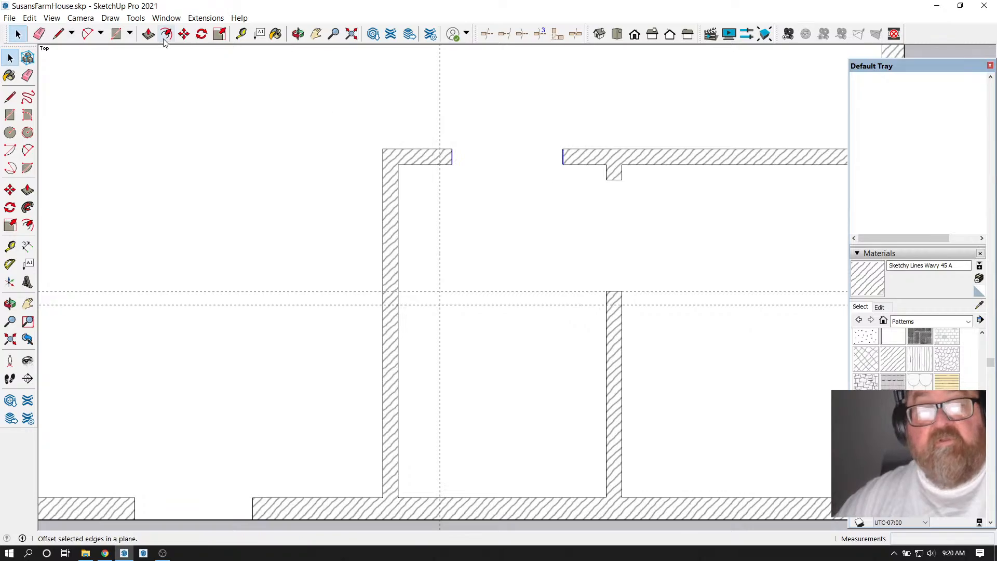
pyautogui.click(491, 135)
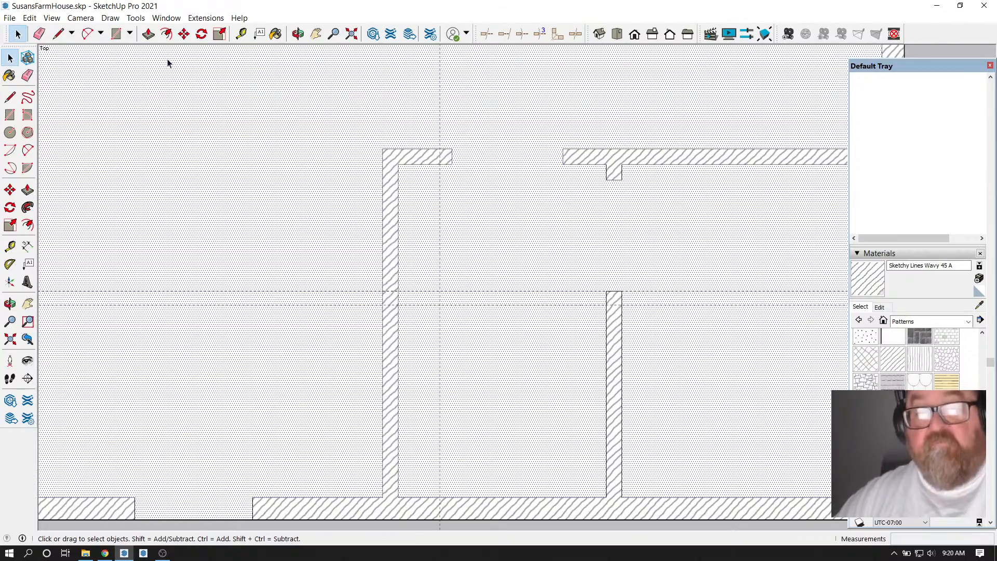
pyautogui.moveTo(430, 132); pyautogui.dragTo(578, 186)
pyautogui.click(185, 34)
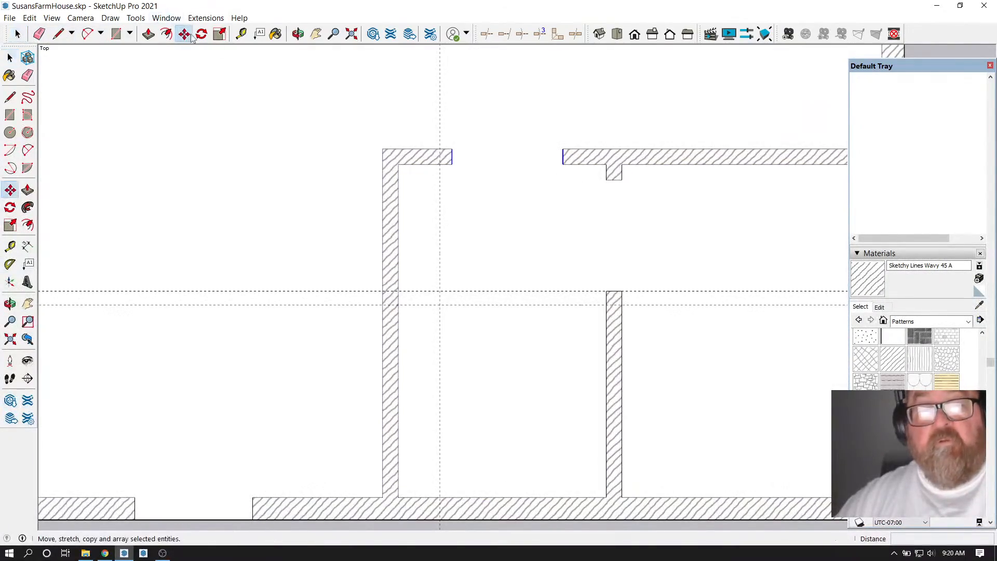
pyautogui.click(512, 116)
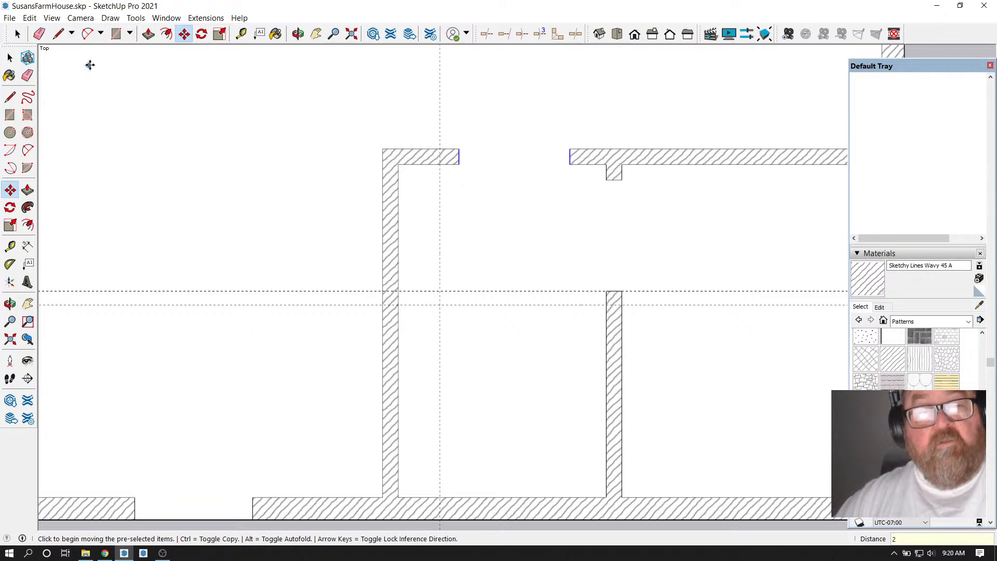
# Place guides inside the pantry 12 inches from the lower exterior wall's inner face and 12 inches from the dividing wall
pyautogui.click(241, 34)
pyautogui.scroll(-2, 483, 244)
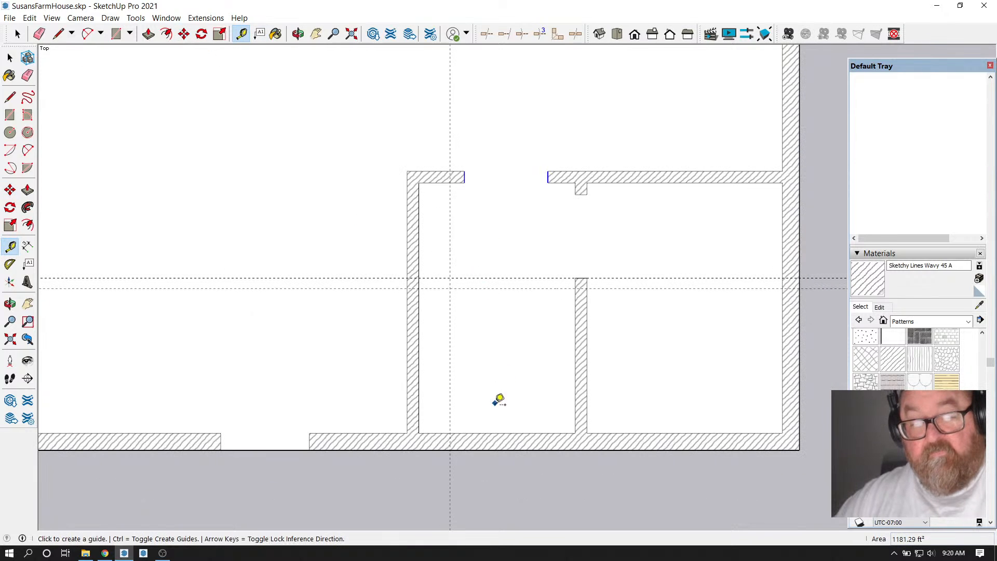
pyautogui.click(496, 432)
pyautogui.write('12')
pyautogui.press('Return')
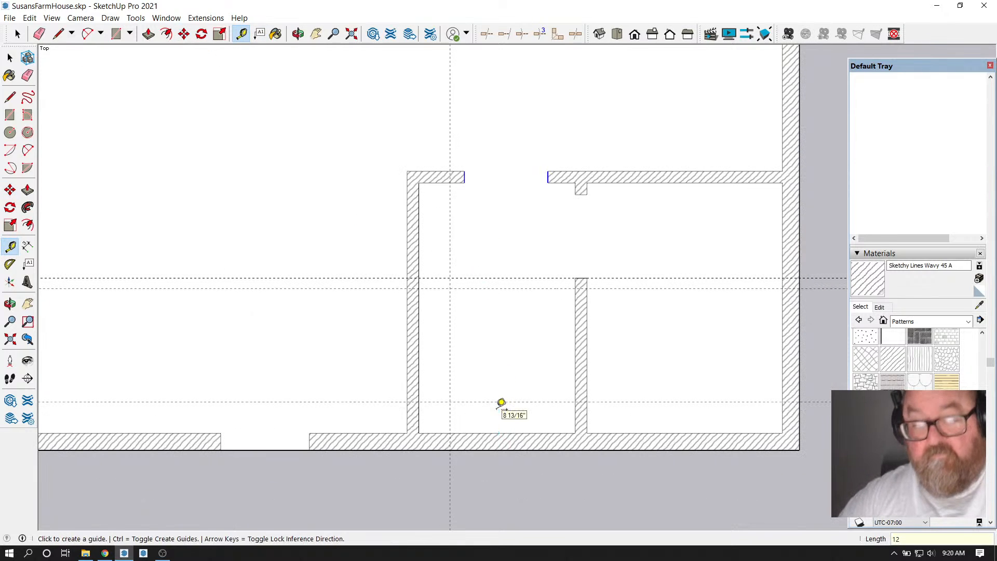
pyautogui.click(575, 331)
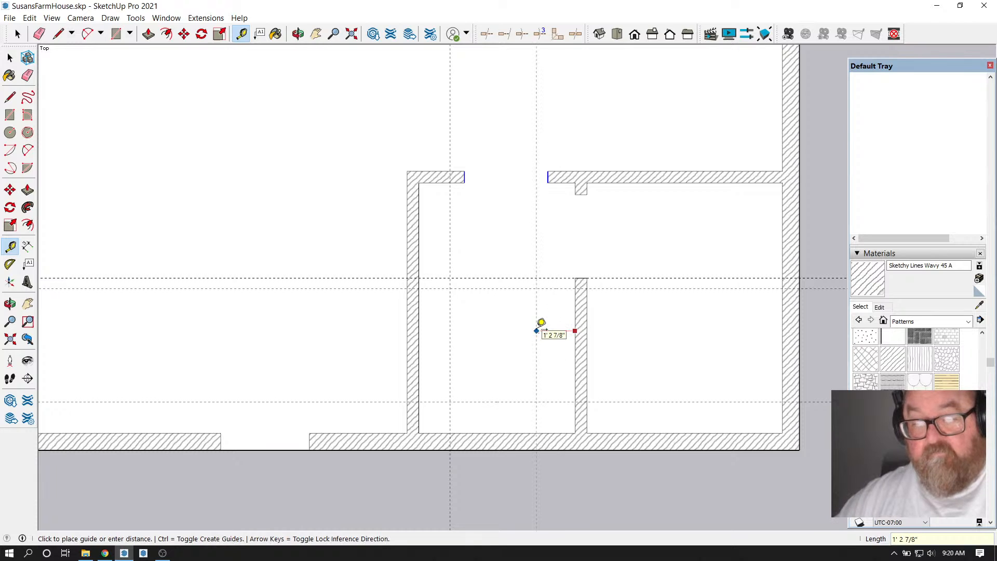
pyautogui.write('1.2')
pyautogui.press('Return')
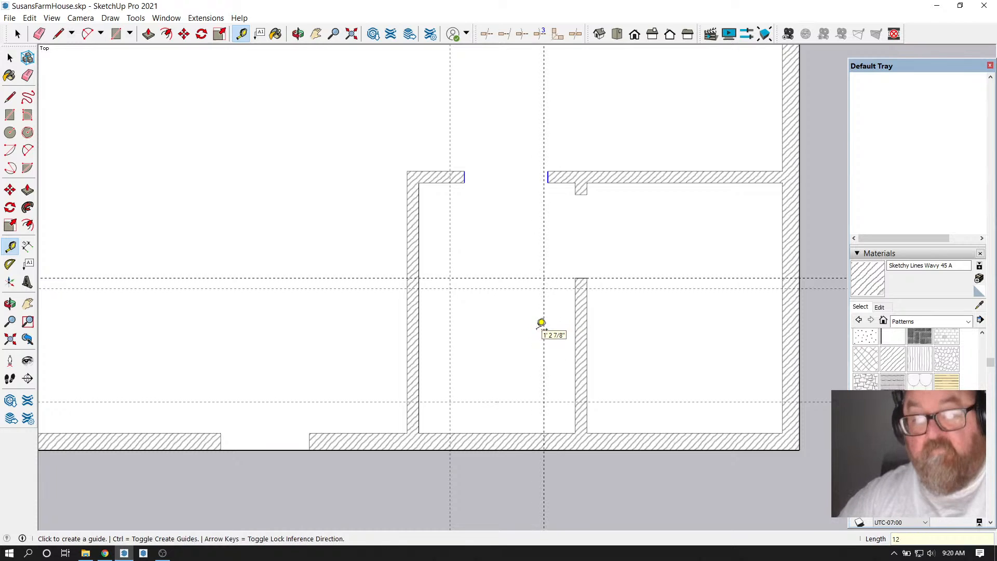
# Draw the pantry shelf outline along the guides, from the upper wall around the lower corners to the dividing wall below its door
pyautogui.click(58, 34)
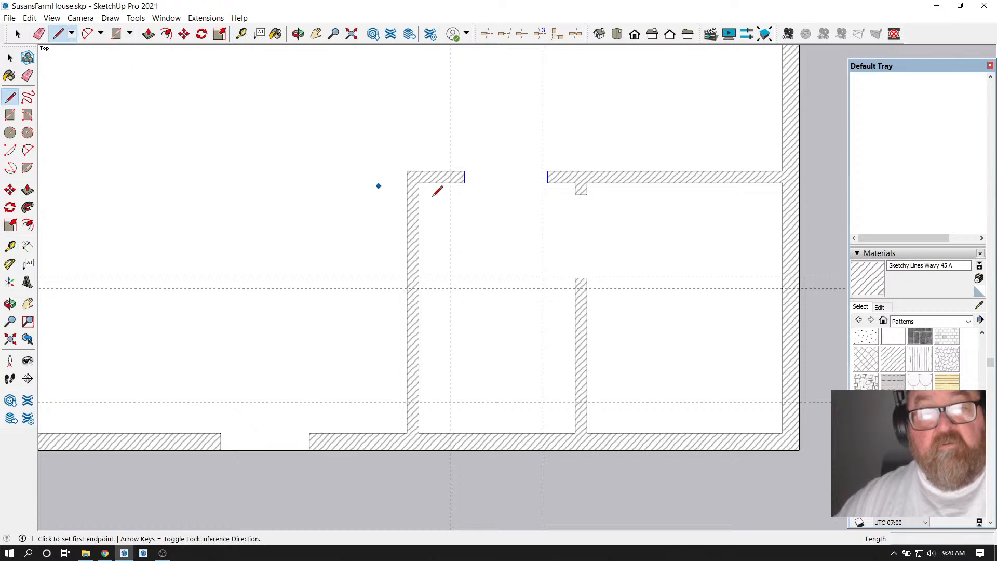
pyautogui.scroll(1, 448, 185)
pyautogui.click(450, 182)
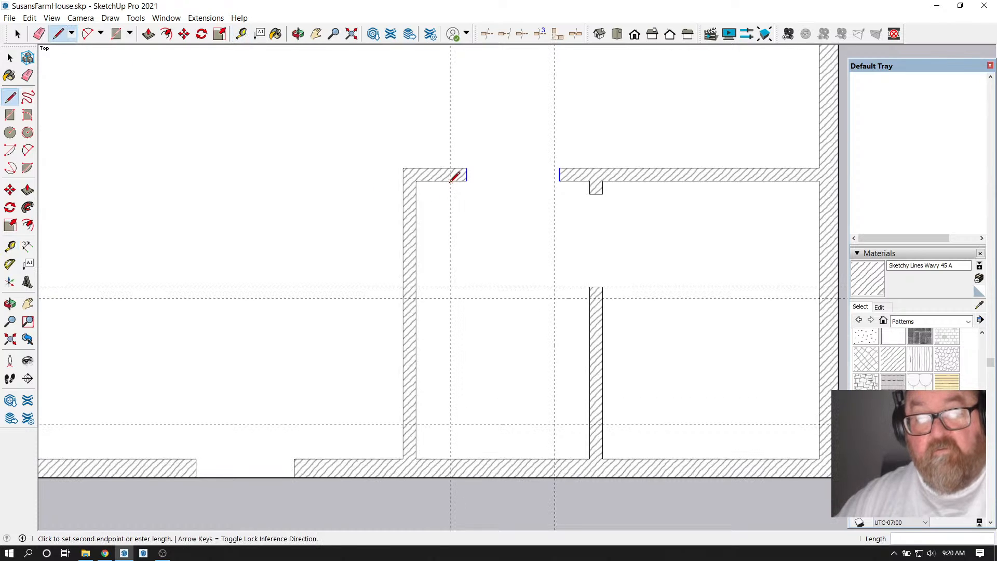
pyautogui.click(451, 424)
pyautogui.click(555, 424)
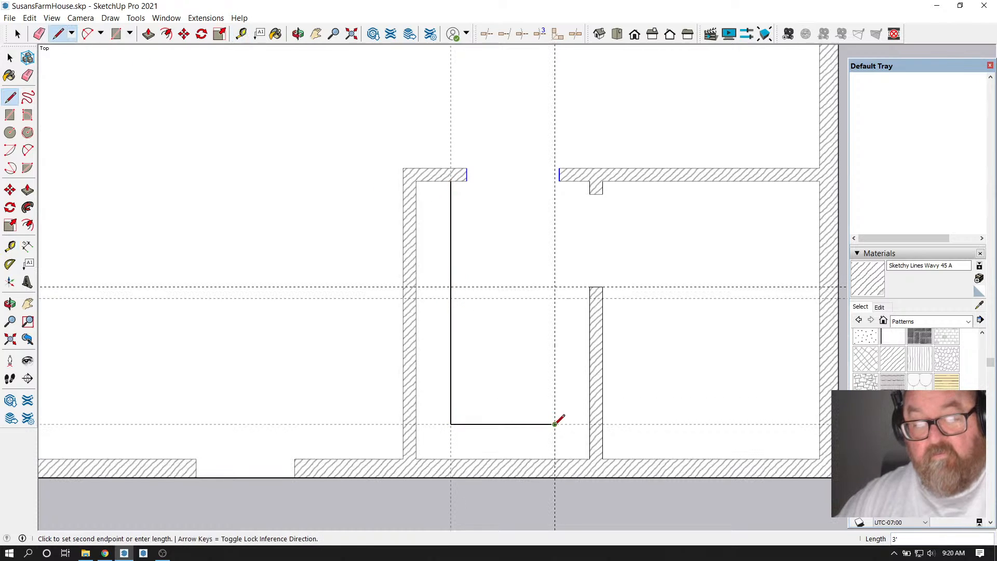
pyautogui.click(555, 298)
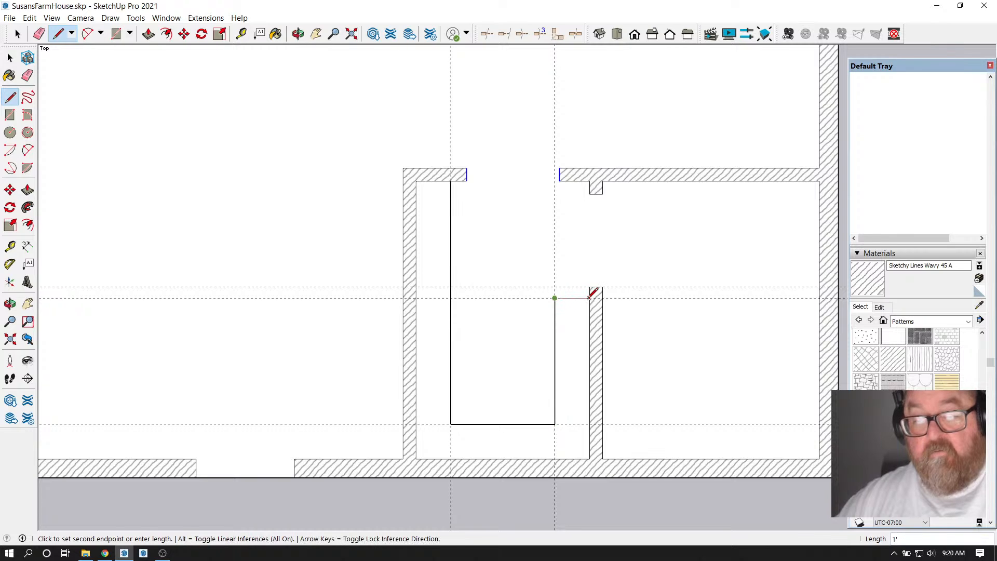
pyautogui.click(590, 298)
# Erase all the horizontal and vertical guides around the pantry, keeping the shelf outline
pyautogui.click(39, 34)
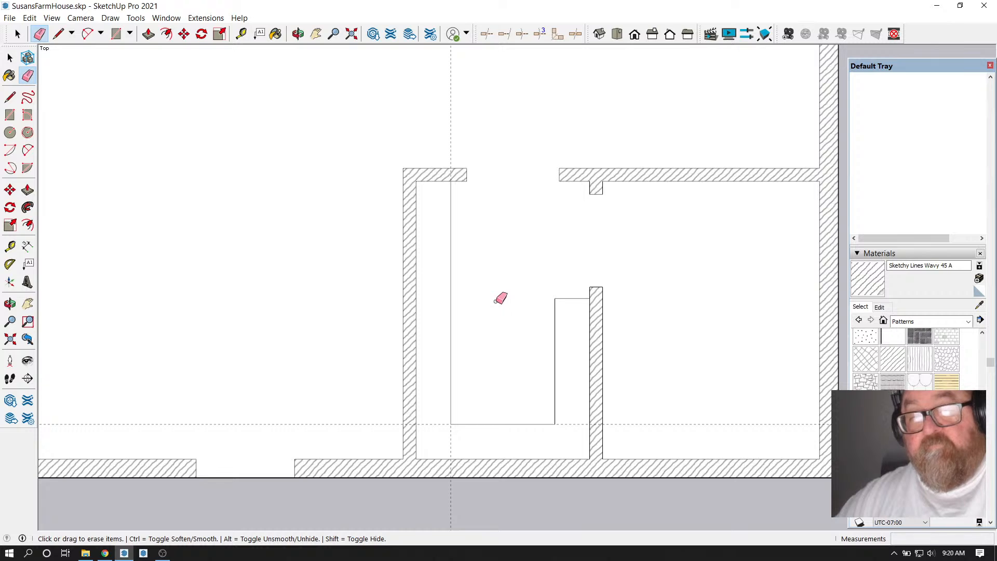
pyautogui.moveTo(489, 159); pyautogui.dragTo(395, 138)
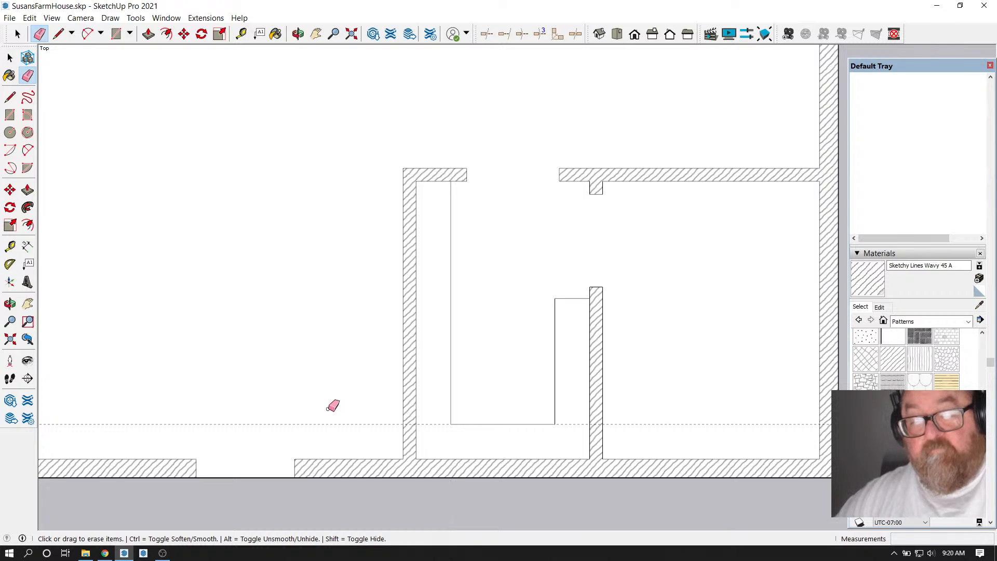
pyautogui.click(359, 423)
pyautogui.scroll(-1, 351, 345)
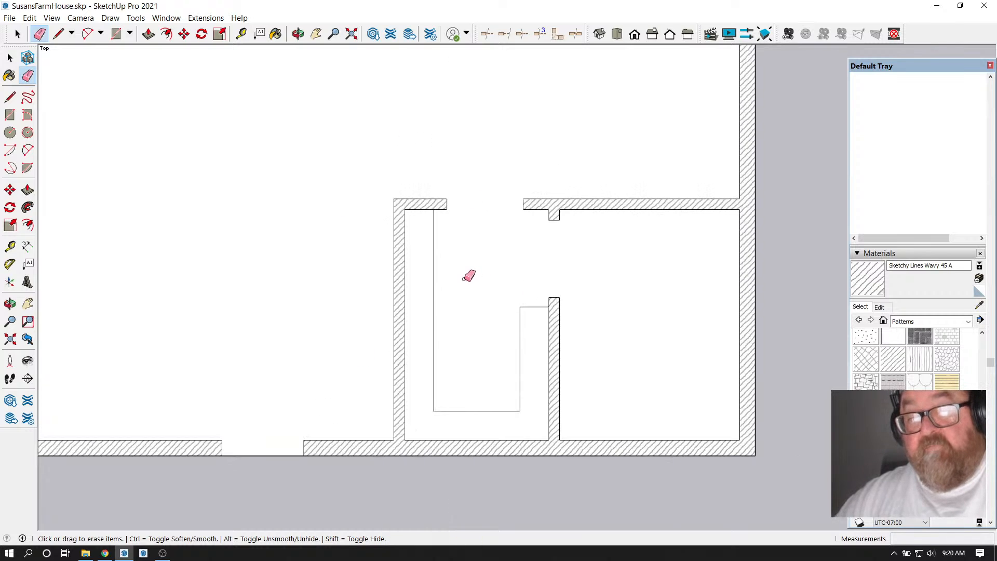
pyautogui.scroll(1, 468, 276)
pyautogui.scroll(-1, 500, 356)
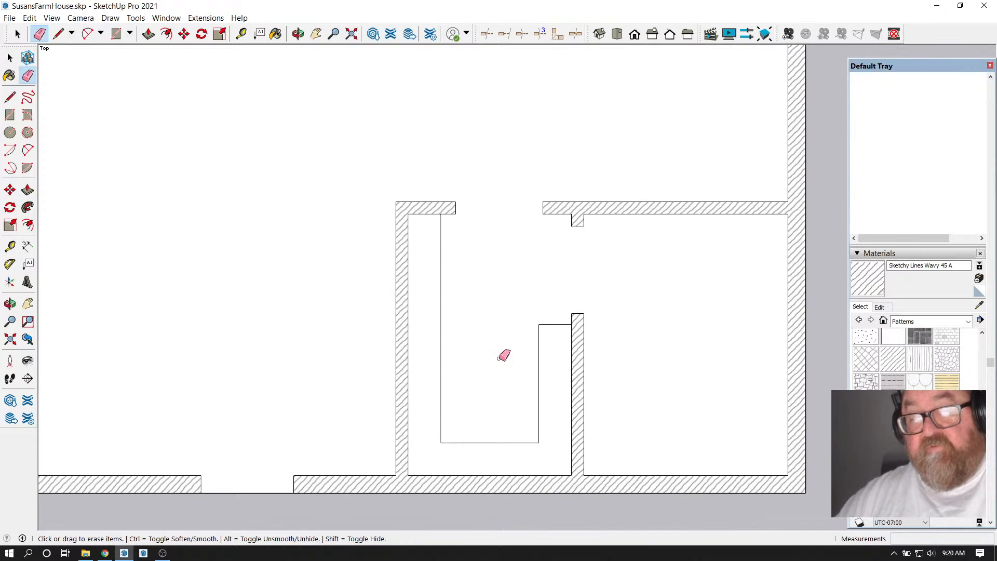
# Move the washer and dryer pair from outside the plan into the laundry room beside the pantry
pyautogui.scroll(-1, 474, 356)
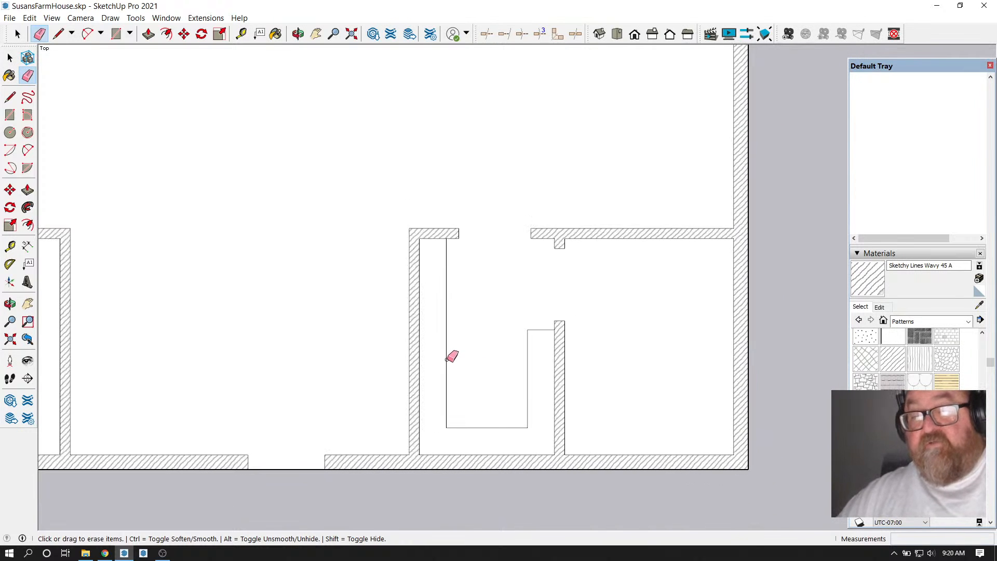
pyautogui.scroll(-3, 597, 399)
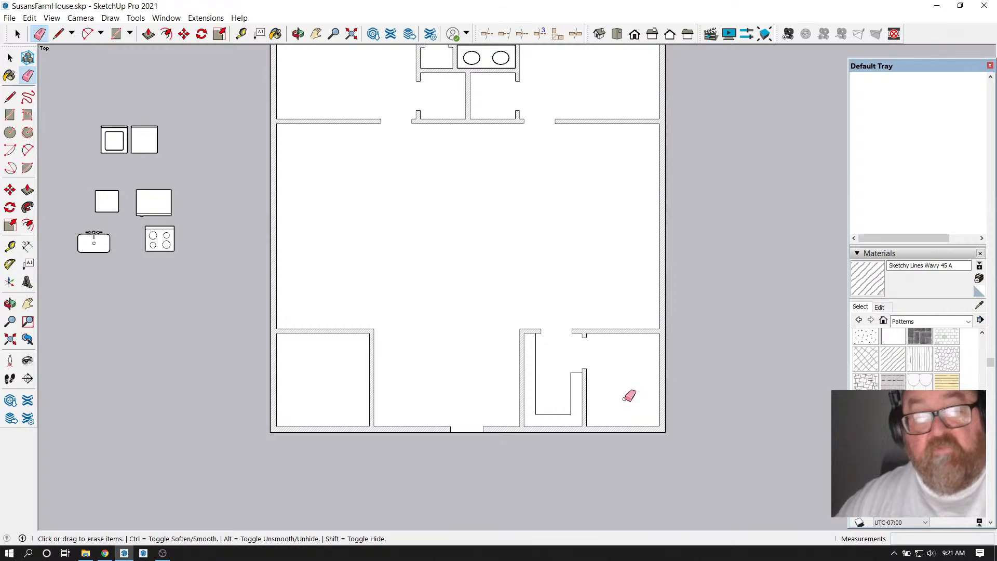
pyautogui.click(18, 34)
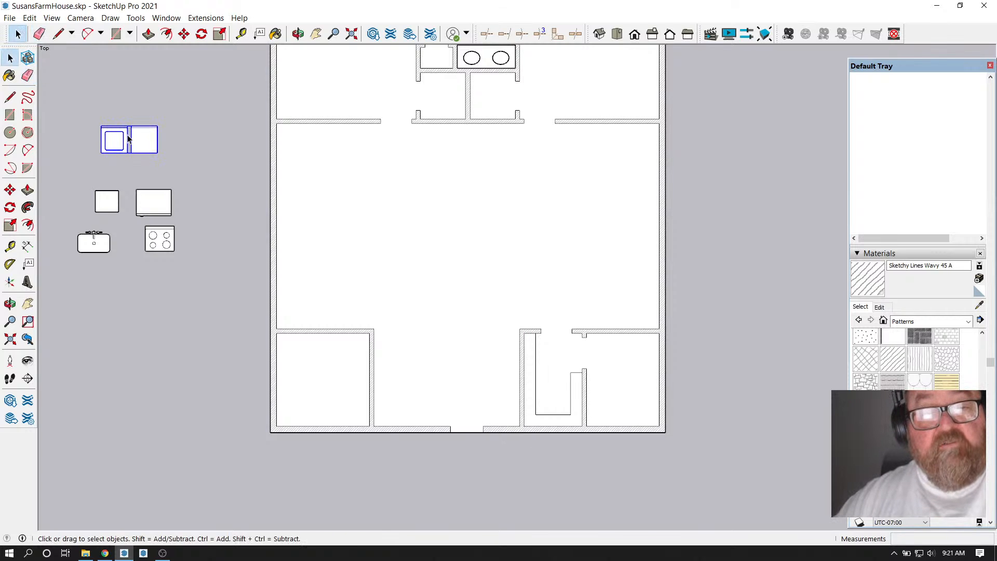
pyautogui.click(184, 34)
pyautogui.click(128, 126)
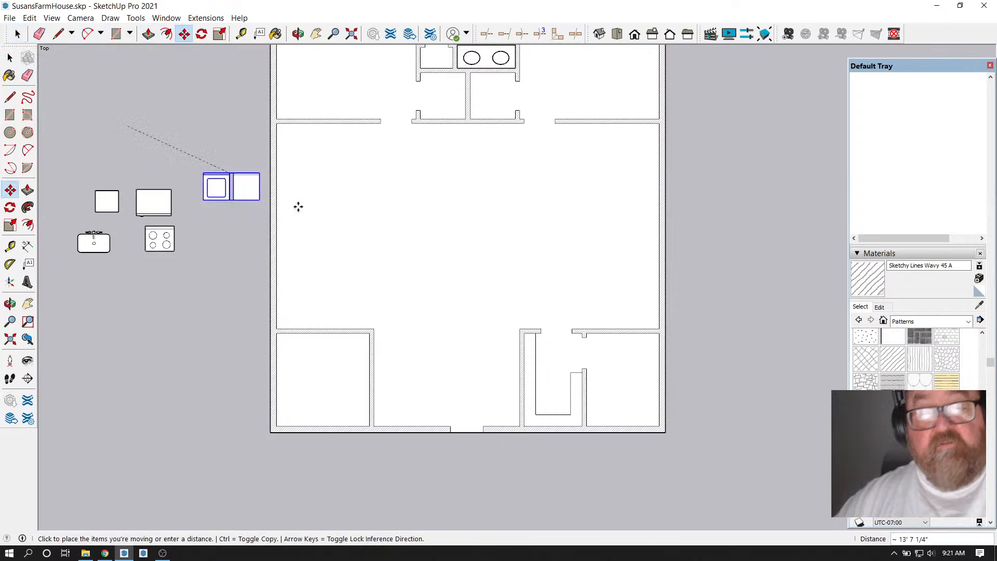
pyautogui.click(628, 386)
pyautogui.scroll(3, 630, 384)
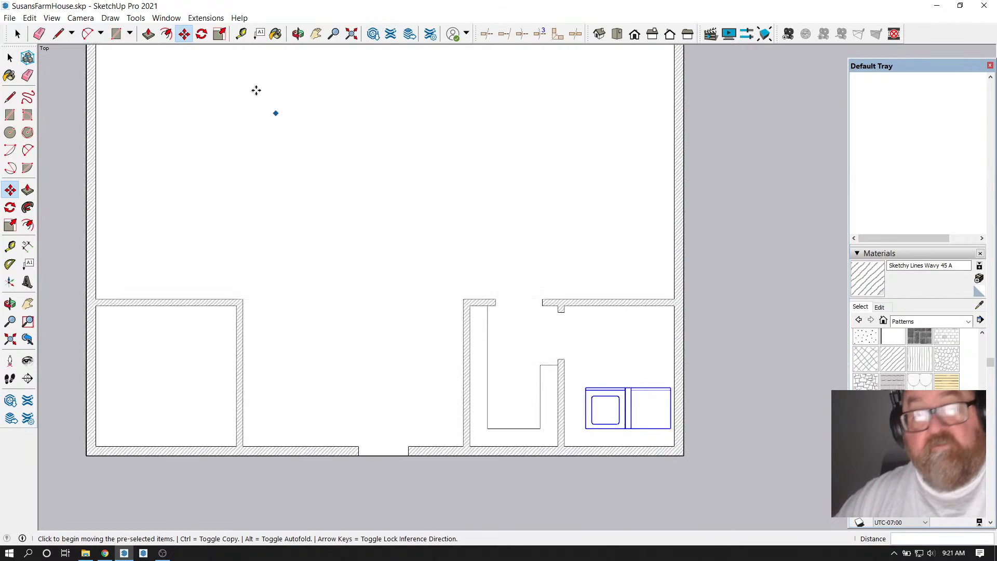
# Rotate the washer and dryer pair 90 degrees clockwise so their backs face the exterior side wall
pyautogui.click(201, 34)
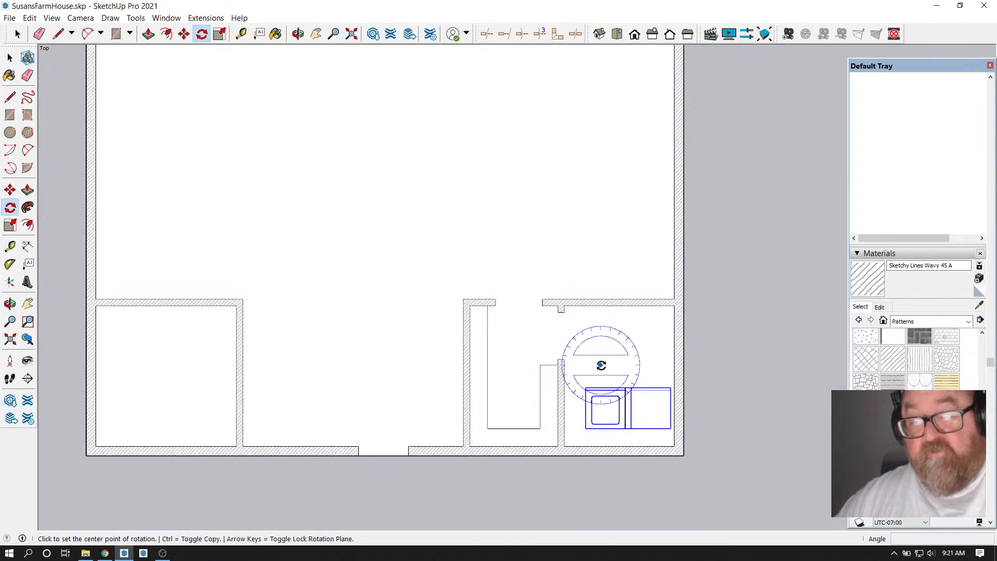
pyautogui.click(642, 366)
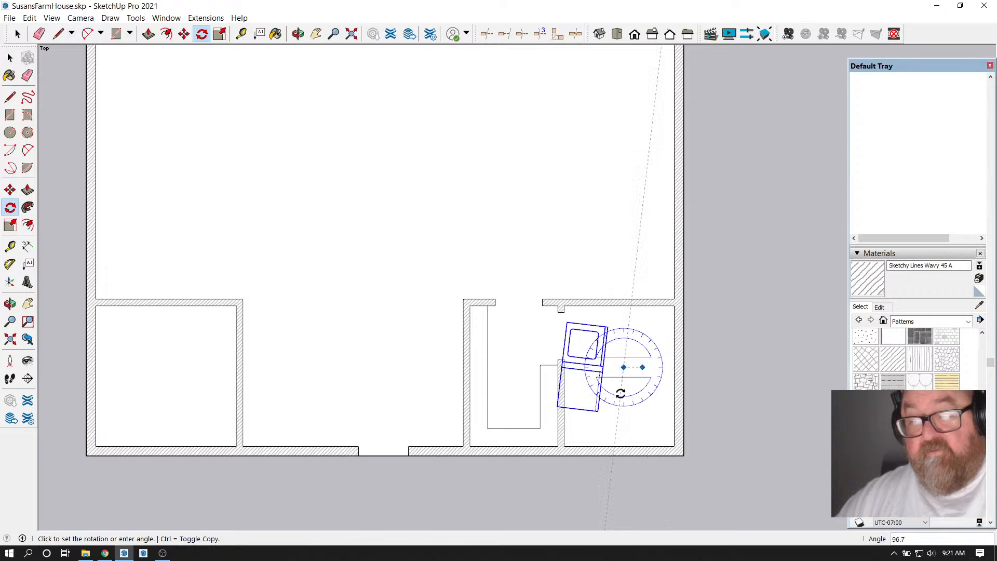
pyautogui.click(623, 393)
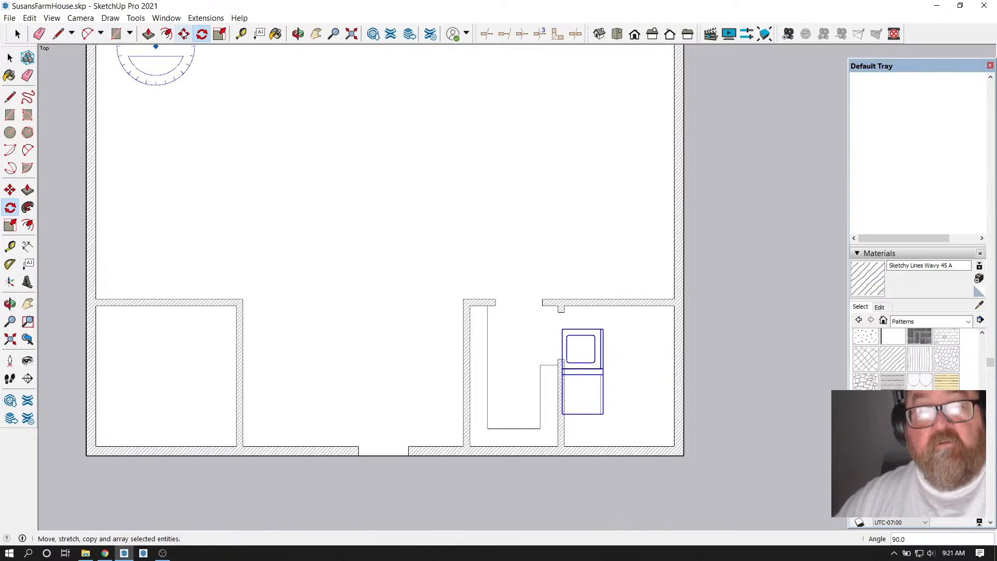
# Move the washer and dryer pair about 4 feet to sit near the laundry room's outer side wall and lower corner
pyautogui.click(184, 33)
pyautogui.scroll(2, 617, 372)
pyautogui.click(562, 341)
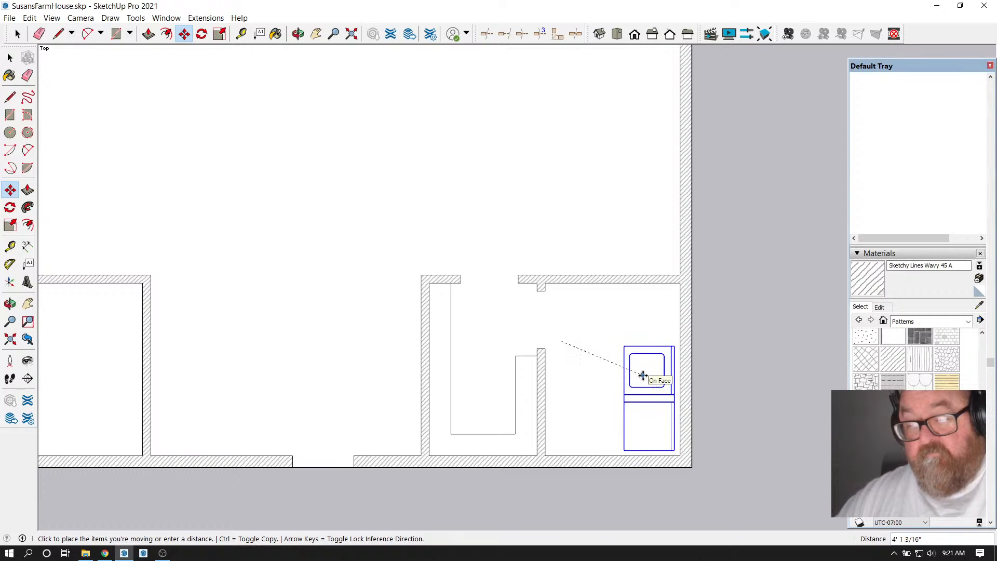
pyautogui.click(643, 374)
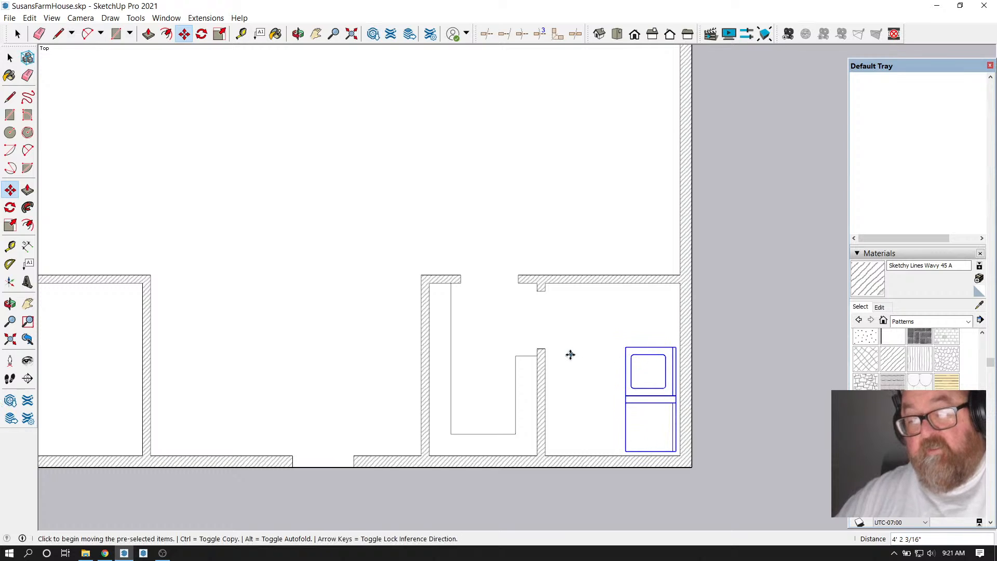
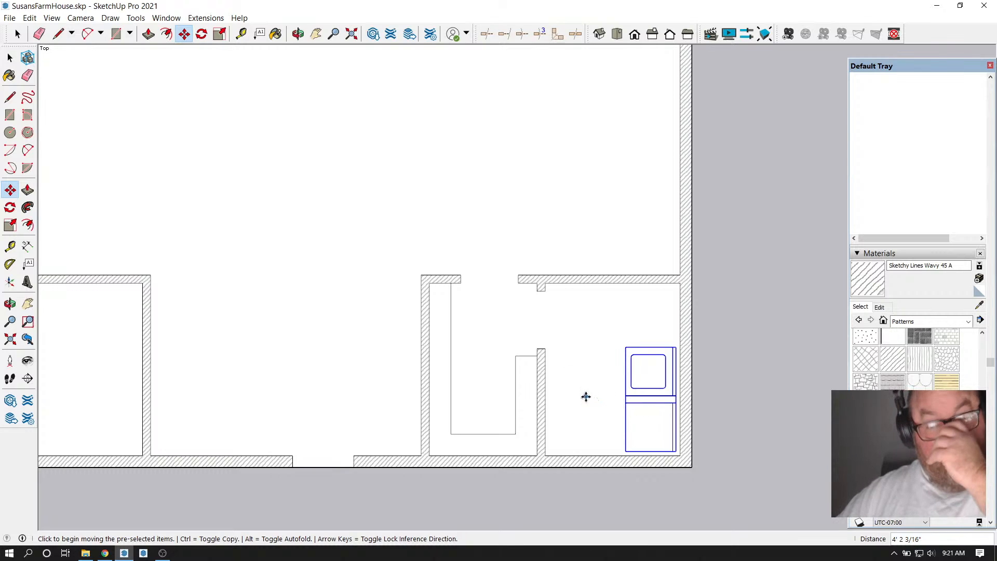
pyautogui.click(17, 34)
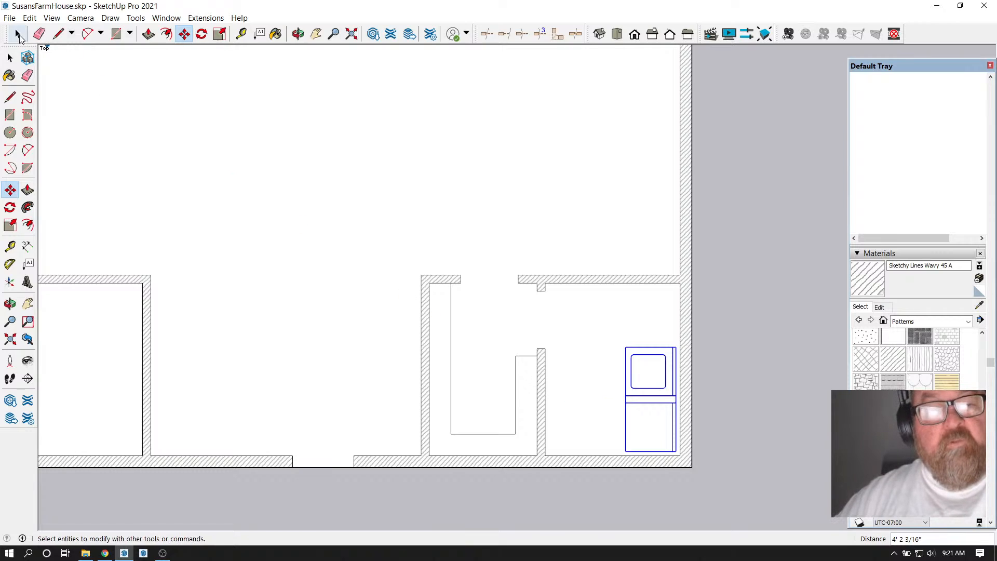
# Measure the clearance between the laundry room's inner wall and the front of the washer and dryer
pyautogui.click(419, 177)
pyautogui.click(754, 334)
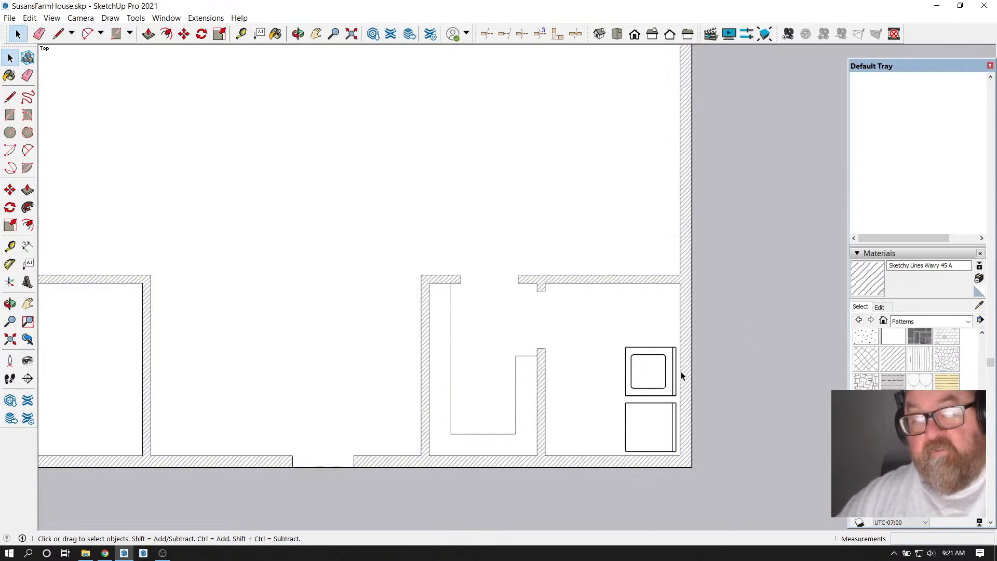
pyautogui.scroll(2, 665, 372)
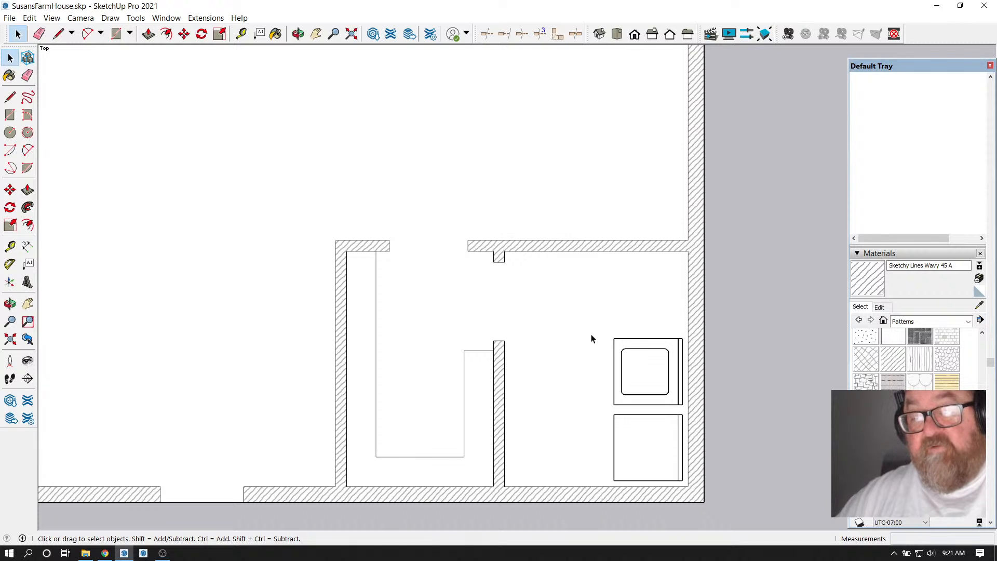
pyautogui.scroll(-1, 593, 367)
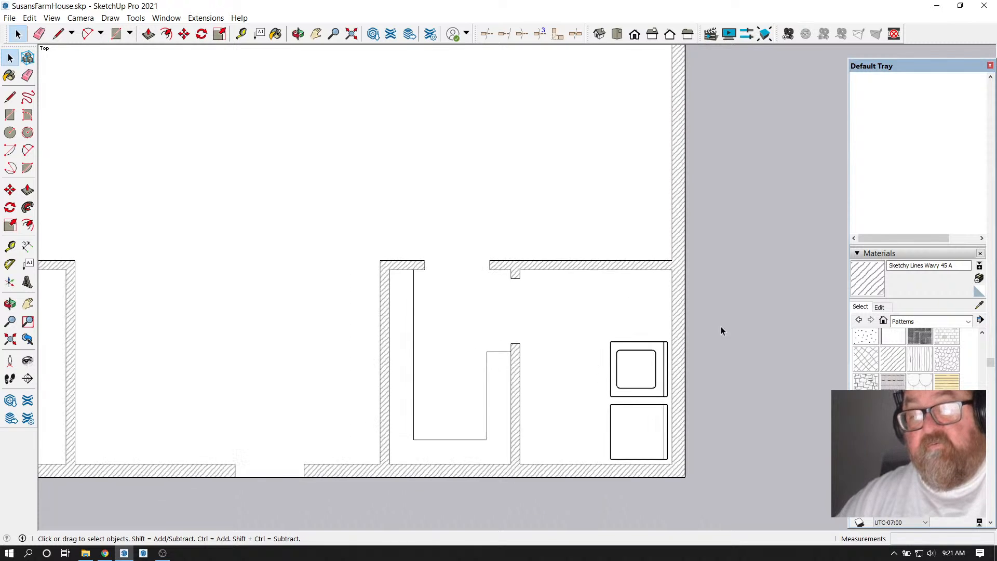
pyautogui.scroll(1, 541, 370)
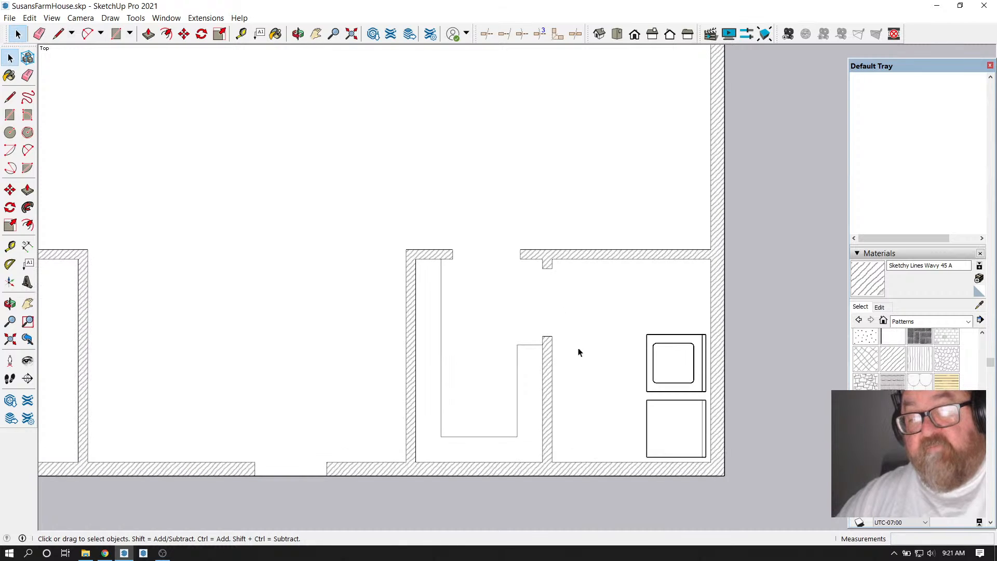
pyautogui.click(241, 35)
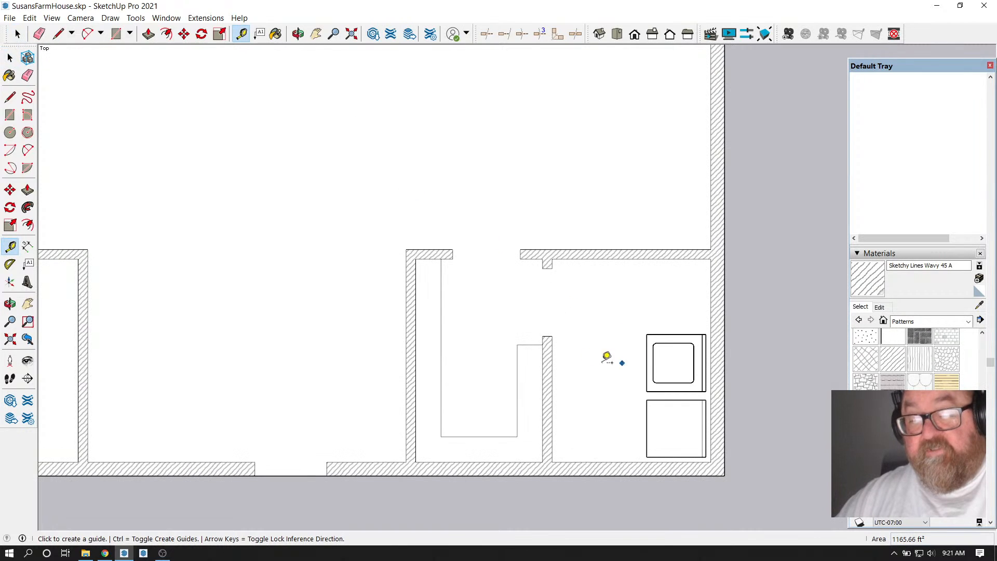
pyautogui.click(552, 359)
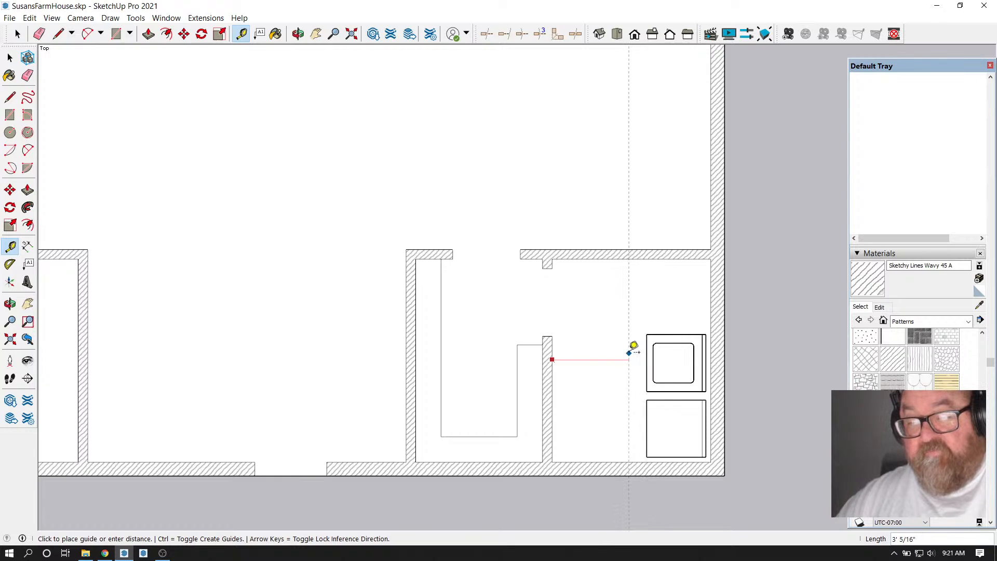
pyautogui.click(632, 353)
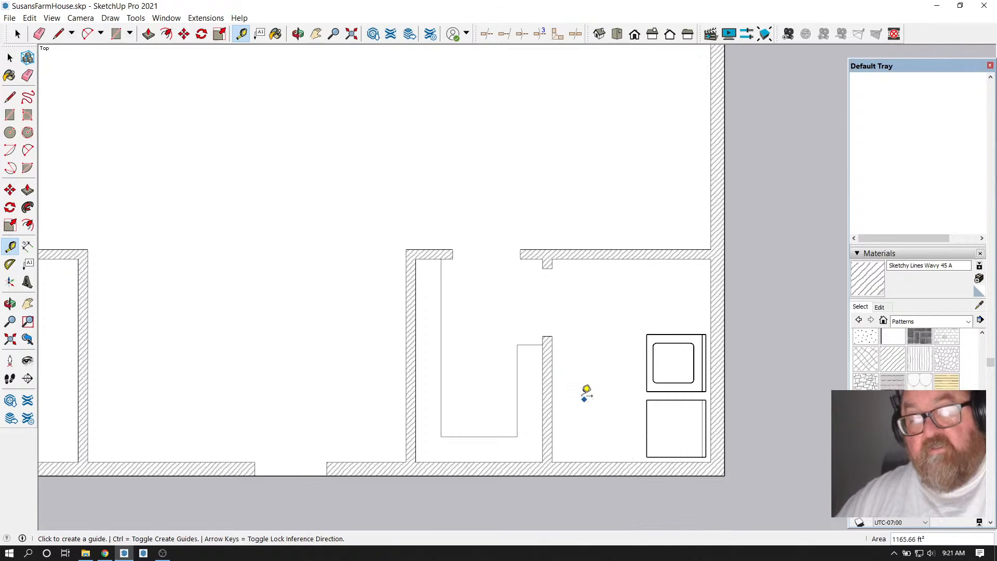
# Examine the whole floor plan and the hand sketch for the kitchen, island and dining layout in the great room
pyautogui.scroll(-1, 623, 357)
pyautogui.scroll(-1, 625, 398)
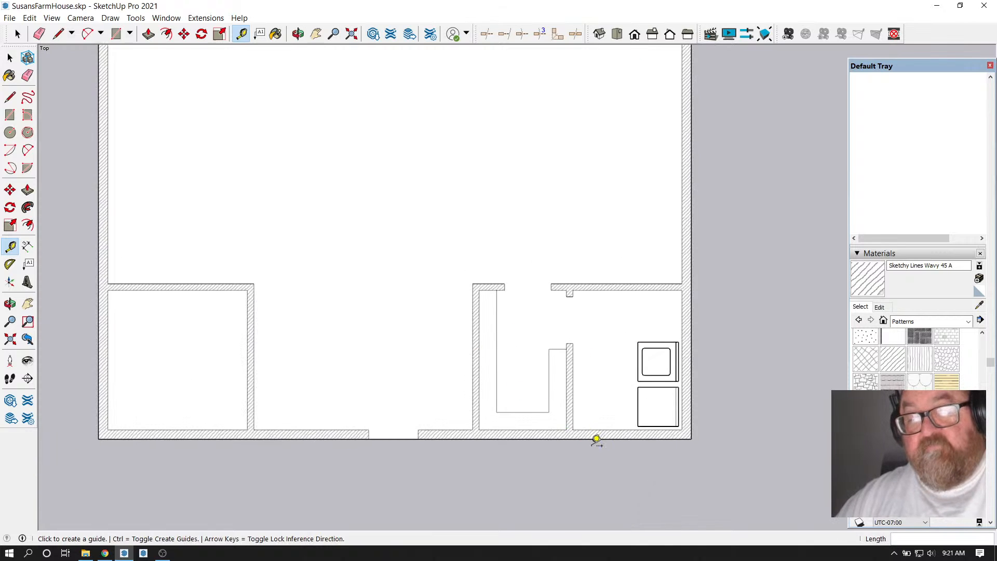
pyautogui.scroll(-1, 596, 440)
pyautogui.scroll(1, 590, 374)
pyautogui.scroll(-4, 571, 457)
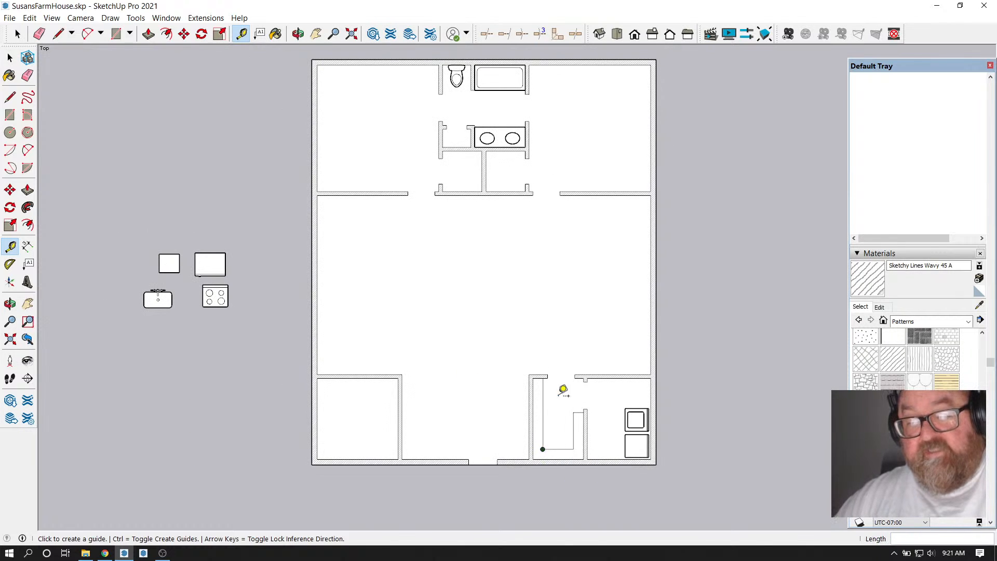
pyautogui.scroll(2, 598, 335)
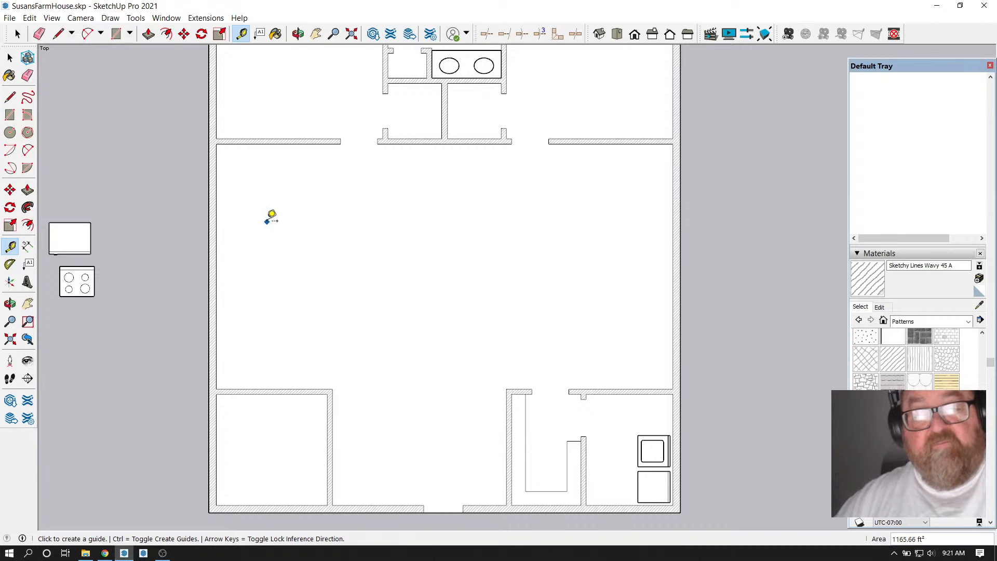
pyautogui.scroll(-6, 485, 436)
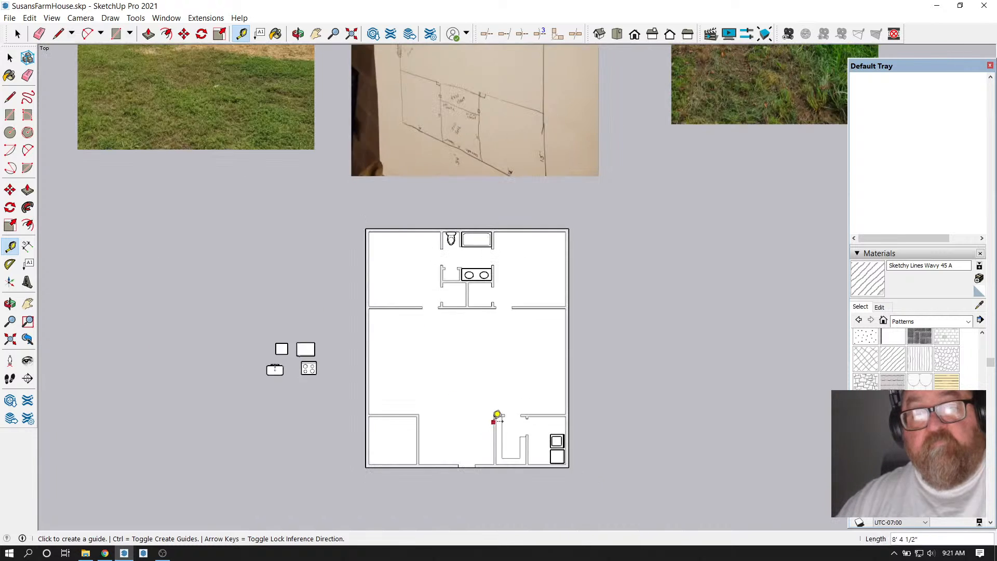
pyautogui.scroll(3, 477, 152)
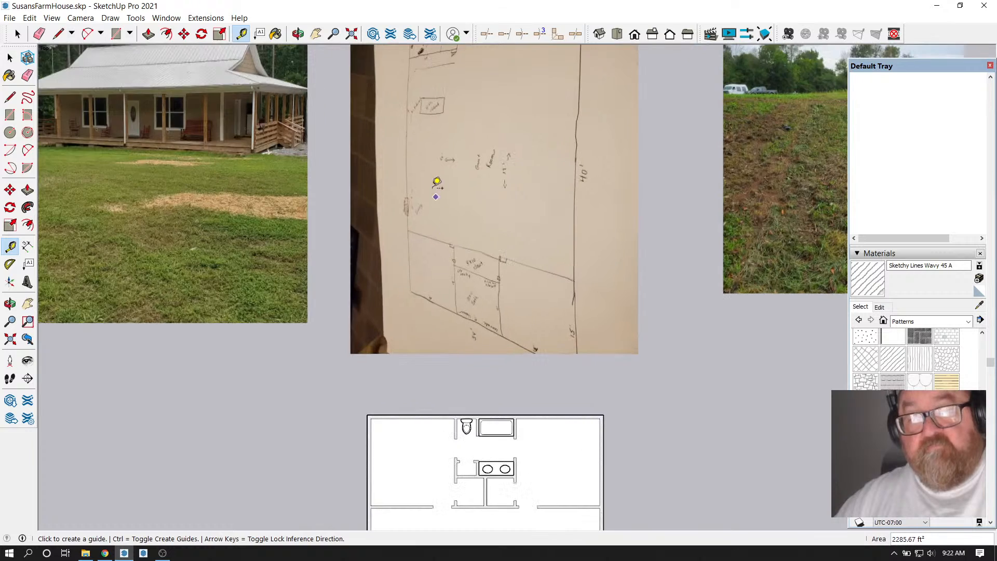
pyautogui.scroll(3, 410, 130)
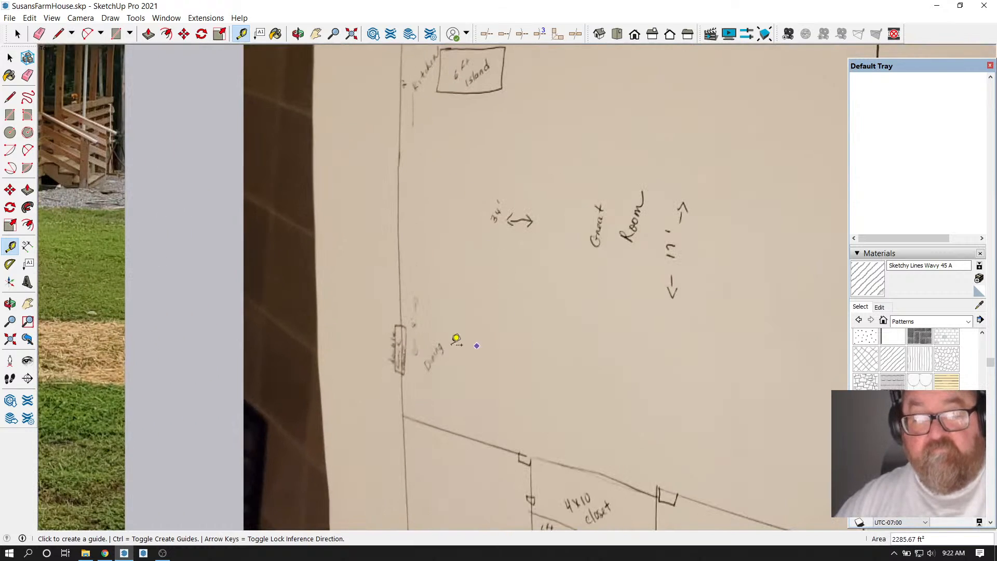
pyautogui.scroll(2, 398, 341)
pyautogui.scroll(-4, 540, 376)
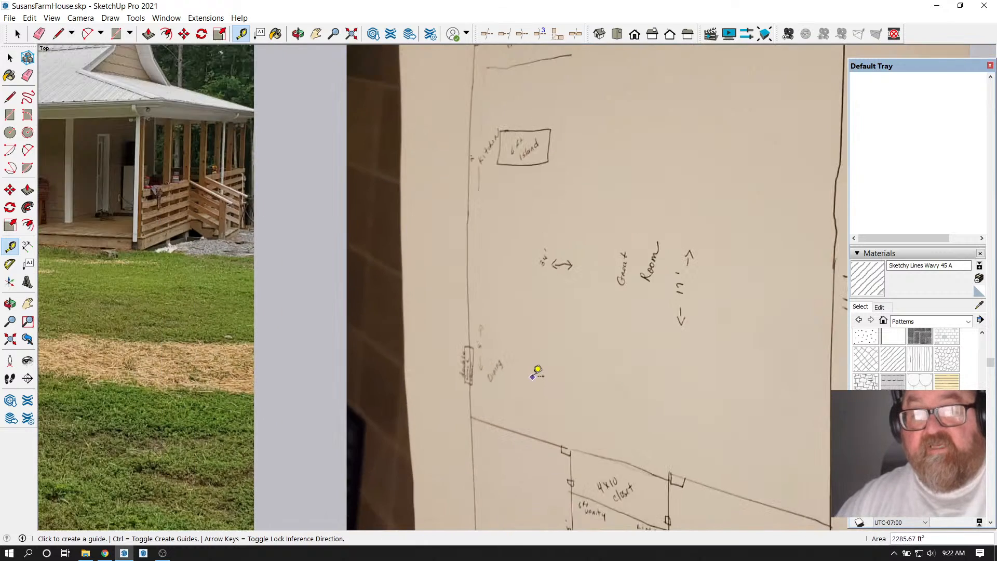
pyautogui.scroll(3, 510, 186)
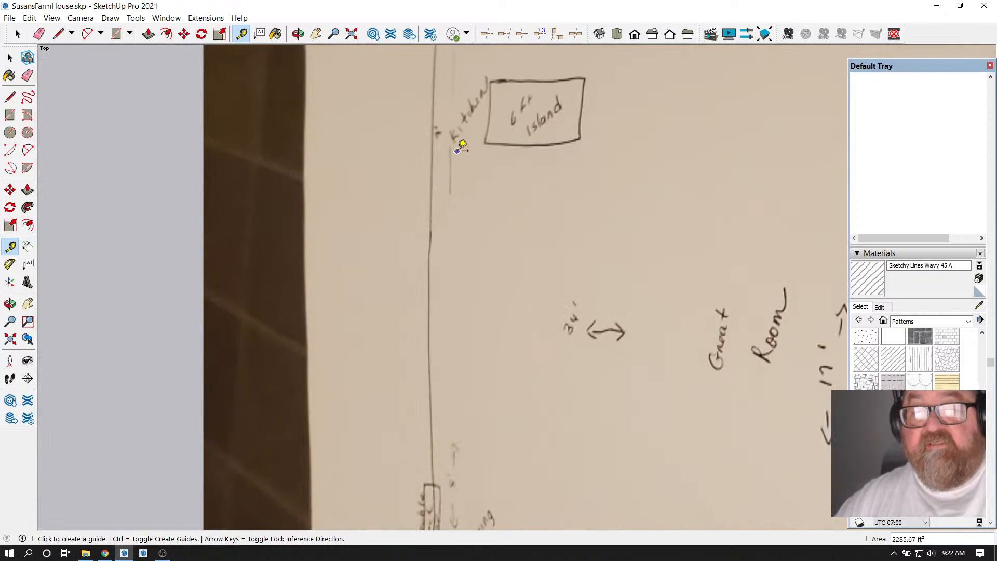
pyautogui.scroll(-6, 453, 155)
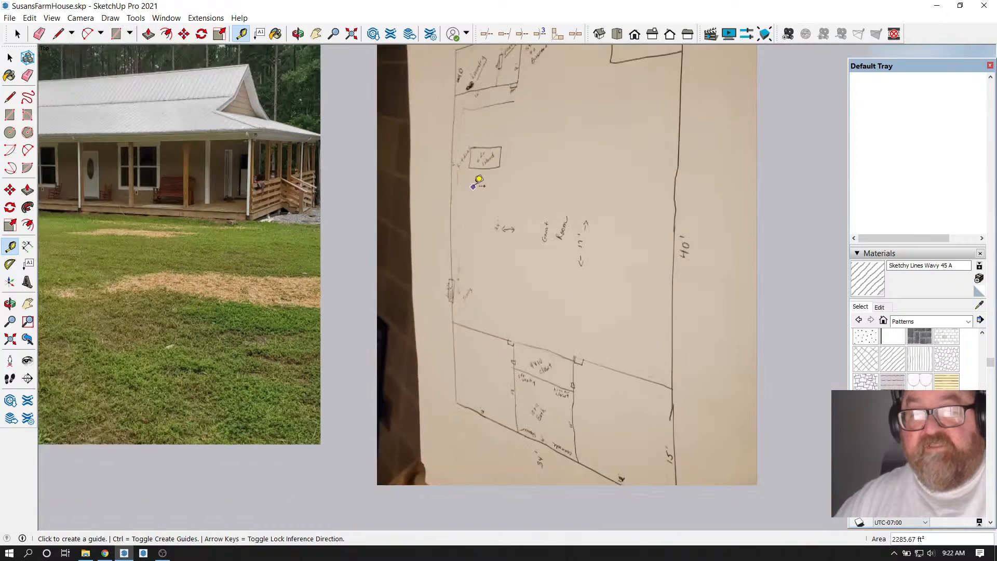
pyautogui.scroll(-2, 551, 189)
pyautogui.scroll(6, 541, 389)
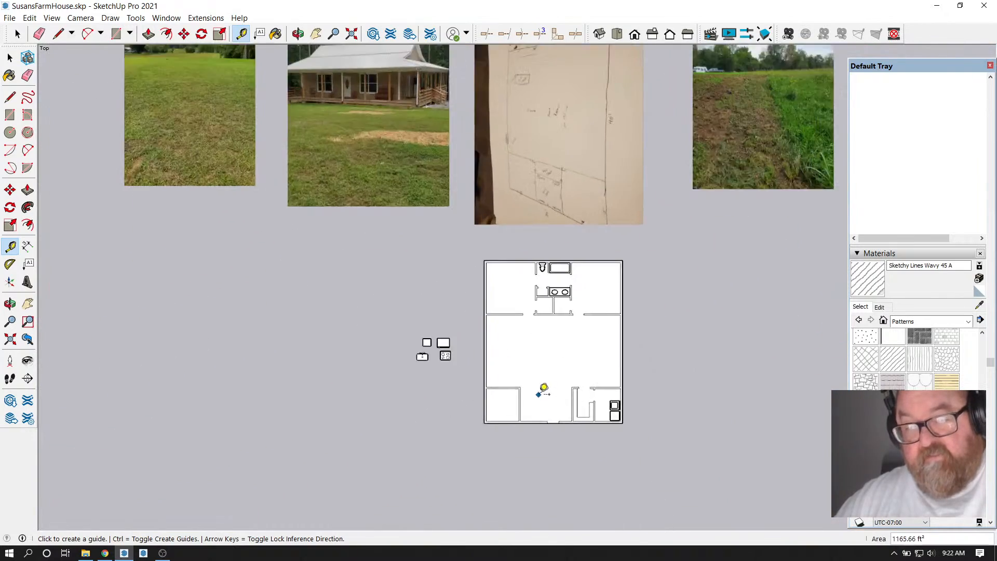
pyautogui.scroll(4, 612, 370)
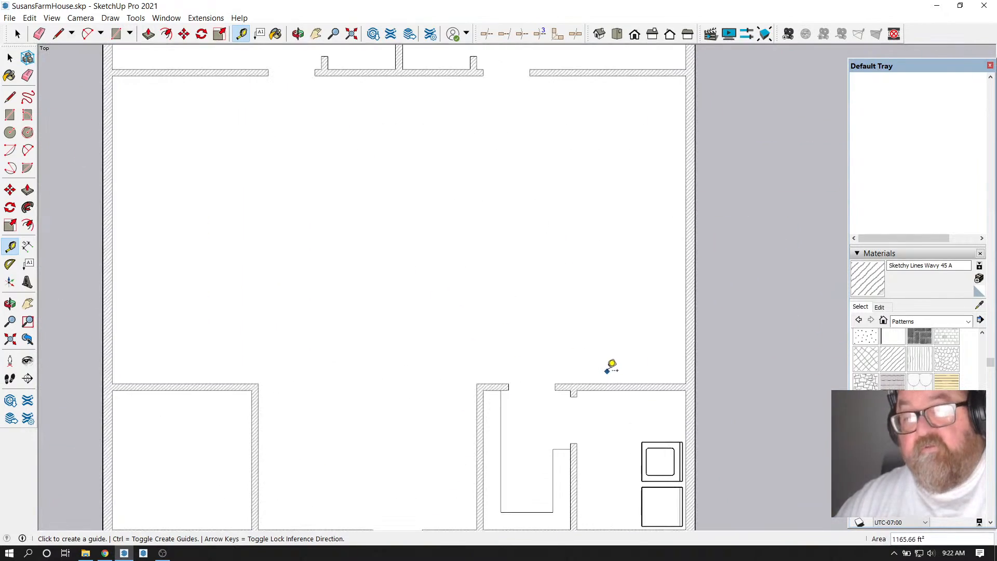
# Try guides 25 inches from the laundry room's upper wall and the great room's exterior side wall, and erase them
pyautogui.click(607, 379)
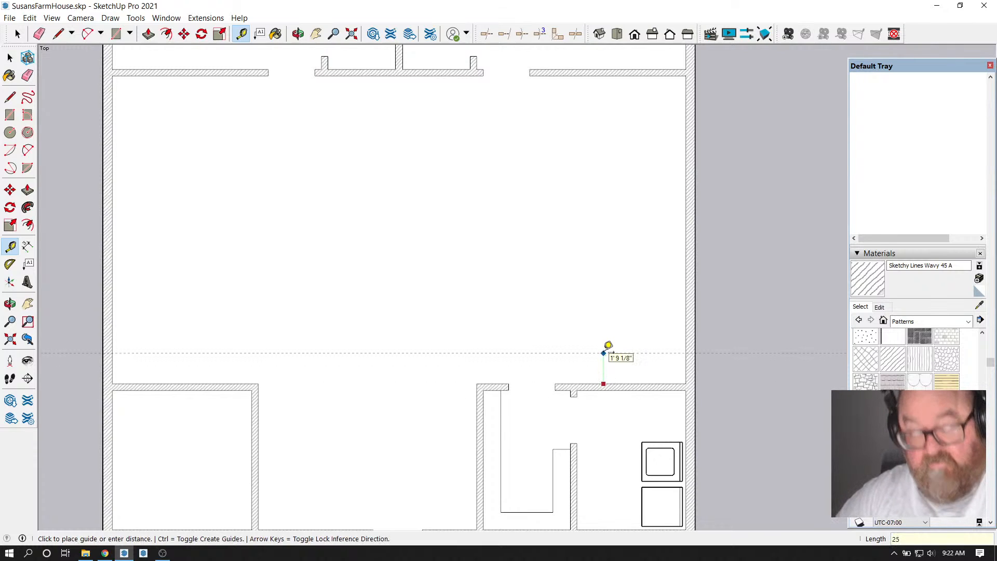
pyautogui.press('Return')
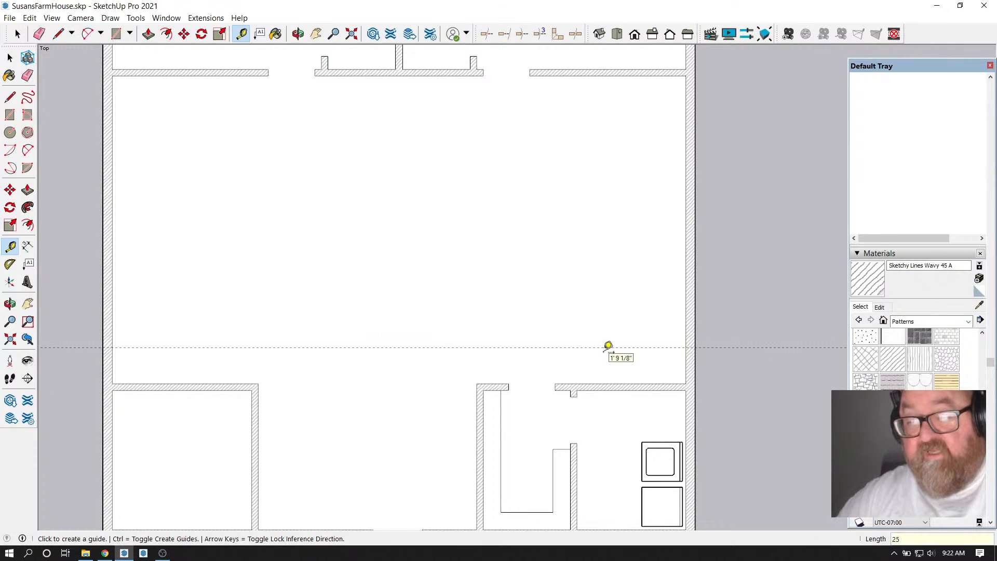
pyautogui.click(686, 293)
pyautogui.write('25')
pyautogui.press('Return')
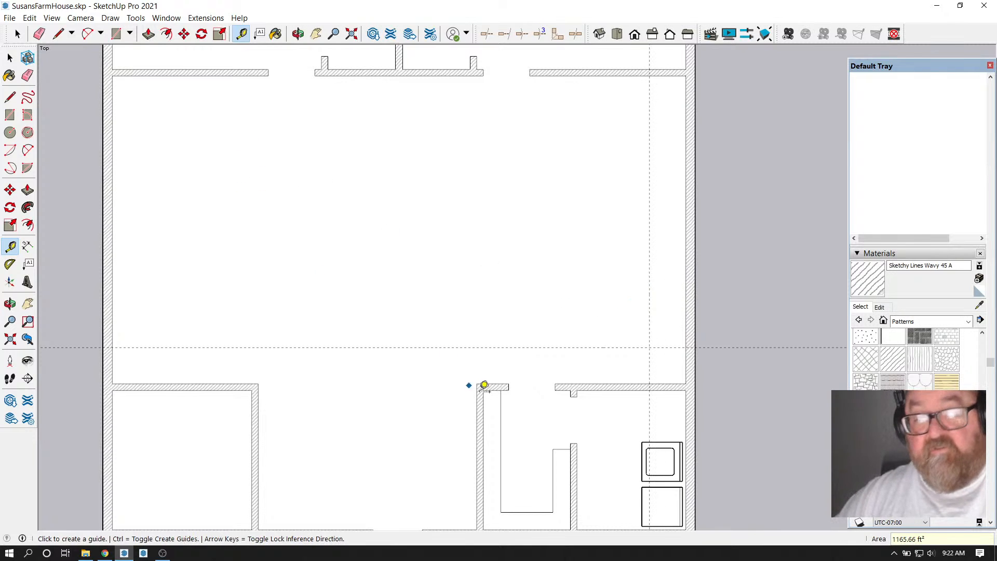
pyautogui.scroll(2, 519, 397)
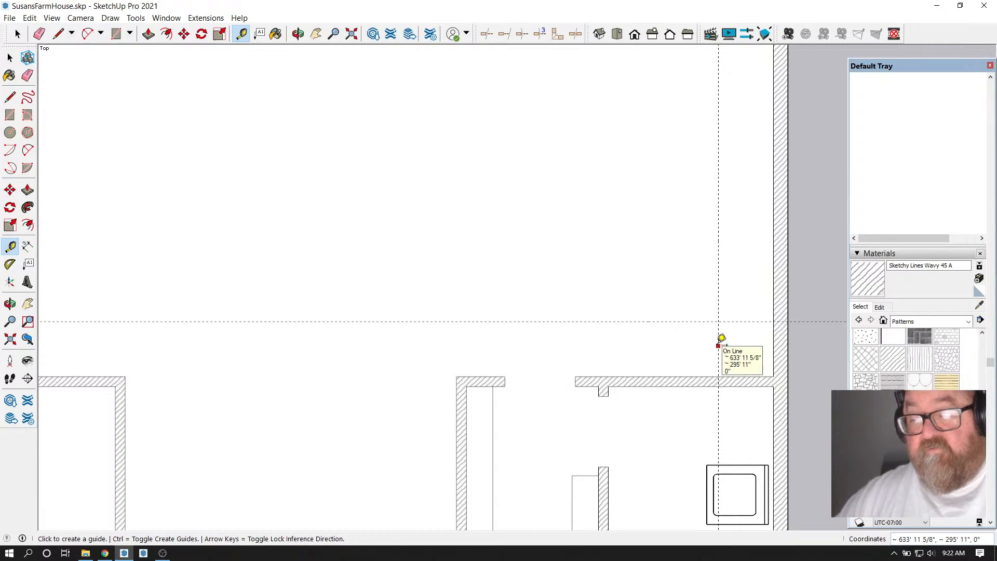
pyautogui.click(36, 34)
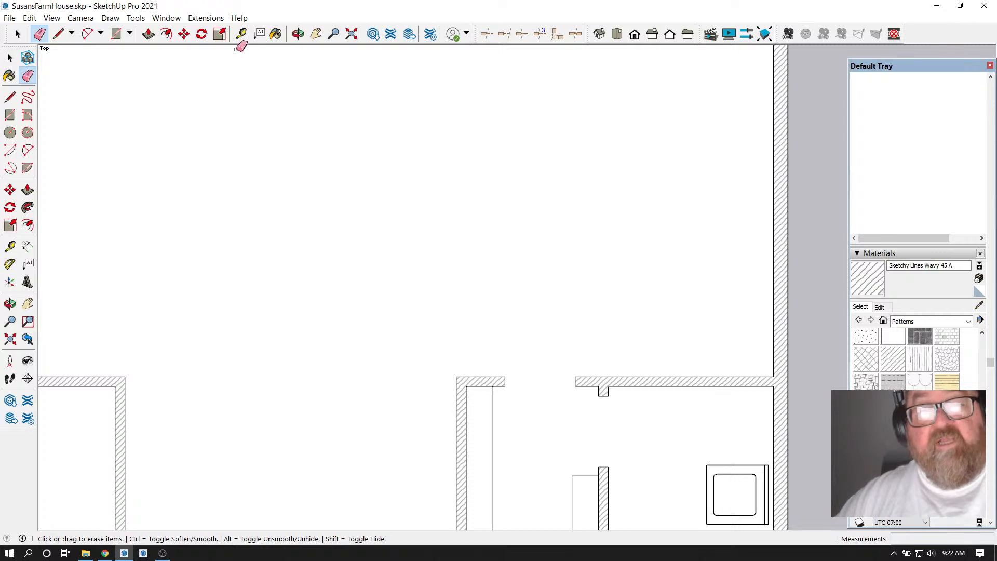
# Place guides 24 inches inside the great room from its exterior side wall and from the laundry room's upper wall
pyautogui.click(241, 33)
pyautogui.click(773, 339)
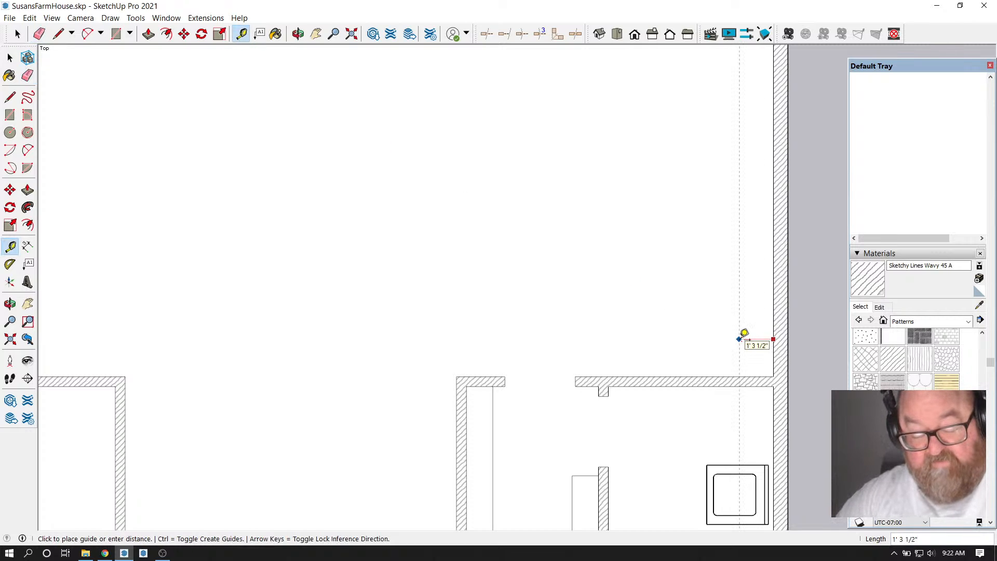
pyautogui.write('24')
pyautogui.press('Return')
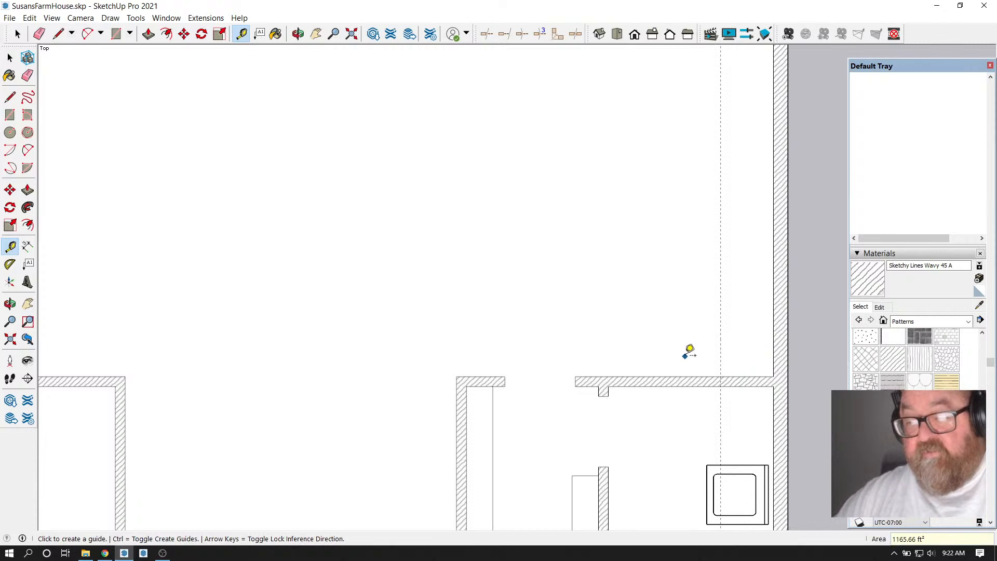
pyautogui.click(688, 373)
pyautogui.write('24')
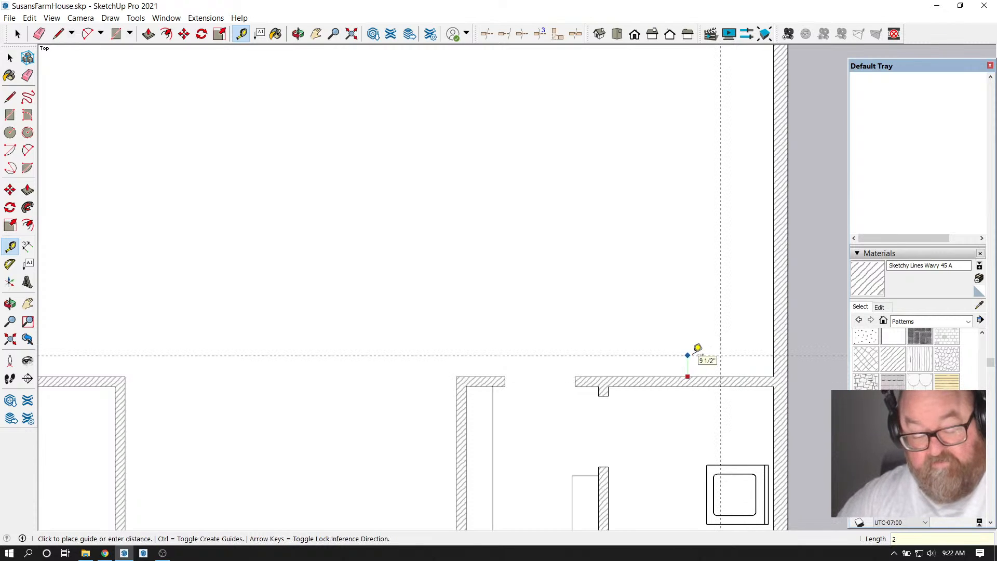
pyautogui.press('Return')
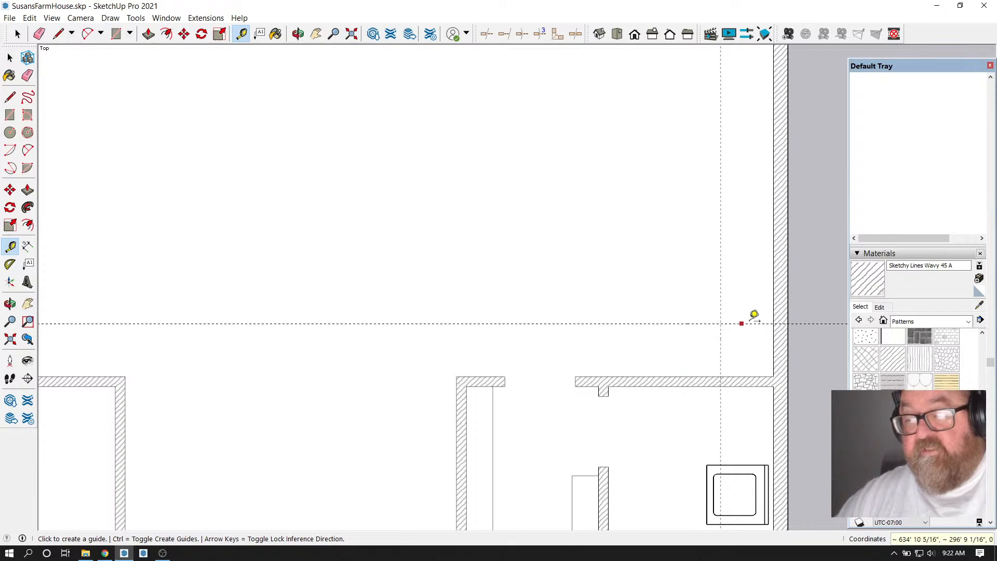
# Try a vertical guide at the pantry doorway's edge with another offset 4 inches from it, and erase both
pyautogui.click(721, 345)
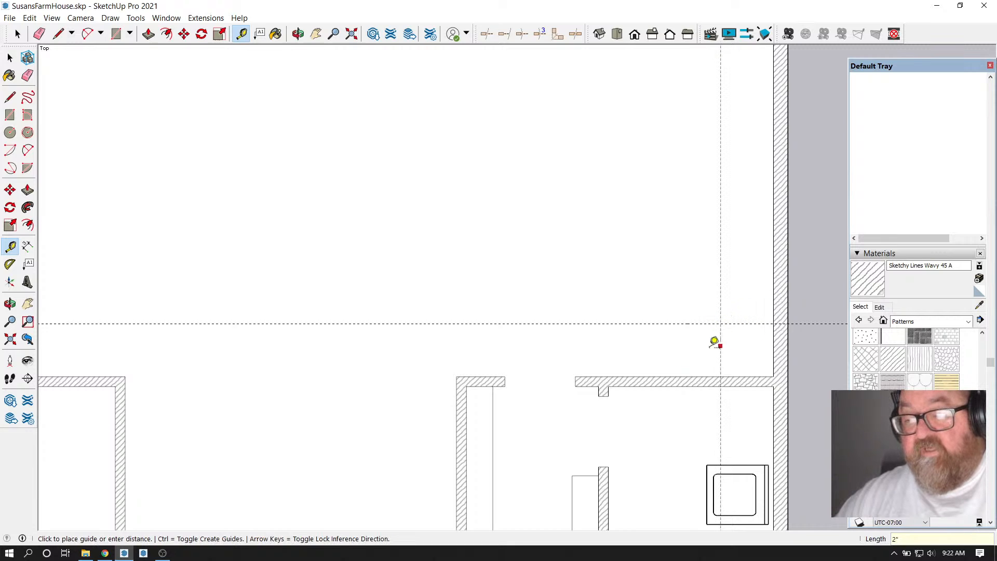
pyautogui.click(576, 375)
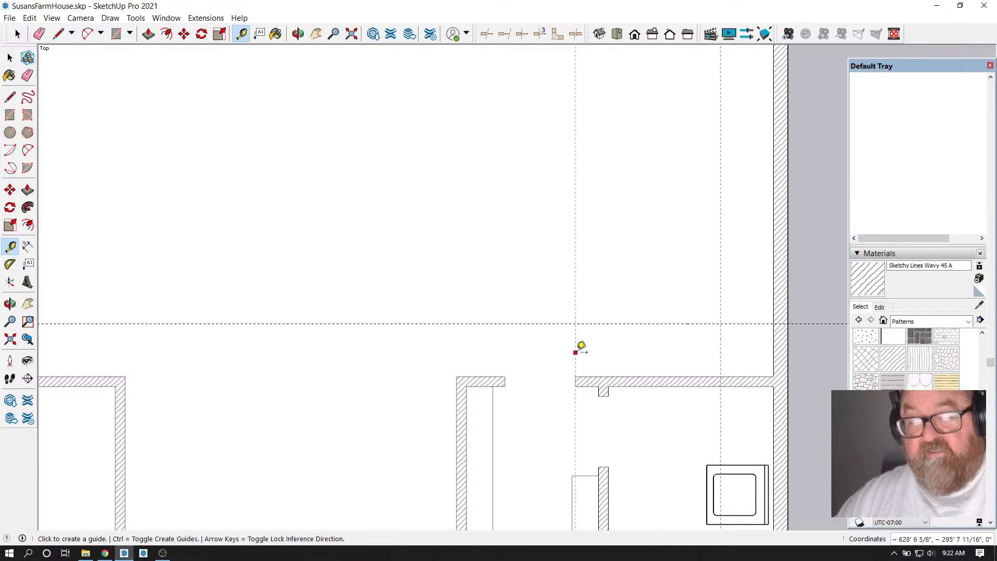
pyautogui.click(575, 353)
pyautogui.write('4')
pyautogui.press('Return')
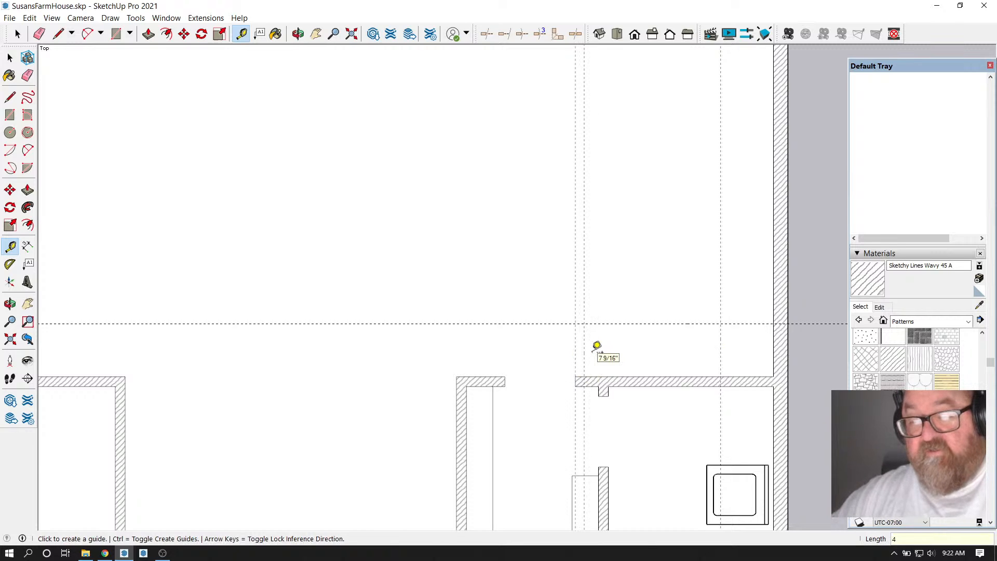
pyautogui.scroll(4, 614, 341)
pyautogui.scroll(-2, 476, 360)
pyautogui.scroll(1, 626, 365)
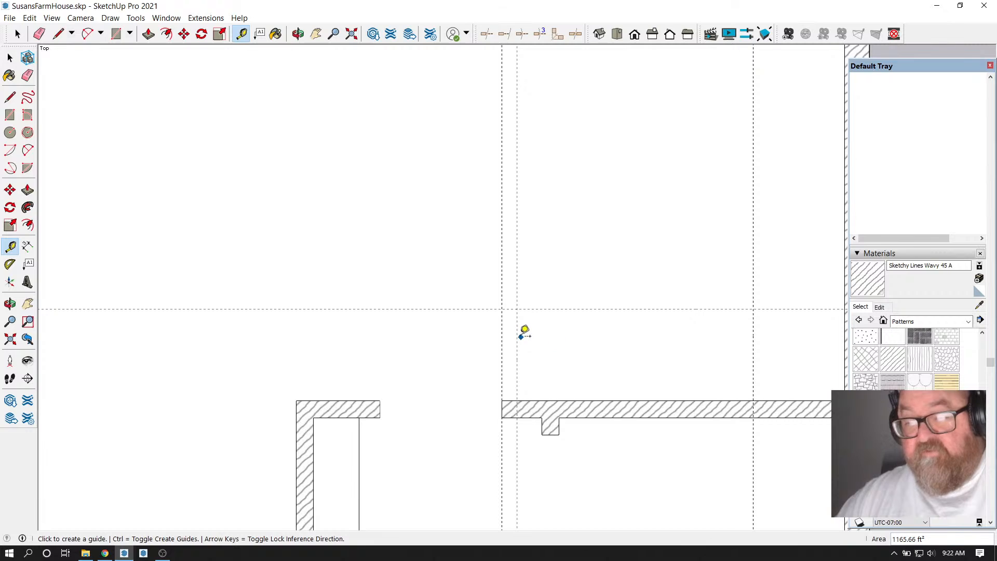
pyautogui.click(517, 337)
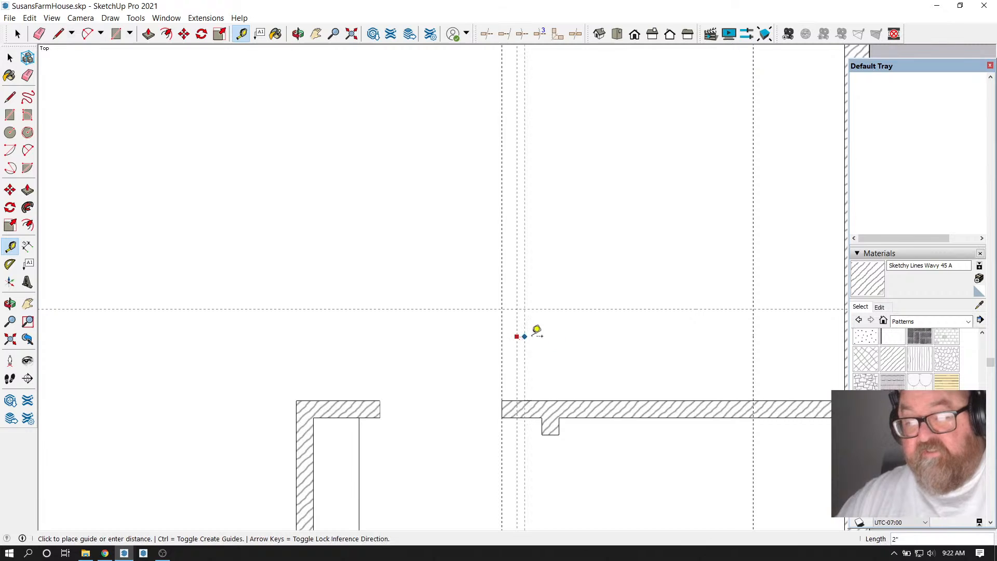
pyautogui.click(756, 332)
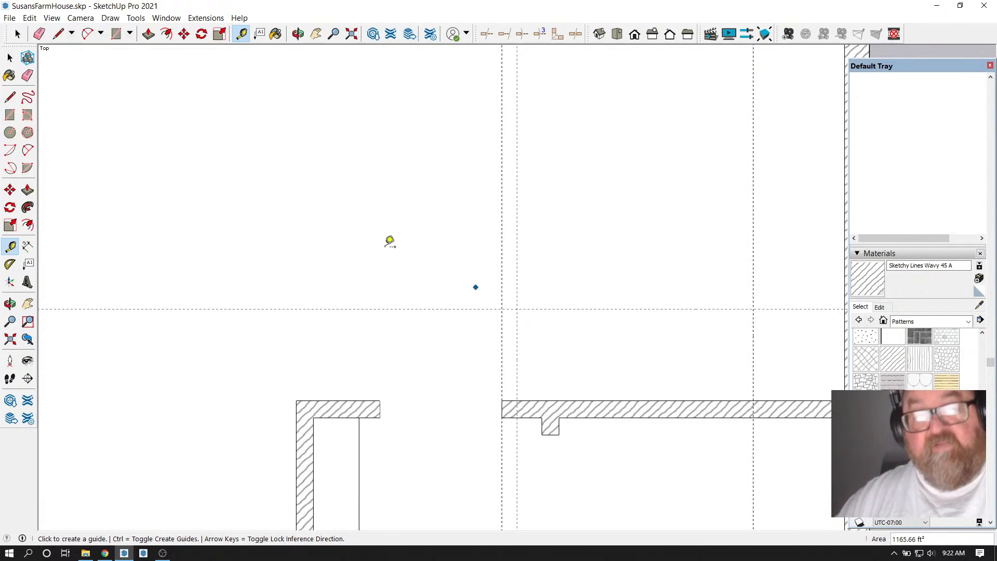
pyautogui.press('e')
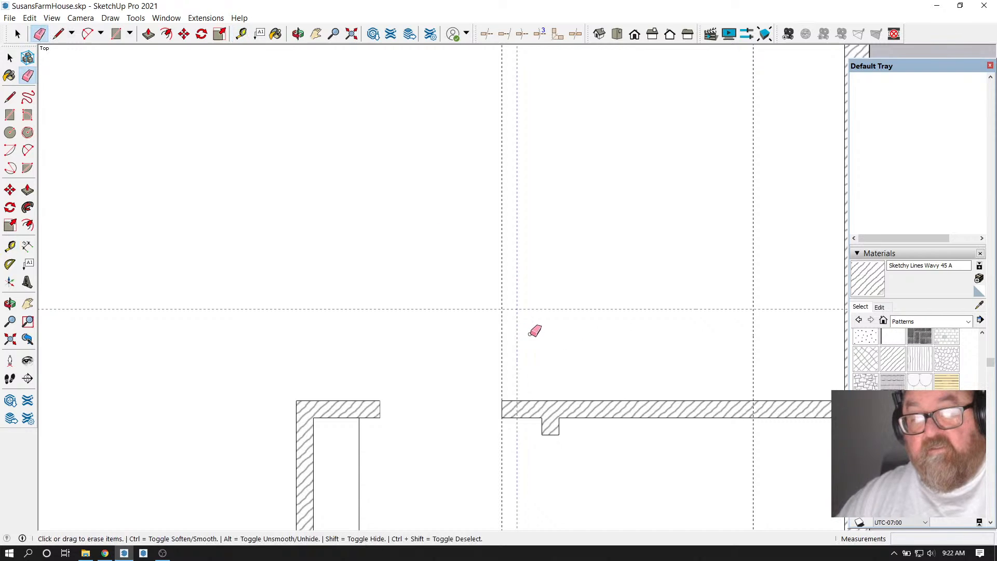
pyautogui.moveTo(528, 334); pyautogui.dragTo(455, 336)
pyautogui.click(241, 34)
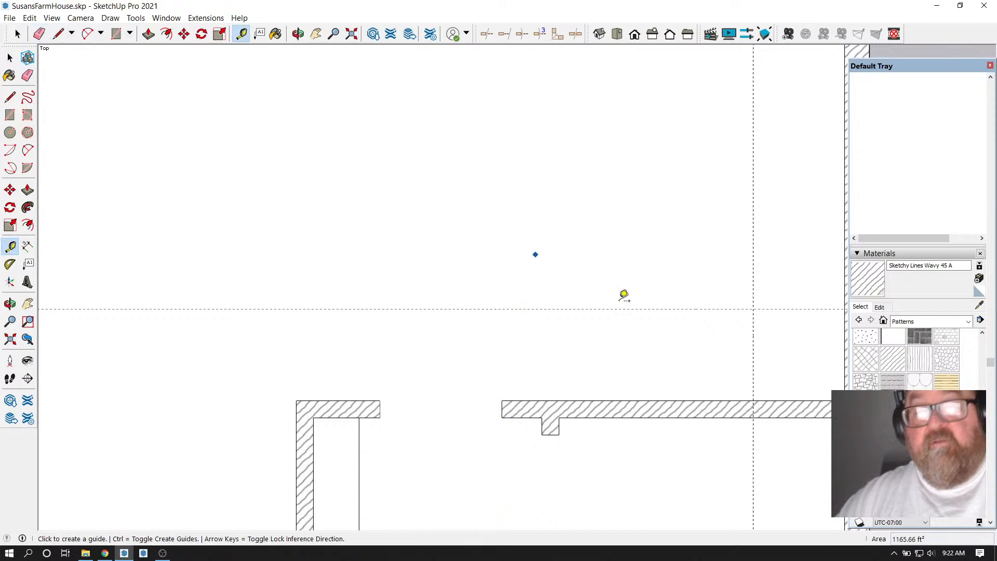
# Place a vertical guide 5 feet inward from the side-wall counter guide and a horizontal guide 9 feet above the laundry-wall counter guide
pyautogui.click(752, 345)
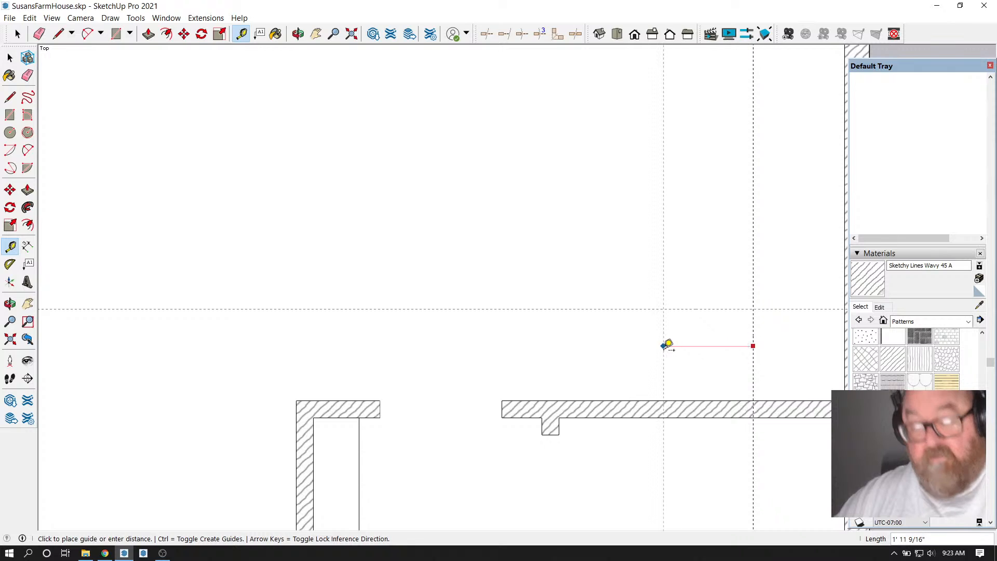
pyautogui.write("5'")
pyautogui.press('Return')
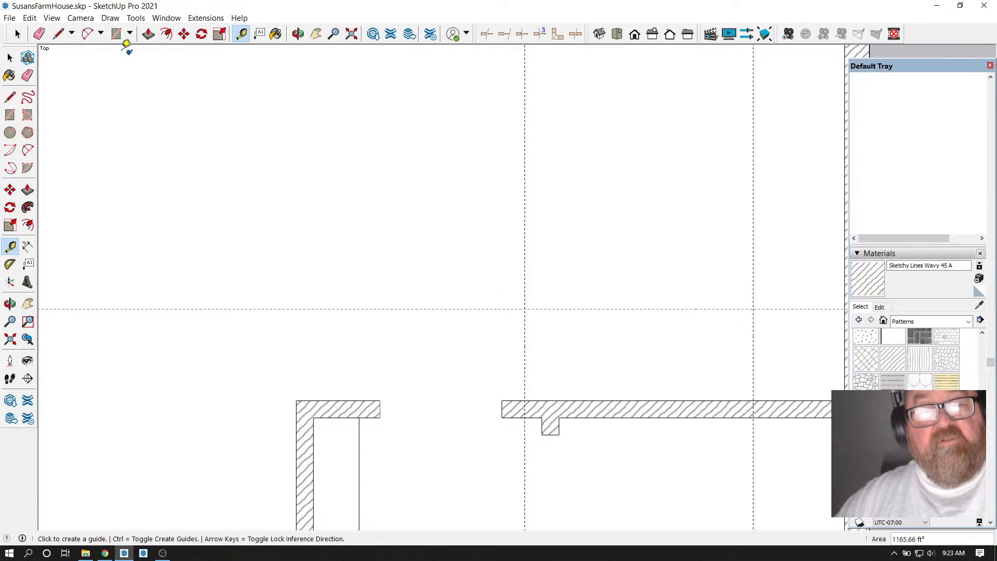
pyautogui.scroll(-5, 583, 372)
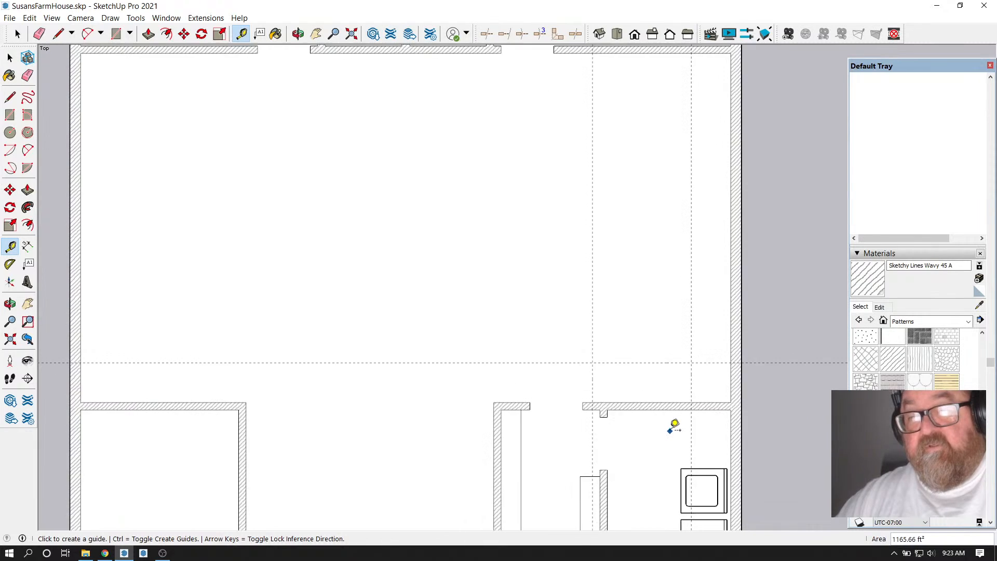
pyautogui.scroll(-1, 674, 426)
pyautogui.scroll(2, 598, 228)
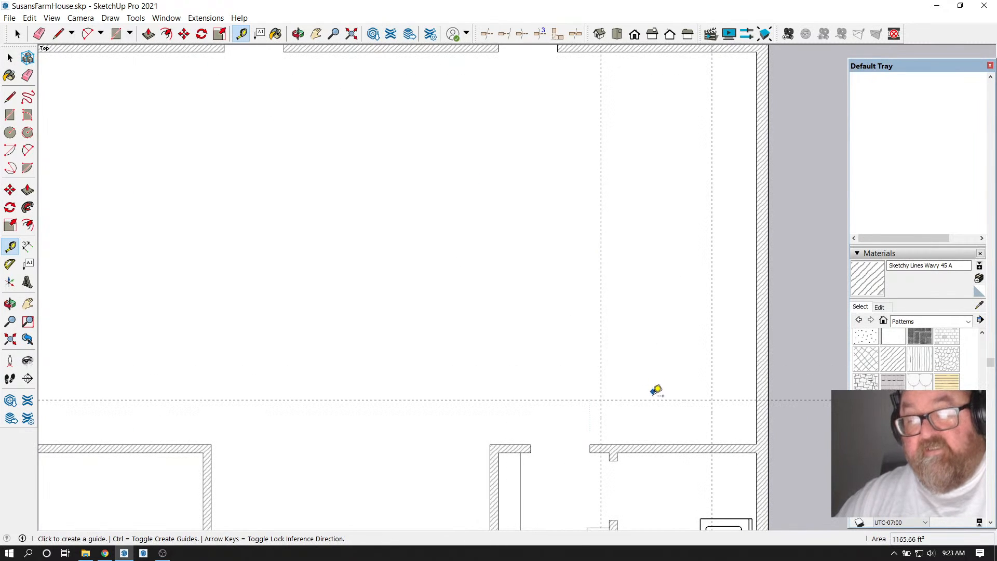
pyautogui.click(655, 400)
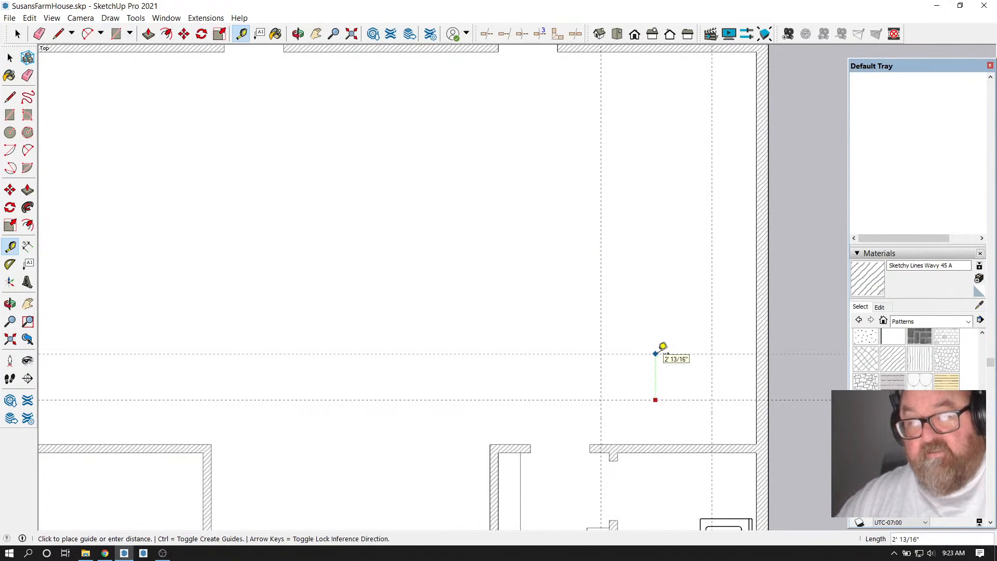
pyautogui.write("9'")
pyautogui.press('Return')
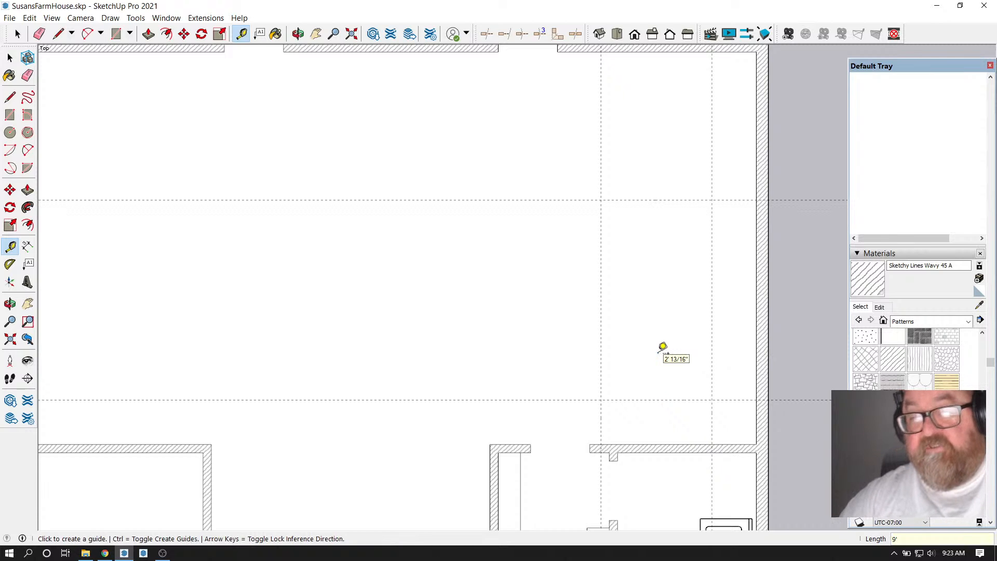
# Offset another horizontal guide 24 inches from the uppermost horizontal guide in the great room, toward the laundry room
pyautogui.scroll(-3, 658, 353)
pyautogui.scroll(4, 612, 179)
pyautogui.scroll(-2, 614, 202)
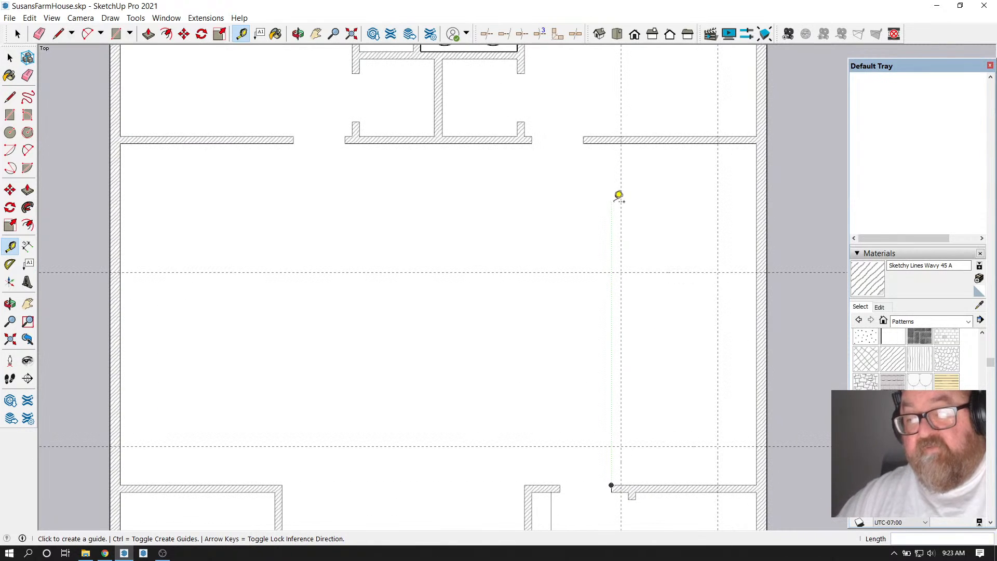
pyautogui.scroll(1, 674, 306)
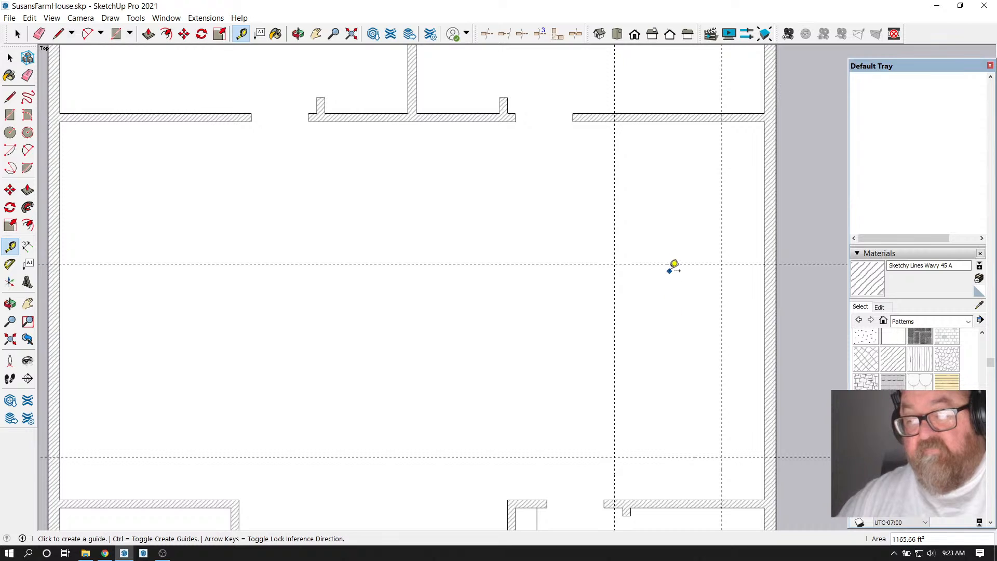
pyautogui.click(669, 265)
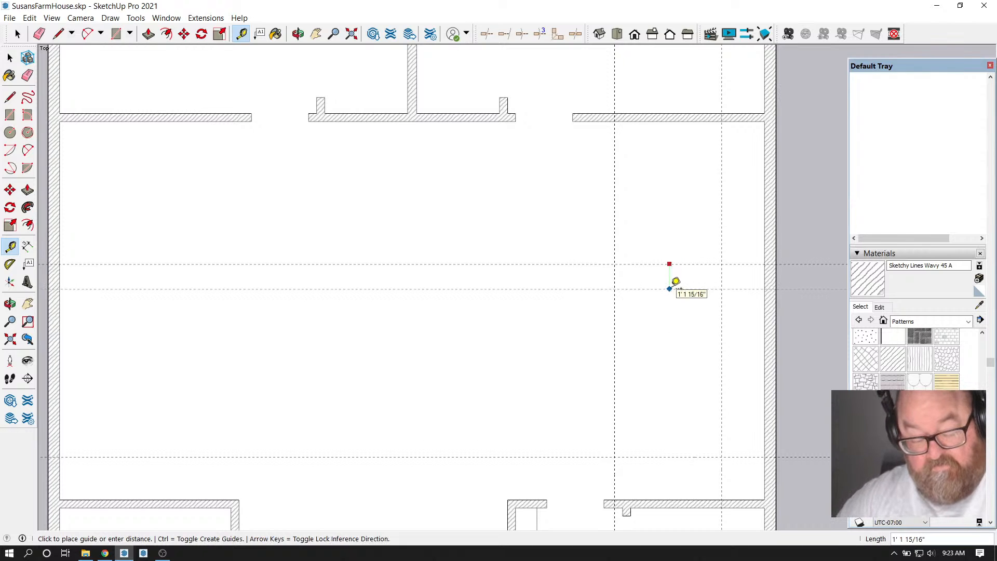
pyautogui.write('24')
pyautogui.press('Return')
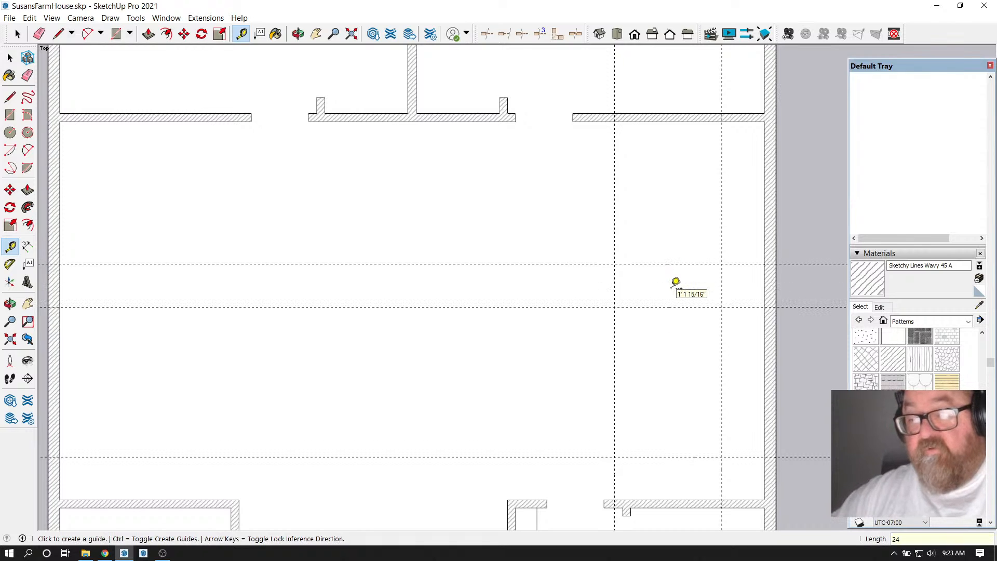
# Measure the clearance from the great room's upper wall to the nearest horizontal guide, and examine the guide layout against the whole plan and sketch
pyautogui.scroll(-1, 675, 282)
pyautogui.click(671, 135)
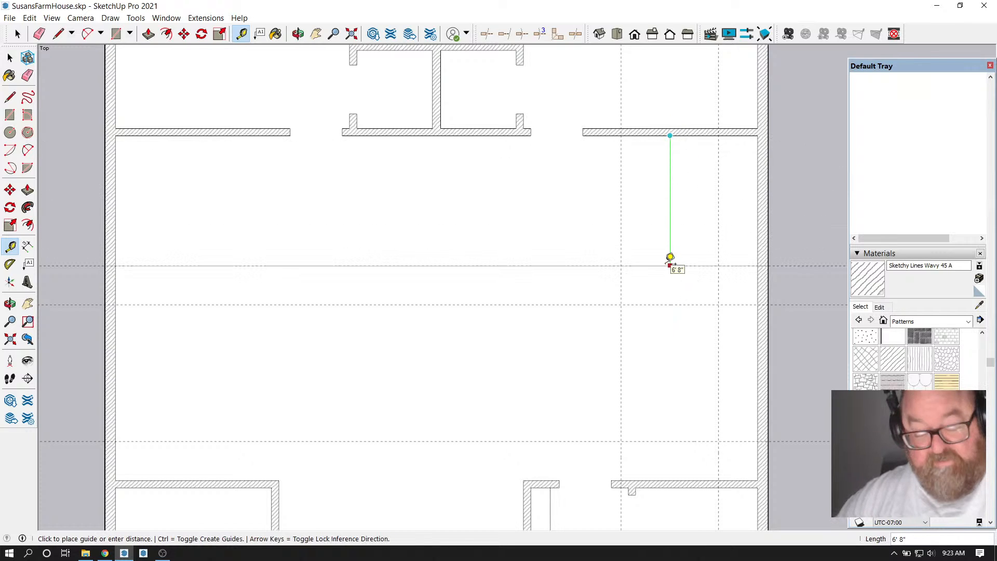
pyautogui.press('Escape')
pyautogui.scroll(-3, 671, 254)
pyautogui.scroll(2, 657, 375)
pyautogui.scroll(1, 661, 372)
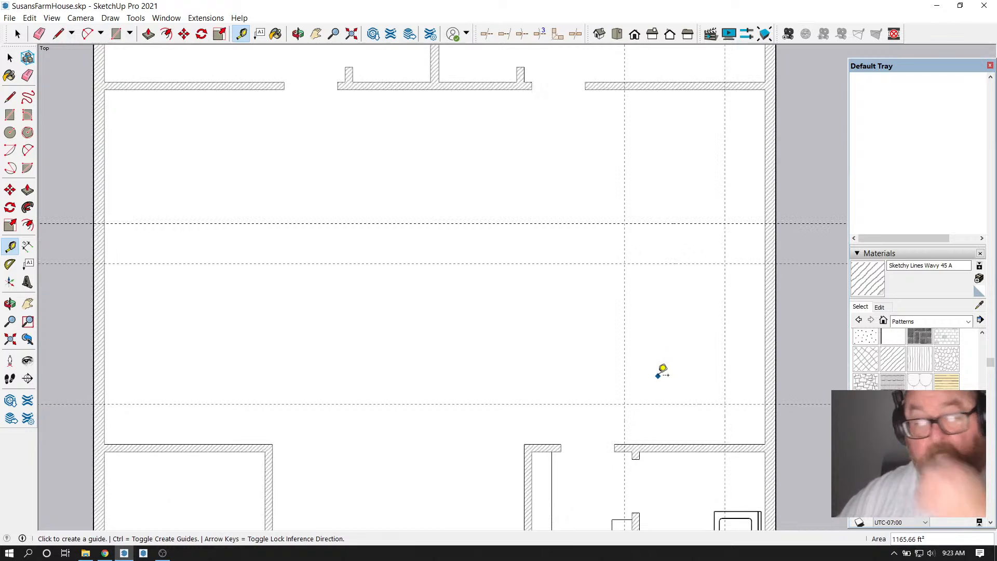
pyautogui.scroll(-2, 687, 340)
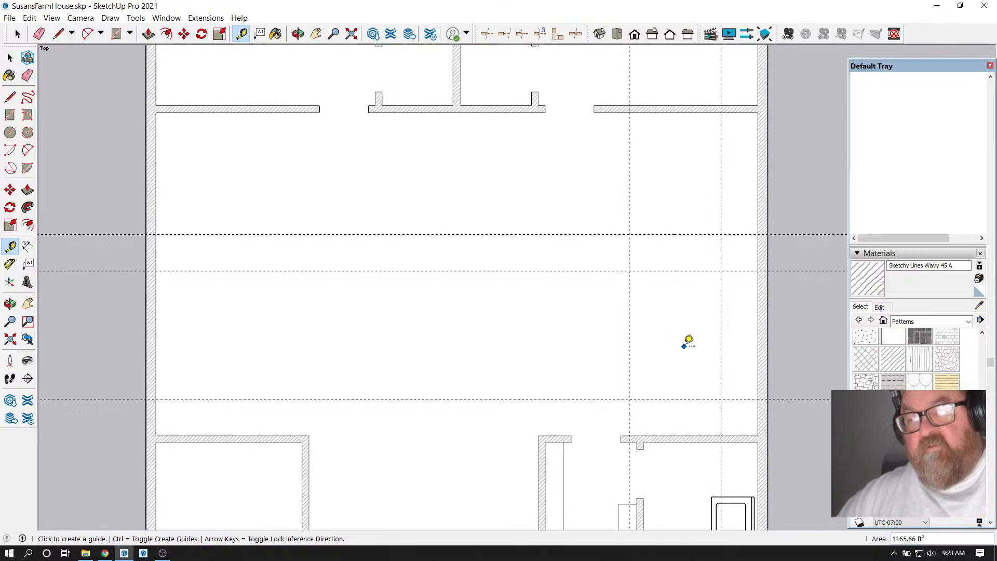
pyautogui.scroll(3, 689, 340)
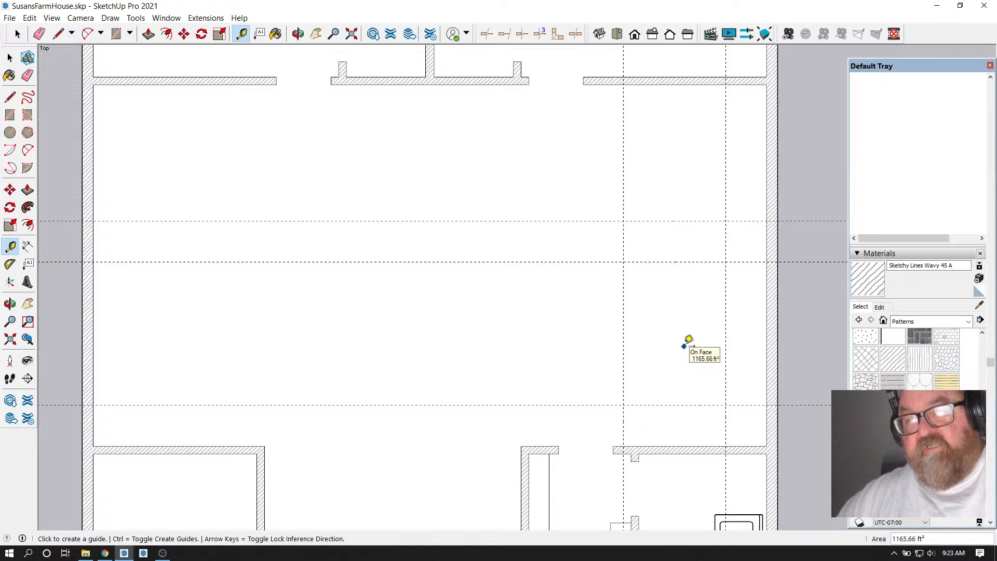
pyautogui.scroll(-6, 688, 341)
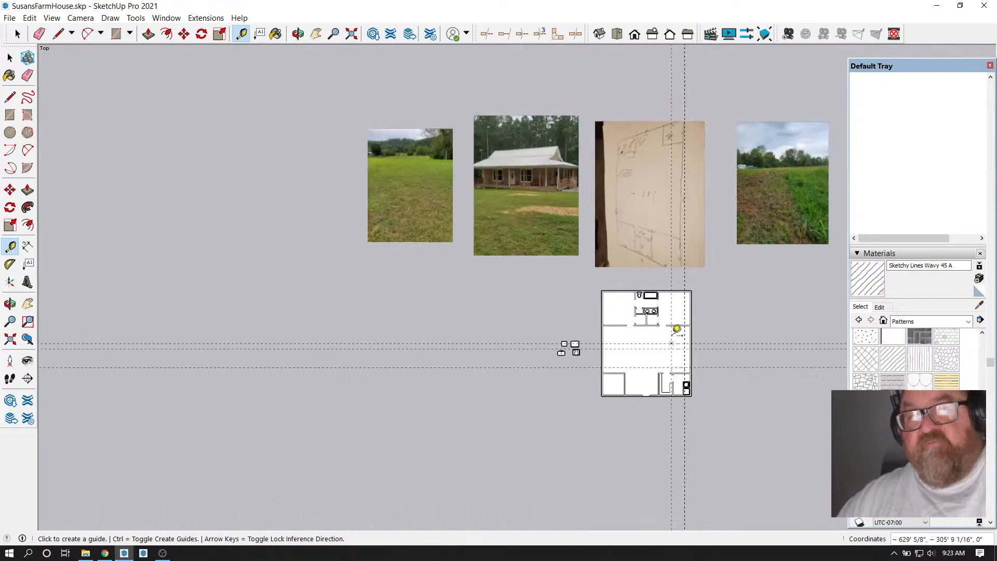
pyautogui.scroll(5, 676, 328)
pyautogui.scroll(-2, 499, 331)
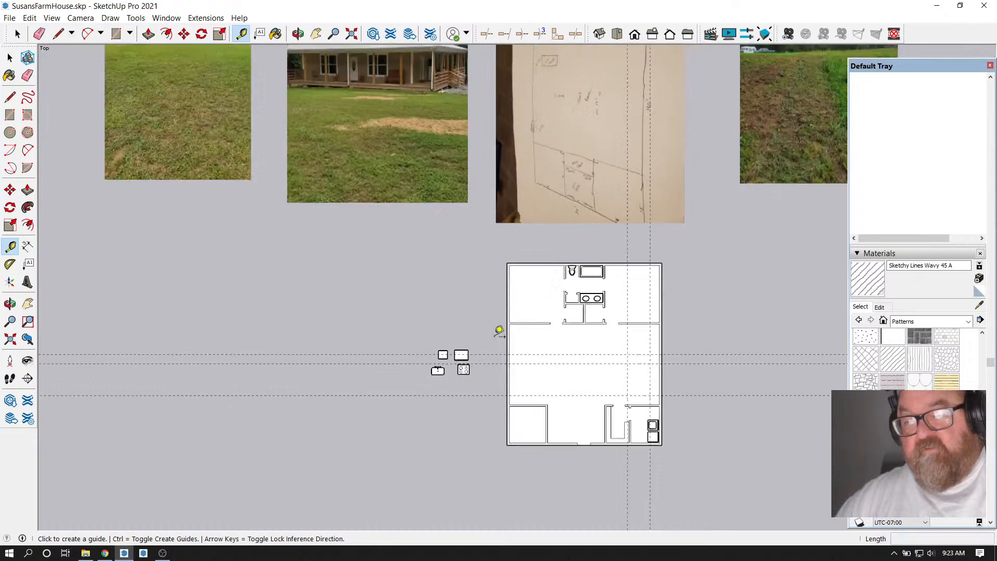
pyautogui.scroll(6, 609, 343)
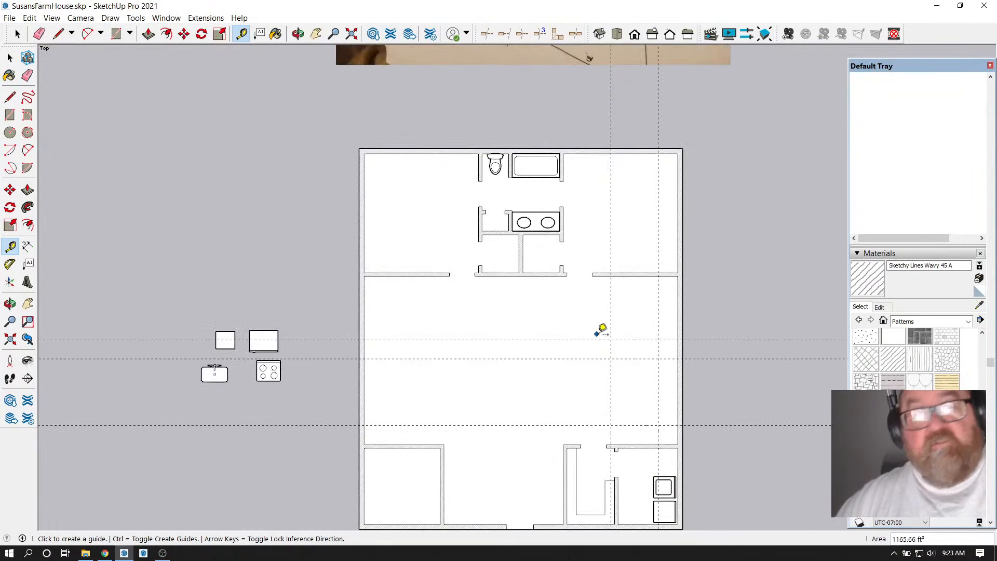
# Open KimsHome.skp from the client's Drawings folder in Artisan Construction 2021, saving the changes to SusansFarmHouse.skp
pyautogui.click(11, 19)
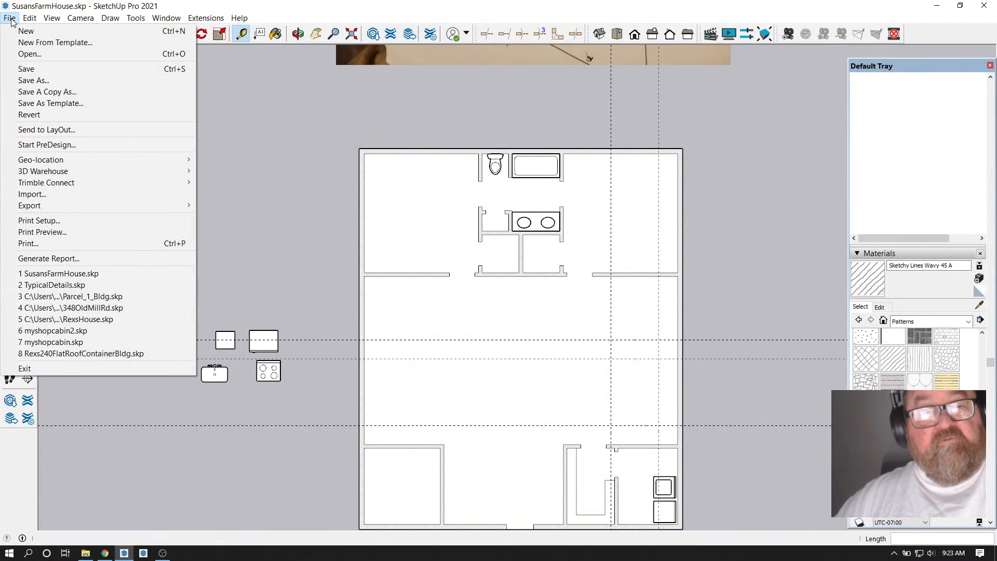
pyautogui.click(37, 56)
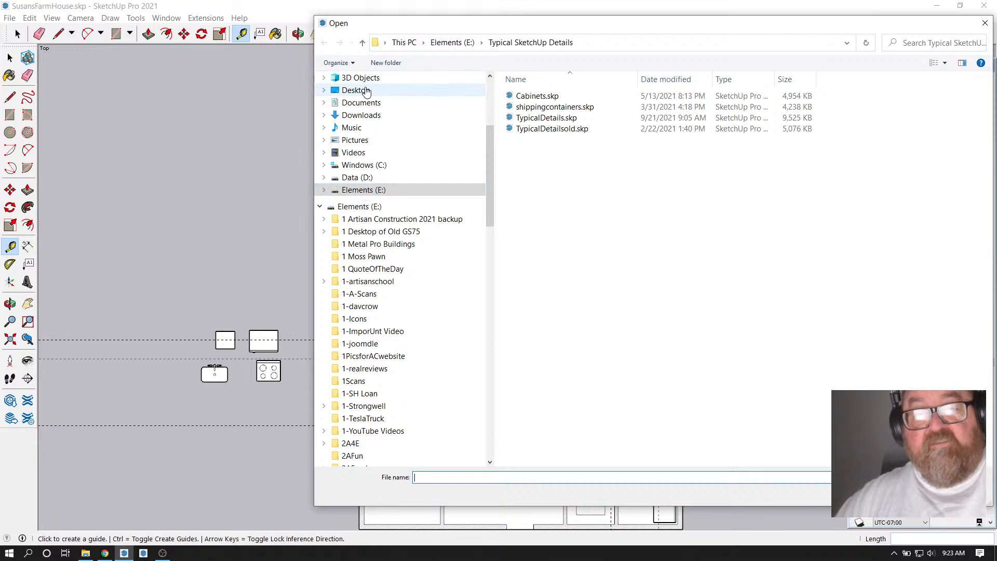
pyautogui.click(366, 91)
pyautogui.doubleClick(539, 96)
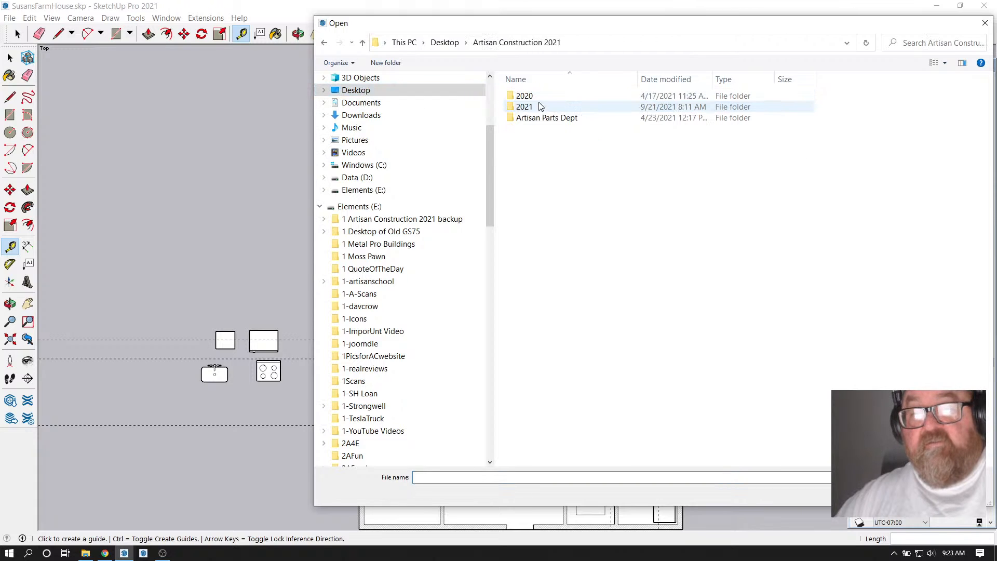
pyautogui.doubleClick(526, 107)
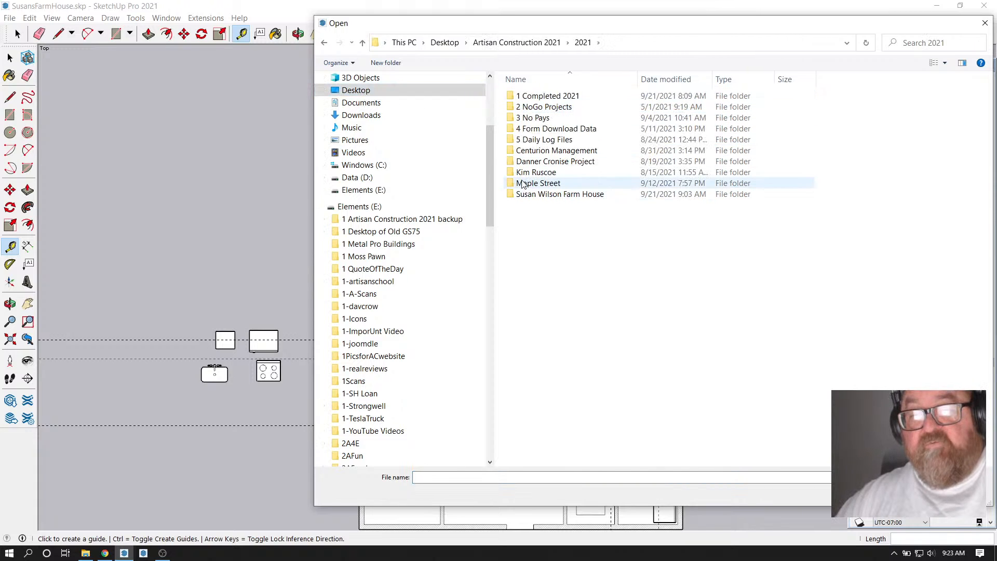
pyautogui.doubleClick(526, 174)
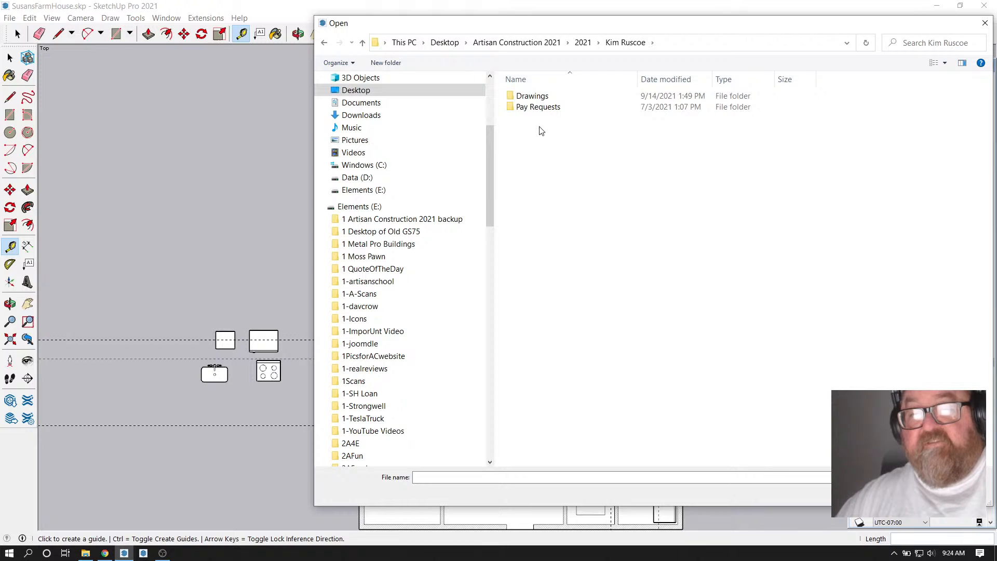
pyautogui.doubleClick(534, 96)
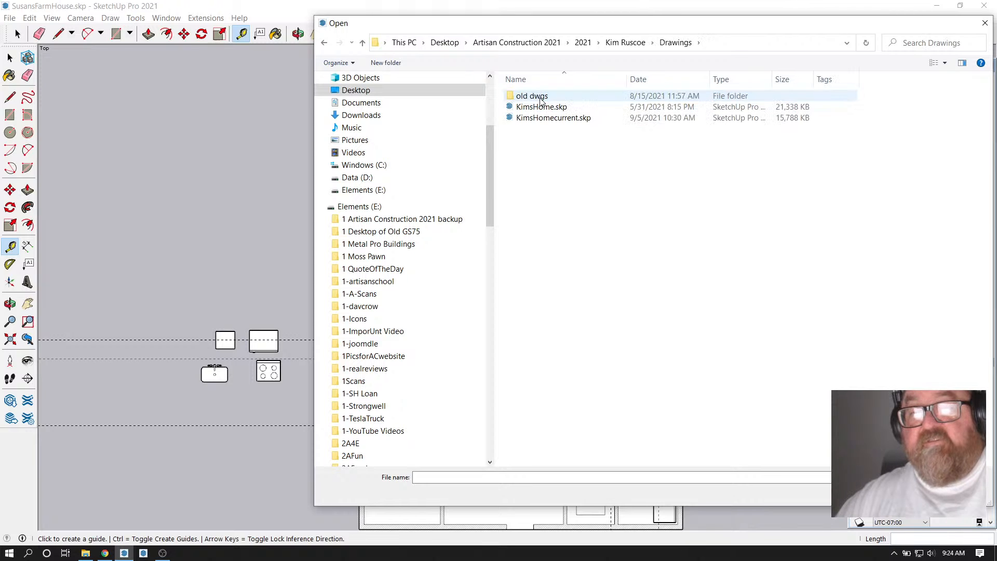
pyautogui.doubleClick(539, 107)
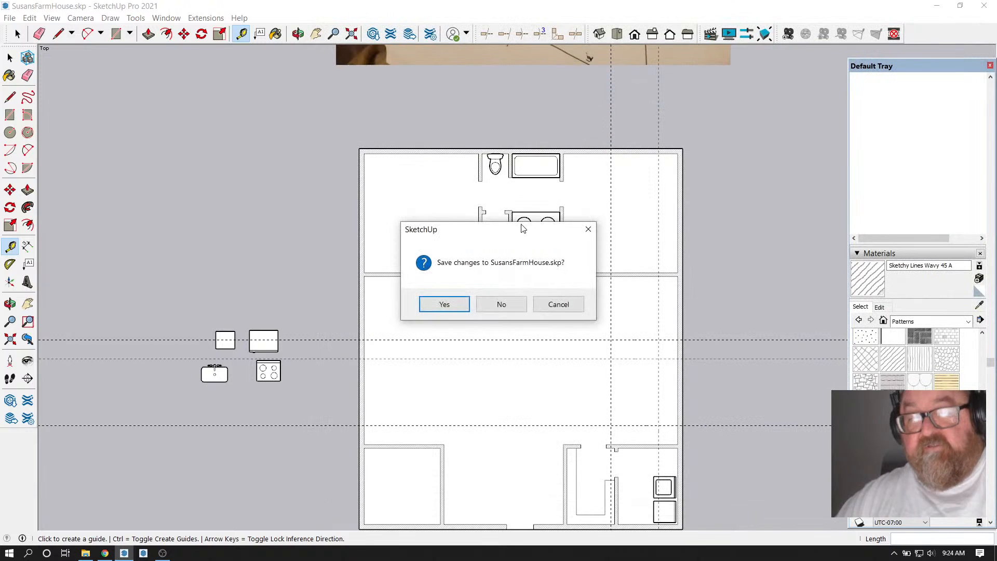
pyautogui.click(450, 304)
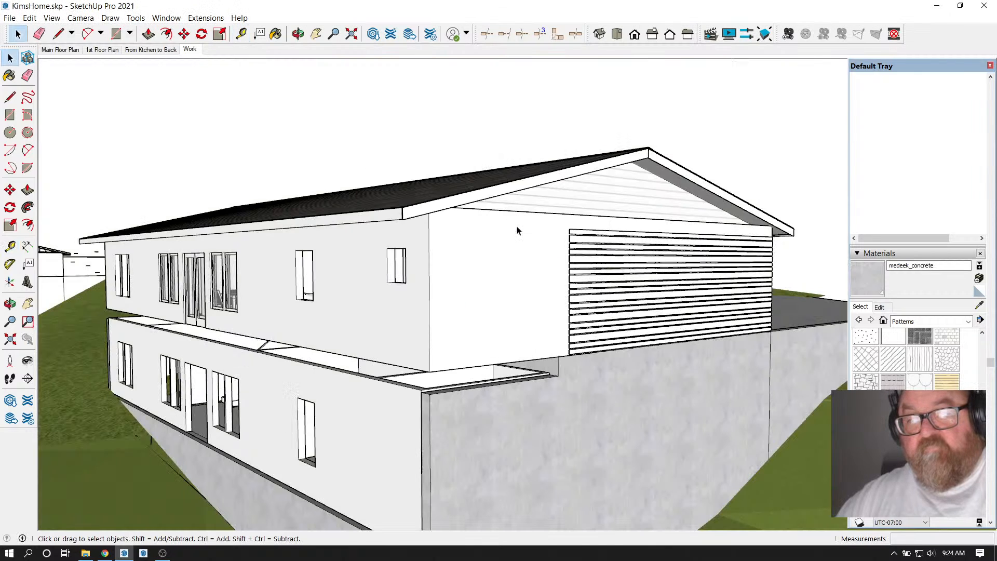
# Display the Main Floor Plan scene and show its kitchen, dining and living areas up close
pyautogui.click(103, 50)
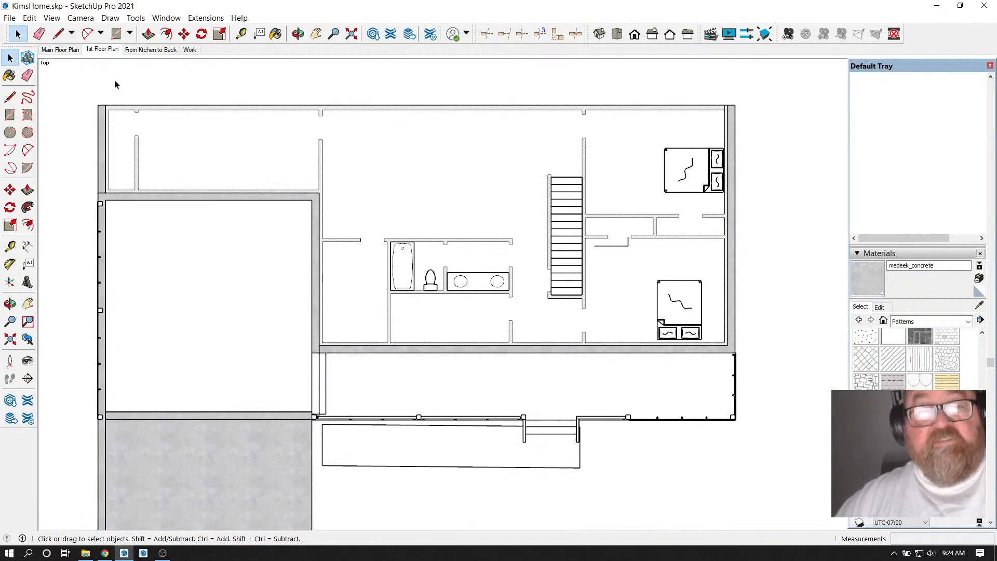
pyautogui.click(60, 51)
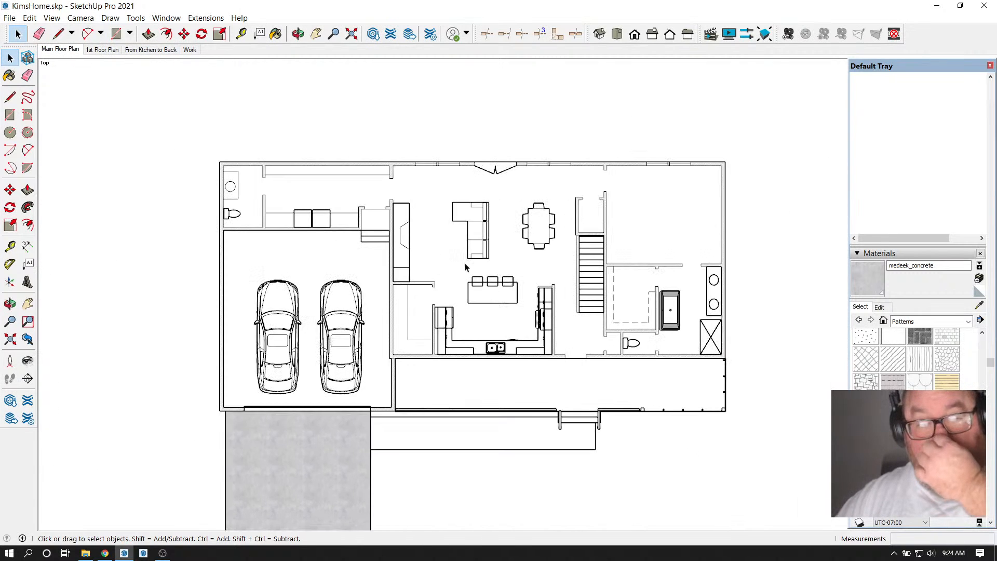
pyautogui.scroll(1, 465, 267)
pyautogui.scroll(1, 543, 249)
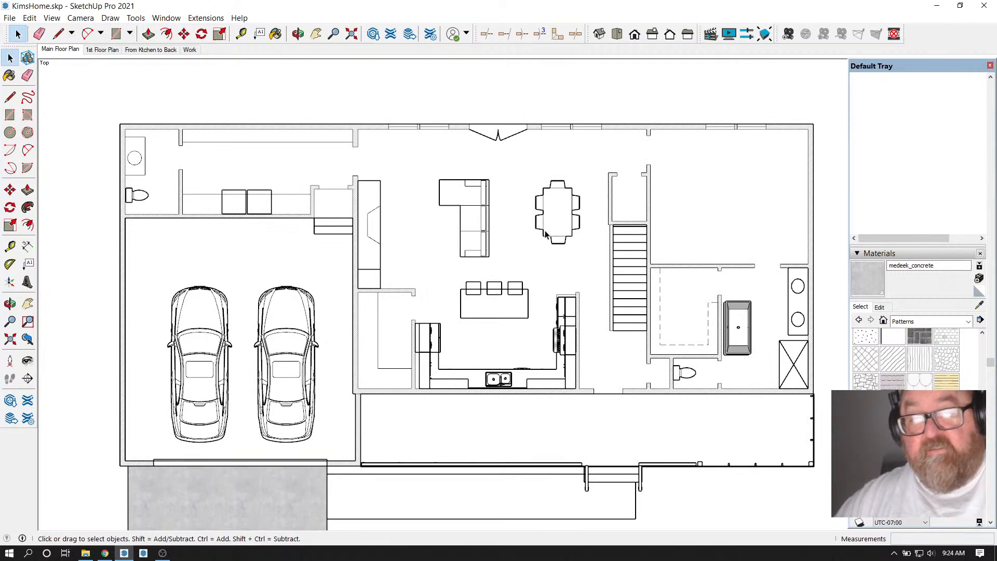
# Open the main floor group for editing and select the dining set, the sectional sofa and the kitchen island with its stools
pyautogui.click(543, 208)
pyautogui.doubleClick(544, 212)
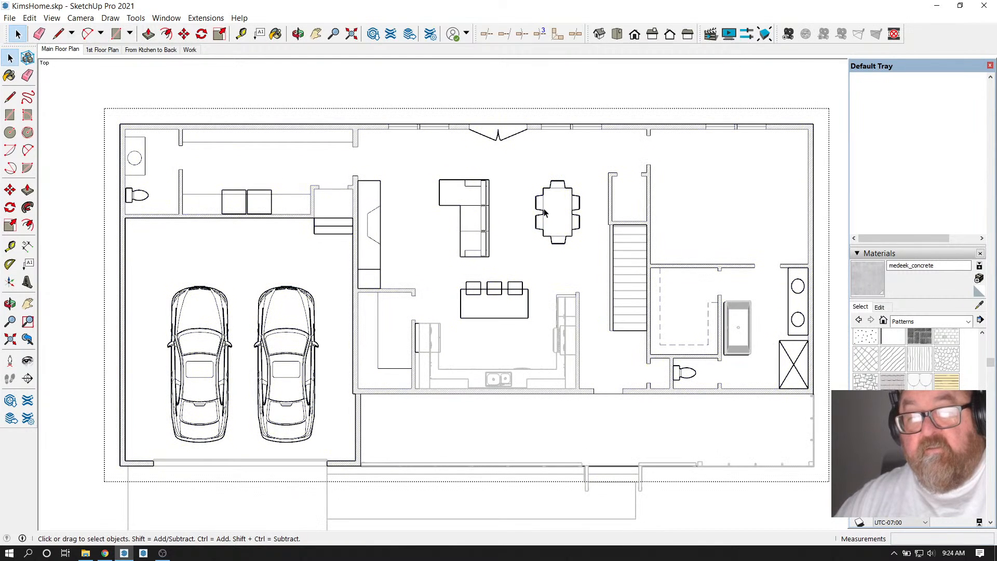
pyautogui.click(544, 212)
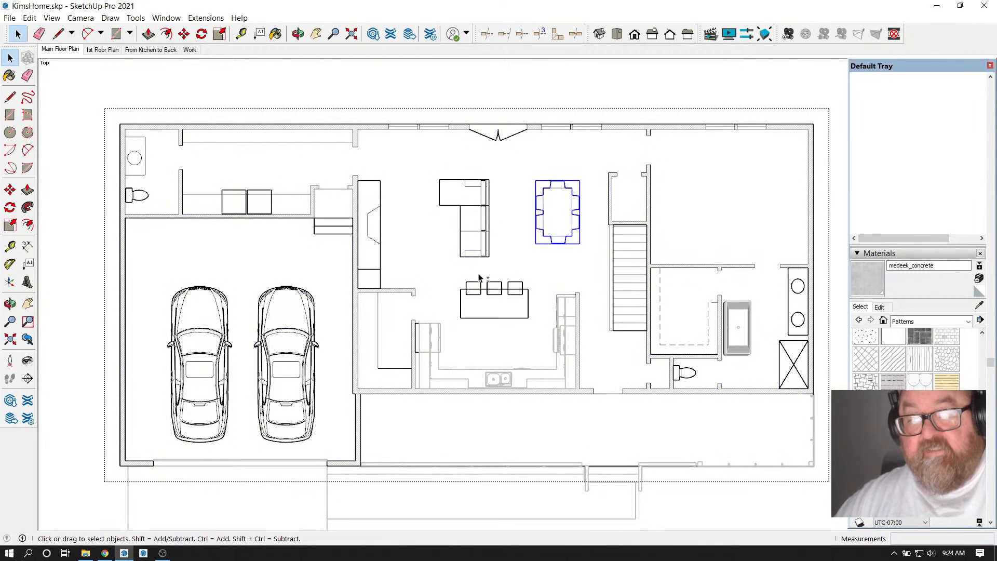
pyautogui.keyDown('shift'); pyautogui.click(486, 287); pyautogui.keyUp('shift')
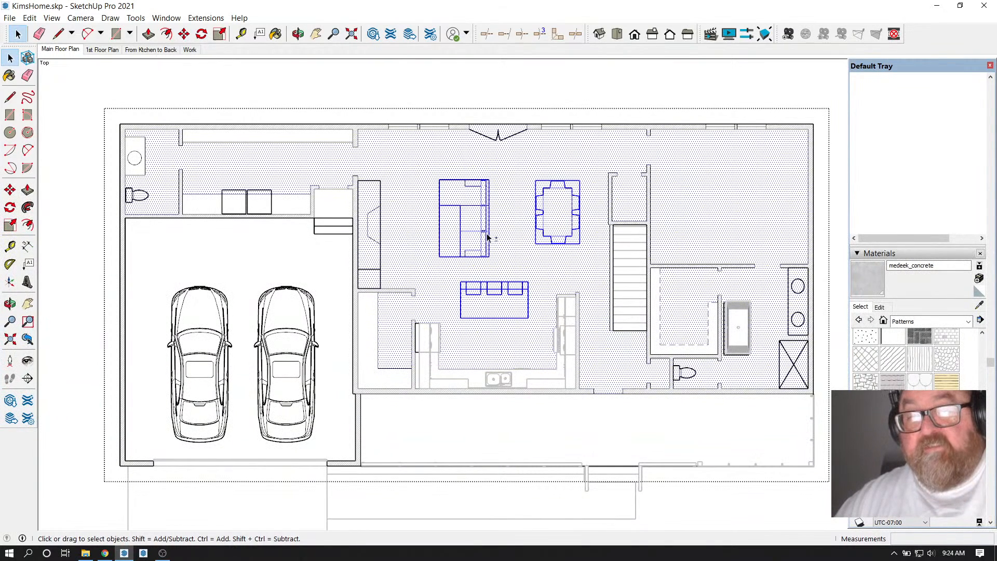
pyautogui.keyDown('shift'); pyautogui.click(415, 224); pyautogui.keyUp('shift')
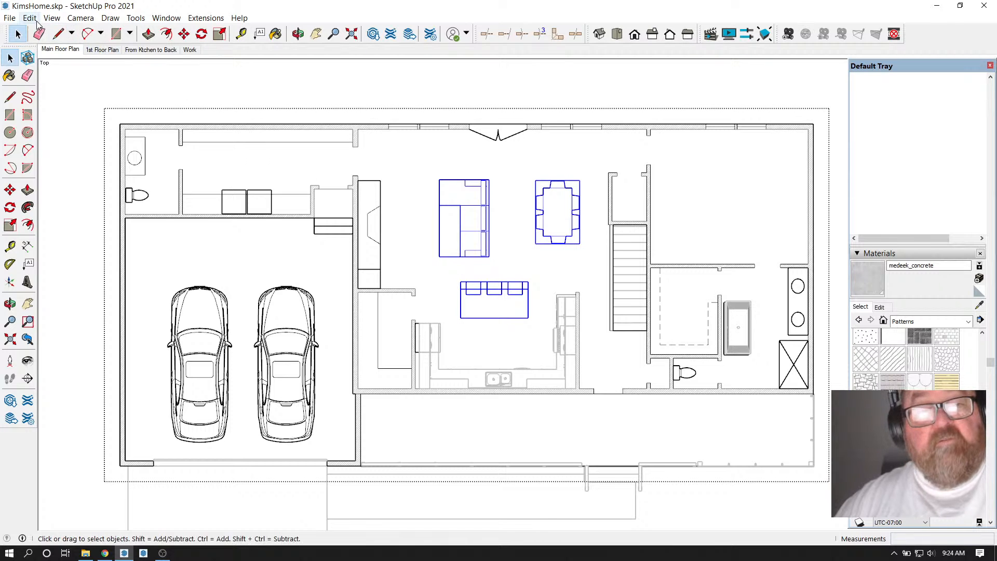
# Copy the selected dining set, sectional sofa and island with stools about 27' straight up, outside the house
pyautogui.scroll(-4, 488, 255)
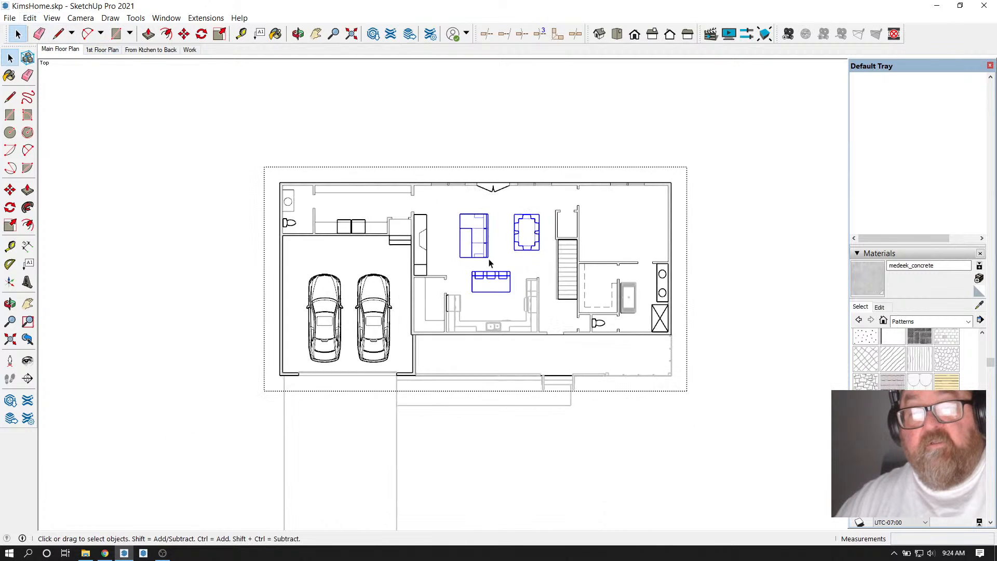
pyautogui.click(183, 34)
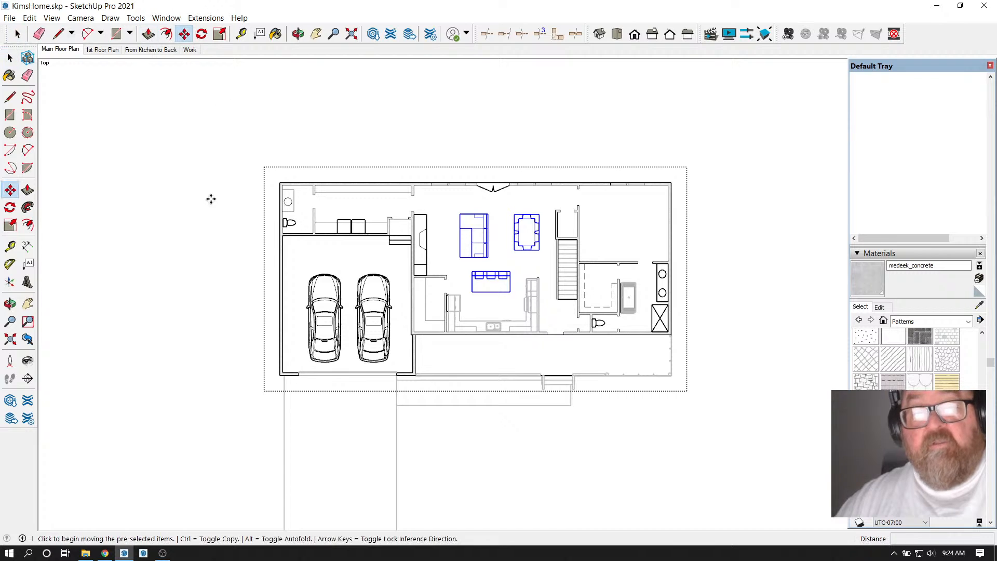
pyautogui.click(204, 253)
pyautogui.press('ctrl')
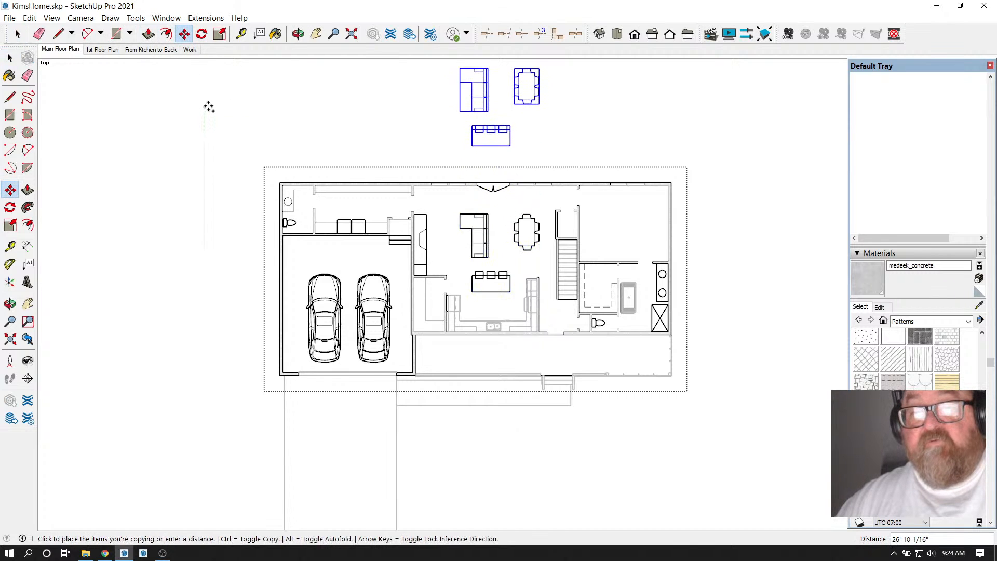
pyautogui.click(209, 104)
pyautogui.scroll(-1, 330, 240)
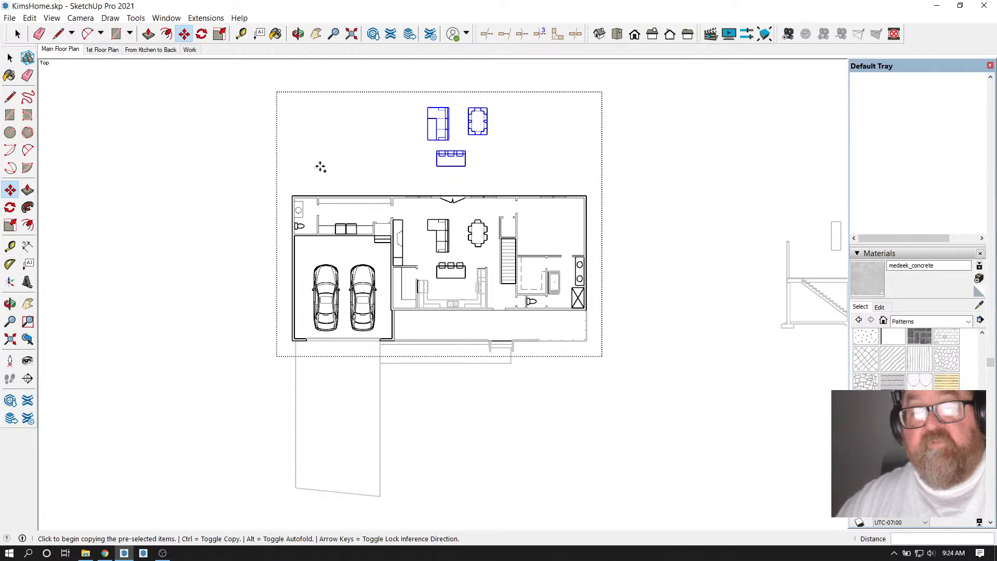
# Cut the copied furniture to the clipboard and display the 1st Floor Plan scene
pyautogui.click(30, 17)
pyautogui.click(45, 58)
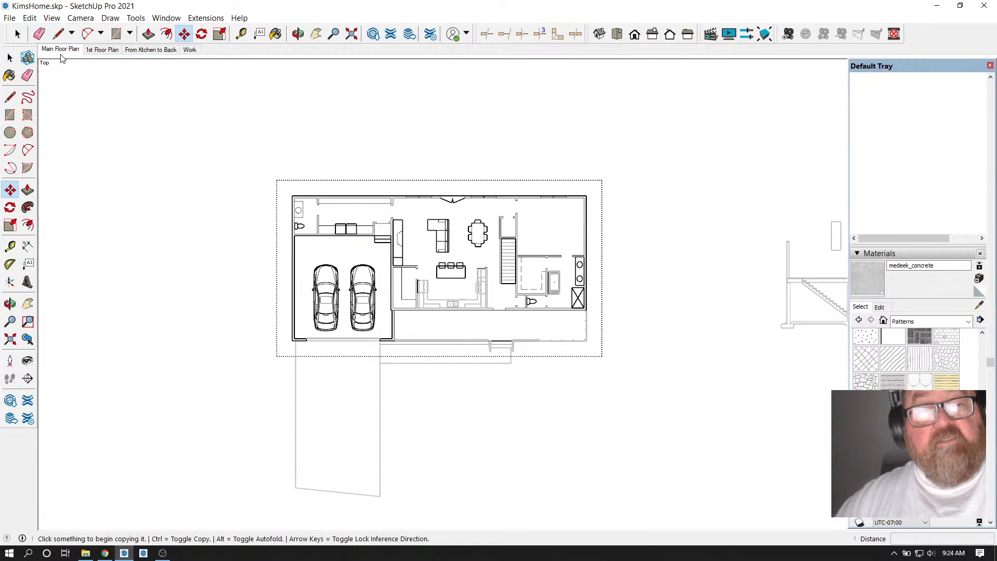
pyautogui.click(98, 50)
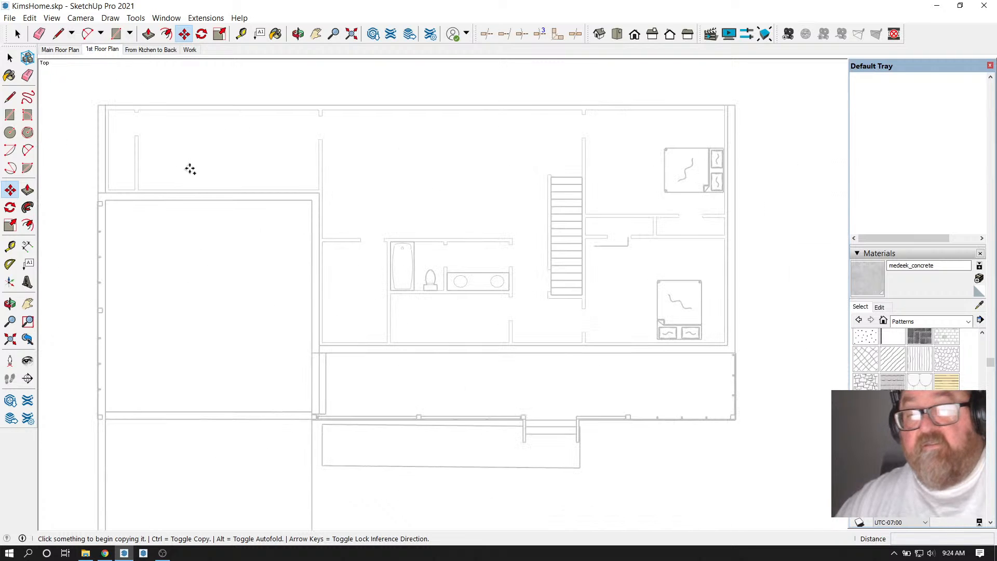
# Try to paste the cut furniture in place in the first floor plan view
pyautogui.scroll(-3, 384, 281)
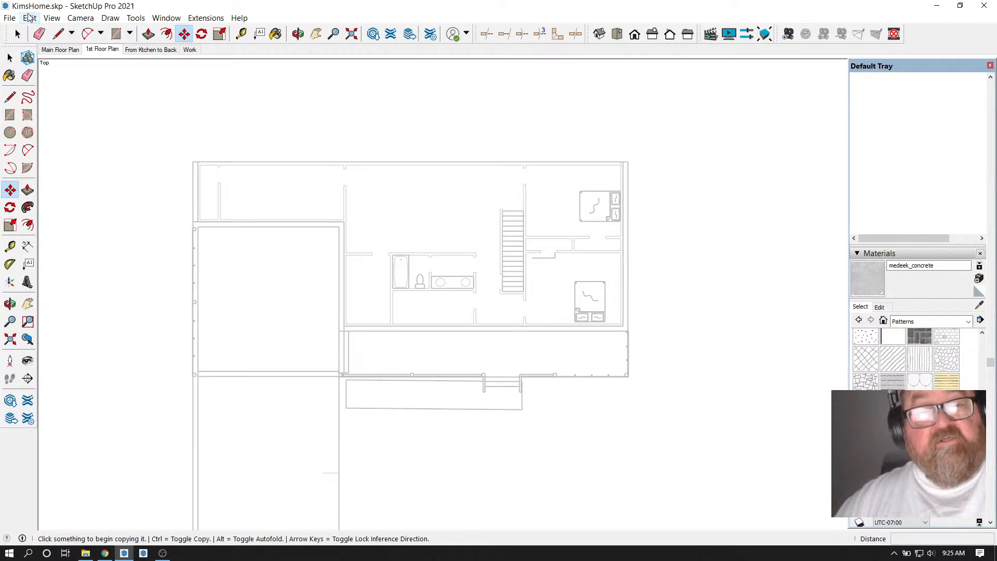
pyautogui.click(30, 18)
pyautogui.click(42, 89)
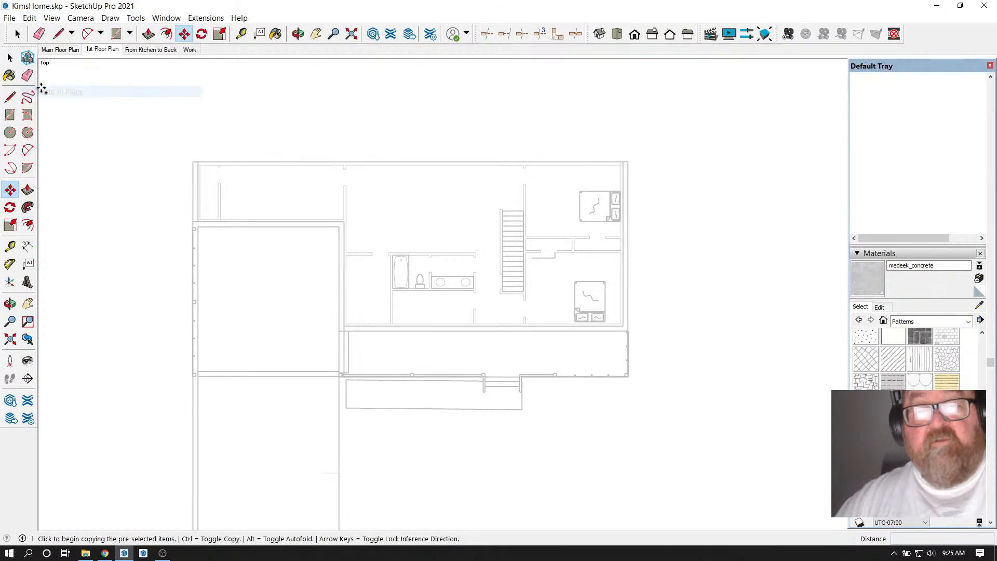
pyautogui.scroll(-6, 399, 252)
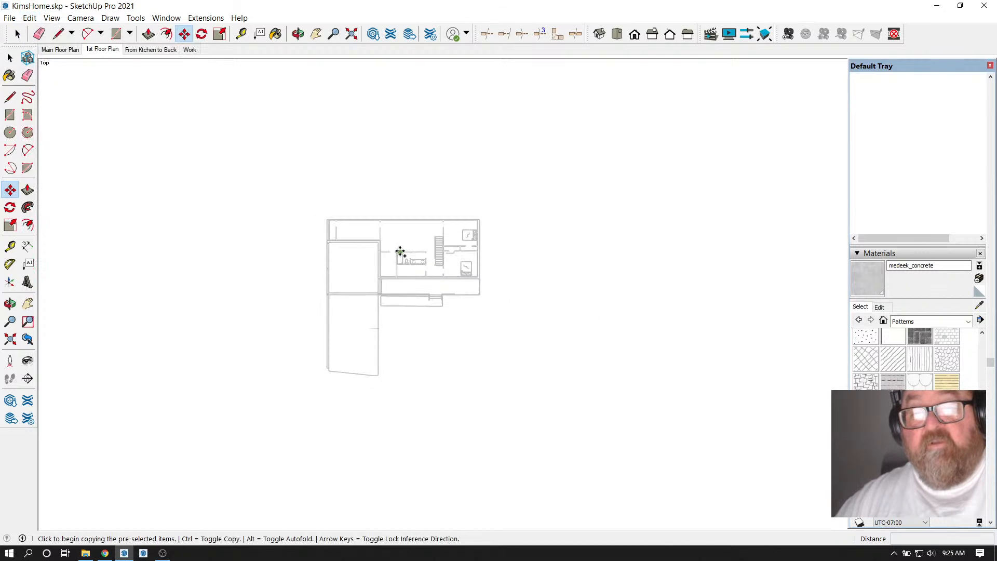
pyautogui.scroll(-3, 401, 251)
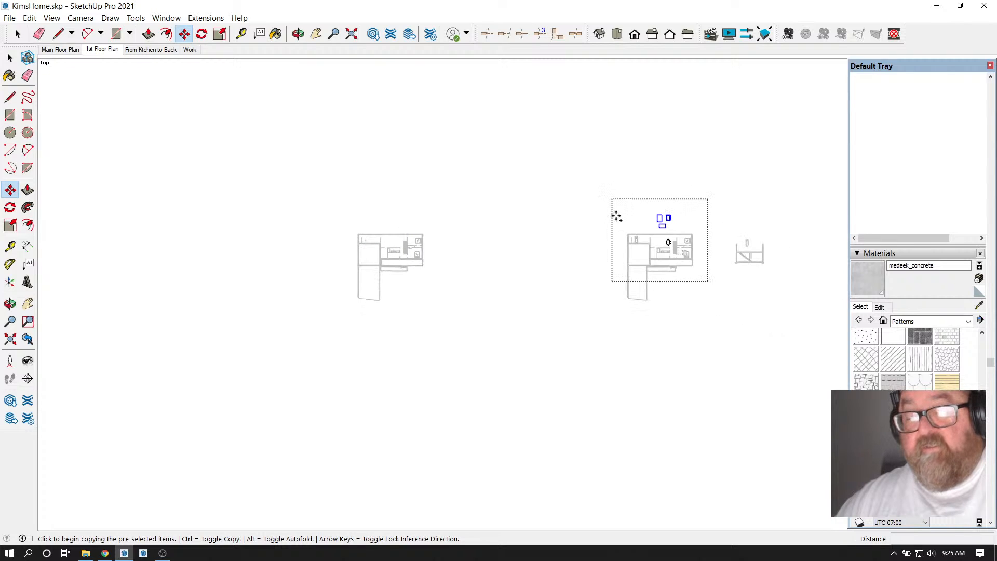
pyautogui.hotkey('ctrl', 'z')
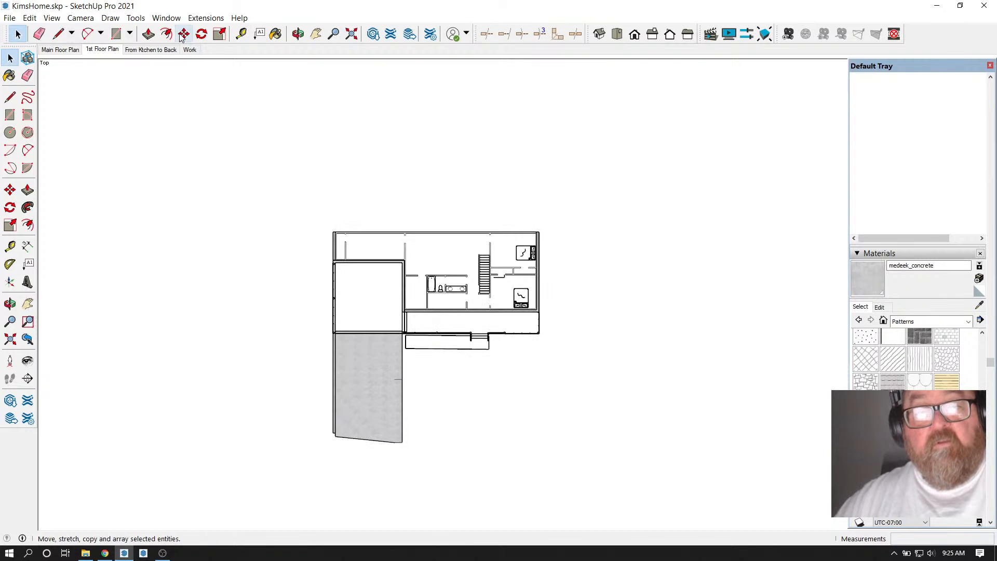
# Paste the dining set, sectional sofa and island outside the groups, in the empty space above the first floor plan
pyautogui.click(30, 18)
pyautogui.click(42, 81)
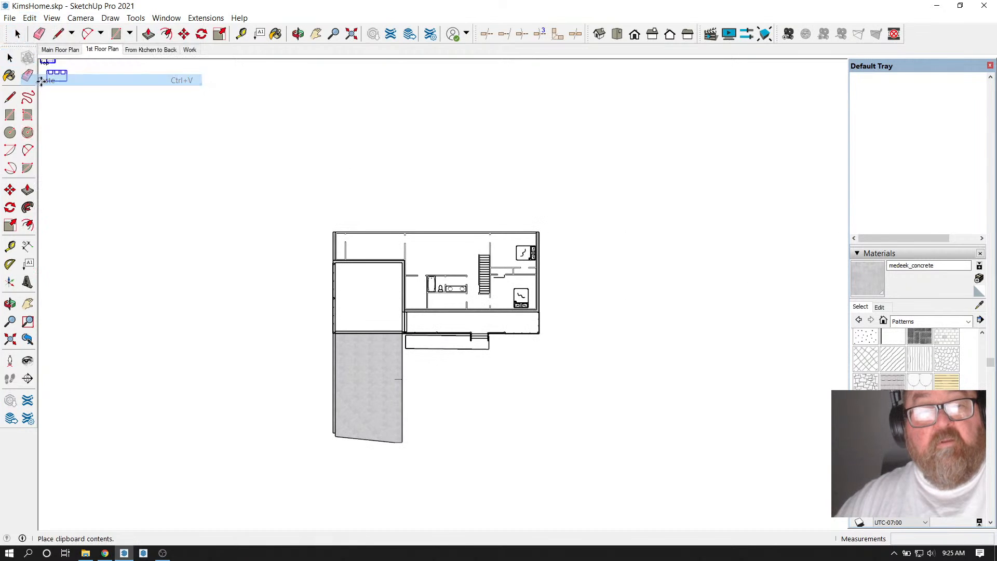
pyautogui.click(478, 217)
pyautogui.scroll(4, 481, 276)
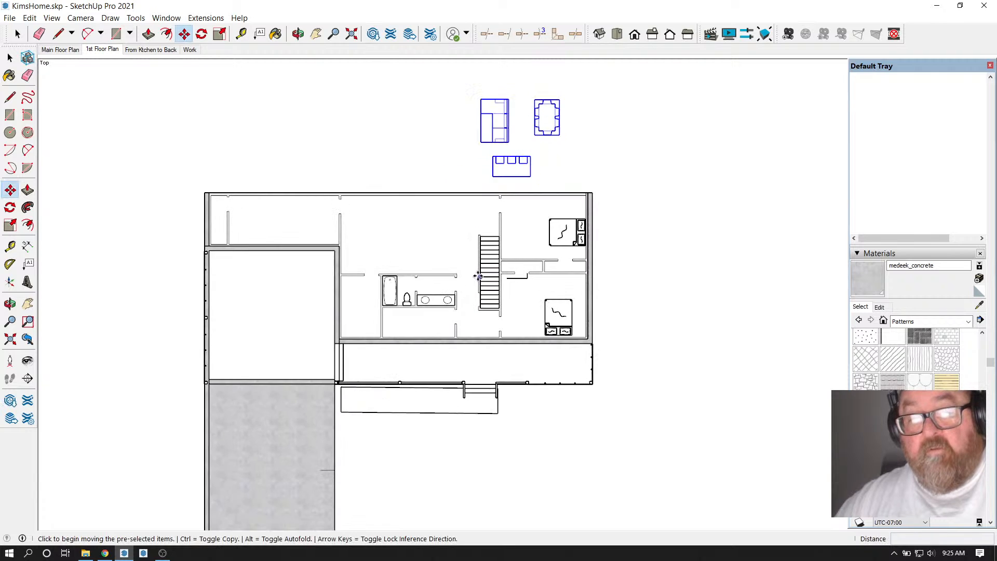
# Open the first floor group for editing, cut the bed from the upper bedroom, and close the group
pyautogui.click(17, 34)
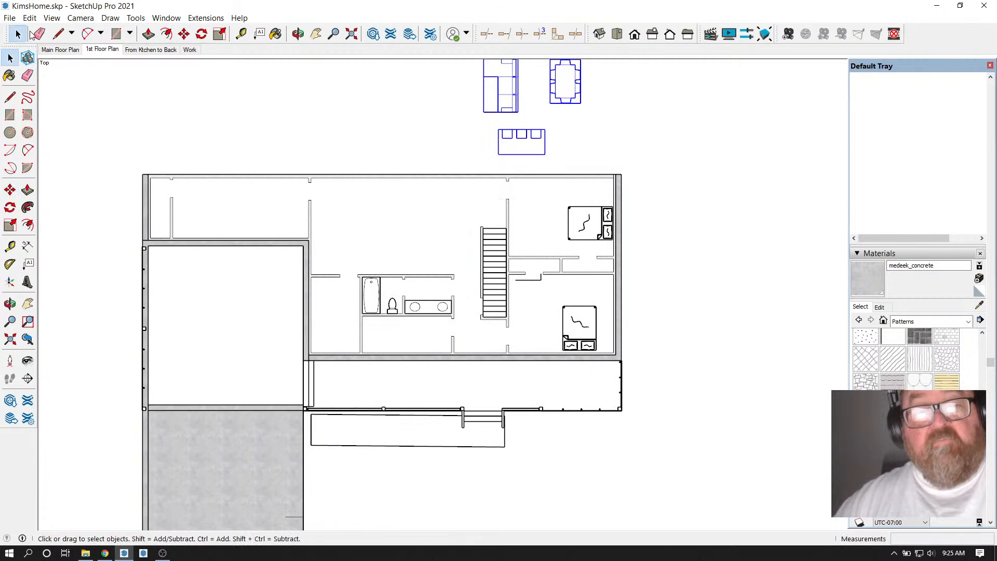
pyautogui.scroll(3, 522, 204)
pyautogui.scroll(-4, 548, 242)
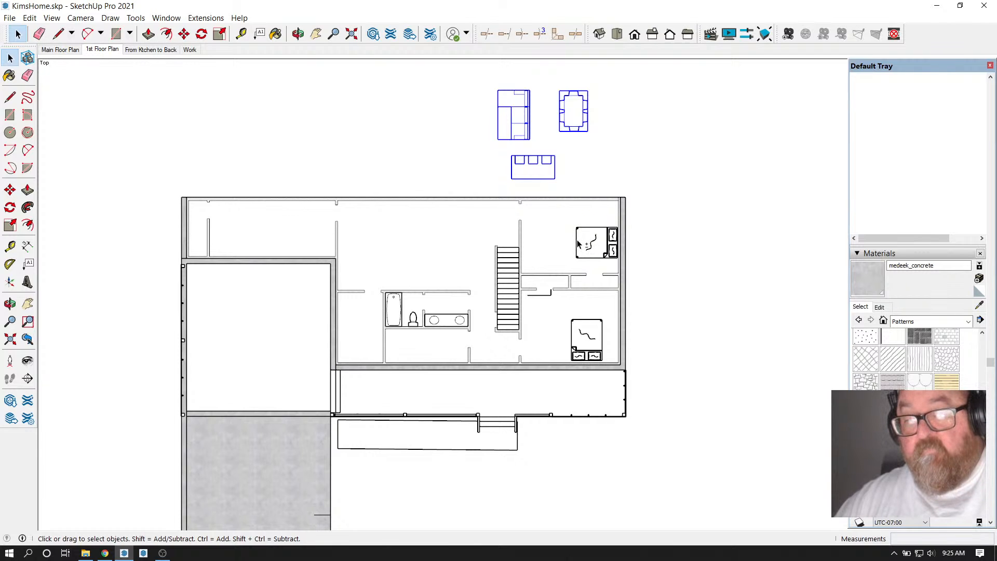
pyautogui.doubleClick(612, 239)
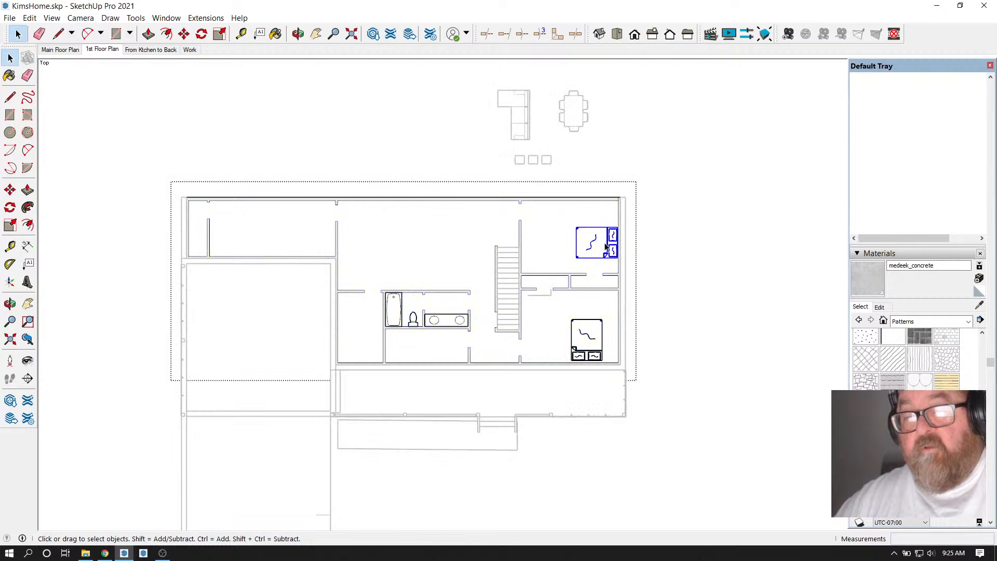
pyautogui.scroll(6, 606, 247)
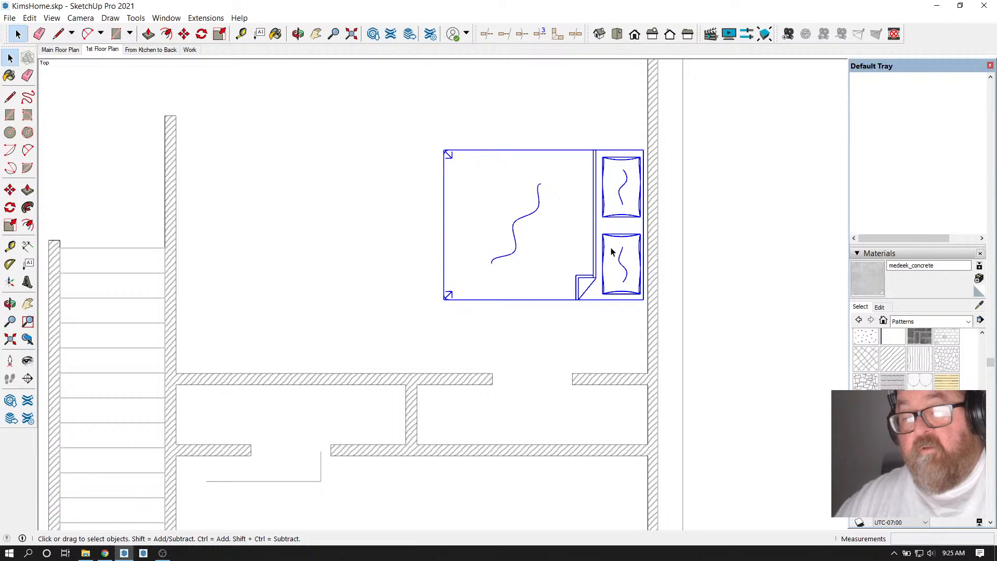
pyautogui.scroll(-6, 612, 252)
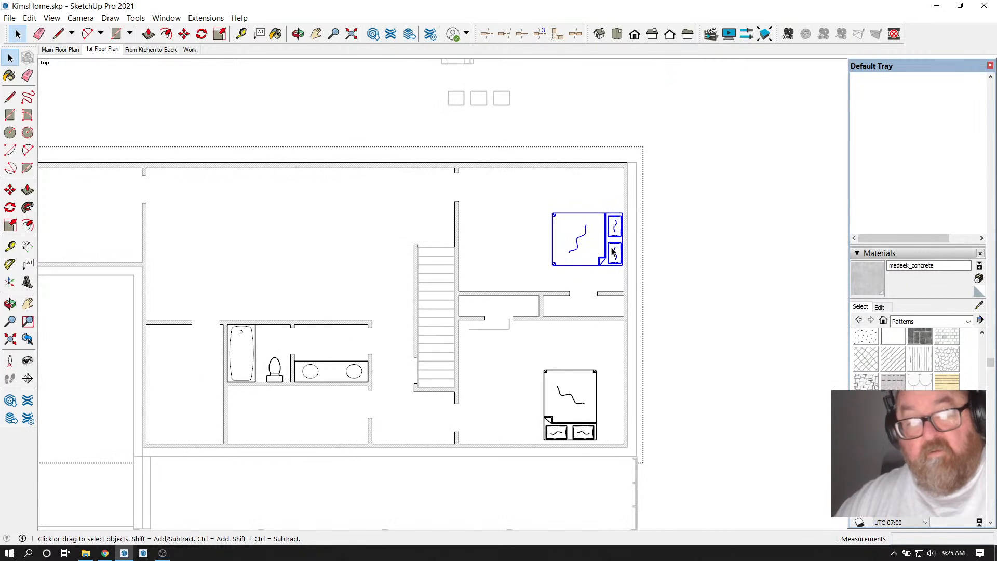
pyautogui.scroll(-2, 612, 252)
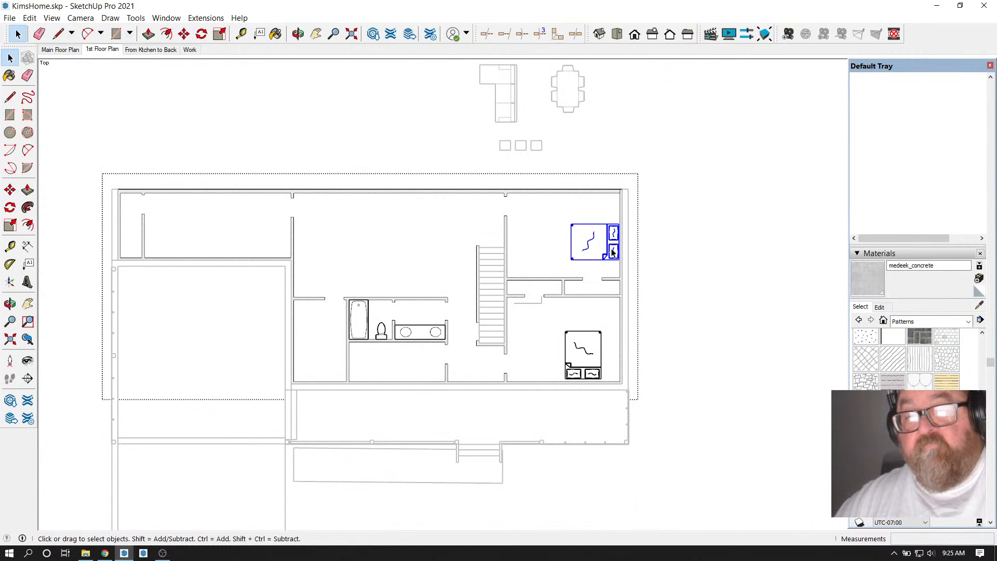
pyautogui.scroll(-2, 602, 260)
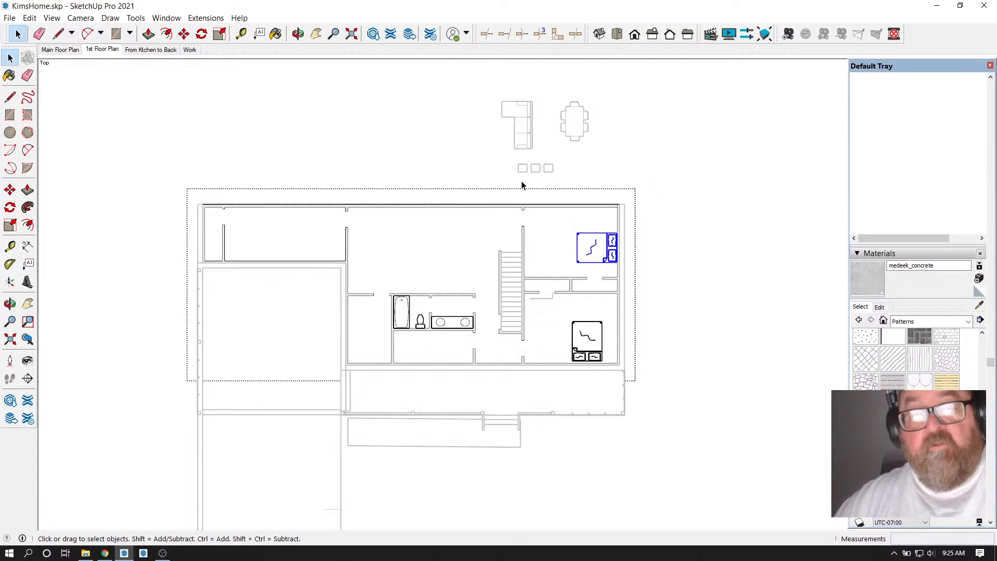
pyautogui.click(29, 18)
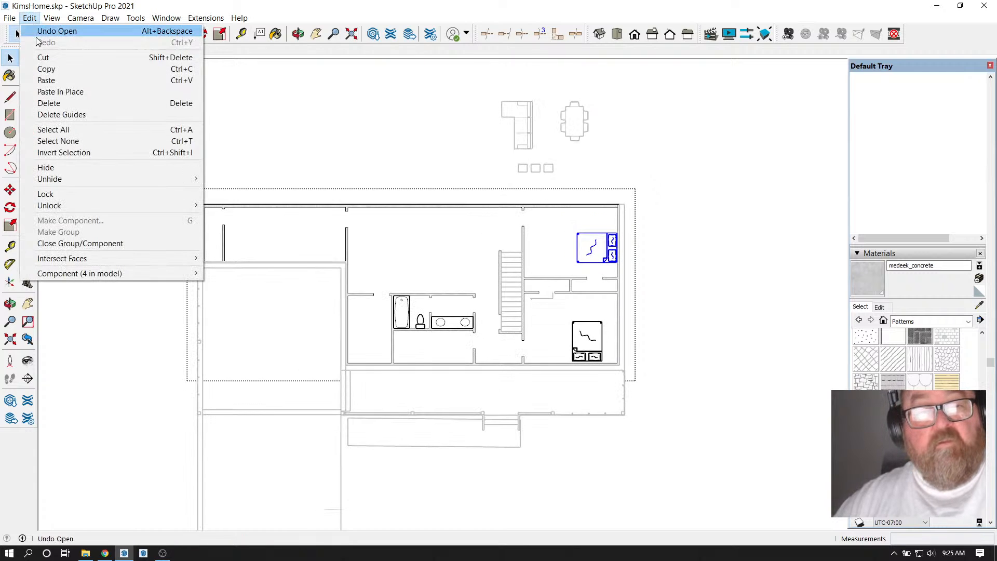
pyautogui.click(47, 28)
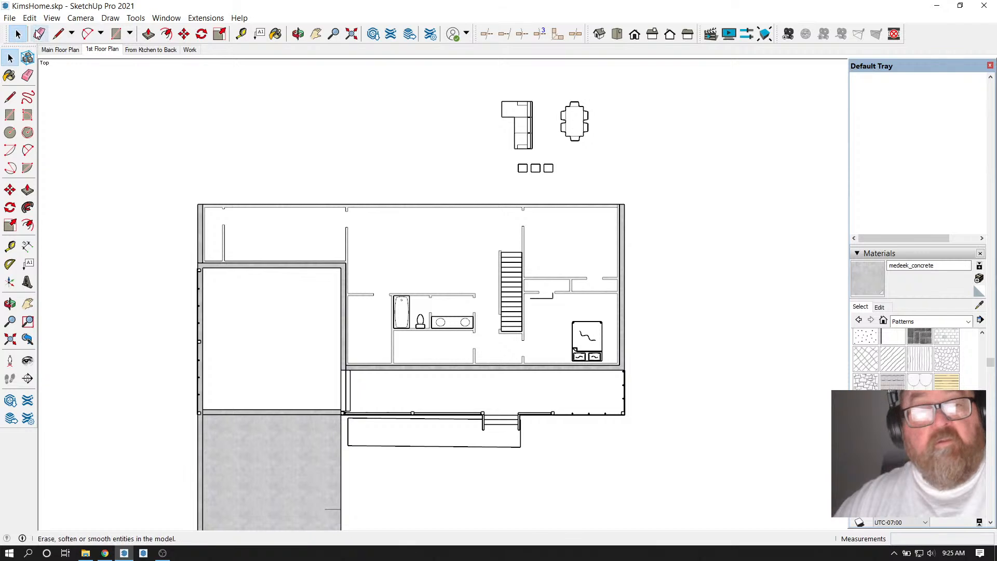
# Paste the bed above the house, beside the sectional sofa
pyautogui.click(52, 18)
pyautogui.moveTo(30, 18)
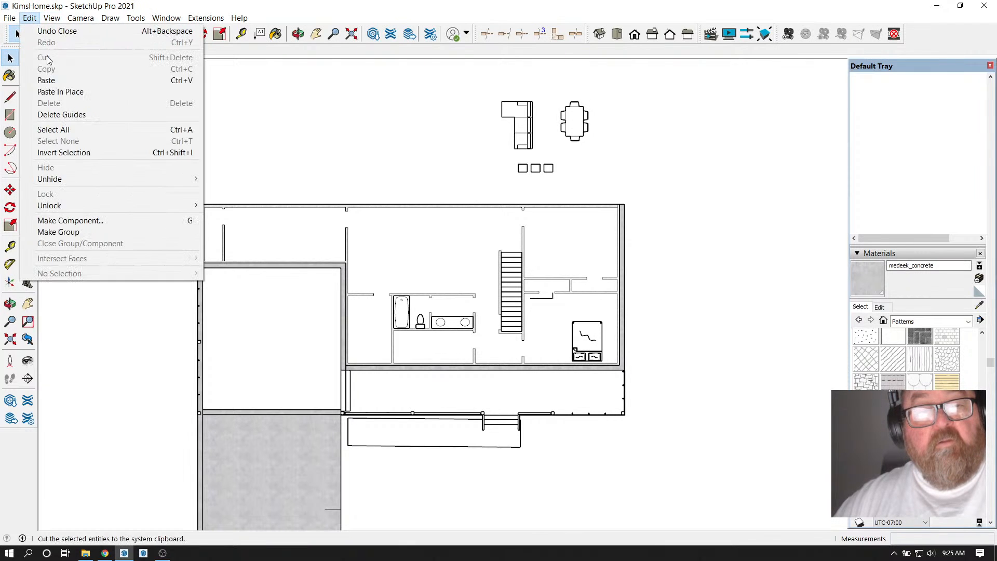
pyautogui.click(52, 78)
pyautogui.click(464, 157)
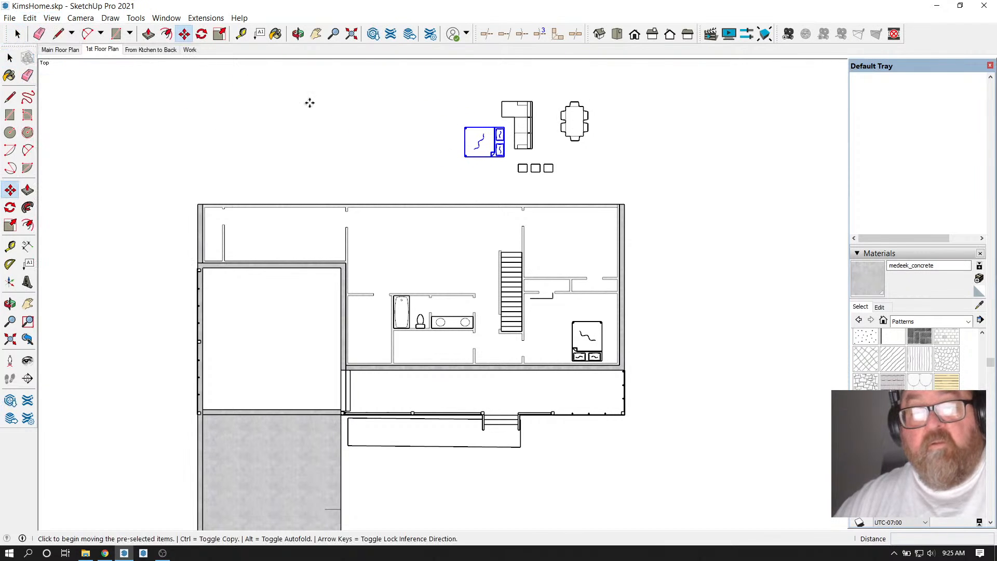
# Select the bed, sectional sofa, dining set and island above the house and copy them to the clipboard
pyautogui.click(17, 34)
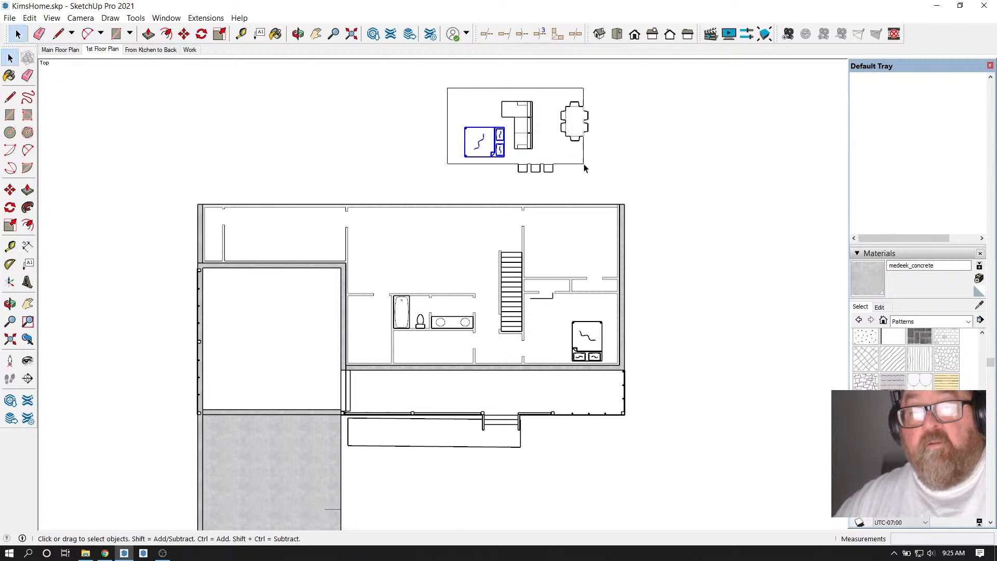
pyautogui.moveTo(611, 182); pyautogui.dragTo(611, 186)
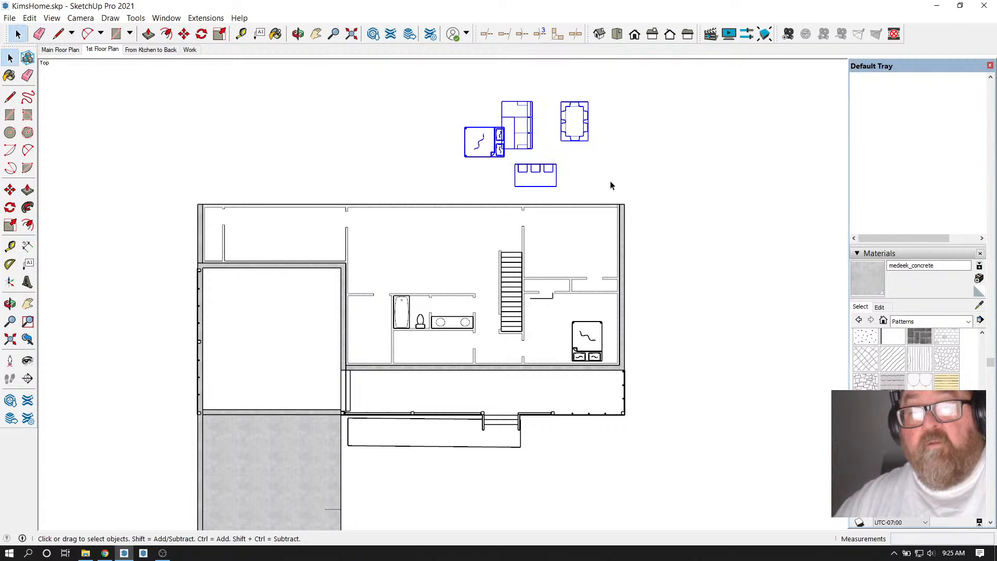
pyautogui.click(474, 167)
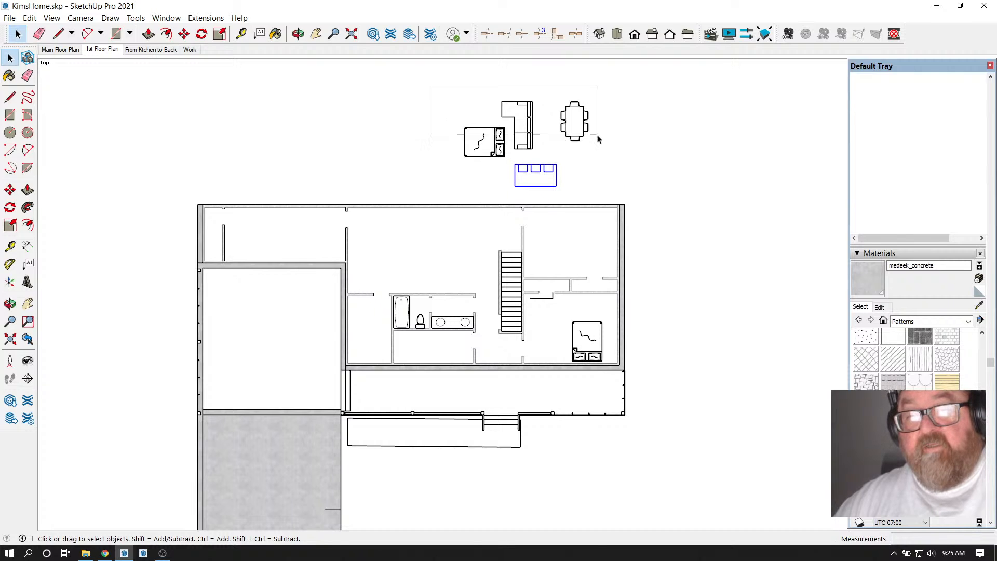
pyautogui.moveTo(597, 138); pyautogui.dragTo(645, 198)
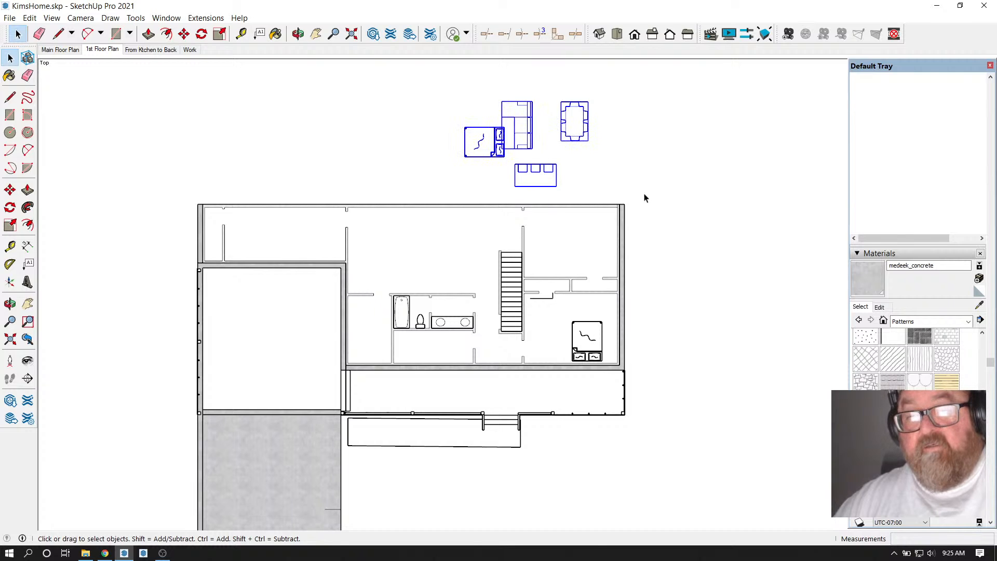
pyautogui.click(31, 19)
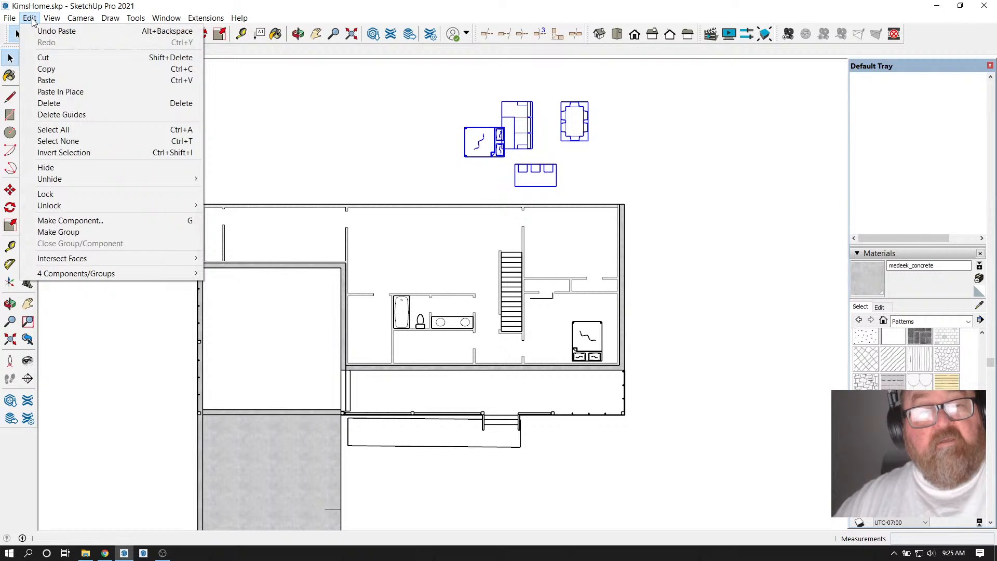
pyautogui.click(41, 69)
# Reopen SusansFarmHouse.skp from the recent files, discarding the changes to KimsHome.skp
pyautogui.click(4, 19)
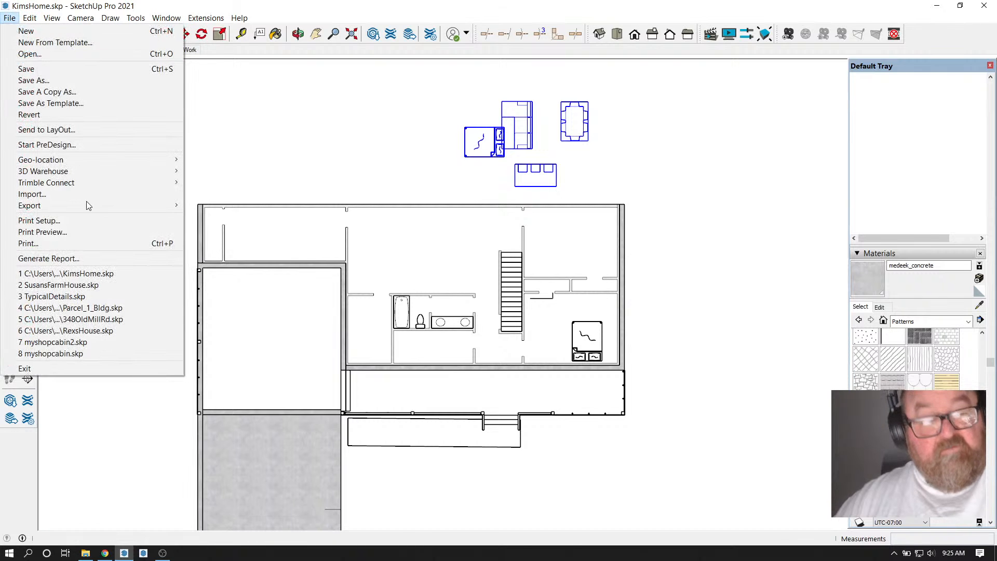
pyautogui.click(93, 289)
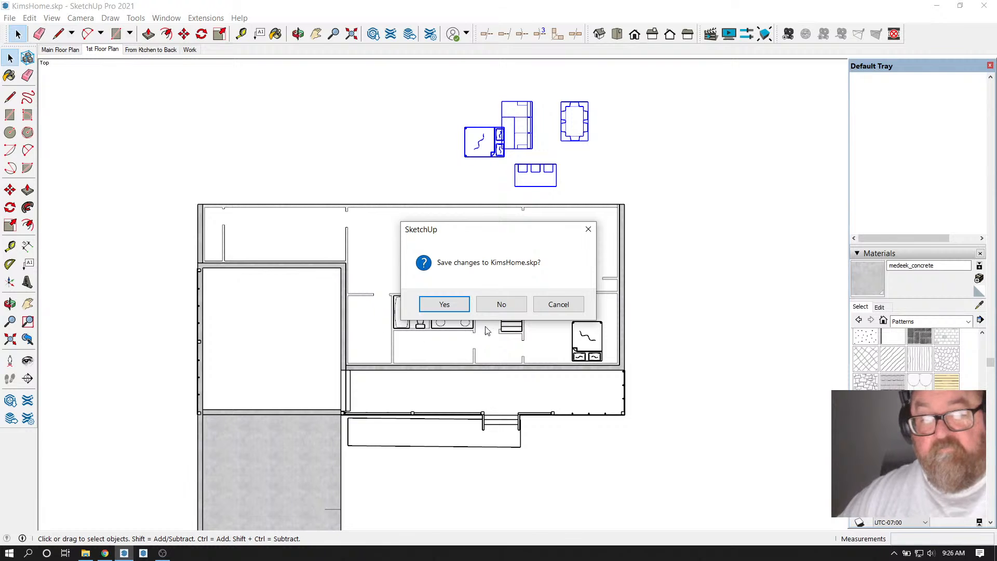
pyautogui.click(500, 302)
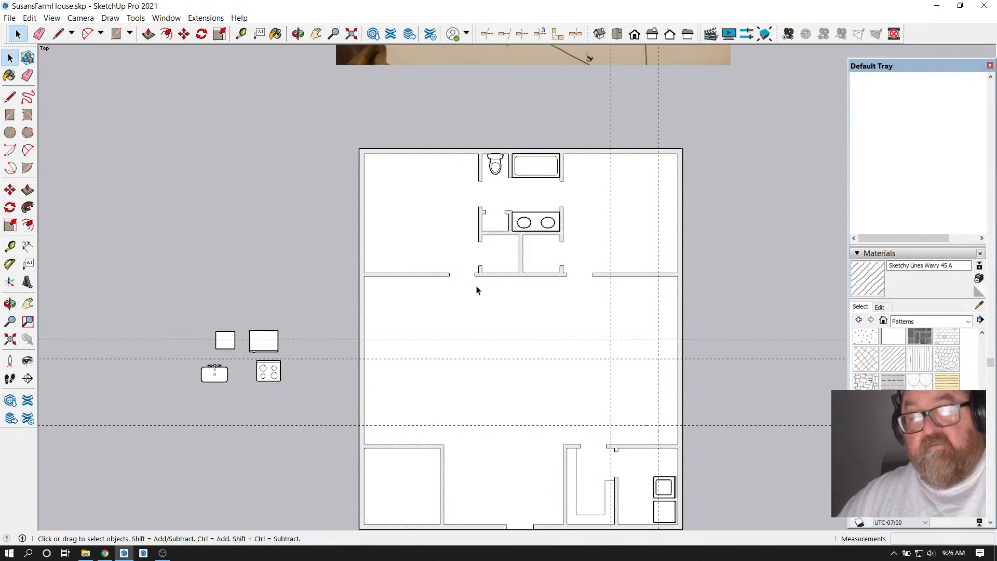
# Paste the copied furniture outside the farmhouse plan, above the loose kitchen appliances, and clear the selection
pyautogui.click(29, 18)
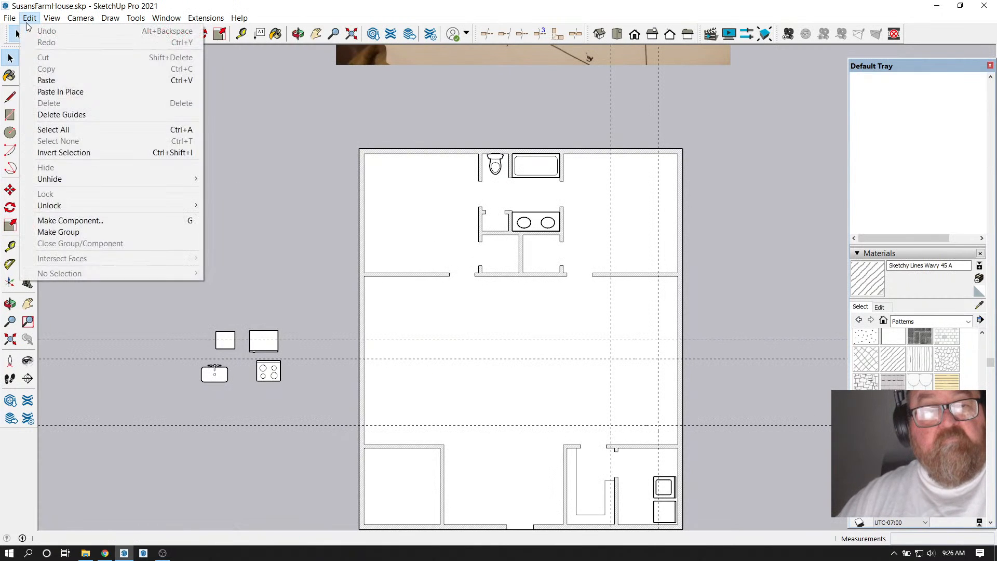
pyautogui.click(41, 73)
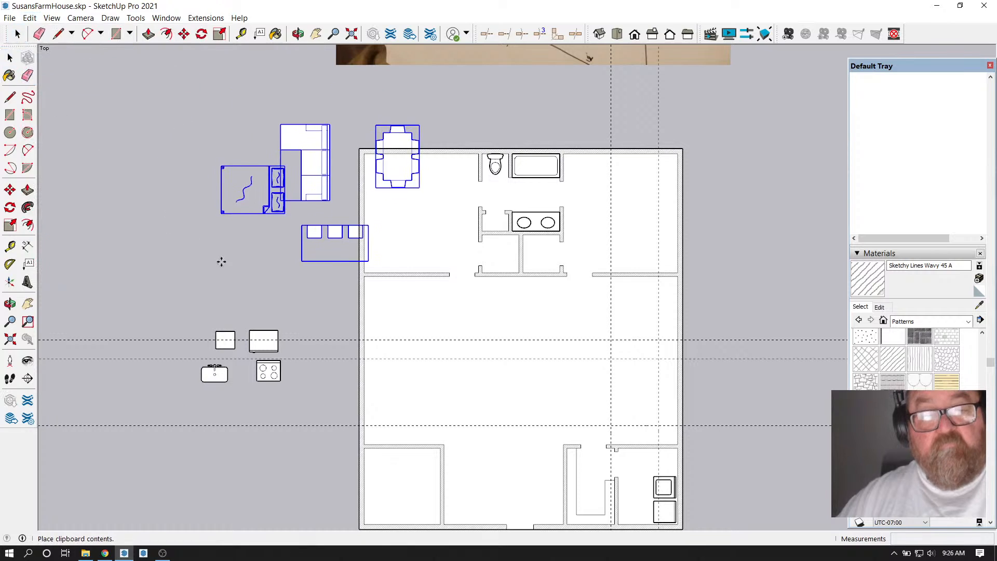
pyautogui.click(113, 318)
pyautogui.click(17, 34)
pyautogui.click(210, 138)
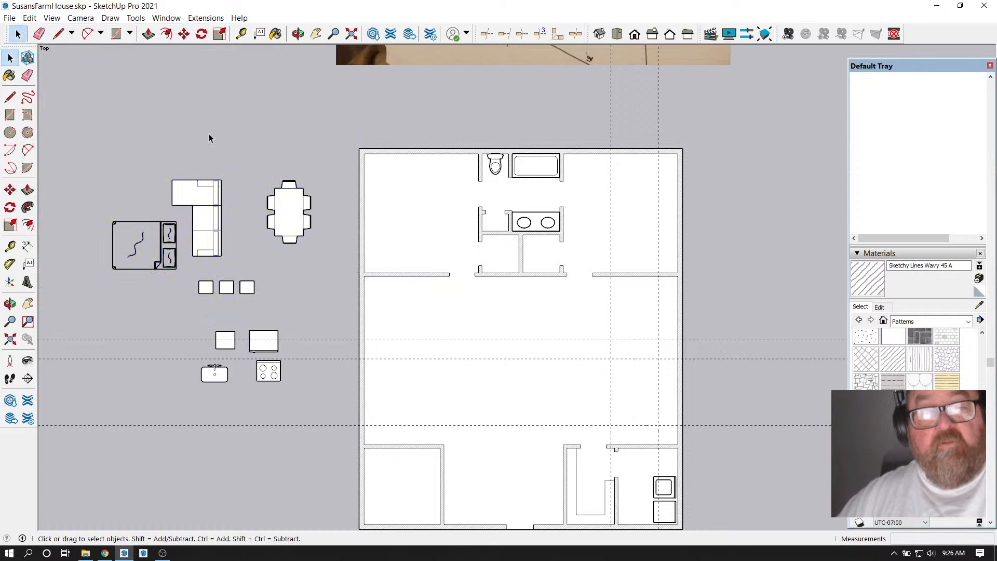
# Move the dining set from outside the plan into the open living area, just below the doorway of the upper-right room
pyautogui.click(184, 34)
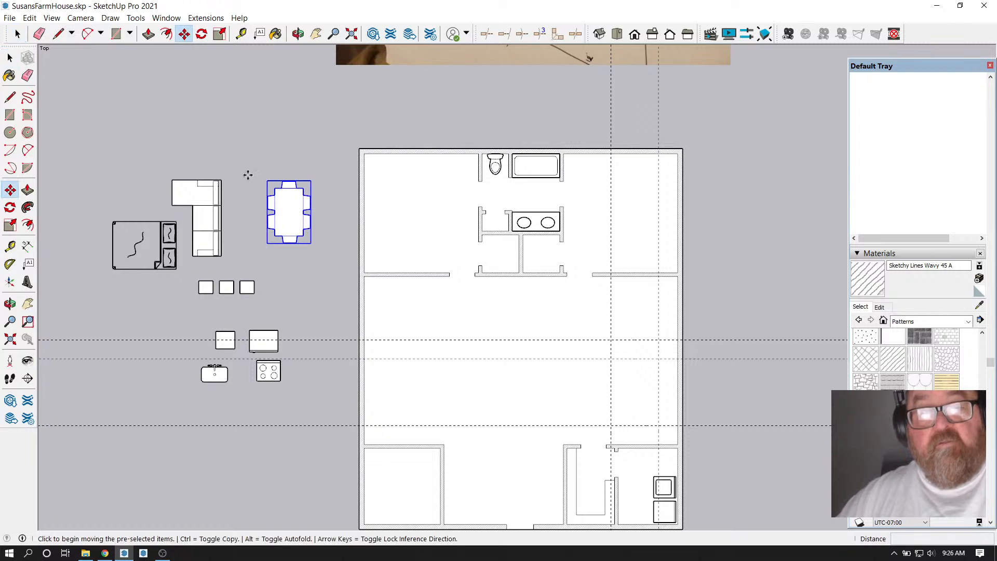
pyautogui.click(285, 207)
pyautogui.click(586, 310)
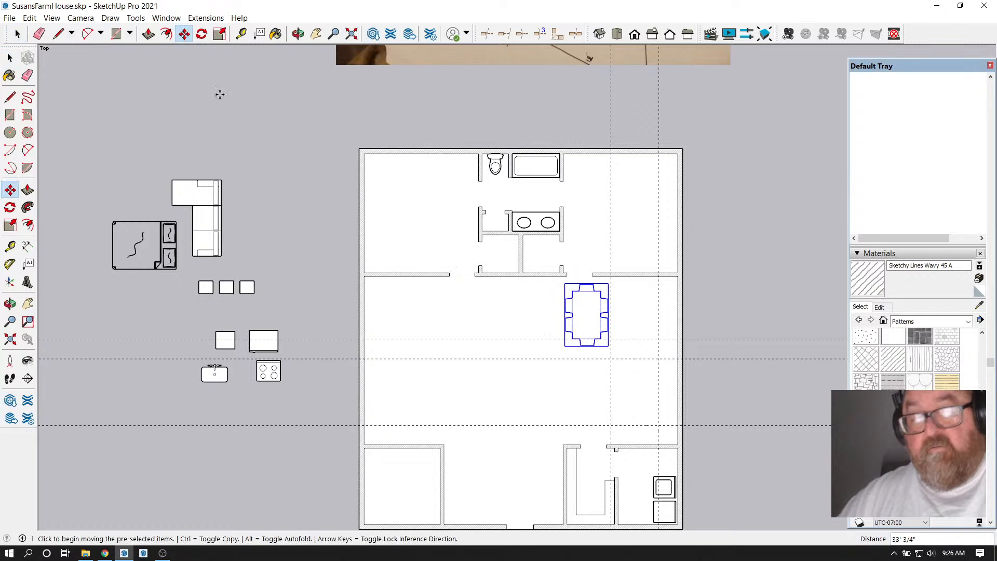
# Rotate the dining set 90 degrees about its center so the table runs horizontally
pyautogui.click(202, 34)
pyautogui.scroll(3, 592, 317)
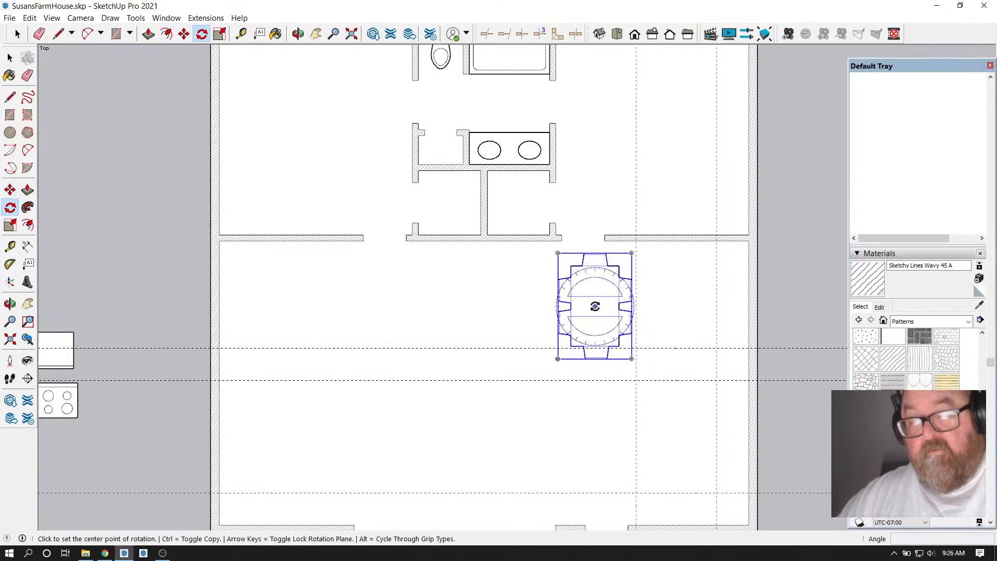
pyautogui.click(595, 306)
pyautogui.click(607, 306)
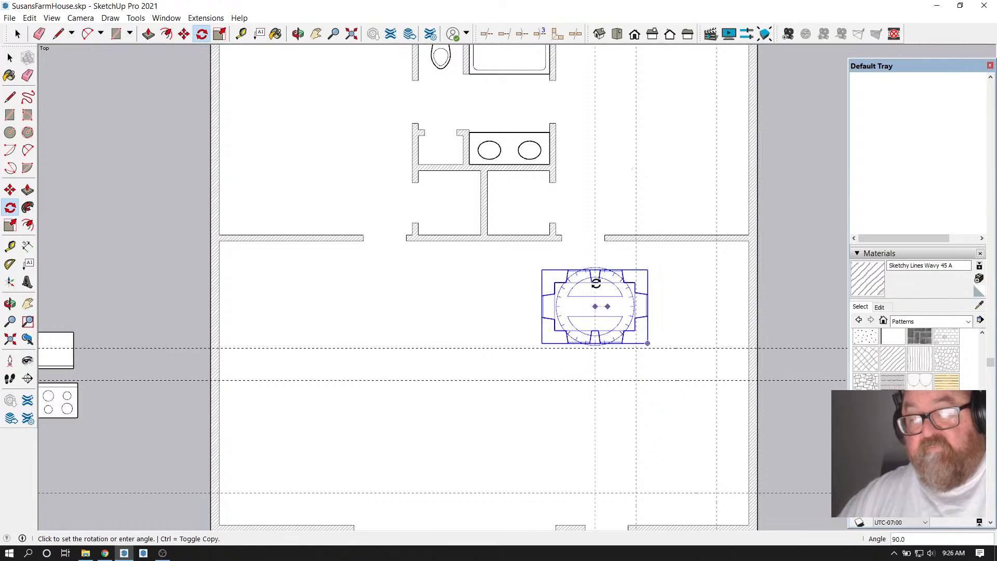
pyautogui.click(596, 283)
pyautogui.scroll(3, 636, 285)
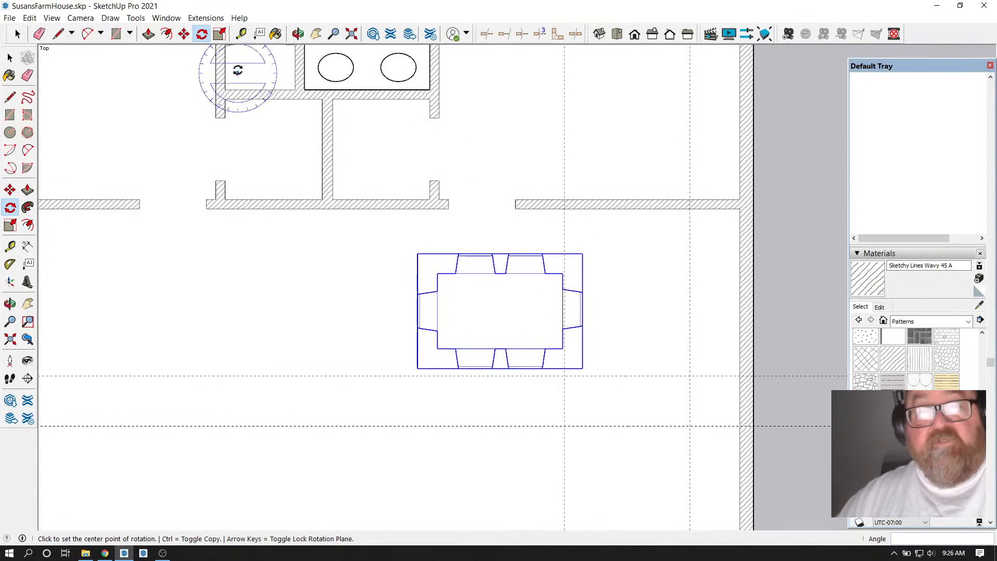
# Place a horizontal guide 36 inches below the upper-right room's lower wall, inside the living area
pyautogui.click(241, 35)
pyautogui.scroll(-2, 240, 103)
pyautogui.scroll(3, 514, 212)
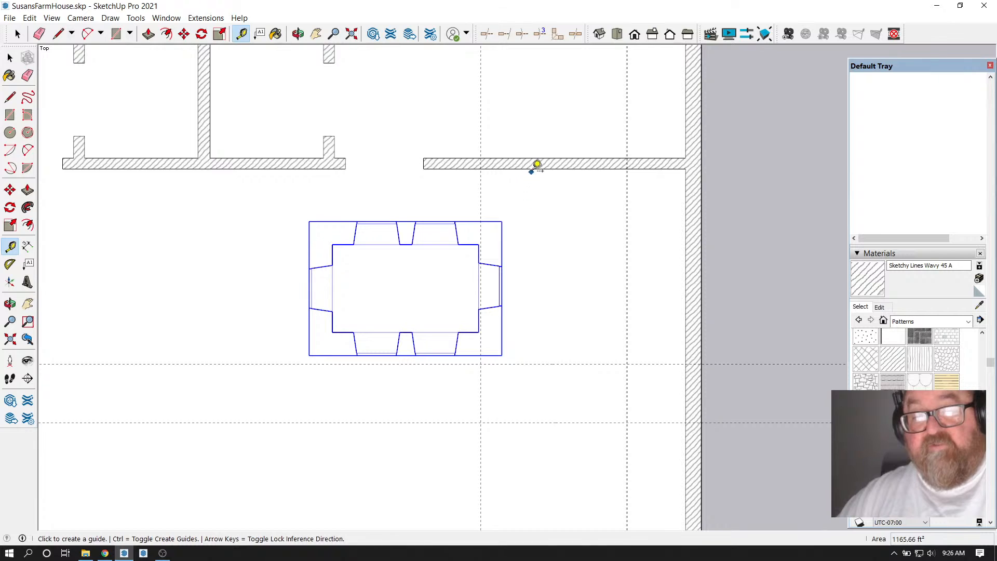
pyautogui.click(533, 170)
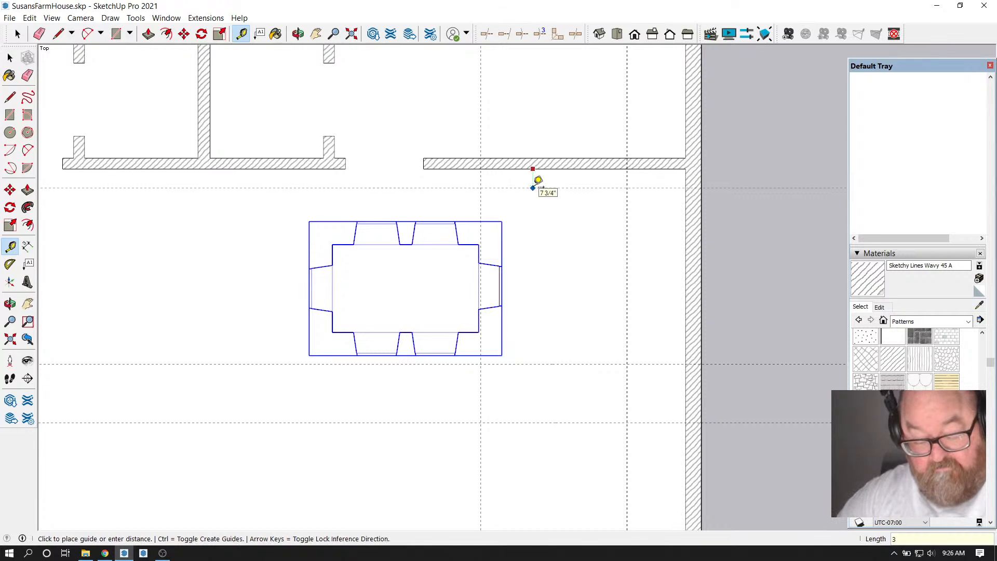
pyautogui.press('Return')
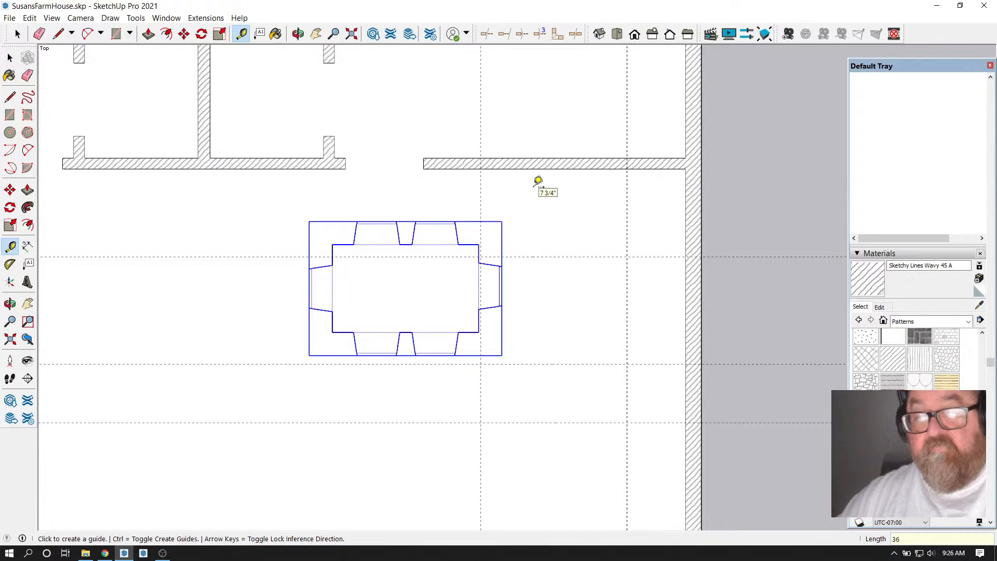
# Move the dining set down so the table's upper edge meets the guide 36 inches from the wall
pyautogui.scroll(-2, 555, 176)
pyautogui.scroll(3, 525, 234)
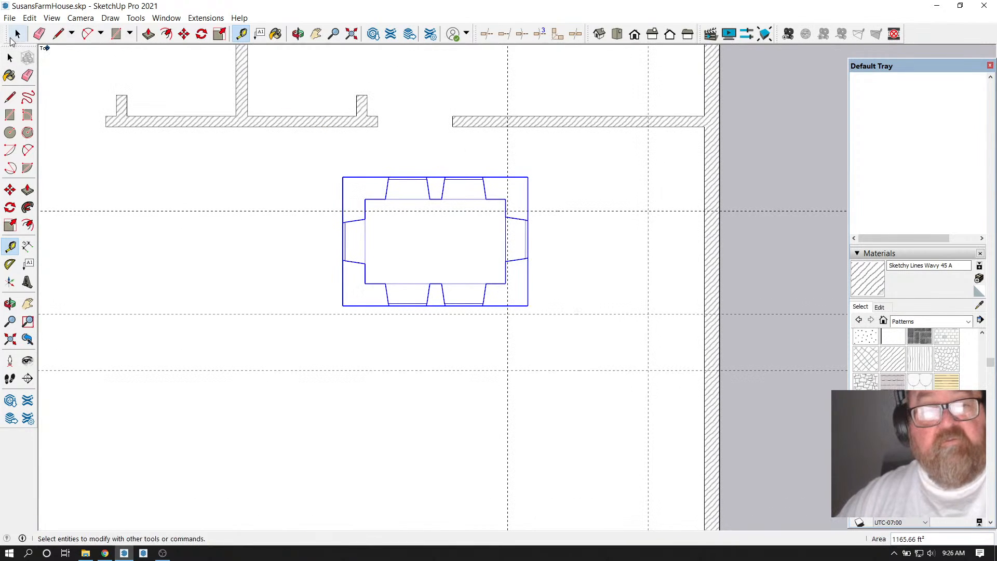
pyautogui.click(12, 38)
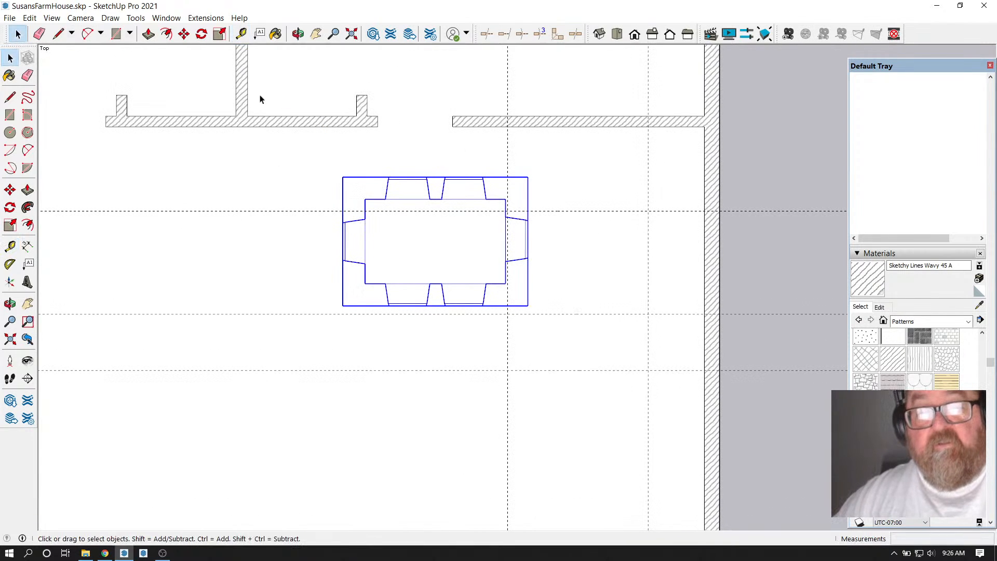
pyautogui.click(183, 34)
pyautogui.click(506, 200)
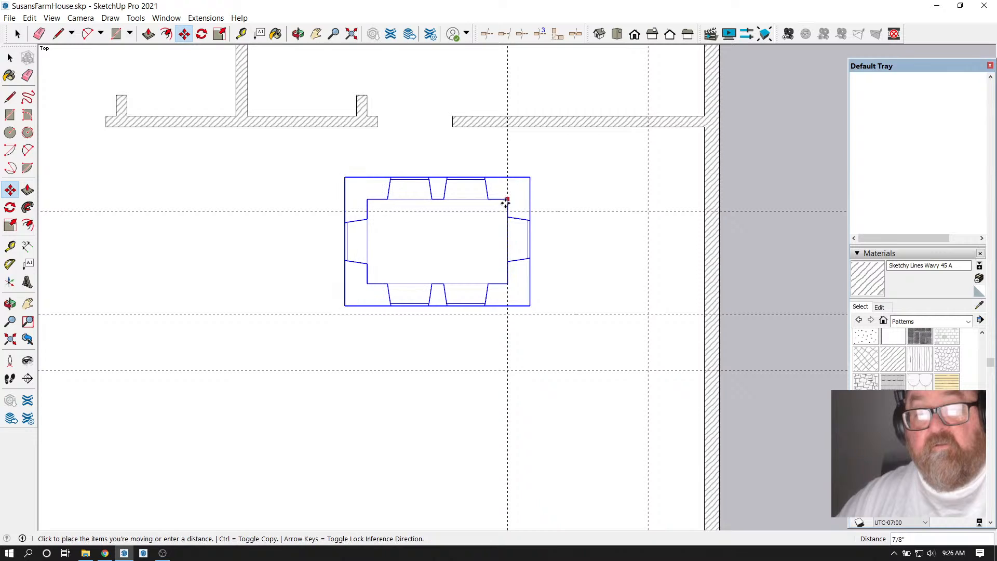
pyautogui.click(504, 210)
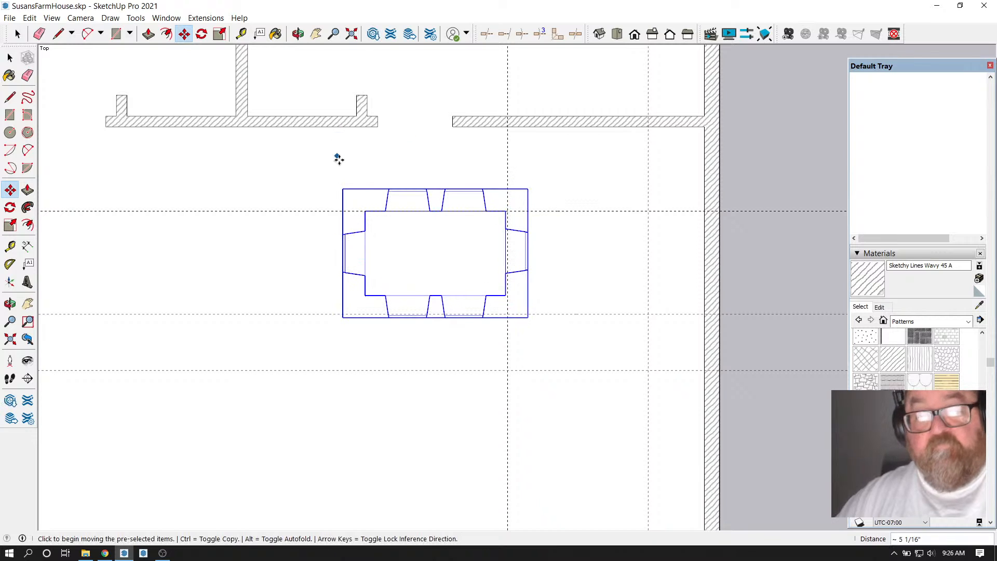
# Erase the three horizontal guides around the dining set and the vertical guide beside the table's right end
pyautogui.click(241, 34)
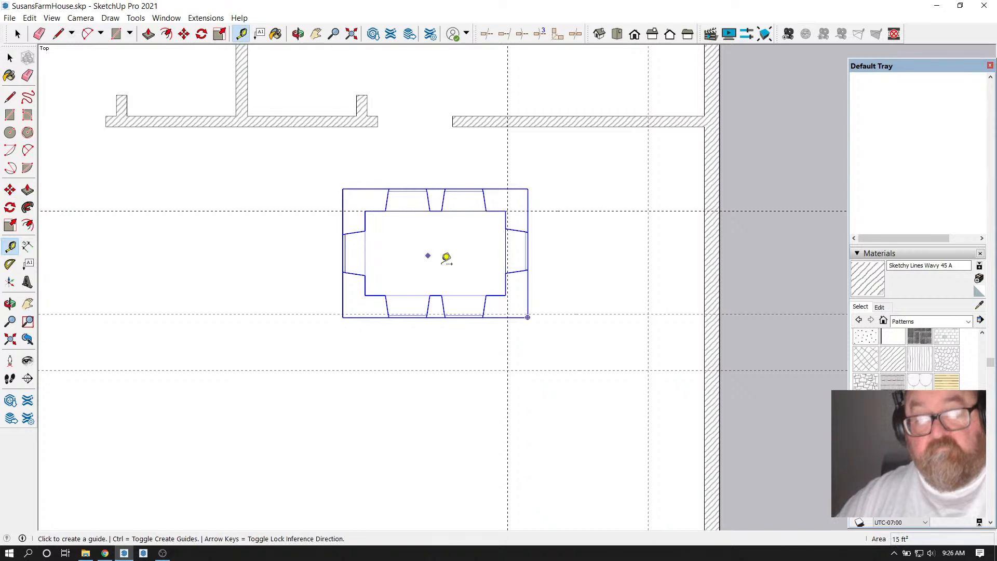
pyautogui.scroll(2, 445, 256)
pyautogui.scroll(-1, 450, 352)
pyautogui.scroll(1, 450, 352)
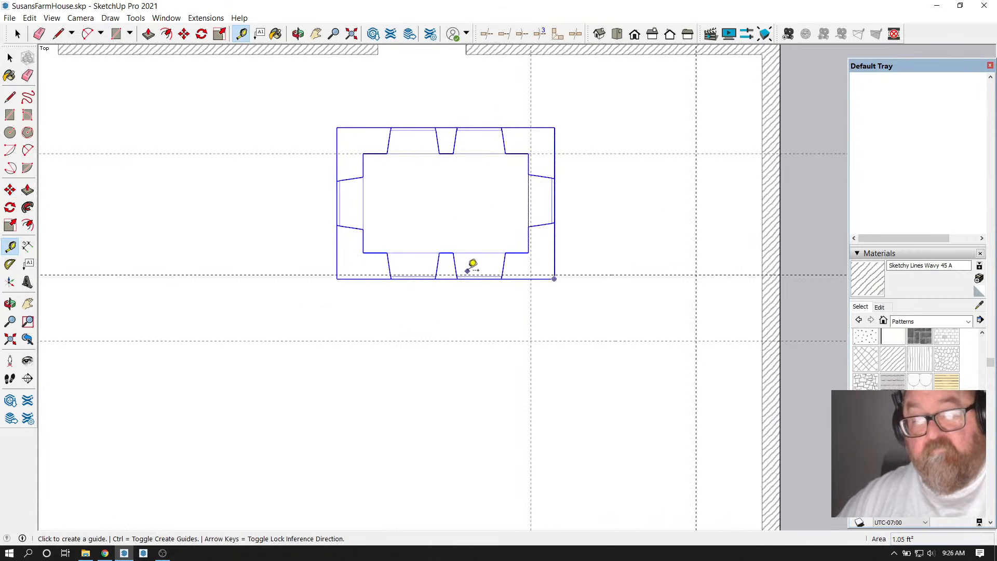
pyautogui.click(39, 34)
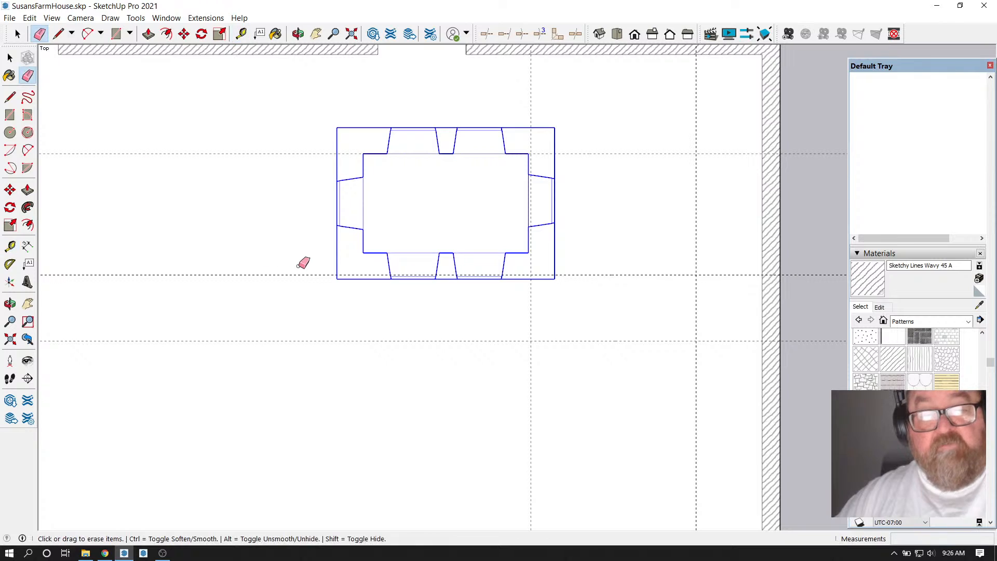
pyautogui.press('Delete')
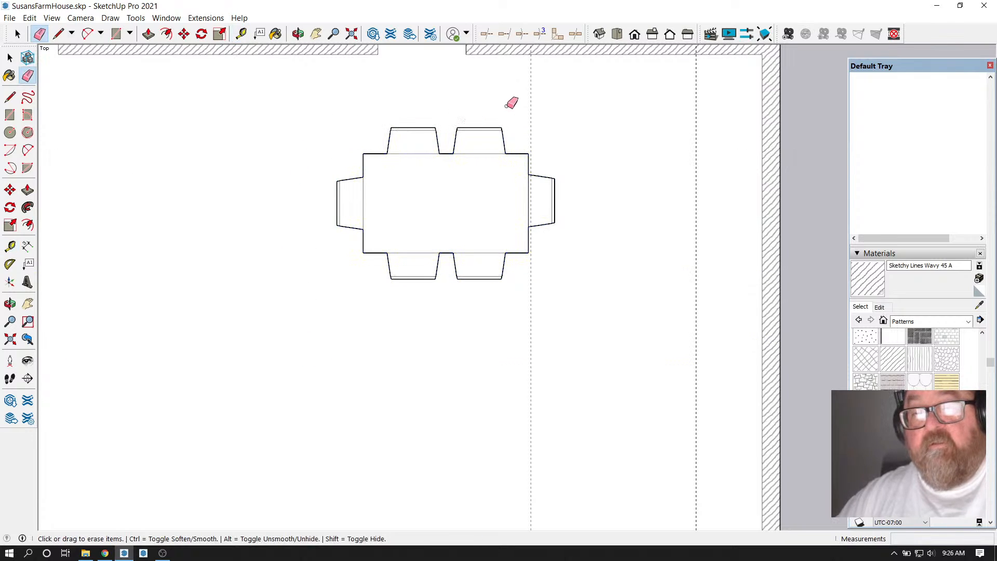
pyautogui.click(531, 104)
# Place a horizontal guide 36 inches below the dining table's lower edge
pyautogui.click(241, 34)
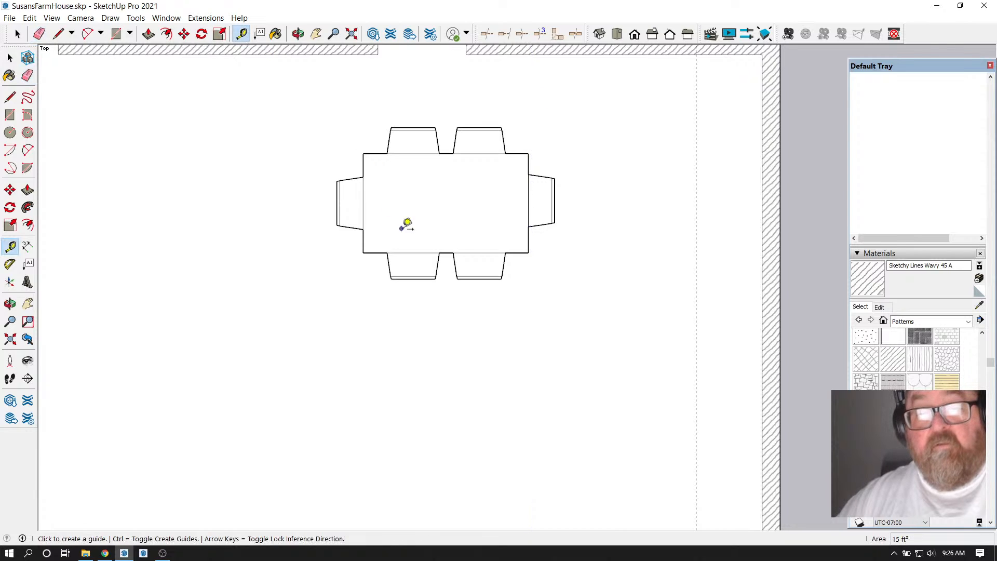
pyautogui.click(412, 253)
pyautogui.write('36')
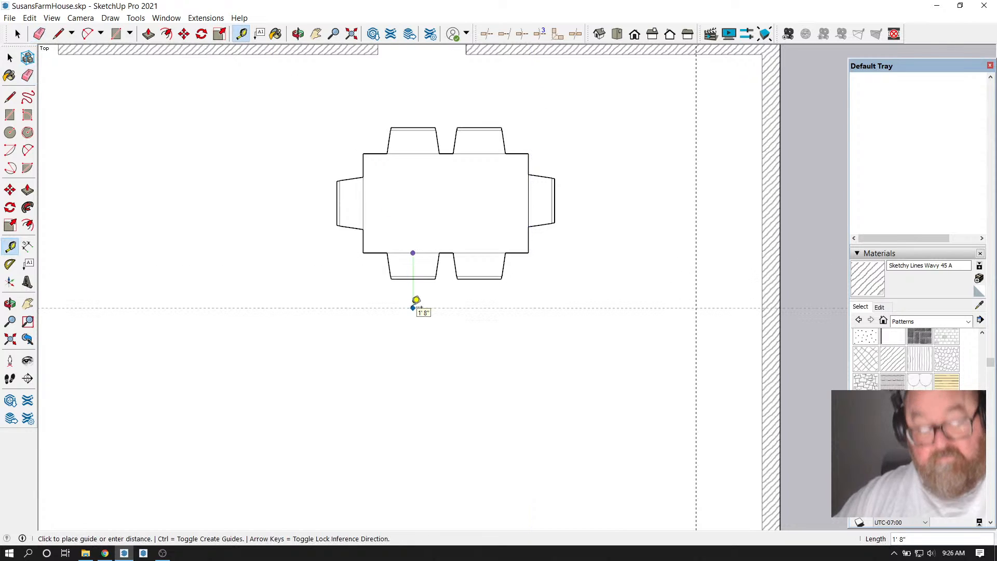
pyautogui.press('Return')
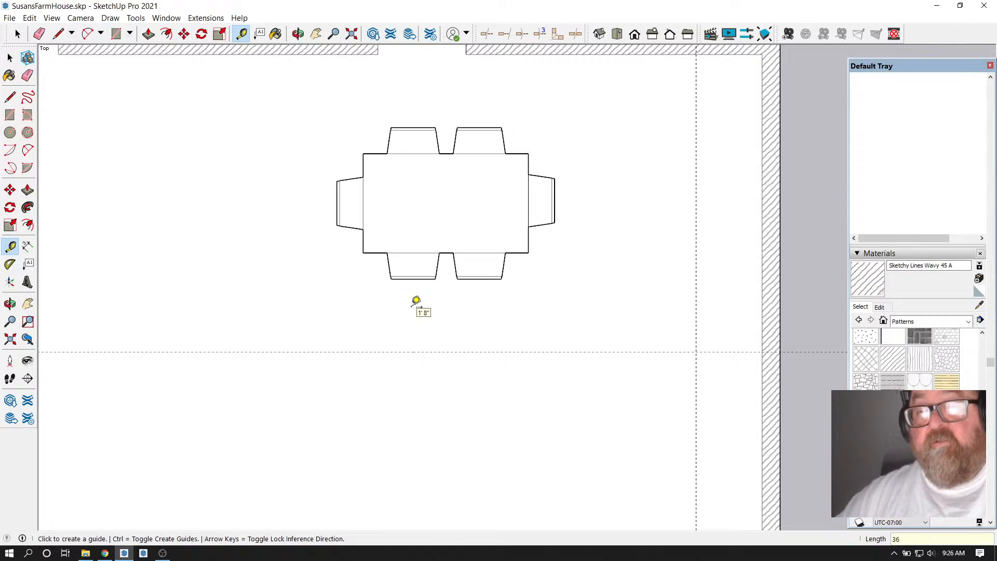
# Measure from the upper-right room's lower wall to the guide below the dining table
pyautogui.scroll(-1, 506, 333)
pyautogui.click(532, 79)
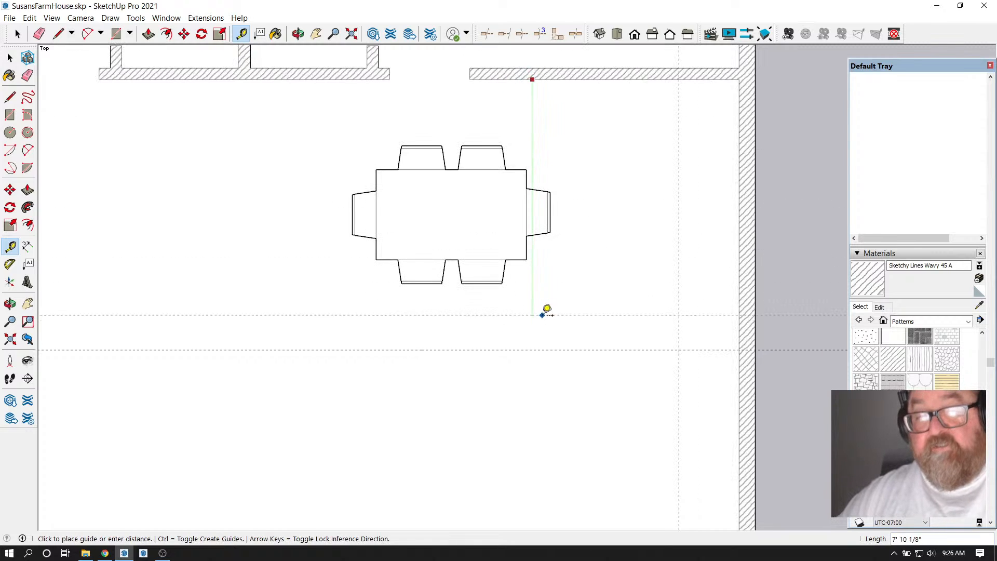
pyautogui.click(544, 349)
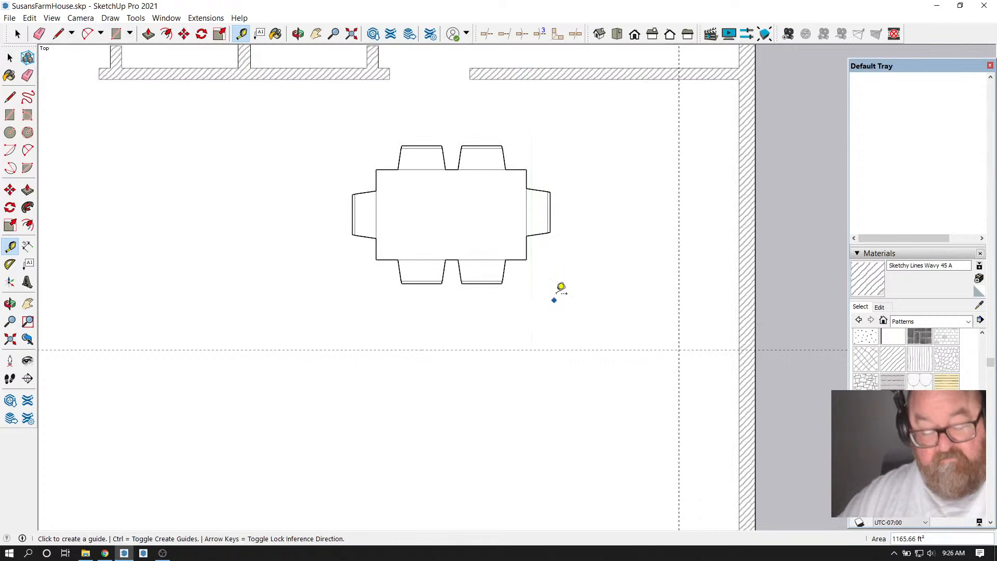
# Move the dining set horizontally about 4' 2" toward the right exterior wall, stopping just short of the vertical guide
pyautogui.scroll(-4, 620, 174)
pyautogui.scroll(3, 572, 287)
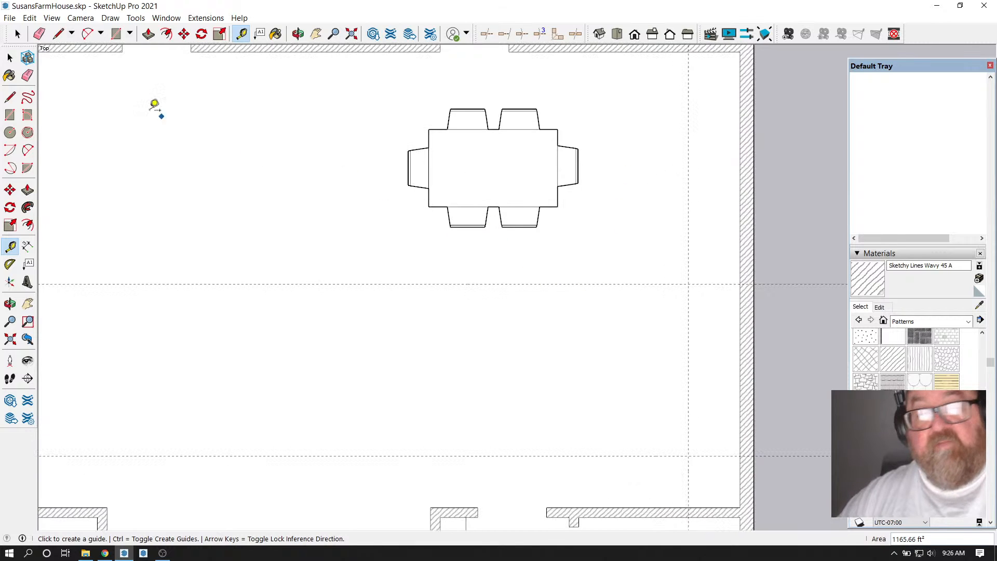
pyautogui.scroll(-2, 427, 259)
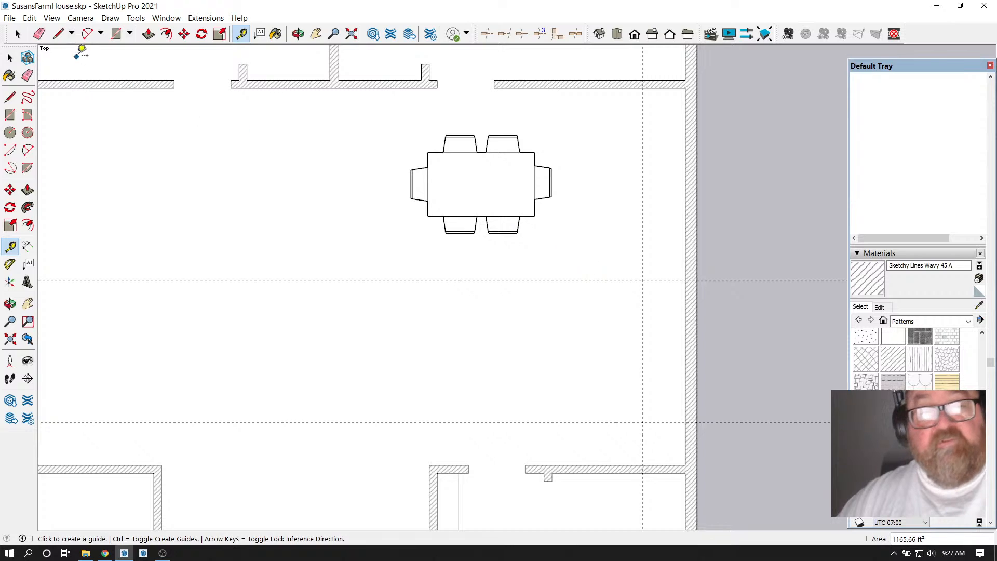
pyautogui.click(23, 34)
pyautogui.click(513, 156)
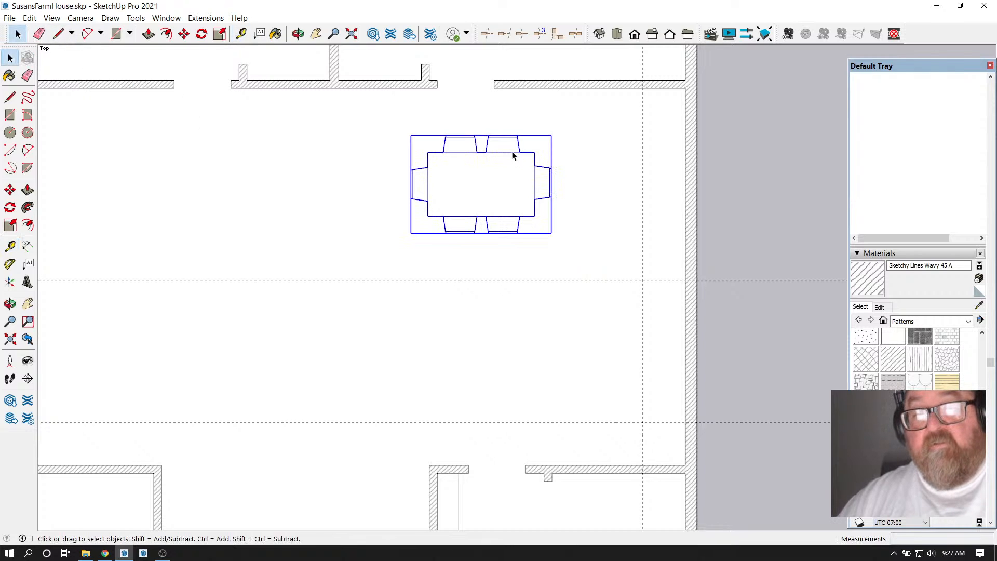
pyautogui.click(183, 34)
pyautogui.click(501, 195)
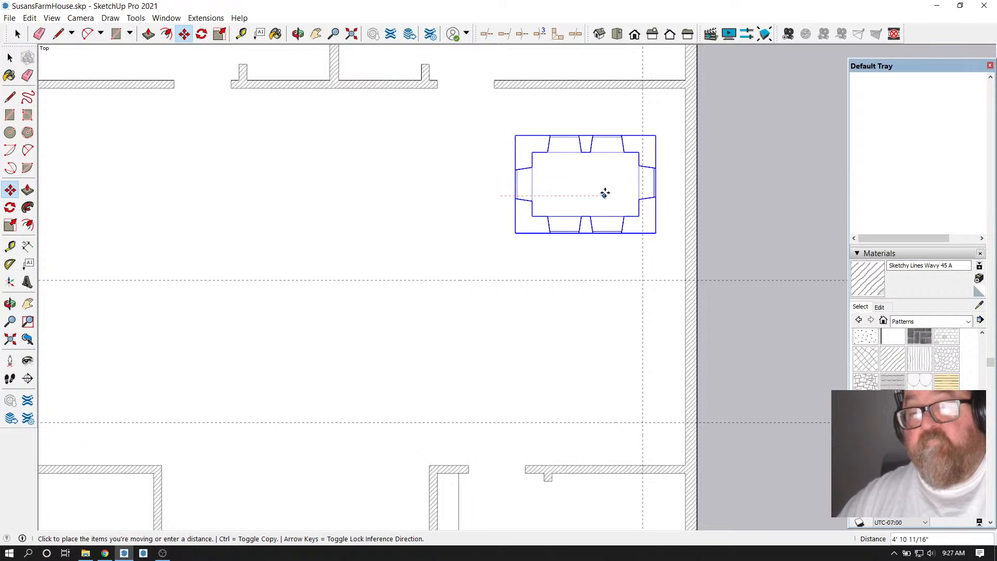
pyautogui.click(591, 193)
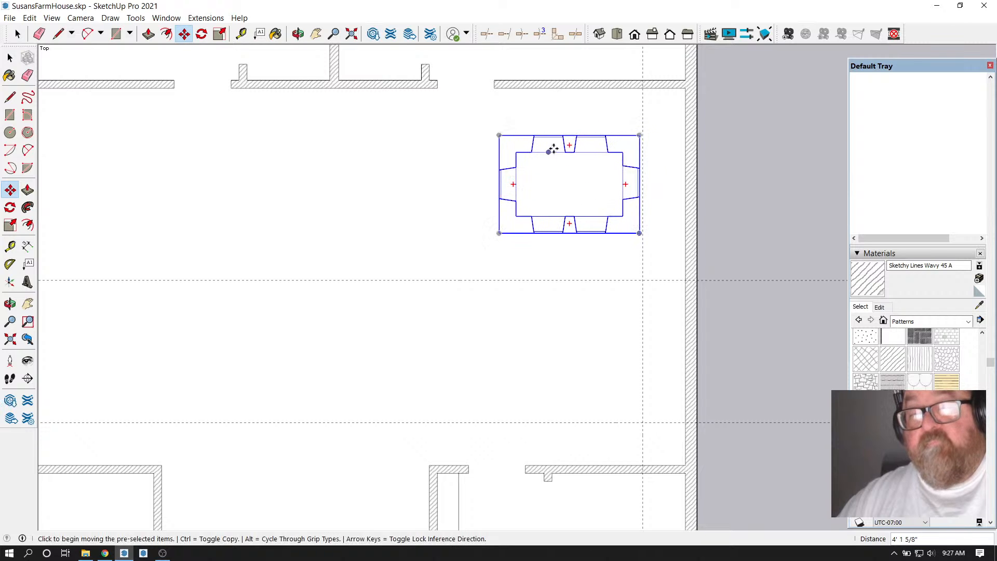
# Place a horizontal guide 8' below the upper-right room's lower wall and erase the older guide just beneath it
pyautogui.scroll(-2, 552, 149)
pyautogui.scroll(2, 606, 292)
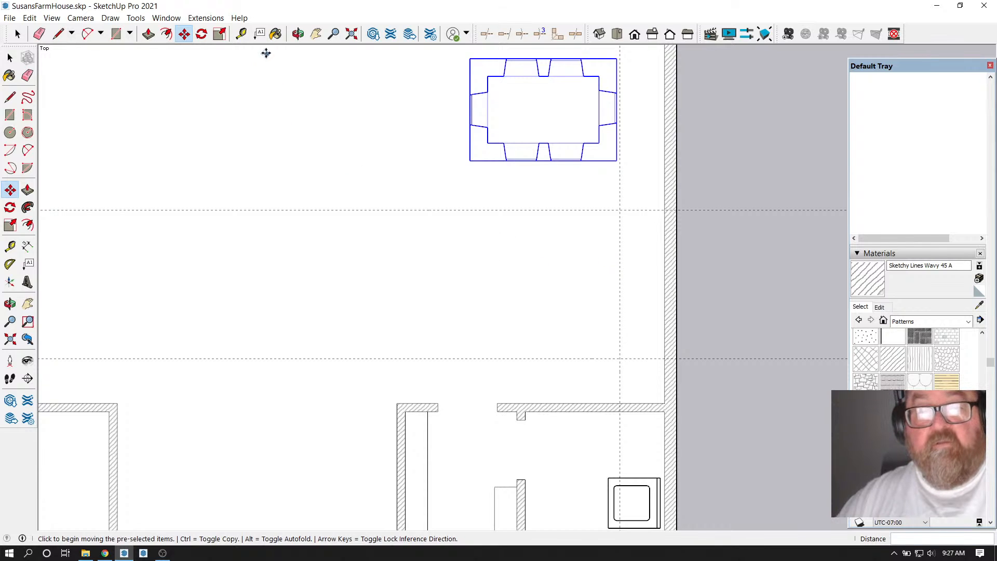
pyautogui.click(241, 33)
pyautogui.scroll(-2, 499, 286)
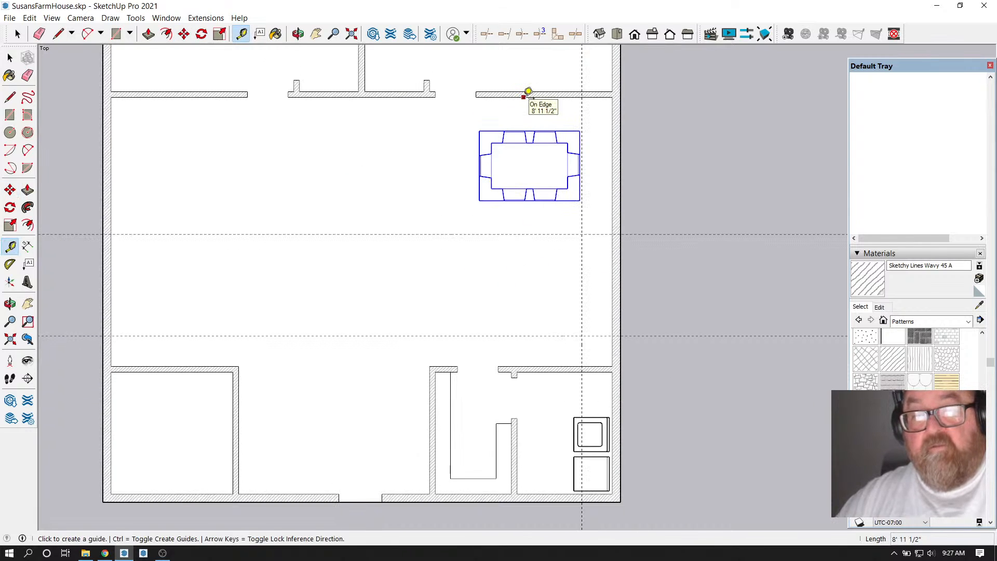
pyautogui.click(523, 97)
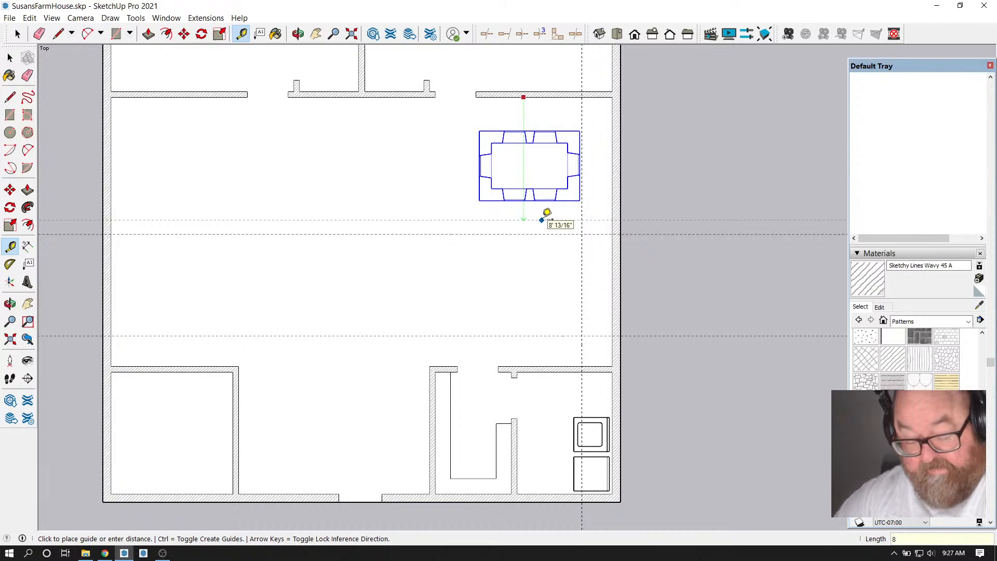
pyautogui.write("8'")
pyautogui.press('Return')
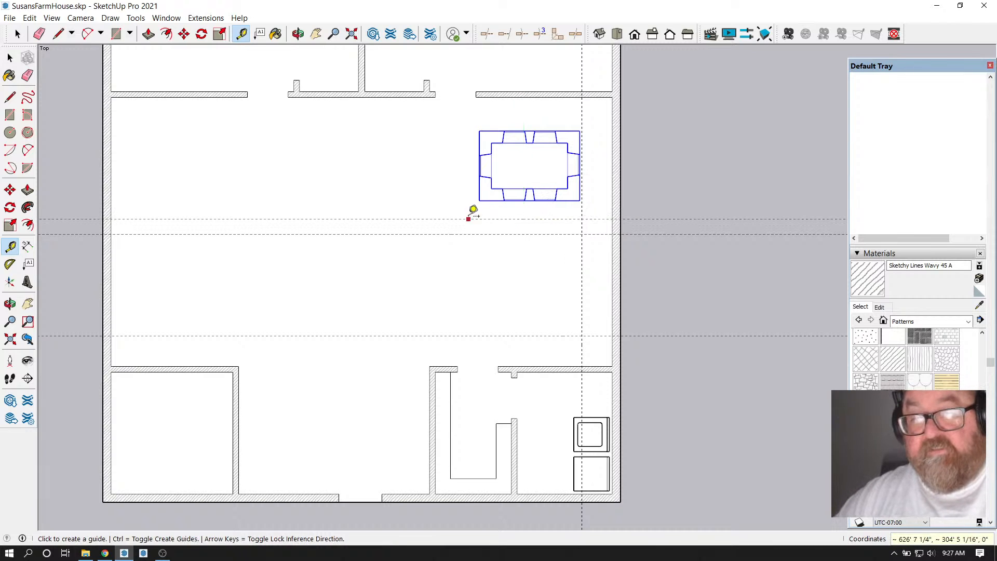
pyautogui.scroll(1, 534, 231)
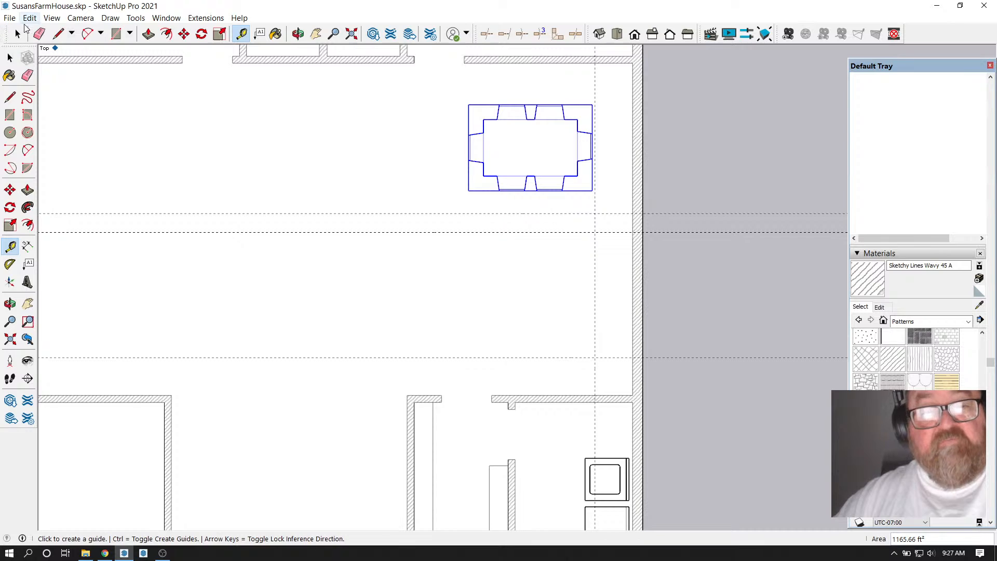
pyautogui.click(39, 33)
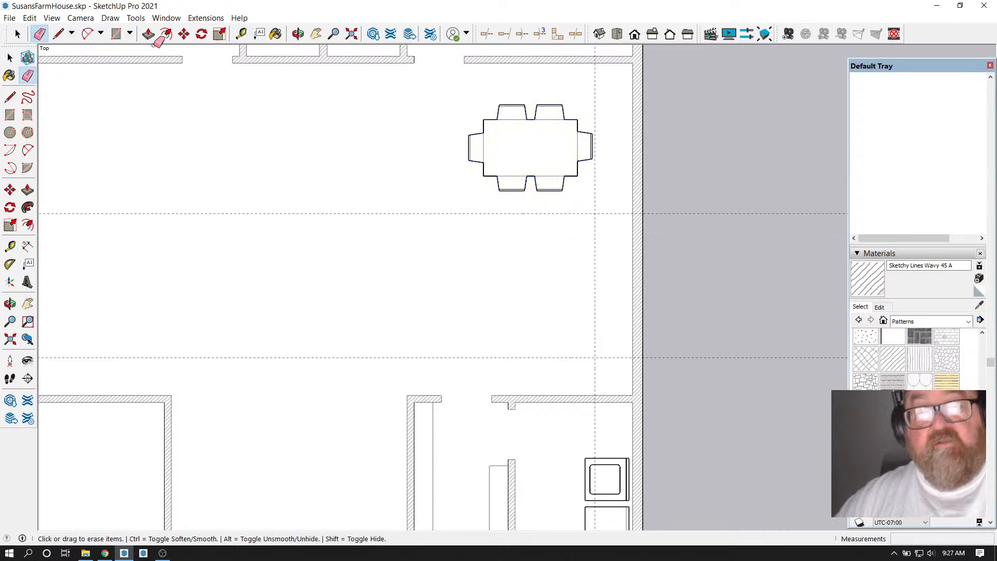
# Place another horizontal guide 24 inches below the guide nearest the dining set
pyautogui.click(241, 34)
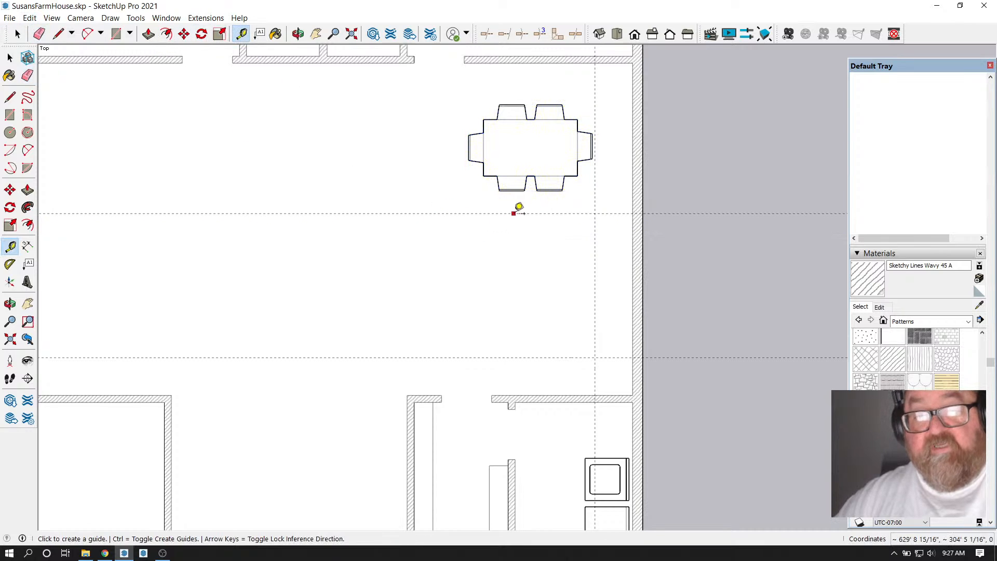
pyautogui.click(514, 214)
pyautogui.write('24')
pyautogui.press('Return')
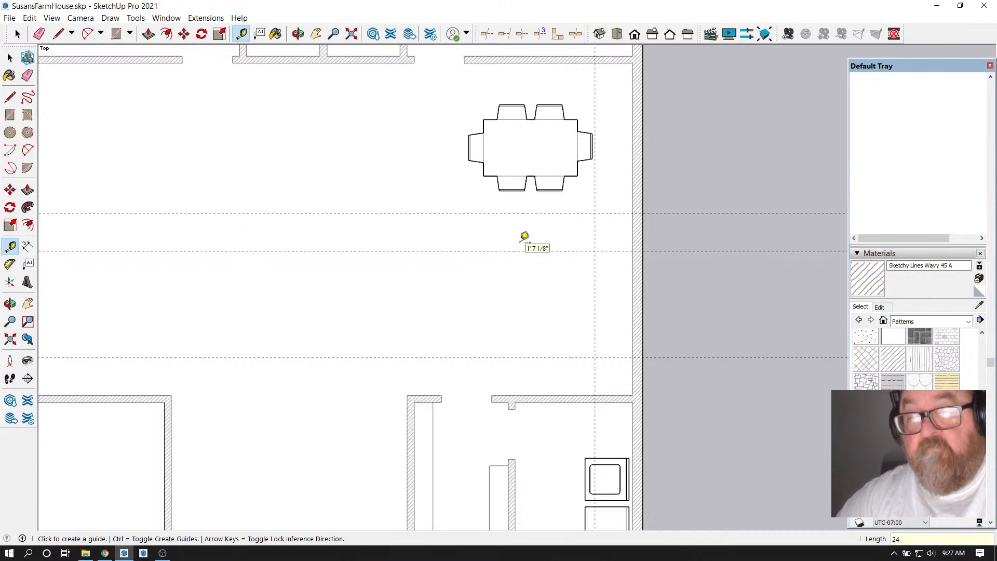
# Measure the distance between the two lower horizontal guides below the dining set
pyautogui.click(527, 251)
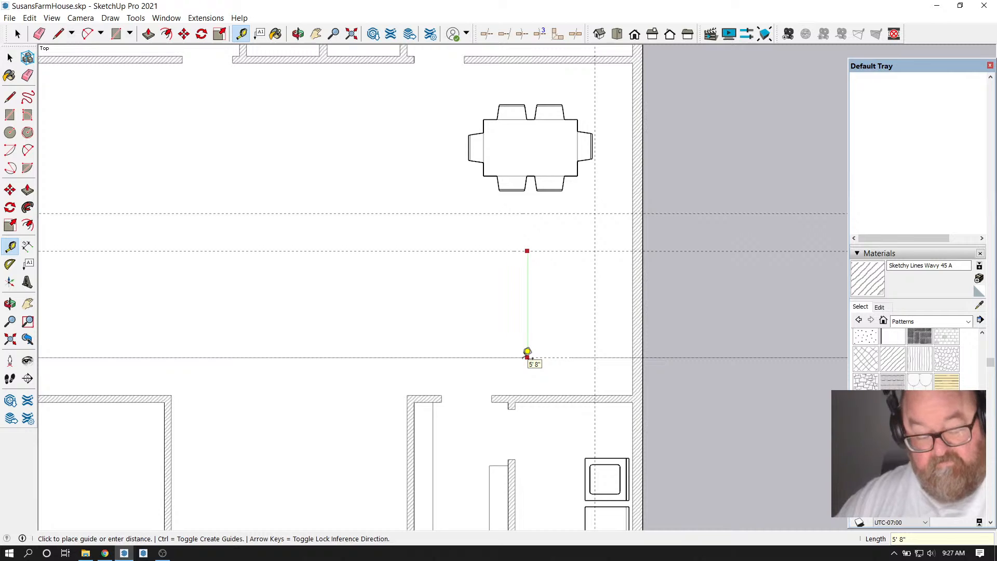
pyautogui.click(528, 357)
pyautogui.scroll(-4, 711, 329)
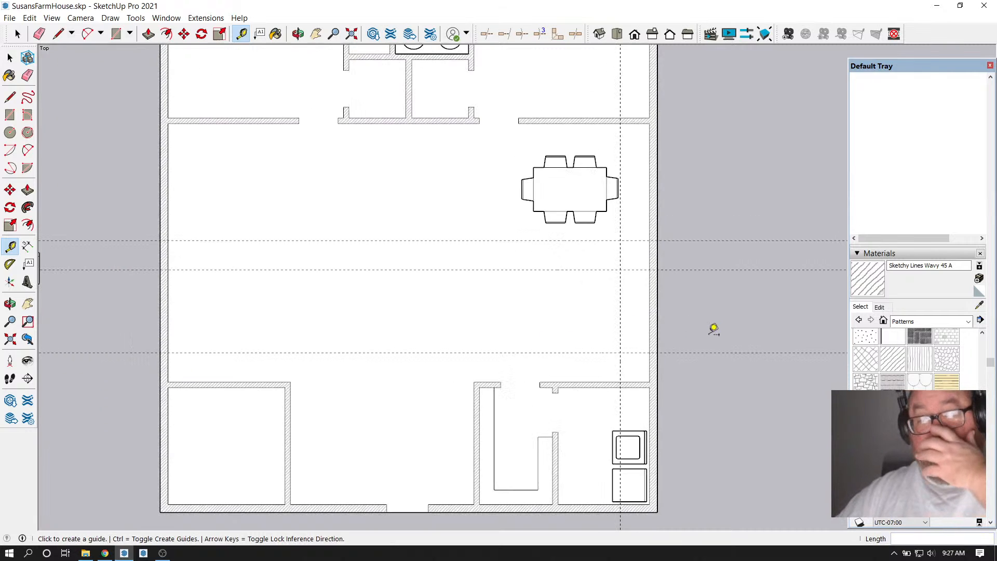
pyautogui.scroll(-3, 710, 327)
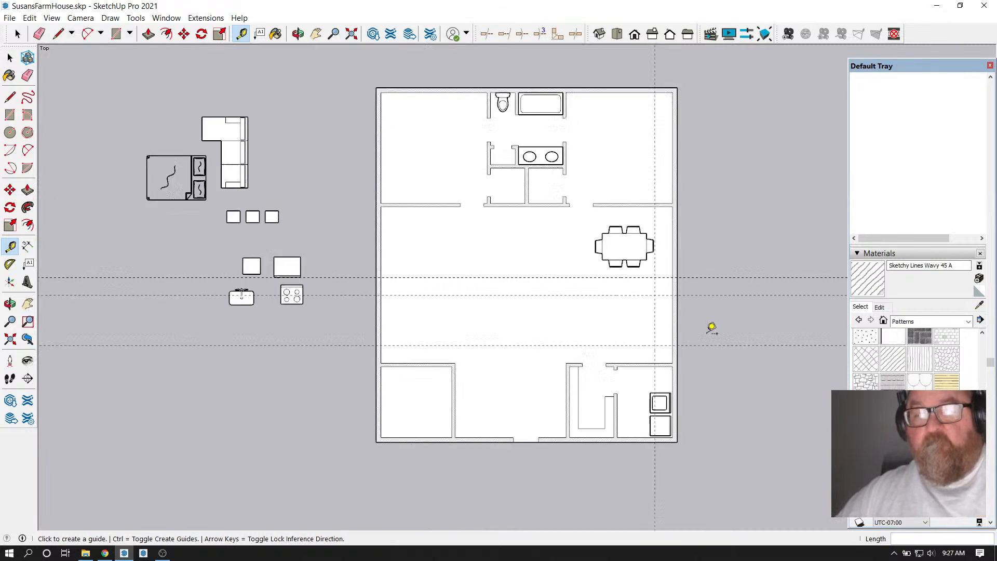
pyautogui.scroll(2, 696, 283)
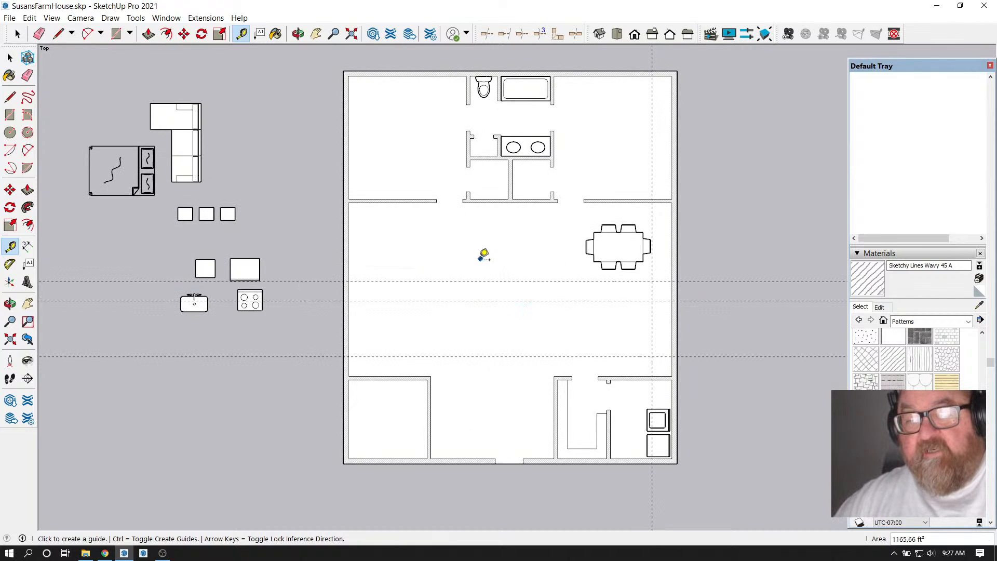
pyautogui.scroll(1, 534, 278)
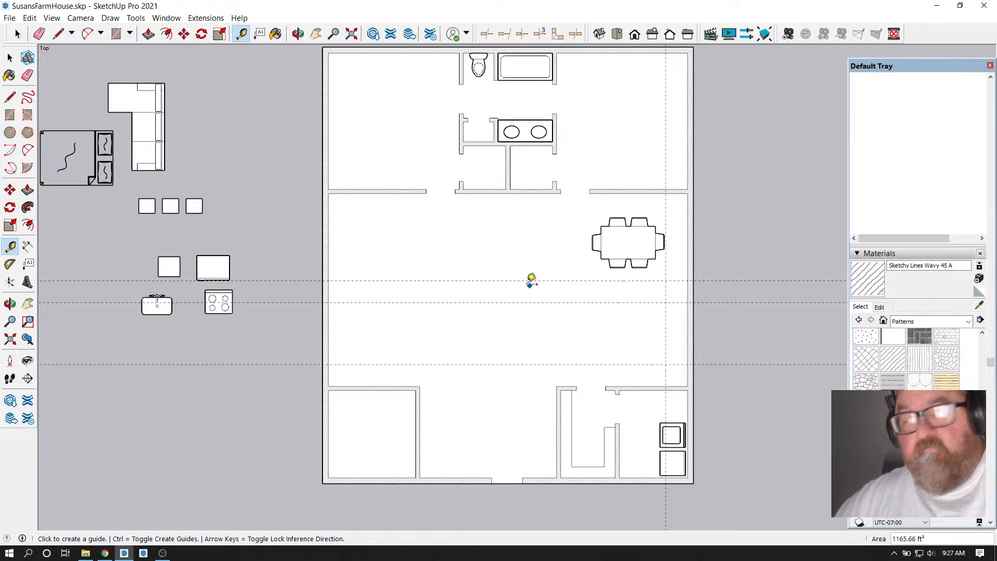
# Place a vertical guide 6' 2" to the left of the vertical guide near the right exterior wall
pyautogui.click(116, 34)
pyautogui.scroll(-1, 498, 229)
pyautogui.scroll(1, 571, 312)
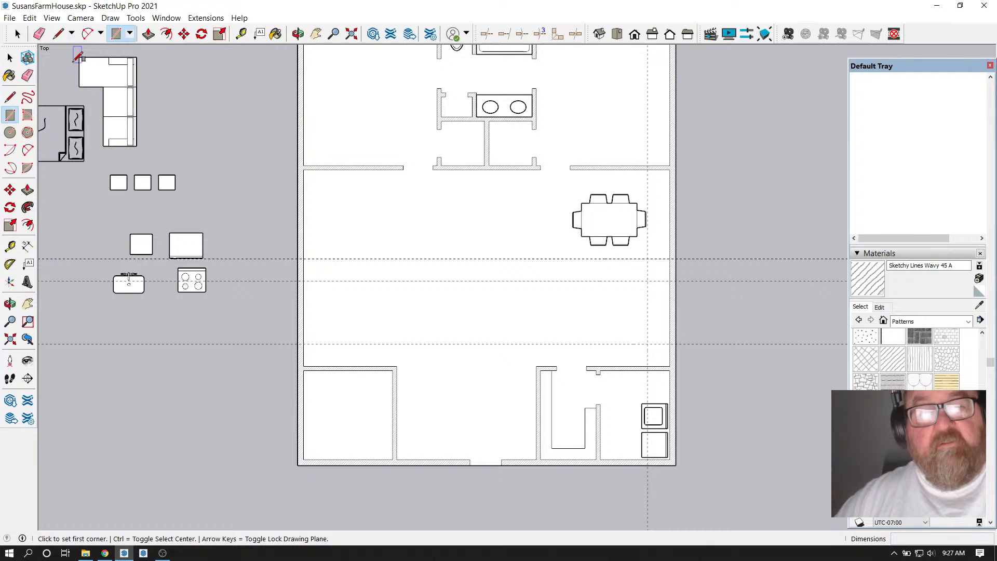
pyautogui.click(57, 34)
pyautogui.scroll(3, 630, 320)
pyautogui.scroll(-1, 681, 327)
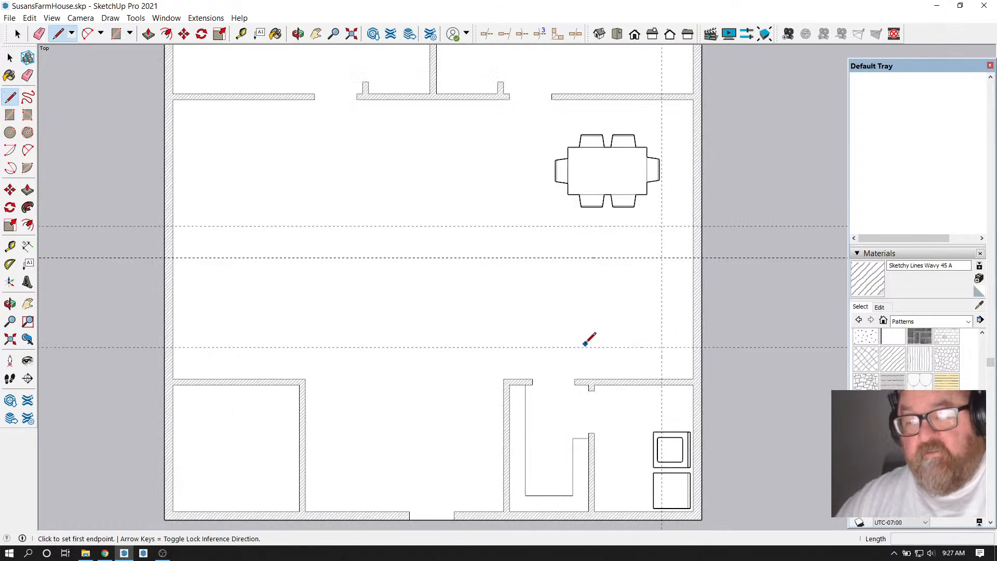
pyautogui.scroll(1, 617, 362)
pyautogui.click(241, 33)
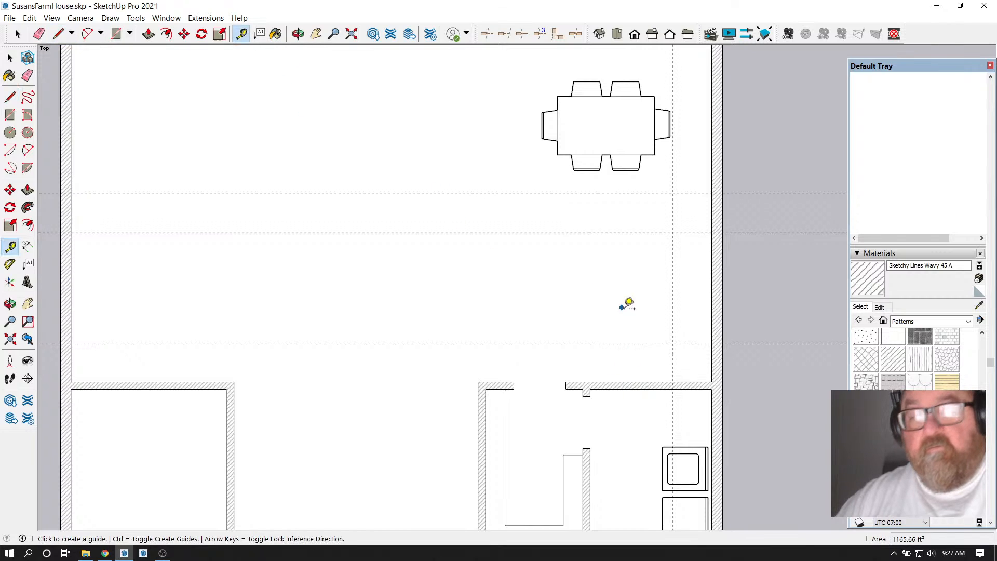
pyautogui.click(672, 315)
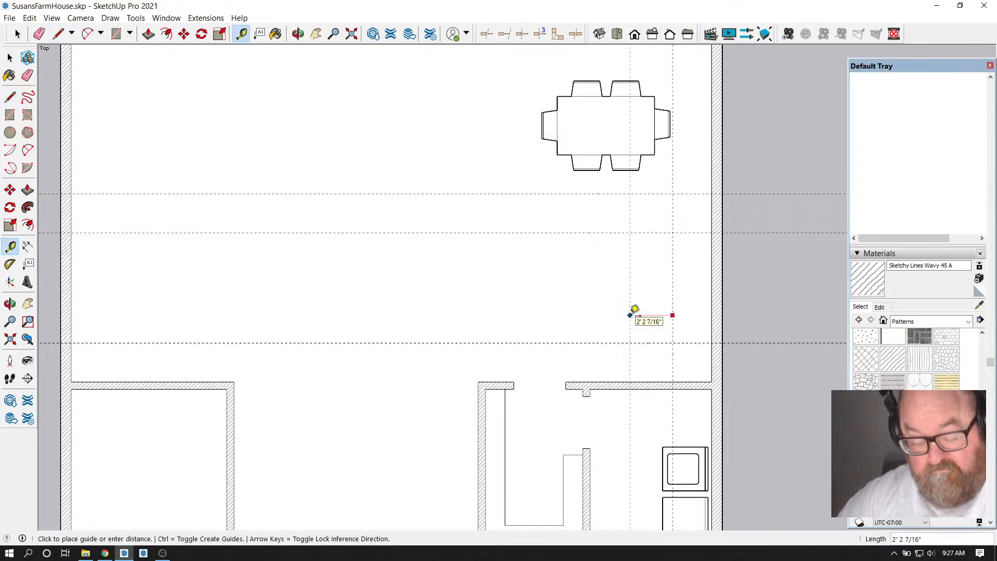
pyautogui.press('Return')
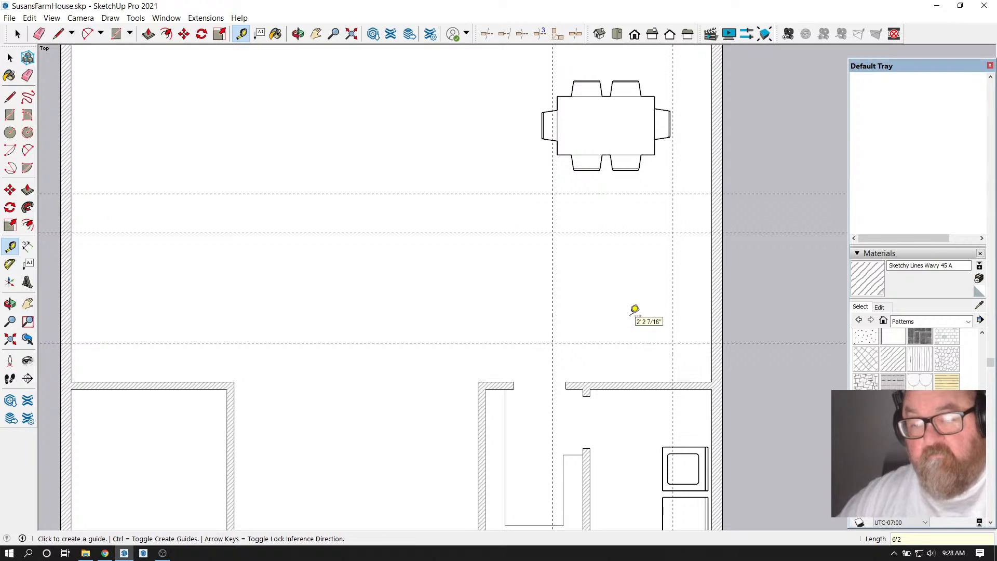
# Place a vertical guide 5' left of the one near the exterior wall and erase the 6' 2" guide
pyautogui.click(673, 333)
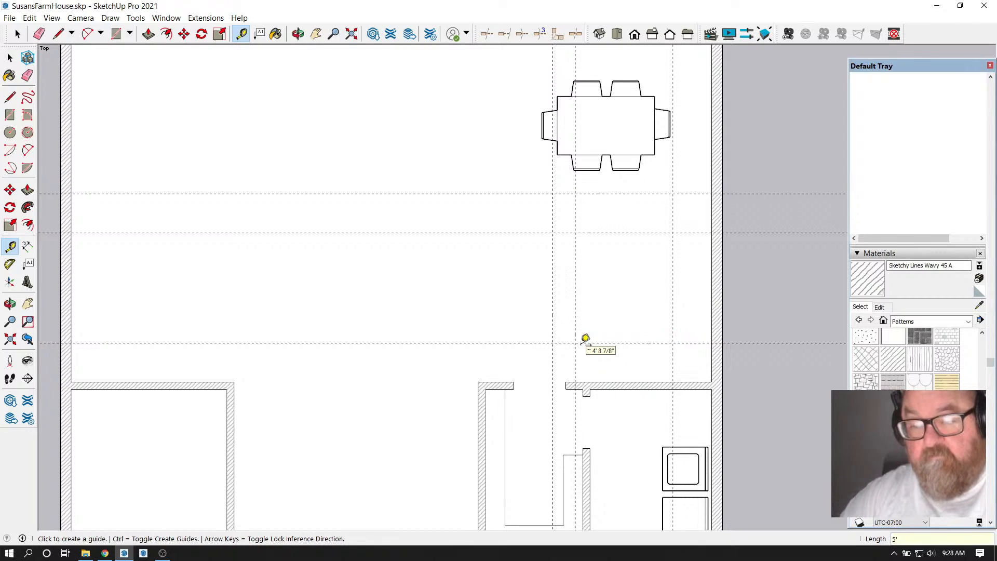
pyautogui.press('Return')
pyautogui.scroll(1, 577, 337)
pyautogui.click(41, 34)
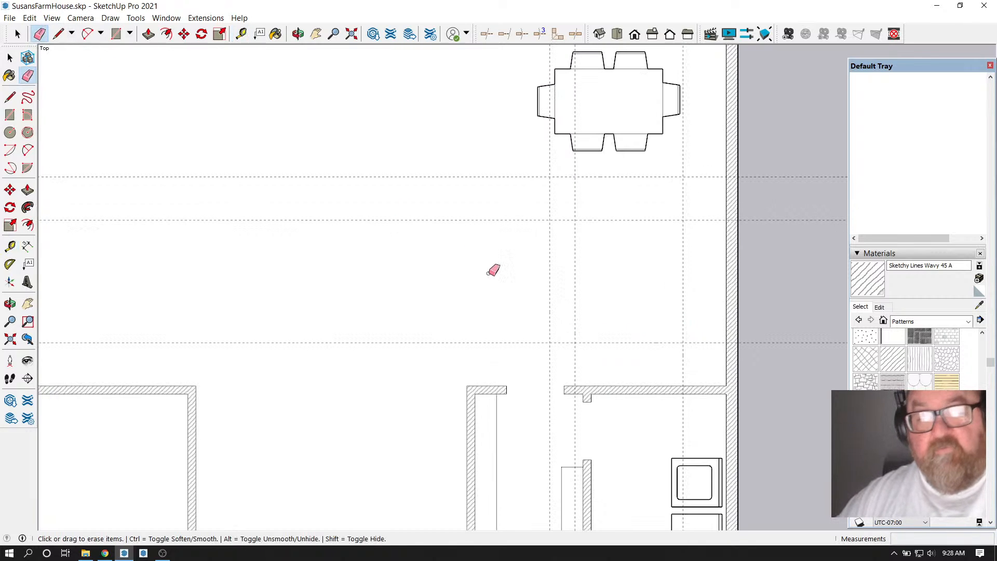
# Draw the U-shaped kitchen counter outline along the guides, from the lower-right room's wall around to the right exterior wall, ending with a 7' line
pyautogui.click(58, 35)
pyautogui.click(574, 385)
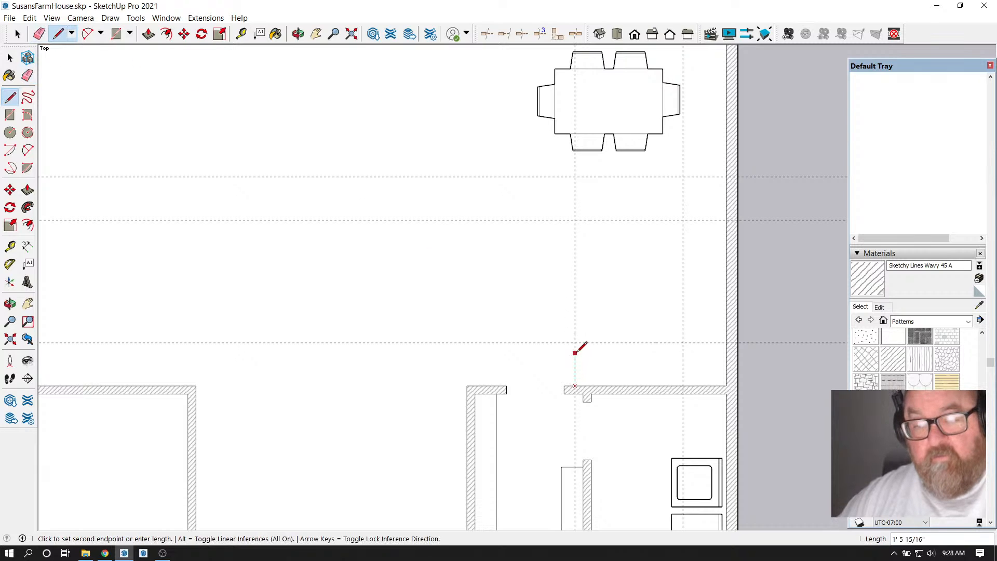
pyautogui.click(683, 343)
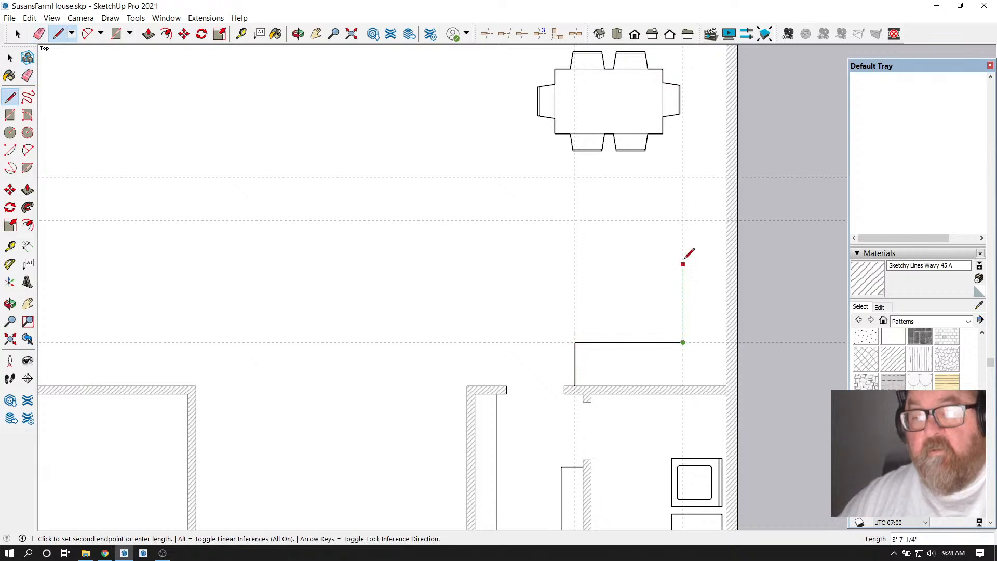
pyautogui.click(575, 220)
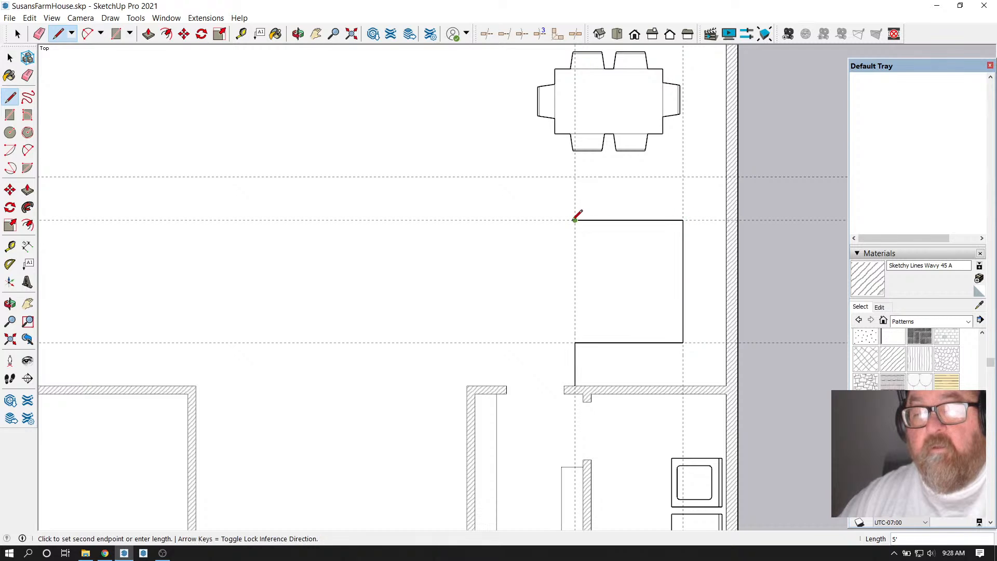
pyautogui.click(575, 176)
pyautogui.click(726, 177)
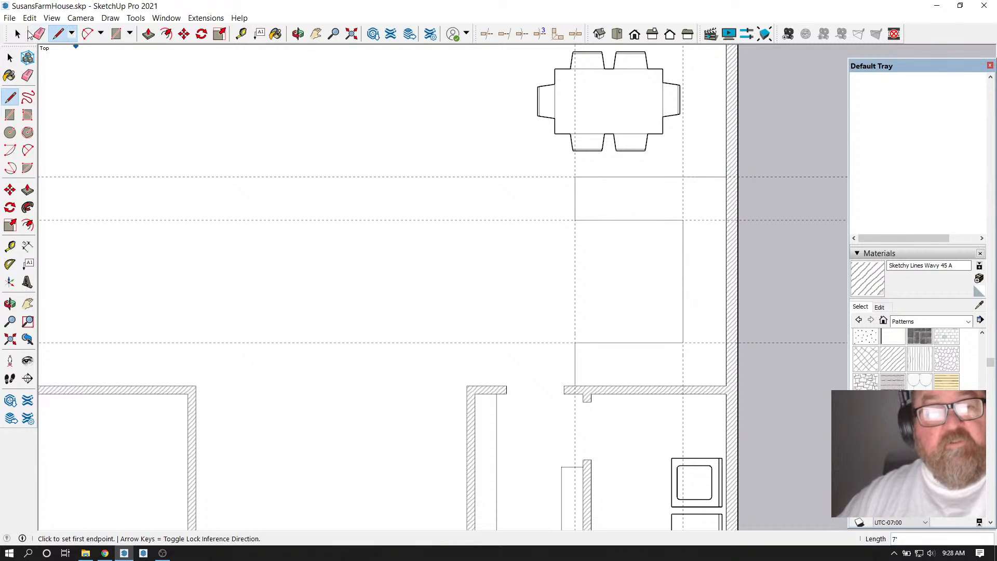
# Select all the kitchen counter outline lines and make them a group
pyautogui.press('space')
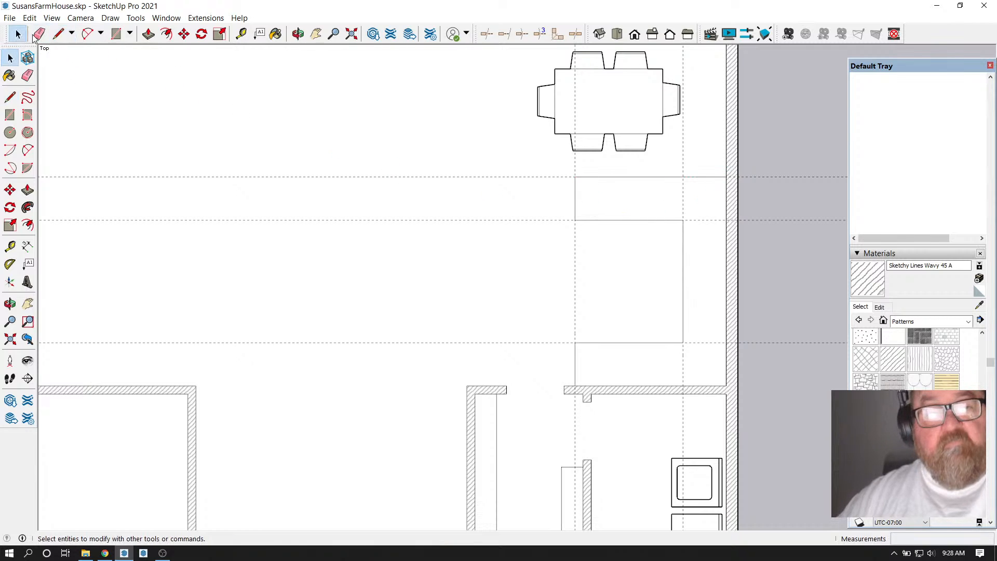
pyautogui.moveTo(559, 177)
pyautogui.mouseDown()
pyautogui.moveTo(670, 225)
pyautogui.moveTo(701, 362)
pyautogui.moveTo(692, 347)
pyautogui.mouseUp()
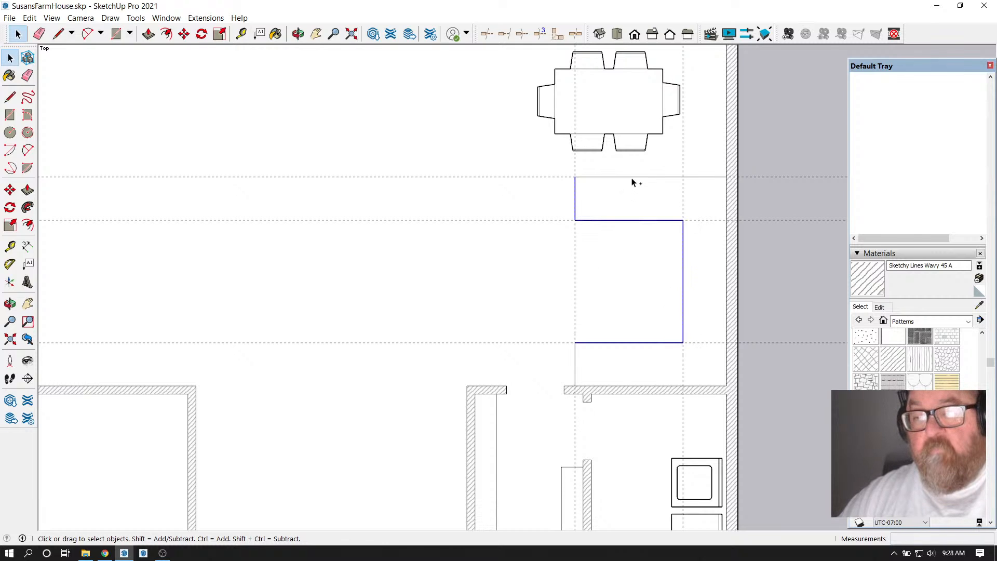
pyautogui.rightClick(575, 369)
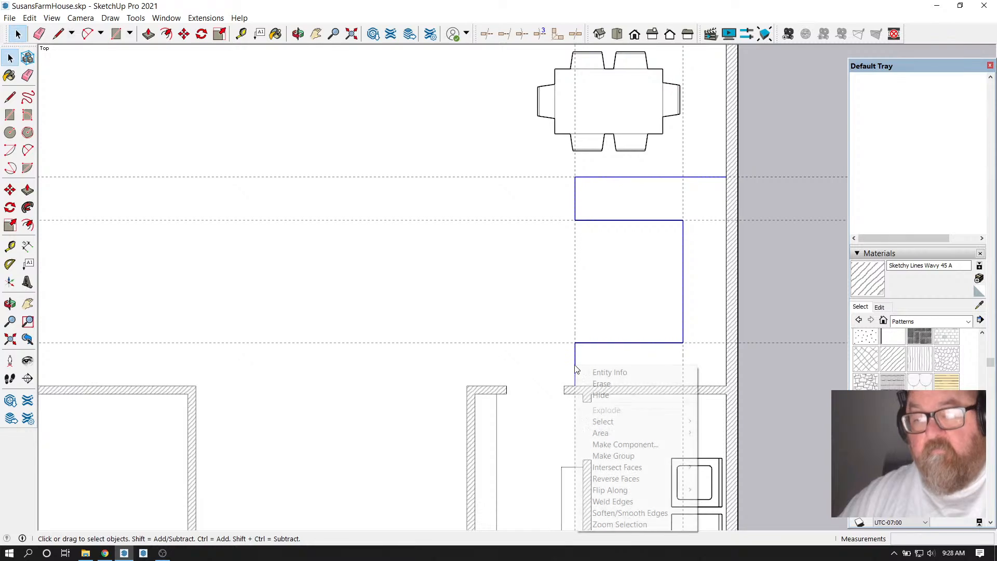
pyautogui.click(603, 456)
pyautogui.click(541, 276)
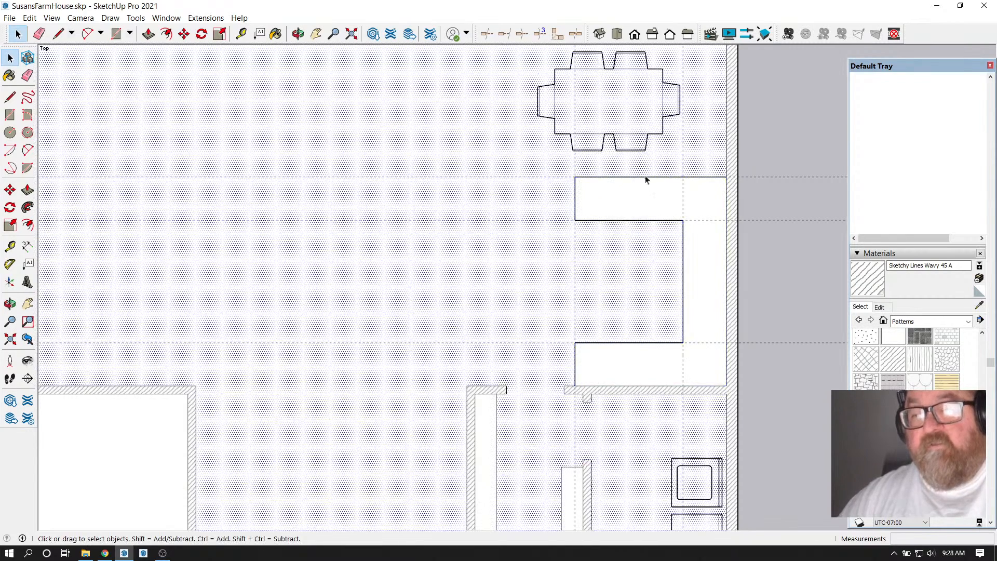
# Erase all the horizontal and vertical guides crossing the floor plan
pyautogui.scroll(-3, 540, 313)
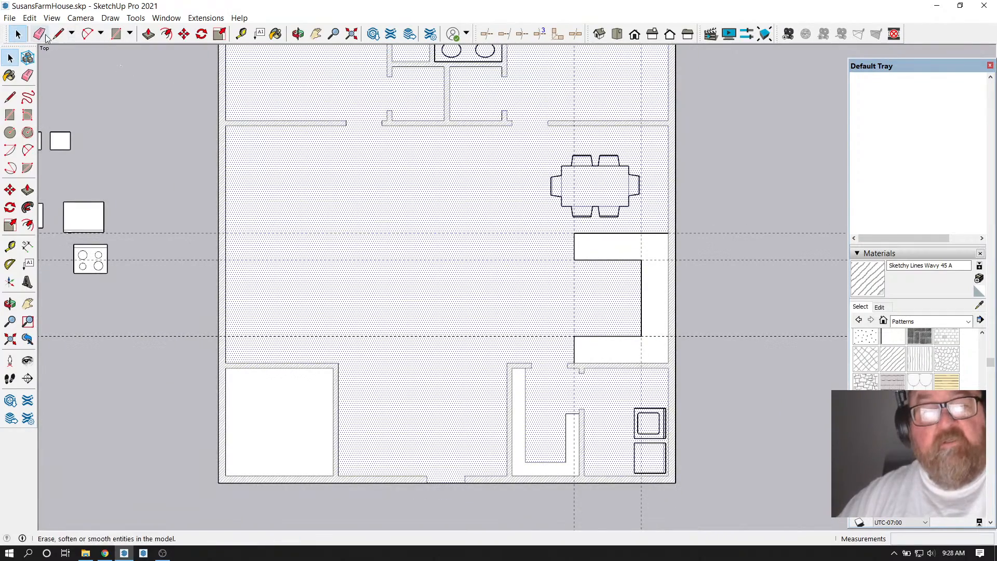
pyautogui.press('e')
pyautogui.scroll(-3, 556, 320)
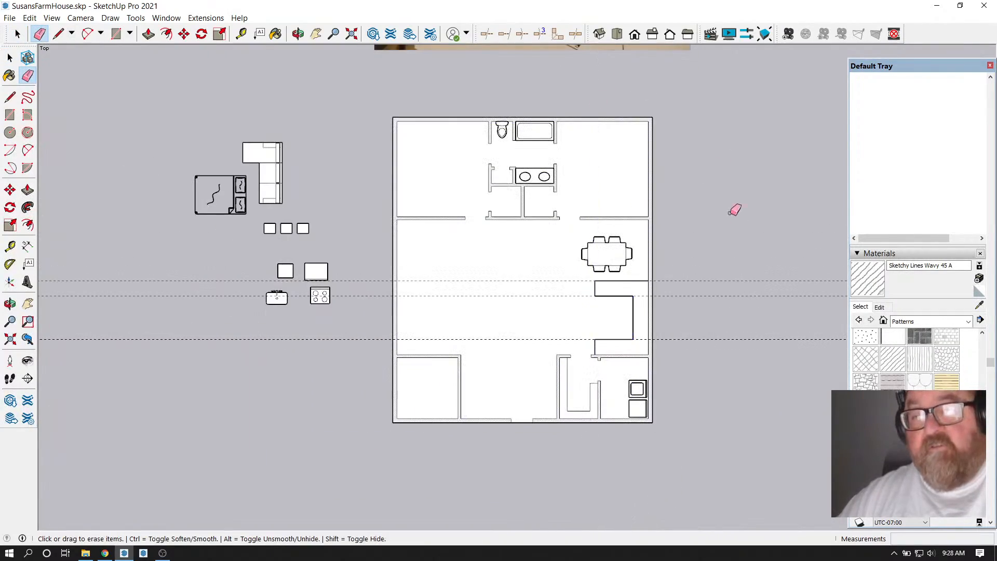
pyautogui.scroll(3, 606, 338)
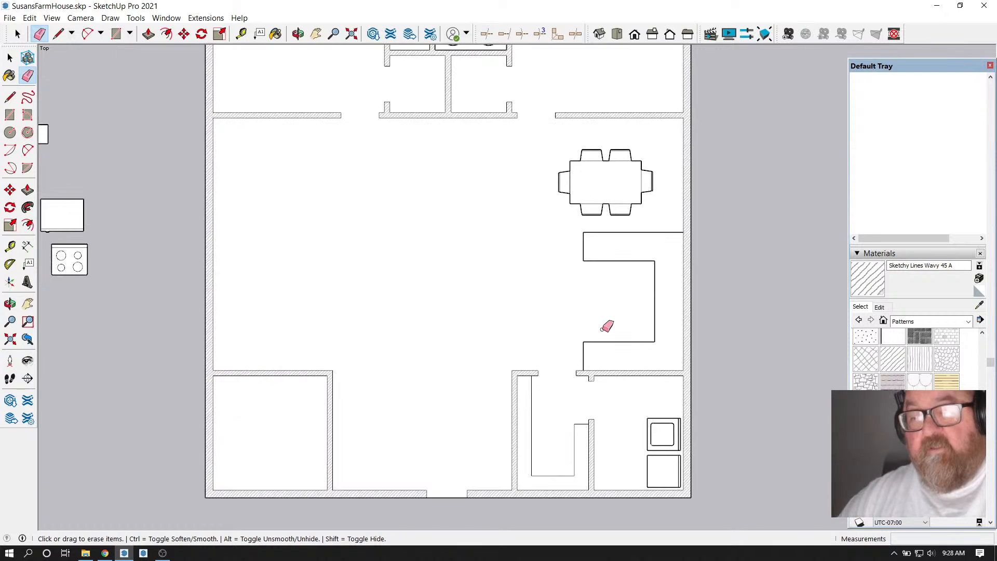
pyautogui.scroll(-1, 778, 319)
pyautogui.scroll(2, 566, 269)
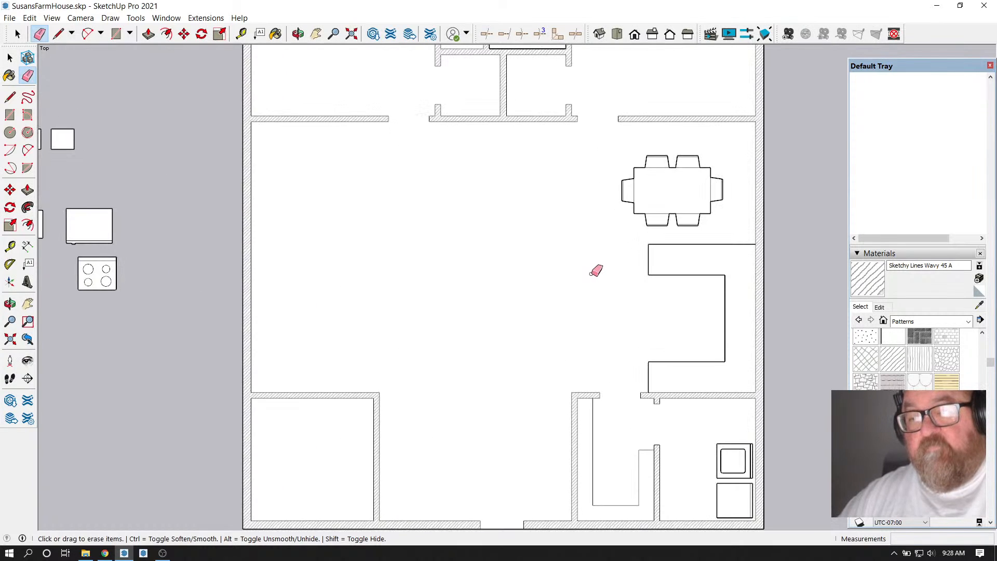
# Move the dining set about 7" straight up, away from the kitchen counter
pyautogui.click(17, 34)
pyautogui.click(670, 173)
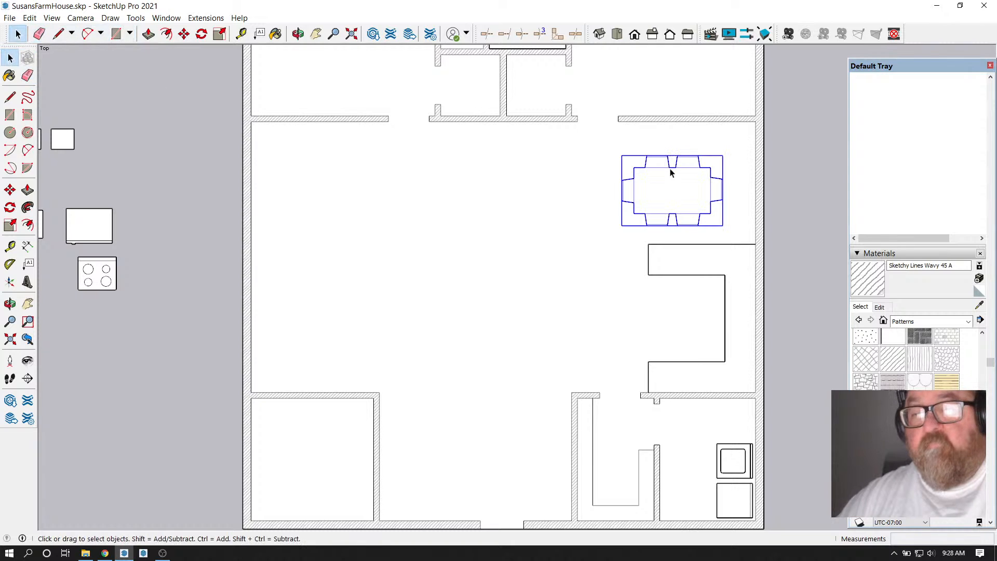
pyautogui.click(184, 34)
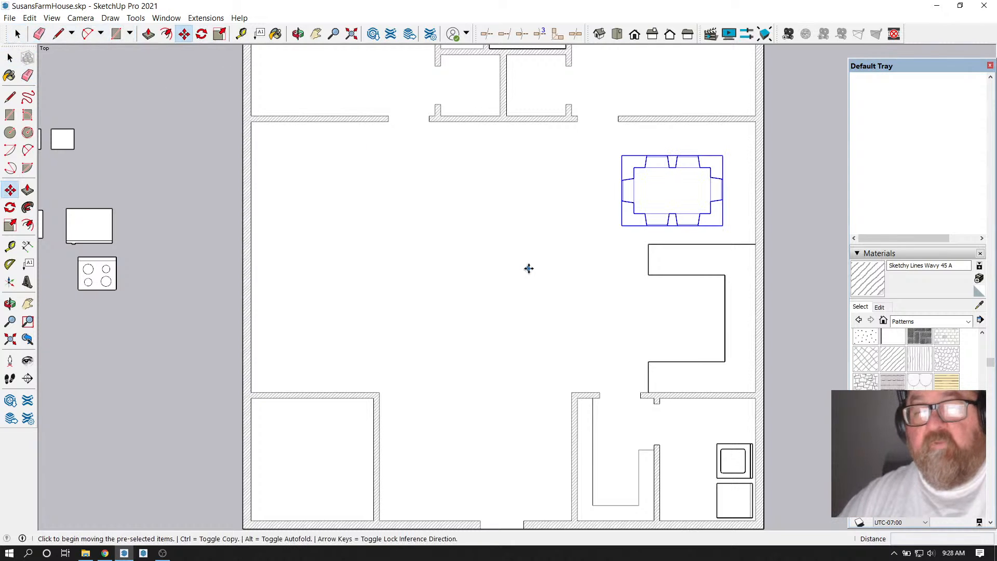
pyautogui.click(530, 268)
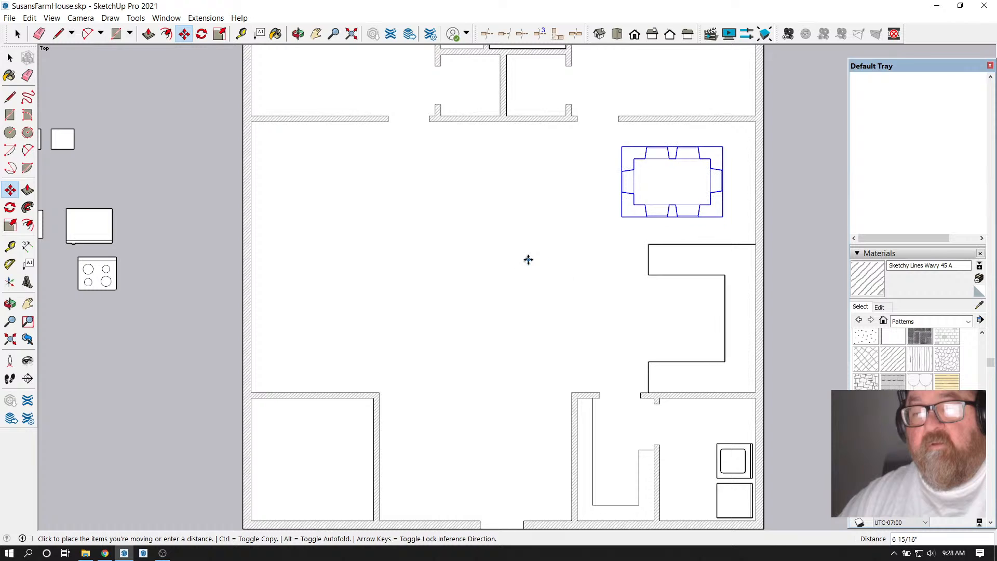
pyautogui.click(528, 259)
# Examine the hand sketch and compare its layout with the drawn floor plan
pyautogui.scroll(-2, 481, 246)
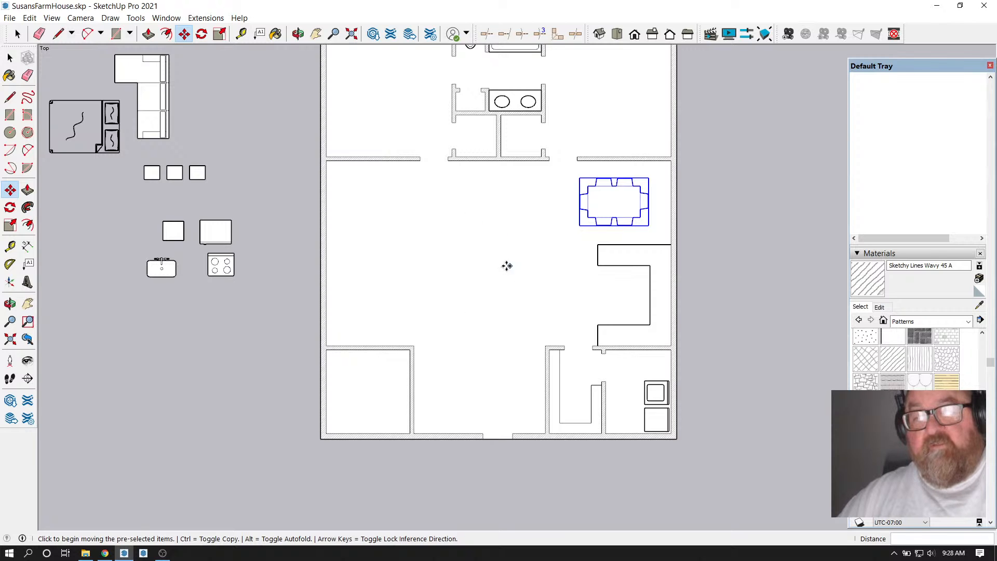
pyautogui.scroll(-3, 571, 400)
pyautogui.scroll(-3, 529, 429)
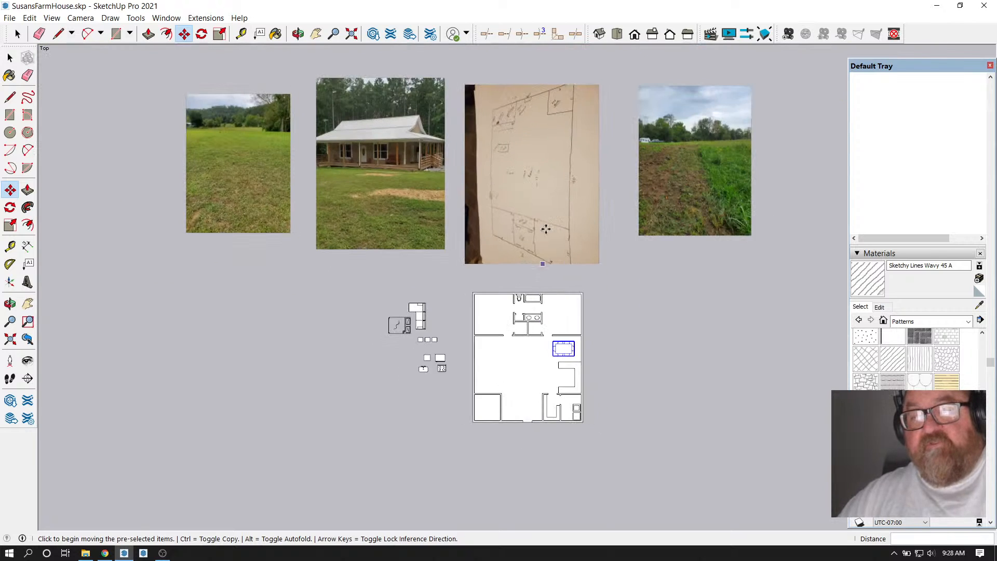
pyautogui.scroll(5, 544, 227)
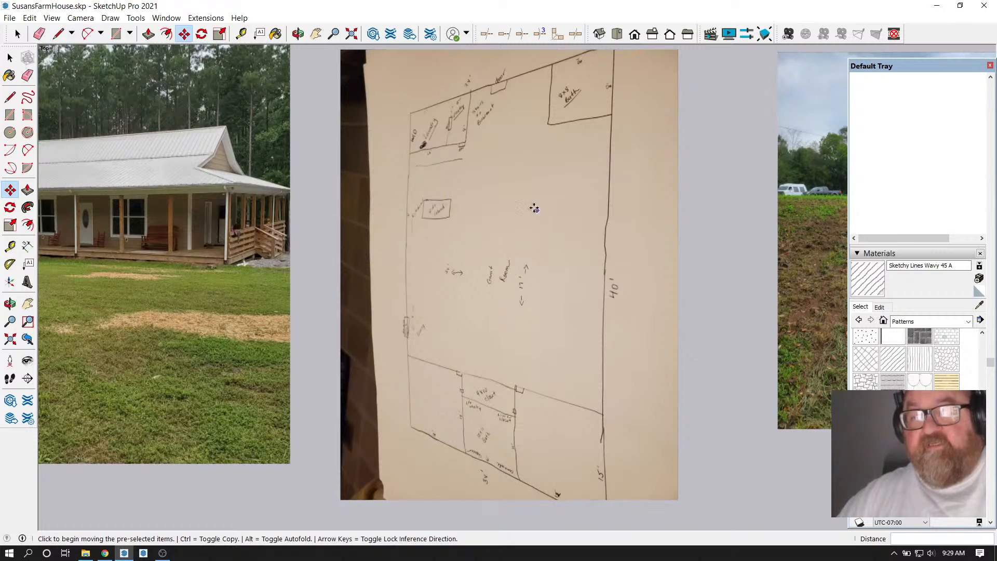
pyautogui.scroll(-5, 535, 208)
pyautogui.scroll(4, 534, 396)
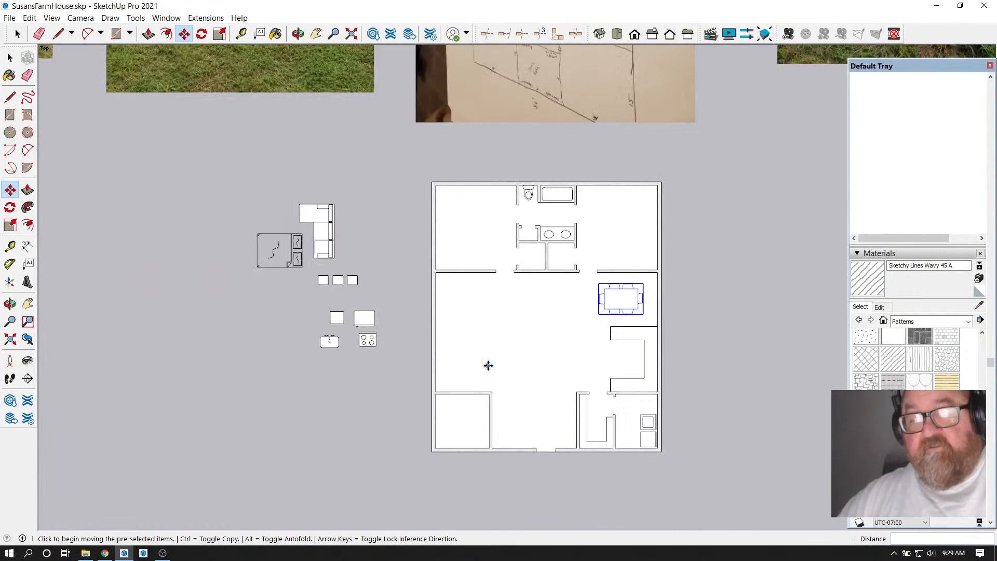
pyautogui.scroll(1, 489, 366)
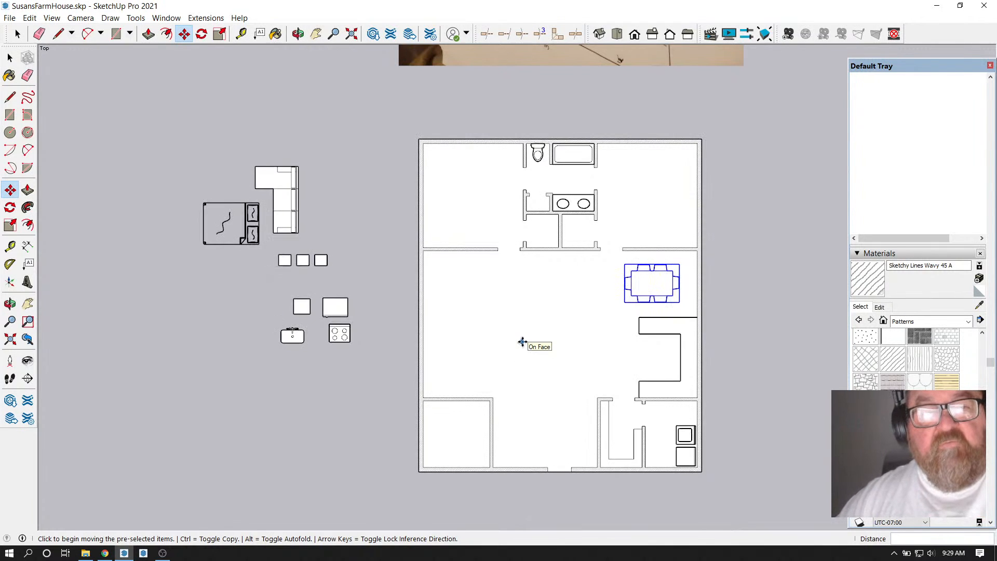
# Open the recent file RexsHouse.skp, saving the changes to SusansFarmHouse.skp
pyautogui.click(10, 18)
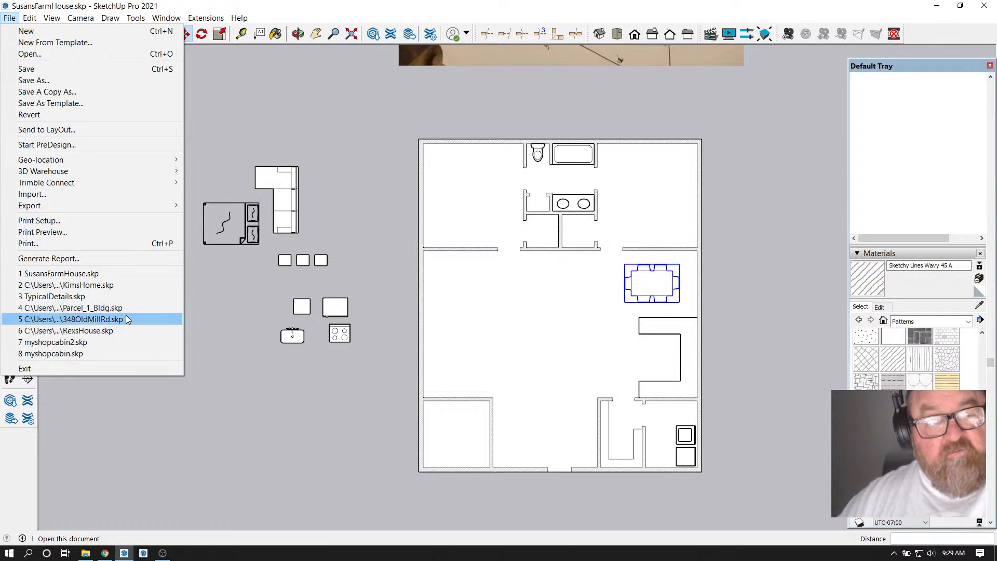
pyautogui.click(89, 331)
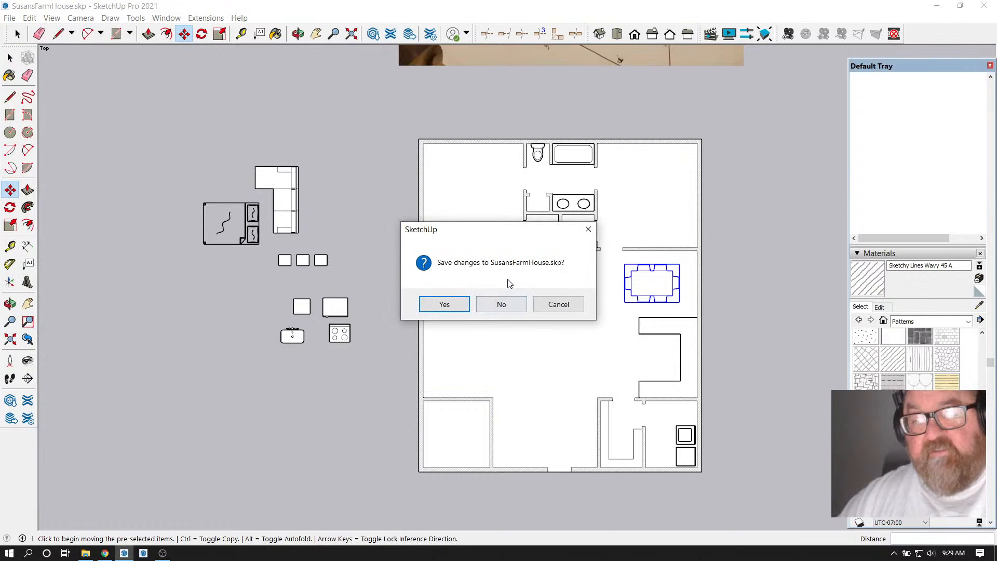
pyautogui.click(468, 304)
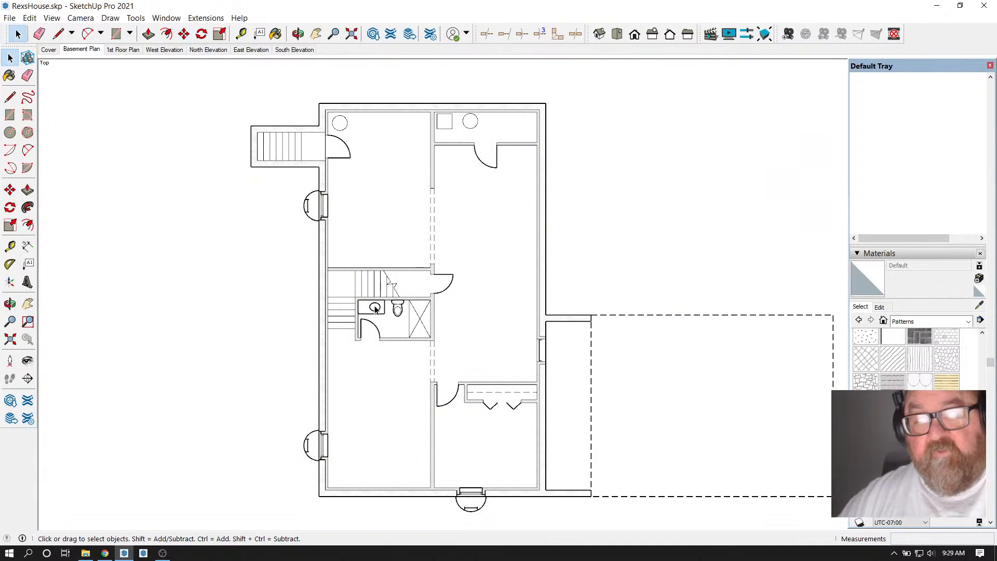
# From the 1st Floor Plan scene, copy the living room furniture, kitchen and bedroom set inside the plan
pyautogui.click(120, 51)
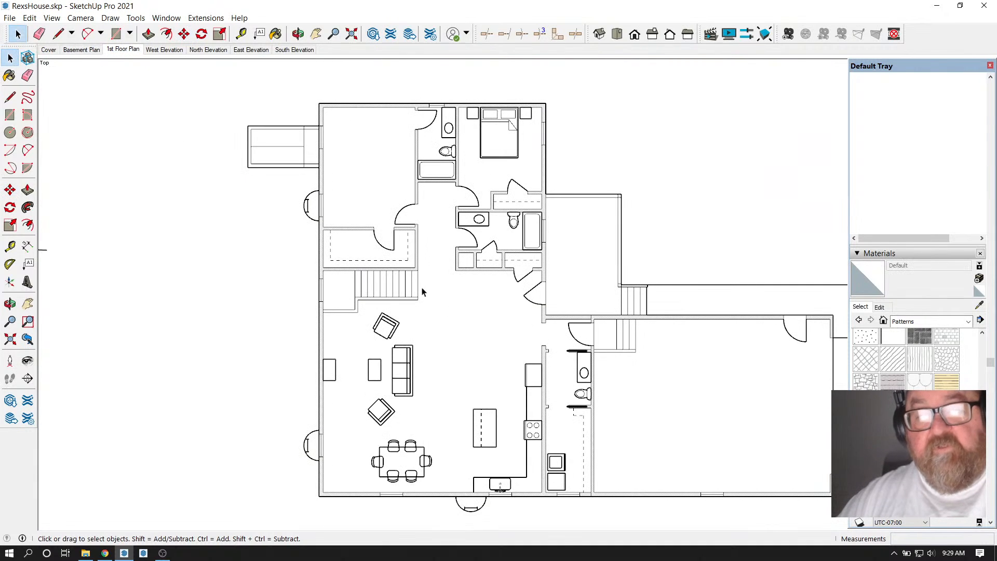
pyautogui.click(408, 375)
pyautogui.doubleClick(407, 371)
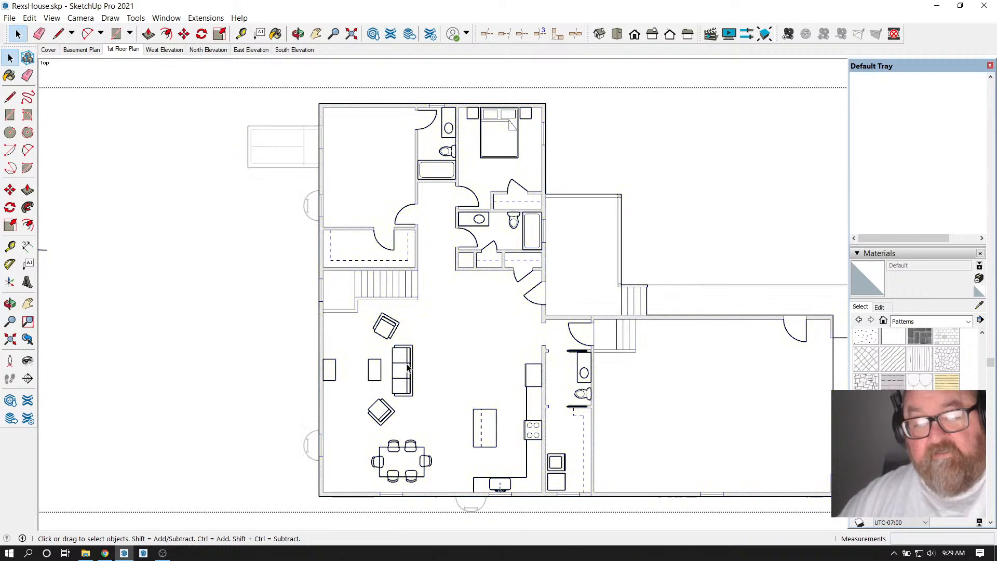
pyautogui.click(408, 366)
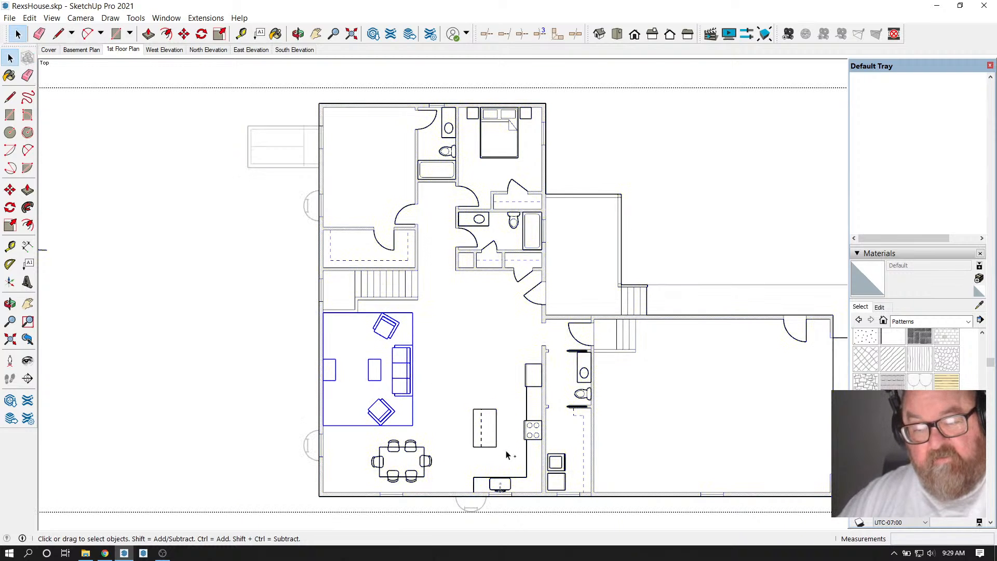
pyautogui.keyDown('shift'); pyautogui.click(493, 433); pyautogui.keyUp('shift')
pyautogui.keyDown('shift'); pyautogui.click(498, 430); pyautogui.keyUp('shift')
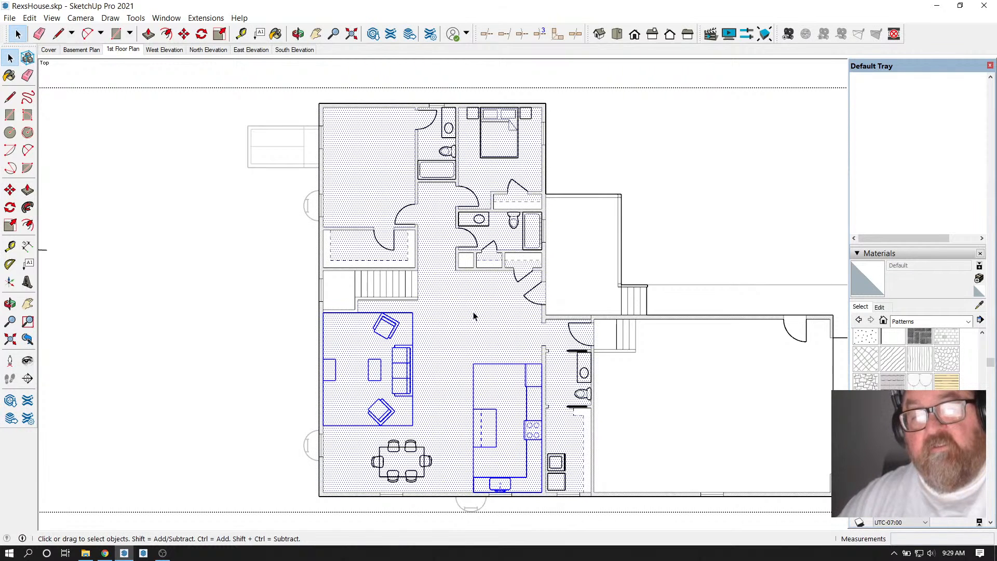
pyautogui.keyDown('shift'); pyautogui.click(363, 203); pyautogui.keyUp('shift')
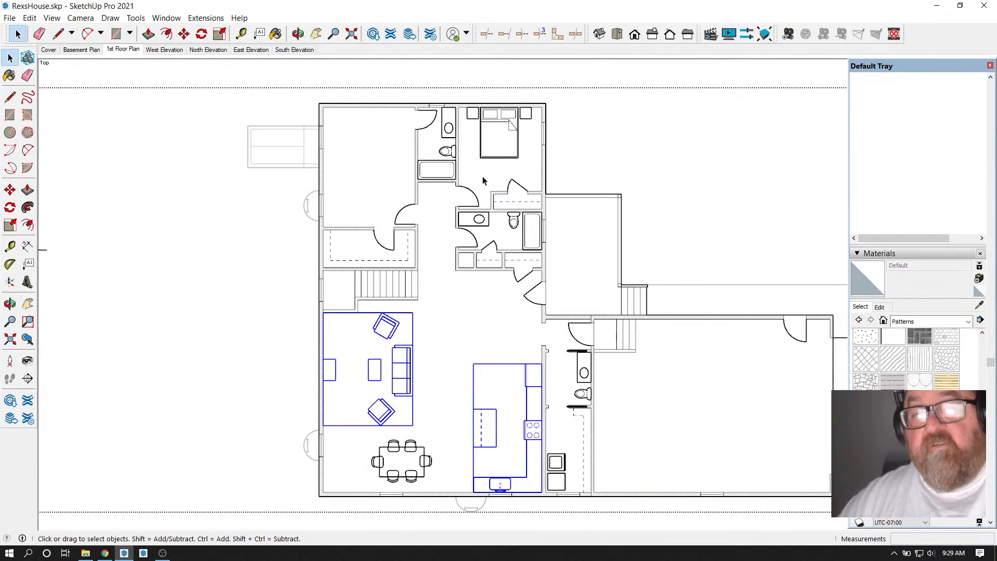
pyautogui.scroll(3, 491, 117)
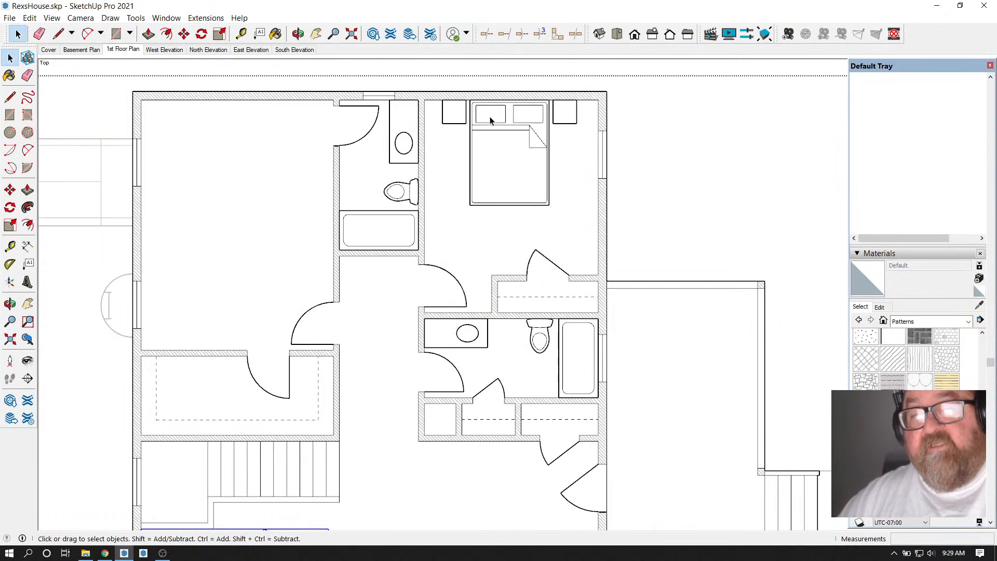
pyautogui.scroll(-4, 496, 132)
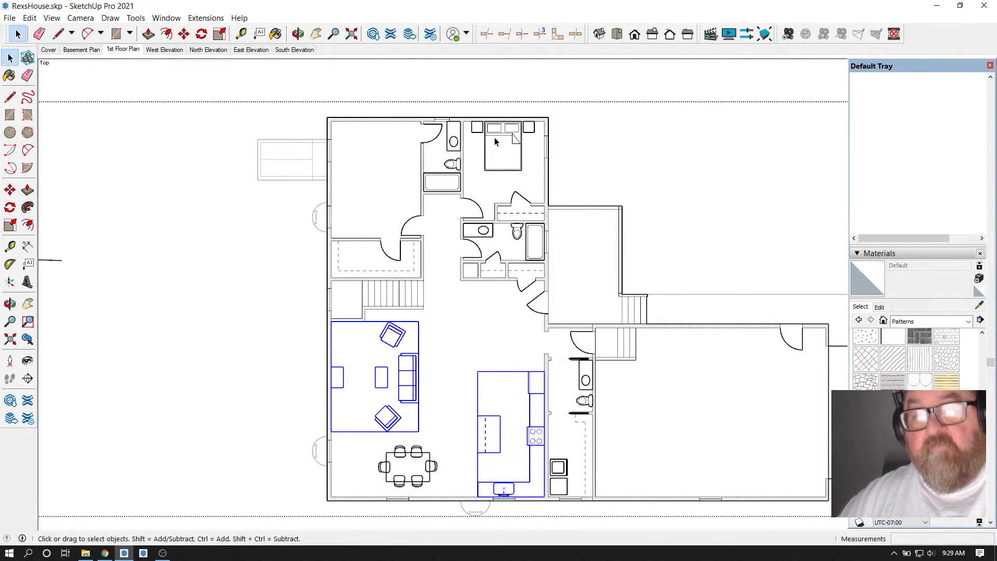
pyautogui.keyDown('shift'); pyautogui.click(489, 139); pyautogui.keyUp('shift')
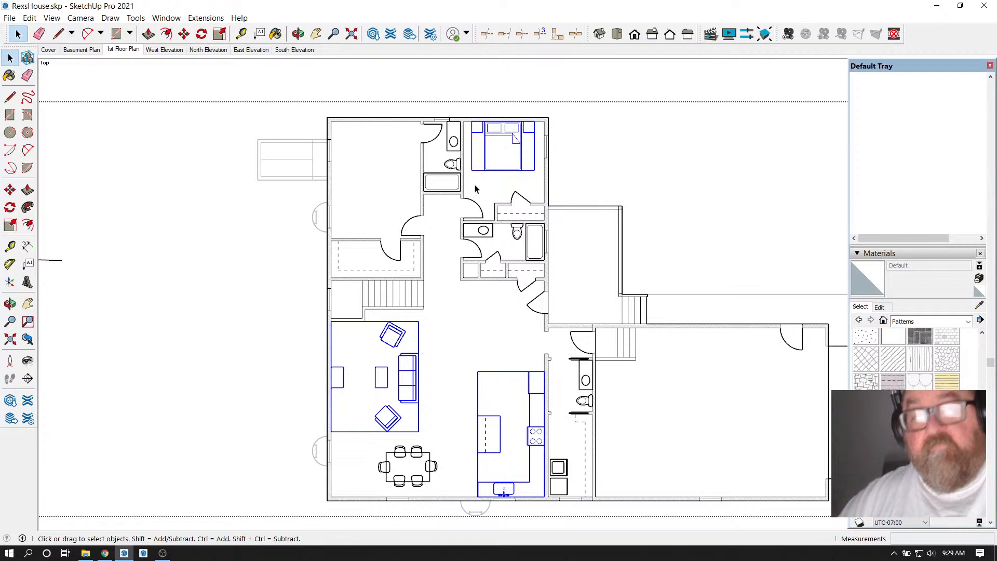
pyautogui.click(30, 17)
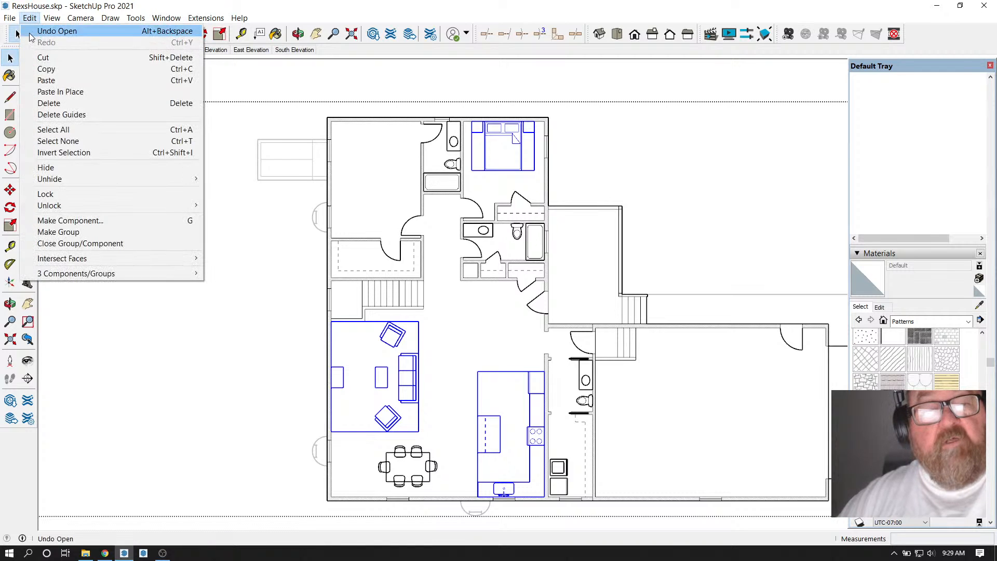
pyautogui.click(51, 69)
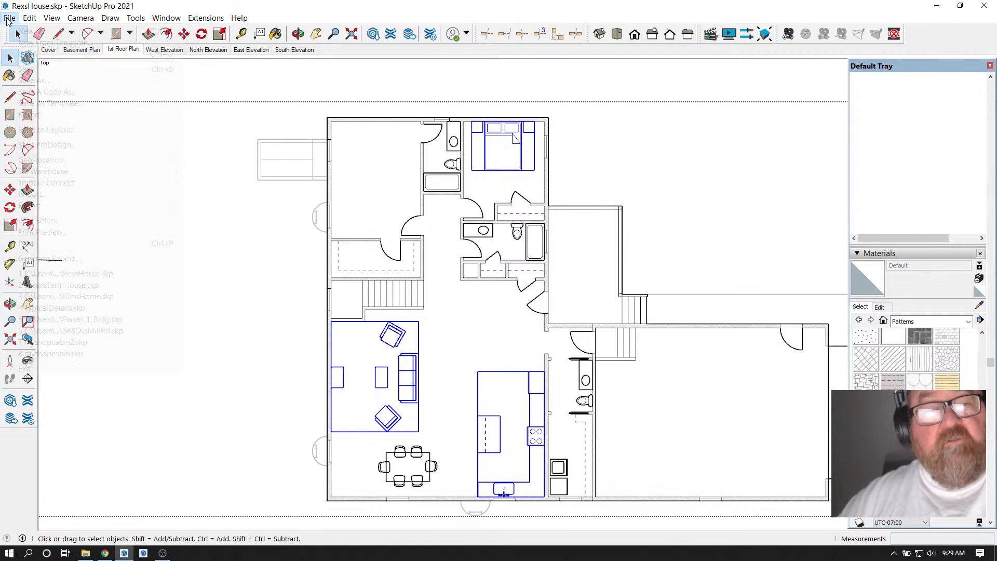
# Reopen the recent file SusansFarmHouse.skp without saving changes to RexsHouse.skp
pyautogui.click(10, 18)
pyautogui.click(82, 286)
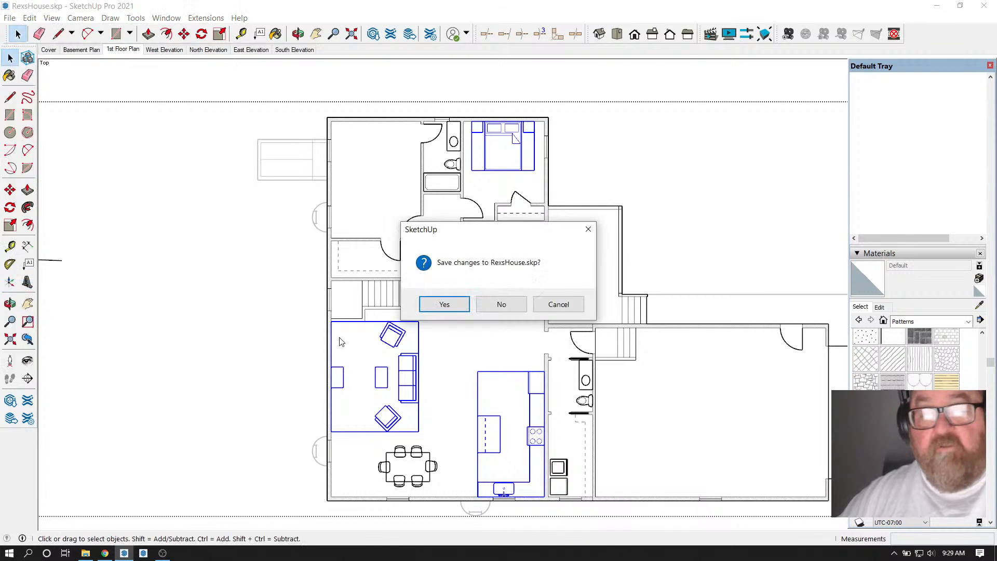
pyautogui.click(501, 304)
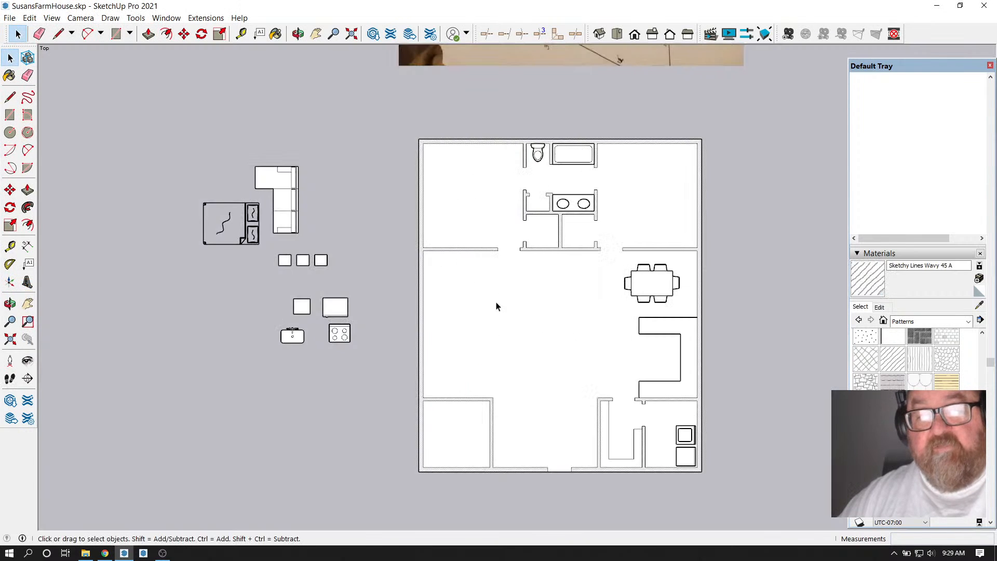
# Paste the copied furniture and kitchen components beside the farmhouse floor plan, near the loose furniture
pyautogui.click(30, 18)
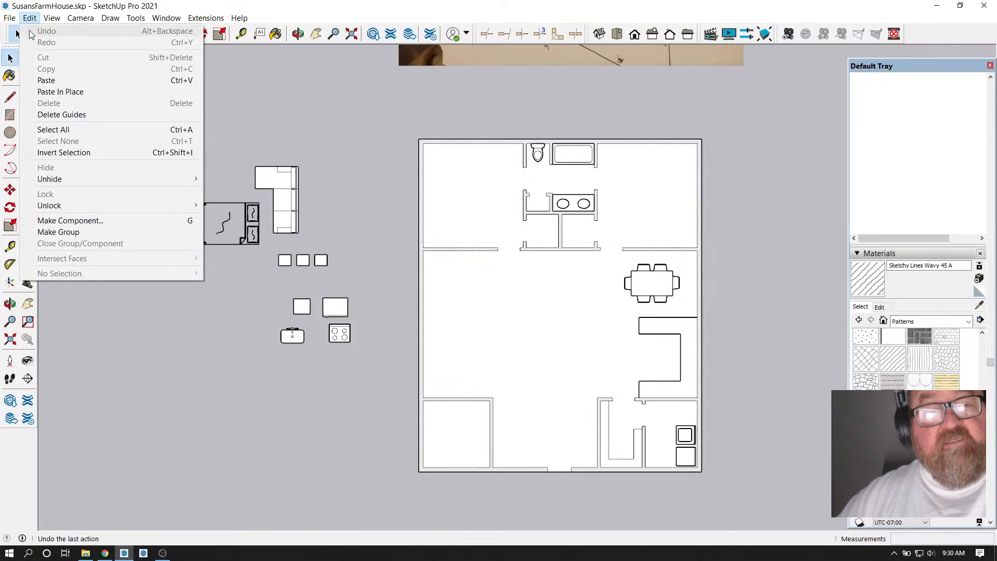
pyautogui.click(31, 75)
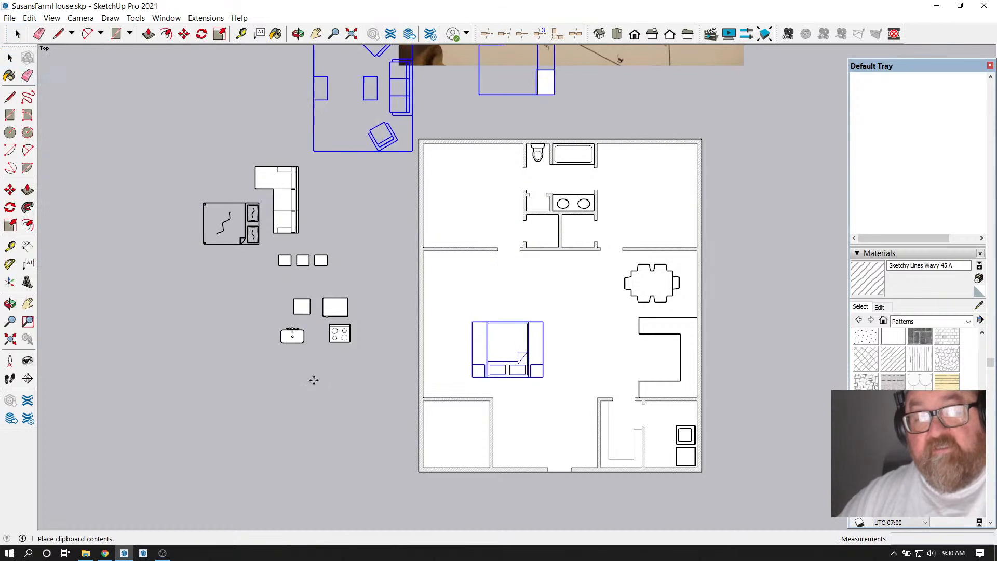
pyautogui.scroll(-3, 381, 382)
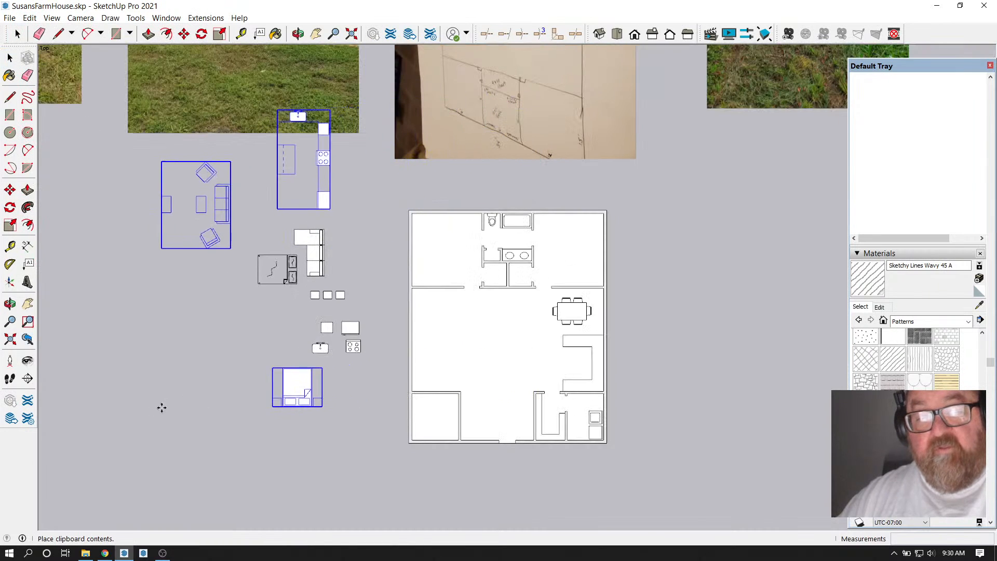
pyautogui.scroll(-3, 207, 433)
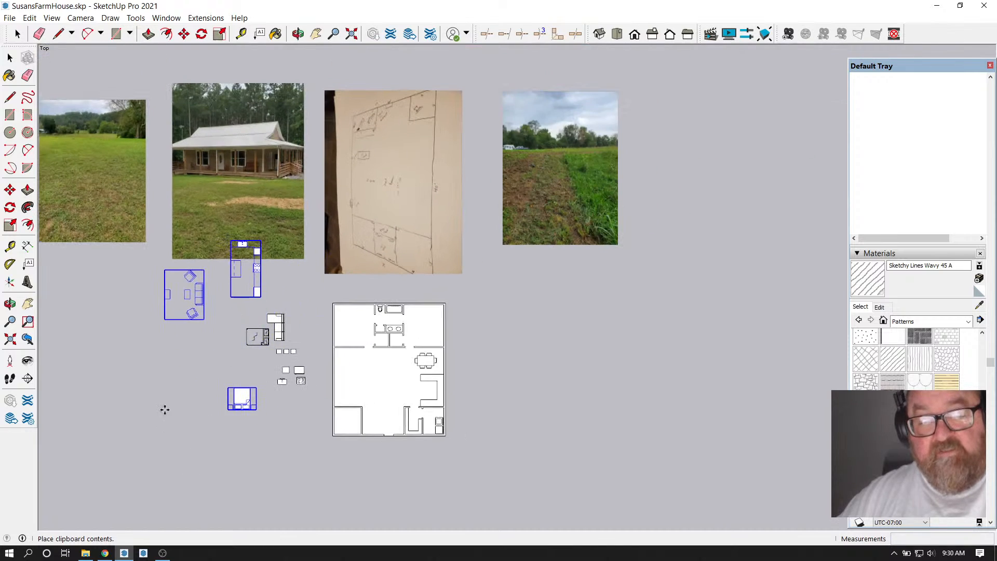
pyautogui.click(183, 382)
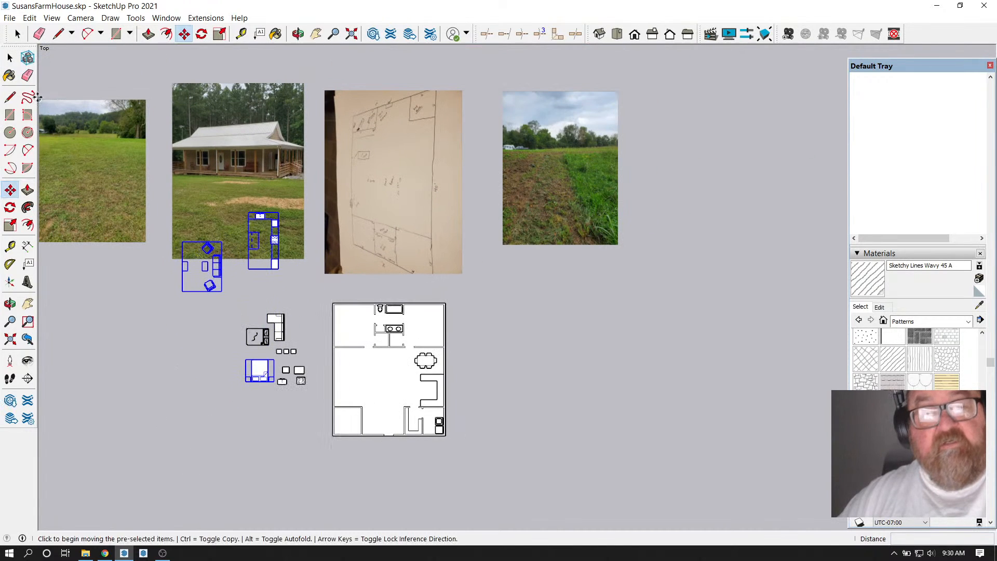
# Move the pasted living room set into the great room, against the left exterior wall opposite the dining set and kitchen counter
pyautogui.click(19, 35)
pyautogui.click(226, 272)
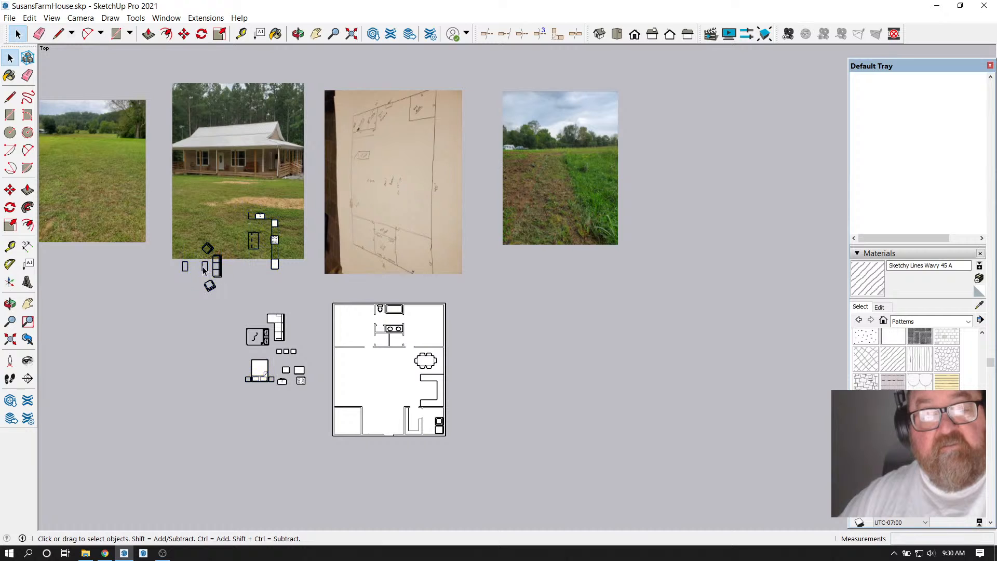
pyautogui.click(223, 274)
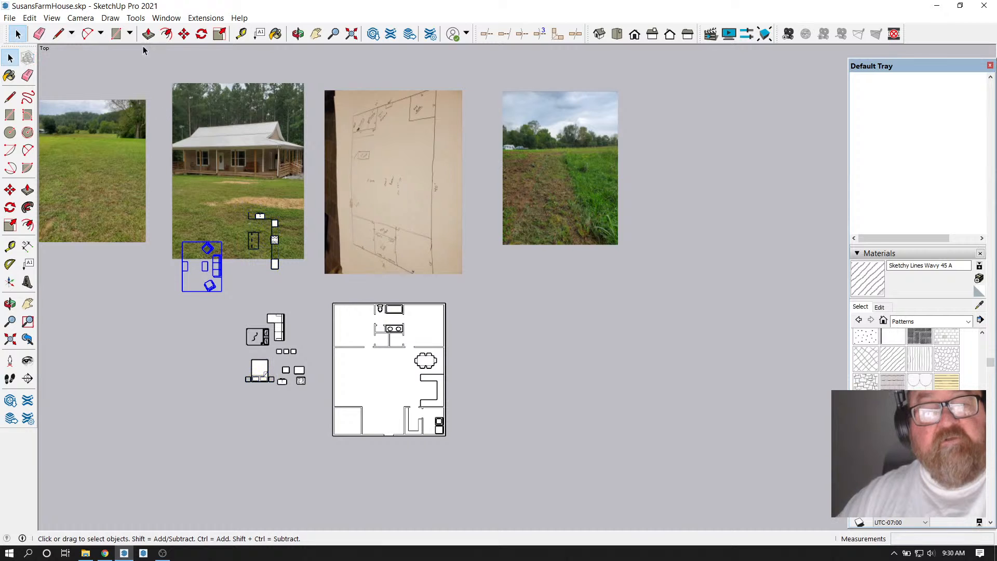
pyautogui.click(184, 34)
pyautogui.click(181, 271)
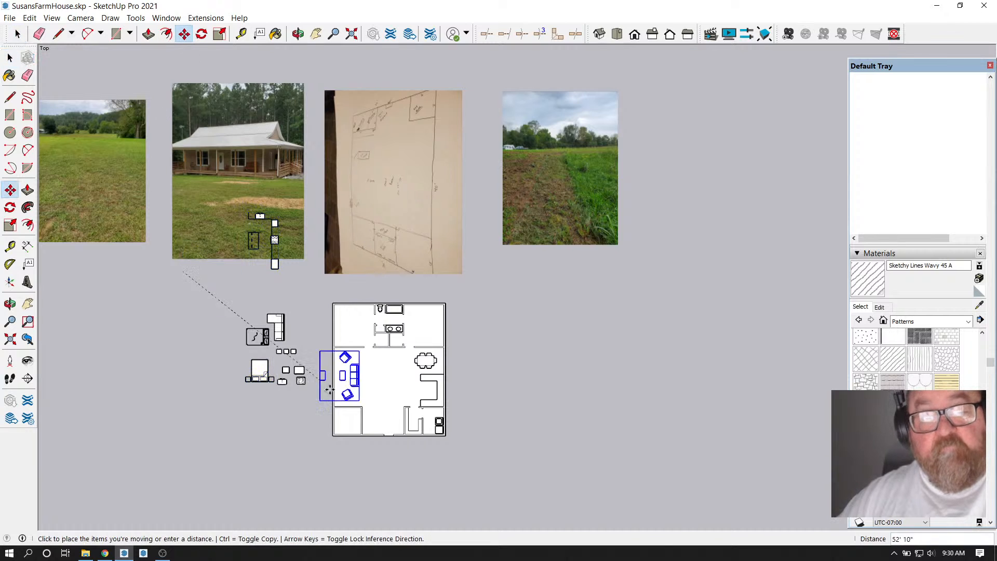
pyautogui.scroll(4, 336, 377)
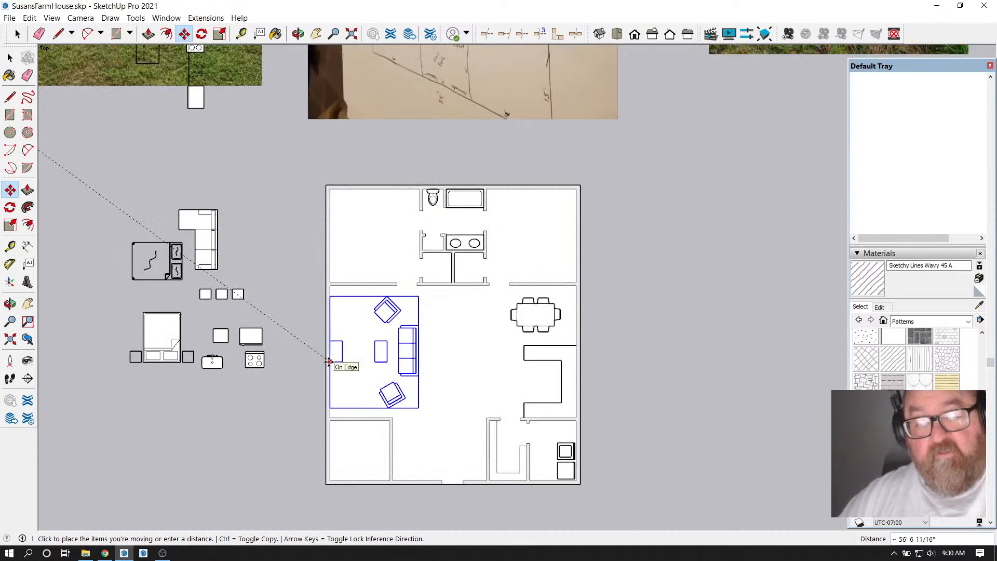
pyautogui.click(328, 361)
pyautogui.scroll(2, 381, 345)
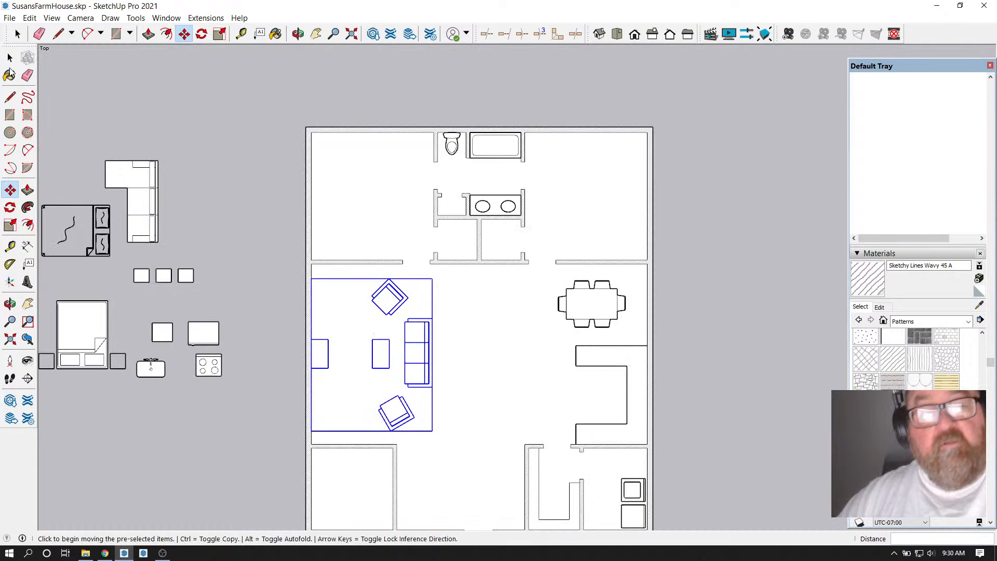
pyautogui.click(18, 34)
pyautogui.click(242, 149)
# Inside the living room set, move the sofa, coffee table and both armchairs 12" toward the left exterior wall
pyautogui.scroll(-1, 243, 147)
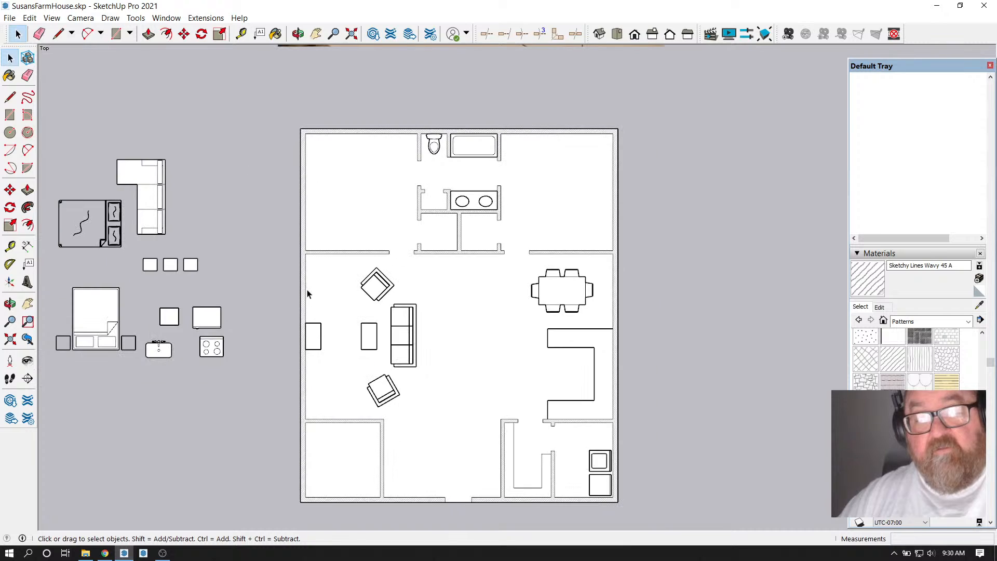
pyautogui.doubleClick(399, 324)
pyautogui.click(399, 324)
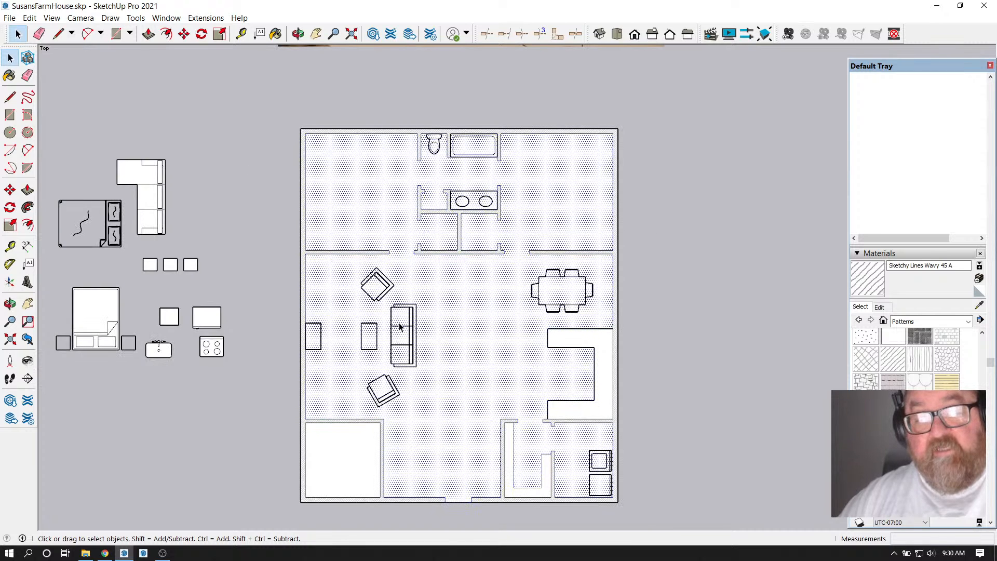
pyautogui.click(321, 335)
pyautogui.doubleClick(373, 281)
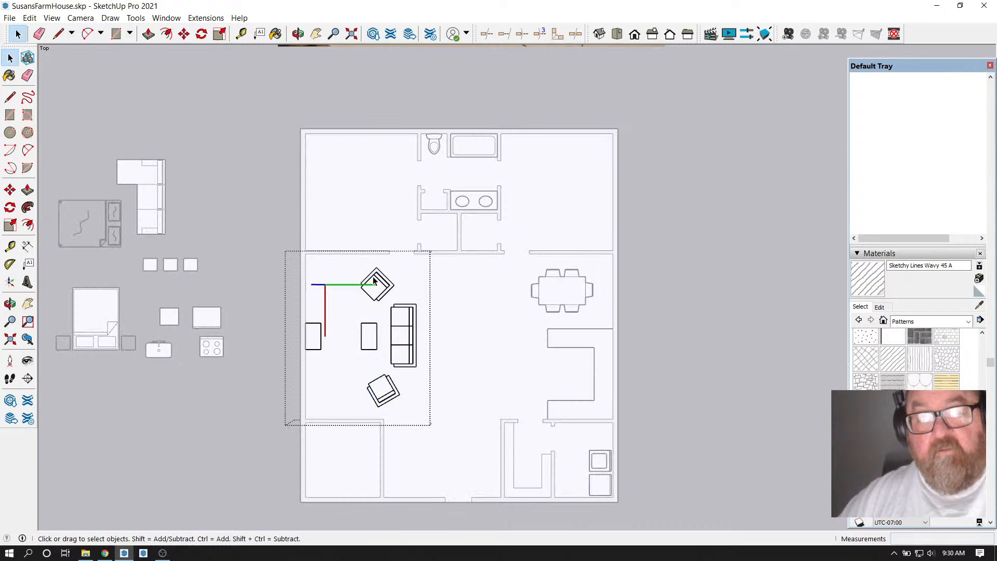
pyautogui.moveTo(355, 272); pyautogui.dragTo(429, 422)
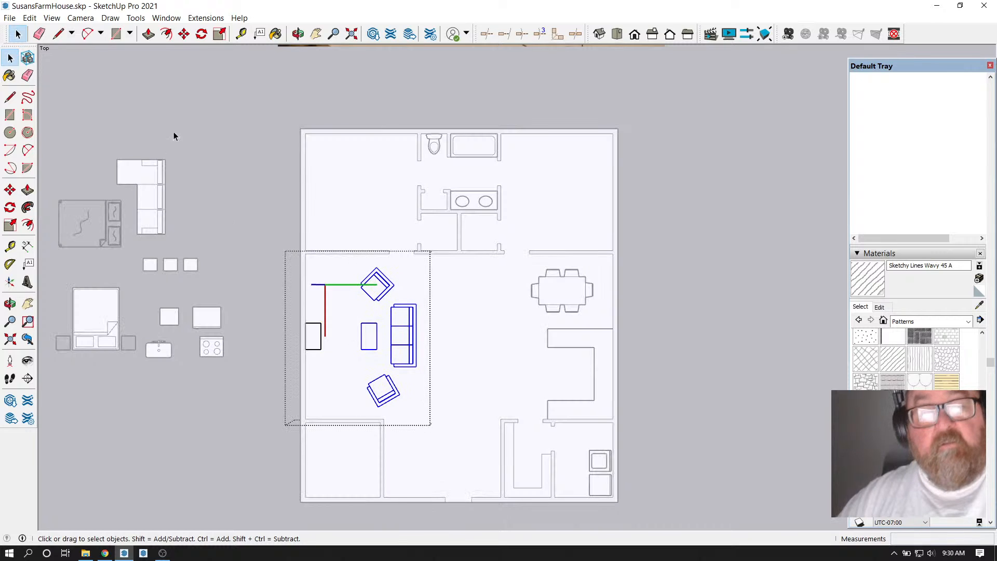
pyautogui.click(184, 34)
pyautogui.click(350, 263)
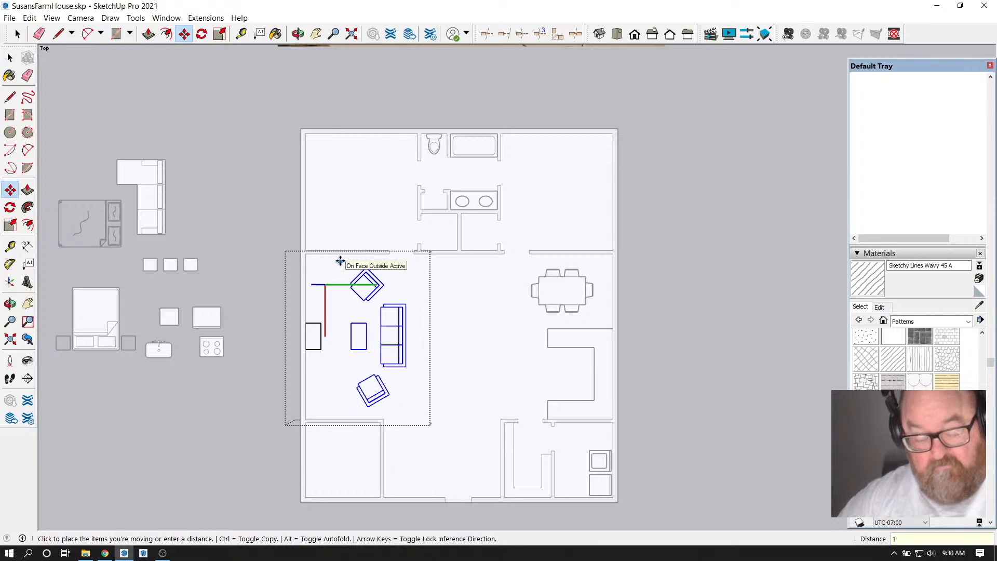
pyautogui.write('12')
pyautogui.press('Return')
pyautogui.press('space')
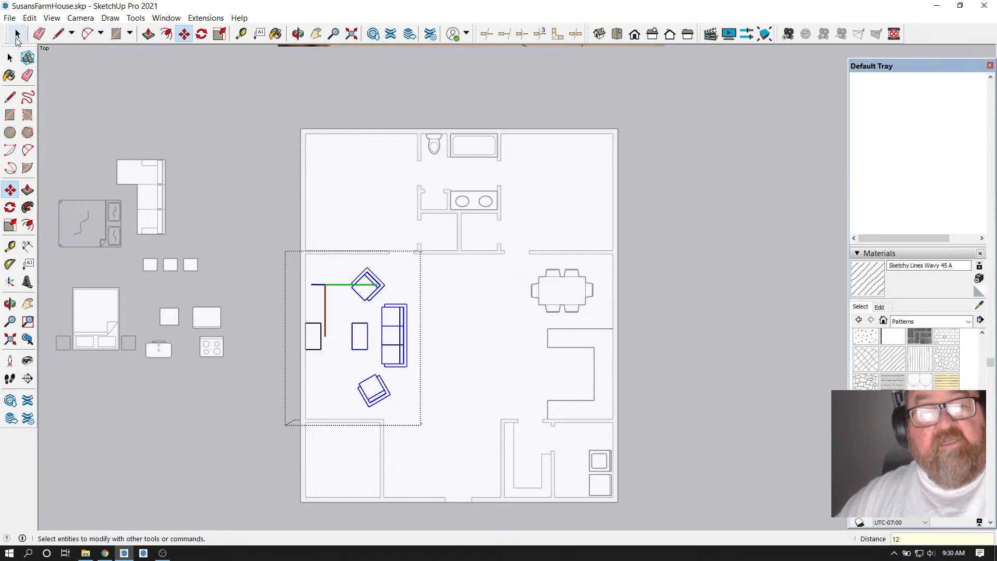
pyautogui.click(262, 136)
# Examine the furnished floor plan, and check the bath, laundry and entry door layout on the hand sketch
pyautogui.scroll(-1, 297, 150)
pyautogui.scroll(1, 384, 335)
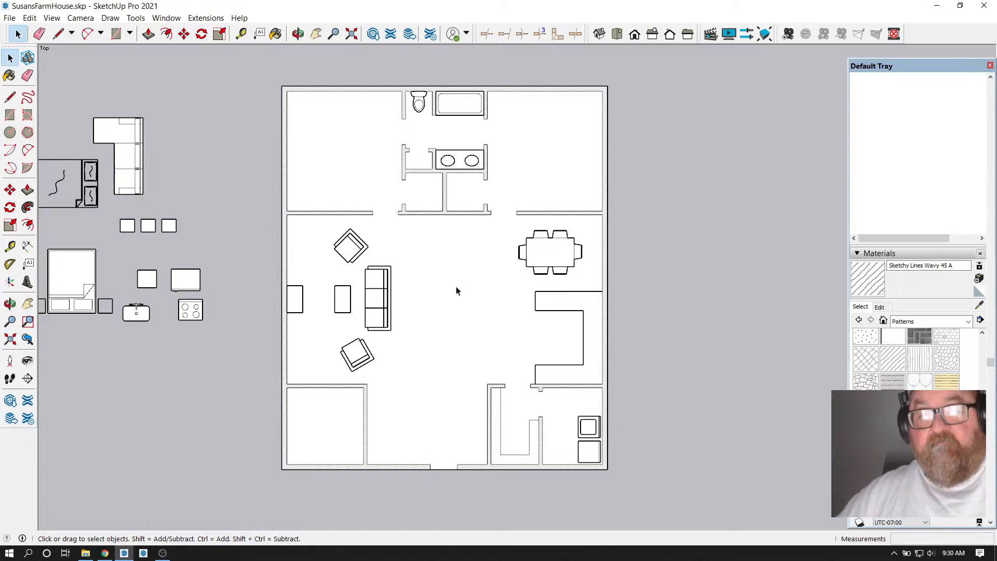
pyautogui.scroll(3, 476, 309)
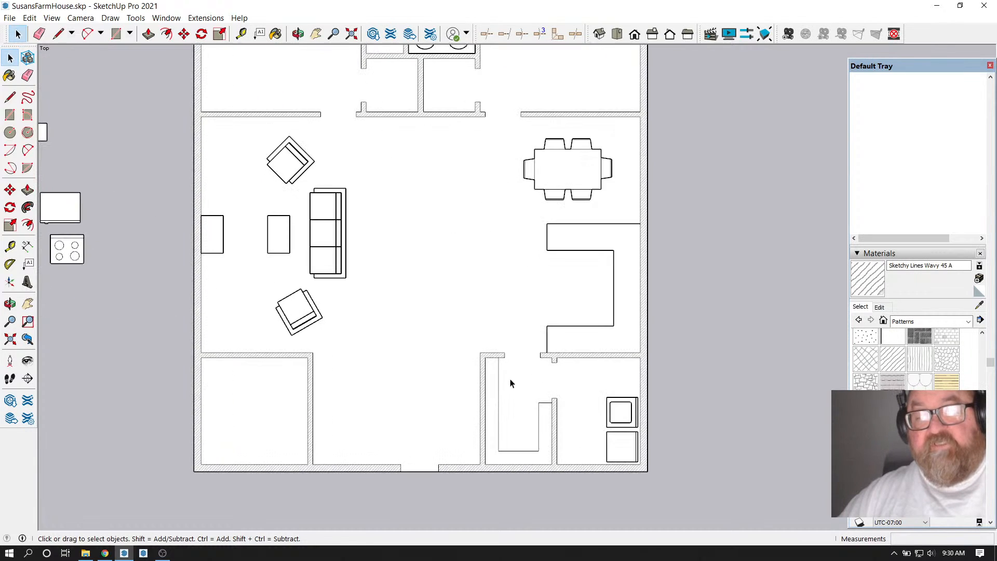
pyautogui.scroll(-1, 525, 390)
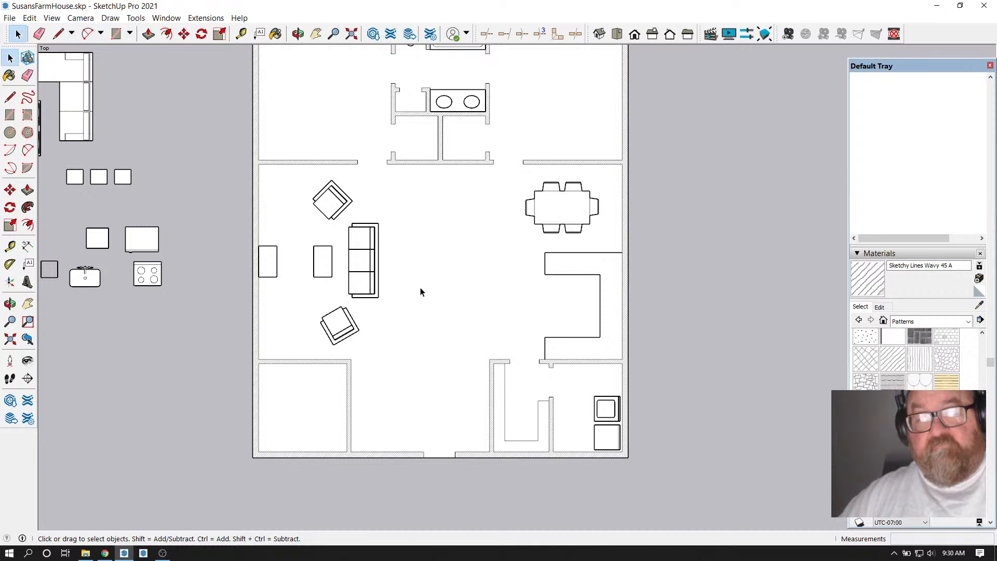
pyautogui.scroll(-2, 514, 300)
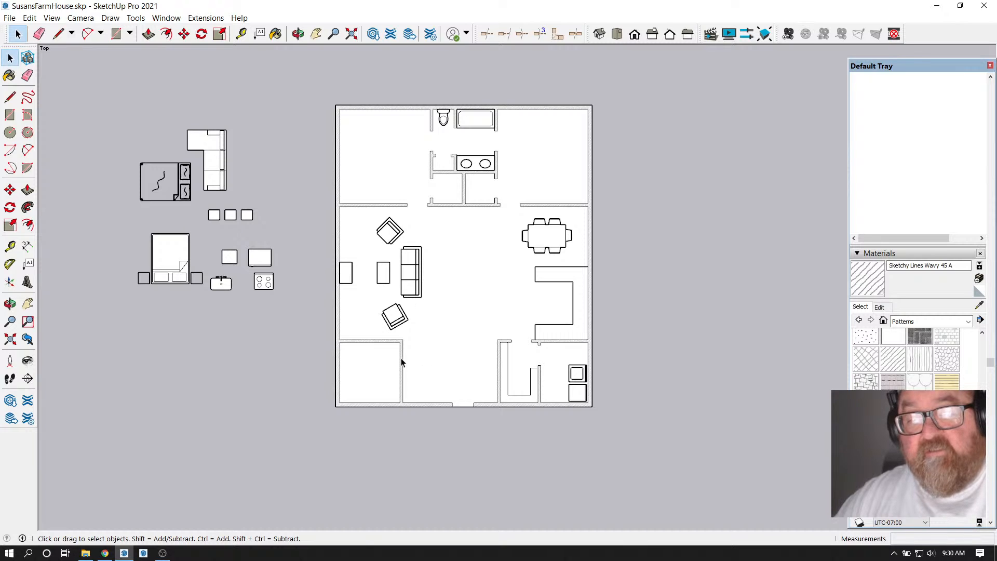
pyautogui.scroll(-3, 402, 362)
pyautogui.scroll(3, 437, 363)
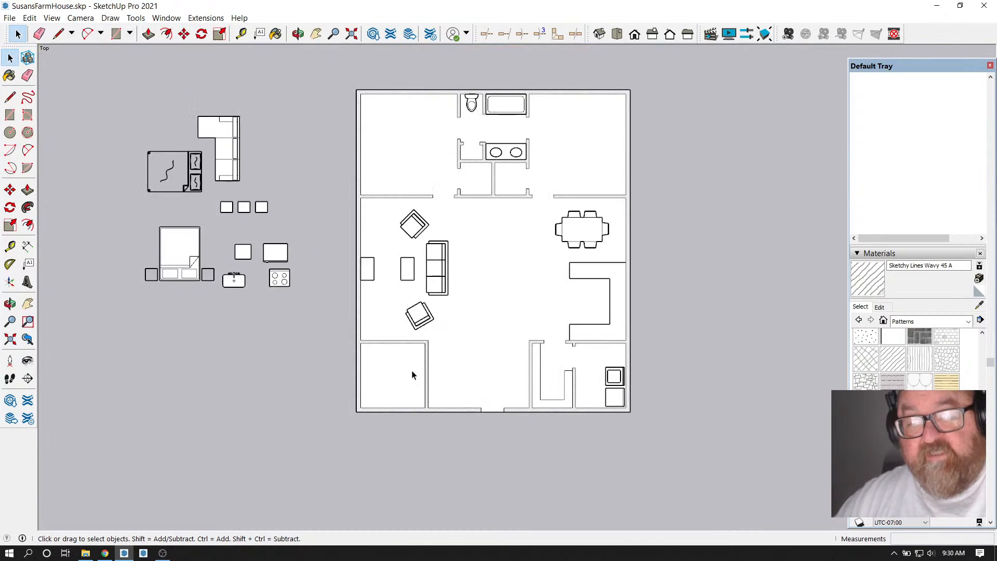
pyautogui.scroll(-2, 454, 400)
pyautogui.scroll(1, 493, 151)
pyautogui.scroll(-2, 479, 414)
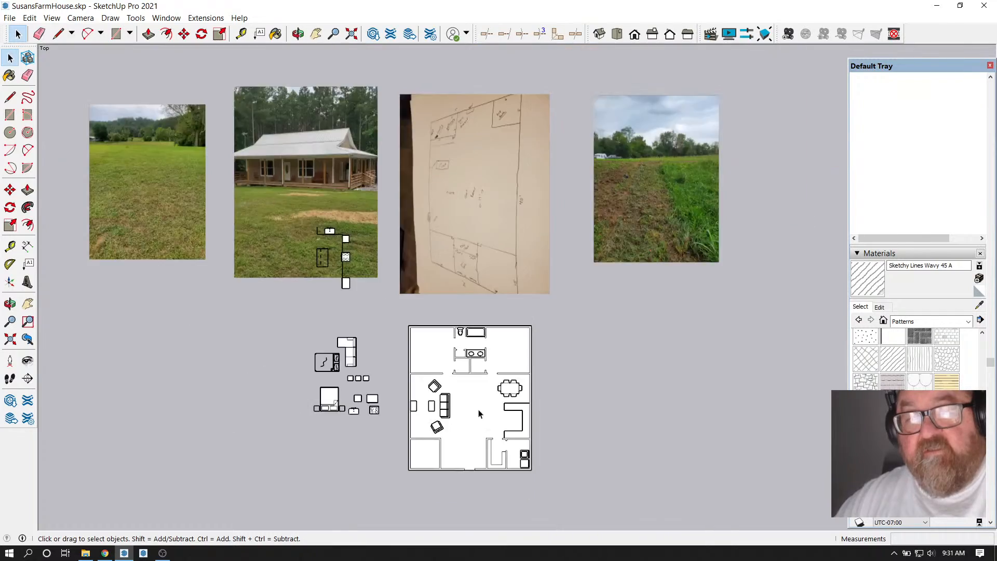
pyautogui.scroll(5, 469, 183)
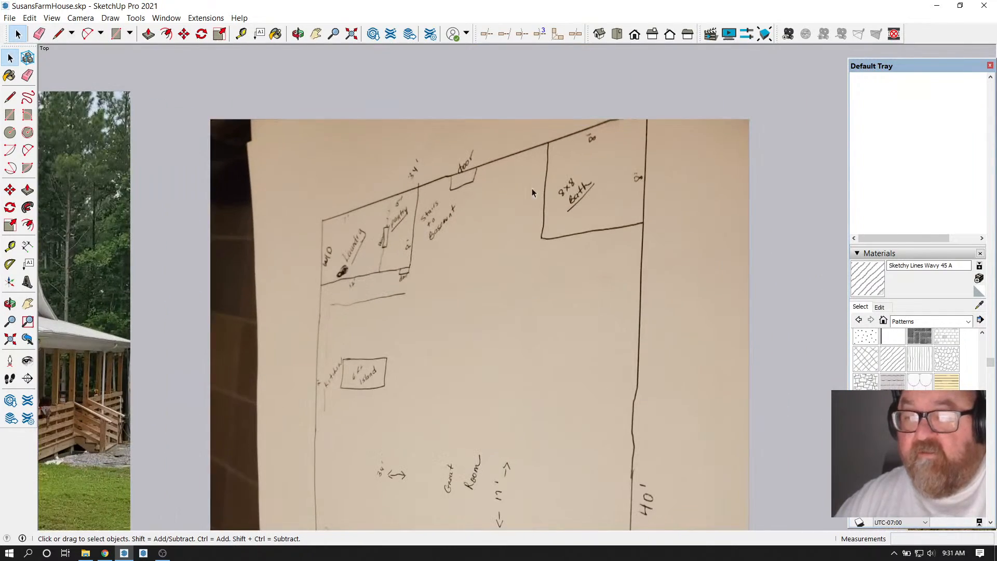
# Move the loose bed with two nightstands into the upper-left bedroom of the floor plan
pyautogui.scroll(-6, 507, 188)
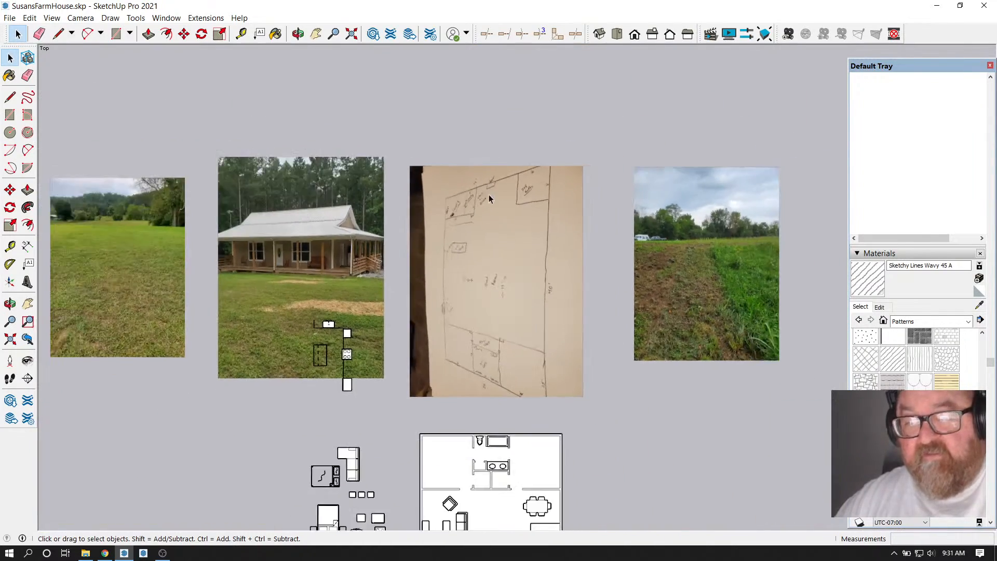
pyautogui.scroll(5, 488, 438)
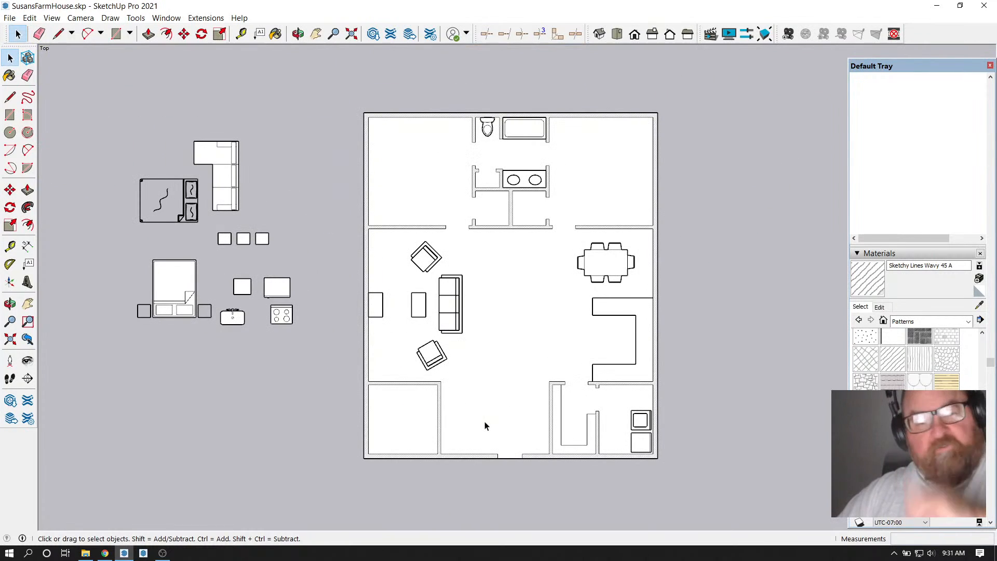
pyautogui.click(192, 282)
pyautogui.click(184, 34)
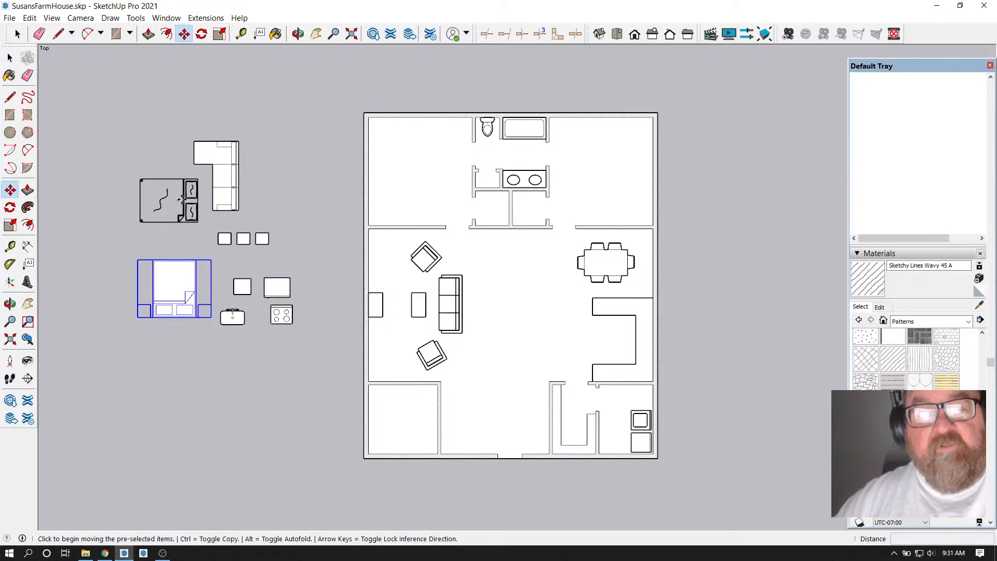
pyautogui.click(174, 291)
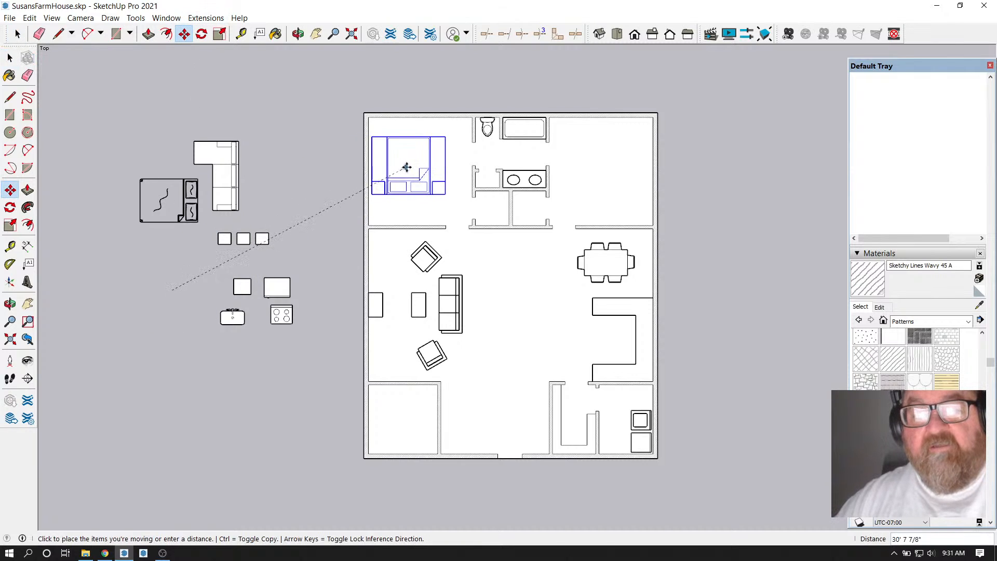
pyautogui.click(410, 158)
# Rotate the bed set 90° so its headboard faces the left exterior wall, and move it flush against that wall
pyautogui.scroll(3, 407, 157)
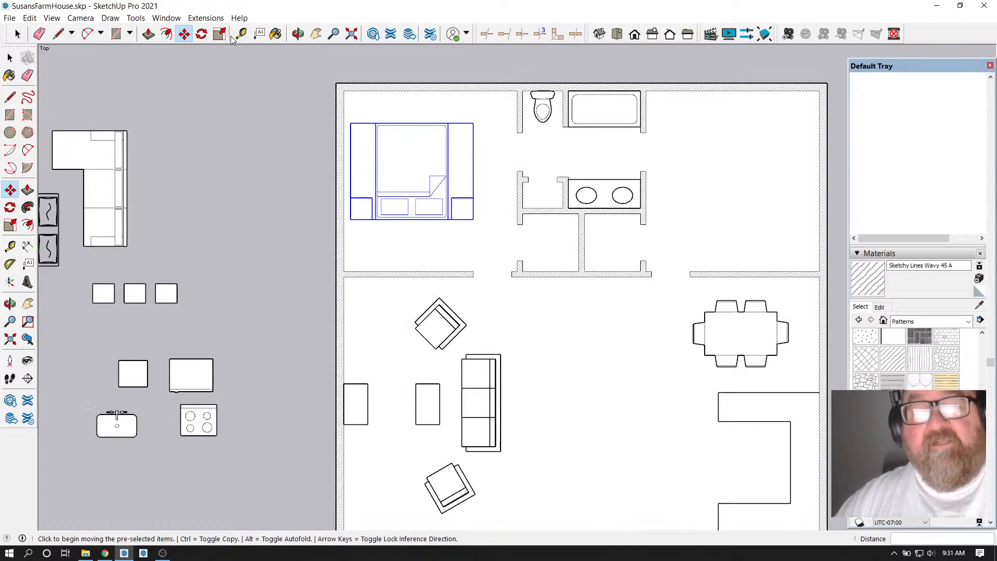
pyautogui.click(201, 34)
pyautogui.click(424, 165)
pyautogui.click(400, 204)
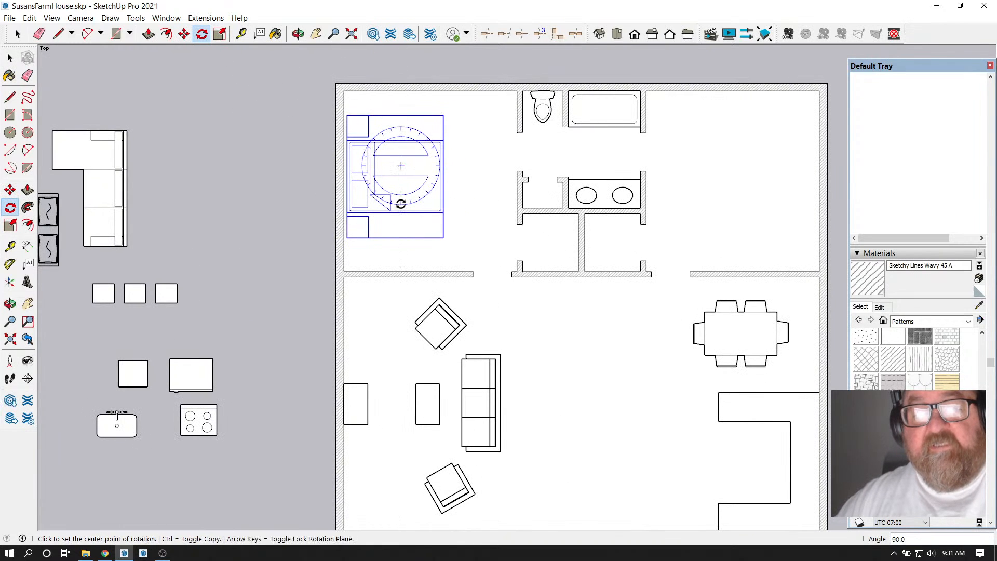
pyautogui.click(184, 34)
pyautogui.scroll(1, 363, 156)
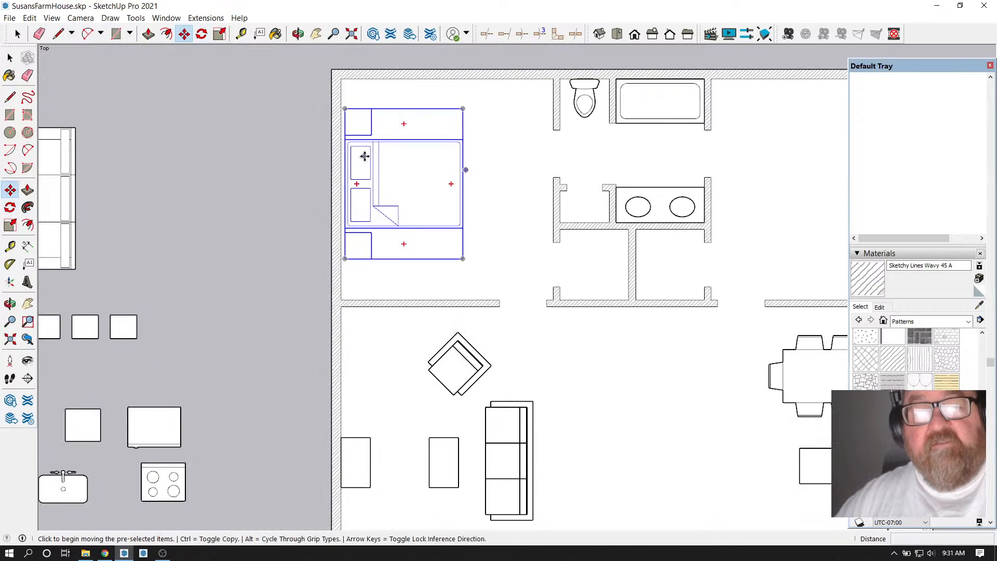
pyautogui.click(343, 183)
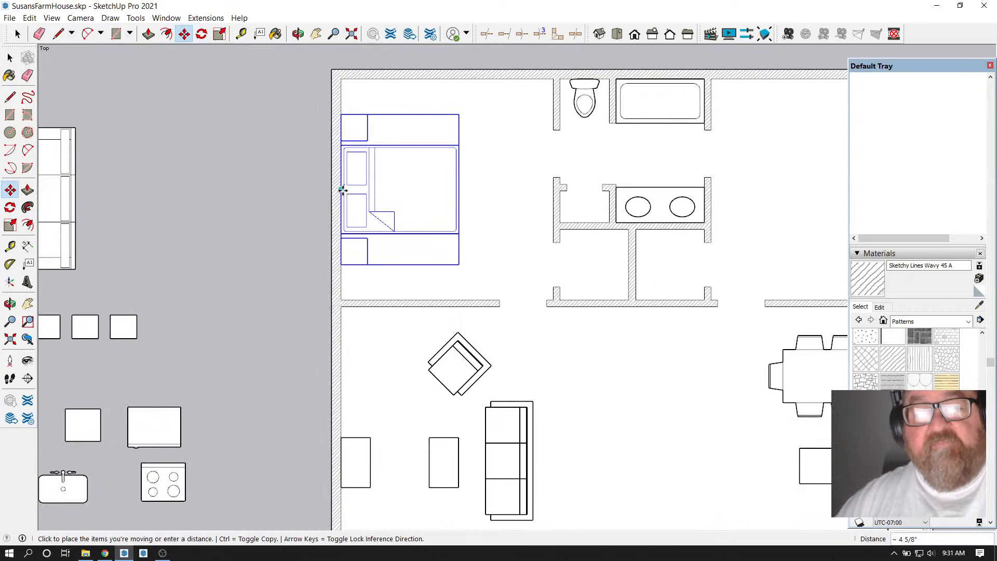
pyautogui.click(343, 188)
# Copy the bed set about 21' 8" across into the opposite bedroom and mirror the copy with a green scale of -1
pyautogui.scroll(-3, 251, 184)
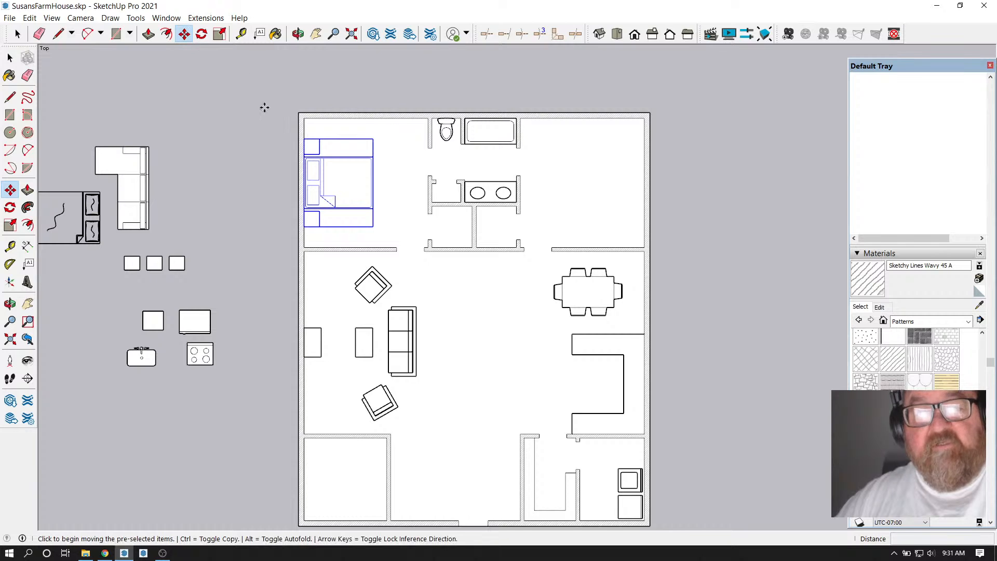
pyautogui.click(298, 85)
pyautogui.press('ctrl')
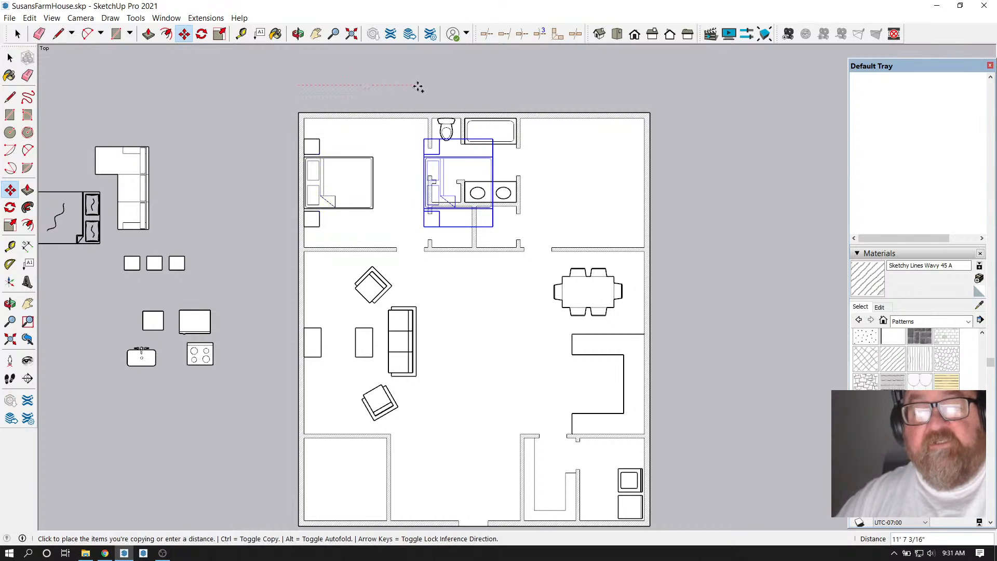
pyautogui.click(522, 93)
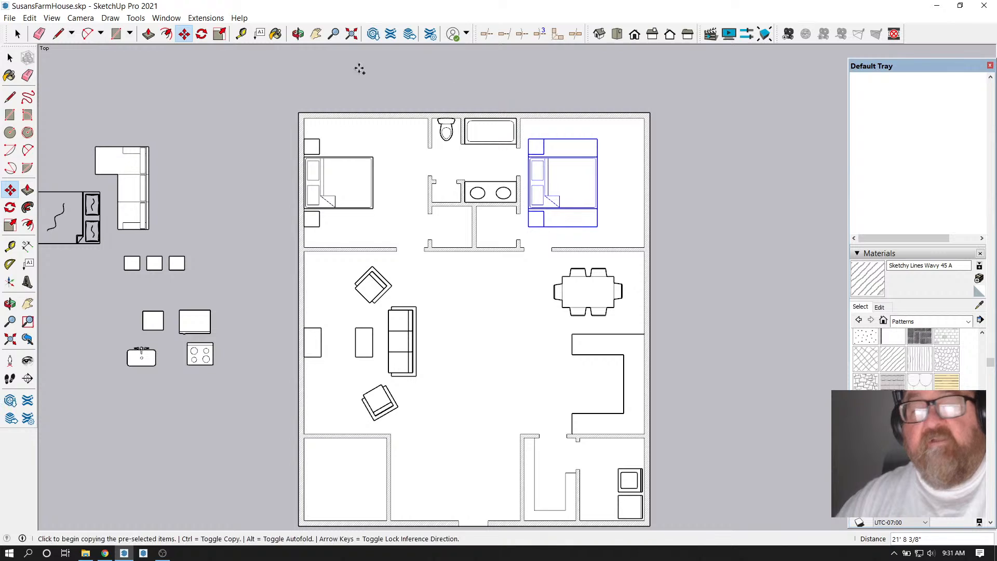
pyautogui.click(220, 34)
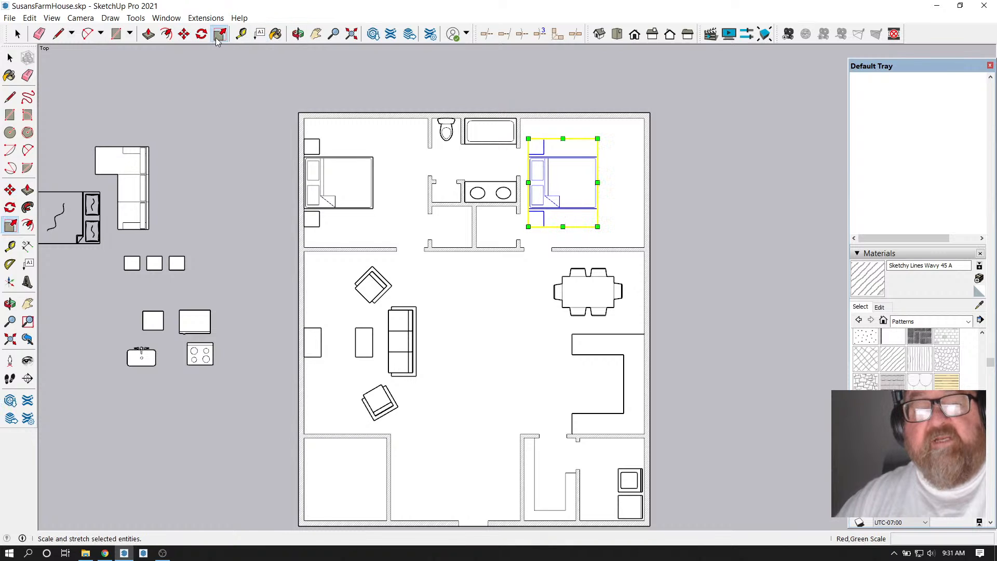
pyautogui.click(528, 183)
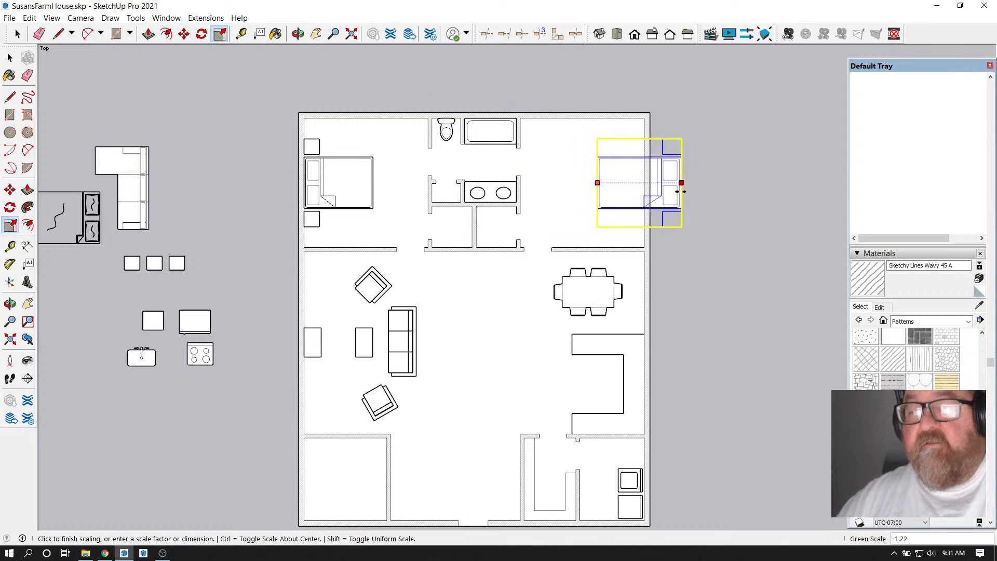
pyautogui.click(668, 191)
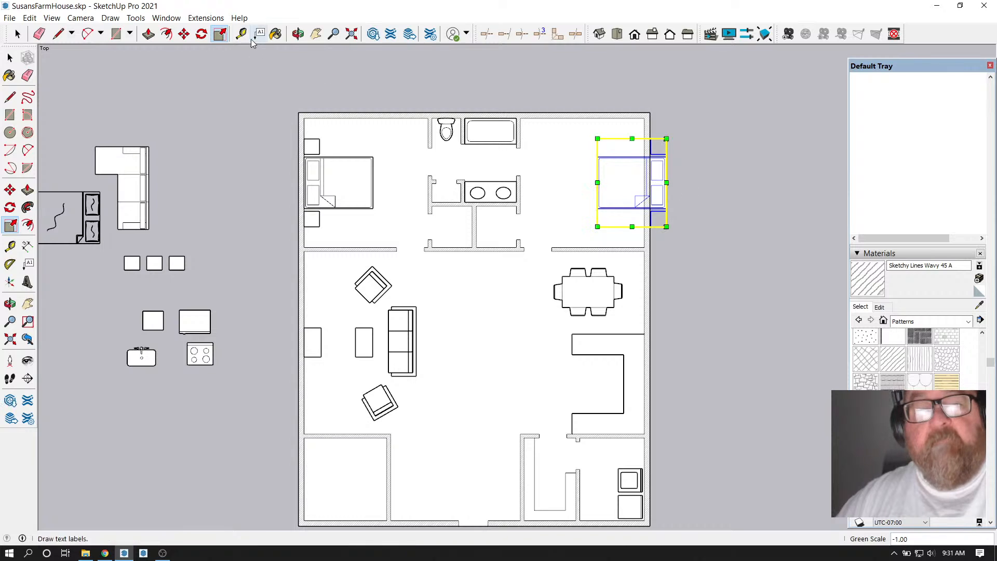
# Move the mirrored bed set so its headboard sits flush against the inside of the right exterior wall
pyautogui.click(183, 34)
pyautogui.scroll(3, 670, 177)
pyautogui.click(660, 187)
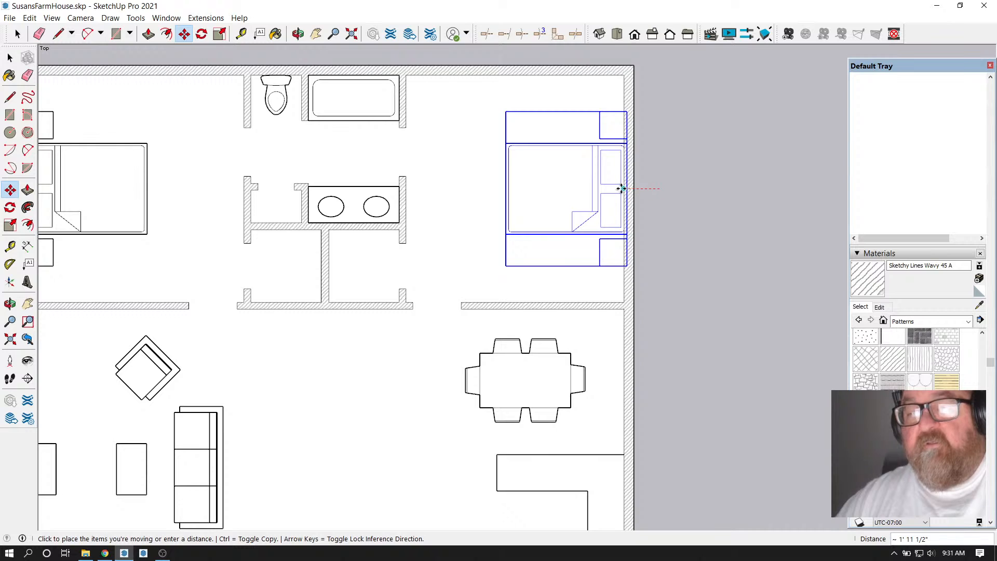
pyautogui.click(611, 188)
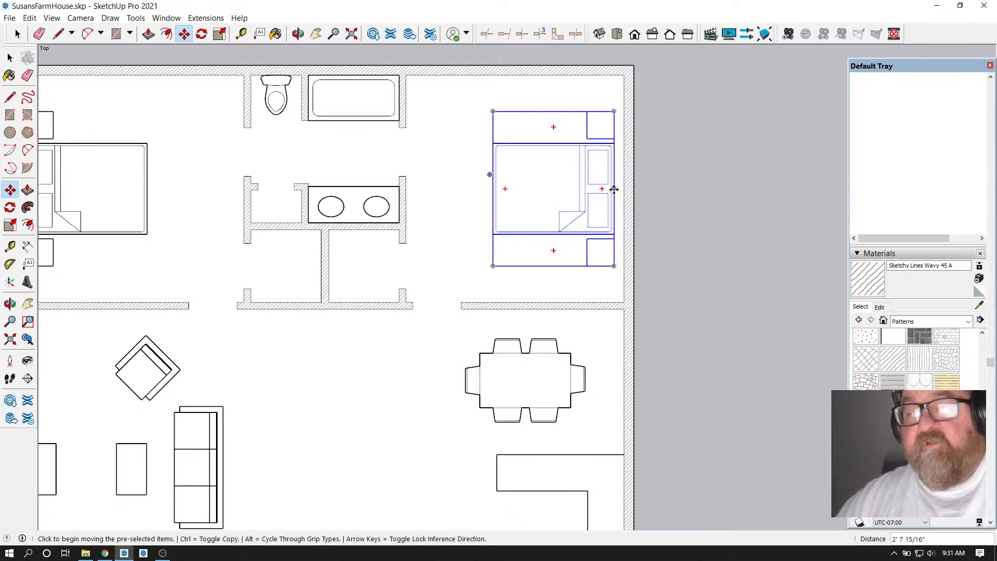
pyautogui.click(614, 188)
pyautogui.click(626, 189)
pyautogui.scroll(-2, 686, 187)
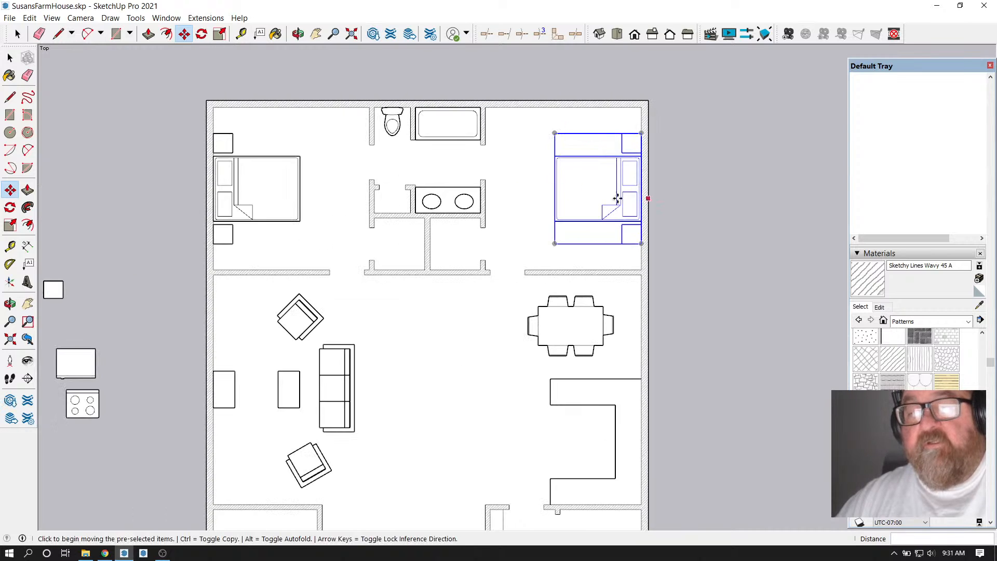
pyautogui.click(9, 57)
pyautogui.click(111, 56)
# Delete the unused loose bed beside the L-shaped sofa outside the floor plan
pyautogui.scroll(-2, 485, 155)
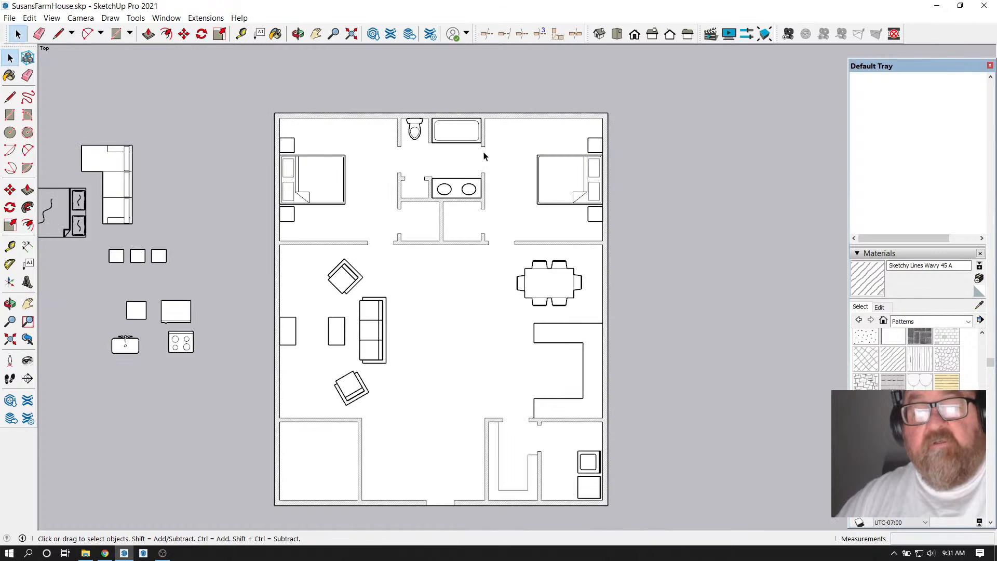
pyautogui.scroll(1, 398, 252)
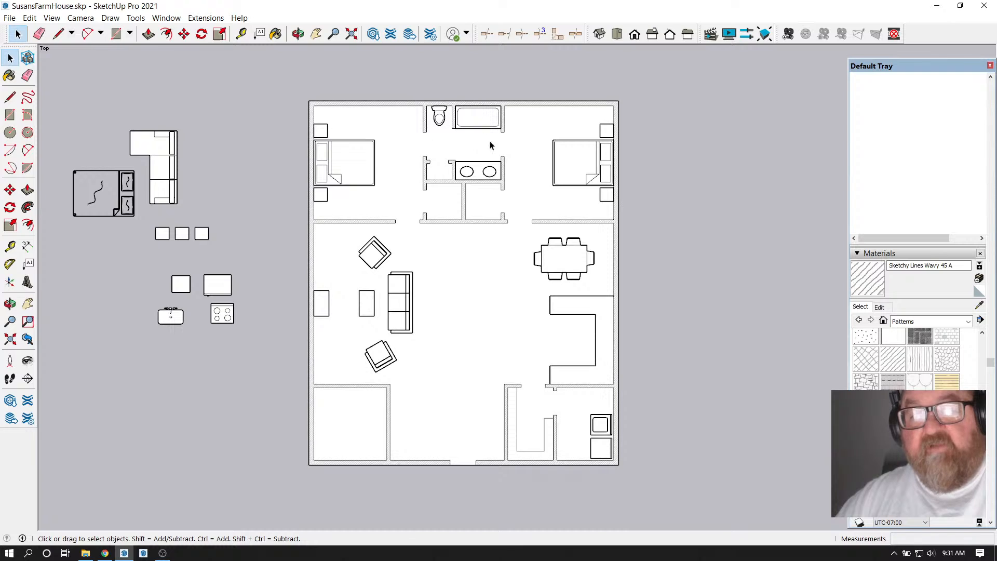
pyautogui.scroll(1, 427, 160)
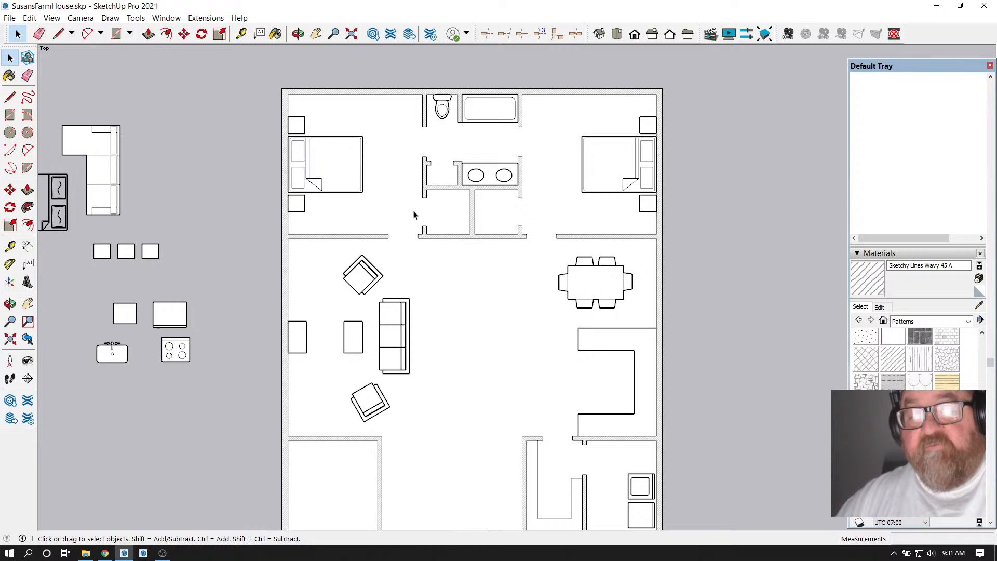
pyautogui.scroll(-2, 594, 244)
pyautogui.scroll(1, 310, 292)
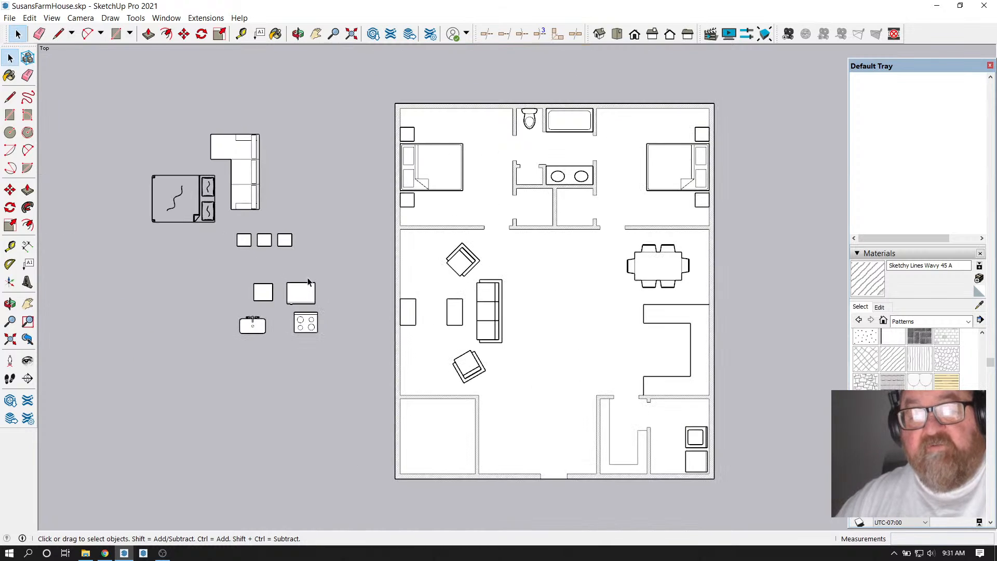
pyautogui.click(210, 195)
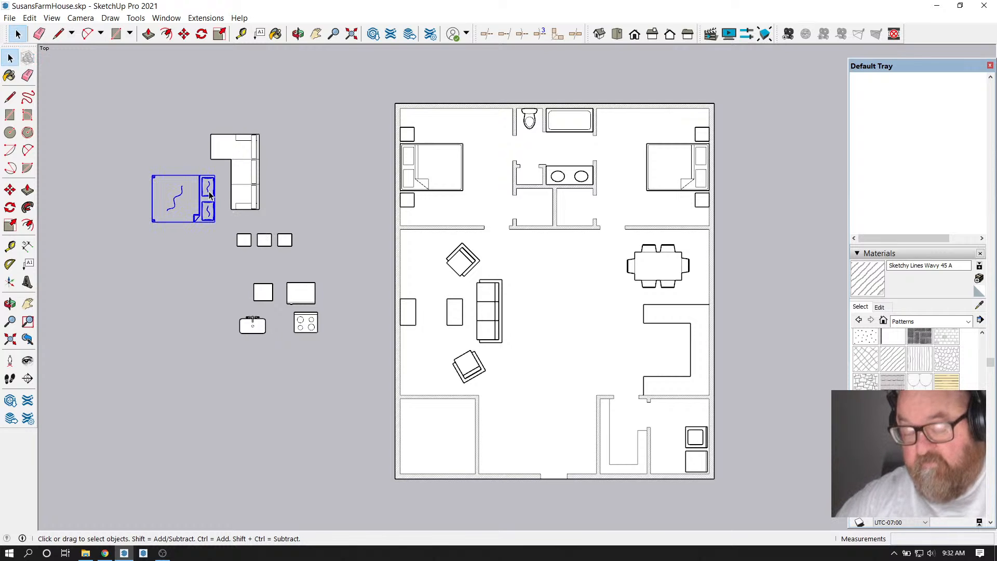
pyautogui.press('Delete')
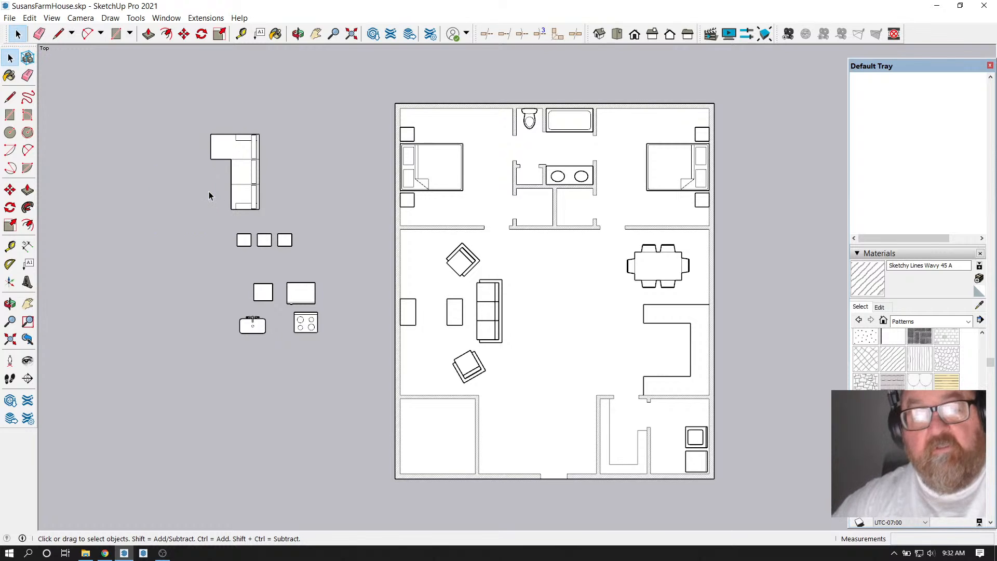
# Delete the L-shaped sectional sofa standing outside the floor plan
pyautogui.click(257, 161)
pyautogui.press('Delete')
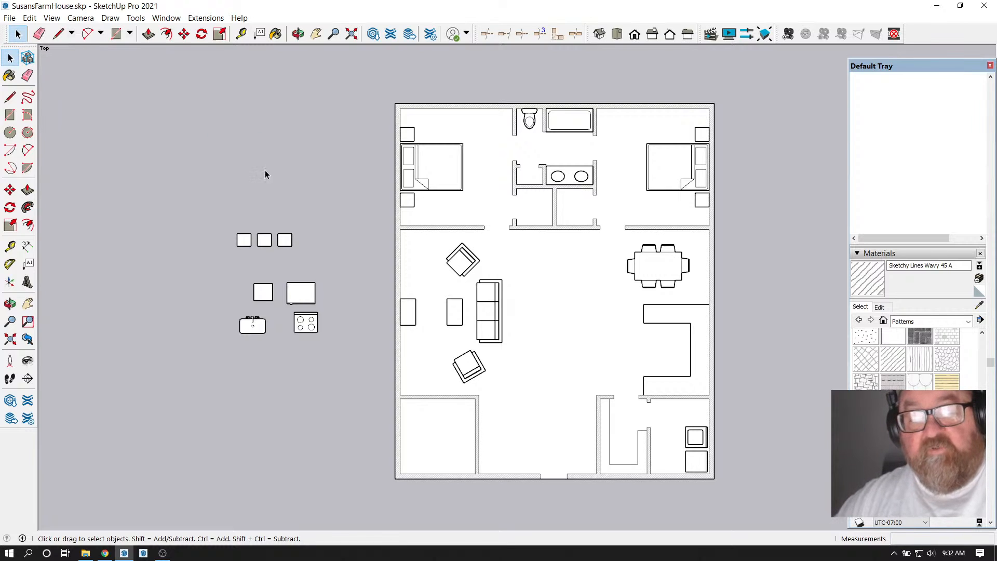
pyautogui.scroll(-1, 292, 282)
pyautogui.scroll(3, 512, 368)
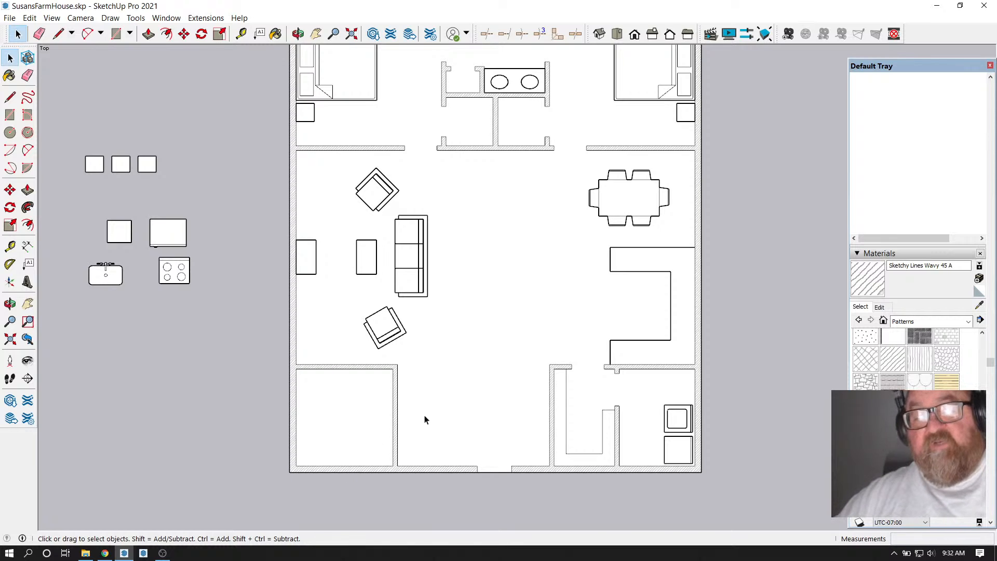
pyautogui.scroll(-1, 441, 427)
pyautogui.scroll(2, 456, 411)
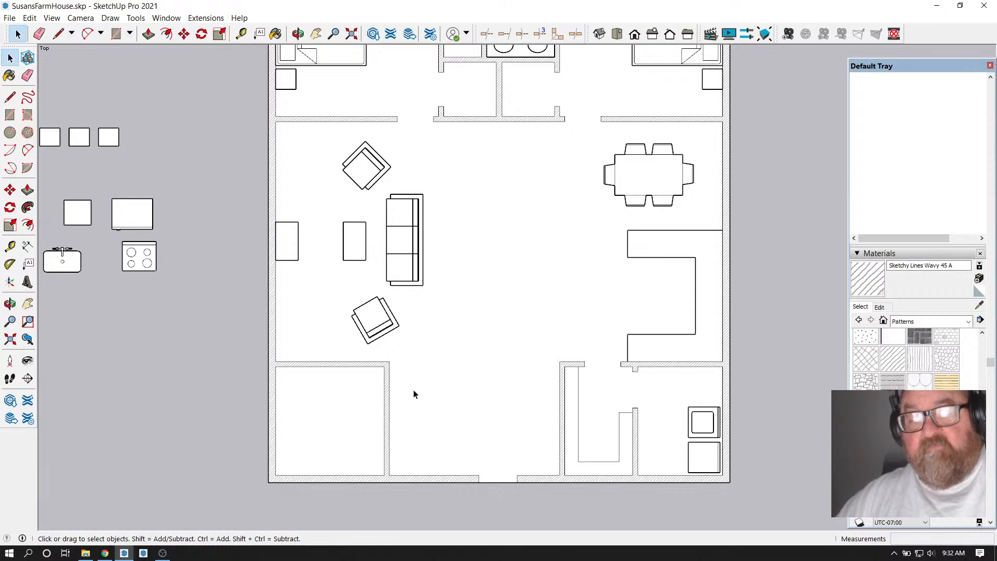
pyautogui.scroll(-2, 418, 426)
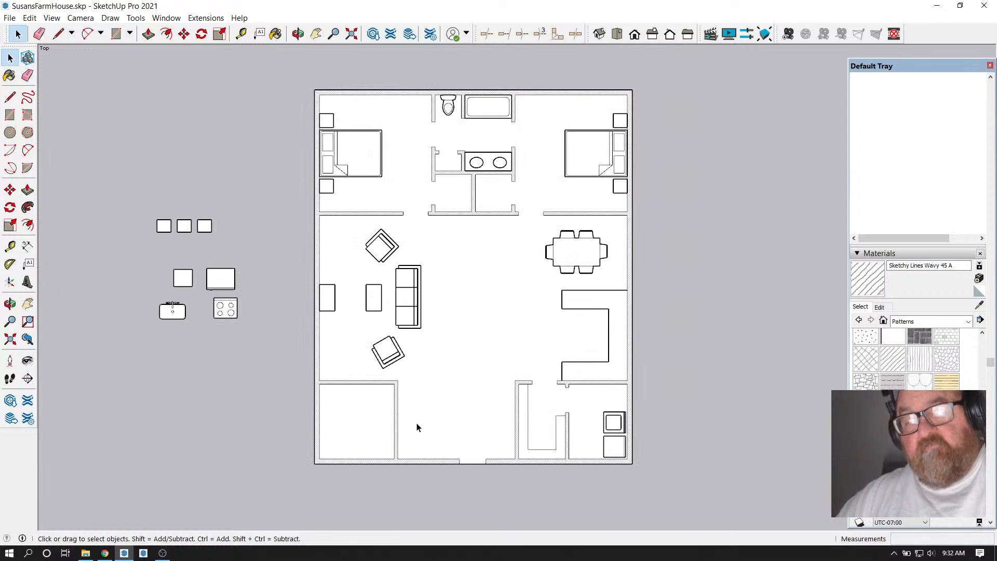
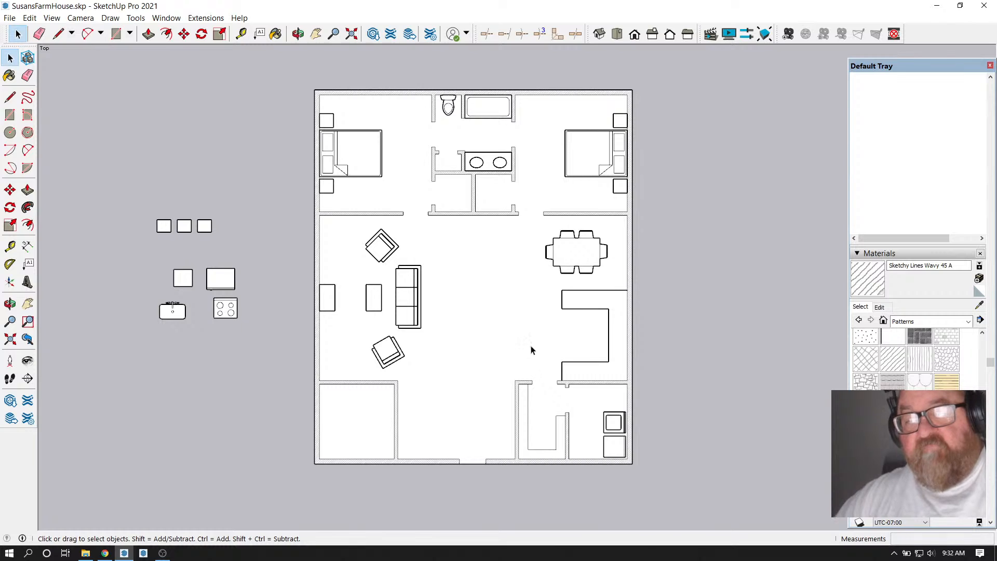
pyautogui.click(570, 234)
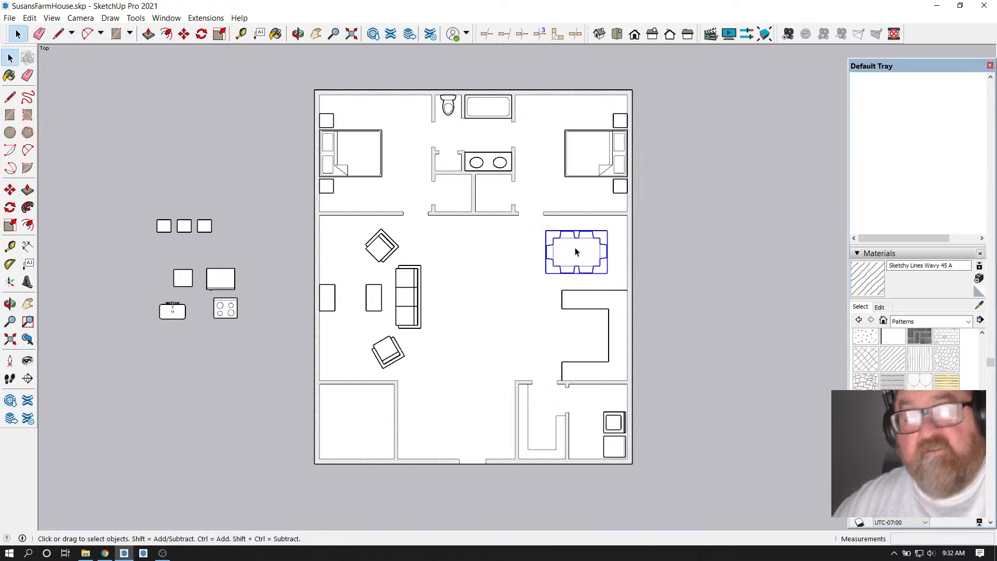
pyautogui.click(503, 295)
pyautogui.click(676, 283)
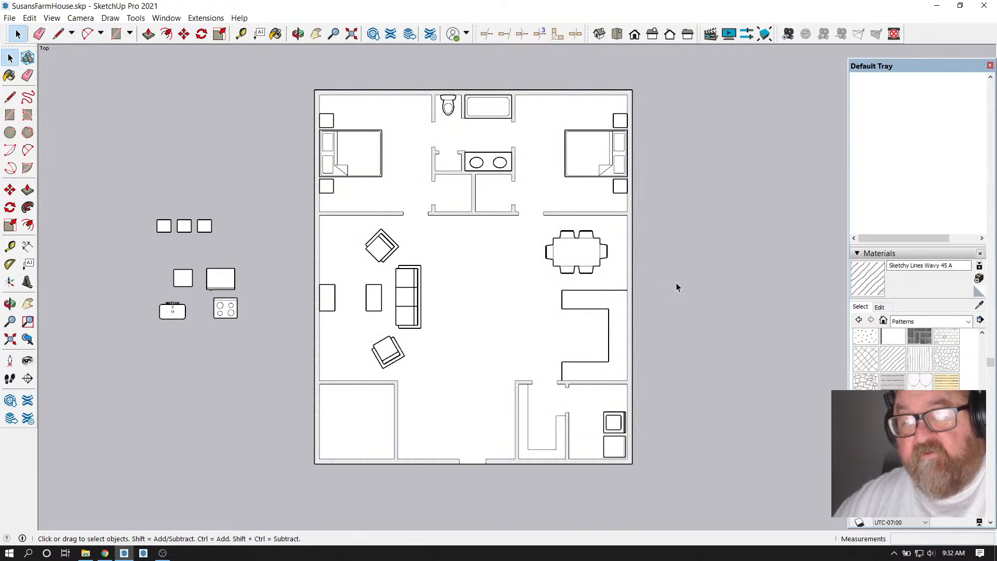
pyautogui.scroll(-1, 630, 400)
pyautogui.scroll(1, 489, 445)
pyautogui.scroll(1, 488, 448)
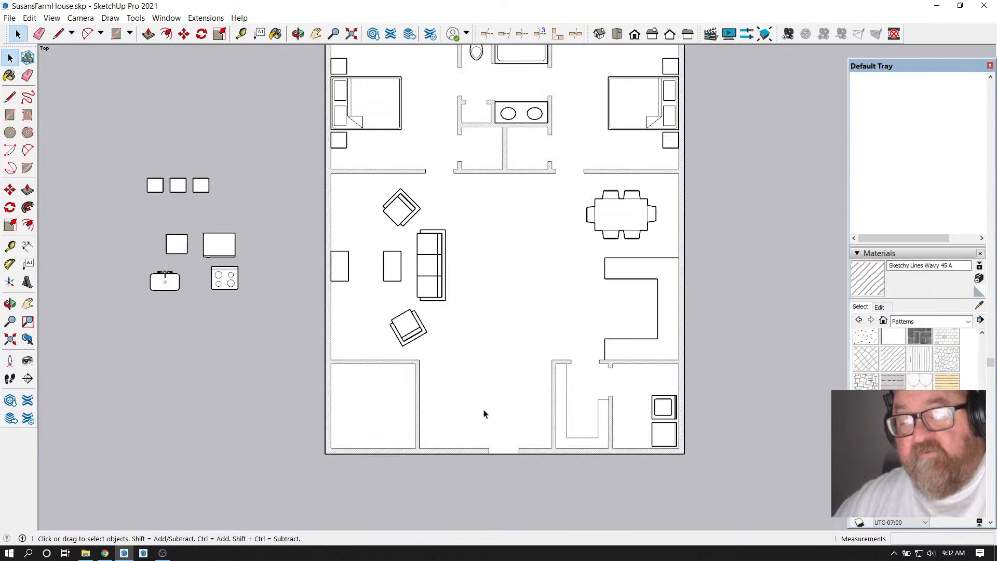
pyautogui.scroll(-2, 470, 434)
pyautogui.scroll(1, 418, 397)
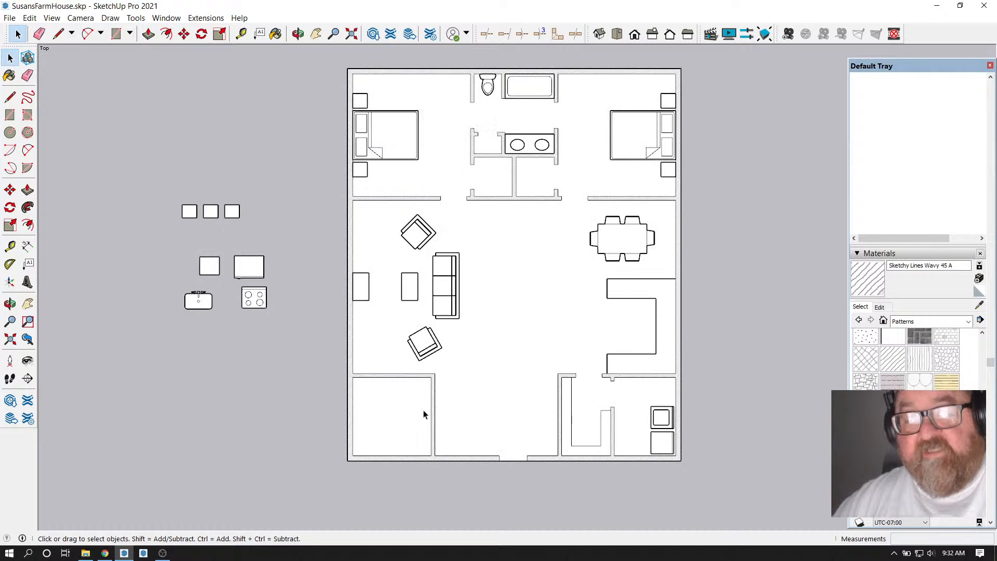
pyautogui.scroll(1, 429, 427)
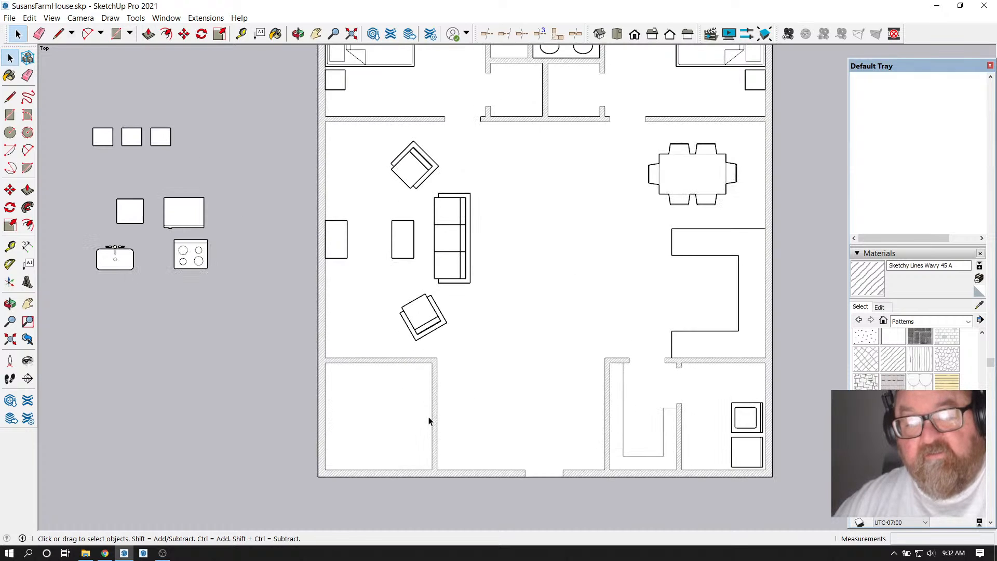
# Check the floor area of the empty room in the plan's lower-left corner with the Tape Measure tool
pyautogui.click(241, 34)
pyautogui.scroll(-1, 508, 294)
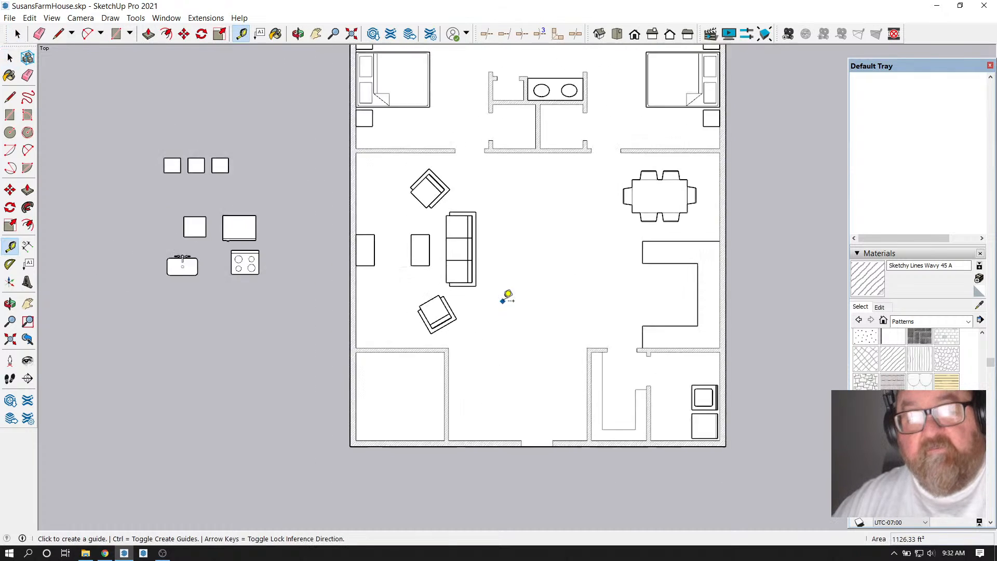
pyautogui.scroll(1, 455, 384)
pyautogui.scroll(1, 457, 374)
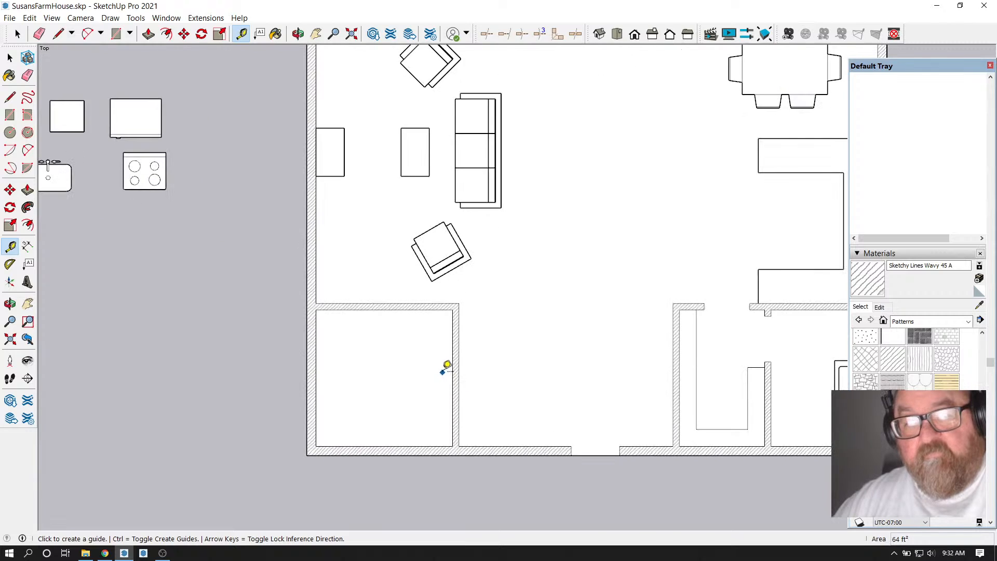
pyautogui.scroll(-2, 448, 389)
pyautogui.scroll(-2, 448, 390)
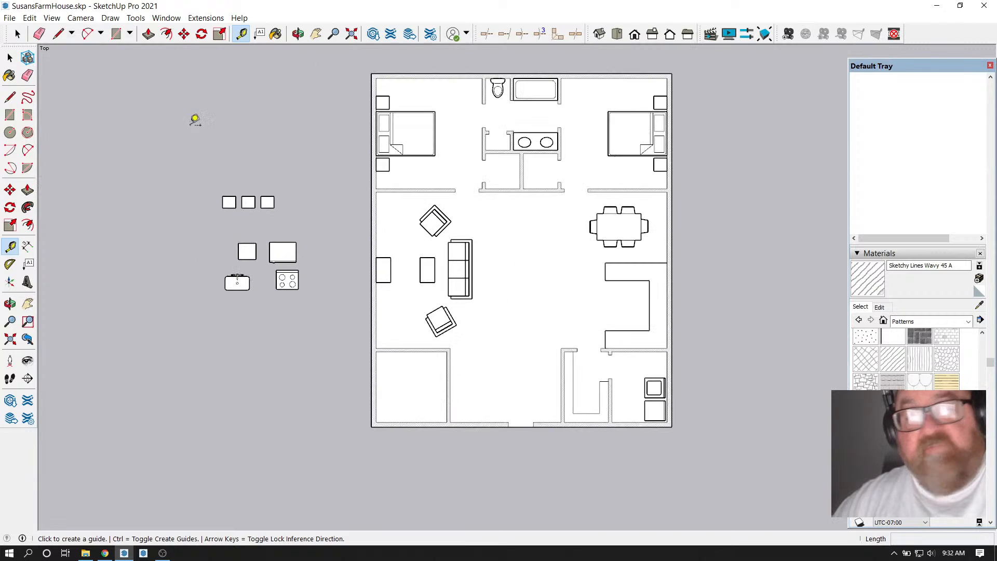
# Copy the existing bathroom's fixture group into the open area just right of the empty lower-left room
pyautogui.click(17, 34)
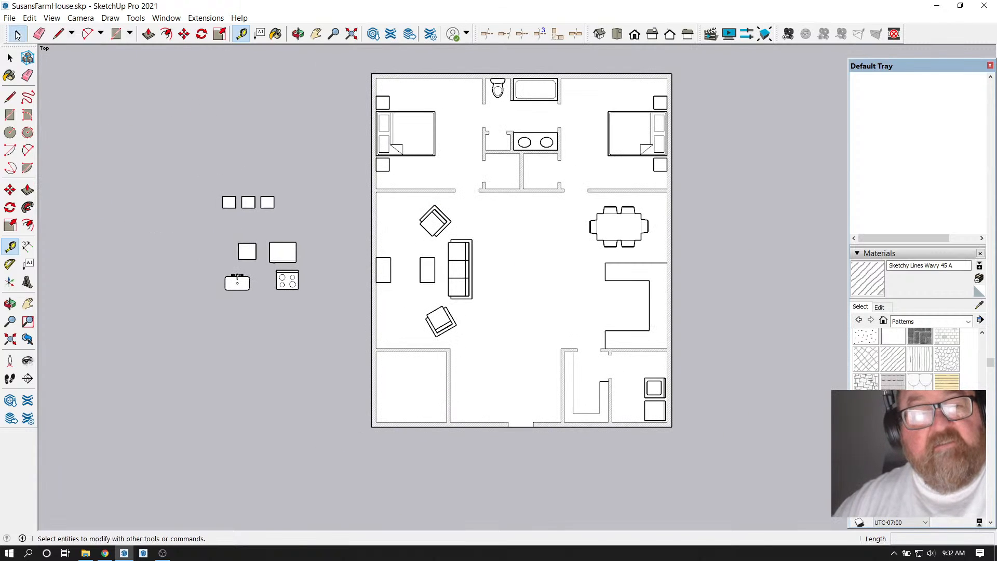
pyautogui.click(520, 137)
pyautogui.click(523, 140)
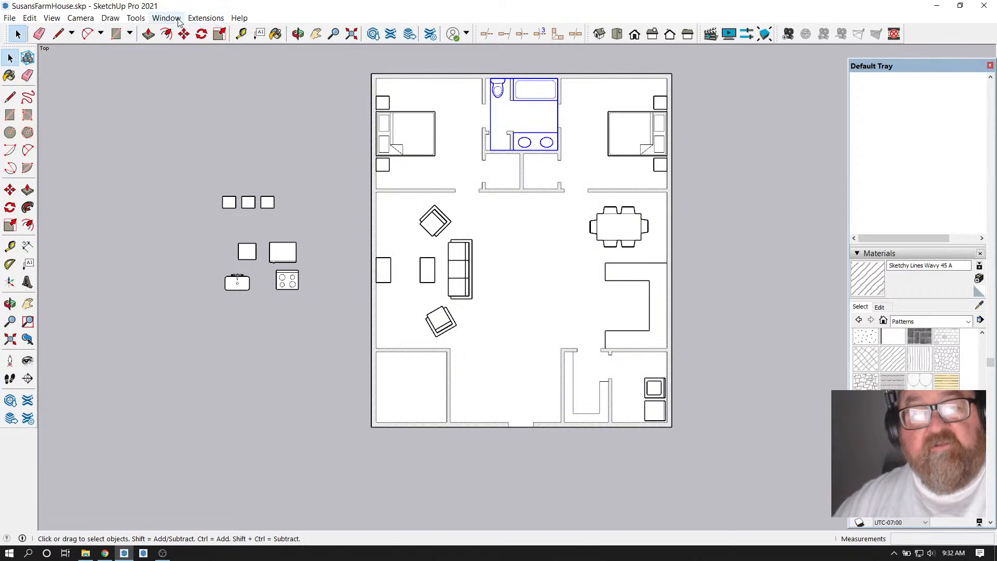
pyautogui.click(184, 33)
pyautogui.click(527, 127)
pyautogui.press('ctrl')
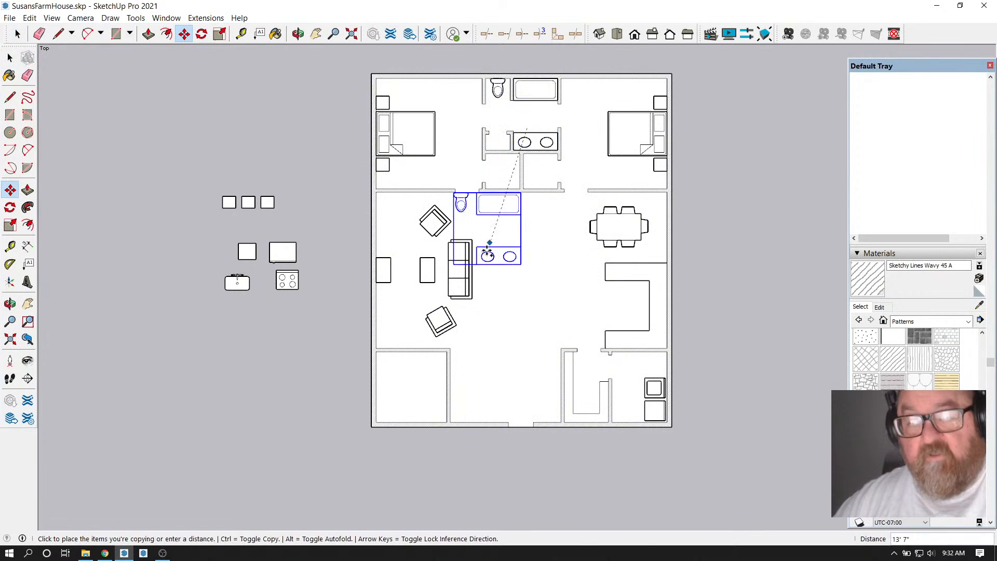
pyautogui.click(500, 379)
pyautogui.scroll(5, 454, 414)
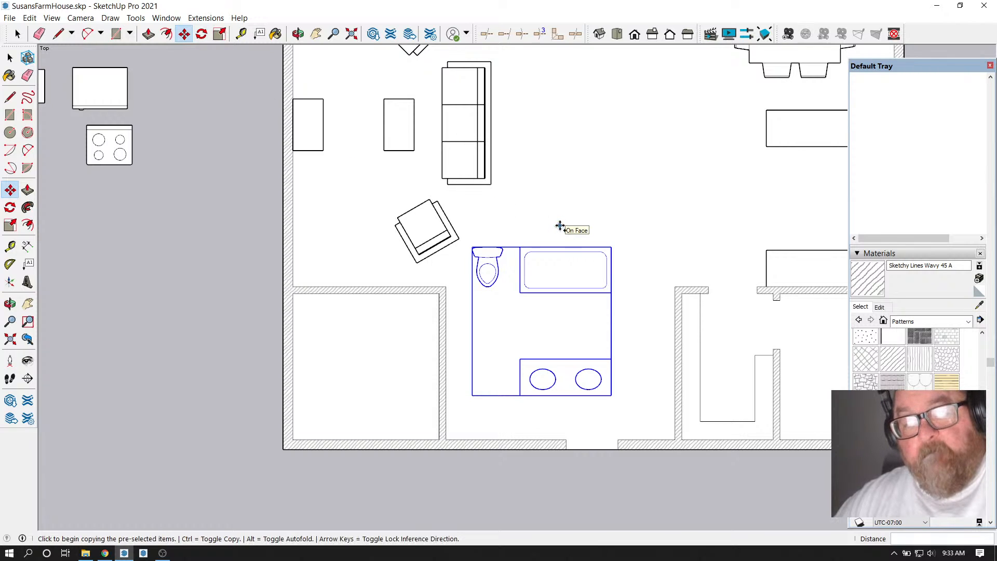
# Rotate the copied bathroom fixture group 90 degrees so the tub runs vertically and the toilet sits below it
pyautogui.click(201, 34)
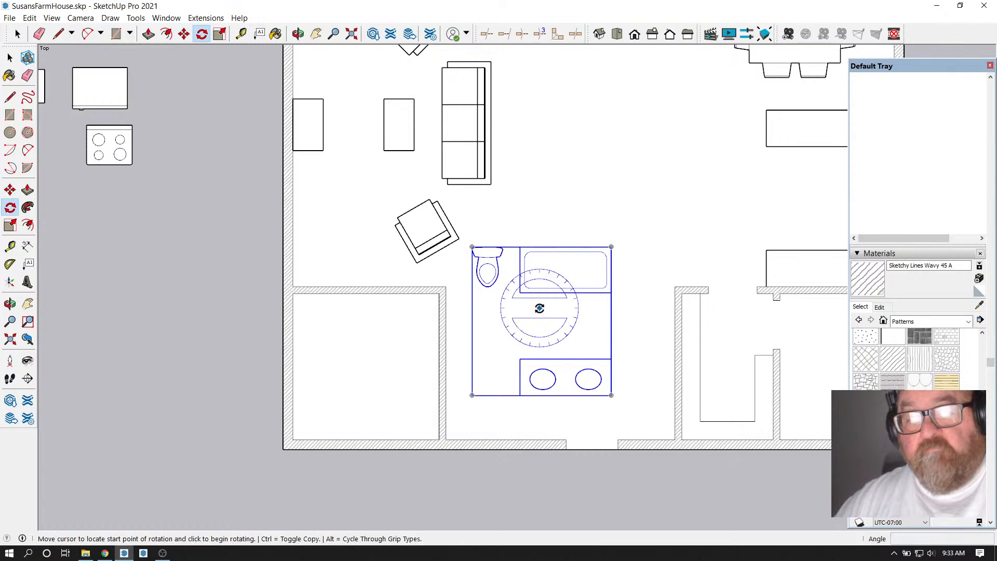
pyautogui.click(540, 308)
pyautogui.click(576, 308)
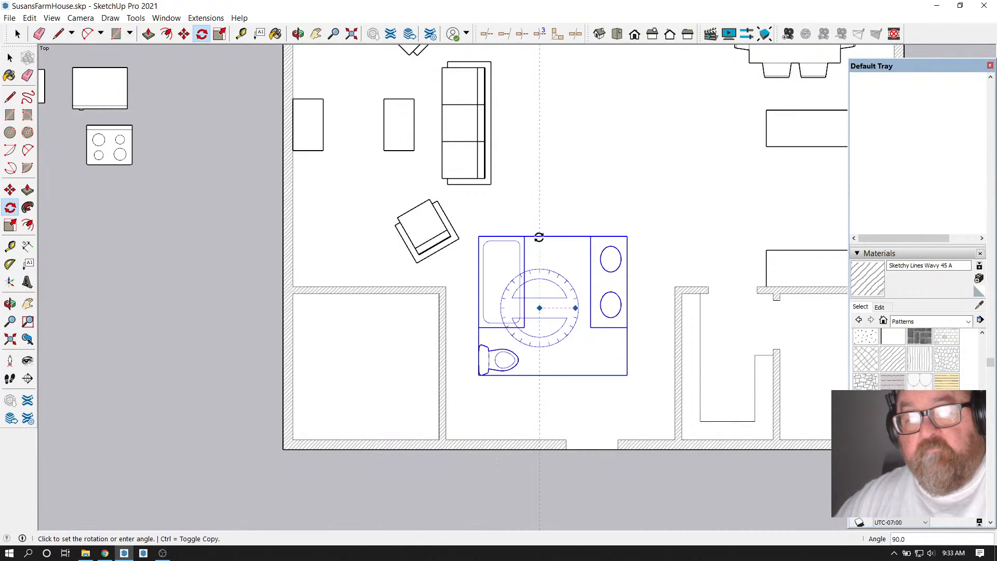
pyautogui.click(539, 238)
# Move the copied fixture group by its upper-left corner to the inner upper-left corner of the empty room
pyautogui.click(184, 34)
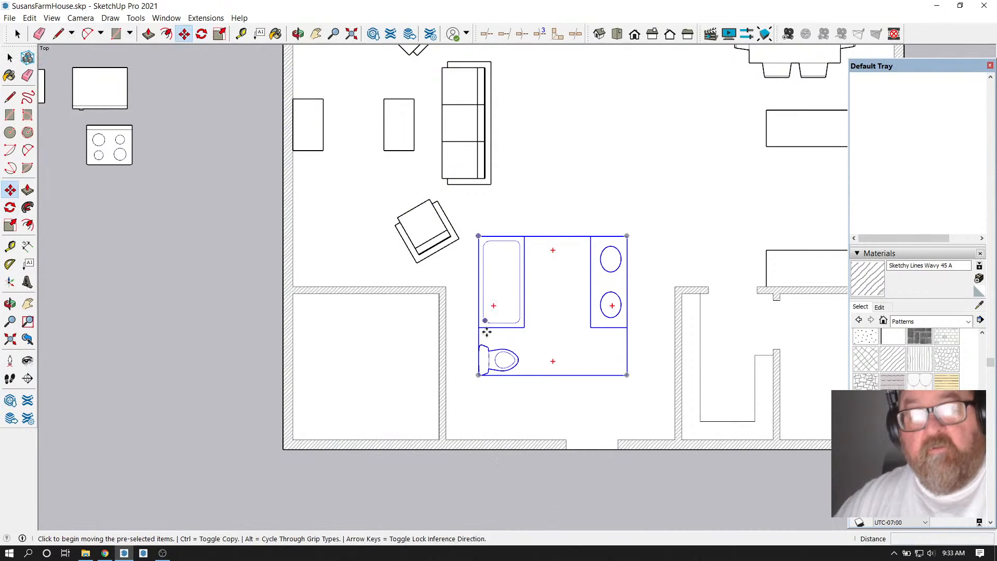
pyautogui.click(478, 236)
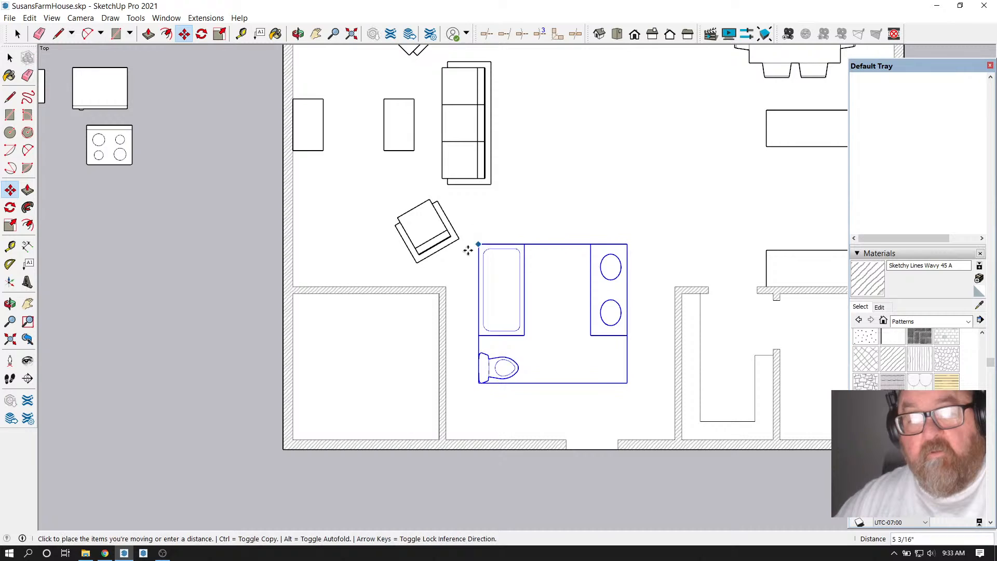
pyautogui.click(292, 294)
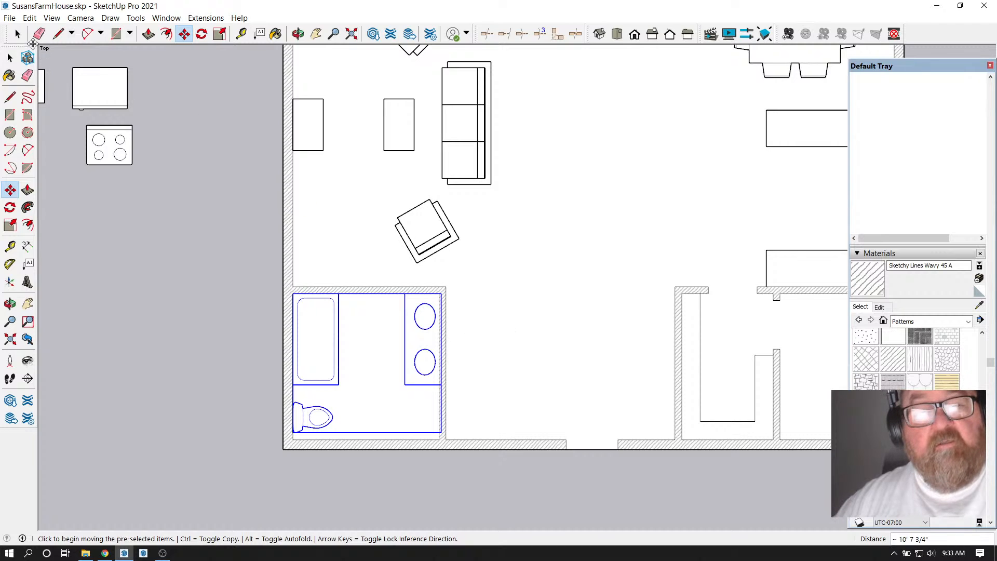
# Open the copied fixture group and move the double vanity by its lower-right corner to the room's inner lower-right corner
pyautogui.press('space')
pyautogui.doubleClick(415, 315)
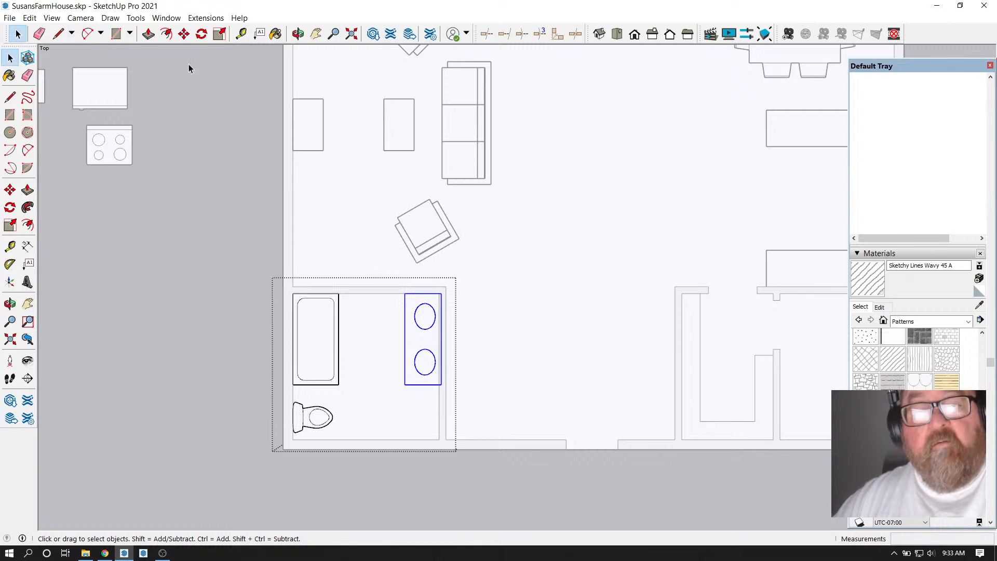
pyautogui.click(184, 33)
pyautogui.scroll(-2, 445, 445)
pyautogui.scroll(3, 470, 392)
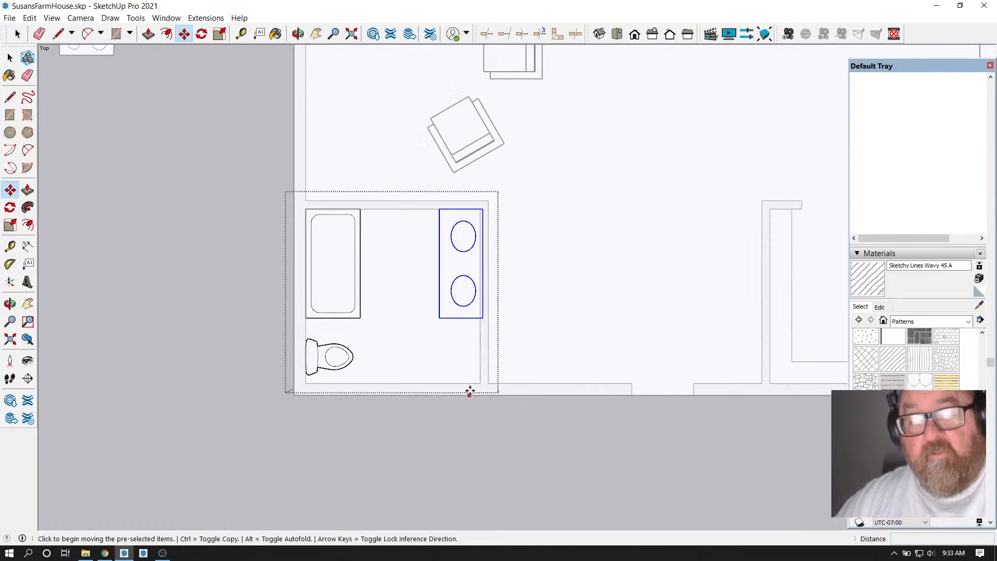
pyautogui.click(483, 317)
pyautogui.click(480, 383)
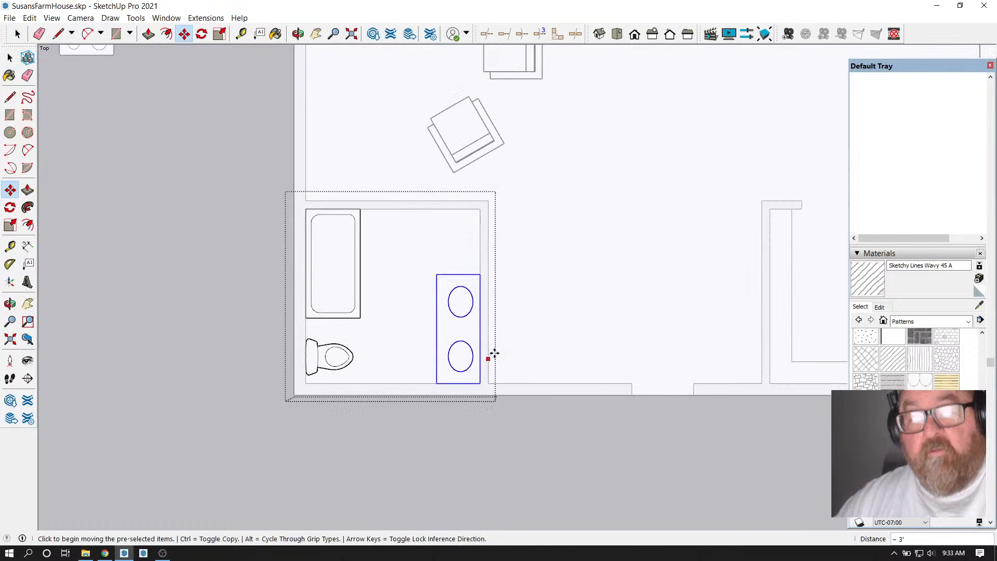
pyautogui.scroll(1, 370, 214)
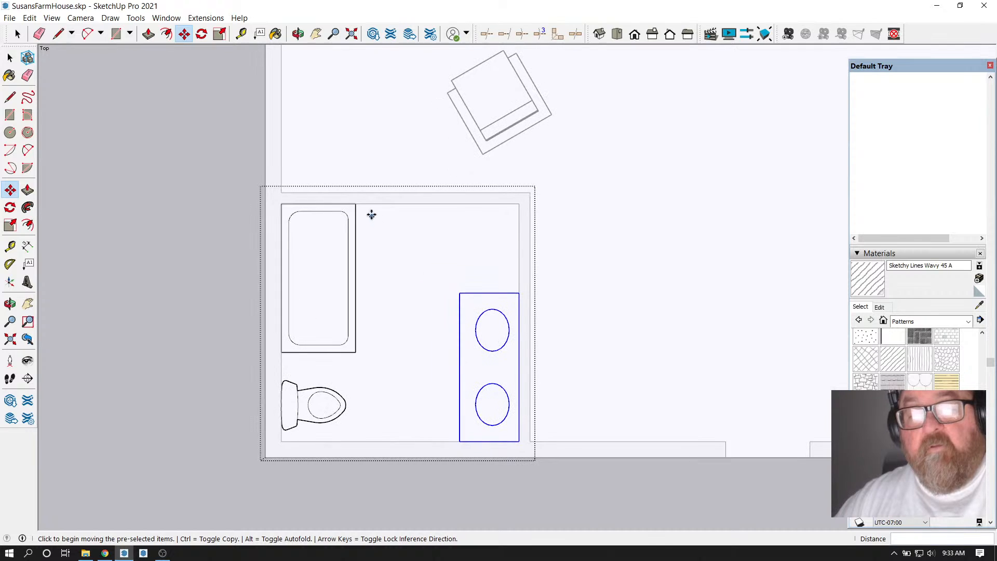
pyautogui.click(241, 34)
pyautogui.scroll(1, 442, 221)
pyautogui.click(502, 197)
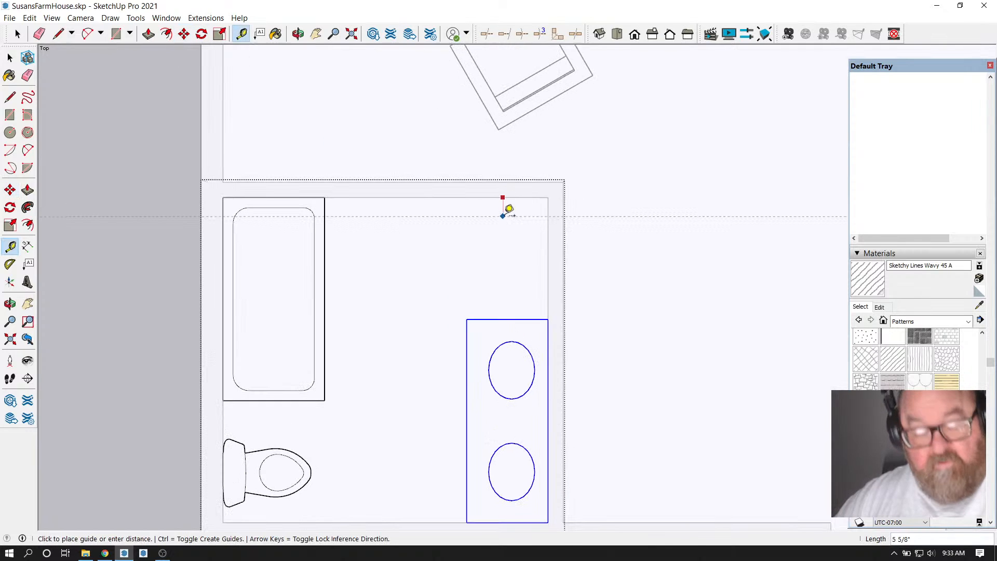
pyautogui.scroll(-1, 499, 220)
pyautogui.click(18, 33)
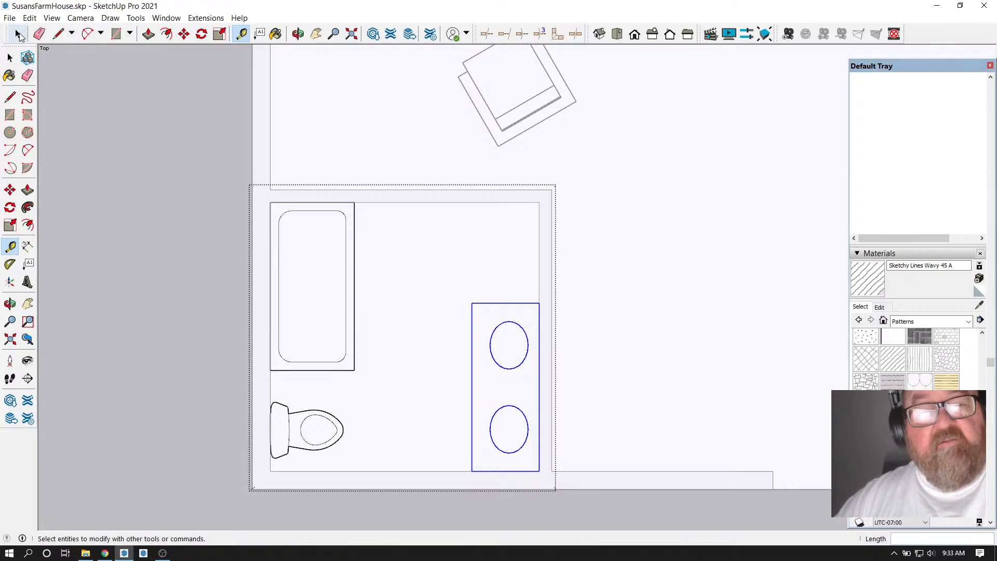
# Finish editing the copied bathroom fixture group
pyautogui.click(20, 35)
pyautogui.click(356, 146)
pyautogui.scroll(-2, 540, 270)
pyautogui.scroll(2, 505, 290)
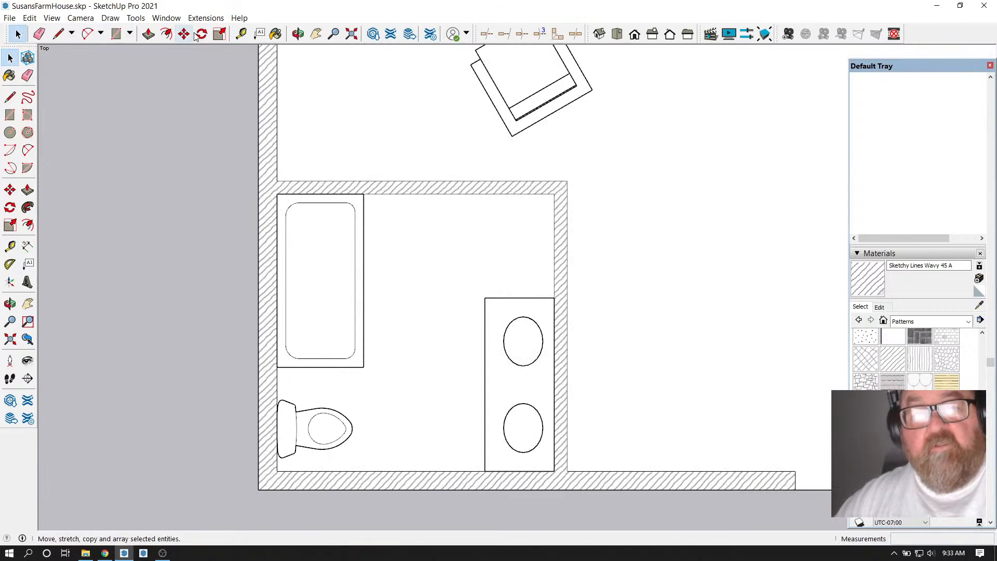
pyautogui.scroll(-4, 351, 403)
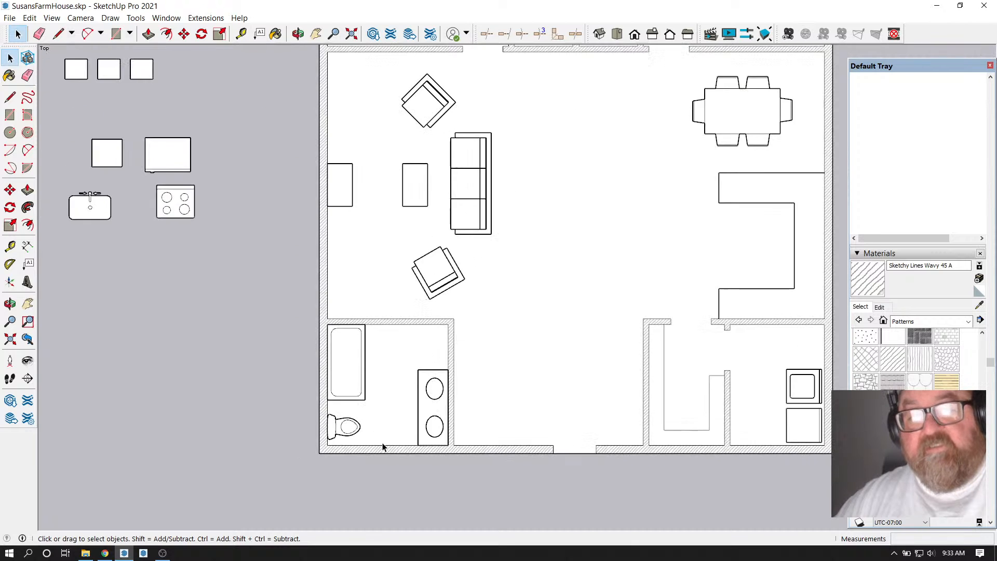
pyautogui.scroll(1, 363, 447)
pyautogui.scroll(4, 363, 448)
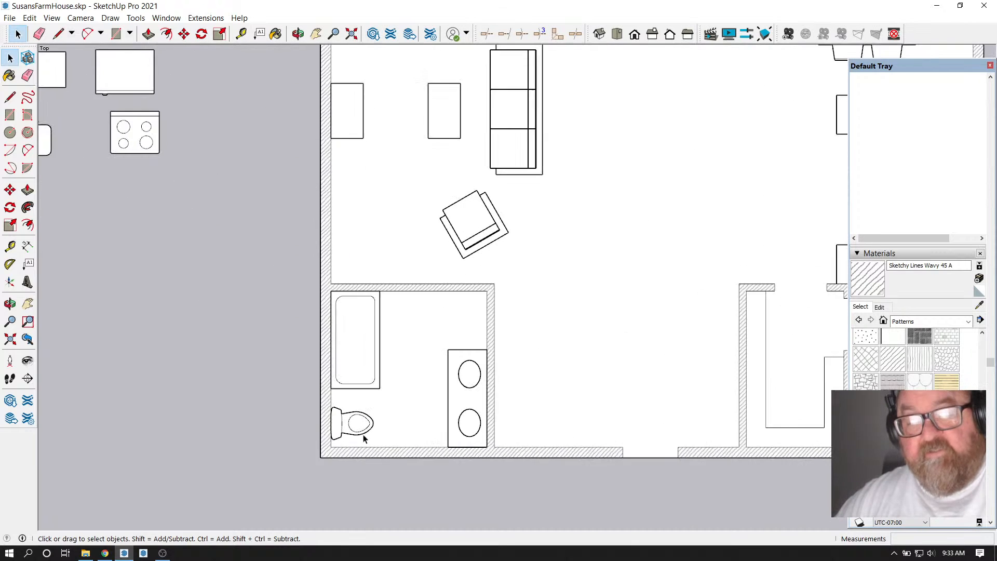
# Draw a 32 by 4.5 inch rectangle from the tub's lower-left corner, between the tub and the toilet
pyautogui.click(453, 210)
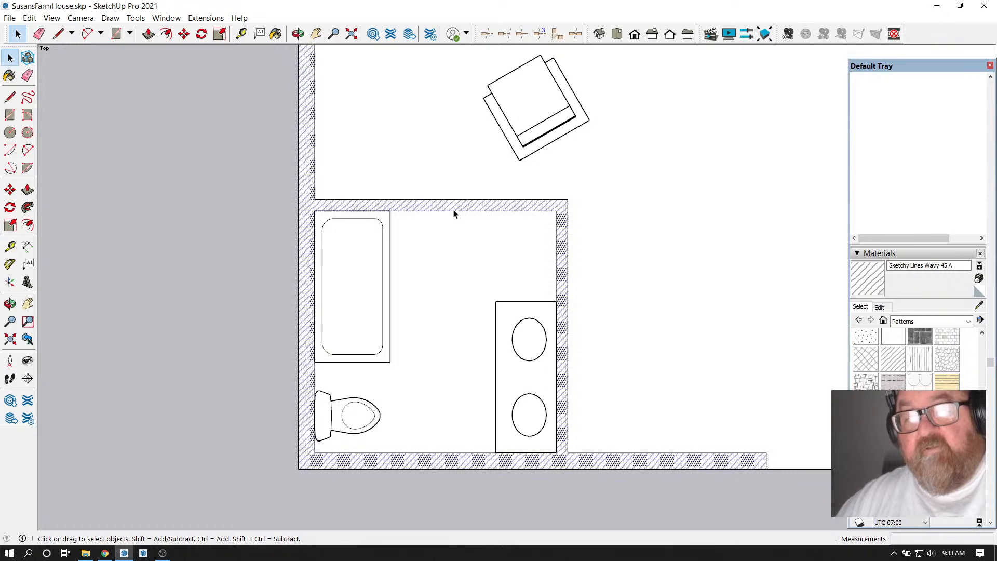
pyautogui.doubleClick(453, 214)
pyautogui.scroll(2, 353, 382)
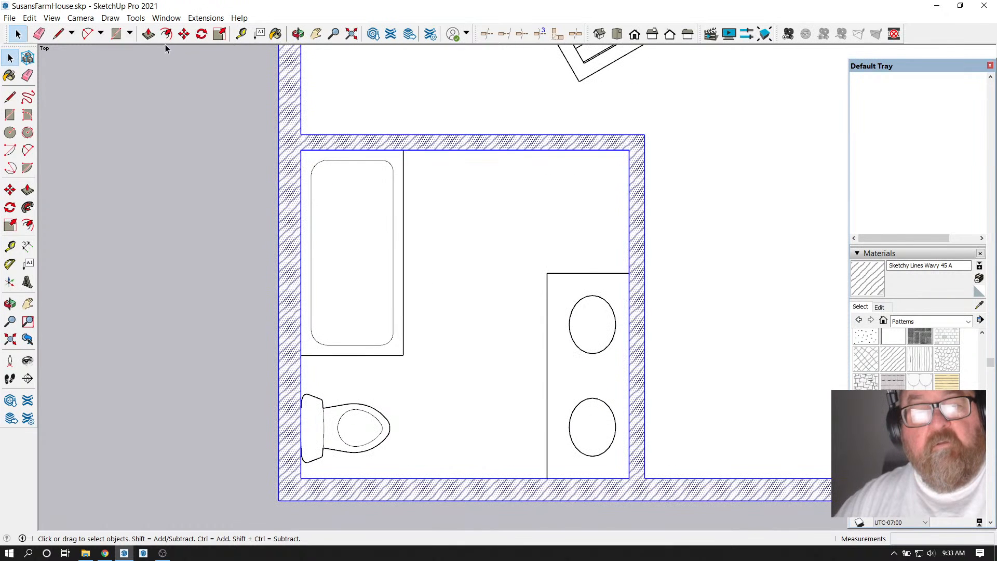
pyautogui.click(116, 33)
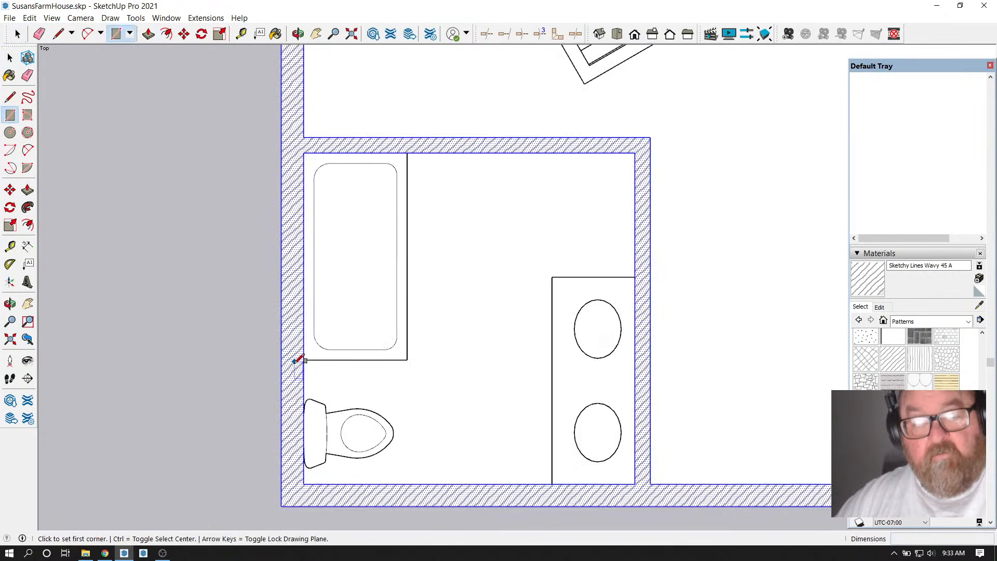
pyautogui.click(303, 360)
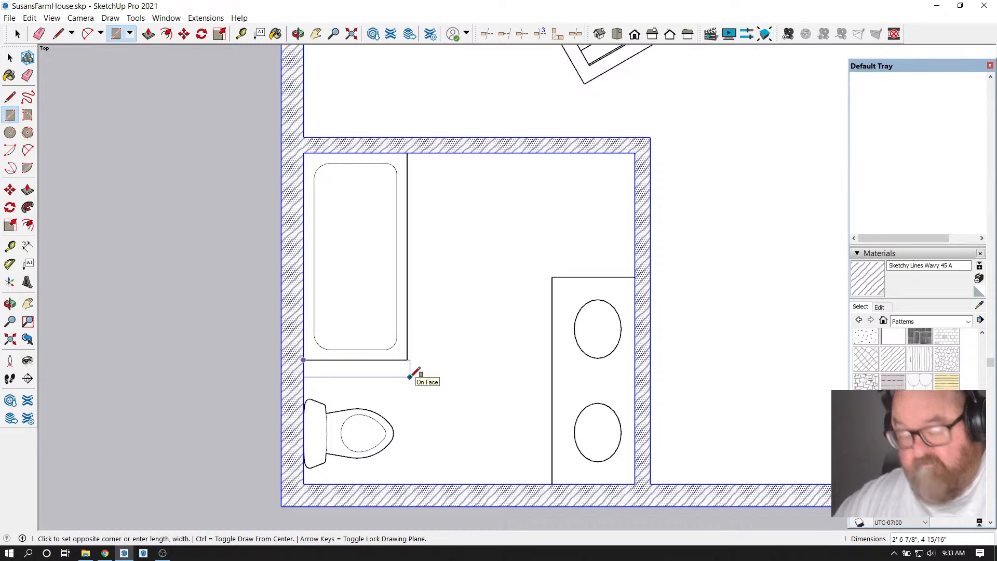
pyautogui.write('3')
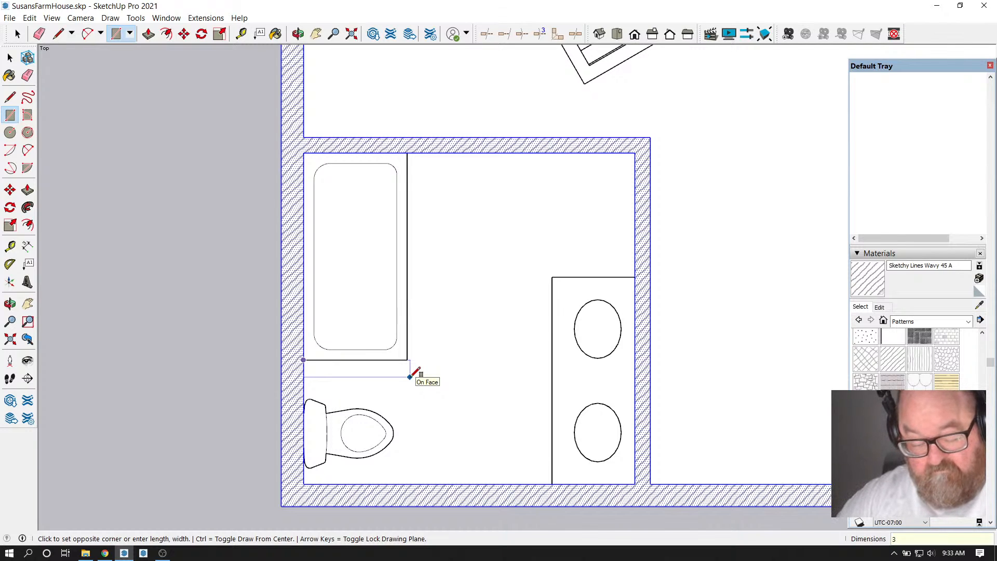
pyautogui.write('2,4.5')
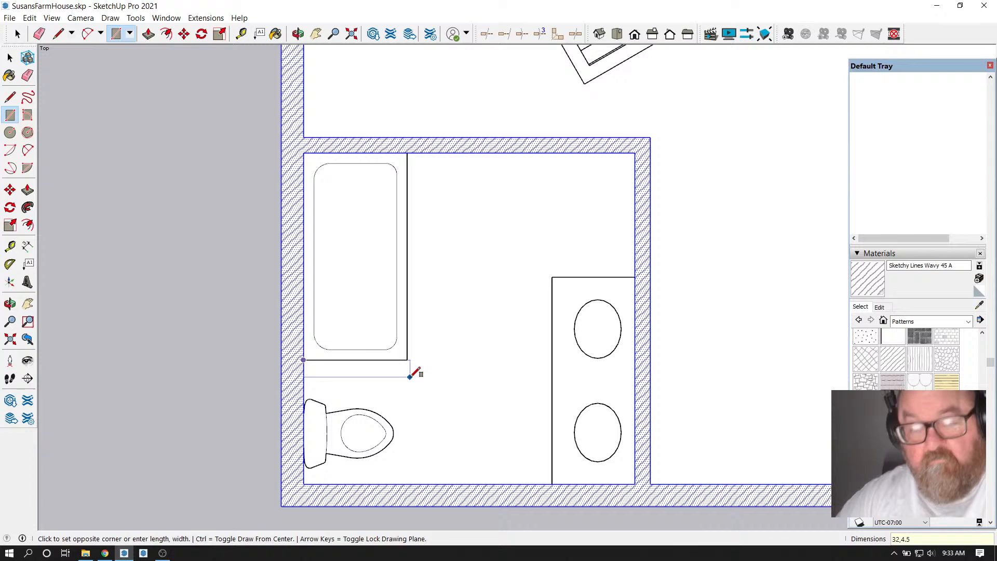
pyautogui.press('Return')
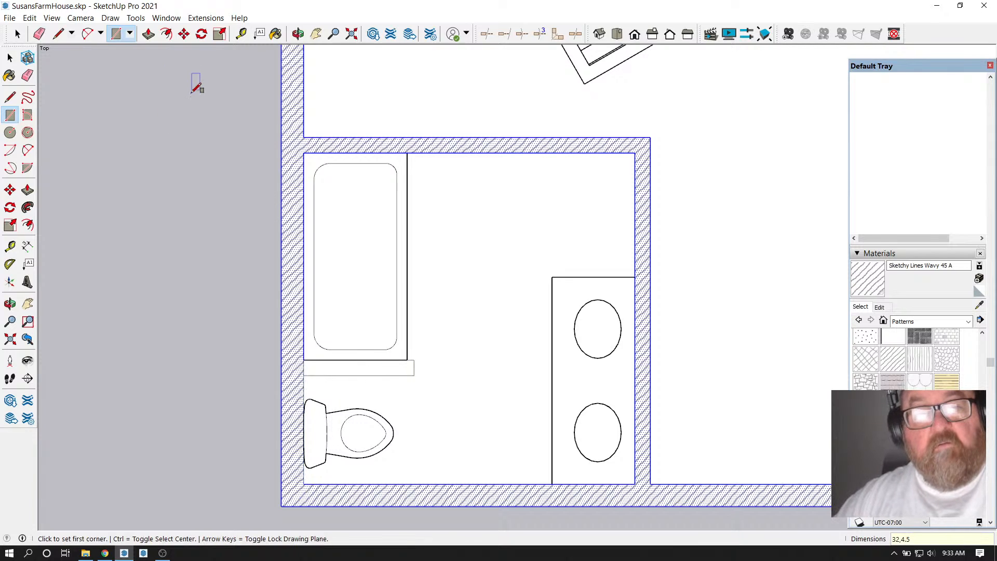
# Fill the new partition with the Sketchy Lines Wavy 45 A pattern and erase the edge dividing it from the outer wall
pyautogui.click(276, 34)
pyautogui.click(347, 367)
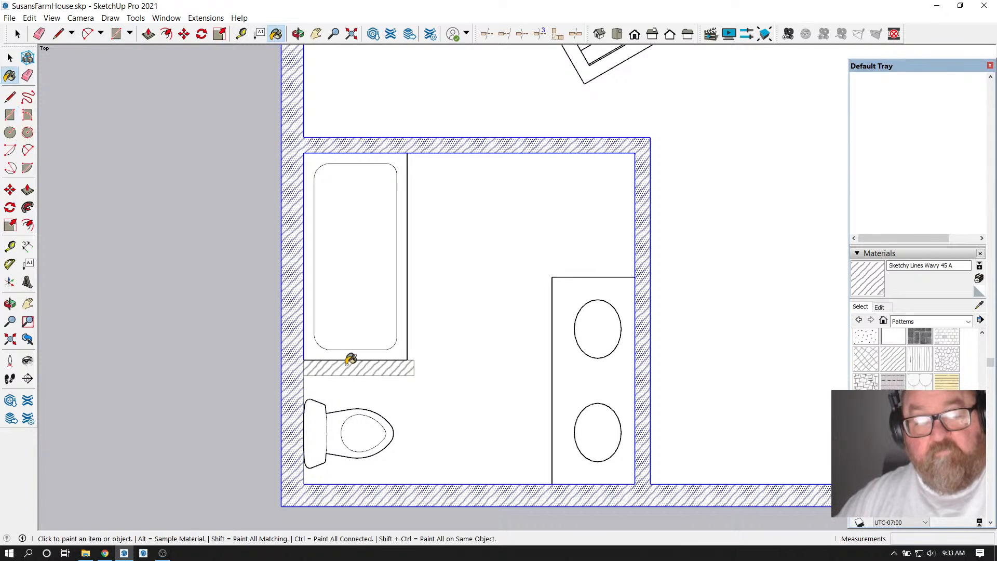
pyautogui.click(39, 34)
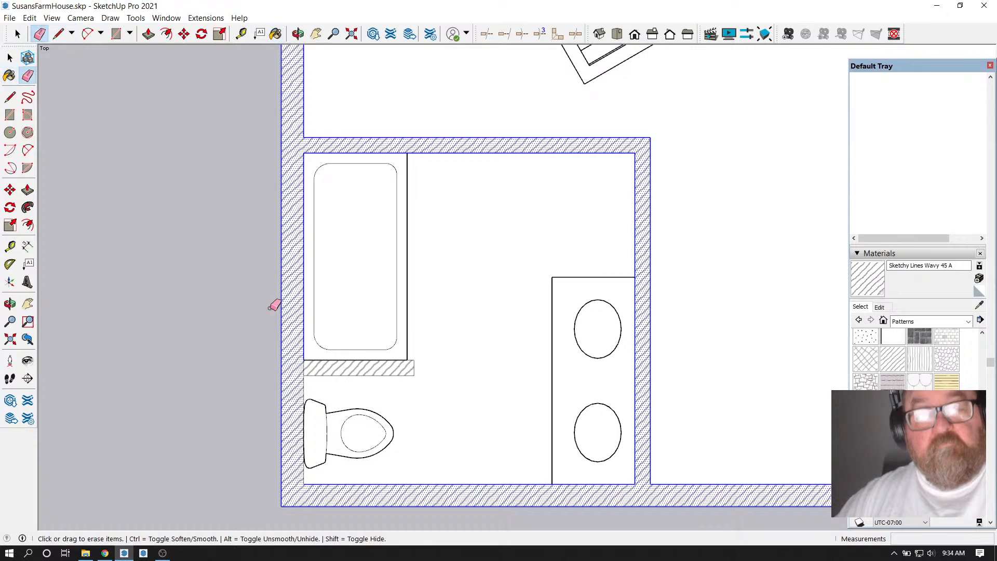
pyautogui.scroll(1, 303, 356)
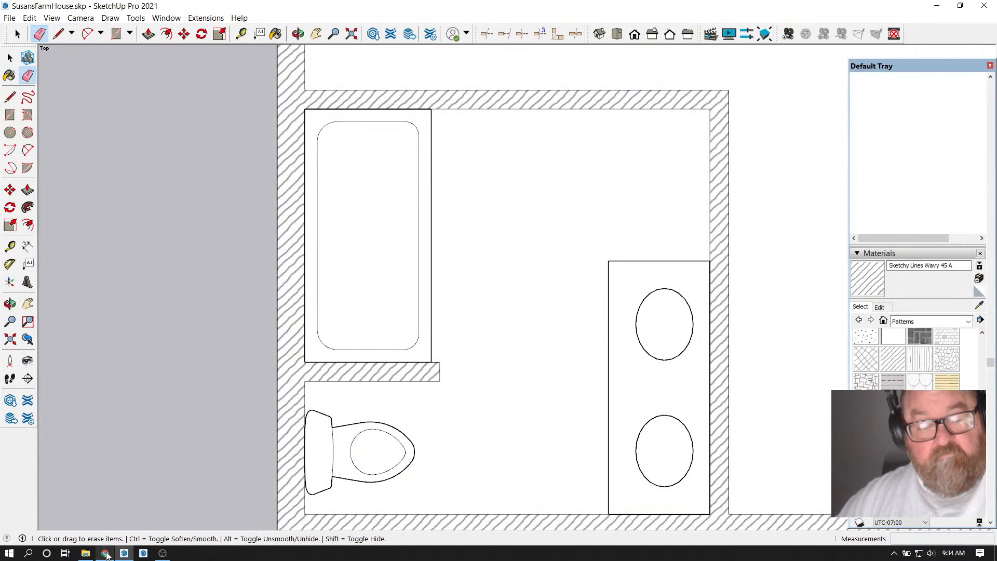
# Check the live stream's status and chat in YouTube Studio, and return to SketchUp
pyautogui.click(107, 553)
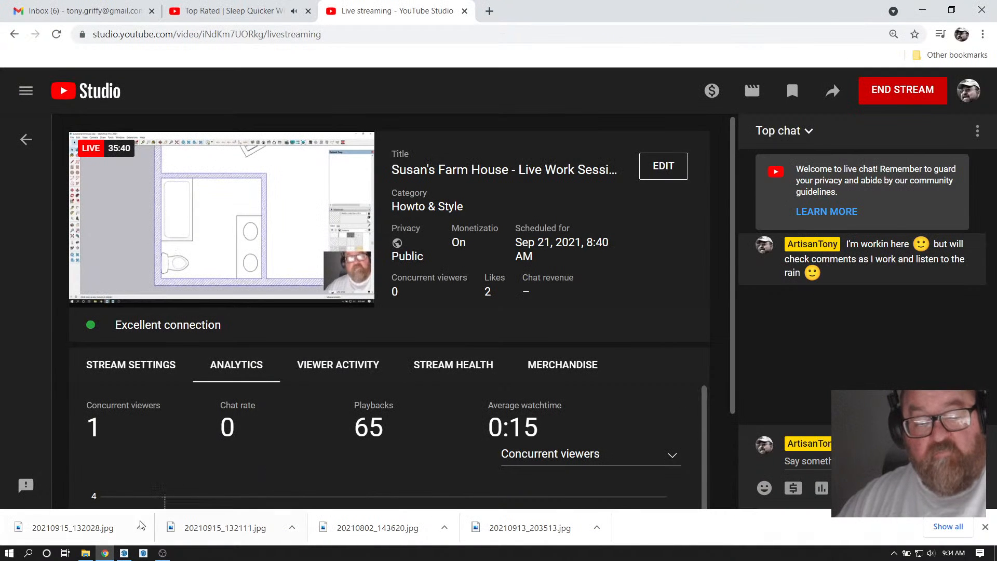
pyautogui.click(124, 553)
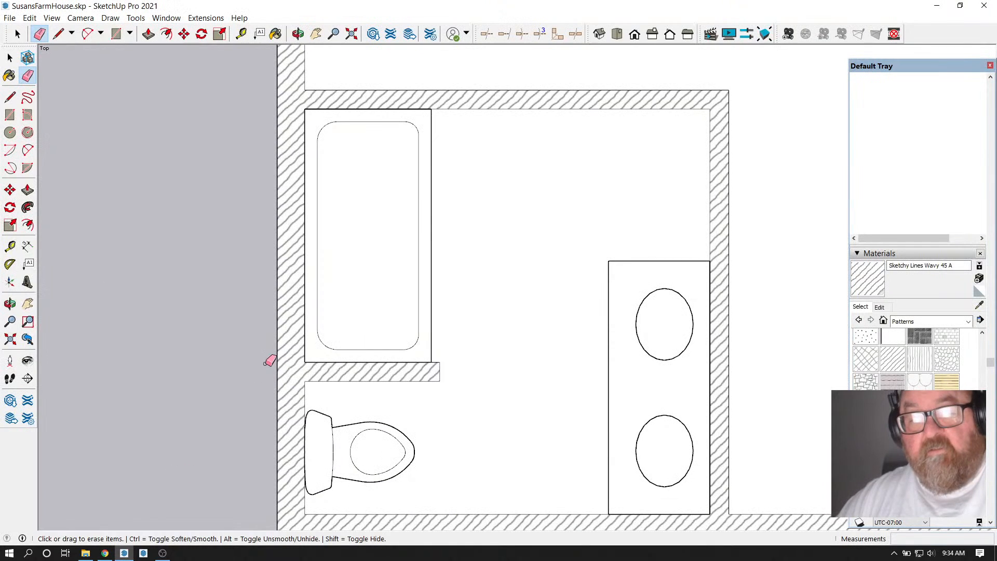
# Place horizontal guides 4.5 inches below the bathroom's upper inner wall, 30 inches below that guide, and another 4.5 inches lower
pyautogui.scroll(-2, 297, 342)
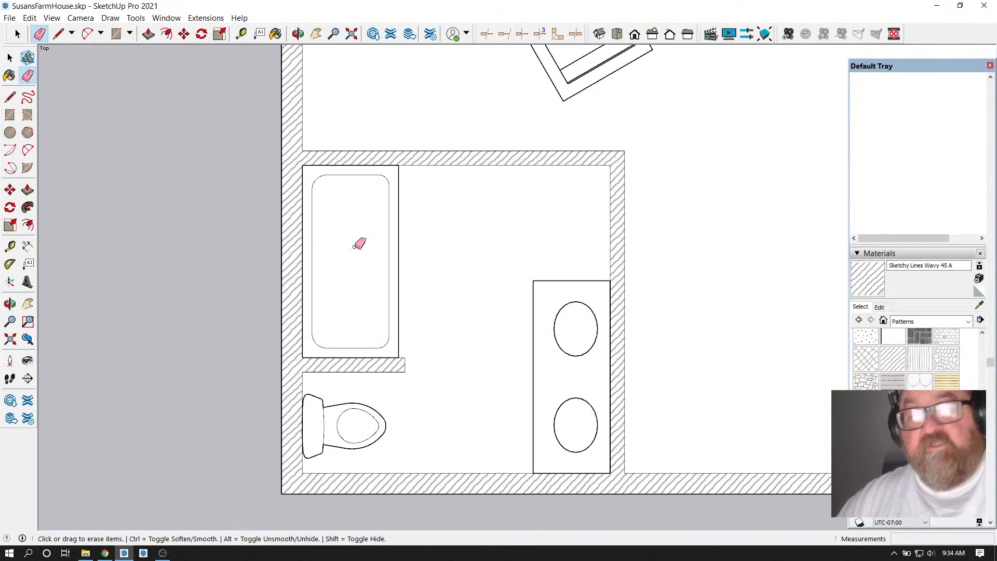
pyautogui.click(242, 34)
pyautogui.click(563, 165)
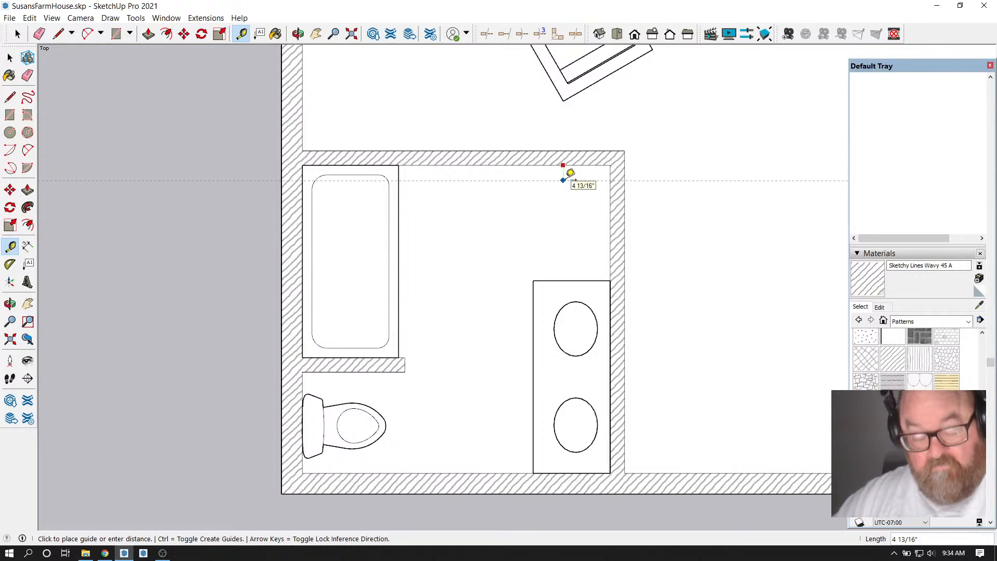
pyautogui.write('4.5')
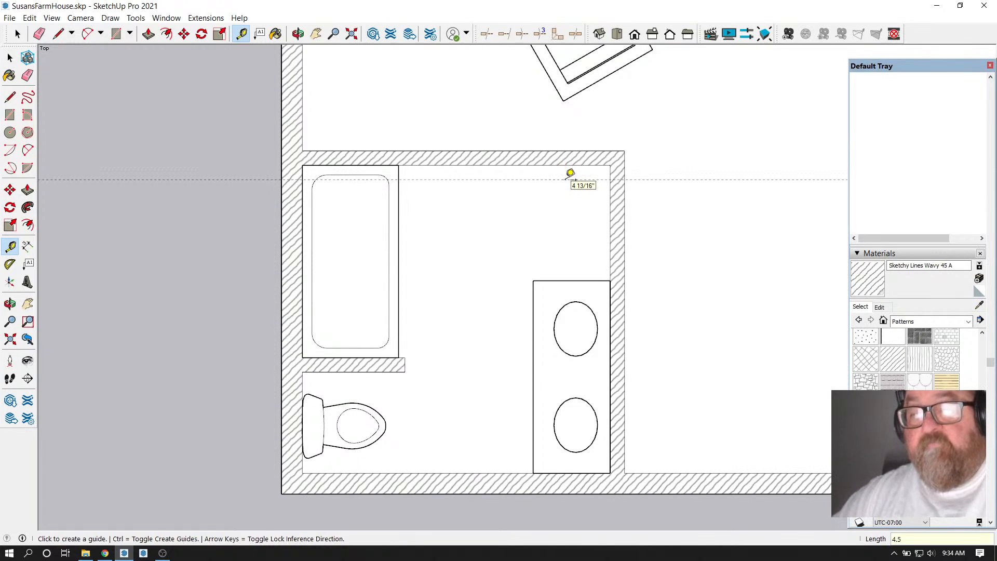
pyautogui.press('Return')
pyautogui.click(541, 179)
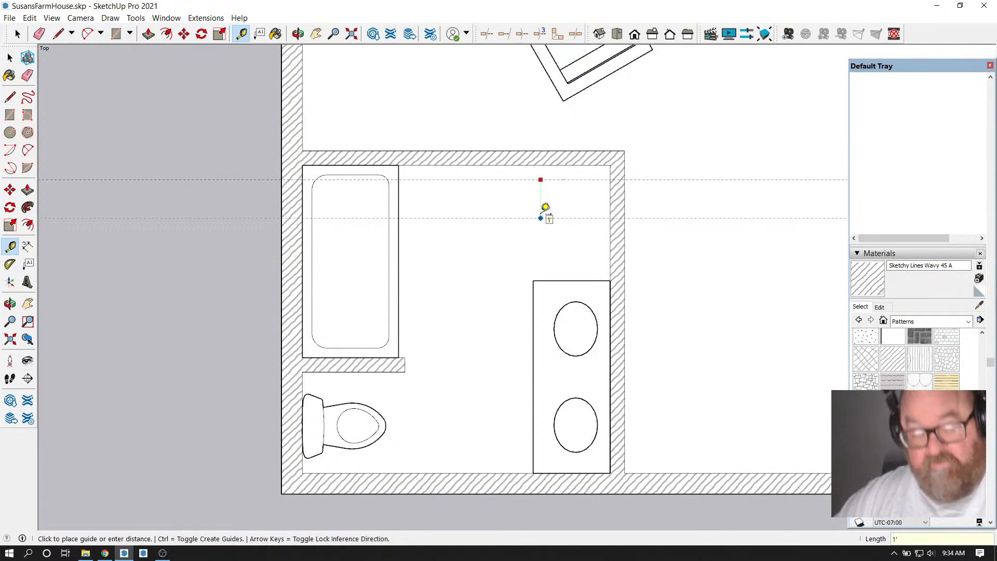
pyautogui.press('Return')
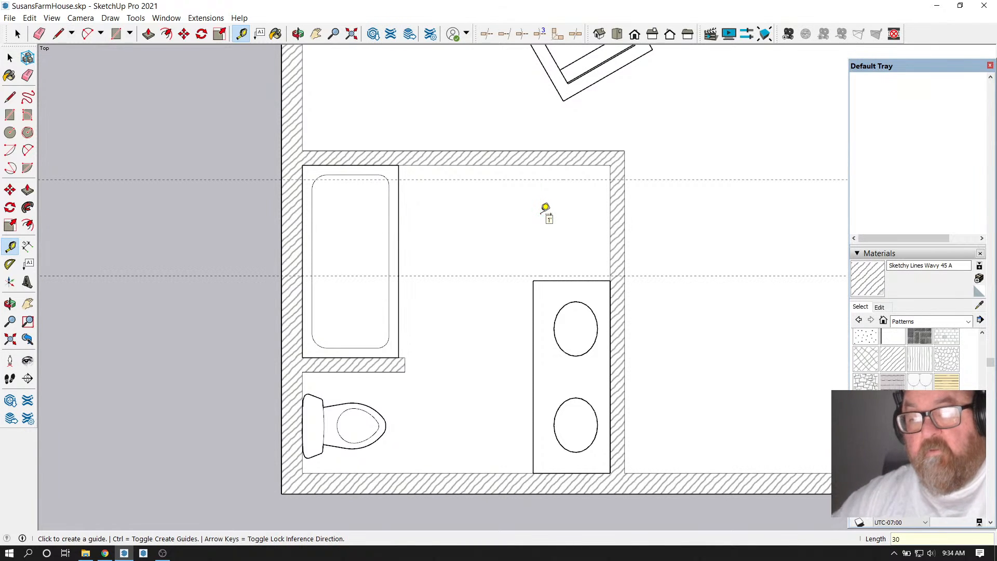
pyautogui.click(495, 276)
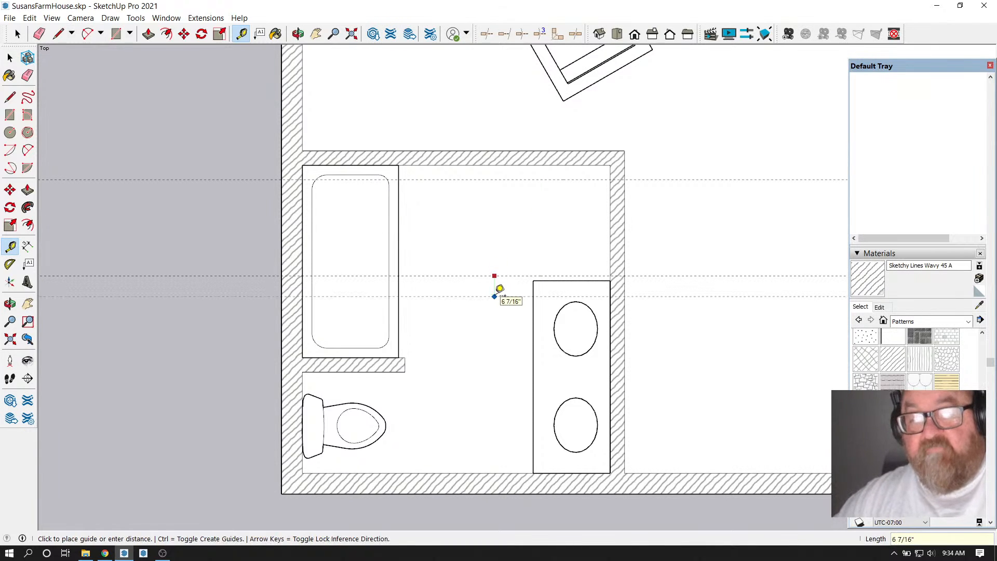
pyautogui.write('4.5')
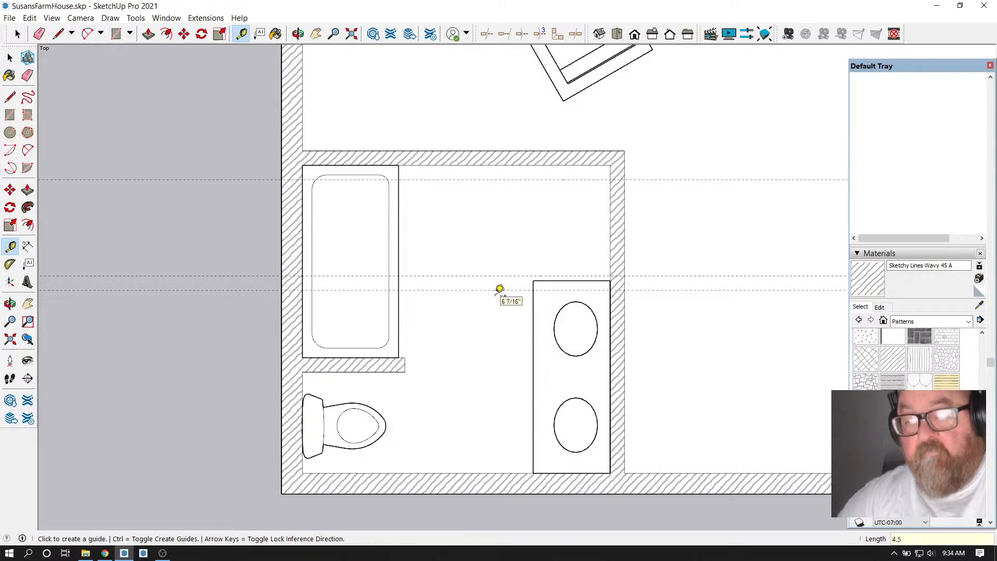
pyautogui.press('Return')
# Draw lines across the bathroom's right wall along the upper two guides to mark the door opening
pyautogui.click(58, 34)
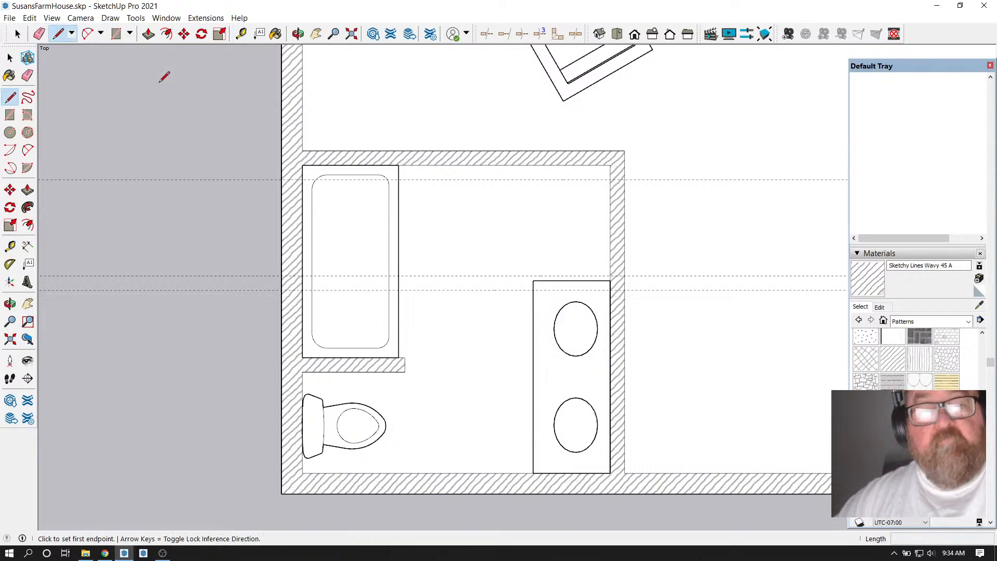
pyautogui.click(610, 180)
pyautogui.click(625, 180)
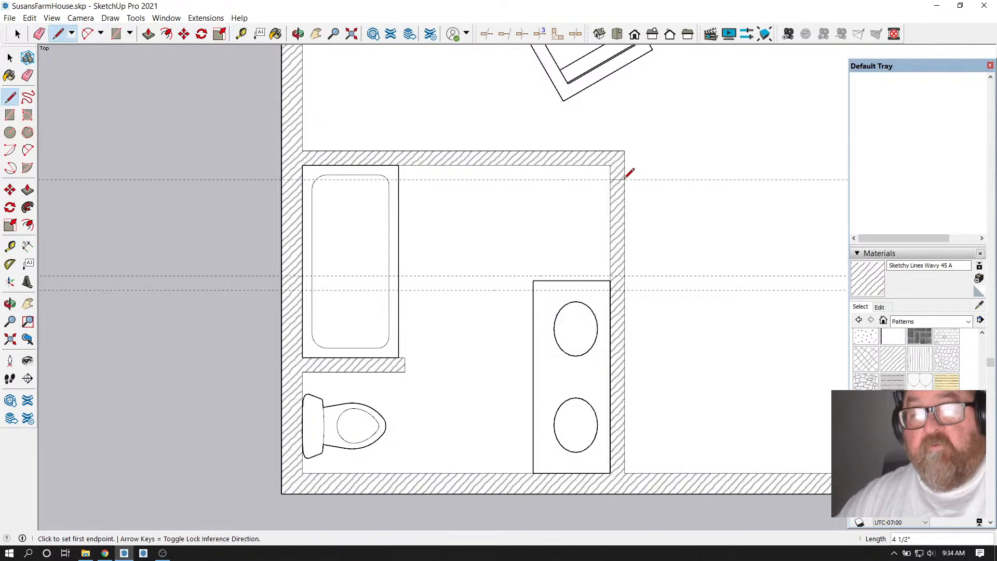
pyautogui.click(611, 276)
pyautogui.click(624, 275)
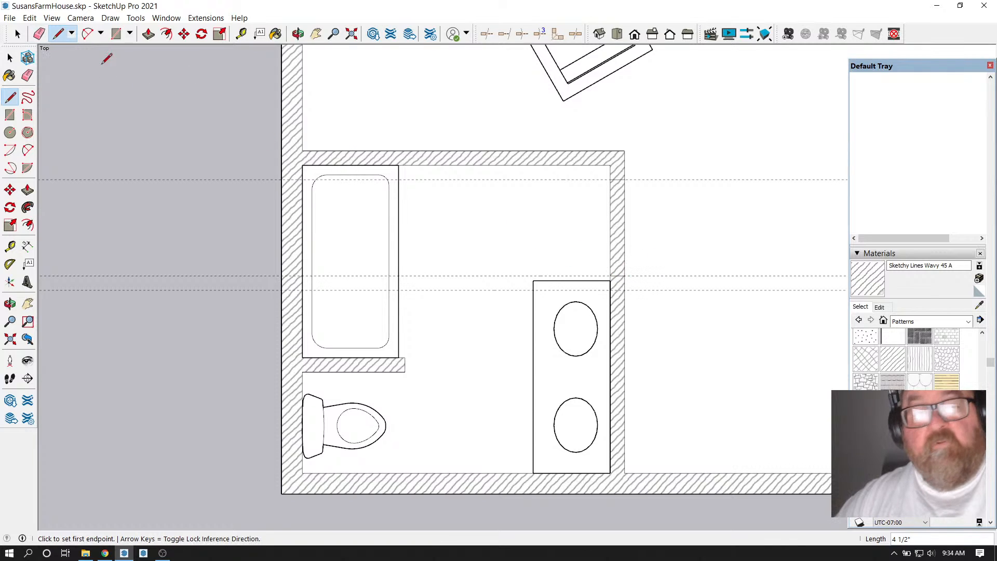
# Measure the distance between the two guides marking the door opening
pyautogui.click(241, 34)
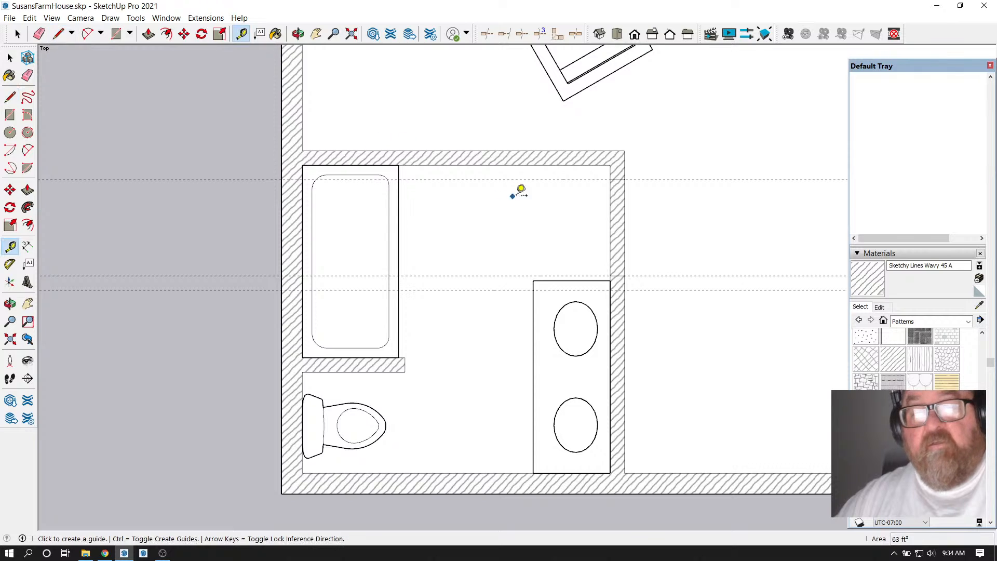
pyautogui.click(527, 167)
pyautogui.press('Escape')
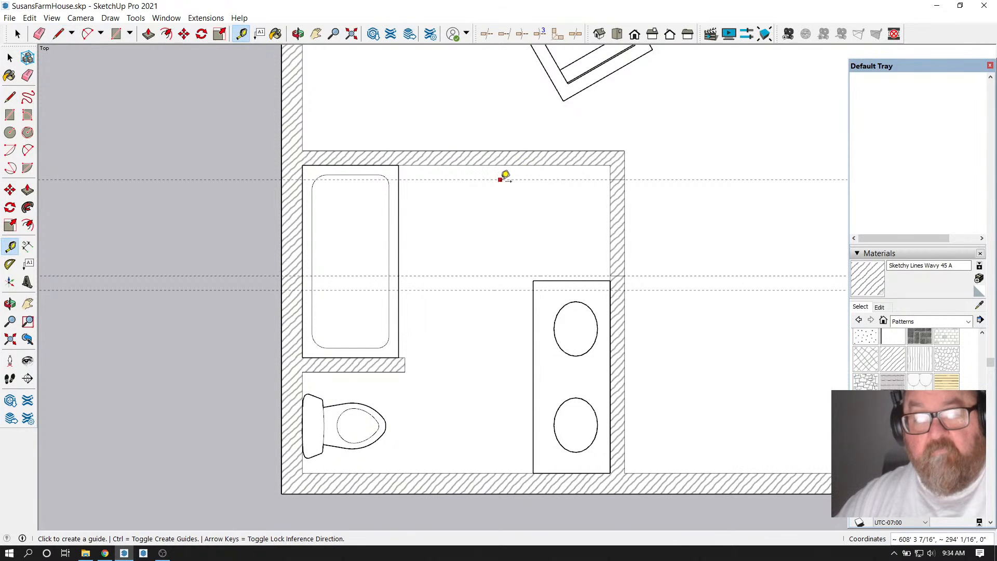
pyautogui.click(500, 179)
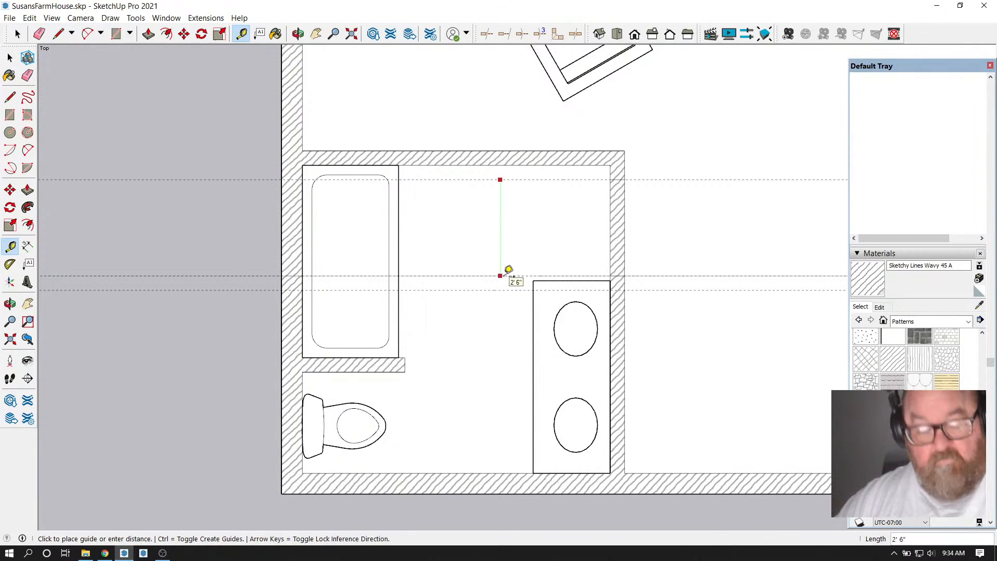
pyautogui.press('Escape')
# Erase the wall section between the two door lines, along with the three guides
pyautogui.click(39, 34)
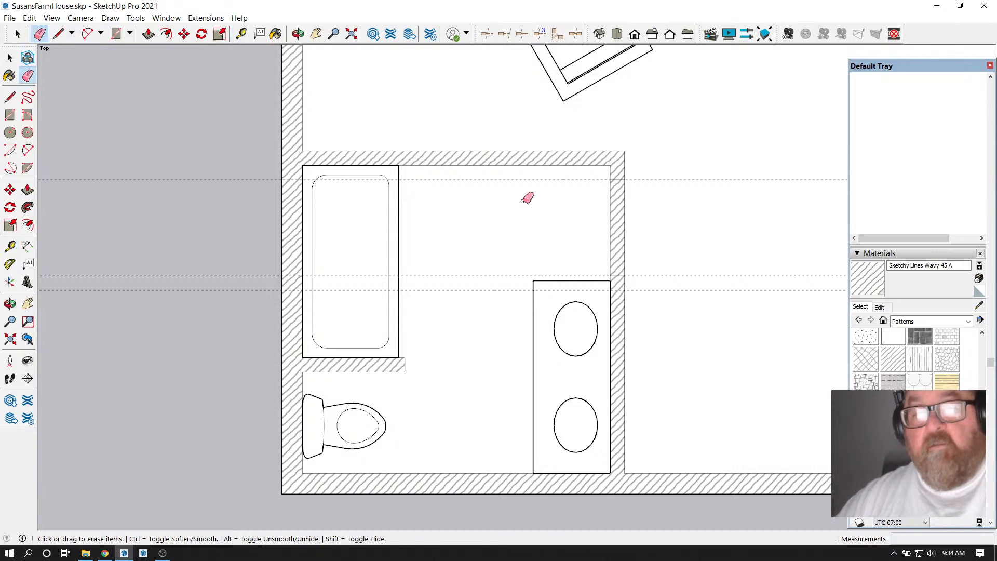
pyautogui.moveTo(528, 198); pyautogui.dragTo(662, 206)
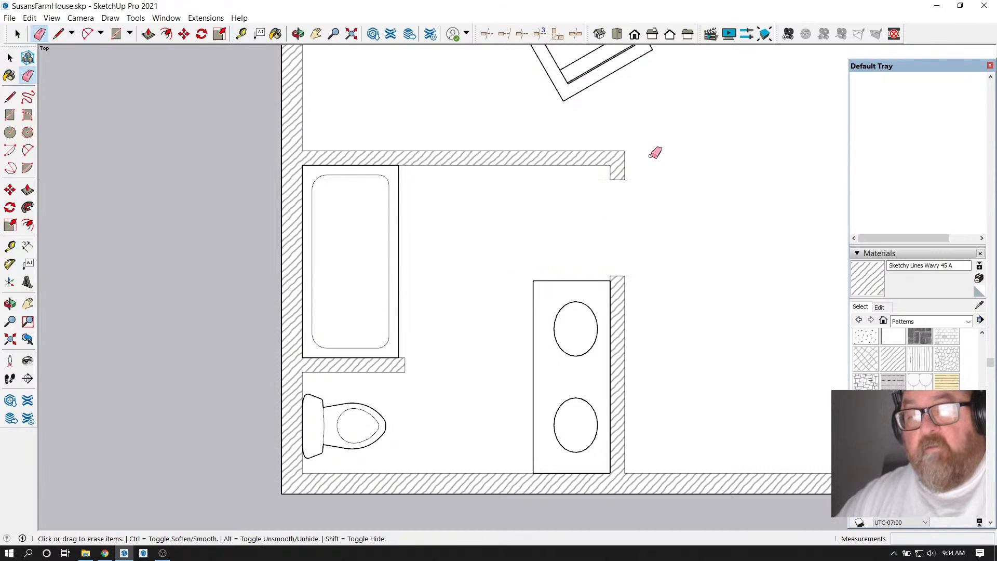
# Place a horizontal guide up from the bathroom's lower inner wall, just below the vanity's upper edge
pyautogui.click(241, 34)
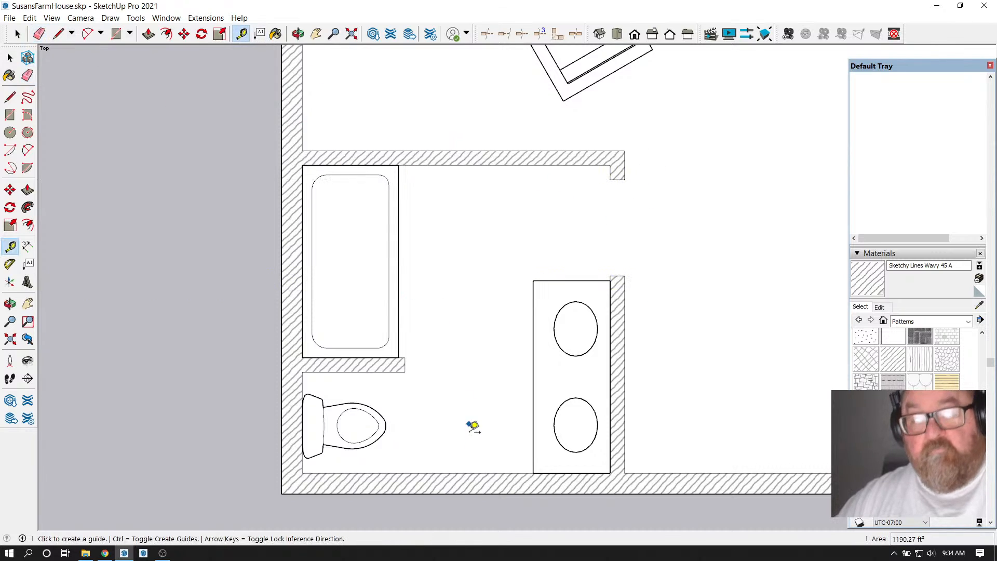
pyautogui.click(488, 473)
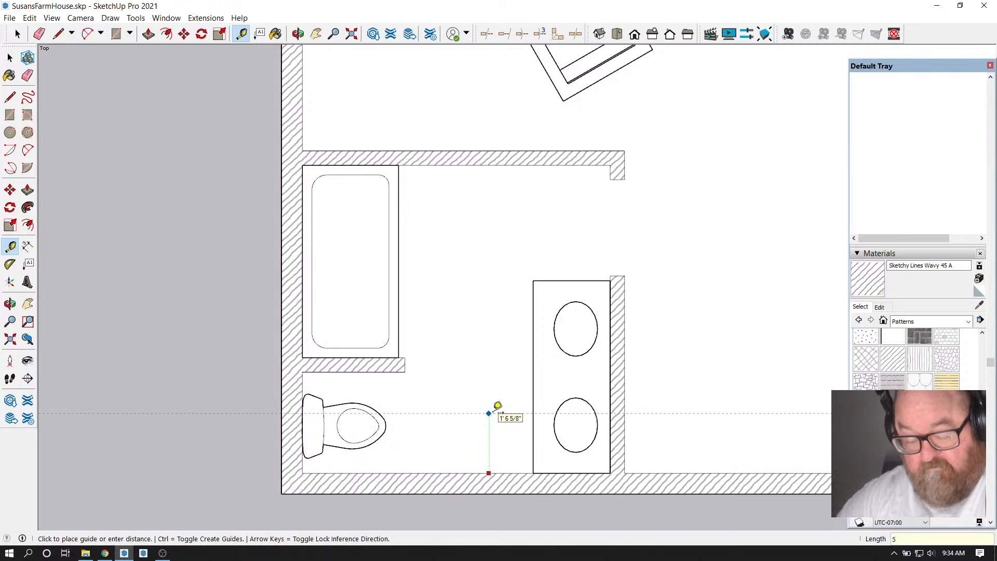
pyautogui.write('5')
pyautogui.press('Return')
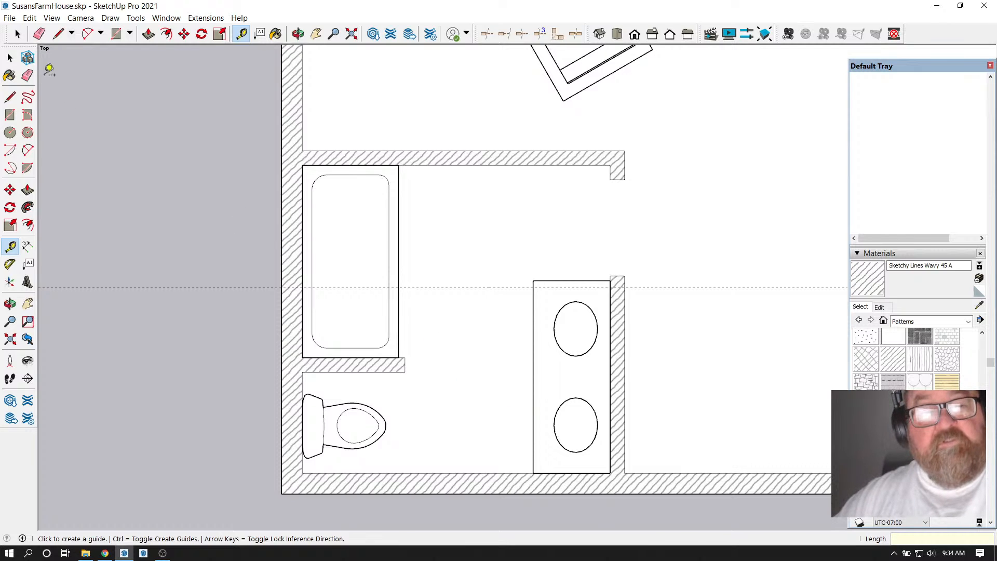
# Open the bathroom fixture group and scale the double vanity's upper edge down to the guide
pyautogui.press('space')
pyautogui.click(595, 310)
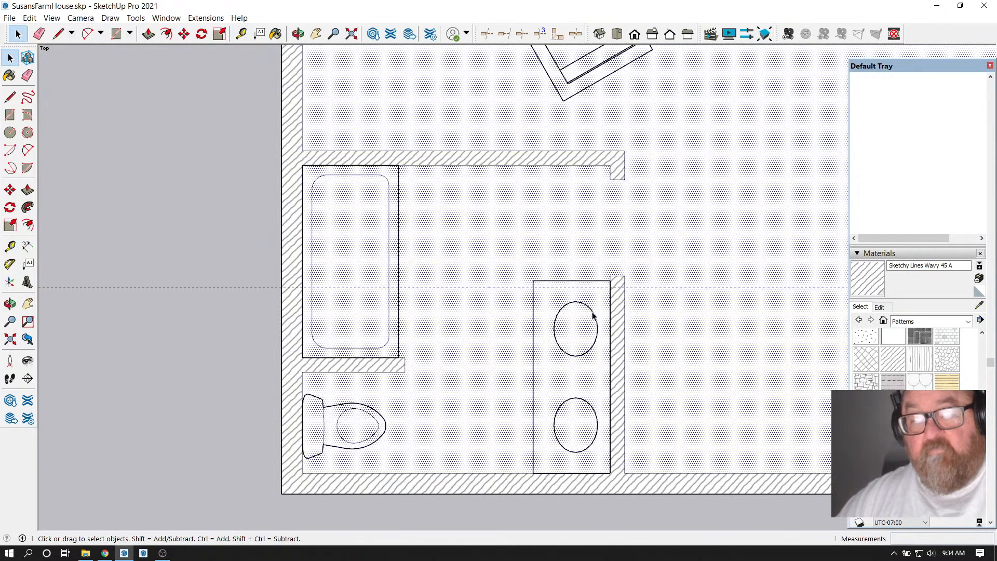
pyautogui.click(593, 312)
pyautogui.doubleClick(593, 313)
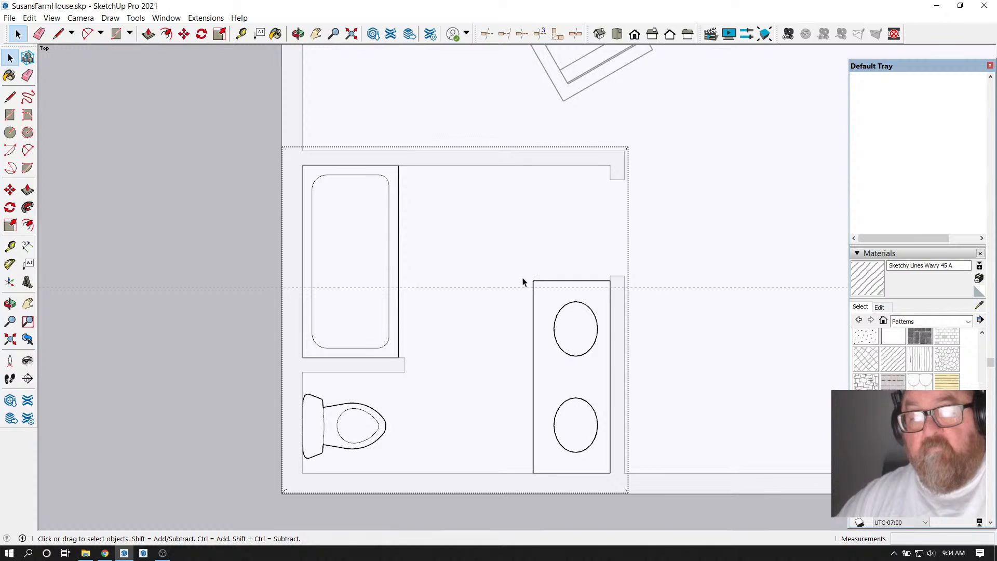
pyautogui.click(541, 284)
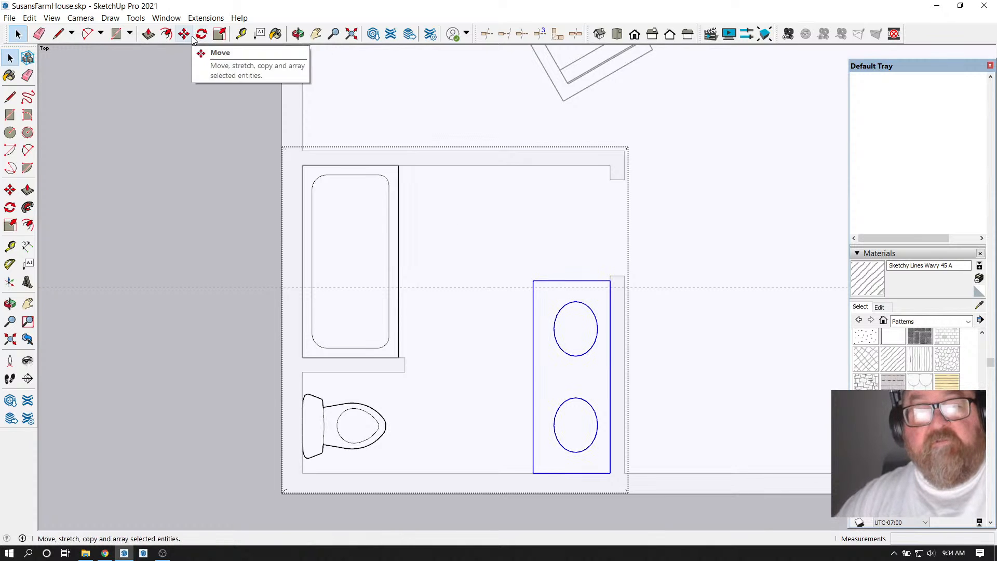
pyautogui.click(219, 33)
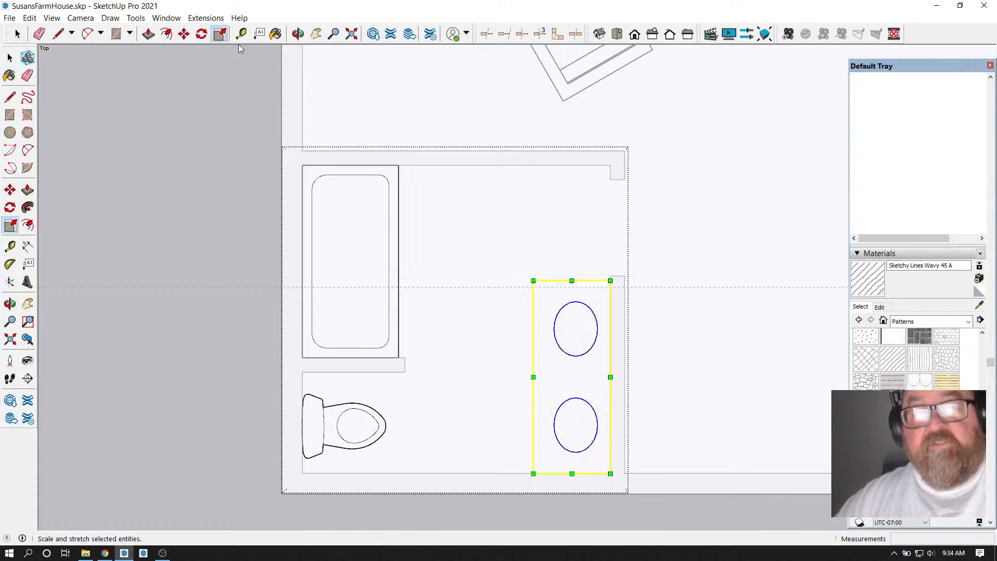
pyautogui.click(572, 281)
pyautogui.click(573, 287)
pyautogui.scroll(-6, 479, 471)
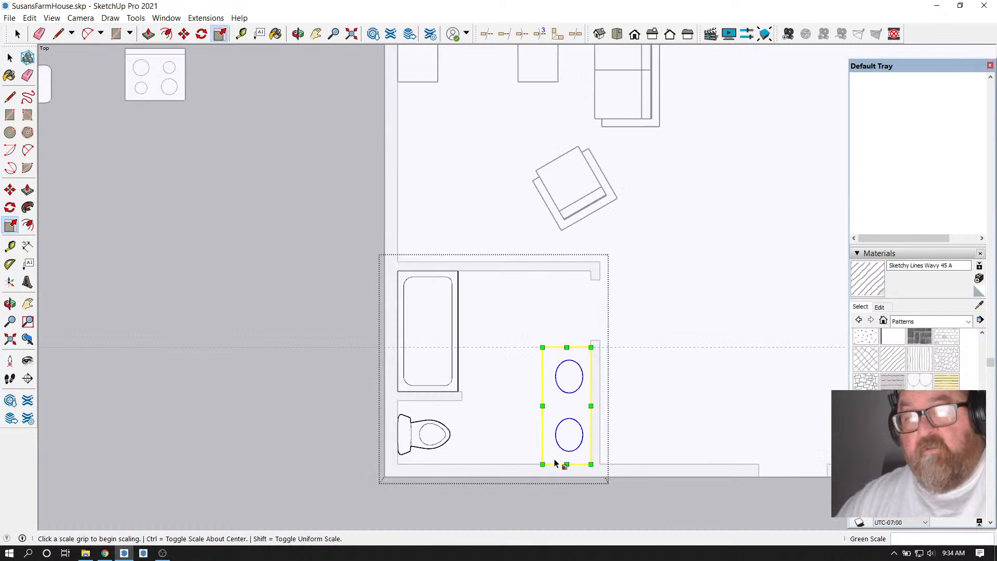
# Measure the width of the double vanity in the upper bathroom from side to side
pyautogui.scroll(5, 618, 245)
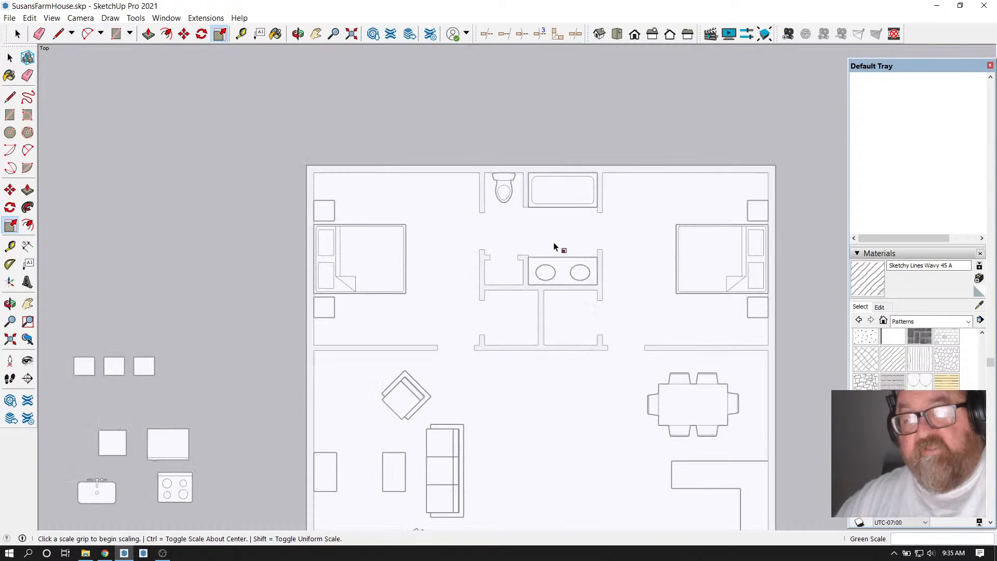
pyautogui.click(247, 34)
pyautogui.scroll(5, 552, 249)
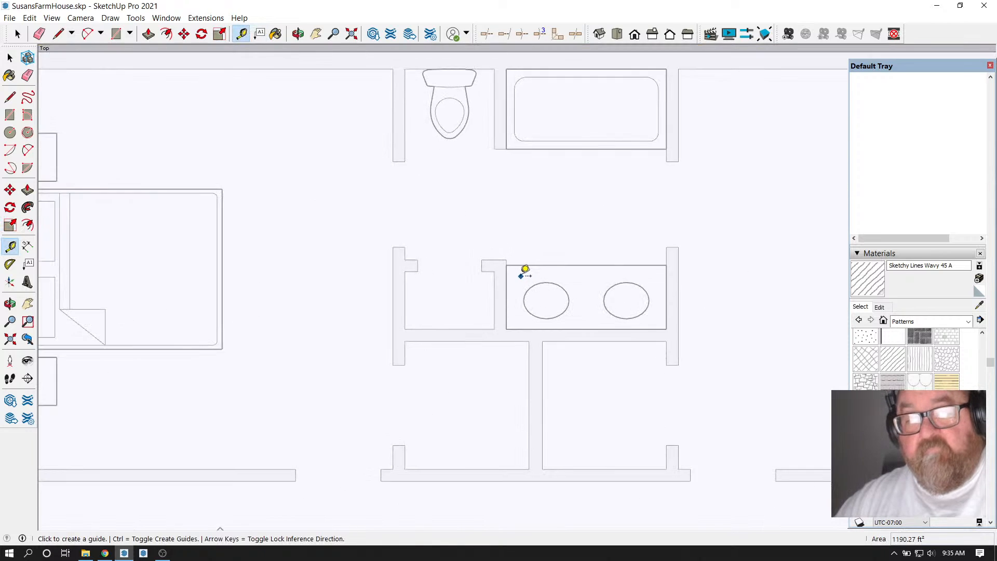
pyautogui.click(504, 279)
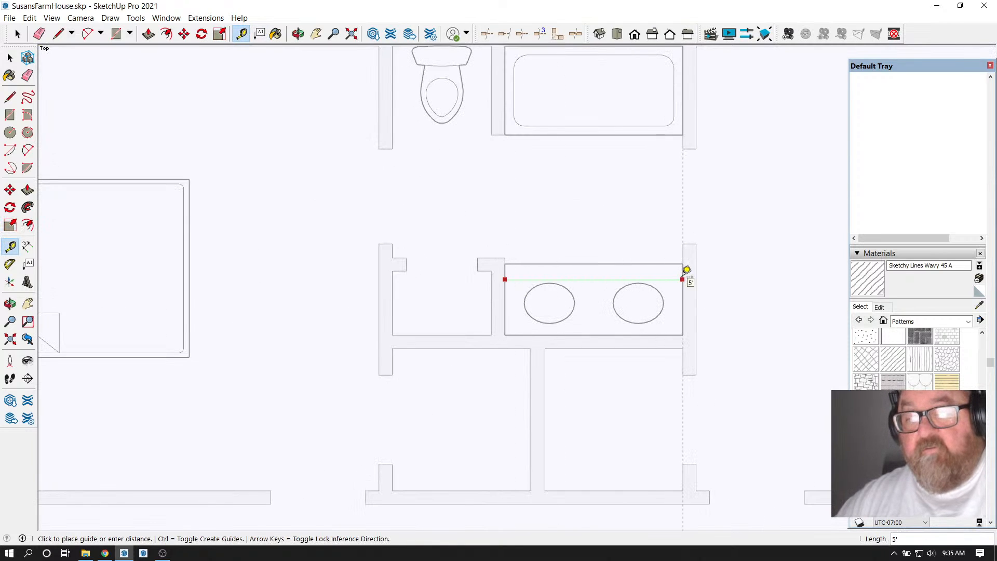
pyautogui.click(683, 275)
pyautogui.scroll(-8, 657, 217)
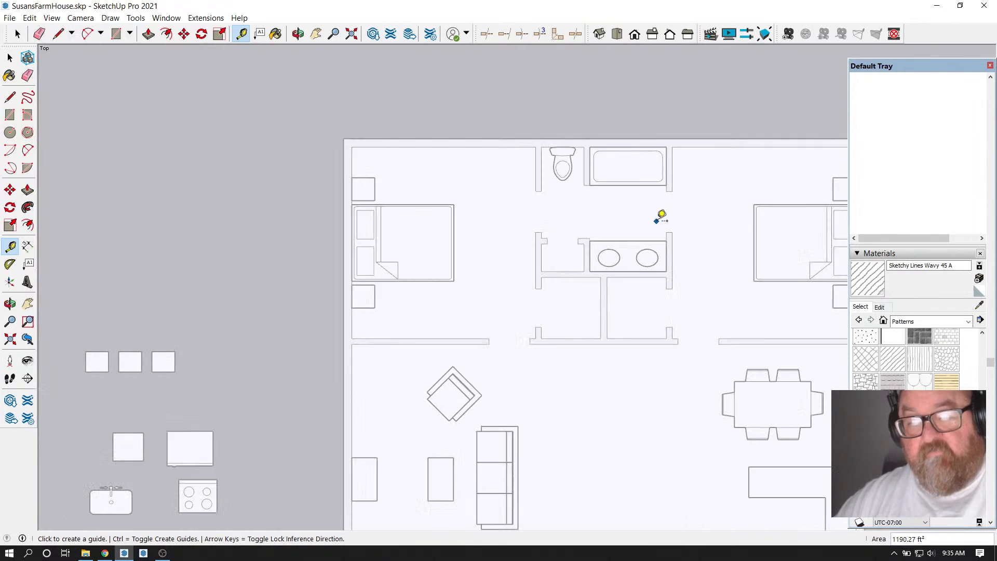
# Place a horizontal guide 48 inches up from the lower-left bathroom's lower inner wall
pyautogui.scroll(8, 545, 474)
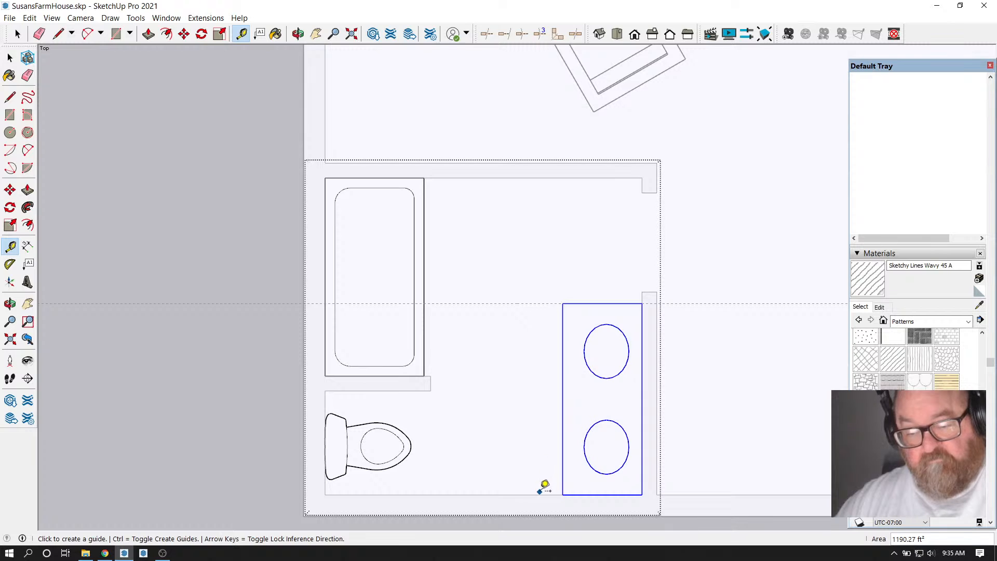
pyautogui.click(540, 494)
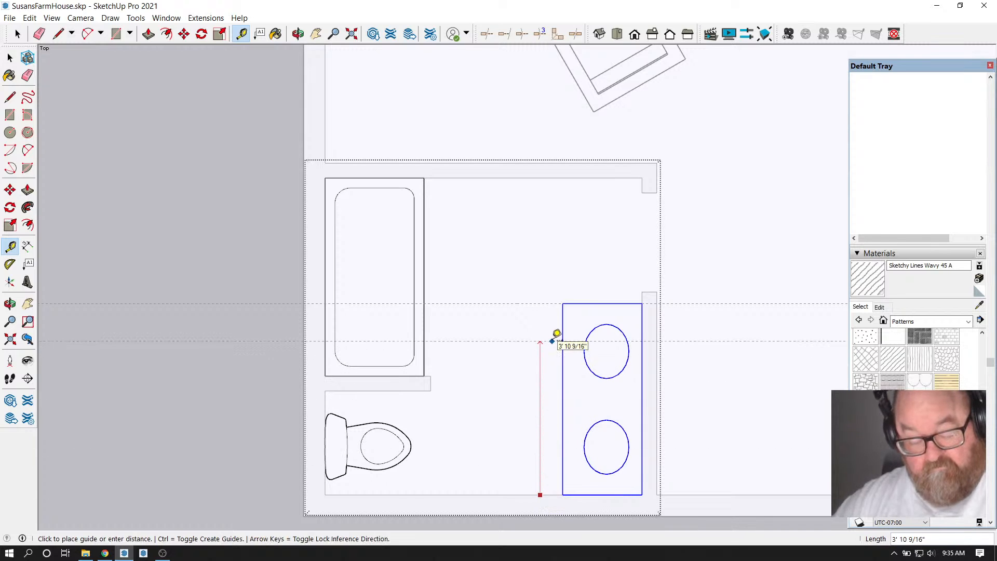
pyautogui.write('48')
pyautogui.press('Return')
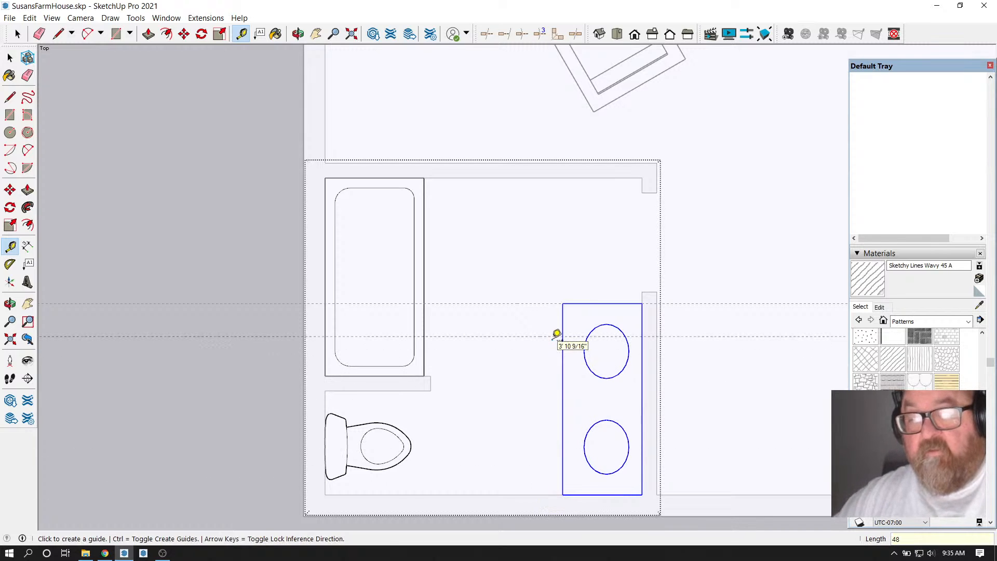
# Try to scale the double vanity's upper edge down to the 48-inch guide
pyautogui.scroll(-2, 557, 336)
pyautogui.scroll(3, 577, 326)
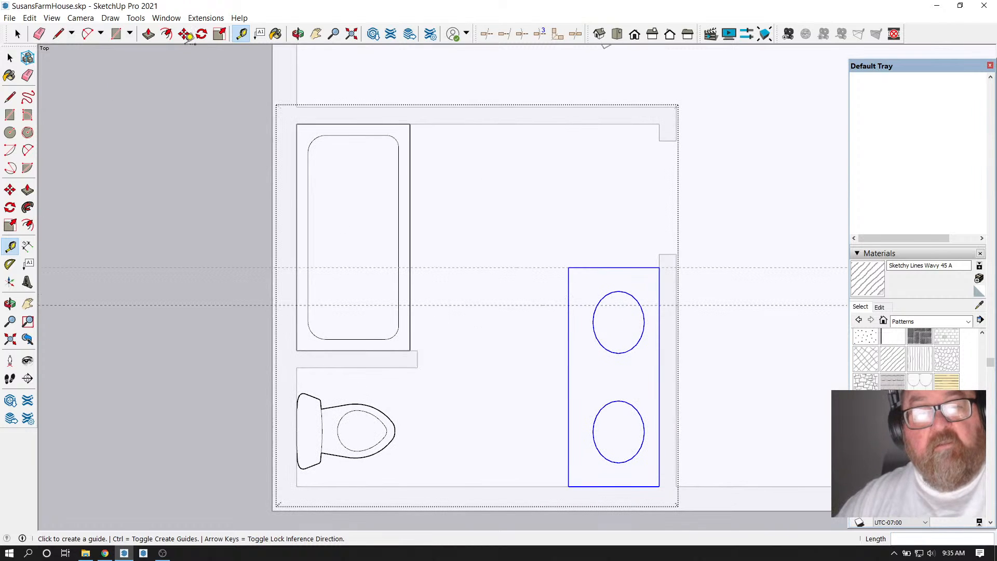
pyautogui.click(223, 36)
pyautogui.click(614, 268)
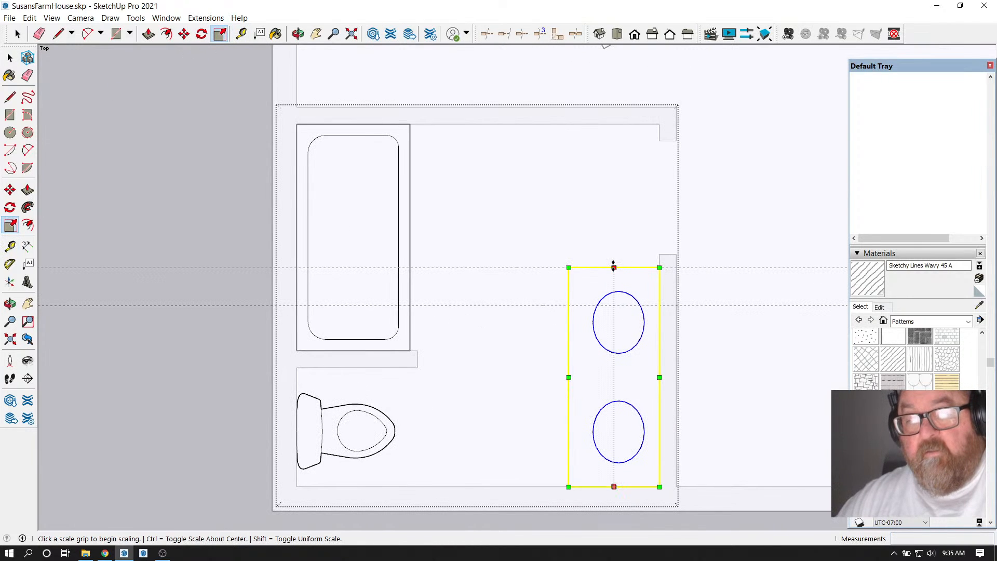
pyautogui.click(615, 308)
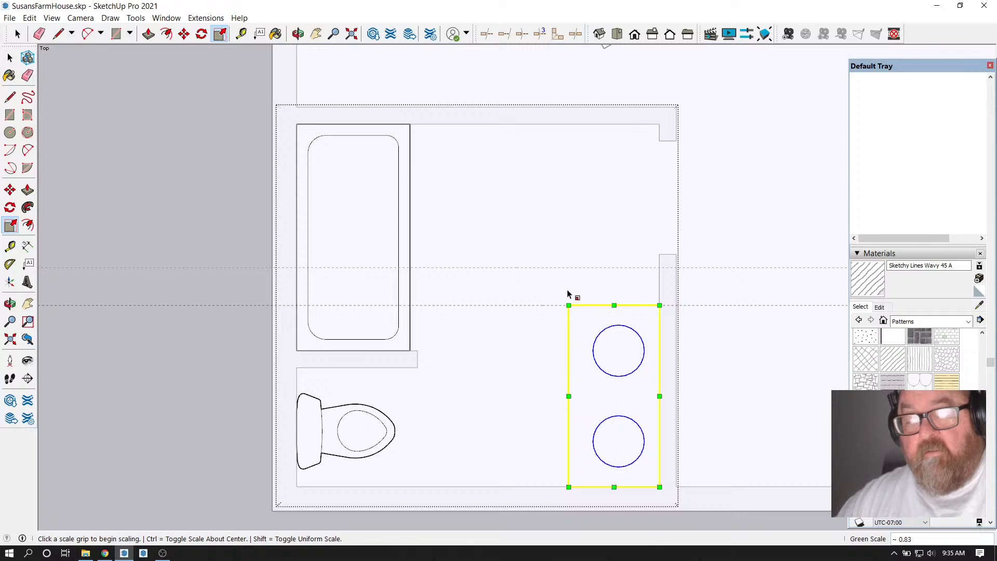
pyautogui.hotkey('ctrl', 'z')
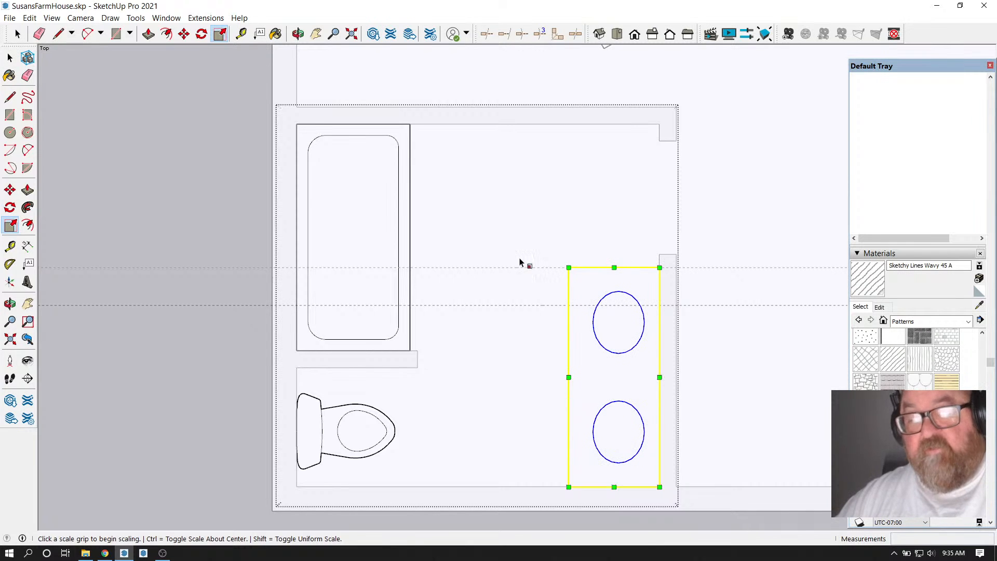
# Try to erase the vanity's lower sink bowl with the Eraser
pyautogui.click(17, 34)
pyautogui.click(39, 34)
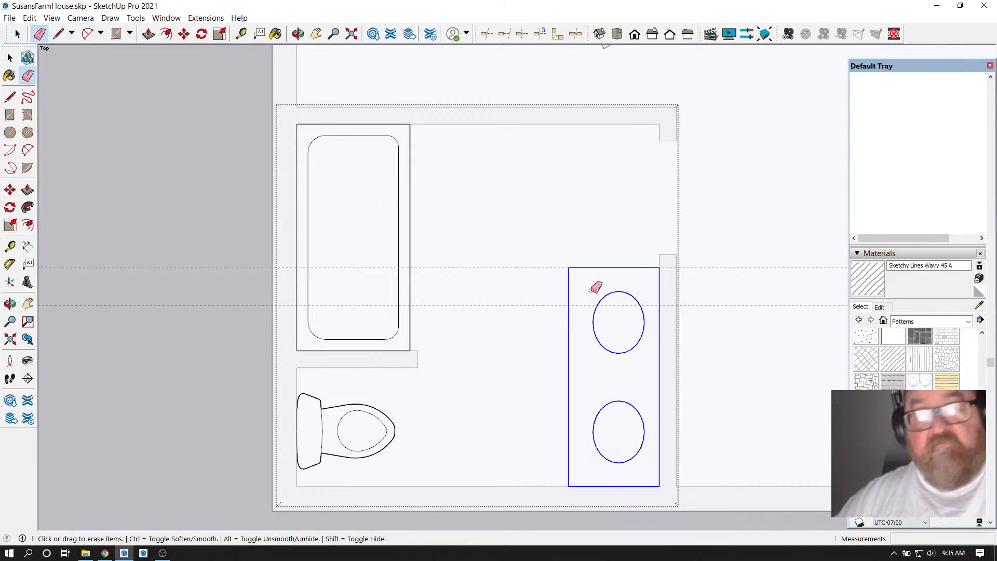
pyautogui.click(612, 403)
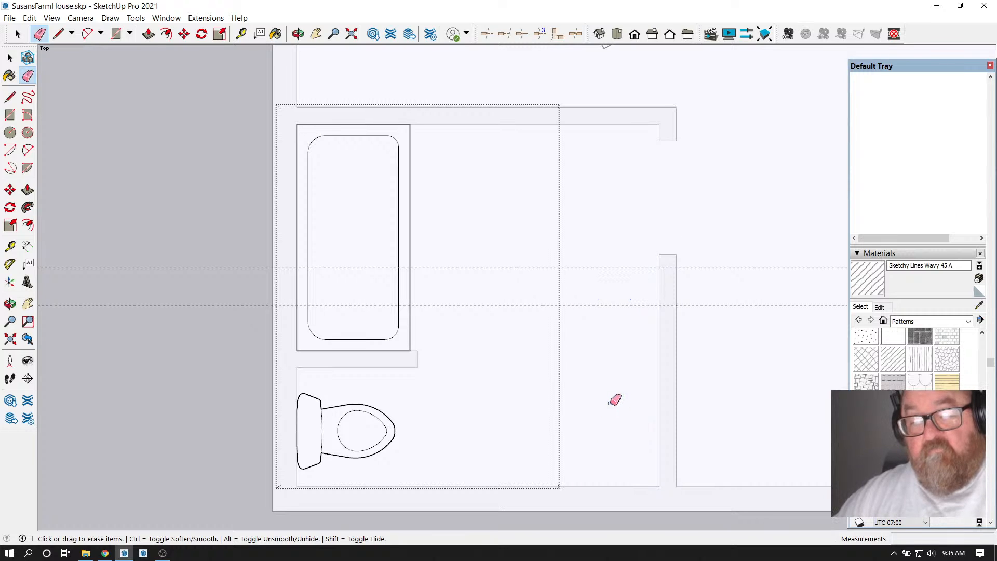
pyautogui.hotkey('ctrl', 'z')
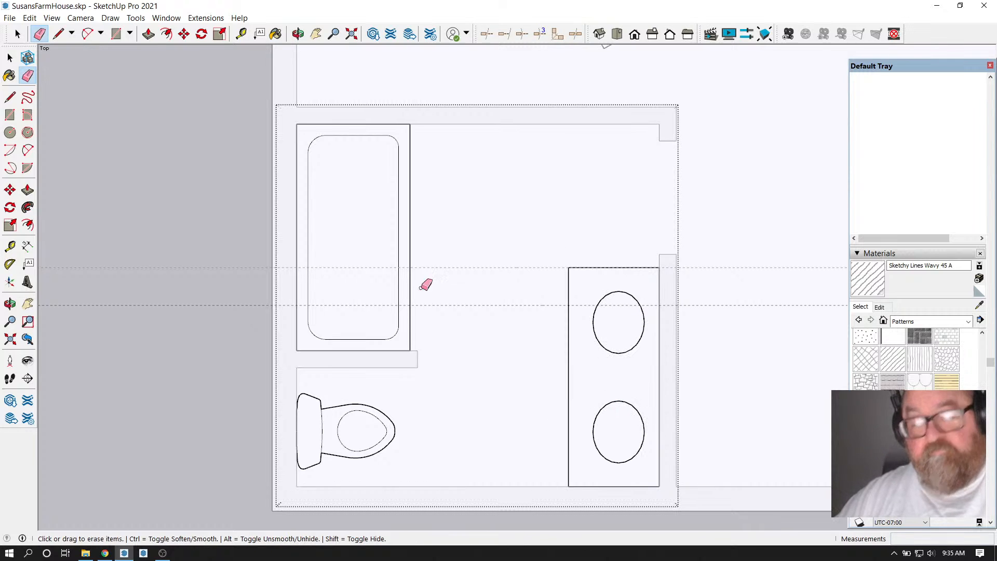
# Open the vanity group in the lower-left bathroom and delete its lower sink bowl
pyautogui.click(17, 34)
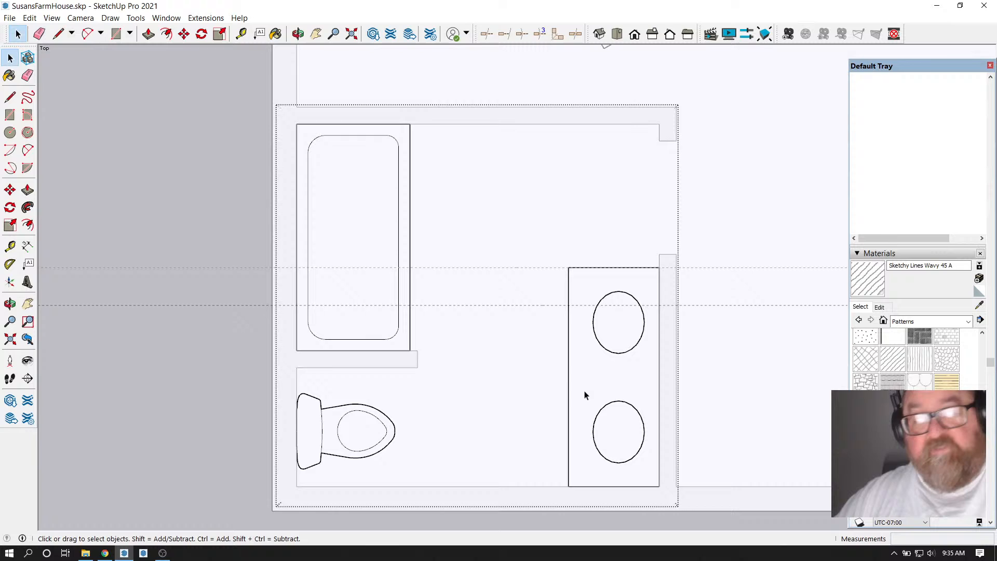
pyautogui.doubleClick(604, 413)
pyautogui.click(646, 465)
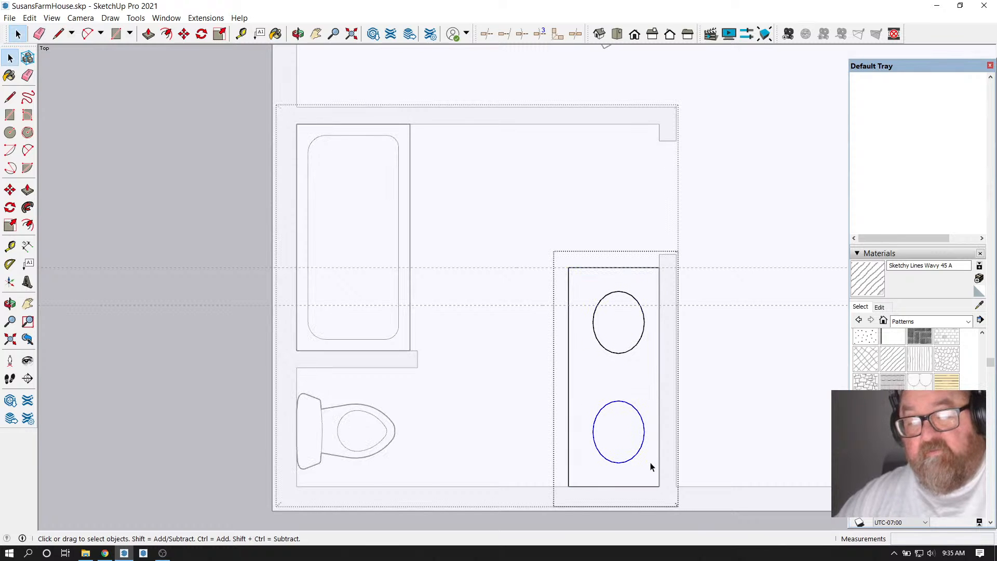
pyautogui.press('Delete')
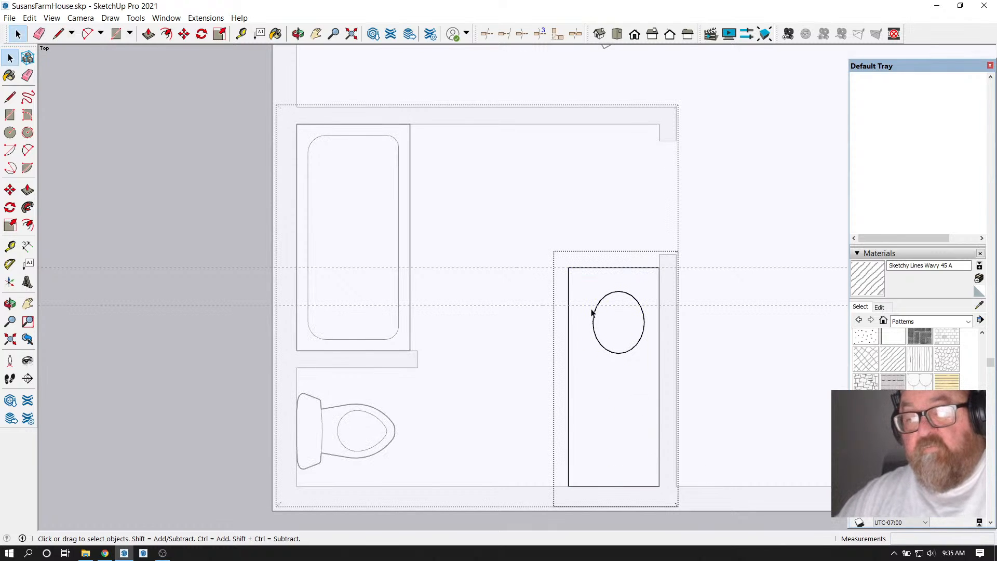
# Move the vanity's upper edge and remaining sink bowl down 10 inches onto the 48-inch guide, and close the open groups
pyautogui.moveTo(540, 262); pyautogui.dragTo(688, 379)
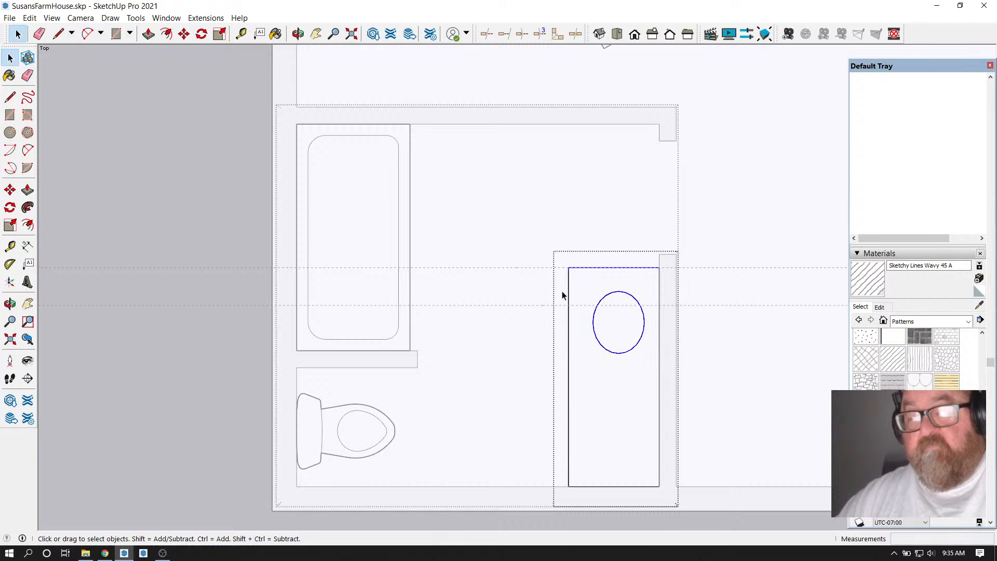
pyautogui.click(184, 34)
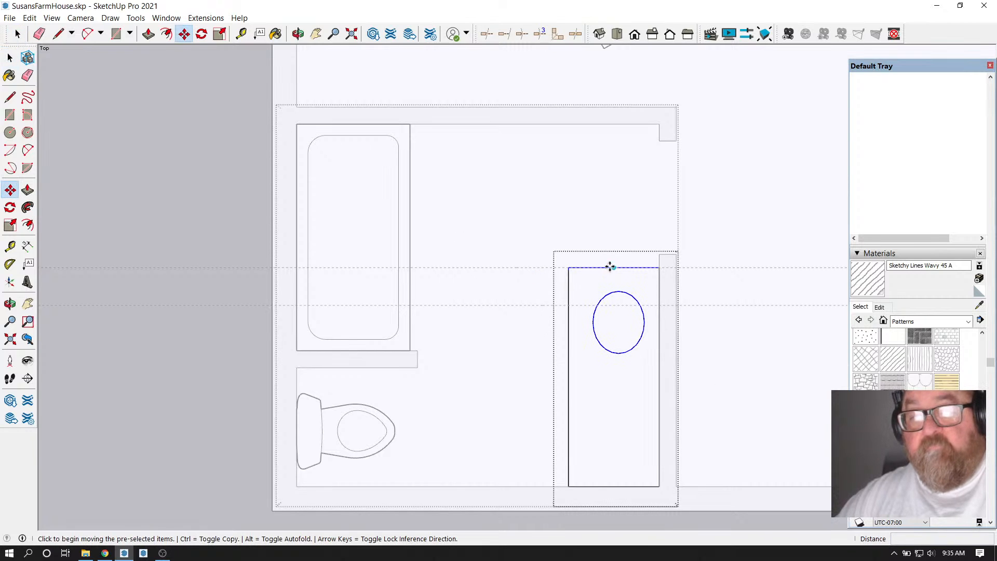
pyautogui.click(610, 266)
pyautogui.click(615, 305)
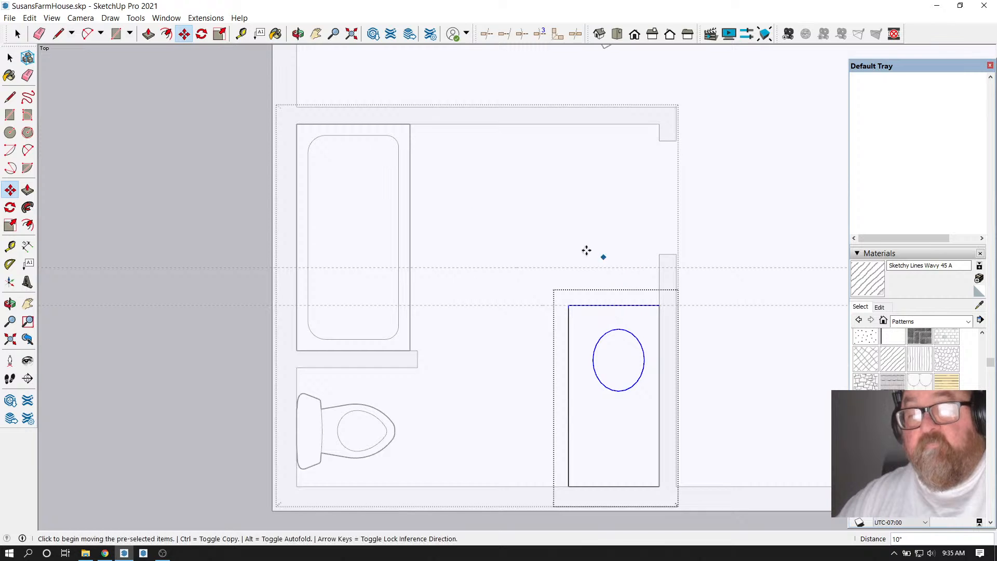
pyautogui.click(18, 34)
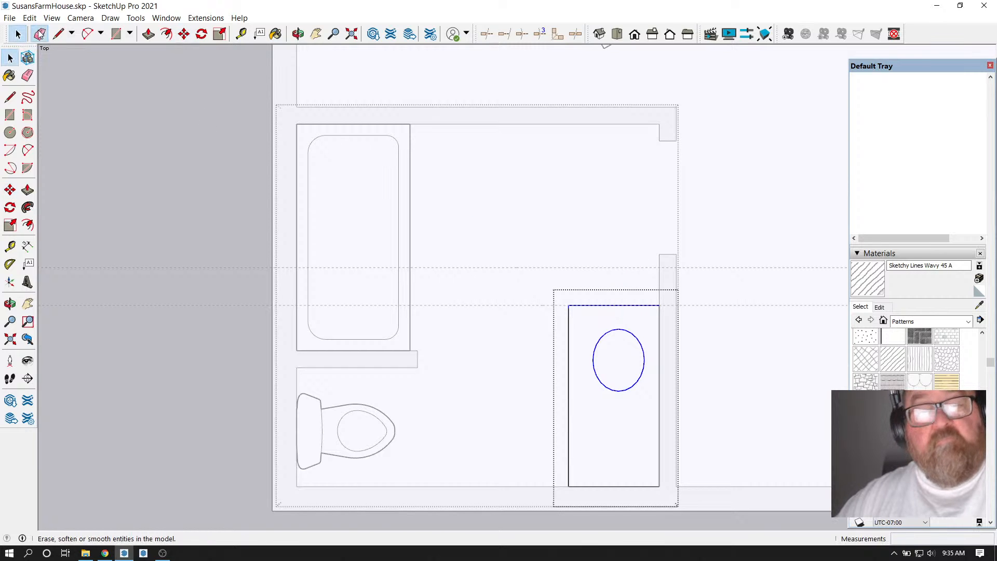
pyautogui.click(40, 33)
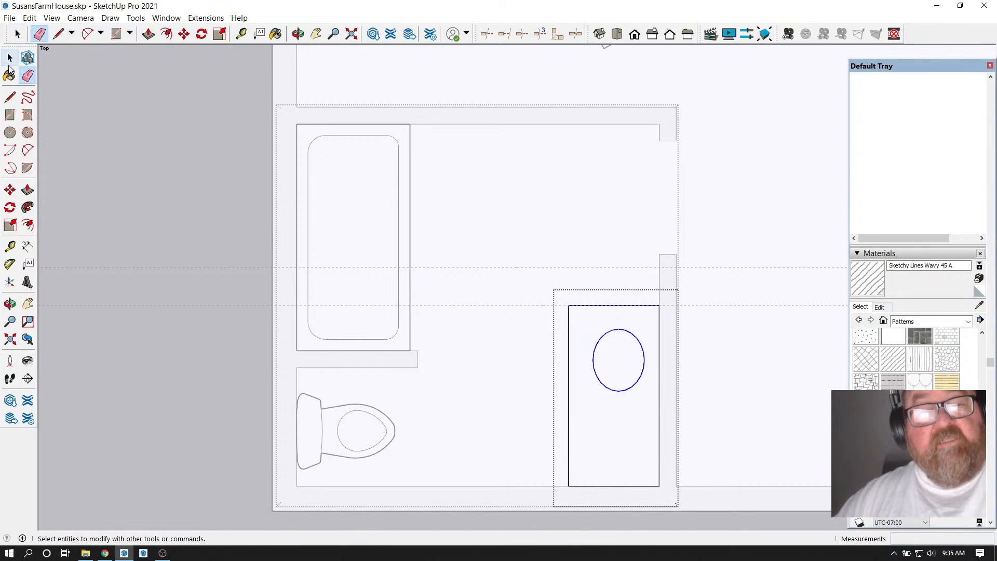
pyautogui.click(17, 34)
pyautogui.click(171, 152)
pyautogui.scroll(-2, 403, 278)
pyautogui.click(198, 154)
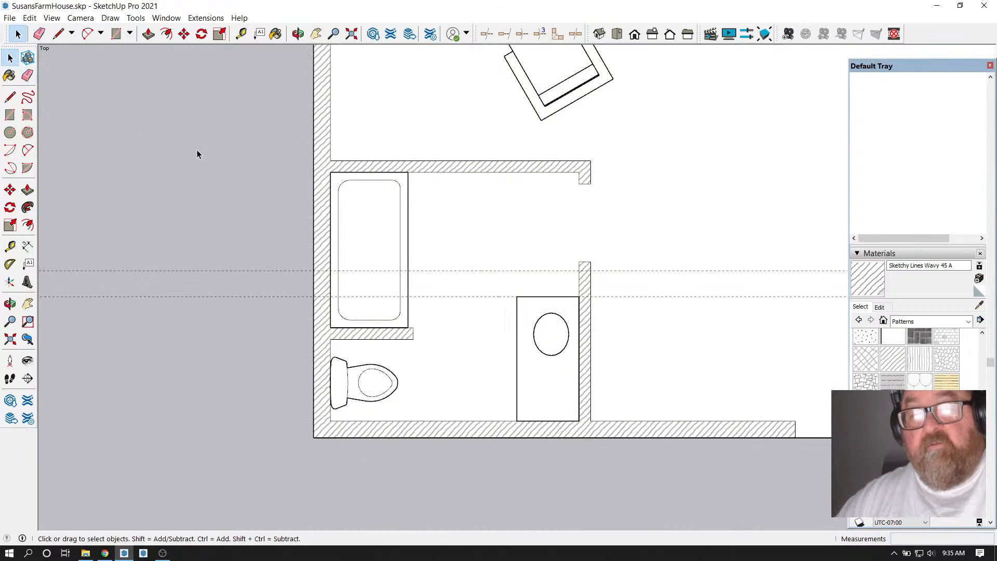
# Erase the upper guide across the bathroom and delete the remaining guide
pyautogui.click(40, 33)
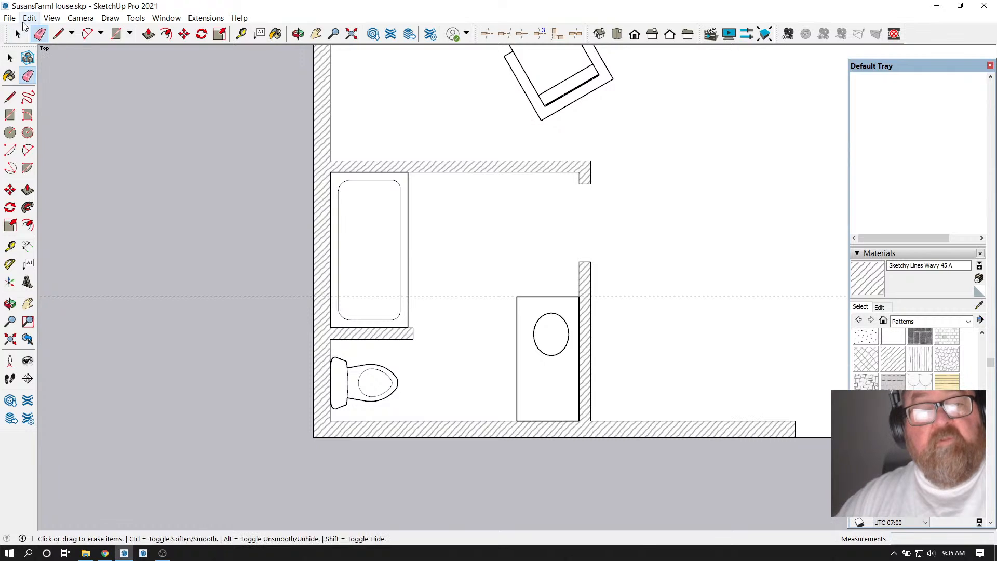
pyautogui.click(29, 18)
pyautogui.click(65, 110)
pyautogui.scroll(-1, 245, 182)
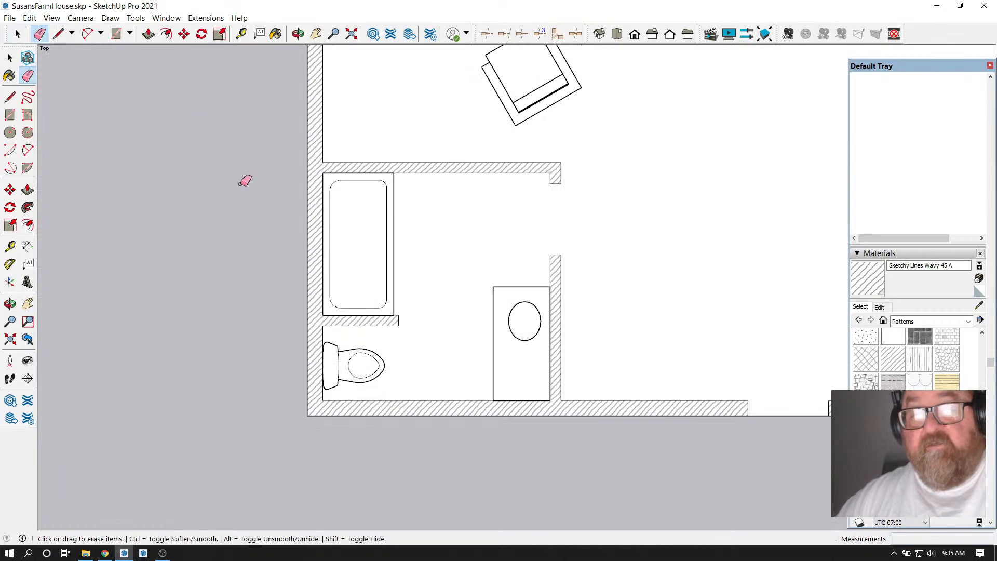
# Examine the revised bathroom layout and the rest of the floor plan, including the fixtures still outside the house
pyautogui.scroll(1, 480, 329)
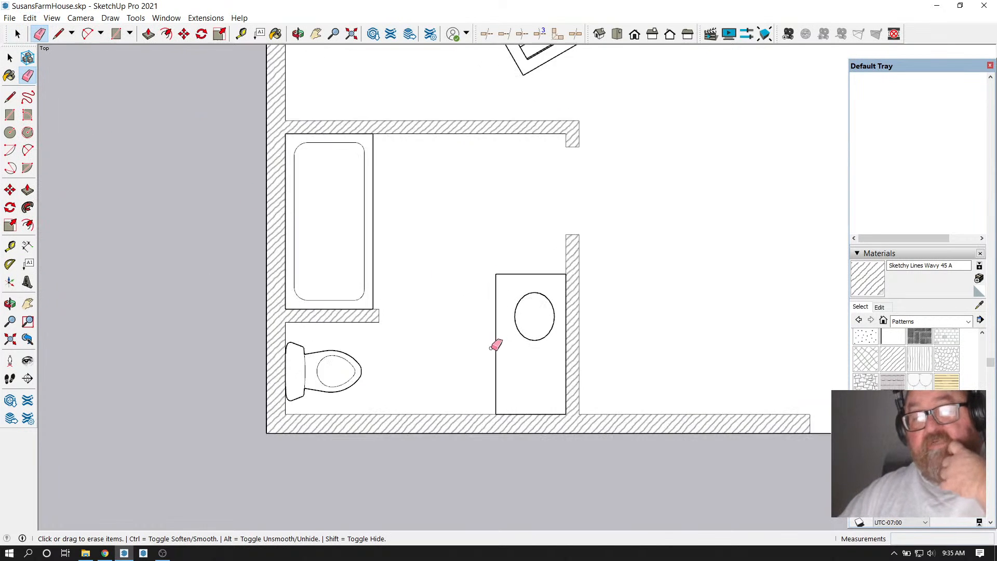
pyautogui.scroll(1, 496, 345)
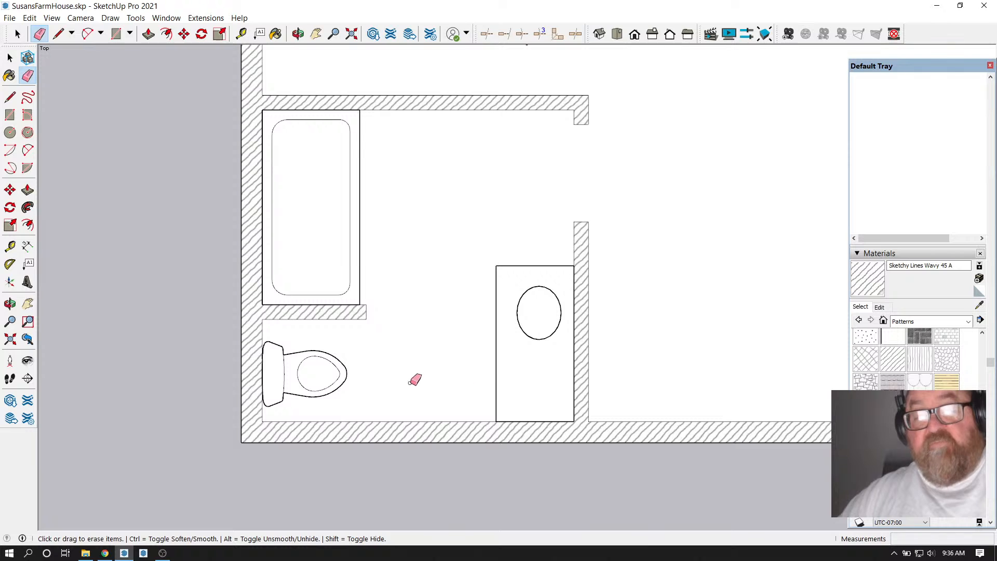
pyautogui.scroll(-4, 420, 396)
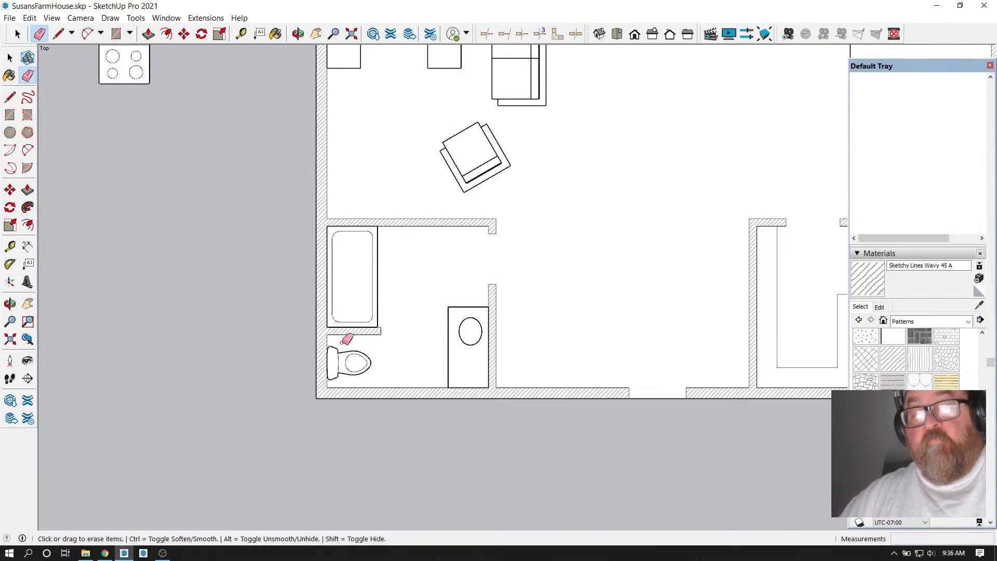
pyautogui.scroll(-1, 271, 322)
pyautogui.scroll(2, 451, 318)
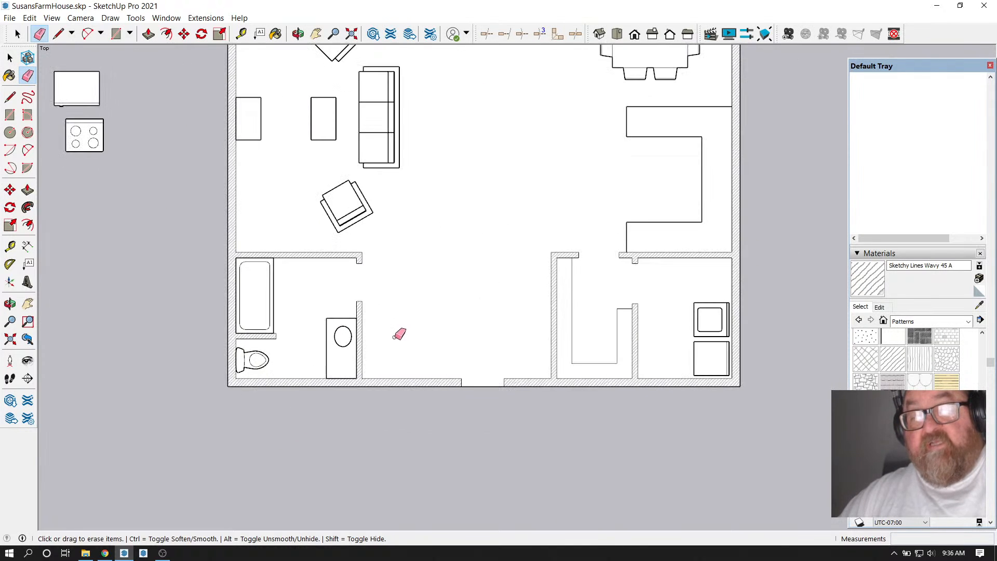
pyautogui.scroll(-1, 566, 391)
pyautogui.scroll(1, 531, 341)
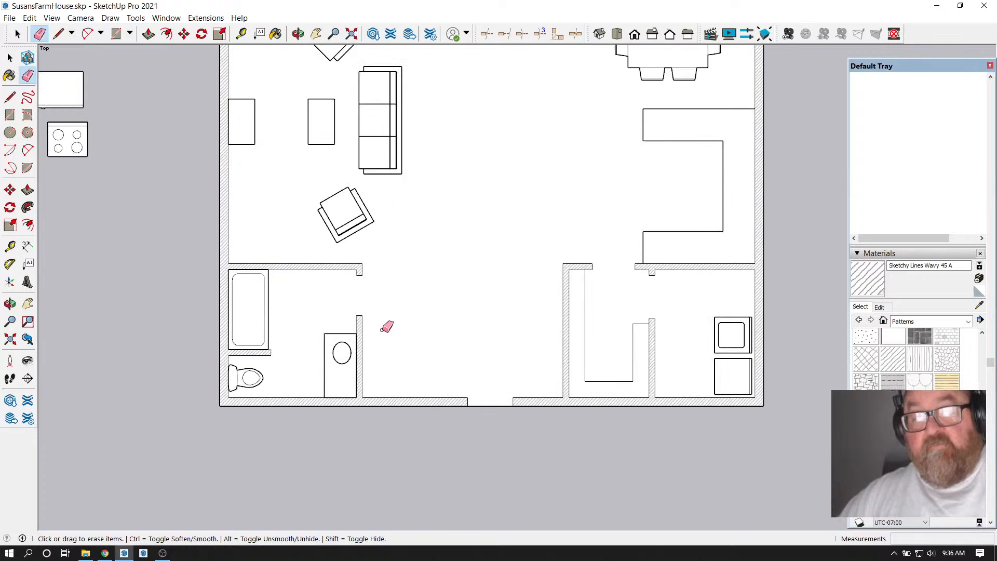
pyautogui.scroll(-1, 458, 396)
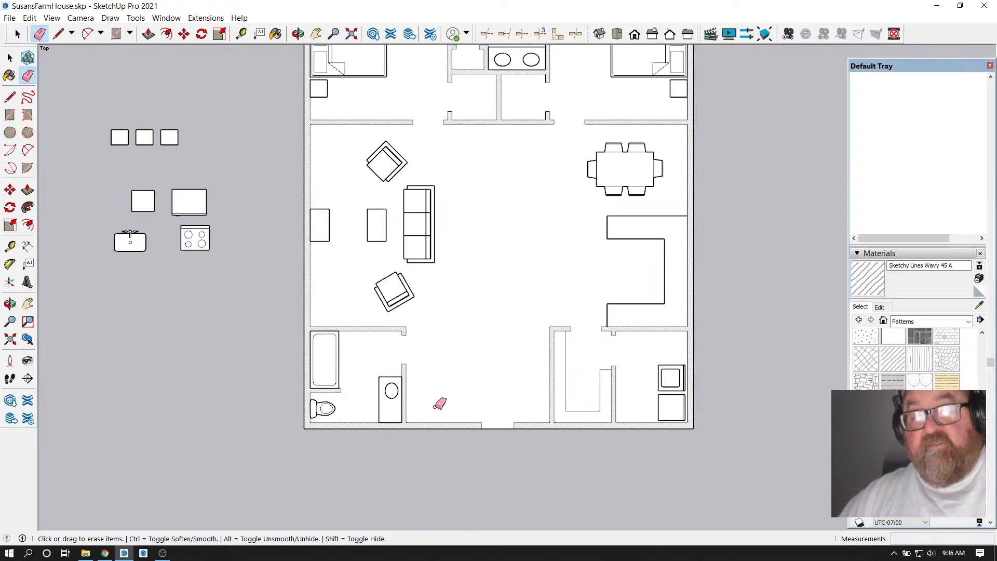
pyautogui.scroll(-1, 500, 425)
pyautogui.scroll(1, 478, 263)
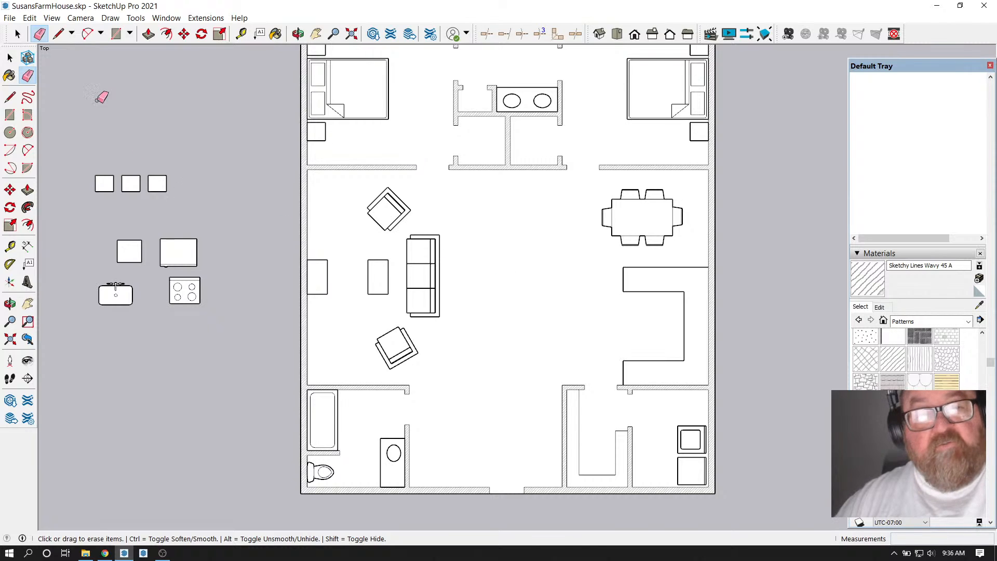
# Move the kitchen sink from outside the house onto the counter run along the kitchen's right exterior wall
pyautogui.press('space')
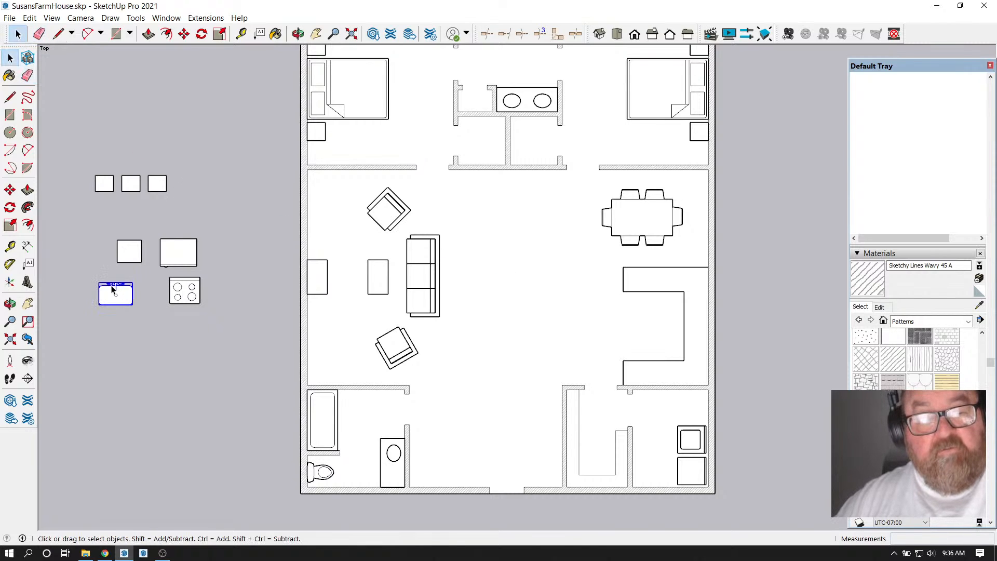
pyautogui.click(184, 34)
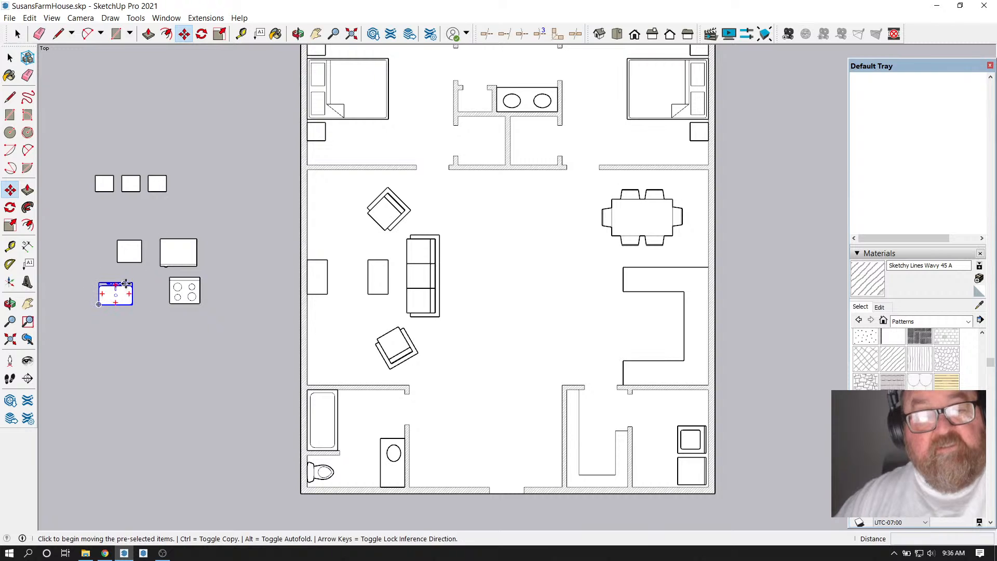
pyautogui.click(117, 281)
pyautogui.scroll(4, 678, 333)
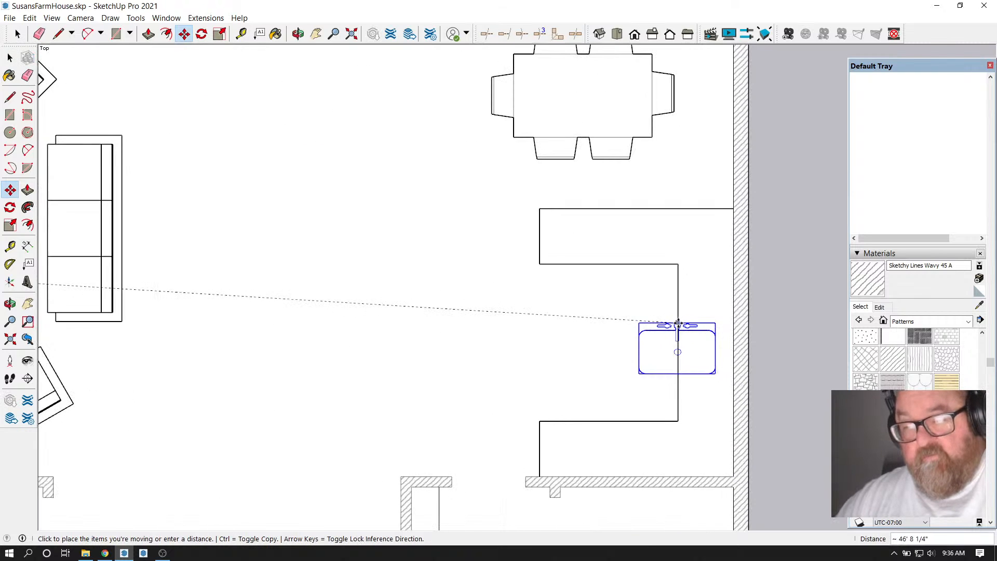
pyautogui.click(692, 321)
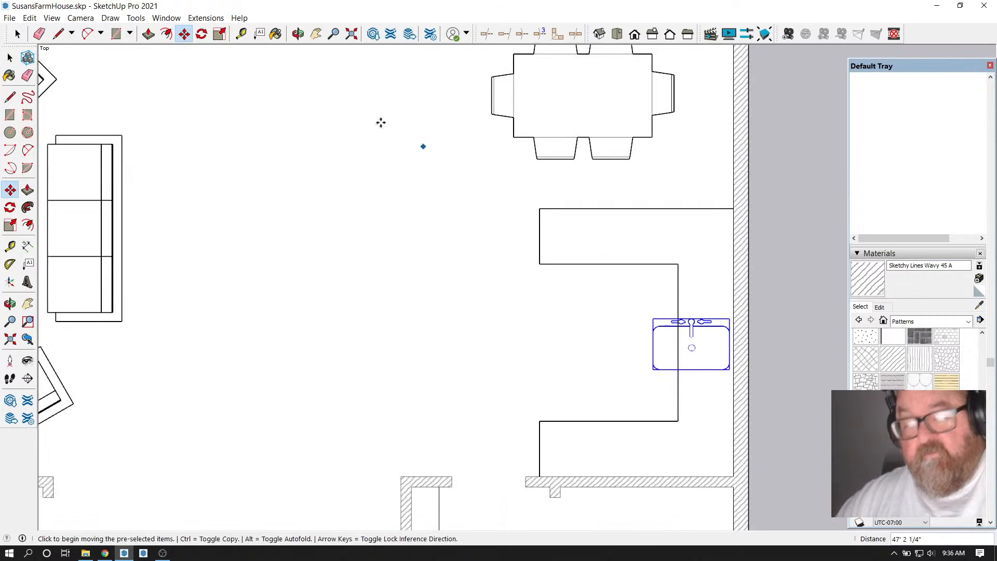
# Rotate the kitchen sink 90 degrees so its faucet faces the exterior wall
pyautogui.click(202, 33)
pyautogui.scroll(2, 634, 316)
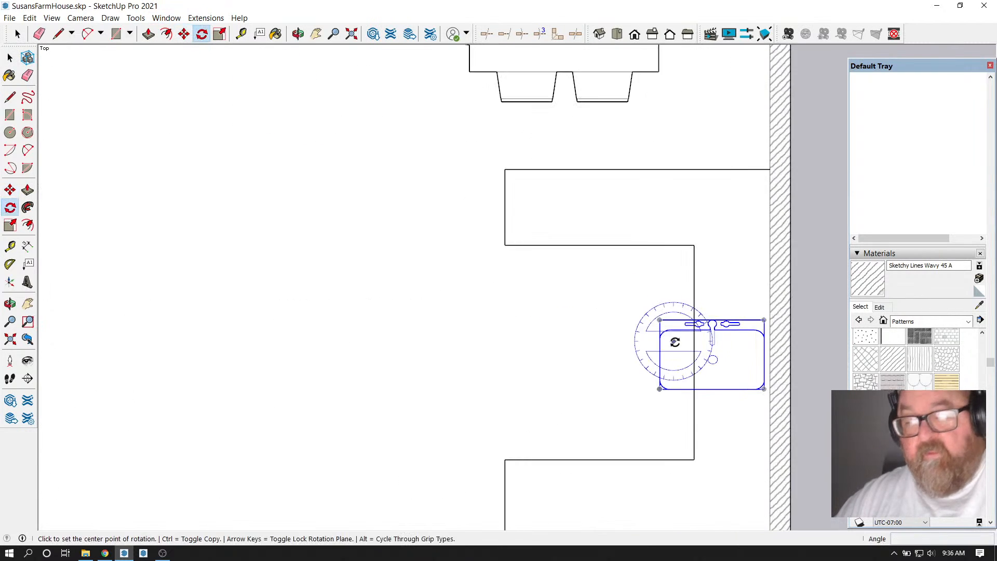
pyautogui.click(715, 358)
pyautogui.click(722, 375)
pyautogui.click(715, 383)
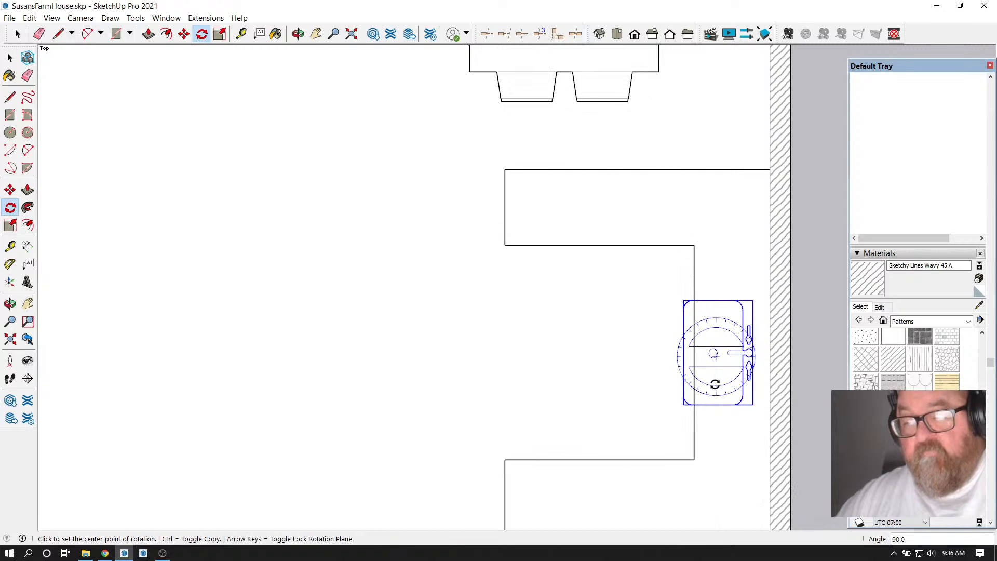
# Align the sink's front edge with the counter's front edge, and shift it about 3/4 inch toward the exterior wall
pyautogui.click(184, 35)
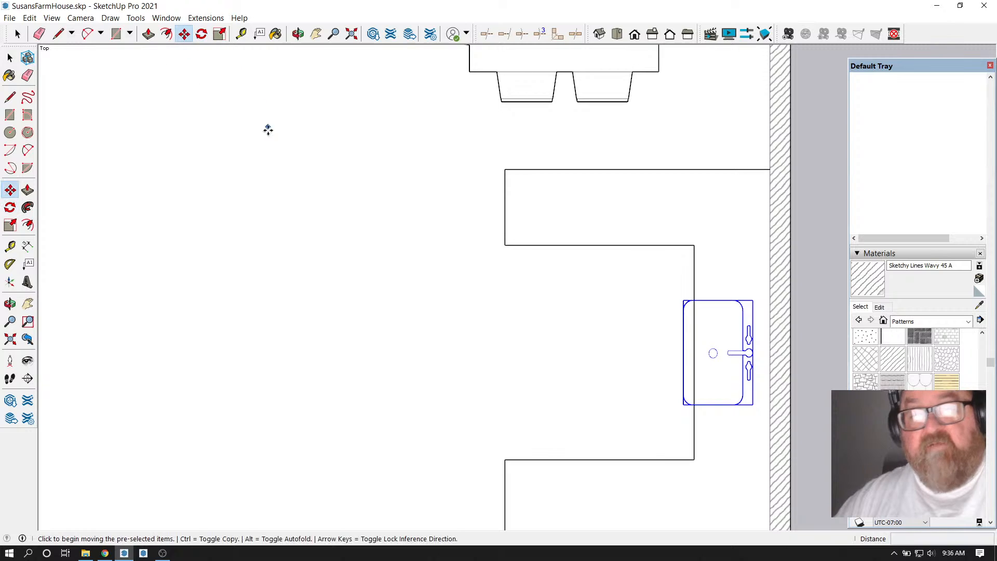
pyautogui.scroll(-2, 266, 129)
pyautogui.scroll(2, 530, 257)
pyautogui.scroll(2, 630, 317)
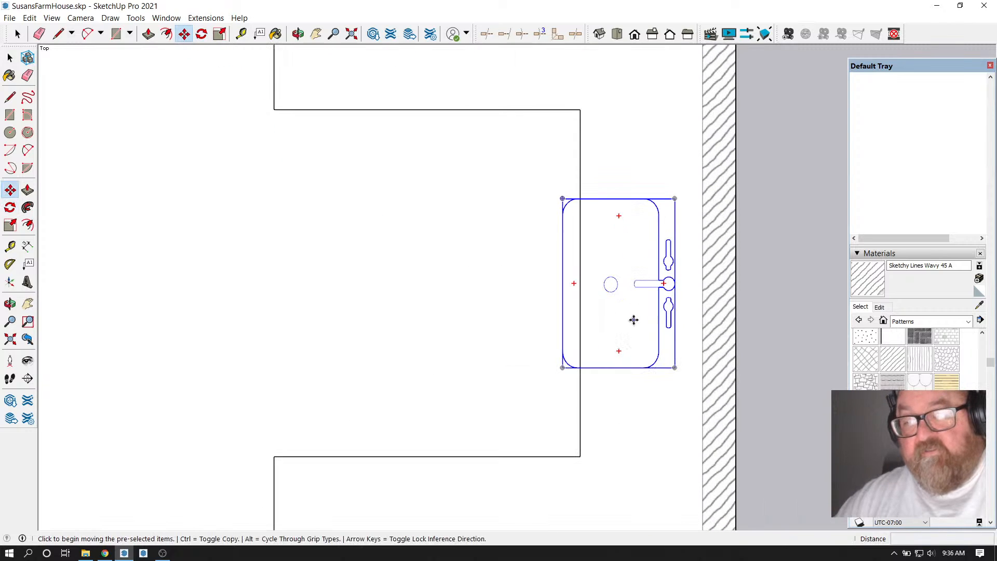
pyautogui.click(563, 283)
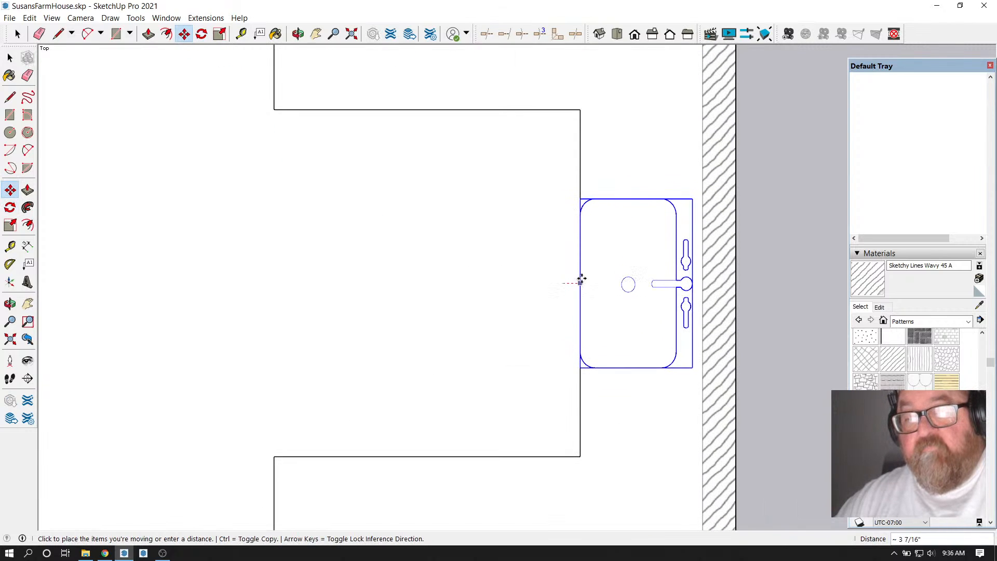
pyautogui.click(582, 283)
pyautogui.scroll(2, 685, 284)
pyautogui.click(687, 284)
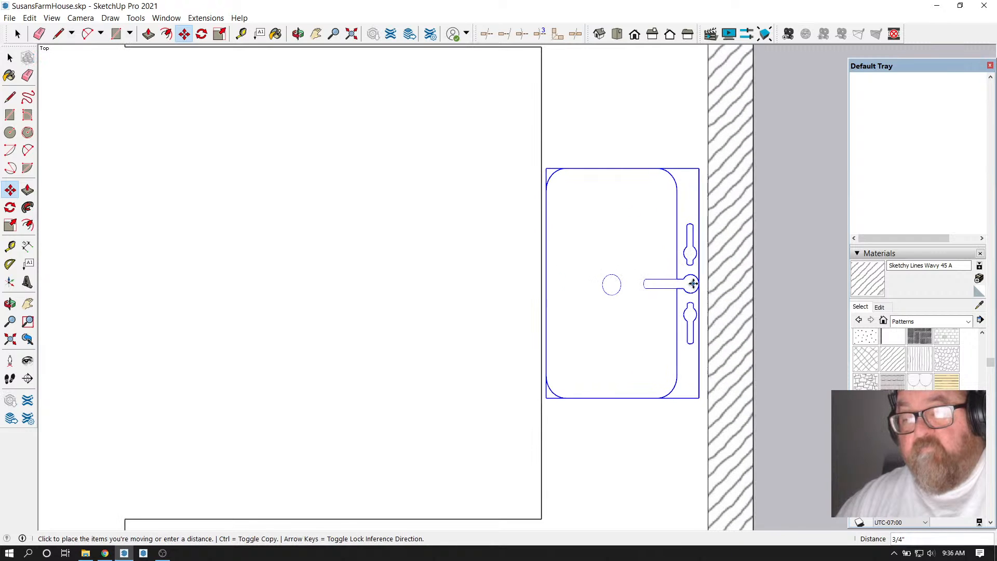
pyautogui.click(694, 283)
pyautogui.scroll(-2, 618, 278)
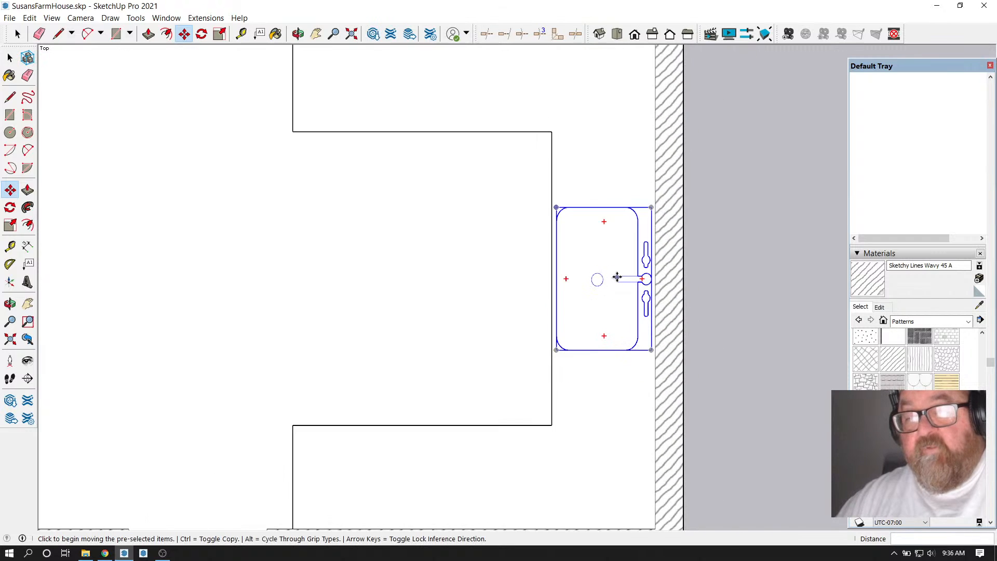
# Examine the kitchen counter, the pantry and the appliances still outside the house
pyautogui.scroll(-6, 617, 277)
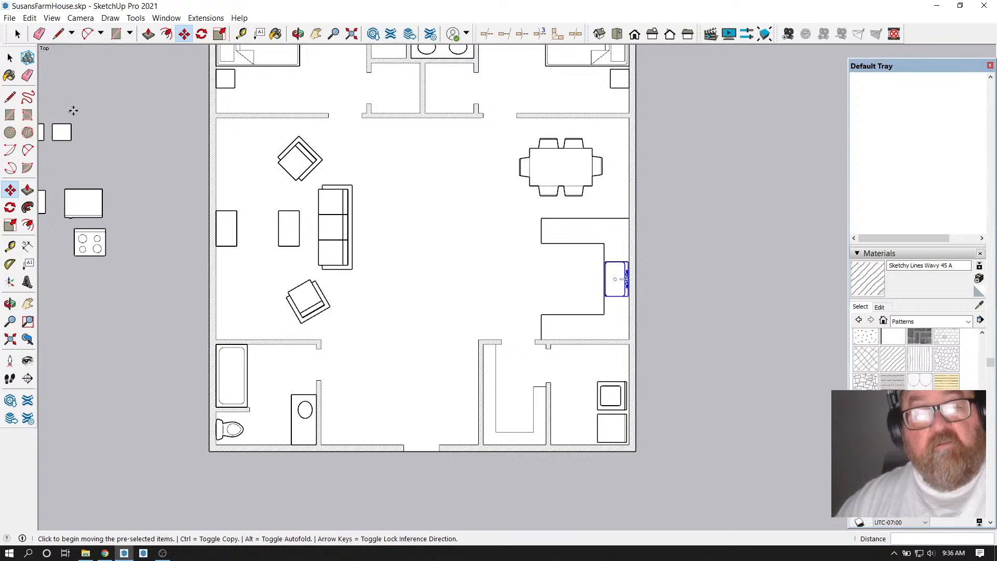
pyautogui.scroll(-1, 238, 226)
pyautogui.click(17, 33)
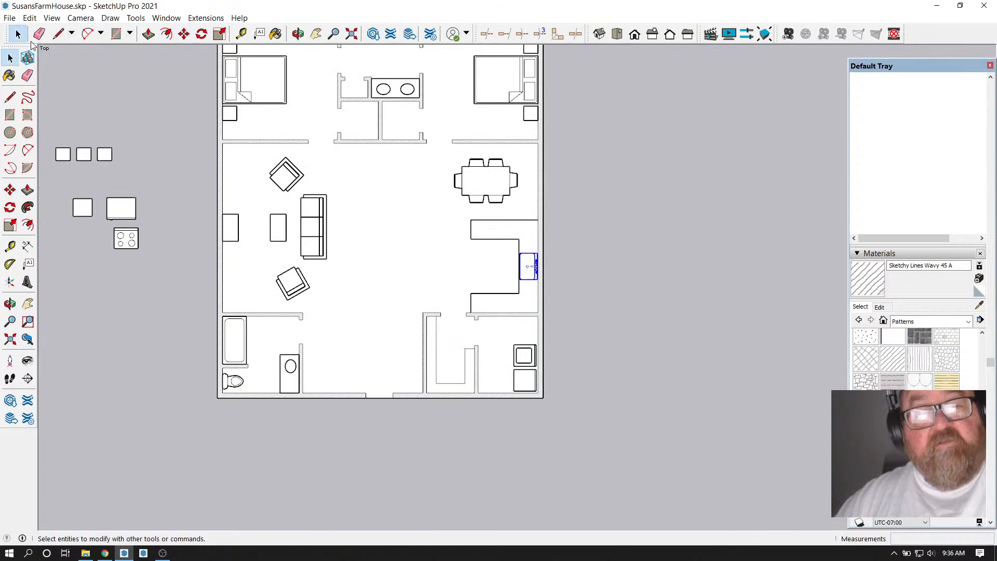
pyautogui.scroll(3, 485, 296)
pyautogui.scroll(-2, 566, 339)
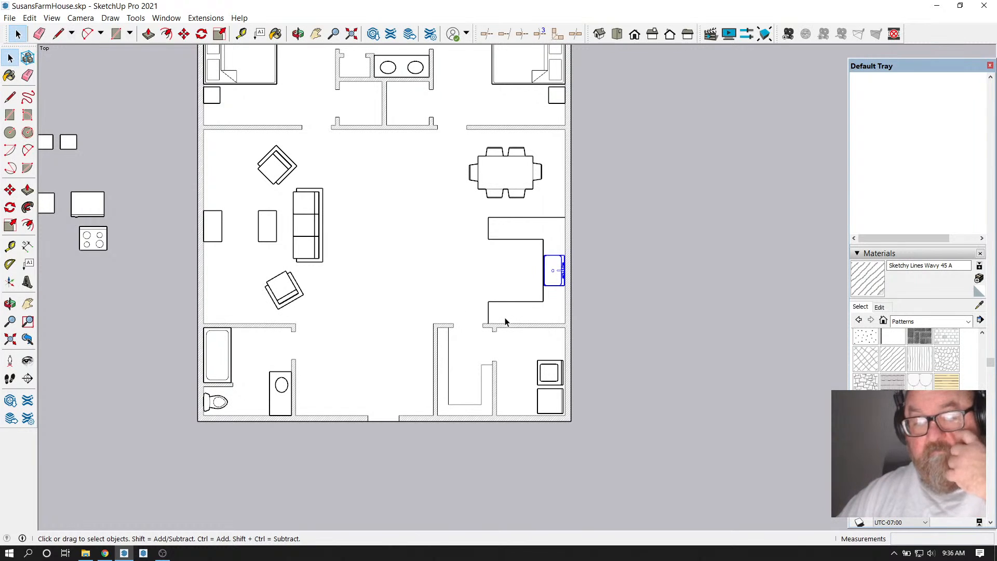
pyautogui.scroll(-1, 603, 341)
pyautogui.scroll(2, 508, 336)
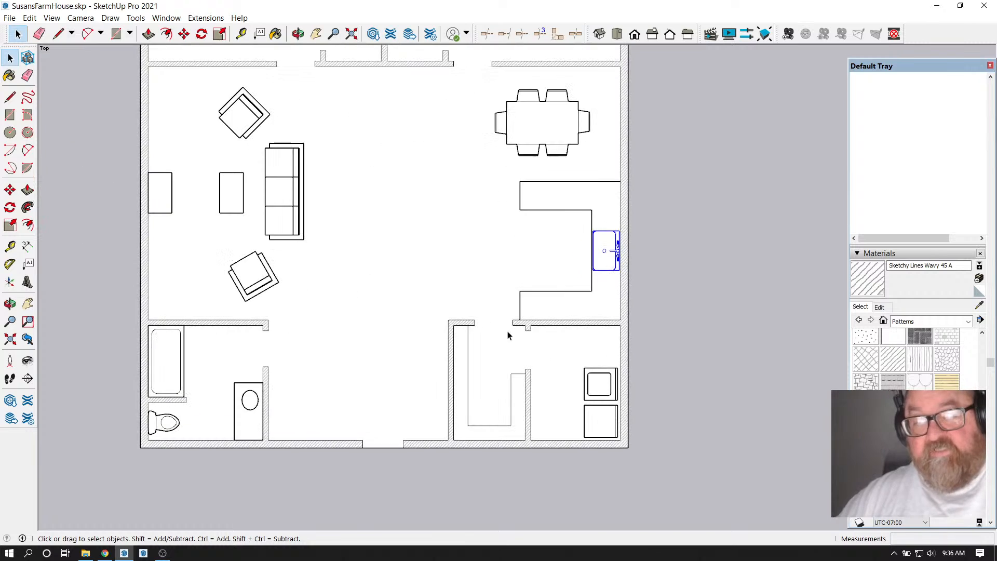
pyautogui.scroll(-1, 589, 351)
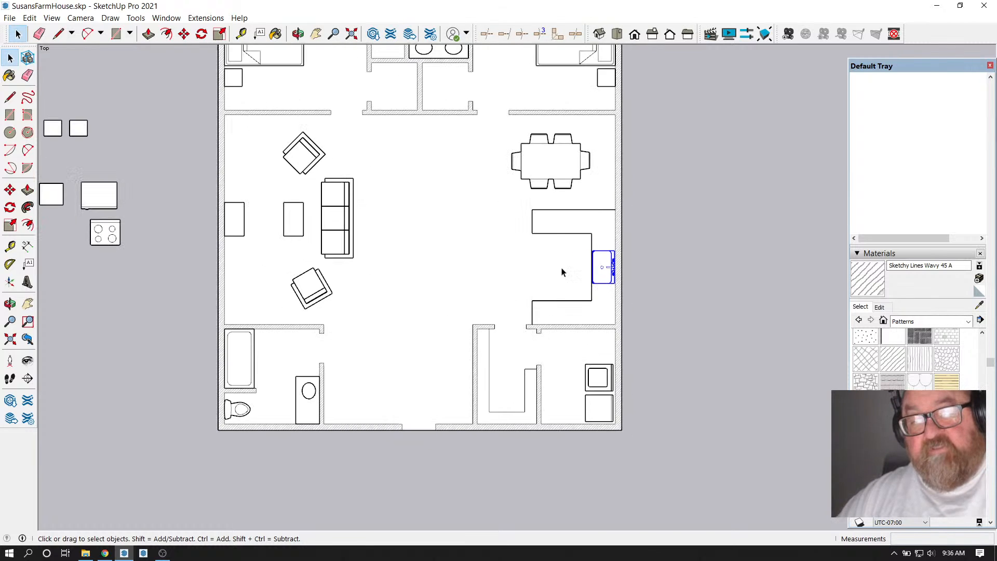
pyautogui.scroll(-1, 578, 338)
pyautogui.scroll(1, 564, 323)
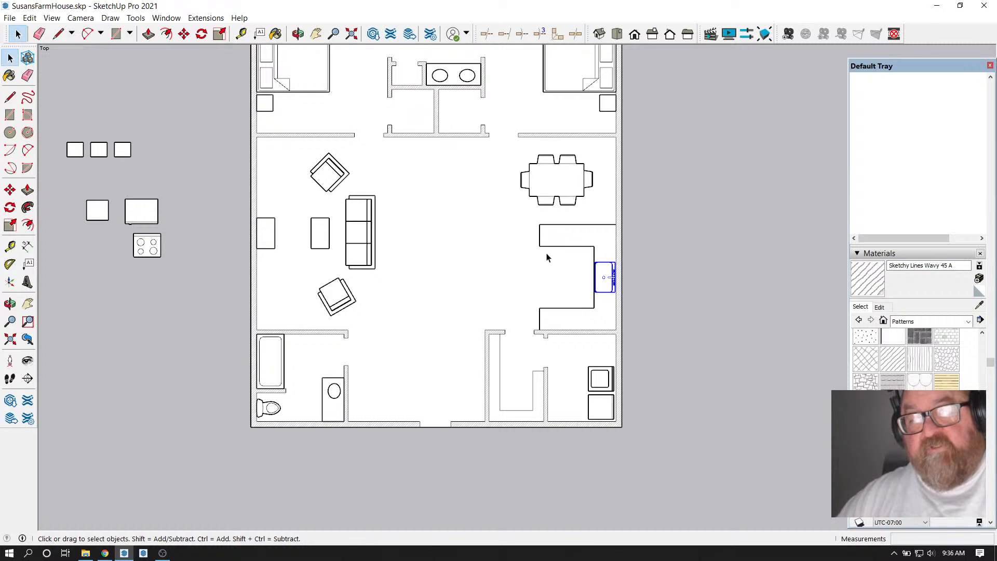
pyautogui.scroll(-1, 611, 336)
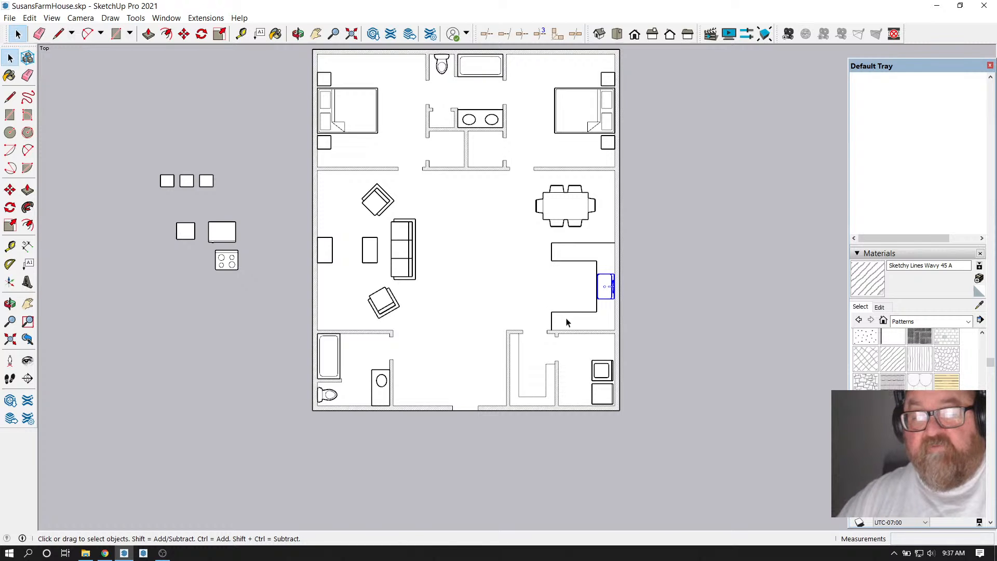
# Measure the distance from the pantry's left wall to the near side of the entry door opening
pyautogui.scroll(3, 487, 441)
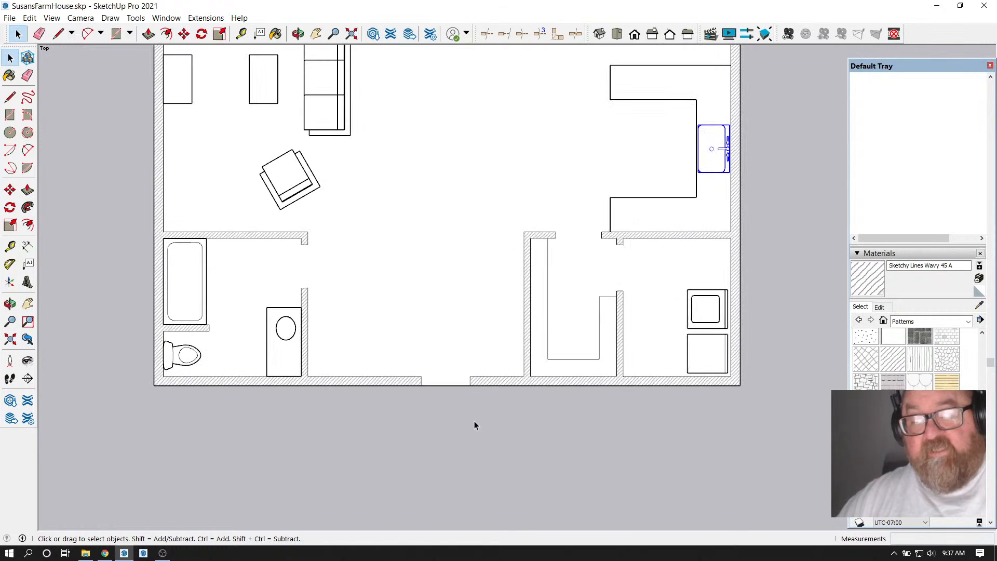
pyautogui.click(241, 32)
pyautogui.scroll(2, 514, 364)
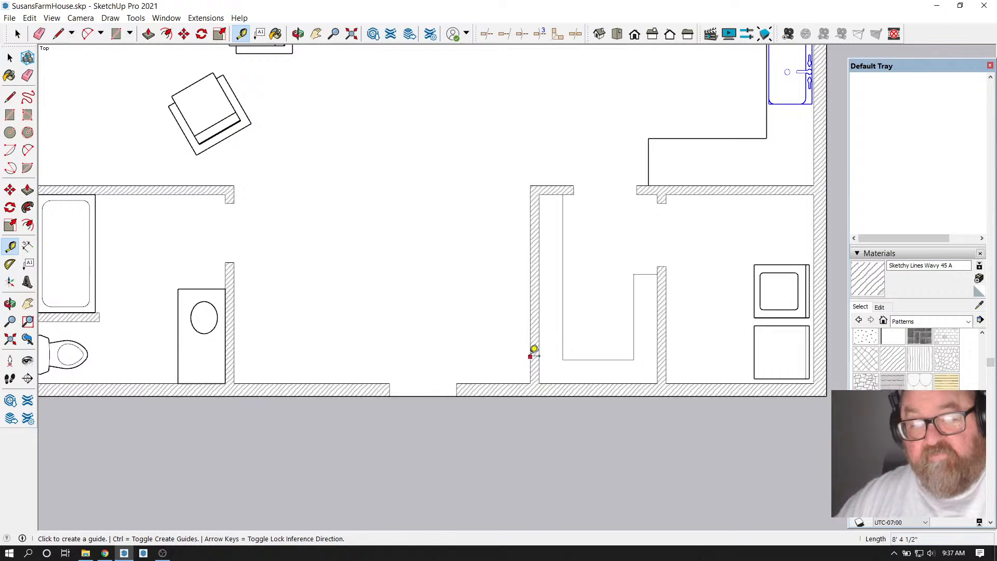
pyautogui.click(530, 357)
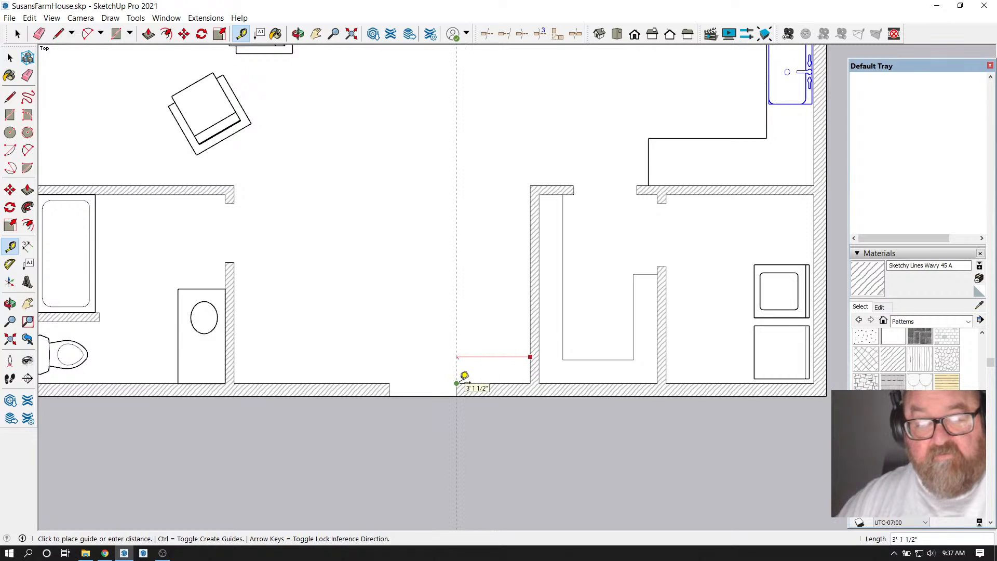
pyautogui.press('Escape')
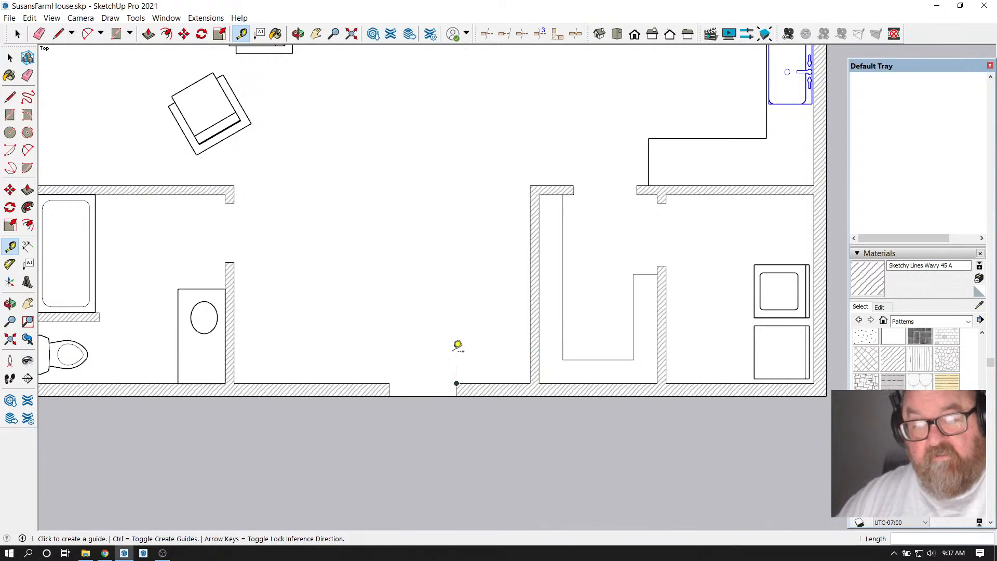
# Place a vertical guide at the entry opening's right side and a second guide 4.5 inches to its right
pyautogui.click(530, 364)
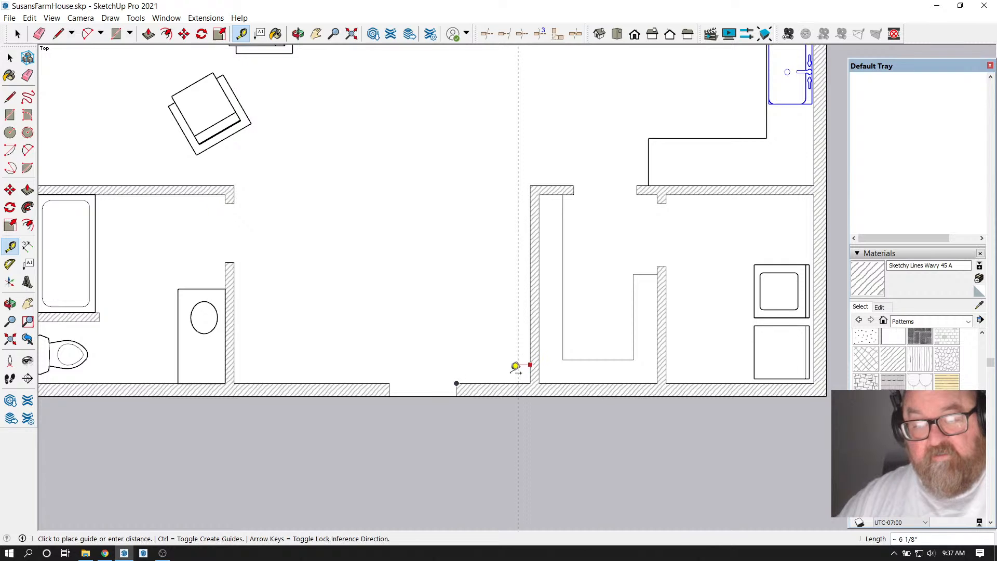
pyautogui.click(458, 372)
pyautogui.click(456, 354)
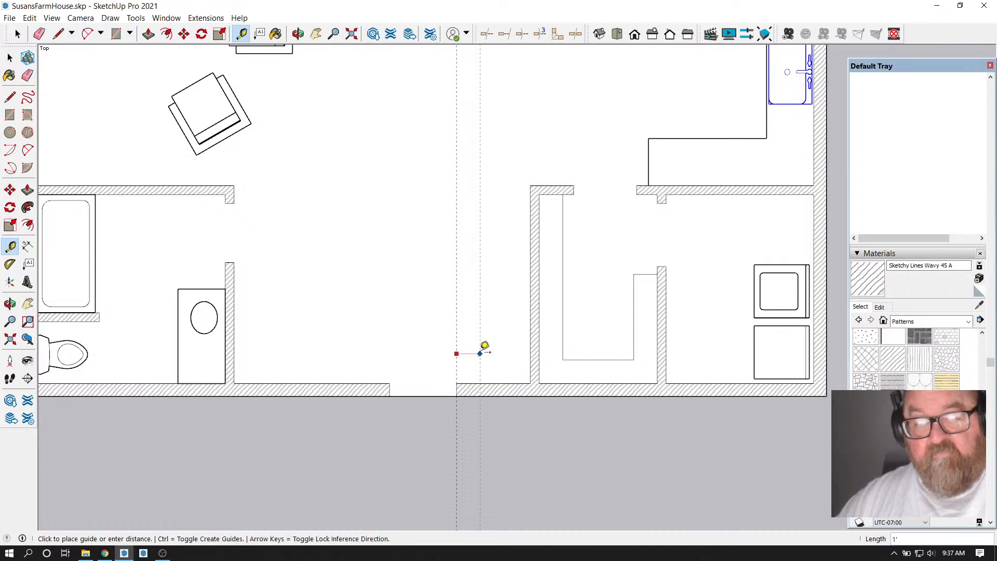
pyautogui.write('4.5')
pyautogui.press('Return')
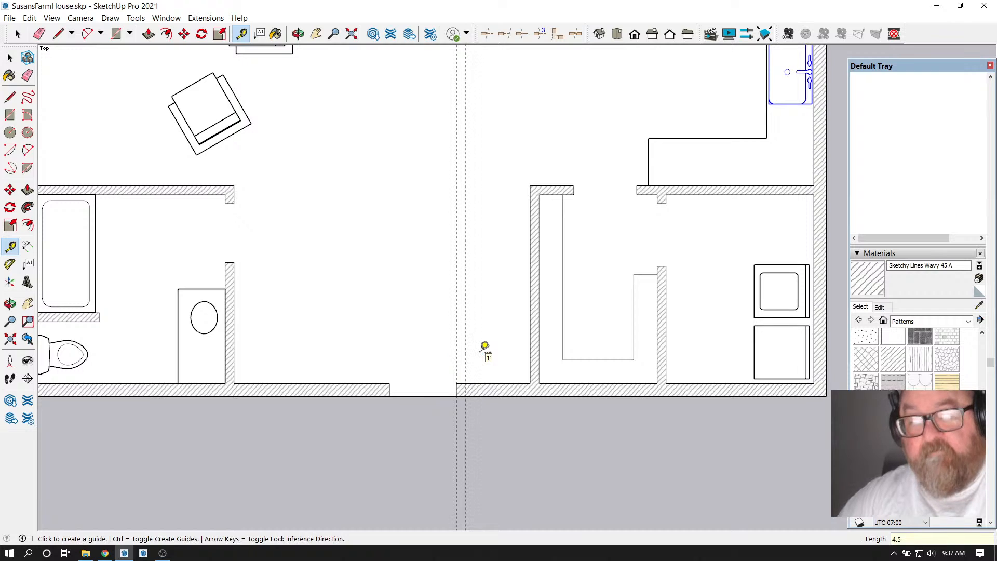
# Move the pantry's left wall, its short return and the adjoining shelf edge 12 inches to the left
pyautogui.scroll(-1, 479, 332)
pyautogui.scroll(-1, 482, 327)
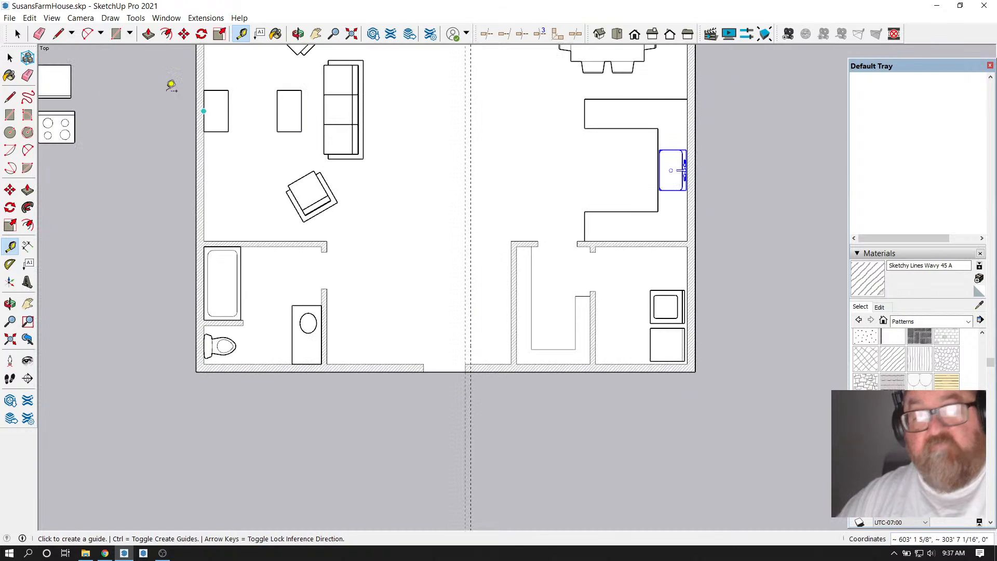
pyautogui.click(17, 34)
pyautogui.scroll(1, 599, 333)
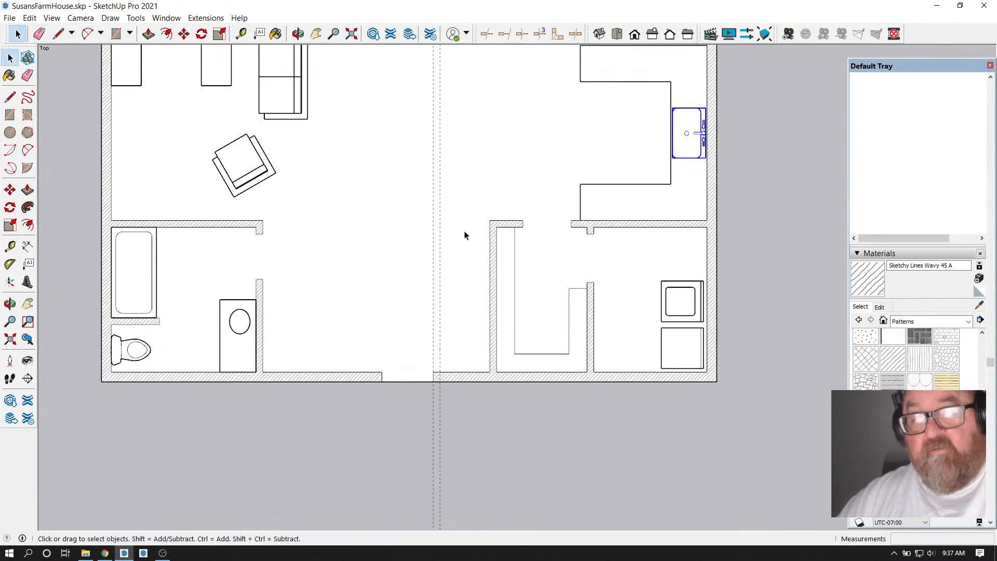
pyautogui.moveTo(484, 216); pyautogui.dragTo(540, 384)
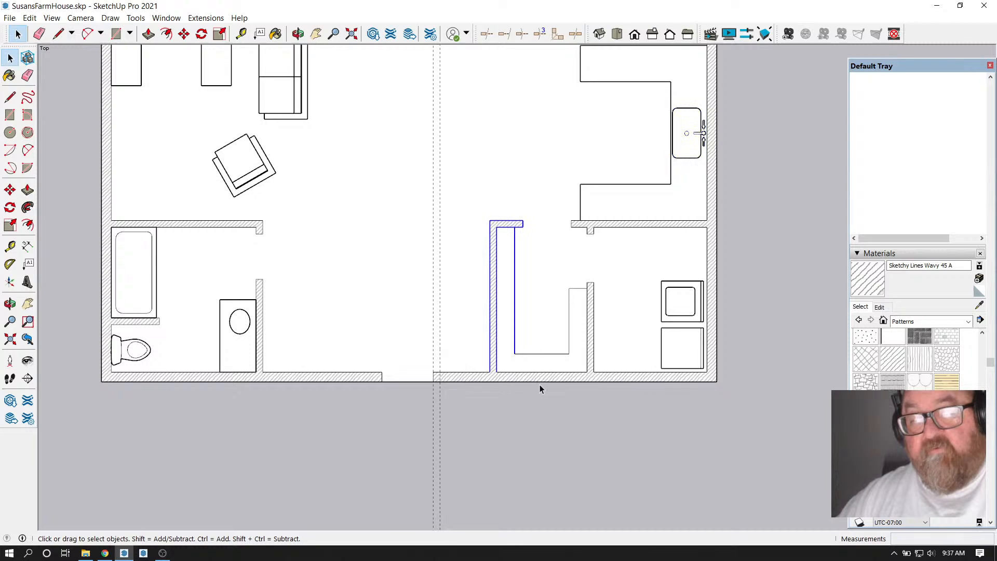
pyautogui.press('m')
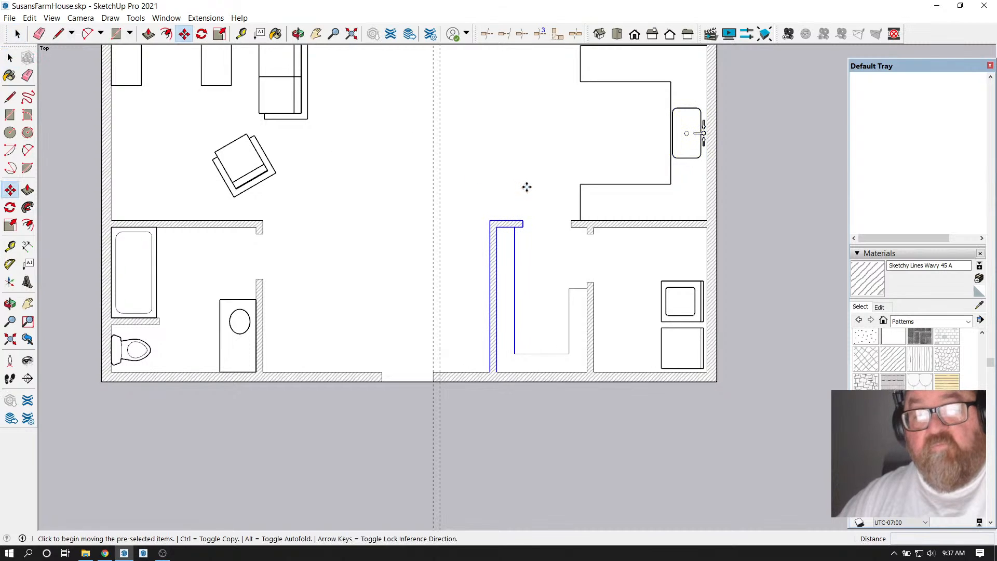
pyautogui.click(525, 187)
pyautogui.press('Return')
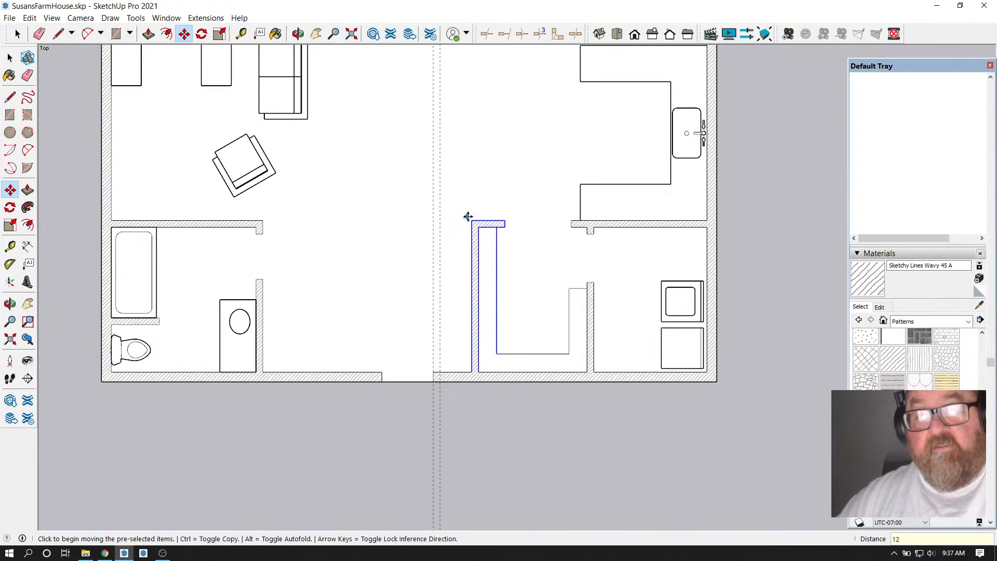
# Move all the pantry walls and shelving 1' 9" left so the outer wall meets the 4.5-inch guide
pyautogui.click(17, 33)
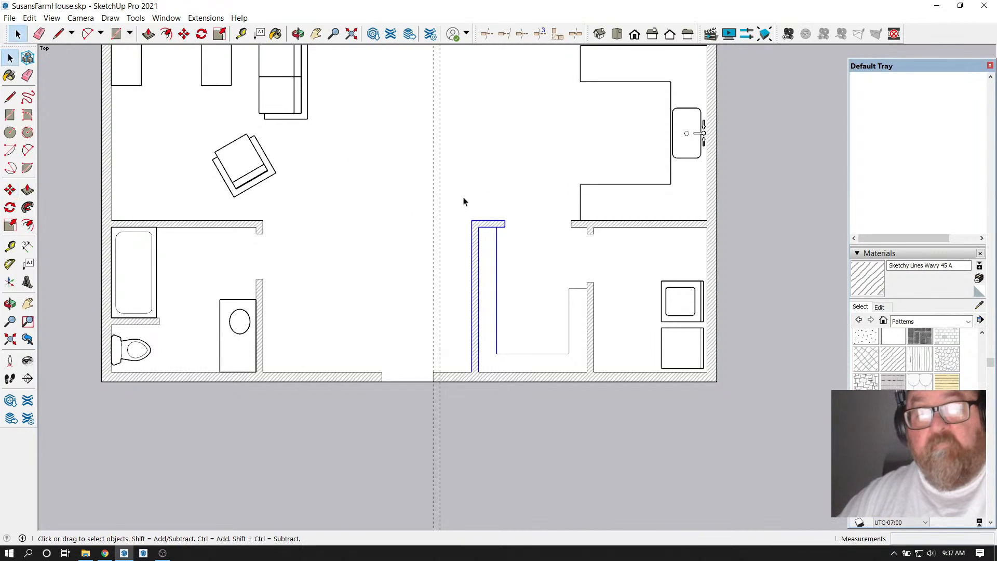
pyautogui.moveTo(458, 205); pyautogui.dragTo(610, 401)
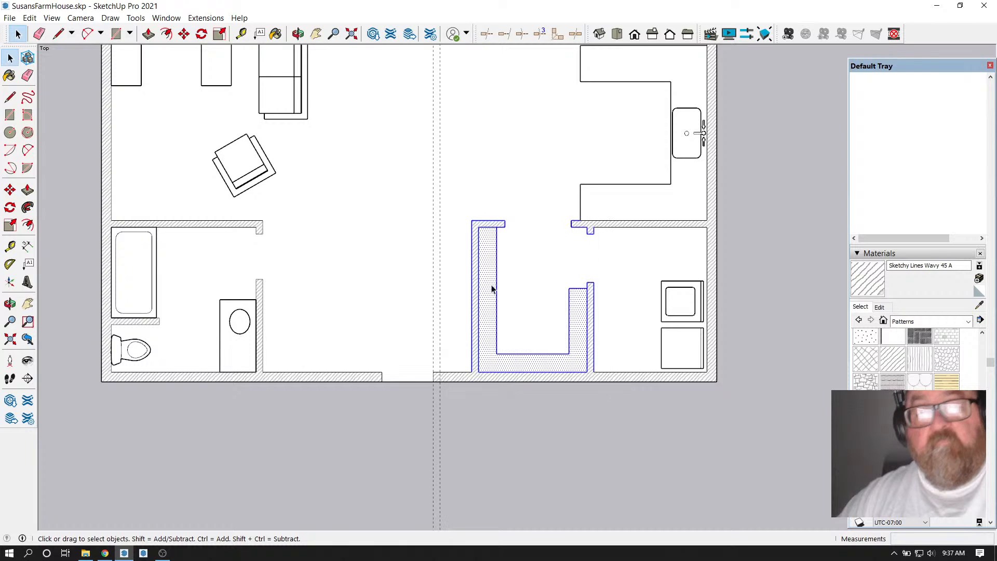
pyautogui.press('m')
pyautogui.scroll(1, 467, 368)
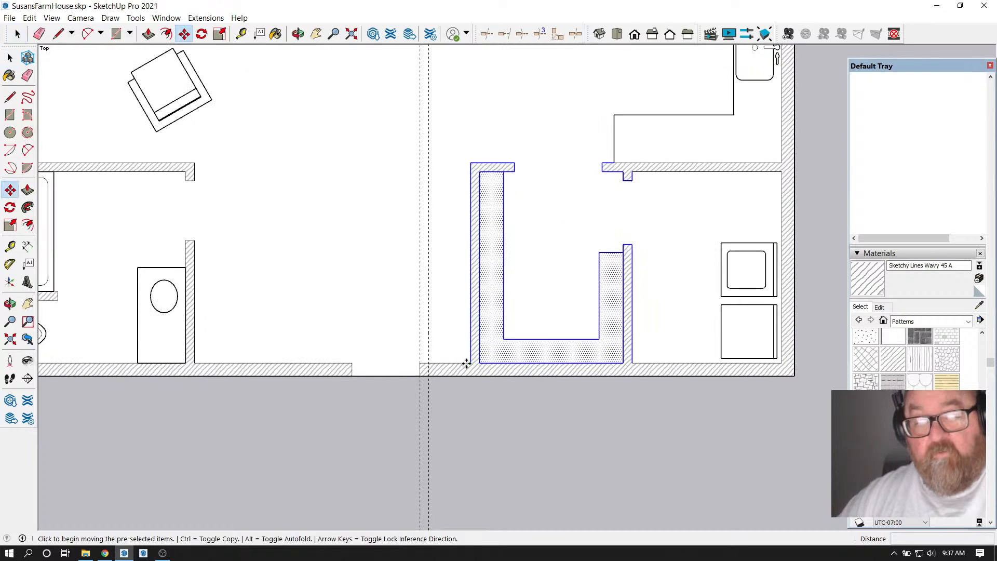
pyautogui.click(466, 363)
pyautogui.click(427, 363)
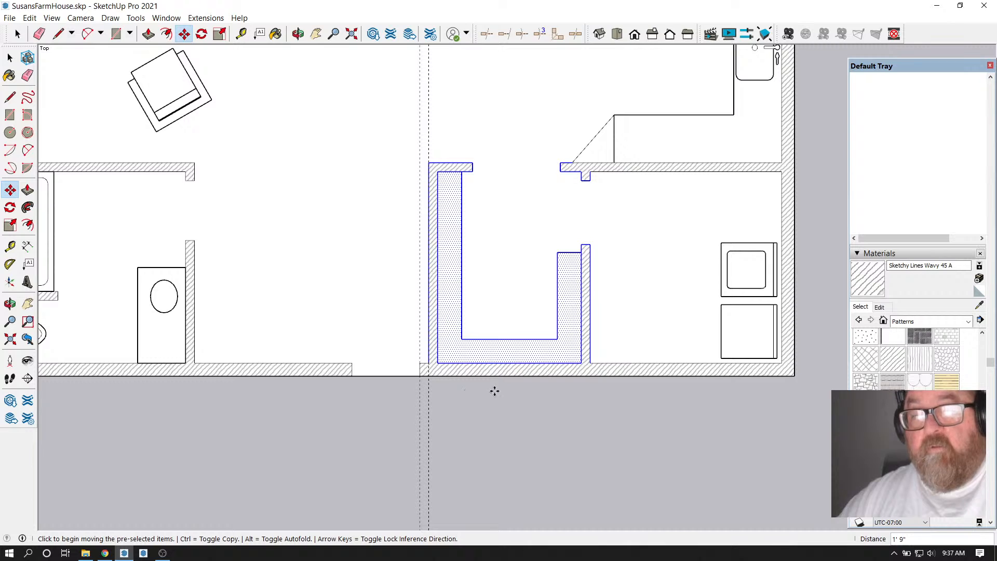
pyautogui.click(39, 34)
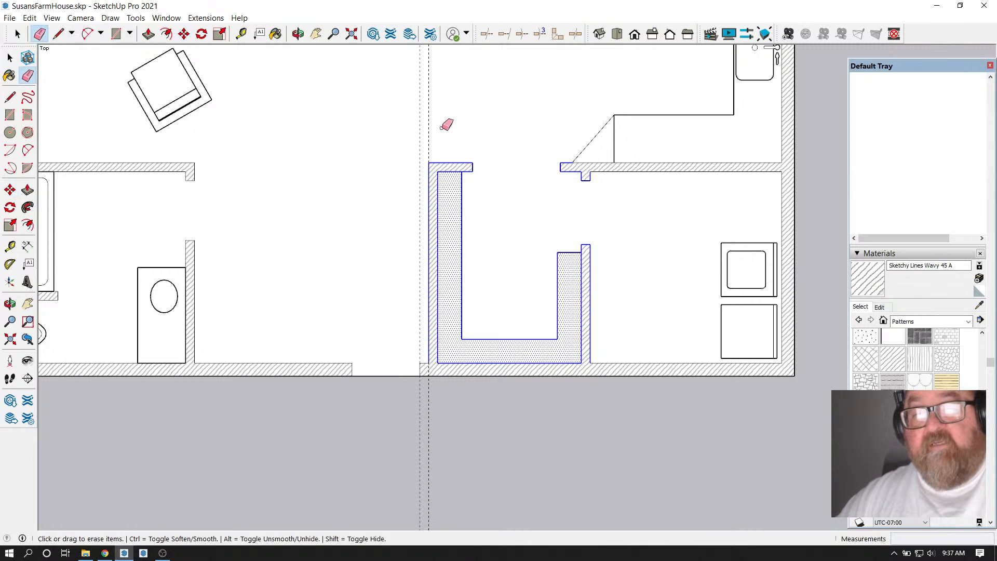
# Erase the dashed diagonal line at the lower kitchen counter's end and the two vertical guides at the entry
pyautogui.moveTo(573, 142); pyautogui.dragTo(595, 150)
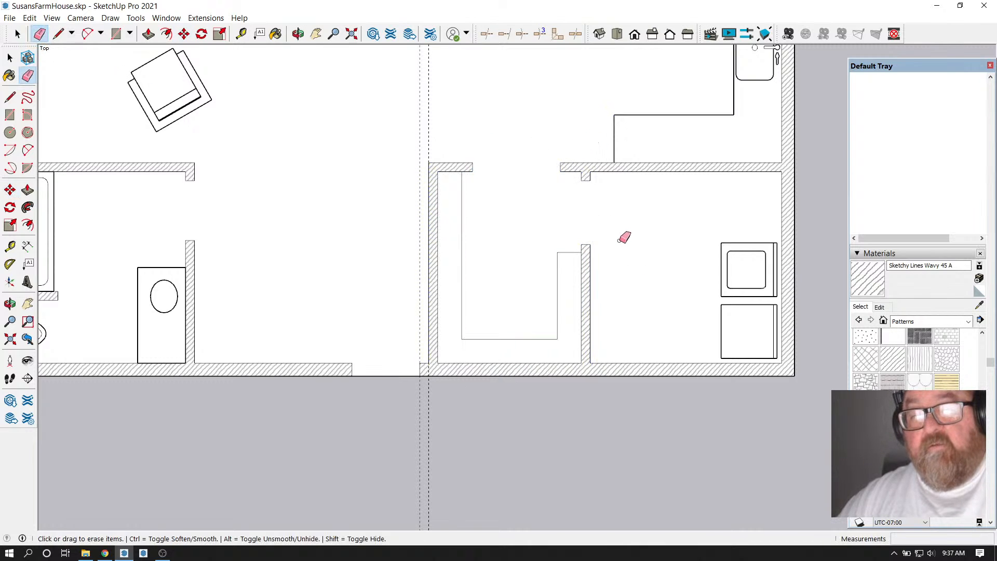
pyautogui.scroll(-1, 623, 237)
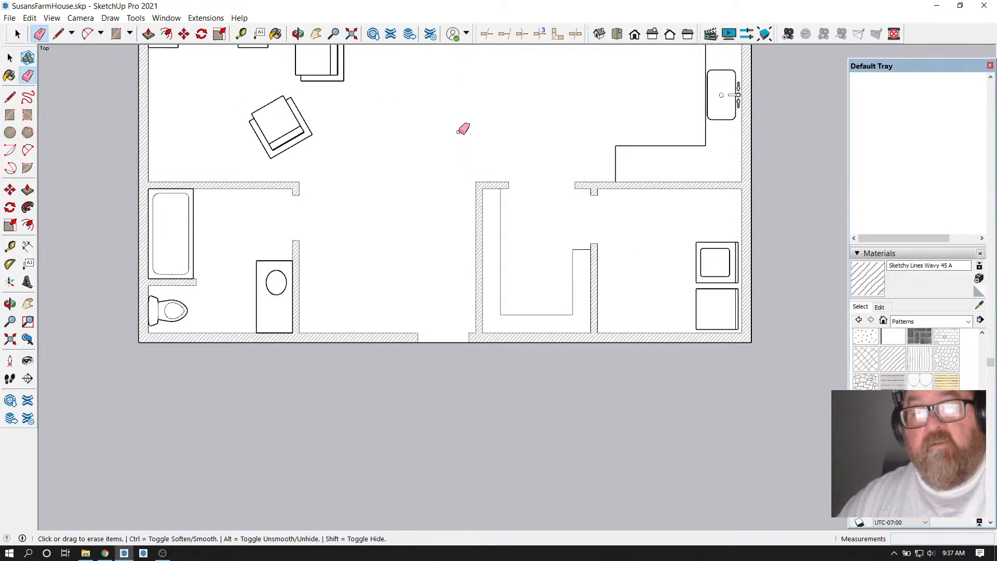
pyautogui.scroll(-2, 598, 380)
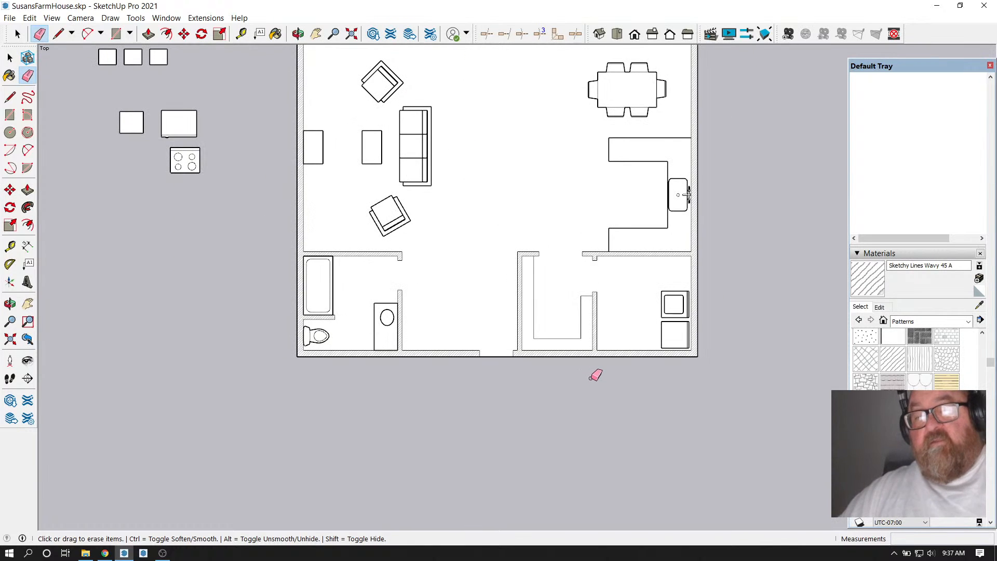
pyautogui.scroll(3, 625, 230)
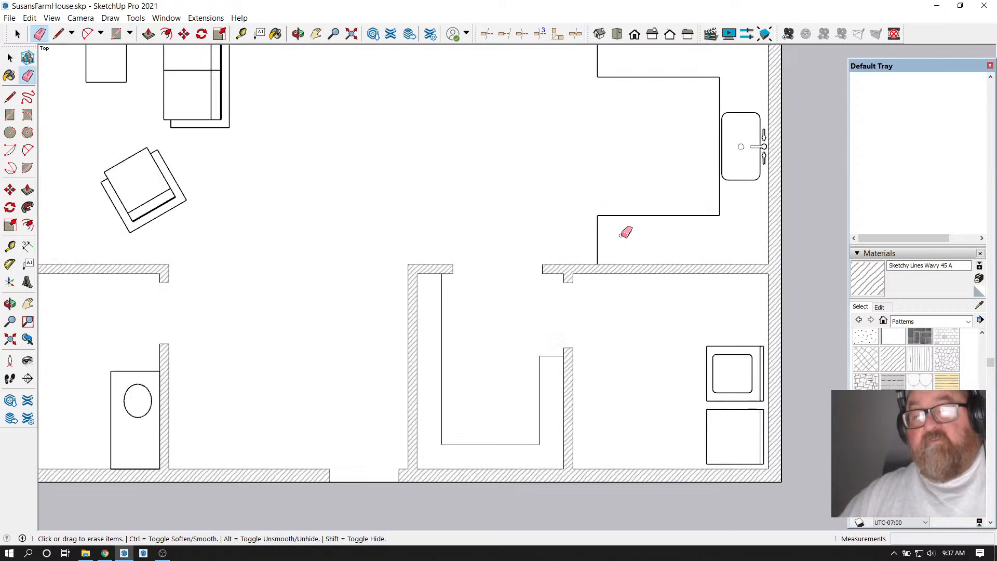
pyautogui.scroll(-1, 633, 299)
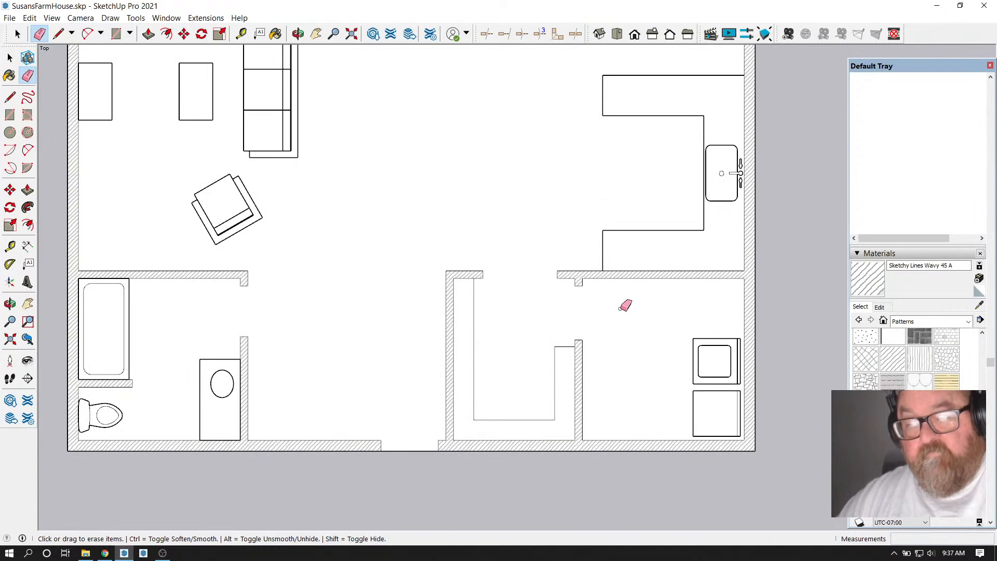
# Move the pantry's right wall, its doorway returns and the adjoining shelf edge 6 inches to the left
pyautogui.click(16, 35)
pyautogui.scroll(1, 538, 302)
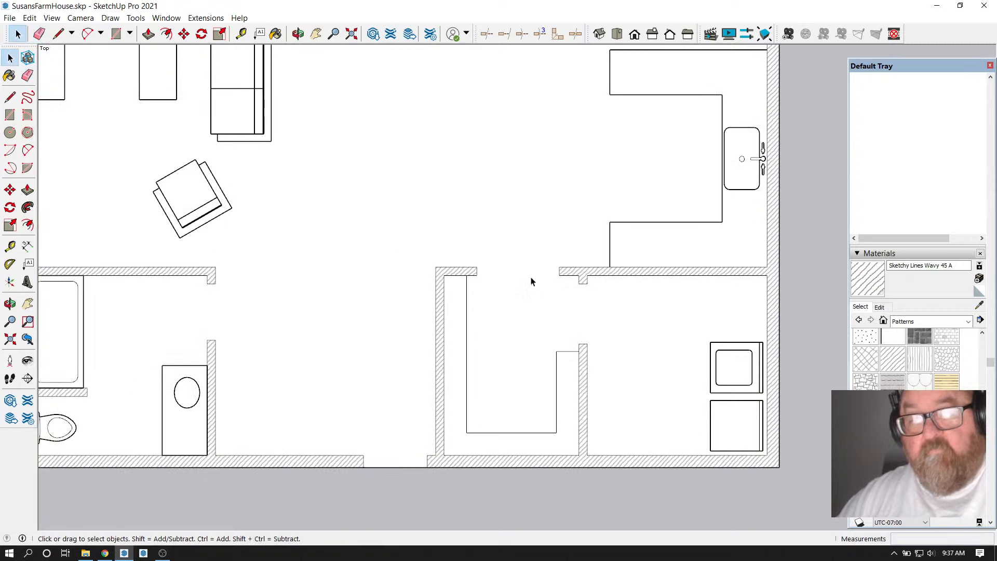
pyautogui.moveTo(527, 246); pyautogui.dragTo(596, 485)
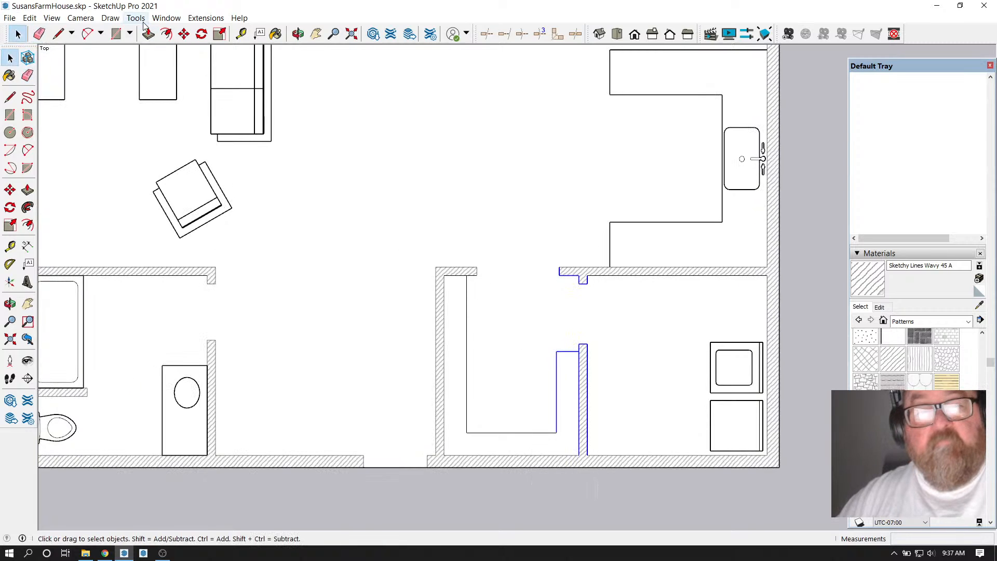
pyautogui.click(184, 34)
pyautogui.click(535, 209)
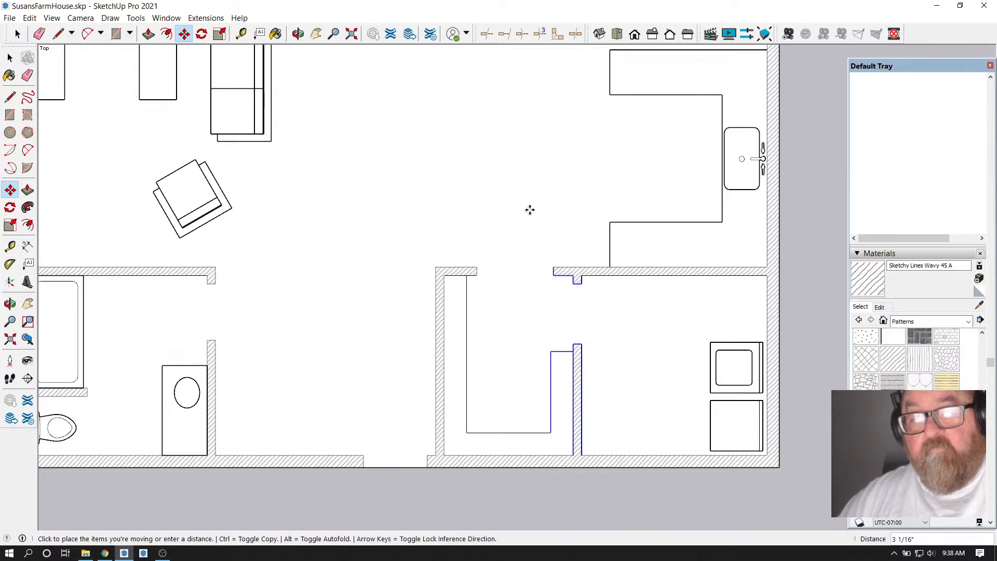
pyautogui.write('6')
pyautogui.press('Return')
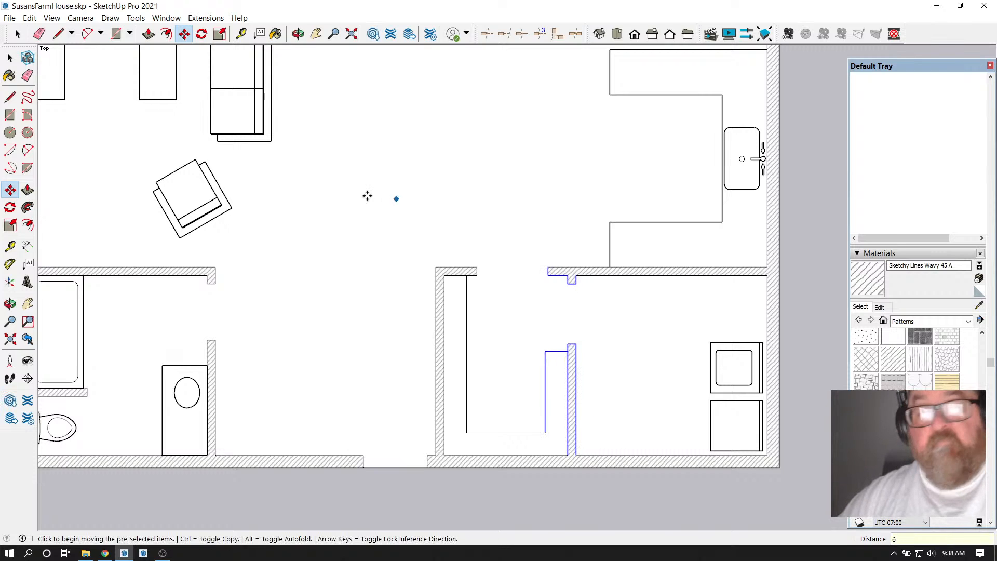
# Group the refrigerator's geometry beside the house and move it into the kitchen near the U-shaped counter
pyautogui.scroll(-5, 556, 265)
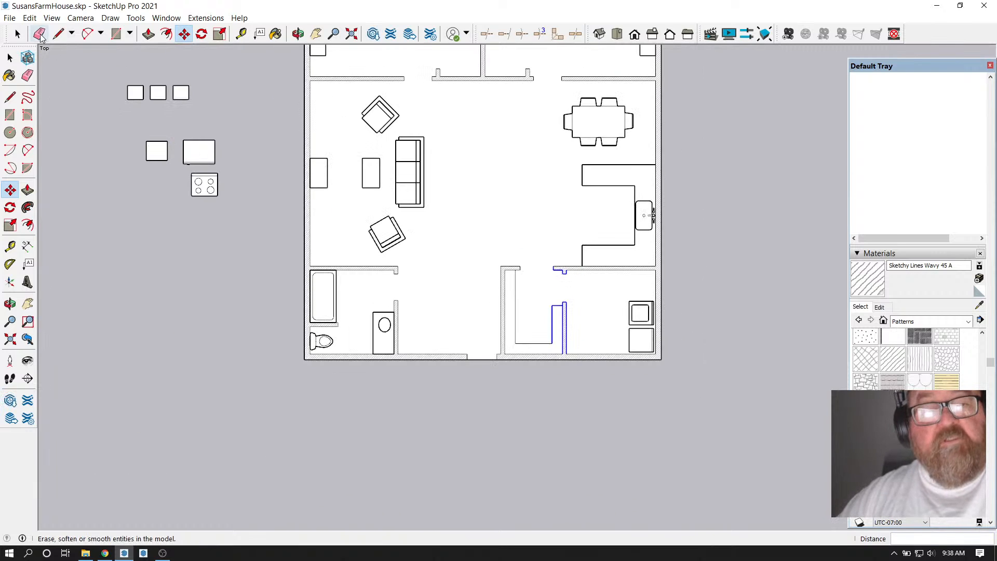
pyautogui.click(17, 34)
pyautogui.click(201, 158)
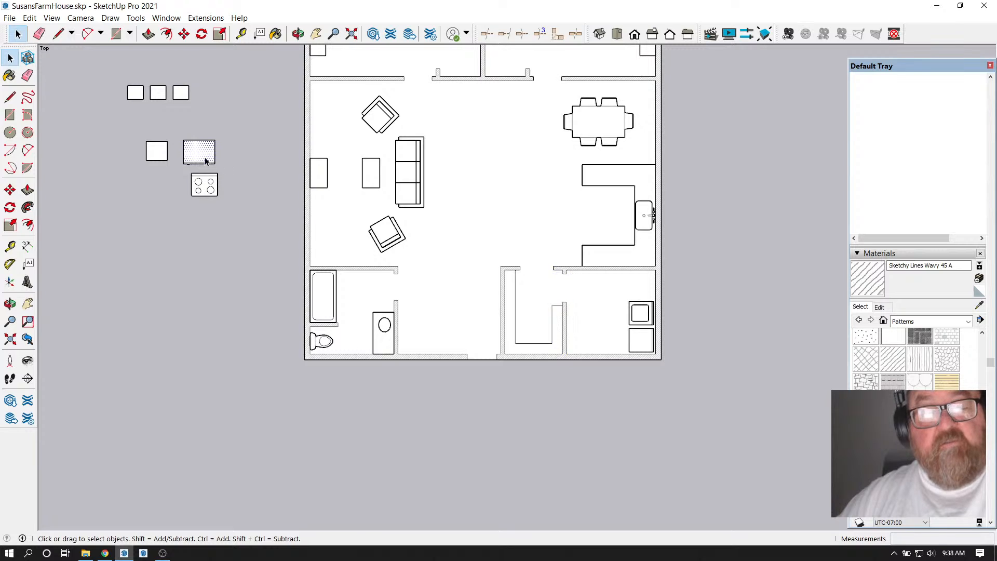
pyautogui.moveTo(174, 134); pyautogui.dragTo(225, 167)
pyautogui.rightClick(201, 154)
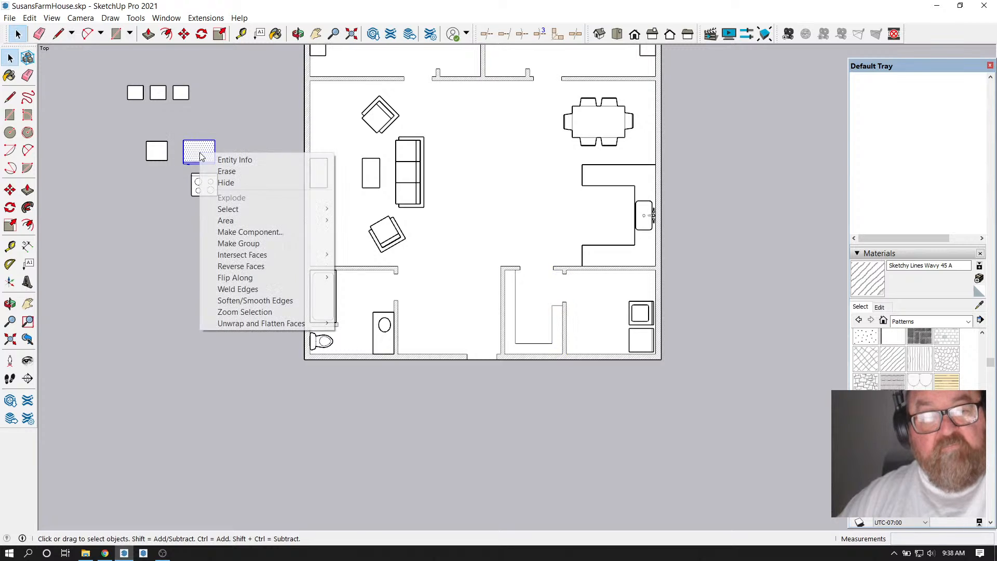
pyautogui.click(237, 243)
pyautogui.press('m')
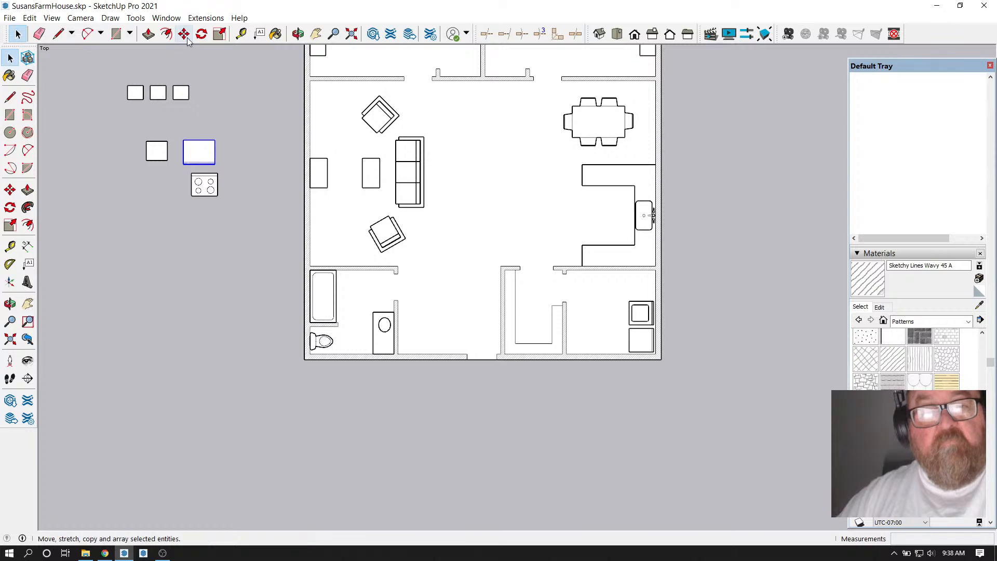
pyautogui.click(200, 153)
pyautogui.click(589, 228)
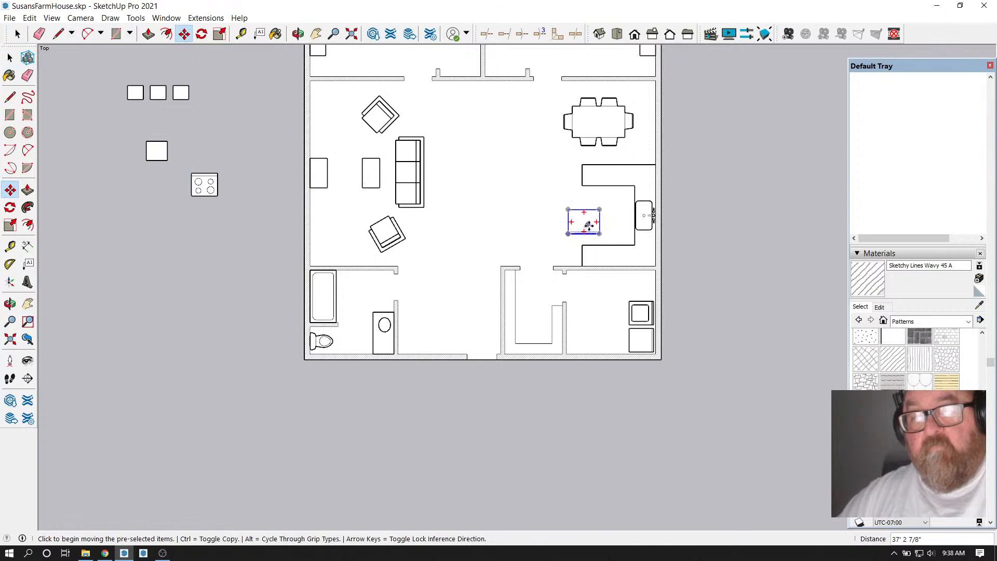
# Rotate the refrigerator 180 degrees so its door side faces away from the pantry and laundry wall
pyautogui.scroll(3, 594, 218)
pyautogui.click(202, 34)
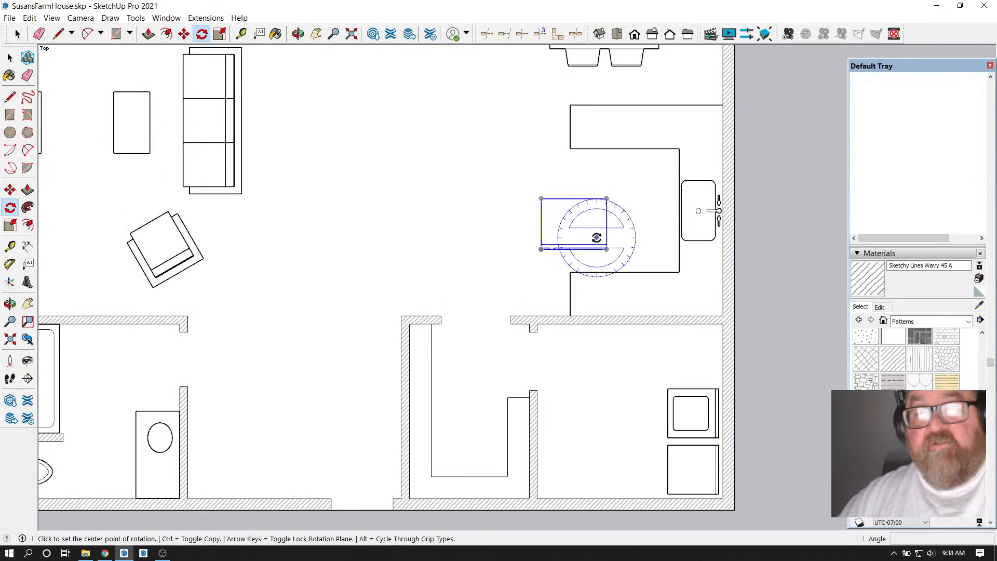
pyautogui.click(565, 223)
pyautogui.click(564, 186)
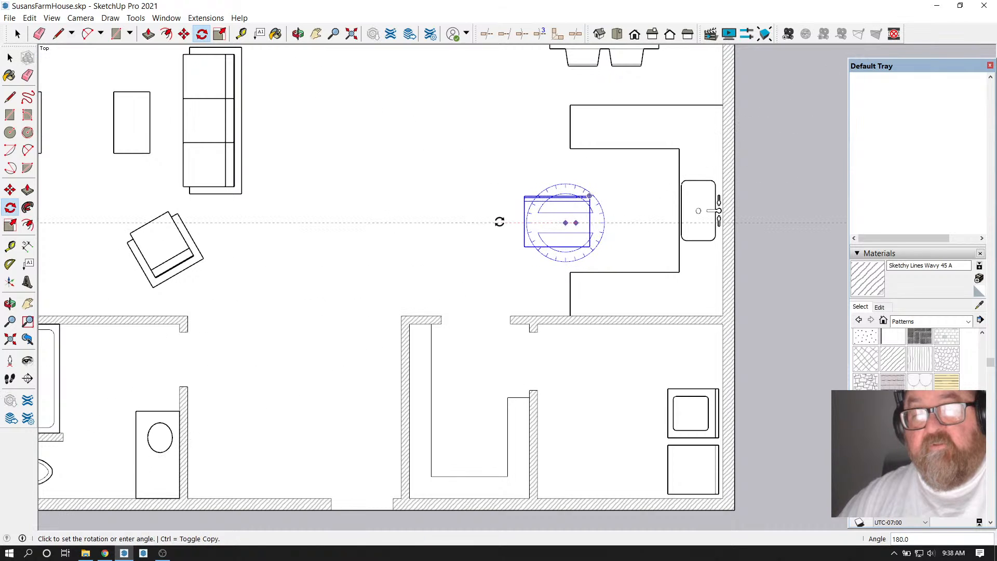
pyautogui.click(499, 218)
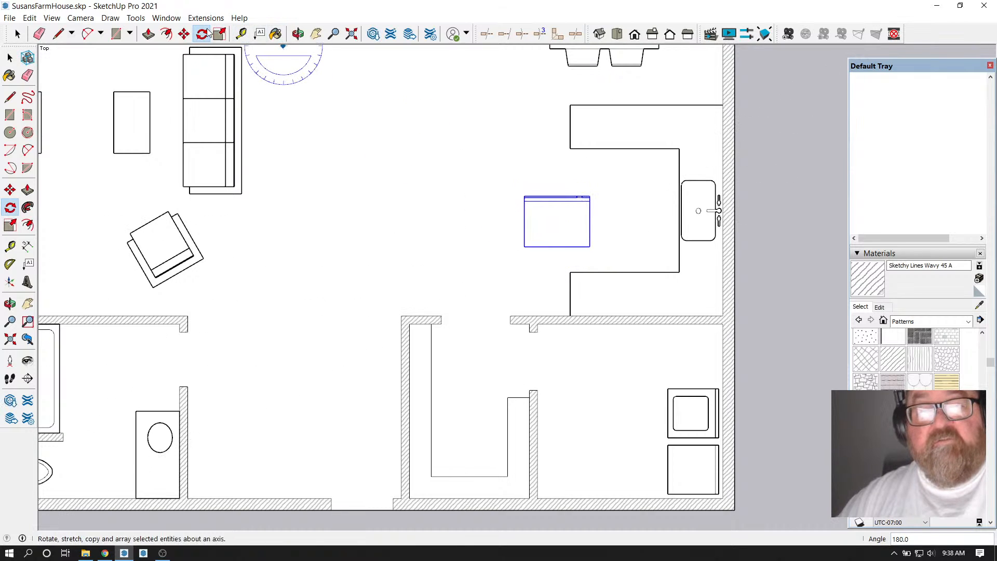
# Align the refrigerator's back corner with the wall end at the pantry opening, then shift it 4.5 inches right
pyautogui.click(184, 33)
pyautogui.scroll(2, 546, 283)
pyautogui.click(516, 232)
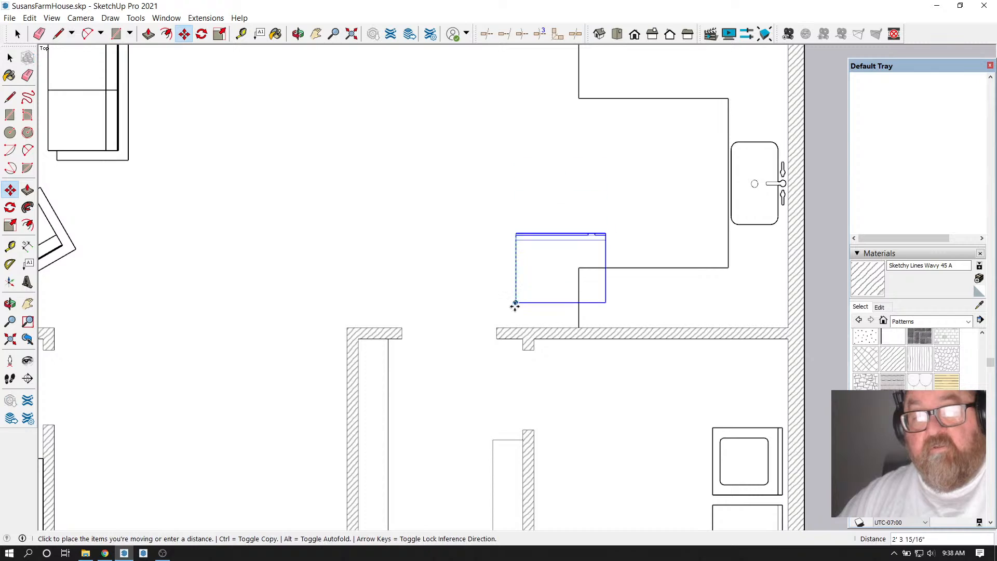
pyautogui.click(497, 327)
pyautogui.click(497, 306)
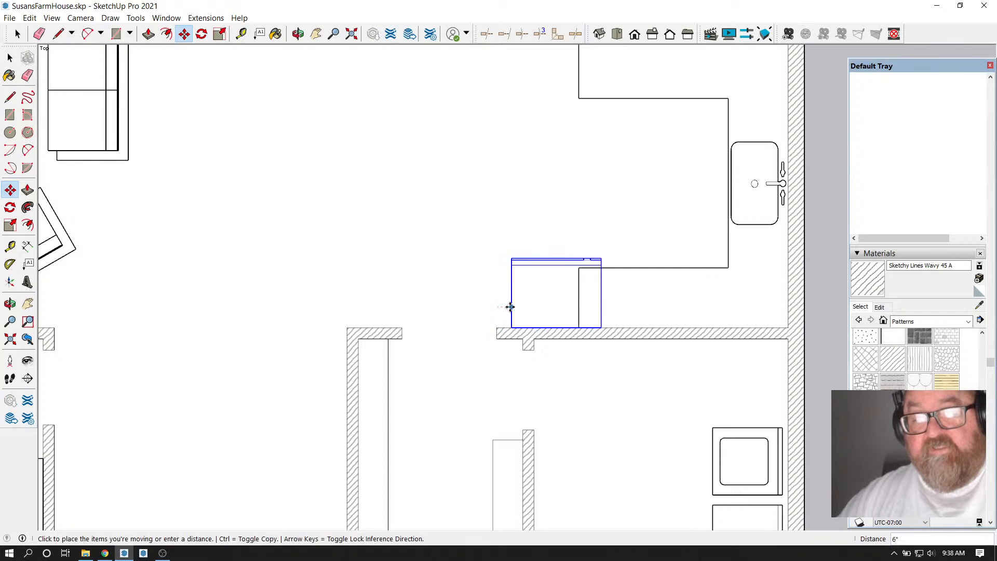
pyautogui.write('4.5')
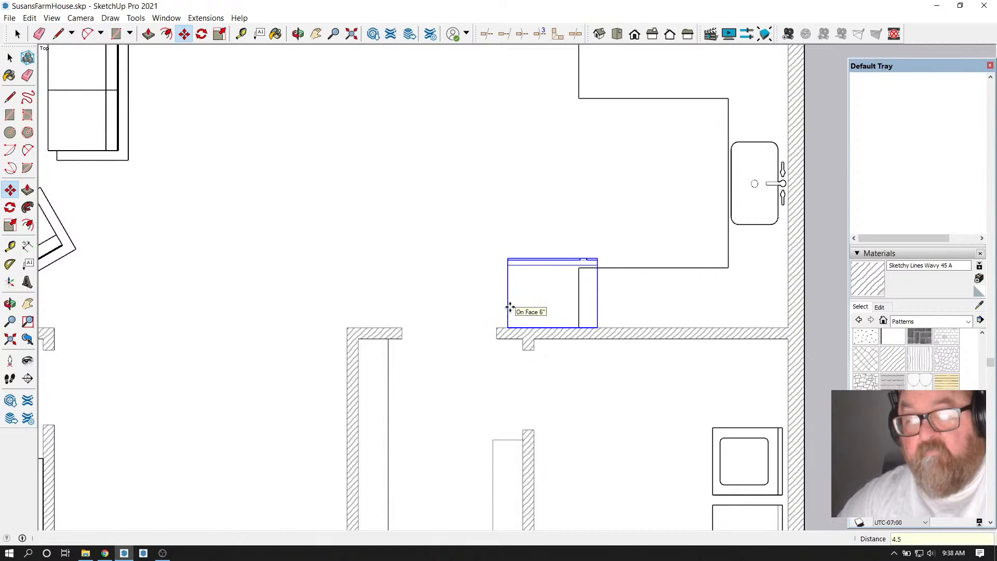
pyautogui.press('Return')
# Place a vertical guide 51 inches left of the counter's front edge at the sink
pyautogui.click(241, 34)
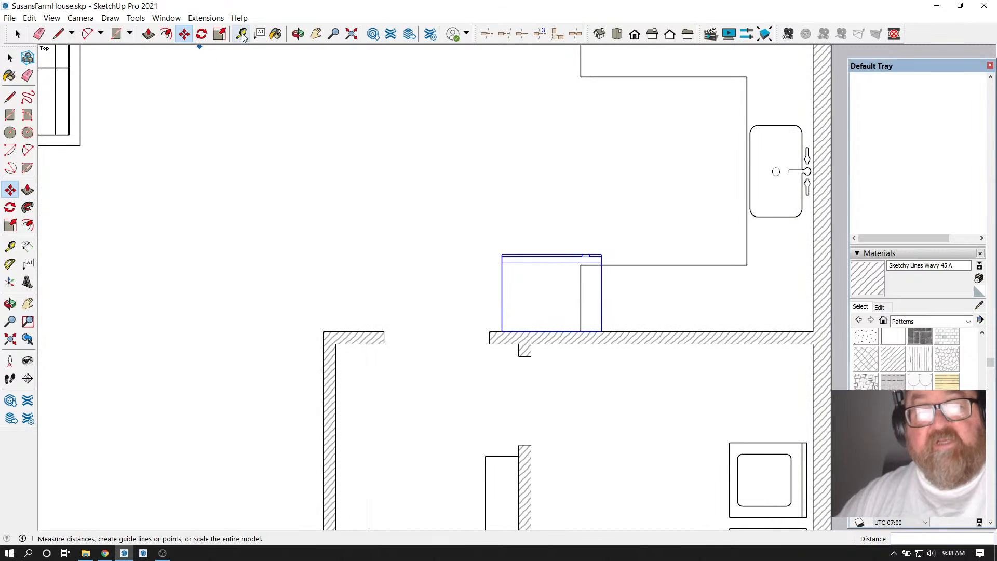
pyautogui.scroll(-1, 208, 182)
pyautogui.scroll(1, 607, 269)
pyautogui.click(660, 227)
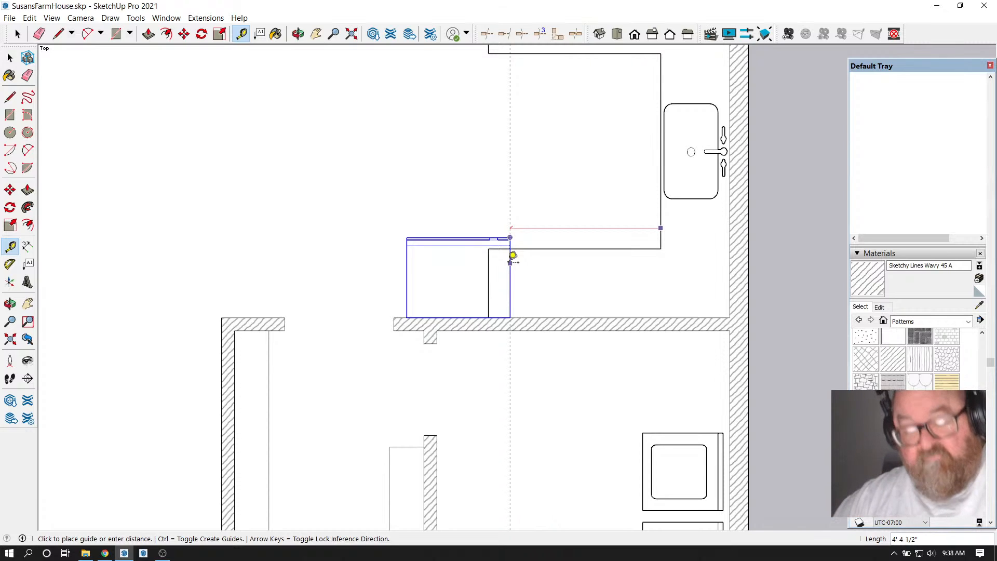
pyautogui.write("5' 7 ")
pyautogui.write('1')
pyautogui.press('Return')
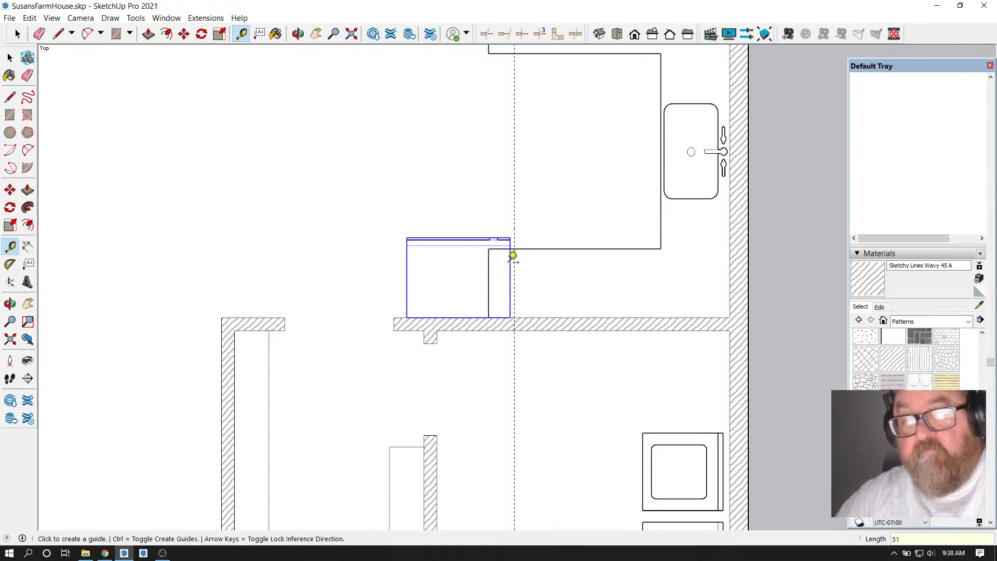
# Move the refrigerator 1 1/2 inches right so its right side meets the vertical guide
pyautogui.scroll(2, 518, 283)
pyautogui.scroll(1, 517, 283)
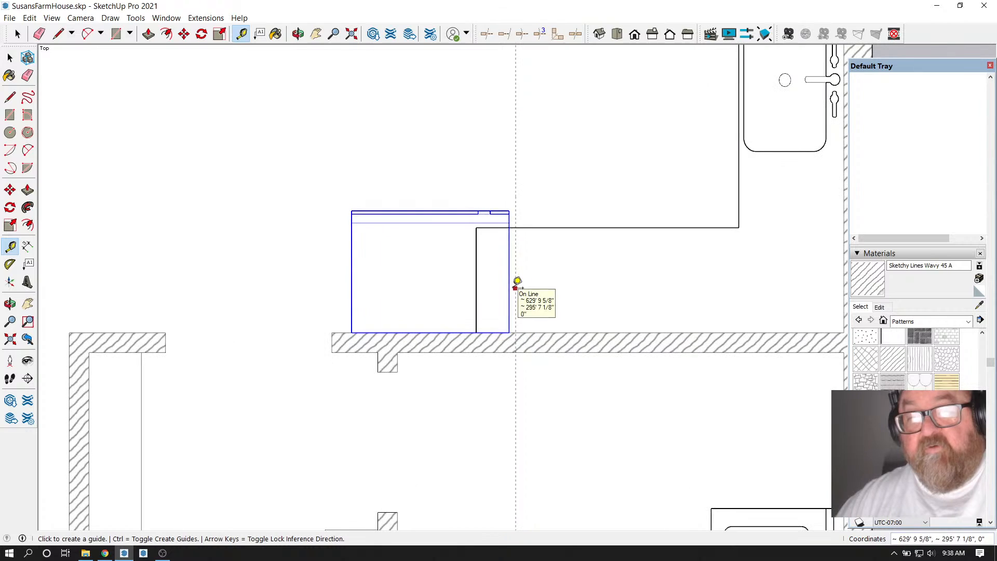
pyautogui.click(184, 34)
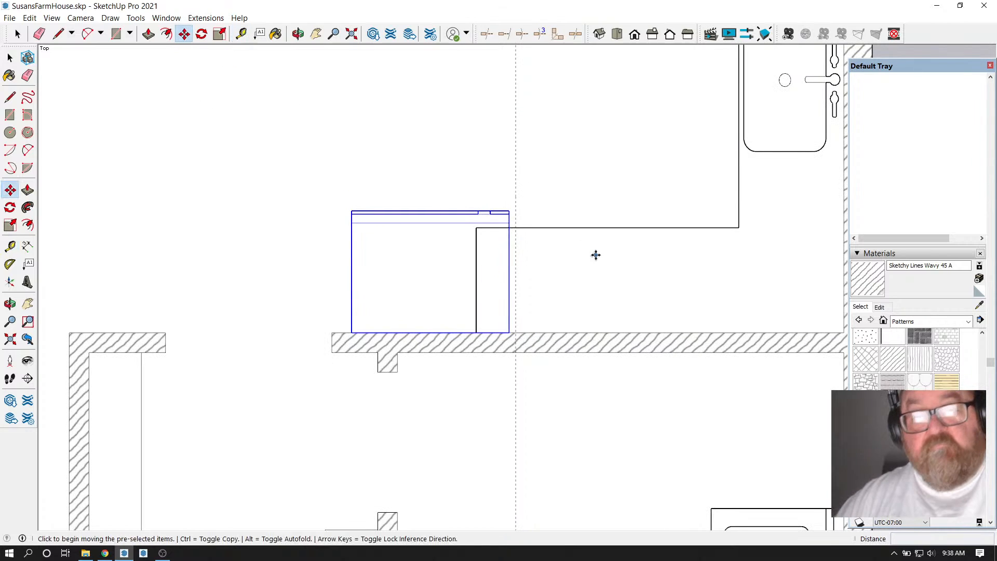
pyautogui.scroll(1, 594, 254)
pyautogui.click(488, 223)
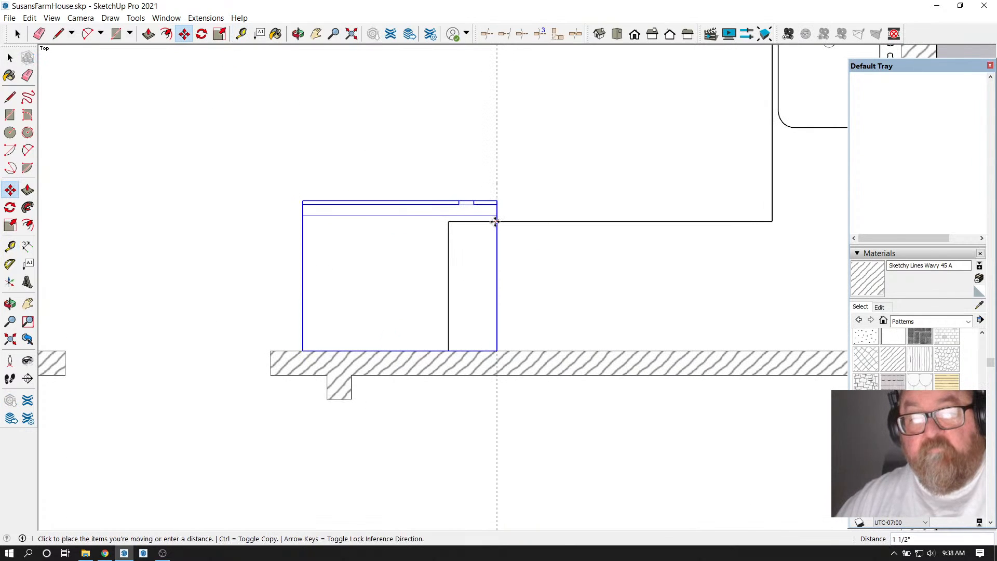
pyautogui.click(497, 223)
pyautogui.click(11, 56)
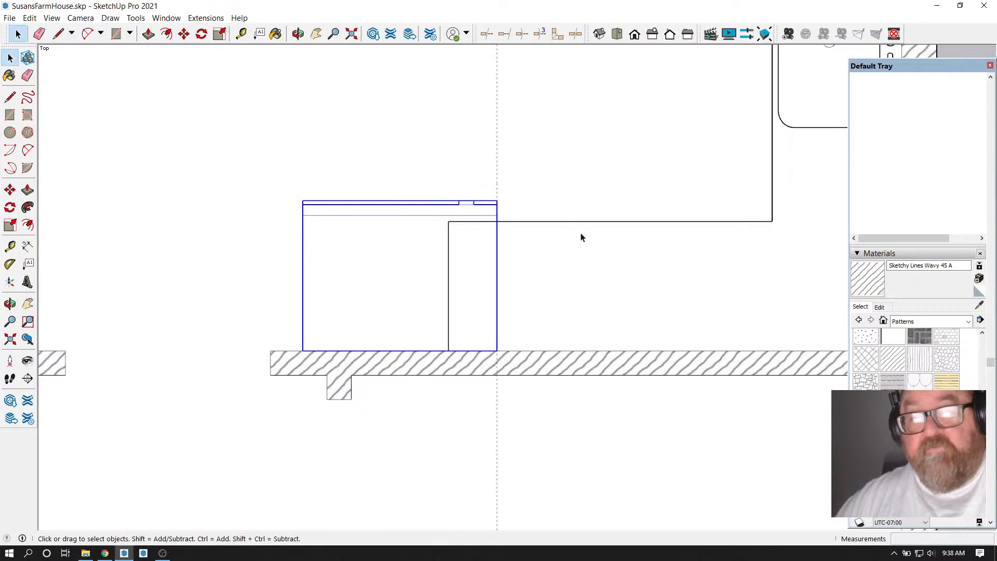
pyautogui.click(569, 222)
pyautogui.moveTo(439, 223); pyautogui.dragTo(473, 350)
pyautogui.click(450, 279)
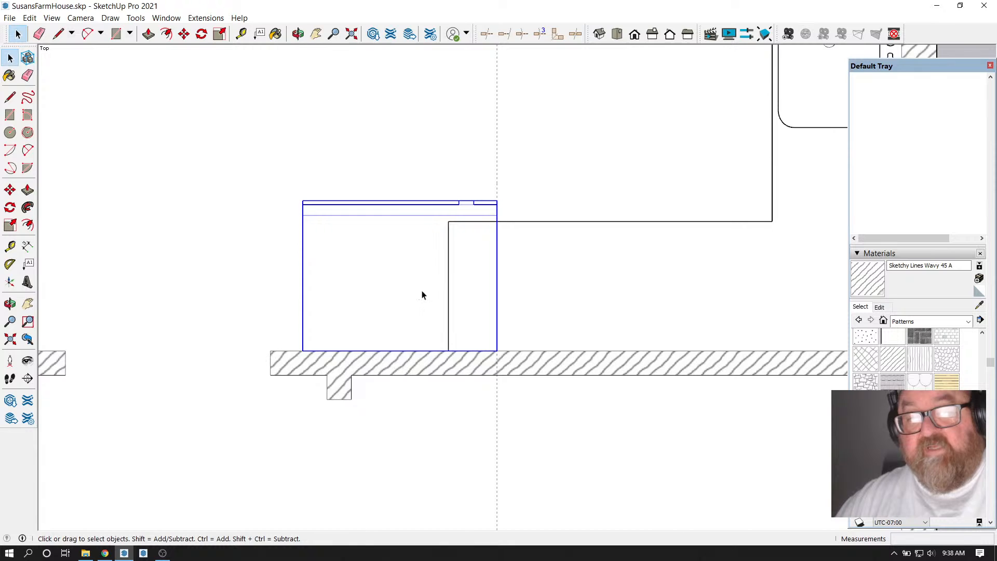
pyautogui.scroll(-2, 422, 295)
pyautogui.click(655, 245)
pyautogui.scroll(-3, 655, 248)
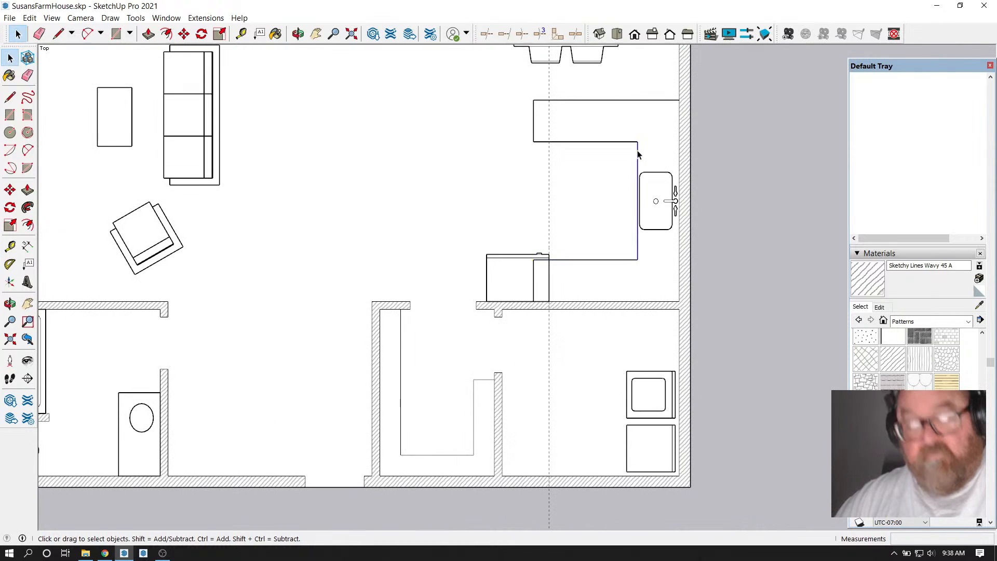
pyautogui.keyDown('ctrl'); pyautogui.click(597, 141); pyautogui.keyUp('ctrl')
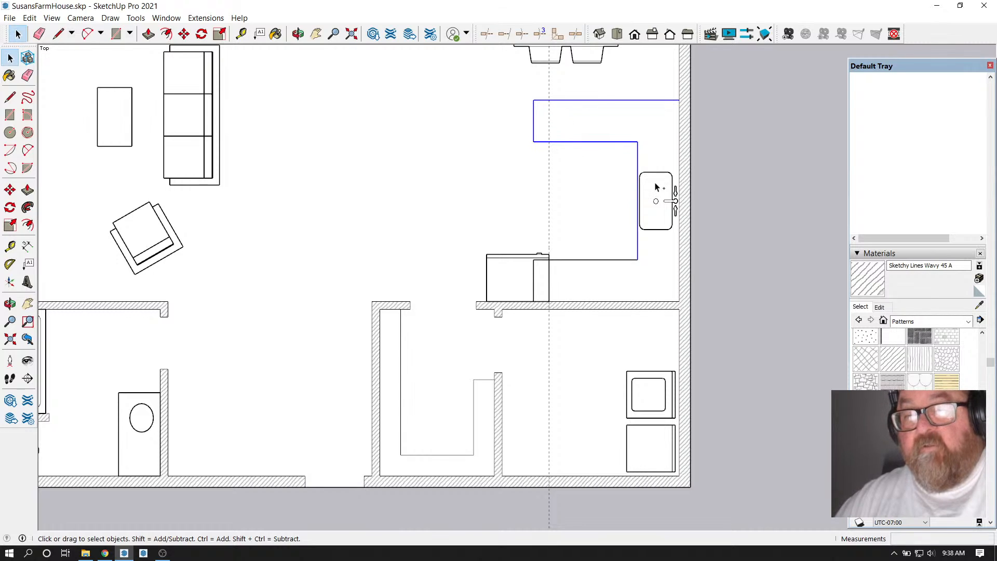
pyautogui.keyDown('ctrl'); pyautogui.click(670, 205); pyautogui.keyUp('ctrl')
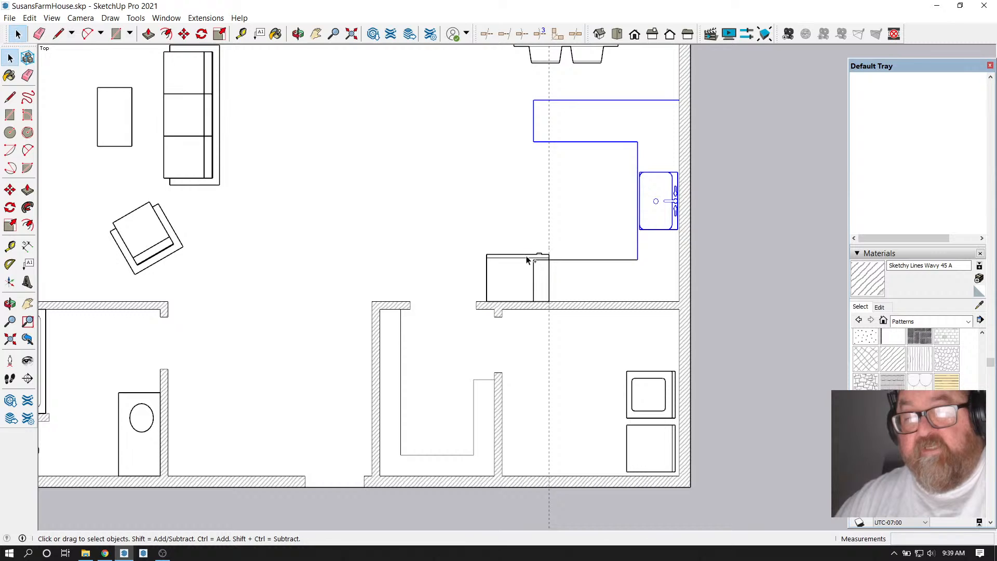
pyautogui.keyDown('ctrl'); pyautogui.click(534, 274); pyautogui.keyUp('ctrl')
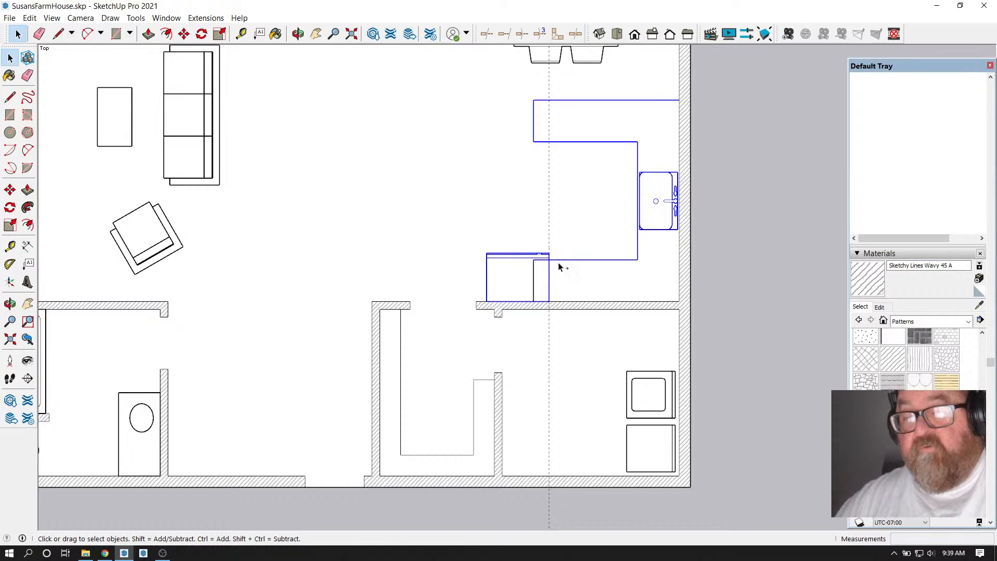
pyautogui.scroll(6, 536, 282)
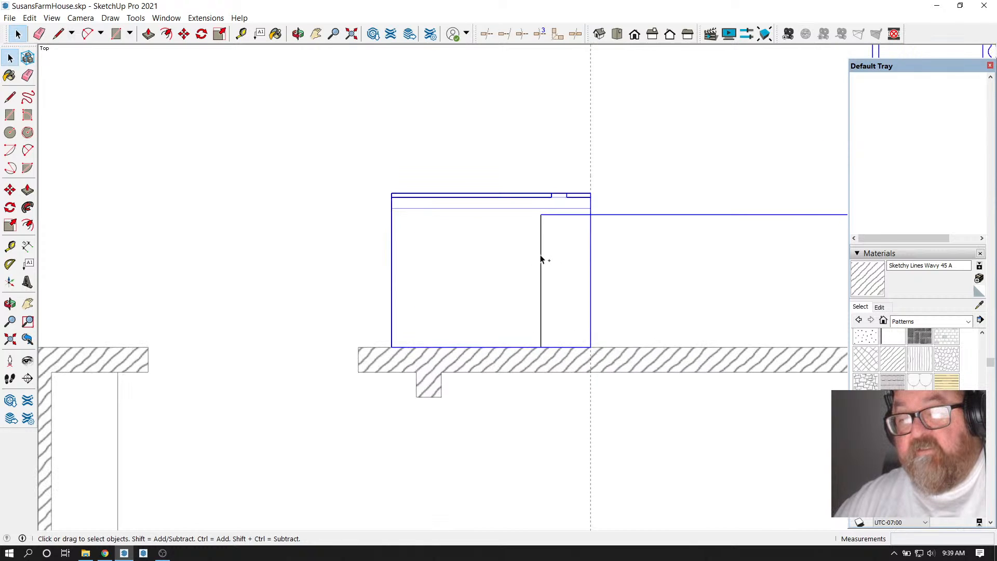
# Move the refrigerator left so it stands clear of the kitchen counter
pyautogui.scroll(-4, 543, 268)
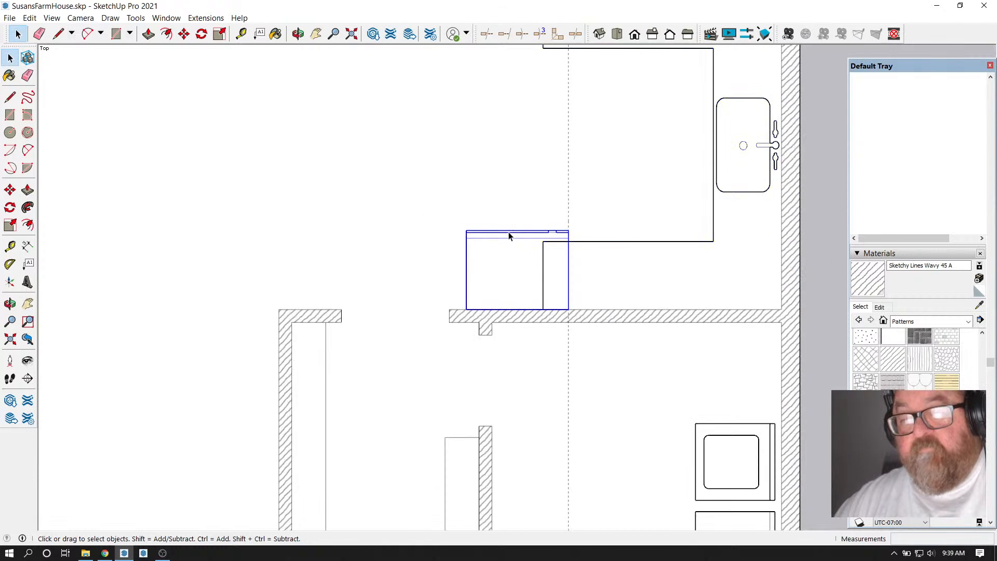
pyautogui.click(184, 34)
pyautogui.click(525, 194)
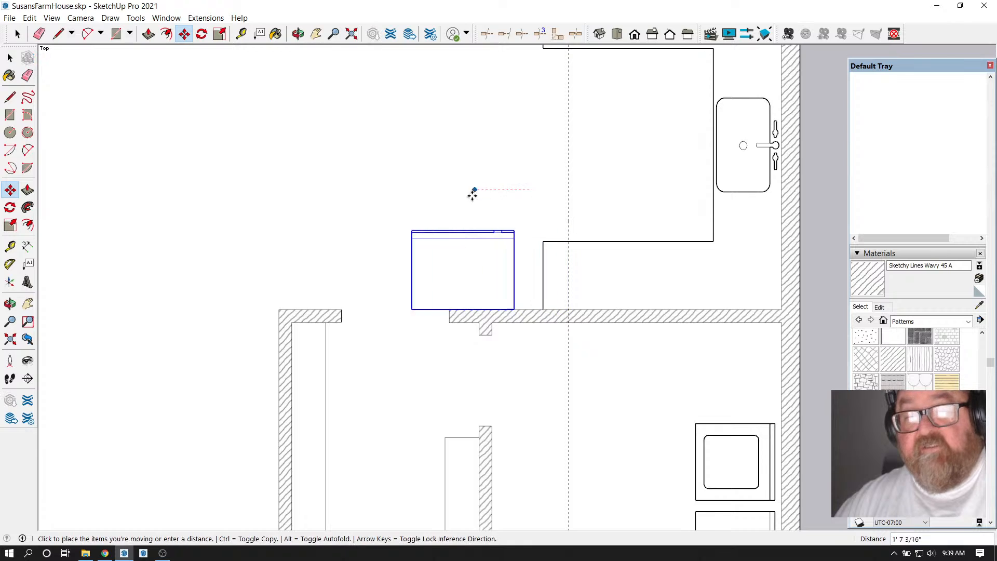
pyautogui.click(491, 209)
pyautogui.scroll(-2, 526, 228)
pyautogui.press('space')
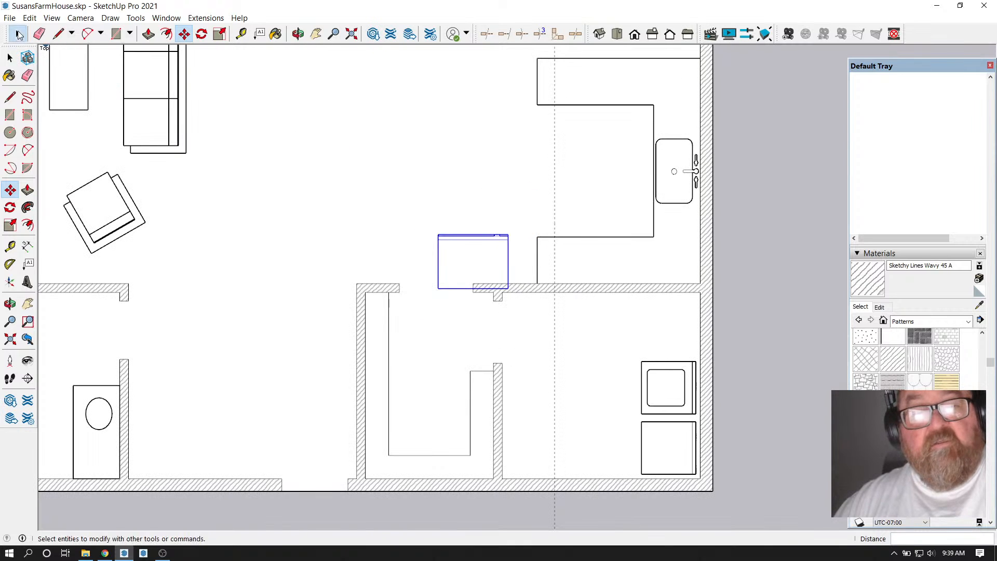
# Select the connected edge lines of the U-shaped kitchen counter and make them a group
pyautogui.click(535, 79)
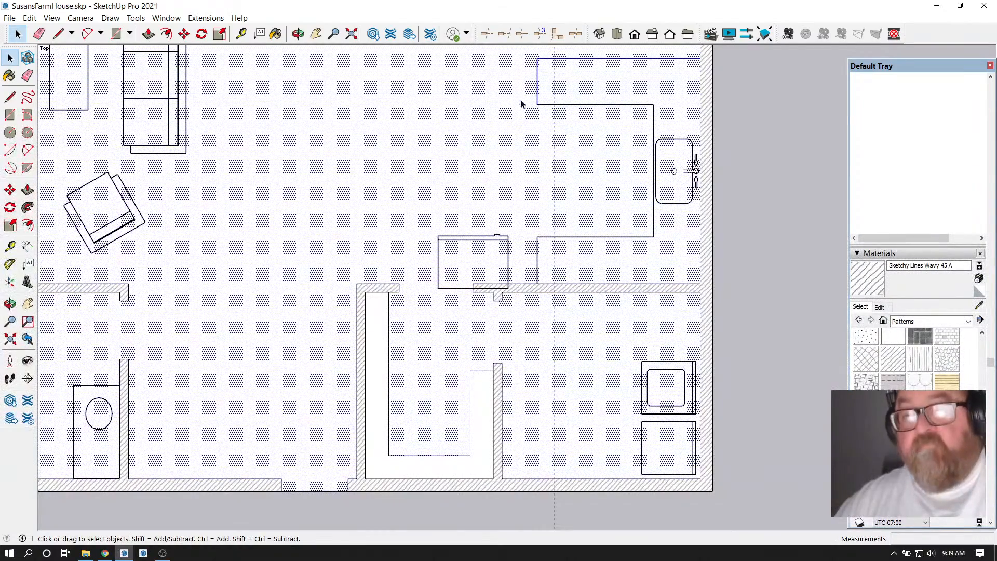
pyautogui.click(545, 60)
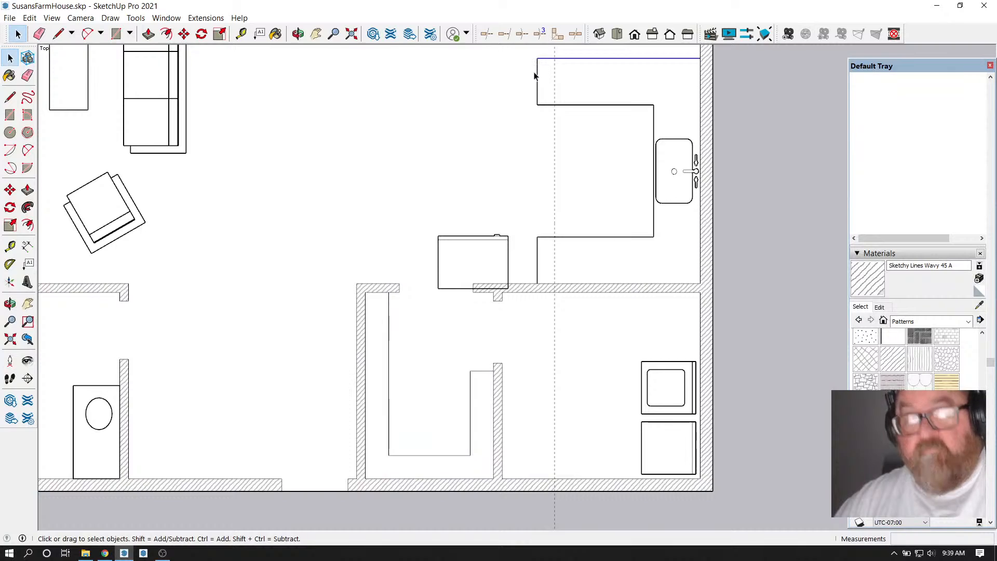
pyautogui.keyDown('shift'); pyautogui.click(566, 106); pyautogui.keyUp('shift')
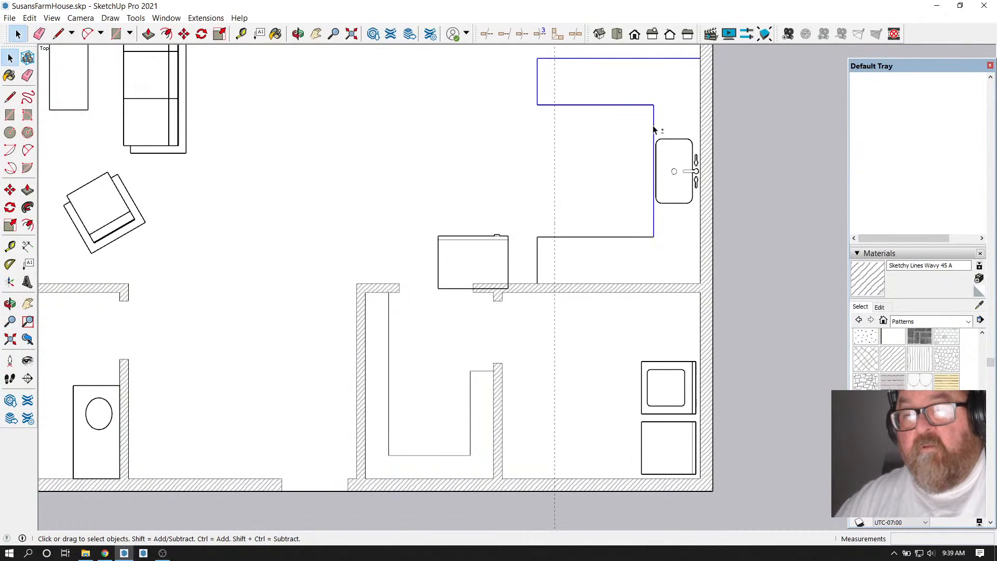
pyautogui.keyDown('shift'); pyautogui.click(539, 250); pyautogui.keyUp('shift')
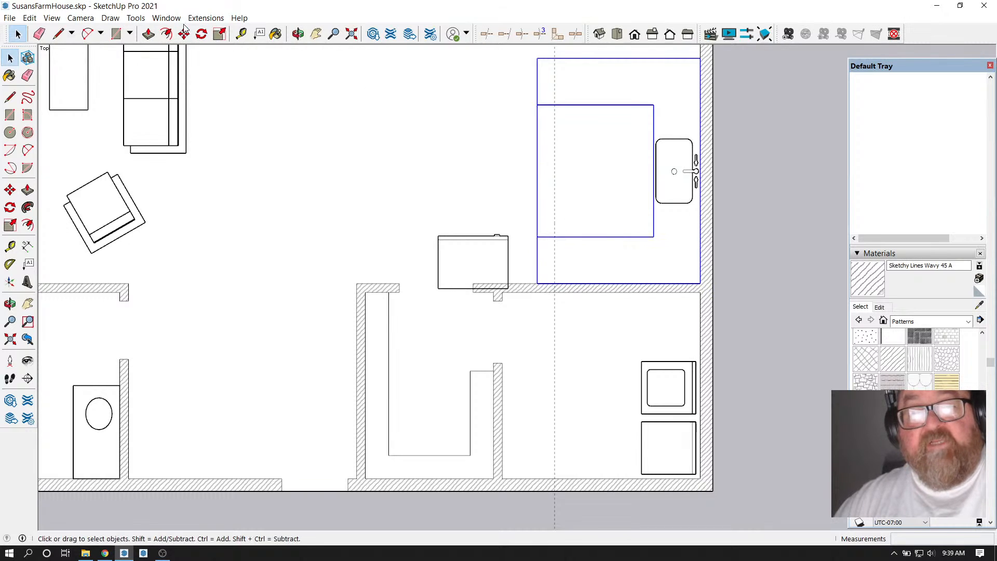
# Try to move the kitchen counter right past the exterior wall, then undo the move
pyautogui.press('m')
pyautogui.scroll(-1, 342, 184)
pyautogui.scroll(-1, 342, 183)
pyautogui.click(541, 179)
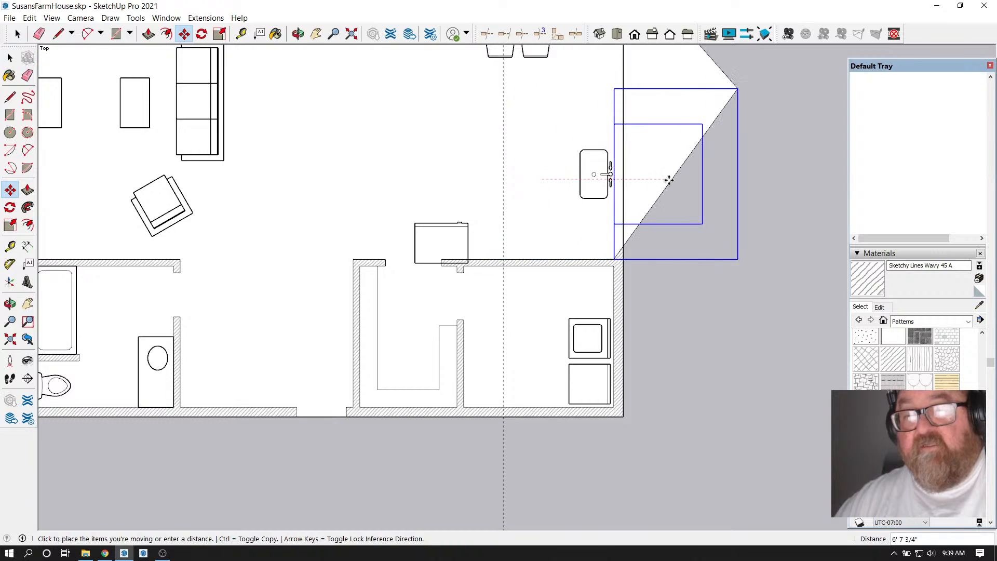
pyautogui.click(672, 179)
pyautogui.hotkey('ctrl', 'z')
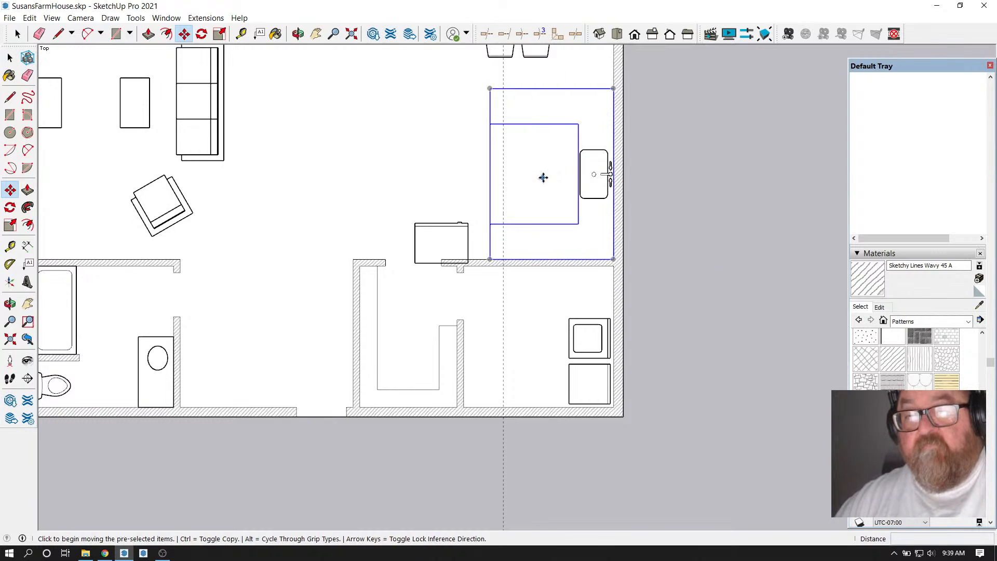
# Select only the counter group and move it about 11 feet right, outside the exterior wall
pyautogui.click(39, 35)
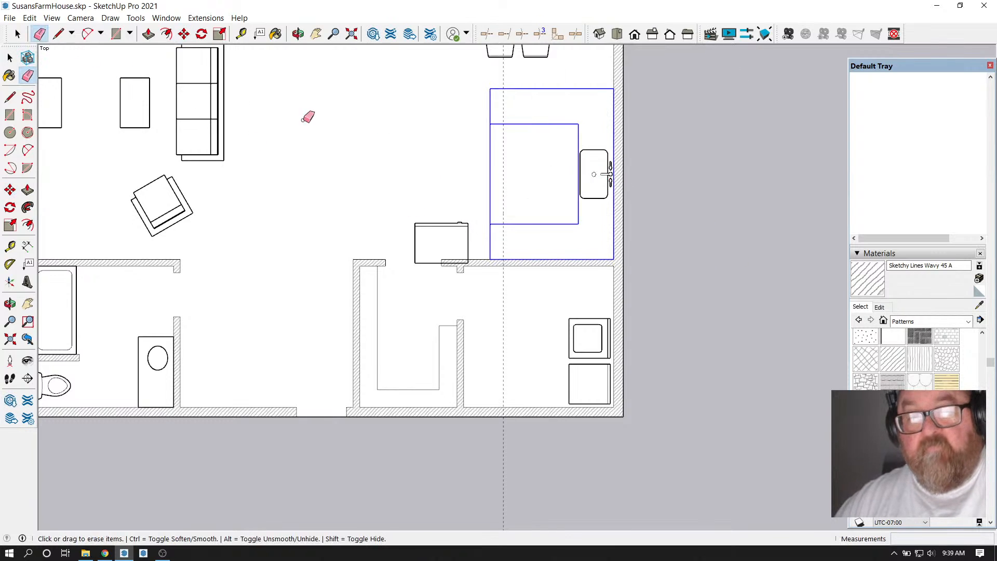
pyautogui.click(17, 35)
pyautogui.click(487, 192)
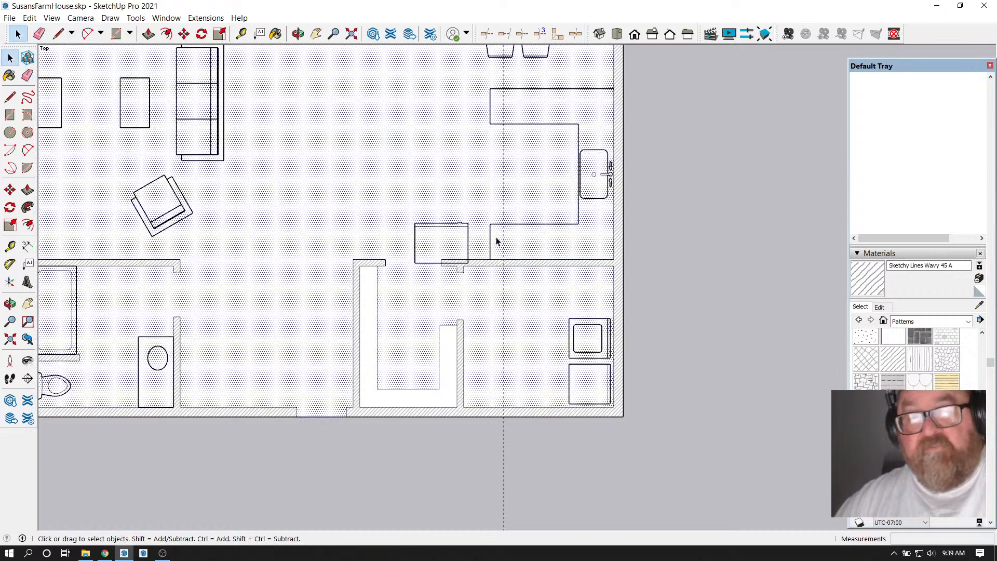
pyautogui.click(491, 243)
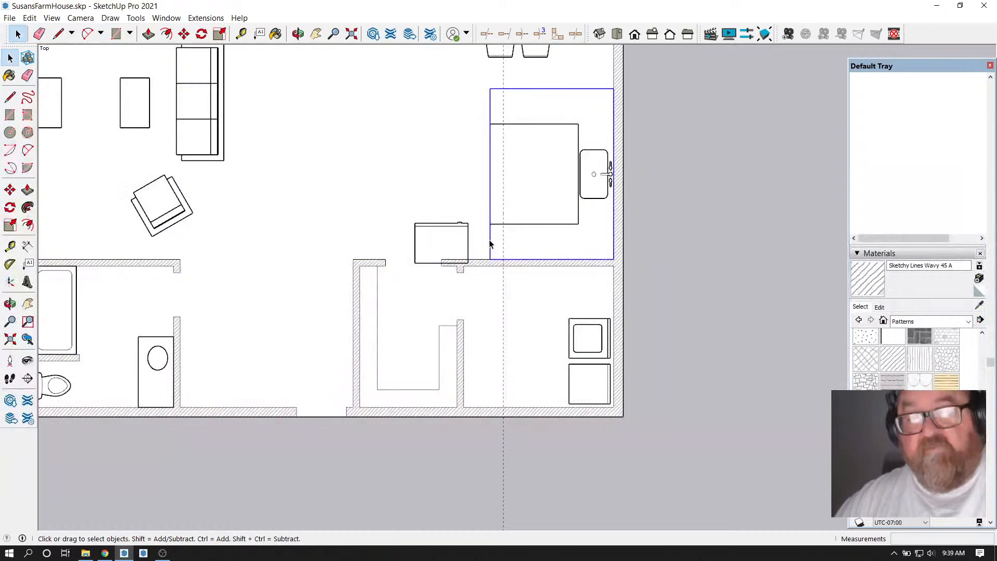
pyautogui.click(184, 33)
pyautogui.click(446, 184)
pyautogui.click(639, 184)
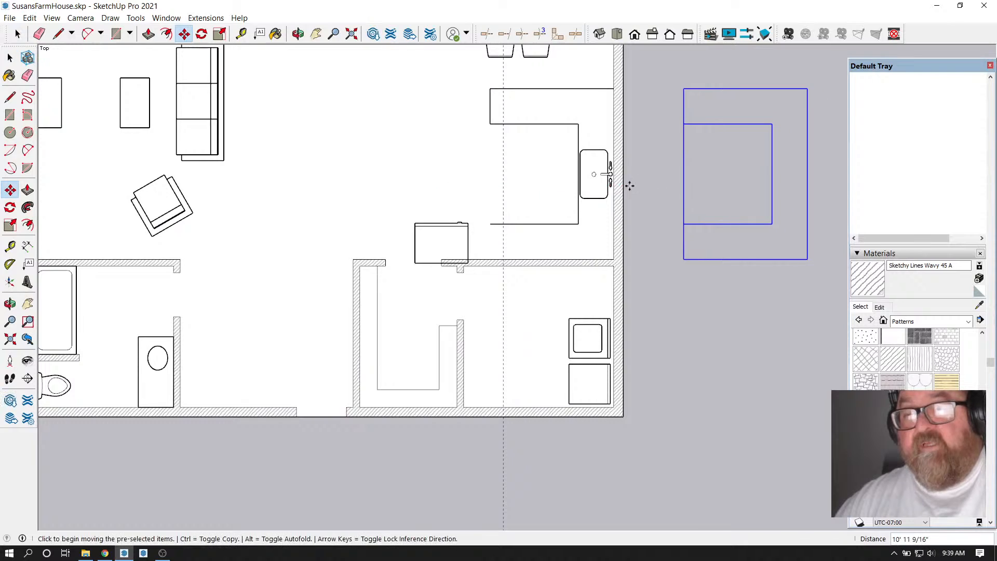
# Erase the loose duplicate counter lines left around the sink and in the kitchen
pyautogui.click(40, 34)
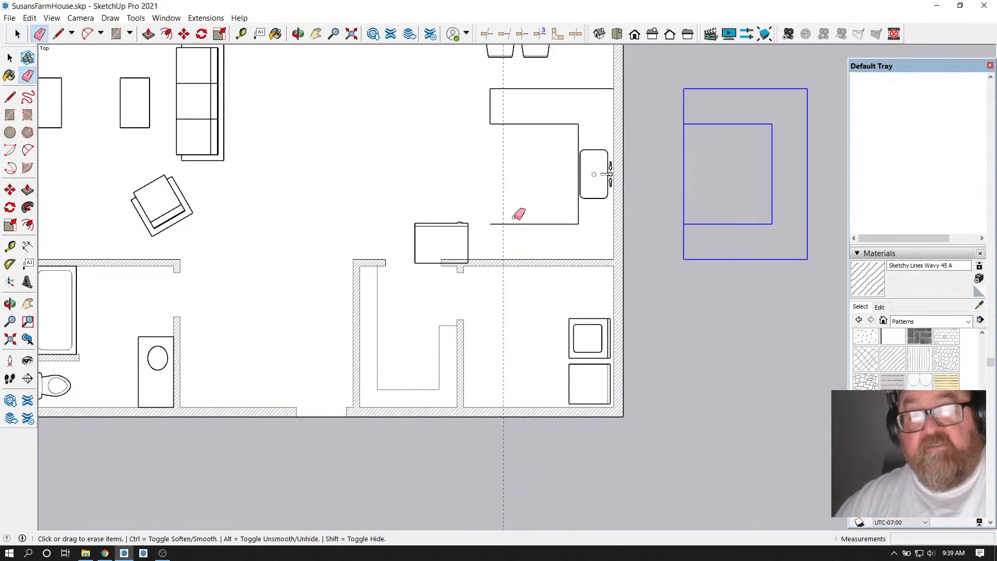
pyautogui.click(522, 225)
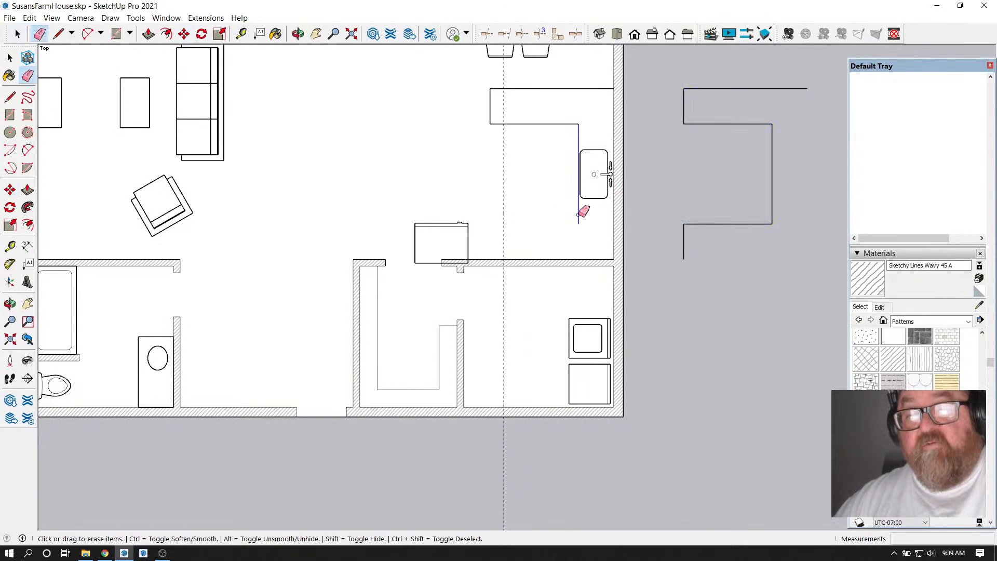
pyautogui.click(579, 210)
pyautogui.click(574, 124)
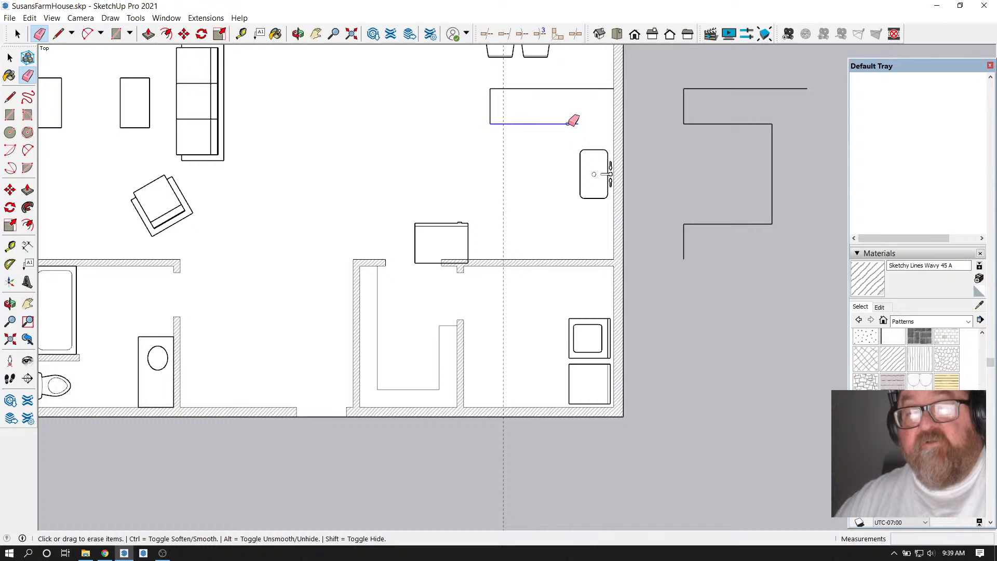
pyautogui.click(564, 90)
pyautogui.click(490, 107)
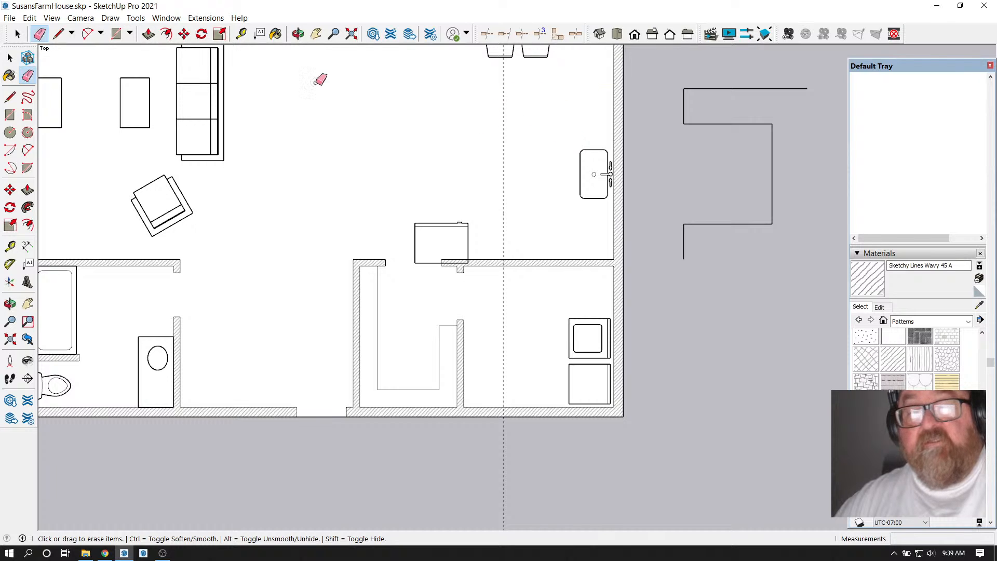
# Move the counter group back into the kitchen, placing its upper back corner against the exterior wall's inner face
pyautogui.click(17, 34)
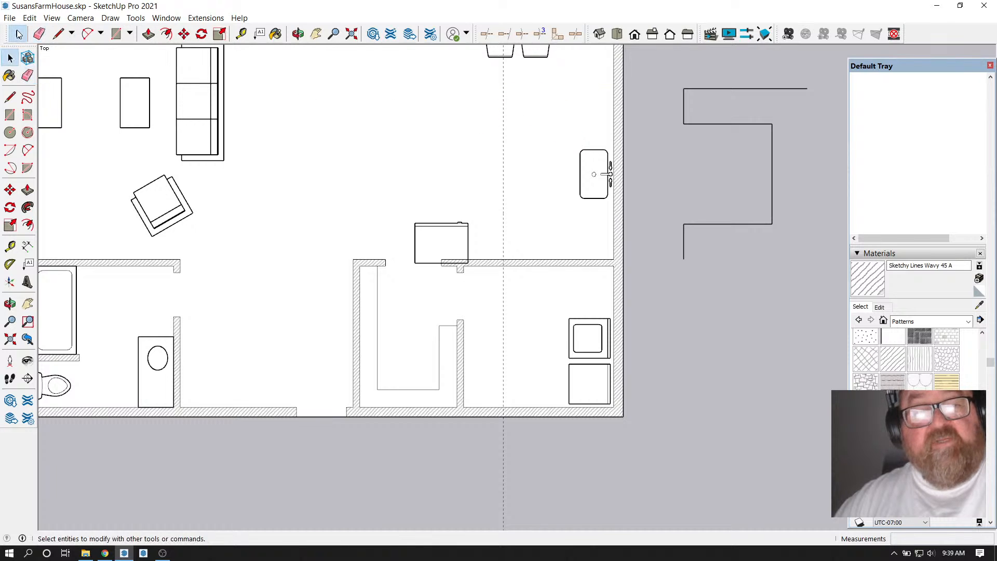
pyautogui.click(772, 138)
pyautogui.click(184, 33)
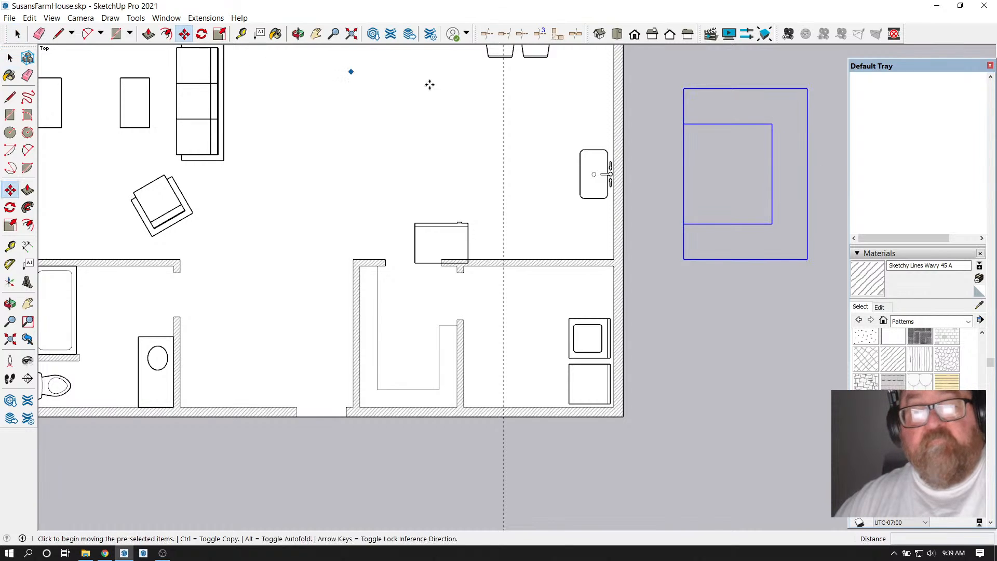
pyautogui.click(808, 88)
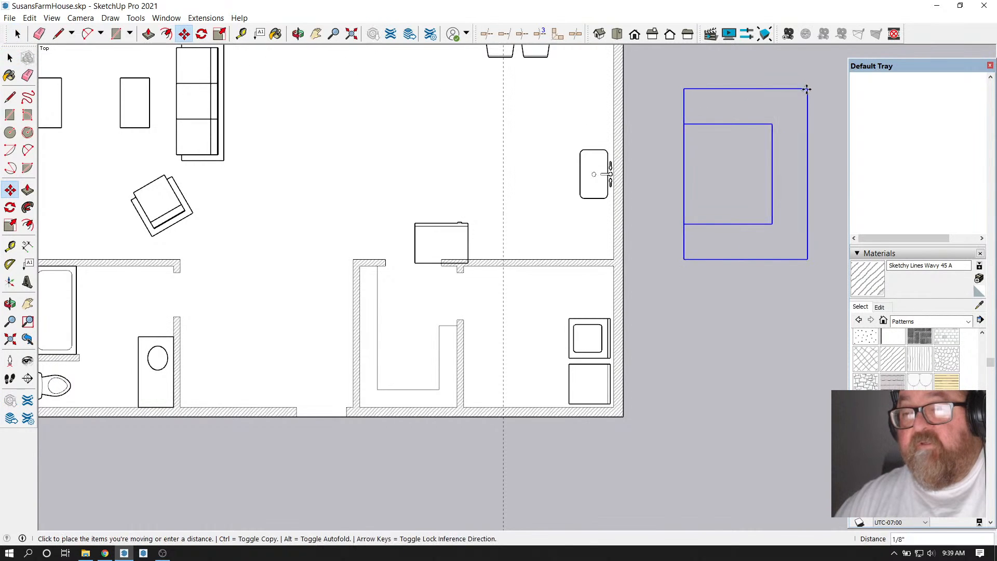
pyautogui.click(613, 89)
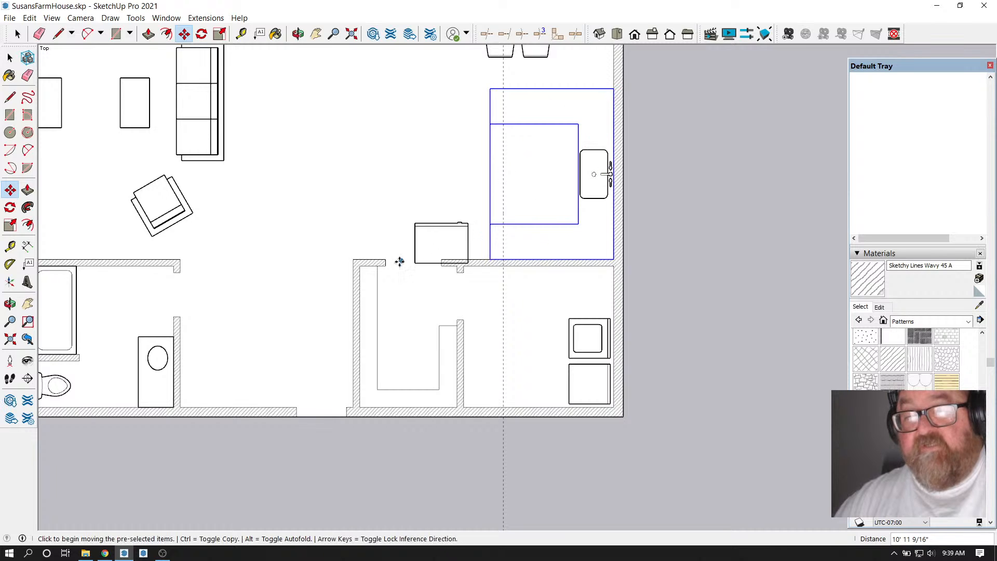
# Snap the refrigerator's back corner to the wall end at the pantry opening, then shift it slightly right along the wall
pyautogui.scroll(2, 463, 269)
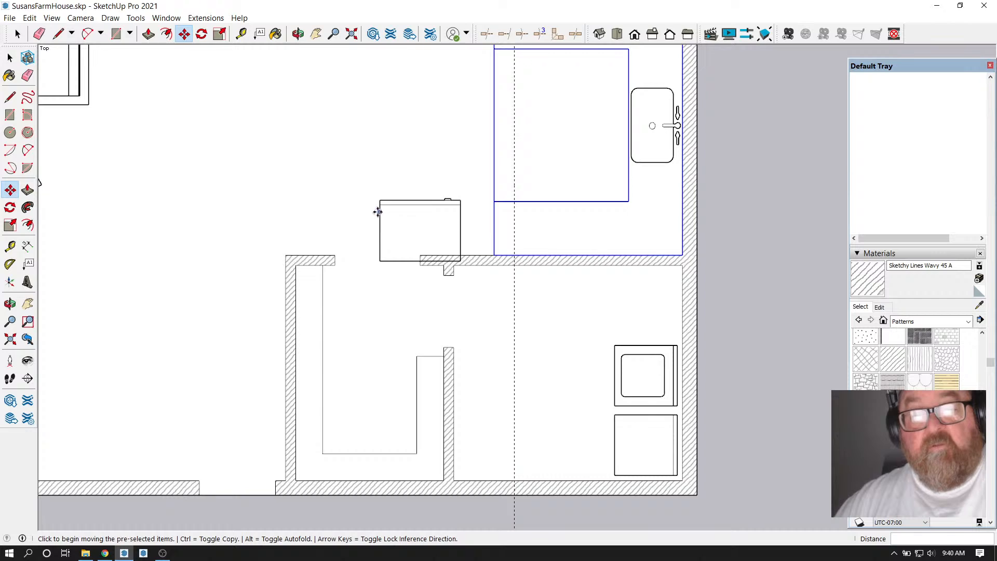
pyautogui.click(17, 33)
pyautogui.click(442, 208)
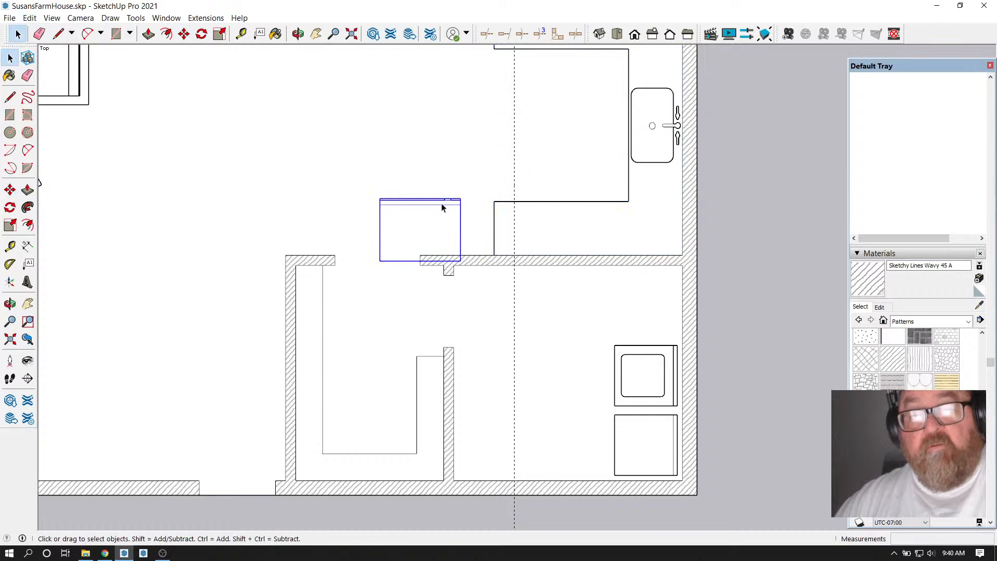
pyautogui.press('m')
pyautogui.scroll(2, 410, 265)
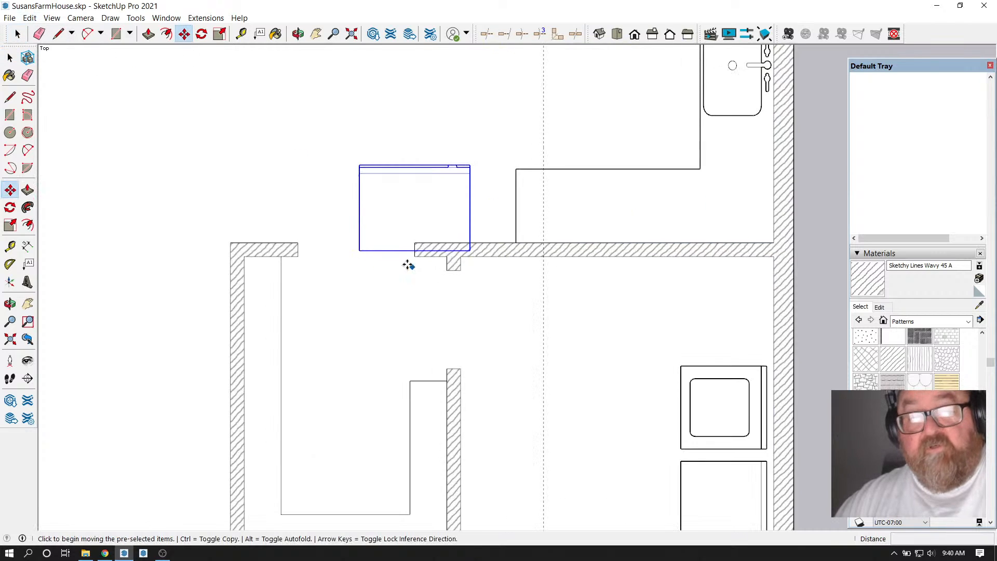
pyautogui.click(360, 248)
pyautogui.click(414, 243)
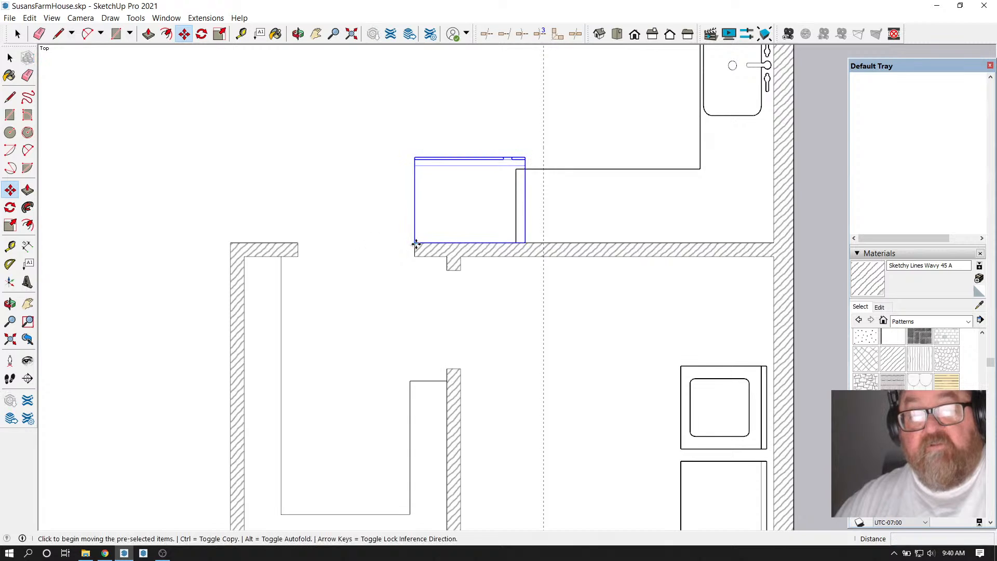
pyautogui.click(414, 243)
pyautogui.click(425, 242)
# Move the refrigerator 1 1/2 inches right so its side meets the vertical guide
pyautogui.scroll(1, 466, 234)
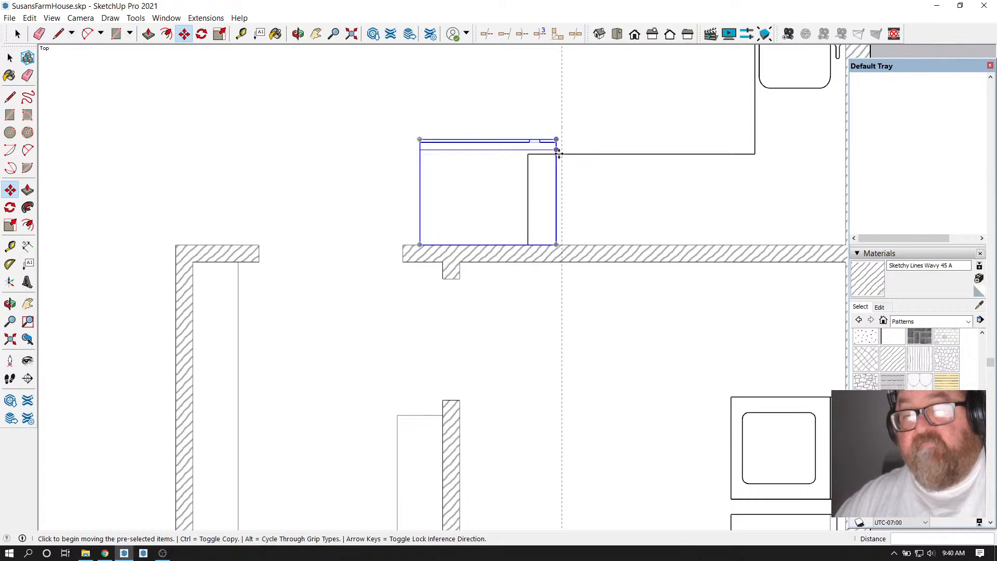
pyautogui.scroll(2, 556, 156)
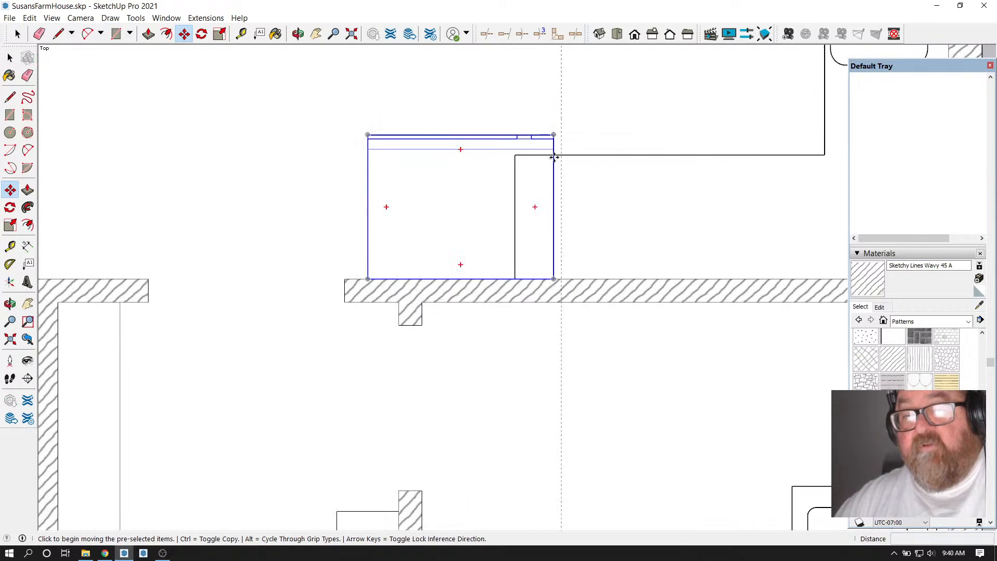
pyautogui.click(554, 156)
pyautogui.click(561, 155)
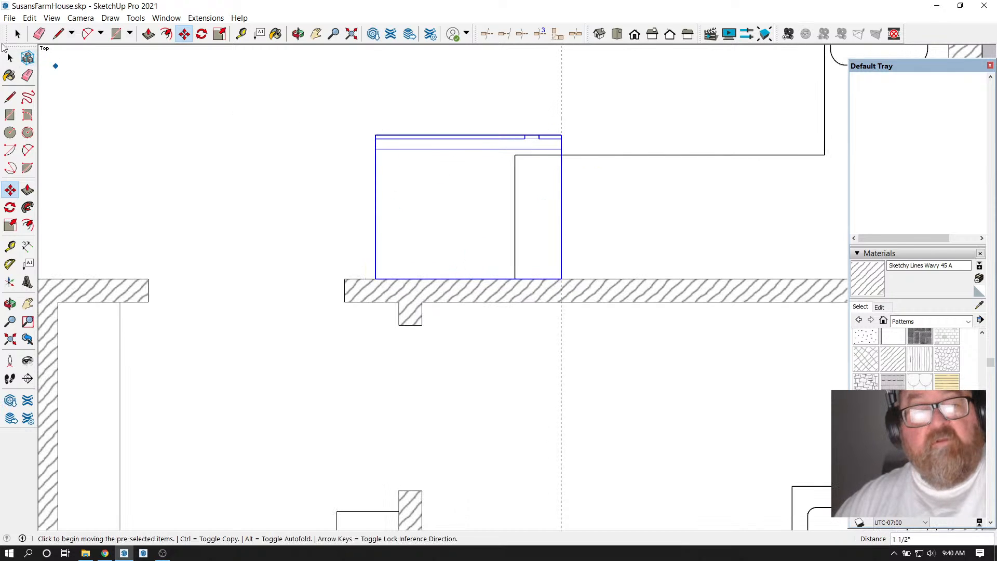
# Edit the counter group and move its lower end line right to meet the refrigerator's side at the guide
pyautogui.press('space')
pyautogui.press('space')
pyautogui.click(590, 160)
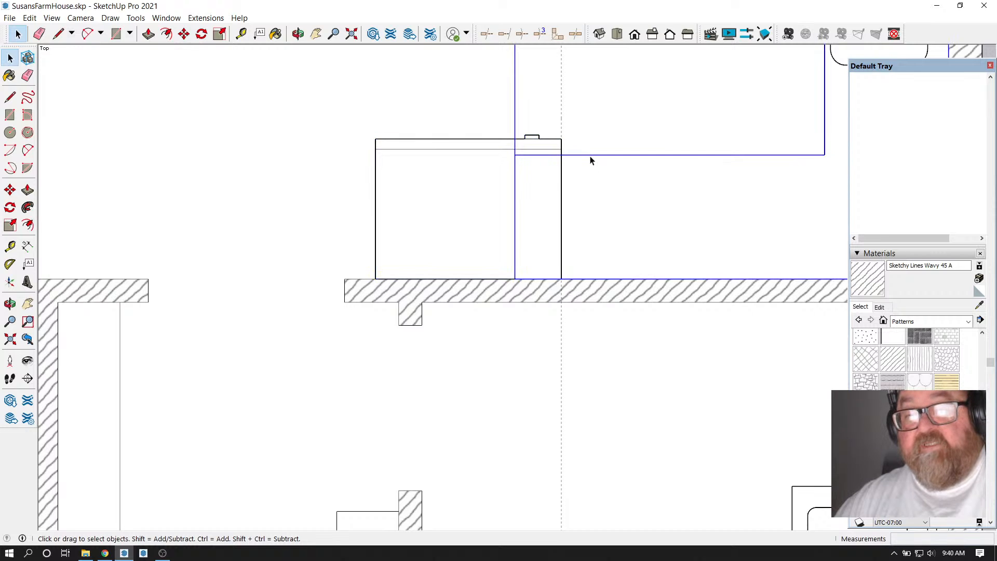
pyautogui.doubleClick(590, 160)
pyautogui.moveTo(499, 153); pyautogui.dragTo(541, 306)
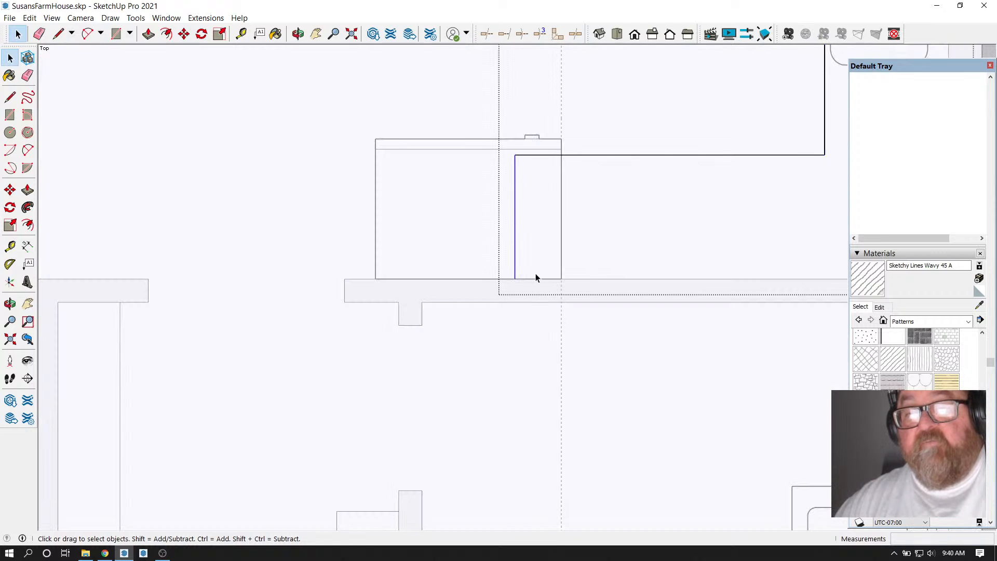
pyautogui.click(184, 34)
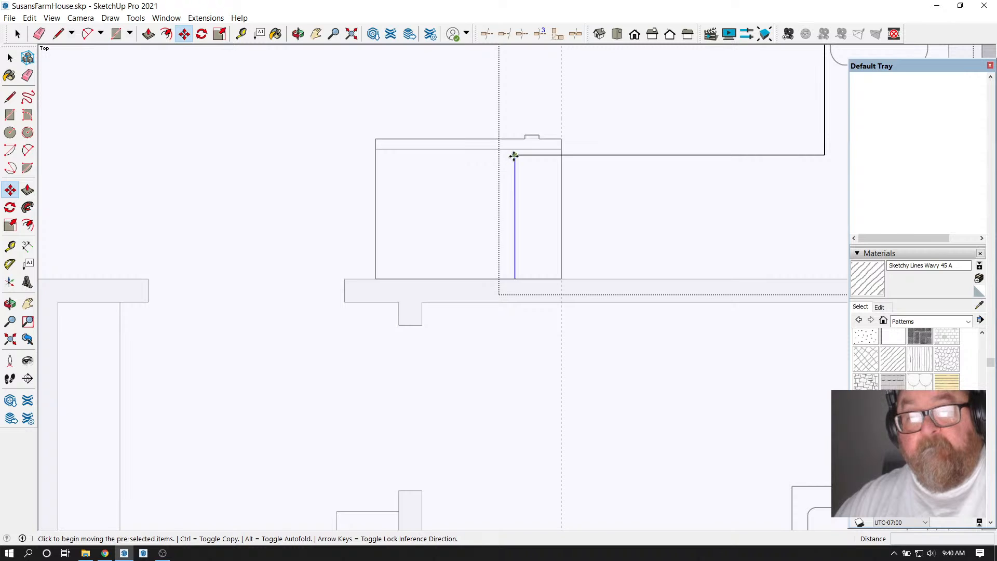
pyautogui.click(514, 155)
pyautogui.click(560, 155)
pyautogui.scroll(-3, 535, 226)
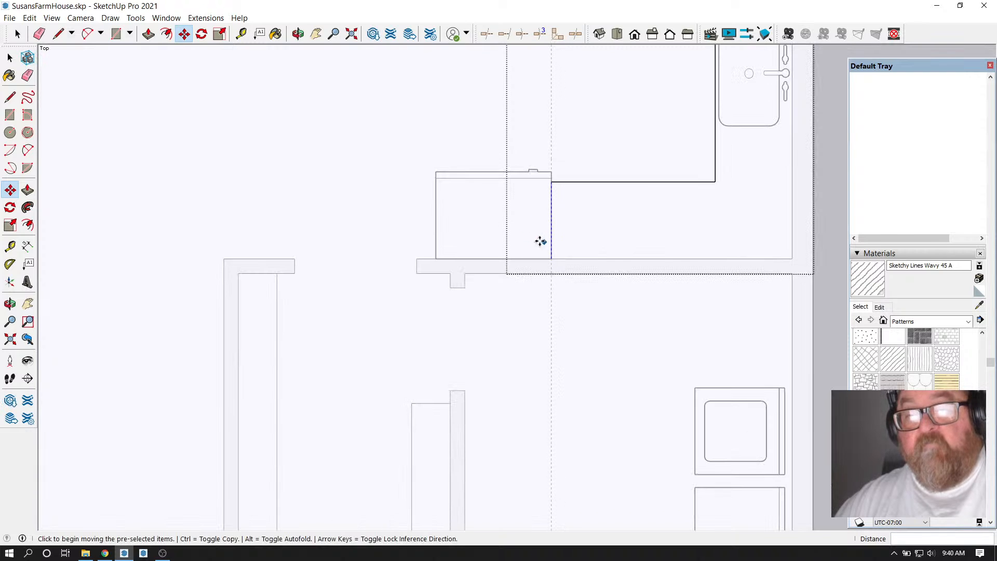
pyautogui.click(17, 34)
pyautogui.click(258, 150)
pyautogui.scroll(-2, 580, 324)
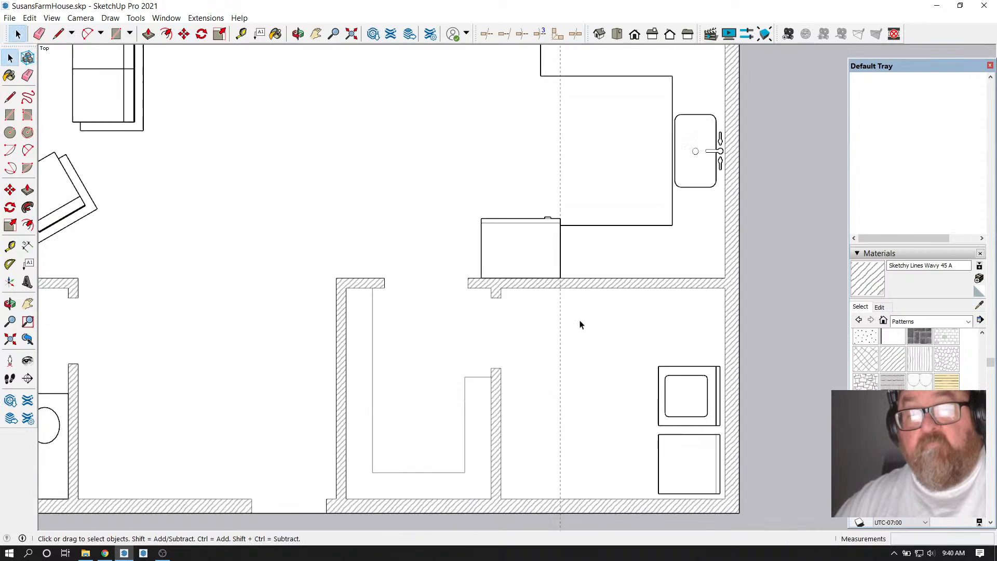
# Erase the vertical guide that runs along the refrigerator's side
pyautogui.scroll(-2, 581, 325)
pyautogui.scroll(-2, 596, 398)
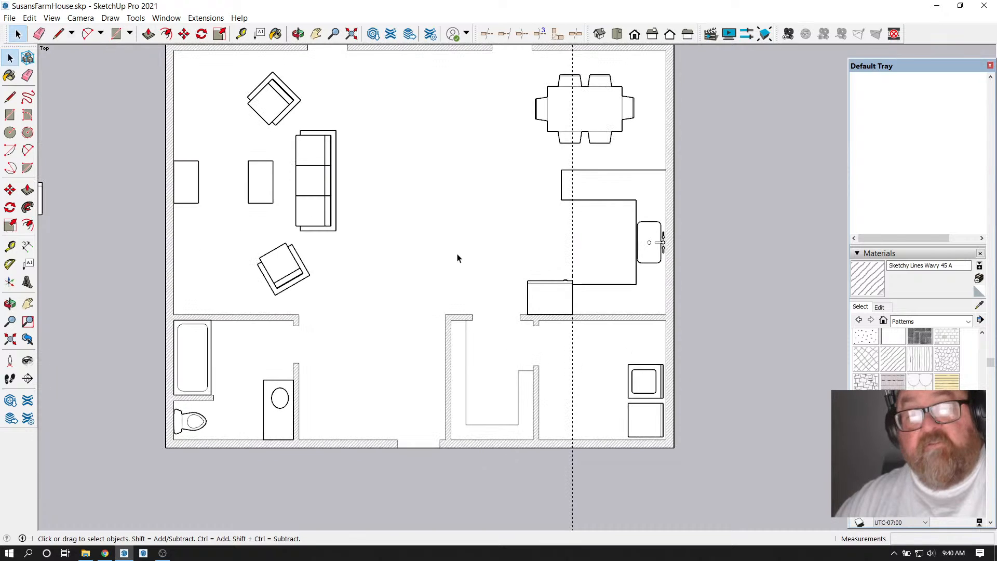
pyautogui.click(38, 33)
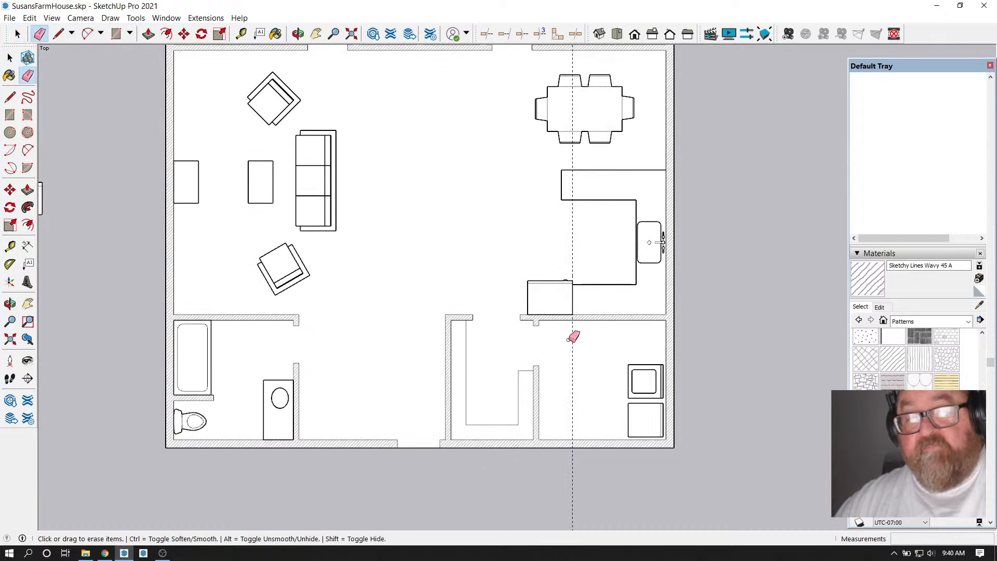
pyautogui.click(571, 358)
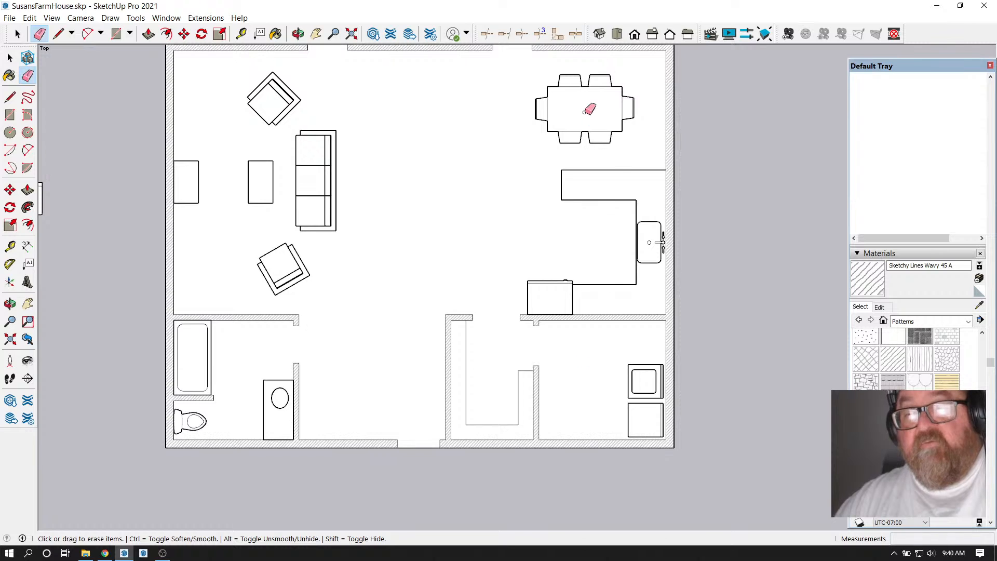
pyautogui.scroll(3, 529, 192)
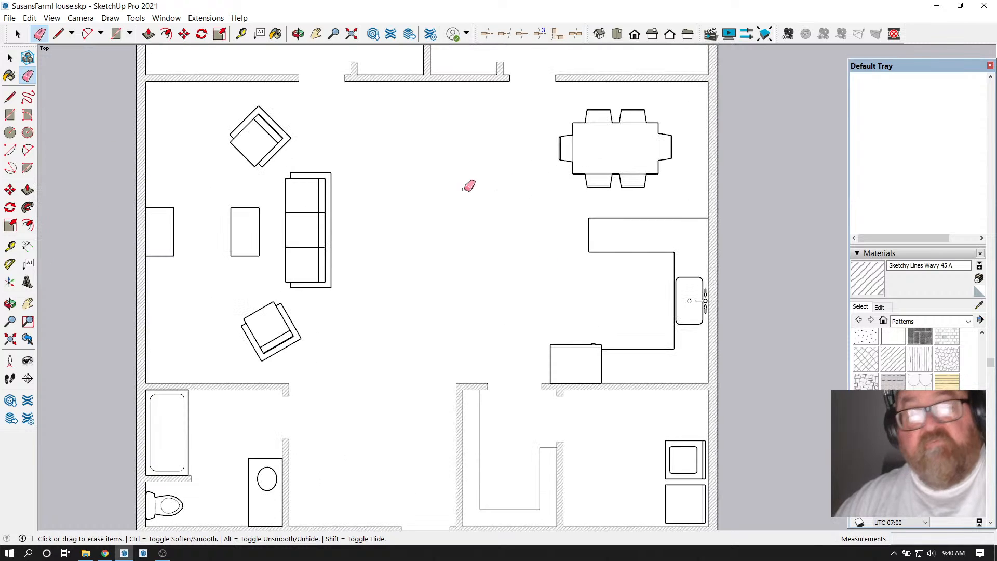
# Edit the counter group and extend its upper arm by moving the end line 26 inches left, toward the living room
pyautogui.click(10, 57)
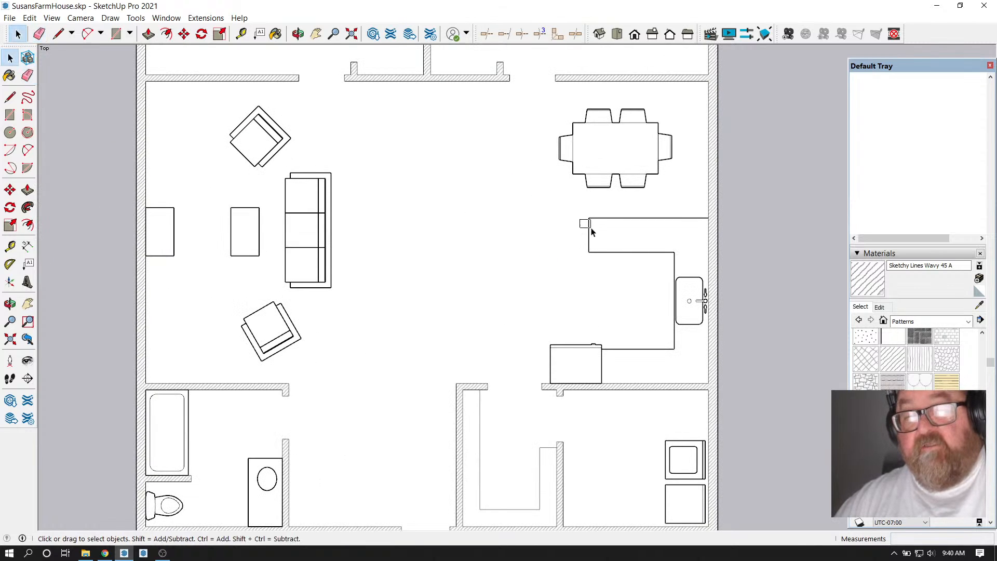
pyautogui.click(589, 241)
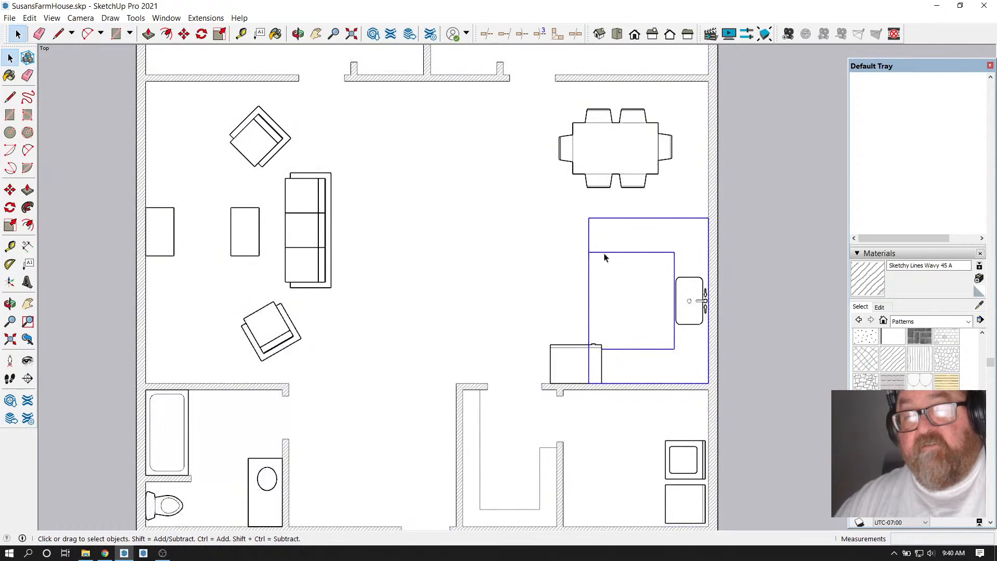
pyautogui.doubleClick(590, 256)
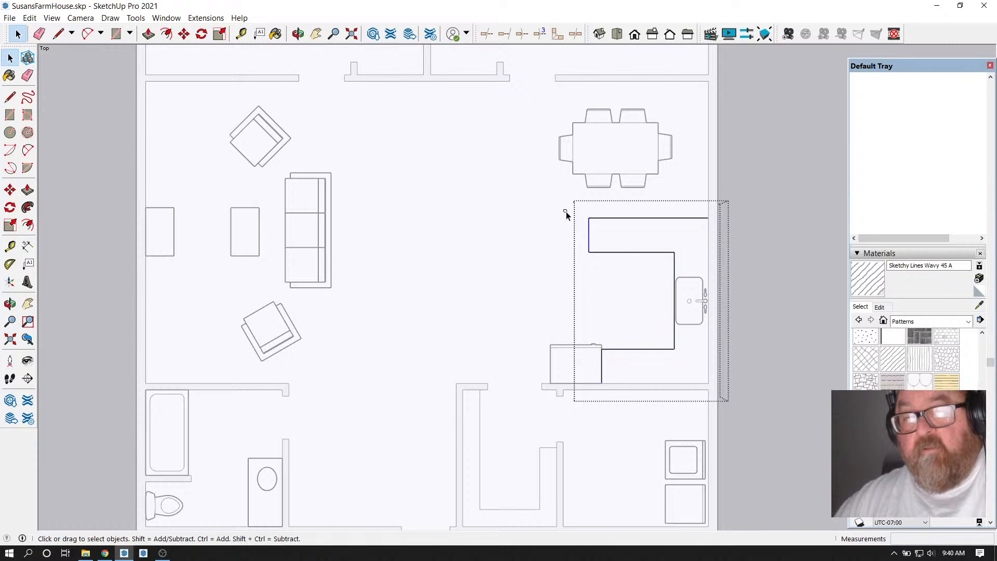
pyautogui.moveTo(565, 209); pyautogui.dragTo(634, 268)
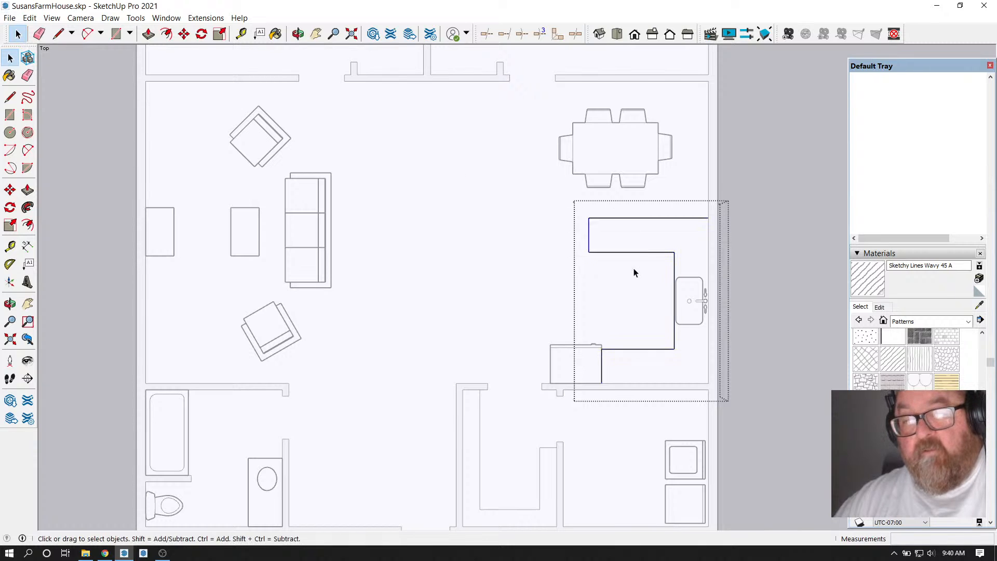
pyautogui.click(184, 34)
pyautogui.click(591, 254)
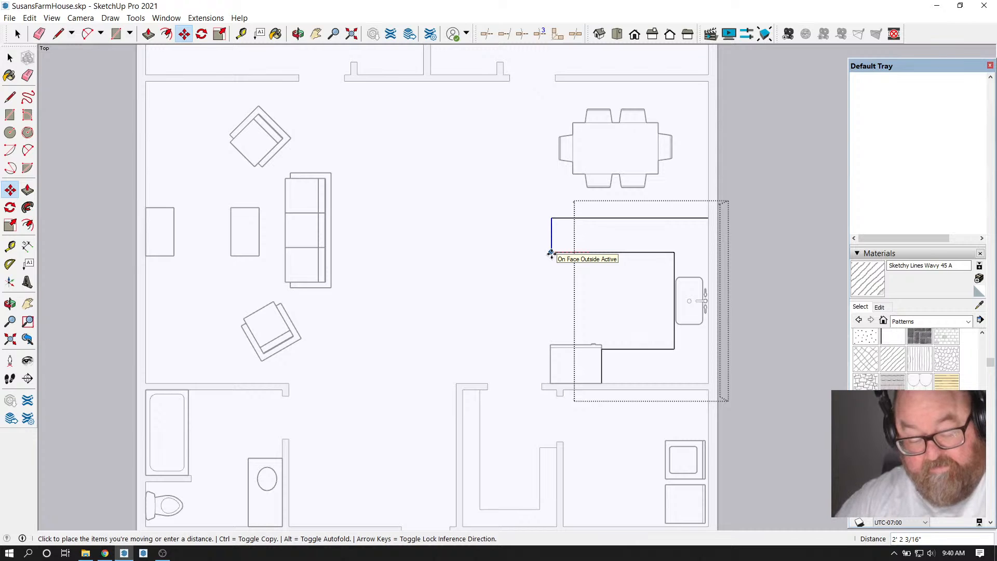
pyautogui.write('26')
pyautogui.press('Return')
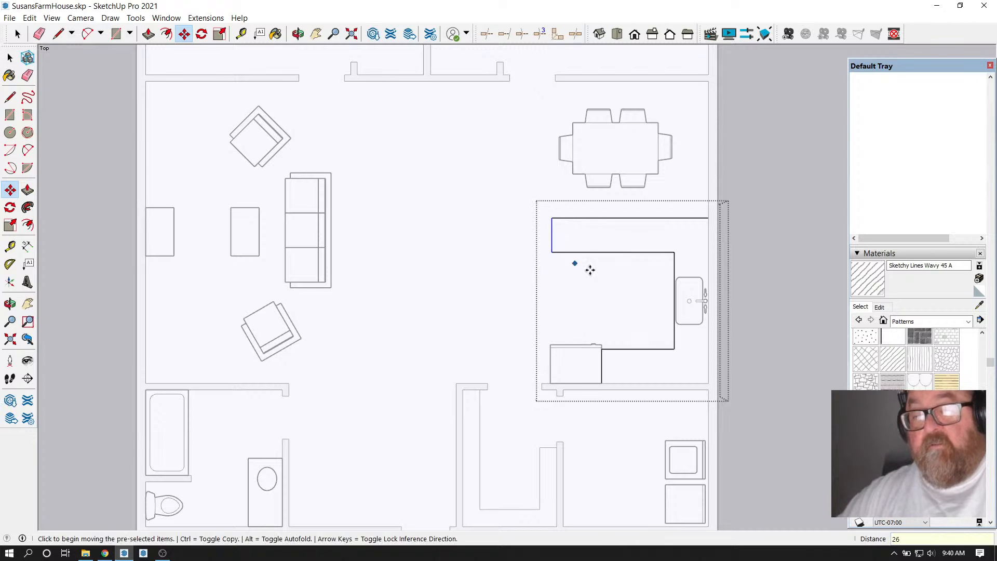
pyautogui.click(10, 58)
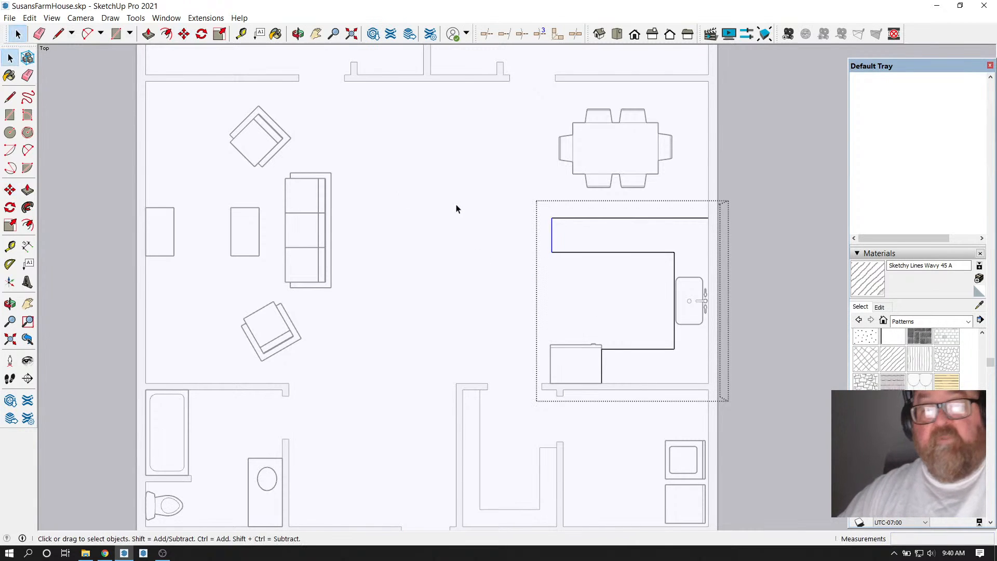
pyautogui.click(457, 207)
pyautogui.scroll(-2, 738, 262)
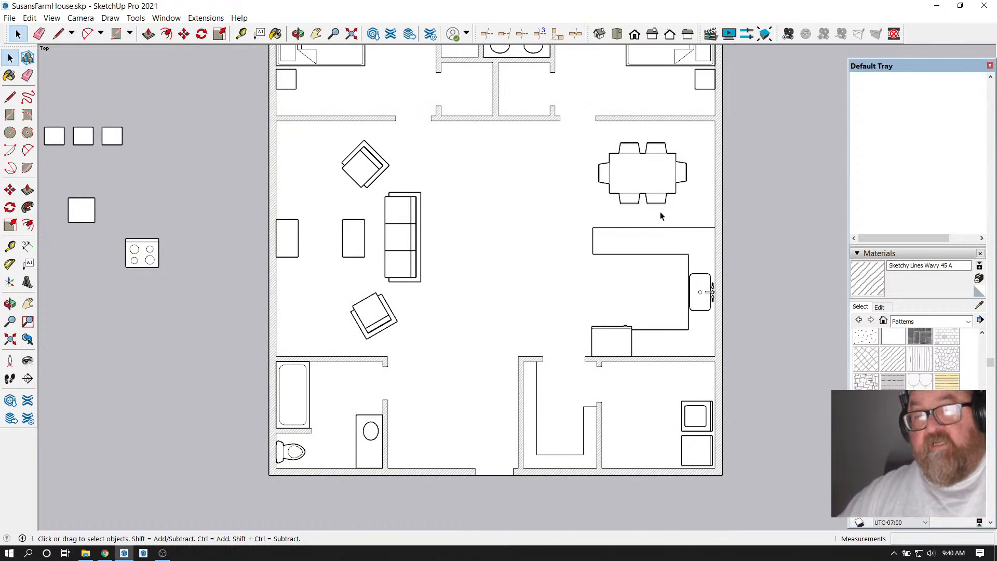
# Examine how the kitchen counter, sink and refrigerator fit with the dining table and the rest of the floor plan
pyautogui.scroll(-1, 597, 312)
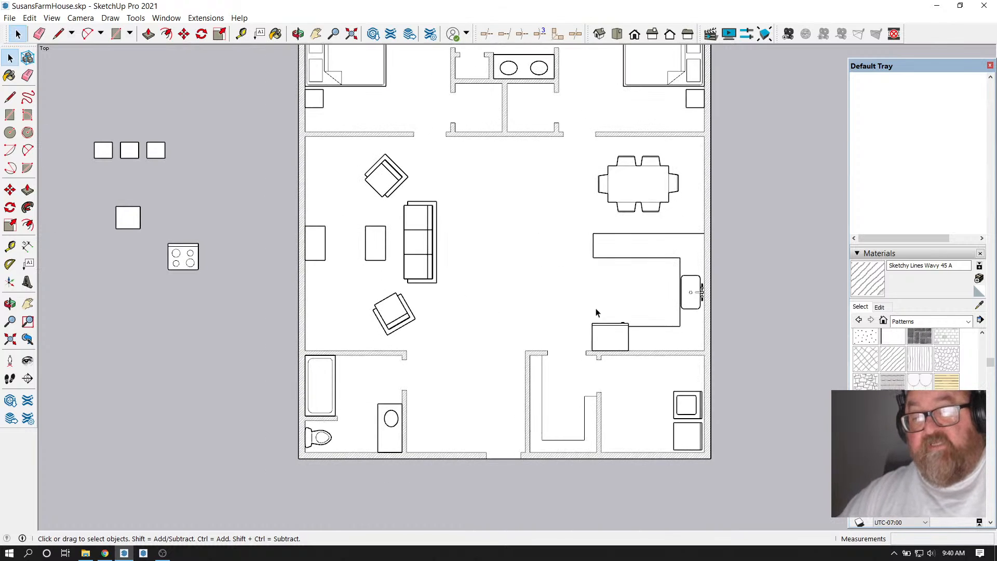
pyautogui.scroll(3, 648, 342)
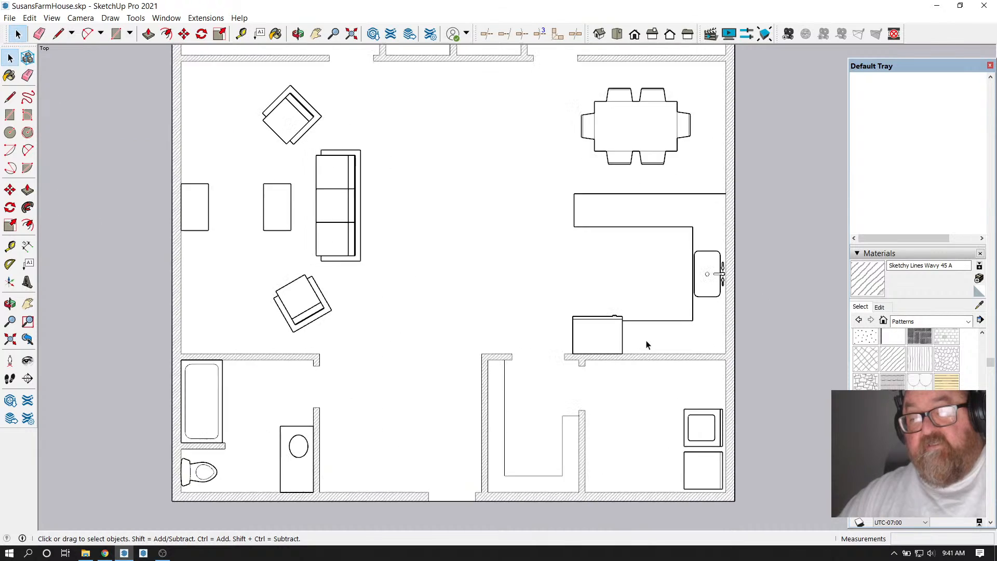
pyautogui.scroll(-1, 683, 368)
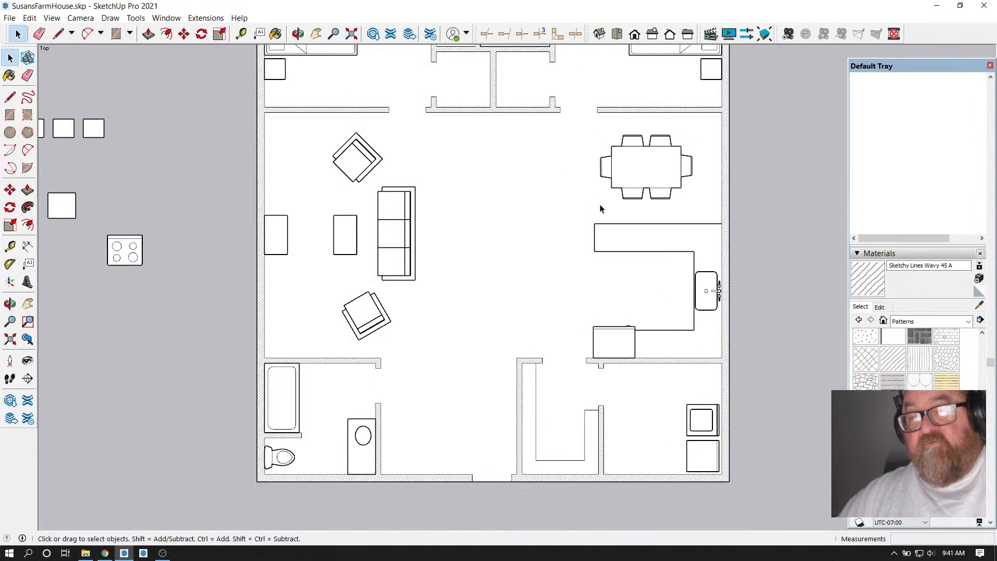
pyautogui.scroll(-1, 633, 304)
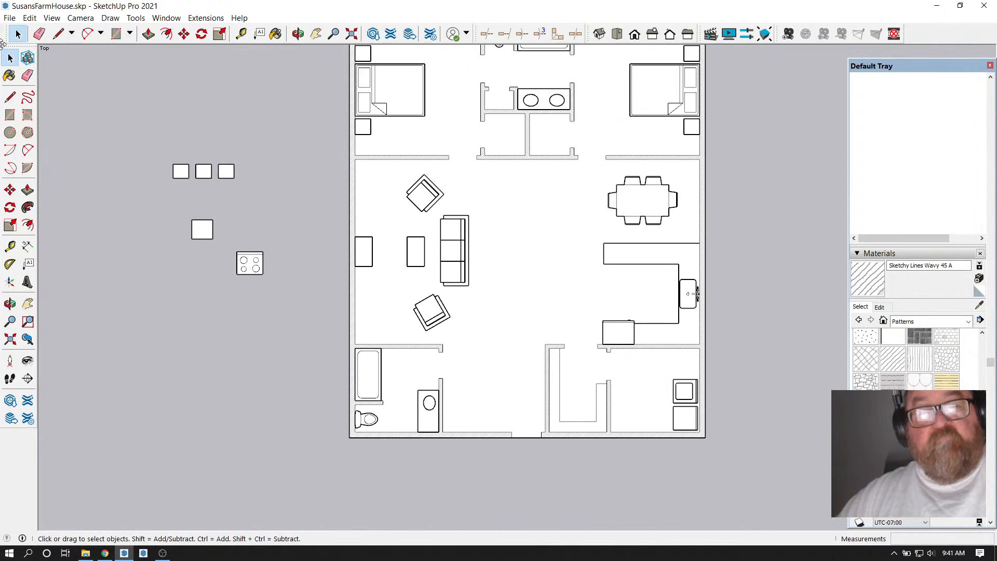
pyautogui.scroll(2, 648, 254)
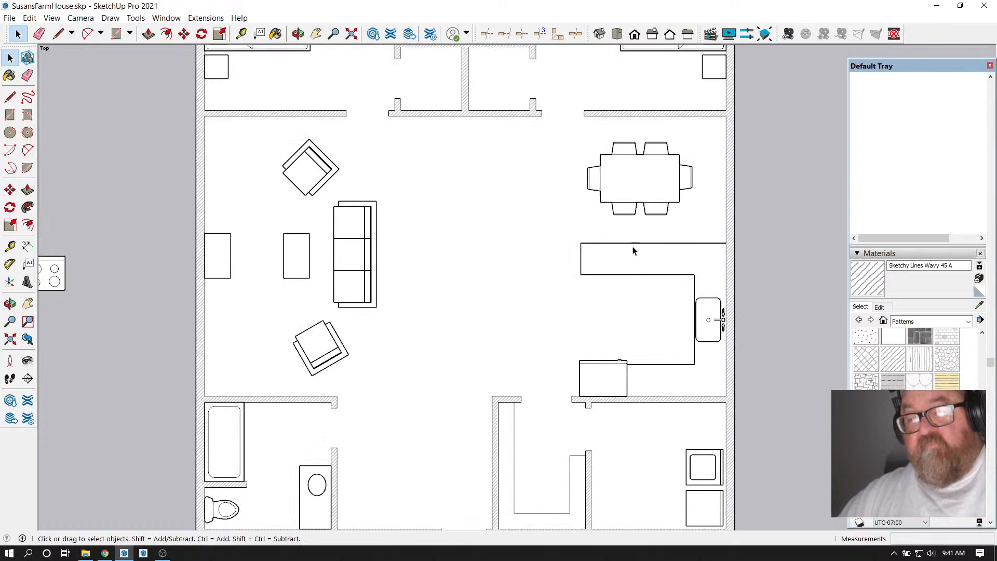
pyautogui.scroll(1, 700, 321)
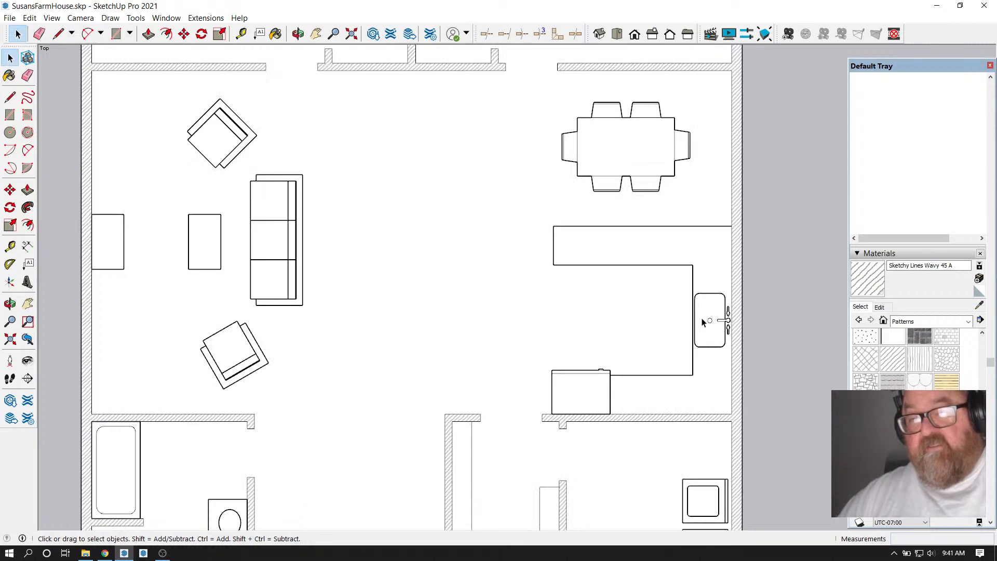
pyautogui.click(722, 320)
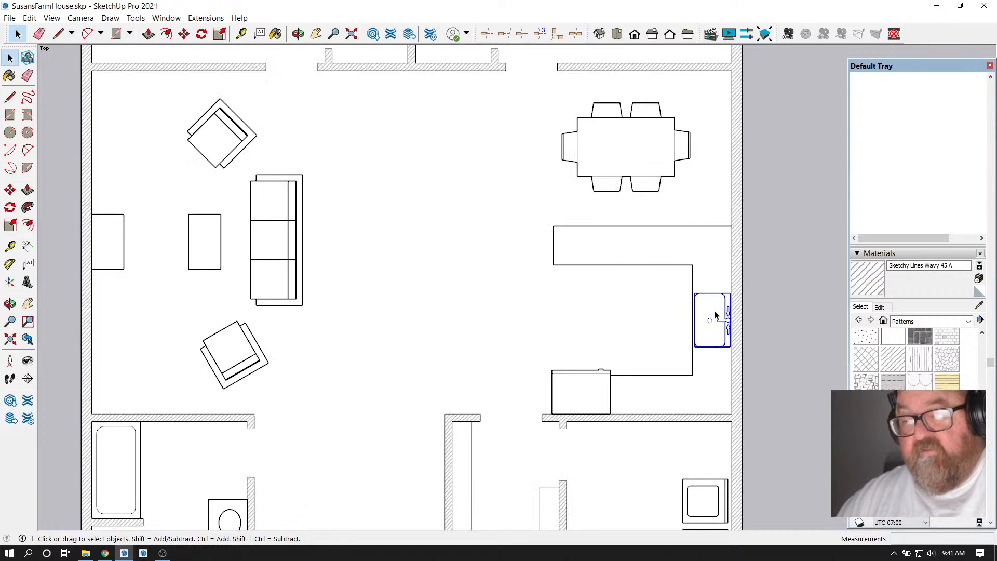
pyautogui.scroll(-1, 699, 330)
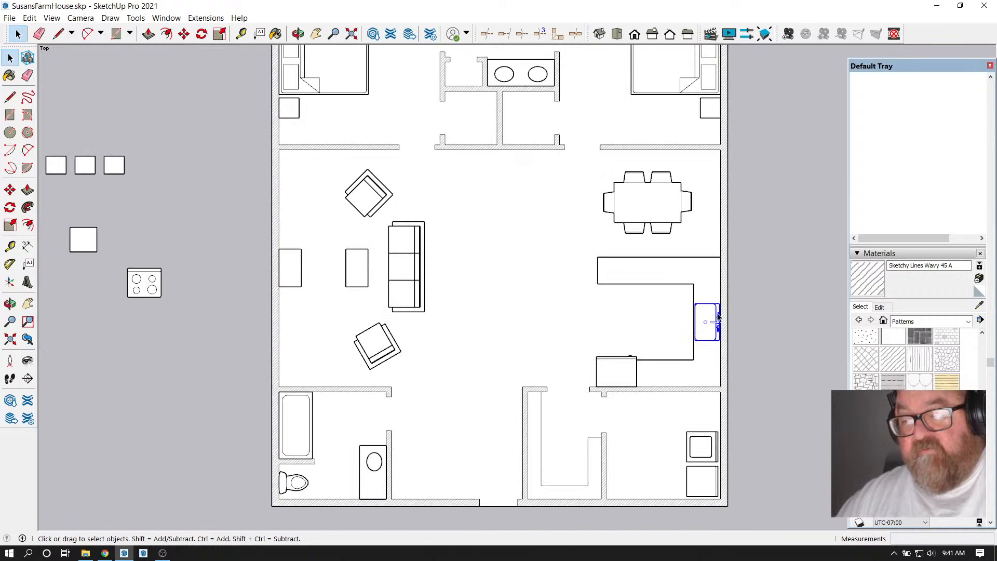
pyautogui.scroll(-1, 648, 324)
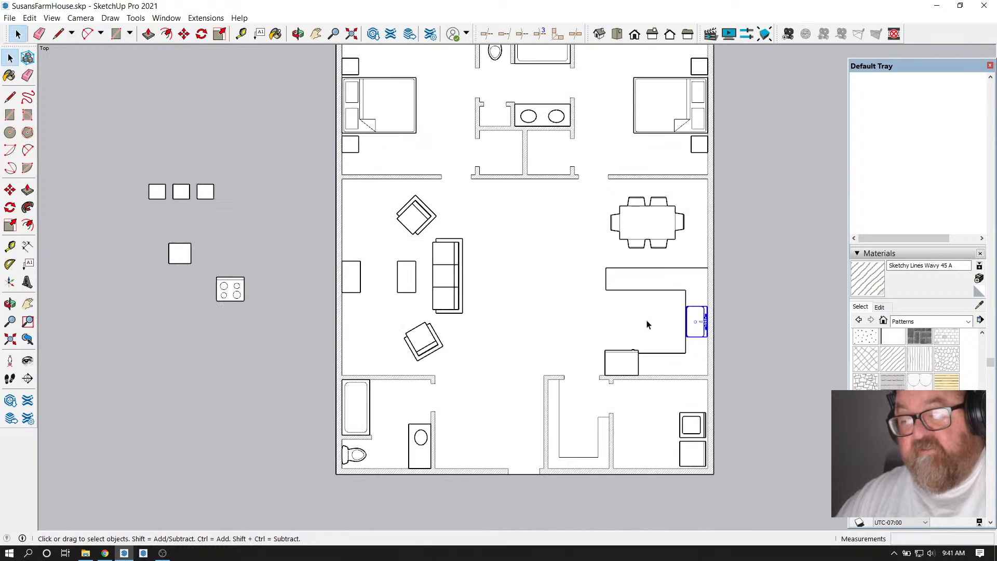
pyautogui.scroll(-1, 598, 318)
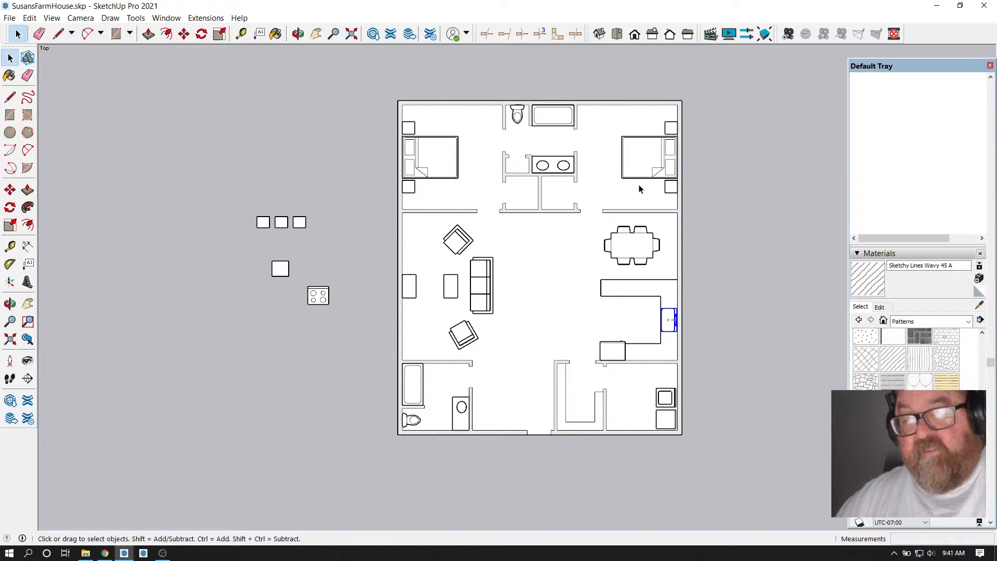
# Copy the entire furnished floor plan about 53' 11" straight left, beyond the loose appliances
pyautogui.scroll(-2, 493, 235)
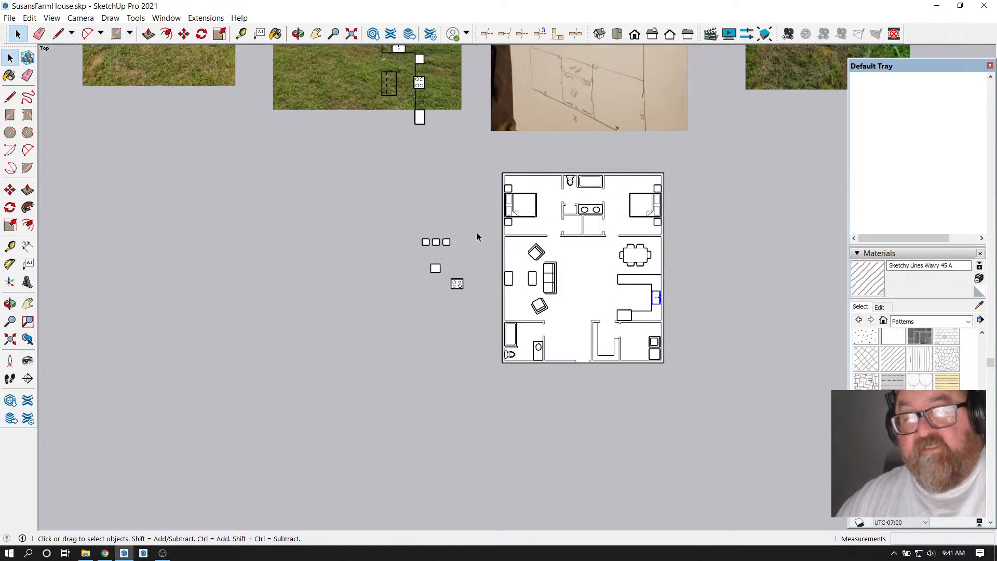
pyautogui.scroll(-1, 487, 210)
pyautogui.scroll(2, 407, 221)
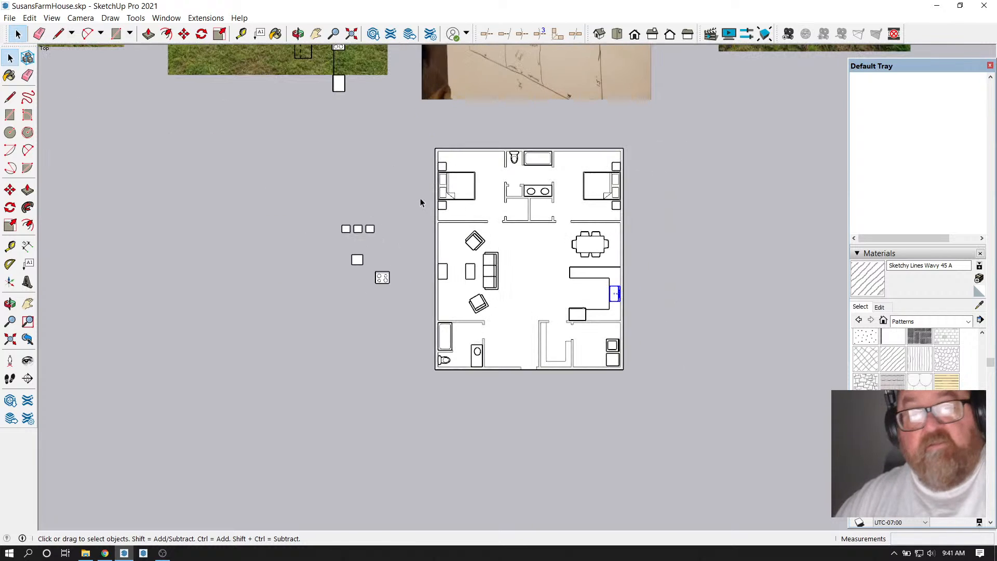
pyautogui.moveTo(420, 137); pyautogui.dragTo(647, 379)
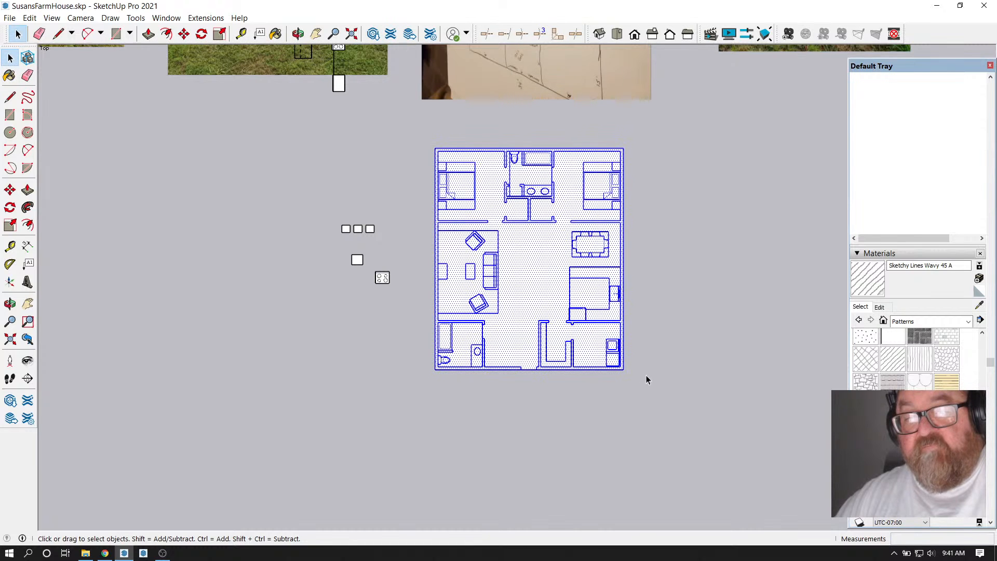
pyautogui.click(184, 34)
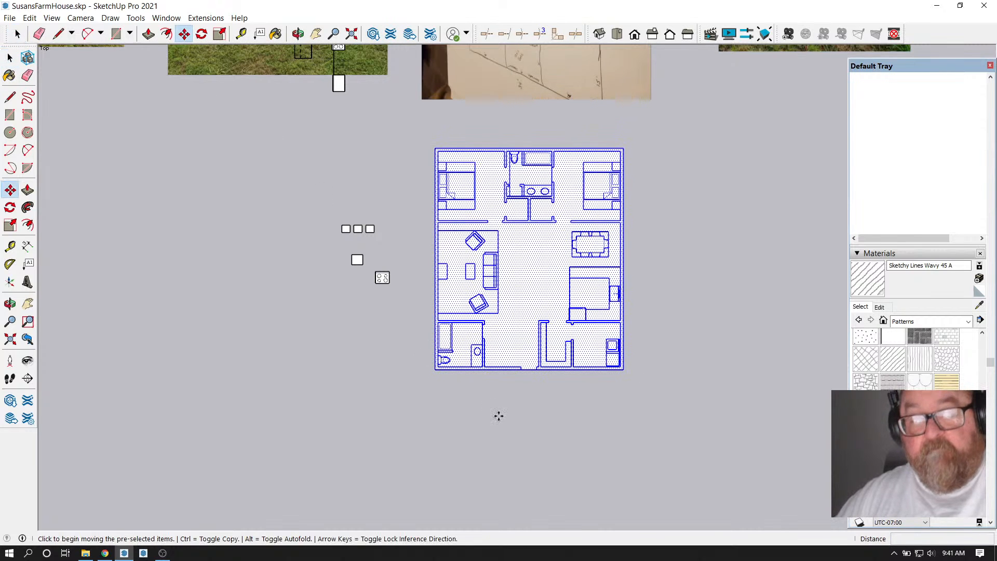
pyautogui.click(585, 421)
pyautogui.press('ctrl')
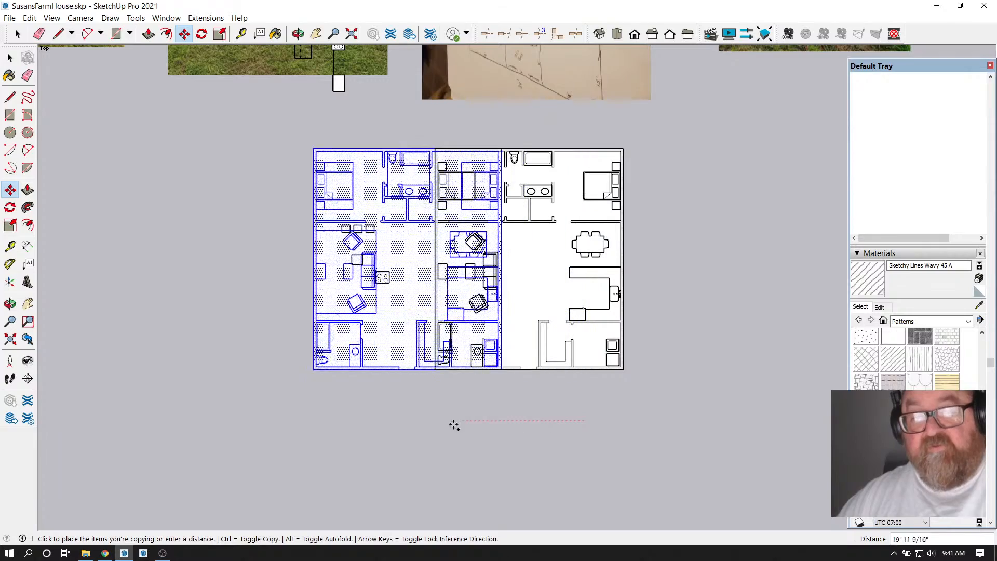
pyautogui.click(286, 421)
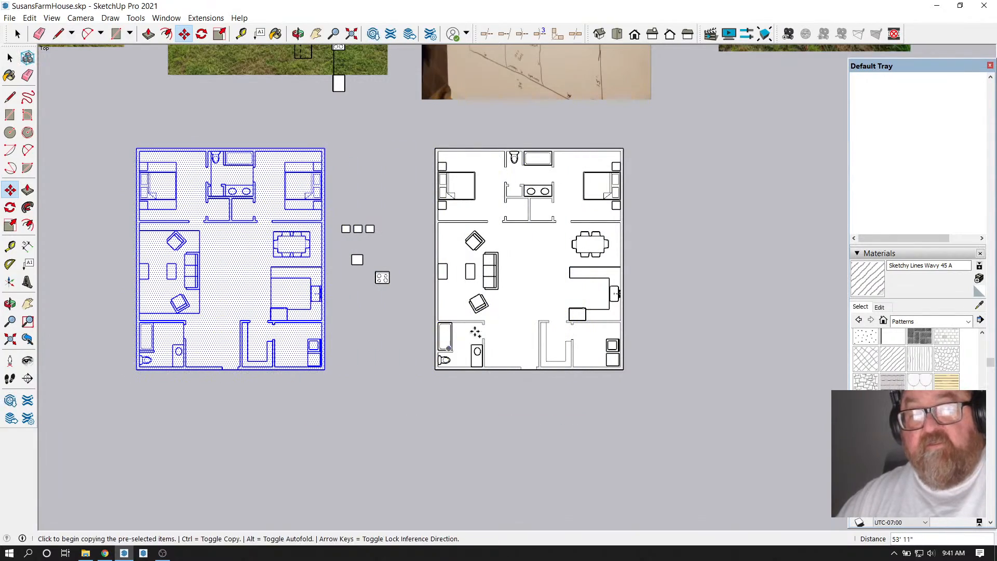
# In the original plan, move the dining table set about 10' 7 3/4" into the open space between the sofa and the counter
pyautogui.scroll(3, 525, 286)
pyautogui.scroll(-4, 543, 335)
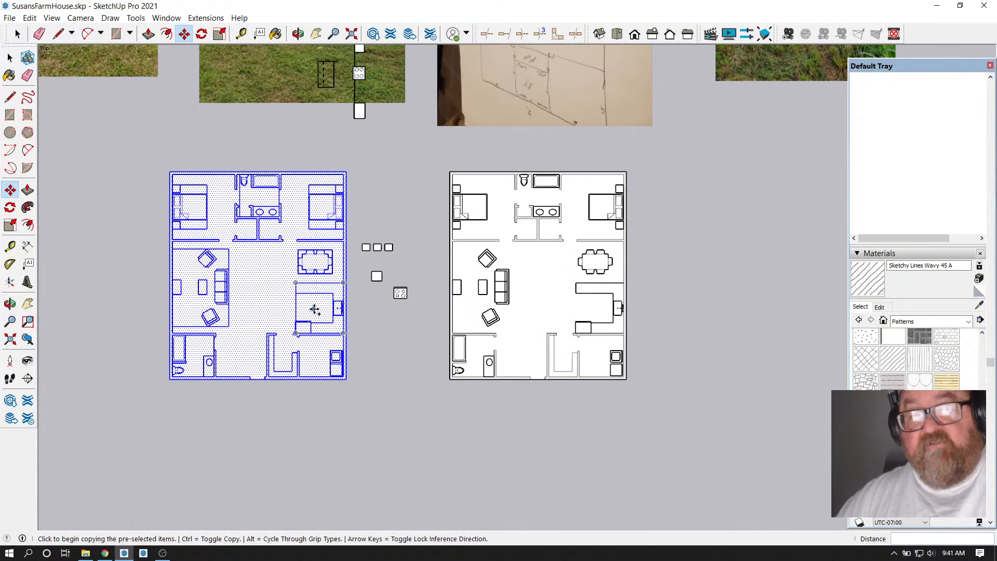
pyautogui.scroll(3, 667, 259)
pyautogui.click(17, 34)
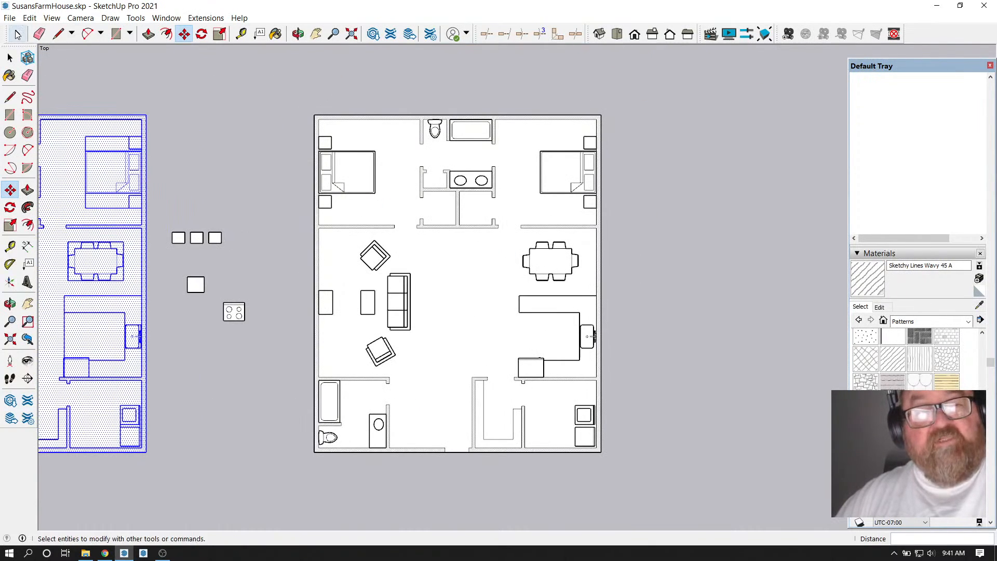
pyautogui.scroll(2, 502, 278)
pyautogui.click(612, 266)
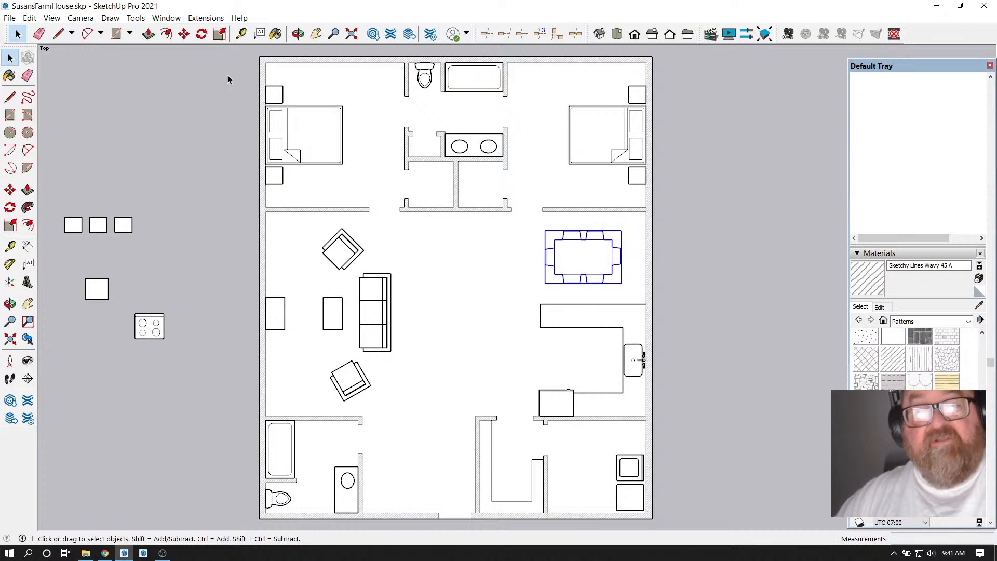
pyautogui.press('m')
pyautogui.click(580, 264)
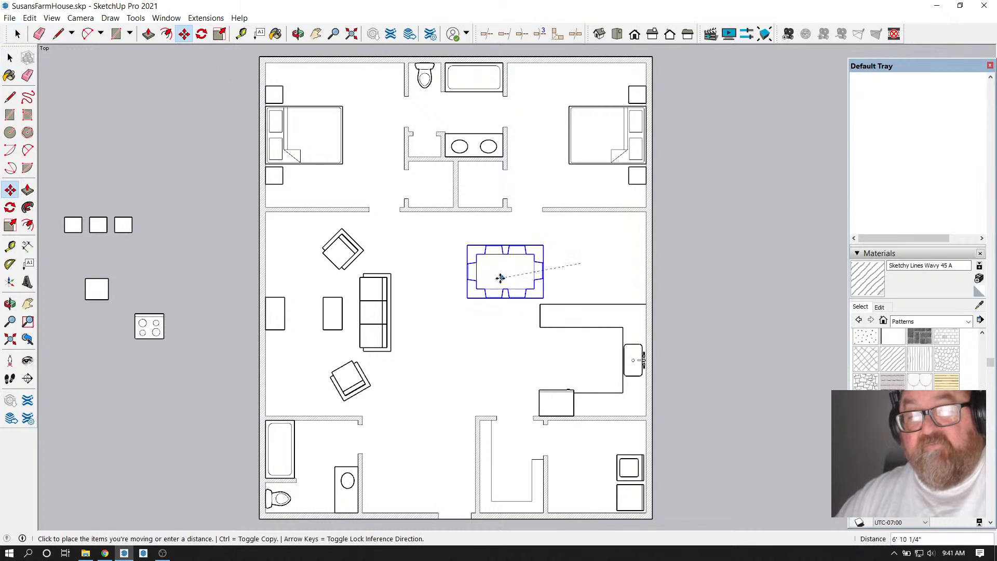
pyautogui.click(467, 318)
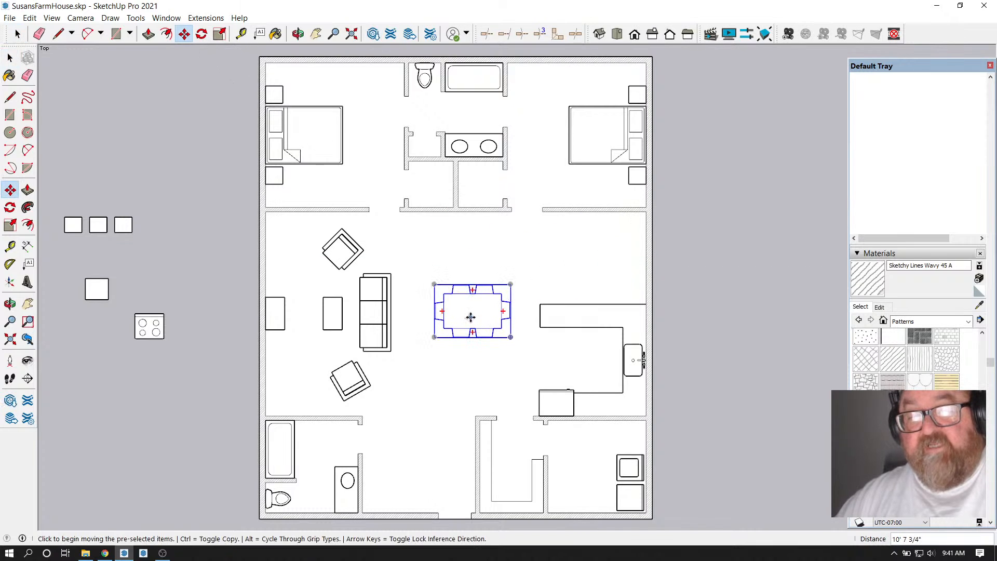
# Rotate the dining table set 90 degrees so its long side runs parallel to the sofa
pyautogui.click(202, 34)
pyautogui.click(462, 310)
pyautogui.click(487, 310)
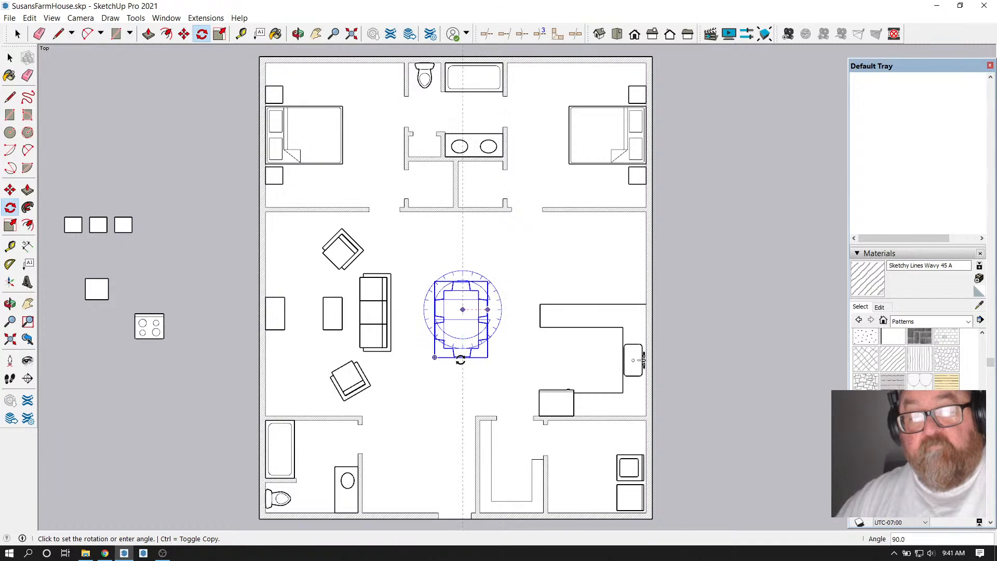
pyautogui.click(461, 359)
pyautogui.scroll(2, 546, 399)
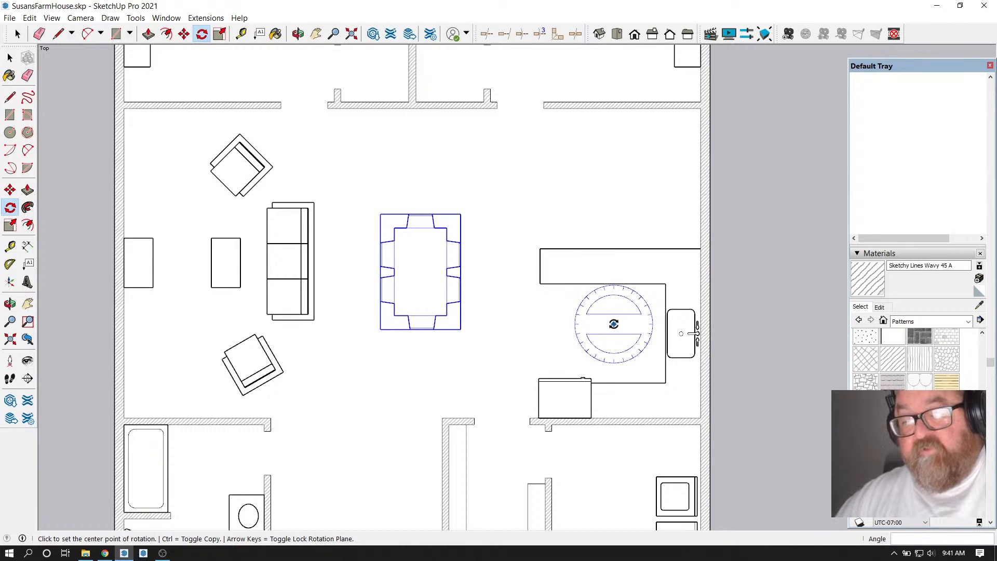
# Examine how the rotated dining table set fits between the sofa and the kitchen counter in the original plan
pyautogui.scroll(-4, 622, 317)
pyautogui.scroll(4, 535, 411)
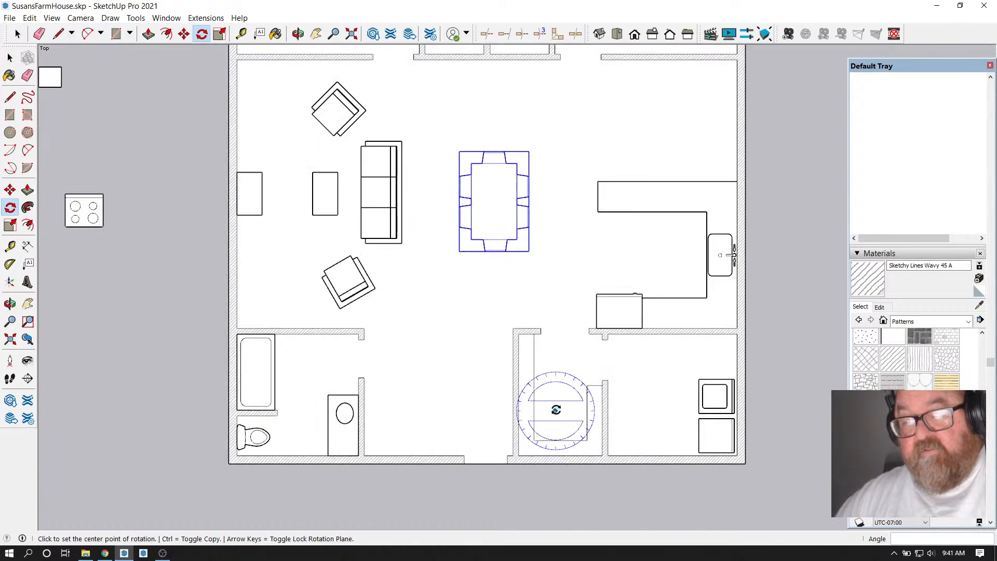
pyautogui.scroll(-2, 574, 383)
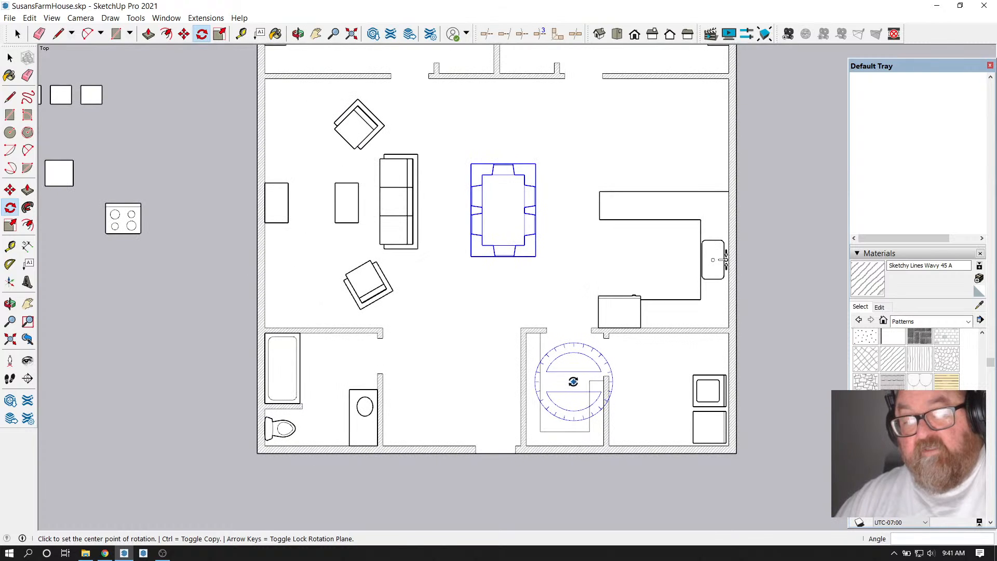
pyautogui.scroll(-1, 558, 401)
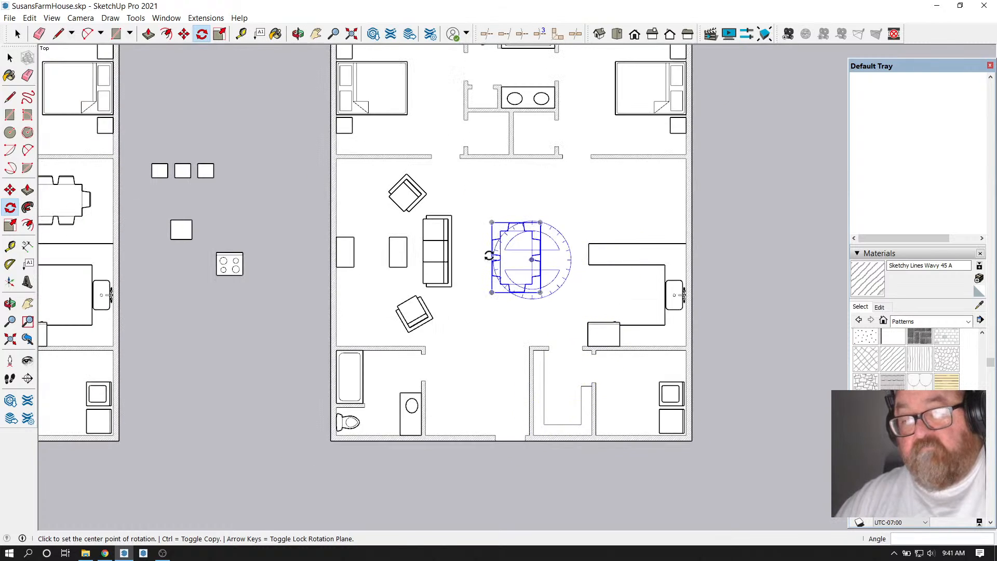
pyautogui.click(17, 34)
pyautogui.scroll(2, 556, 226)
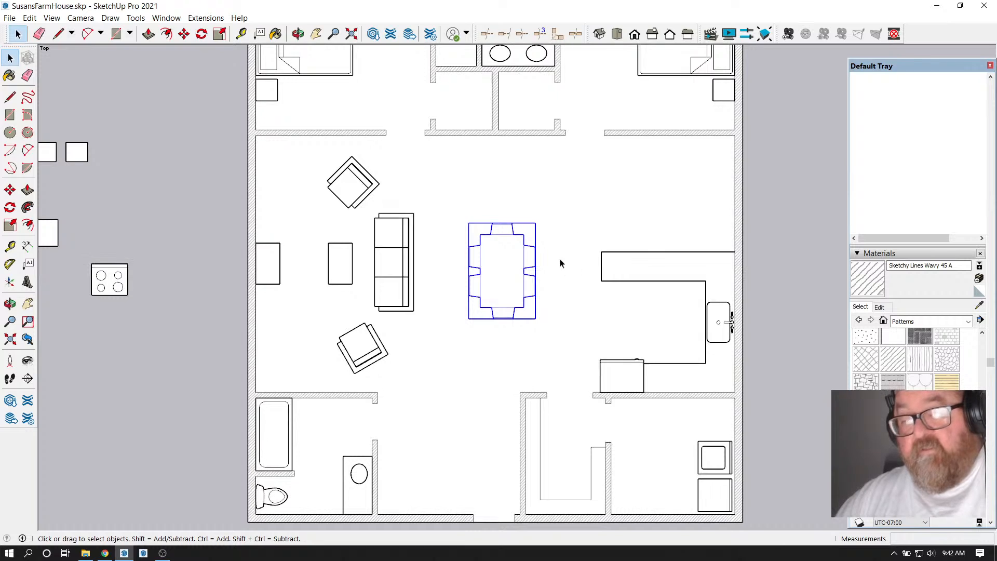
pyautogui.scroll(1, 651, 345)
pyautogui.scroll(-1, 519, 343)
pyautogui.scroll(1, 667, 252)
pyautogui.scroll(1, 665, 252)
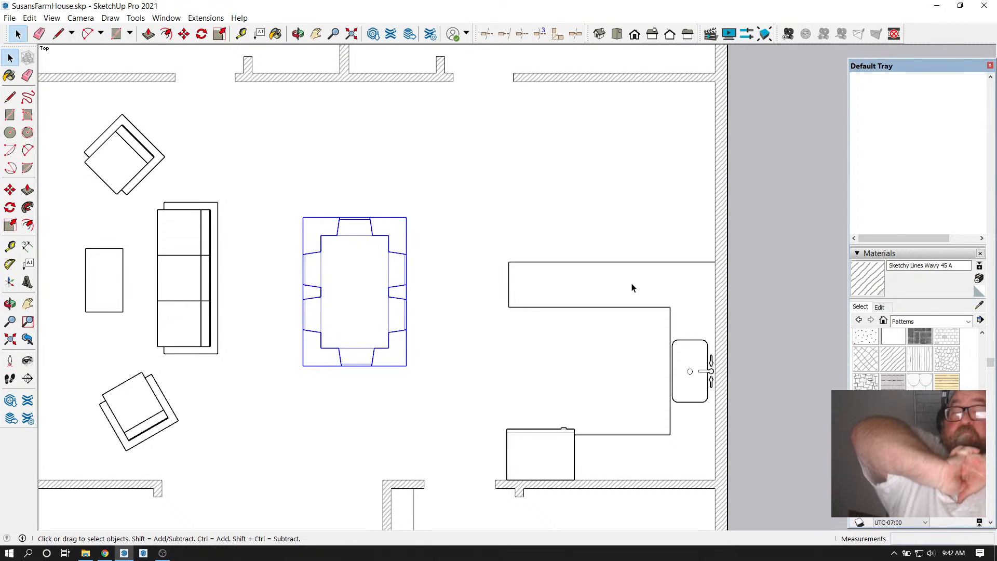
pyautogui.scroll(-1, 605, 250)
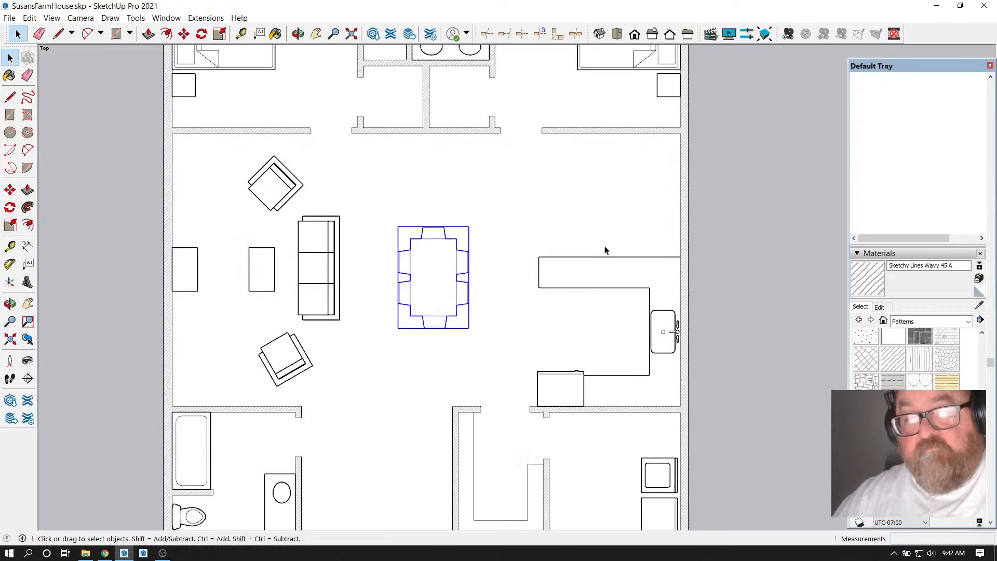
pyautogui.scroll(-1, 666, 207)
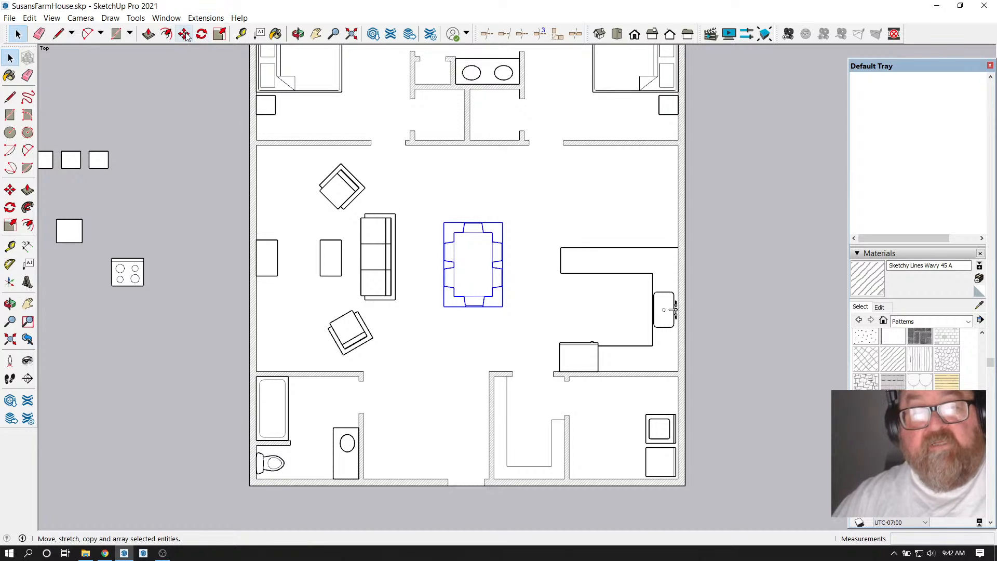
# Measure the depth of the living area from the bedroom wall to the bathroom wall
pyautogui.click(241, 34)
pyautogui.click(313, 145)
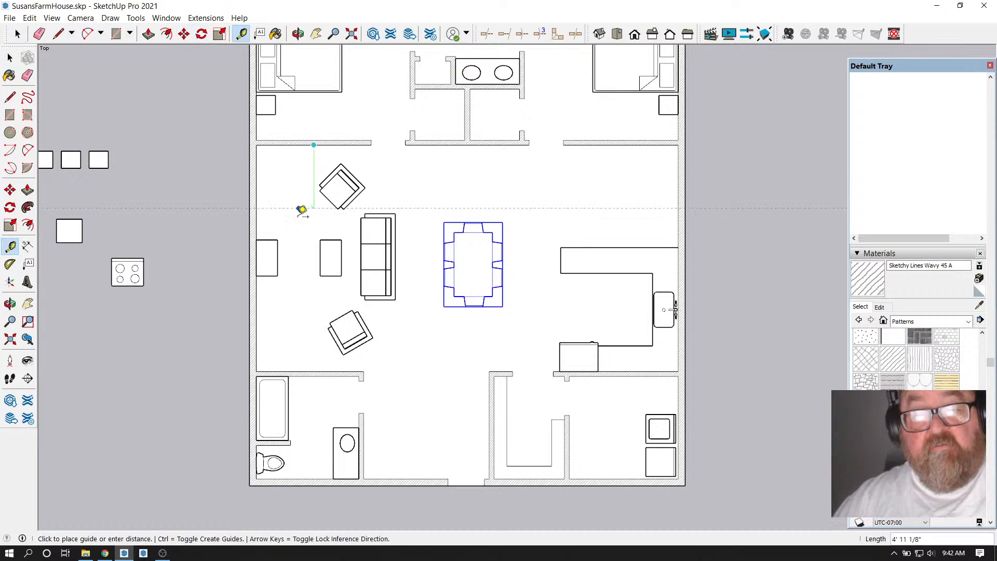
pyautogui.click(314, 371)
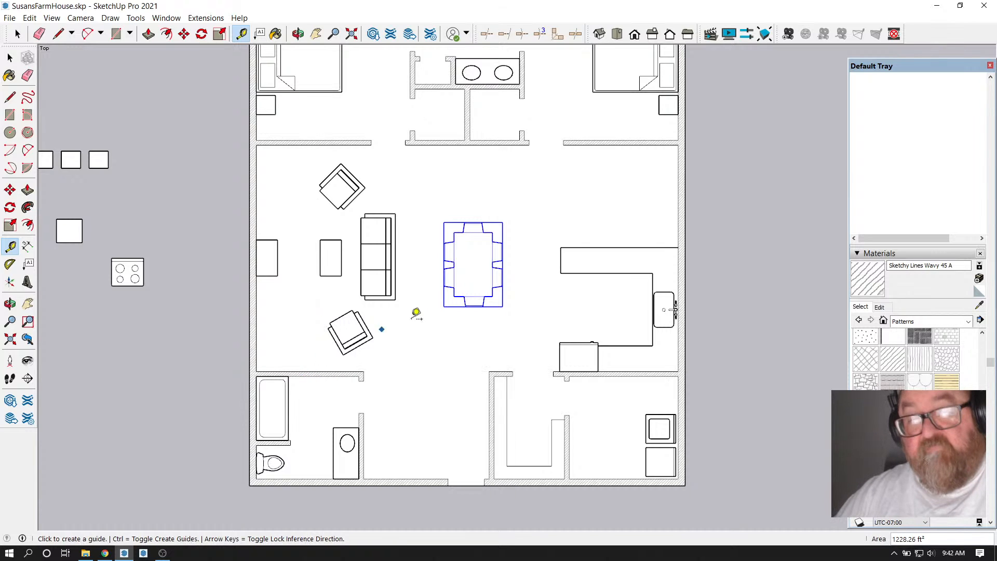
# Measure the width of the dining table between its two long edges
pyautogui.scroll(-1, 585, 265)
pyautogui.scroll(2, 612, 262)
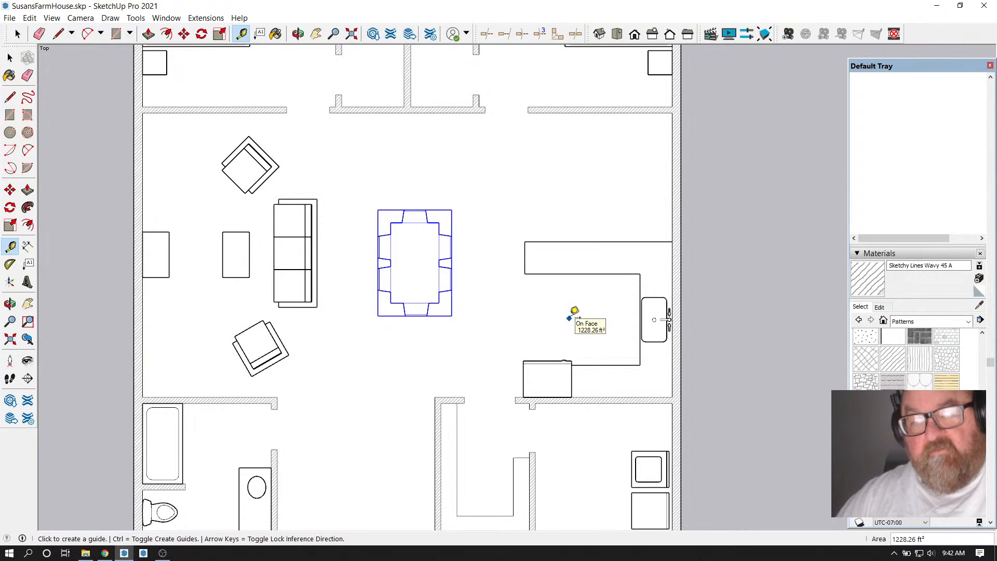
pyautogui.scroll(2, 381, 267)
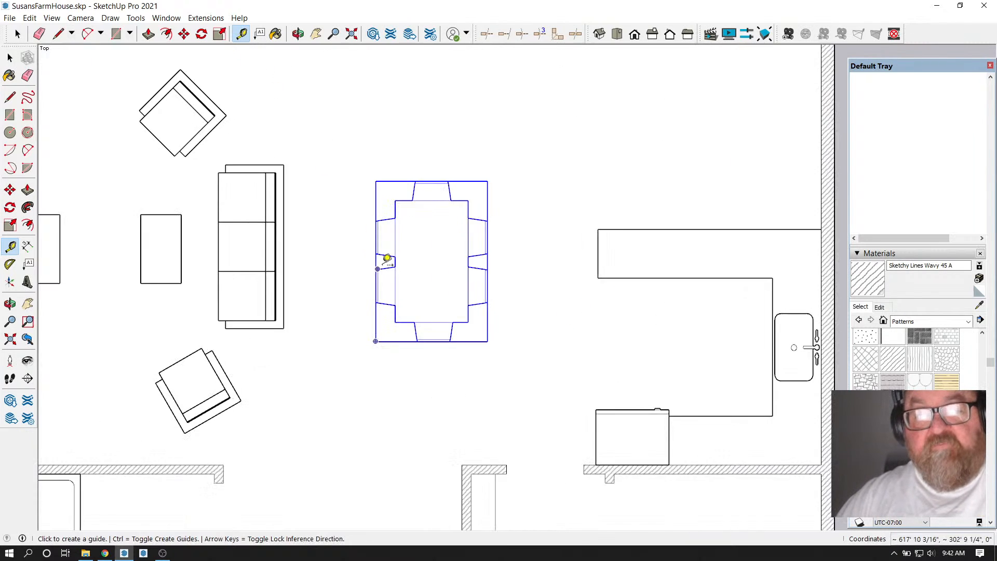
pyautogui.click(396, 234)
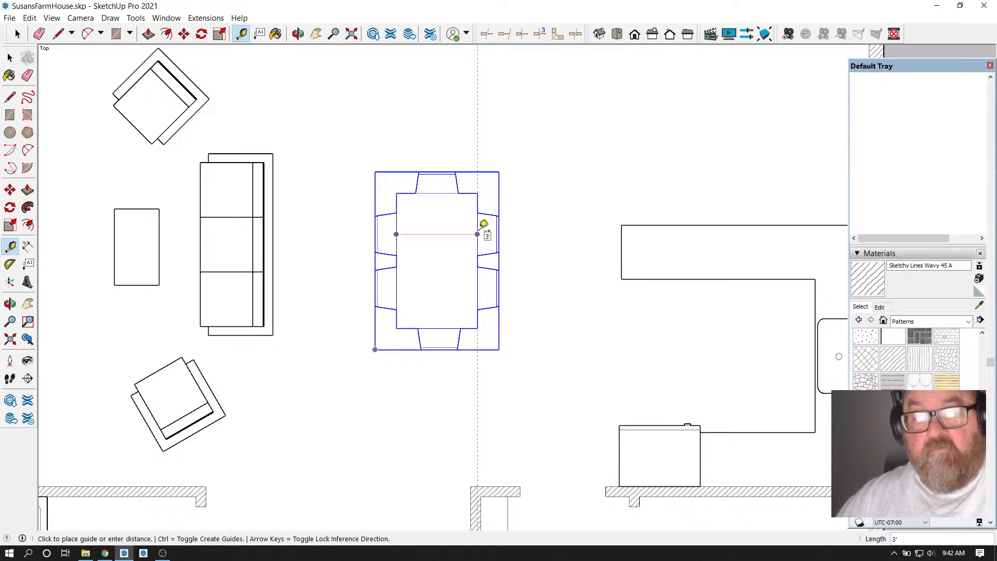
pyautogui.click(477, 234)
pyautogui.scroll(-3, 458, 229)
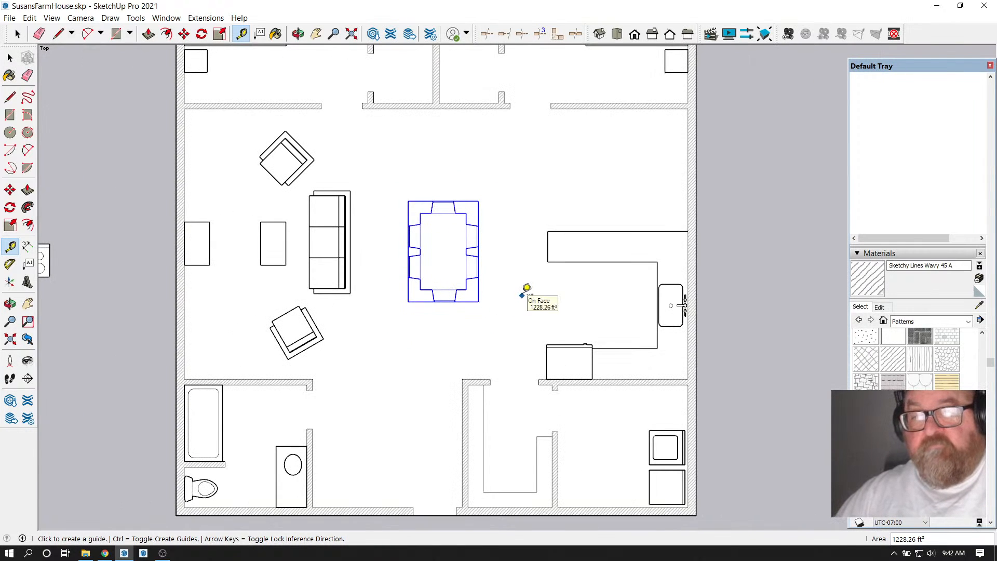
pyautogui.scroll(-2, 541, 291)
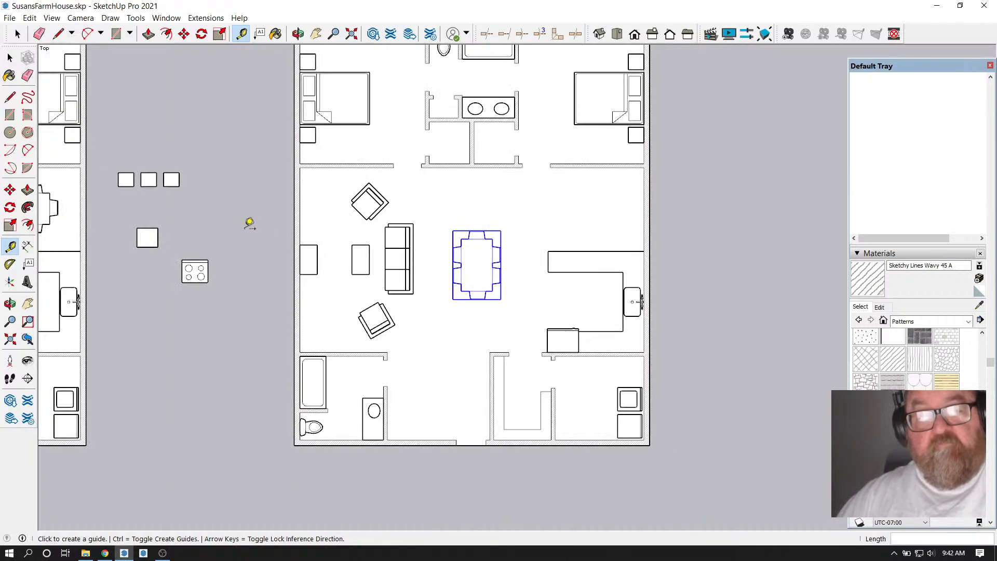
# Move the loose stove from between the two plans into the original plan's kitchen, just below the long counter
pyautogui.press('space')
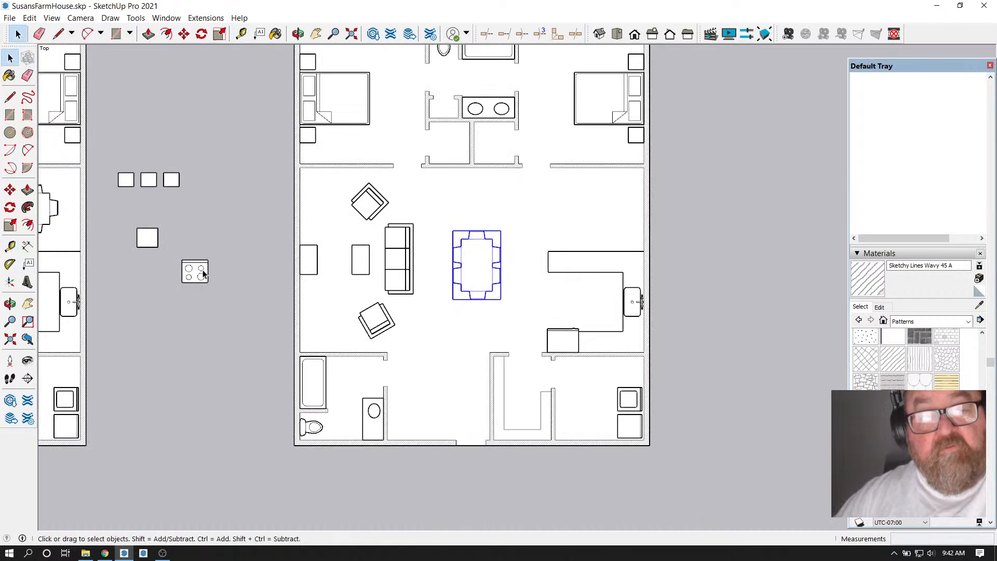
pyautogui.click(202, 274)
pyautogui.click(184, 34)
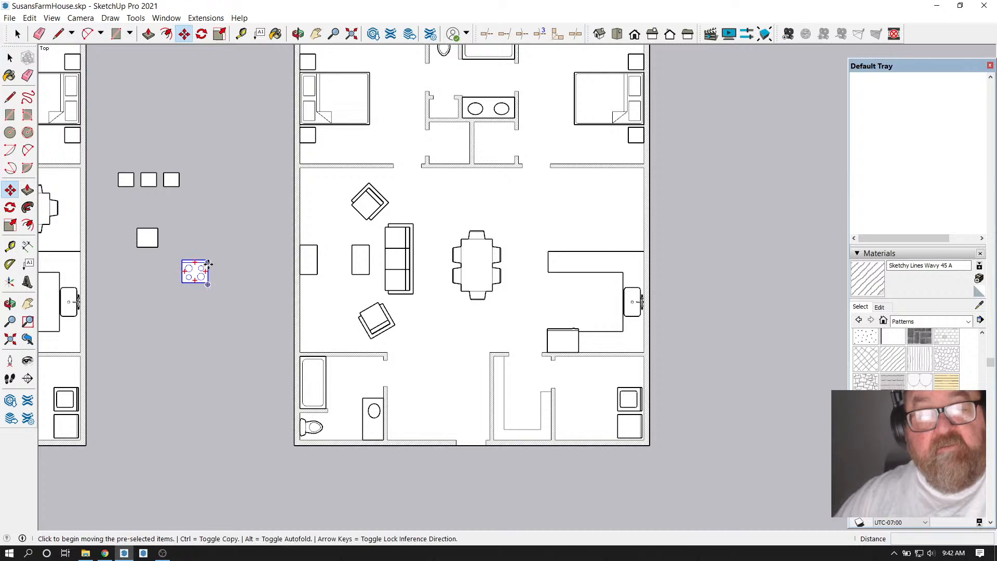
pyautogui.click(208, 262)
pyautogui.click(600, 280)
pyautogui.scroll(-5, 706, 283)
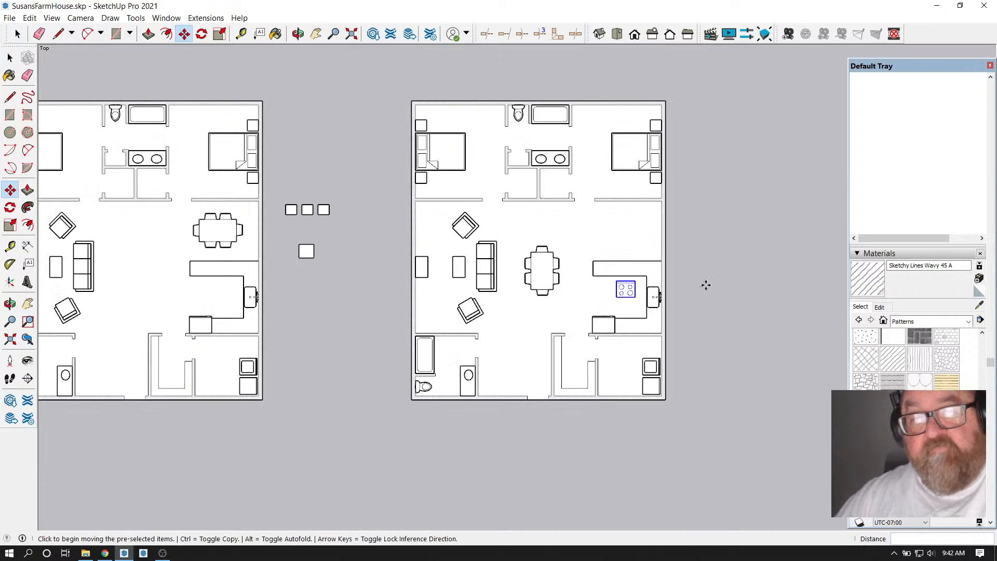
# In the copied plan, draw a 35 by 72 rectangle in the open space between the sofa and the kitchen counter
pyautogui.scroll(4, 255, 292)
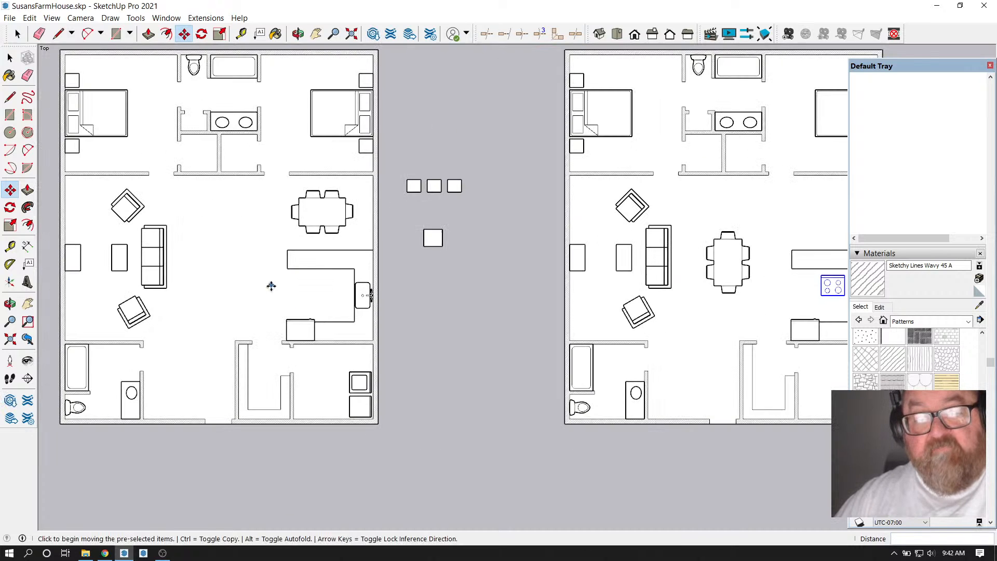
pyautogui.scroll(-2, 284, 317)
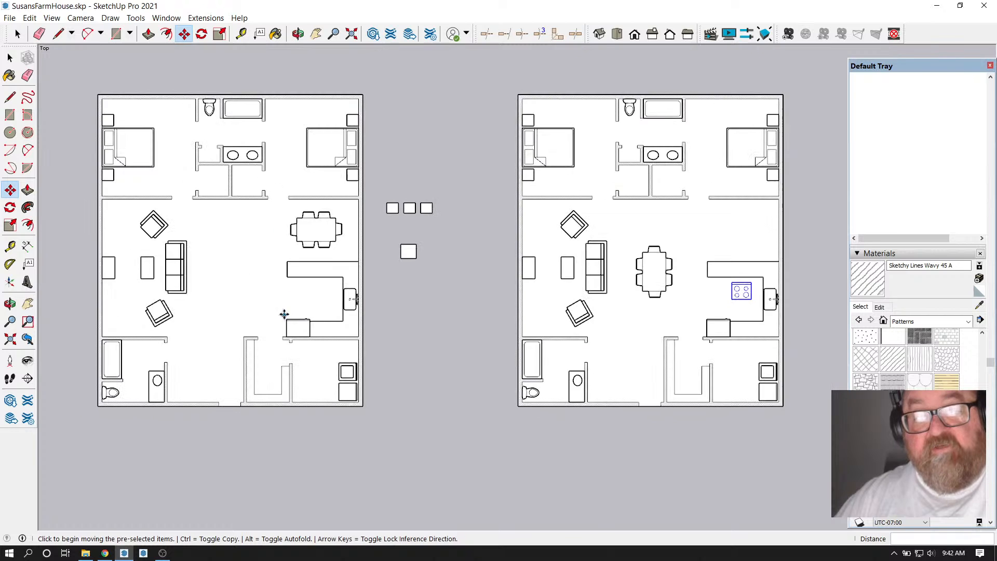
pyautogui.scroll(-2, 420, 310)
pyautogui.scroll(3, 419, 306)
pyautogui.click(117, 34)
pyautogui.scroll(-1, 439, 279)
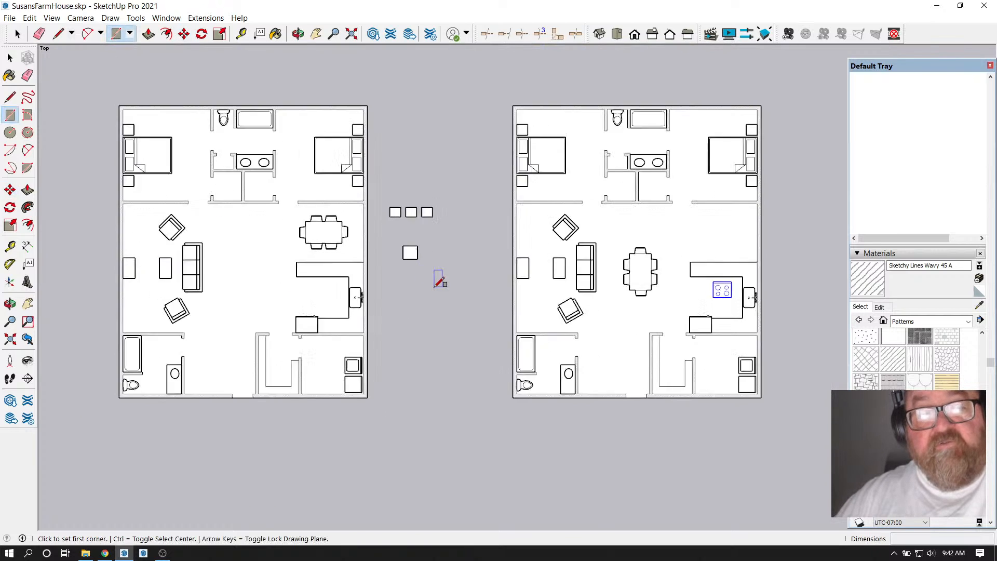
pyautogui.scroll(3, 306, 303)
pyautogui.click(299, 261)
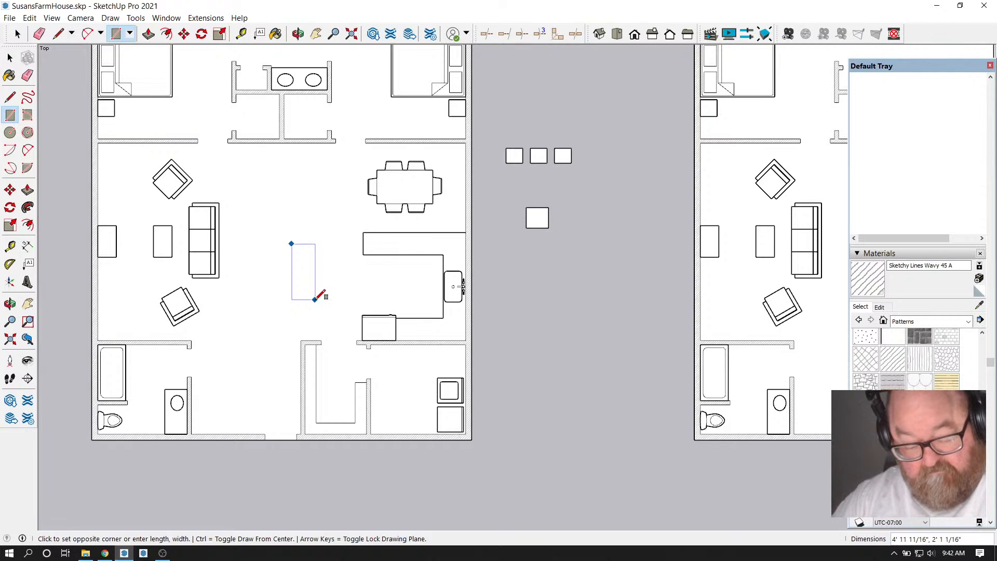
pyautogui.write(',72')
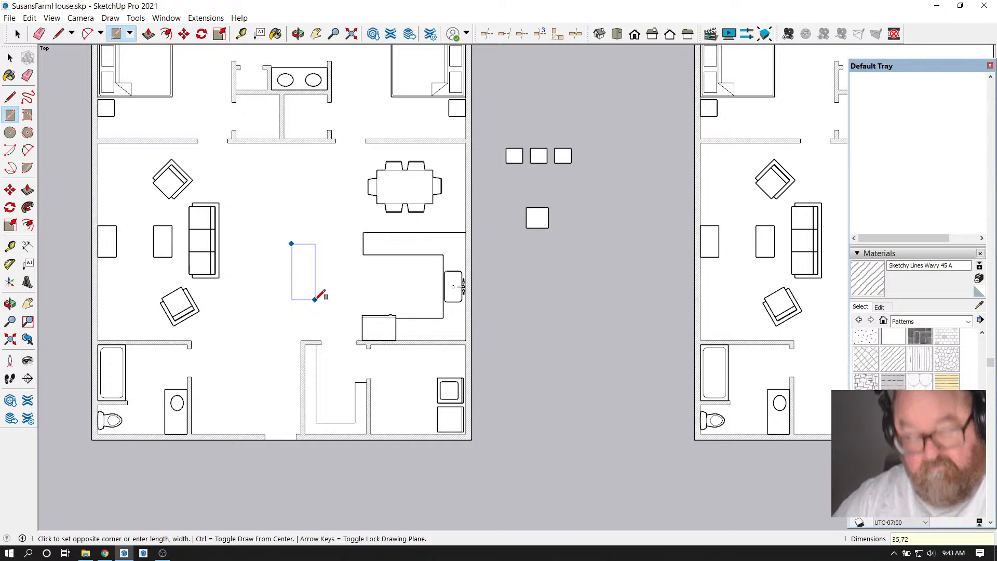
pyautogui.press('Return')
# Select the new rectangle with its edges and make it a group
pyautogui.scroll(3, 320, 295)
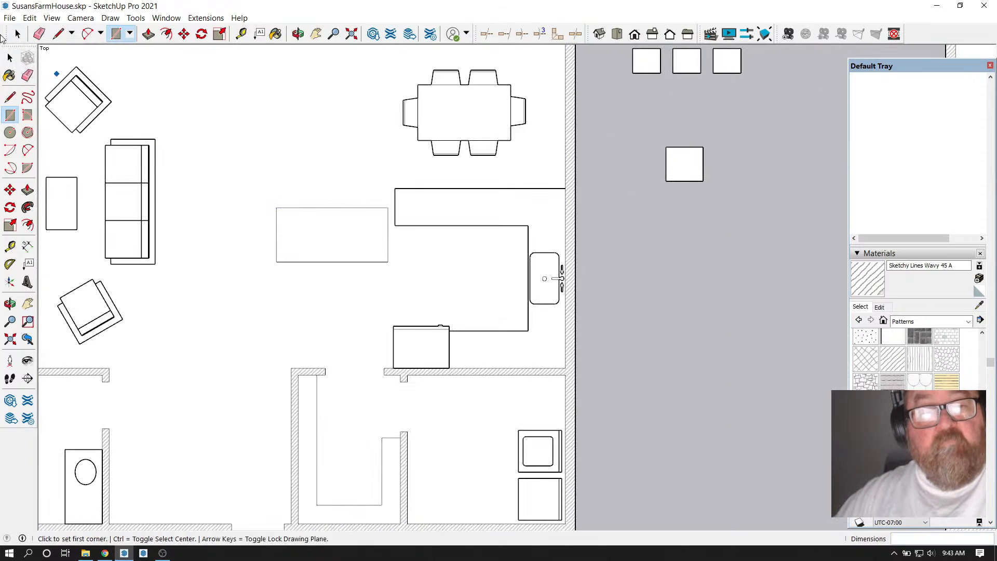
pyautogui.press('space')
pyautogui.click(280, 217)
pyautogui.click(275, 210)
pyautogui.moveTo(262, 198); pyautogui.dragTo(395, 273)
pyautogui.rightClick(319, 236)
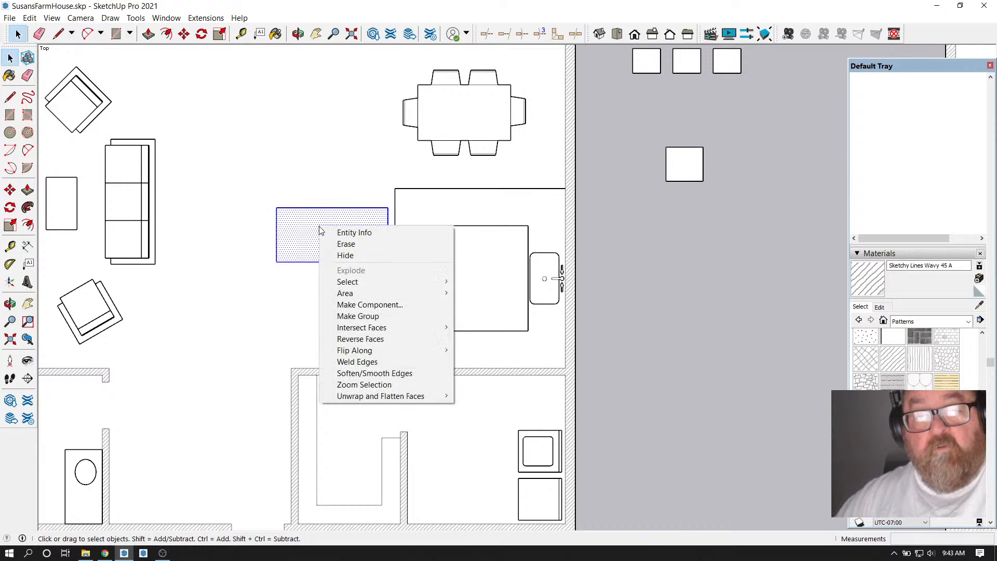
pyautogui.click(343, 315)
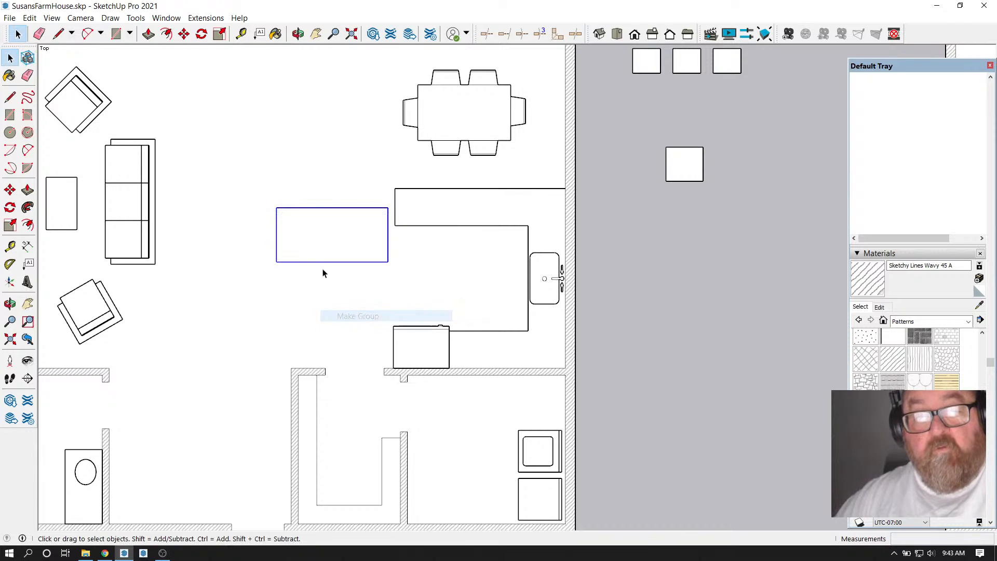
# Reposition the rectangle group within the copied plan, and move it about 17' 8" out into the space with the loose pieces
pyautogui.click(183, 34)
pyautogui.click(321, 222)
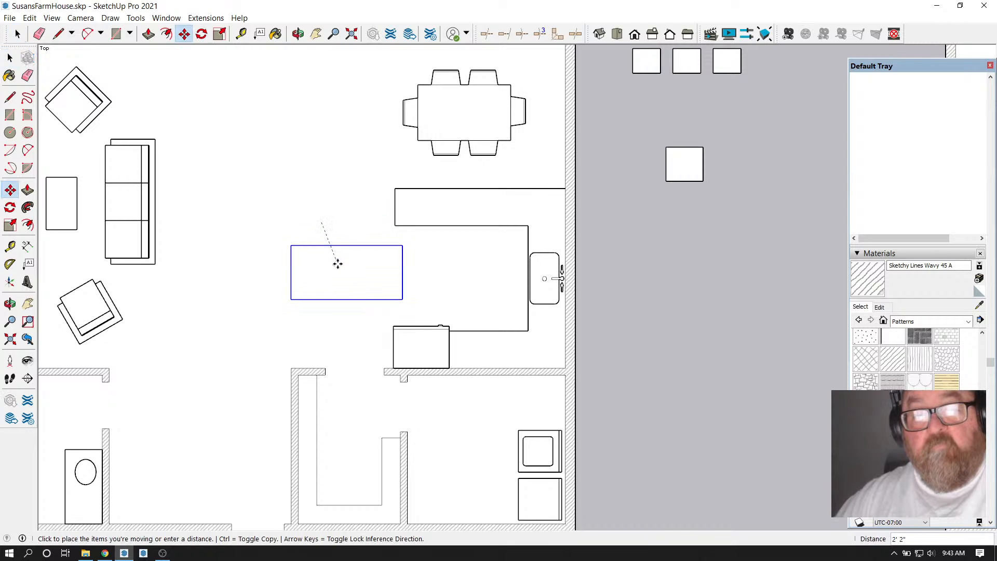
pyautogui.click(338, 262)
pyautogui.scroll(-3, 267, 236)
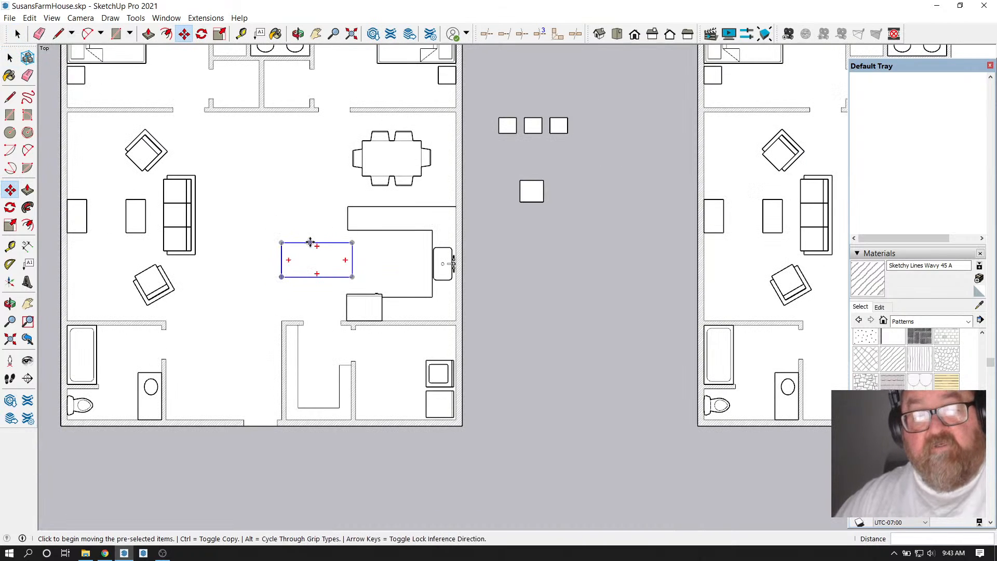
pyautogui.click(309, 253)
pyautogui.click(519, 257)
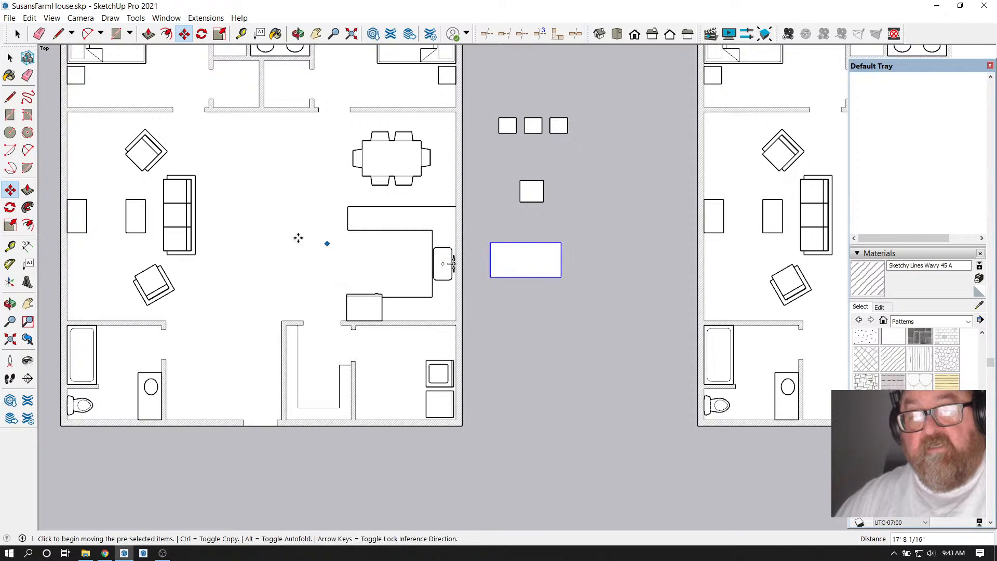
# Compare the copied plan's living, dining and kitchen layout with the original plan
pyautogui.scroll(-3, 251, 251)
pyautogui.scroll(-1, 250, 251)
pyautogui.scroll(4, 620, 257)
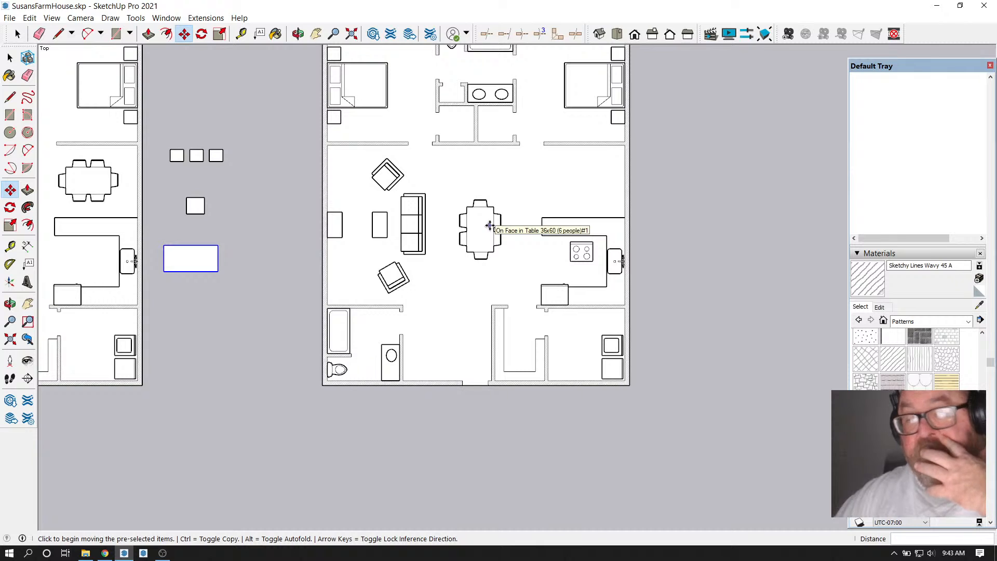
pyautogui.scroll(2, 589, 232)
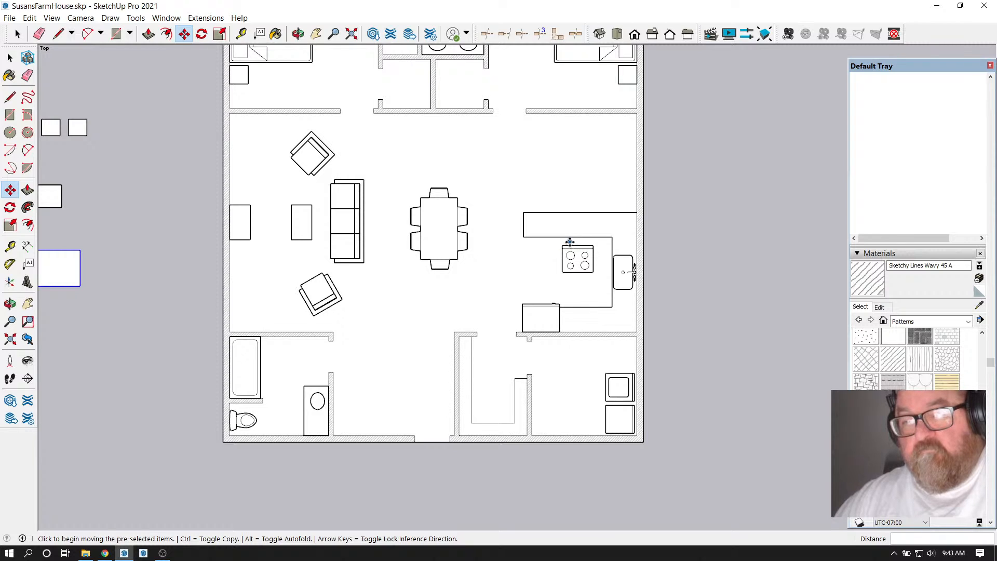
pyautogui.scroll(-2, 571, 243)
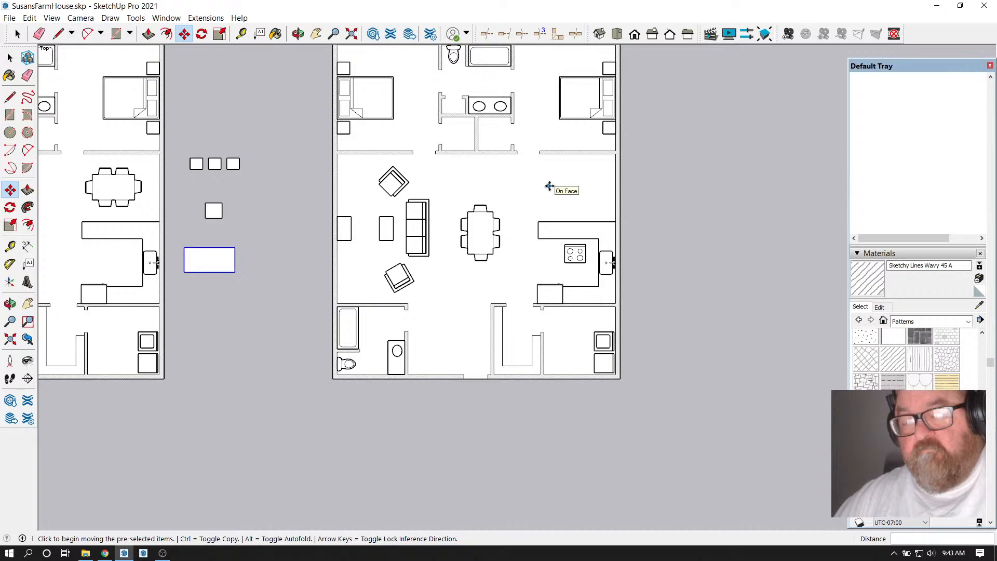
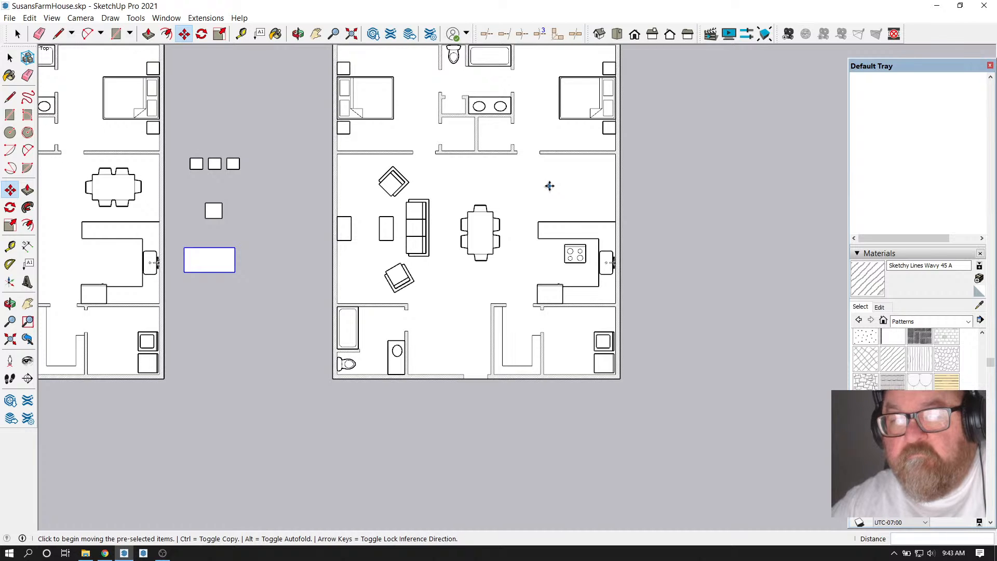
pyautogui.scroll(-3, 550, 187)
pyautogui.scroll(4, 459, 67)
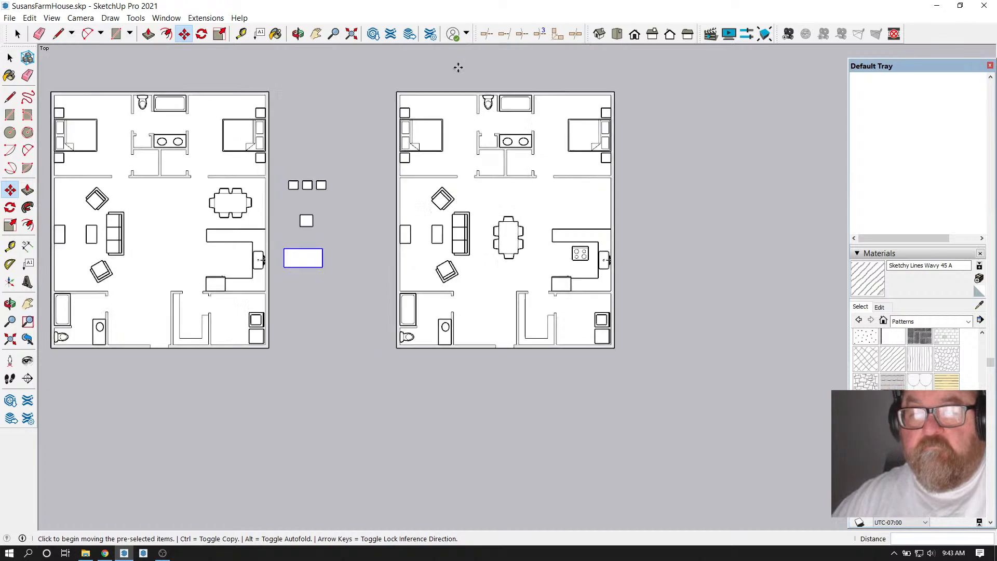
pyautogui.scroll(1, 551, 144)
pyautogui.scroll(1, 501, 209)
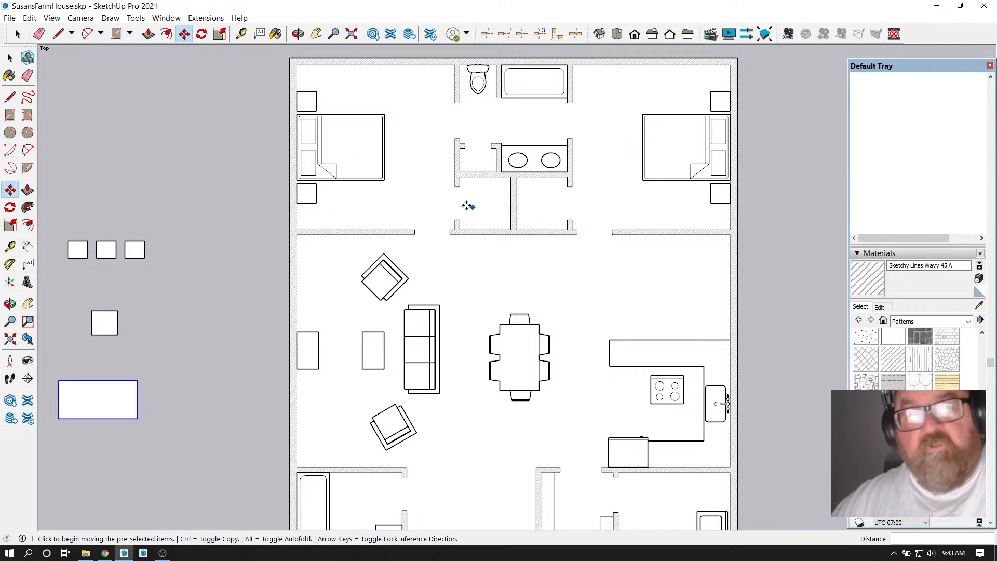
# In the copied plan, place a horizontal guide 24" below the right bedroom's lower wall
pyautogui.click(241, 34)
pyautogui.scroll(-1, 619, 278)
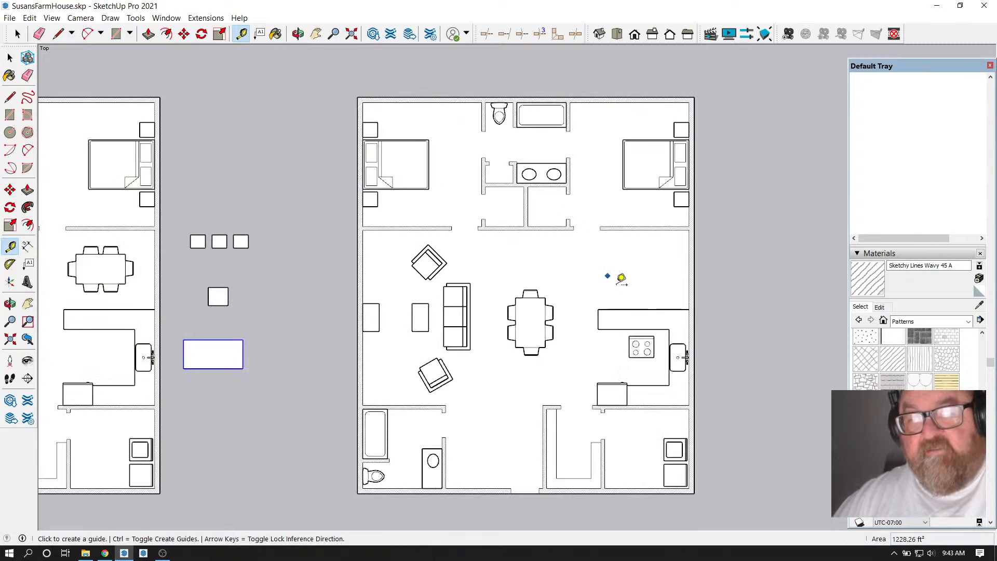
pyautogui.scroll(3, 625, 265)
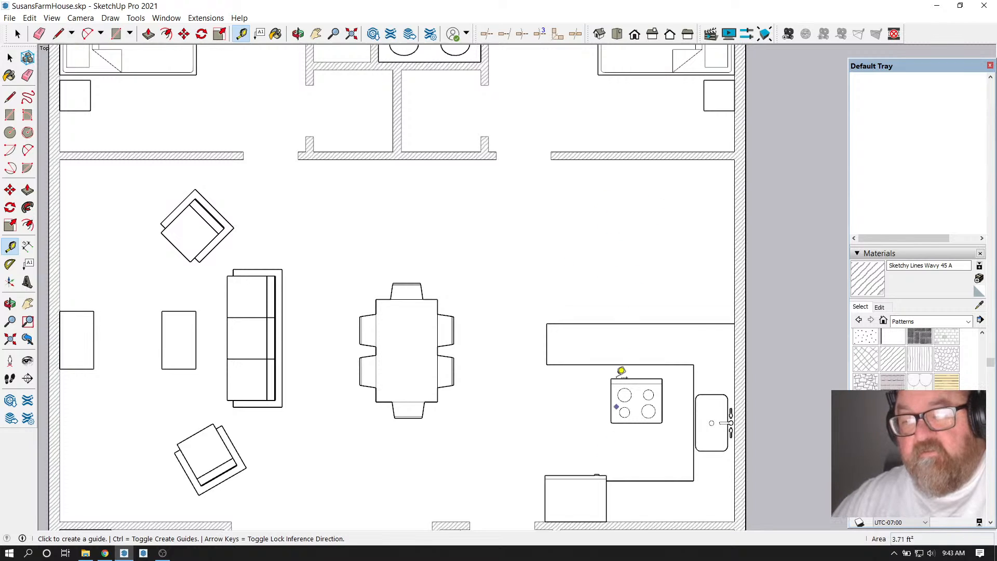
pyautogui.click(585, 159)
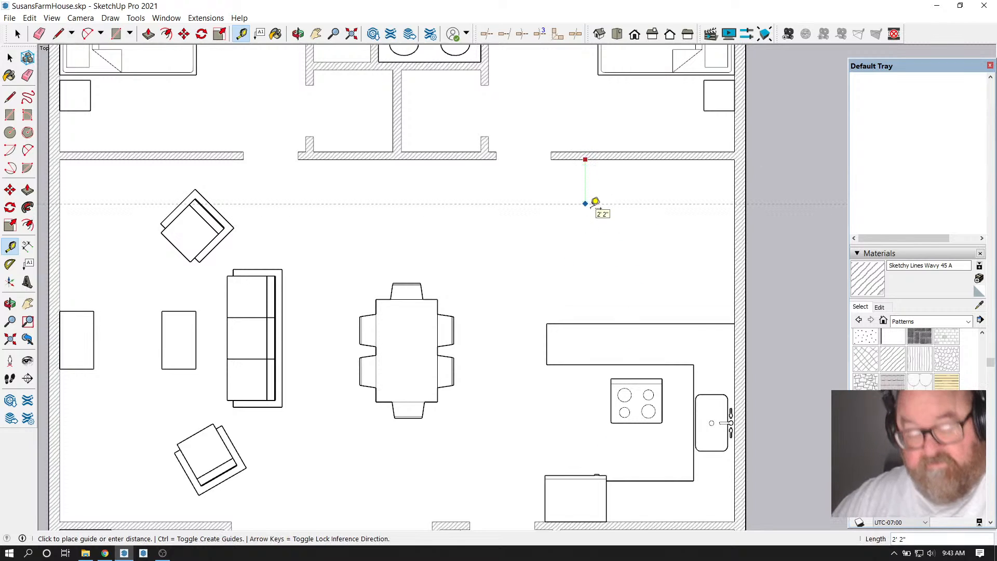
pyautogui.write('24')
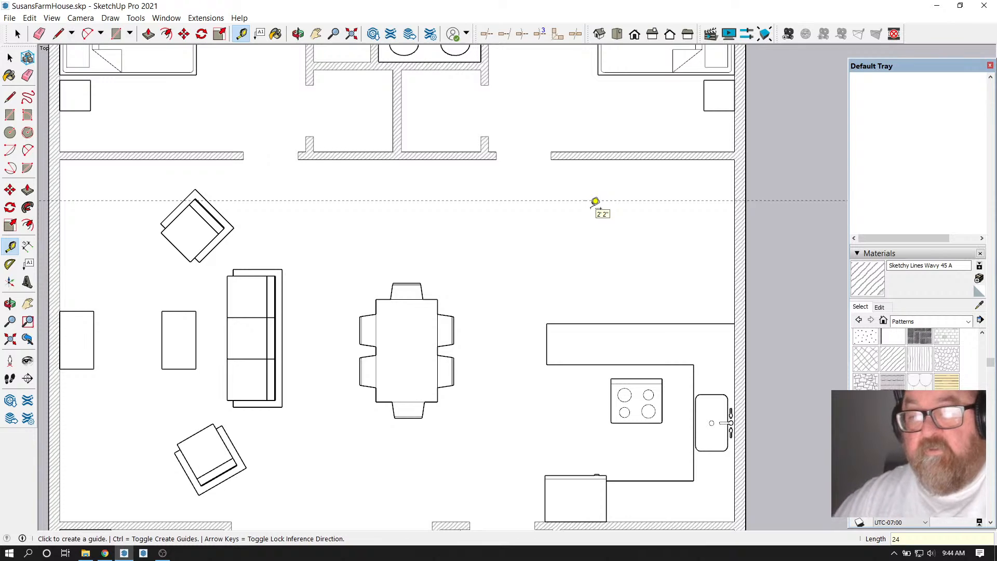
pyautogui.press('Return')
pyautogui.click(596, 200)
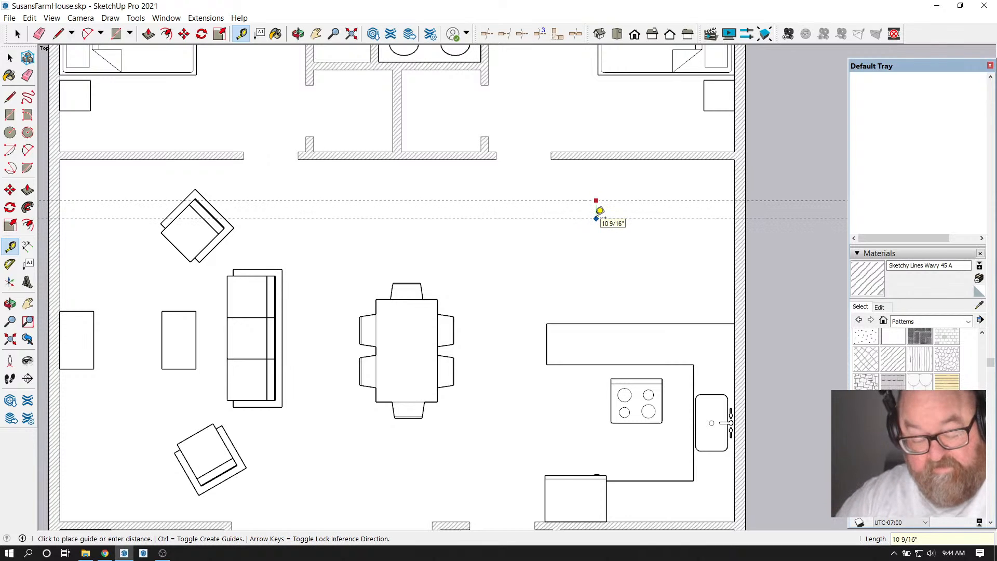
pyautogui.write('24')
pyautogui.press('Return')
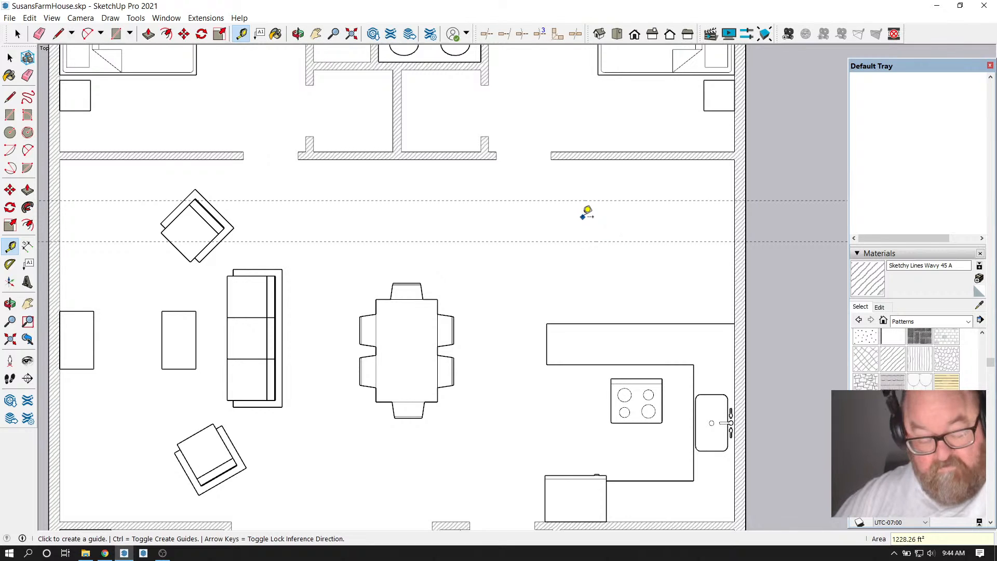
pyautogui.hotkey('ctrl', 'z')
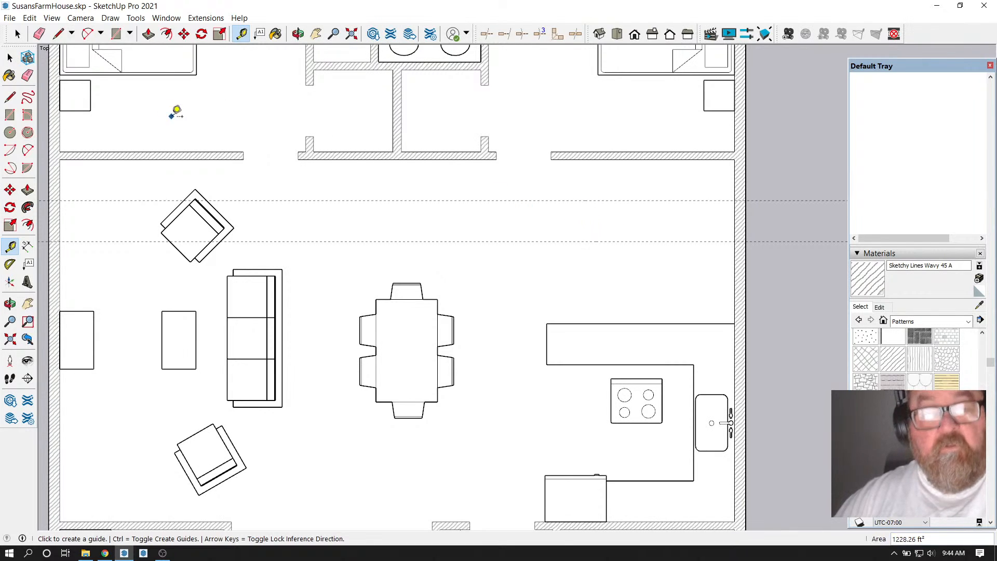
# Place a guide 4.5" below the 24" guide, and a vertical guide at the door-side end of the right bedroom's lower wall
pyautogui.click(594, 200)
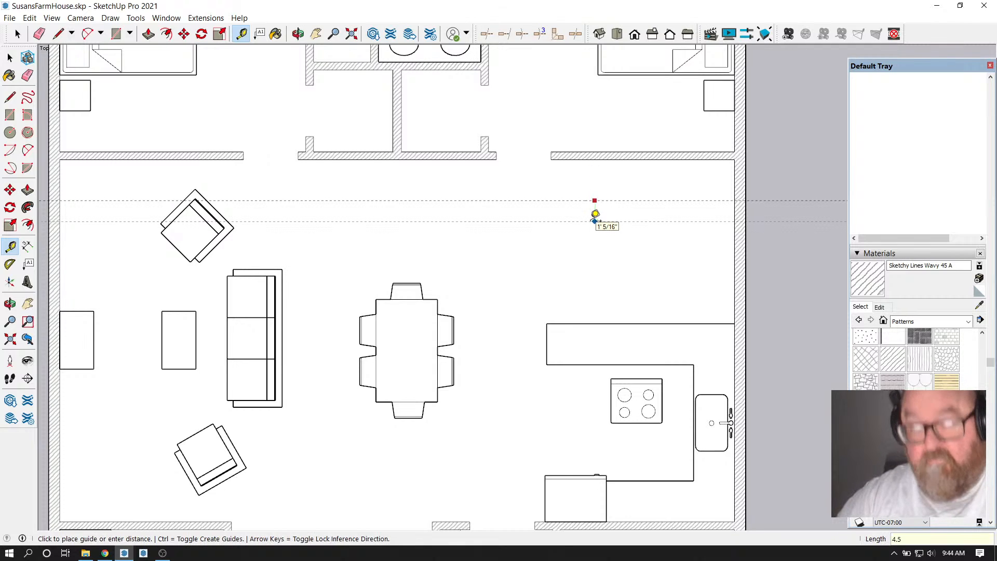
pyautogui.press('Return')
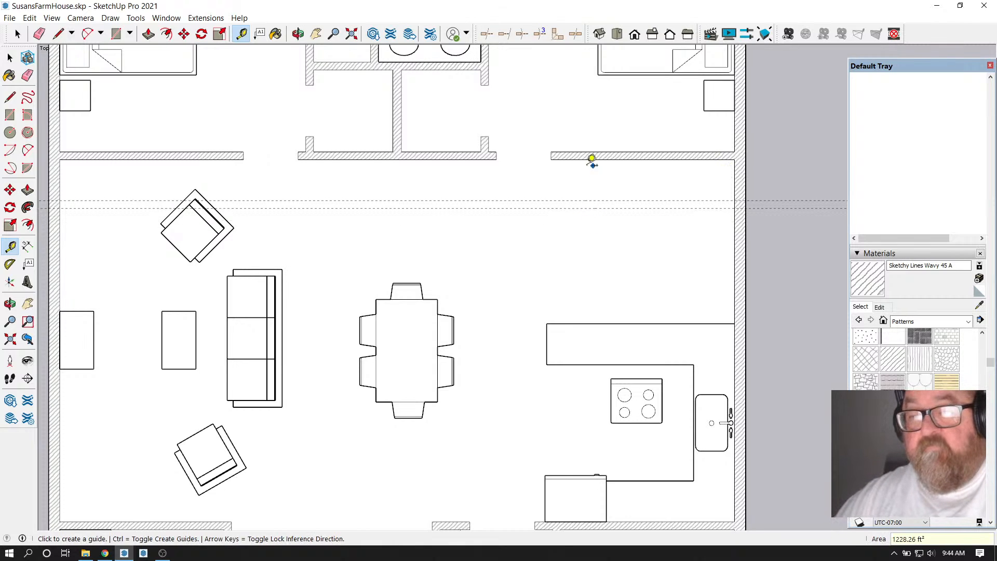
pyautogui.click(735, 183)
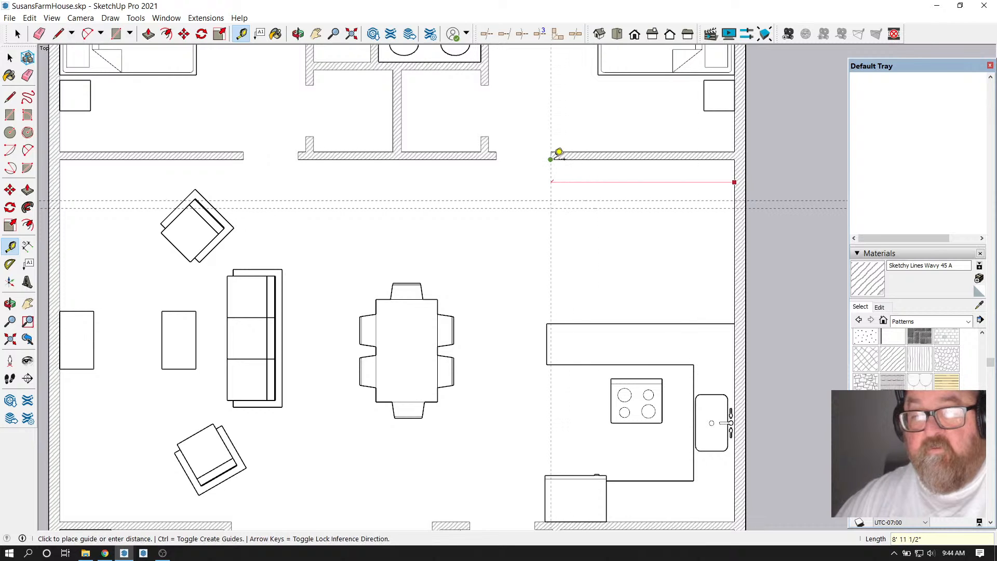
pyautogui.click(551, 160)
# Place a vertical guide 6" from the wall-end guide toward the exterior wall, and another 4.5" beyond it
pyautogui.click(551, 177)
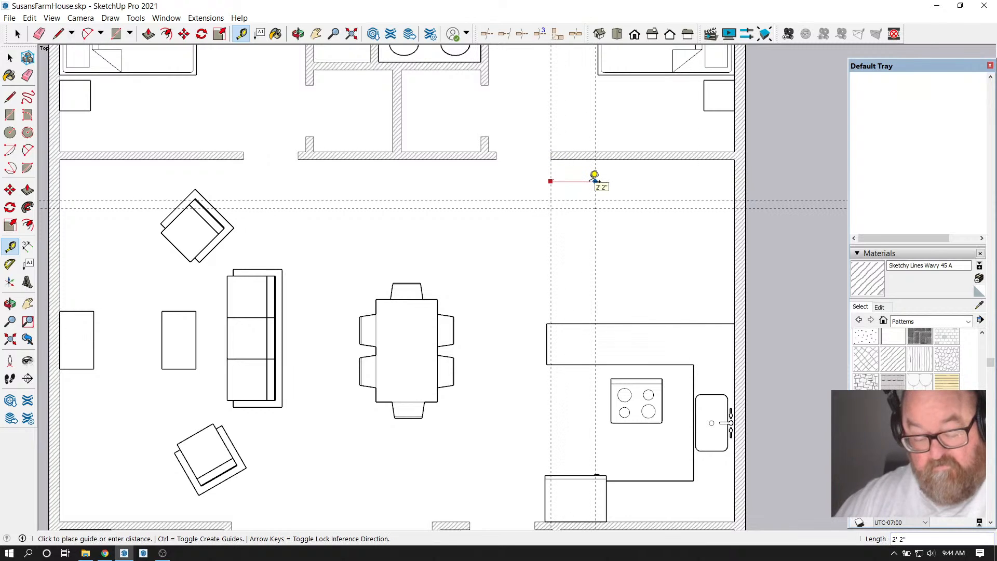
pyautogui.write('6')
pyautogui.press('Return')
pyautogui.click(561, 180)
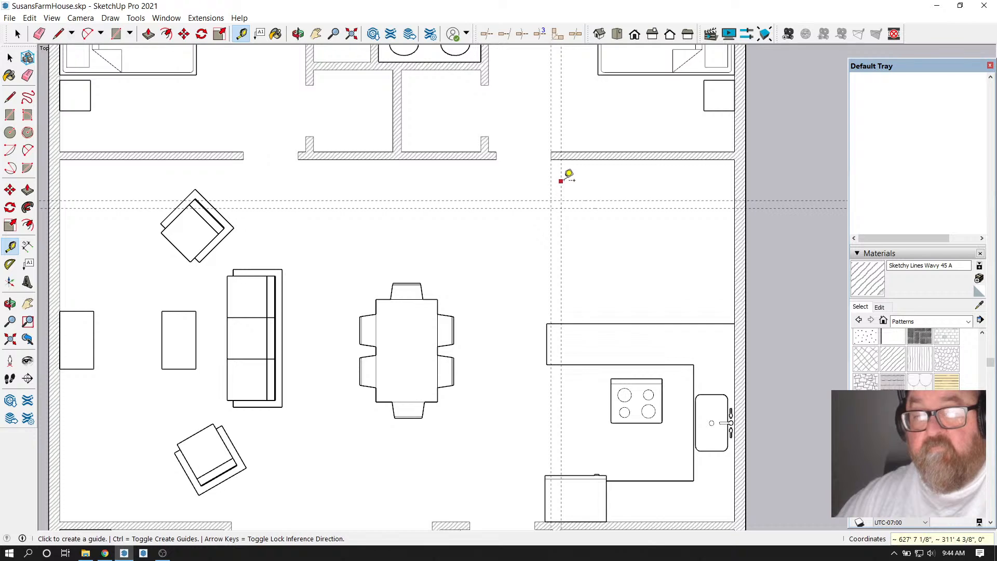
pyautogui.write('4')
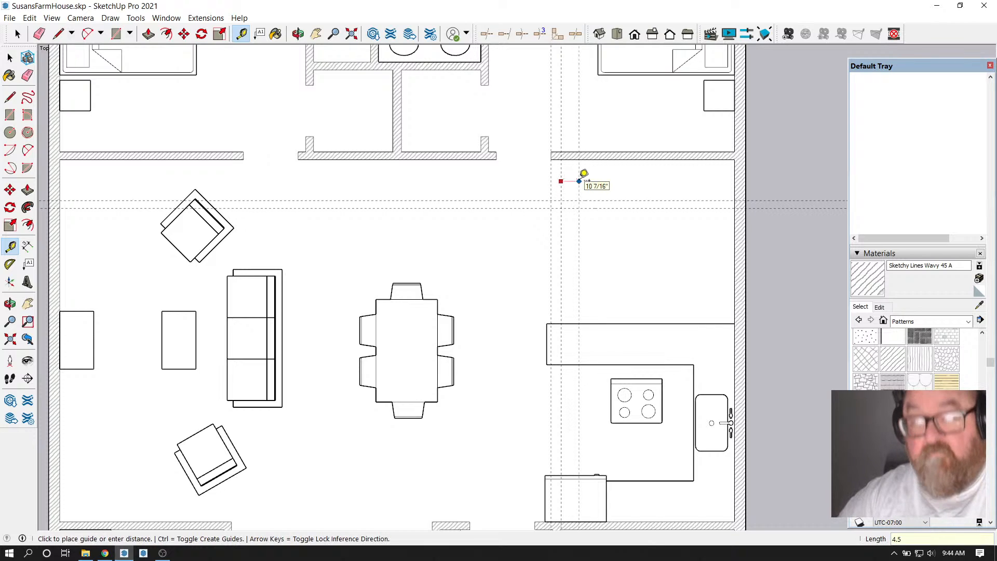
pyautogui.write('.5')
pyautogui.press('Return')
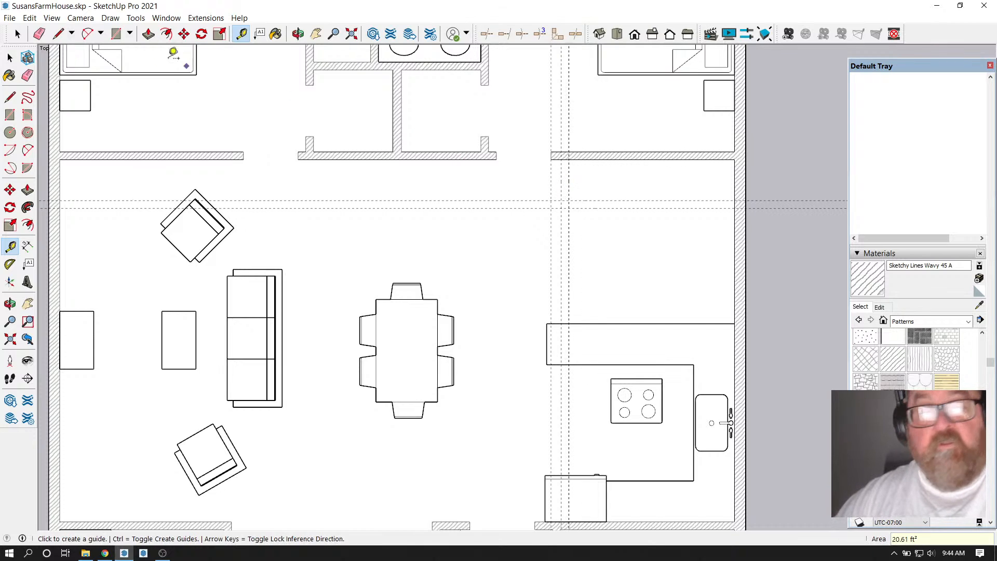
# Draw rectangles along the guides to outline the new closet's side and front walls, 4 1/2" thick, below the right bedroom
pyautogui.click(115, 34)
pyautogui.scroll(2, 675, 262)
pyautogui.click(519, 120)
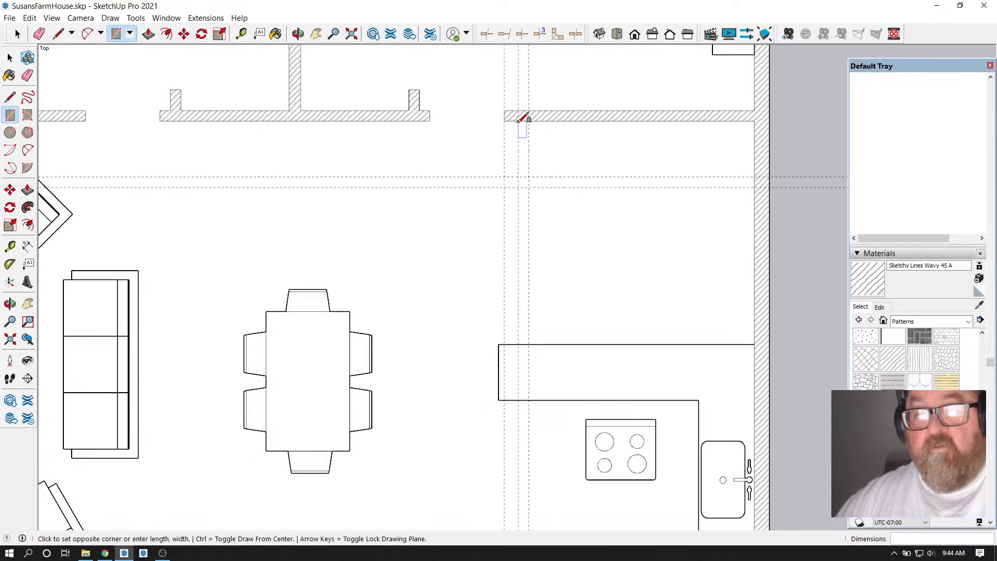
pyautogui.click(750, 186)
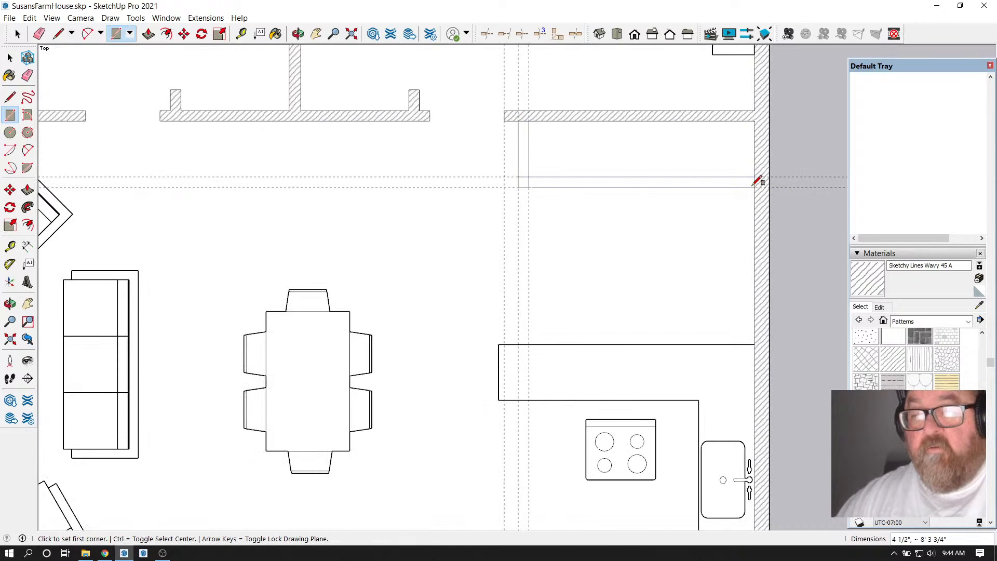
# Erase the guides and overlapping corner lines, and paint the new closet walls with the Sketchy Lines Wavy 45 A pattern
pyautogui.scroll(1, 537, 172)
pyautogui.click(40, 34)
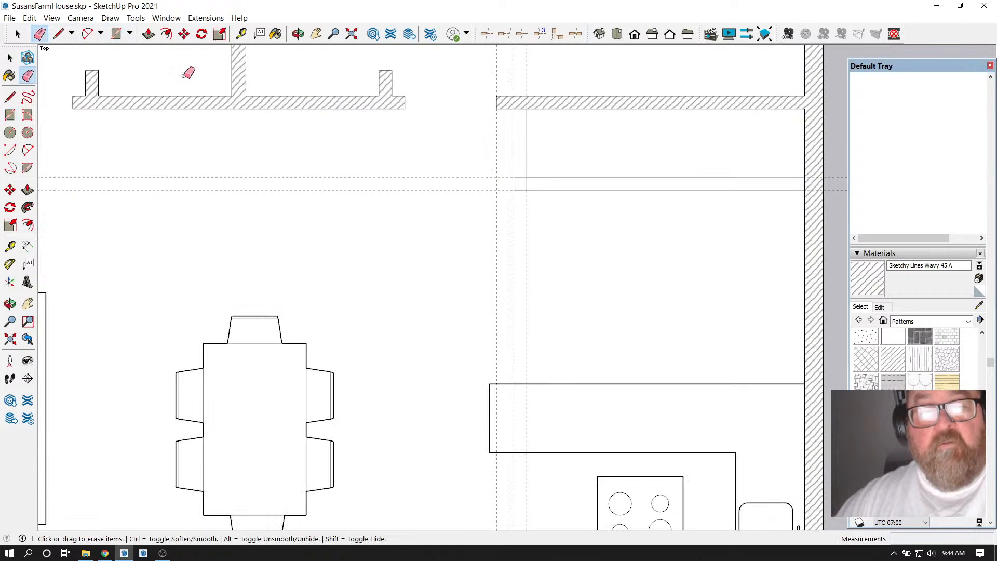
pyautogui.moveTo(523, 166)
pyautogui.mouseDown()
pyautogui.moveTo(533, 183)
pyautogui.moveTo(514, 203)
pyautogui.moveTo(480, 173)
pyautogui.mouseUp()
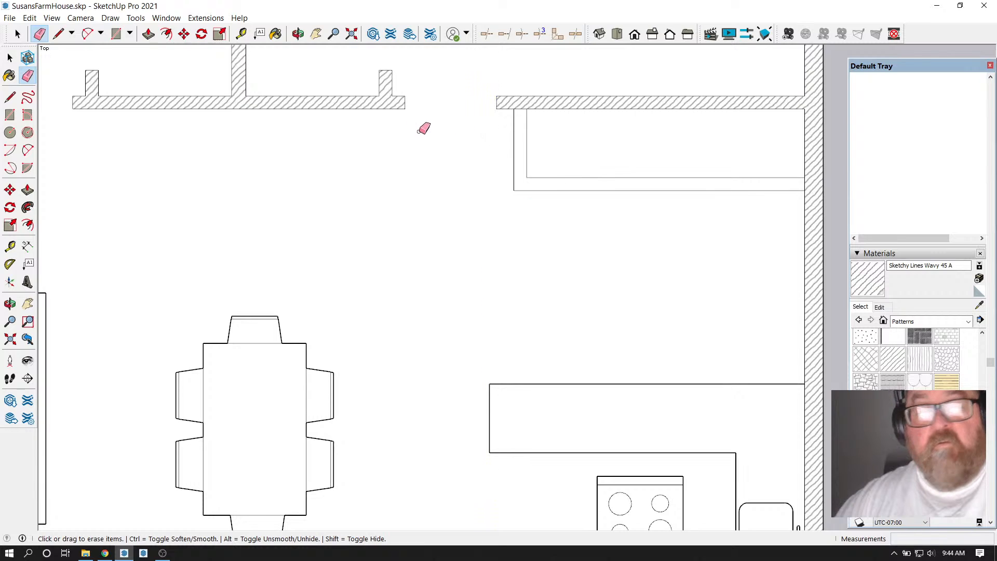
pyautogui.click(275, 34)
pyautogui.click(521, 133)
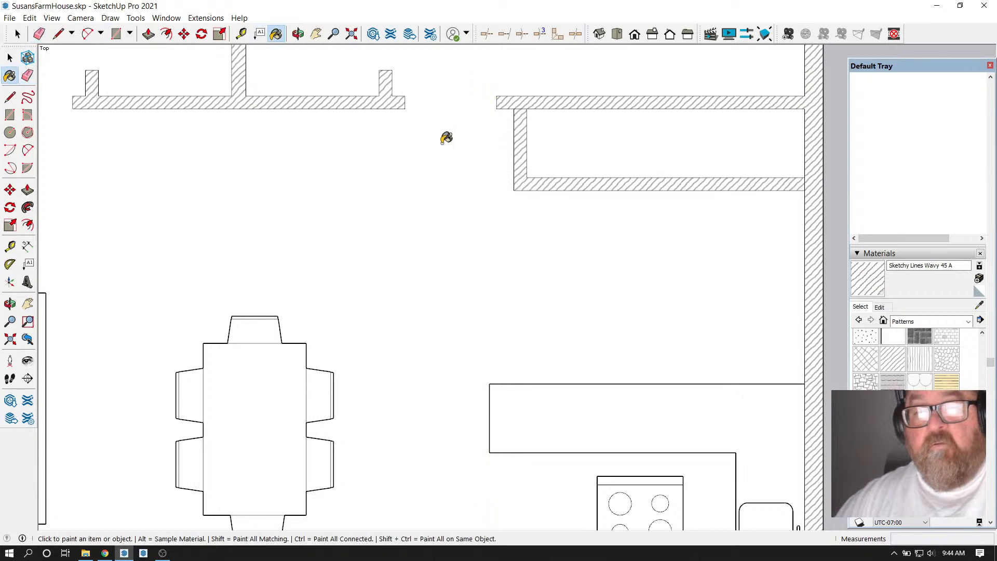
pyautogui.click(39, 33)
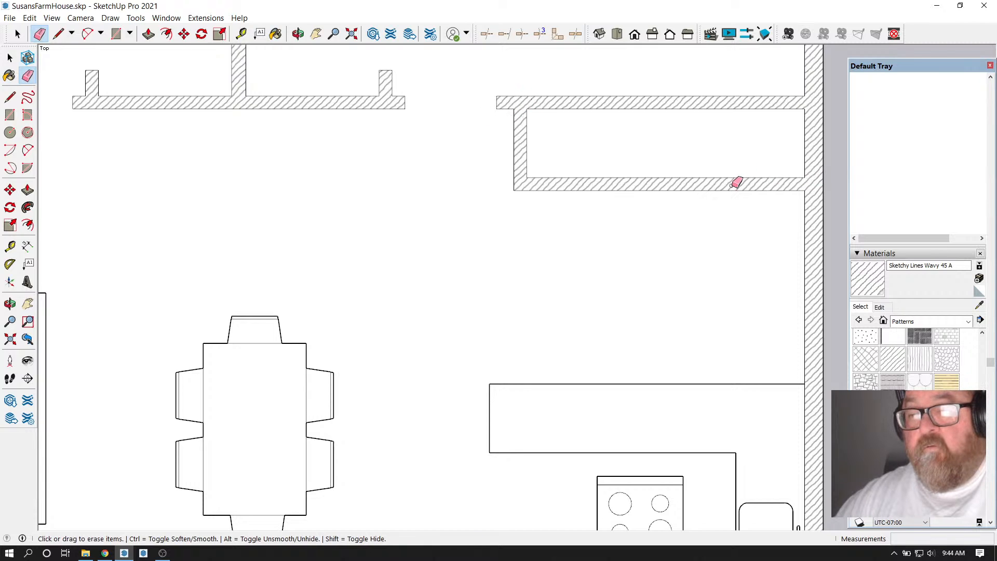
# Draw two 2' 6" edges across the door opening of the right-hand closet below the double vanity
pyautogui.scroll(-5, 601, 222)
pyautogui.scroll(3, 472, 122)
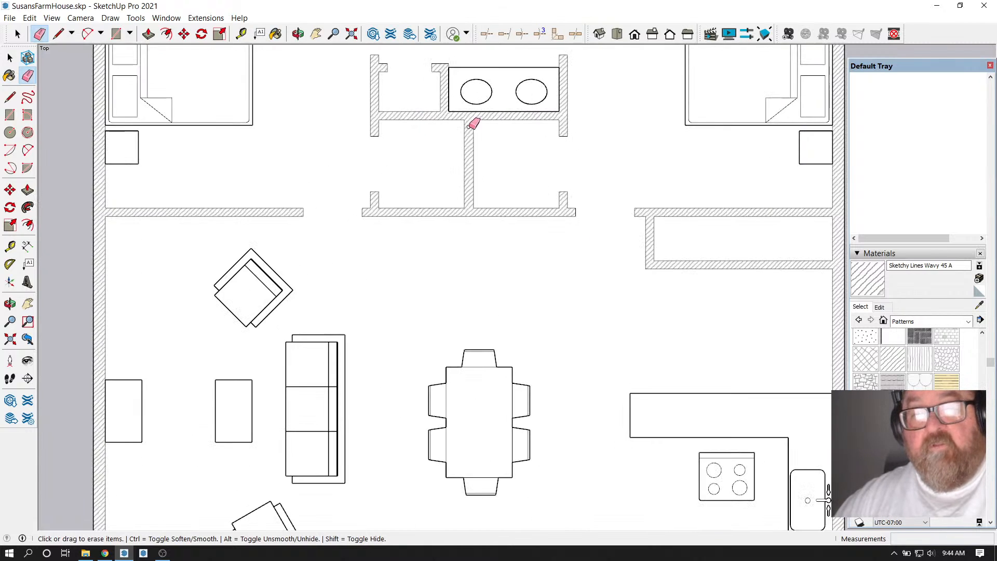
pyautogui.click(58, 34)
pyautogui.scroll(2, 480, 128)
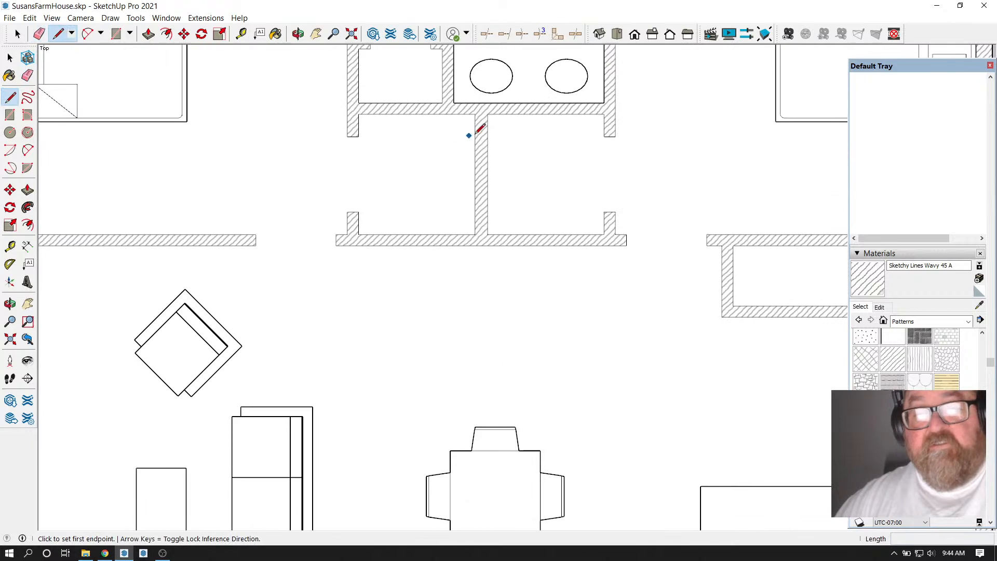
pyautogui.click(602, 137)
pyautogui.click(604, 211)
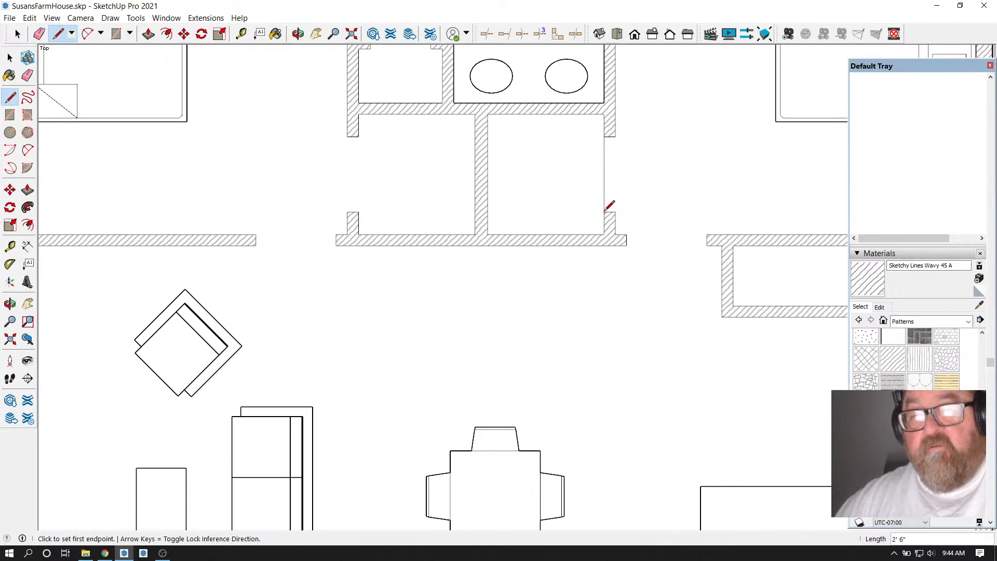
pyautogui.click(615, 136)
pyautogui.click(615, 211)
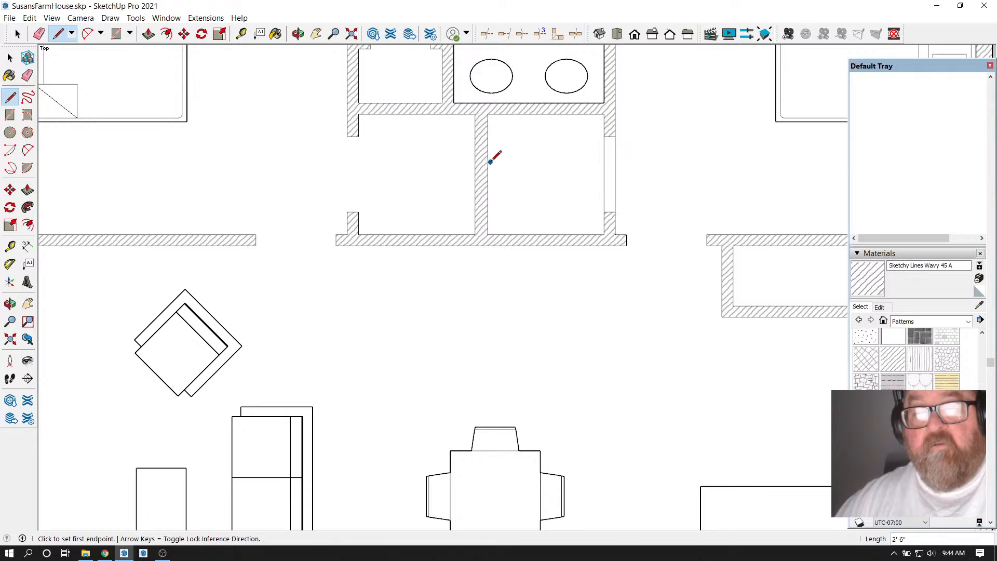
# Cap both ends of the wall dividing the two closets with edges, and paint the closed door opening with the wall hatch
pyautogui.click(475, 114)
pyautogui.click(488, 114)
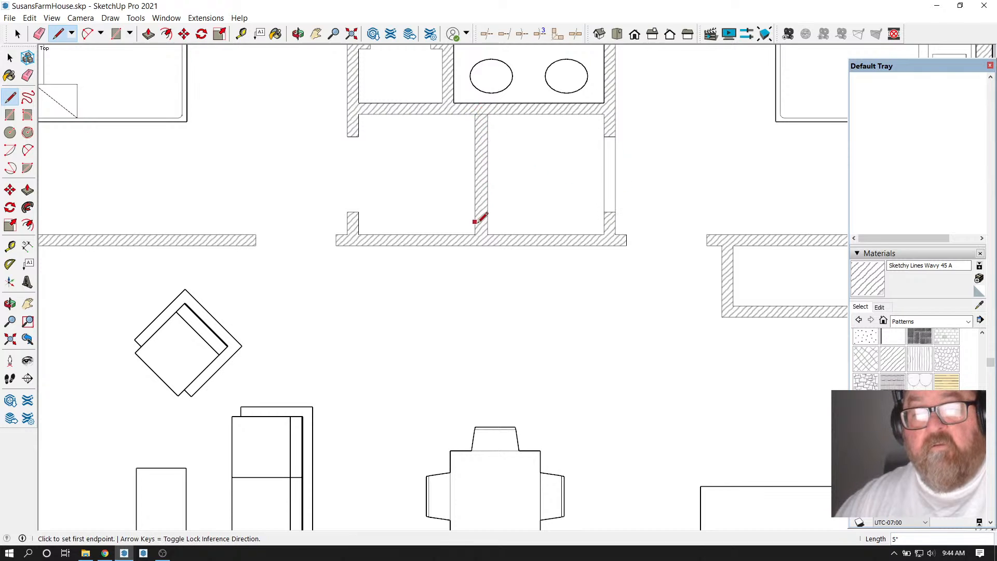
pyautogui.click(475, 235)
pyautogui.click(489, 234)
pyautogui.press('b')
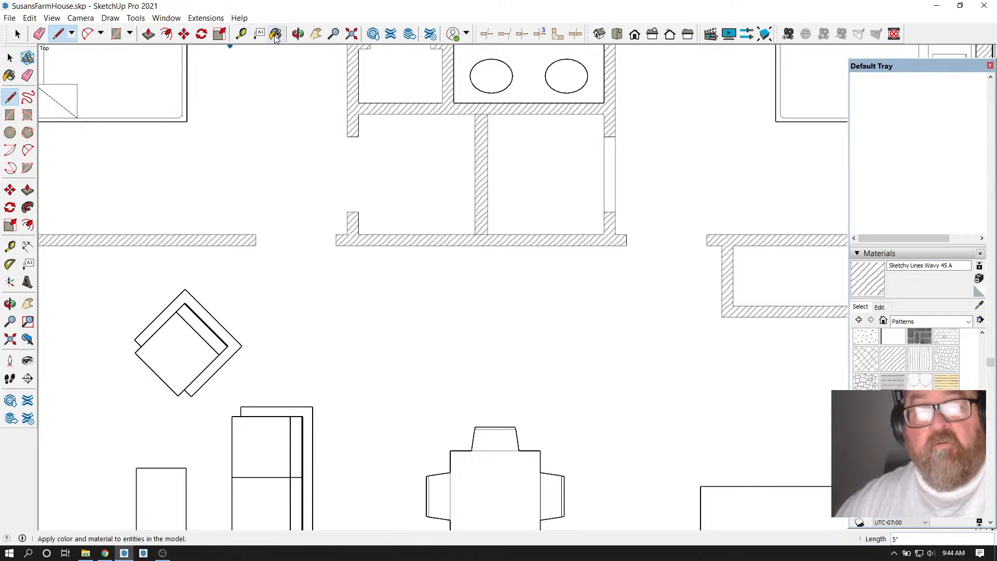
pyautogui.click(610, 146)
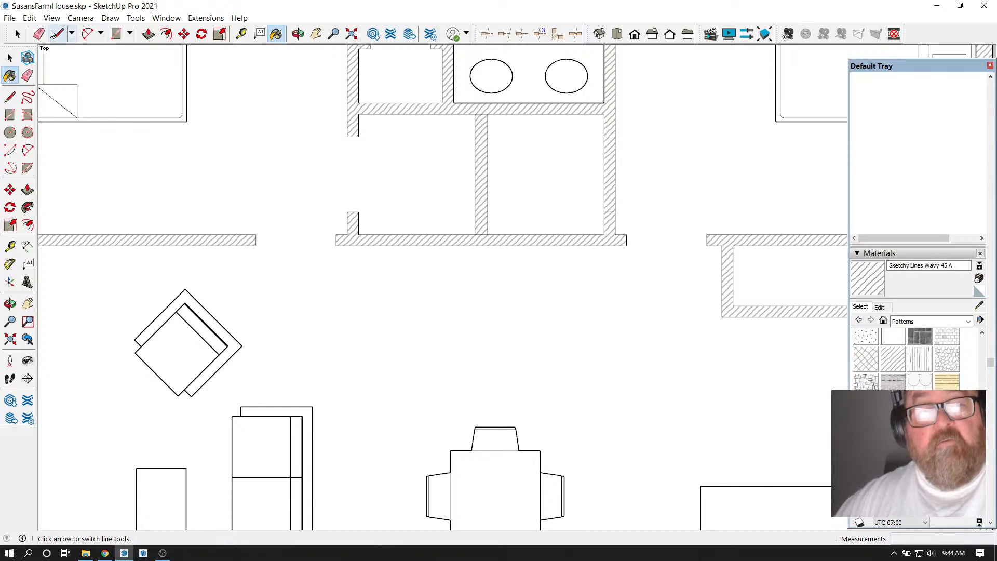
# Erase the dividing wall between the two closets and the leftover seam lines in the closed door opening
pyautogui.click(39, 34)
pyautogui.moveTo(436, 149); pyautogui.dragTo(529, 153)
pyautogui.scroll(1, 592, 144)
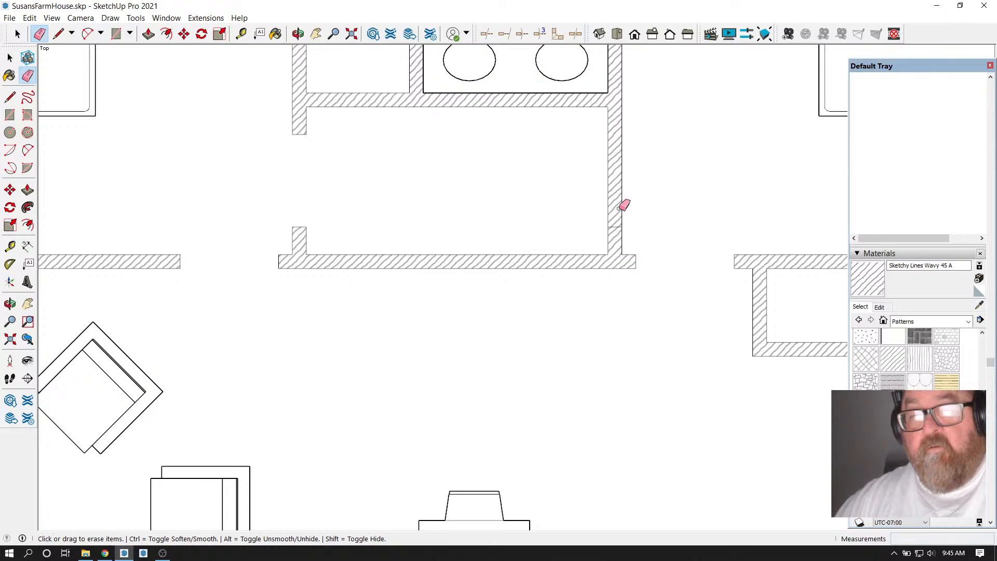
pyautogui.scroll(-1, 548, 232)
pyautogui.scroll(2, 278, 199)
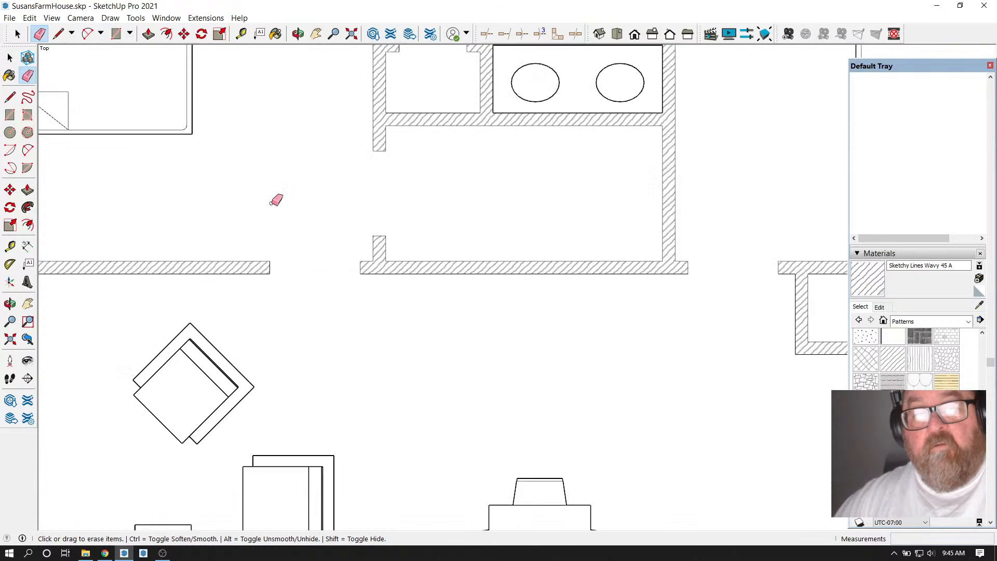
# Place a guide 12" above the inner edge of the lower wall of the closet below the double vanity
pyautogui.click(17, 34)
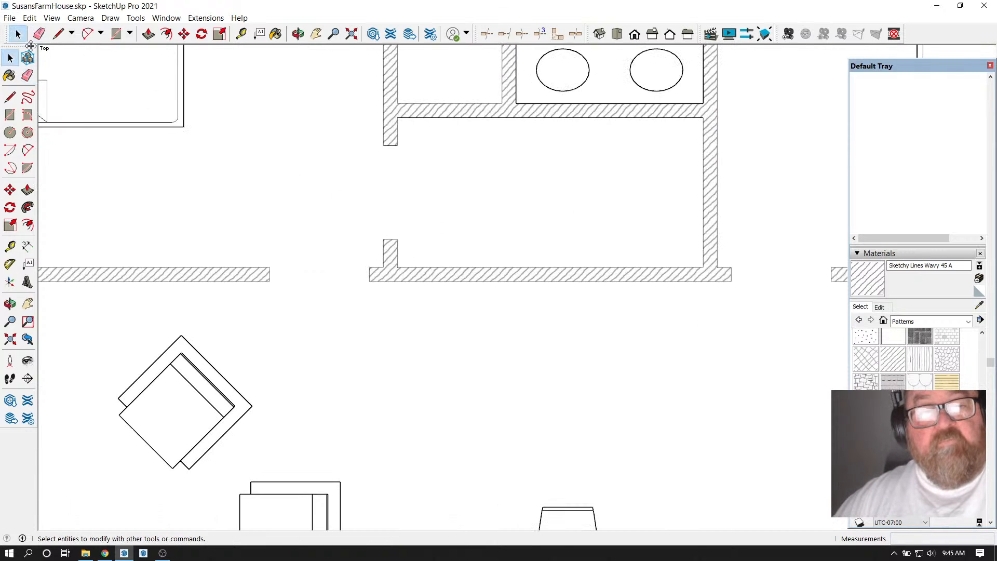
pyautogui.click(241, 34)
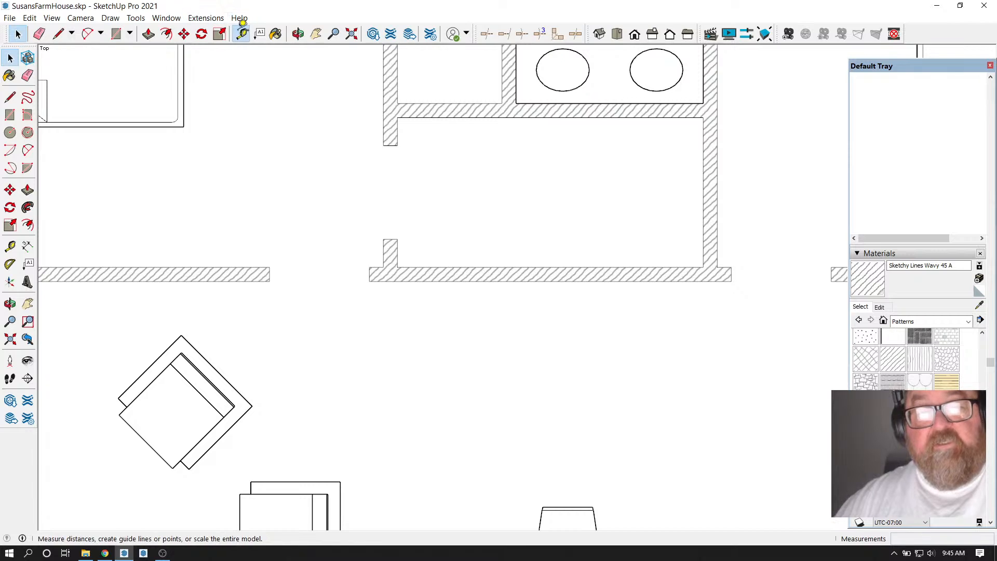
pyautogui.click(431, 267)
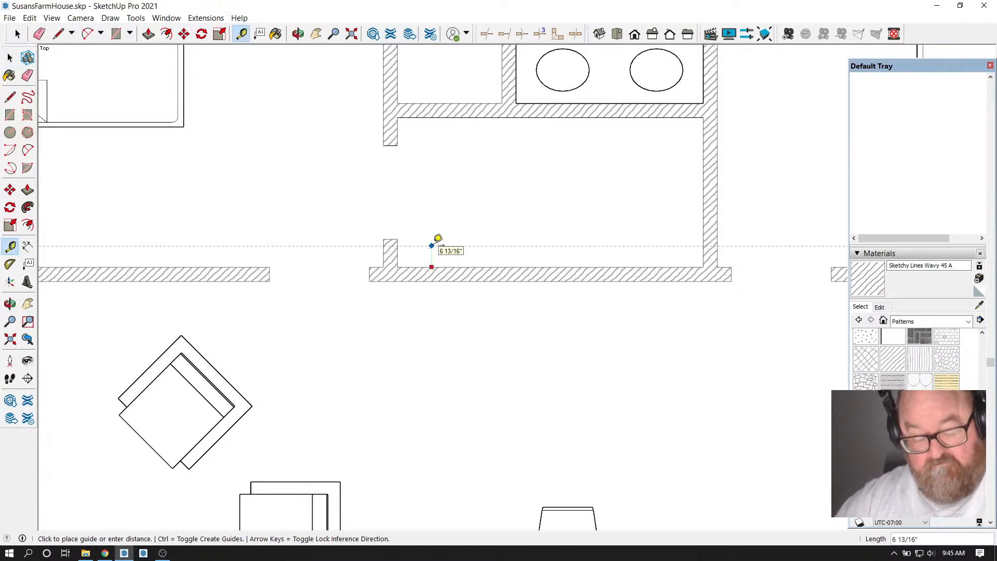
pyautogui.press('Escape')
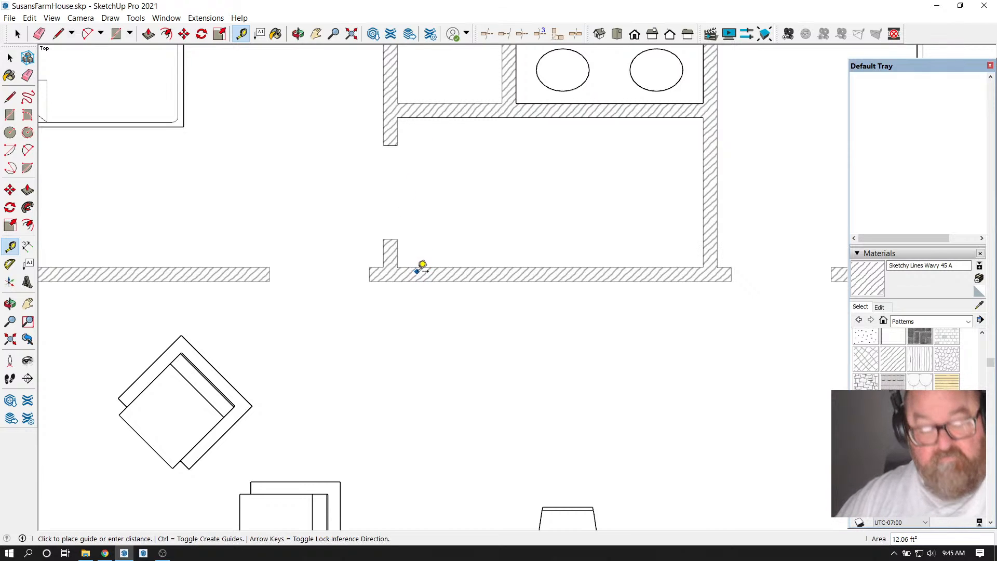
pyautogui.click(427, 267)
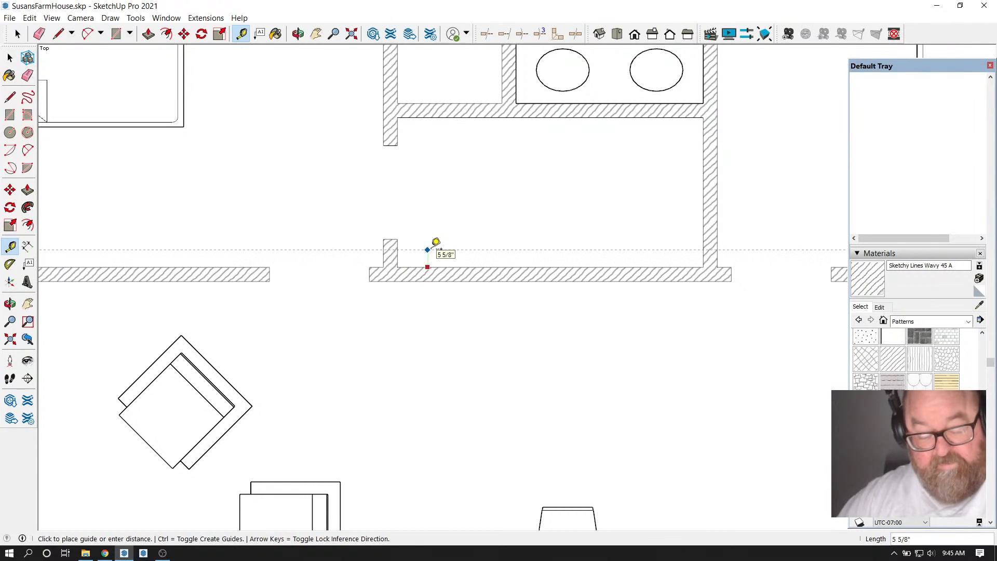
pyautogui.write('12')
pyautogui.press('Return')
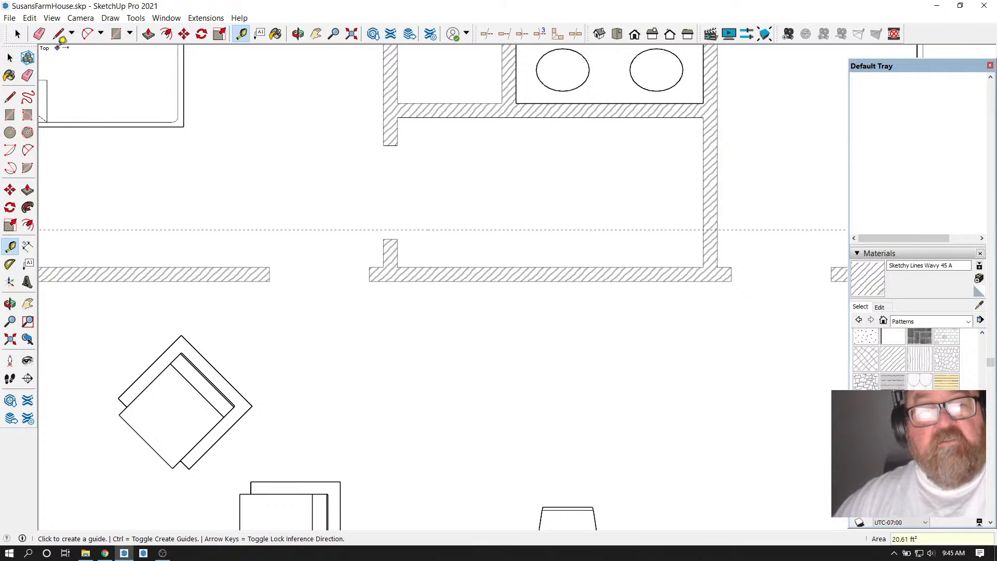
# Place a guide 4.5" below the inner edge of the closet's upper wall
pyautogui.click(17, 34)
pyautogui.click(241, 33)
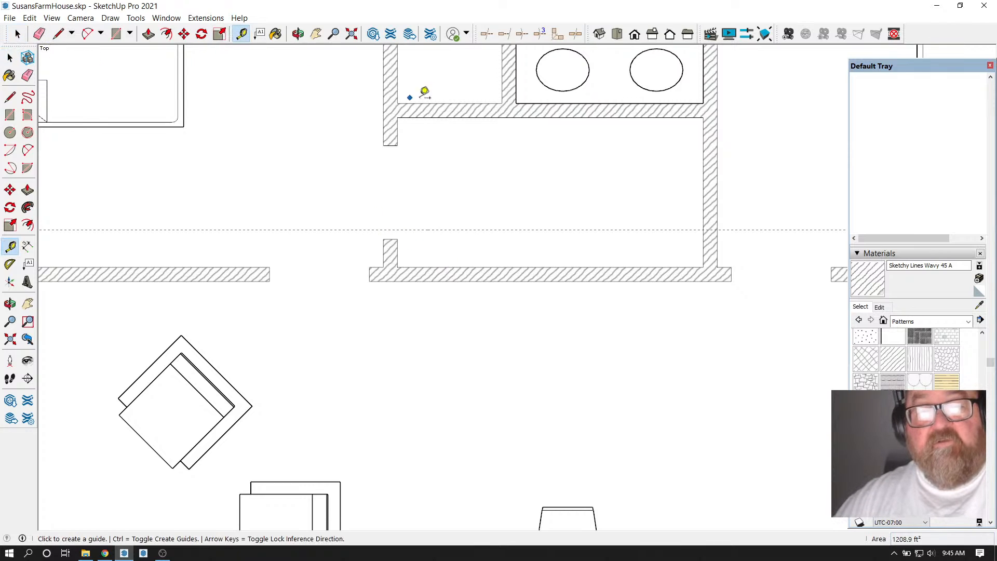
pyautogui.click(429, 118)
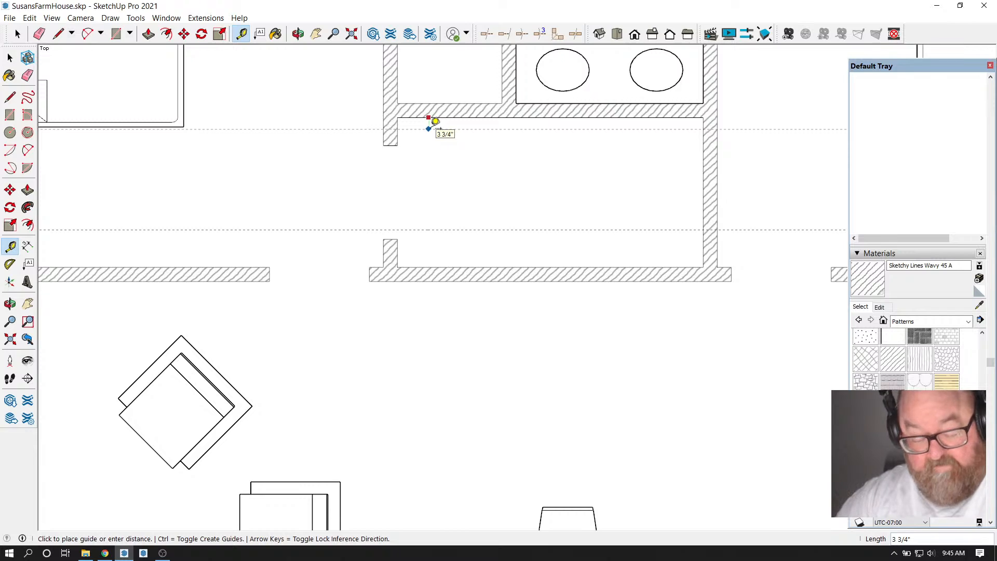
pyautogui.write('4/.')
pyautogui.press('BackSpace')
pyautogui.press('BackSpace')
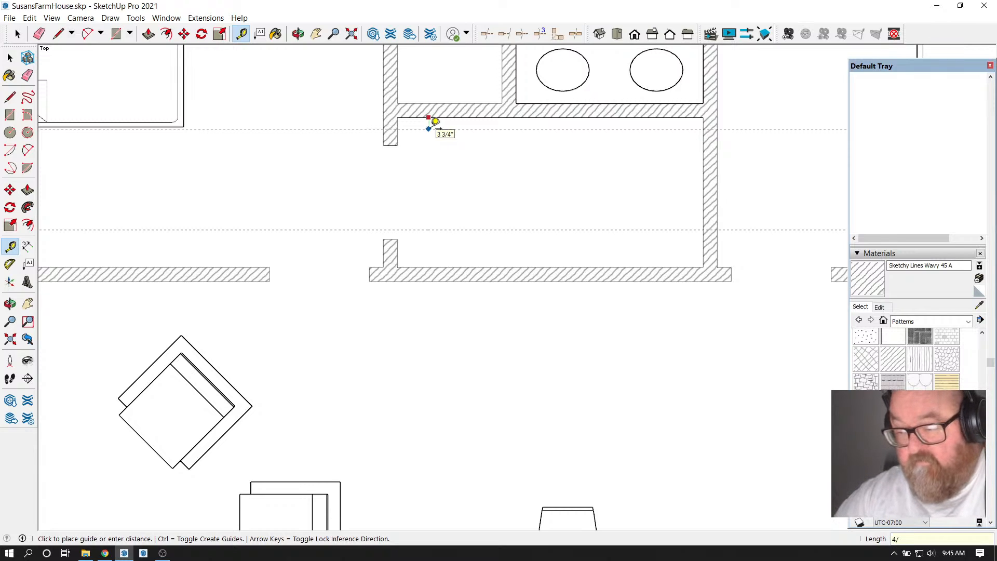
pyautogui.write('.')
pyautogui.press('Return')
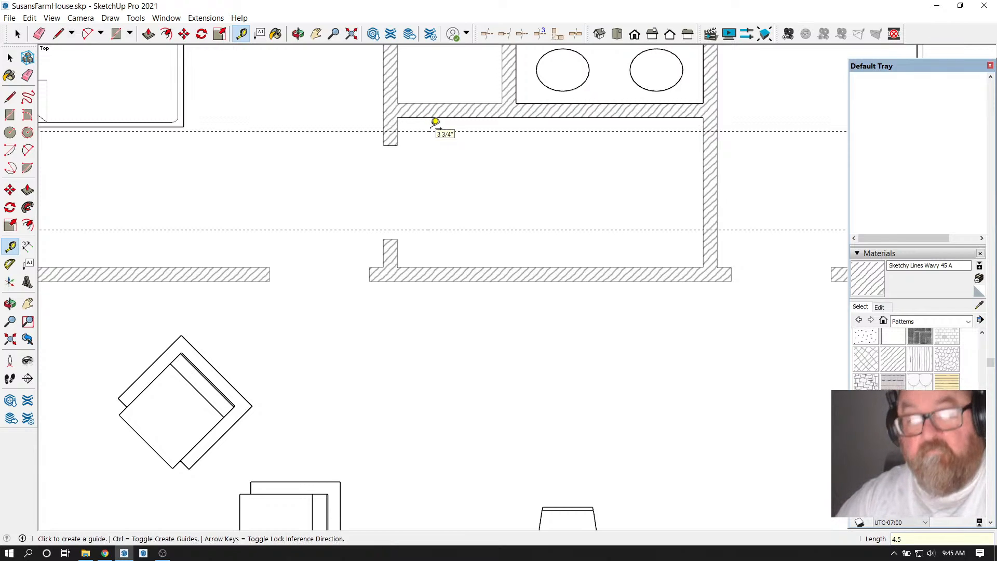
# Move the wall end edges on both sides of the closet door opening up 4 1/2" to the upper guide
pyautogui.click(17, 34)
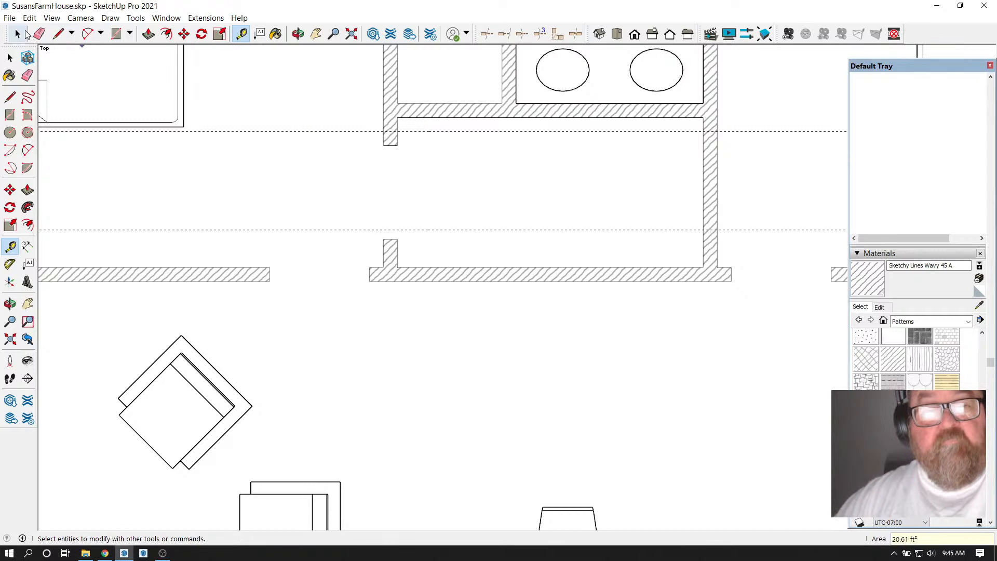
pyautogui.moveTo(347, 132); pyautogui.dragTo(413, 246)
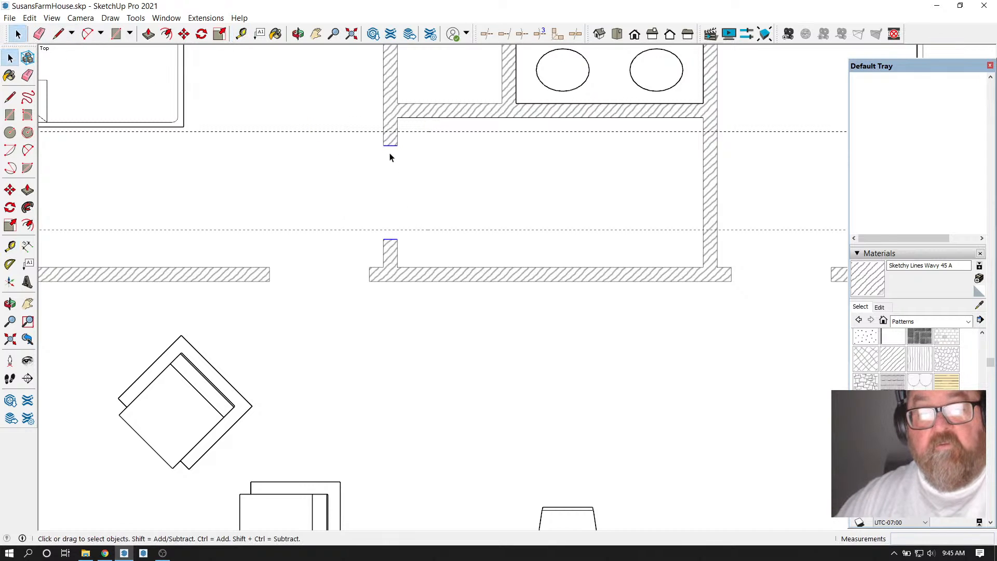
pyautogui.scroll(1, 390, 156)
pyautogui.click(183, 34)
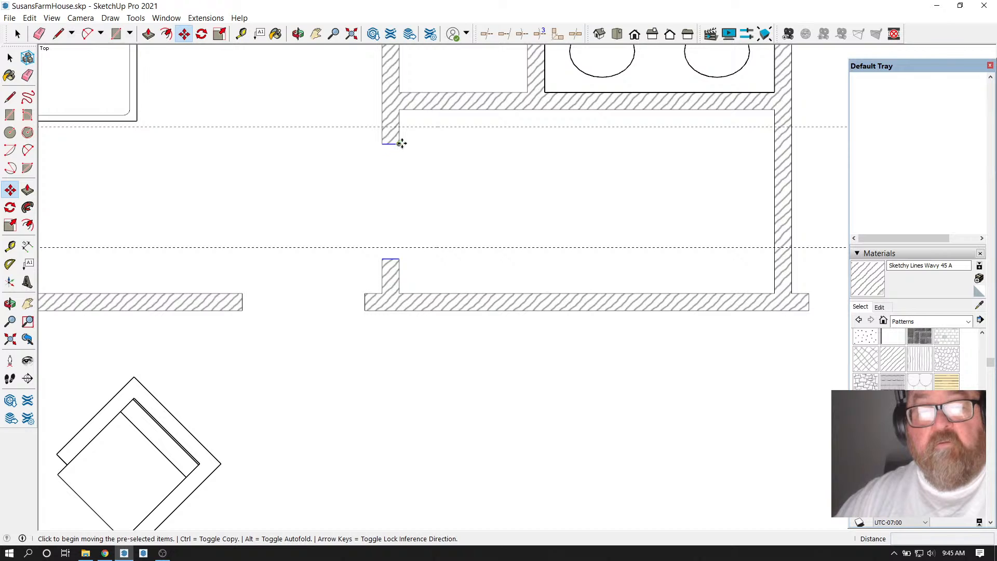
pyautogui.click(402, 143)
pyautogui.click(398, 127)
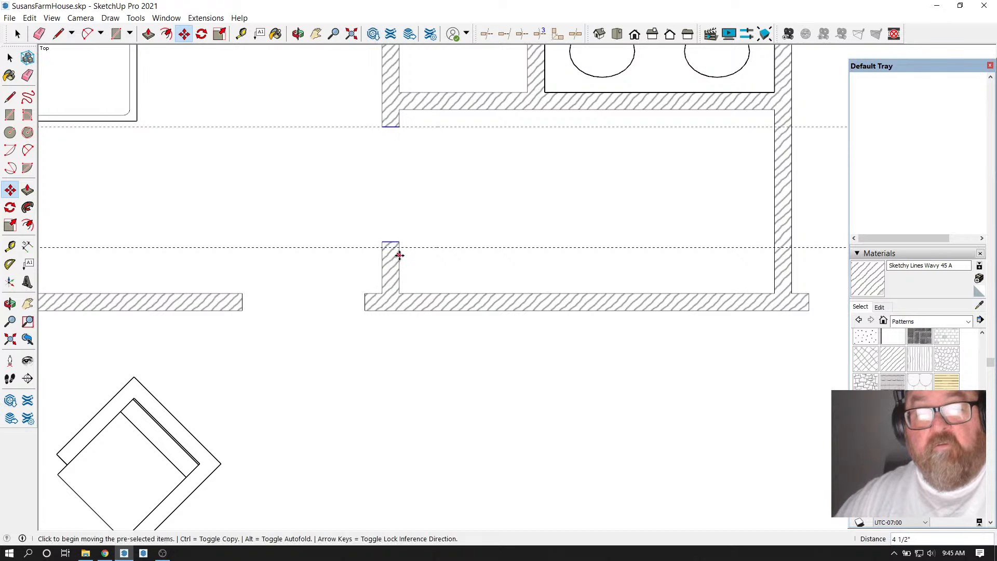
# Place a guide 30" below the upper guide to check the door opening, and erase the guides around the closet
pyautogui.click(241, 34)
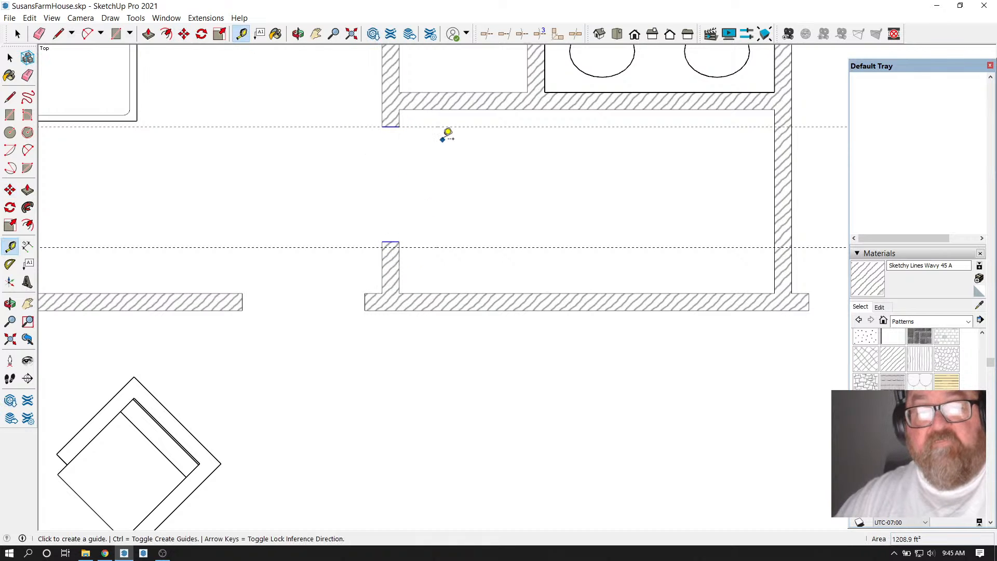
pyautogui.click(426, 126)
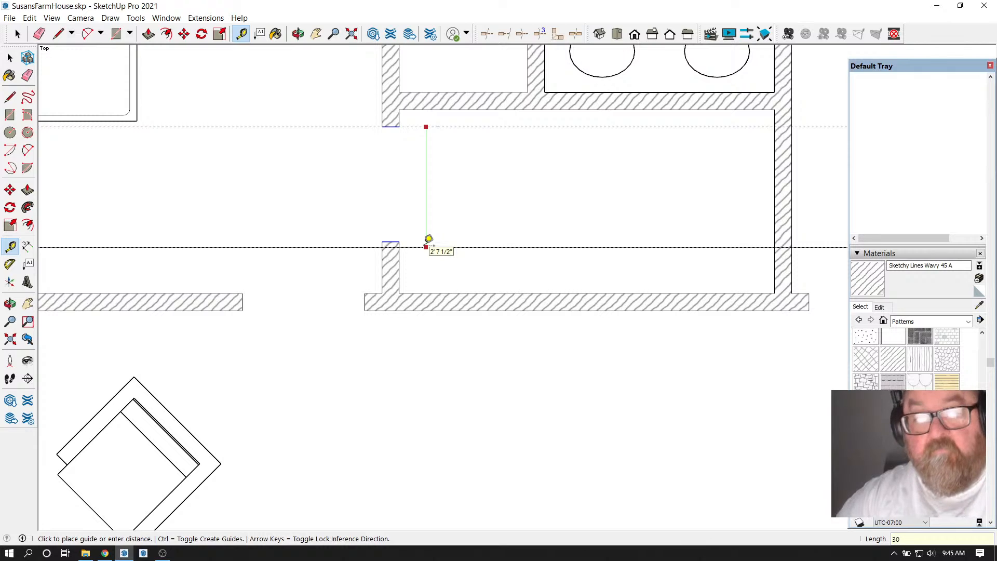
pyautogui.write('30')
pyautogui.press('Return')
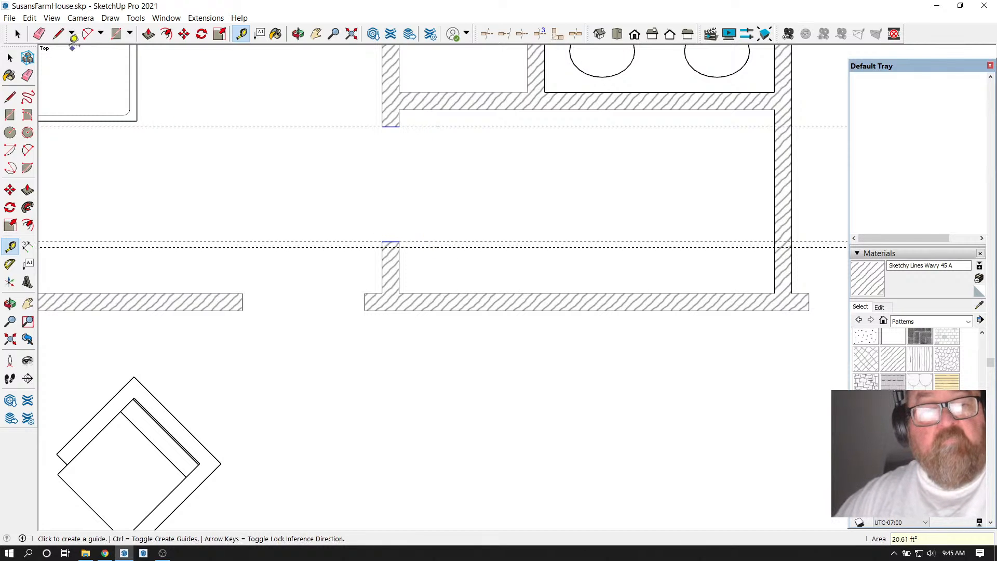
pyautogui.press('e')
pyautogui.scroll(-3, 480, 201)
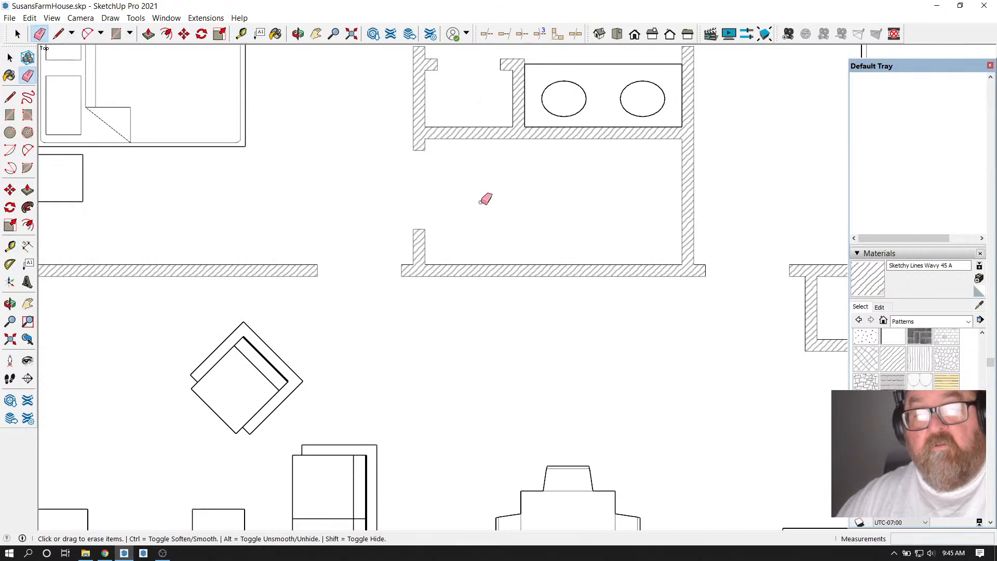
pyautogui.scroll(-3, 519, 266)
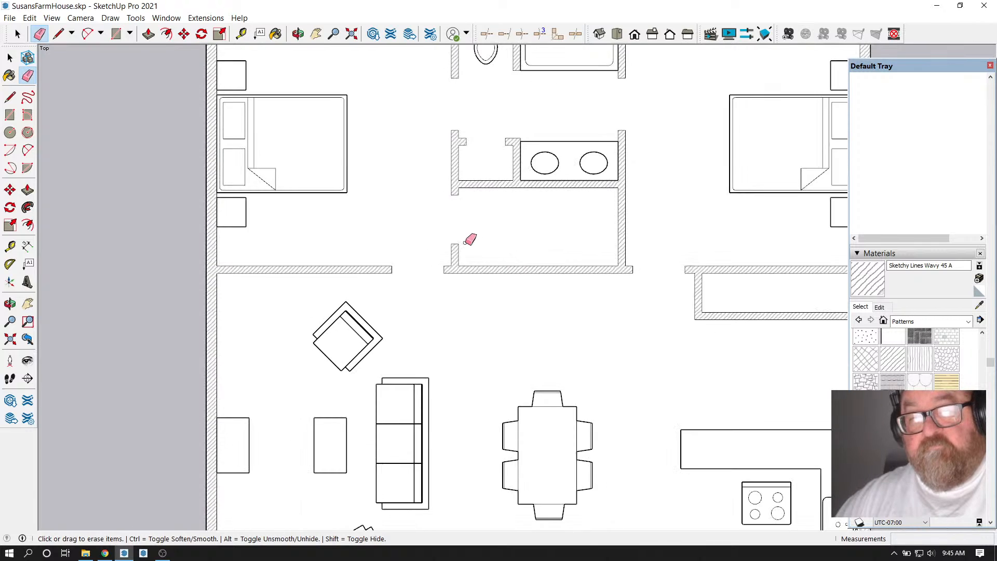
pyautogui.scroll(-3, 467, 242)
pyautogui.scroll(5, 540, 120)
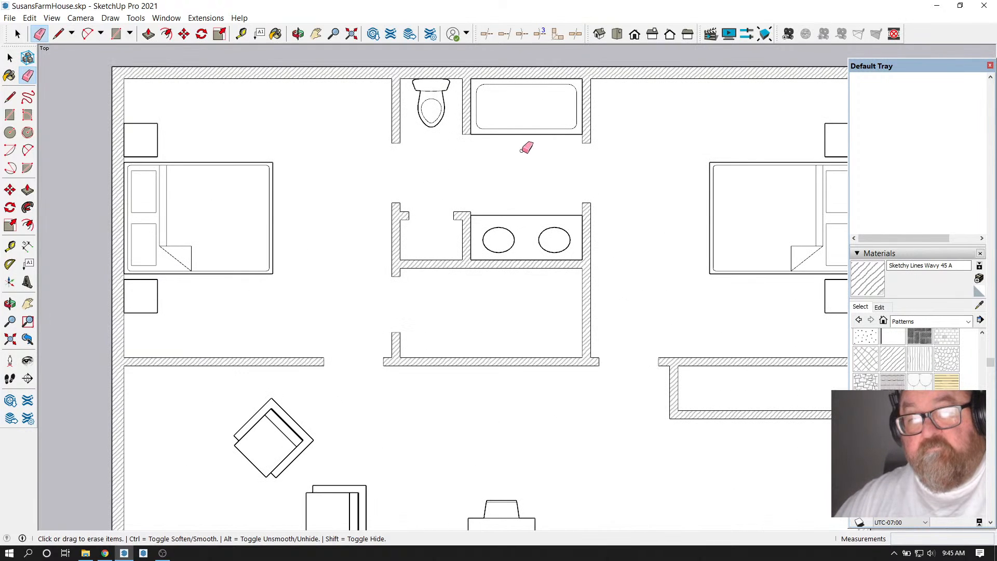
pyautogui.scroll(-2, 467, 168)
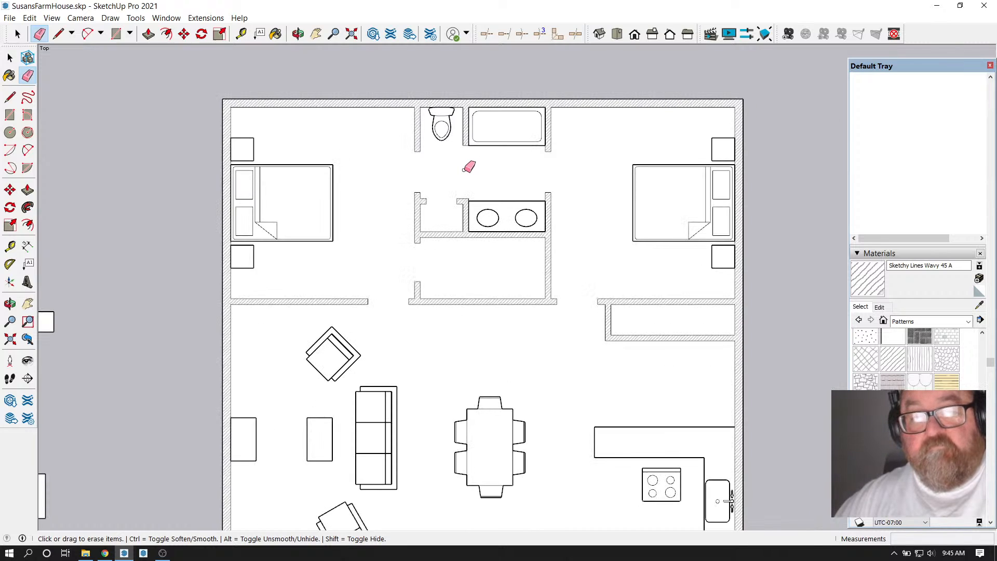
# Move the wall between the bedrooms and living area, with its attached closet, a few inches down along the green axis to deepen the vanity-side closet
pyautogui.press('space')
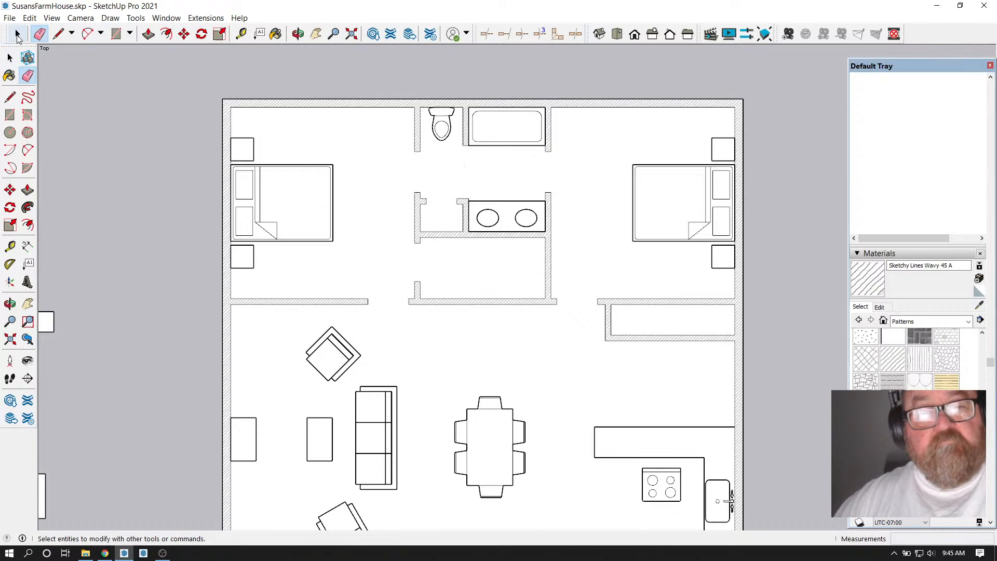
pyautogui.scroll(-1, 455, 194)
pyautogui.scroll(-1, 455, 195)
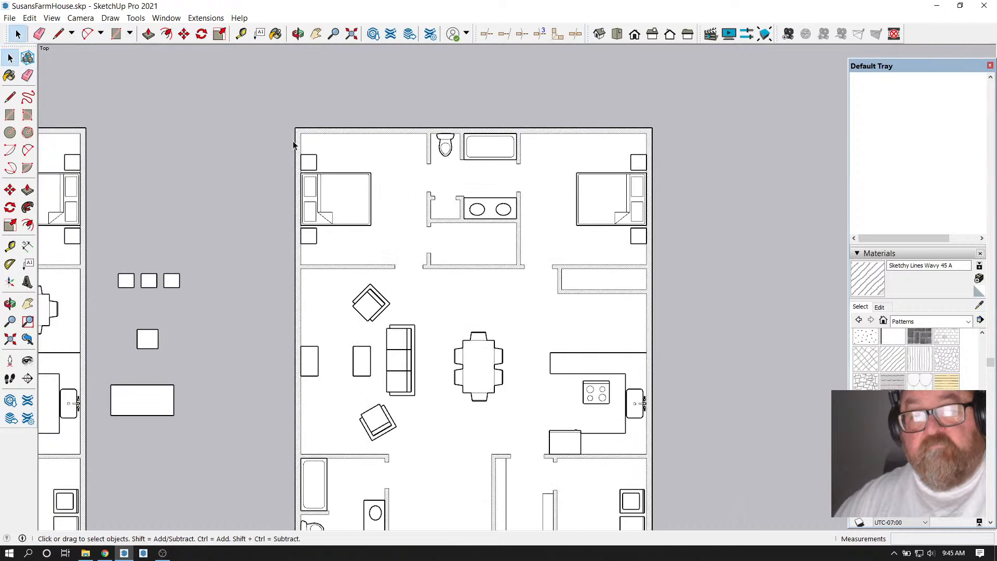
pyautogui.moveTo(276, 146); pyautogui.dragTo(438, 212)
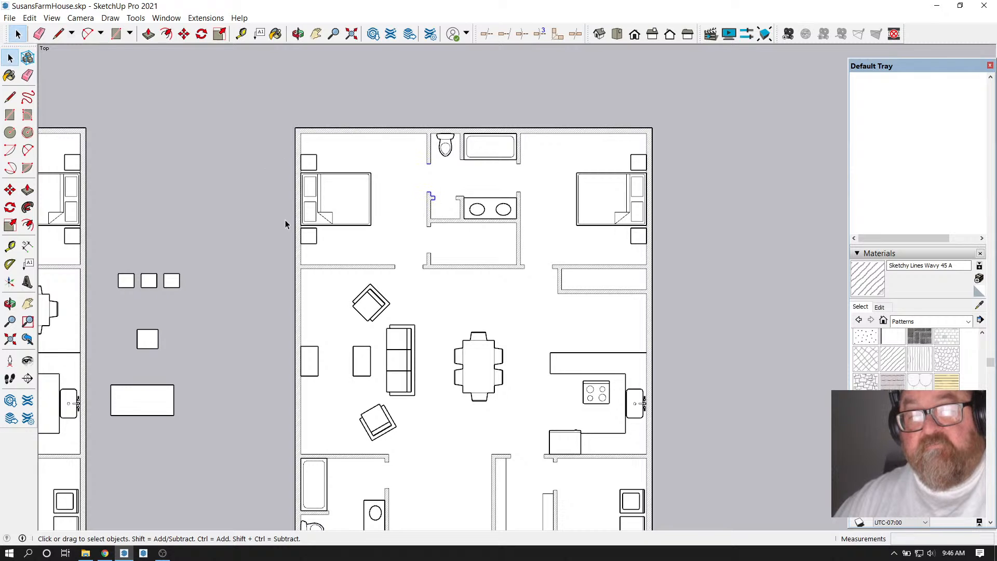
pyautogui.moveTo(285, 247); pyautogui.dragTo(672, 308)
pyautogui.scroll(1, 457, 272)
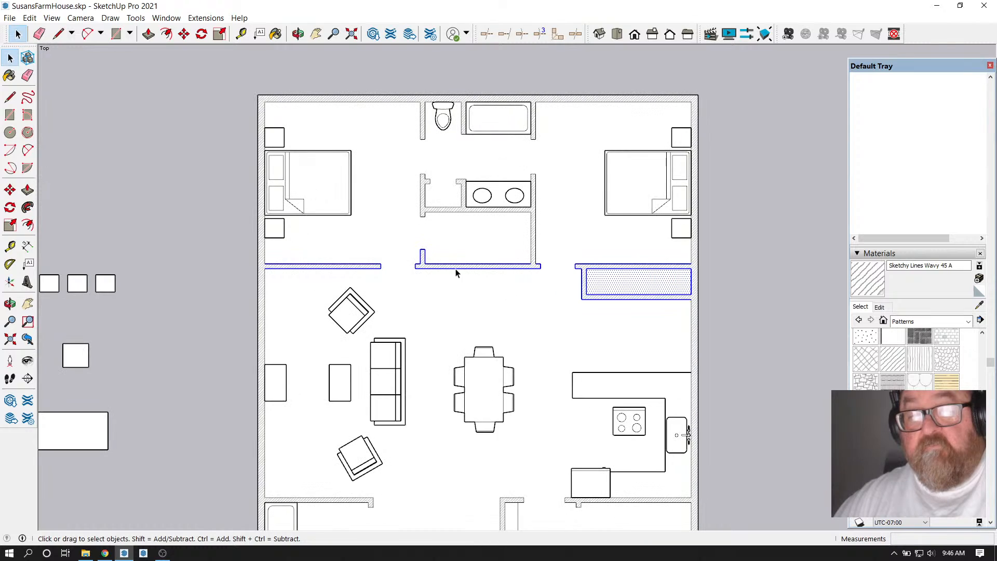
pyautogui.click(184, 34)
pyautogui.scroll(2, 449, 227)
pyautogui.click(449, 226)
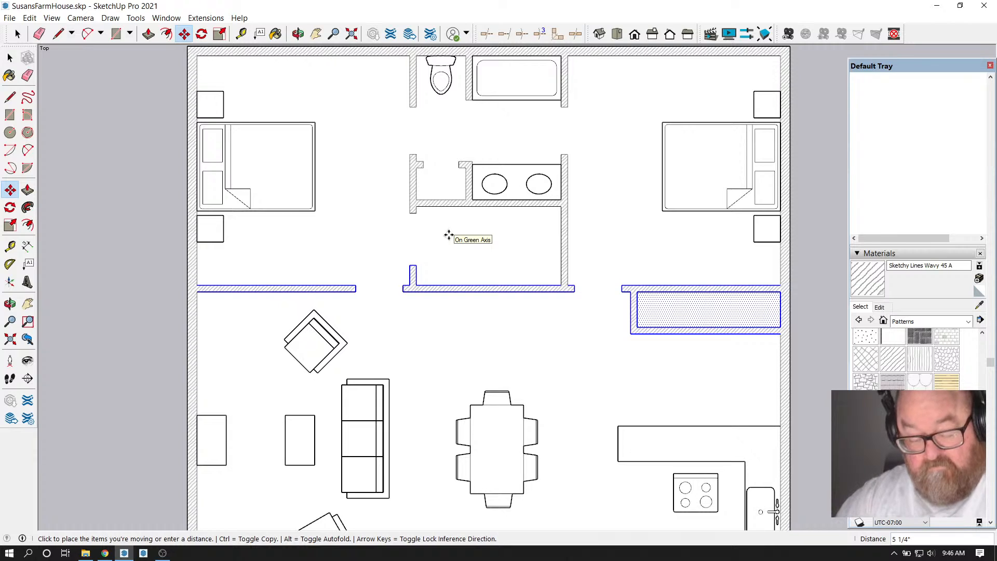
pyautogui.click(446, 234)
# Place a guide 12" above the inner edge of the deepened closet's lower wall
pyautogui.scroll(1, 413, 237)
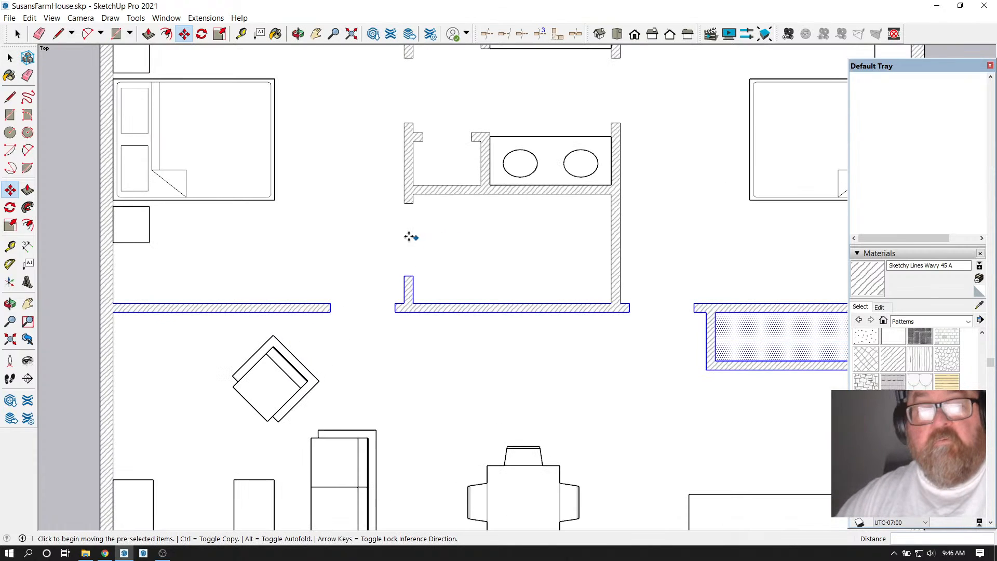
pyautogui.press('t')
pyautogui.click(409, 204)
pyautogui.scroll(1, 436, 231)
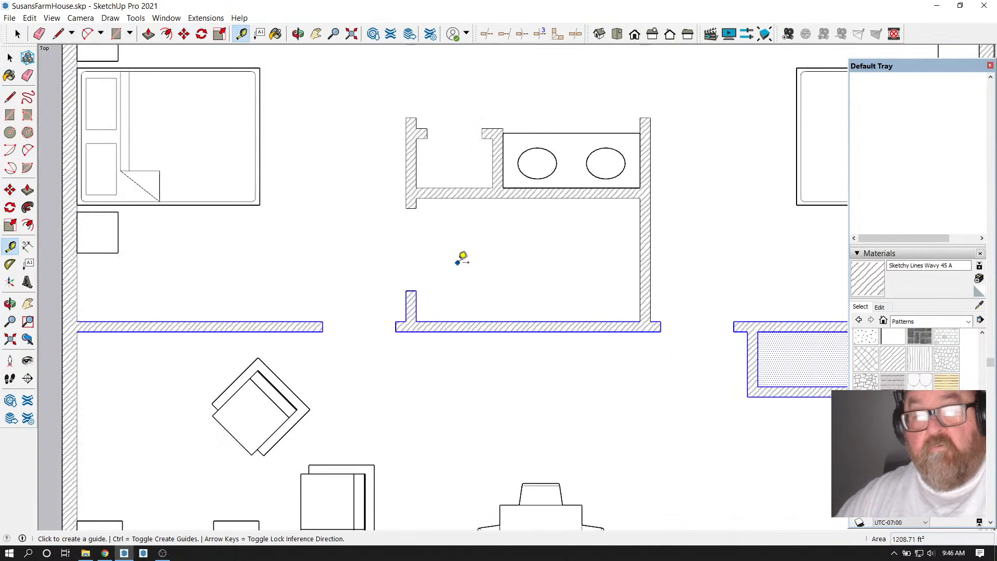
pyautogui.click(443, 319)
pyautogui.write('12')
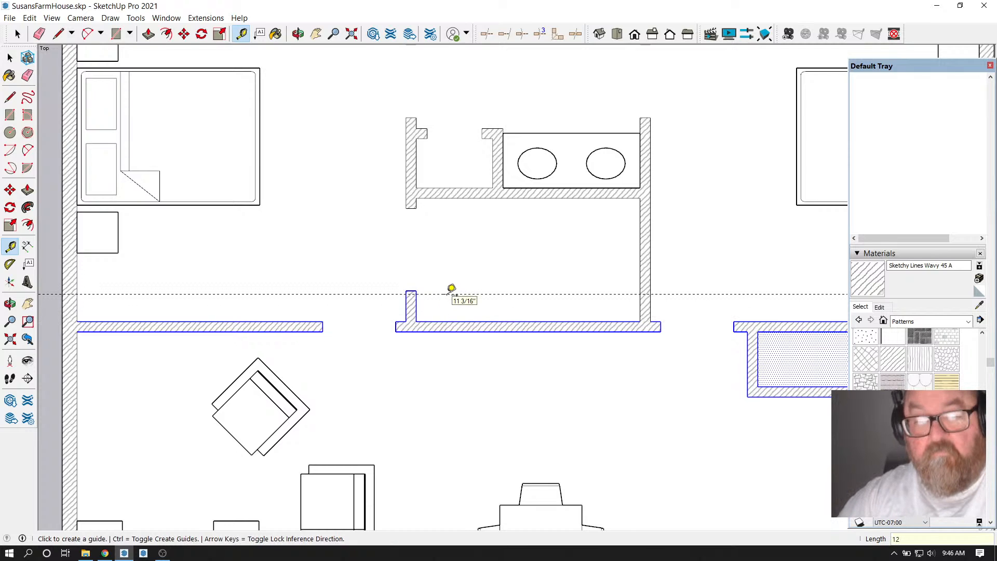
pyautogui.press('Return')
# Place a second guide 4.5" above the 12" guide across the deepened closet
pyautogui.scroll(1, 474, 287)
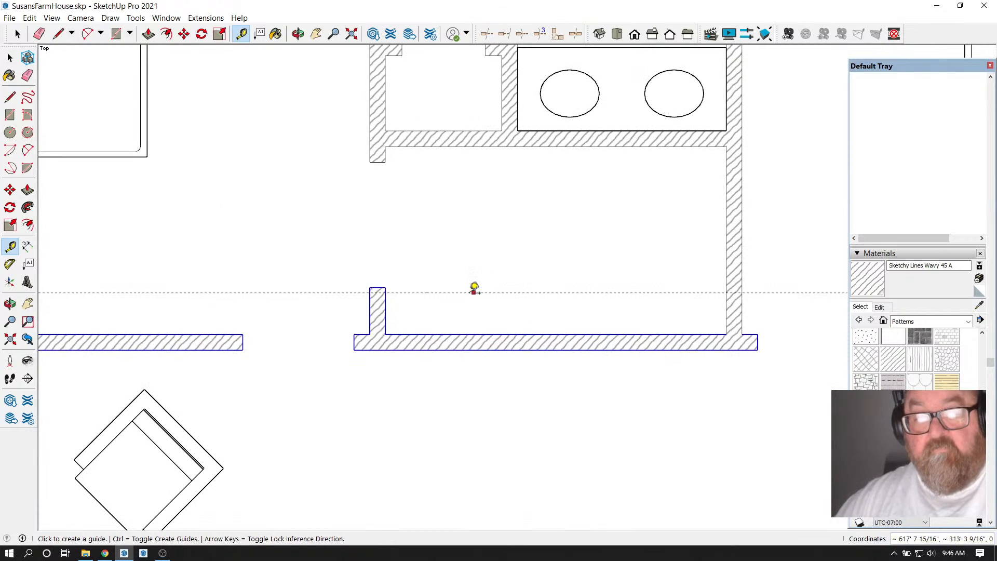
pyautogui.click(411, 290)
pyautogui.write('4.5')
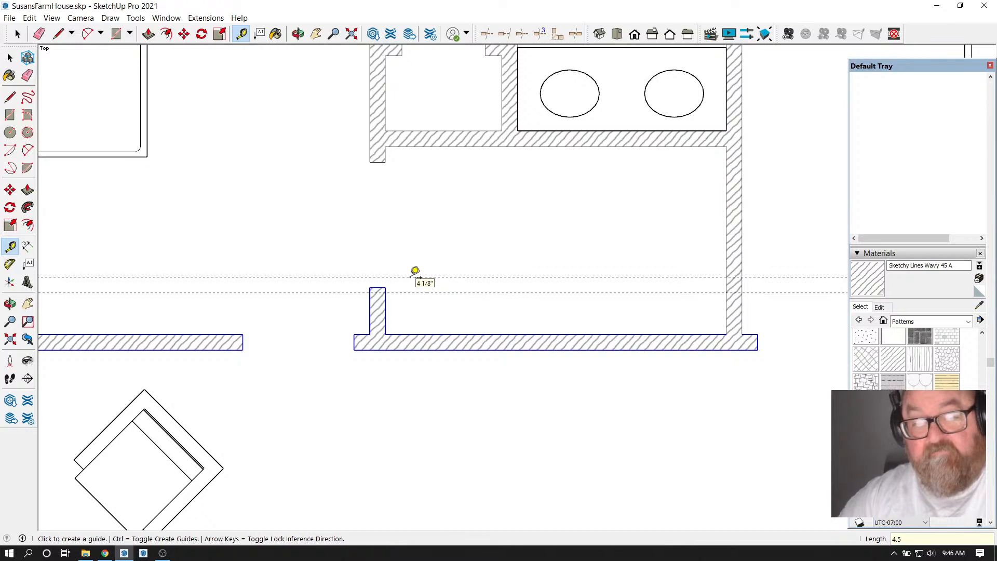
pyautogui.press('Return')
pyautogui.click(392, 149)
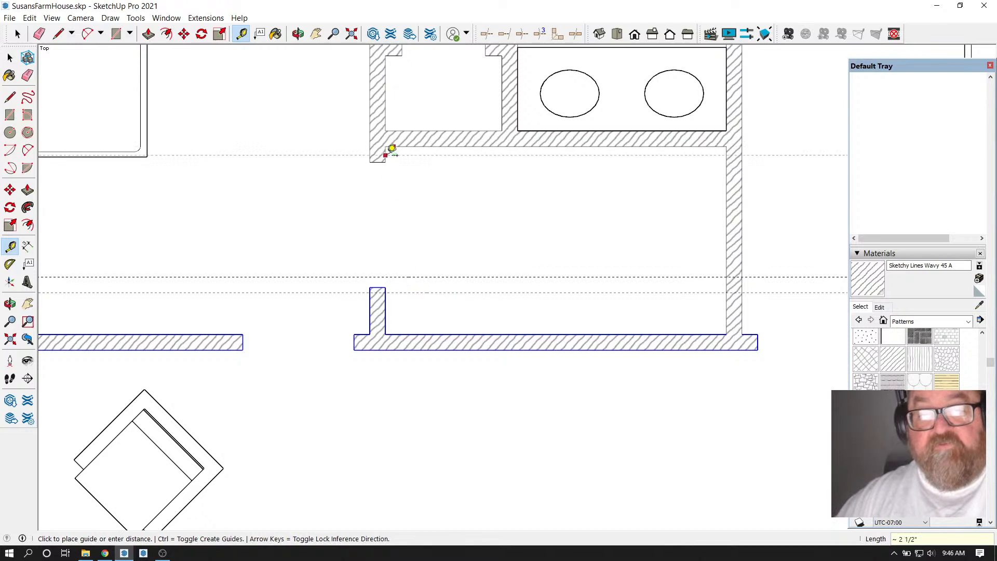
pyautogui.press('Escape')
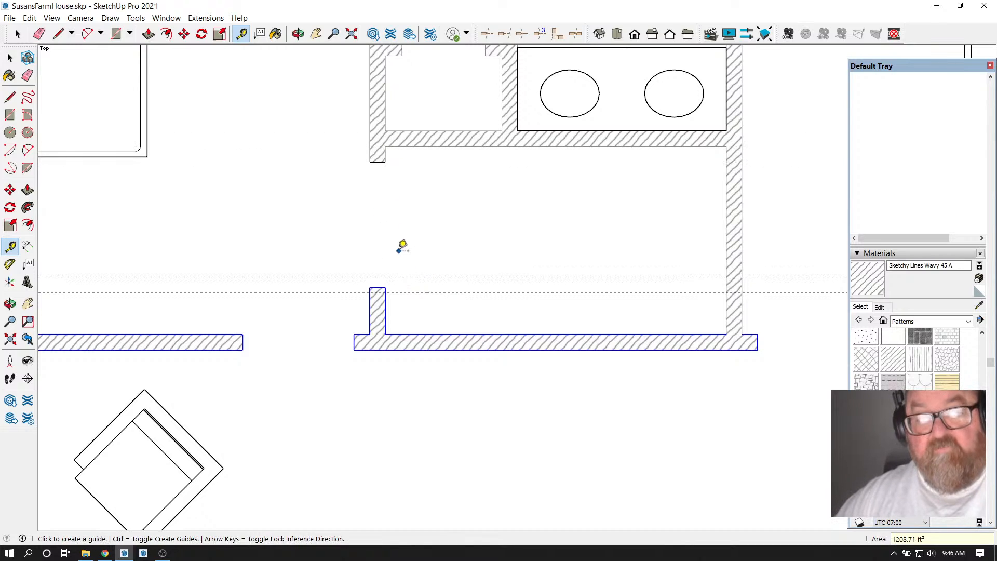
# Move the end edge of the deepened closet's short wall stub up to the upper guide
pyautogui.press('space')
pyautogui.scroll(1, 362, 261)
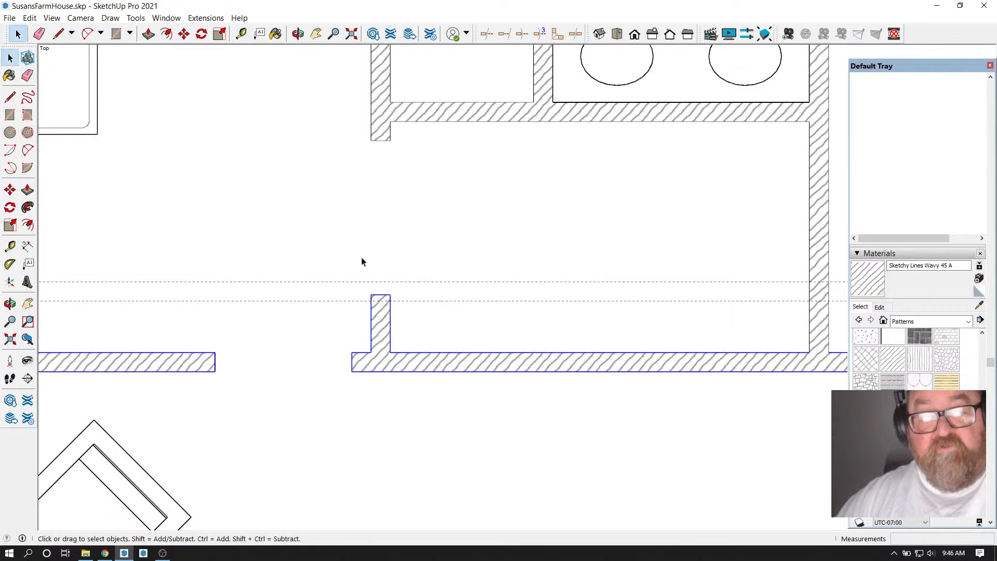
pyautogui.moveTo(345, 272); pyautogui.dragTo(409, 319)
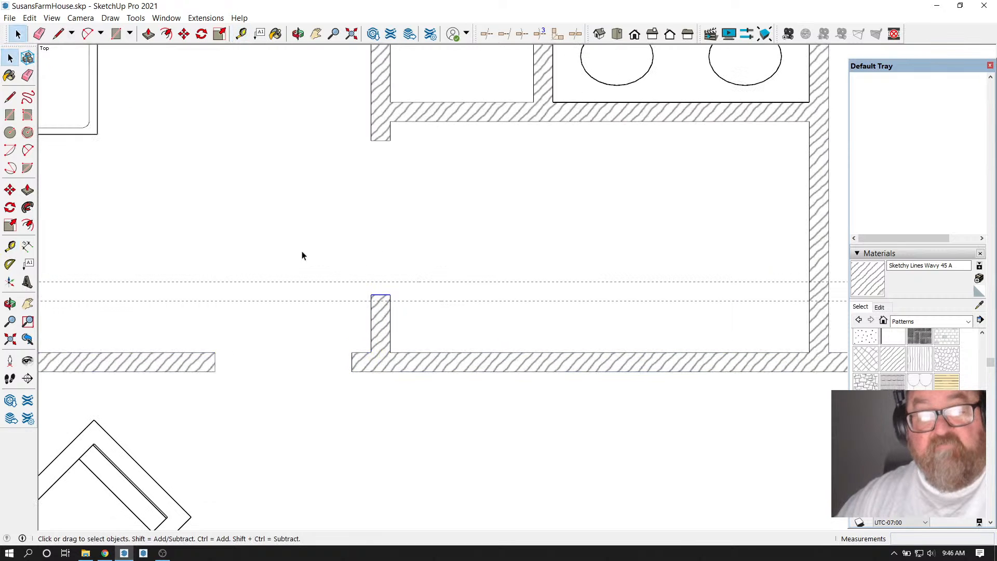
pyautogui.click(185, 34)
pyautogui.scroll(1, 372, 262)
pyautogui.click(396, 301)
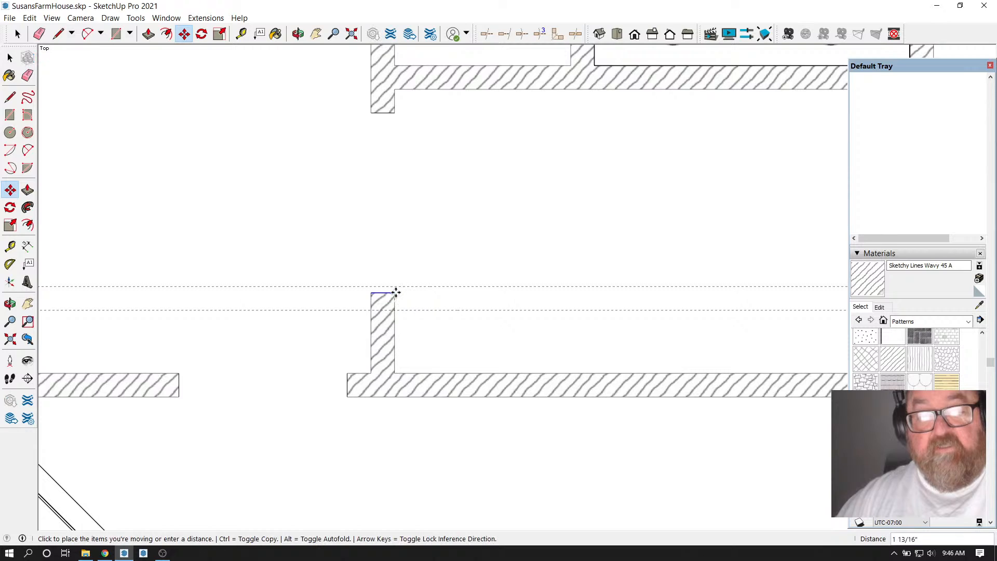
pyautogui.click(396, 286)
pyautogui.scroll(-2, 415, 301)
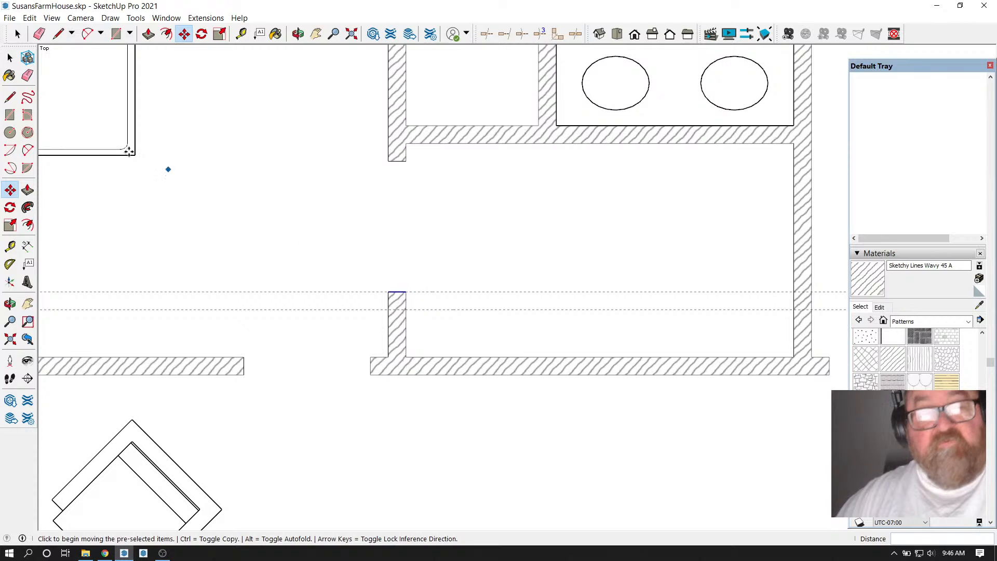
# Undo the guide erasure and place a vertical guide inside the closet's right wall, matching the lower guide's 12" offset
pyautogui.click(39, 34)
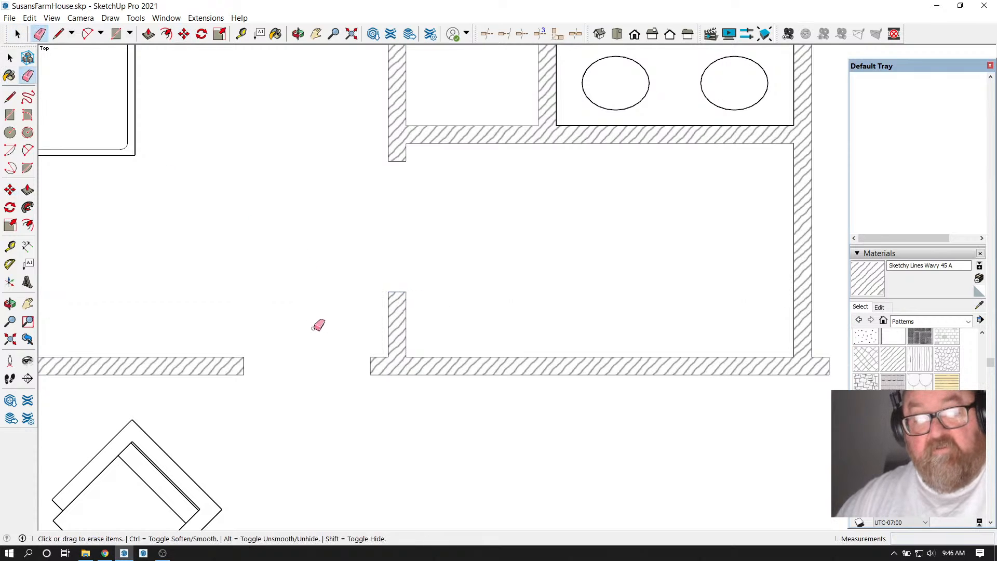
pyautogui.hotkey('ctrl', 'z')
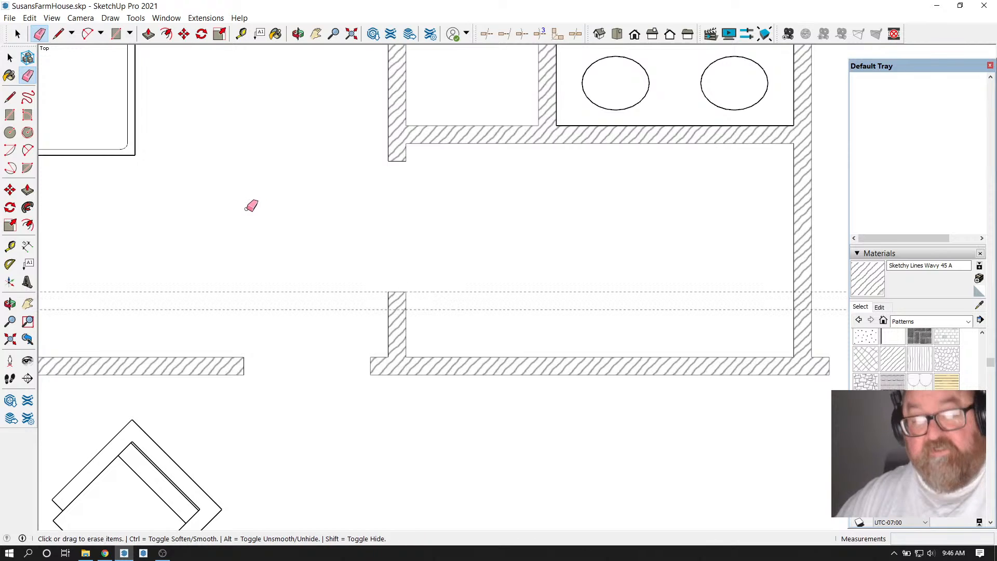
pyautogui.click(241, 34)
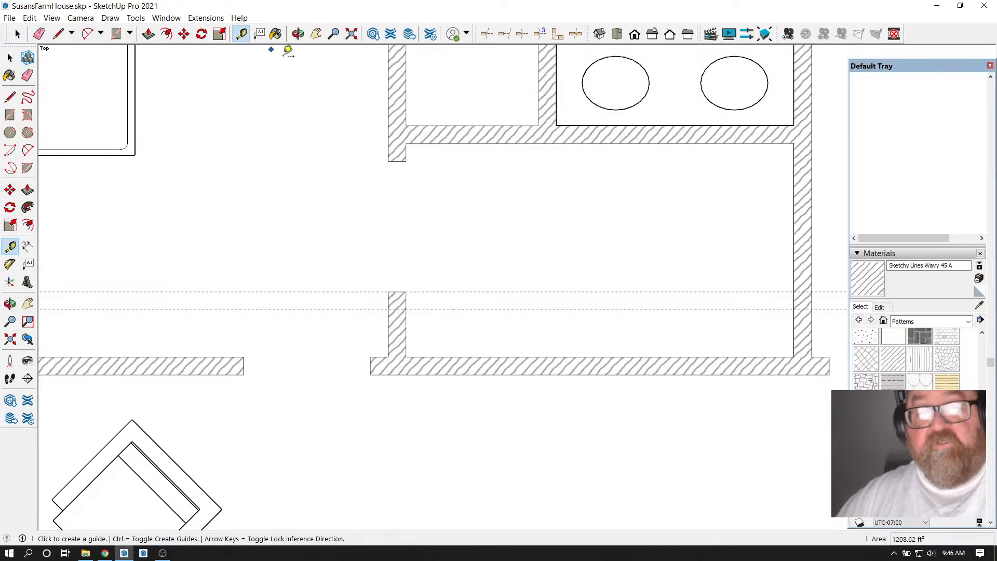
pyautogui.click(793, 218)
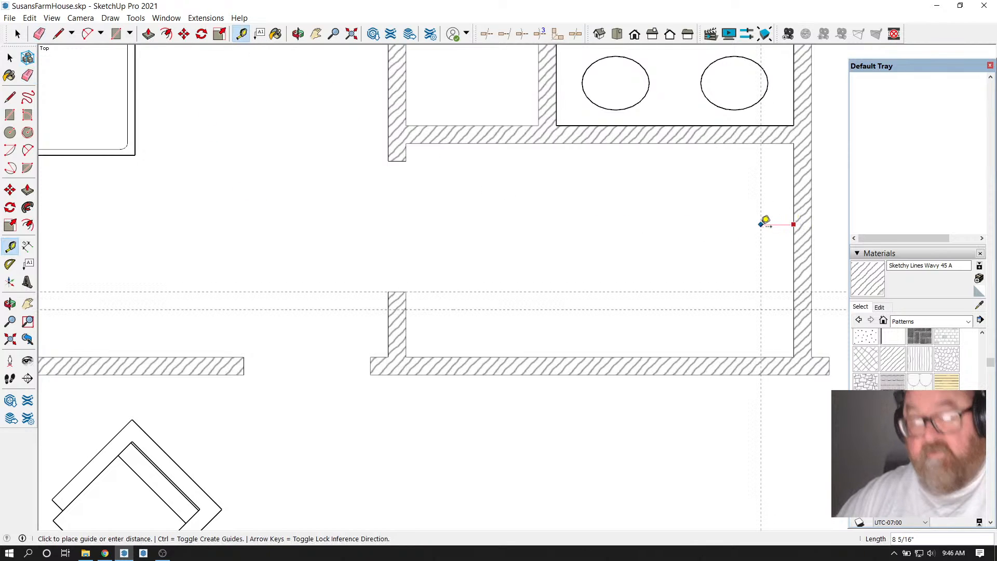
pyautogui.write('1208.62 ft²')
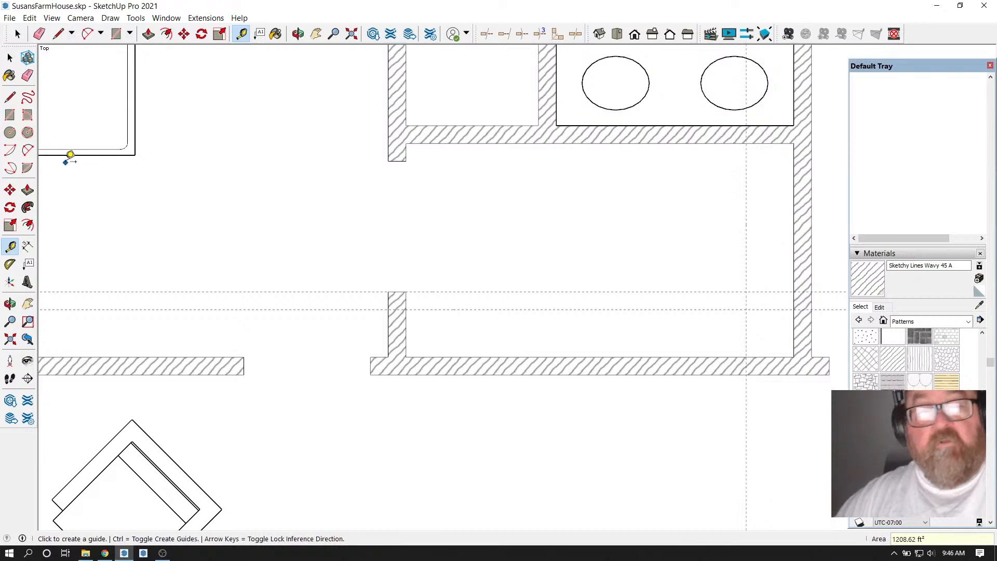
# Draw the L-shaped shelf line along the guides, from the closet's upper wall down to the corner and across to the wall stub
pyautogui.click(57, 34)
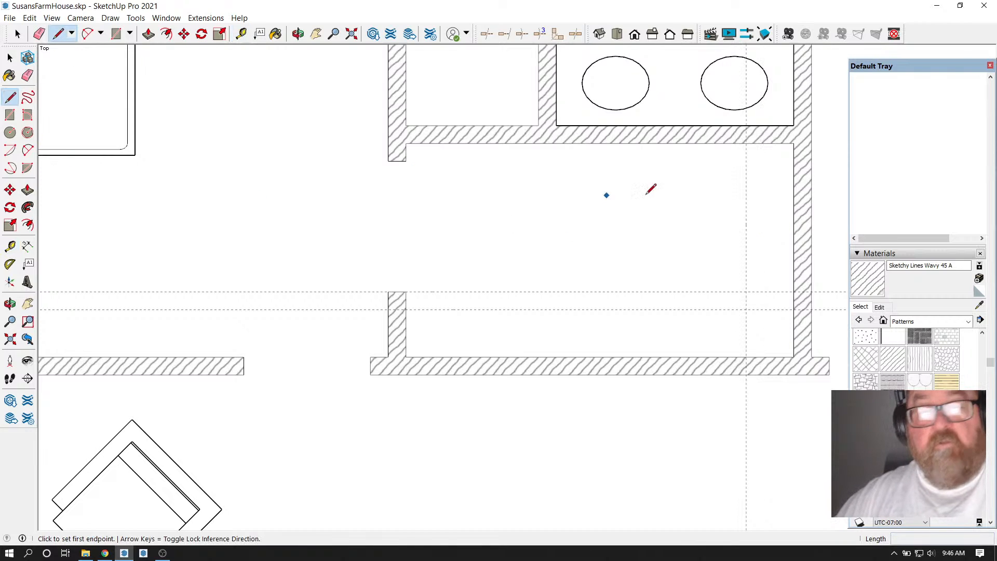
pyautogui.click(746, 143)
pyautogui.click(746, 310)
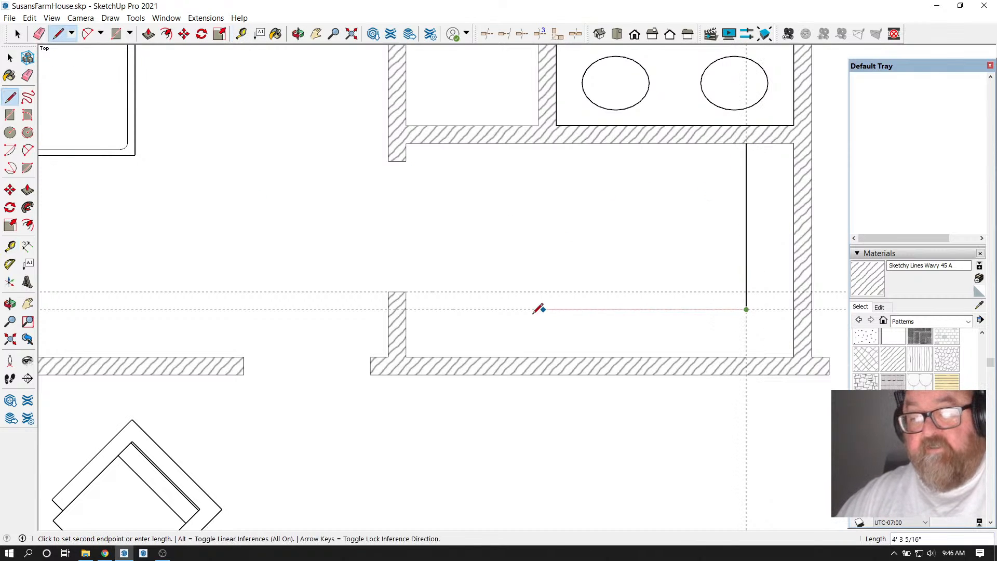
pyautogui.click(409, 310)
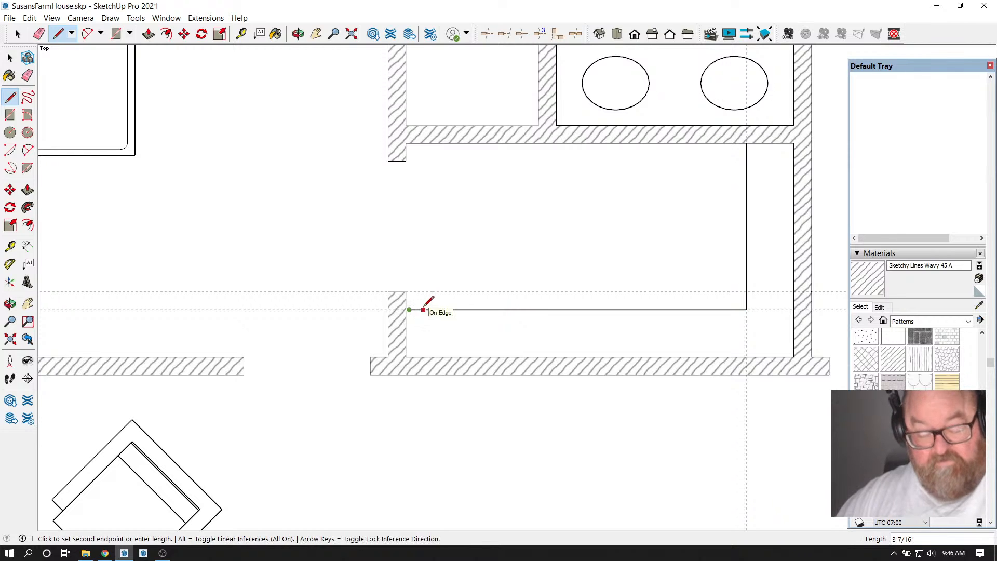
pyautogui.hotkey('ctrl', 'z')
pyautogui.click(747, 309)
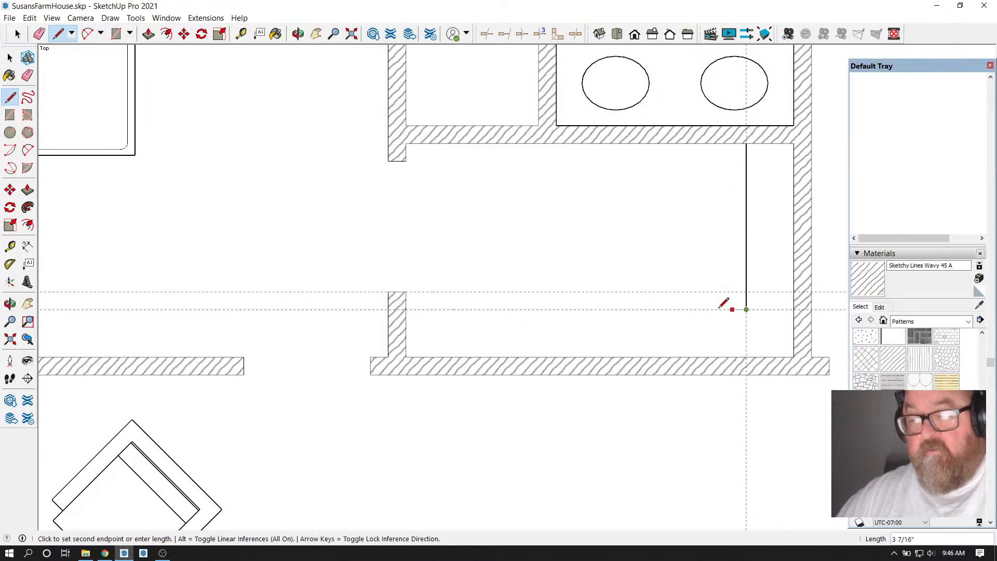
pyautogui.click(409, 310)
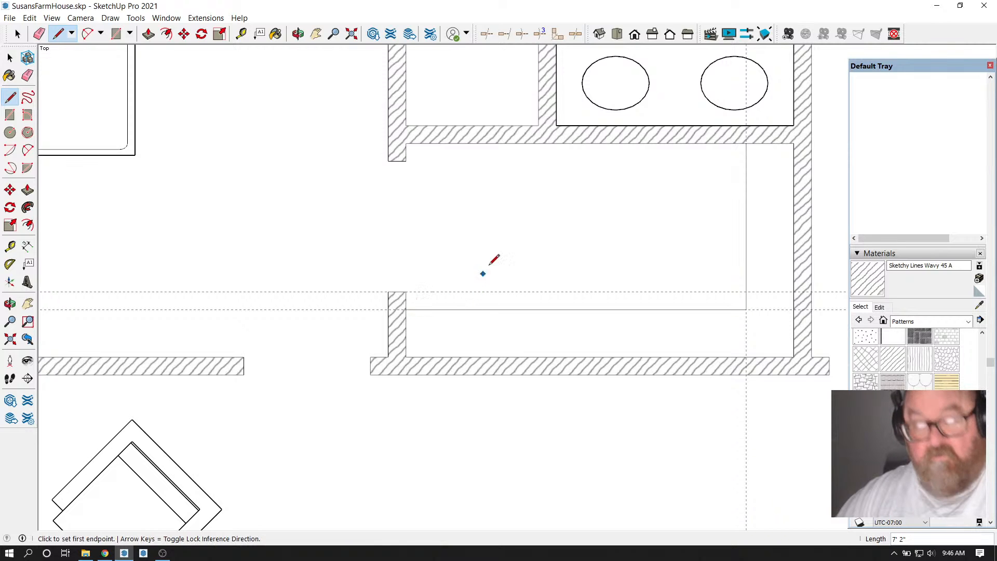
# Erase the three guides around the deepened closet
pyautogui.click(39, 34)
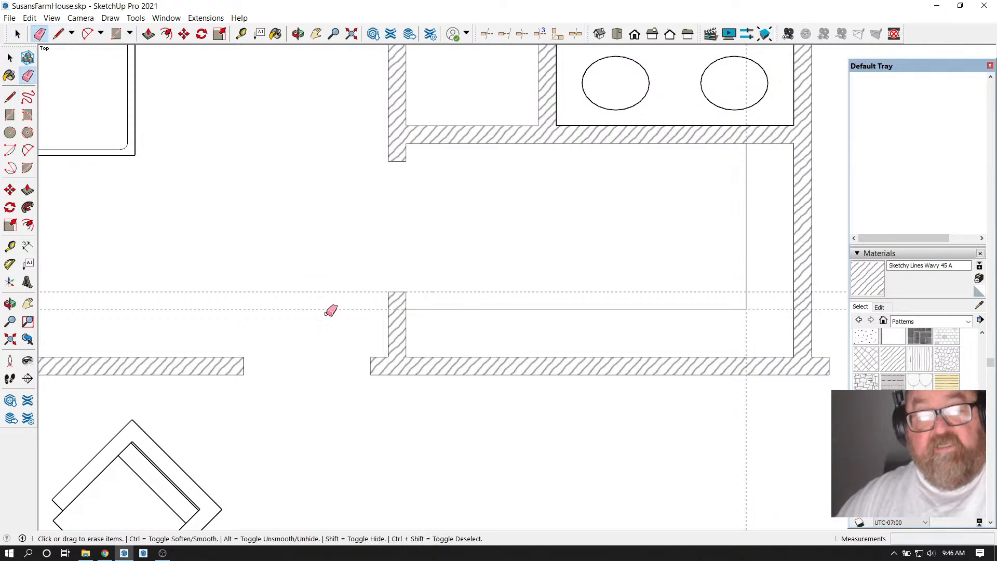
pyautogui.scroll(-1, 331, 253)
pyautogui.scroll(-1, 331, 253)
pyautogui.scroll(-3, 305, 271)
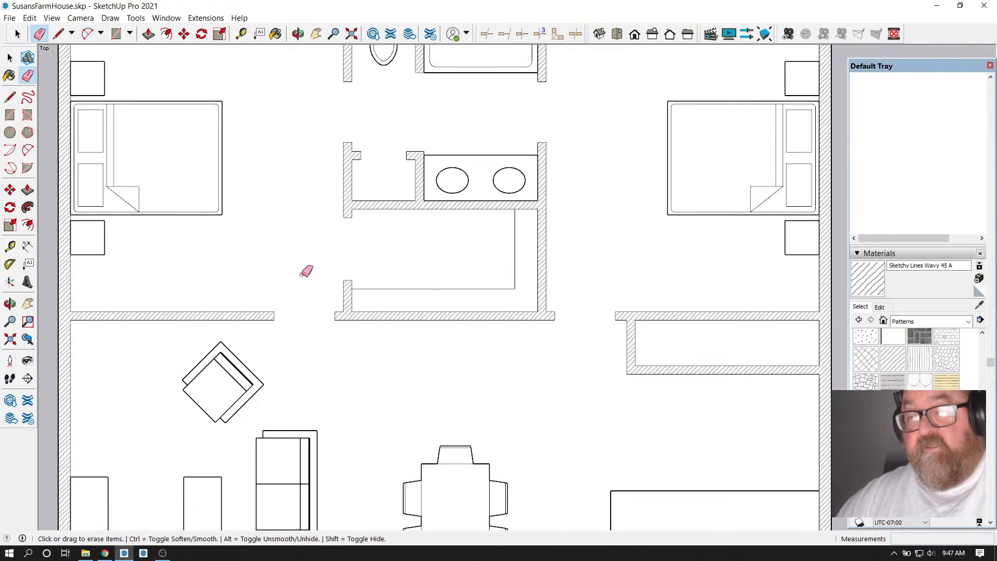
# Raise the tray and expand the 3 - Floor tag folder to examine its tags
pyautogui.scroll(3, 874, 168)
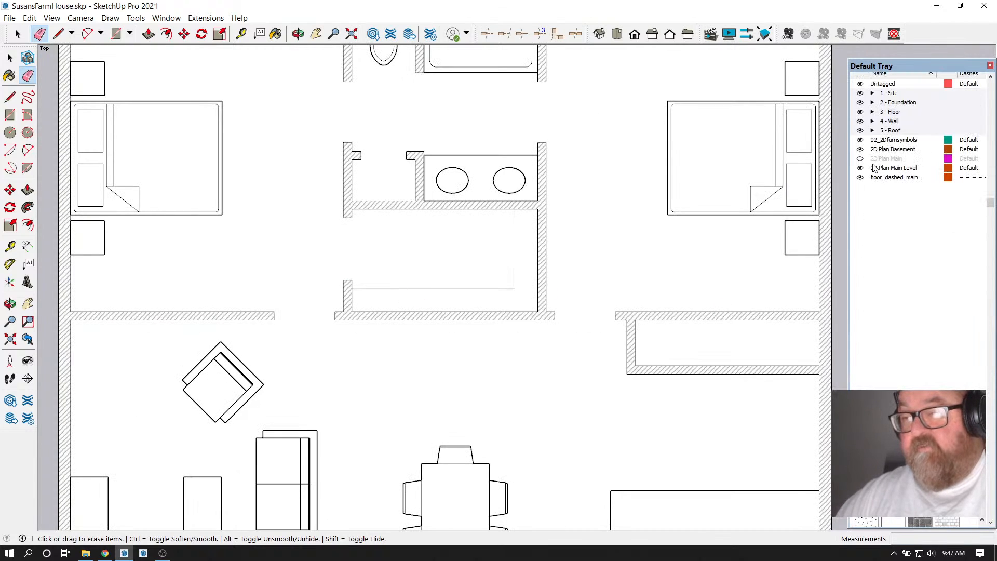
pyautogui.moveTo(907, 66)
pyautogui.mouseDown()
pyautogui.moveTo(896, 58)
pyautogui.moveTo(905, 51)
pyautogui.mouseUp()
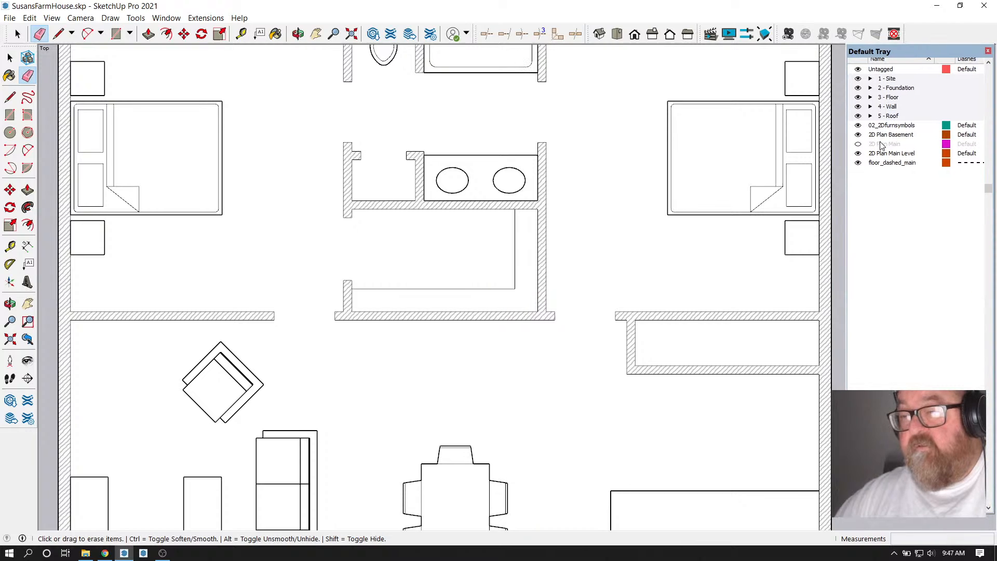
pyautogui.click(870, 98)
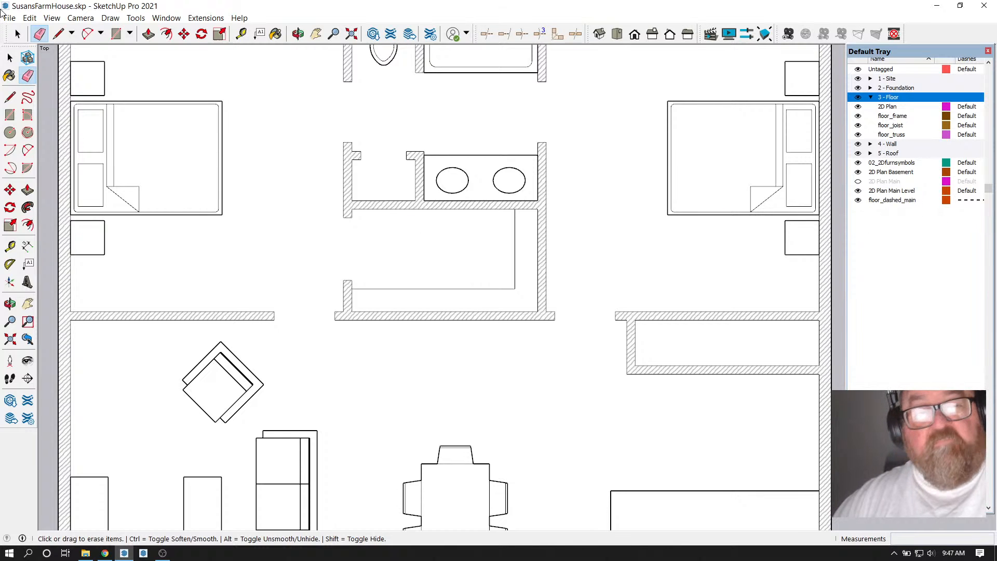
# Assign the floor_dashed_main tag to the shelf lines in the deepened bedroom closet and the closet beside the laundry
pyautogui.click(17, 34)
pyautogui.scroll(-3, 525, 247)
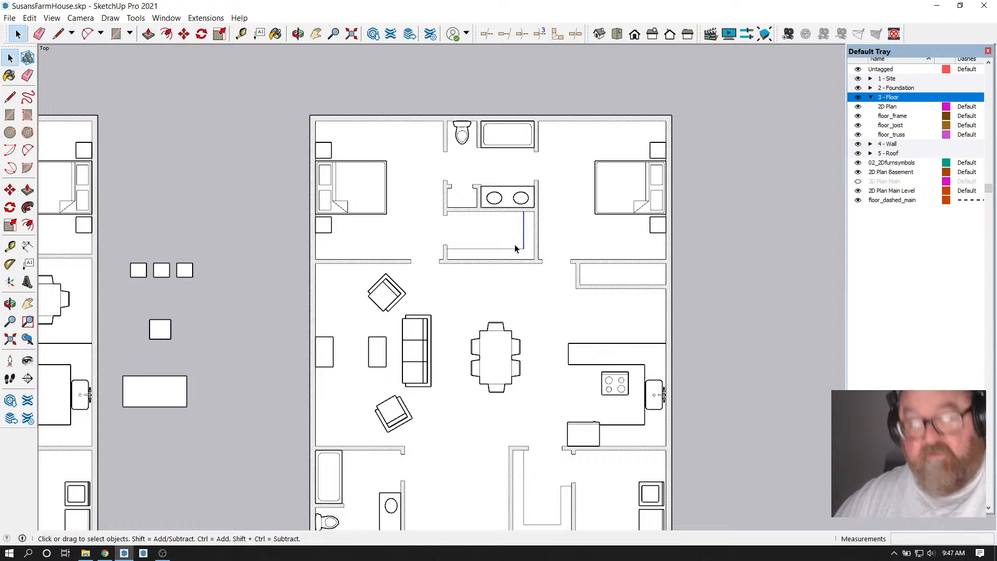
pyautogui.scroll(-2, 534, 233)
pyautogui.scroll(4, 538, 405)
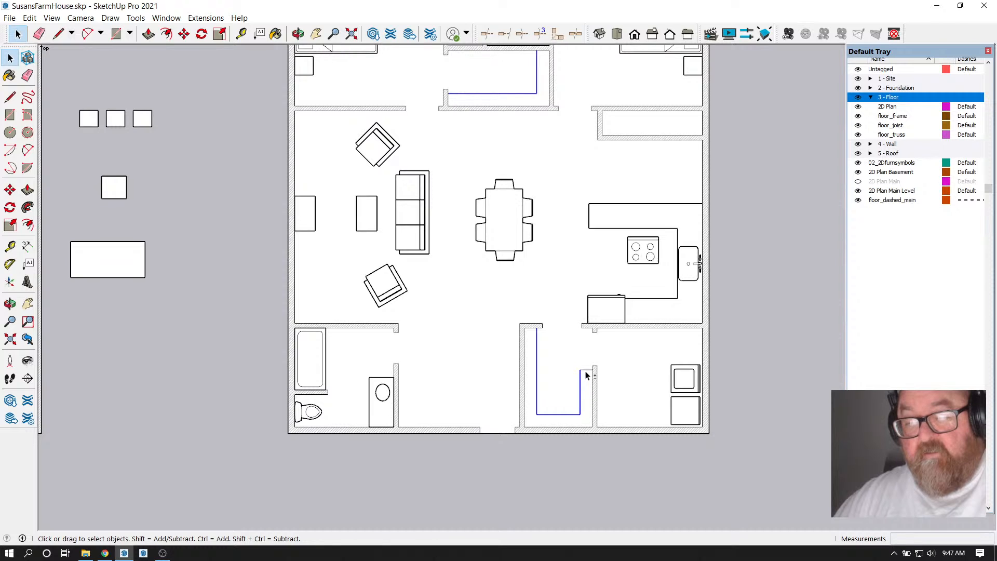
pyautogui.scroll(2, 561, 379)
pyautogui.scroll(3, 941, 218)
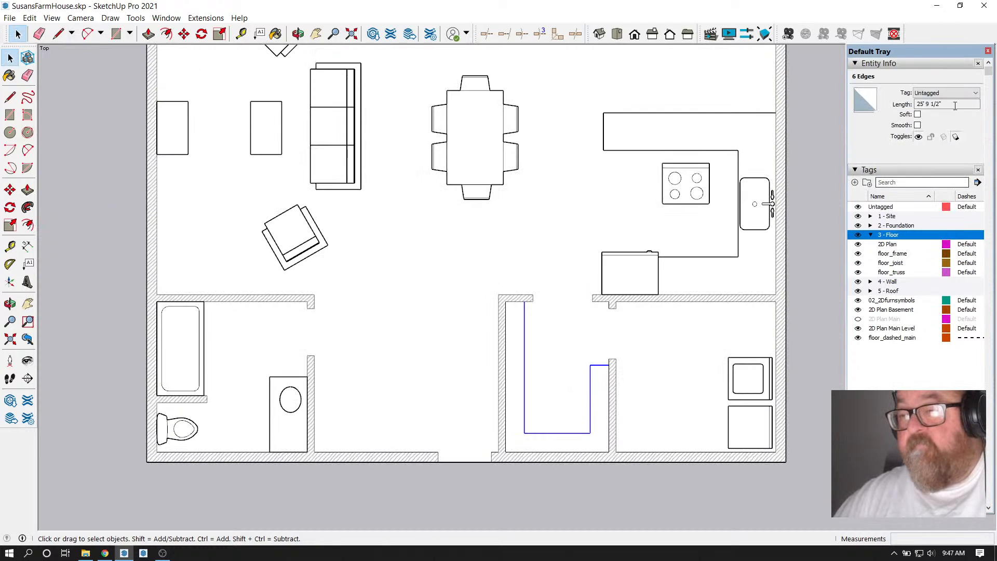
pyautogui.click(978, 92)
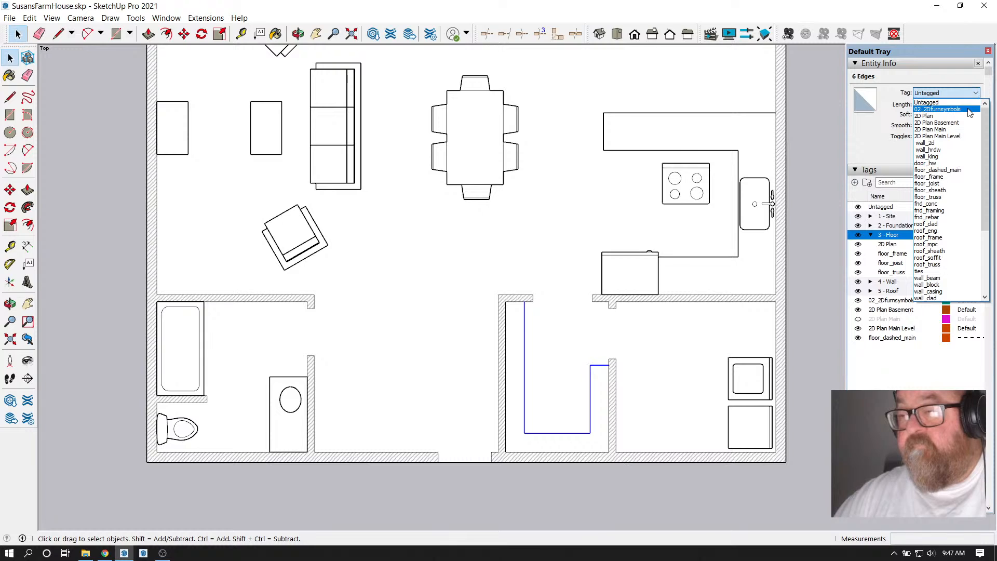
pyautogui.click(956, 170)
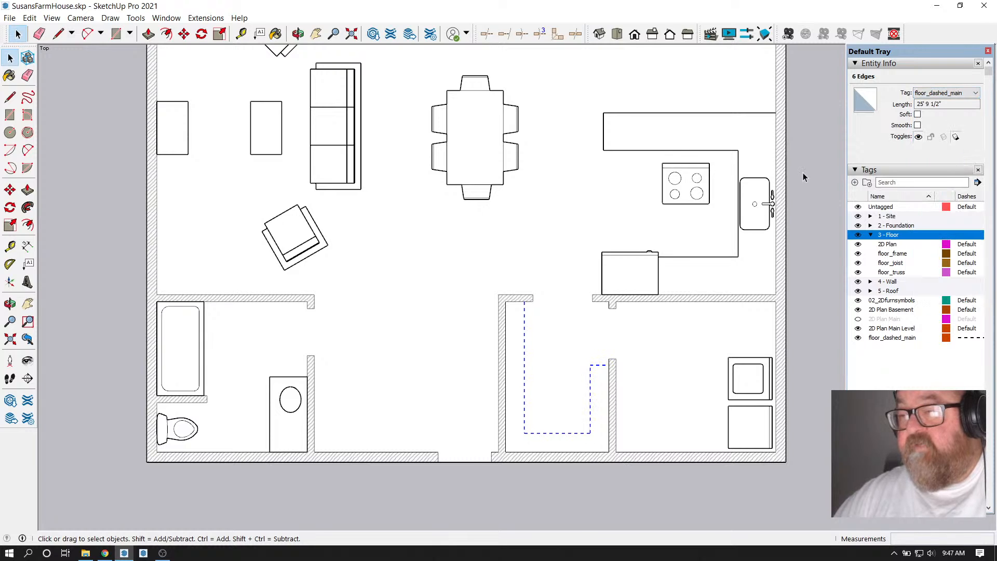
pyautogui.click(485, 314)
# Collapse the 3 - Floor tag folder and review the alternative plan's closets and room layout
pyautogui.scroll(-8, 485, 313)
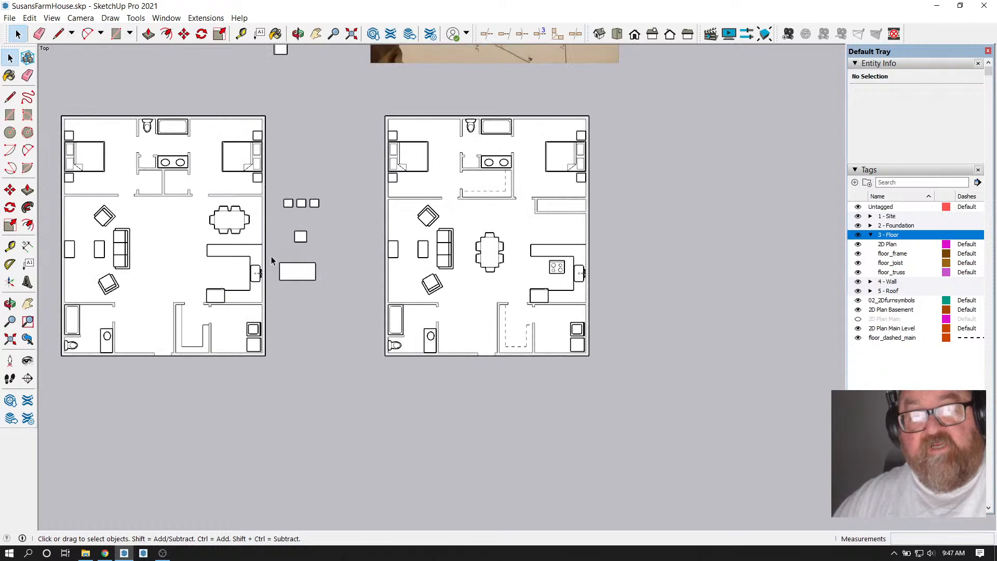
pyautogui.scroll(3, 271, 260)
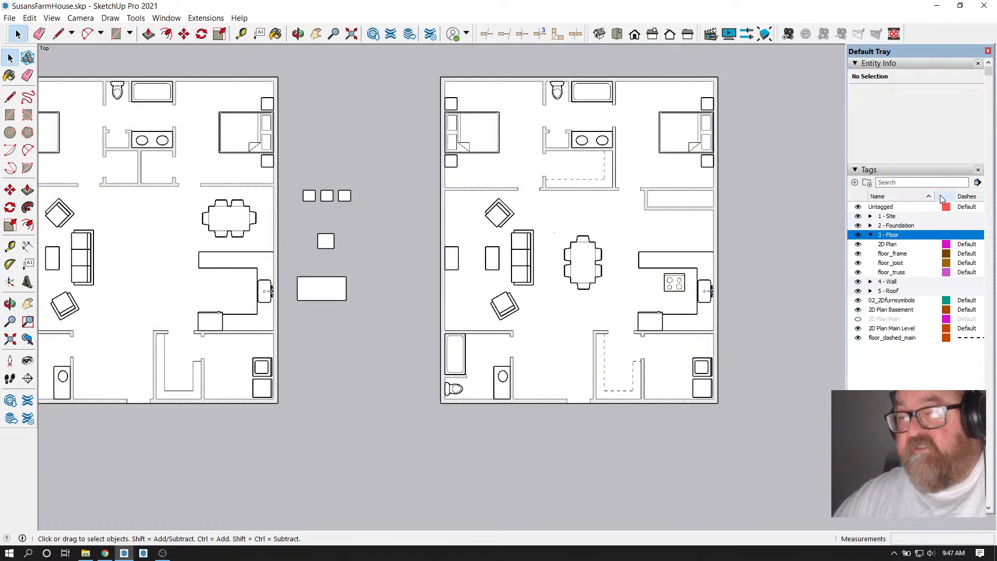
pyautogui.scroll(2, 605, 169)
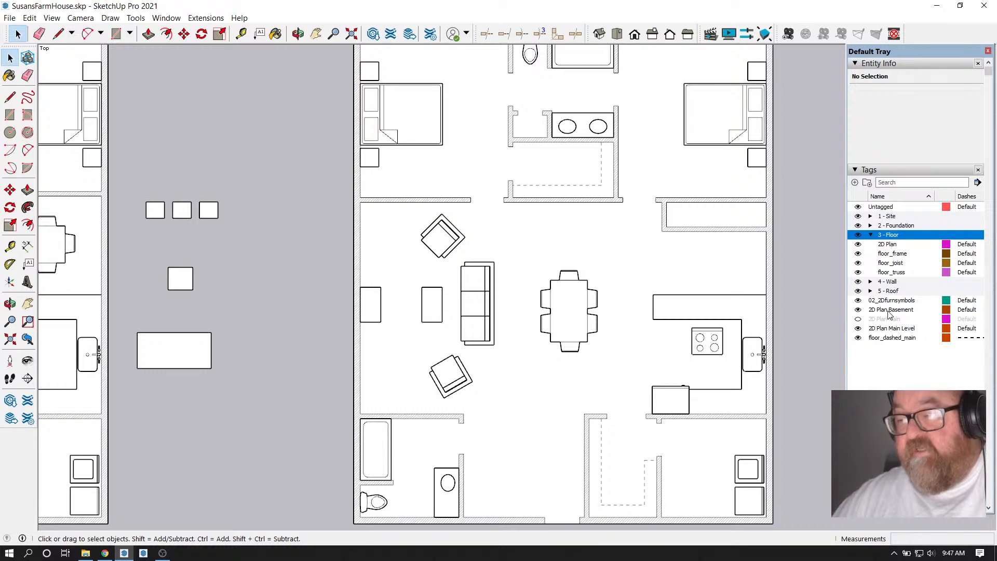
pyautogui.click(872, 235)
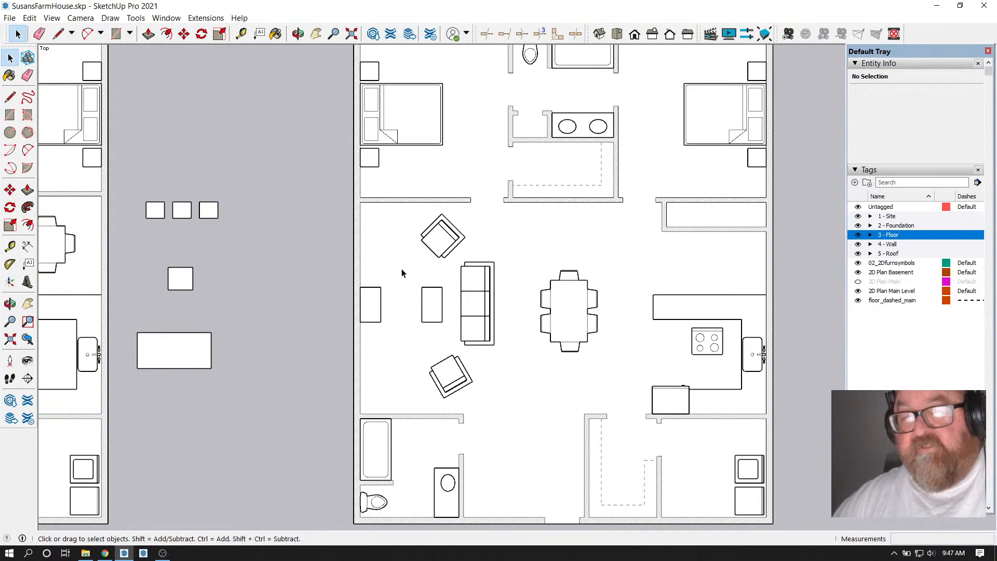
pyautogui.scroll(-1, 326, 265)
pyautogui.scroll(3, 728, 233)
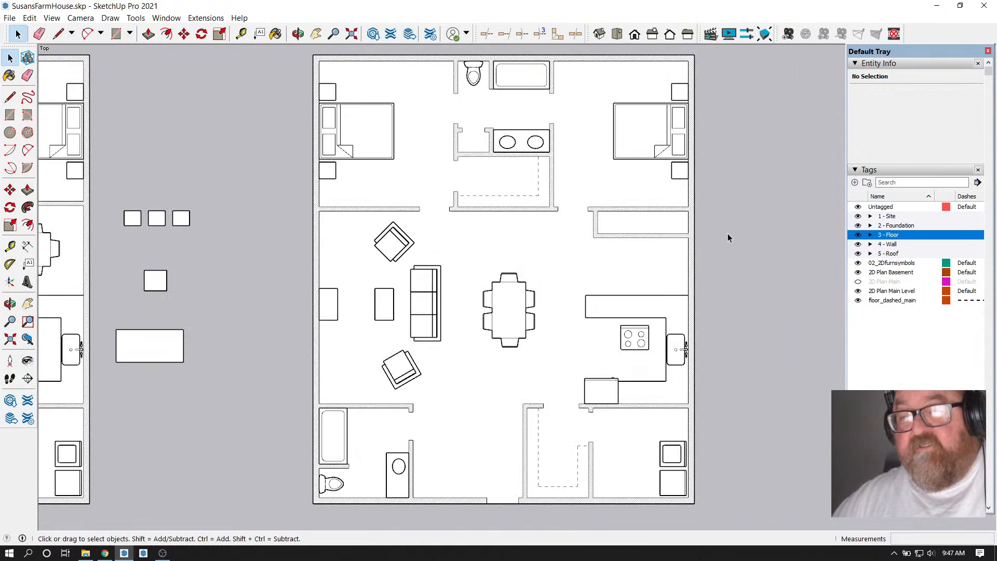
pyautogui.scroll(-1, 609, 223)
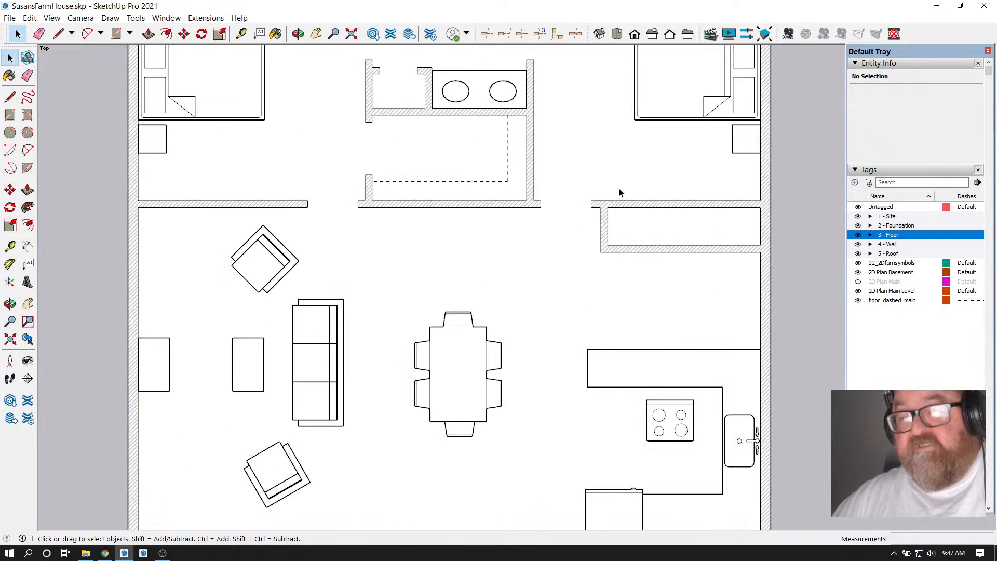
pyautogui.scroll(1, 626, 200)
pyautogui.scroll(-1, 654, 340)
pyautogui.scroll(1, 638, 209)
pyautogui.scroll(1, 638, 210)
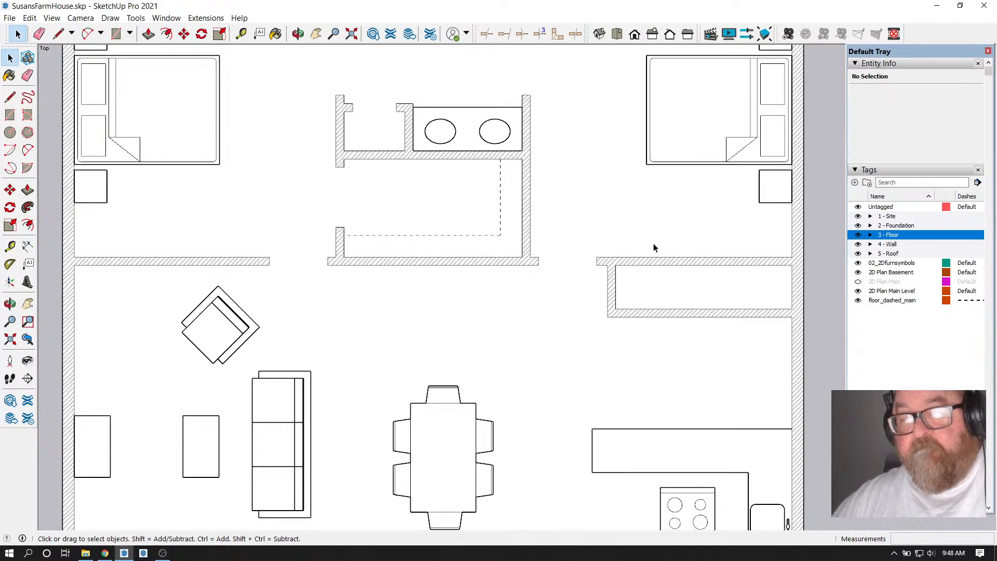
# Place a vertical guide through the centre of the enclosed closet below the right-hand bedroom
pyautogui.scroll(1, 654, 248)
pyautogui.click(242, 34)
pyautogui.scroll(-1, 378, 255)
pyautogui.scroll(1, 445, 254)
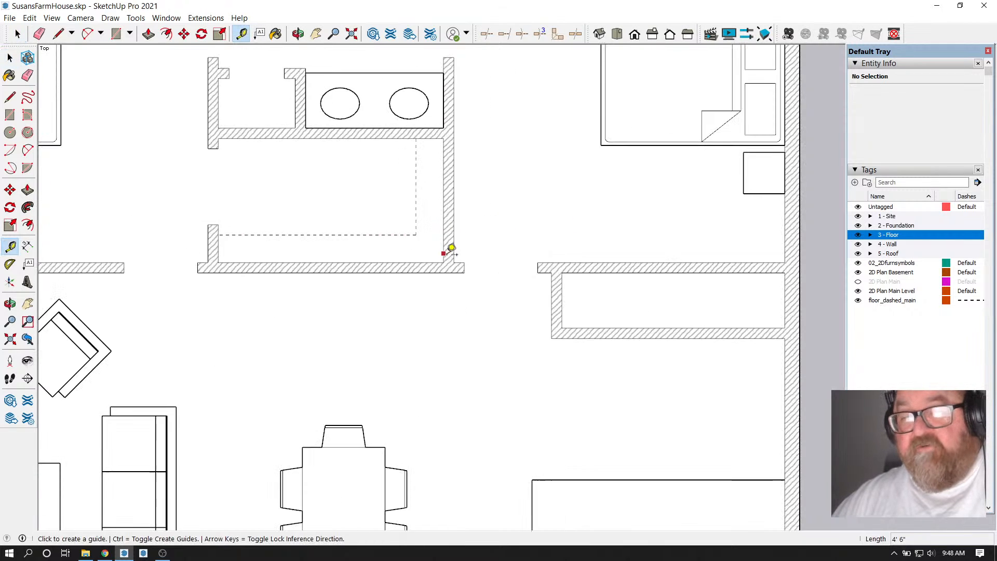
pyautogui.scroll(1, 609, 286)
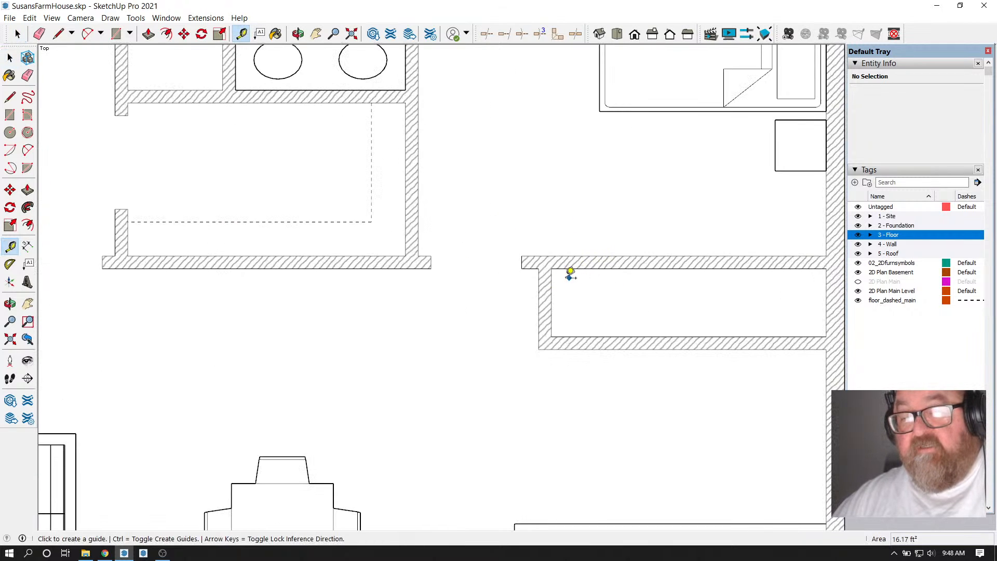
pyautogui.click(551, 280)
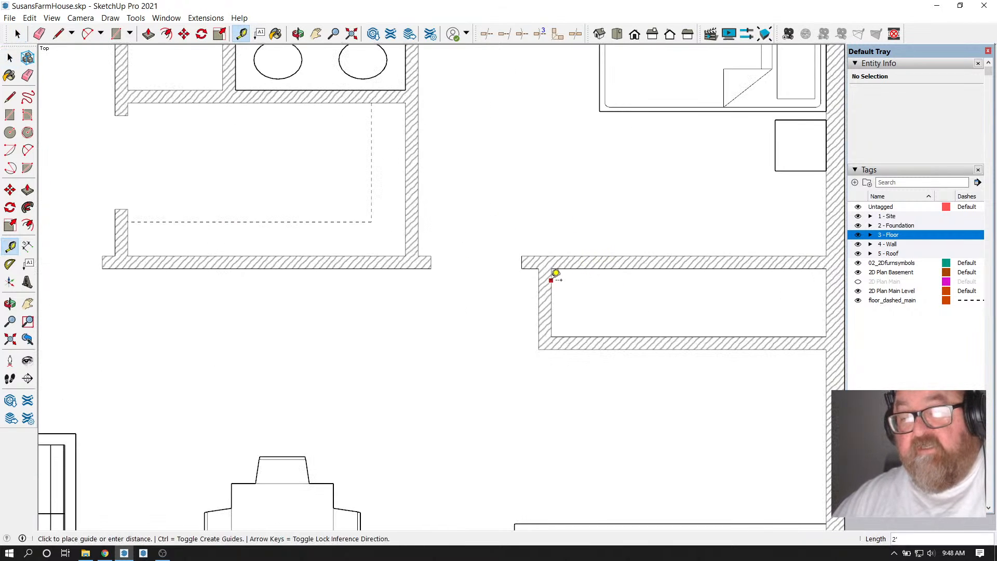
pyautogui.click(691, 261)
# Place a guide 16" left of the closet's centre guide and start another guide on its right side
pyautogui.click(689, 300)
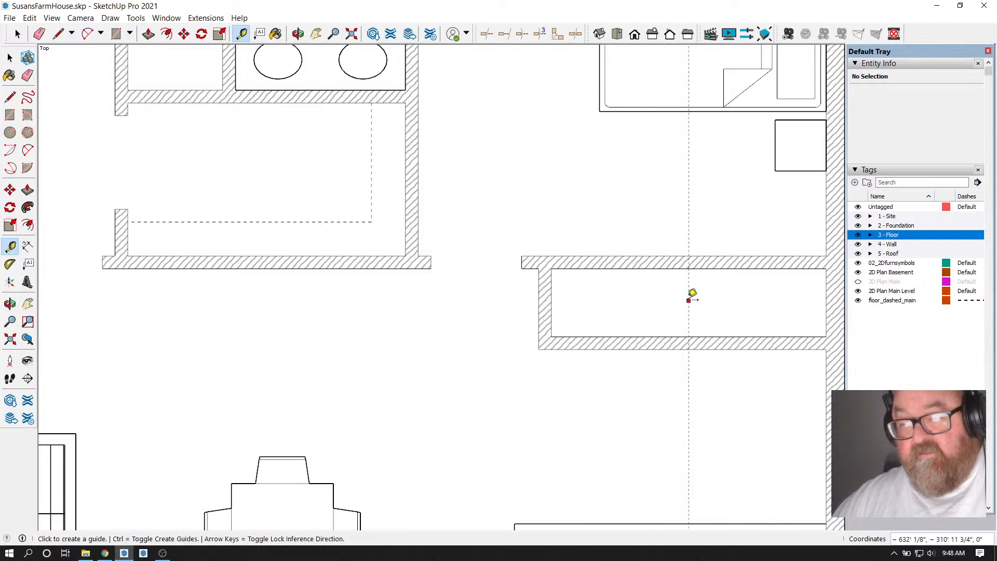
pyautogui.write('1')
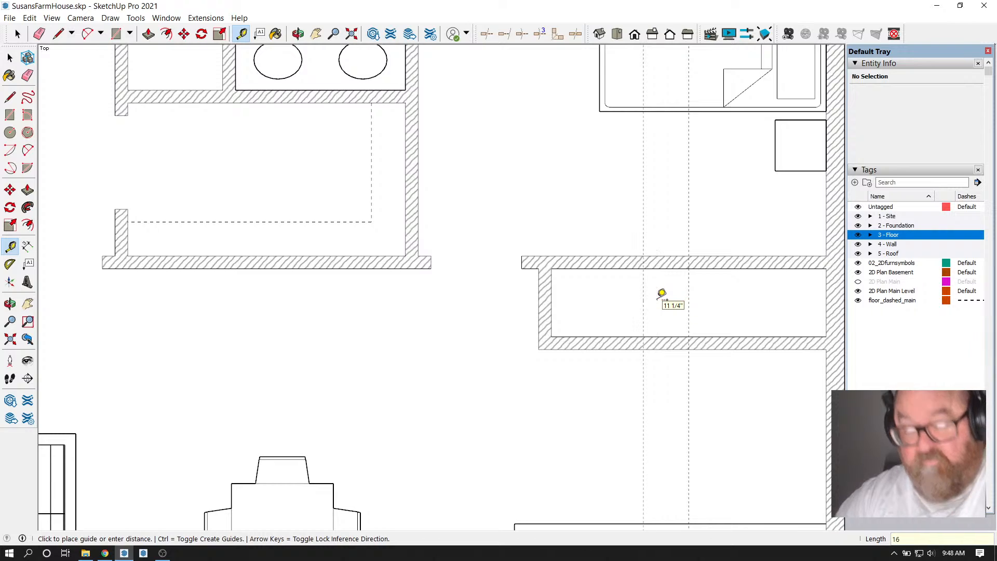
pyautogui.write('6')
pyautogui.press('Return')
pyautogui.click(688, 287)
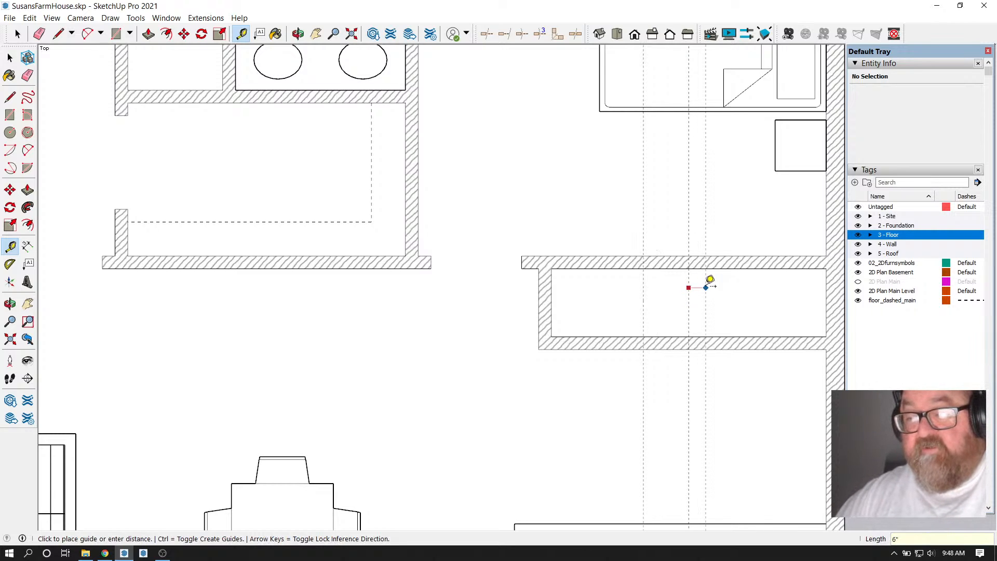
pyautogui.write('32')
pyautogui.press('Return')
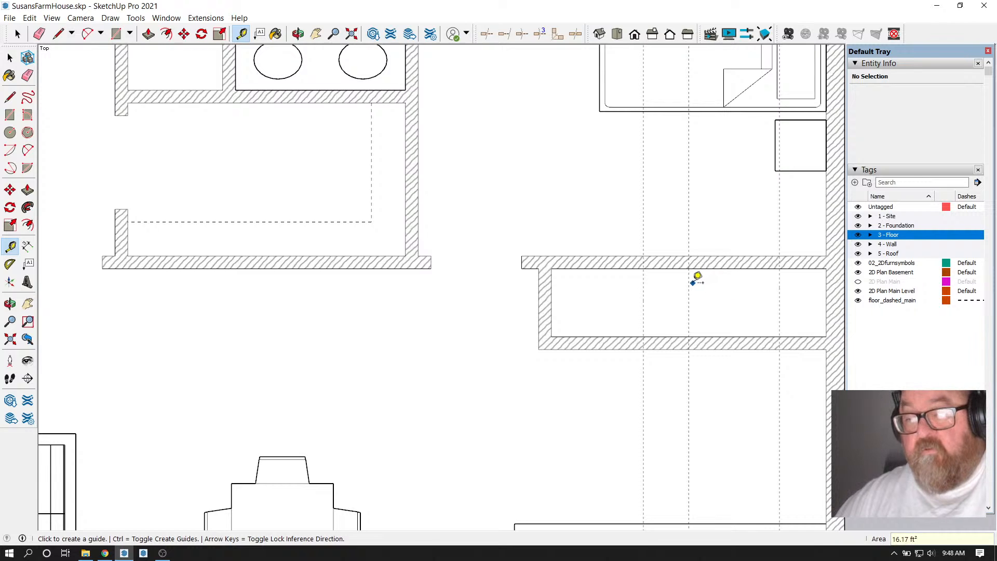
pyautogui.click(37, 35)
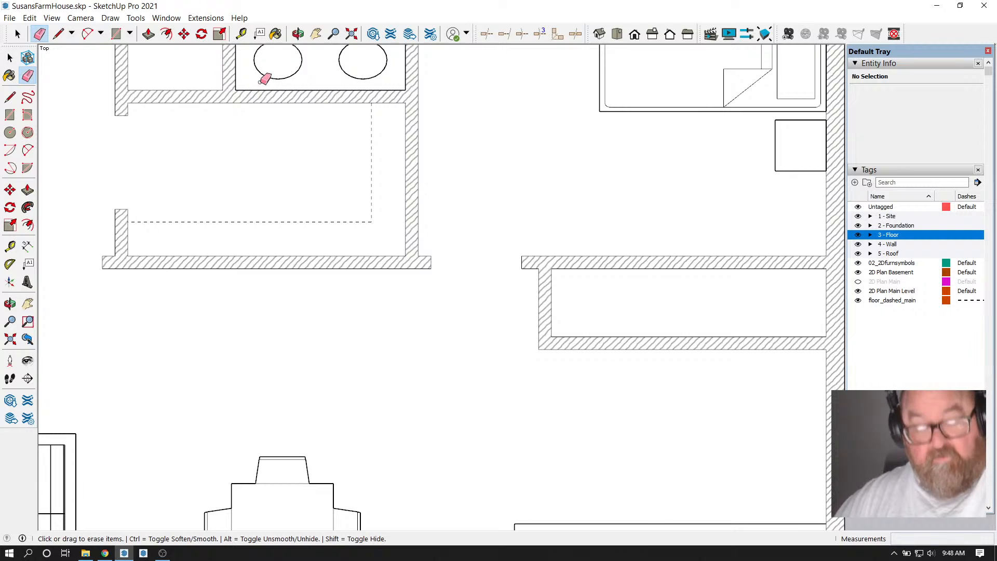
# Place a vertical guide through the midpoint of the closet beside the kitchen, with further guides 2' to each side of it
pyautogui.click(241, 34)
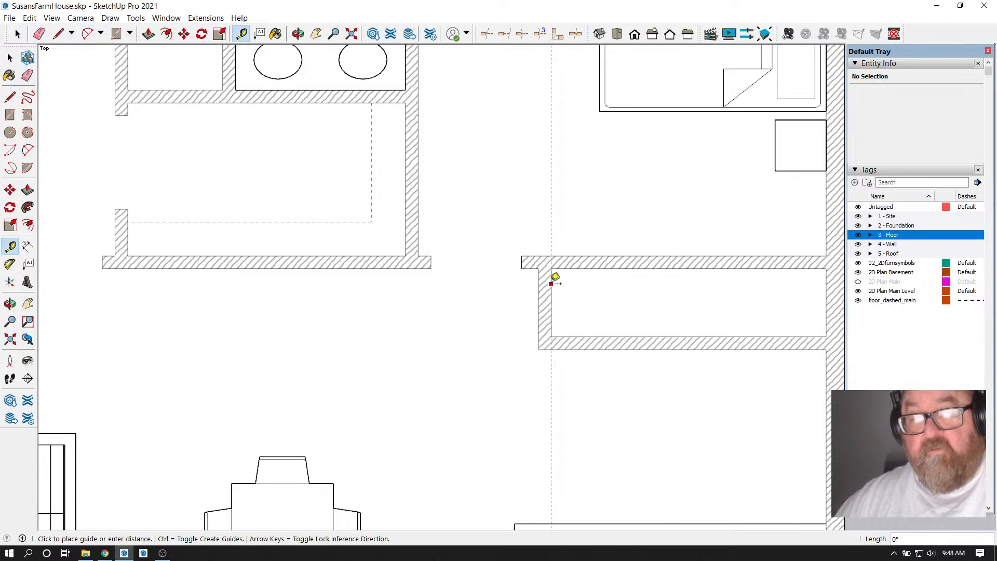
pyautogui.click(689, 267)
pyautogui.click(688, 293)
pyautogui.write("2'")
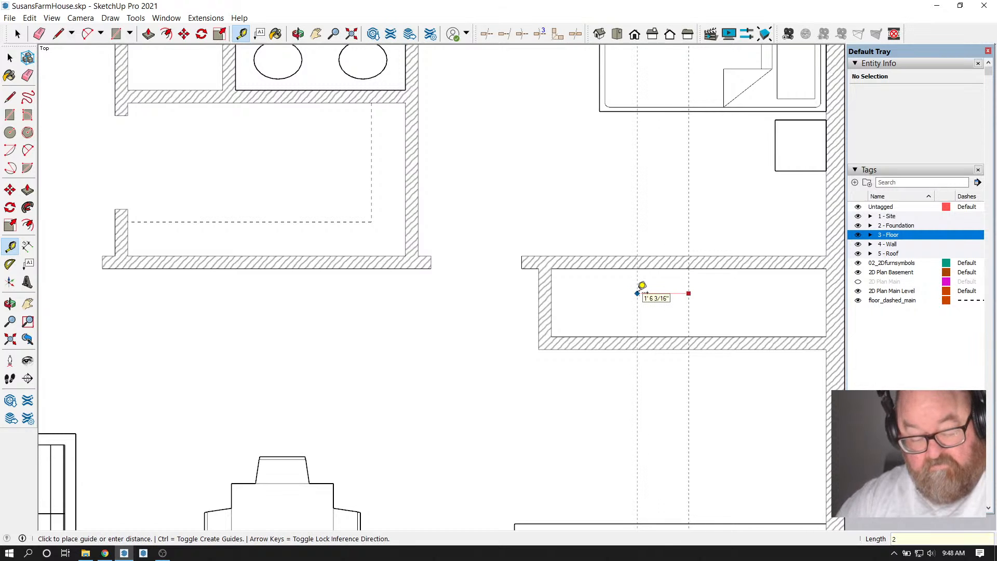
pyautogui.press('Return')
pyautogui.click(689, 295)
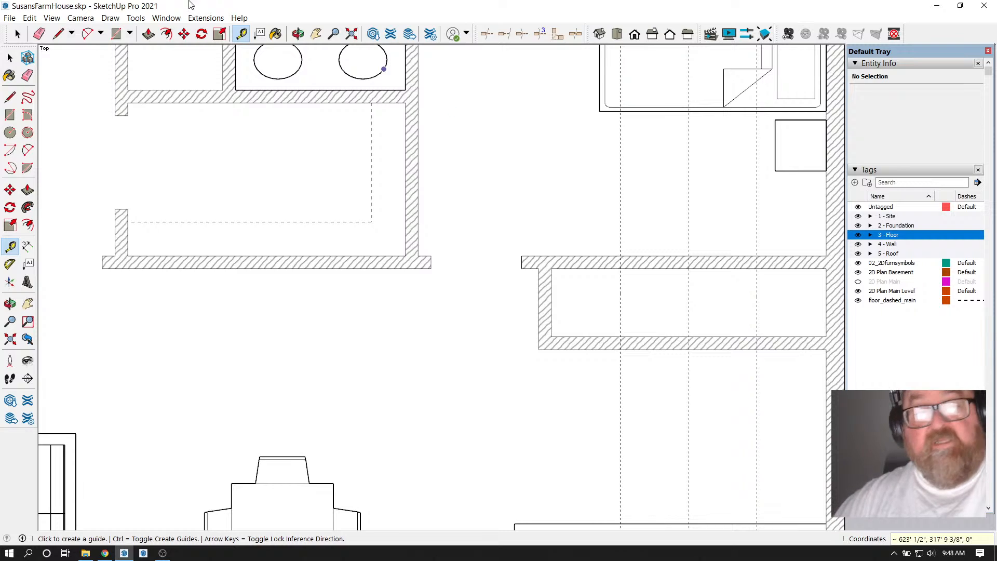
# Draw two short lines across the closet's bedroom-side wall where the outer guides cross it
pyautogui.click(39, 34)
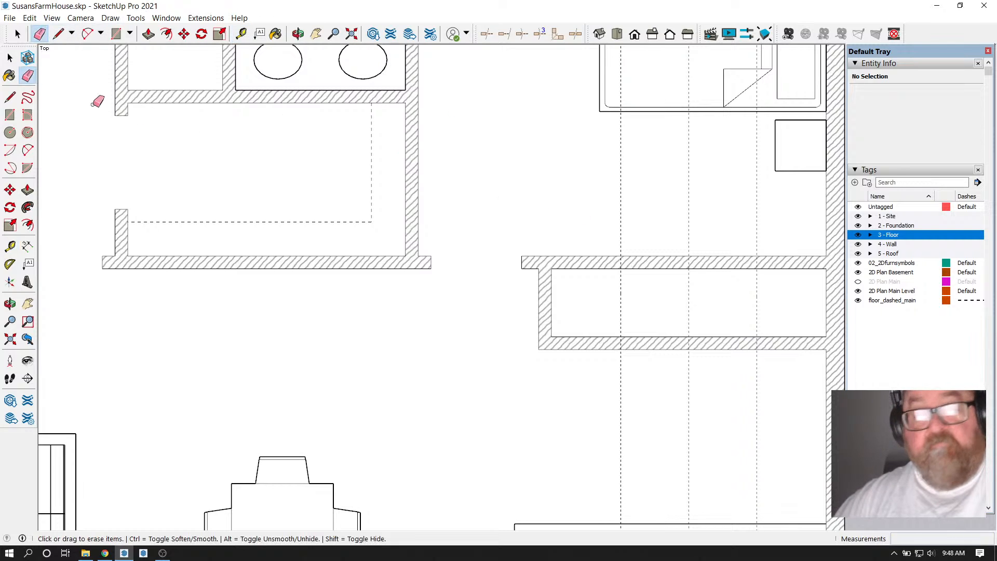
pyautogui.click(58, 34)
pyautogui.click(621, 258)
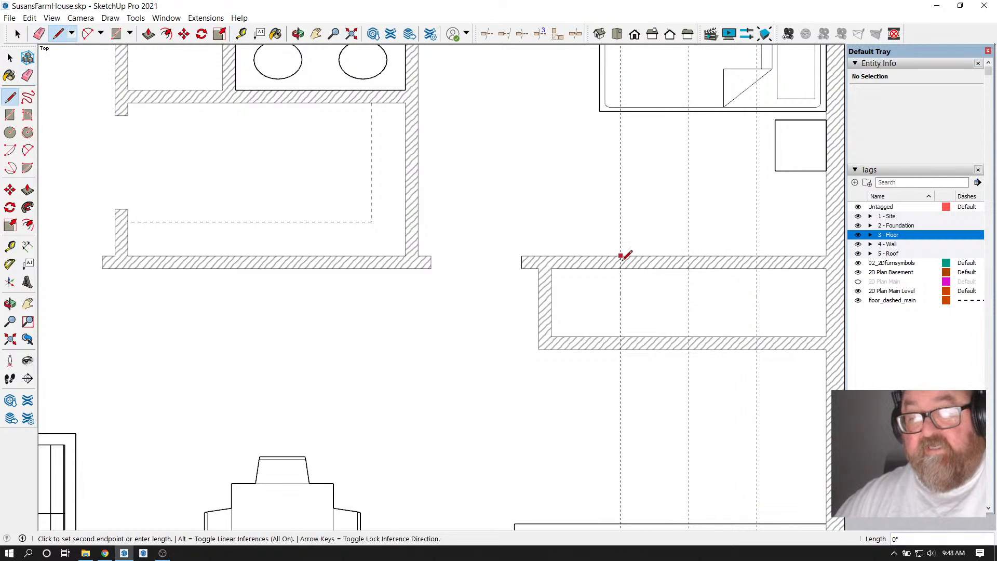
pyautogui.click(622, 266)
pyautogui.click(756, 256)
pyautogui.click(757, 268)
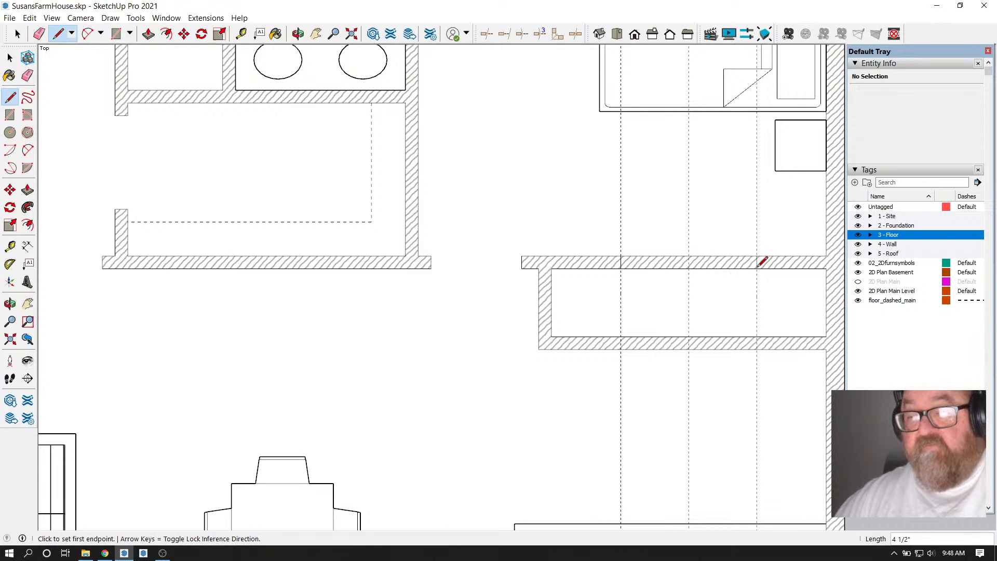
# Erase the wall segment between the two lines to open the closet doorway, and erase the construction guides
pyautogui.click(39, 34)
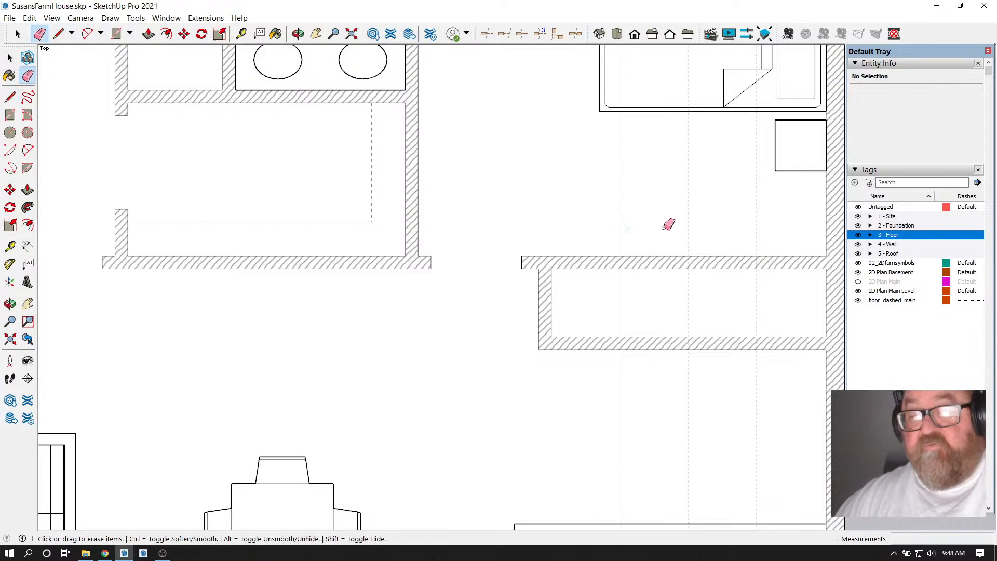
pyautogui.moveTo(667, 223); pyautogui.dragTo(697, 285)
pyautogui.moveTo(600, 290); pyautogui.dragTo(773, 292)
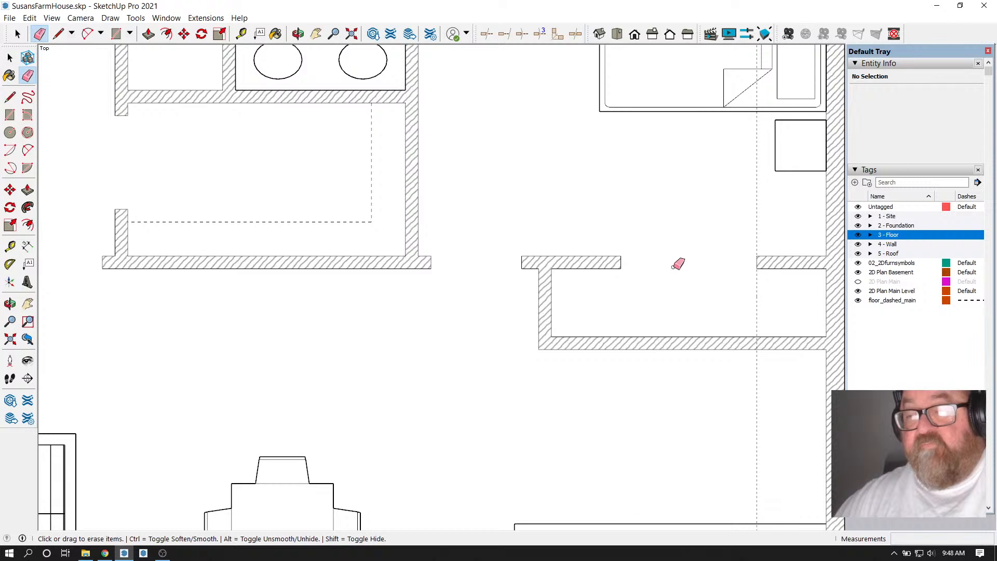
# Open the kitchen counter group and move the three edges of its peninsula up against the closet's kitchen-side wall
pyautogui.scroll(-2, 661, 251)
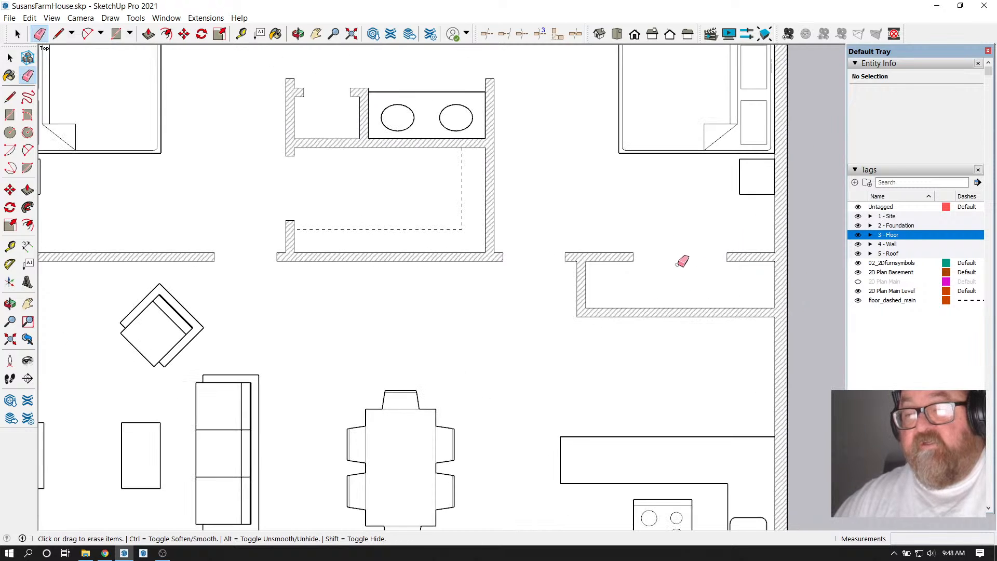
pyautogui.scroll(-5, 682, 261)
pyautogui.scroll(2, 613, 322)
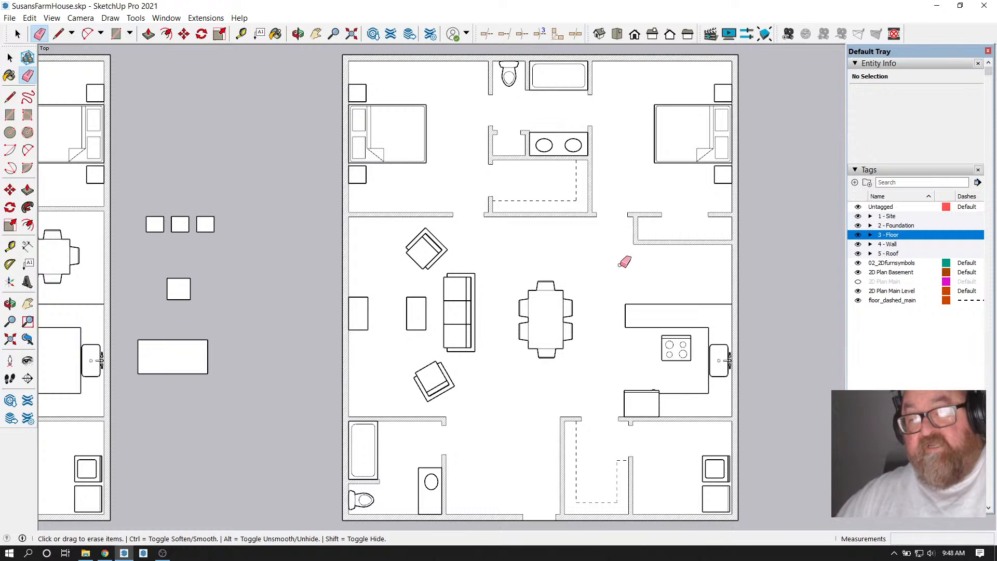
pyautogui.scroll(3, 643, 258)
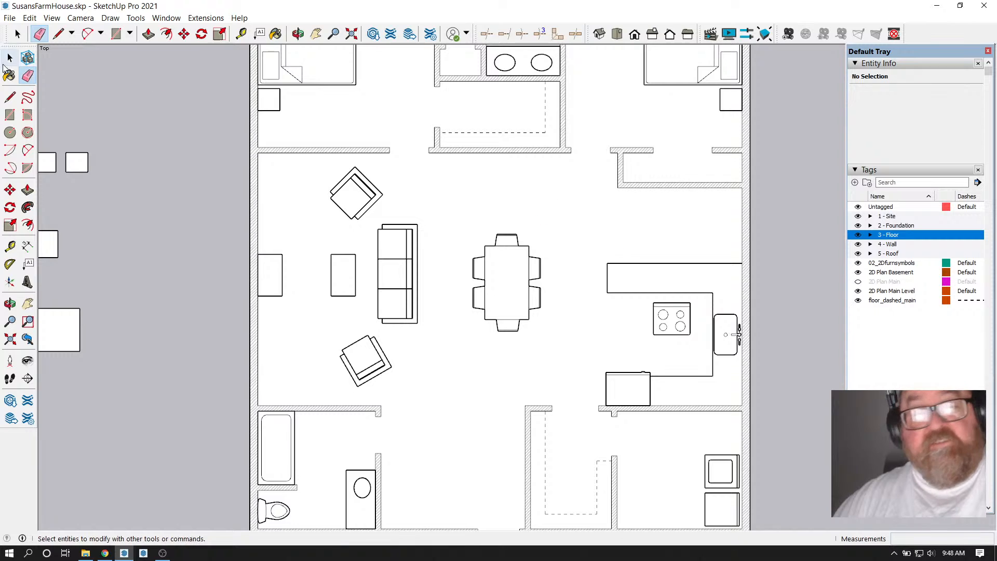
pyautogui.click(9, 59)
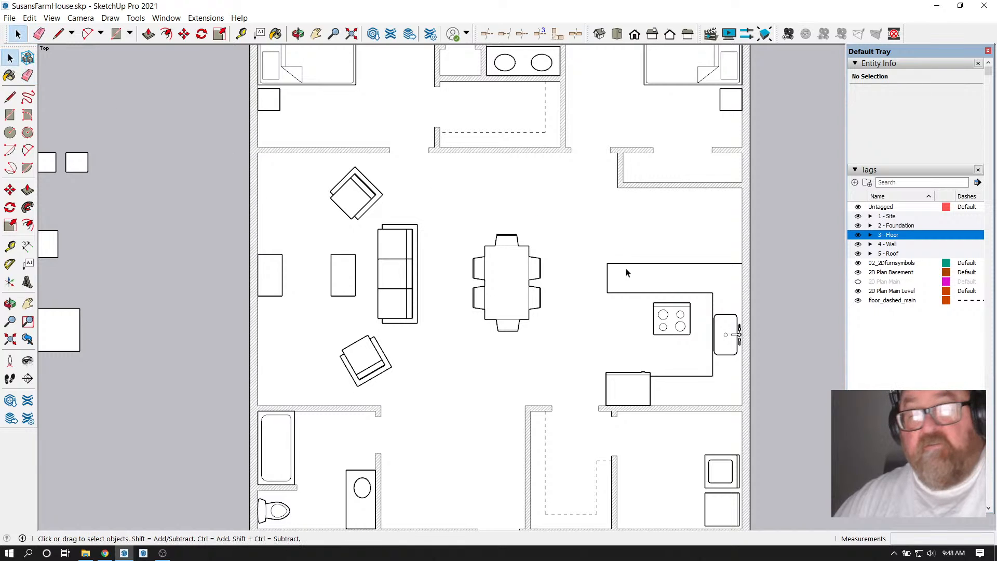
pyautogui.doubleClick(609, 275)
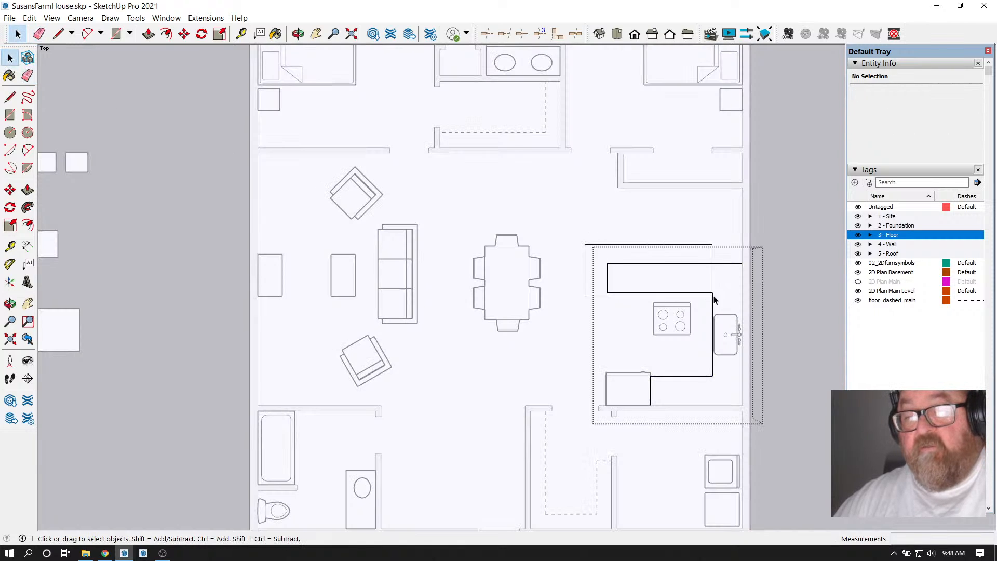
pyautogui.tripleClick(737, 291)
pyautogui.press('m')
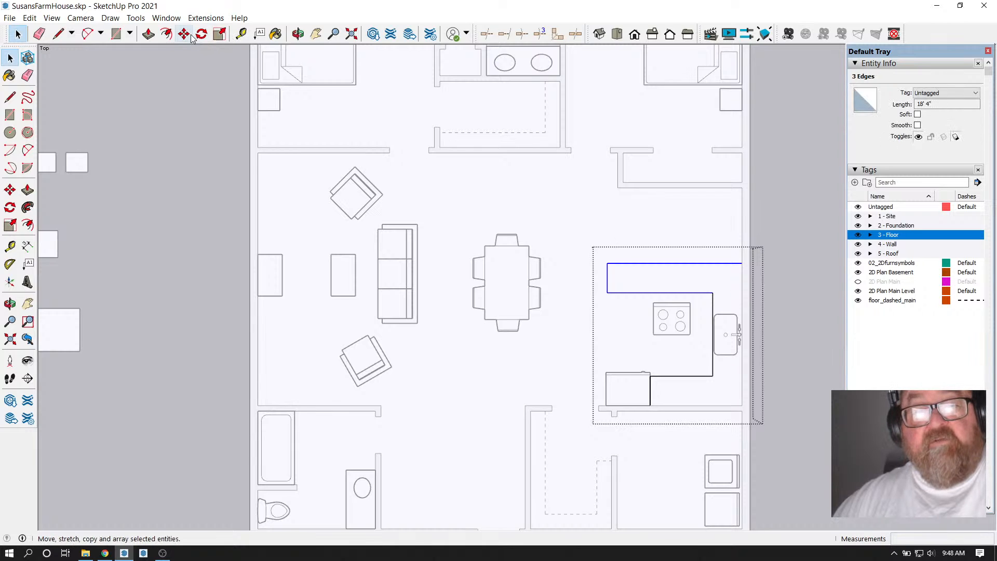
pyautogui.click(744, 266)
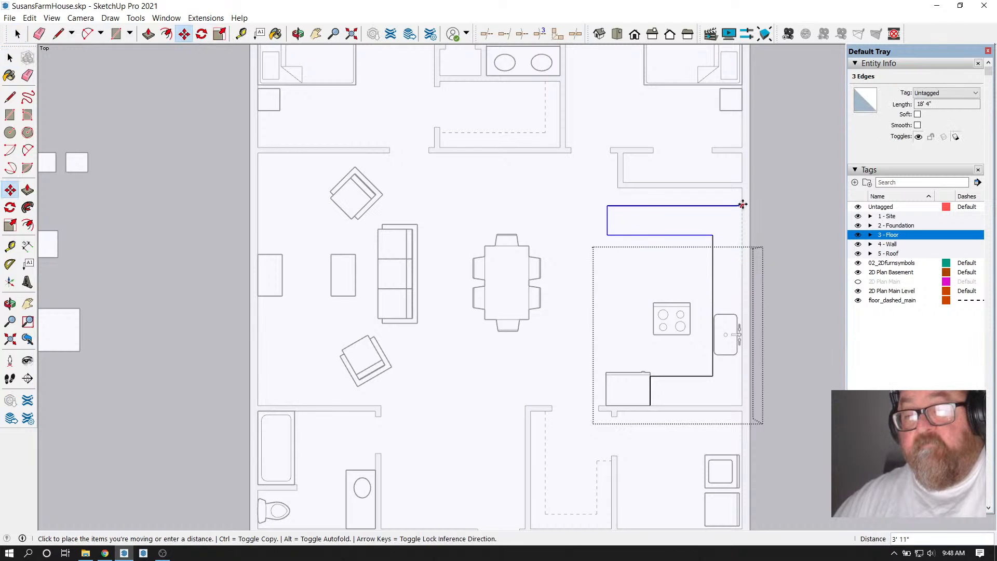
pyautogui.click(743, 188)
# Move the free end edge of the counter run along the closet wall to line up with the wall's outer corner
pyautogui.scroll(-3, 662, 222)
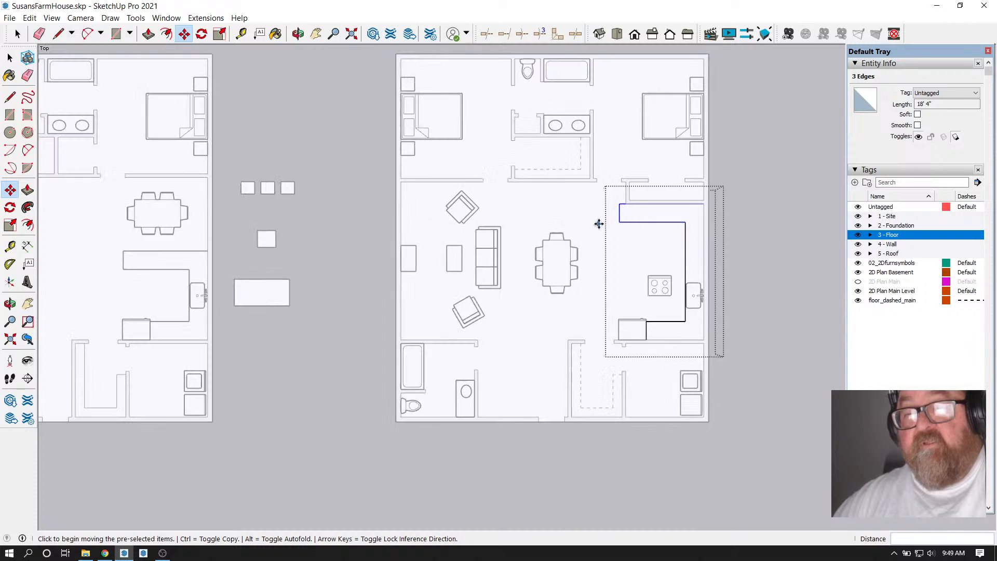
pyautogui.scroll(2, 629, 224)
pyautogui.press('space')
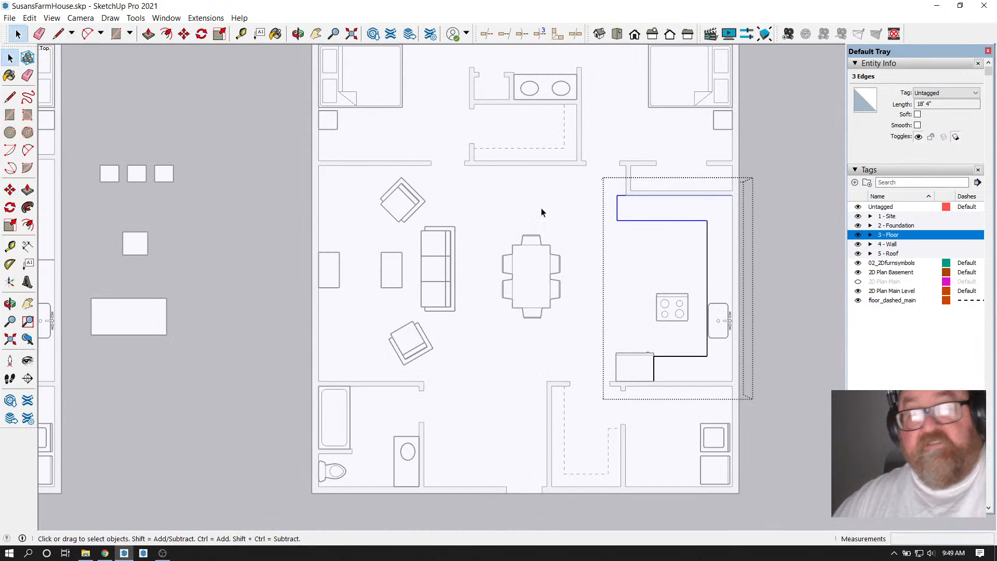
pyautogui.scroll(2, 639, 218)
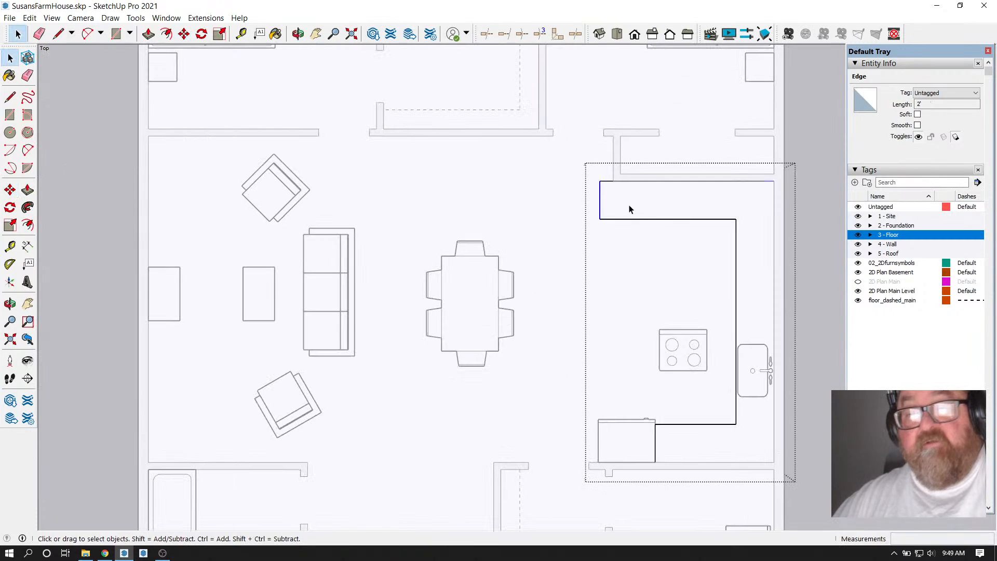
pyautogui.click(184, 33)
pyautogui.scroll(1, 605, 194)
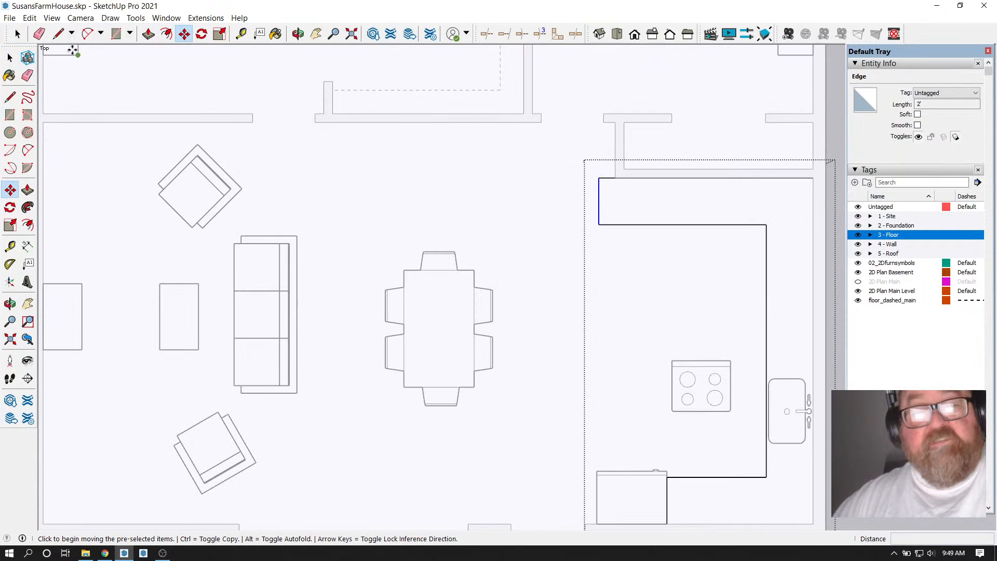
pyautogui.click(17, 34)
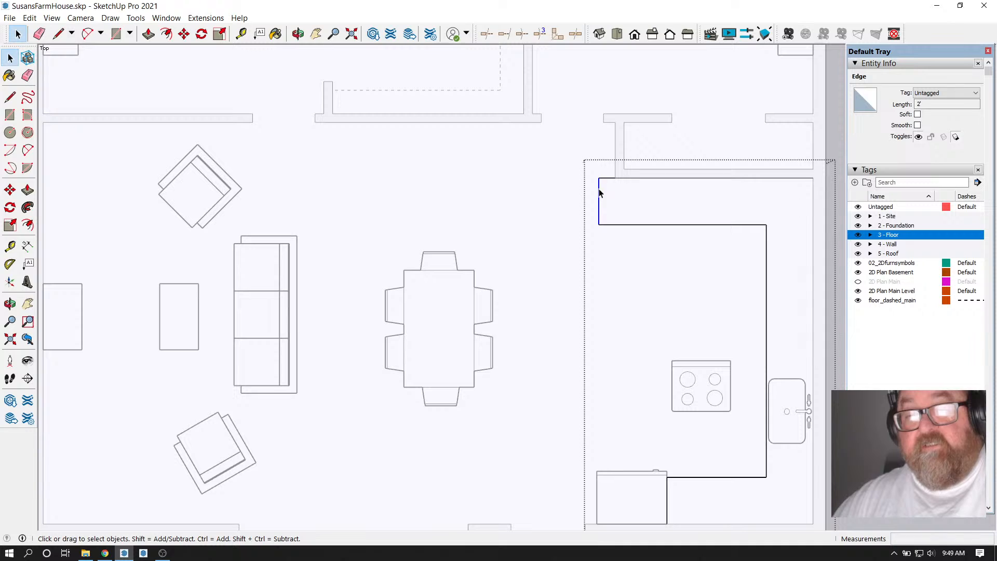
pyautogui.press('m')
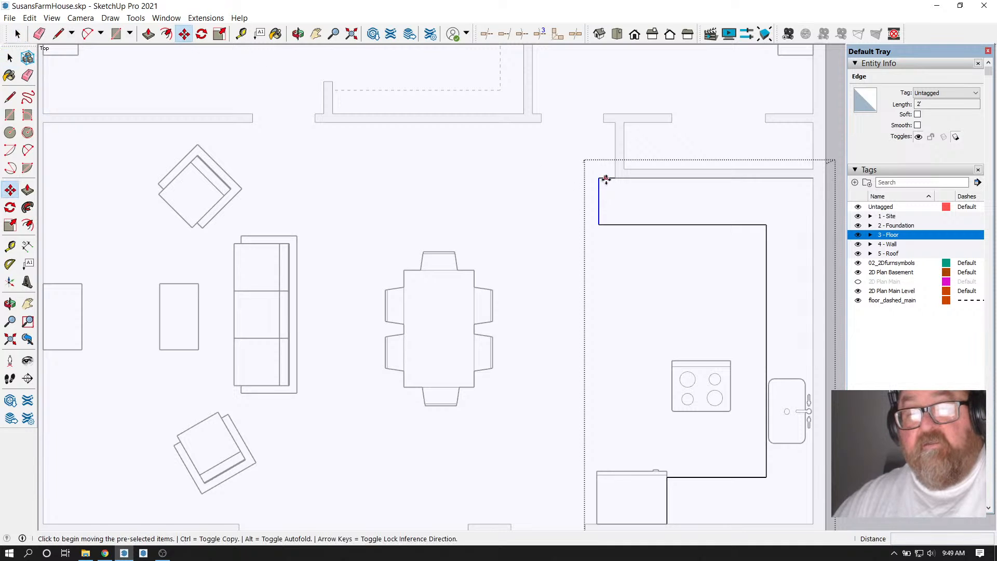
pyautogui.click(598, 178)
pyautogui.click(615, 178)
# Move the same counter end edge 2" further inward from the wall corner and close the counter group
pyautogui.click(615, 179)
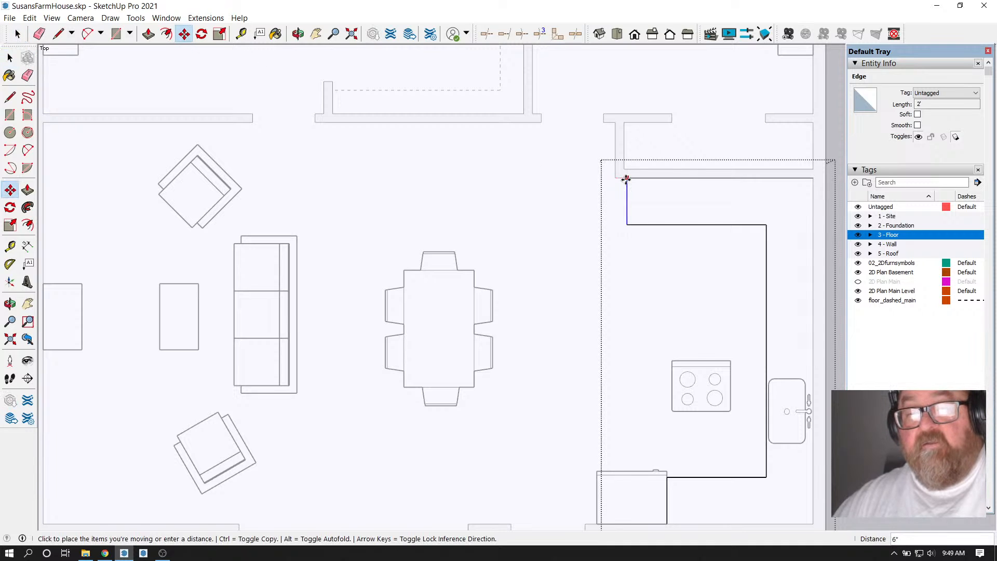
pyautogui.write('2')
pyautogui.press('Return')
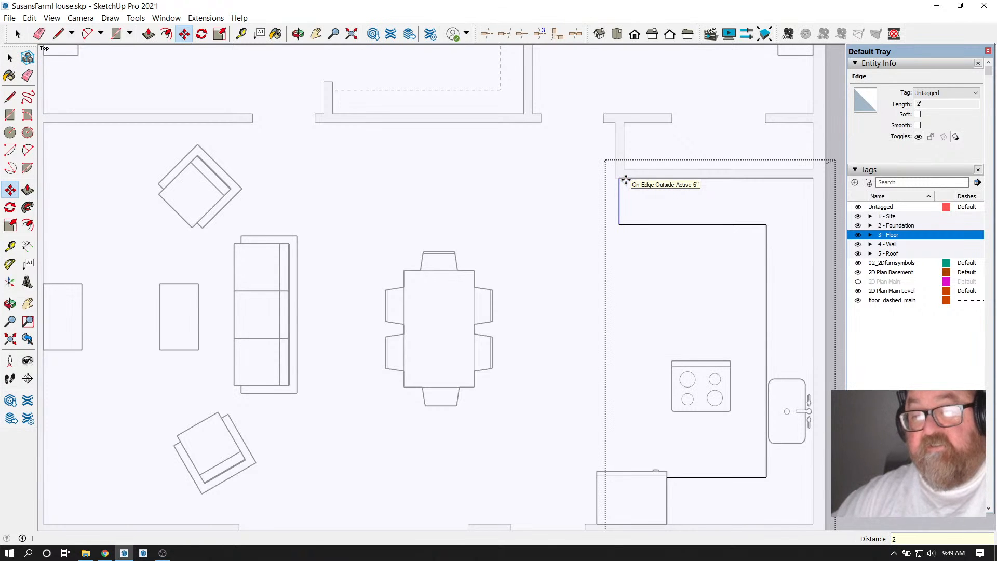
pyautogui.scroll(-3, 551, 185)
pyautogui.click(17, 34)
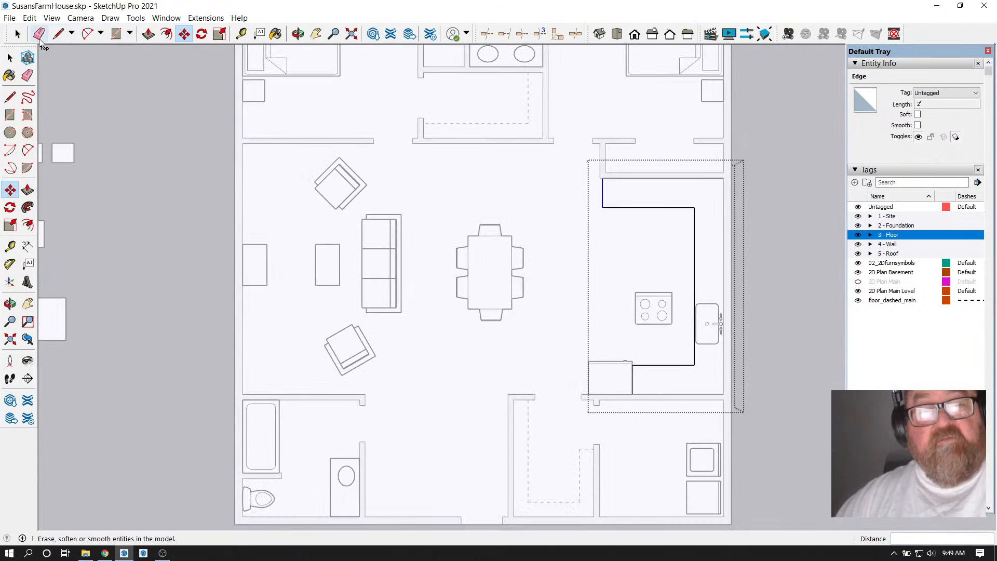
pyautogui.scroll(-2, 557, 202)
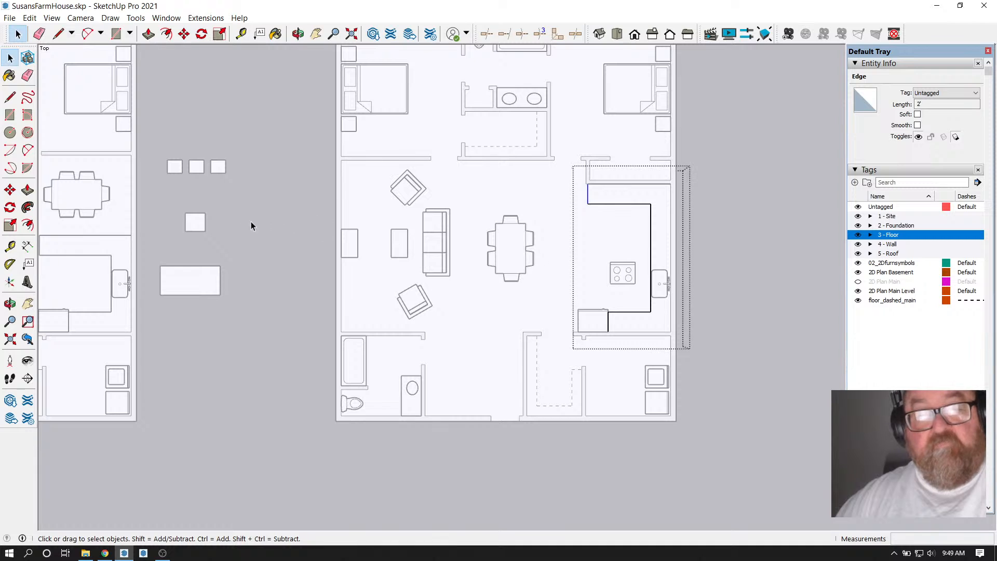
pyautogui.scroll(-1, 259, 233)
pyautogui.click(307, 246)
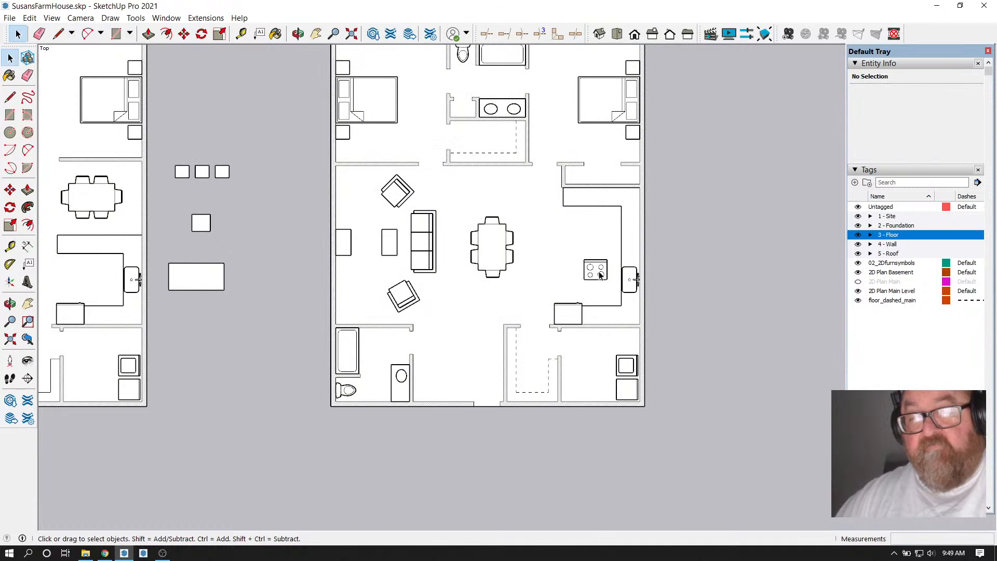
# Move the stove about 5' 4" straight up so it sits just in front of the counter run along the closet wall
pyautogui.scroll(2, 609, 269)
pyautogui.click(606, 269)
pyautogui.scroll(1, 609, 270)
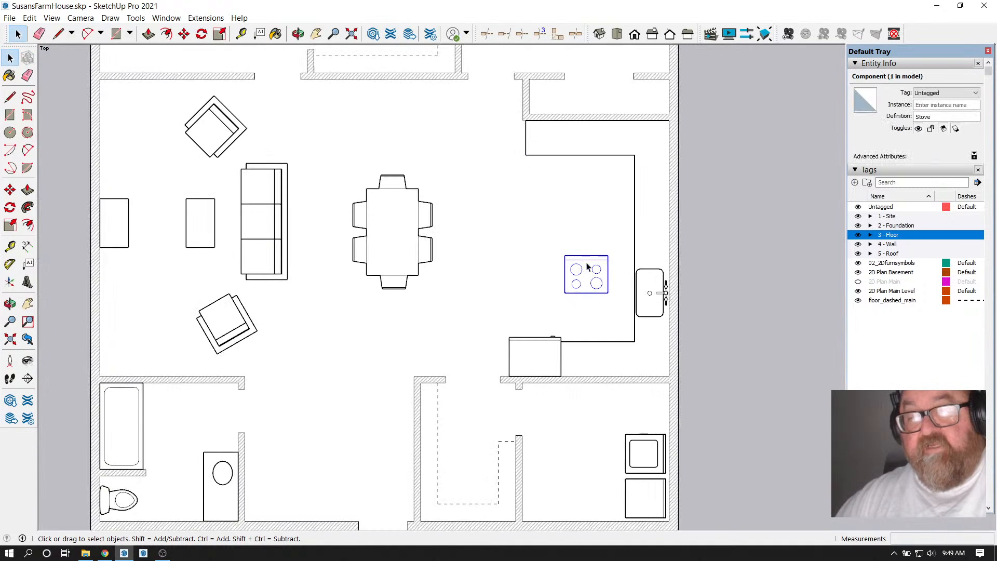
pyautogui.click(184, 33)
pyautogui.scroll(1, 571, 176)
pyautogui.click(598, 297)
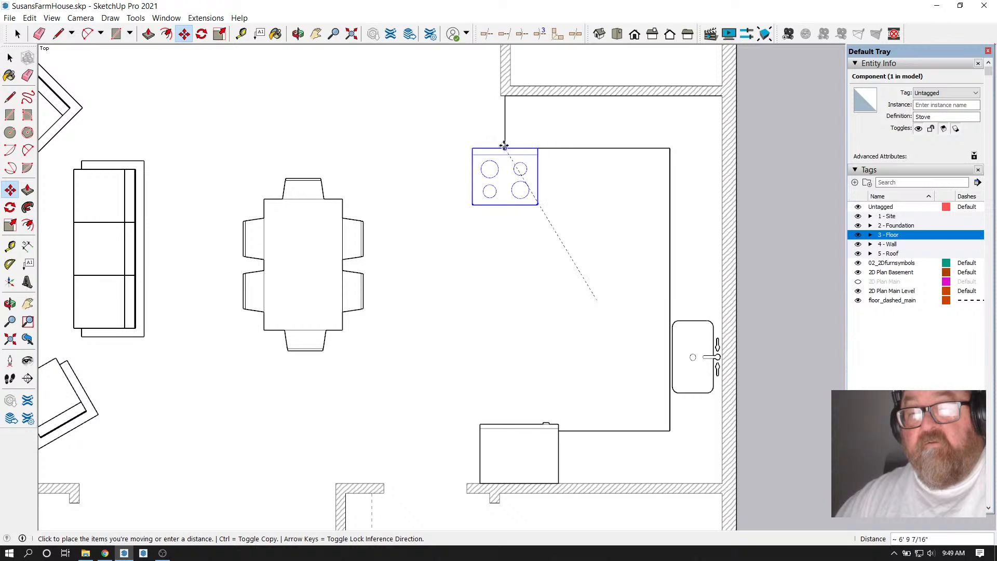
pyautogui.click(597, 161)
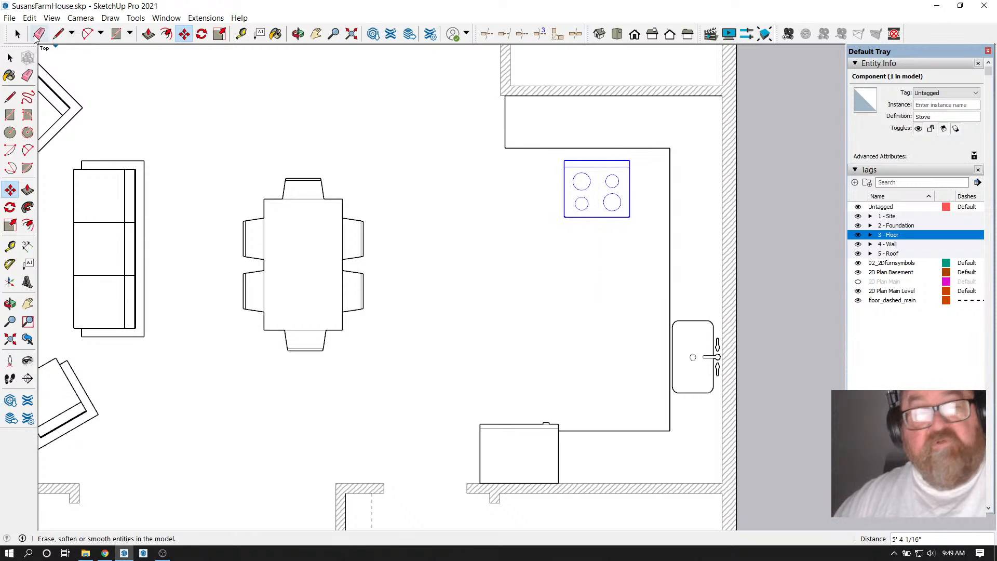
# Open the counter group and place a vertical guide through the midpoint of the front edge of the counter above the stove
pyautogui.click(17, 34)
pyautogui.click(597, 149)
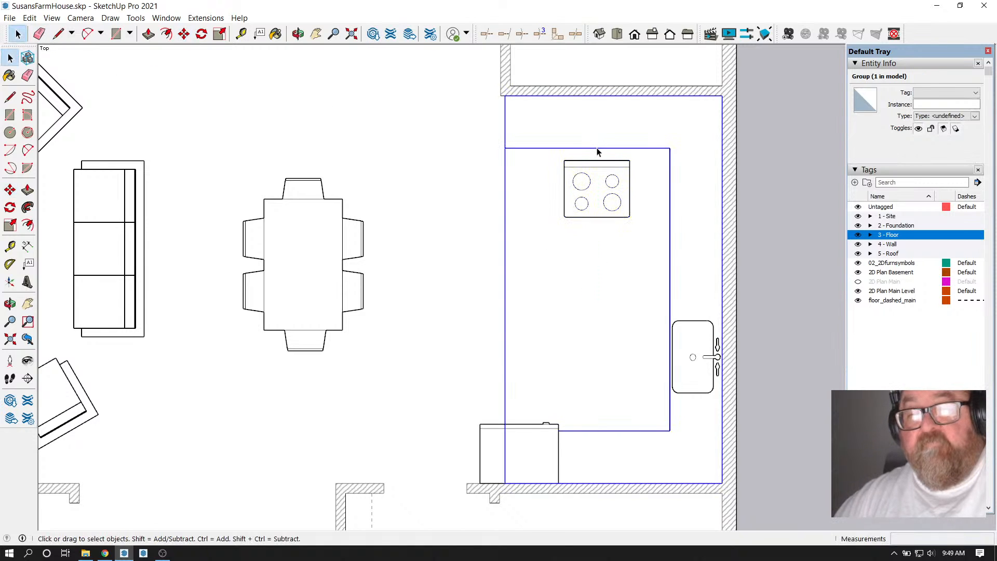
pyautogui.doubleClick(597, 152)
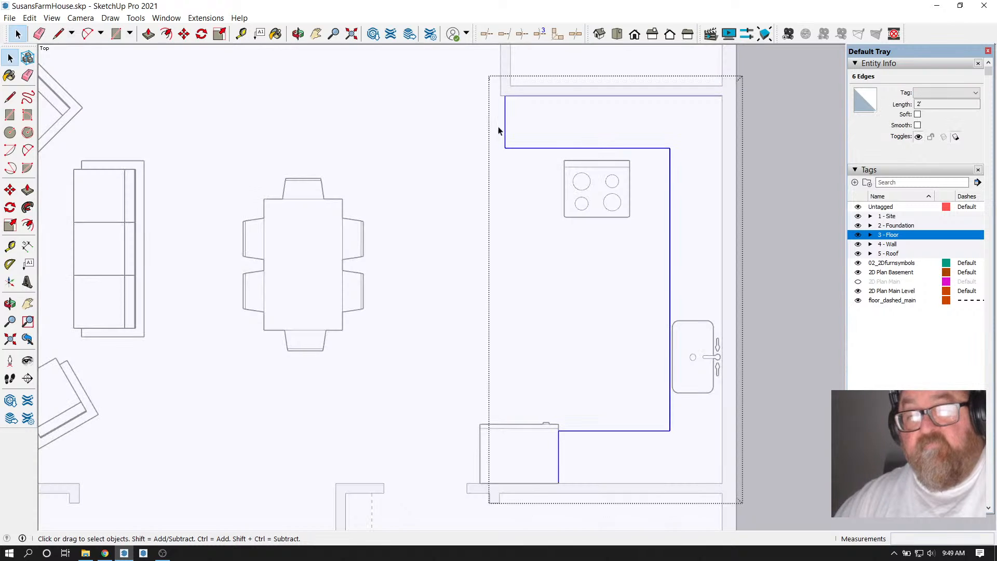
pyautogui.press('t')
pyautogui.click(669, 164)
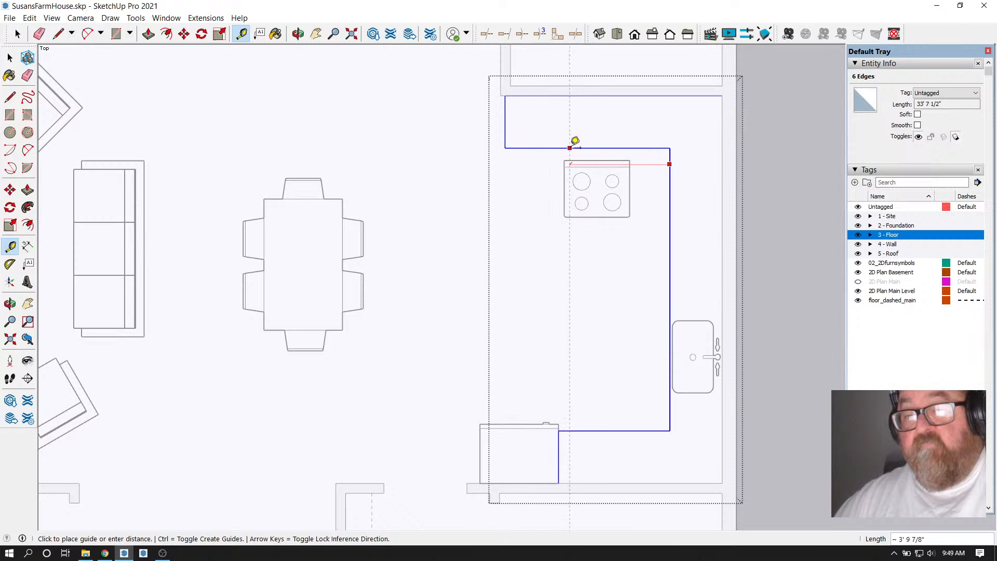
pyautogui.click(588, 142)
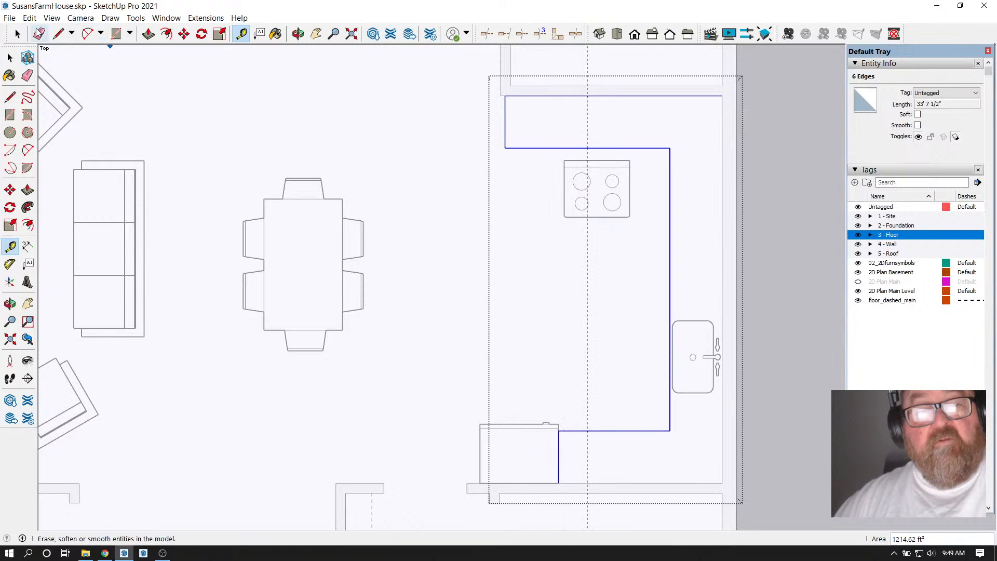
# Close the counter group and move the stove against the closet wall, with the midpoint of its back edge on the vertical guide
pyautogui.click(19, 34)
pyautogui.click(400, 131)
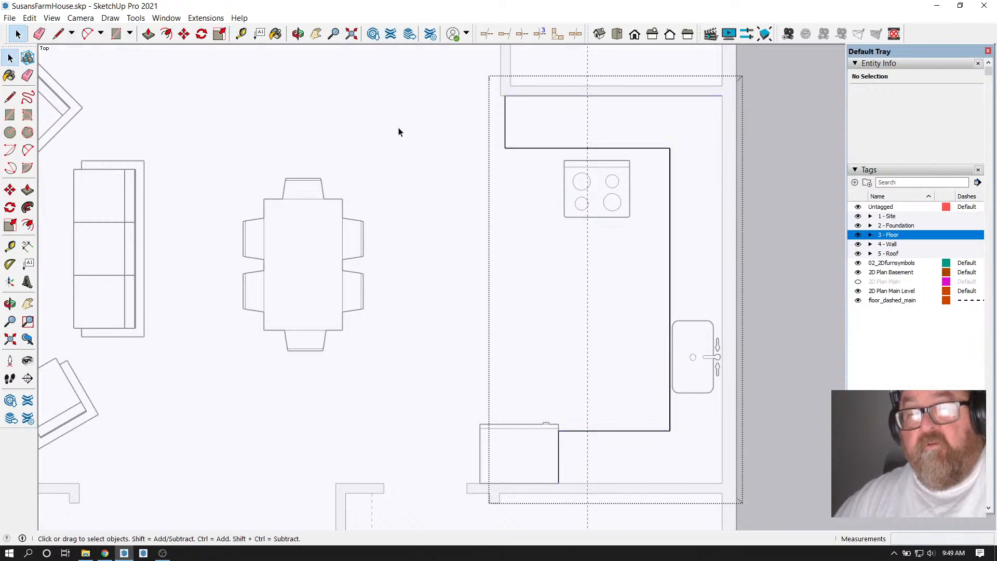
pyautogui.click(621, 170)
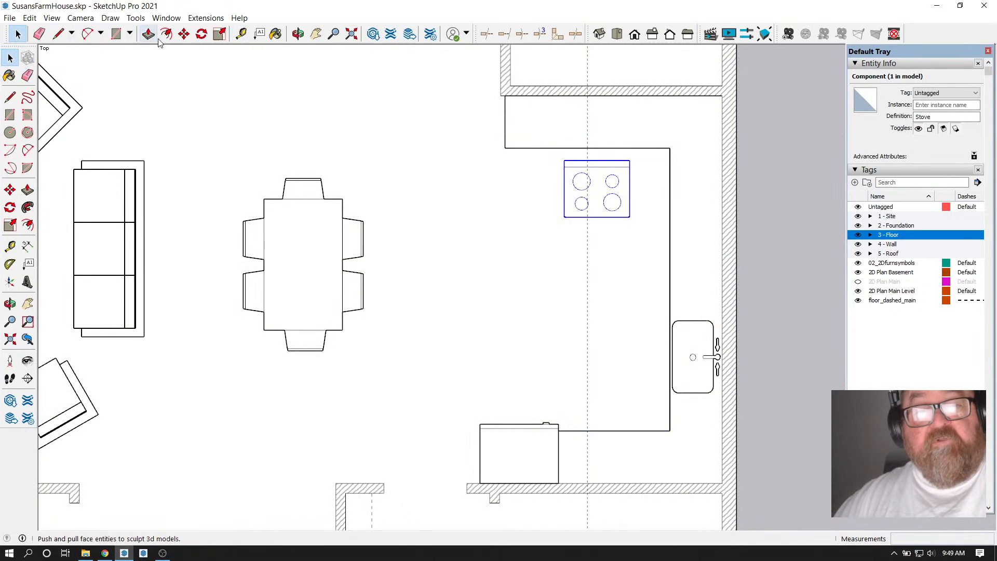
pyautogui.click(184, 34)
pyautogui.scroll(1, 591, 166)
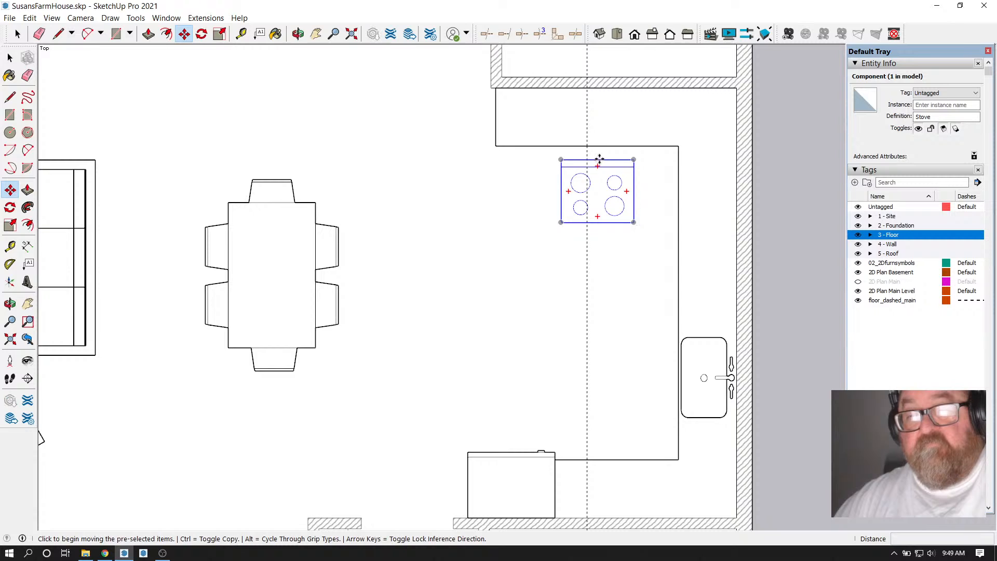
pyautogui.moveTo(597, 161); pyautogui.dragTo(588, 146)
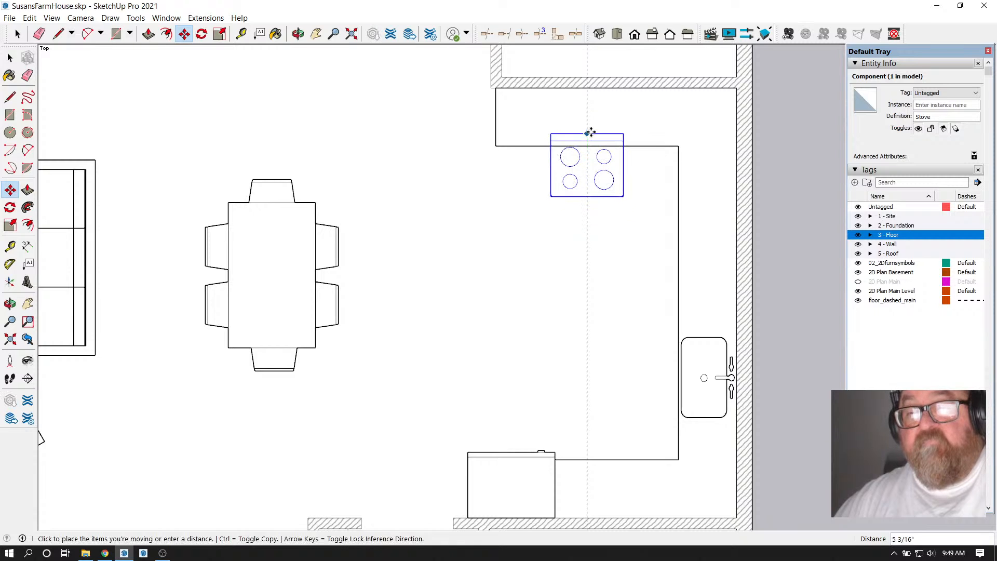
pyautogui.click(588, 89)
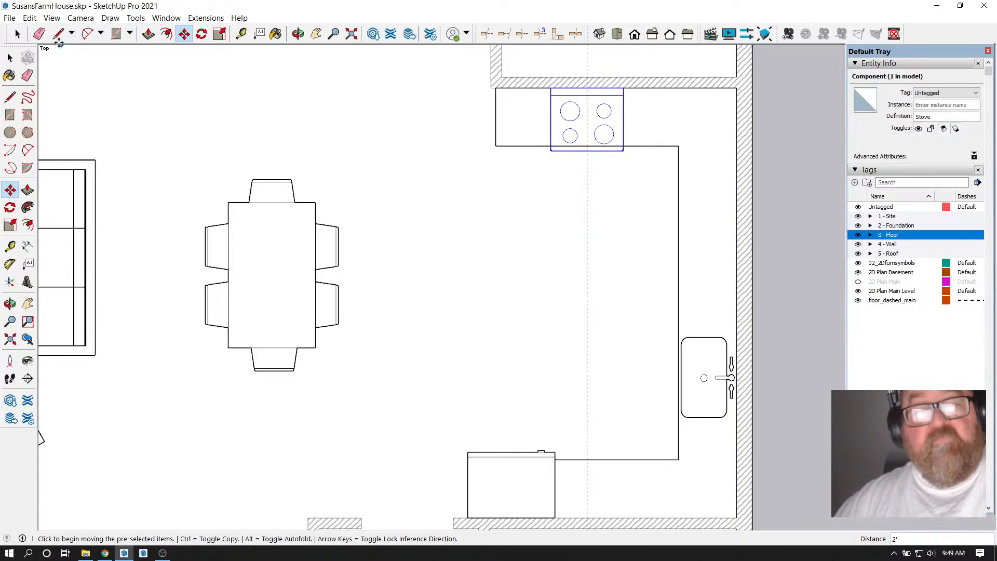
# Delete all guides from the model and clear the selection
pyautogui.press('space')
pyautogui.click(387, 102)
pyautogui.scroll(-2, 634, 183)
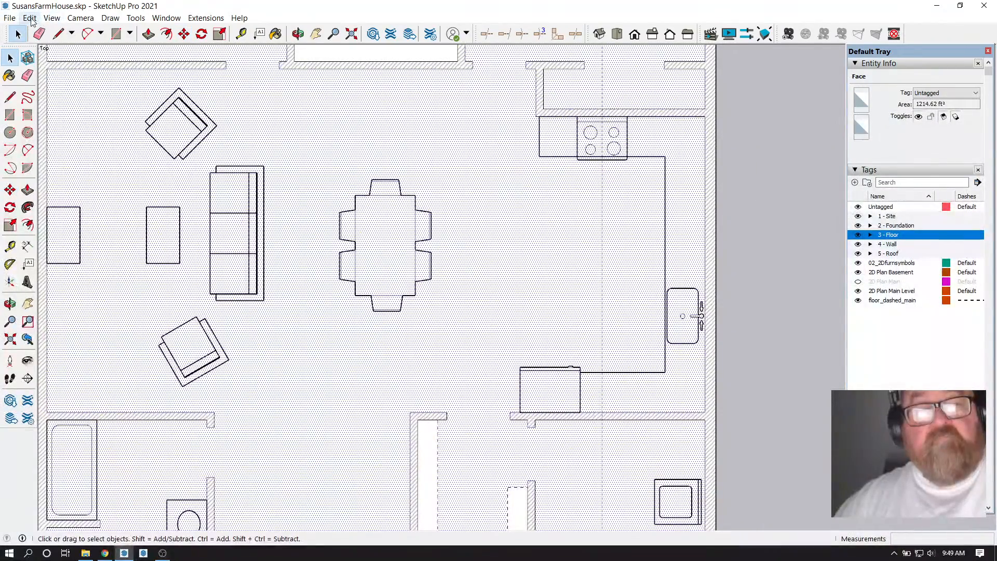
pyautogui.click(30, 18)
pyautogui.click(71, 113)
pyautogui.scroll(-1, 594, 184)
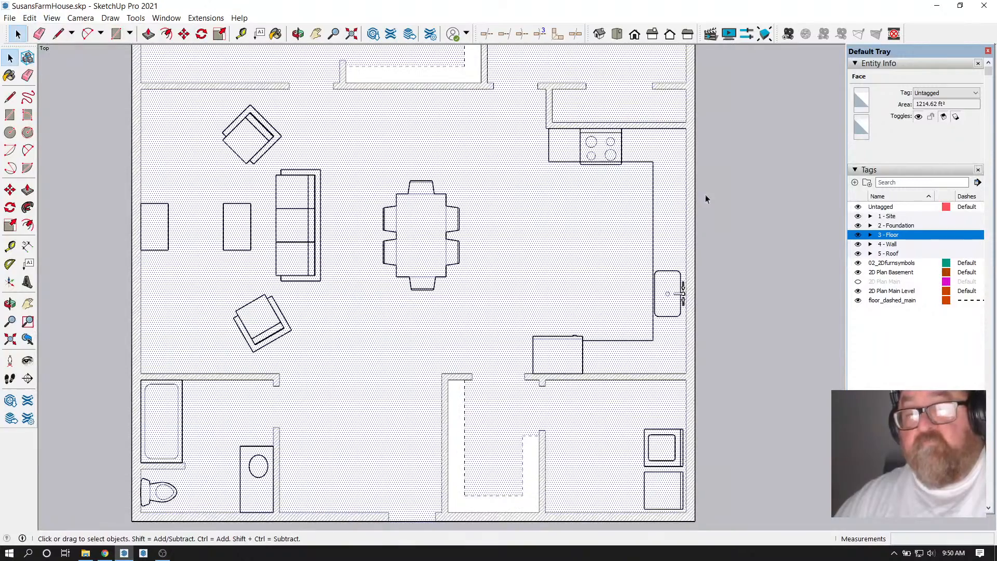
pyautogui.click(733, 195)
# Move the loose island rectangle about 40' 8" from between the two plans into the open kitchen area beside the dining table
pyautogui.scroll(-2, 745, 197)
pyautogui.scroll(2, 753, 233)
pyautogui.scroll(-2, 751, 240)
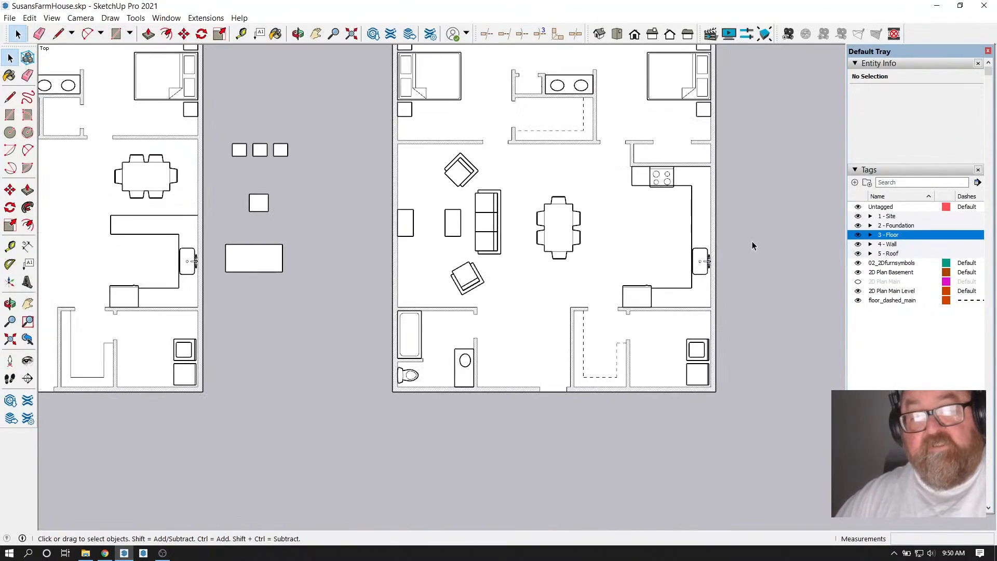
pyautogui.click(255, 260)
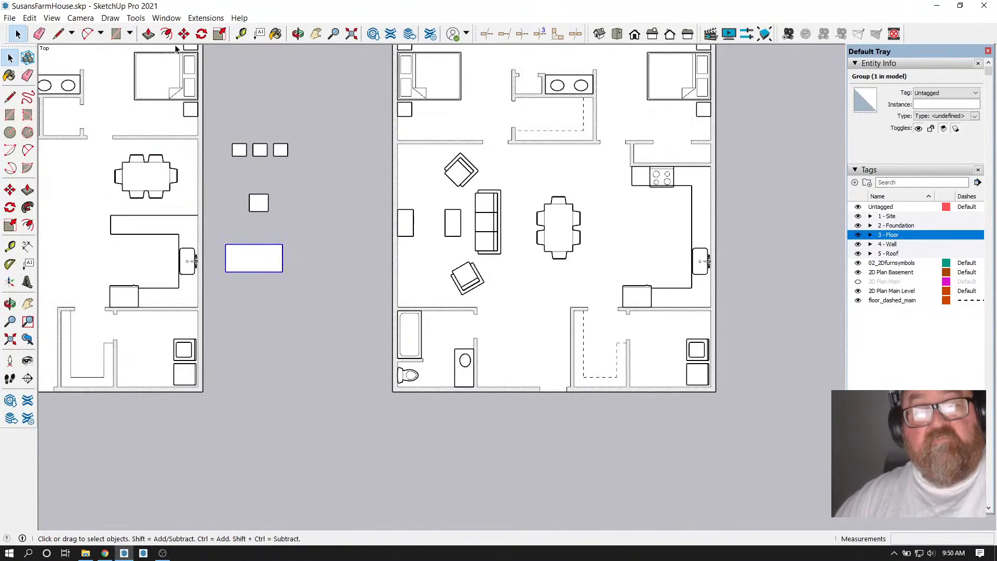
pyautogui.press('m')
pyautogui.click(262, 257)
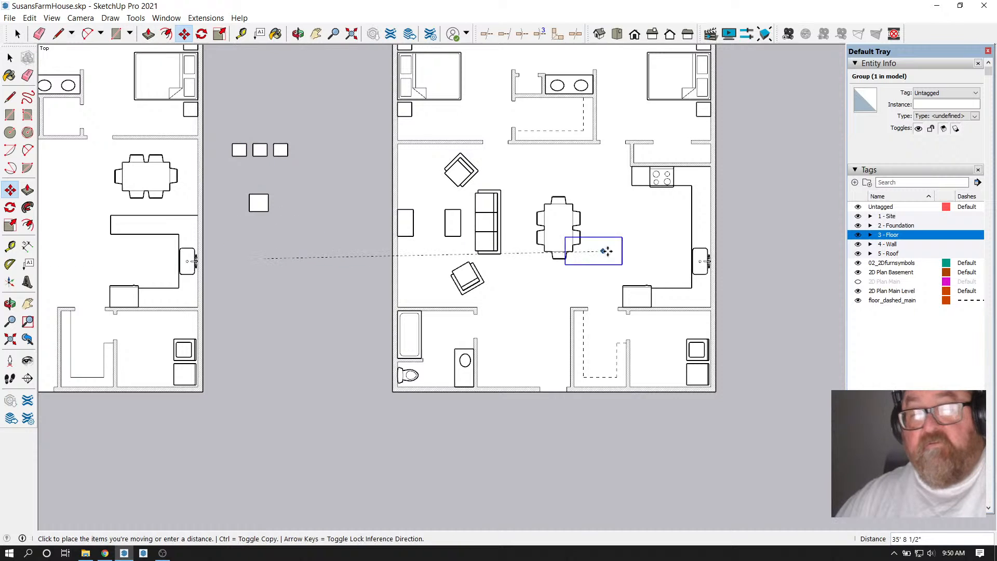
pyautogui.click(643, 230)
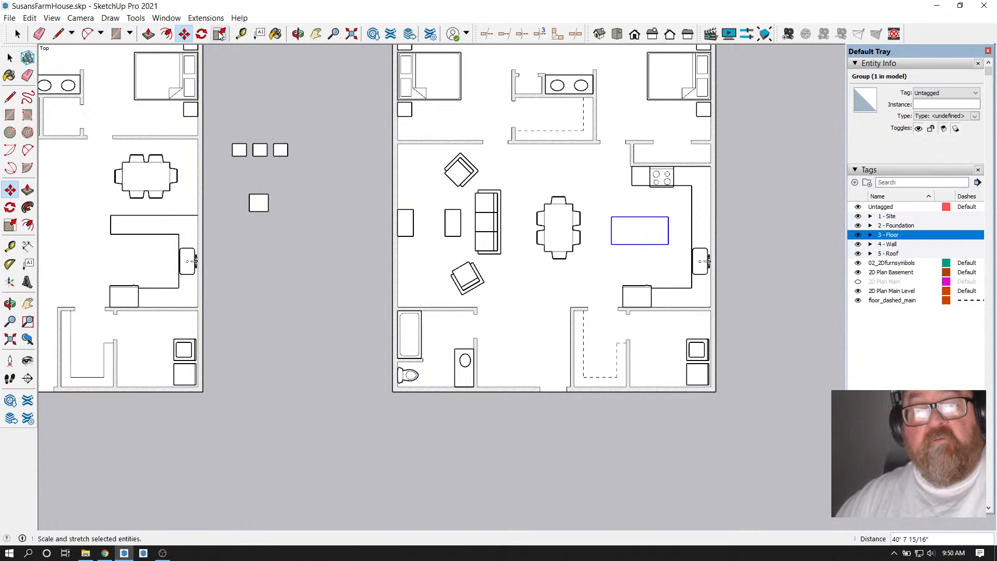
# Rotate the kitchen island 90° about its center so its long side runs vertically in the plan
pyautogui.click(202, 34)
pyautogui.scroll(1, 602, 192)
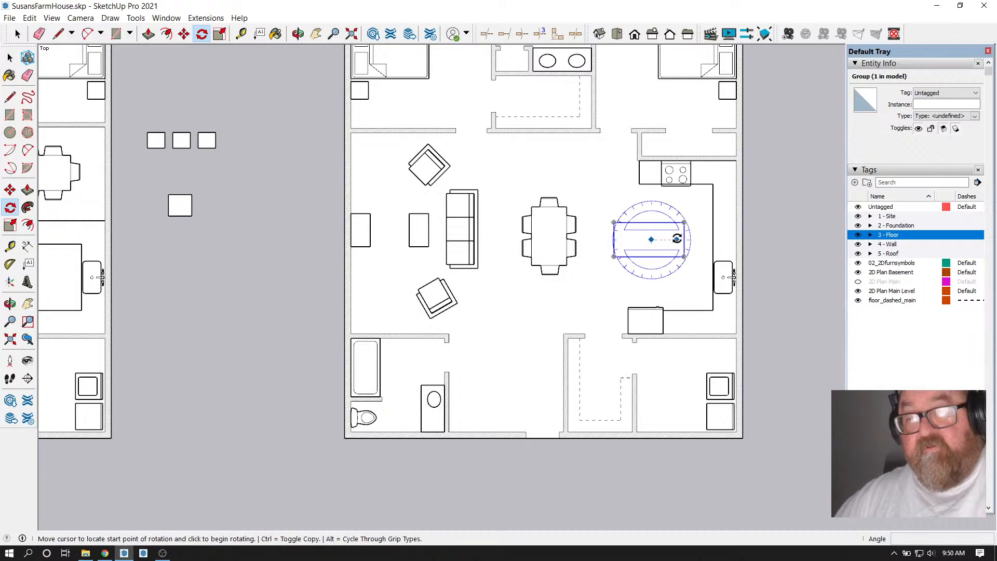
pyautogui.click(677, 238)
pyautogui.click(653, 263)
pyautogui.scroll(1, 673, 258)
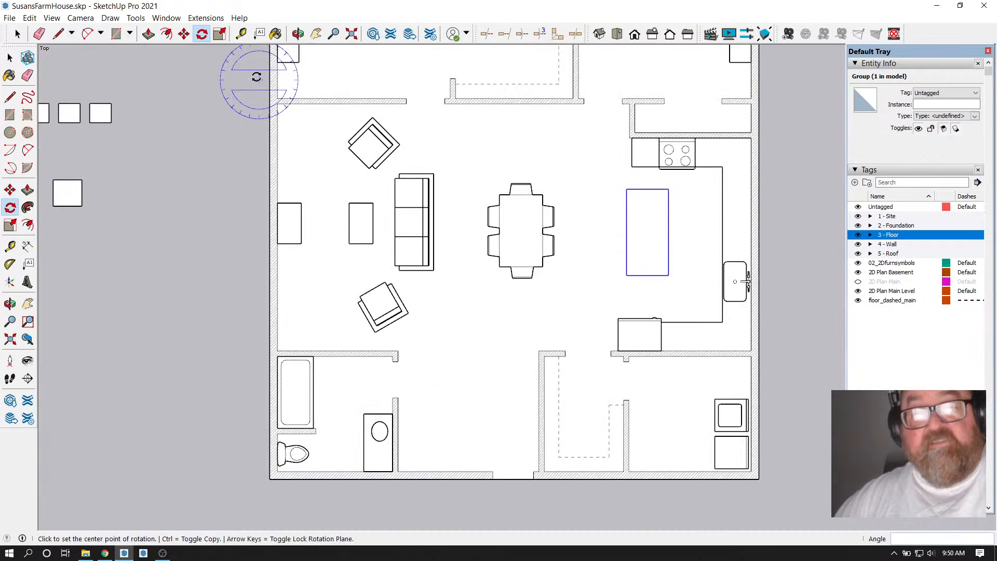
pyautogui.click(260, 34)
pyautogui.scroll(1, 629, 255)
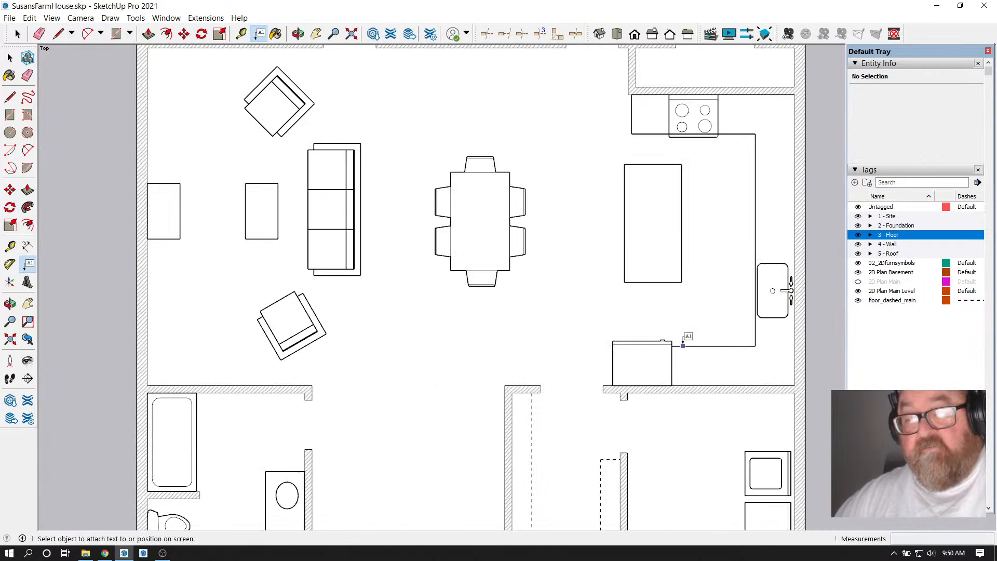
pyautogui.click(682, 345)
# Place a horizontal guide 36" in front of the counter edge beside the refrigerator
pyautogui.click(241, 33)
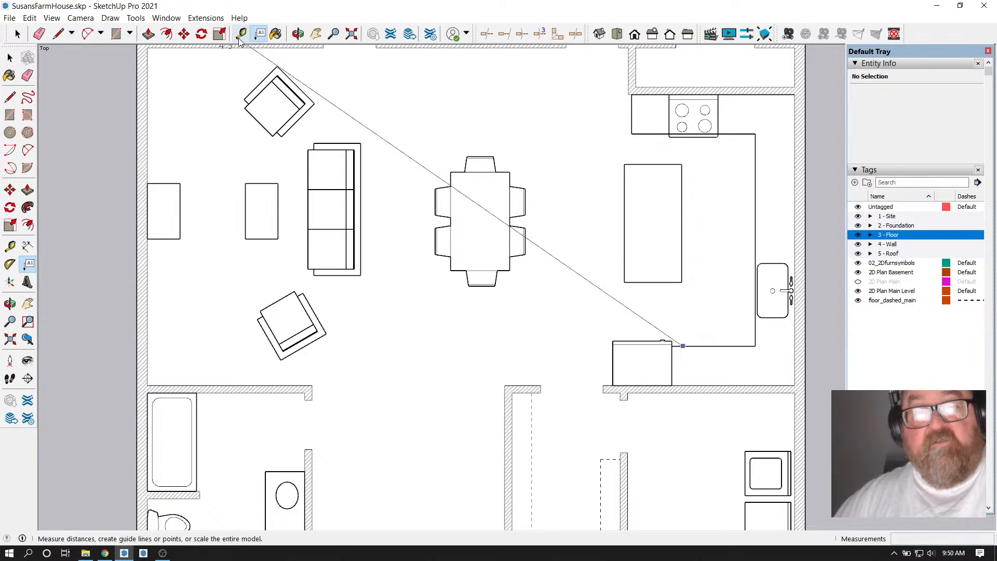
pyautogui.click(688, 344)
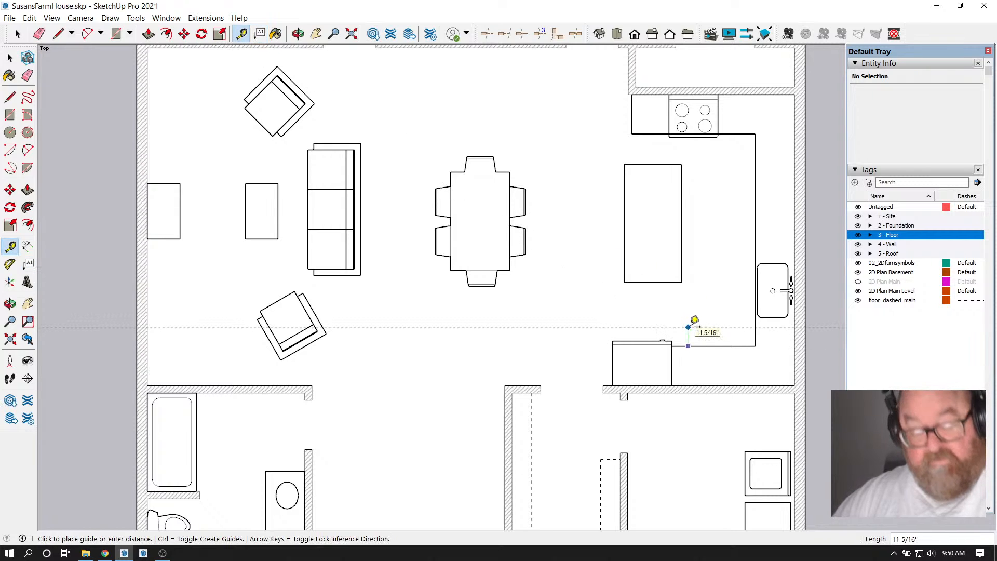
pyautogui.write('36')
pyautogui.press('Return')
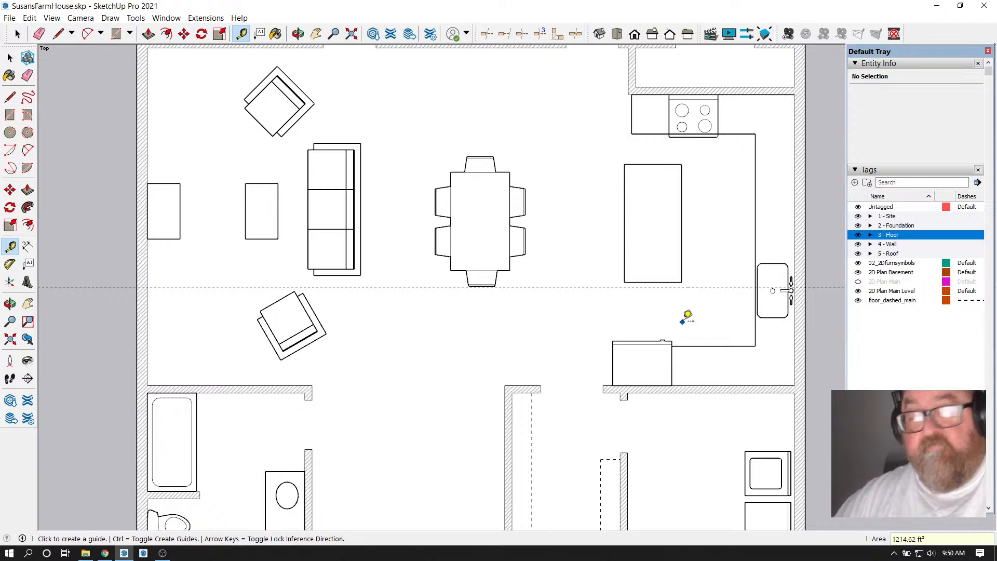
# Move the island straight down so its lower edge sits on the 36" guide
pyautogui.click(15, 35)
pyautogui.scroll(2, 822, 278)
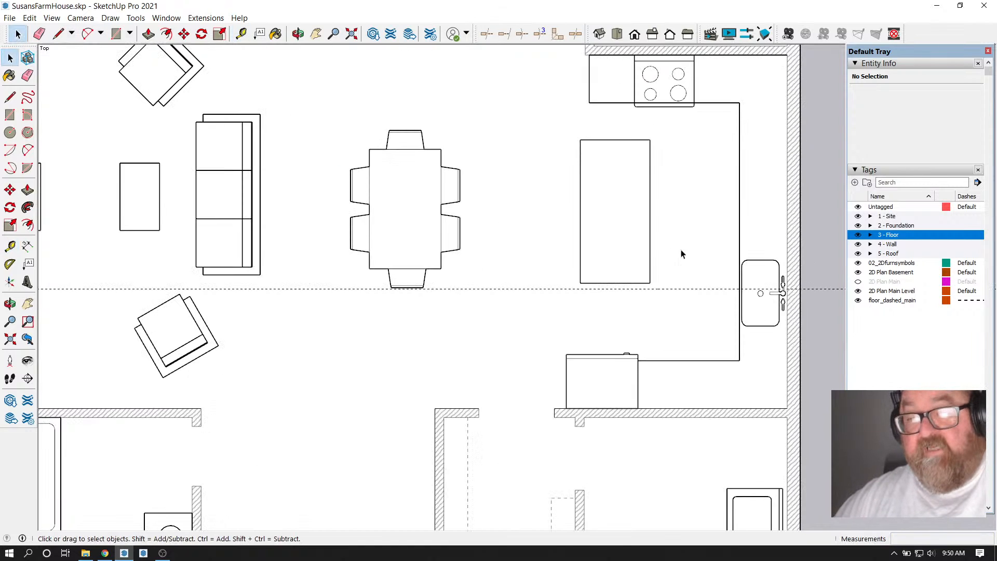
pyautogui.click(649, 260)
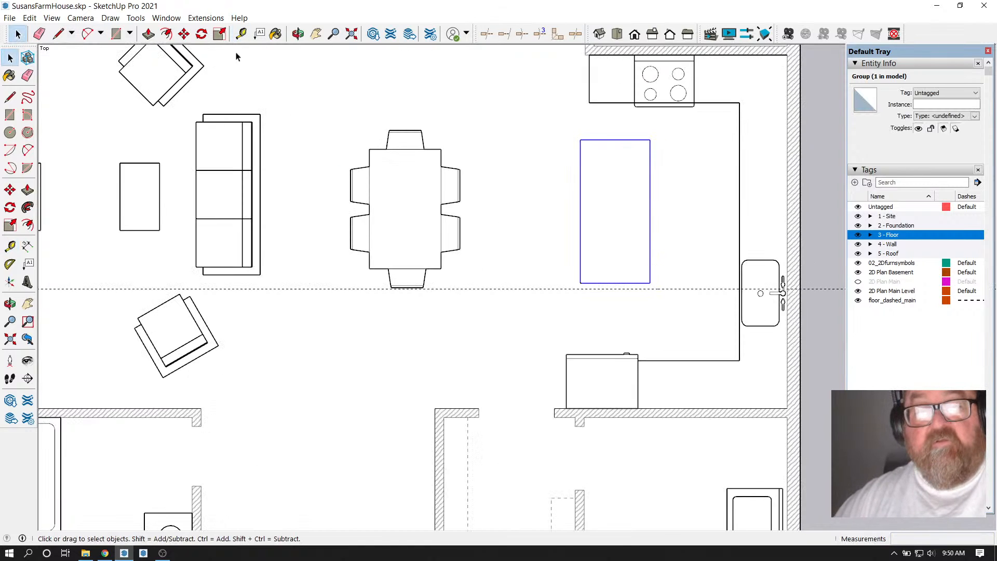
pyautogui.click(184, 34)
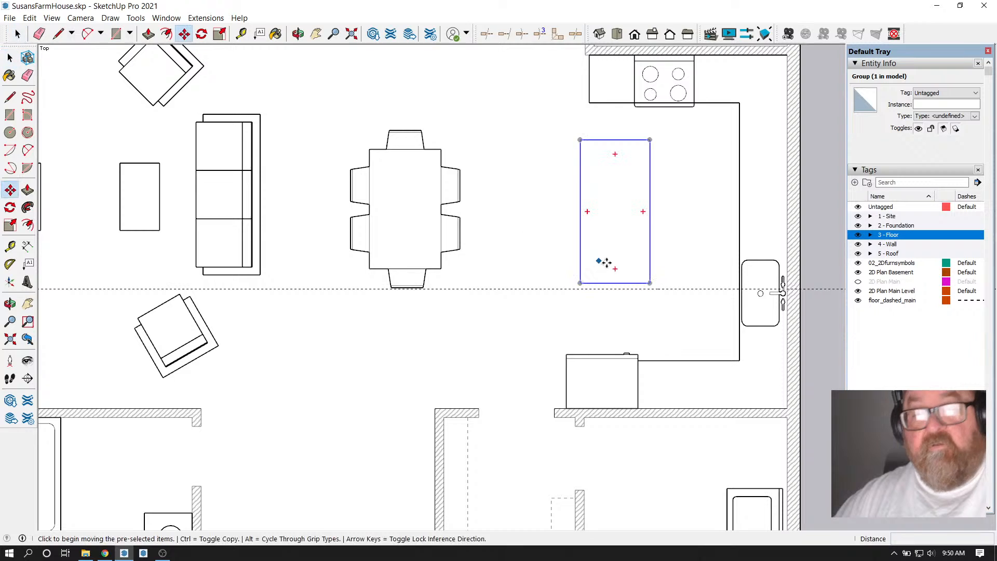
pyautogui.click(645, 279)
pyautogui.click(647, 285)
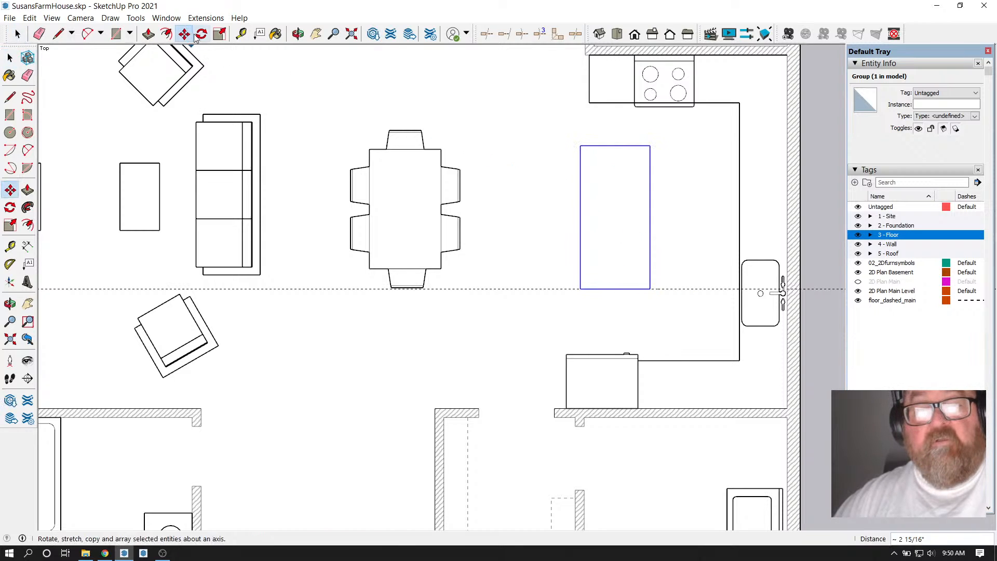
# Try two horizontal guides offset from the counter front beside the stove, the first at 36", and erase both
pyautogui.click(241, 34)
pyautogui.click(610, 101)
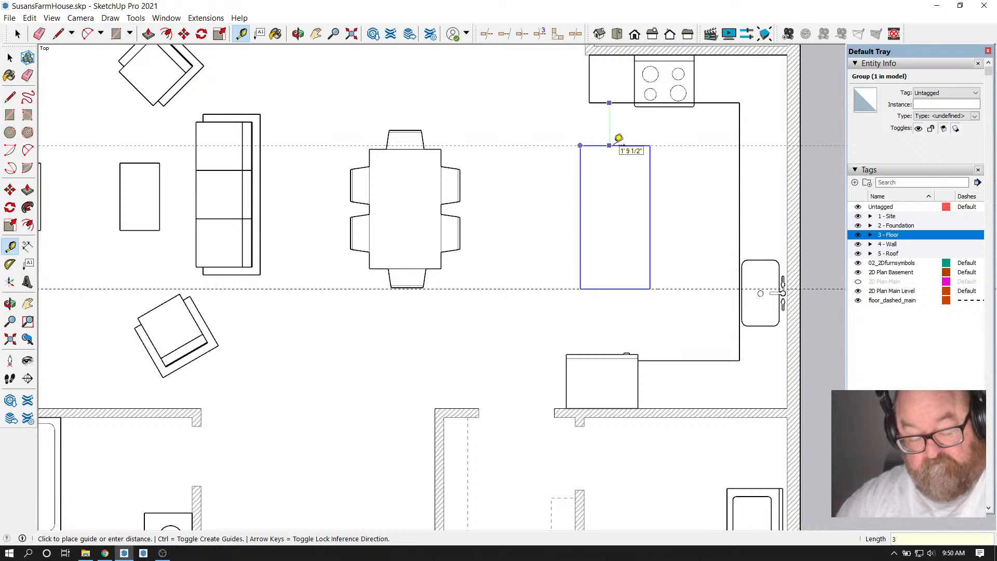
pyautogui.press('Return')
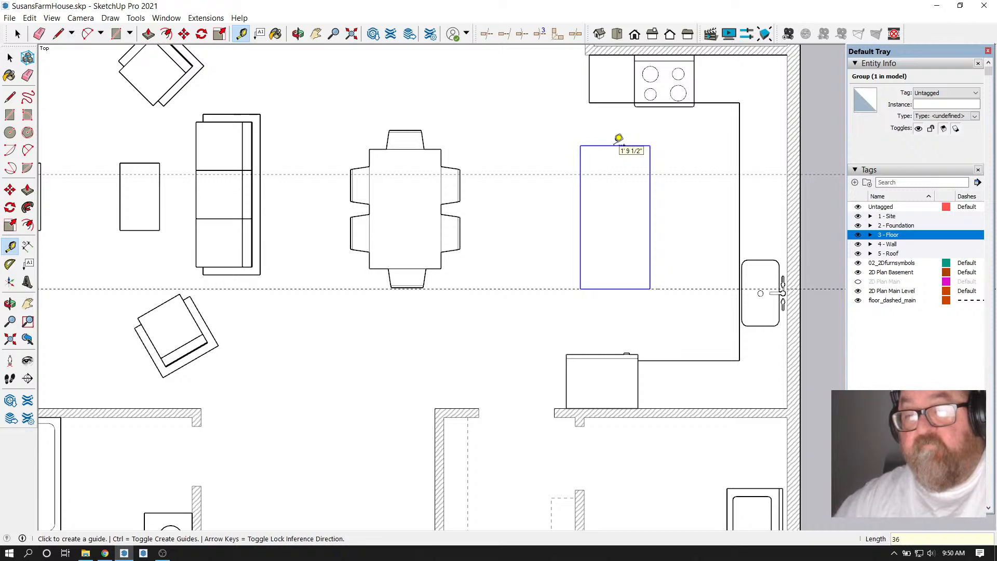
pyautogui.click(614, 102)
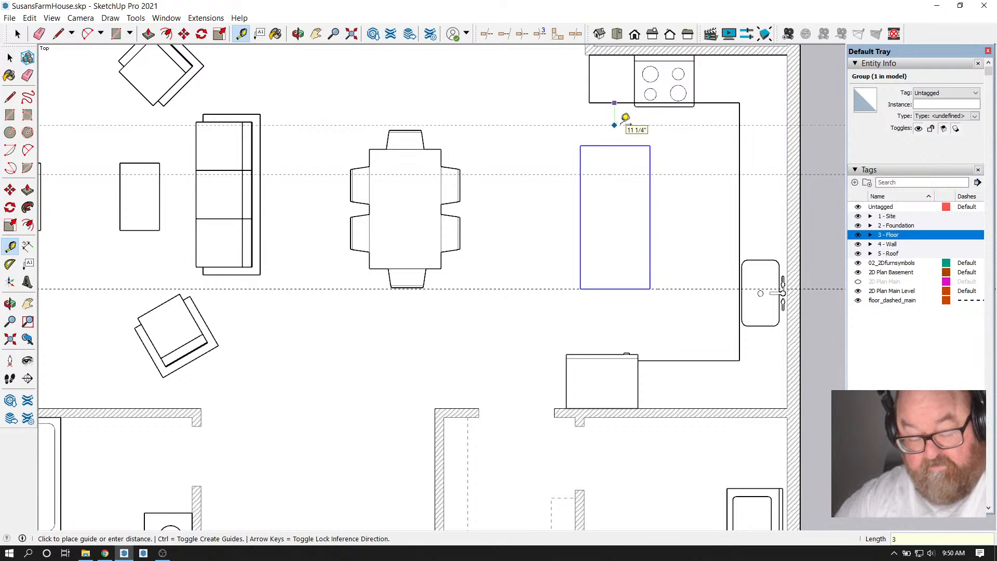
pyautogui.press('Return')
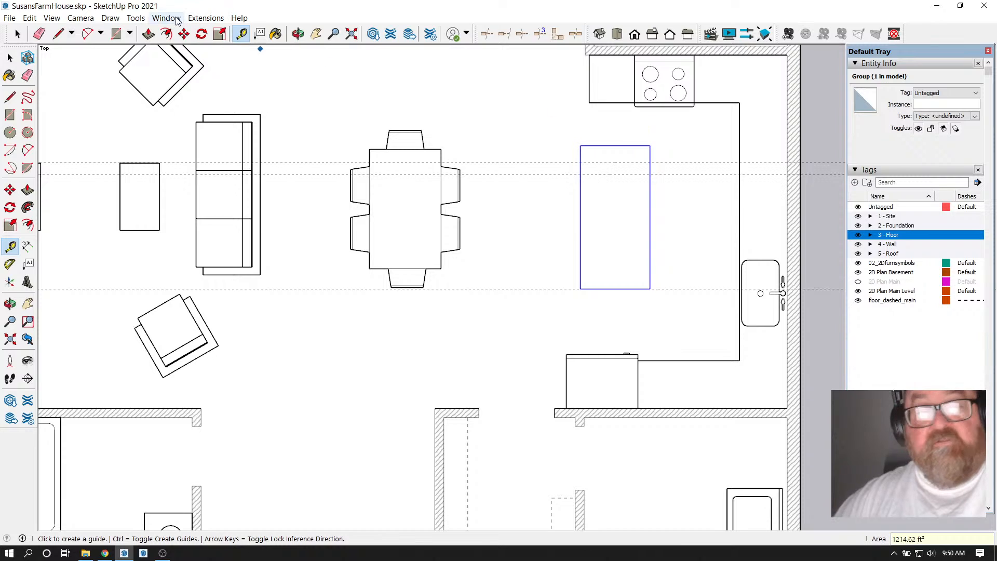
pyautogui.click(39, 35)
pyautogui.moveTo(539, 159); pyautogui.dragTo(541, 185)
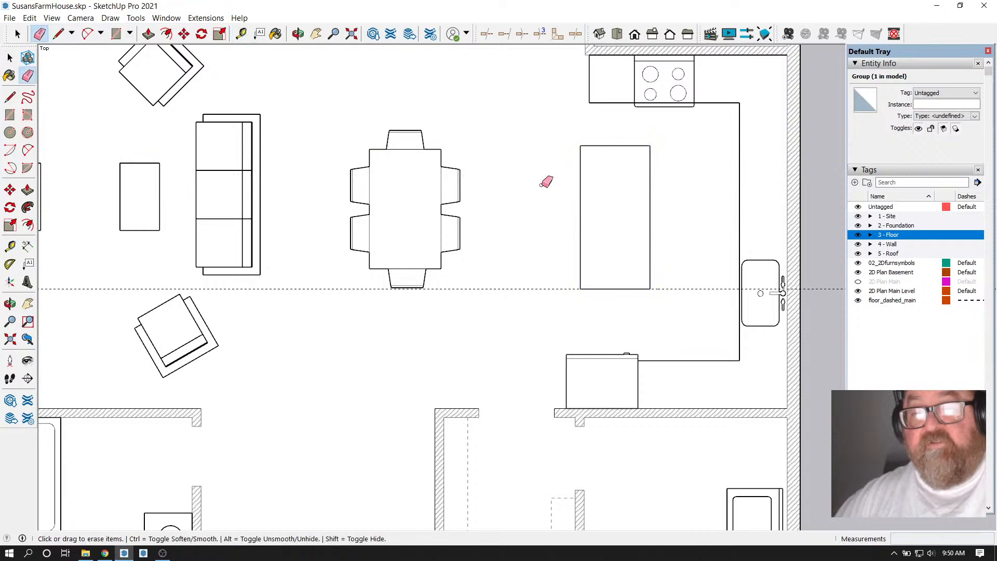
# Place a horizontal guide 32" in front of the counter edge beside the stove
pyautogui.click(241, 34)
pyautogui.click(611, 102)
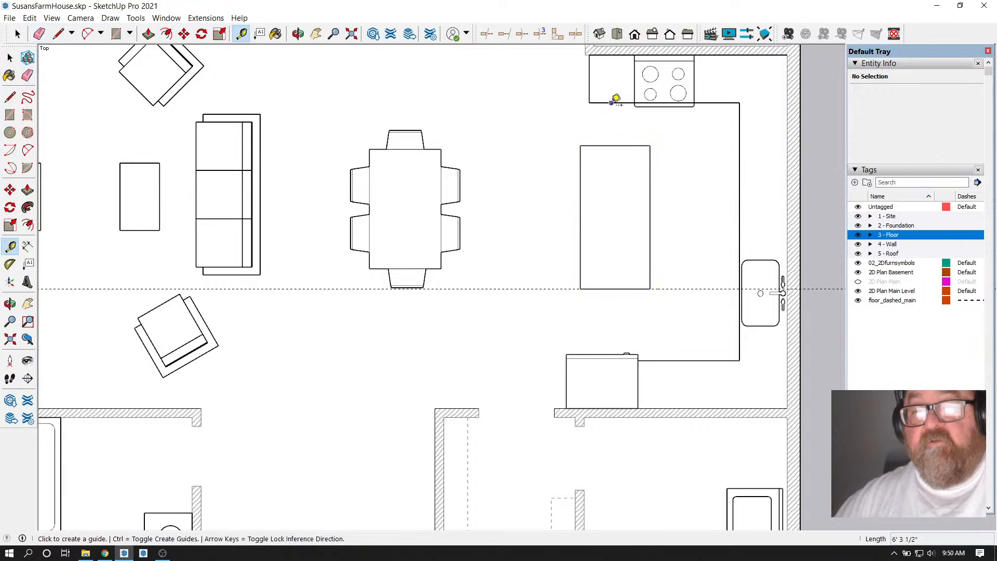
pyautogui.write('30')
pyautogui.press('Return')
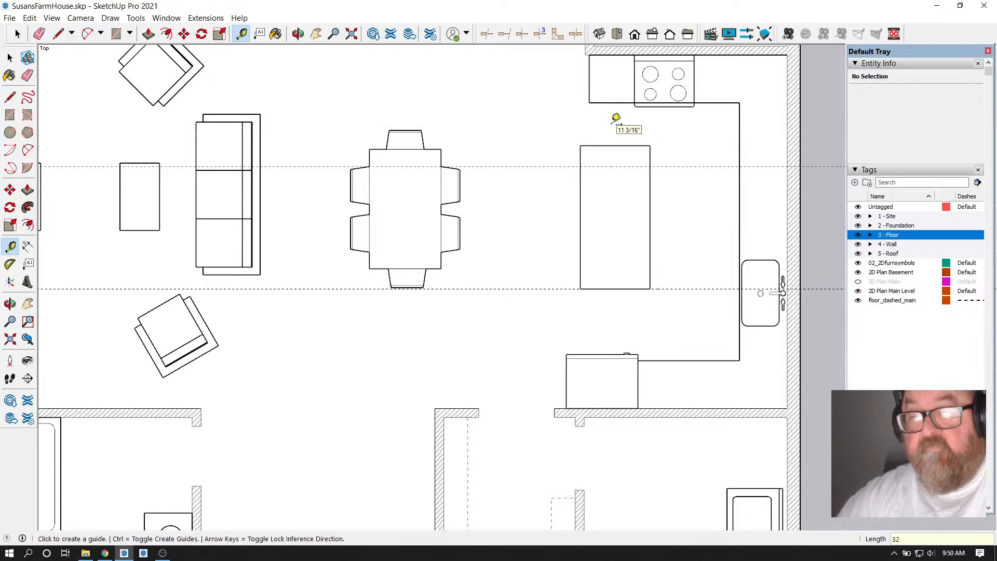
# Place another guide 36" in front of the counter edge beside the refrigerator
pyautogui.click(656, 359)
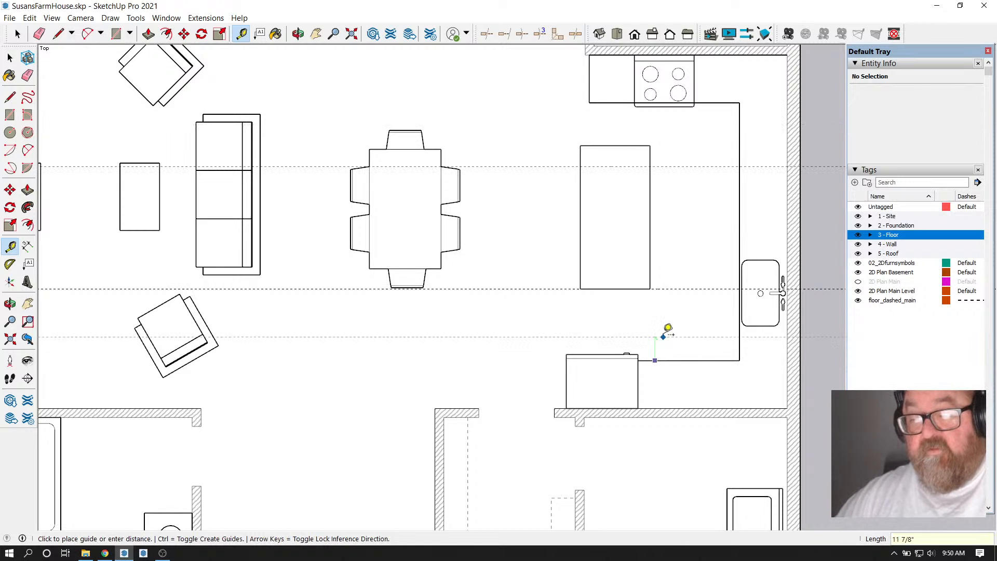
pyautogui.write('36')
pyautogui.press('Return')
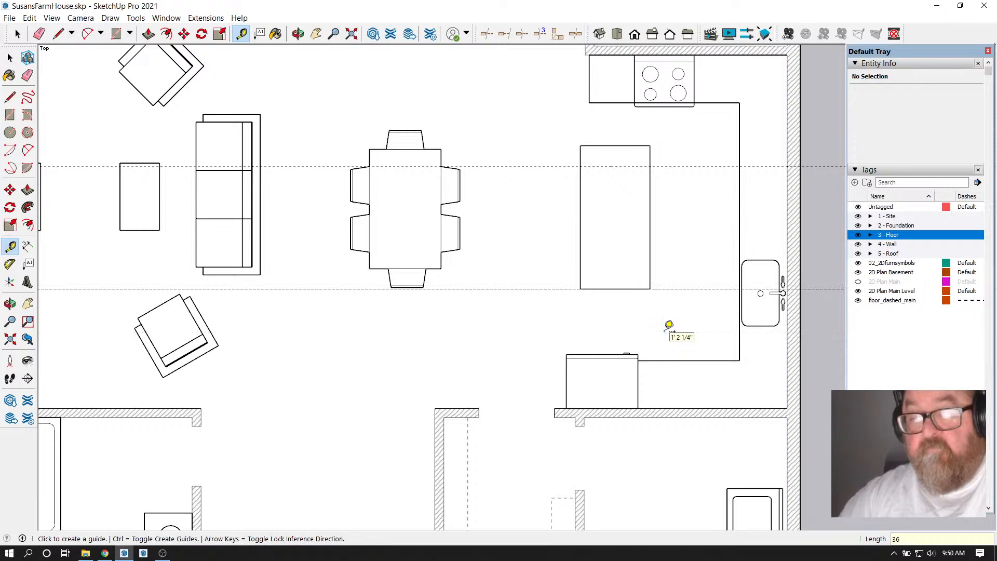
# Place a guide 32" in front of the counter edge beside the refrigerator and erase the 36" guides there
pyautogui.click(655, 359)
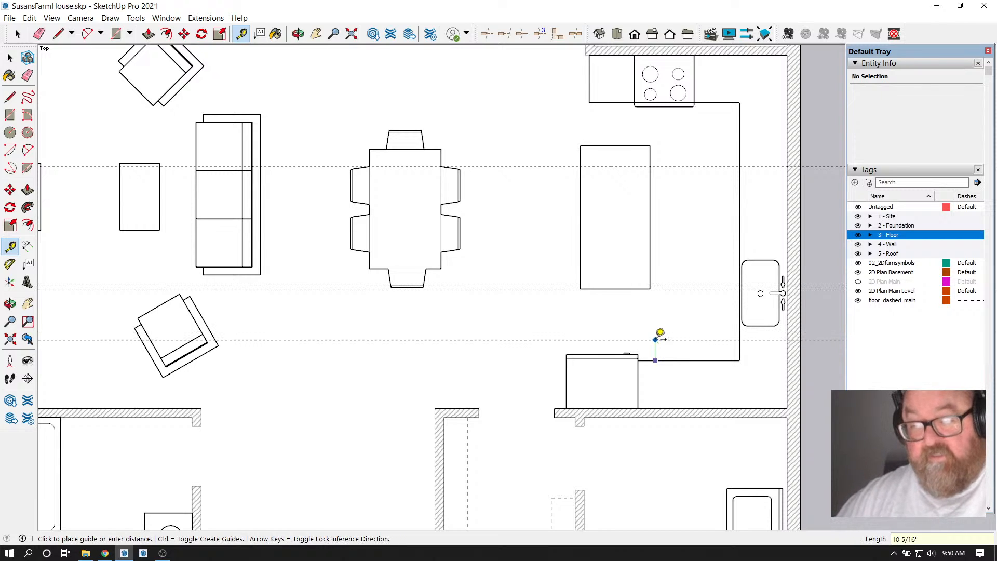
pyautogui.write('32')
pyautogui.press('Return')
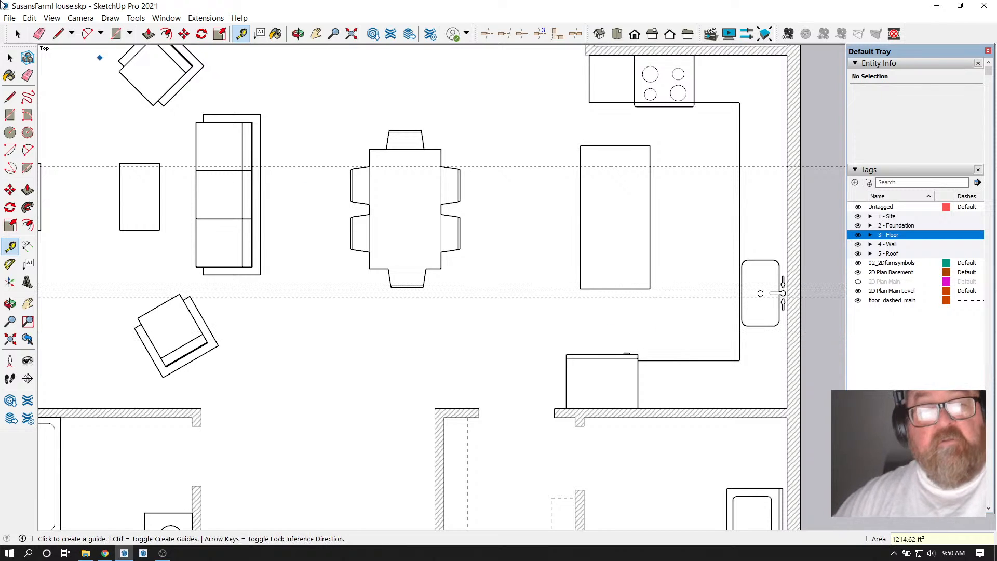
pyautogui.press('e')
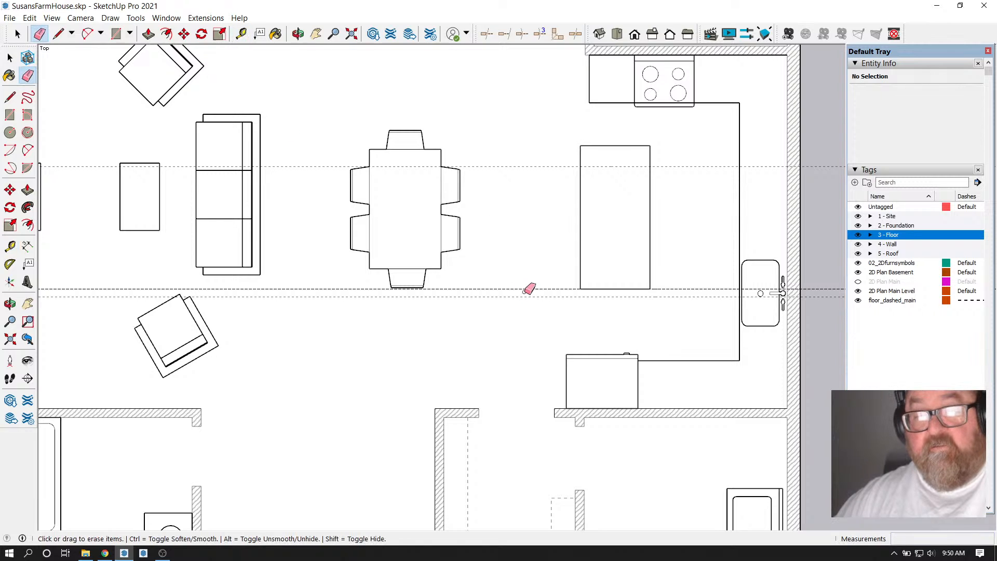
pyautogui.click(526, 289)
# Move the kitchen island 4" toward the refrigerator so its near edge sits on the horizontal guide there
pyautogui.click(18, 35)
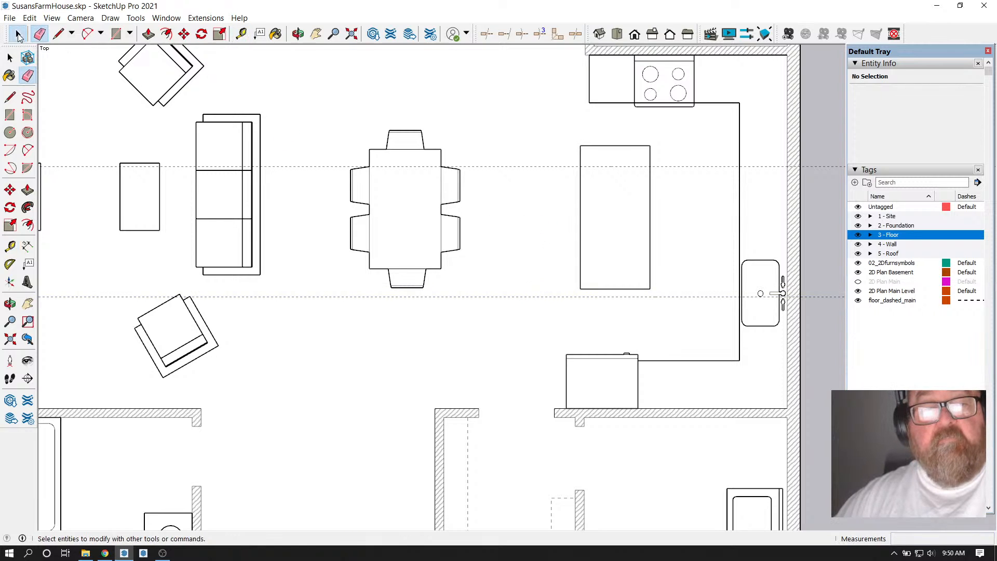
pyautogui.click(18, 35)
pyautogui.click(581, 237)
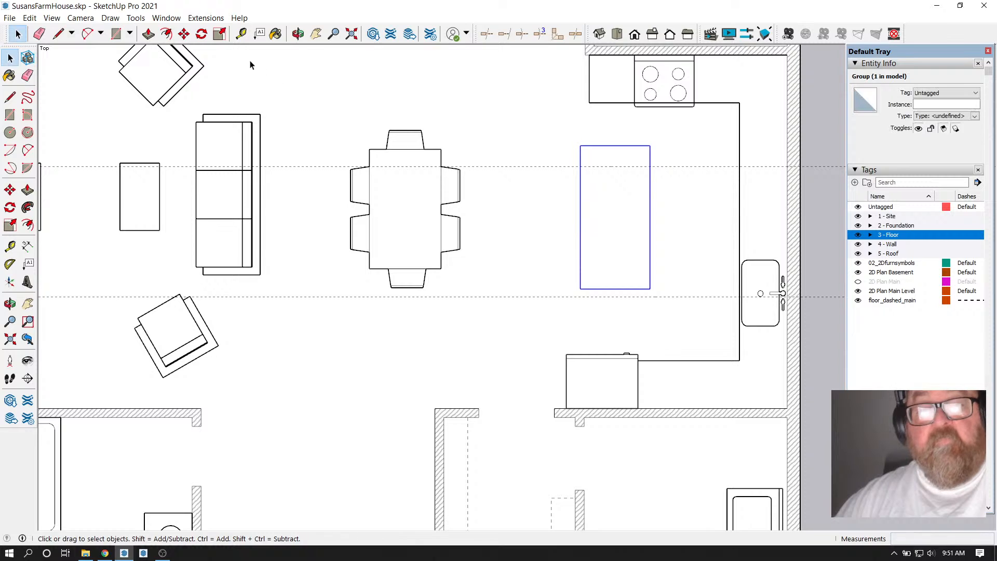
pyautogui.click(184, 35)
pyautogui.click(580, 287)
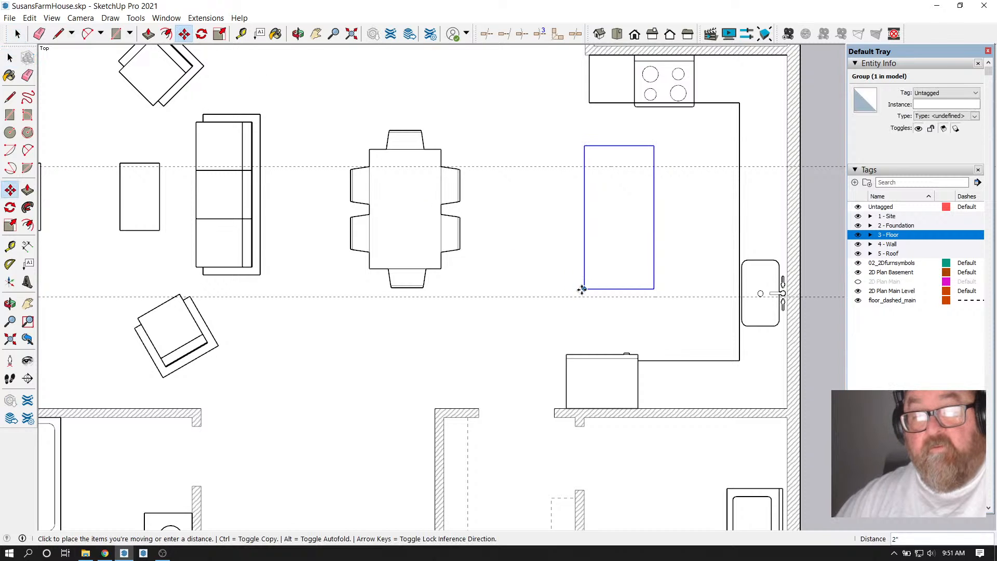
pyautogui.click(579, 294)
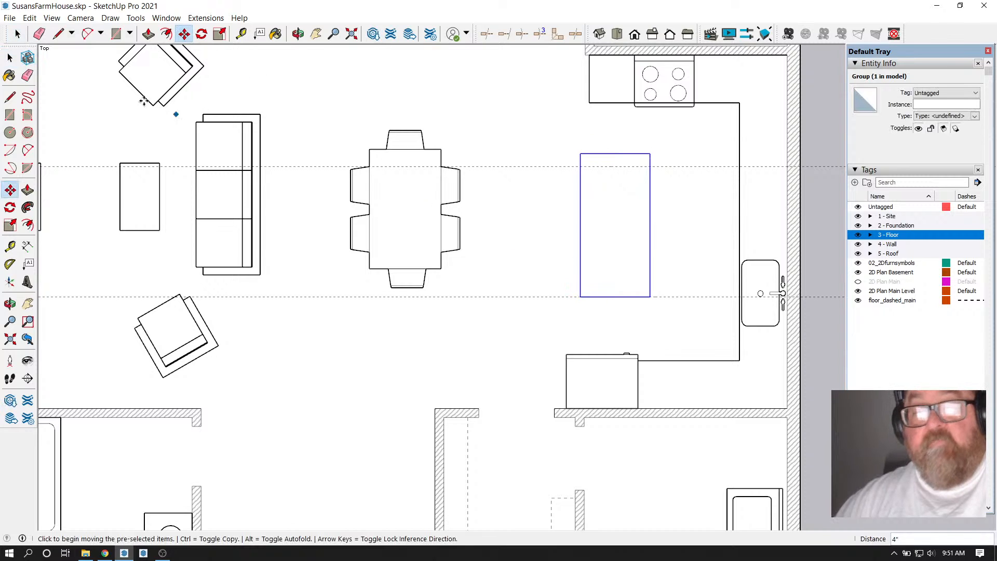
# Open the island group for editing and place a guide 5'3" from its refrigerator-side edge
pyautogui.press('space')
pyautogui.doubleClick(579, 162)
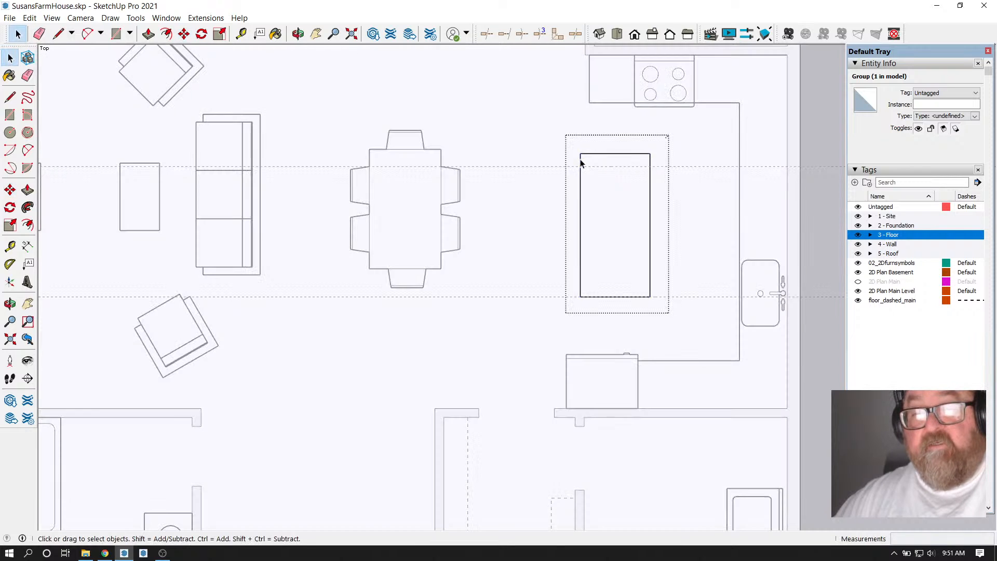
pyautogui.click(241, 34)
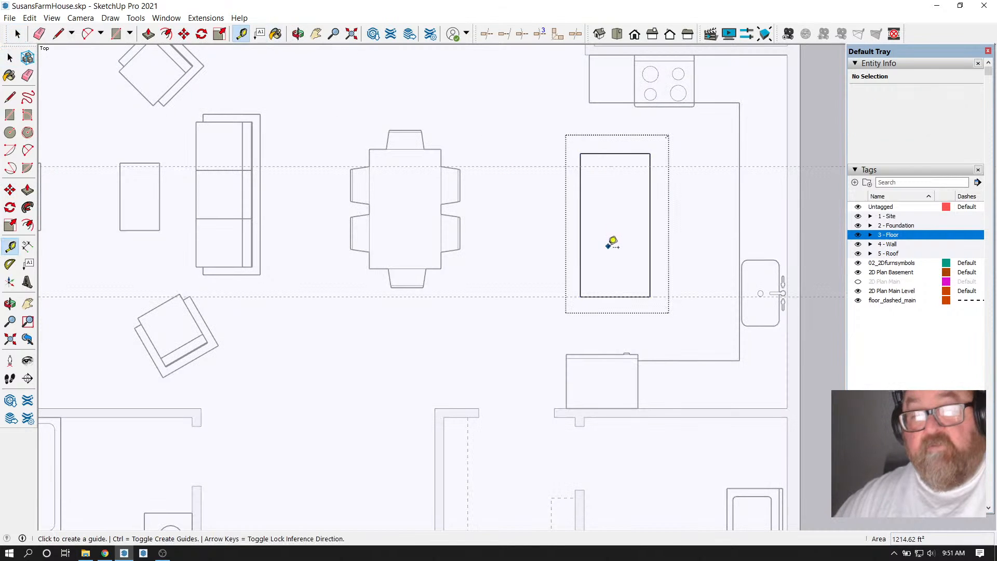
pyautogui.click(603, 296)
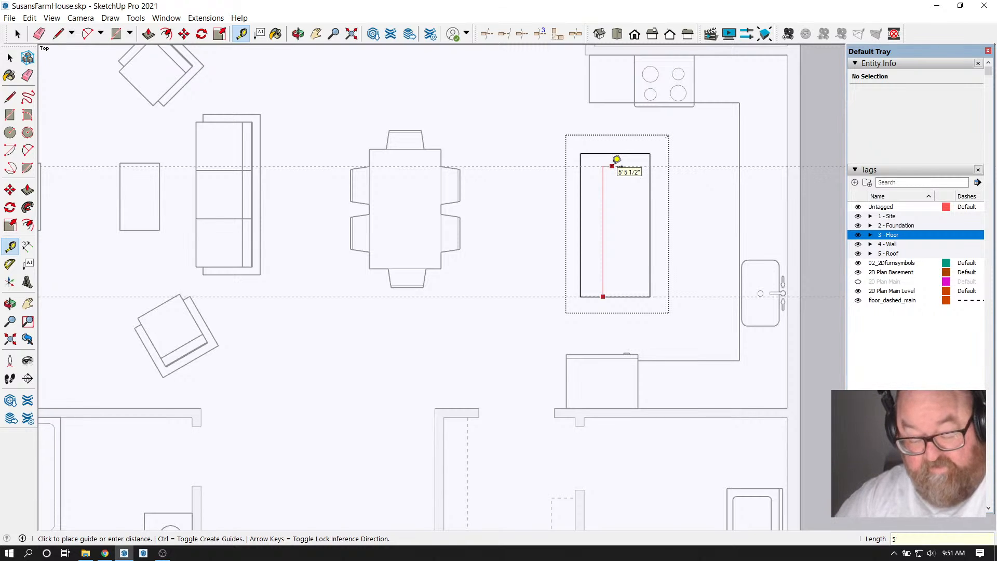
pyautogui.write("5'")
pyautogui.press('Return')
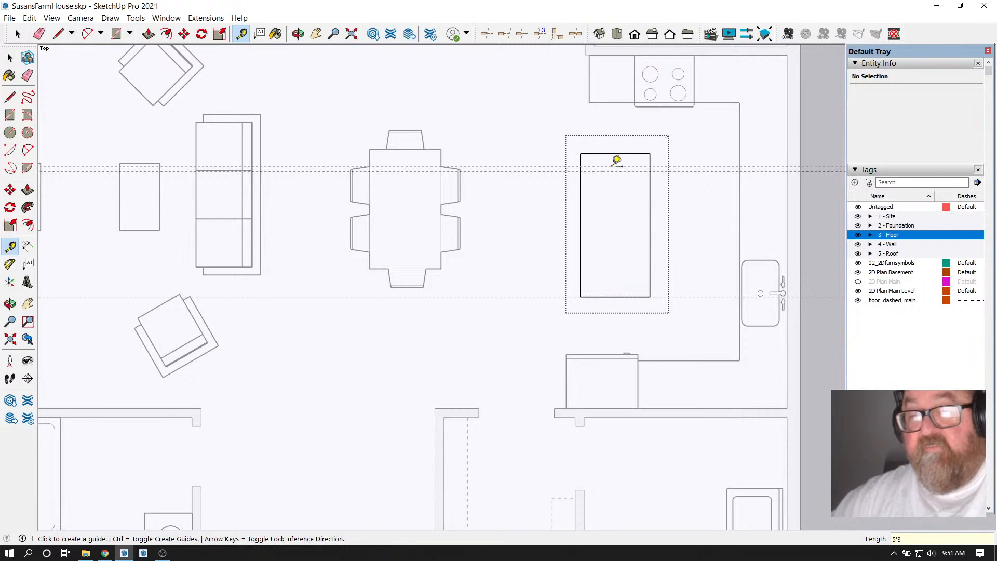
# Shorten the island by moving its stove-side edge onto the 5'3" guide, and erase that guide
pyautogui.click(10, 57)
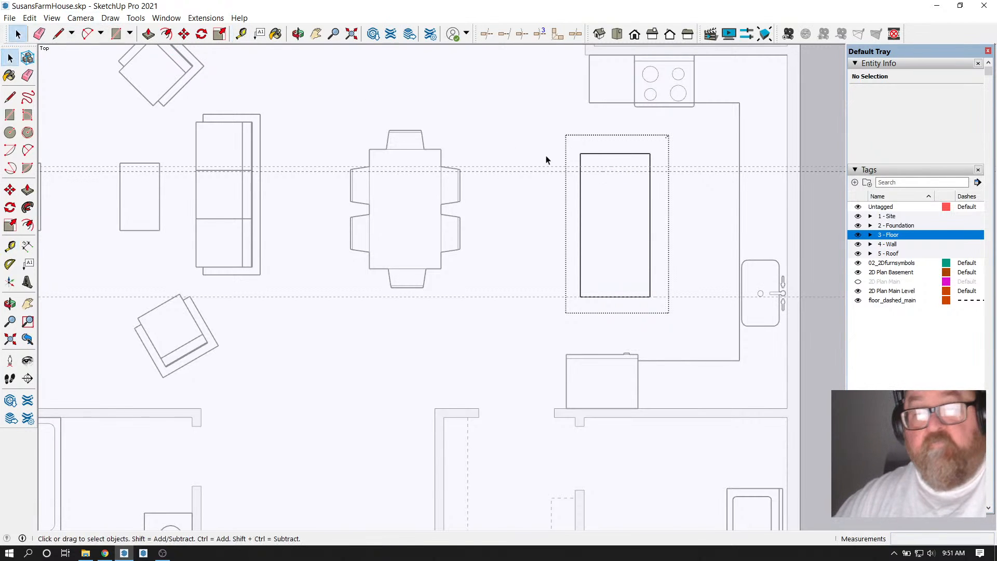
pyautogui.click(594, 156)
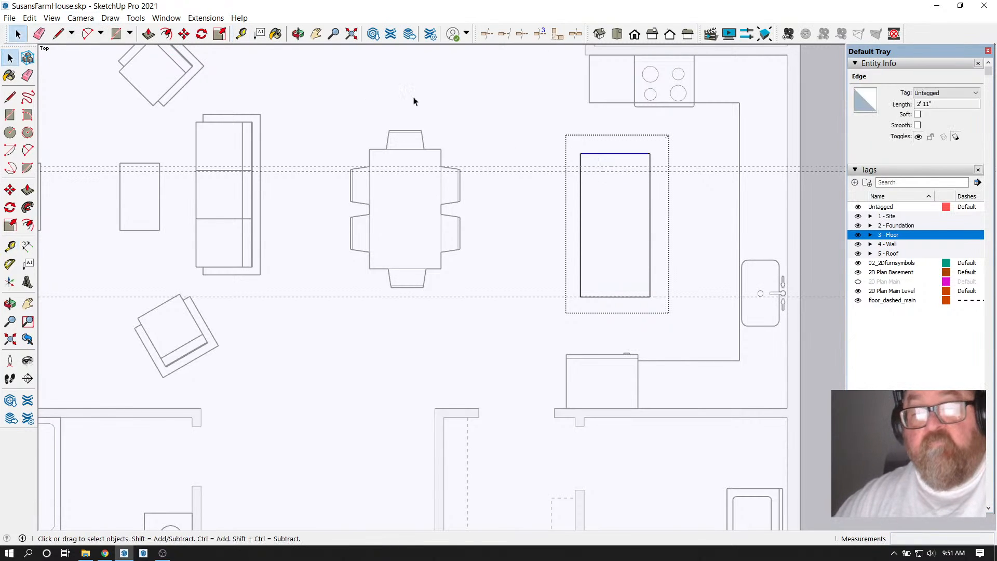
pyautogui.click(183, 34)
pyautogui.click(579, 154)
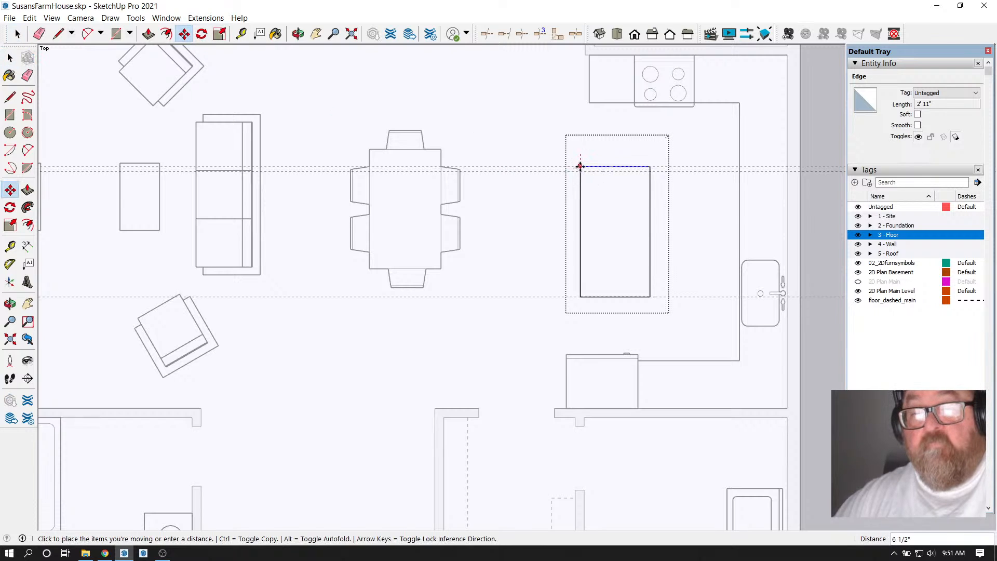
pyautogui.click(580, 170)
pyautogui.click(39, 34)
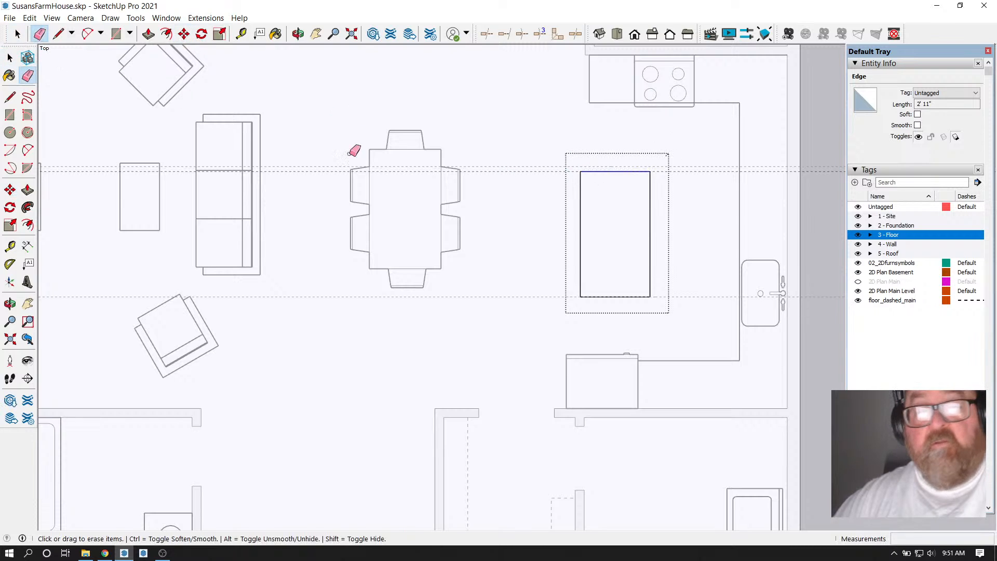
pyautogui.scroll(-2, 561, 223)
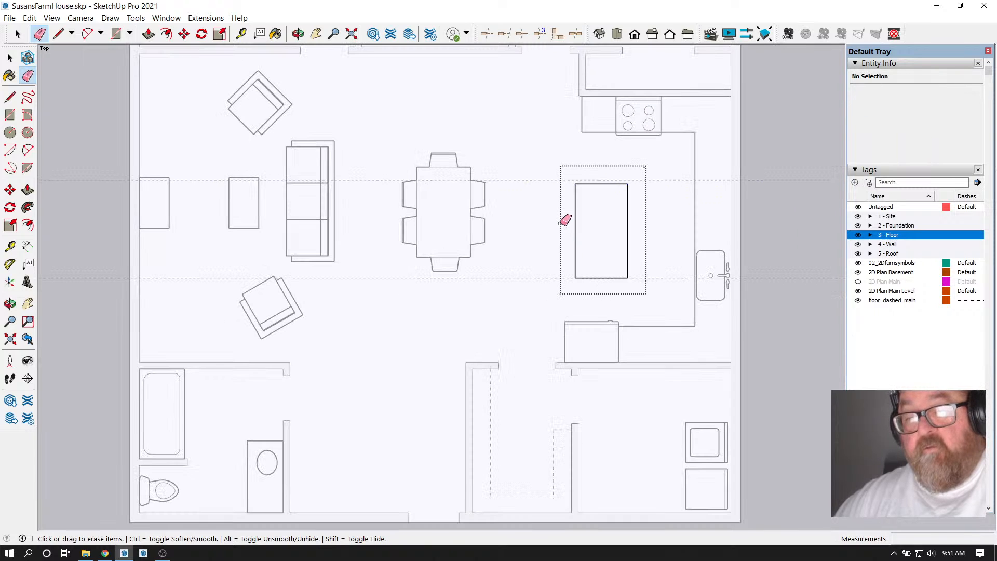
# Place a vertical guide 42" in front of the counter edge on the sink side
pyautogui.click(18, 34)
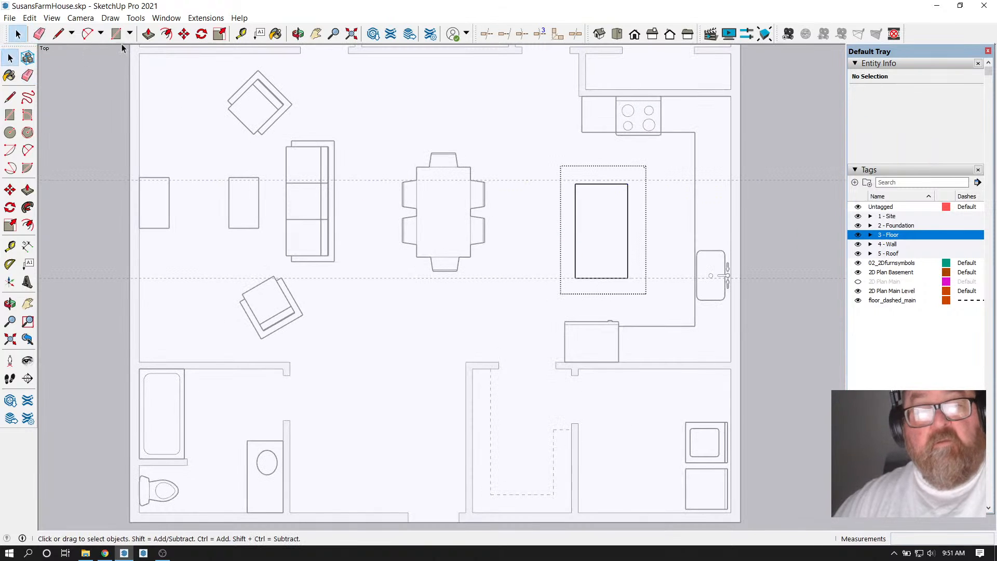
pyautogui.click(241, 34)
pyautogui.scroll(1, 691, 208)
pyautogui.click(695, 200)
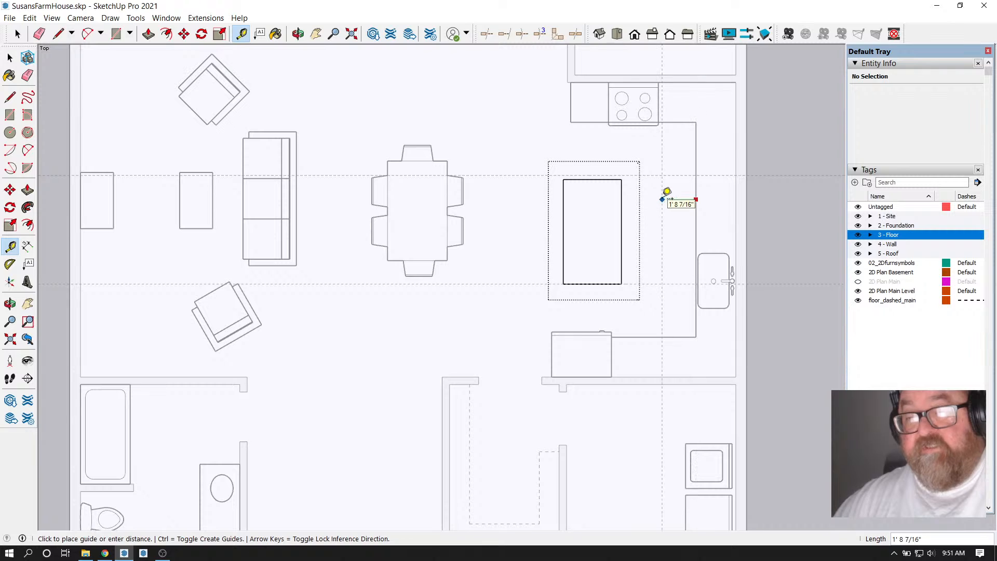
pyautogui.write('42')
pyautogui.press('Return')
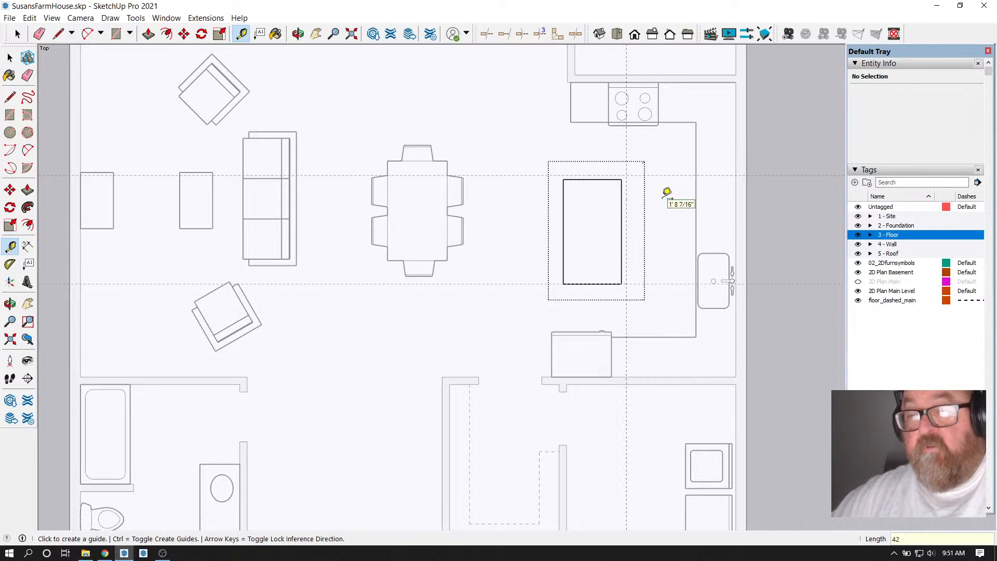
# Exit the island group and move the whole island 2" toward the sink counter
pyautogui.press('space')
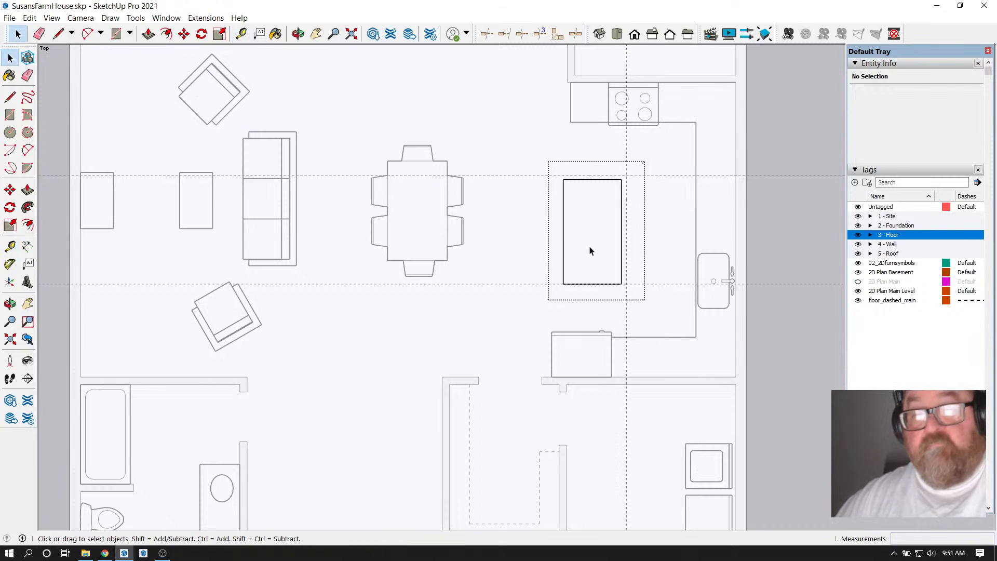
pyautogui.scroll(1, 589, 248)
pyautogui.click(624, 229)
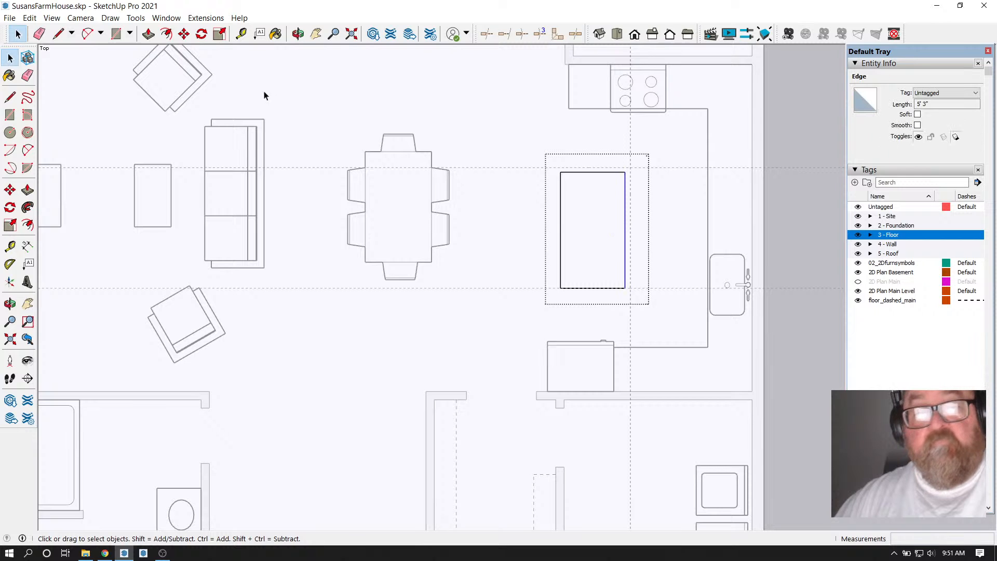
pyautogui.click(508, 186)
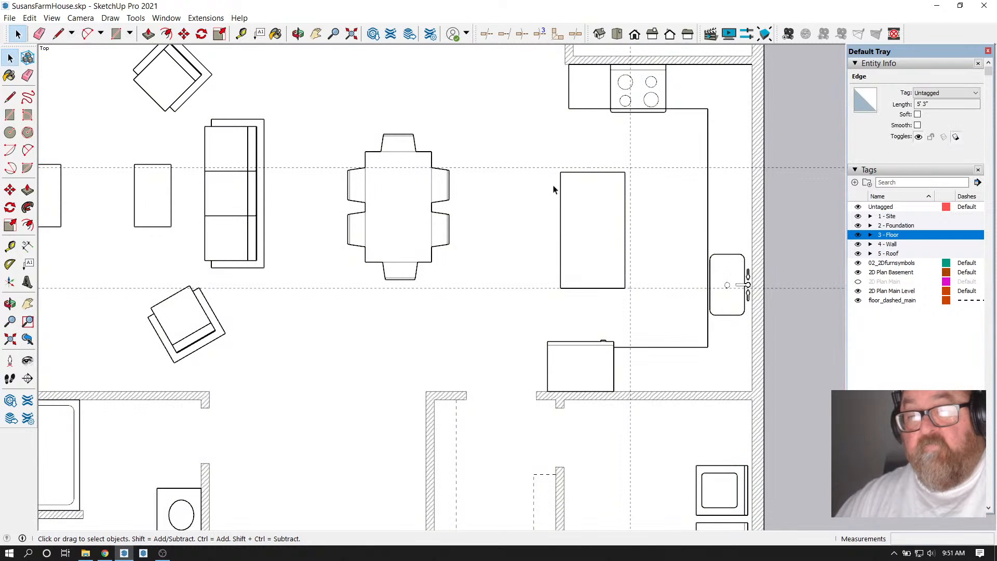
pyautogui.click(560, 188)
pyautogui.click(184, 34)
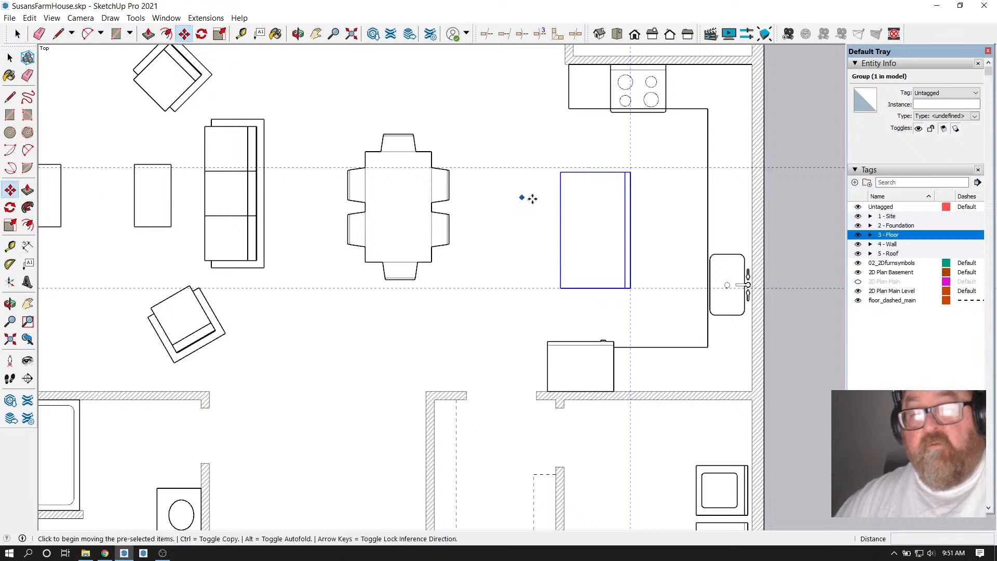
pyautogui.scroll(2, 531, 198)
pyautogui.click(657, 242)
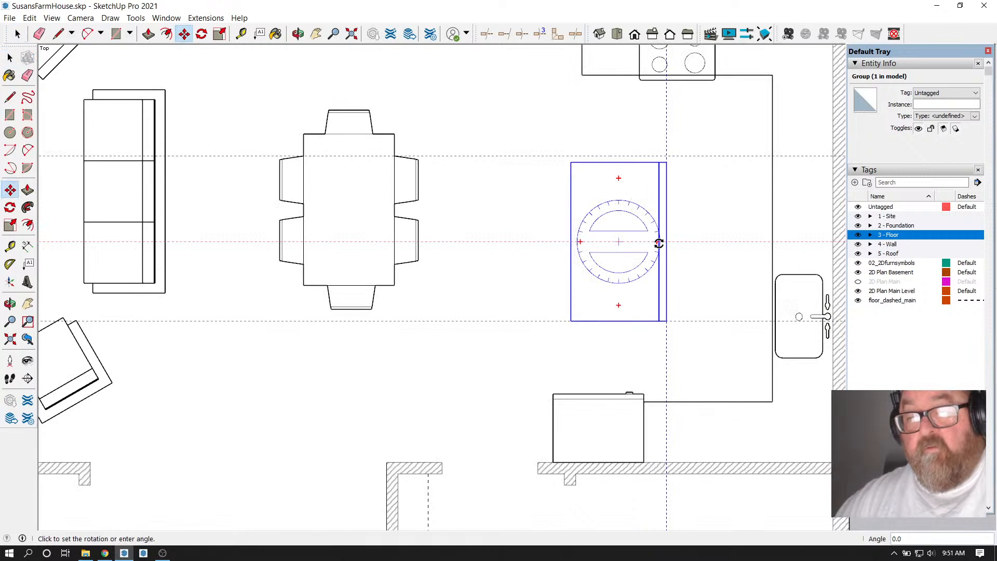
pyautogui.press('Escape')
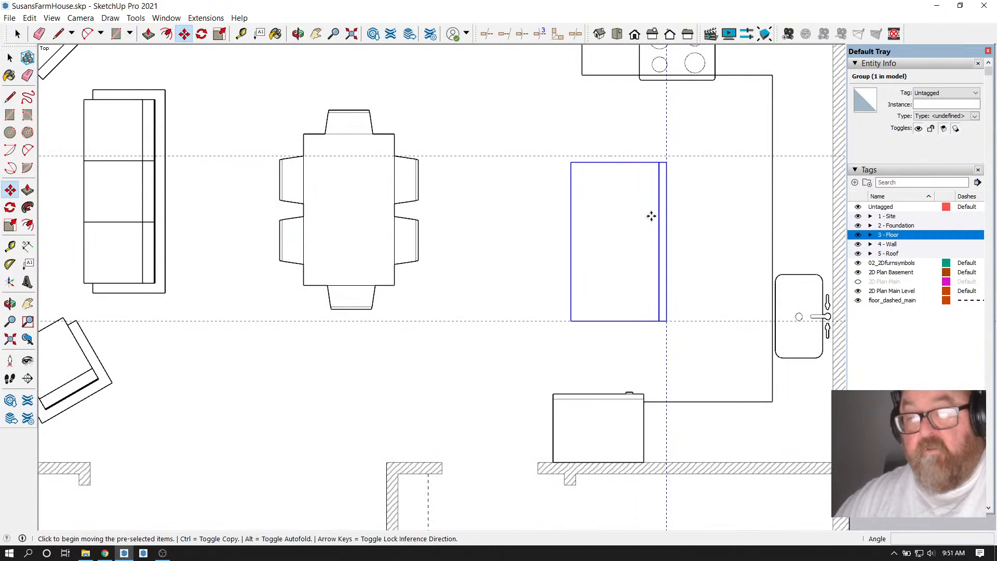
pyautogui.press('m')
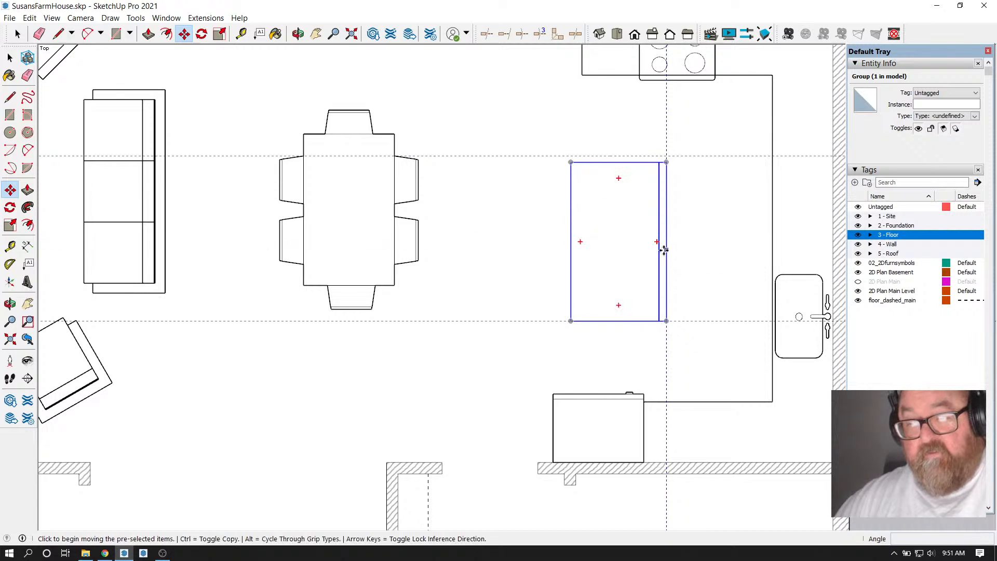
pyautogui.click(659, 242)
pyautogui.write('2')
pyautogui.press('Return')
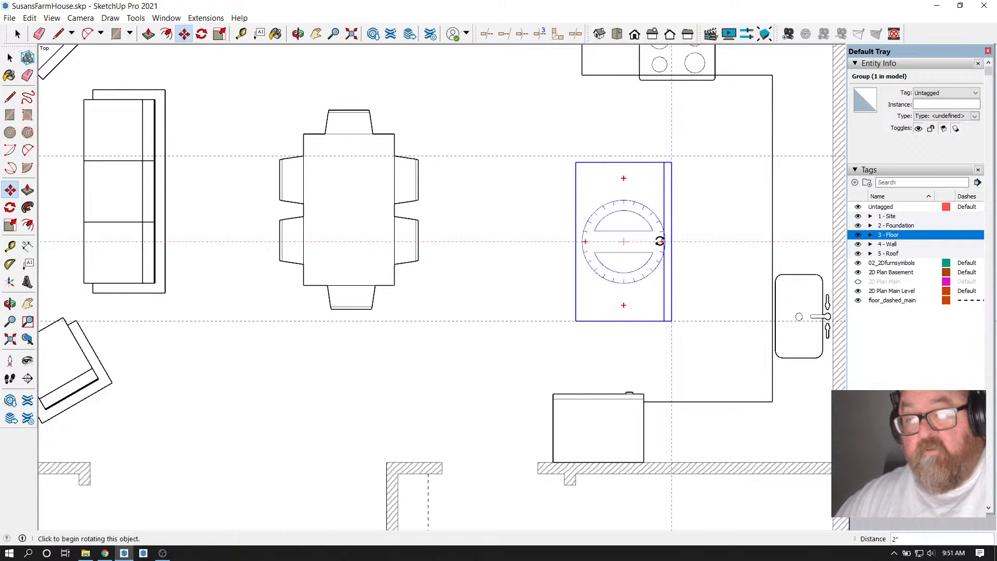
# Try moving the island another 2" toward the sink counter, and undo that move
pyautogui.click(16, 32)
pyautogui.click(583, 184)
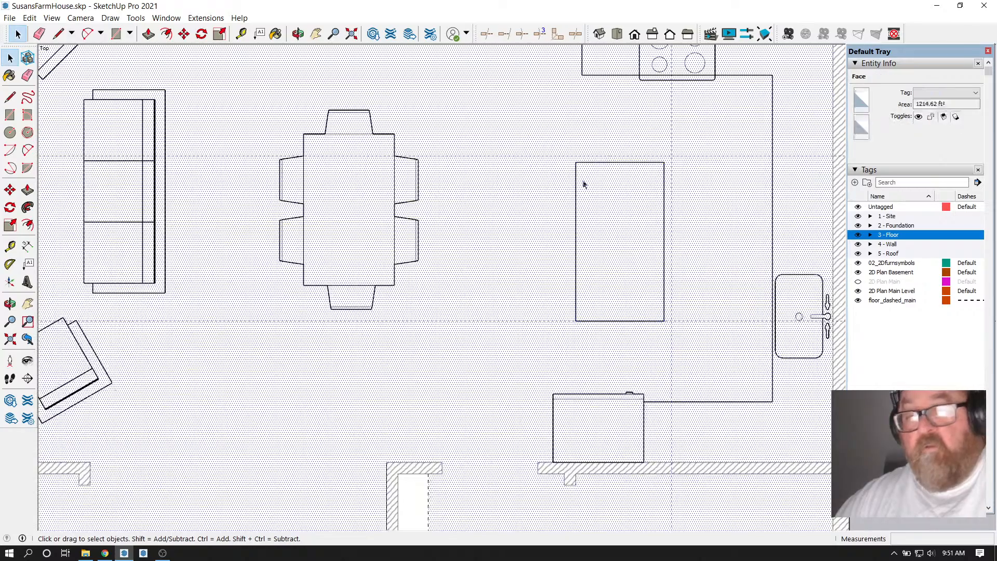
pyautogui.click(665, 209)
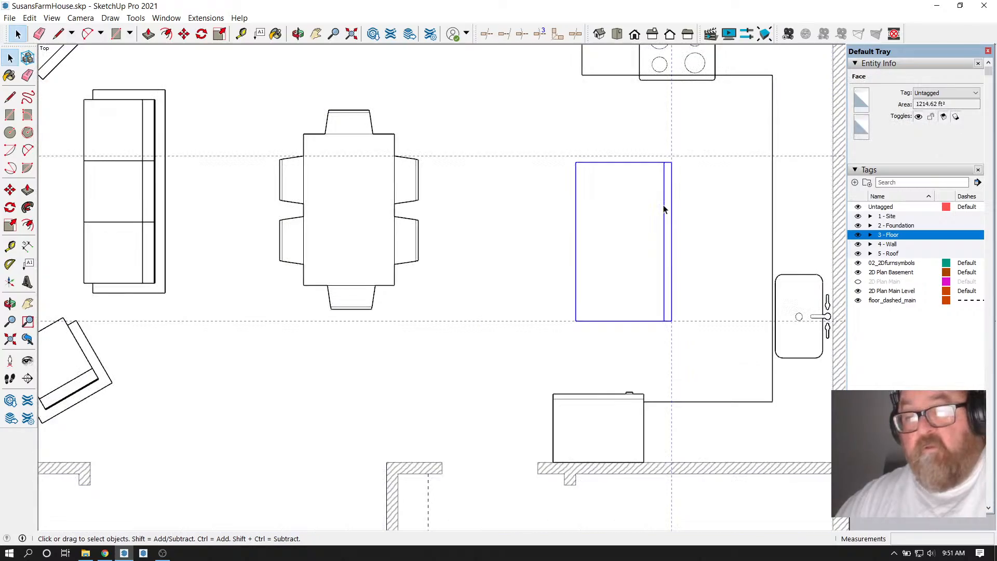
pyautogui.click(184, 34)
pyautogui.scroll(2, 681, 244)
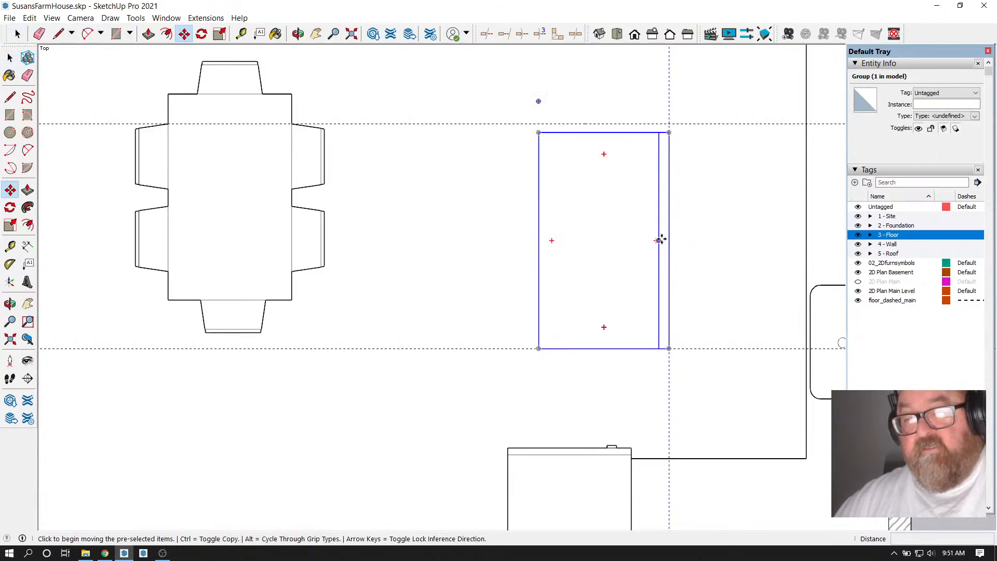
pyautogui.click(660, 239)
pyautogui.click(665, 239)
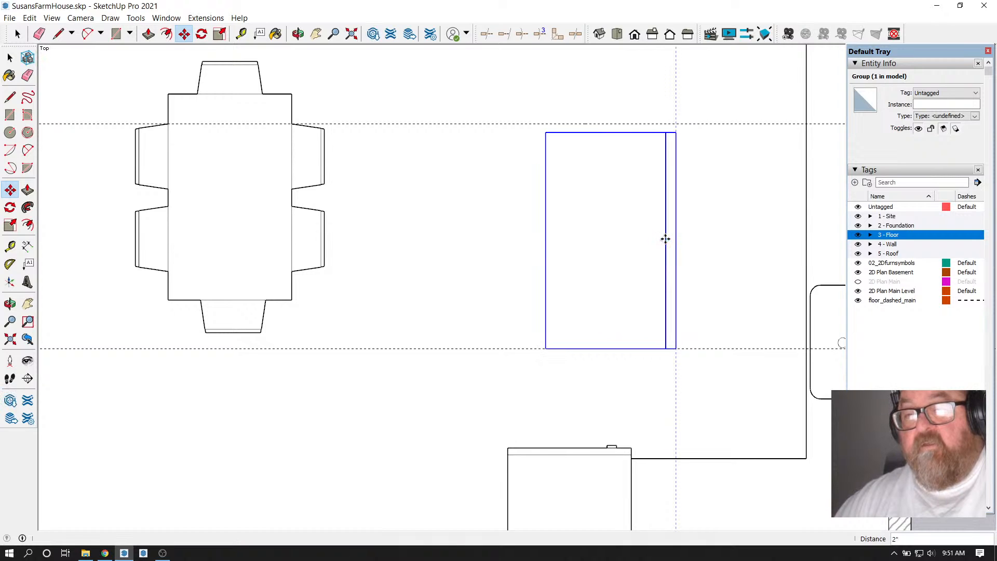
pyautogui.press('q')
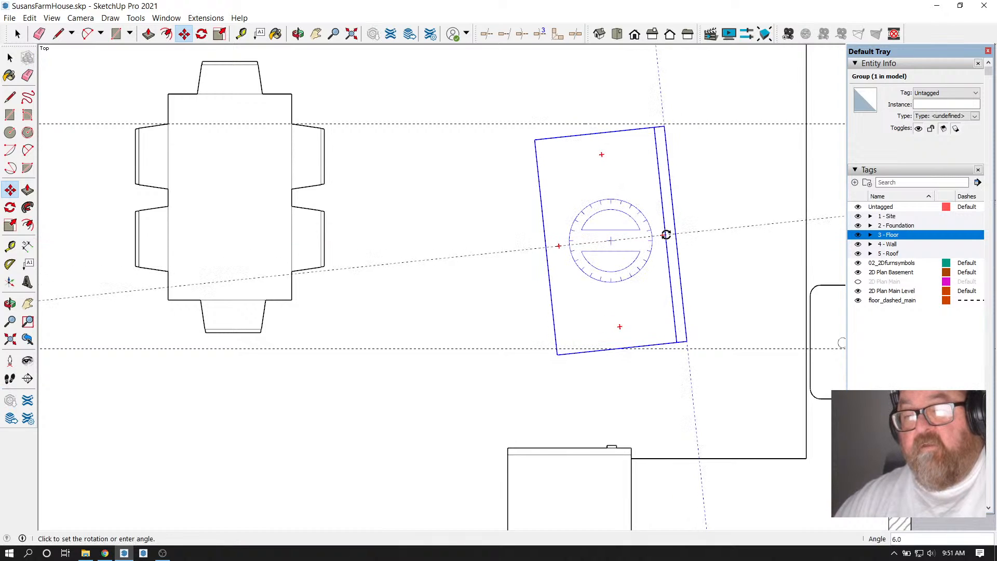
pyautogui.press('Escape')
pyautogui.click(675, 137)
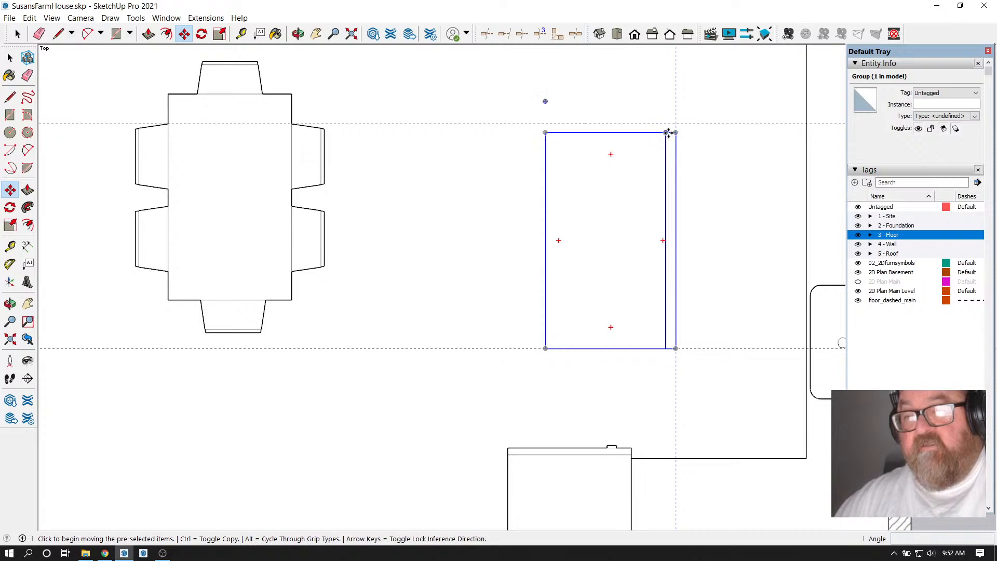
pyautogui.press('Escape')
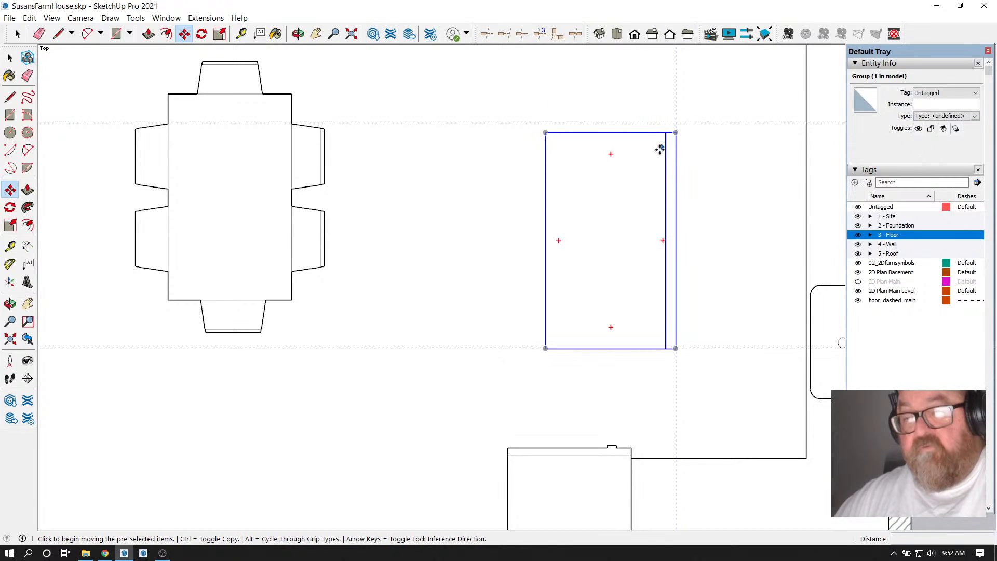
pyautogui.press('ctrl')
pyautogui.hotkey('ctrl', 'z')
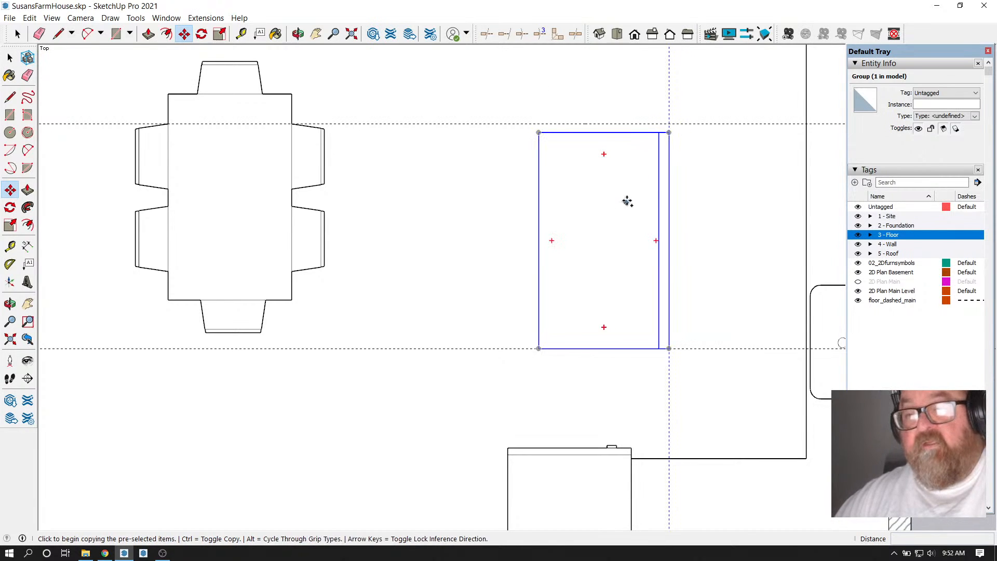
# Delete all guides from the plan and activate the Tape Measure tool
pyautogui.click(29, 18)
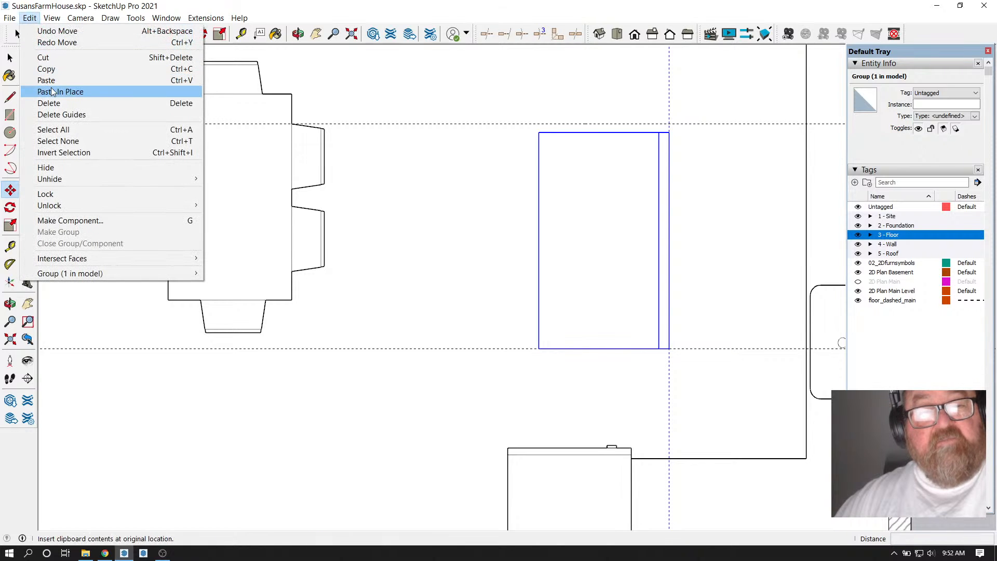
pyautogui.click(53, 115)
pyautogui.scroll(-2, 465, 206)
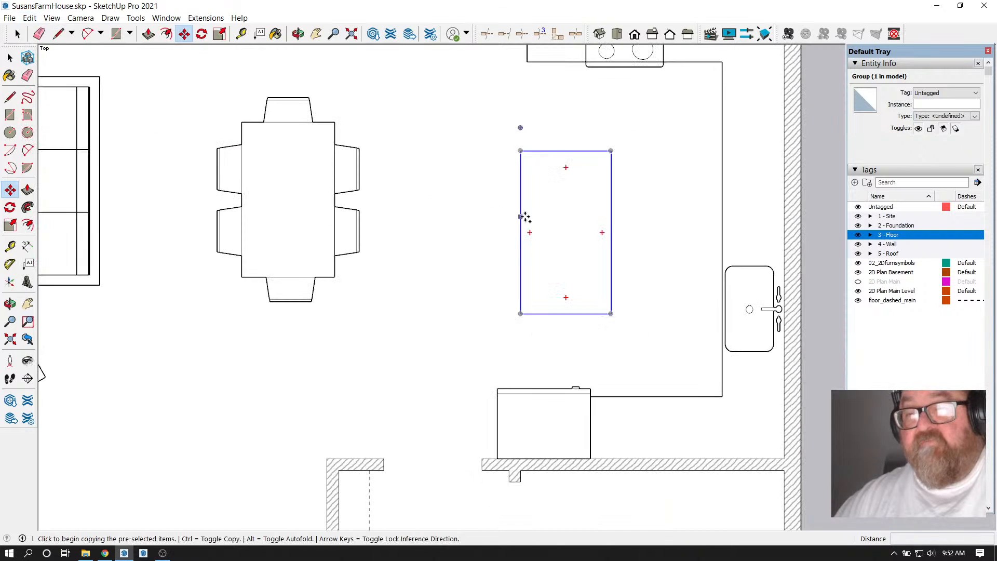
pyautogui.click(241, 33)
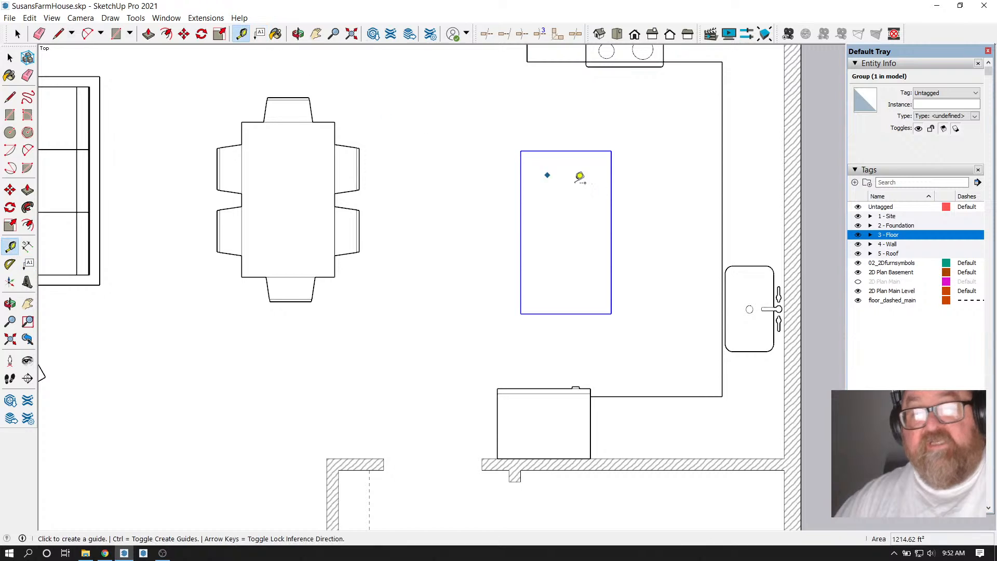
# Place a vertical guide 42" in front of the counter edge on the sink side
pyautogui.click(721, 194)
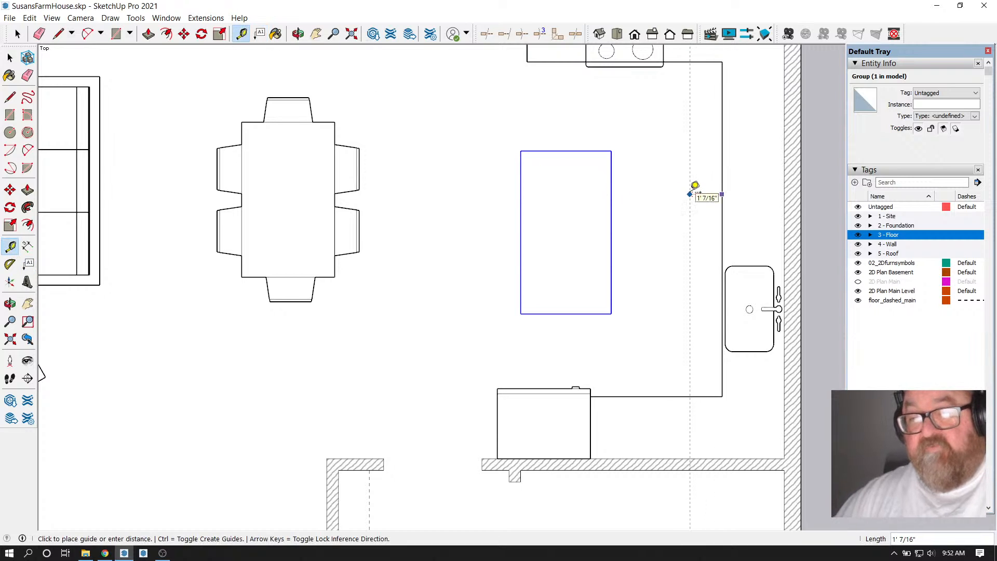
pyautogui.write('4.62')
pyautogui.press('Return')
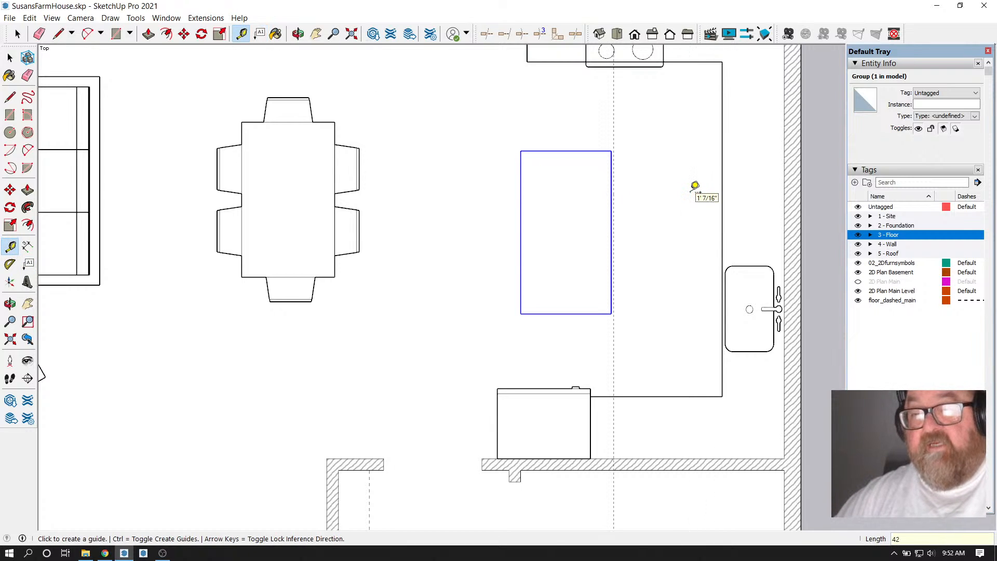
# Move the island so its sink-side edge meets the vertical guide, and erase that guide
pyautogui.click(183, 33)
pyautogui.scroll(2, 618, 152)
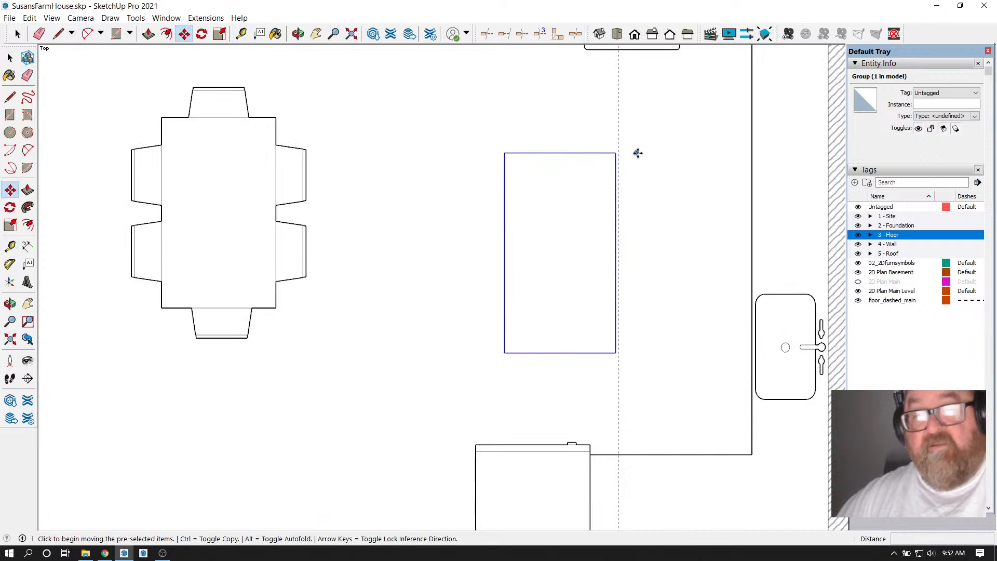
pyautogui.scroll(-3, 687, 186)
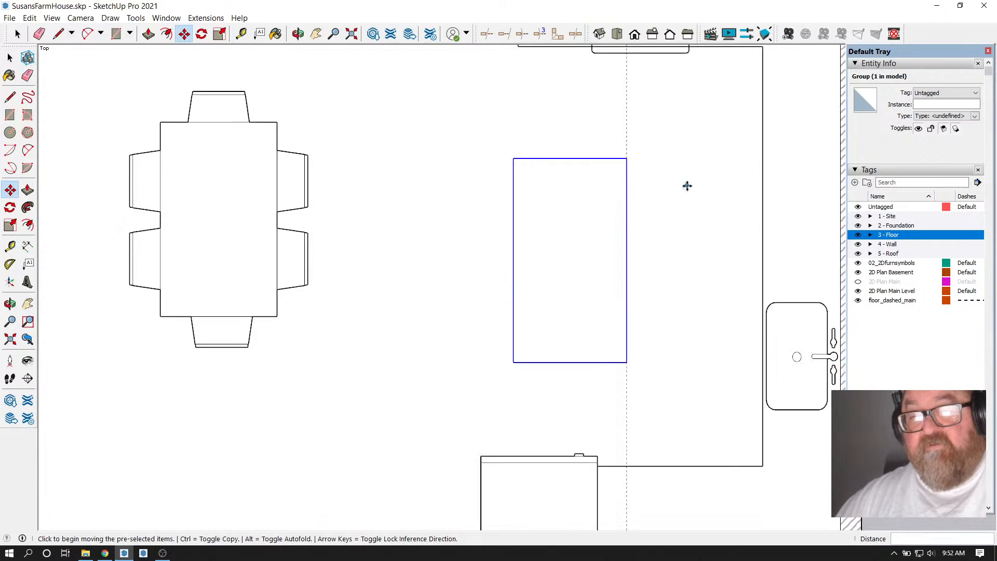
pyautogui.click(44, 39)
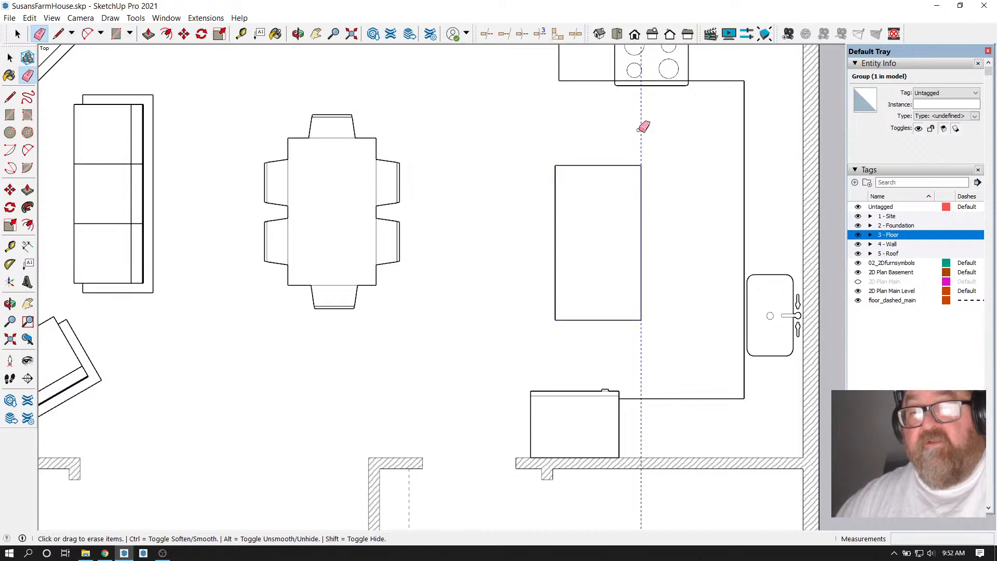
pyautogui.scroll(-4, 675, 171)
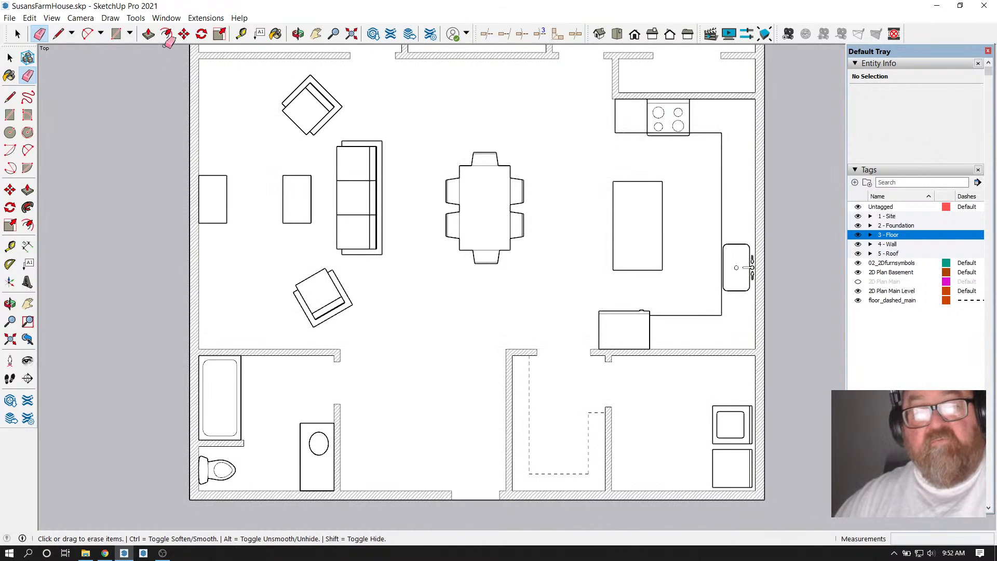
# Move the island horizontally so its dining-side edge lines up with the open end of the stove counter
pyautogui.click(18, 34)
pyautogui.scroll(2, 621, 168)
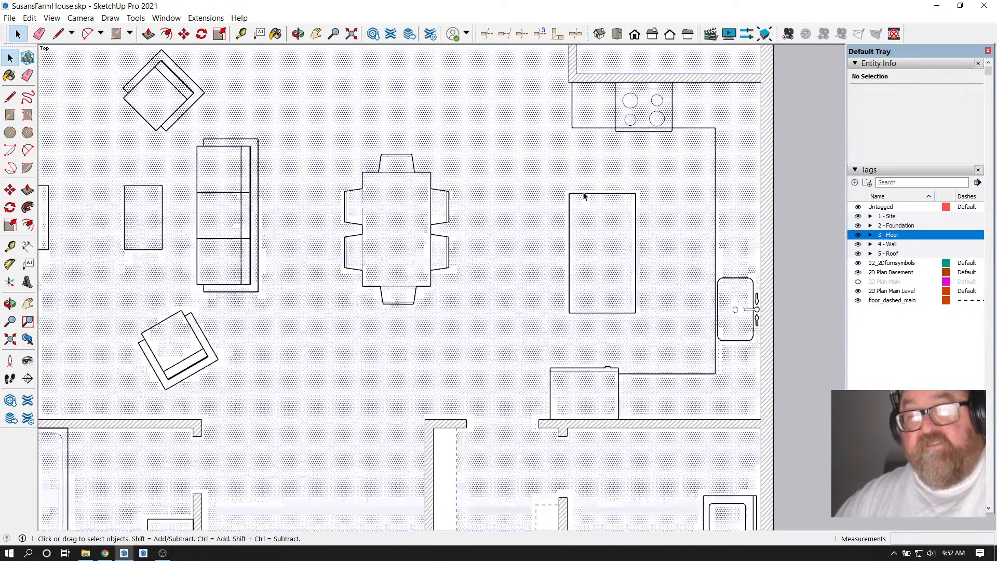
pyautogui.click(584, 195)
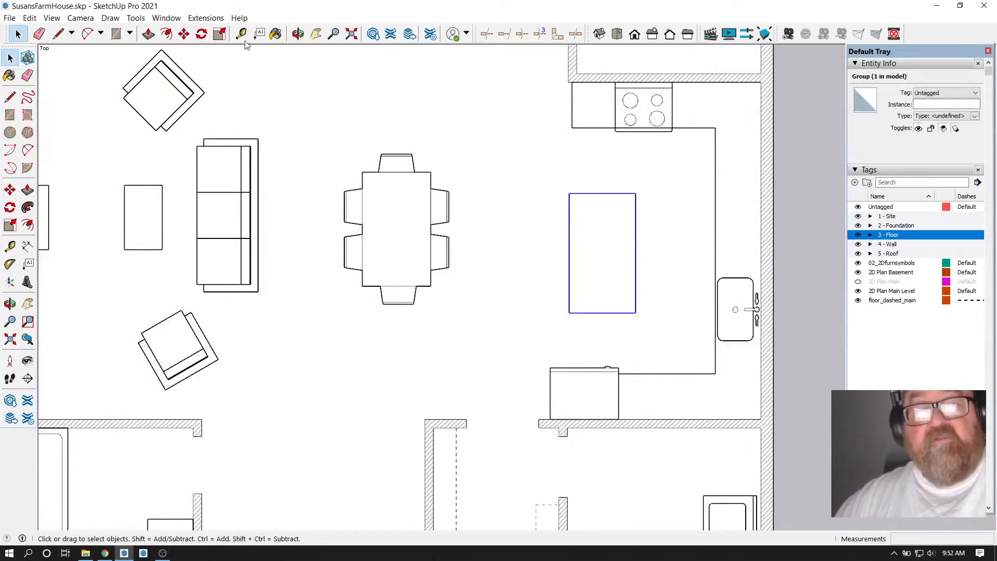
pyautogui.click(184, 34)
pyautogui.scroll(1, 597, 148)
pyautogui.click(562, 201)
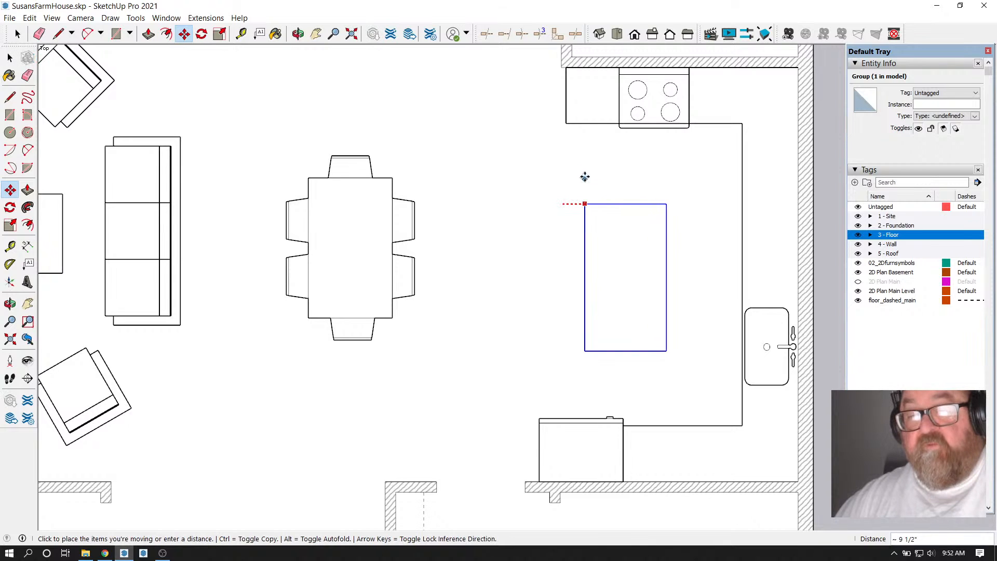
pyautogui.click(566, 123)
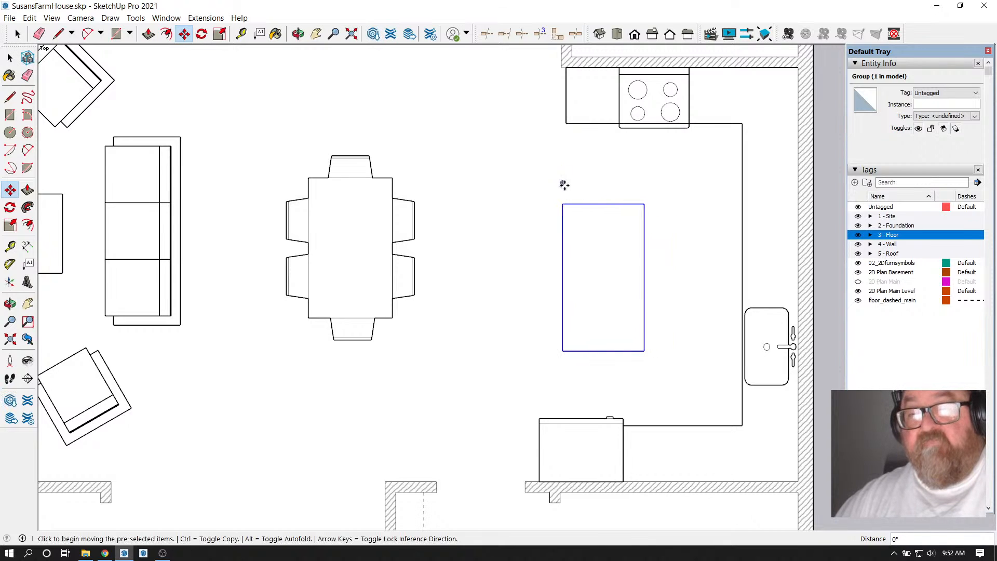
pyautogui.click(562, 204)
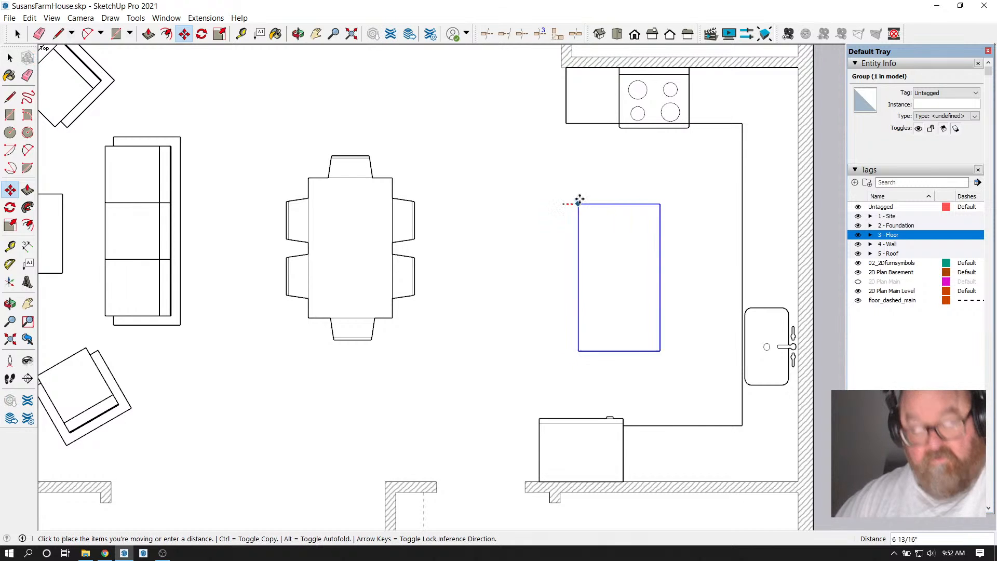
pyautogui.click(567, 123)
pyautogui.scroll(-2, 538, 198)
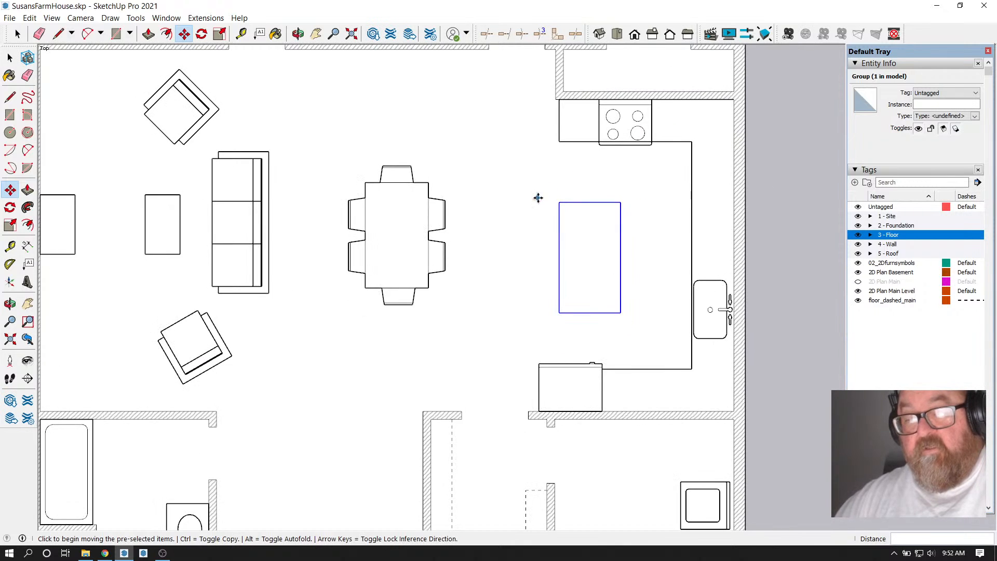
pyautogui.scroll(-1, 538, 198)
pyautogui.scroll(-2, 739, 244)
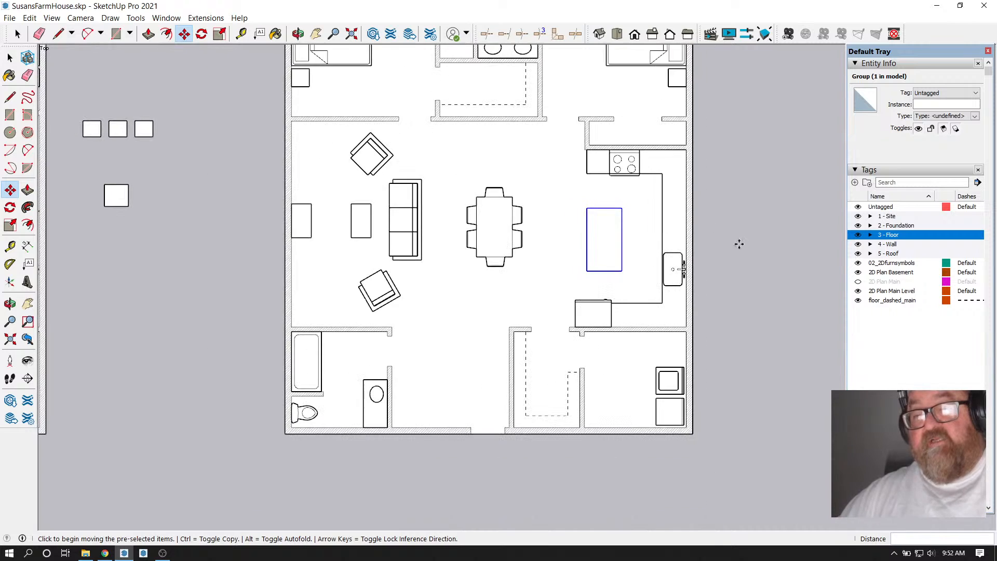
# Draw a horizontal shelf line 8' 1" long from wall to wall across the closet behind the stove
pyautogui.click(17, 34)
pyautogui.scroll(1, 456, 151)
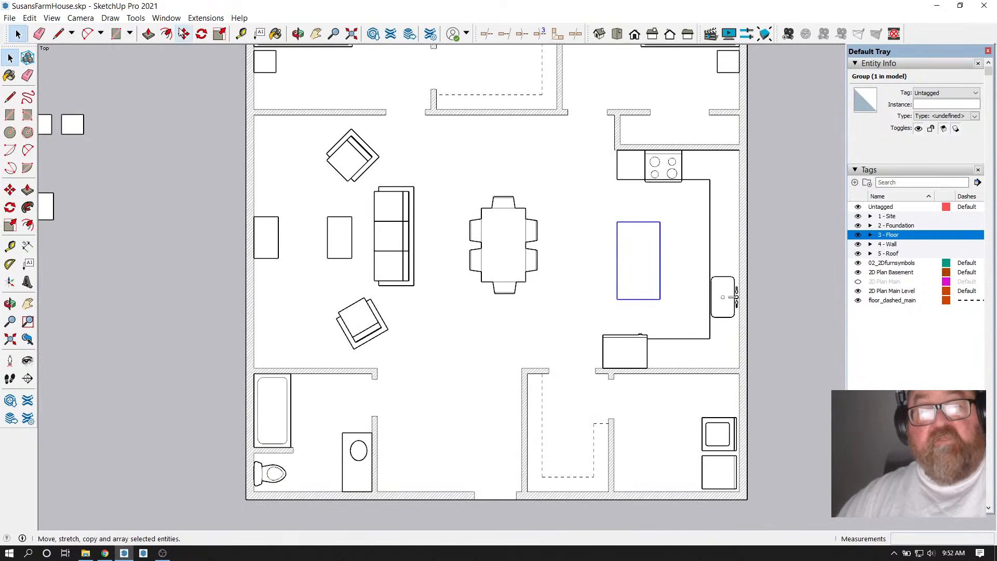
pyautogui.click(58, 34)
pyautogui.scroll(1, 771, 133)
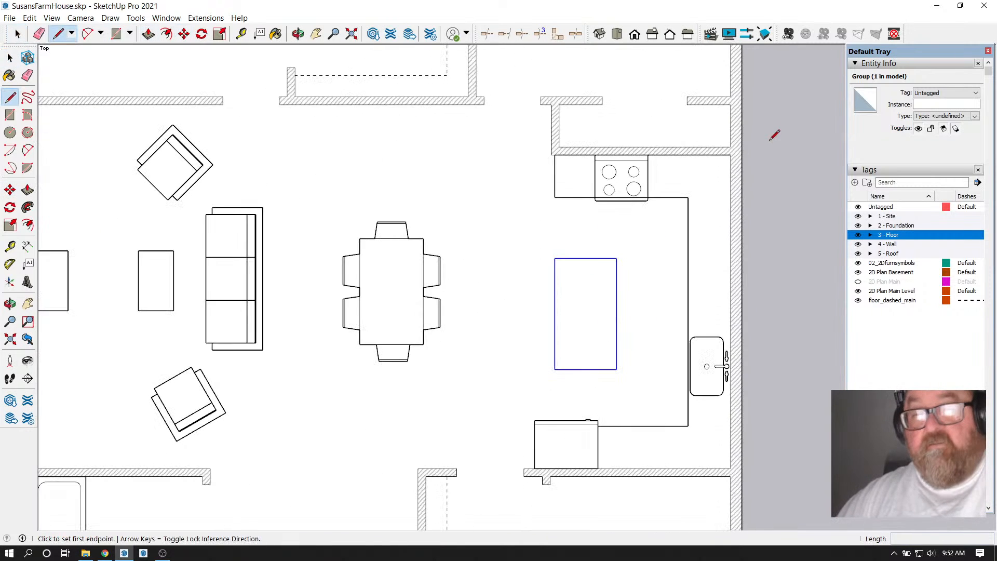
pyautogui.click(560, 125)
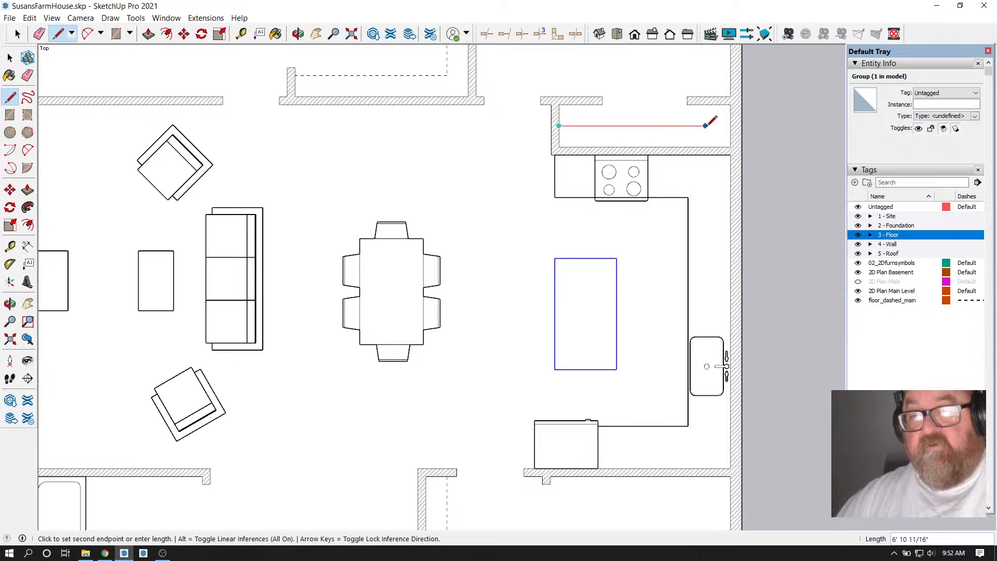
pyautogui.click(730, 126)
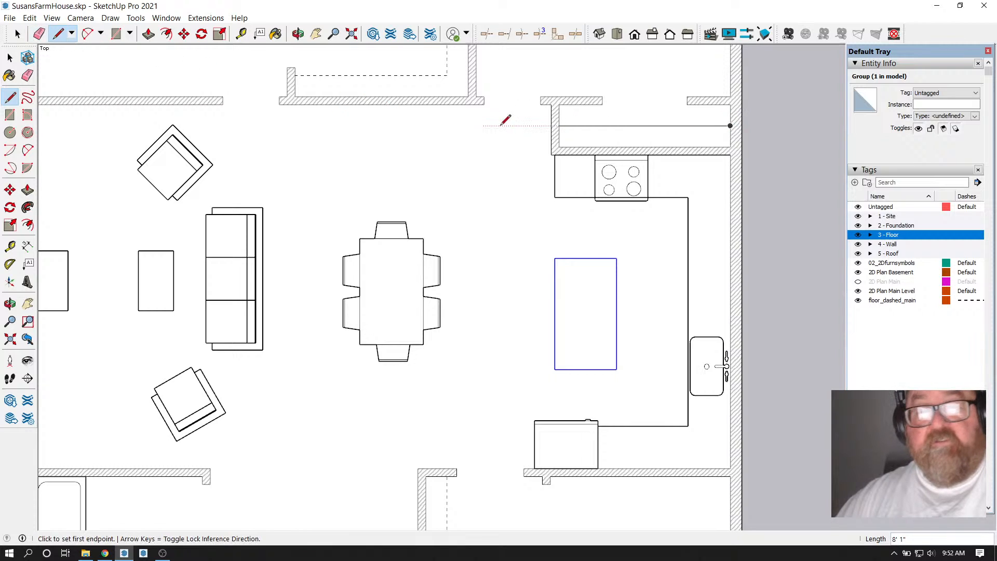
# Assign the closet's shelf line to the floor_dashed_main tag and clear the selection
pyautogui.click(19, 34)
pyautogui.click(569, 125)
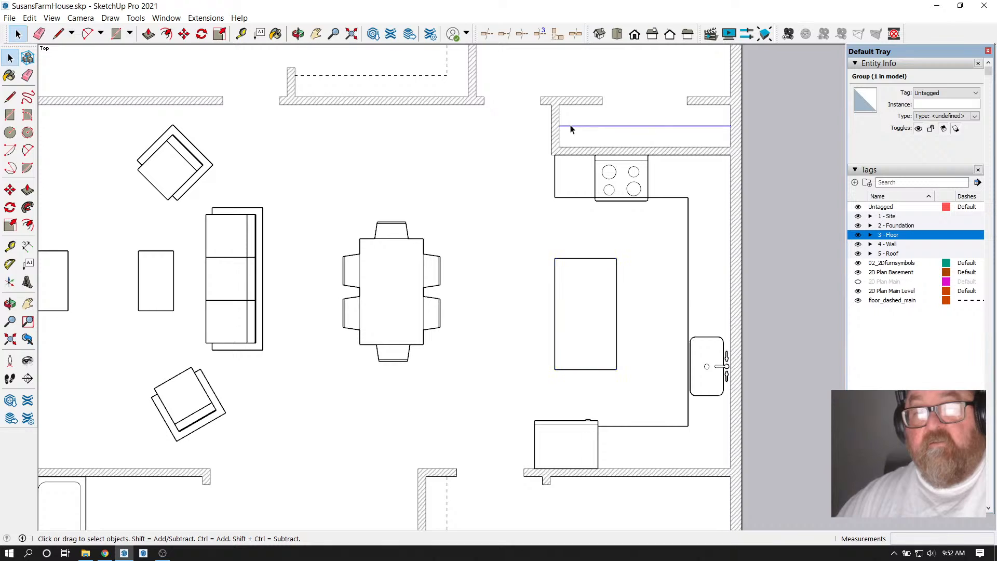
pyautogui.click(977, 93)
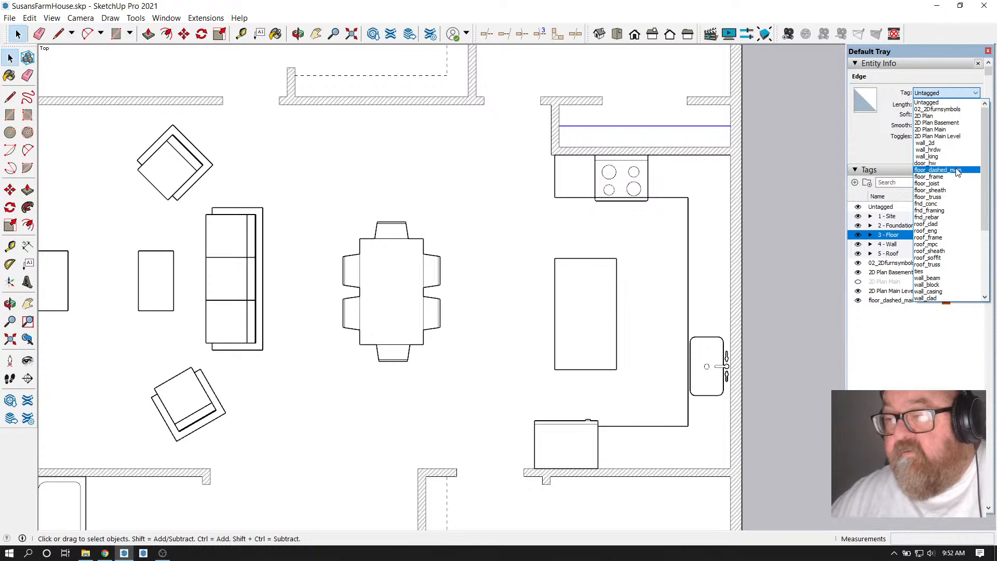
pyautogui.click(938, 170)
pyautogui.click(771, 132)
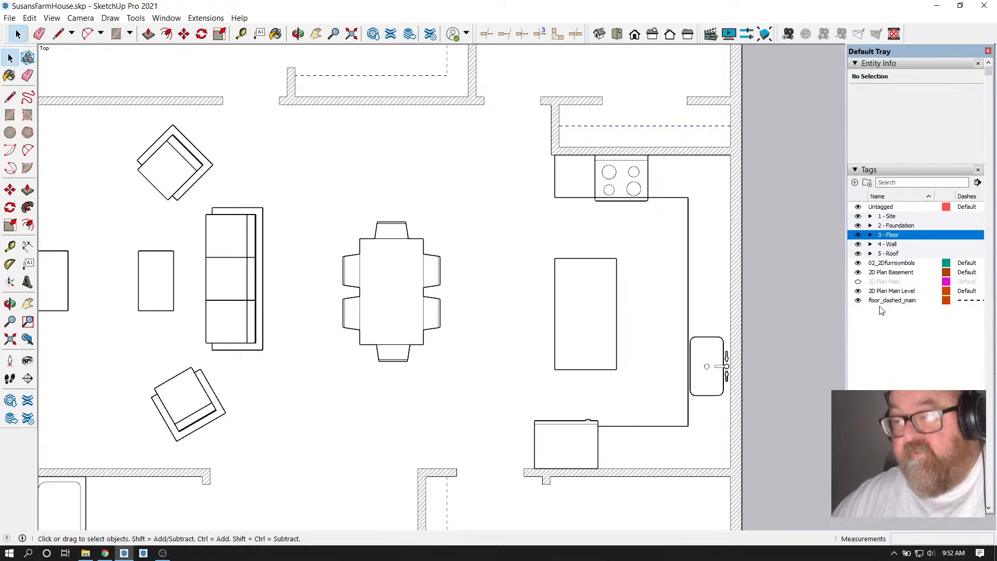
# Rename the floor_dashed_main tag as floor_dashed
pyautogui.click(907, 301)
pyautogui.click(912, 302)
pyautogui.click(923, 303)
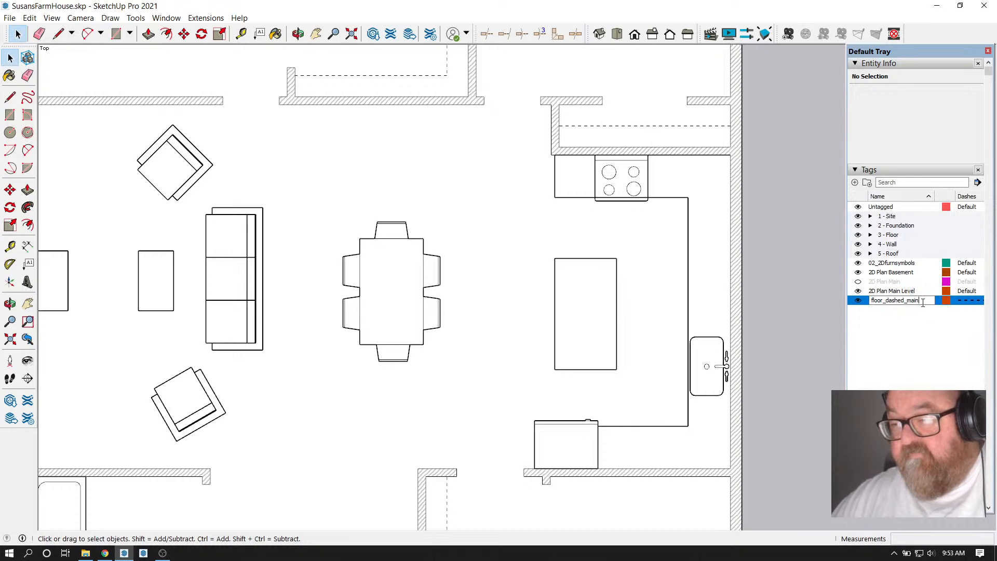
pyautogui.press('BackSpace')
pyautogui.press('BackSpace')
pyautogui.press('BackSpace')
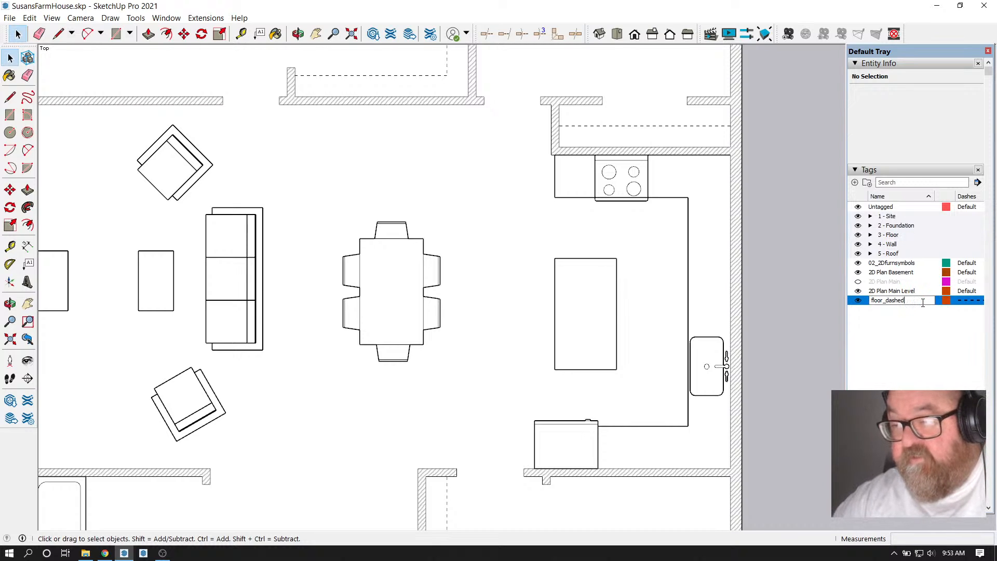
pyautogui.press('Return')
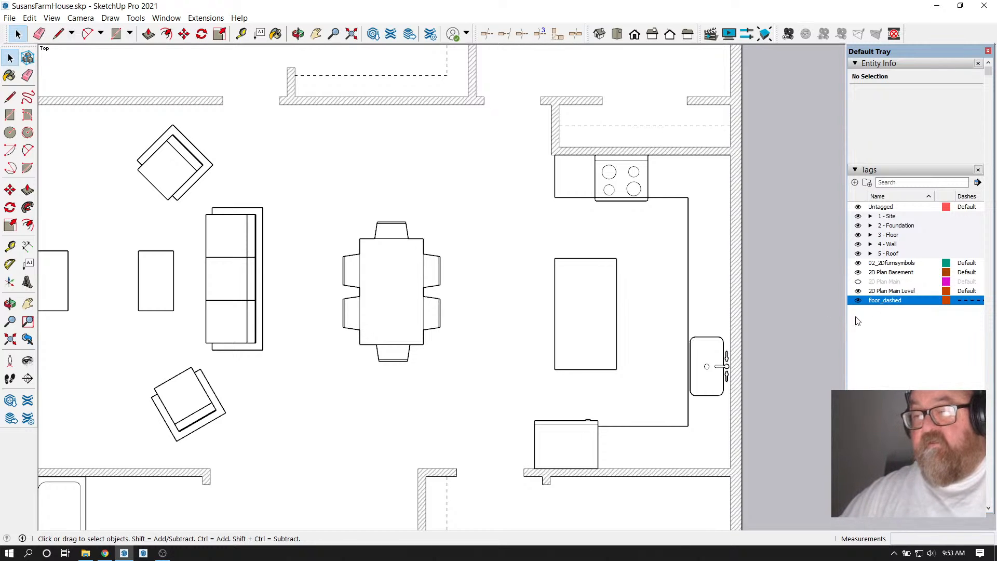
pyautogui.click(909, 337)
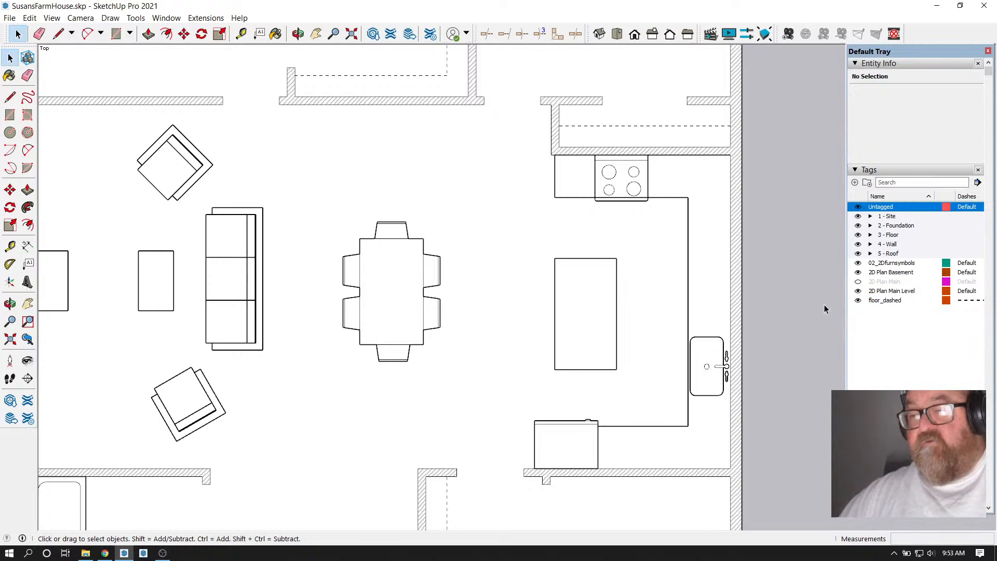
# Move the dining table with its chairs slightly toward the kitchen island in the revised plan, and deselect it
pyautogui.scroll(-4, 680, 257)
pyautogui.scroll(-2, 675, 257)
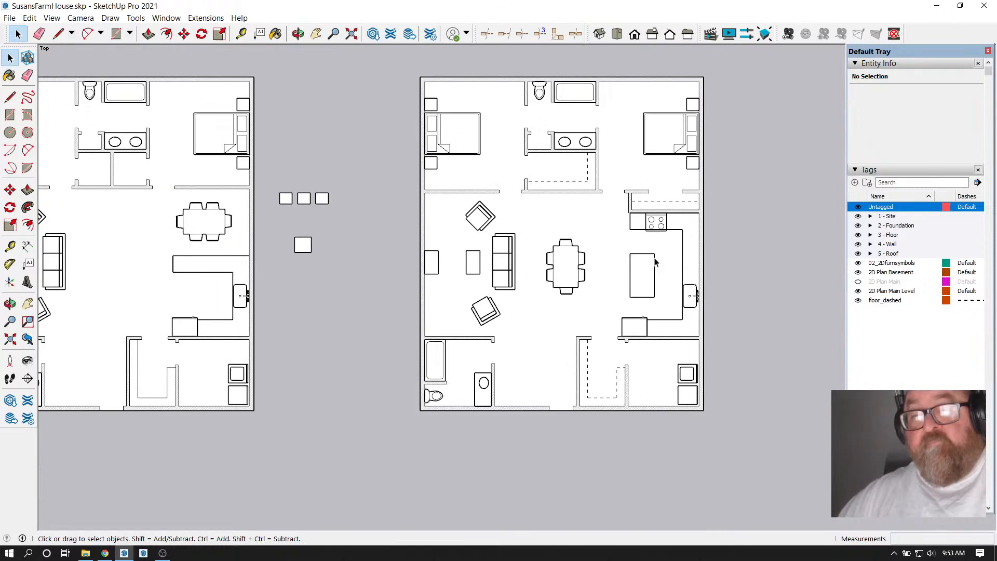
pyautogui.scroll(1, 596, 156)
pyautogui.scroll(-4, 793, 273)
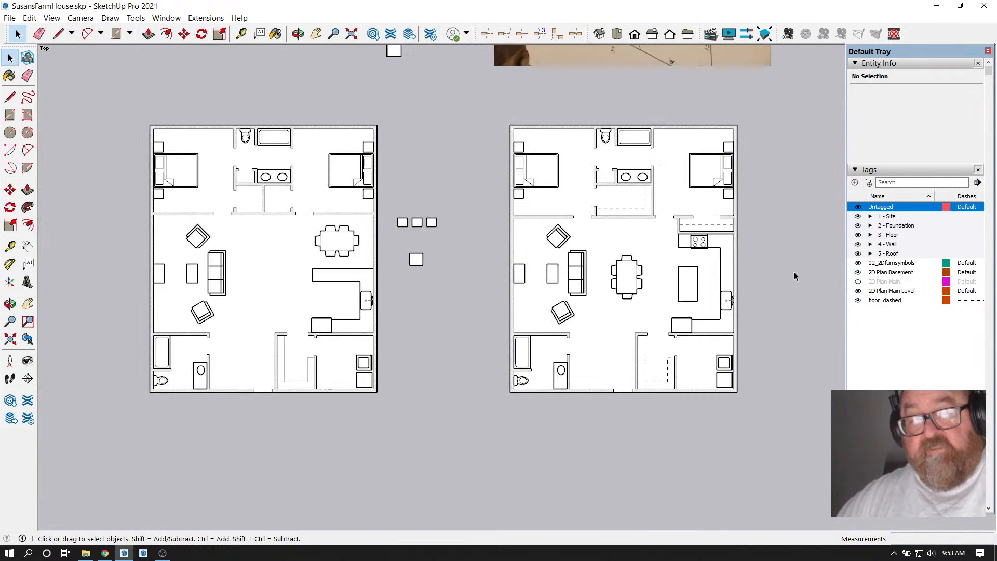
pyautogui.scroll(2, 280, 312)
pyautogui.scroll(-1, 394, 317)
pyautogui.scroll(3, 678, 292)
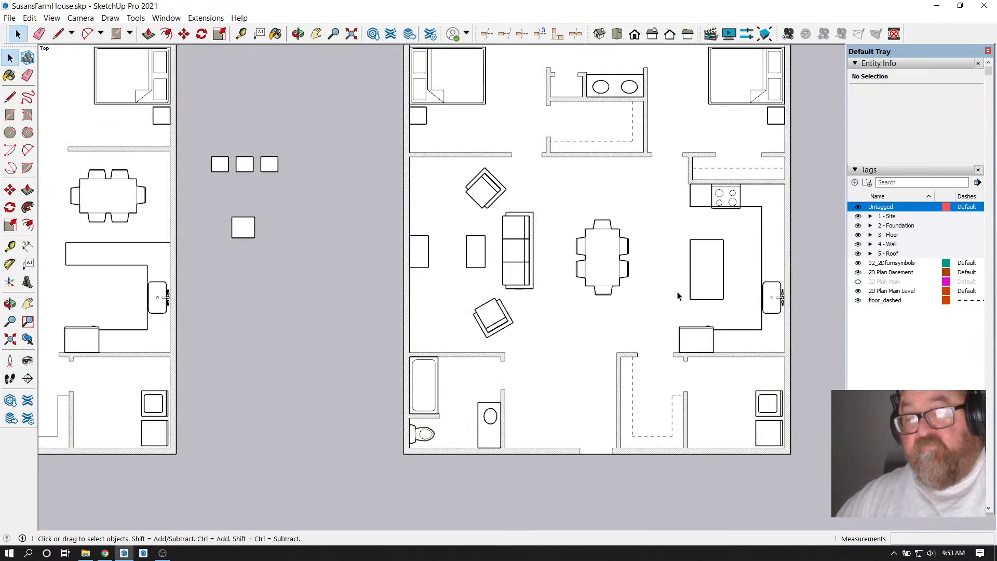
pyautogui.click(630, 248)
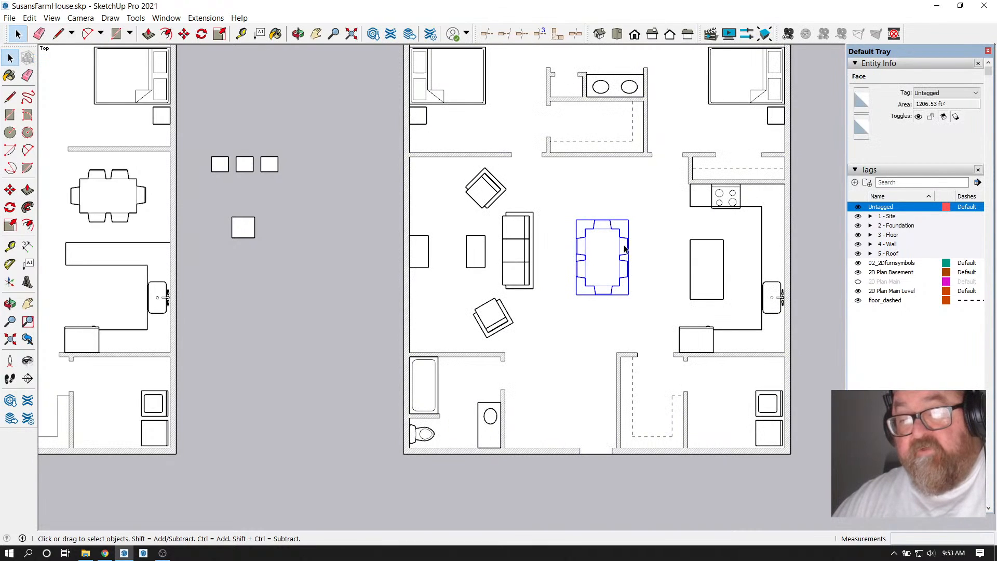
pyautogui.scroll(1, 633, 247)
pyautogui.click(184, 34)
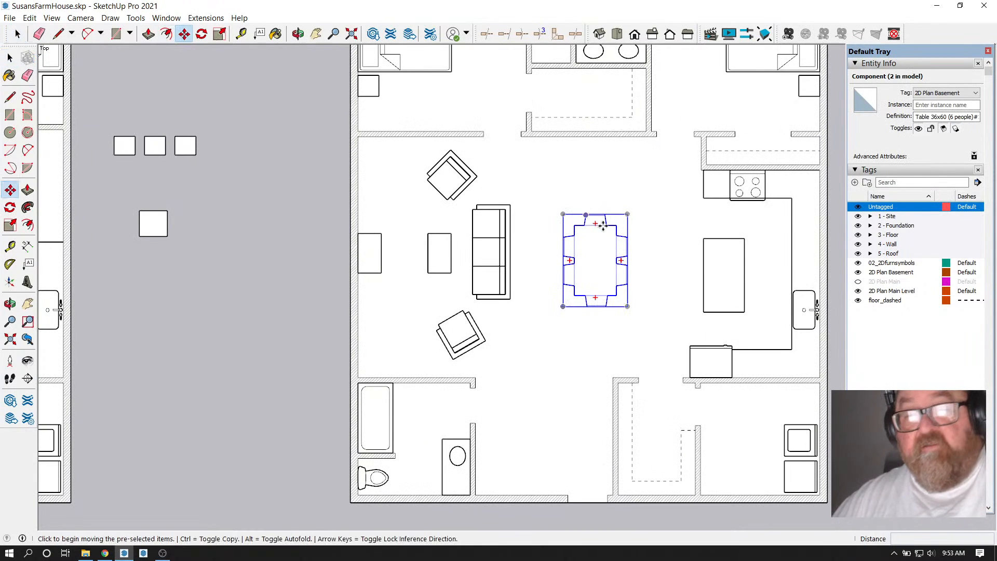
pyautogui.click(597, 248)
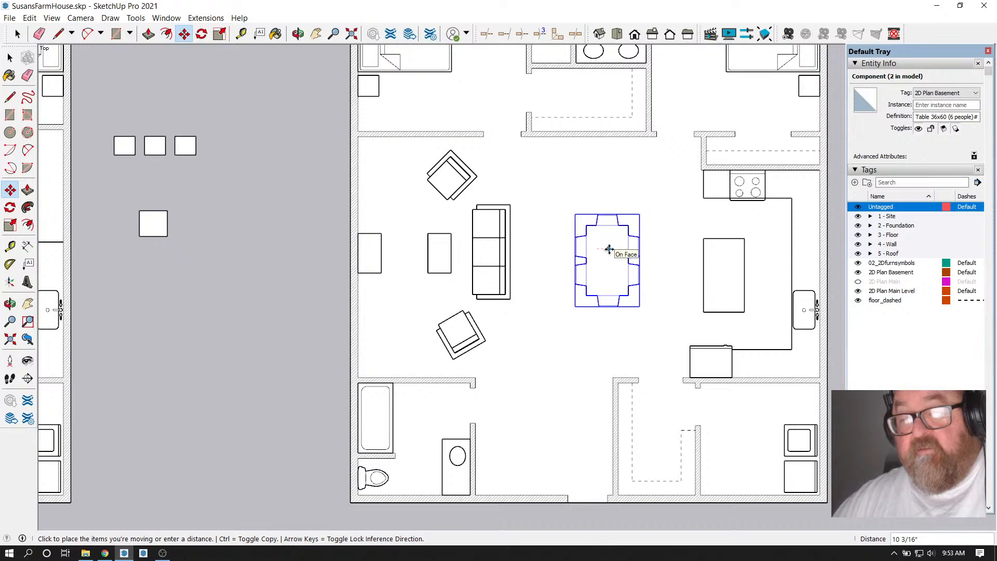
pyautogui.click(611, 249)
pyautogui.scroll(-4, 624, 229)
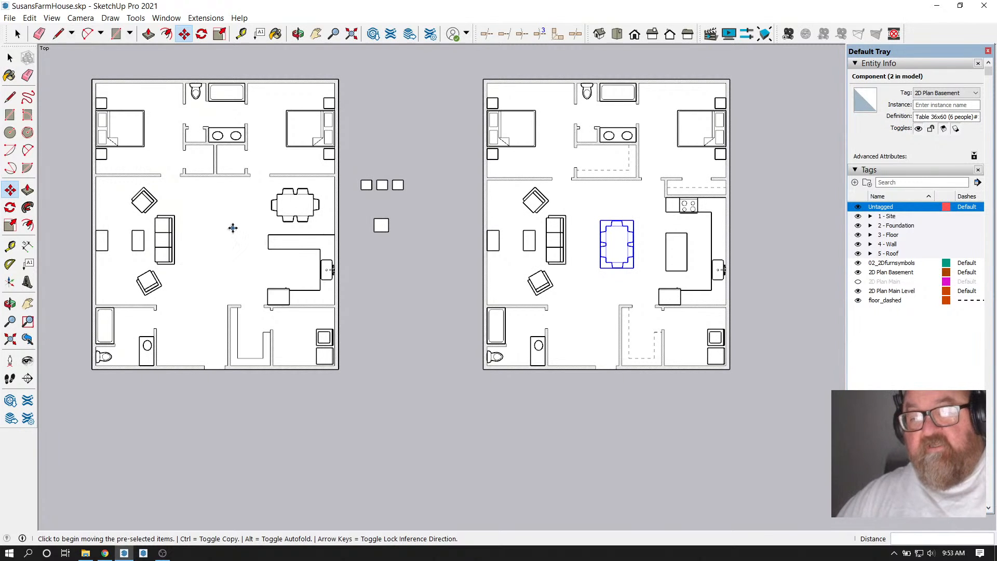
pyautogui.click(16, 33)
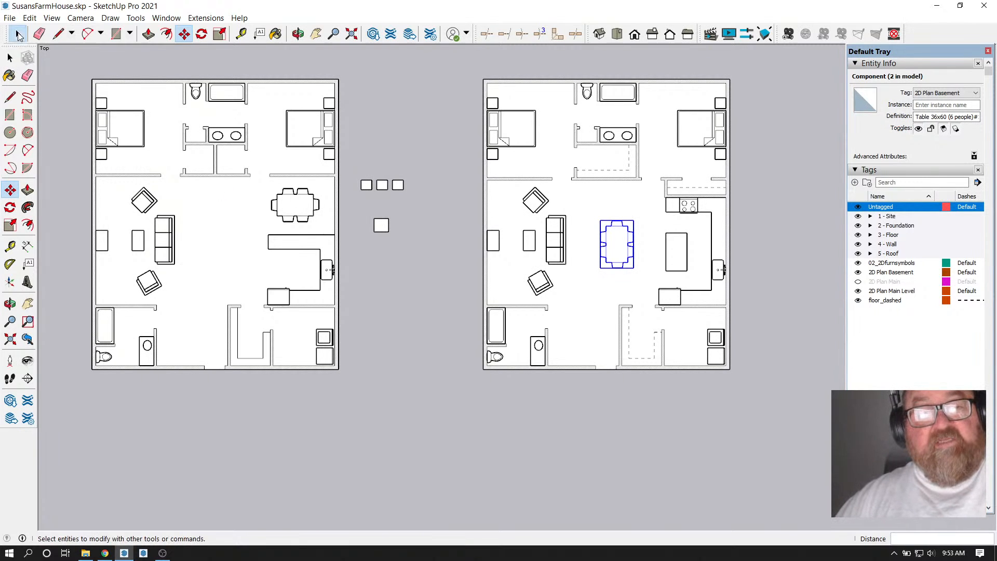
pyautogui.click(424, 116)
pyautogui.scroll(1, 589, 271)
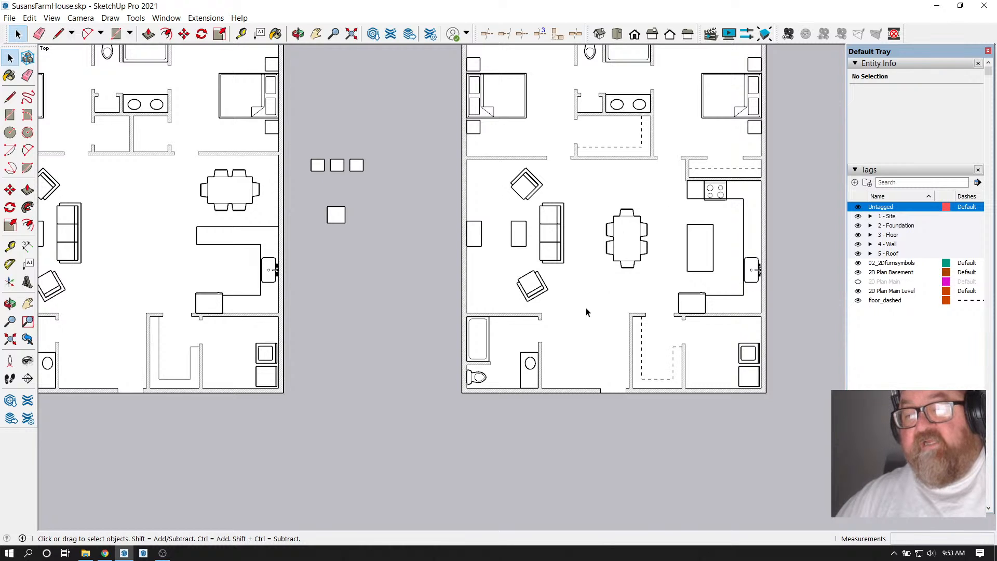
pyautogui.scroll(-1, 608, 329)
pyautogui.scroll(3, 659, 189)
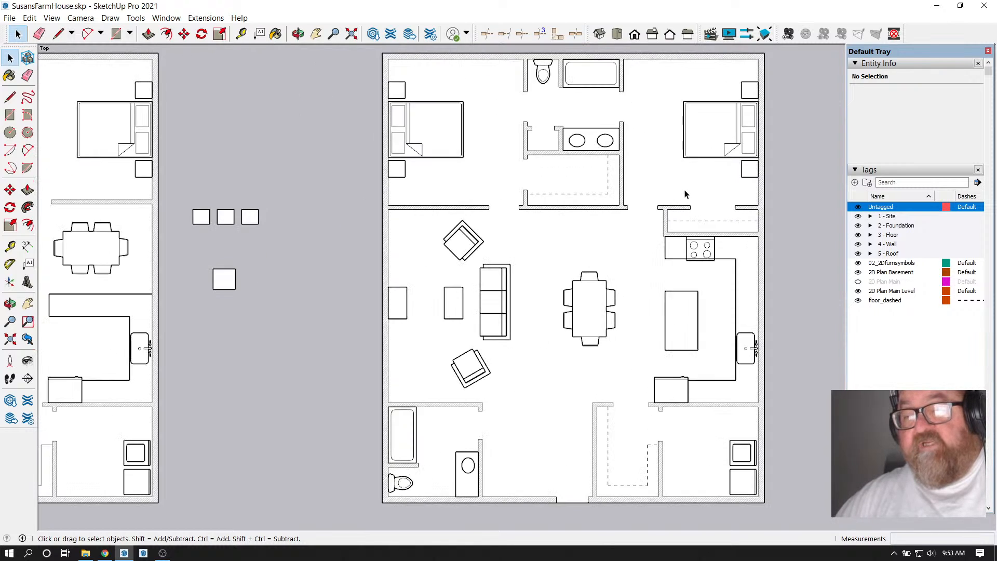
pyautogui.scroll(-1, 670, 239)
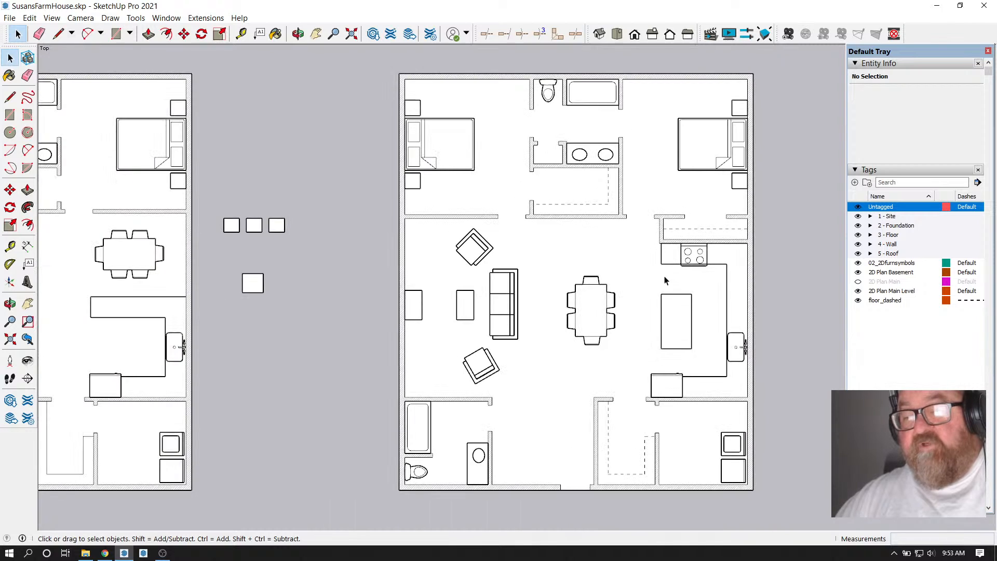
# Compare the original and revised main-level plans, examining the bedrooms, closets, bathroom, kitchen and dining layout
pyautogui.scroll(1, 629, 179)
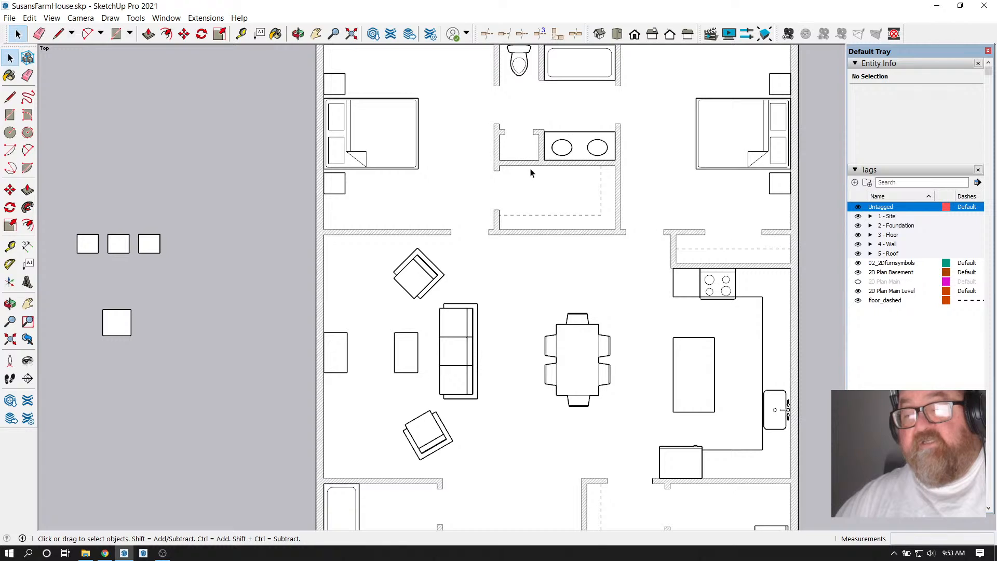
pyautogui.scroll(-1, 523, 269)
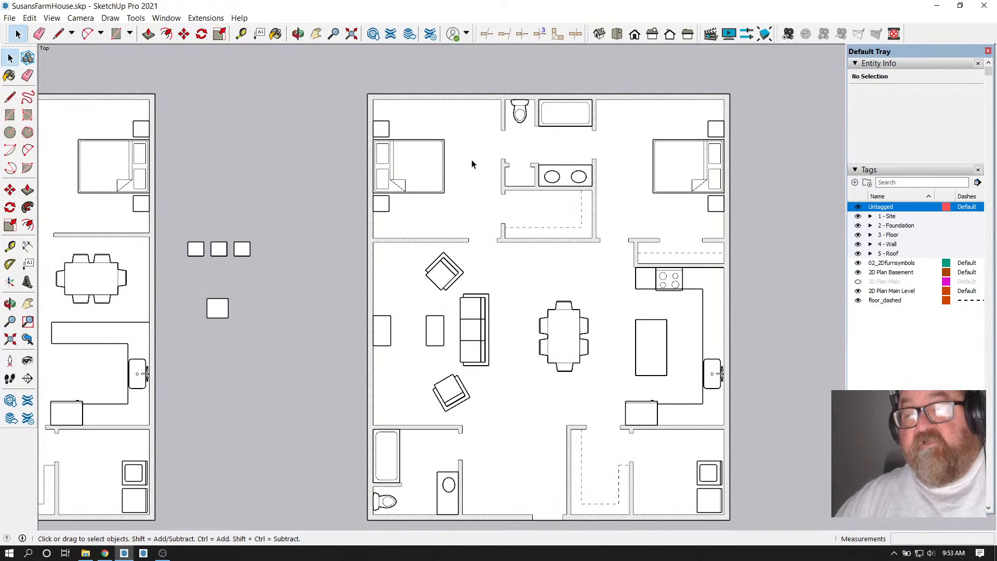
pyautogui.scroll(1, 525, 202)
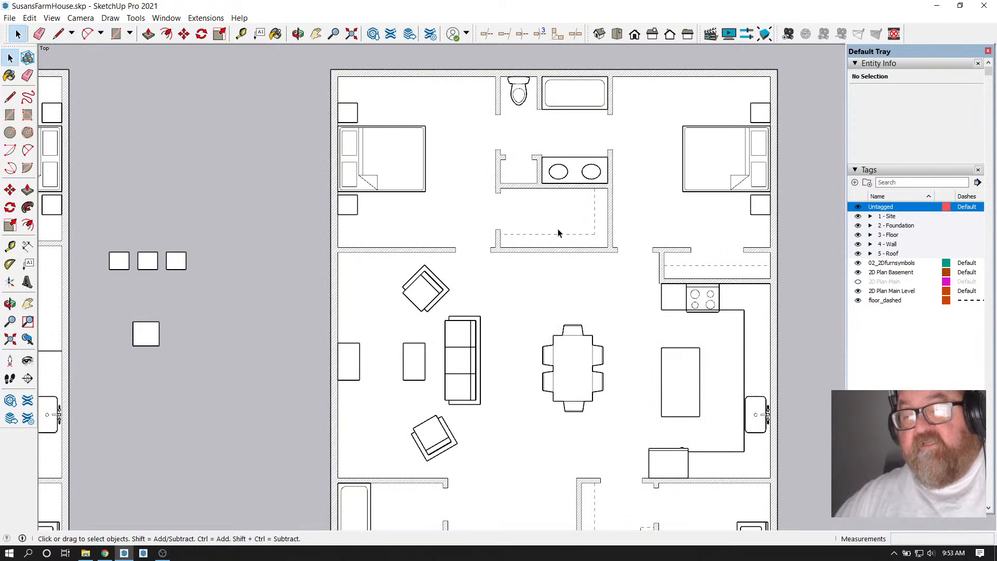
pyautogui.scroll(-3, 635, 227)
pyautogui.scroll(2, 655, 243)
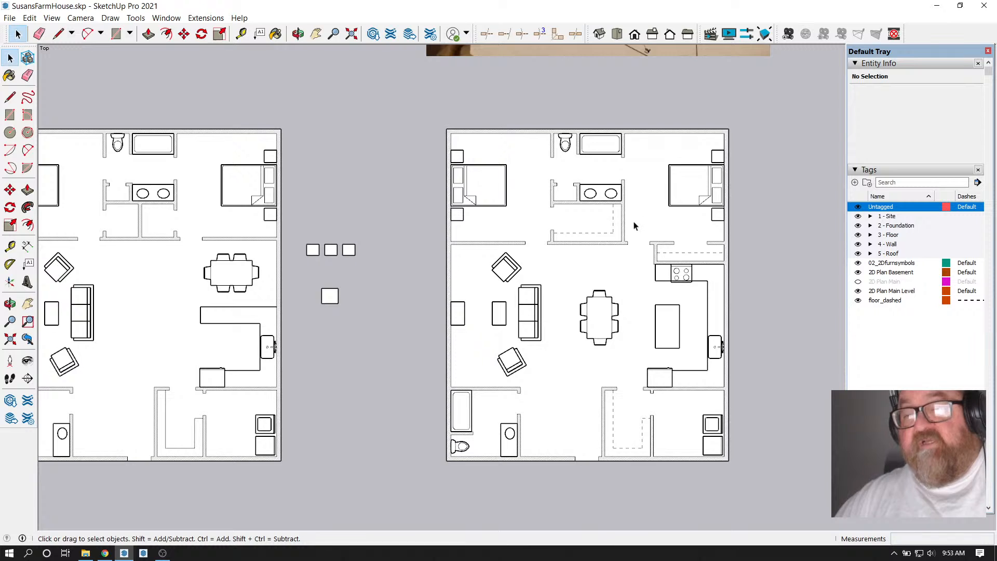
pyautogui.scroll(-3, 660, 239)
pyautogui.scroll(4, 649, 254)
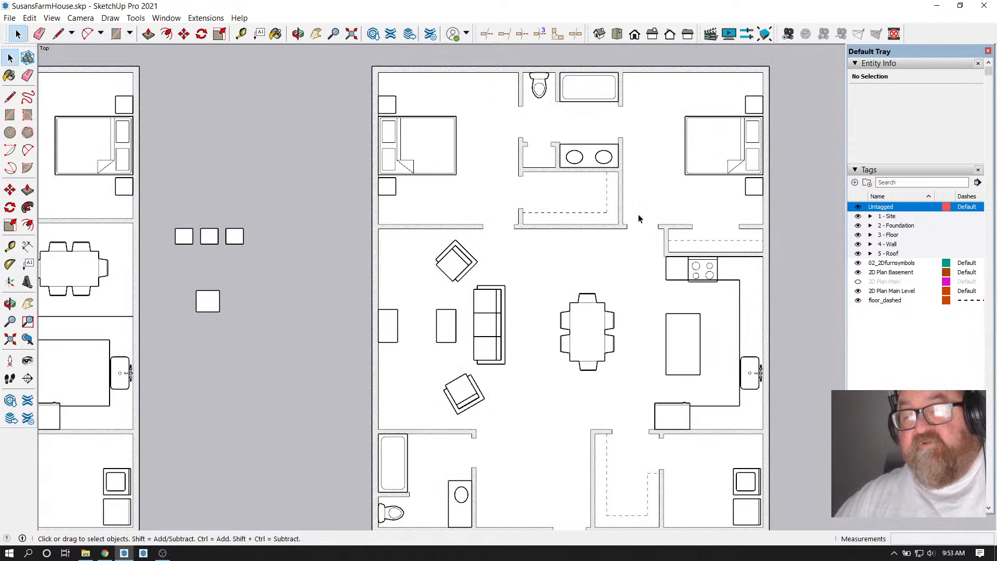
pyautogui.scroll(-4, 786, 338)
pyautogui.scroll(5, 300, 321)
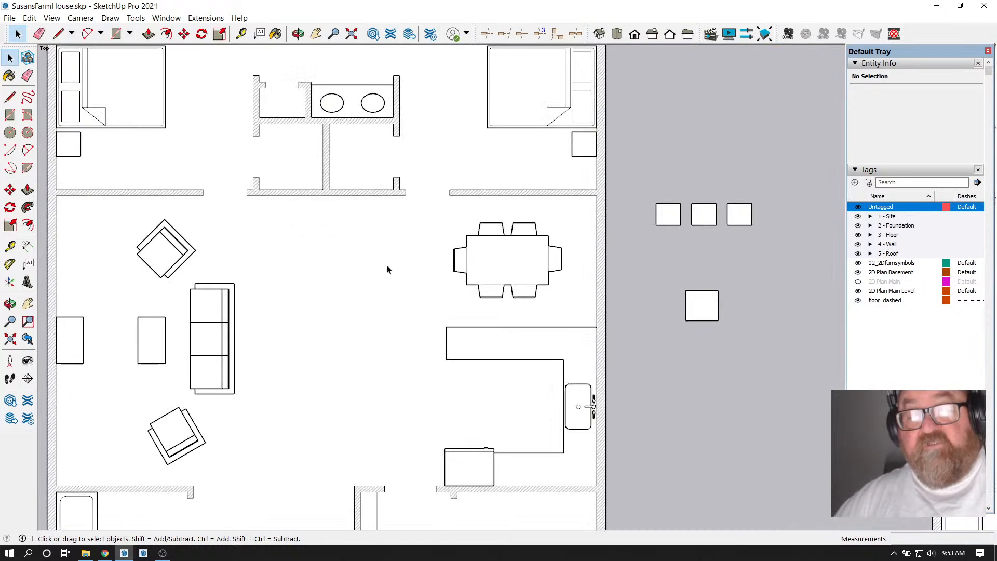
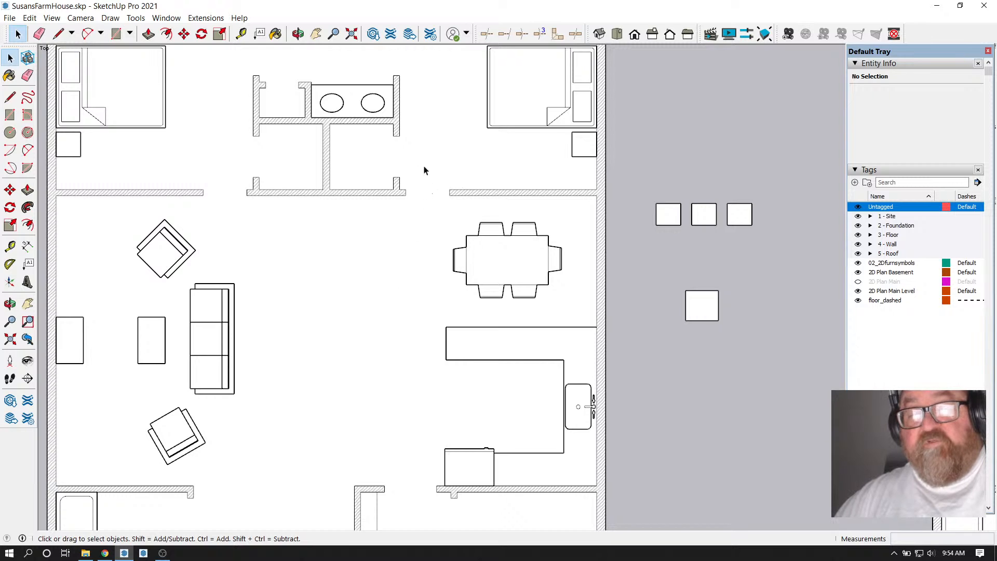
pyautogui.scroll(-2, 411, 227)
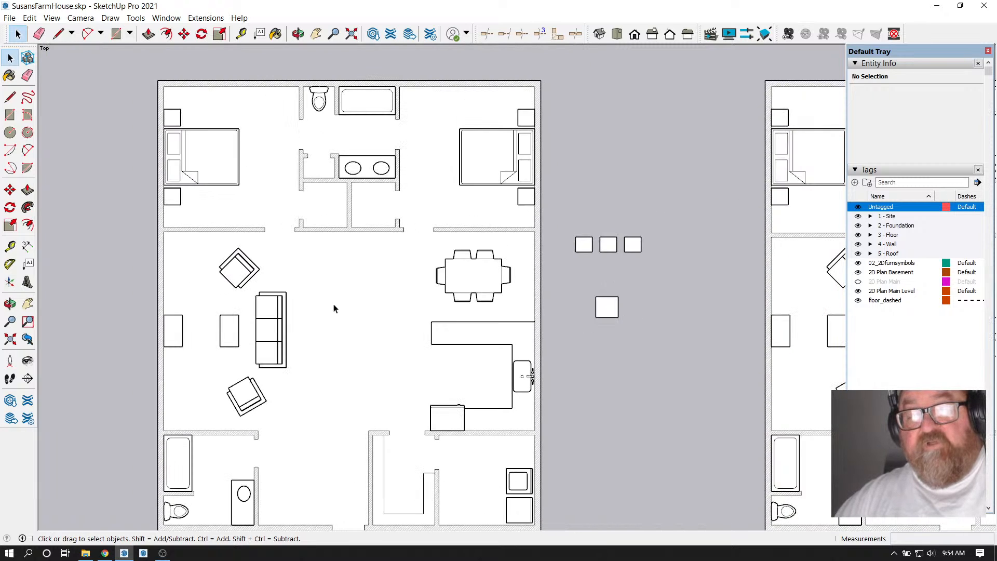
pyautogui.scroll(-3, 312, 327)
pyautogui.scroll(4, 623, 290)
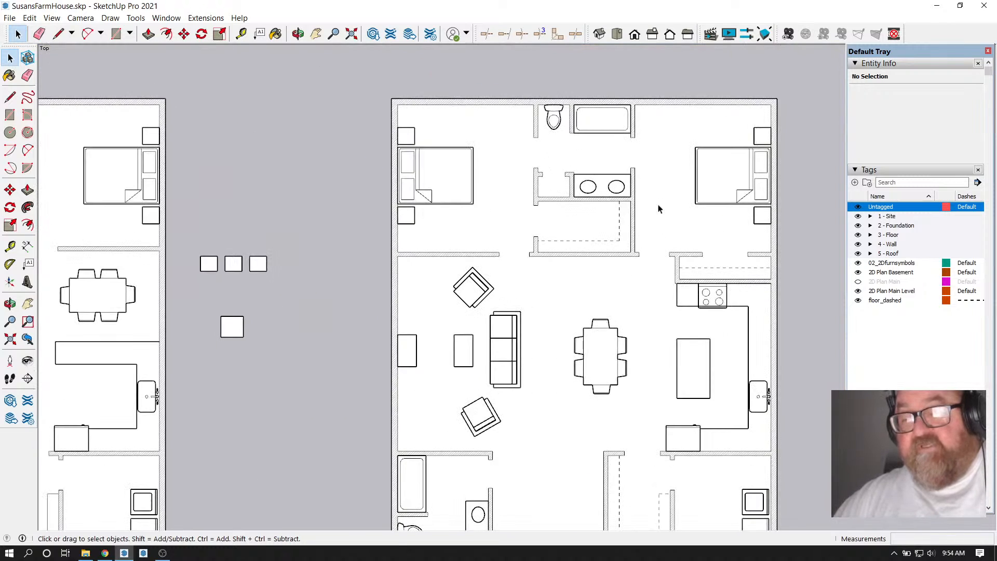
pyautogui.scroll(-2, 623, 280)
pyautogui.scroll(1, 631, 292)
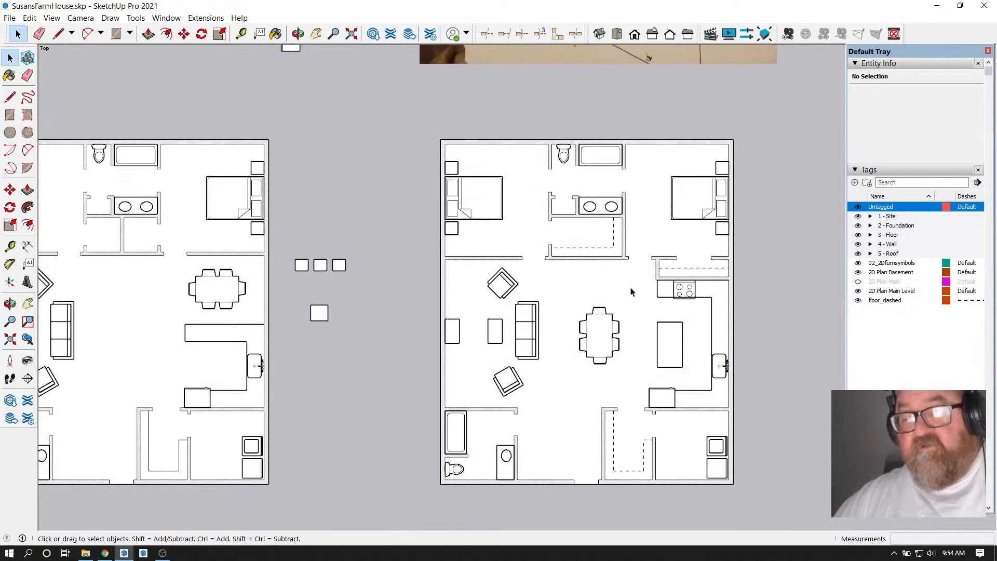
pyautogui.scroll(1, 631, 292)
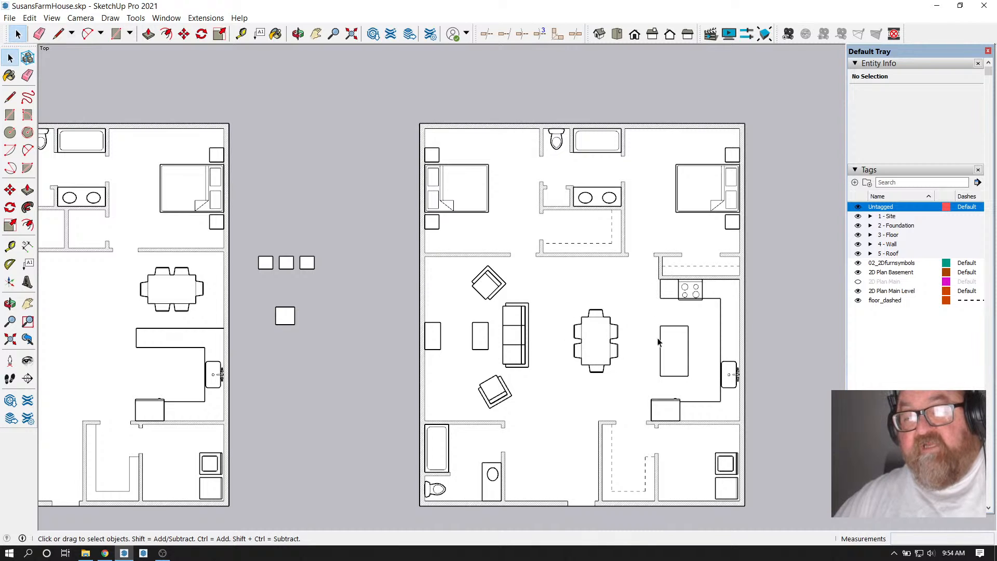
pyautogui.scroll(-1, 657, 342)
pyautogui.scroll(2, 204, 306)
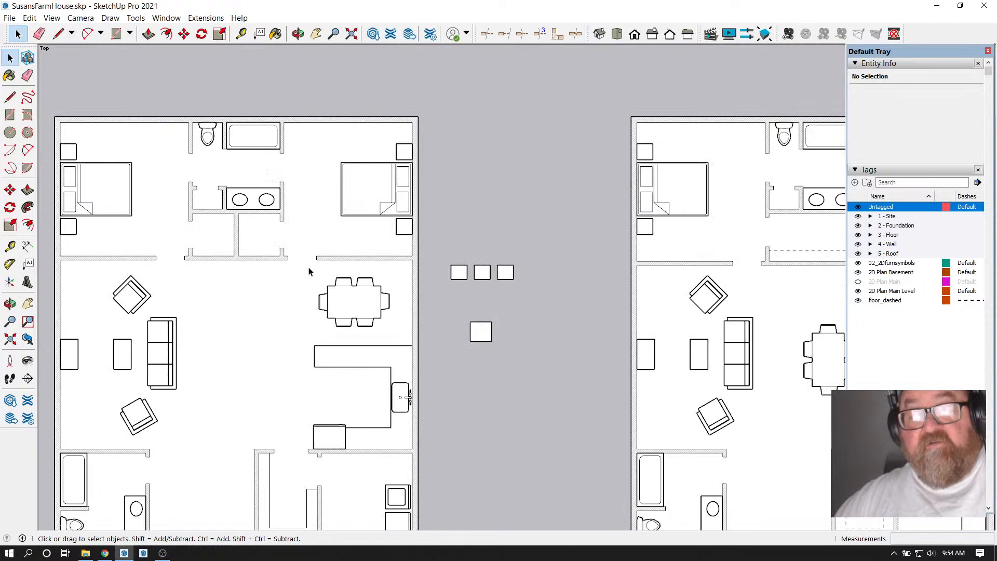
pyautogui.scroll(-2, 280, 315)
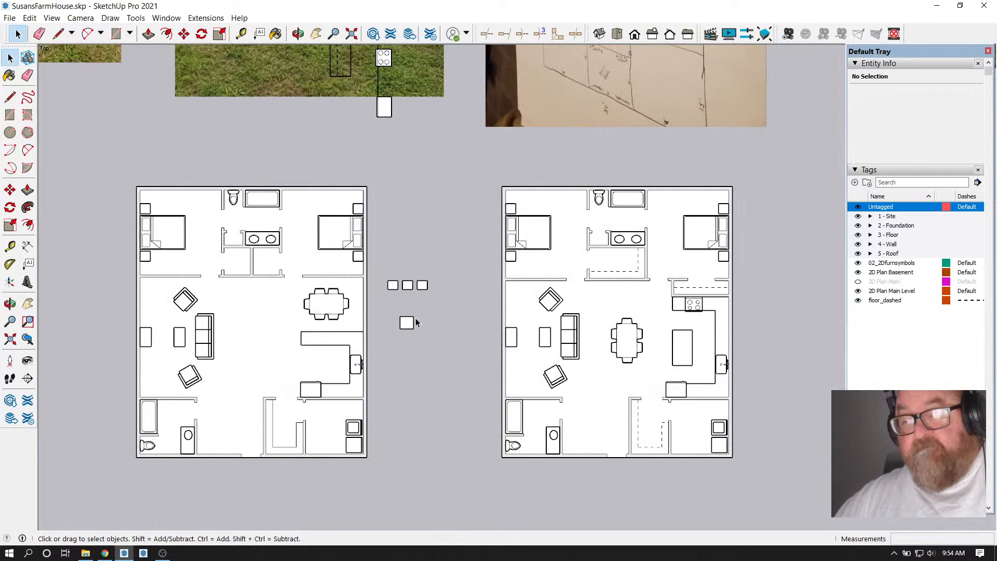
# Move the group of three loose stools from between the plans onto the revised plan's kitchen island
pyautogui.click(414, 291)
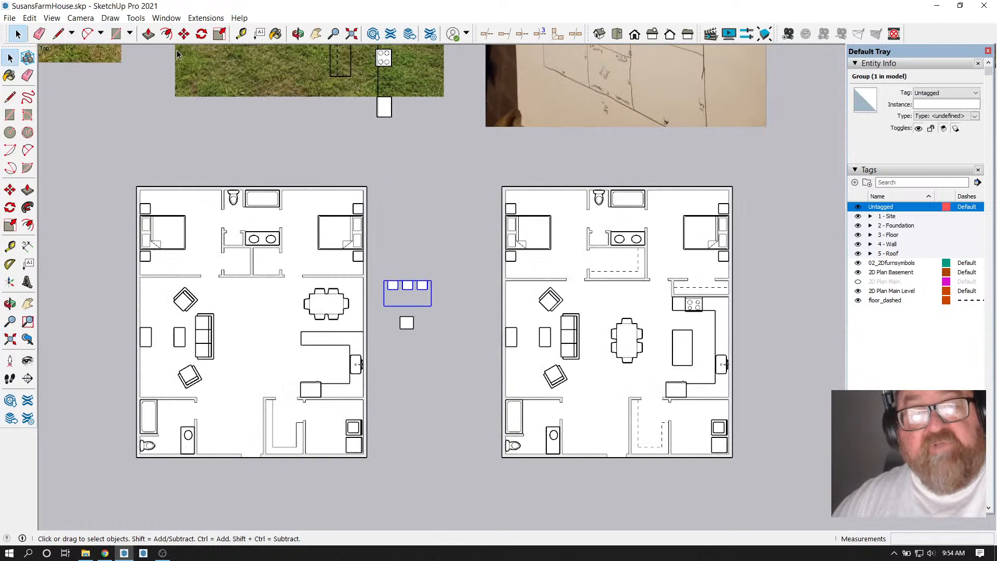
pyautogui.click(184, 34)
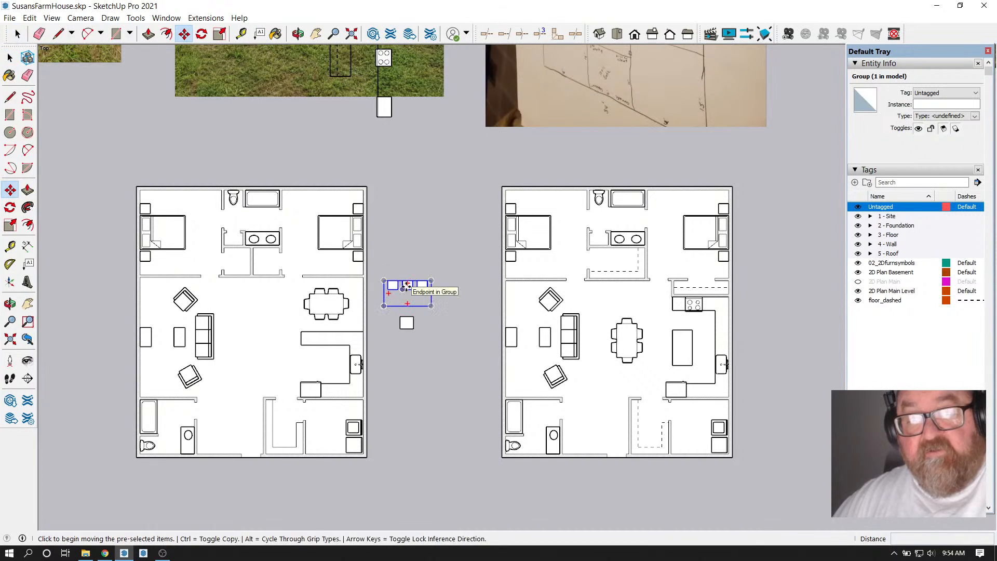
pyautogui.click(402, 289)
pyautogui.scroll(6, 648, 362)
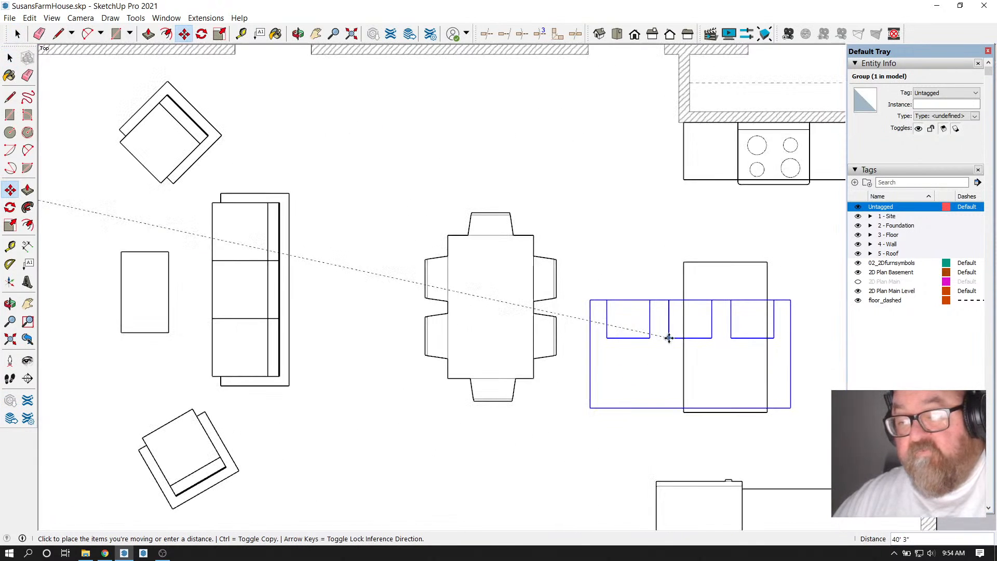
pyautogui.click(669, 338)
# Rotate the stool group 90 degrees so the stools line up along the island edge facing the dining table
pyautogui.click(202, 34)
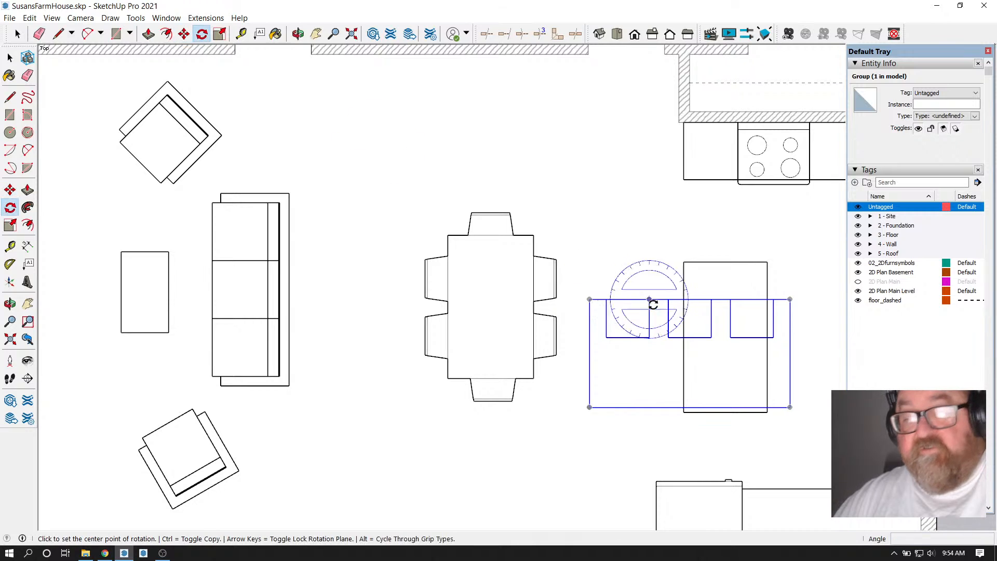
pyautogui.click(690, 323)
pyautogui.click(701, 323)
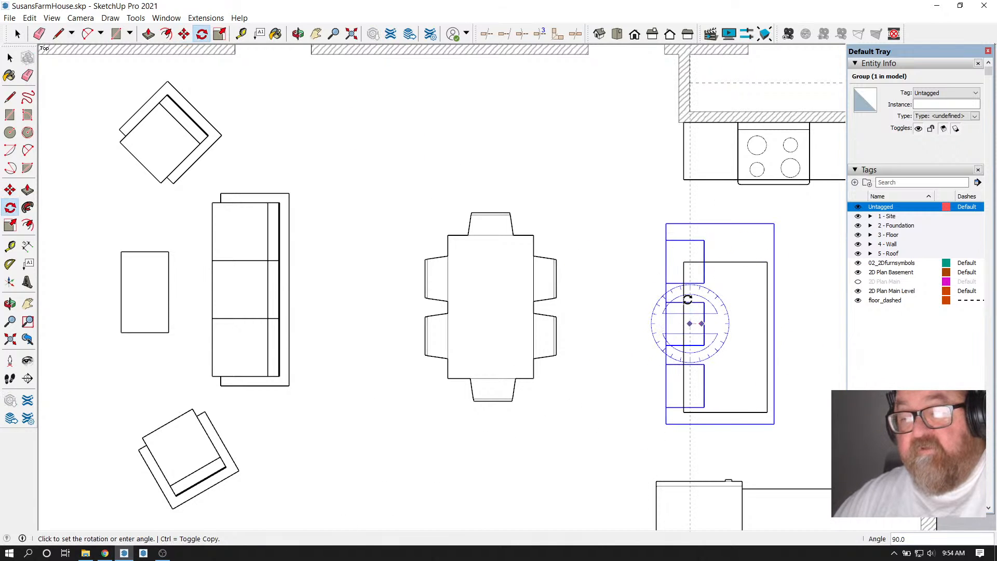
pyautogui.click(688, 300)
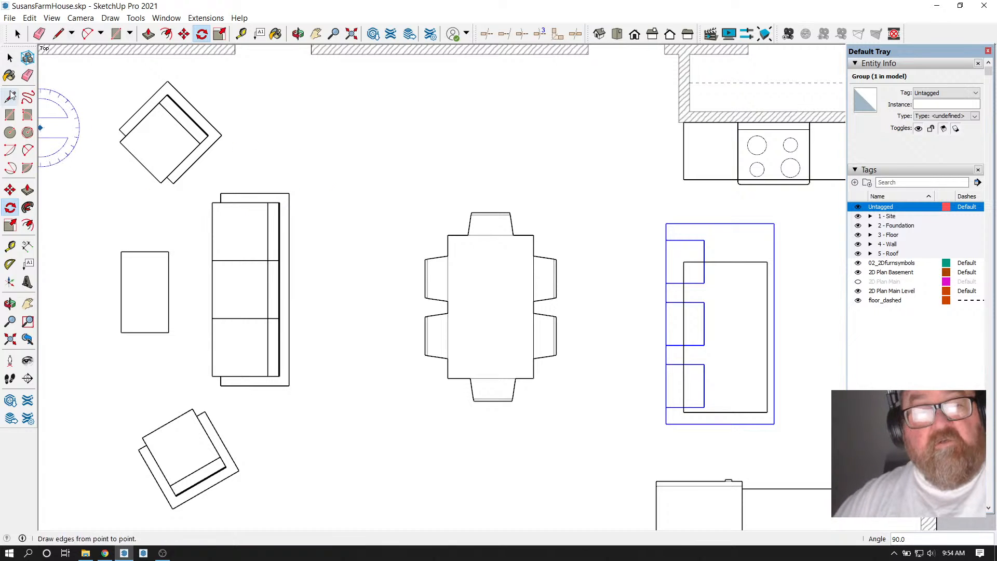
# Delete the stool nearest the stove from inside the nested stool group, and select the group of two remaining stools
pyautogui.click(17, 34)
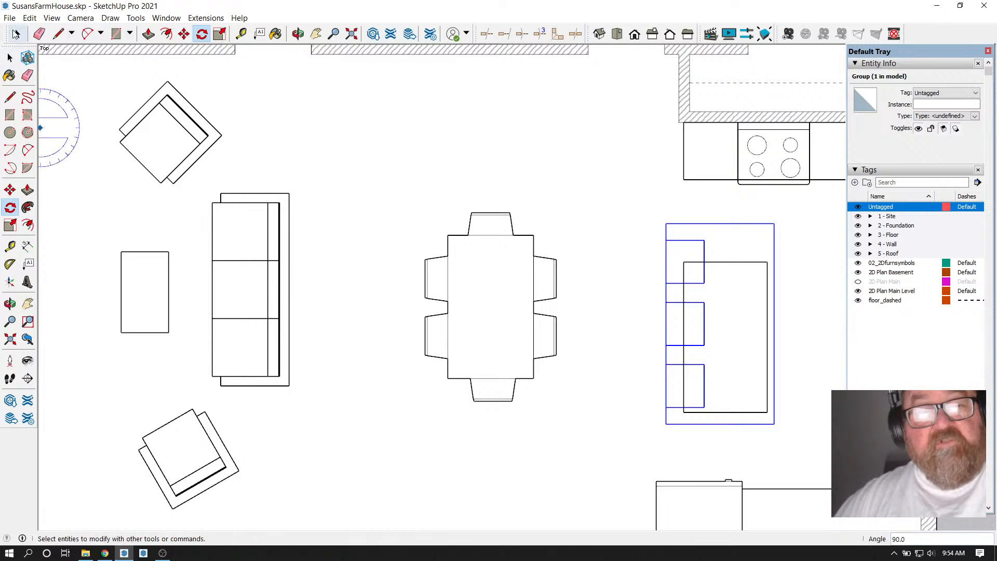
pyautogui.doubleClick(667, 280)
pyautogui.doubleClick(668, 280)
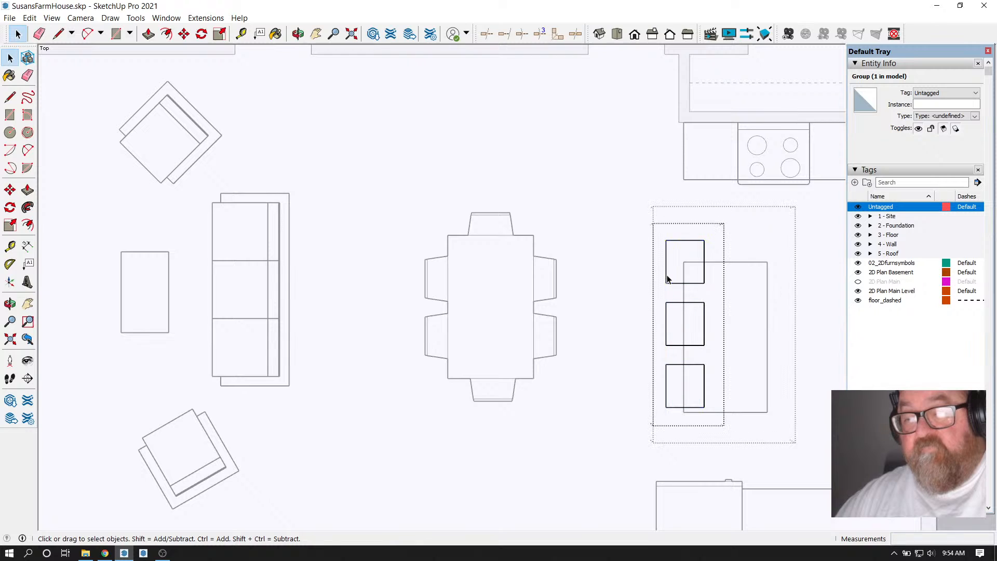
pyautogui.press('Delete')
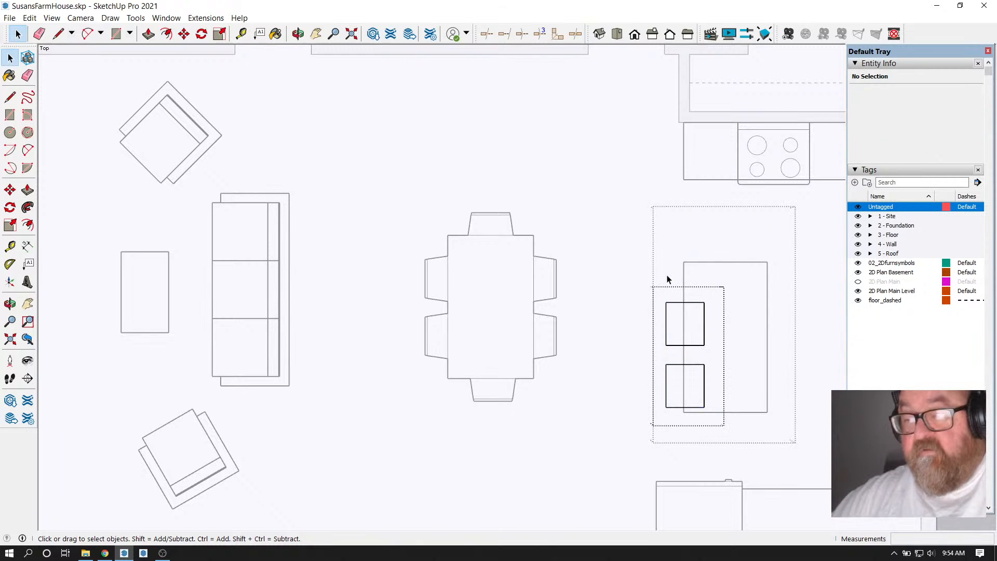
pyautogui.hotkey('ctrl', 'z')
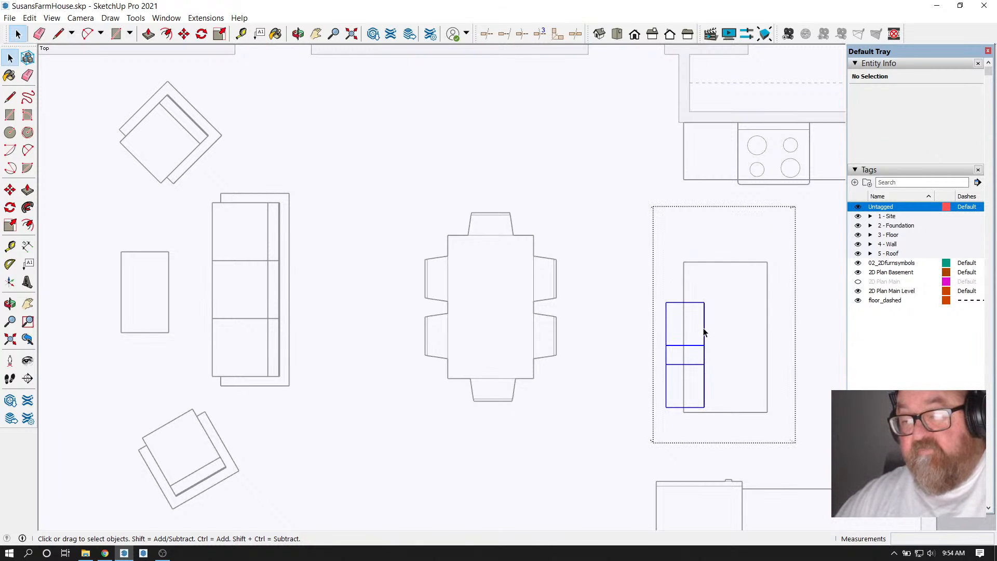
# Move the two stools about 5 3/16" toward the stove to center them along the island, and close the group
pyautogui.press('m')
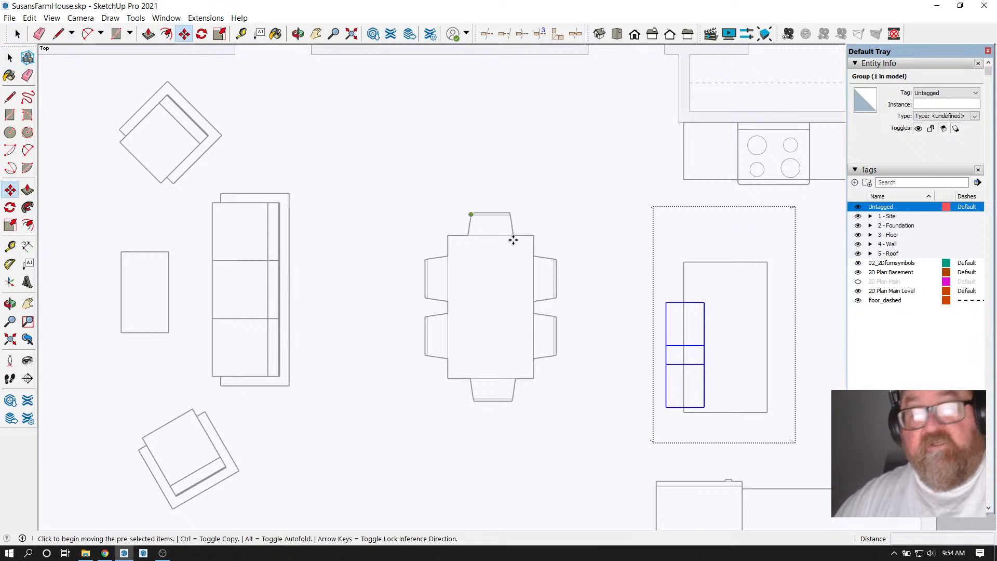
pyautogui.click(718, 352)
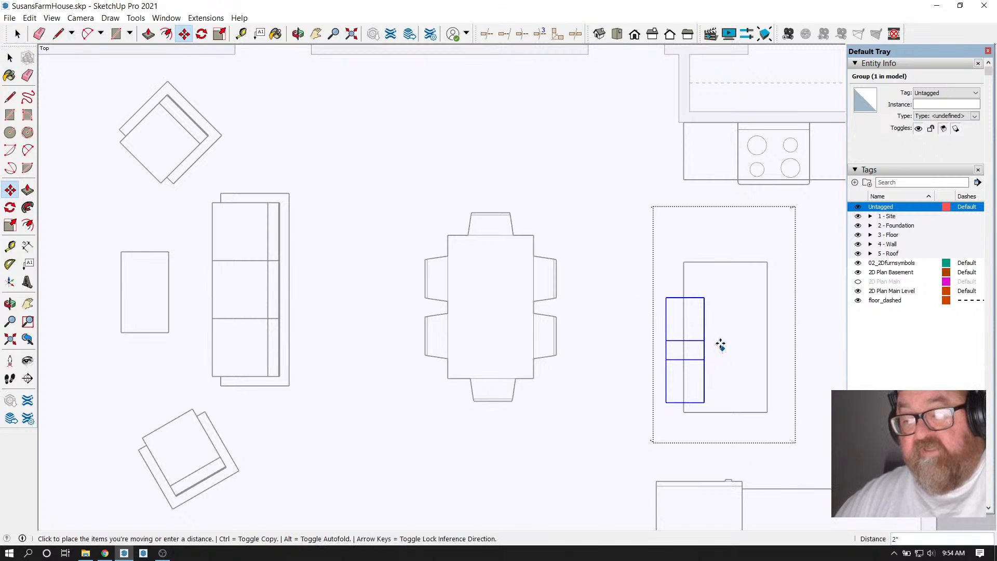
pyautogui.click(719, 338)
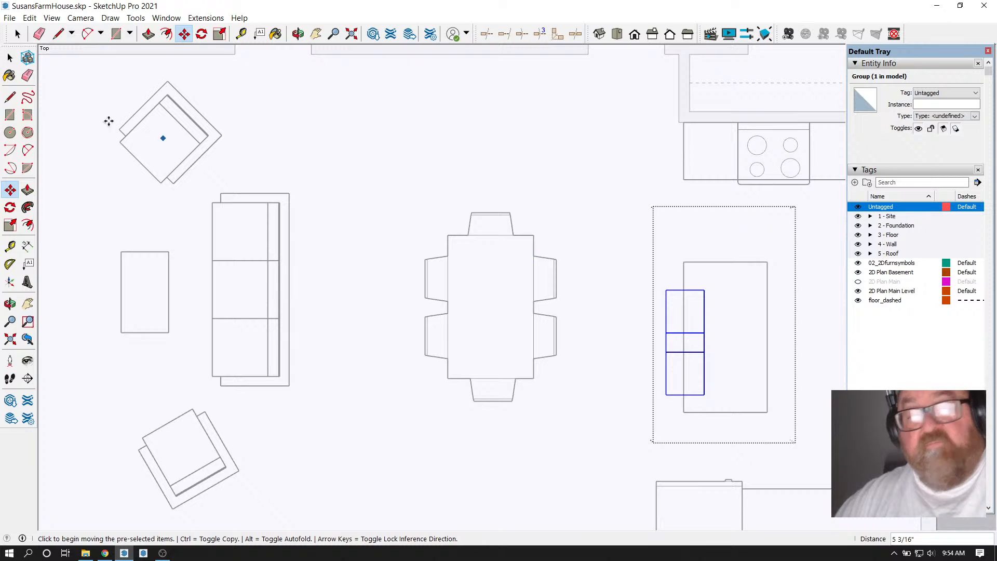
pyautogui.click(18, 35)
pyautogui.click(416, 160)
pyautogui.scroll(-3, 564, 183)
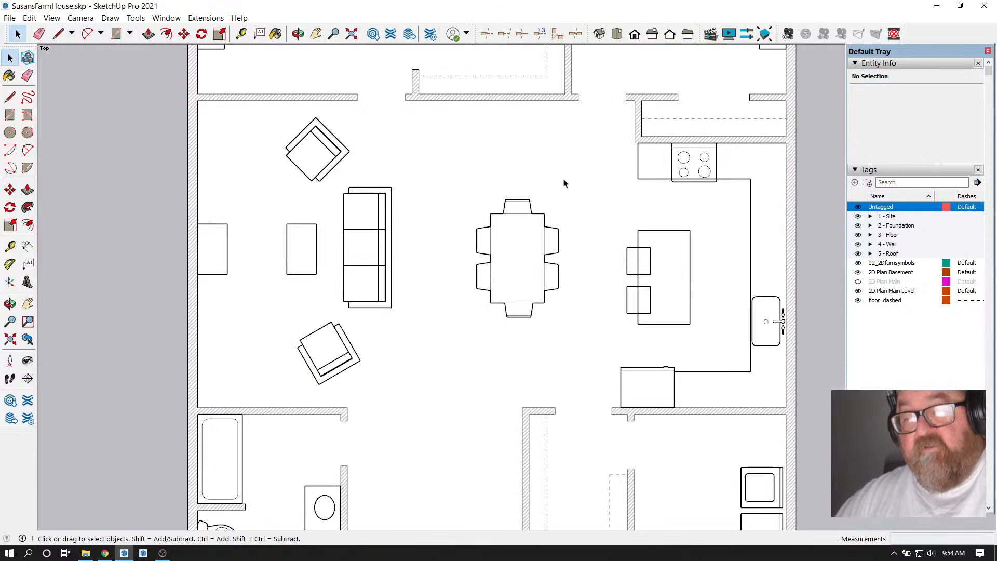
pyautogui.scroll(-2, 565, 183)
pyautogui.scroll(-4, 516, 309)
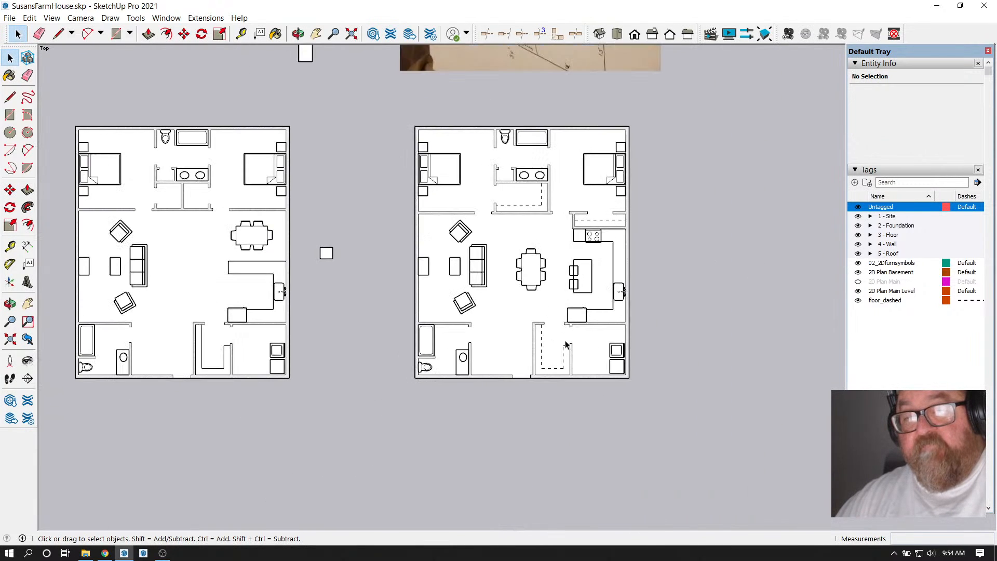
pyautogui.scroll(2, 500, 317)
pyautogui.scroll(-2, 500, 317)
pyautogui.scroll(1, 358, 311)
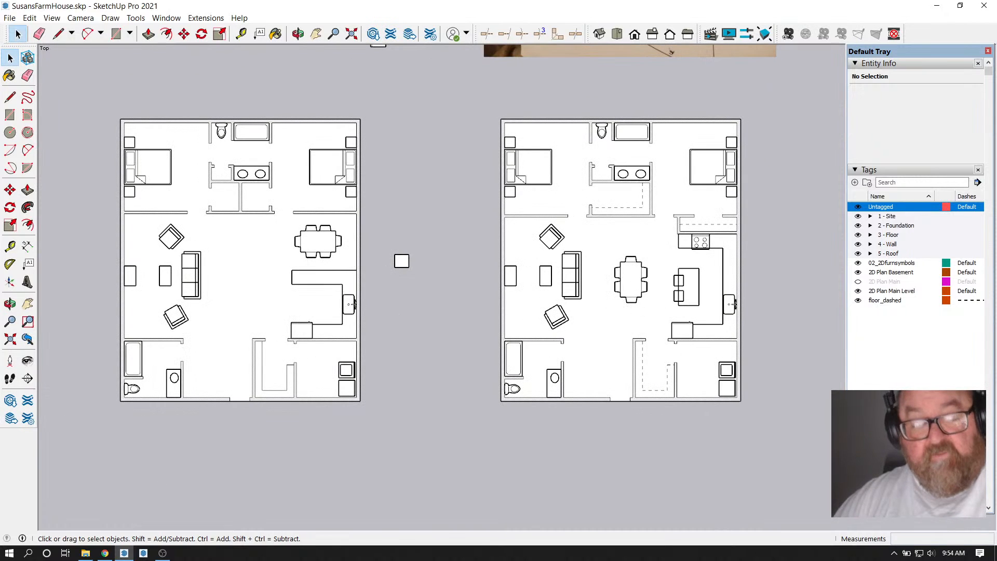
pyautogui.click(106, 553)
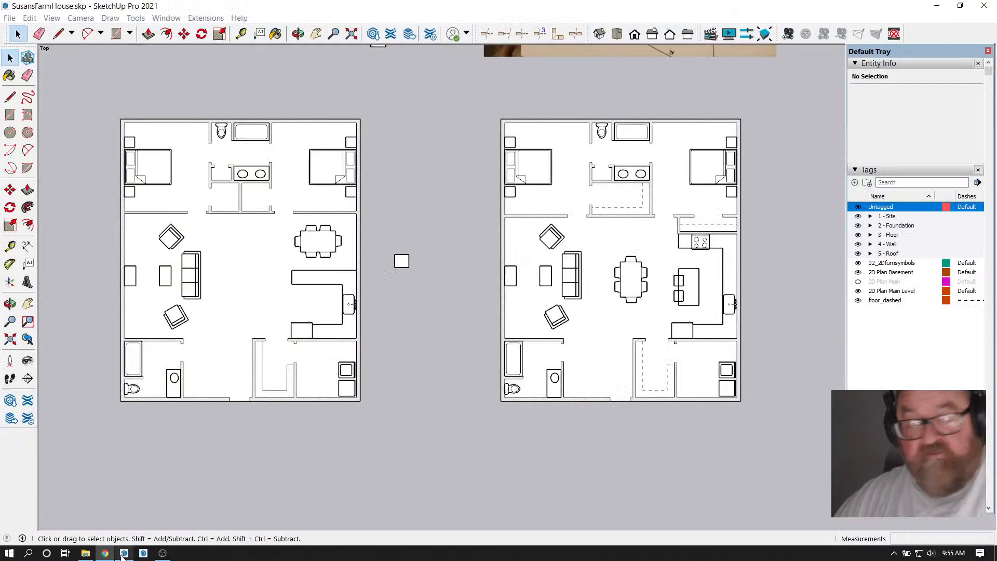
pyautogui.click(123, 553)
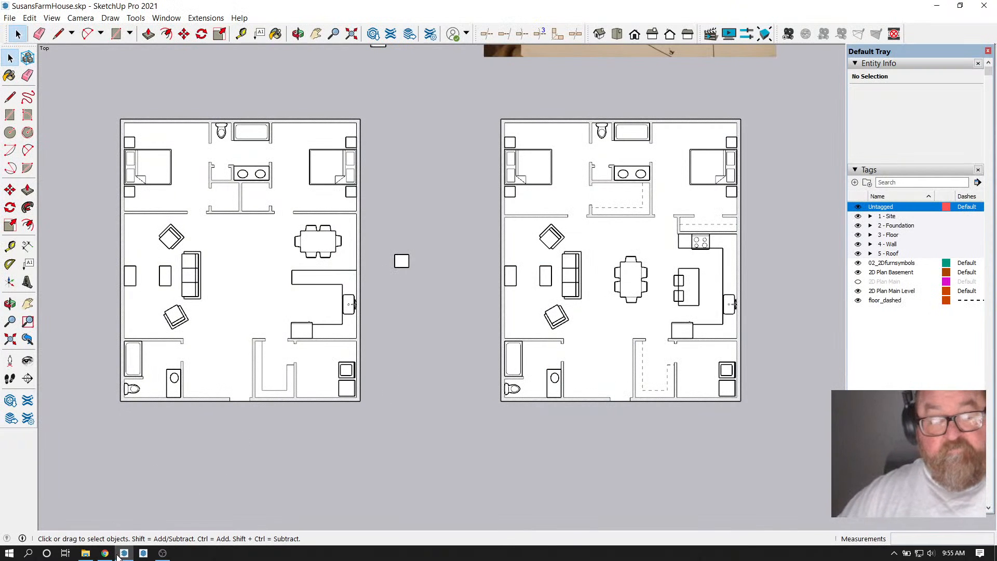
# Switch to OBS, check the audio mixer's source levels, and return to the floor plans
pyautogui.click(163, 552)
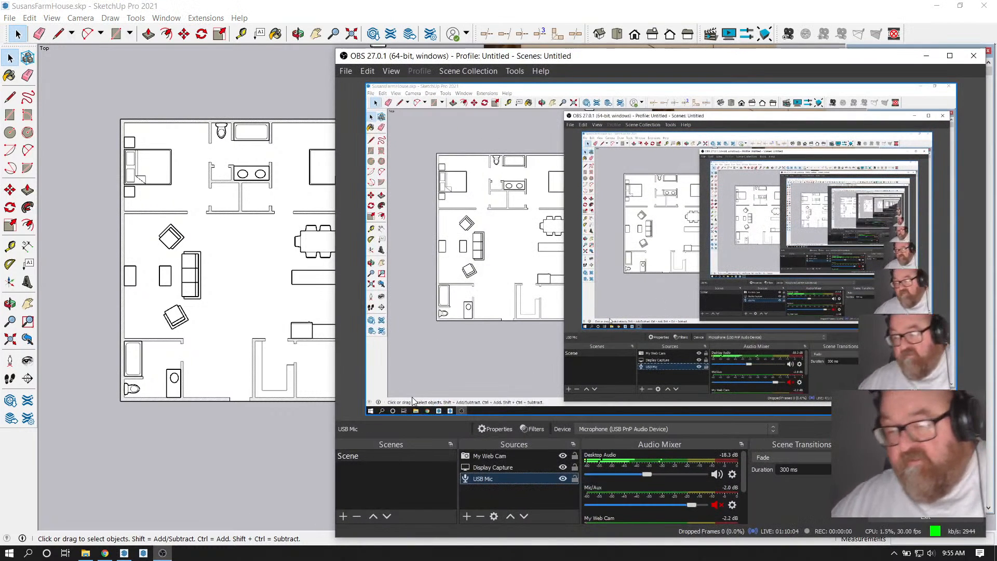
pyautogui.scroll(-2, 666, 464)
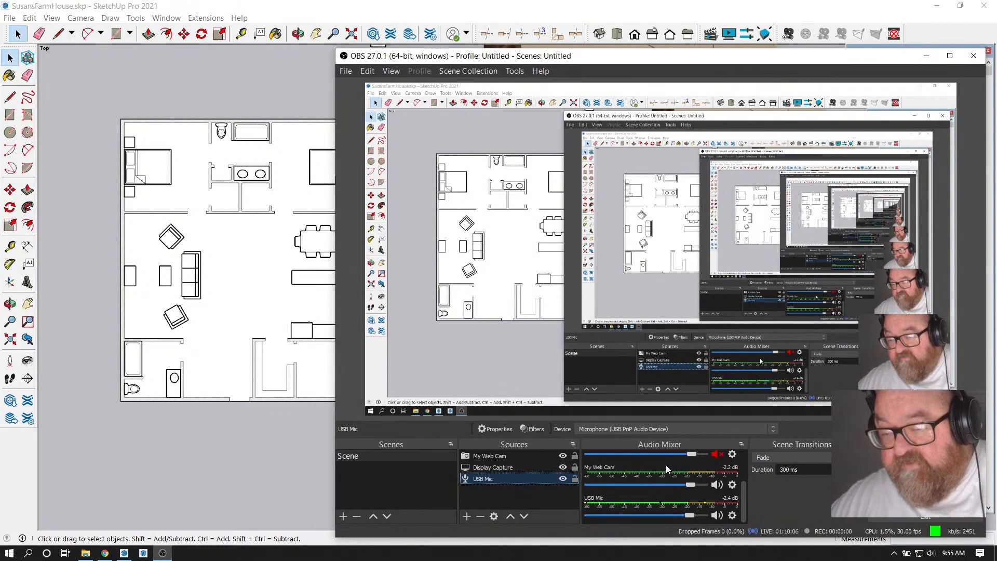
pyautogui.scroll(2, 666, 466)
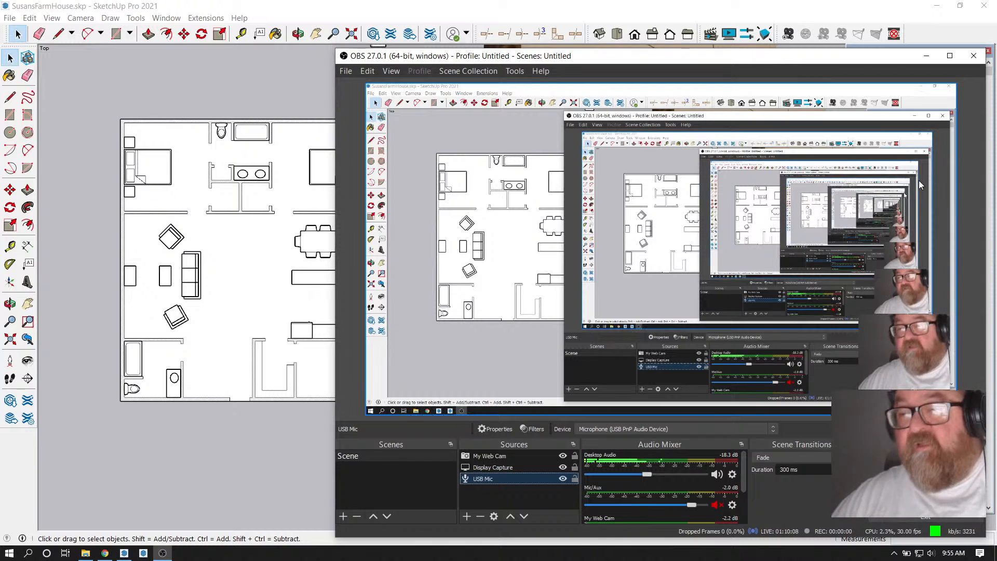
pyautogui.click(926, 55)
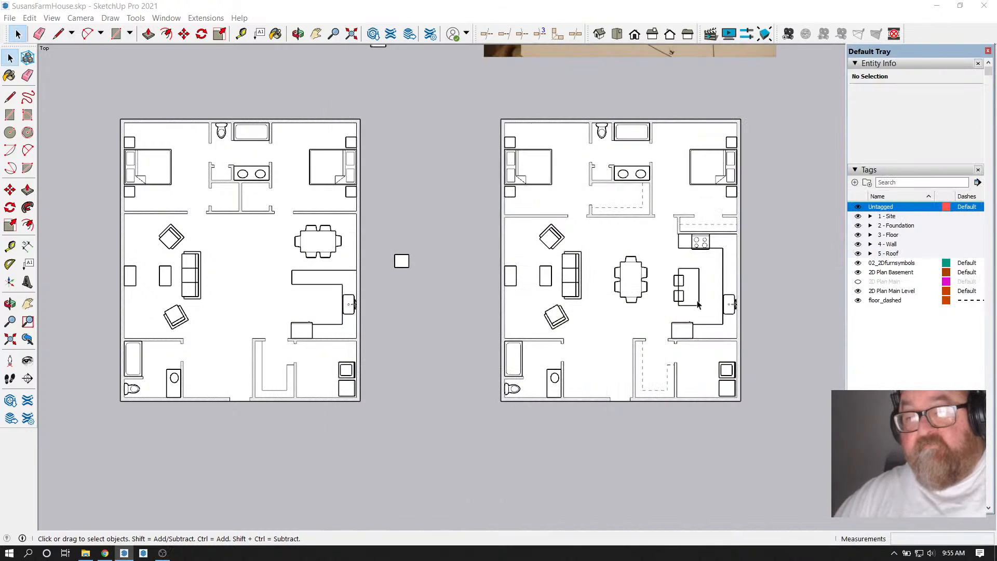
# Try moving the stove about 3' 5 7/8" off its counter toward the sink wall, and undo the move
pyautogui.scroll(-1, 738, 344)
pyautogui.scroll(3, 408, 296)
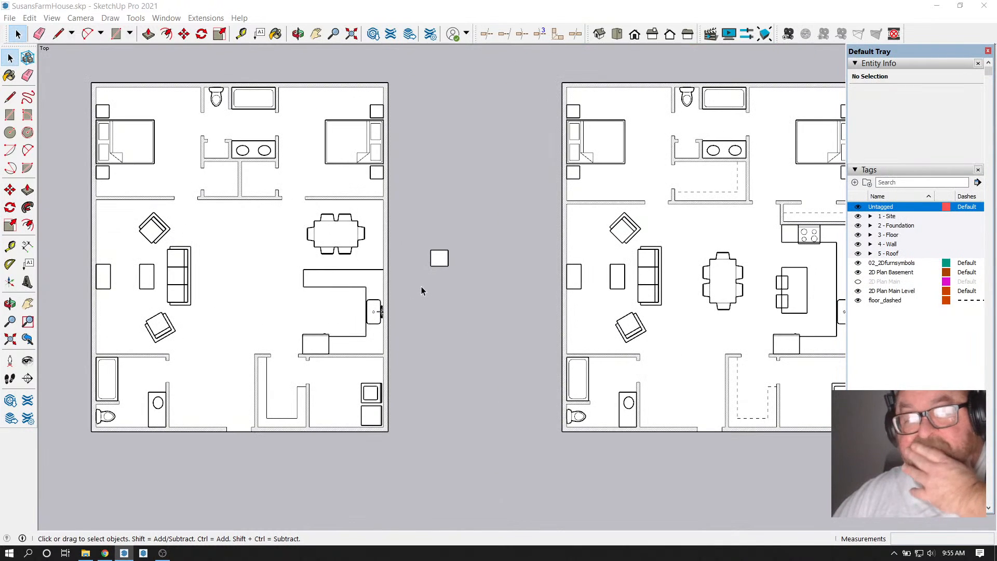
pyautogui.scroll(-1, 395, 299)
pyautogui.scroll(5, 784, 295)
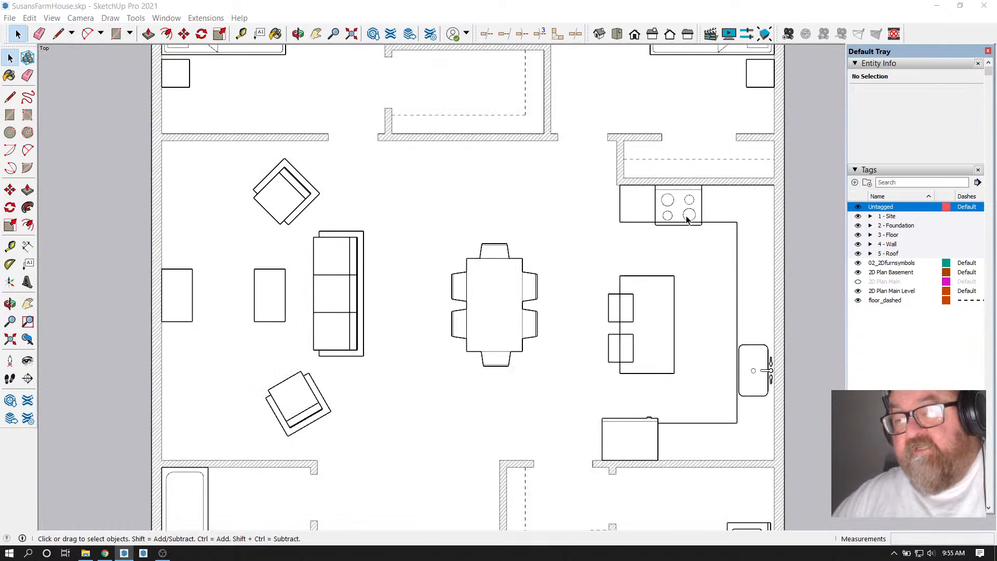
pyautogui.scroll(1, 716, 276)
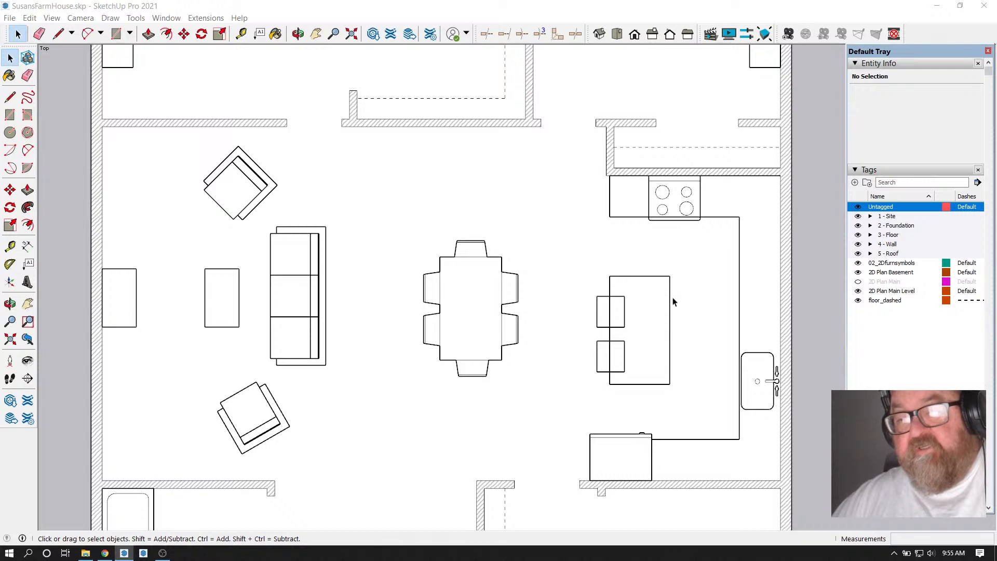
pyautogui.click(690, 195)
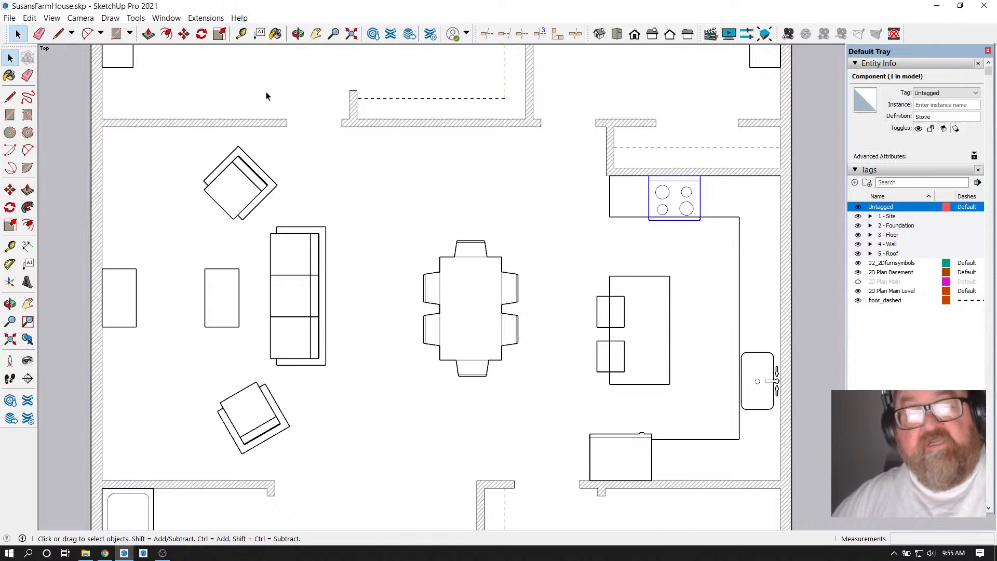
pyautogui.click(183, 33)
pyautogui.scroll(-1, 634, 264)
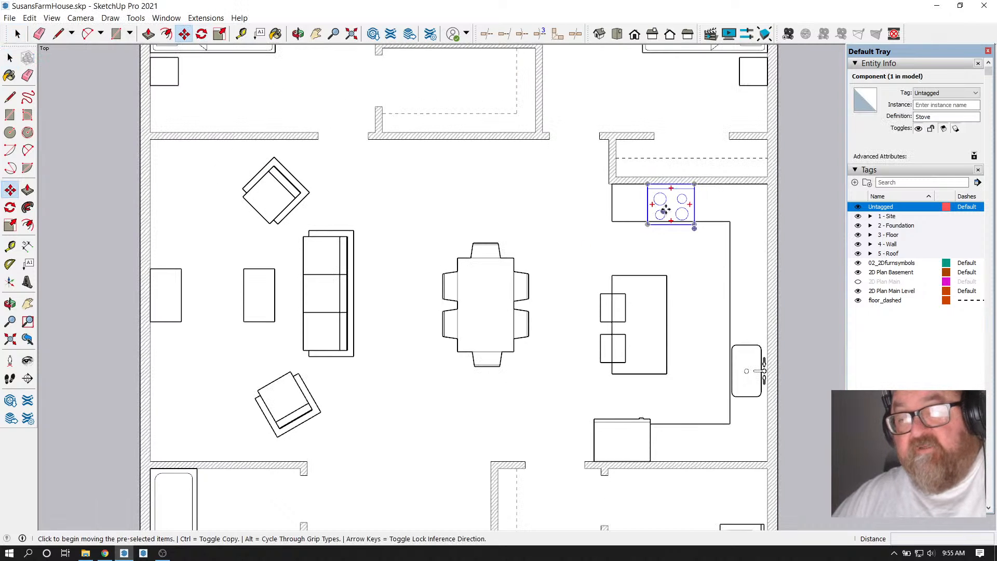
pyautogui.click(666, 210)
pyautogui.click(696, 266)
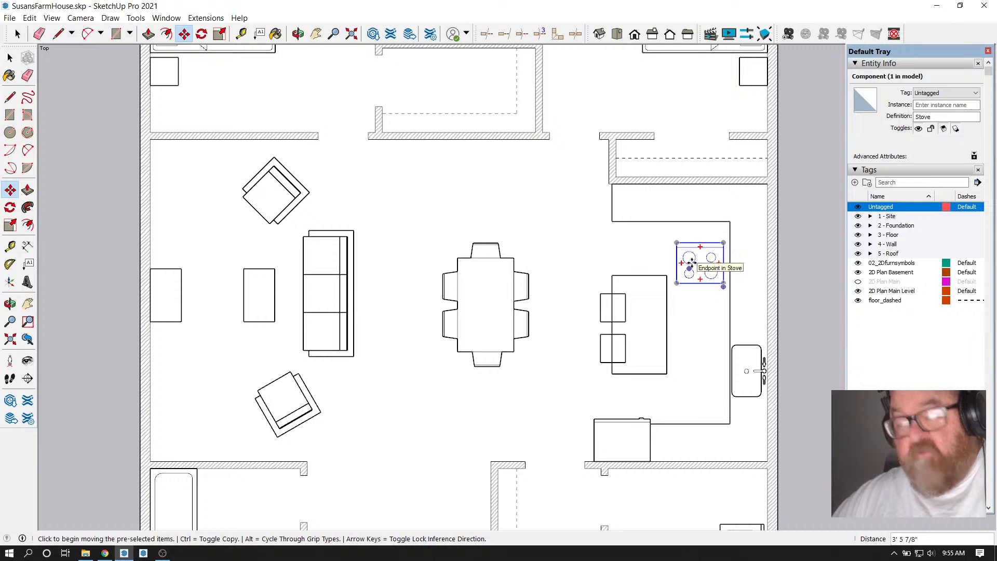
pyautogui.hotkey('ctrl', 'z')
pyautogui.scroll(1, 691, 262)
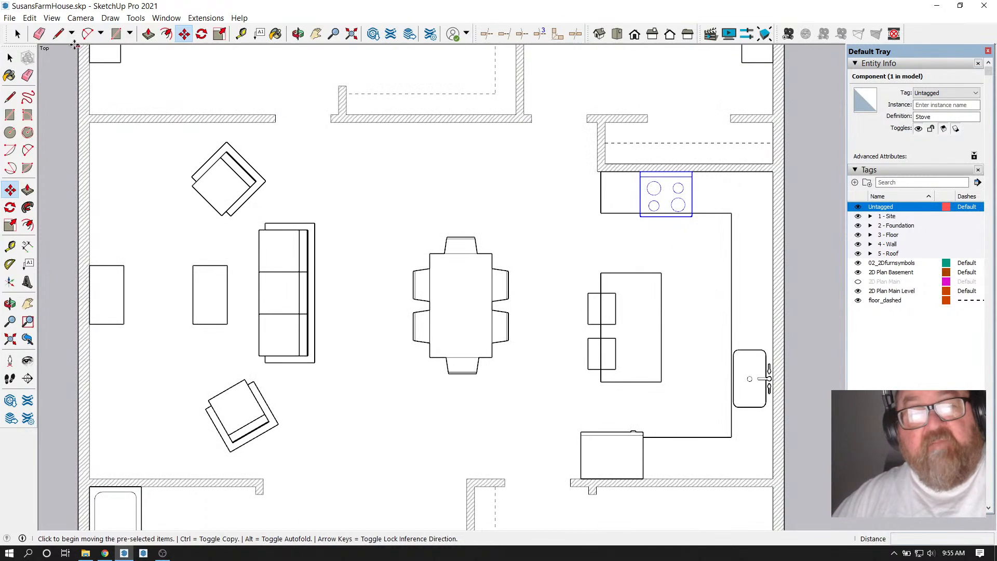
pyautogui.press('space')
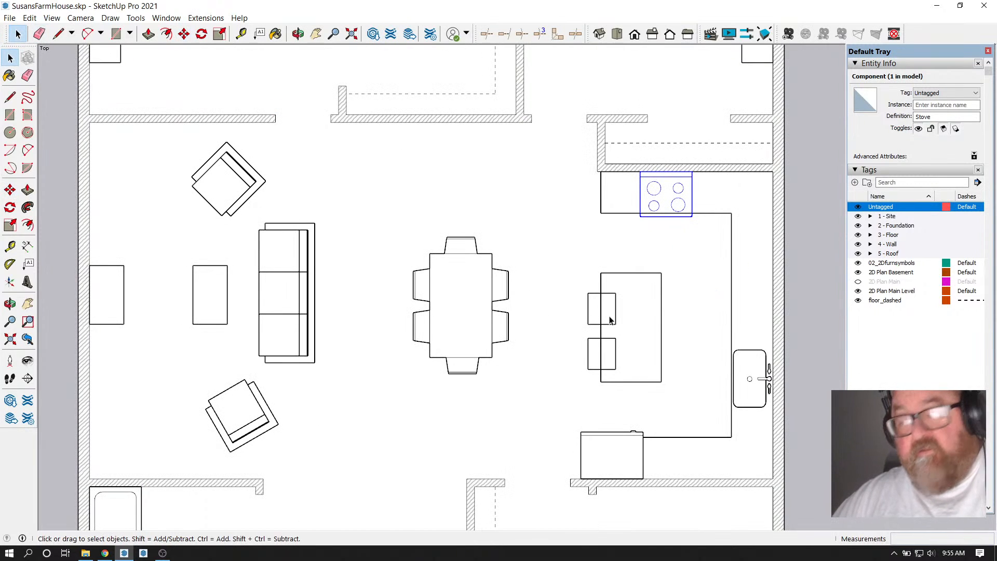
# Move the kitchen sink along its counter toward the stove until it sits roughly opposite the middle of the island
pyautogui.click(765, 379)
pyautogui.scroll(3, 766, 381)
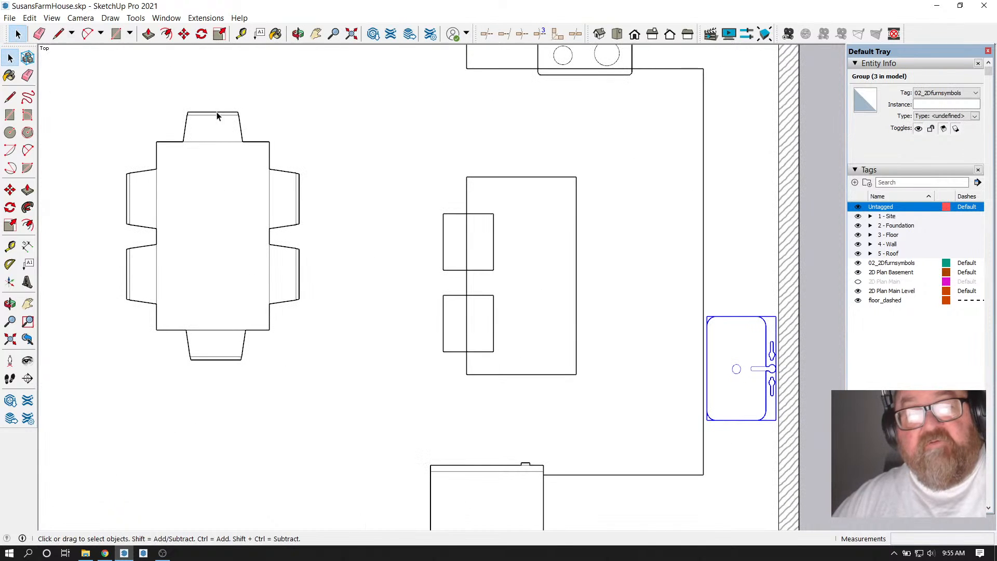
pyautogui.scroll(1, 703, 376)
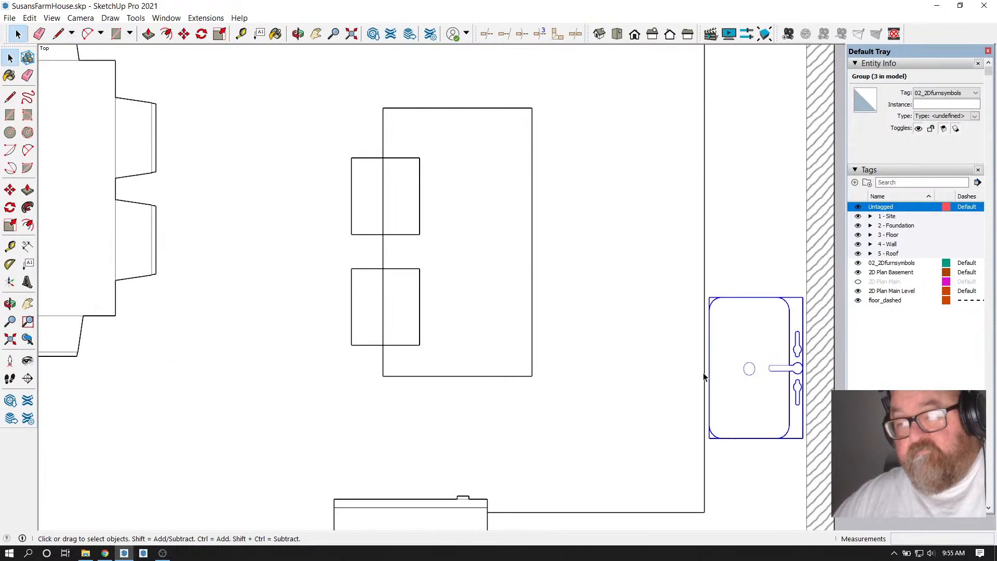
pyautogui.click(184, 33)
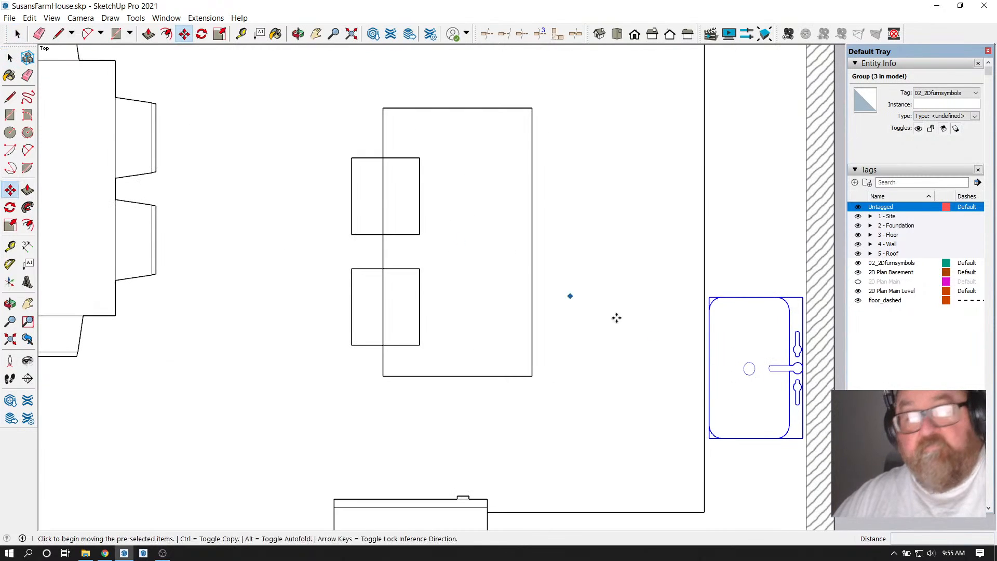
pyautogui.click(710, 368)
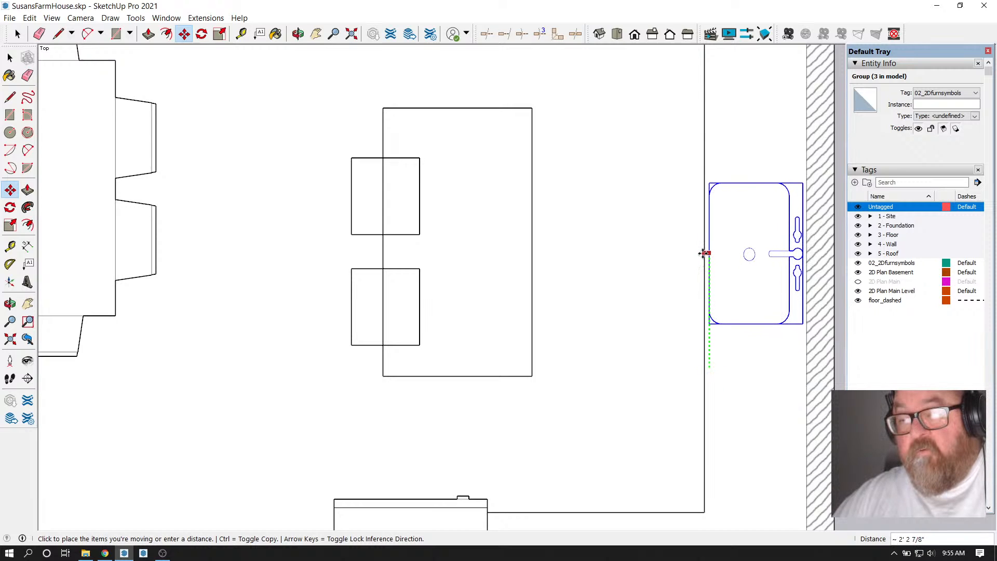
pyautogui.click(702, 236)
pyautogui.scroll(-3, 732, 329)
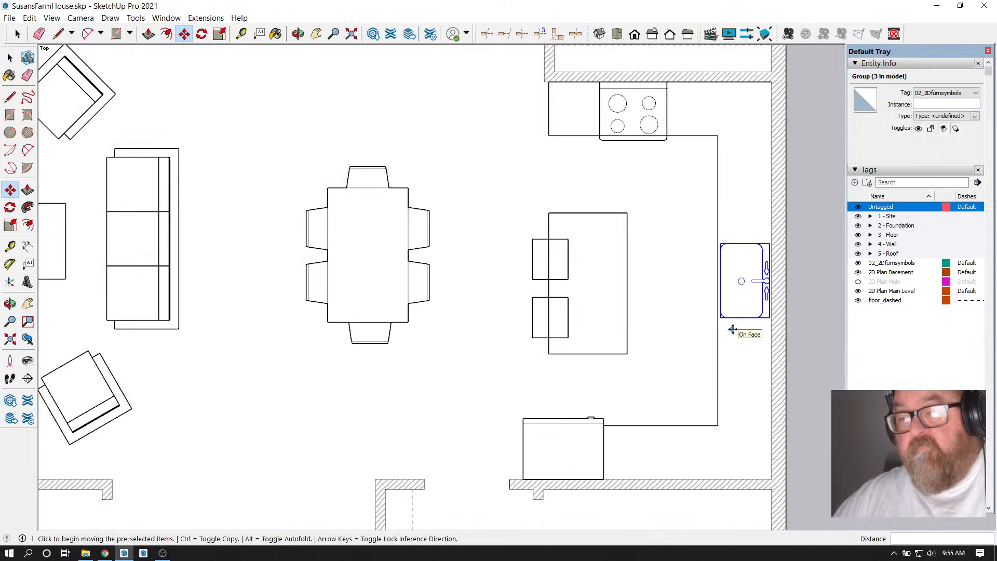
# Place a guide line 16'3" up from the outer edge of the exterior wall below the laundry, crossing the kitchen sink
pyautogui.click(9, 59)
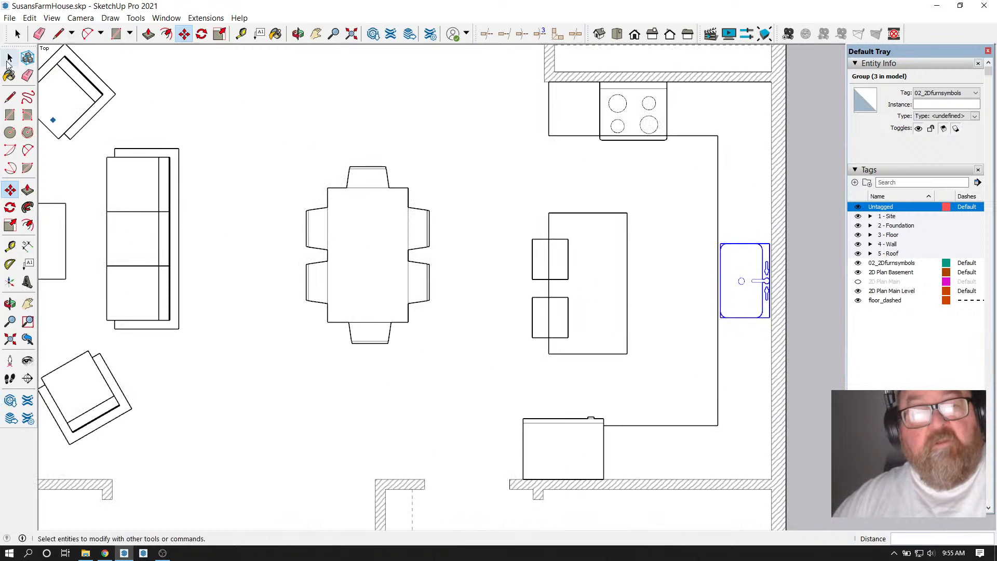
pyautogui.click(241, 34)
pyautogui.scroll(-3, 597, 268)
pyautogui.scroll(-1, 598, 267)
pyautogui.scroll(2, 651, 331)
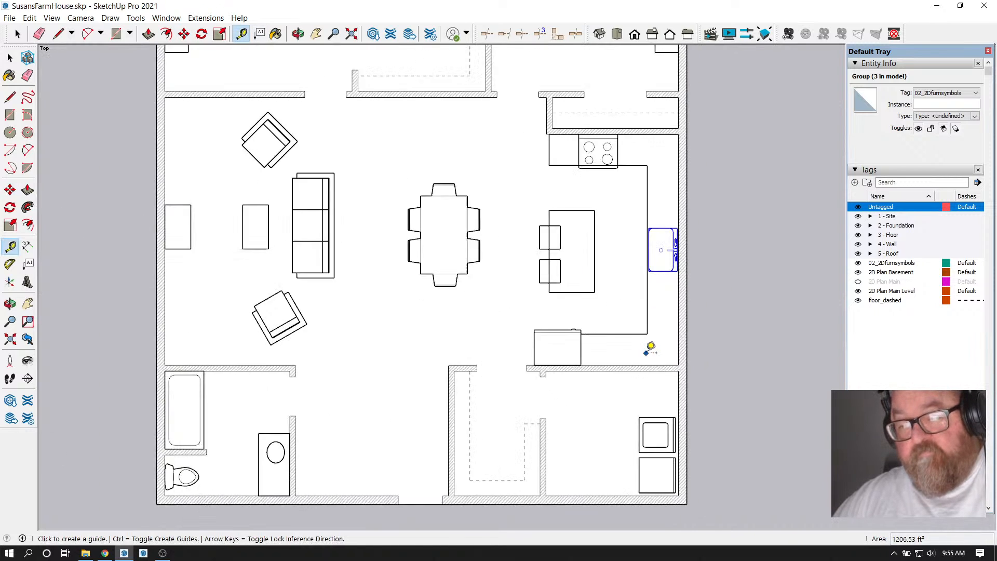
pyautogui.click(675, 509)
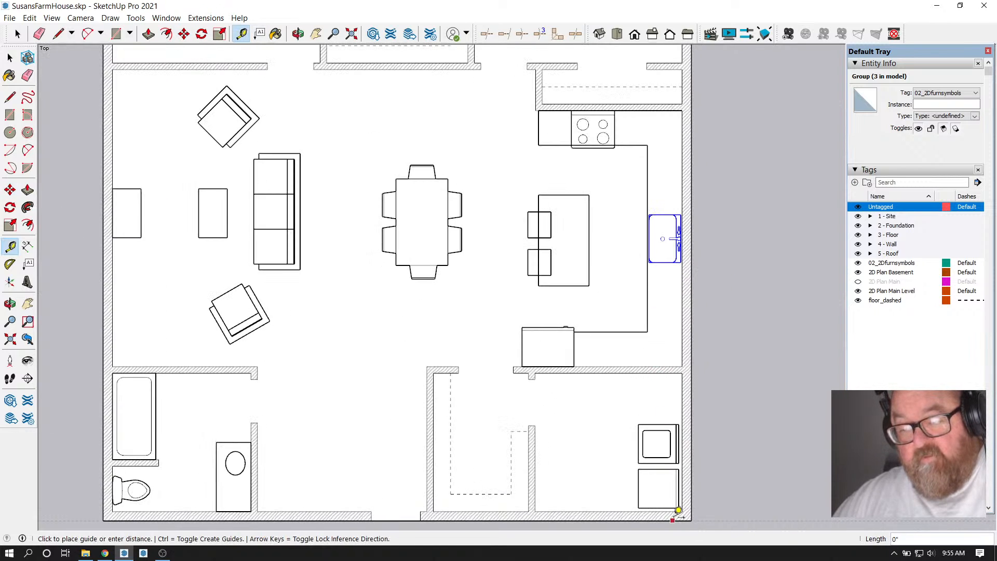
pyautogui.scroll(3, 678, 332)
pyautogui.scroll(1, 668, 209)
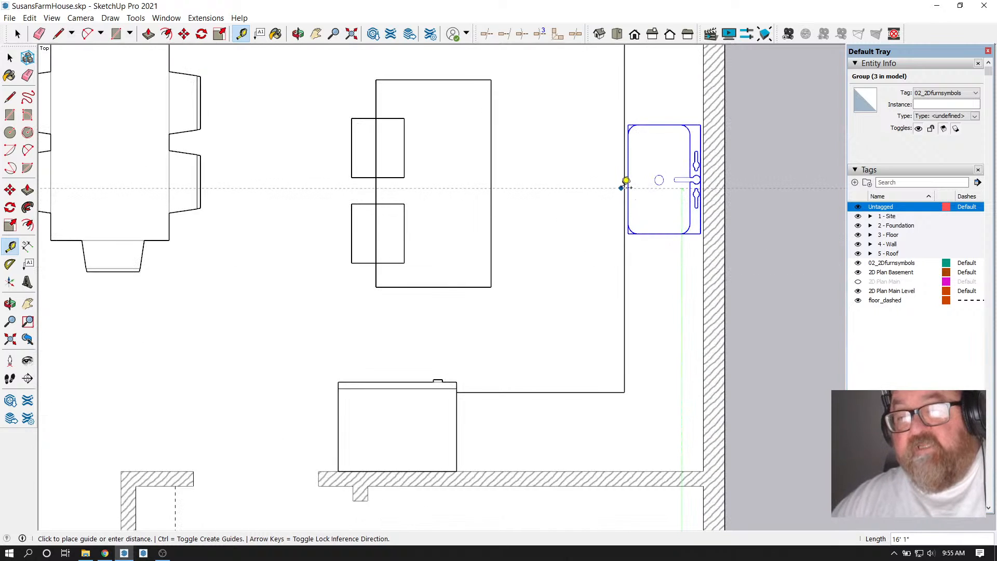
pyautogui.scroll(2, 627, 177)
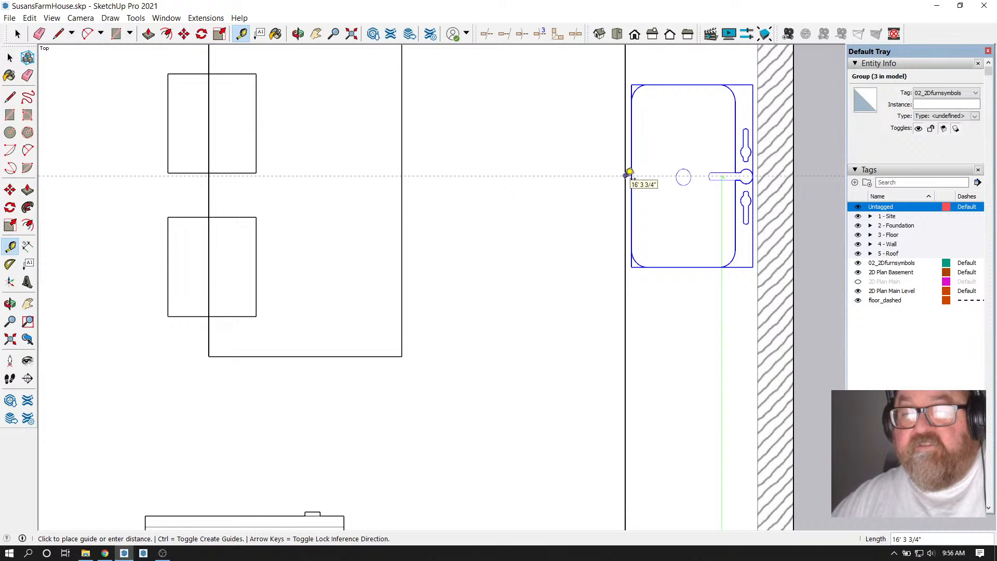
pyautogui.write('1')
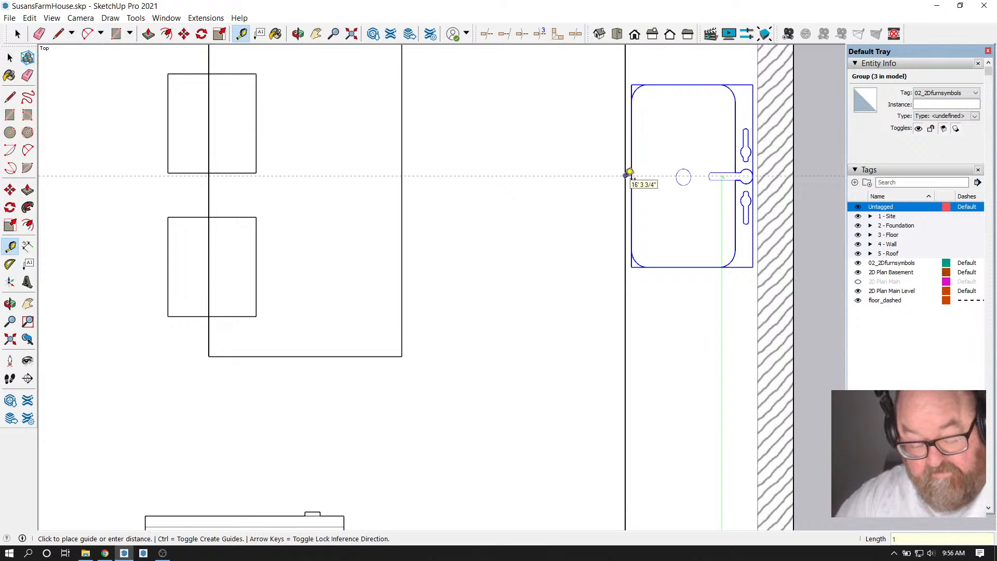
pyautogui.write("6'")
pyautogui.press('Return')
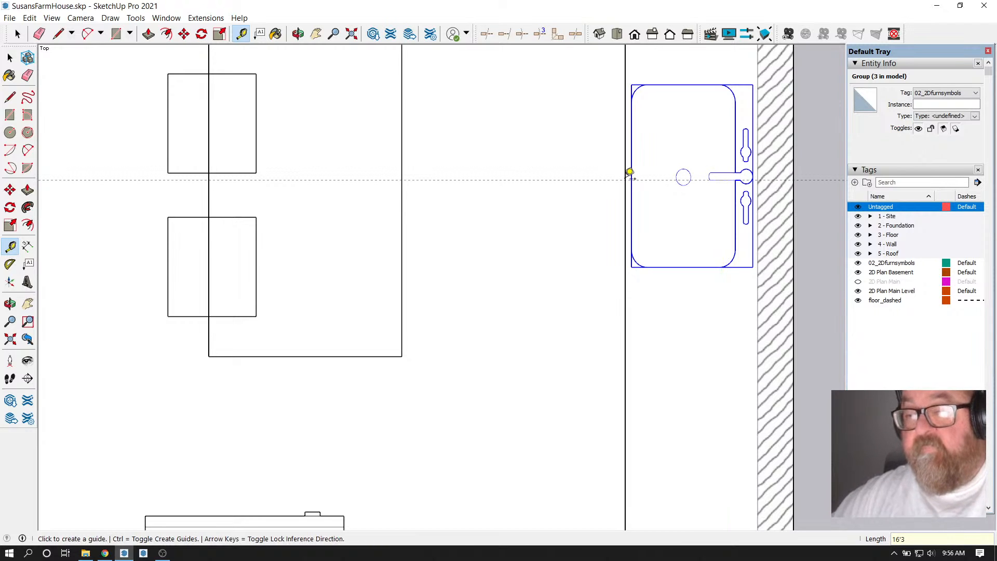
# Add guide lines 18" on either side of the sink guide to mark the window's width
pyautogui.scroll(-5, 512, 221)
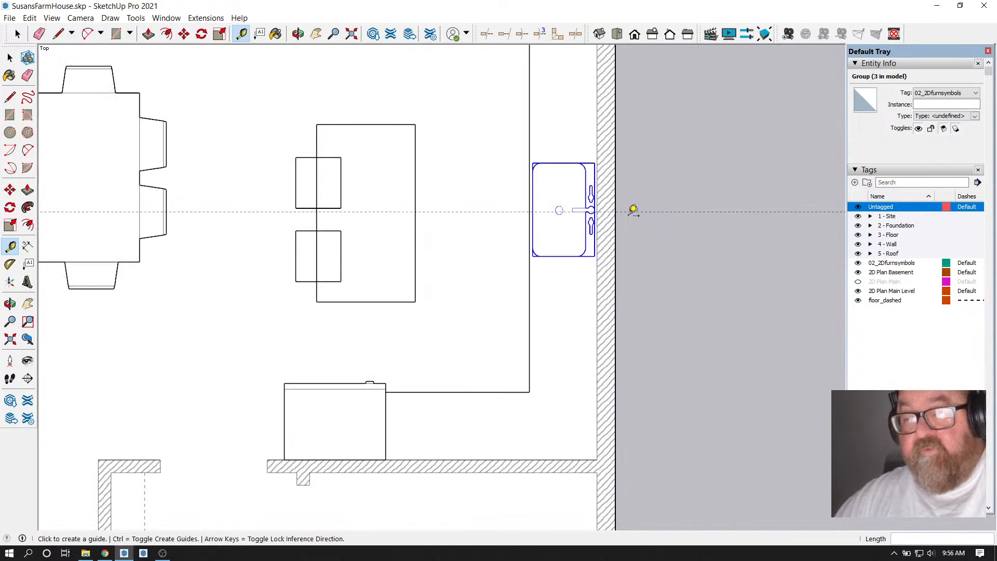
pyautogui.click(629, 210)
pyautogui.write('1')
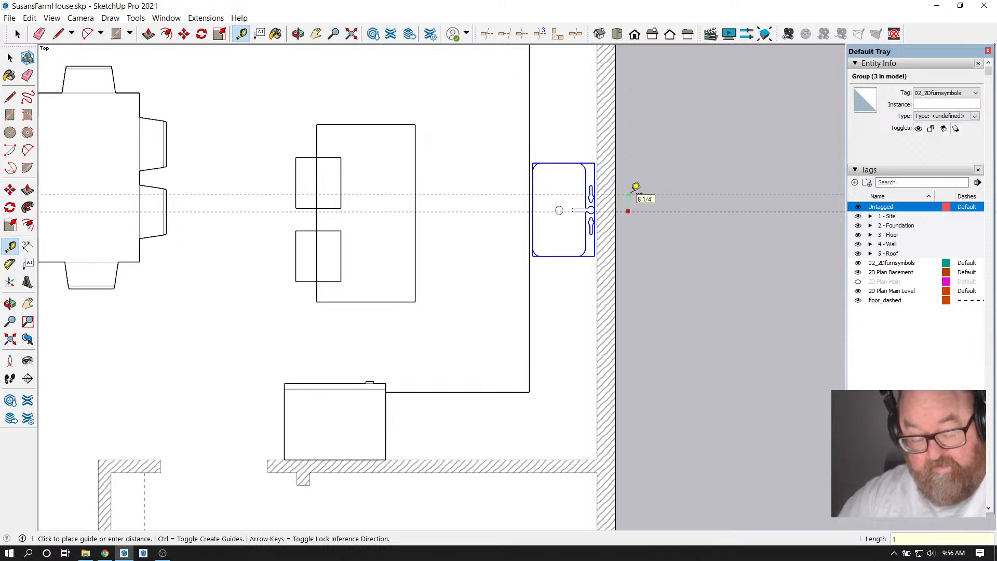
pyautogui.write('8')
pyautogui.press('Return')
pyautogui.click(626, 211)
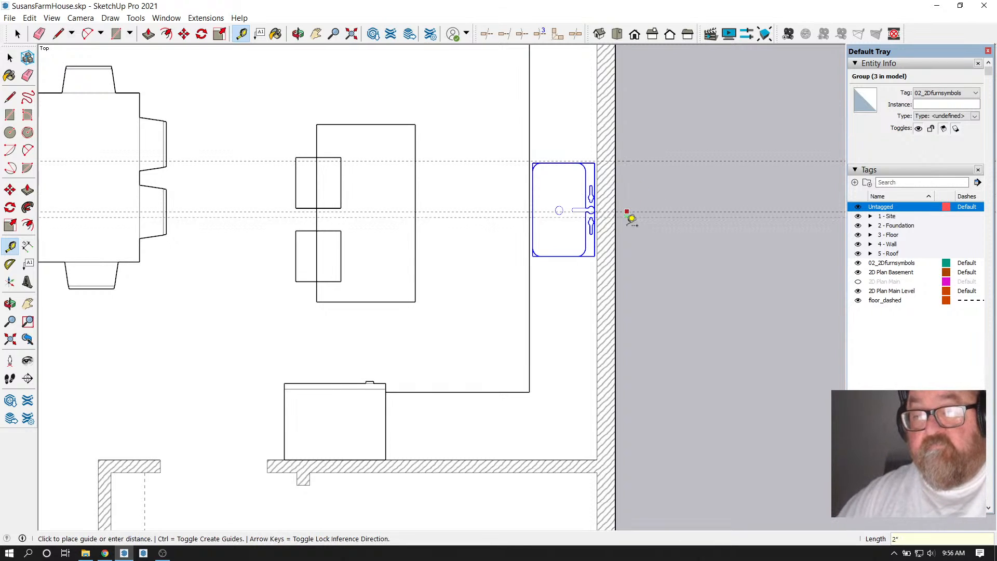
pyautogui.write('18')
pyautogui.press('Return')
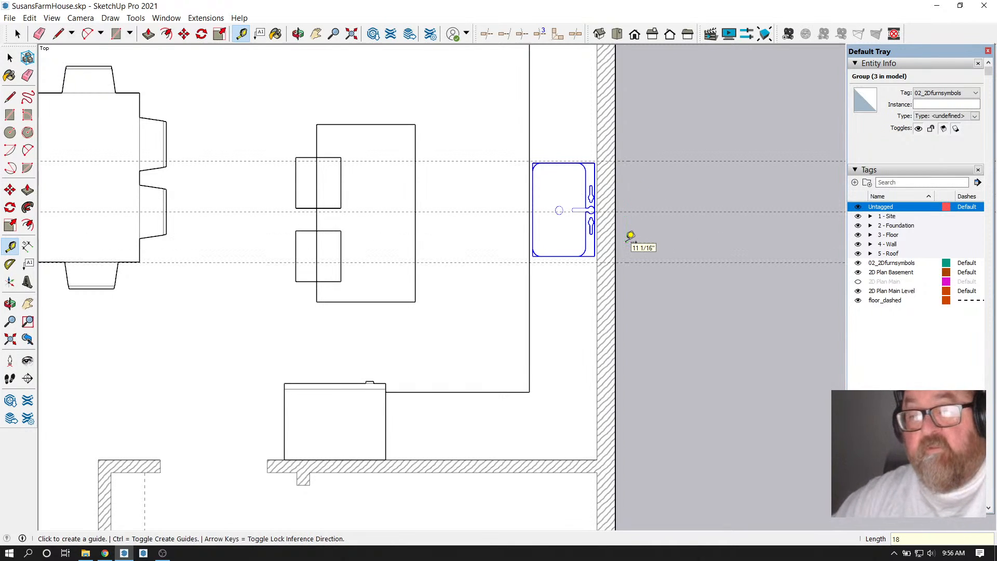
# Draw the window behind the sink: two jamb lines across the exterior wall at the outer guides and a 3' glass line between their midpoints
pyautogui.press('l')
pyautogui.scroll(2, 596, 185)
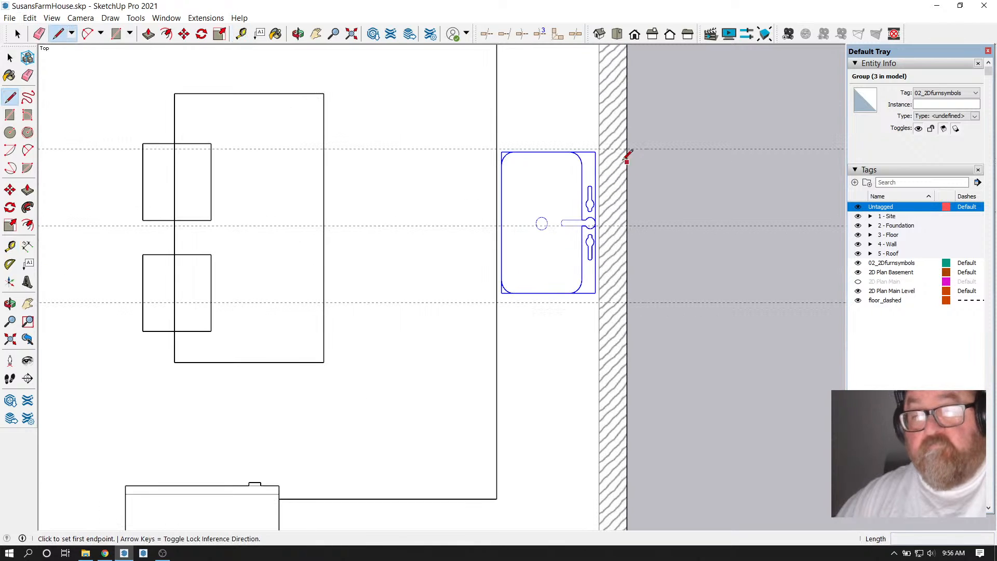
pyautogui.click(600, 149)
pyautogui.click(628, 149)
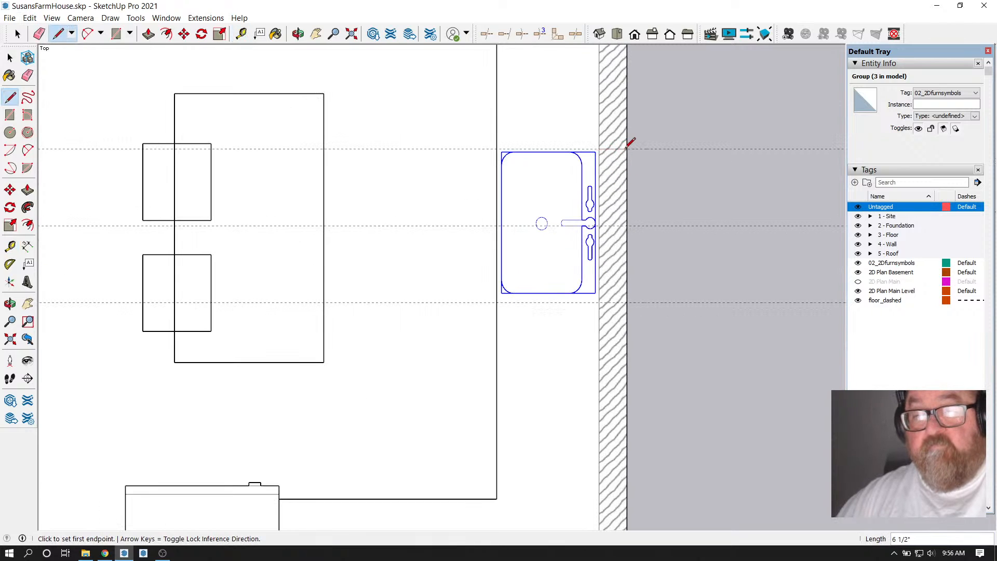
pyautogui.click(599, 302)
pyautogui.click(627, 301)
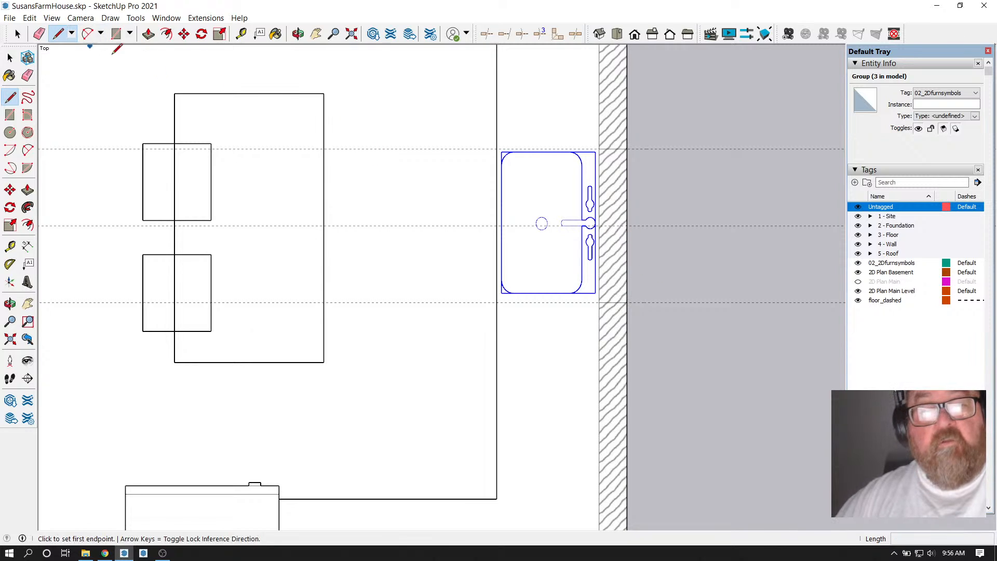
pyautogui.click(613, 149)
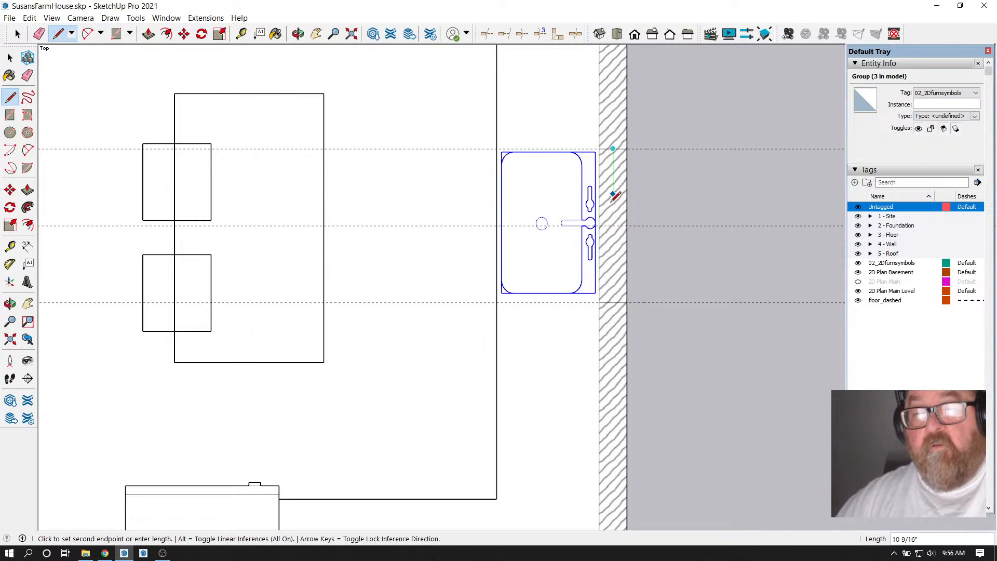
pyautogui.click(613, 301)
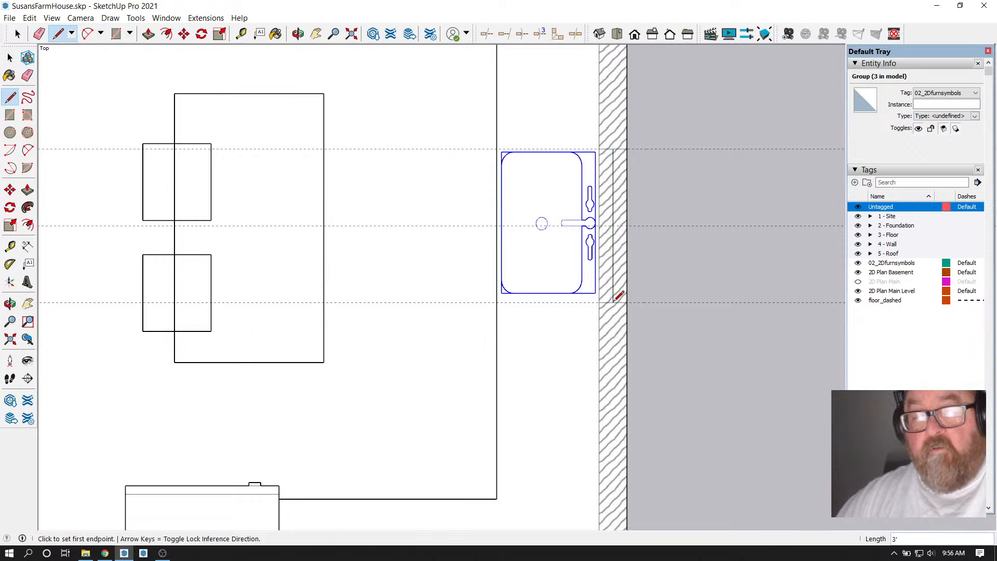
# Sample the plain Default material and paint both halves of the window opening with it in place of the wall hatch
pyautogui.click(275, 34)
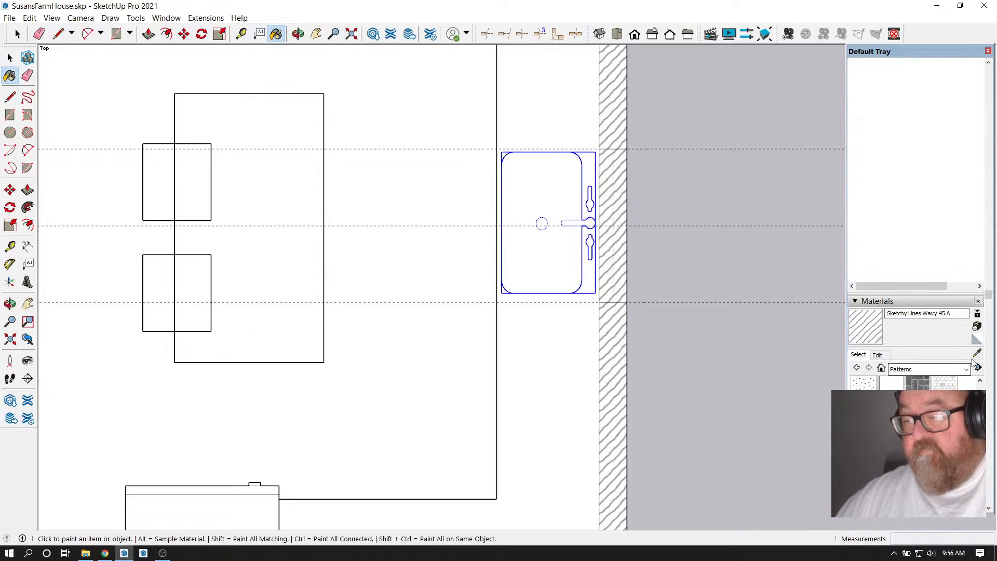
pyautogui.keyDown('alt'); pyautogui.click(499, 235); pyautogui.keyUp('alt')
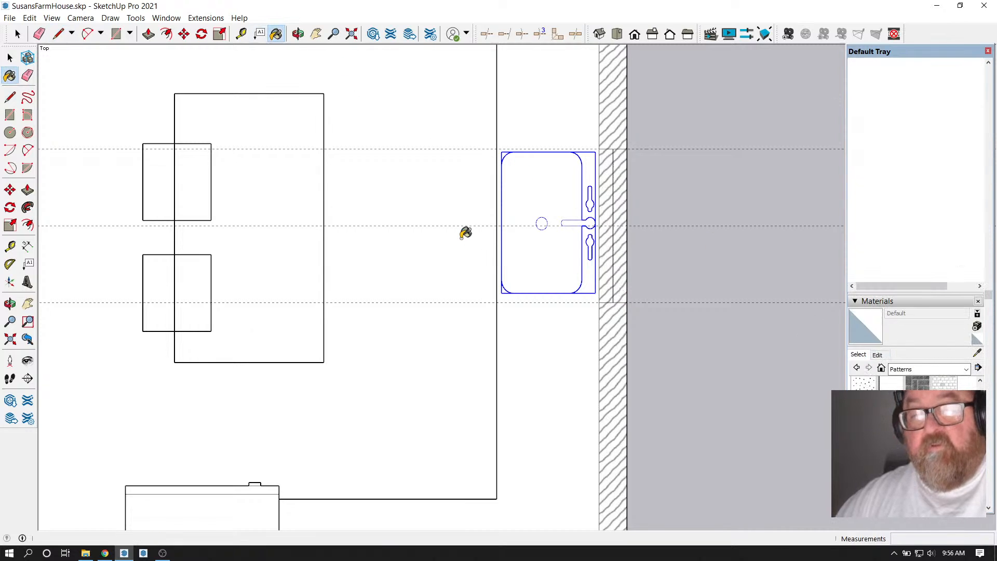
pyautogui.click(605, 209)
pyautogui.click(618, 195)
pyautogui.scroll(-2, 675, 265)
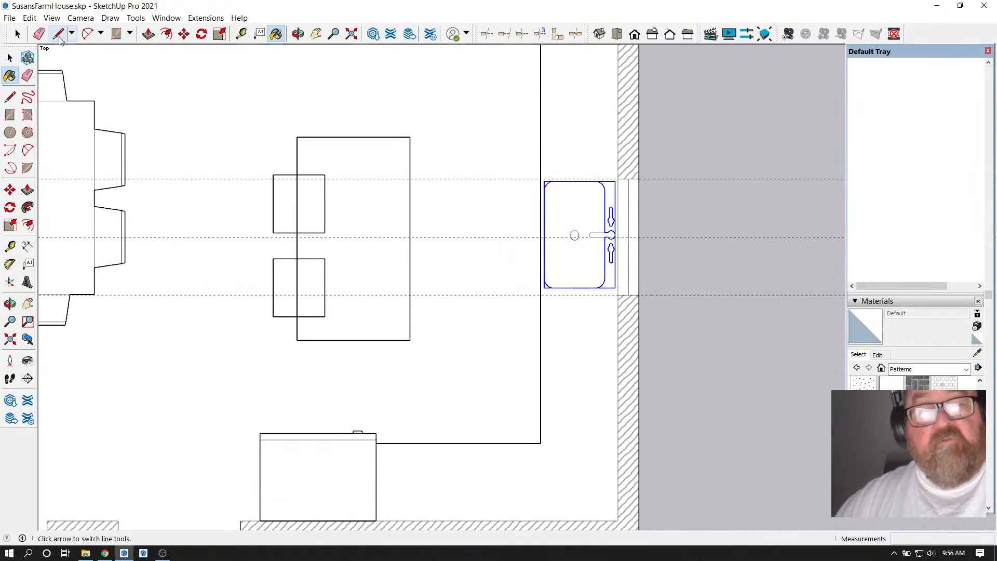
# Erase the three guide lines running through the sink window
pyautogui.click(39, 34)
pyautogui.scroll(-2, 496, 258)
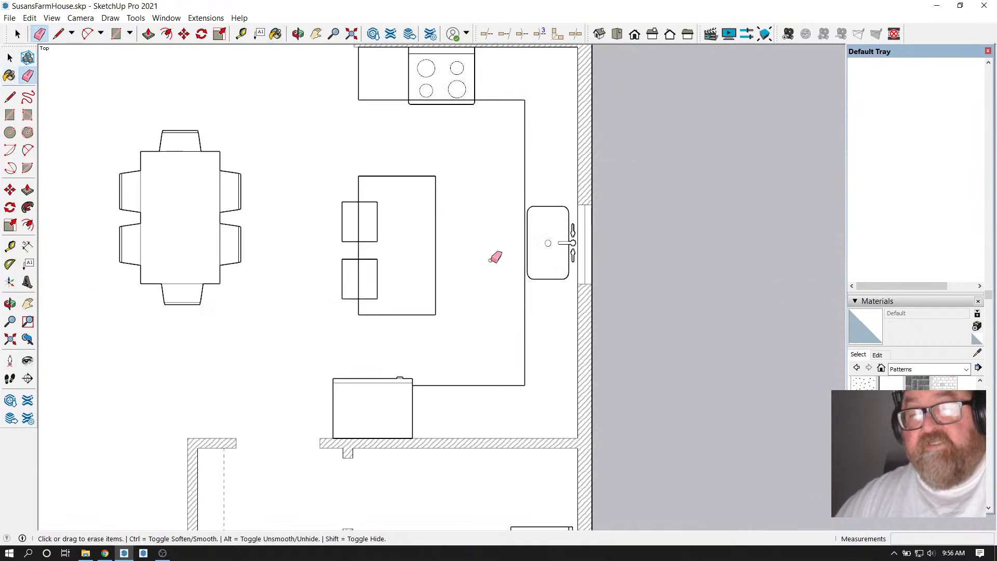
pyautogui.scroll(-2, 639, 283)
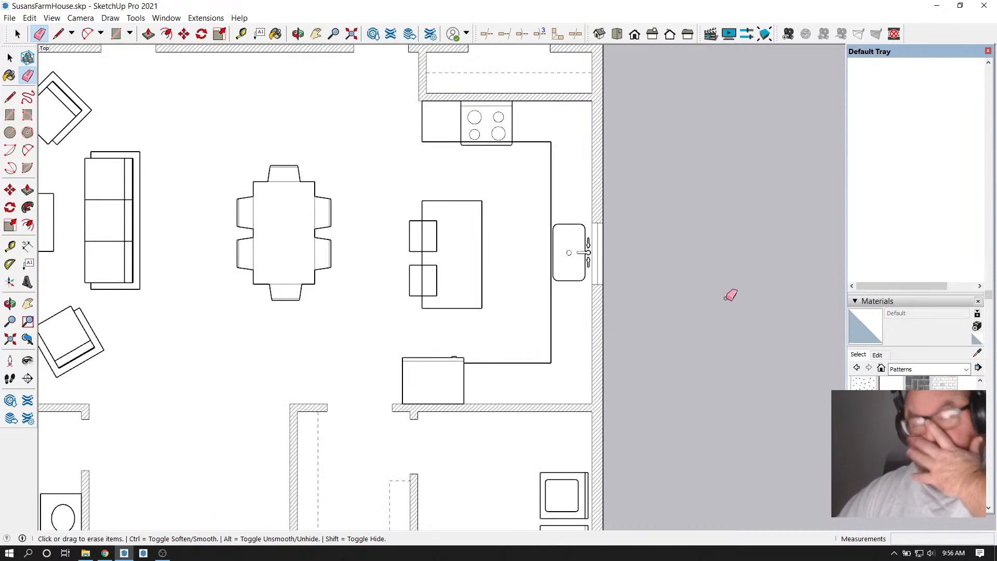
pyautogui.scroll(-3, 731, 295)
pyautogui.scroll(1, 626, 297)
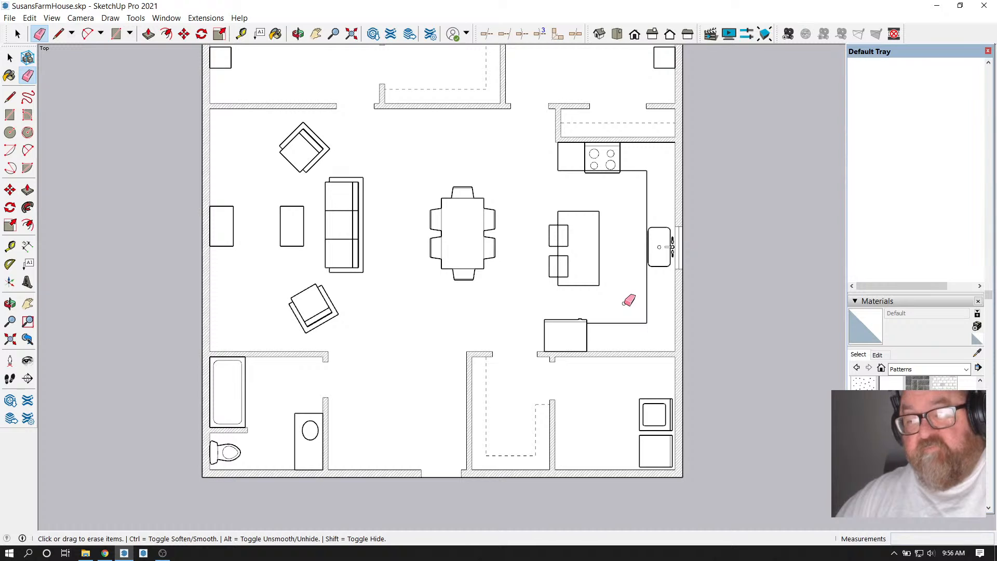
# Examine the revised floor plan around the kitchen window, dining area, front entry and the closet beside the entry
pyautogui.scroll(-1, 629, 297)
pyautogui.scroll(1, 677, 200)
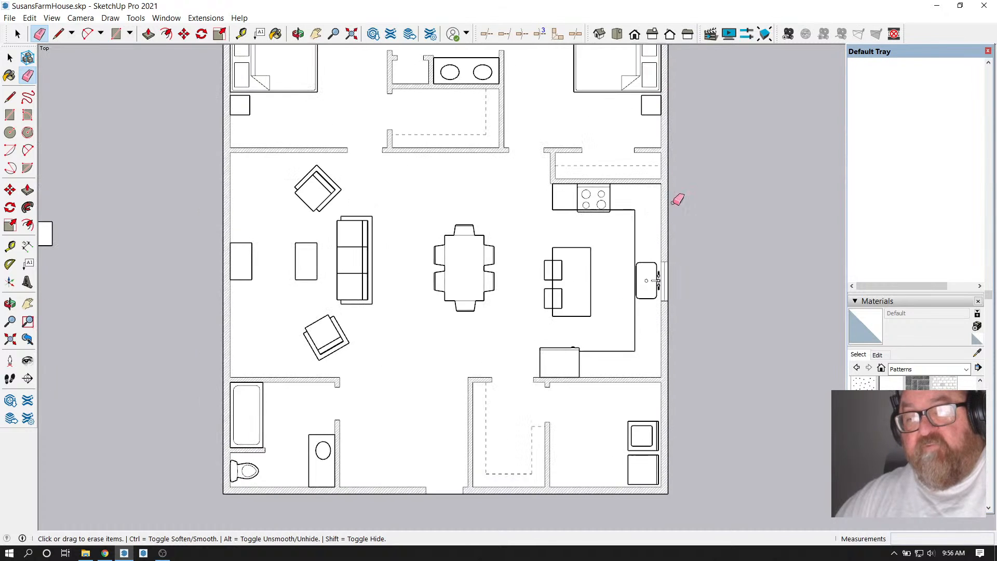
pyautogui.scroll(-1, 554, 315)
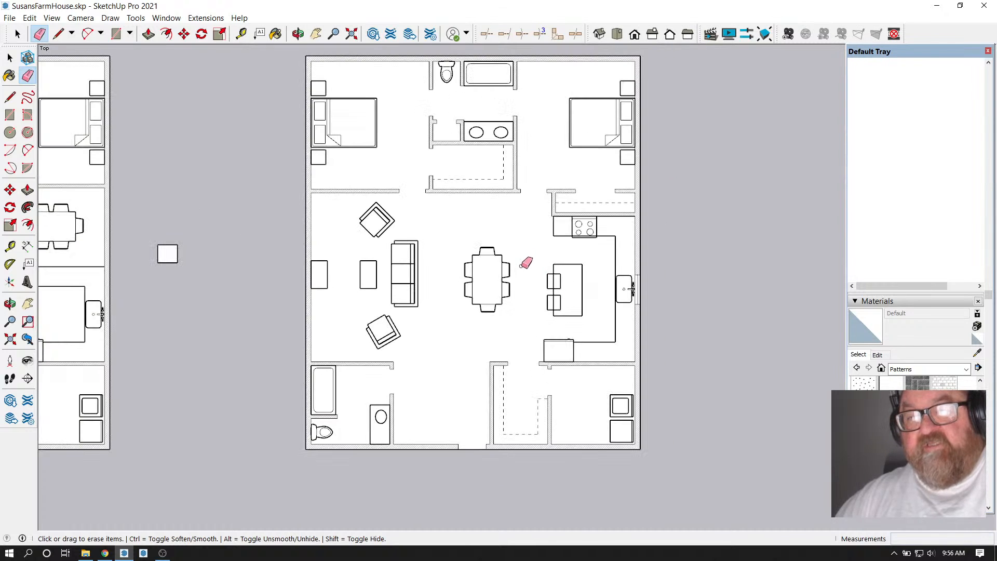
pyautogui.scroll(1, 512, 289)
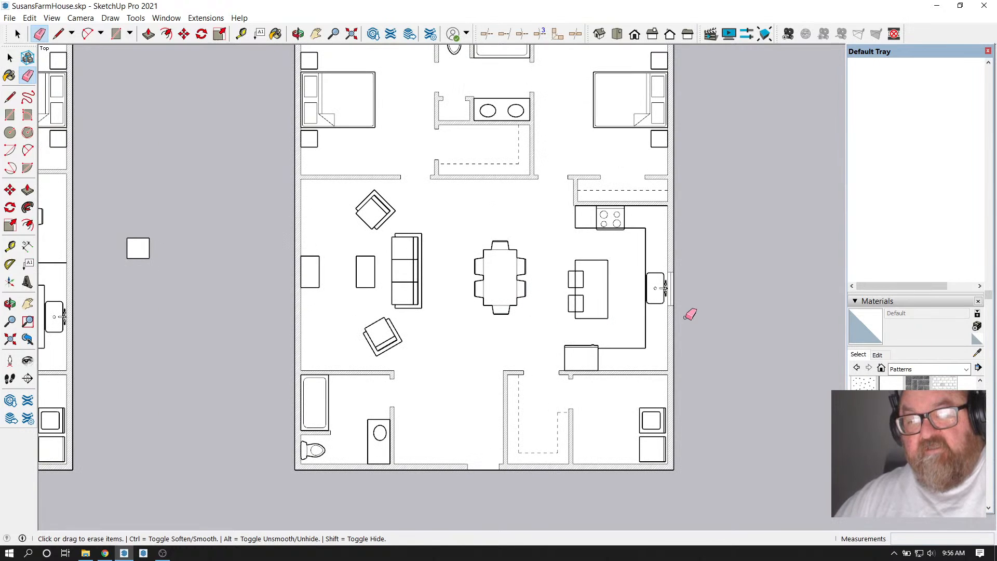
pyautogui.scroll(-1, 690, 314)
pyautogui.scroll(3, 462, 421)
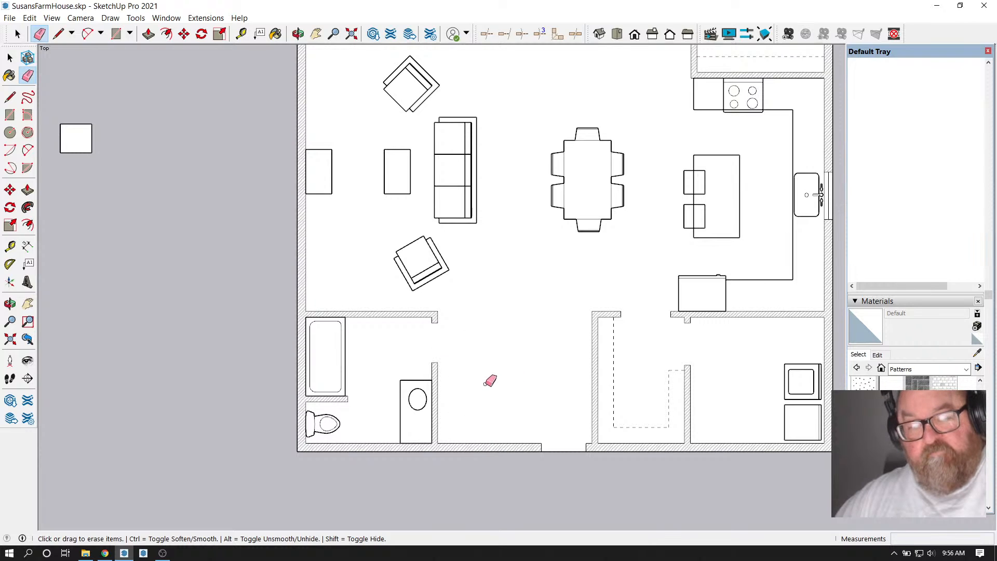
pyautogui.scroll(1, 491, 383)
pyautogui.scroll(1, 489, 387)
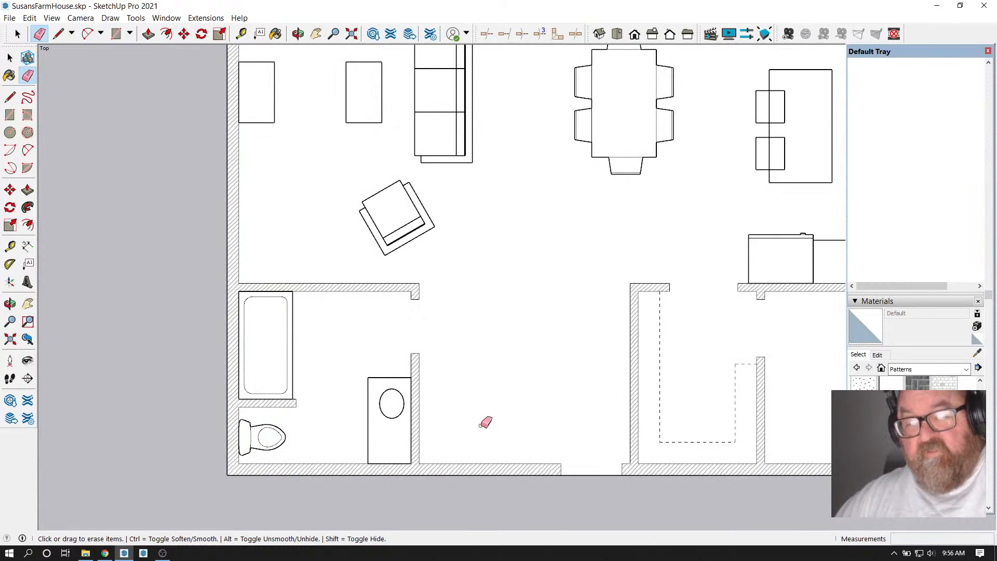
pyautogui.scroll(-2, 449, 443)
pyautogui.scroll(1, 519, 441)
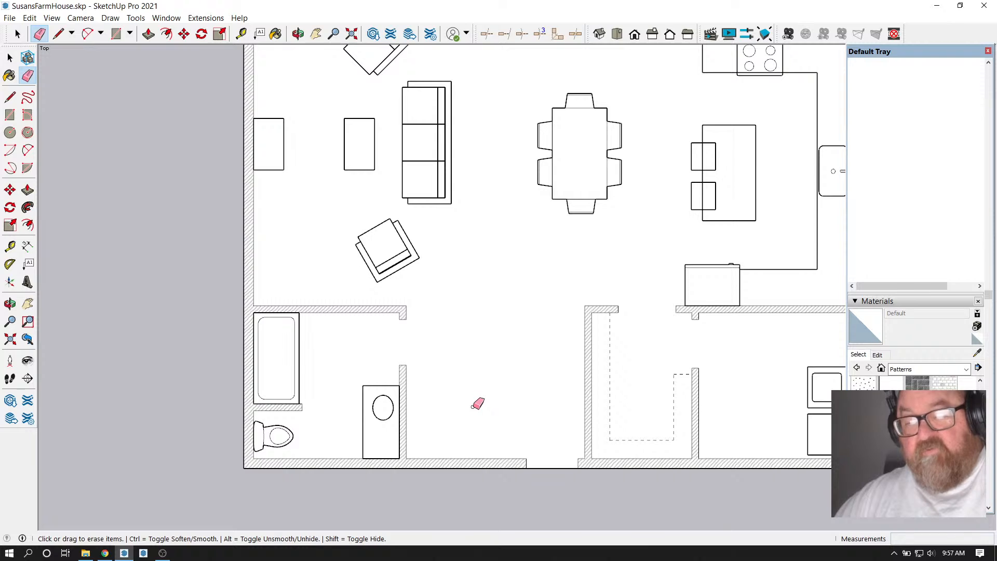
pyautogui.scroll(-1, 478, 405)
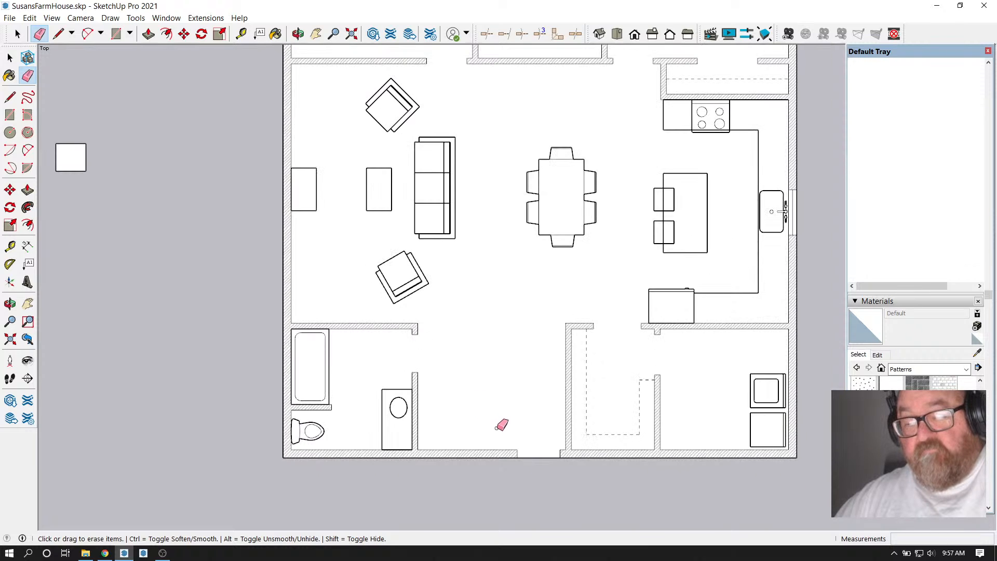
pyautogui.scroll(-1, 486, 427)
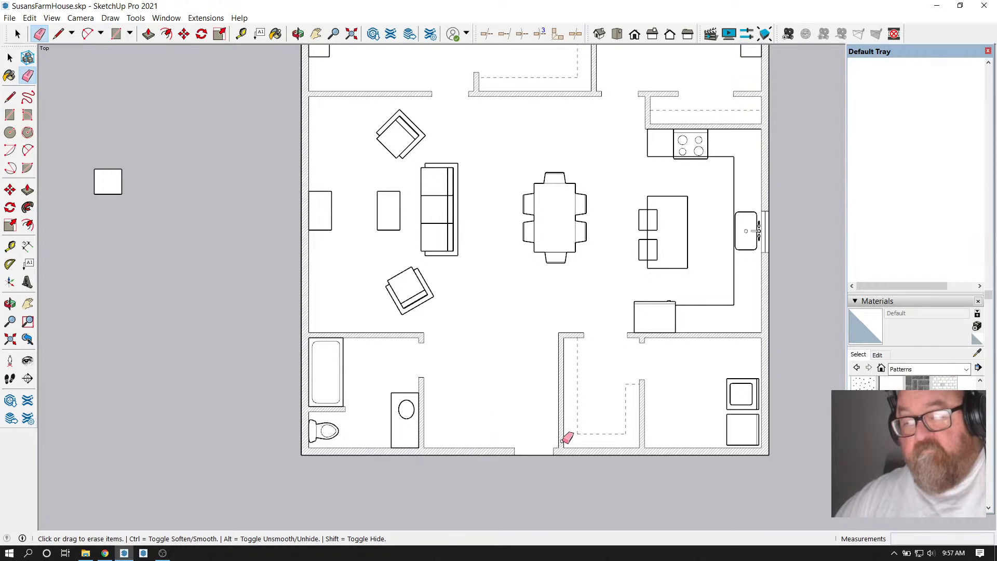
pyautogui.scroll(3, 596, 431)
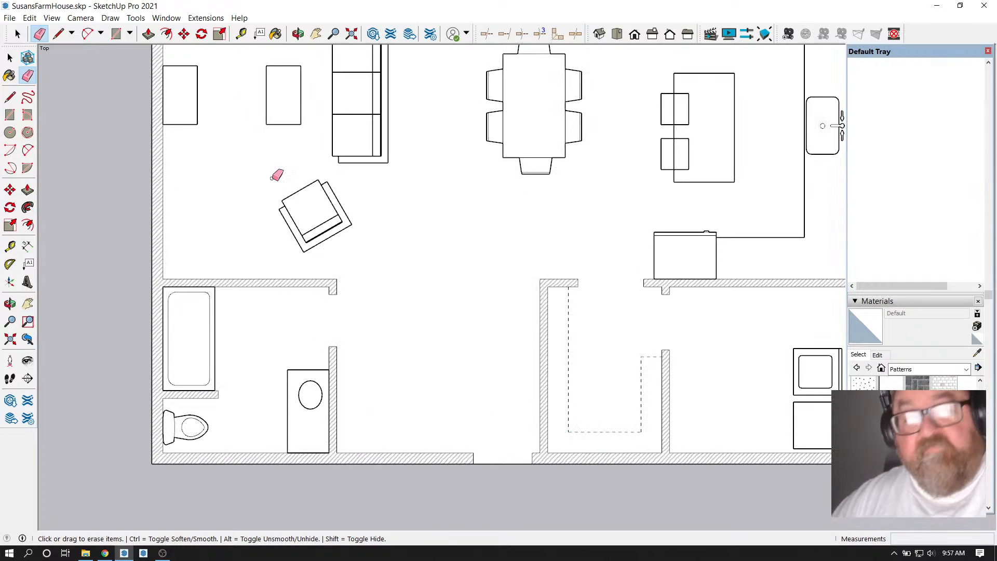
# Measure from the wall end at the entry closet's doorway to the near side of the refrigerator
pyautogui.click(242, 34)
pyautogui.scroll(-1, 529, 397)
pyautogui.scroll(2, 542, 420)
pyautogui.scroll(3, 542, 420)
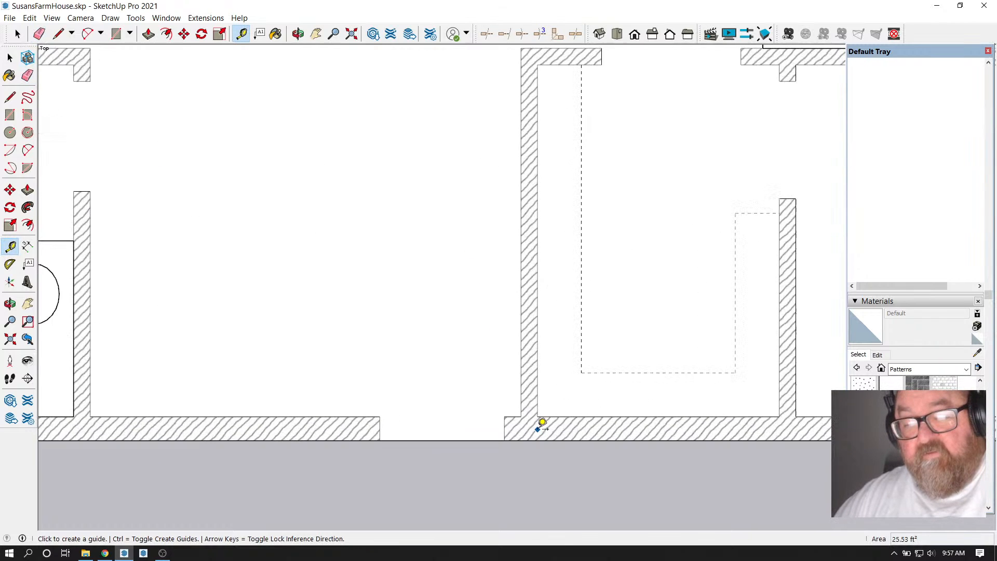
pyautogui.scroll(-3, 472, 403)
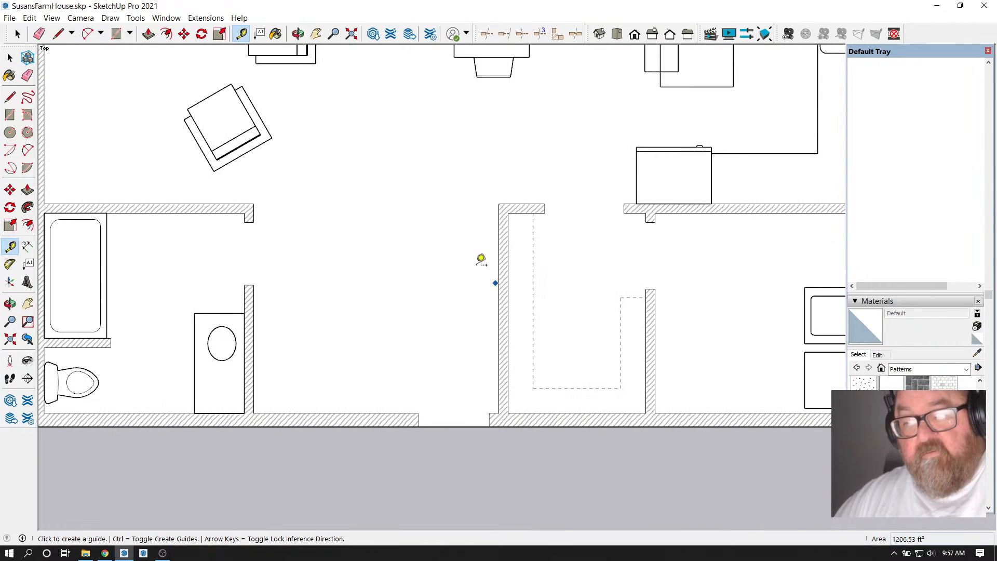
pyautogui.click(18, 34)
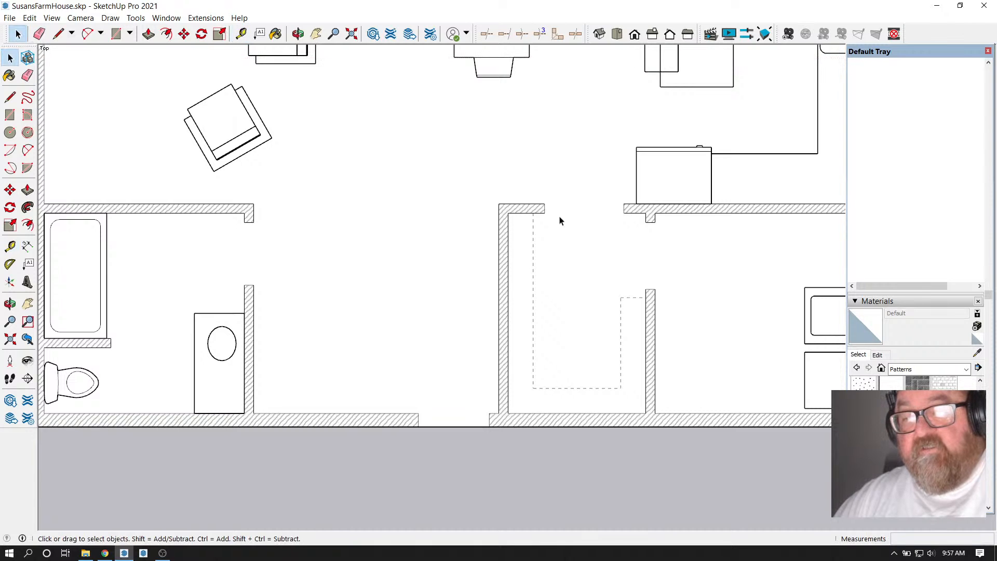
pyautogui.scroll(2, 566, 222)
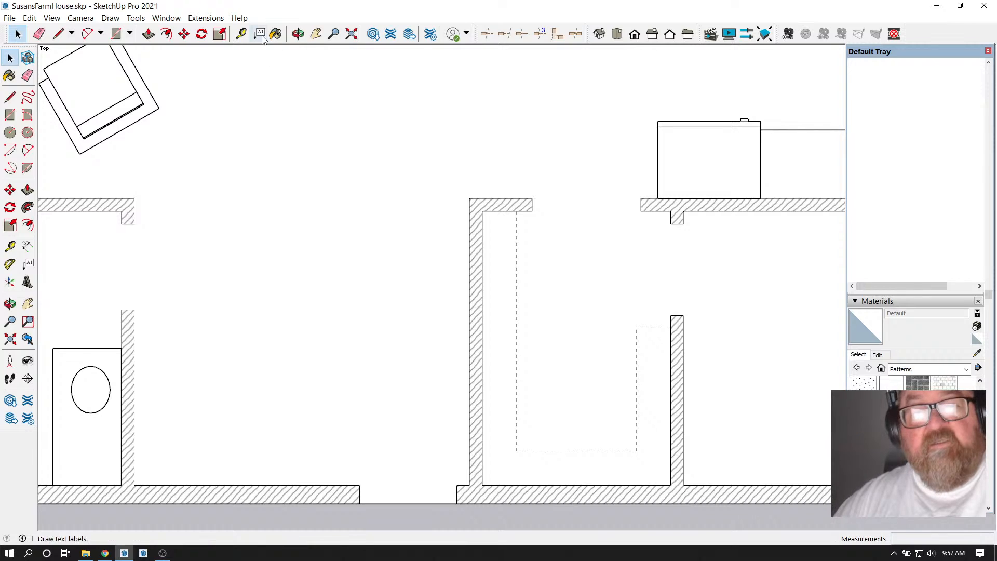
pyautogui.click(241, 33)
pyautogui.scroll(-2, 601, 187)
pyautogui.scroll(1, 623, 197)
pyautogui.scroll(1, 623, 197)
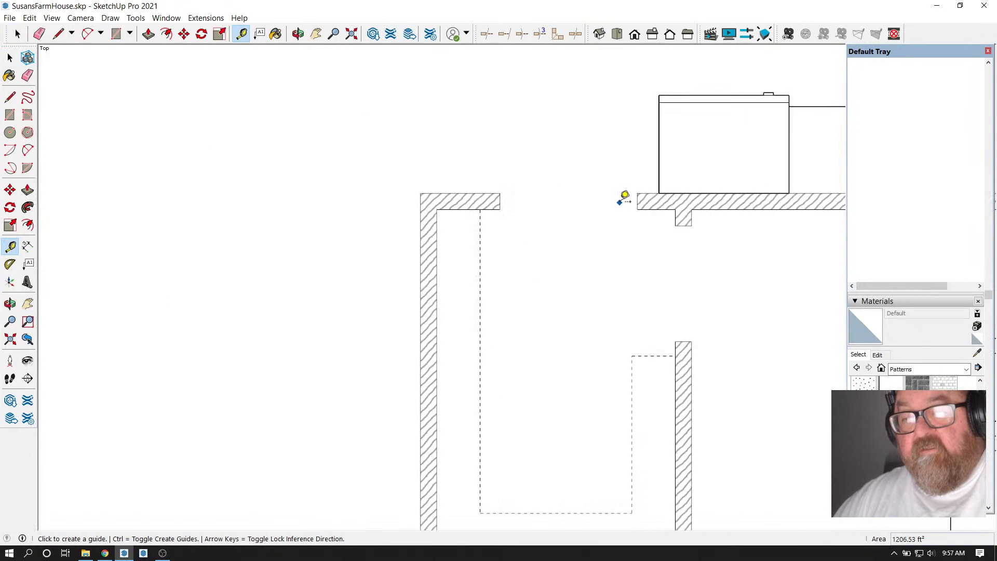
pyautogui.click(637, 201)
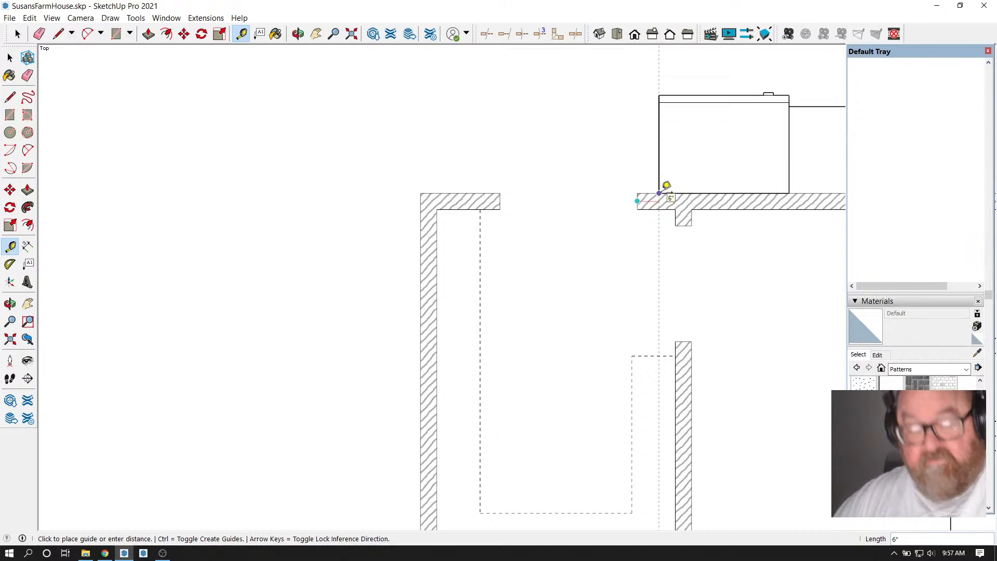
pyautogui.press('Escape')
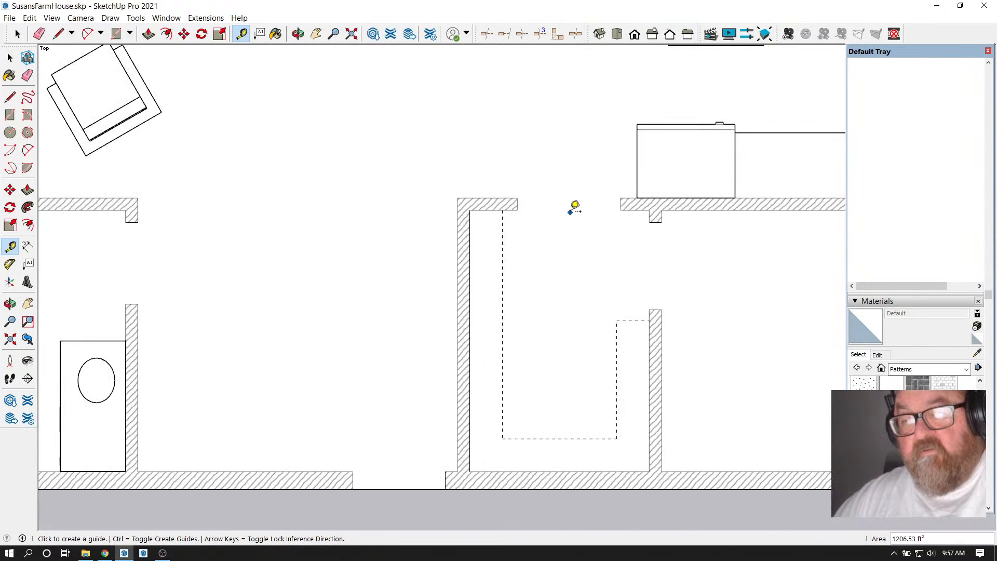
# Measure from the entry closet's long dashed shelf line to the end of the short wall at its doorway
pyautogui.scroll(-1, 576, 206)
pyautogui.scroll(1, 508, 220)
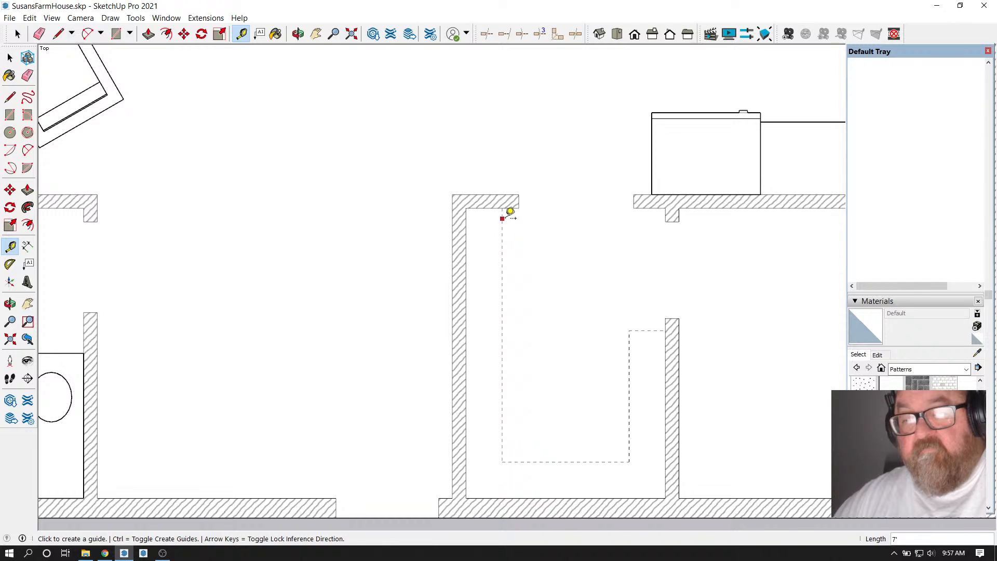
pyautogui.click(502, 220)
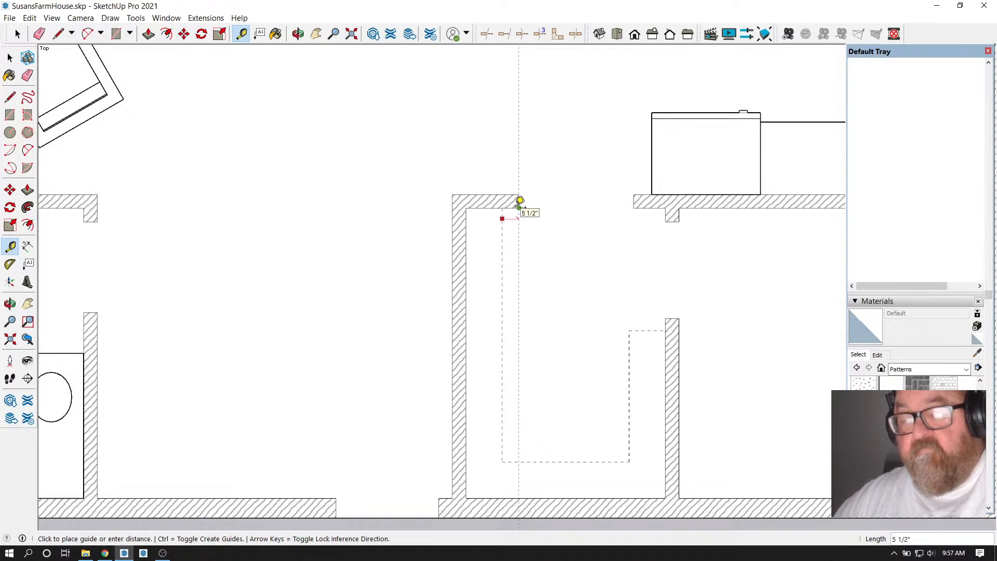
pyautogui.scroll(-1, 569, 222)
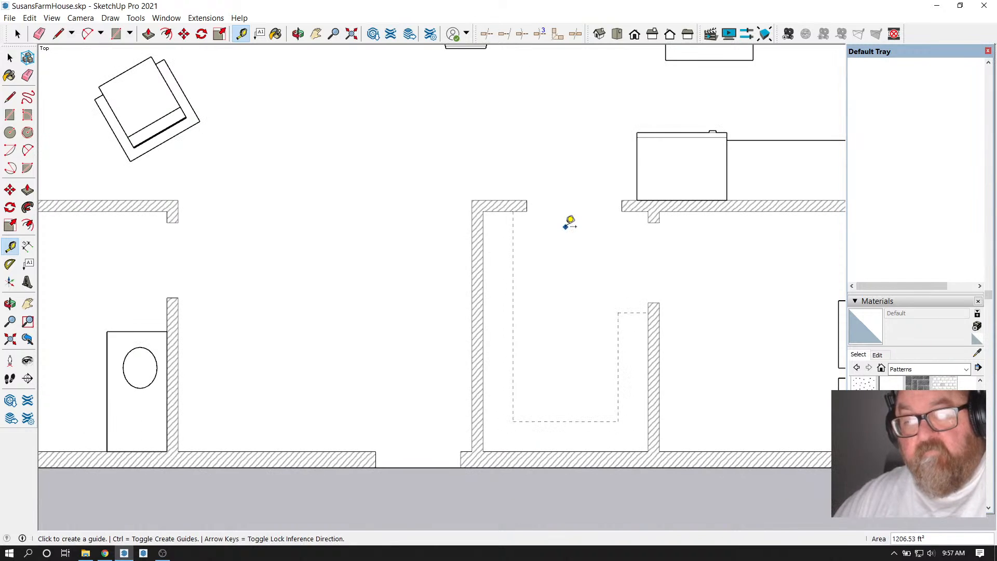
# Move the closet's entry-side wall, its long dashed shelf line and the doorway's opposite jamb 2" toward the laundry along the red axis
pyautogui.click(18, 36)
pyautogui.click(18, 35)
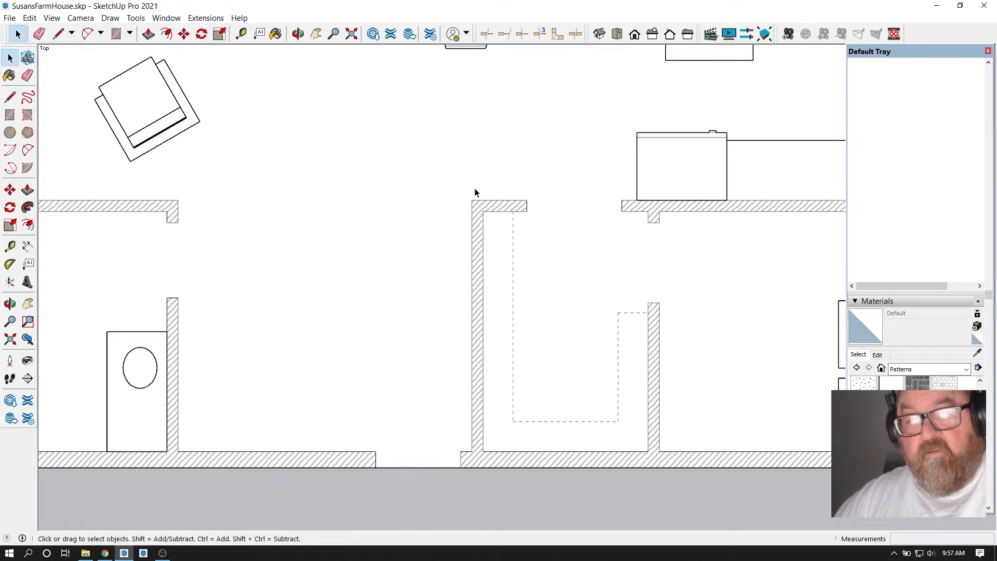
pyautogui.moveTo(470, 192); pyautogui.dragTo(546, 481)
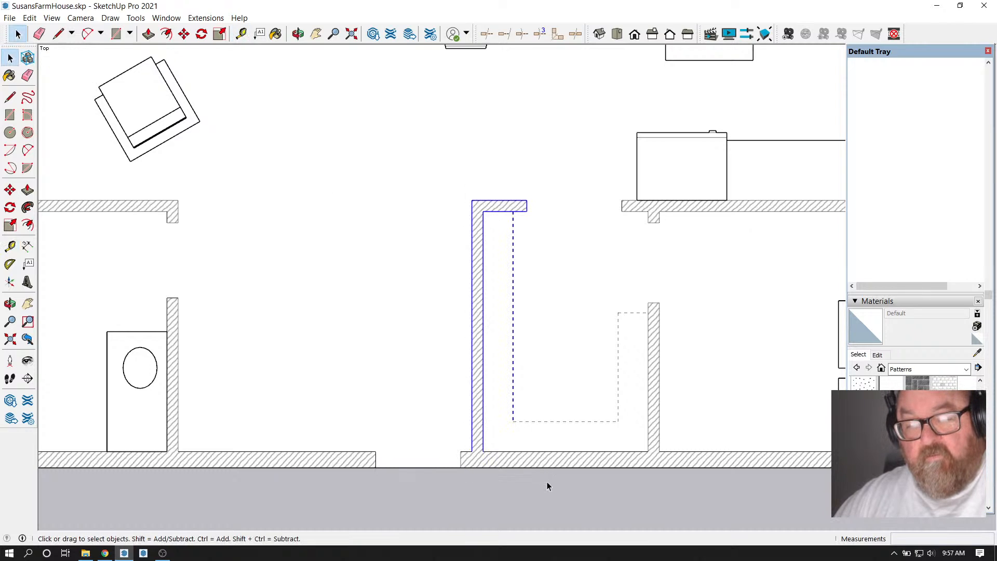
pyautogui.click(184, 34)
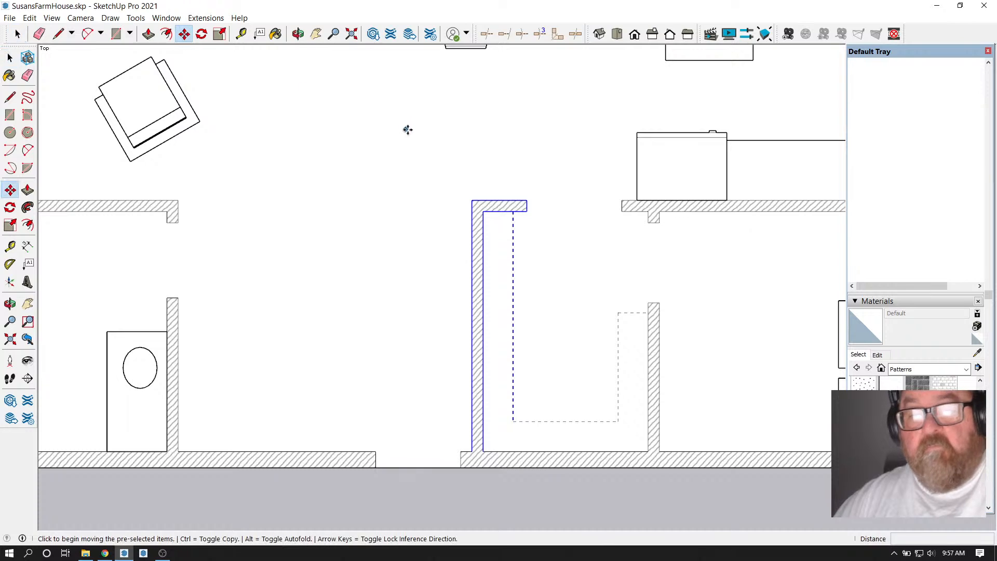
pyautogui.click(18, 34)
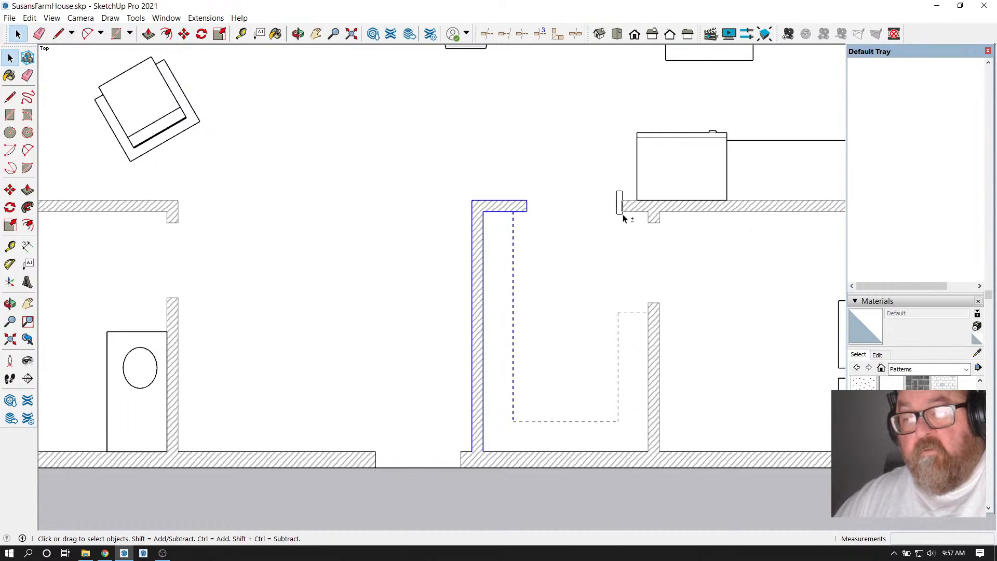
pyautogui.click(184, 34)
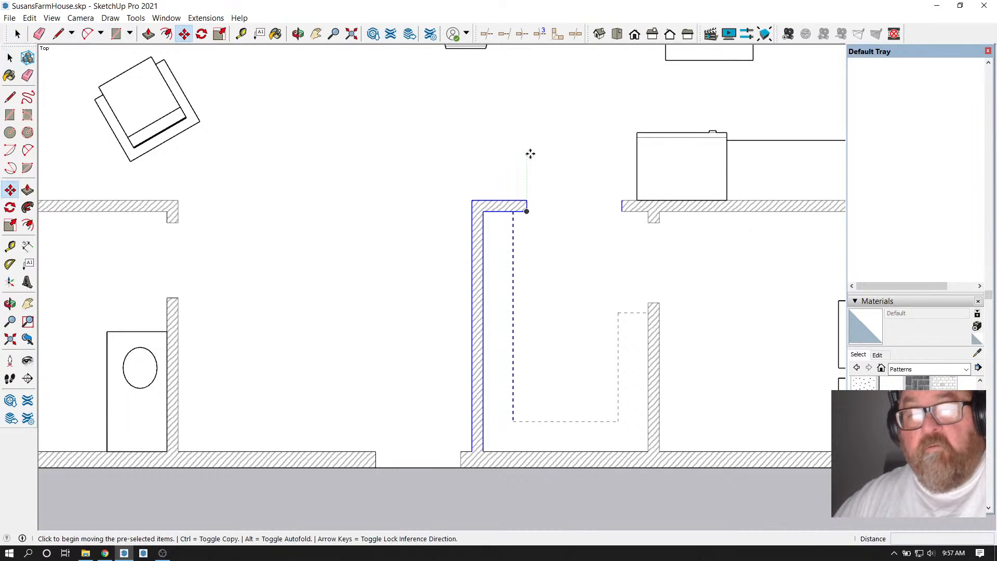
pyautogui.click(530, 153)
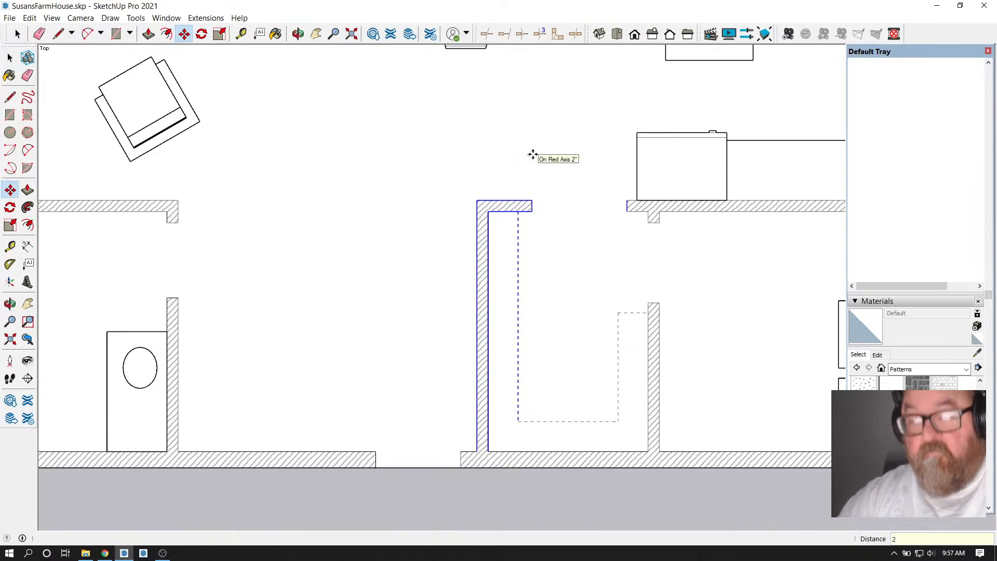
pyautogui.click(533, 154)
pyautogui.scroll(-1, 533, 154)
pyautogui.scroll(-2, 695, 285)
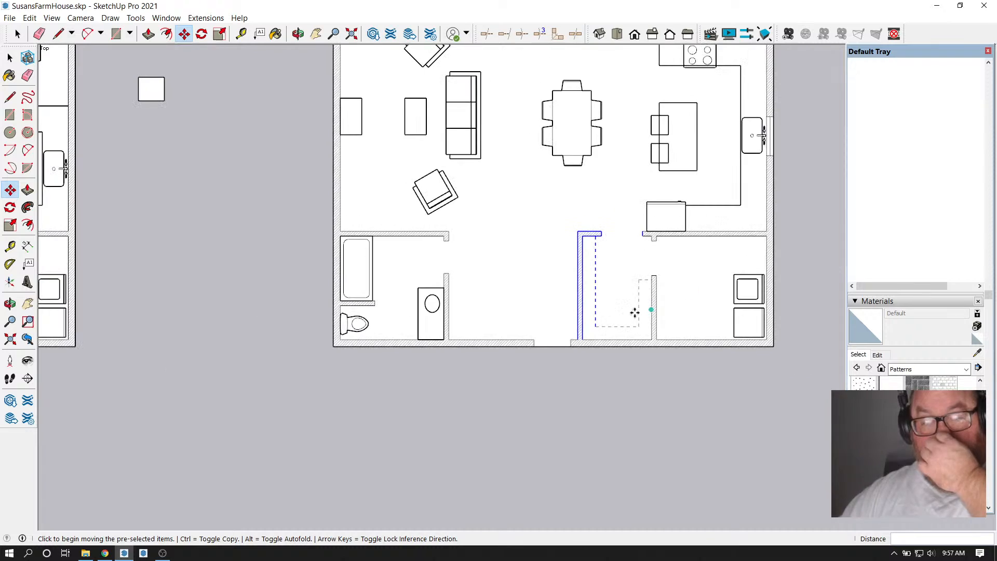
pyautogui.click(17, 34)
pyautogui.click(188, 135)
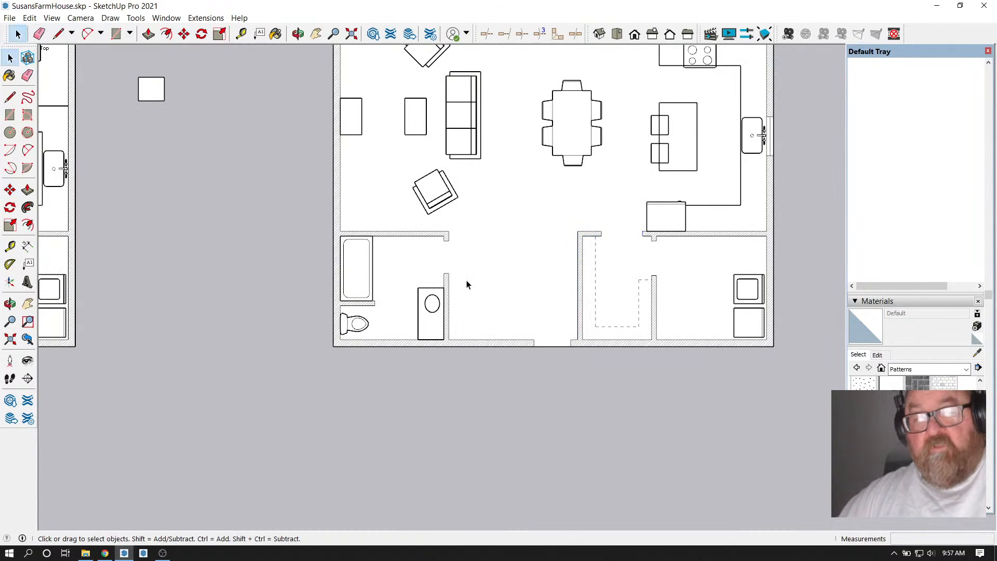
# Examine the entry and closet area of the revised plan and compare the whole layout with the original plan
pyautogui.scroll(4, 521, 296)
pyautogui.scroll(-3, 344, 300)
pyautogui.scroll(2, 468, 302)
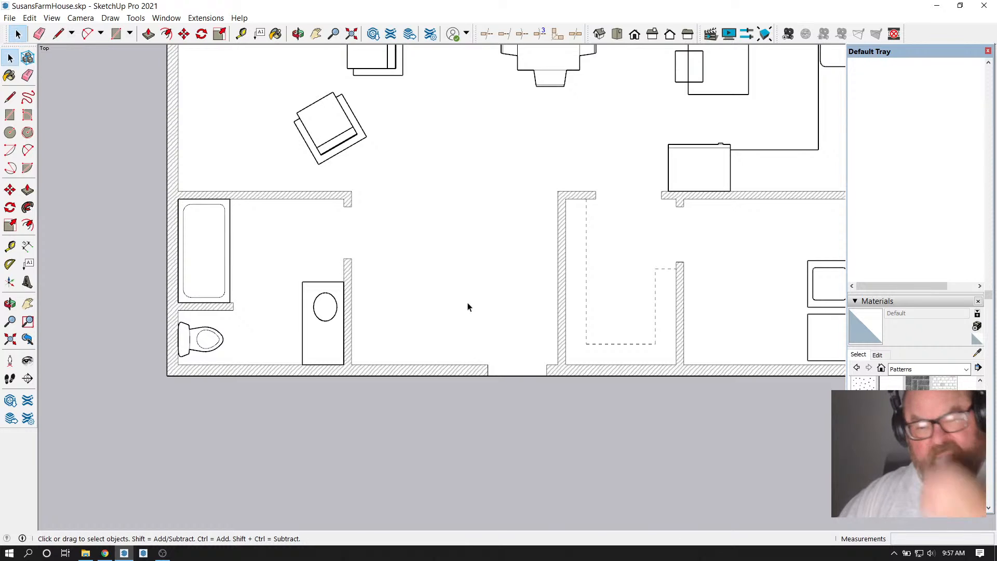
pyautogui.scroll(-3, 468, 310)
pyautogui.scroll(1, 481, 299)
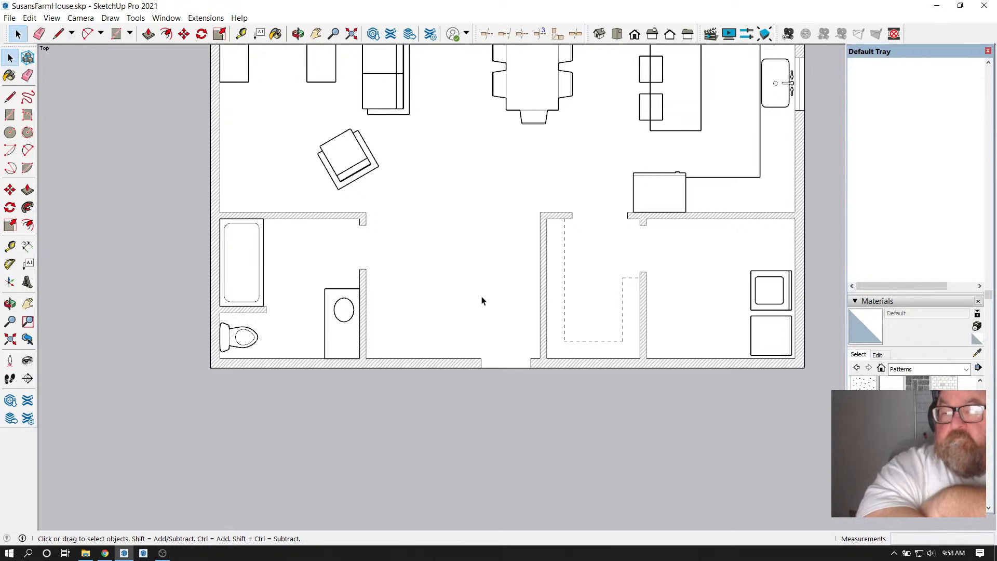
pyautogui.scroll(-6, 482, 300)
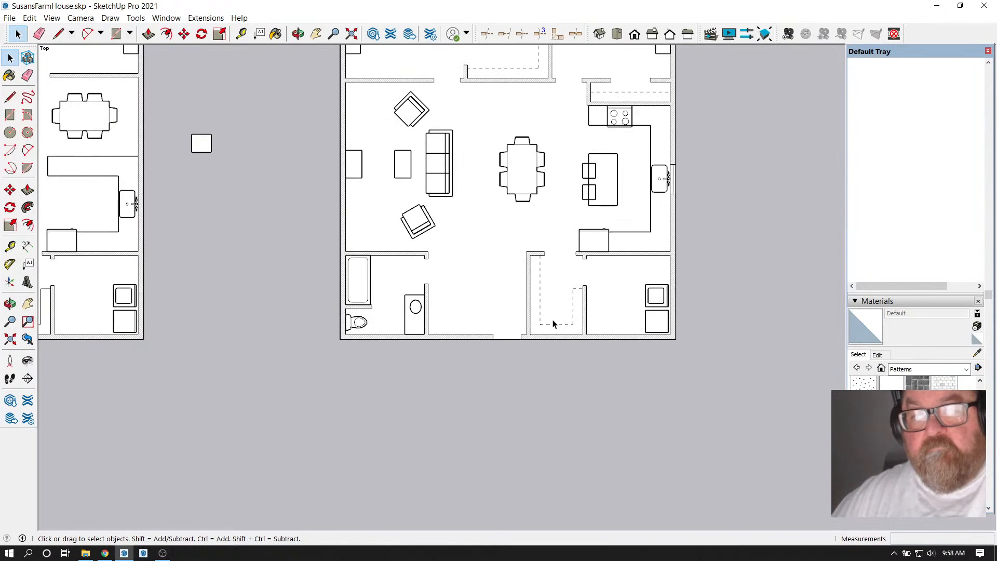
pyautogui.scroll(1, 510, 153)
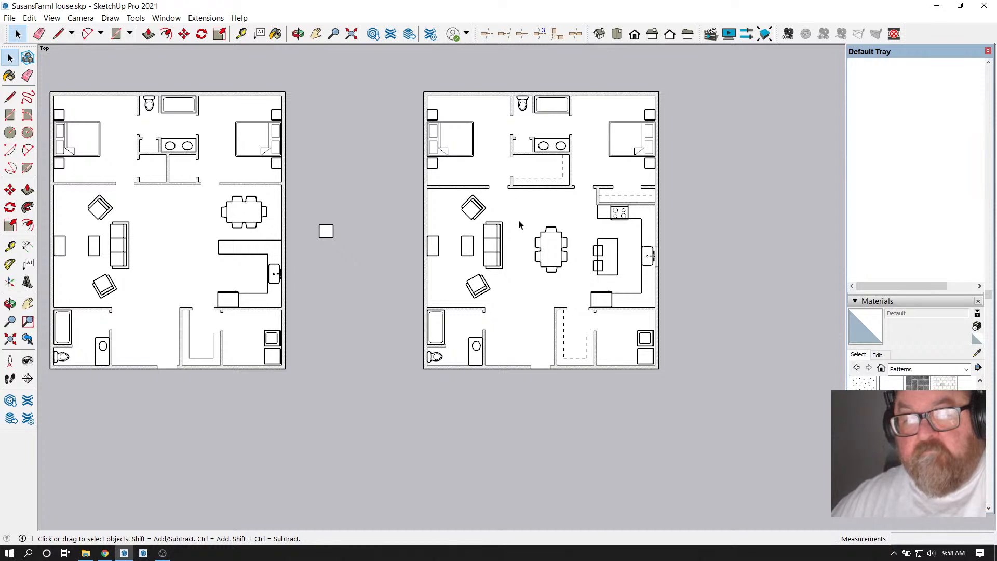
pyautogui.scroll(-1, 585, 244)
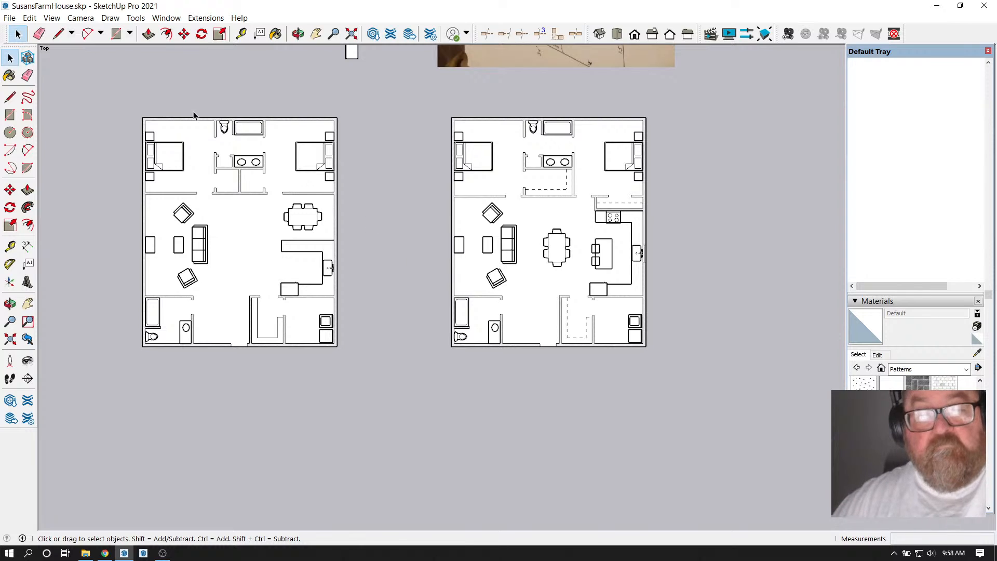
pyautogui.moveTo(122, 101); pyautogui.dragTo(366, 357)
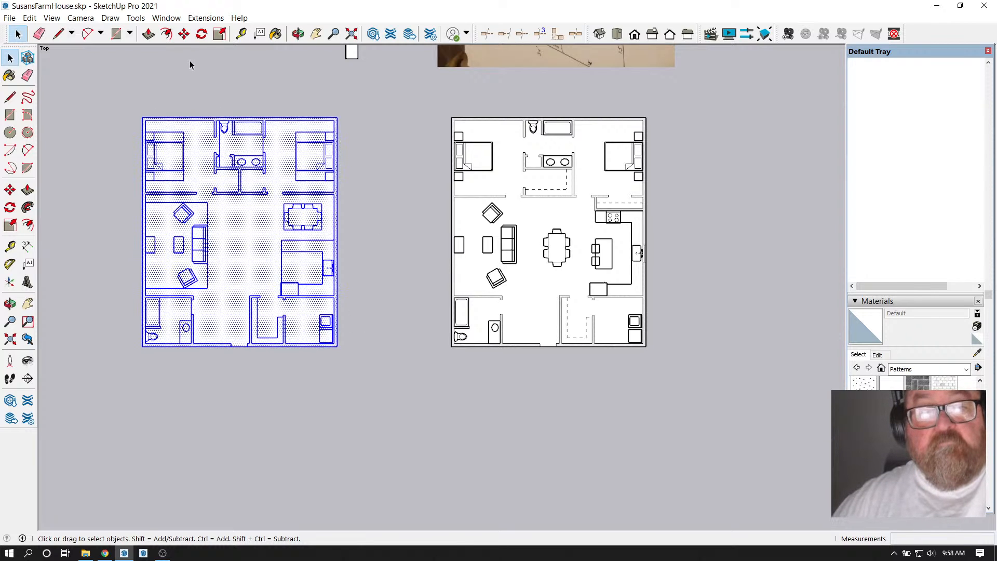
pyautogui.click(184, 34)
pyautogui.click(230, 253)
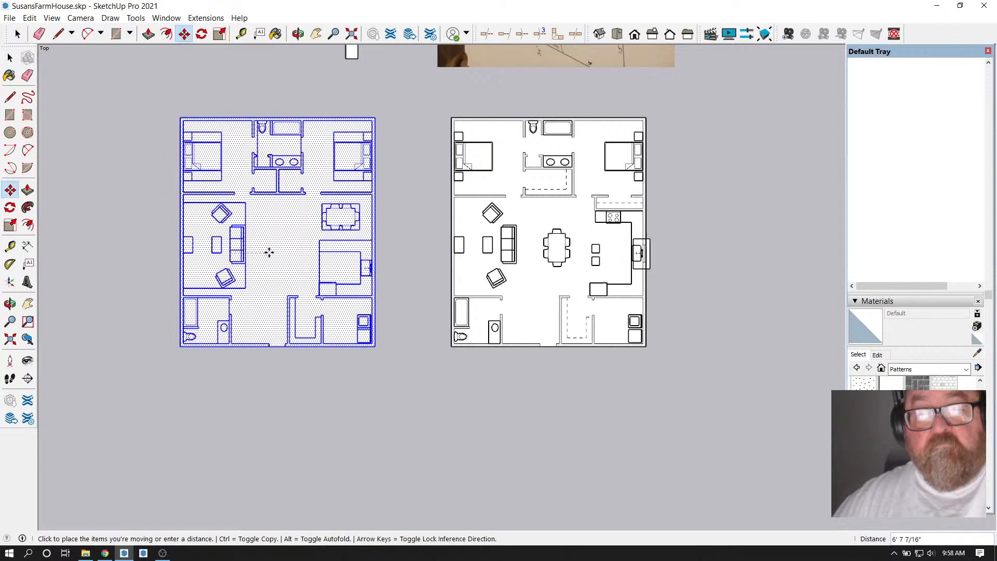
pyautogui.press('Escape')
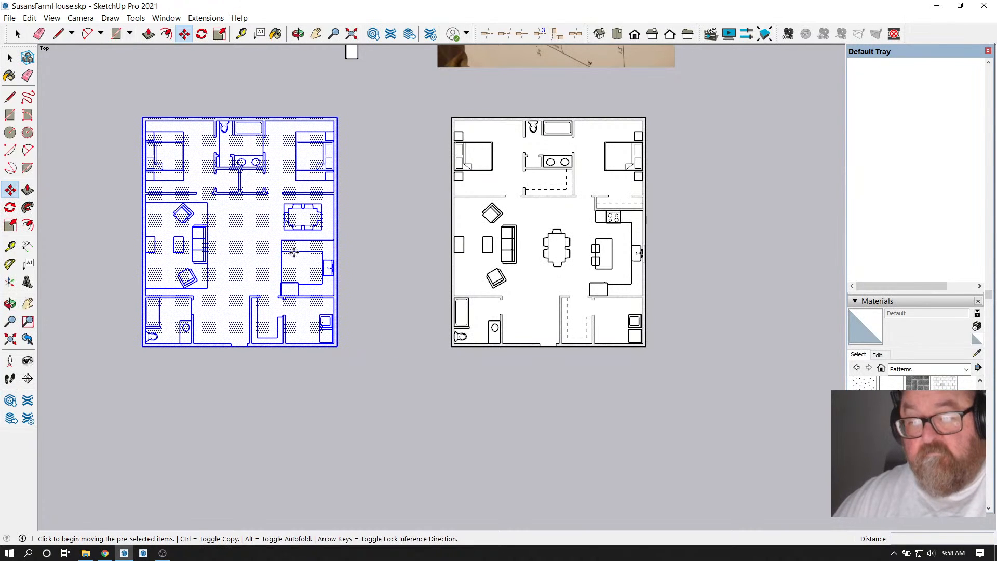
pyautogui.click(19, 35)
pyautogui.click(18, 34)
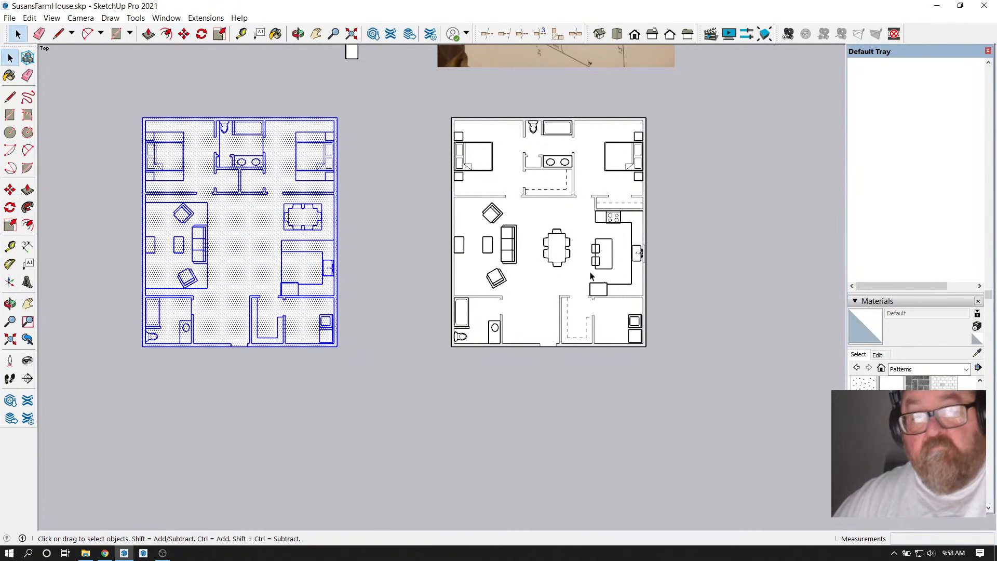
pyautogui.click(616, 255)
pyautogui.click(612, 254)
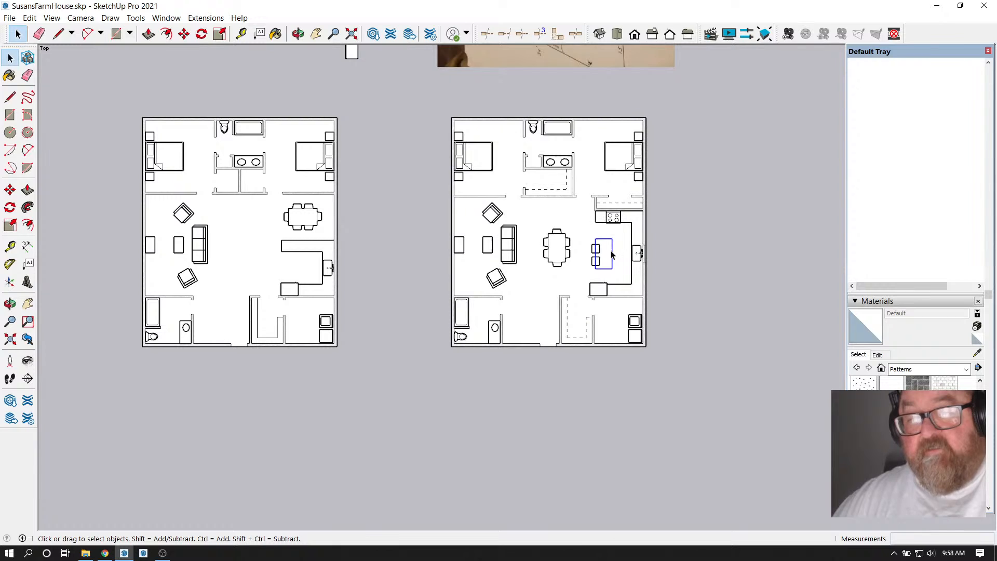
pyautogui.moveTo(112, 109); pyautogui.dragTo(347, 346)
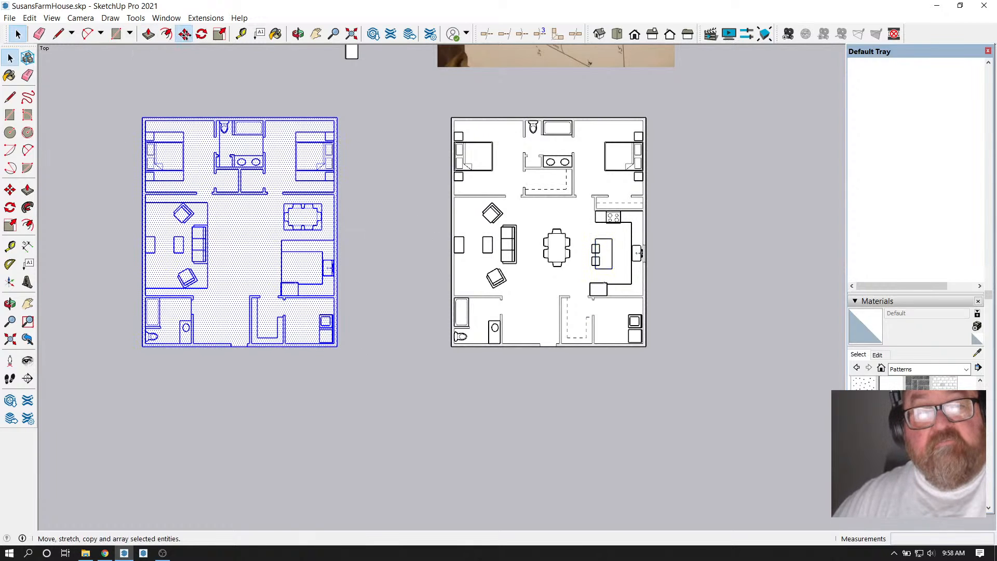
pyautogui.click(184, 34)
pyautogui.click(251, 221)
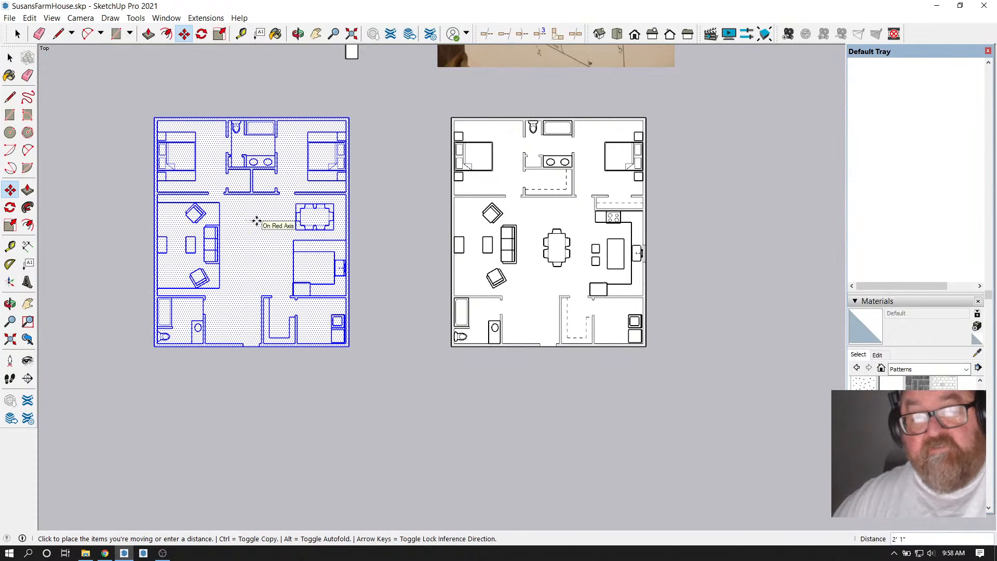
pyautogui.press('Escape')
pyautogui.press('space')
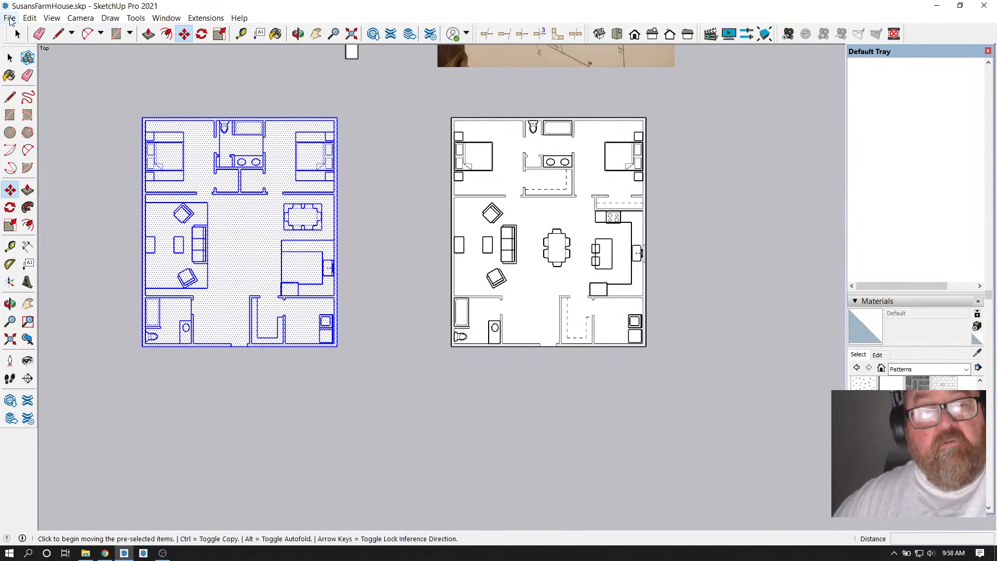
# Cut the revised plan's kitchen island group and paste it back in place
pyautogui.click(614, 249)
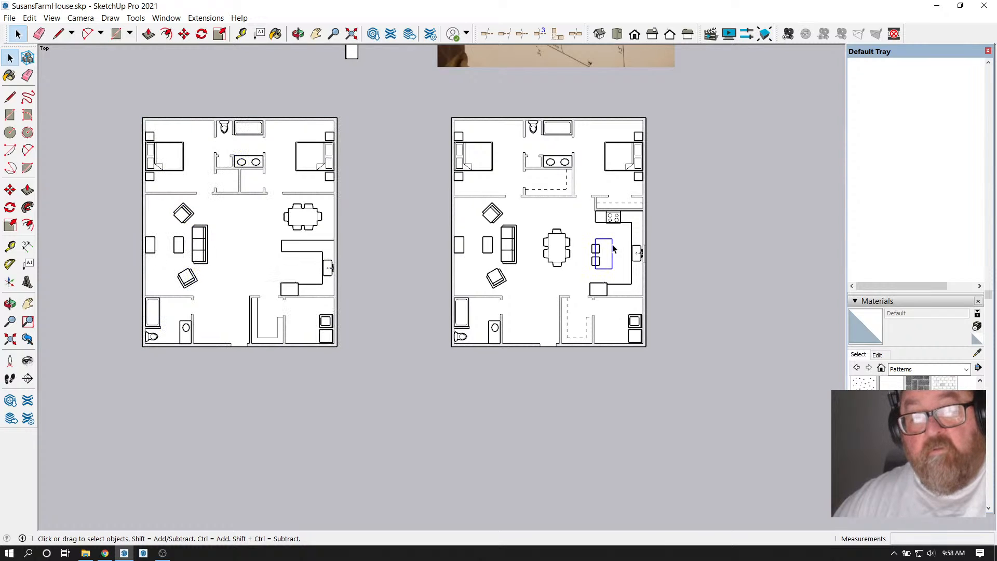
pyautogui.doubleClick(614, 249)
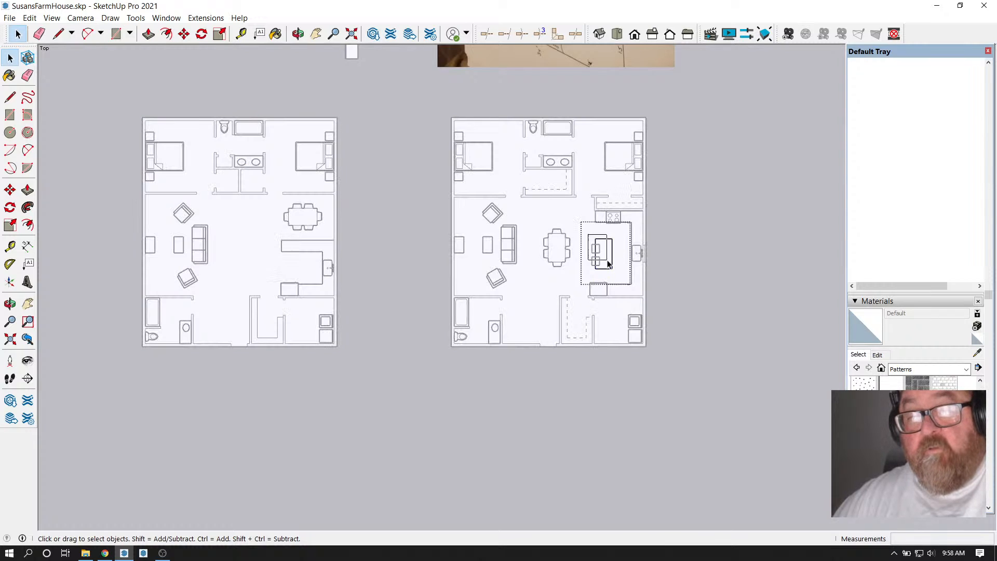
pyautogui.click(609, 265)
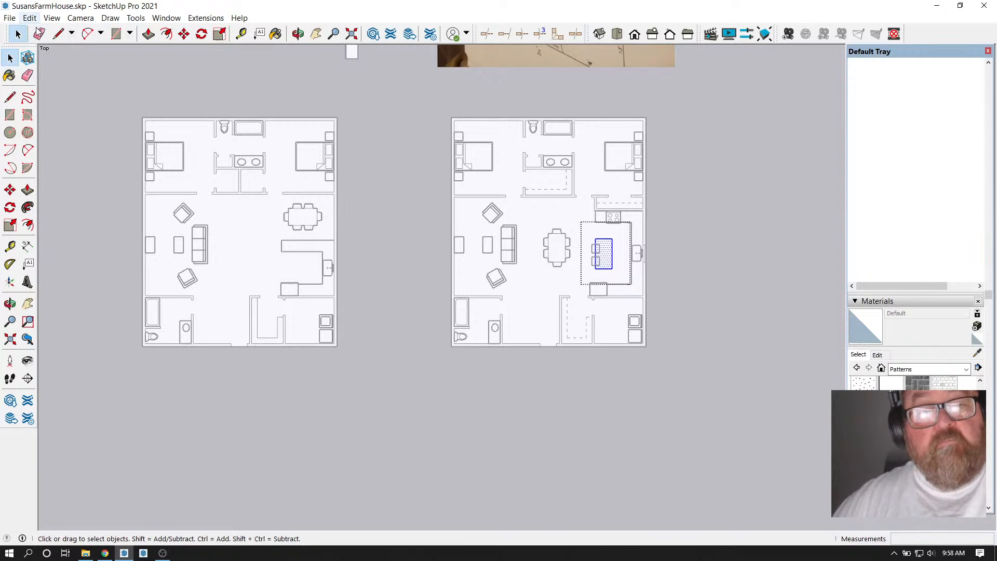
pyautogui.click(390, 124)
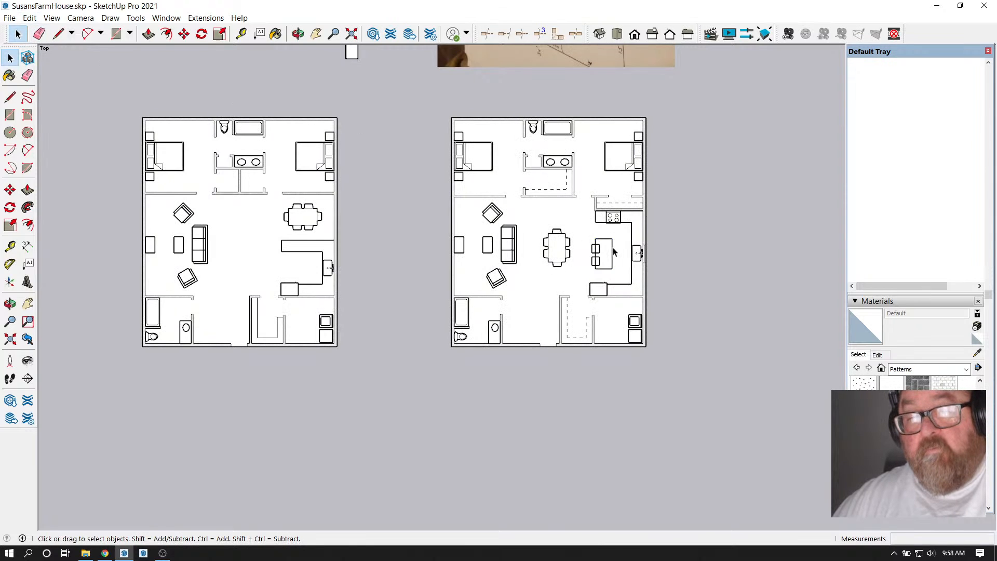
pyautogui.click(30, 18)
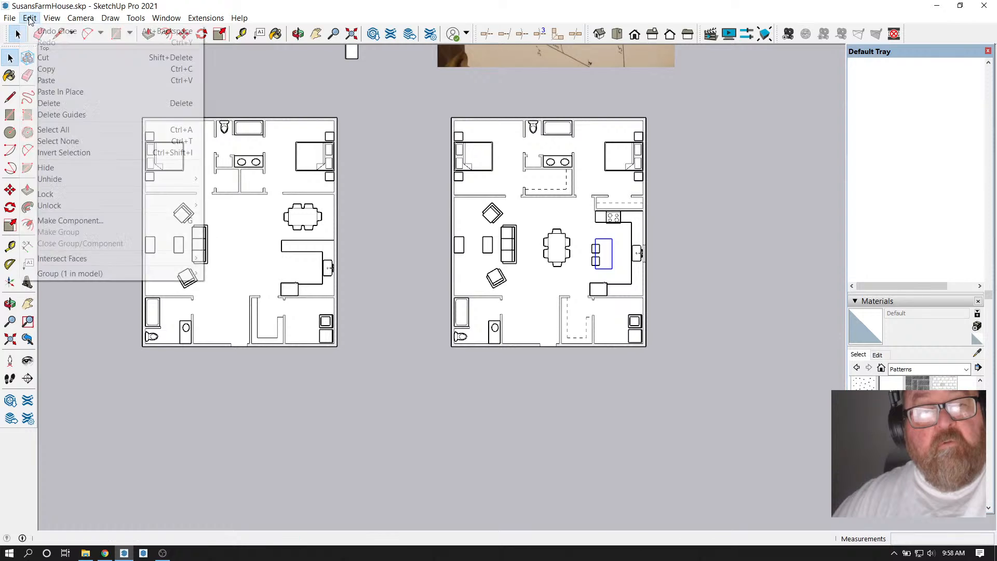
pyautogui.click(35, 57)
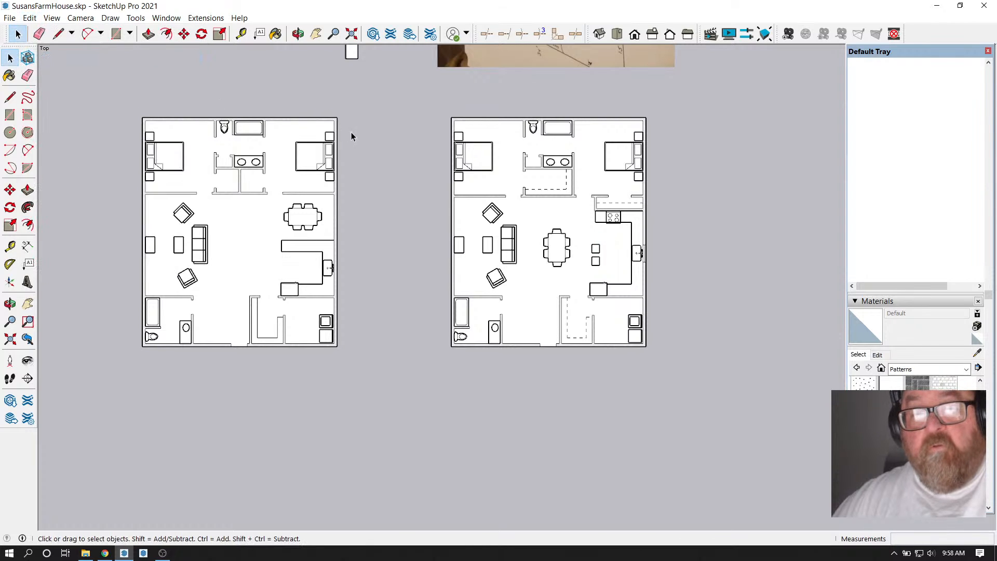
pyautogui.click(29, 17)
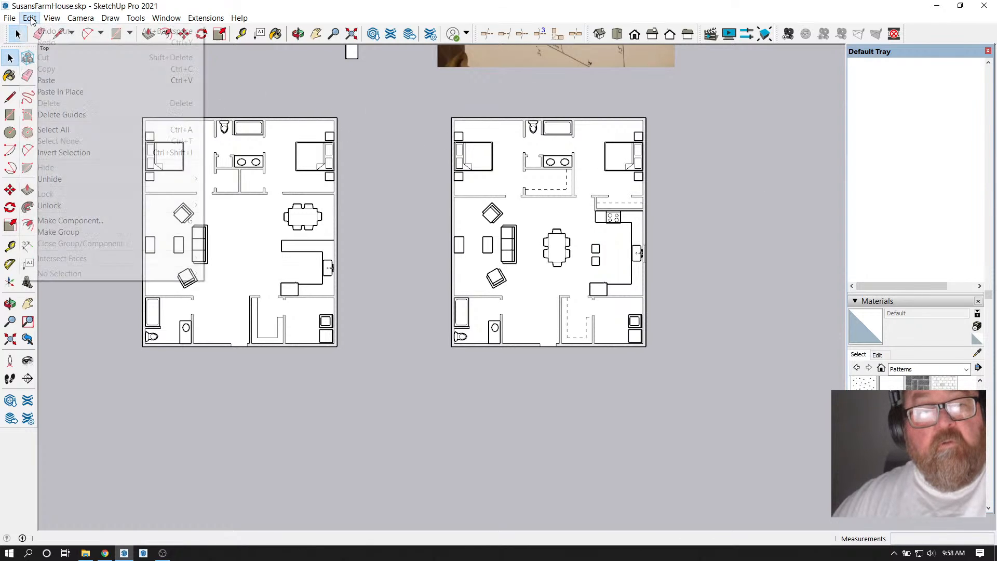
pyautogui.click(42, 88)
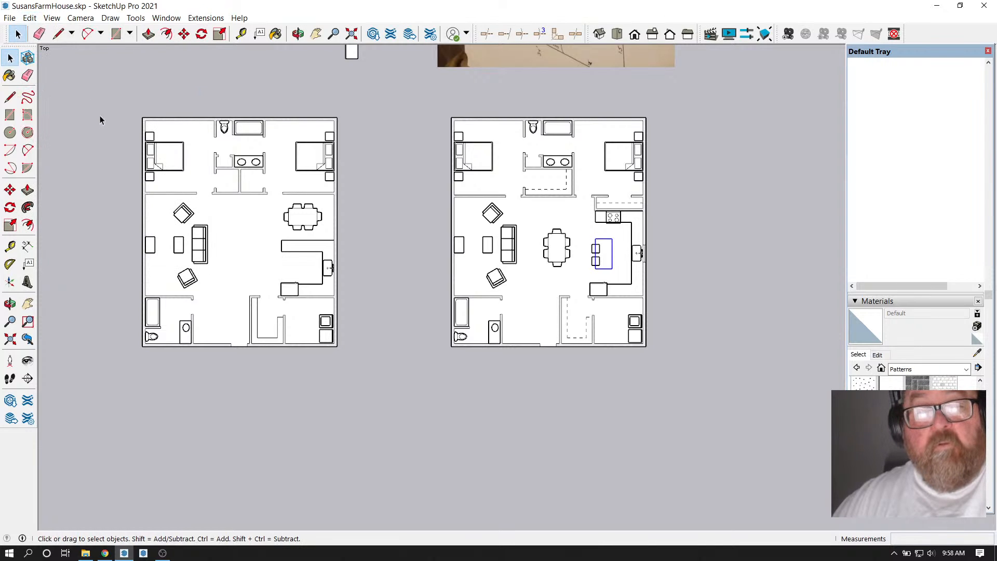
# Move the whole original floor plan a short distance along the red axis toward the revised plan
pyautogui.moveTo(87, 98); pyautogui.dragTo(366, 369)
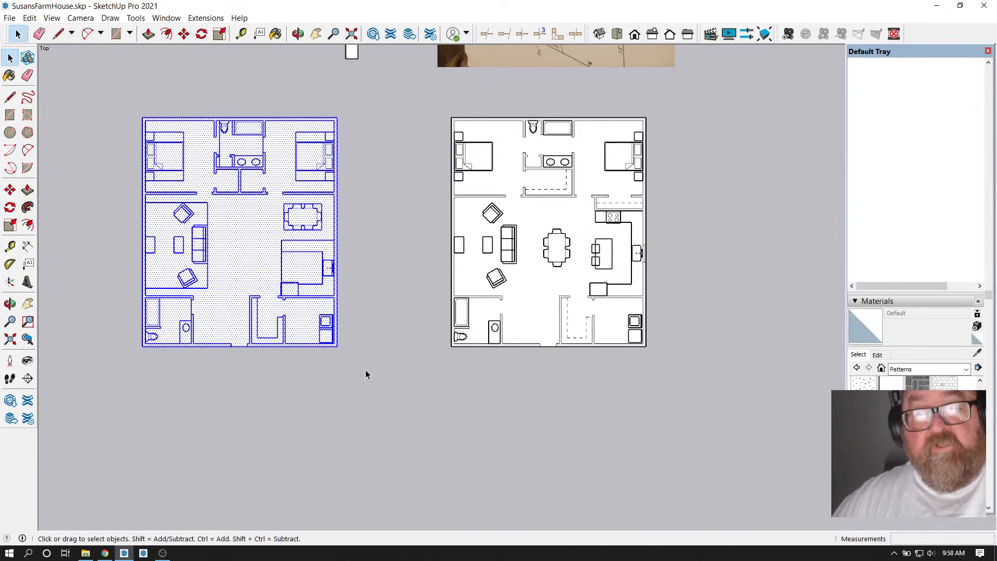
pyautogui.click(184, 33)
pyautogui.click(389, 163)
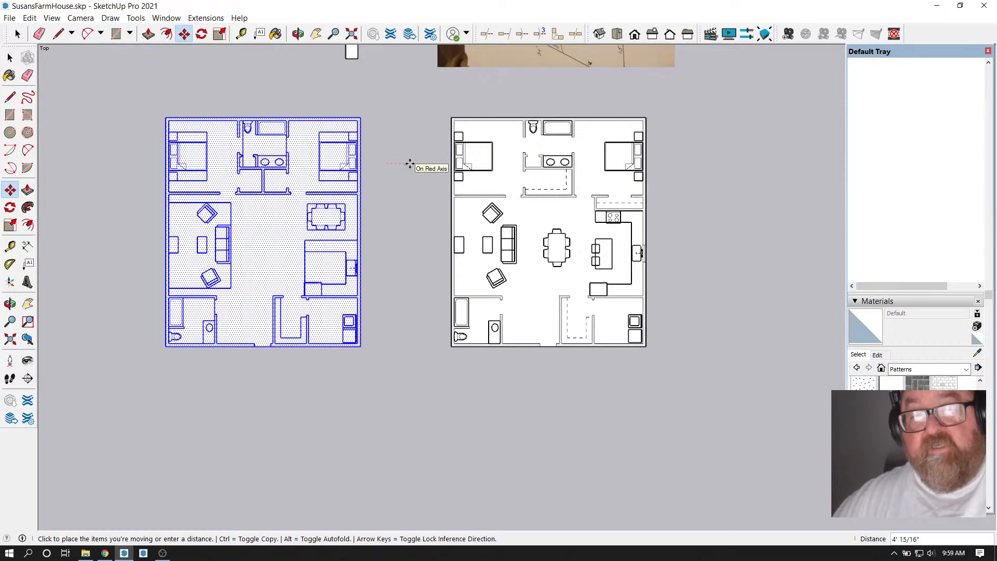
pyautogui.click(431, 161)
# Delete the spare kitchen layout of counters, sink, stove and island lying over the farmhouse photo
pyautogui.scroll(-1, 431, 161)
pyautogui.scroll(2, 499, 188)
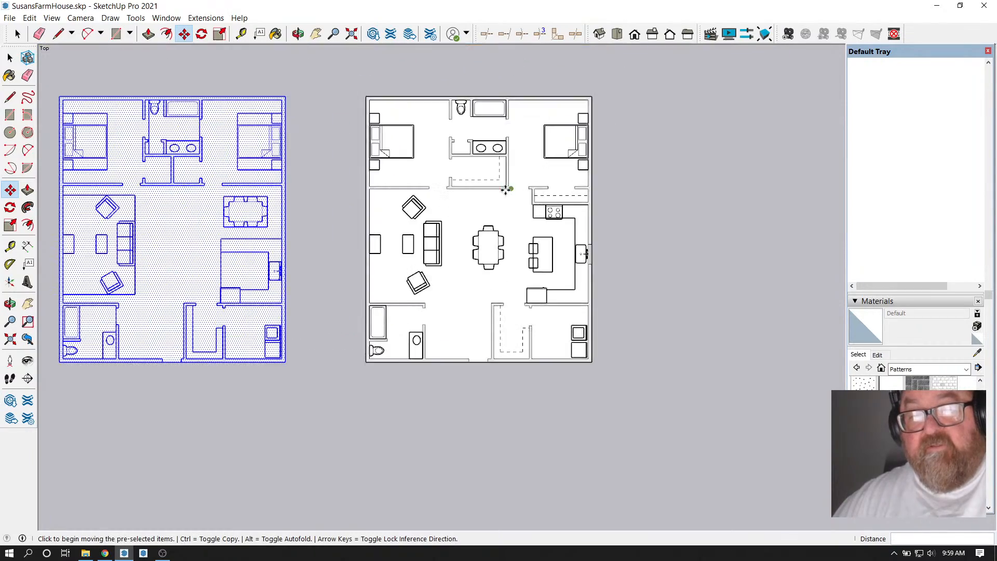
pyautogui.scroll(-3, 506, 191)
pyautogui.scroll(1, 375, 131)
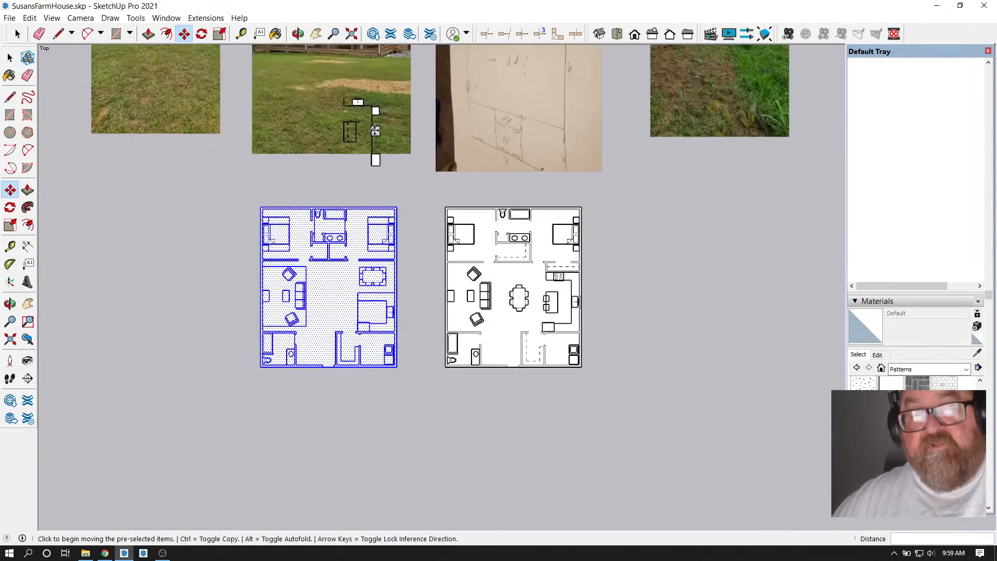
pyautogui.scroll(2, 375, 131)
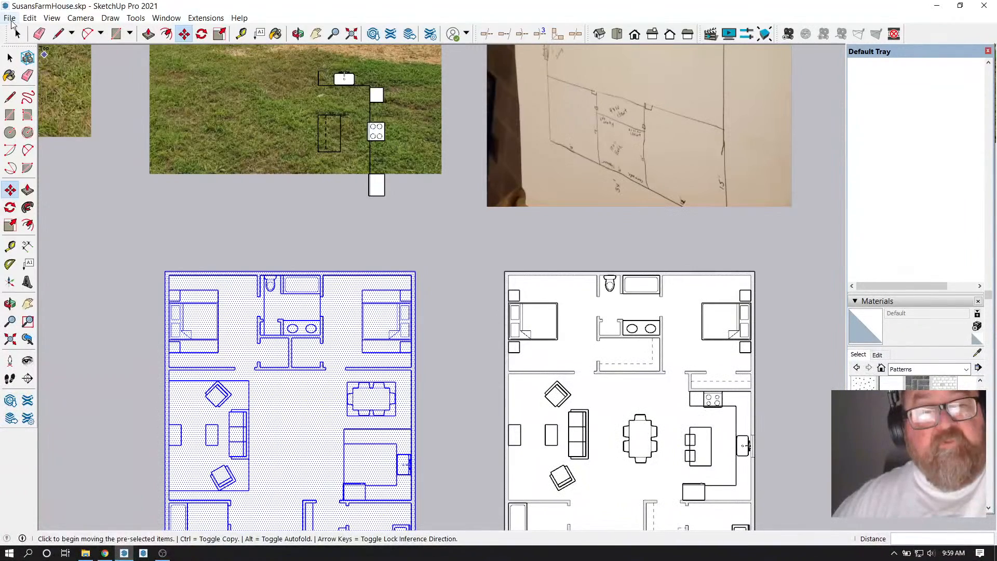
pyautogui.click(17, 34)
pyautogui.moveTo(301, 64); pyautogui.dragTo(413, 217)
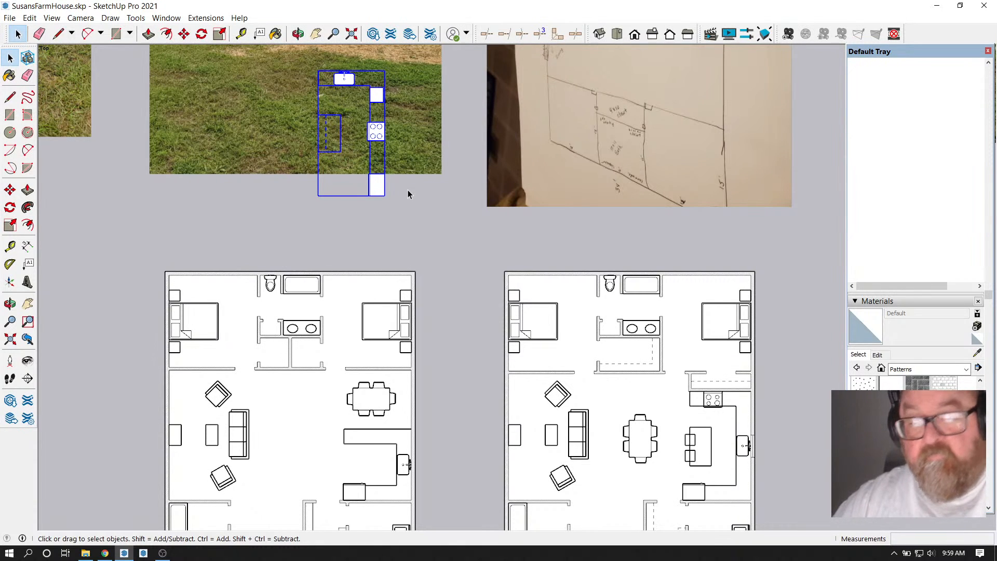
pyautogui.press('Delete')
# Move the entire original floor plan along the red axis away from the revised plan to widen the gap between them
pyautogui.scroll(-2, 413, 211)
pyautogui.scroll(-2, 415, 234)
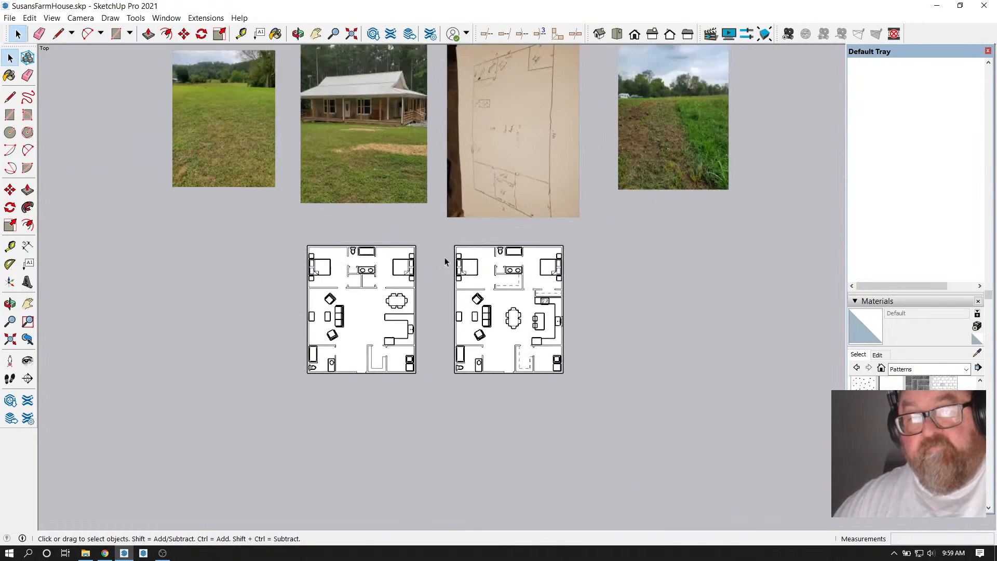
pyautogui.scroll(3, 514, 311)
pyautogui.scroll(-2, 675, 301)
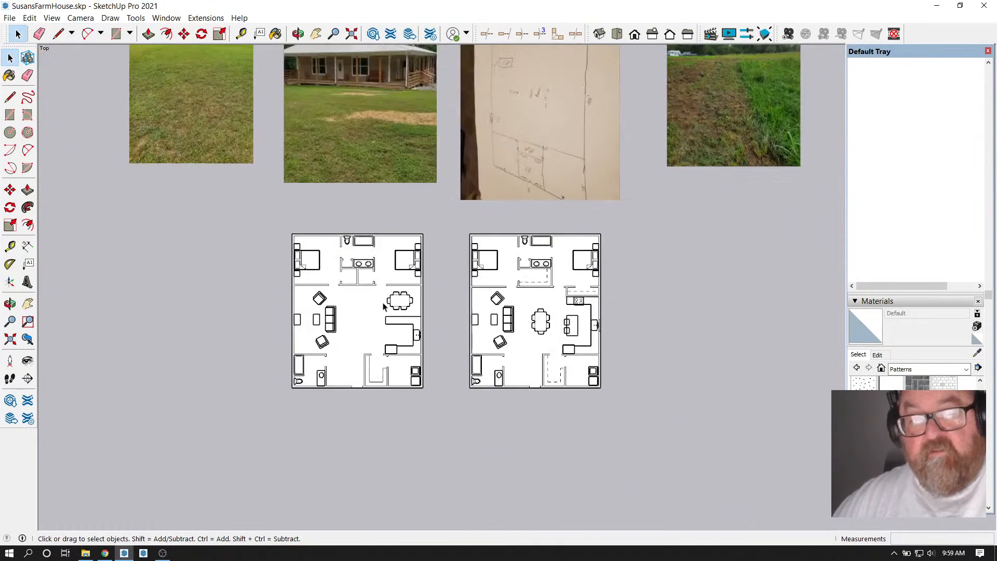
pyautogui.scroll(3, 283, 306)
pyautogui.moveTo(235, 199); pyautogui.dragTo(476, 453)
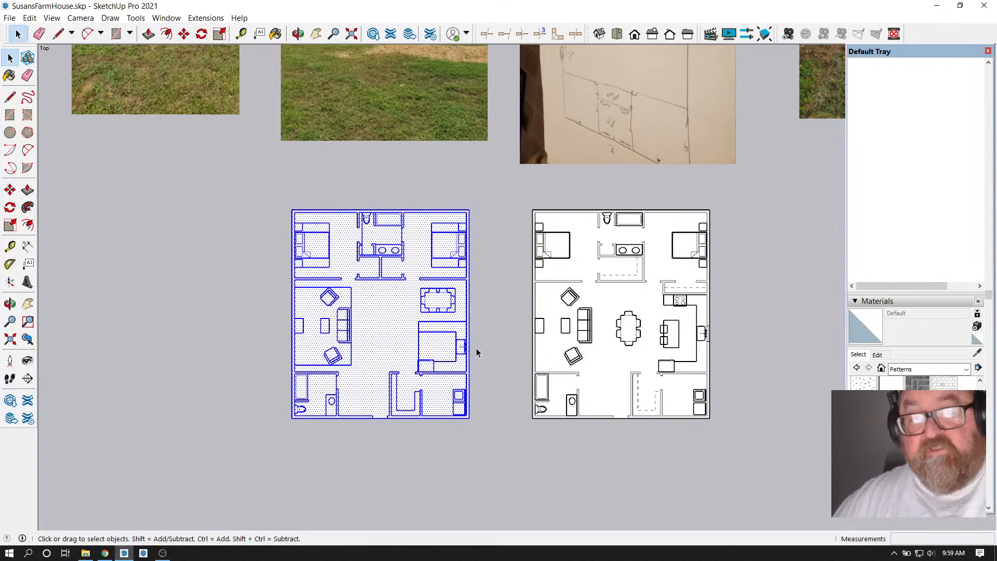
pyautogui.press('m')
pyautogui.click(387, 186)
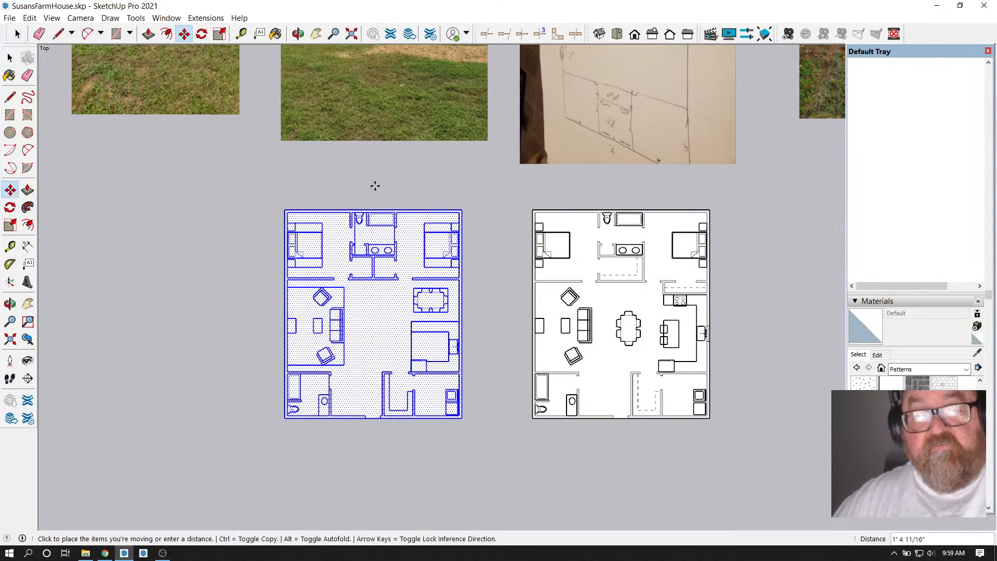
pyautogui.click(298, 188)
pyautogui.scroll(-3, 284, 206)
pyautogui.scroll(-3, 467, 327)
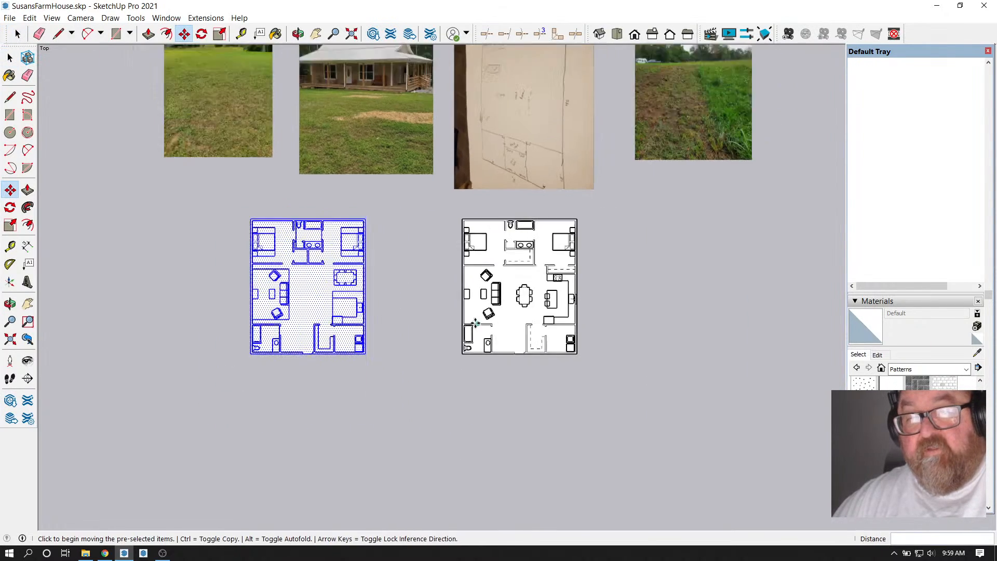
pyautogui.scroll(2, 515, 213)
pyautogui.scroll(2, 543, 236)
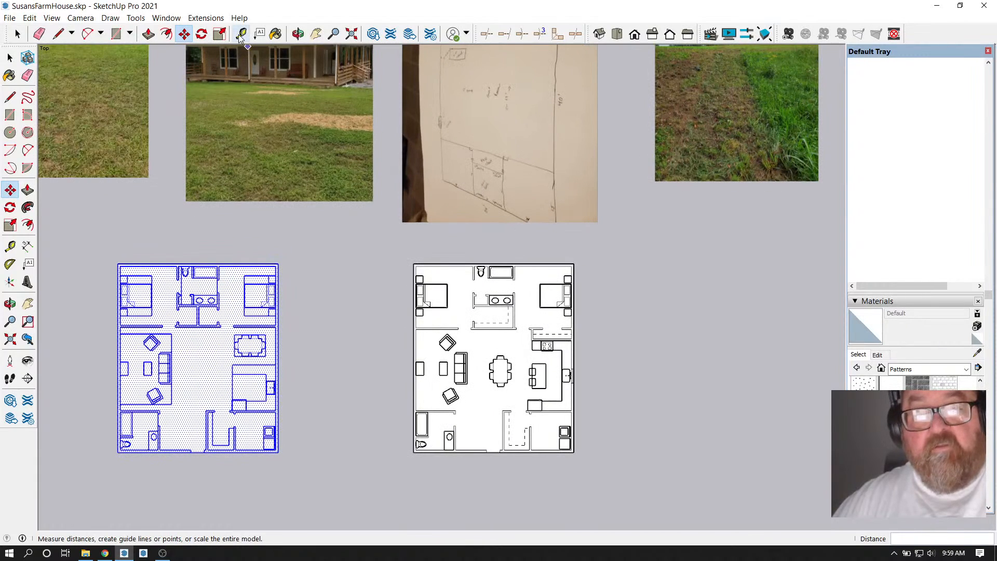
pyautogui.click(167, 35)
pyautogui.scroll(2, 369, 238)
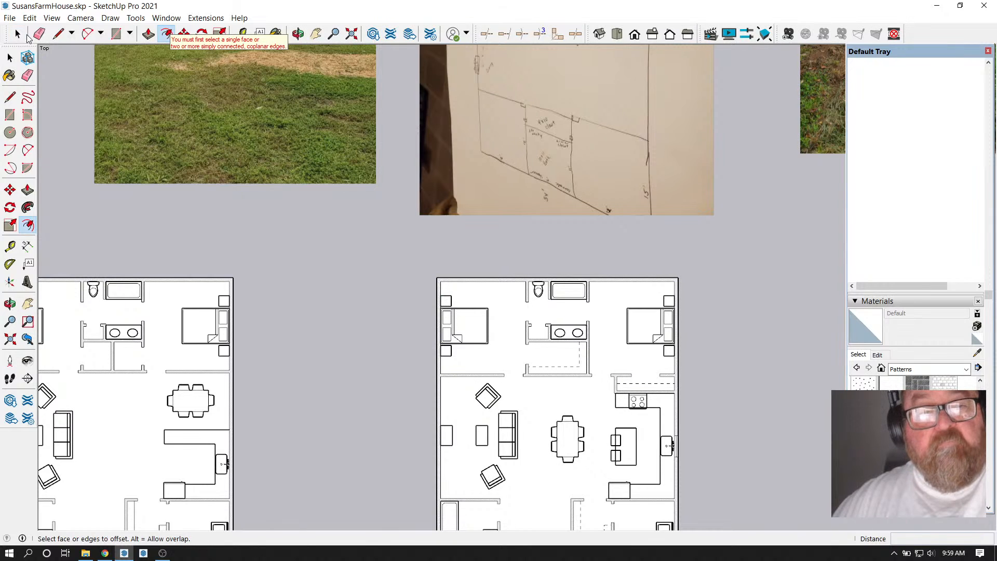
pyautogui.scroll(3, 382, 280)
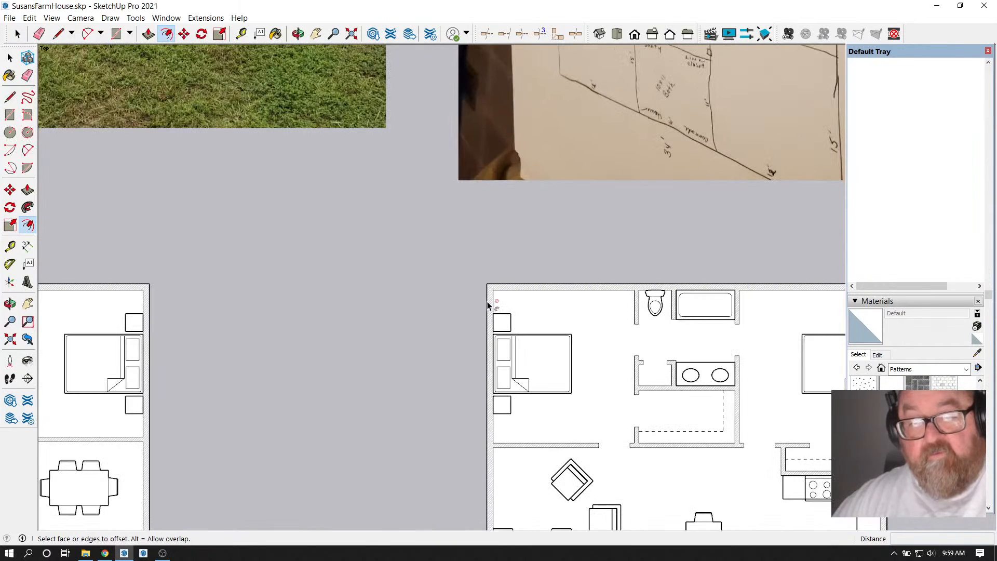
pyautogui.click(488, 305)
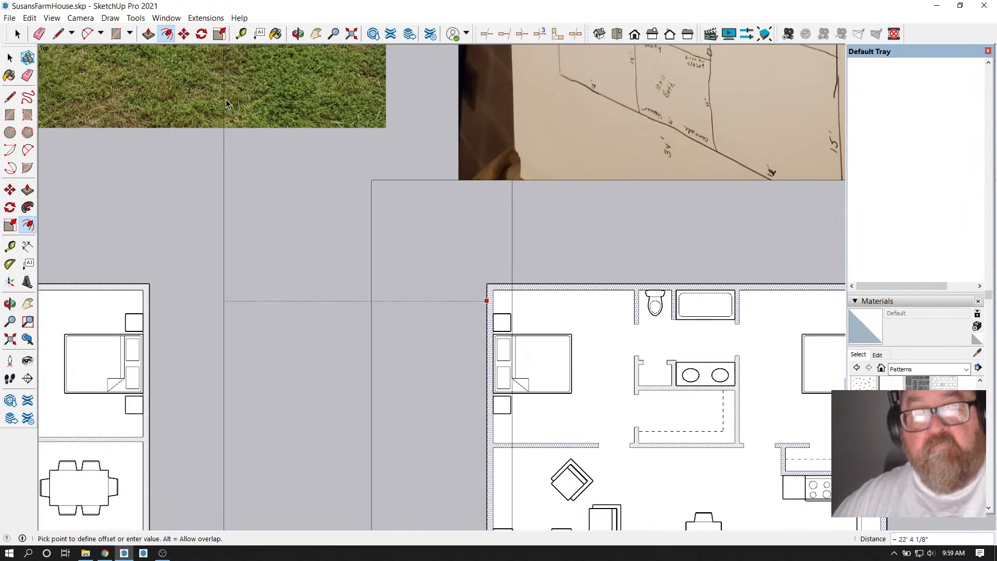
pyautogui.press('Escape')
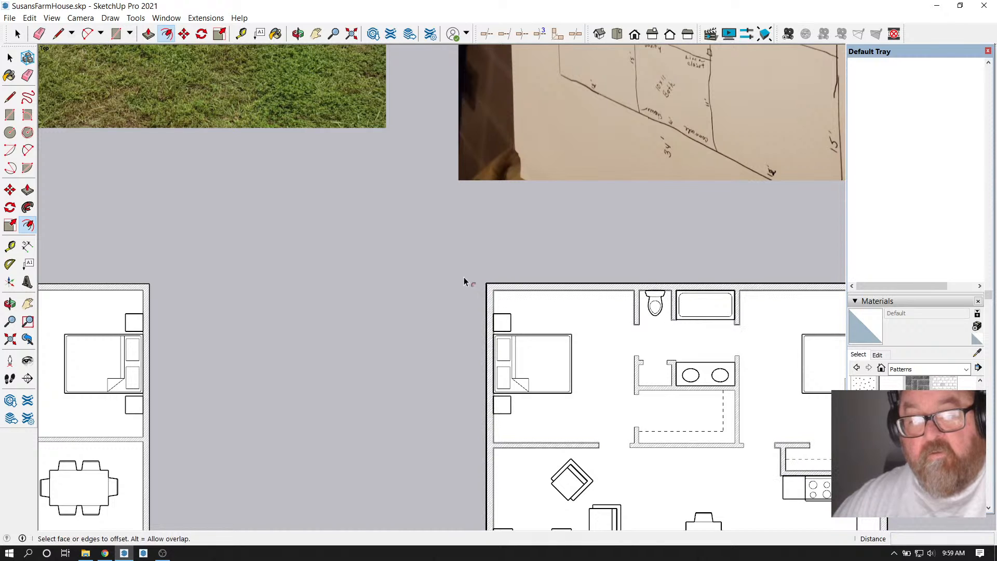
pyautogui.scroll(3, 493, 291)
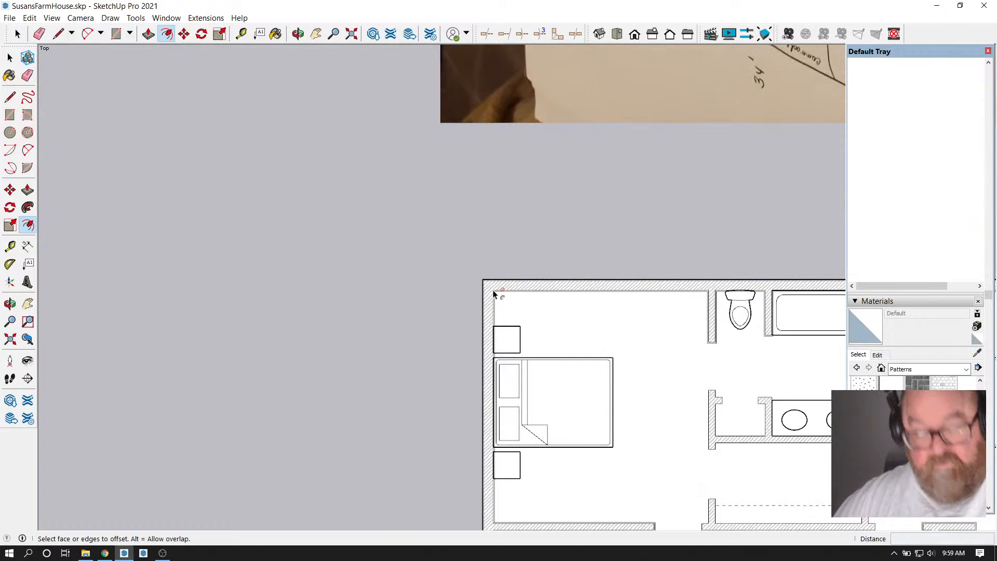
pyautogui.scroll(2, 493, 290)
pyautogui.scroll(1, 493, 289)
pyautogui.click(487, 278)
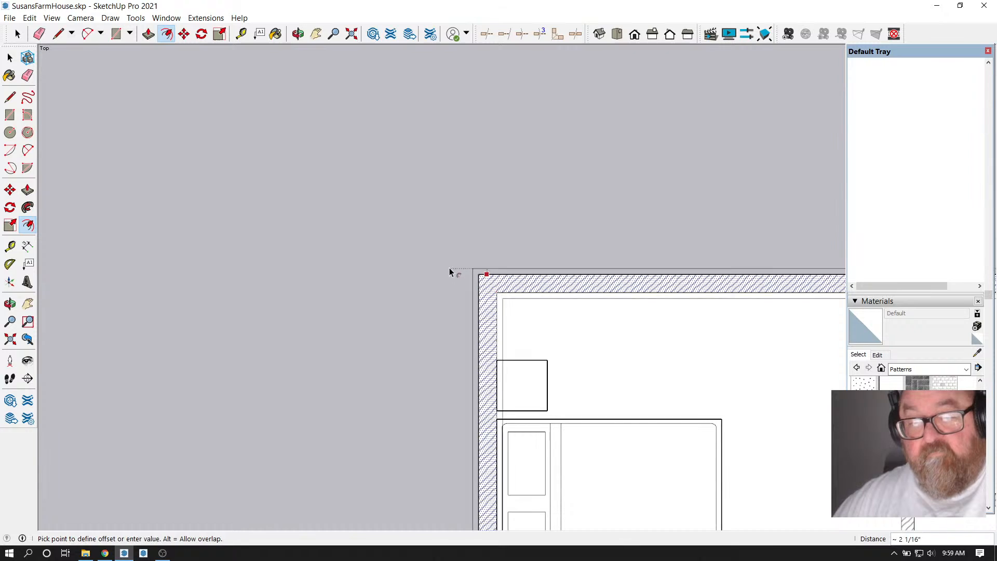
pyautogui.press('Escape')
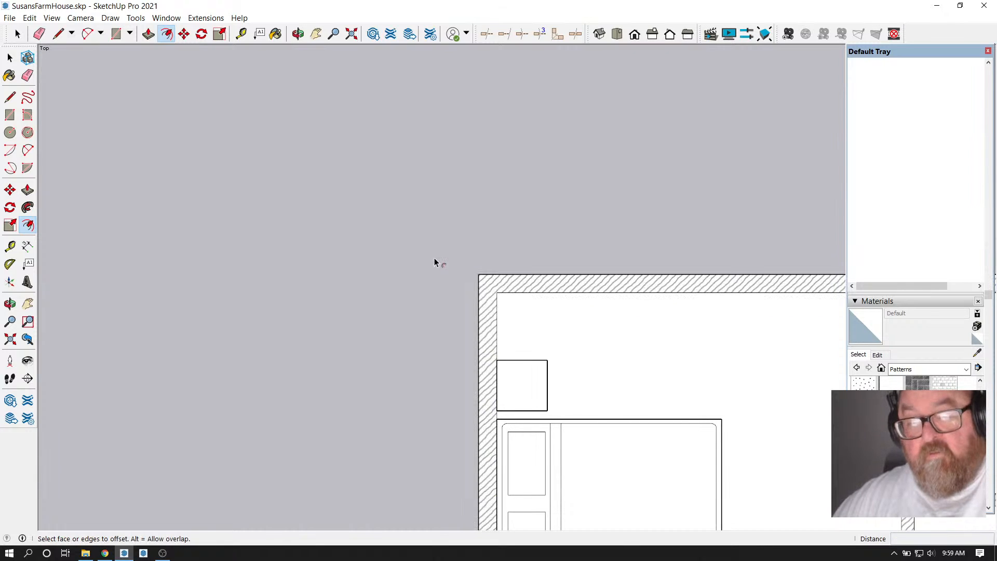
pyautogui.scroll(2, 455, 250)
pyautogui.scroll(-1, 454, 251)
# Place guide lines 8' outside the revised plan's exterior walls on the bedroom end and the living-room side
pyautogui.click(241, 34)
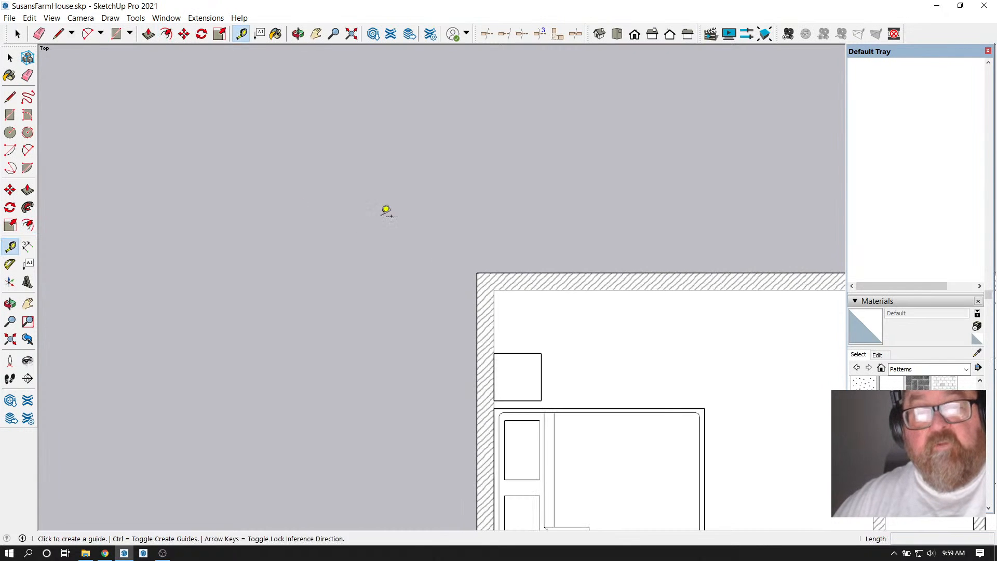
pyautogui.scroll(-4, 384, 209)
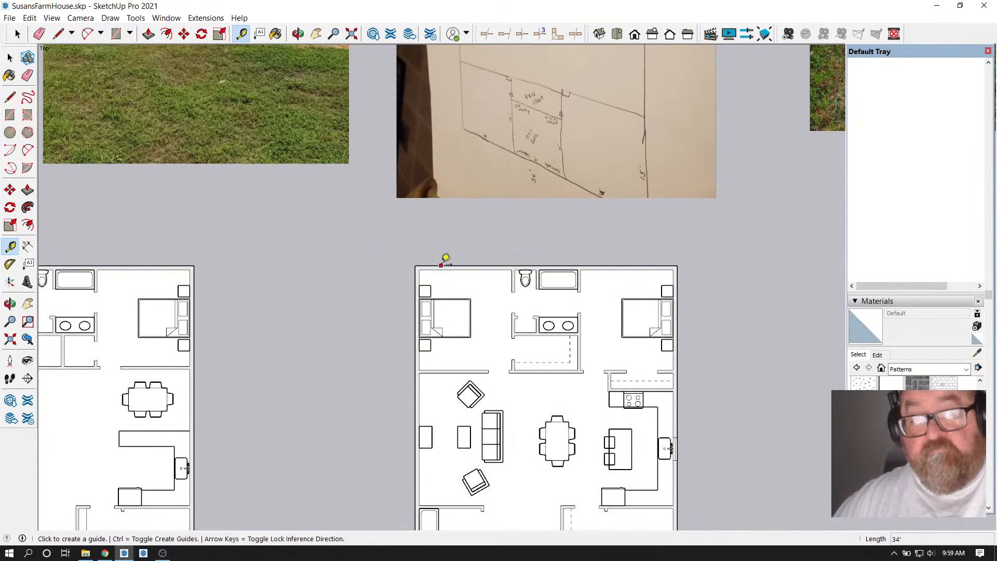
pyautogui.click(441, 265)
pyautogui.write('8')
pyautogui.press('Return')
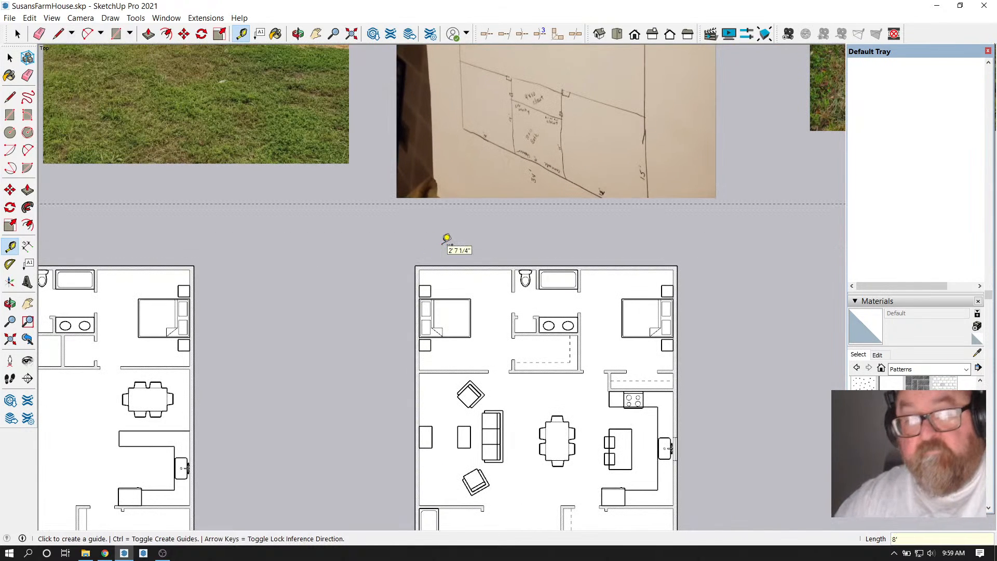
pyautogui.click(416, 286)
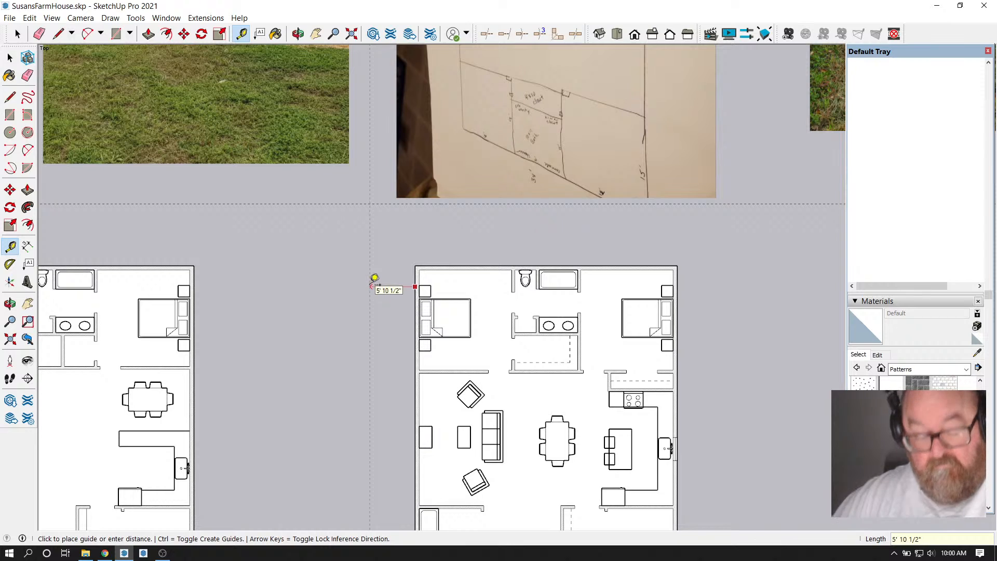
pyautogui.press('Return')
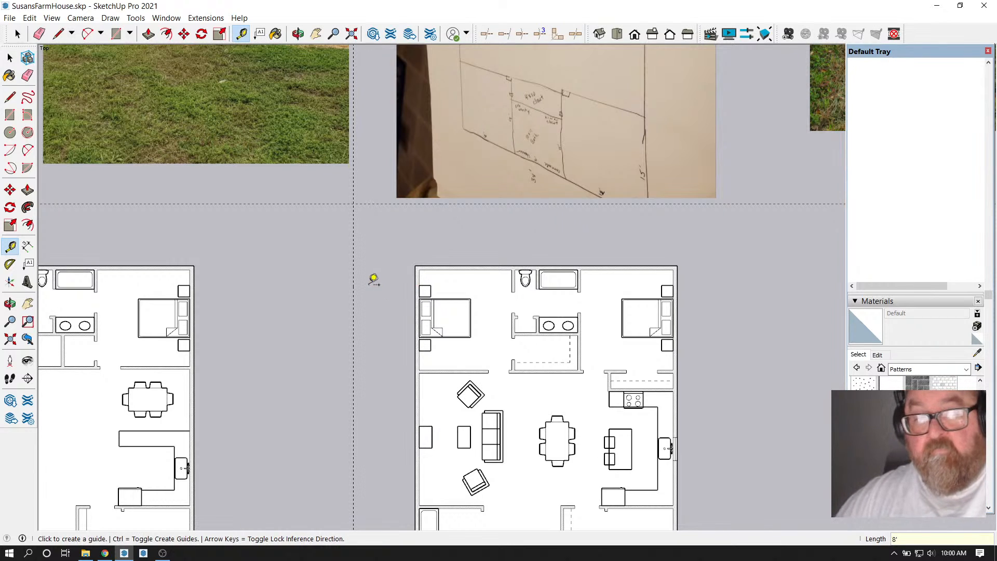
# Place guide lines 8' outside the revised plan's exterior walls on the kitchen side and the entry end
pyautogui.click(676, 298)
pyautogui.press('Return')
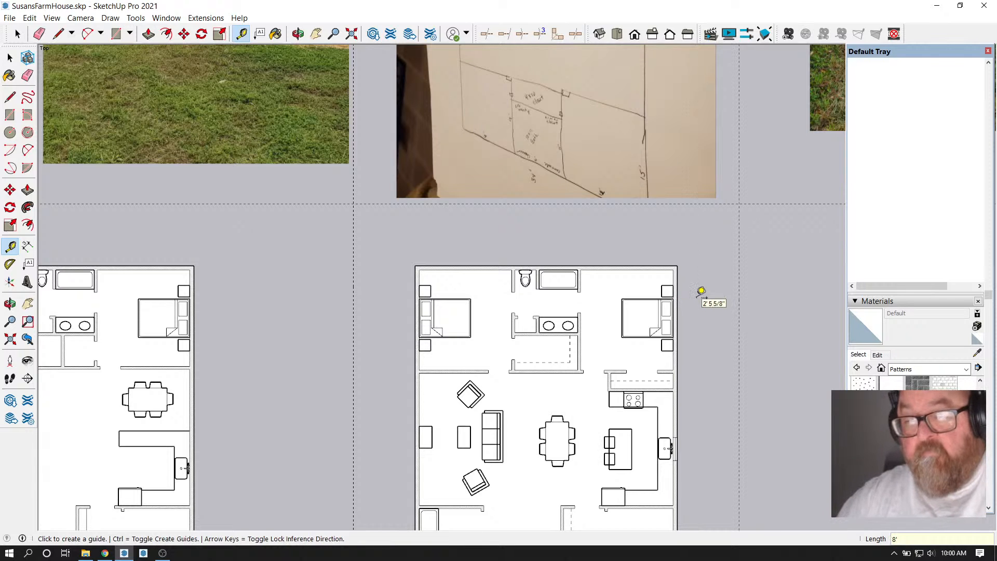
pyautogui.scroll(-3, 571, 275)
pyautogui.scroll(2, 507, 446)
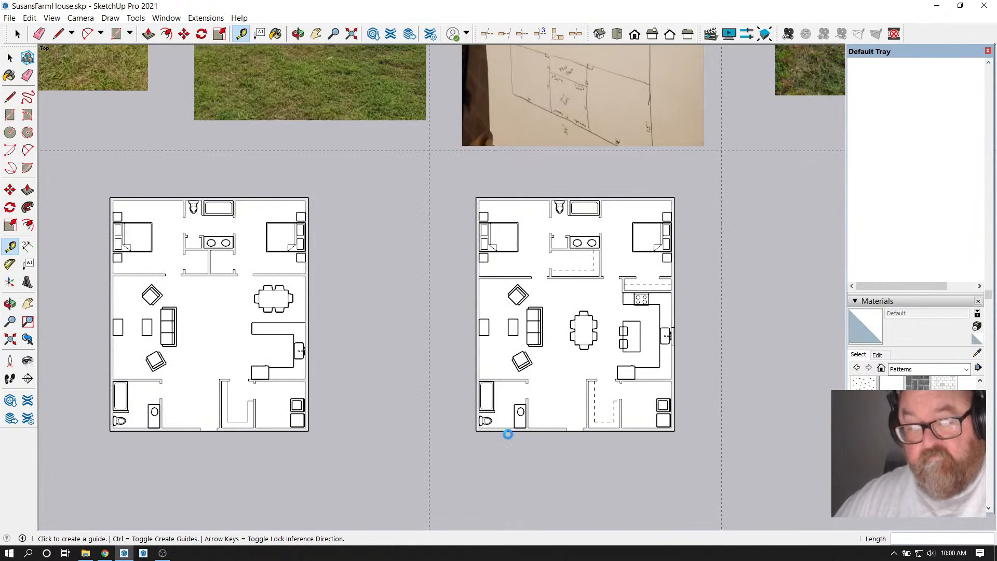
pyautogui.click(512, 429)
pyautogui.write("8'")
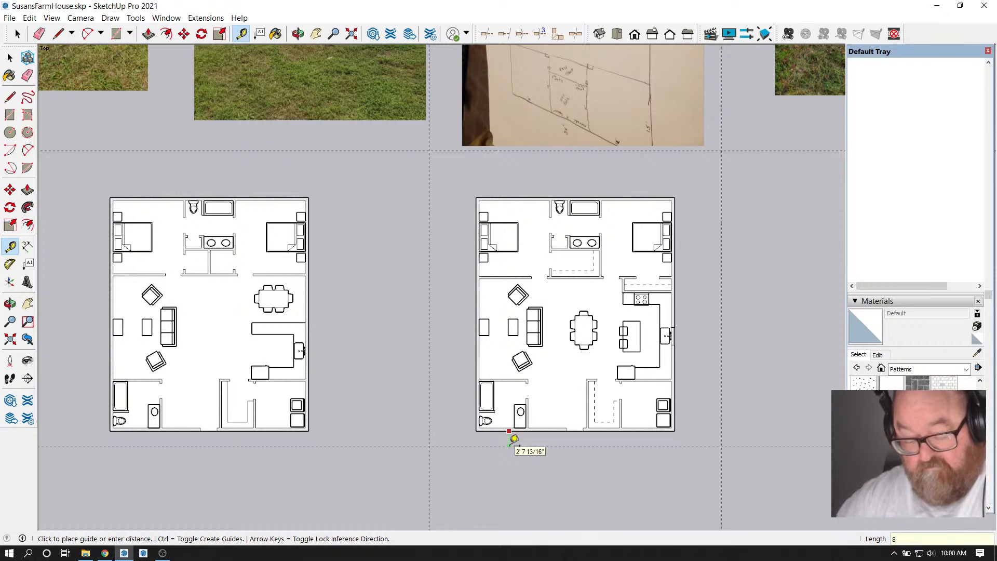
pyautogui.press('Return')
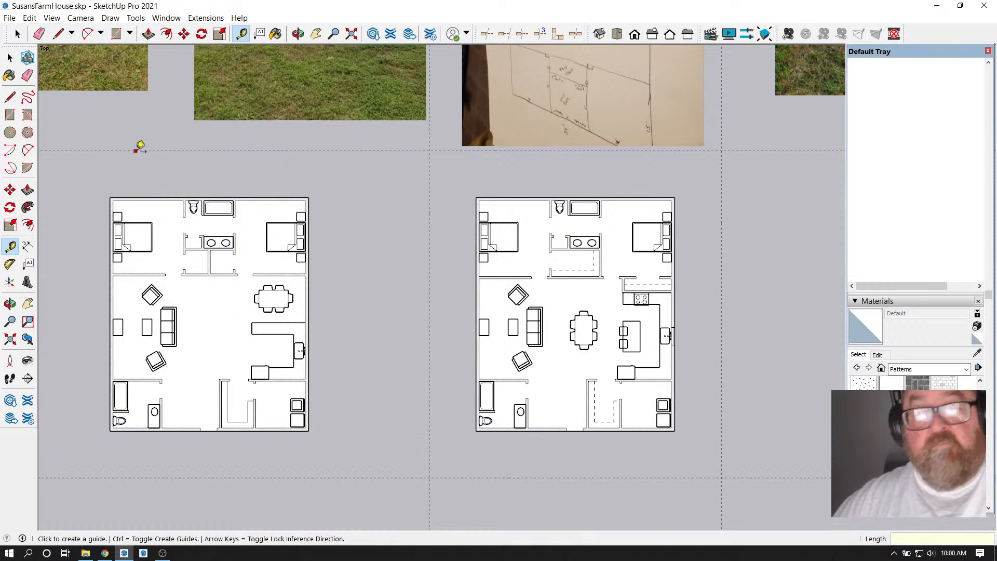
# Draw a 50' by 56' rectangle around the revised plan between opposite guide intersections
pyautogui.click(58, 34)
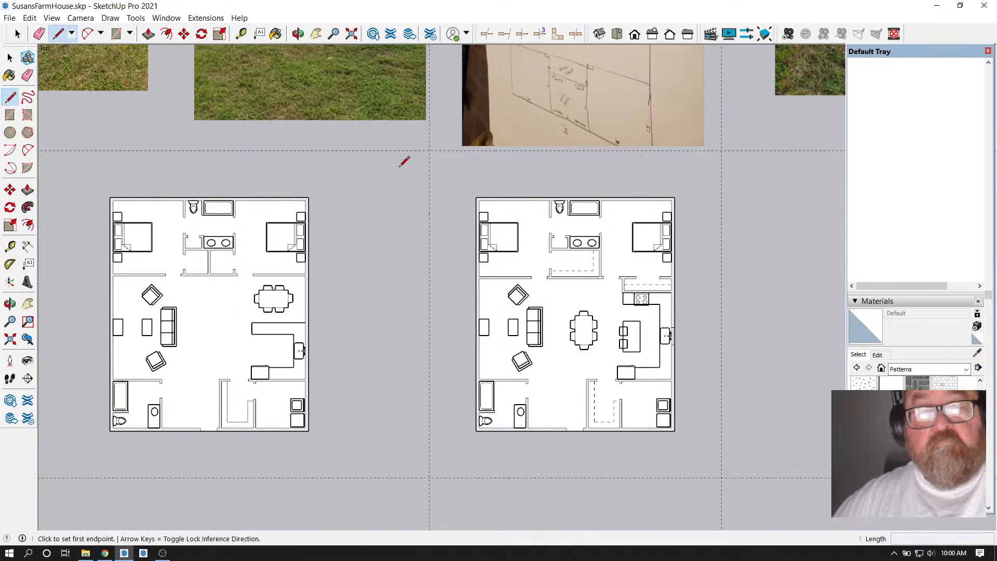
pyautogui.click(429, 151)
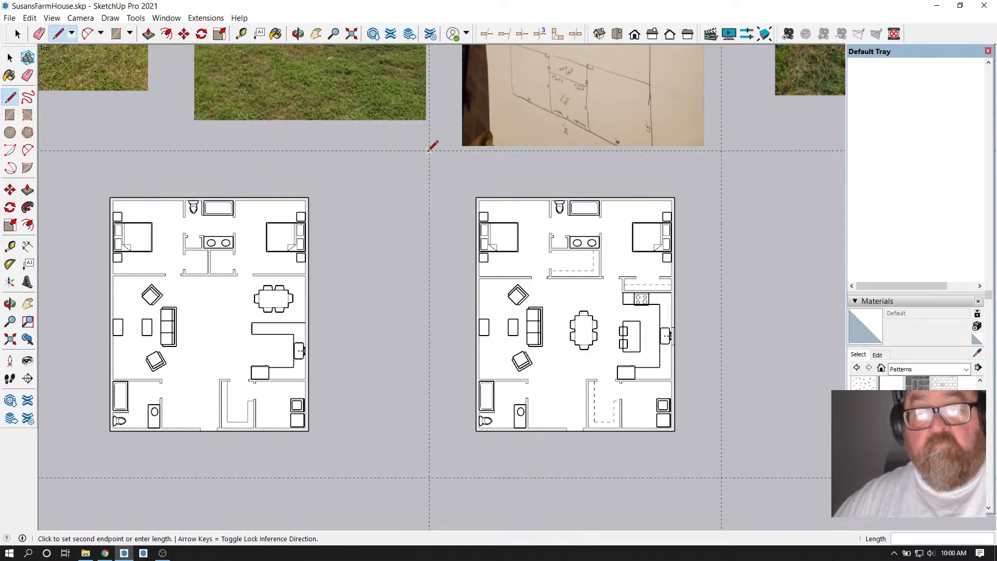
pyautogui.click(116, 34)
pyautogui.click(429, 150)
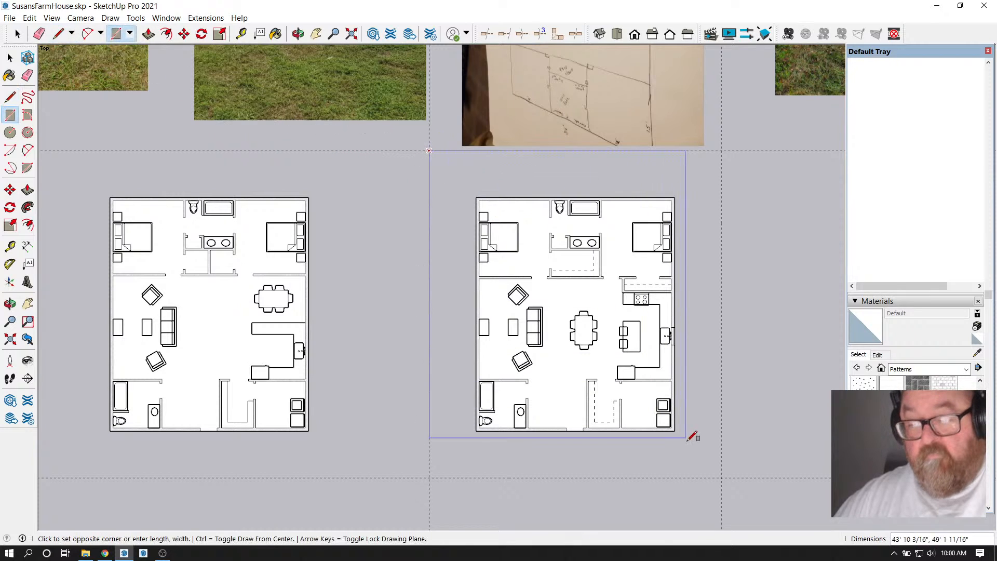
pyautogui.click(721, 478)
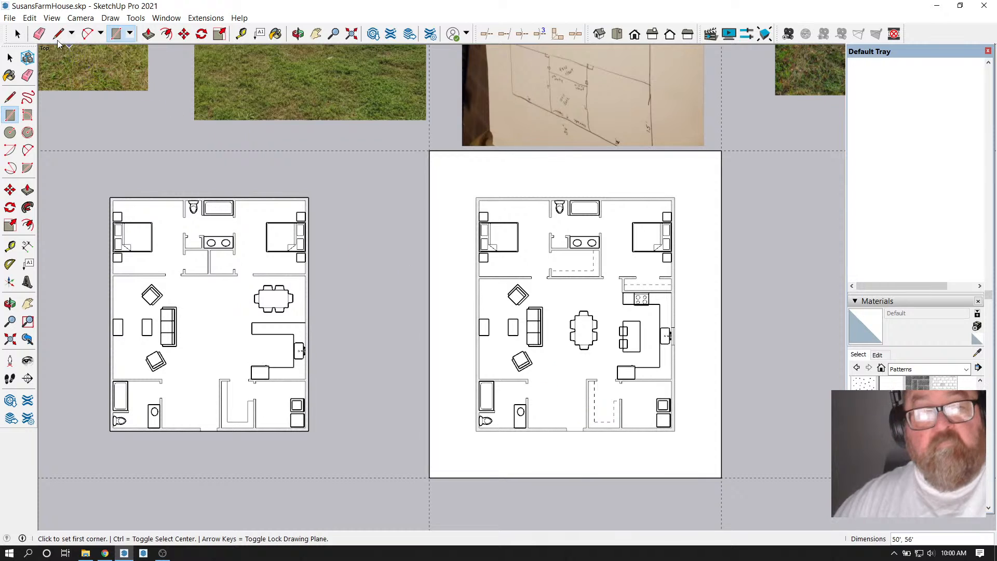
# Erase the four guide lines around the revised plan's outer rectangle
pyautogui.click(18, 34)
pyautogui.scroll(-2, 305, 159)
pyautogui.scroll(3, 401, 184)
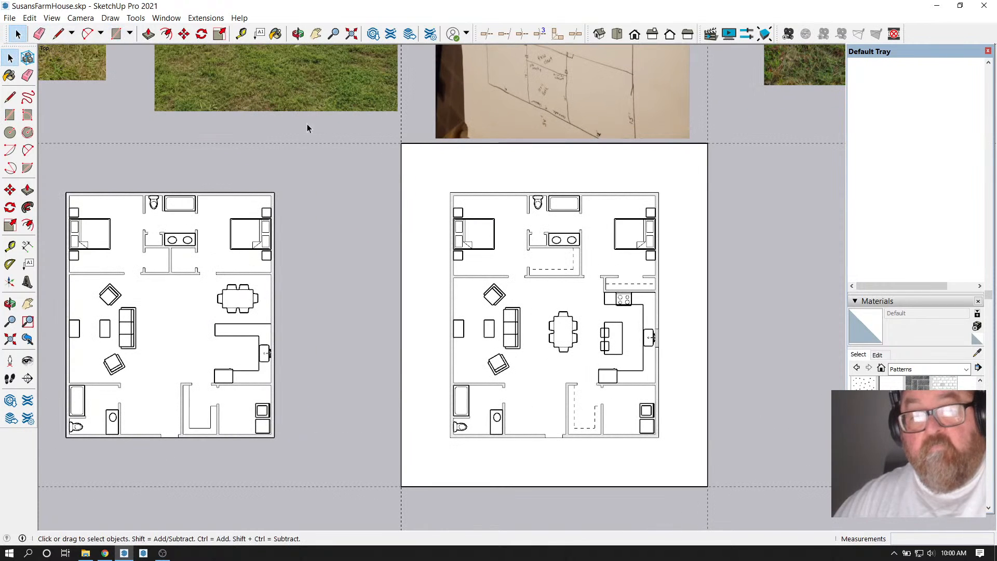
pyautogui.click(39, 34)
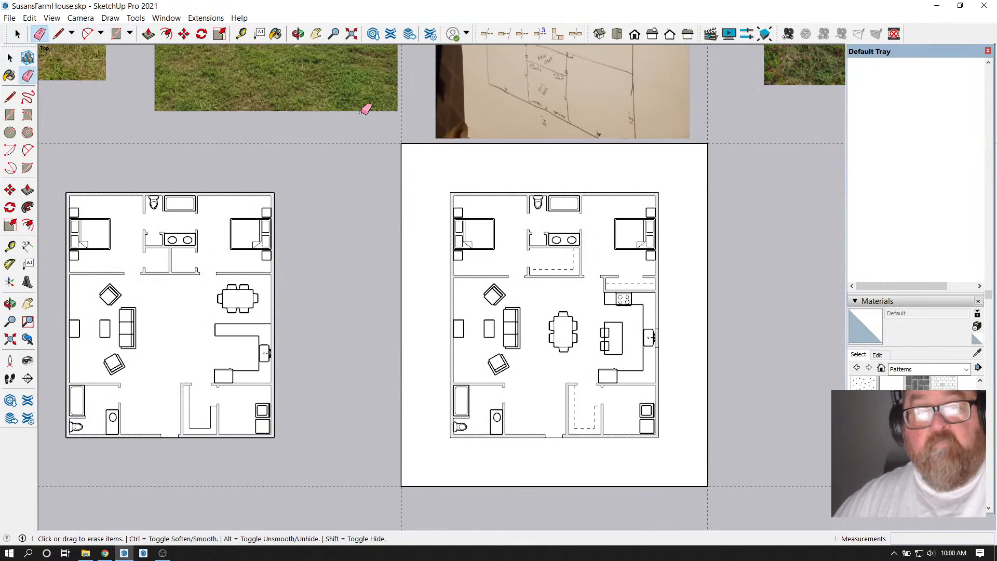
pyautogui.scroll(-2, 344, 157)
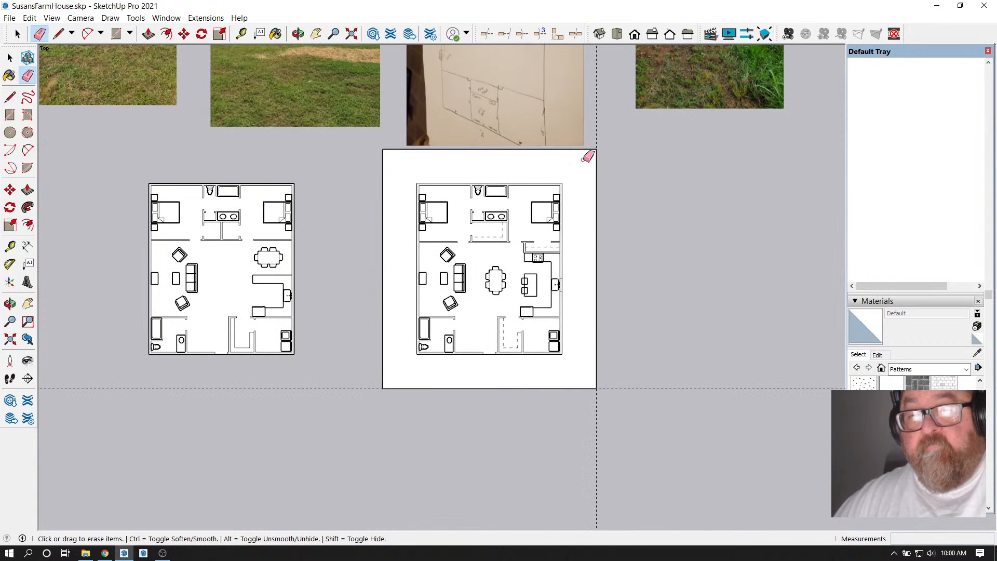
pyautogui.scroll(-3, 631, 393)
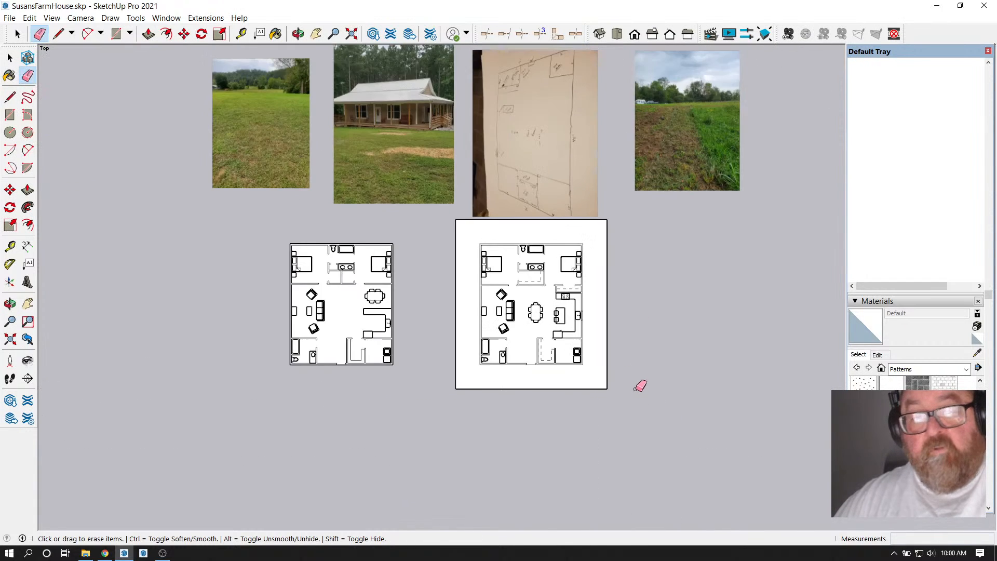
pyautogui.scroll(2, 342, 353)
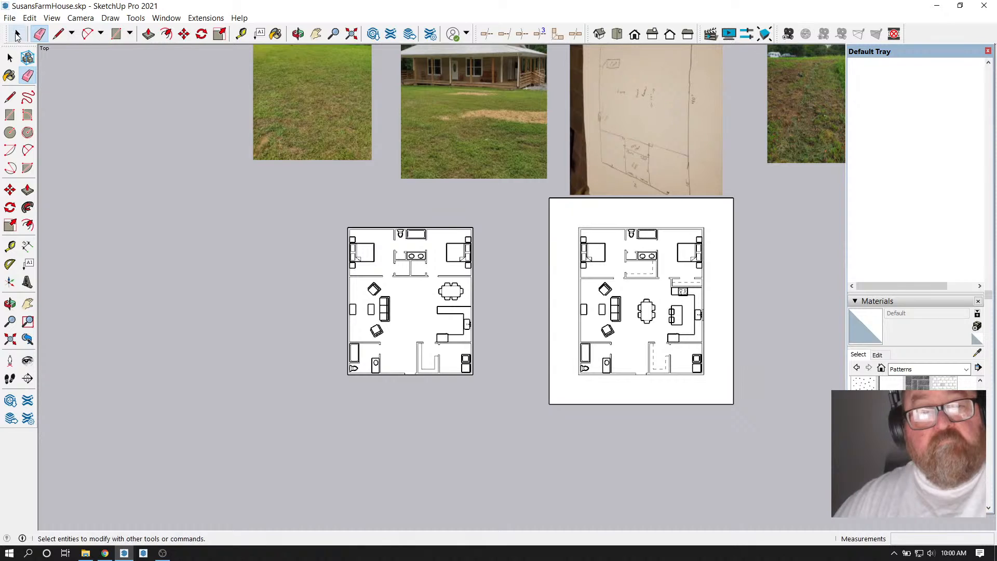
# Copy the rectangle's four edges 62' 8" along the red axis, from the revised plan's kitchen-side front corner to the matching corner of the original plan
pyautogui.click(10, 58)
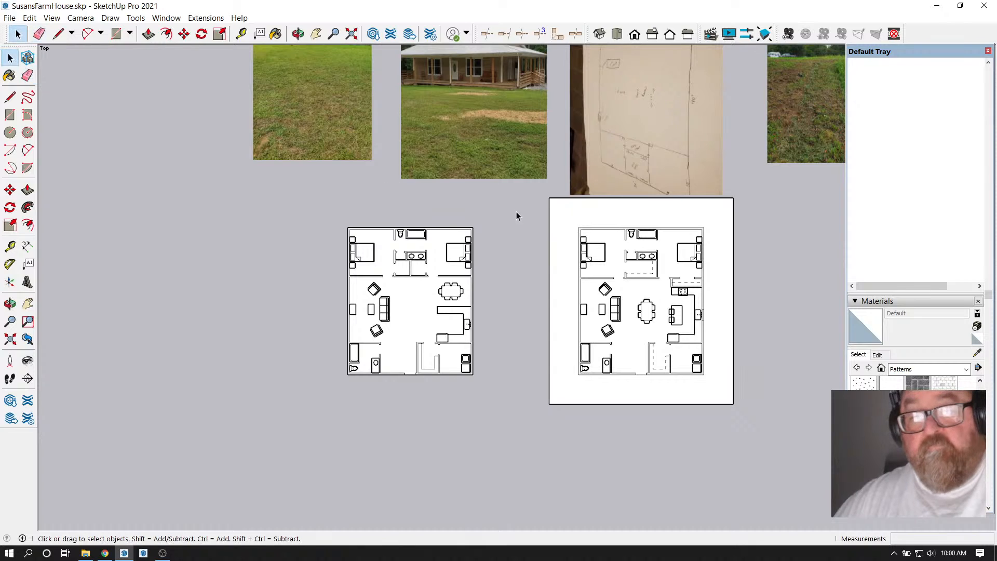
pyautogui.keyDown('ctrl'); pyautogui.click(558, 198); pyautogui.keyUp('ctrl')
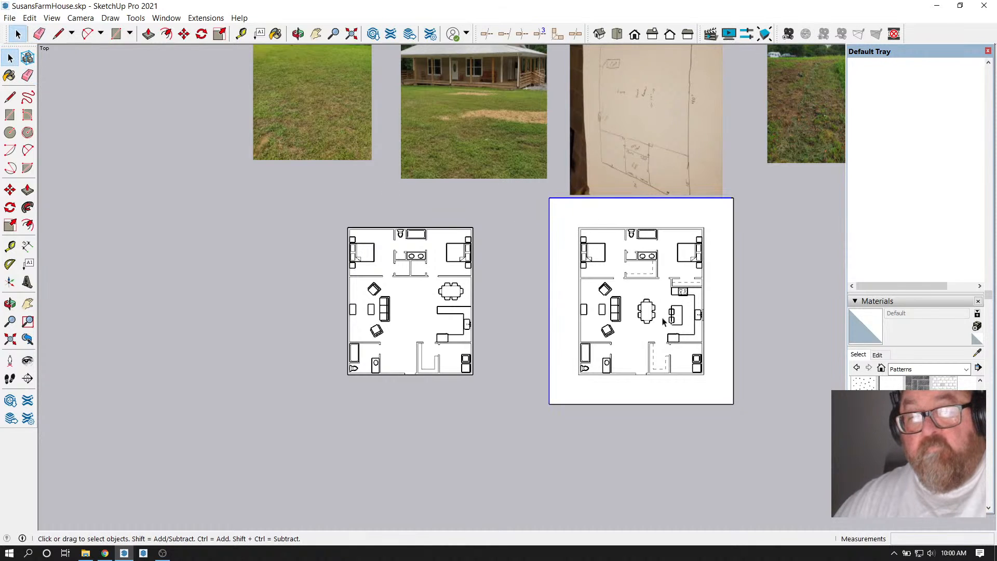
pyautogui.keyDown('ctrl'); pyautogui.click(734, 319); pyautogui.keyUp('ctrl')
pyautogui.keyDown('ctrl'); pyautogui.click(701, 404); pyautogui.keyUp('ctrl')
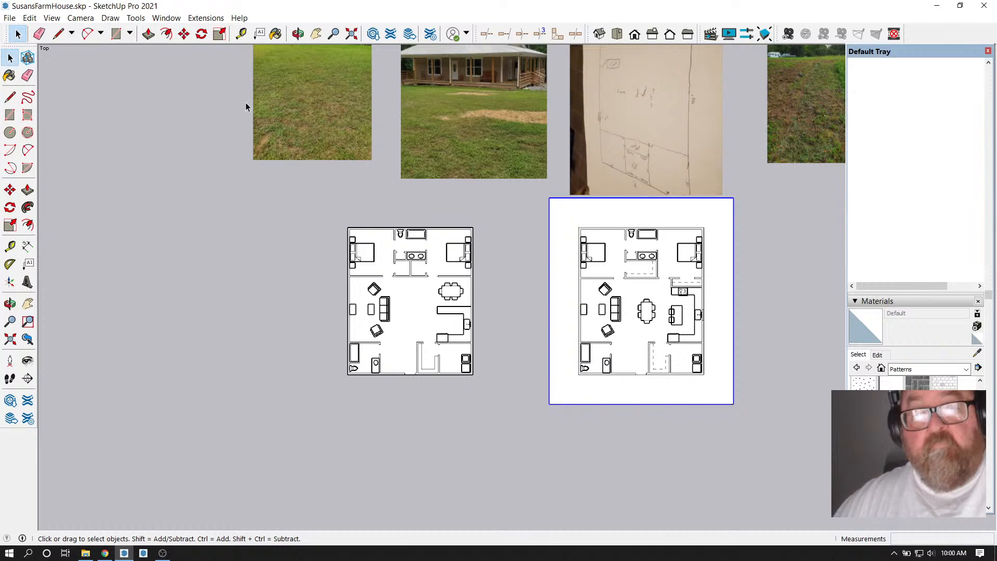
pyautogui.click(184, 34)
pyautogui.scroll(4, 698, 358)
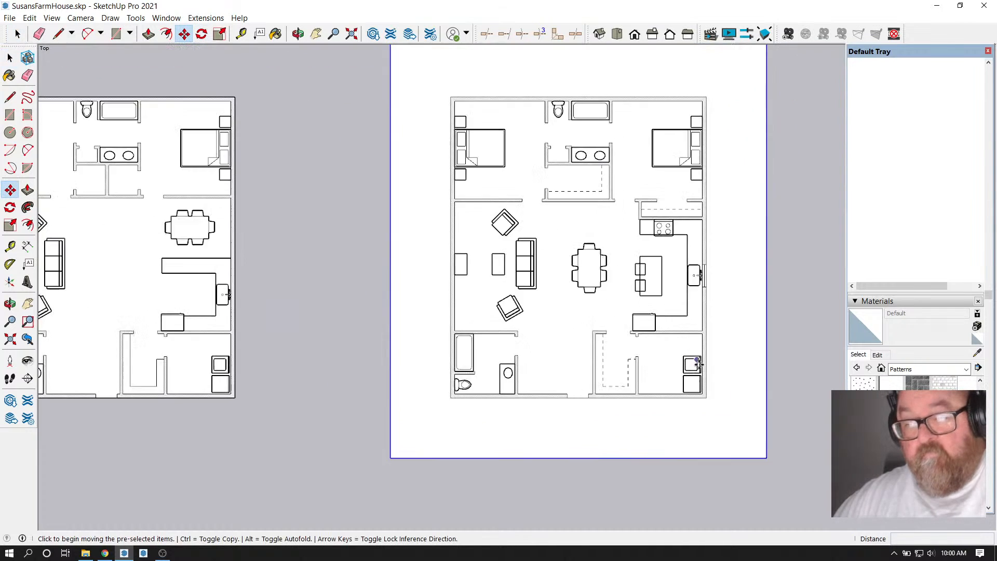
pyautogui.scroll(1, 698, 362)
pyautogui.click(706, 404)
pyautogui.press('ctrl')
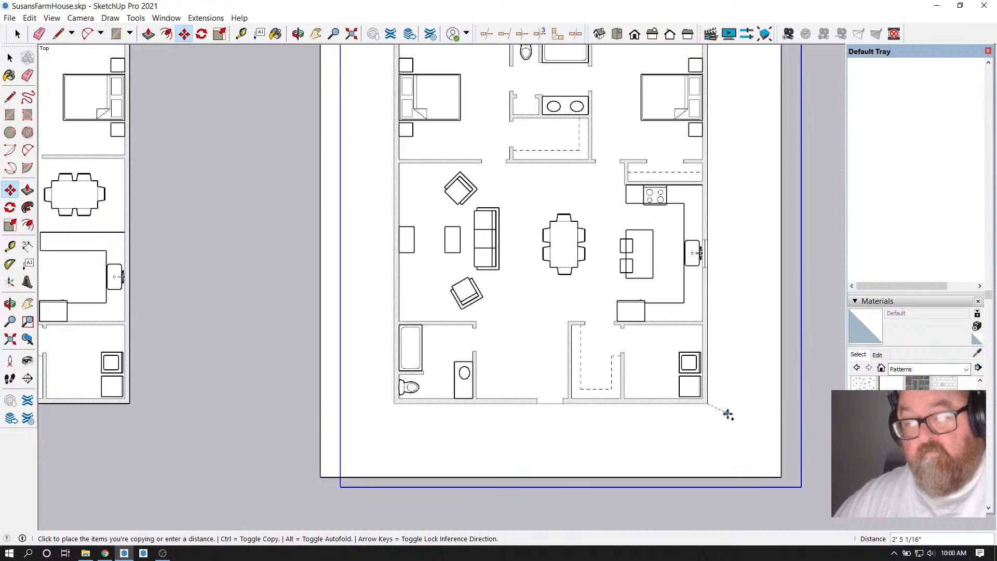
pyautogui.scroll(-3, 727, 415)
pyautogui.scroll(1, 448, 413)
pyautogui.scroll(1, 447, 413)
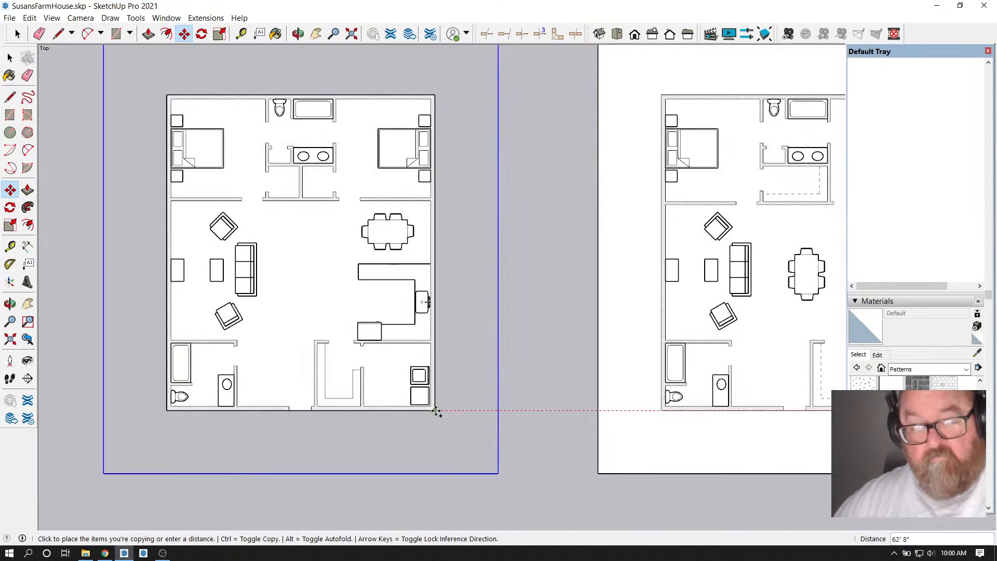
pyautogui.click(434, 411)
pyautogui.scroll(-1, 457, 411)
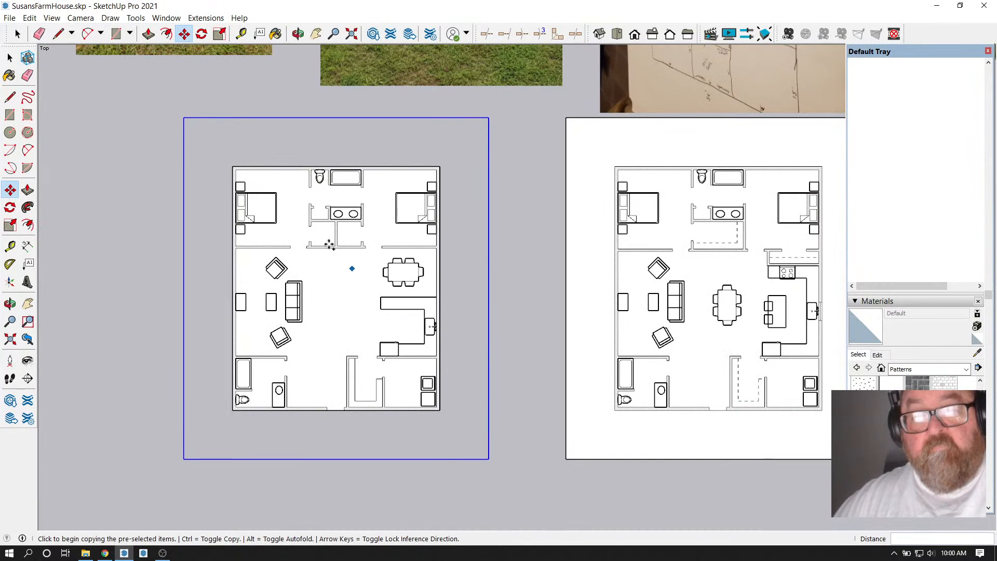
# Fill the copied outline with a face by drawing a diagonal line across one corner, and erase that line
pyautogui.click(58, 34)
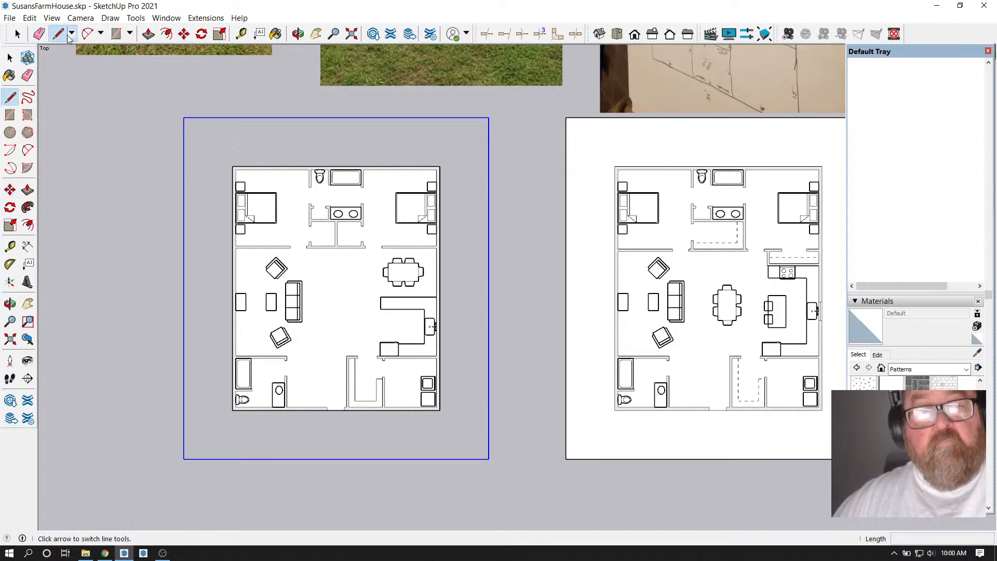
pyautogui.click(222, 118)
pyautogui.click(183, 154)
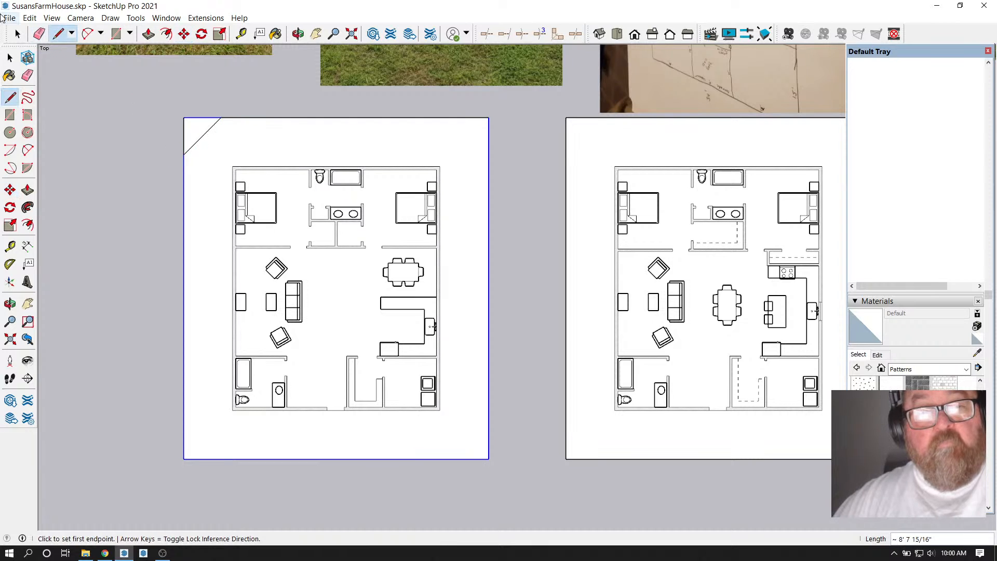
pyautogui.click(39, 34)
pyautogui.click(203, 135)
# Move both floor plans with their outer rectangles about 8' straight away from the reference photos, and clear the selection
pyautogui.scroll(-1, 117, 149)
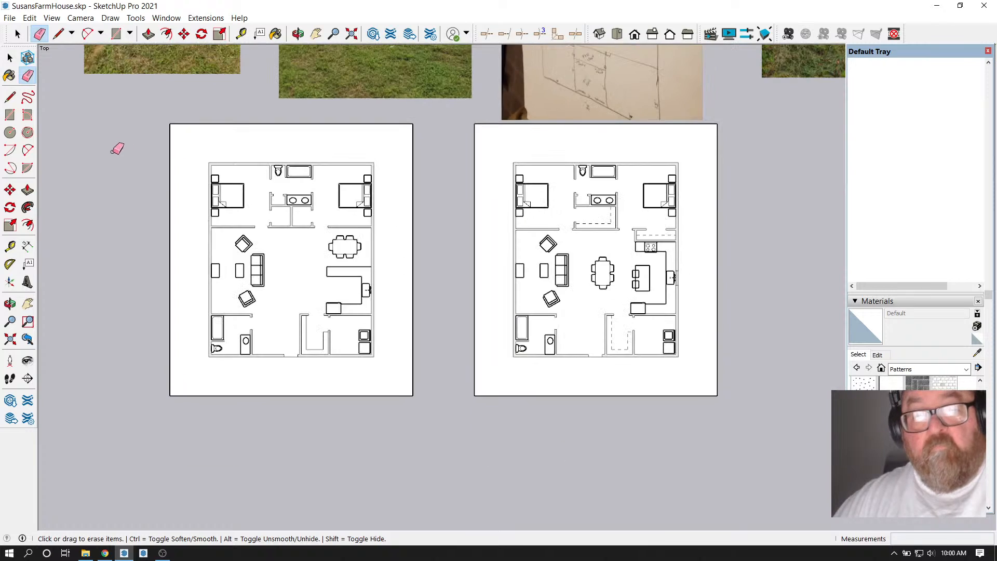
pyautogui.scroll(-5, 117, 149)
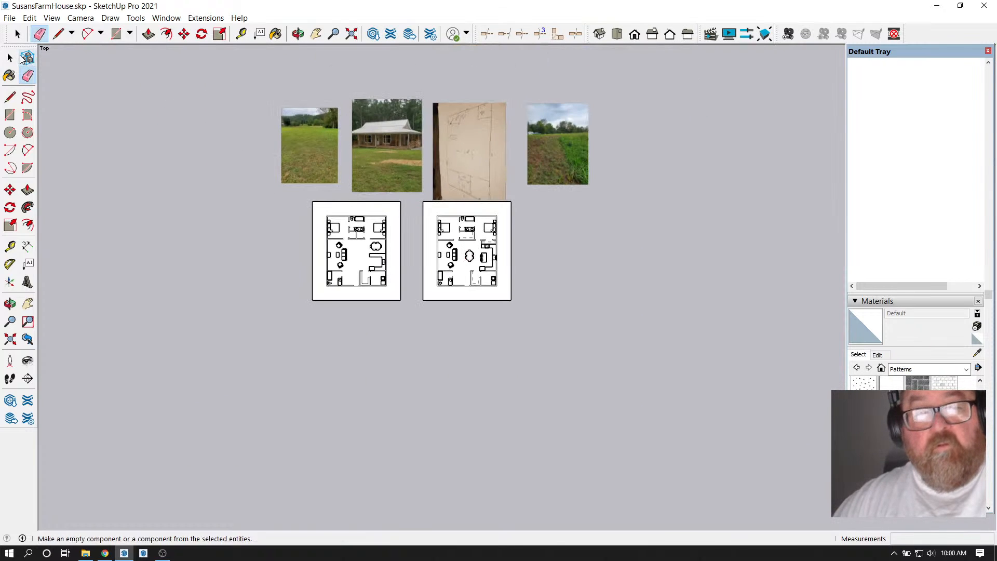
pyautogui.click(10, 58)
pyautogui.moveTo(301, 201); pyautogui.dragTo(537, 326)
pyautogui.click(184, 33)
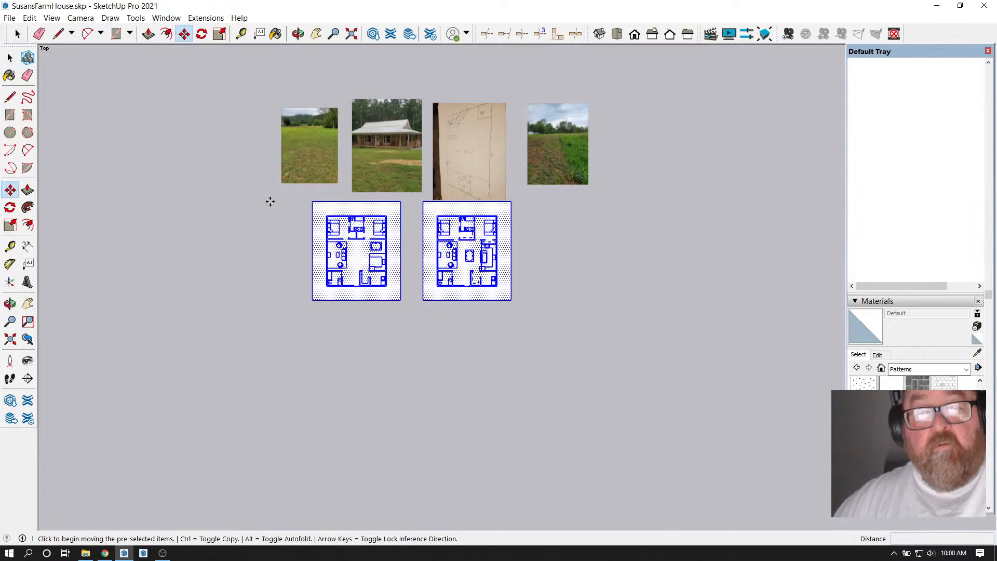
pyautogui.click(277, 210)
pyautogui.click(279, 224)
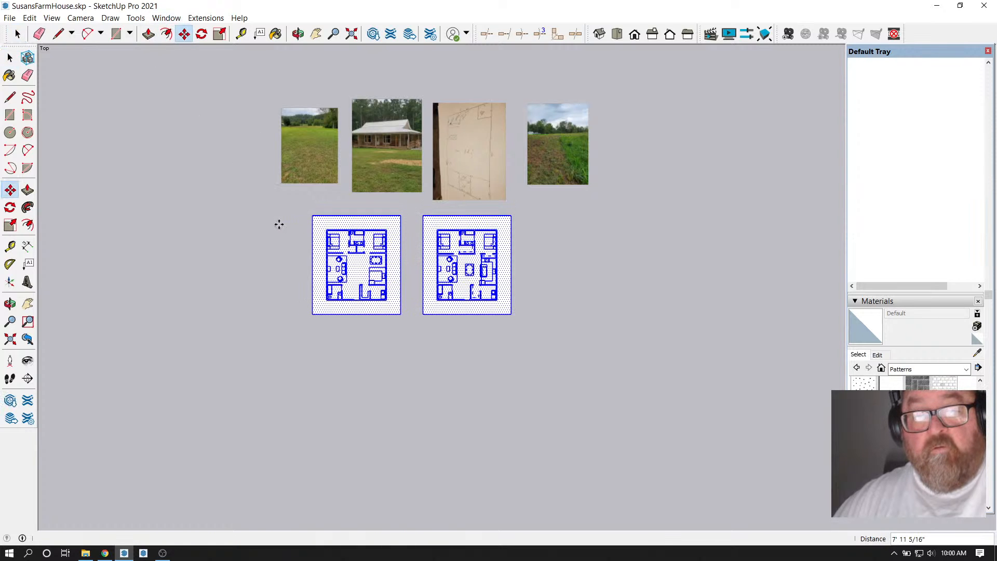
pyautogui.scroll(1, 398, 230)
pyautogui.click(17, 34)
pyautogui.click(564, 260)
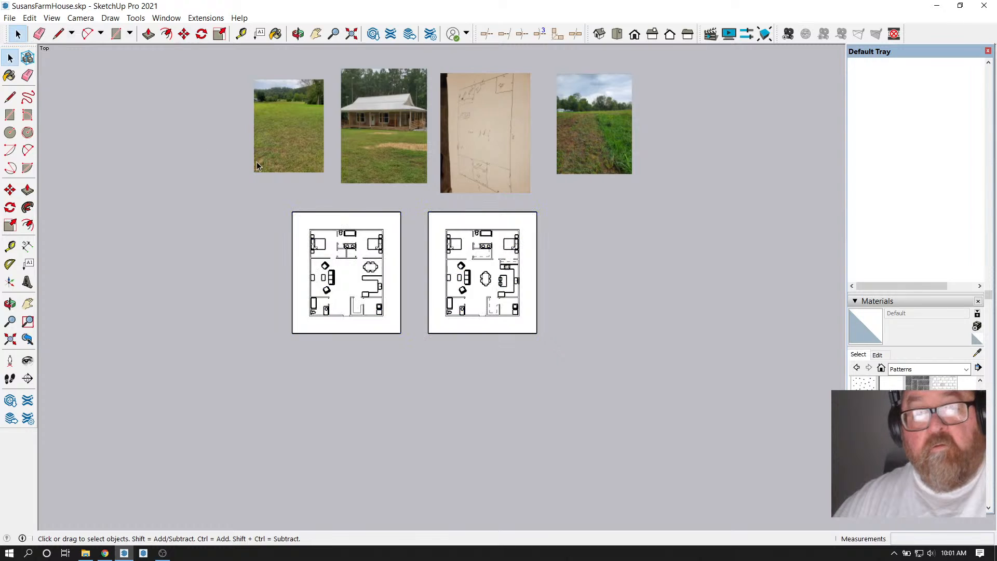
# Examine the original and revised floor plans against the farmhouse porch photo and the hand-drawn layout sketch
pyautogui.scroll(6, 485, 265)
pyautogui.scroll(2, 290, 263)
pyautogui.scroll(-1, 621, 312)
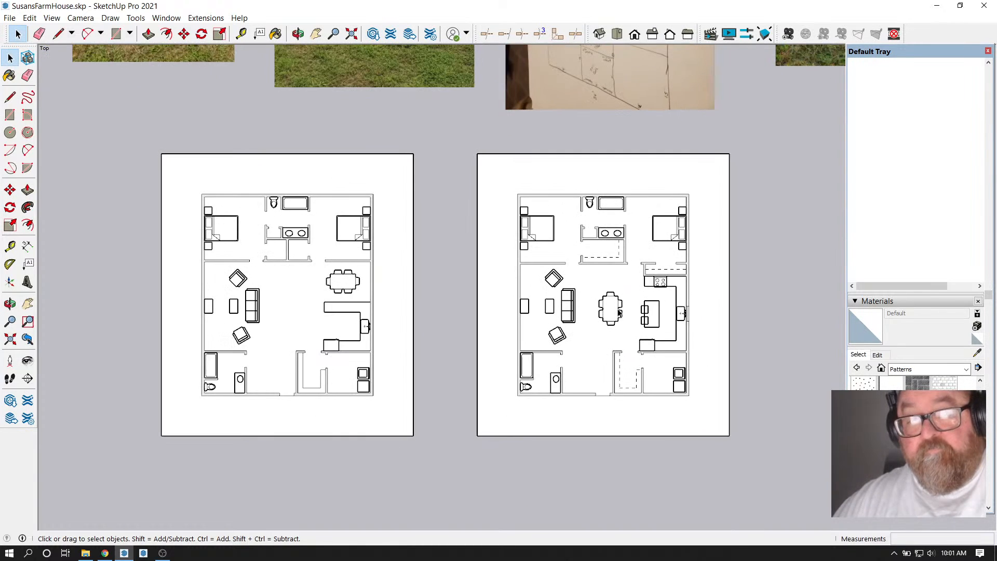
pyautogui.scroll(1, 588, 316)
pyautogui.scroll(1, 588, 317)
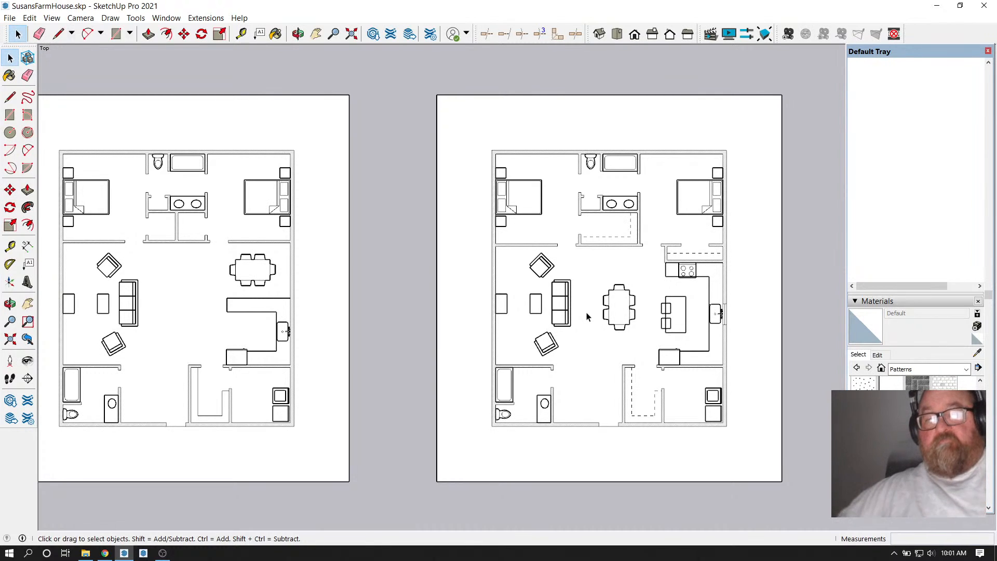
pyautogui.scroll(-3, 587, 317)
pyautogui.scroll(-1, 587, 341)
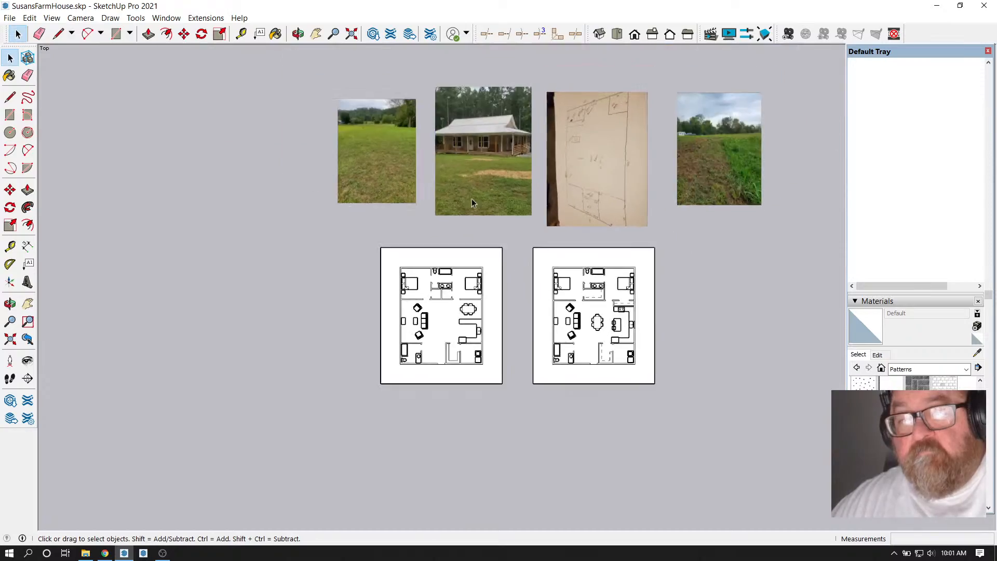
pyautogui.scroll(5, 519, 171)
pyautogui.scroll(1, 503, 160)
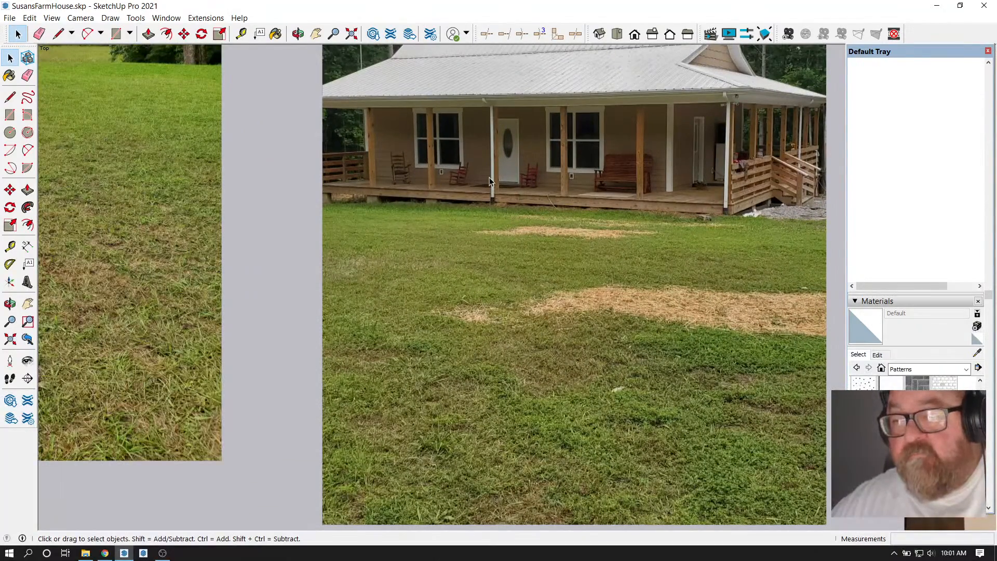
pyautogui.scroll(-5, 488, 177)
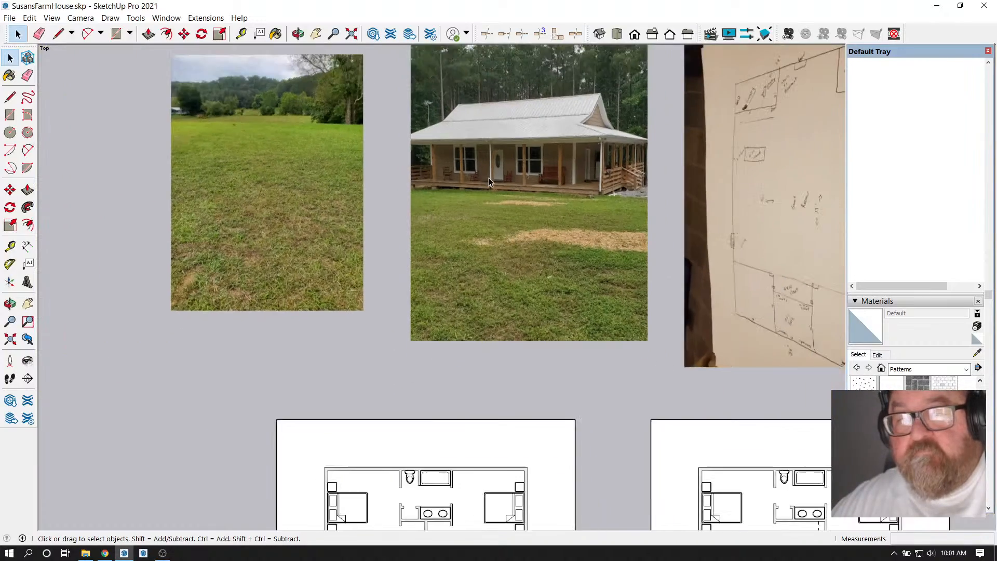
pyautogui.scroll(2, 574, 247)
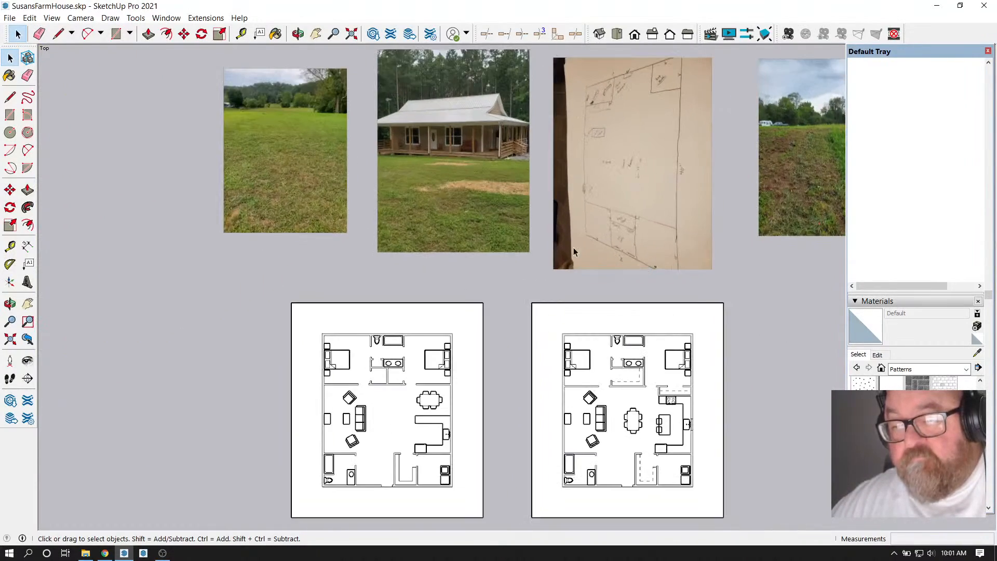
pyautogui.scroll(-1, 555, 244)
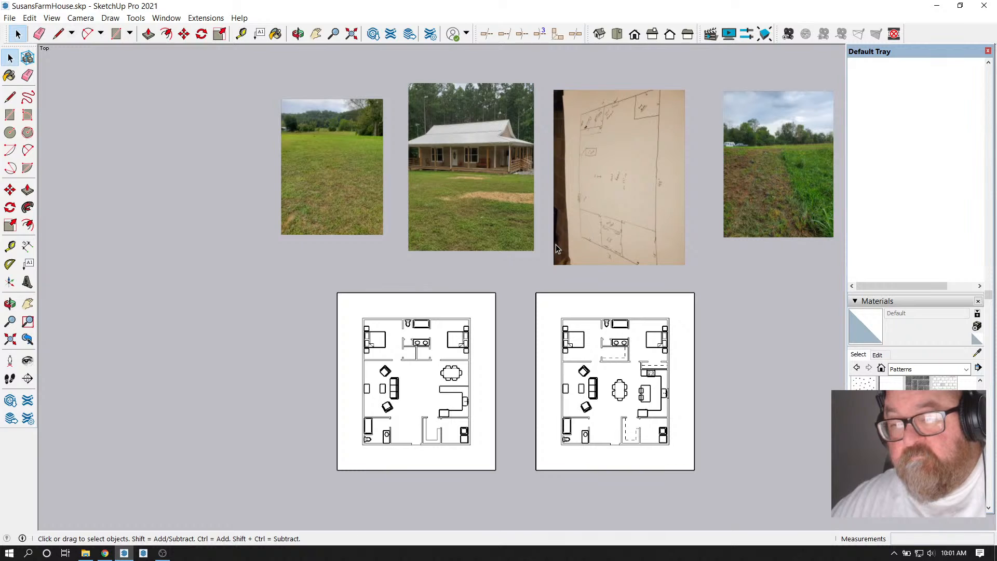
pyautogui.scroll(4, 644, 94)
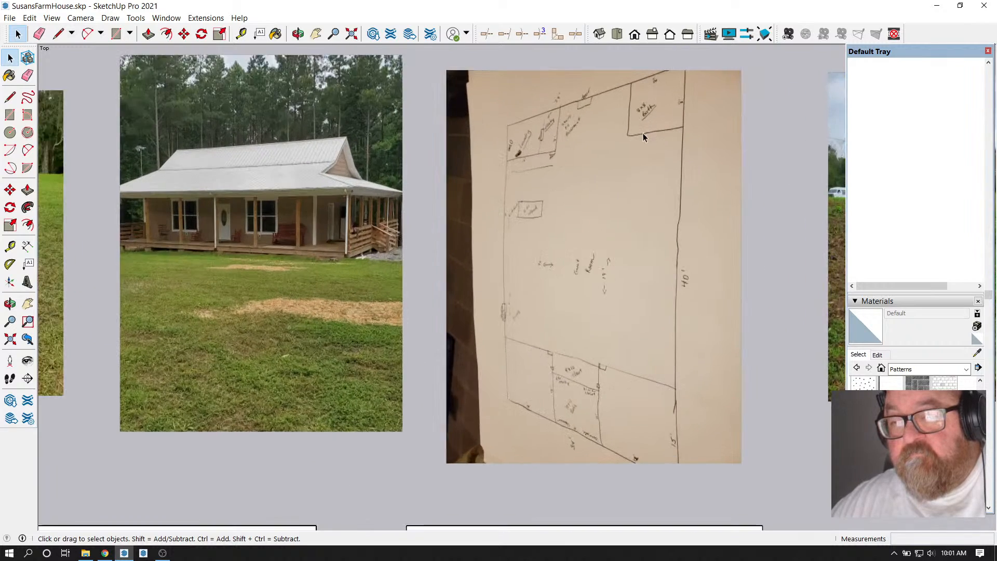
pyautogui.scroll(-4, 611, 159)
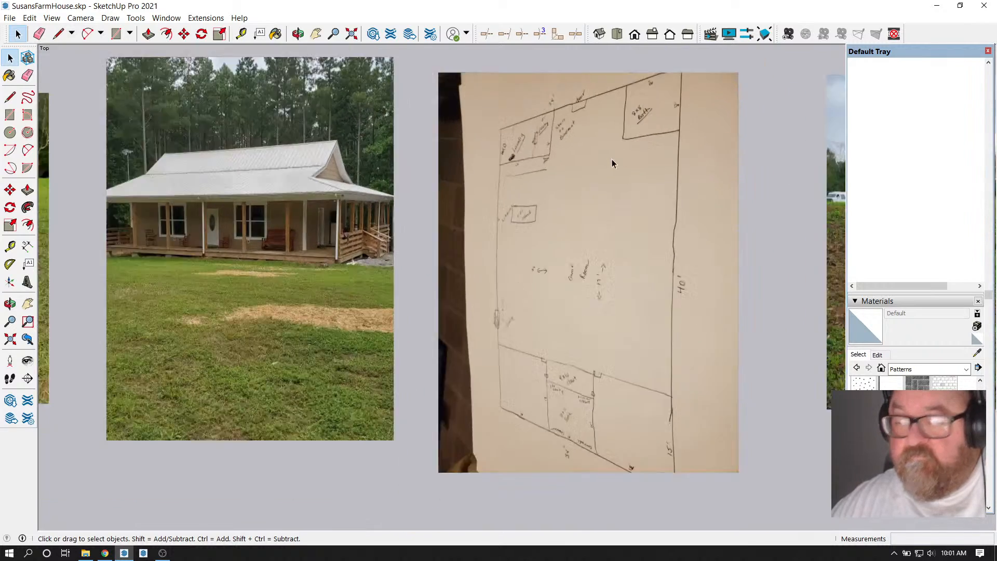
pyautogui.scroll(5, 575, 418)
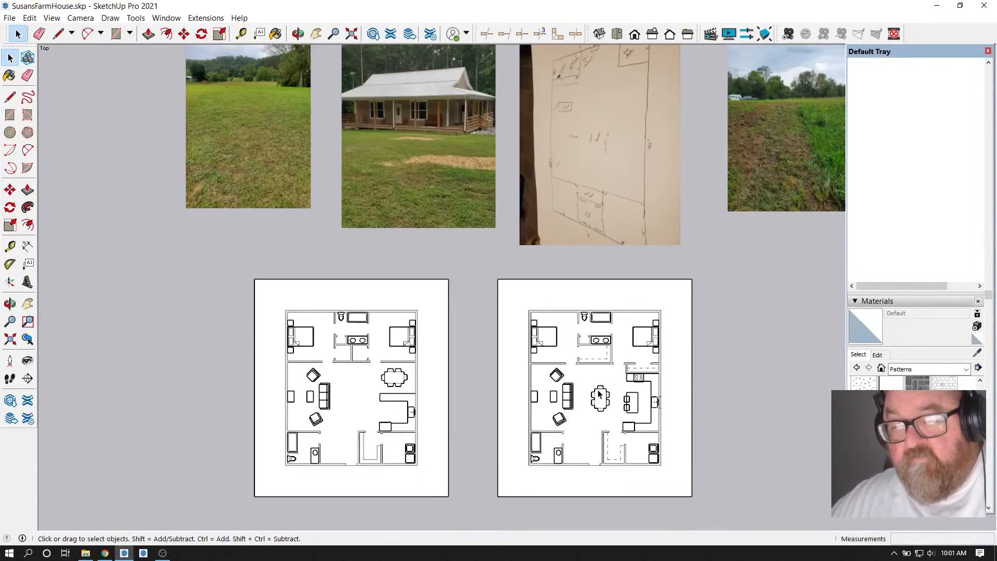
pyautogui.scroll(-3, 649, 382)
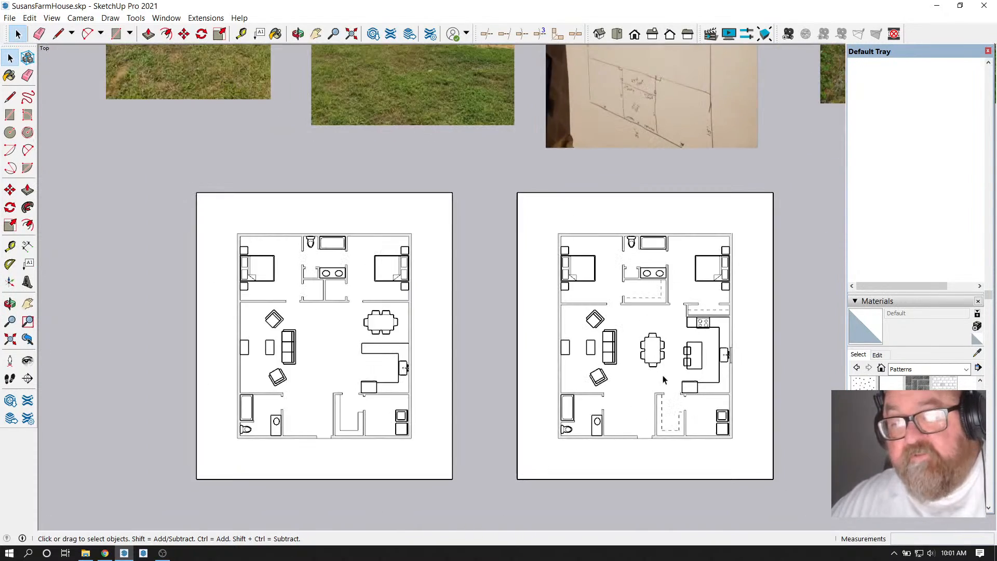
pyautogui.scroll(3, 642, 381)
pyautogui.scroll(-1, 640, 383)
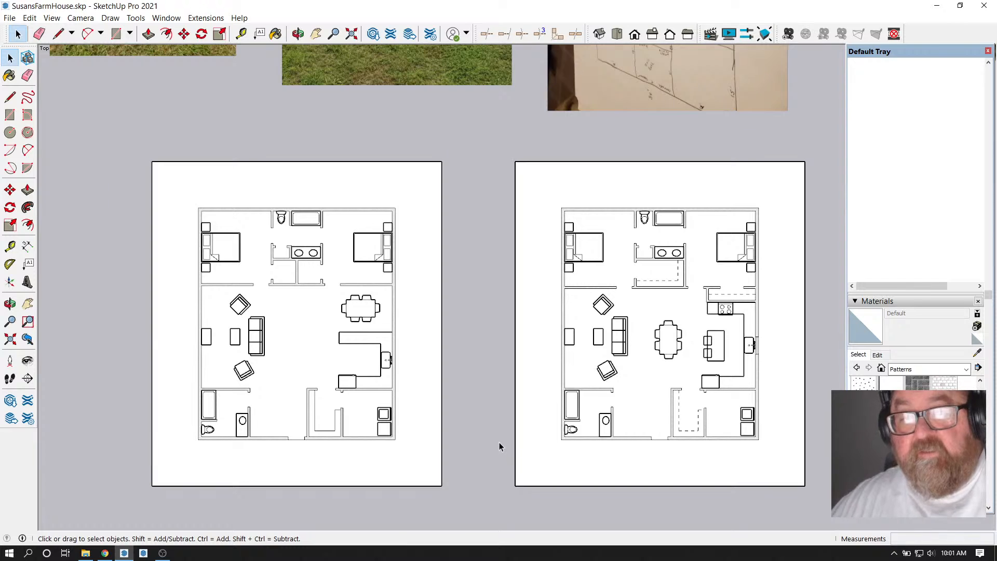
pyautogui.scroll(1, 500, 447)
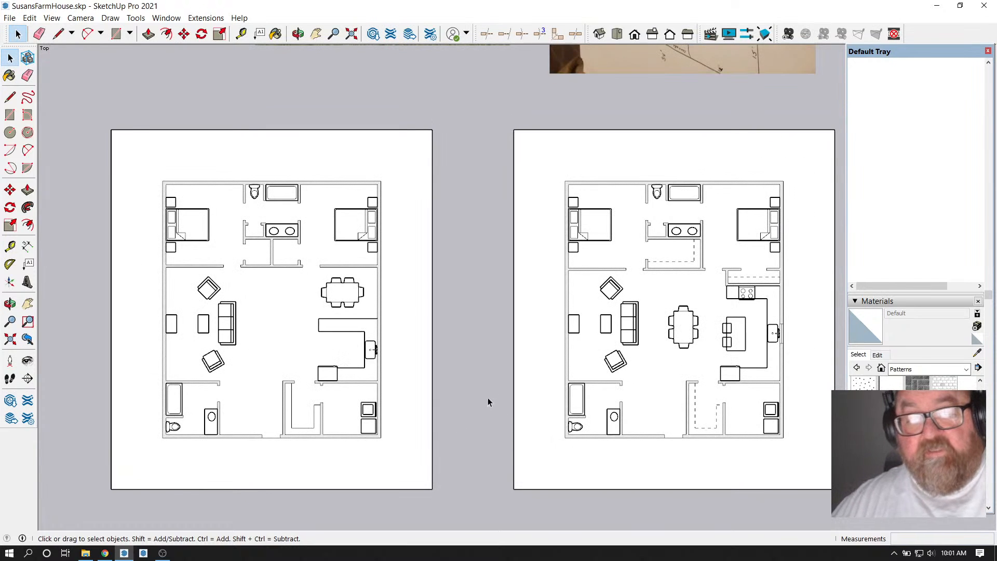
pyautogui.scroll(2, 457, 413)
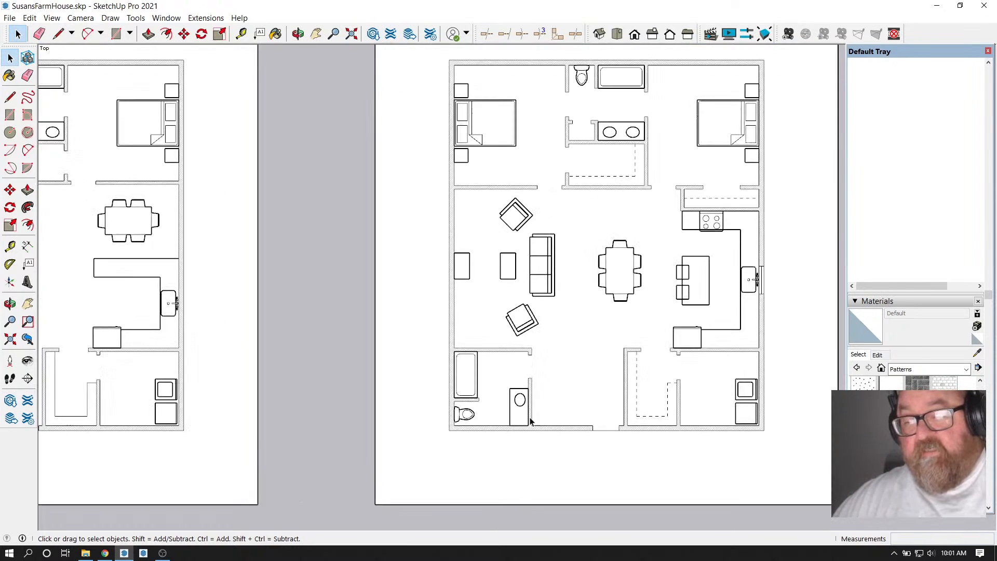
# Place a guide 8' from the entry-side face of the closet wall in the revised plan, toward the bathroom
pyautogui.scroll(5, 531, 420)
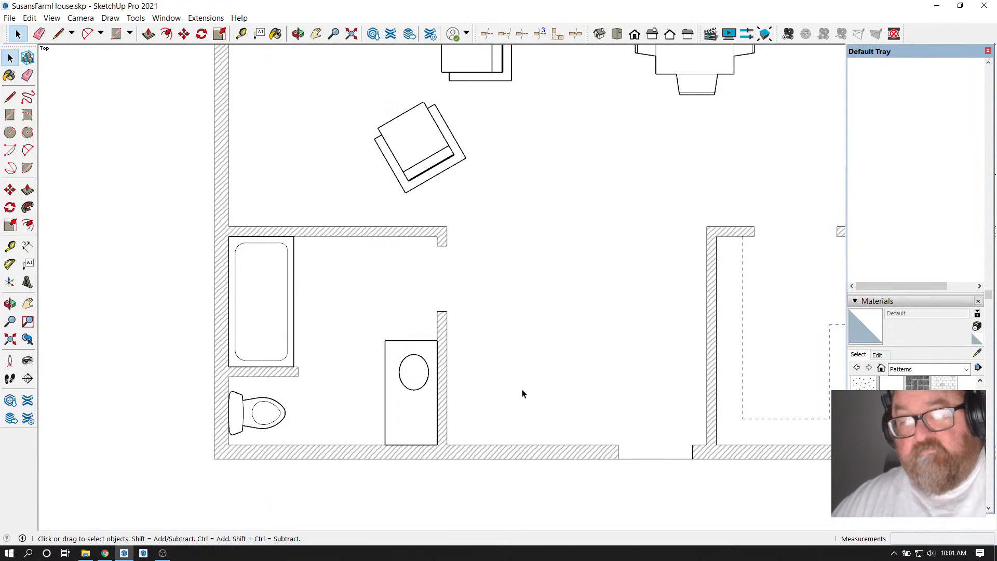
pyautogui.click(240, 34)
pyautogui.scroll(-2, 588, 299)
pyautogui.scroll(3, 637, 404)
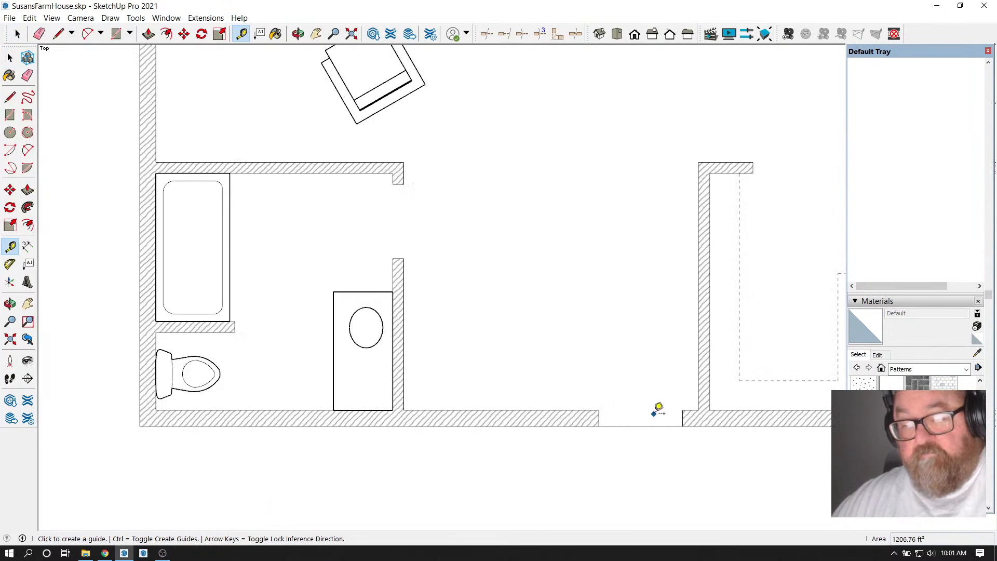
pyautogui.click(699, 382)
pyautogui.write('8')
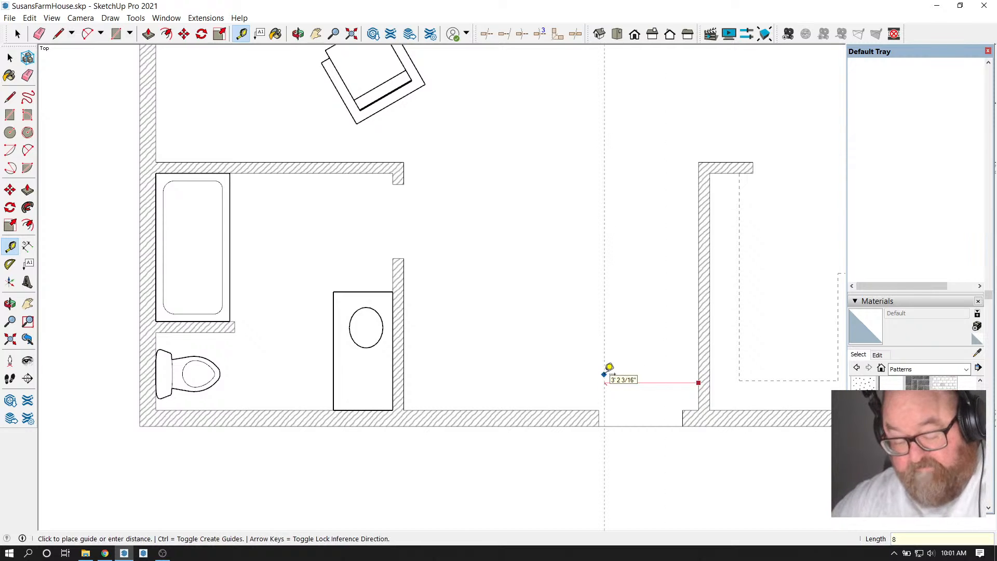
pyautogui.write("'")
pyautogui.press('Return')
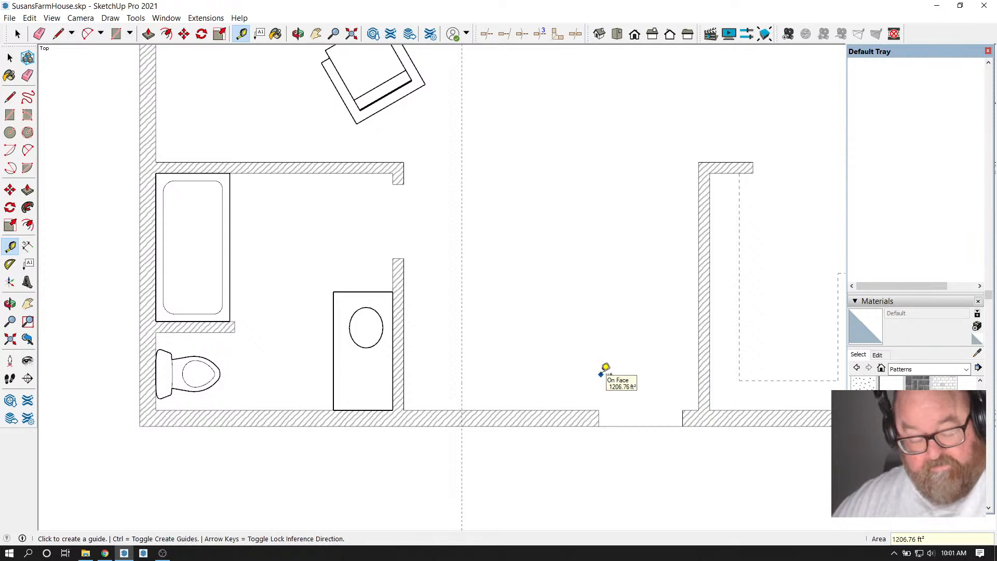
# Place a guide 5' from the entry-side face of the closet wall, toward the bathroom
pyautogui.click(698, 353)
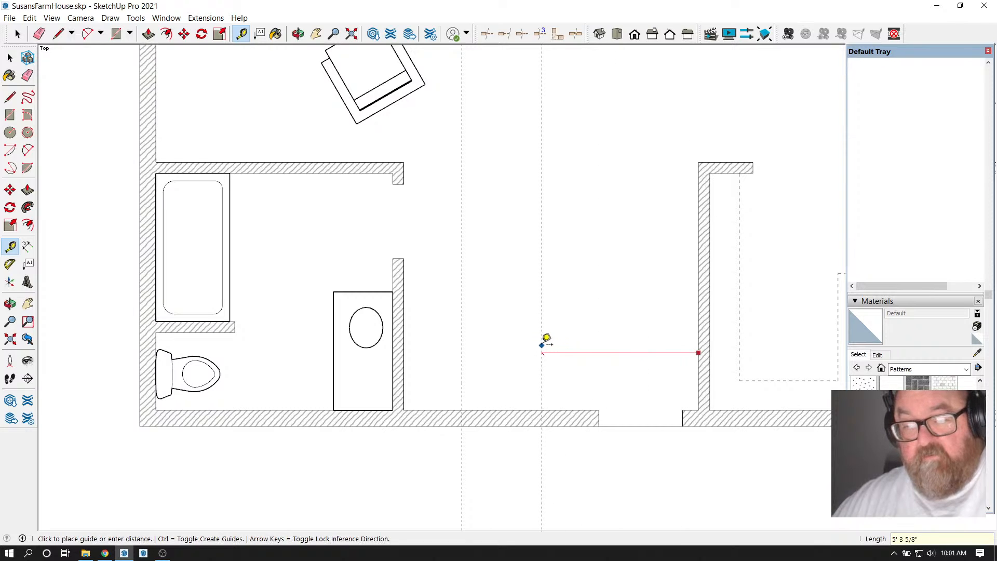
pyautogui.write('5;')
pyautogui.press('Return')
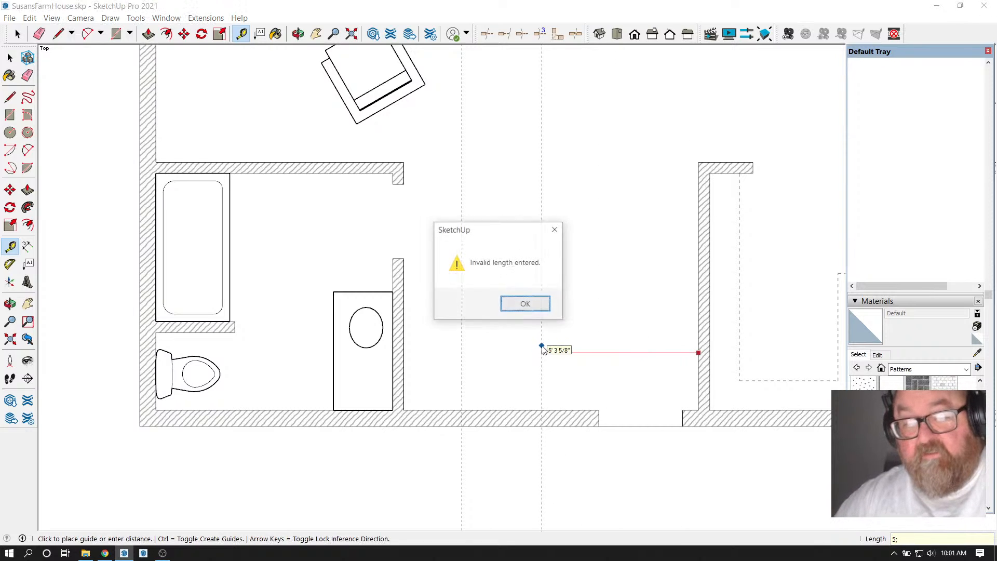
pyautogui.click(540, 305)
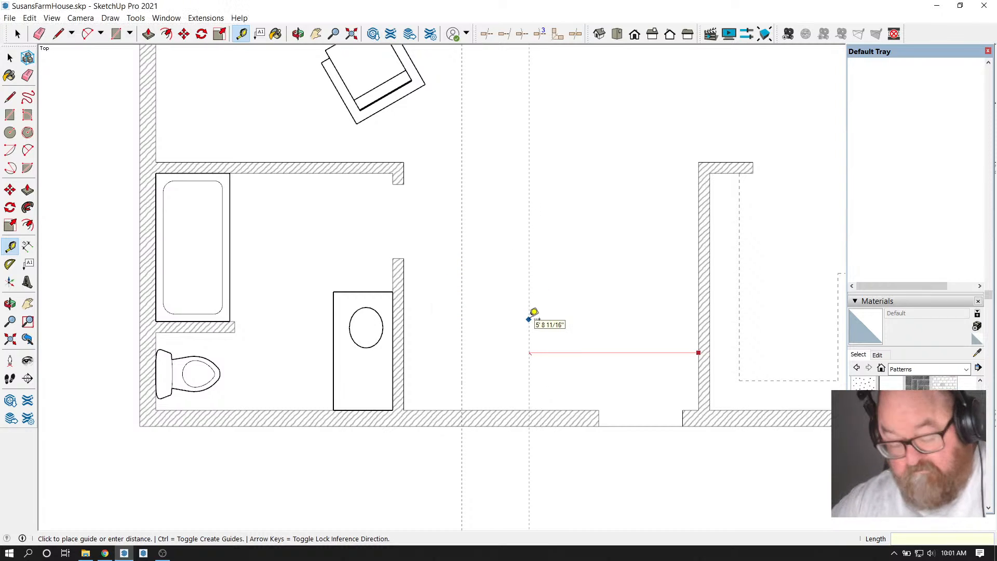
pyautogui.press('Return')
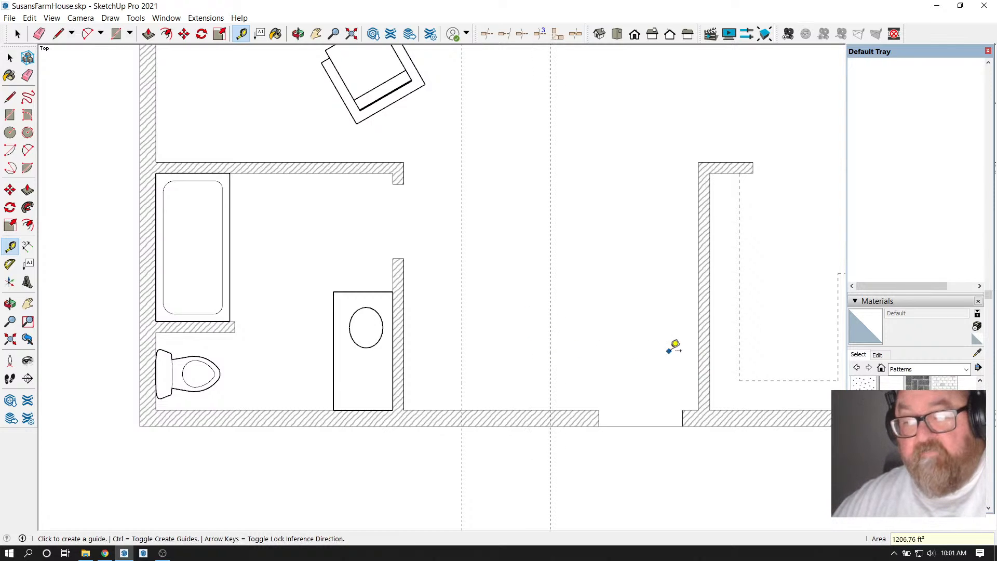
# Place a guide 6' from the closet wall's entry-side face, and erase the 8' and 5' guides
pyautogui.click(698, 348)
pyautogui.write('6')
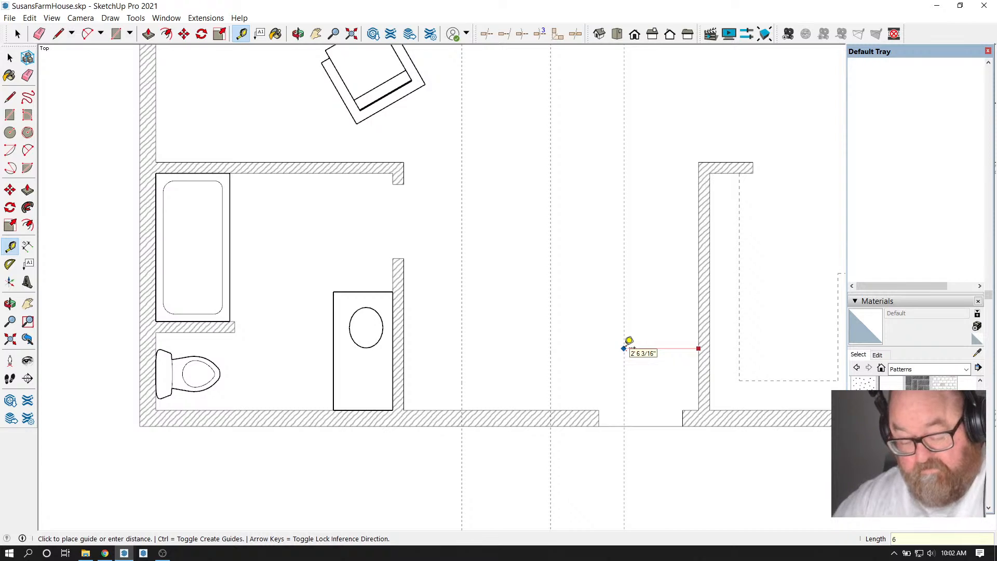
pyautogui.write("'")
pyautogui.press('Return')
pyautogui.click(39, 34)
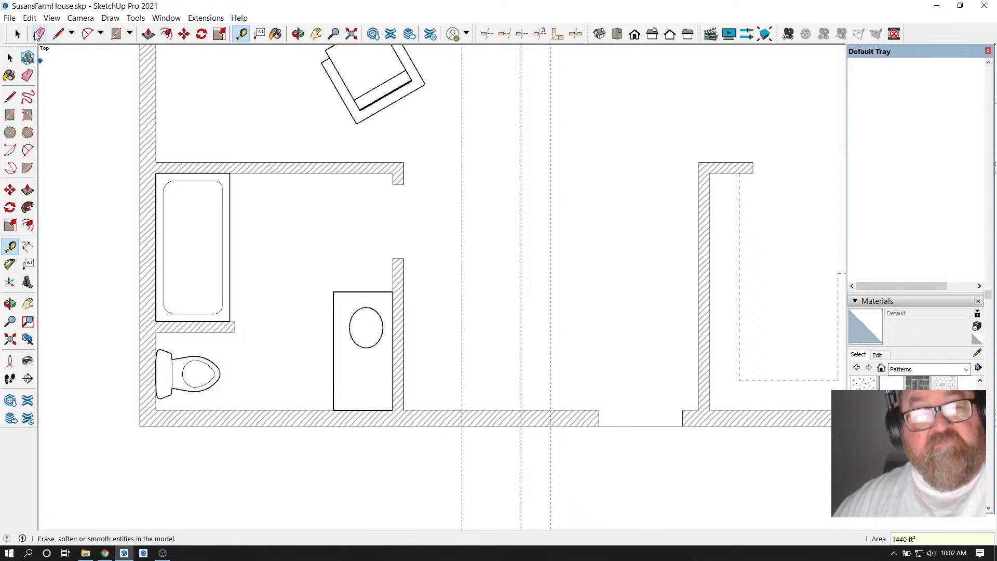
pyautogui.click(551, 298)
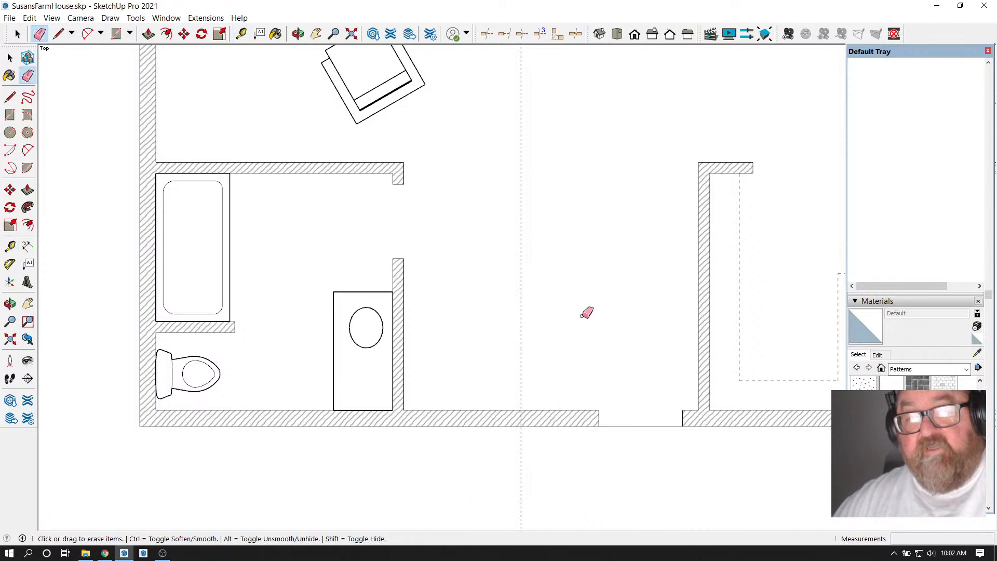
# Place a parallel guide one interior wall thickness from the 6' guide, on the bathroom side
pyautogui.click(241, 34)
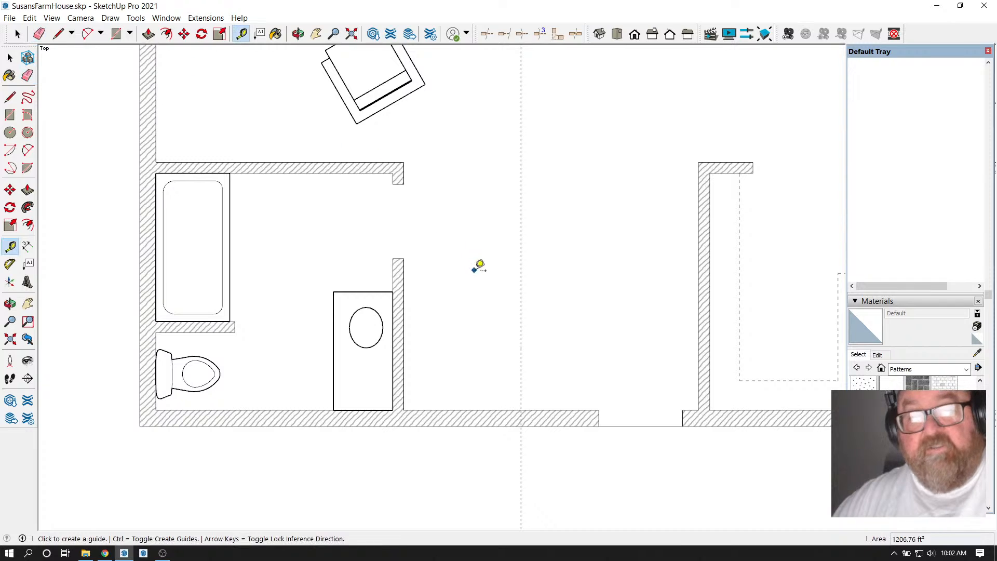
pyautogui.click(521, 296)
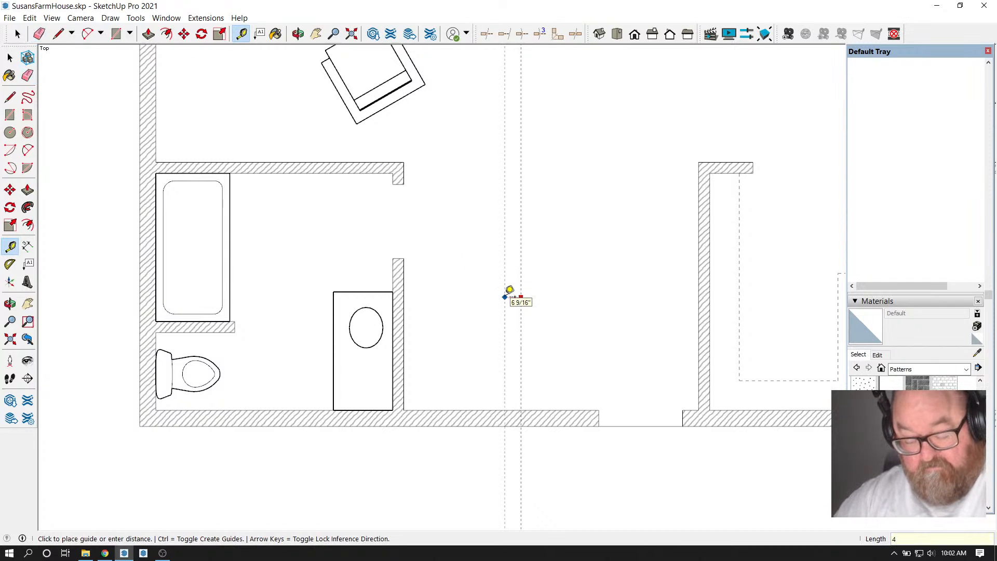
pyautogui.press('Return')
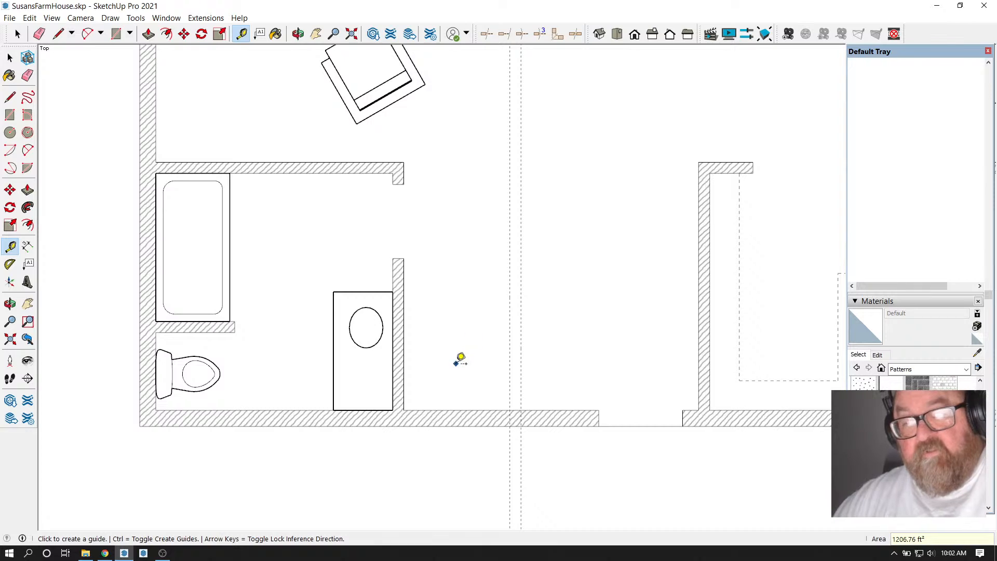
# Place a guide 48" inside the entry wall's inner face, and erase the trial guide closer to that wall
pyautogui.click(469, 410)
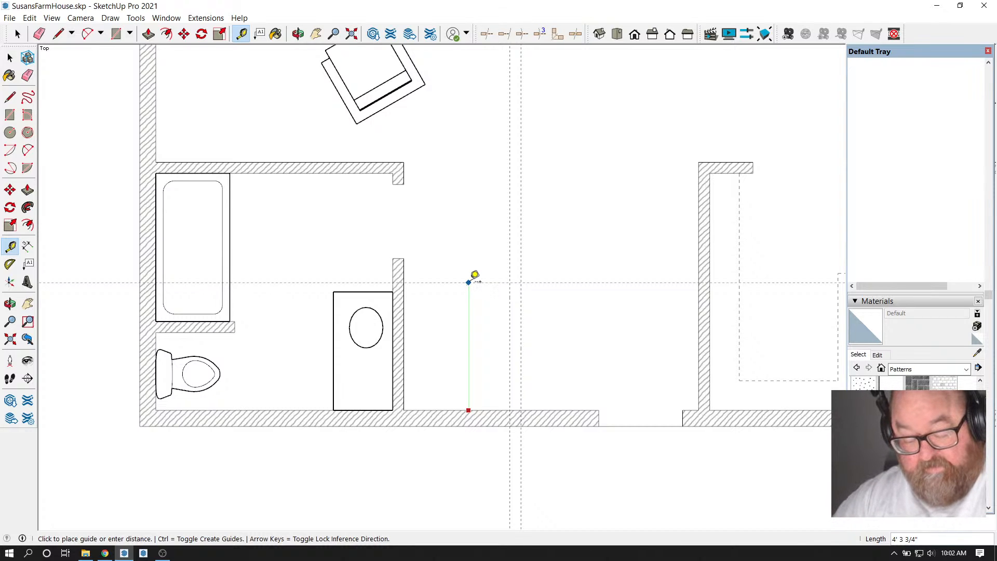
pyautogui.press('Return')
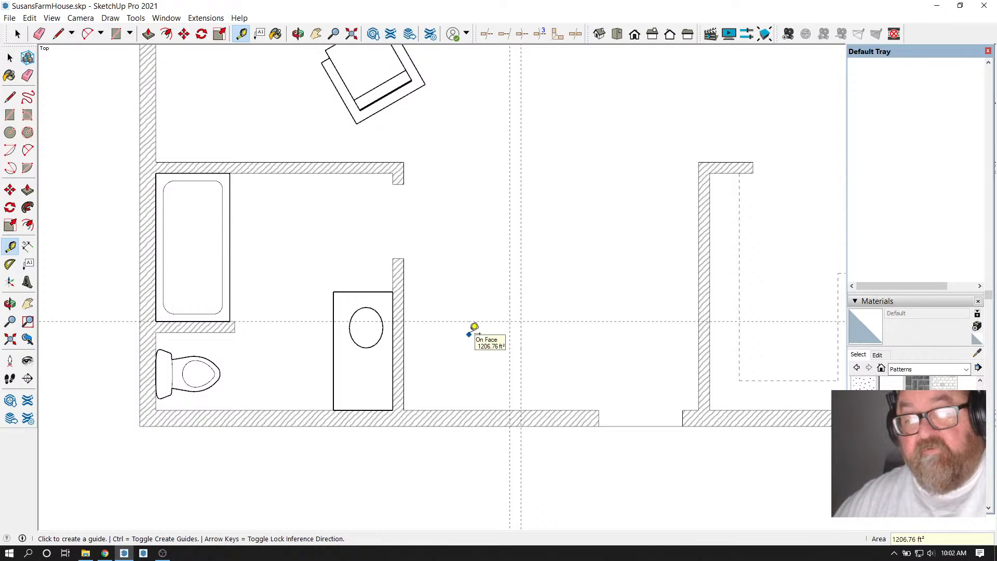
pyautogui.click(472, 410)
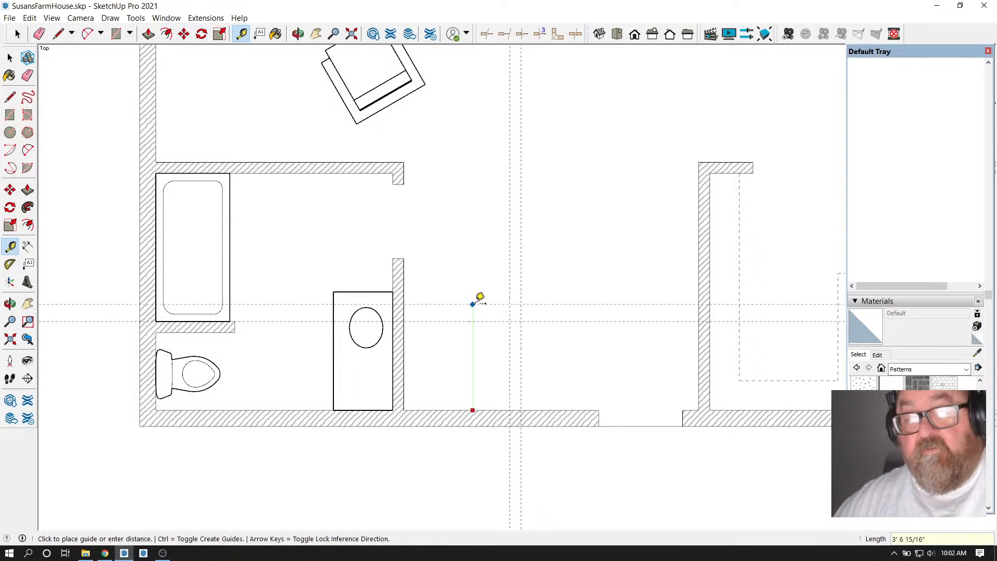
pyautogui.write('4')
pyautogui.press('Return')
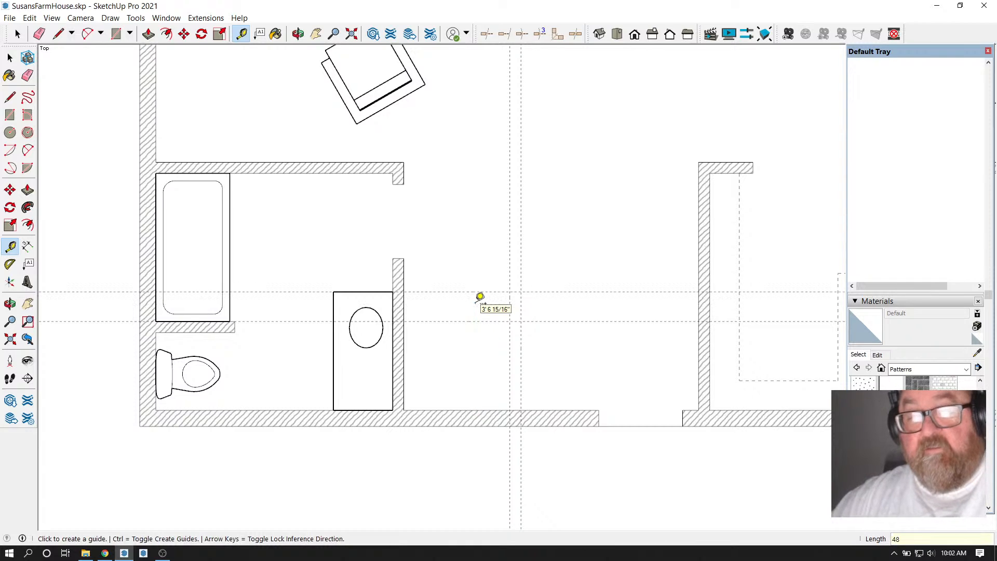
pyautogui.click(39, 34)
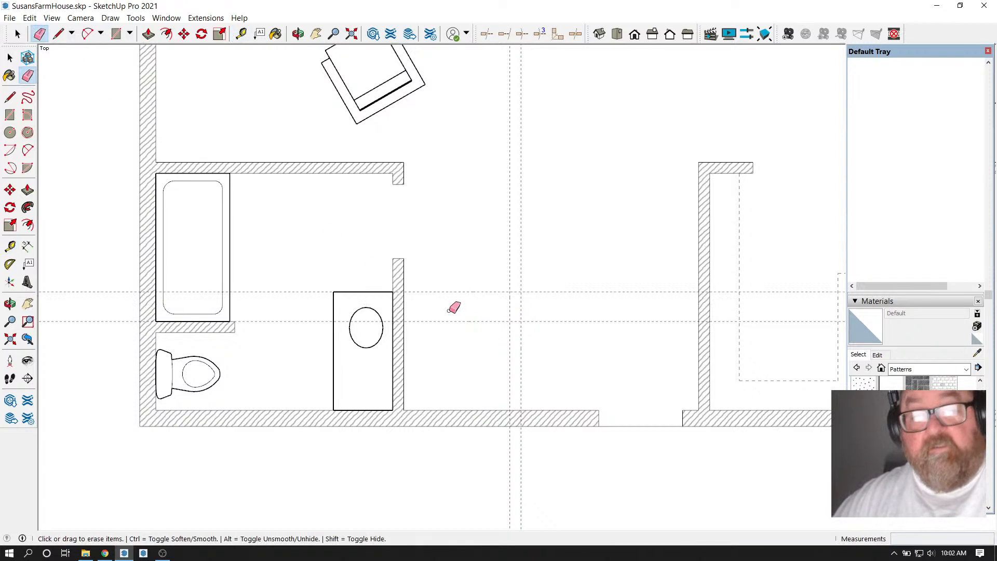
pyautogui.press('t')
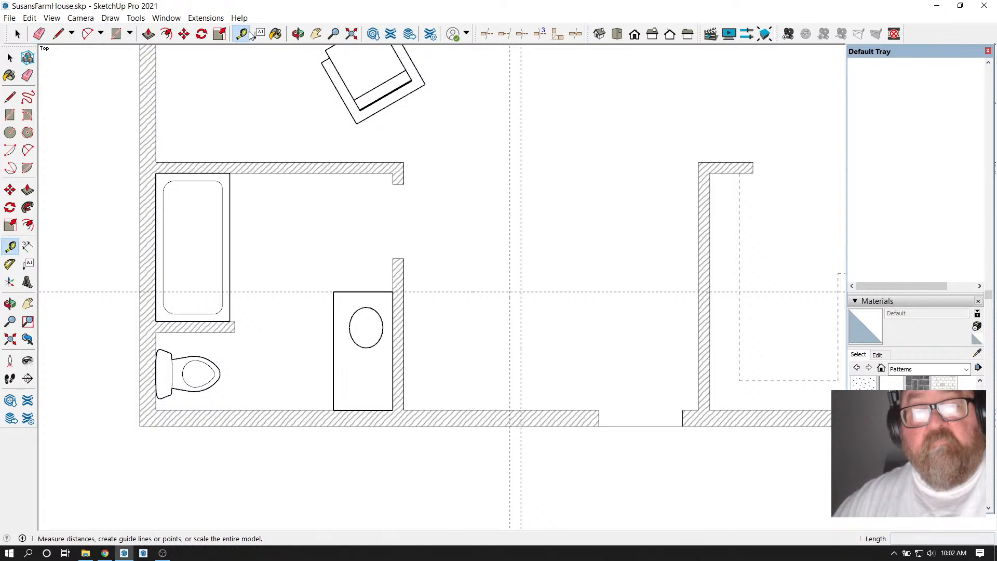
pyautogui.click(461, 292)
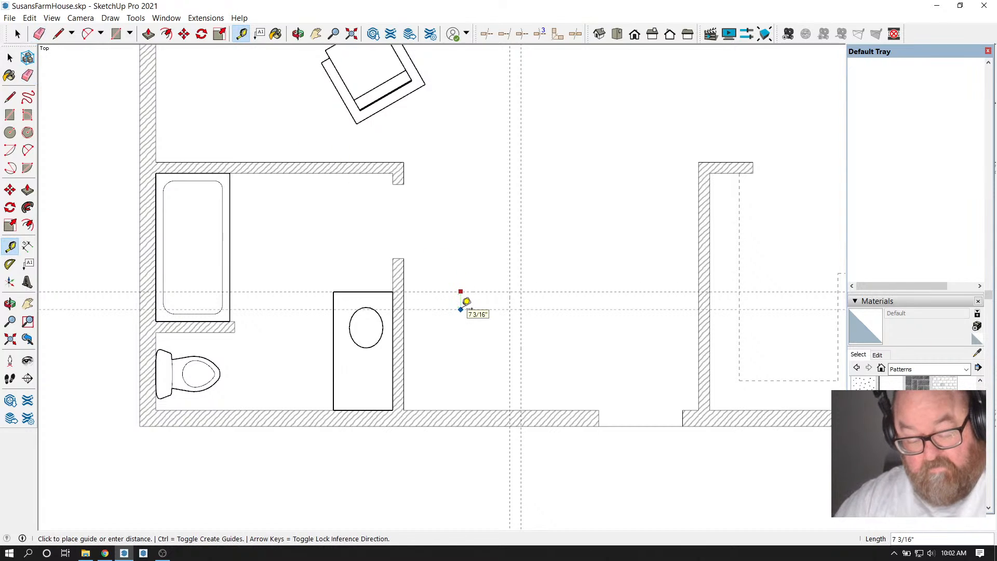
pyautogui.press('Return')
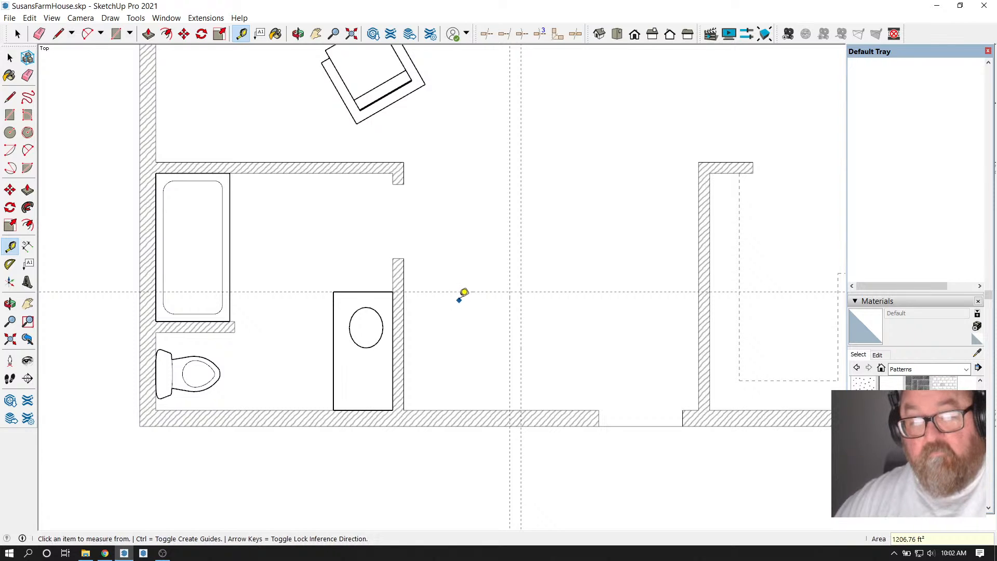
pyautogui.click(461, 292)
pyautogui.write('4.')
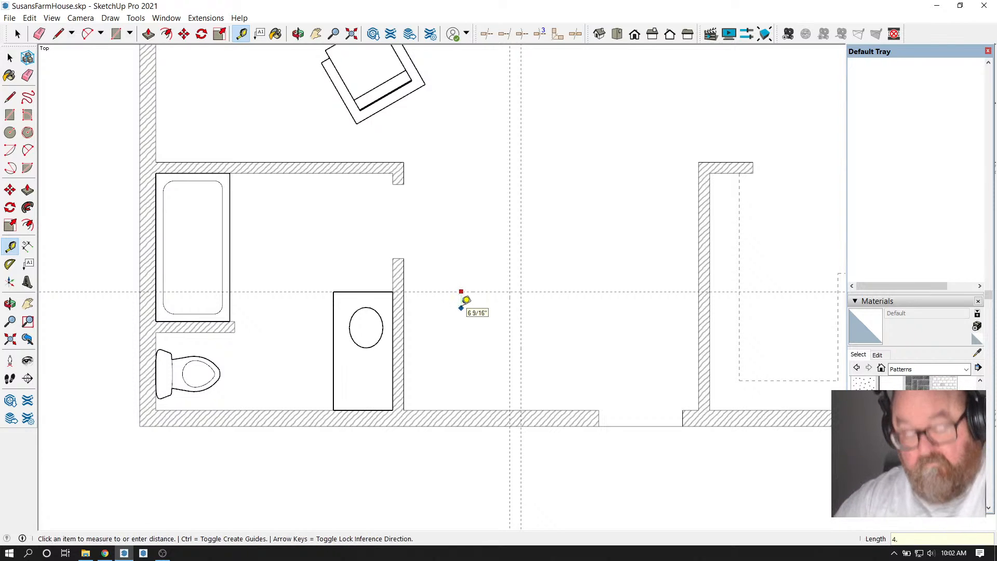
pyautogui.write('5')
pyautogui.press('Return')
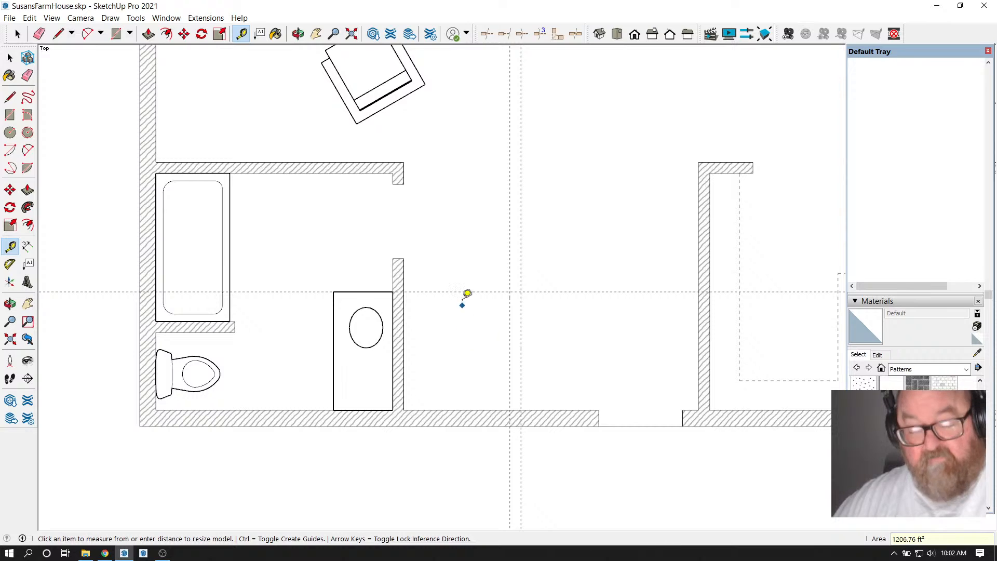
pyautogui.click(463, 292)
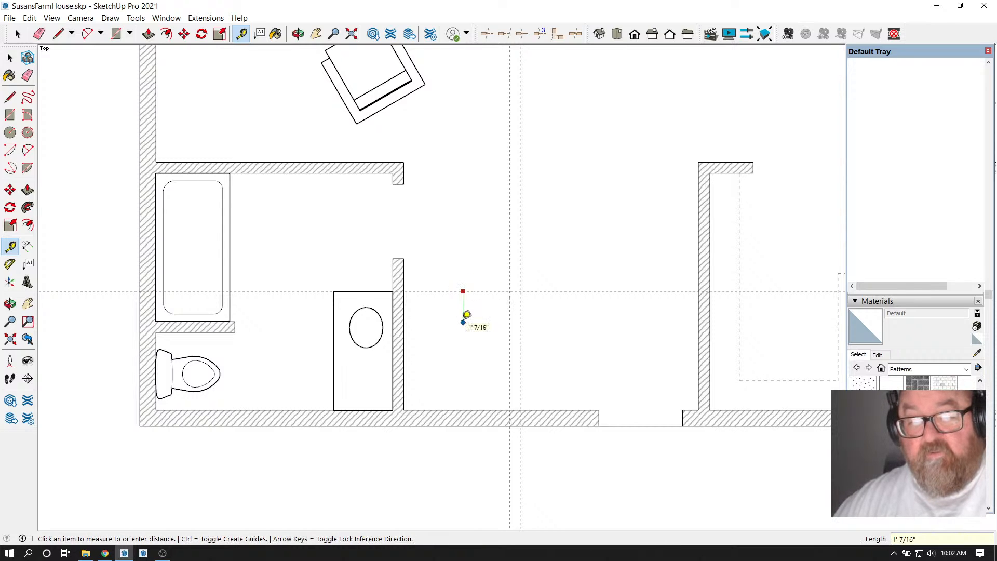
pyautogui.press('Escape')
pyautogui.click(443, 291)
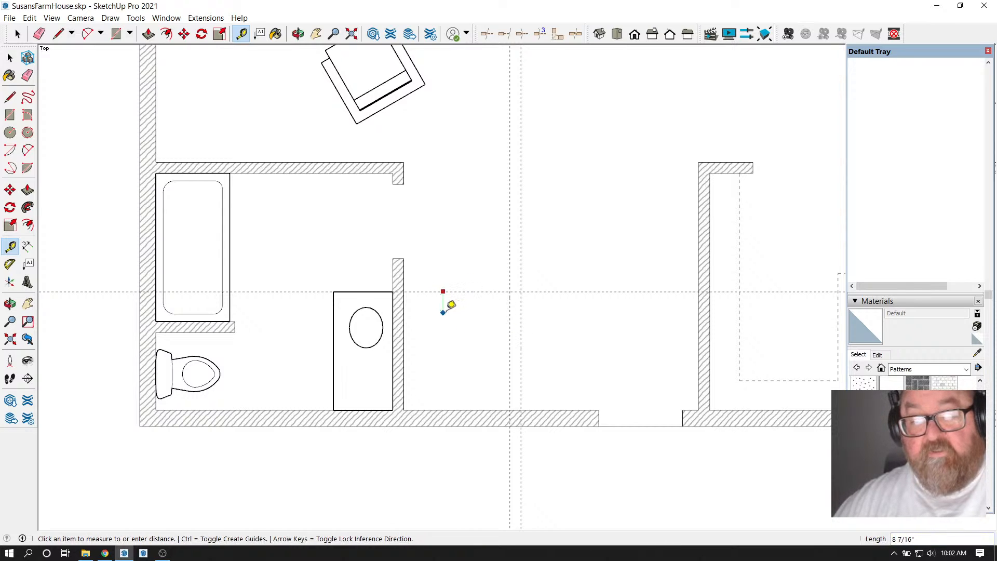
pyautogui.press('Escape')
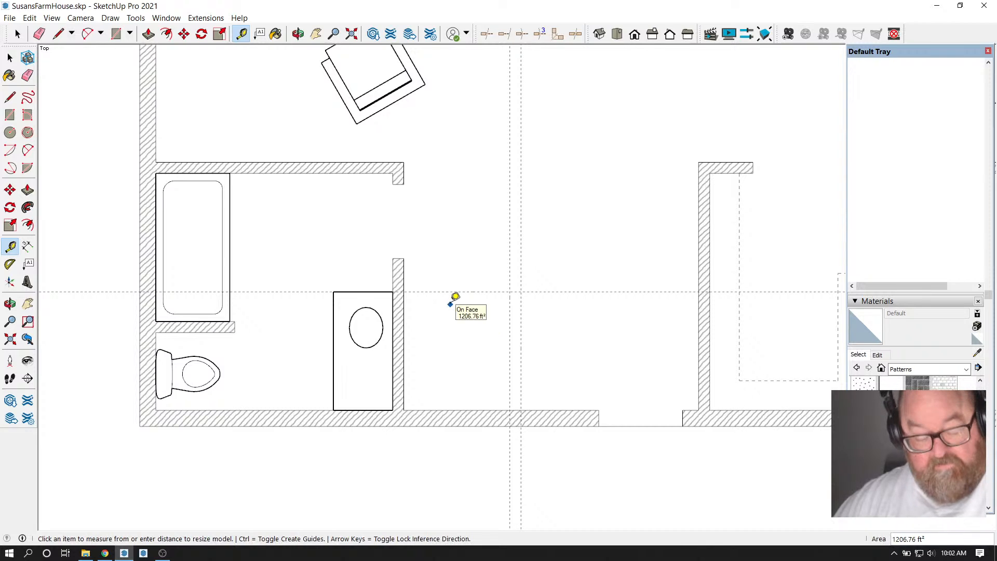
# Place a parallel guide 4.5" from the 48" guide, on the entry-wall side
pyautogui.click(462, 292)
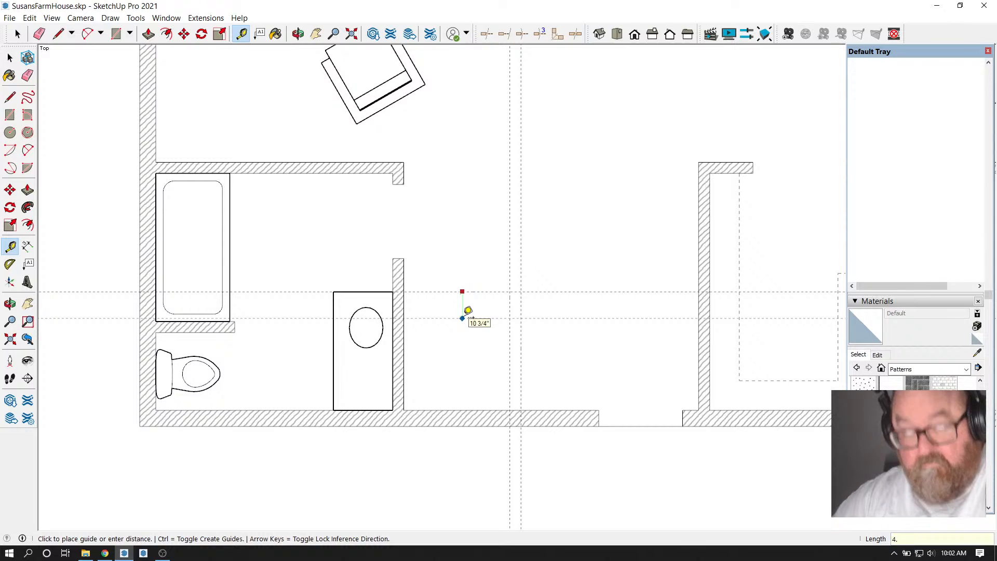
pyautogui.press('Return')
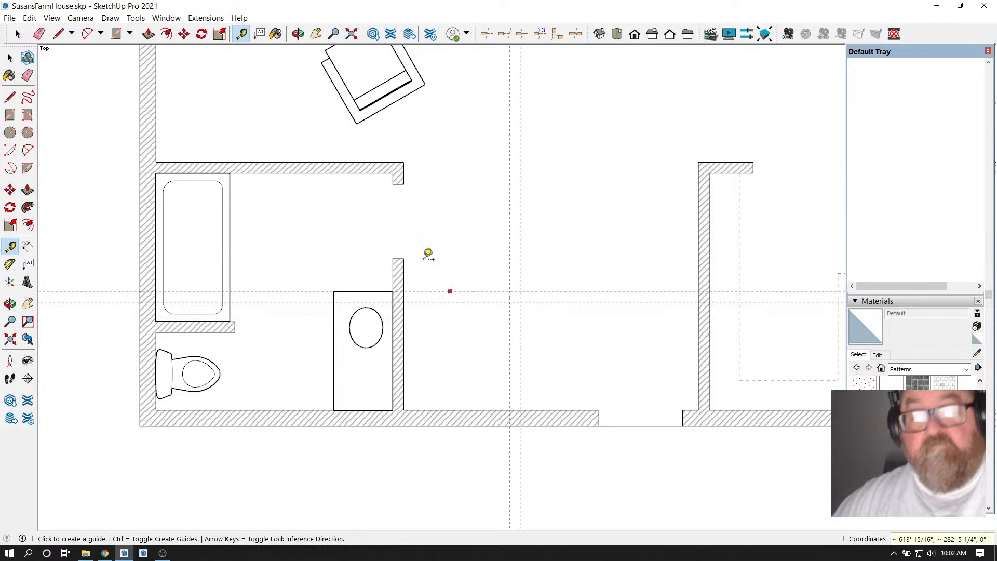
# Draw two 4 1/2" wall rectangles along the guides, 3' 11 1/2" out from the bathroom wall and 3' 7 1/2" down to the entry wall
pyautogui.click(118, 36)
pyautogui.scroll(1, 491, 320)
pyautogui.click(382, 284)
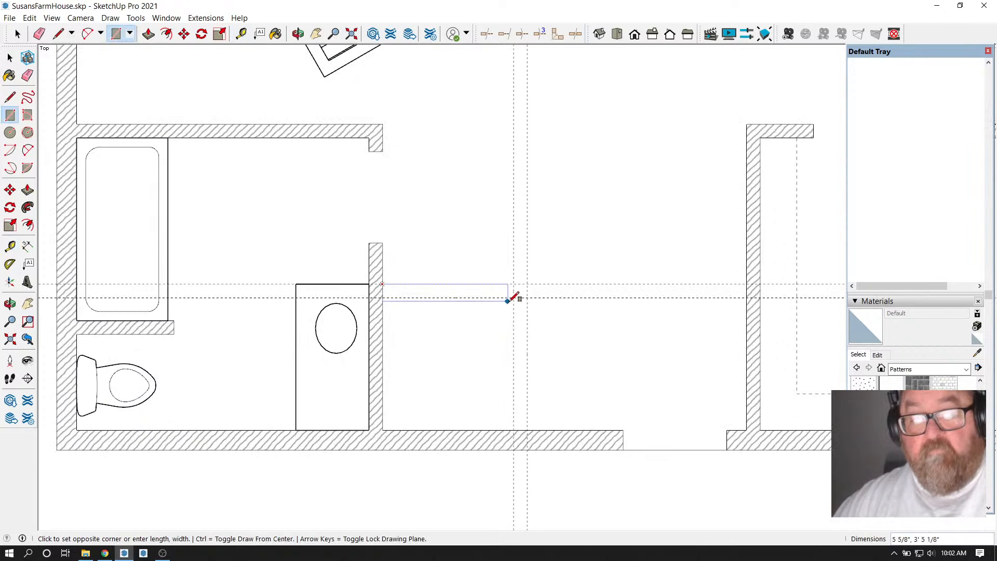
pyautogui.scroll(1, 511, 299)
pyautogui.click(529, 296)
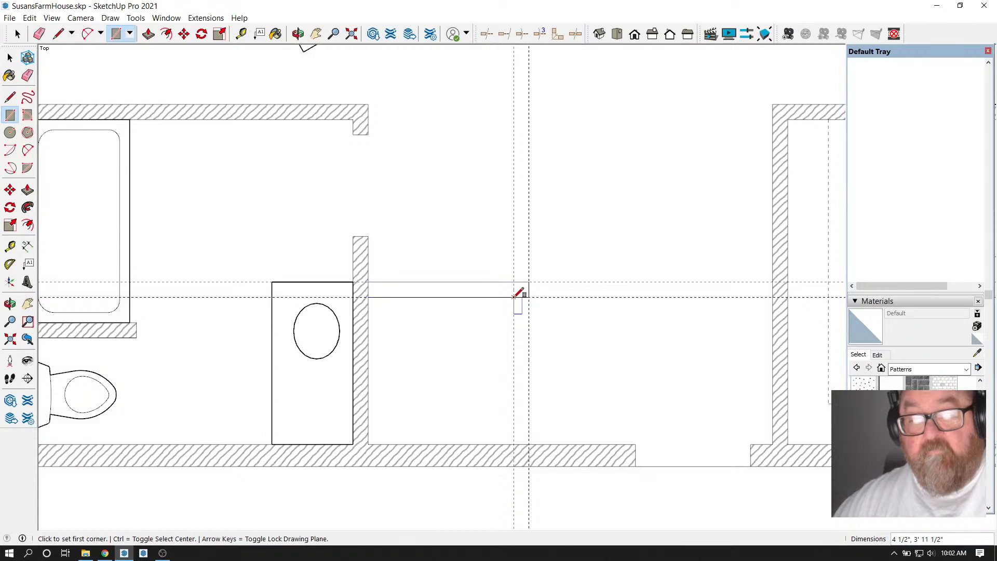
pyautogui.click(514, 297)
pyautogui.click(528, 444)
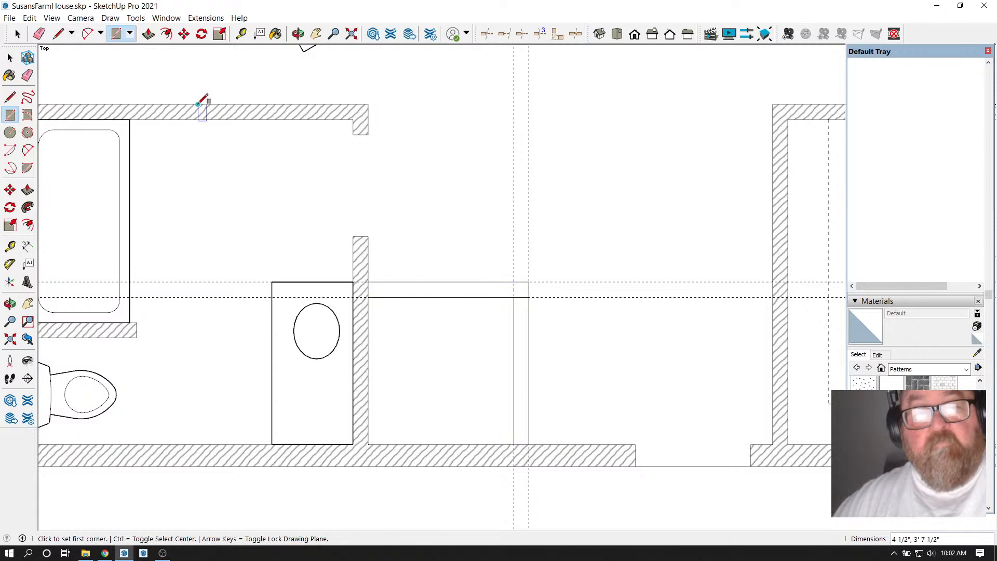
# Erase the guides and the corner seam between the new walls, and fill the walls with the existing Sketchy Lines Wavy 45 A hatch
pyautogui.click(40, 34)
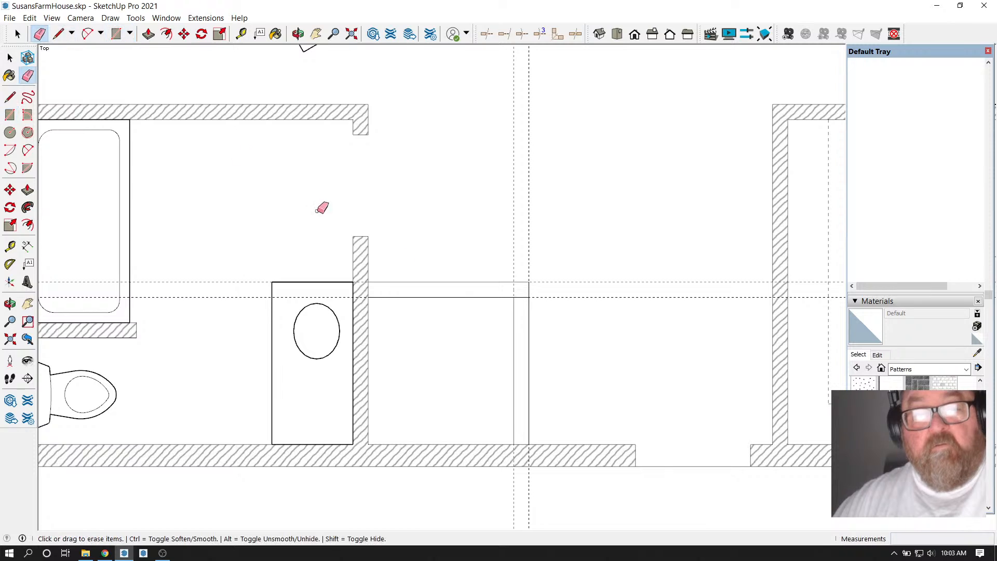
pyautogui.moveTo(498, 285); pyautogui.dragTo(572, 297)
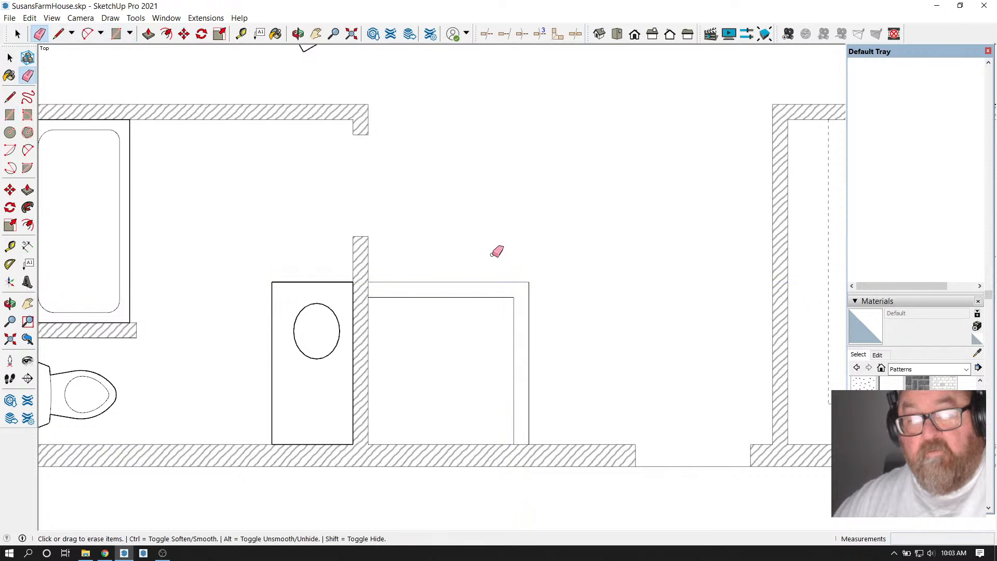
pyautogui.click(275, 34)
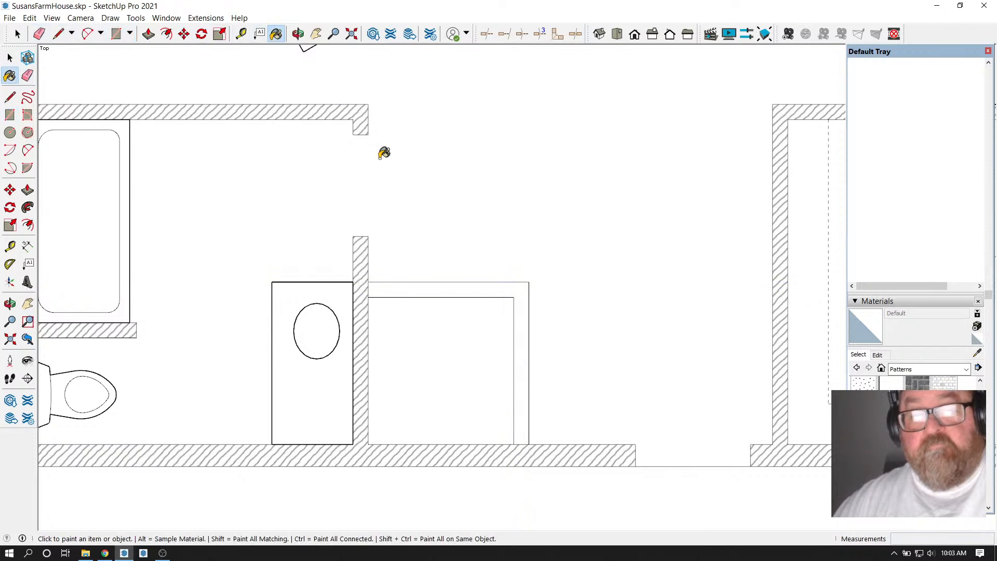
pyautogui.click(978, 354)
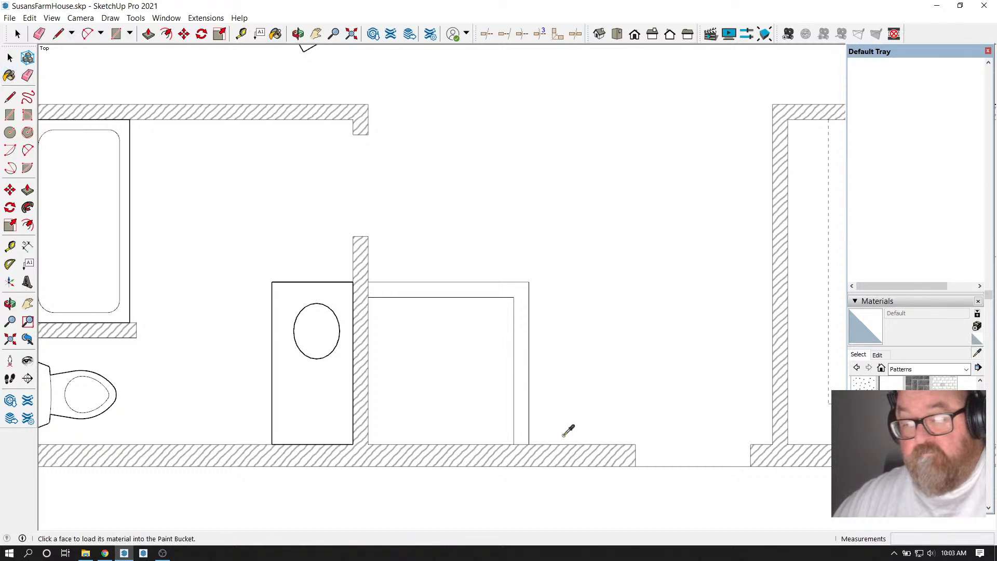
pyautogui.click(529, 447)
pyautogui.click(525, 415)
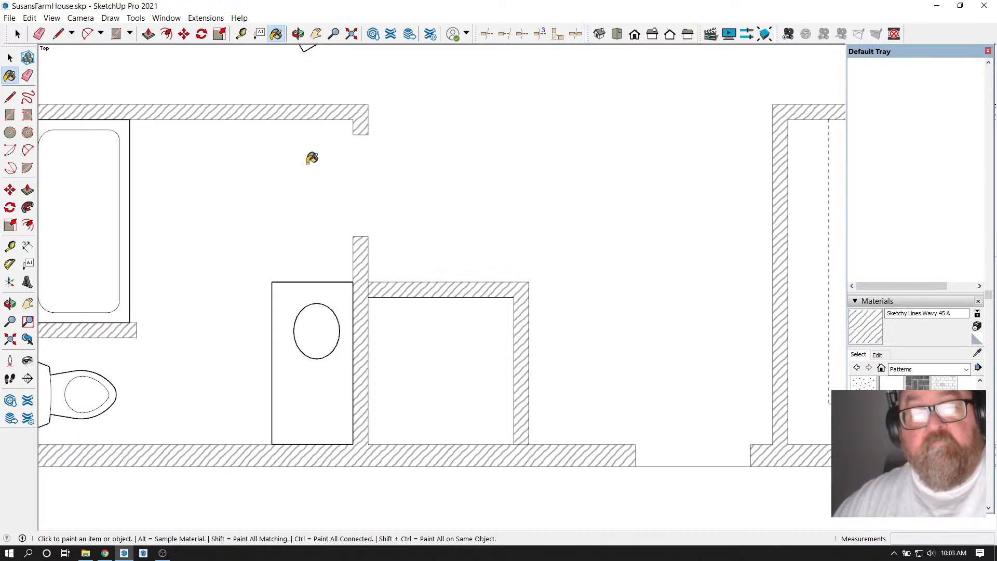
# Erase the seam lines where the new walls meet the bathroom wall and the entry wall
pyautogui.click(40, 34)
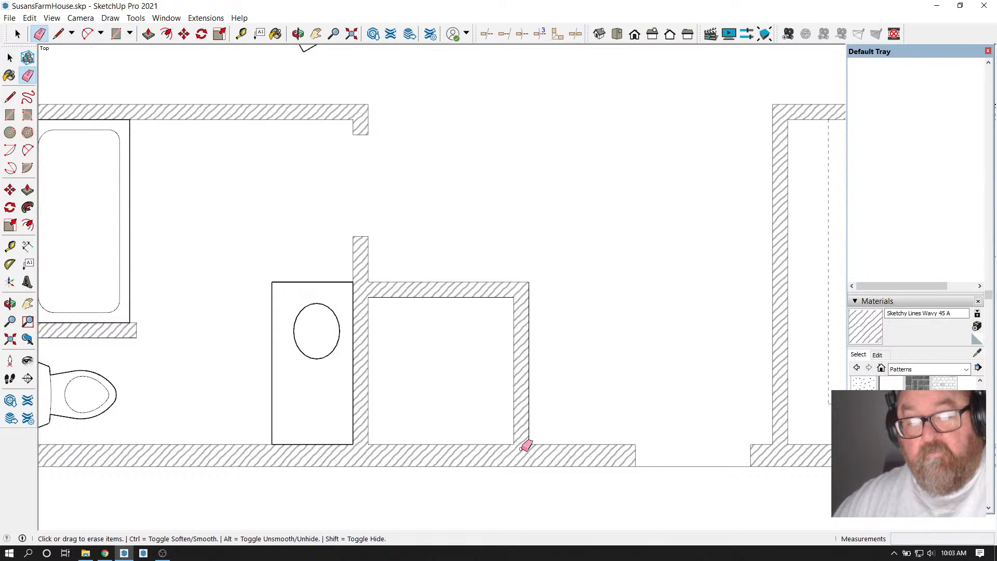
pyautogui.scroll(-3, 581, 336)
pyautogui.scroll(3, 663, 409)
pyautogui.scroll(-2, 644, 398)
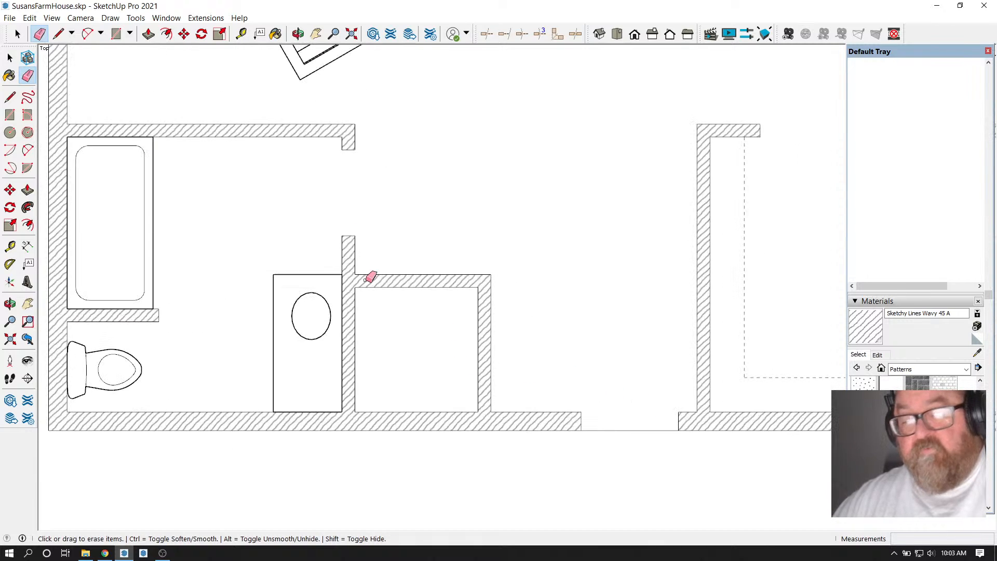
pyautogui.scroll(-3, 414, 191)
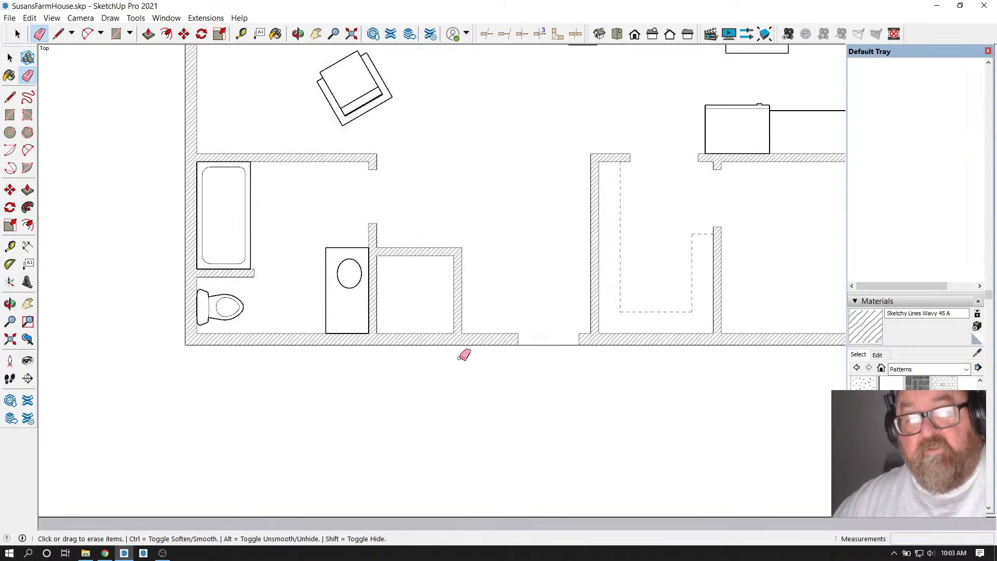
pyautogui.scroll(-2, 567, 348)
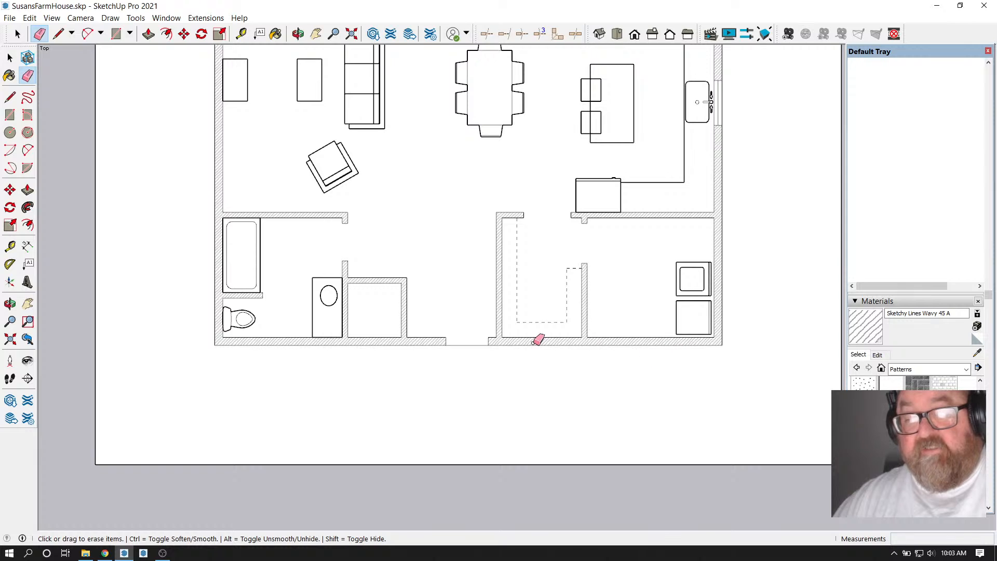
pyautogui.click(241, 34)
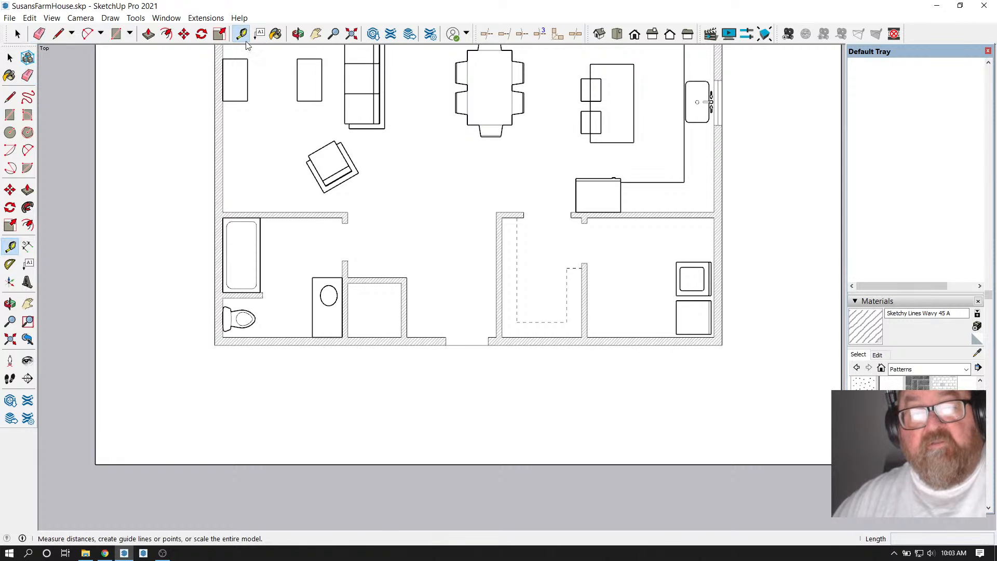
pyautogui.scroll(4, 436, 331)
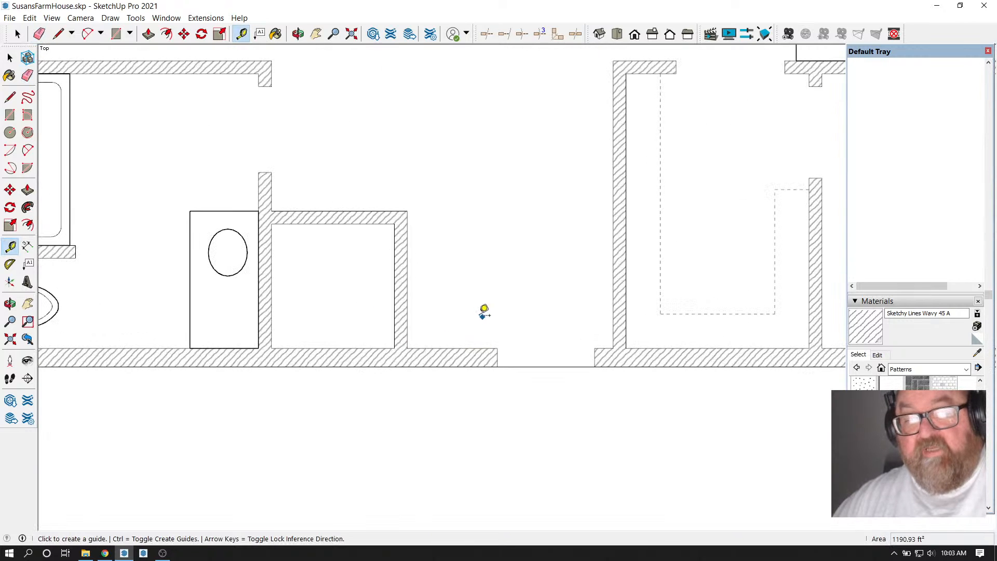
pyautogui.scroll(-2, 523, 319)
pyautogui.scroll(3, 390, 260)
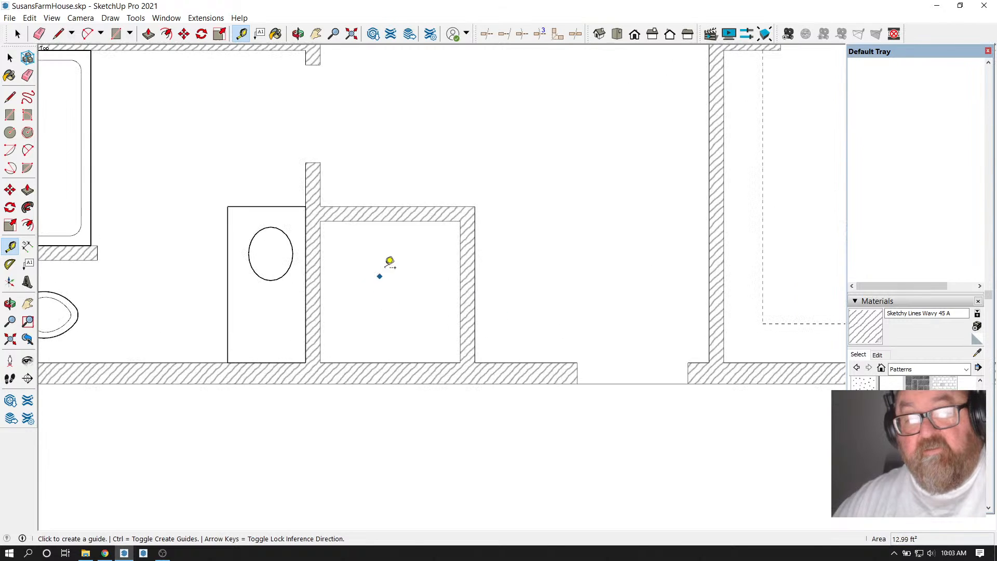
pyautogui.click(404, 220)
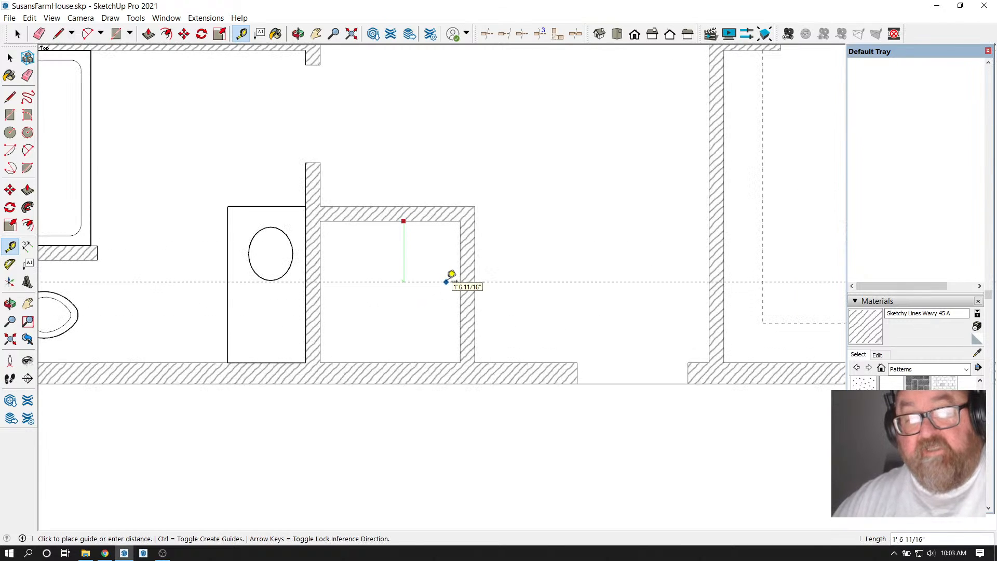
pyautogui.press('Escape')
pyautogui.scroll(-1, 374, 201)
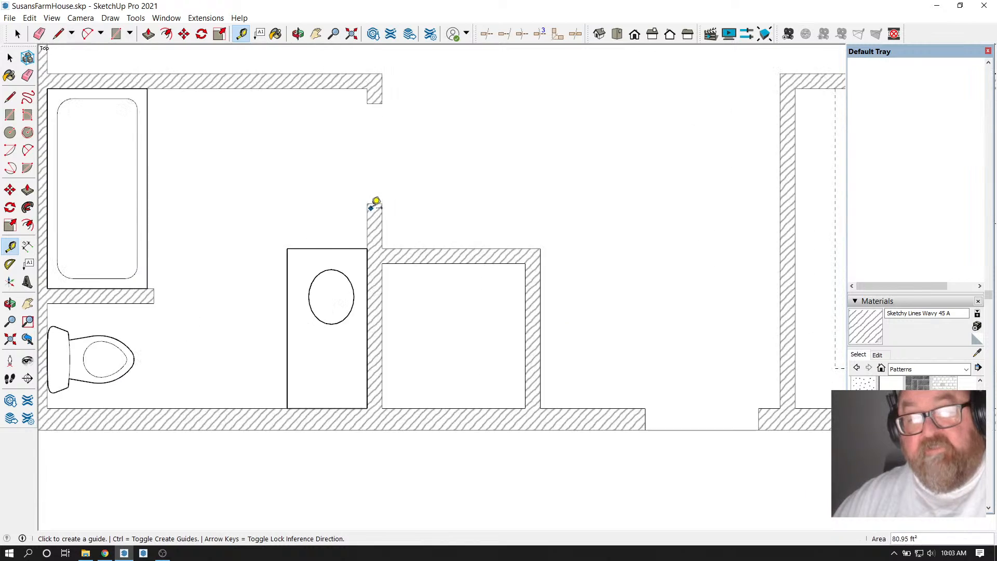
pyautogui.scroll(3, 414, 196)
pyautogui.scroll(-1, 407, 210)
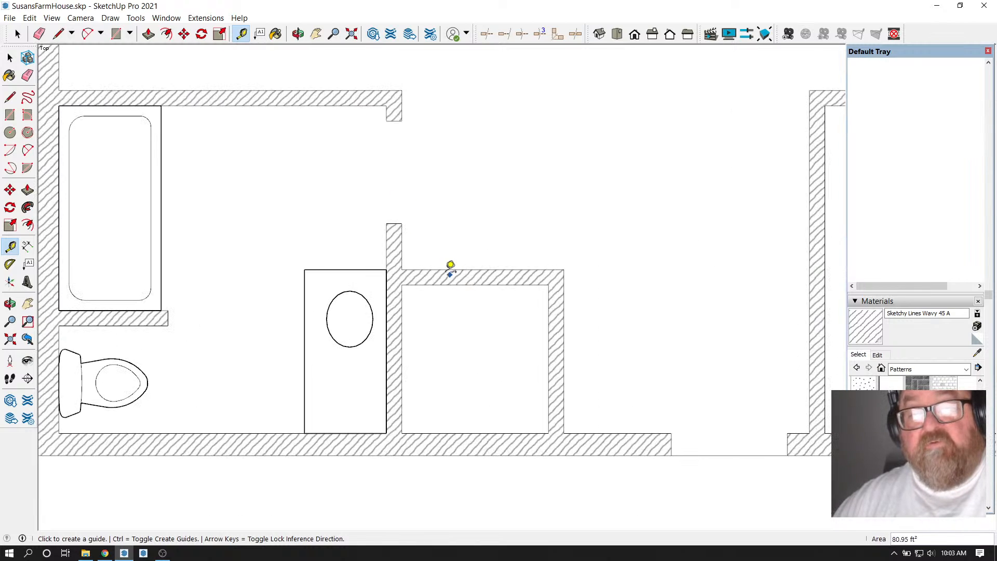
# Place horizontal guides at the bathroom wall stub's end, 4.5" below it and 2" below that, and erase the upper two
pyautogui.click(414, 269)
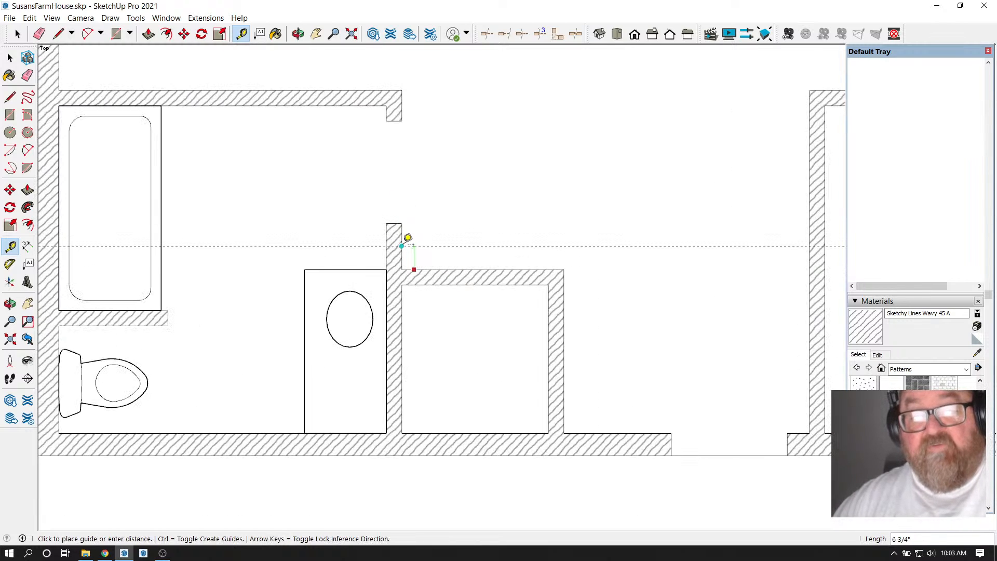
pyautogui.click(414, 223)
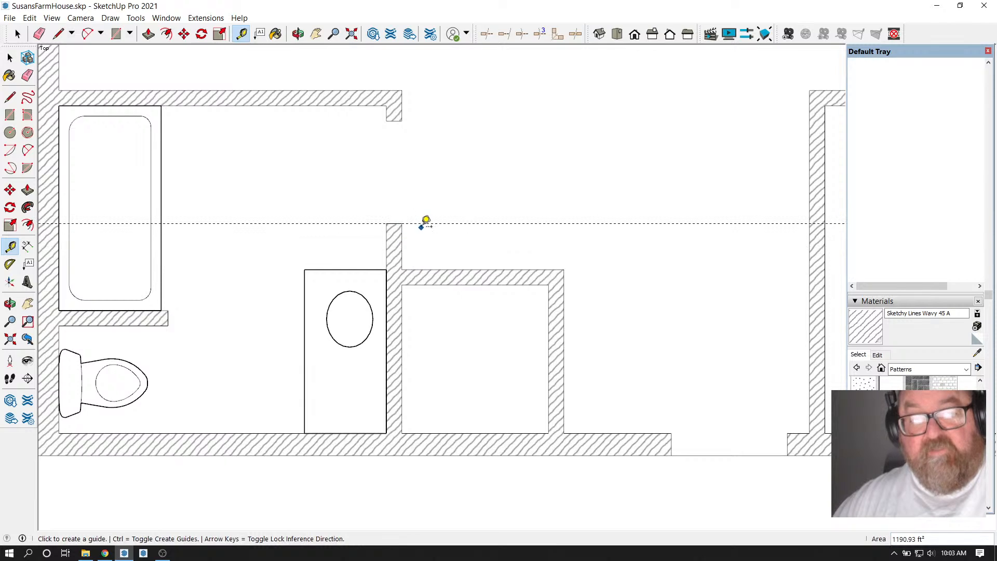
pyautogui.click(422, 224)
pyautogui.write('4')
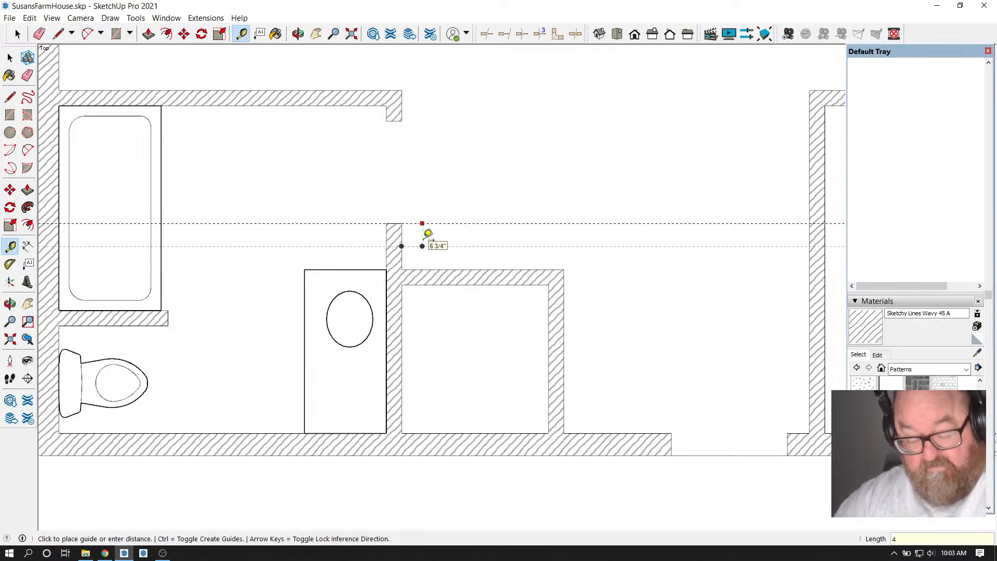
pyautogui.write('.5')
pyautogui.press('Return')
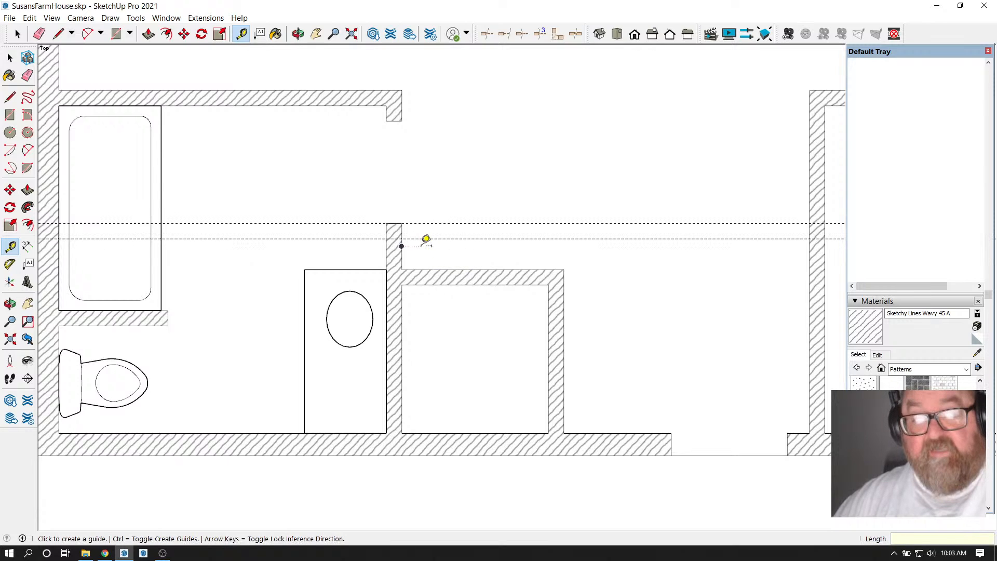
pyautogui.click(422, 240)
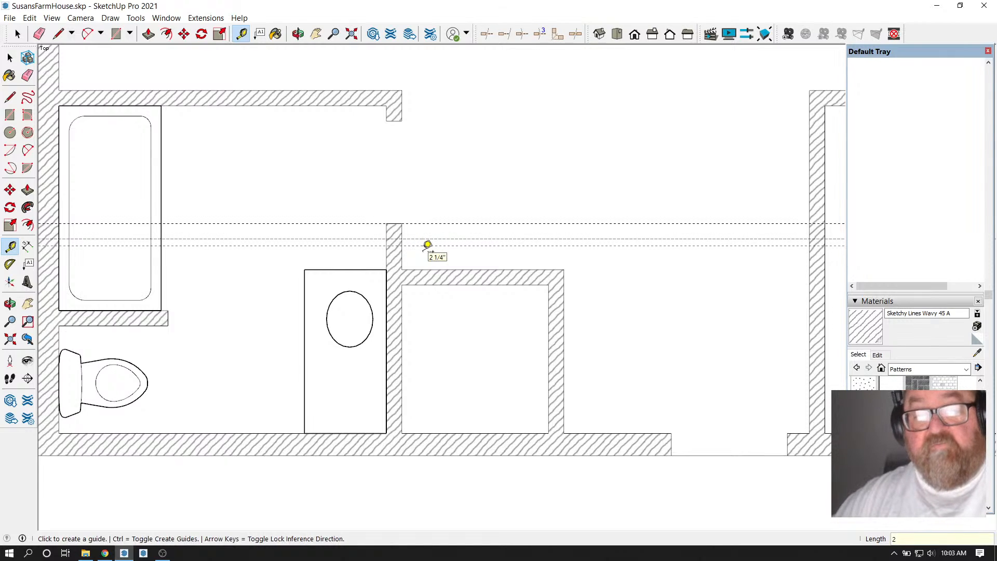
pyautogui.click(39, 34)
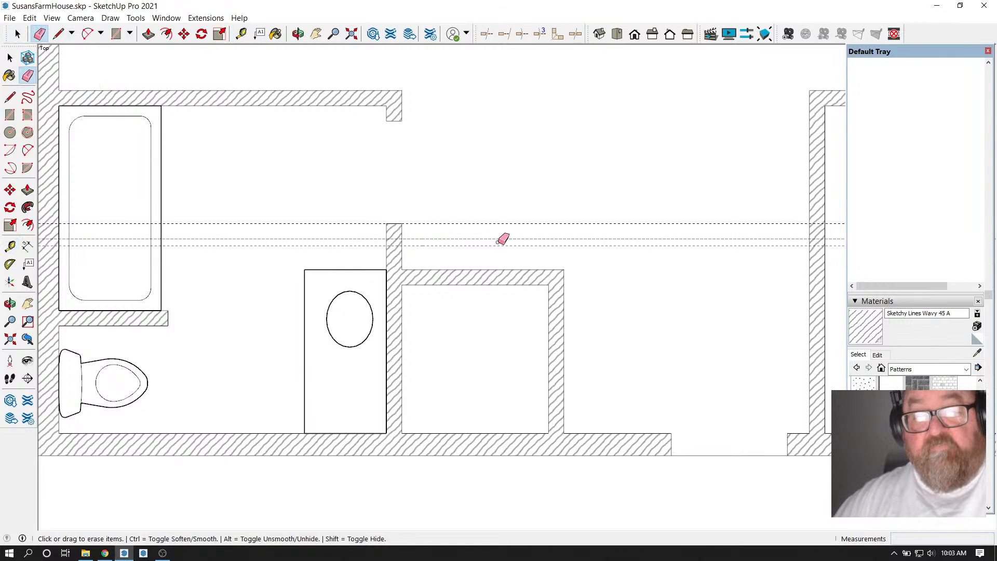
pyautogui.moveTo(503, 239); pyautogui.dragTo(497, 208)
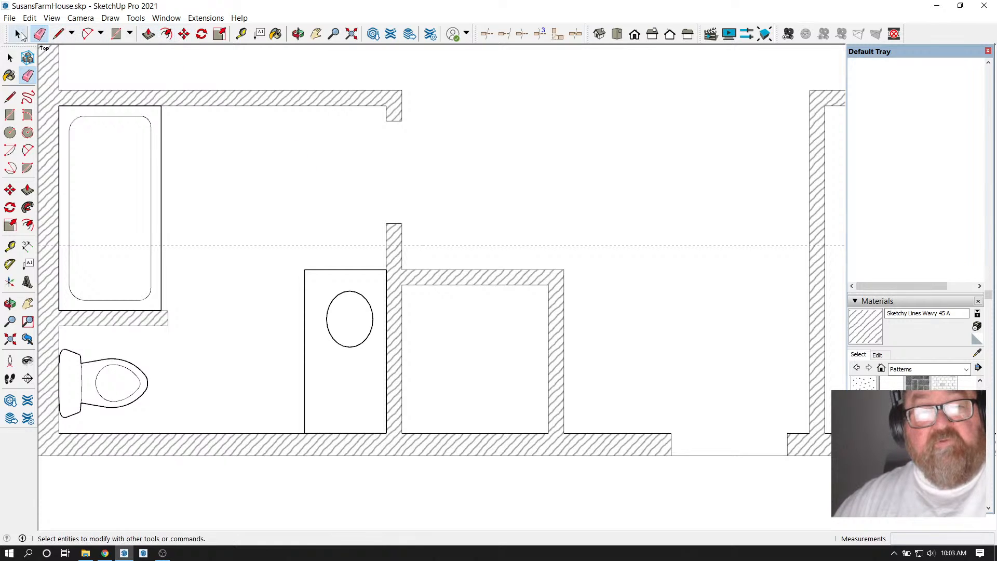
# Move both edges of the closet's upper wall 6" upward toward the guide
pyautogui.click(19, 34)
pyautogui.moveTo(394, 262); pyautogui.dragTo(597, 315)
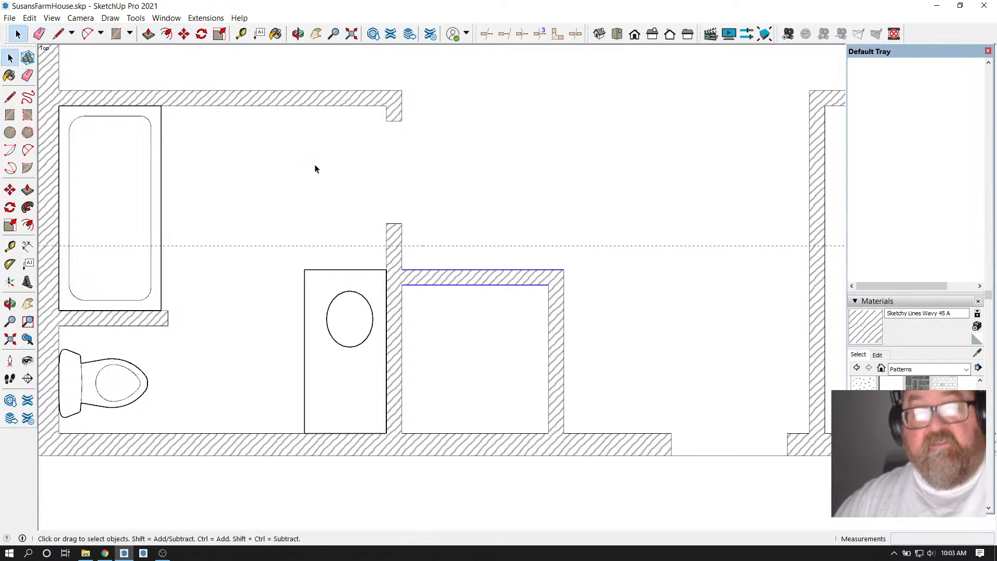
pyautogui.click(184, 34)
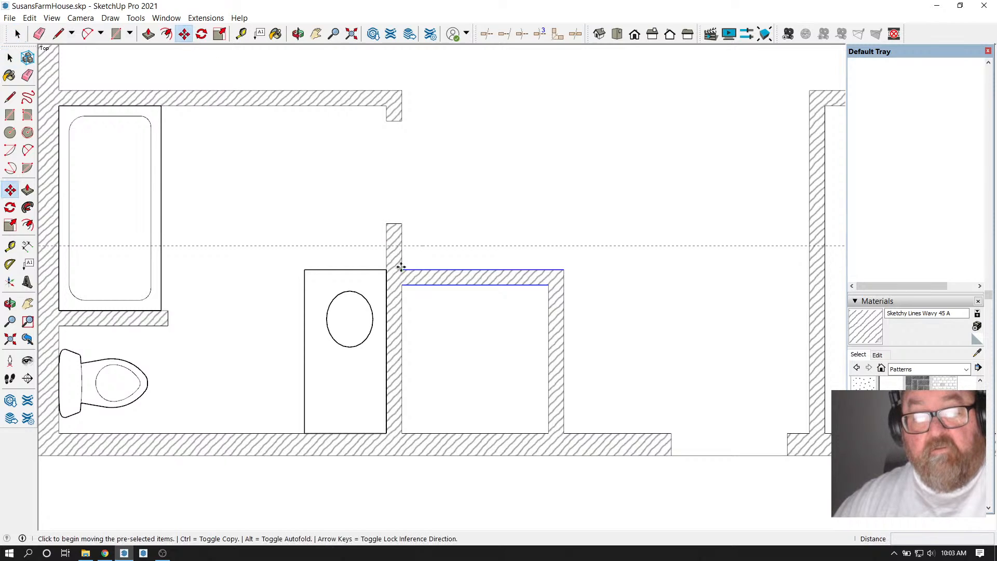
pyautogui.click(400, 266)
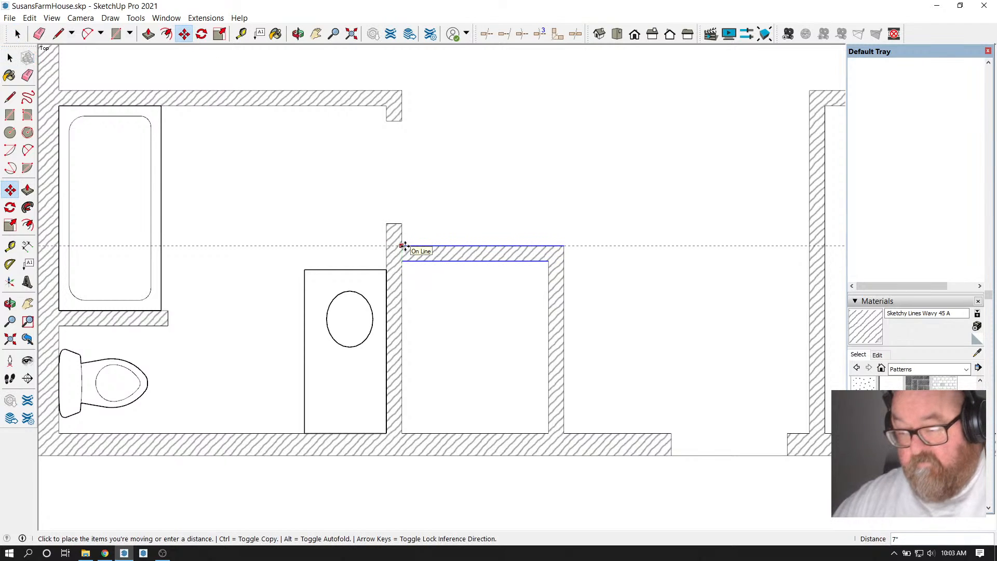
pyautogui.write('6')
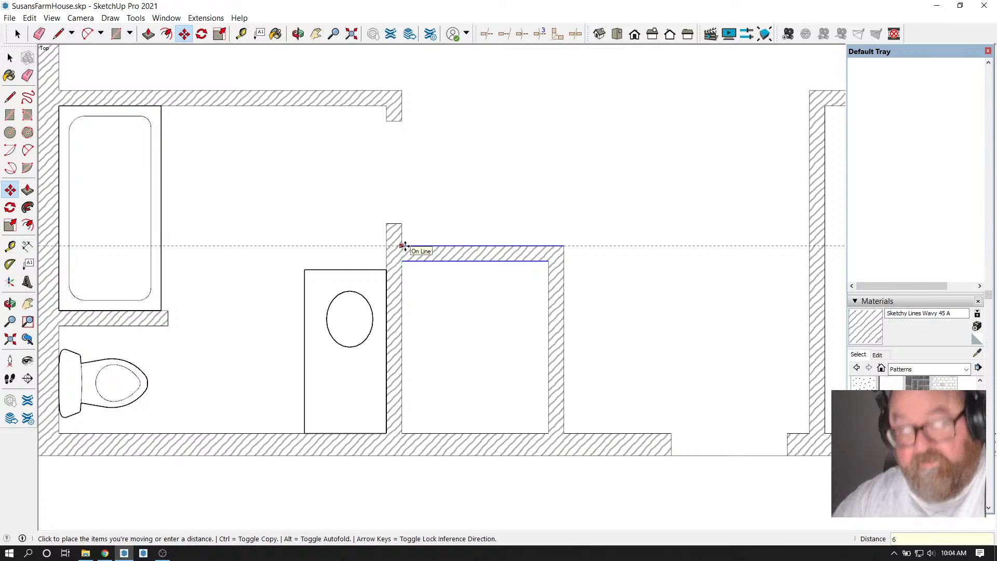
pyautogui.press('Return')
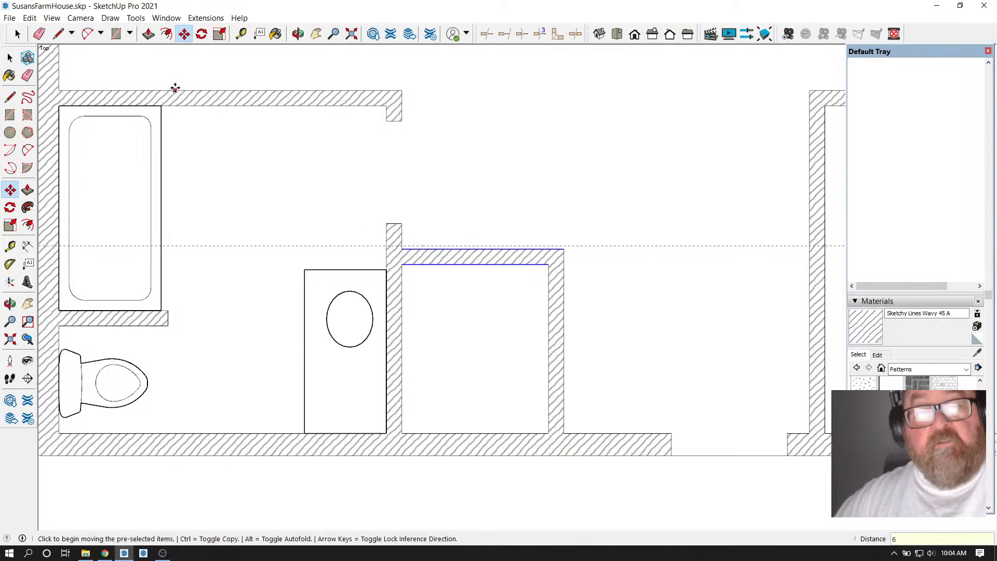
# Place a horizontal guide through the midpoint of the closet's right wall
pyautogui.click(241, 34)
pyautogui.click(429, 251)
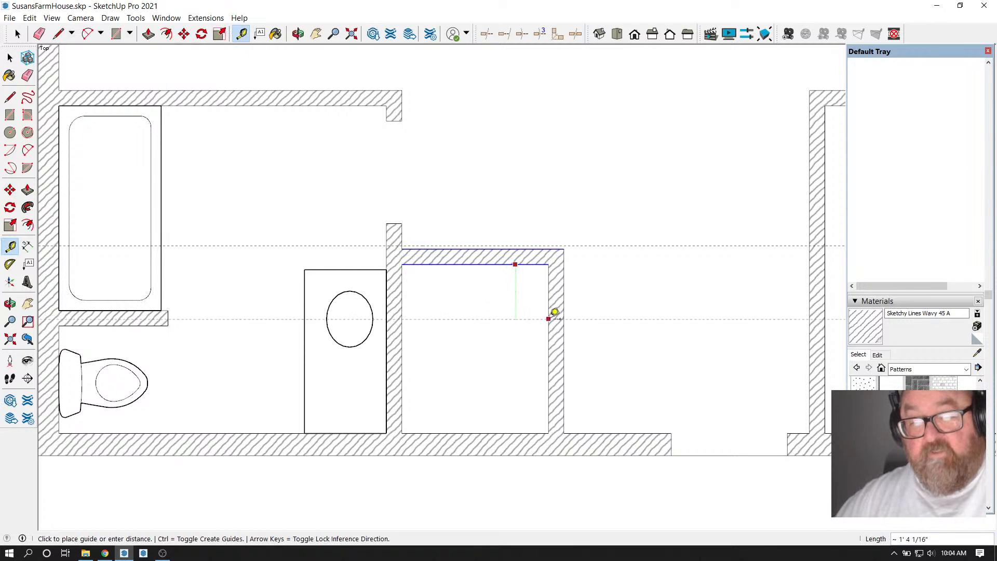
pyautogui.click(546, 349)
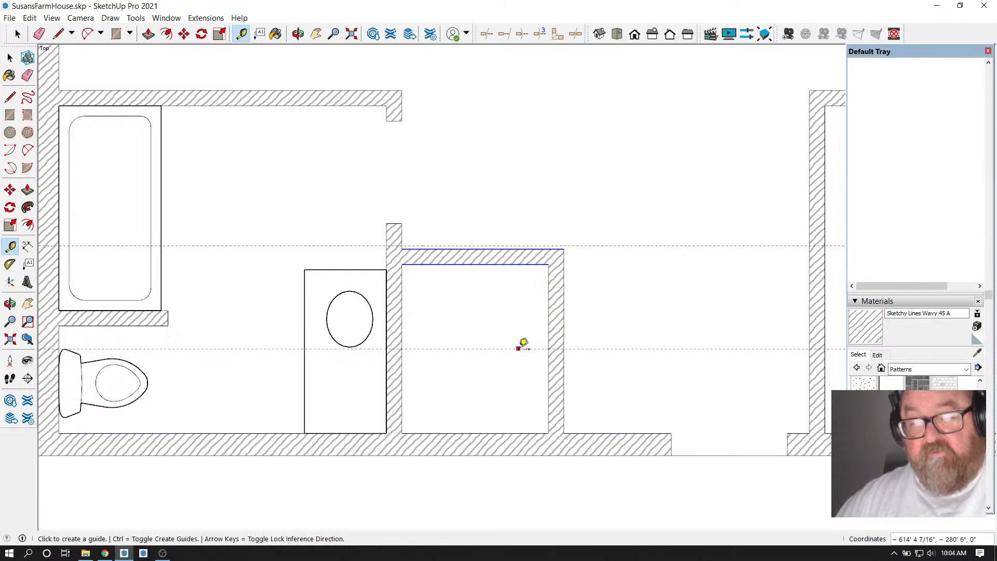
# Place guides 16" above and below the closet's centre guide
pyautogui.click(518, 348)
pyautogui.write('1')
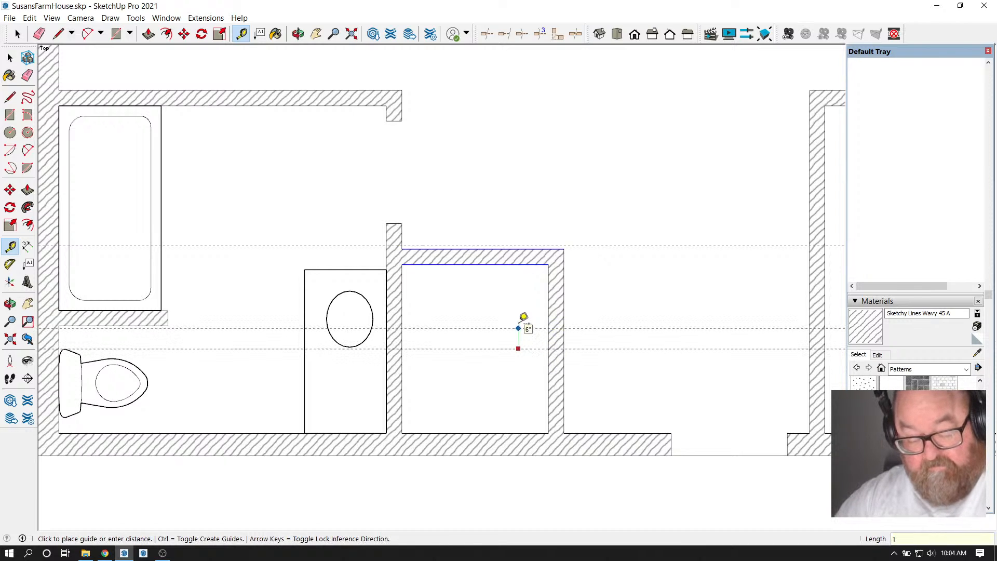
pyautogui.write('6')
pyautogui.press('Return')
pyautogui.click(519, 348)
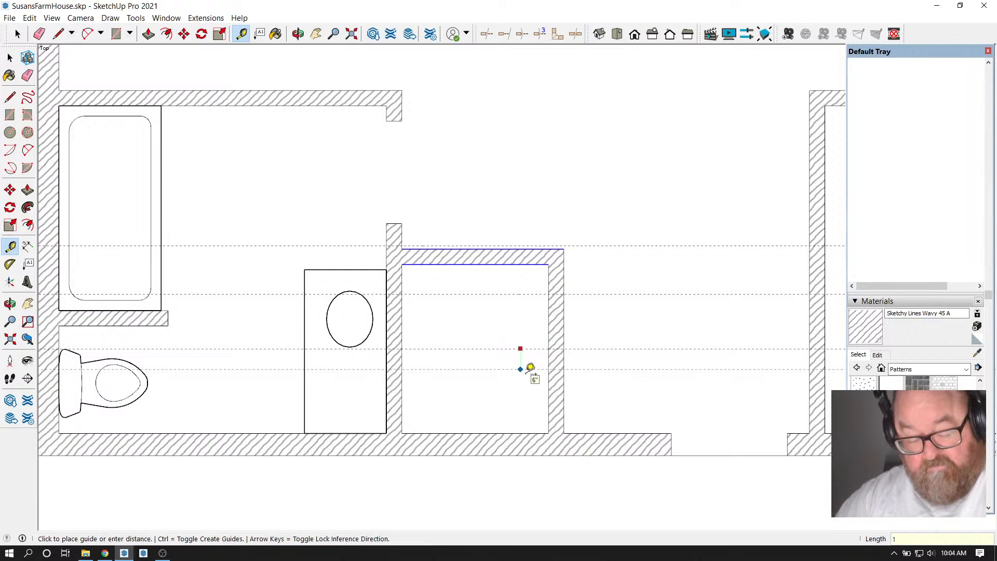
pyautogui.press('Return')
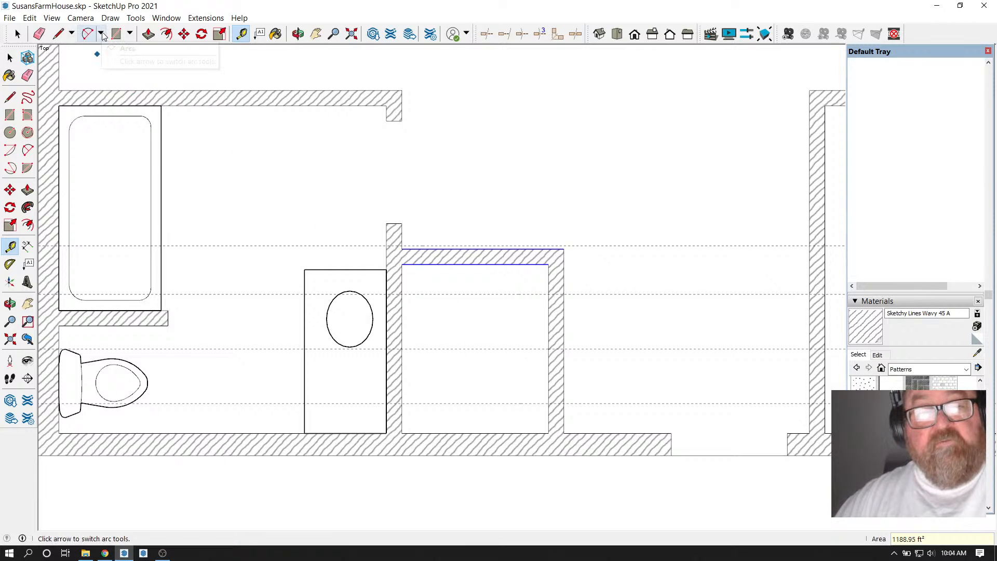
# Erase the two 16" offset guides above and below the closet's centre guide
pyautogui.click(39, 34)
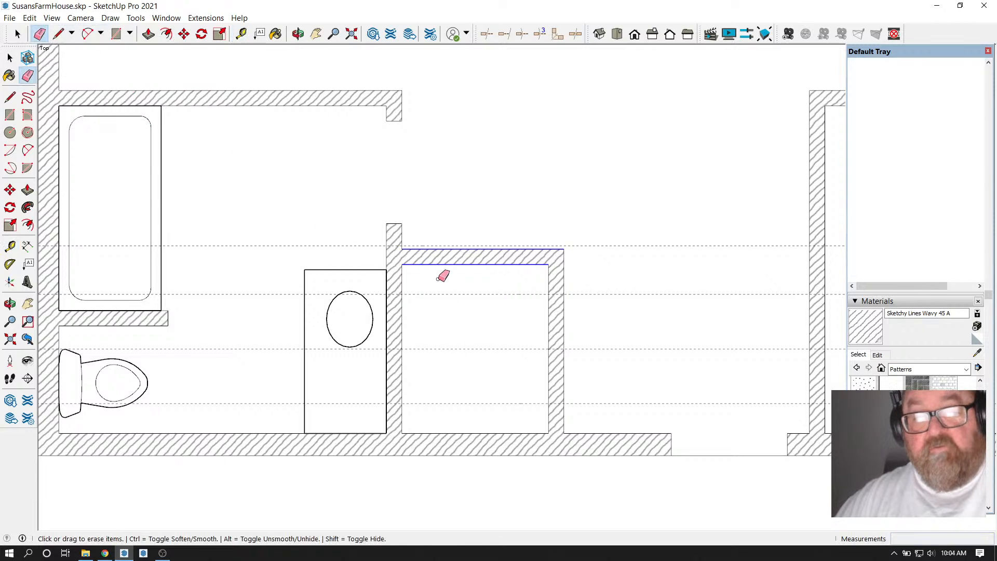
pyautogui.click(444, 294)
pyautogui.click(456, 402)
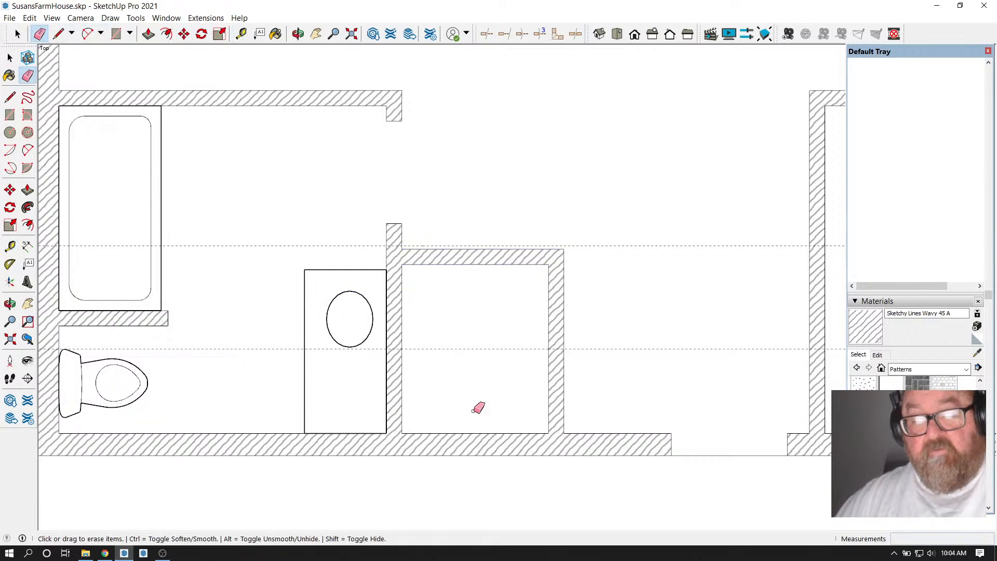
# Place guides 15" above and below the closet's centre guide to mark the door opening
pyautogui.click(240, 34)
pyautogui.click(479, 348)
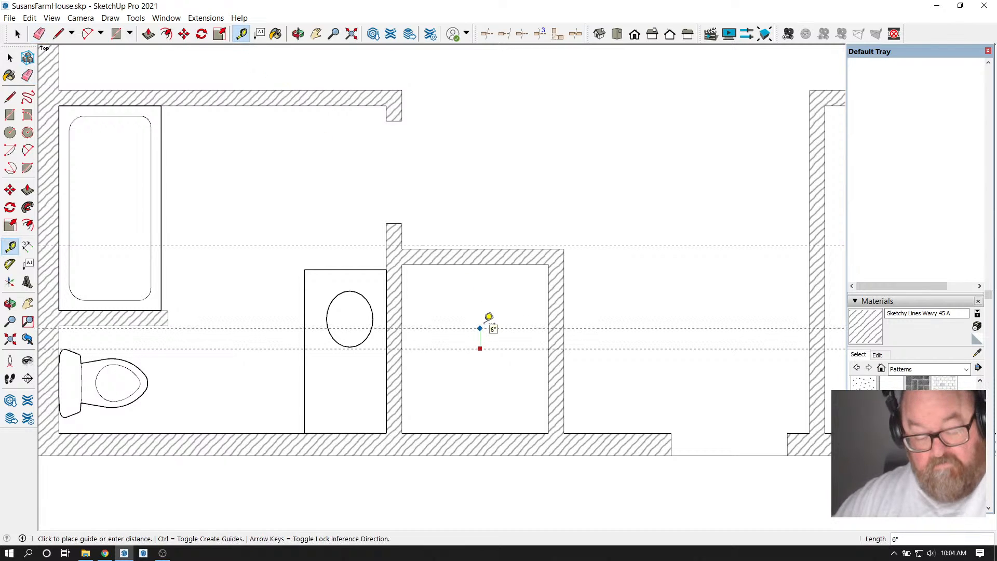
pyautogui.write('15')
pyautogui.press('Return')
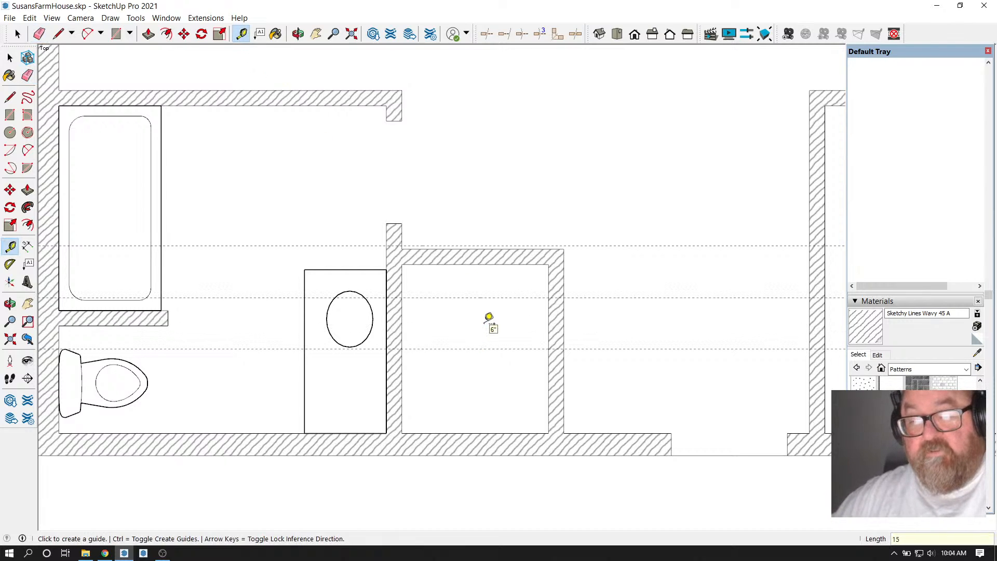
pyautogui.click(490, 348)
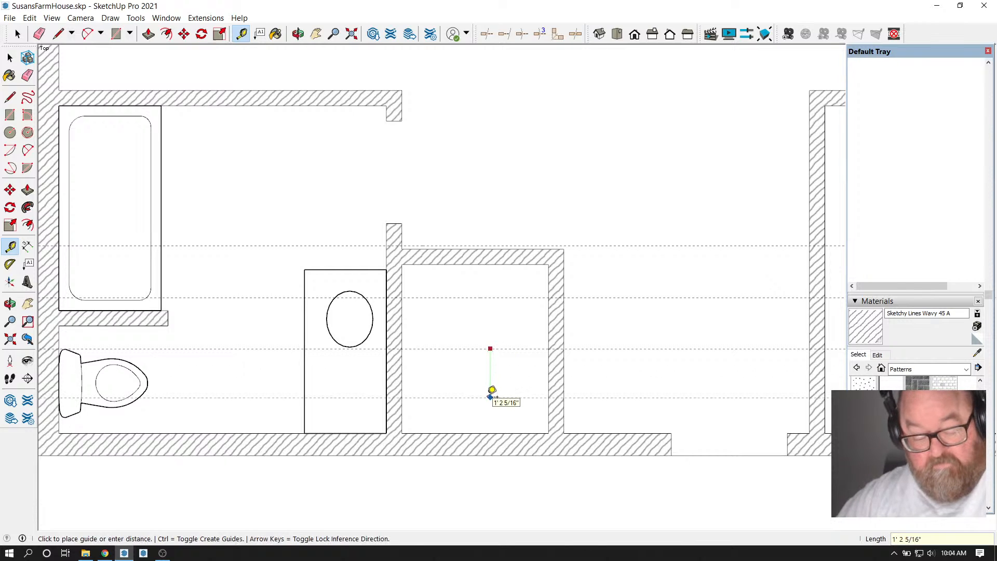
pyautogui.write('15')
pyautogui.press('Return')
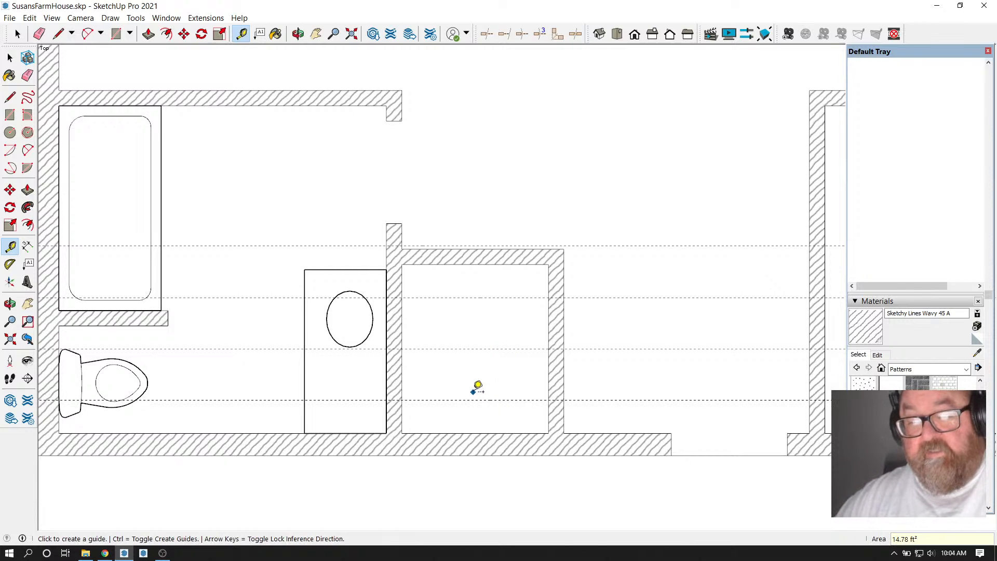
# Erase the lower door-opening guide and place it again at the same offset below the closet's centre guide
pyautogui.click(39, 34)
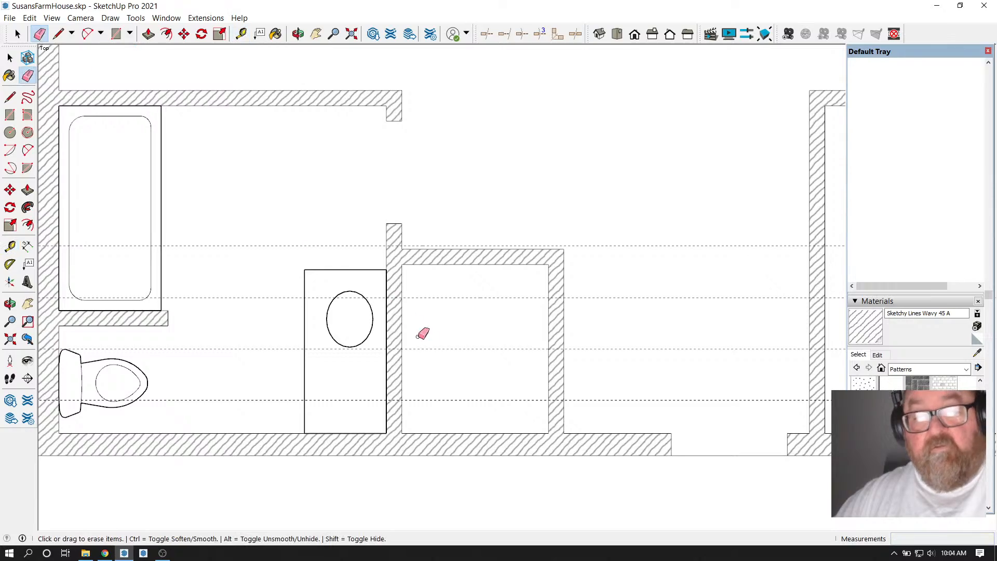
pyautogui.click(184, 33)
pyautogui.click(241, 33)
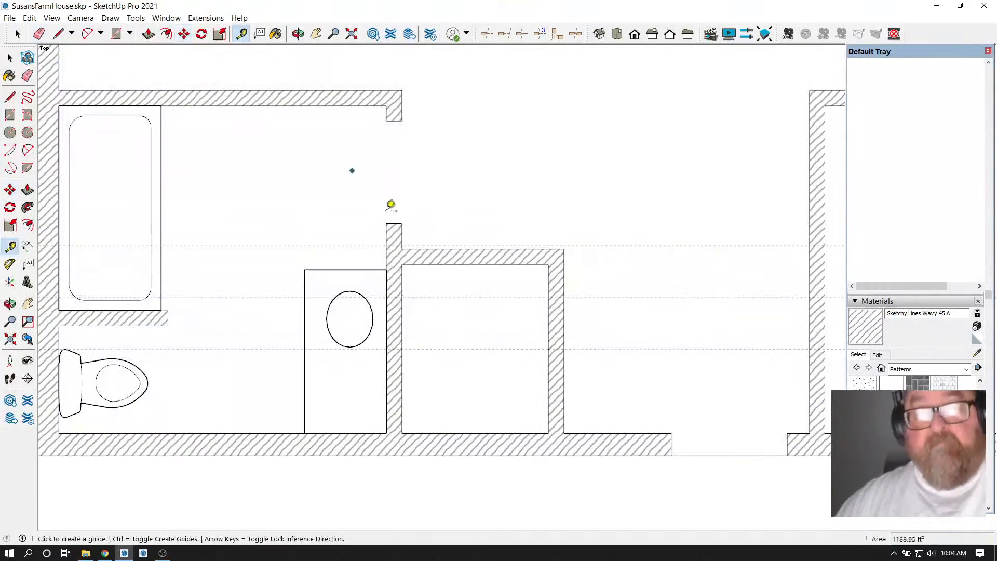
pyautogui.click(500, 348)
pyautogui.write('1')
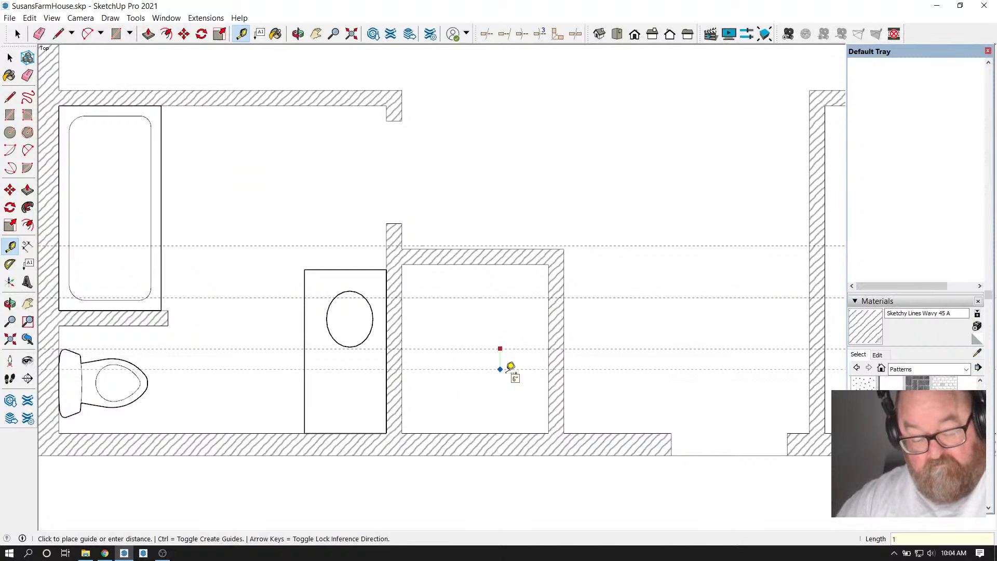
pyautogui.write('88.95')
pyautogui.press('Return')
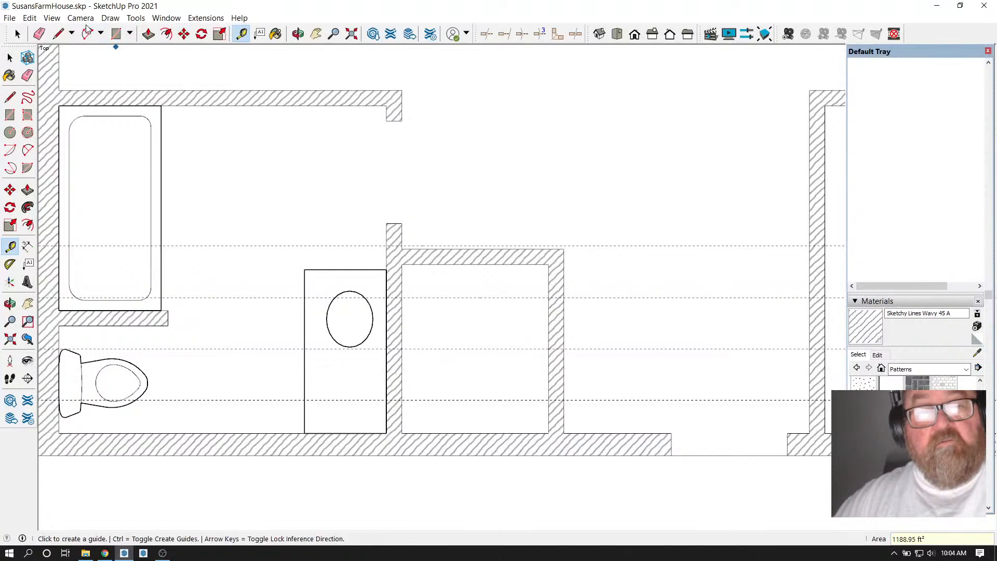
# Draw two 4 1/2" lines across the closet's right wall at the upper and lower door-opening guides
pyautogui.click(58, 33)
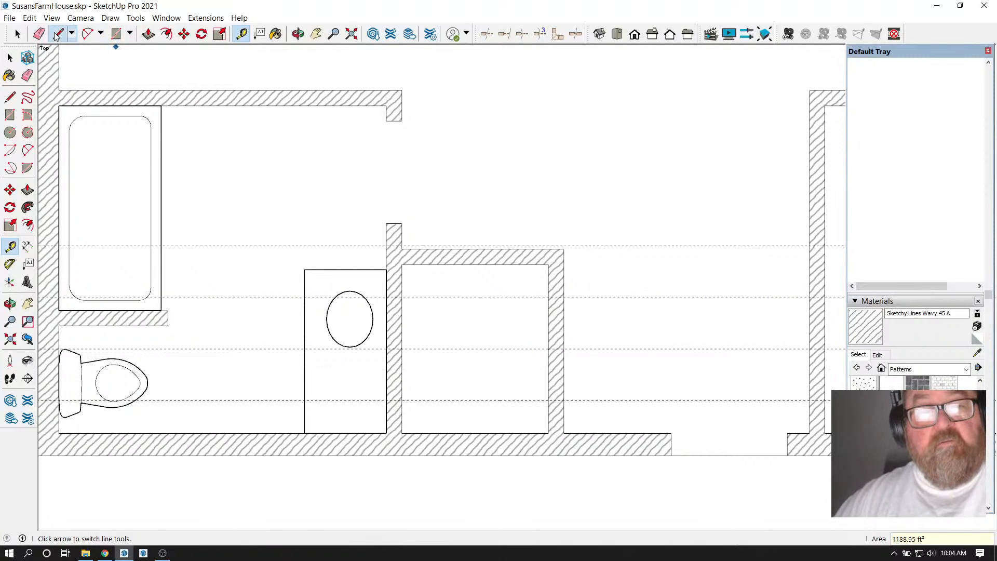
pyautogui.click(549, 298)
pyautogui.click(564, 298)
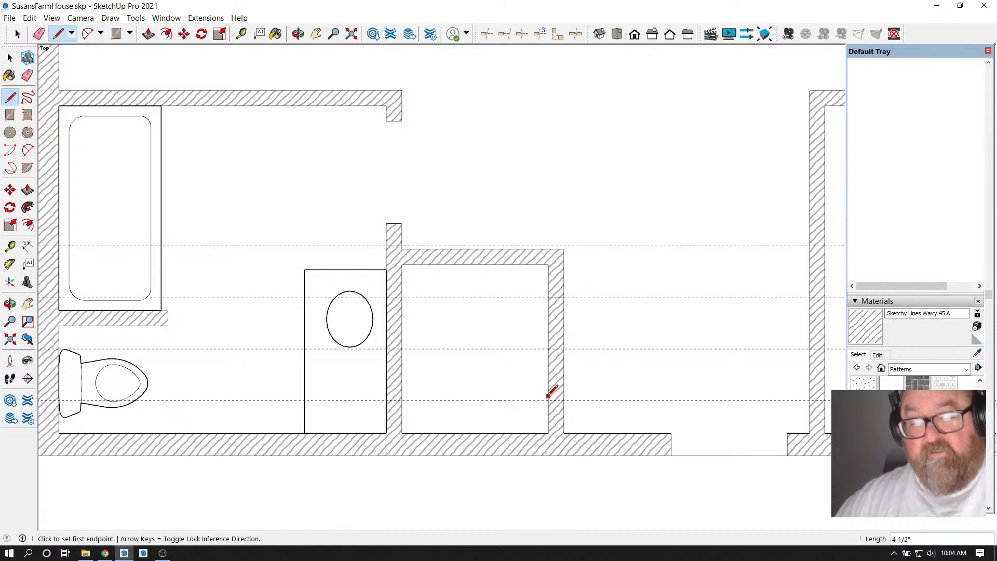
pyautogui.click(549, 399)
pyautogui.click(564, 400)
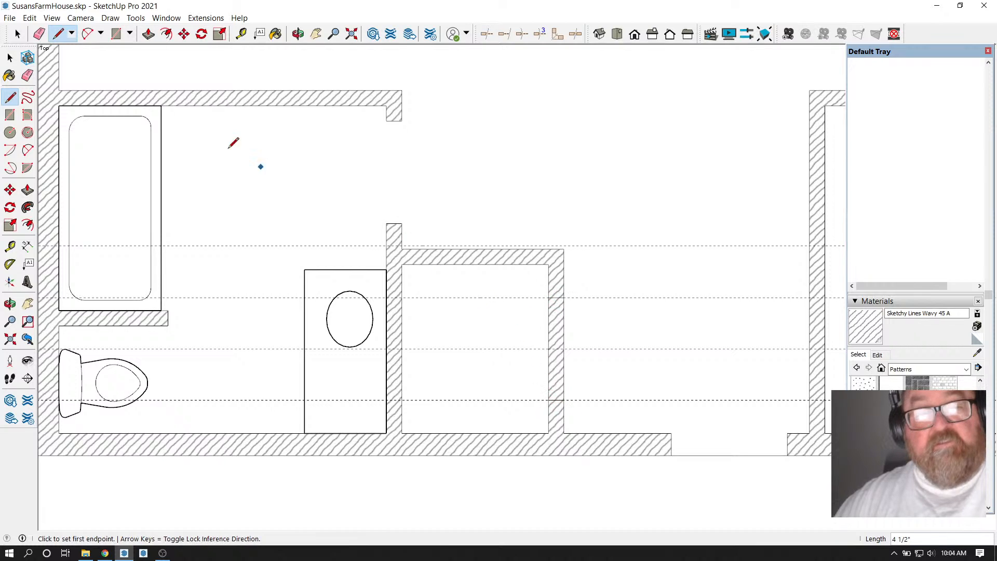
# Erase the right wall's edges between the two lines to open the closet doorway, and erase all remaining guides
pyautogui.click(39, 34)
pyautogui.moveTo(489, 399)
pyautogui.mouseDown()
pyautogui.moveTo(511, 350)
pyautogui.moveTo(580, 343)
pyautogui.mouseUp()
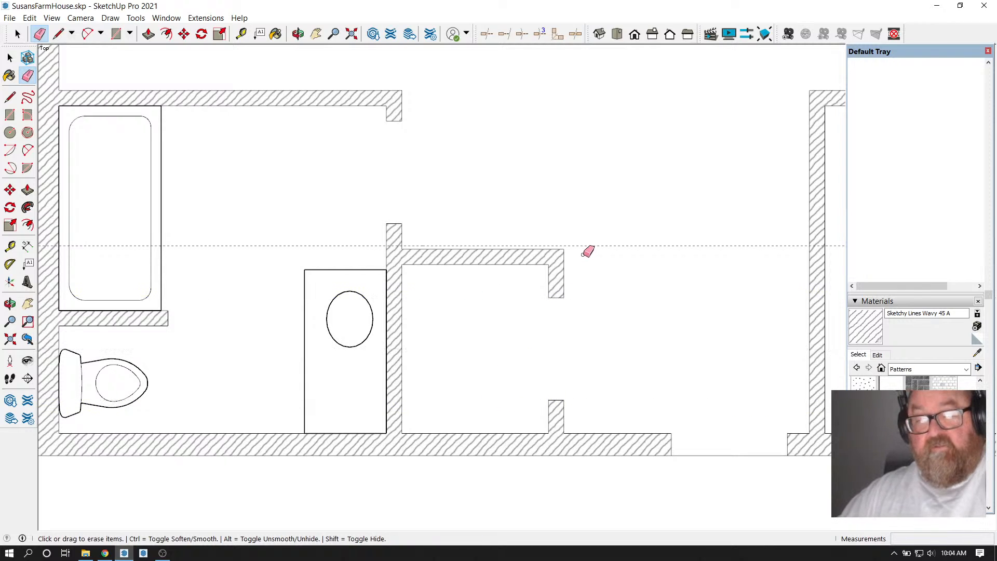
pyautogui.moveTo(589, 253); pyautogui.dragTo(587, 223)
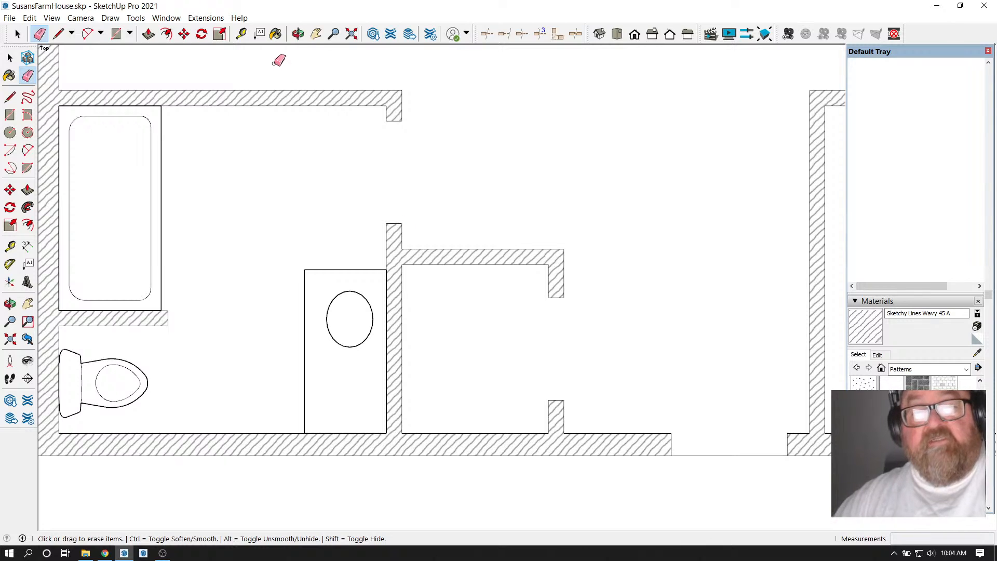
# Place a vertical guide 24" inside the closet from the inner face of its right wall
pyautogui.scroll(-2, 590, 234)
pyautogui.scroll(-1, 587, 236)
pyautogui.scroll(2, 507, 329)
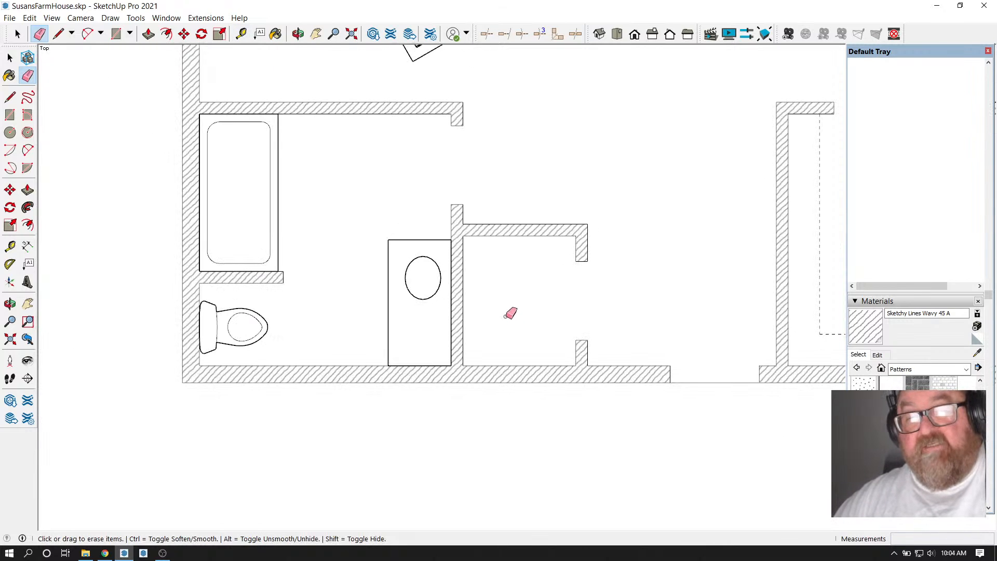
pyautogui.click(241, 34)
pyautogui.scroll(-1, 517, 244)
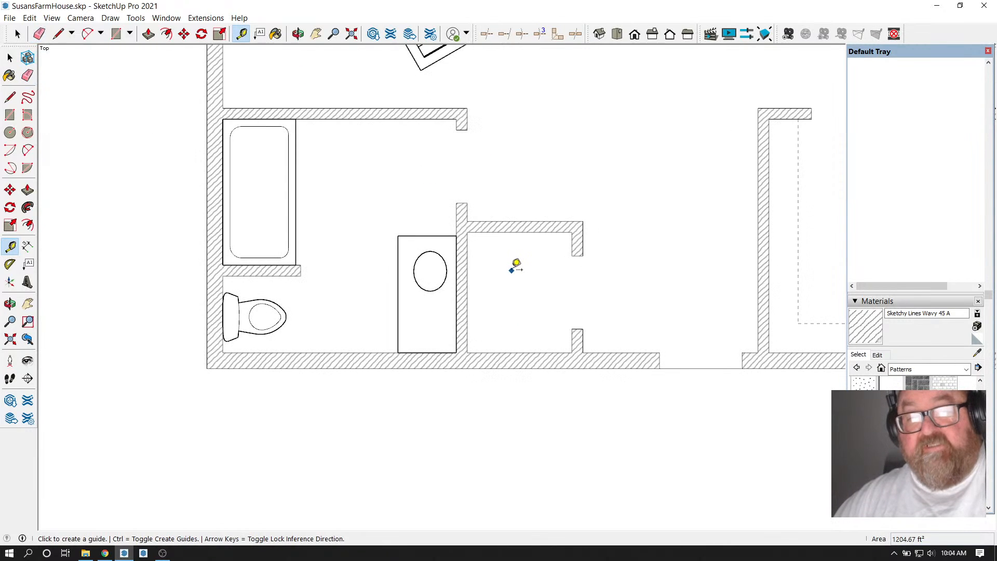
pyautogui.scroll(2, 514, 254)
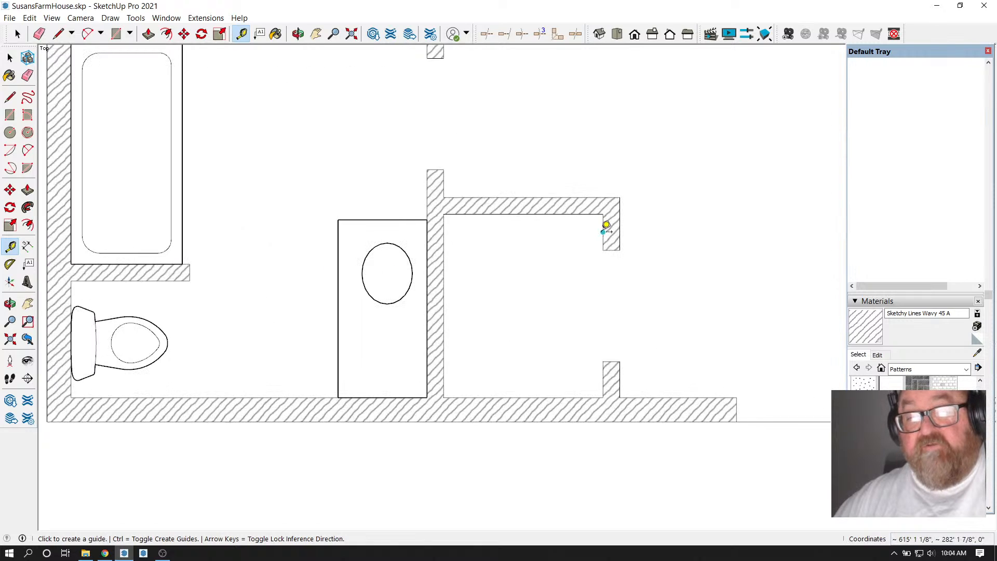
pyautogui.click(603, 232)
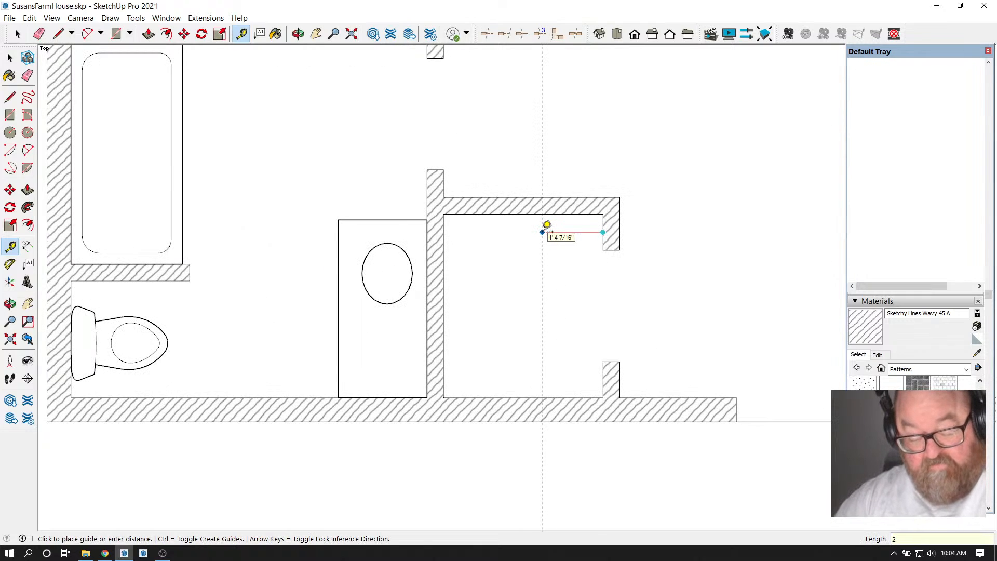
pyautogui.write('24')
pyautogui.press('Return')
pyautogui.scroll(-1, 549, 229)
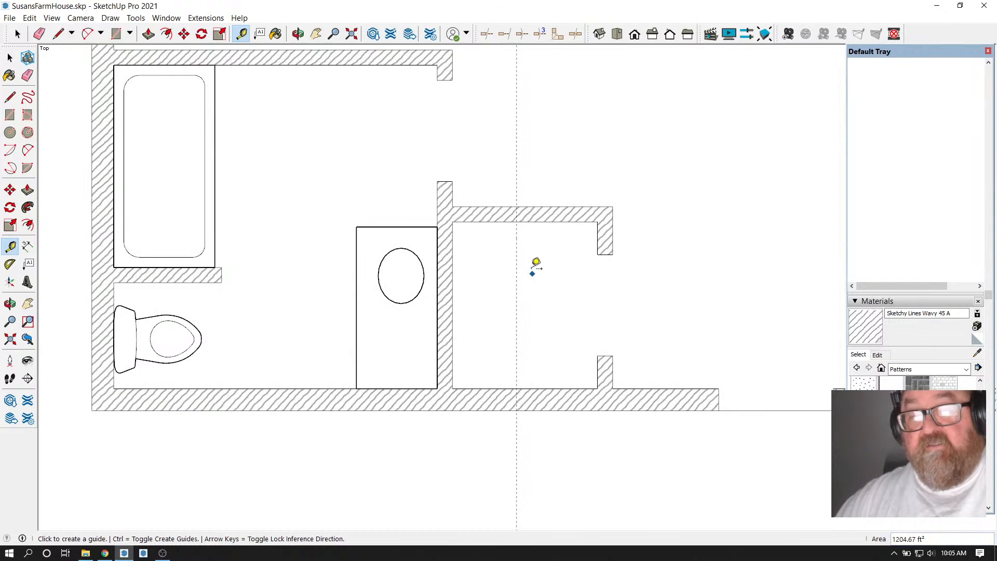
# Move the wall between the bathroom and closet, with its doorway stubs, 12" toward the closet
pyautogui.scroll(-2, 521, 274)
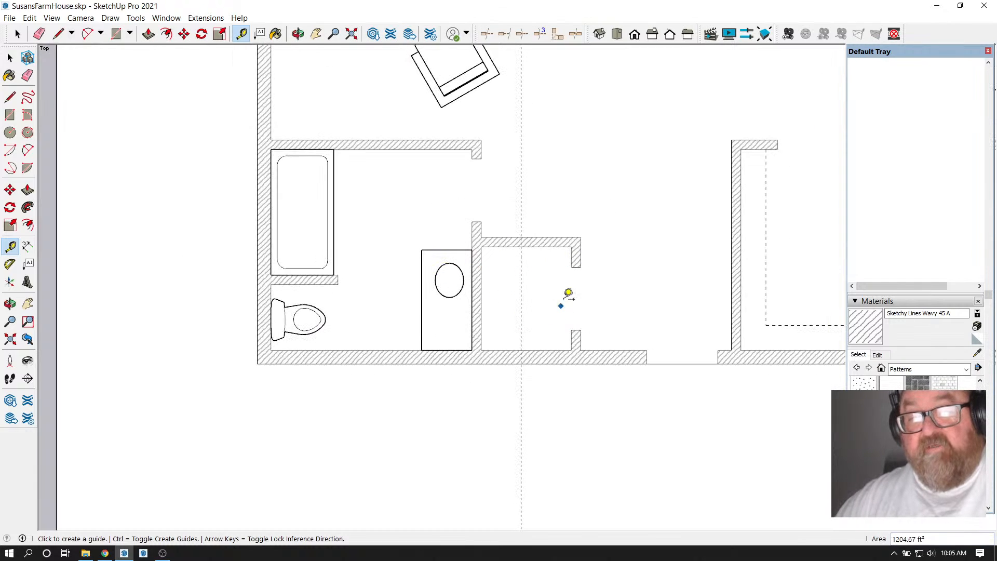
pyautogui.scroll(-1, 488, 274)
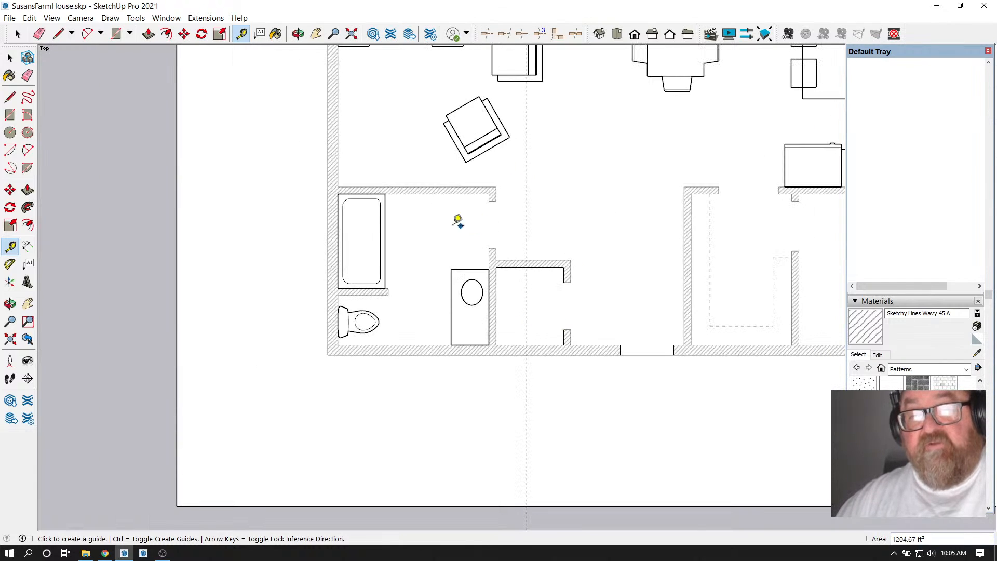
pyautogui.click(22, 38)
pyautogui.click(21, 37)
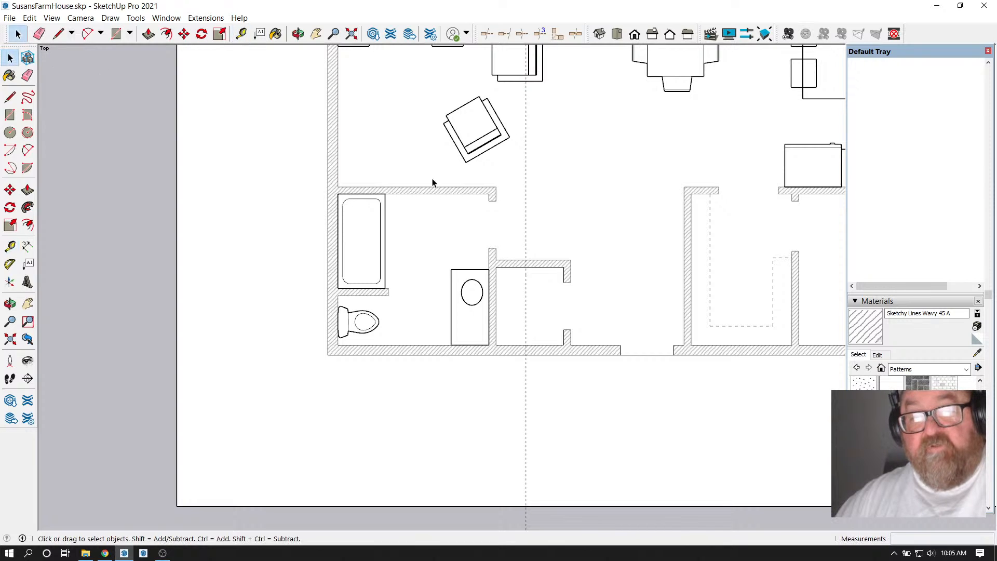
pyautogui.moveTo(429, 182); pyautogui.dragTo(522, 388)
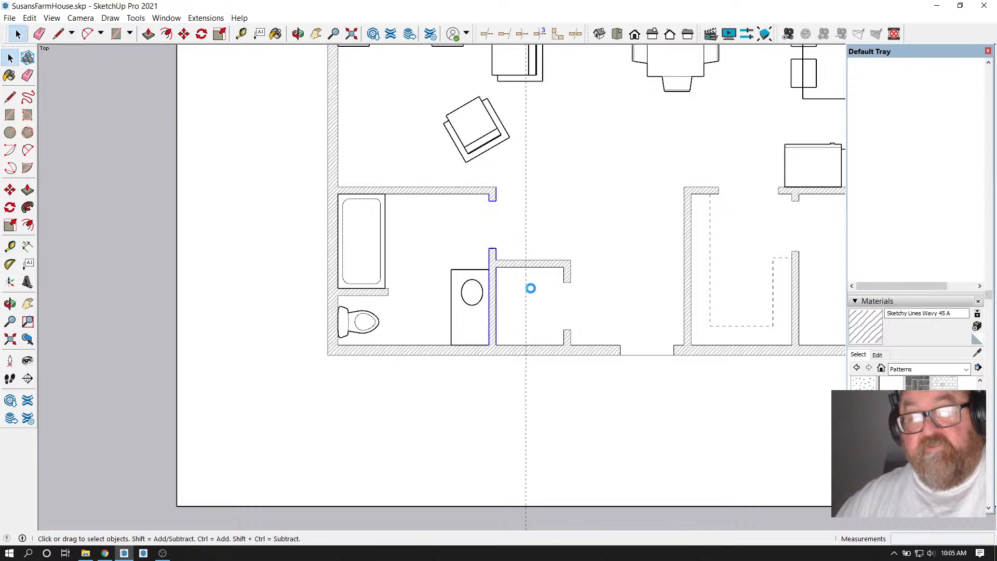
pyautogui.scroll(1, 515, 286)
pyautogui.click(185, 34)
pyautogui.scroll(2, 463, 234)
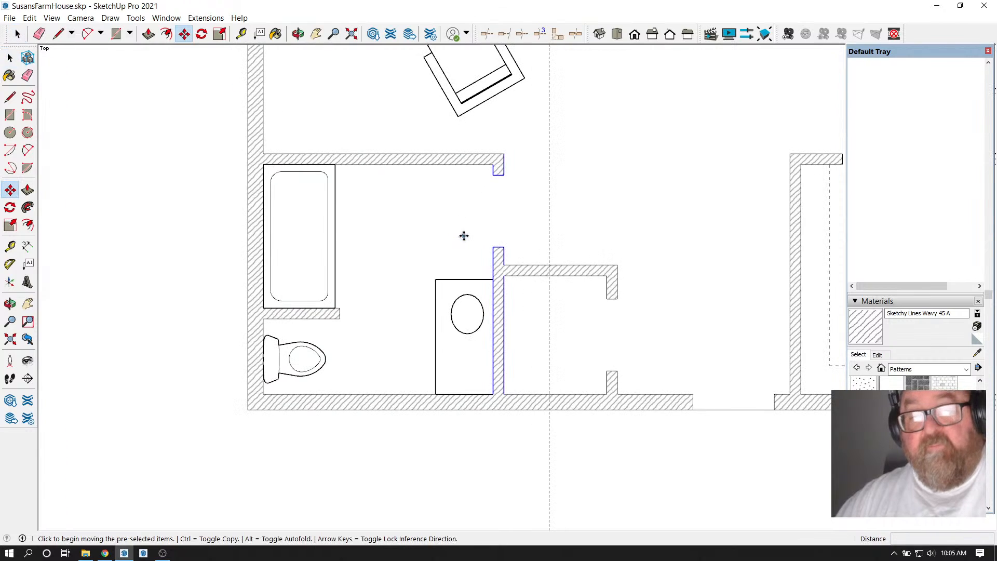
pyautogui.click(503, 276)
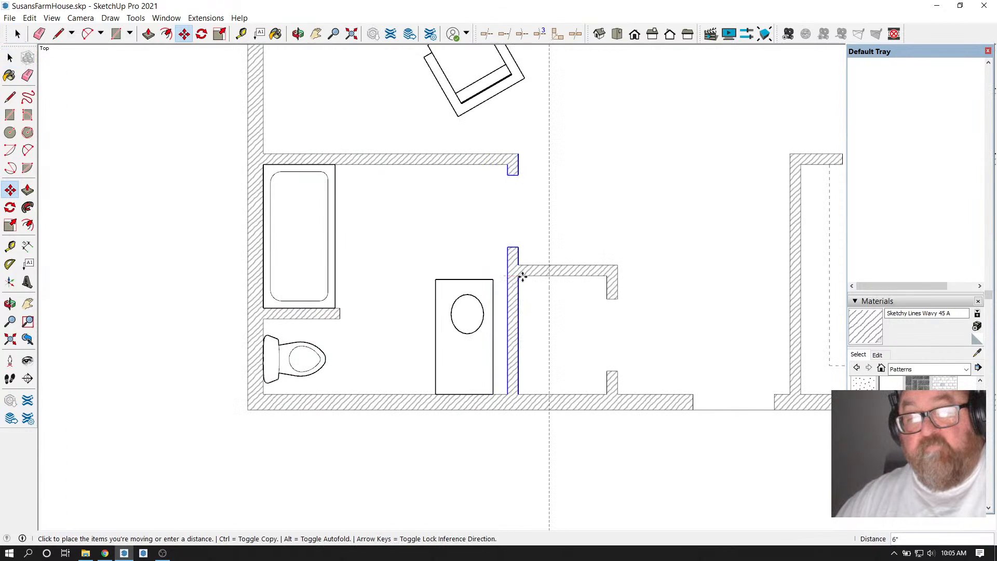
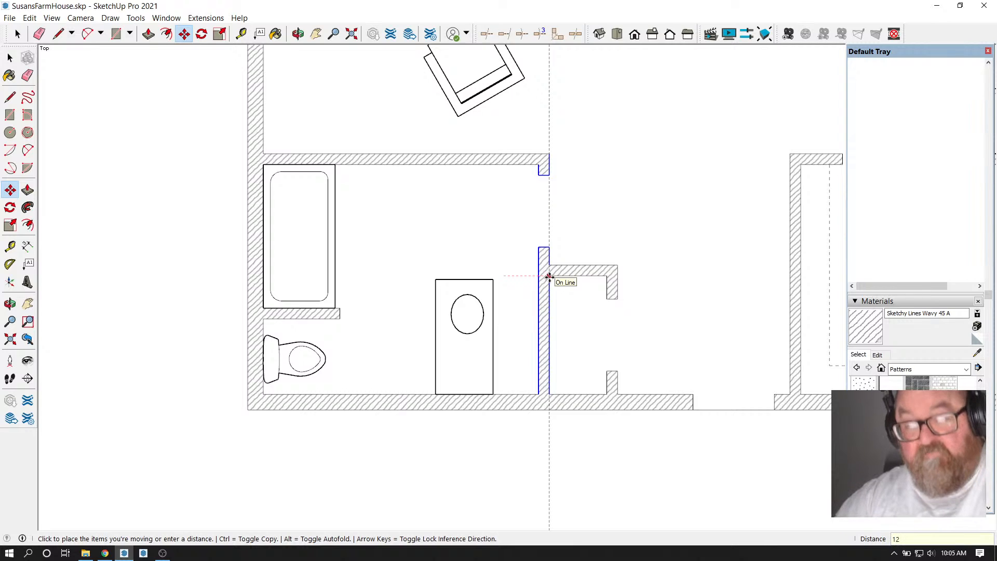
pyautogui.write('12')
pyautogui.press('Return')
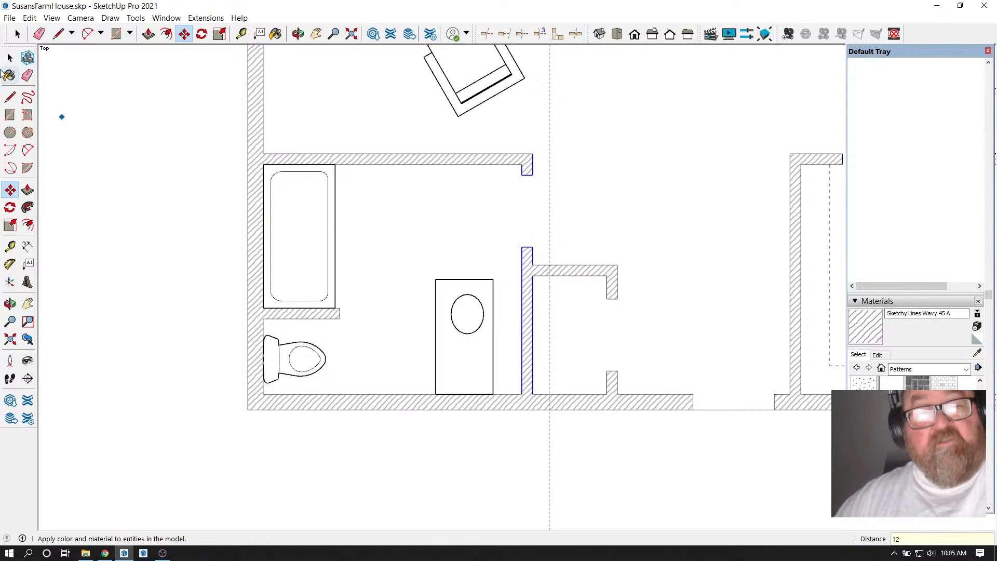
# Move the vanity and sink inside the bathroom group 1' right against the relocated wall, and close the group
pyautogui.click(17, 34)
pyautogui.click(436, 290)
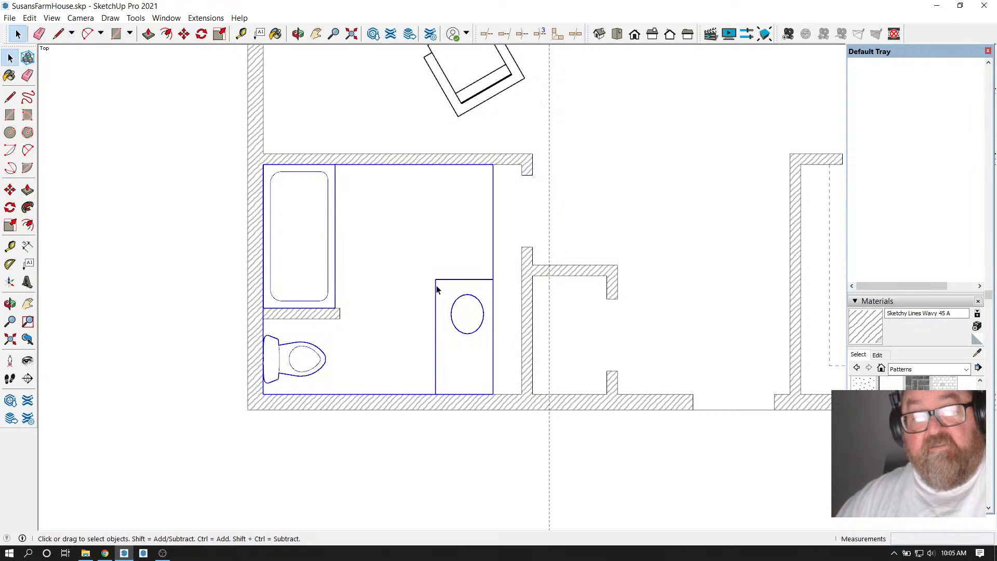
pyautogui.doubleClick(437, 290)
pyautogui.click(436, 296)
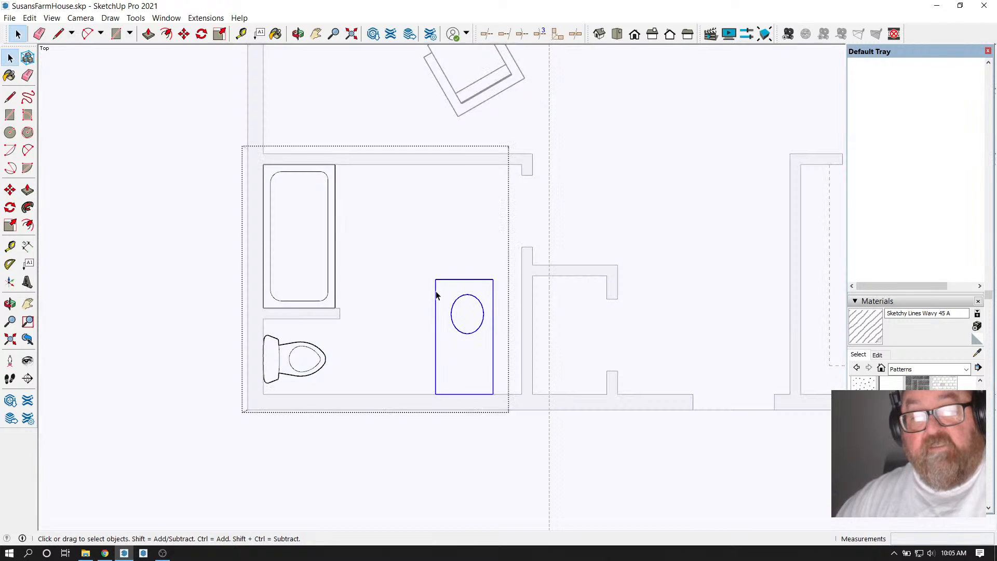
pyautogui.click(184, 33)
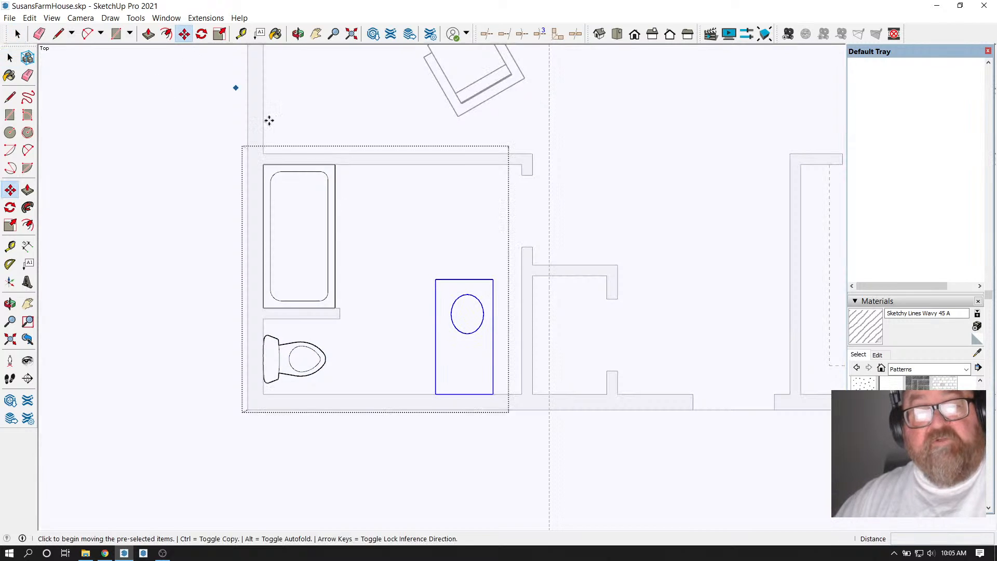
pyautogui.click(495, 391)
pyautogui.click(522, 394)
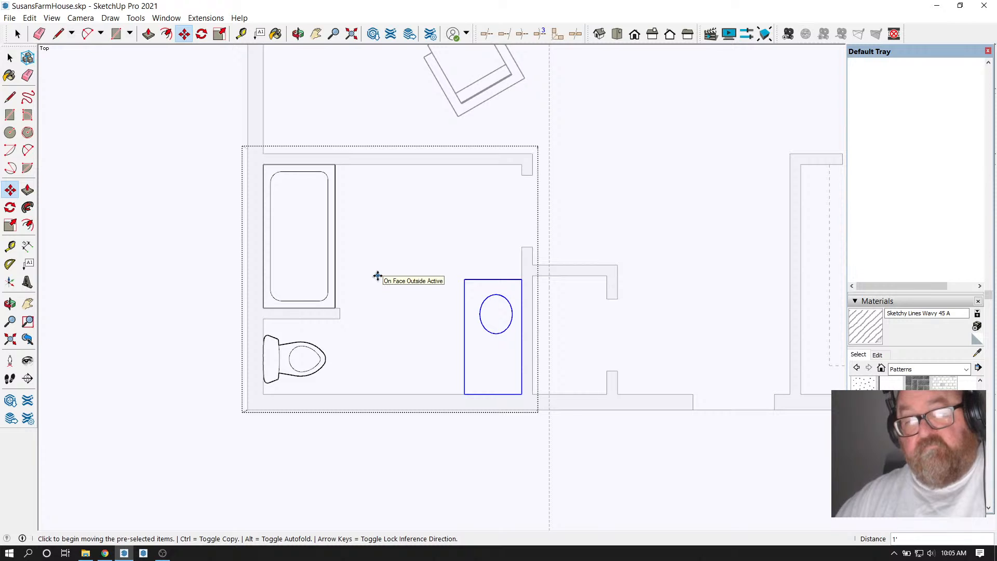
pyautogui.scroll(-4, 501, 379)
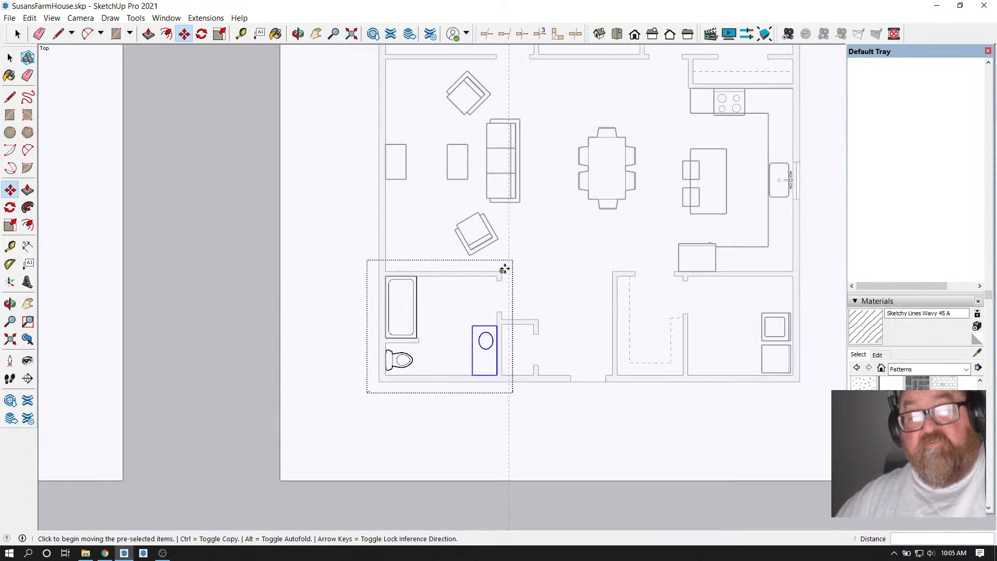
pyautogui.press('space')
pyautogui.click(255, 183)
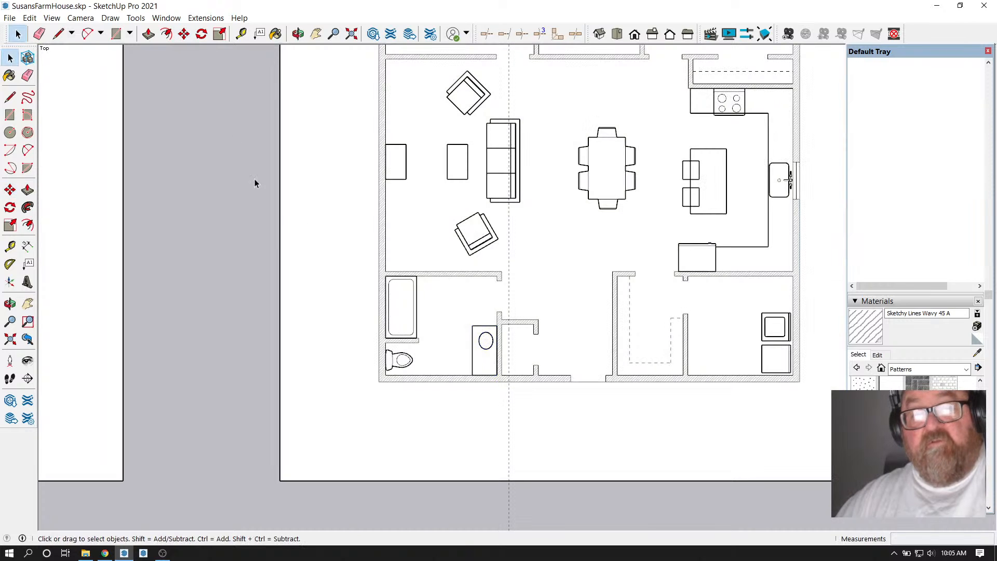
# Compare the bathroom and entry areas of the revised floor plan with those of the original plan beside it
pyautogui.scroll(3, 504, 416)
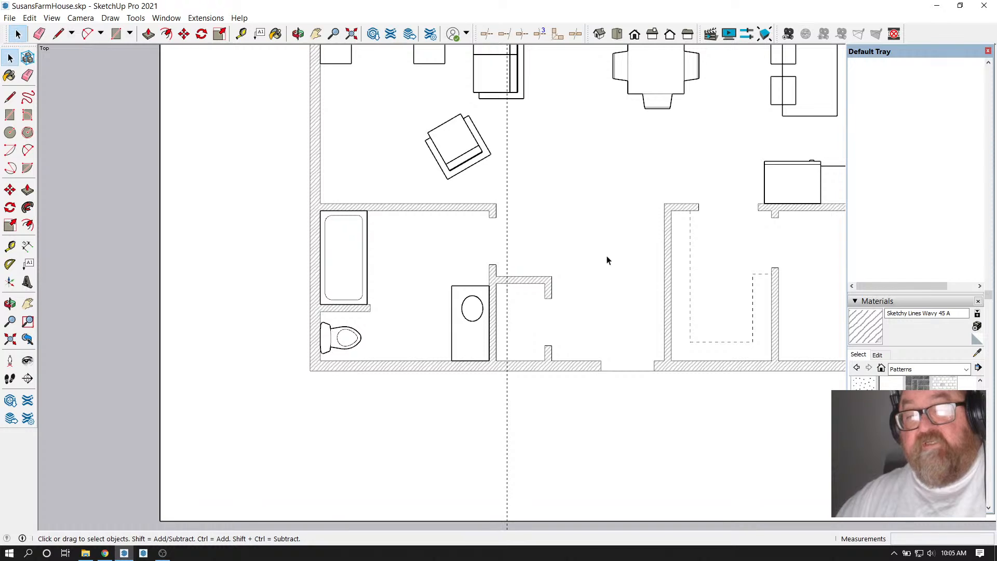
pyautogui.scroll(-2, 441, 447)
pyautogui.scroll(2, 485, 322)
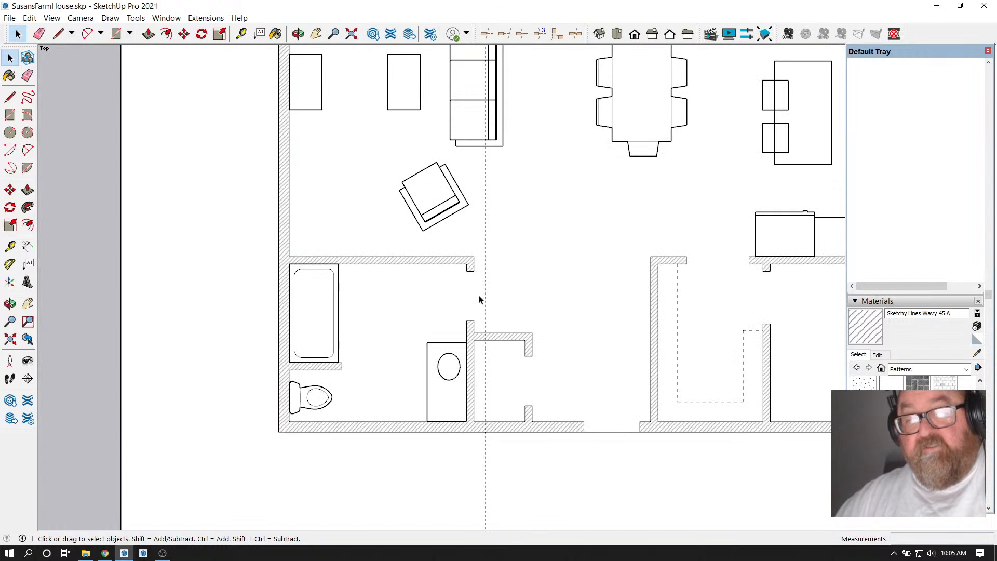
pyautogui.scroll(-5, 723, 356)
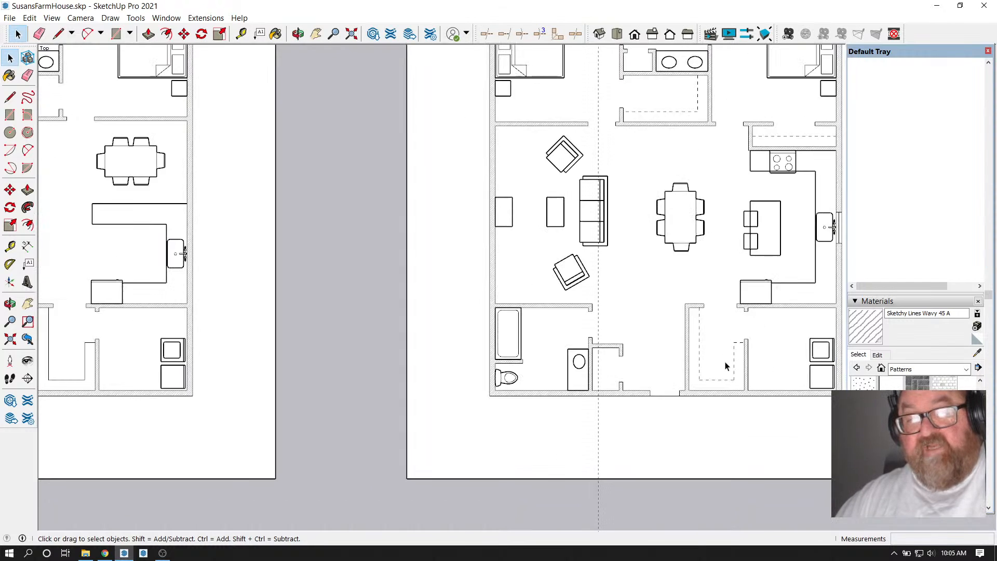
pyautogui.scroll(1, 146, 362)
pyautogui.scroll(1, 174, 361)
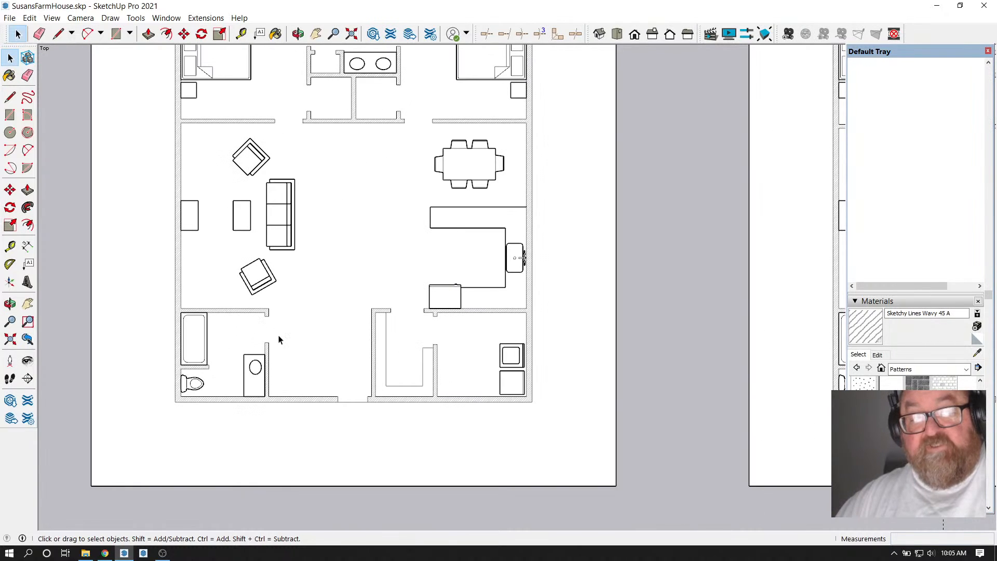
pyautogui.scroll(-3, 247, 339)
pyautogui.scroll(1, 204, 380)
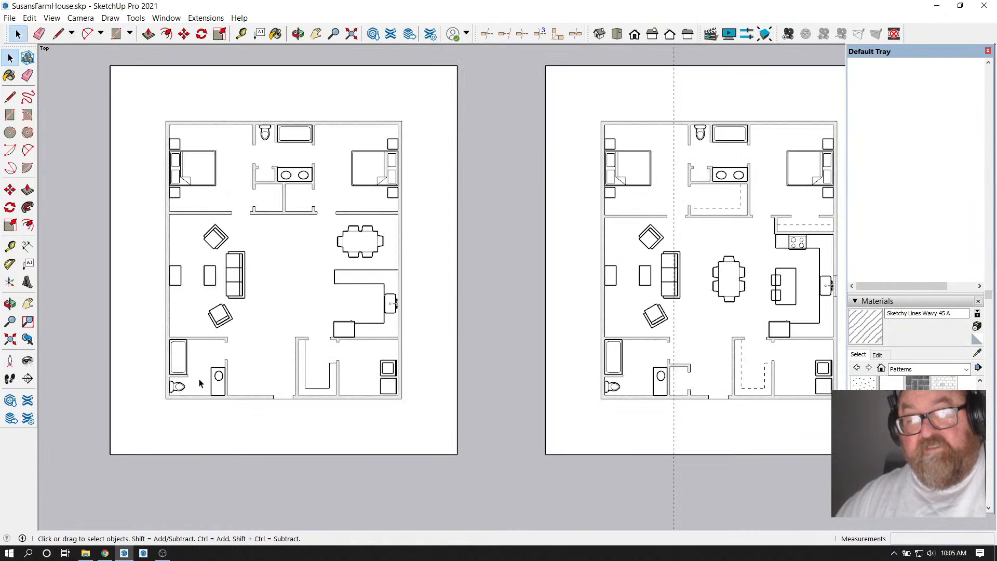
pyautogui.scroll(2, 202, 379)
pyautogui.scroll(-1, 217, 363)
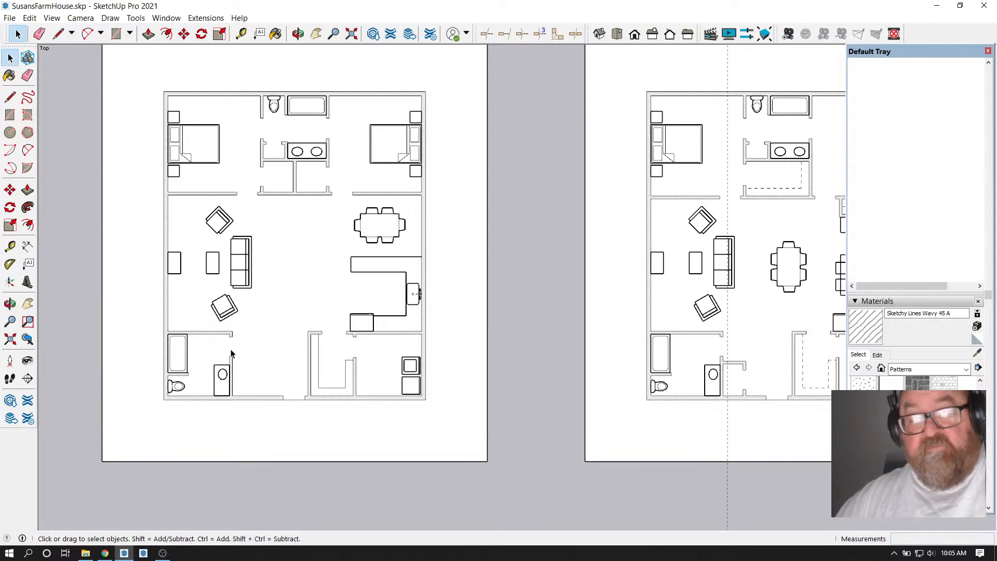
pyautogui.scroll(3, 208, 372)
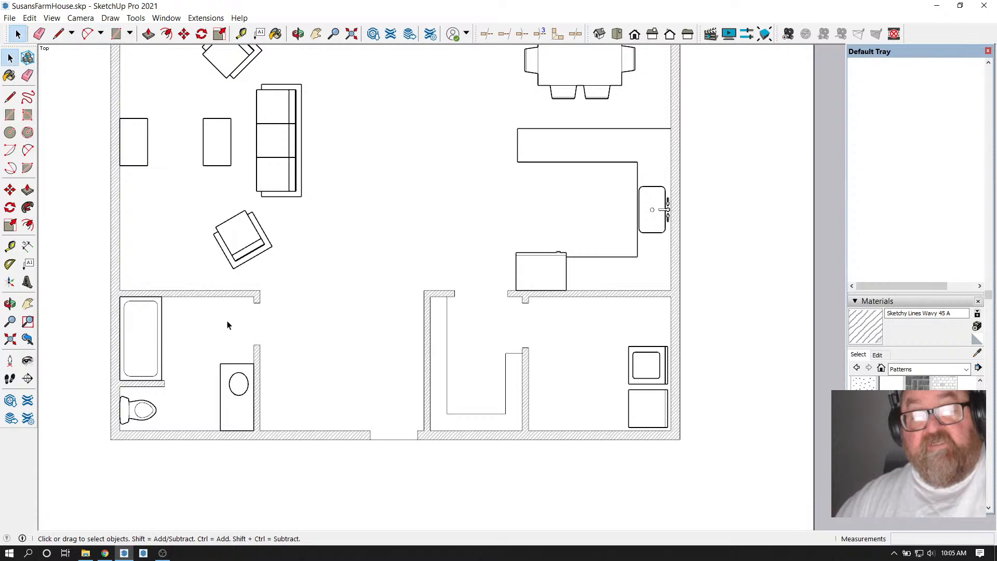
pyautogui.scroll(-1, 260, 381)
pyautogui.scroll(-4, 196, 371)
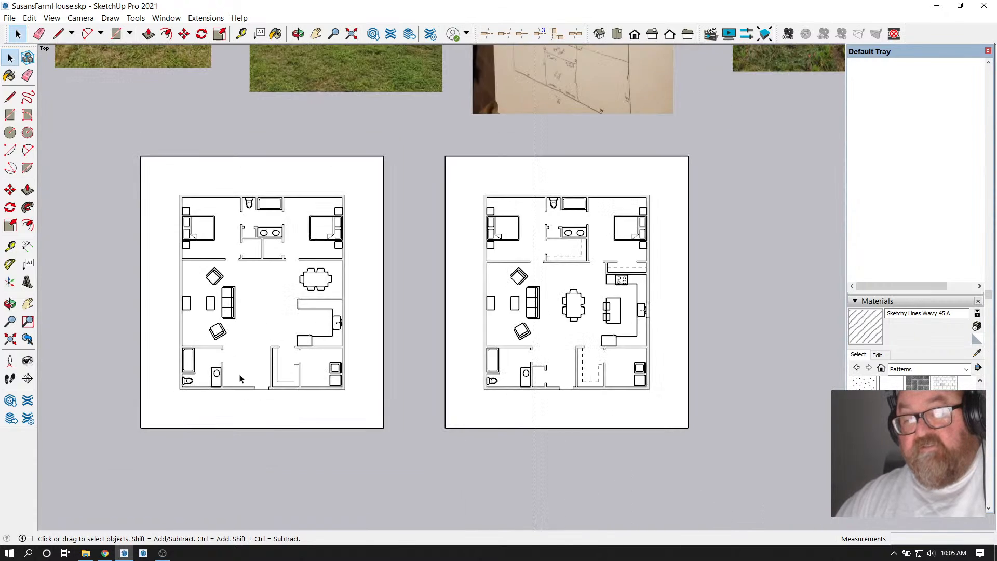
pyautogui.scroll(5, 528, 368)
pyautogui.scroll(2, 583, 362)
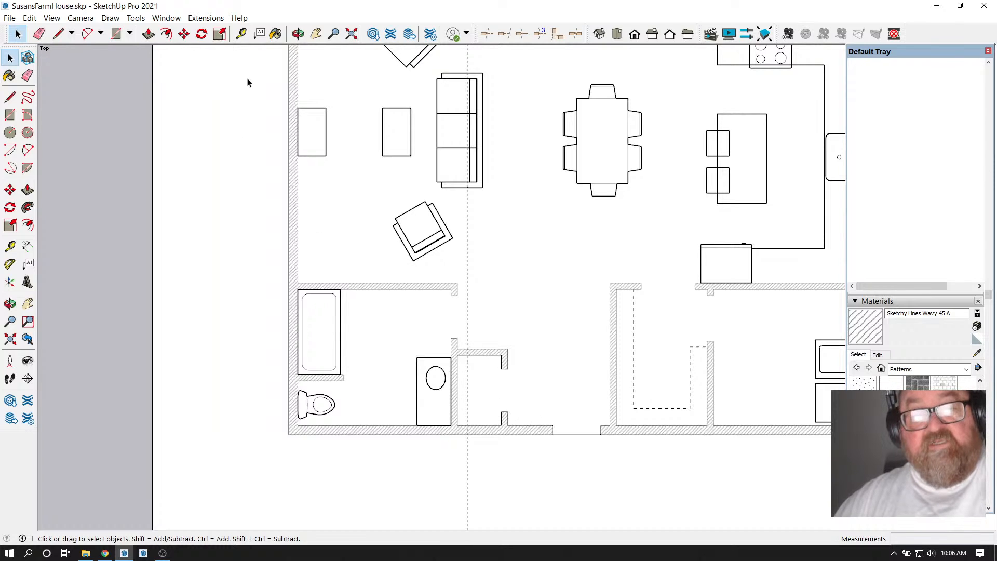
# Draw a 4' 1 1/2" vertical line down the middle of the closet, from its upper wall to the exterior wall
pyautogui.click(57, 34)
pyautogui.scroll(1, 498, 347)
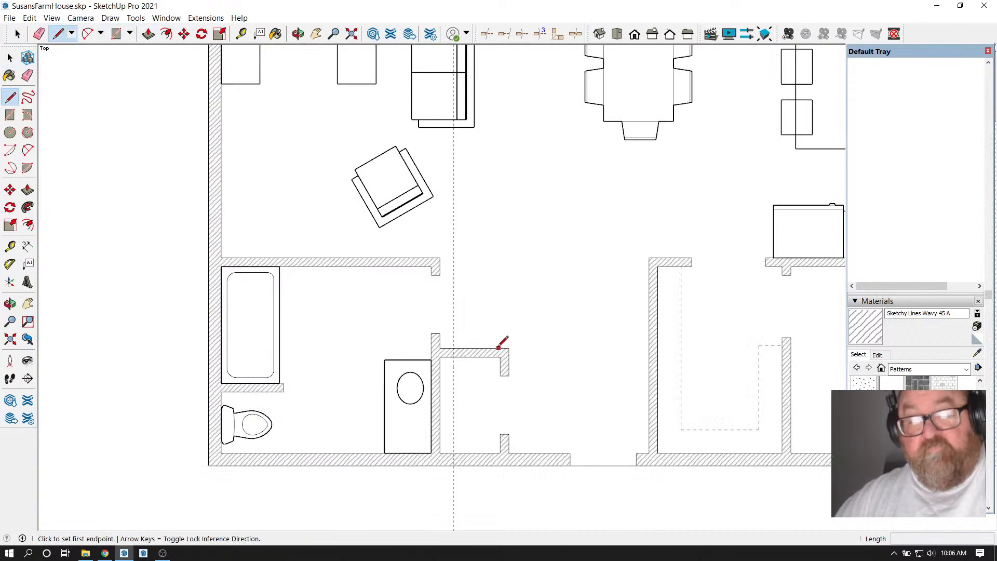
pyautogui.click(470, 358)
pyautogui.click(471, 453)
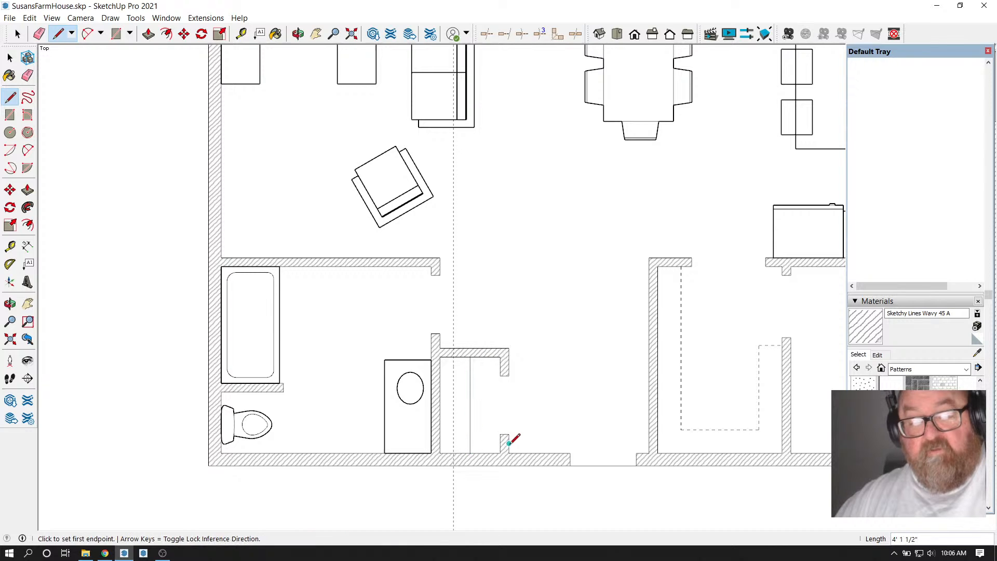
# Erase the vertical guide running through the closet and living room, and review the revised closet layout
pyautogui.click(39, 33)
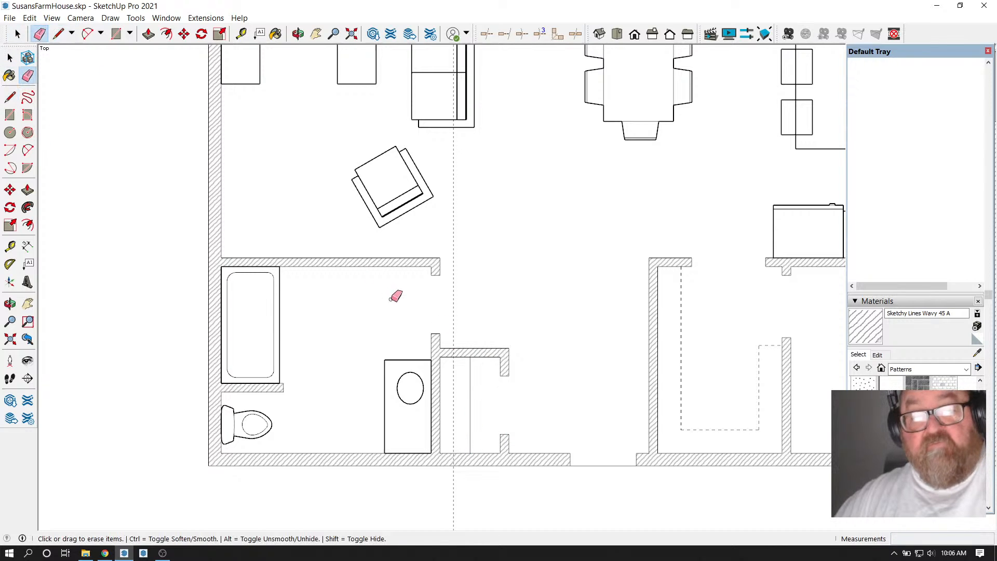
pyautogui.scroll(-1, 530, 333)
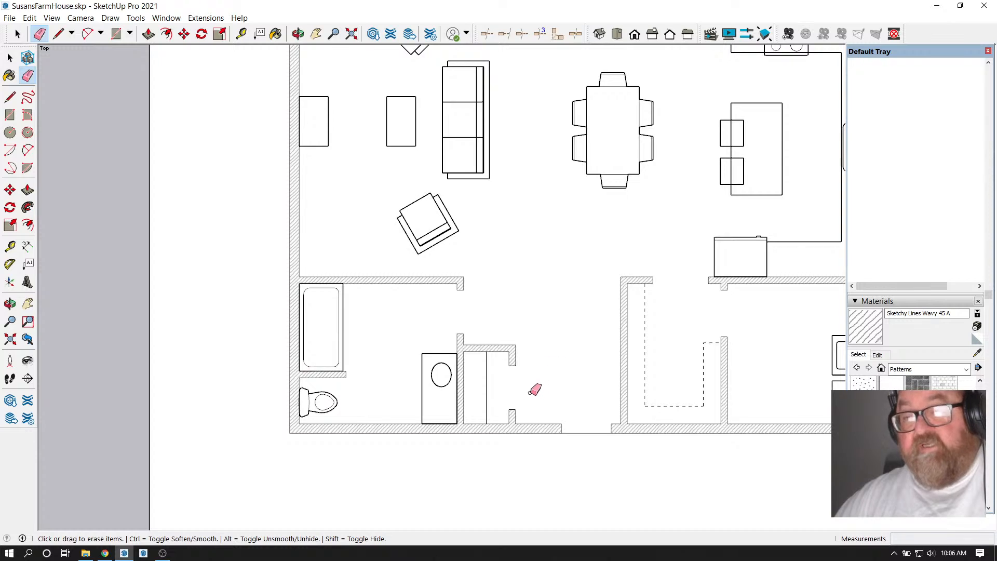
pyautogui.scroll(2, 595, 412)
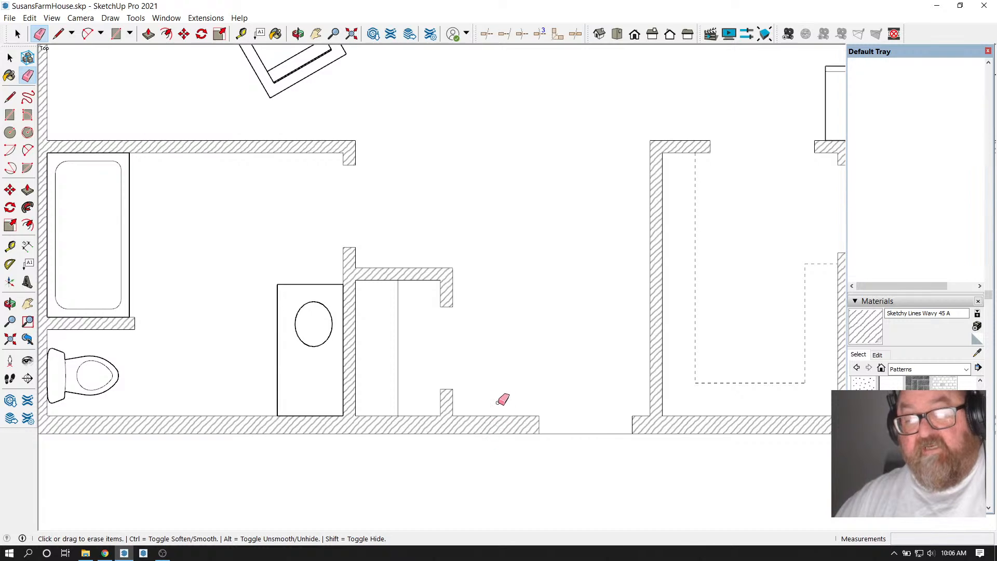
pyautogui.scroll(-2, 495, 433)
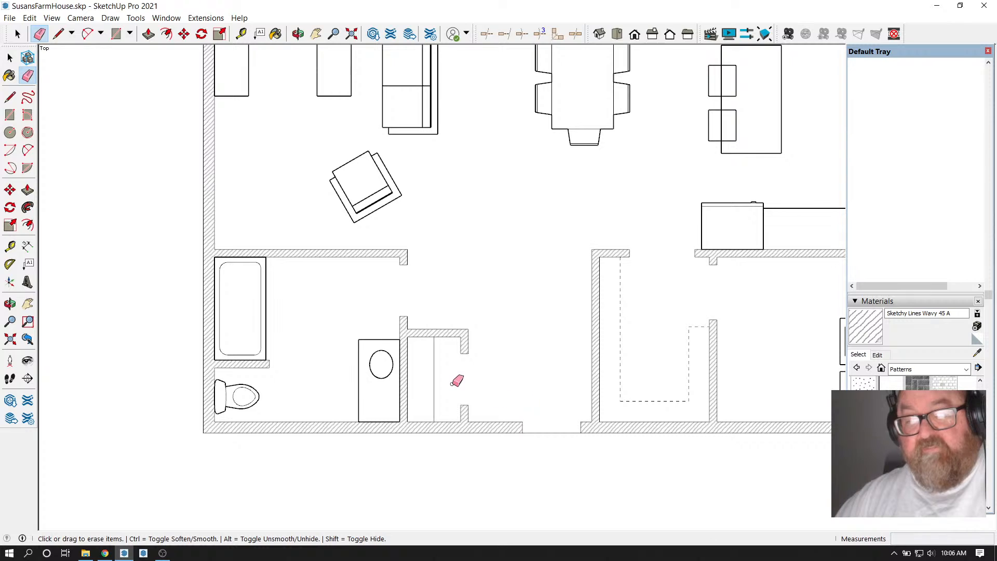
pyautogui.scroll(-3, 485, 400)
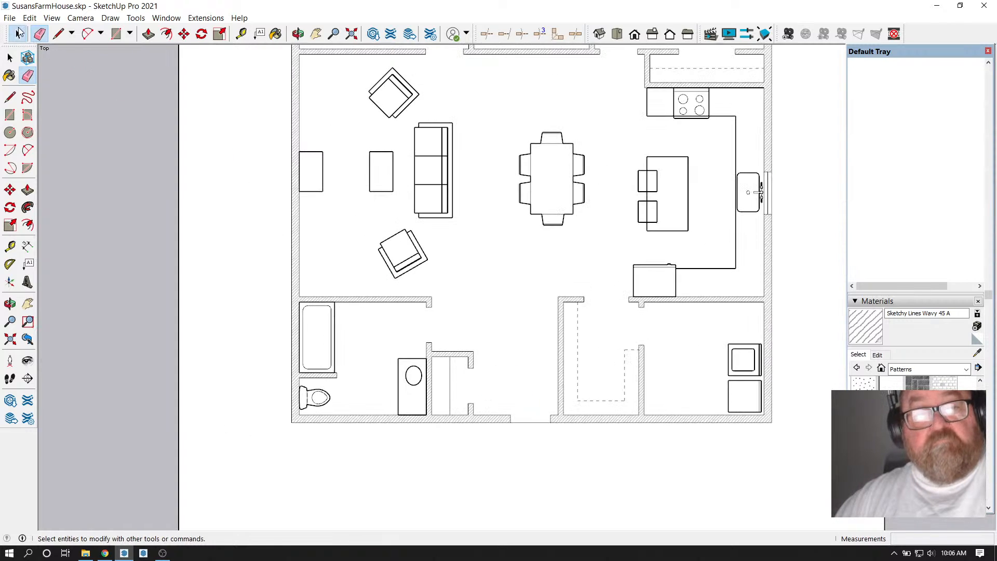
# Assign the vertical line inside the entry closet to the floor_dashed tag
pyautogui.click(19, 33)
pyautogui.click(450, 383)
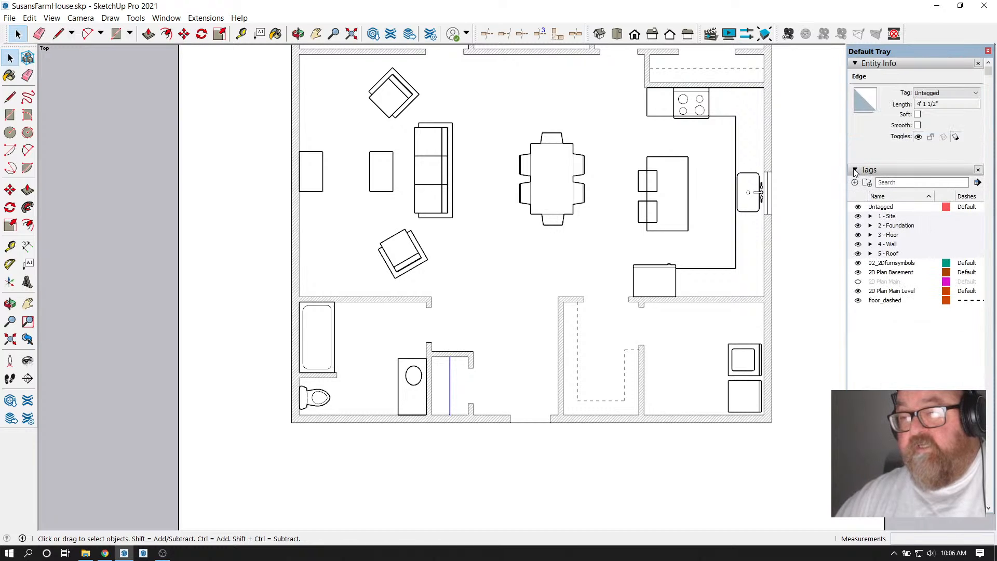
pyautogui.click(894, 301)
pyautogui.click(531, 322)
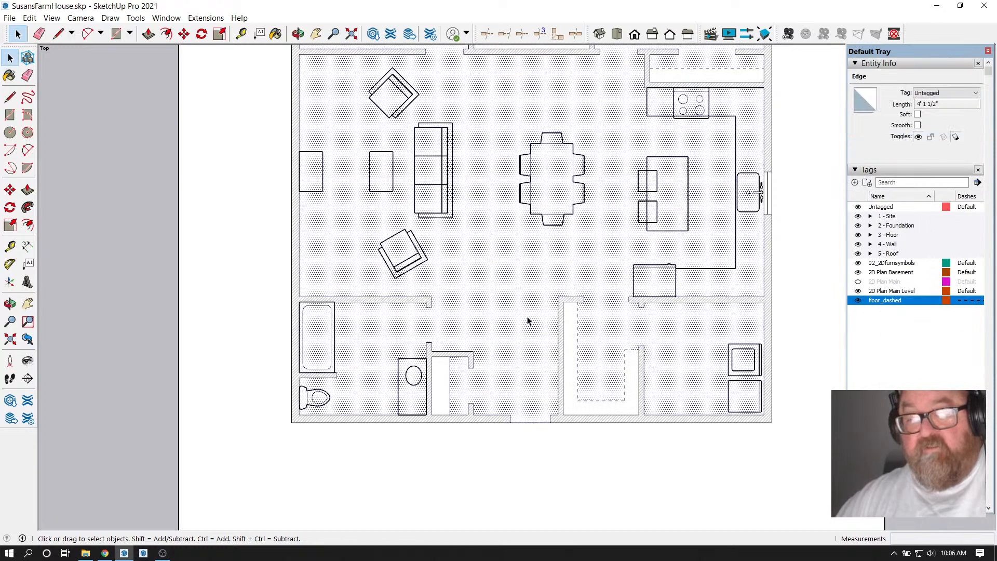
pyautogui.click(450, 378)
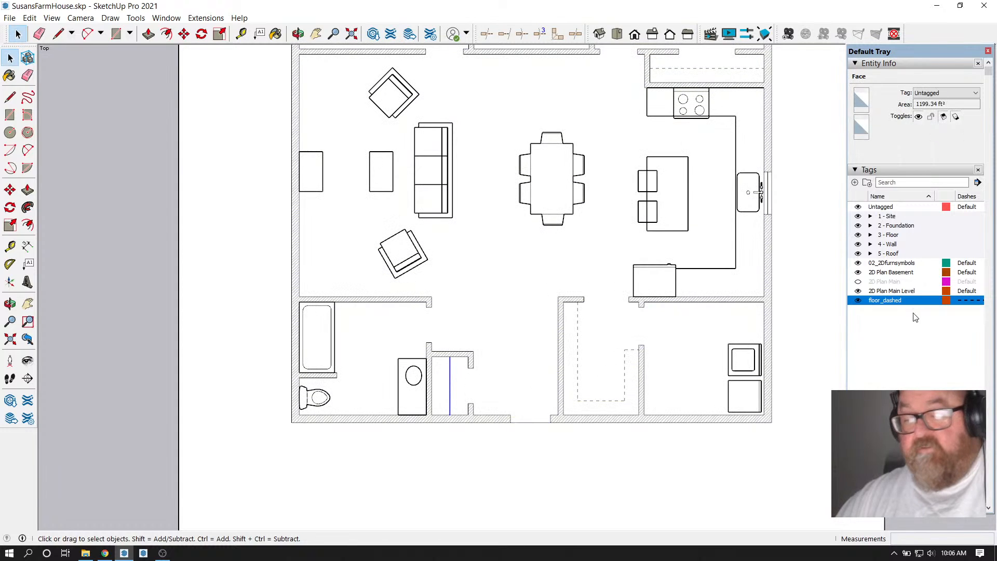
pyautogui.click(976, 93)
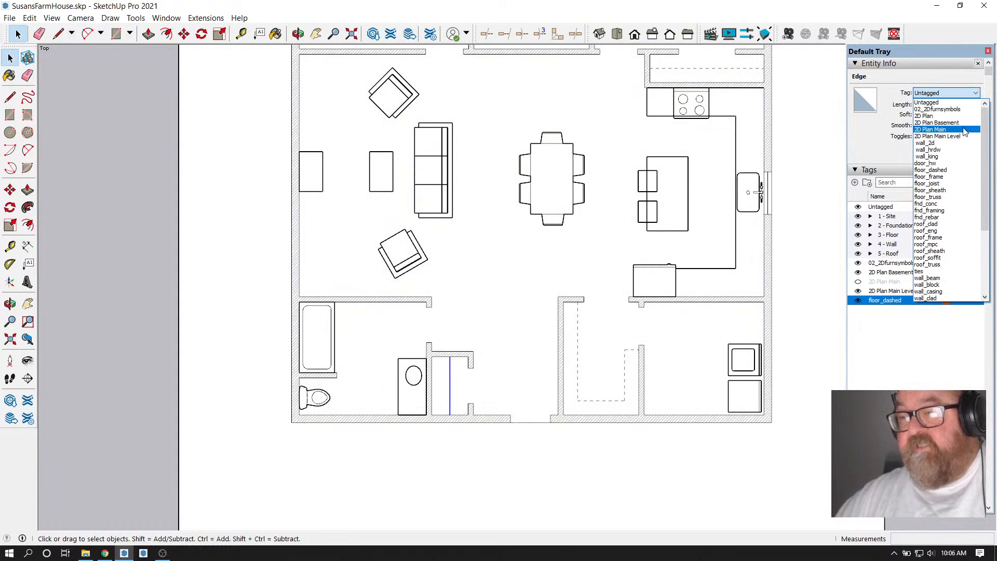
pyautogui.click(930, 170)
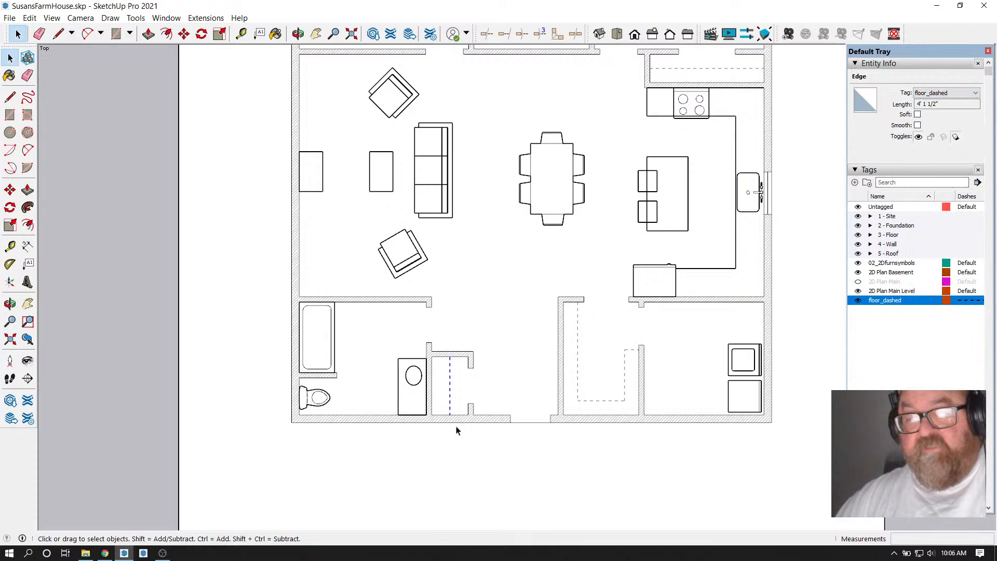
# Compare the overall layout of the revised floor plan with the original plan, including the kitchen, dining and laundry areas
pyautogui.scroll(-1, 537, 462)
pyautogui.scroll(1, 496, 251)
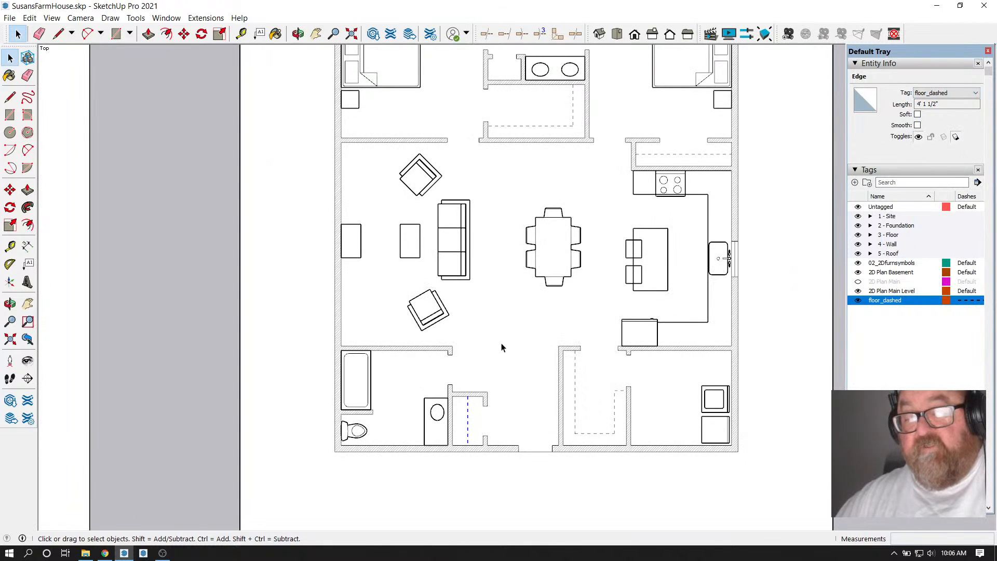
pyautogui.scroll(-1, 502, 348)
pyautogui.scroll(-1, 527, 322)
pyautogui.scroll(2, 524, 183)
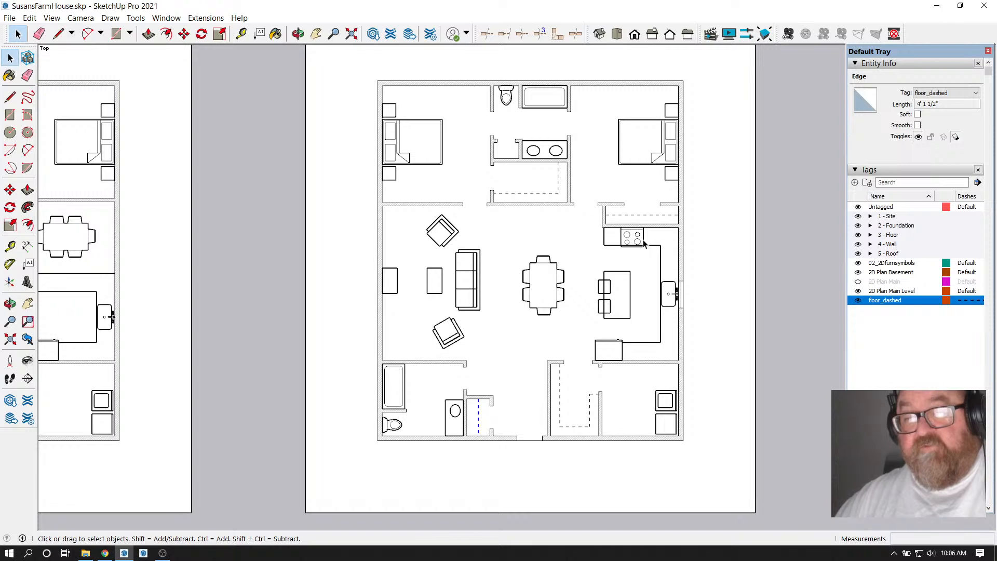
pyautogui.scroll(-2, 761, 272)
pyautogui.scroll(1, 450, 318)
pyautogui.scroll(-1, 547, 333)
pyautogui.scroll(1, 308, 328)
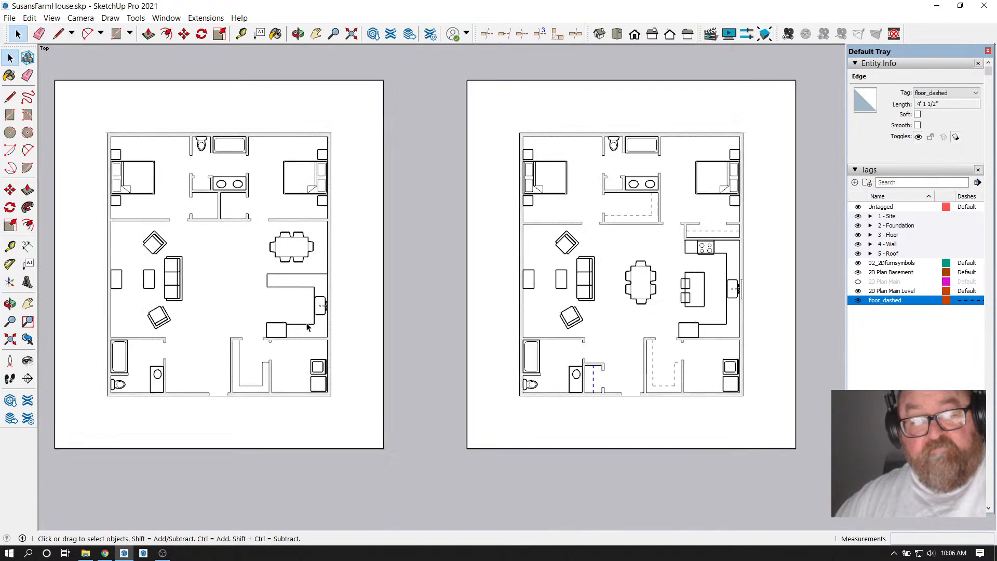
pyautogui.scroll(1, 307, 328)
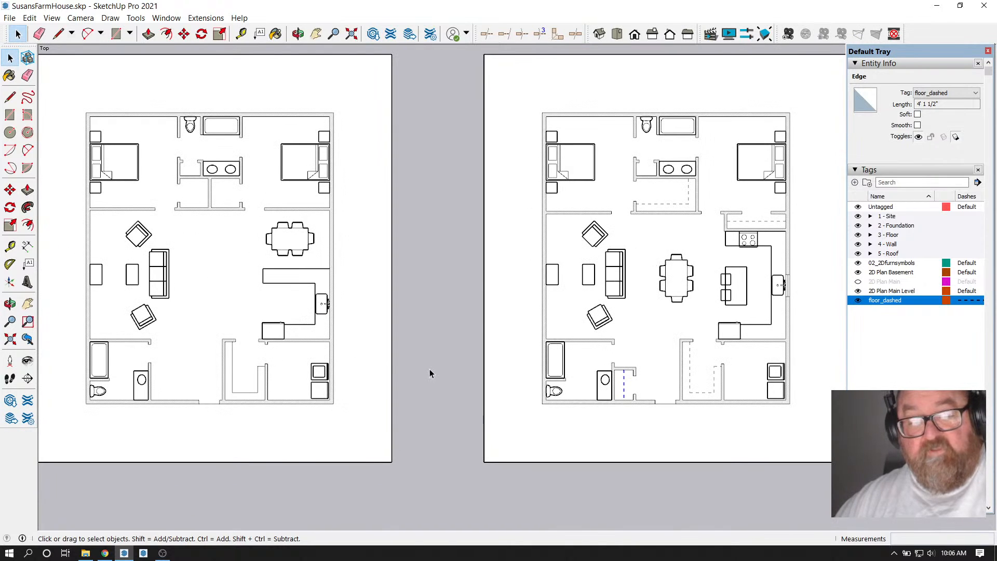
pyautogui.scroll(-1, 429, 370)
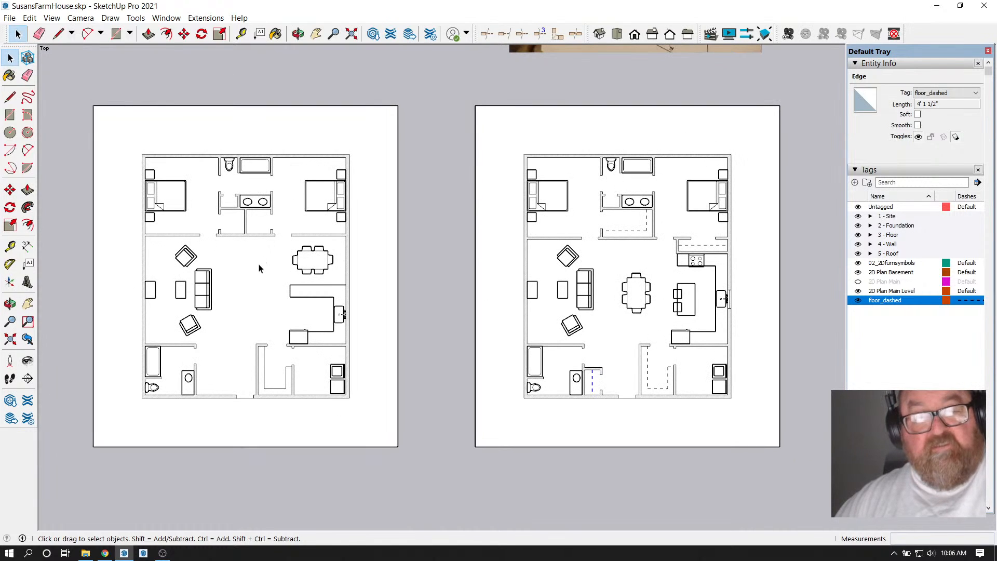
pyautogui.scroll(3, 740, 340)
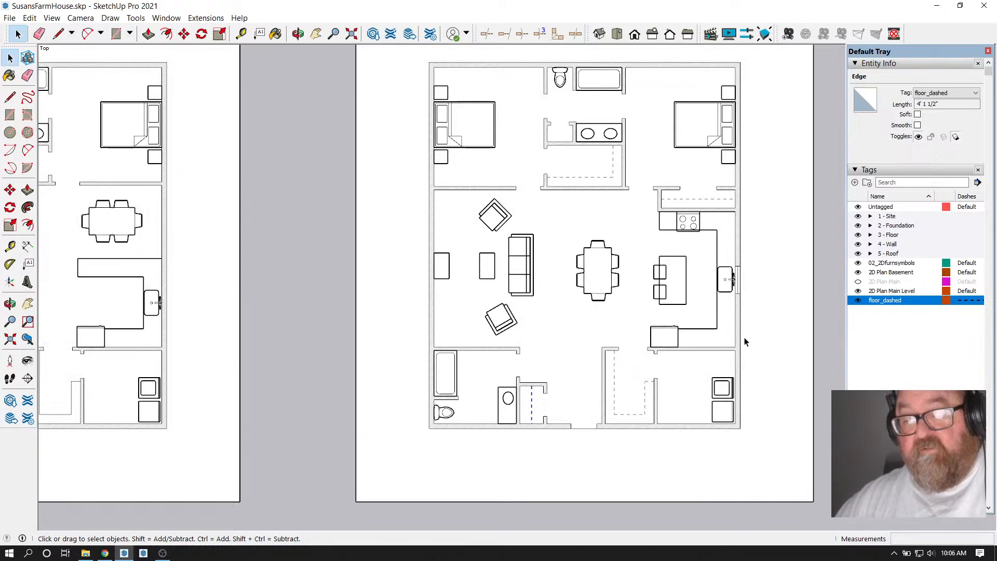
pyautogui.scroll(2, 625, 394)
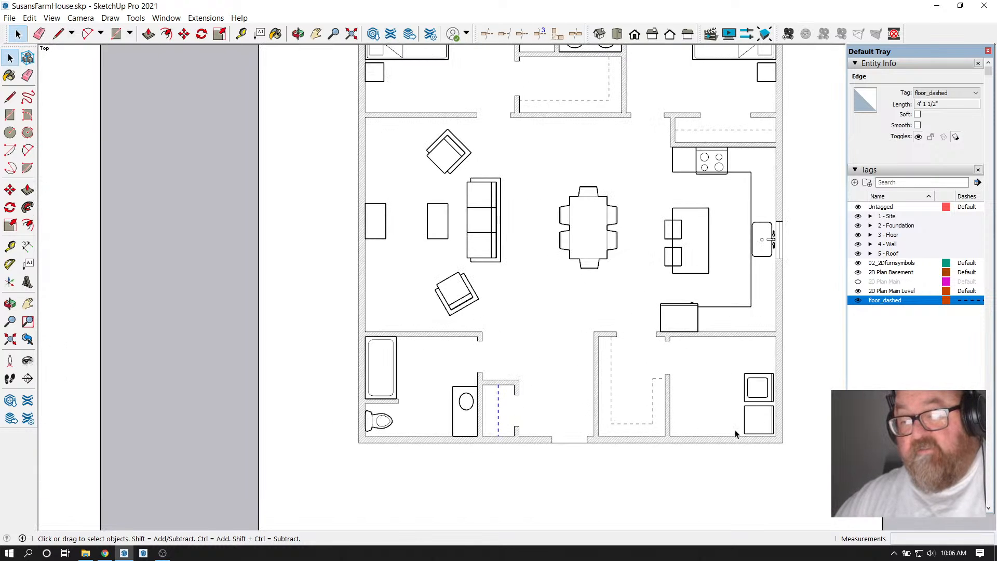
pyautogui.scroll(-1, 648, 448)
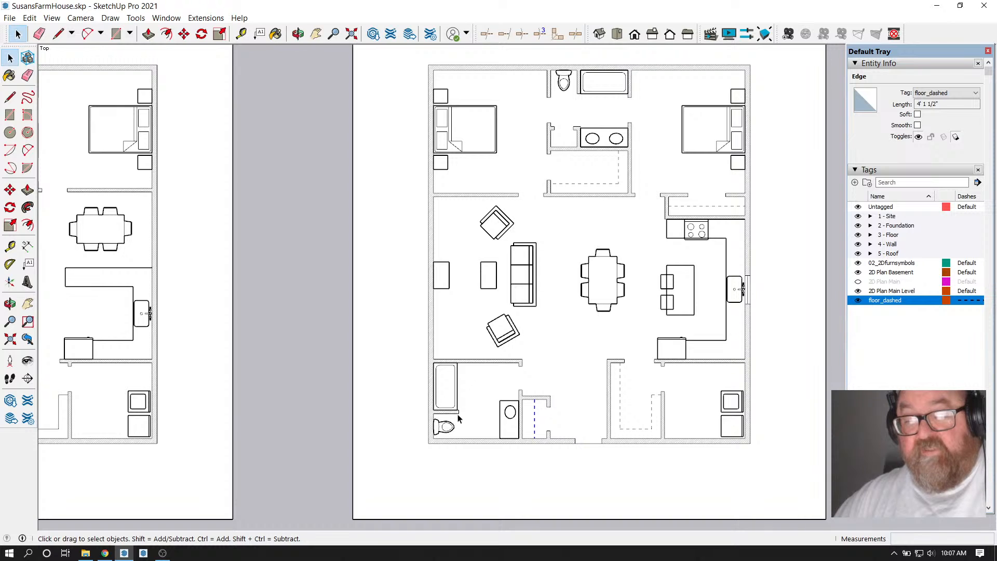
# Check the bathroom, closet, kitchen and dining changes in the revised plan against the original plan
pyautogui.scroll(-5, 665, 422)
pyautogui.scroll(5, 322, 429)
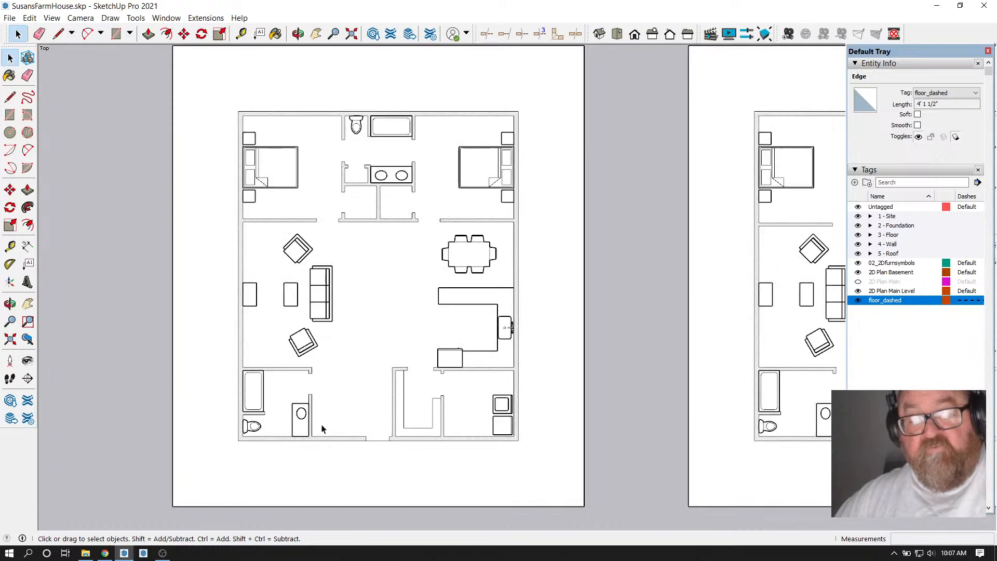
pyautogui.scroll(1, 322, 429)
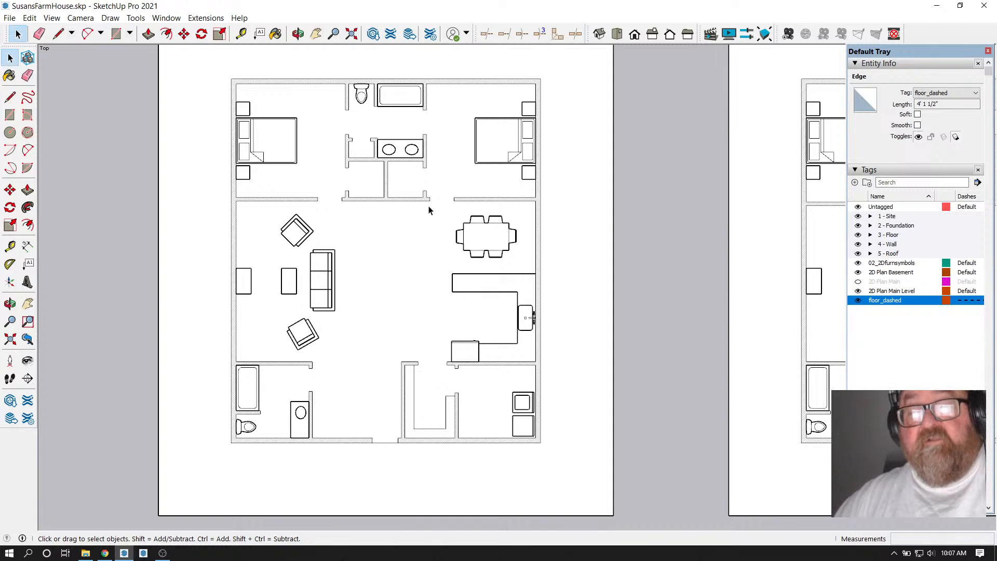
pyautogui.scroll(-3, 332, 317)
pyautogui.scroll(6, 623, 385)
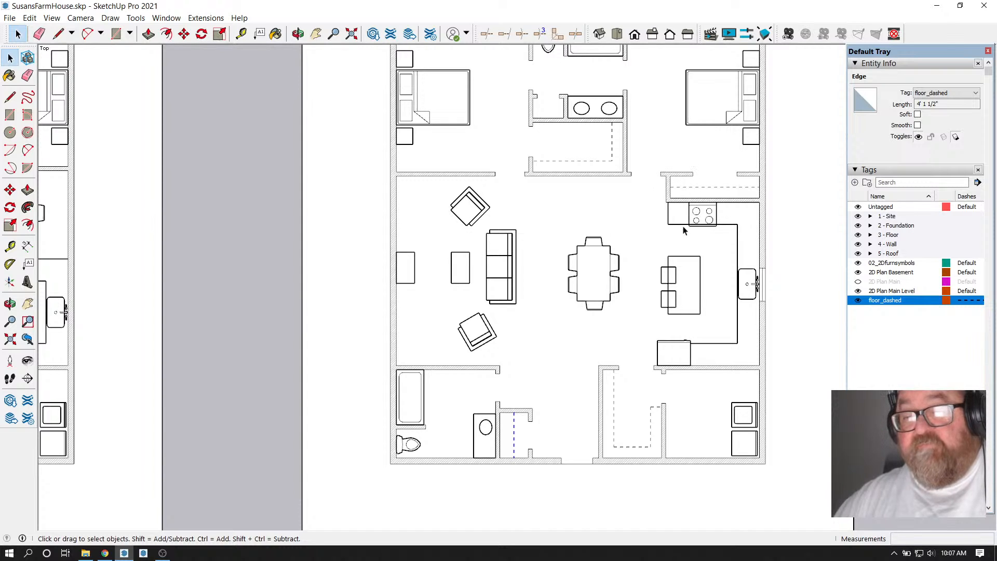
pyautogui.scroll(-3, 603, 351)
pyautogui.scroll(4, 538, 363)
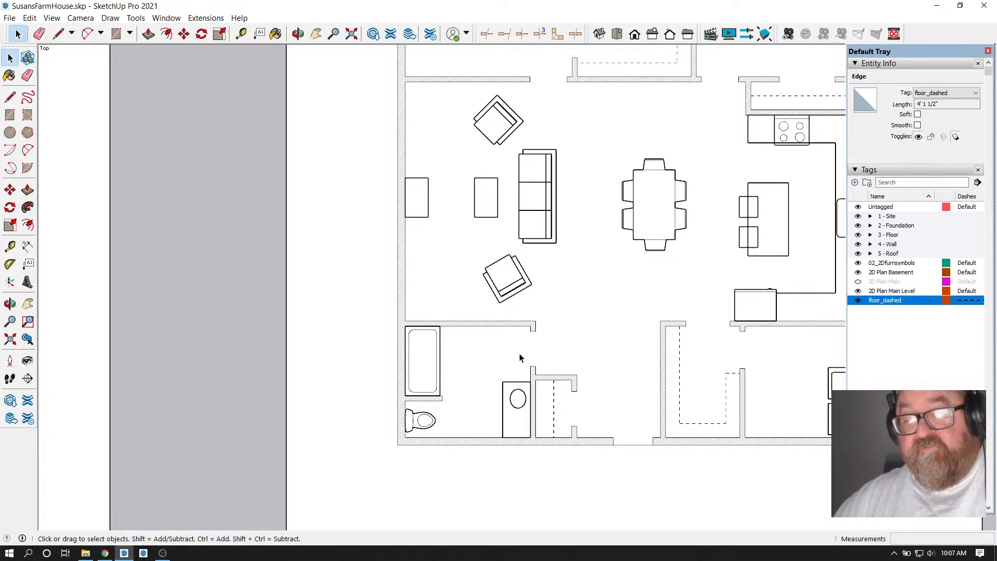
pyautogui.scroll(-5, 520, 357)
pyautogui.scroll(3, 618, 345)
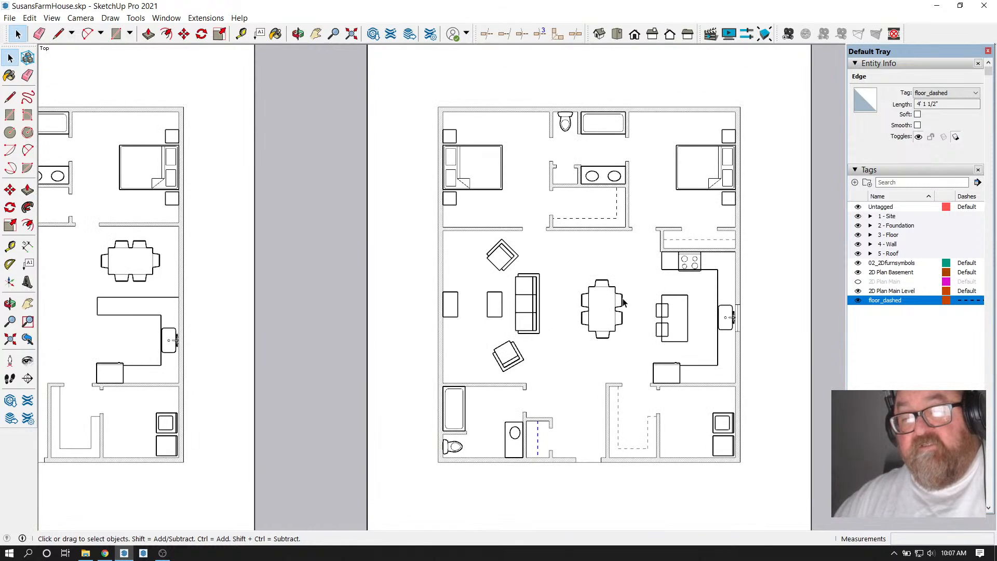
# Examine the reference photo of the house with the wraparound porch alongside the two floor plans
pyautogui.scroll(-2, 638, 313)
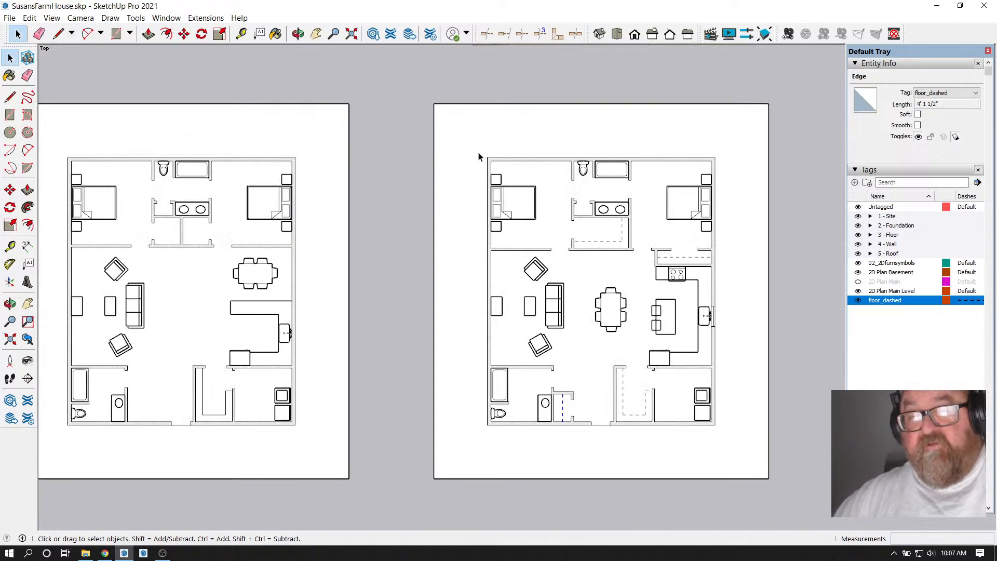
pyautogui.scroll(-4, 723, 270)
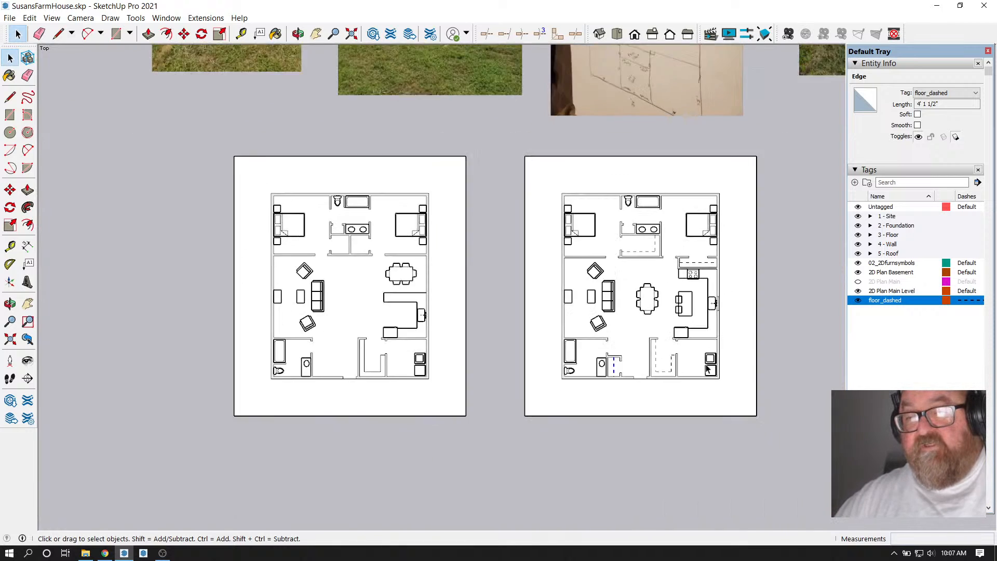
pyautogui.scroll(8, 522, 123)
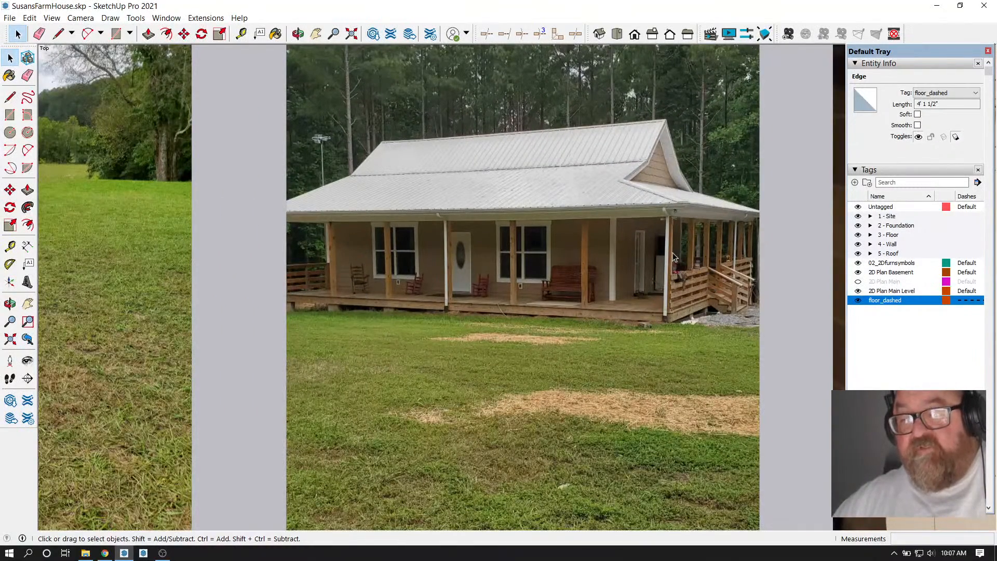
pyautogui.scroll(-6, 467, 269)
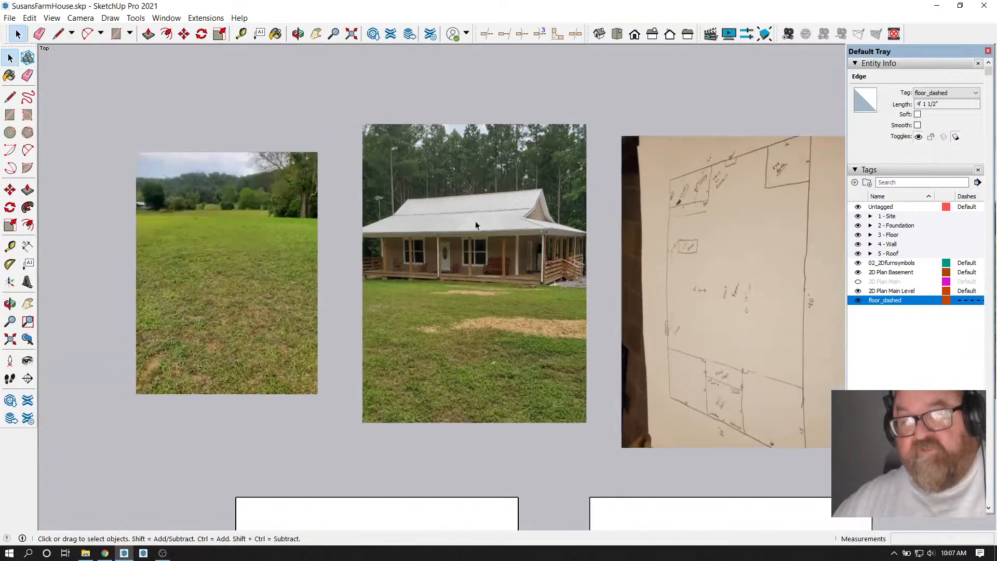
pyautogui.scroll(-3, 497, 210)
pyautogui.scroll(10, 623, 459)
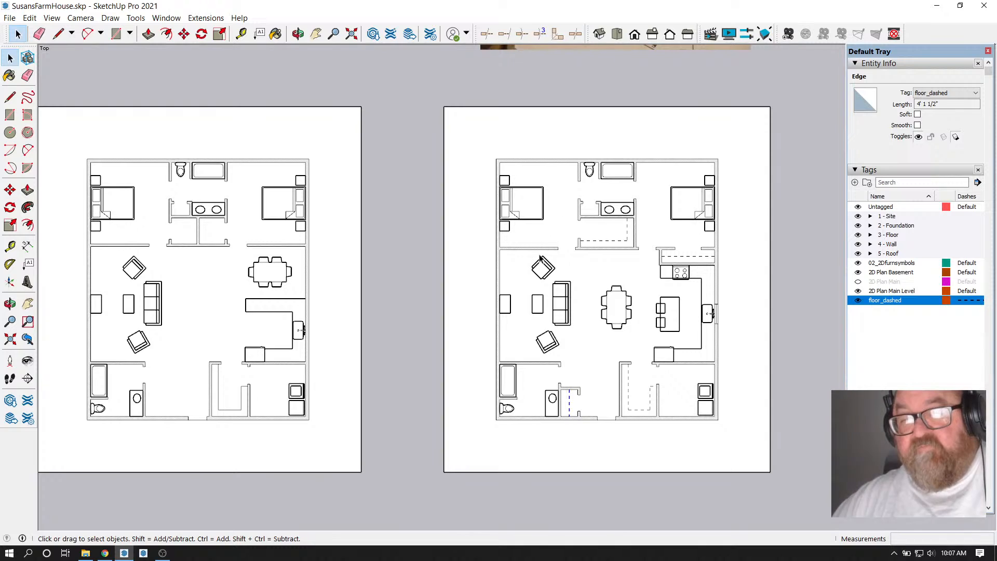
# Examine the front entry, its closet and the adjoining rooms in the revised plan, and compare them with the original
pyautogui.scroll(2, 570, 410)
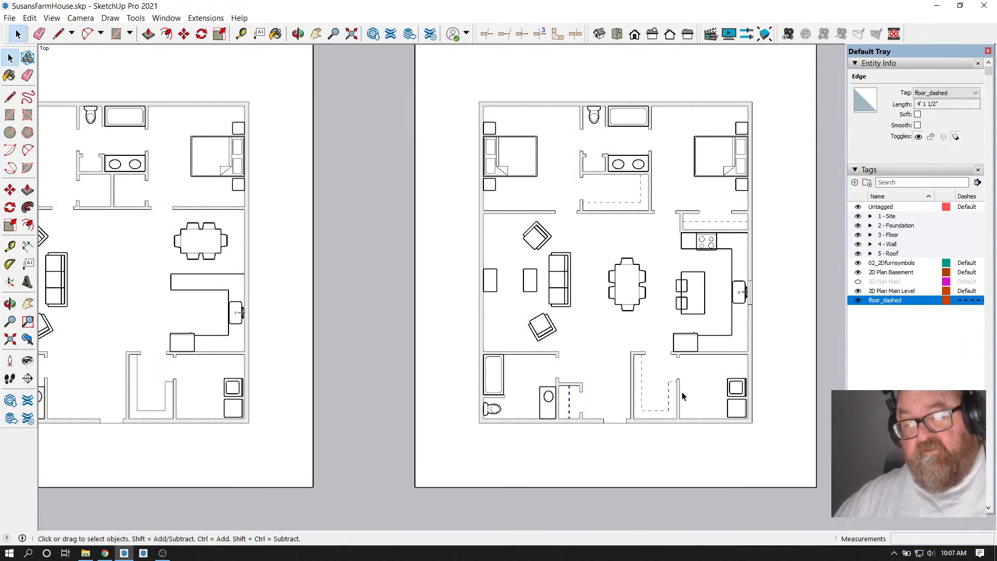
pyautogui.scroll(3, 676, 408)
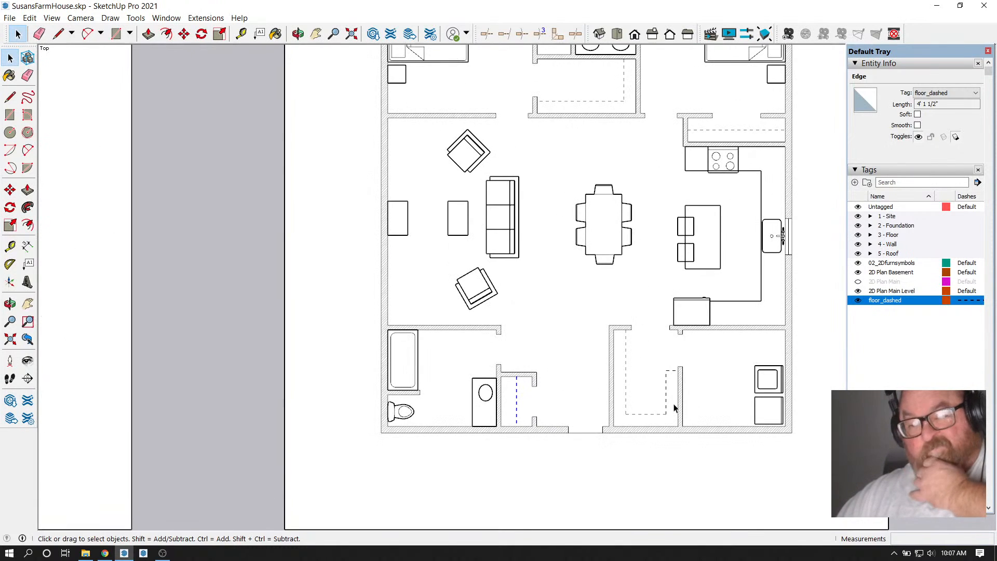
pyautogui.scroll(2, 674, 408)
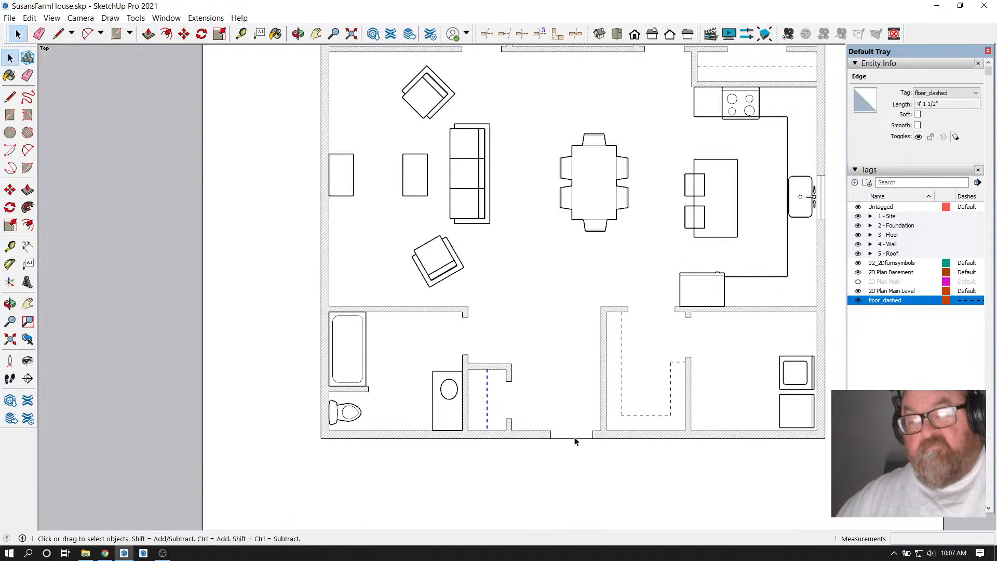
pyautogui.scroll(1, 577, 440)
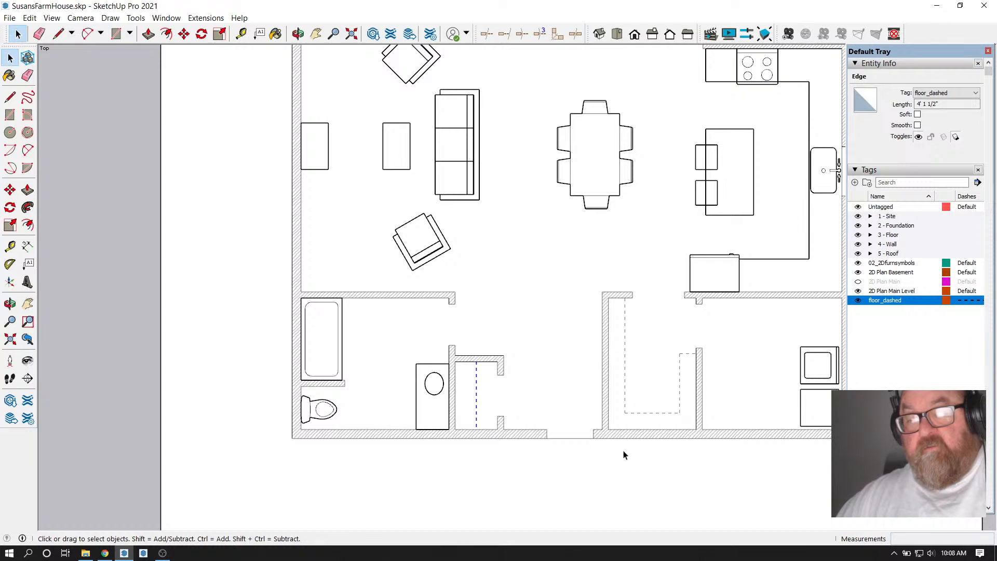
pyautogui.scroll(-1, 602, 439)
pyautogui.scroll(4, 587, 431)
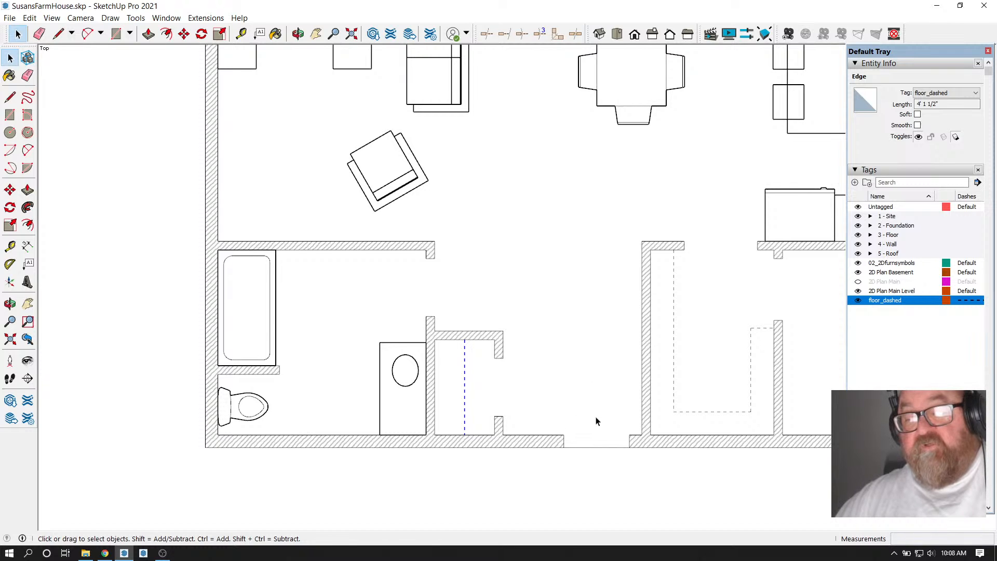
pyautogui.scroll(-6, 551, 400)
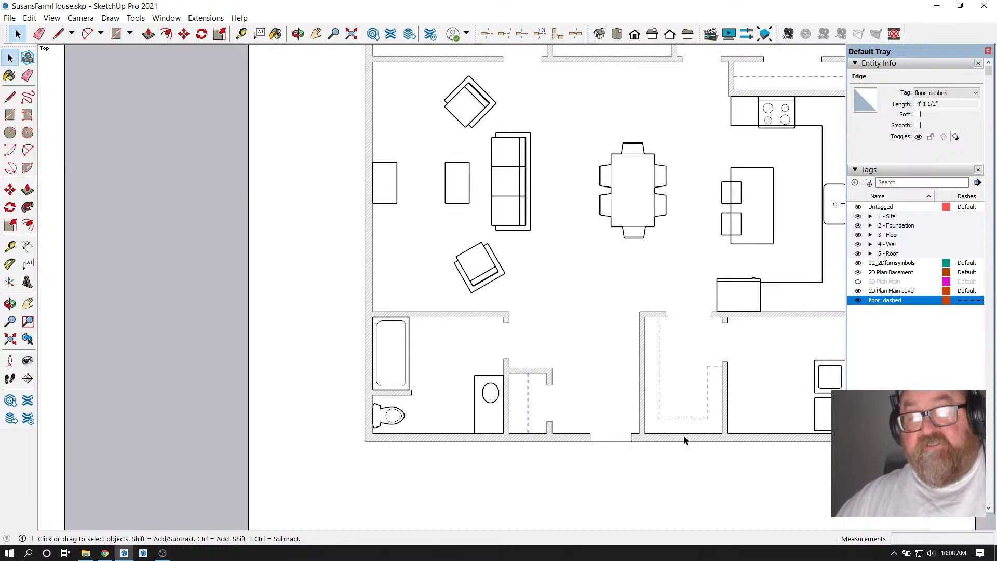
pyautogui.scroll(5, 291, 442)
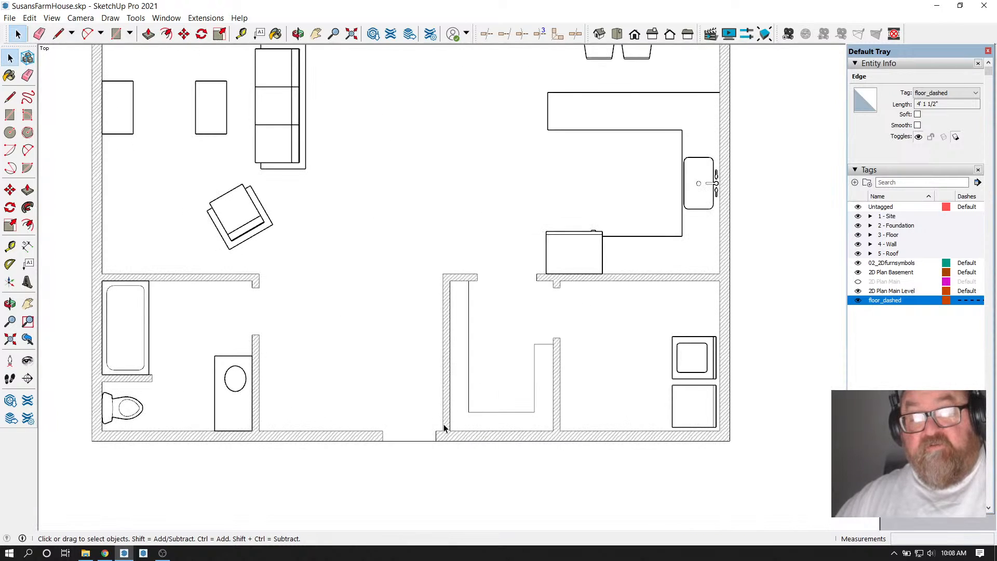
pyautogui.scroll(2, 329, 428)
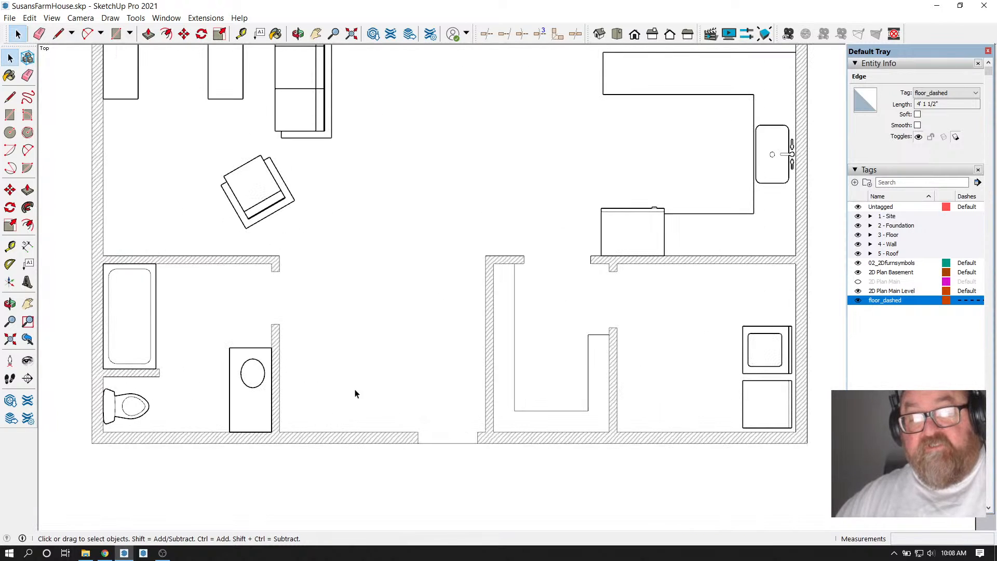
pyautogui.scroll(-5, 309, 438)
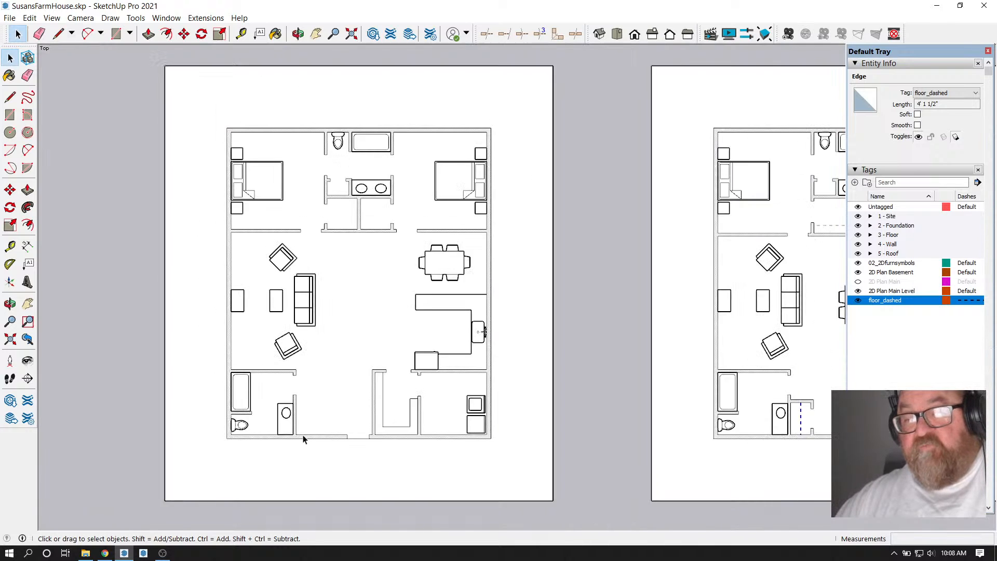
pyautogui.scroll(4, 643, 445)
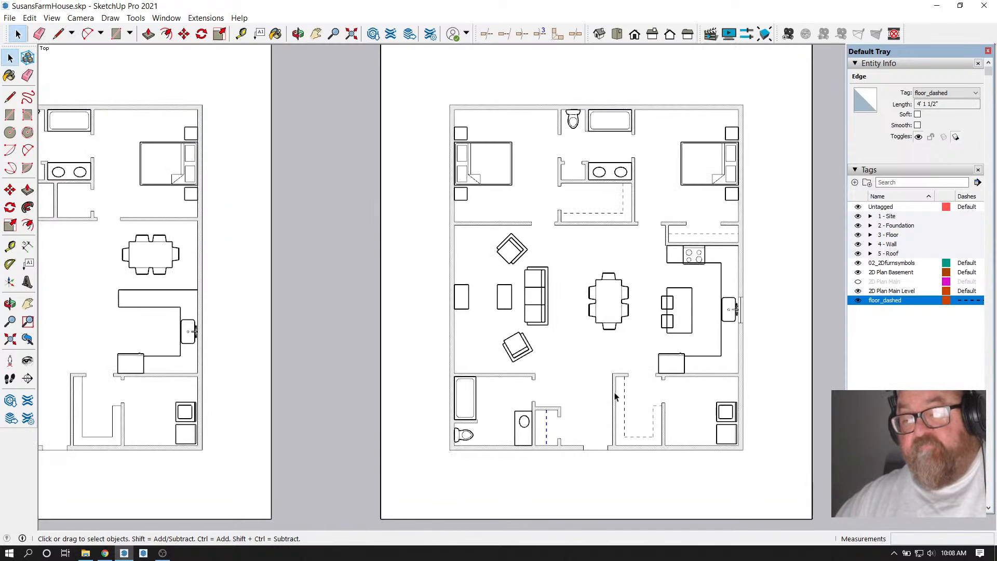
pyautogui.scroll(-2, 628, 395)
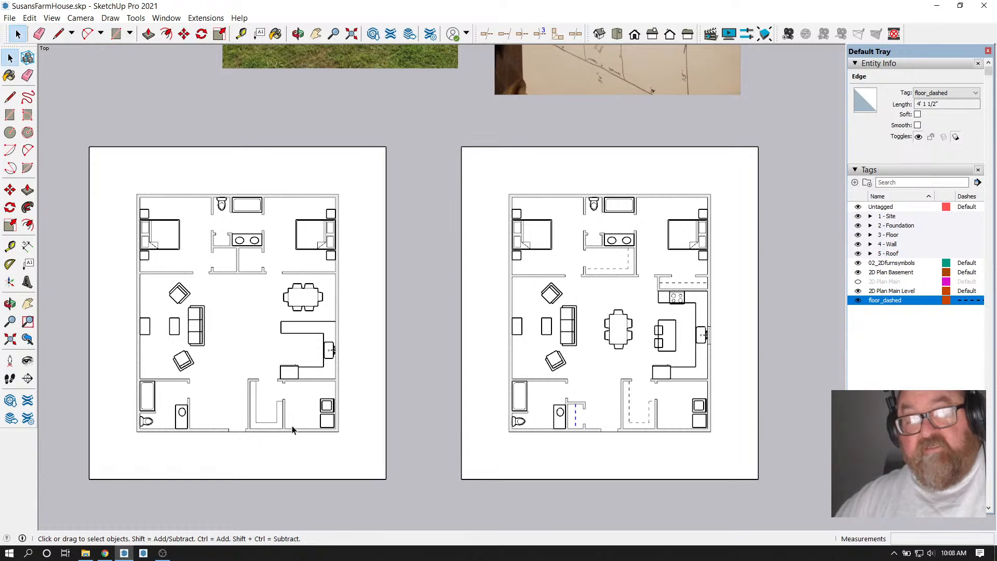
pyautogui.scroll(-2, 528, 443)
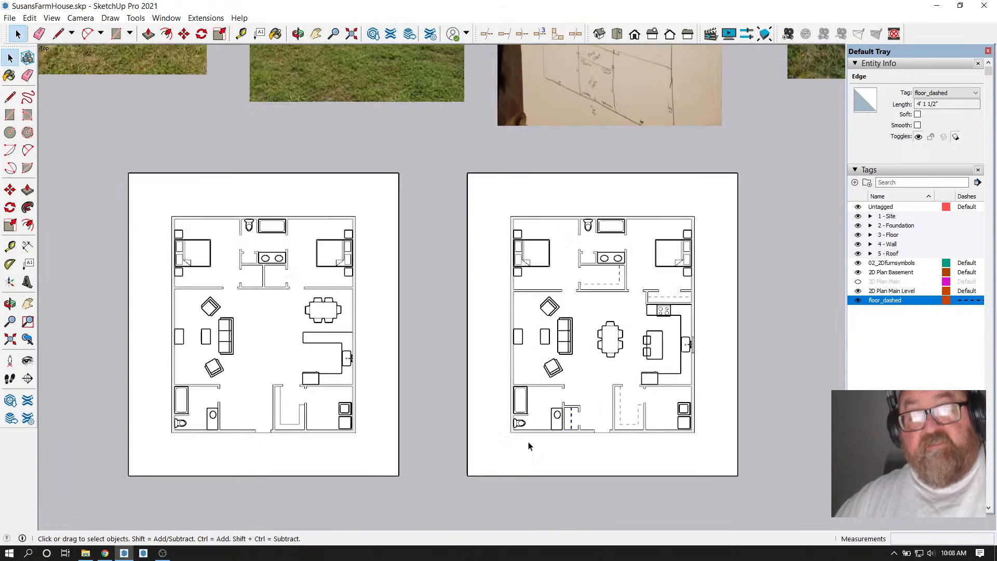
pyautogui.scroll(3, 309, 442)
pyautogui.scroll(-1, 294, 442)
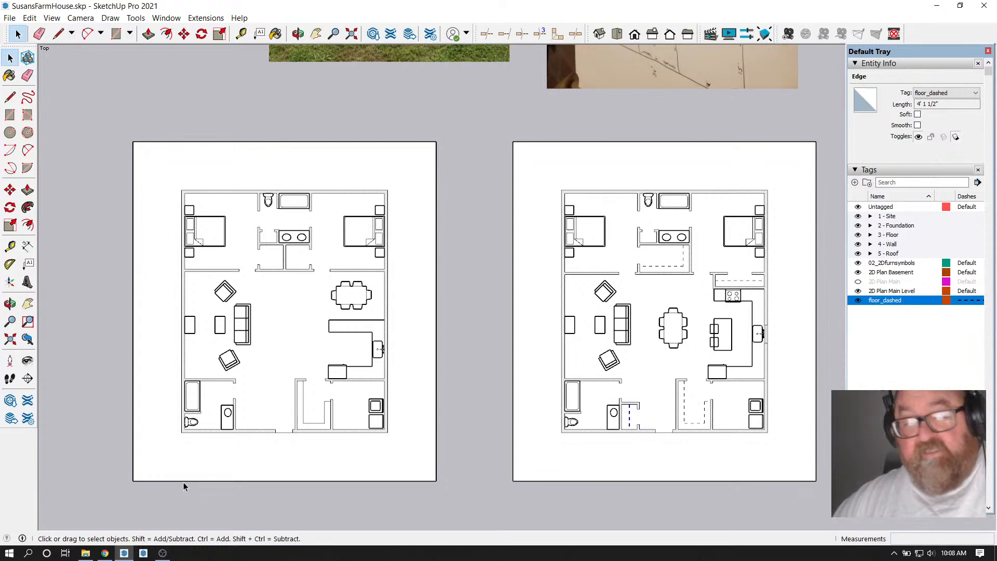
# Switch to YouTube Studio in the browser, check the live stream's chat and concurrent-viewer analytics, and close the downloads bar
pyautogui.click(105, 553)
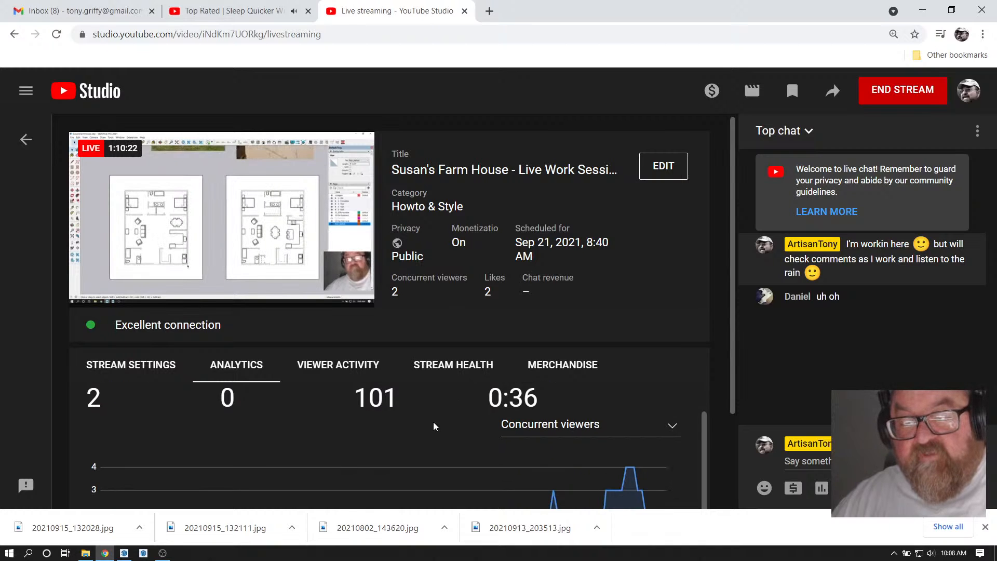
pyautogui.scroll(-1, 434, 426)
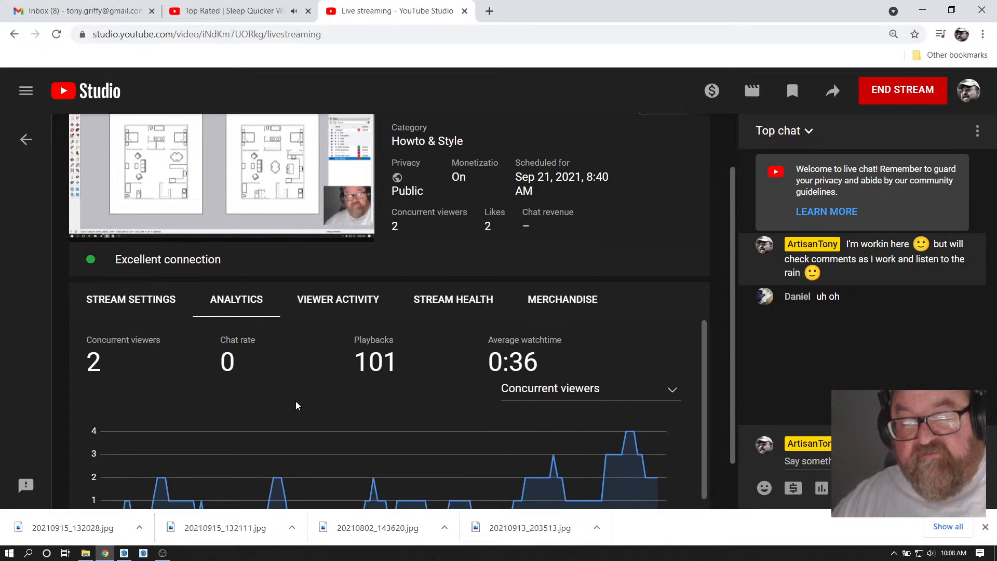
pyautogui.scroll(1, 295, 404)
pyautogui.scroll(-1, 296, 411)
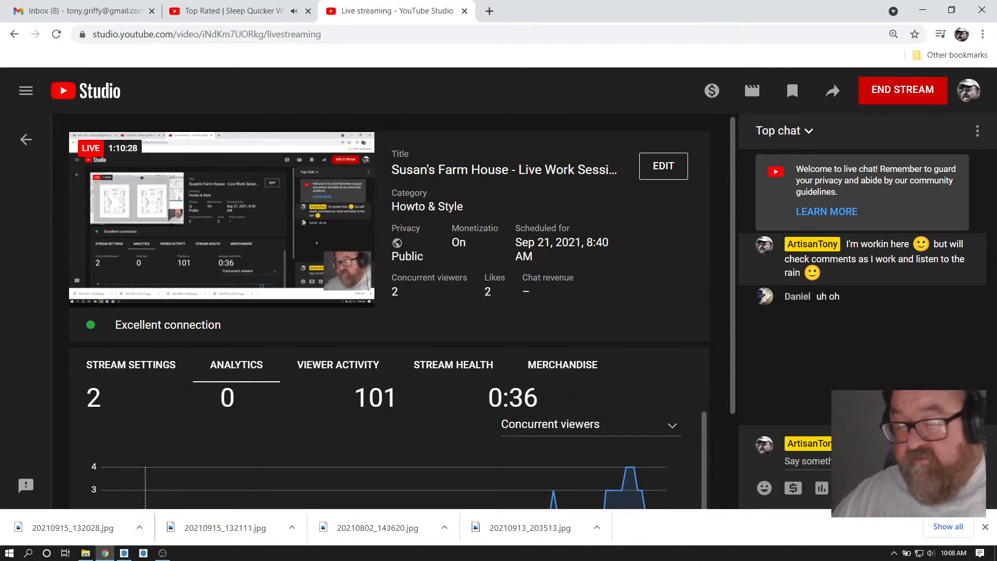
pyautogui.click(985, 528)
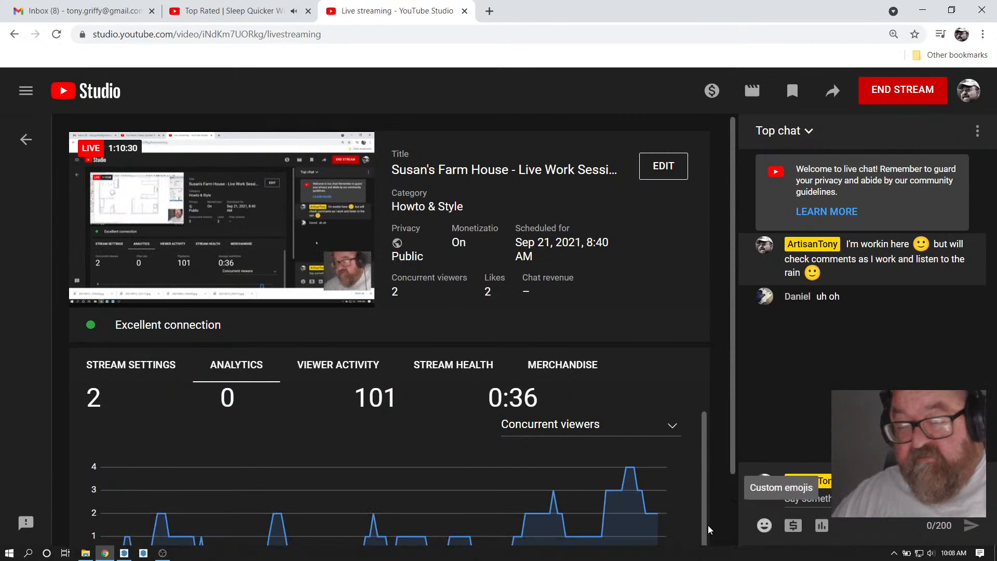
pyautogui.scroll(-1, 349, 481)
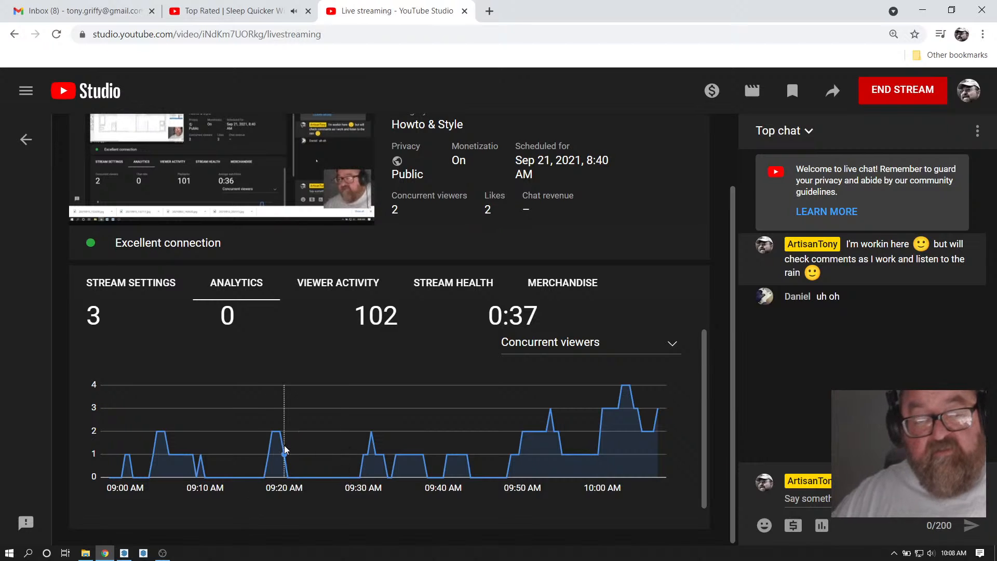
pyautogui.scroll(2, 285, 450)
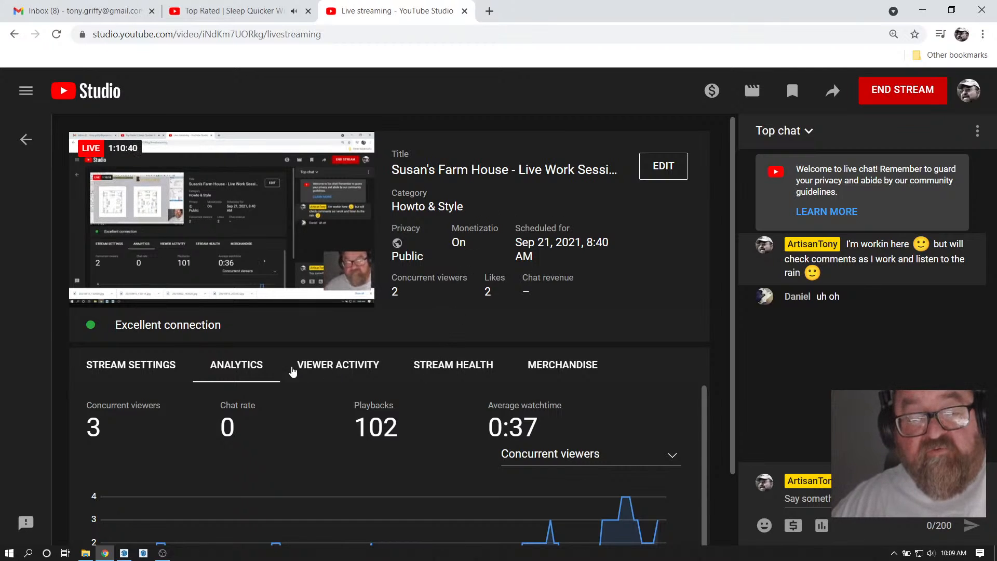
pyautogui.moveTo(119, 156)
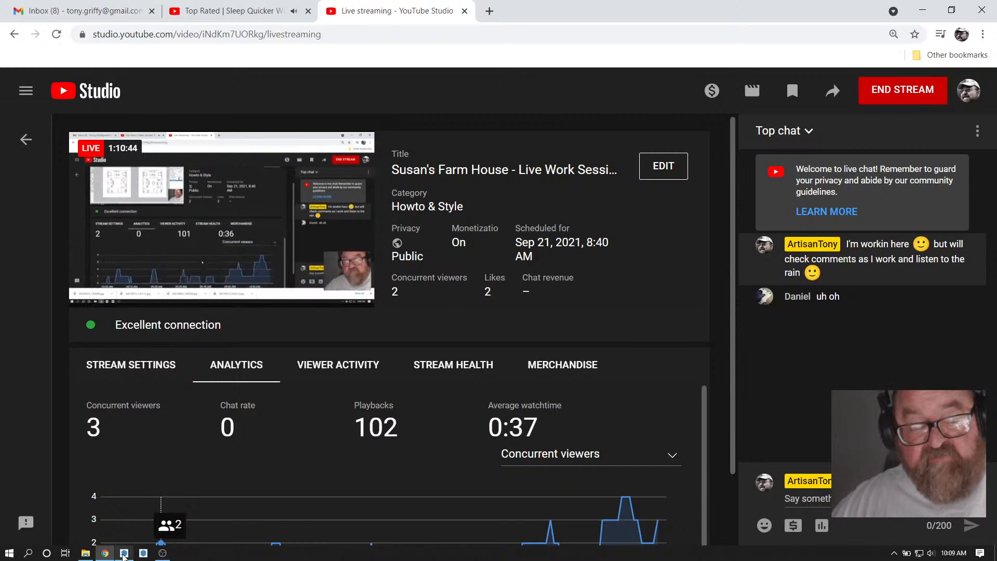
# Return to SketchUp and look over the reference photos of the land and the porch house beside the hand-drawn plan
pyautogui.click(125, 553)
pyautogui.scroll(-5, 385, 441)
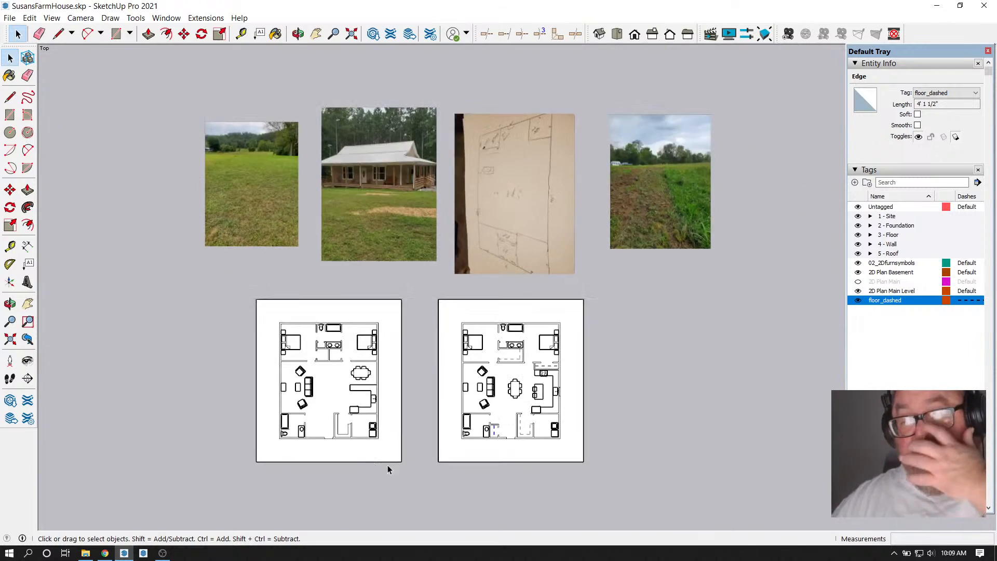
pyautogui.scroll(2, 486, 457)
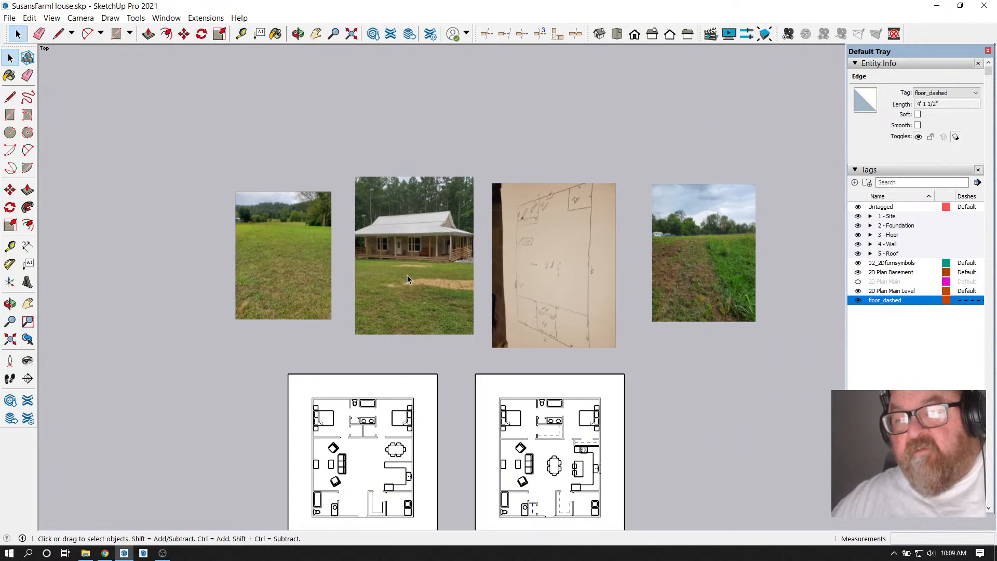
pyautogui.scroll(3, 508, 267)
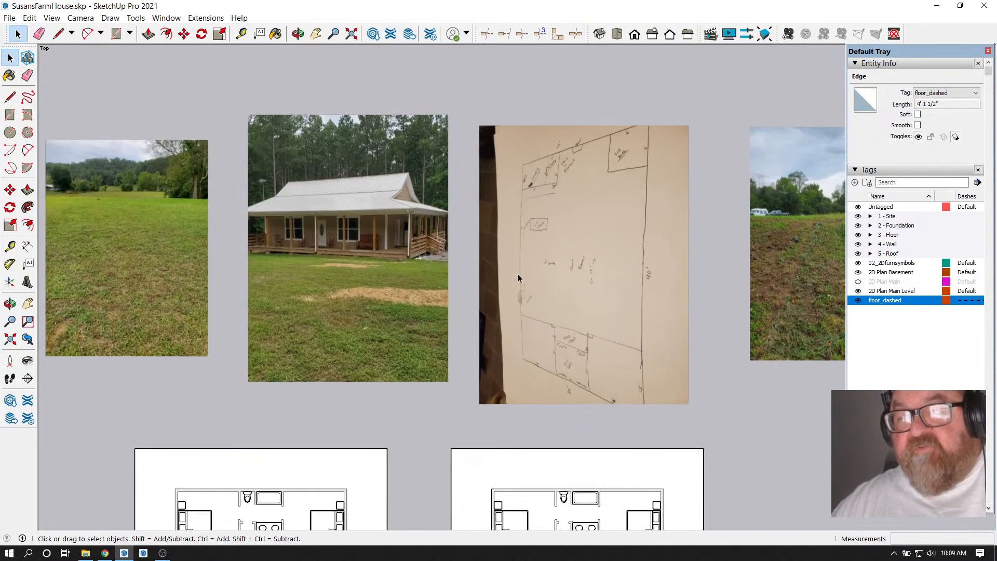
pyautogui.scroll(-3, 499, 277)
pyautogui.scroll(2, 507, 278)
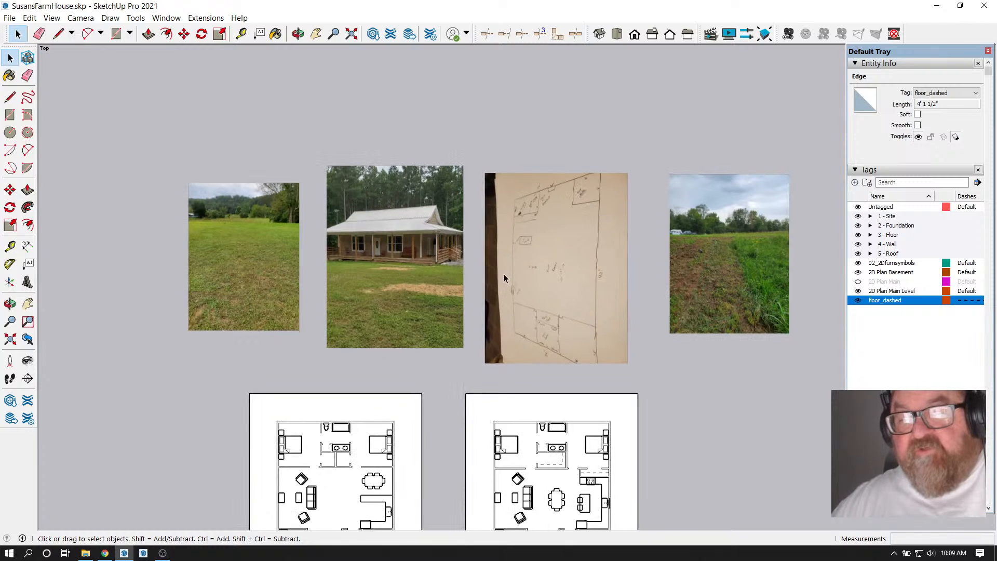
pyautogui.scroll(2, 503, 273)
pyautogui.scroll(-1, 504, 272)
pyautogui.scroll(1, 491, 273)
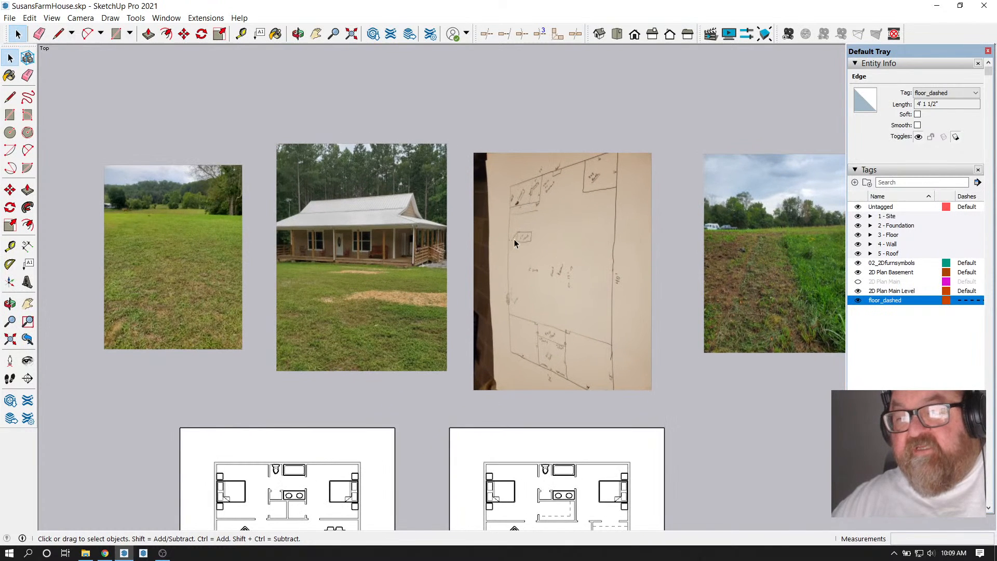
pyautogui.scroll(-1, 401, 243)
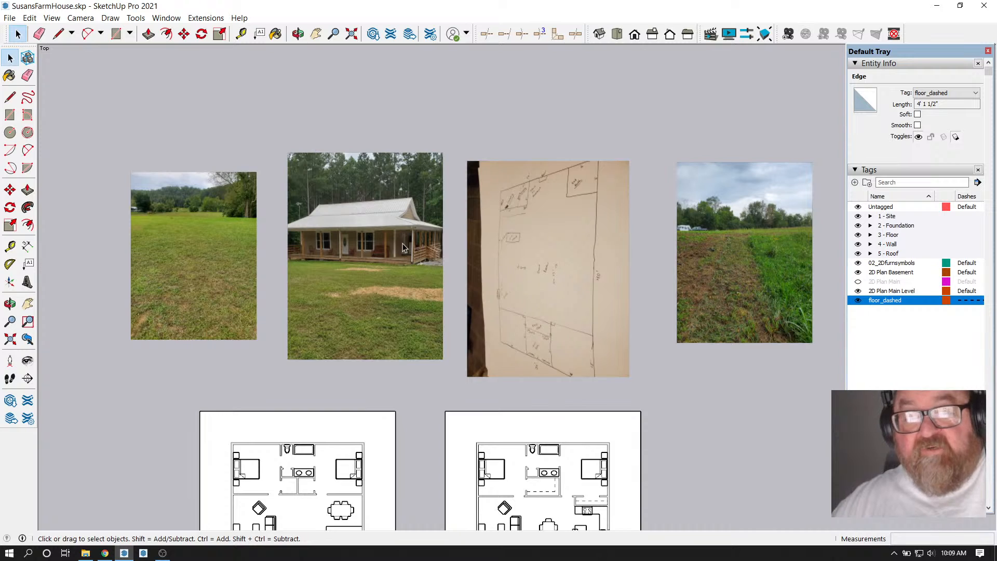
pyautogui.scroll(1, 459, 223)
pyautogui.scroll(-1, 394, 244)
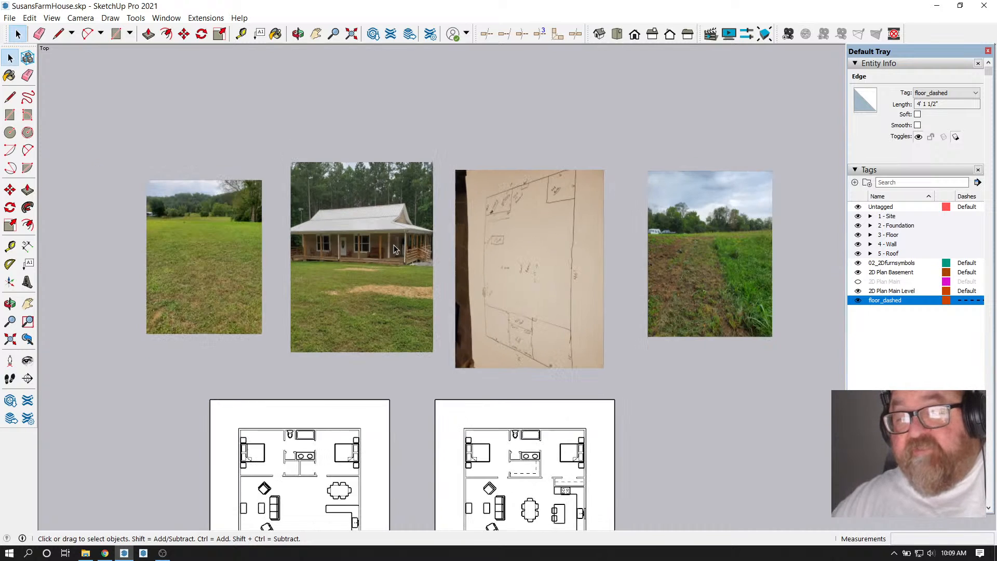
# Examine the hand-drawn floor plan sketch up close, including its room layout and written dimensions
pyautogui.scroll(2, 506, 240)
pyautogui.scroll(1, 507, 226)
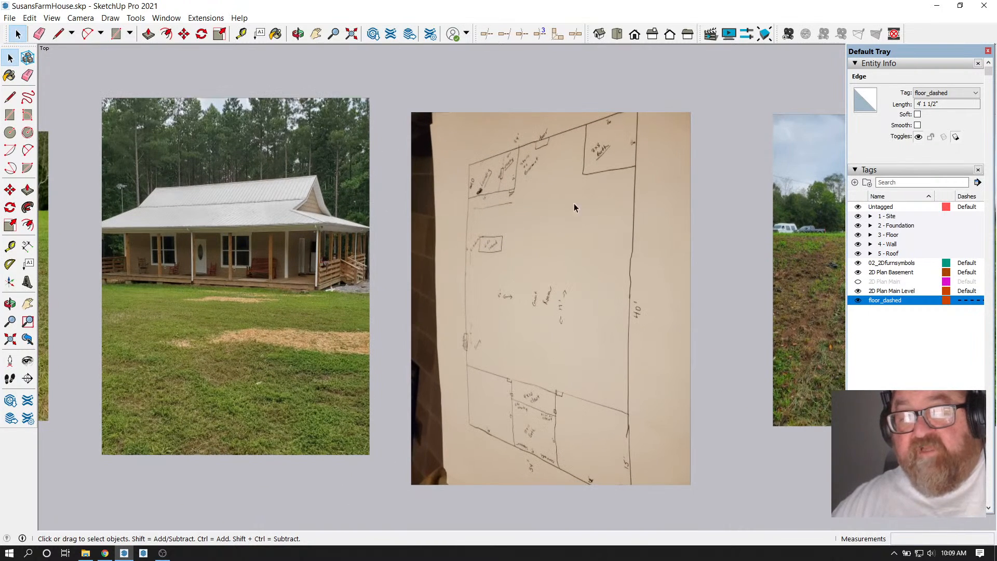
pyautogui.scroll(2, 563, 247)
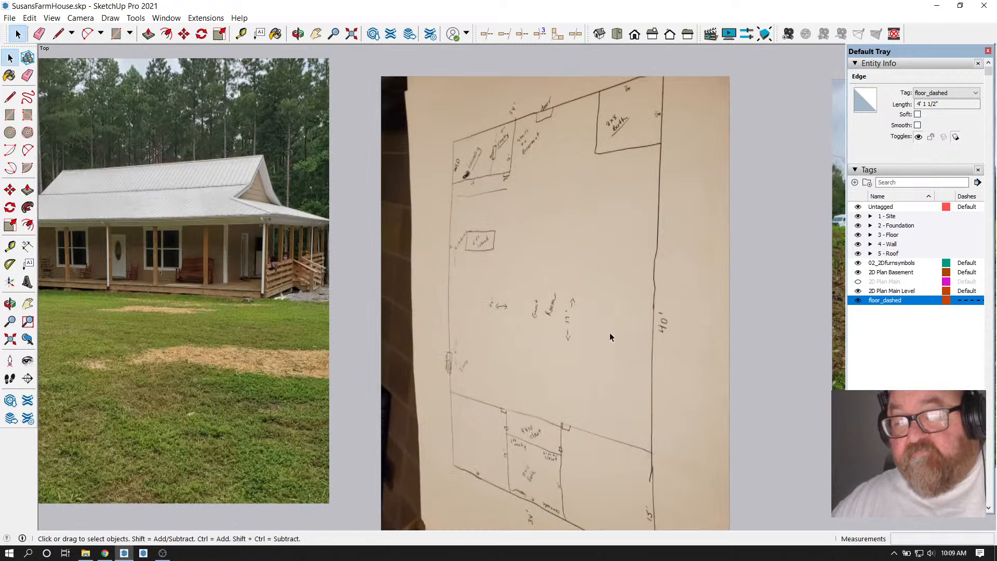
pyautogui.scroll(-1, 613, 291)
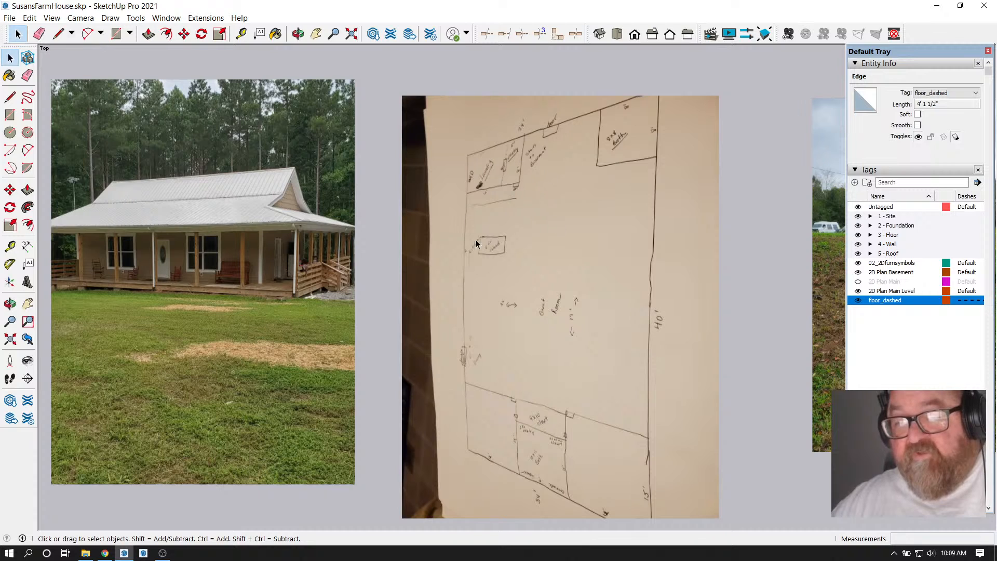
pyautogui.scroll(-3, 605, 208)
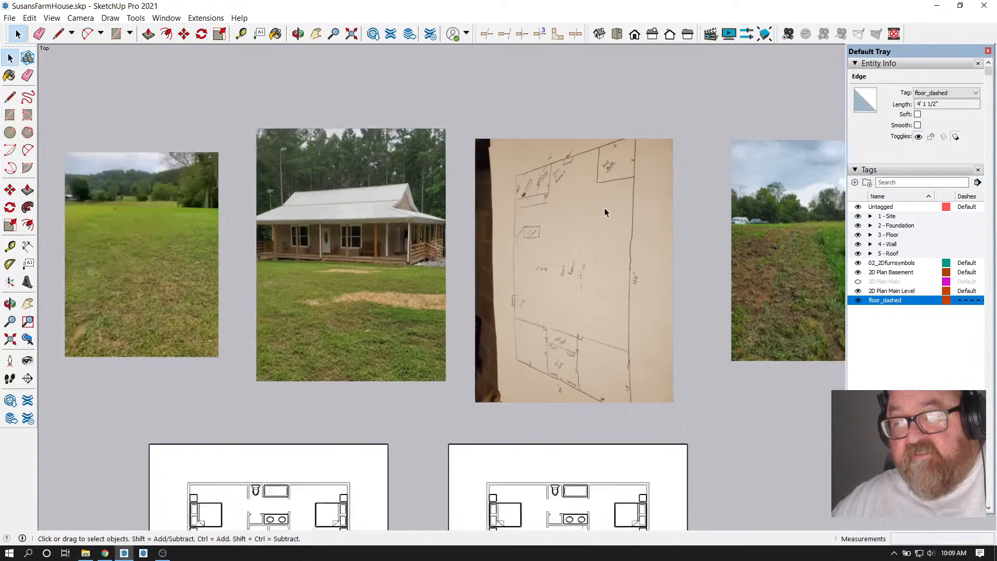
# Examine the original floor plan up close, focusing on the two bedrooms, their shared bathroom and the paired closets
pyautogui.scroll(1, 534, 439)
pyautogui.scroll(4, 540, 428)
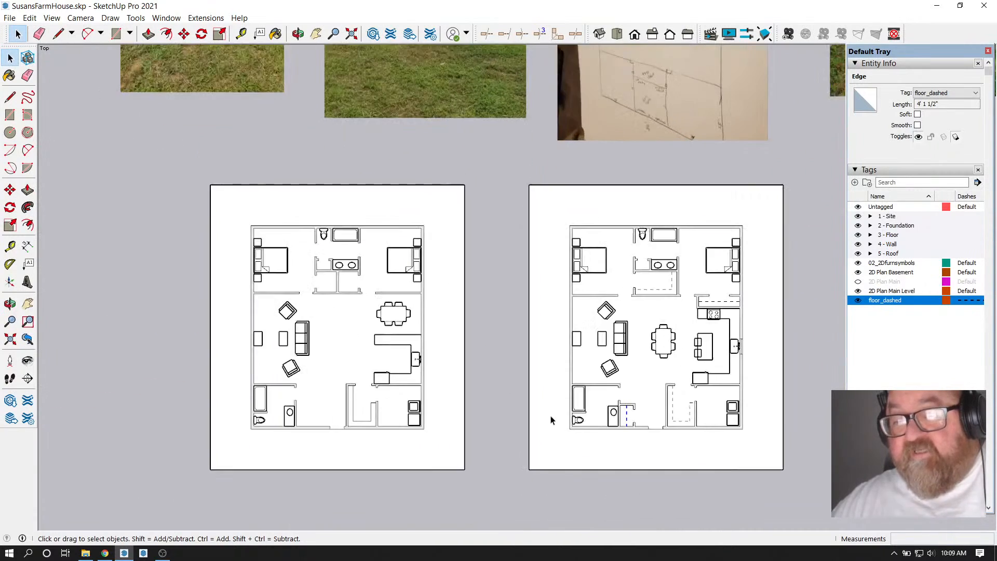
pyautogui.scroll(-1, 322, 384)
pyautogui.scroll(3, 291, 348)
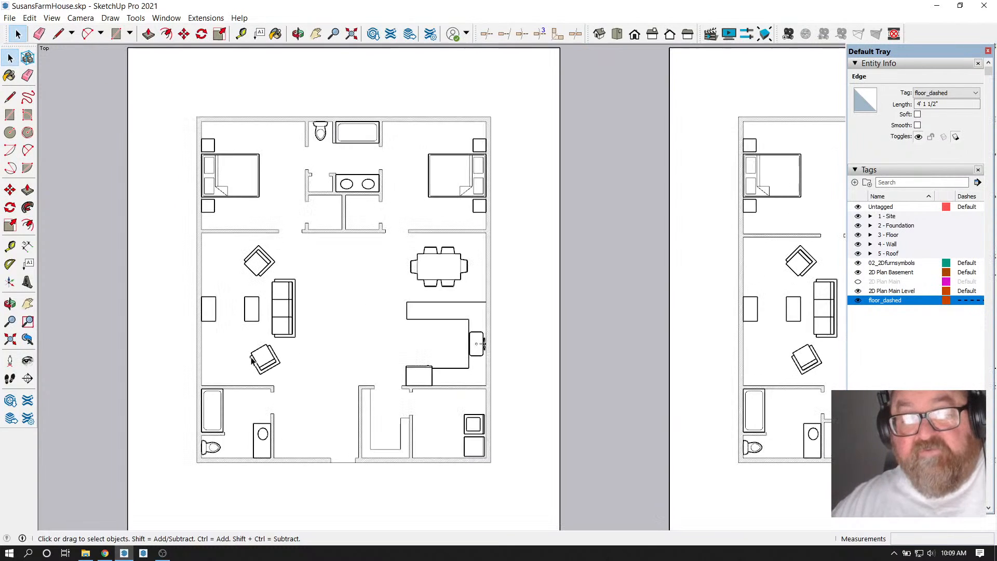
pyautogui.scroll(1, 239, 217)
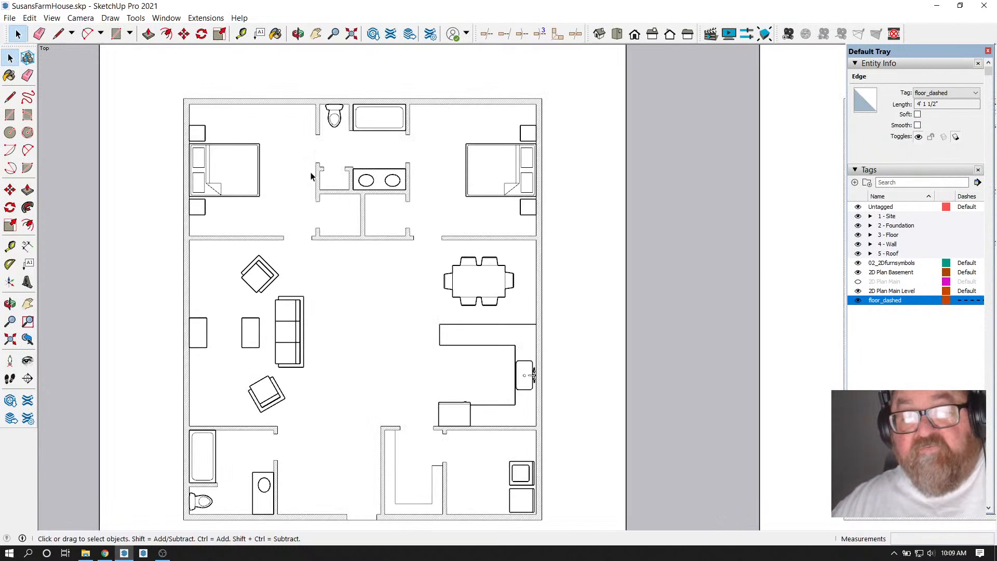
pyautogui.scroll(-1, 480, 222)
pyautogui.scroll(1, 367, 235)
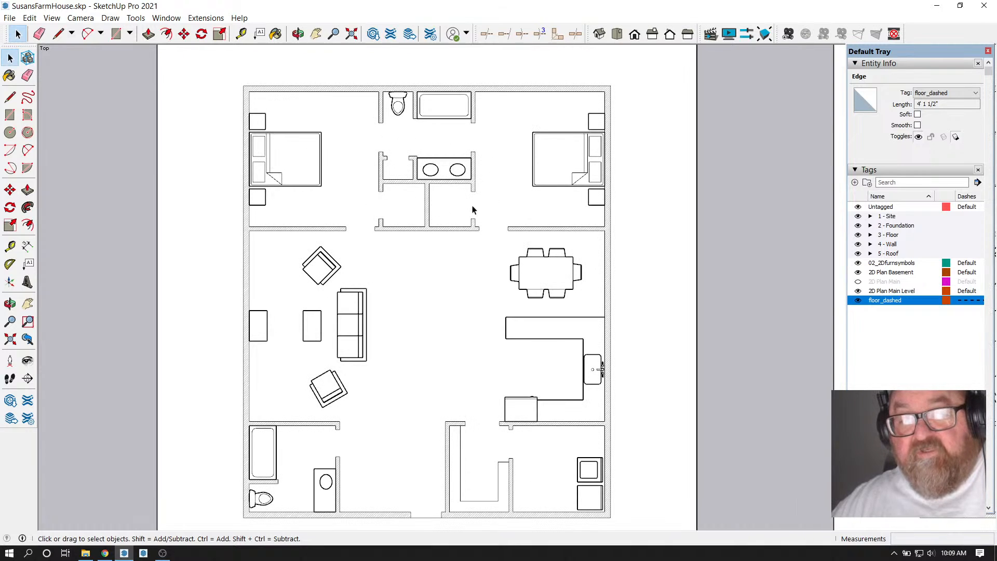
pyautogui.scroll(-1, 485, 254)
pyautogui.scroll(1, 480, 250)
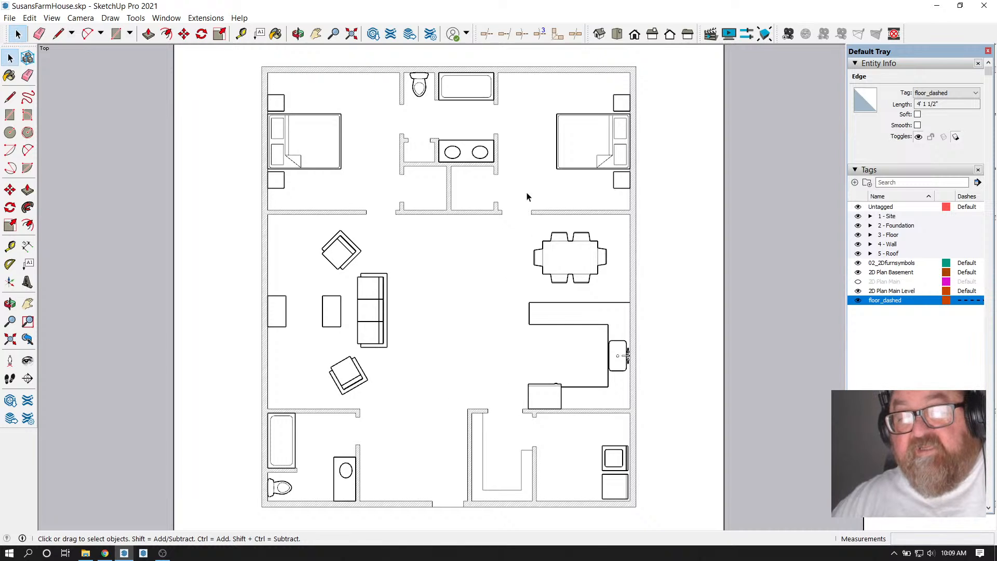
pyautogui.scroll(-6, 243, 345)
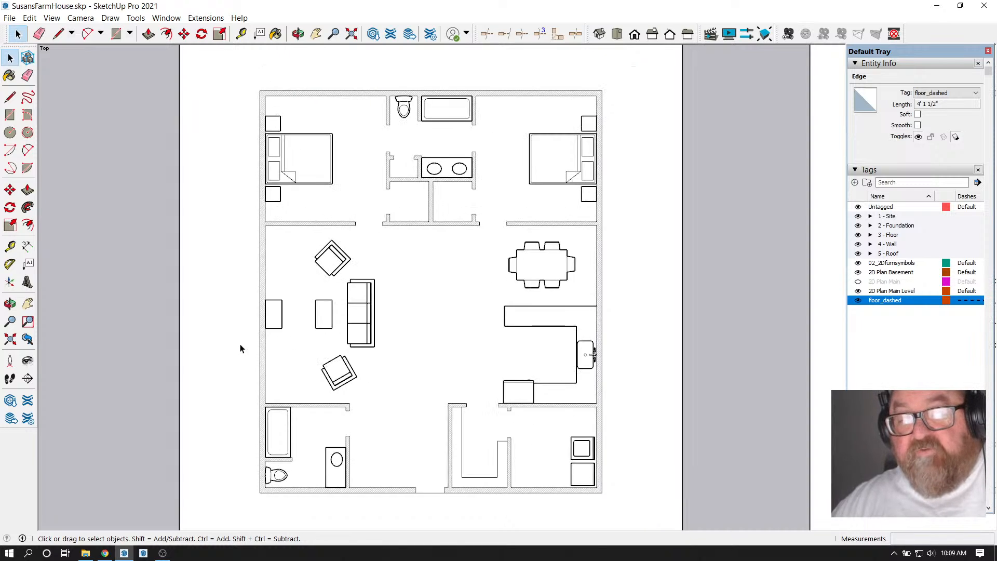
# Review the revised floor plan's bedroom closets, kitchen and dining area, entry closet and front bathroom
pyautogui.scroll(5, 714, 329)
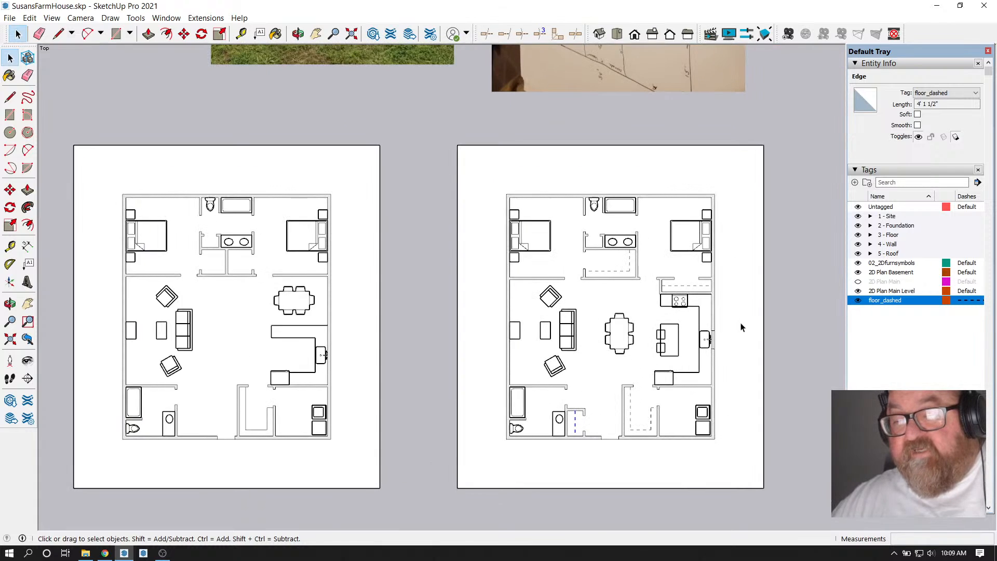
pyautogui.scroll(1, 618, 312)
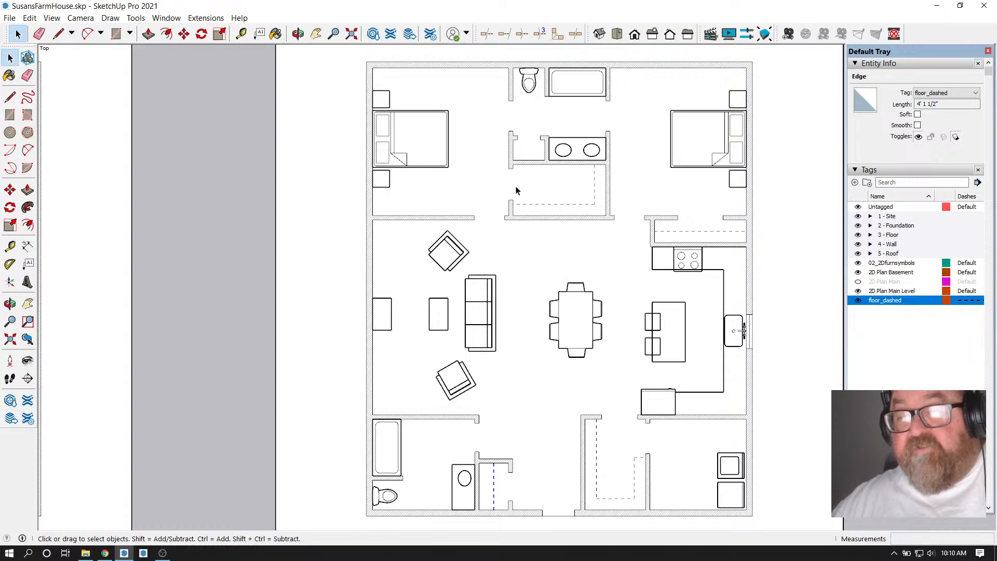
pyautogui.scroll(-1, 551, 185)
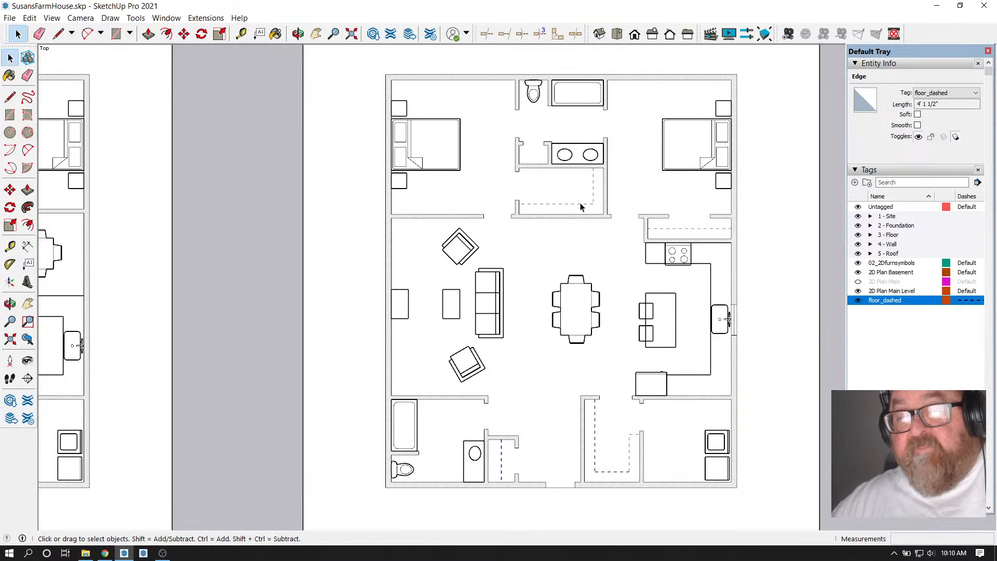
pyautogui.scroll(-1, 613, 256)
pyautogui.scroll(2, 536, 417)
pyautogui.scroll(1, 536, 417)
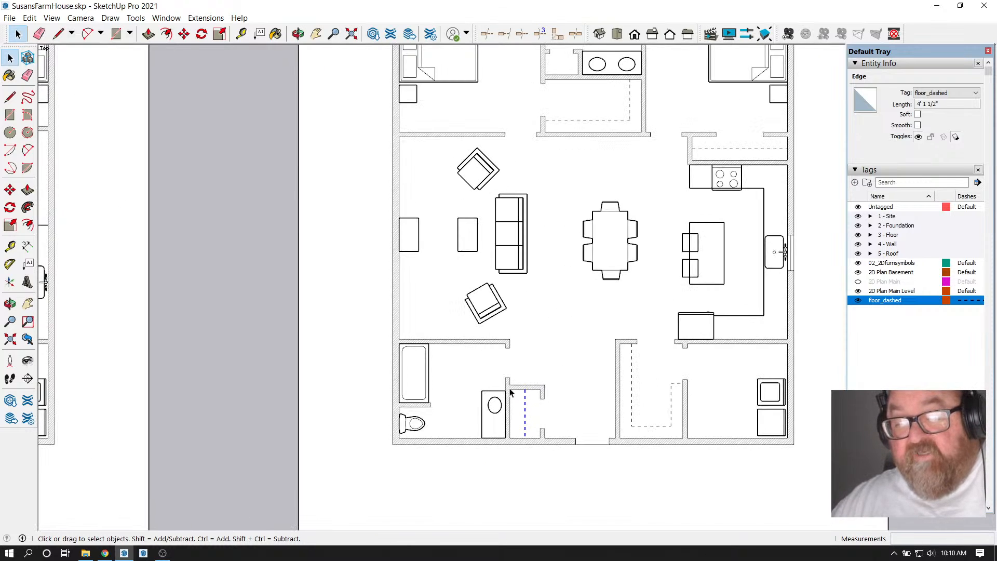
pyautogui.scroll(2, 550, 391)
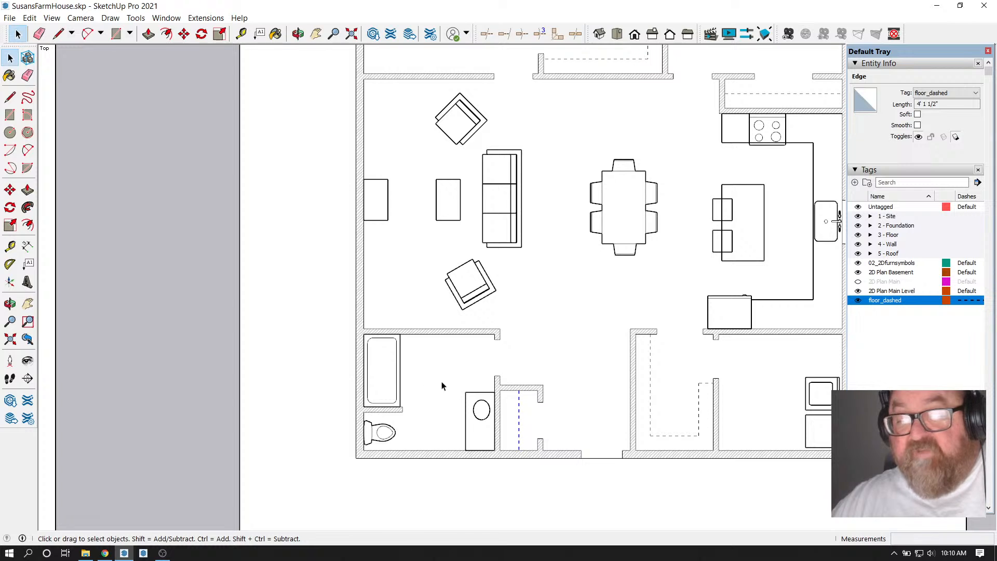
pyautogui.scroll(-1, 445, 391)
pyautogui.scroll(-2, 458, 415)
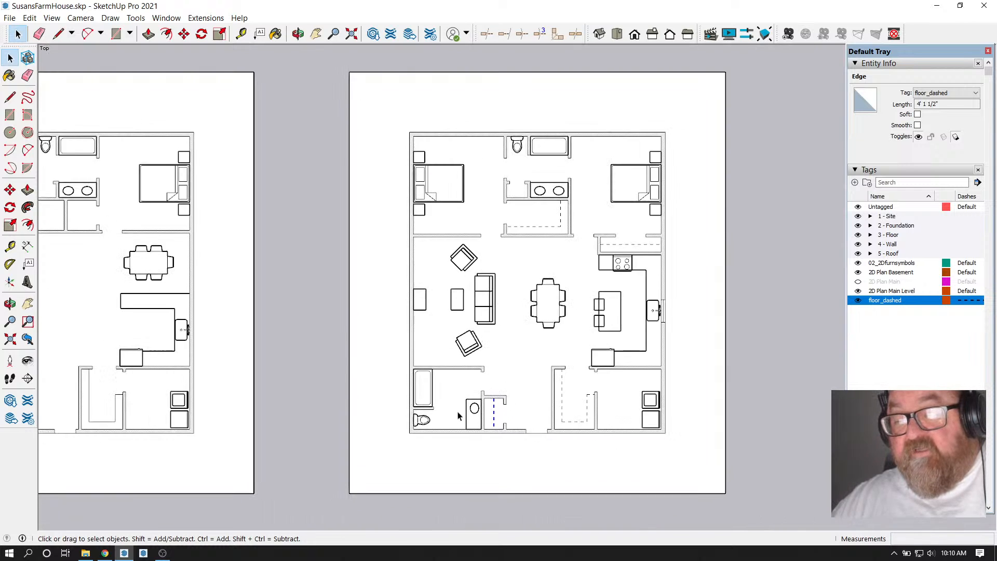
# Review the revised plan's overall layout, and view both floor plans together with the reference photos
pyautogui.scroll(-2, 519, 431)
pyautogui.scroll(2, 512, 389)
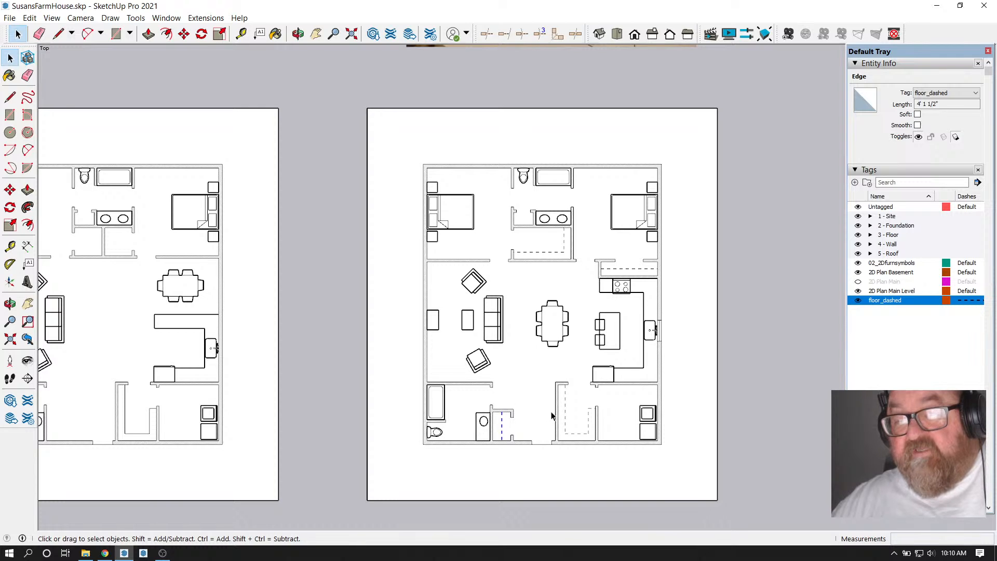
pyautogui.scroll(1, 537, 373)
pyautogui.scroll(-2, 541, 420)
pyautogui.scroll(1, 537, 323)
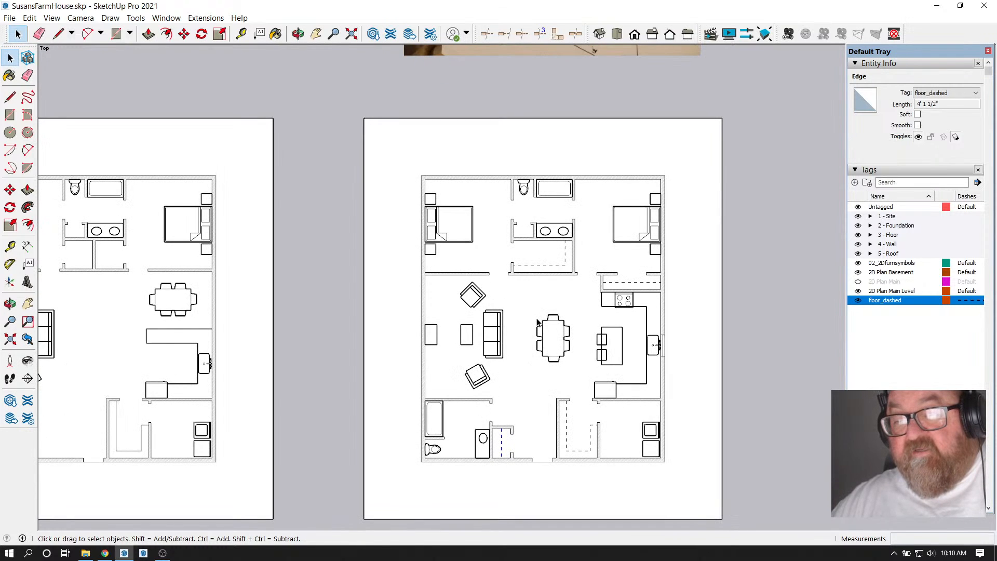
pyautogui.scroll(-3, 586, 418)
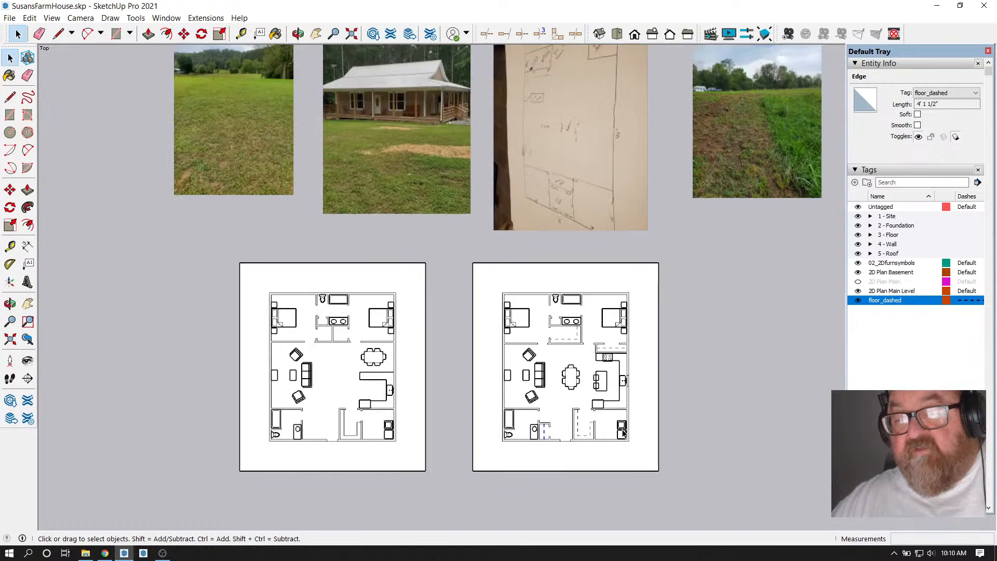
pyautogui.scroll(-1, 542, 413)
pyautogui.scroll(2, 539, 424)
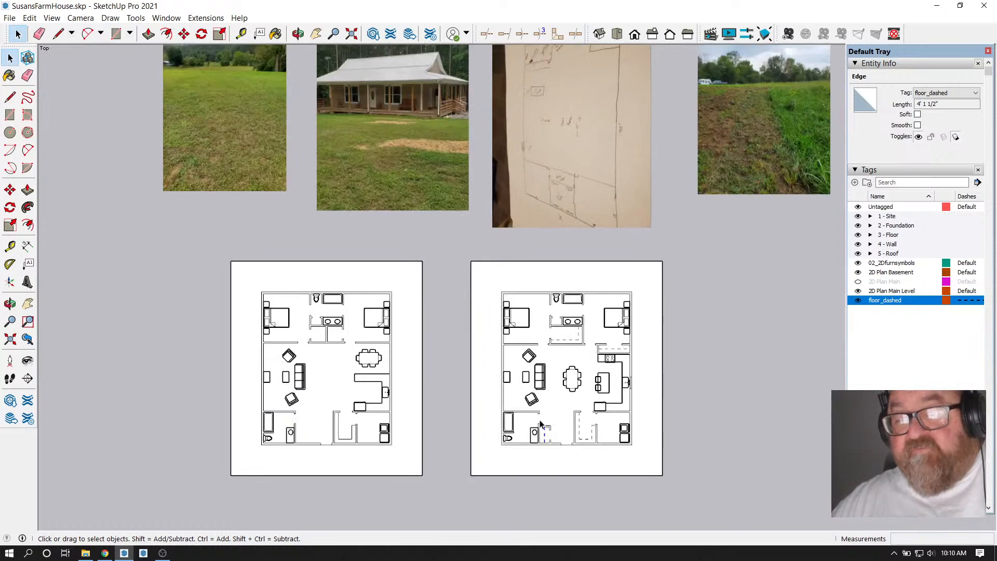
# Review the revised floor plan's full layout, and compare it side by side with the original plan
pyautogui.scroll(-1, 536, 405)
pyautogui.scroll(2, 590, 440)
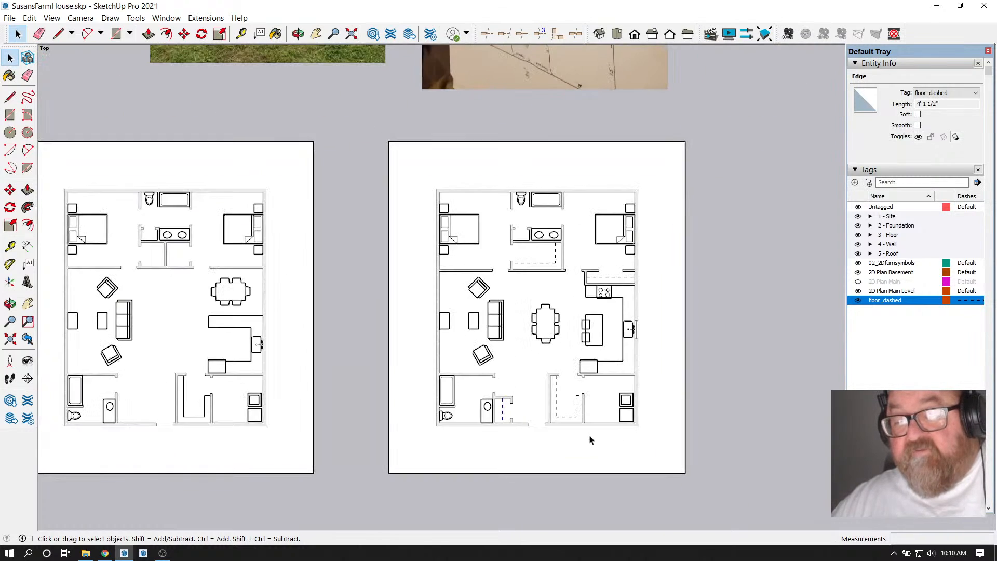
pyautogui.scroll(3, 541, 392)
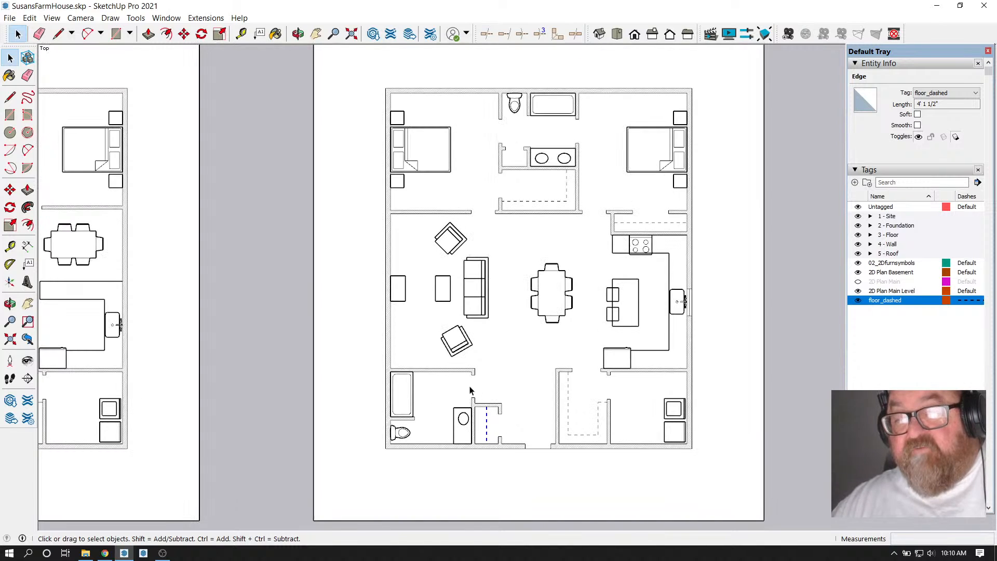
pyautogui.scroll(-1, 533, 450)
pyautogui.scroll(2, 538, 275)
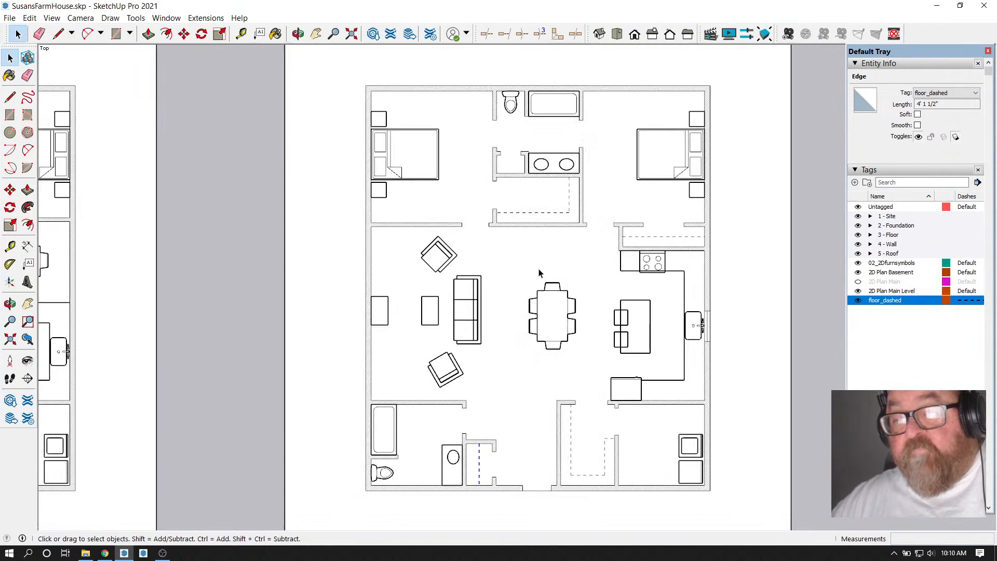
pyautogui.scroll(-4, 719, 318)
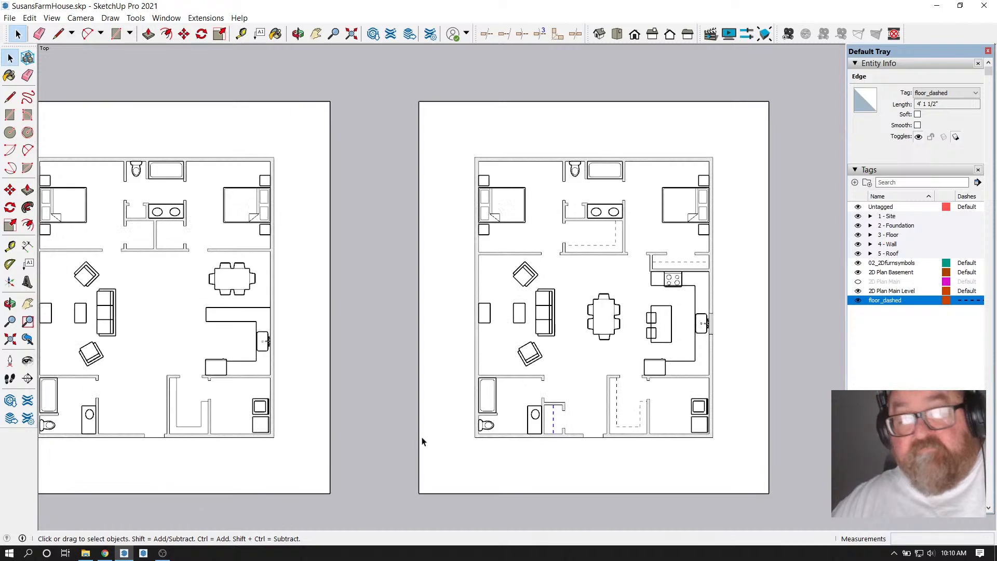
pyautogui.scroll(2, 467, 416)
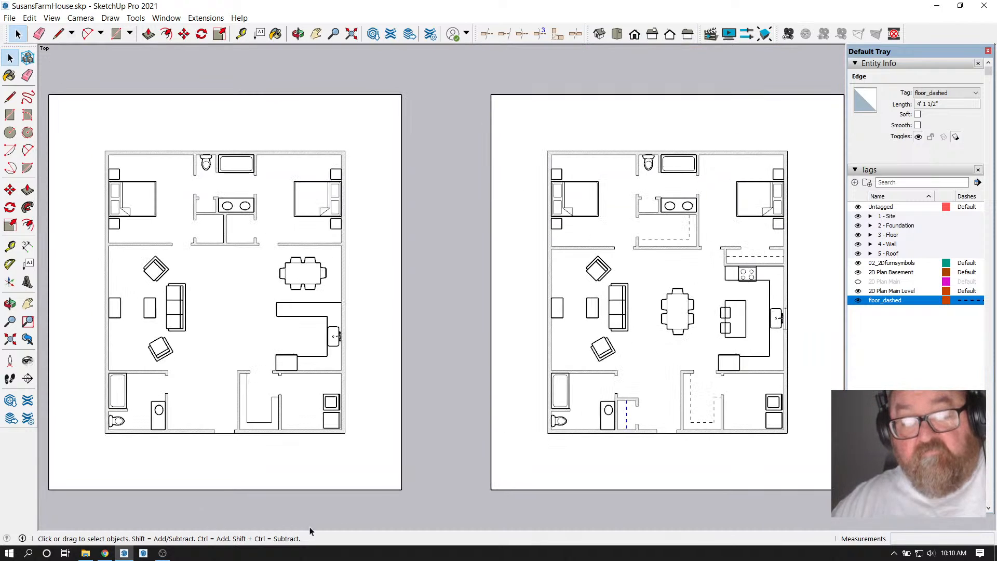
# Check the live chat in YouTube Studio, and in SketchUp examine the revised plan's shared bathroom between the two bedrooms
pyautogui.click(105, 552)
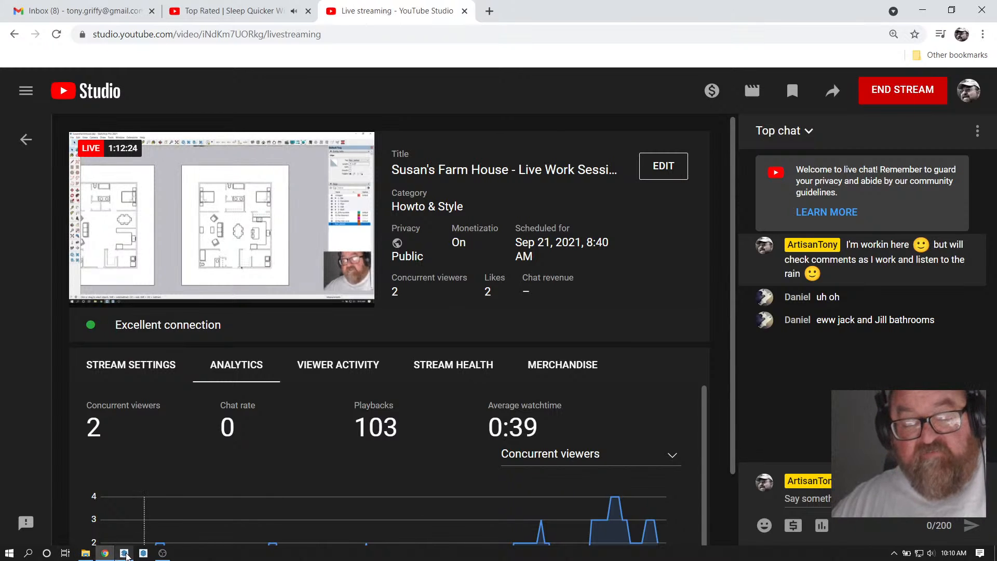
pyautogui.click(124, 553)
pyautogui.scroll(-2, 451, 375)
pyautogui.scroll(5, 534, 225)
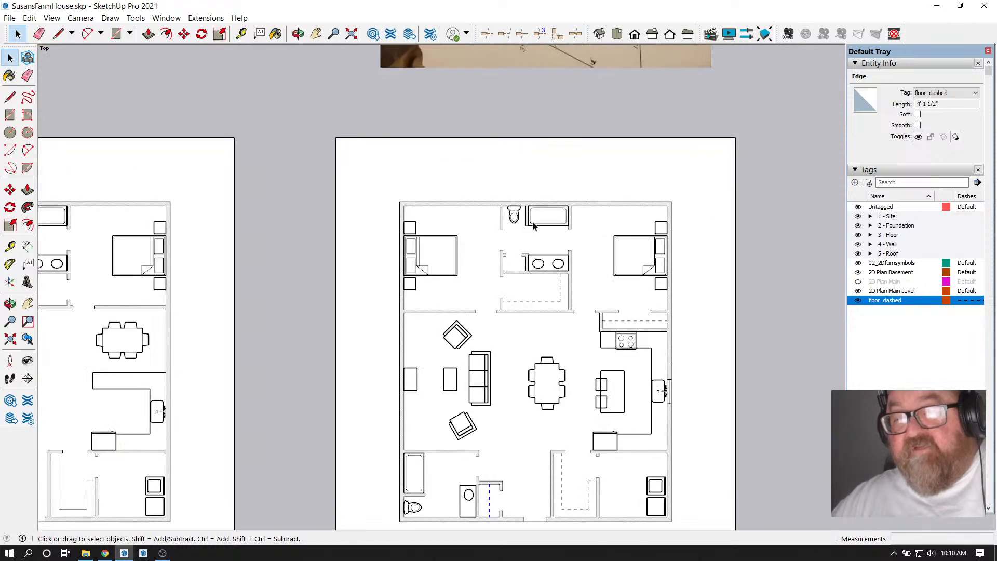
pyautogui.scroll(3, 540, 260)
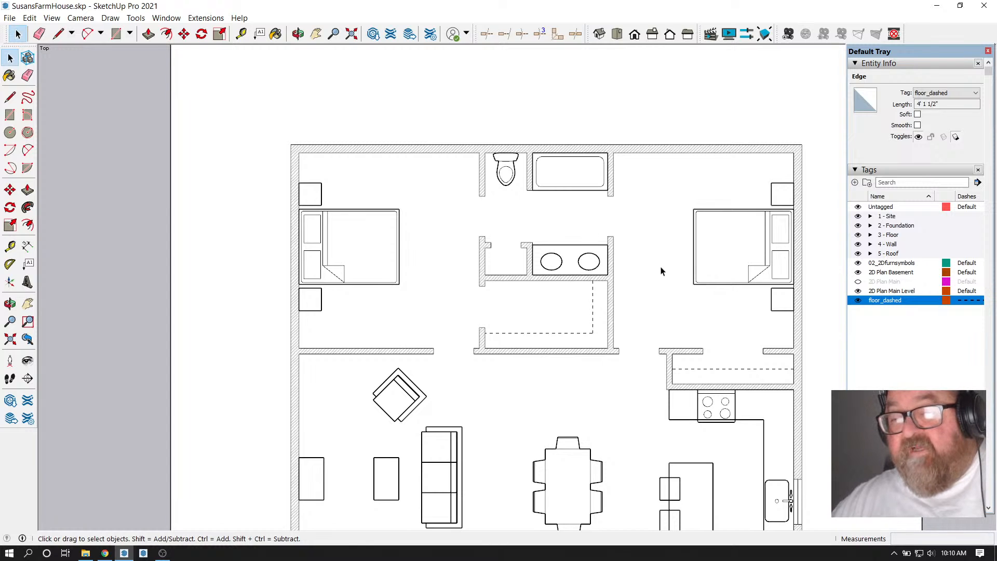
pyautogui.scroll(-1, 662, 271)
pyautogui.scroll(-1, 659, 270)
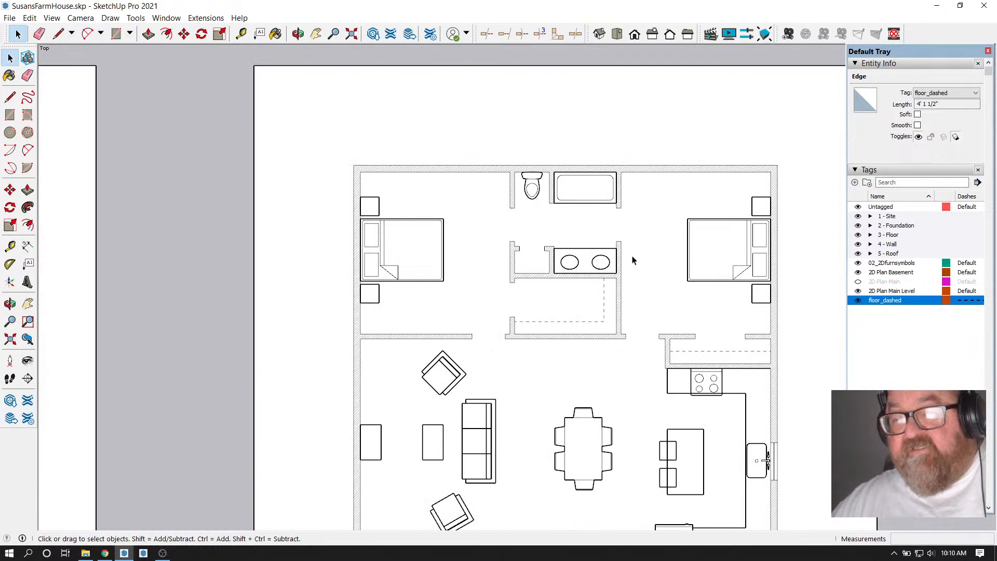
pyautogui.scroll(-2, 643, 251)
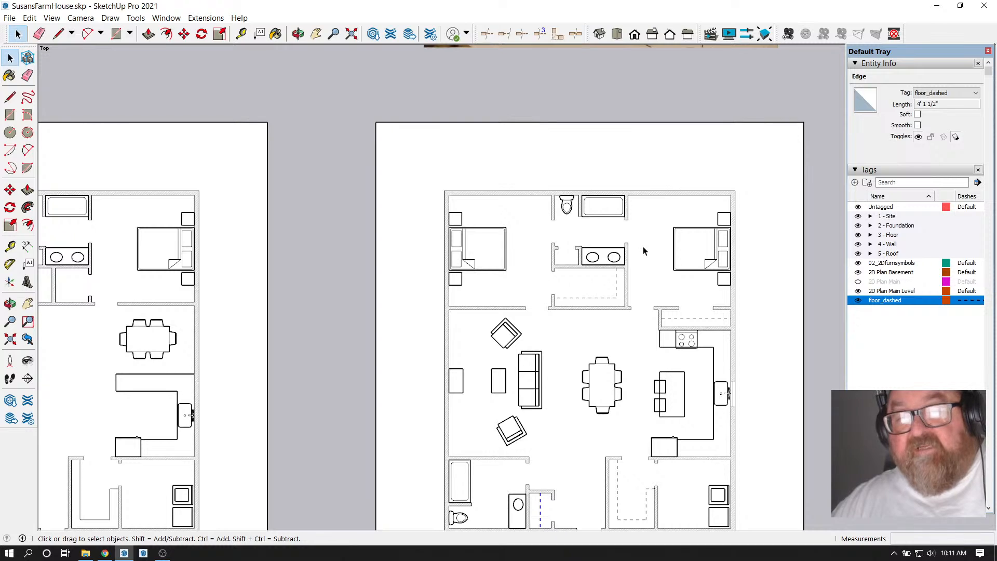
pyautogui.scroll(2, 603, 332)
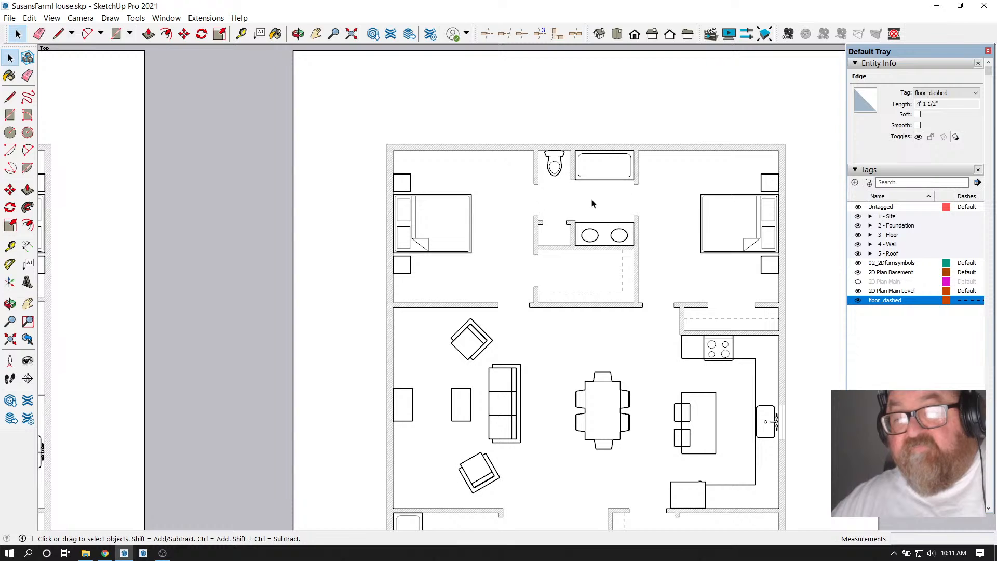
pyautogui.scroll(-1, 695, 197)
pyautogui.scroll(2, 674, 174)
pyautogui.scroll(-2, 663, 213)
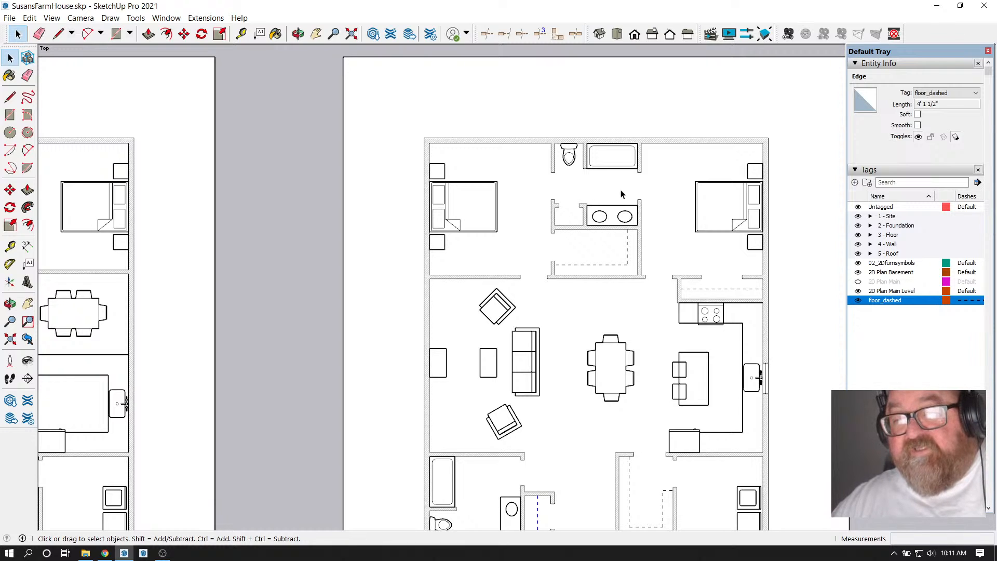
pyautogui.scroll(1, 644, 201)
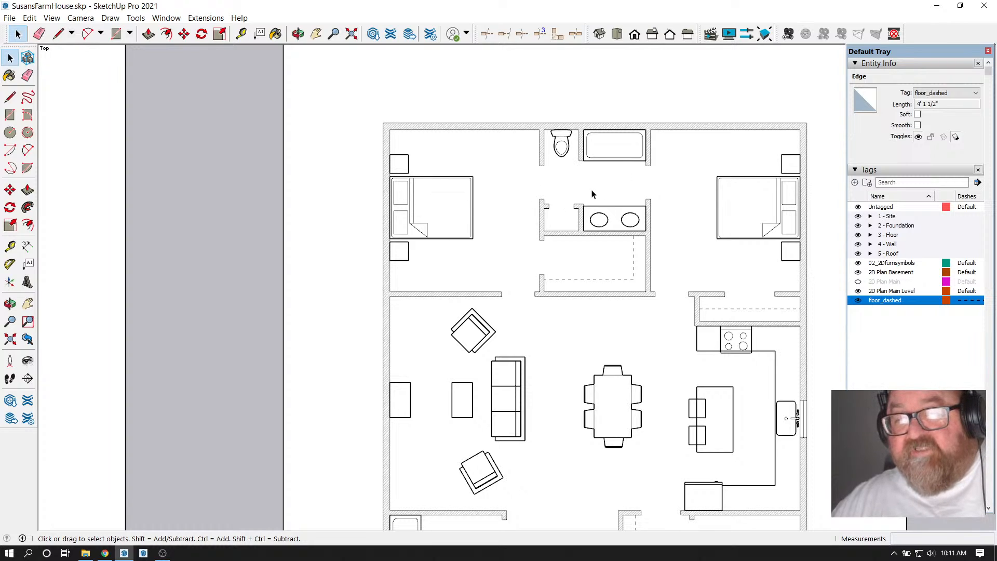
# View the original and revised floor plans side by side, and recheck the stream's live chat in YouTube Studio
pyautogui.scroll(-6, 600, 196)
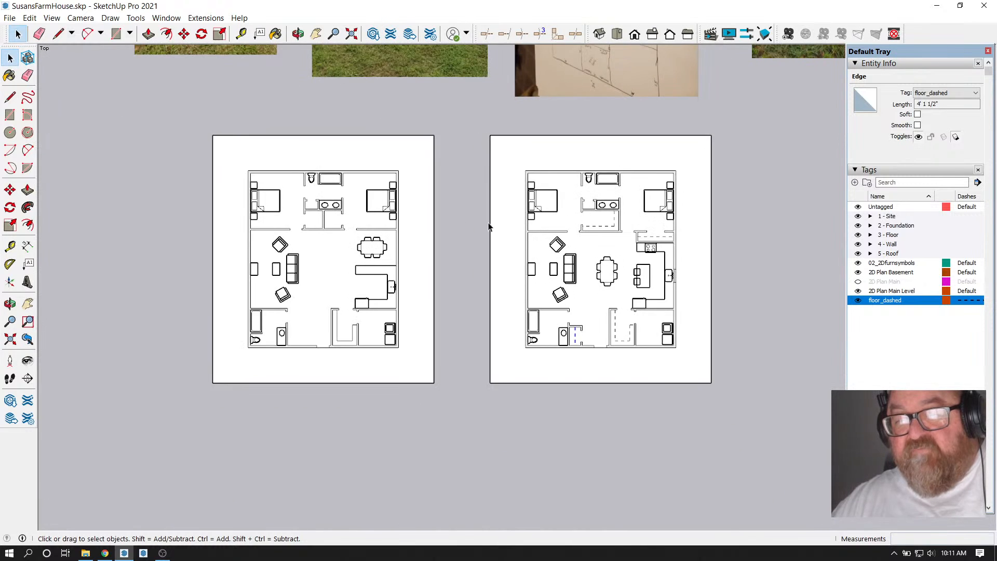
pyautogui.scroll(1, 444, 227)
pyautogui.scroll(1, 445, 227)
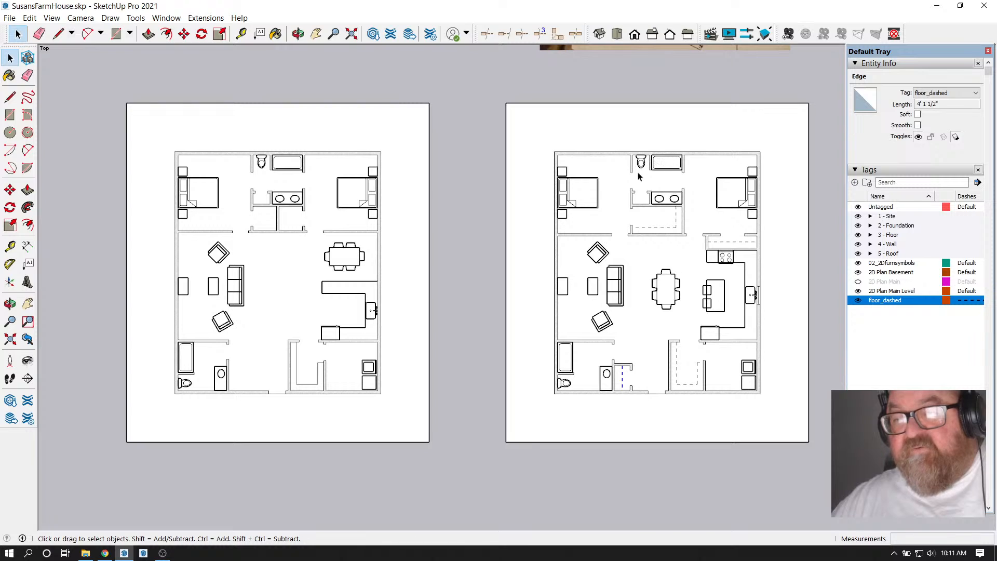
pyautogui.click(105, 553)
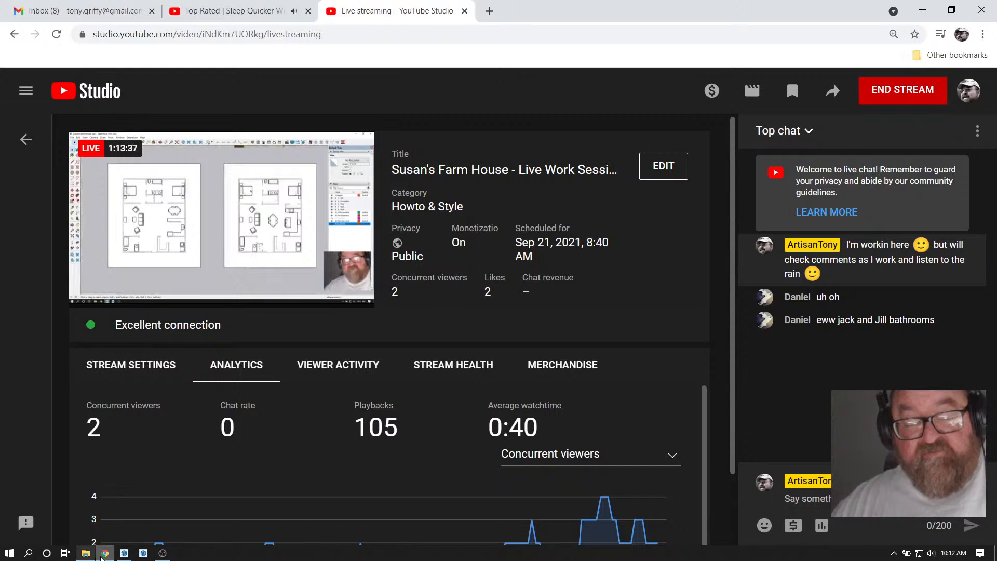
pyautogui.click(124, 553)
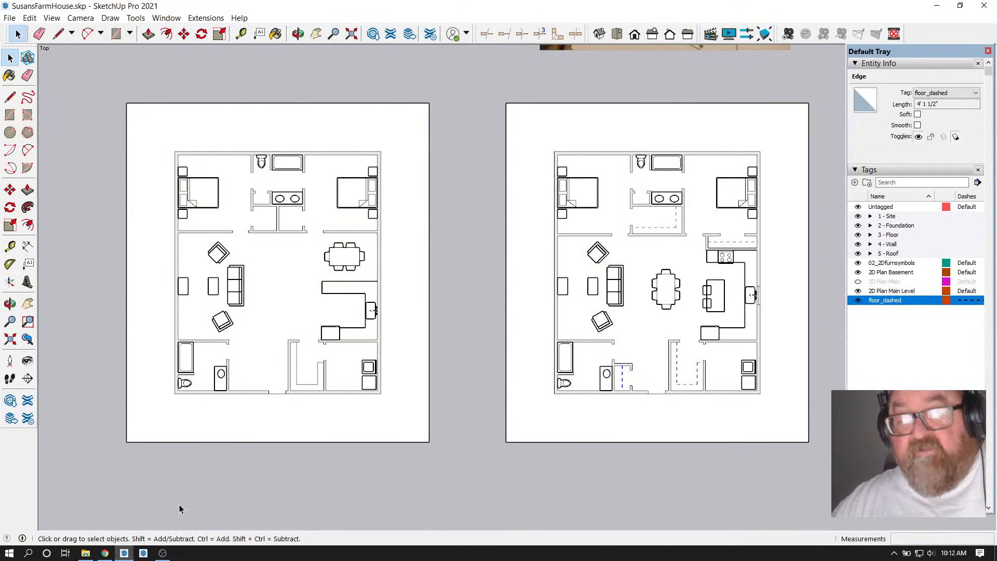
pyautogui.click(105, 553)
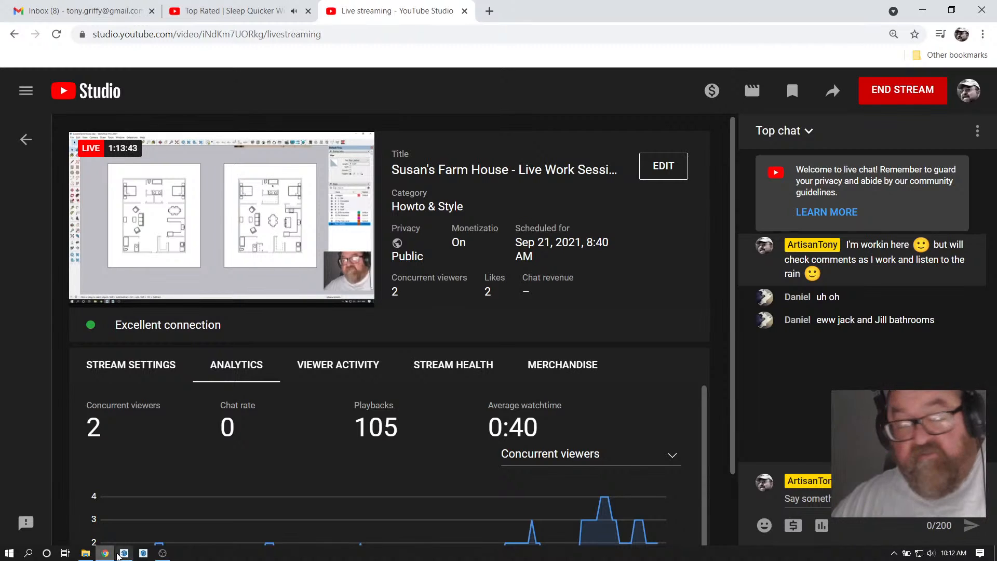
pyautogui.click(123, 553)
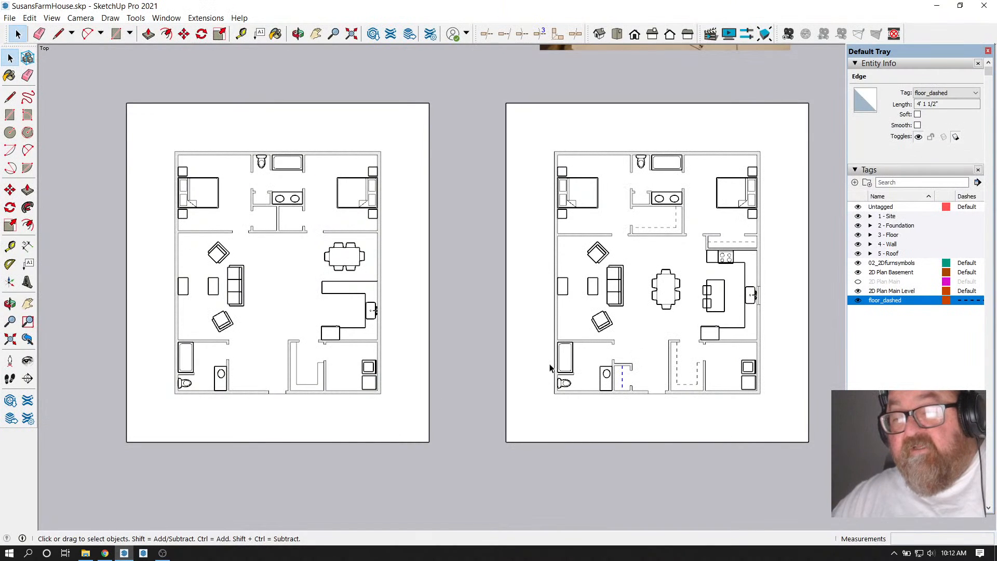
# Examine the overall layout of the hand-drawn floor plan sketch beside the farmhouse photo
pyautogui.scroll(1, 630, 334)
pyautogui.scroll(-3, 629, 412)
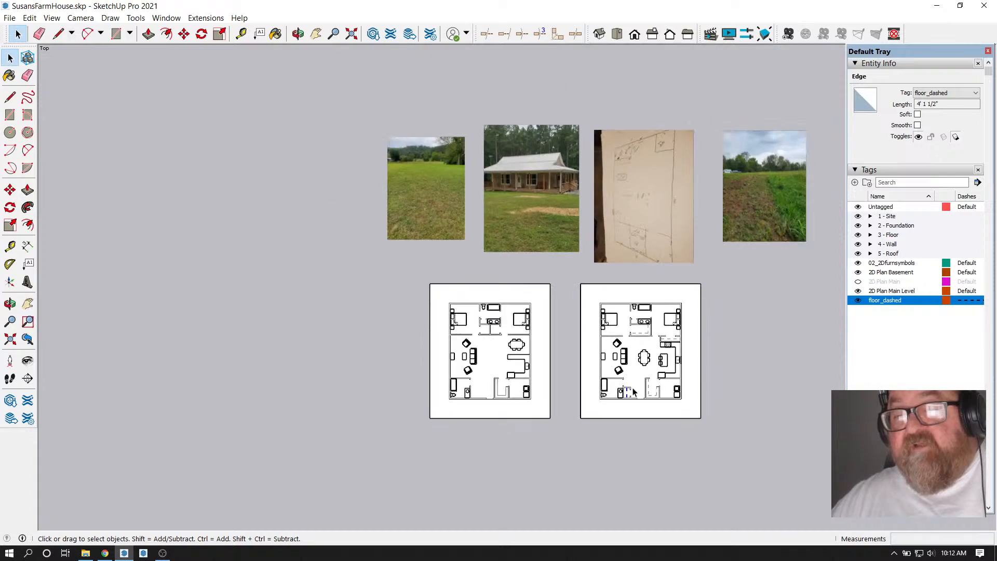
pyautogui.scroll(4, 696, 201)
pyautogui.scroll(1, 628, 141)
pyautogui.scroll(-1, 613, 155)
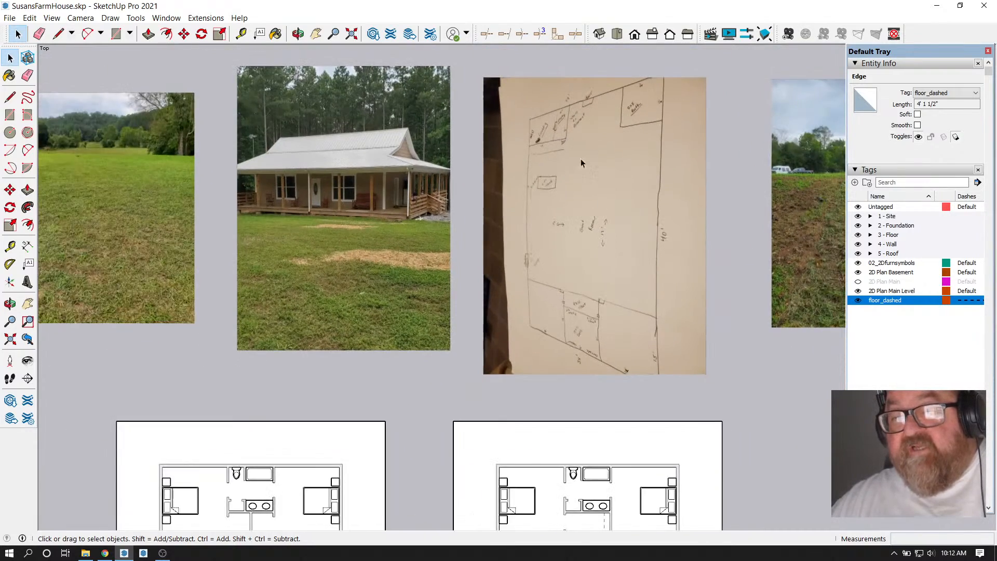
pyautogui.scroll(2, 580, 145)
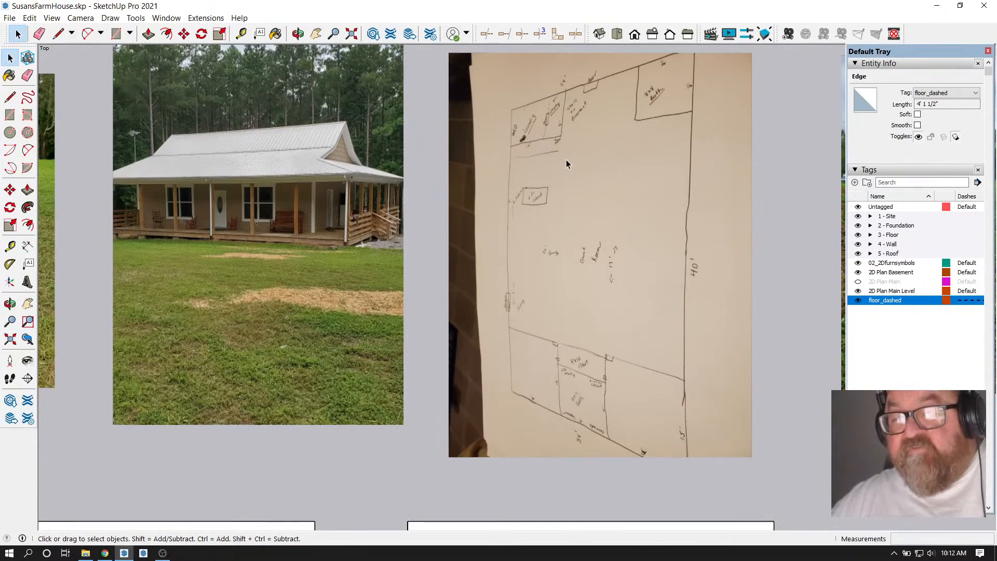
pyautogui.scroll(-3, 620, 359)
pyautogui.scroll(2, 589, 212)
pyautogui.scroll(1, 589, 211)
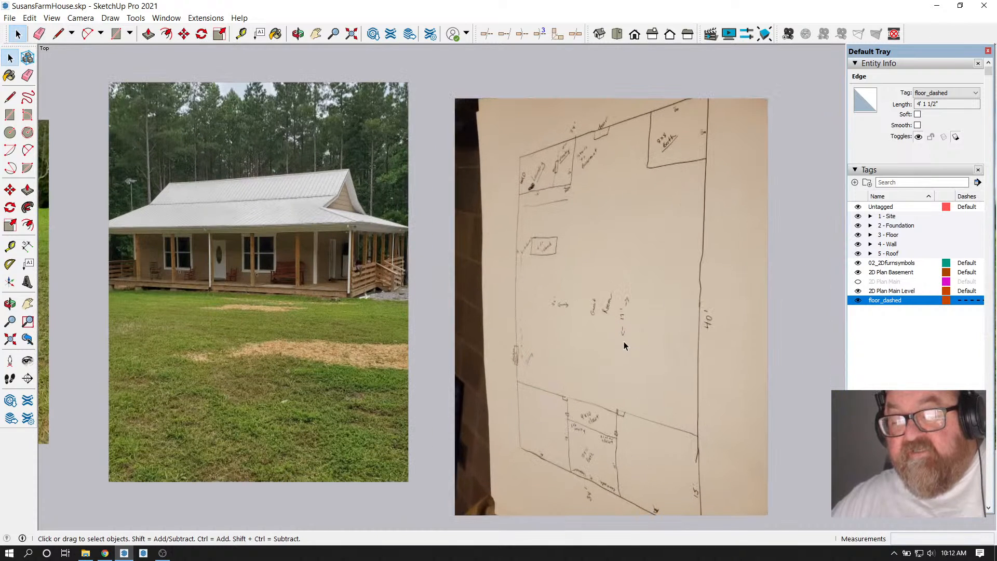
# Examine the sketch's bath and closet between the bedrooms, and the laundry, pantry and 8x8 bath at its opposite end
pyautogui.scroll(-1, 597, 483)
pyautogui.scroll(2, 596, 482)
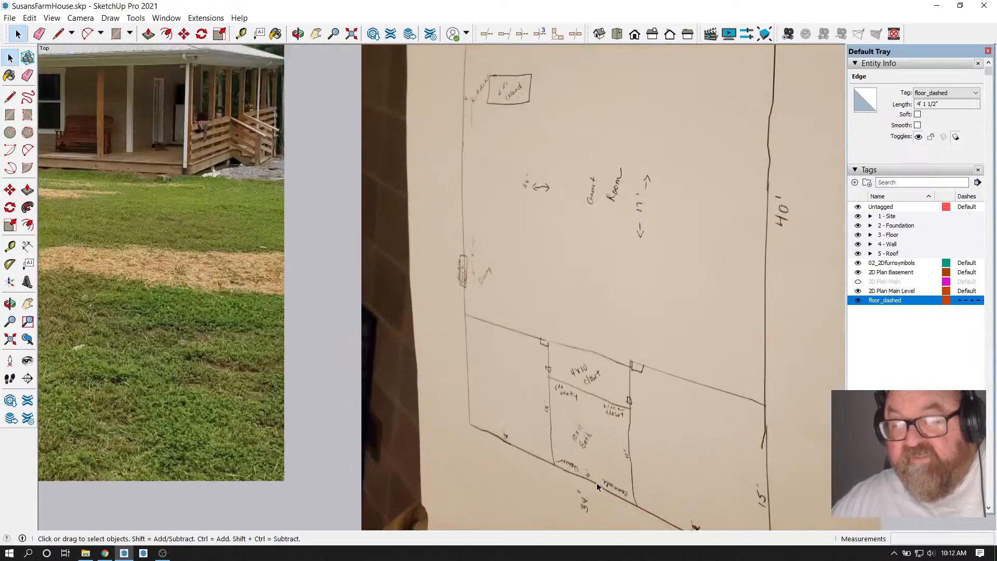
pyautogui.scroll(-1, 537, 380)
pyautogui.scroll(1, 553, 389)
pyautogui.scroll(1, 552, 388)
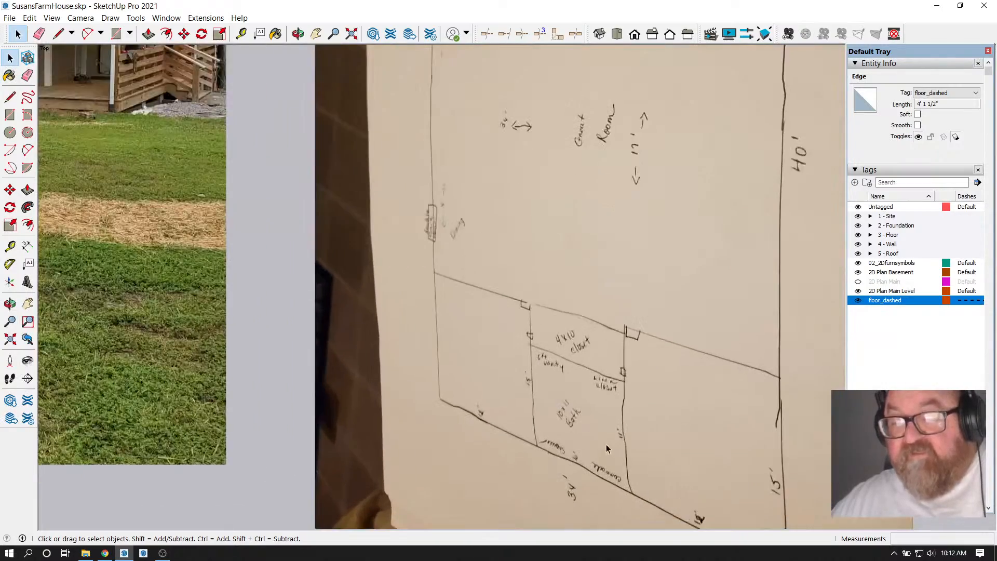
pyautogui.scroll(-3, 627, 454)
pyautogui.scroll(2, 590, 200)
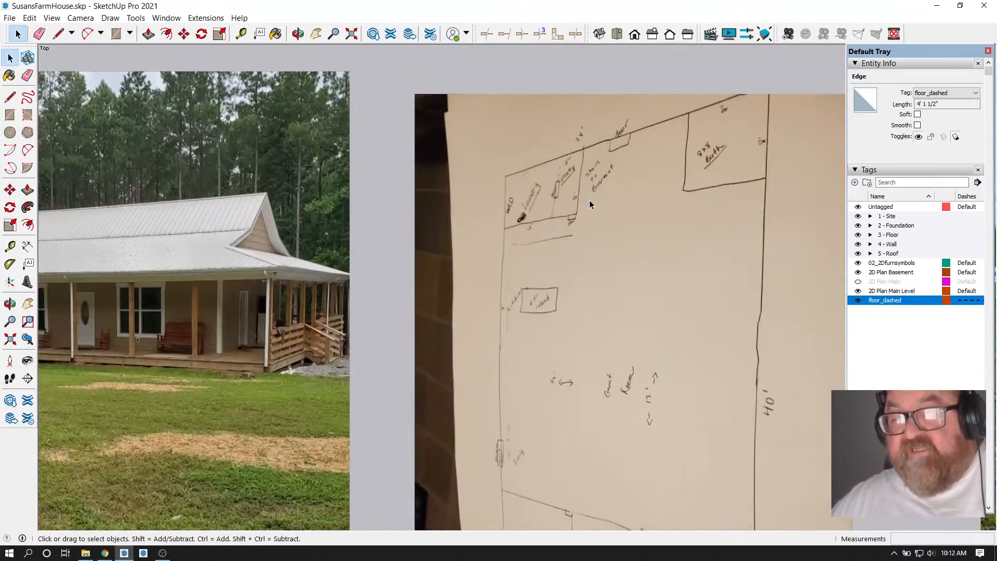
pyautogui.scroll(1, 590, 200)
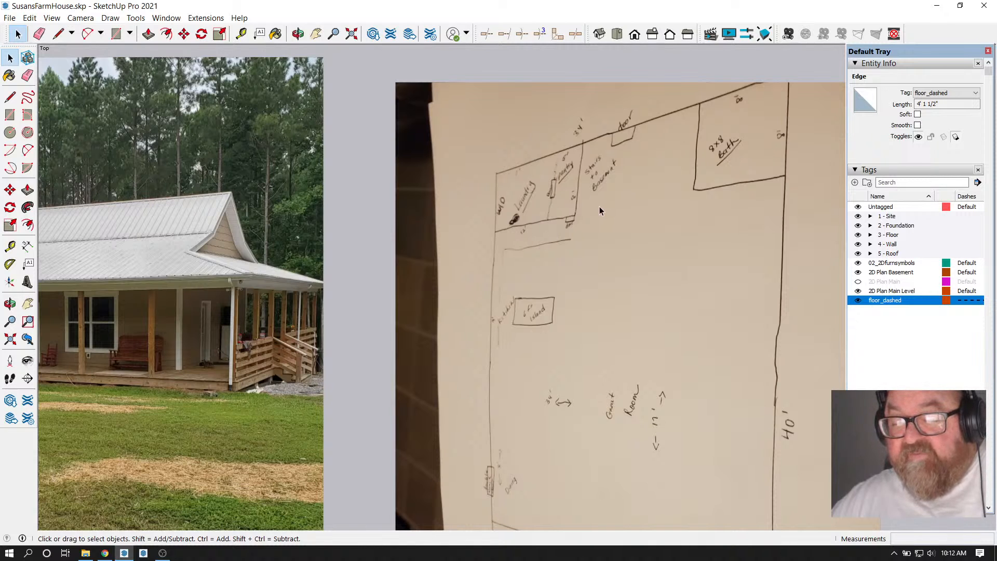
# Review the farmhouse and site photos, and examine the sketch's kitchen island, laundry, pantry and basement stairs up close
pyautogui.scroll(-5, 599, 207)
pyautogui.scroll(-2, 406, 202)
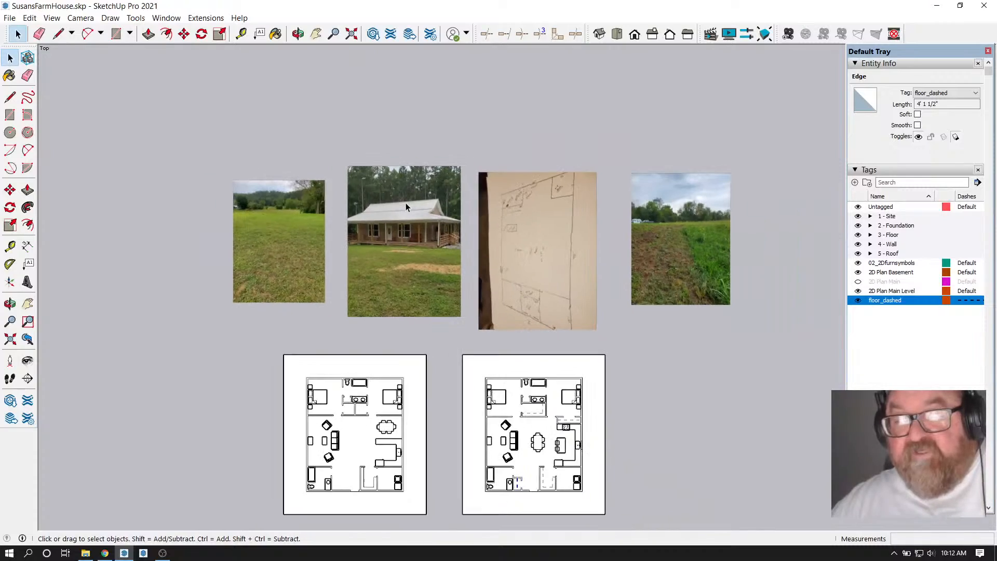
pyautogui.scroll(4, 641, 215)
pyautogui.scroll(2, 761, 244)
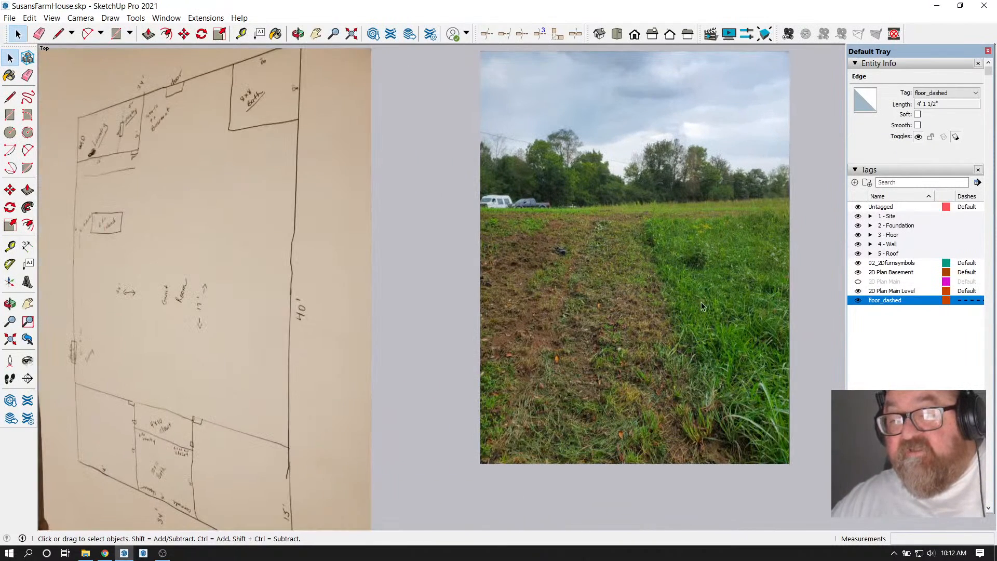
pyautogui.scroll(-4, 747, 253)
pyautogui.scroll(3, 416, 244)
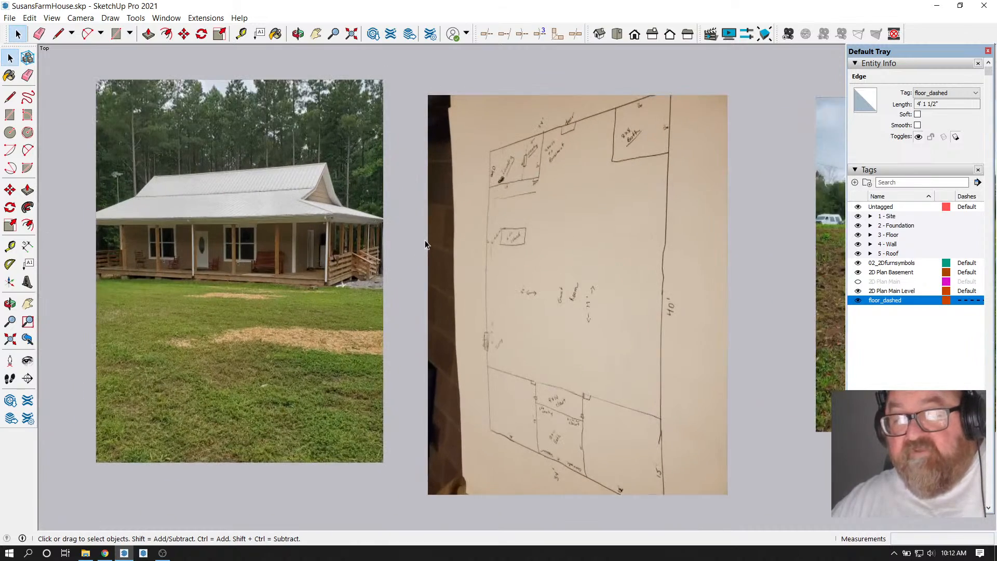
pyautogui.scroll(1, 424, 244)
pyautogui.scroll(3, 523, 150)
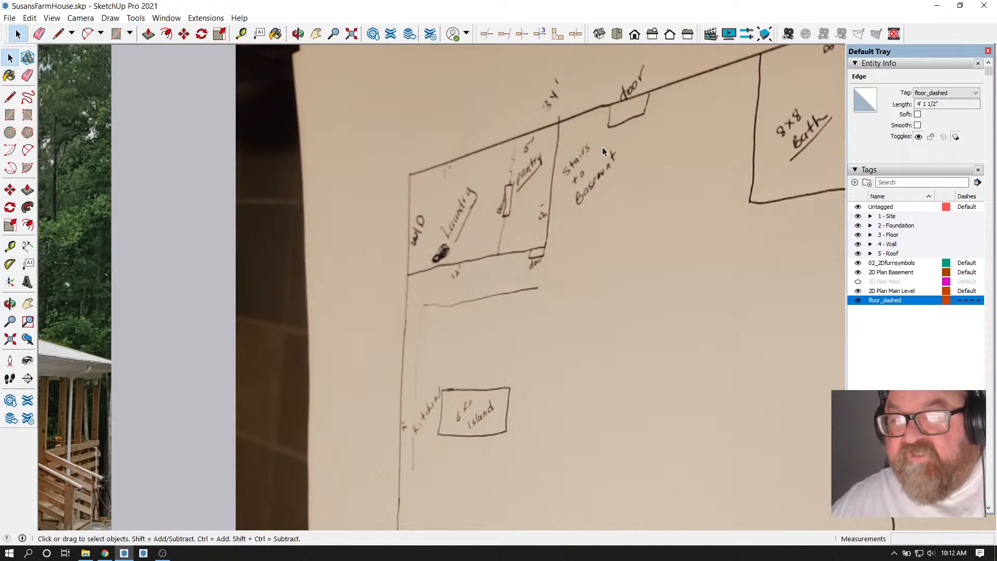
pyautogui.scroll(-6, 580, 151)
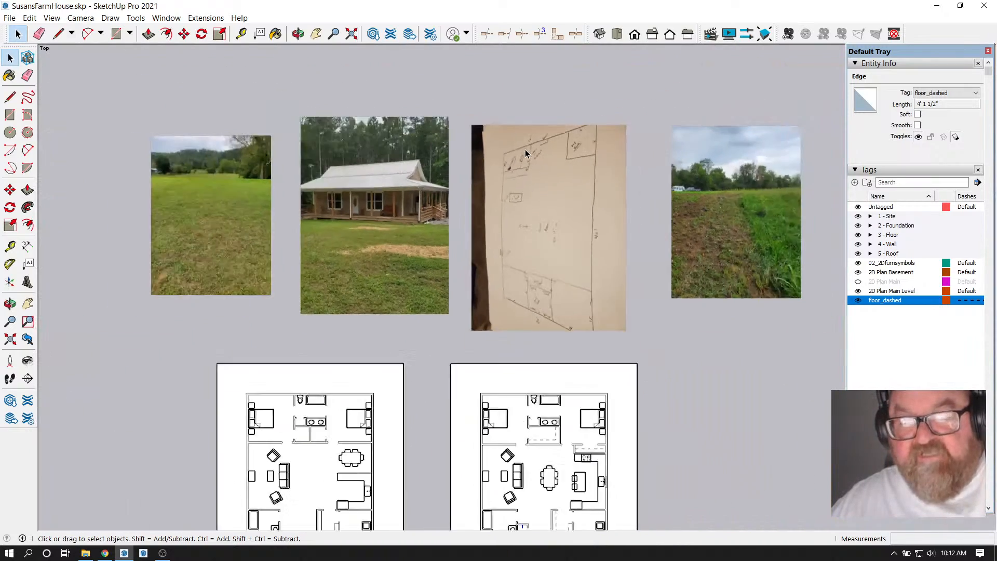
# Examine the revised floor plan's front entry, entry closet and front bathroom up close
pyautogui.scroll(-2, 526, 153)
pyautogui.scroll(8, 397, 412)
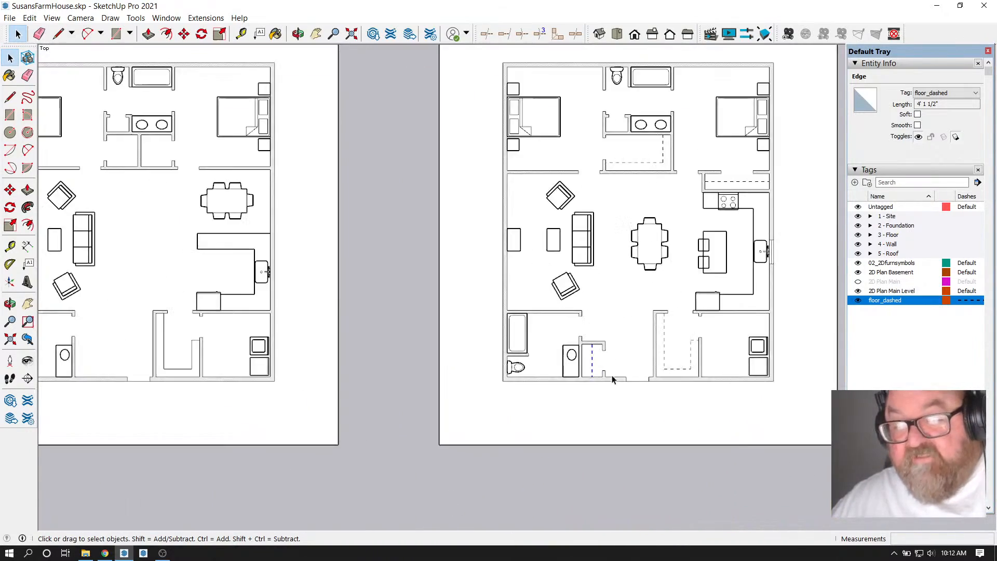
pyautogui.scroll(5, 613, 379)
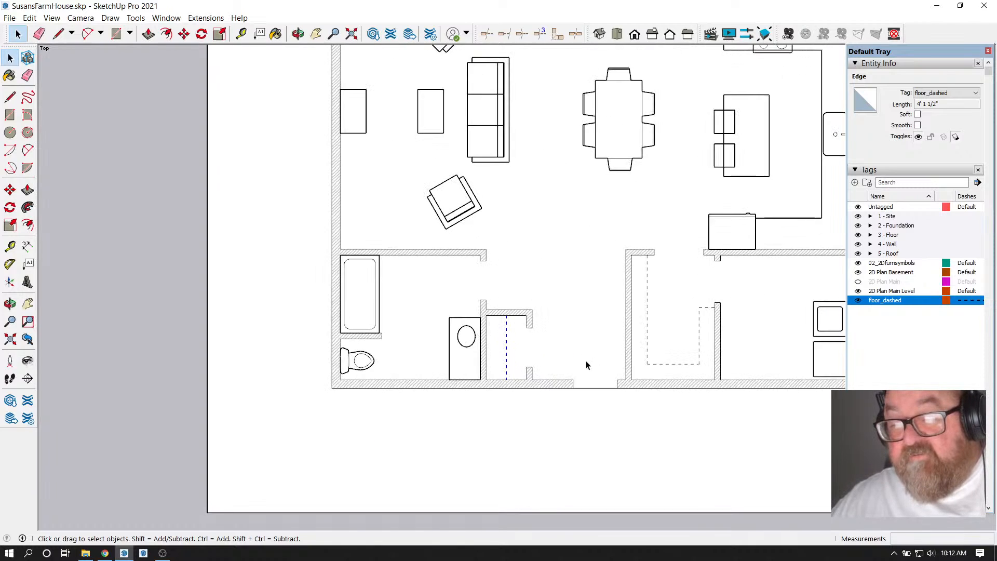
pyautogui.scroll(2, 552, 363)
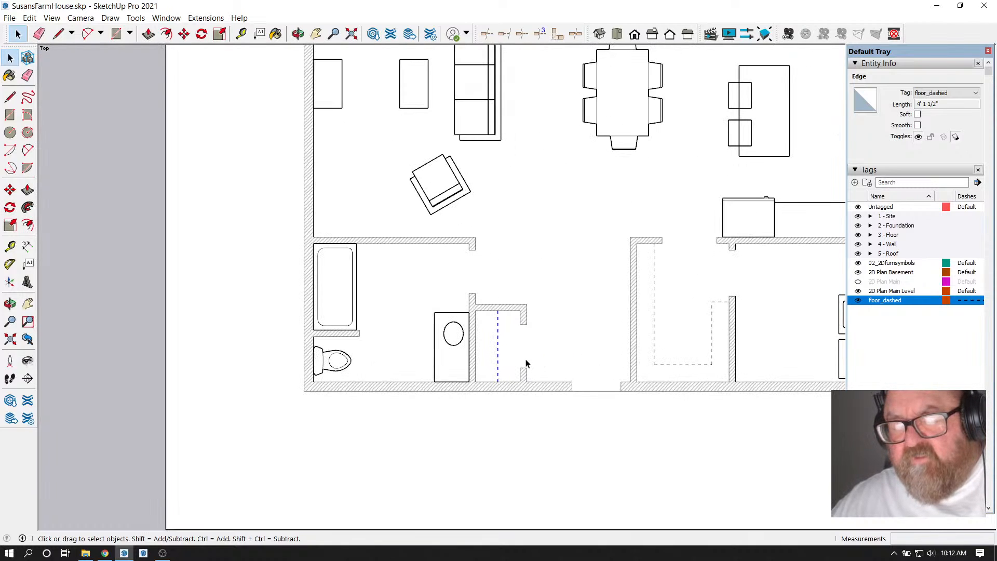
# Examine the whole revised floor plan beside the original plan, comparing the entry, living, dining and kitchen areas
pyautogui.scroll(-2, 383, 349)
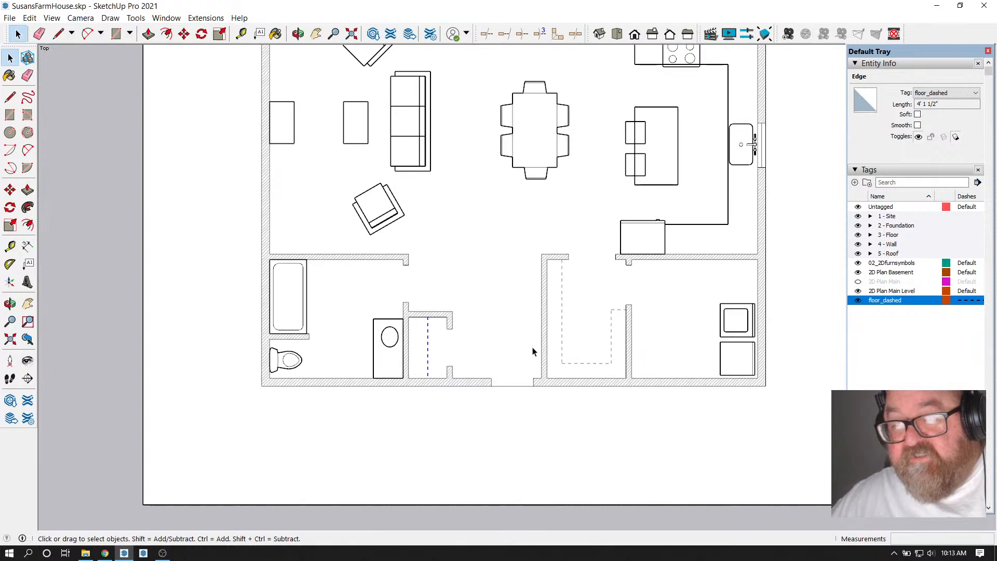
pyautogui.scroll(-3, 652, 432)
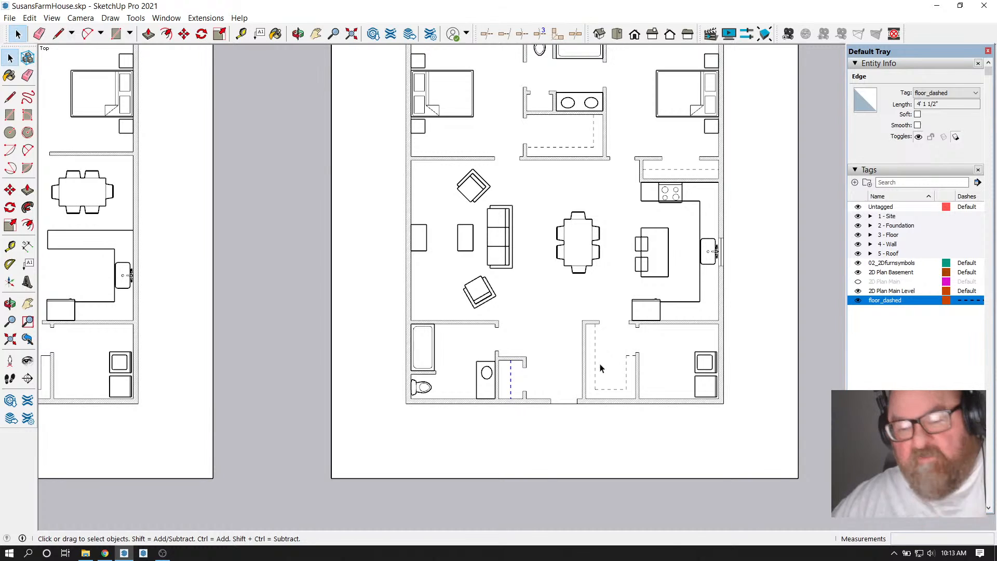
pyautogui.scroll(-3, 600, 369)
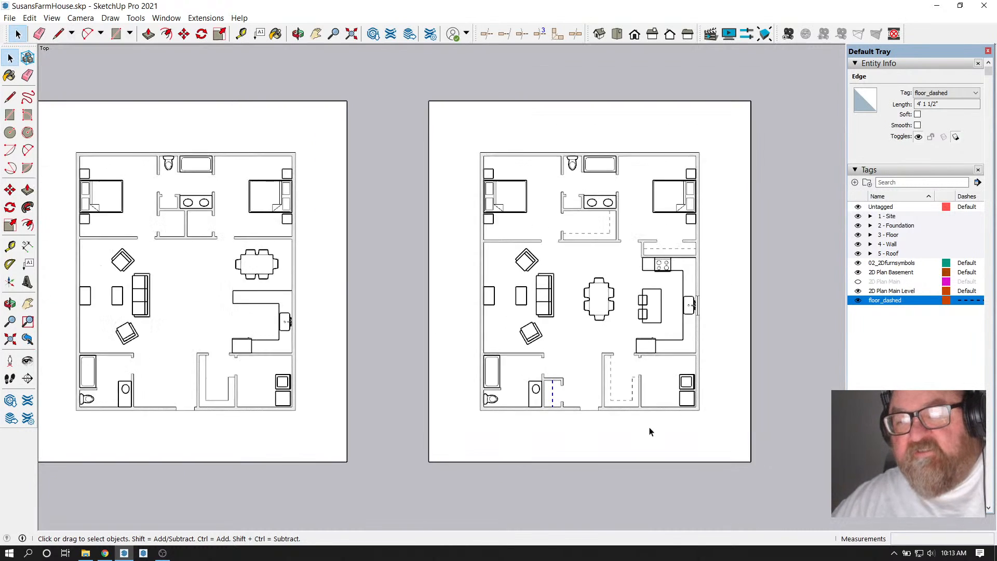
pyautogui.scroll(3, 602, 376)
pyautogui.scroll(-3, 602, 377)
pyautogui.scroll(4, 549, 358)
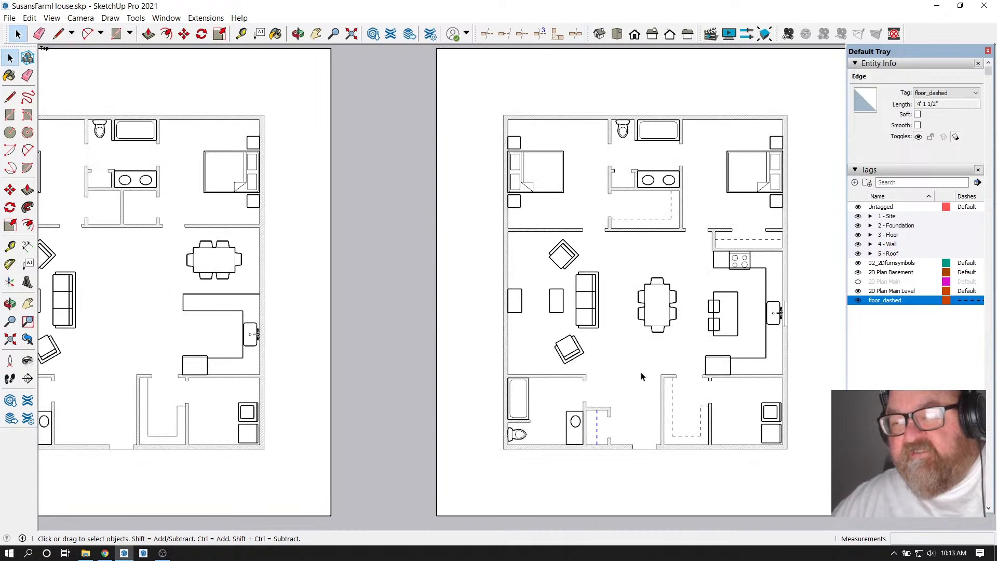
pyautogui.scroll(-1, 642, 376)
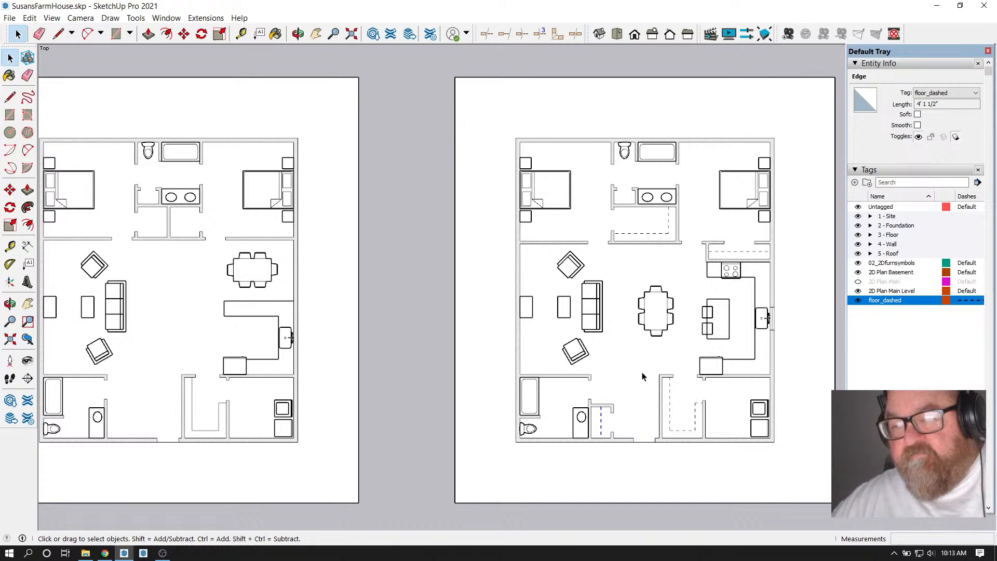
pyautogui.scroll(-2, 682, 349)
pyautogui.scroll(4, 681, 351)
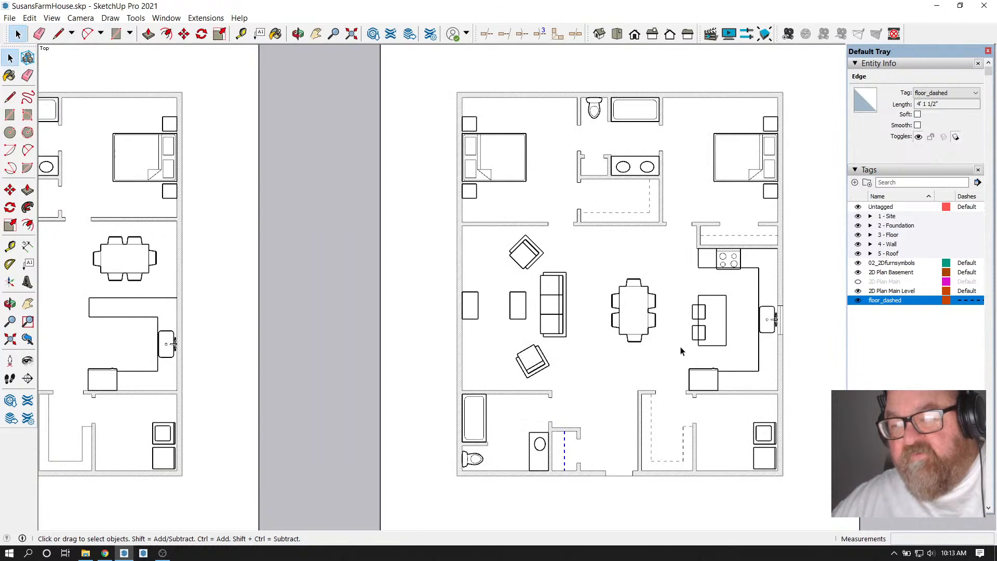
# Delete the group of two stools at the kitchen island in the revised plan
pyautogui.click(693, 324)
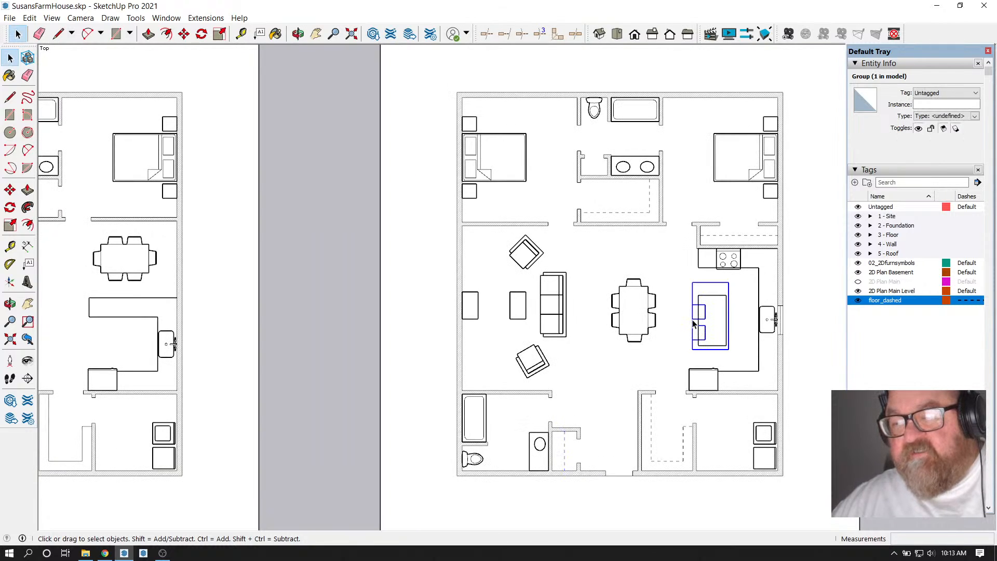
pyautogui.press('Delete')
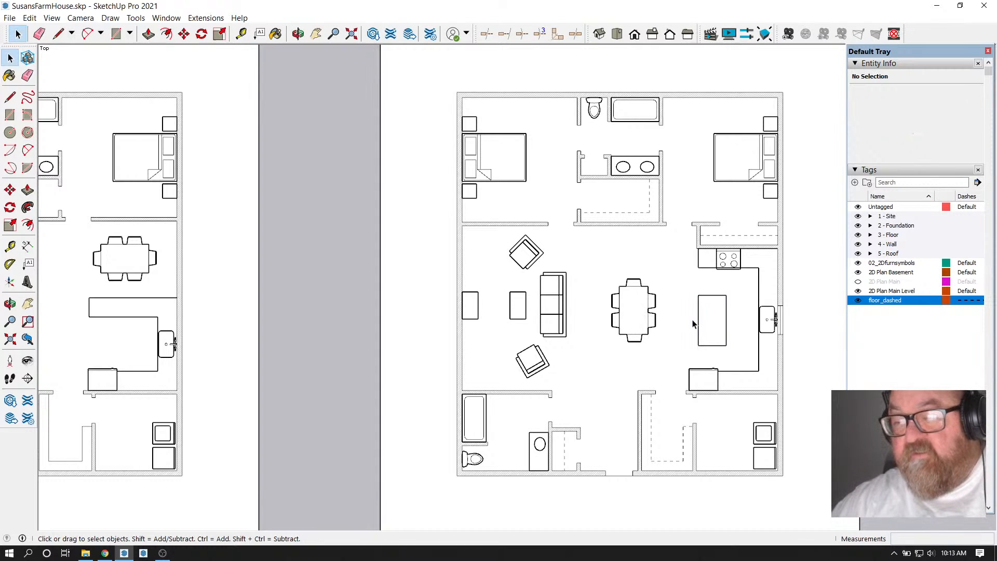
pyautogui.scroll(-1, 726, 323)
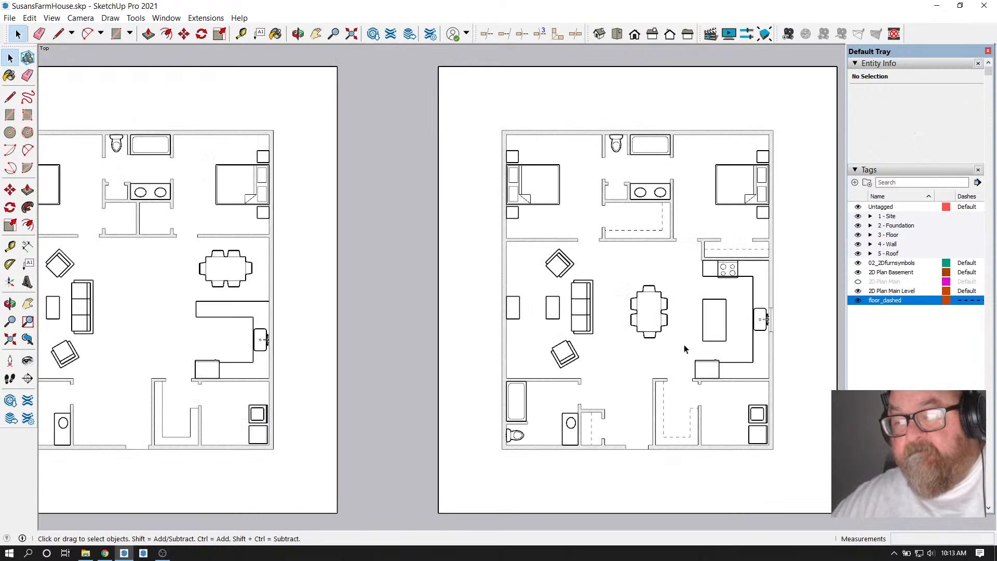
pyautogui.scroll(2, 669, 367)
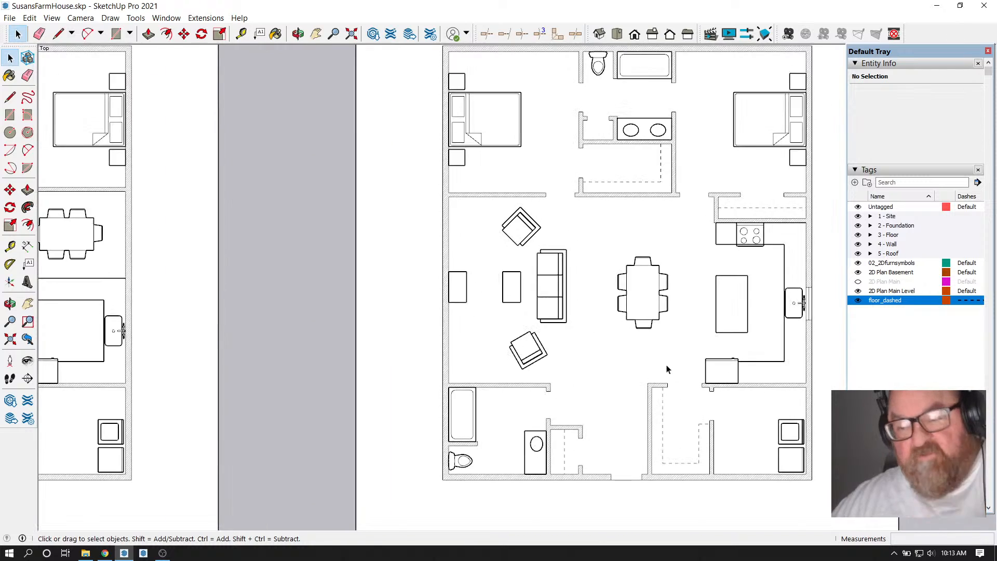
# Place a vertical guide 36 inches from the kitchen island's dining-side edge
pyautogui.click(240, 34)
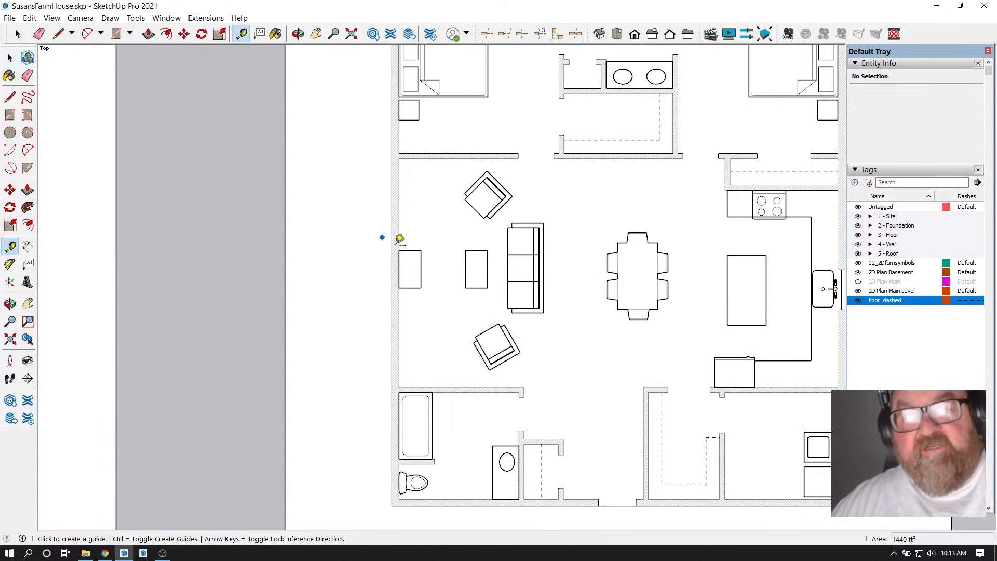
pyautogui.scroll(-1, 400, 238)
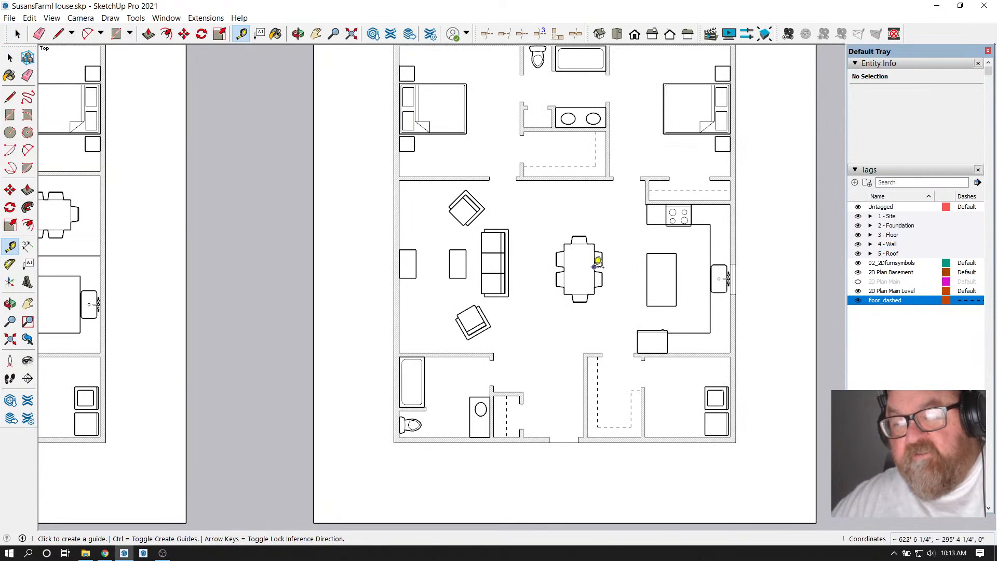
pyautogui.scroll(1, 597, 262)
pyautogui.click(659, 266)
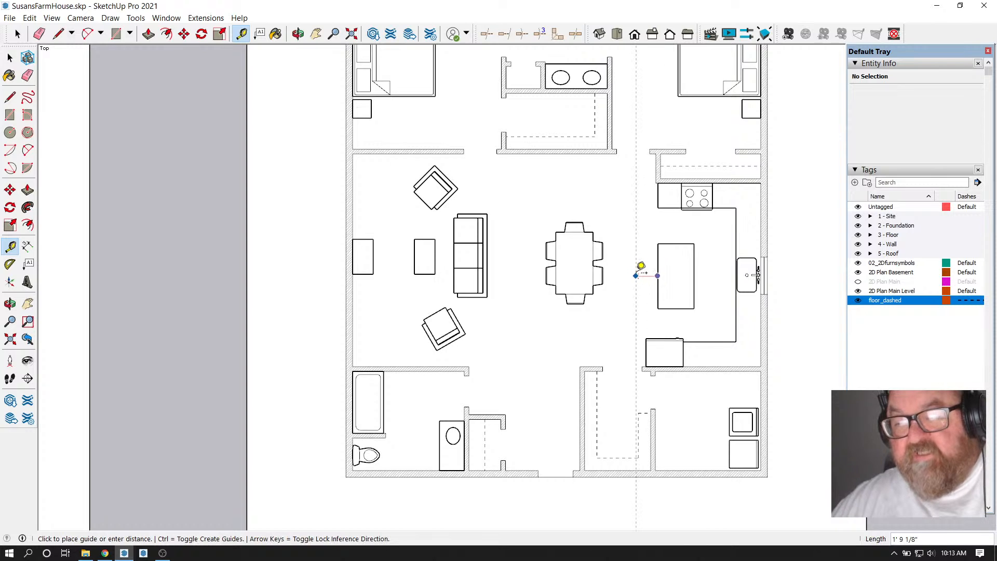
pyautogui.write('36')
pyautogui.press('Return')
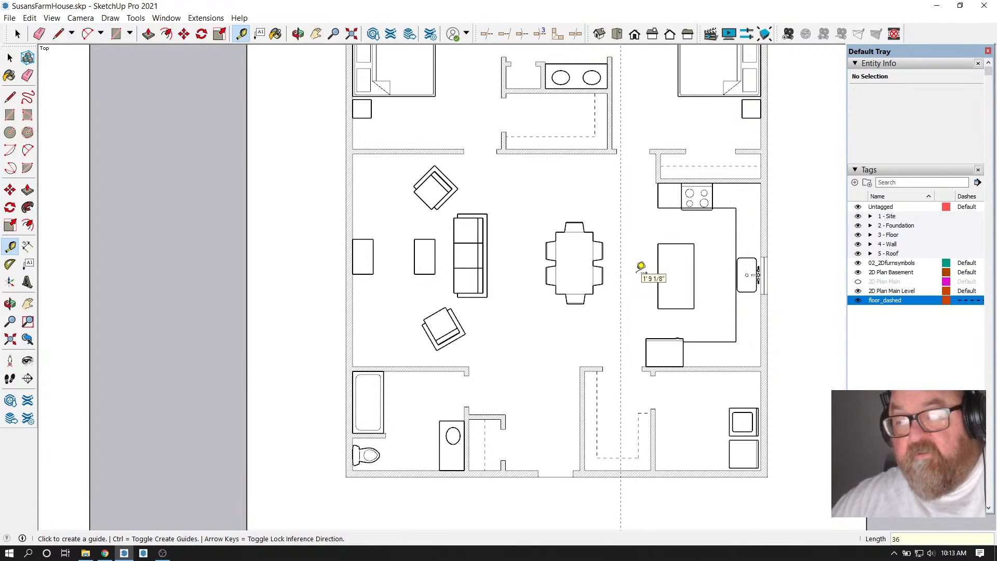
# Move the dining table straight toward the kitchen island until its chairs line up with the 36-inch guide
pyautogui.click(9, 58)
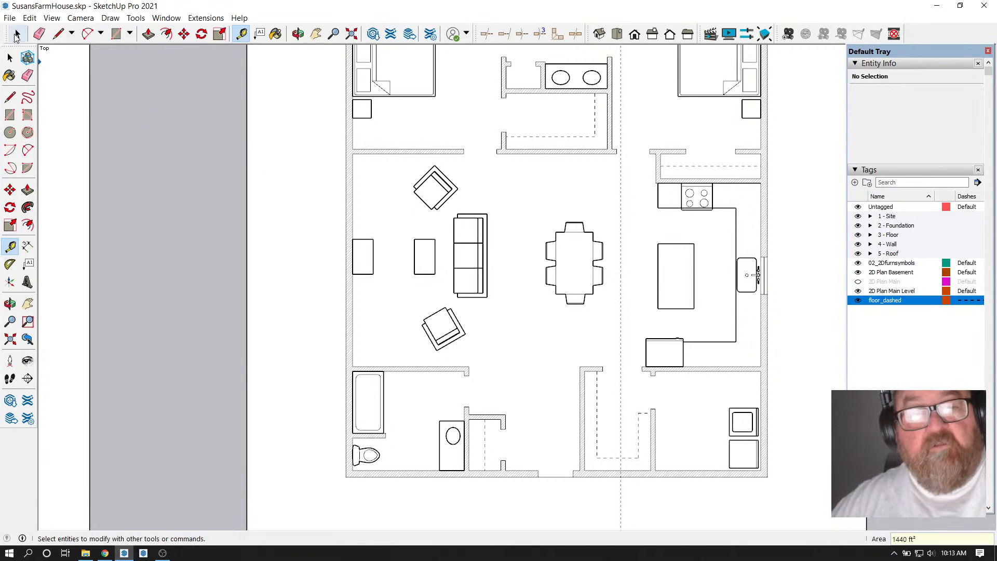
pyautogui.click(594, 252)
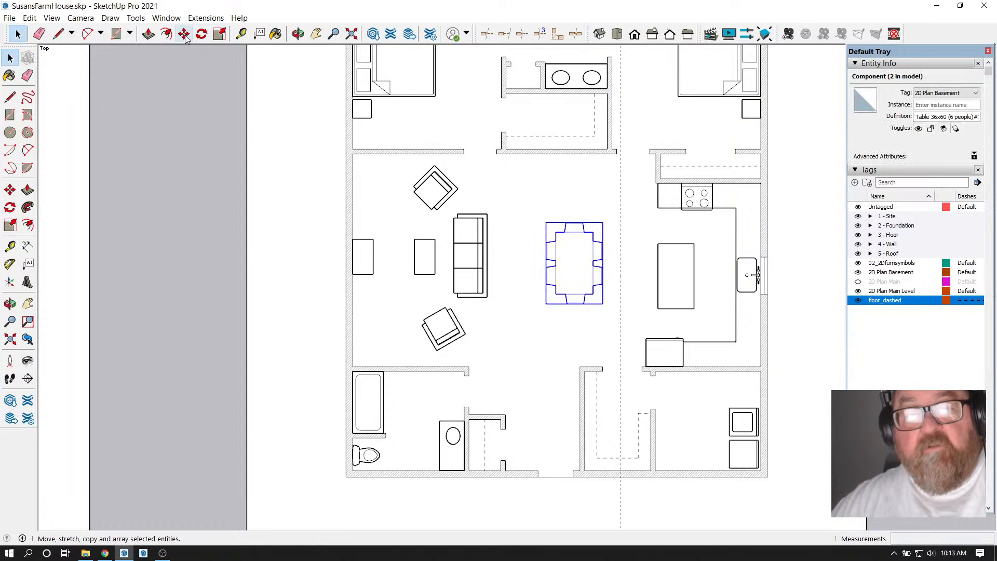
pyautogui.click(185, 36)
pyautogui.scroll(2, 561, 247)
pyautogui.click(607, 255)
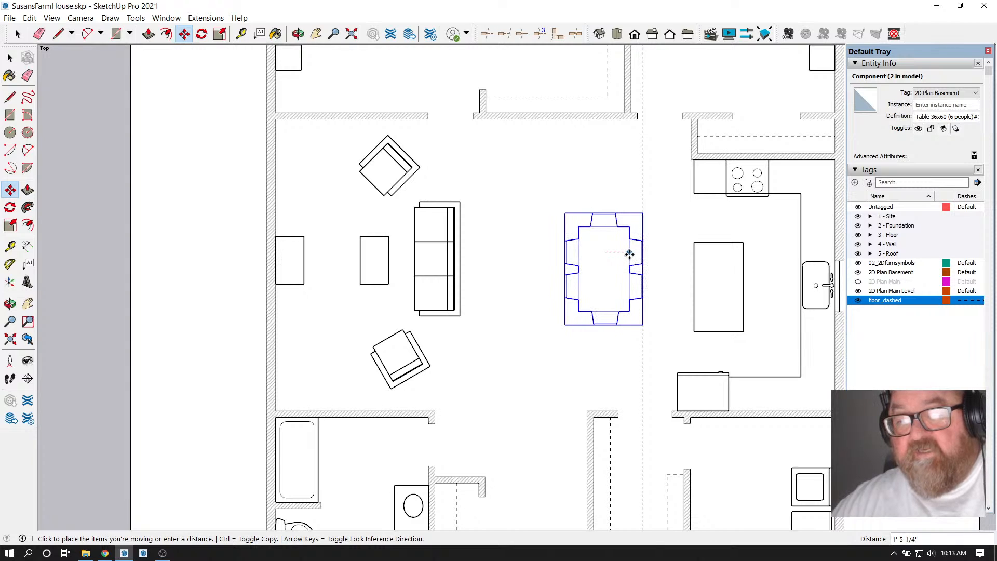
pyautogui.click(630, 252)
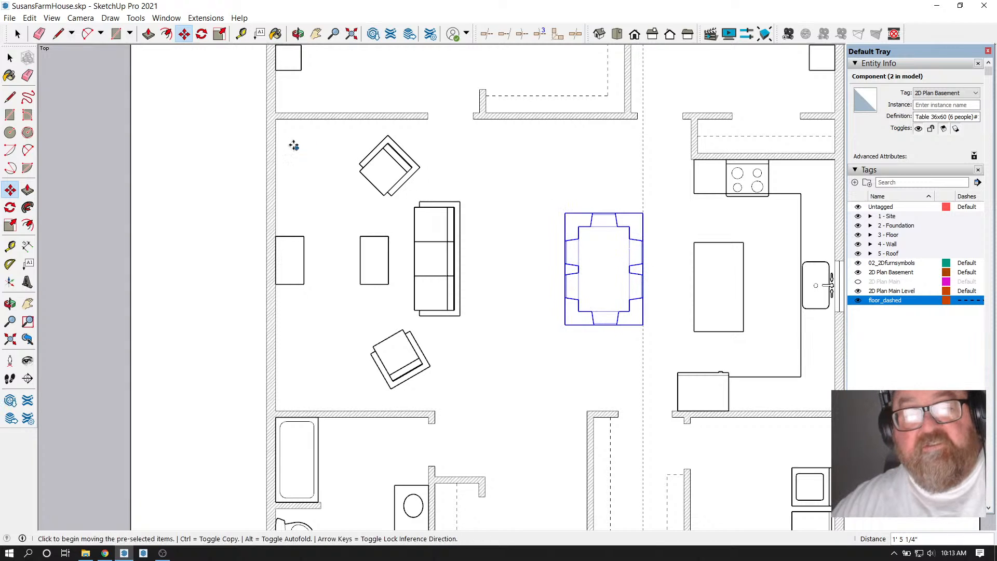
# Place a vertical centreline guide 17 feet in from the house's kitchen-side exterior wall
pyautogui.click(242, 35)
pyautogui.scroll(-2, 467, 244)
pyautogui.scroll(-1, 532, 349)
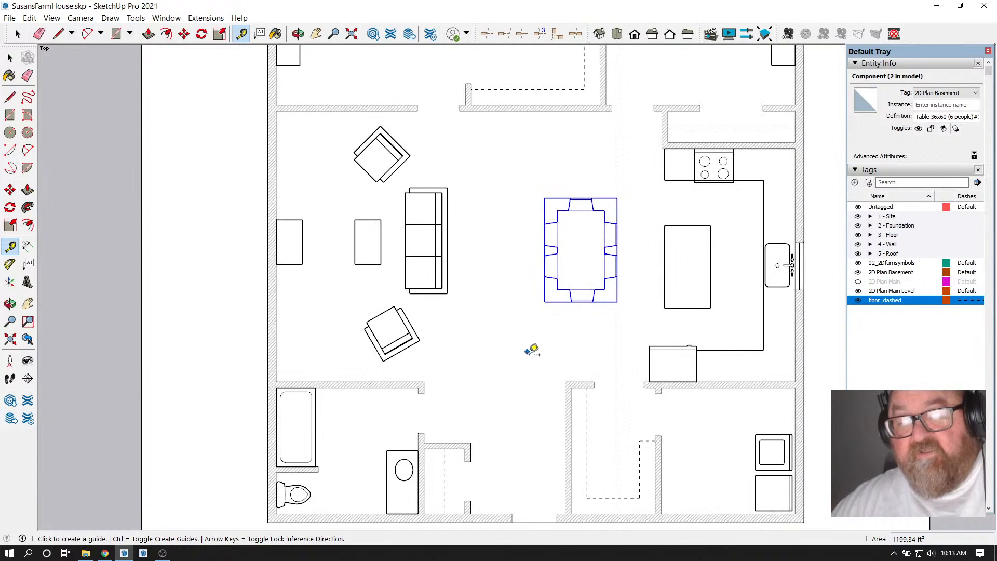
pyautogui.scroll(-1, 537, 353)
pyautogui.scroll(-1, 537, 353)
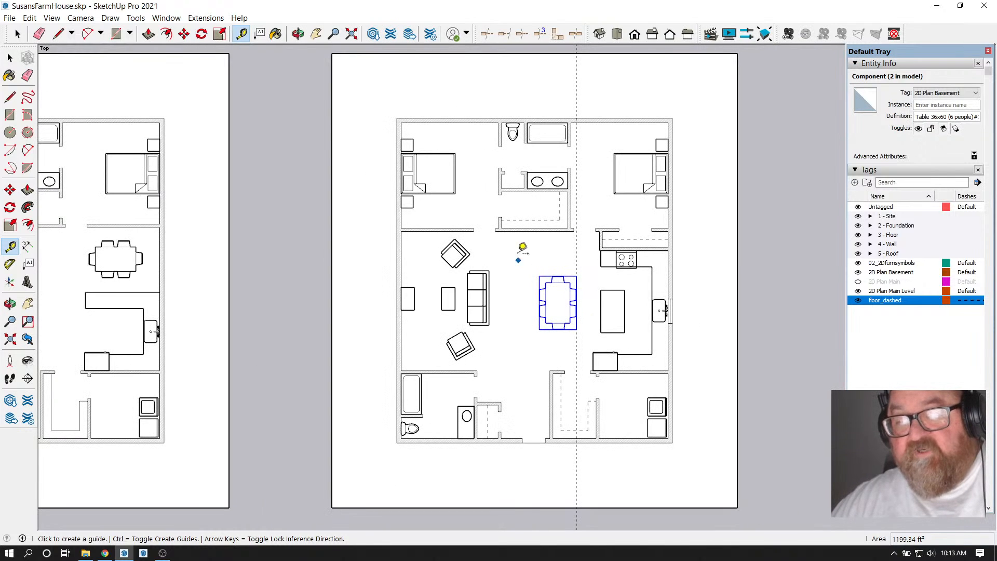
pyautogui.click(672, 177)
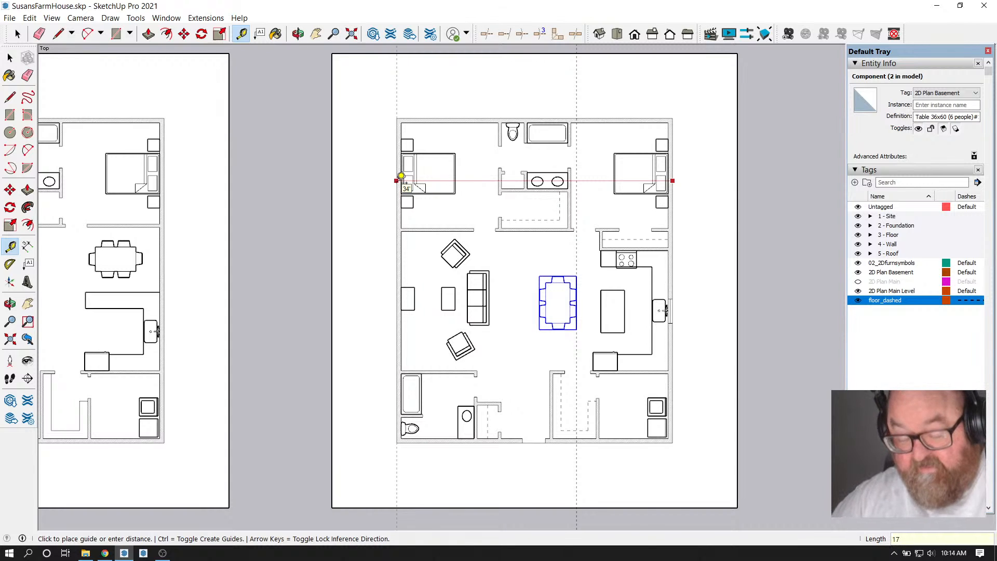
pyautogui.press('Return')
# Place a guide 6 inches from the centreline on its sofa side, and erase the original centreline guide
pyautogui.scroll(-2, 639, 278)
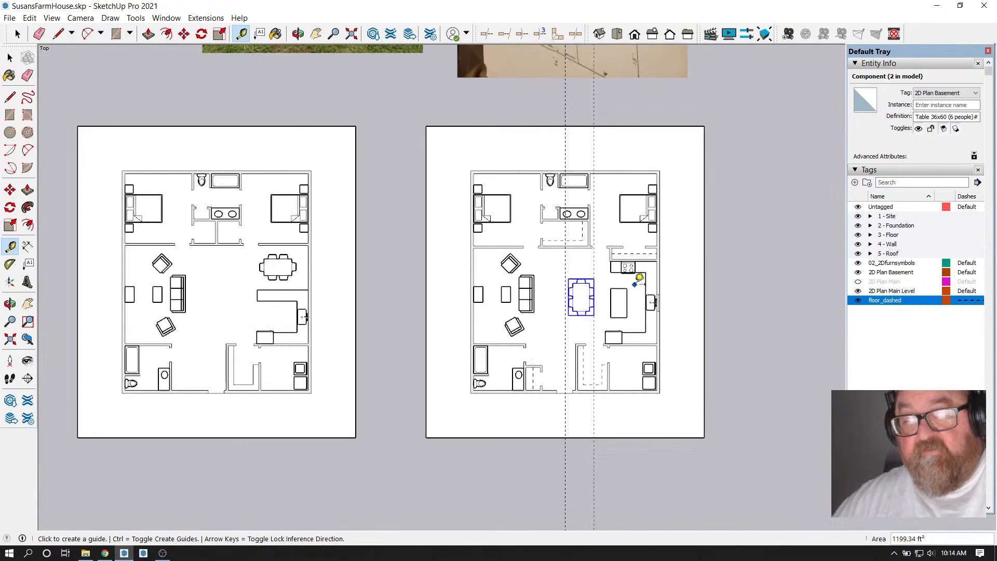
pyautogui.scroll(5, 568, 327)
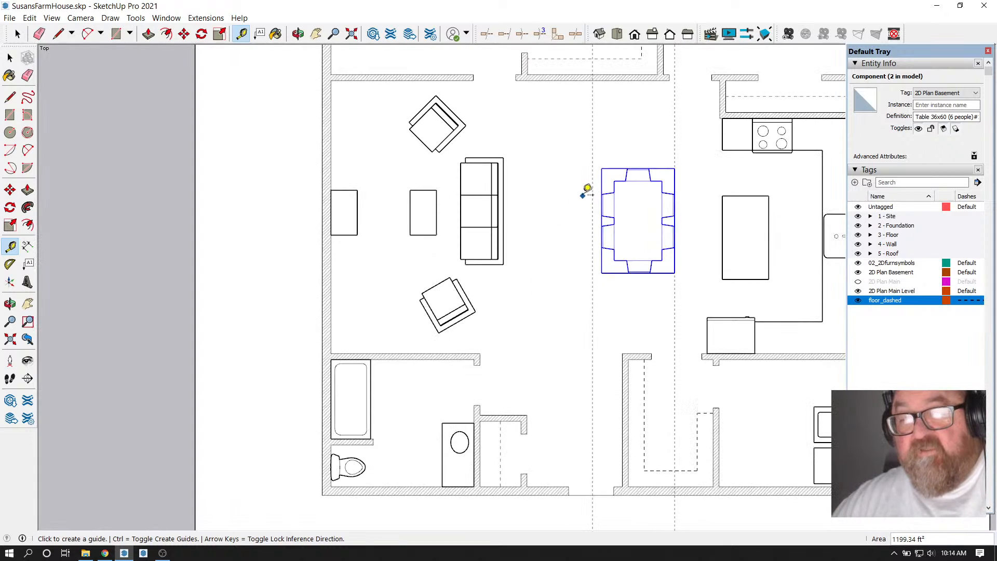
pyautogui.click(593, 181)
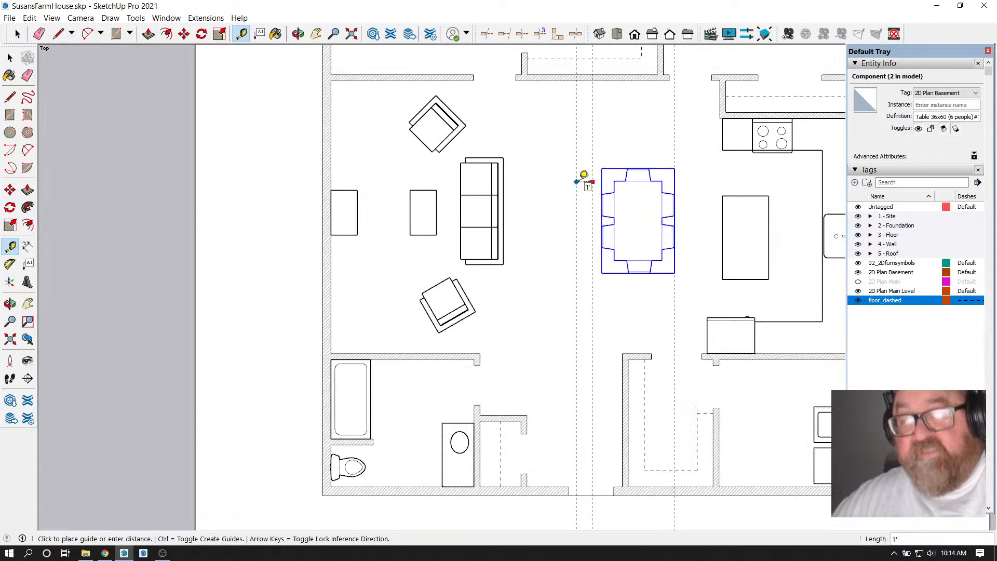
pyautogui.write('6')
pyautogui.press('Return')
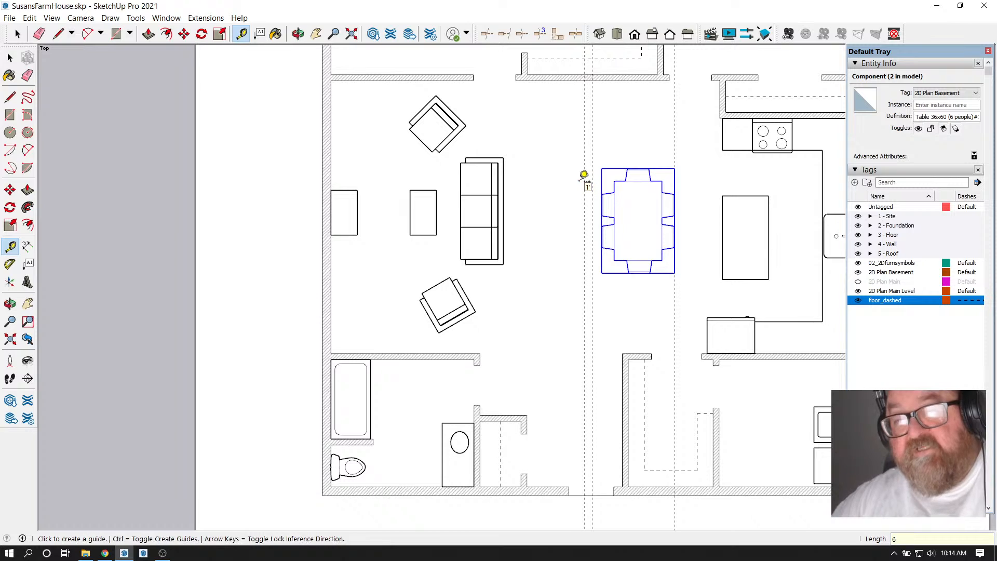
pyautogui.click(39, 34)
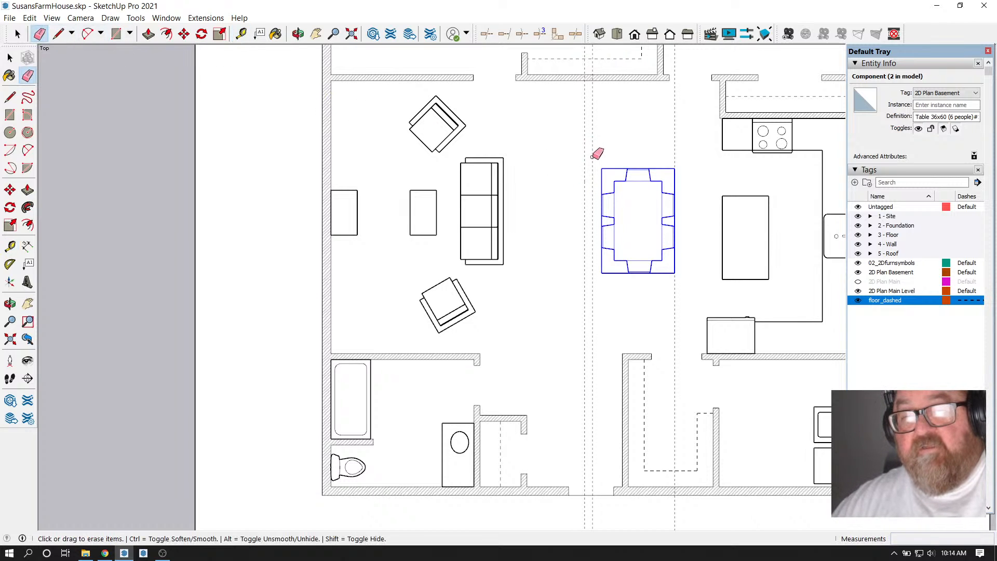
# Deselect the dining table and add another guide 42 inches from the guide beside it, toward the sofa
pyautogui.hotkey('ctrl', 't')
pyautogui.press('t')
pyautogui.scroll(1, 592, 245)
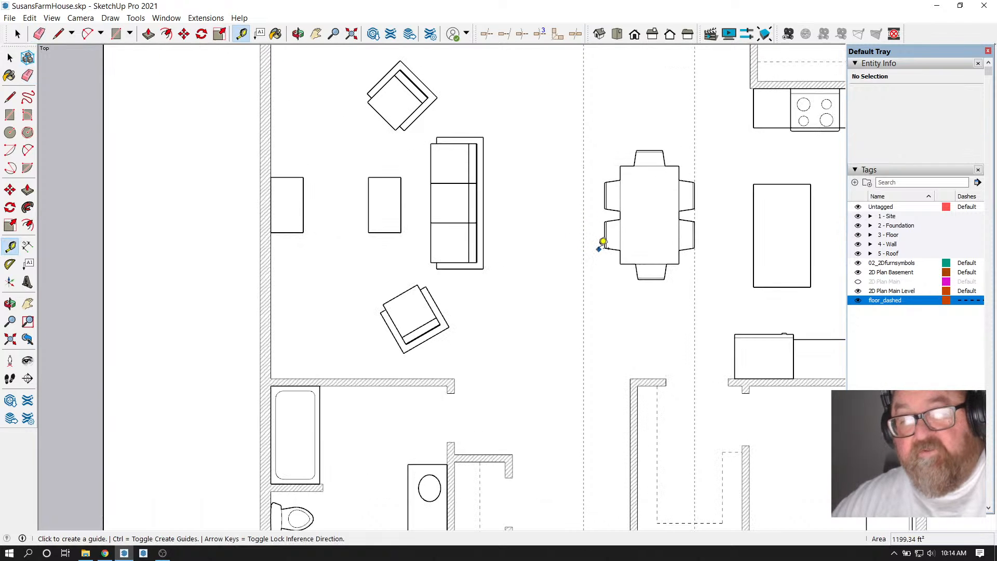
pyautogui.click(584, 248)
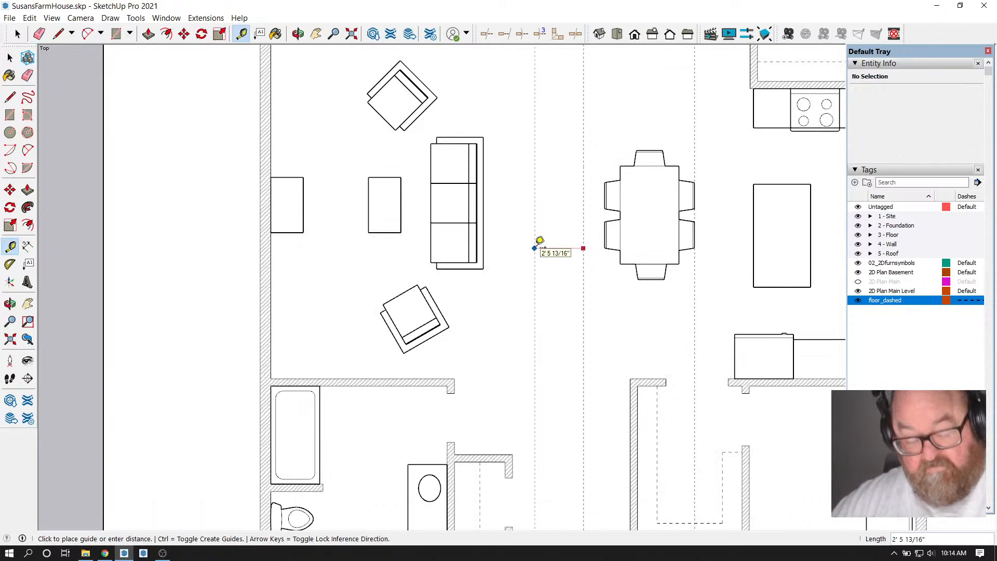
pyautogui.write('42')
pyautogui.press('Return')
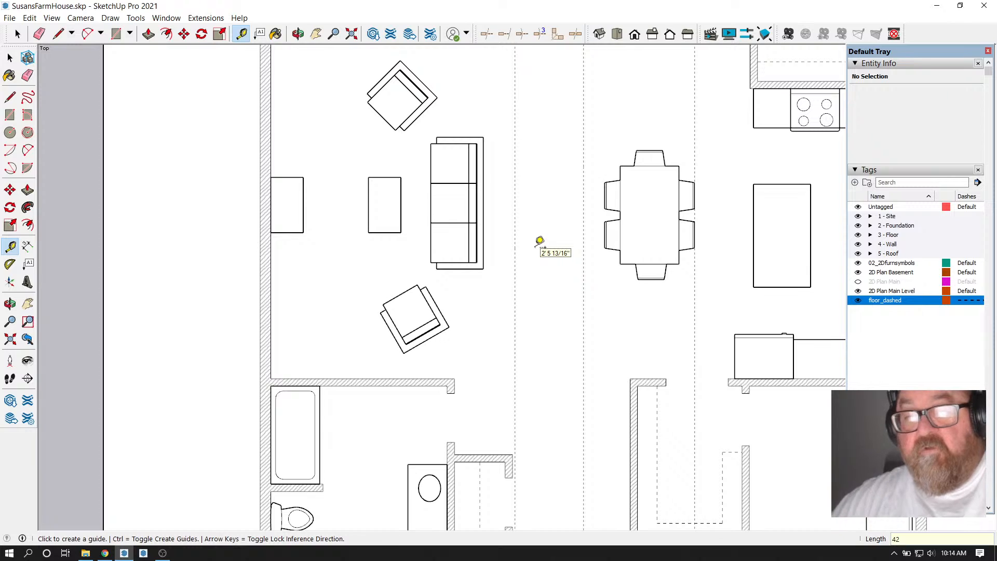
# Draw an 11-foot by 42-inch rectangle between the two guides that run between the sofa and the dining table
pyautogui.scroll(-2, 541, 240)
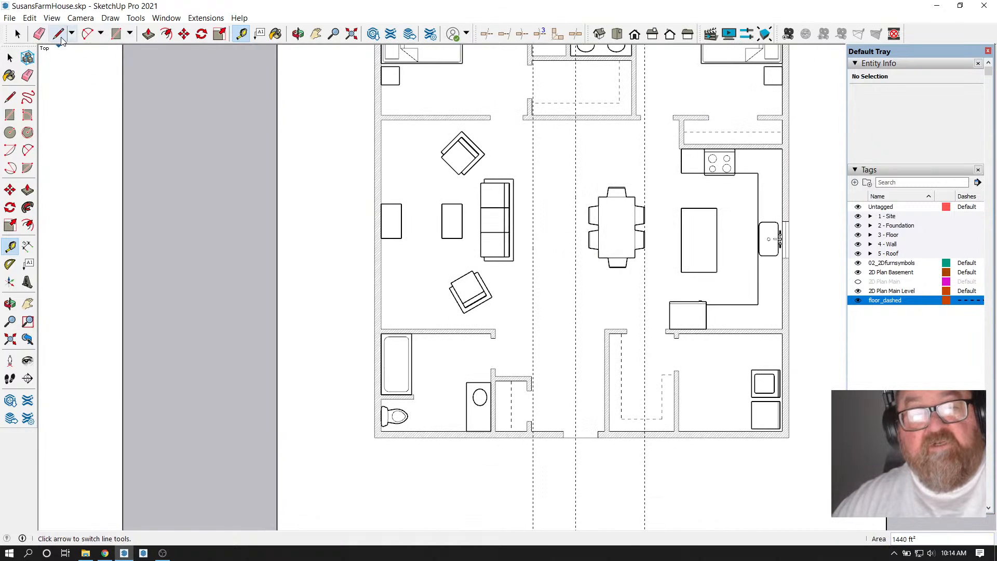
pyautogui.click(116, 34)
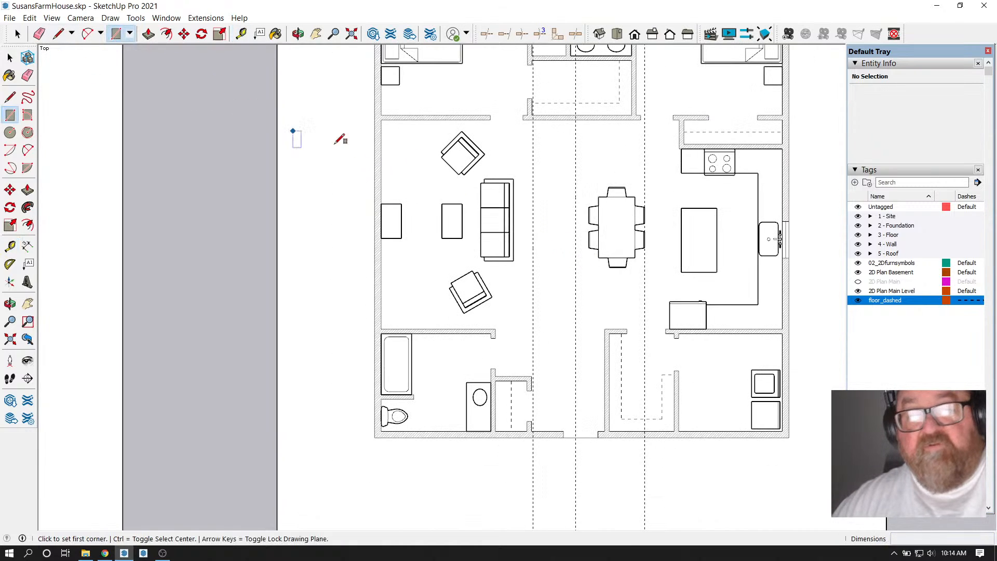
pyautogui.click(533, 163)
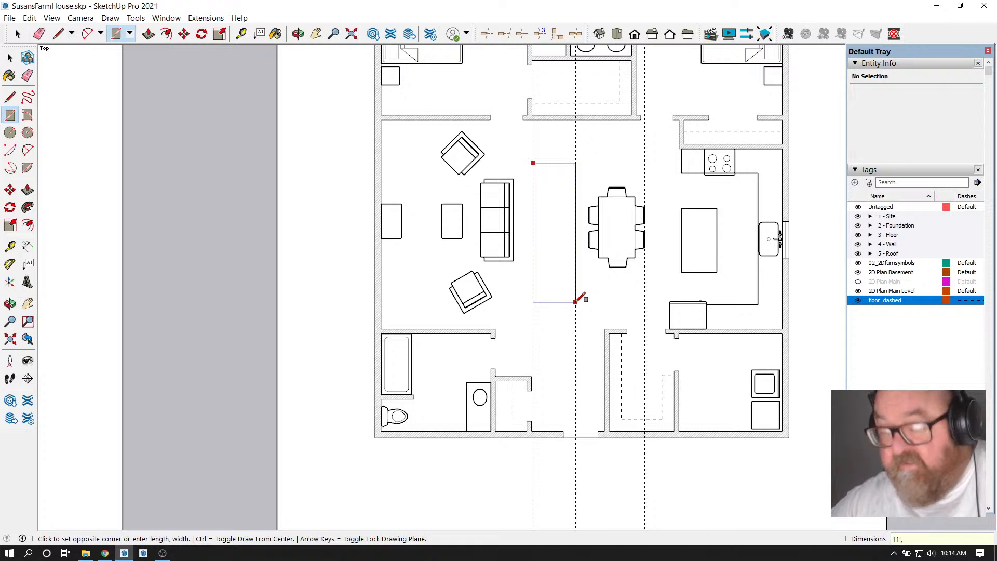
pyautogui.write('2')
pyautogui.press('Return')
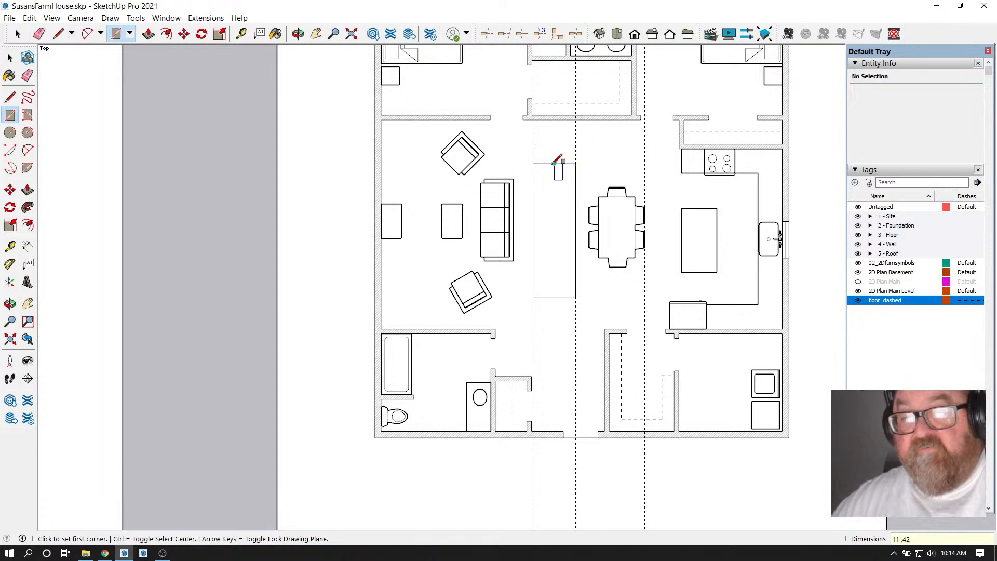
# Place a guide 10 inches inside the central rectangle from its short edge on the entry side
pyautogui.scroll(-2, 566, 178)
pyautogui.scroll(2, 565, 178)
pyautogui.click(241, 34)
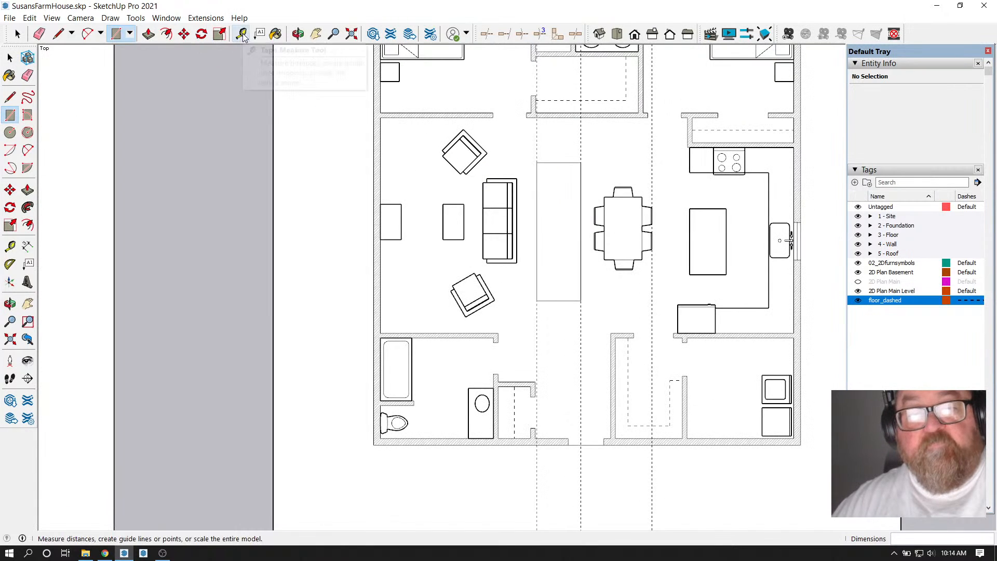
pyautogui.scroll(2, 592, 178)
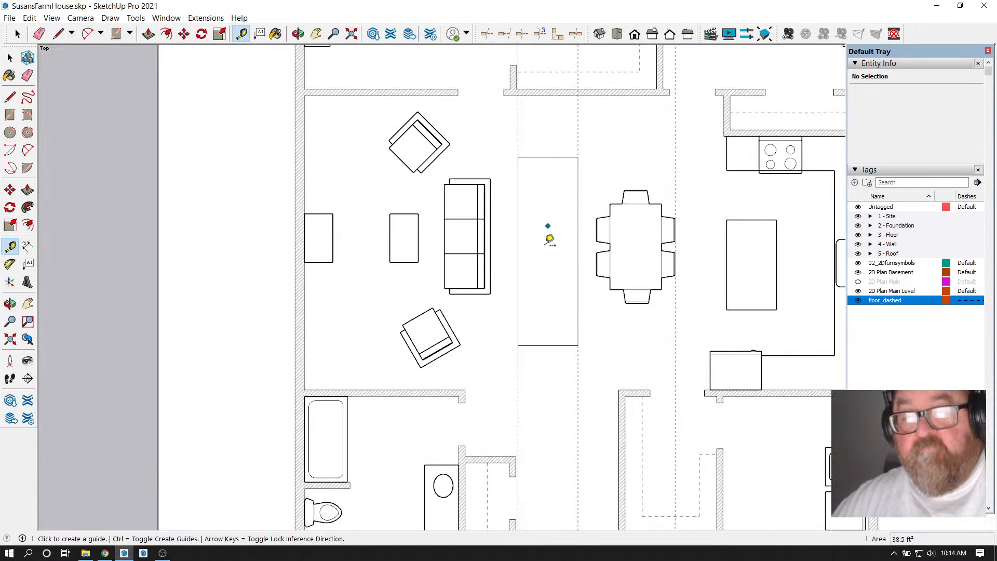
pyautogui.click(548, 344)
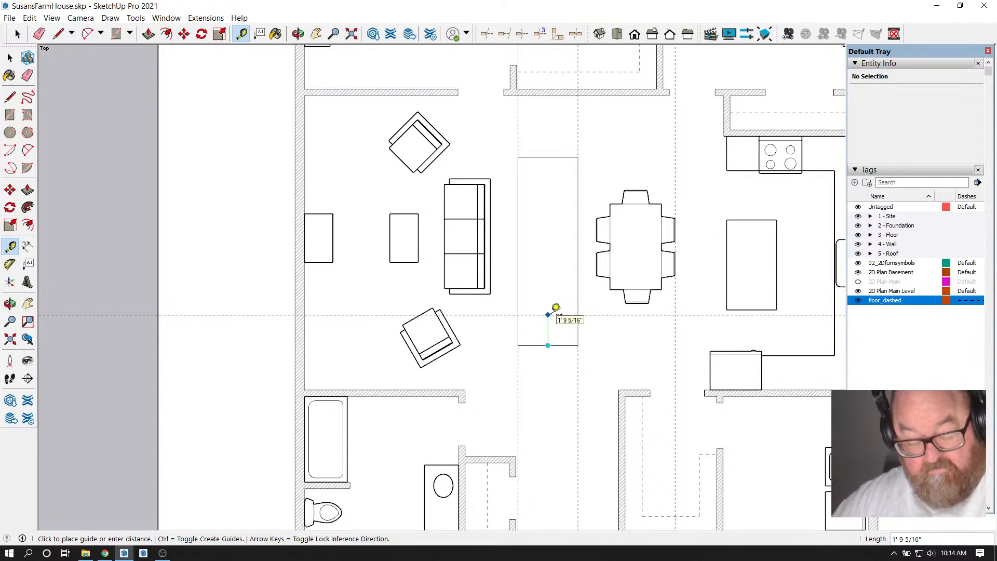
pyautogui.write('10')
pyautogui.press('Return')
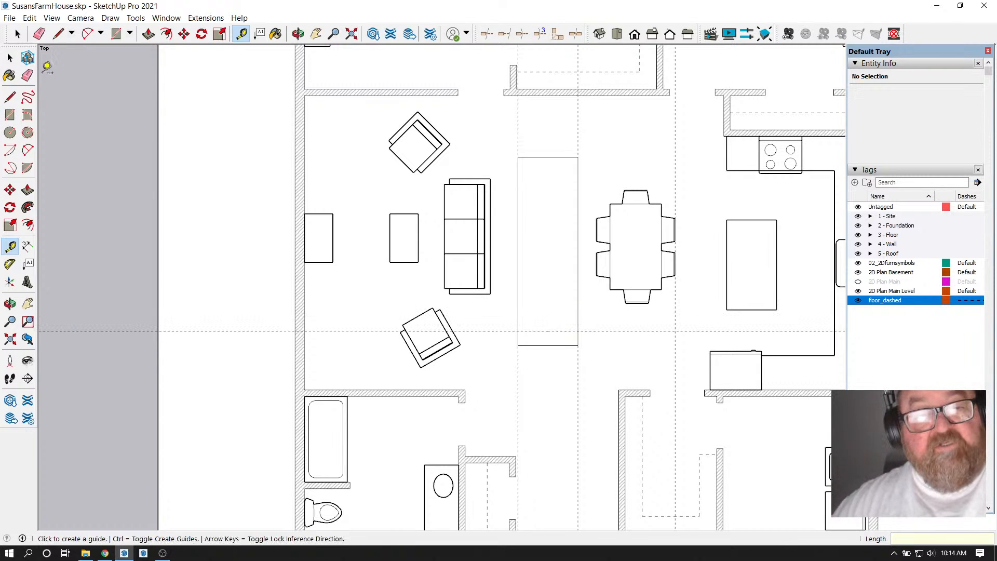
# Draw the first stair tread line across the rectangle's width along the 10-inch guide
pyautogui.press('l')
pyautogui.scroll(2, 509, 312)
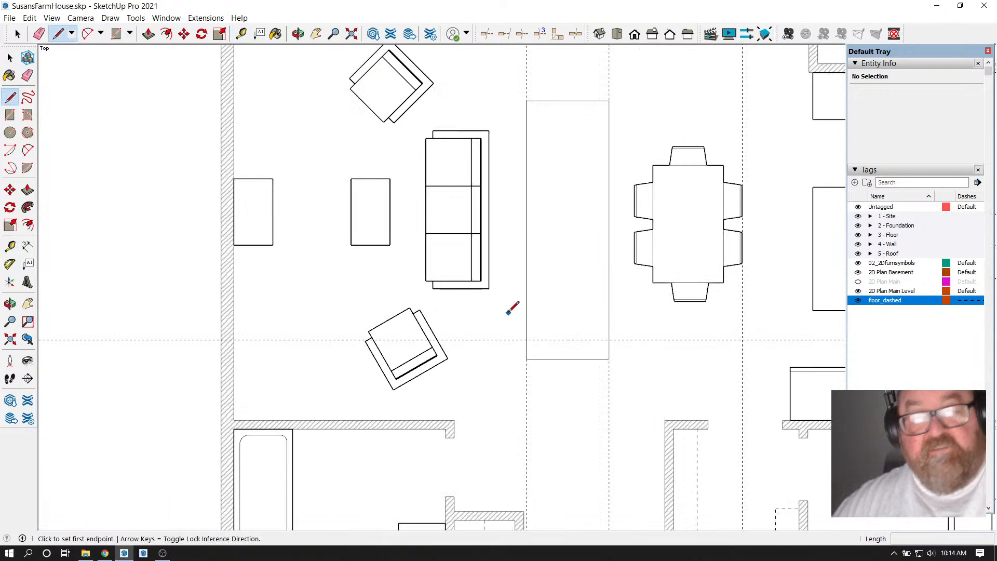
pyautogui.click(527, 340)
pyautogui.click(609, 340)
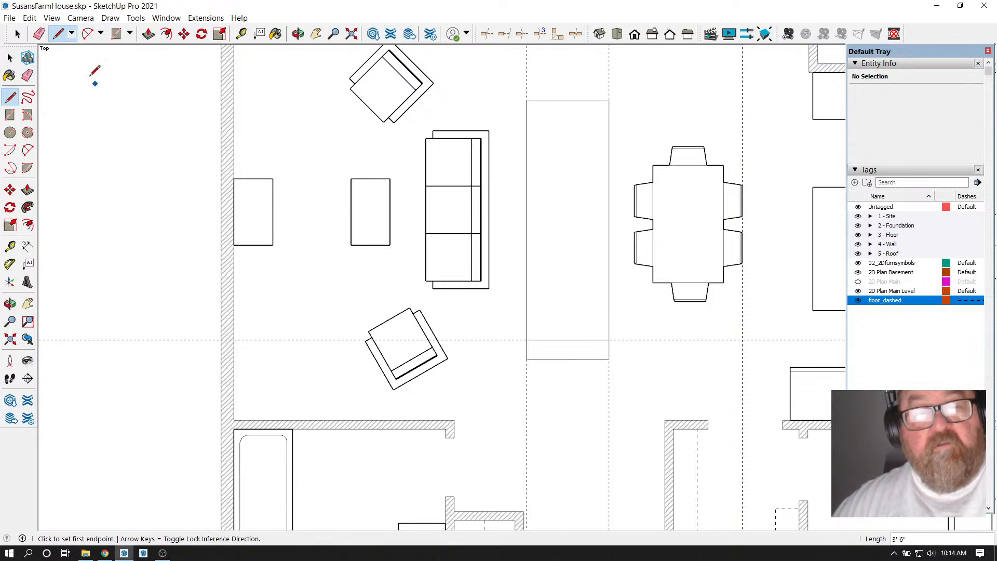
# Copy the tread line ten times at 10-inch spacing, working up the rectangle away from the entry
pyautogui.press('space')
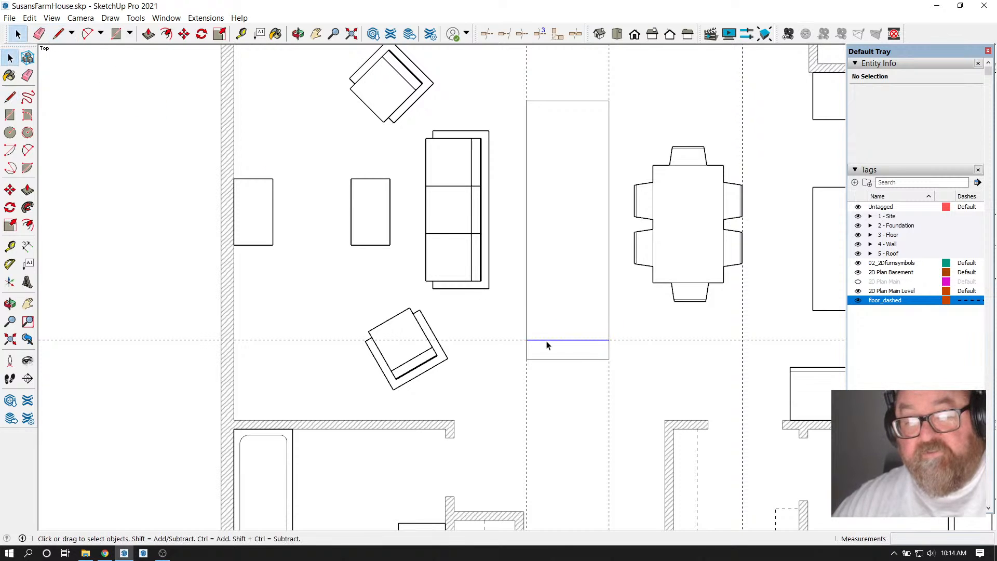
pyautogui.click(184, 34)
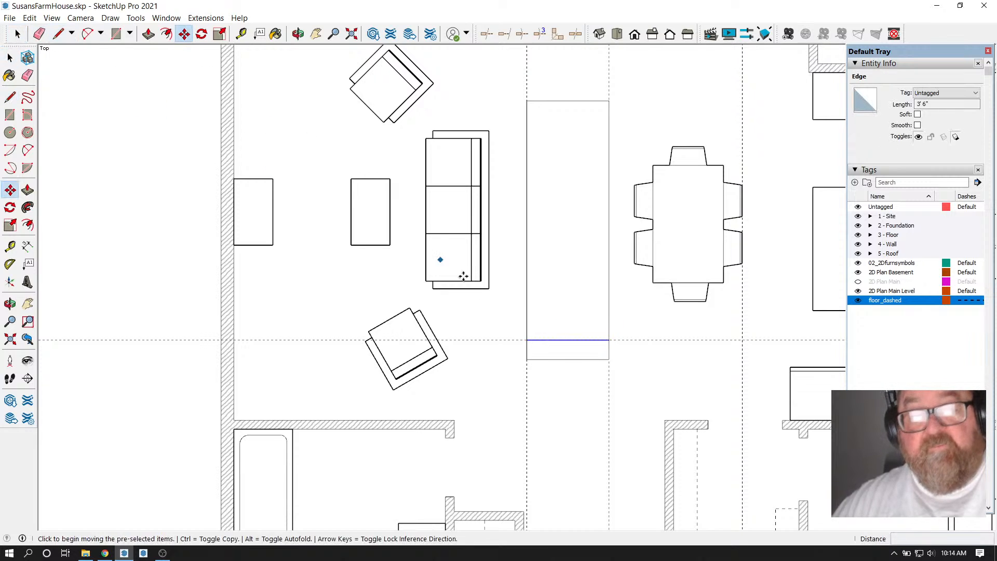
pyautogui.click(531, 359)
pyautogui.press('ctrl')
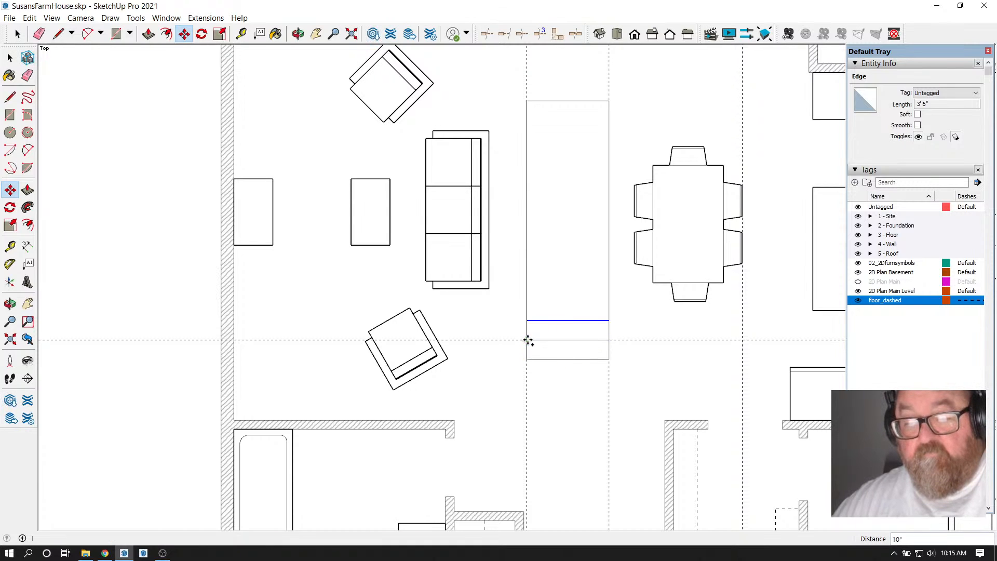
pyautogui.click(526, 321)
pyautogui.click(527, 300)
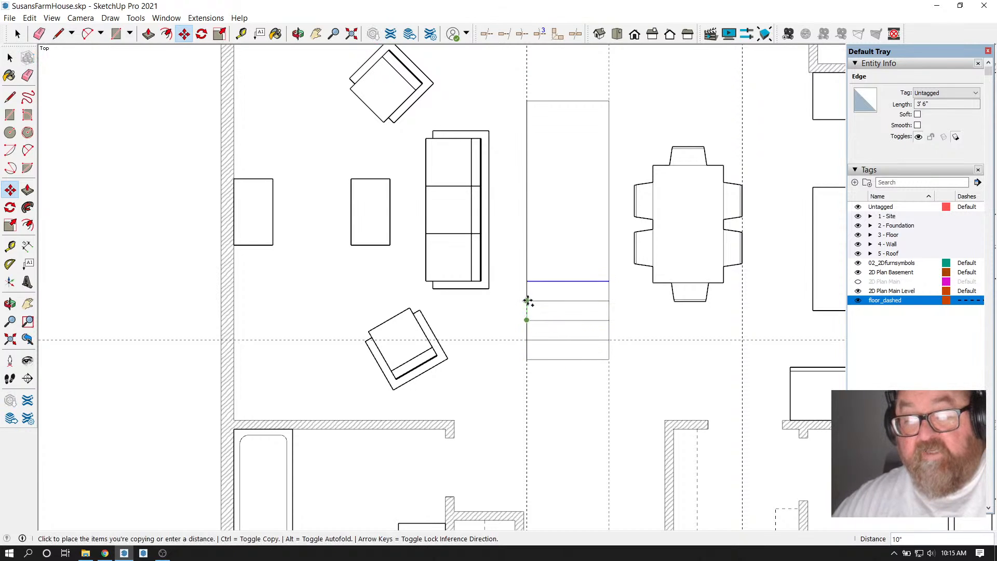
pyautogui.click(527, 280)
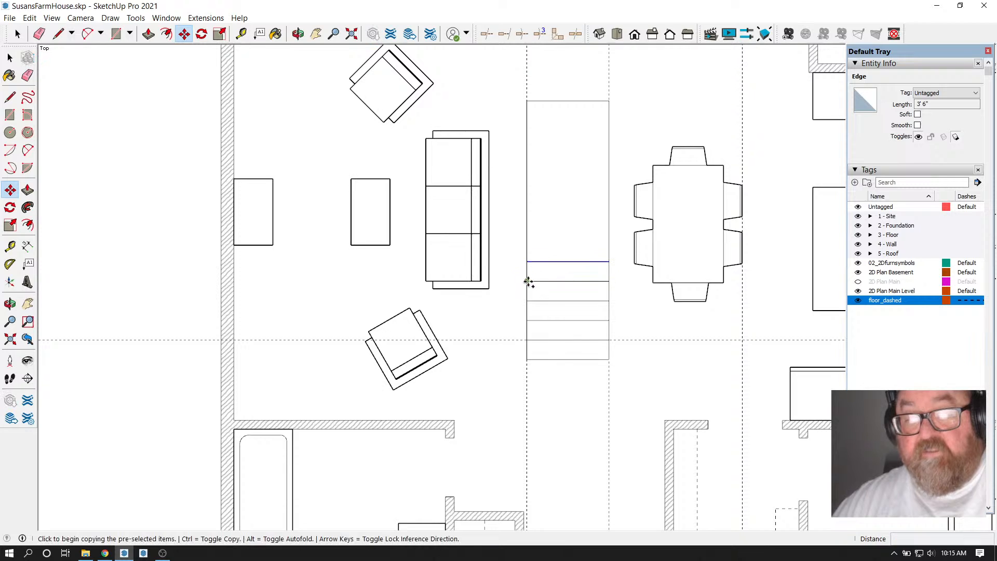
pyautogui.click(526, 281)
pyautogui.click(527, 261)
pyautogui.click(526, 261)
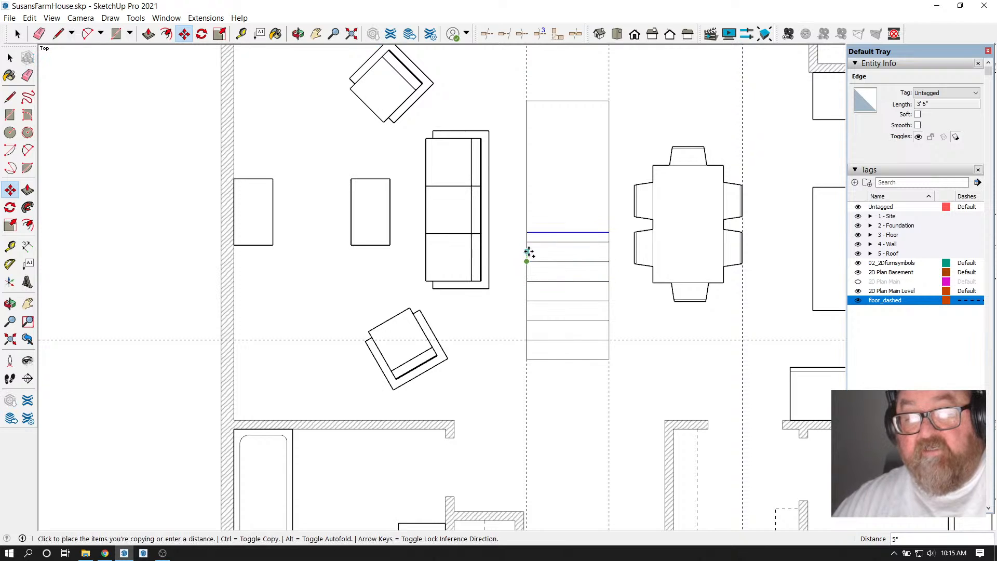
pyautogui.click(527, 241)
pyautogui.click(527, 224)
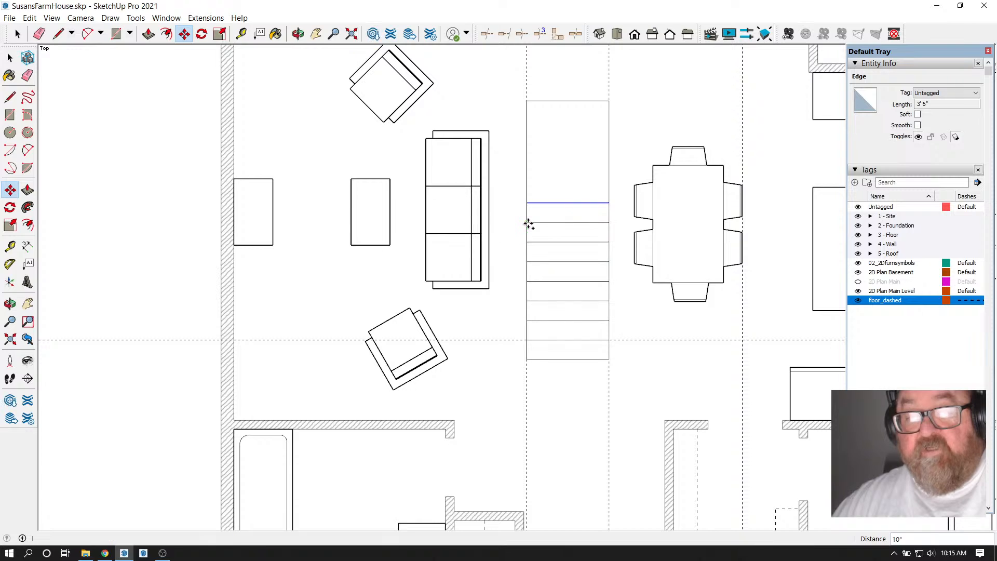
pyautogui.press('ctrl')
pyautogui.click(528, 222)
pyautogui.click(527, 202)
pyautogui.press('ctrl')
pyautogui.click(529, 203)
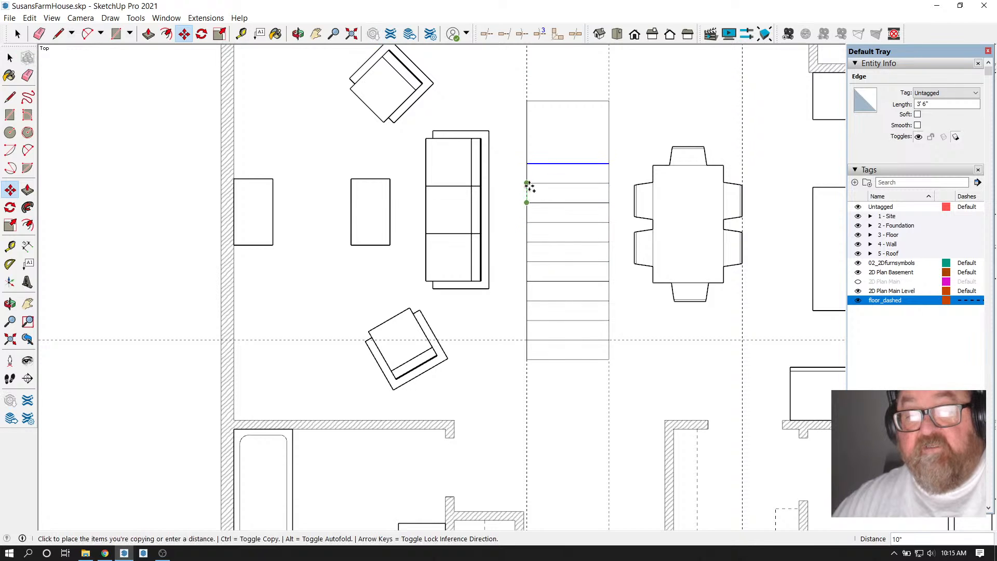
pyautogui.click(527, 184)
pyautogui.press('ctrl')
pyautogui.click(528, 184)
pyautogui.click(529, 166)
pyautogui.press('ctrl')
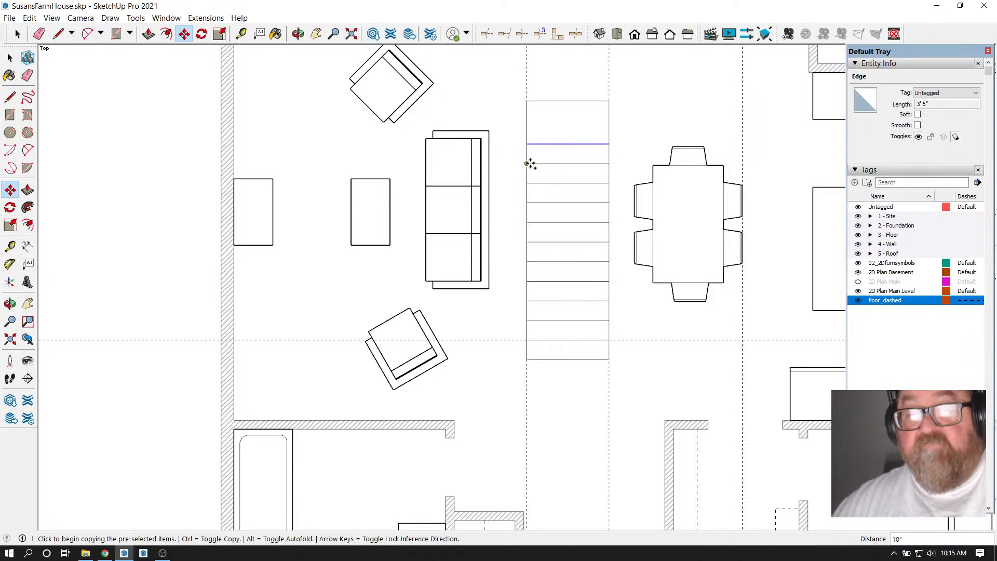
pyautogui.click(529, 164)
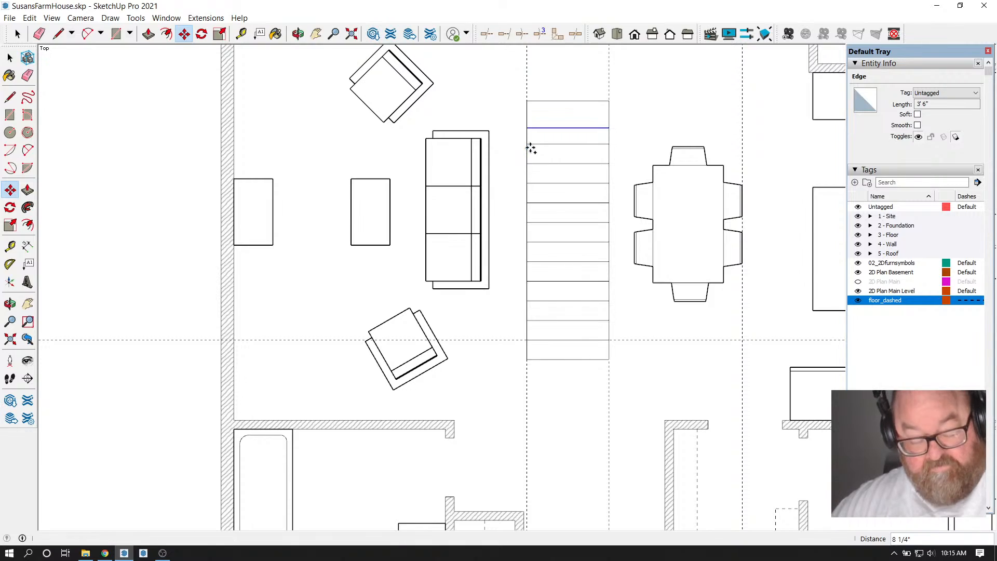
pyautogui.press('Escape')
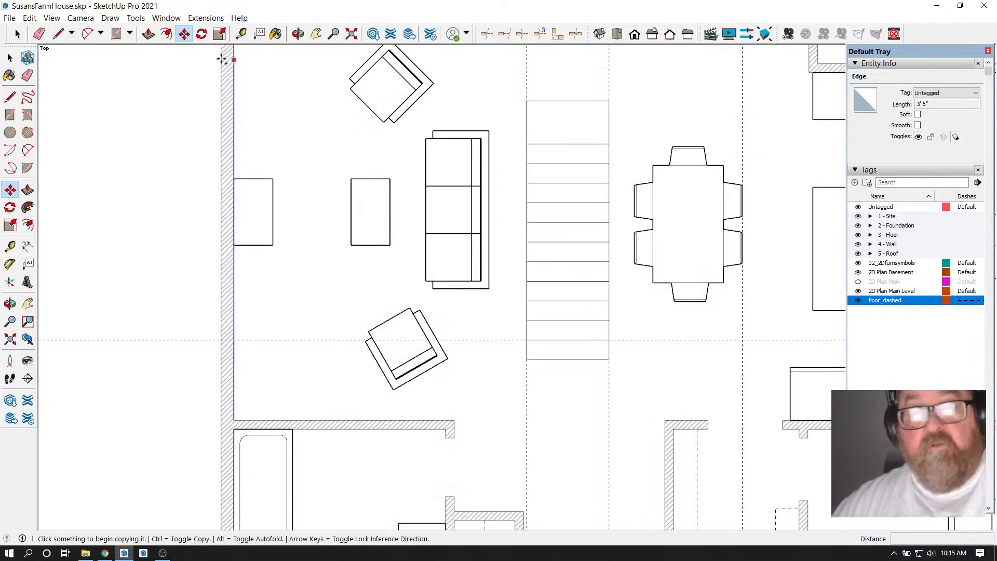
# Copy the last tread line two more times at 10-inch spacing toward the rectangle's far short edge
pyautogui.scroll(1, 223, 55)
pyautogui.press('space')
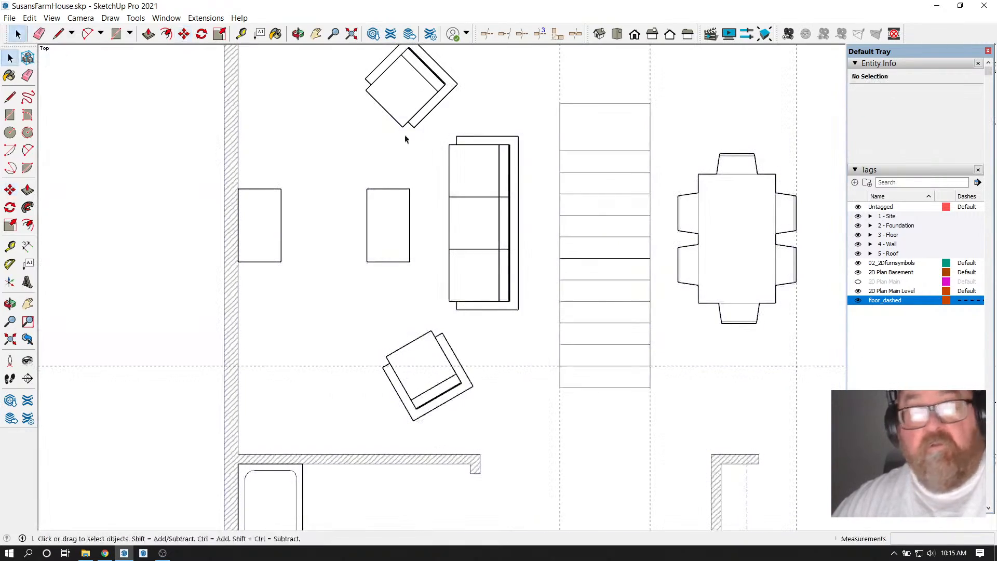
pyautogui.click(564, 150)
pyautogui.click(575, 151)
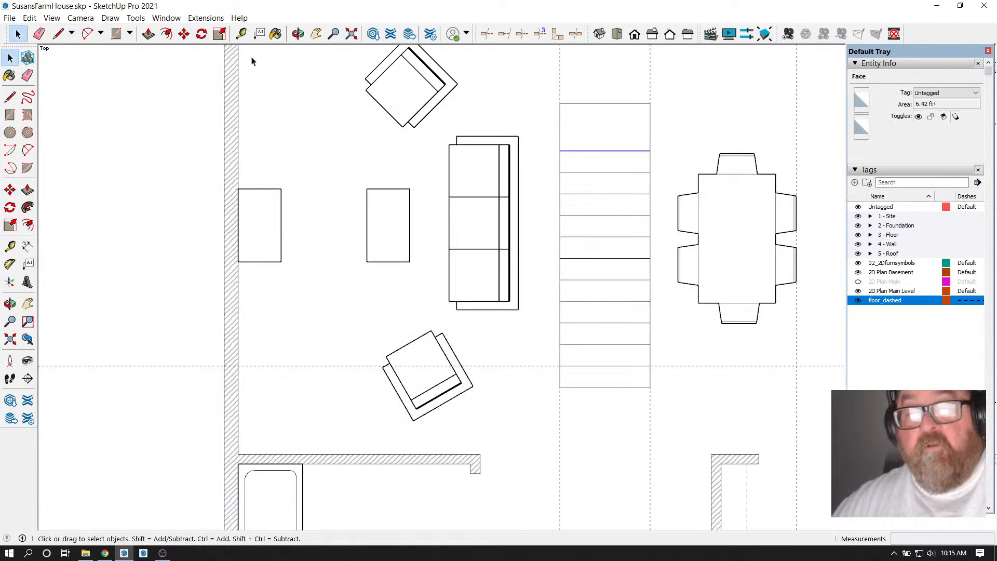
pyautogui.click(184, 34)
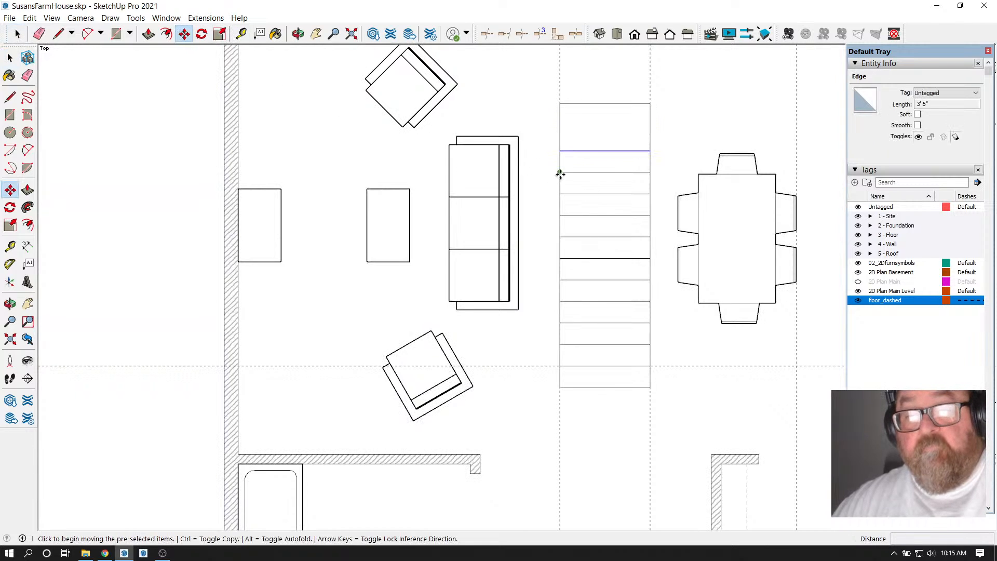
pyautogui.click(560, 172)
pyautogui.press('ctrl')
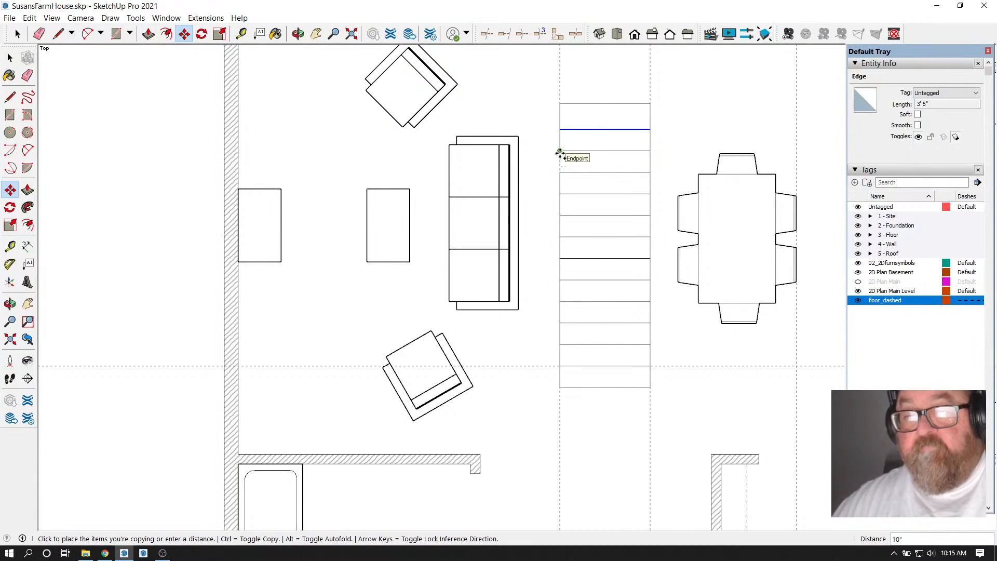
pyautogui.click(561, 154)
pyautogui.click(564, 151)
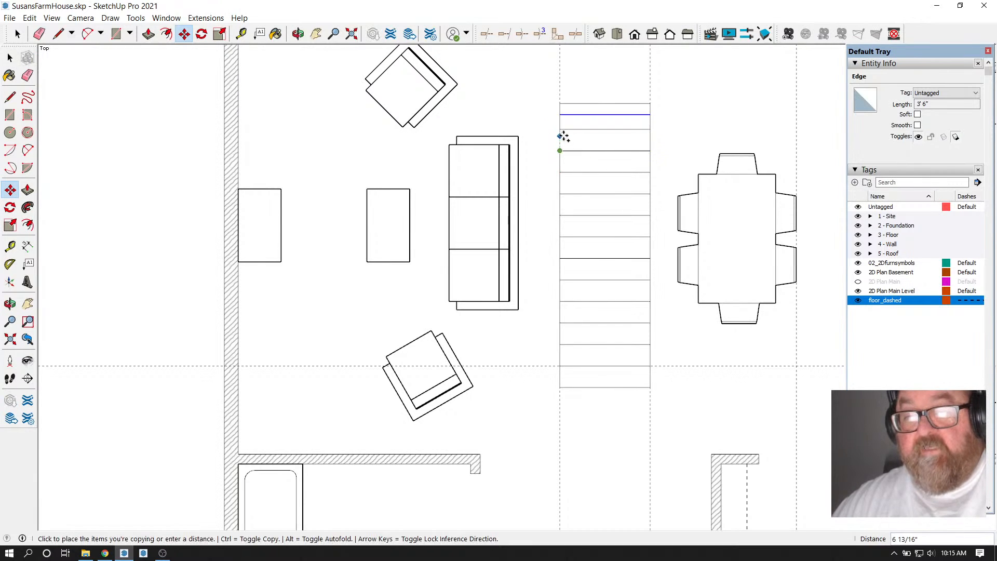
pyautogui.click(563, 130)
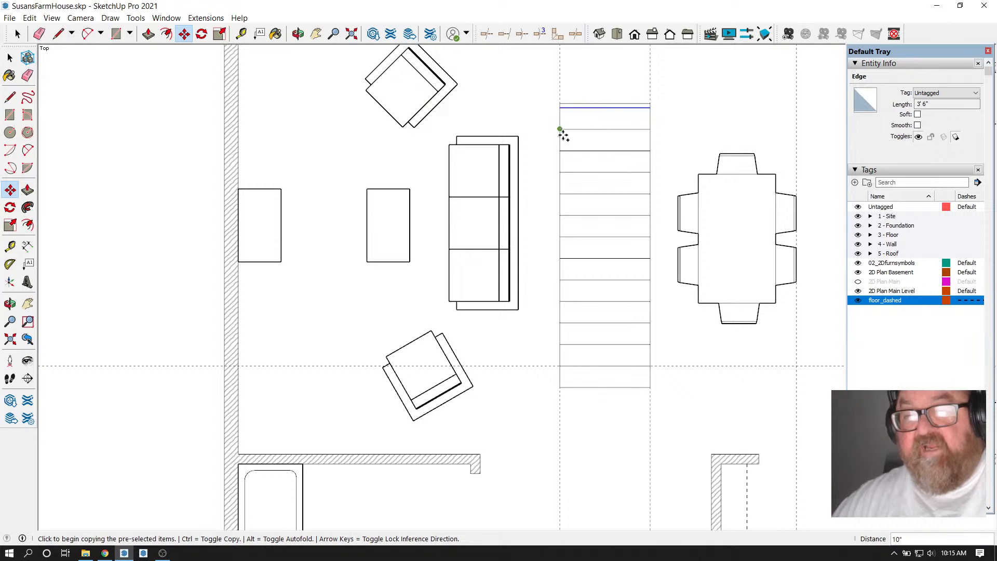
pyautogui.press('space')
# Place guides 3 inches outside both long edges of the stair, on the sofa and dining table sides
pyautogui.scroll(-2, 503, 185)
pyautogui.scroll(2, 617, 193)
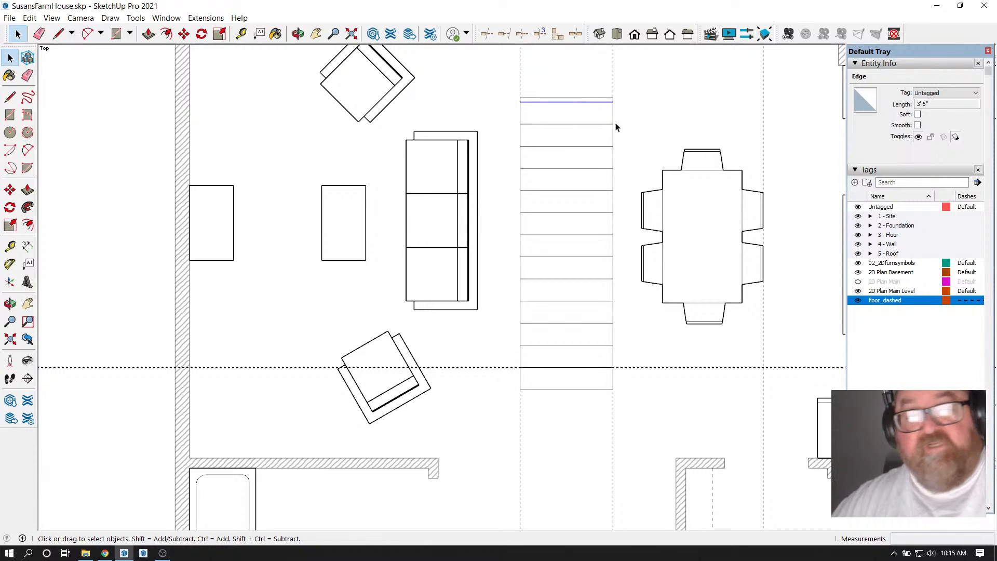
pyautogui.click(240, 34)
pyautogui.scroll(-2, 488, 180)
pyautogui.scroll(2, 516, 195)
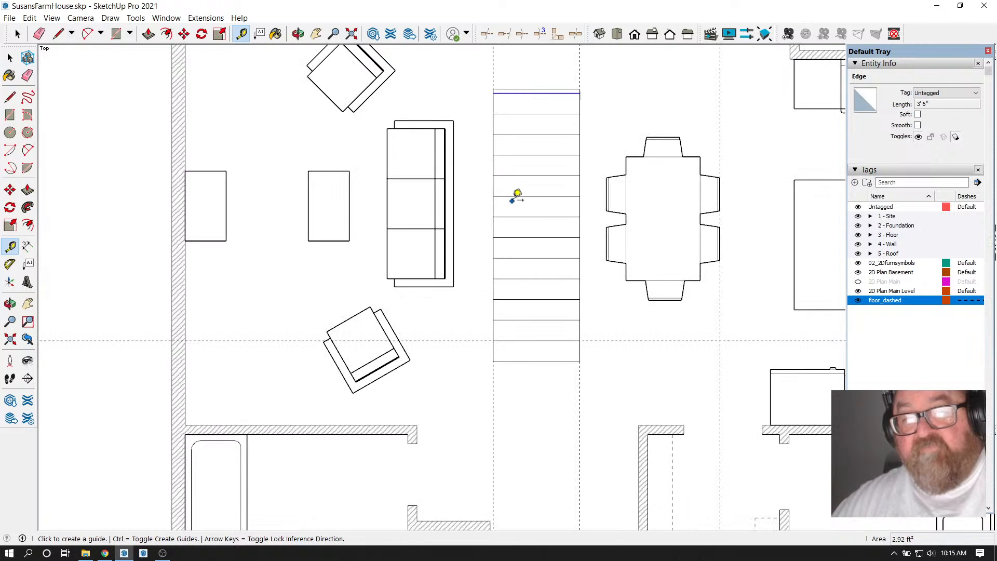
pyautogui.click(493, 95)
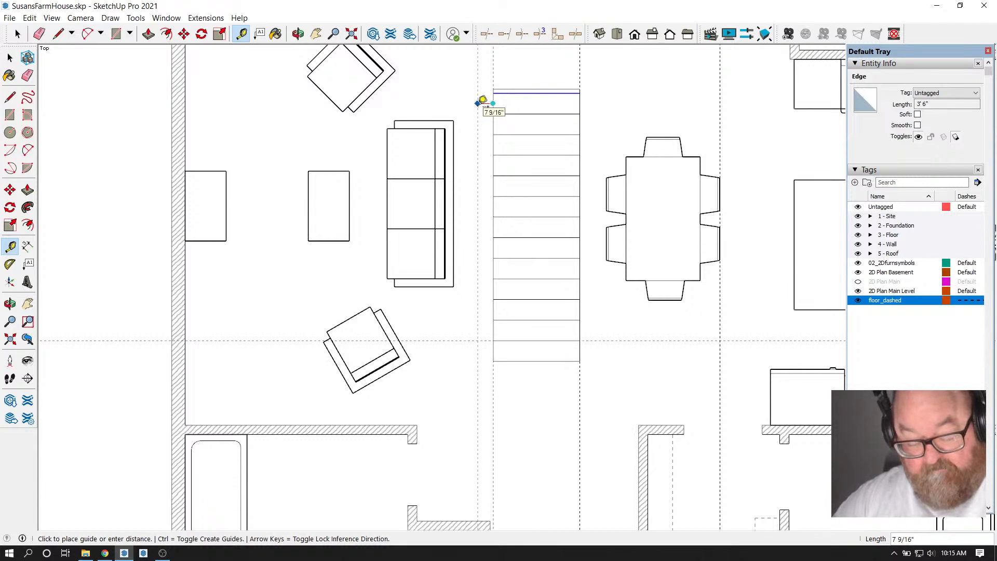
pyautogui.write('3')
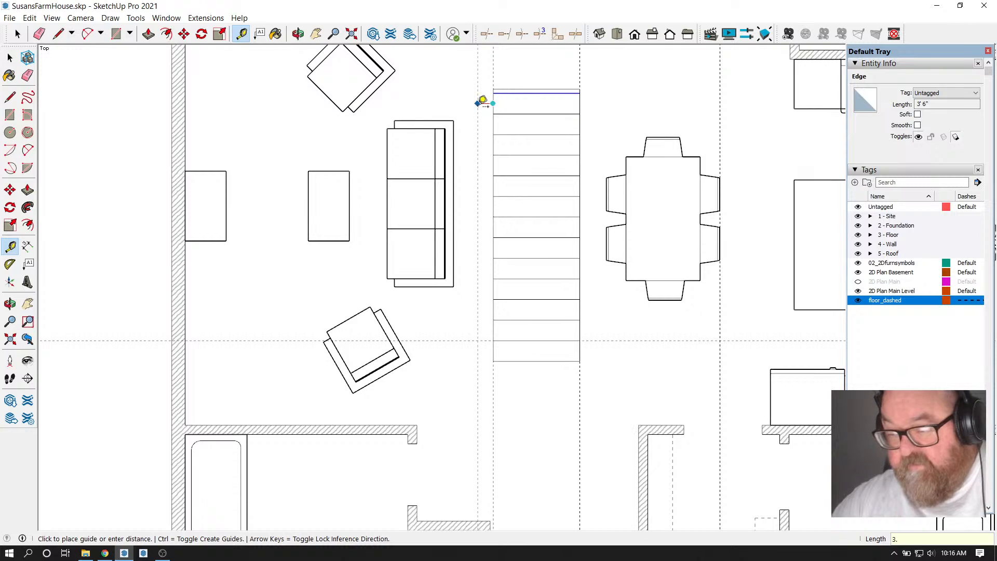
pyautogui.press('Return')
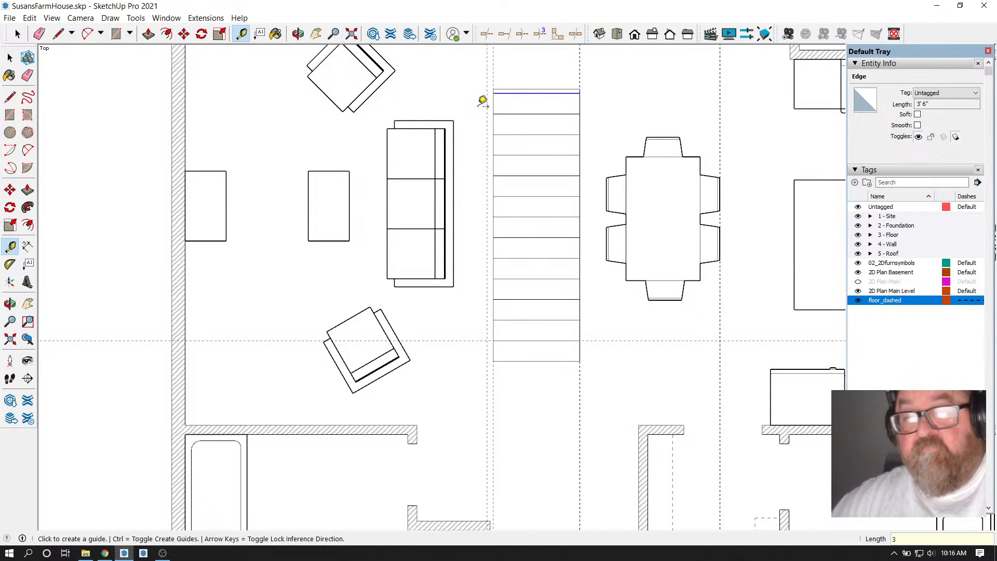
pyautogui.click(580, 103)
pyautogui.write('3')
pyautogui.press('Return')
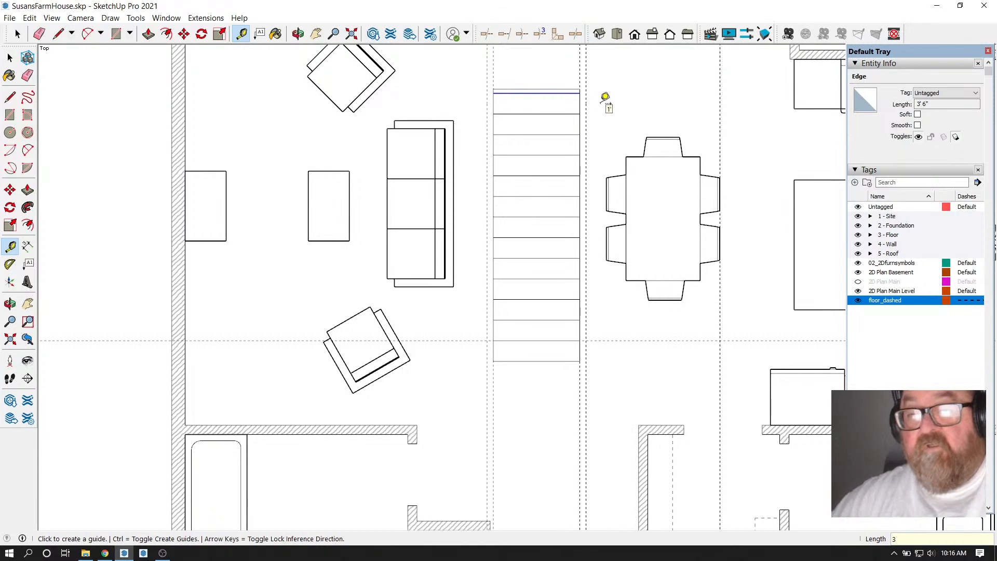
# Place a guide 3 inches beyond the stair's short edge farthest from the entry
pyautogui.click(546, 90)
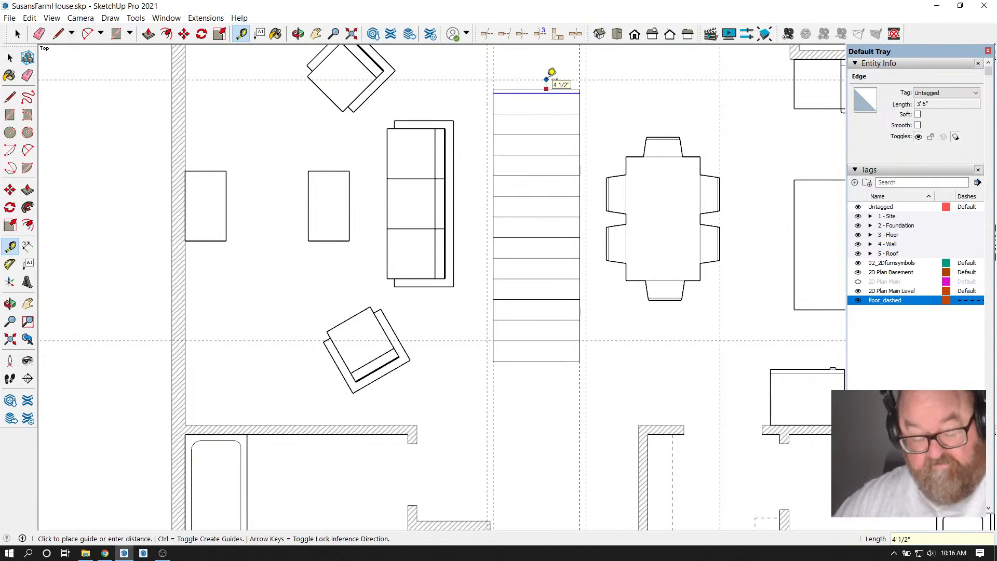
pyautogui.write('3')
pyautogui.press('Return')
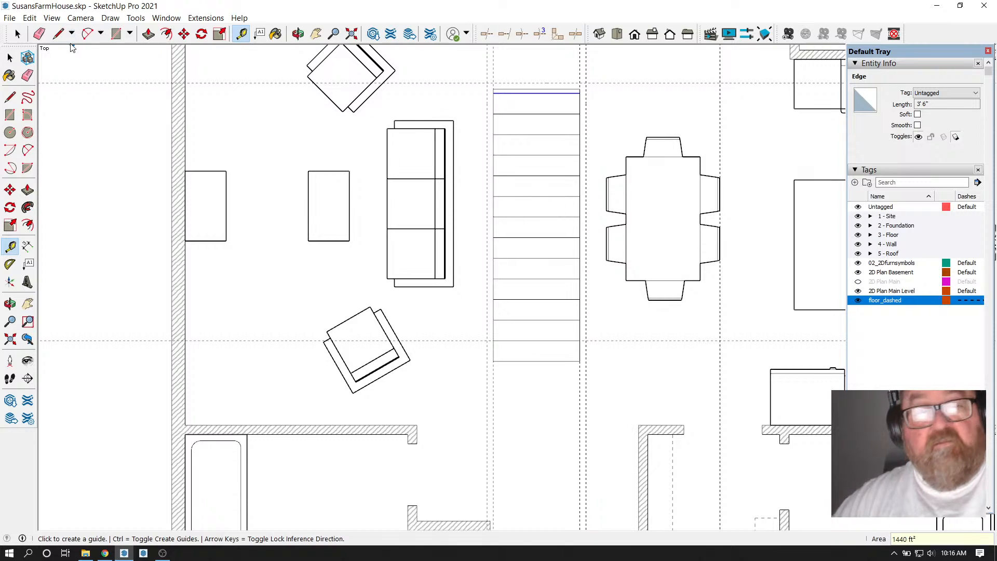
# Draw the stair's outer wall lines along the 3-inch offset guides, closing both wall ends at the entry side
pyautogui.click(58, 33)
pyautogui.click(487, 360)
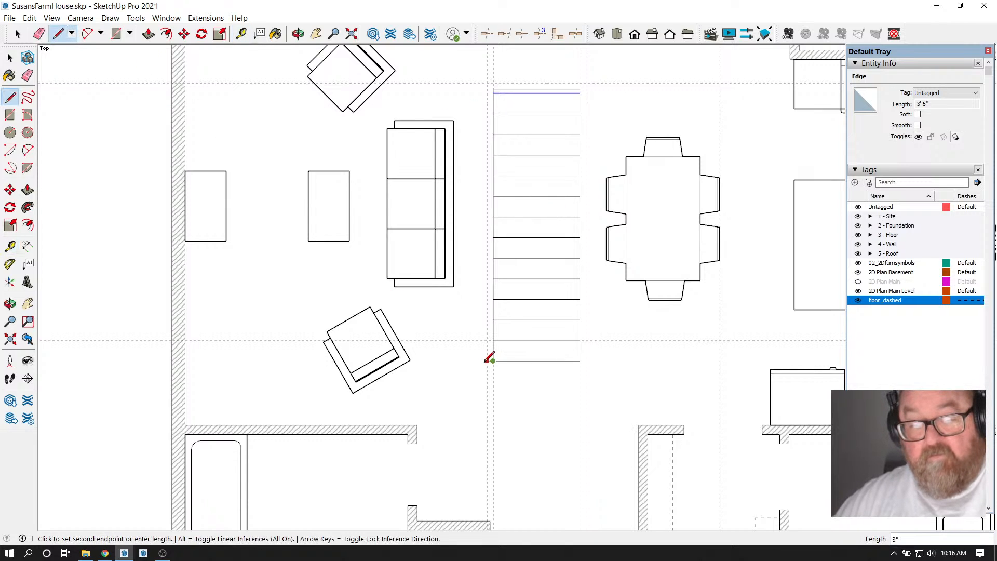
pyautogui.click(487, 84)
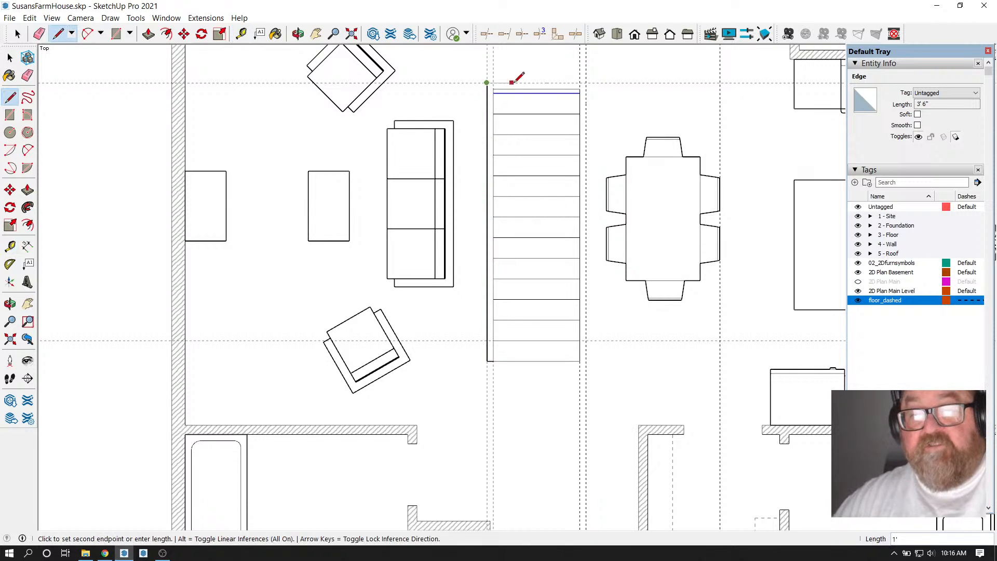
pyautogui.click(586, 83)
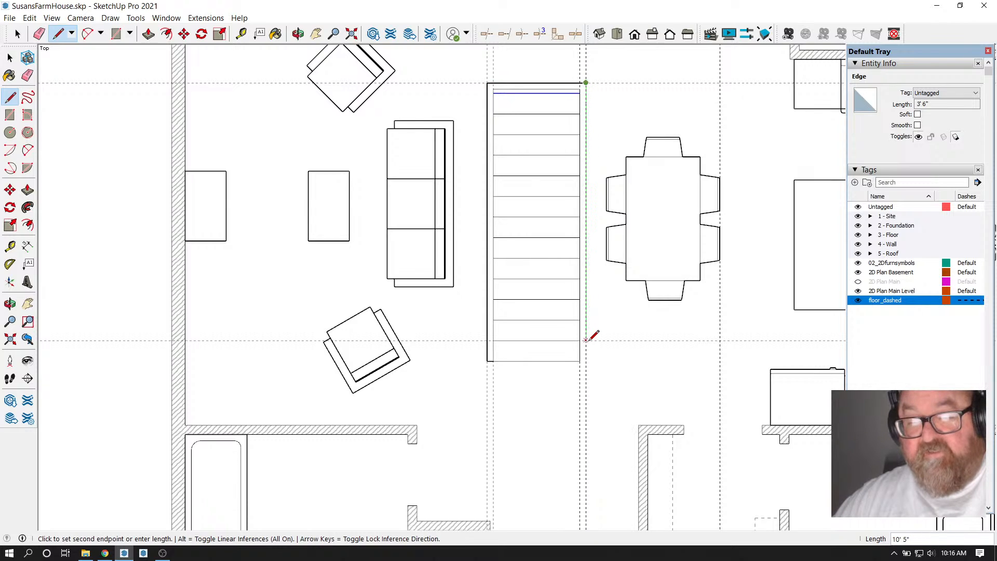
pyautogui.click(586, 360)
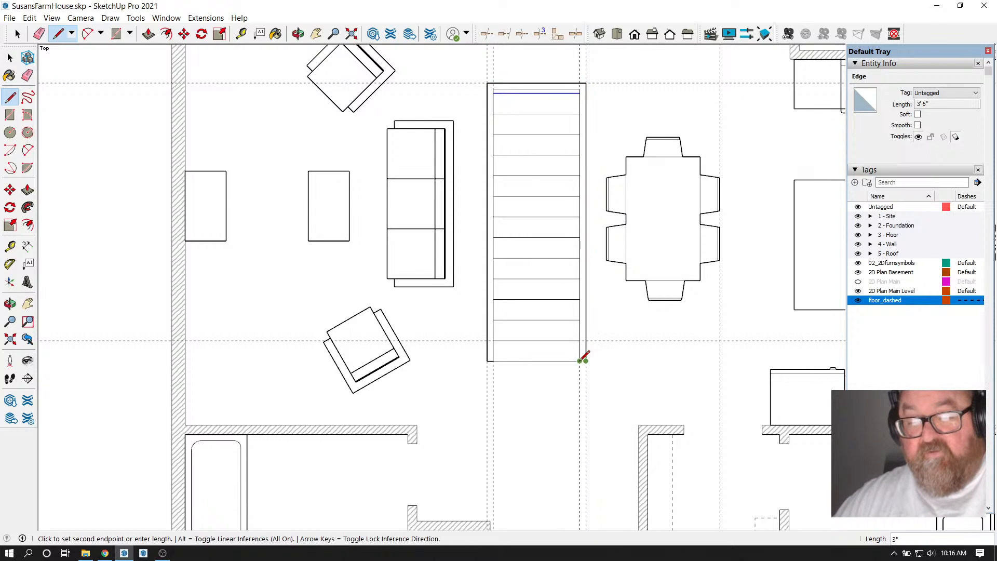
pyautogui.press('Escape')
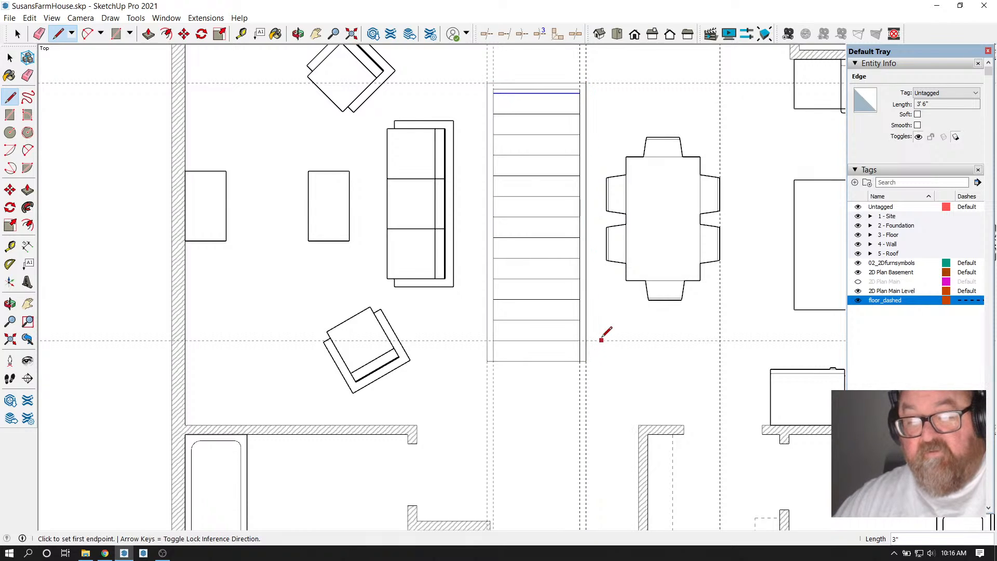
# Erase the construction guides around the staircase and across the floor plan
pyautogui.click(32, 34)
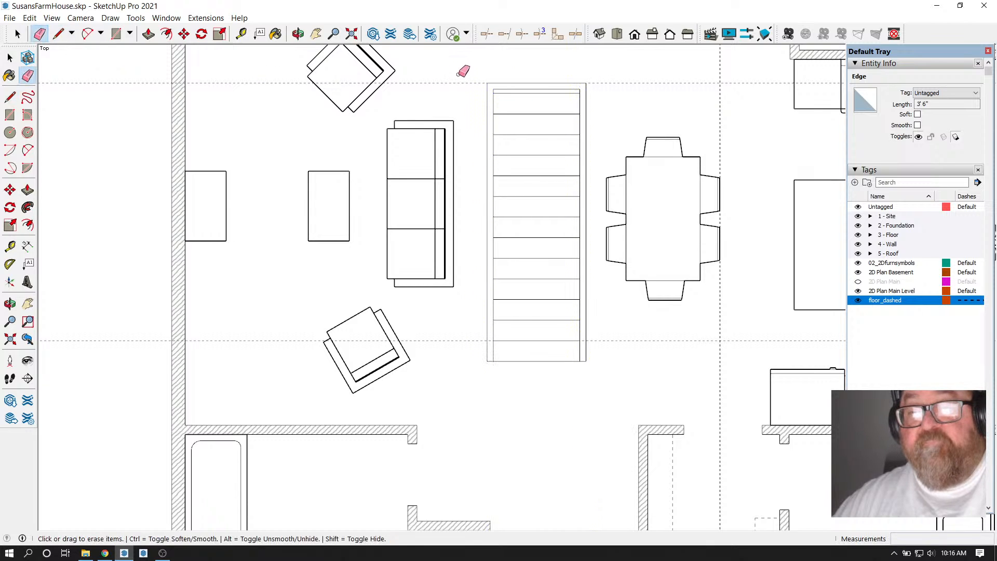
pyautogui.scroll(-2, 451, 315)
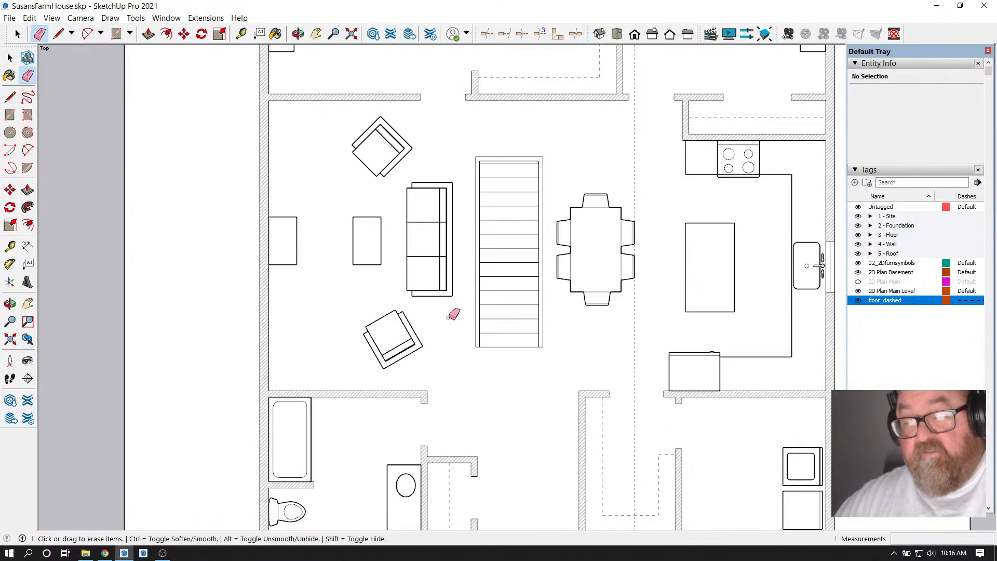
pyautogui.scroll(-3, 452, 315)
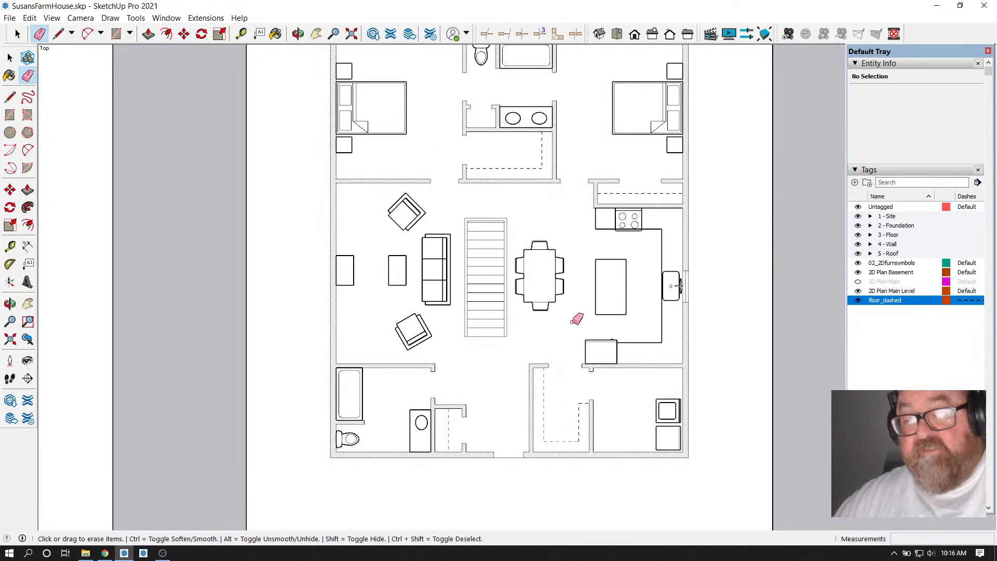
pyautogui.scroll(1, 532, 330)
pyautogui.scroll(-1, 527, 330)
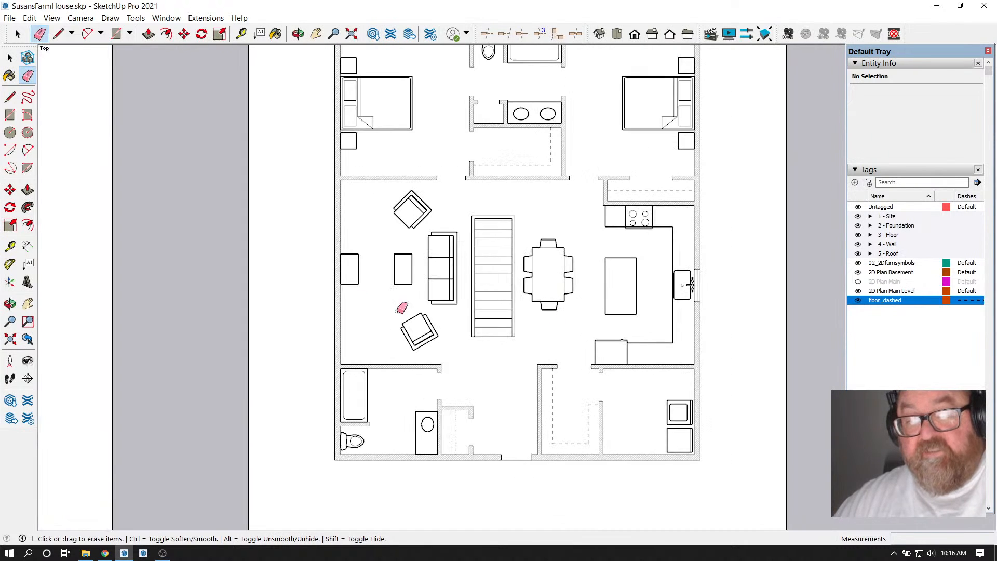
# Open the living room furniture component for editing and place a guide 36 inches from the front edge of the wall-side cabinet
pyautogui.scroll(2, 345, 261)
pyautogui.press('space')
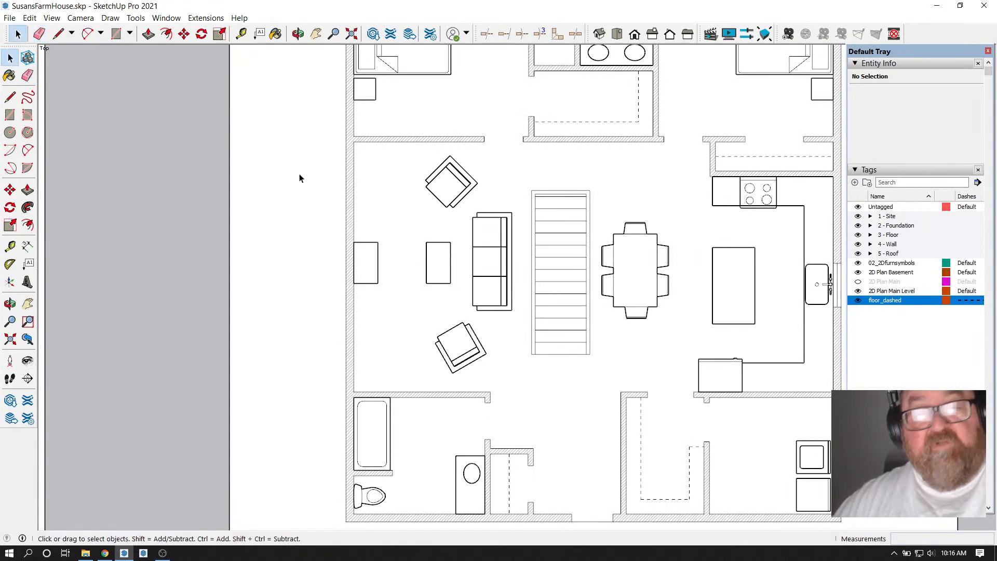
pyautogui.click(475, 250)
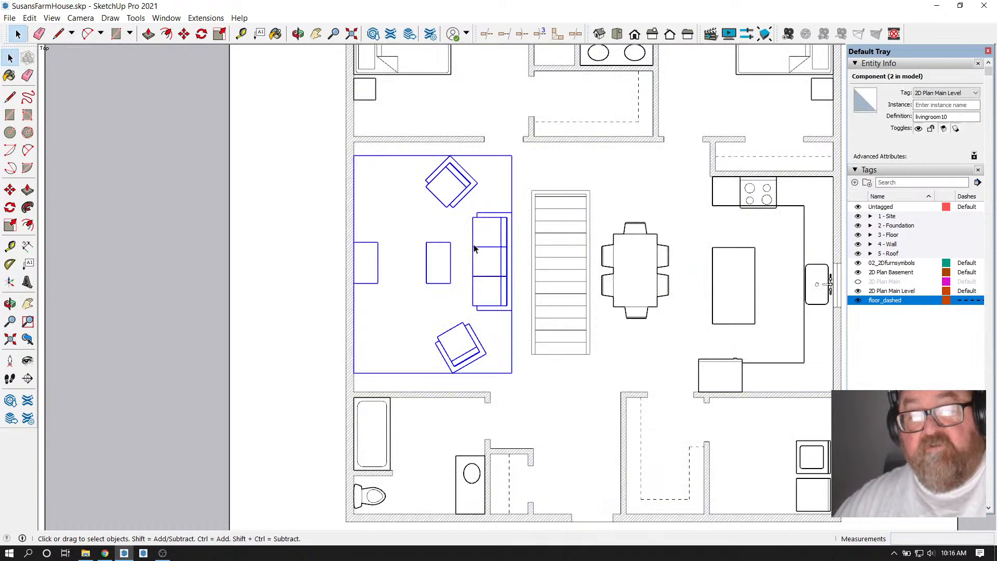
pyautogui.doubleClick(475, 250)
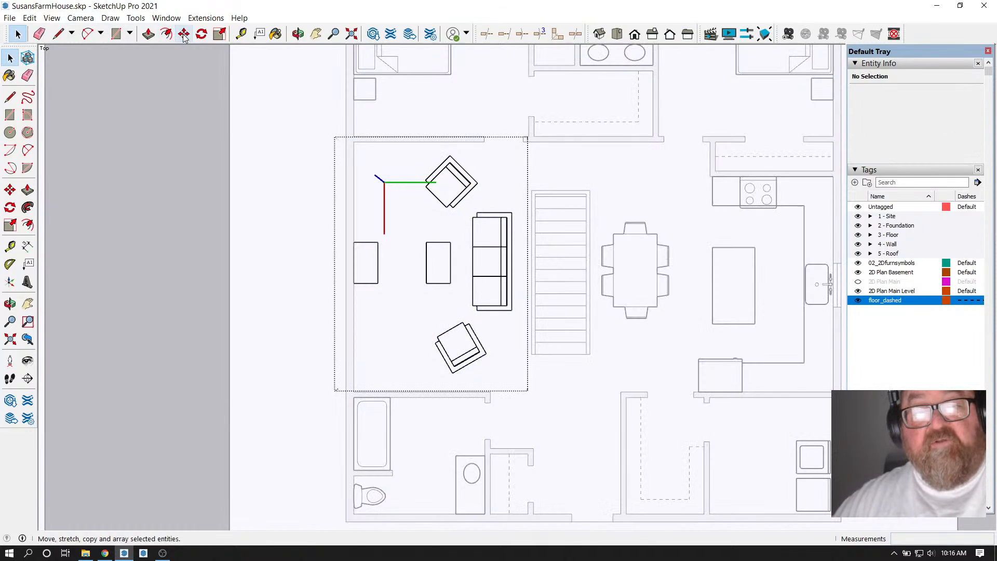
pyautogui.click(241, 34)
pyautogui.scroll(1, 375, 289)
pyautogui.click(378, 262)
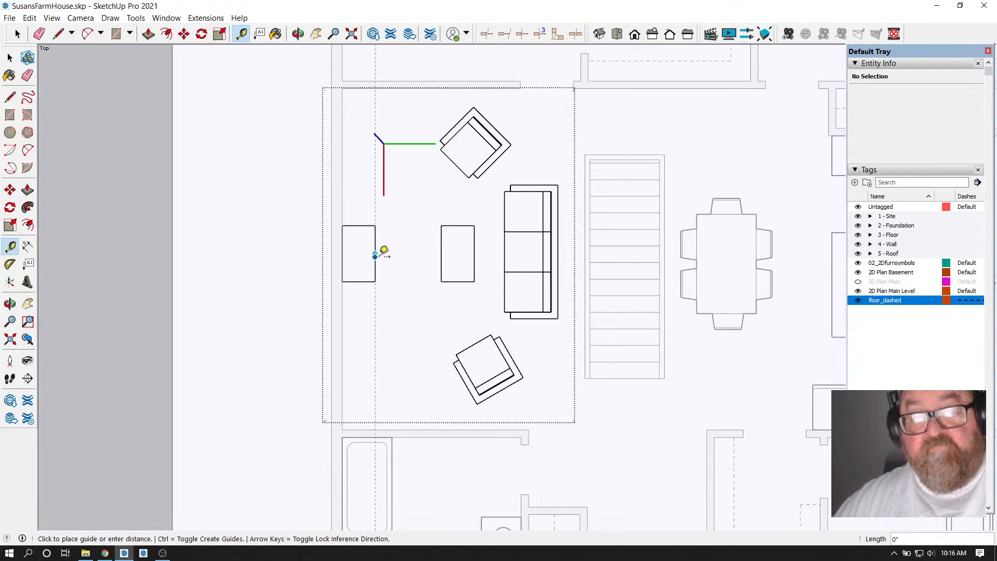
pyautogui.press('Return')
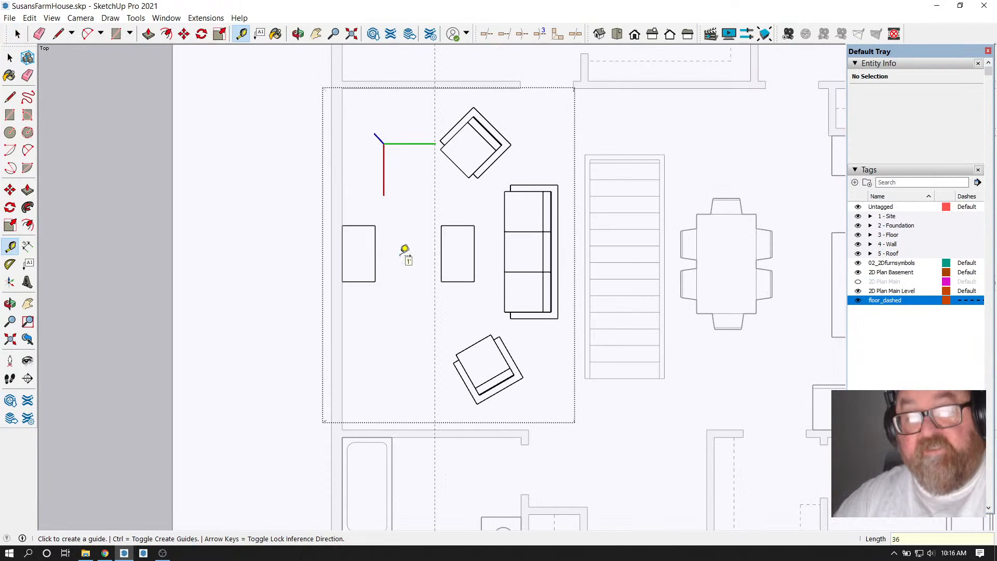
# Move the coffee table, sofa and both armchairs together so the coffee table's edge meets the guide
pyautogui.click(17, 34)
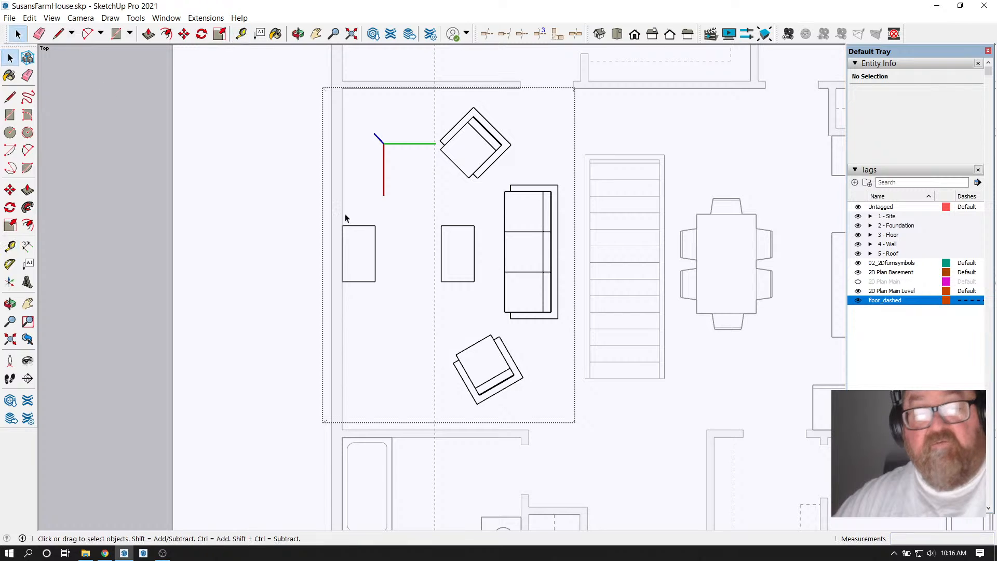
pyautogui.moveTo(399, 92); pyautogui.dragTo(574, 423)
pyautogui.click(184, 33)
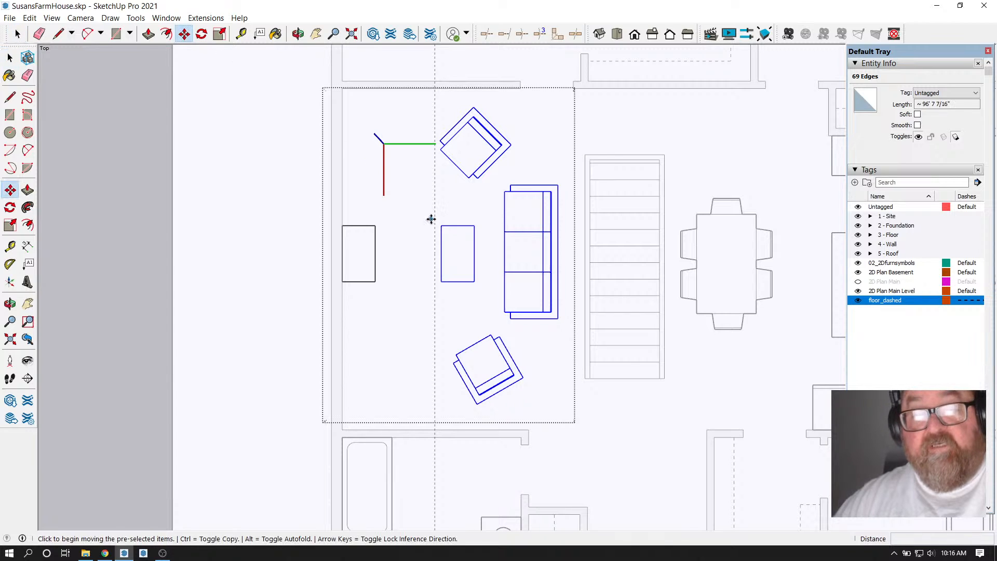
pyautogui.click(440, 224)
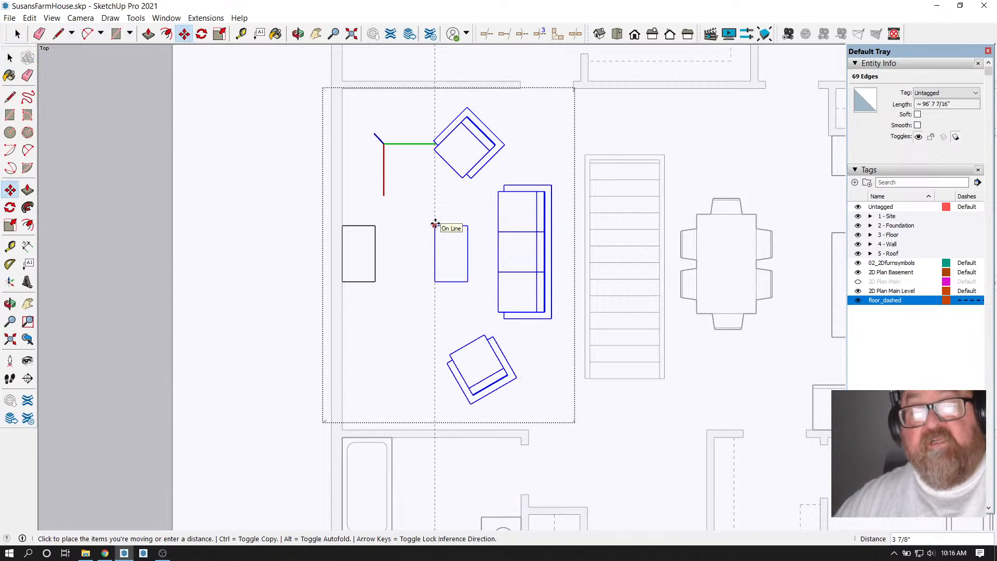
pyautogui.click(435, 223)
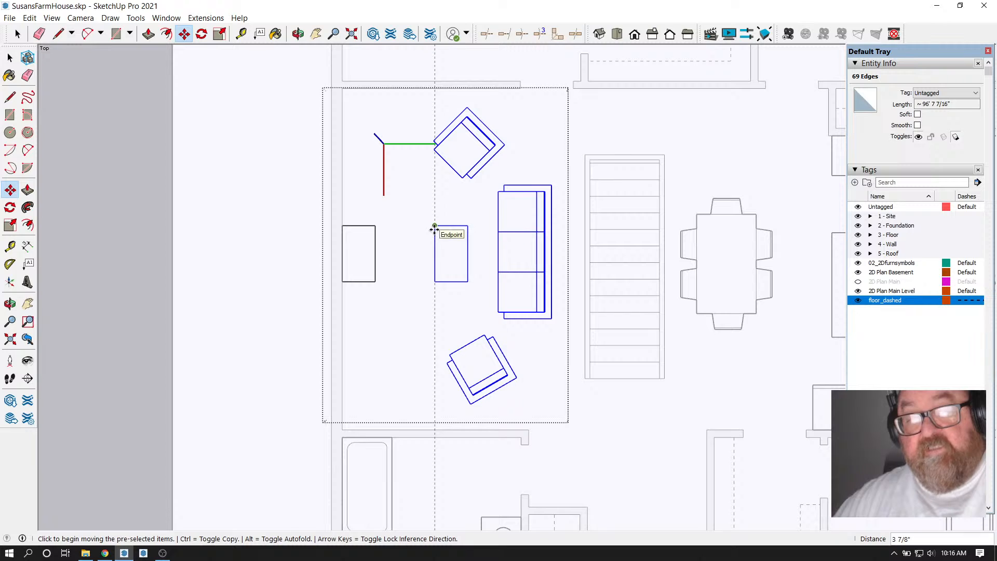
# Move the same seating group another 6 inches toward the wall-side cabinet and close the component
pyautogui.click(434, 227)
pyautogui.write('6')
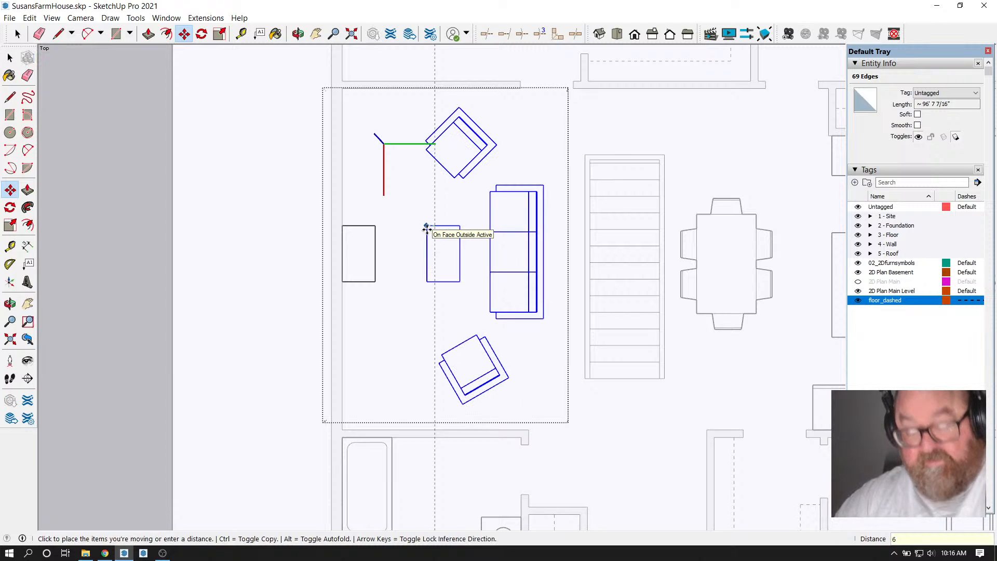
pyautogui.press('Return')
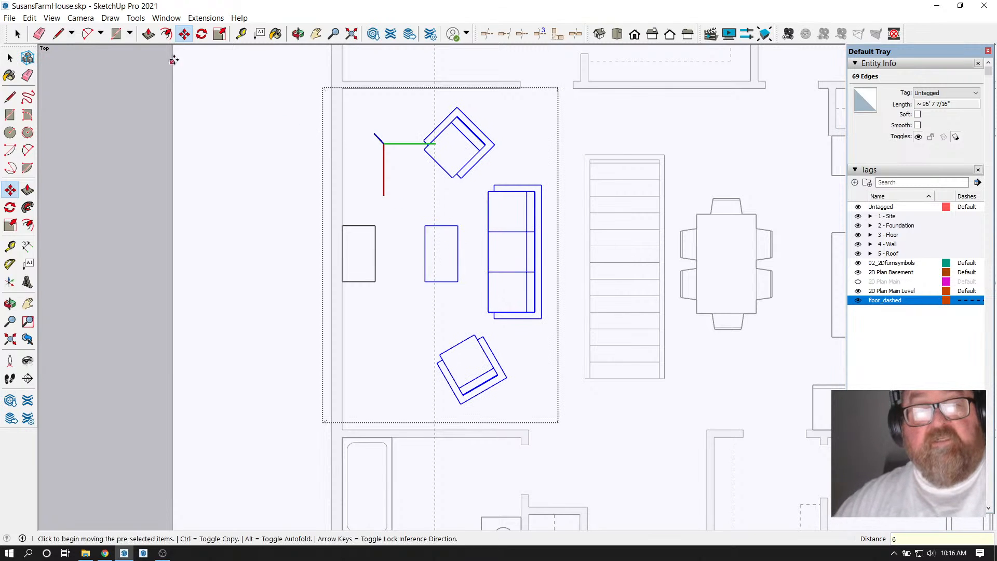
pyautogui.press('space')
pyautogui.click(57, 69)
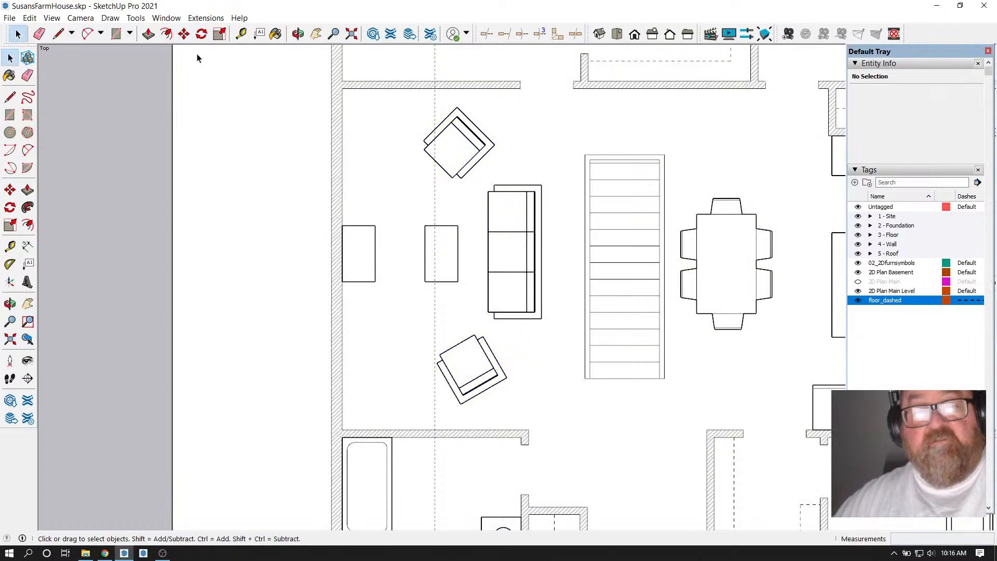
# Place a guide 36 inches from the back of the sofa toward the staircase
pyautogui.click(240, 33)
pyautogui.scroll(-2, 317, 205)
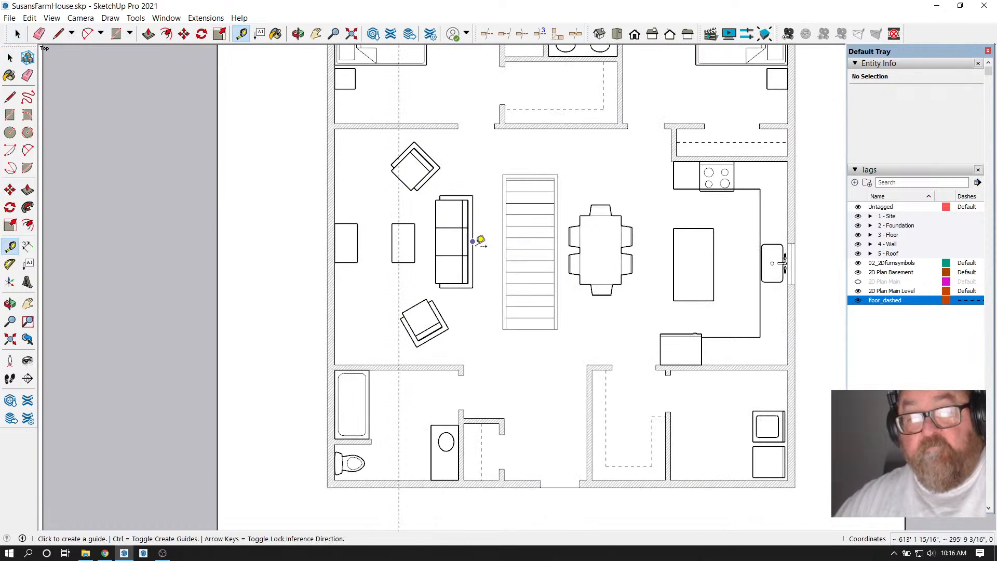
pyautogui.click(473, 242)
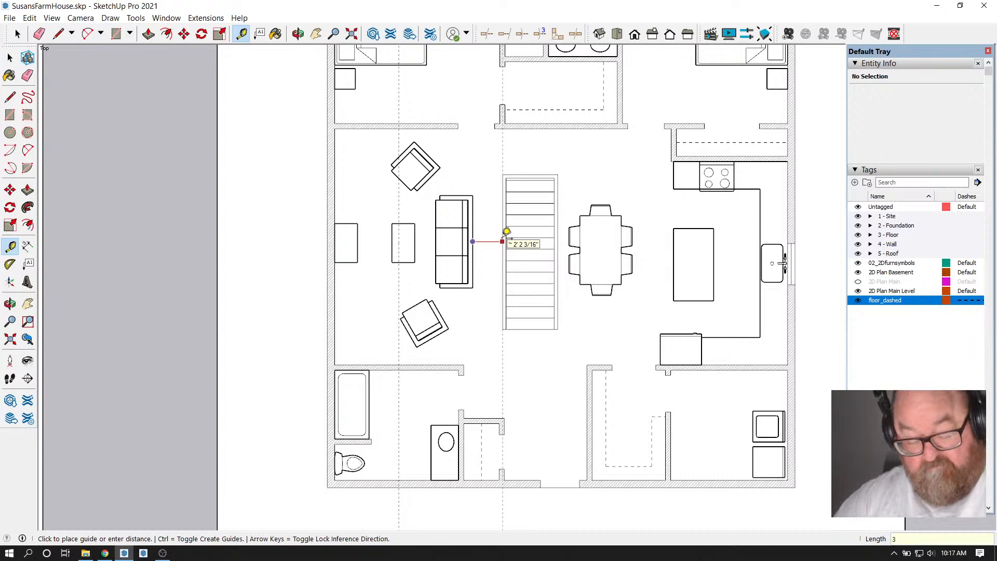
pyautogui.write('3')
pyautogui.press('Return')
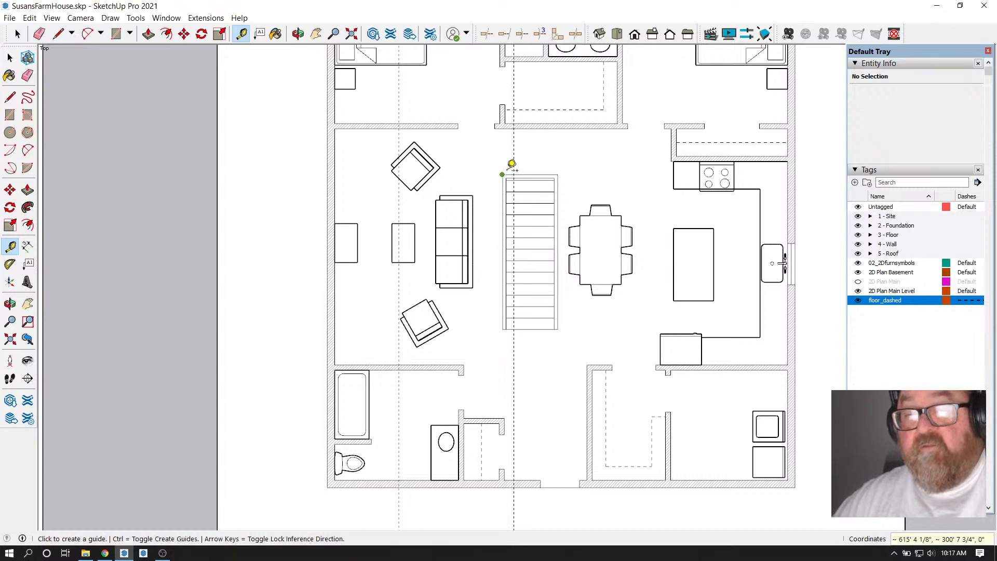
# Measure the length of the stair wall and place a guide 36 inches from its dining-side face
pyautogui.click(512, 165)
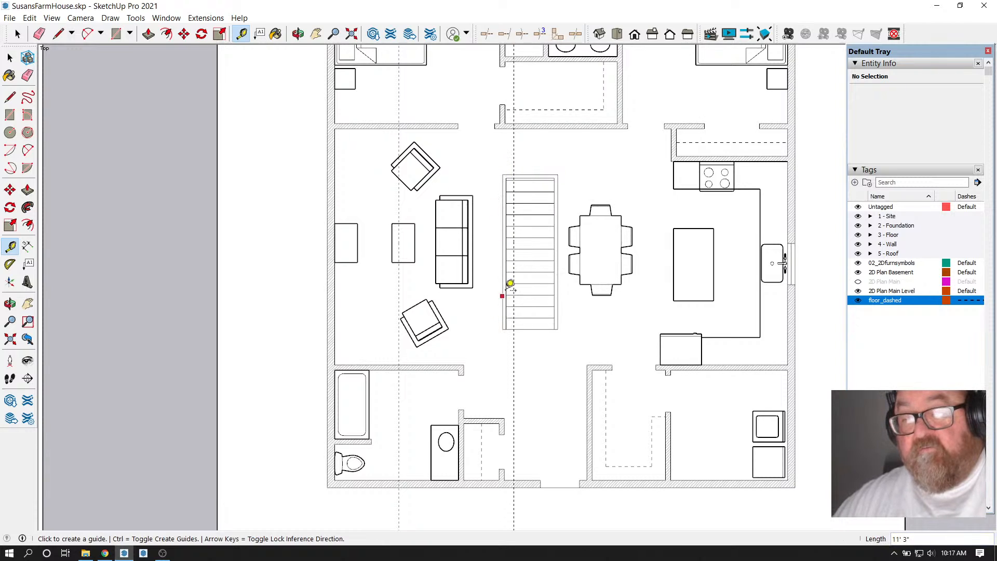
pyautogui.click(558, 204)
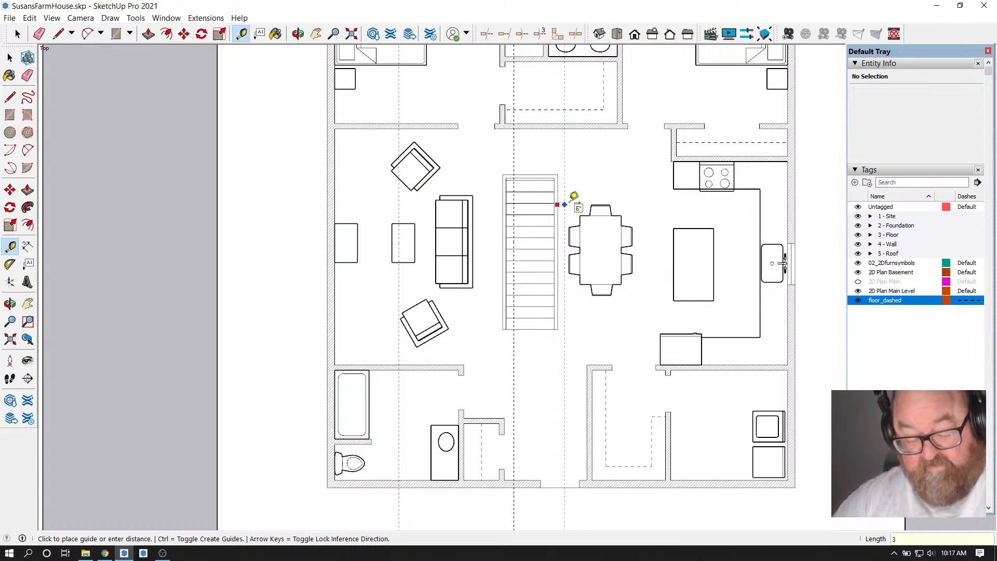
pyautogui.press('Return')
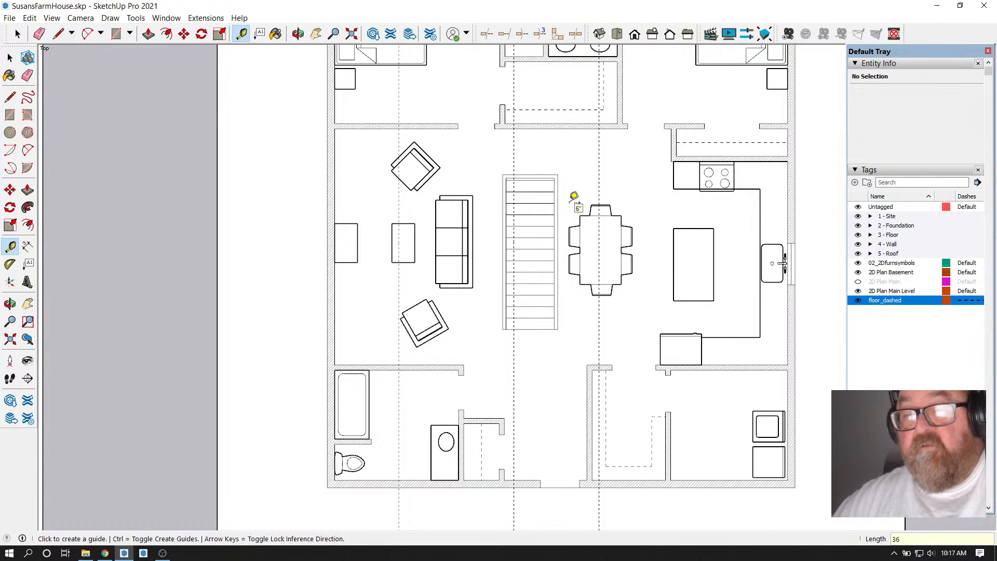
pyautogui.scroll(1, 573, 197)
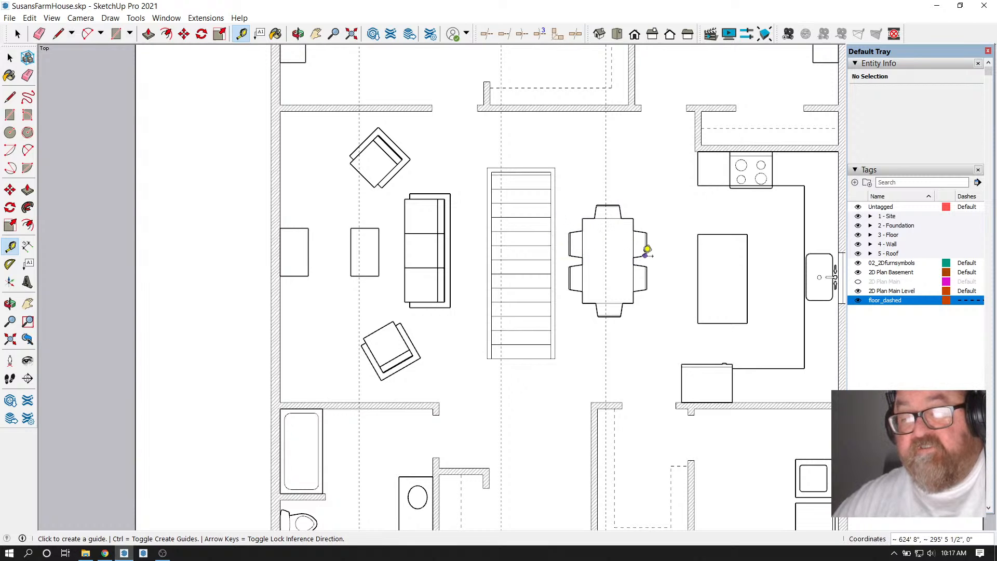
# Measure the revised house's overall exterior width and compare its layout with the earlier plan beside it
pyautogui.scroll(-4, 569, 231)
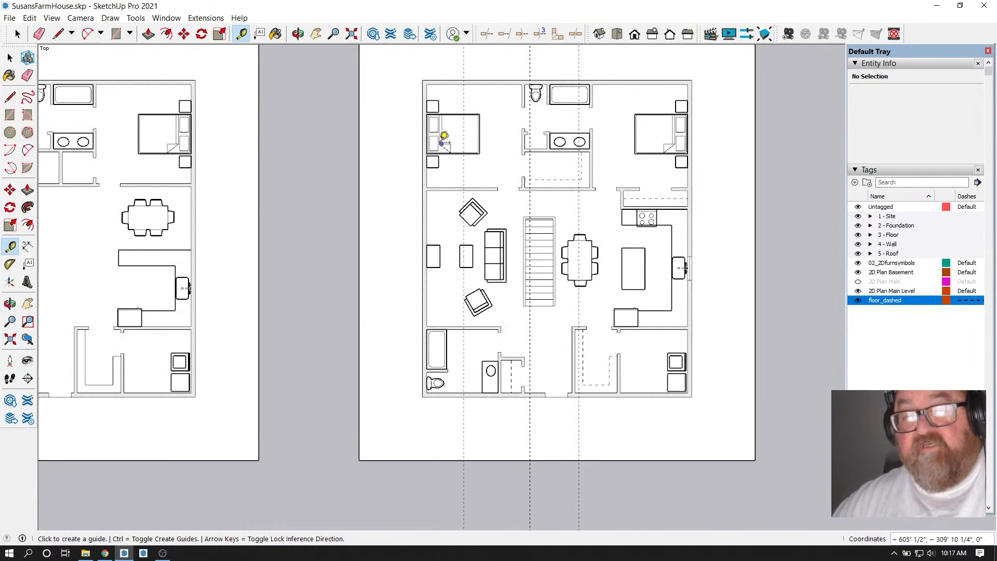
pyautogui.click(422, 140)
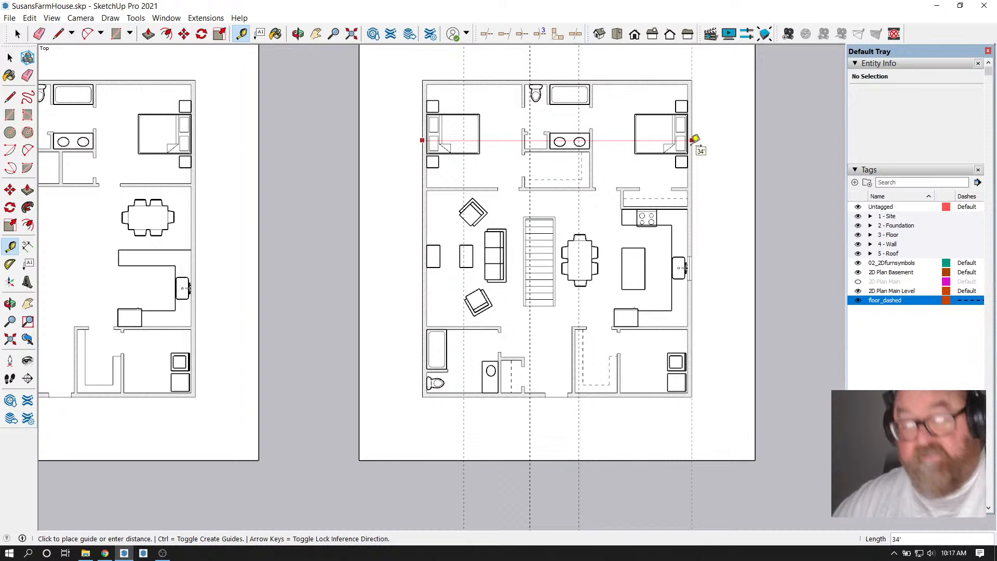
pyautogui.press('Escape')
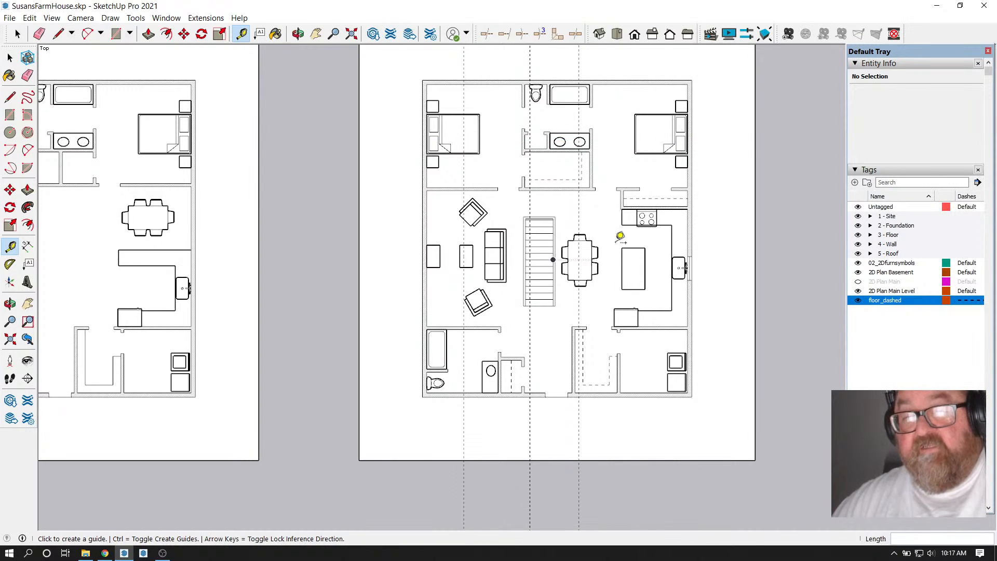
pyautogui.scroll(-4, 598, 244)
pyautogui.scroll(3, 249, 244)
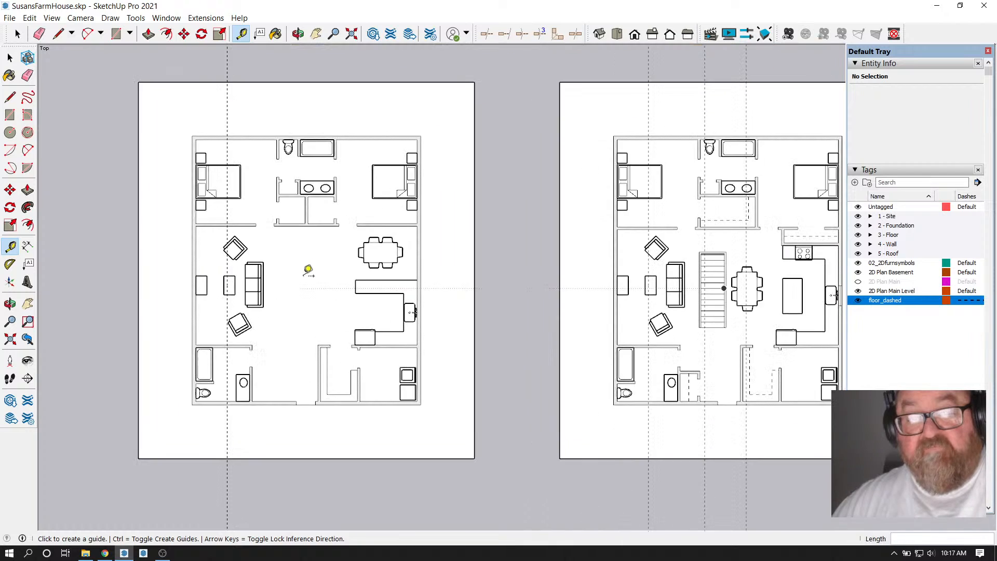
pyautogui.scroll(-3, 447, 315)
pyautogui.scroll(3, 516, 307)
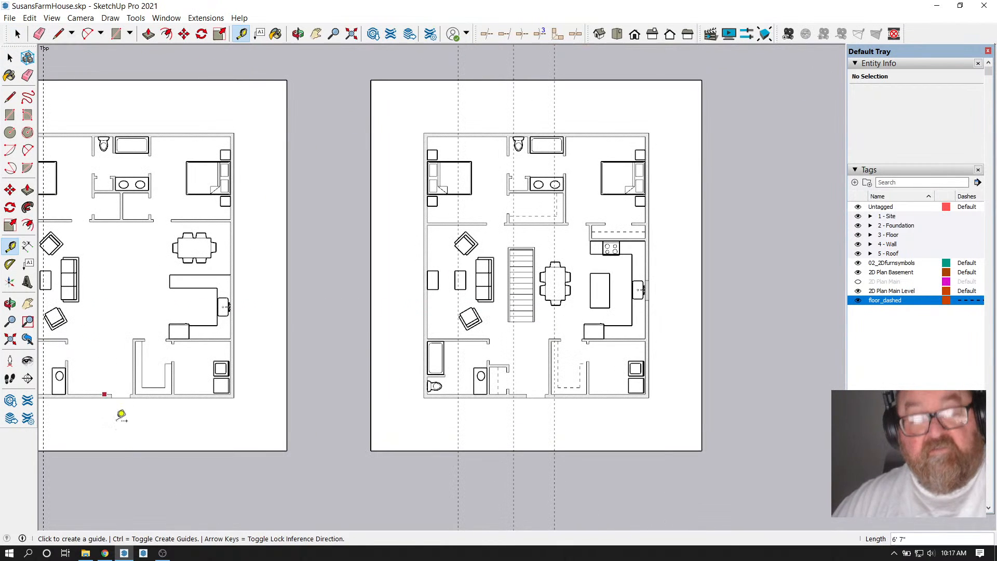
# Switch to YouTube Studio in the browser to check the live chat, and return to the SketchUp floor plan
pyautogui.click(105, 553)
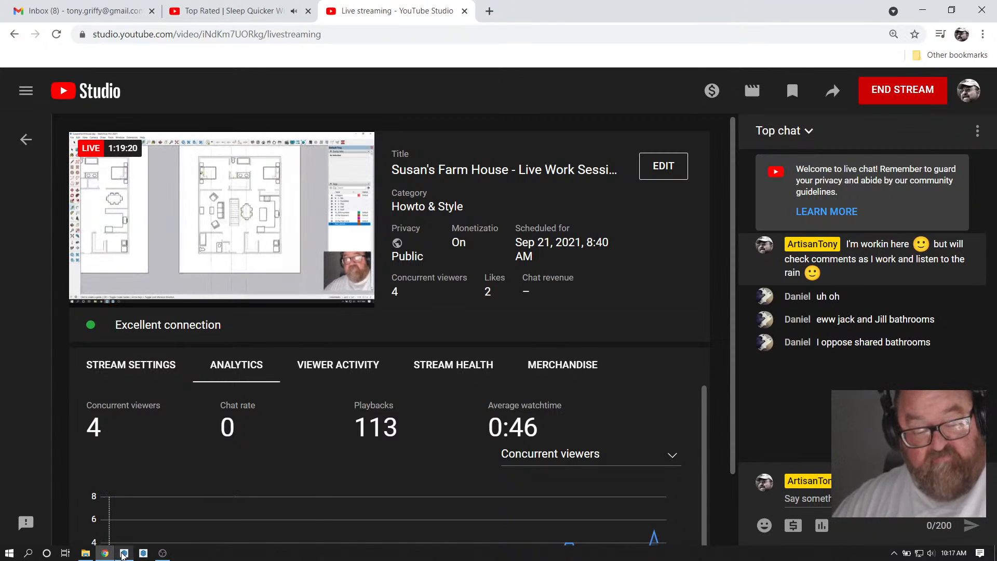
pyautogui.click(123, 553)
pyautogui.scroll(2, 481, 165)
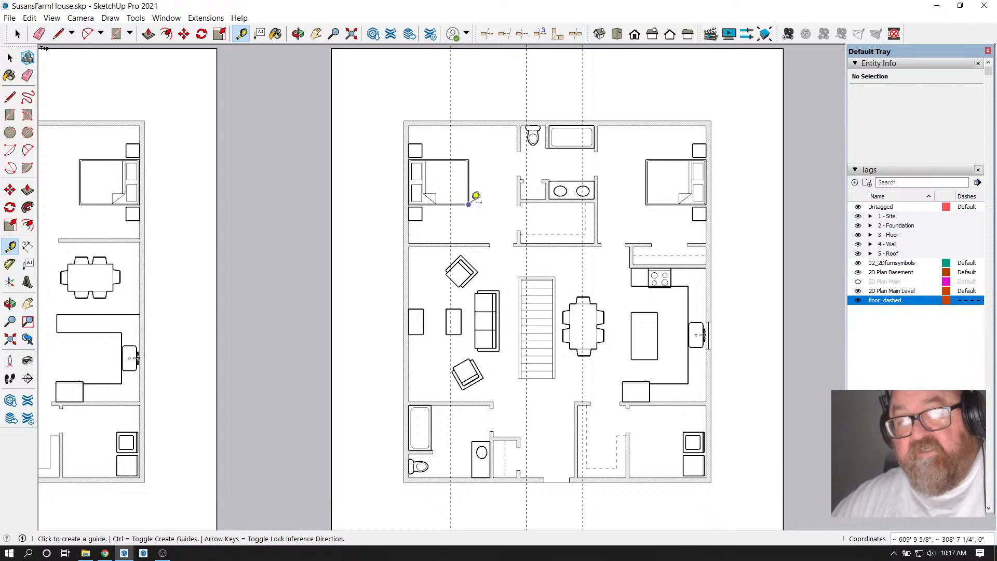
# Read the live chat in YouTube Studio in the browser, and switch back to the SketchUp floor plan
pyautogui.scroll(-1, 677, 244)
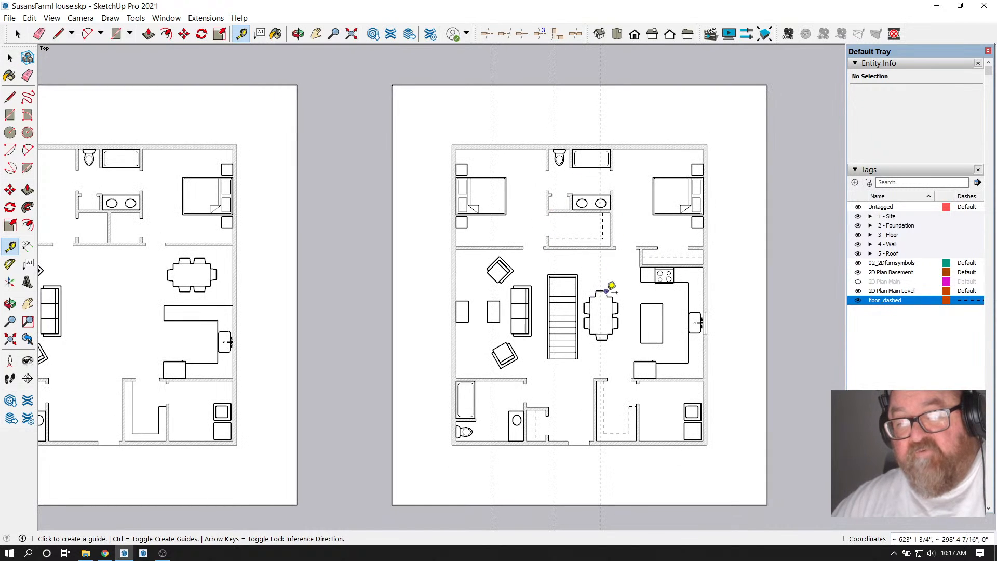
pyautogui.scroll(-2, 611, 285)
pyautogui.scroll(1, 571, 312)
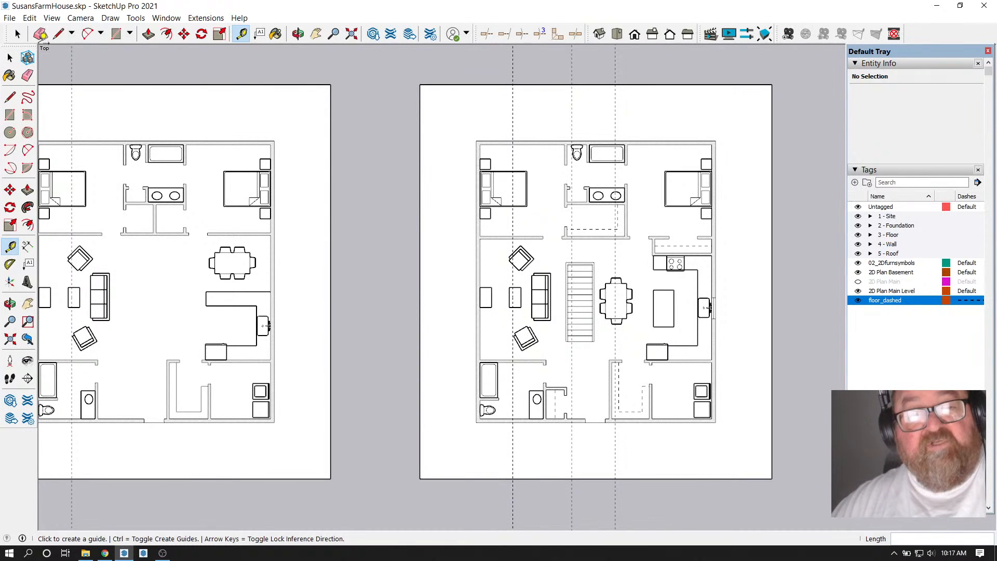
pyautogui.click(16, 34)
pyautogui.scroll(-3, 483, 201)
pyautogui.scroll(2, 576, 226)
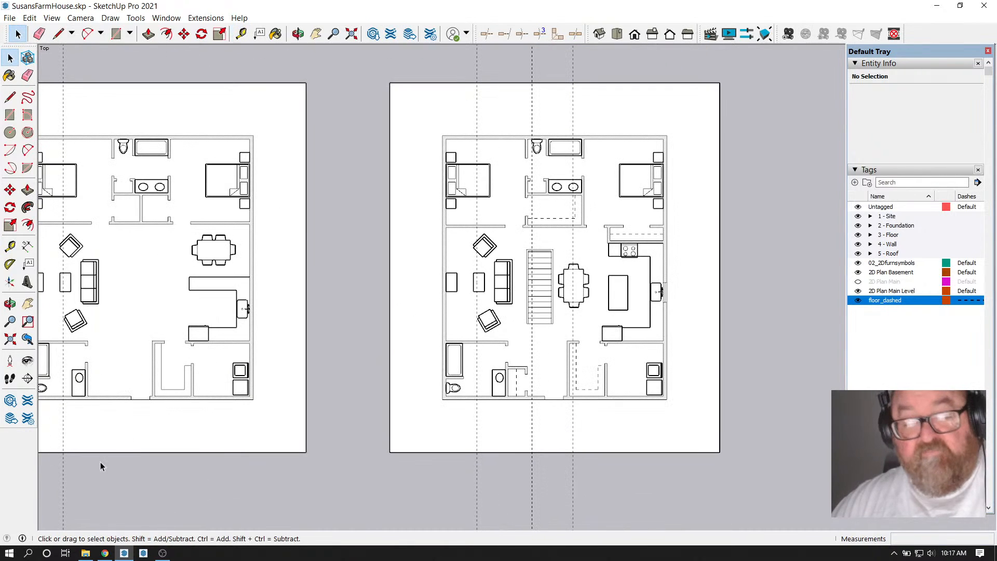
pyautogui.click(105, 553)
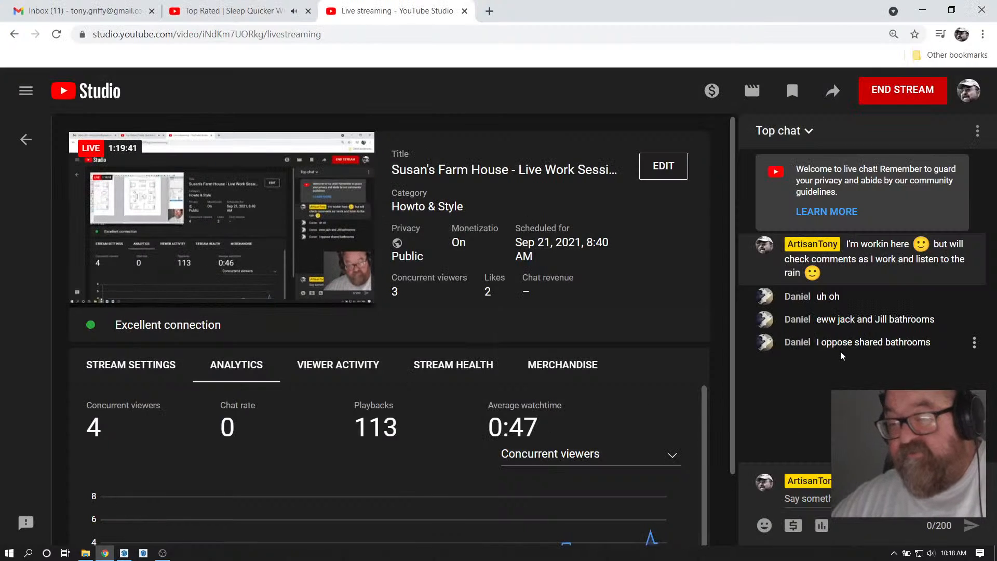
pyautogui.click(124, 553)
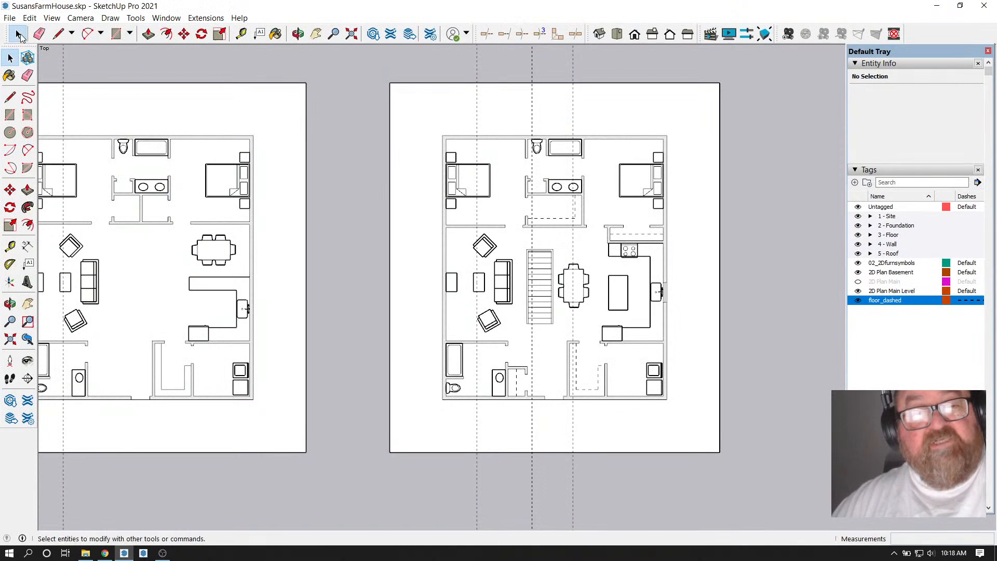
pyautogui.scroll(1, 507, 175)
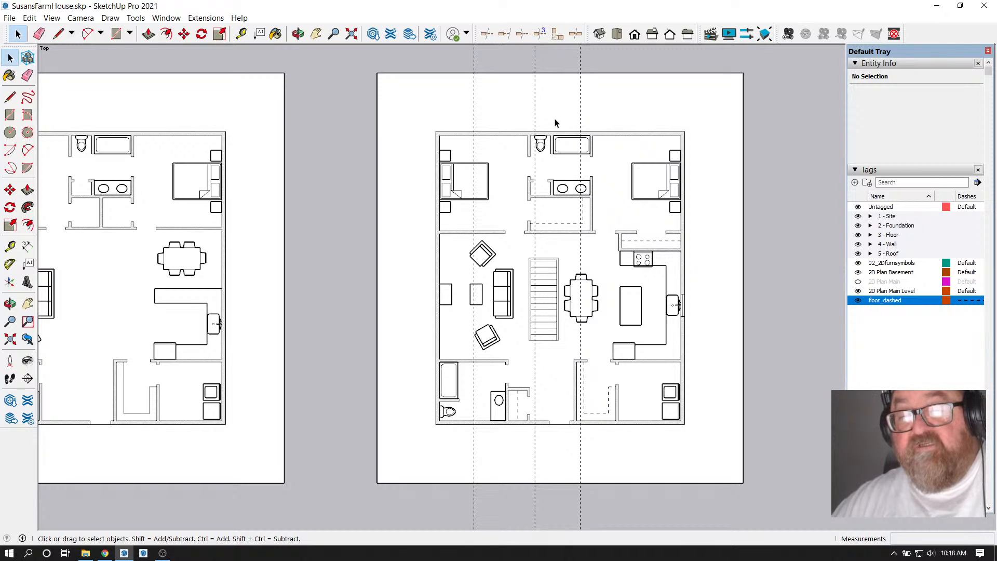
pyautogui.moveTo(561, 125); pyautogui.dragTo(713, 448)
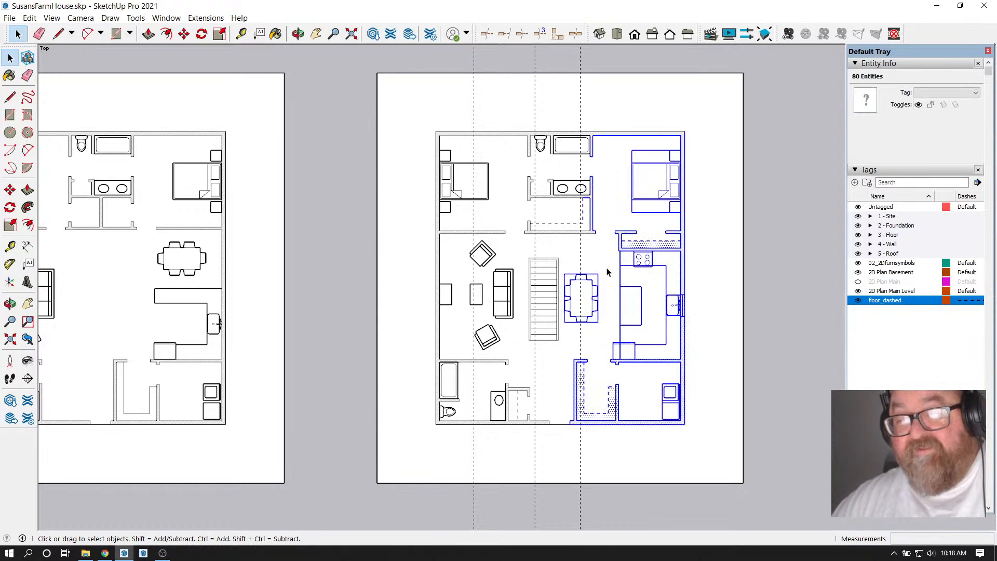
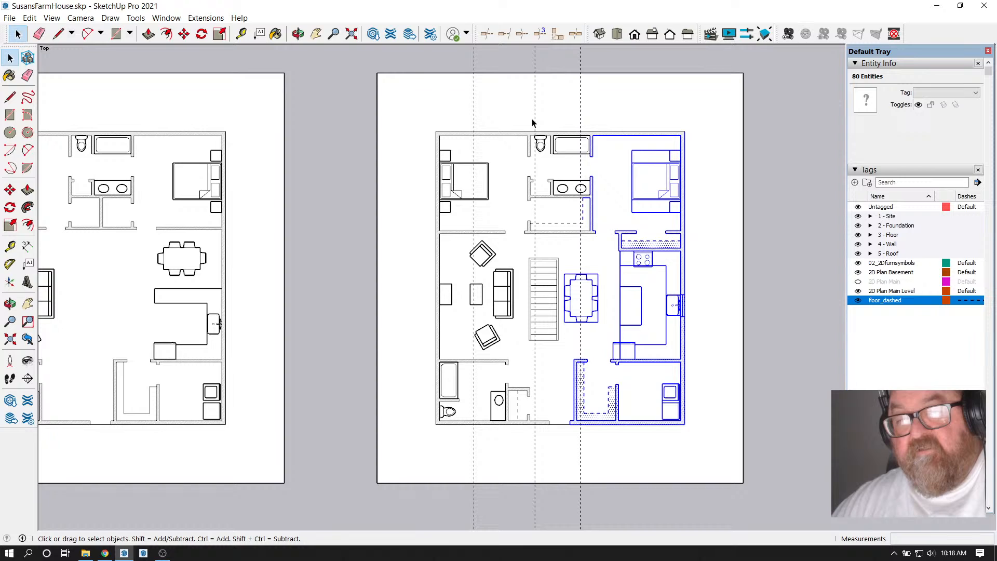
pyautogui.click(563, 163)
# Select the staircase, central bath, dining, kitchen and adjoining bedroom areas, adding the front entry opening and the interior closet and laundry walls
pyautogui.moveTo(516, 116); pyautogui.dragTo(704, 373)
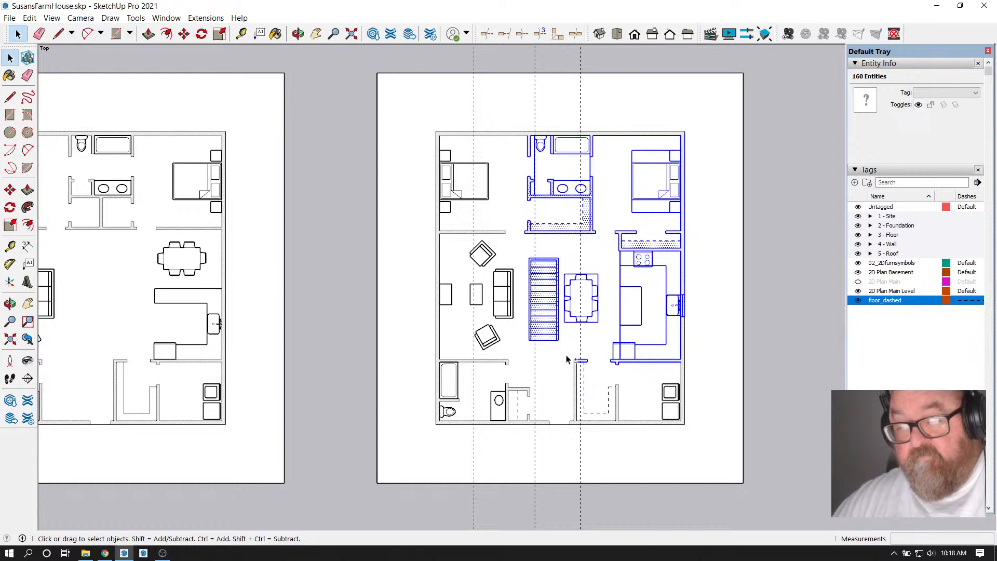
pyautogui.keyDown('shift'); pyautogui.click(584, 429); pyautogui.keyUp('shift')
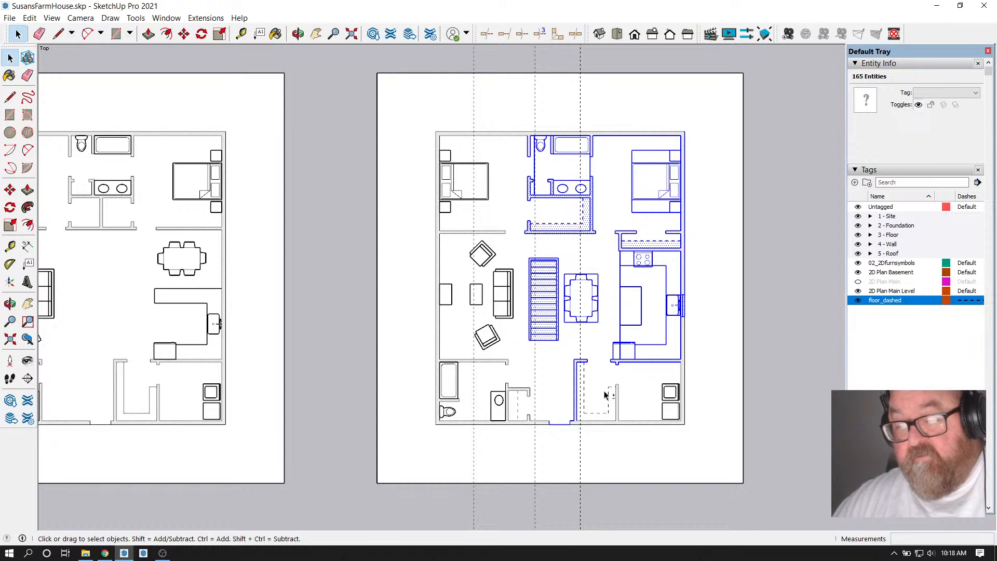
pyautogui.keyDown('shift'); pyautogui.scroll(5, 600, 360); pyautogui.keyUp('shift')
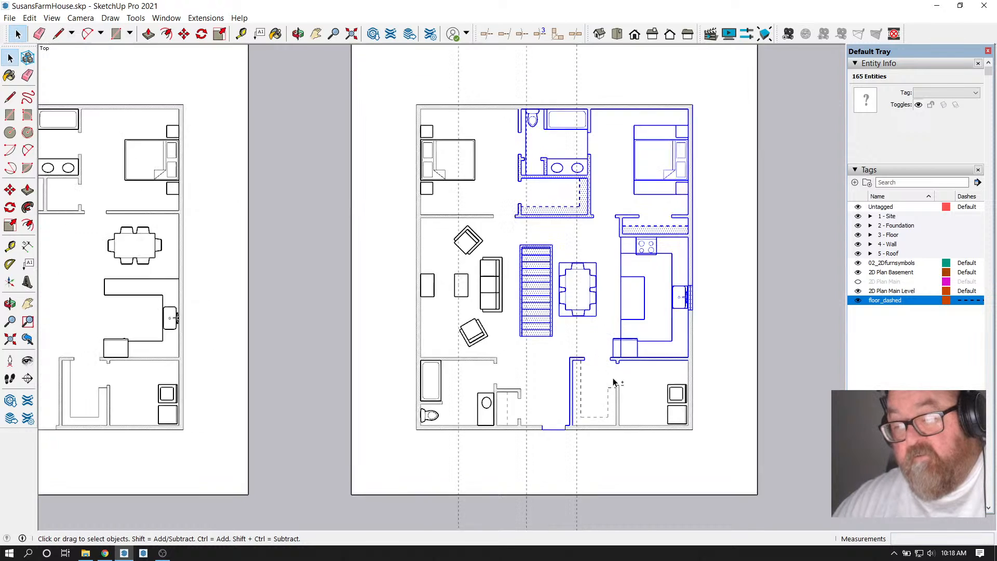
pyautogui.keyDown('shift'); pyautogui.moveTo(604, 376); pyautogui.dragTo(645, 497); pyautogui.keyUp('shift')
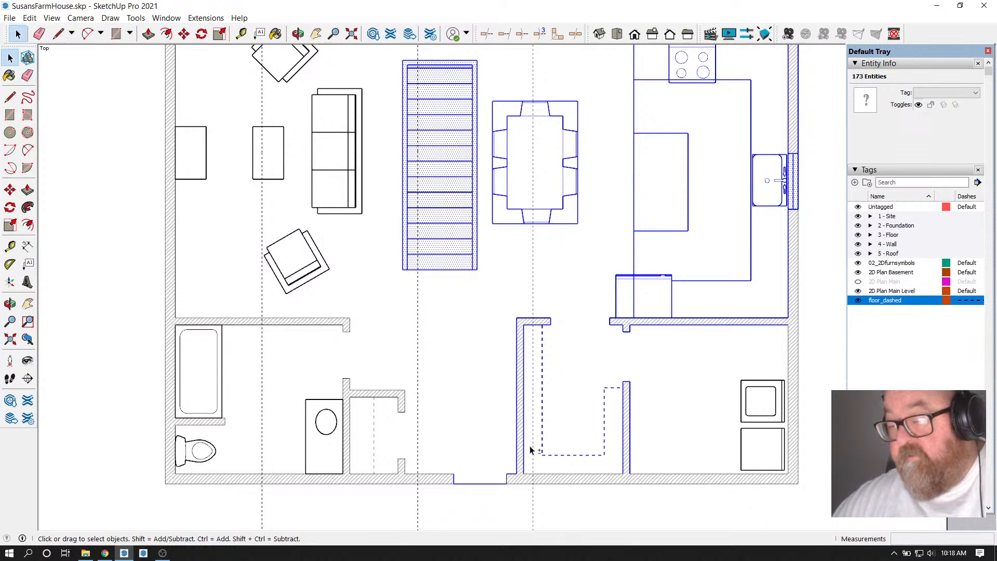
pyautogui.scroll(-3, 531, 450)
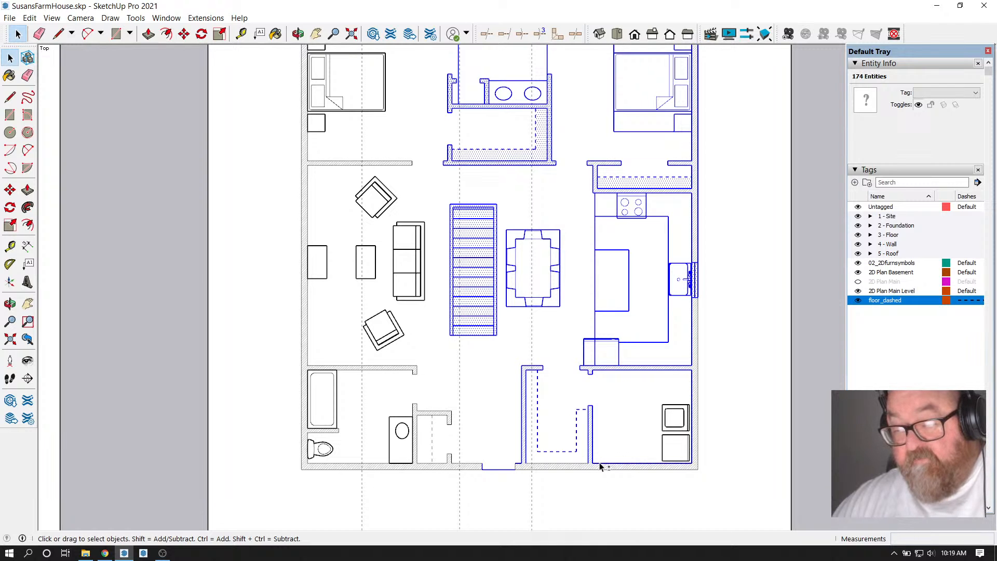
pyautogui.scroll(5, 560, 441)
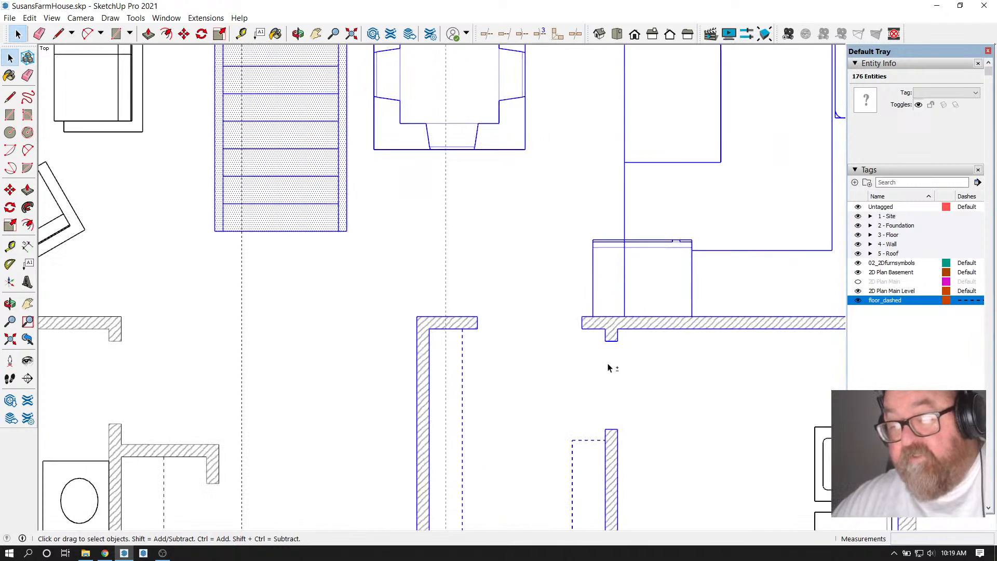
pyautogui.scroll(-6, 622, 364)
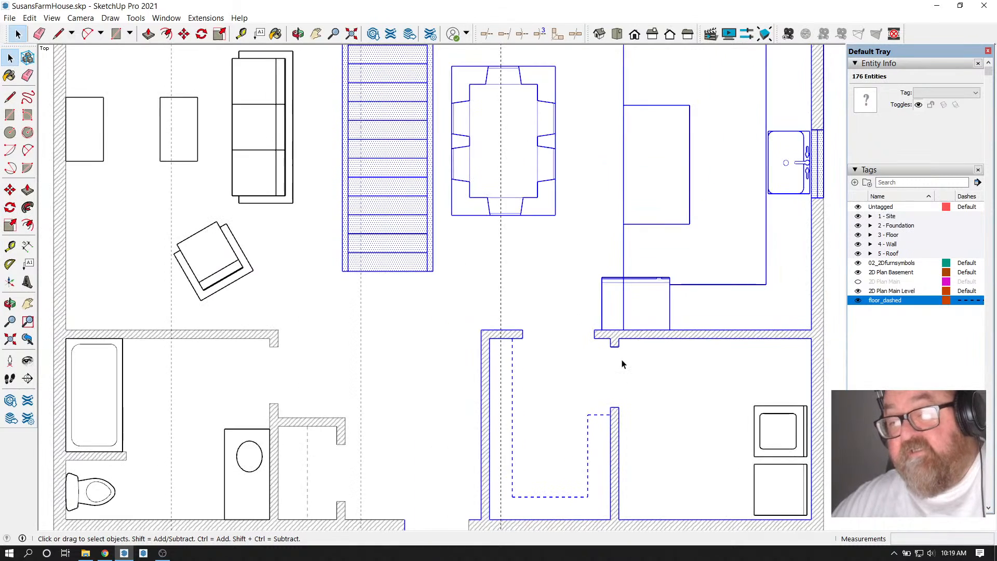
pyautogui.scroll(-1, 623, 364)
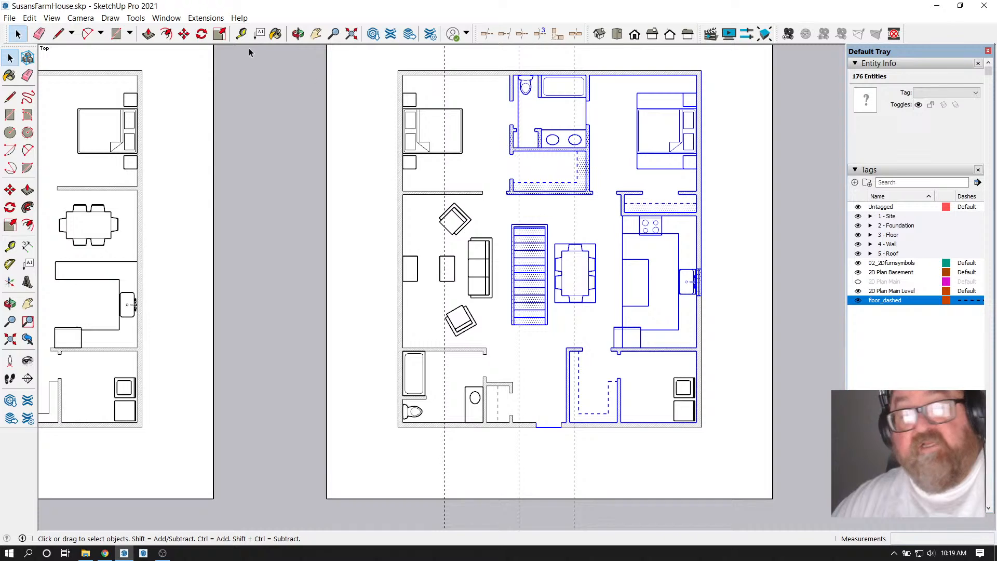
pyautogui.click(184, 34)
pyautogui.scroll(-2, 510, 227)
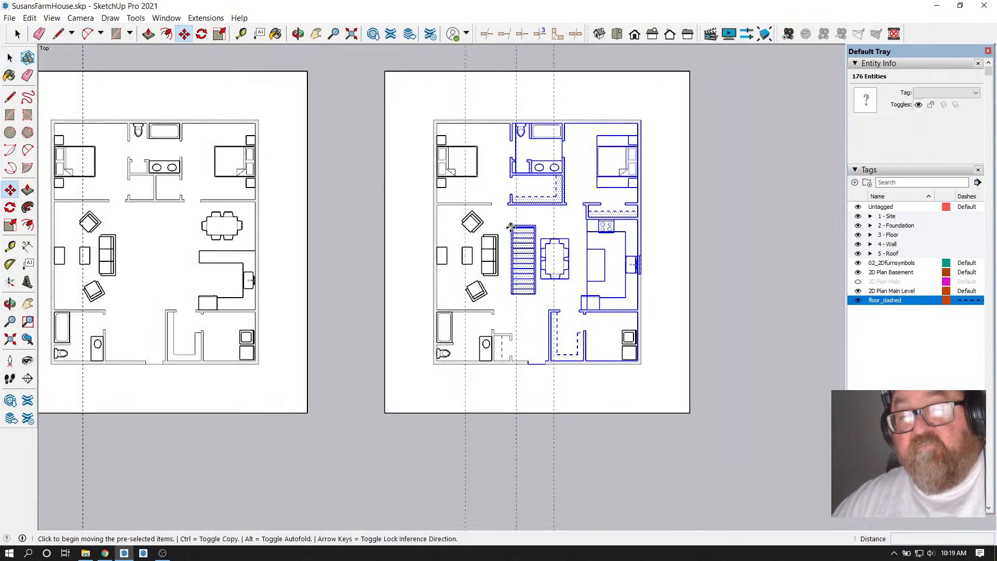
pyautogui.click(659, 196)
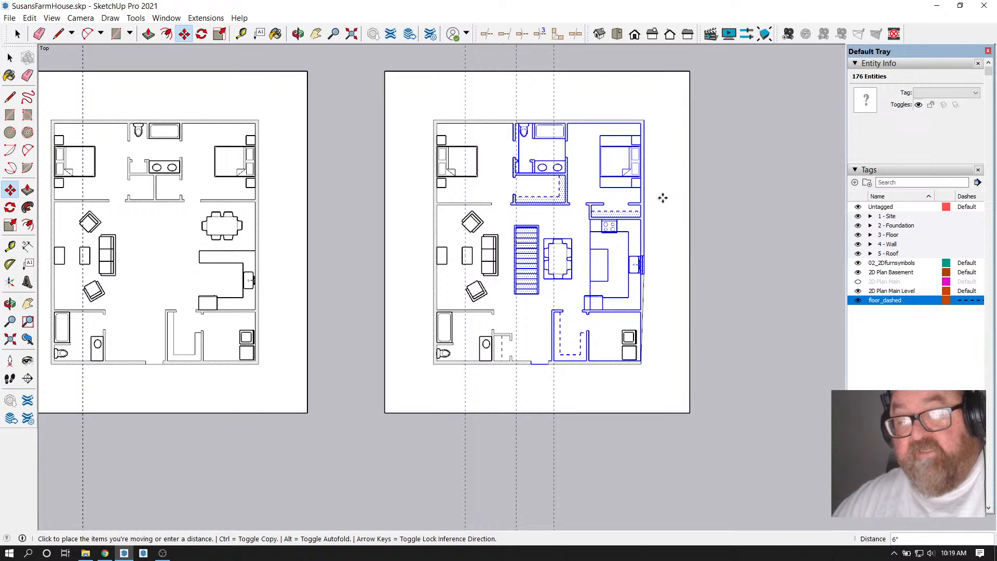
pyautogui.press('Escape')
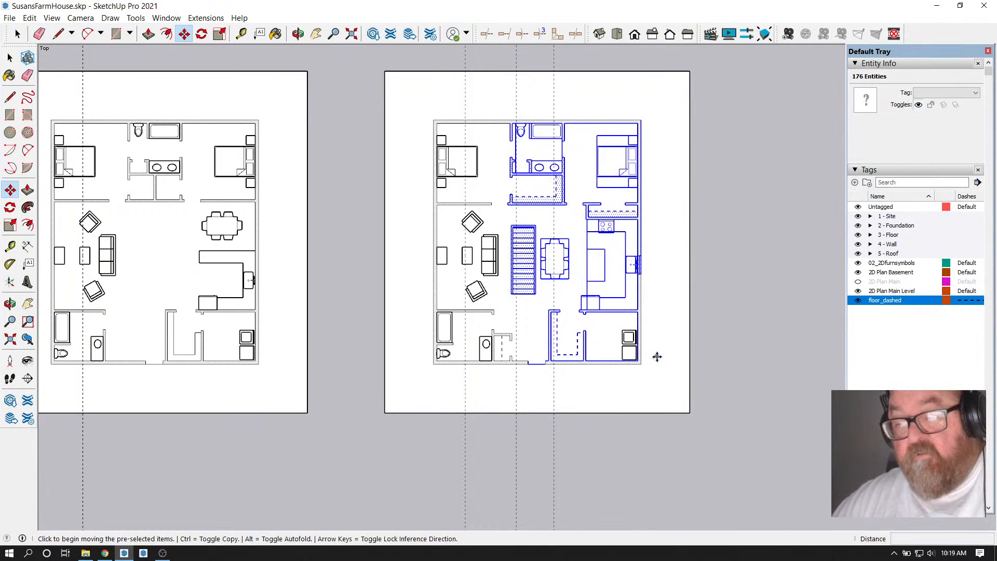
# Add the kitchen-side exterior wall of the revised plan to the current selection
pyautogui.scroll(3, 657, 356)
pyautogui.press('space')
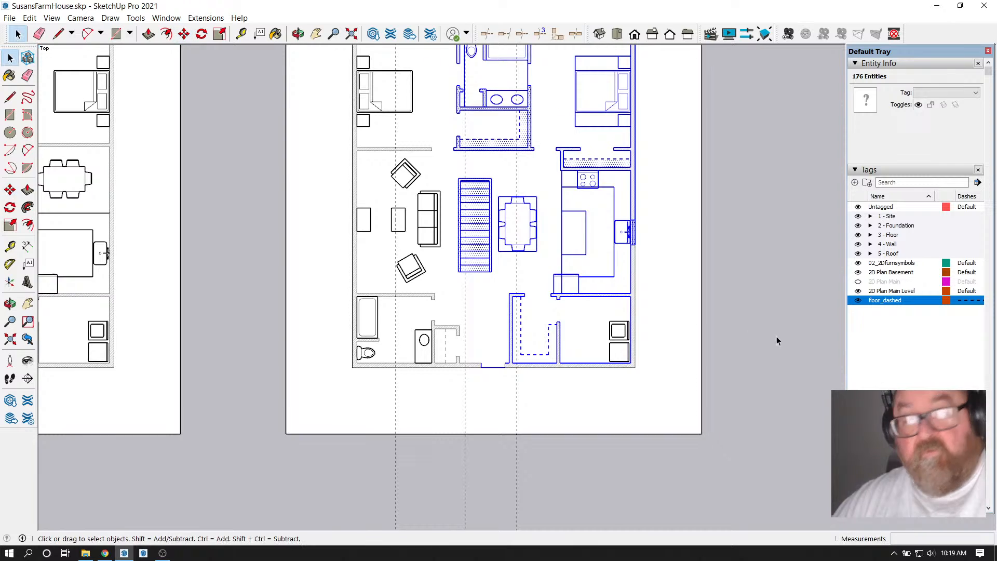
pyautogui.scroll(1, 774, 336)
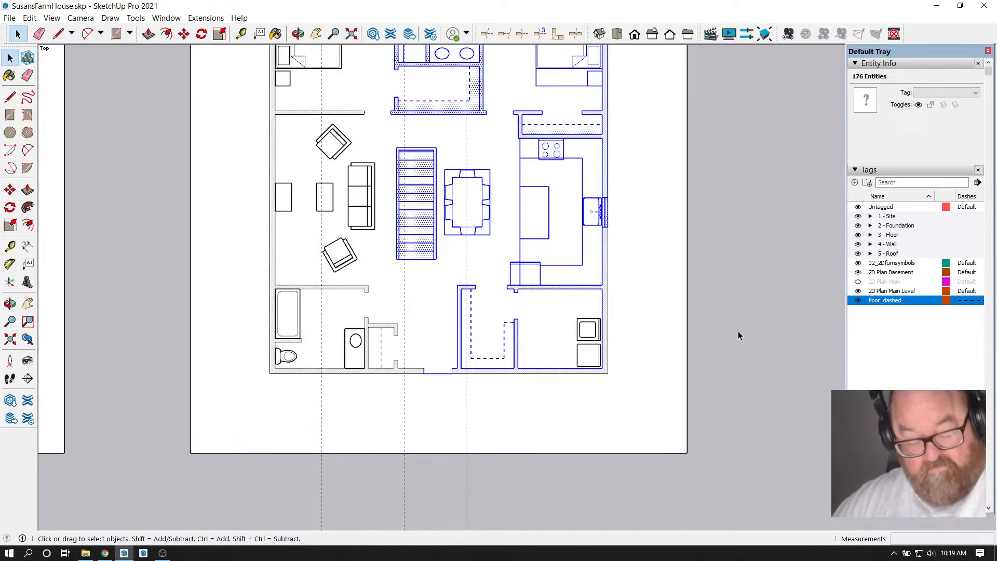
pyautogui.keyDown('shift'); pyautogui.click(608, 279); pyautogui.keyUp('shift')
pyautogui.scroll(-2, 649, 379)
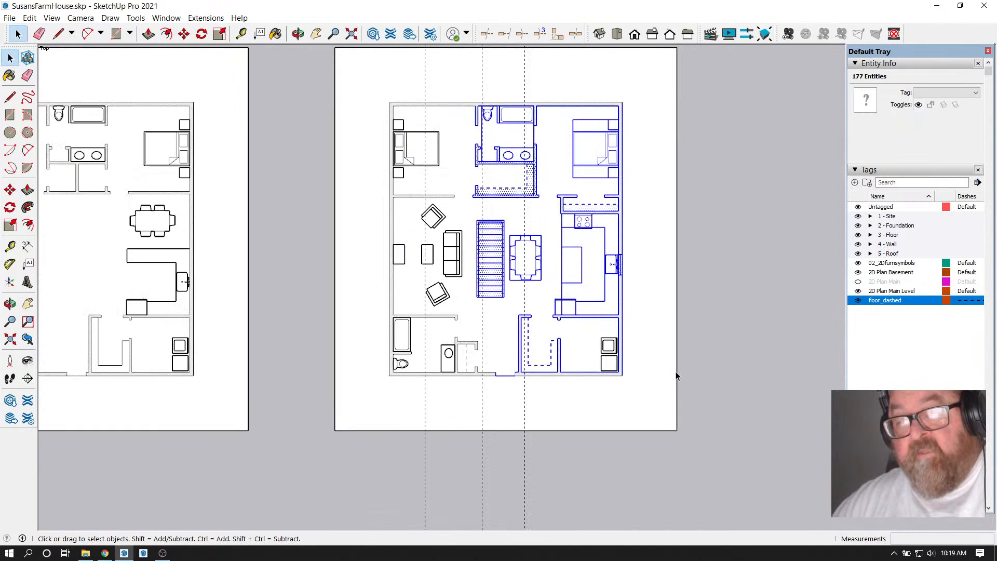
# Move the selected part of the house 24 inches along the red axis, away from the living room
pyautogui.click(184, 33)
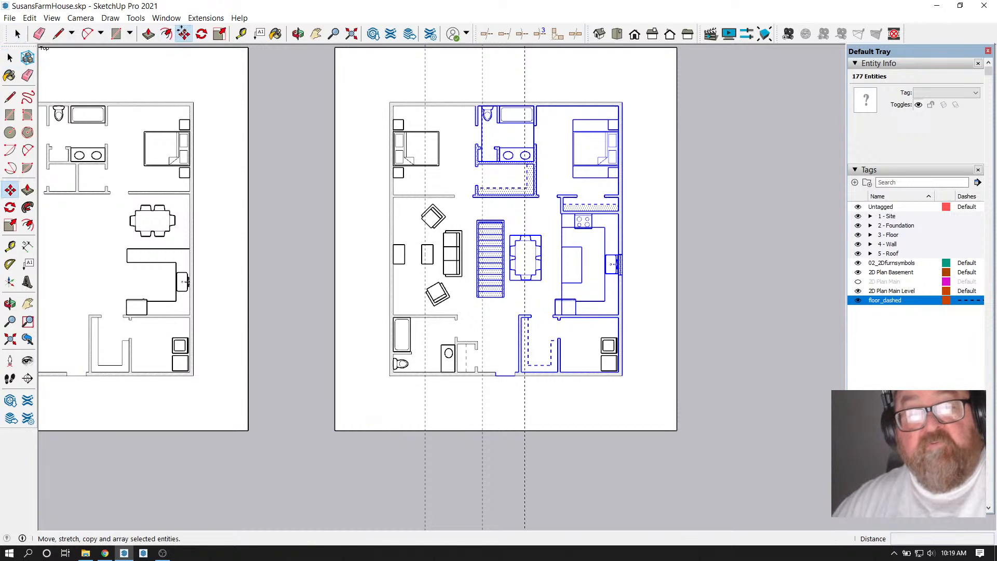
pyautogui.click(544, 92)
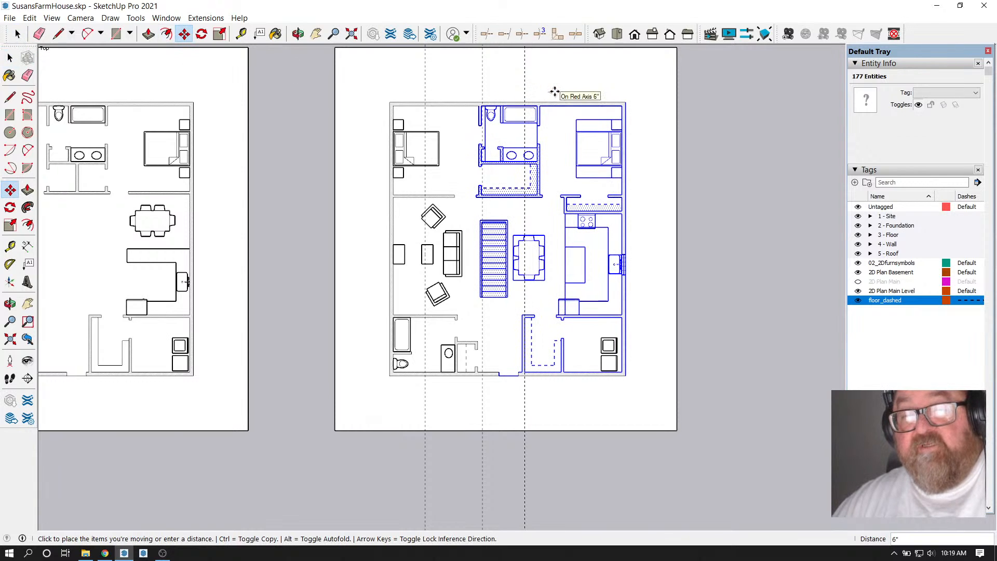
pyautogui.write('24')
pyautogui.press('Return')
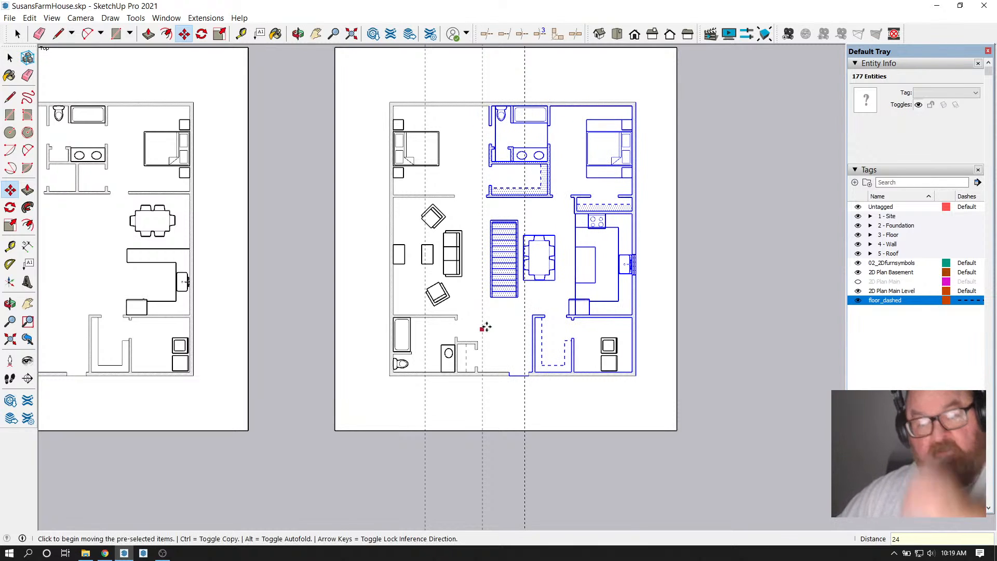
pyautogui.scroll(2, 478, 289)
pyautogui.scroll(-1, 510, 336)
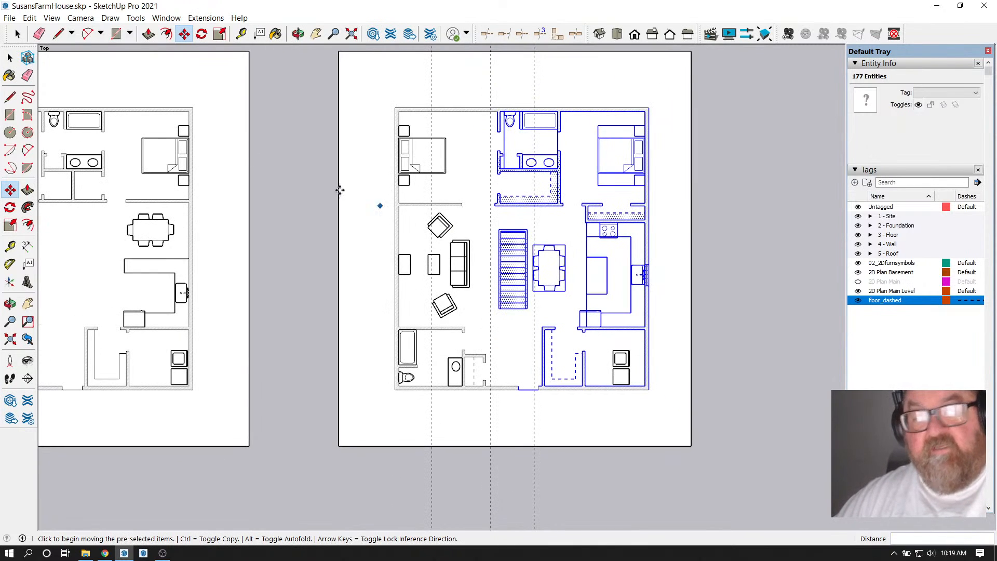
# Select only the staircase and move it back toward the sofa until its living-side wall meets the 36-inch clearance guide
pyautogui.click(17, 34)
pyautogui.scroll(2, 473, 257)
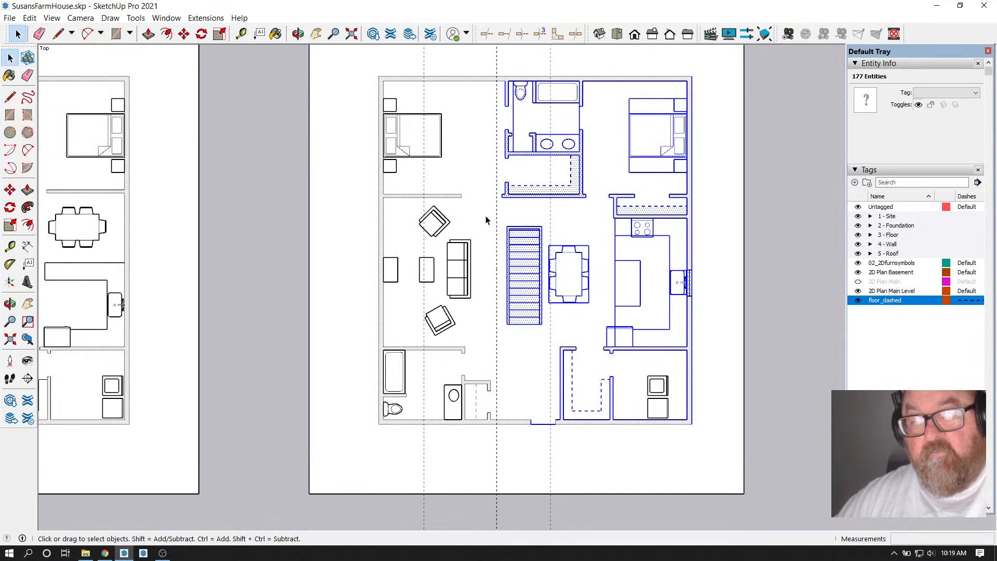
pyautogui.moveTo(486, 220); pyautogui.dragTo(550, 338)
pyautogui.scroll(2, 514, 295)
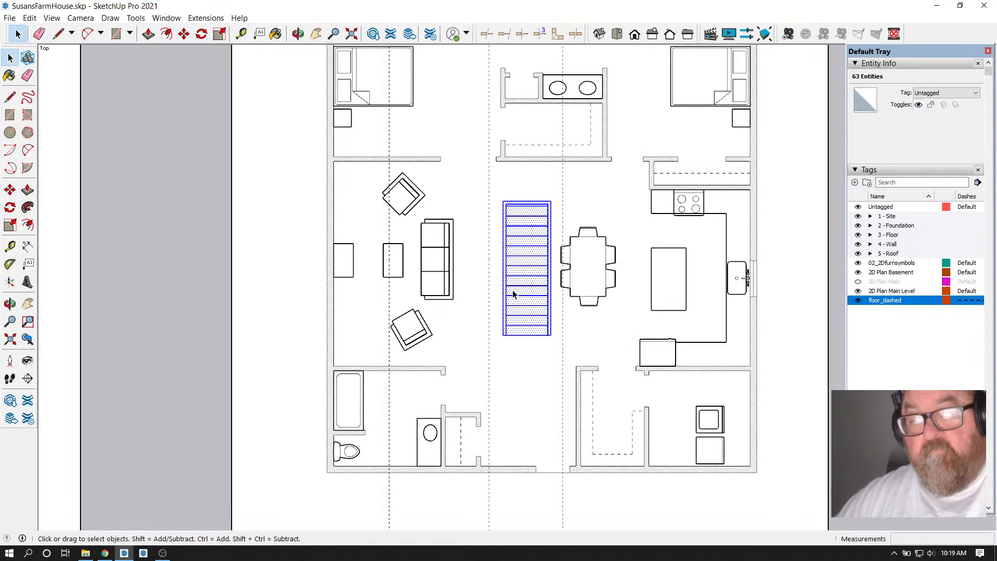
pyautogui.click(184, 34)
pyautogui.scroll(1, 475, 213)
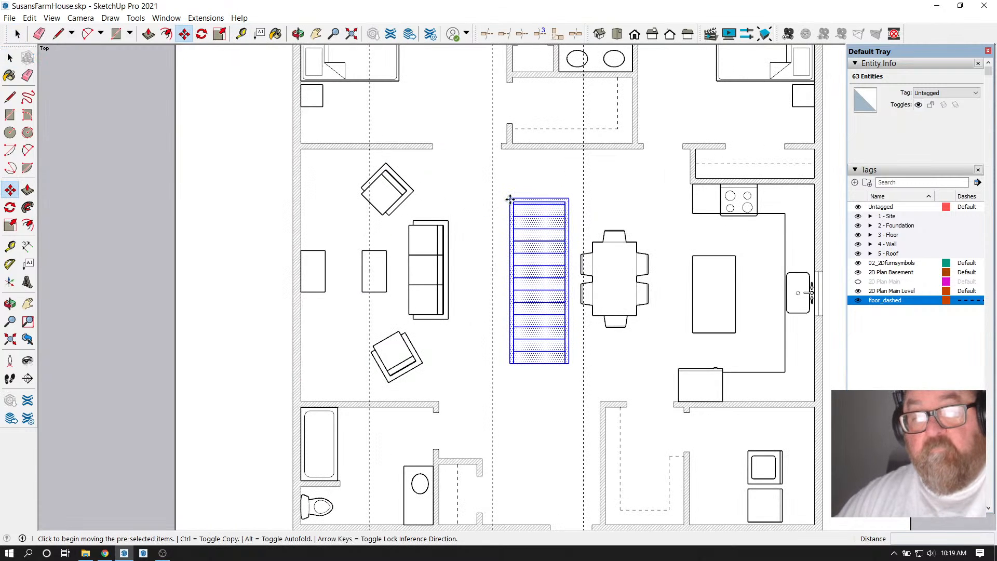
pyautogui.moveTo(508, 200); pyautogui.dragTo(489, 221)
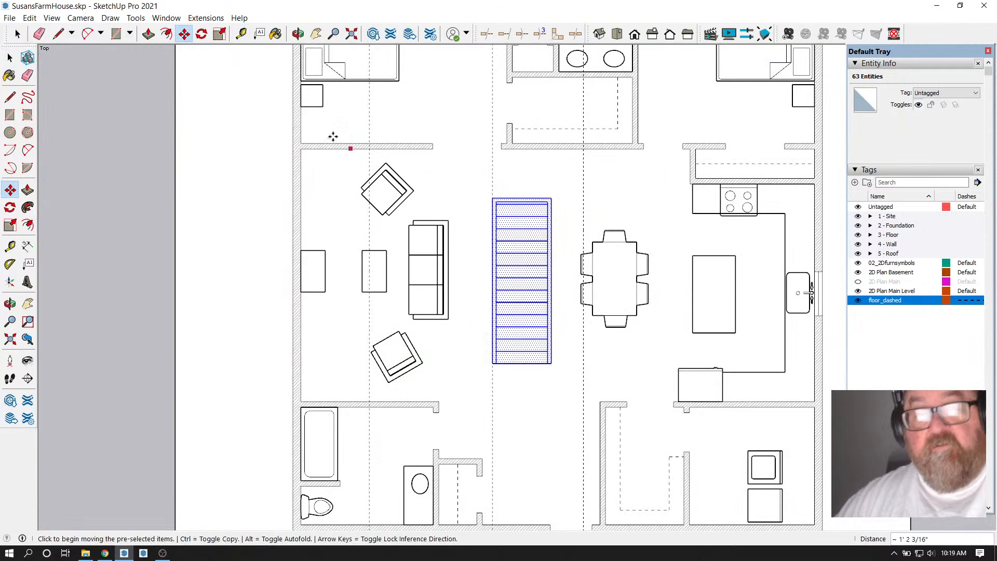
# Place a guide 36 inches from the staircase's dining-side wall face, toward the dining table
pyautogui.click(241, 34)
pyautogui.click(492, 183)
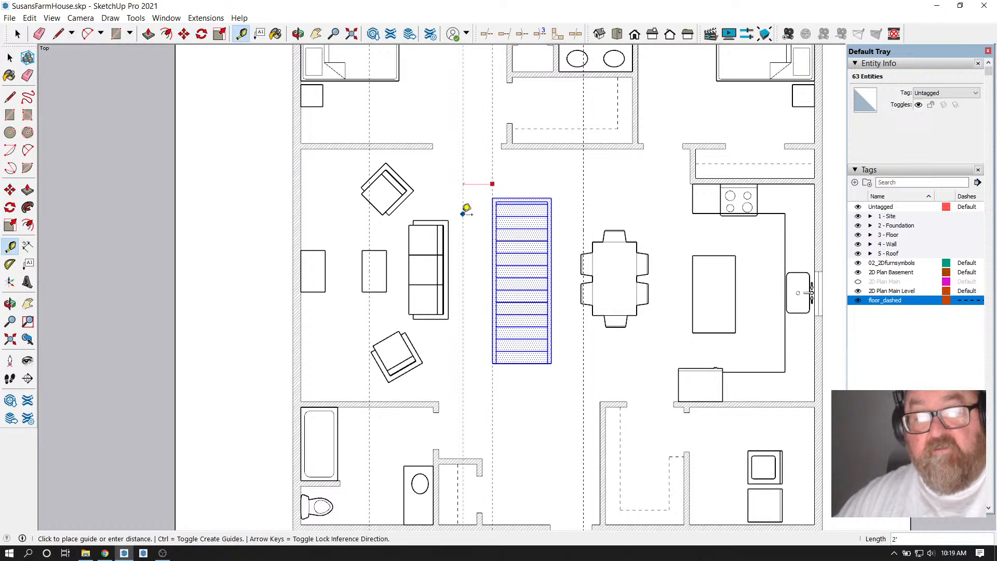
pyautogui.press('Escape')
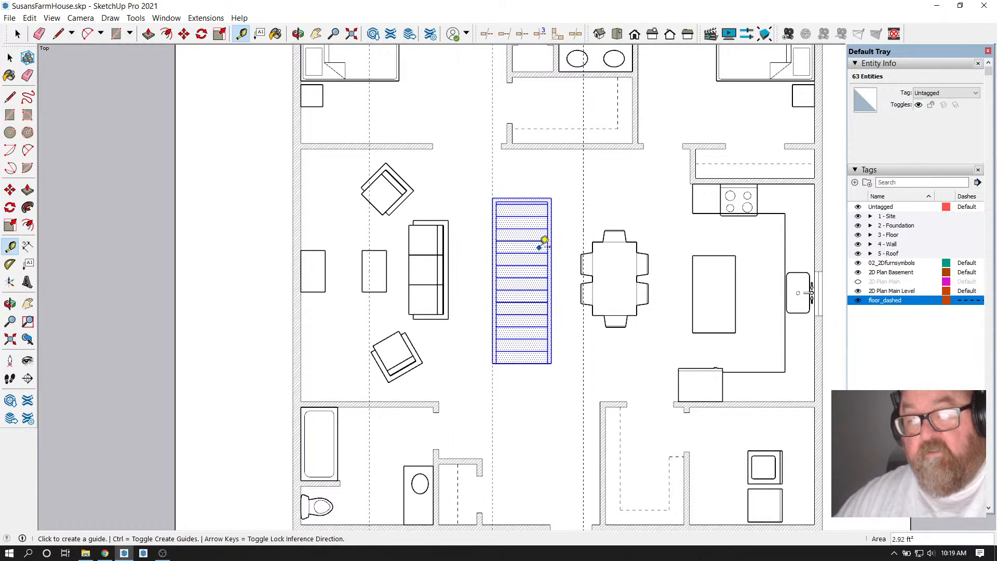
pyautogui.click(550, 212)
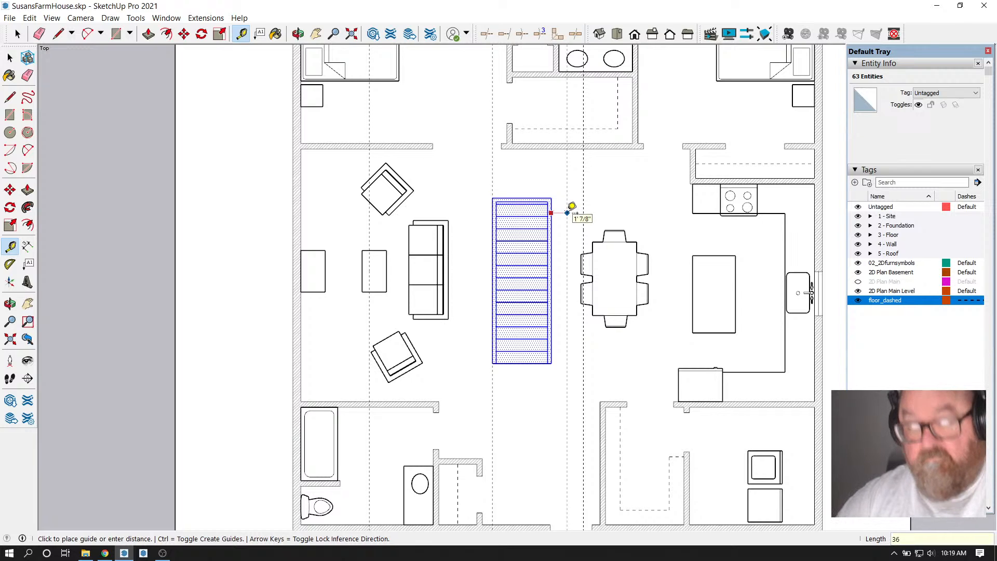
pyautogui.press('Return')
pyautogui.scroll(1, 615, 239)
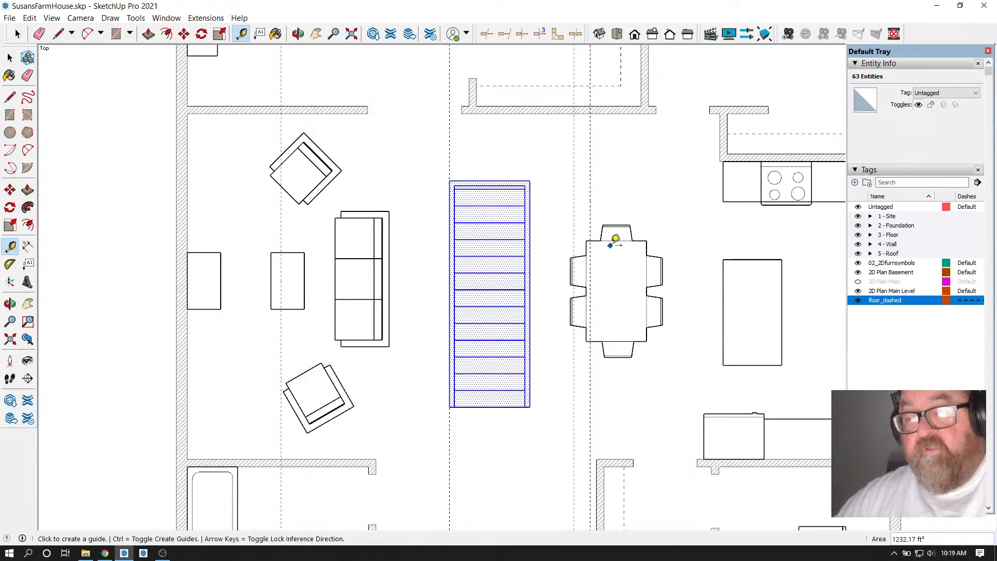
pyautogui.click(17, 34)
pyautogui.scroll(1, 606, 264)
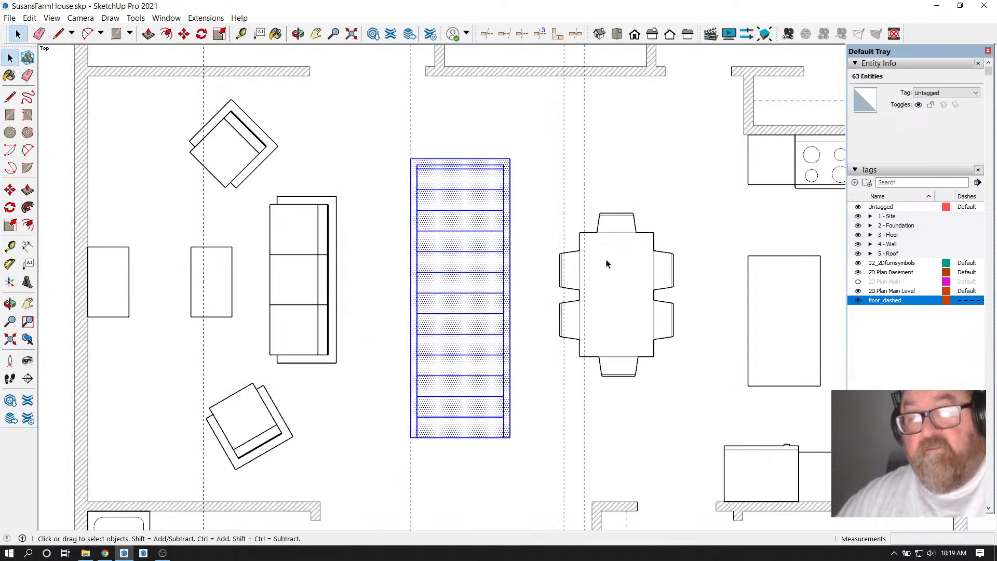
# Move the dining table set away from the staircase until its nearest chairs meet the 36-inch clearance guide
pyautogui.click(606, 264)
pyautogui.click(184, 34)
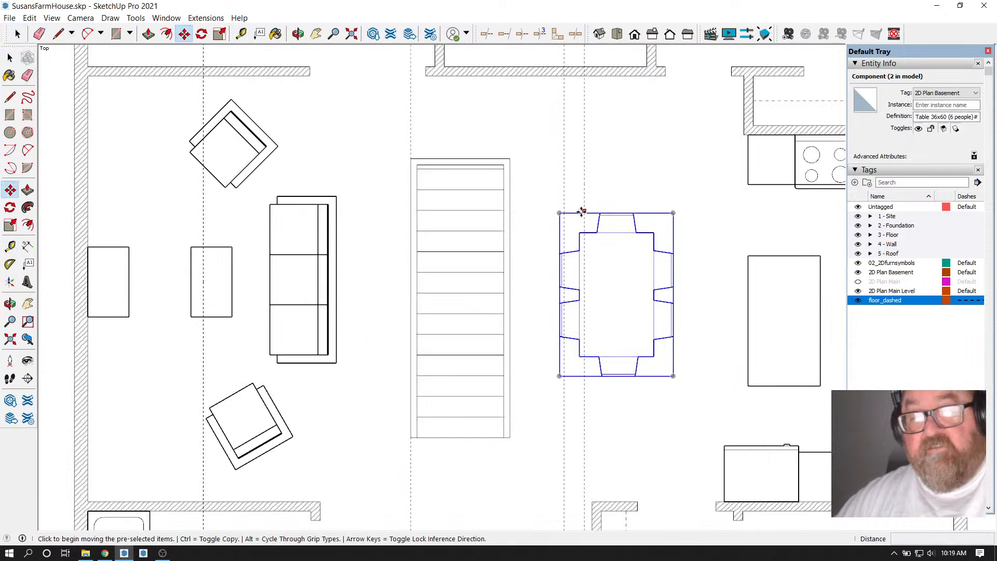
pyautogui.moveTo(577, 231); pyautogui.dragTo(583, 231)
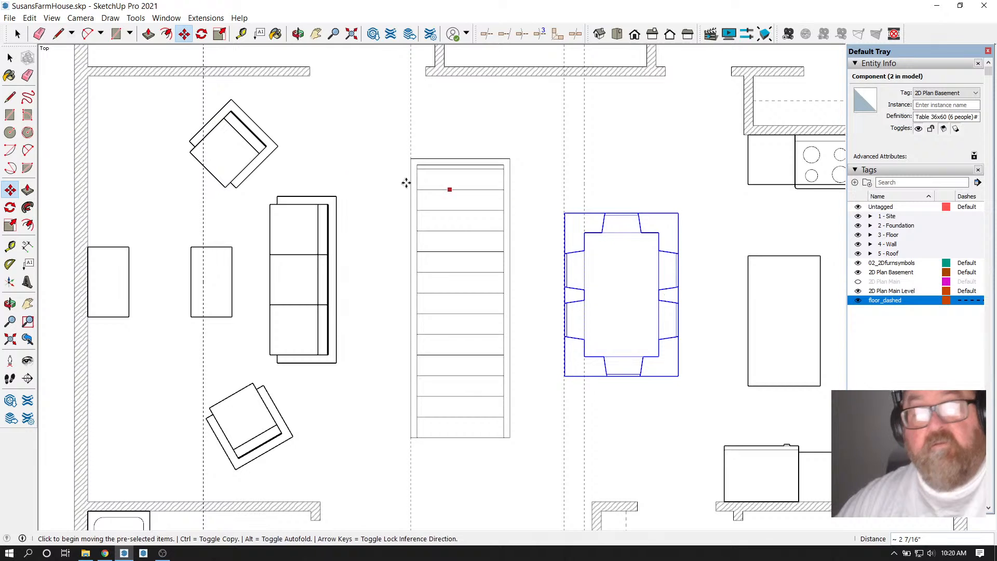
# Erase the clearance guides beside the staircase and dining table
pyautogui.click(39, 34)
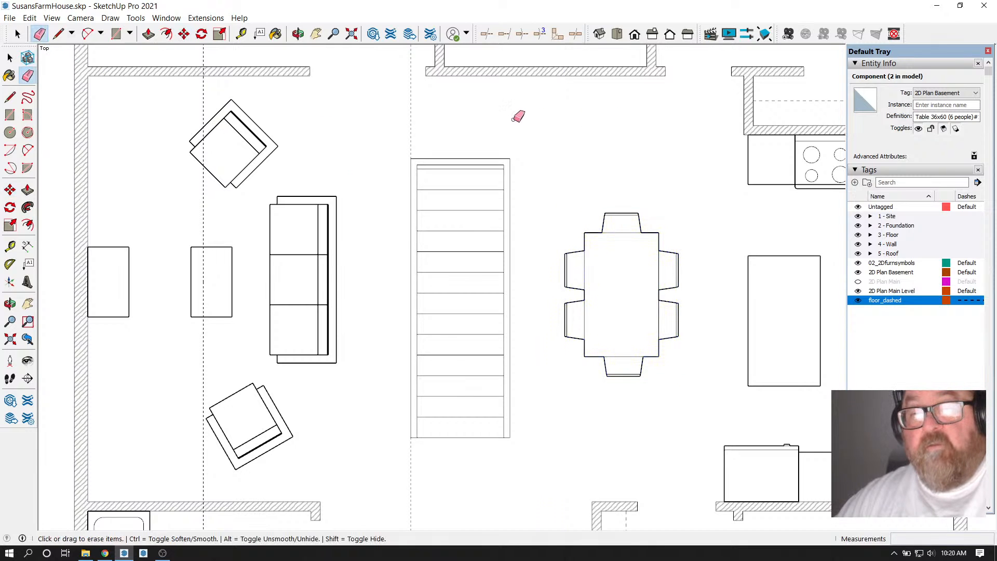
pyautogui.scroll(-3, 485, 214)
pyautogui.scroll(-2, 540, 248)
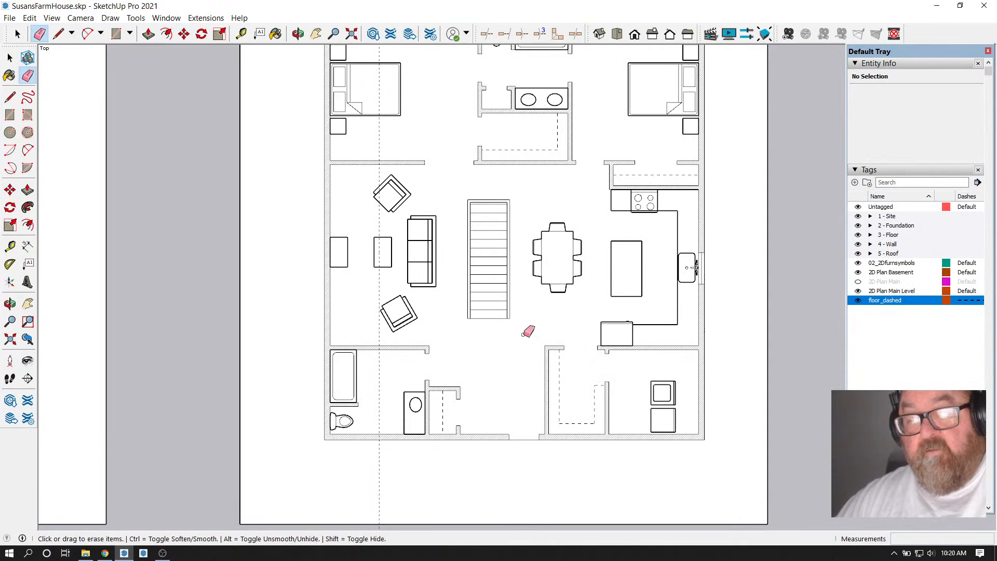
# Select the bathroom and closet block between the two bedrooms and move it 12 inches toward the living-room-side bedroom
pyautogui.scroll(-2, 527, 358)
pyautogui.scroll(1, 571, 291)
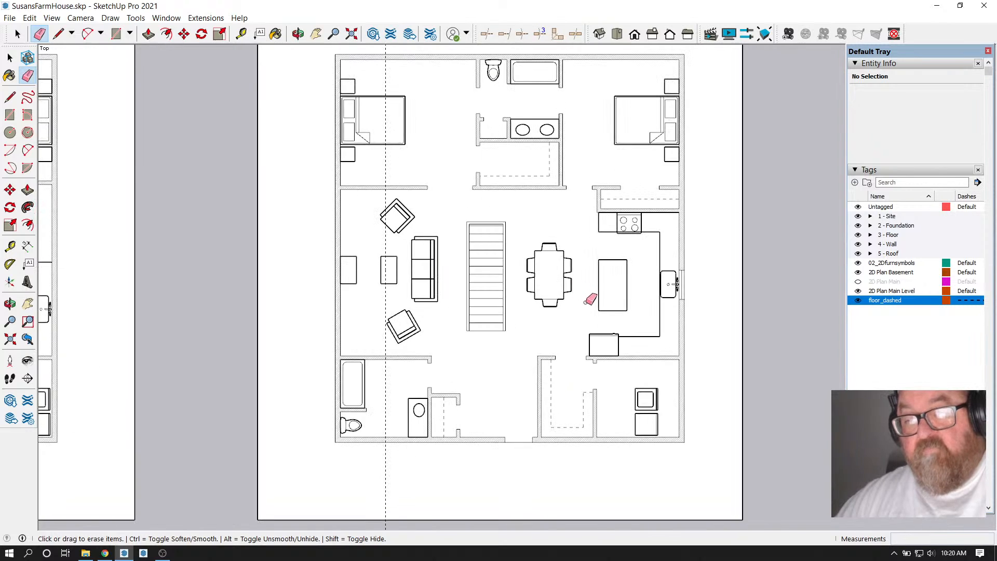
pyautogui.scroll(-2, 595, 307)
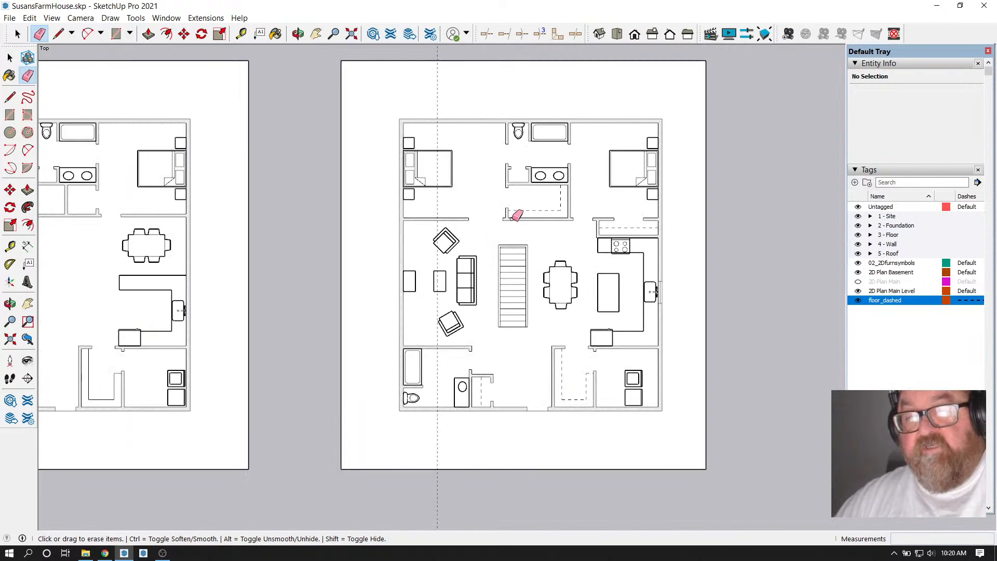
pyautogui.scroll(1, 522, 226)
pyautogui.scroll(1, 487, 214)
pyautogui.scroll(-2, 511, 257)
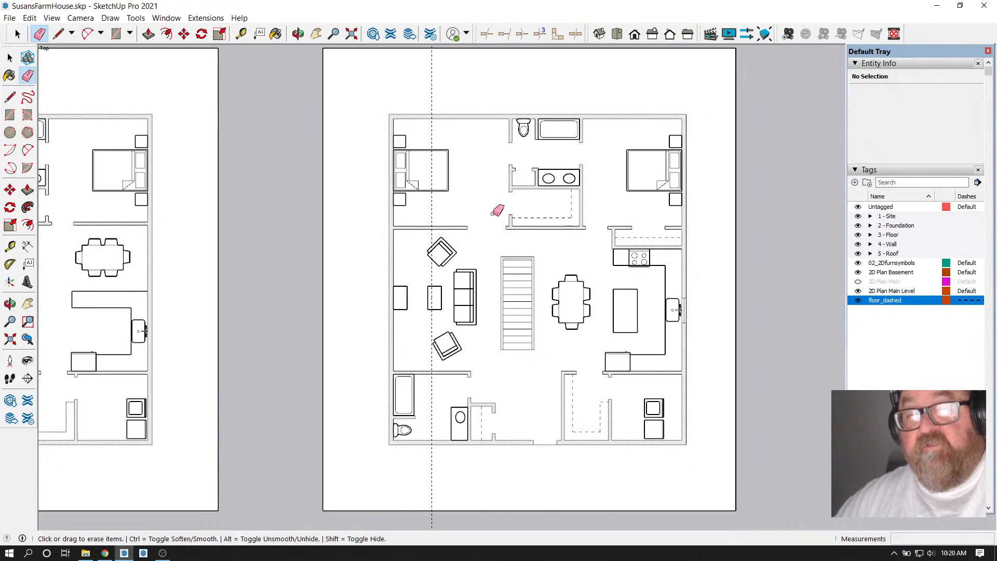
pyautogui.scroll(2, 509, 155)
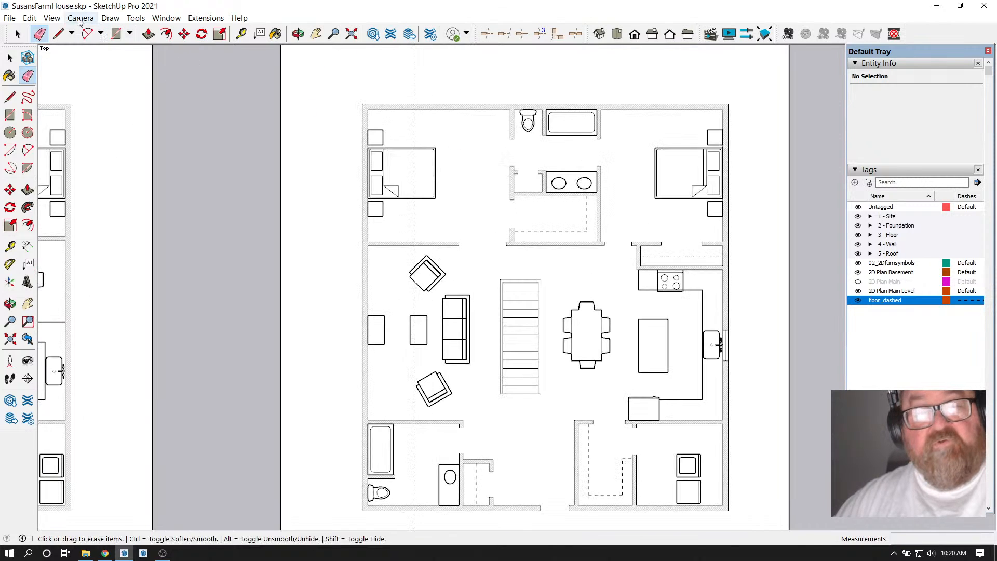
pyautogui.click(17, 34)
pyautogui.moveTo(449, 99); pyautogui.dragTo(634, 267)
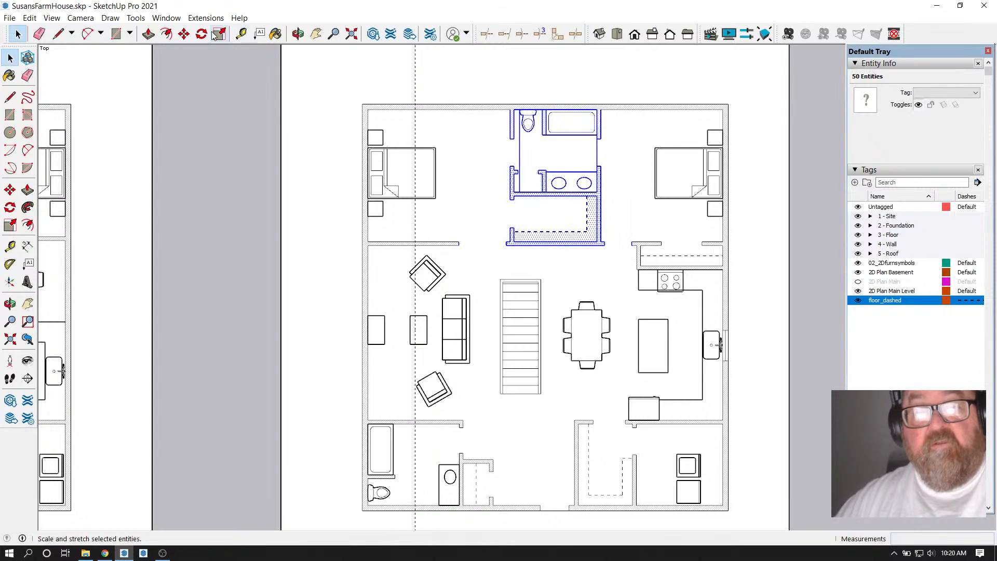
pyautogui.click(10, 190)
pyautogui.click(551, 91)
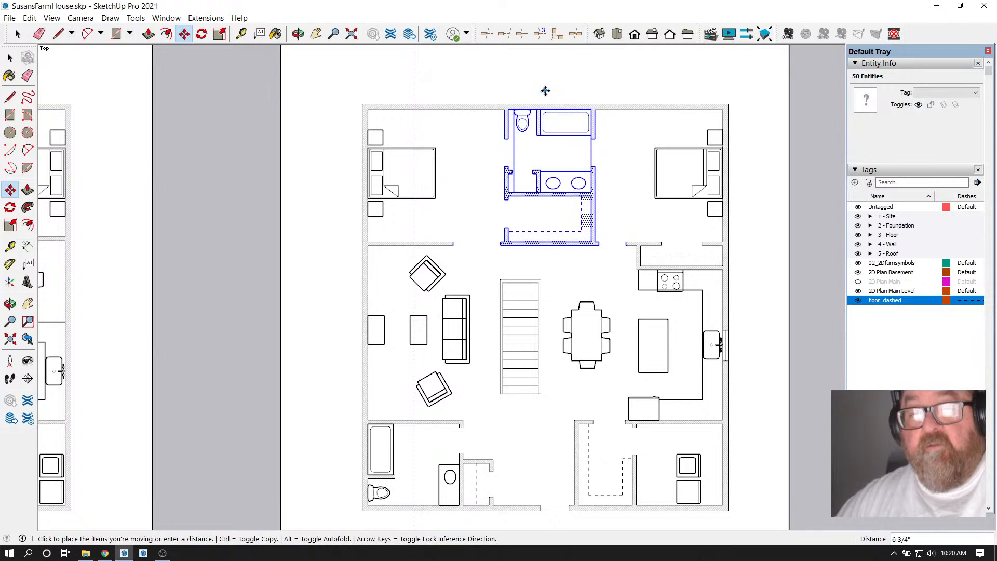
pyautogui.press('Return')
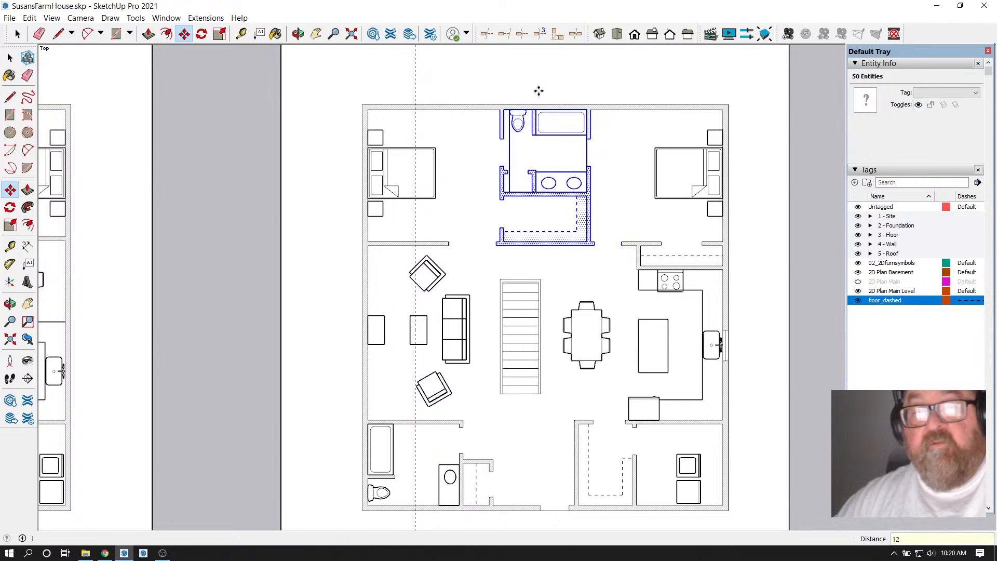
# Measure the width of both bedrooms between the exterior walls and the bathroom block
pyautogui.press('t')
pyautogui.click(368, 117)
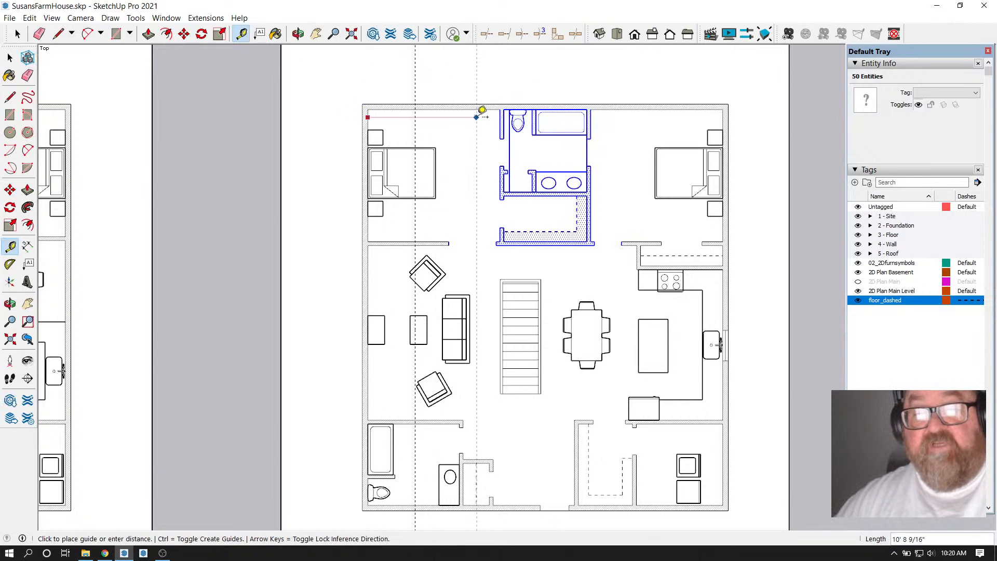
pyautogui.press('Escape')
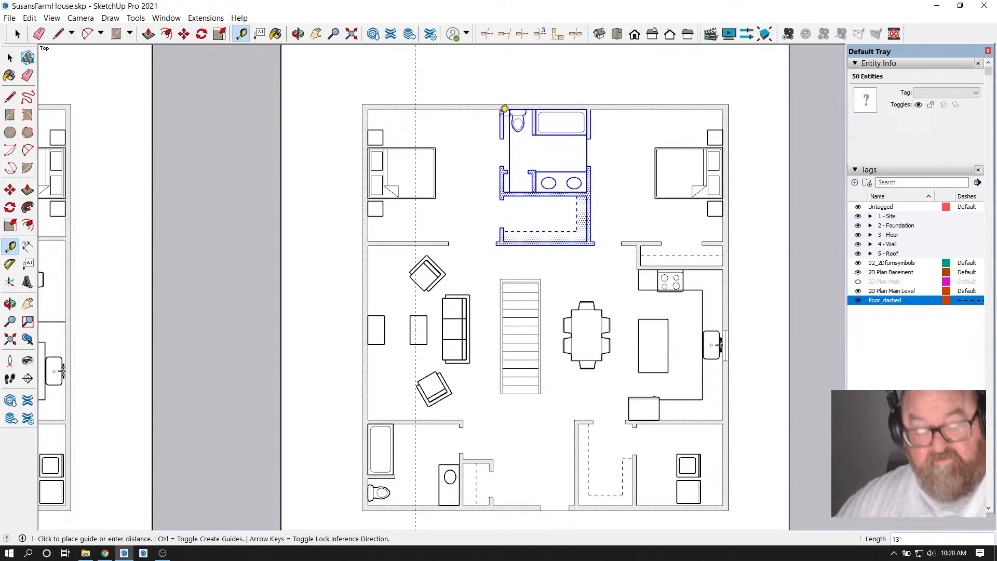
pyautogui.click(590, 124)
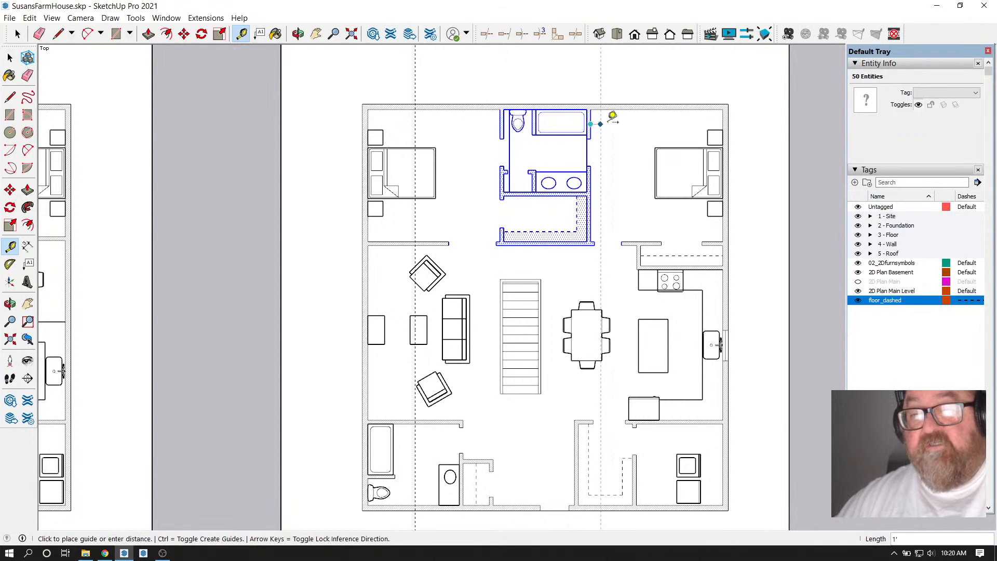
pyautogui.click(726, 111)
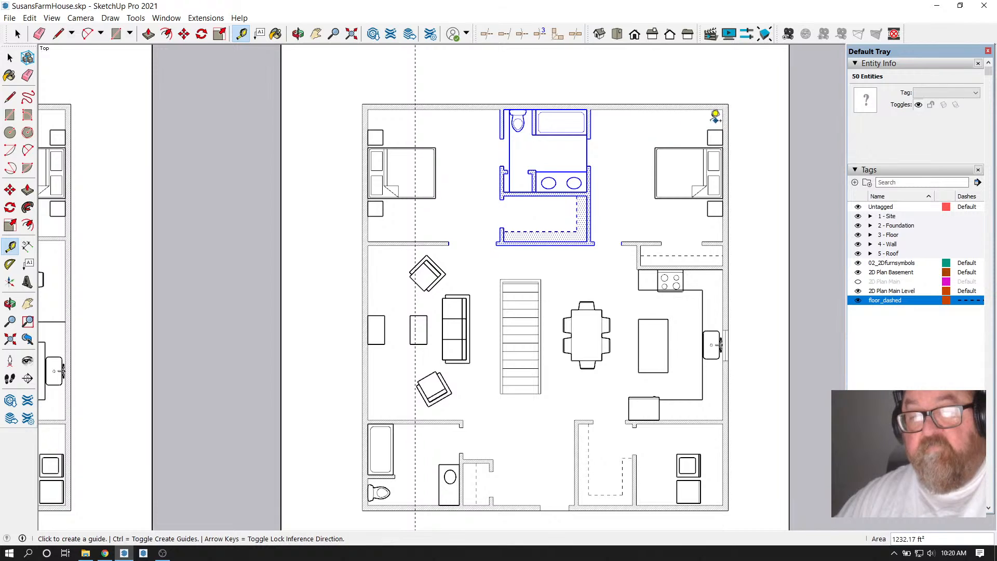
# Place a guide 4 1/2 inches off the closet wall at the wall stub's end and another 32 inches across the doorway
pyautogui.scroll(5, 482, 228)
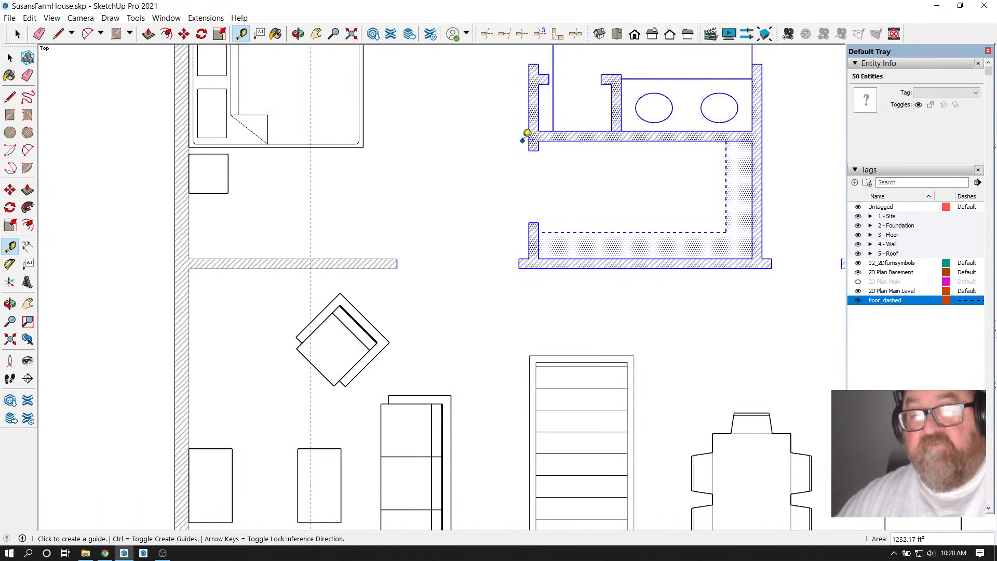
pyautogui.click(528, 136)
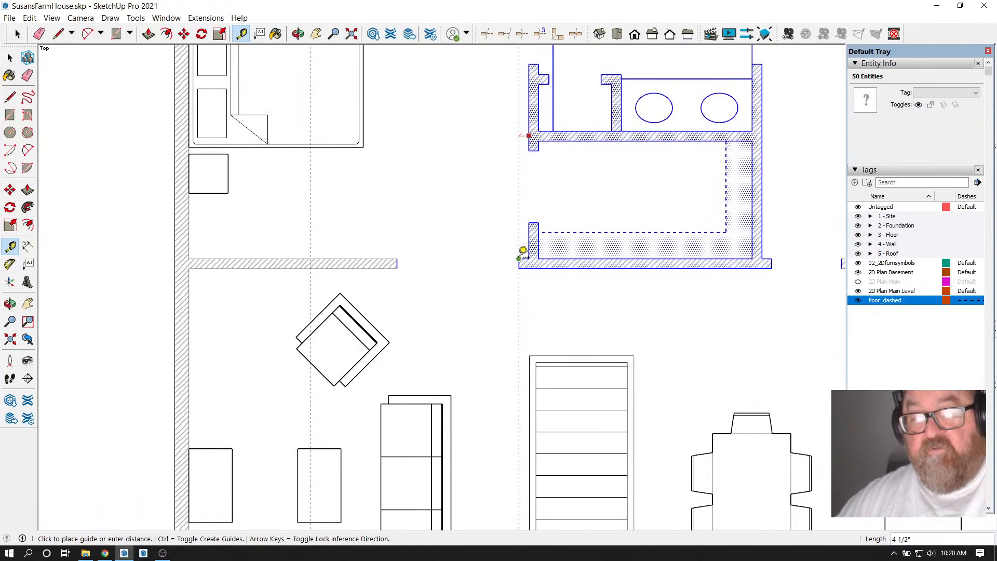
pyautogui.click(519, 244)
pyautogui.click(519, 223)
pyautogui.write('32')
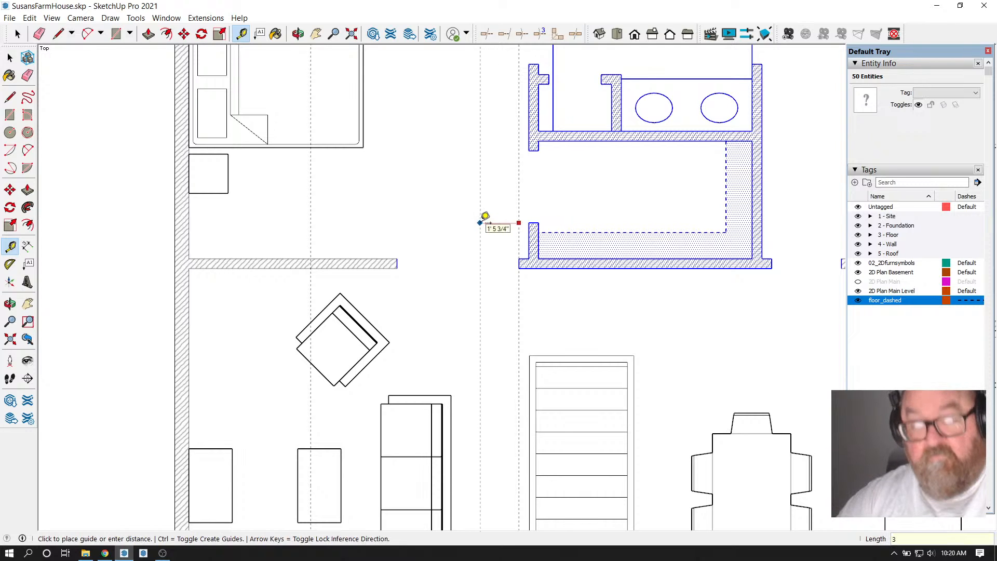
pyautogui.press('Return')
# Move the end edge of the wall between bedroom and living room 2 feet to the 32-inch doorway guide
pyautogui.click(17, 34)
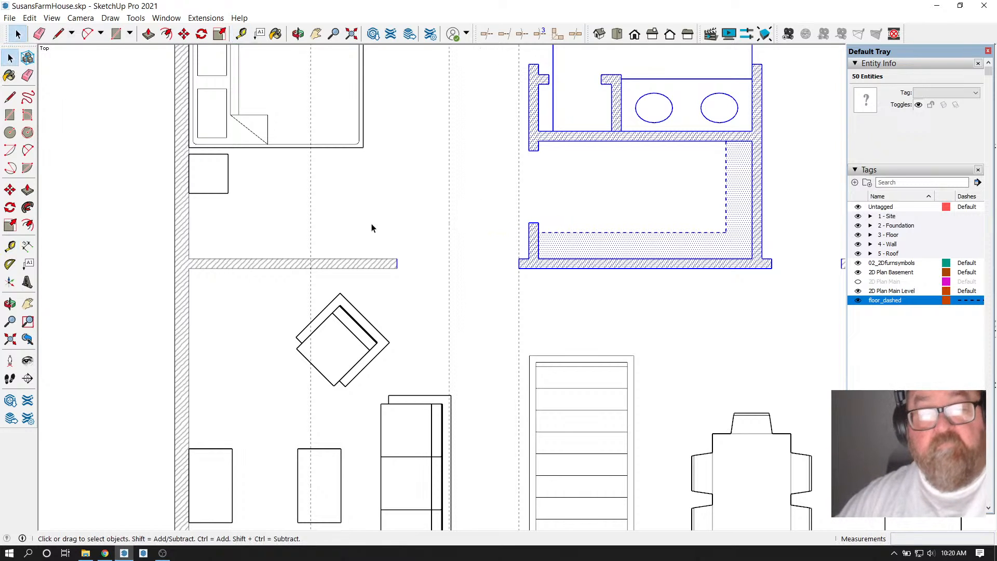
pyautogui.click(396, 264)
pyautogui.press('m')
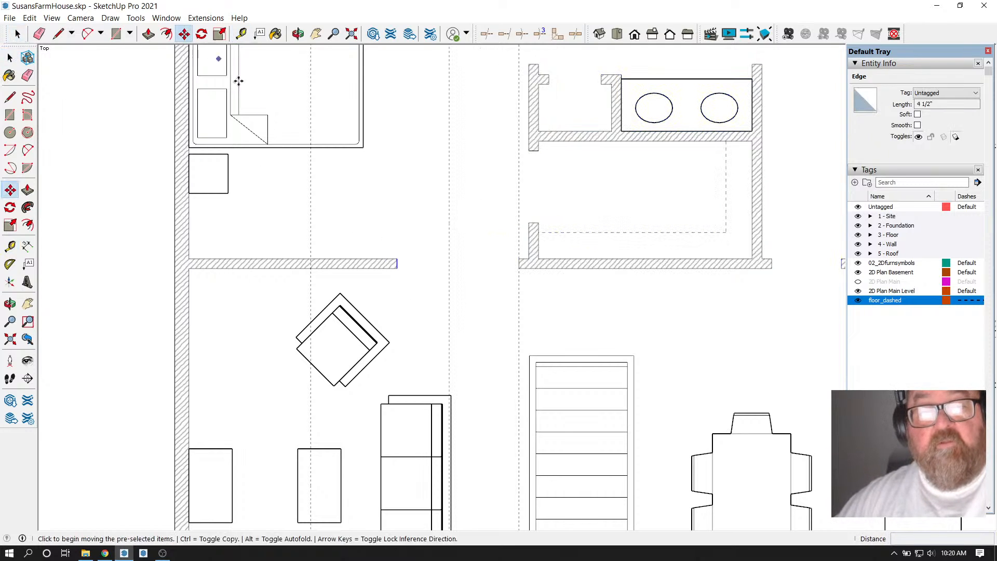
pyautogui.click(397, 260)
pyautogui.click(449, 259)
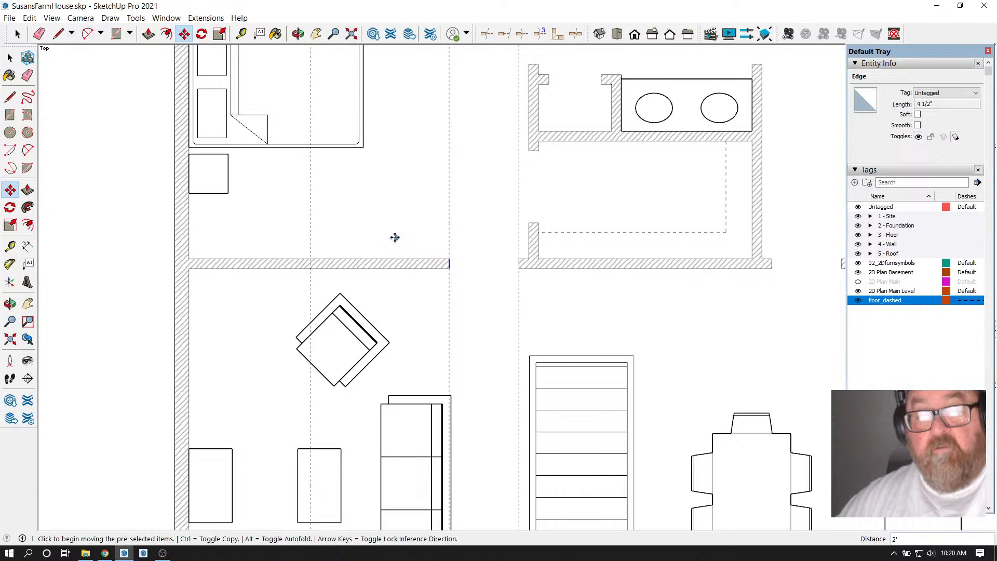
# Erase the doorway guides and delete all remaining guides in the model
pyautogui.scroll(-2, 396, 237)
pyautogui.scroll(-3, 401, 243)
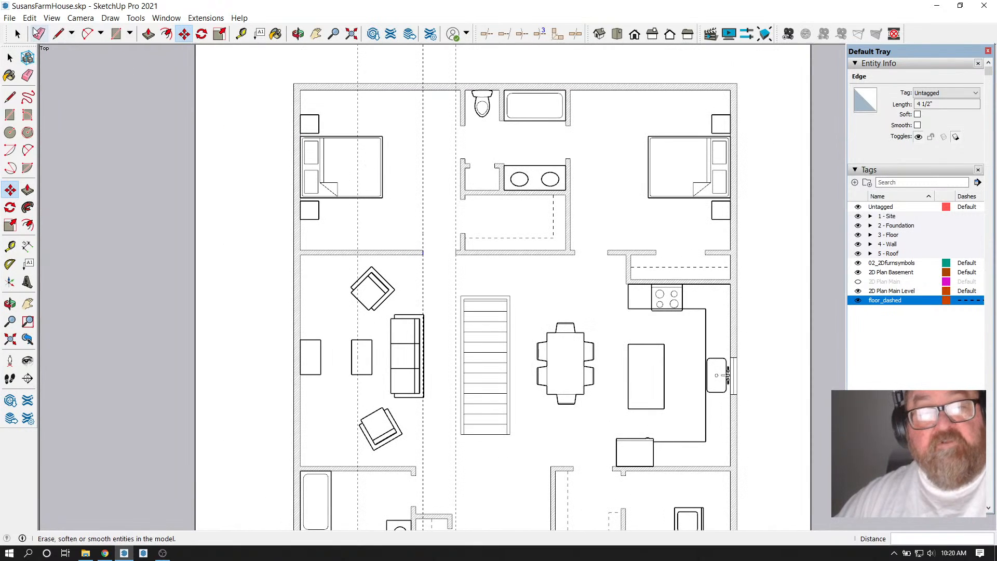
pyautogui.click(39, 34)
pyautogui.scroll(-2, 467, 231)
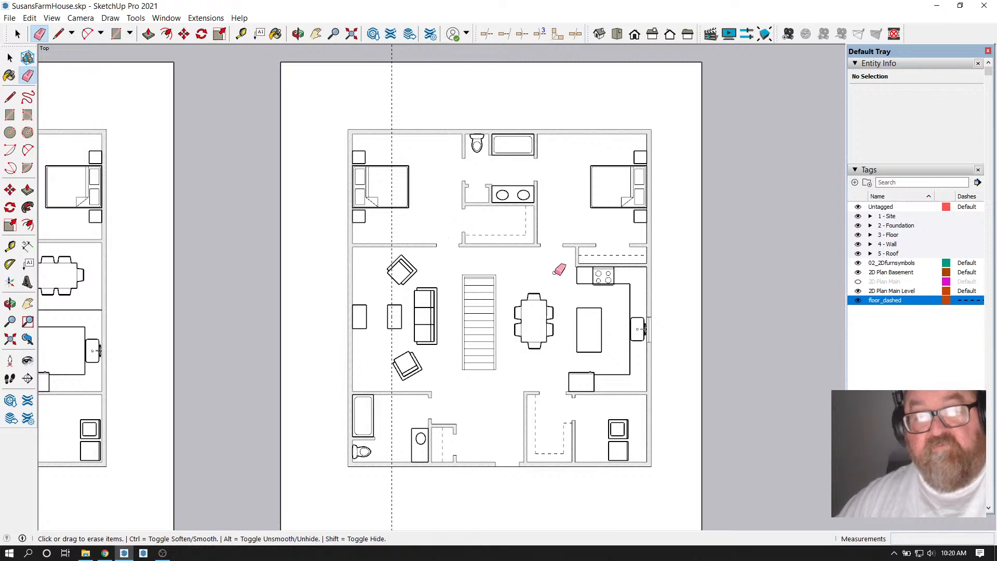
pyautogui.click(30, 18)
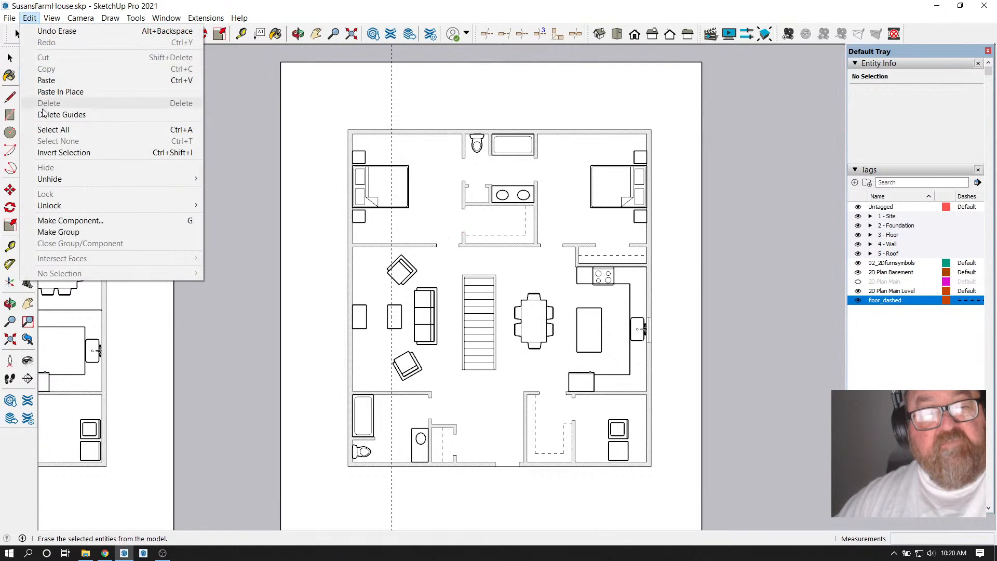
pyautogui.click(61, 114)
# Examine the overall layout of the revised floor plan
pyautogui.scroll(-1, 512, 228)
pyautogui.scroll(1, 469, 272)
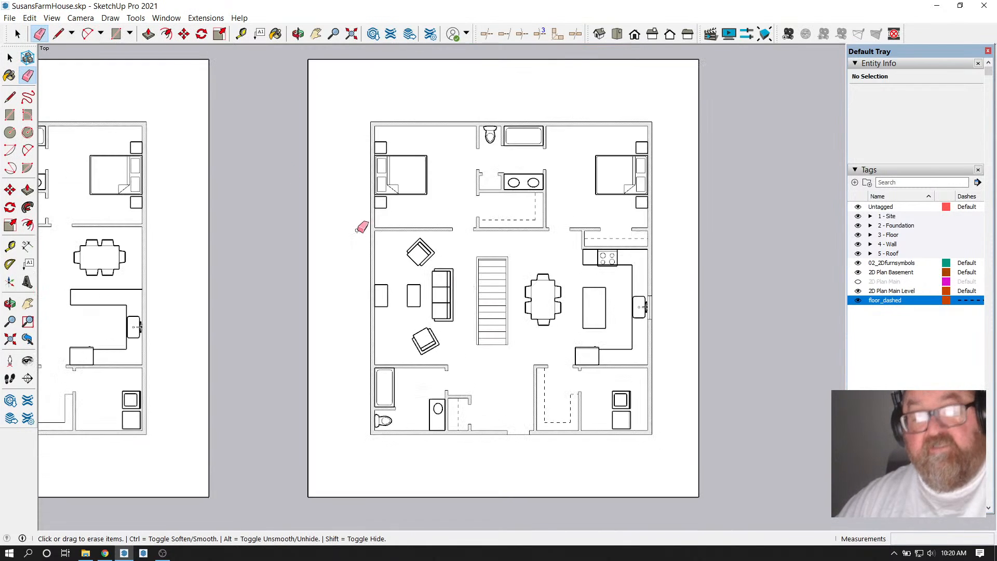
pyautogui.click(17, 34)
pyautogui.scroll(-2, 382, 229)
pyautogui.scroll(1, 373, 262)
pyautogui.scroll(1, 465, 367)
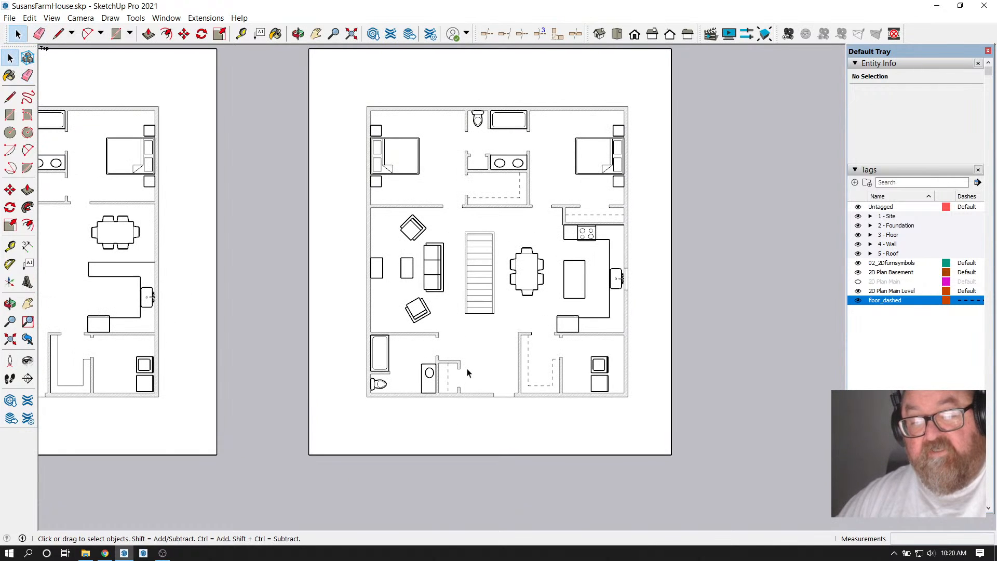
pyautogui.scroll(1, 513, 243)
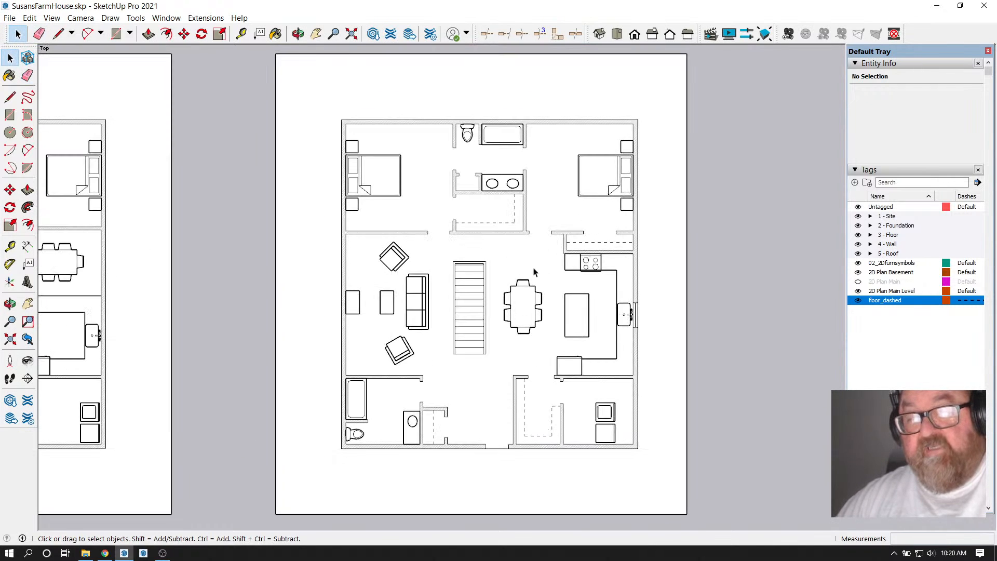
# Place a guide at the wall end beside the kitchen-side bedroom doorway and another 6 inches from it toward the closet
pyautogui.scroll(3, 537, 236)
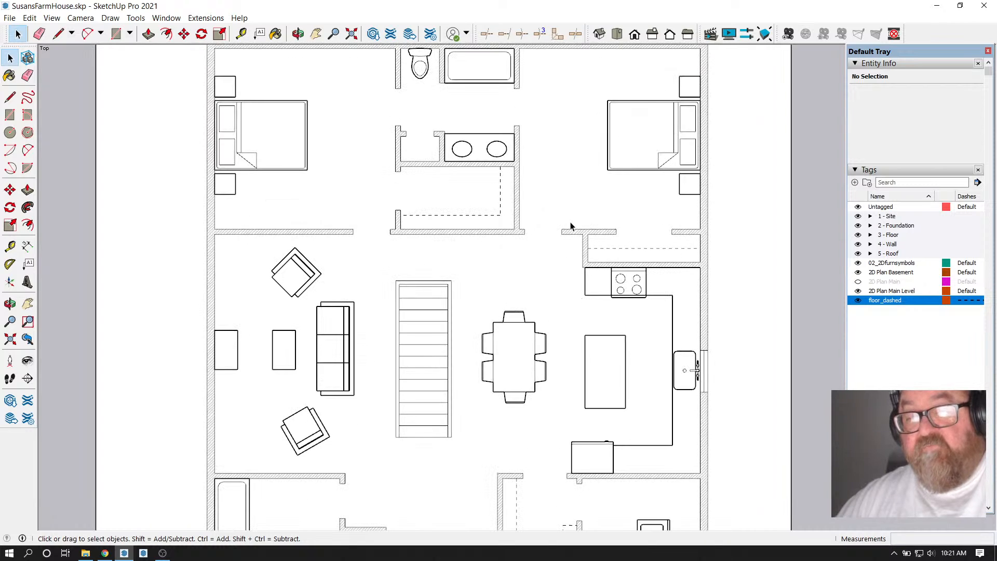
pyautogui.click(241, 34)
pyautogui.scroll(2, 540, 251)
pyautogui.scroll(1, 540, 250)
pyautogui.click(608, 237)
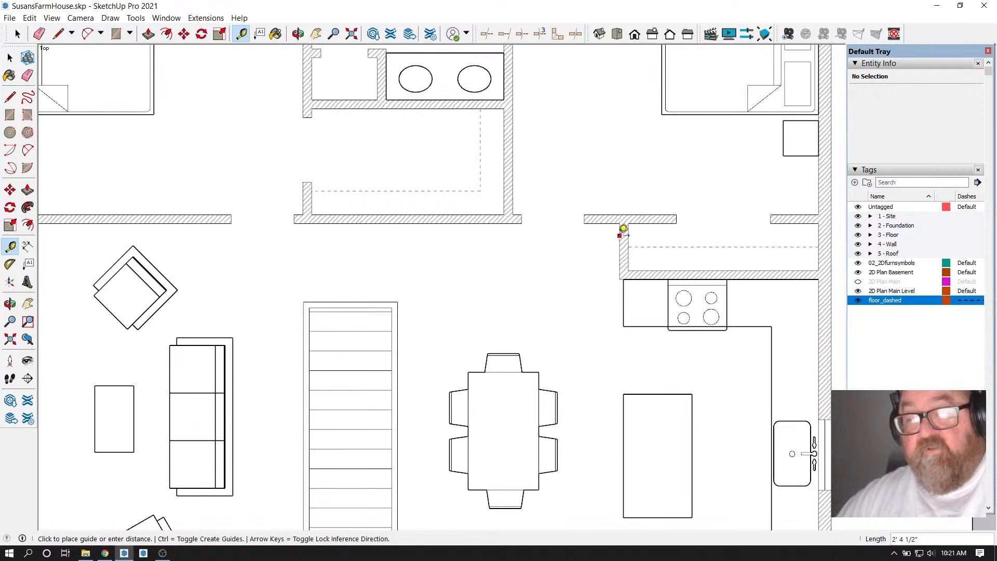
pyautogui.scroll(1, 595, 242)
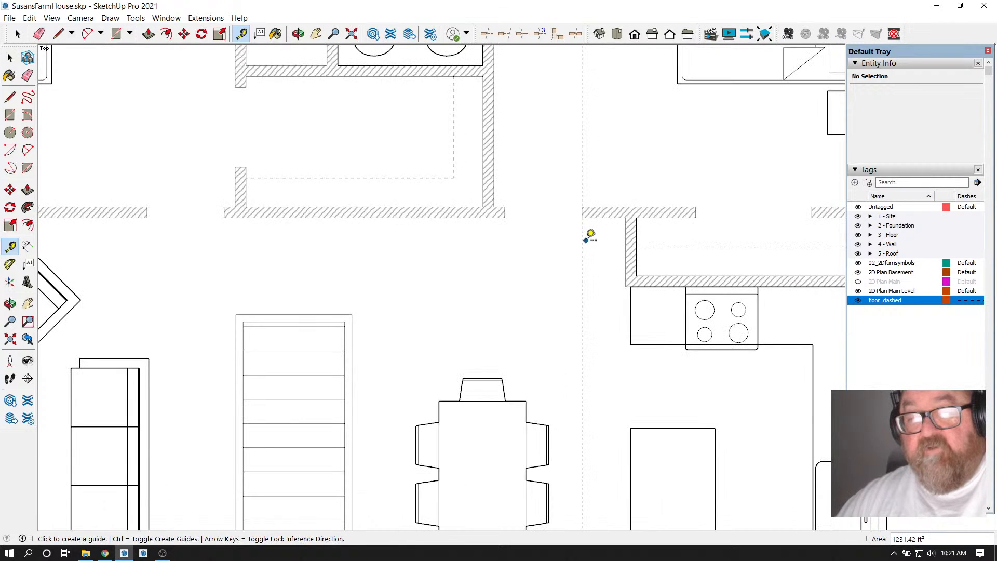
pyautogui.click(586, 240)
pyautogui.click(583, 238)
pyautogui.write('6')
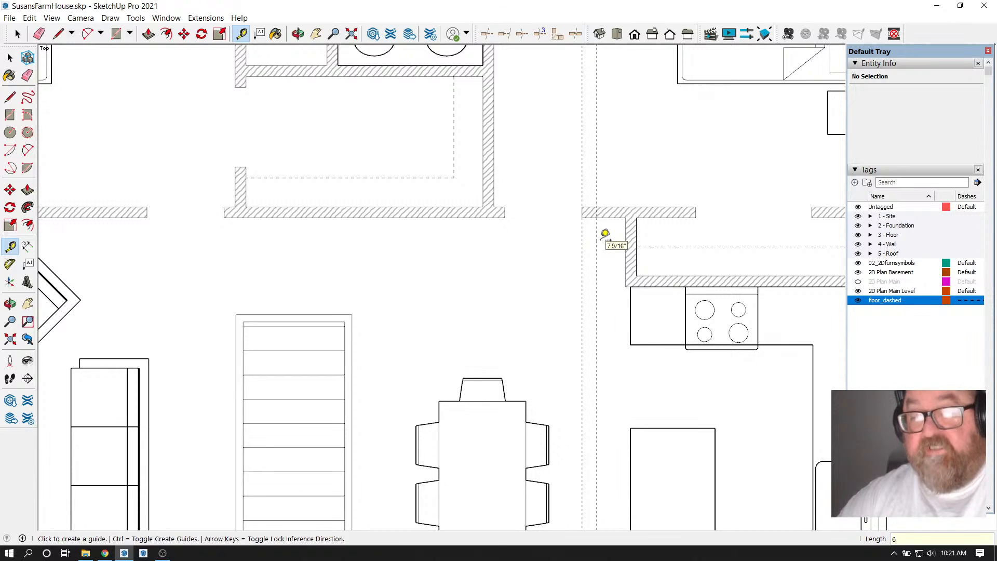
# Measure the distance from the side wall of the closet behind the range to the 6-inch guide
pyautogui.click(625, 235)
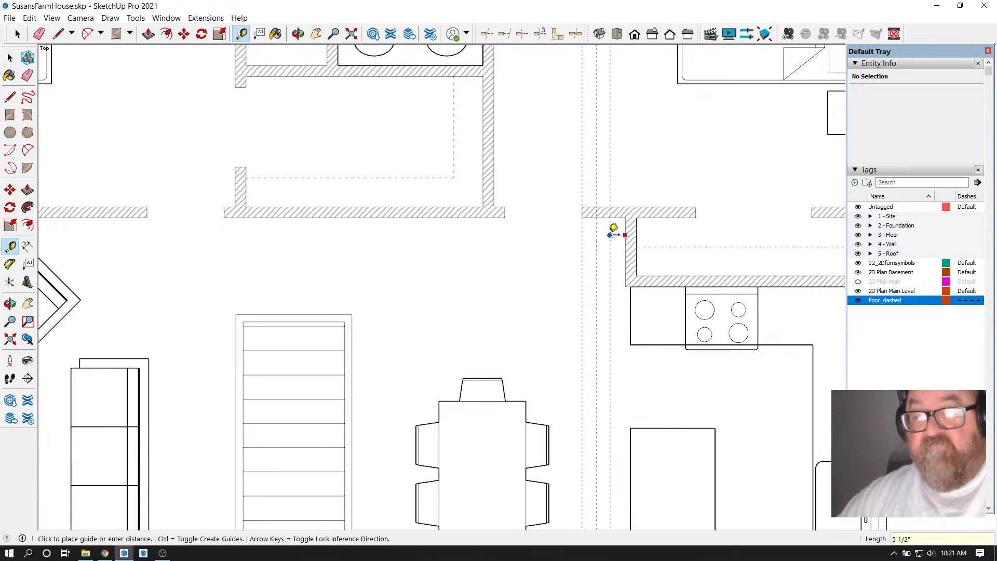
pyautogui.click(597, 234)
pyautogui.scroll(-5, 597, 234)
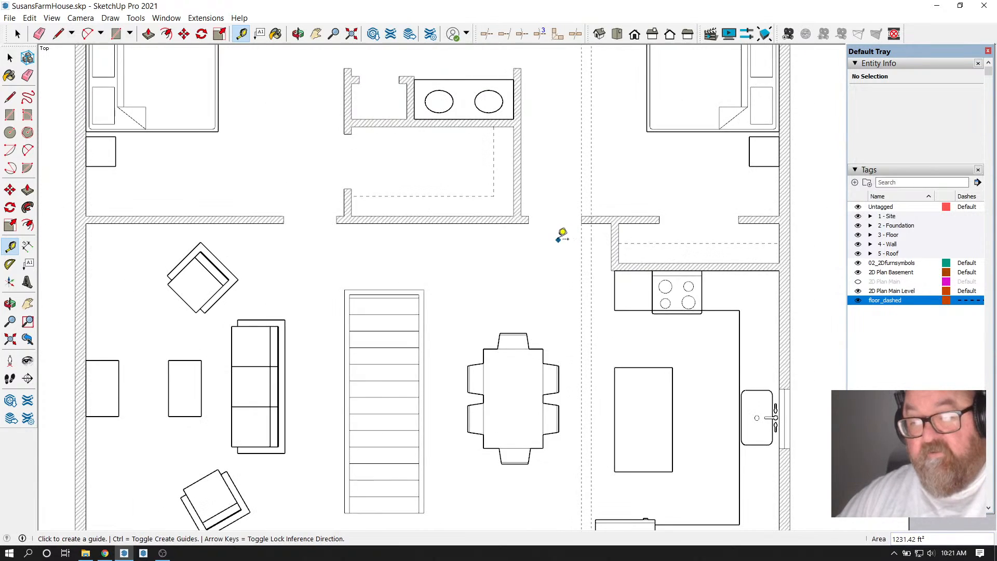
pyautogui.scroll(1, 545, 238)
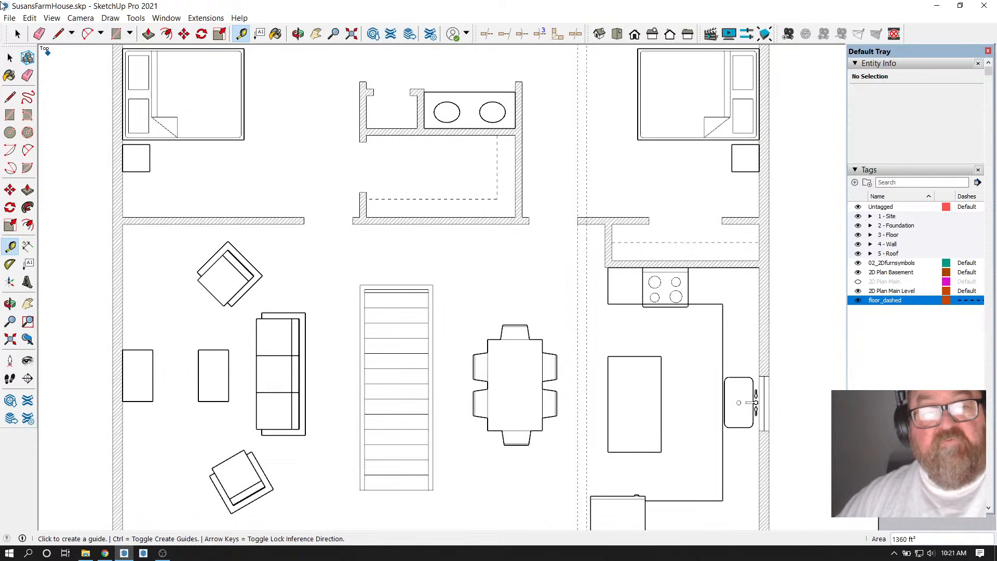
pyautogui.click(17, 34)
pyautogui.scroll(1, 607, 245)
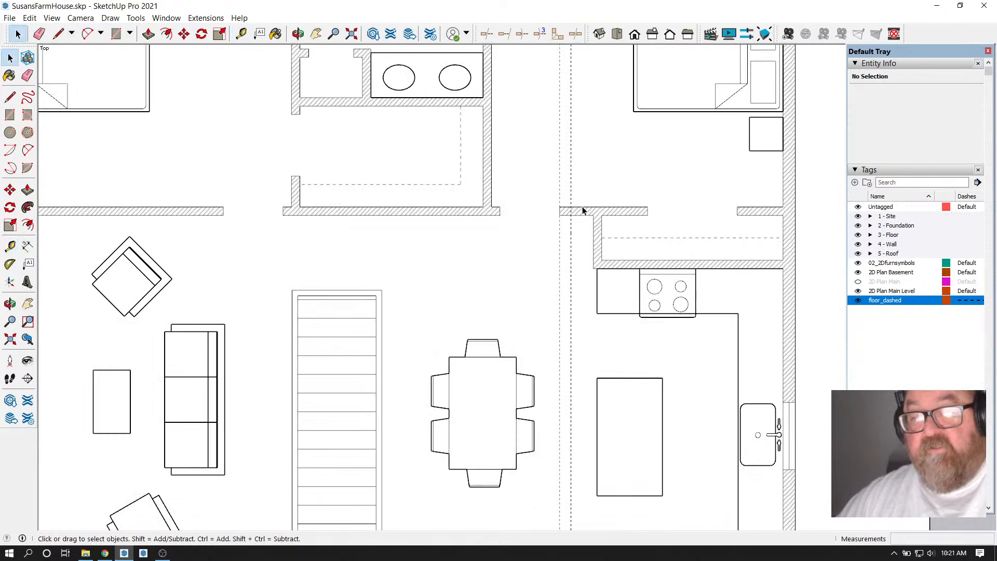
# Move the side wall of the closet behind the range to the guide 6 inches from the doorway wall end
pyautogui.moveTo(585, 192); pyautogui.dragTo(627, 331)
pyautogui.scroll(1, 609, 237)
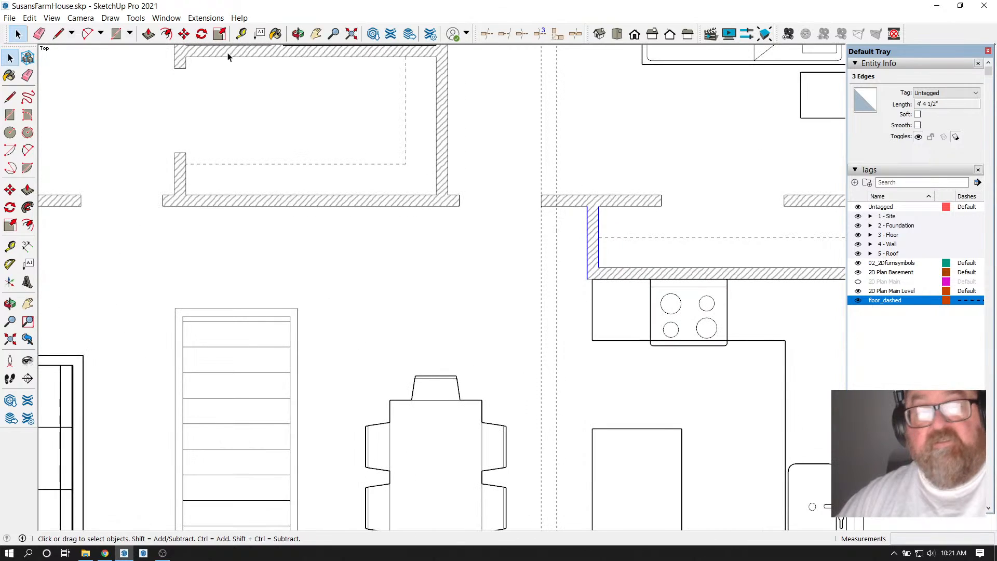
pyautogui.press('m')
pyautogui.scroll(1, 583, 204)
pyautogui.click(580, 206)
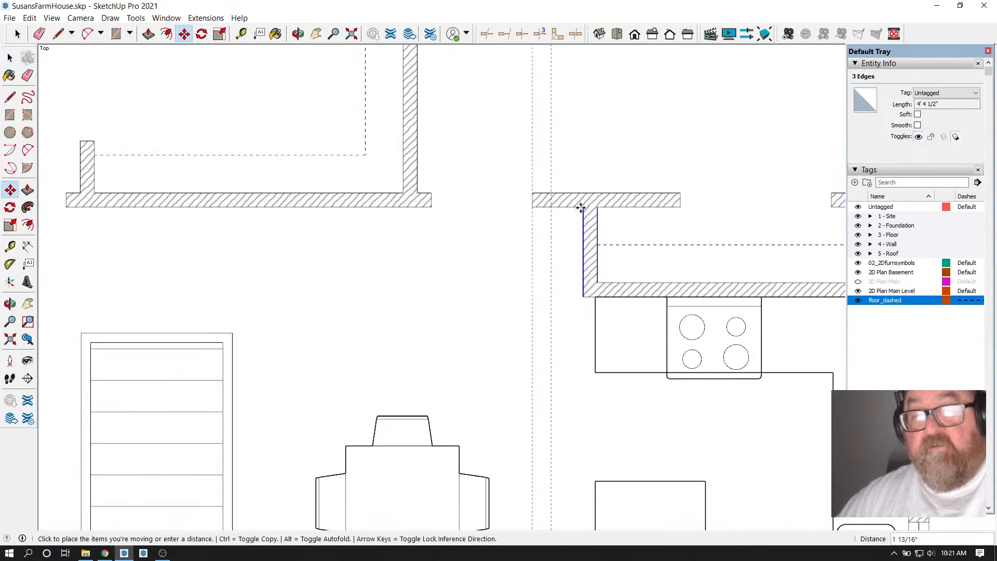
pyautogui.click(550, 206)
pyautogui.scroll(-1, 596, 223)
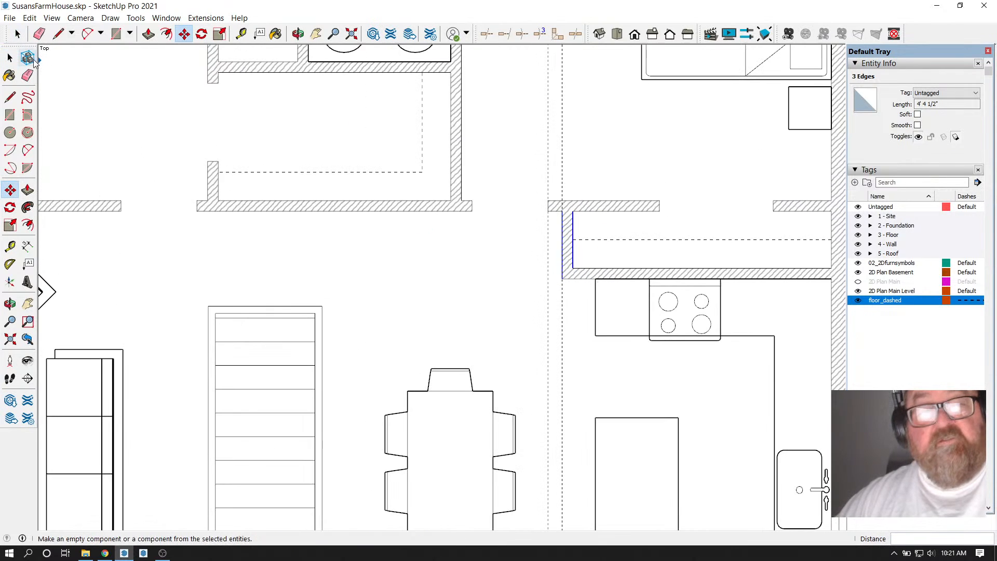
# Place a guide 3 feet from the kitchen-side edge of the dining table
pyautogui.scroll(-1, 514, 233)
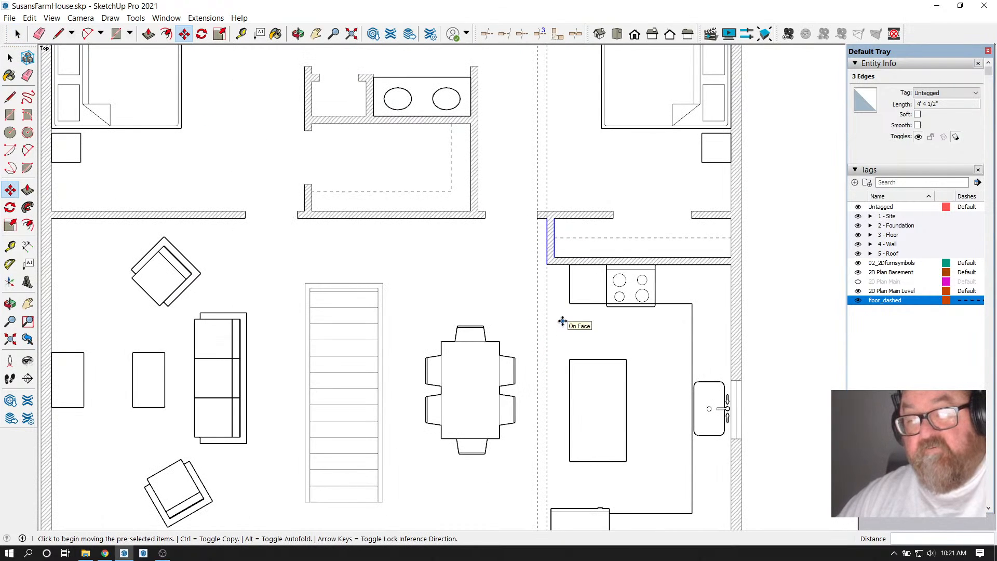
pyautogui.scroll(2, 543, 345)
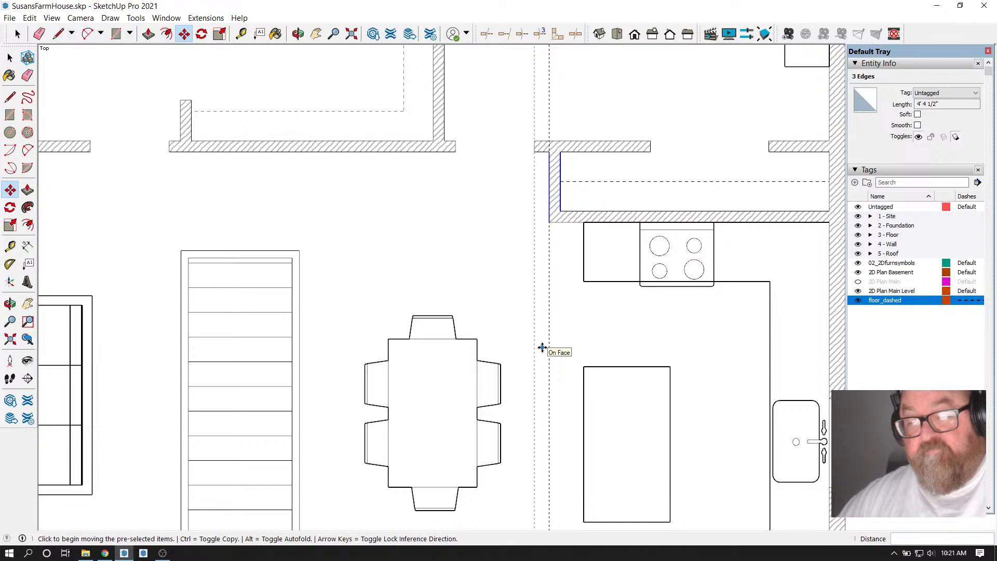
pyautogui.scroll(-1, 543, 345)
pyautogui.click(240, 33)
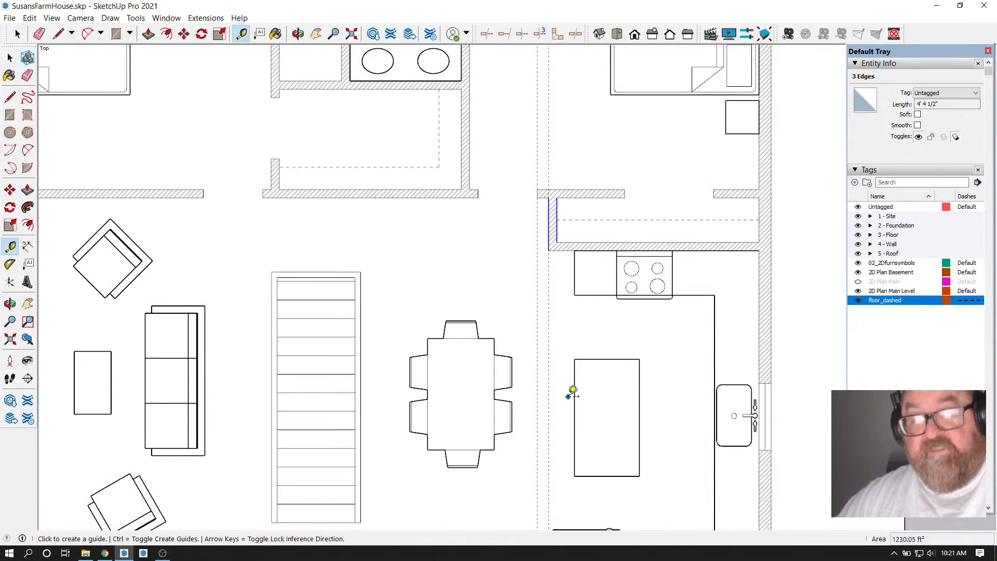
pyautogui.scroll(1, 571, 391)
pyautogui.click(576, 387)
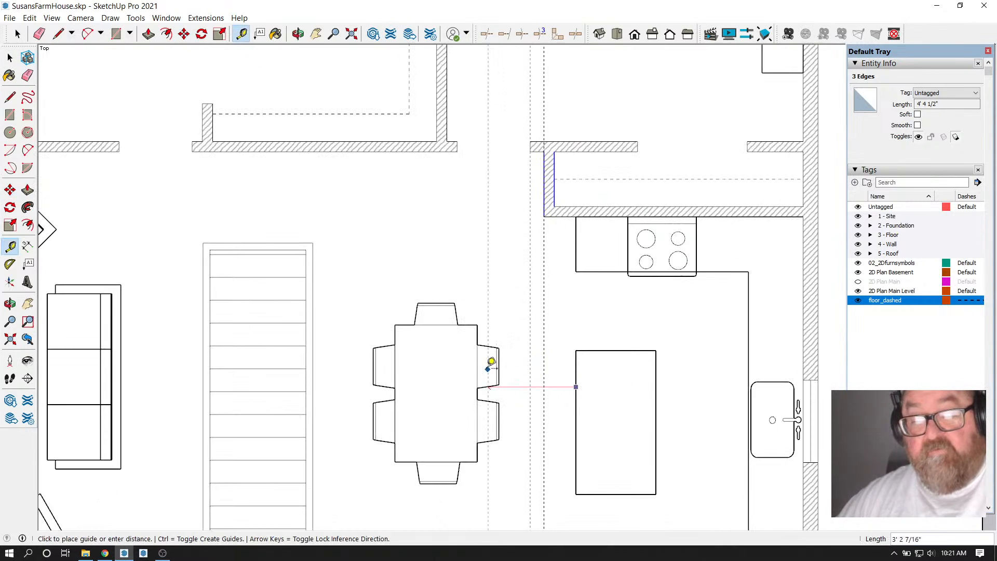
pyautogui.press('Escape')
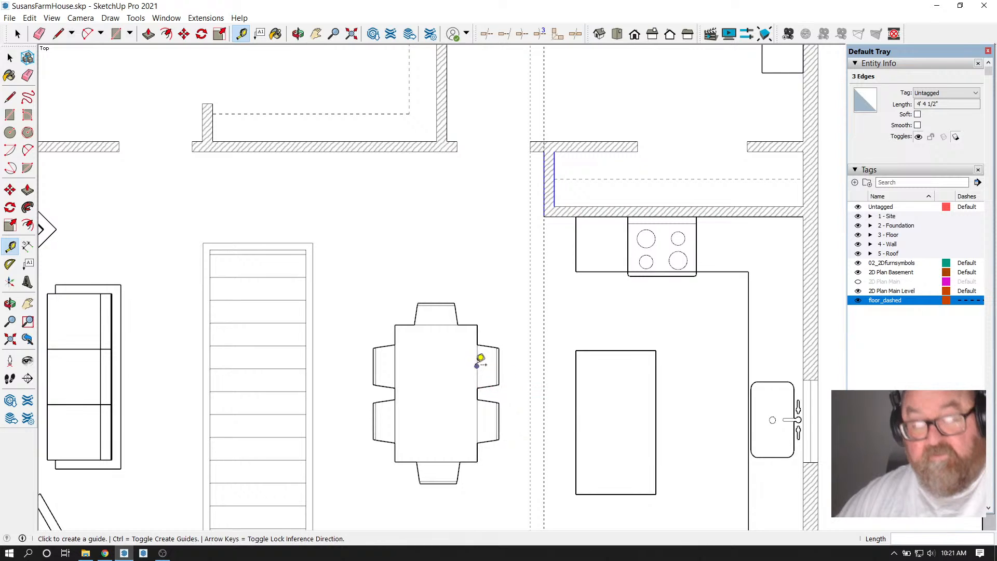
pyautogui.click(476, 366)
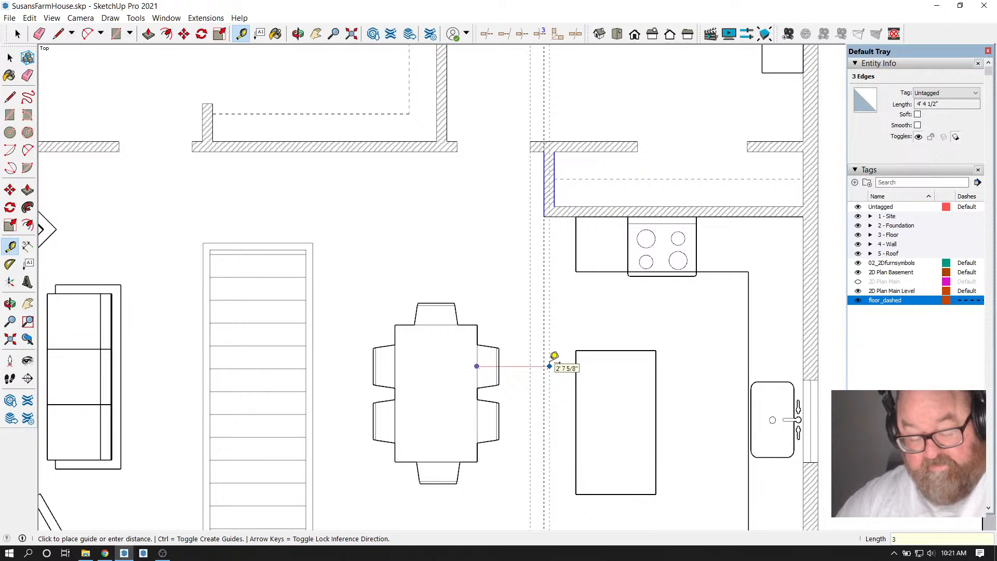
pyautogui.write('3')
pyautogui.press('Return')
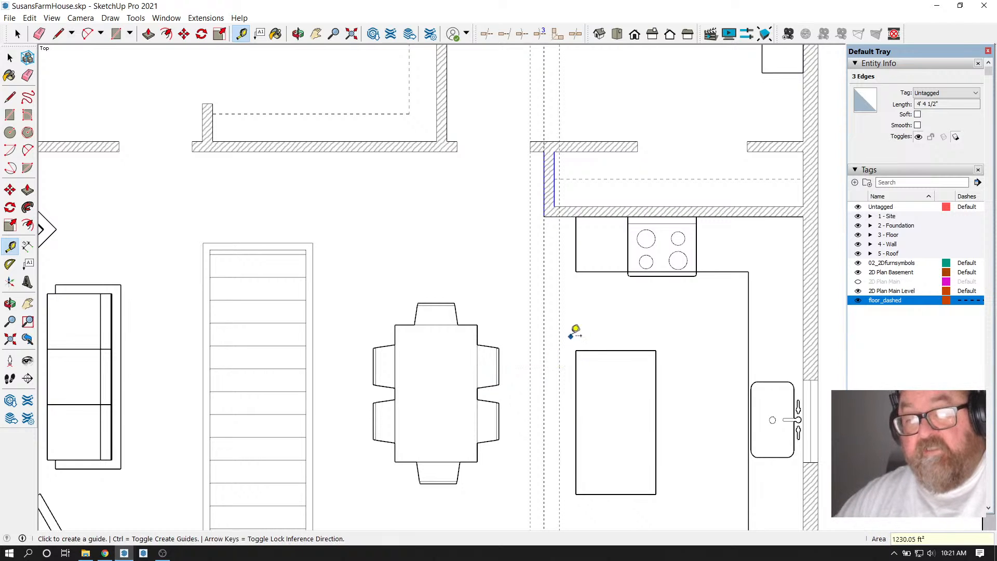
# Erase the two doorway guides and move the closet's side wall to the guide 3 feet from the dining table
pyautogui.click(39, 34)
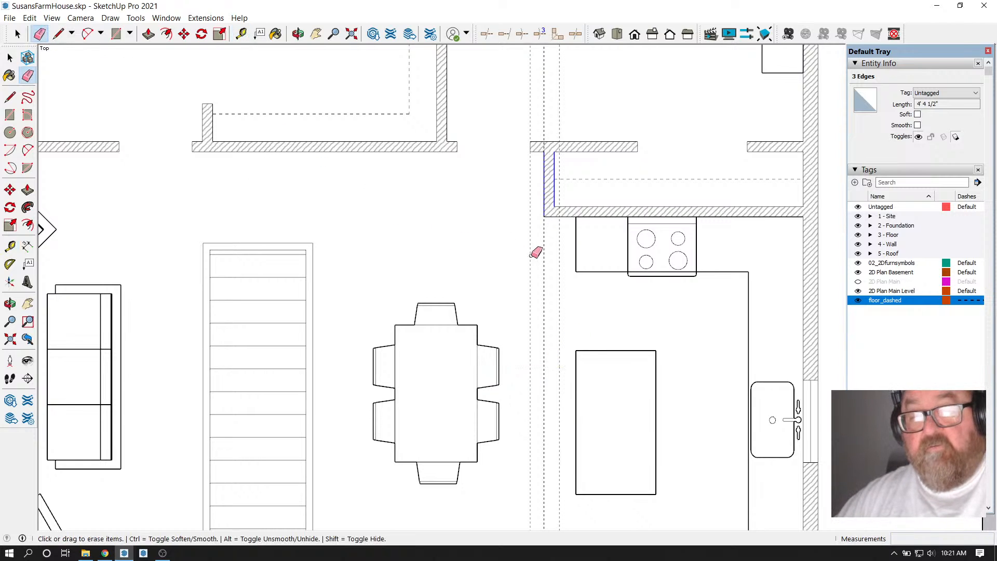
pyautogui.moveTo(552, 249); pyautogui.dragTo(503, 241)
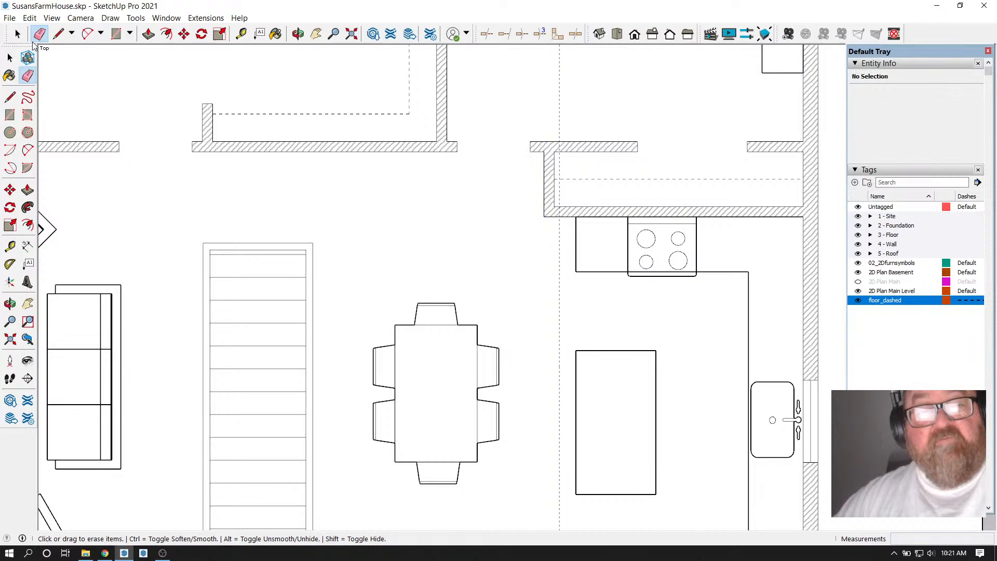
pyautogui.press('space')
pyautogui.moveTo(538, 134); pyautogui.dragTo(572, 237)
pyautogui.click(185, 34)
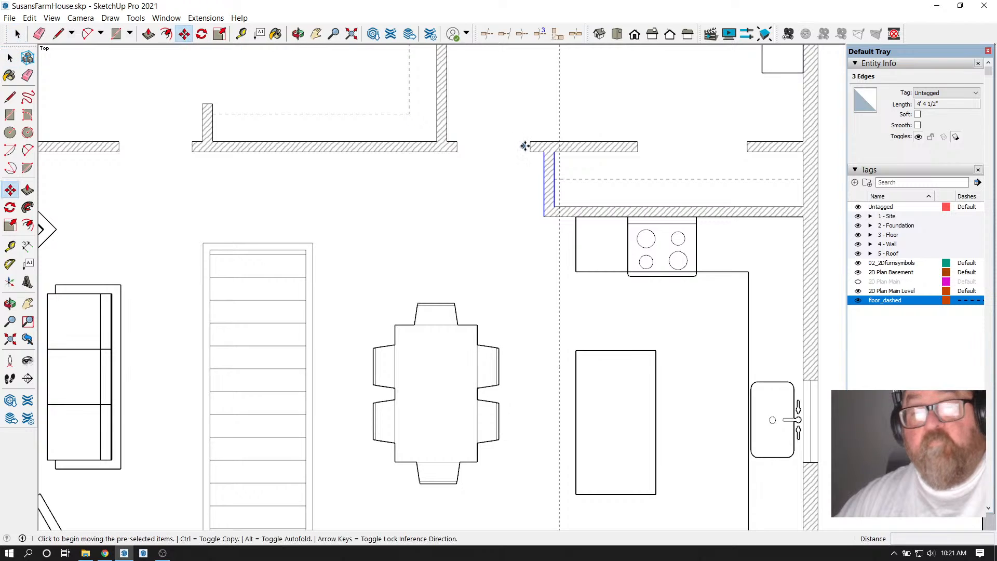
pyautogui.click(541, 152)
pyautogui.click(557, 151)
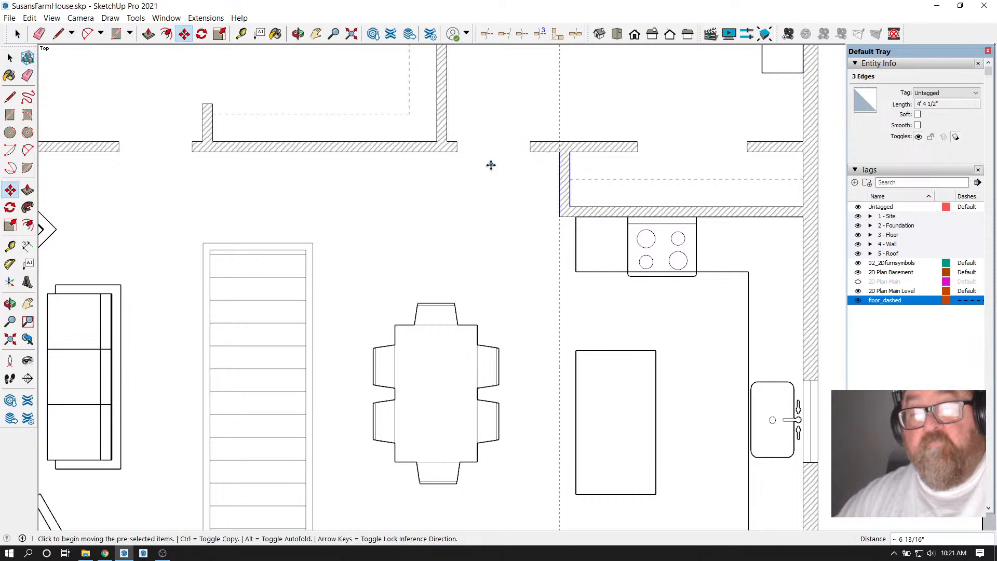
# Open the kitchen counter for editing and place a guide beyond its free end, offset from the sink run's front edge
pyautogui.scroll(1, 586, 239)
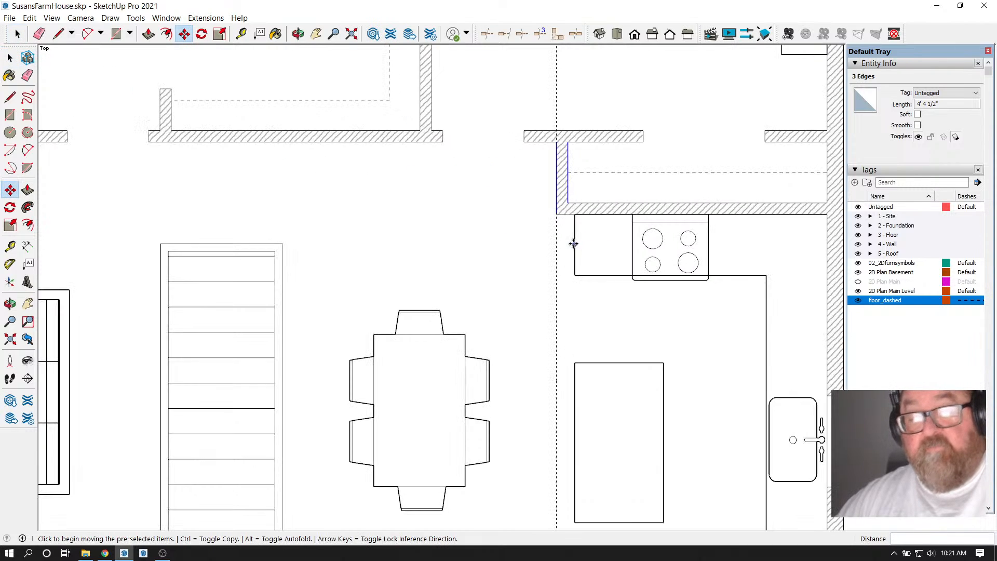
pyautogui.click(18, 34)
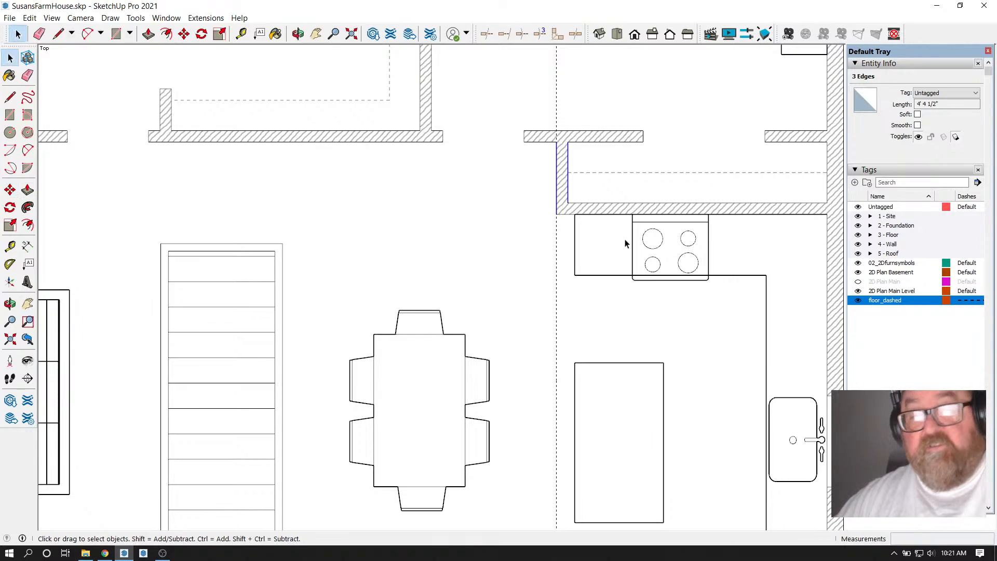
pyautogui.click(572, 238)
pyautogui.click(575, 241)
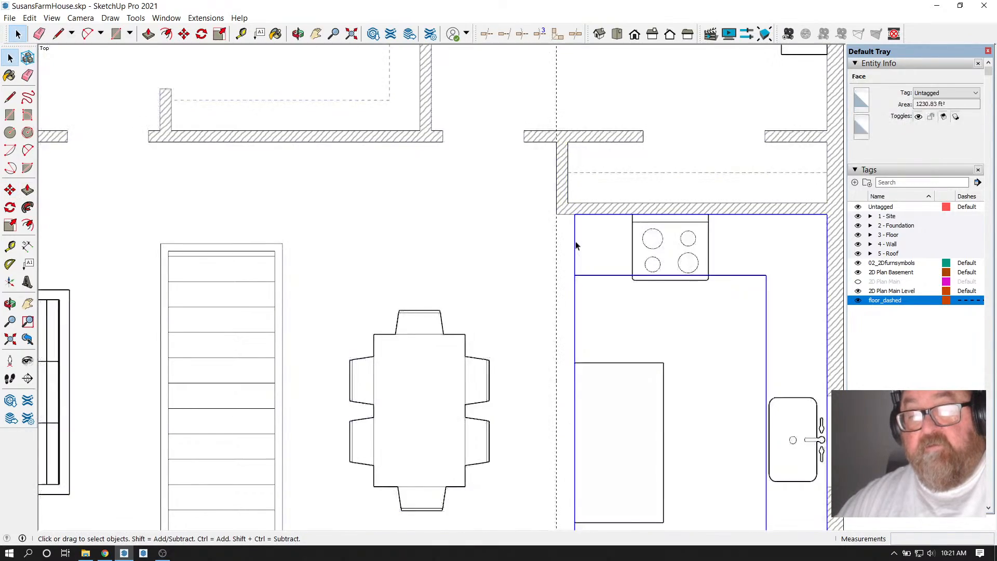
pyautogui.doubleClick(575, 241)
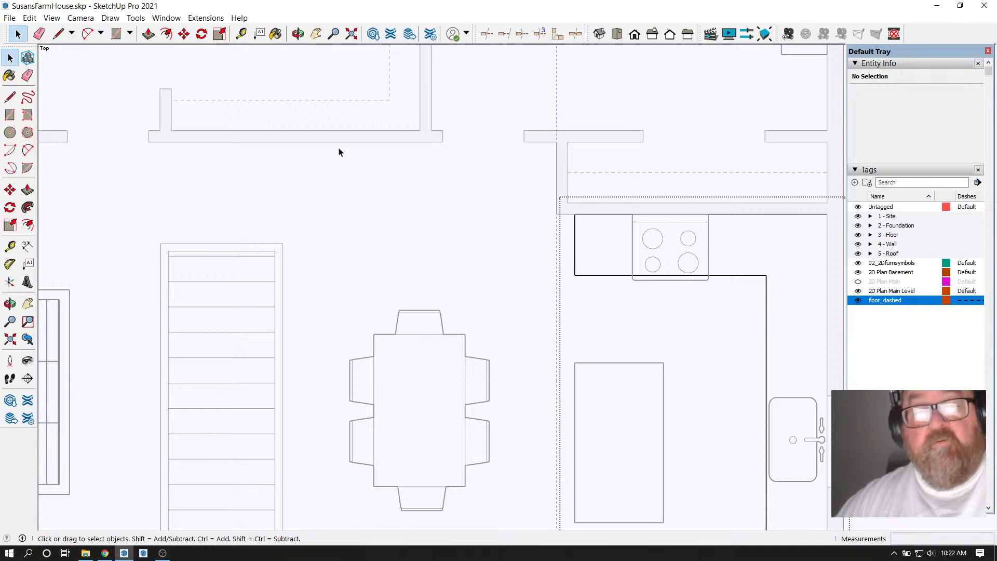
pyautogui.click(241, 34)
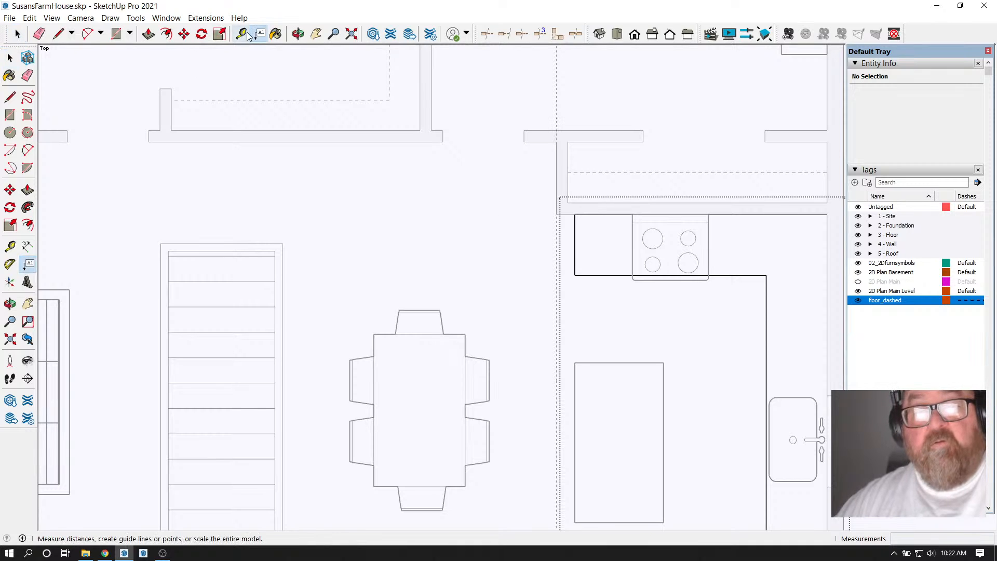
pyautogui.click(767, 281)
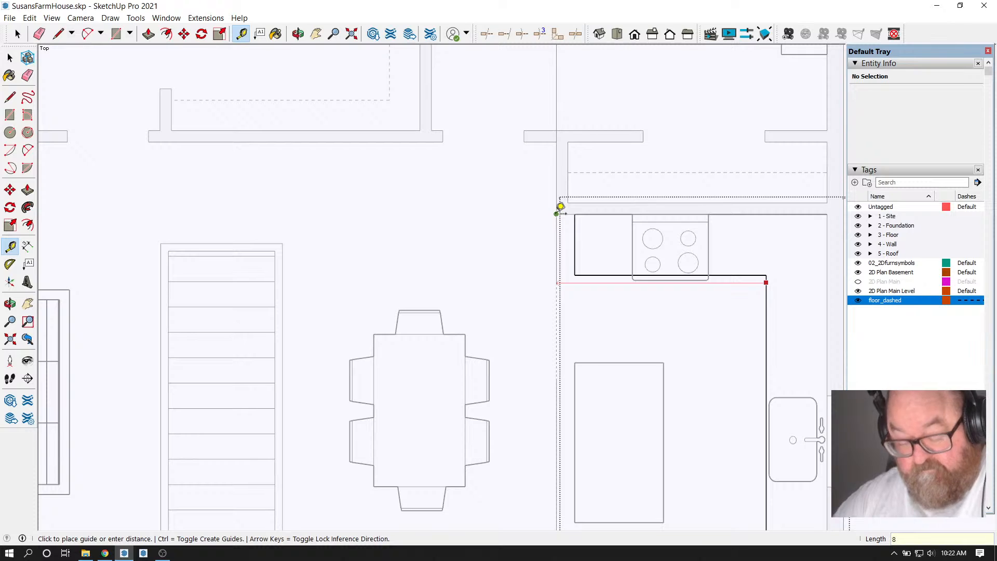
pyautogui.press('Return')
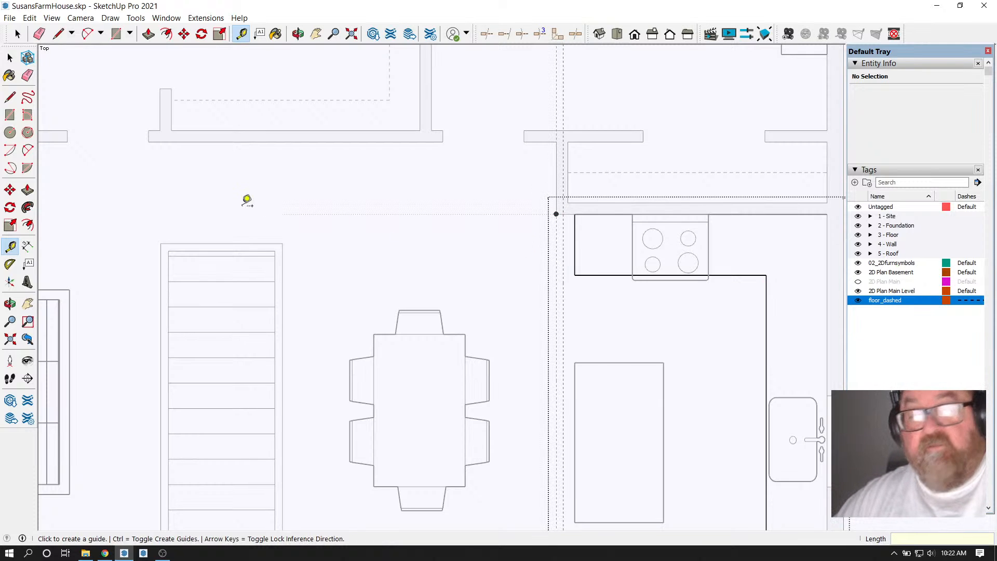
# Move the counter's end edge beside the range 4 1/2" outward to the new guide, and finish editing the counter
pyautogui.click(17, 33)
pyautogui.scroll(1, 566, 232)
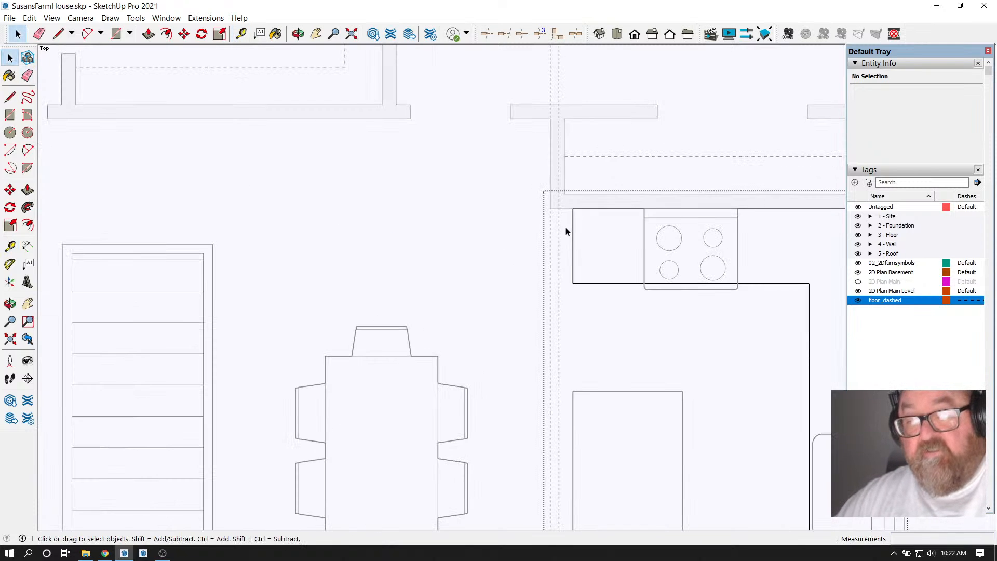
pyautogui.click(573, 231)
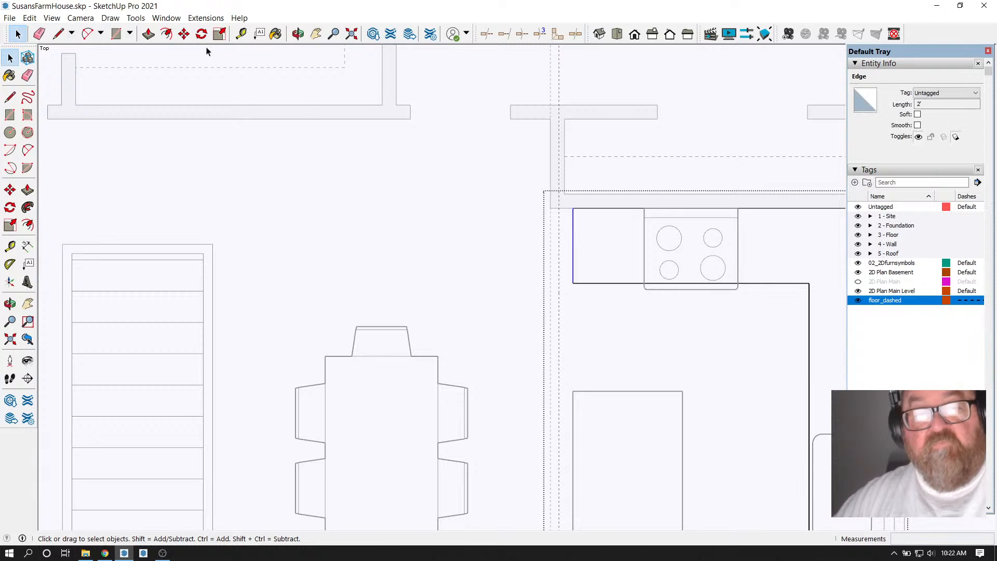
pyautogui.click(183, 34)
pyautogui.click(573, 209)
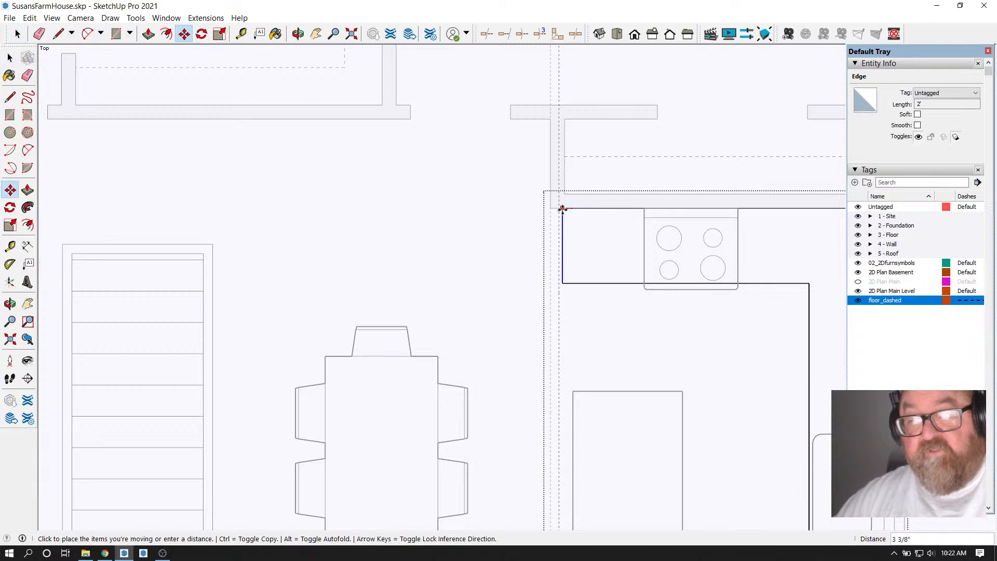
pyautogui.click(561, 208)
pyautogui.click(17, 34)
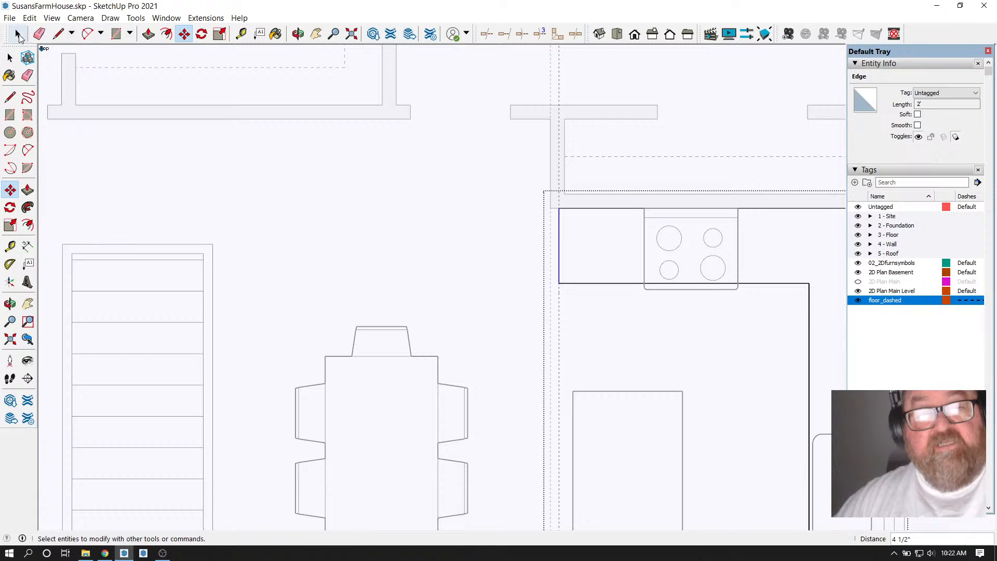
pyautogui.click(429, 164)
# Erase the guides at the closet's side wall and the counter's end
pyautogui.scroll(-3, 501, 200)
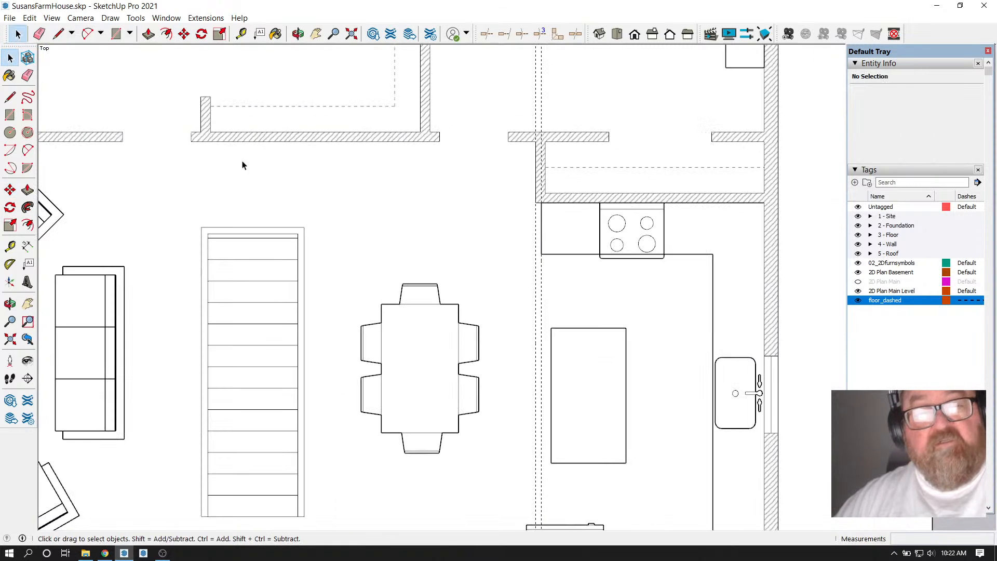
pyautogui.click(39, 33)
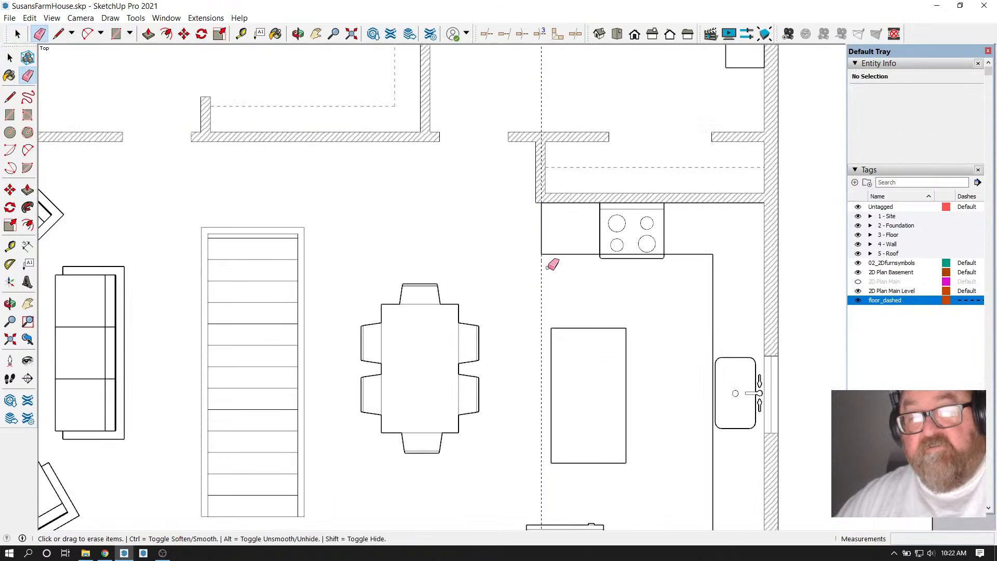
# Delete all construction guides from the floor plan
pyautogui.scroll(-4, 555, 269)
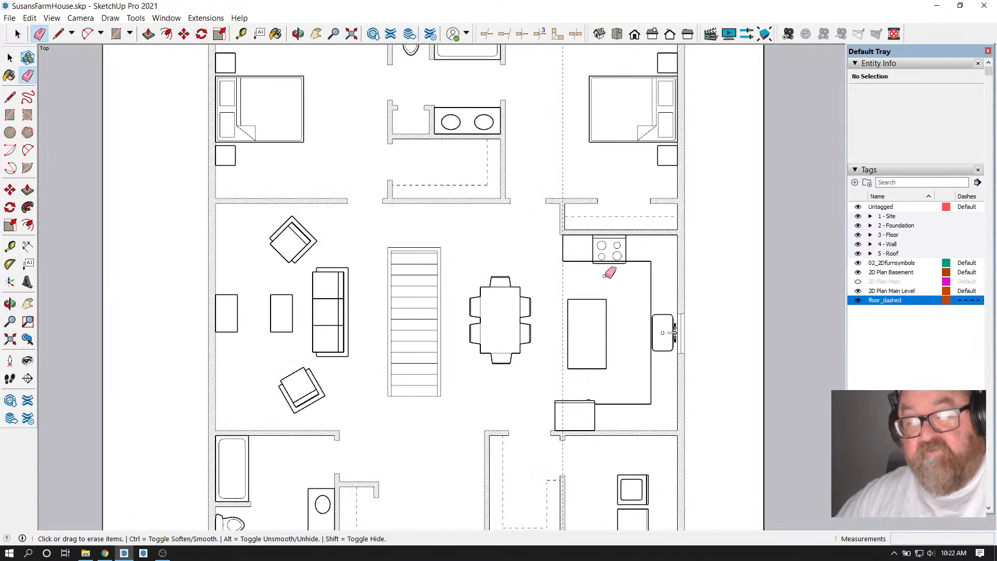
pyautogui.click(10, 58)
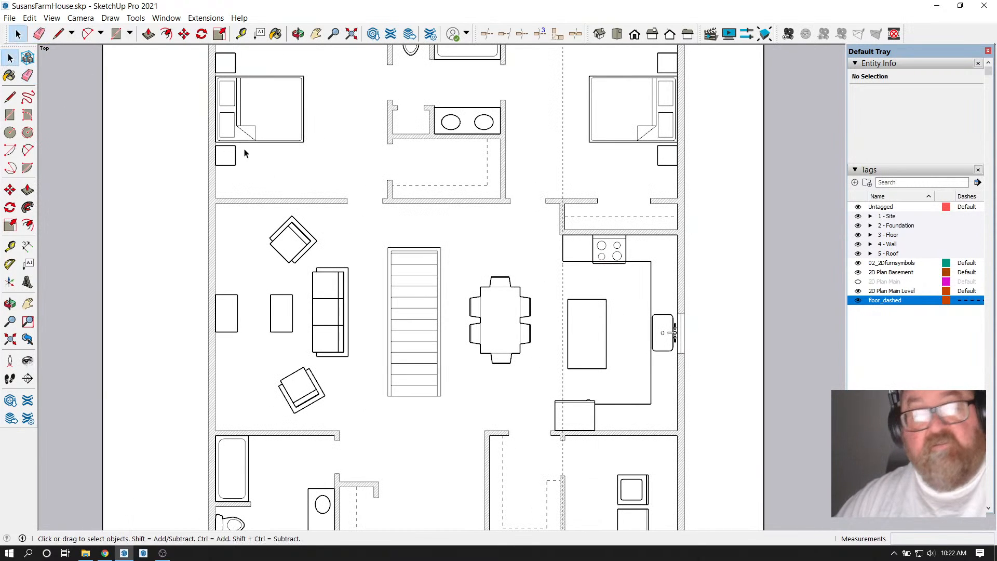
pyautogui.click(30, 17)
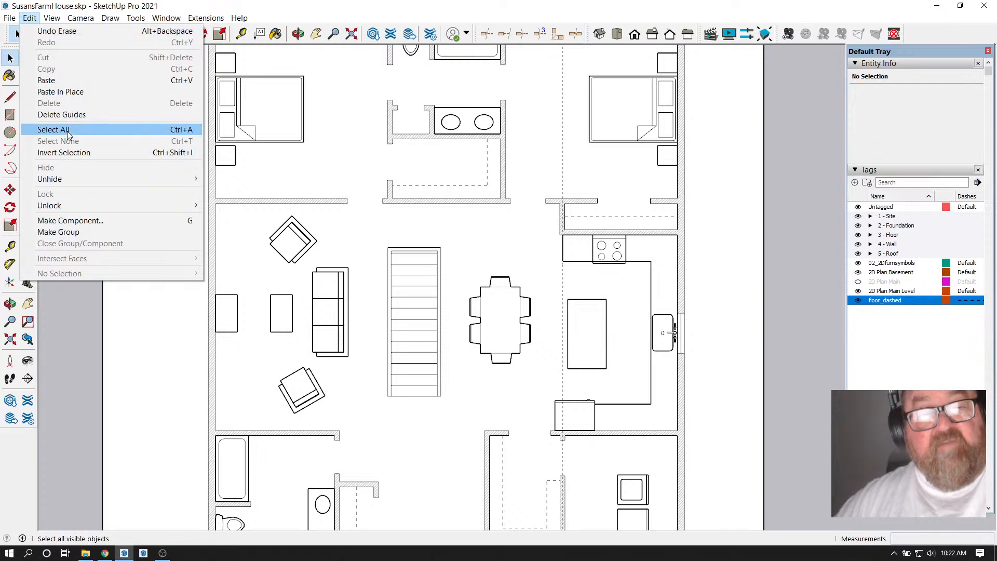
pyautogui.click(78, 115)
pyautogui.scroll(-2, 548, 265)
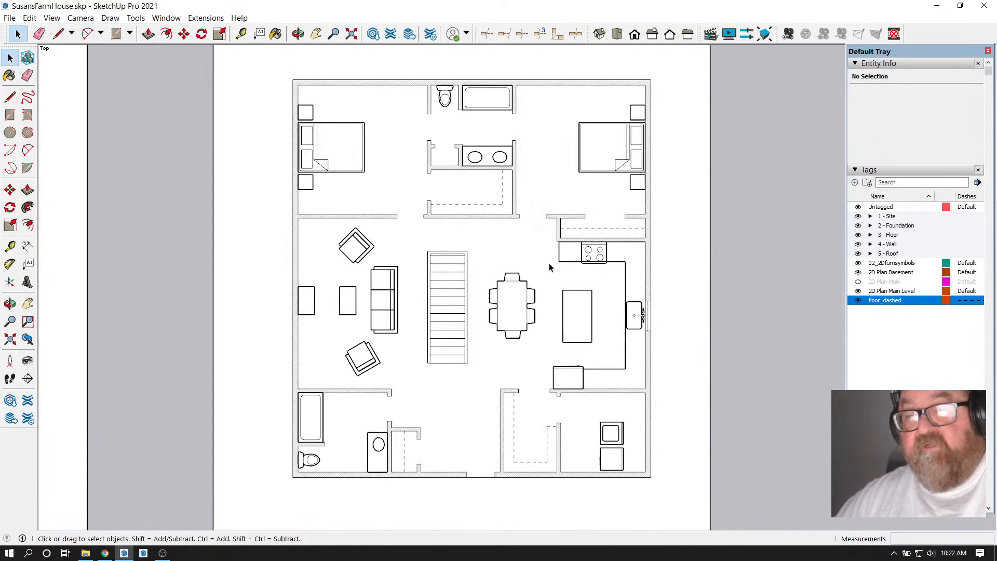
# Move both end edges of the closet door opening above the kitchen 6 inches left along the red axis
pyautogui.scroll(-1, 598, 253)
pyautogui.scroll(2, 617, 220)
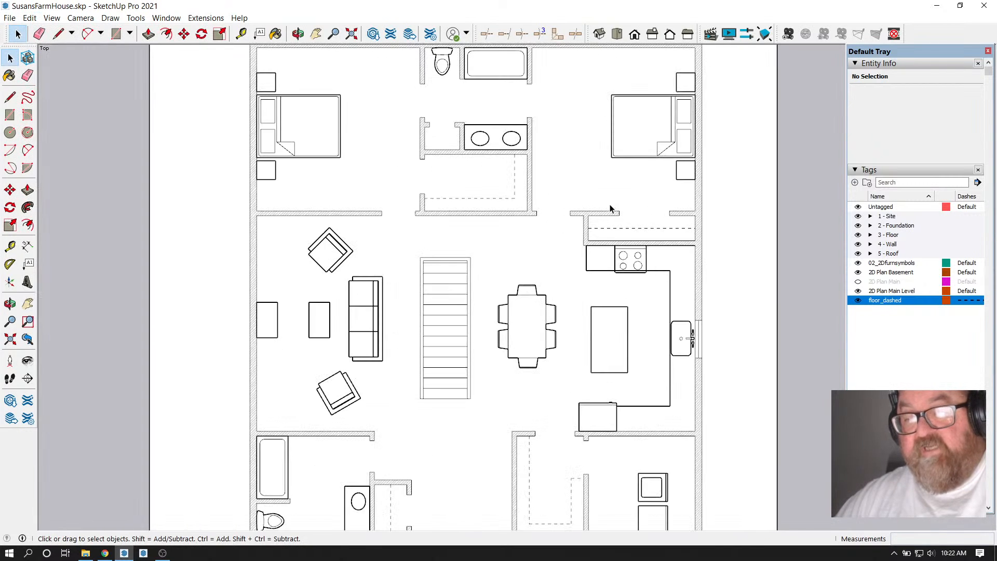
pyautogui.moveTo(610, 208); pyautogui.dragTo(678, 229)
pyautogui.scroll(1, 670, 226)
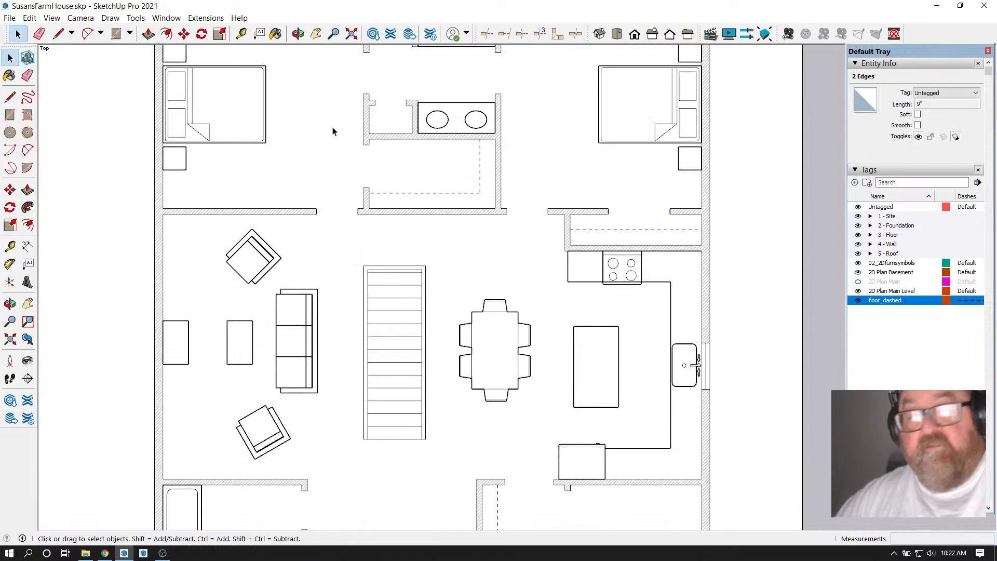
pyautogui.press('m')
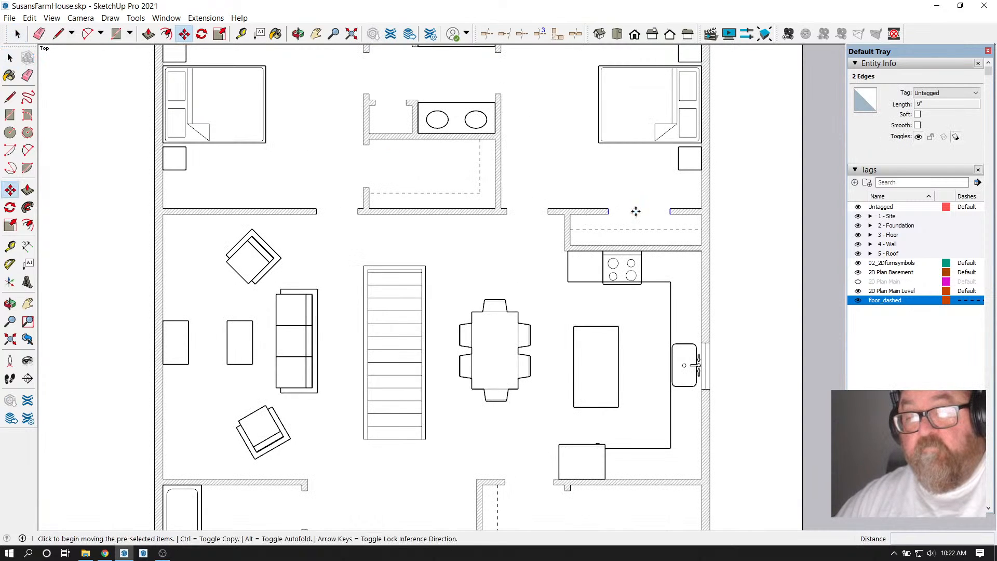
pyautogui.click(636, 211)
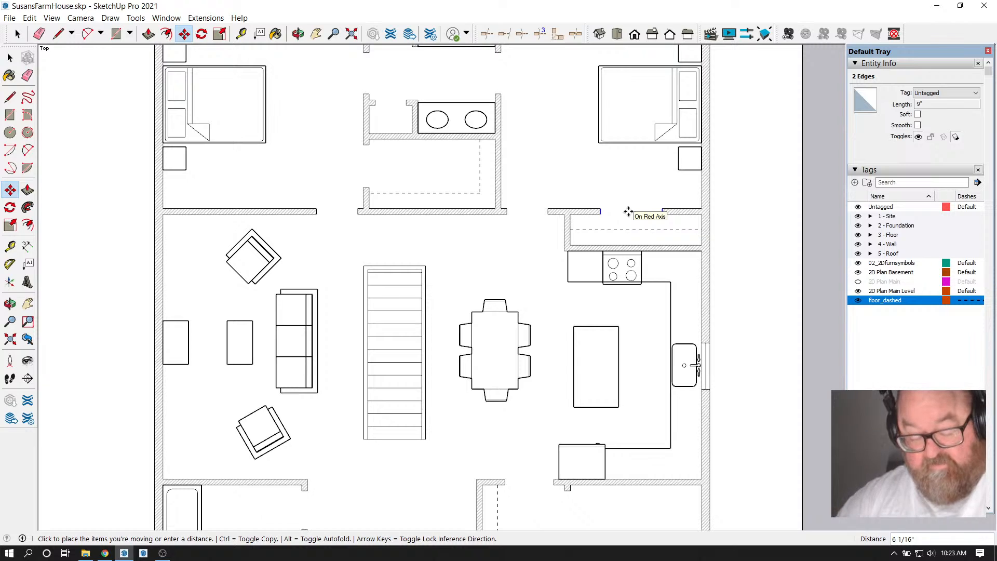
pyautogui.write('6')
pyautogui.press('Return')
pyautogui.scroll(-5, 645, 214)
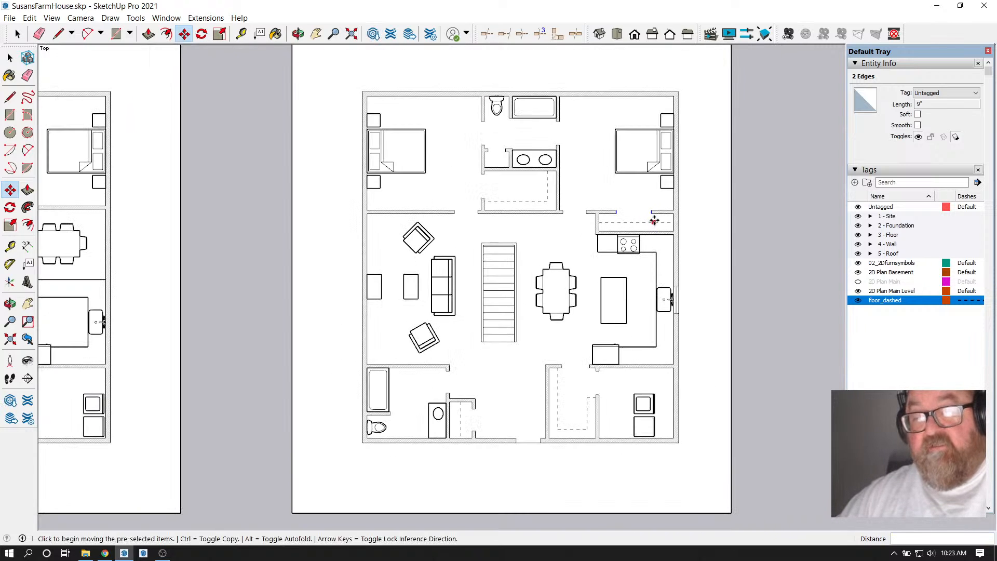
pyautogui.scroll(-2, 628, 331)
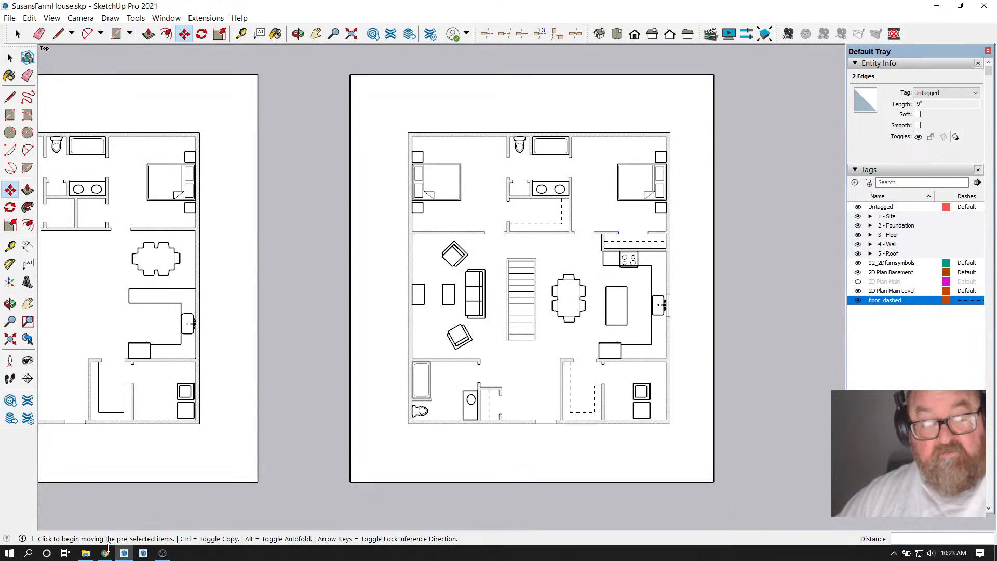
# Check the live stream's chat in YouTube Studio in the browser and return to the SketchUp floor plans
pyautogui.click(105, 552)
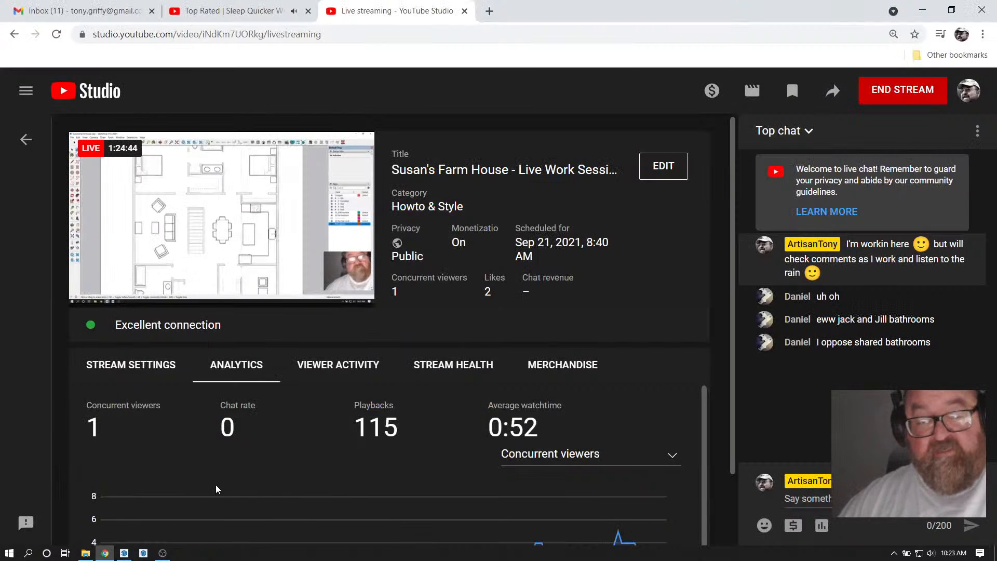
pyautogui.click(124, 553)
pyautogui.scroll(-3, 696, 403)
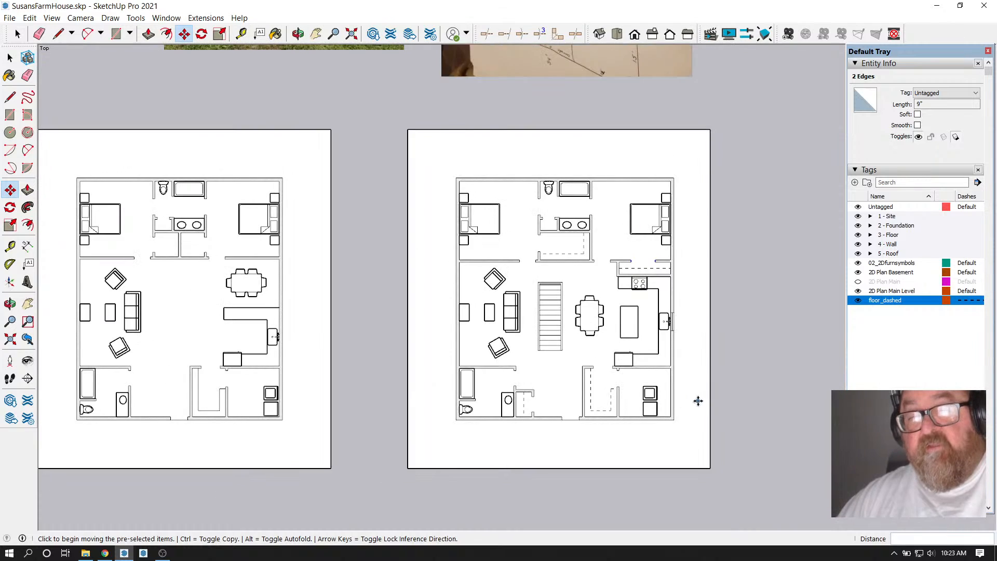
pyautogui.scroll(3, 370, 388)
pyautogui.scroll(-3, 599, 390)
pyautogui.scroll(3, 550, 390)
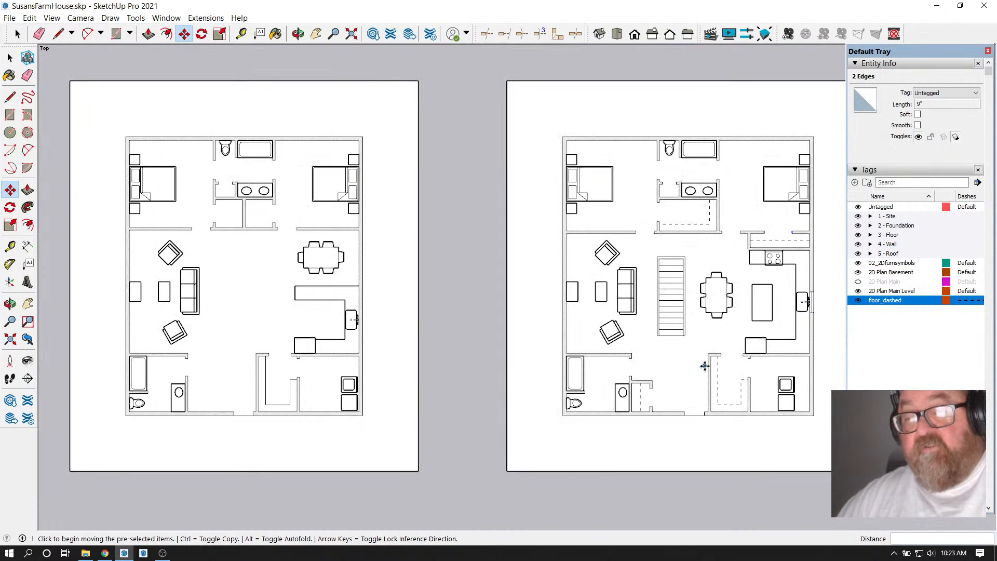
# Create a horizontal guide 36 inches below the closet wall above the staircase
pyautogui.scroll(2, 687, 255)
pyautogui.click(241, 33)
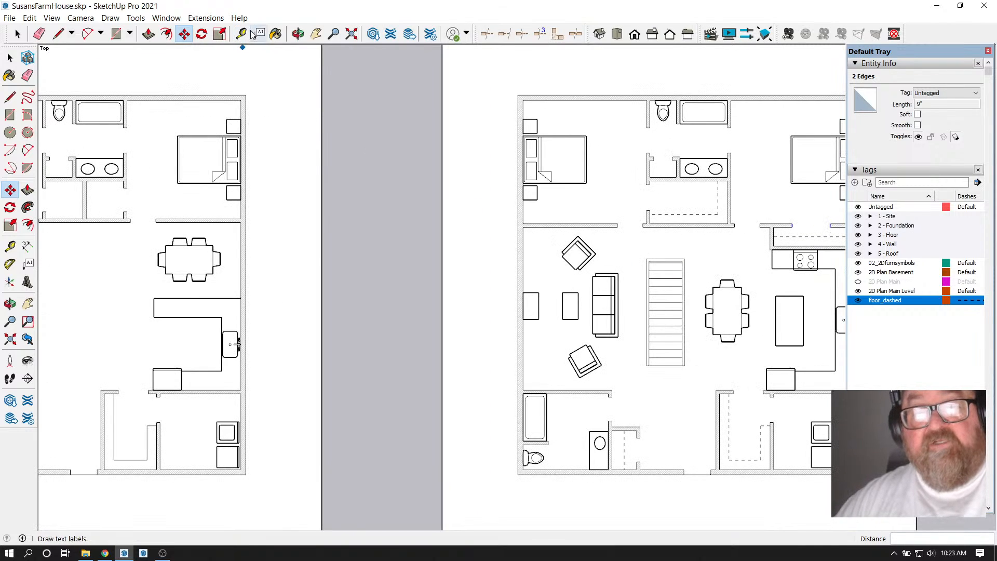
pyautogui.scroll(2, 675, 238)
pyautogui.click(656, 214)
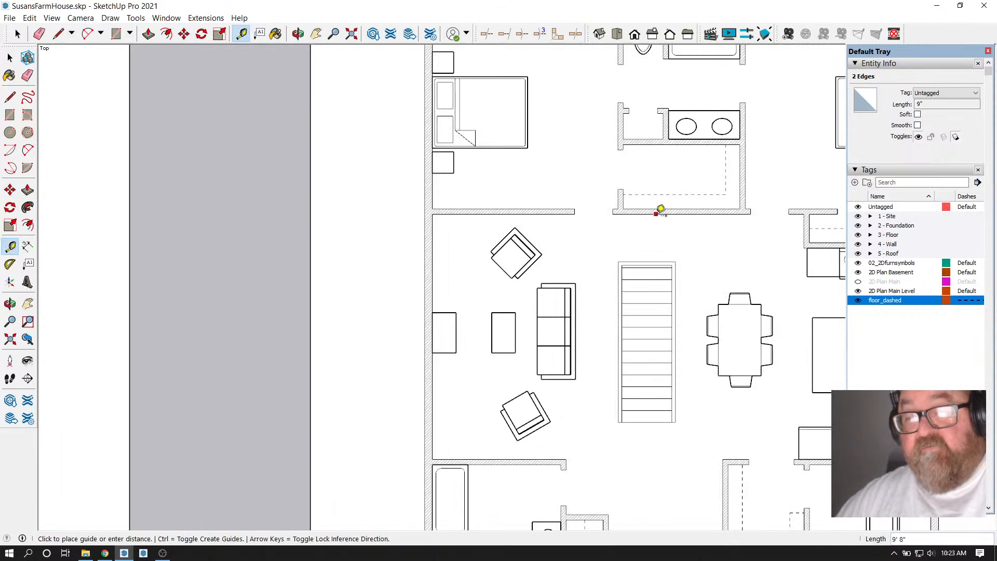
pyautogui.press('Return')
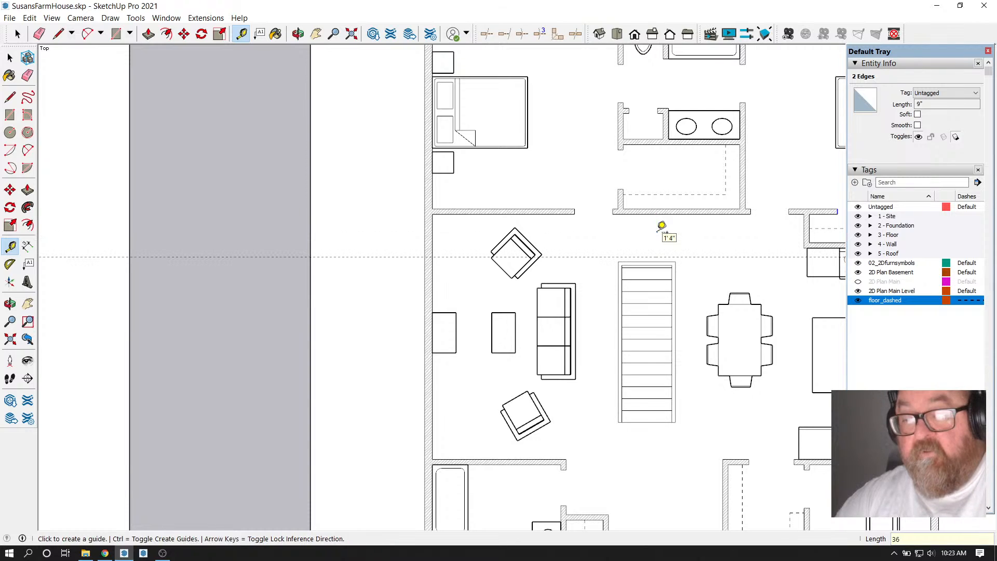
# Measure the clearance between the lower bathroom wall and the bottom end of the staircase
pyautogui.scroll(-3, 638, 246)
pyautogui.scroll(3, 678, 376)
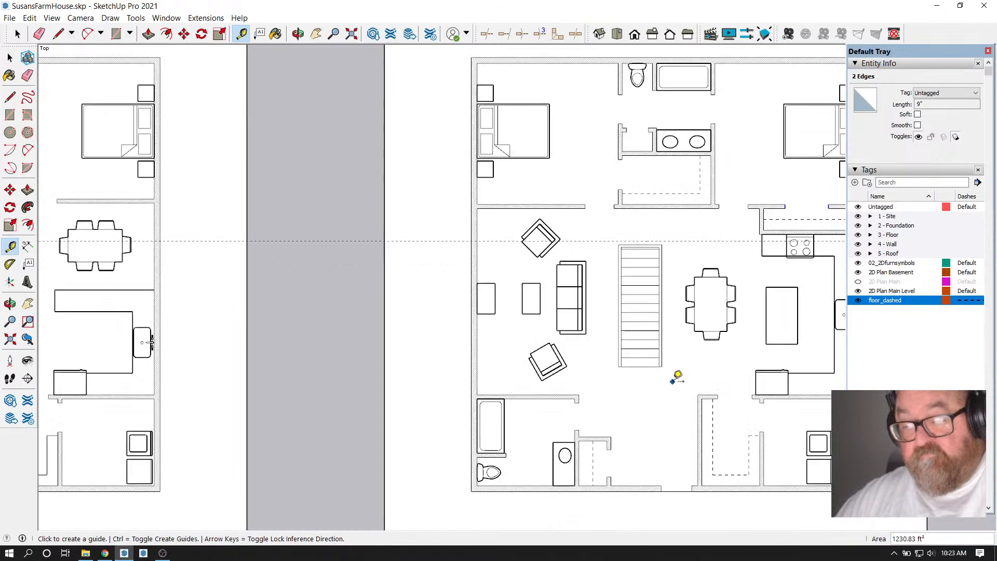
pyautogui.click(543, 394)
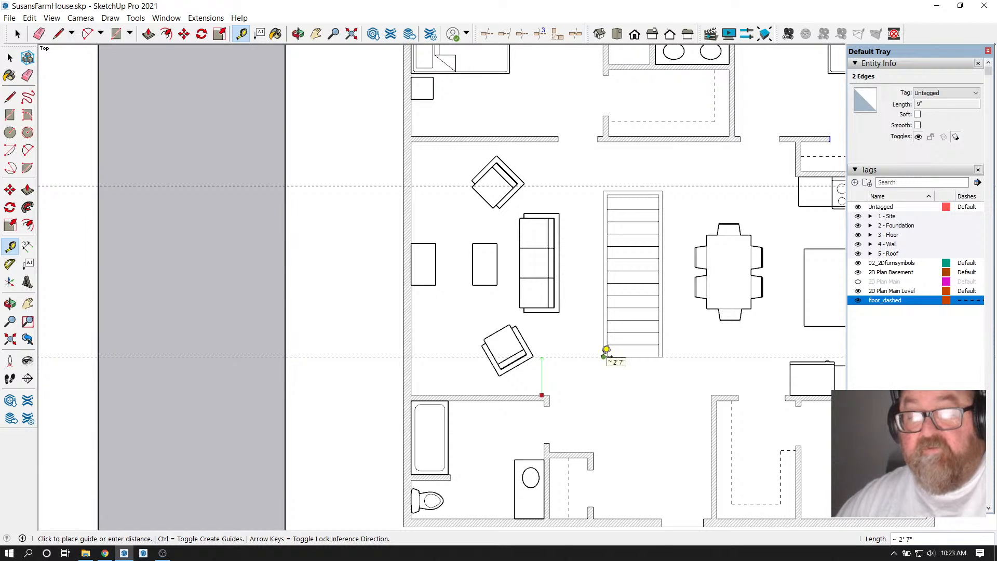
pyautogui.press('Escape')
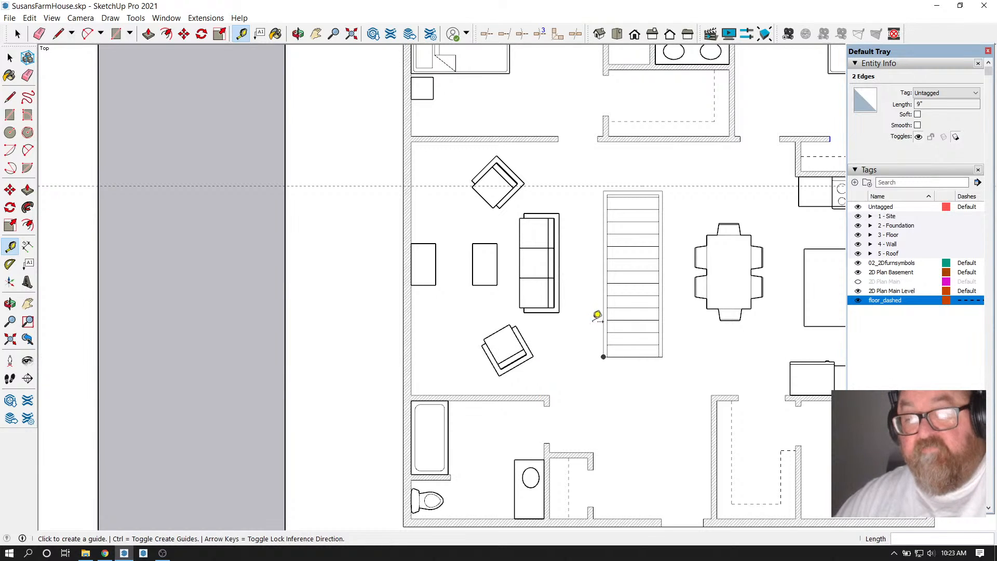
# Select all the connected staircase geometry and make it a group
pyautogui.click(17, 34)
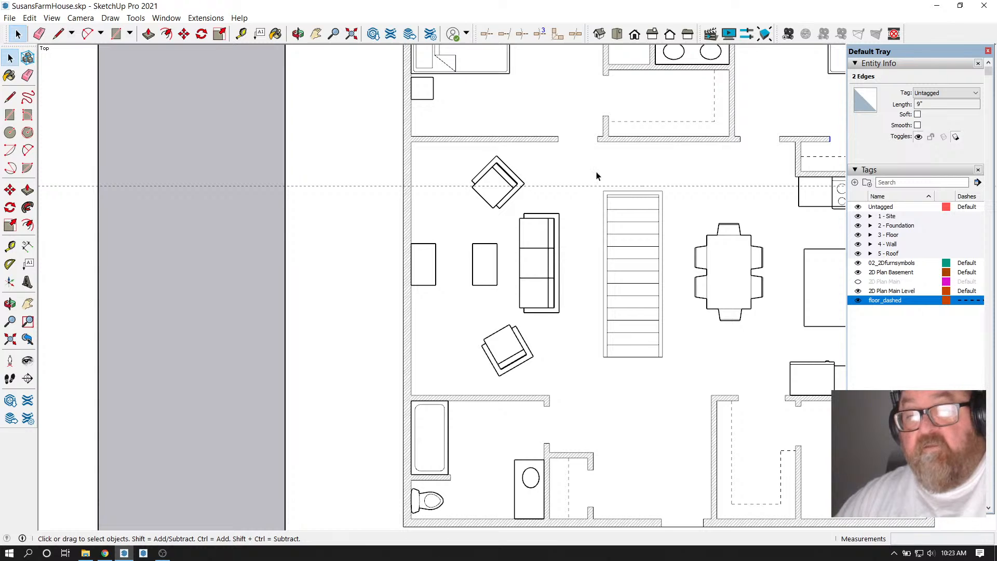
pyautogui.tripleClick(646, 305)
pyautogui.rightClick(637, 286)
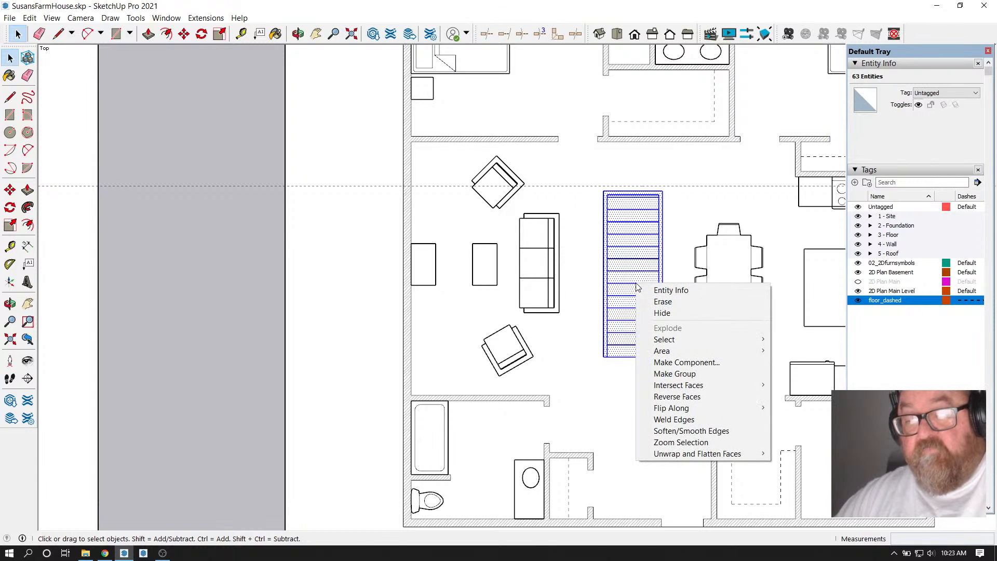
pyautogui.click(674, 374)
# Move the staircase group up so its top edge sits on the horizontal guide, and erase that guide
pyautogui.scroll(3, 610, 190)
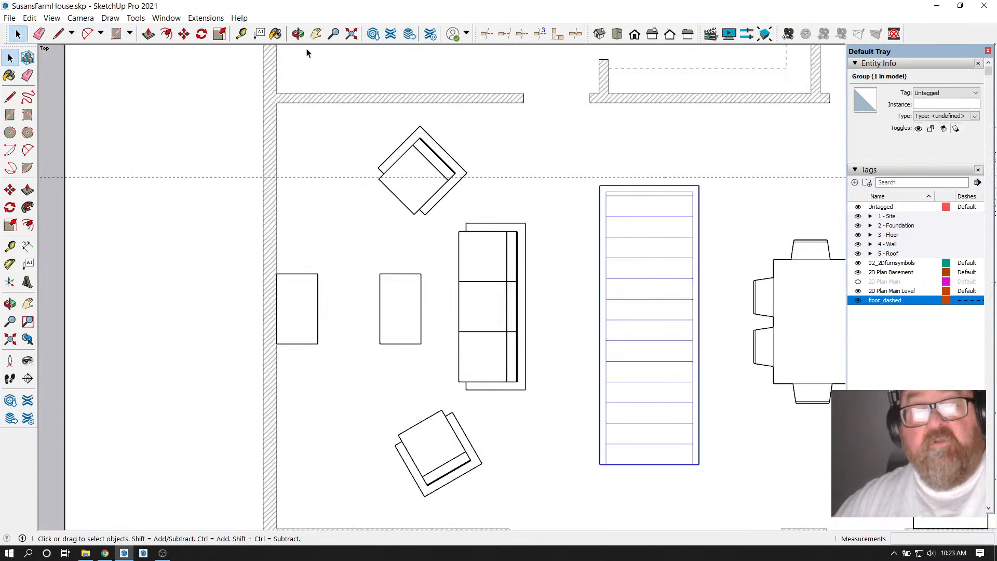
pyautogui.click(184, 34)
pyautogui.scroll(1, 587, 192)
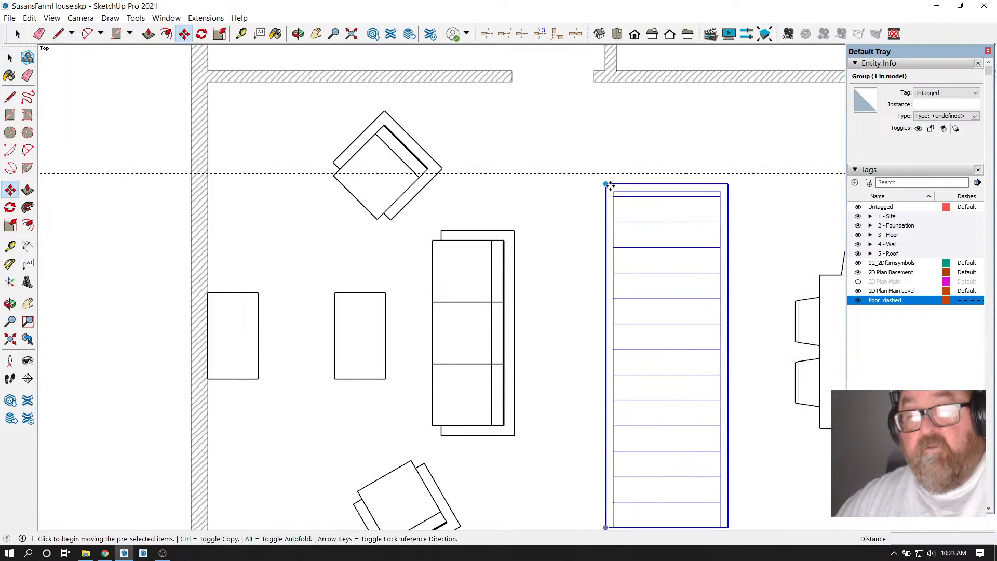
pyautogui.click(609, 186)
pyautogui.click(605, 174)
pyautogui.scroll(-1, 573, 199)
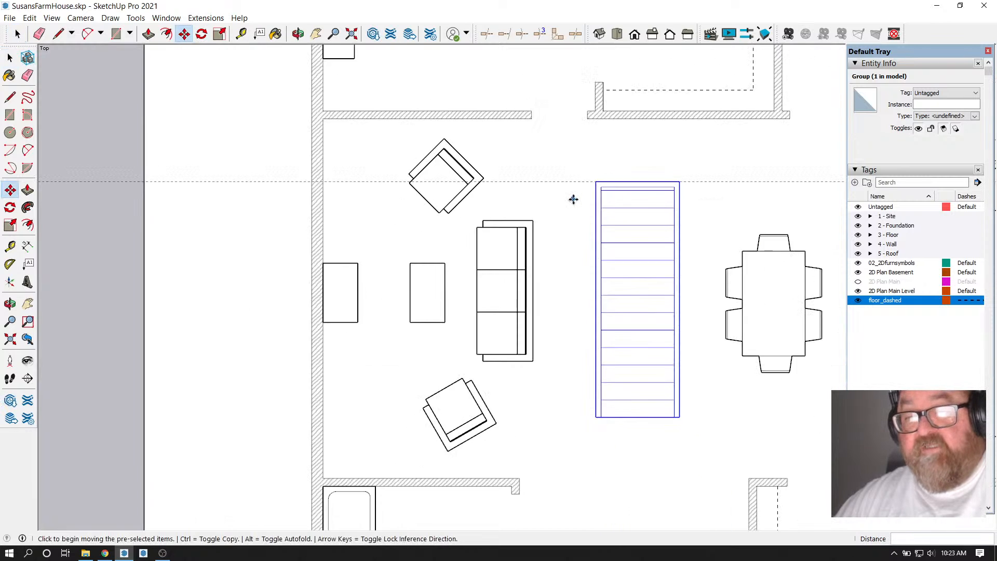
pyautogui.scroll(-1, 573, 199)
pyautogui.click(45, 35)
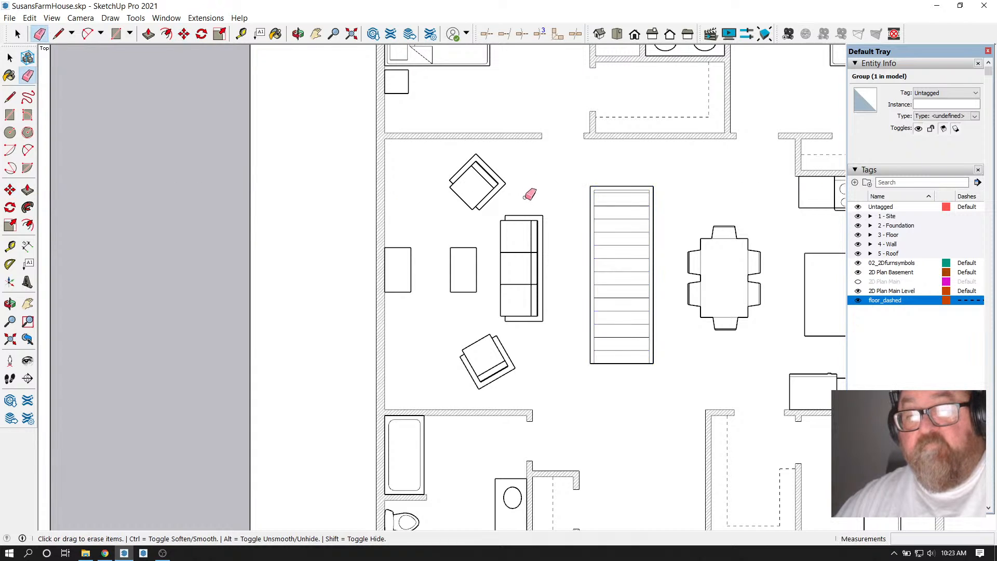
# Compare the original floor plan with the revised one, examining the staircase, kitchen, dining and closet layouts
pyautogui.scroll(-6, 525, 196)
pyautogui.scroll(2, 571, 212)
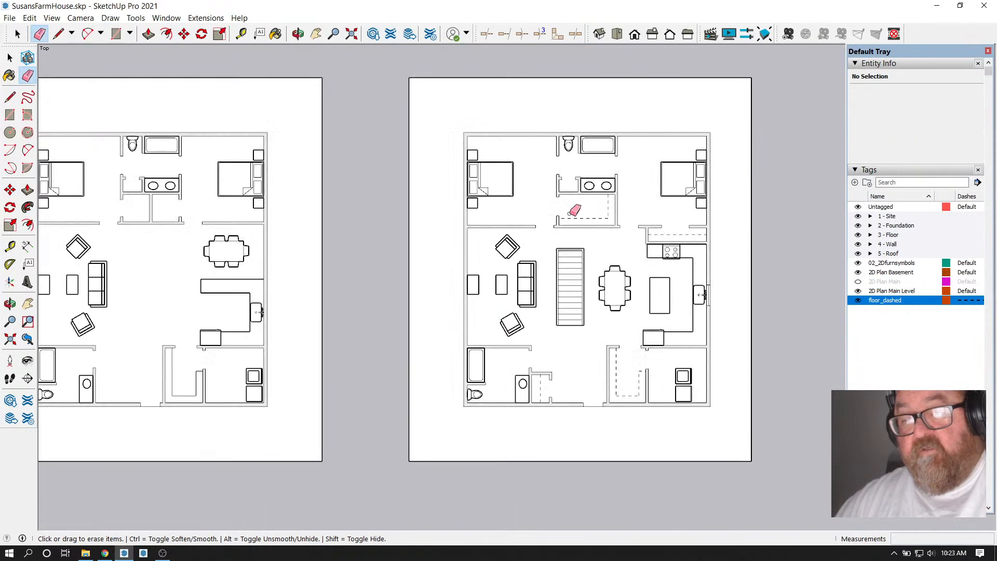
pyautogui.scroll(1, 574, 211)
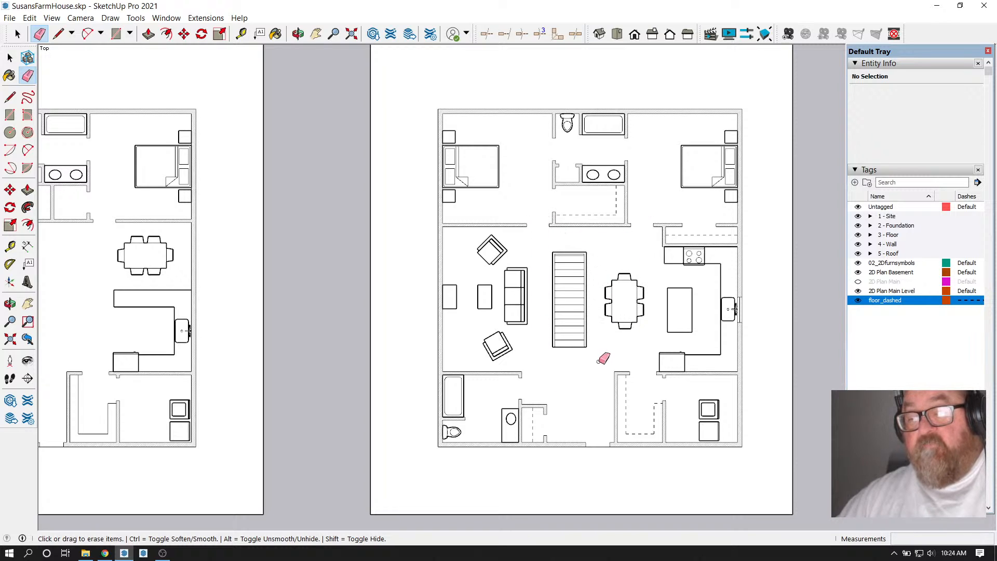
pyautogui.scroll(-3, 736, 341)
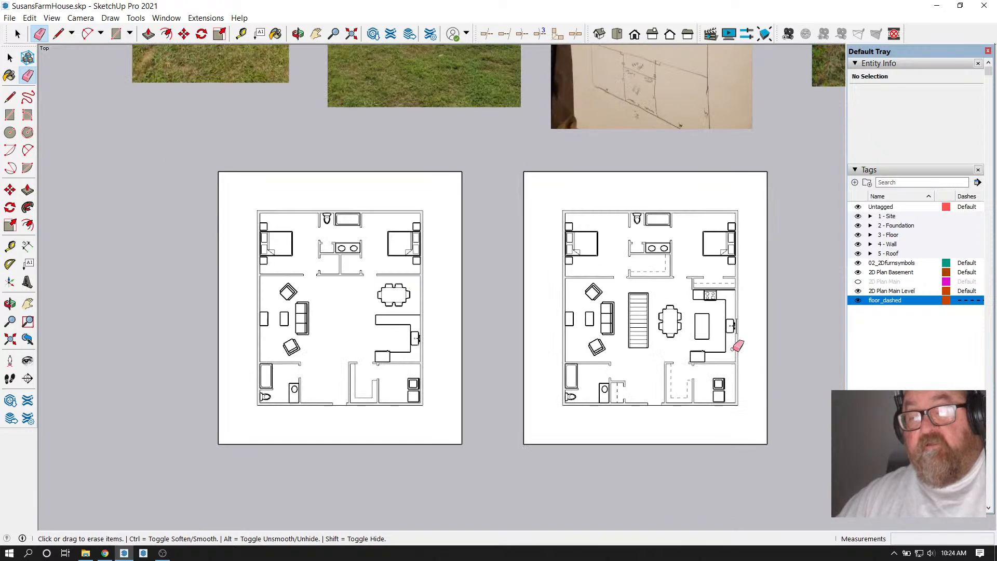
pyautogui.scroll(5, 416, 341)
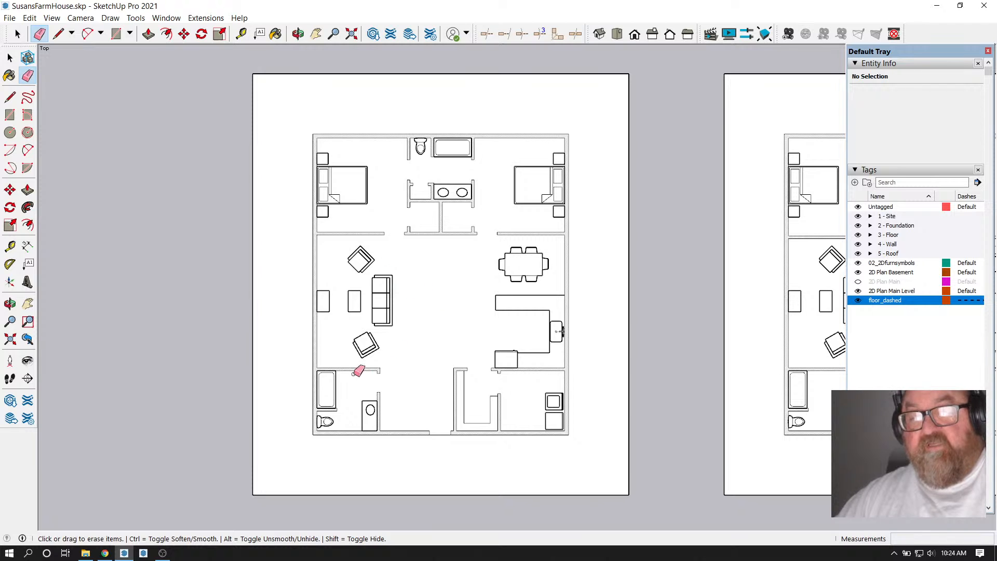
pyautogui.scroll(-7, 354, 374)
pyautogui.scroll(4, 618, 389)
pyautogui.scroll(-2, 575, 374)
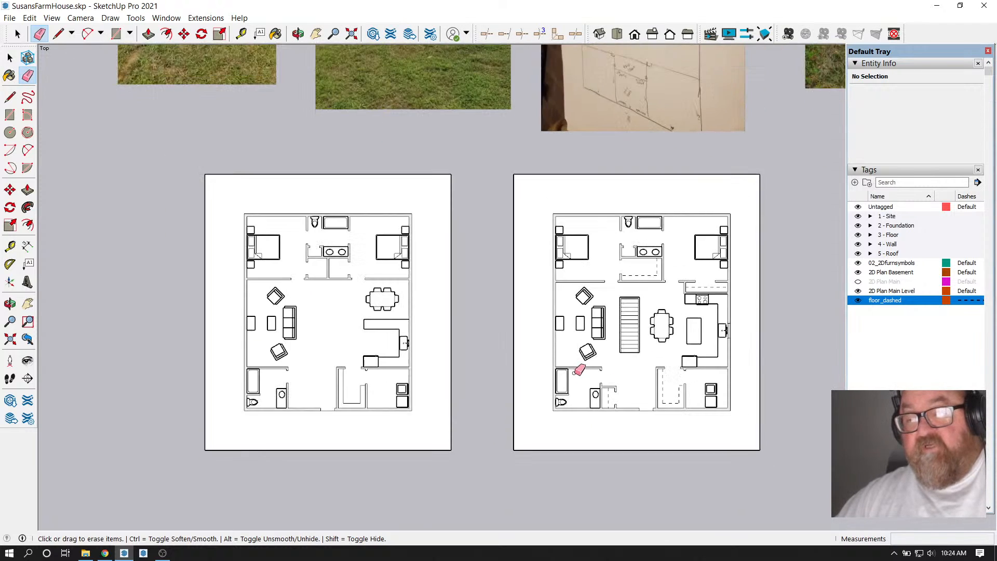
pyautogui.scroll(2, 656, 347)
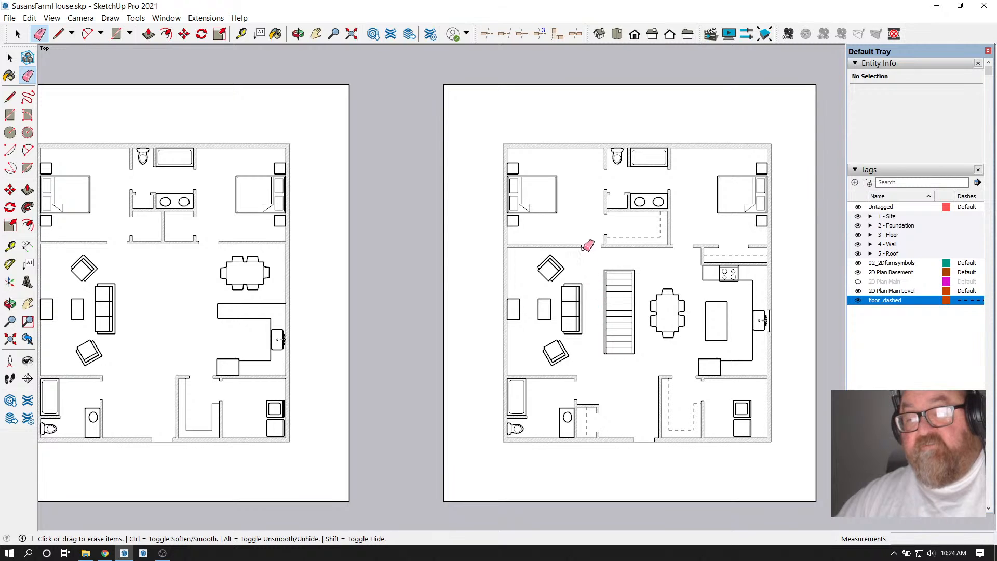
pyautogui.scroll(-3, 712, 385)
pyautogui.scroll(7, 180, 370)
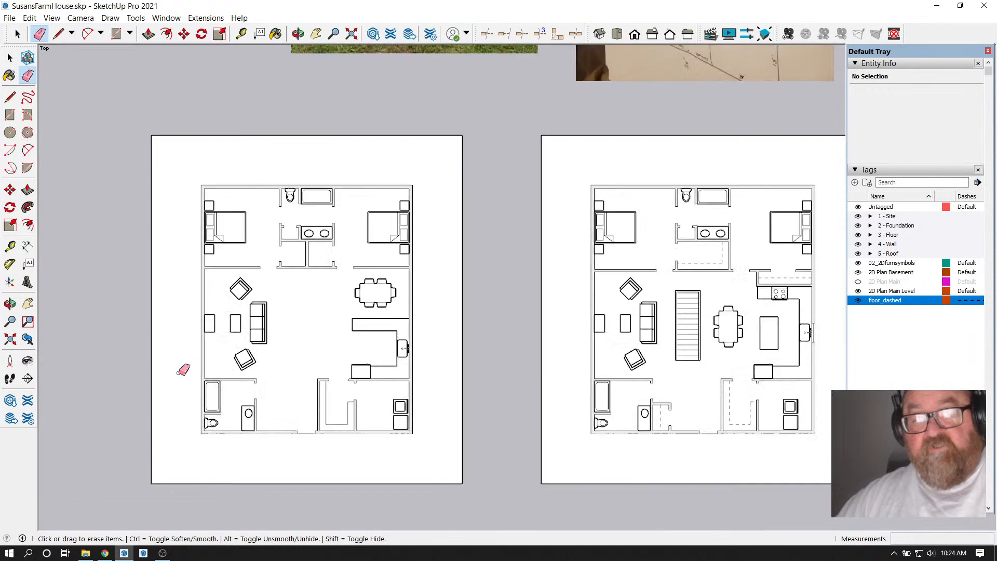
pyautogui.scroll(-2, 503, 297)
pyautogui.scroll(1, 392, 376)
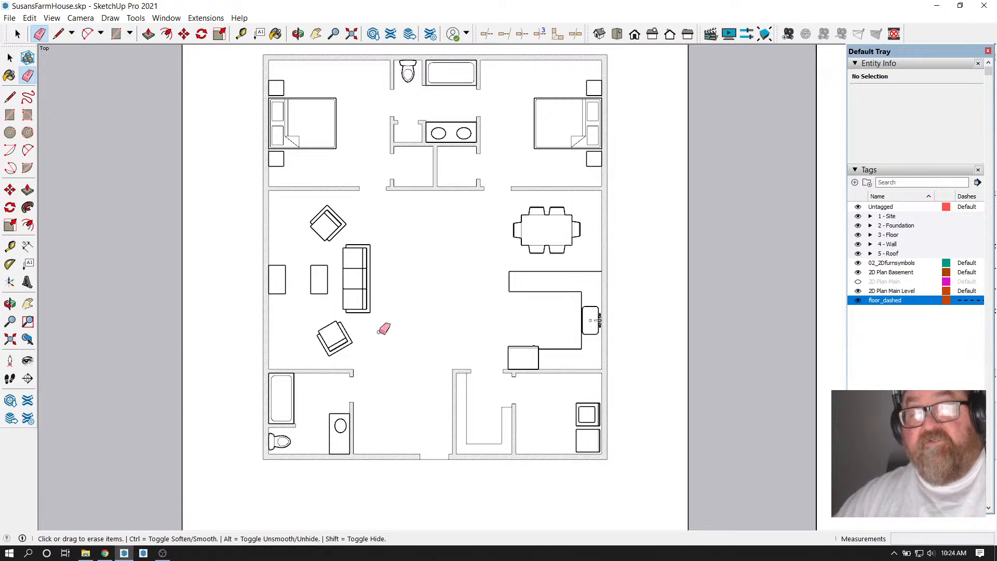
pyautogui.scroll(-4, 378, 277)
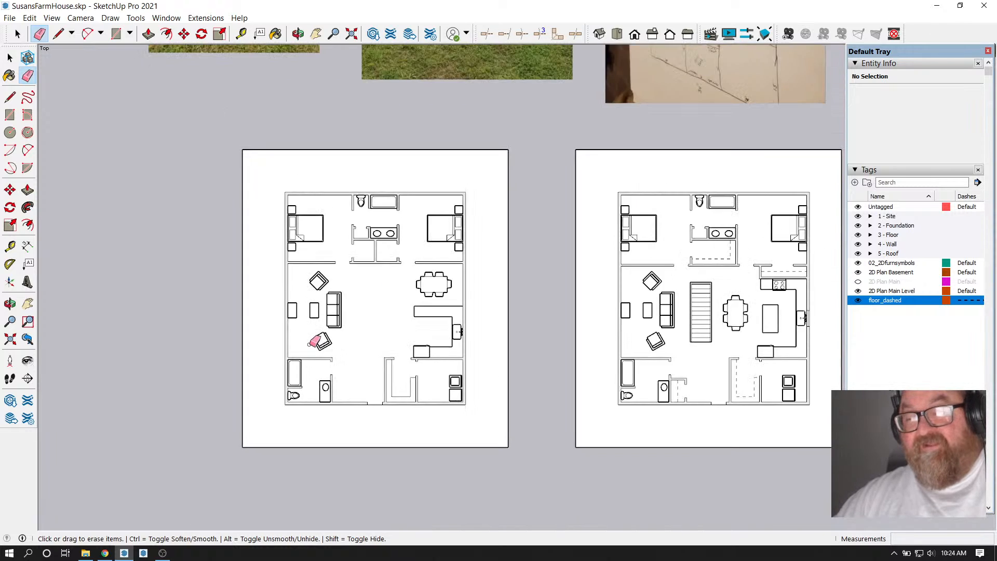
pyautogui.scroll(4, 644, 312)
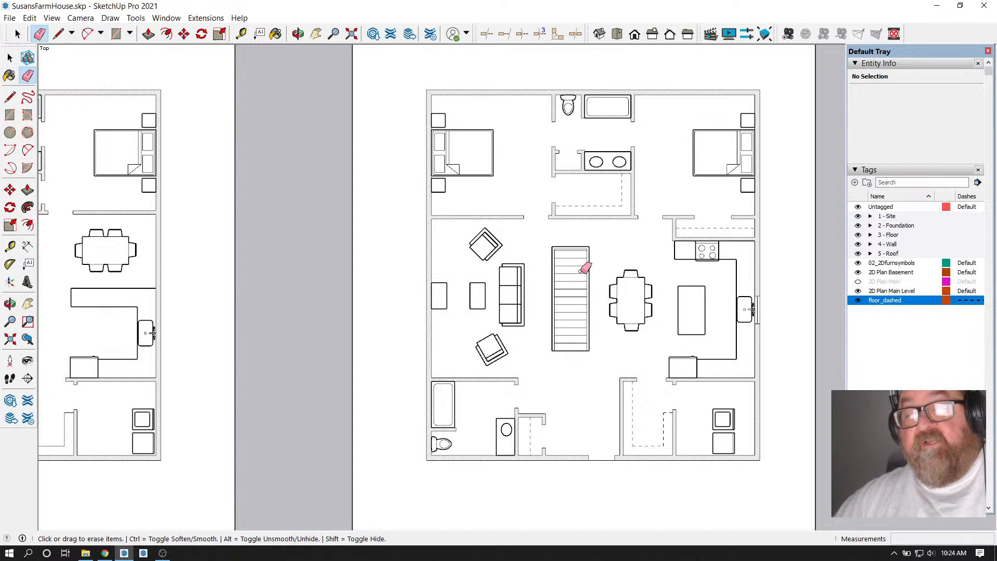
# Review the revised floor plan beside the original, examining the space around the staircase, dining table, kitchen and entry
pyautogui.scroll(-3, 606, 332)
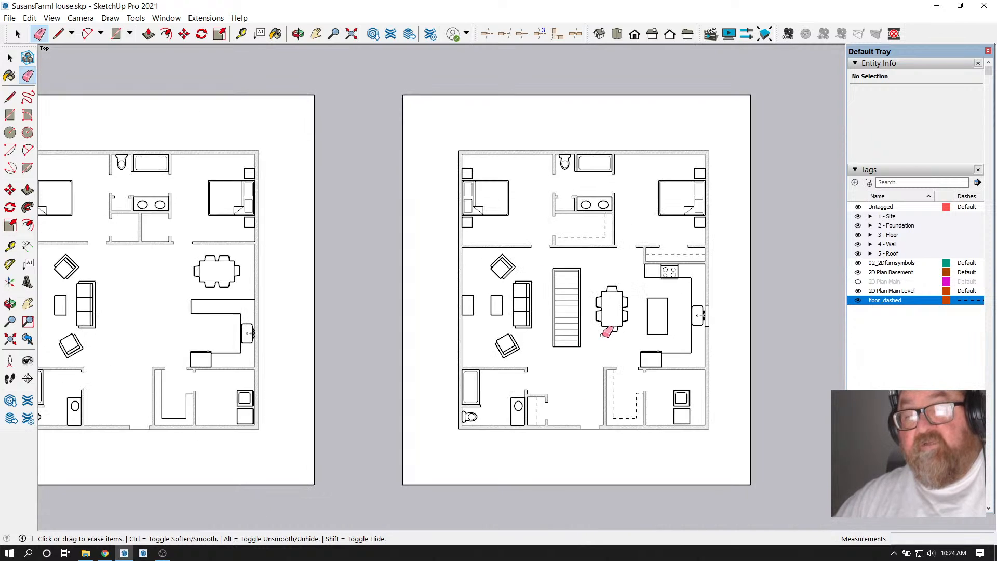
pyautogui.scroll(3, 606, 332)
pyautogui.scroll(-2, 618, 347)
pyautogui.scroll(-1, 800, 351)
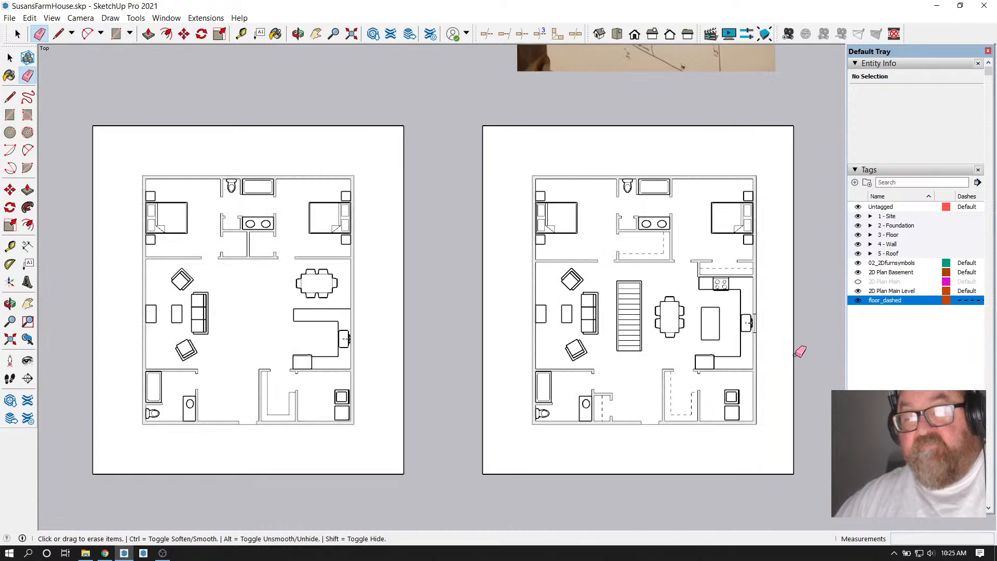
pyautogui.scroll(3, 706, 332)
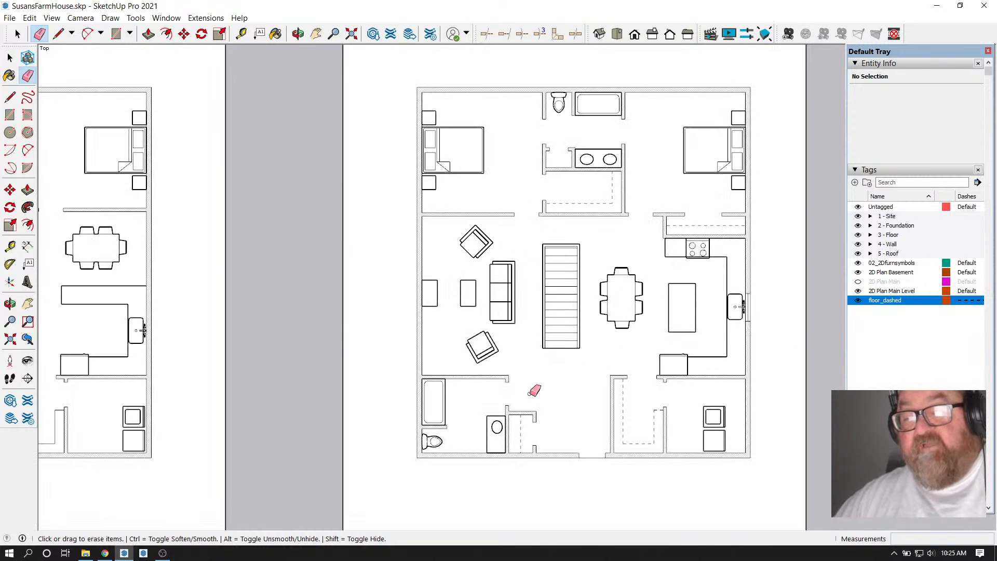
pyautogui.scroll(-1, 558, 441)
pyautogui.scroll(1, 636, 358)
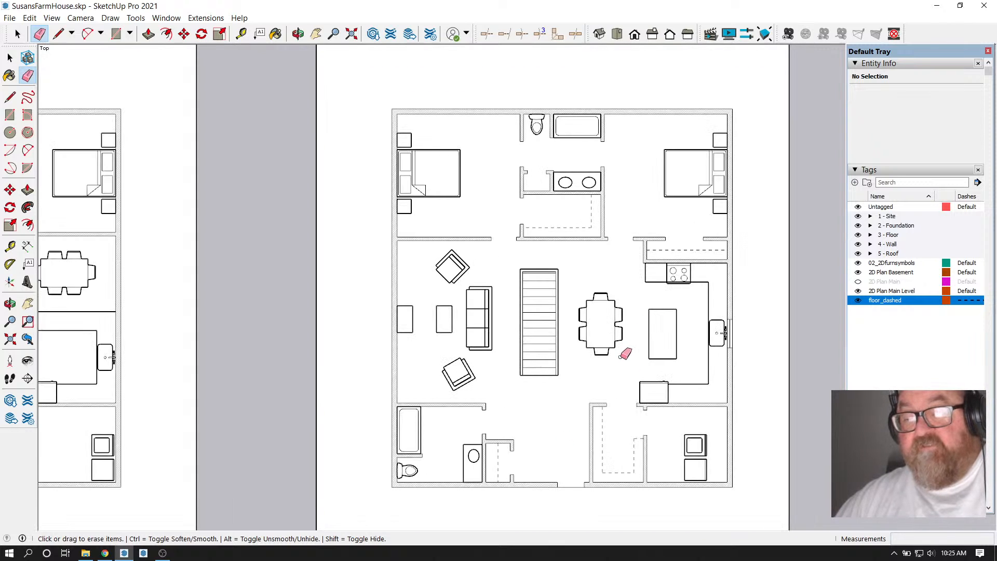
pyautogui.scroll(-1, 634, 328)
pyautogui.scroll(1, 689, 472)
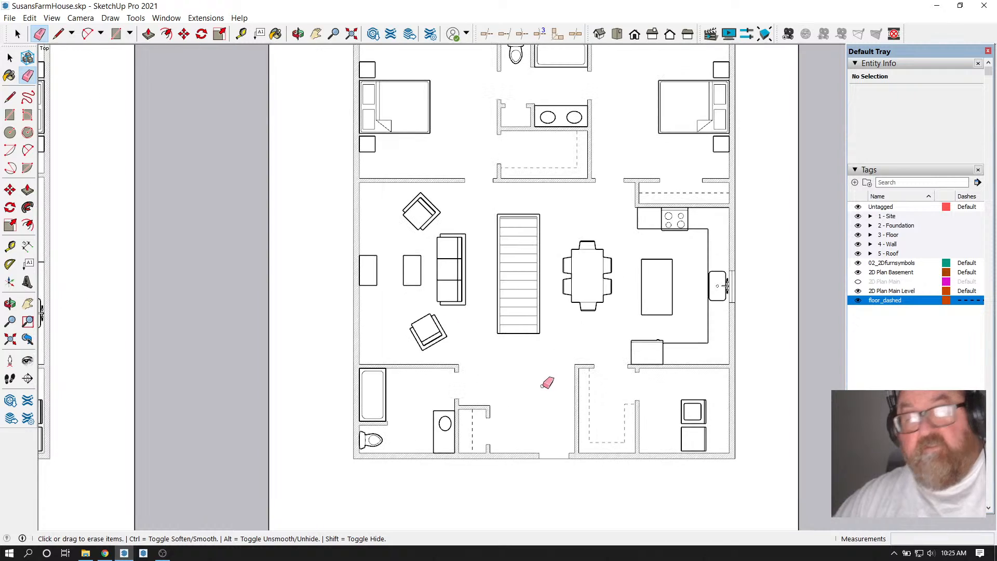
# Move the washer and dryer group right until it sits against the exterior wall of the laundry room
pyautogui.press('space')
pyautogui.scroll(-3, 619, 347)
pyautogui.scroll(3, 650, 361)
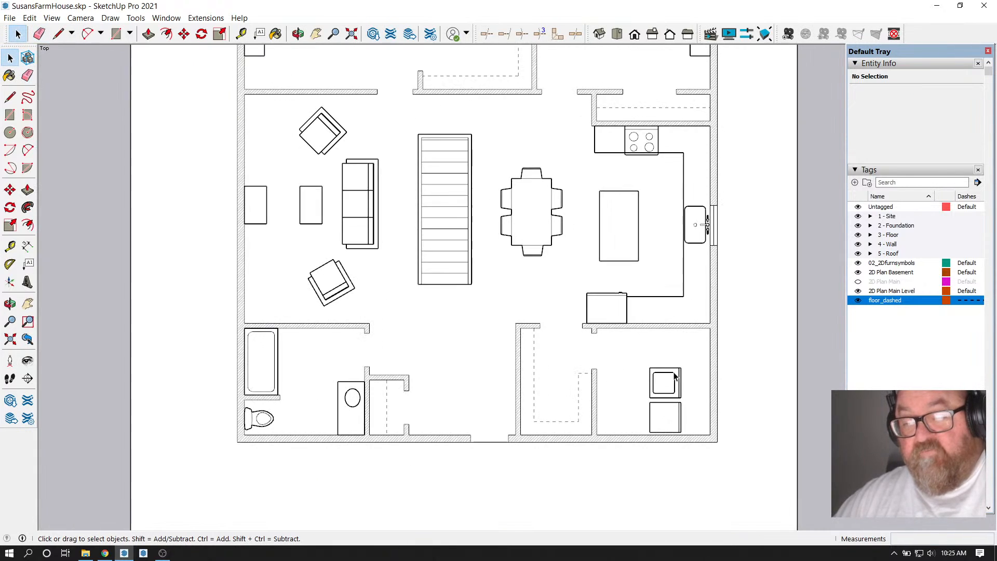
pyautogui.click(683, 383)
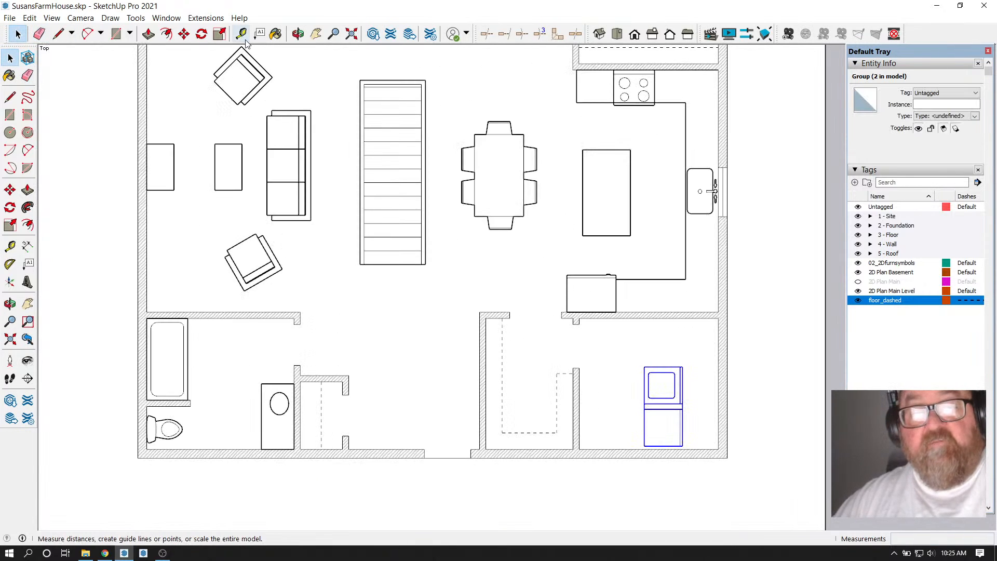
pyautogui.click(184, 34)
pyautogui.scroll(-1, 784, 343)
pyautogui.scroll(1, 698, 429)
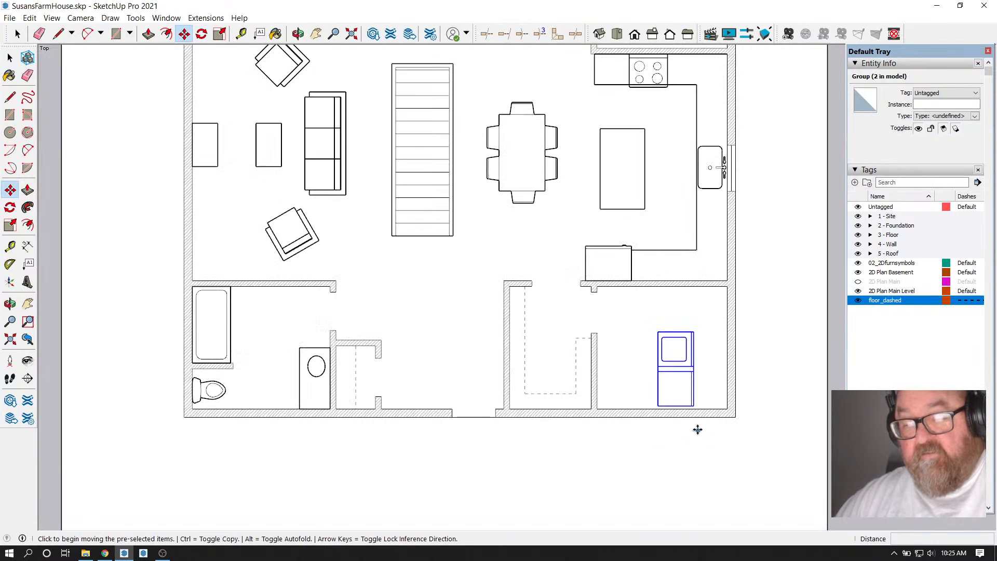
pyautogui.click(693, 384)
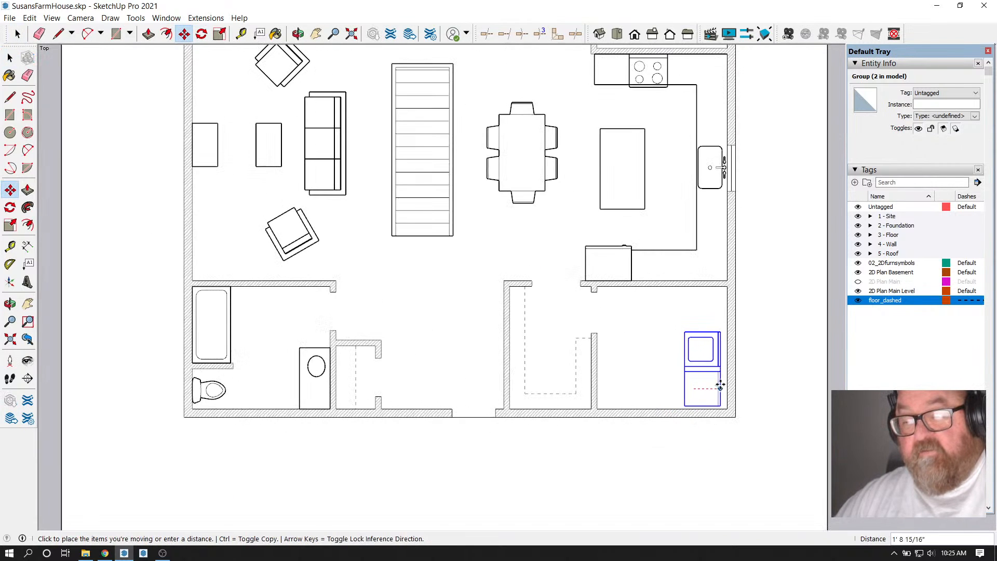
pyautogui.click(720, 384)
pyautogui.scroll(1, 555, 350)
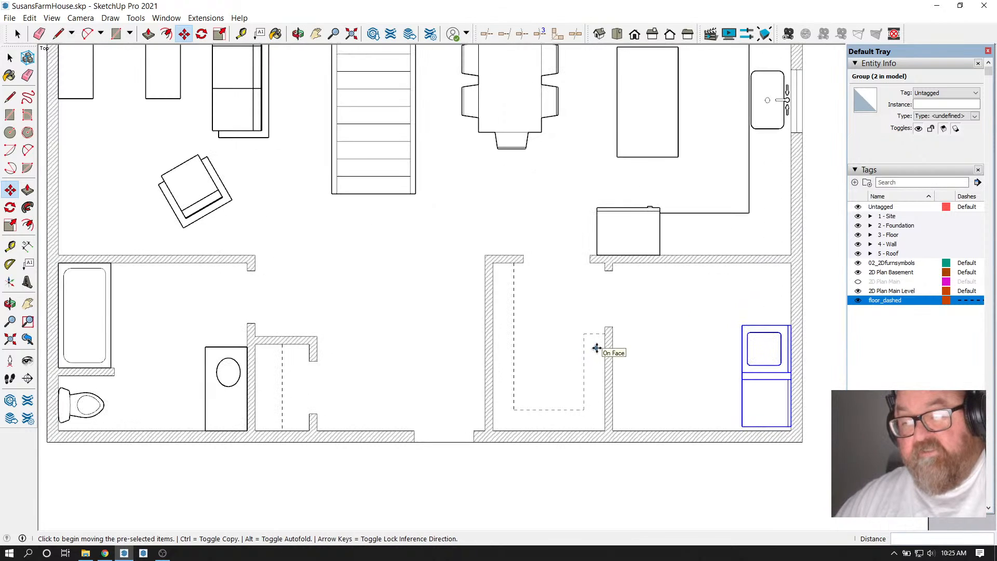
# Move the partition between the walk-in closet and laundry room, with its door stub and adjoining dashed shelf lines, 12" to the right
pyautogui.click(17, 34)
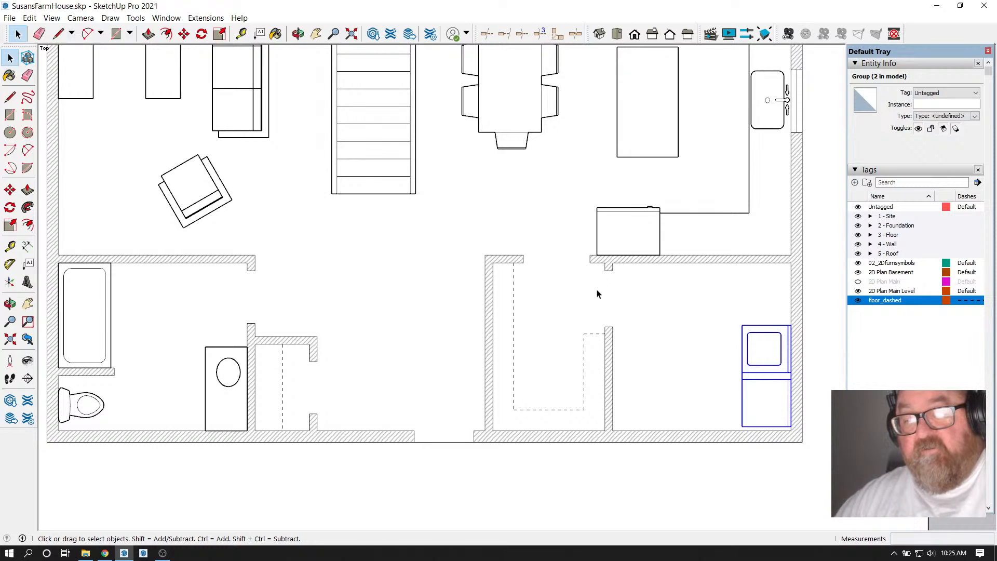
pyautogui.moveTo(570, 323); pyautogui.dragTo(640, 461)
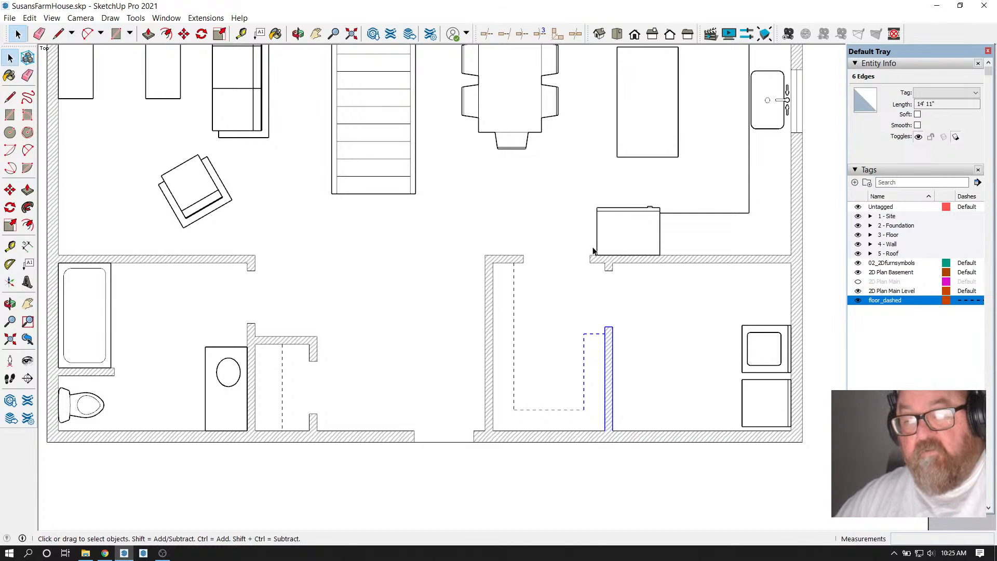
pyautogui.keyDown('shift'); pyautogui.moveTo(611, 283); pyautogui.dragTo(611, 284); pyautogui.keyUp('shift')
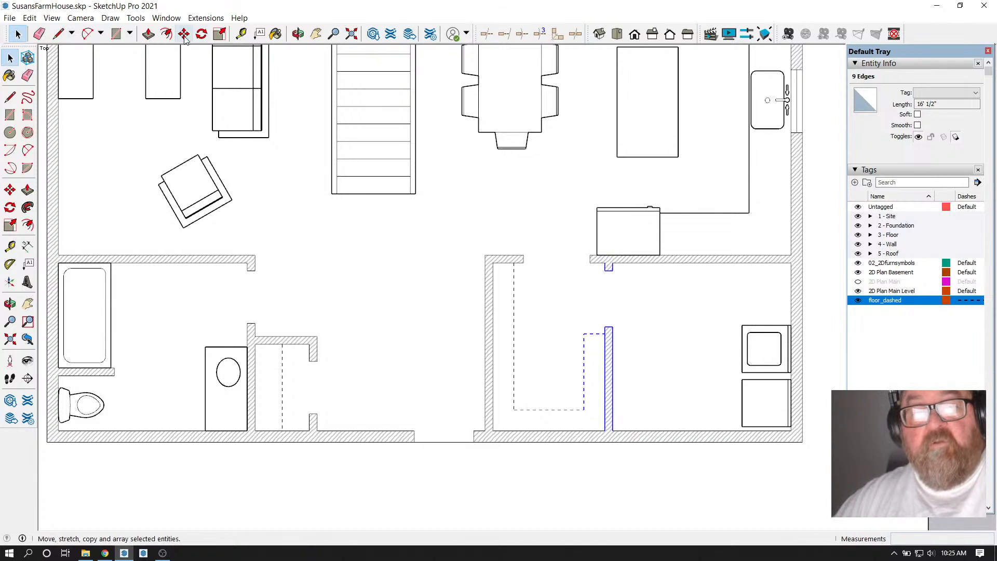
pyautogui.press('m')
pyautogui.click(548, 301)
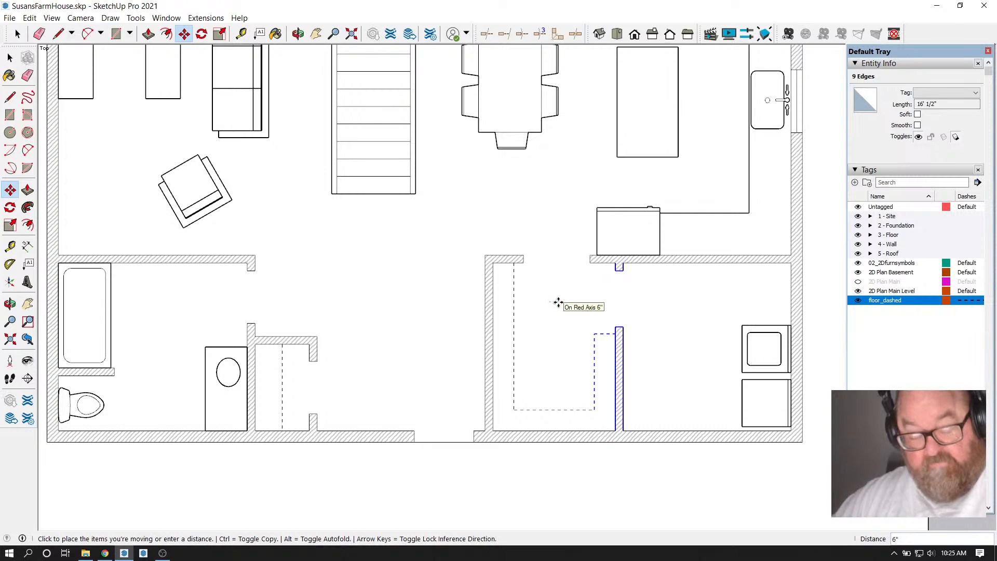
pyautogui.write('12')
pyautogui.press('Return')
# Create a vertical guide 18' from the outer face of the left exterior wall to mark the house's centerline
pyautogui.scroll(-4, 587, 320)
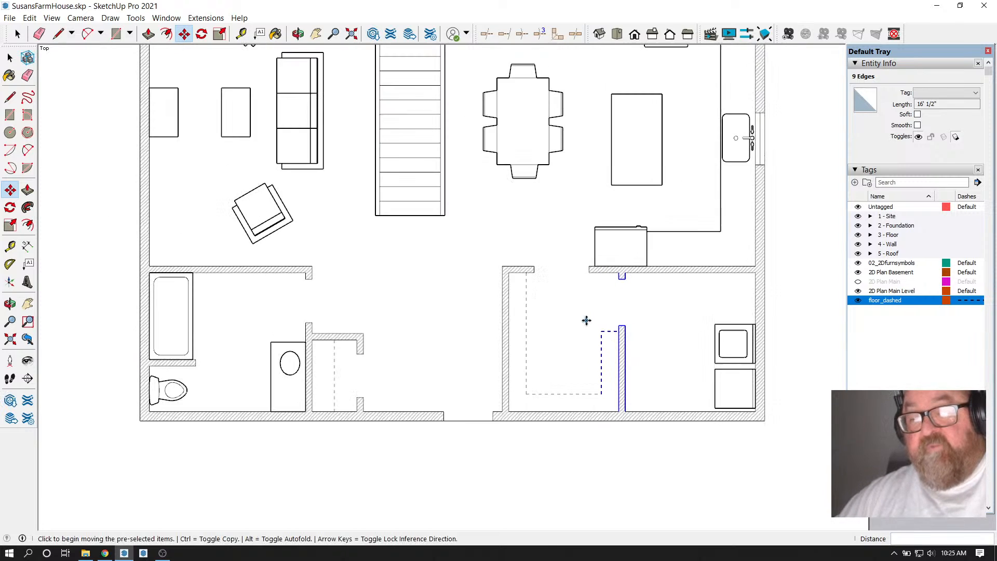
pyautogui.scroll(-3, 644, 443)
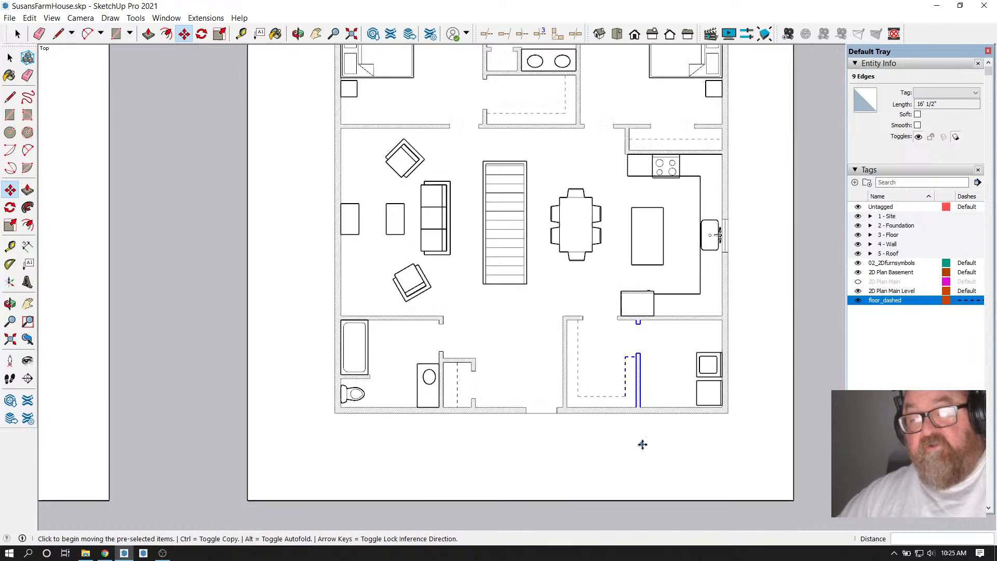
pyautogui.scroll(1, 579, 359)
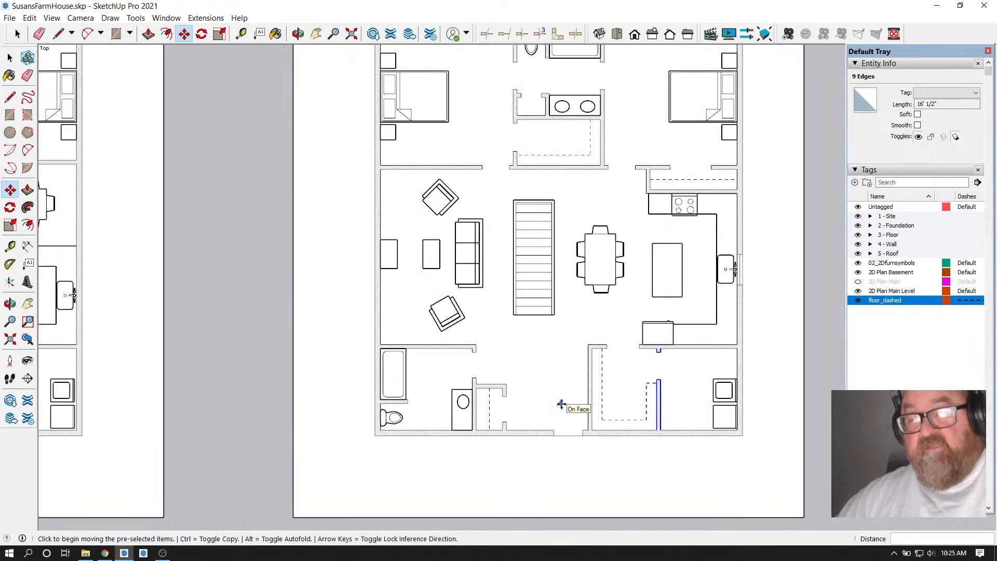
pyautogui.scroll(3, 567, 459)
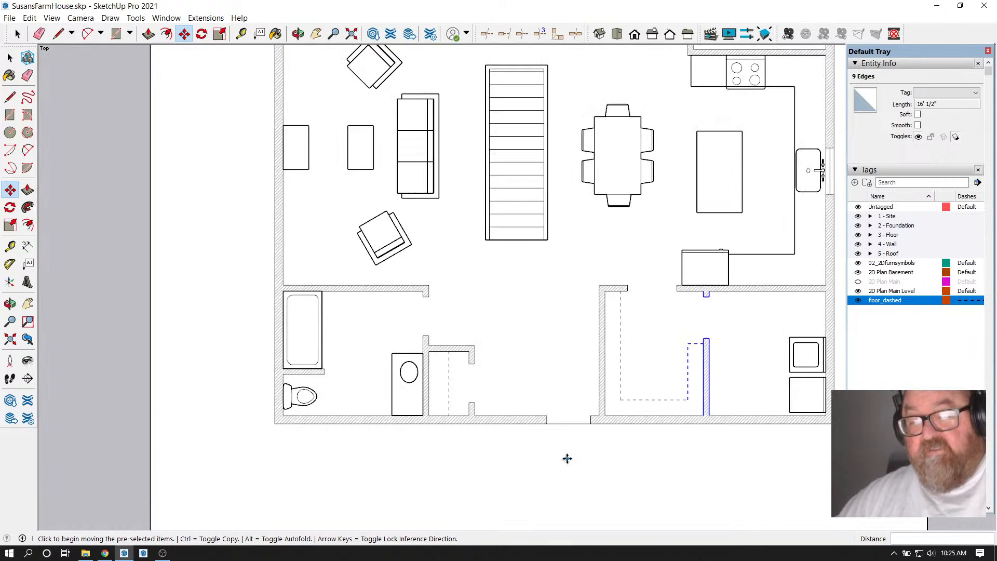
pyautogui.scroll(-2, 456, 381)
pyautogui.click(241, 33)
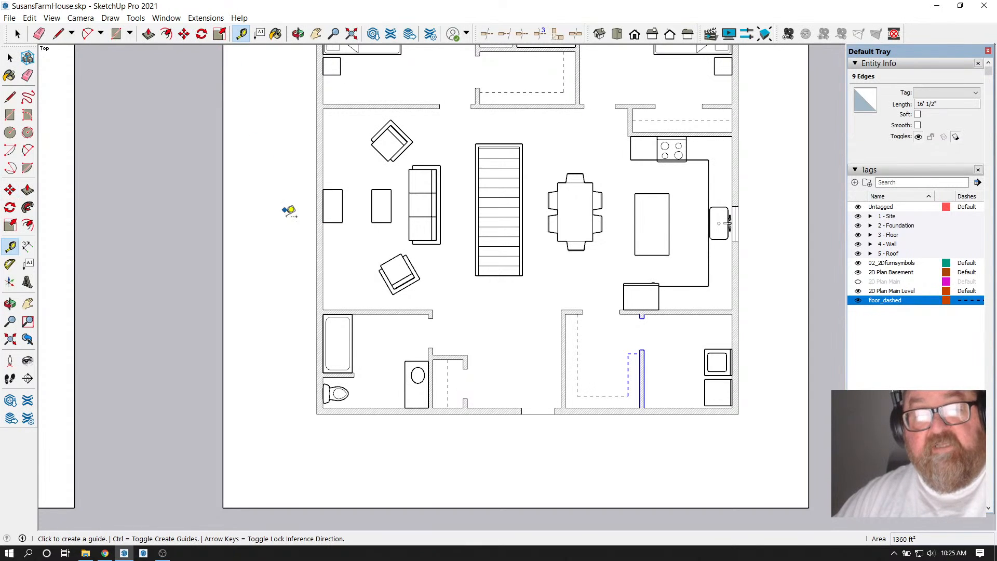
pyautogui.click(322, 251)
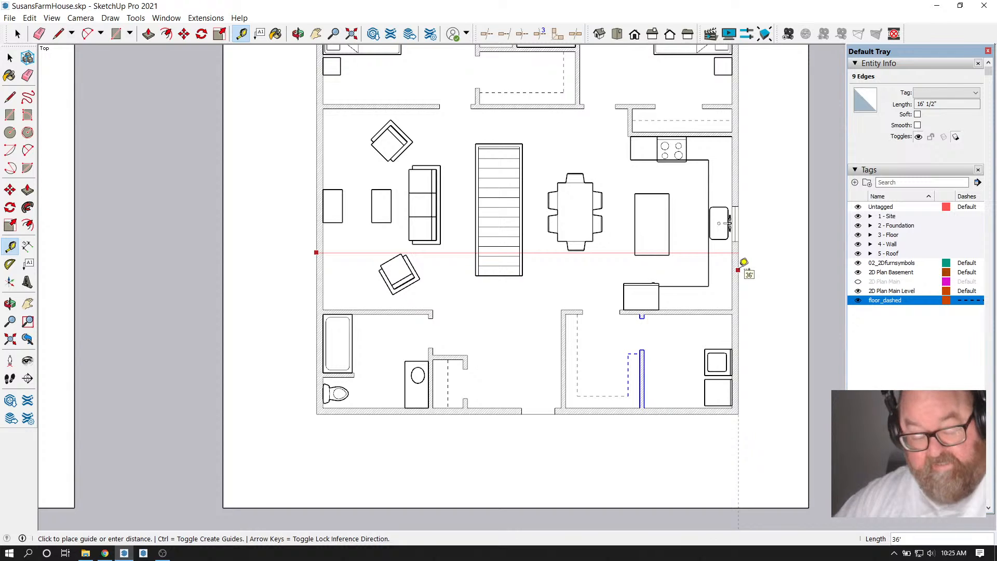
pyautogui.write('18')
pyautogui.press('Return')
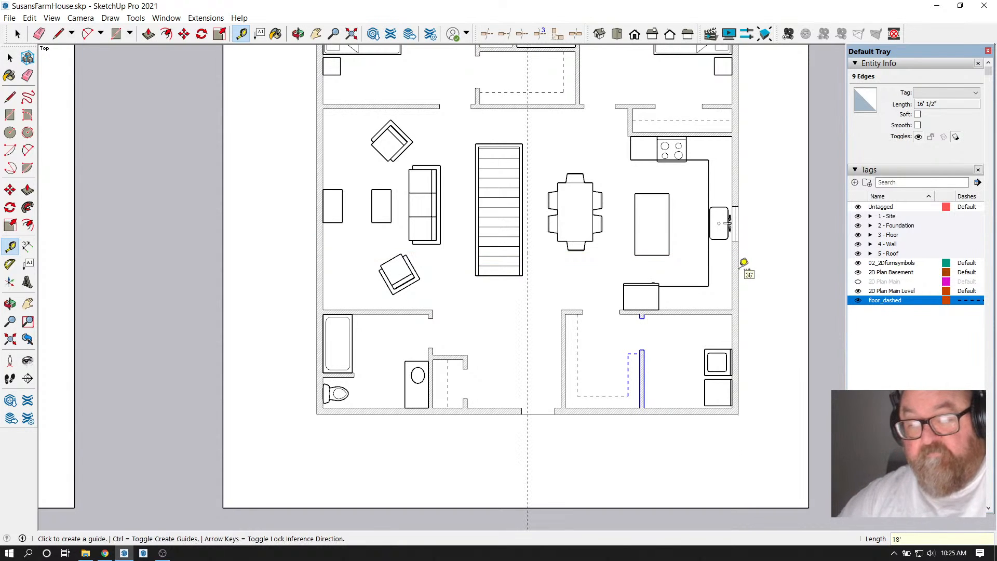
# Create two vertical guides offset 18" to either side of the centerline guide at the front entry
pyautogui.scroll(4, 498, 403)
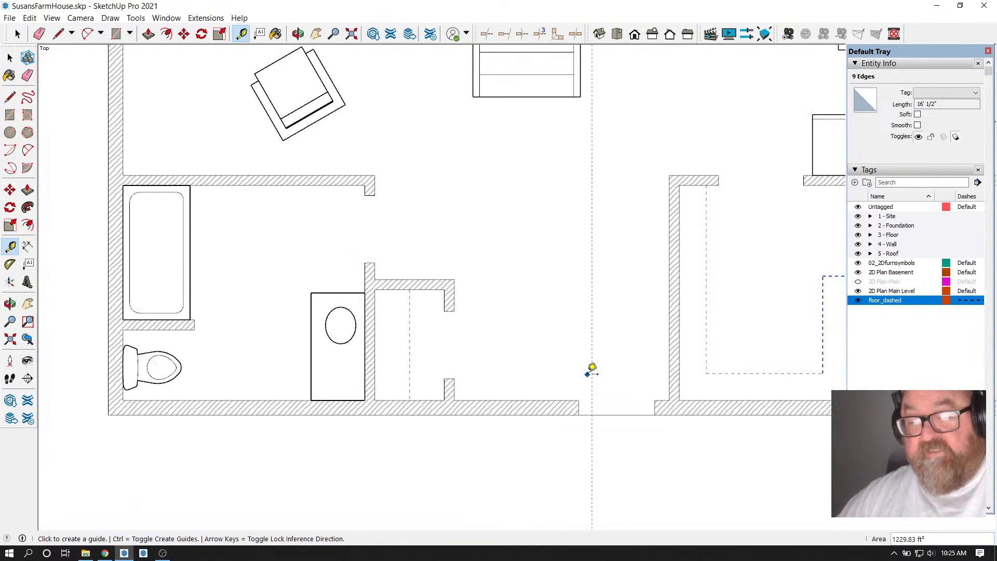
pyautogui.click(592, 372)
pyautogui.write('18')
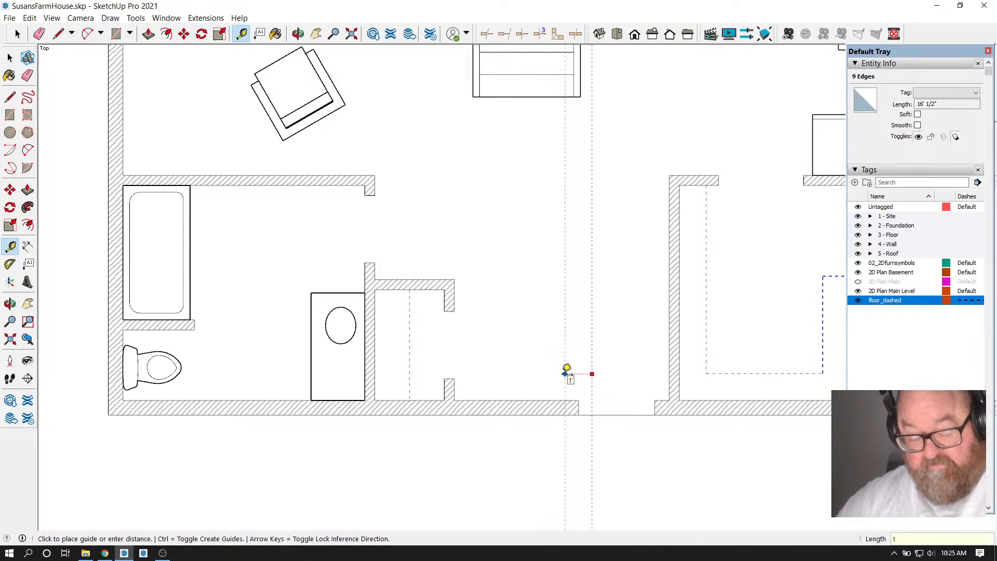
pyautogui.press('Return')
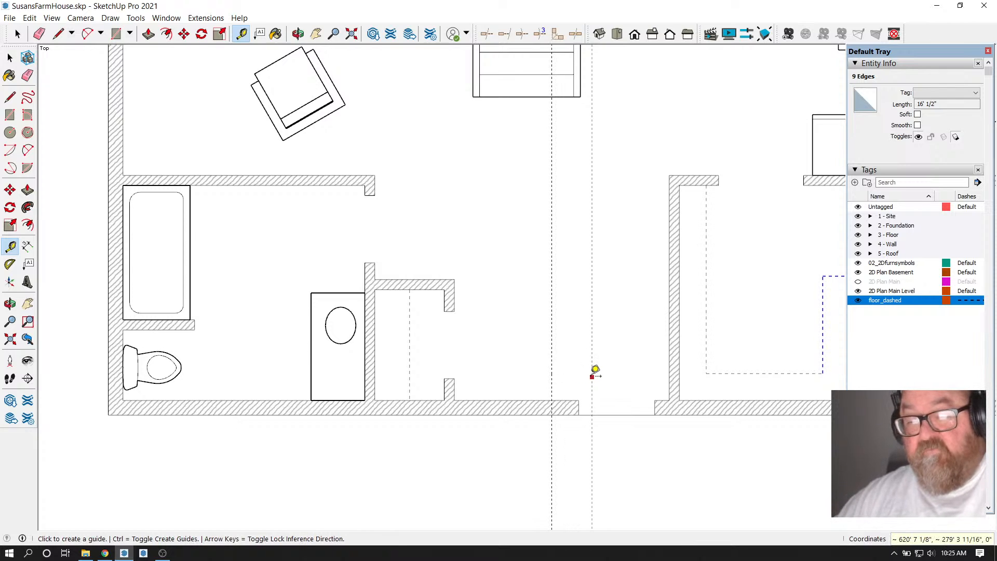
pyautogui.click(592, 377)
pyautogui.write('18')
pyautogui.press('Return')
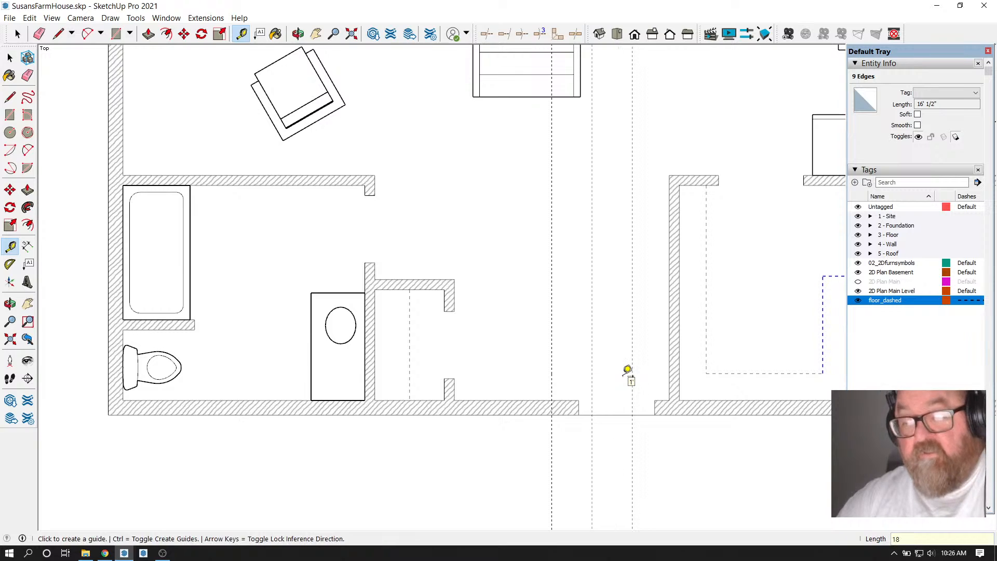
# Select the front door opening's three edges and move them left so the right jamb sits on the right guide
pyautogui.click(17, 34)
pyautogui.click(17, 33)
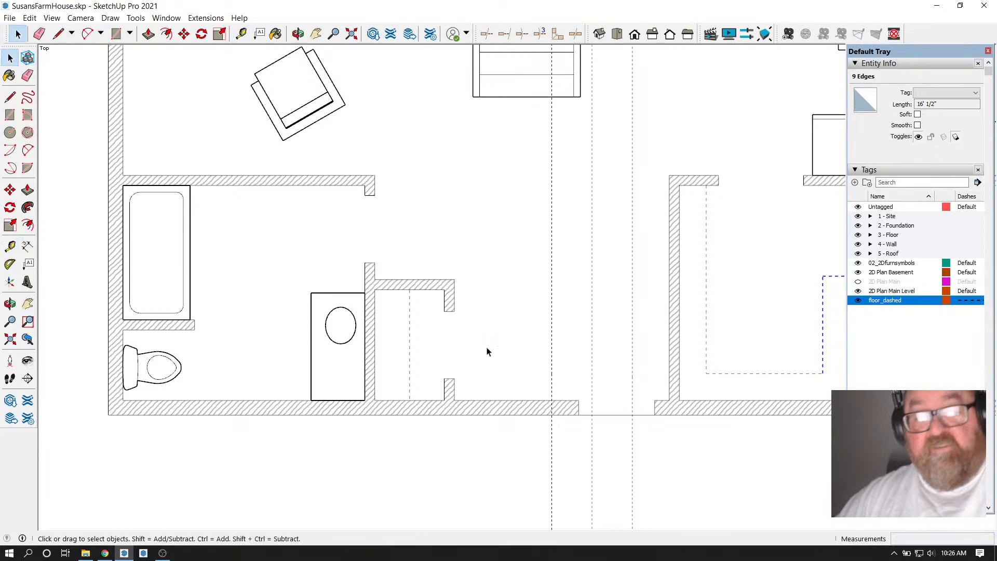
pyautogui.moveTo(526, 379); pyautogui.dragTo(660, 443)
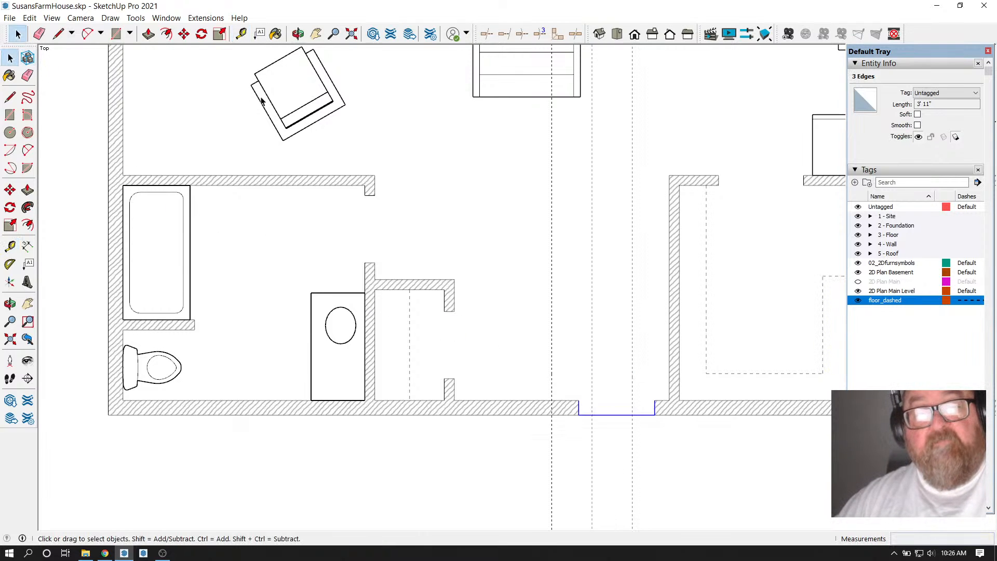
pyautogui.click(184, 34)
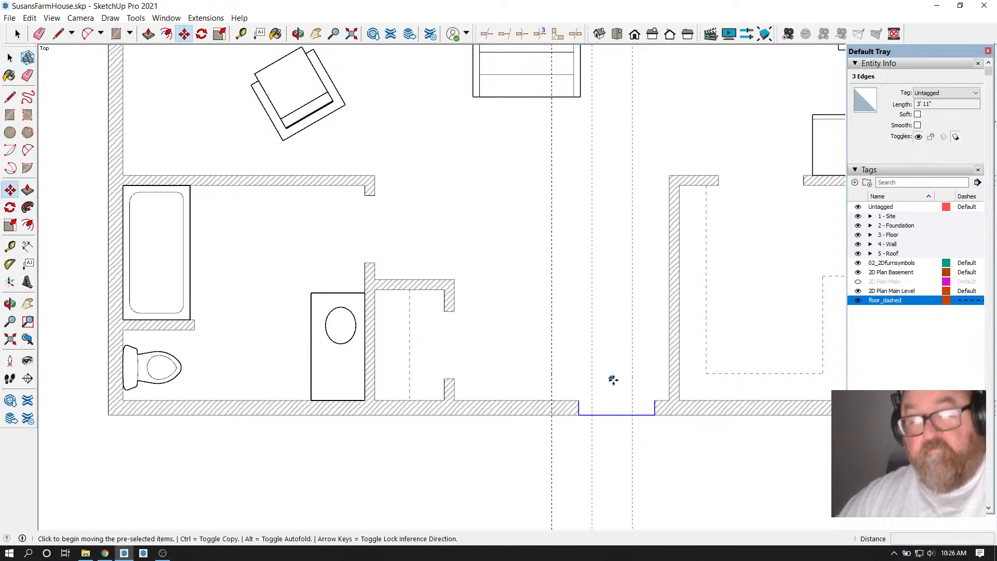
pyautogui.click(652, 410)
pyautogui.click(632, 414)
pyautogui.scroll(-1, 677, 436)
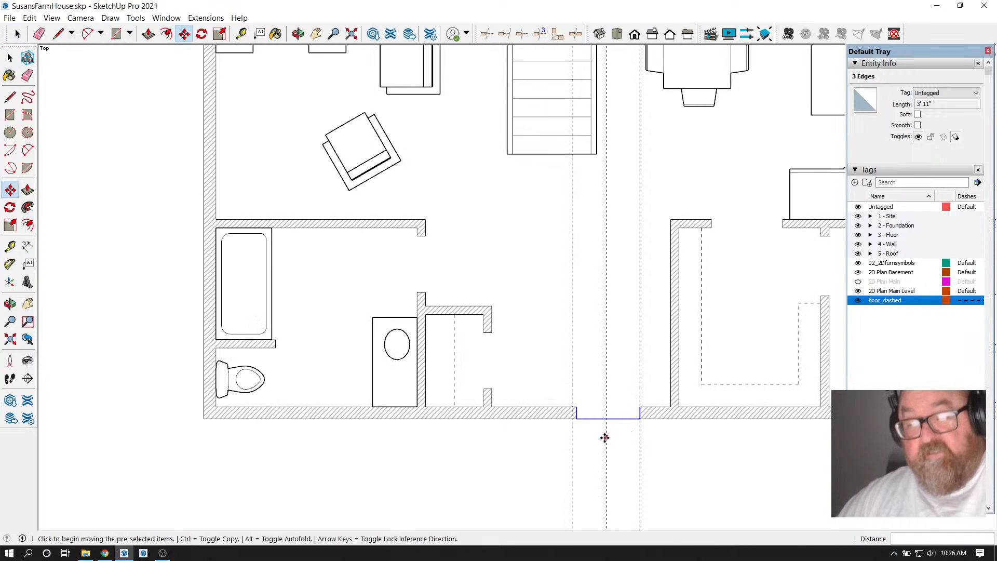
# Measure the distance between the two outer guides at the front door opening
pyautogui.scroll(1, 605, 437)
pyautogui.click(241, 34)
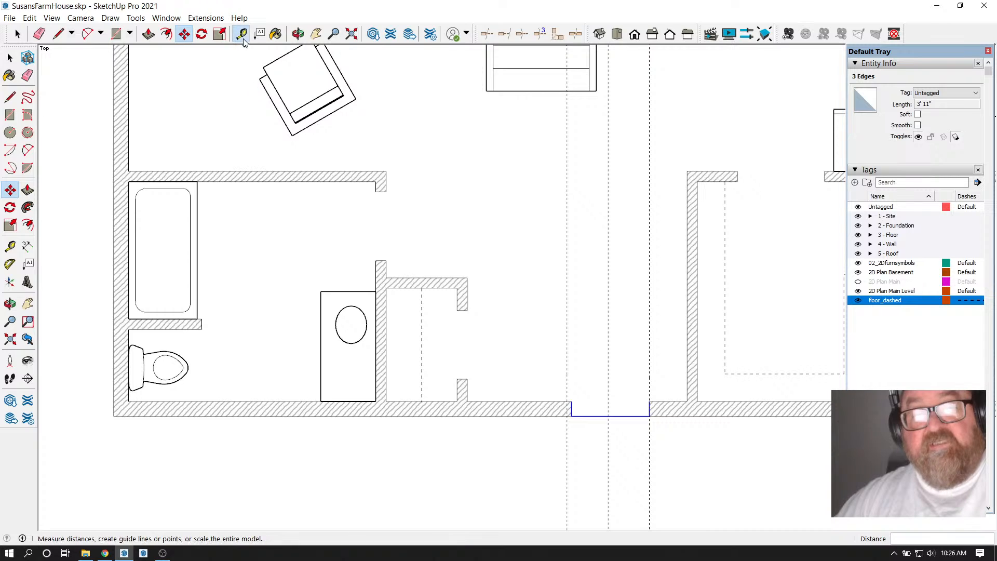
pyautogui.scroll(1, 710, 421)
pyautogui.click(636, 379)
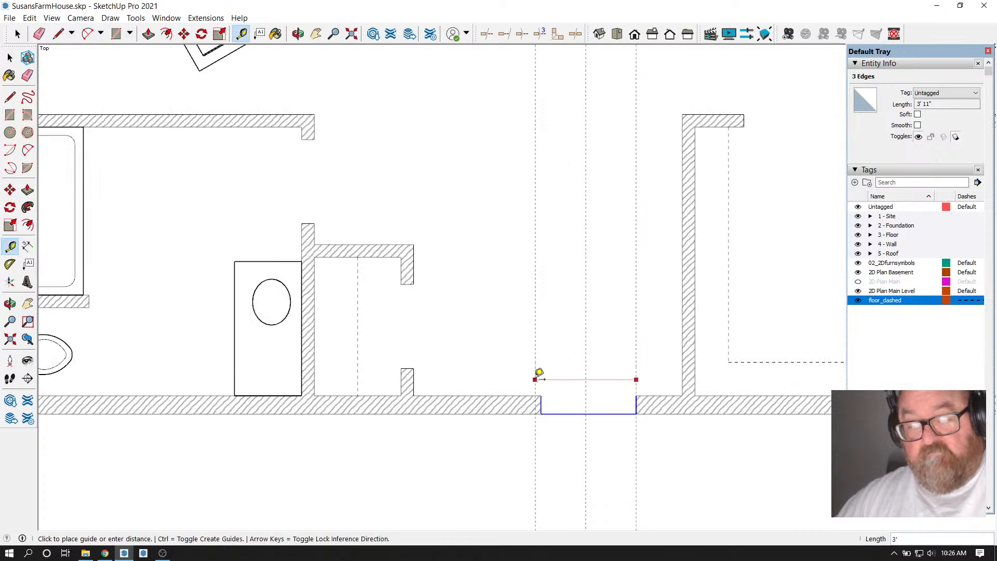
pyautogui.click(535, 379)
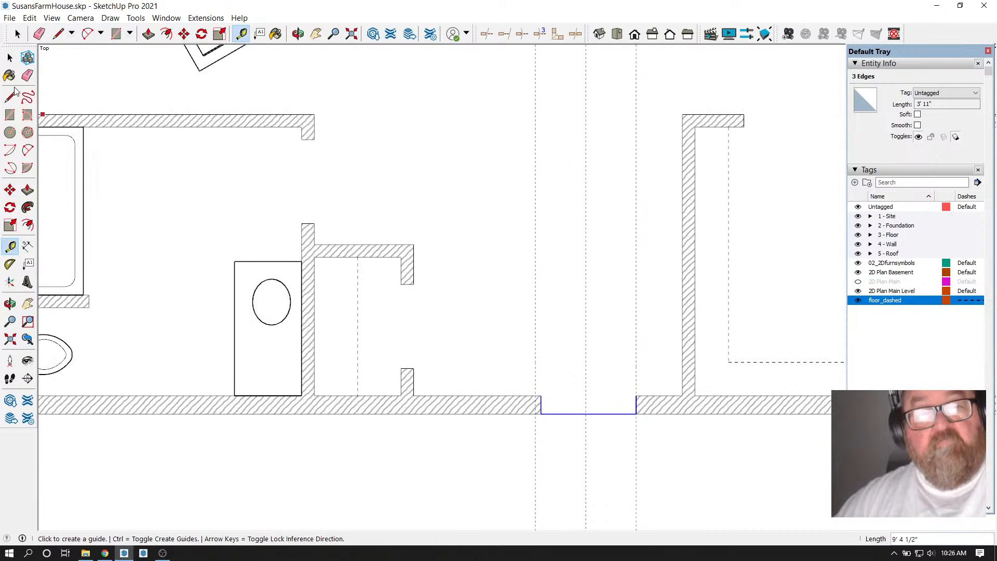
# Move the left jamb edge of the front door opening left onto the left guide
pyautogui.press('space')
pyautogui.moveTo(537, 410); pyautogui.dragTo(543, 413)
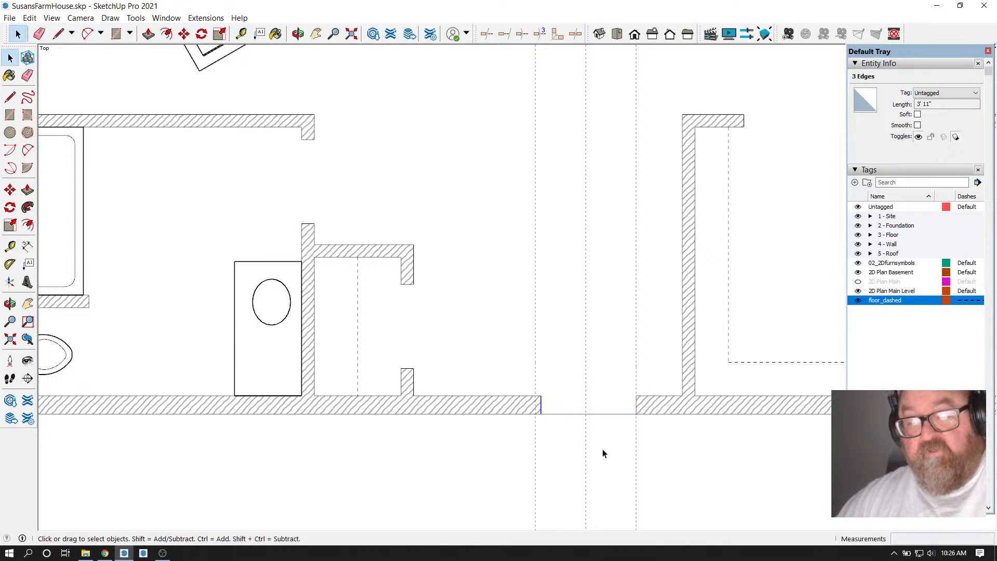
pyautogui.click(183, 34)
pyautogui.scroll(1, 534, 324)
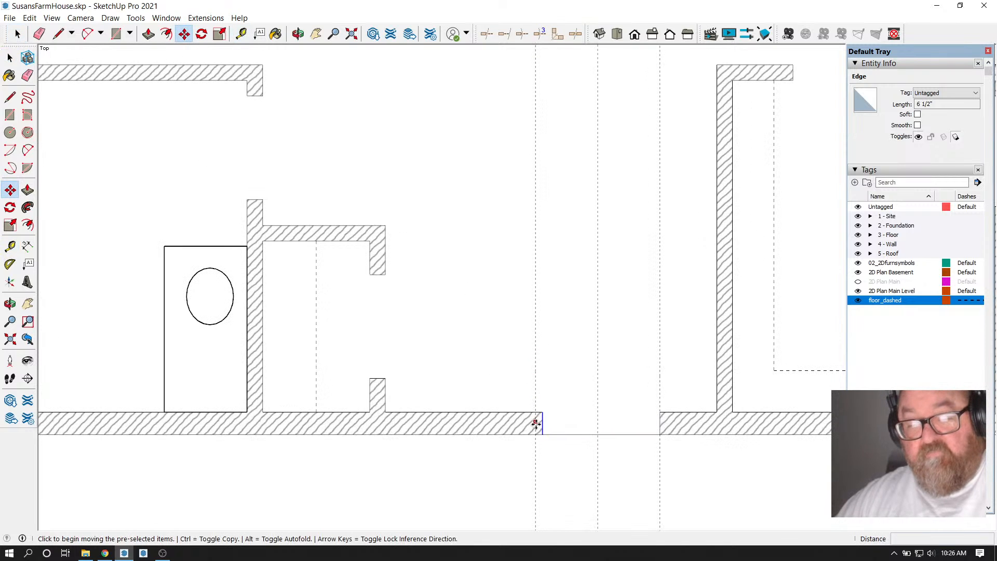
pyautogui.click(541, 434)
pyautogui.click(535, 433)
pyautogui.scroll(-5, 582, 448)
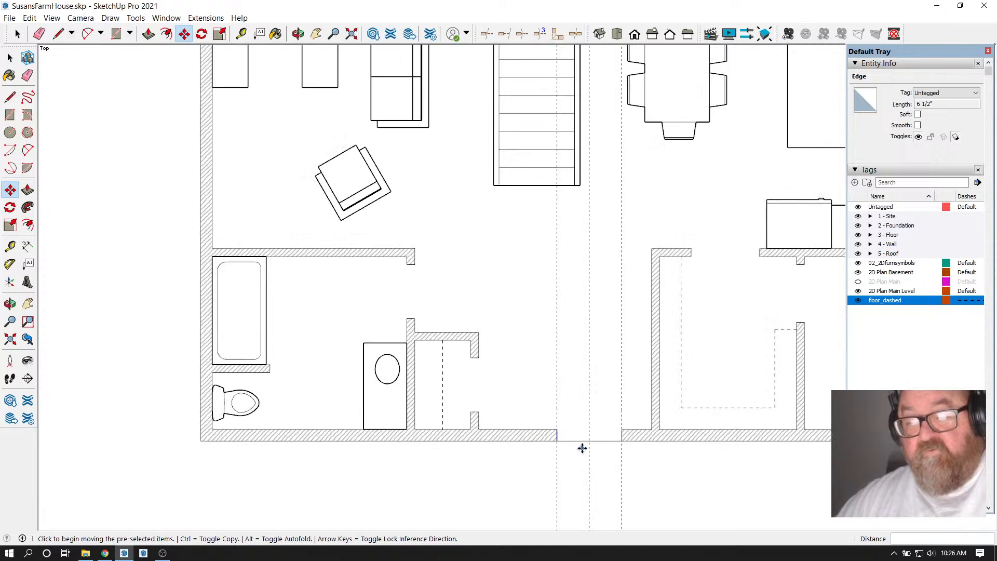
# Erase the three vertical guides at the front door opening of the revised plan
pyautogui.click(39, 34)
pyautogui.scroll(-1, 570, 418)
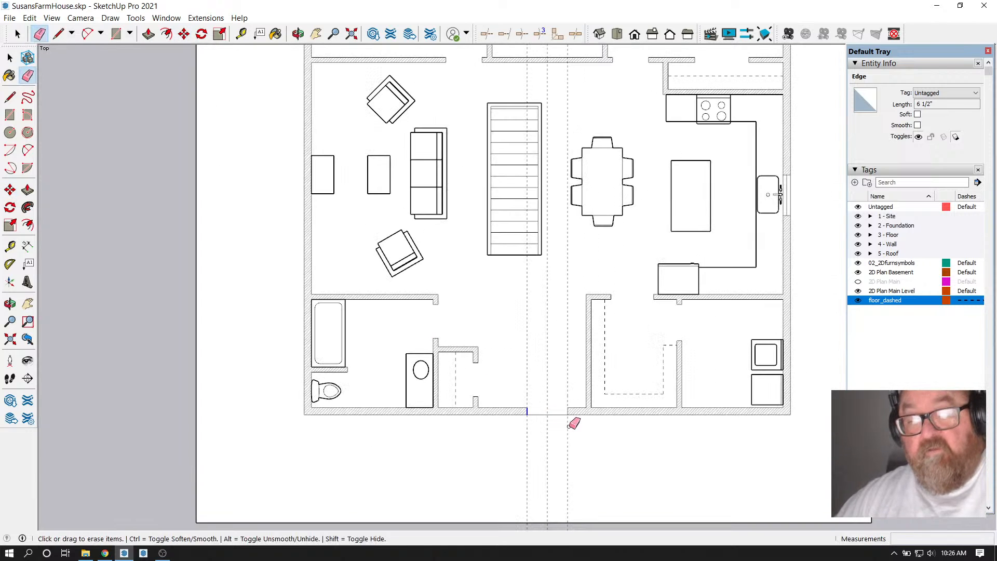
pyautogui.scroll(-3, 541, 454)
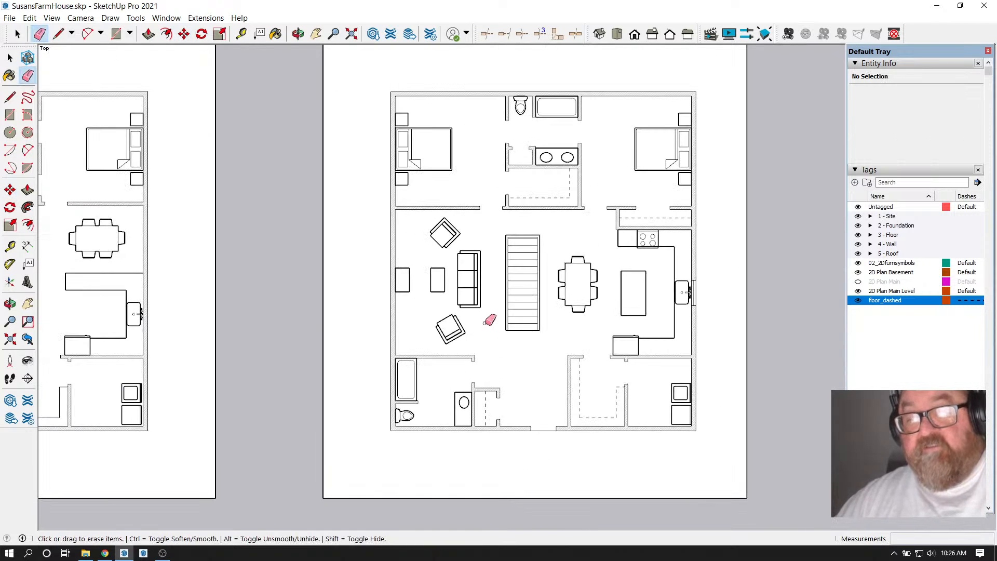
pyautogui.scroll(-2, 490, 291)
pyautogui.scroll(1, 494, 275)
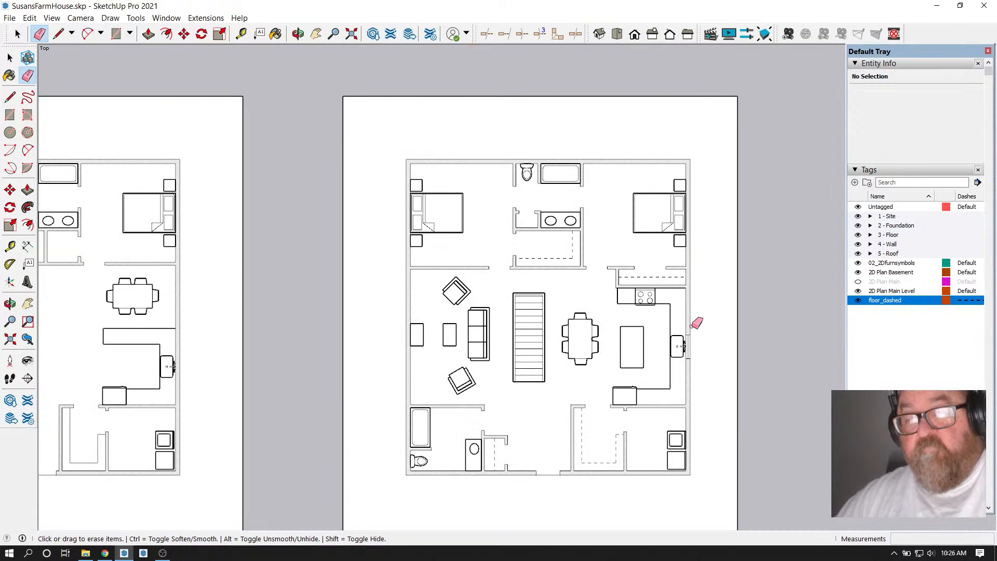
pyautogui.scroll(-3, 698, 325)
pyautogui.scroll(2, 494, 345)
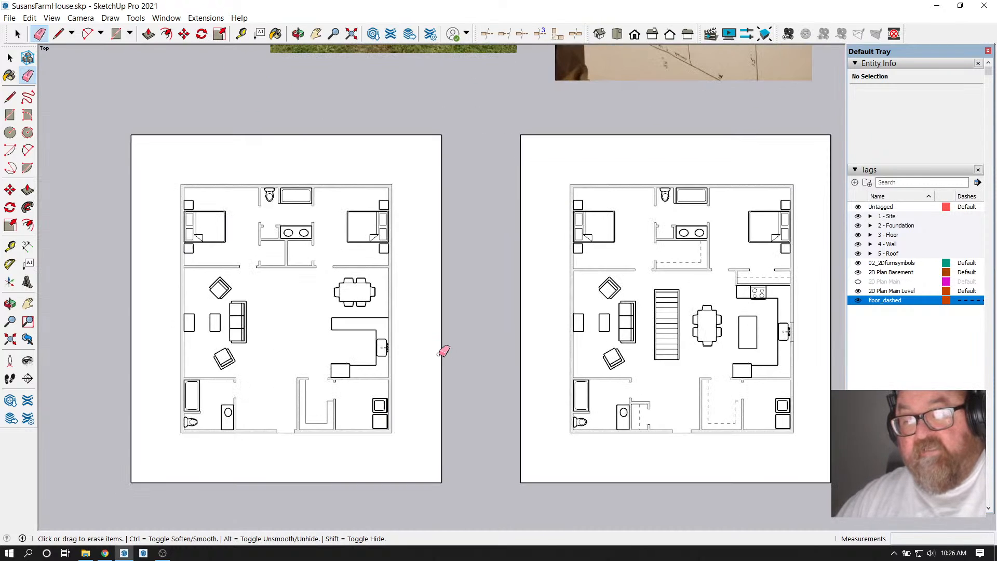
pyautogui.scroll(1, 694, 387)
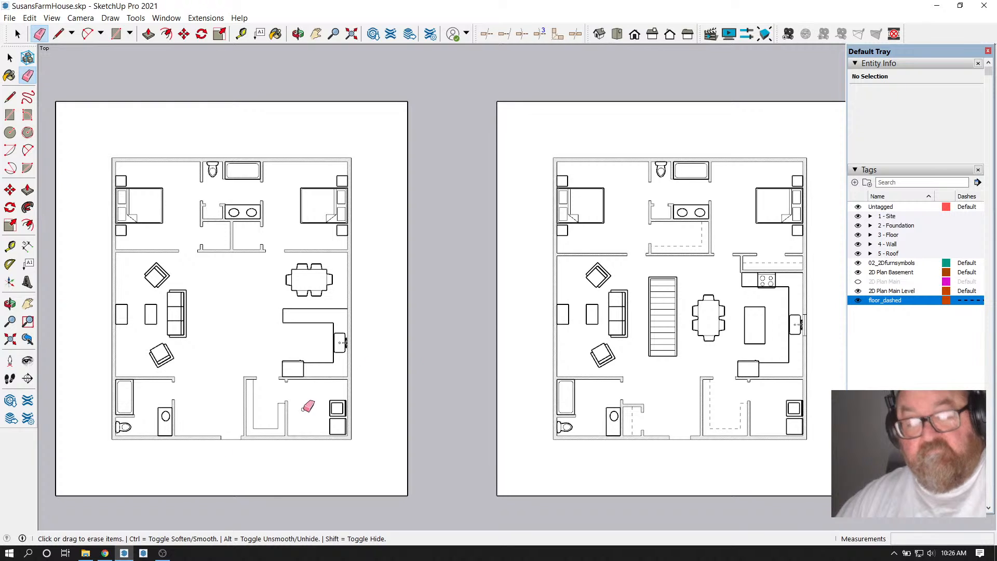
# Switch to the browser to check the live stream chat, and return to SketchUp
pyautogui.click(107, 553)
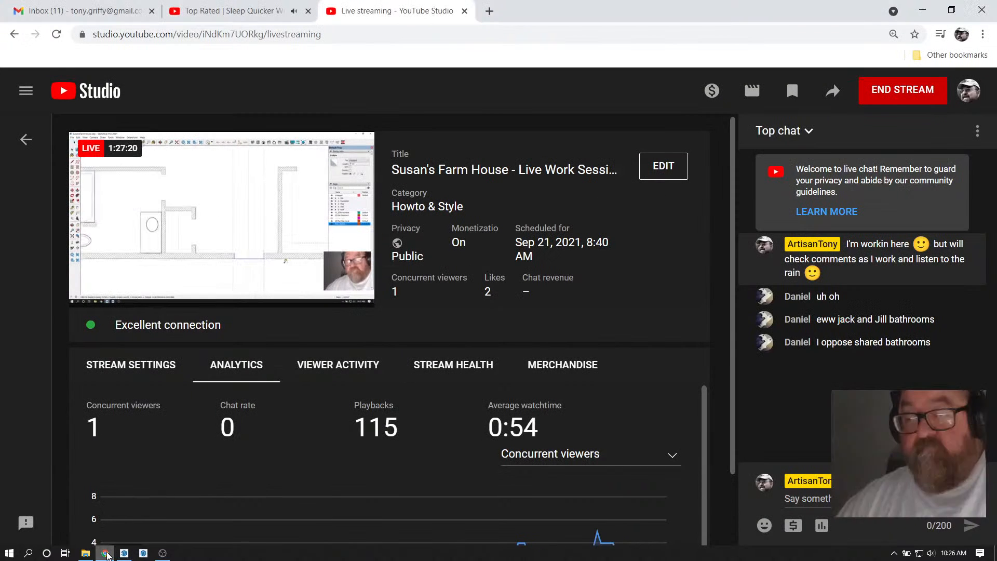
pyautogui.click(123, 553)
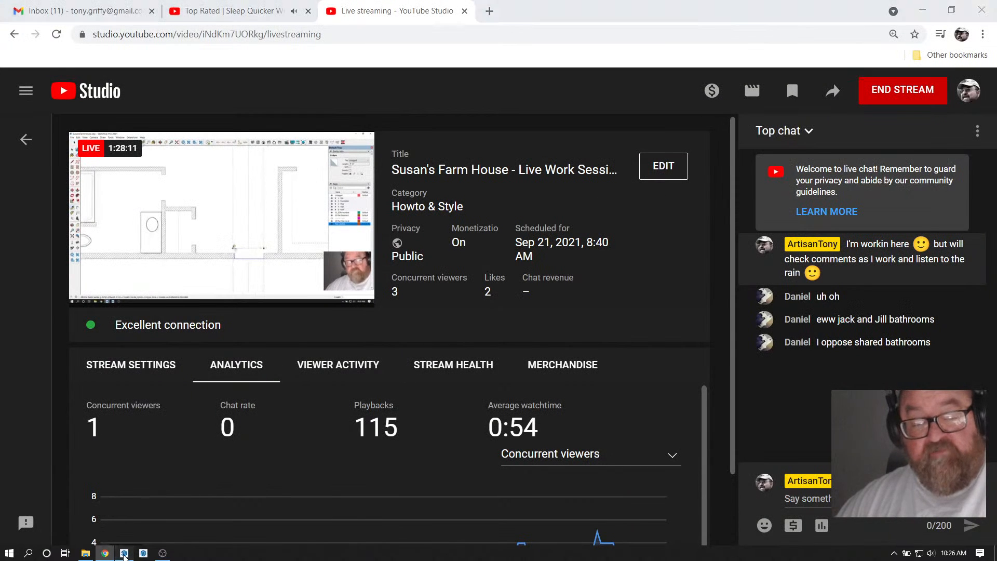
# Examine the hand-drawn floor plan sketch and compare the original 2D plan with the revised one
pyautogui.scroll(-3, 408, 374)
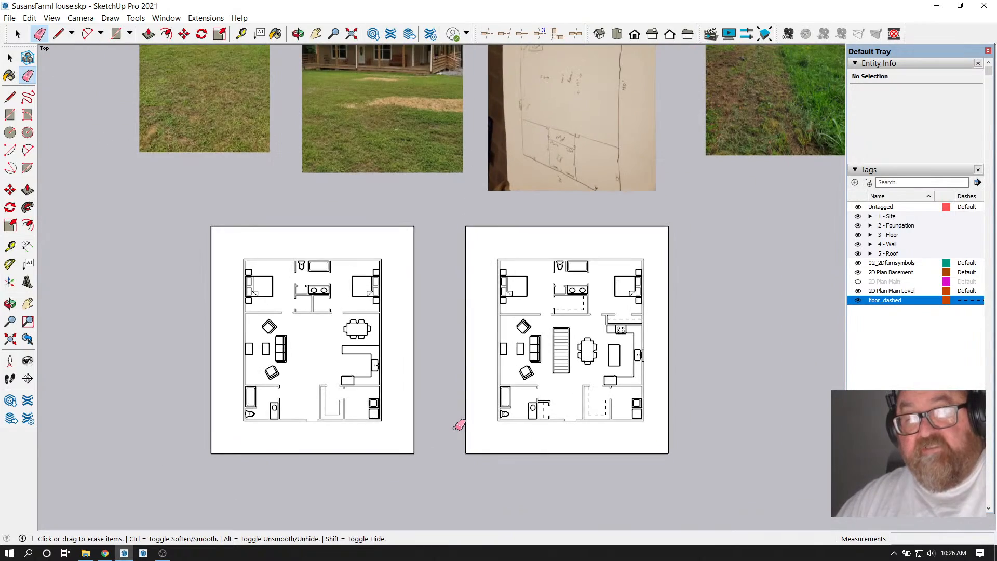
pyautogui.scroll(1, 514, 165)
pyautogui.scroll(3, 514, 166)
pyautogui.scroll(-2, 540, 151)
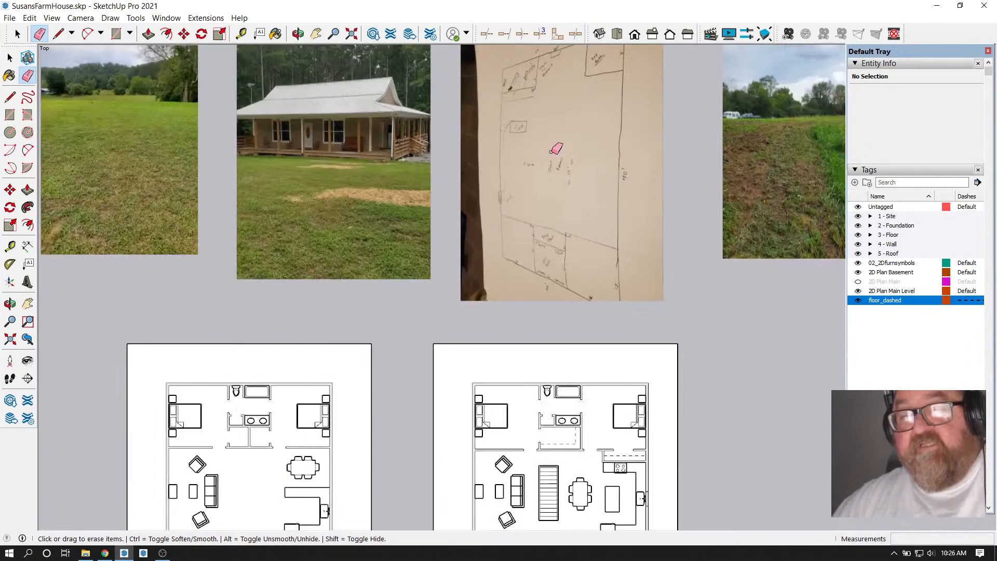
pyautogui.scroll(3, 583, 56)
pyautogui.scroll(2, 582, 56)
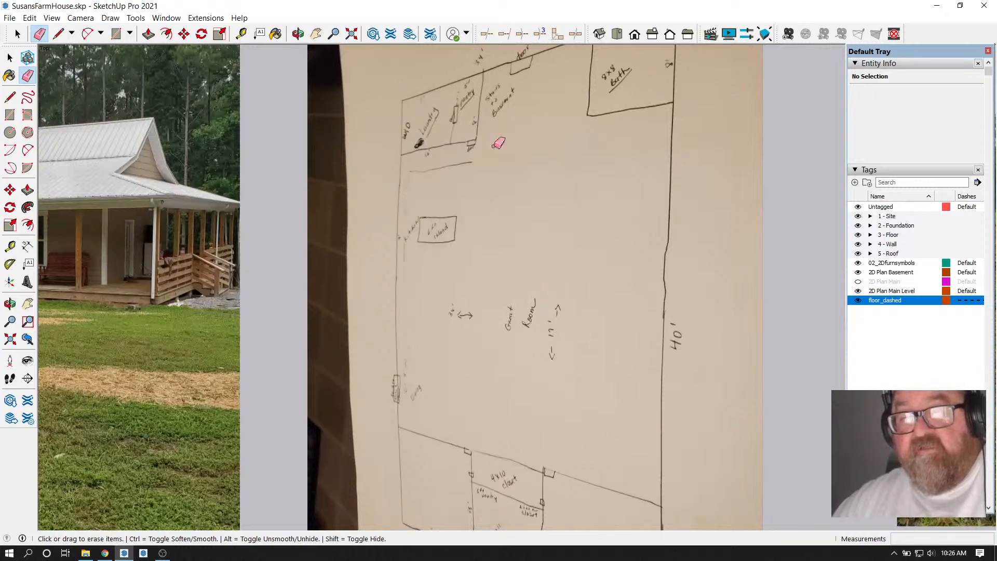
pyautogui.scroll(-8, 610, 202)
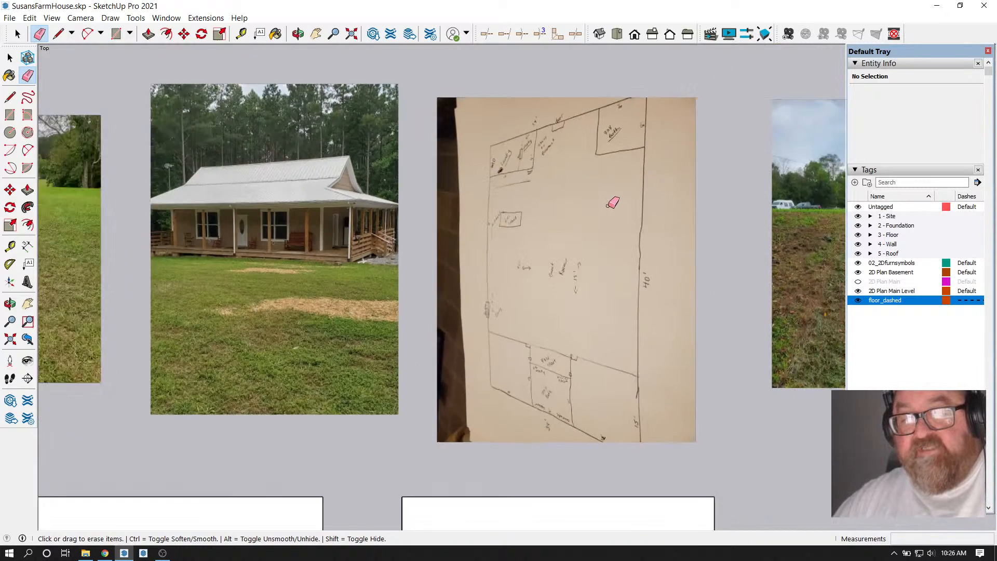
pyautogui.scroll(6, 391, 467)
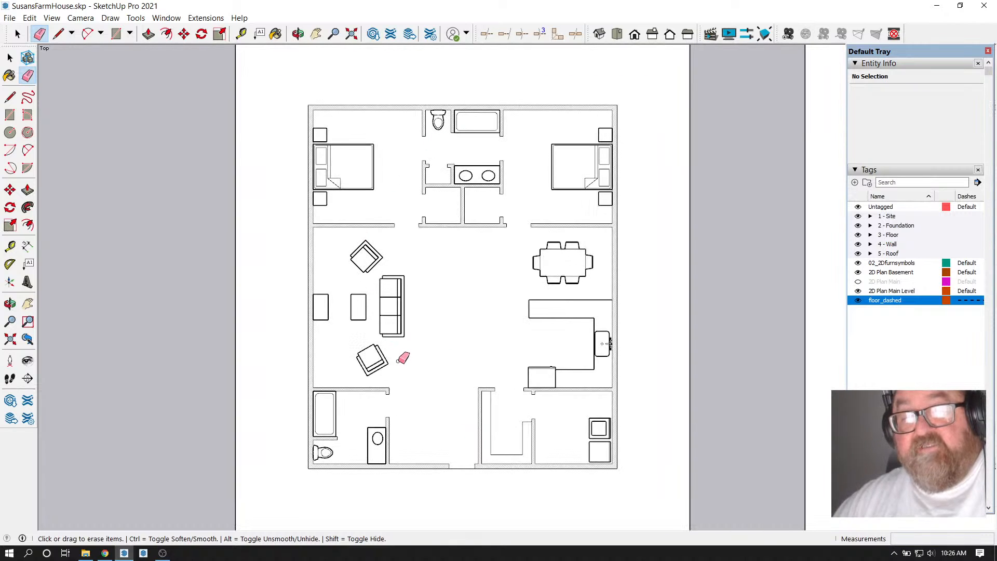
pyautogui.scroll(-5, 268, 385)
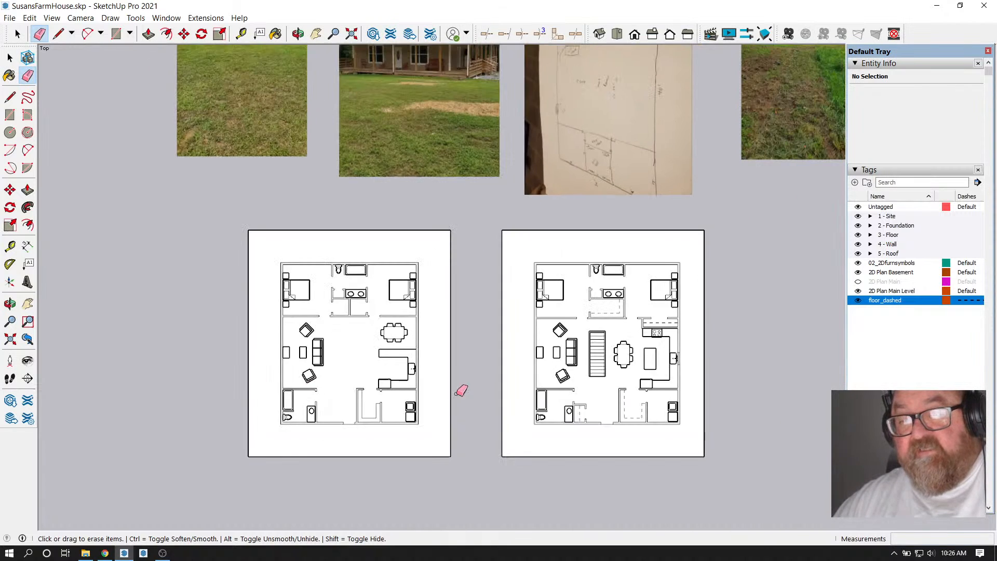
pyautogui.scroll(4, 590, 396)
pyautogui.scroll(3, 592, 358)
pyautogui.scroll(-1, 652, 341)
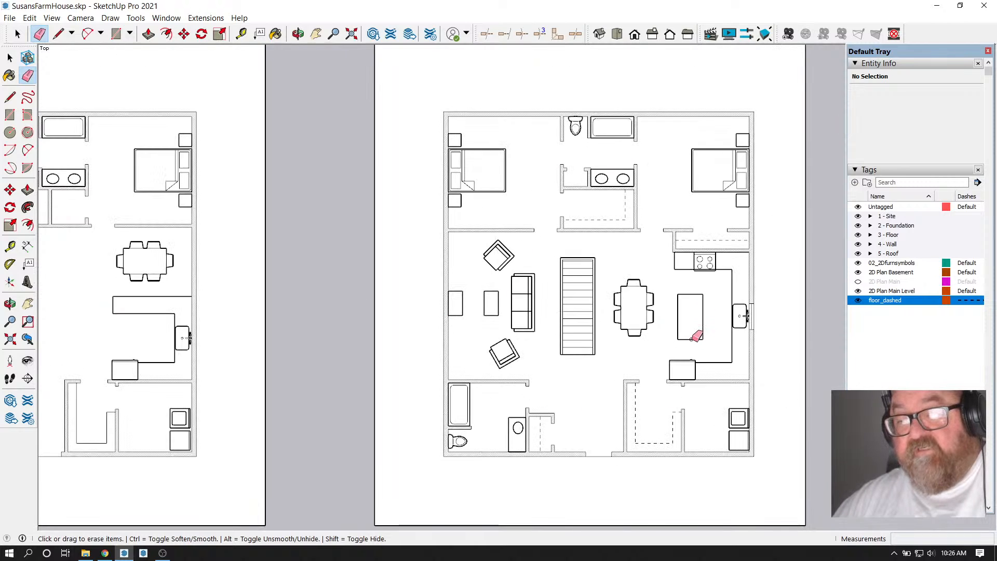
pyautogui.scroll(-3, 754, 347)
pyautogui.scroll(1, 589, 357)
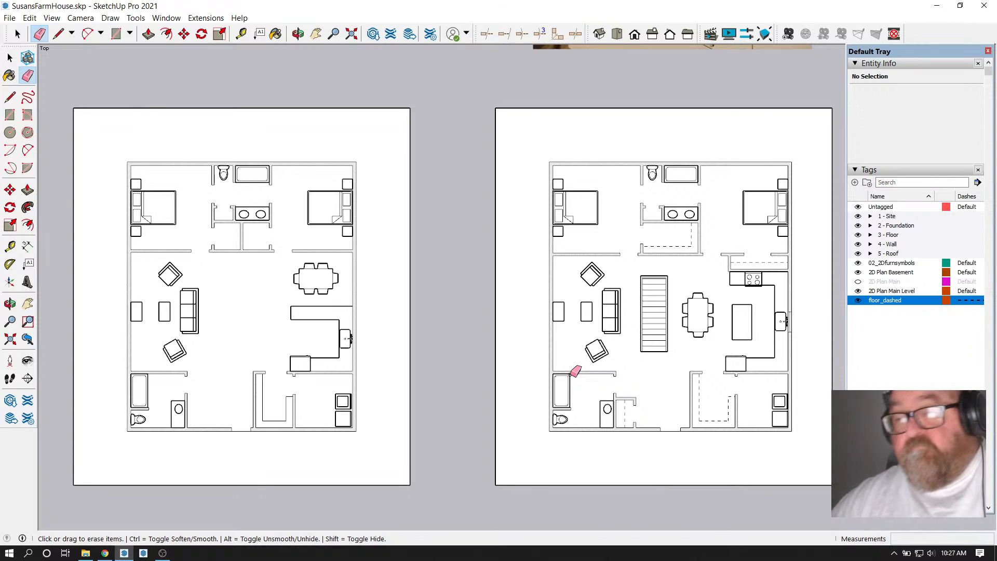
pyautogui.scroll(4, 653, 434)
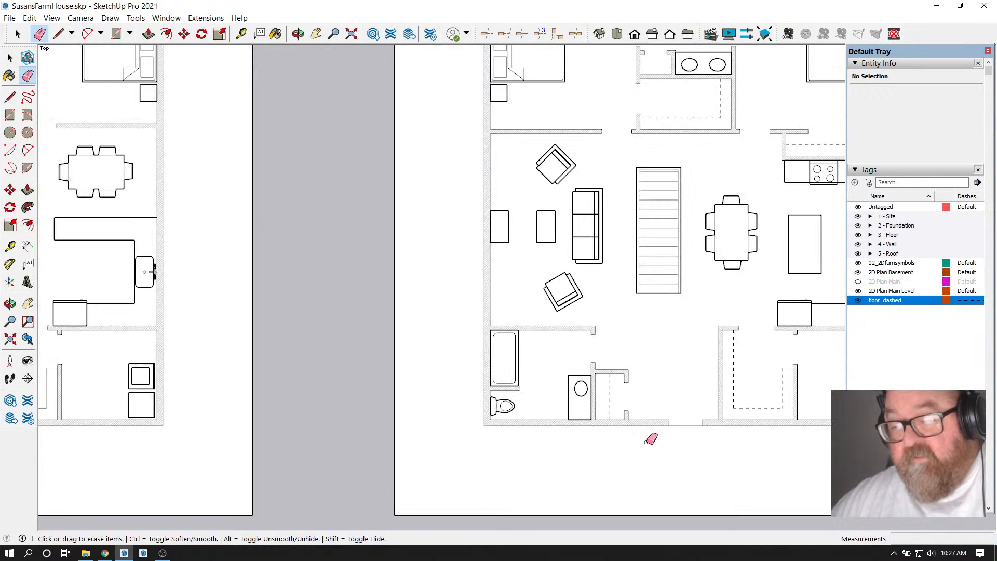
# Place a vertical guide offset from the right exterior wall onto the right jamb of the front door opening
pyautogui.click(241, 34)
pyautogui.scroll(-3, 330, 260)
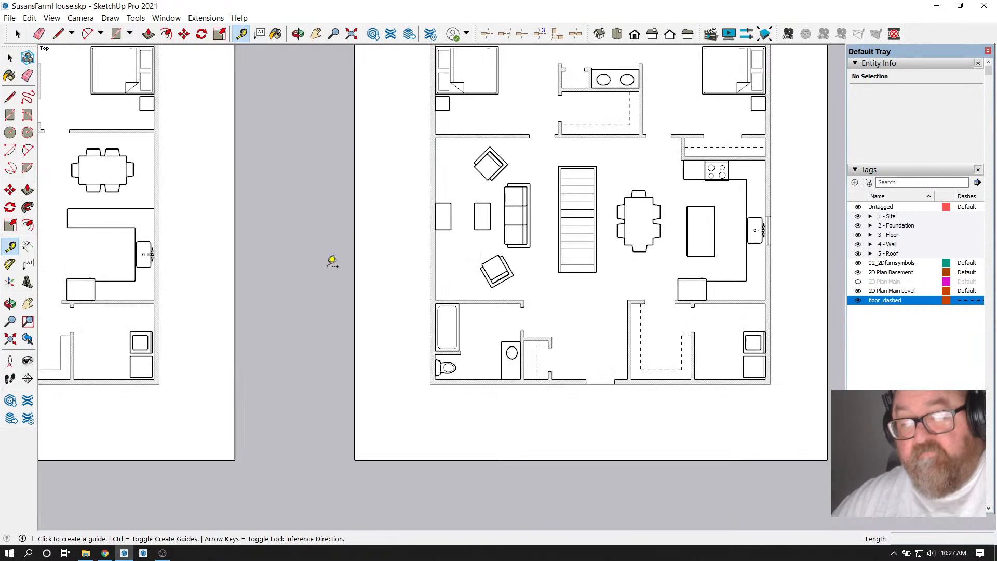
pyautogui.scroll(5, 636, 369)
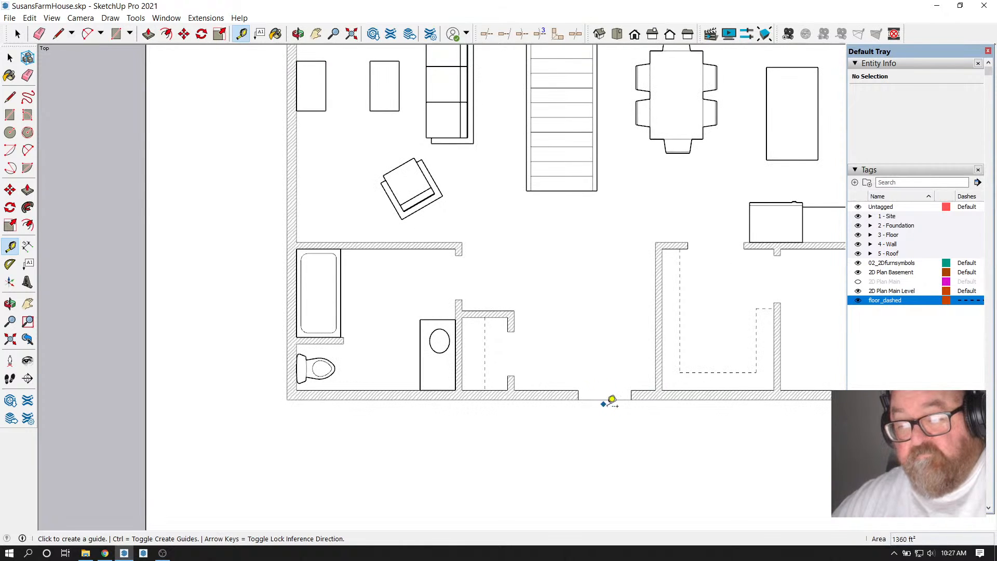
pyautogui.scroll(-3, 611, 400)
pyautogui.scroll(2, 503, 393)
pyautogui.scroll(2, 670, 407)
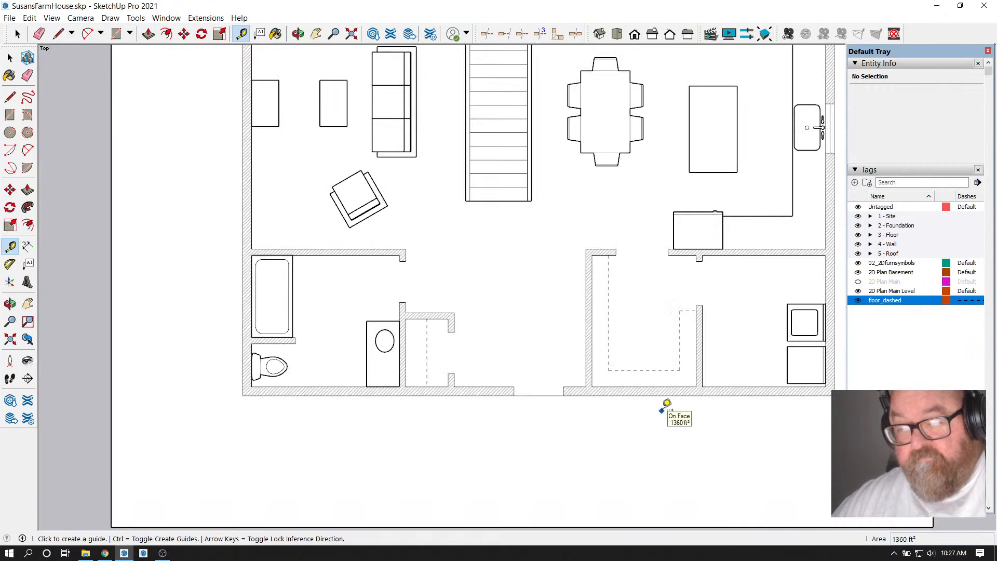
pyautogui.scroll(-3, 590, 403)
pyautogui.click(773, 343)
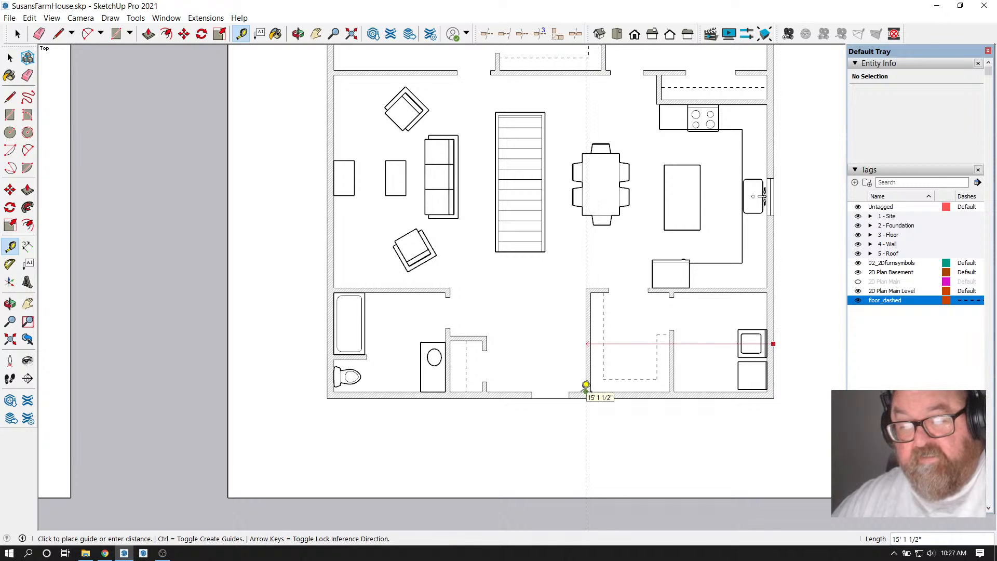
pyautogui.click(569, 391)
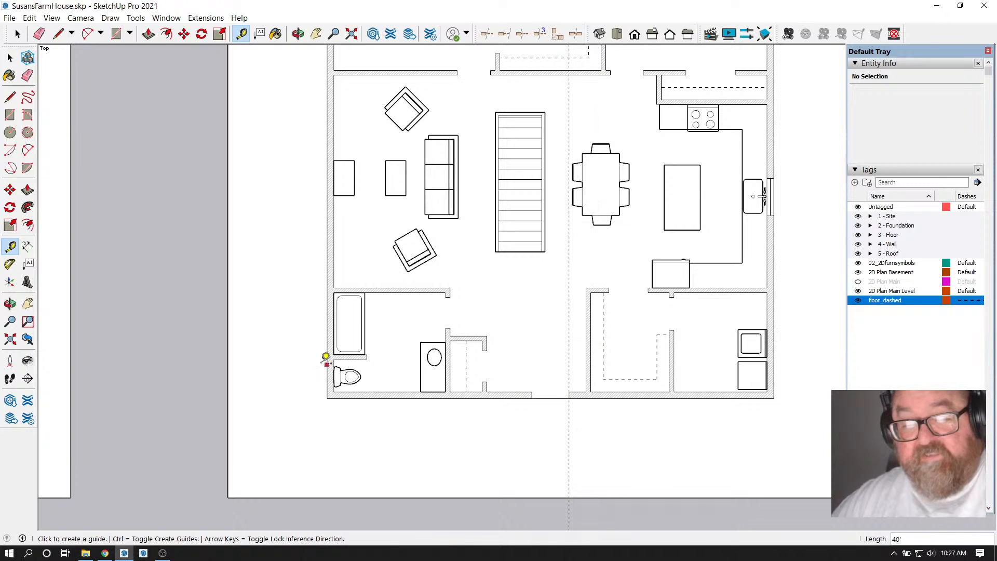
# Create a vertical guide 16' in from the left exterior wall to check the door opening's left jamb
pyautogui.click(326, 361)
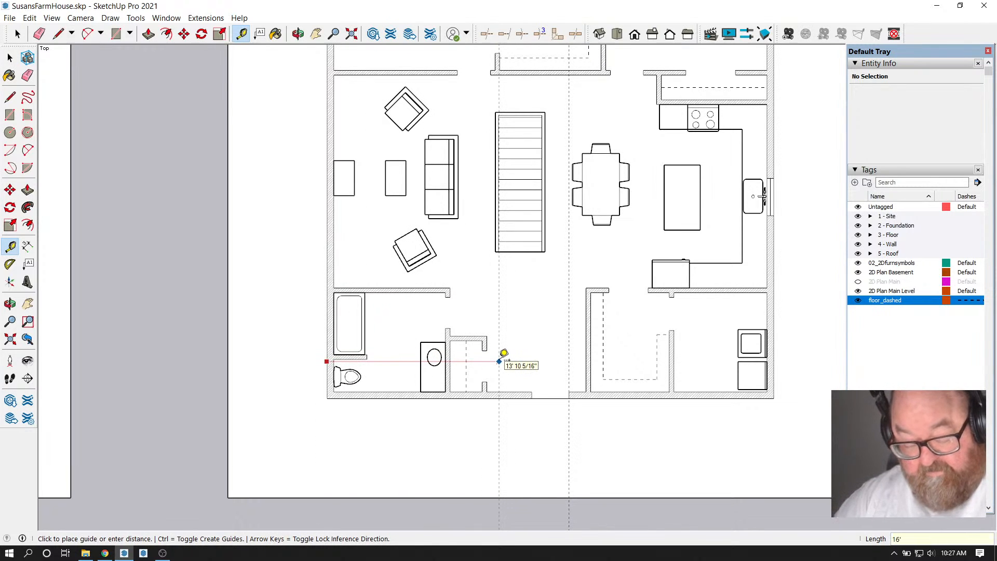
pyautogui.press('Return')
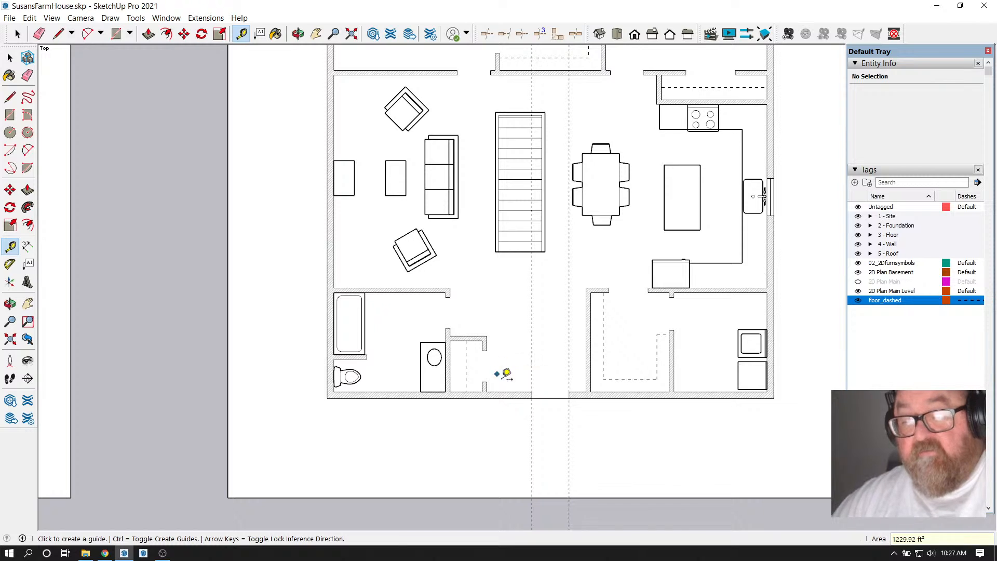
pyautogui.scroll(2, 534, 404)
pyautogui.scroll(-4, 534, 404)
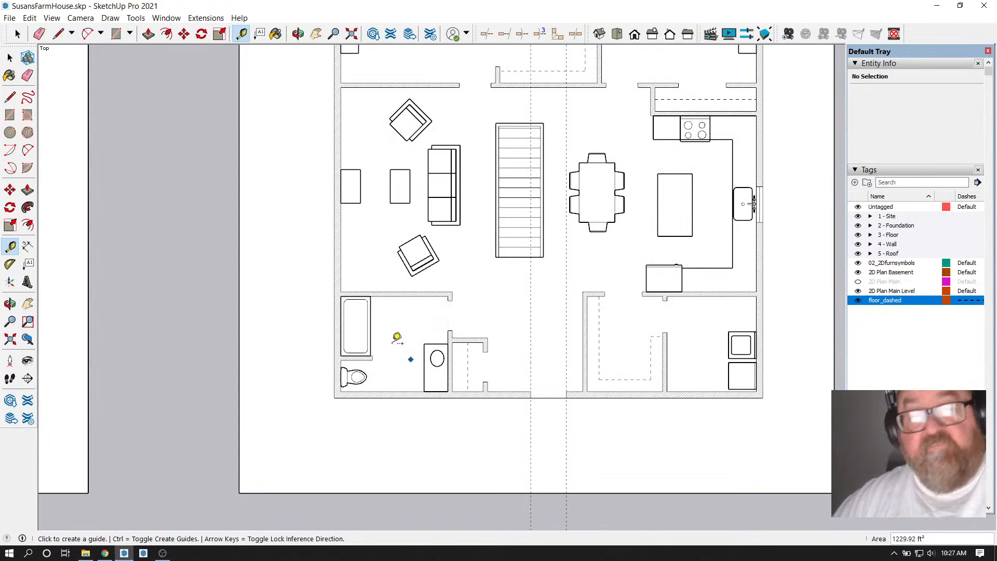
# Erase the two vertical guides at the front door jambs
pyautogui.click(18, 34)
pyautogui.click(38, 34)
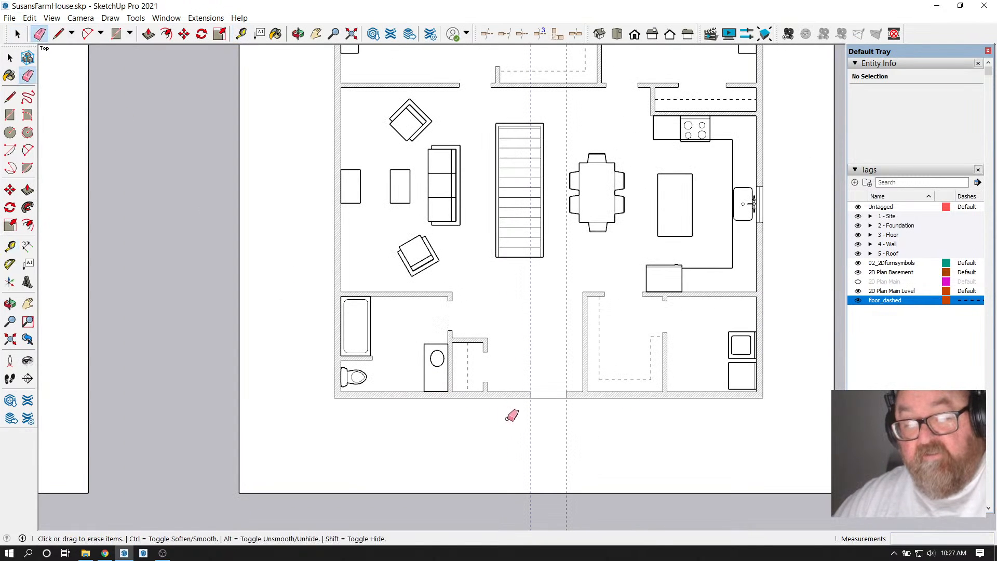
pyautogui.moveTo(512, 414); pyautogui.dragTo(516, 408)
pyautogui.scroll(1, 516, 409)
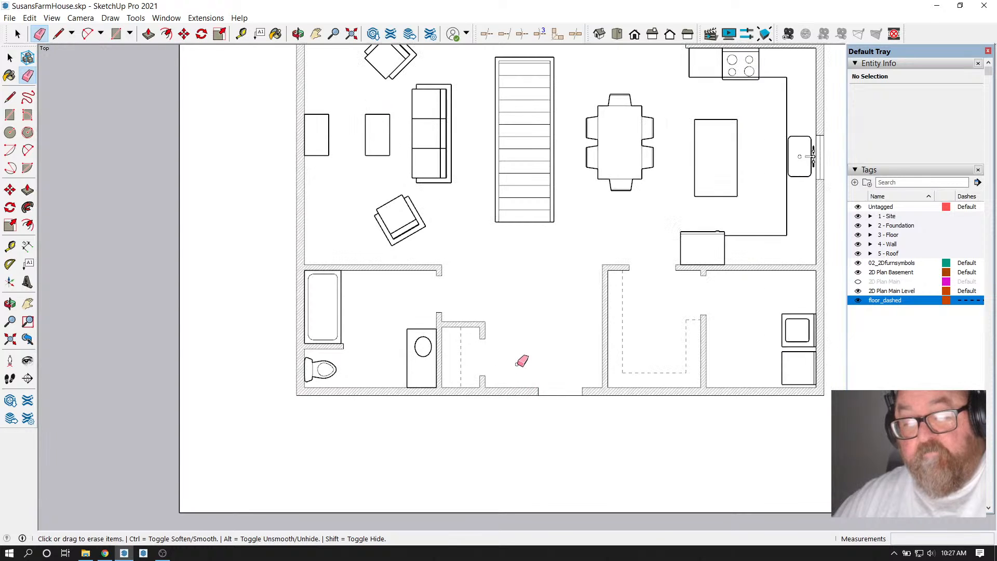
# Create a vertical guide 7' in from the left exterior wall and a second one 32" back toward that wall
pyautogui.click(244, 34)
pyautogui.scroll(2, 318, 299)
pyautogui.click(288, 347)
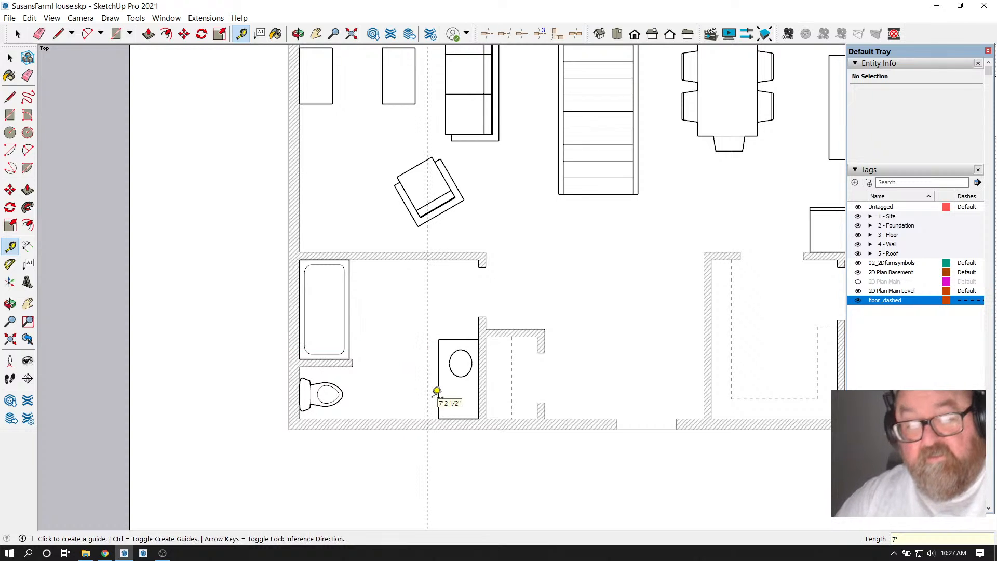
pyautogui.press('Return')
pyautogui.click(428, 400)
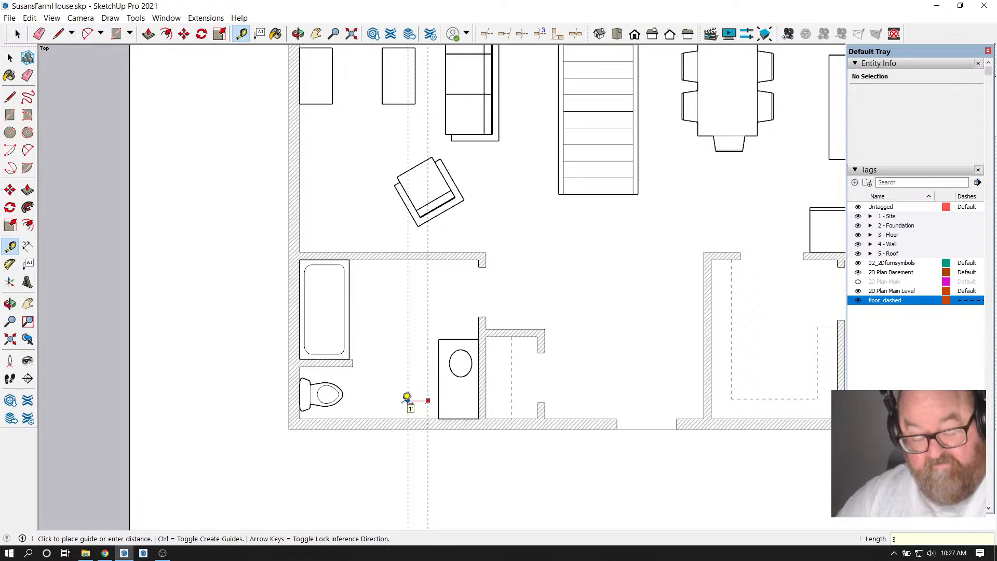
pyautogui.write('32')
pyautogui.press('Return')
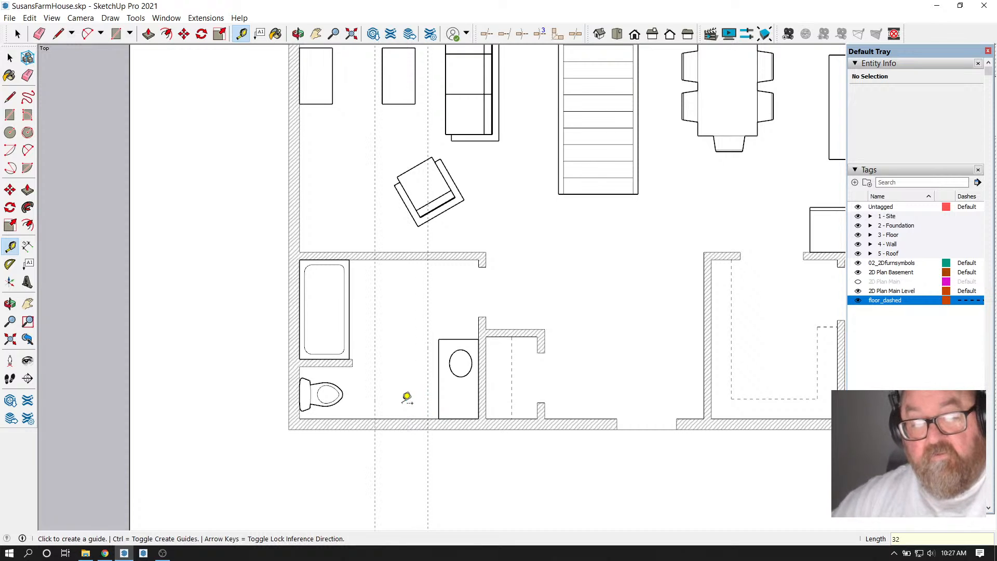
pyautogui.scroll(-3, 270, 408)
pyautogui.scroll(3, 272, 408)
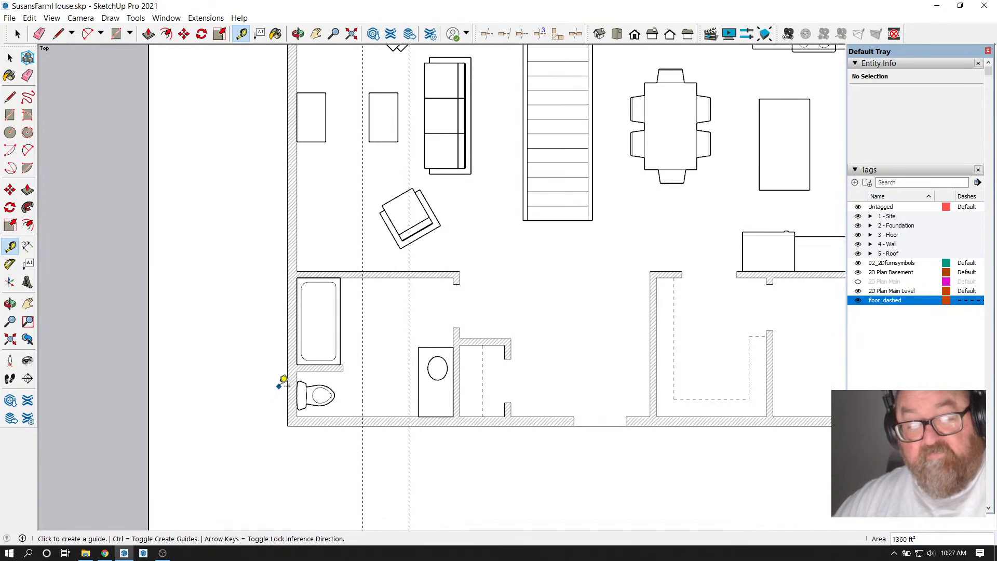
# Measure the distance from the left exterior wall to the nearer bathroom guide
pyautogui.click(287, 383)
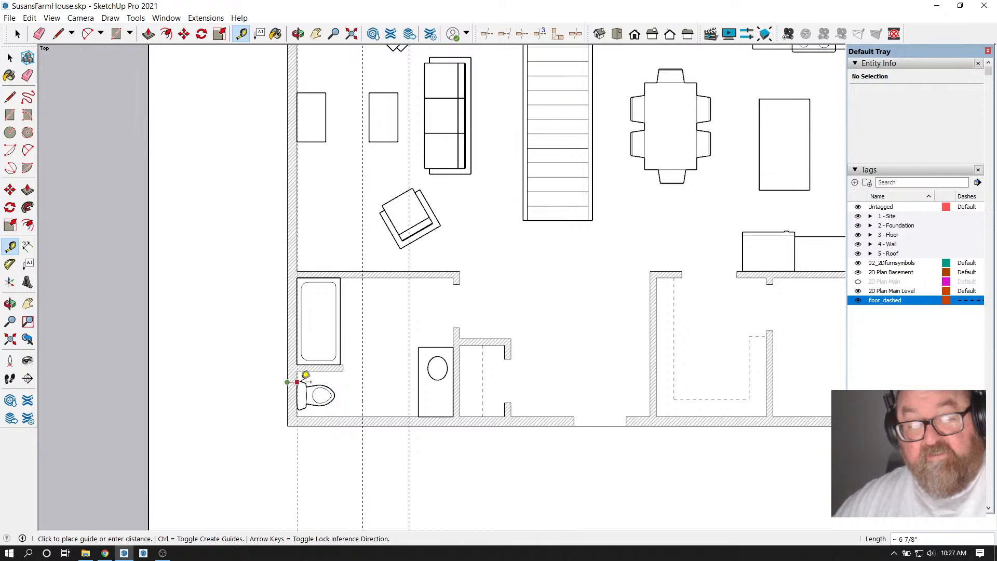
pyautogui.click(362, 382)
pyautogui.scroll(-3, 148, 447)
pyautogui.scroll(4, 480, 472)
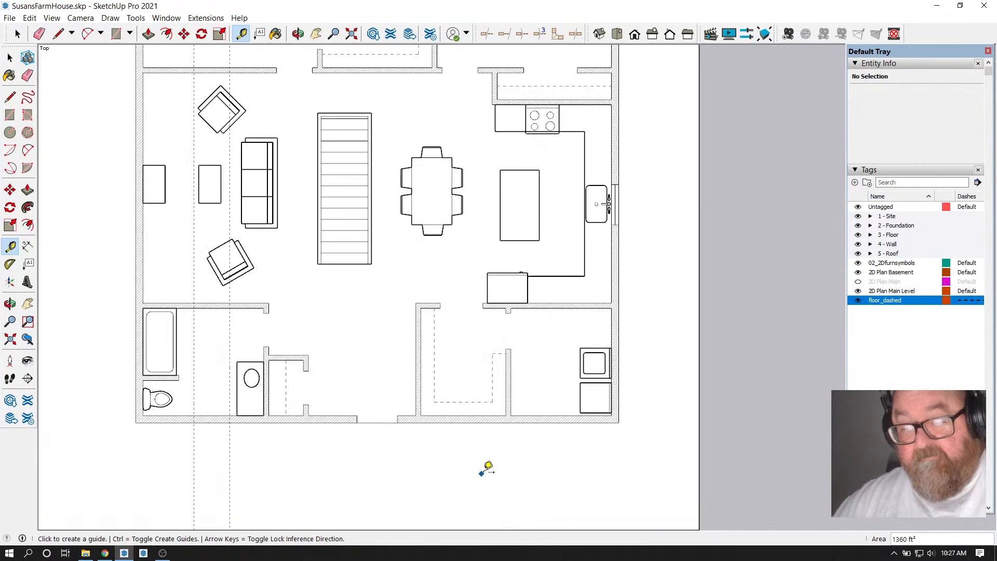
# Create a vertical guide 4'4" in from the right exterior wall and another 32" farther inward through the laundry room
pyautogui.click(647, 377)
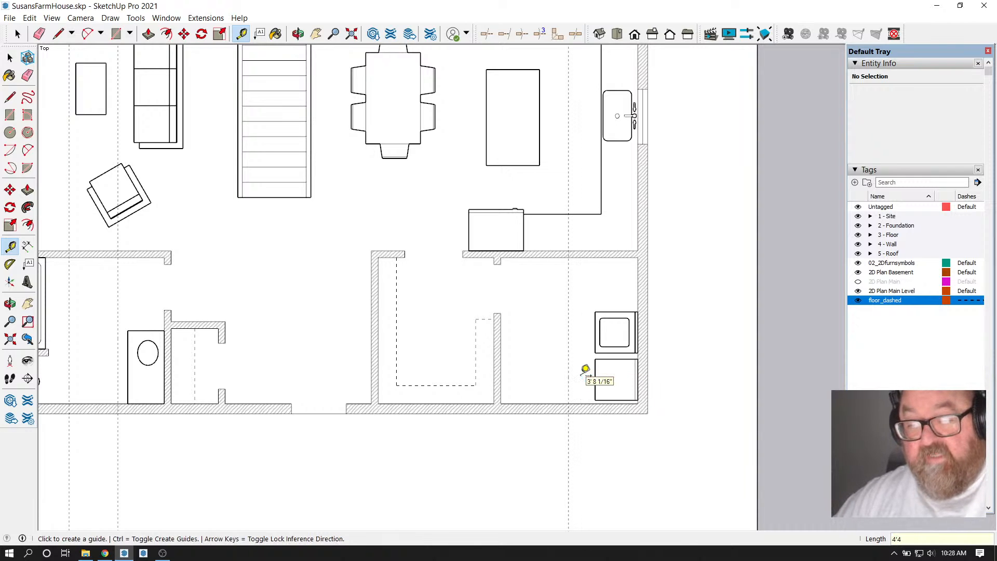
pyautogui.write("4'4")
pyautogui.press('Return')
pyautogui.click(569, 377)
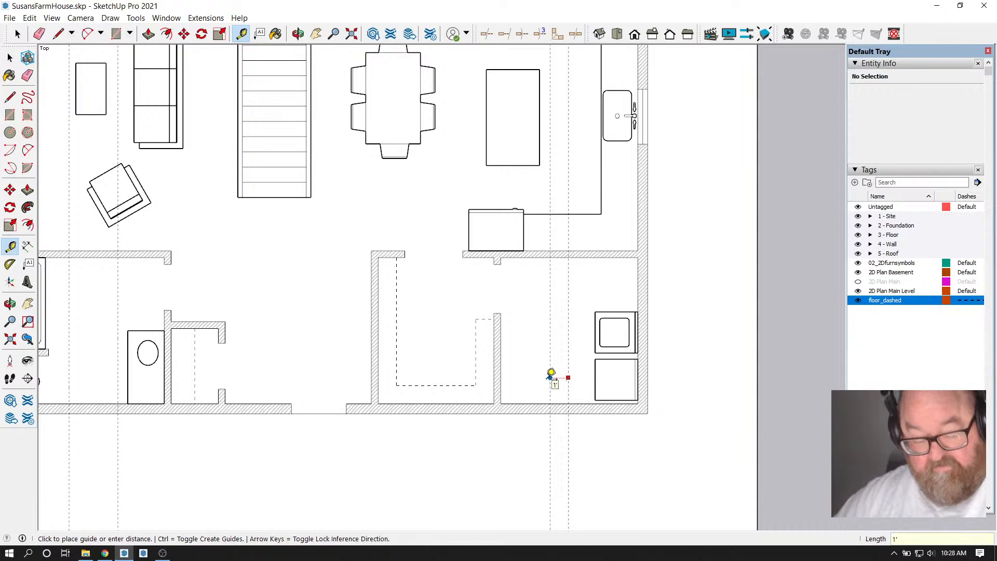
pyautogui.write('32')
pyautogui.press('Return')
pyautogui.scroll(-3, 552, 374)
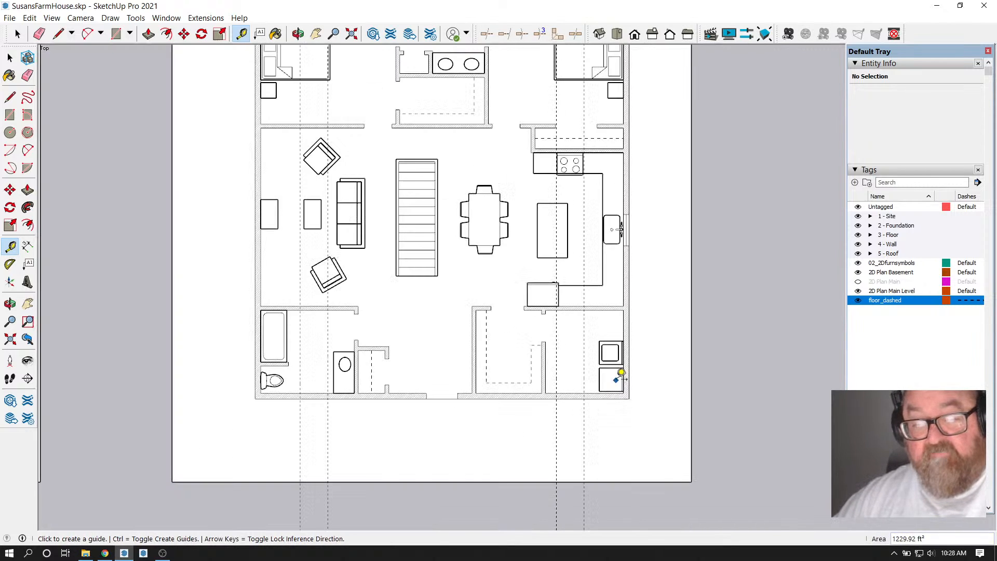
# Draw two short lines across the front wall's thickness where the bathroom guides cross it
pyautogui.scroll(2, 296, 403)
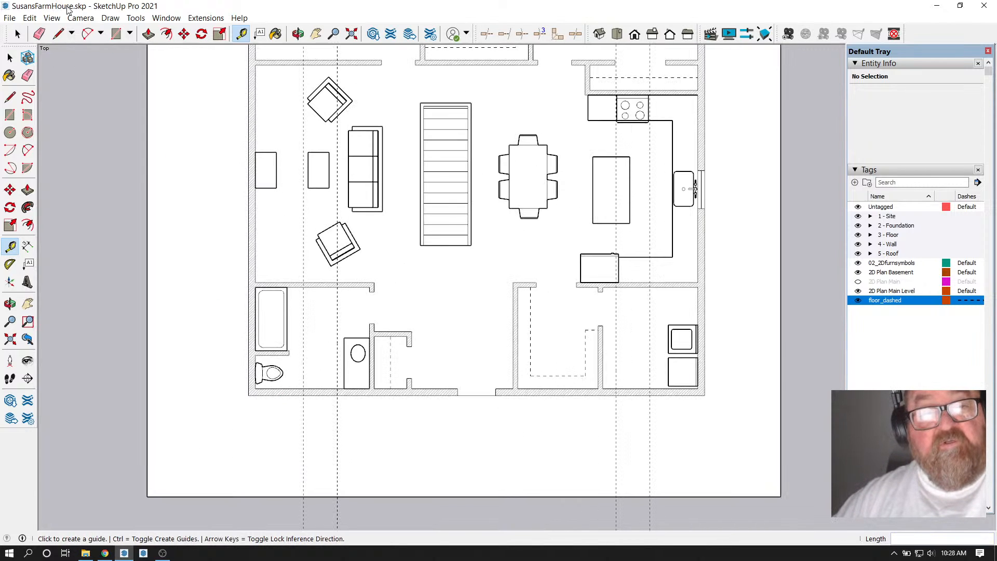
pyautogui.click(58, 34)
pyautogui.scroll(3, 311, 402)
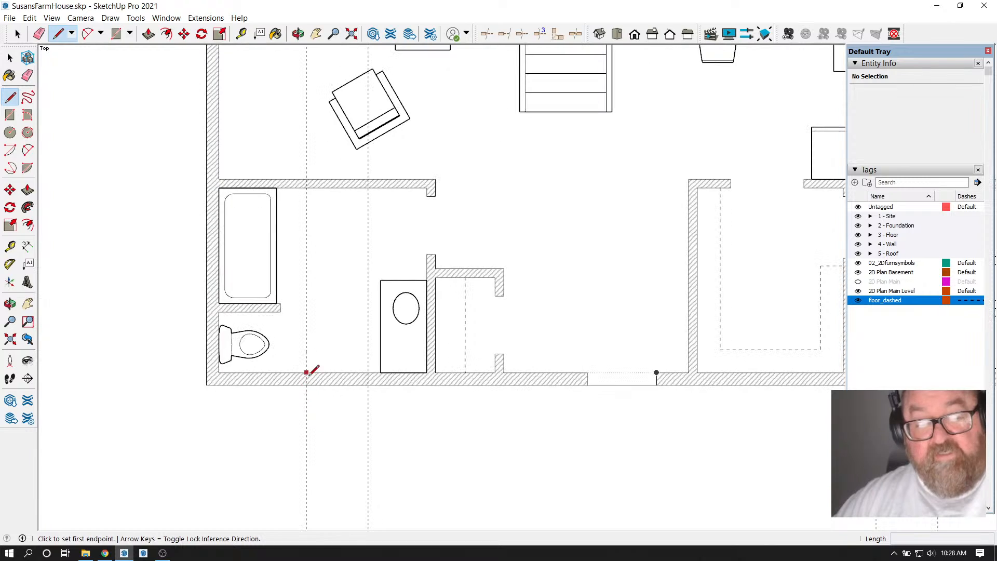
pyautogui.click(306, 372)
pyautogui.click(307, 385)
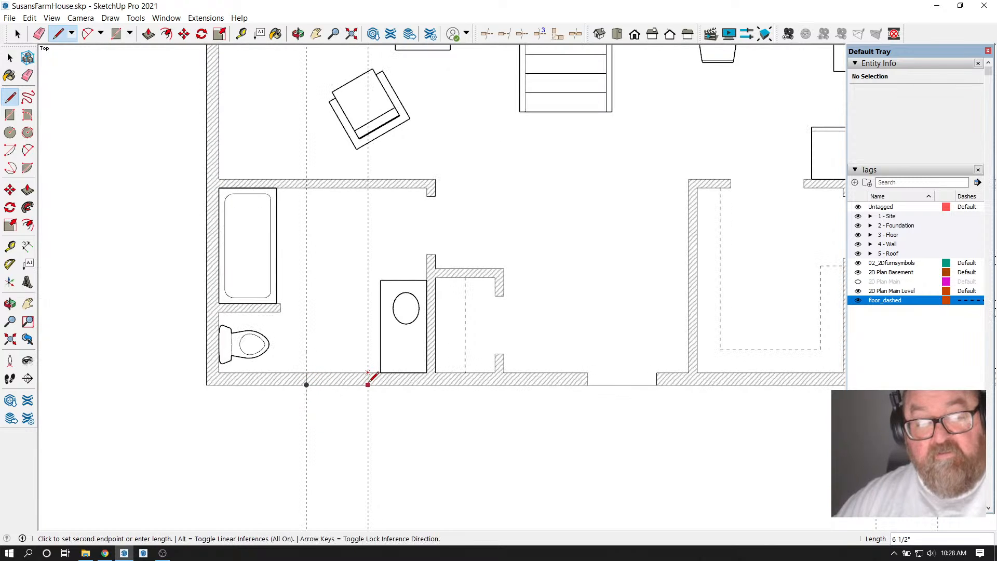
pyautogui.scroll(-2, 304, 389)
pyautogui.scroll(3, 285, 380)
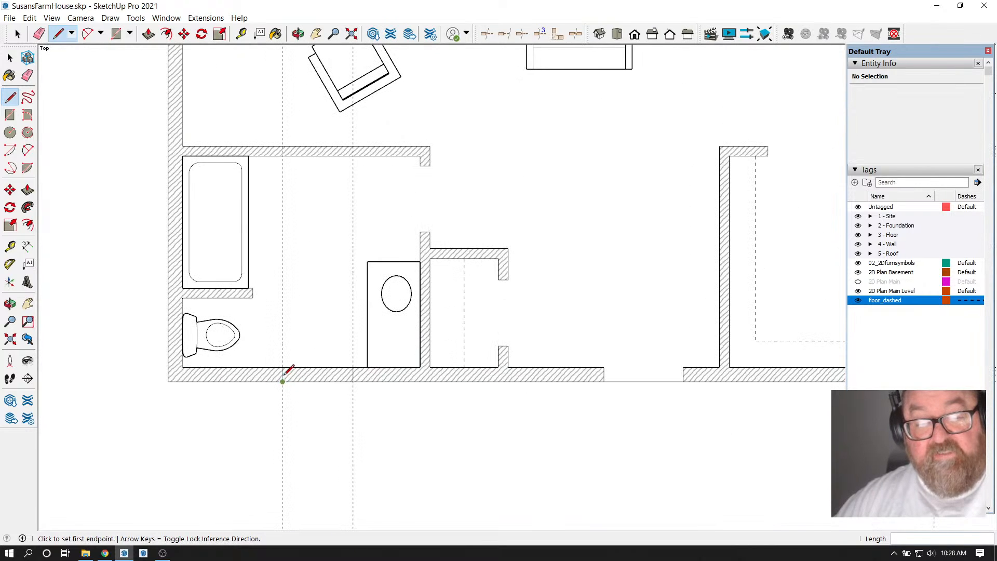
# Draw a 2'8" horizontal line along the middle of the front wall between the two bathroom guides
pyautogui.click(283, 374)
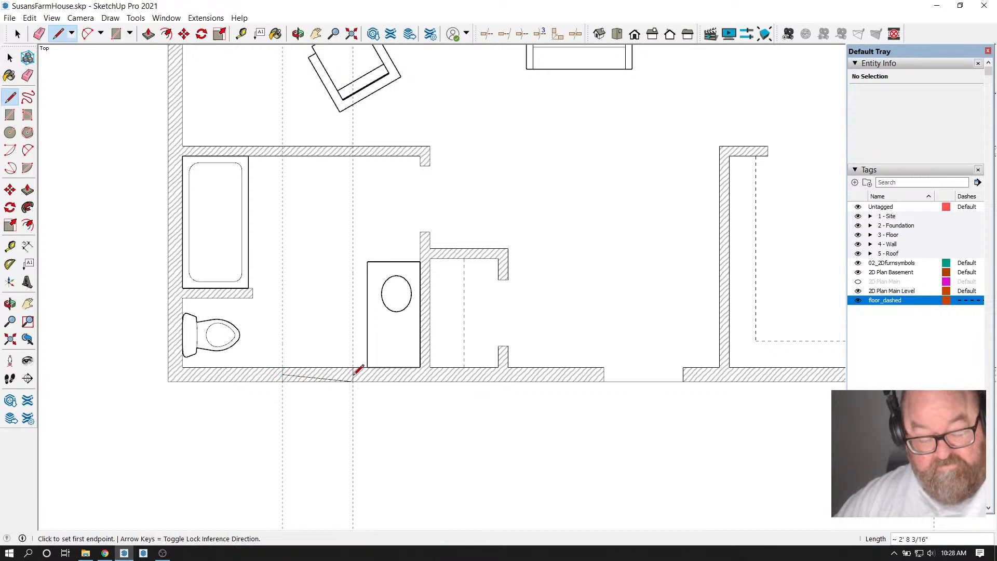
pyautogui.press('Escape')
pyautogui.scroll(2, 291, 397)
pyautogui.click(279, 364)
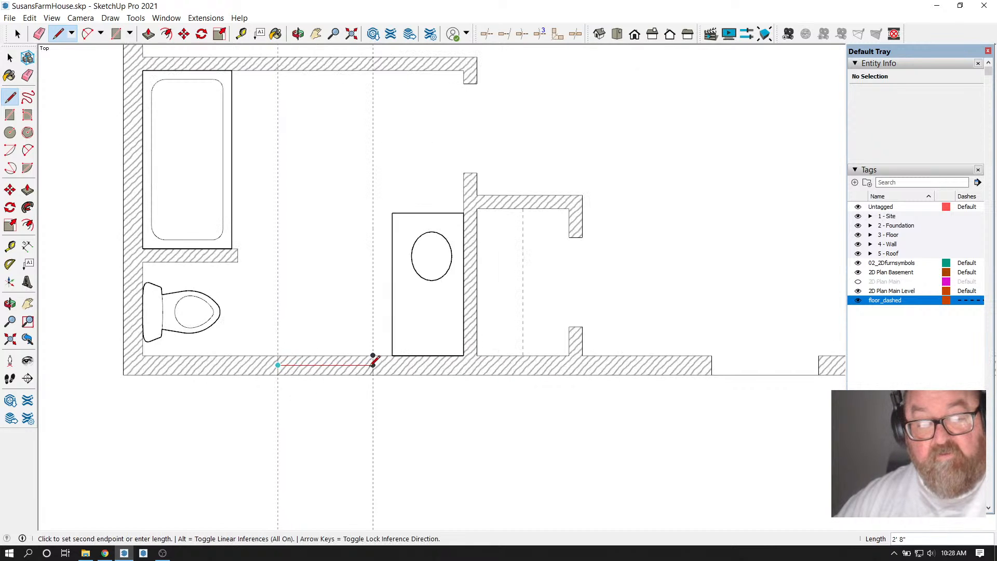
pyautogui.click(373, 365)
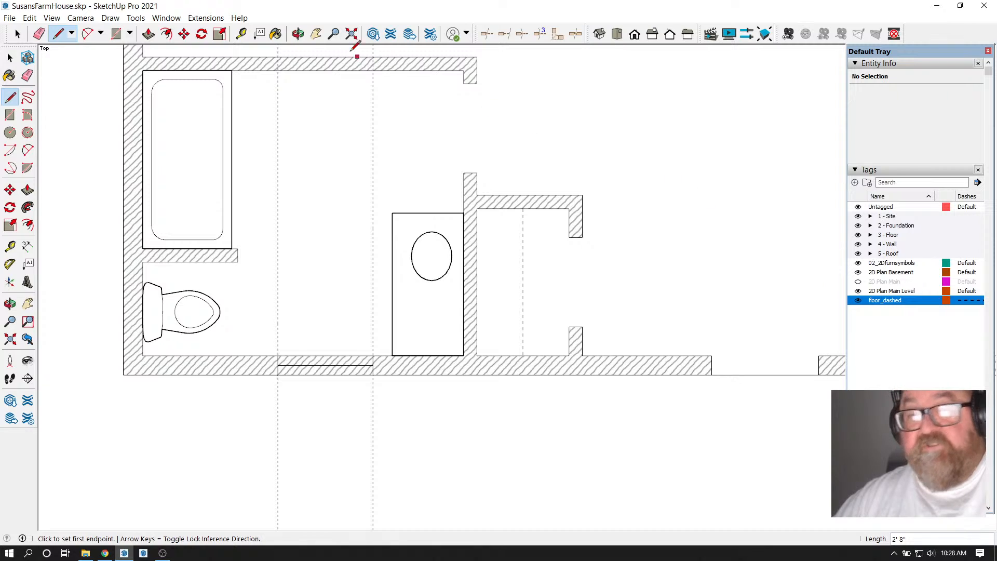
# Sample the blank default material from the plan and paint it over the bathroom window section's wall hatch
pyautogui.click(277, 35)
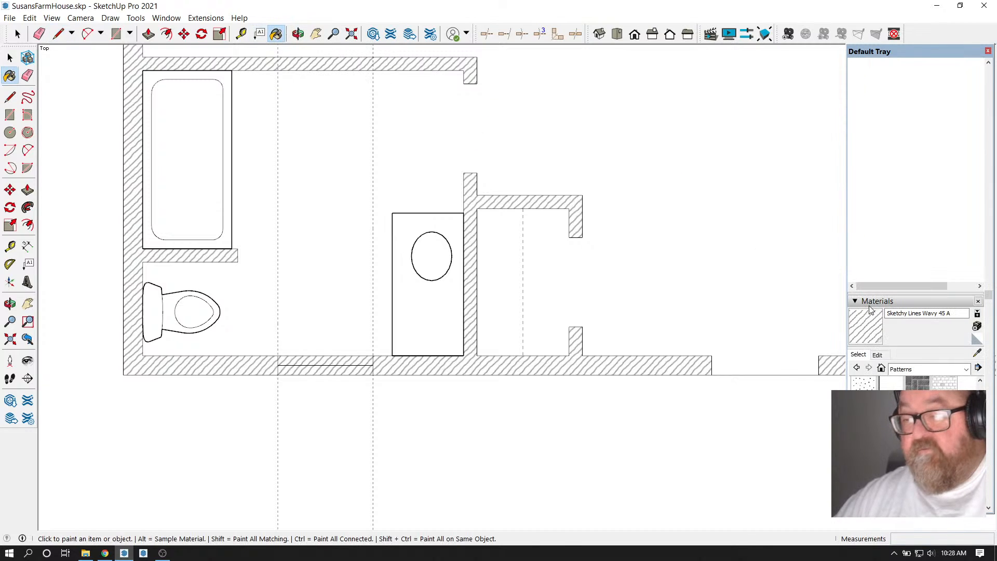
pyautogui.click(976, 354)
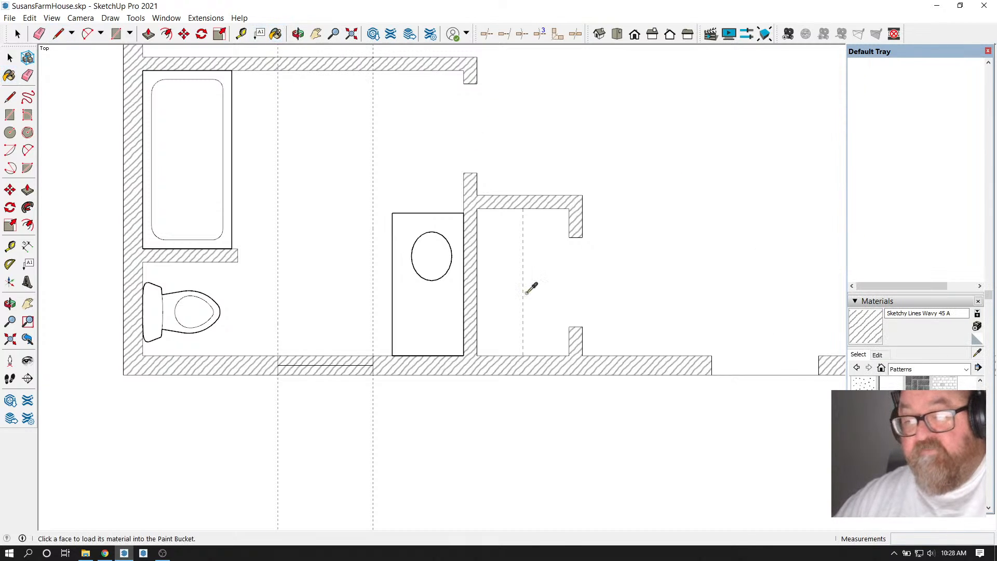
pyautogui.click(443, 294)
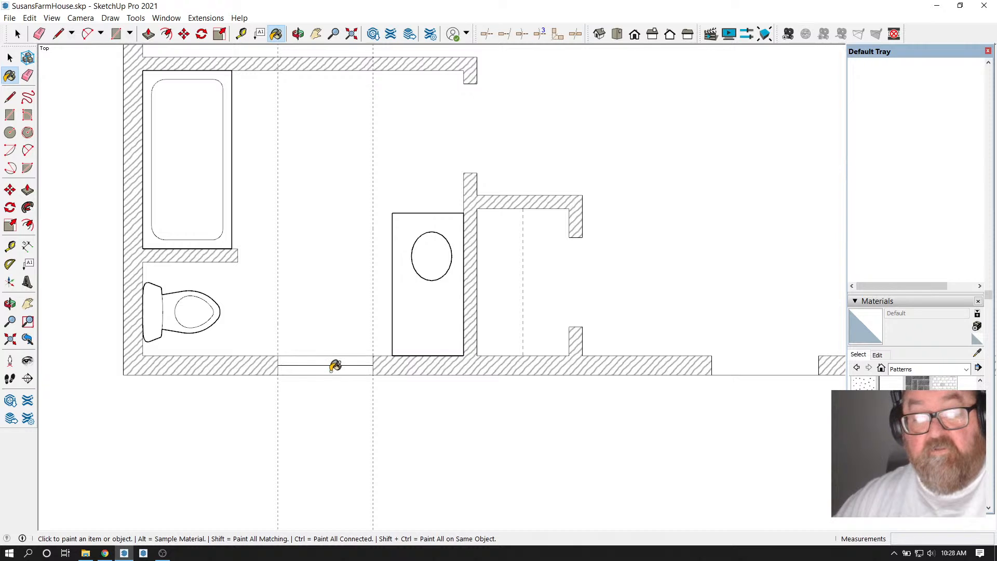
# Draw two 6 1/2" lines across the front wall's thickness at the laundry room guides
pyautogui.scroll(-5, 335, 366)
pyautogui.scroll(5, 585, 381)
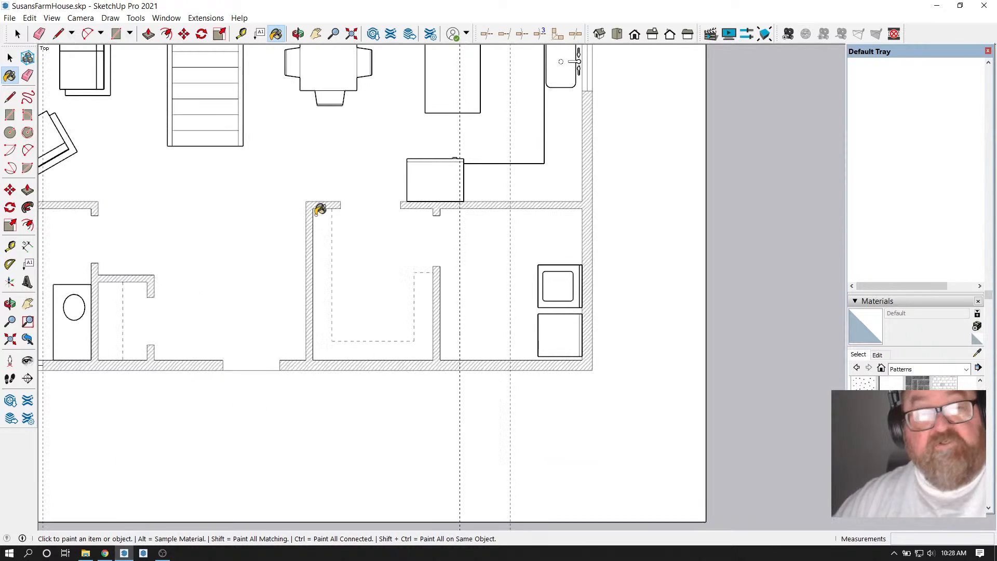
pyautogui.click(58, 34)
pyautogui.scroll(1, 495, 382)
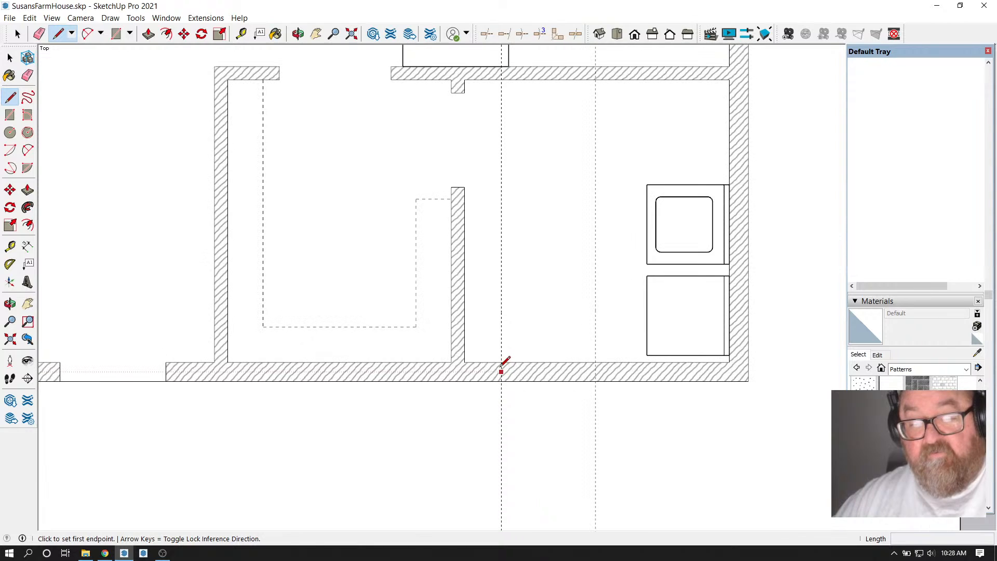
pyautogui.click(501, 363)
pyautogui.click(501, 381)
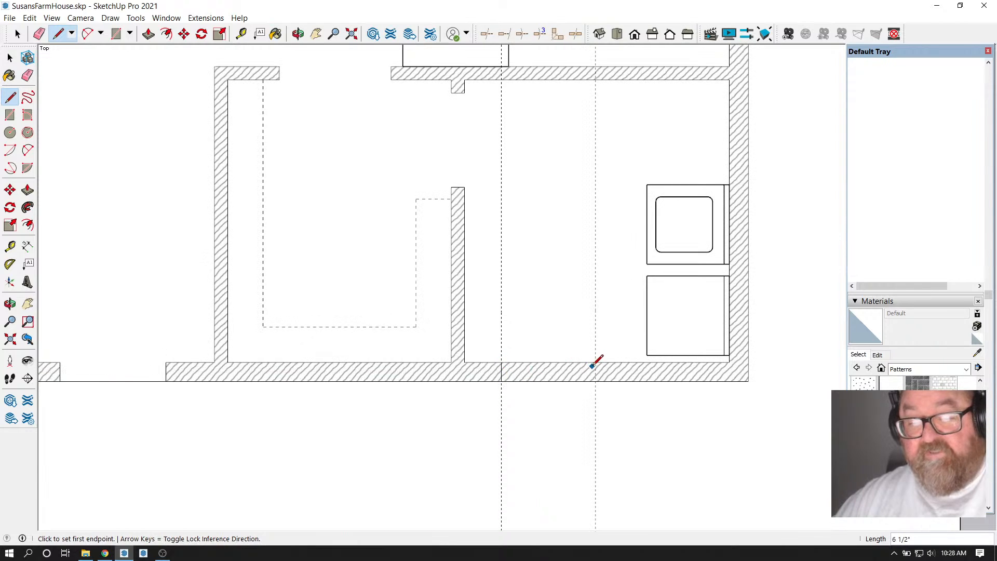
pyautogui.click(595, 362)
pyautogui.click(595, 381)
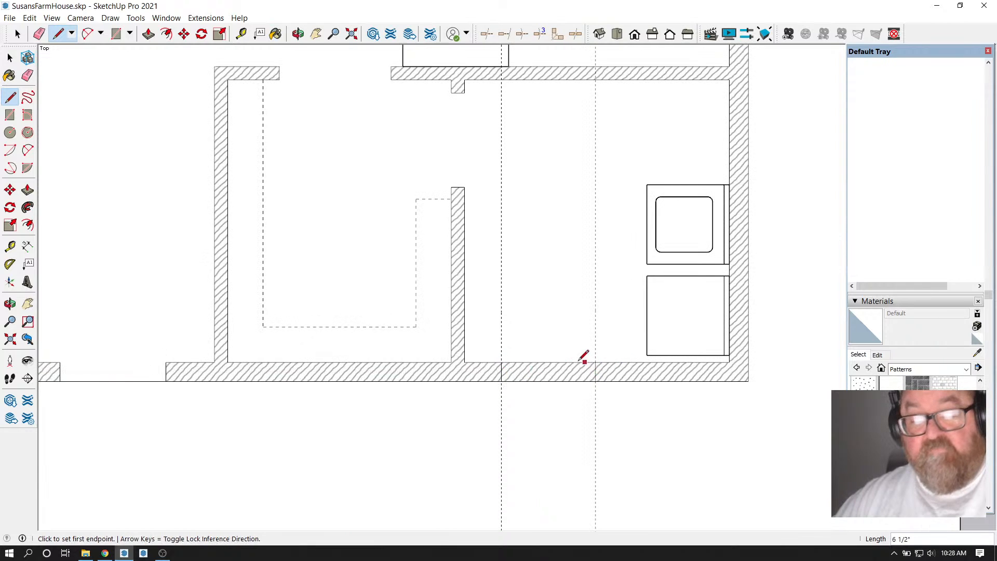
# Draw a 2'8" centre line between the laundry window's end lines and paint the window section with the default material
pyautogui.click(501, 371)
pyautogui.click(595, 372)
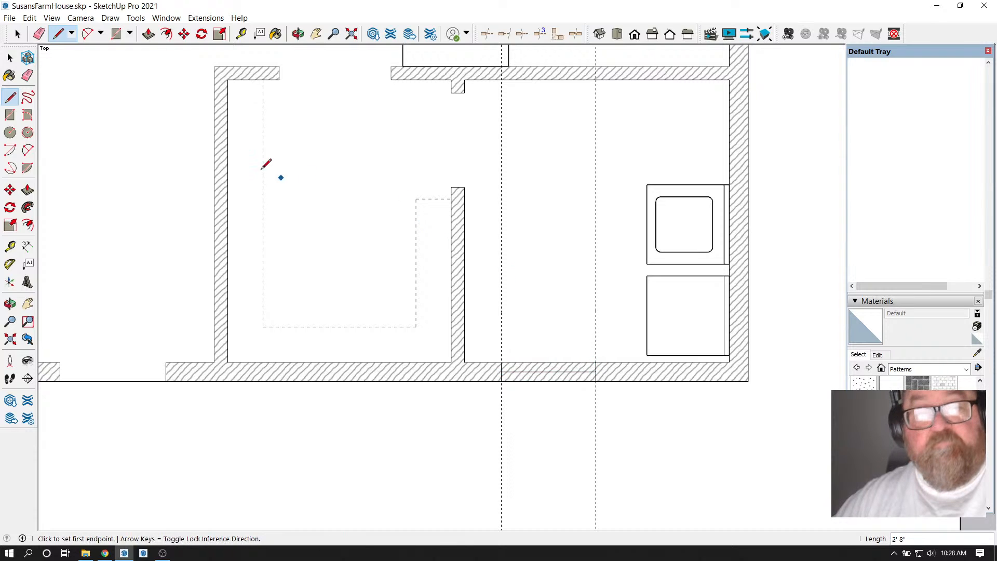
pyautogui.click(276, 34)
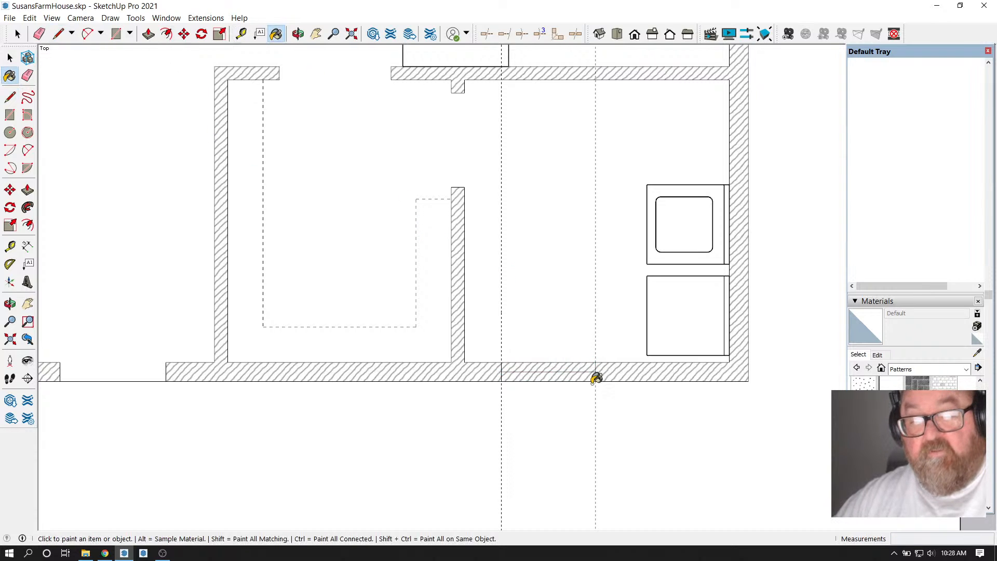
pyautogui.scroll(-5, 675, 416)
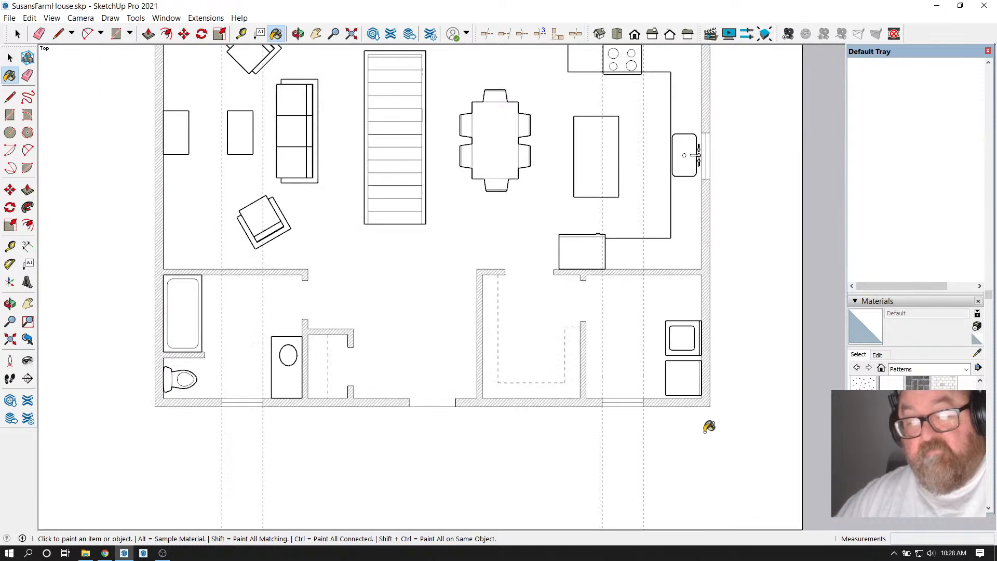
# Create a vertical guide midway between the entry closet and the front door opening, plus one guide 1' to each side of it
pyautogui.scroll(2, 511, 459)
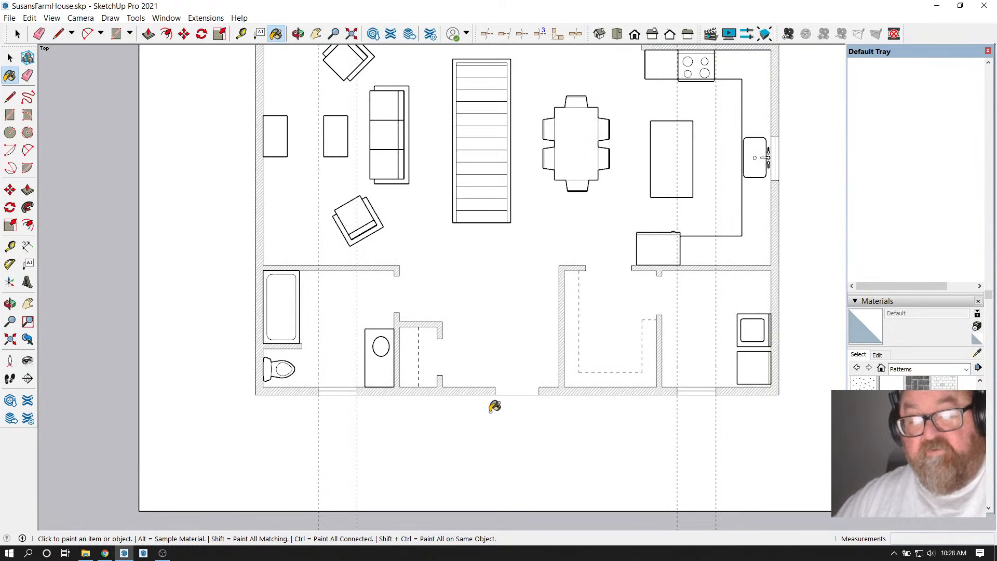
pyautogui.scroll(1, 493, 406)
pyautogui.click(241, 34)
pyautogui.scroll(3, 431, 327)
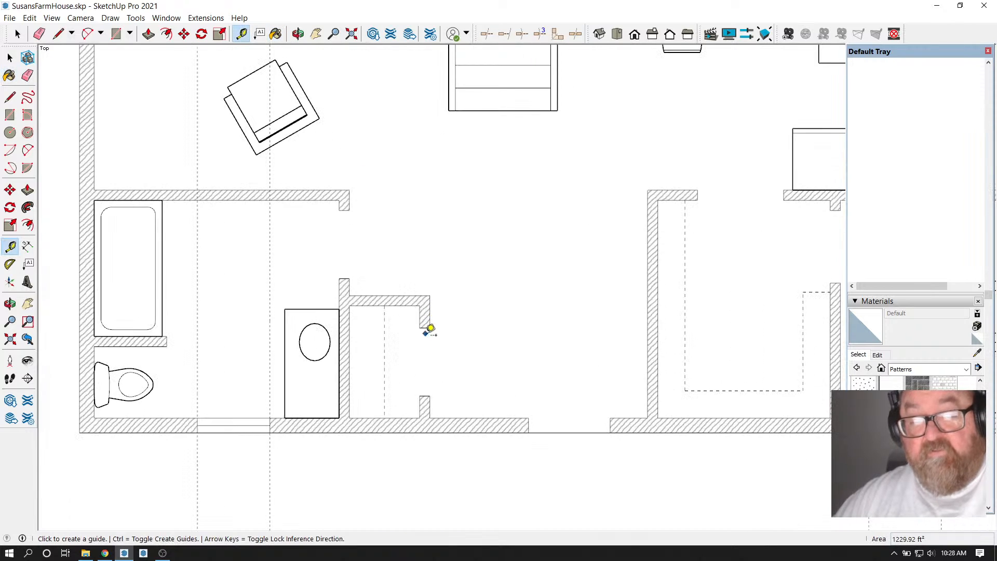
pyautogui.click(430, 414)
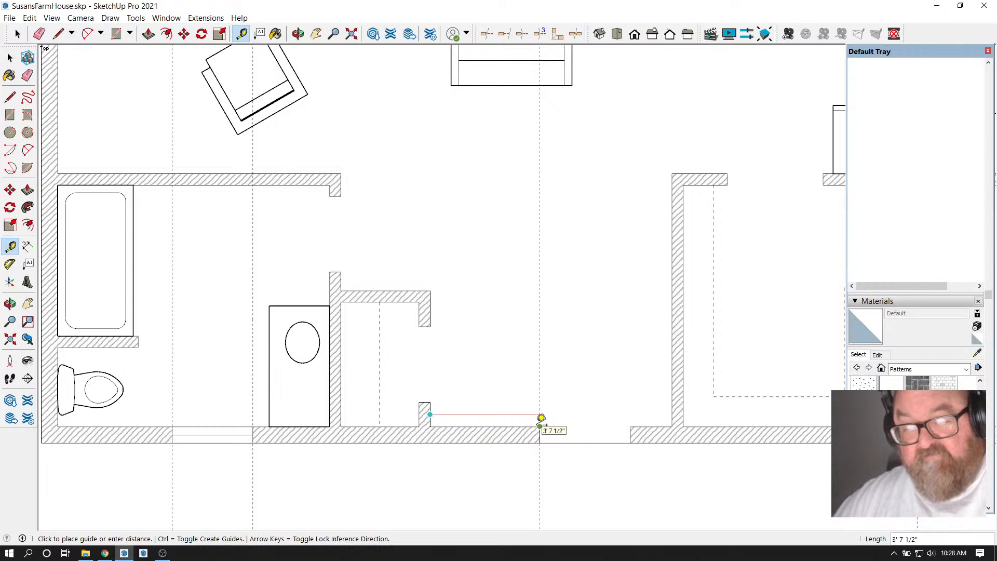
pyautogui.click(485, 415)
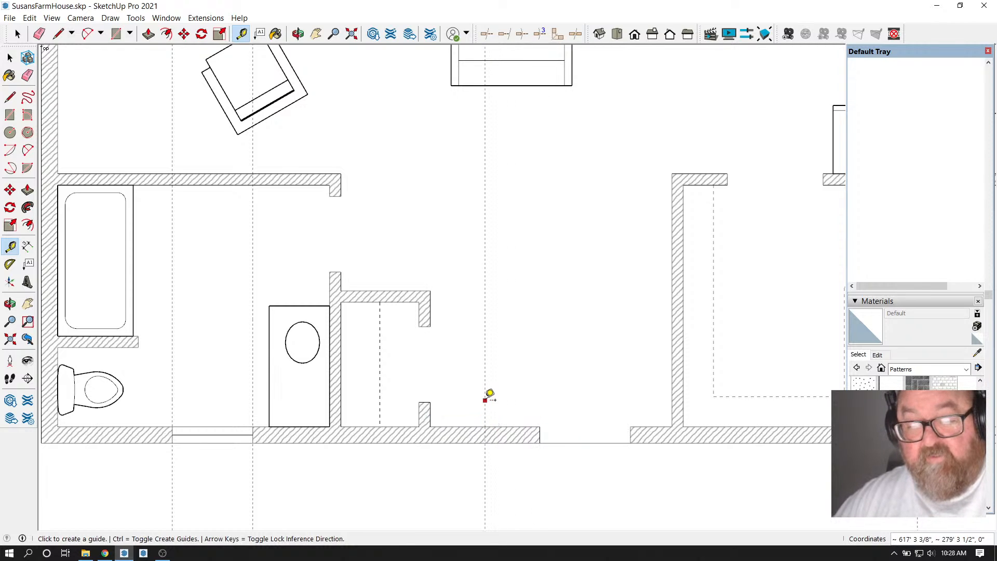
pyautogui.click(485, 400)
pyautogui.click(516, 399)
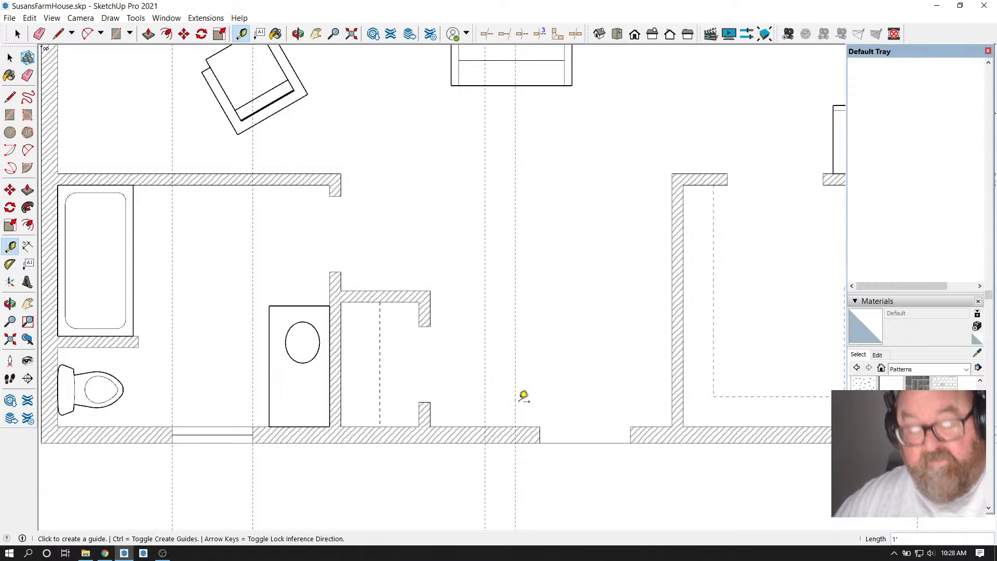
pyautogui.click(485, 407)
pyautogui.click(461, 403)
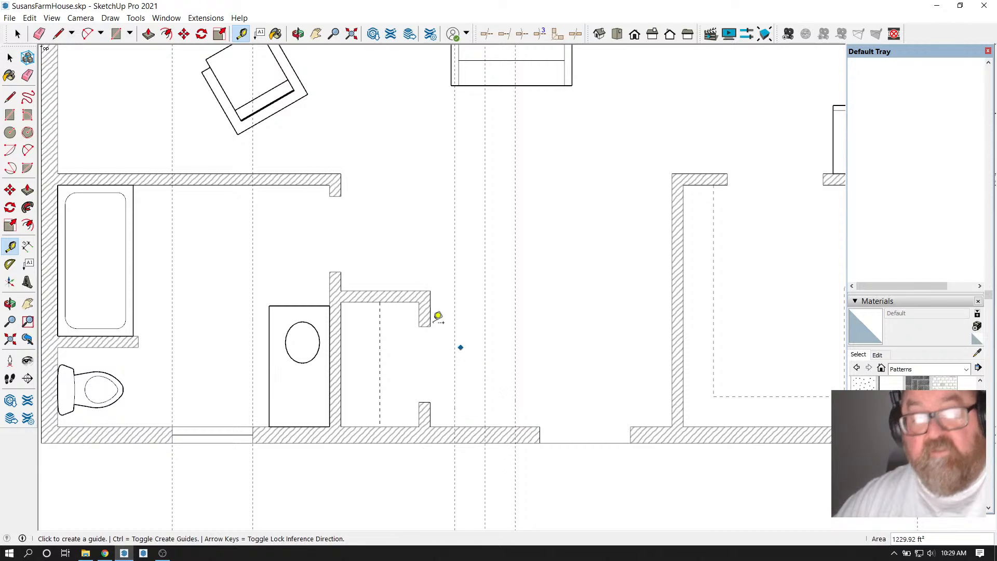
# Draw lines across the front wall at the two outer entry guides and a 2' centre line between them
pyautogui.press('l')
pyautogui.scroll(1, 447, 433)
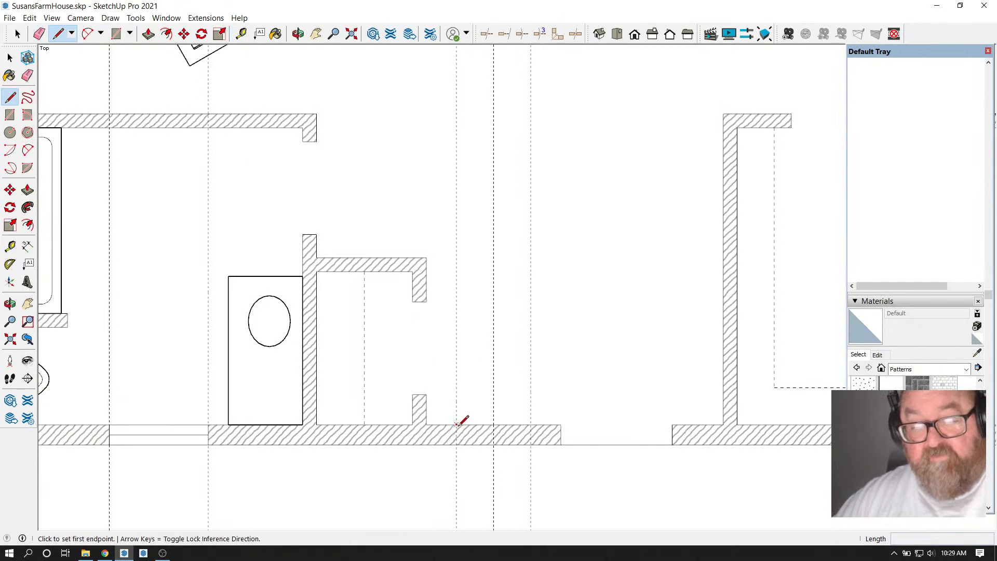
pyautogui.click(456, 444)
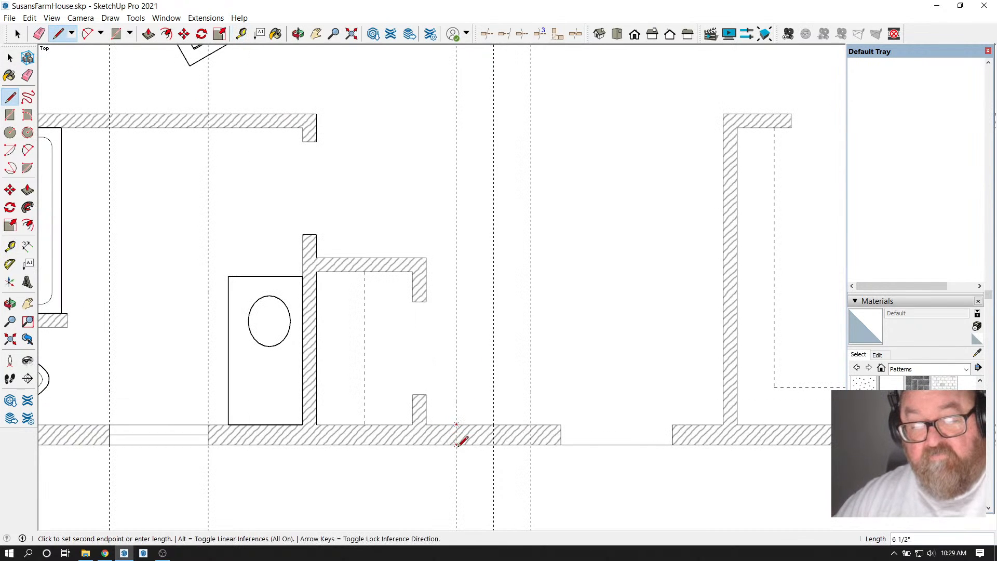
pyautogui.click(530, 434)
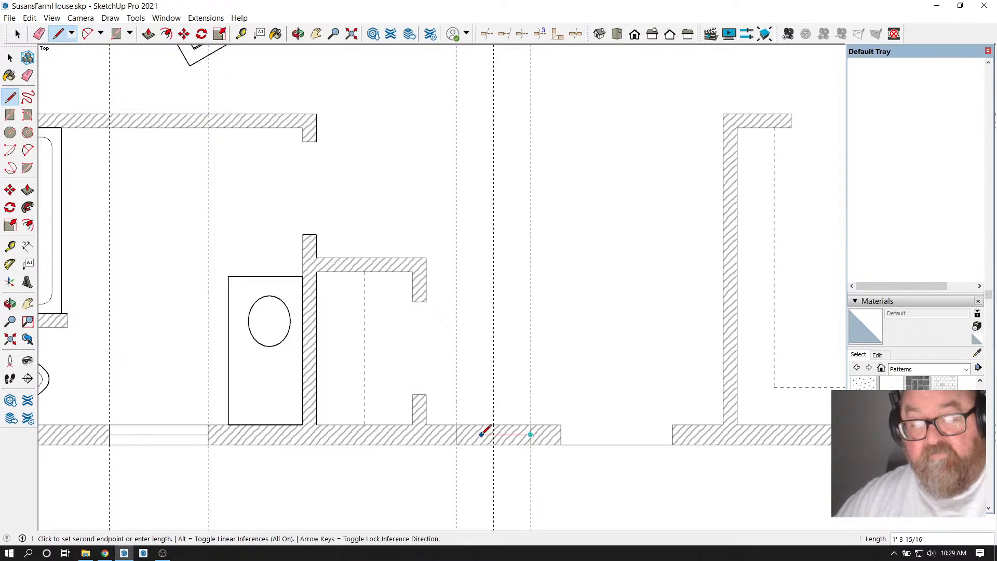
pyautogui.click(457, 434)
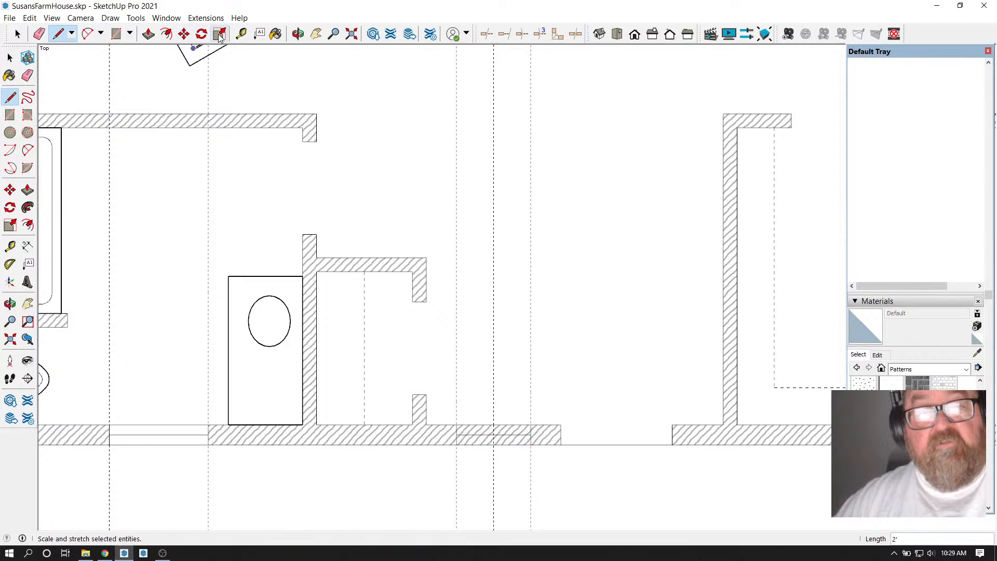
# Paint the small entry window section in the front wall with the default material
pyautogui.click(241, 34)
pyautogui.click(275, 34)
pyautogui.scroll(1, 492, 430)
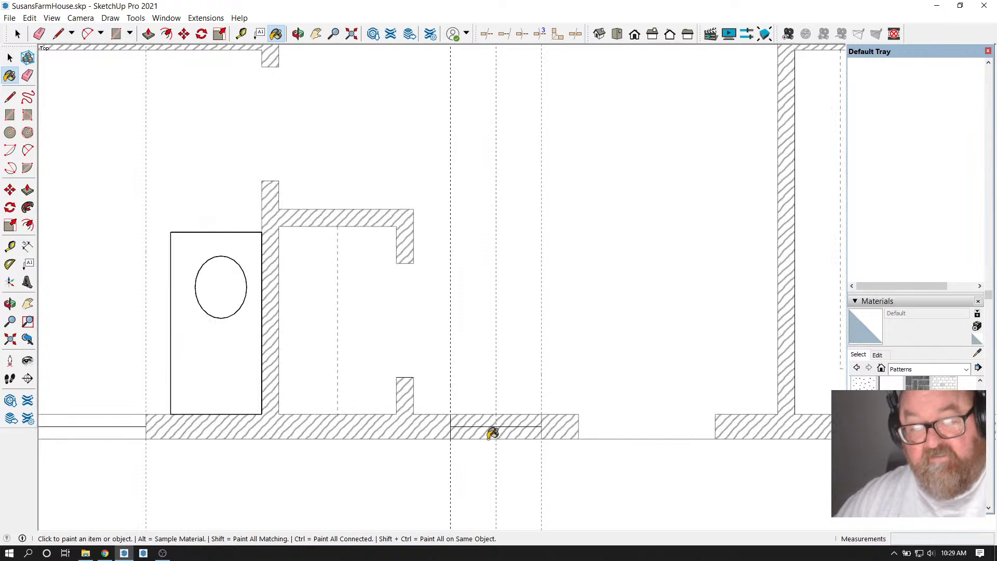
# Erase all the vertical guides used for the front wall windows
pyautogui.scroll(-2, 499, 415)
pyautogui.scroll(-4, 332, 376)
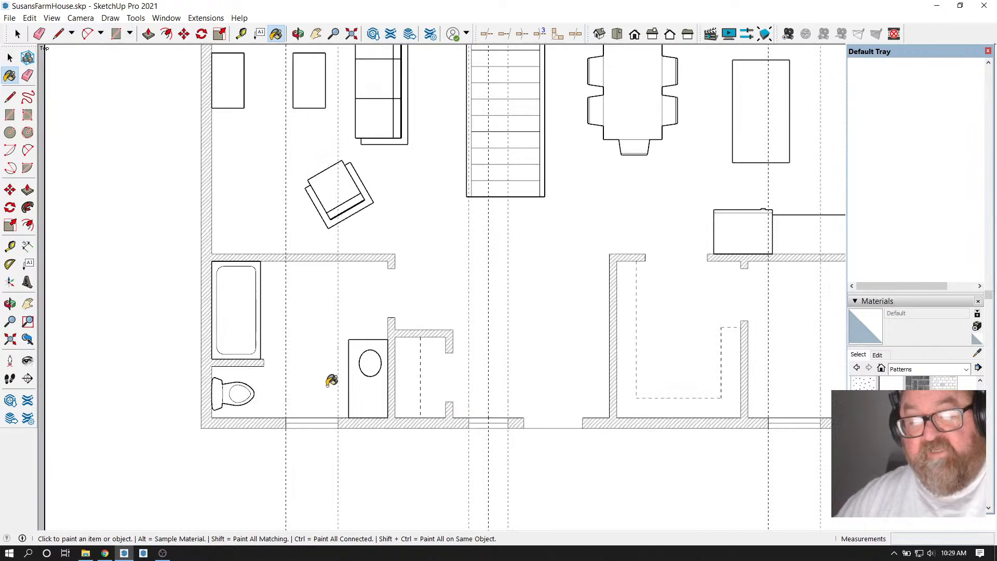
pyautogui.click(41, 36)
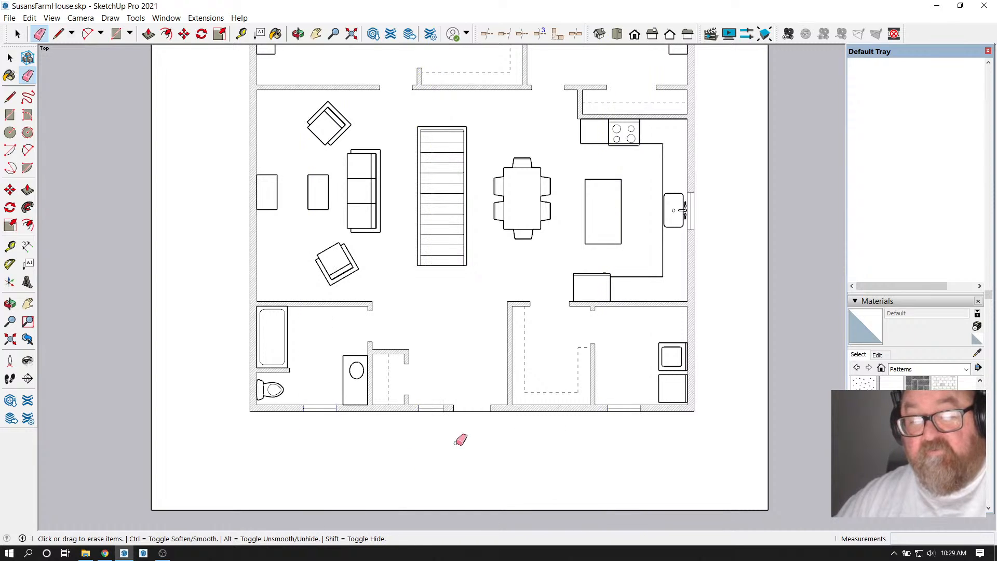
pyautogui.scroll(1, 583, 444)
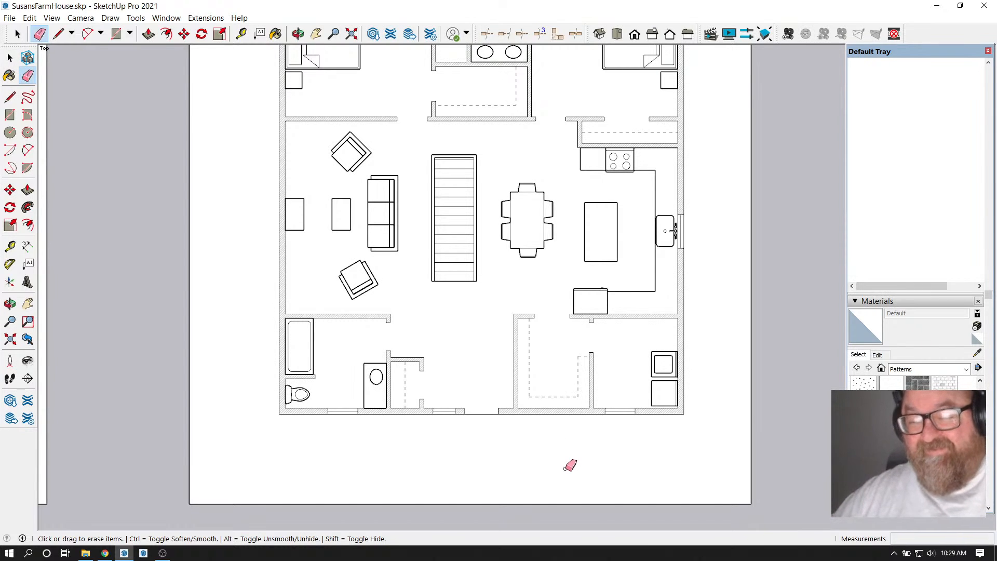
pyautogui.scroll(-2, 571, 465)
pyautogui.scroll(1, 550, 239)
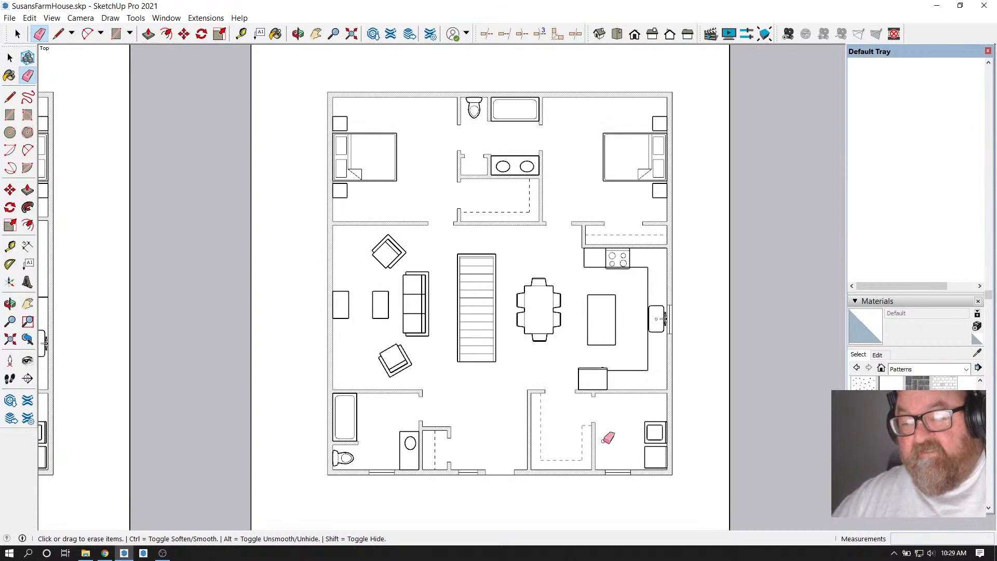
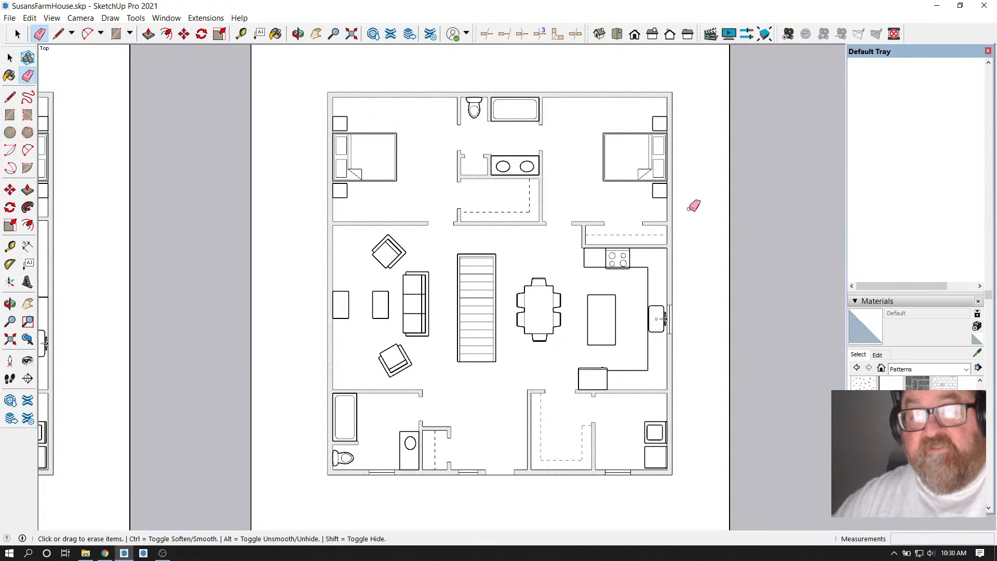
pyautogui.scroll(-1, 724, 236)
pyautogui.scroll(2, 556, 237)
pyautogui.scroll(-1, 595, 315)
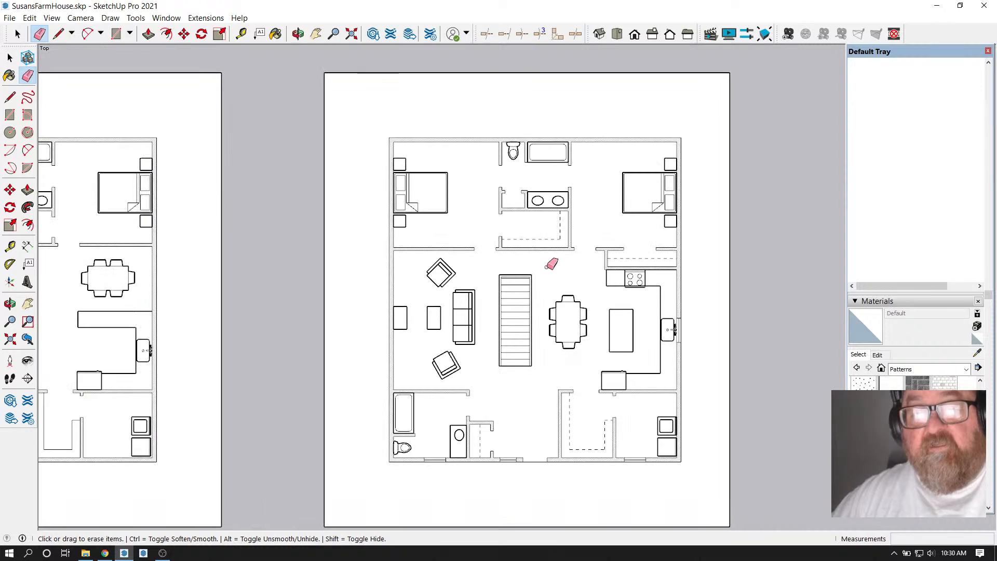
pyautogui.click(241, 34)
pyautogui.scroll(2, 478, 155)
pyautogui.click(358, 143)
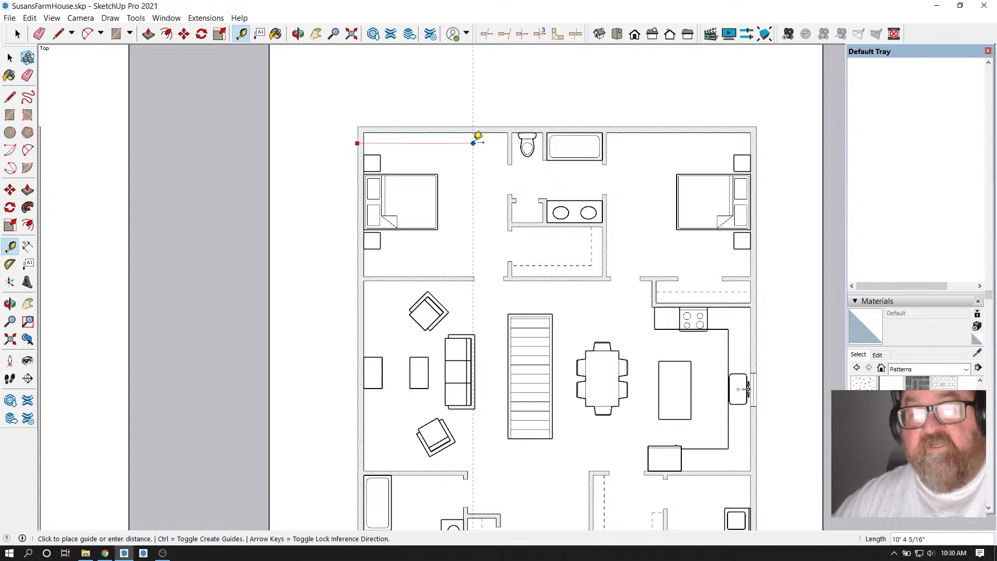
pyautogui.scroll(3, 481, 136)
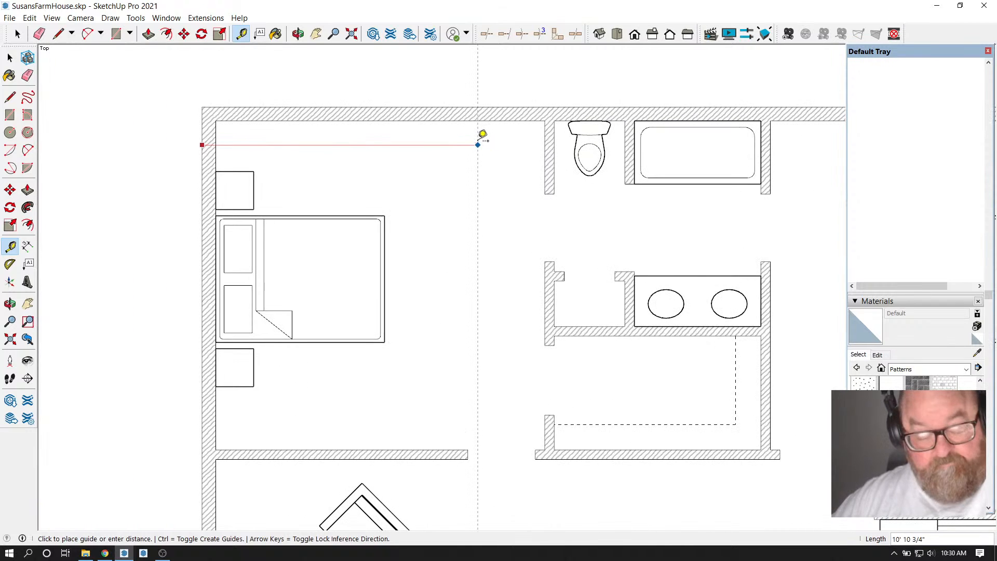
pyautogui.press('Escape')
pyautogui.scroll(2, 477, 140)
pyautogui.scroll(-2, 500, 149)
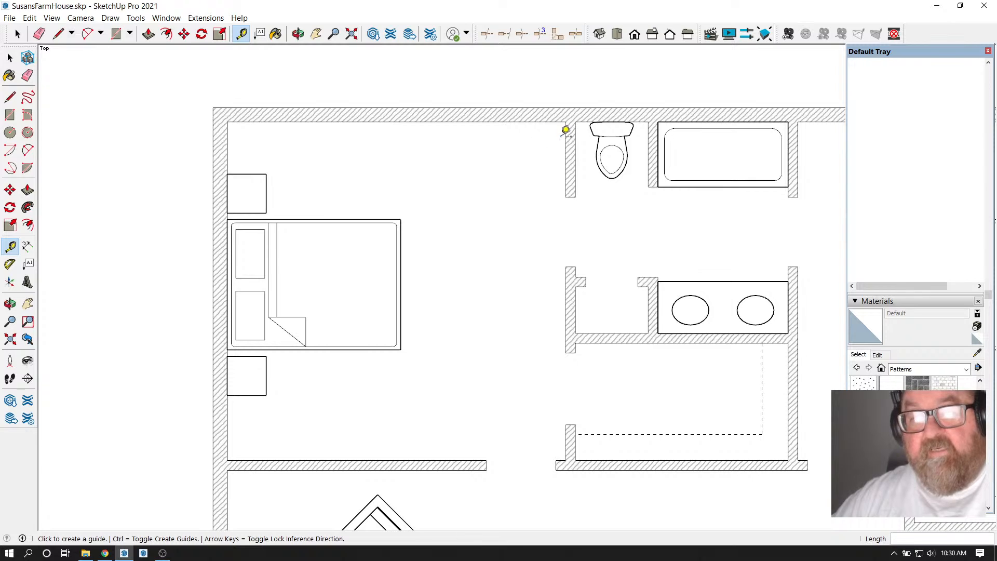
# Create a vertical guide just beside the toilet room wall in the left bedroom and another guide 32" from it toward the bed
pyautogui.click(565, 136)
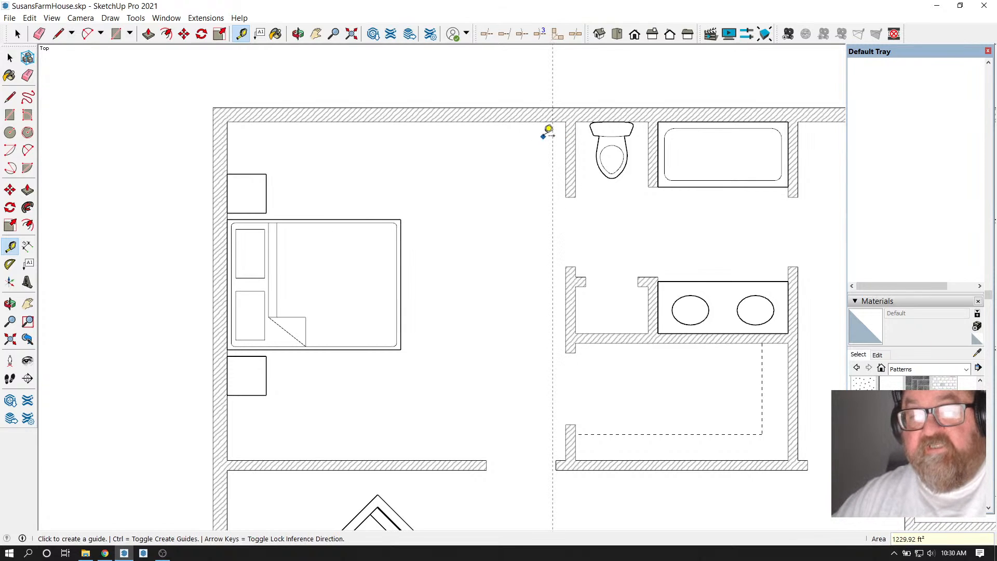
pyautogui.click(553, 131)
pyautogui.write('32')
pyautogui.press('Return')
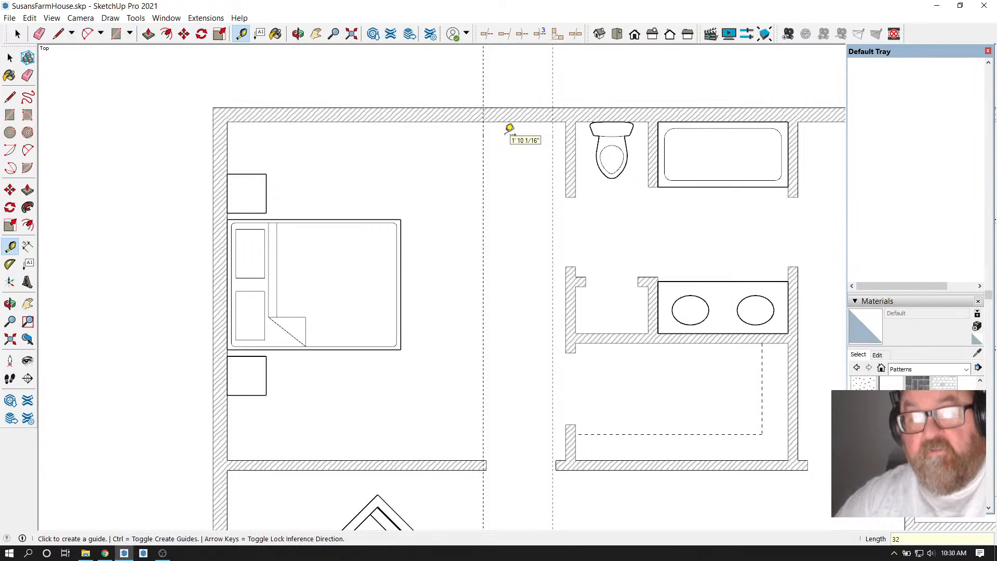
pyautogui.scroll(-2, 493, 107)
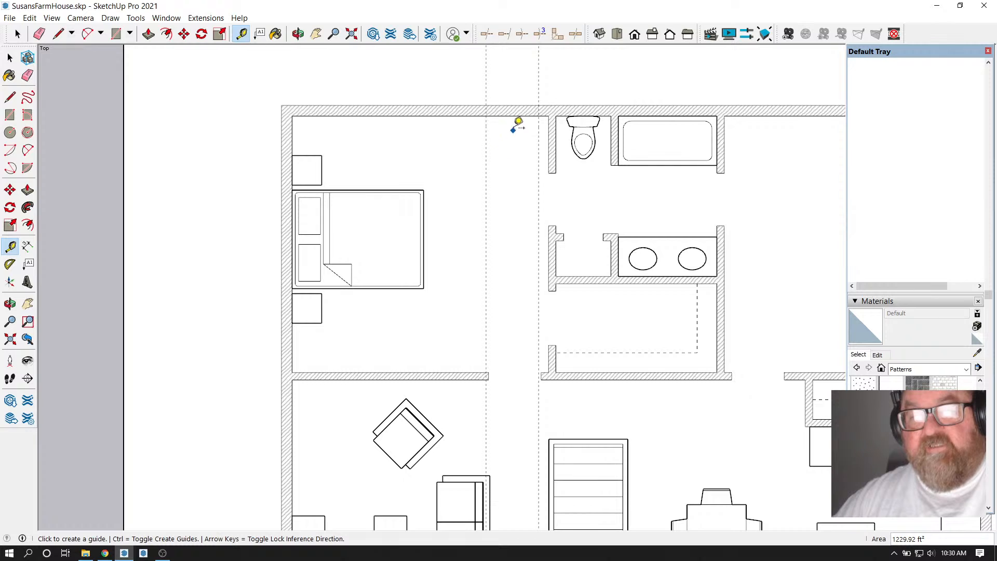
# Draw lines across the back wall at both guides and a centre line between them to outline the left bedroom window
pyautogui.click(64, 35)
pyautogui.scroll(2, 466, 99)
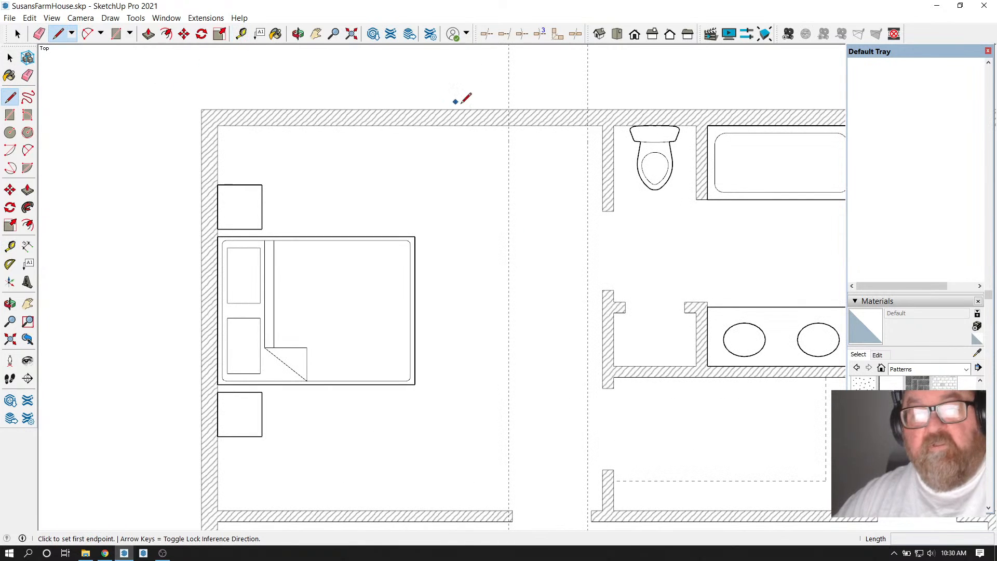
pyautogui.click(508, 125)
pyautogui.click(509, 110)
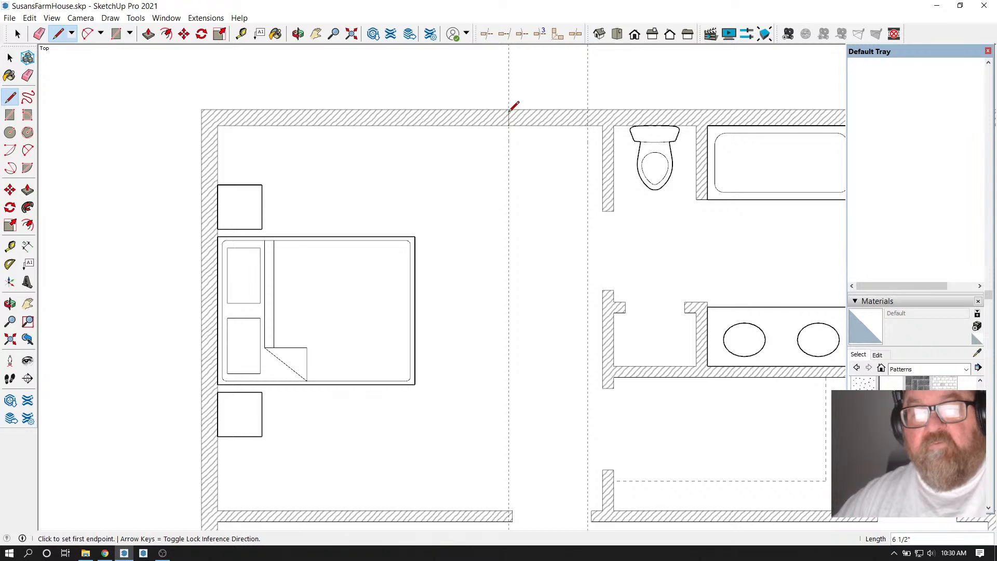
pyautogui.click(588, 125)
pyautogui.click(587, 111)
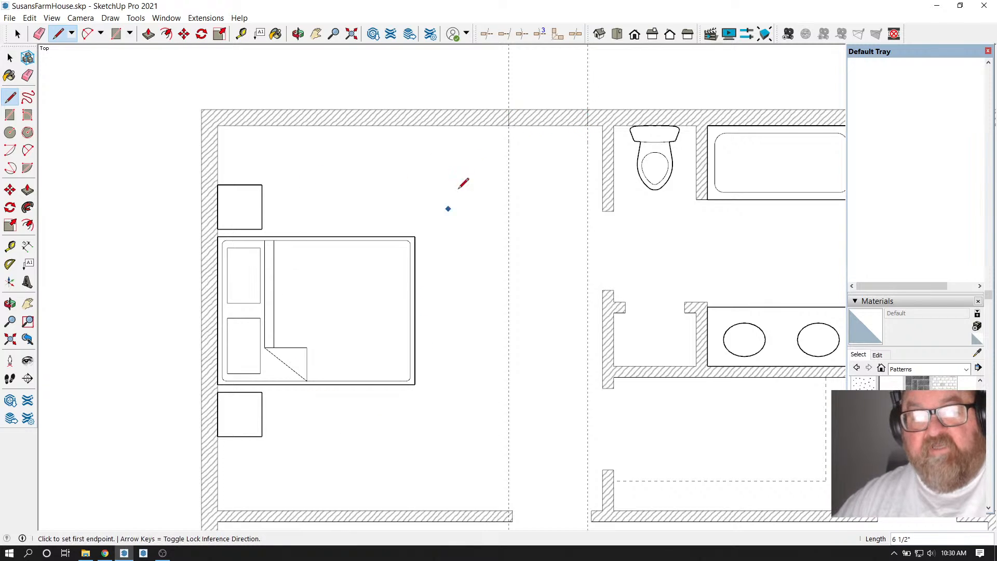
pyautogui.click(509, 117)
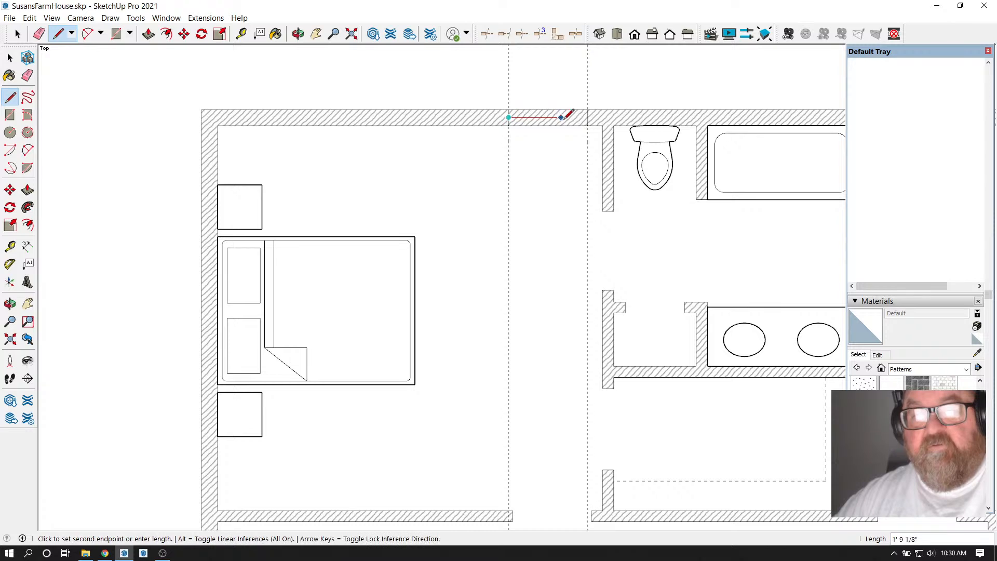
pyautogui.click(588, 118)
pyautogui.scroll(-2, 500, 139)
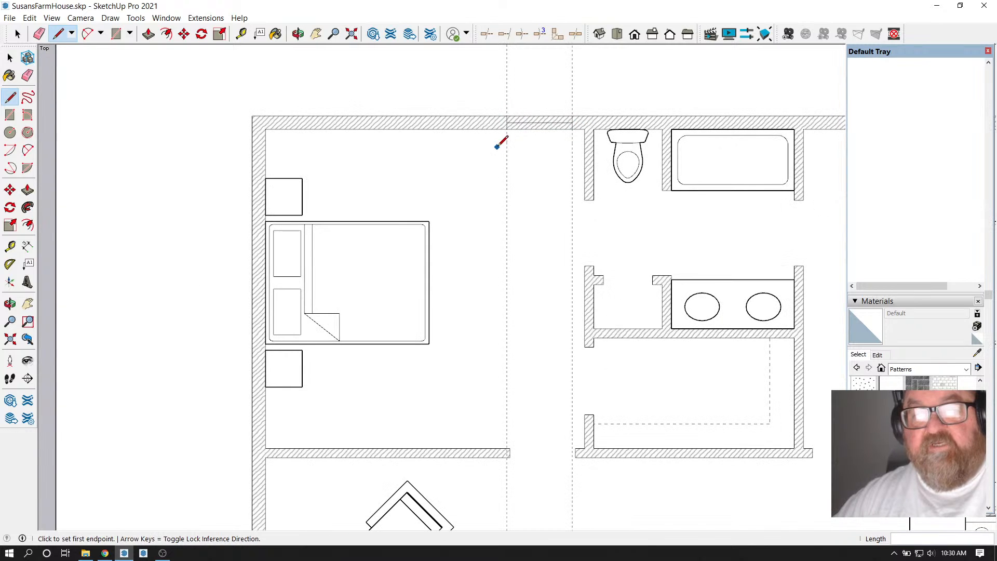
# Paint both halves of the new left bedroom window section in the back wall with the default material
pyautogui.click(275, 34)
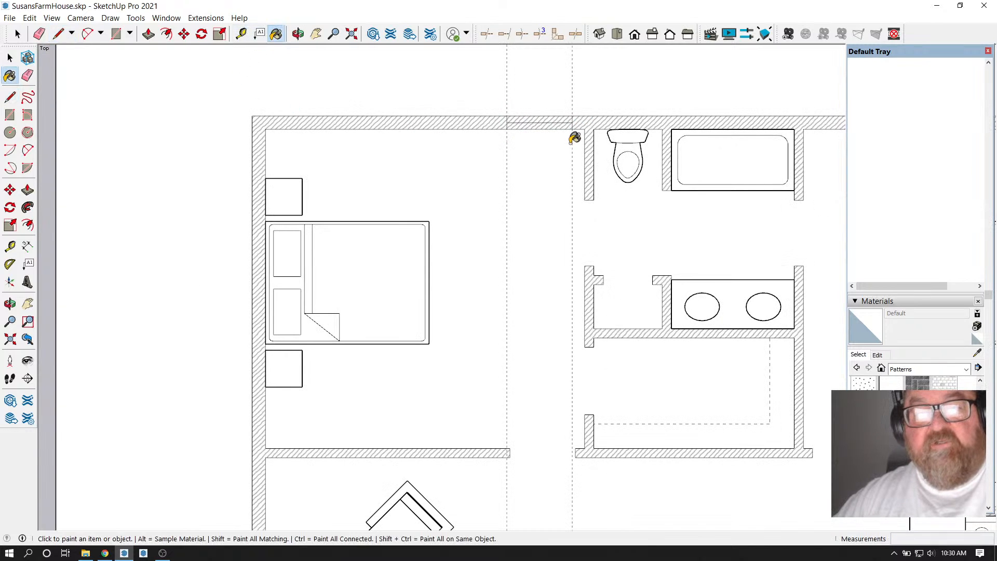
pyautogui.scroll(1, 574, 133)
pyautogui.scroll(-1, 539, 102)
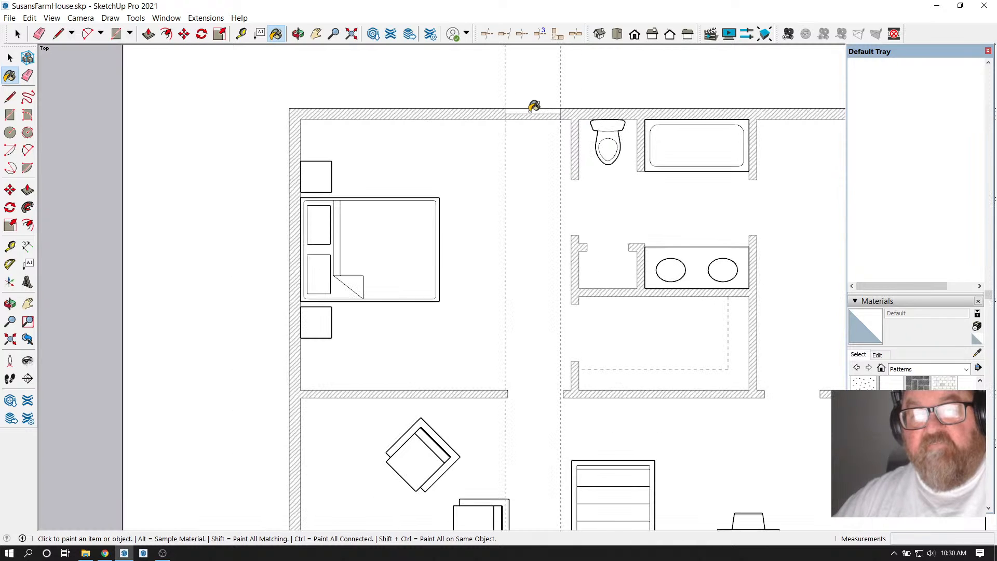
pyautogui.scroll(-1, 553, 244)
pyautogui.scroll(1, 518, 257)
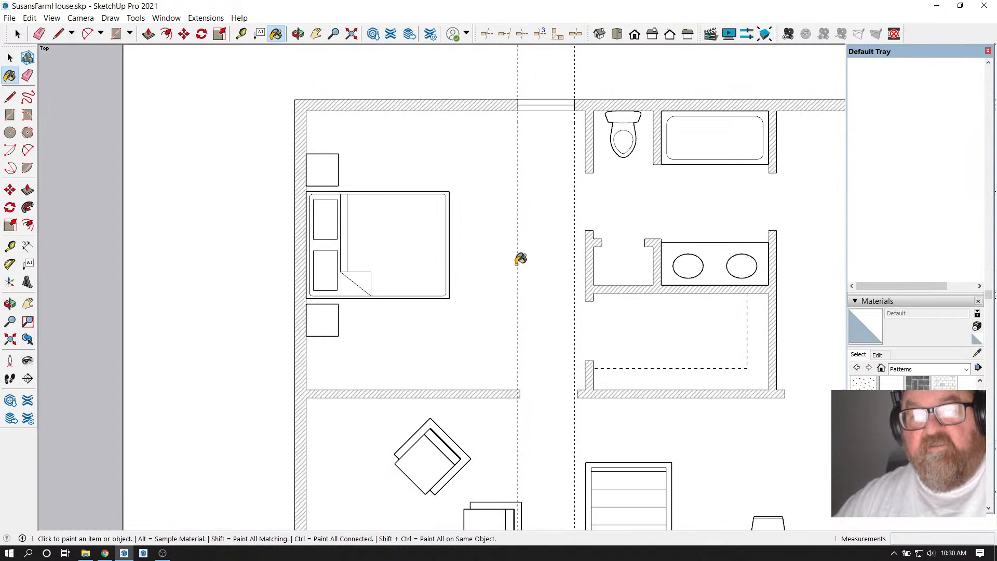
# Erase the two vertical guides used to outline the left bedroom window
pyautogui.click(39, 34)
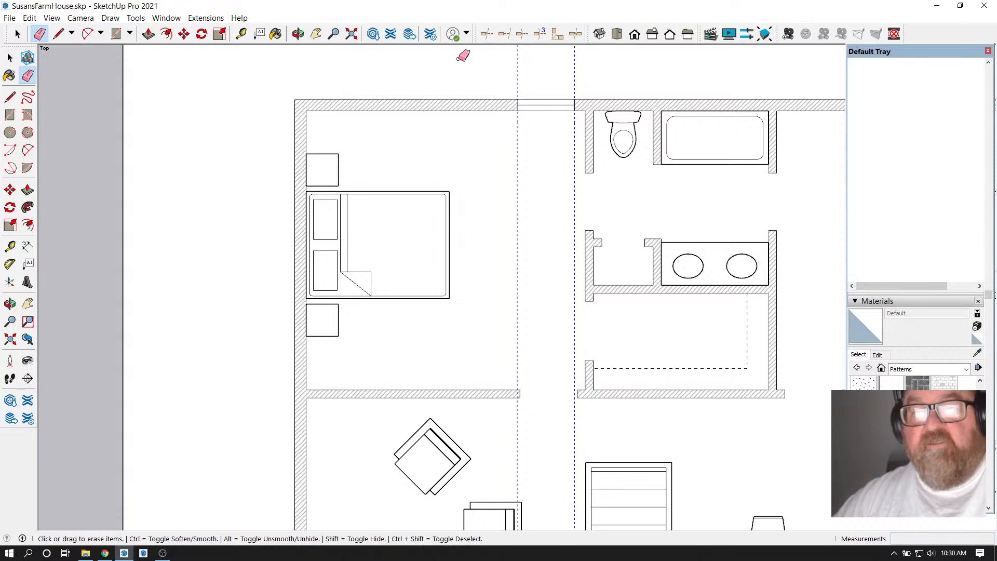
pyautogui.scroll(-1, 623, 218)
pyautogui.scroll(1, 537, 280)
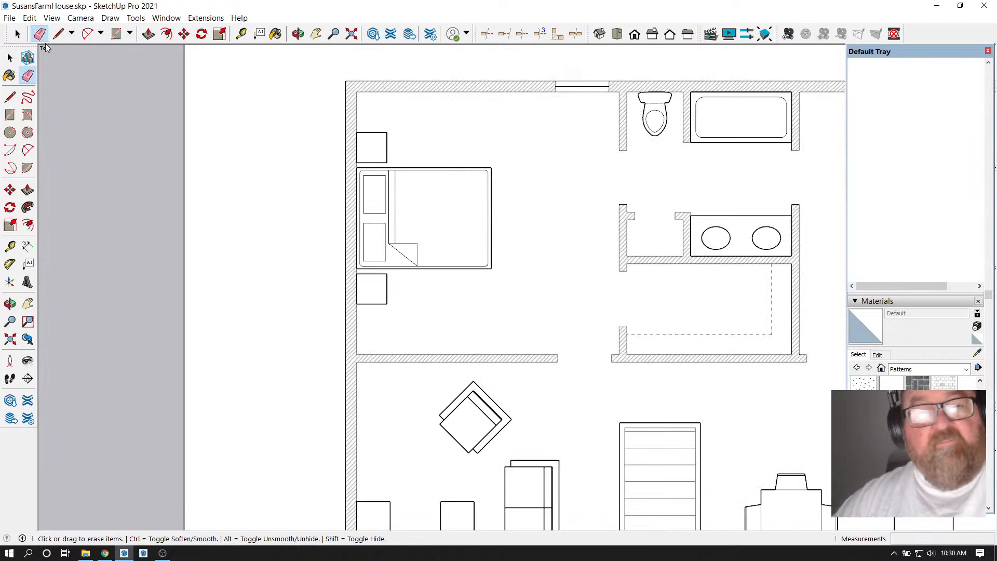
pyautogui.press('space')
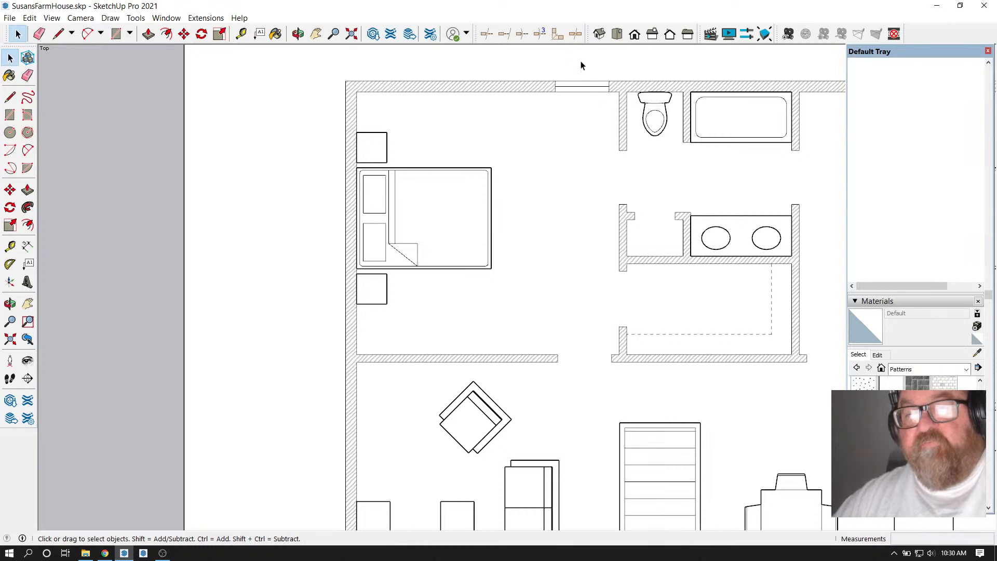
# Create a vertical guide 11'8" in from the outer face of the left exterior wall, near the back window's centre
pyautogui.scroll(-1, 571, 214)
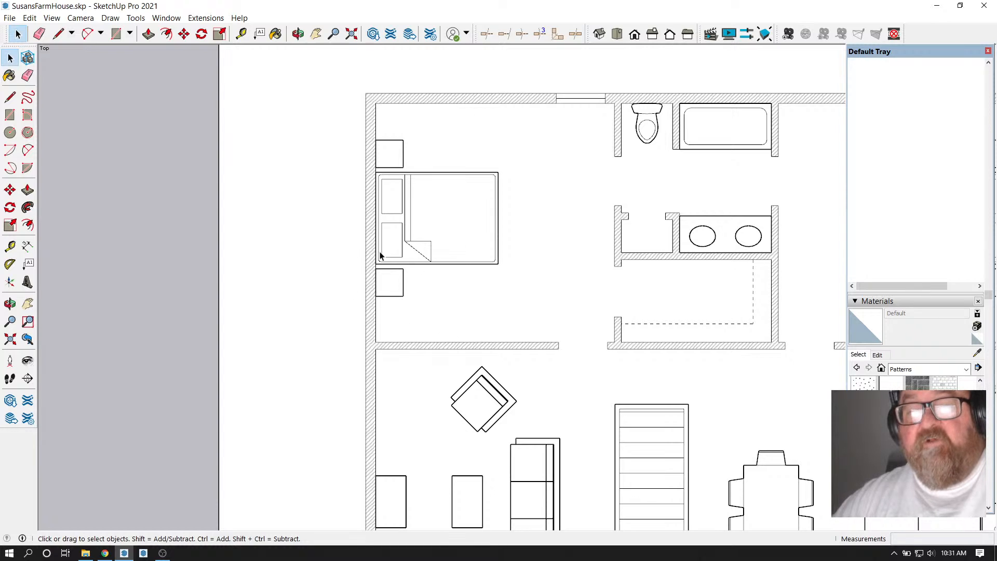
pyautogui.scroll(-2, 414, 343)
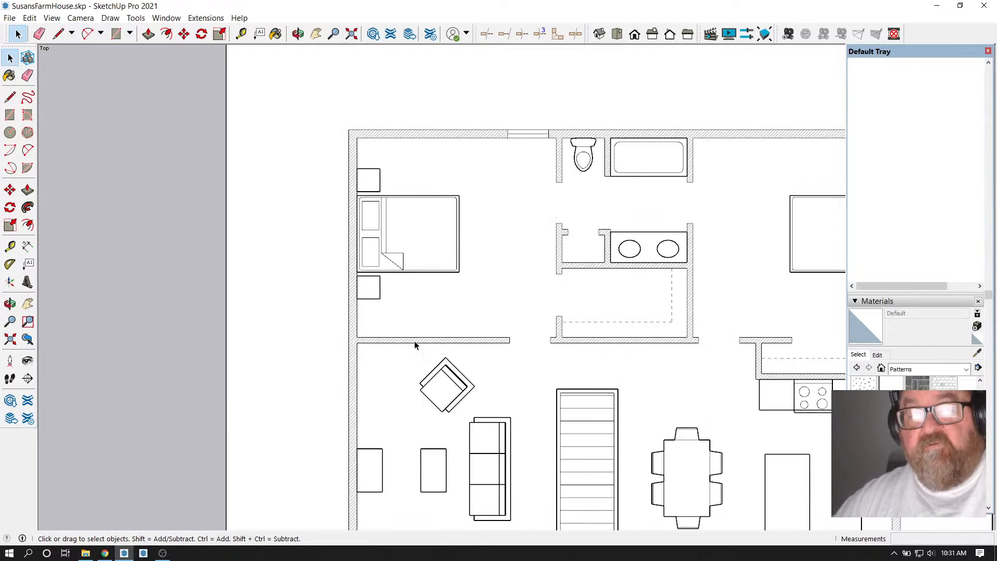
pyautogui.scroll(-2, 260, 332)
pyautogui.scroll(-2, 590, 322)
pyautogui.scroll(4, 488, 210)
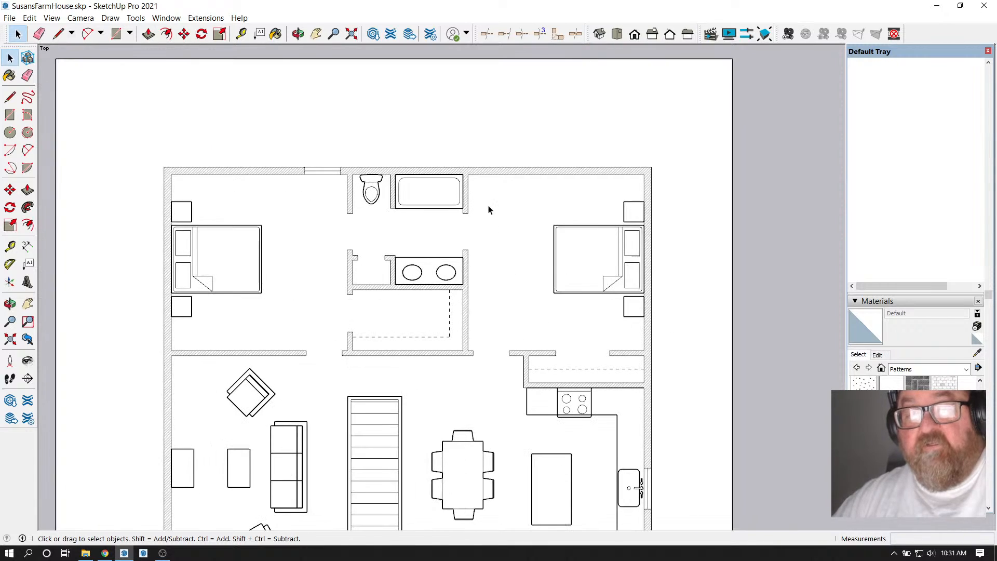
pyautogui.click(241, 33)
pyautogui.scroll(2, 425, 156)
pyautogui.scroll(-2, 251, 236)
pyautogui.scroll(4, 213, 197)
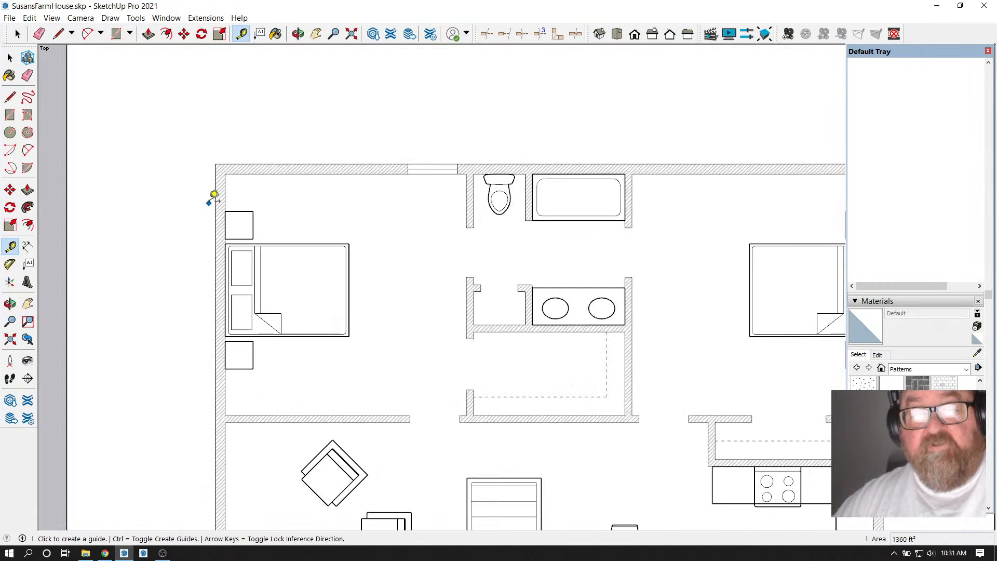
pyautogui.click(215, 192)
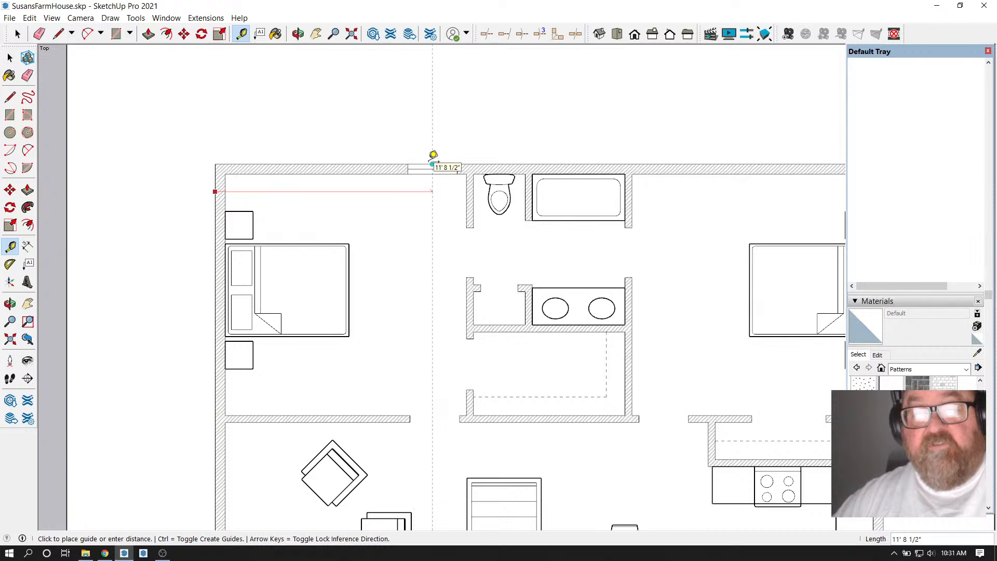
pyautogui.write('1')
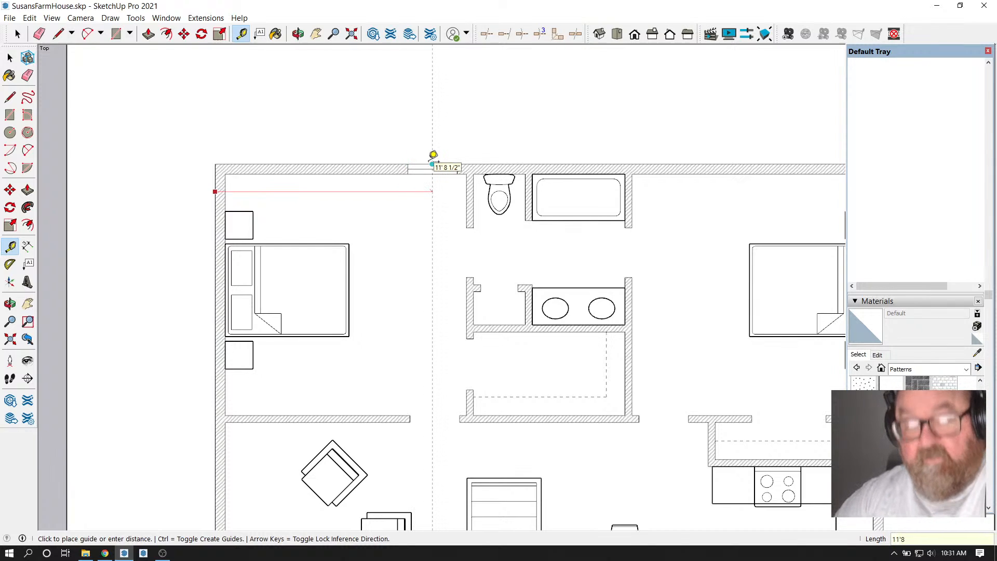
pyautogui.write("1'8")
pyautogui.press('Return')
pyautogui.scroll(-2, 431, 158)
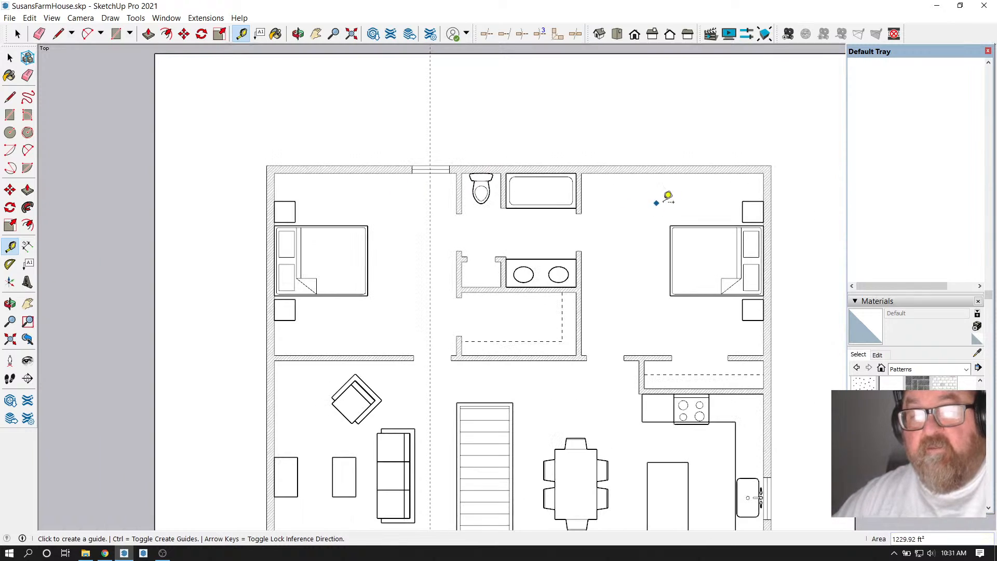
# Create a matching vertical guide 11'8" in from the outer face of the right exterior wall
pyautogui.click(771, 185)
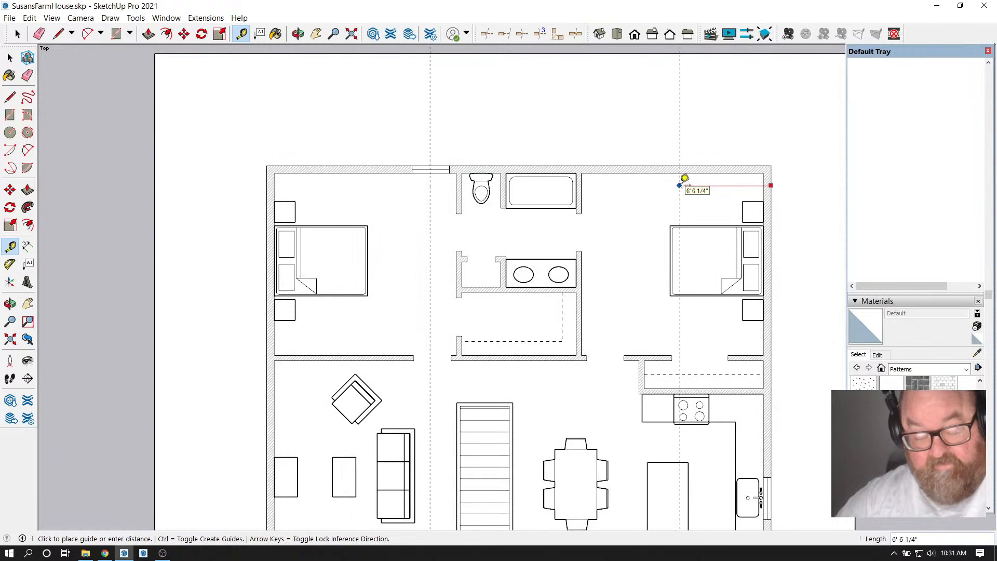
pyautogui.write('11\'8"')
pyautogui.press('Return')
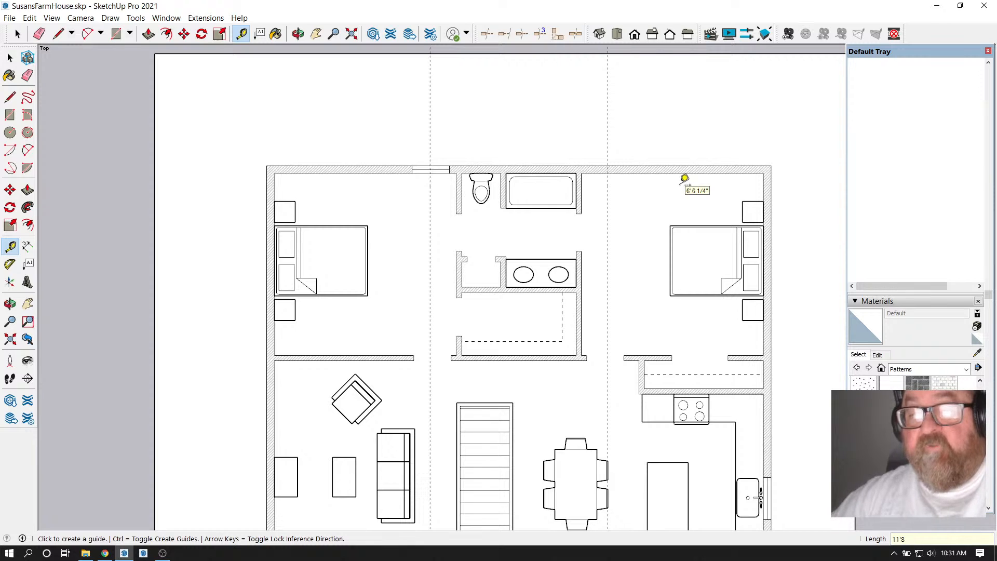
# Select only the left bedroom window's geometry in the back wall and move it 1/2" so its centre sits on the left guide
pyautogui.scroll(2, 474, 181)
pyautogui.click(17, 34)
pyautogui.scroll(3, 488, 182)
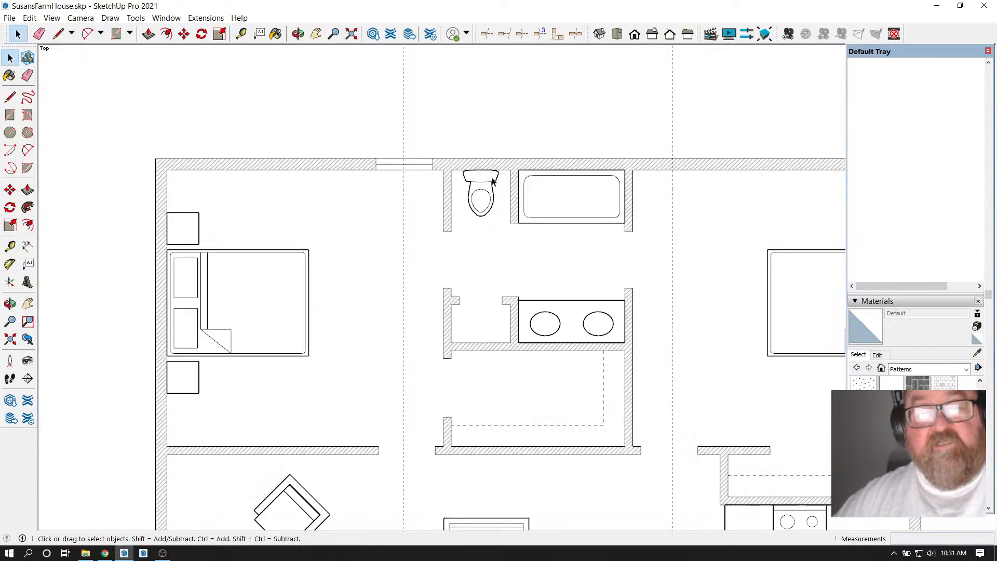
pyautogui.moveTo(330, 144); pyautogui.dragTo(431, 179)
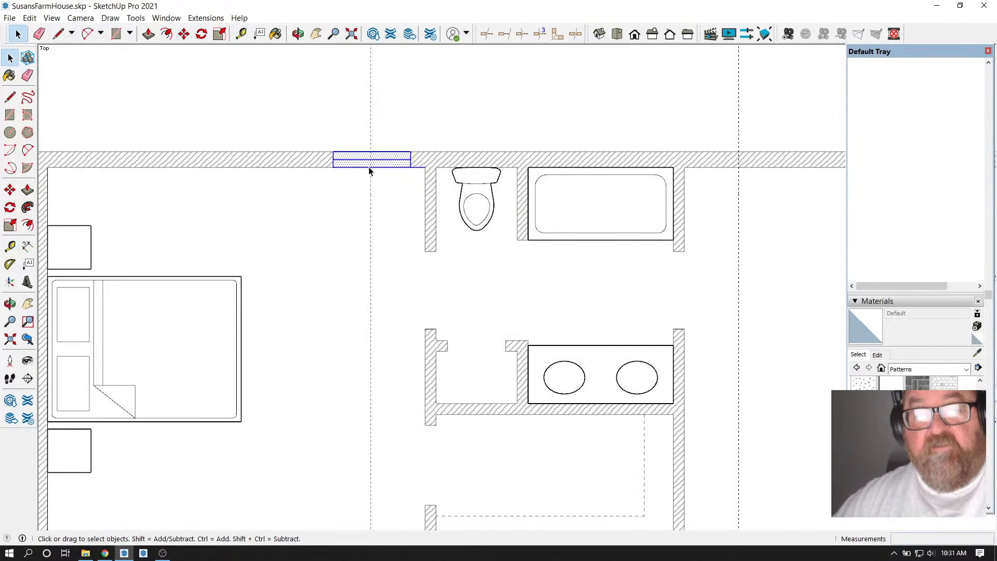
pyautogui.moveTo(327, 134); pyautogui.dragTo(424, 183)
pyautogui.scroll(2, 364, 156)
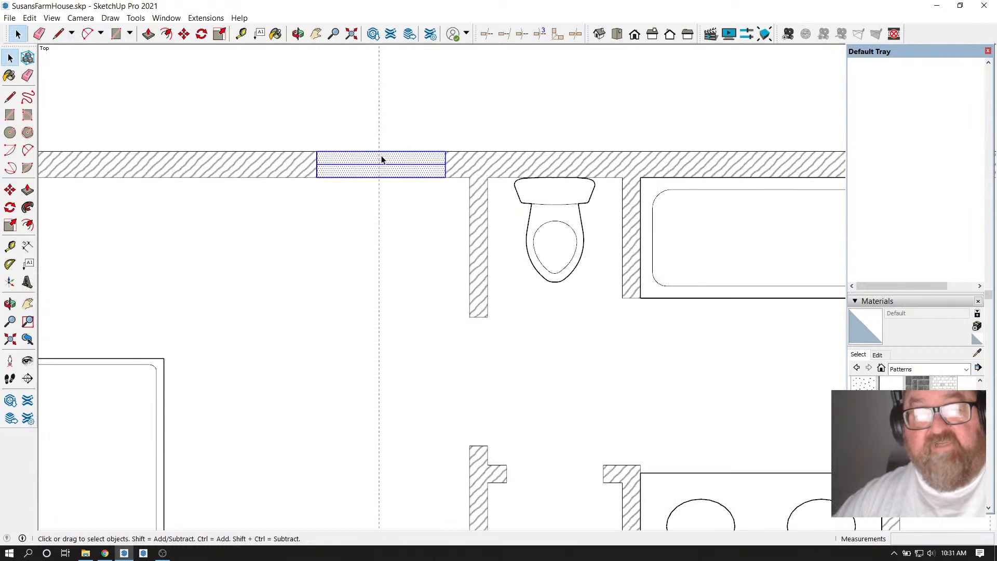
pyautogui.press('m')
pyautogui.scroll(1, 381, 162)
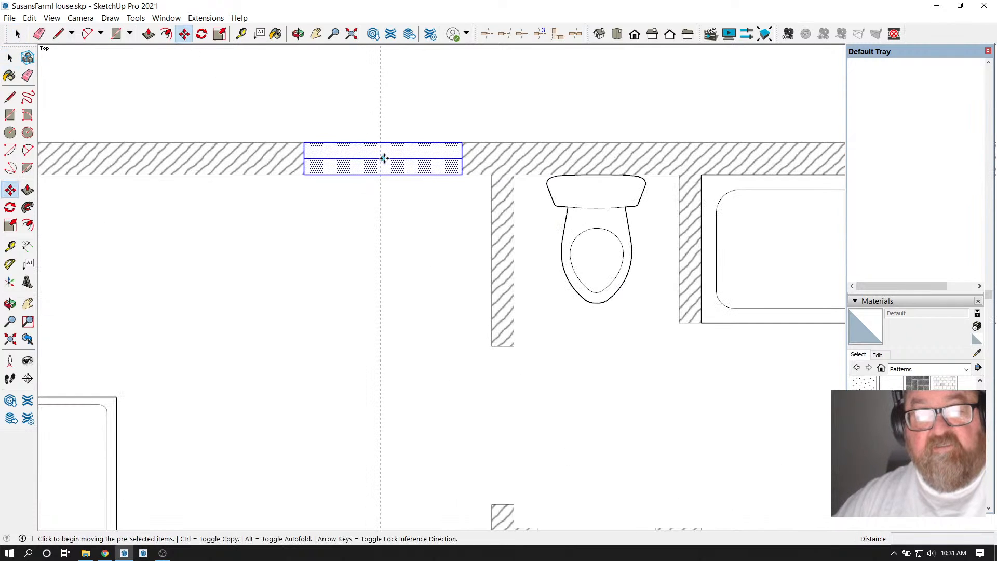
pyautogui.click(384, 158)
pyautogui.click(381, 159)
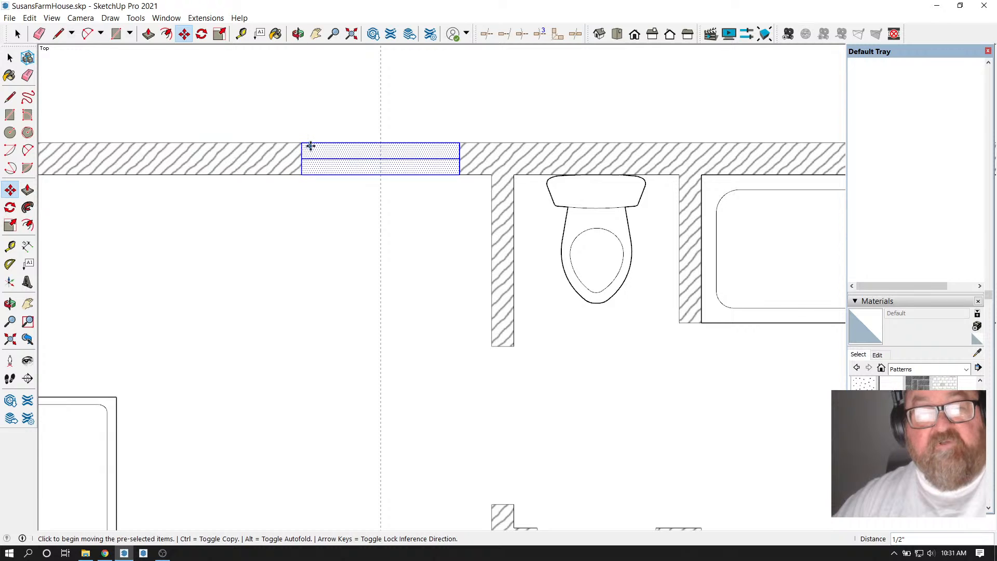
# Copy the left bedroom window along the back wall so the copy is centred on the right bedroom's guide
pyautogui.click(381, 158)
pyautogui.press('ctrl')
pyautogui.scroll(-4, 239, 185)
pyautogui.scroll(2, 519, 186)
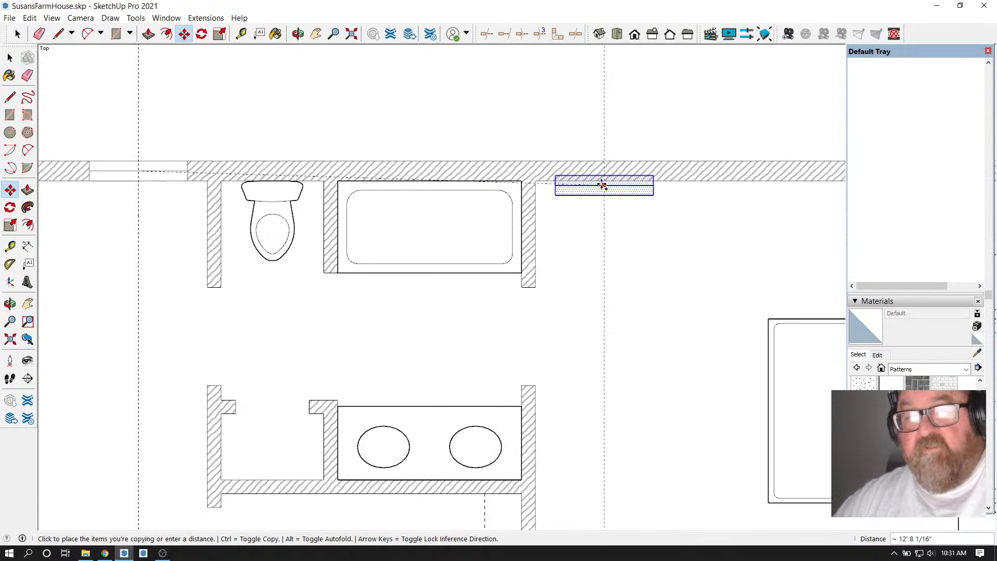
pyautogui.click(605, 172)
pyautogui.scroll(-2, 623, 214)
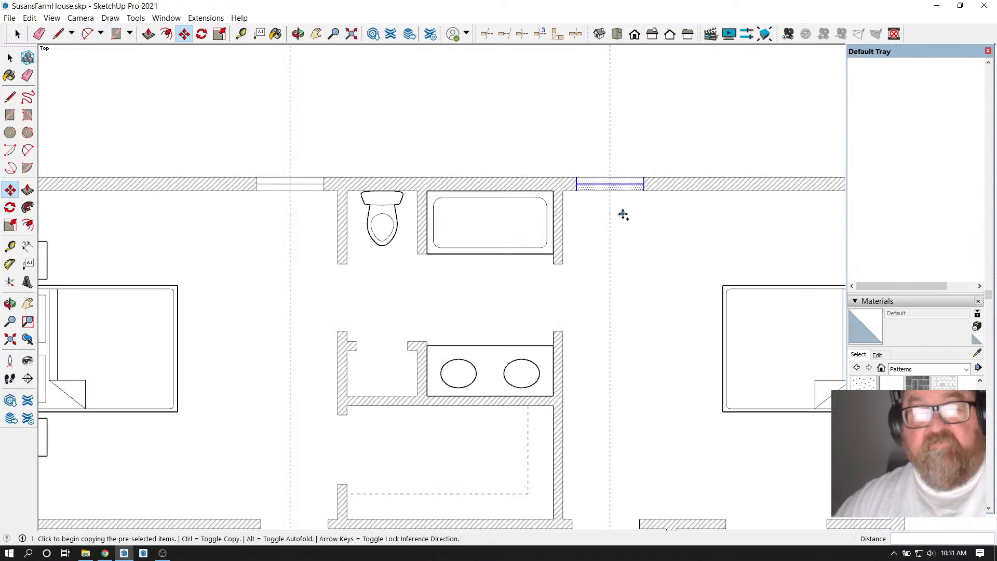
# Erase the two vertical guides that run through the centres of the left and right bedroom windows
pyautogui.scroll(-2, 487, 208)
pyautogui.click(39, 33)
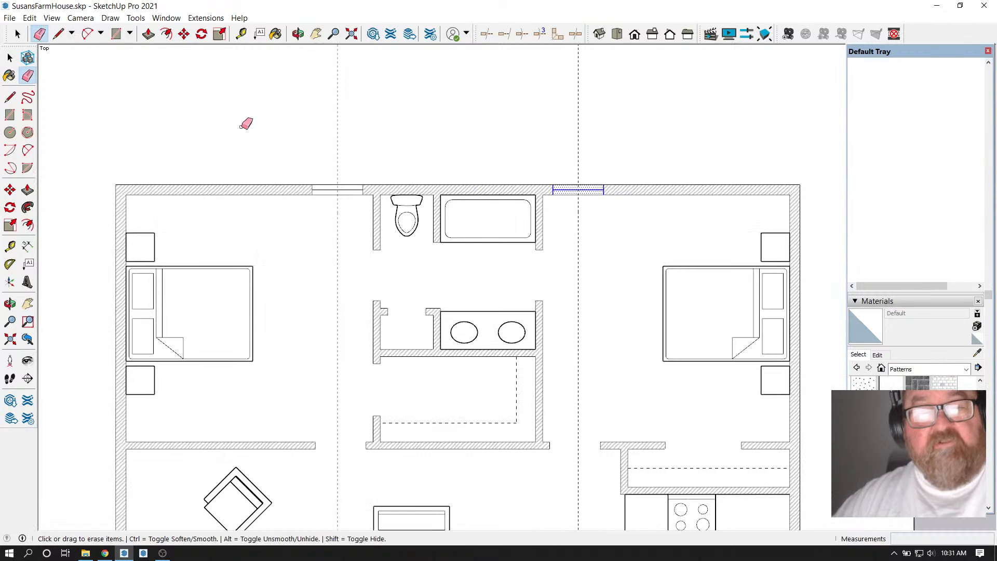
pyautogui.scroll(-2, 540, 165)
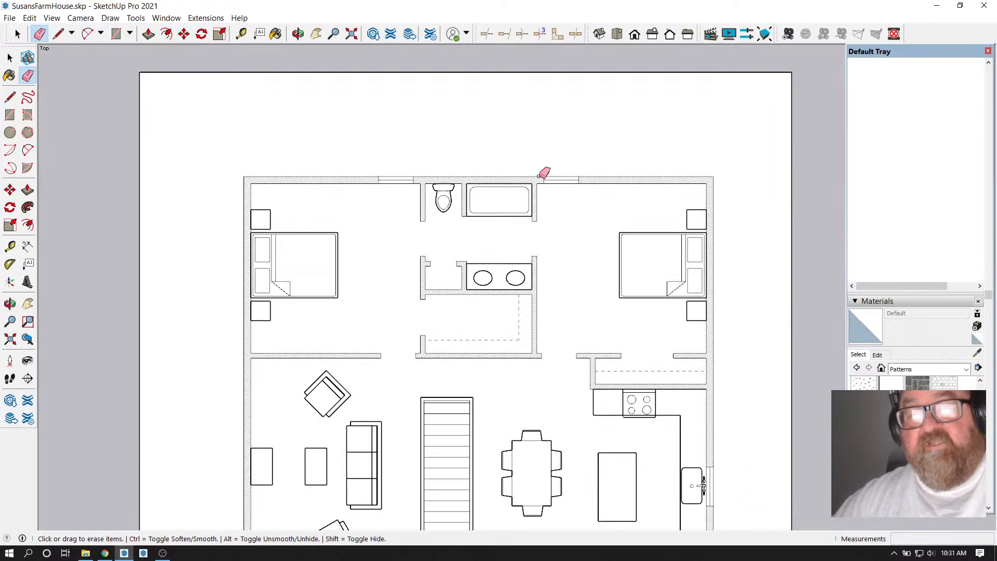
# Examine the placement of the two bedroom windows along the back wall and the wall space behind the toilet and tub
pyautogui.scroll(-1, 579, 218)
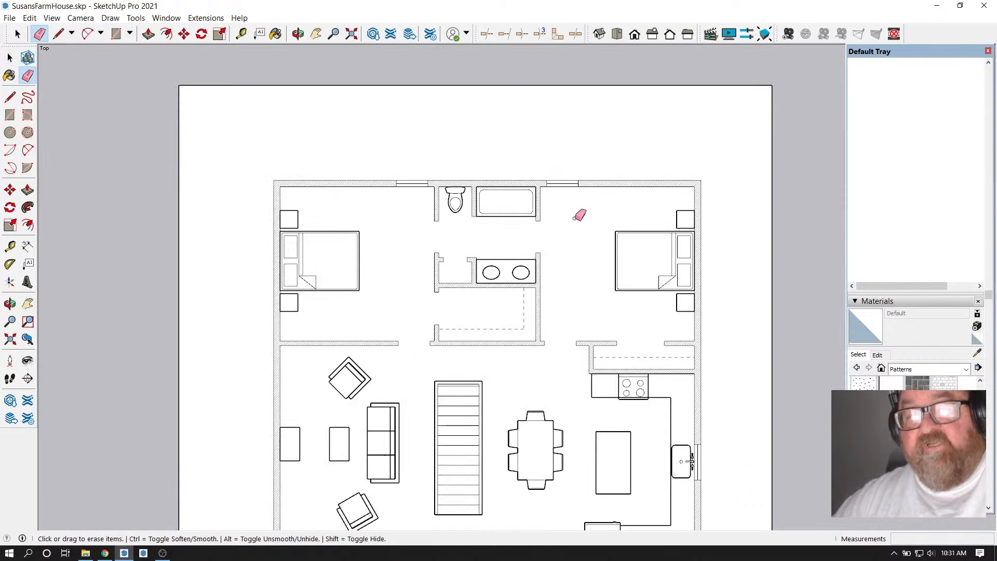
pyautogui.scroll(-2, 579, 216)
pyautogui.scroll(3, 579, 222)
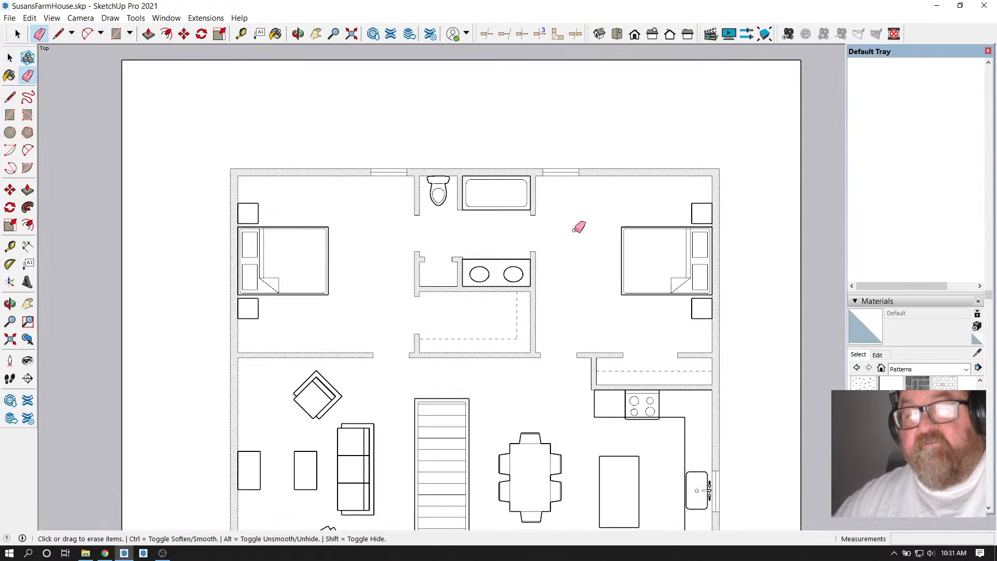
pyautogui.scroll(4, 345, 173)
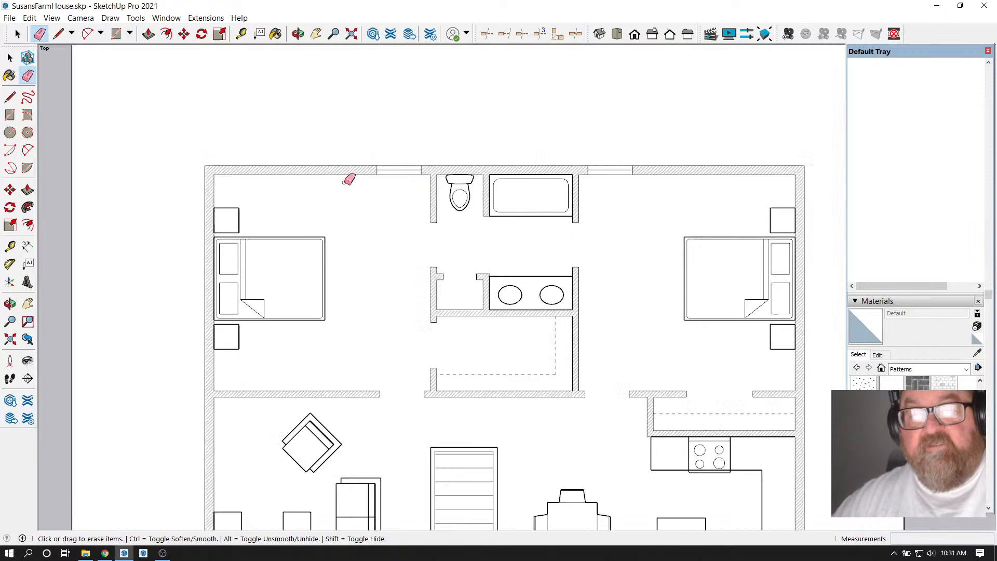
pyautogui.scroll(-2, 411, 210)
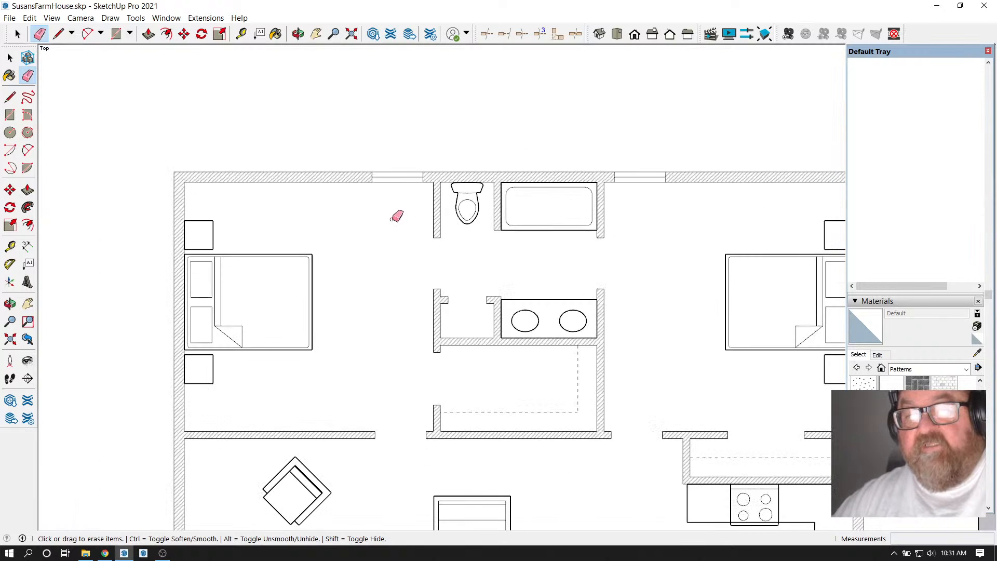
pyautogui.scroll(2, 623, 180)
pyautogui.scroll(1, 387, 195)
pyautogui.scroll(-2, 623, 241)
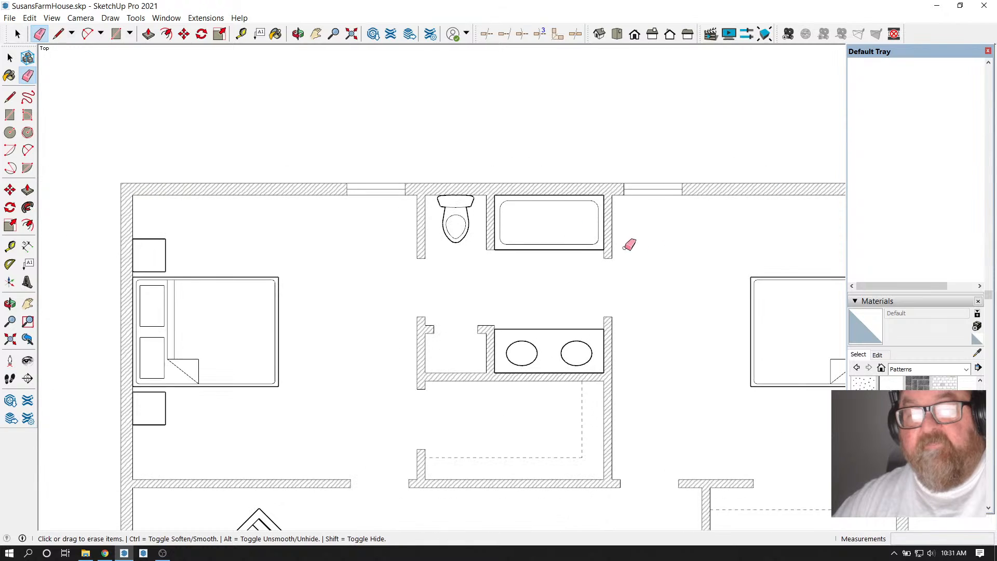
pyautogui.scroll(4, 423, 187)
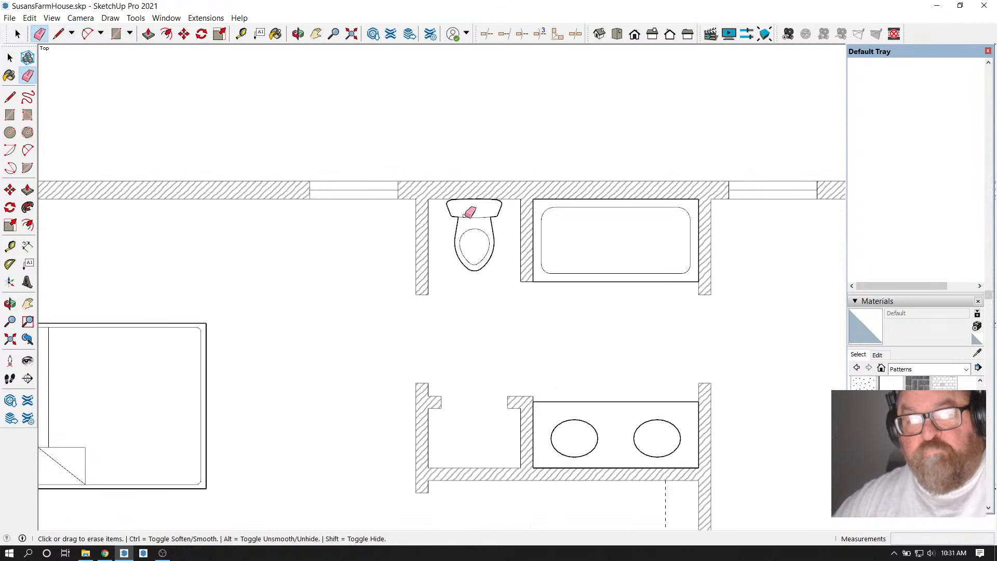
pyautogui.scroll(-3, 511, 218)
pyautogui.scroll(3, 524, 211)
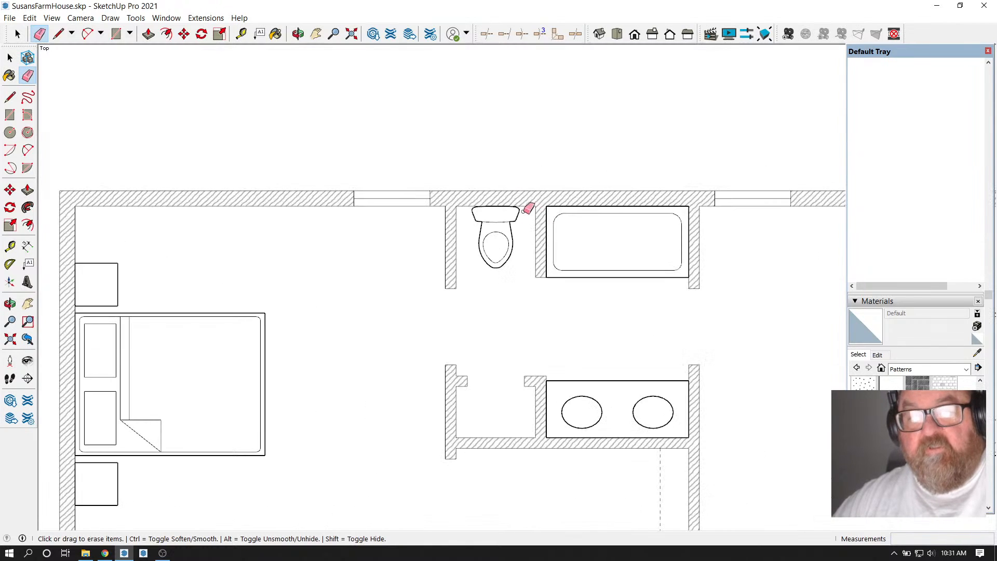
# Create a vertical guide near the toilet's centre, offset from the alcove's left wall, and another through the left bedroom window's centre
pyautogui.click(241, 34)
pyautogui.scroll(2, 485, 209)
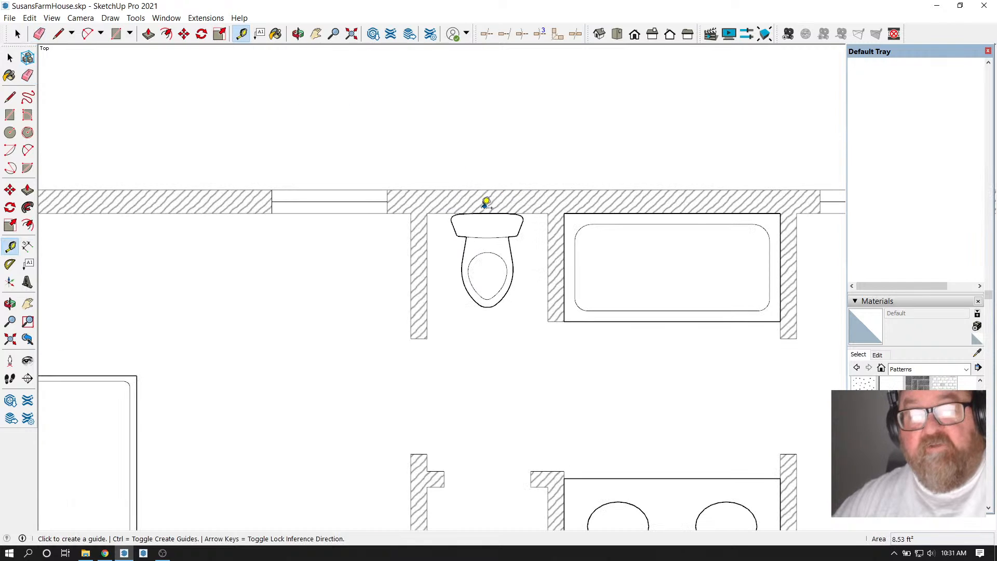
pyautogui.click(428, 226)
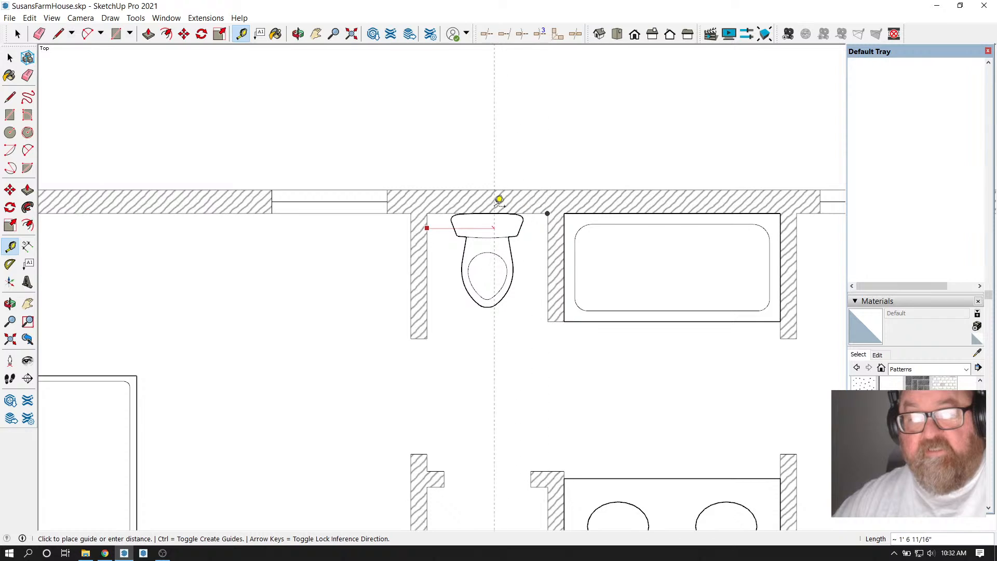
pyautogui.click(489, 205)
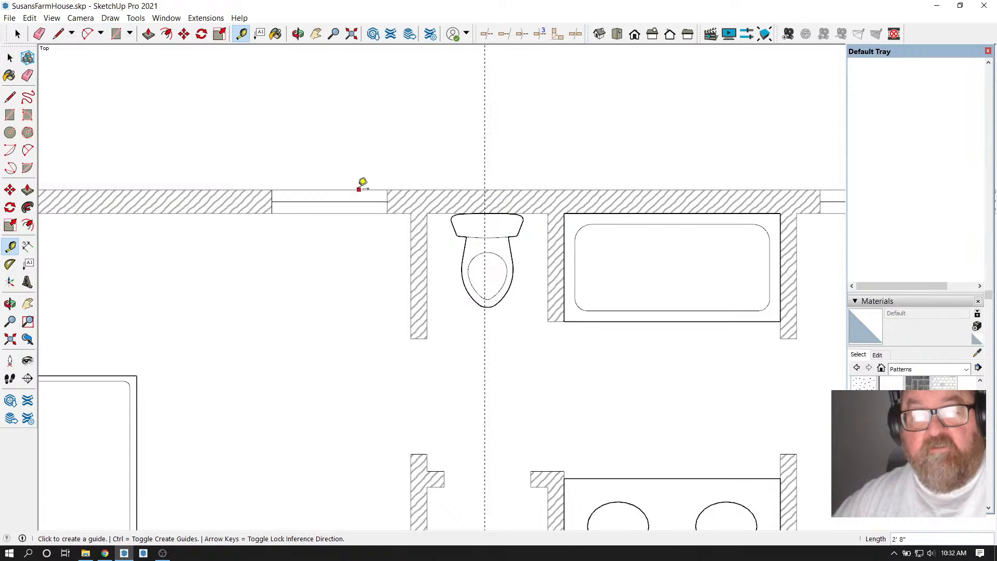
pyautogui.click(485, 178)
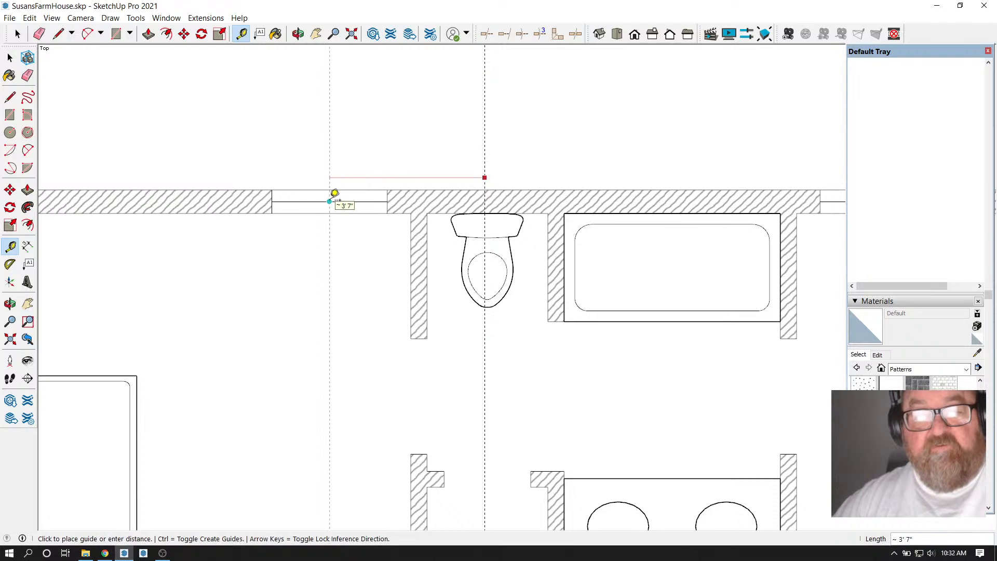
pyautogui.click(335, 193)
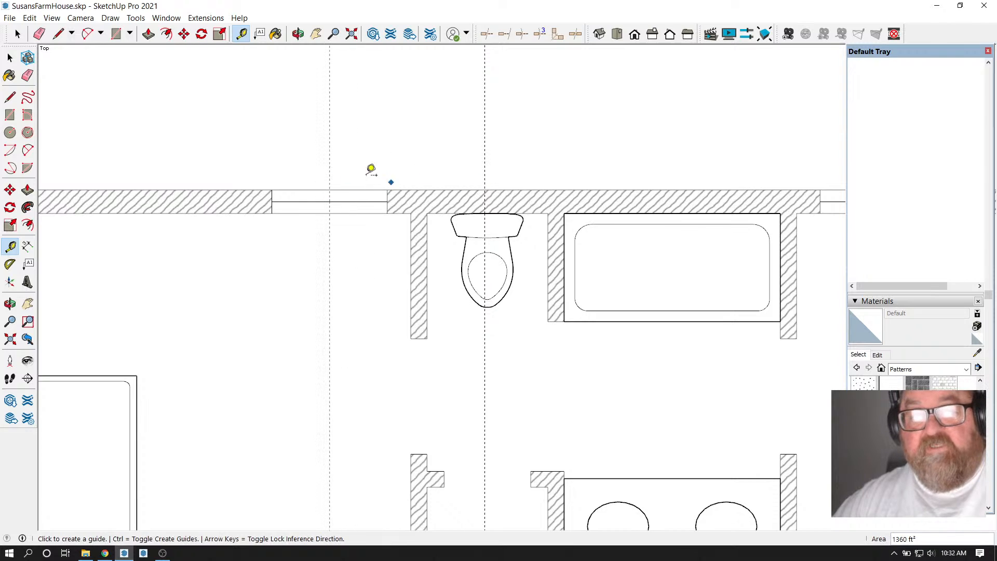
# Create two more vertical guides, one 12" to each side of the guide at the toilet's centre
pyautogui.click(485, 151)
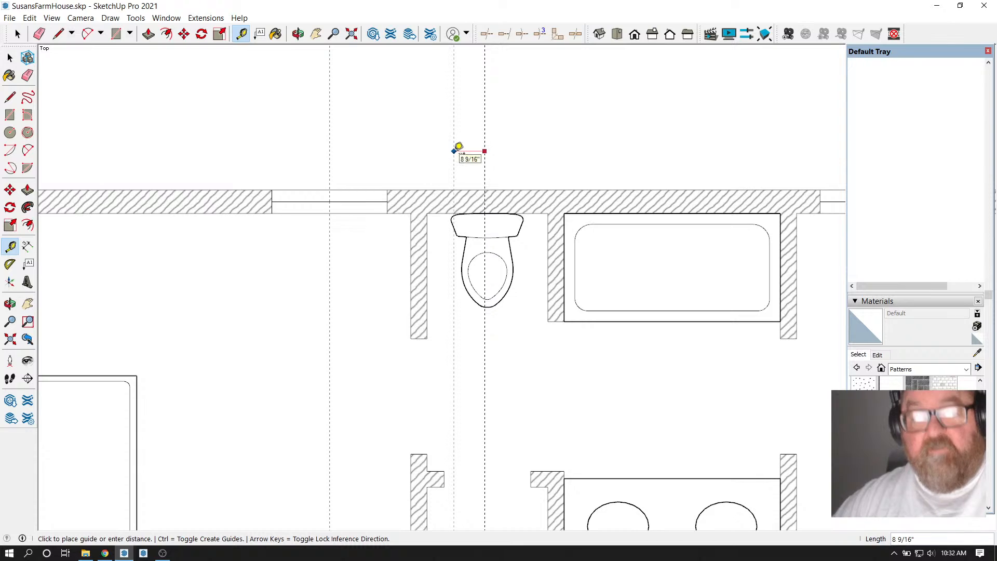
pyautogui.write('12')
pyautogui.press('Return')
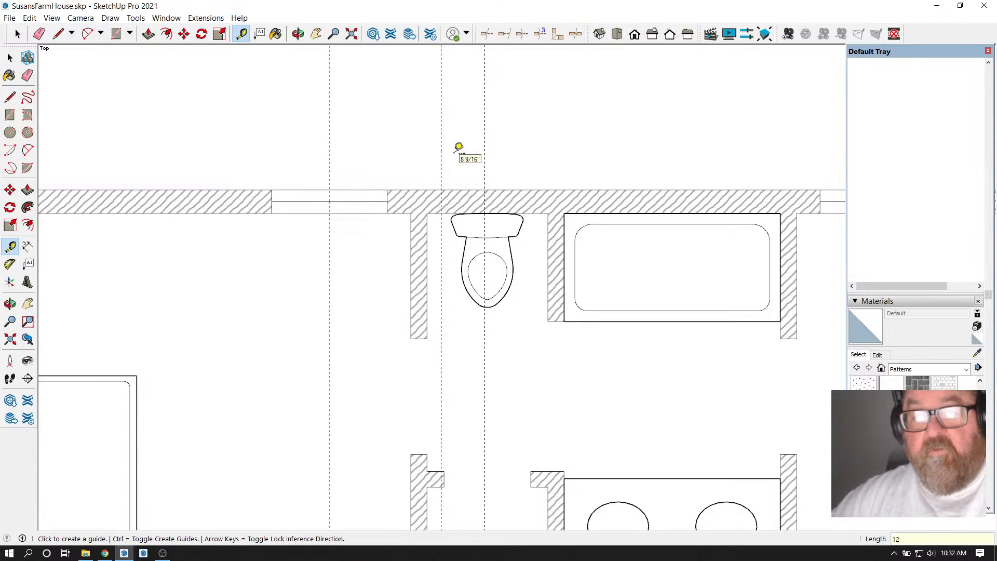
pyautogui.click(485, 165)
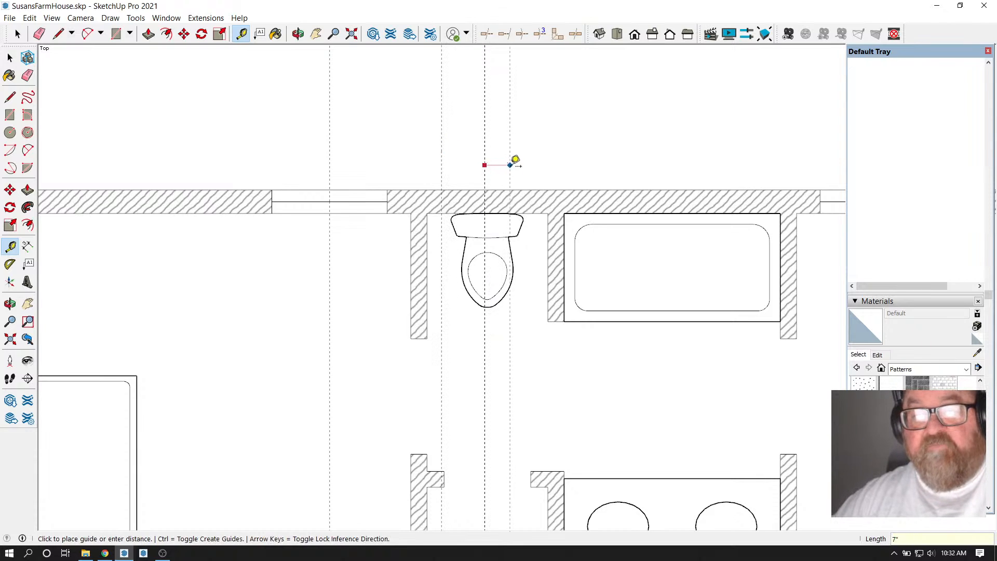
pyautogui.write('12')
pyautogui.press('Return')
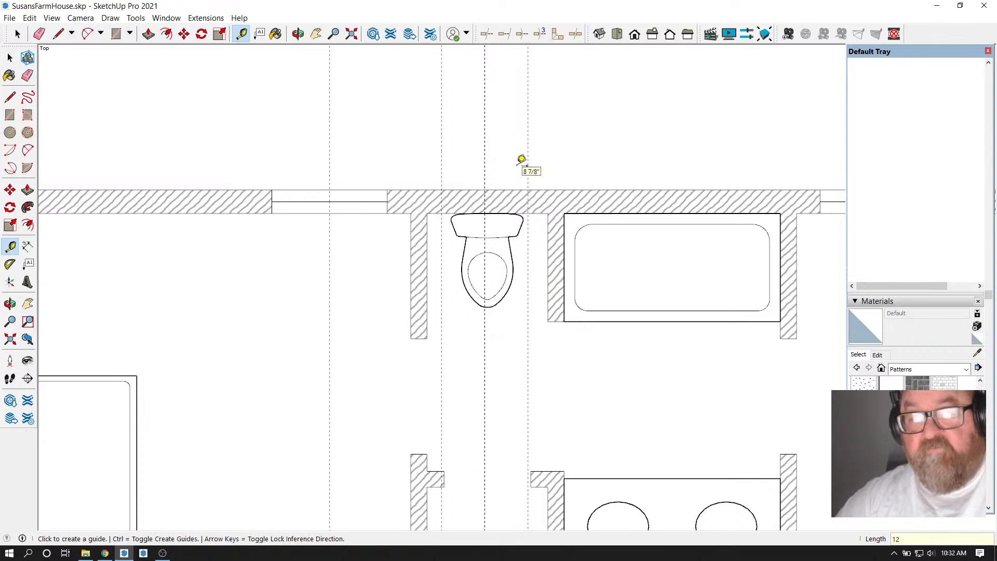
# Draw the toilet window's two jambs and glass line in the back wall between the outer guides, and paint its hatched faces Default
pyautogui.click(58, 33)
pyautogui.scroll(2, 500, 240)
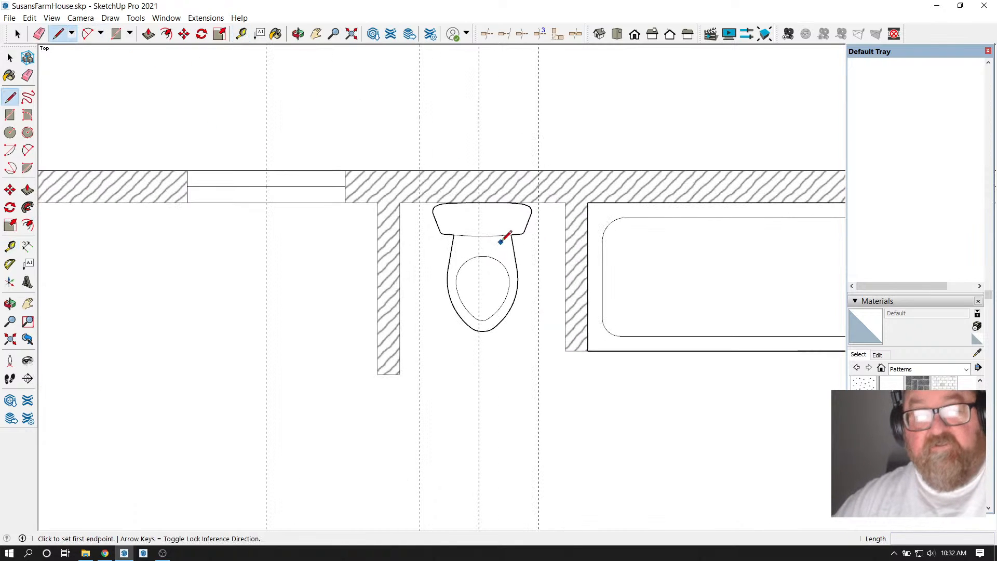
pyautogui.click(420, 171)
pyautogui.click(420, 202)
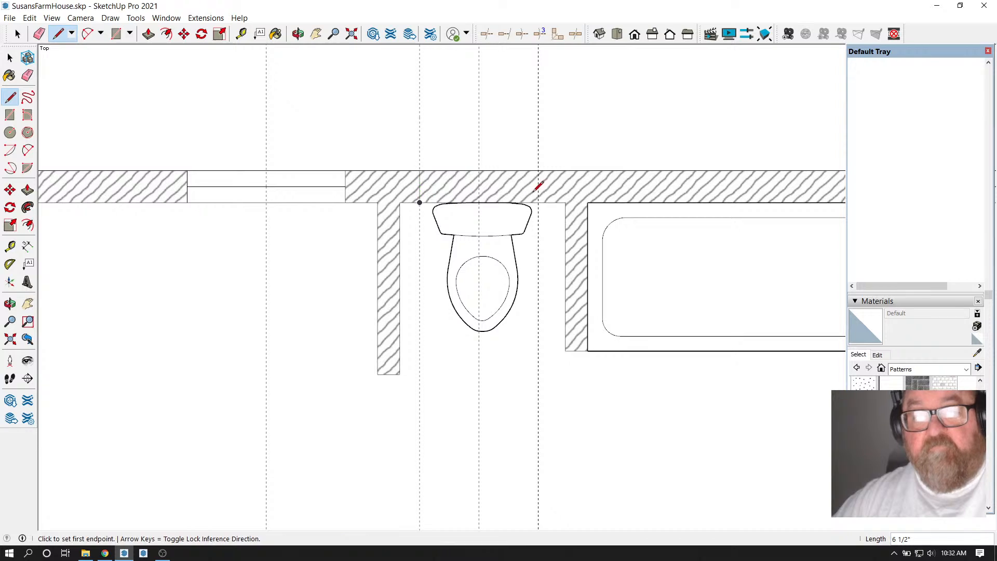
pyautogui.click(538, 170)
pyautogui.click(540, 202)
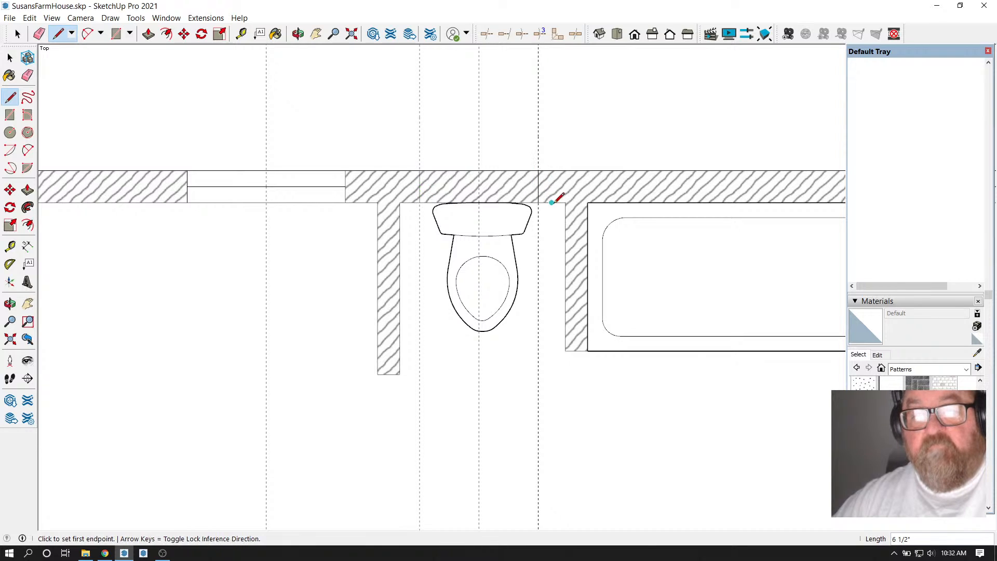
pyautogui.click(419, 186)
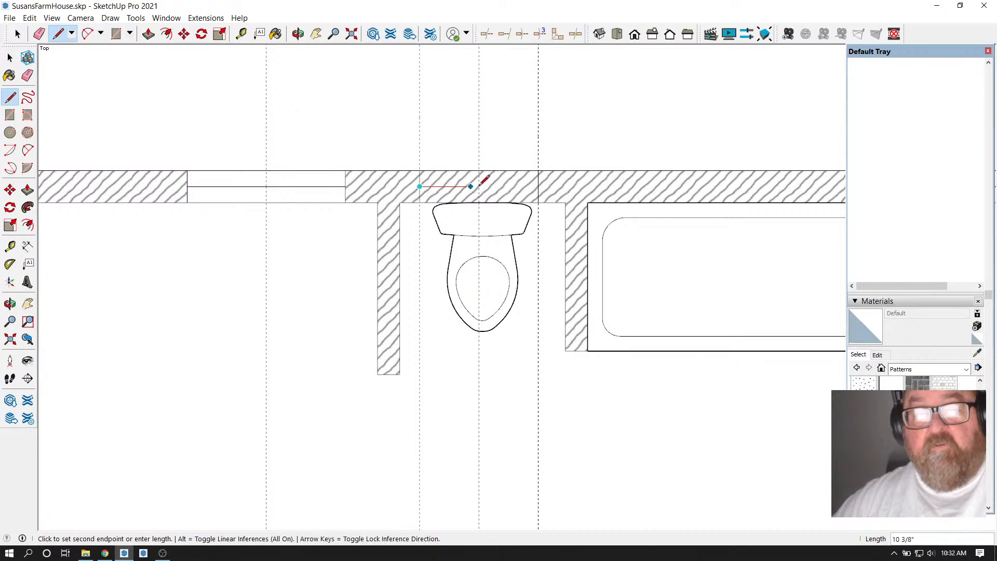
pyautogui.click(538, 186)
pyautogui.click(276, 34)
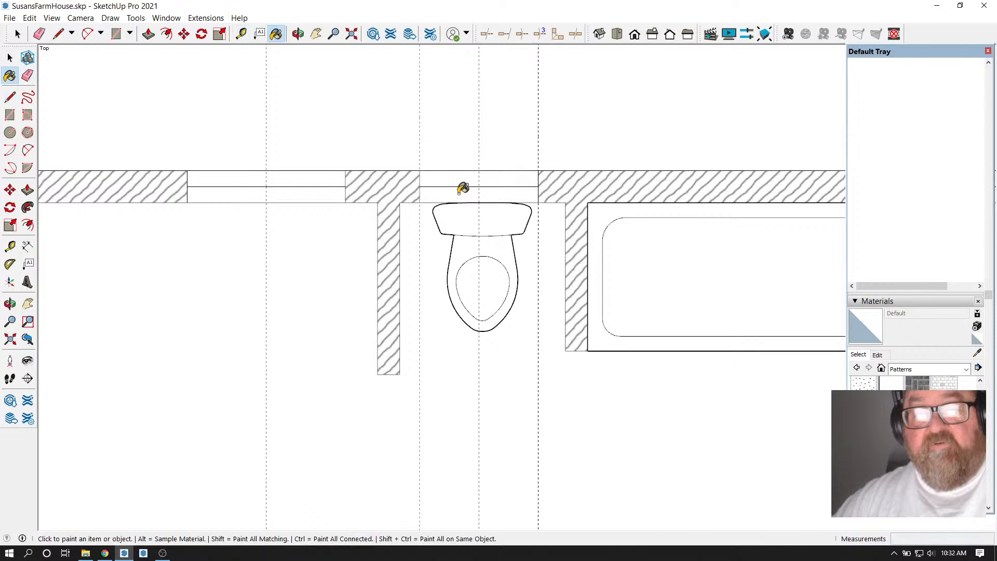
# Erase the vertical guides around the new toilet window and the guide through the left bedroom window
pyautogui.click(39, 34)
pyautogui.moveTo(341, 124); pyautogui.dragTo(589, 125)
pyautogui.scroll(-3, 589, 125)
pyautogui.scroll(-2, 520, 166)
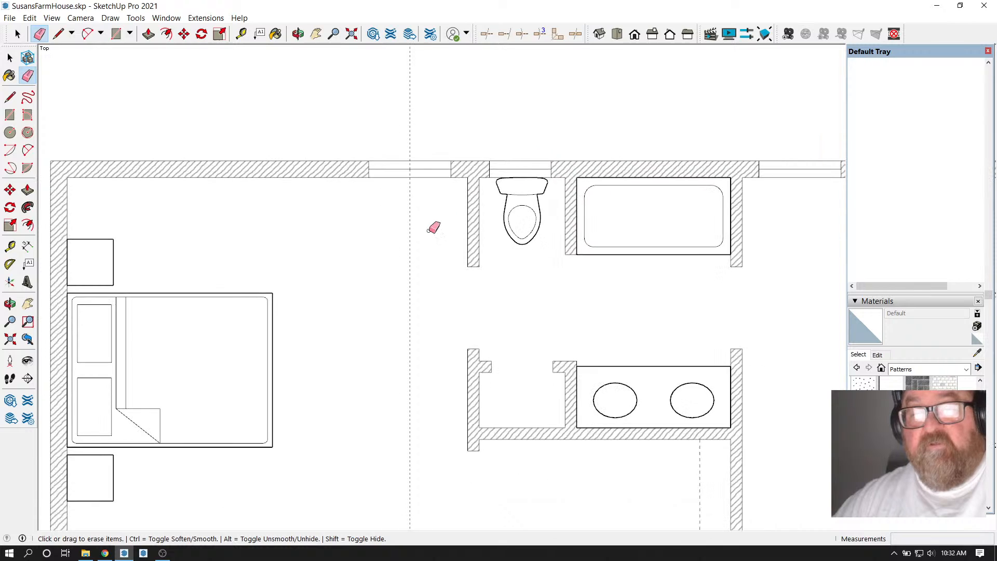
pyautogui.scroll(-1, 387, 225)
pyautogui.scroll(-1, 387, 225)
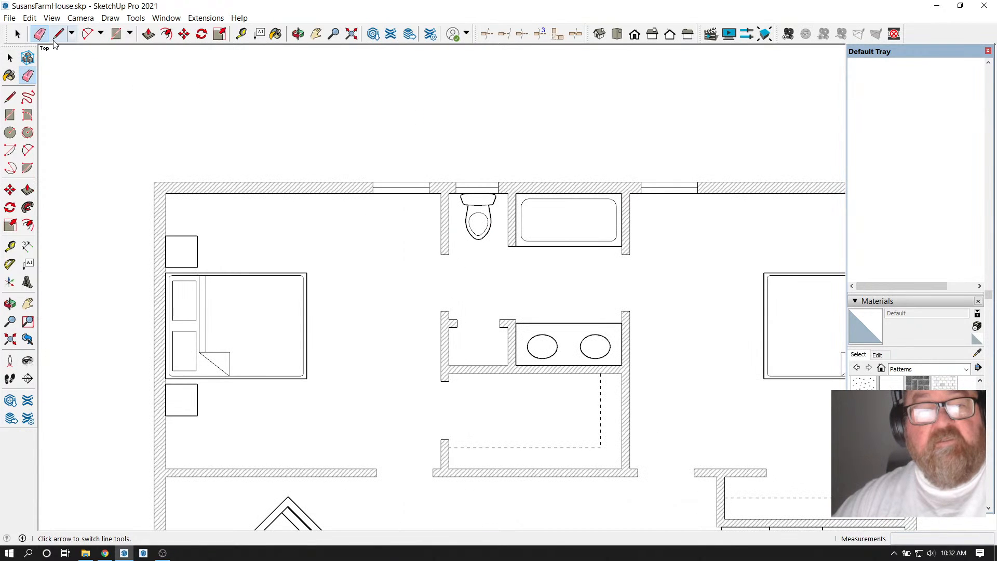
# Move the left bedroom window 12" along the back wall, away from the bathroom
pyautogui.click(17, 34)
pyautogui.moveTo(362, 178); pyautogui.dragTo(434, 208)
pyautogui.click(184, 33)
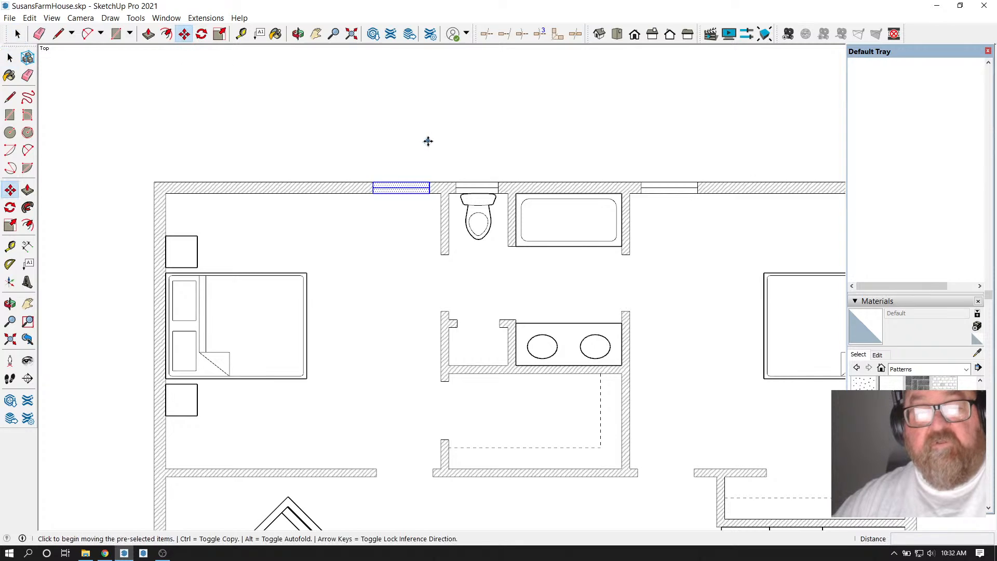
pyautogui.click(428, 140)
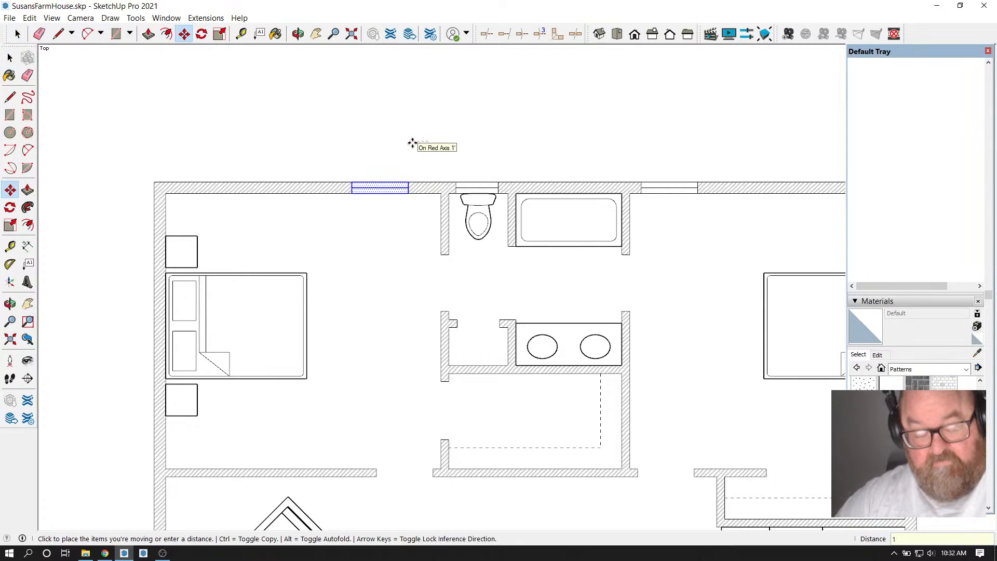
pyautogui.write('12')
pyautogui.press('Return')
pyautogui.press('space')
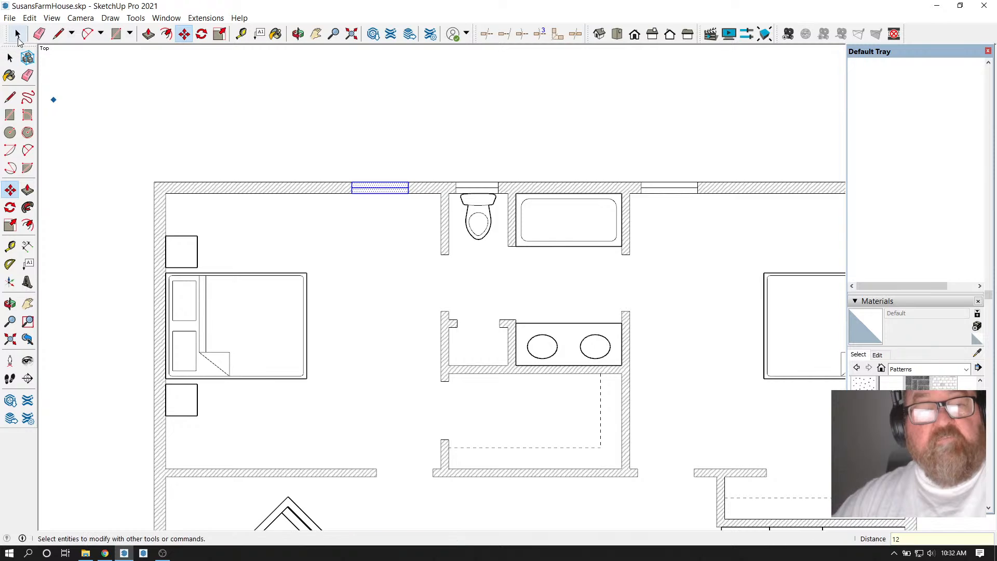
# Move the right bedroom window 12" along the back wall, away from the bathroom
pyautogui.moveTo(641, 176); pyautogui.dragTo(723, 216)
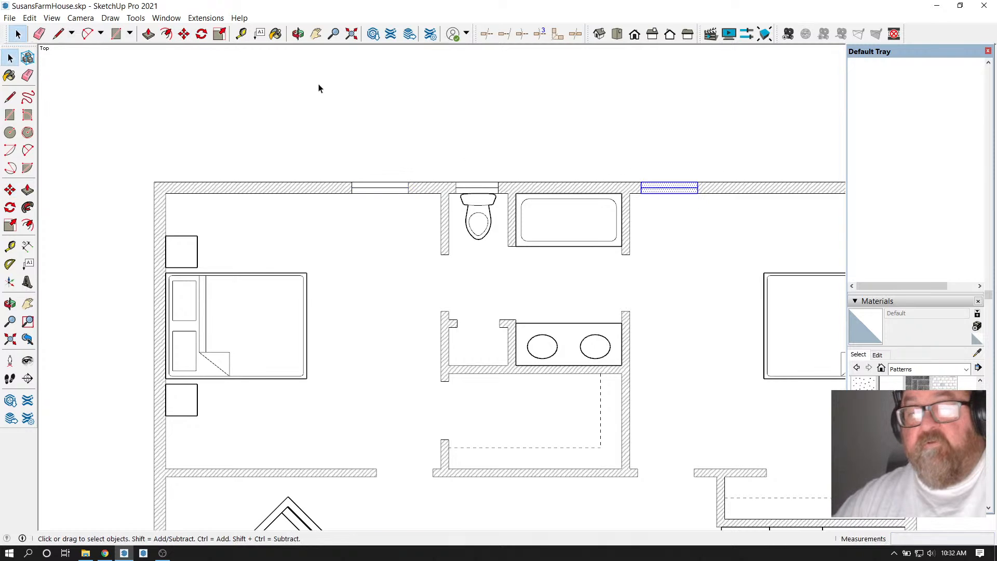
pyautogui.click(184, 34)
pyautogui.click(630, 147)
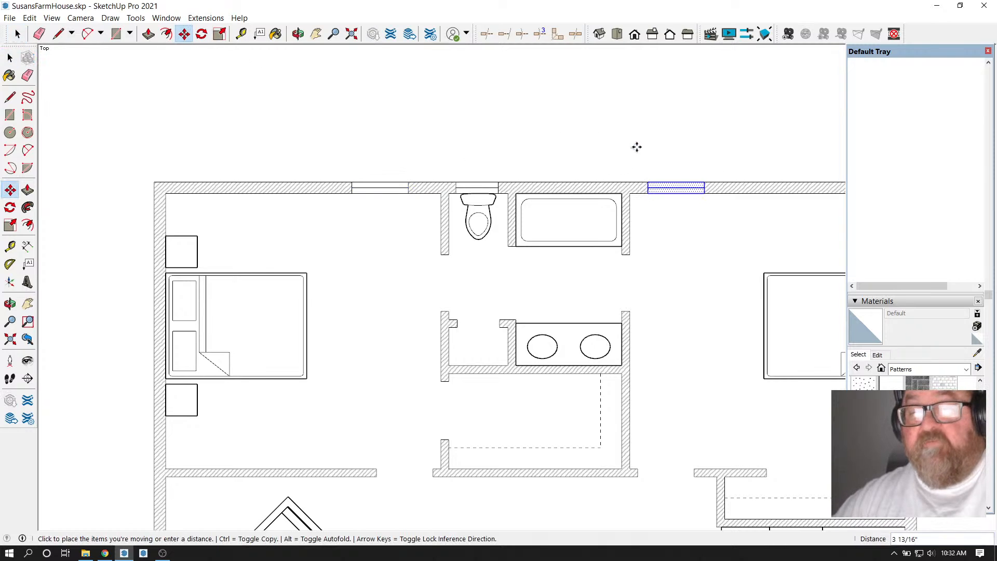
pyautogui.write('12')
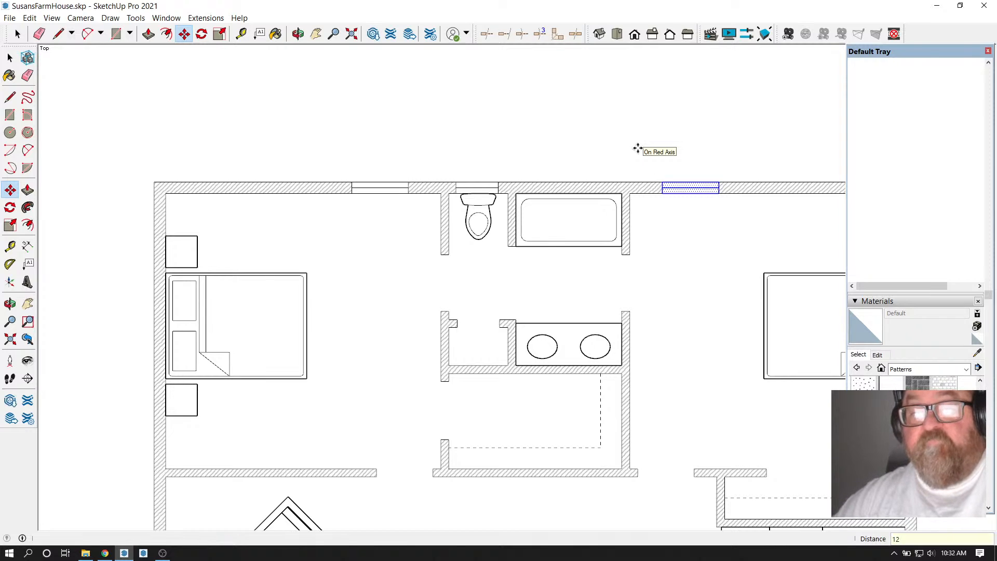
pyautogui.press('Return')
# Try three vertical guides across the left bedroom's back wall, starting from the side wall, with the last one 16" past the second
pyautogui.scroll(1, 287, 202)
pyautogui.click(242, 35)
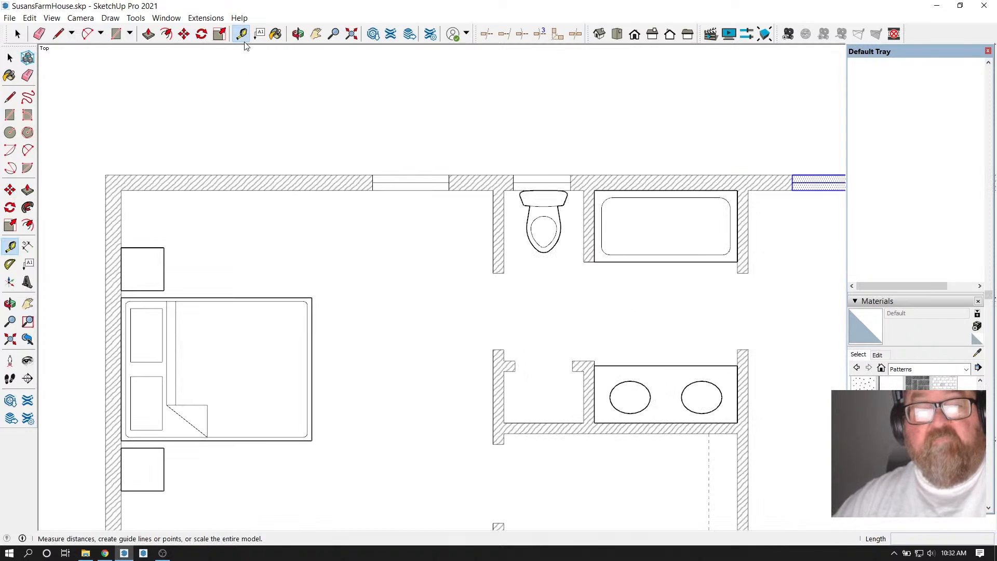
pyautogui.click(124, 209)
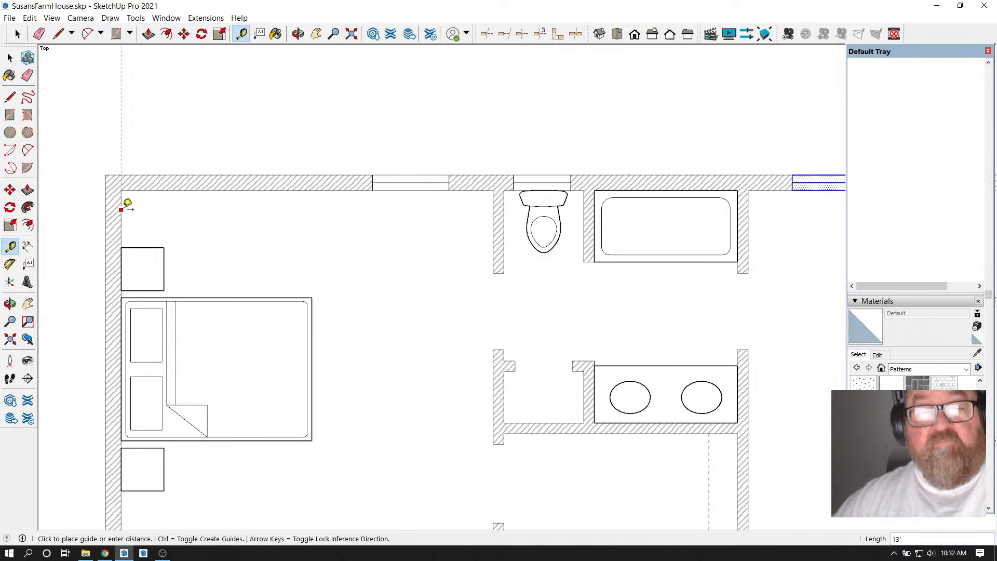
pyautogui.click(214, 209)
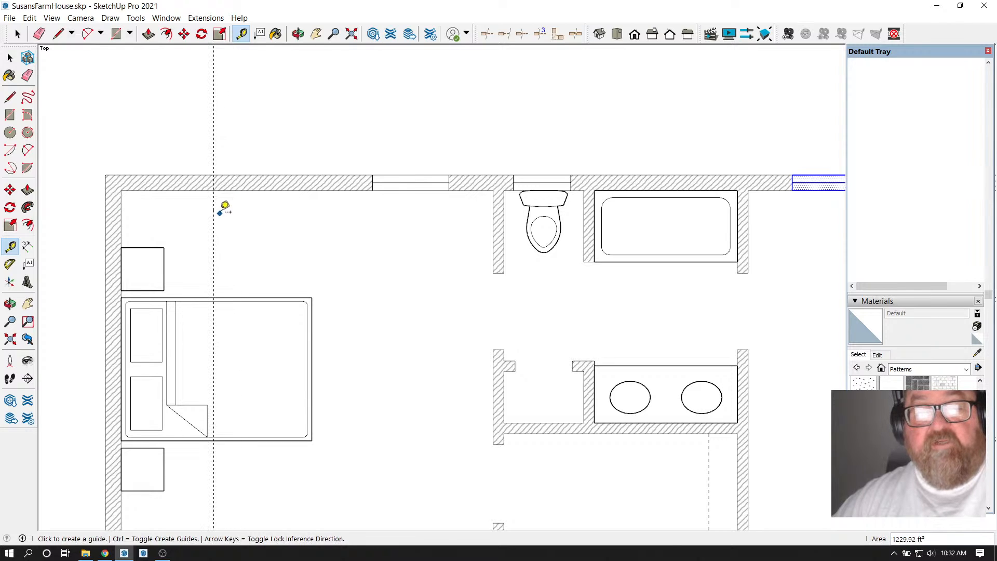
pyautogui.click(214, 212)
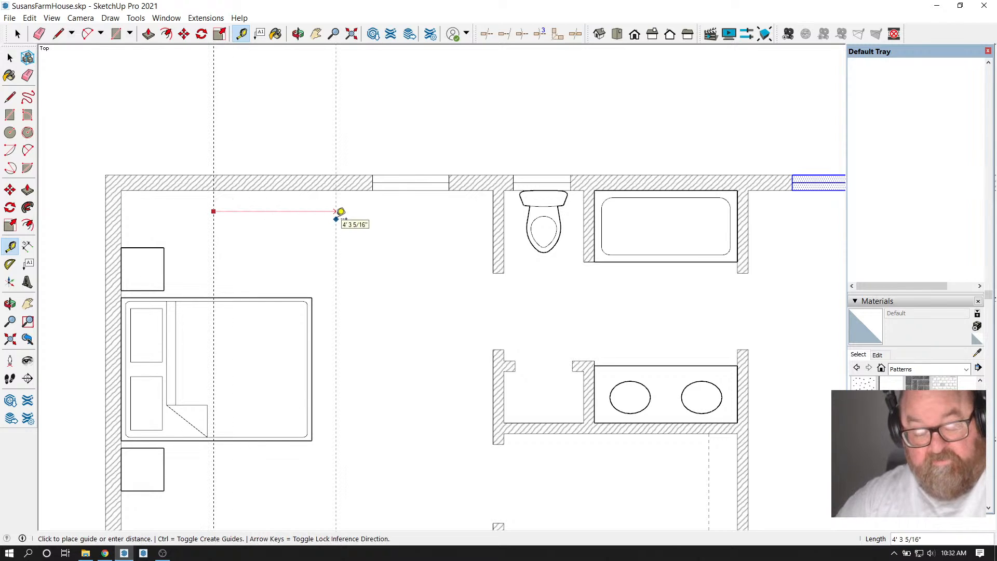
pyautogui.press('Return')
pyautogui.click(289, 224)
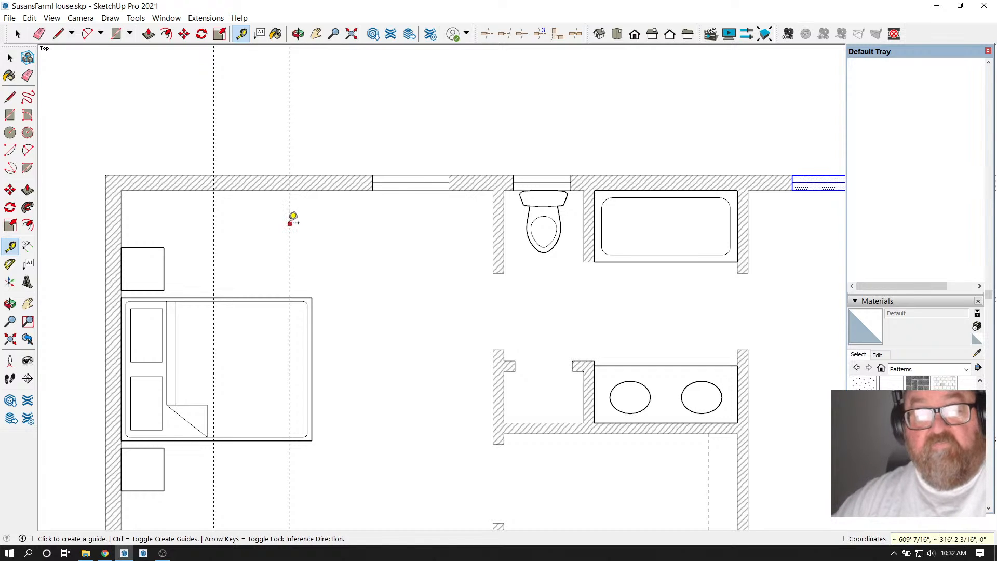
pyautogui.write('1')
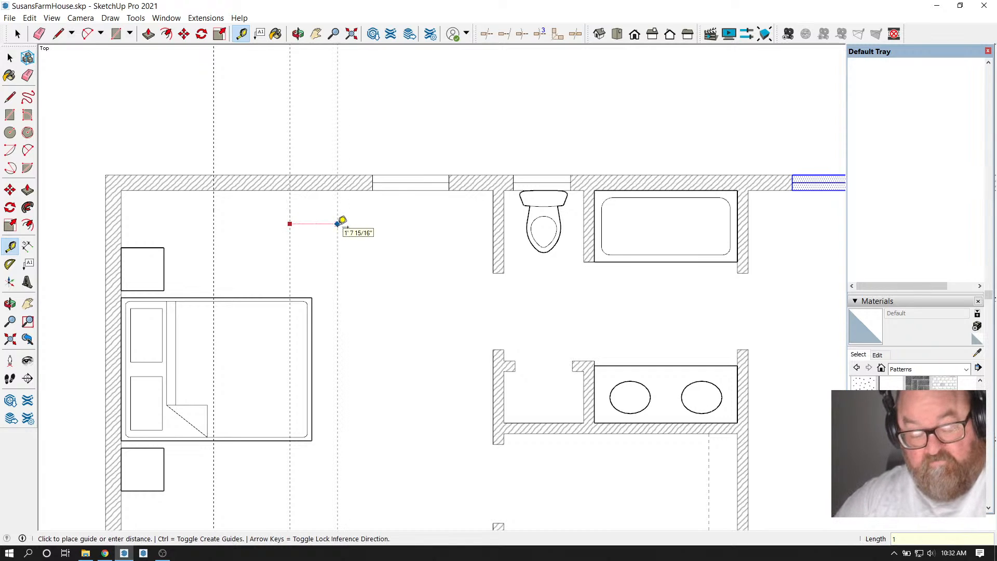
pyautogui.write('6')
pyautogui.press('Return')
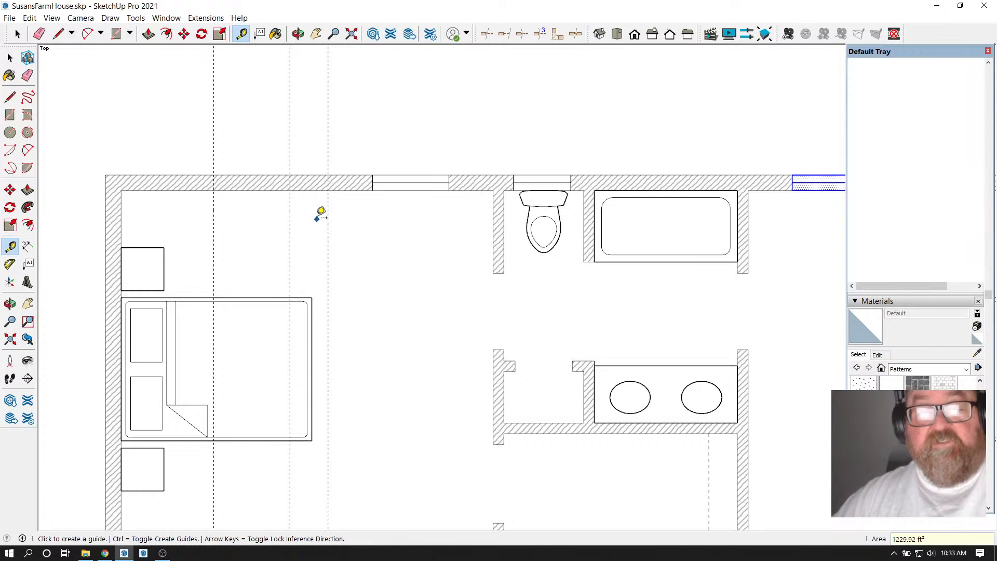
# Erase the three vertical guides running through the left bedroom
pyautogui.scroll(-1, 256, 98)
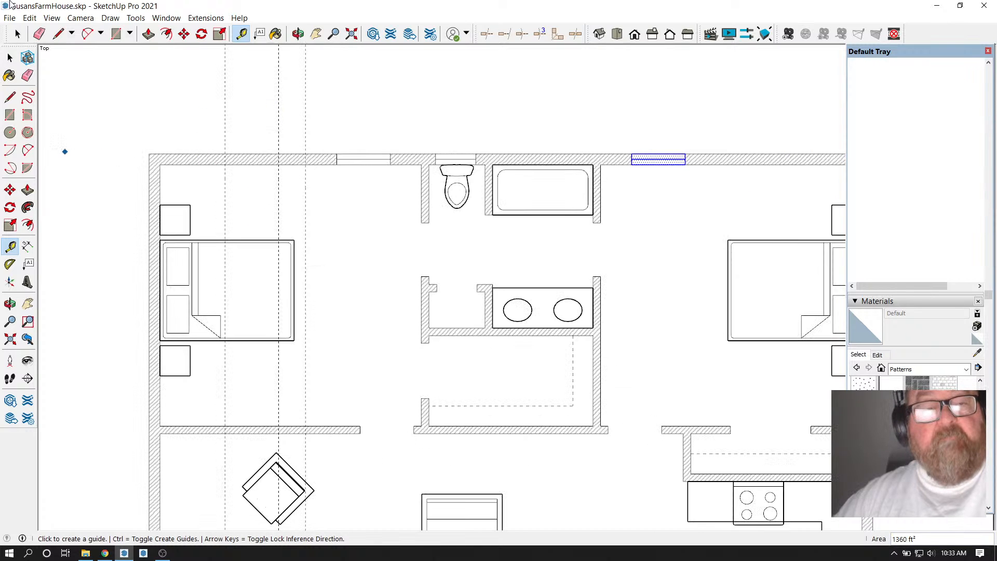
pyautogui.click(39, 34)
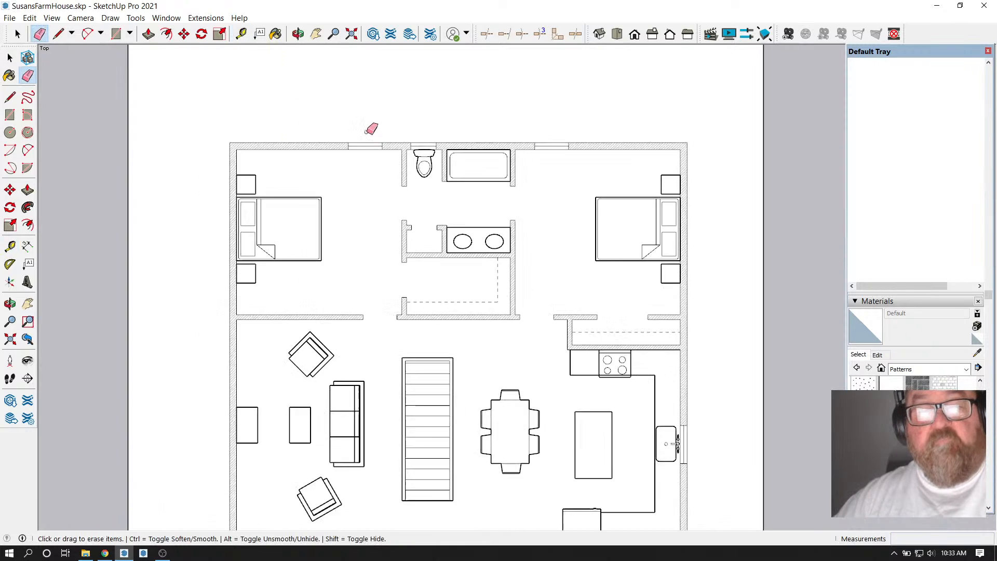
pyautogui.scroll(-3, 372, 166)
# Examine the whole main-level plan, checking the window and door openings along the side and front walls
pyautogui.scroll(3, 525, 234)
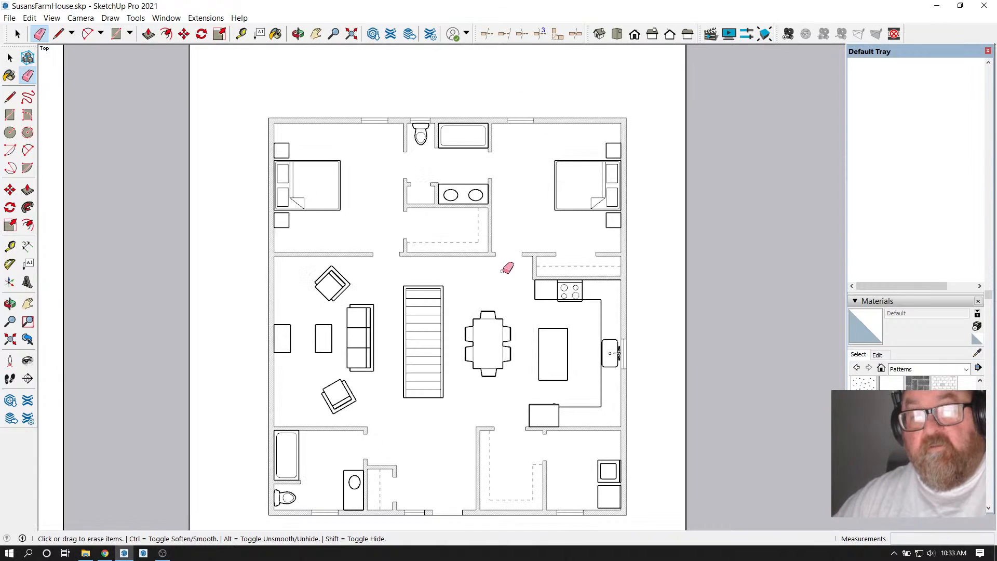
pyautogui.scroll(-3, 531, 207)
pyautogui.scroll(4, 301, 318)
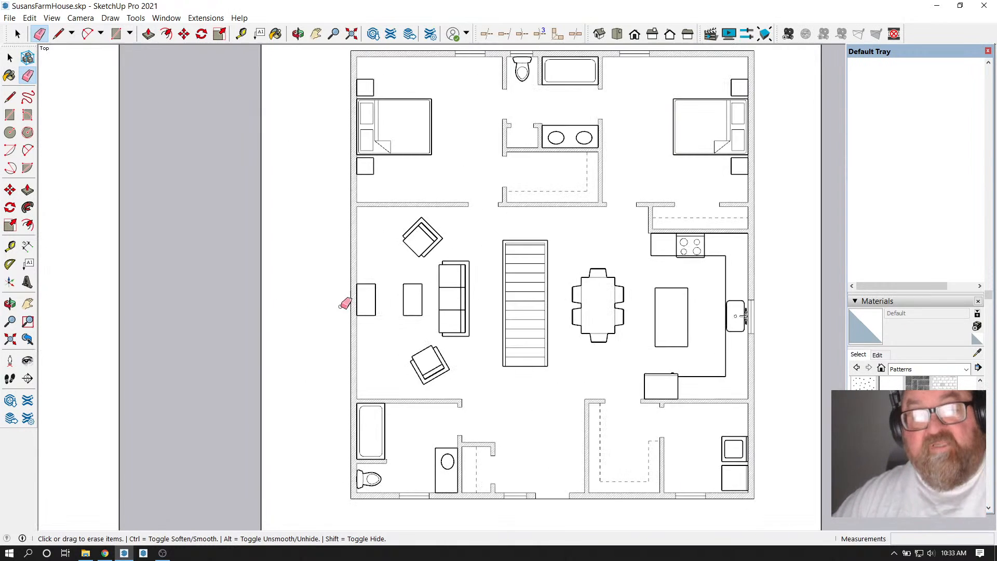
pyautogui.scroll(-1, 376, 248)
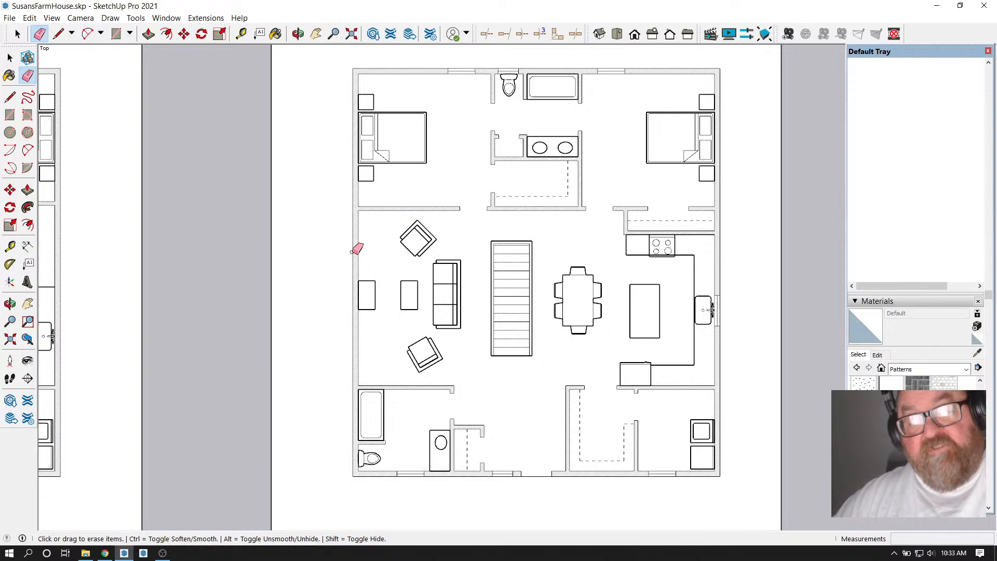
pyautogui.scroll(-2, 351, 363)
pyautogui.scroll(5, 363, 389)
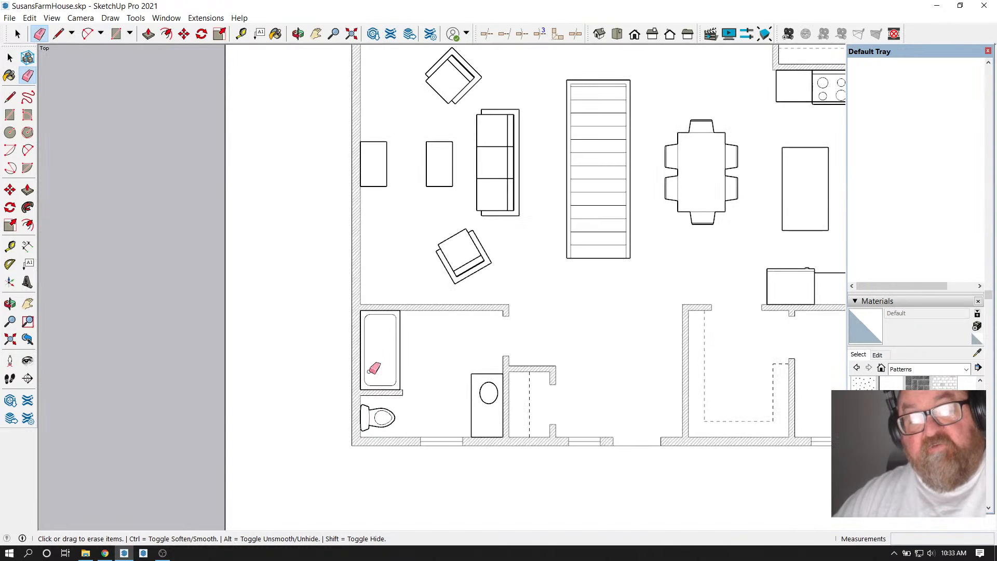
pyautogui.scroll(-5, 449, 443)
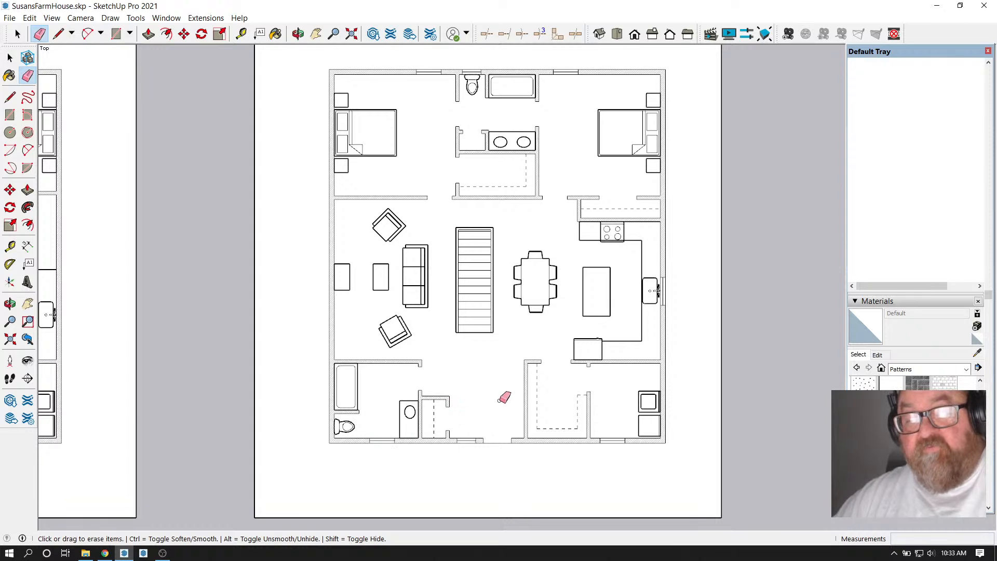
pyautogui.scroll(3, 543, 461)
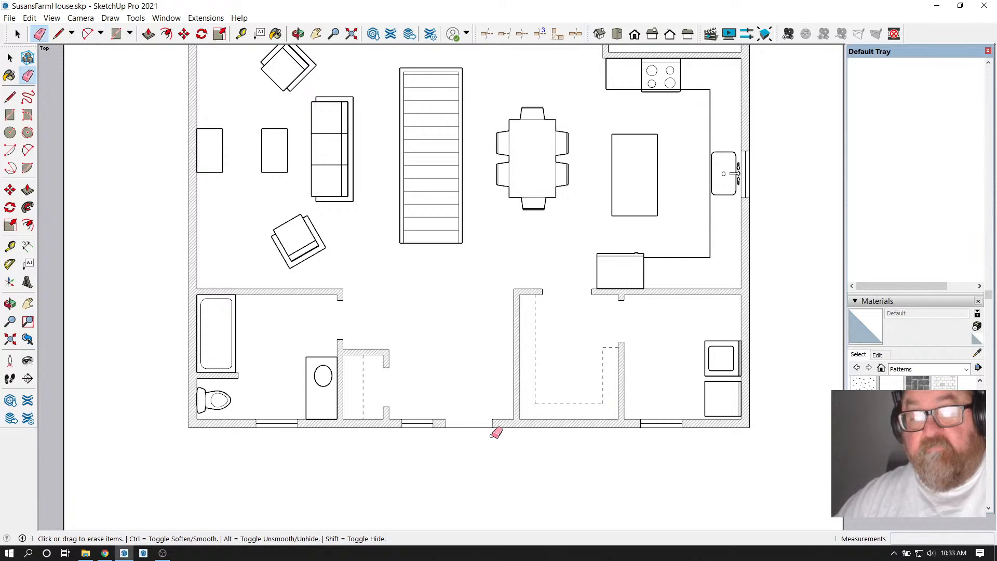
pyautogui.scroll(-2, 475, 445)
pyautogui.scroll(3, 490, 470)
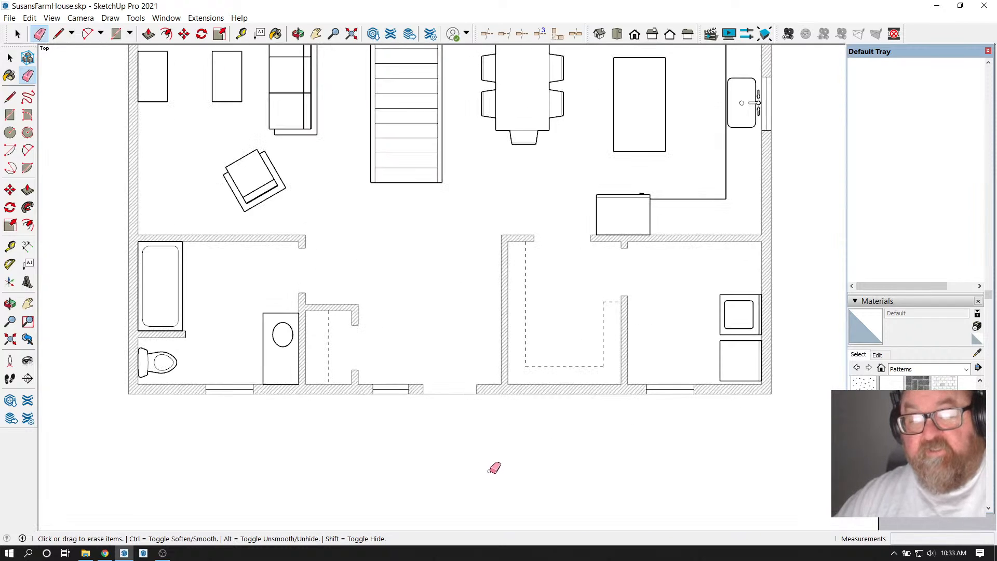
# Place a vertical guide 14'8" in from the left exterior wall's outer face and check its distance
pyautogui.click(241, 34)
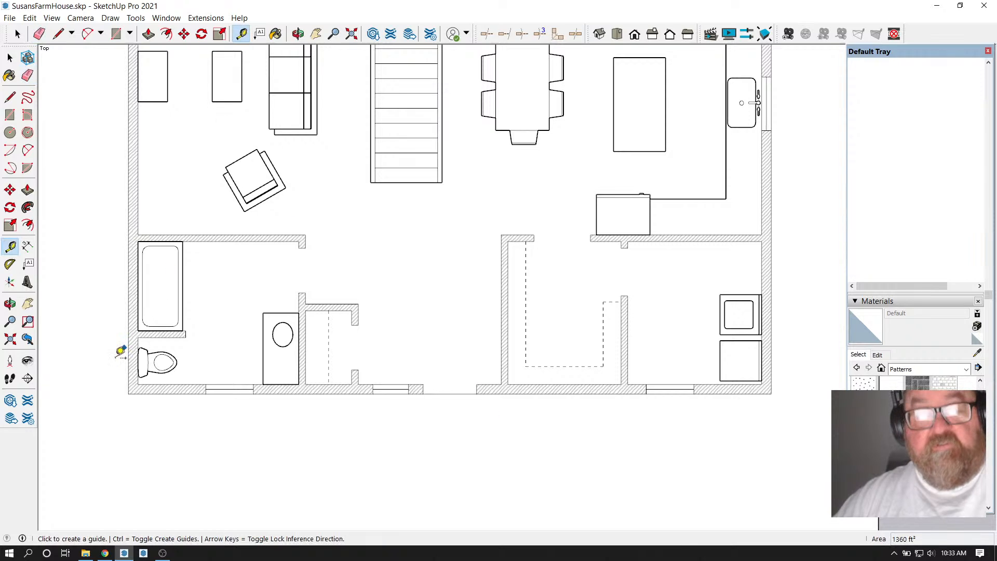
pyautogui.click(128, 373)
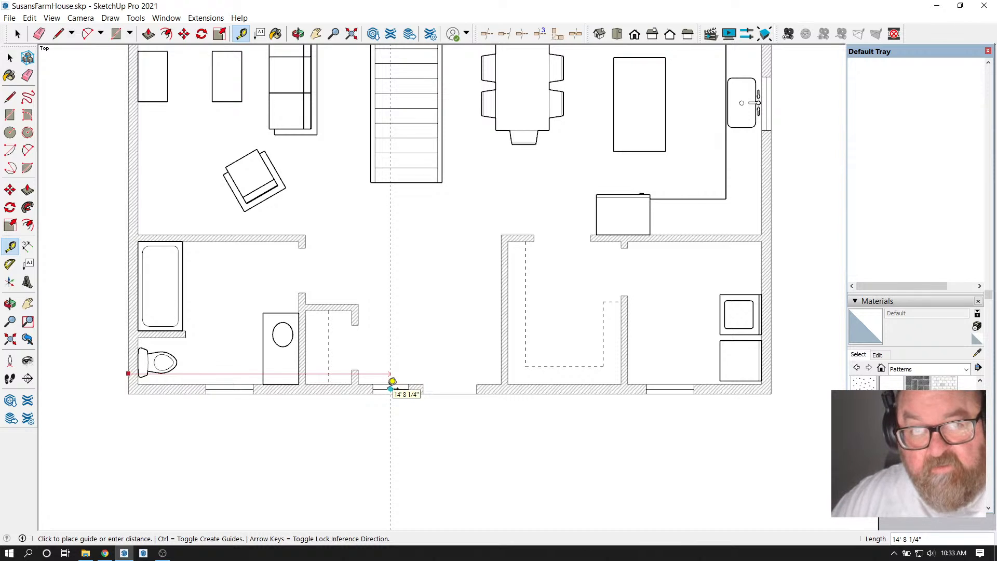
pyautogui.write('1')
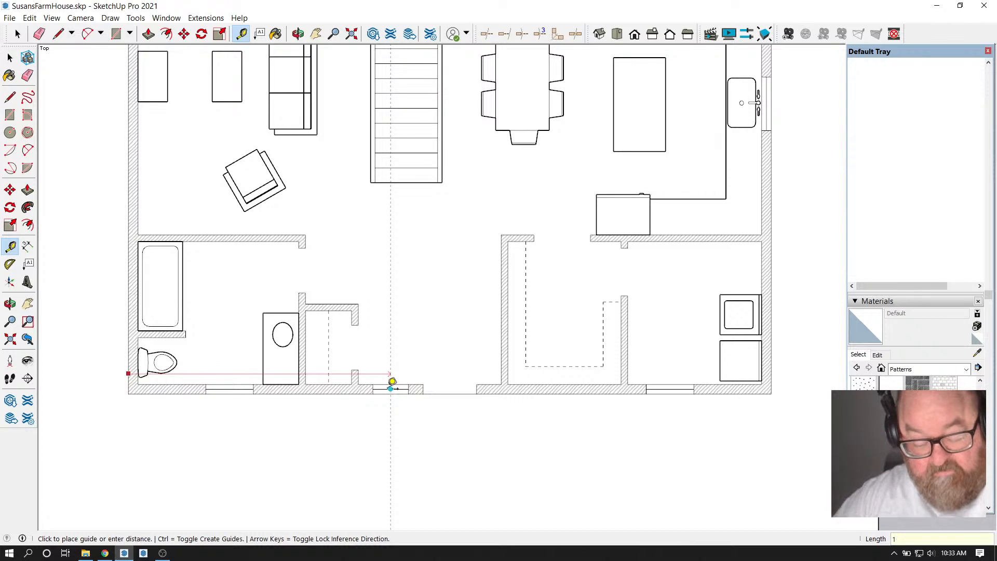
pyautogui.write("4'8")
pyautogui.press('Return')
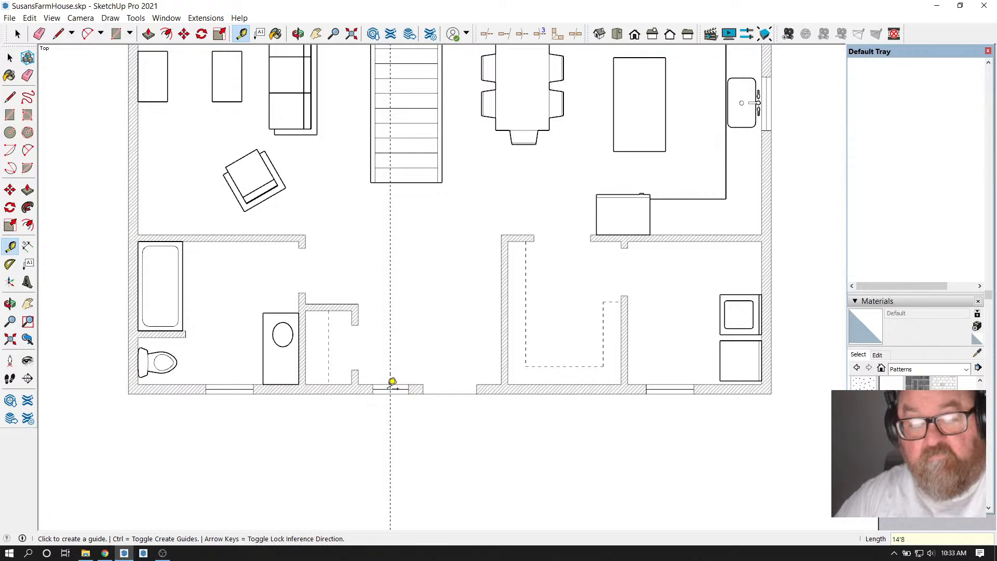
pyautogui.scroll(2, 392, 381)
pyautogui.scroll(-1, 442, 374)
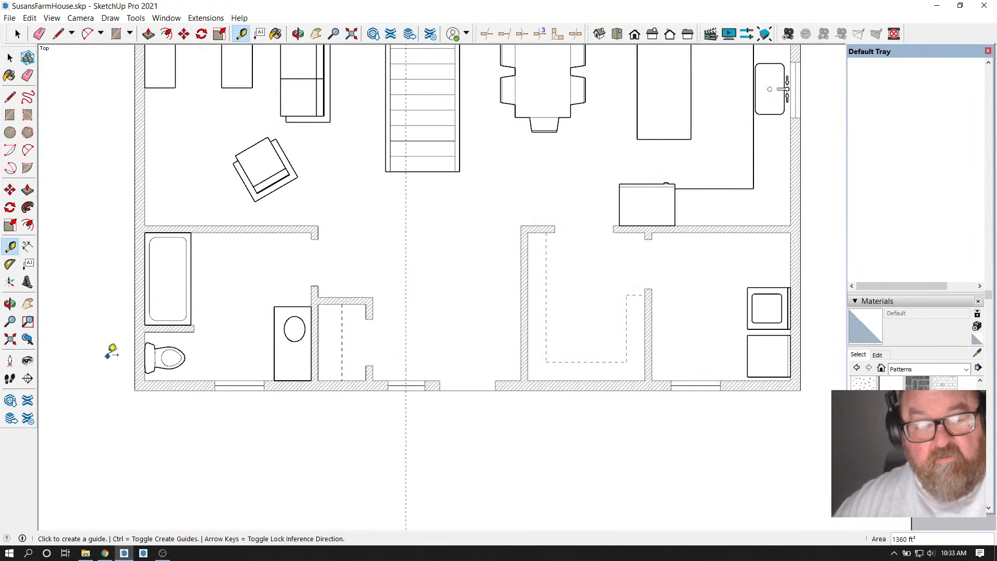
pyautogui.click(134, 345)
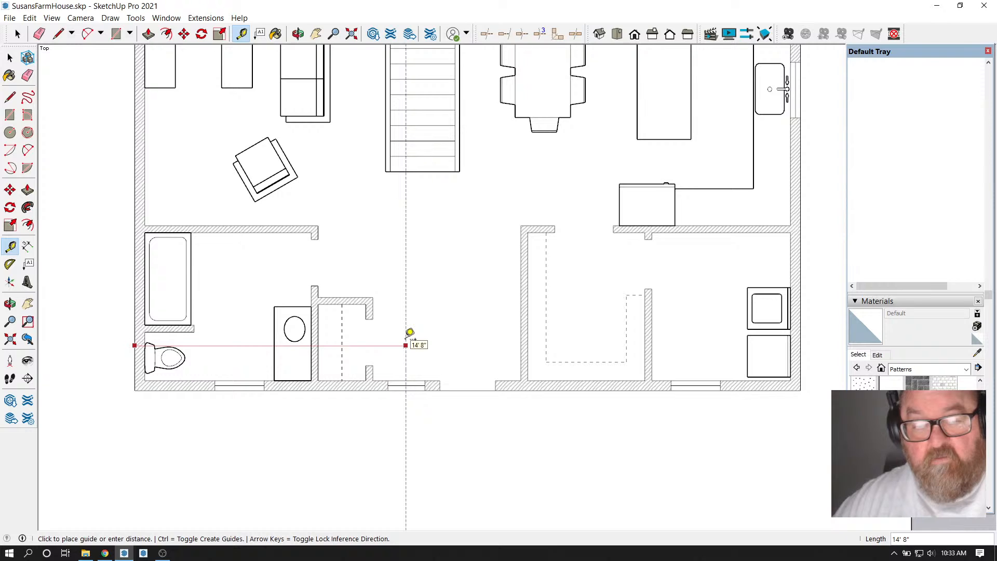
pyautogui.scroll(-1, 403, 413)
pyautogui.scroll(3, 322, 364)
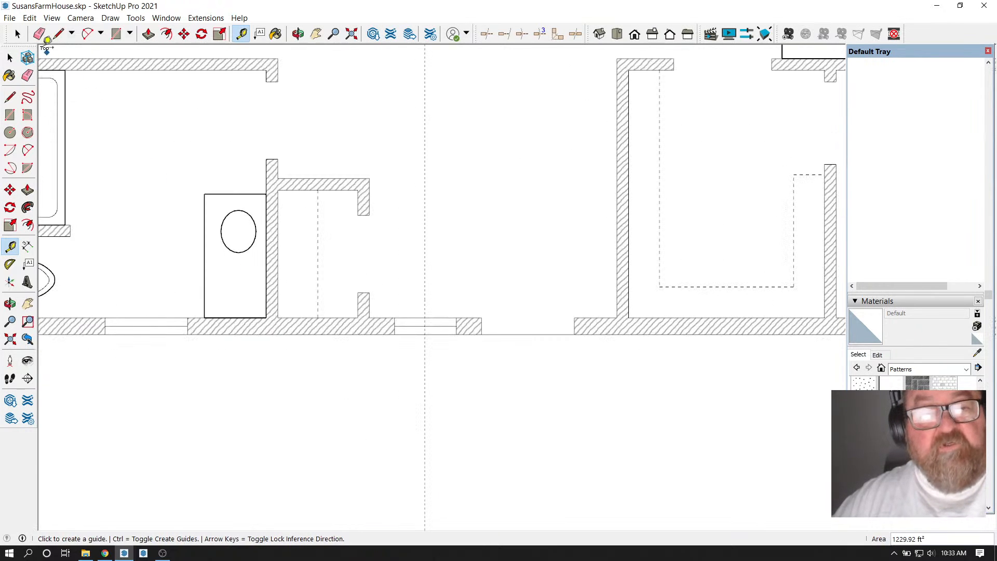
# Move the small front window beside the entry opening so its midpoint lies on the 14'8" guide
pyautogui.click(17, 35)
pyautogui.click(17, 34)
pyautogui.scroll(1, 393, 318)
pyautogui.moveTo(383, 311); pyautogui.dragTo(486, 357)
pyautogui.scroll(1, 439, 336)
pyautogui.click(184, 34)
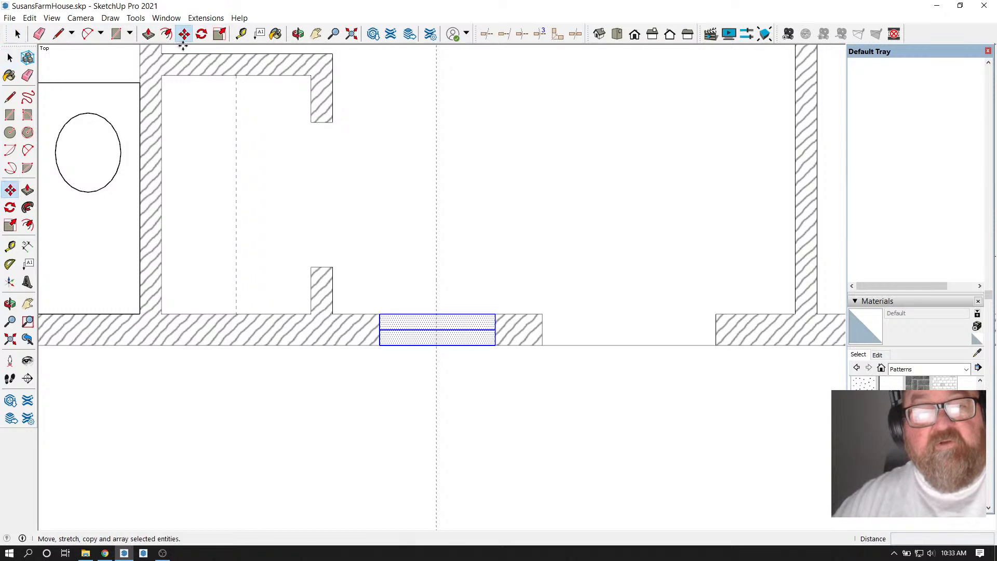
pyautogui.scroll(1, 439, 331)
pyautogui.click(445, 347)
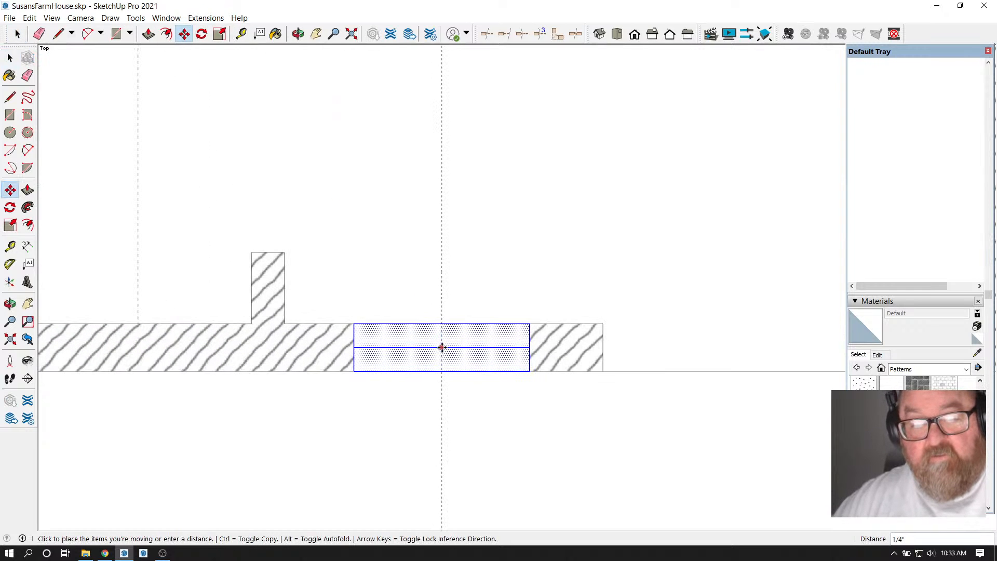
pyautogui.click(441, 345)
pyautogui.scroll(-3, 385, 348)
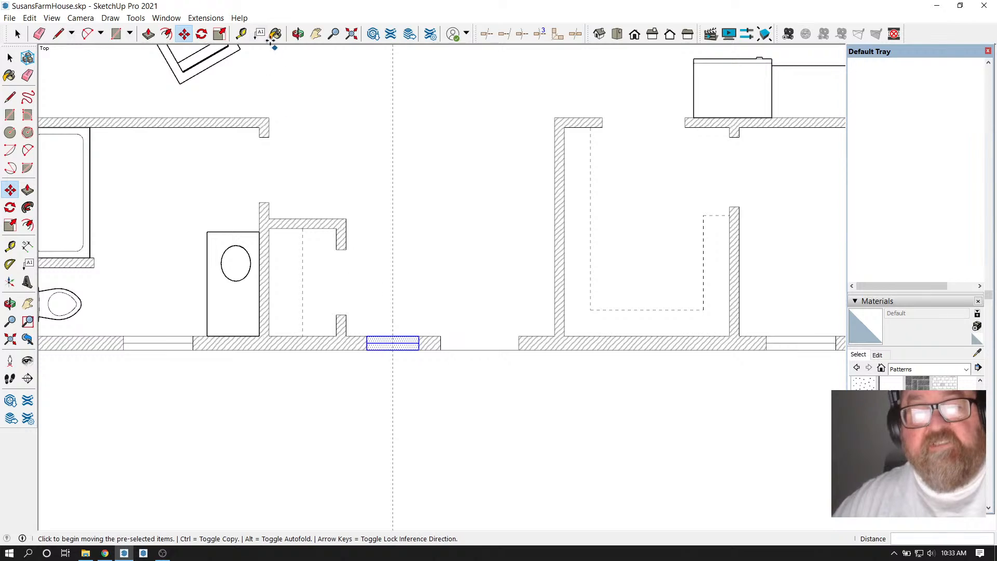
# Place a matching vertical guide 14'8" in from the right exterior wall's outer face
pyautogui.click(241, 34)
pyautogui.scroll(-2, 431, 278)
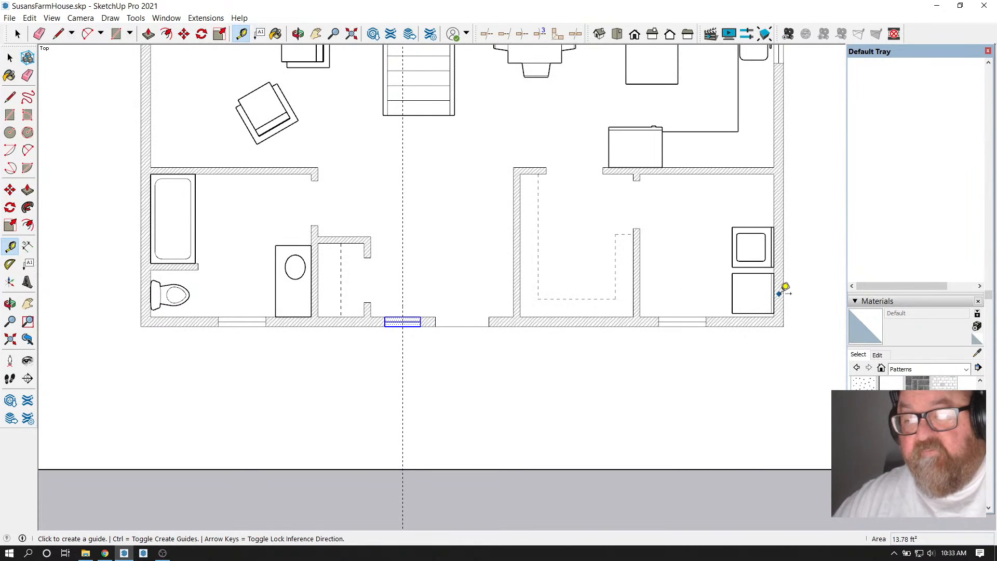
pyautogui.click(783, 292)
pyautogui.write("14'")
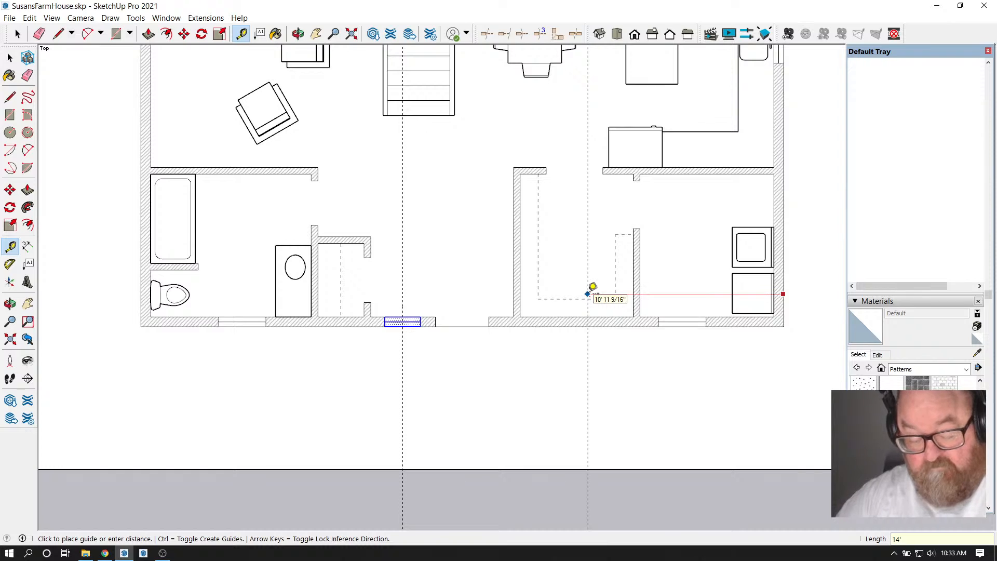
pyautogui.press('Return')
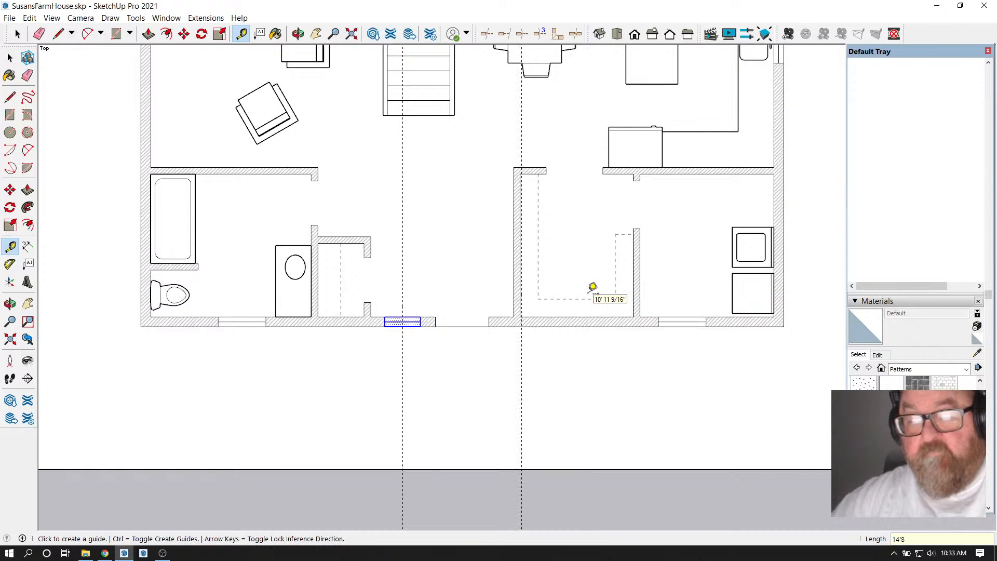
pyautogui.scroll(-2, 592, 310)
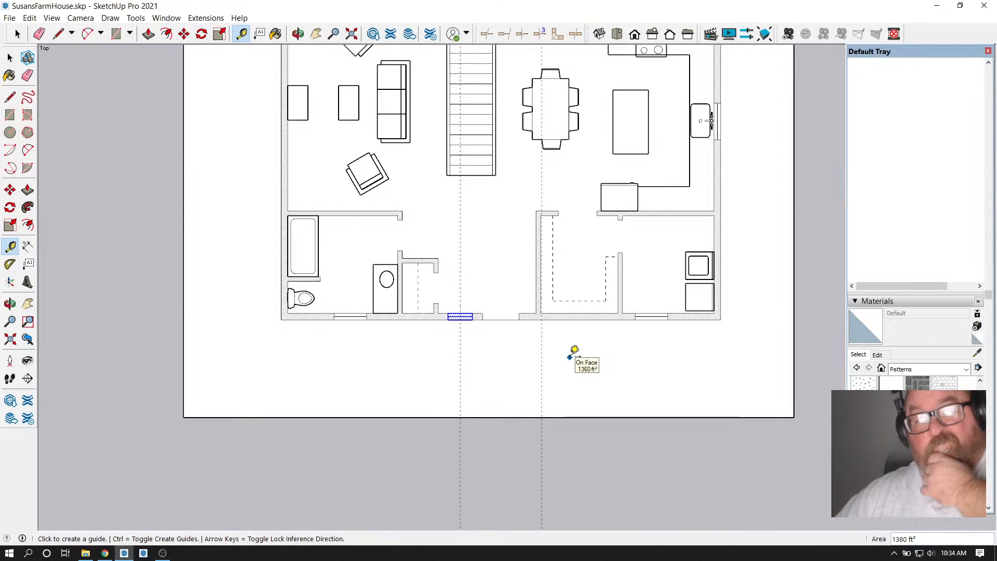
pyautogui.scroll(3, 571, 353)
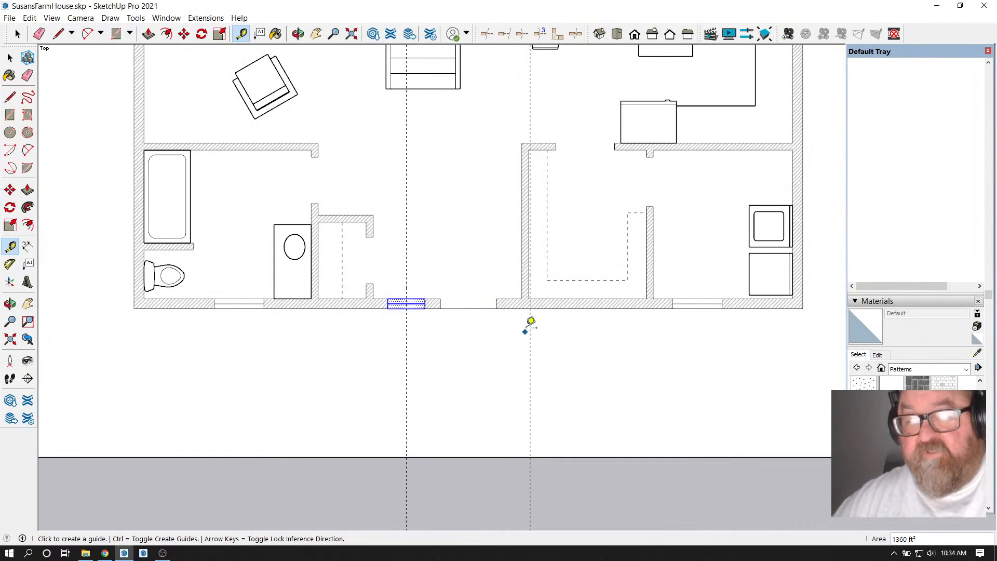
# Place a vertical guide through the middle of the front walk-in closet, offset from the closet's entry-side wall
pyautogui.click(529, 283)
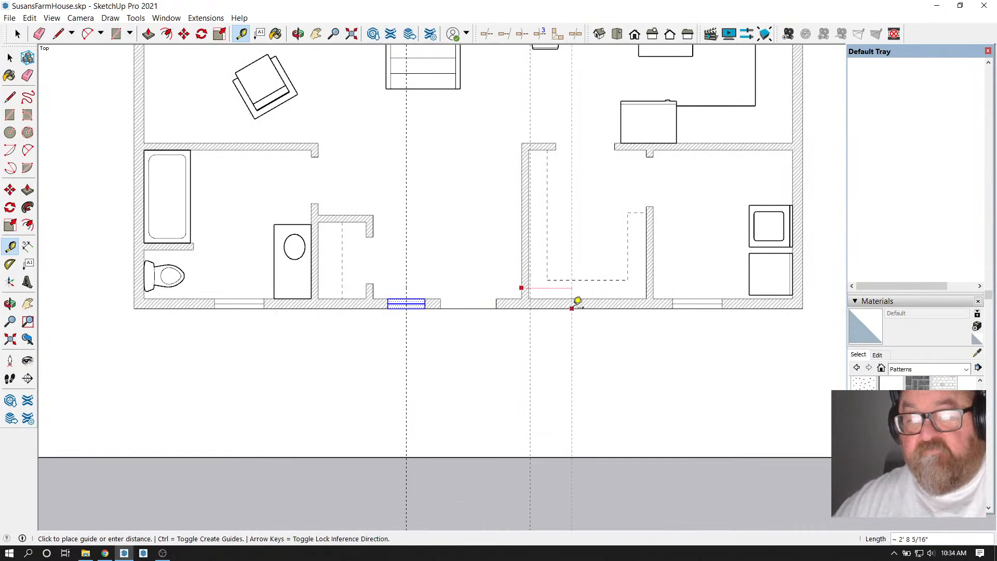
pyautogui.click(587, 289)
pyautogui.scroll(2, 605, 332)
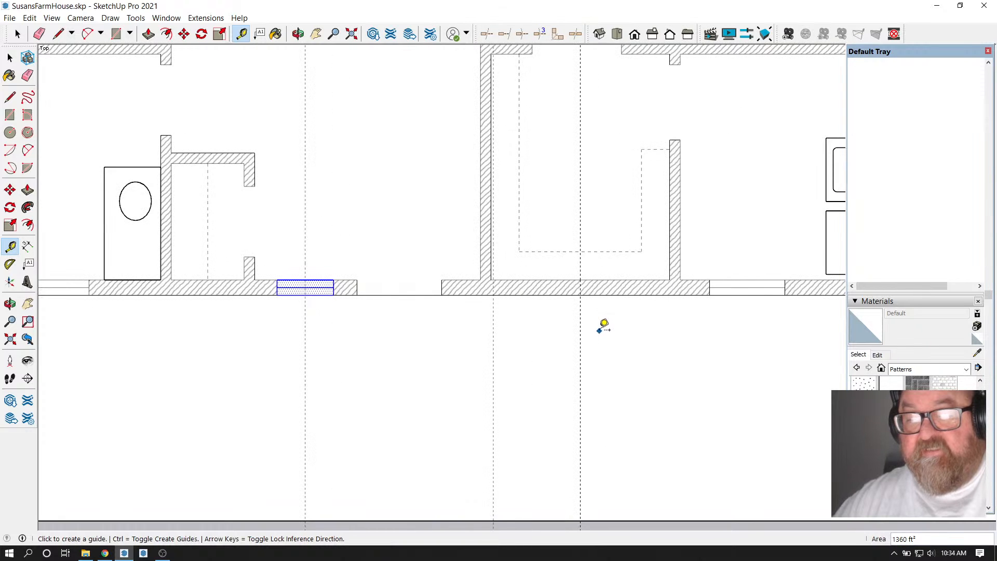
pyautogui.scroll(-2, 594, 363)
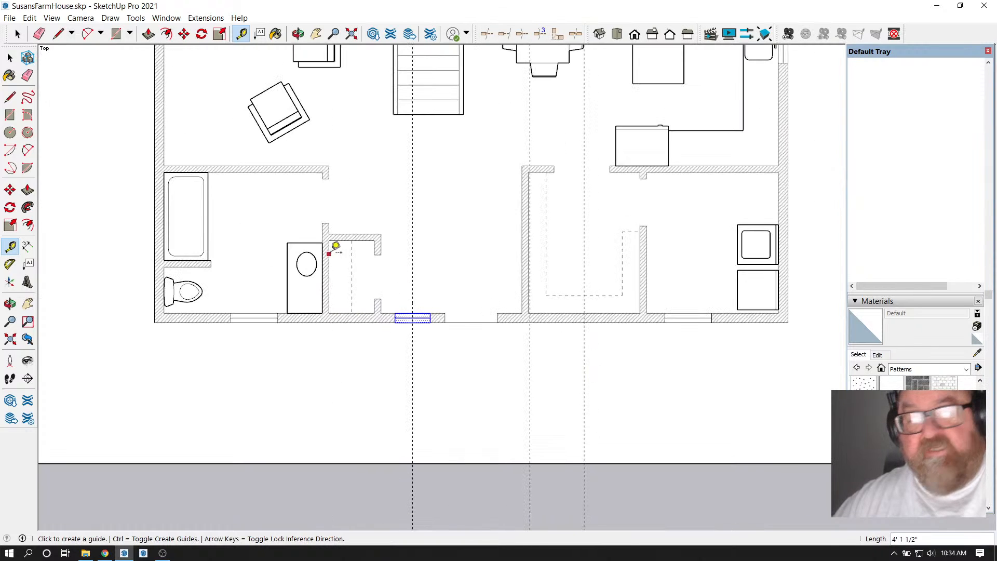
# Erase the vertical guides that cross the front wall at the small window and the walk-in closet
pyautogui.press('e')
pyautogui.scroll(-1, 543, 317)
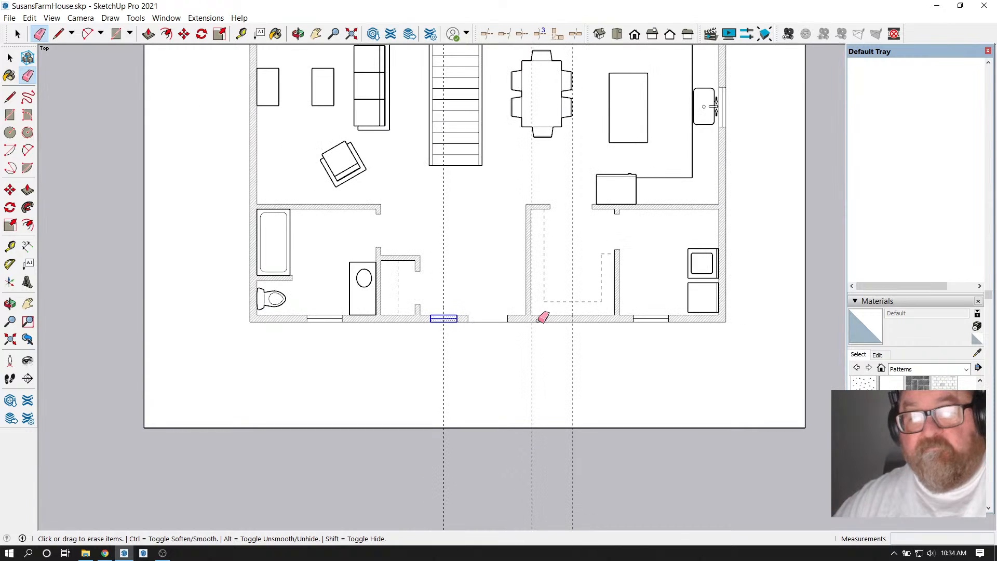
pyautogui.scroll(1, 561, 310)
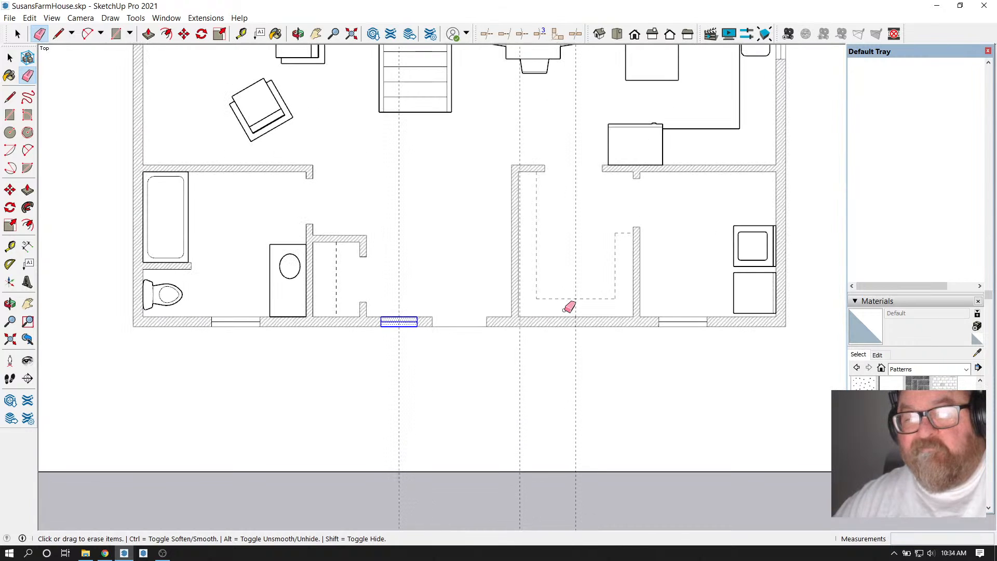
pyautogui.scroll(1, 564, 309)
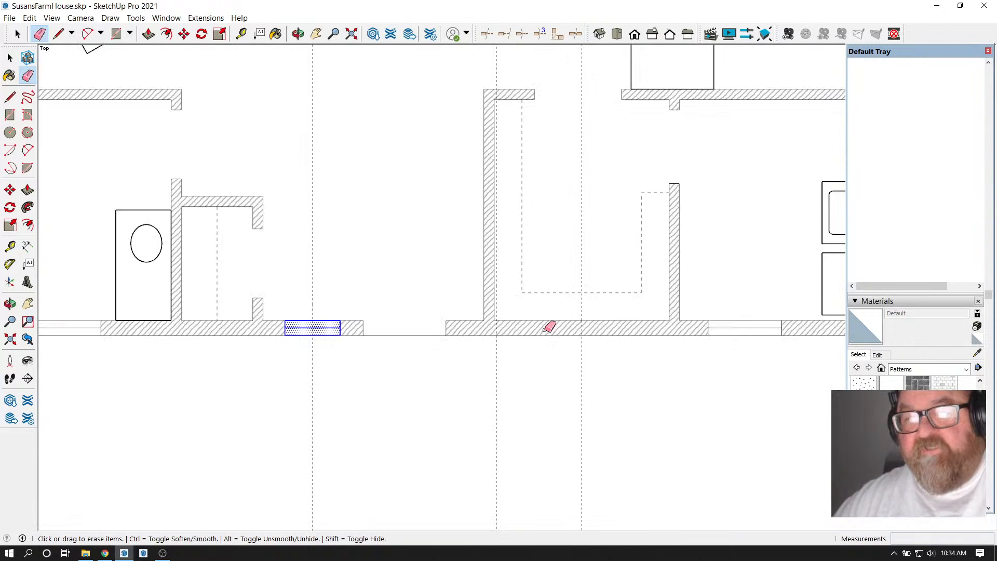
pyautogui.scroll(-1, 462, 330)
pyautogui.scroll(2, 527, 322)
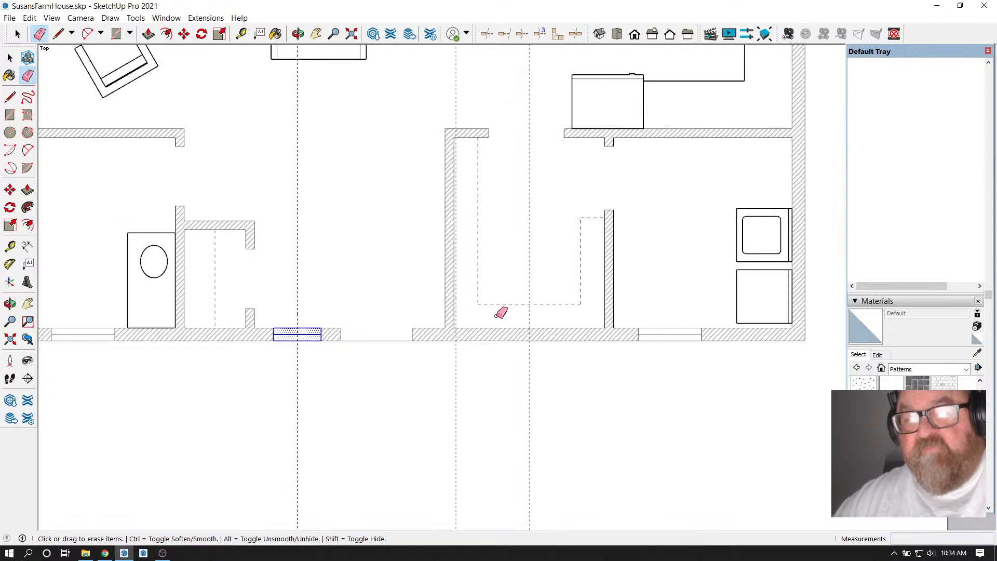
pyautogui.scroll(-1, 595, 392)
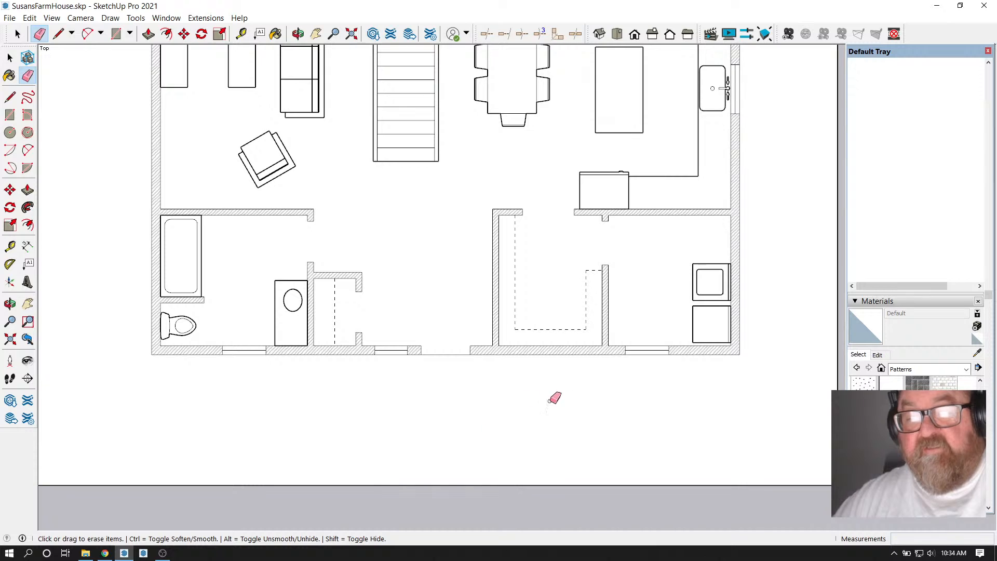
# Examine the front closet wall and the side exterior walls of the revised plan for further window positions
pyautogui.scroll(1, 523, 317)
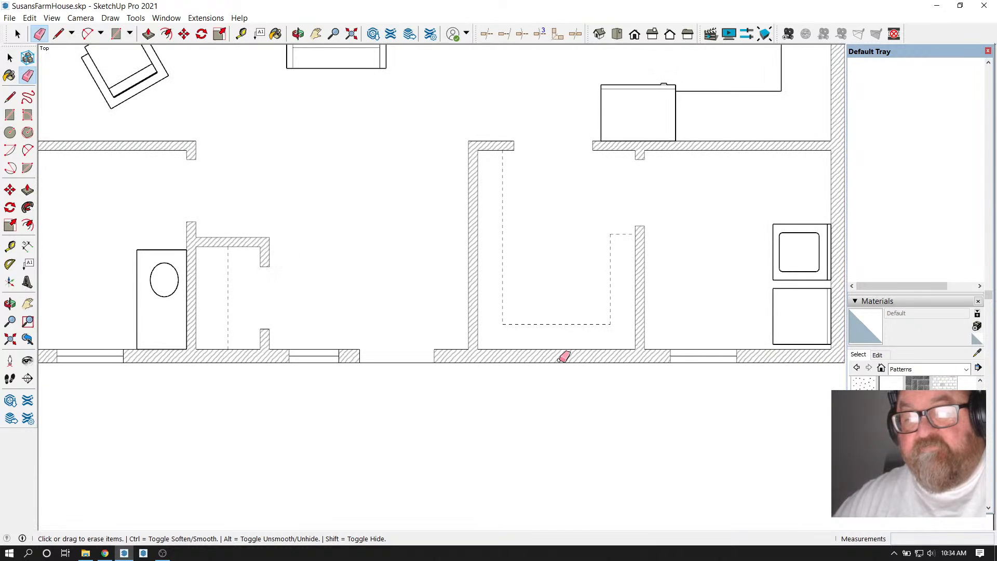
pyautogui.scroll(-1, 565, 357)
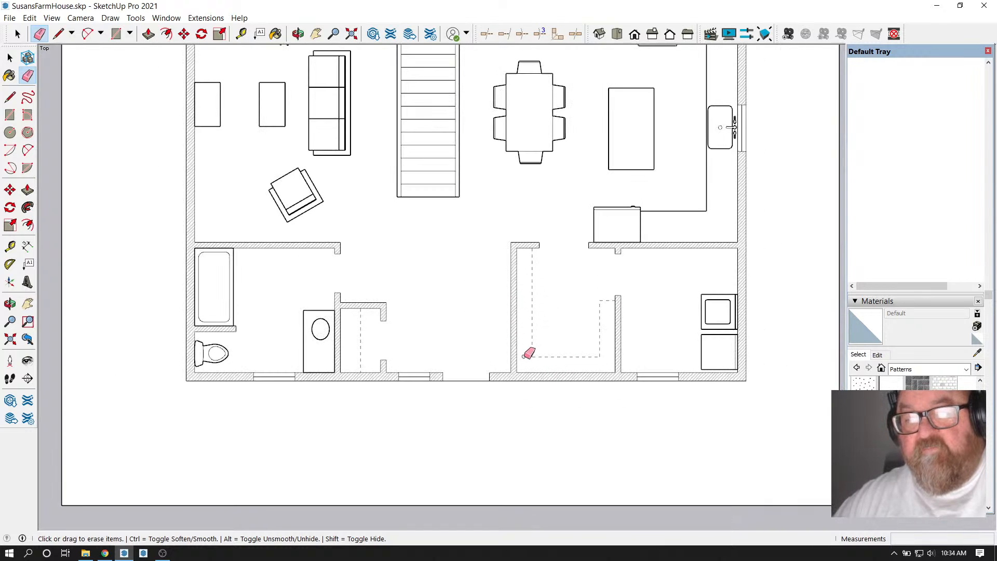
pyautogui.scroll(-1, 547, 309)
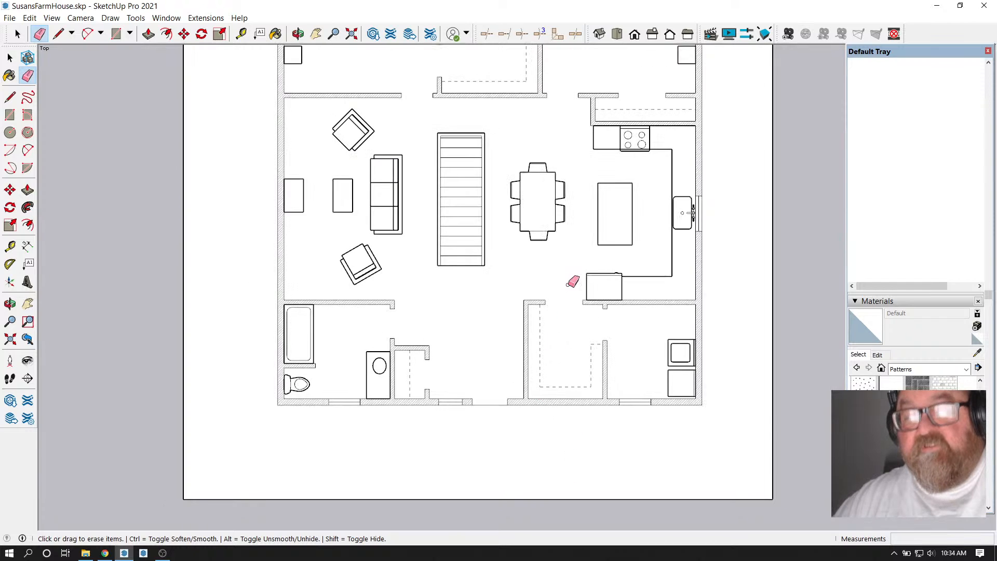
pyautogui.scroll(-2, 538, 470)
pyautogui.scroll(2, 556, 401)
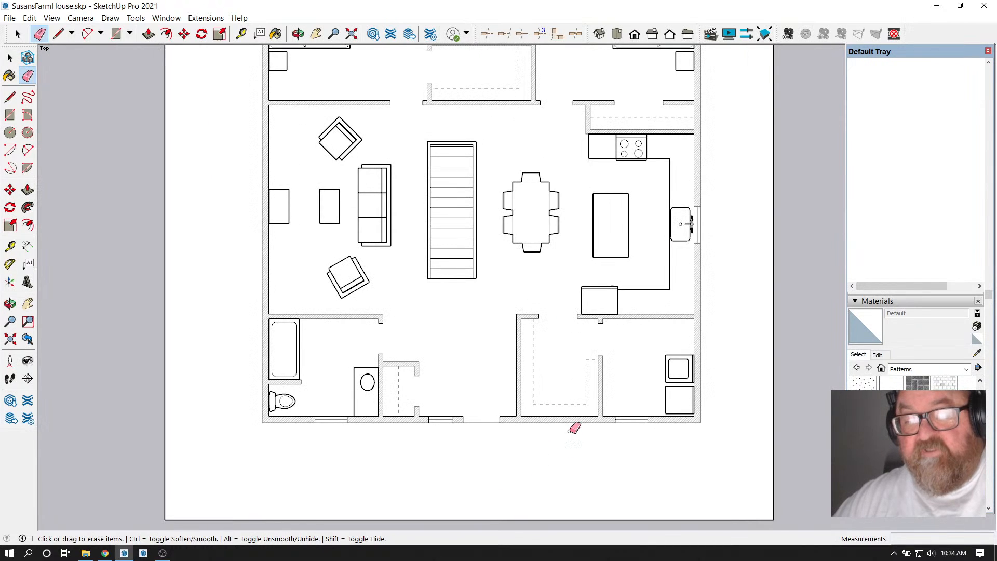
pyautogui.scroll(-2, 507, 376)
pyautogui.scroll(-1, 490, 364)
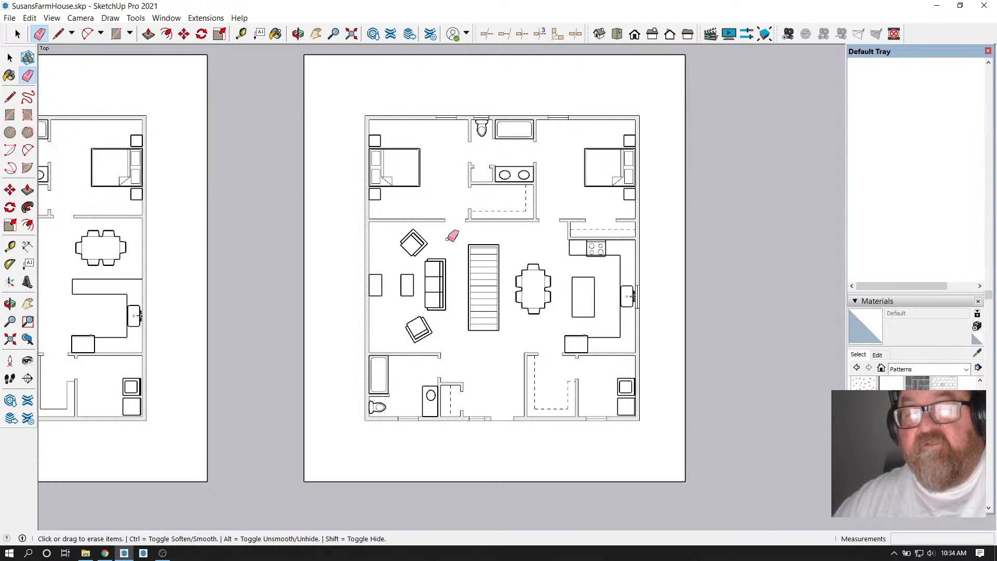
pyautogui.scroll(1, 448, 239)
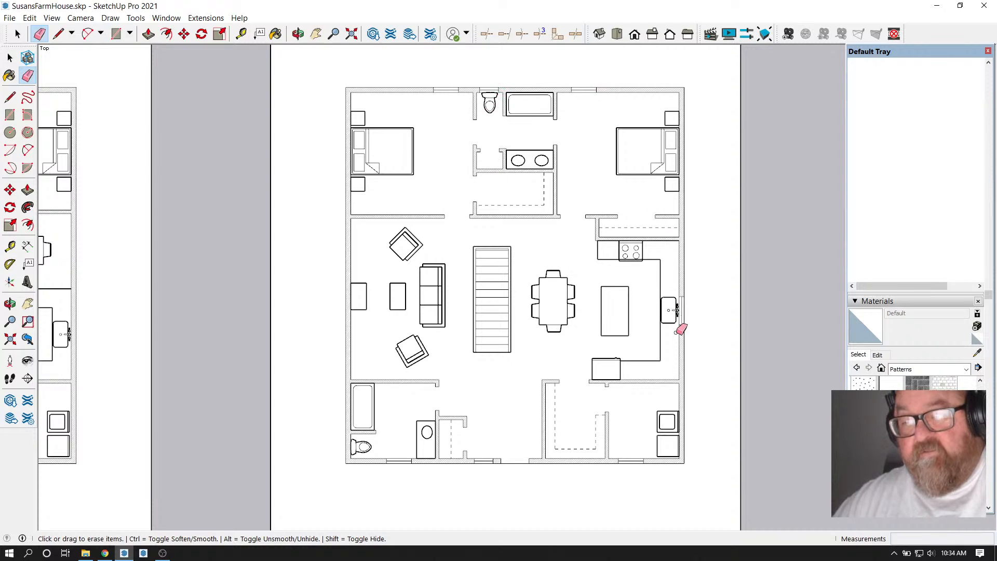
pyautogui.scroll(-4, 558, 352)
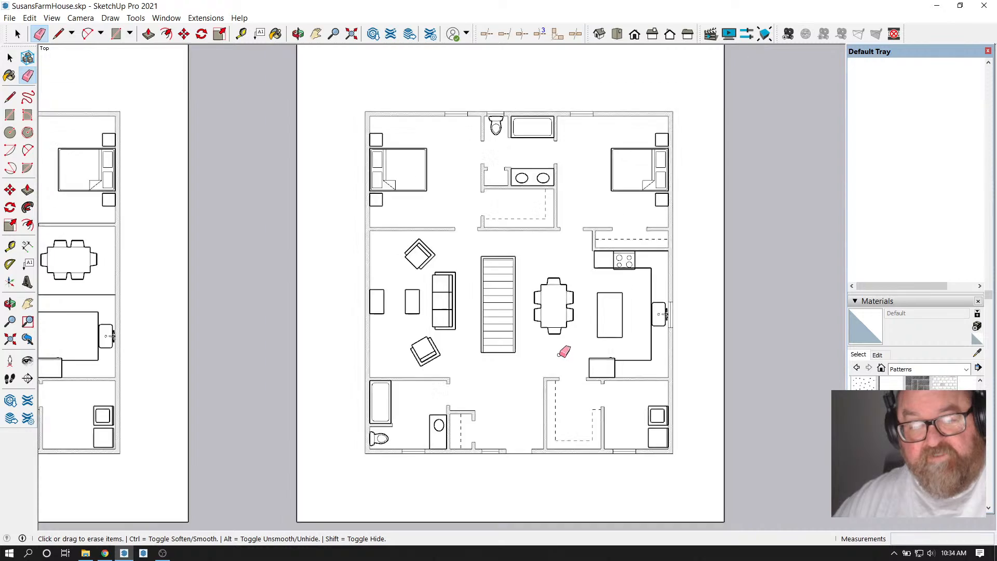
pyautogui.scroll(5, 398, 375)
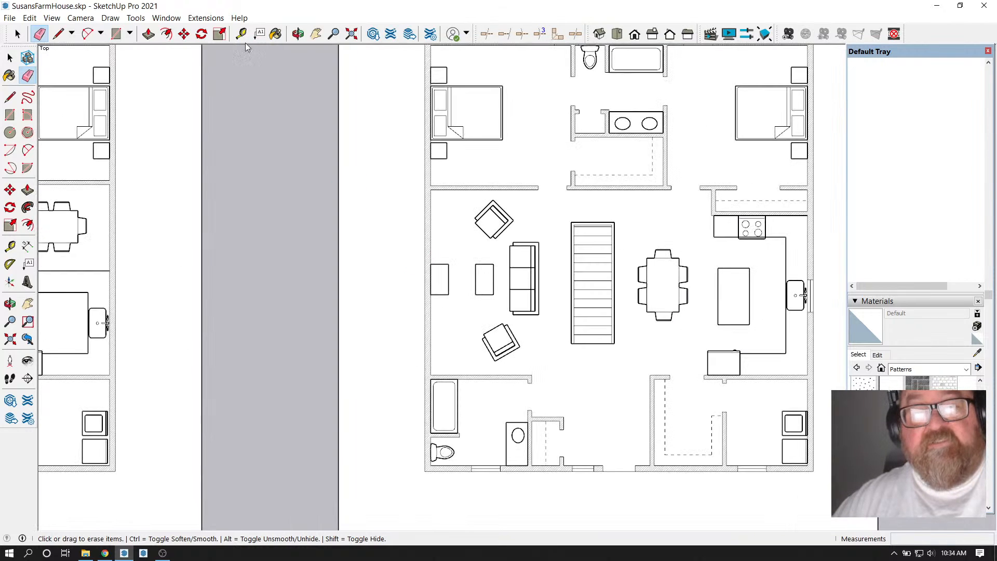
# Place a rough horizontal guide about 2'7" into the living room from its back wall
pyautogui.click(241, 34)
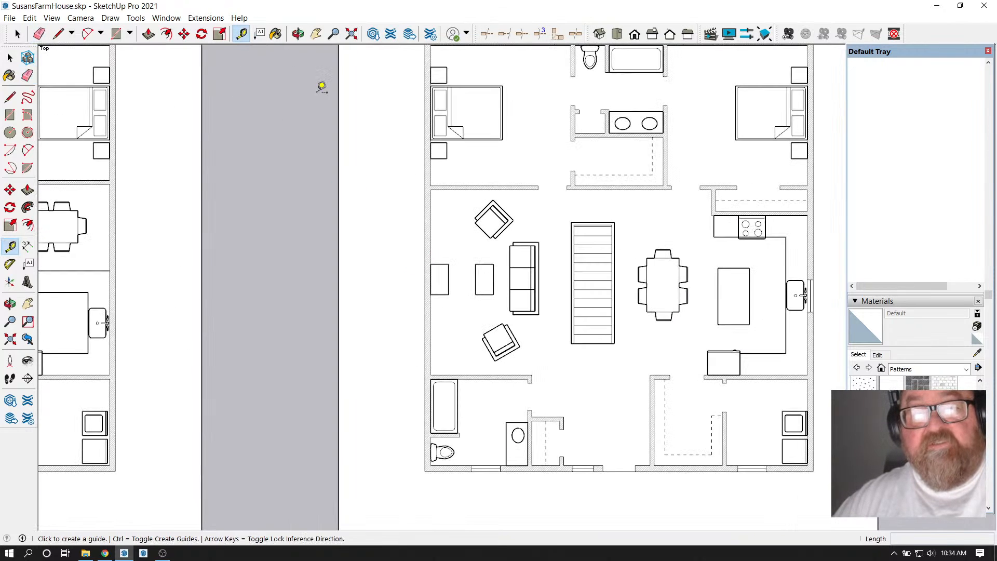
pyautogui.click(444, 189)
pyautogui.scroll(2, 435, 198)
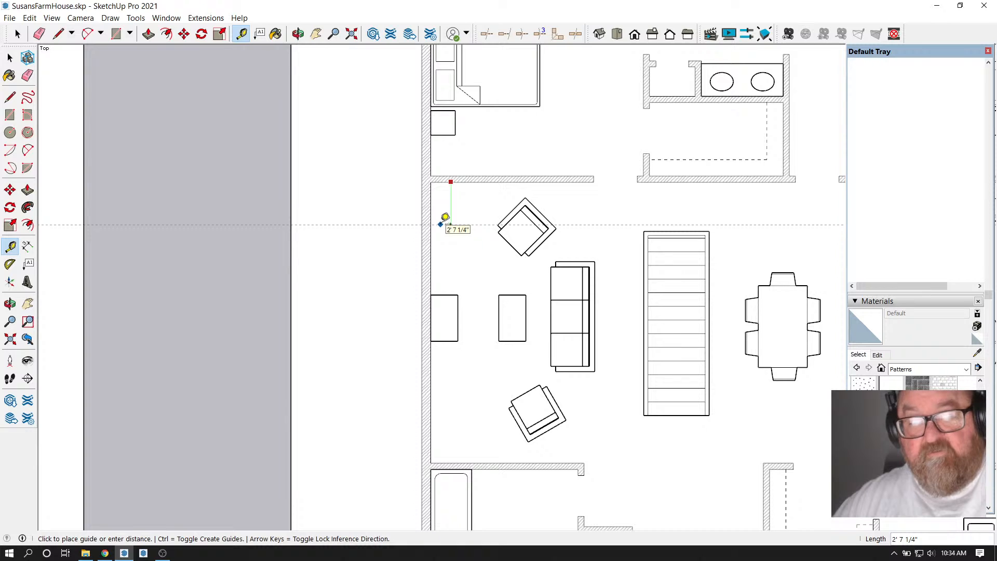
pyautogui.click(442, 223)
pyautogui.scroll(-4, 442, 223)
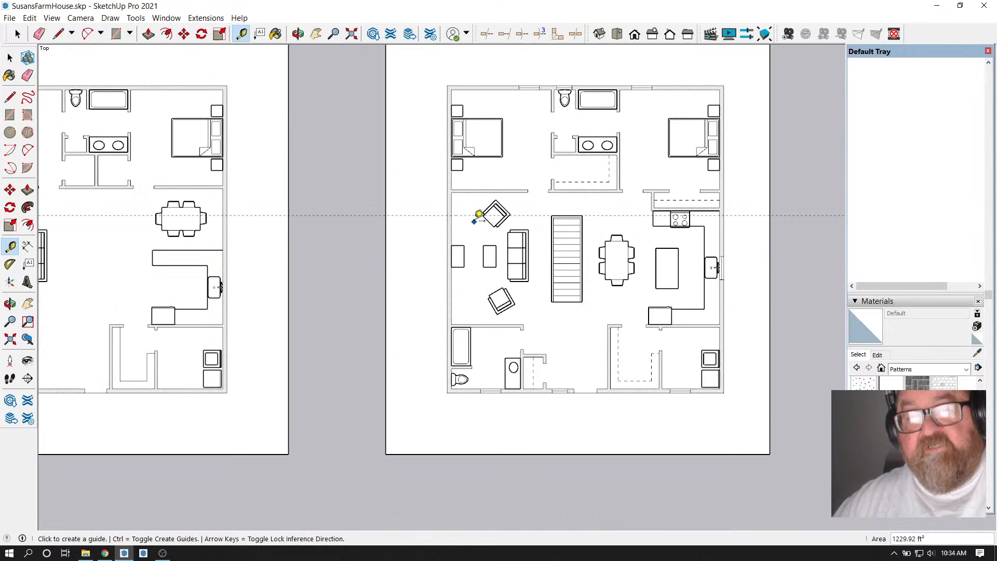
# Place a horizontal guide 16'6" in from the back exterior wall's outer face and erase the rough guide beside it
pyautogui.click(457, 85)
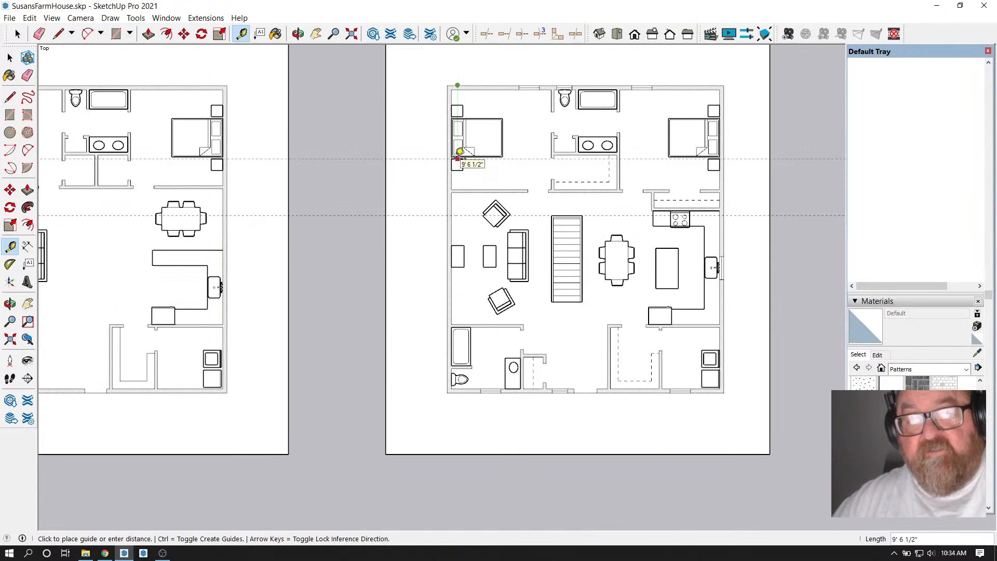
pyautogui.scroll(-3, 460, 151)
pyautogui.scroll(5, 457, 181)
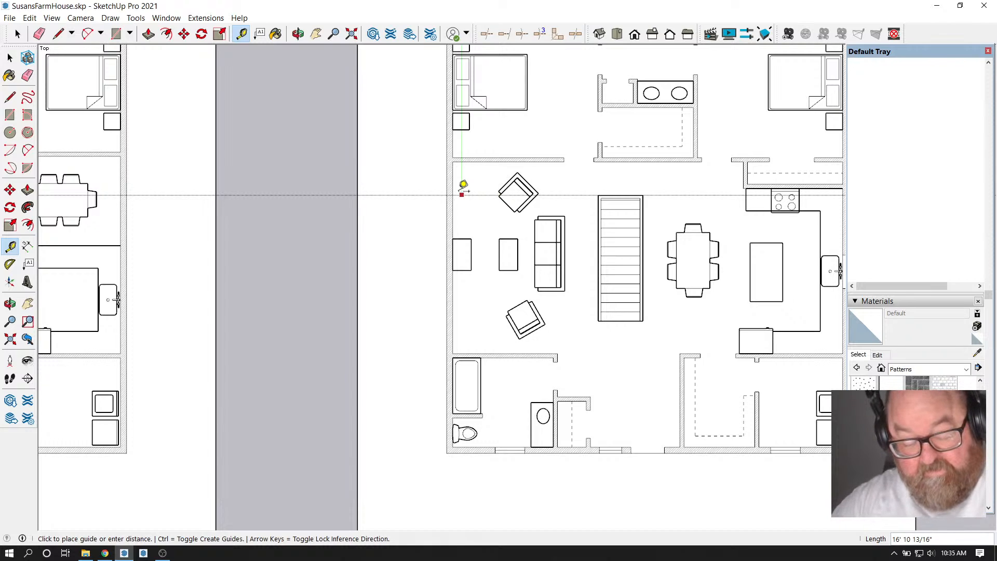
pyautogui.press('Return')
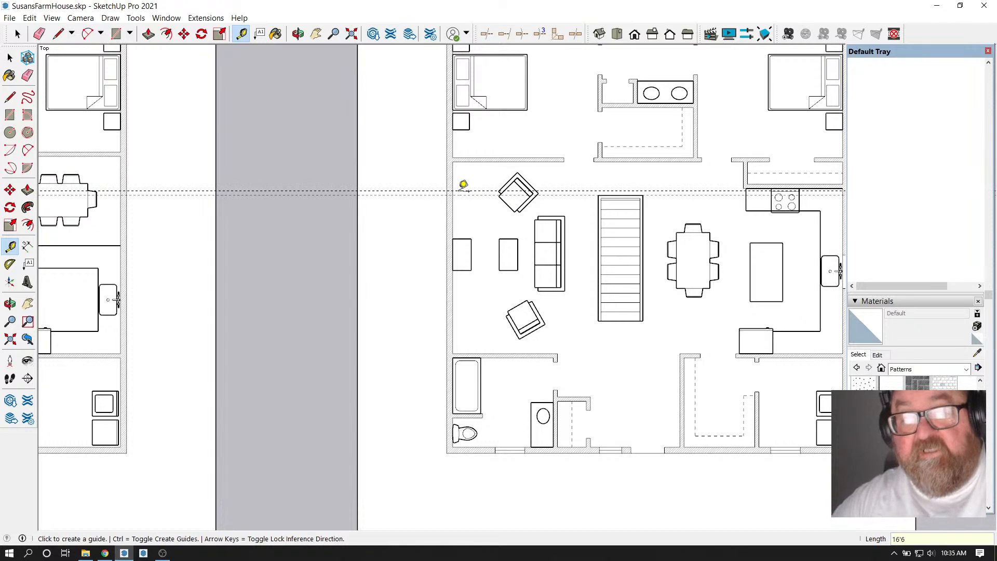
pyautogui.click(29, 34)
pyautogui.click(39, 33)
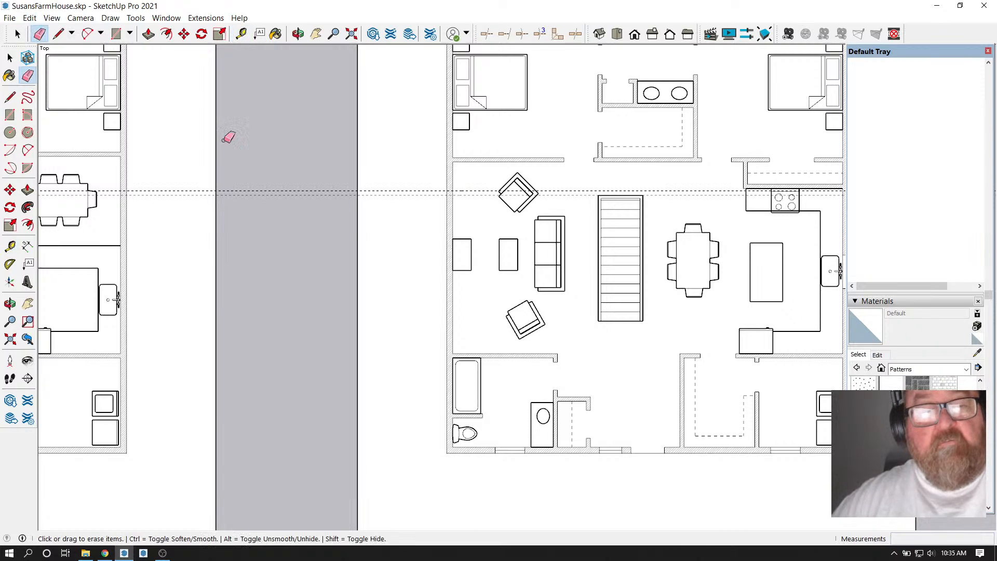
pyautogui.scroll(2, 418, 228)
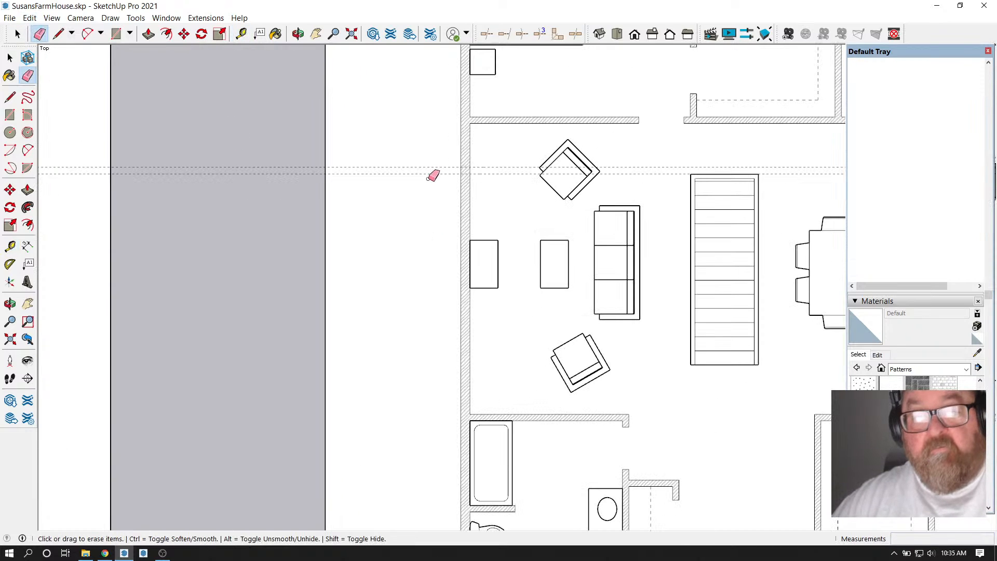
# Place a second horizontal guide 16'6" in from the front exterior wall's outer face
pyautogui.click(240, 33)
pyautogui.scroll(-2, 449, 186)
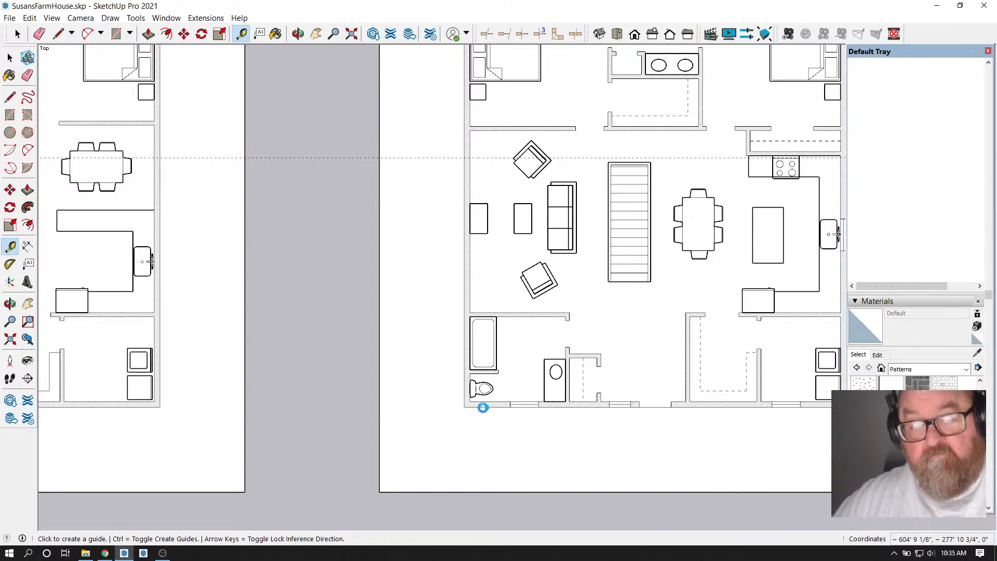
pyautogui.click(487, 407)
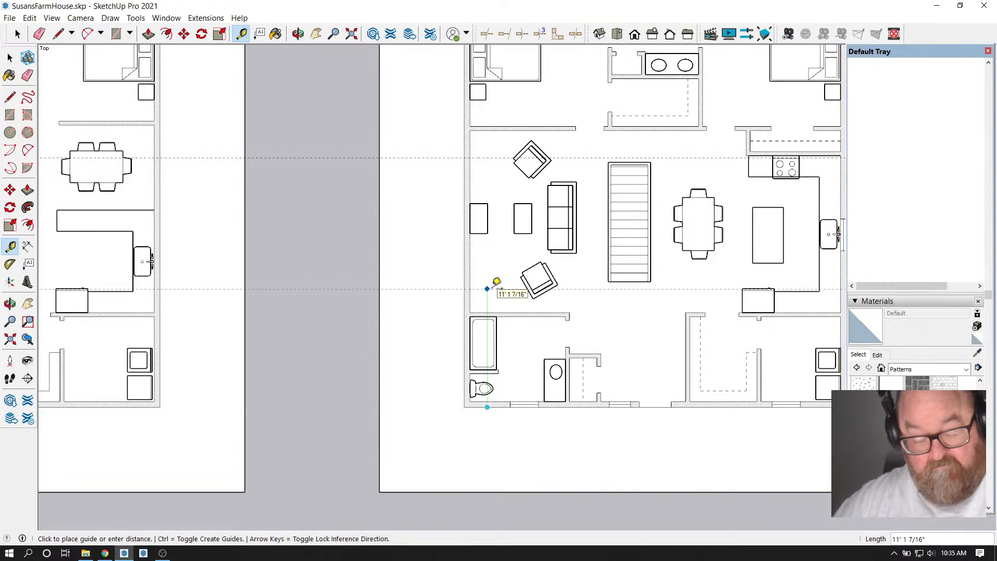
pyautogui.press('Return')
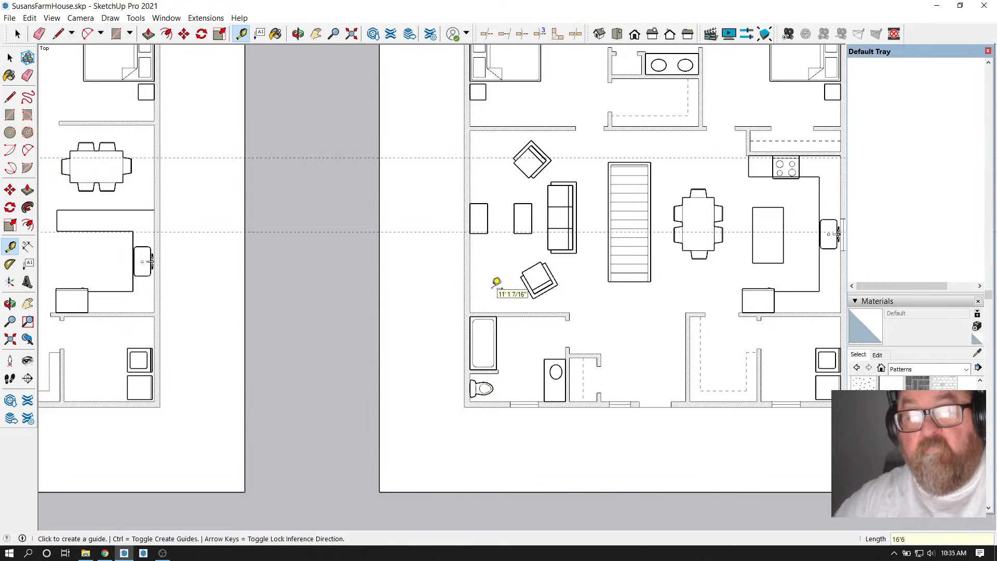
# Measure from the back wall to the first horizontal guide and check a matching distance from the front wall
pyautogui.scroll(-2, 501, 291)
pyautogui.scroll(-1, 509, 317)
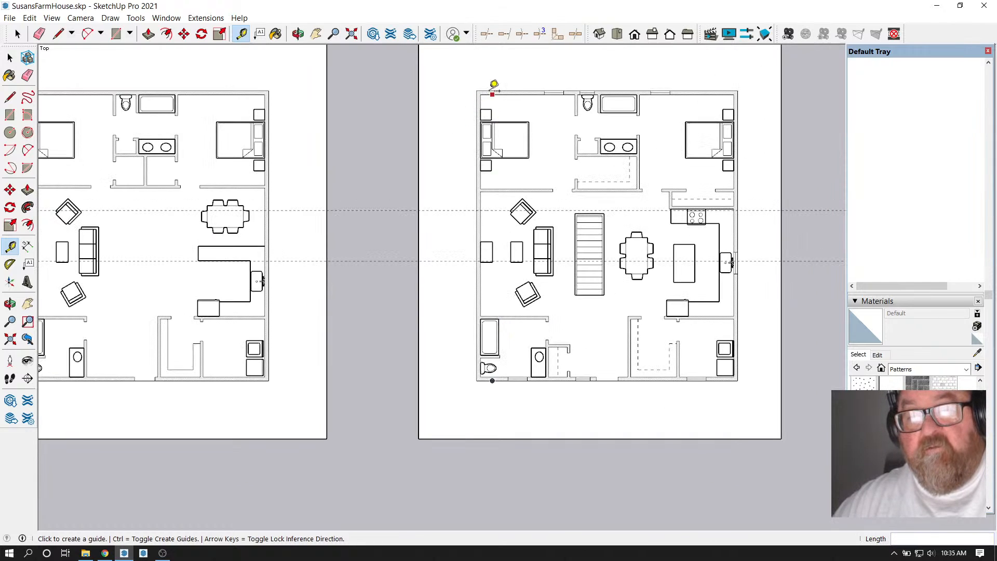
pyautogui.click(492, 91)
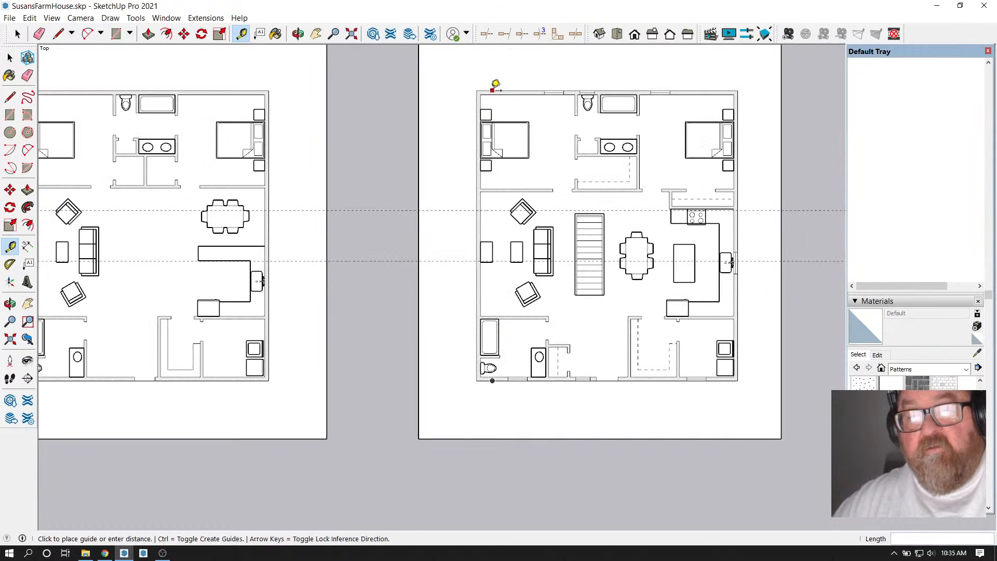
pyautogui.click(492, 210)
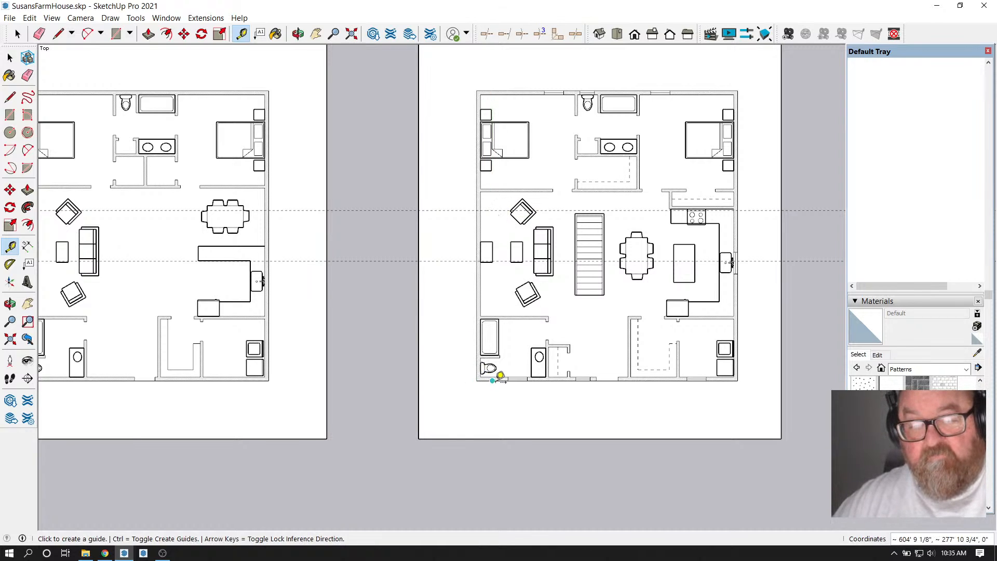
pyautogui.click(500, 381)
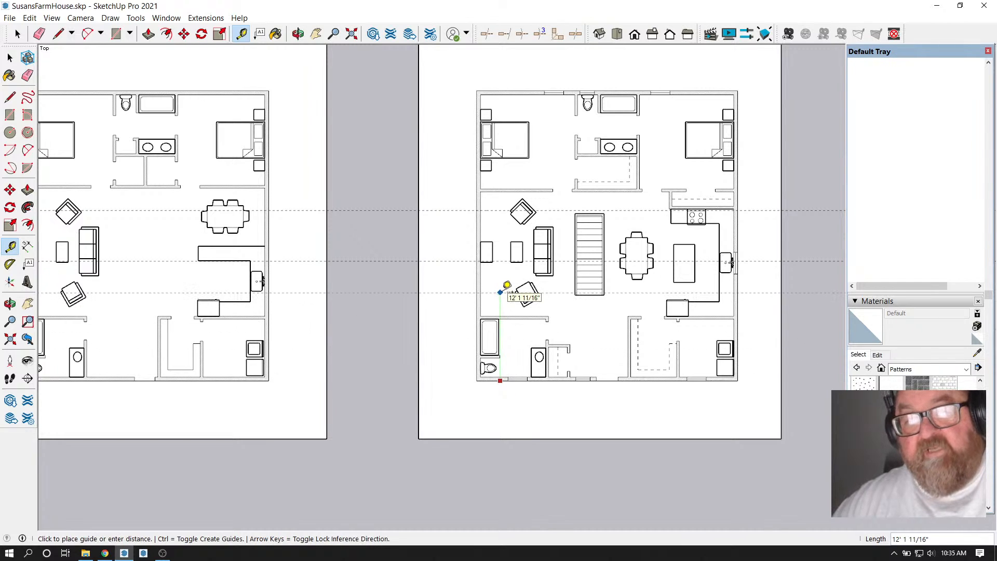
pyautogui.click(502, 286)
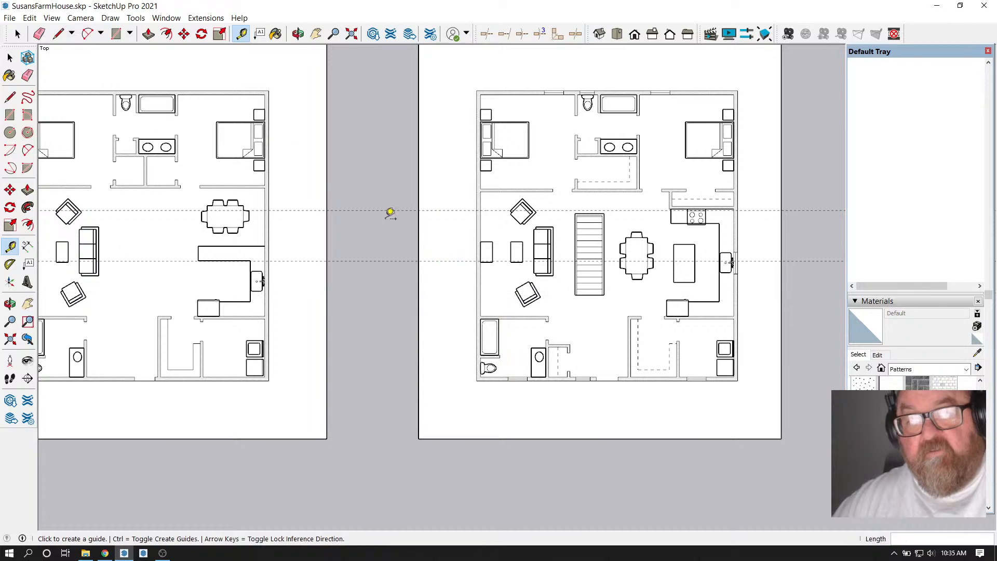
# Erase the horizontal guide measured from the front exterior wall
pyautogui.click(33, 38)
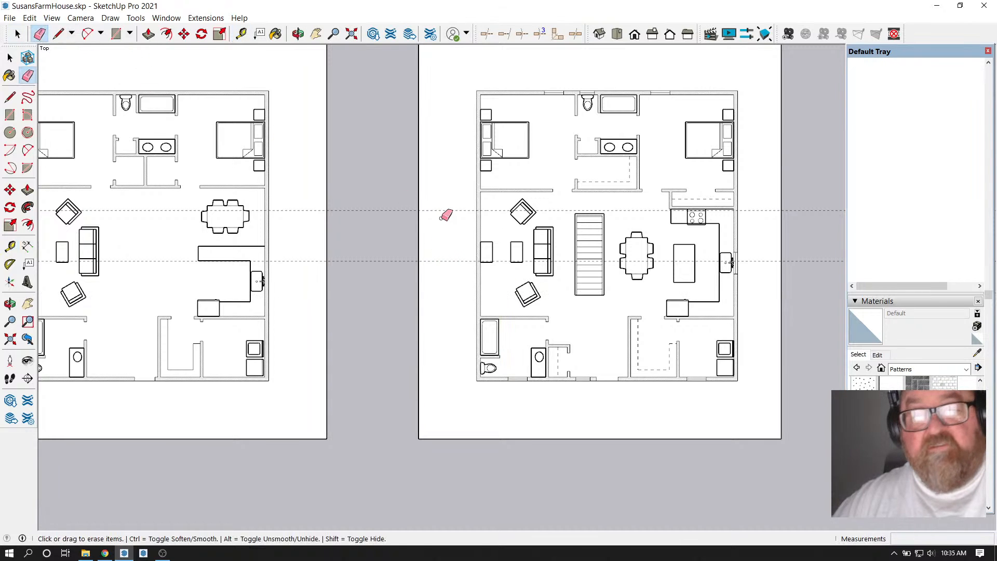
pyautogui.scroll(2, 477, 302)
pyautogui.scroll(1, 475, 296)
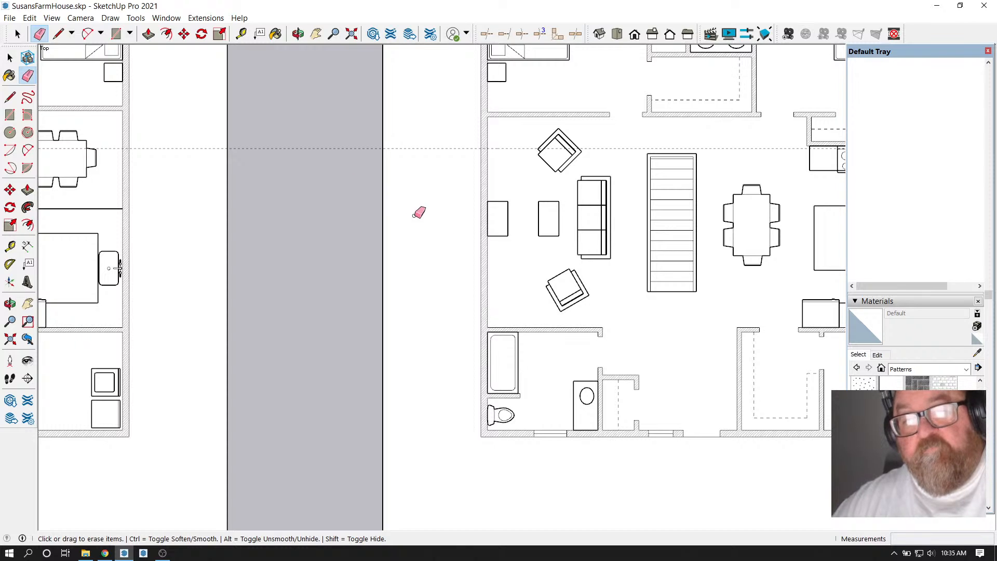
# Measure the spacing along the living room's exterior side wall between the bedroom wall, the bathroom wall and the horizontal guide
pyautogui.click(241, 34)
pyautogui.scroll(2, 514, 128)
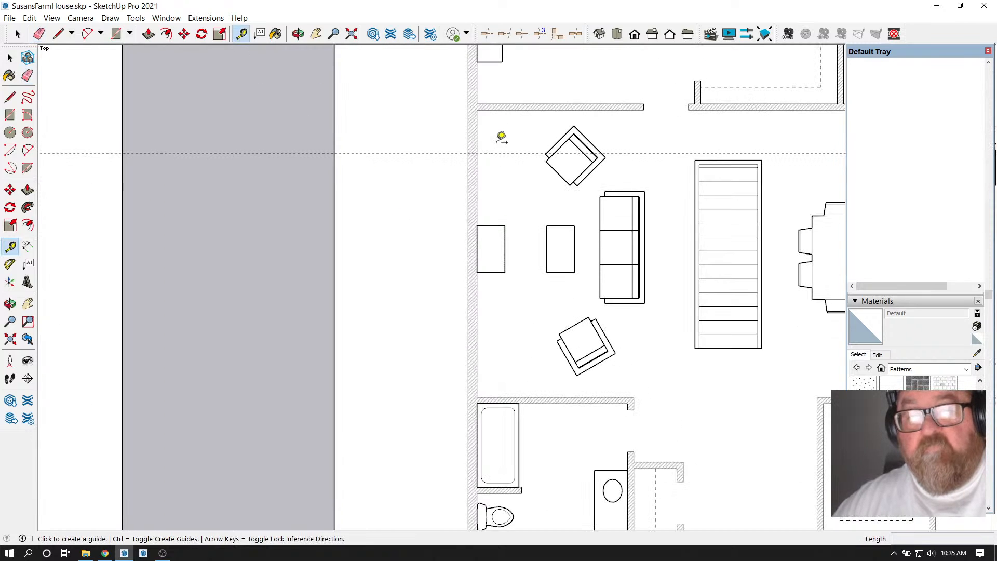
pyautogui.scroll(-3, 501, 137)
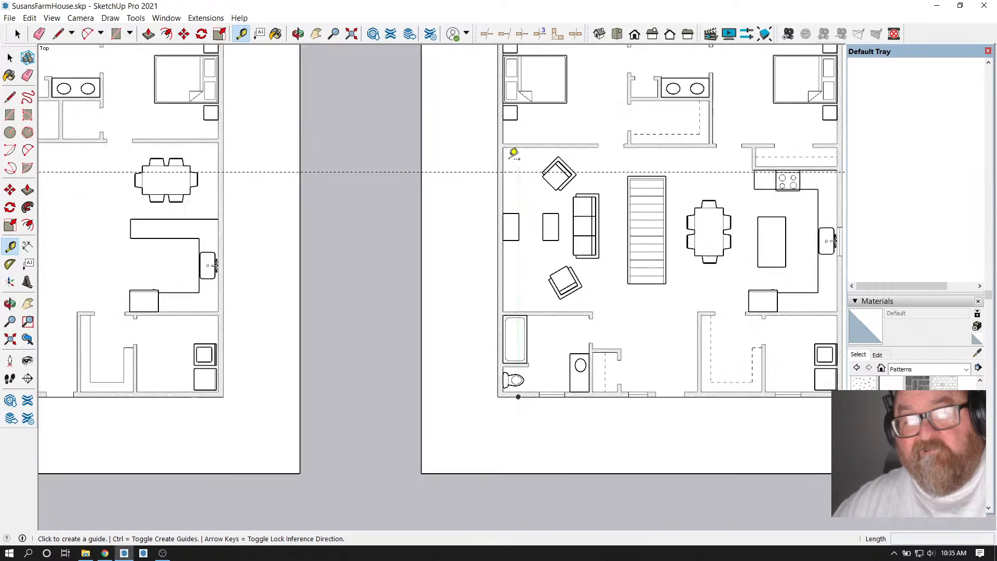
pyautogui.scroll(-1, 451, 218)
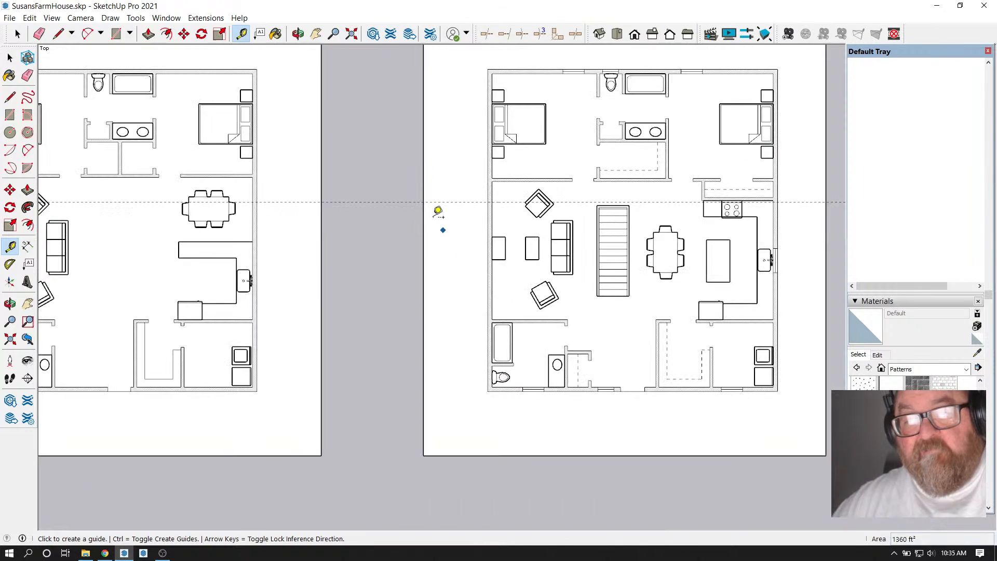
pyautogui.scroll(-1, 490, 262)
pyautogui.scroll(1, 489, 213)
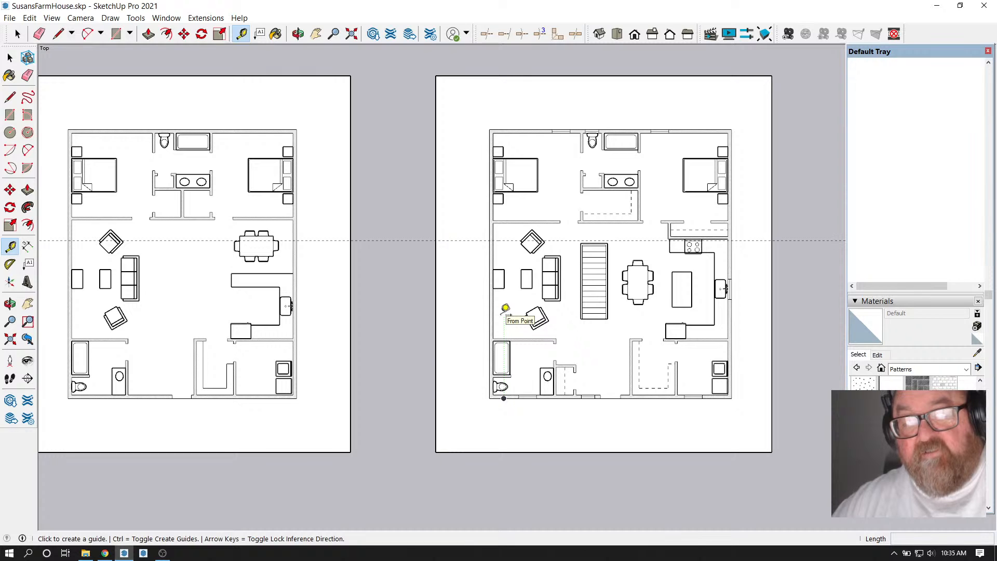
pyautogui.scroll(1, 505, 308)
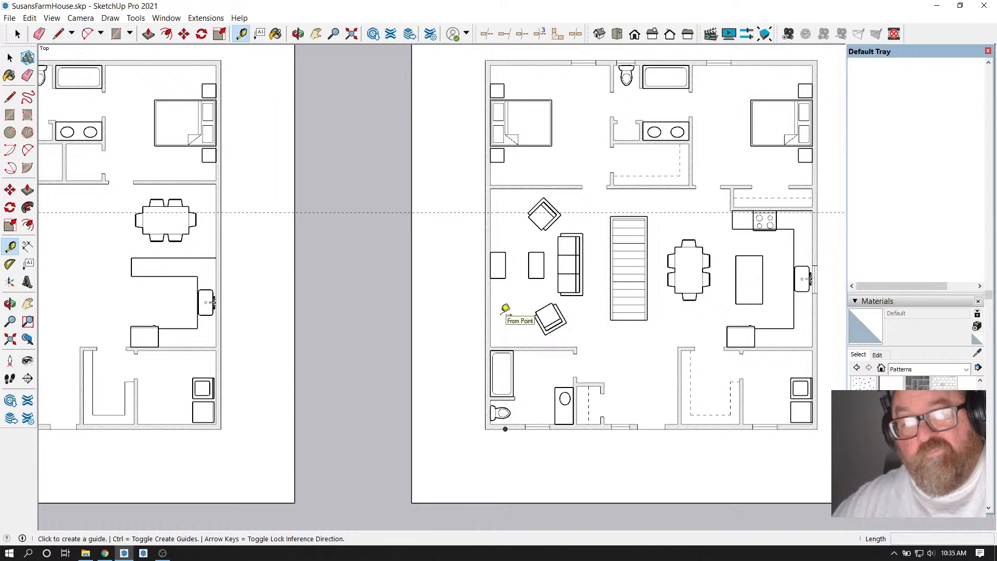
pyautogui.click(506, 186)
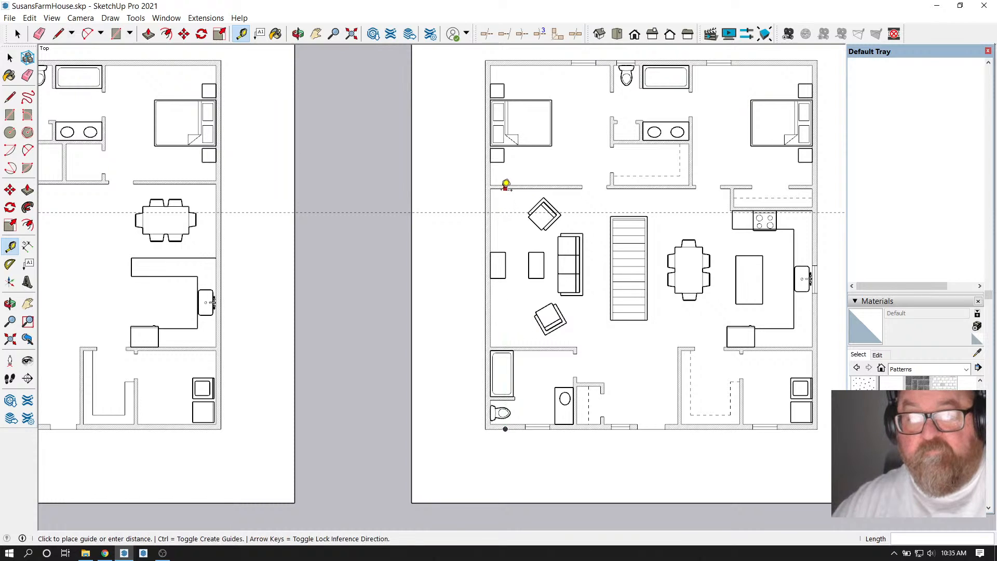
pyautogui.click(506, 206)
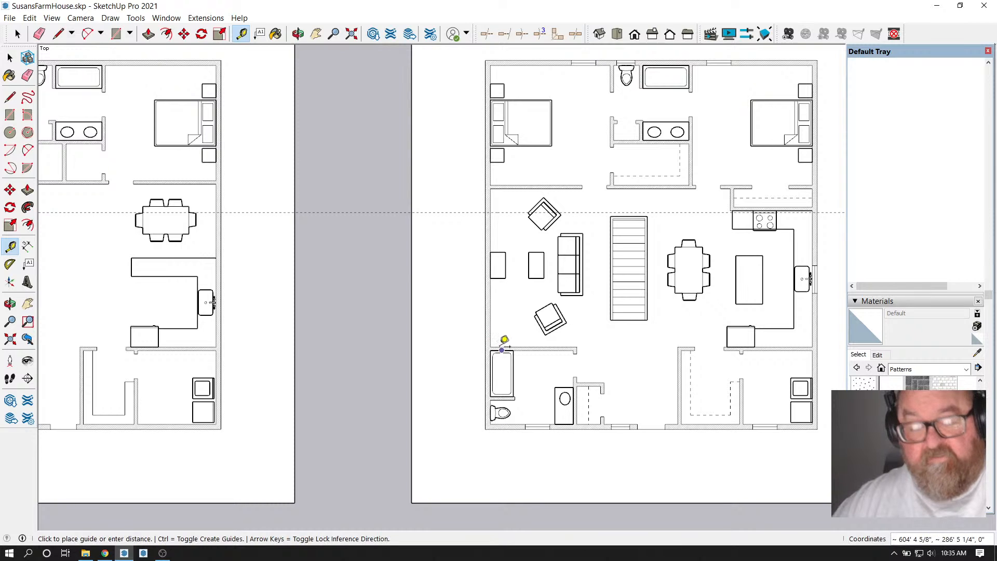
pyautogui.click(505, 429)
pyautogui.click(505, 347)
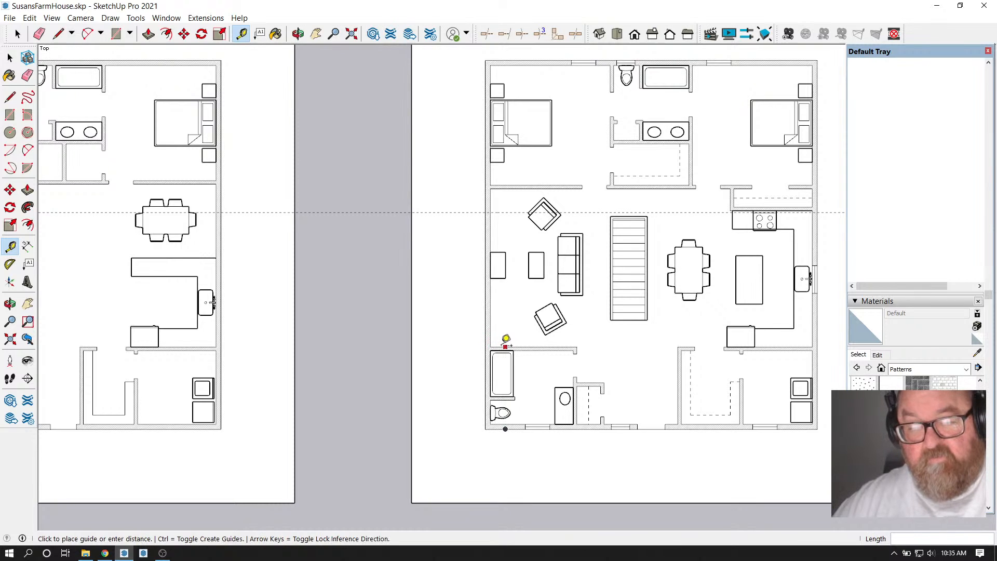
pyautogui.press('Escape')
pyautogui.scroll(5, 475, 286)
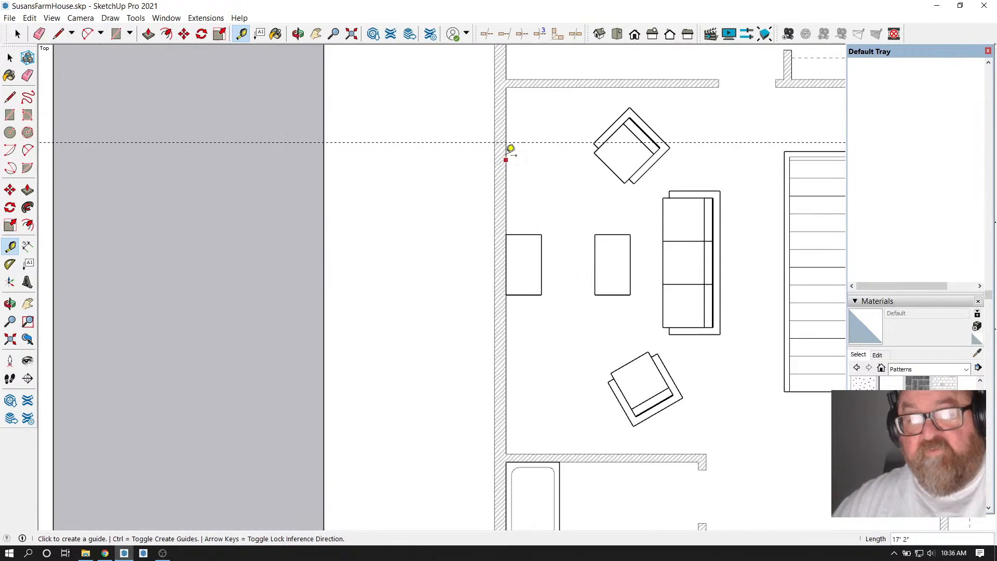
pyautogui.scroll(-6, 513, 150)
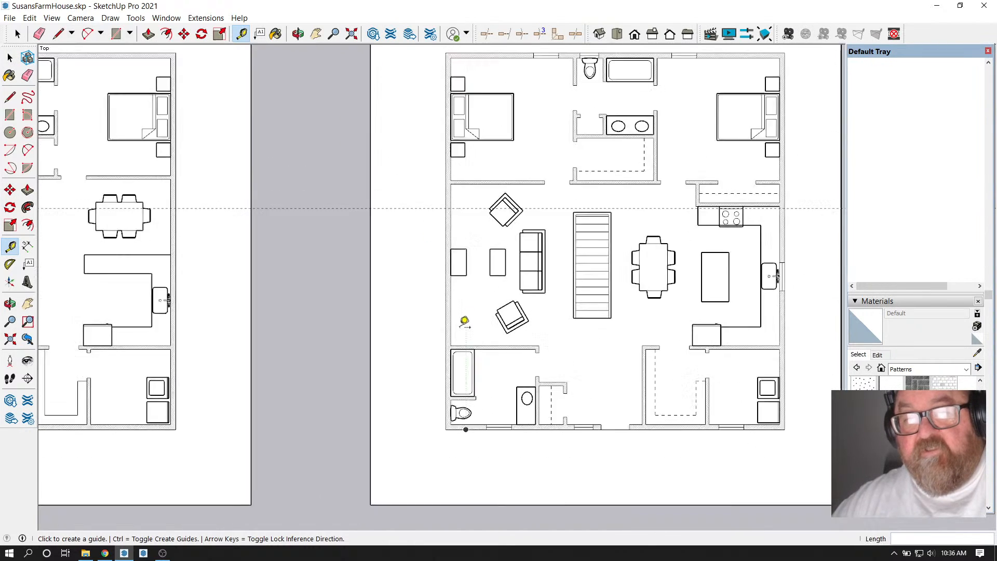
# Copy the back bedroom window from the back exterior wall to the open area just outside the living room's side wall
pyautogui.press('space')
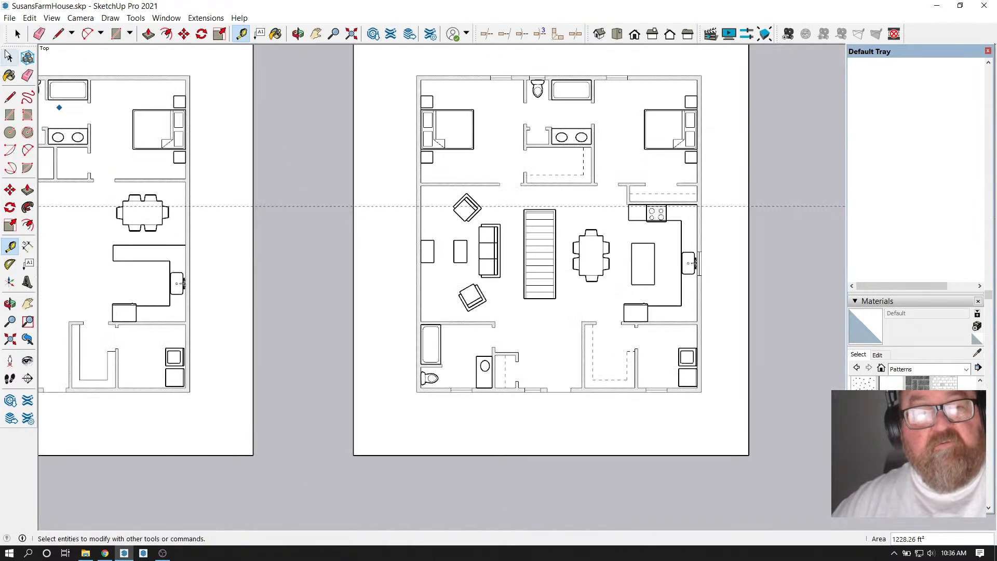
pyautogui.scroll(2, 540, 52)
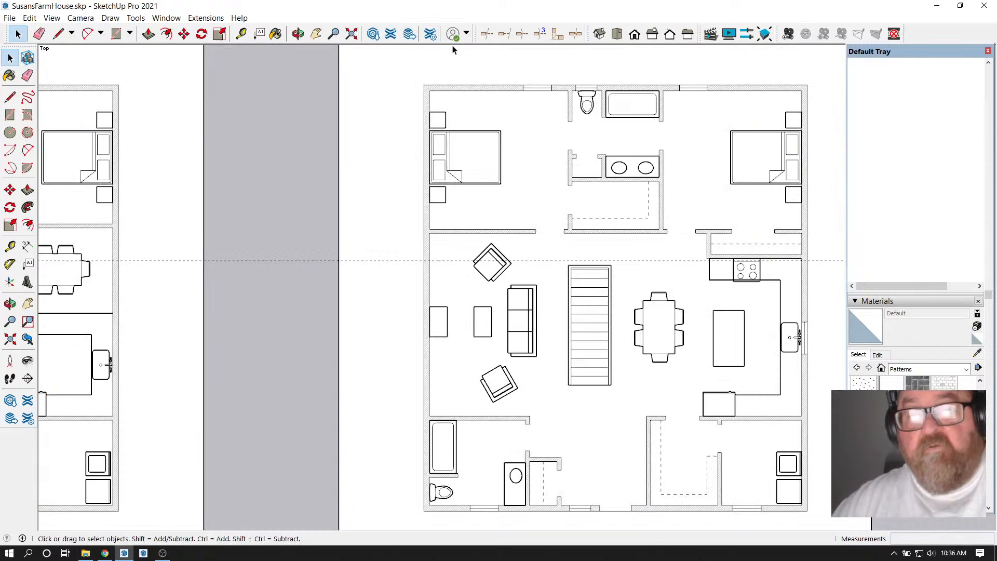
pyautogui.click(542, 88)
pyautogui.click(184, 34)
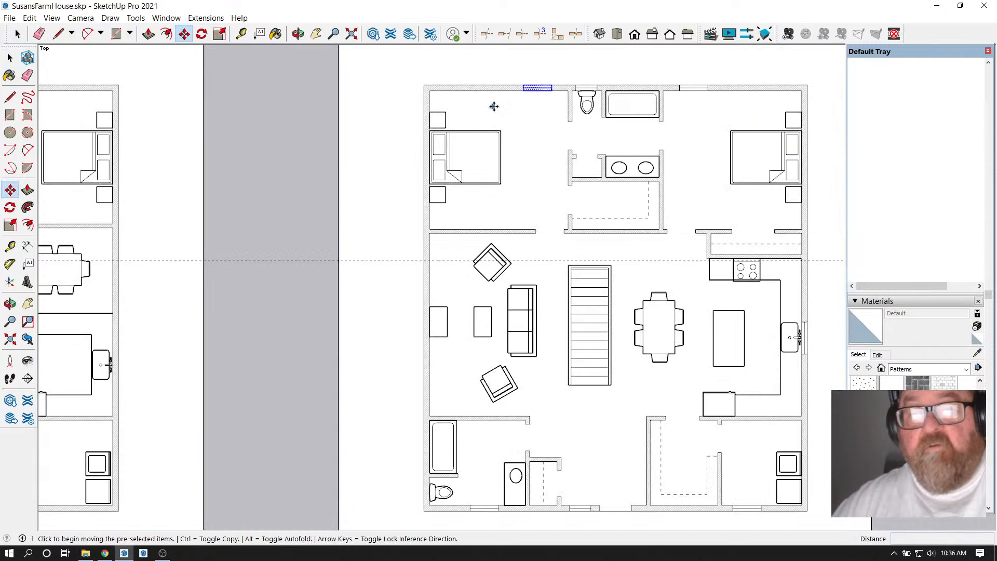
pyautogui.click(538, 88)
pyautogui.press('ctrl')
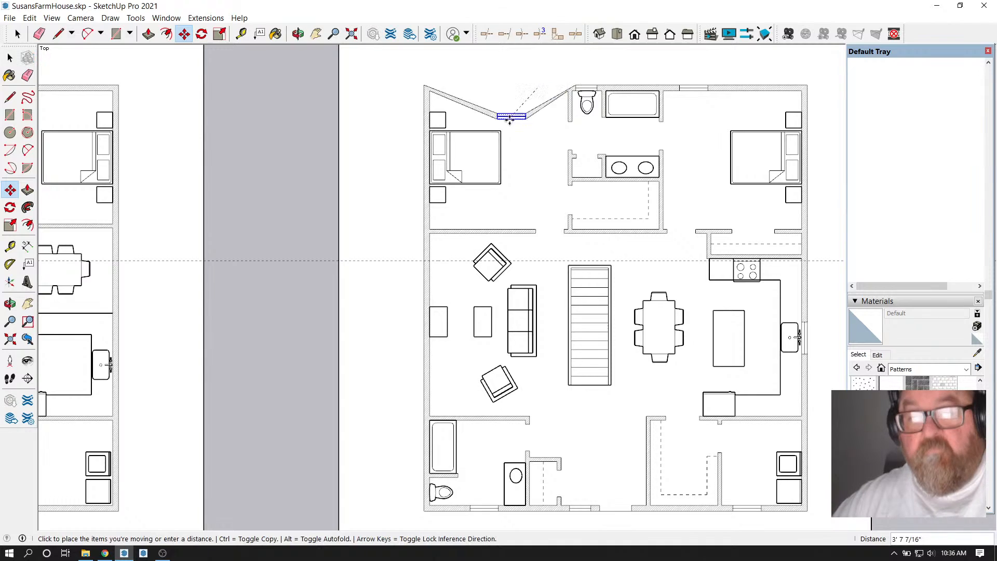
pyautogui.scroll(3, 407, 271)
pyautogui.click(402, 286)
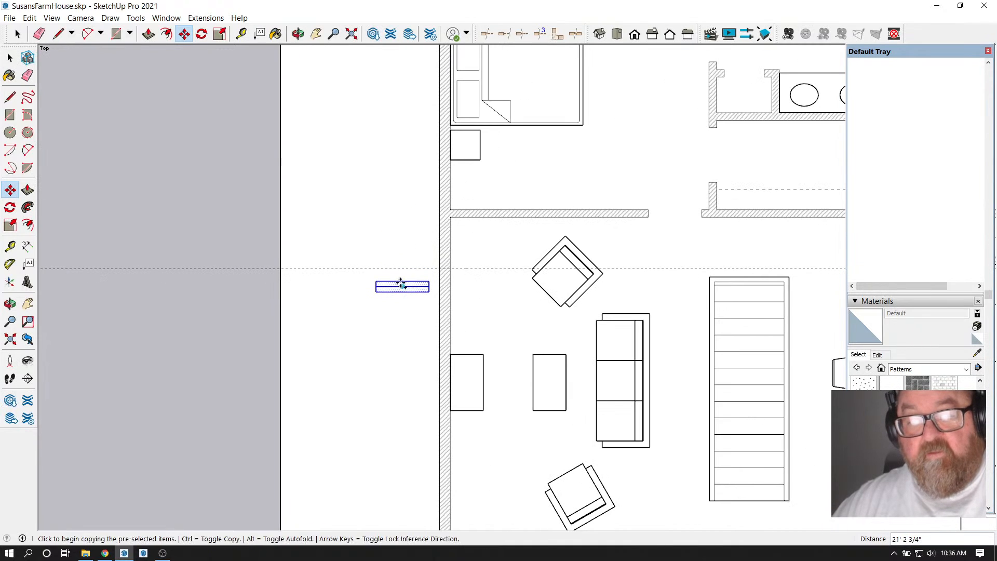
# Rotate the window copy 90° and move it into the living room's side wall, centred on the horizontal guide
pyautogui.click(202, 34)
pyautogui.scroll(1, 392, 300)
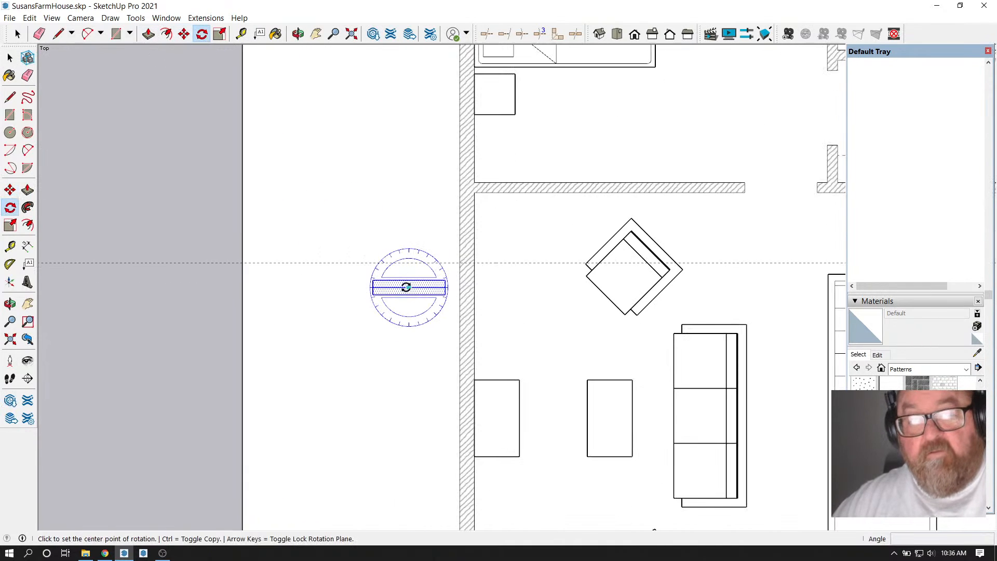
pyautogui.click(409, 287)
pyautogui.click(439, 287)
pyautogui.click(408, 229)
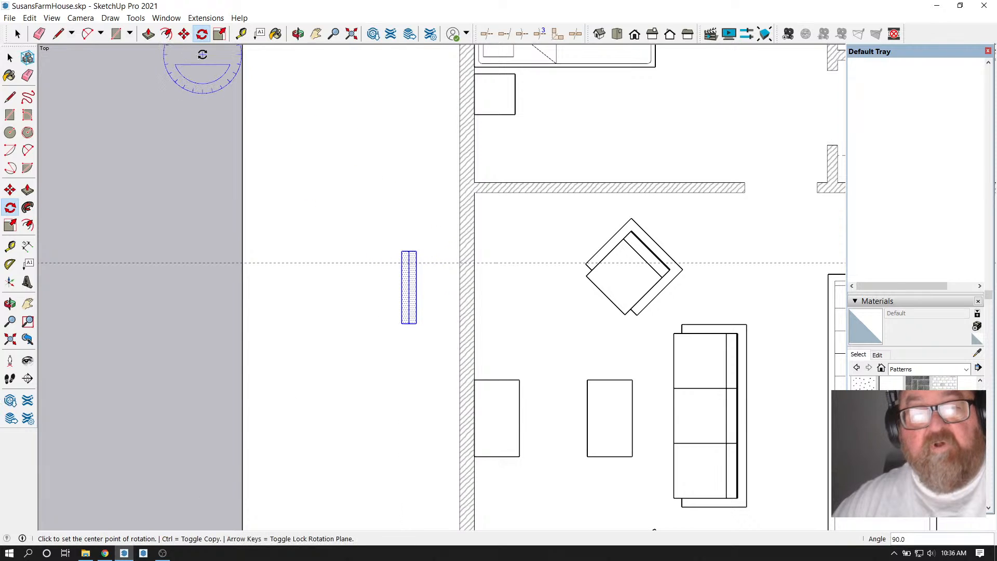
pyautogui.click(184, 34)
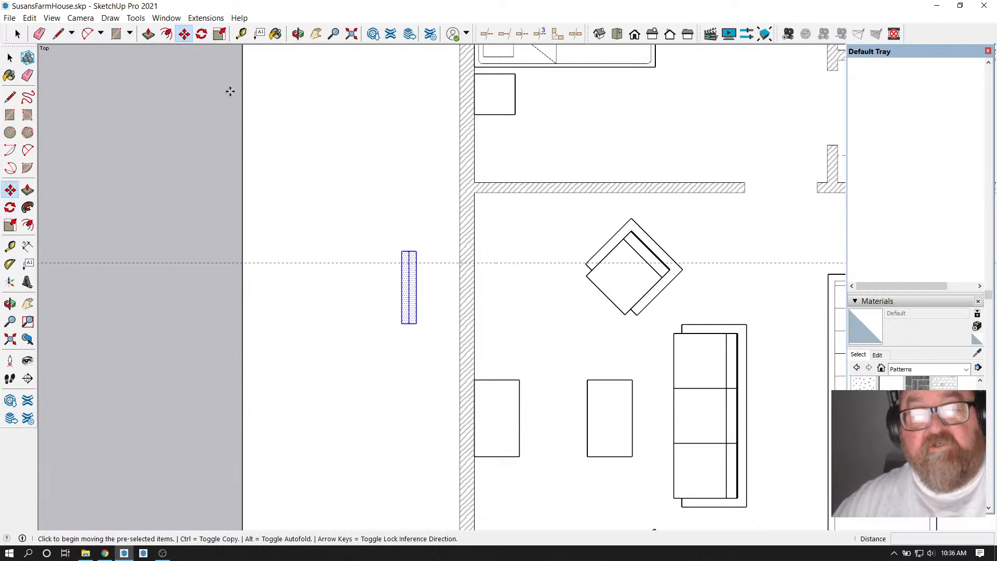
pyautogui.click(409, 288)
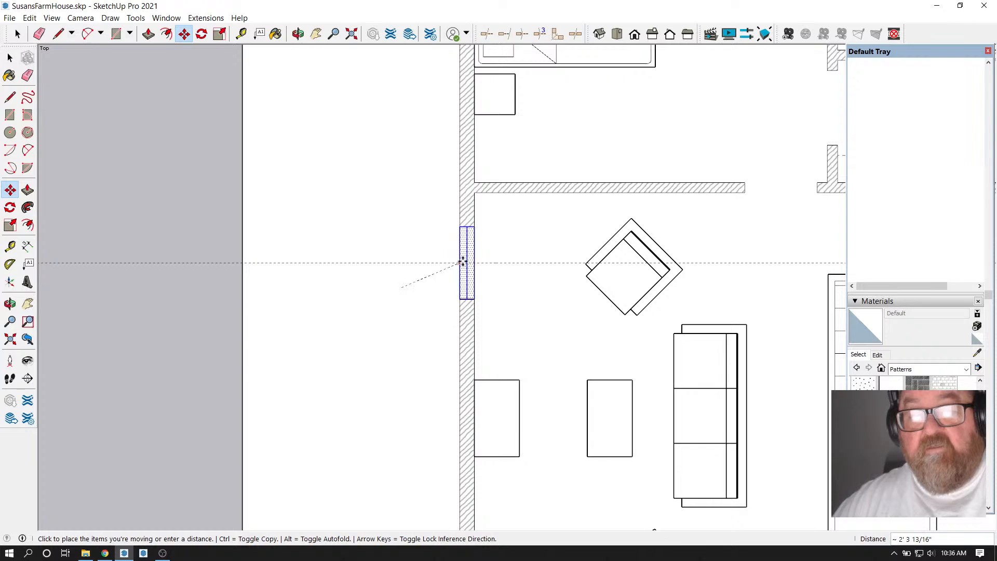
pyautogui.click(413, 276)
# Place a horizontal guide along the bathroom wall's living room face and a second guide offset from it into the living room
pyautogui.scroll(-5, 518, 189)
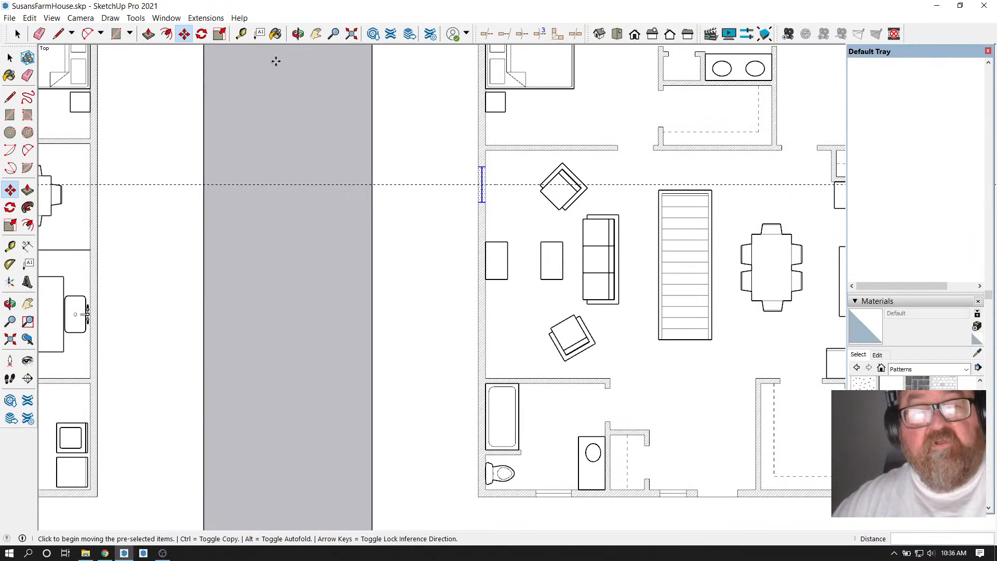
pyautogui.click(241, 34)
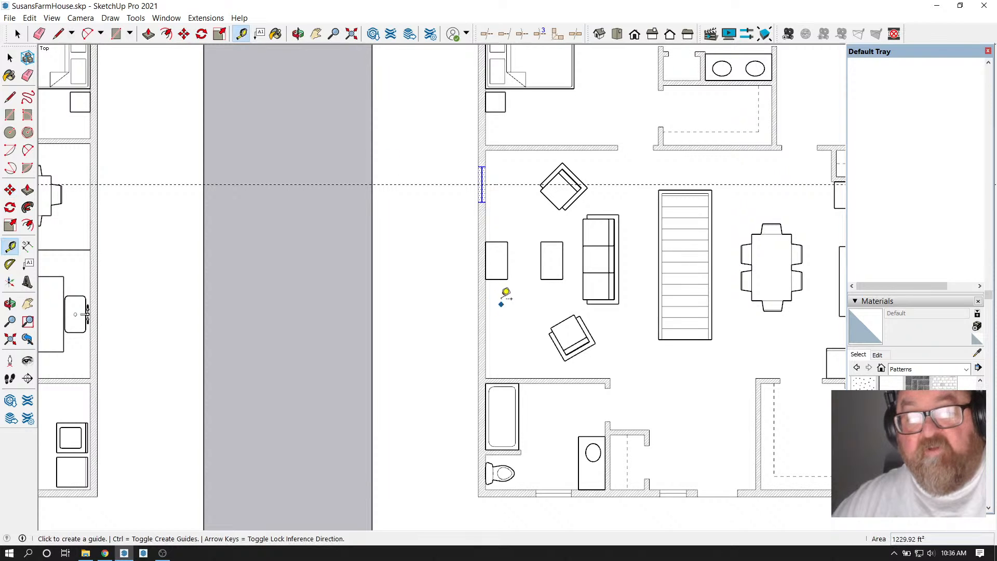
pyautogui.click(501, 182)
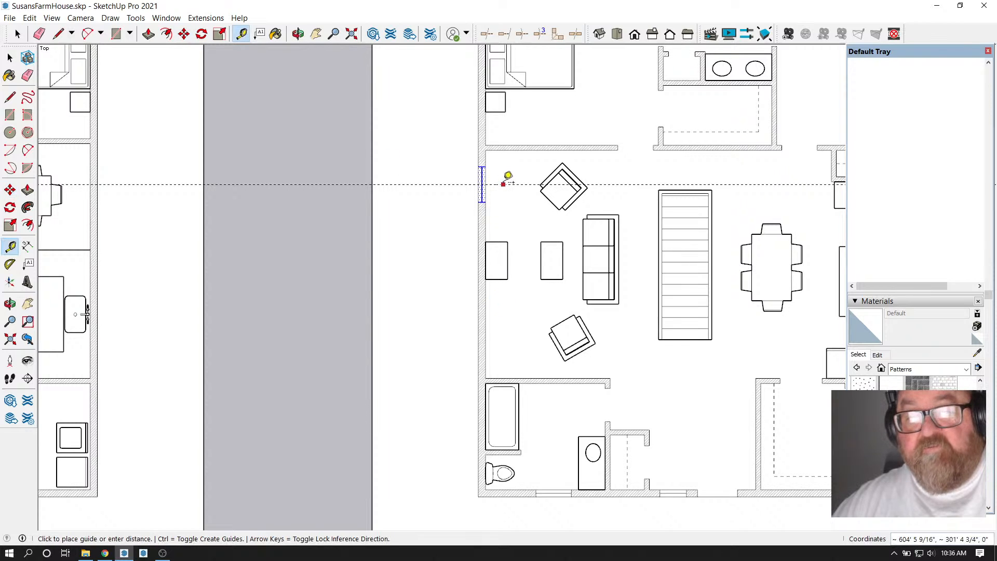
pyautogui.click(502, 377)
pyautogui.click(467, 377)
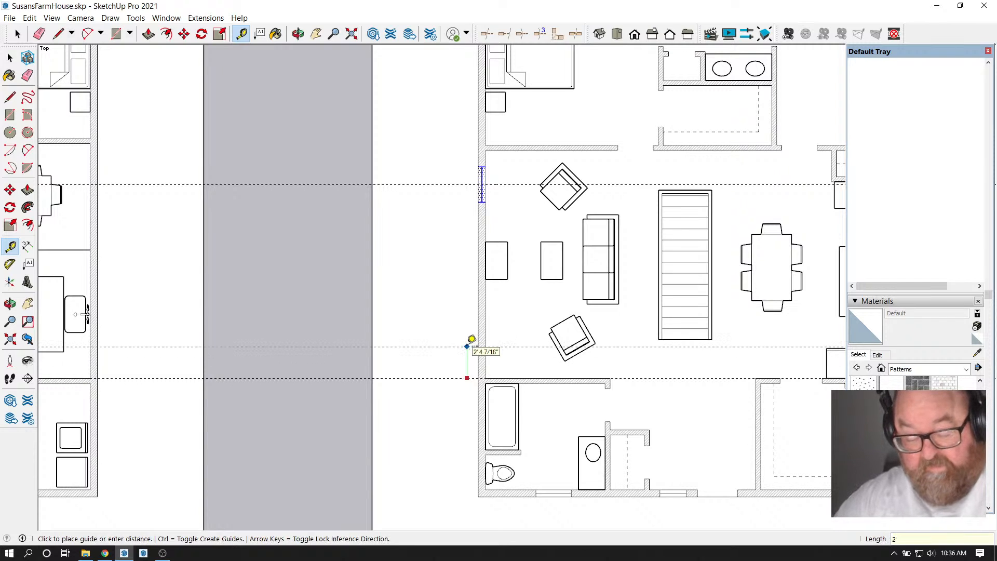
pyautogui.press('Return')
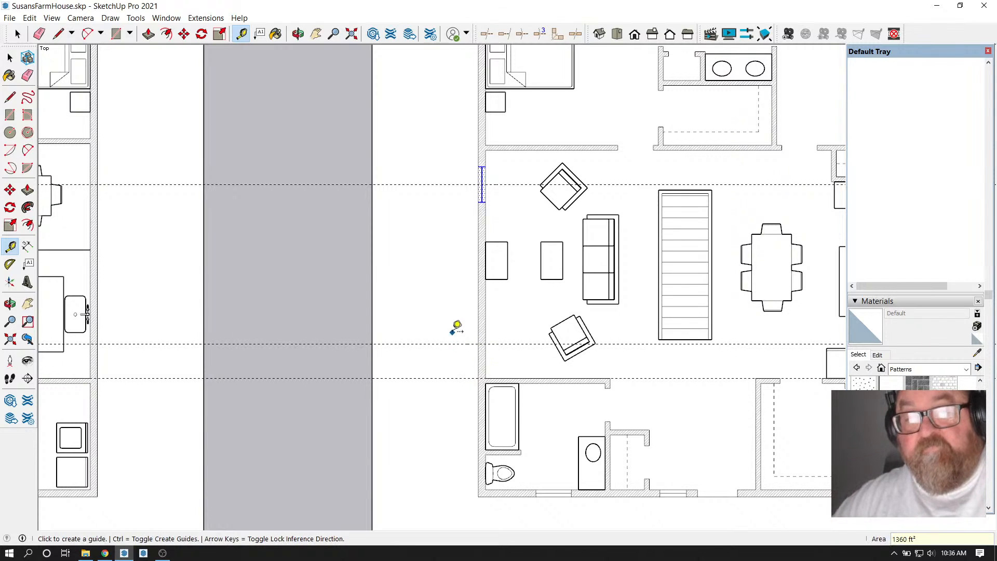
# Measure from the front exterior wall's outer face to the new offset guide in the living room
pyautogui.scroll(-3, 438, 436)
pyautogui.scroll(5, 502, 456)
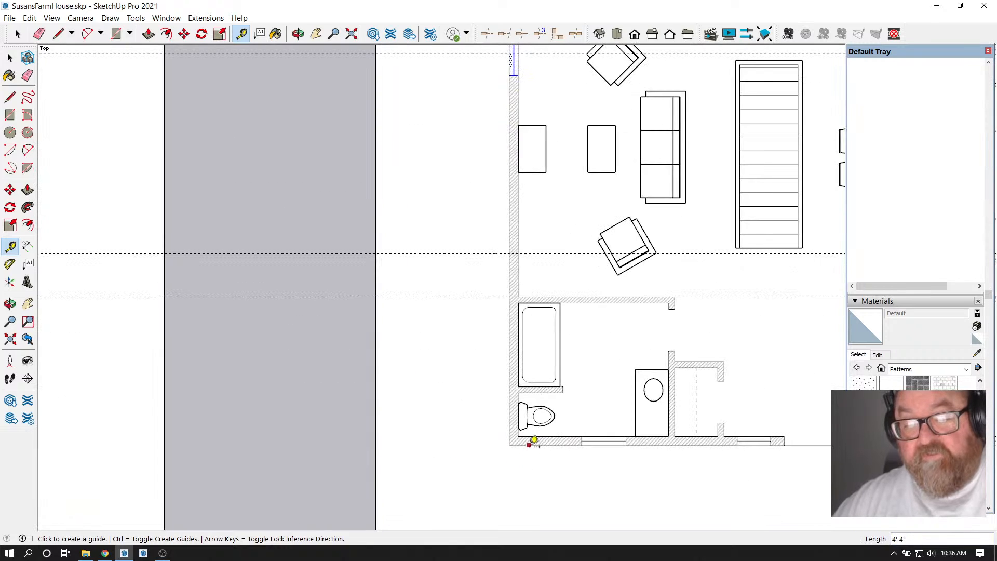
pyautogui.click(534, 441)
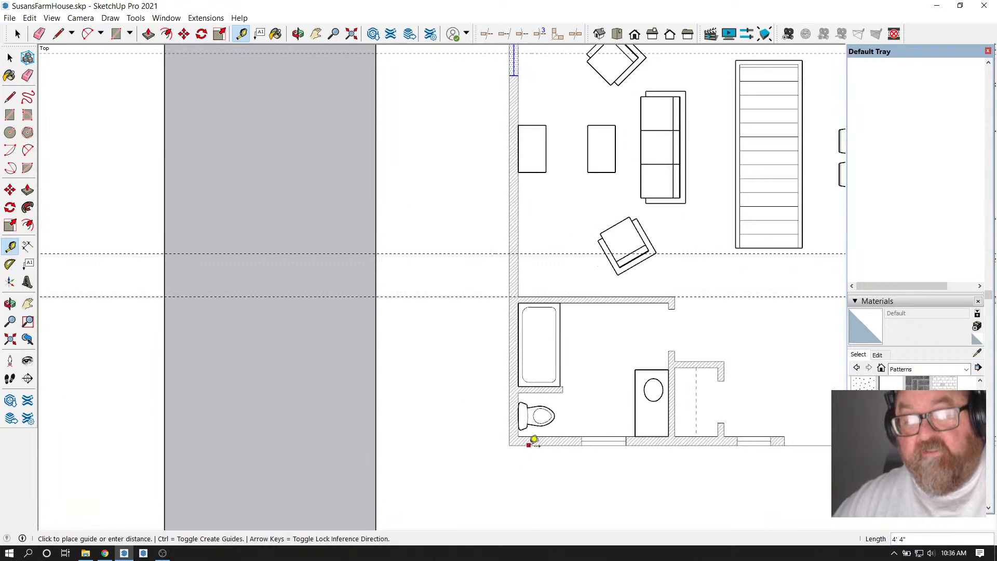
pyautogui.click(538, 245)
pyautogui.scroll(-2, 539, 327)
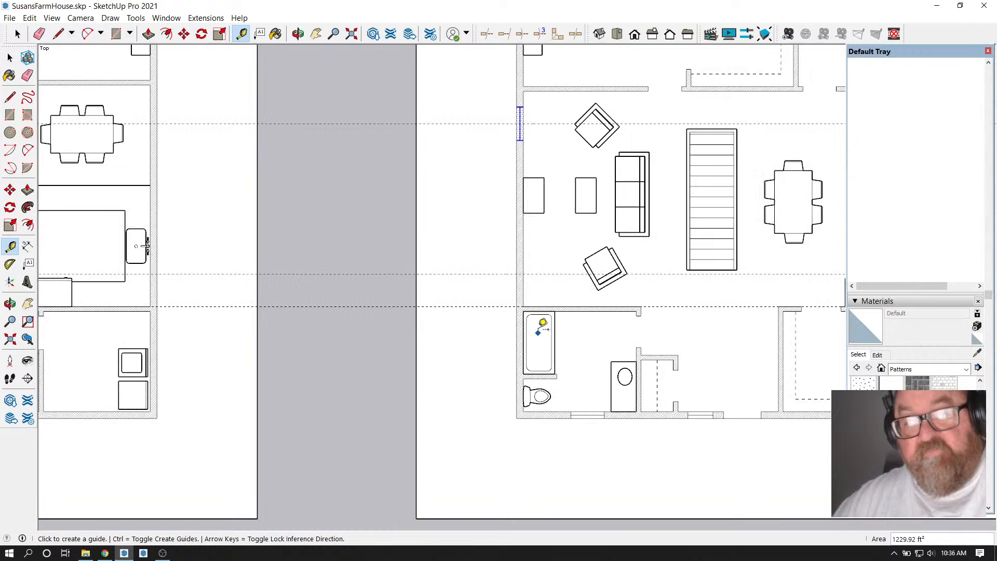
# Copy the living room side window along the same exterior wall, centring the copy on the offset guide near the bathroom
pyautogui.click(183, 33)
pyautogui.scroll(3, 533, 142)
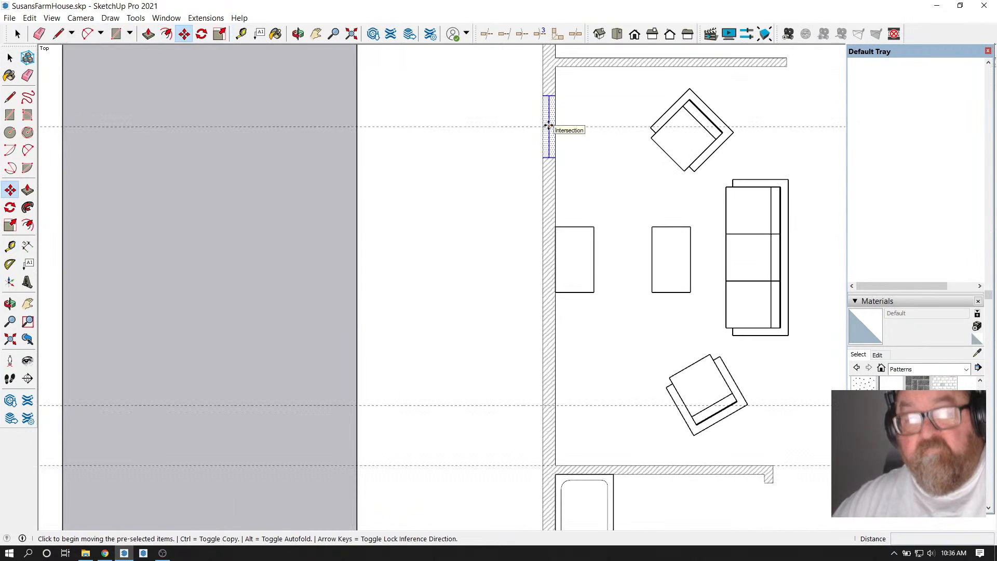
pyautogui.click(549, 126)
pyautogui.press('ctrl')
pyautogui.scroll(-2, 501, 178)
pyautogui.scroll(2, 503, 328)
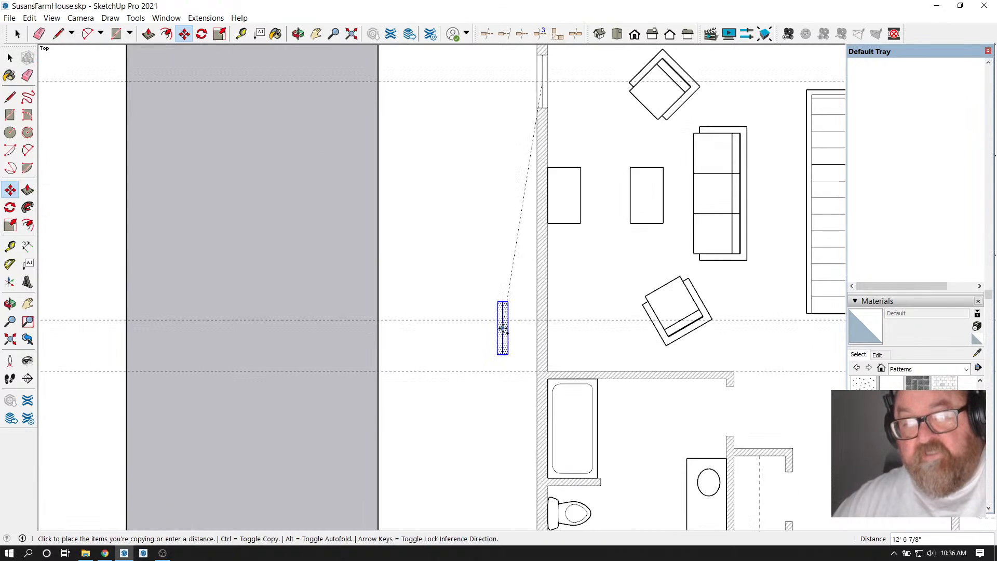
pyautogui.click(535, 319)
# Erase the horizontal guides crossing the living room and review the window layout of the revised plan
pyautogui.scroll(-3, 499, 291)
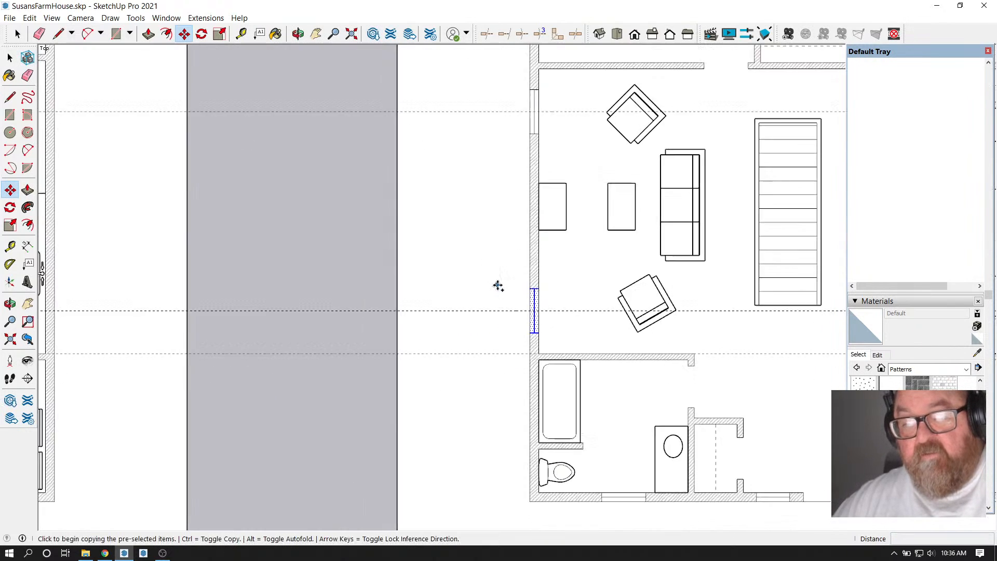
pyautogui.scroll(-4, 494, 303)
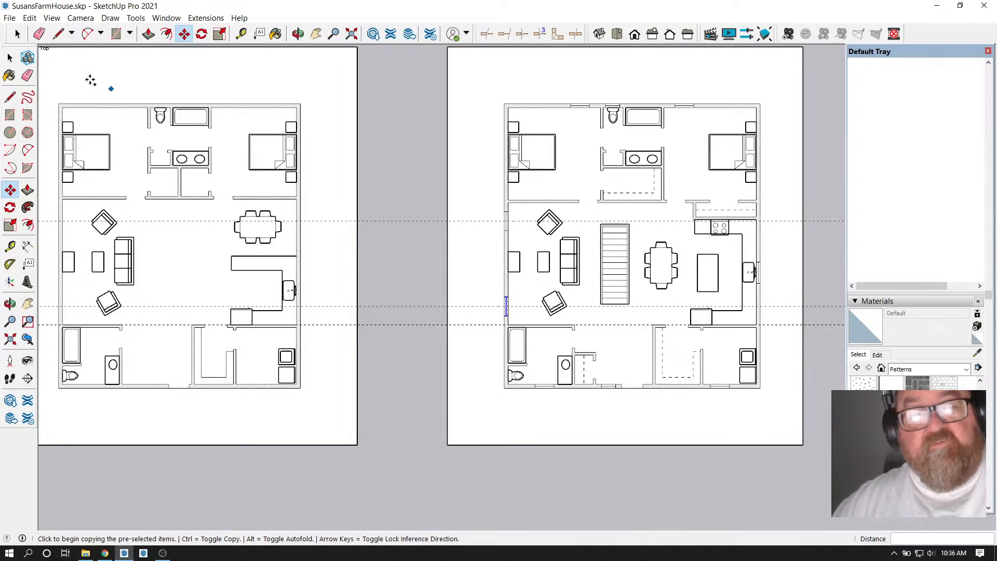
pyautogui.click(39, 34)
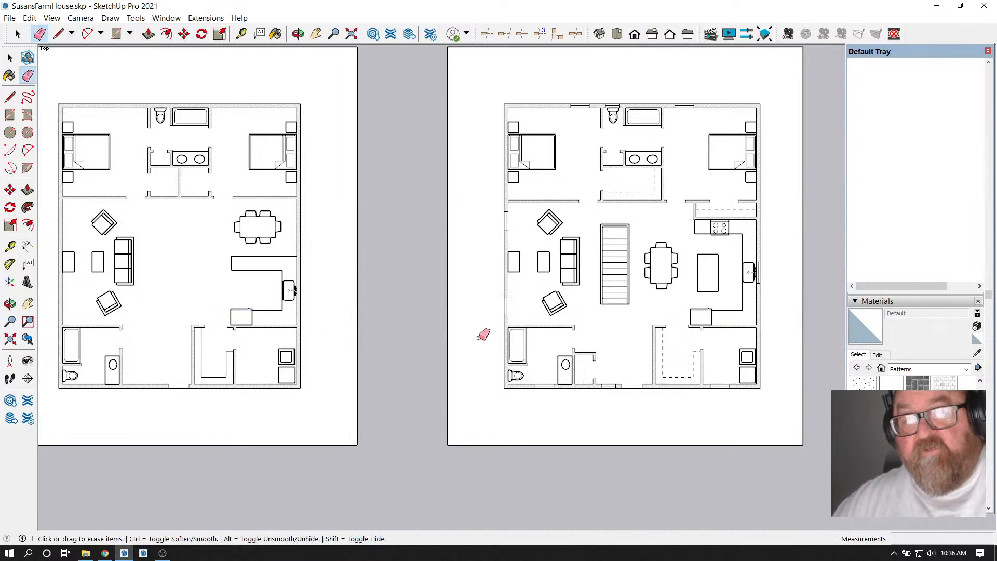
pyautogui.scroll(2, 530, 279)
pyautogui.scroll(1, 494, 231)
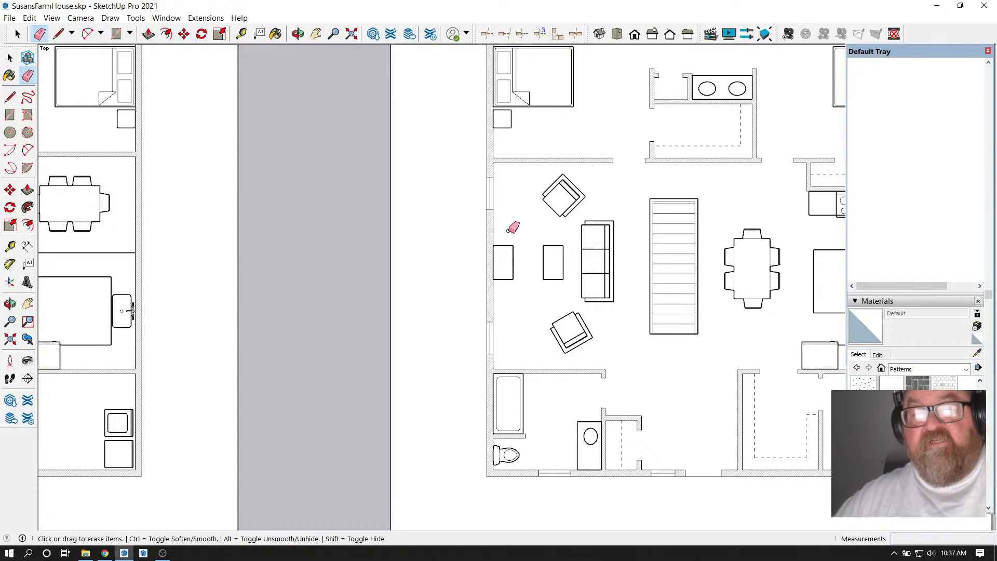
pyautogui.scroll(-2, 441, 262)
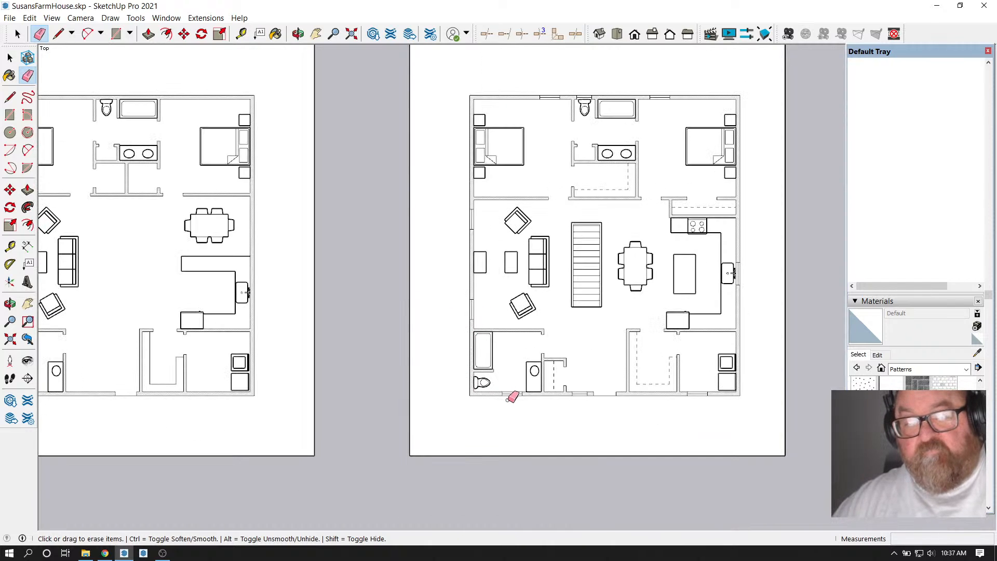
pyautogui.scroll(1, 500, 238)
pyautogui.scroll(-1, 499, 340)
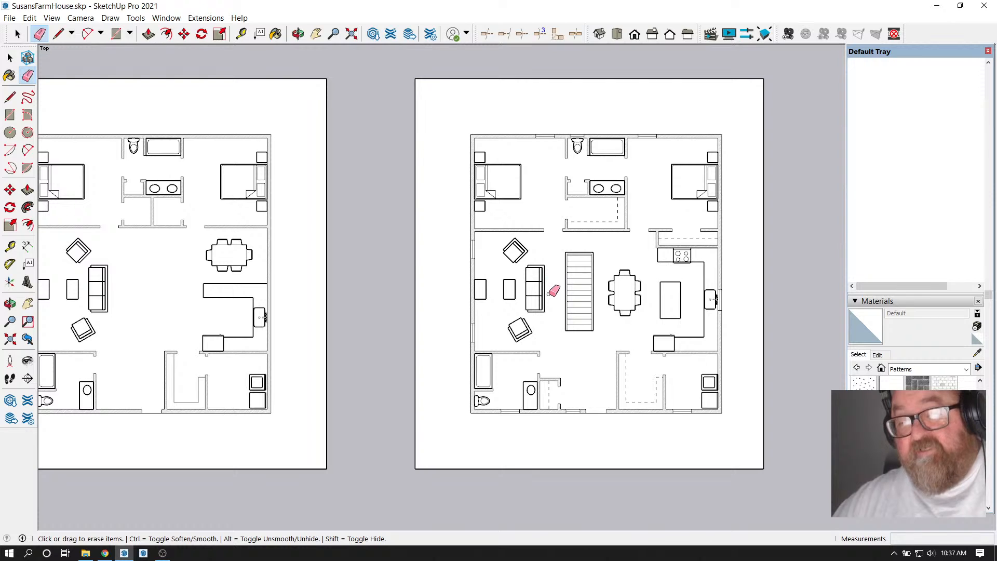
# Examine the revised floor plan's window placement, stair position and room layout beside the original plan
pyautogui.scroll(1, 525, 316)
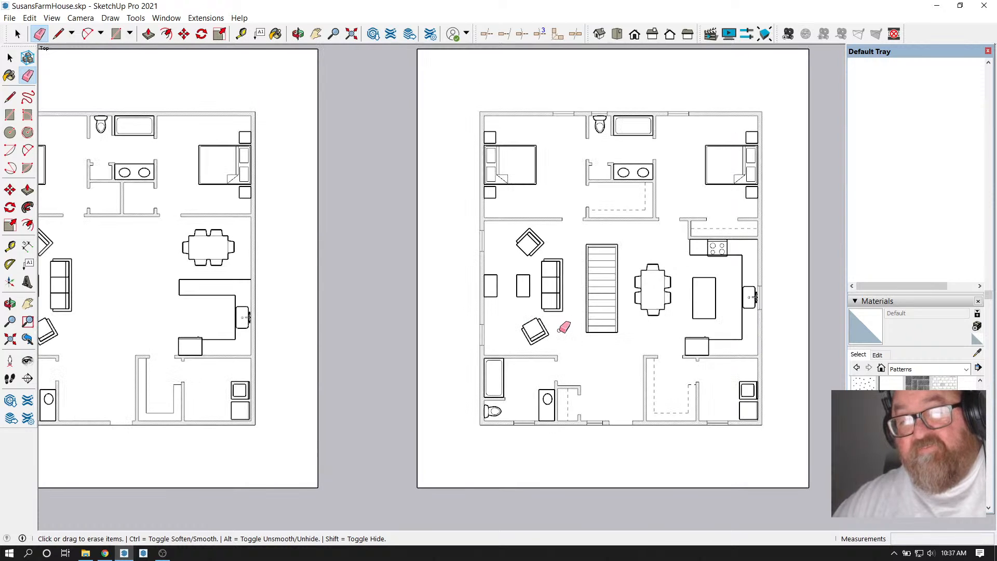
pyautogui.scroll(-1, 571, 333)
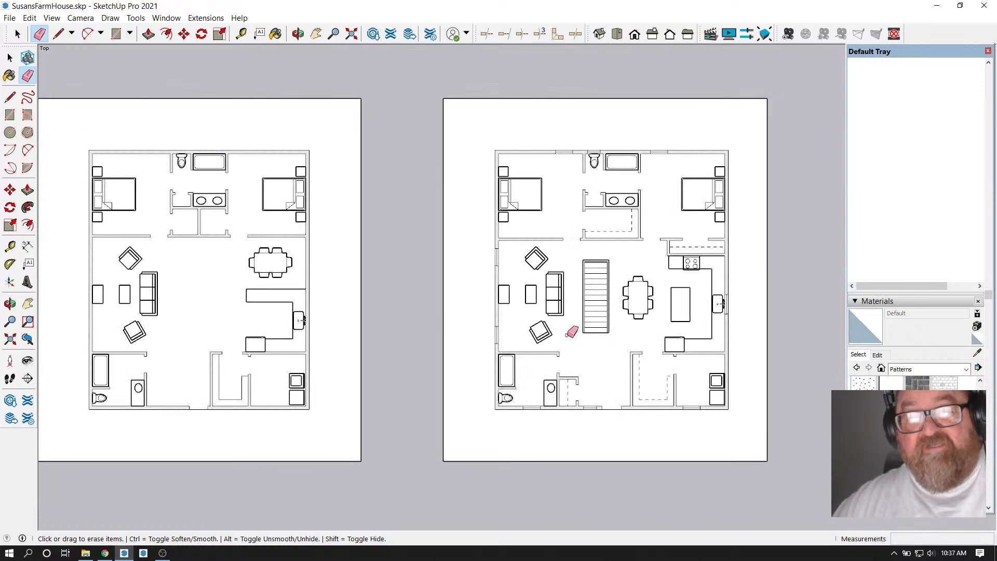
pyautogui.scroll(-1, 571, 333)
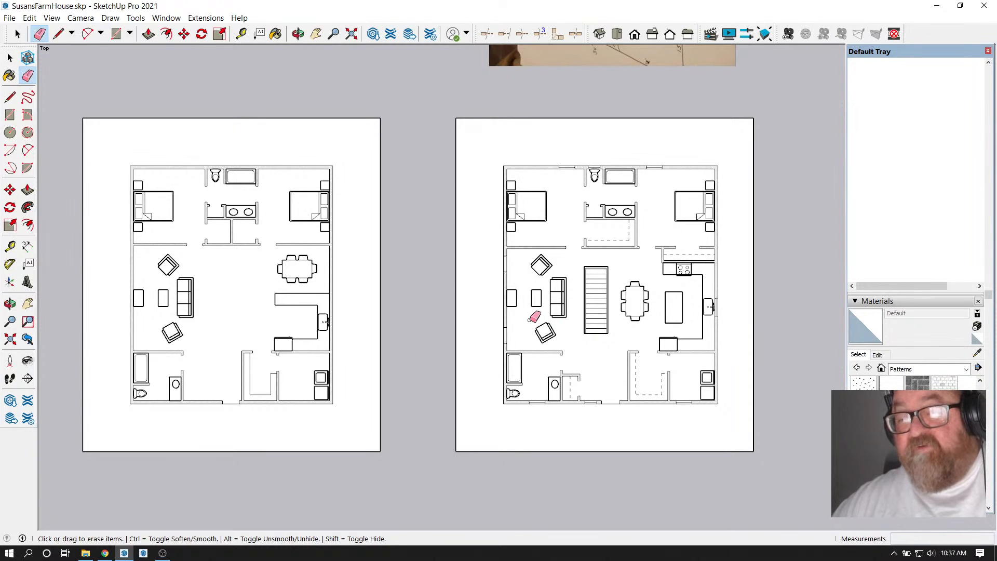
pyautogui.scroll(3, 535, 318)
pyautogui.scroll(-1, 550, 320)
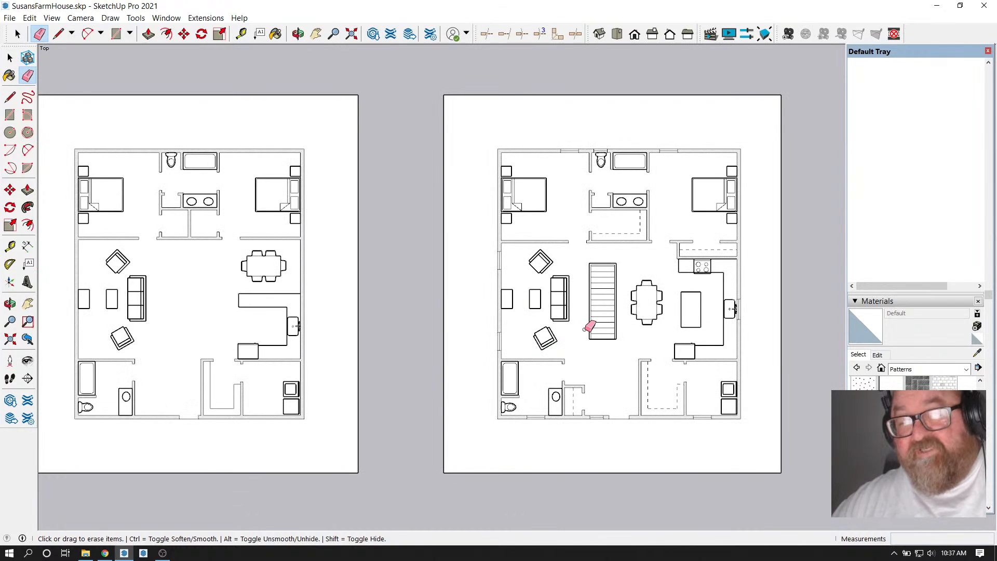
pyautogui.scroll(-1, 683, 348)
pyautogui.scroll(2, 558, 338)
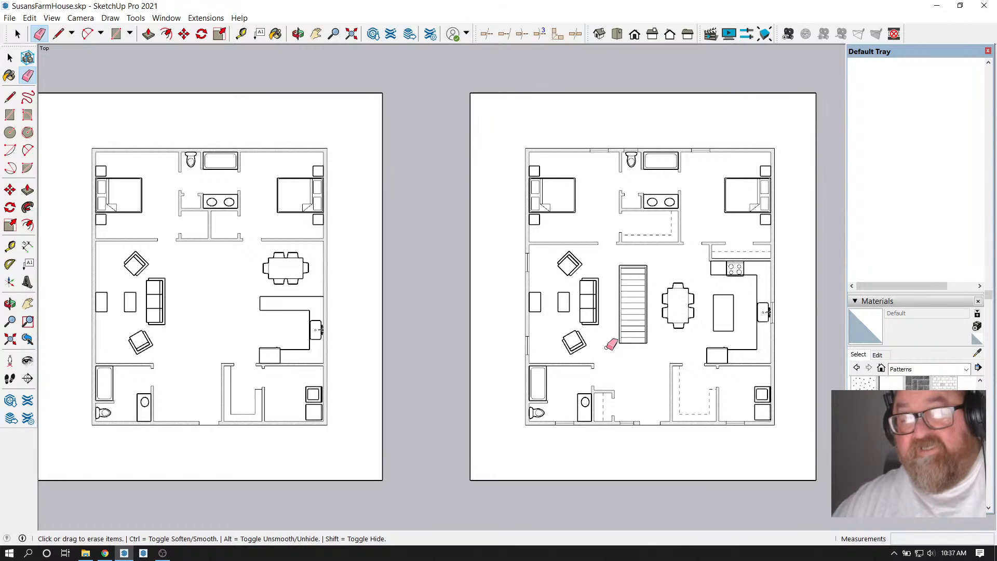
pyautogui.scroll(1, 605, 346)
pyautogui.scroll(-2, 605, 346)
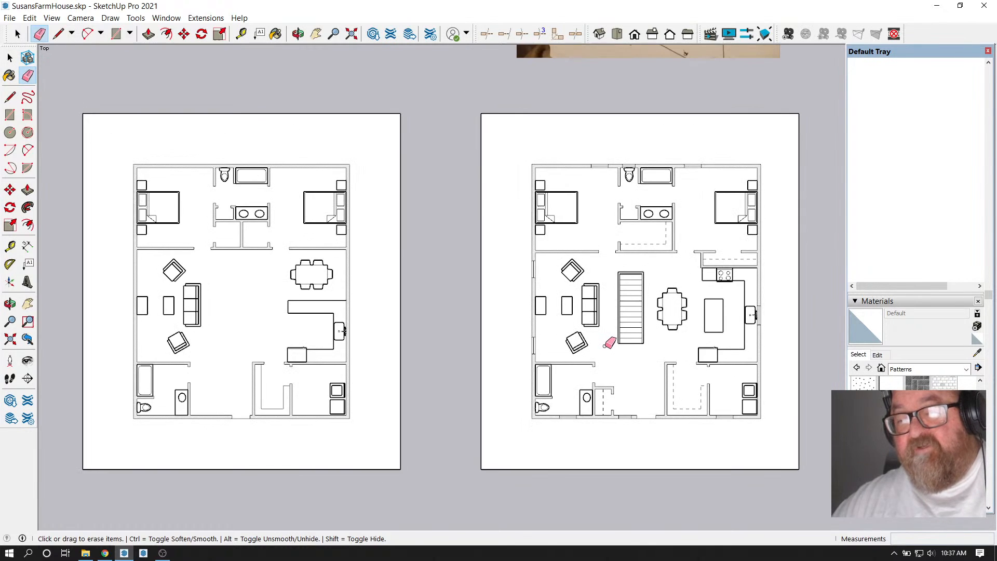
pyautogui.scroll(1, 605, 345)
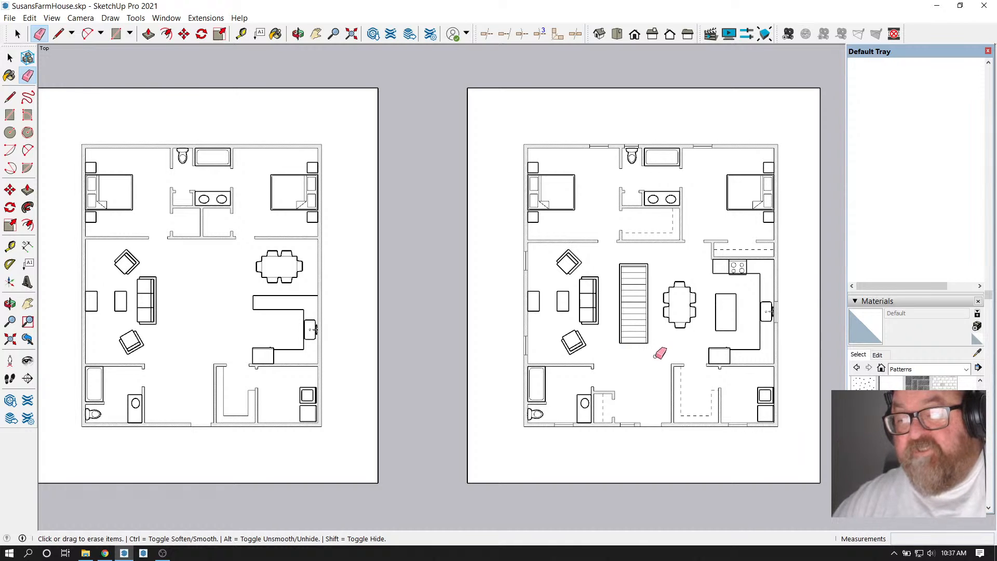
pyautogui.scroll(1, 649, 354)
pyautogui.scroll(-1, 638, 353)
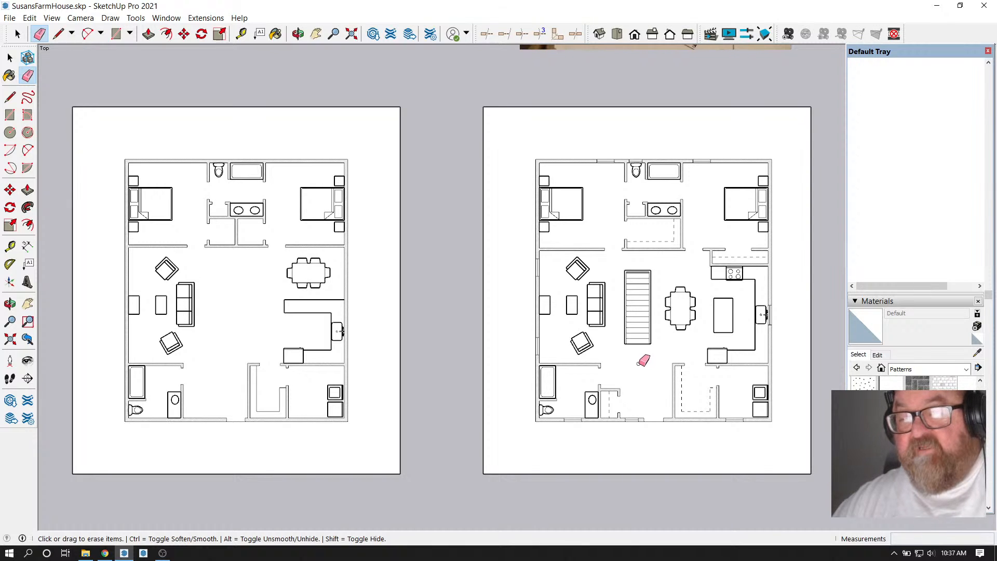
pyautogui.scroll(2, 663, 349)
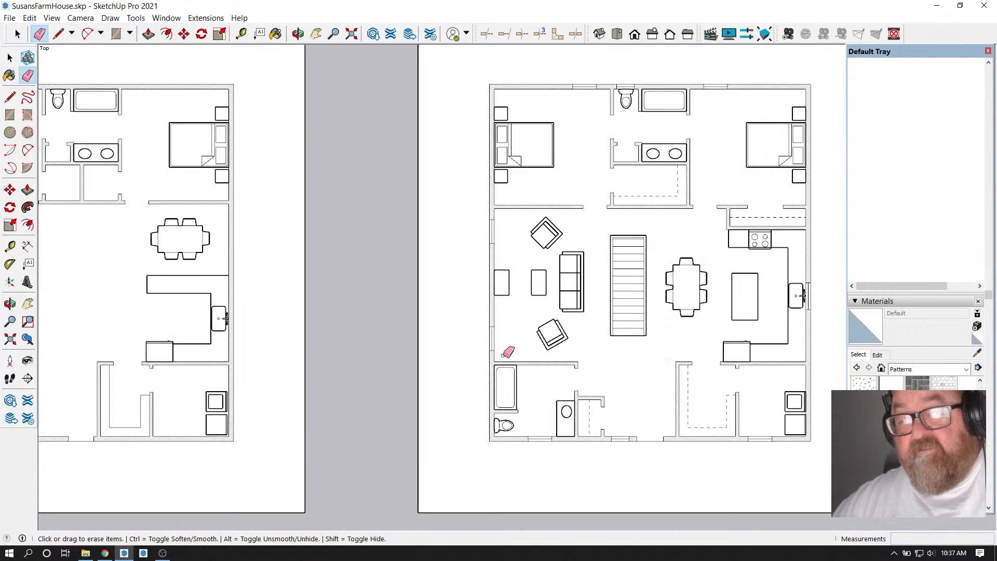
pyautogui.scroll(-1, 474, 340)
pyautogui.scroll(-1, 474, 262)
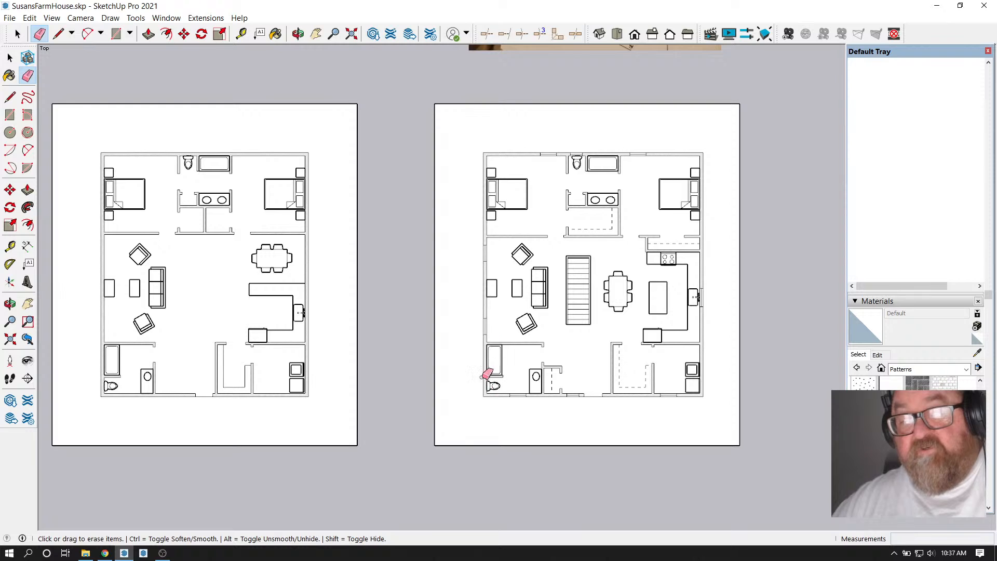
pyautogui.scroll(2, 482, 323)
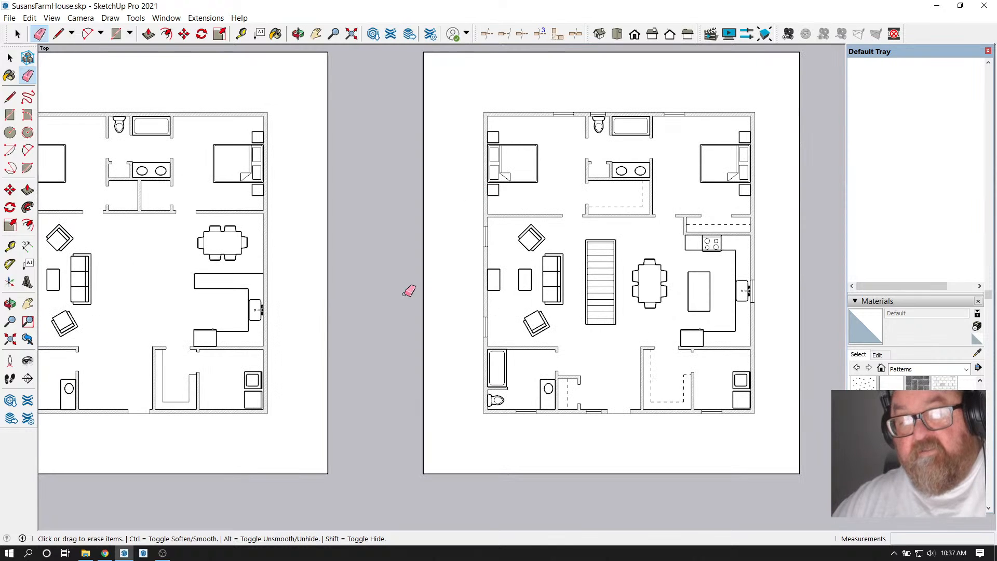
pyautogui.scroll(-2, 421, 388)
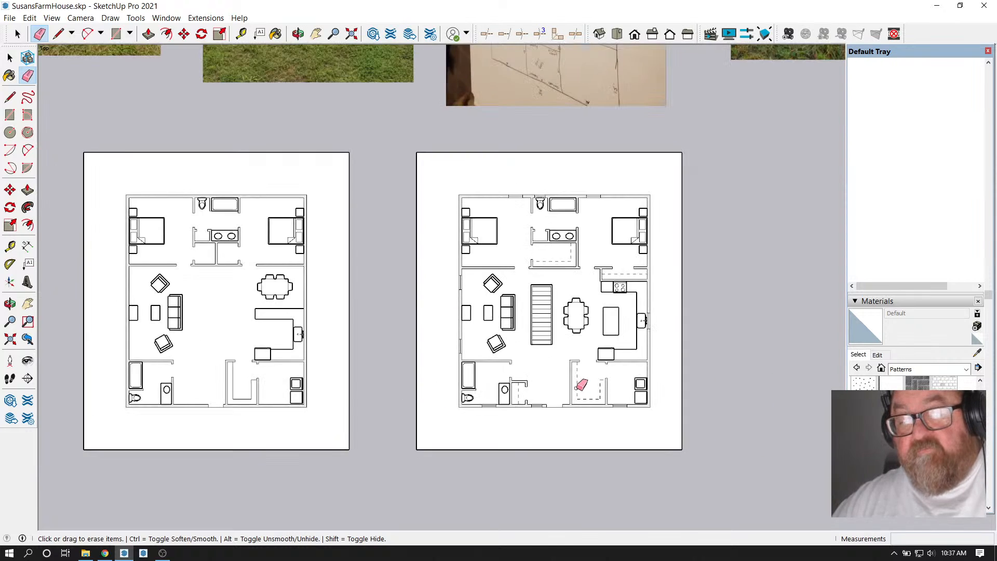
pyautogui.scroll(2, 575, 360)
pyautogui.scroll(-2, 708, 381)
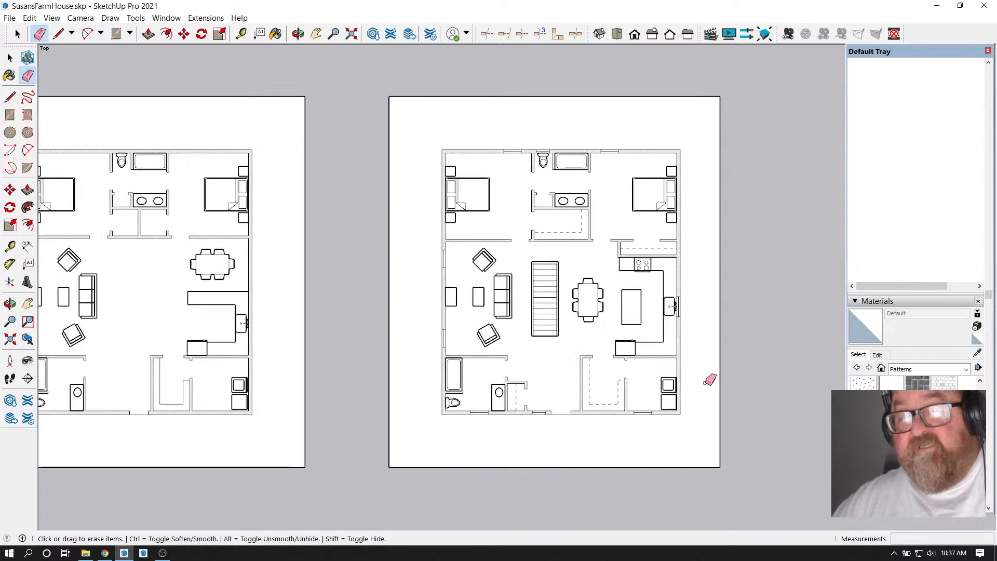
pyautogui.scroll(2, 579, 354)
pyautogui.scroll(-3, 740, 372)
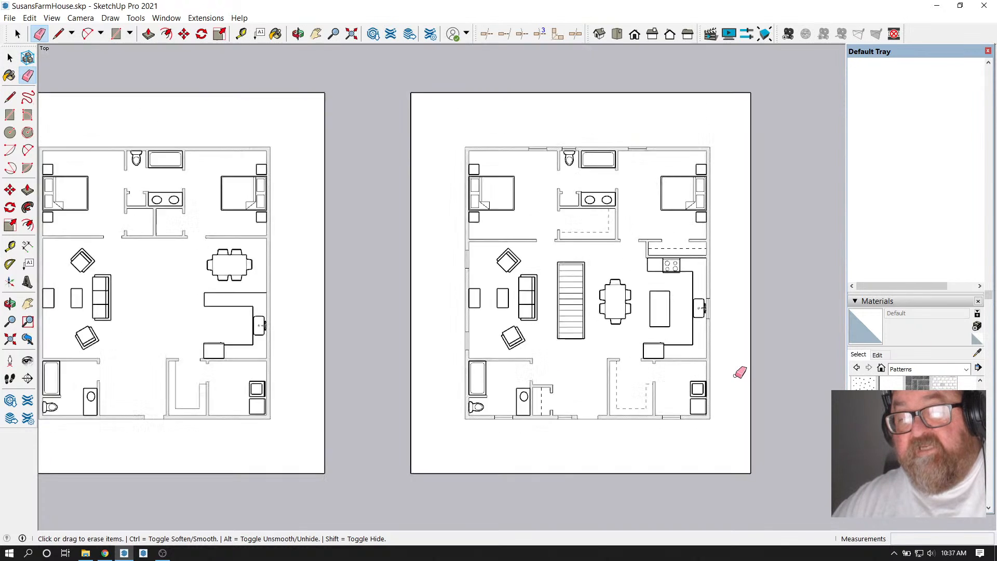
# Compare the original floor plan's living room, kitchen and entry with the same areas of the revised plan
pyautogui.scroll(2, 500, 363)
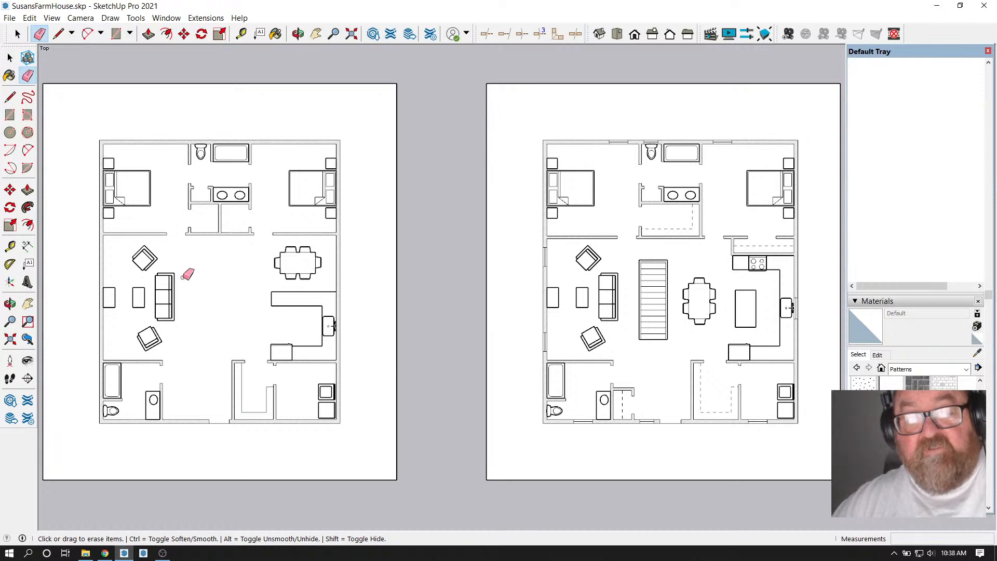
pyautogui.scroll(-2, 244, 390)
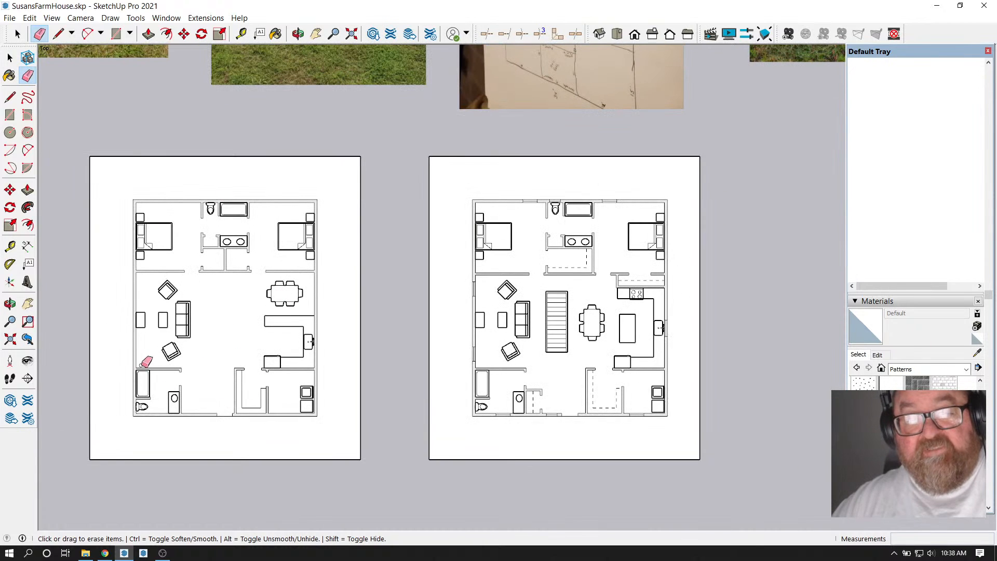
pyautogui.scroll(4, 122, 334)
pyautogui.scroll(-5, 355, 398)
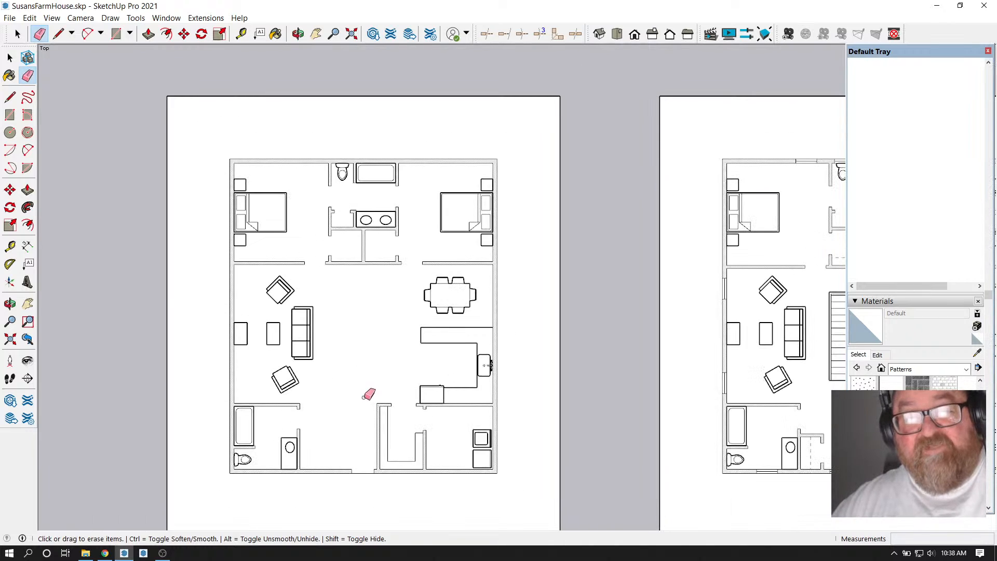
pyautogui.scroll(2, 477, 411)
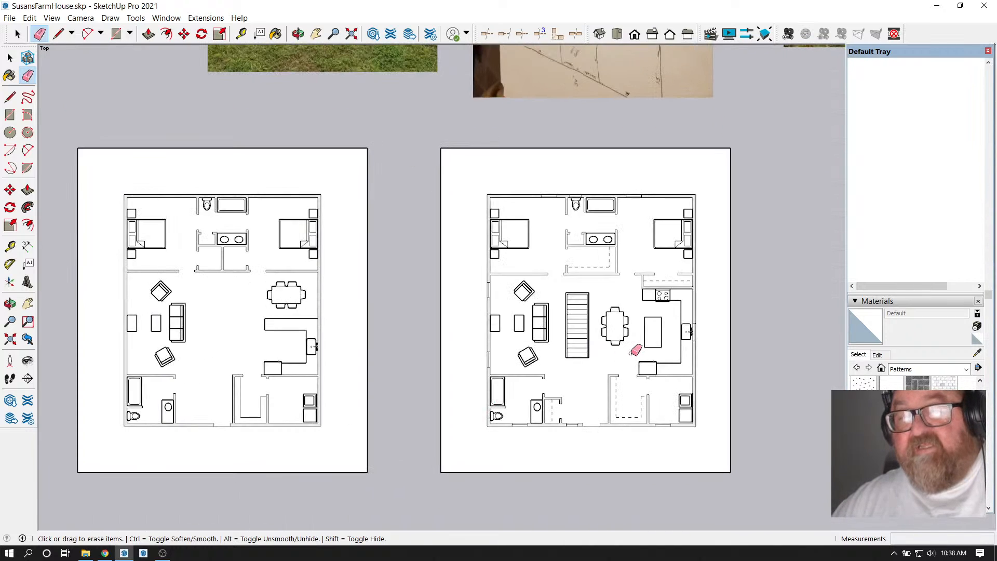
pyautogui.scroll(1, 632, 351)
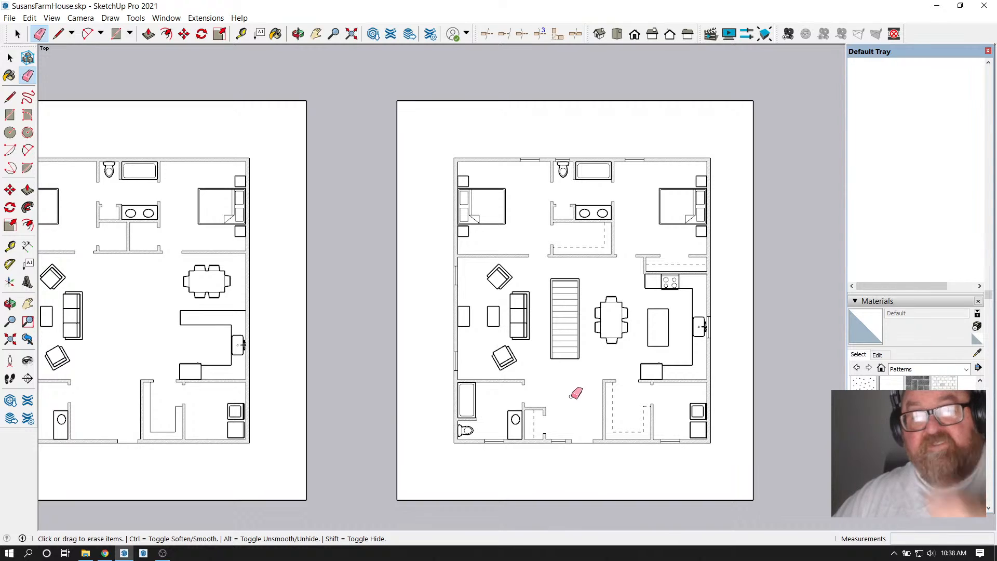
# Switch to the YouTube Studio live stream page to check the chat, and return to the SketchUp model
pyautogui.click(106, 553)
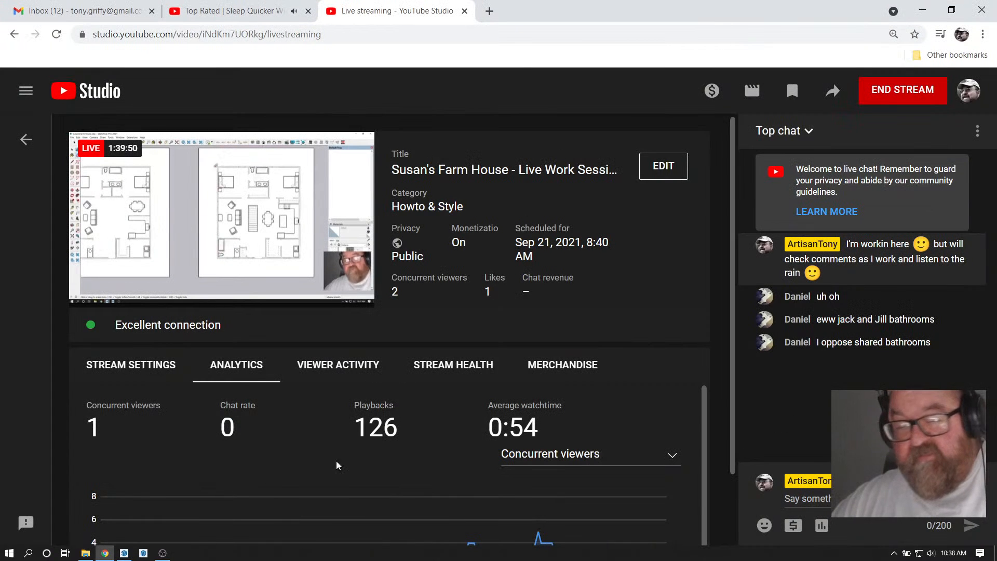
pyautogui.click(123, 553)
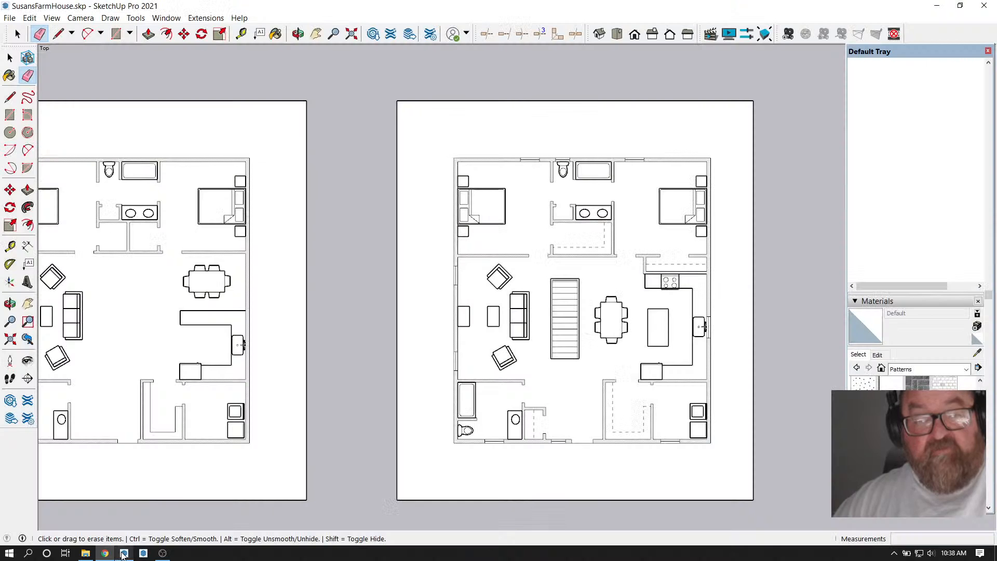
# Examine the site photos, the reference house photo and the hand-drawn site sketch placed behind the two floor plans
pyautogui.scroll(-3, 636, 414)
pyautogui.scroll(1, 385, 394)
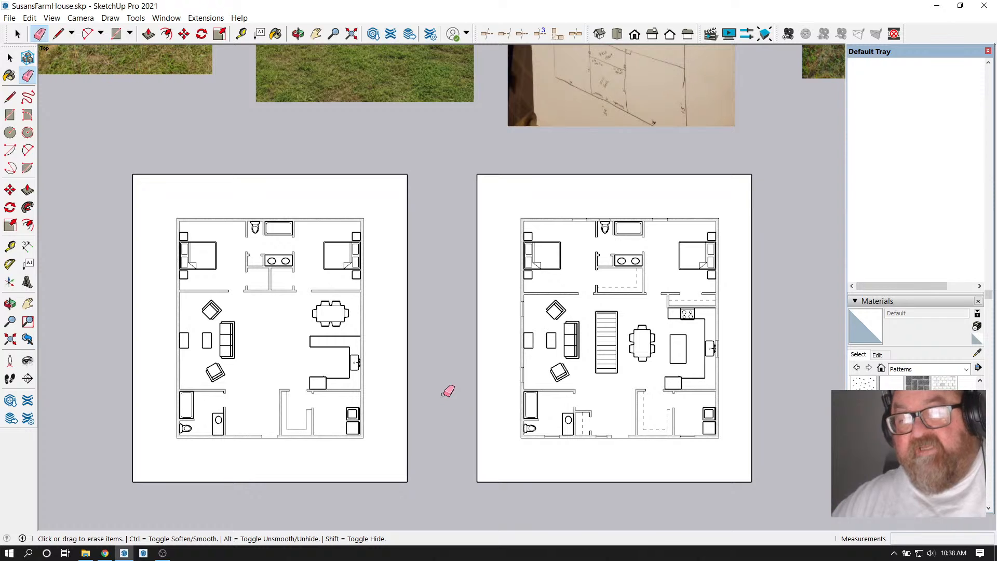
pyautogui.scroll(-4, 451, 392)
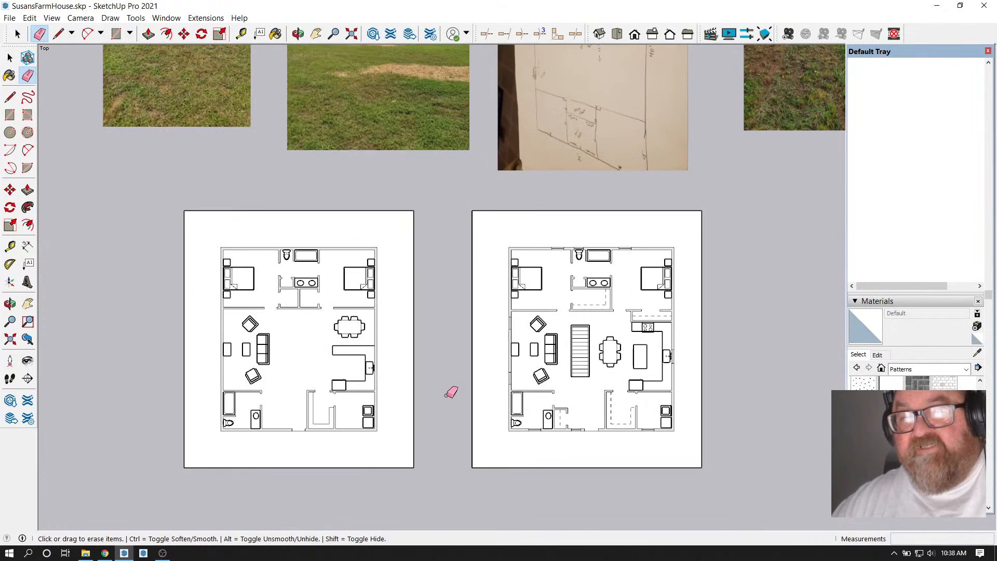
pyautogui.scroll(1, 438, 150)
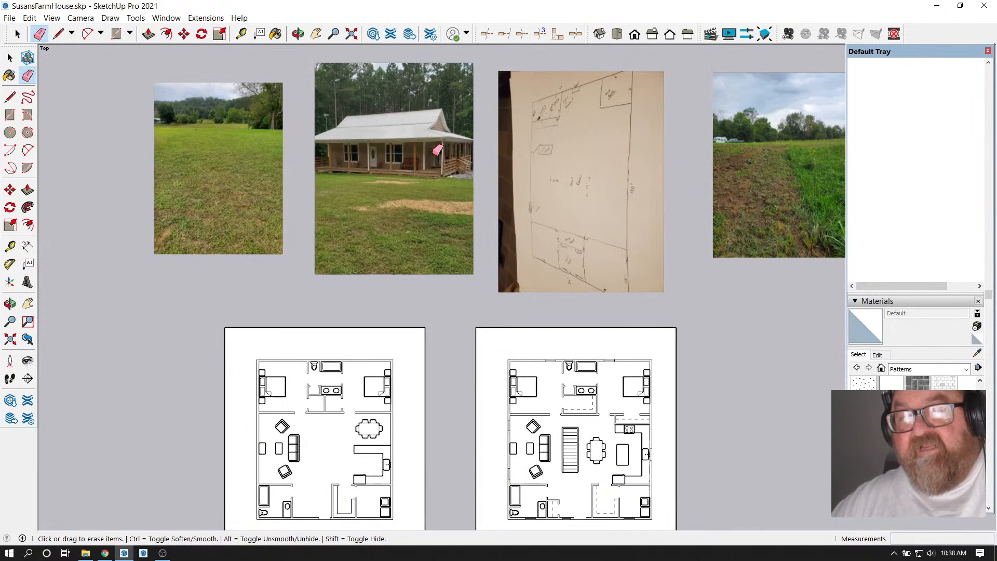
pyautogui.scroll(-1, 451, 196)
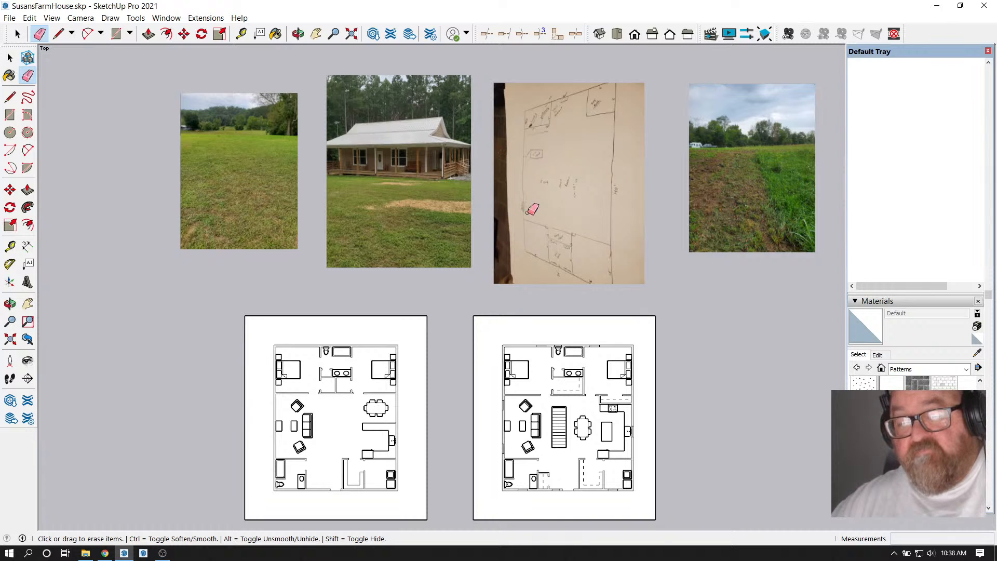
pyautogui.scroll(-2, 528, 211)
pyautogui.scroll(3, 530, 294)
pyautogui.scroll(-1, 512, 407)
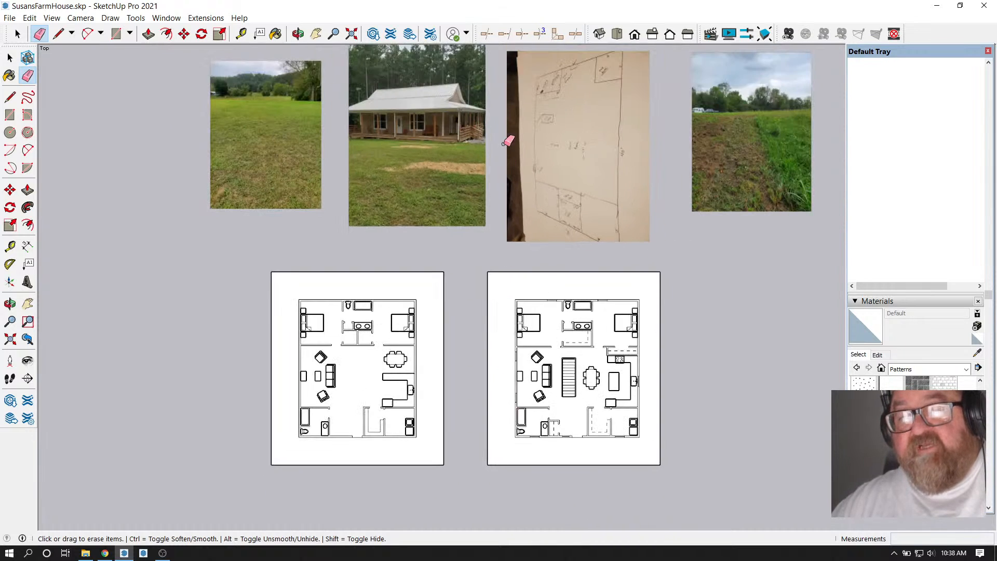
pyautogui.scroll(-1, 508, 142)
pyautogui.scroll(1, 507, 143)
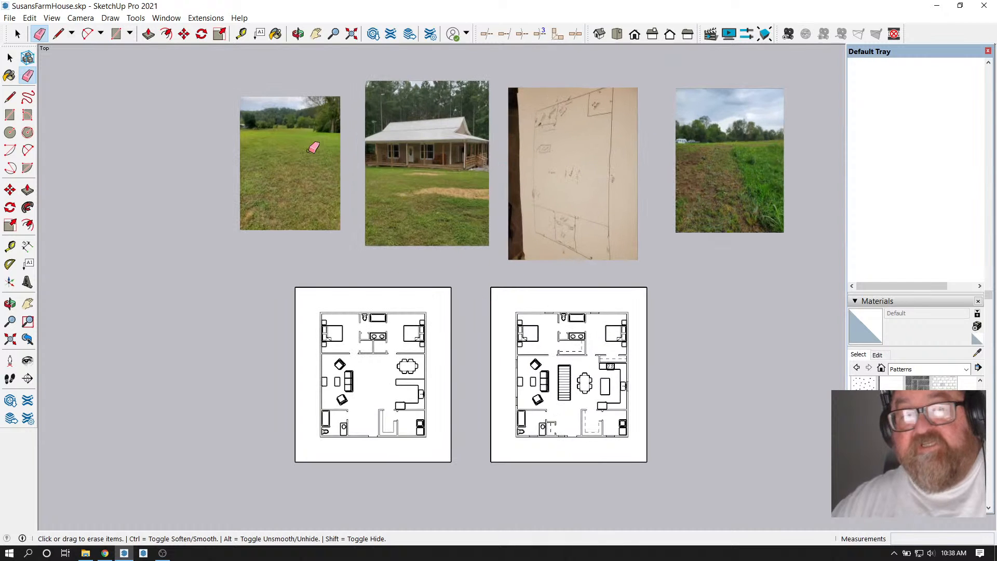
pyautogui.press('o')
pyautogui.moveTo(484, 395); pyautogui.dragTo(509, 257)
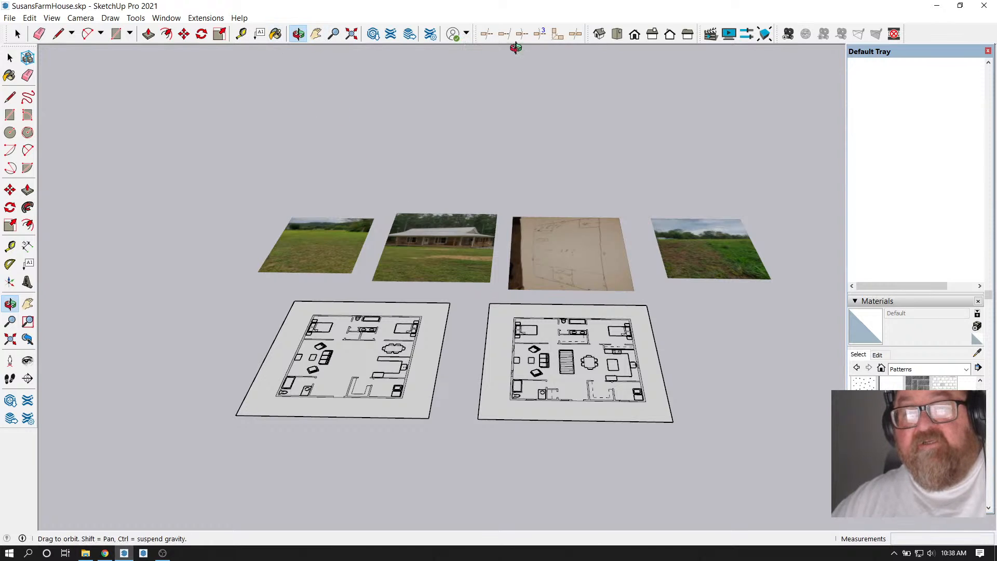
pyautogui.click(617, 35)
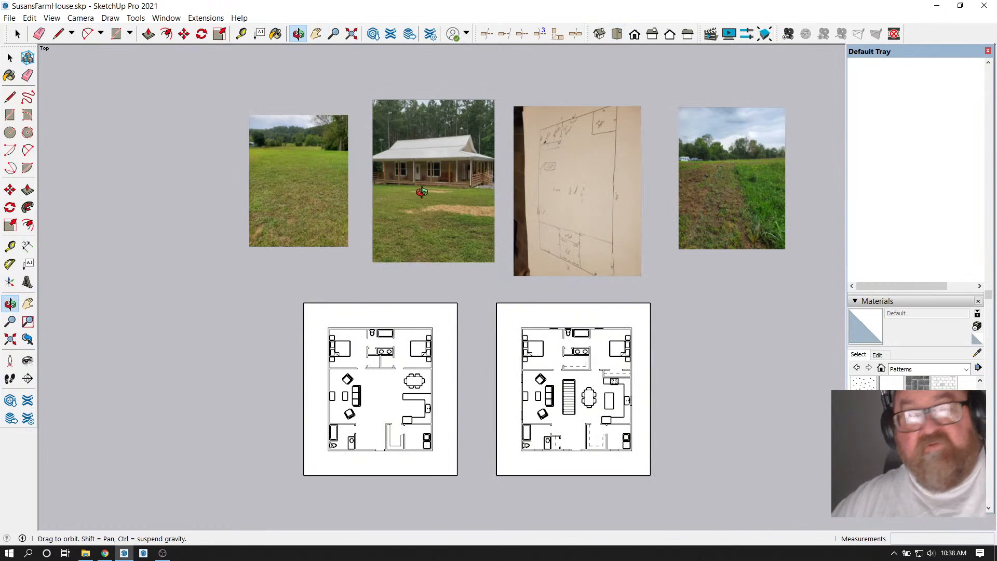
# Group the whole revised floor plan together with its white background sheet
pyautogui.click(17, 34)
pyautogui.scroll(-2, 330, 148)
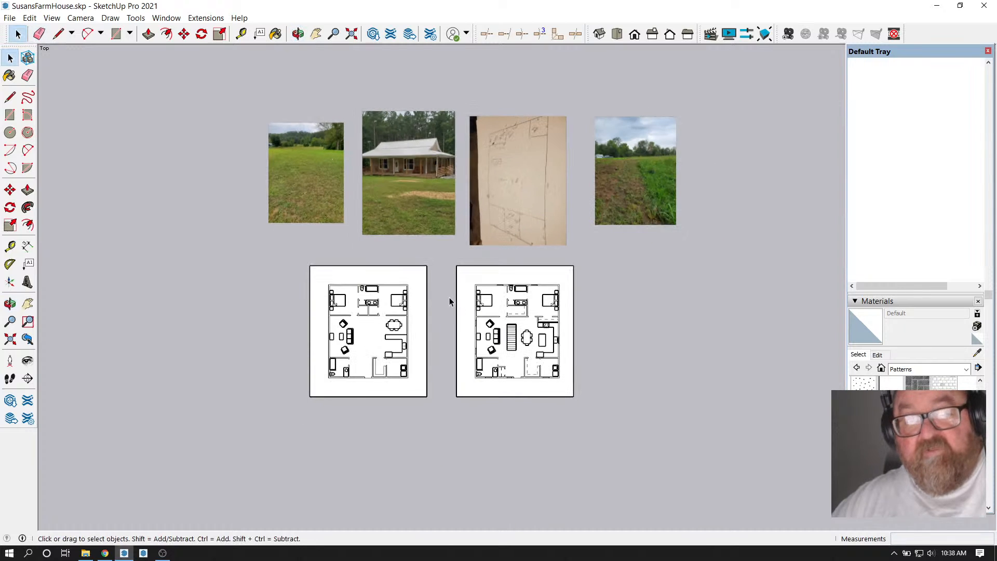
pyautogui.moveTo(454, 254); pyautogui.dragTo(597, 418)
pyautogui.scroll(1, 448, 269)
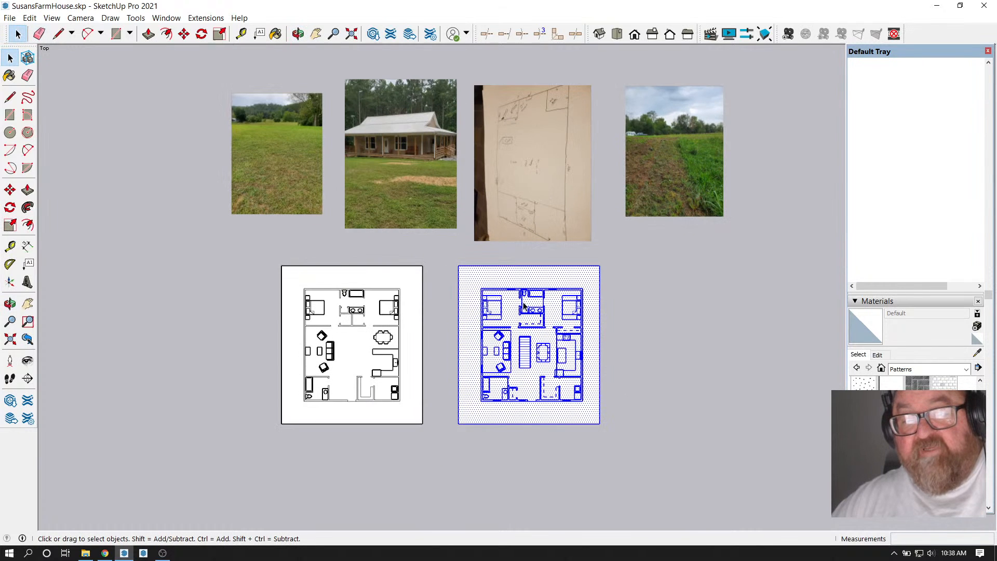
pyautogui.rightClick(504, 283)
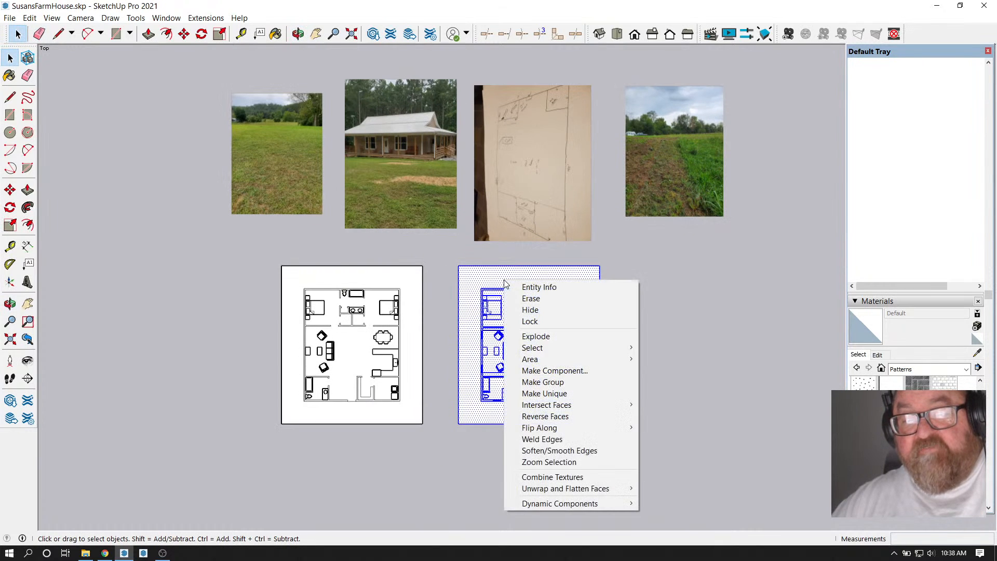
pyautogui.click(526, 387)
# Group the whole original floor plan together with its white background sheet
pyautogui.moveTo(260, 245); pyautogui.dragTo(434, 434)
pyautogui.rightClick(350, 327)
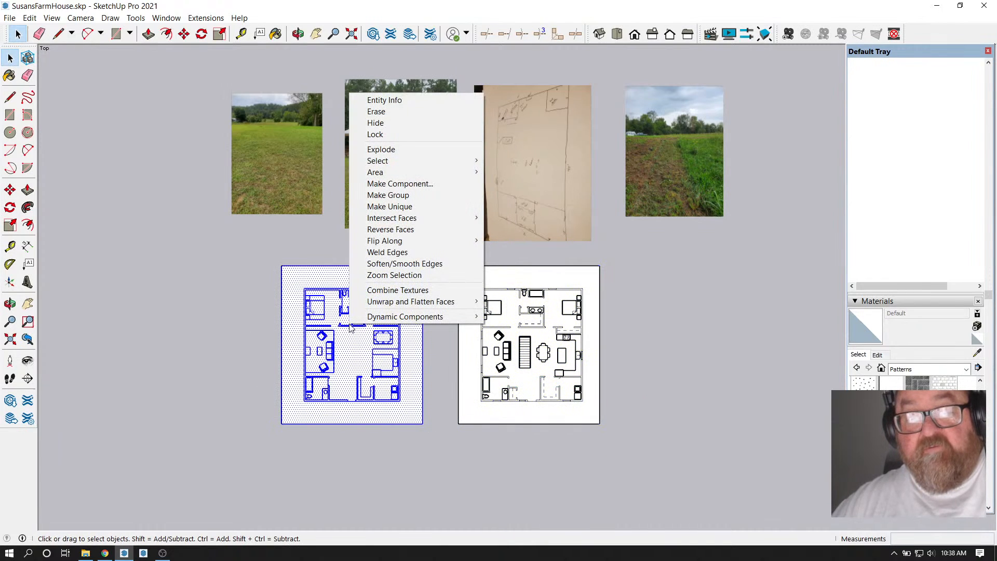
pyautogui.click(361, 195)
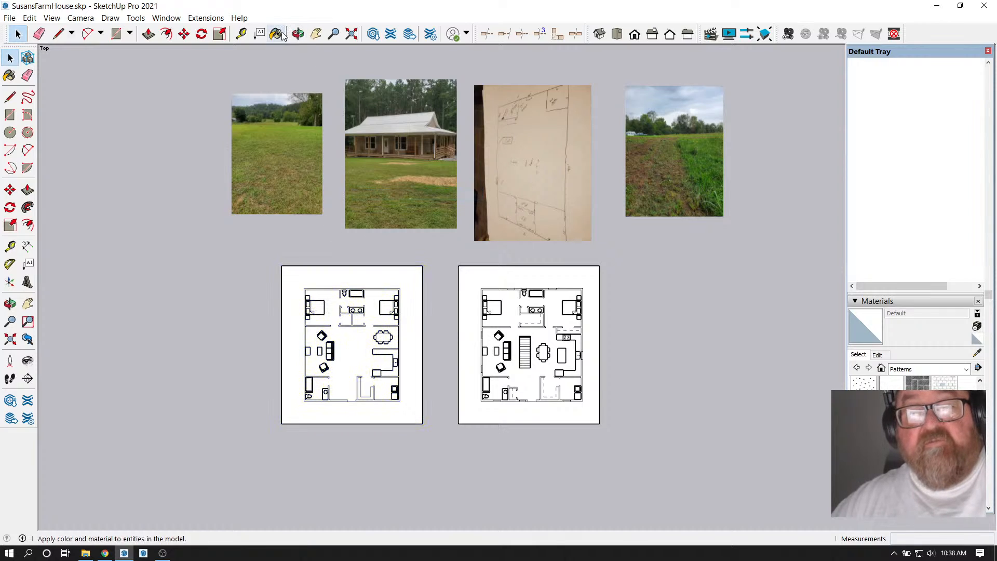
# Draw a thin rectangle about 35' 5 1/2" long over the front exterior wall of the revised floor plan
pyautogui.click(298, 34)
pyautogui.moveTo(410, 270); pyautogui.dragTo(311, 236)
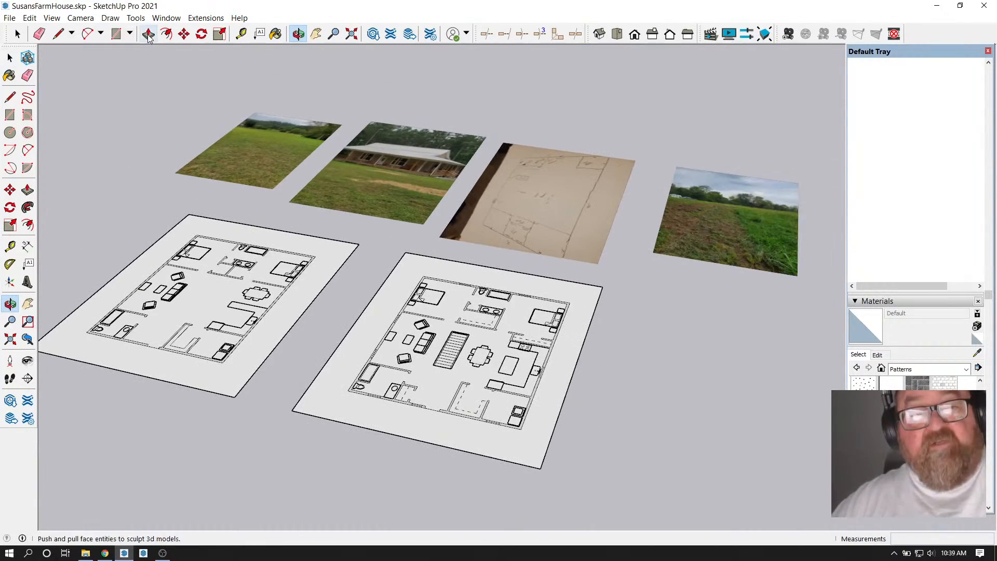
pyautogui.click(116, 34)
pyautogui.scroll(6, 357, 384)
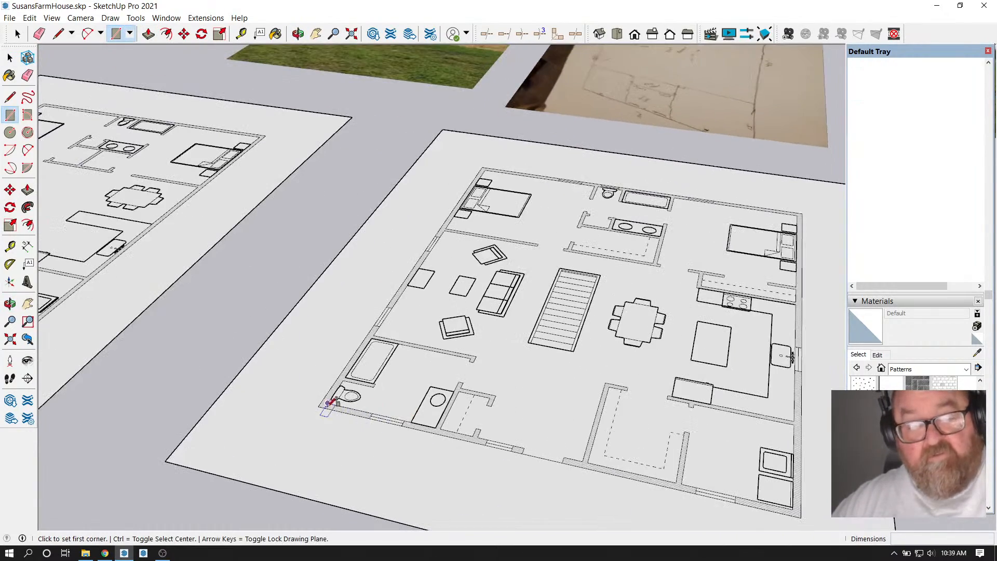
pyautogui.click(328, 403)
pyautogui.scroll(-3, 328, 404)
pyautogui.scroll(3, 574, 460)
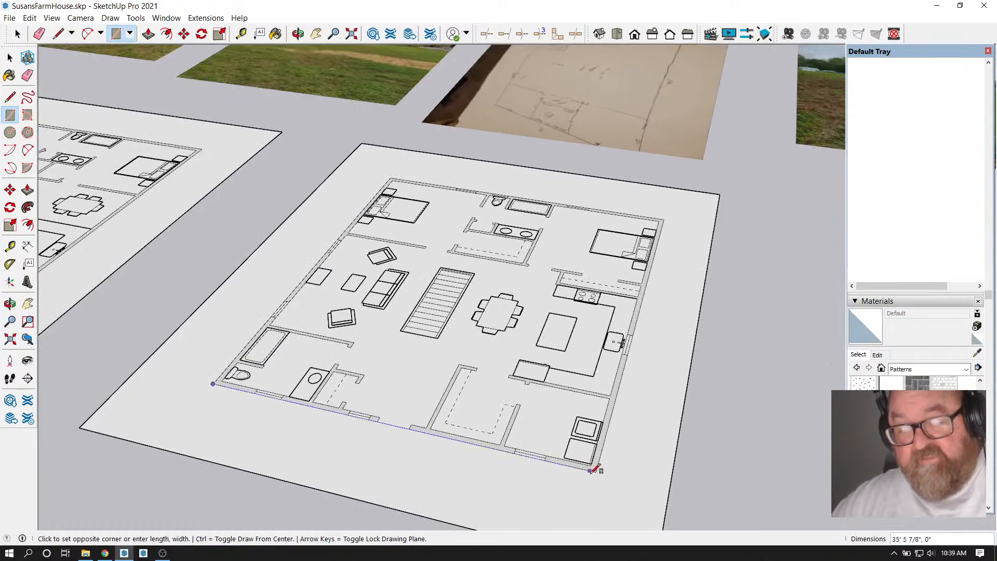
pyautogui.scroll(3, 596, 468)
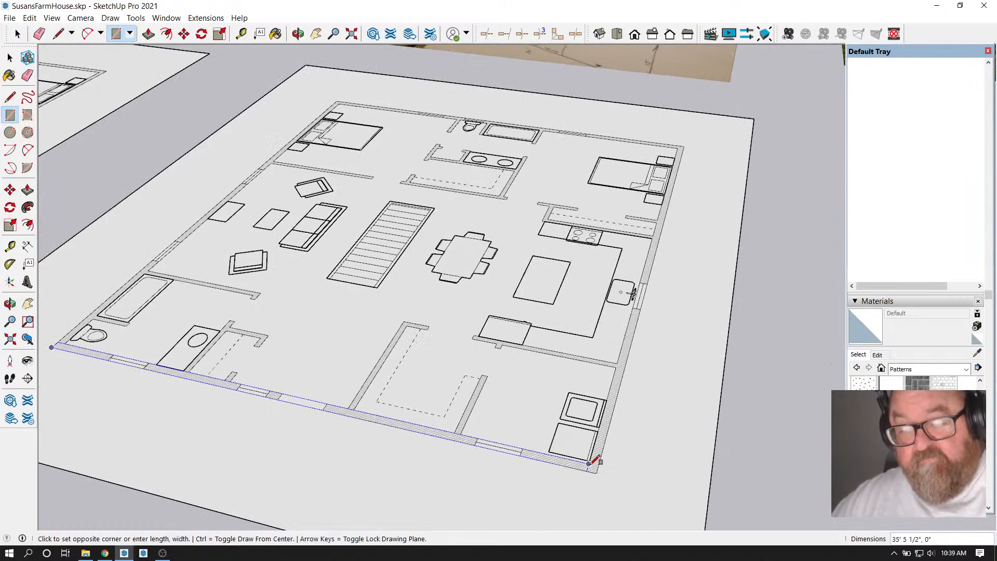
pyautogui.click(588, 463)
pyautogui.scroll(-2, 610, 441)
# Try pulling the front wall rectangle up into a 3D wall about 12' 8" high, inspect it, and undo the extrusion
pyautogui.click(148, 35)
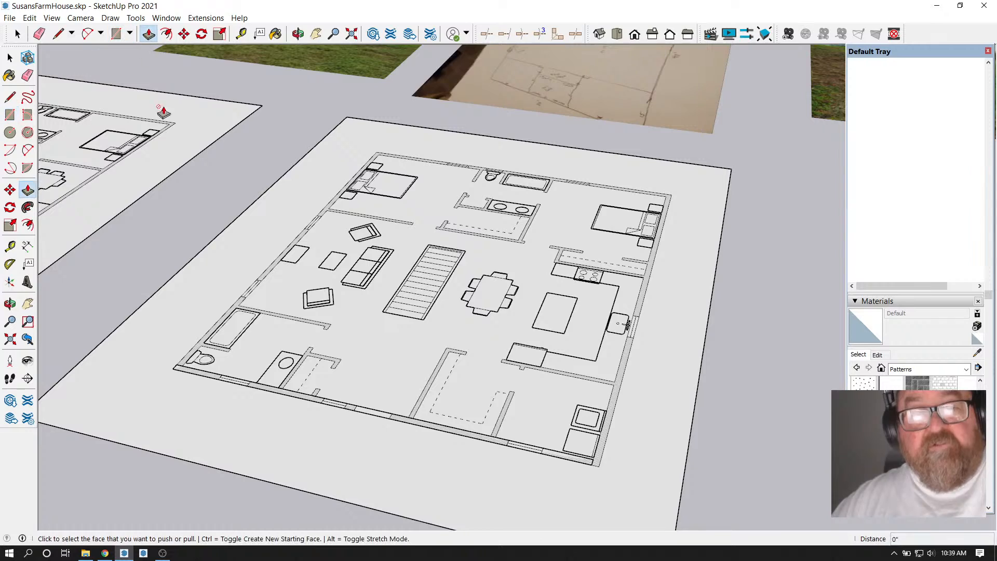
pyautogui.click(220, 381)
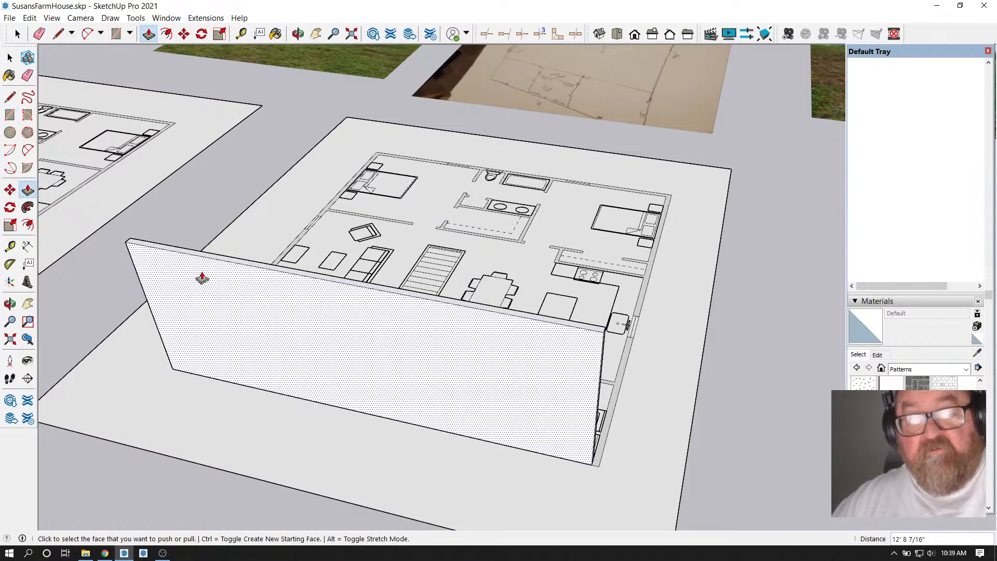
pyautogui.click(218, 273)
pyautogui.click(297, 34)
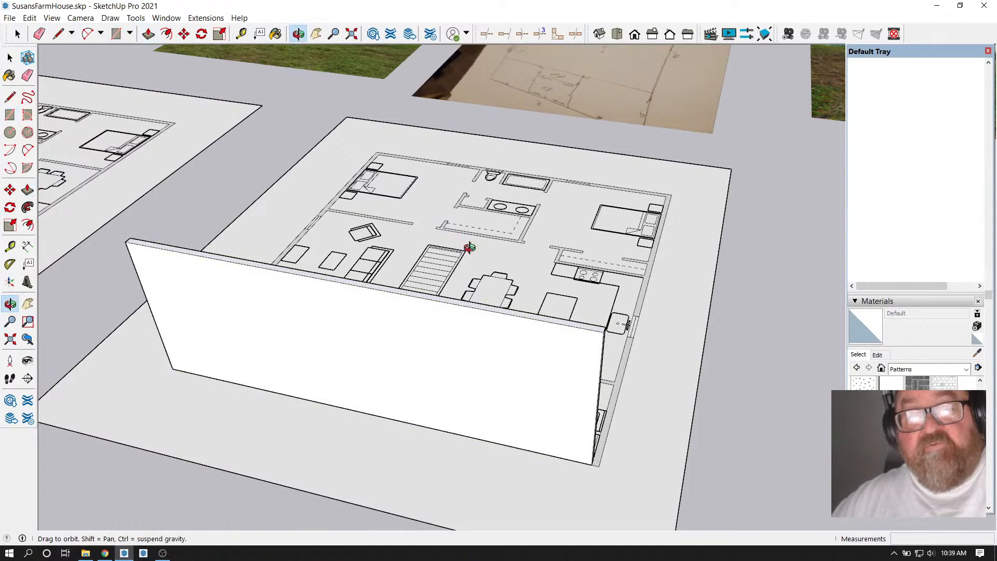
pyautogui.moveTo(474, 229); pyautogui.dragTo(570, 196)
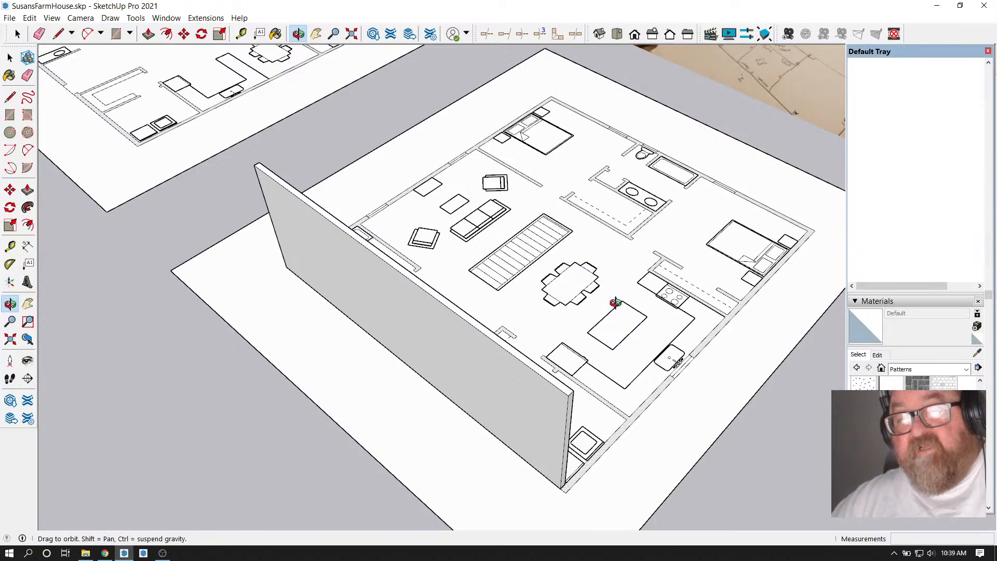
pyautogui.moveTo(616, 296); pyautogui.dragTo(327, 240)
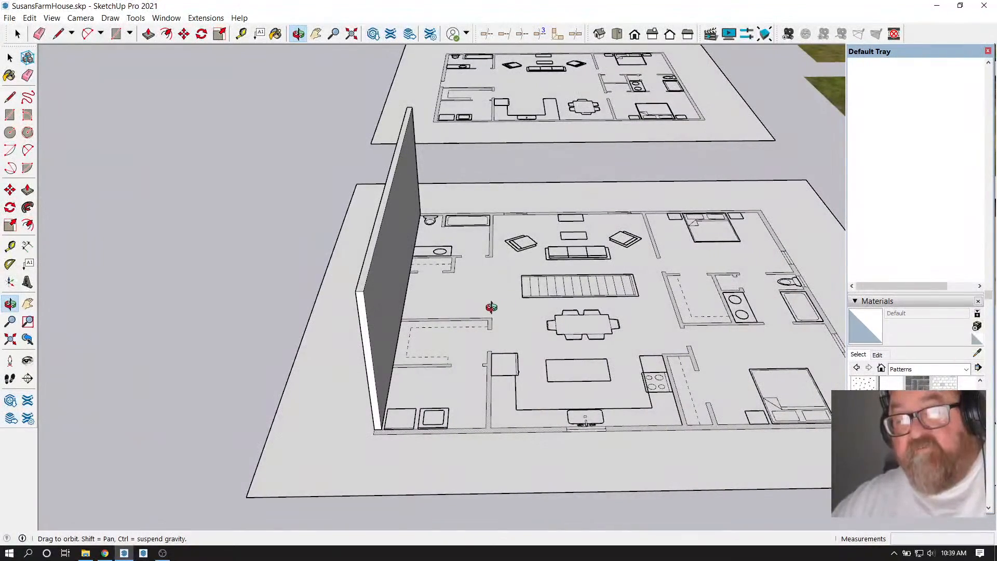
pyautogui.moveTo(500, 285); pyautogui.dragTo(595, 435)
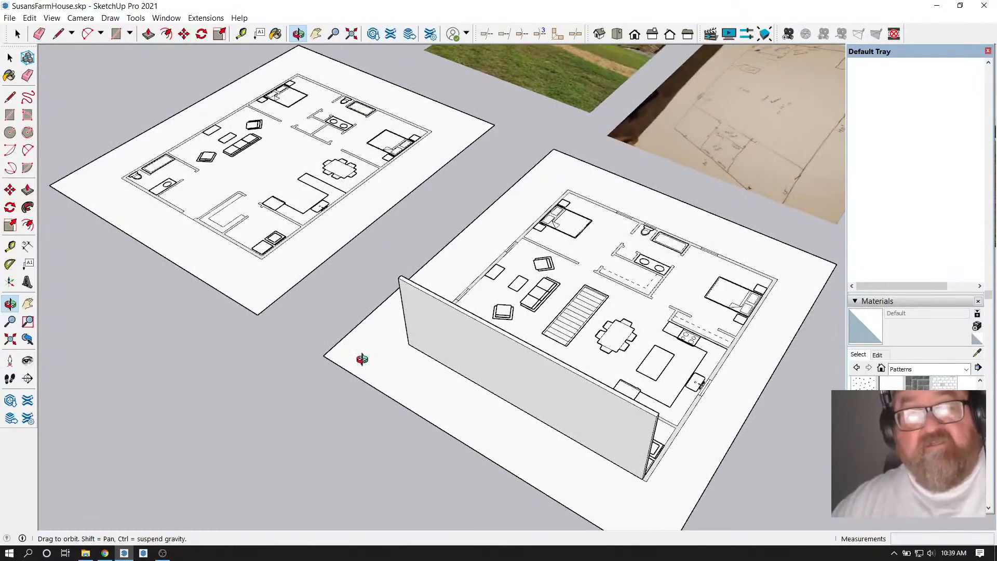
pyautogui.hotkey('ctrl', 'z')
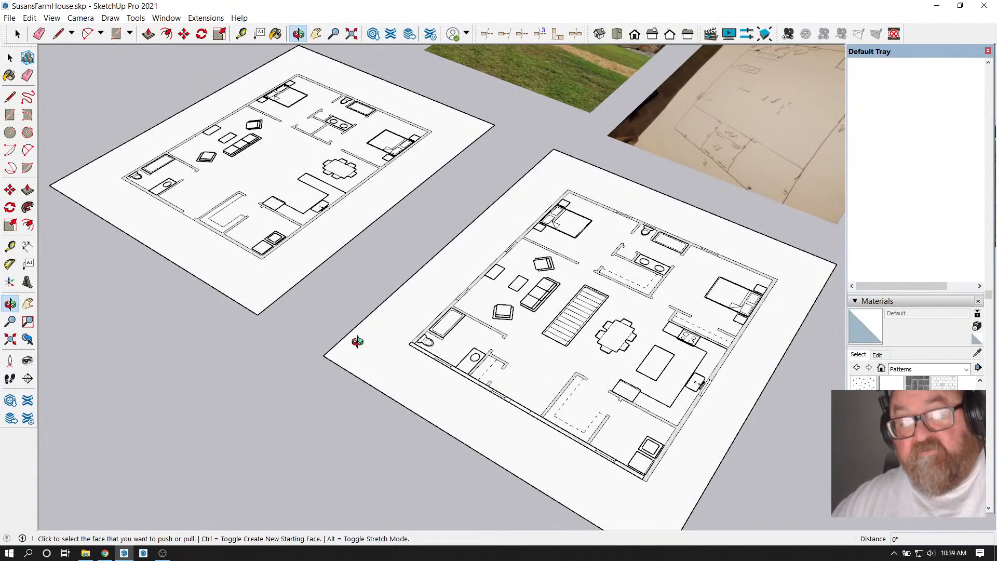
# Examine the revised floor plan's rooms, stair and kitchen layout from the top and in perspective
pyautogui.click(615, 36)
pyautogui.scroll(5, 613, 367)
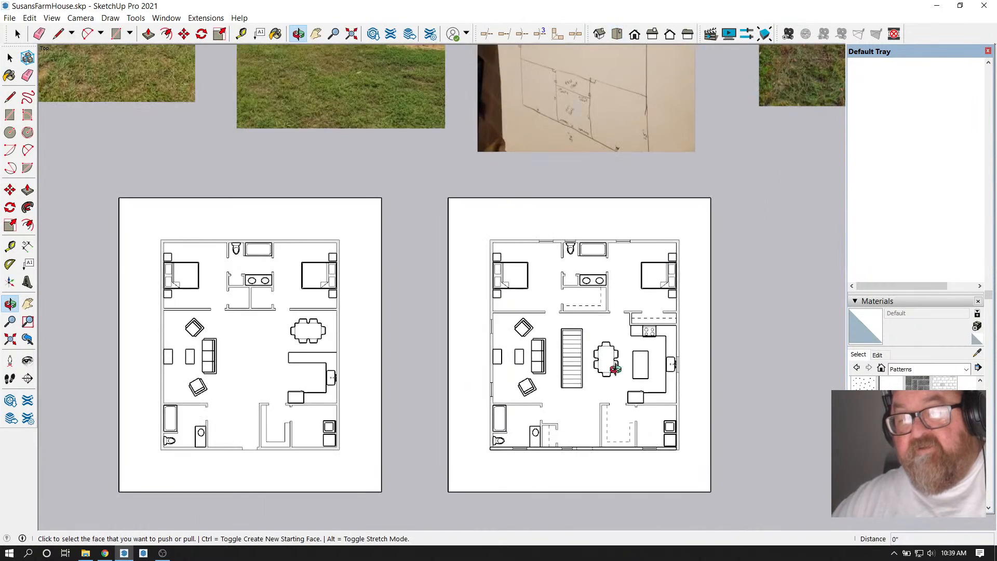
pyautogui.scroll(-1, 496, 401)
pyautogui.scroll(2, 590, 465)
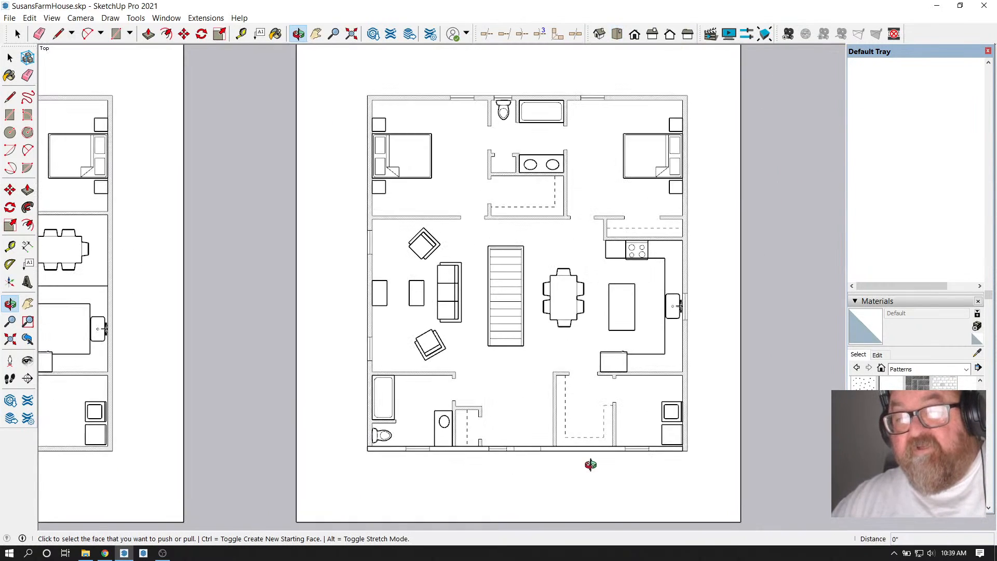
pyautogui.scroll(-1, 663, 445)
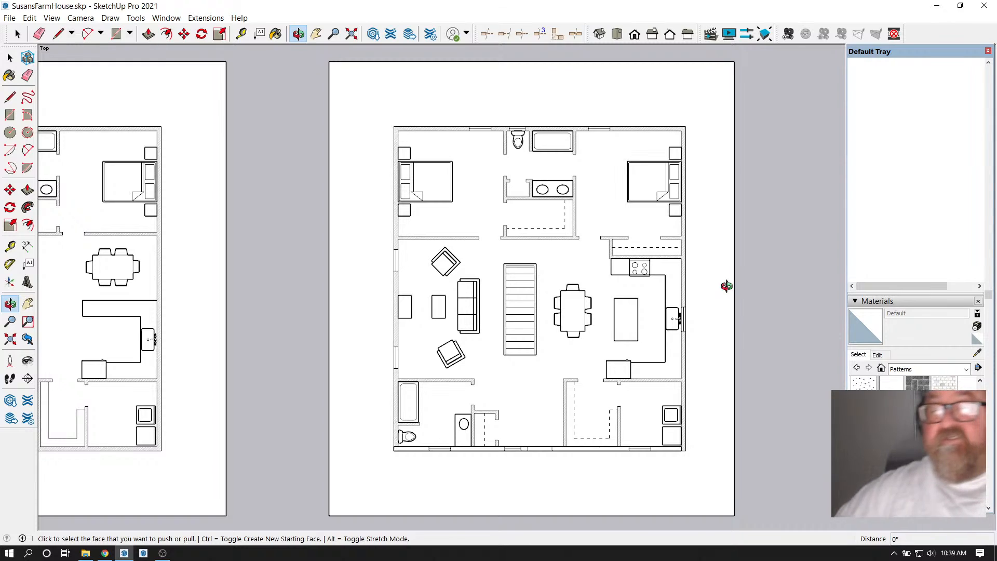
pyautogui.scroll(1, 478, 255)
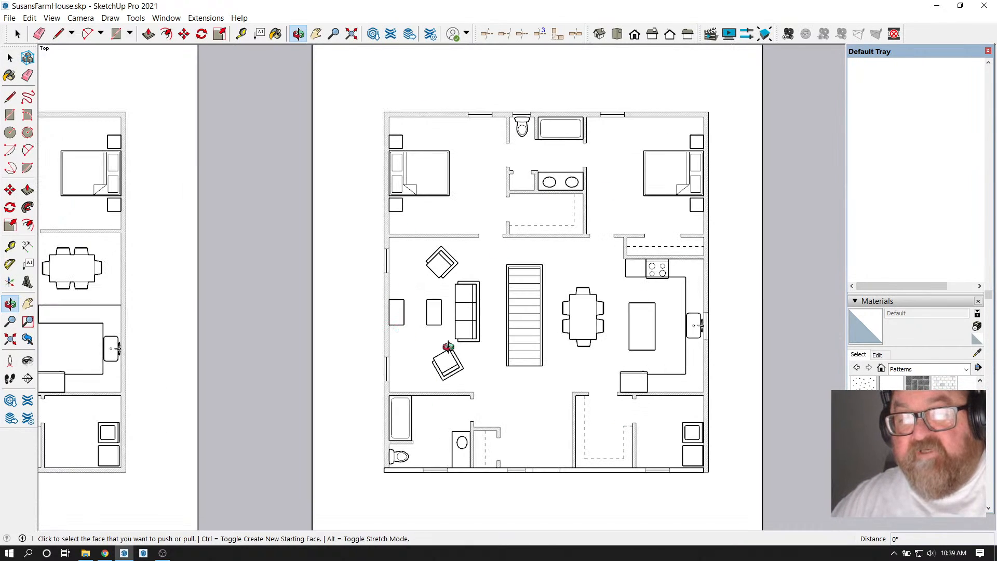
pyautogui.scroll(-1, 628, 342)
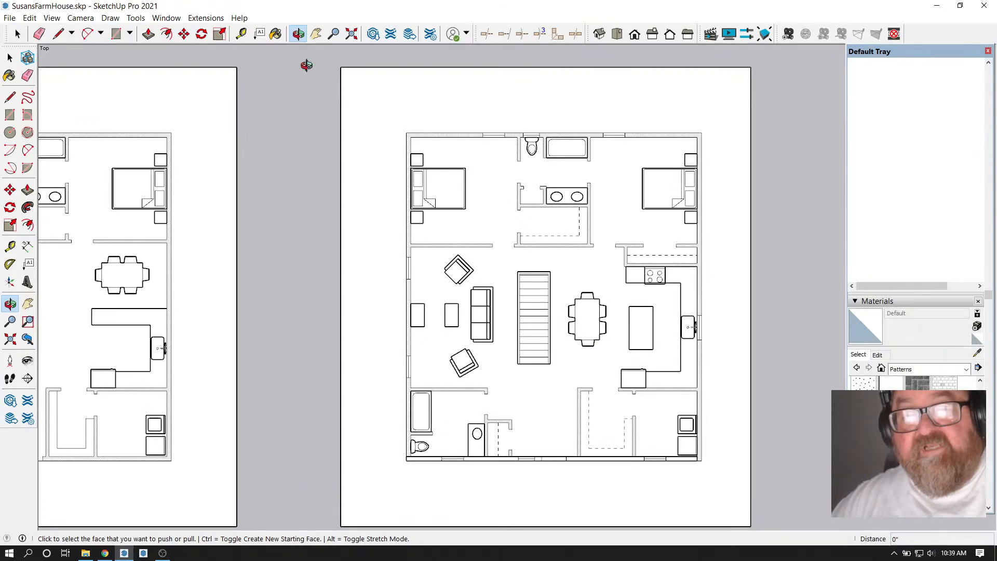
pyautogui.moveTo(616, 396); pyautogui.dragTo(367, 267)
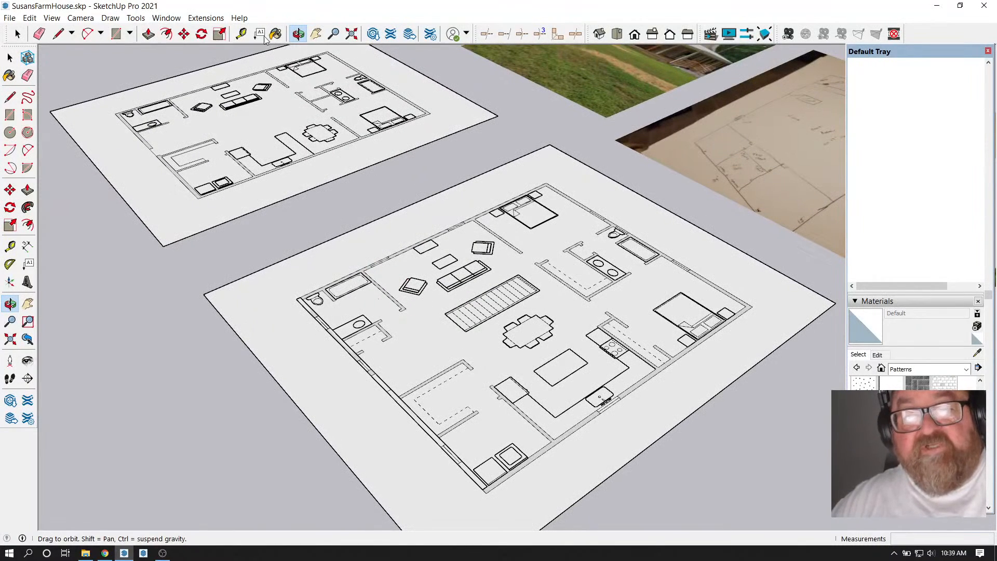
pyautogui.click(617, 34)
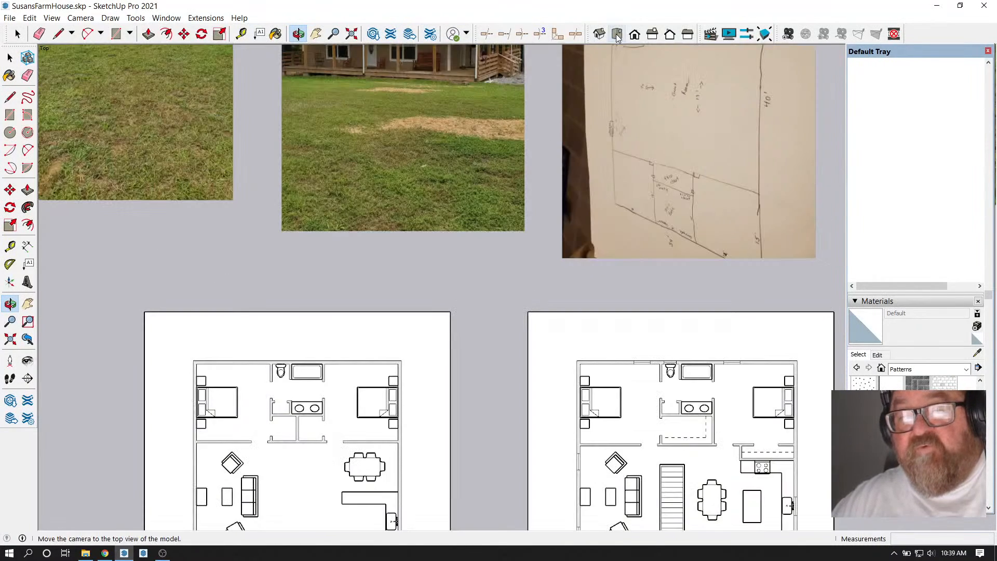
pyautogui.scroll(-3, 452, 218)
pyautogui.scroll(5, 575, 472)
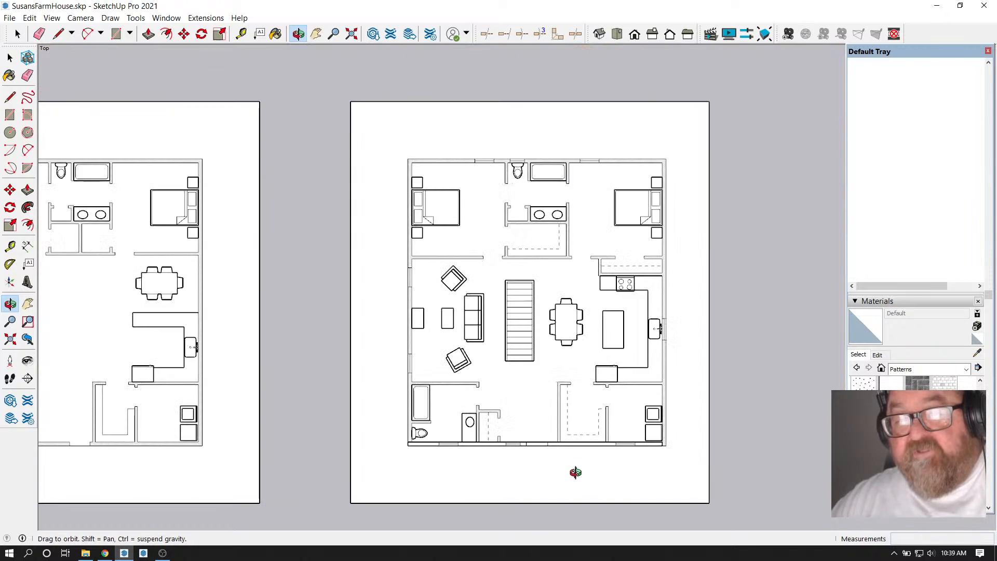
pyautogui.scroll(2, 575, 468)
pyautogui.scroll(2, 456, 208)
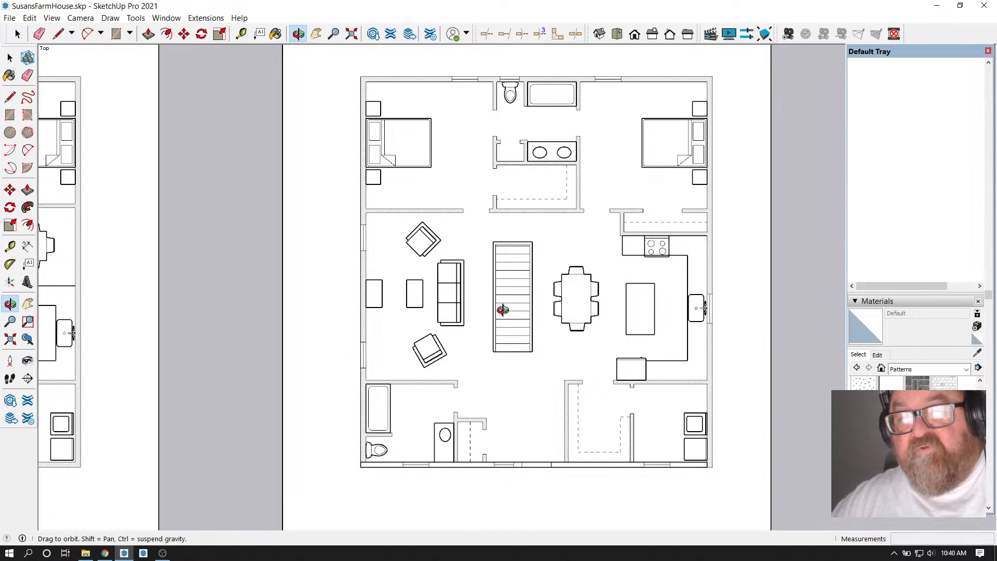
pyautogui.moveTo(536, 378); pyautogui.dragTo(458, 357)
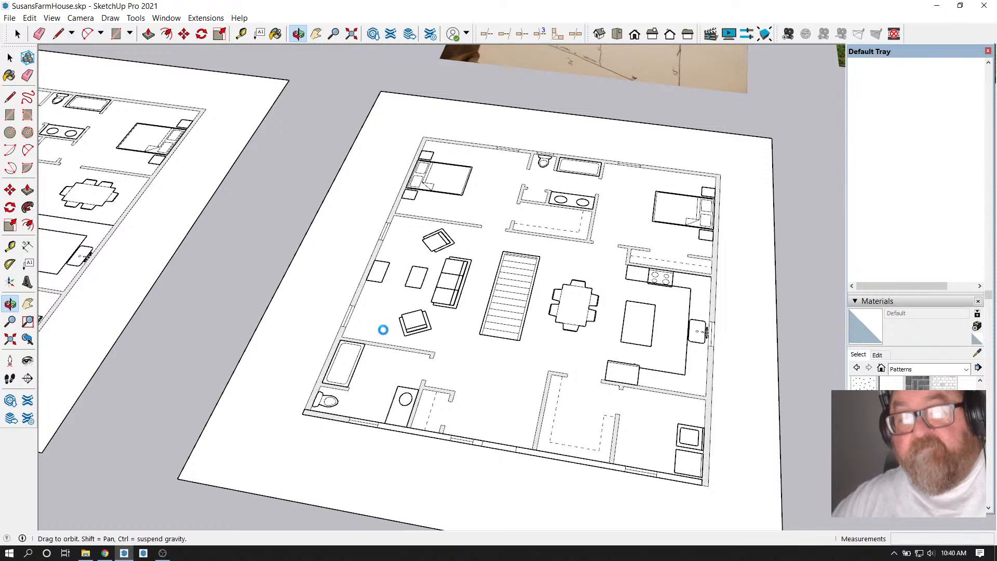
# Compare the original and revised floor plans side by side in top view
pyautogui.click(617, 34)
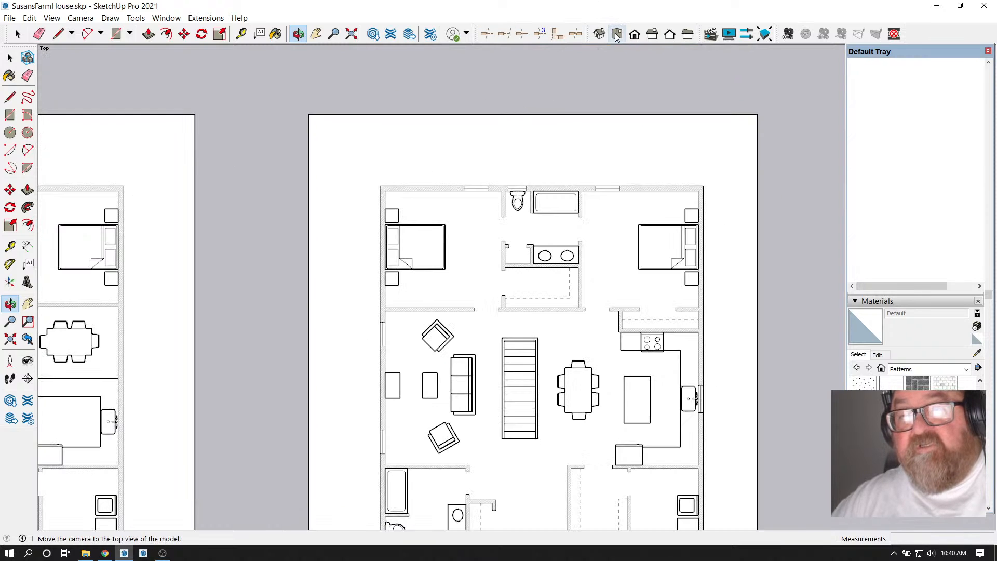
pyautogui.scroll(-2, 567, 114)
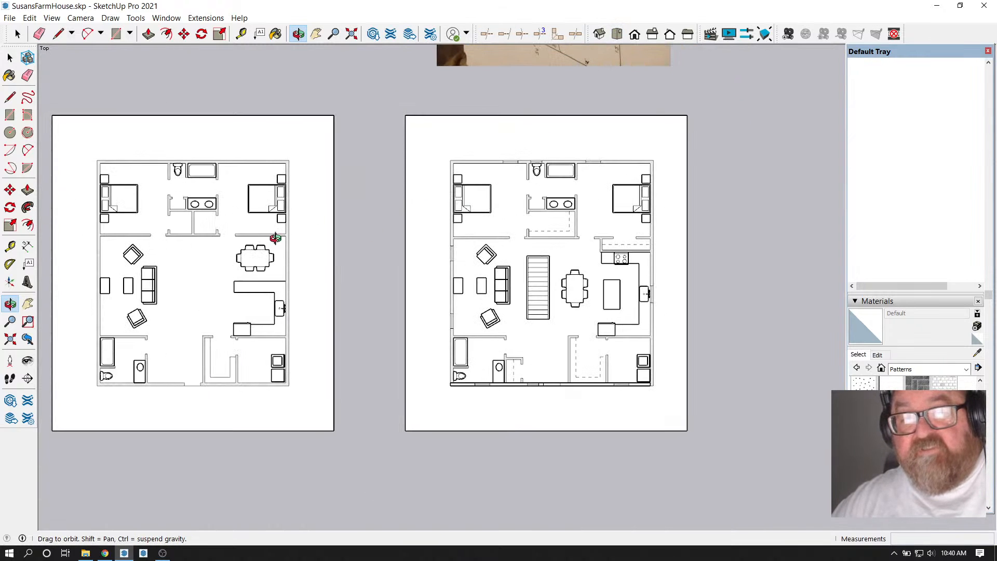
pyautogui.scroll(2, 147, 230)
pyautogui.scroll(-1, 201, 240)
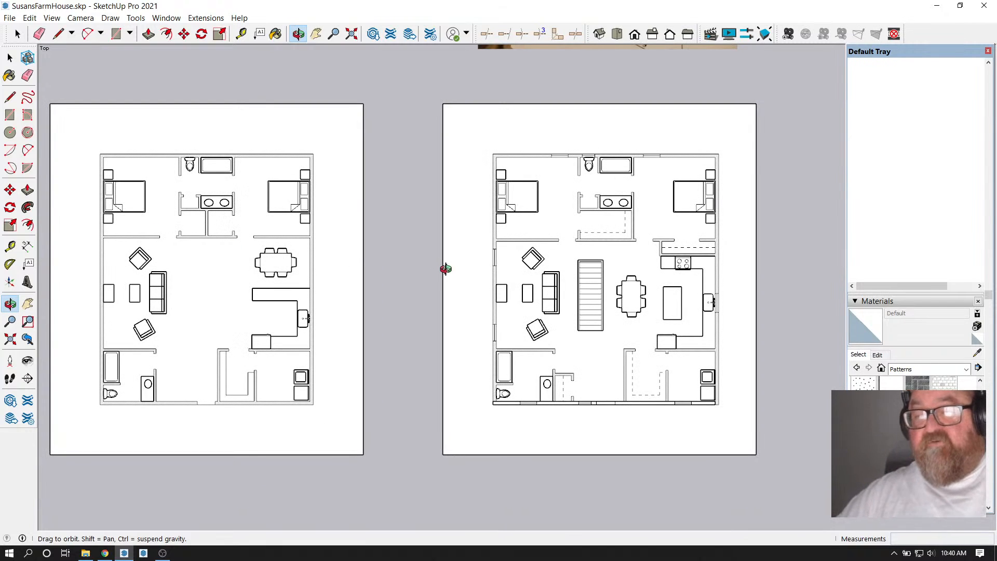
pyautogui.scroll(-1, 657, 290)
pyautogui.scroll(2, 657, 290)
pyautogui.scroll(-1, 457, 289)
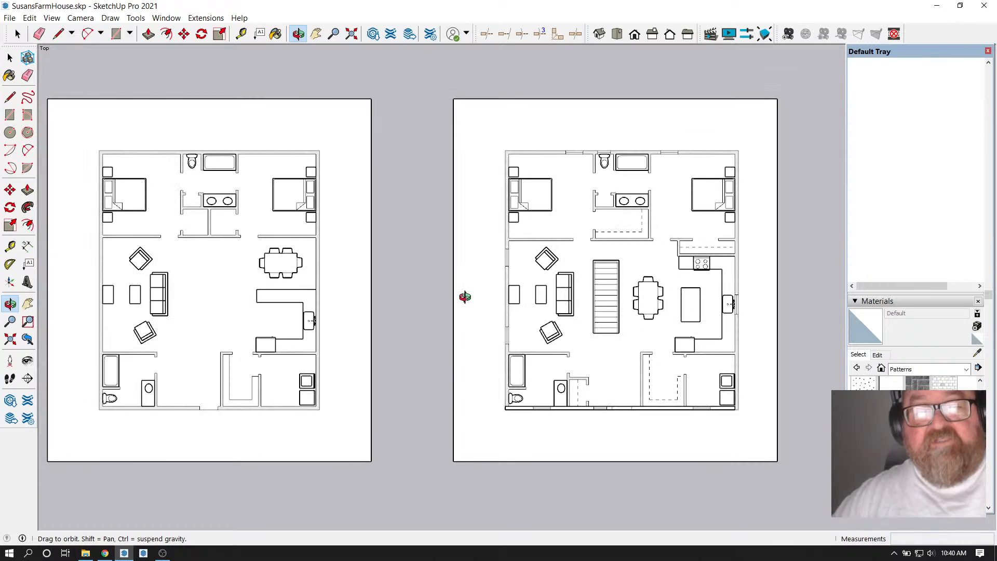
pyautogui.scroll(-1, 644, 301)
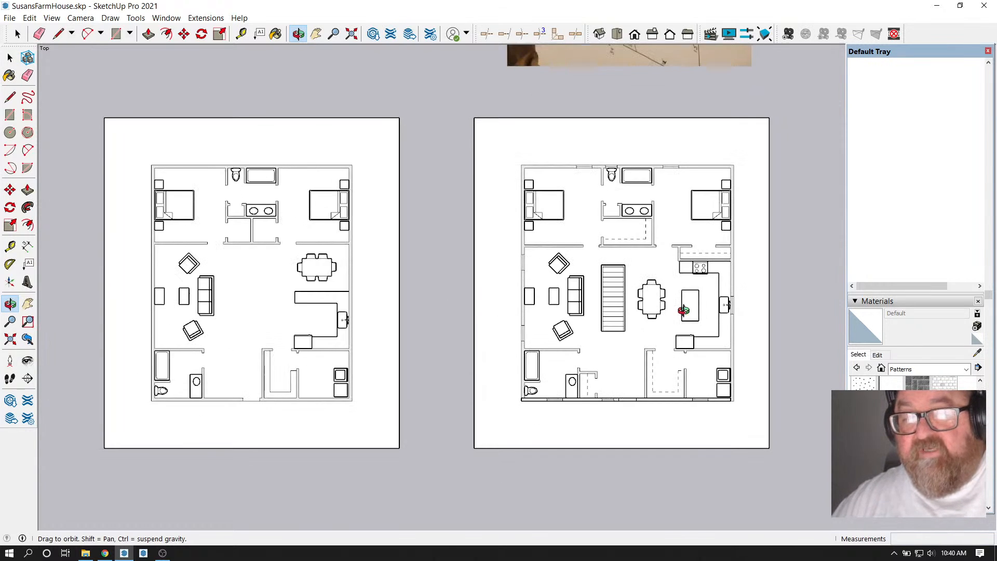
pyautogui.scroll(1, 604, 311)
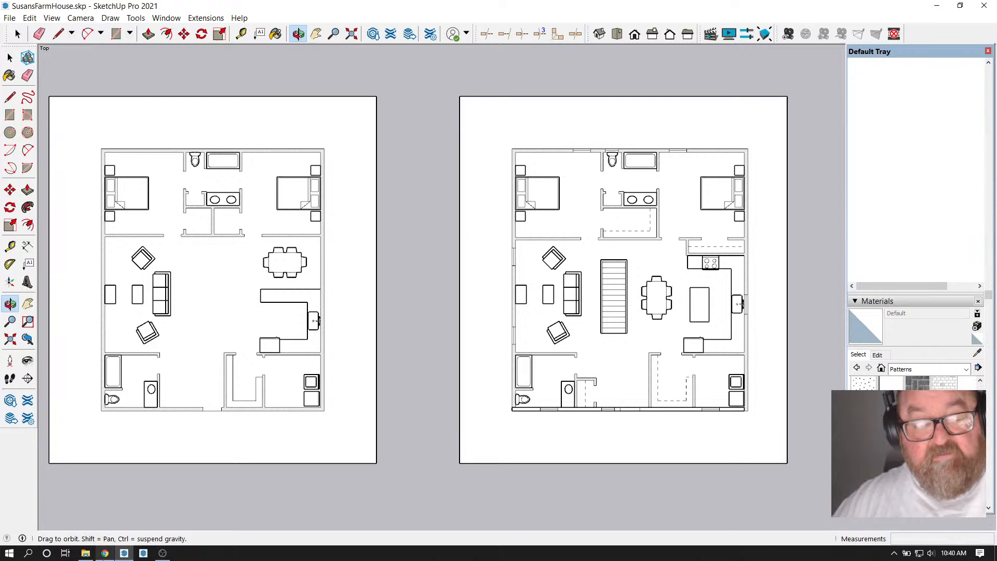
# Switch to the YouTube Studio live stream page, check the chat, and end the live stream
pyautogui.click(105, 554)
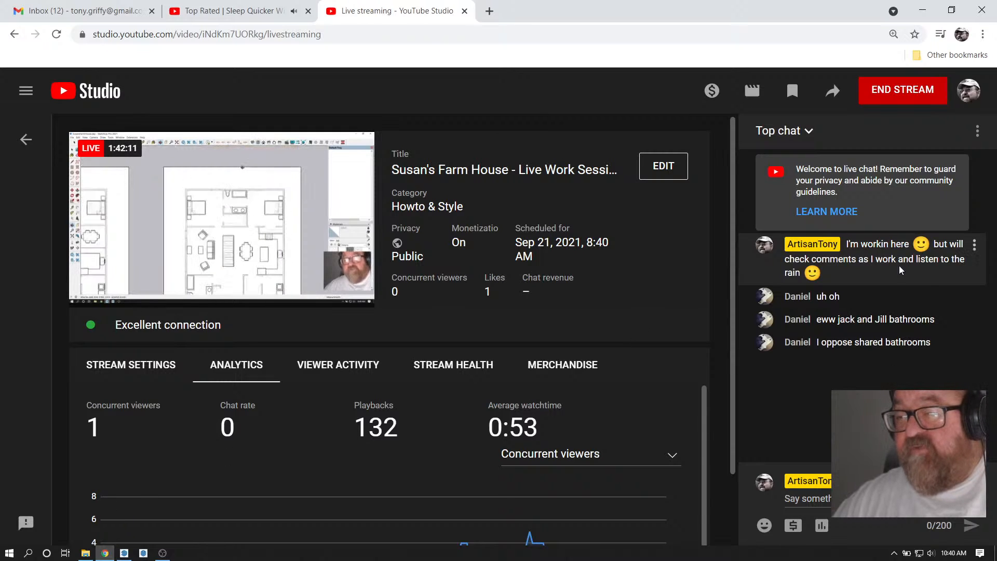
pyautogui.click(910, 94)
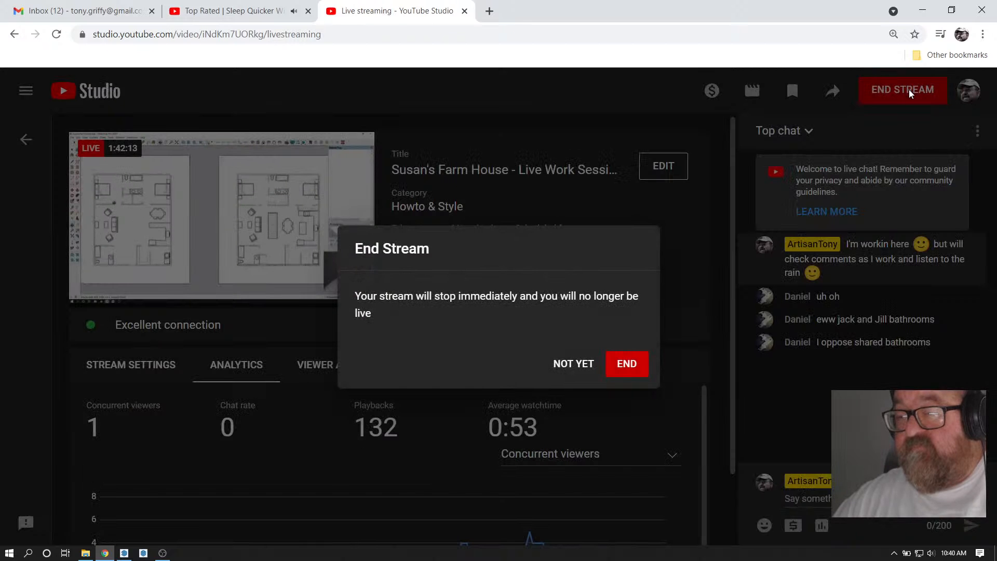
pyautogui.click(626, 364)
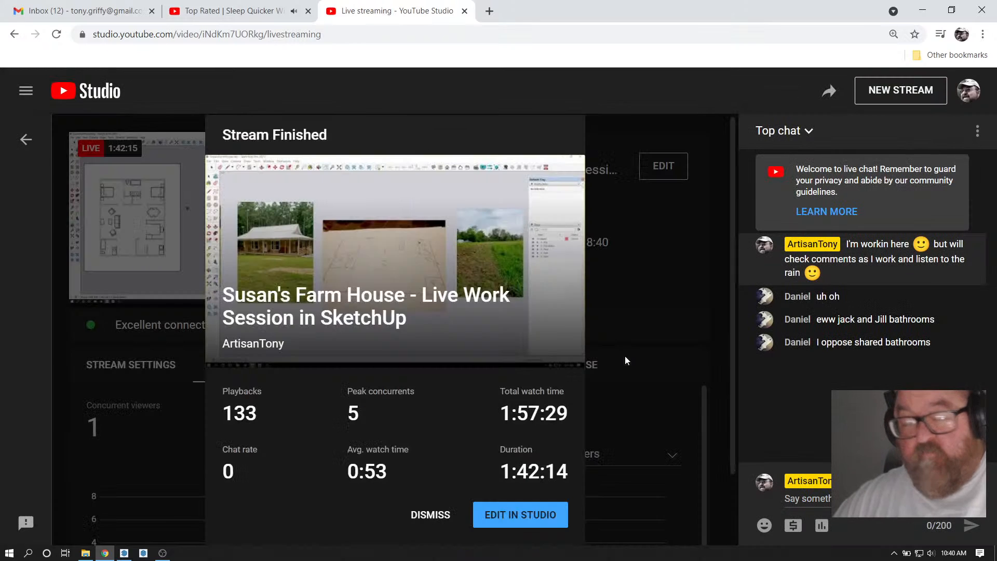